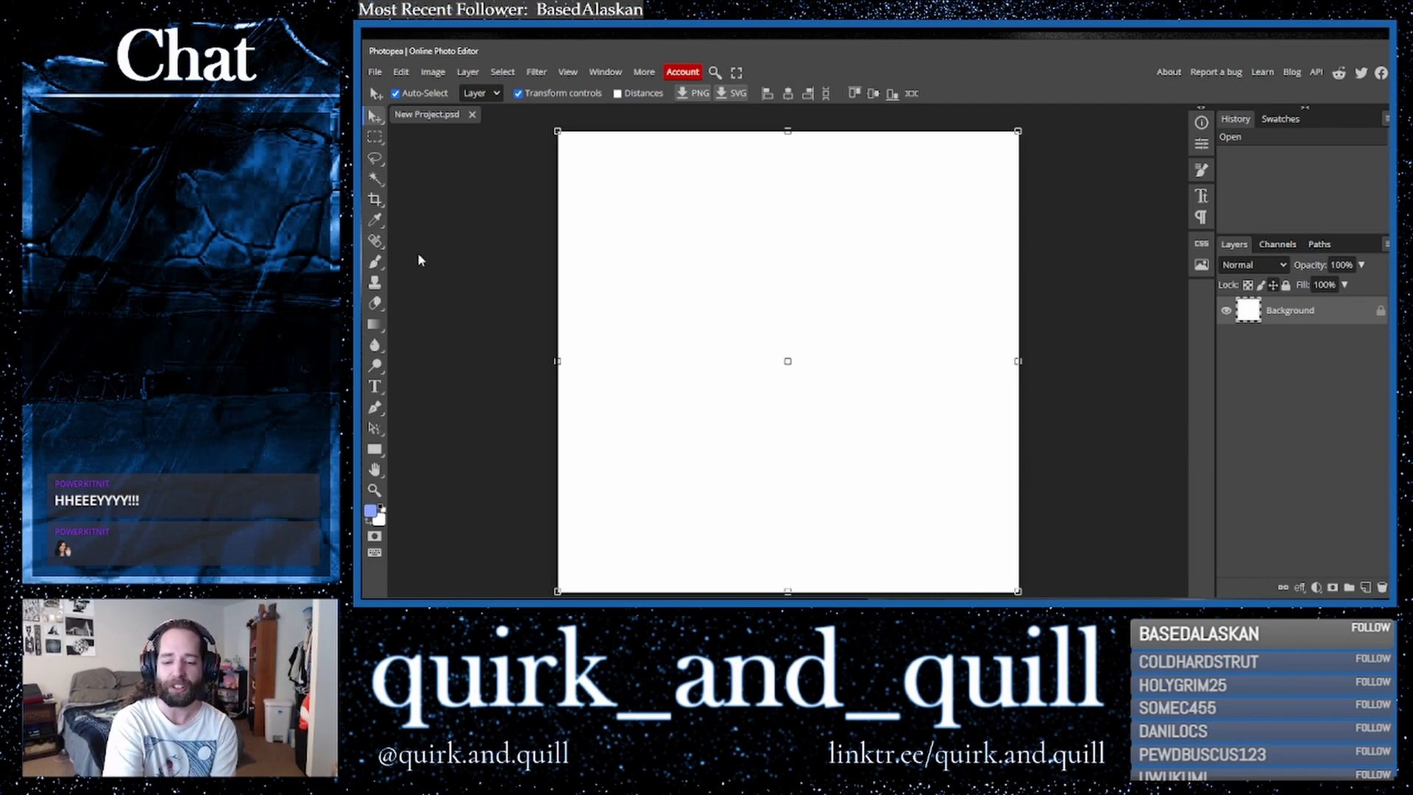
- Select the Brush tool and set a hard round brush of about 576 px
click(374, 262)
click(407, 95)
click(535, 130)
drag(534, 128, 547, 130)
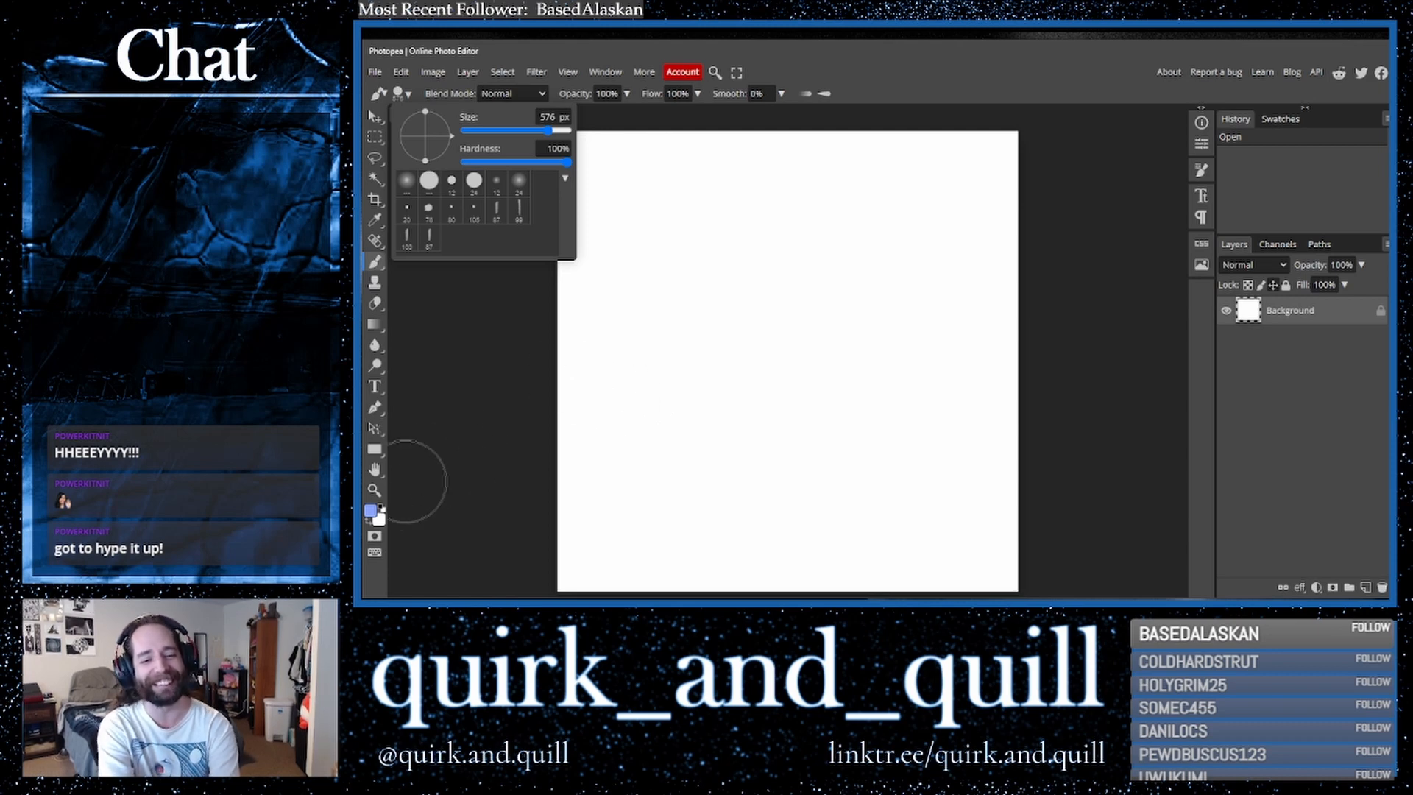
- Set the foreground color to magenta c410b9
click(372, 510)
click(615, 229)
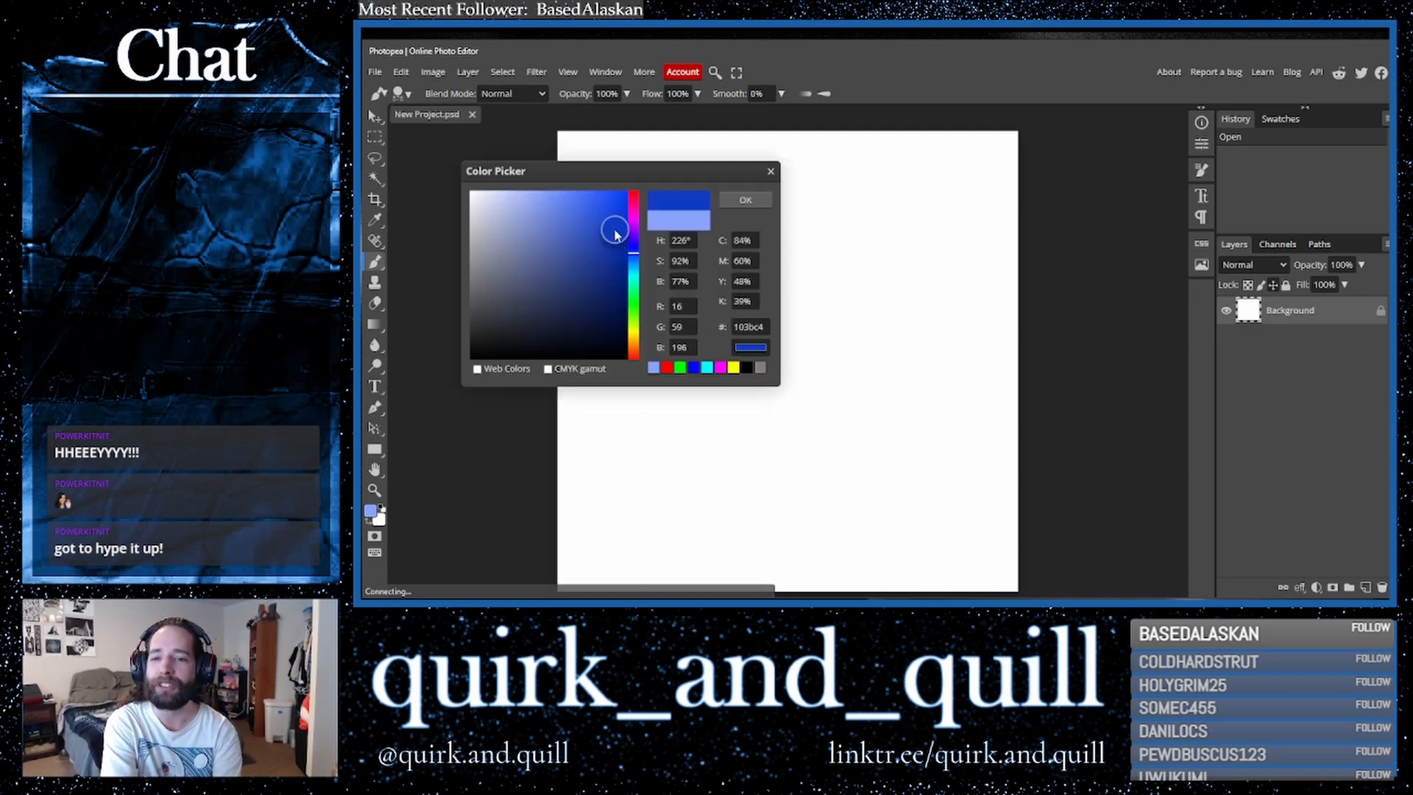
click(631, 219)
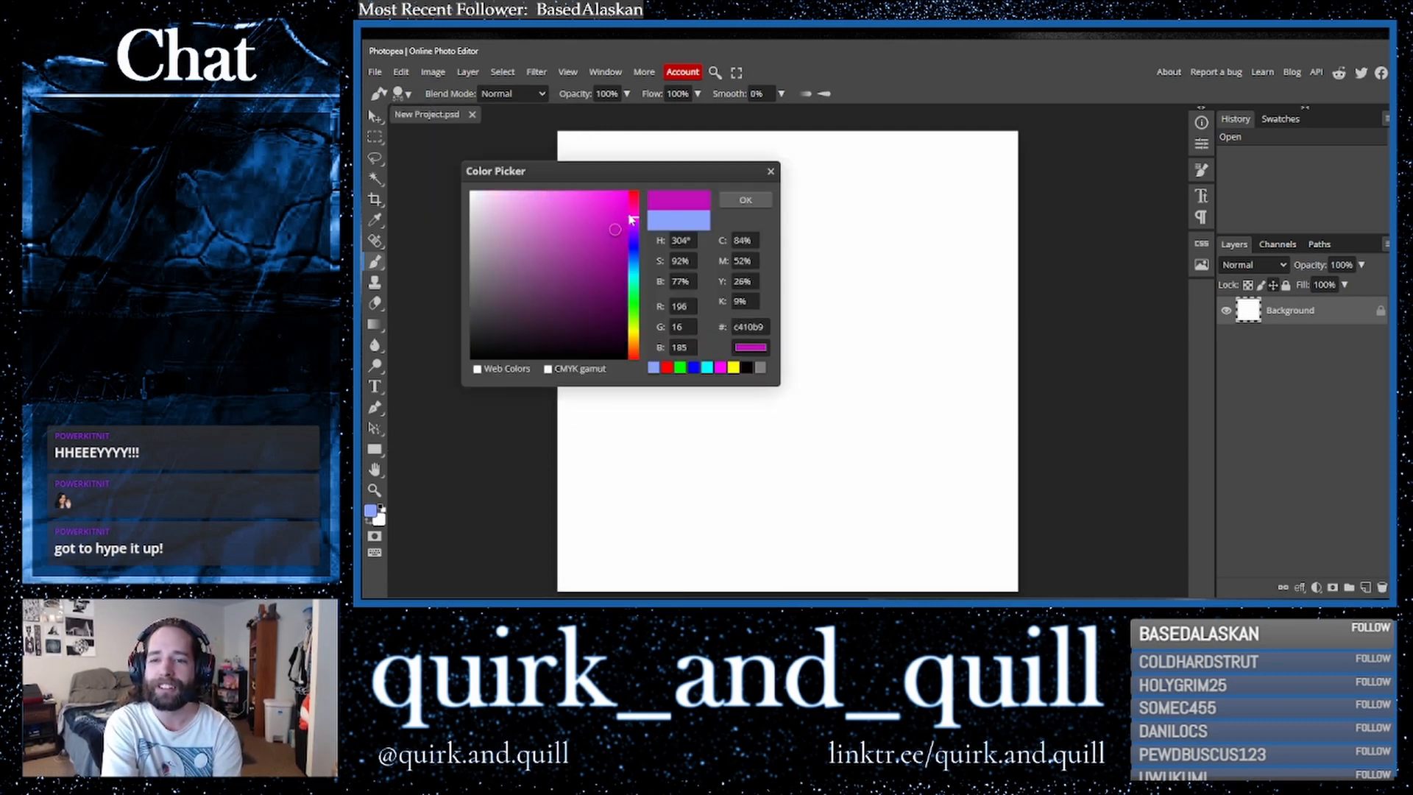
click(746, 198)
- Stamp four magenta dots spread around the white canvas
click(684, 282)
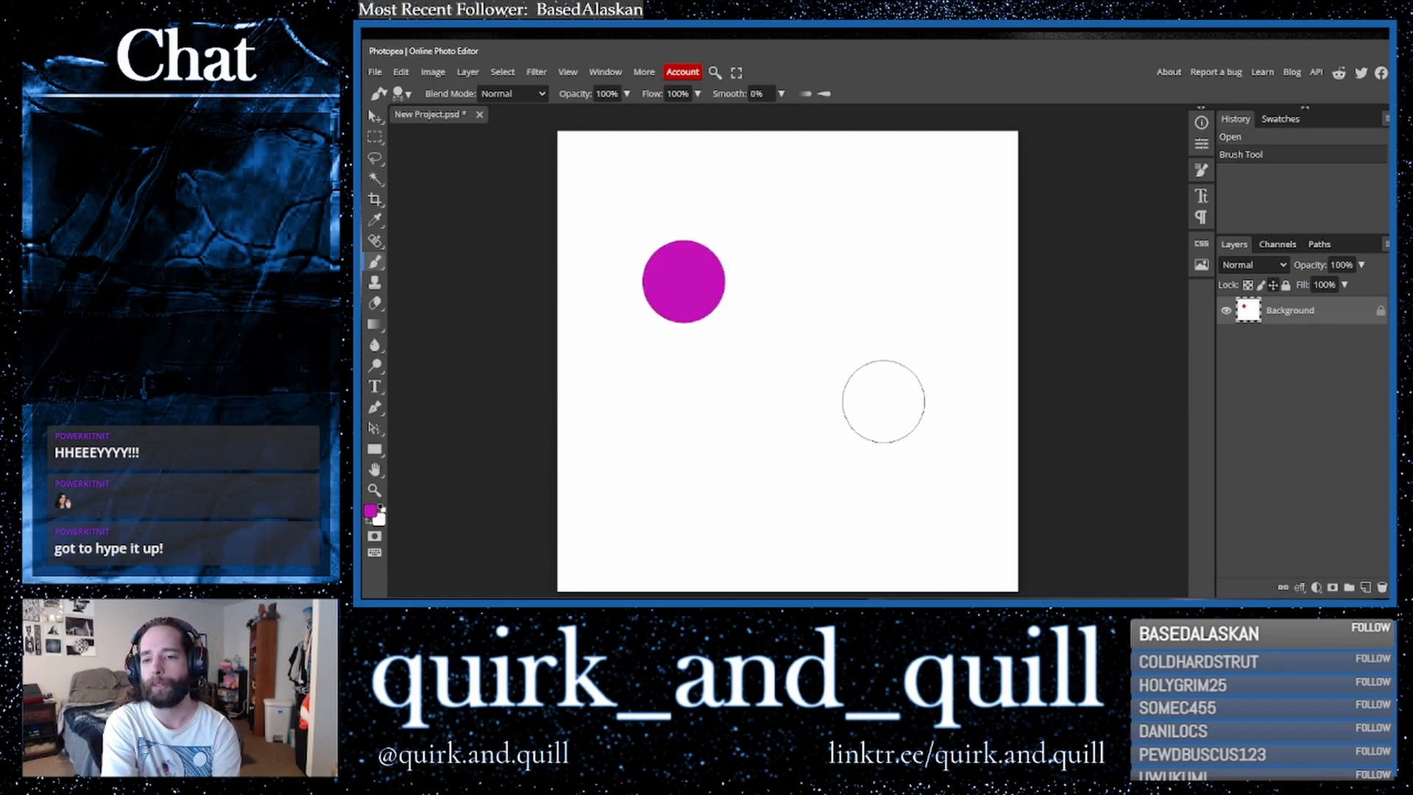
click(900, 411)
click(669, 482)
click(929, 247)
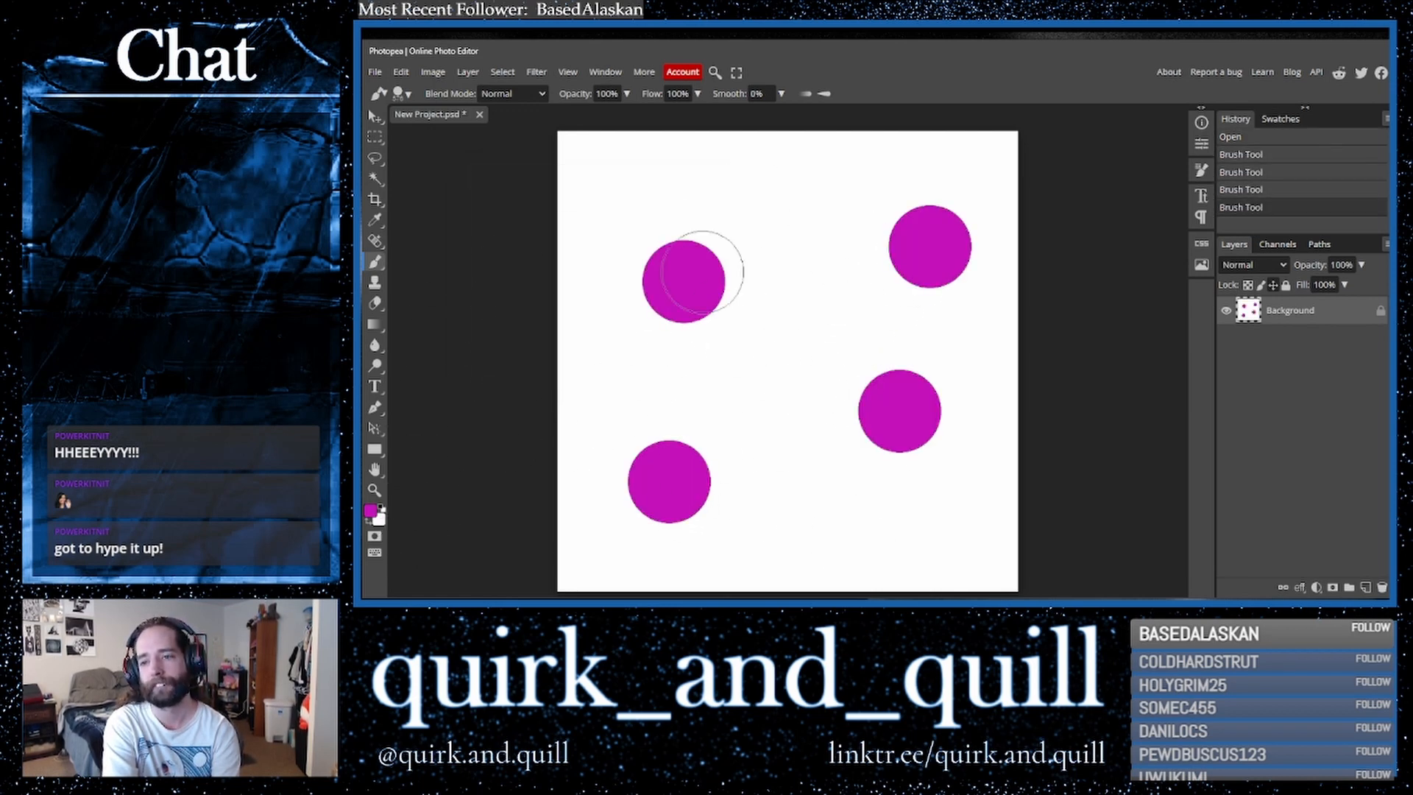
- Lasso a freehand zigzag shape joining two dots, fill it with dark blue using the Paint Bucket, and deselect
click(375, 159)
mouse_move(726, 278)
mouse_down()
mouse_move(828, 271)
mouse_move(808, 347)
mouse_move(752, 430)
mouse_move(801, 482)
mouse_move(794, 516)
mouse_move(687, 481)
mouse_move(752, 374)
mouse_move(772, 372)
mouse_move(754, 304)
mouse_move(700, 299)
mouse_up()
click(370, 510)
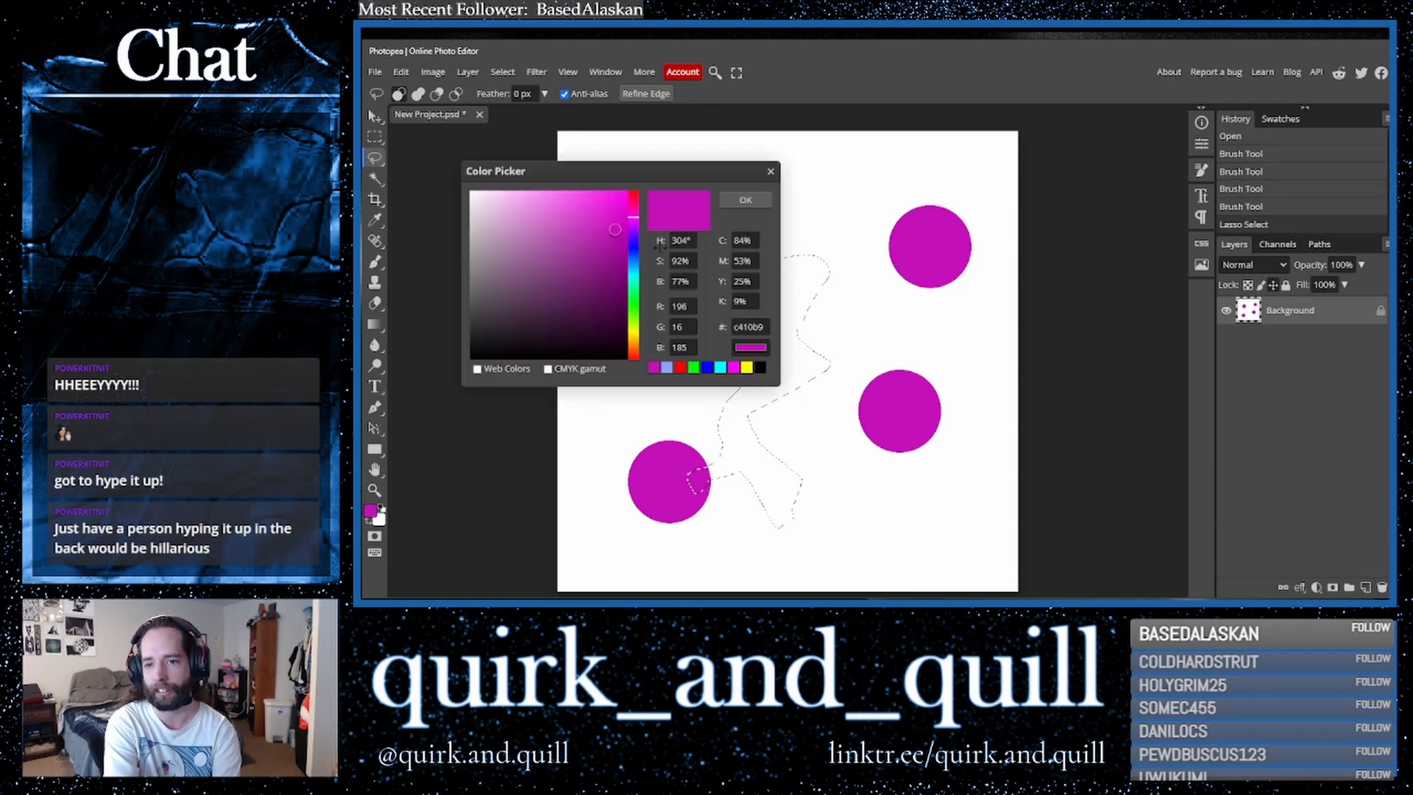
mouse_move(633, 253)
mouse_down()
mouse_move(634, 273)
mouse_move(638, 248)
mouse_up()
click(745, 200)
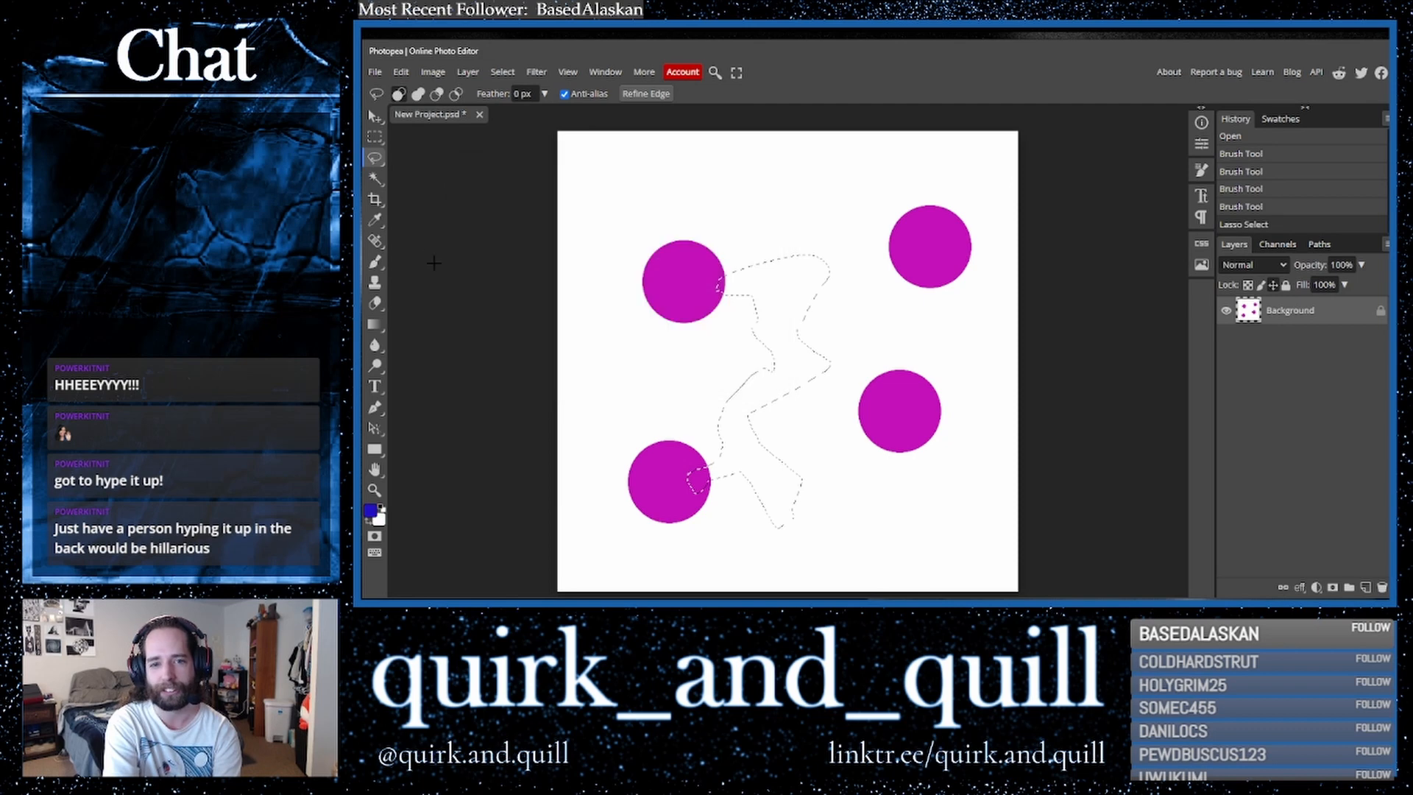
click(374, 324)
click(429, 347)
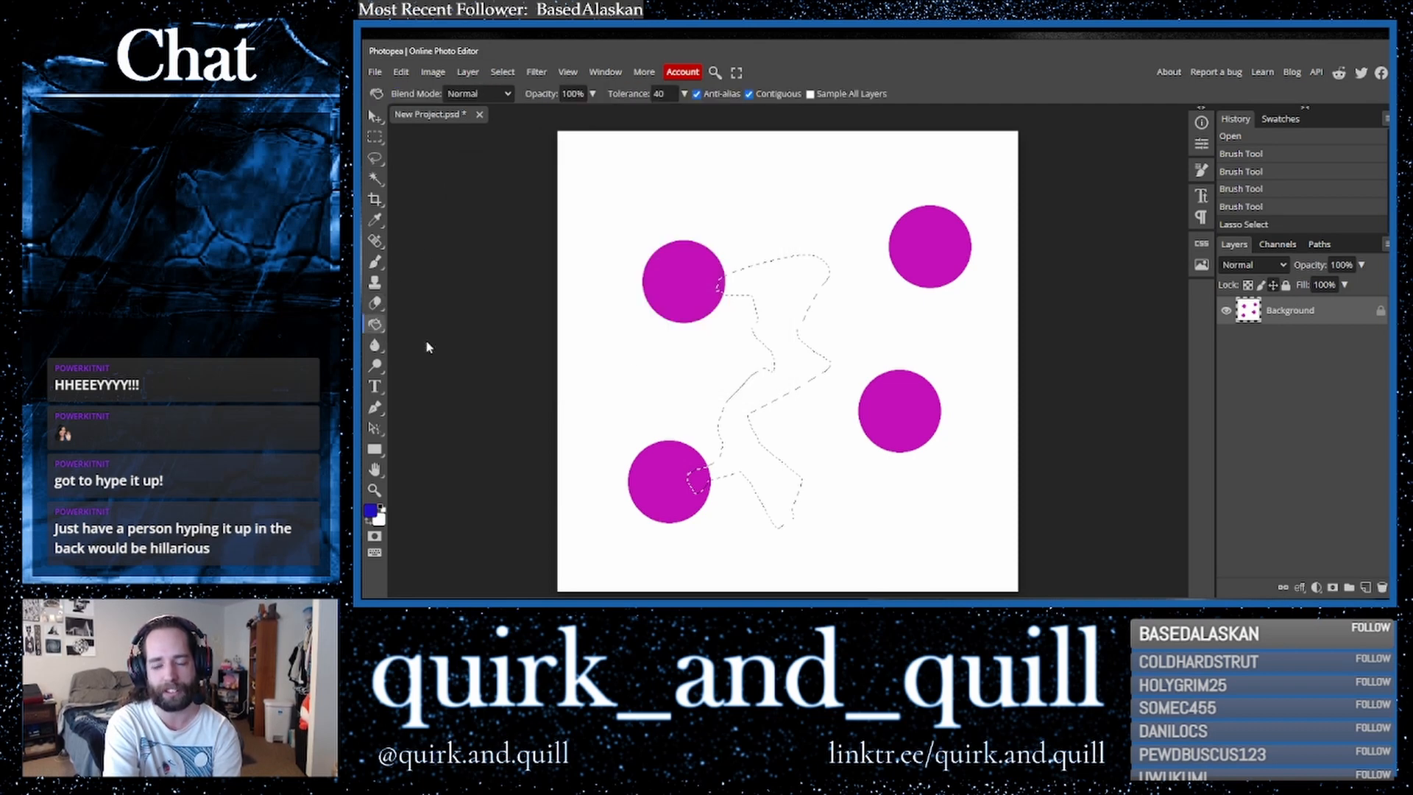
click(794, 360)
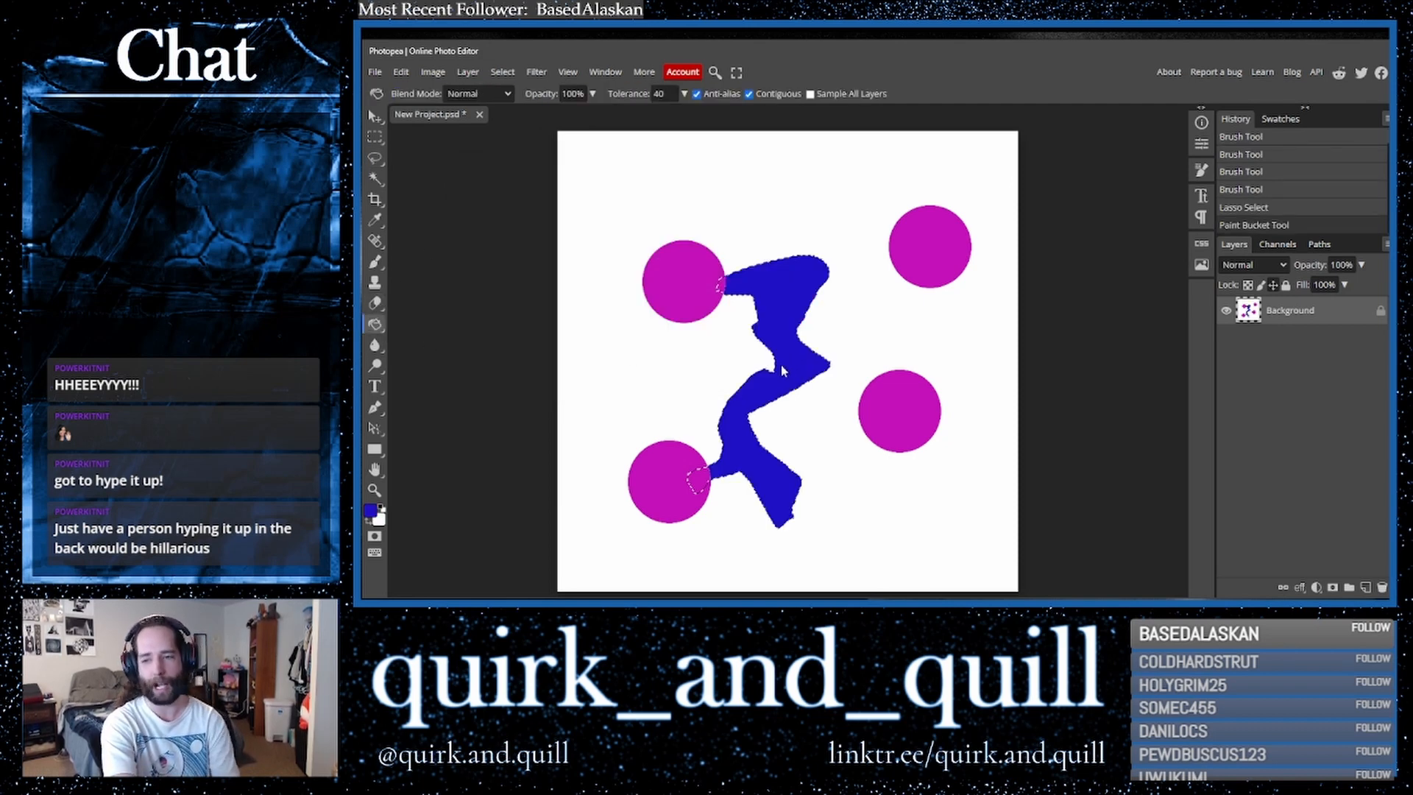
key(ctrl+d)
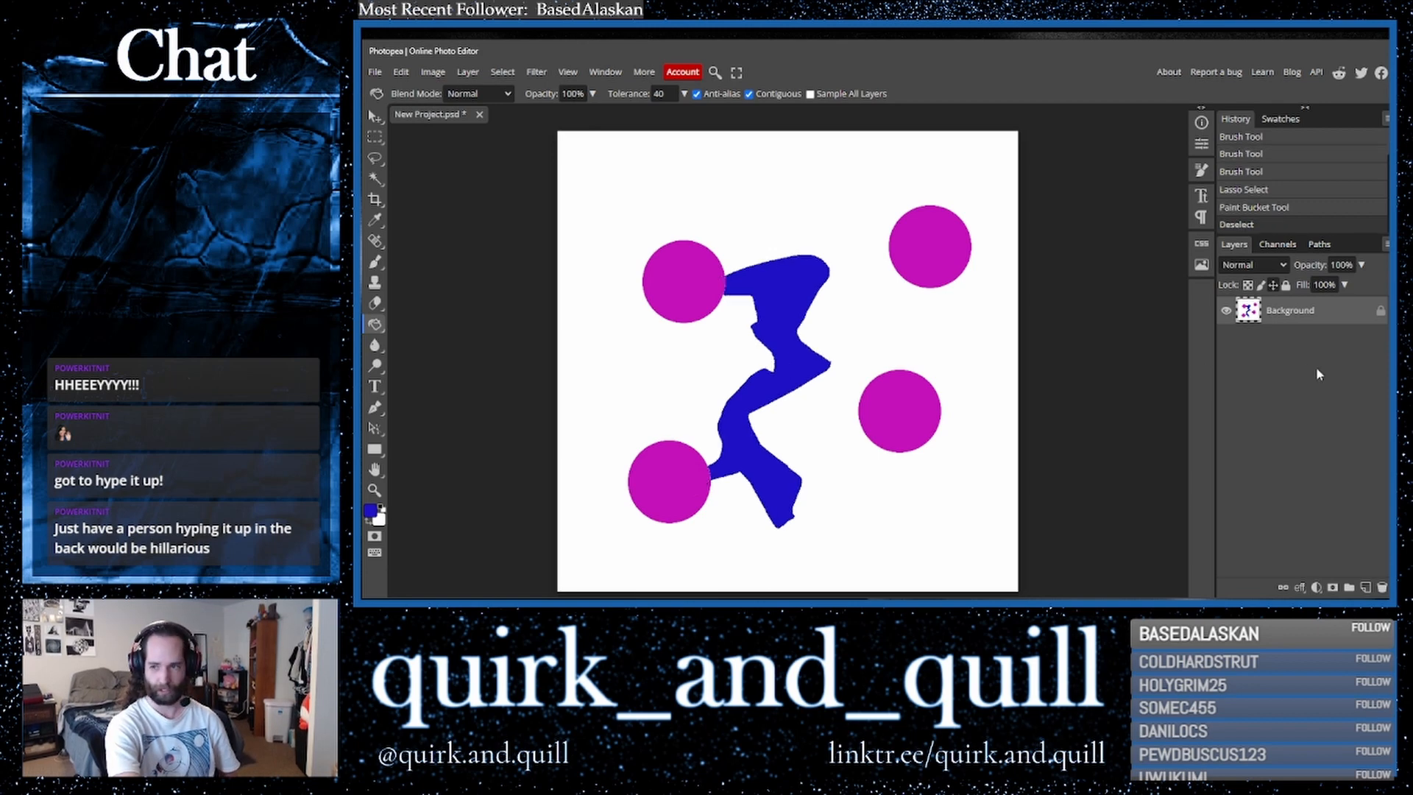
- Duplicate the layer and flip the copy horizontally
drag(1344, 322, 1365, 586)
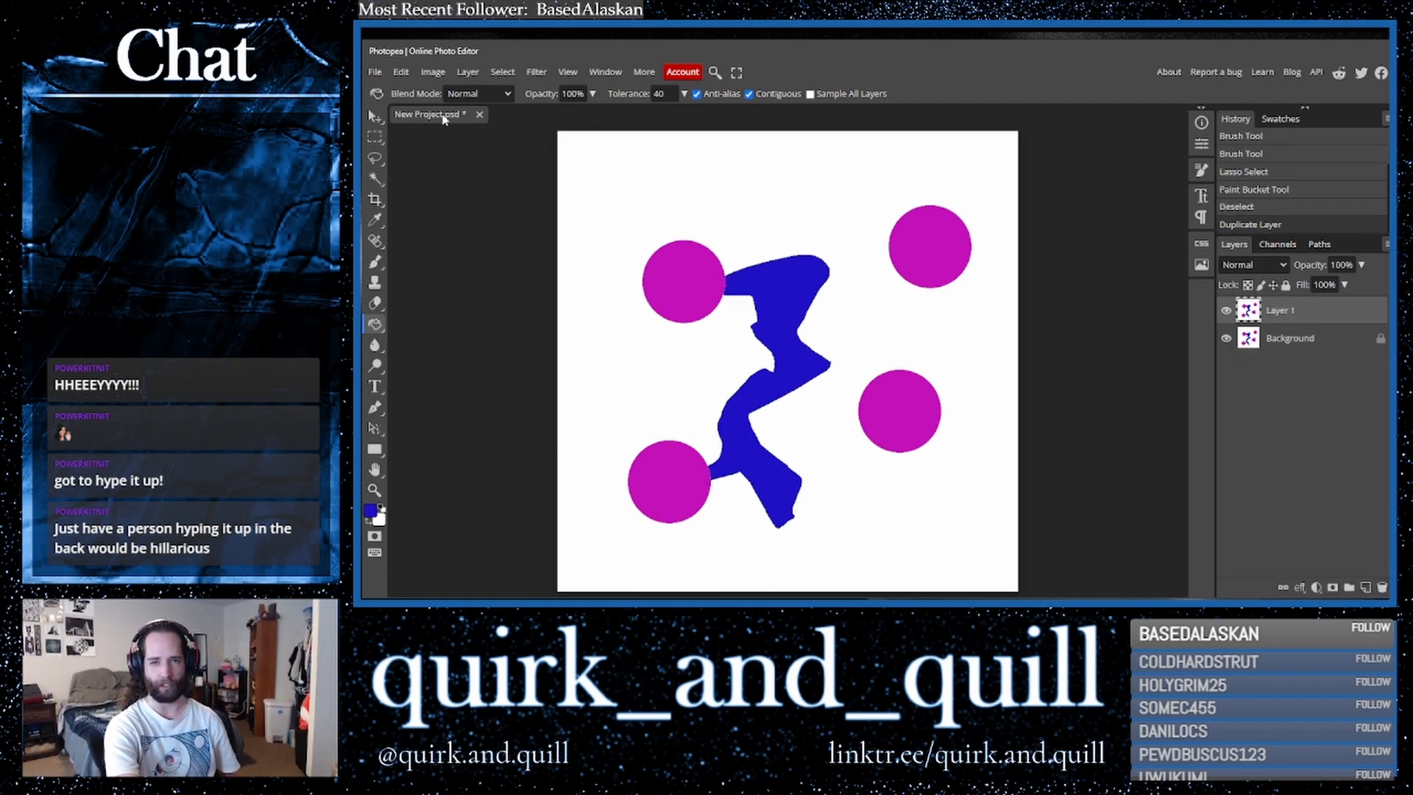
click(401, 71)
mouse_move(507, 398)
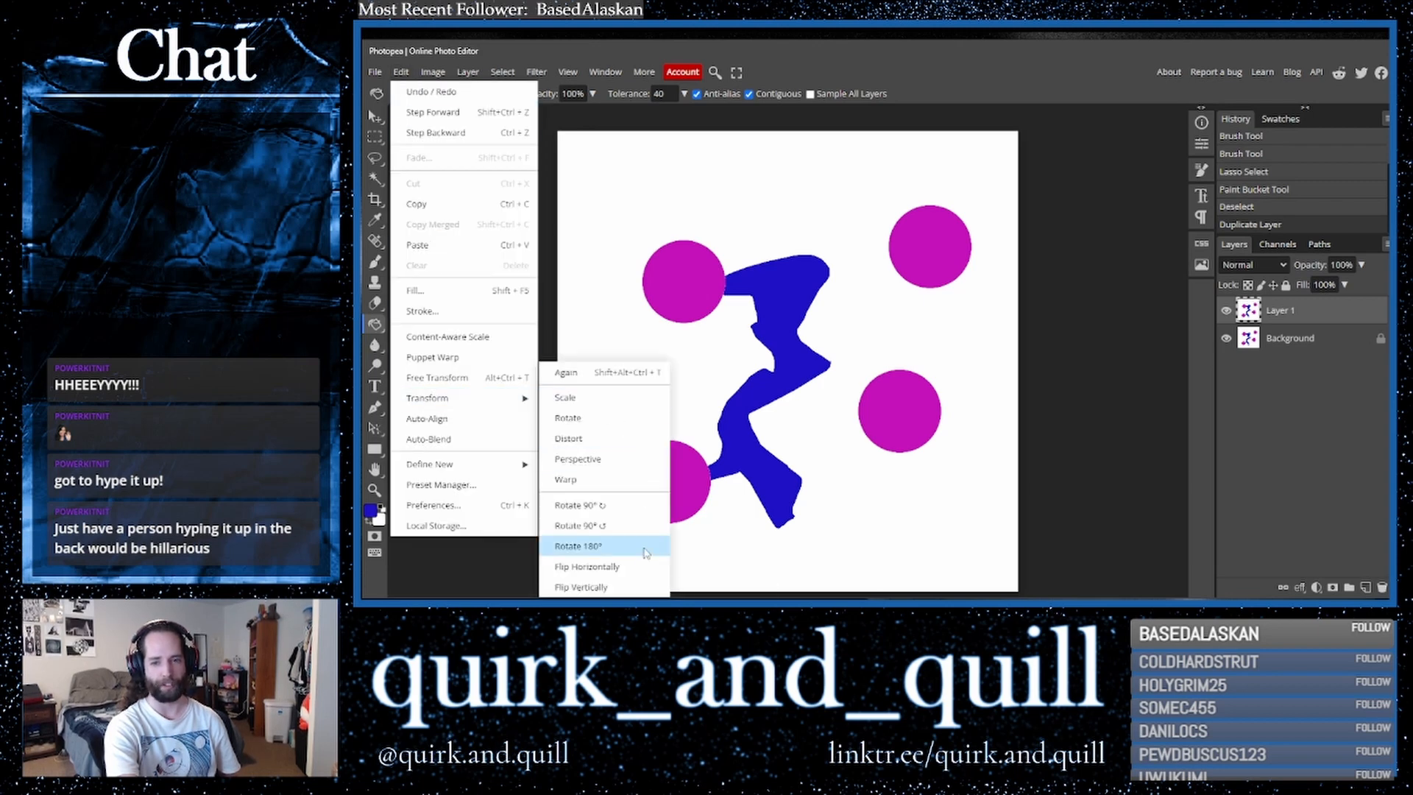
click(635, 566)
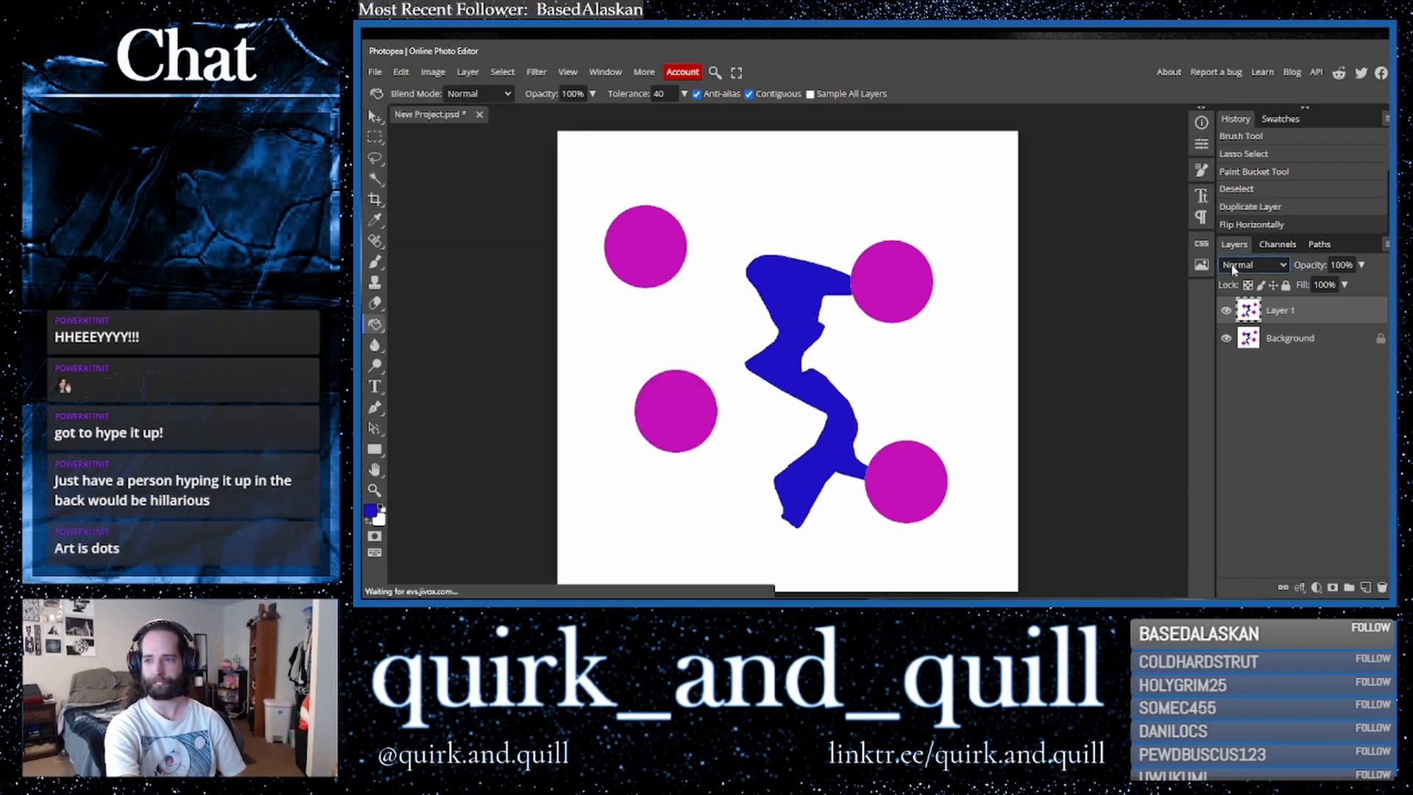
- Set Layer 1's blend mode to Linear Burn
click(1253, 265)
click(1244, 320)
key(Down)
key(Down)
key(Down)
key(Down)
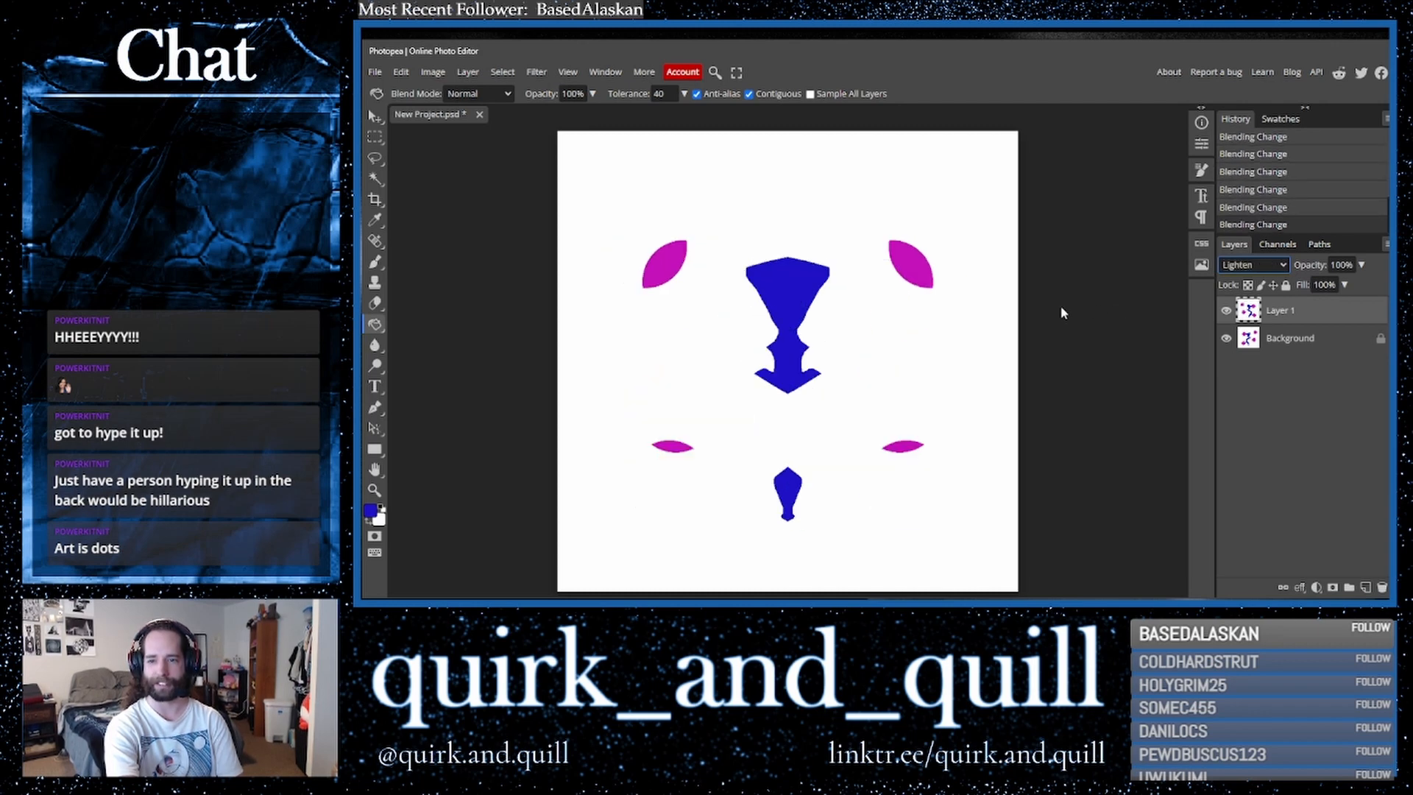
key(Up)
key(Up)
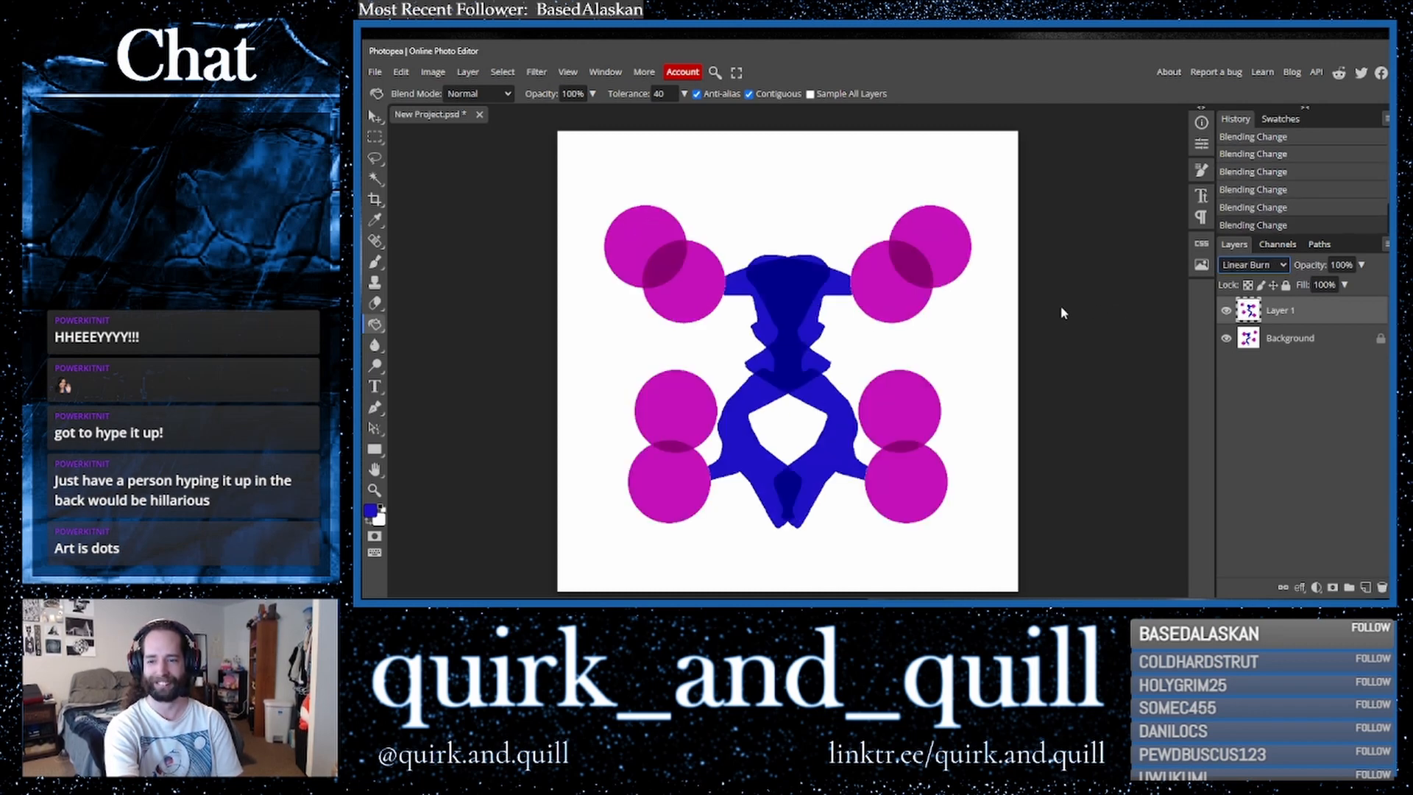
- Duplicate the Background and Layer 1 and merge the two copies into one layer
click(1311, 348)
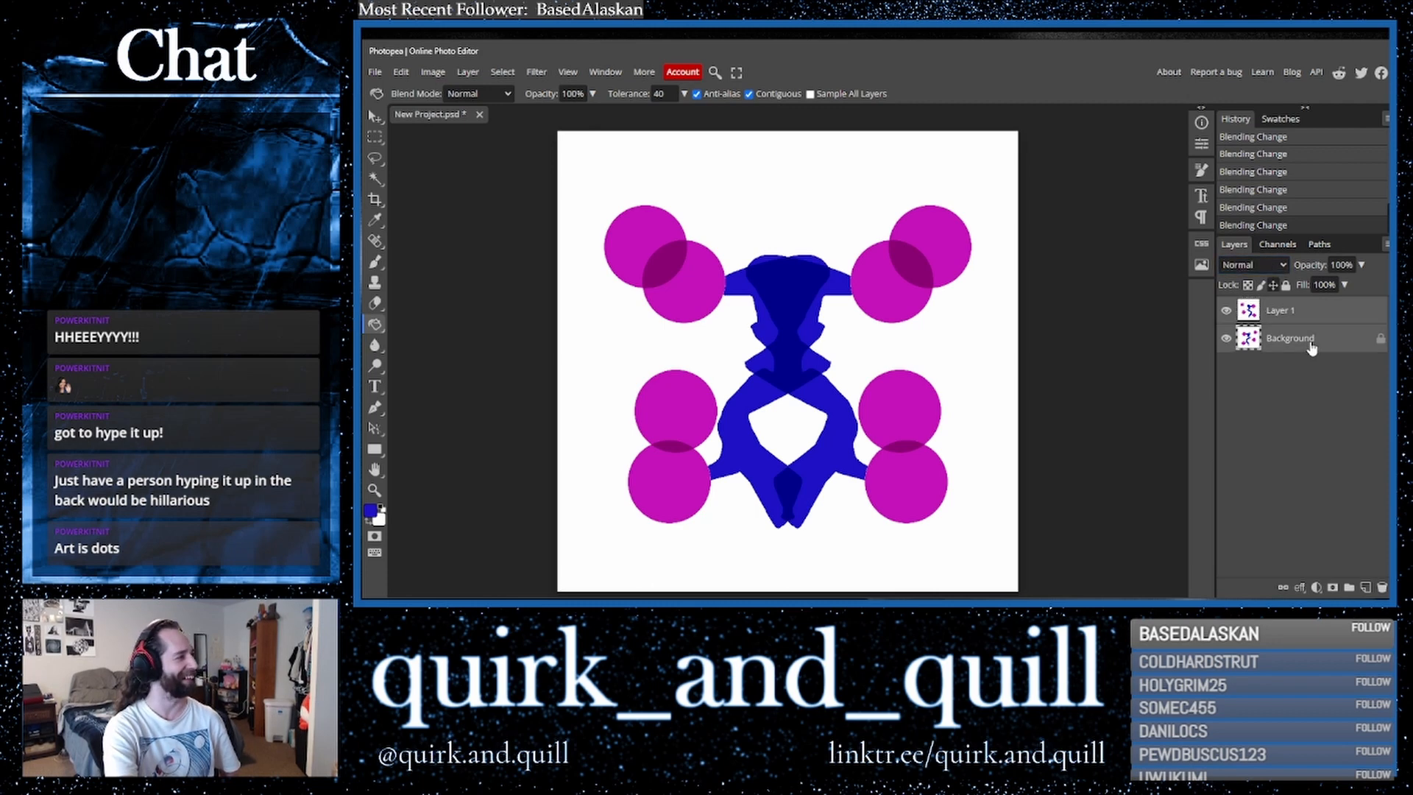
drag(1314, 348, 1365, 587)
right_click(1282, 338)
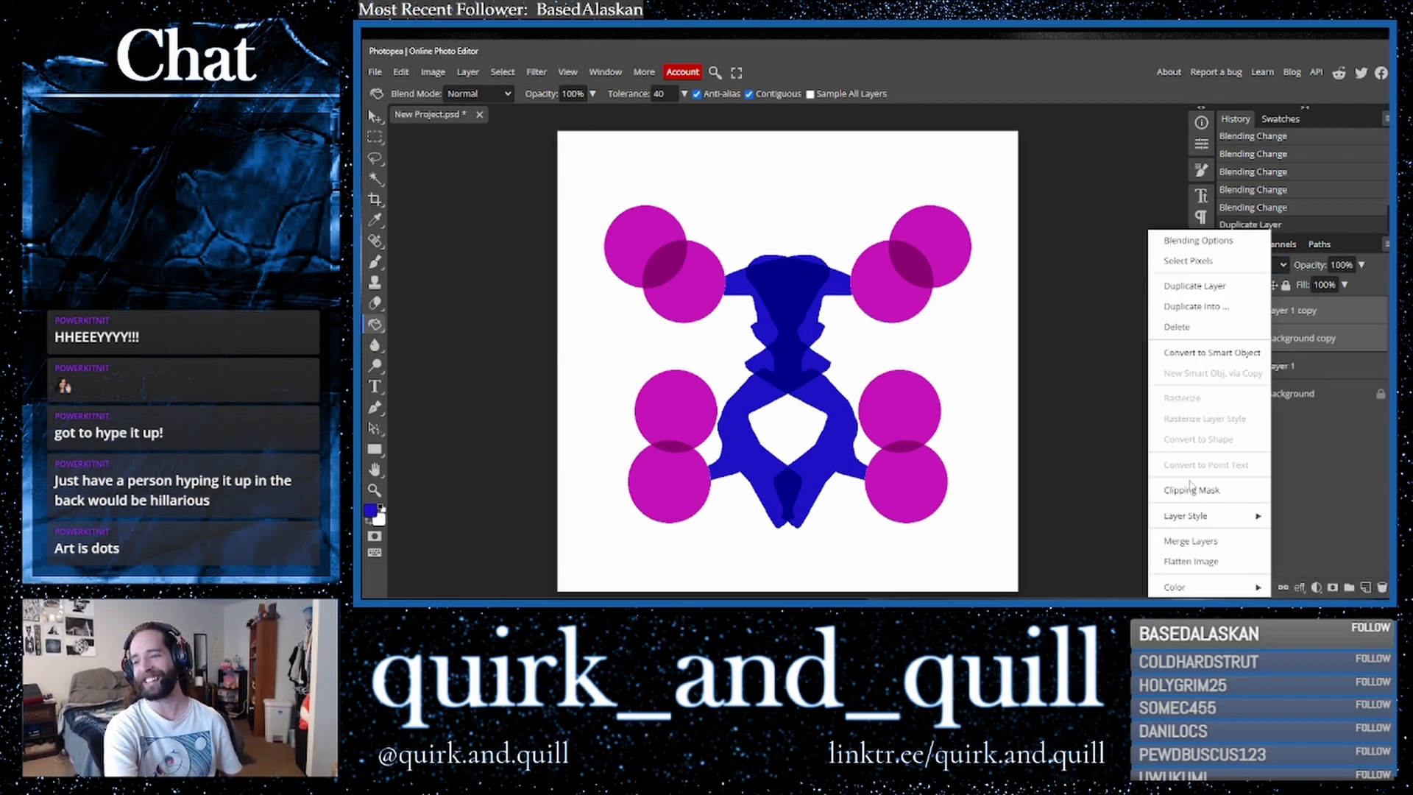
click(1207, 540)
- Duplicate the merged layer and apply a Kaleidoscope filter with 6 mirrors and angle 0
drag(1324, 321, 1365, 586)
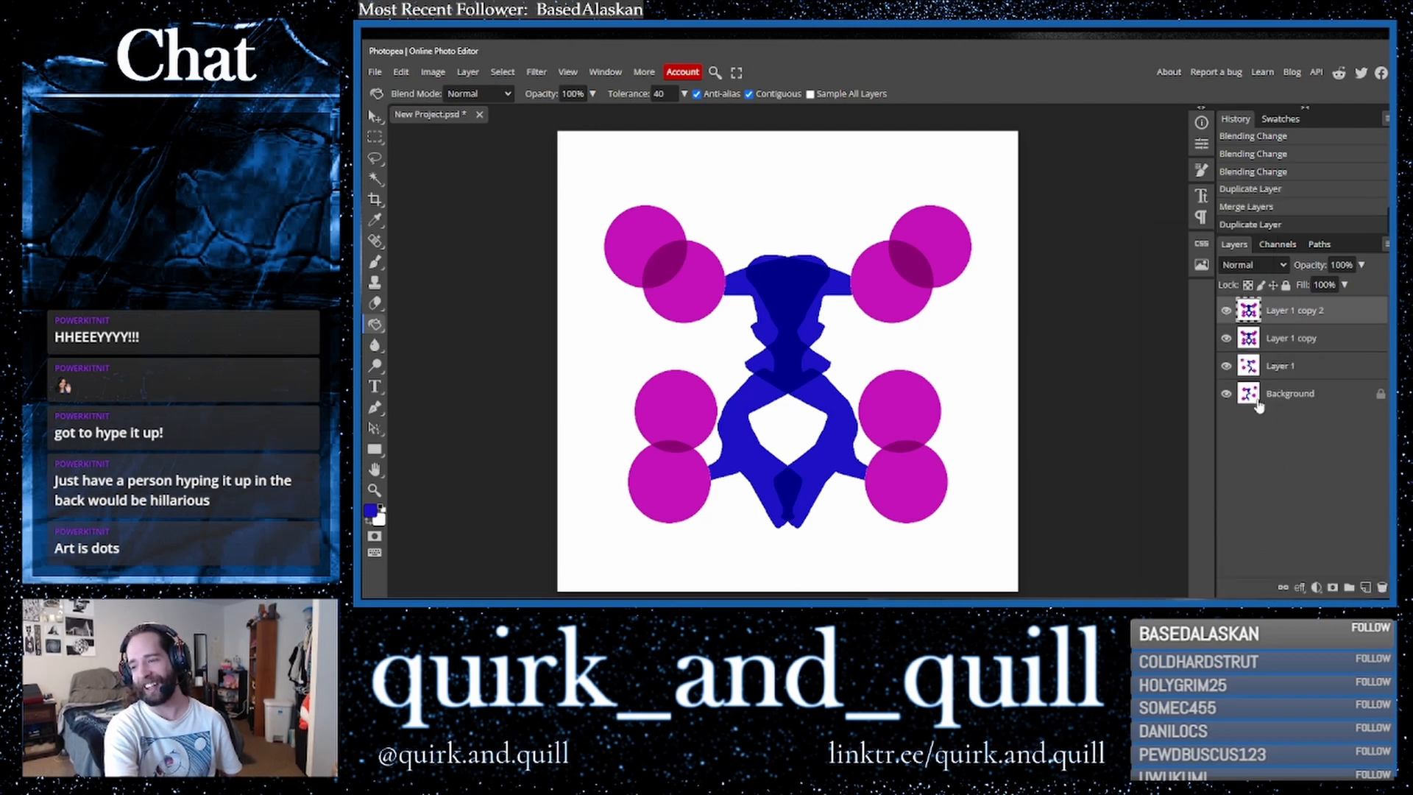
click(536, 72)
mouse_move(618, 250)
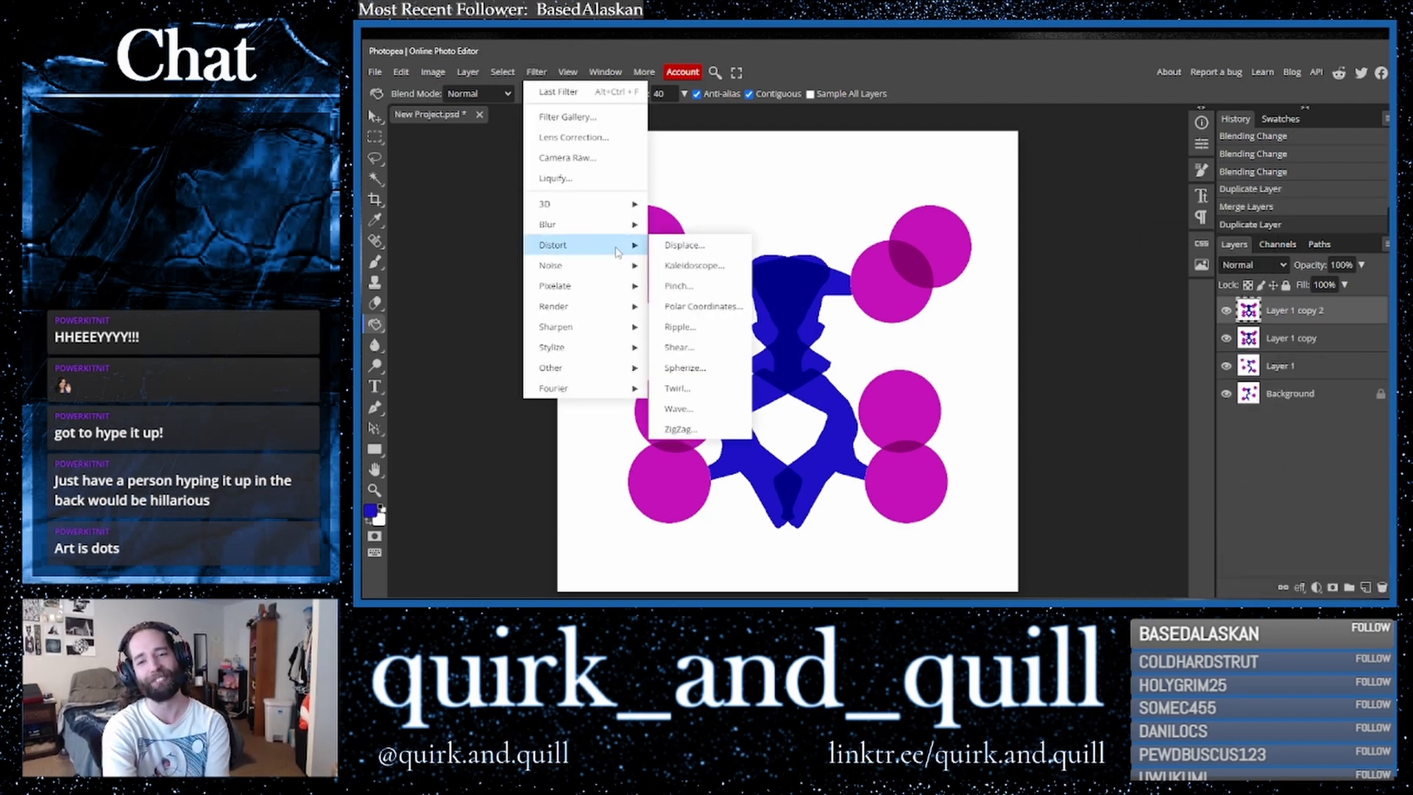
click(675, 271)
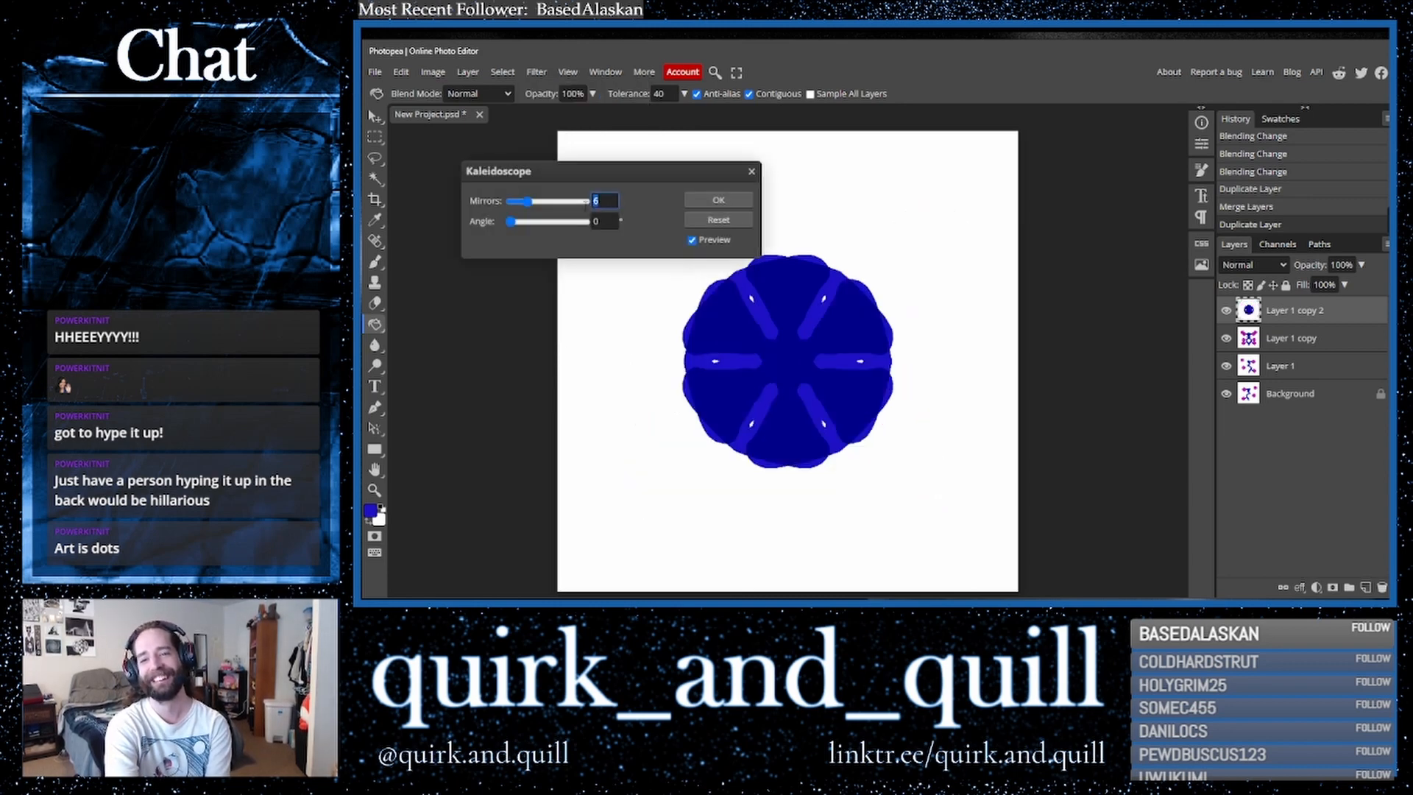
click(711, 201)
- Set the kaleidoscope layer's blend mode to Difference
click(1252, 269)
click(1252, 271)
key(Down)
key(Down)
key(Down)
key(Down)
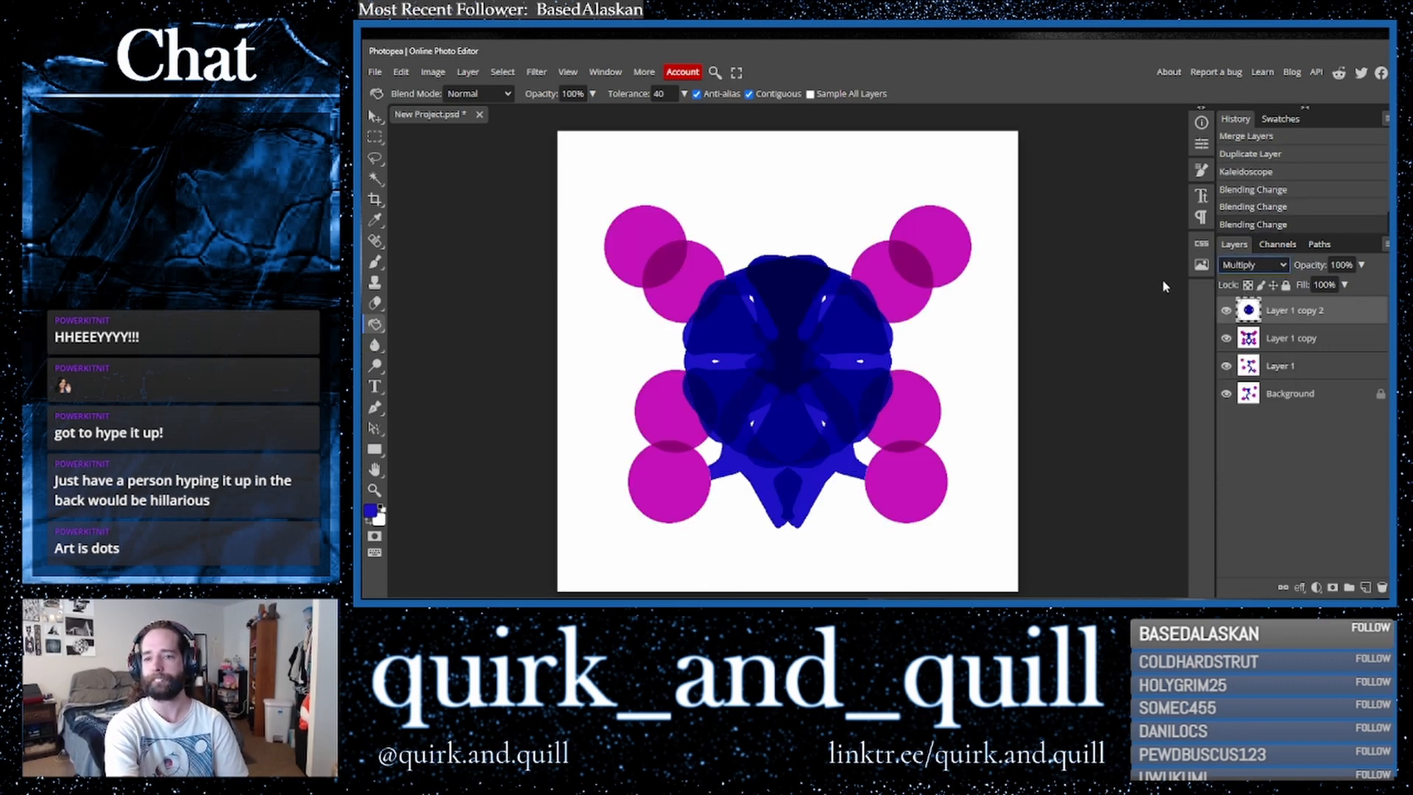
key(Down)
key(Down)
key(Down)
key(Down)
key(Down)
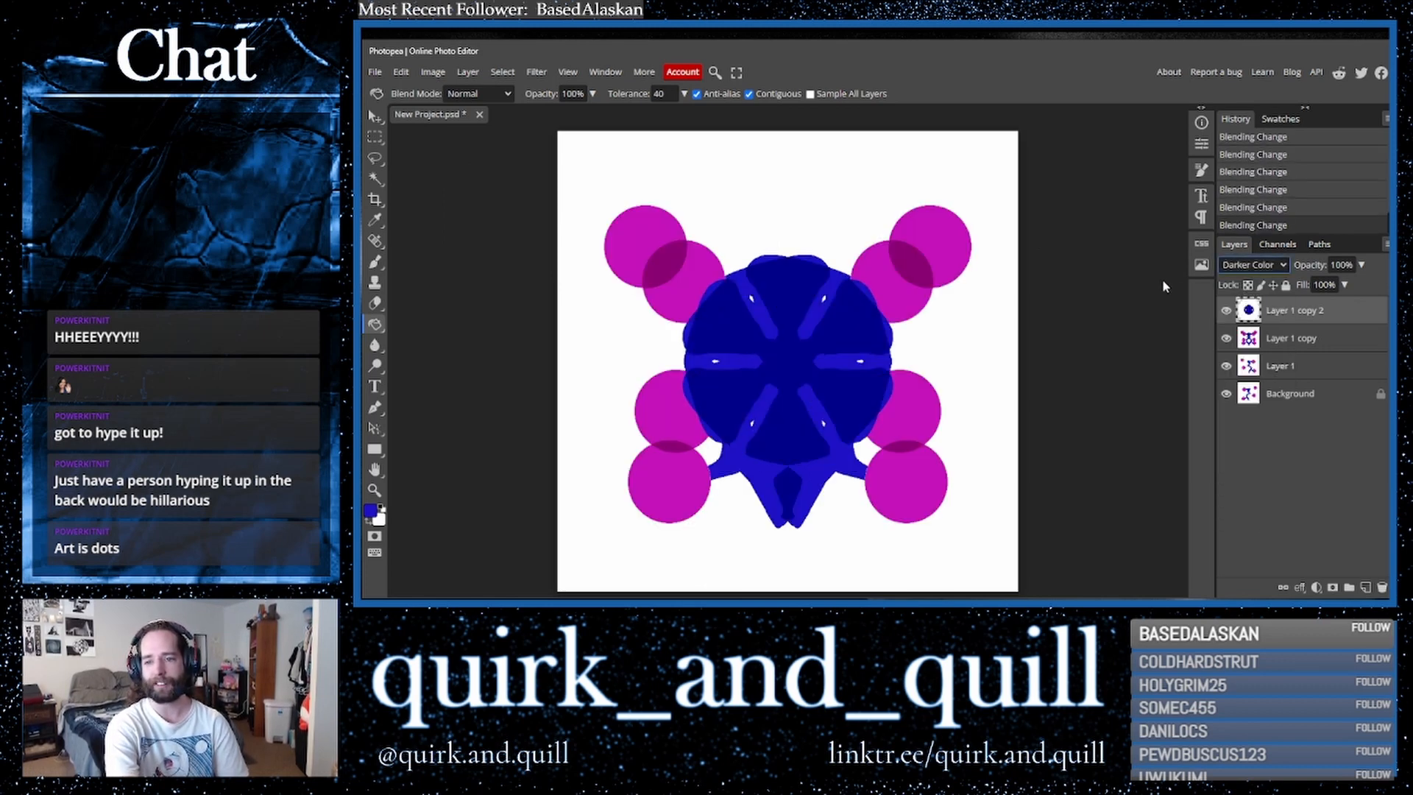
key(Down)
key(Down)
key(Down)
key(Down)
key(Down)
key(Down)
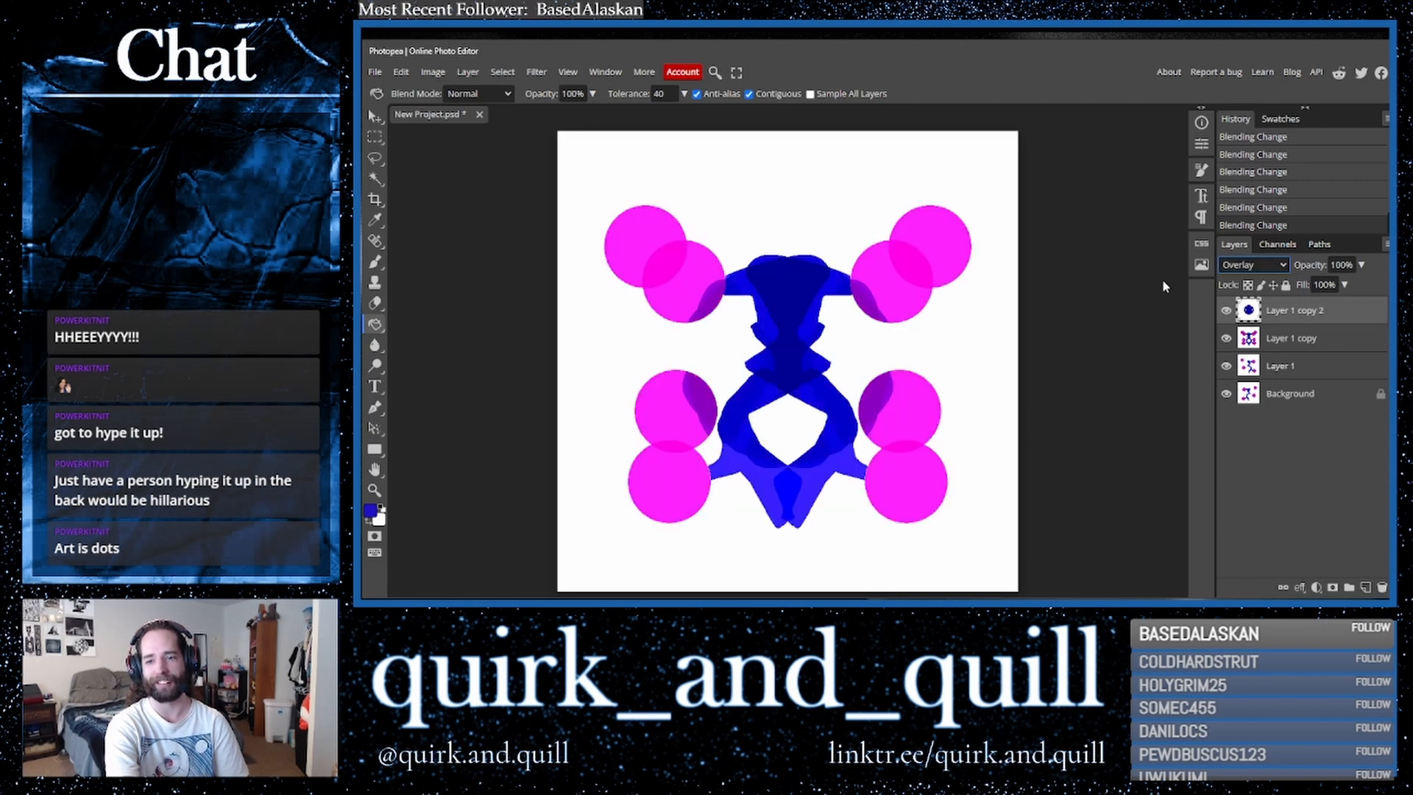
key(Down)
key(Down)
key(Down)
key(Down)
key(Down)
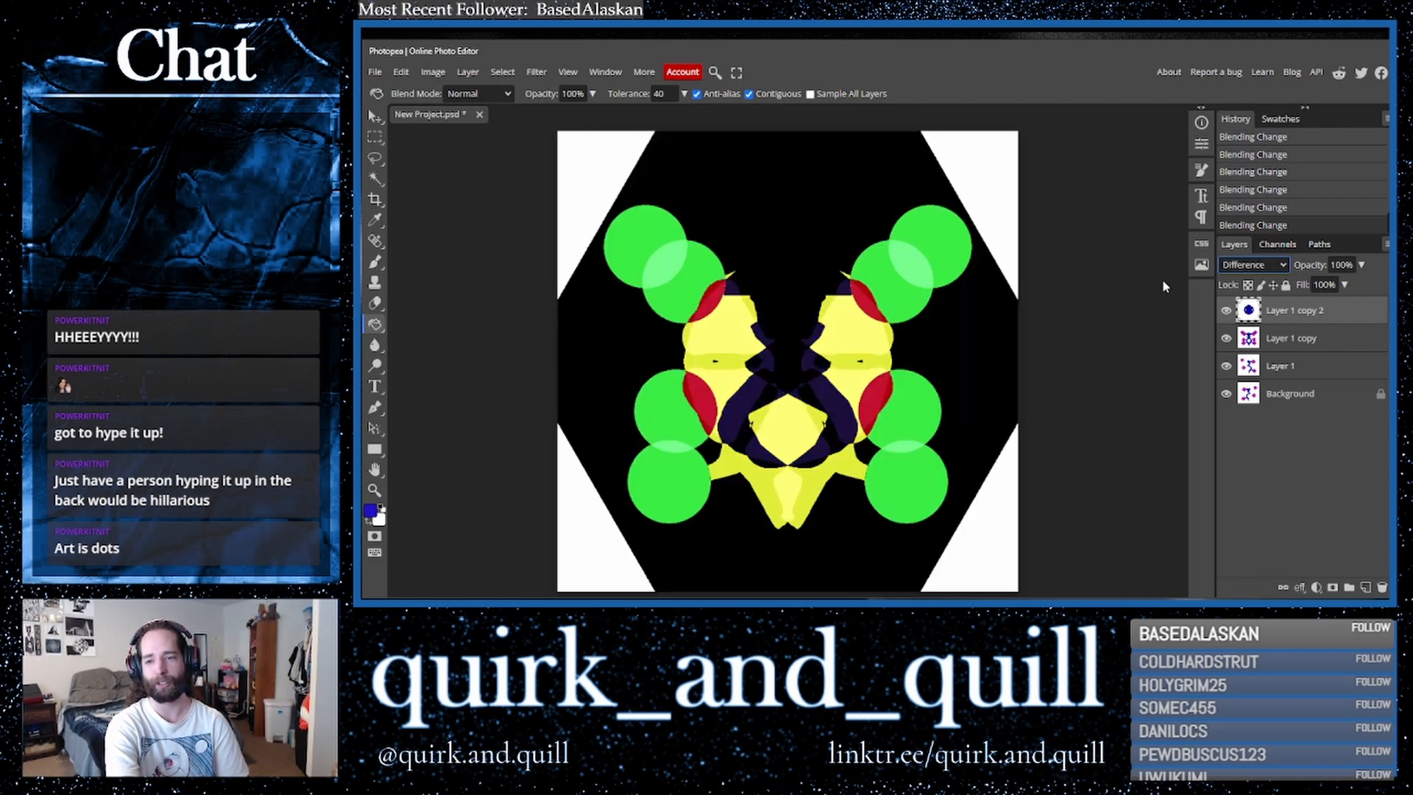
key(Up)
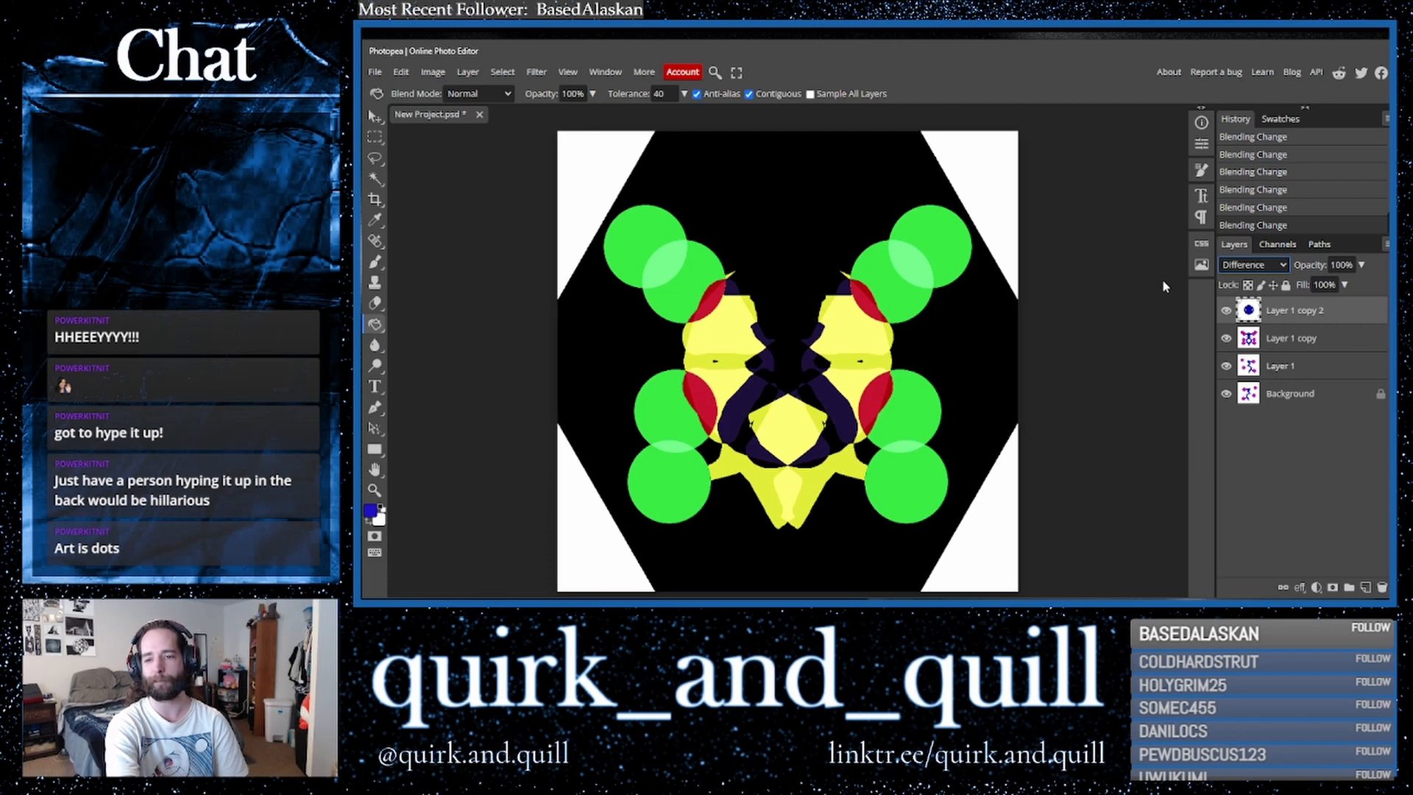
- Duplicate the top layers and merge the copies into a single layer
drag(1312, 340, 1365, 587)
right_click(1296, 345)
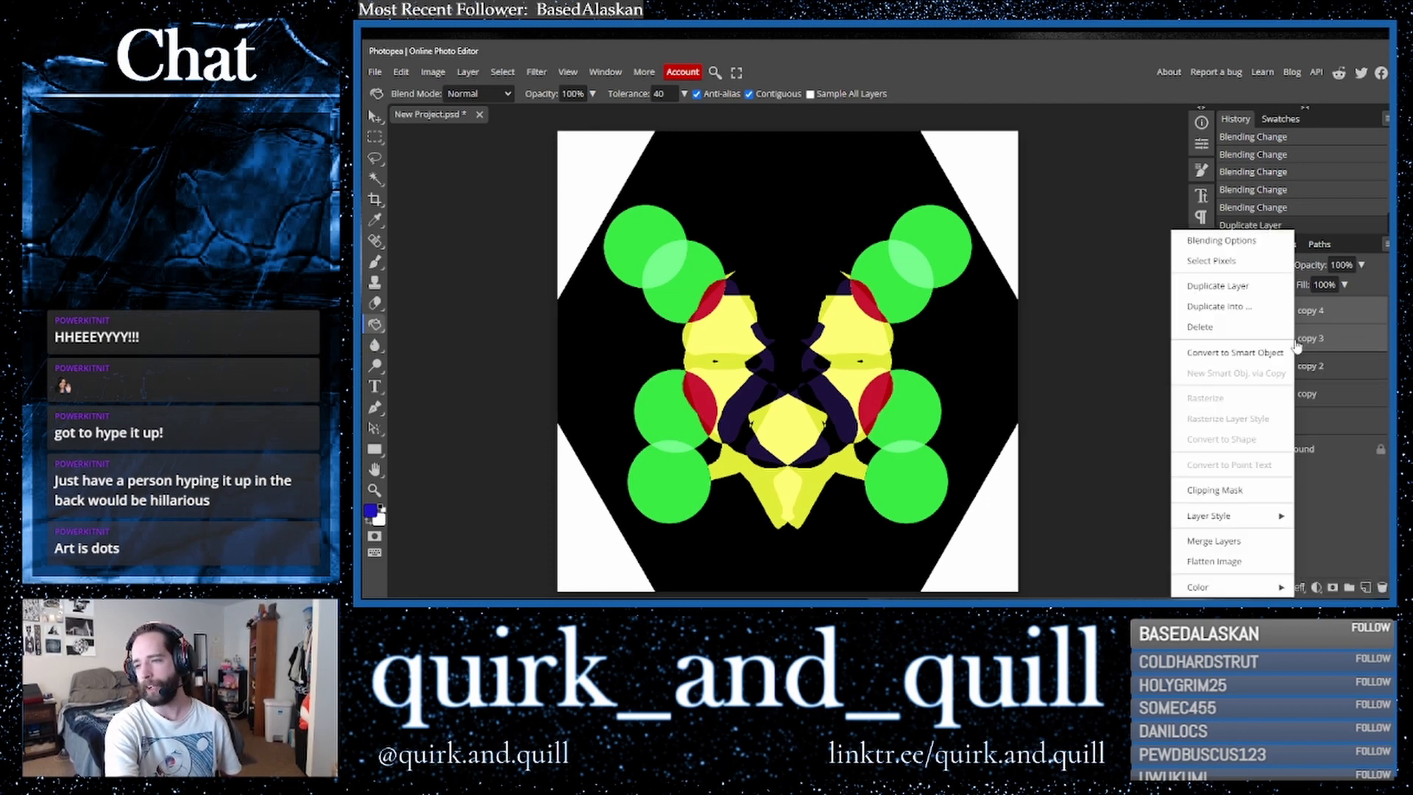
click(1258, 538)
- Duplicate the merged layer and apply Polar Coordinates using Polar to Rect
drag(1341, 316, 1365, 586)
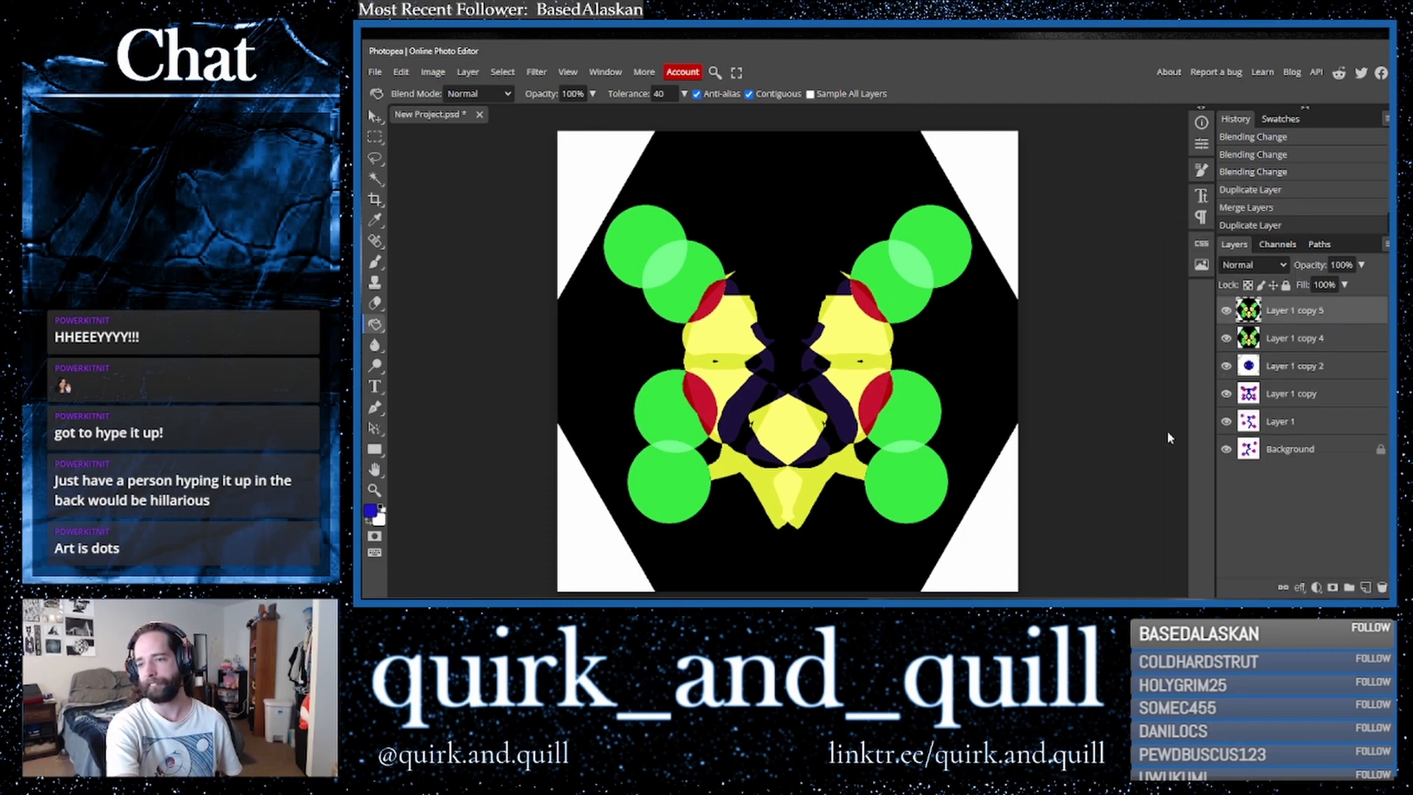
click(531, 76)
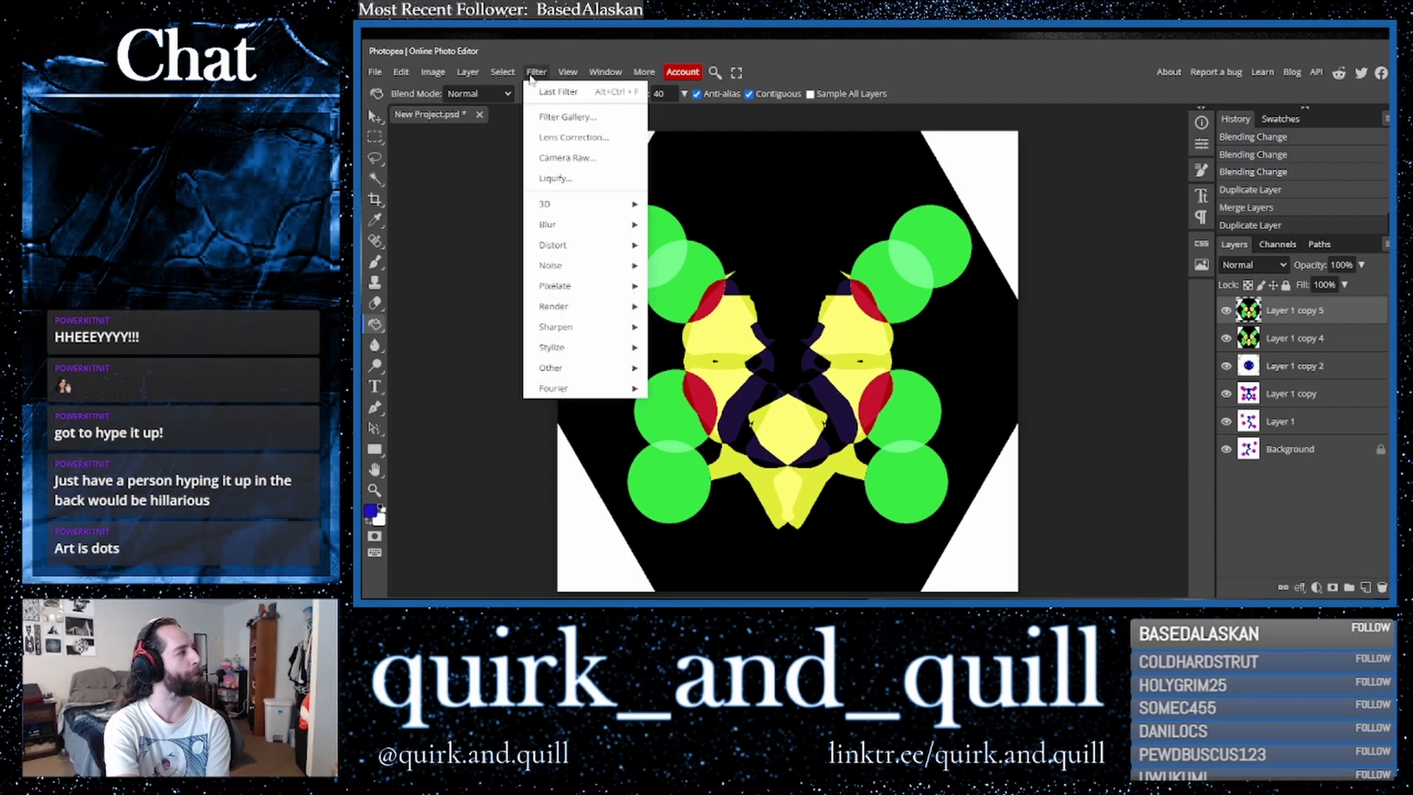
mouse_move(614, 254)
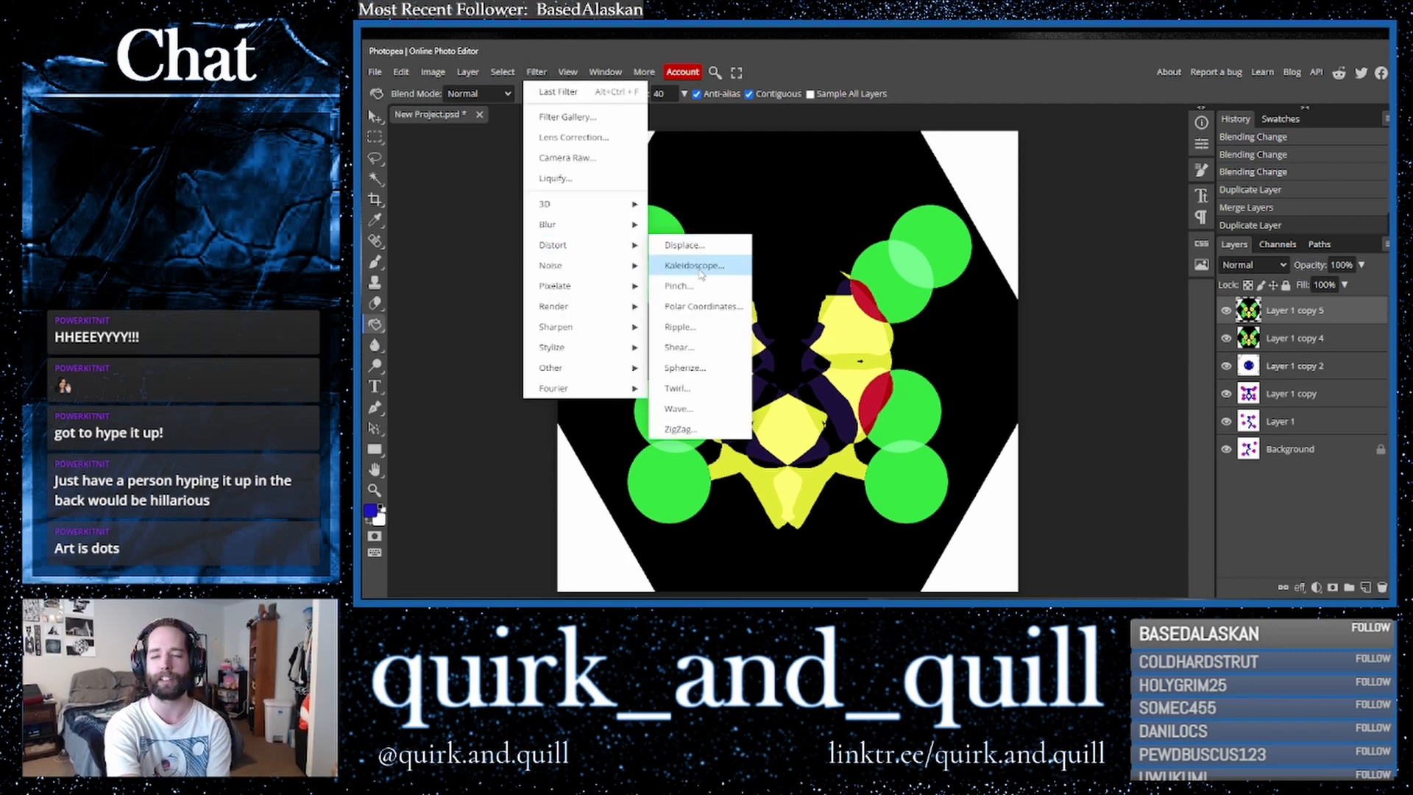
click(690, 310)
click(559, 199)
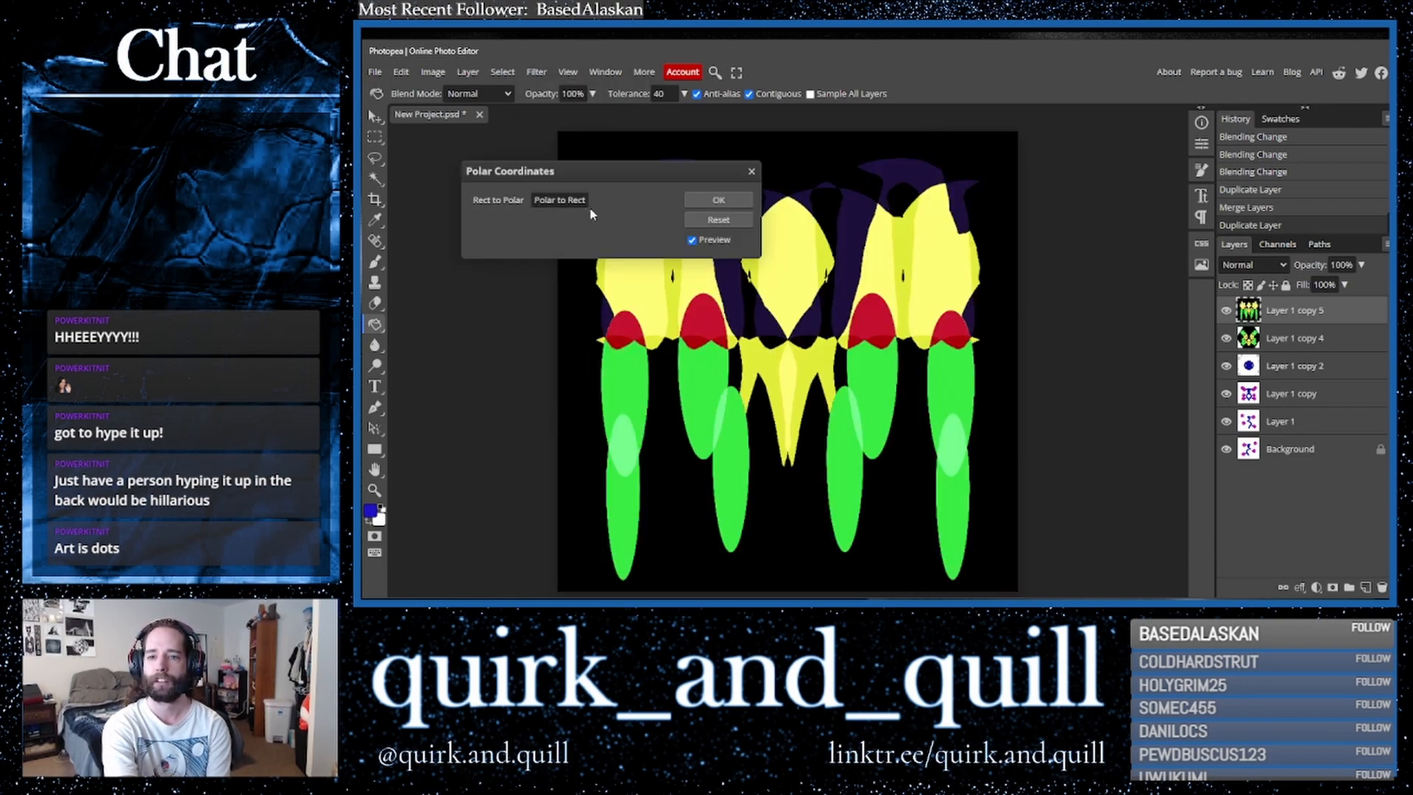
click(711, 203)
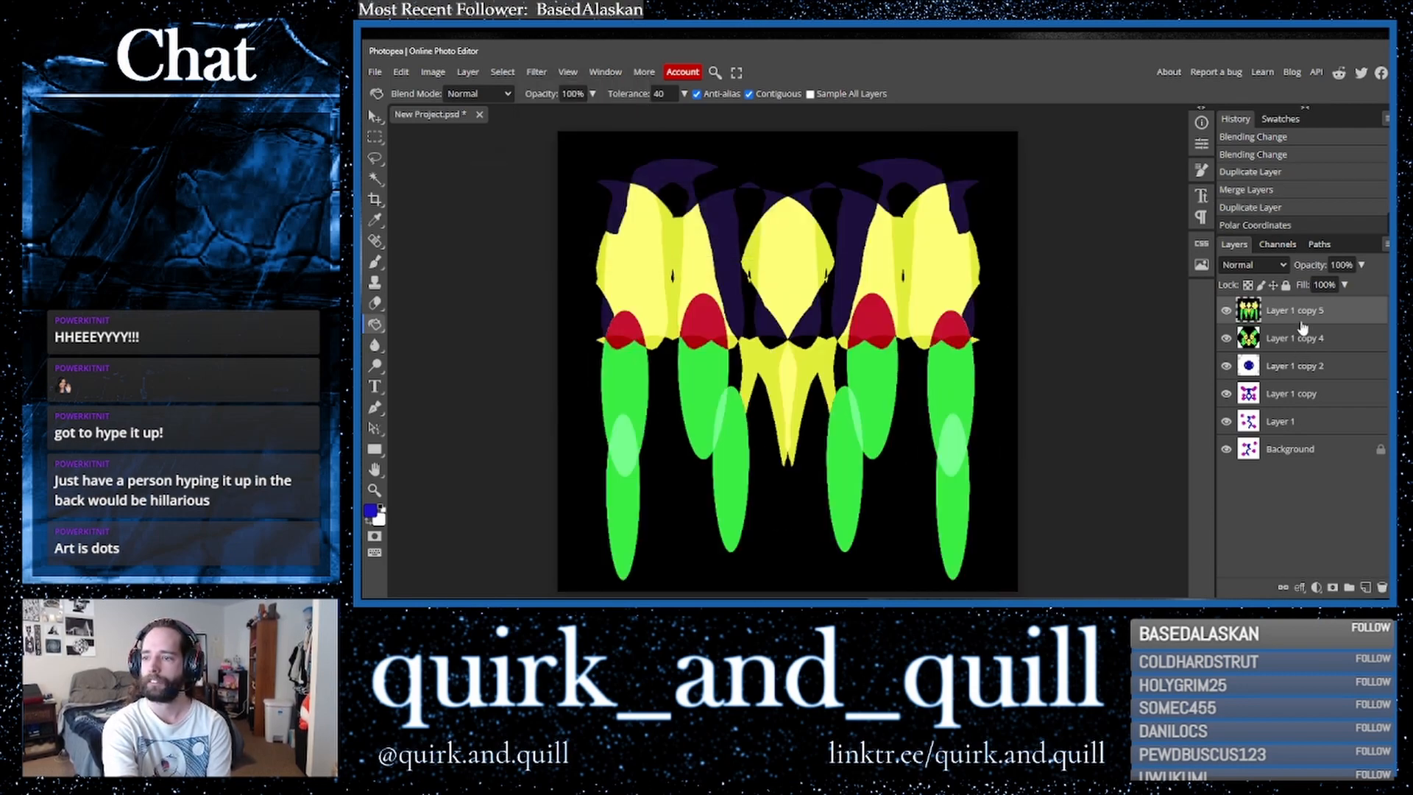
- Duplicate the Polar Coordinates layer and apply a Twirl filter with angle 614
drag(1341, 317, 1367, 587)
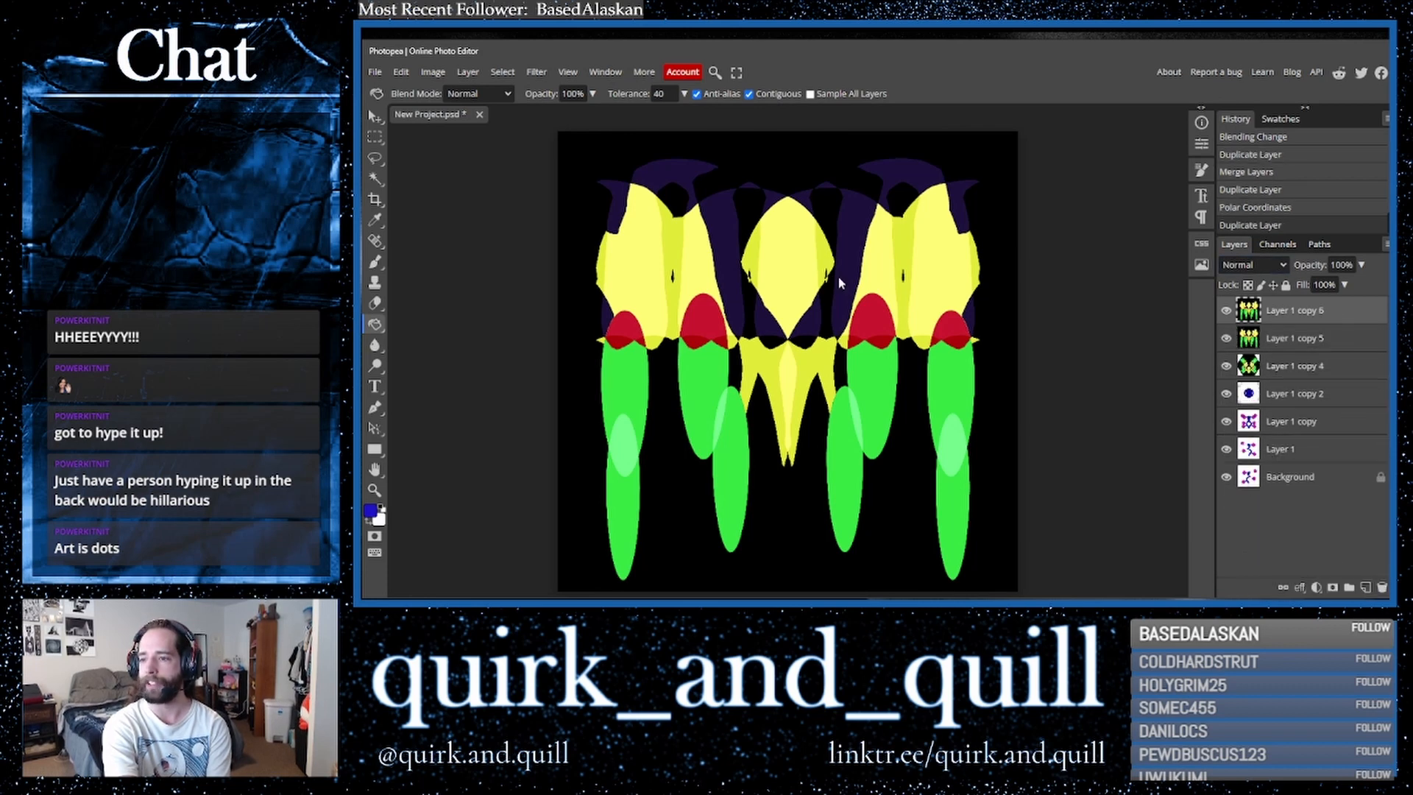
click(535, 72)
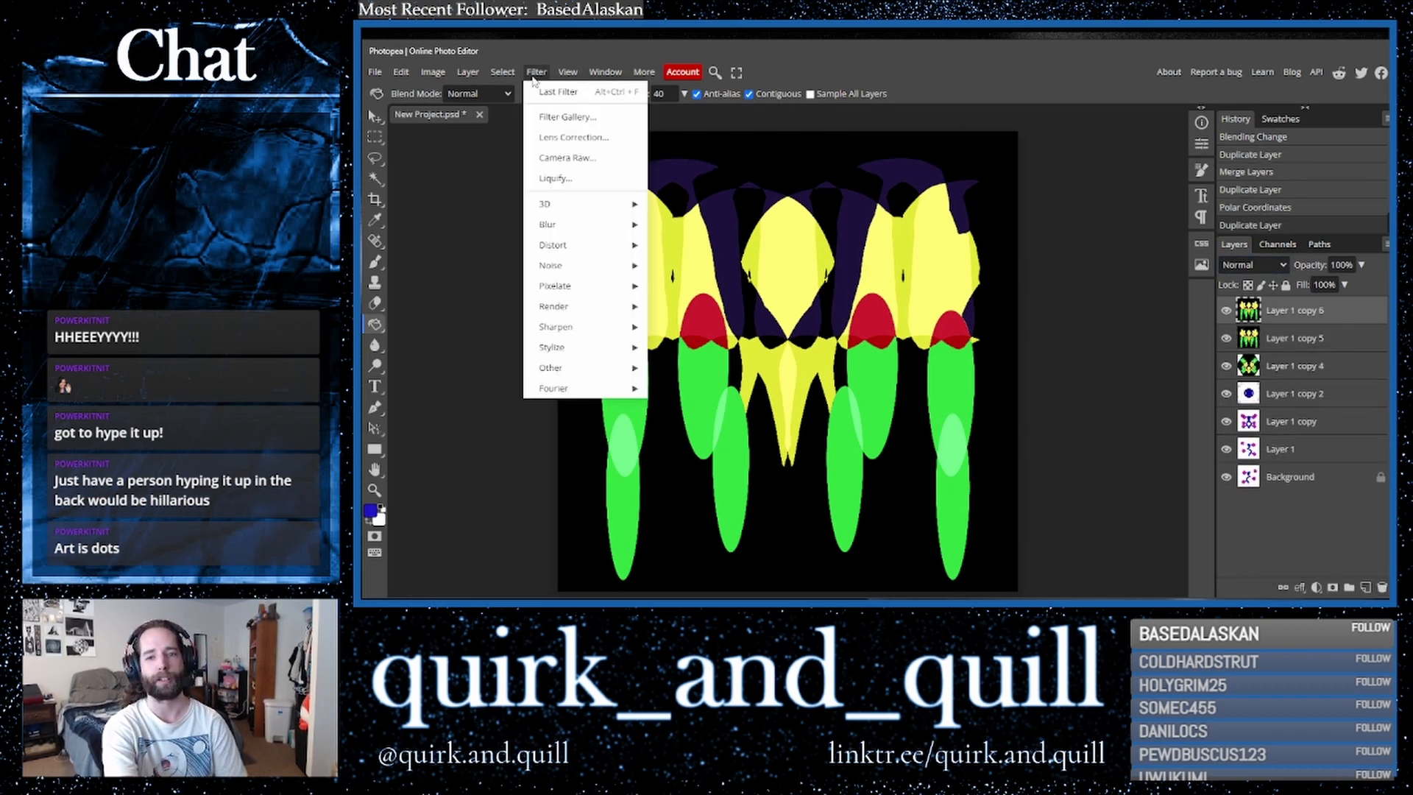
mouse_move(559, 245)
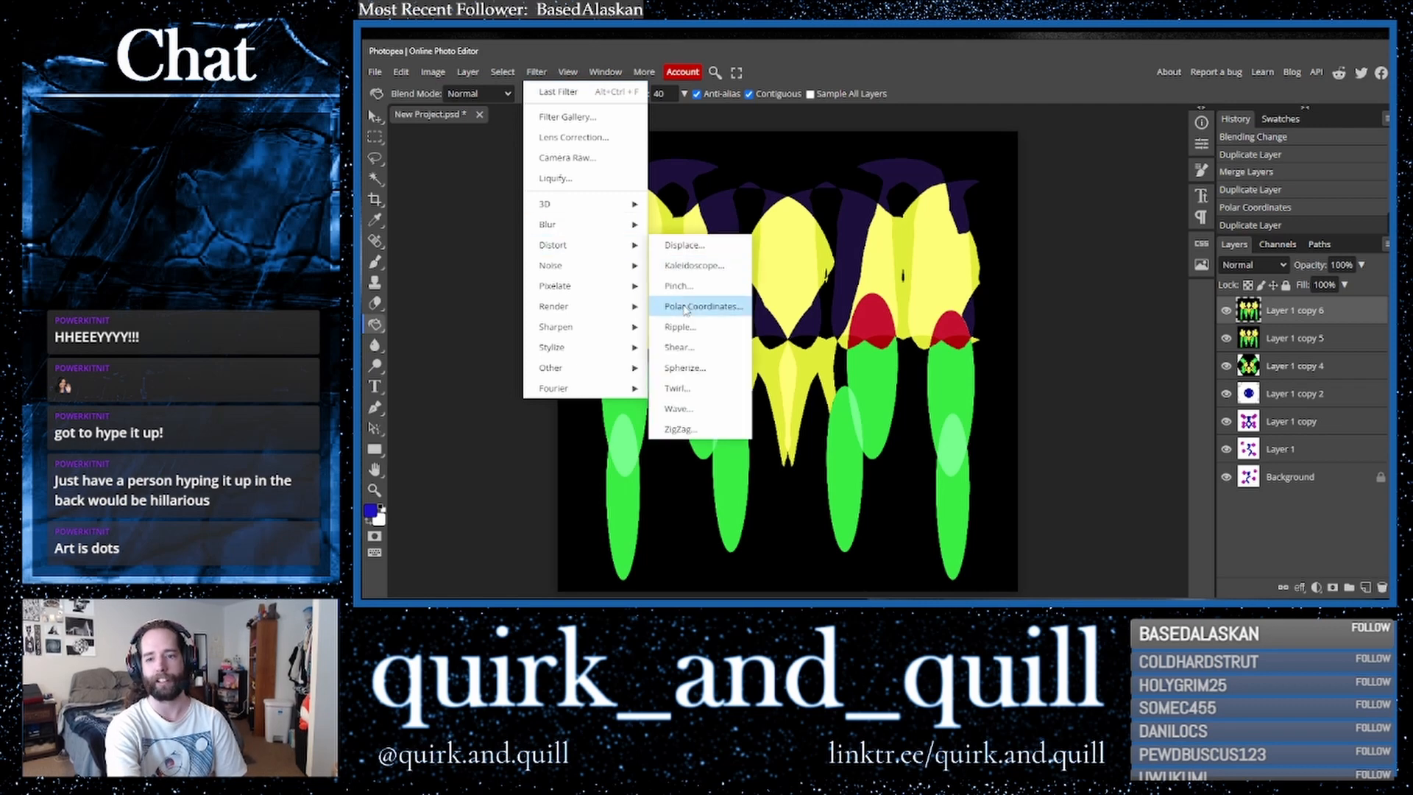
click(675, 389)
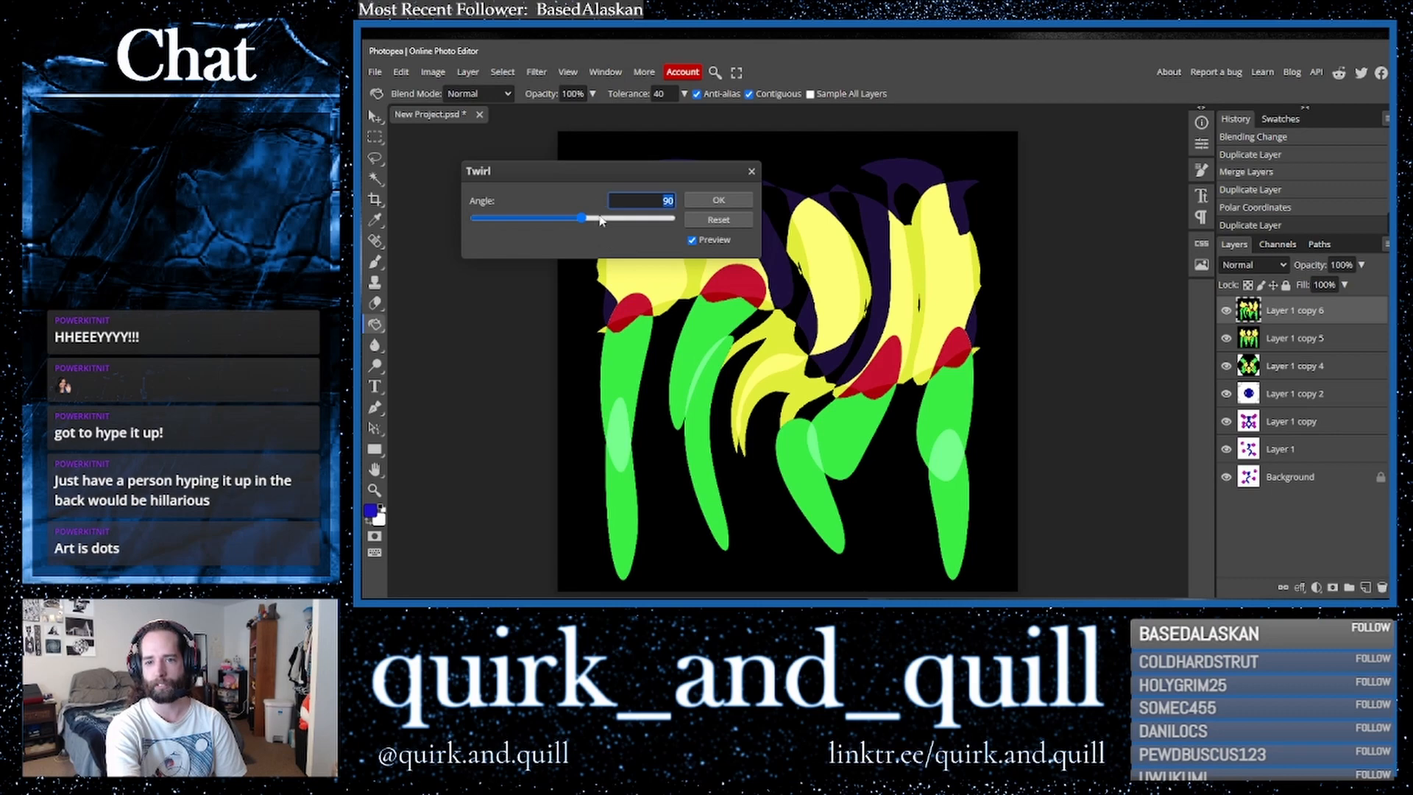
click(635, 218)
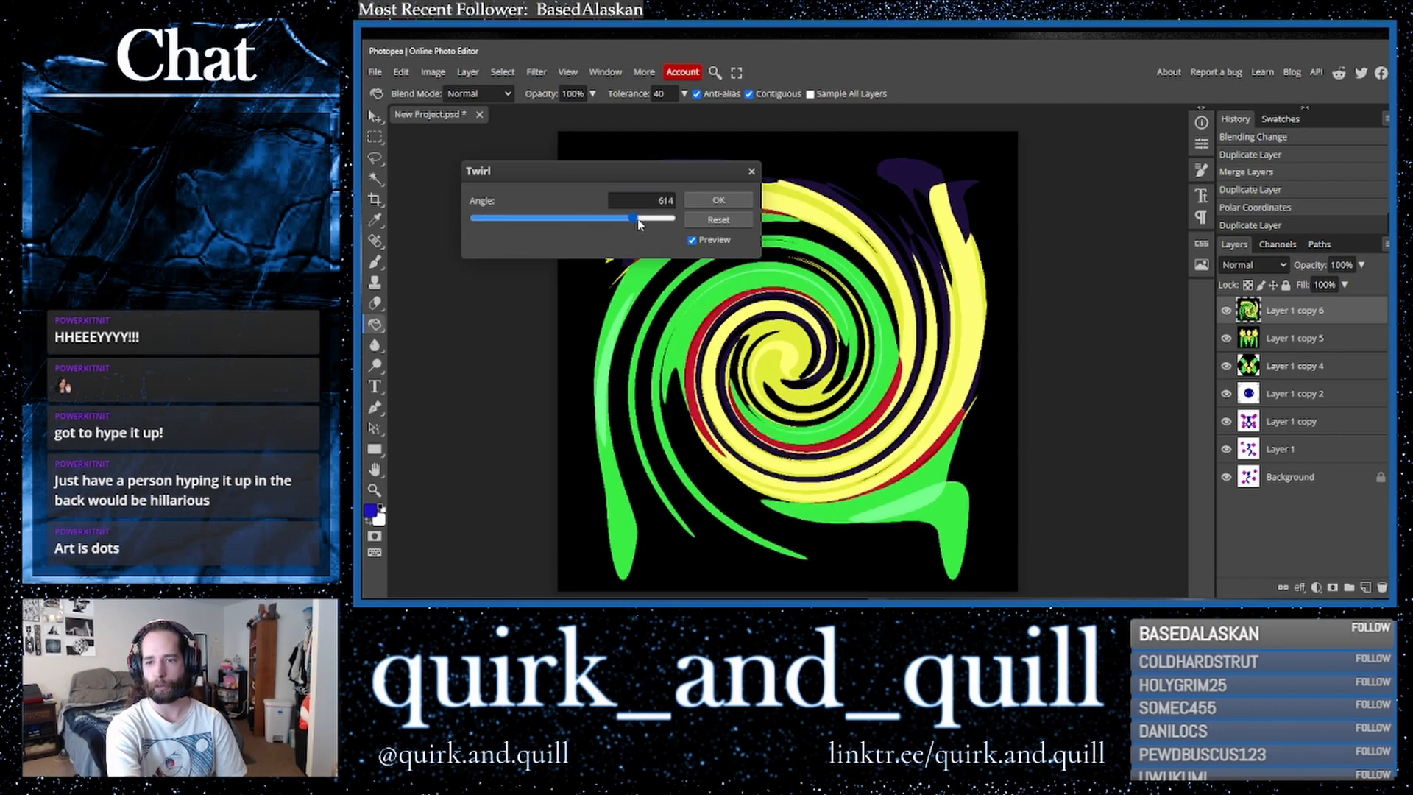
click(718, 203)
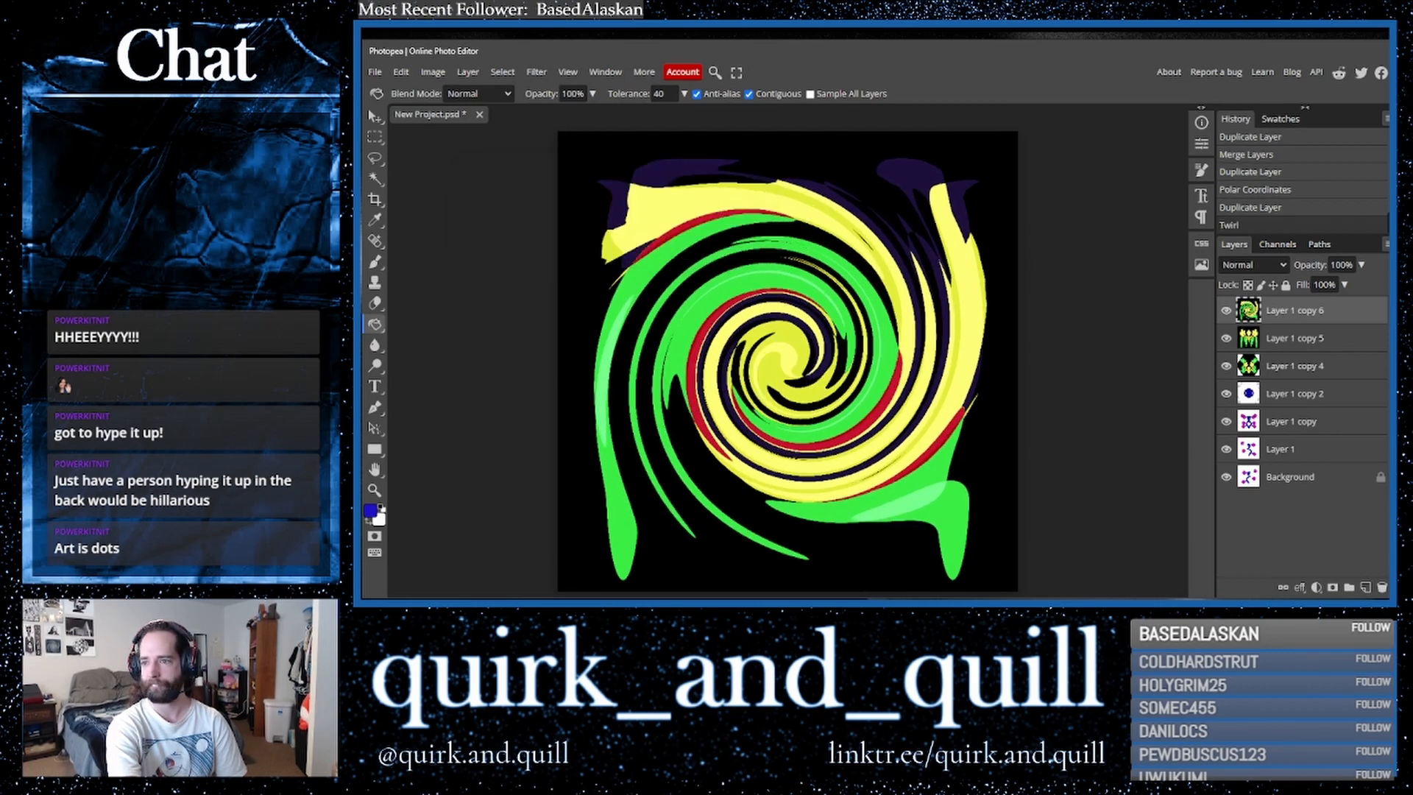
- Duplicate the twirled layer and flip the copy horizontally
drag(1350, 319, 1366, 587)
click(401, 72)
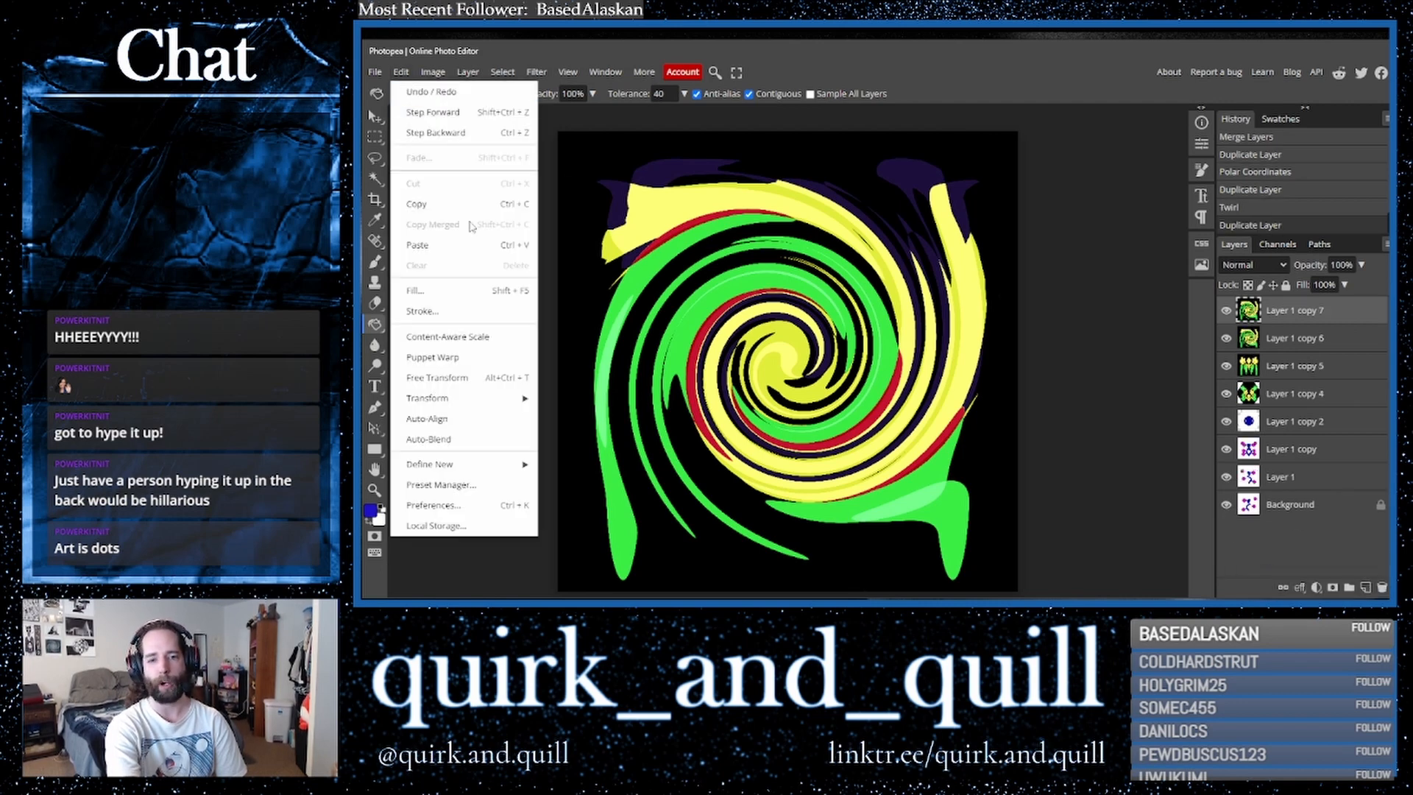
mouse_move(515, 398)
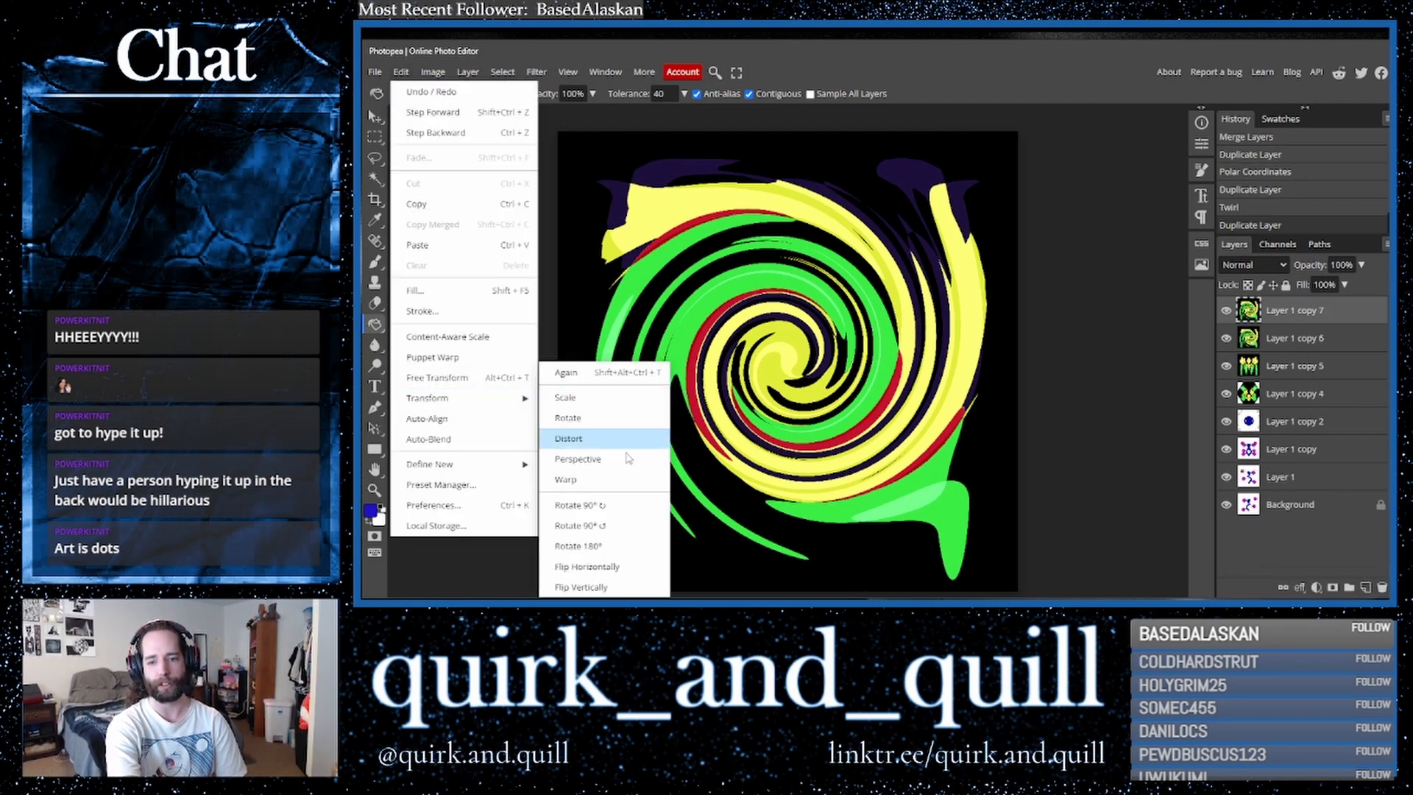
click(615, 566)
- Set the flipped twirl layer's blend mode to Darker Color
click(1254, 265)
click(1251, 287)
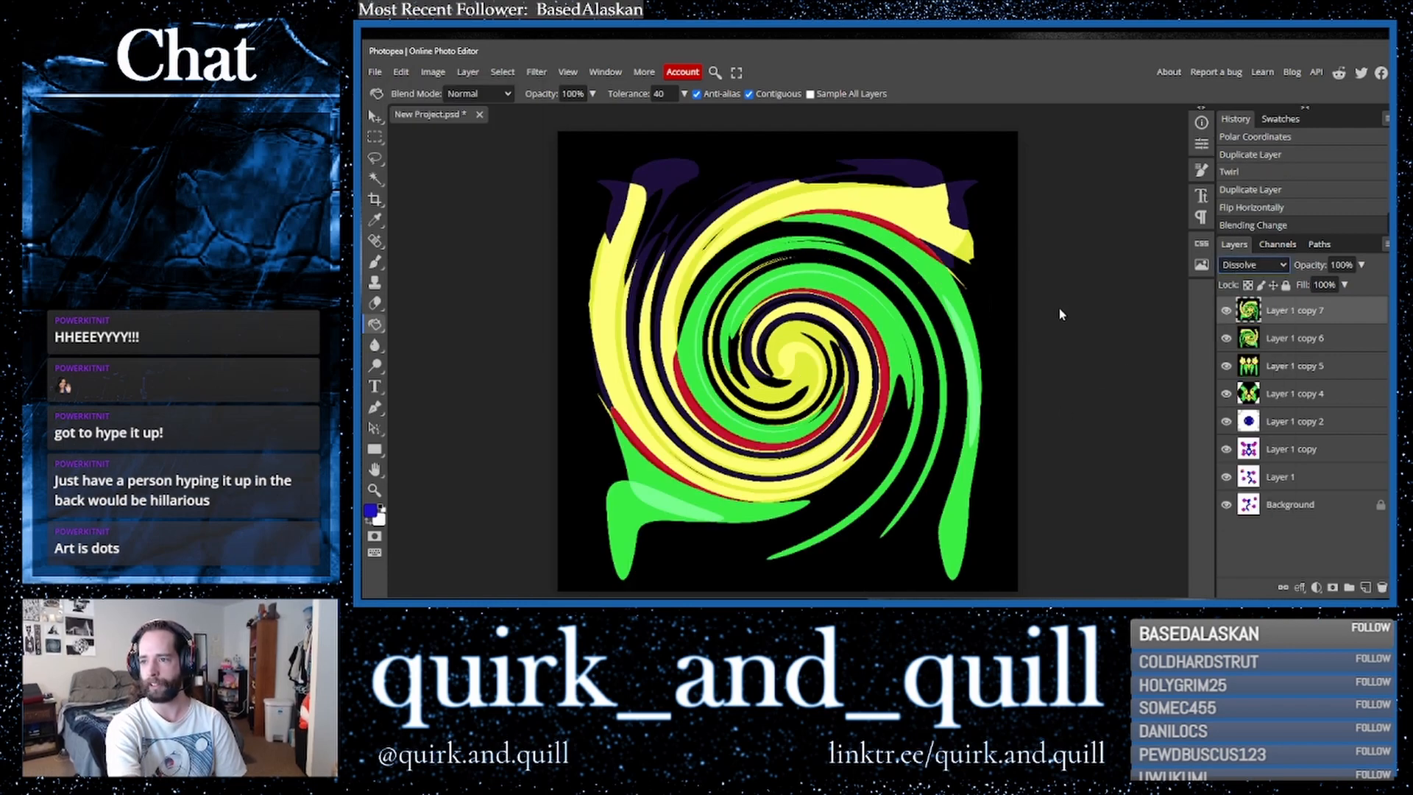
key(Down)
key(Down)
key(Down)
key(Down)
key(Down)
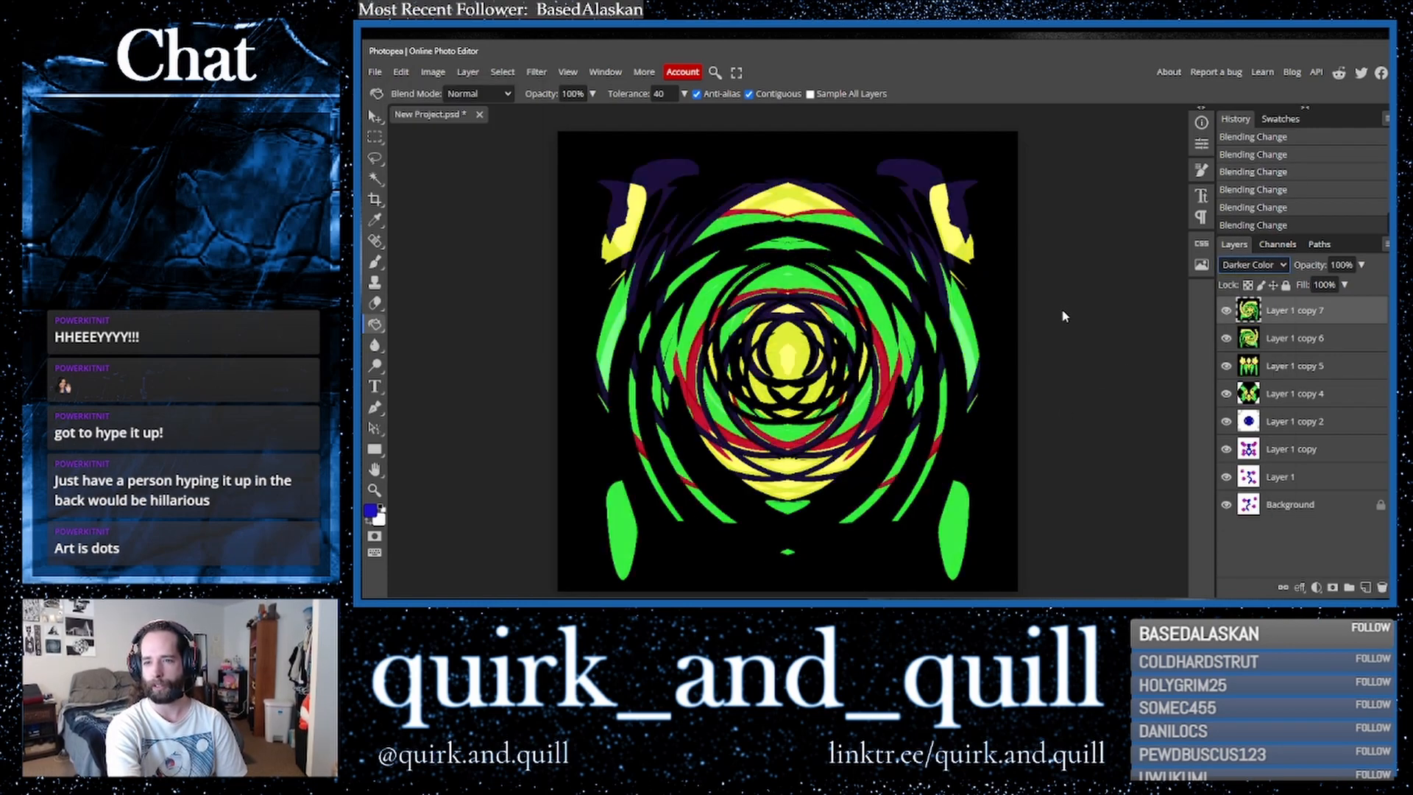
key(Down)
key(Up)
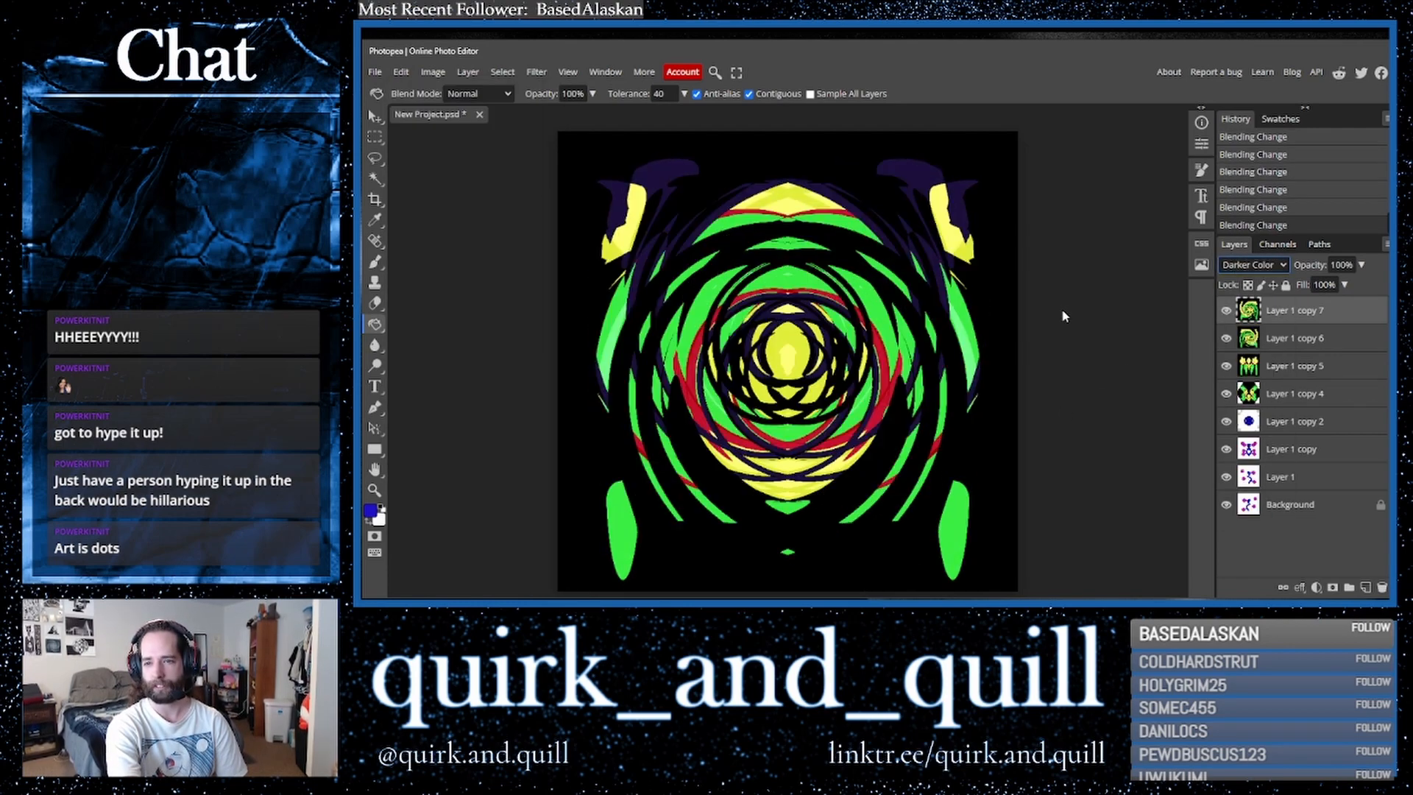
- Duplicate the two twirl layers and merge the copies into a single layer
shift+click(1308, 345)
drag(1353, 342, 1366, 588)
right_click(1281, 343)
click(1265, 541)
- Duplicate the purple circles layer and move the copy to the top of the stack
drag(1321, 477, 1364, 587)
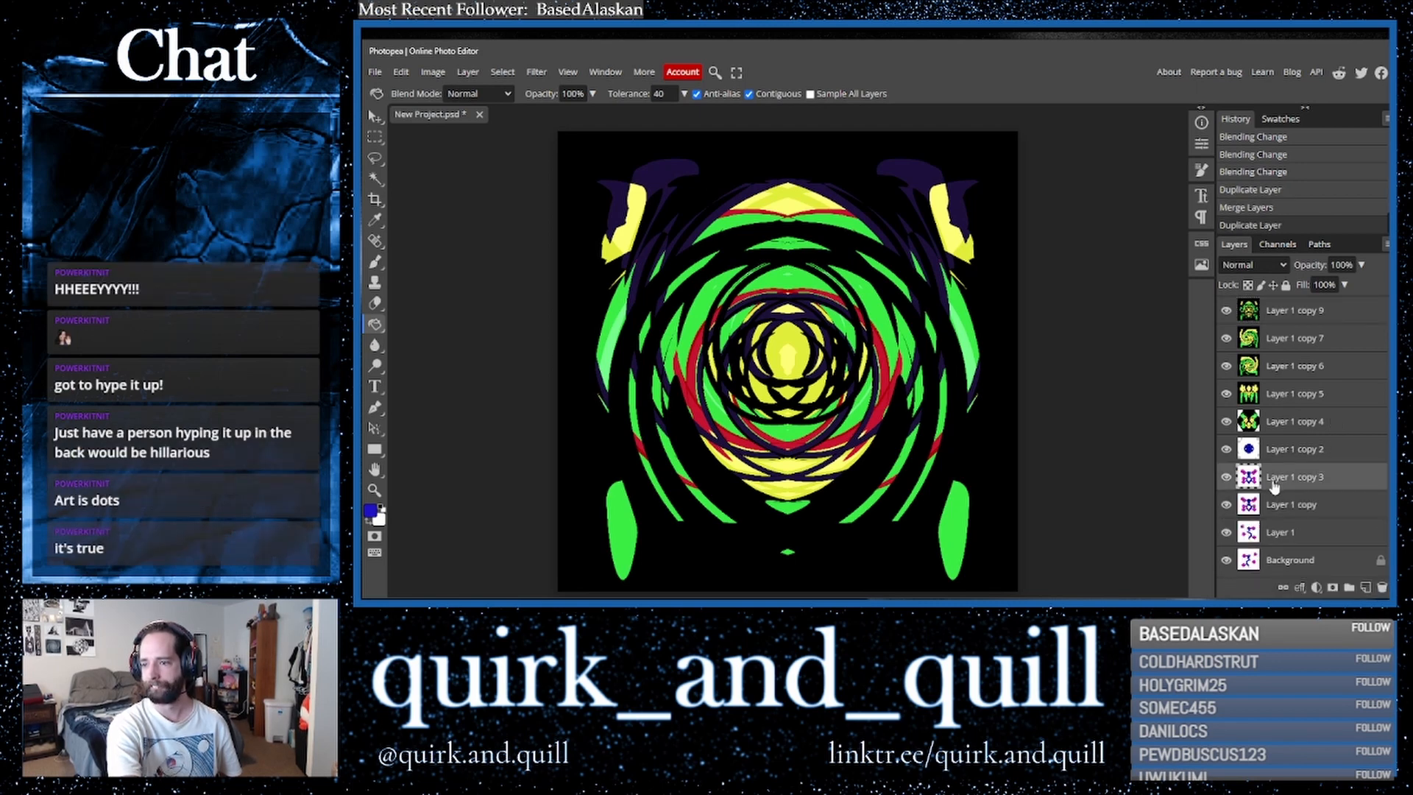
drag(1323, 482, 1295, 308)
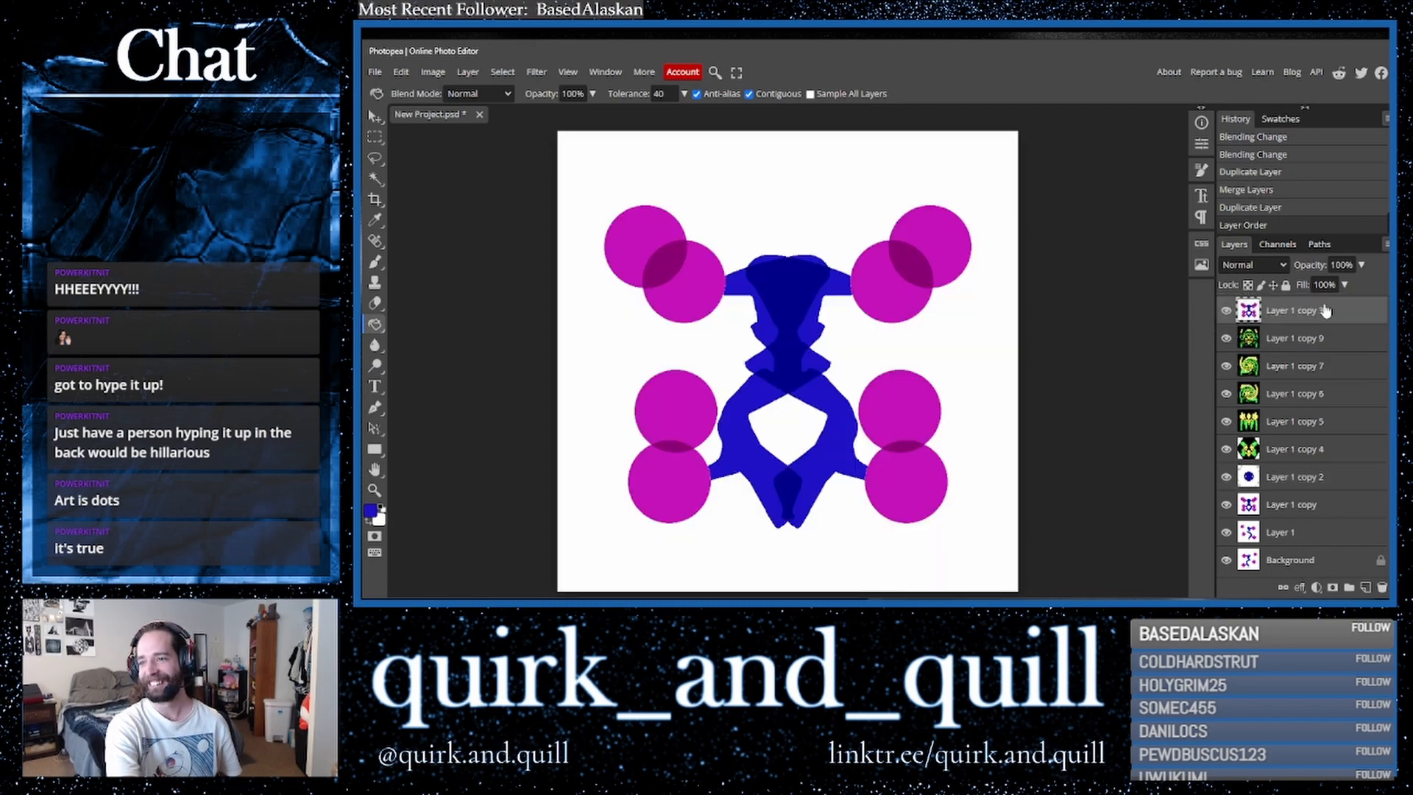
- Set the top purple circles layer's blend mode to Lighten
click(1253, 265)
click(1241, 283)
key(Down)
key(Down)
key(Down)
key(Down)
key(Down)
key(Down)
key(Down)
key(Down)
key(Down)
key(Up)
key(Up)
key(Up)
key(Down)
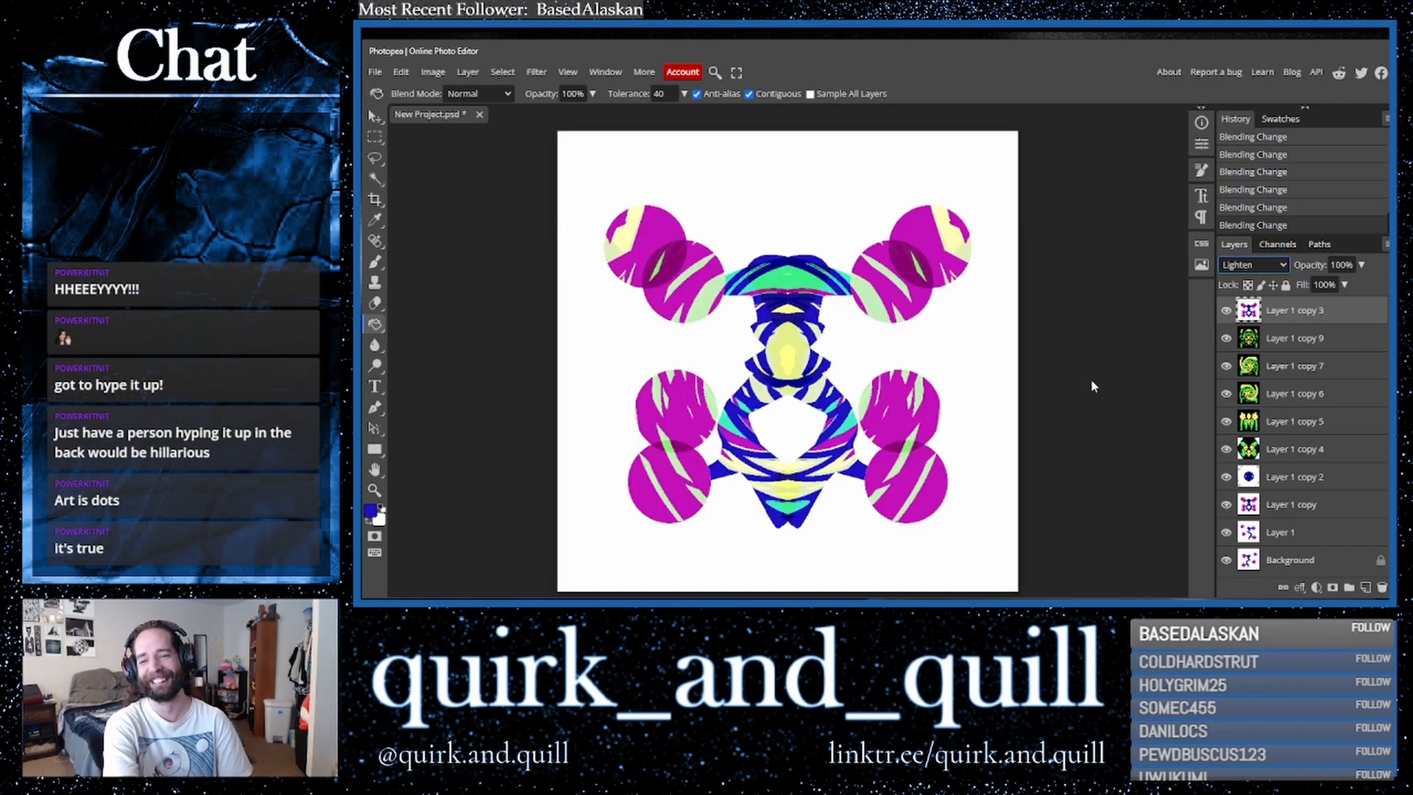
- Duplicate the top two layers and merge the copies into one layer
click(1280, 343)
key(ctrl+j)
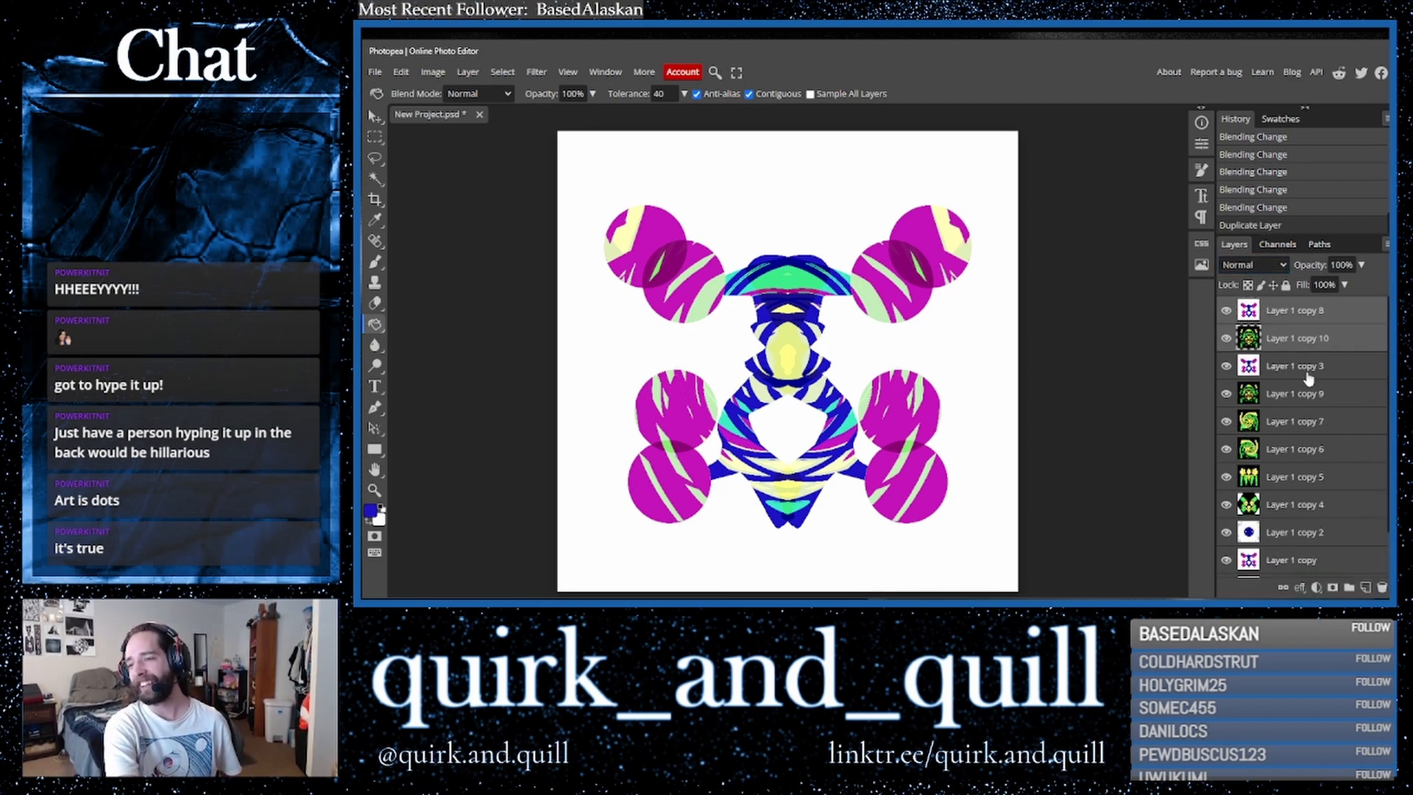
right_click(1297, 342)
click(1233, 545)
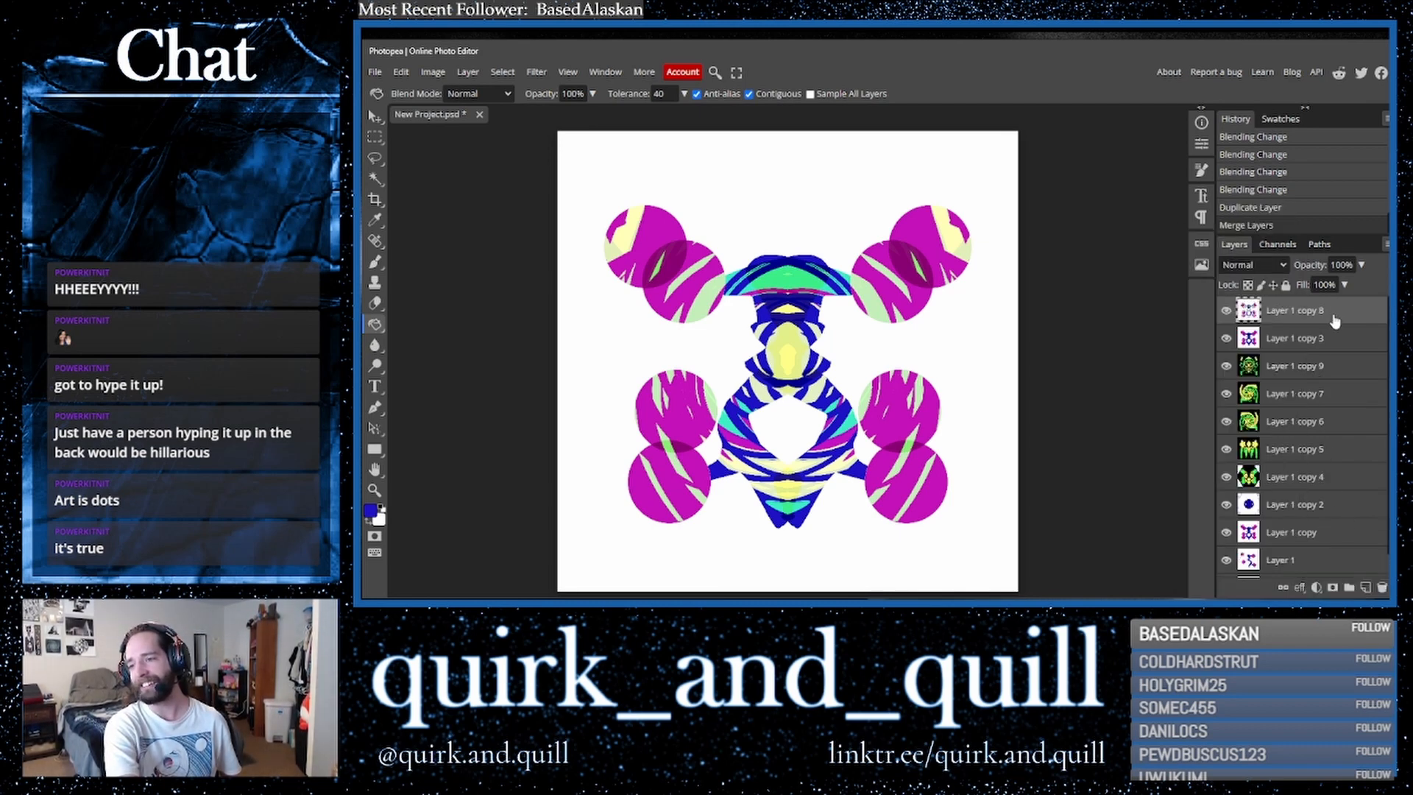
- Duplicate the merged layer and apply a Wave distortion filter
key(ctrl+j)
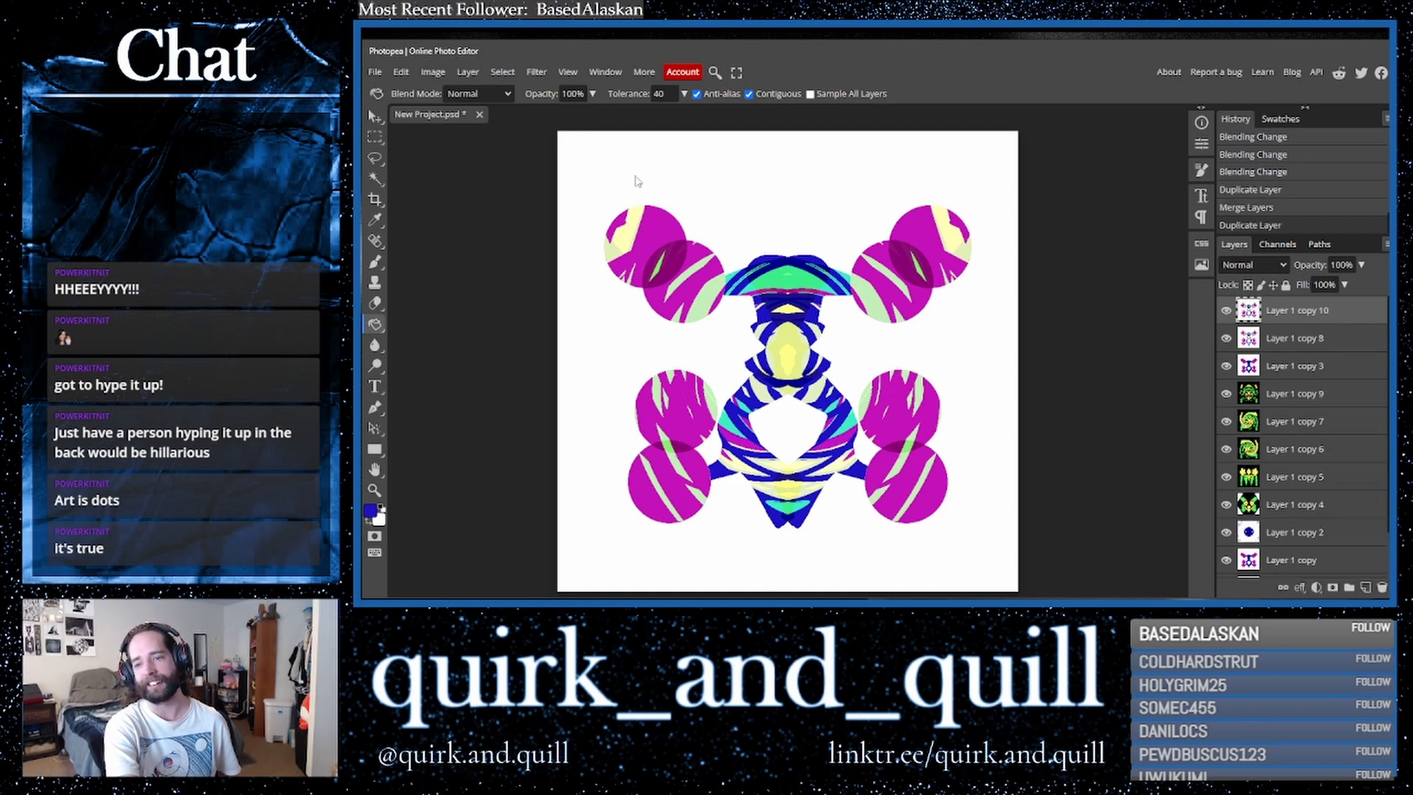
click(532, 73)
mouse_move(589, 244)
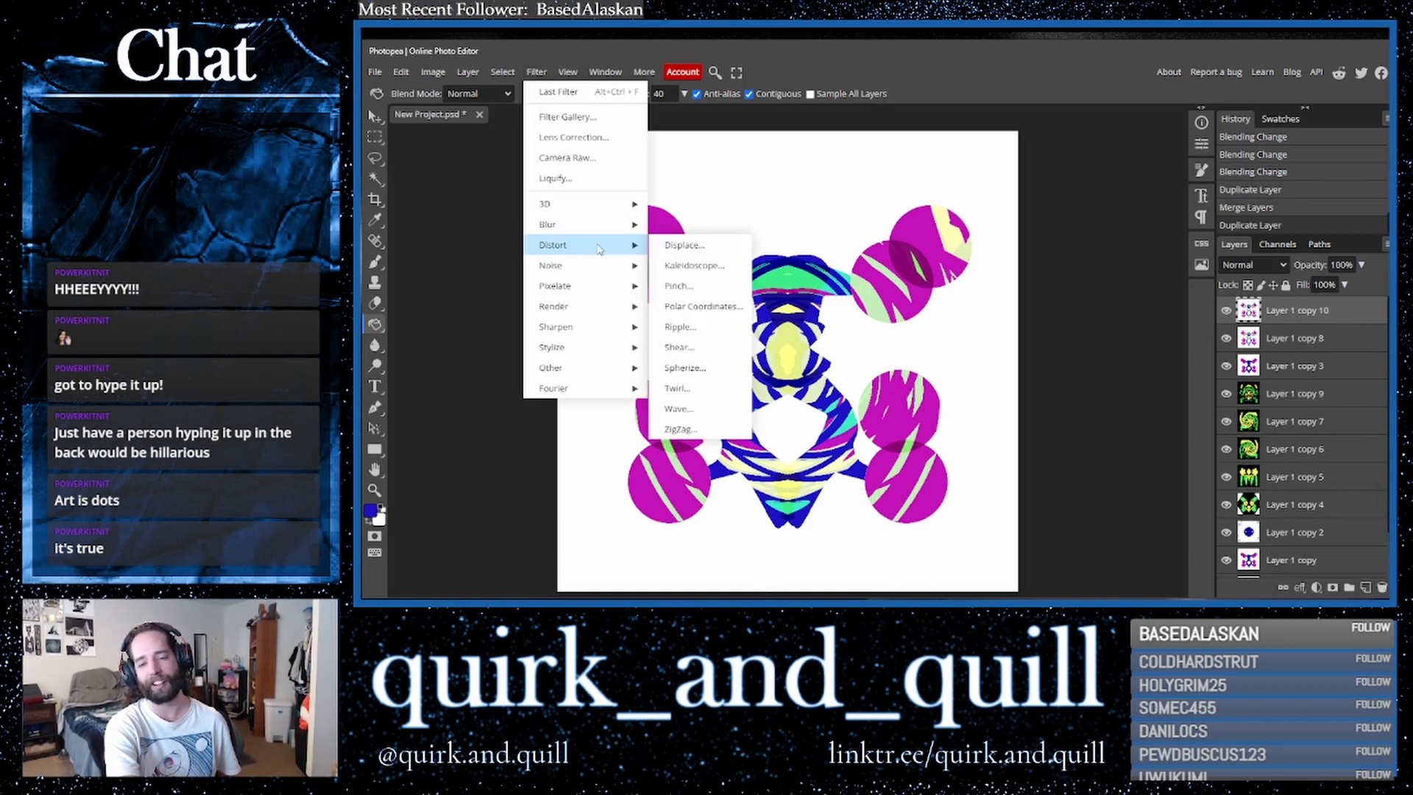
click(689, 408)
click(737, 203)
- Duplicate the wave layer and flip the copy horizontally
drag(1341, 316, 1365, 587)
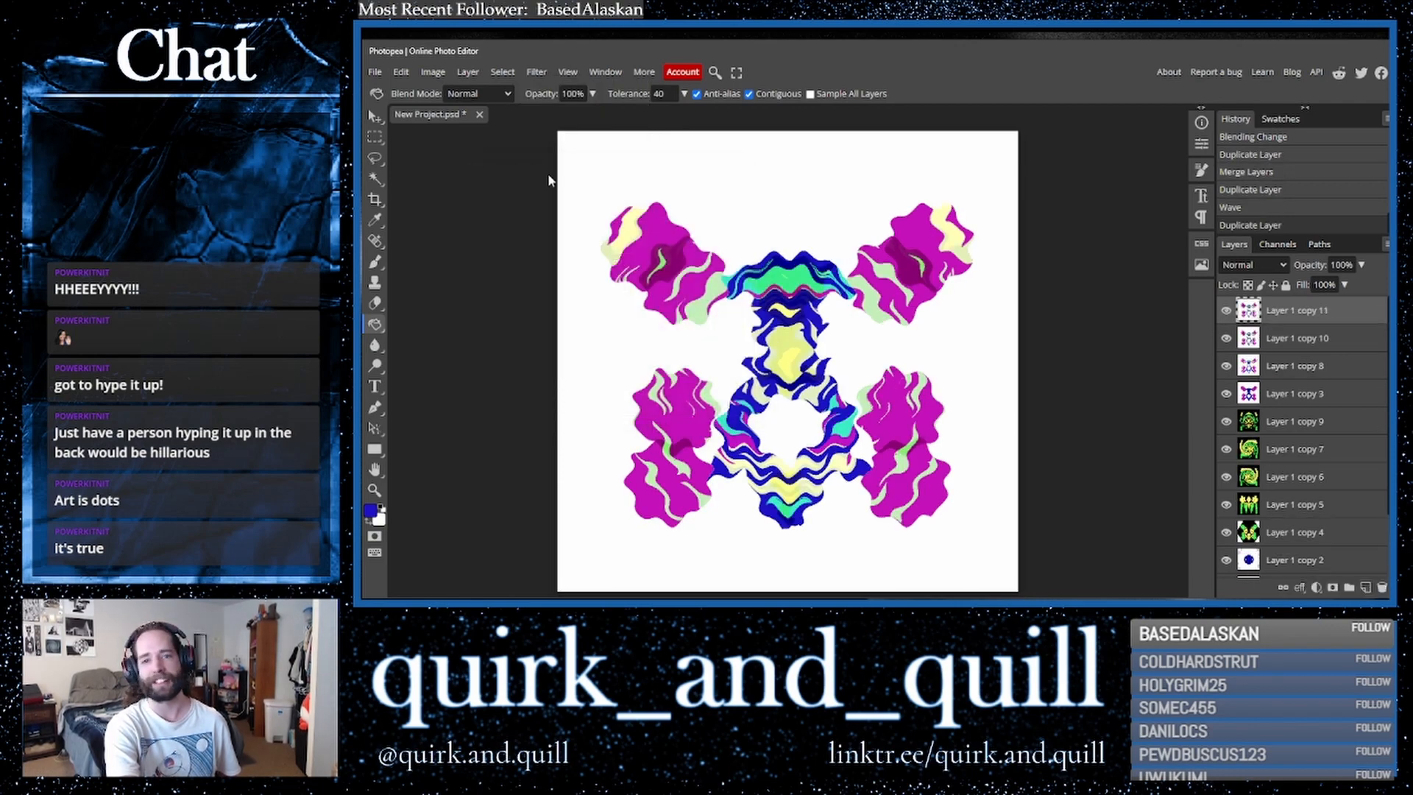
click(406, 75)
mouse_move(486, 400)
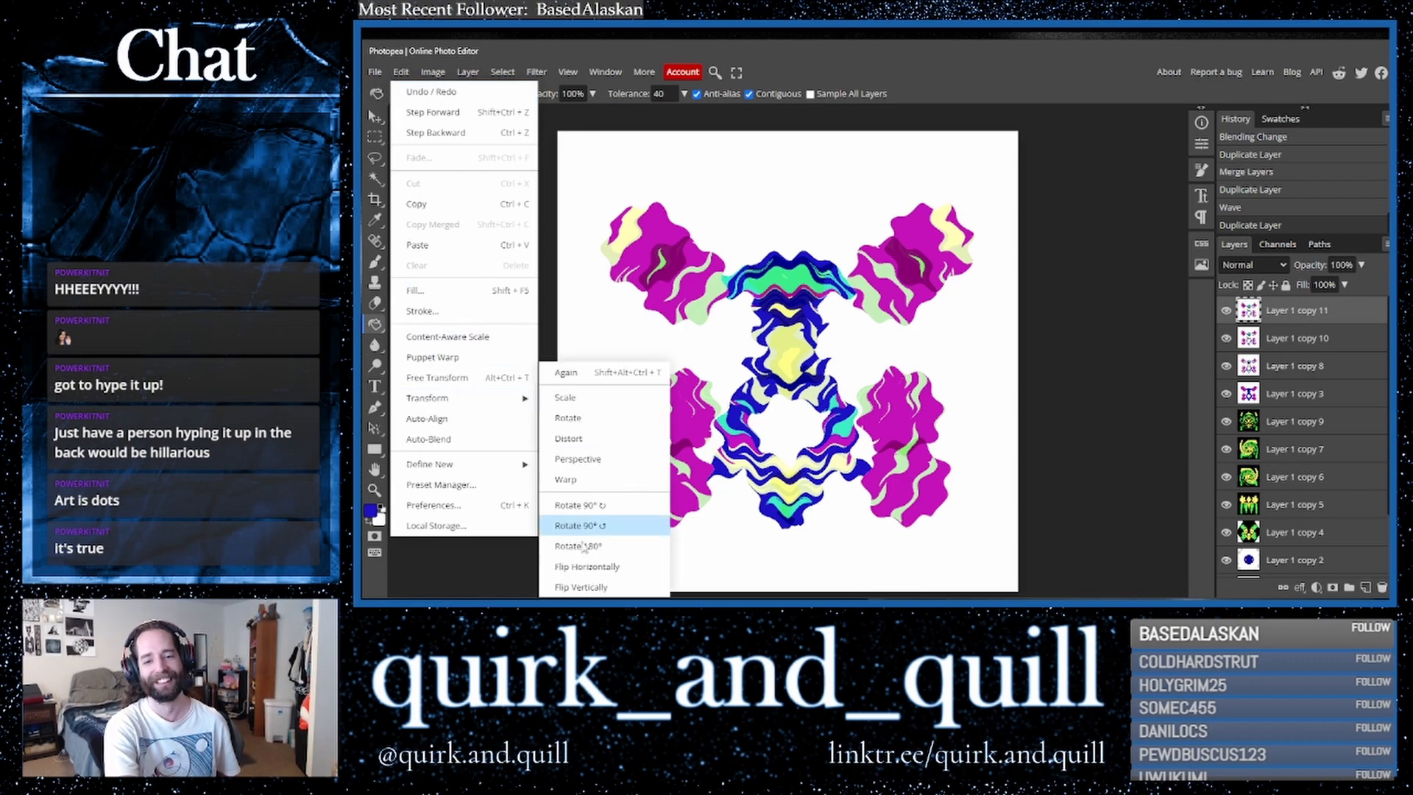
- Cycle through blend modes on the flipped wave layer, including Multiply and Color Dodge
click(1262, 268)
click(1262, 266)
key(Down)
key(Down)
key(Down)
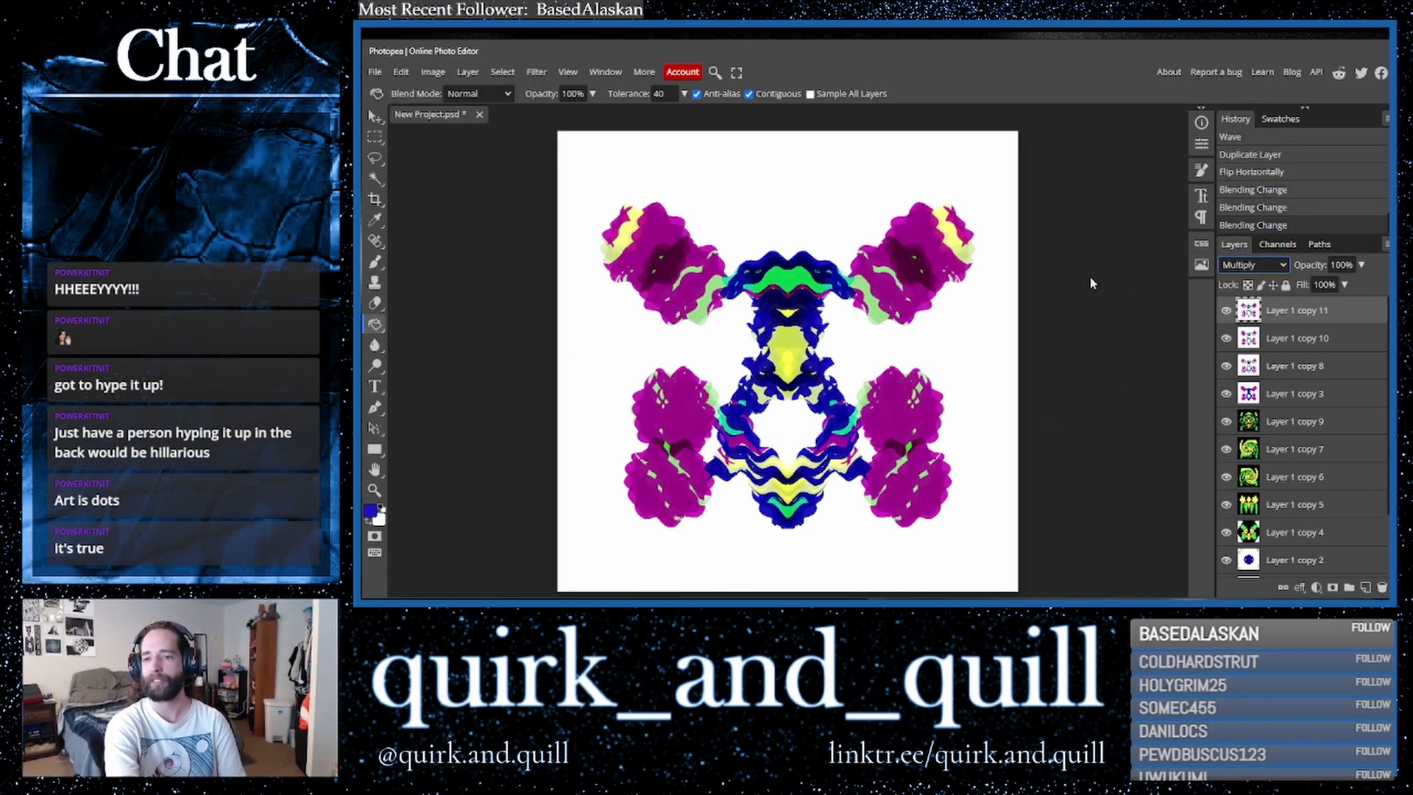
key(Down)
key(Down)
key(Up)
key(Down)
key(Down)
key(Down)
key(Down)
key(Down)
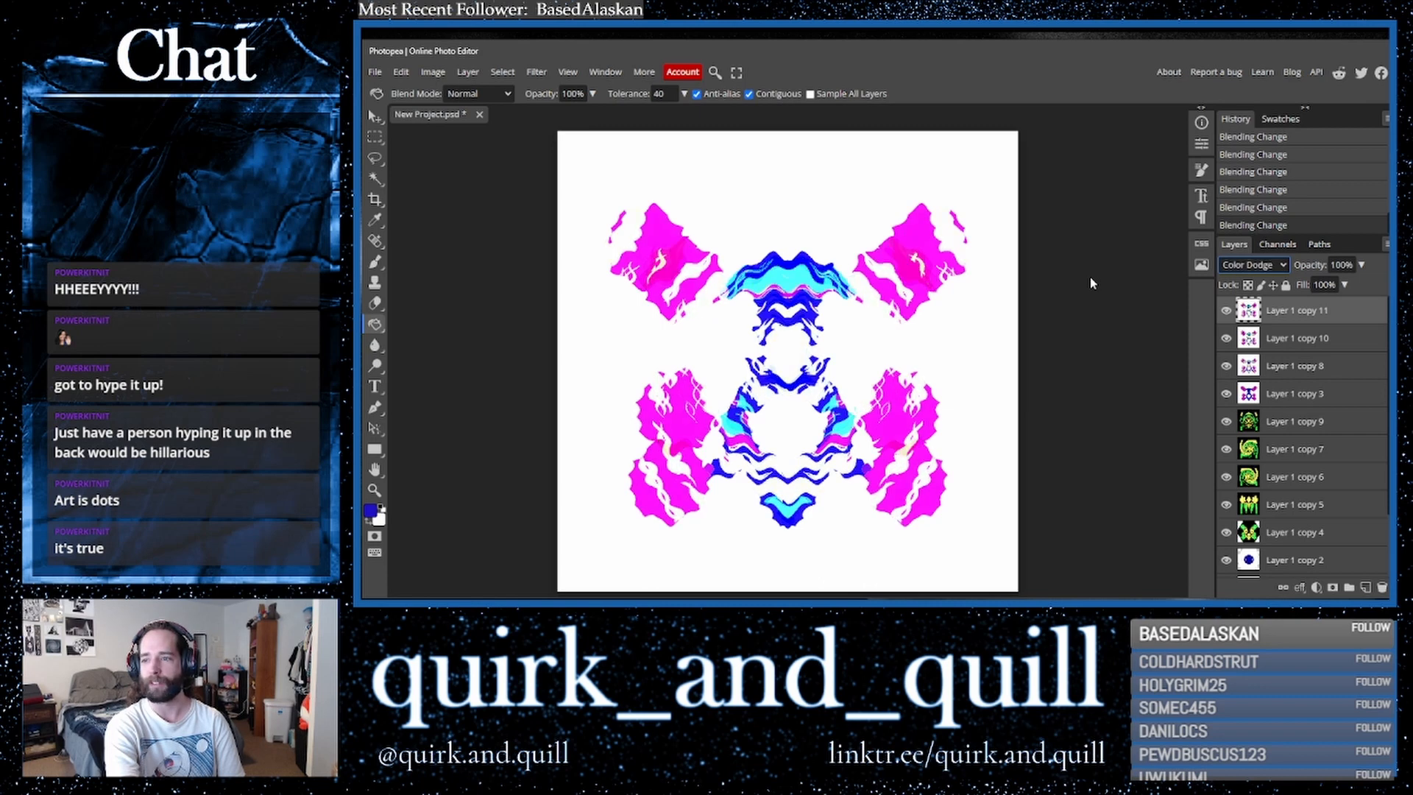
key(Down)
- Duplicate the top two wave layers and merge the copies into one layer
click(1288, 337)
drag(1288, 337, 1367, 588)
right_click(1328, 309)
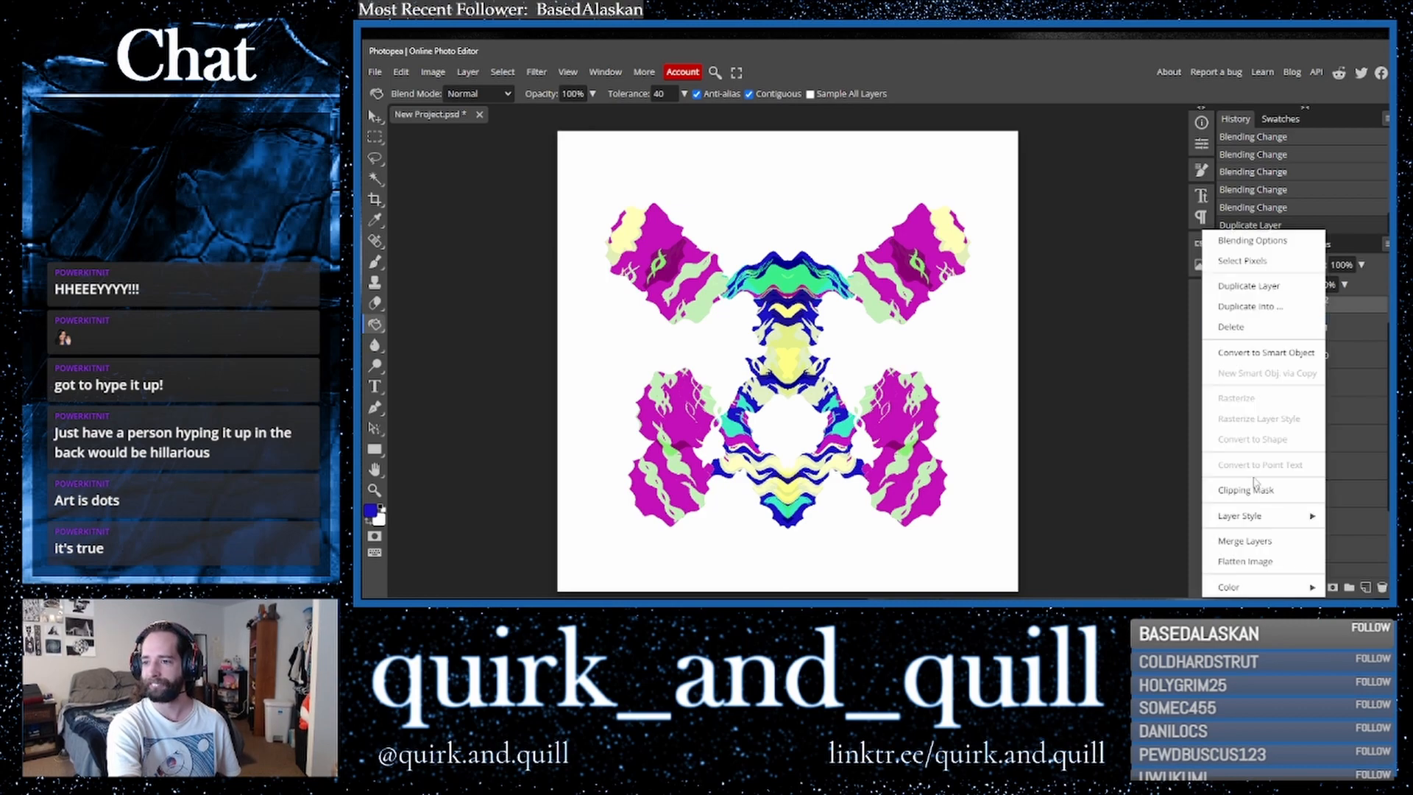
click(1256, 544)
- Duplicate the merged layer and apply Emboss with angle 45, height 5 px and amount 100%
drag(1343, 321, 1366, 589)
click(536, 72)
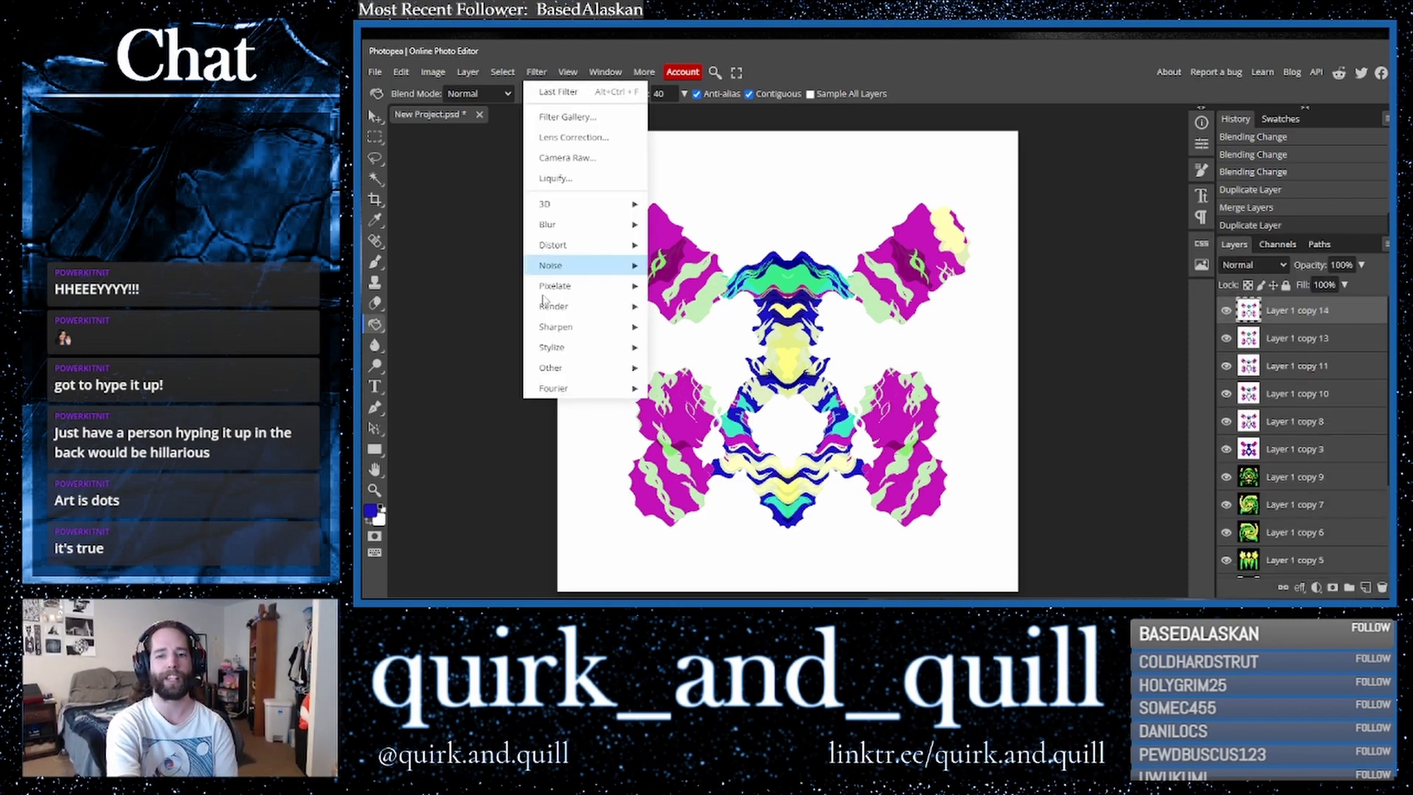
mouse_move(571, 347)
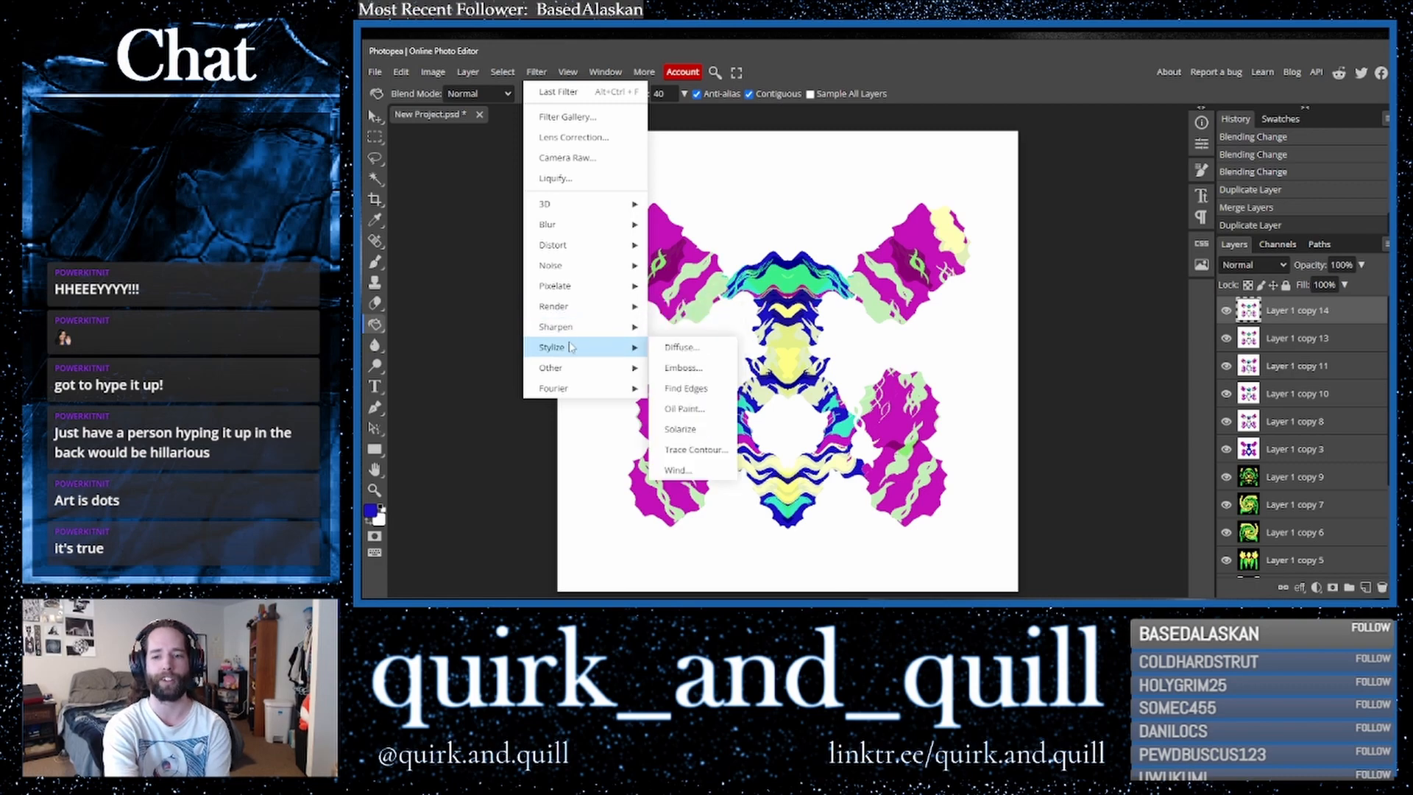
click(697, 368)
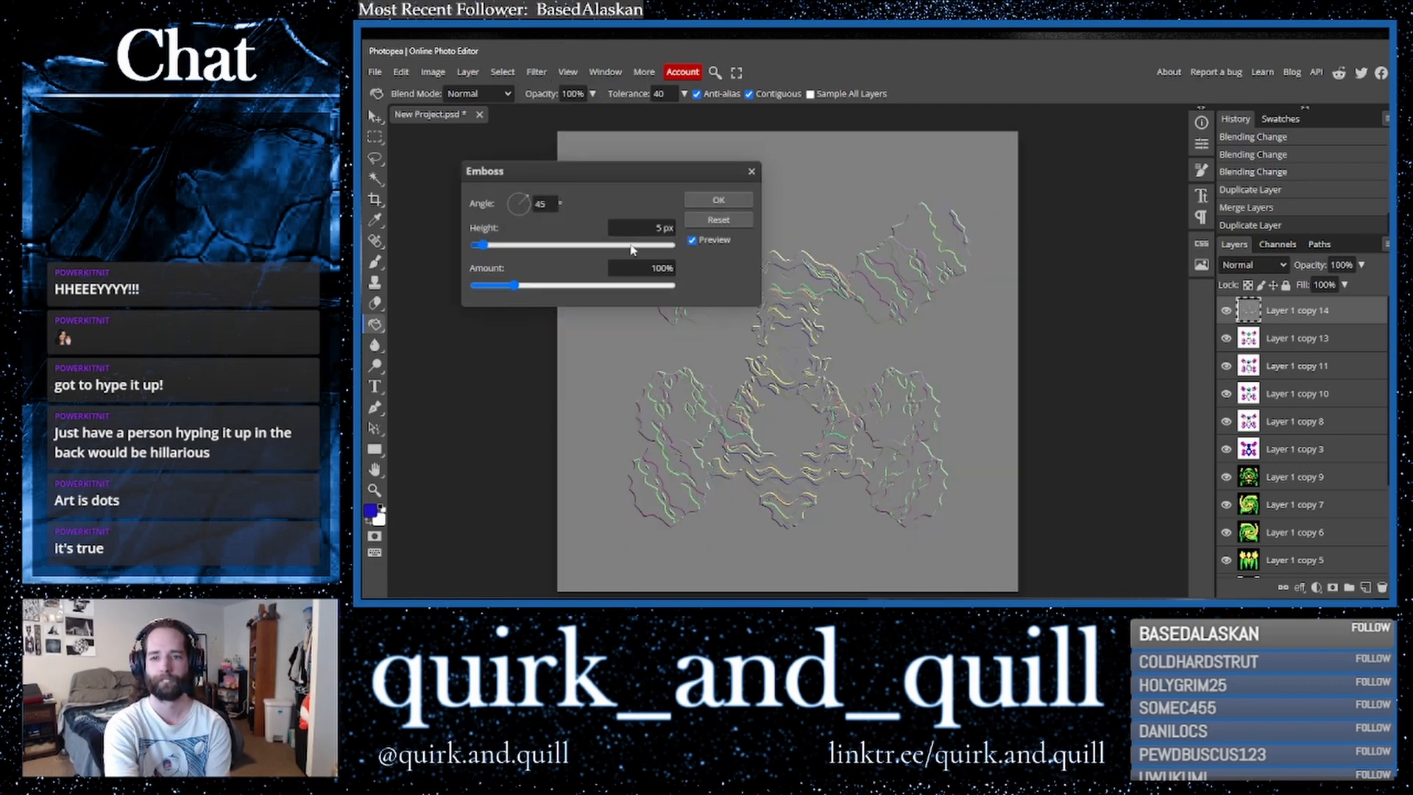
click(737, 202)
- Set the embossed layer's blend mode to Lighter Color
click(1256, 266)
click(1256, 270)
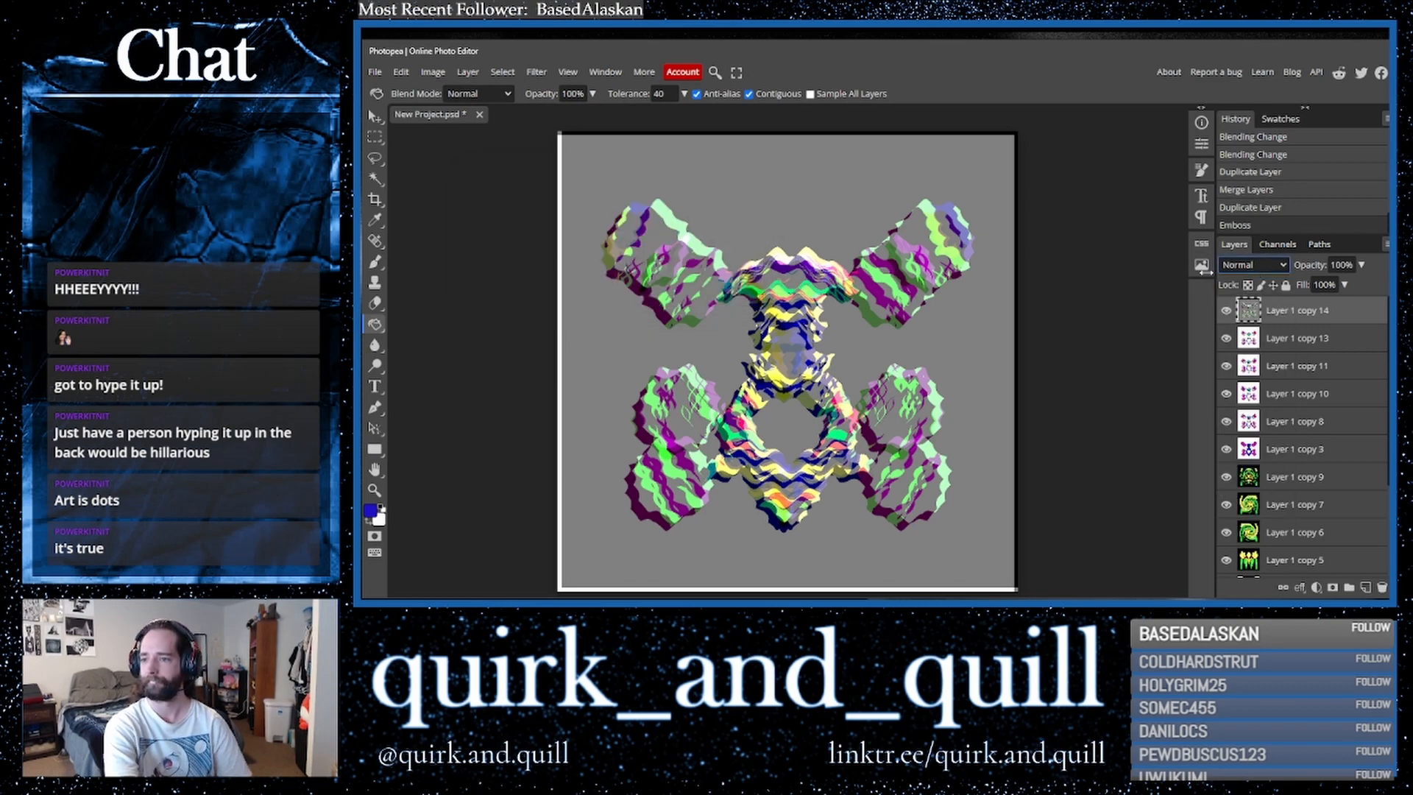
key(Down)
key(Down)
key(Down)
key(Down)
key(Down)
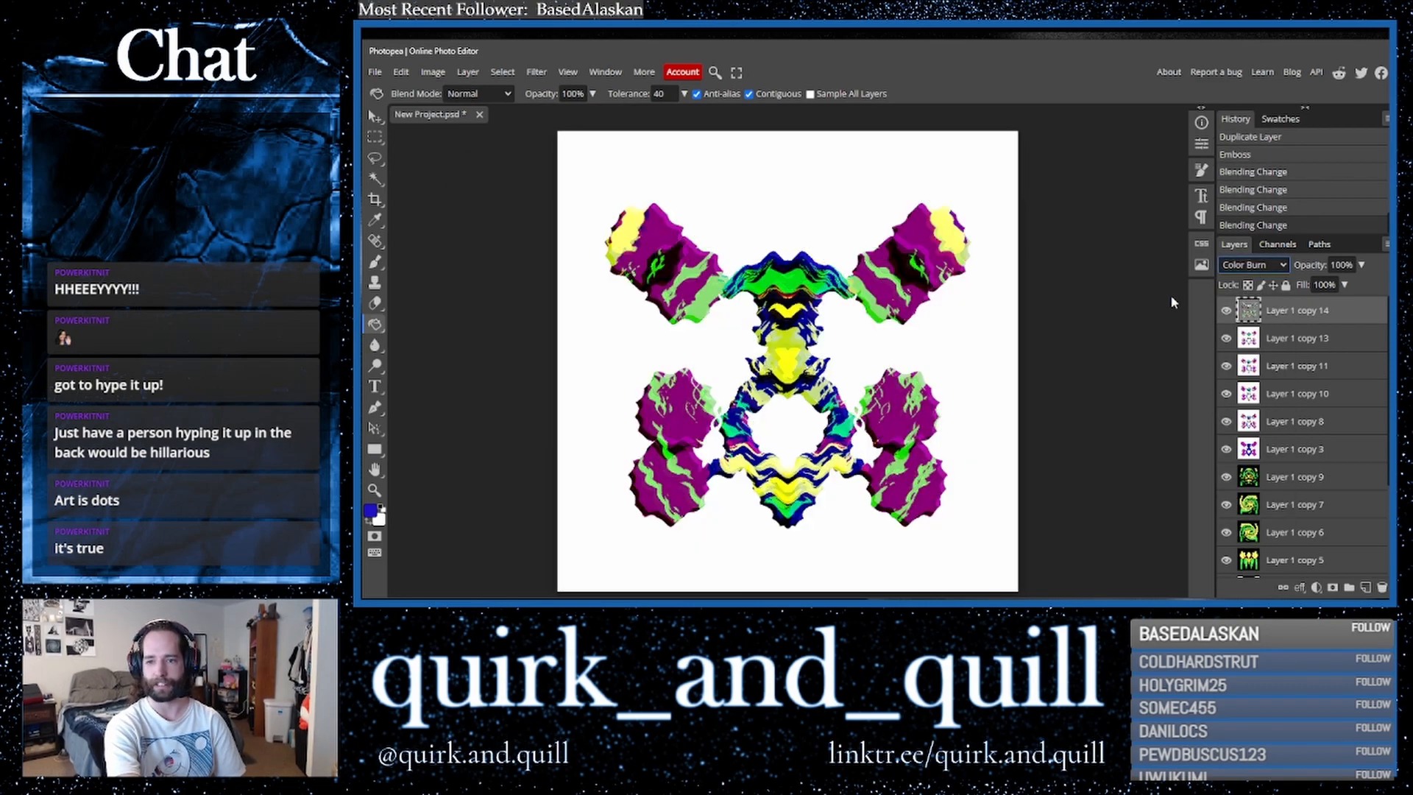
key(Down)
key(Down)
key(Down)
key(Down)
key(Down)
key(Down)
key(Down)
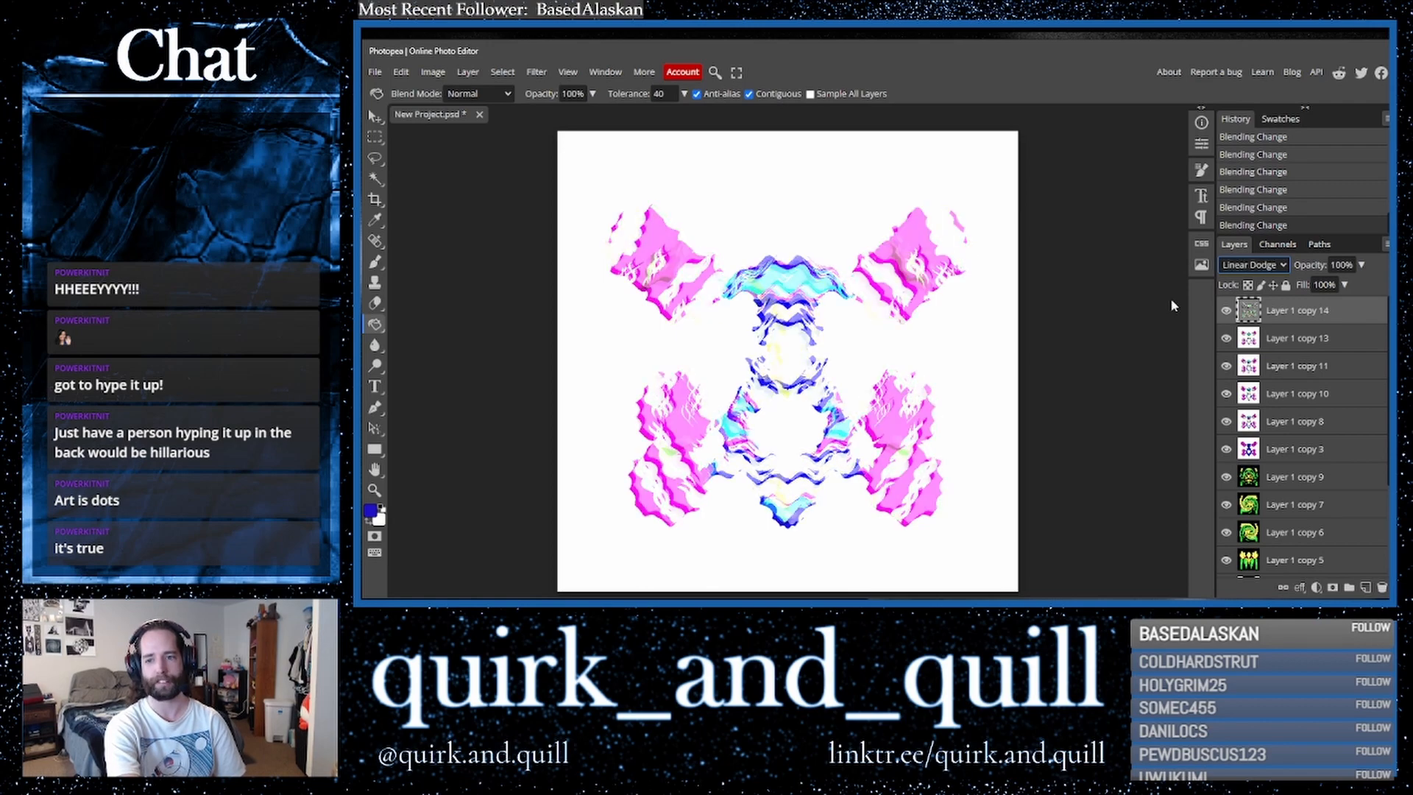
key(Up)
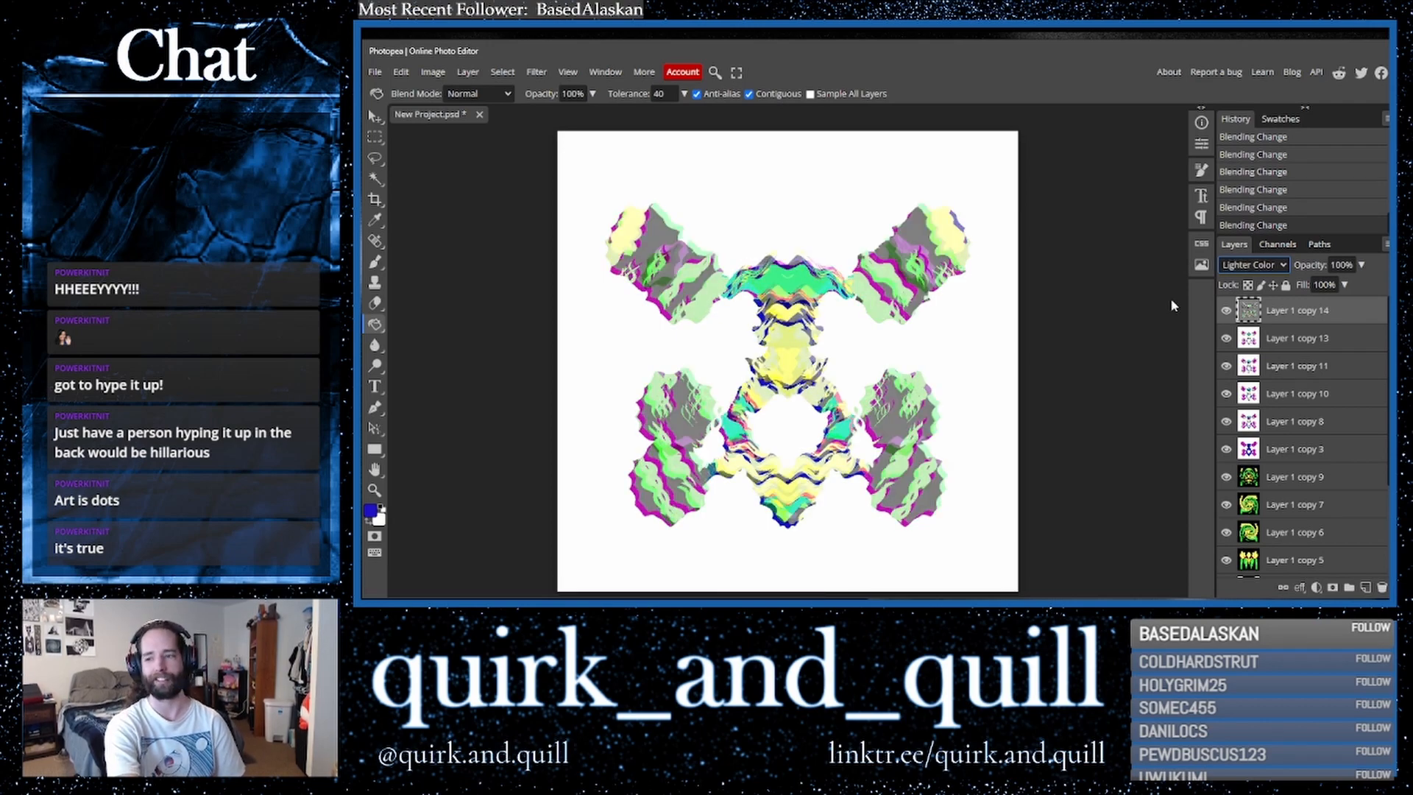
- Duplicate the embossed layer with the layer below and merge the copies
drag(1294, 341, 1365, 588)
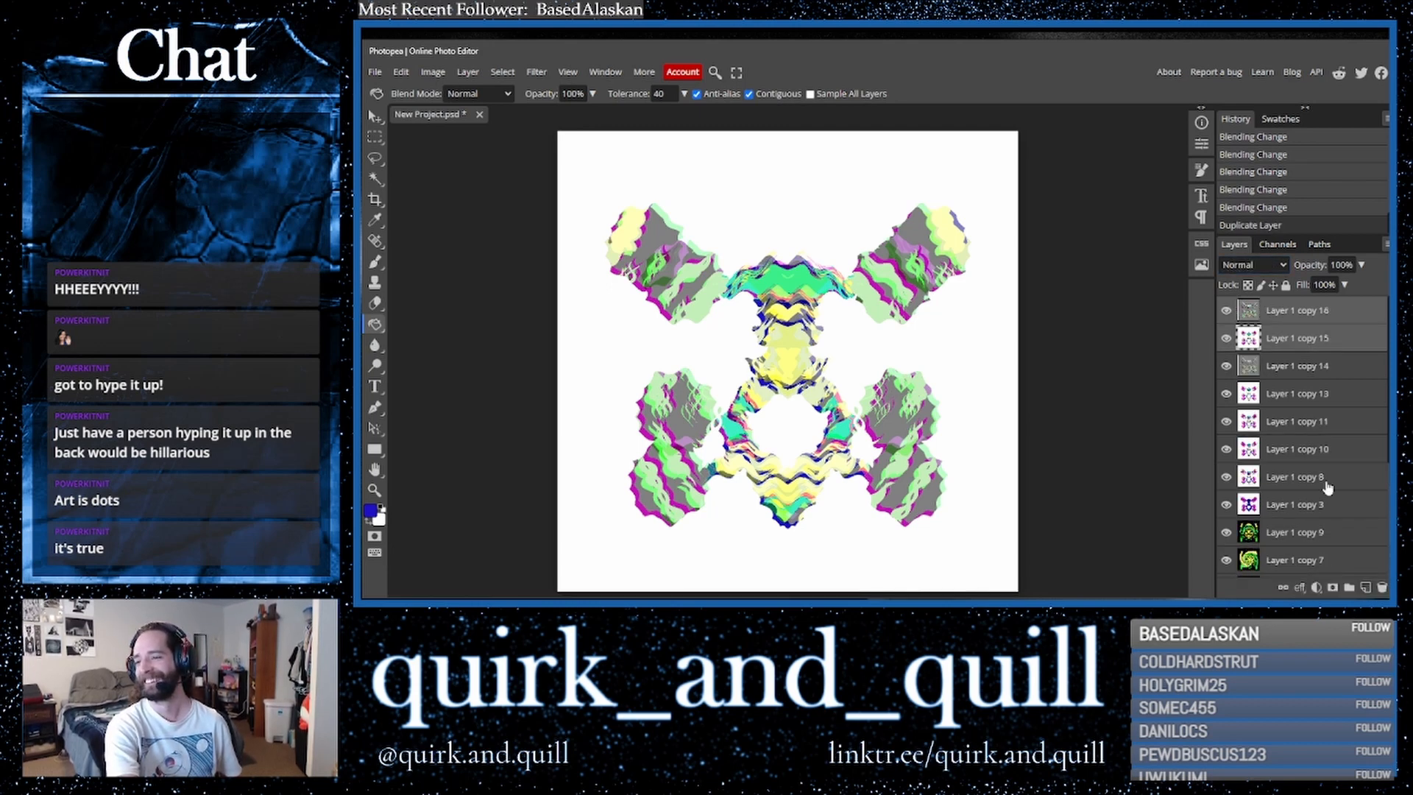
right_click(1322, 346)
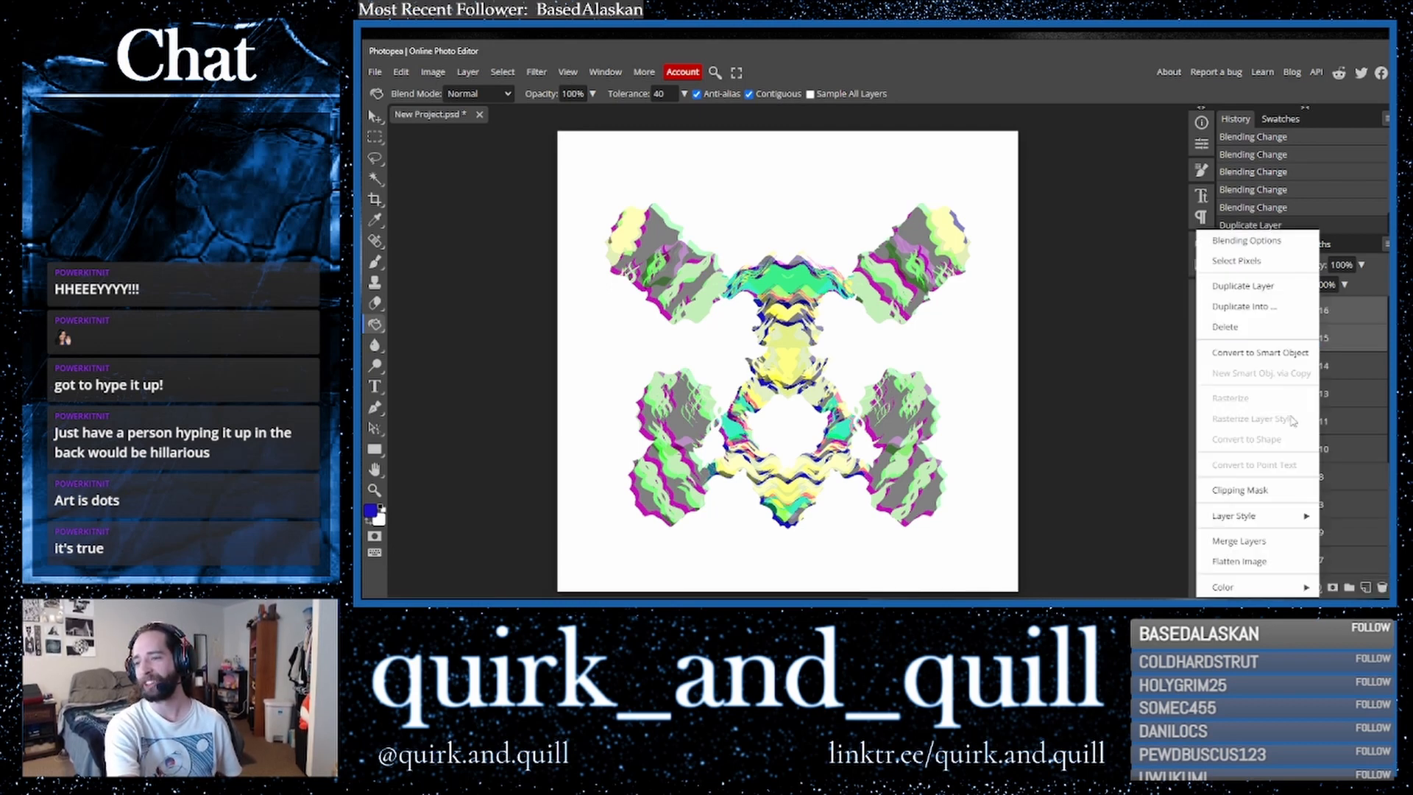
click(1277, 543)
- Duplicate the merged layer and flip the copy horizontally
drag(1350, 324, 1366, 586)
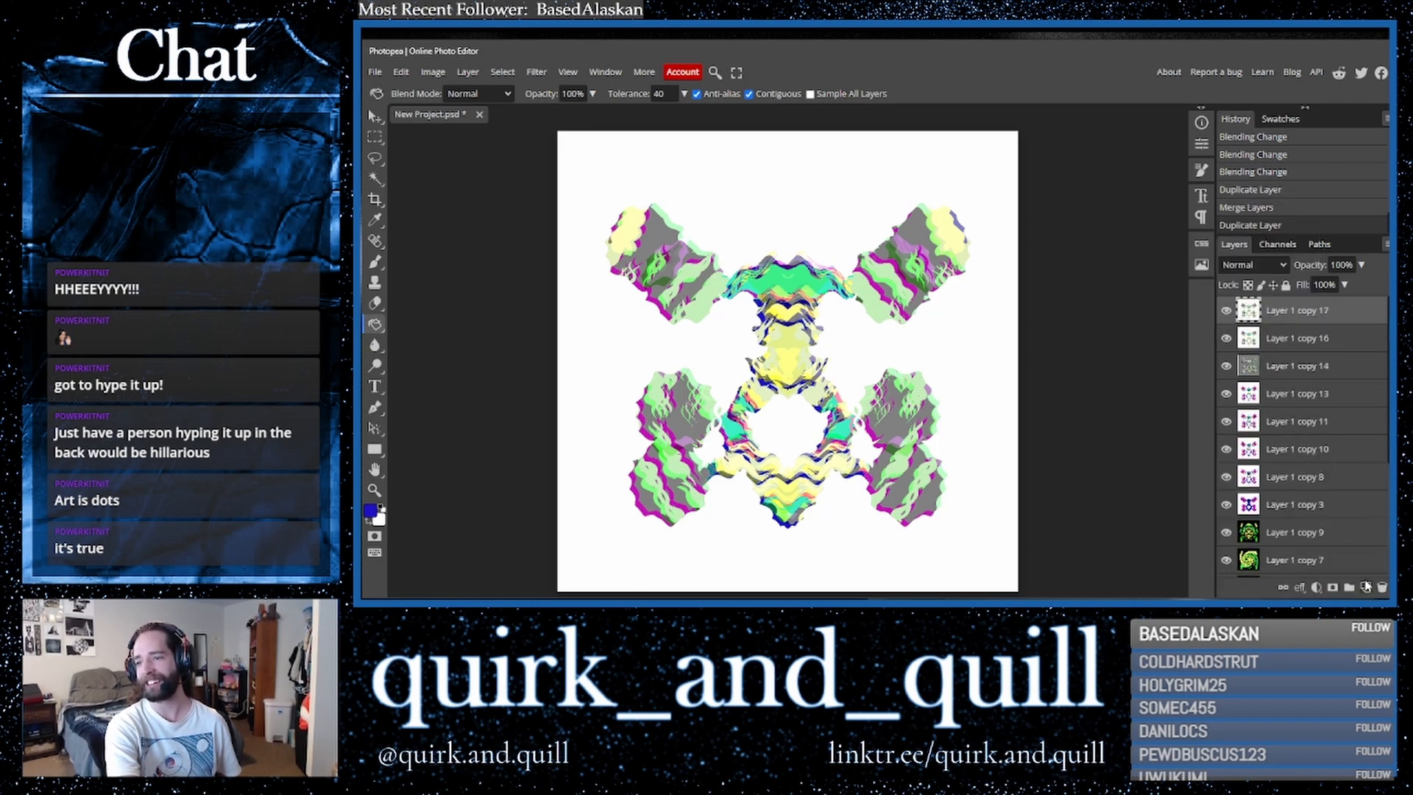
click(541, 75)
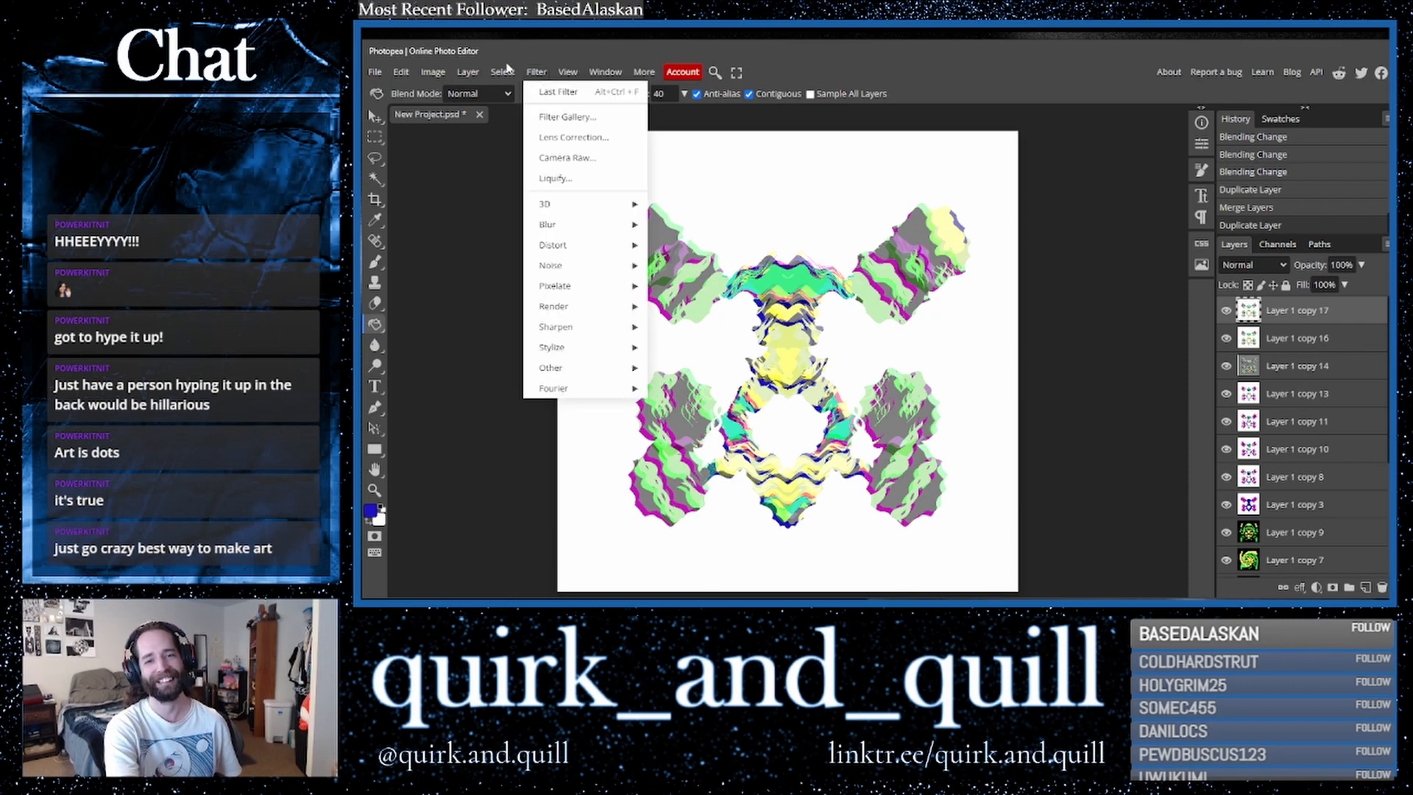
mouse_move(401, 71)
mouse_move(442, 398)
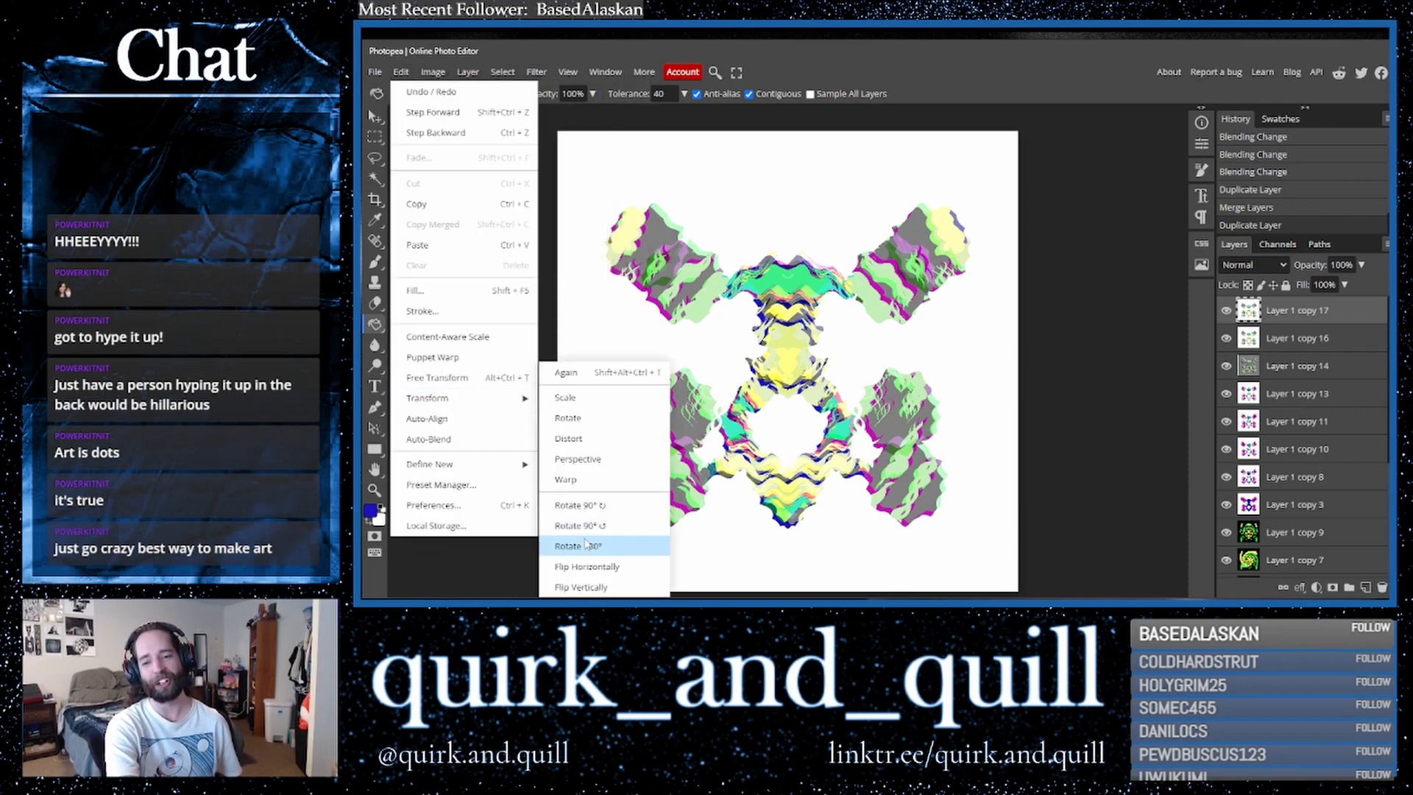
click(586, 566)
- Set the flipped copy's blend mode to Darker Color
click(1251, 265)
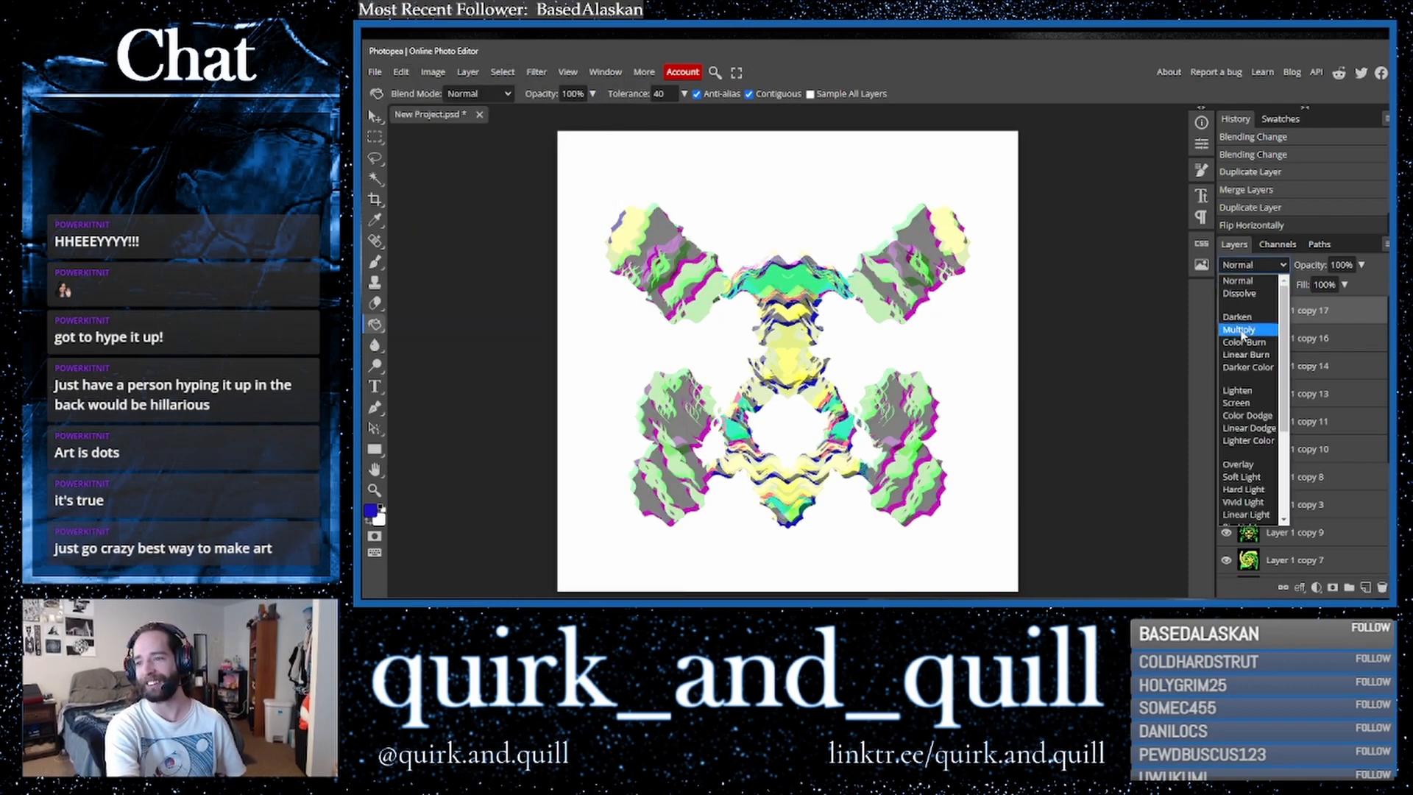
click(1248, 332)
key(Down)
key(Down)
key(Down)
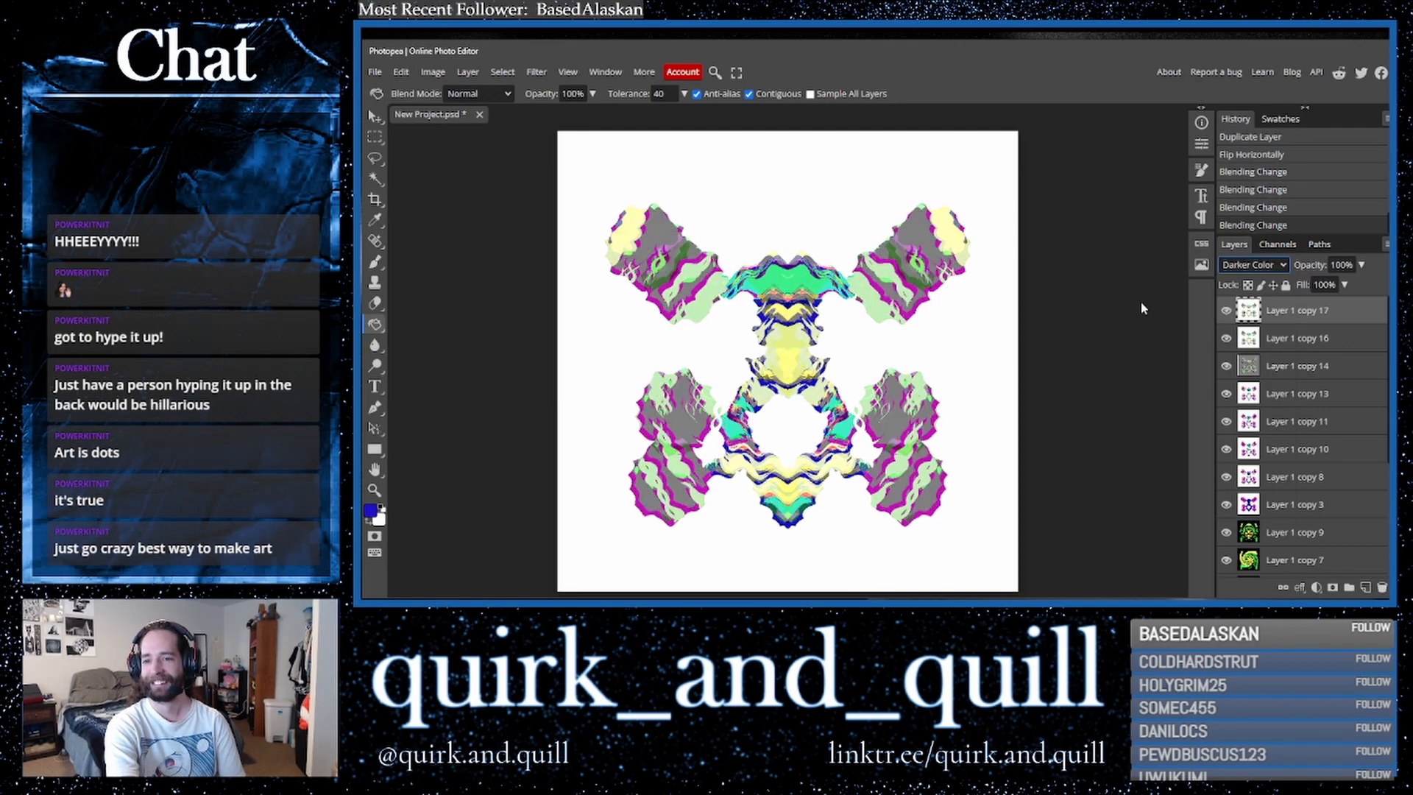
- Merge the top layer down into the layer below and duplicate the merged layer
click(1304, 342)
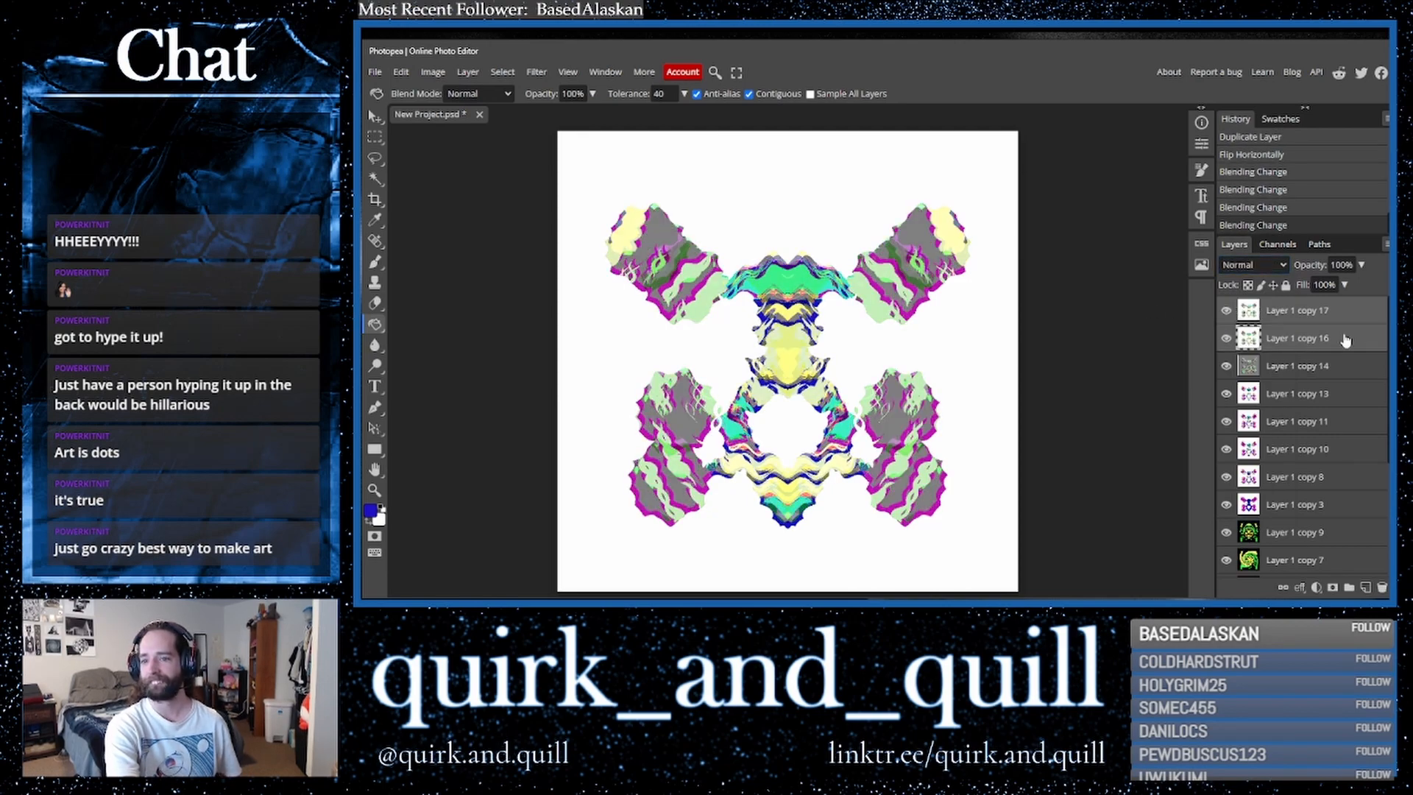
right_click(1304, 342)
click(1273, 541)
key(ctrl+j)
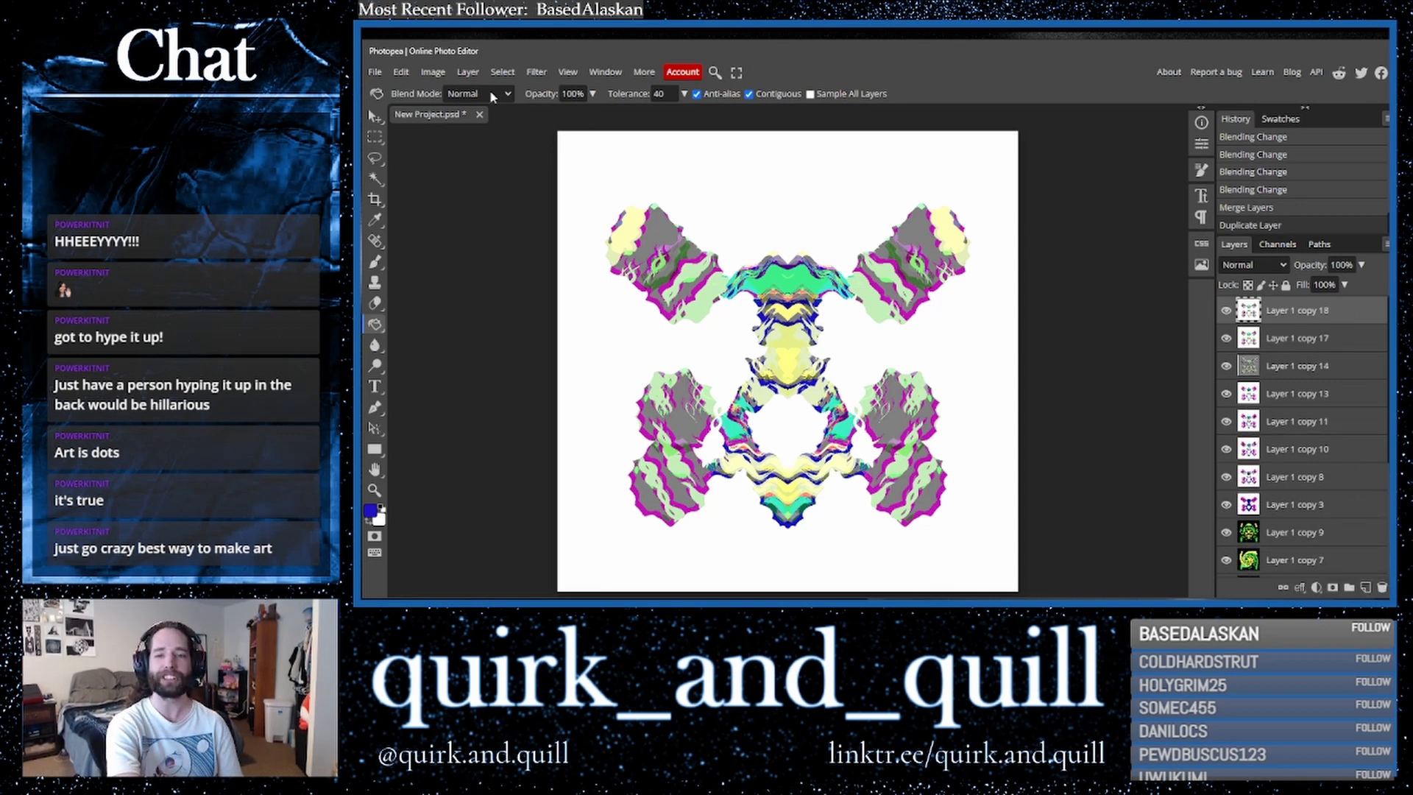
- Apply the Kaleidoscope distortion filter to the duplicate with 15 mirrors
click(536, 71)
mouse_move(597, 251)
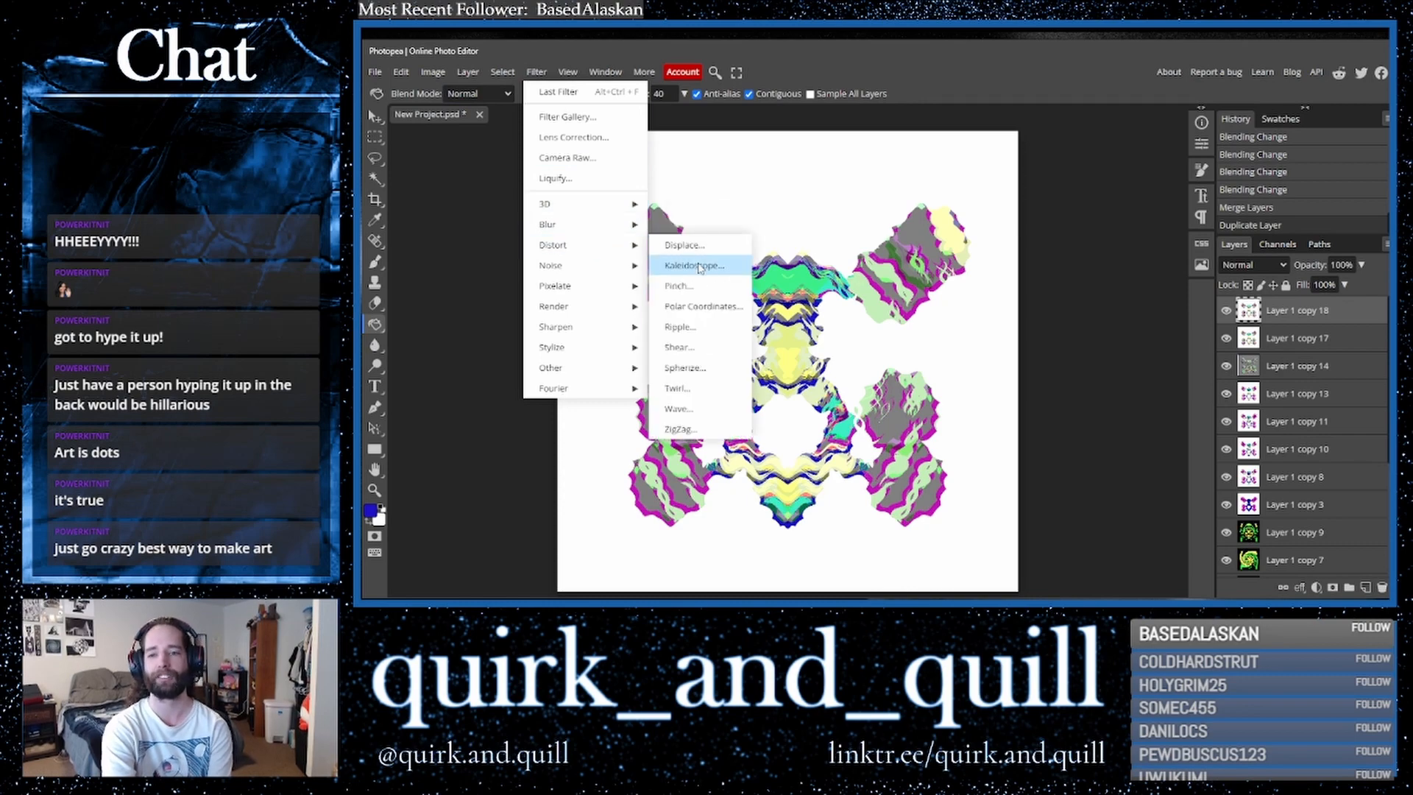
click(711, 267)
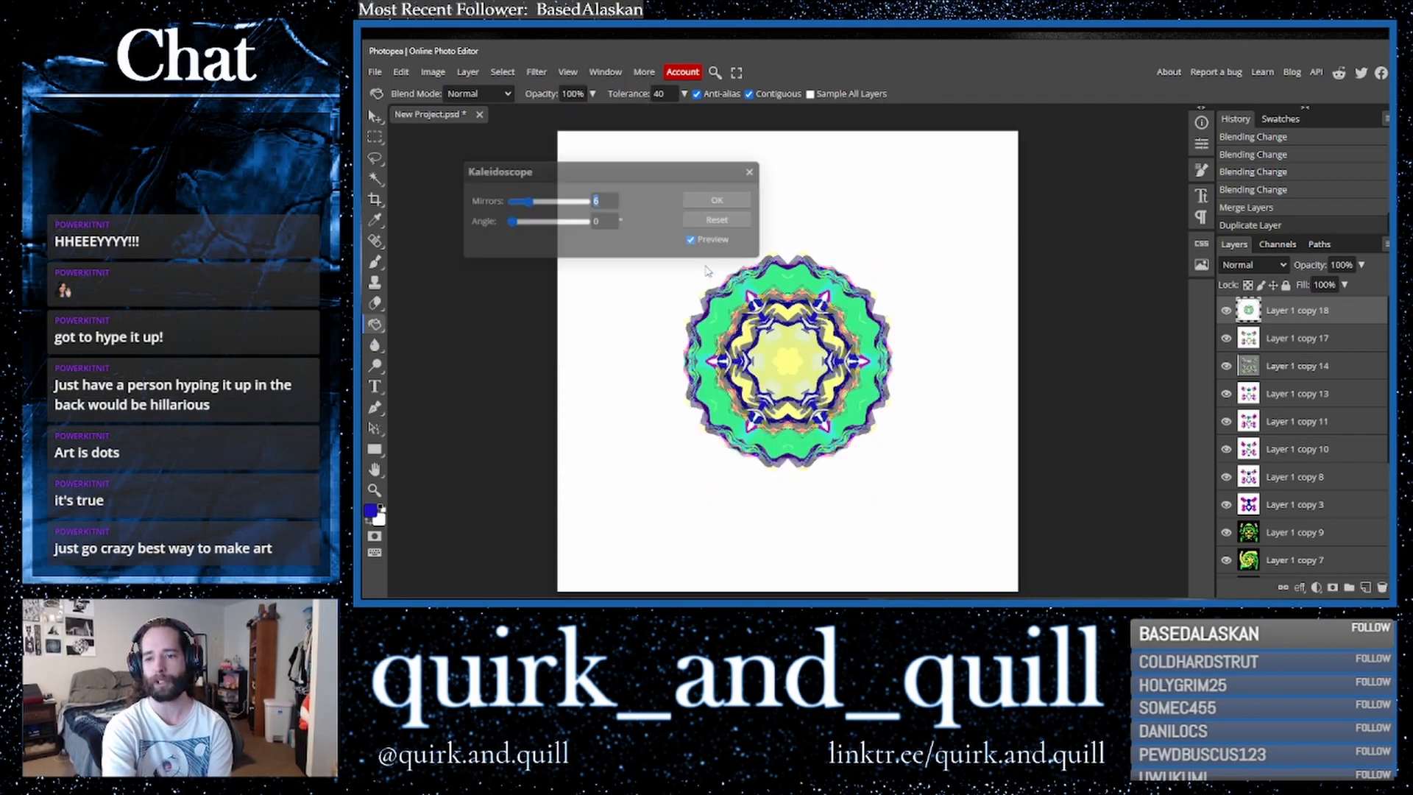
drag(564, 204, 585, 202)
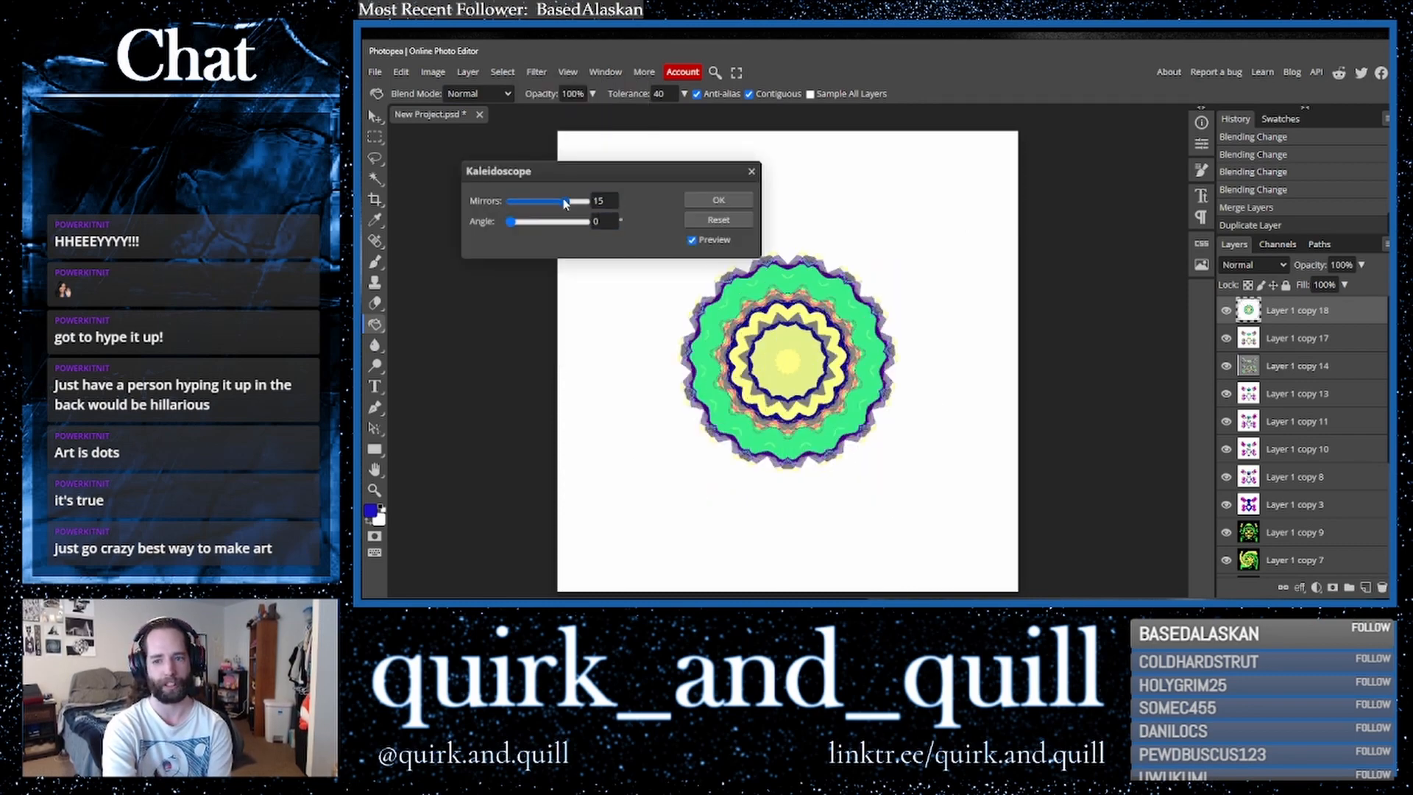
click(719, 200)
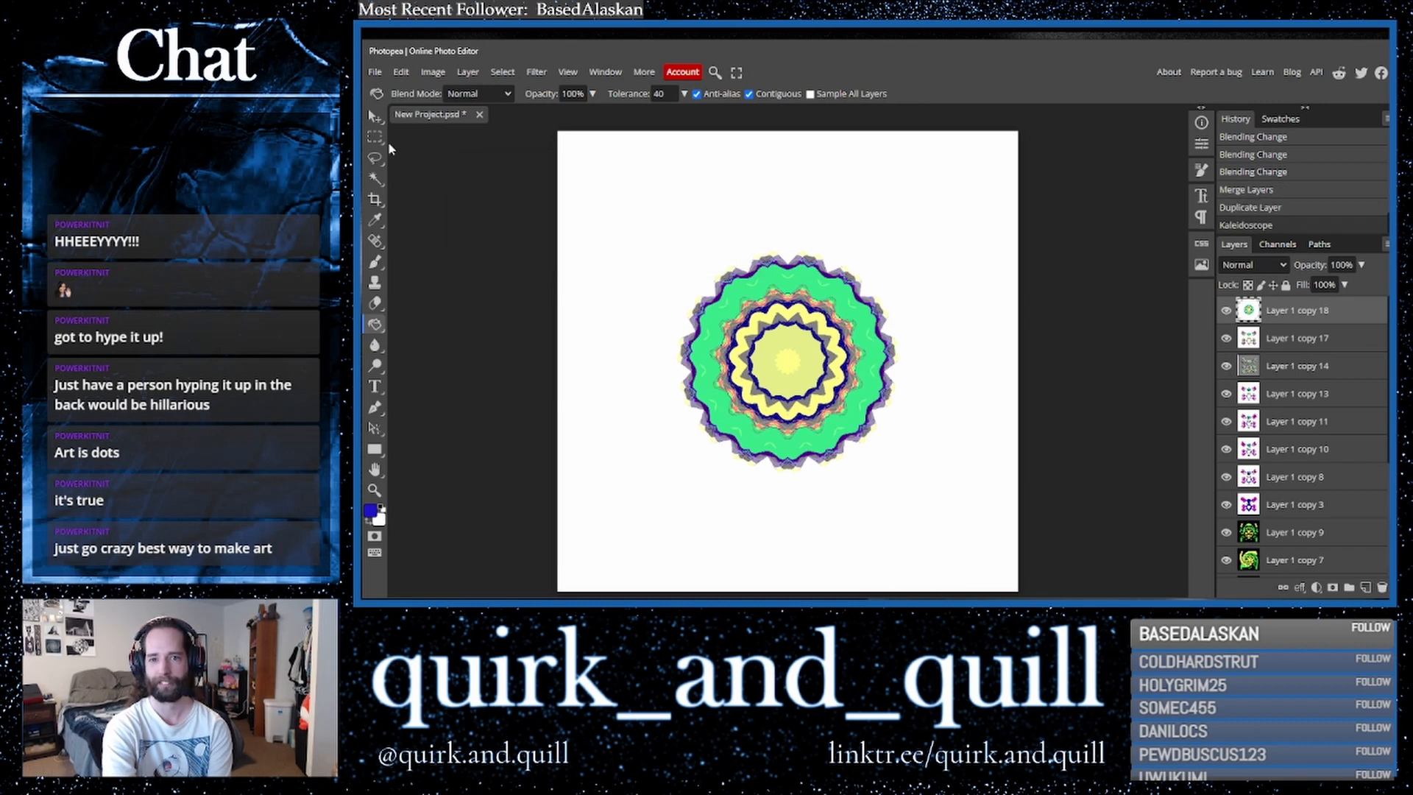
- Scale the kaleidoscope layer up to about 157% around its center and commit the transform
click(376, 118)
drag(1029, 373, 1280, 366)
drag(934, 307, 802, 308)
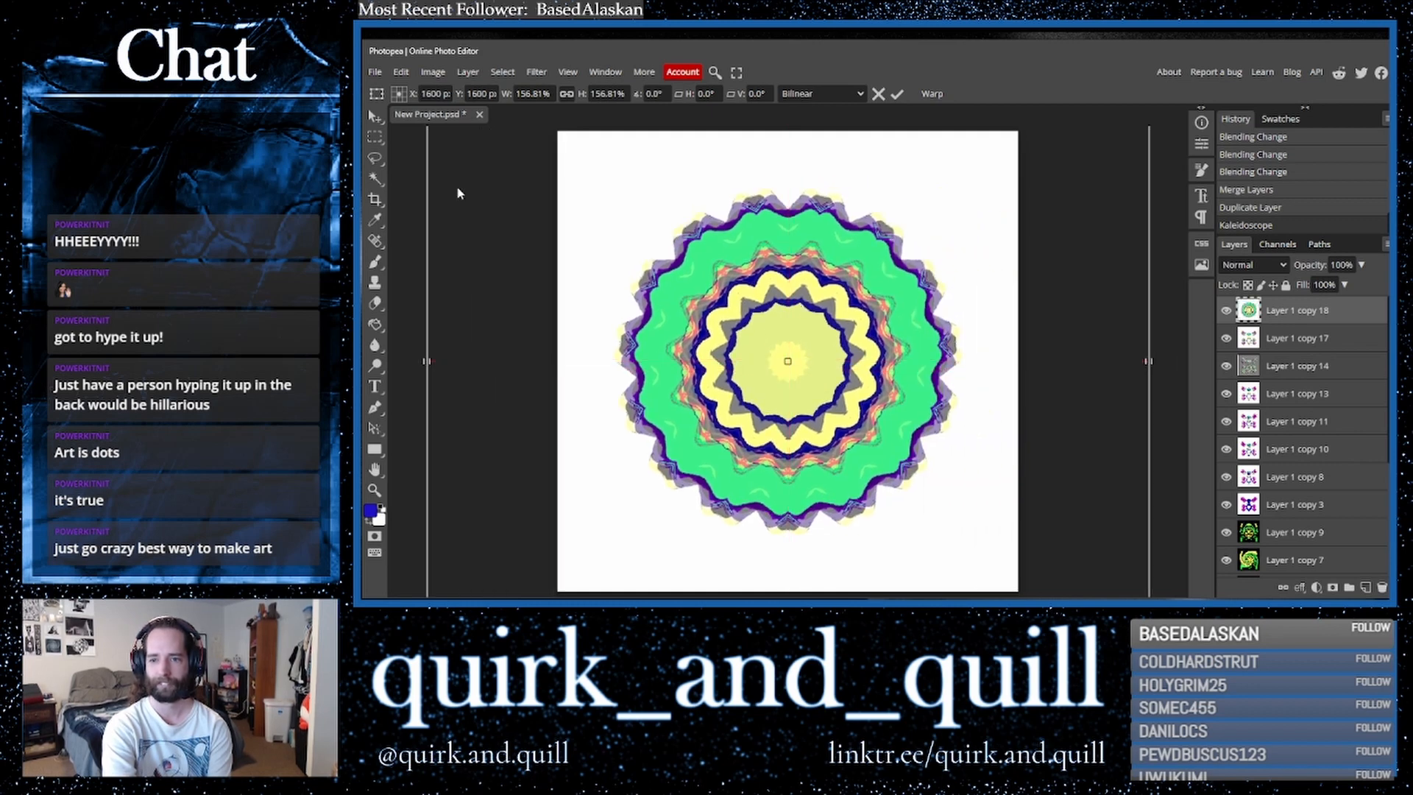
click(376, 200)
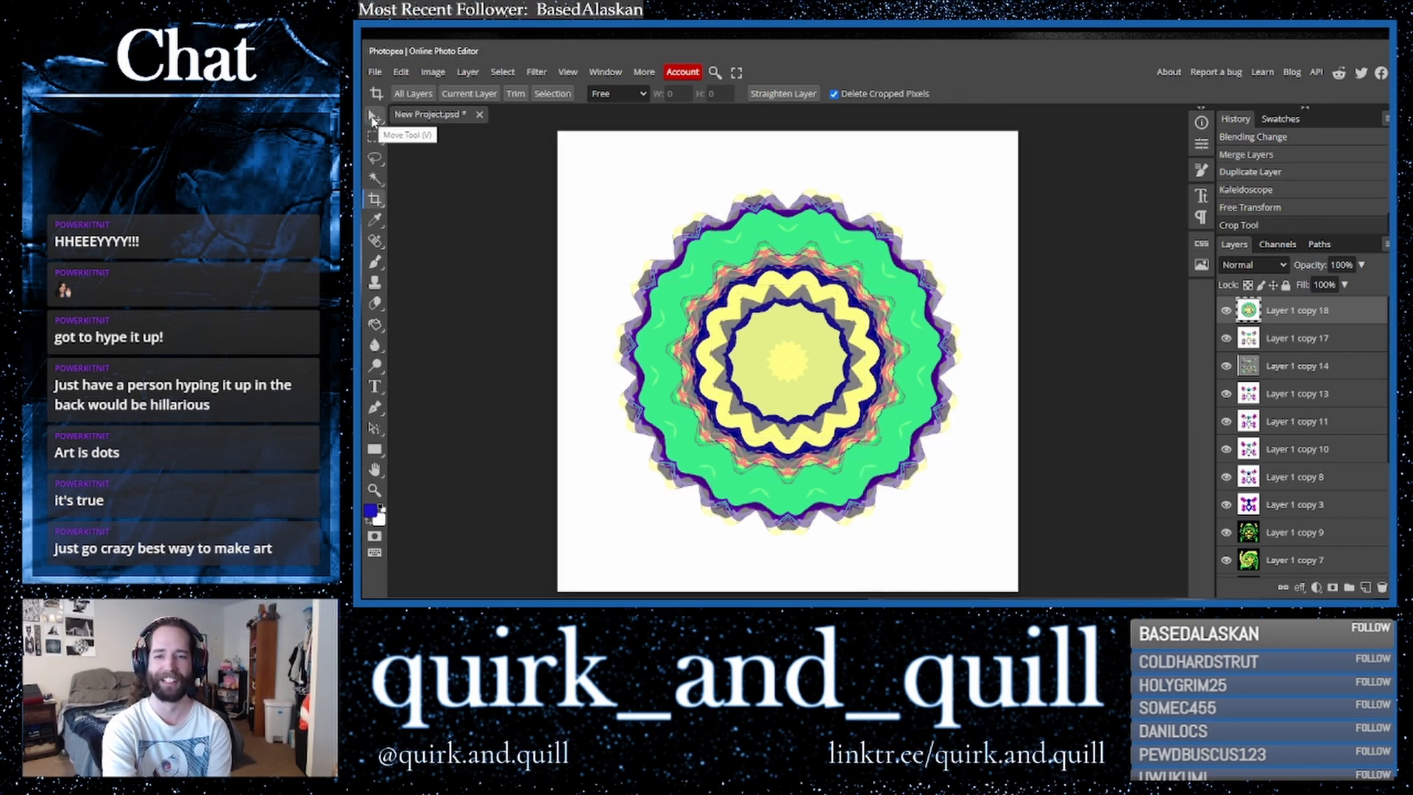
- Set the kaleidoscope layer's blend mode to Vivid Light
click(374, 116)
click(1263, 266)
click(1263, 271)
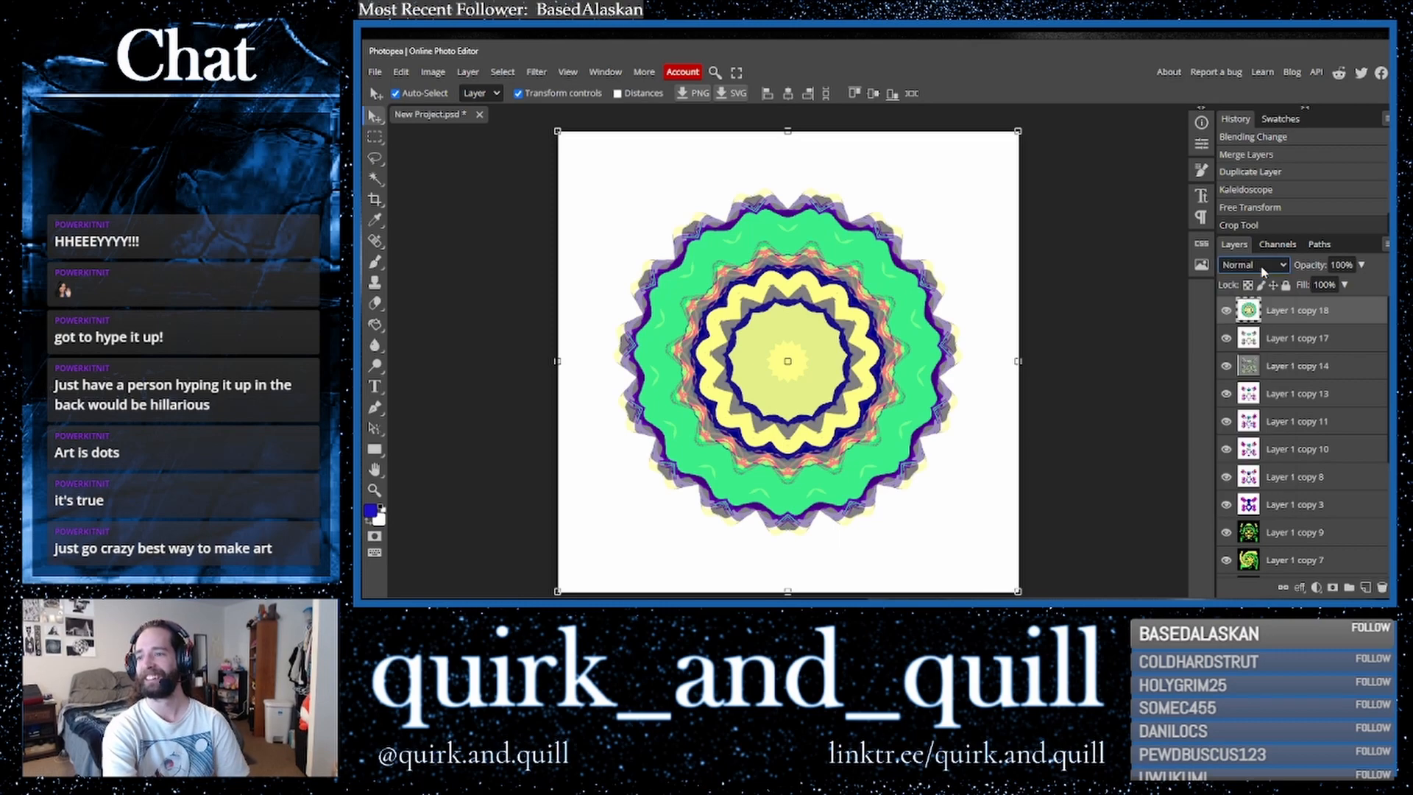
key(Down)
key(Down)
key(Down)
key(Down)
key(Down)
key(Down)
key(Down)
key(Down)
key(Down)
key(Down)
key(Down)
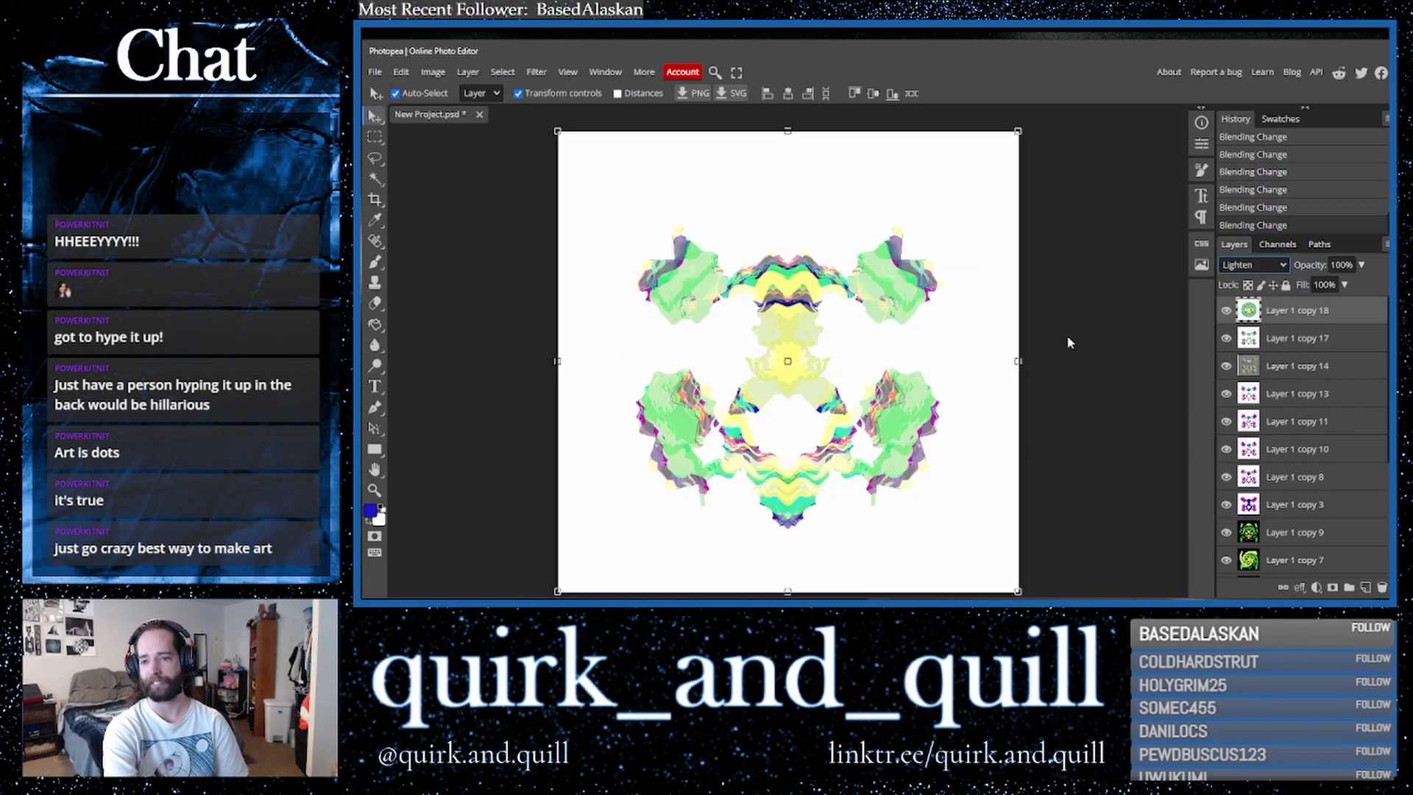
key(Down)
key(Down)
key(Down)
key(Down)
key(Down)
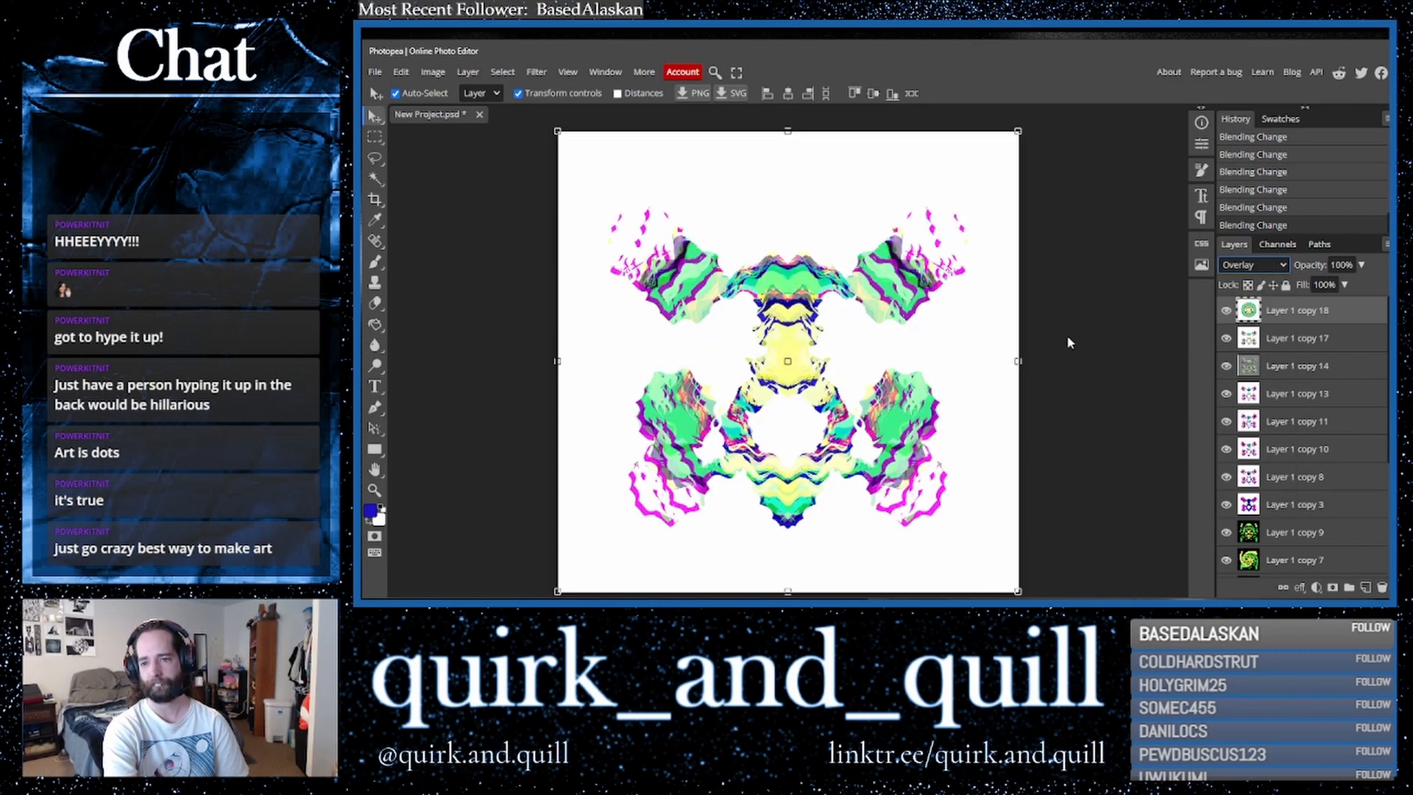
key(Up)
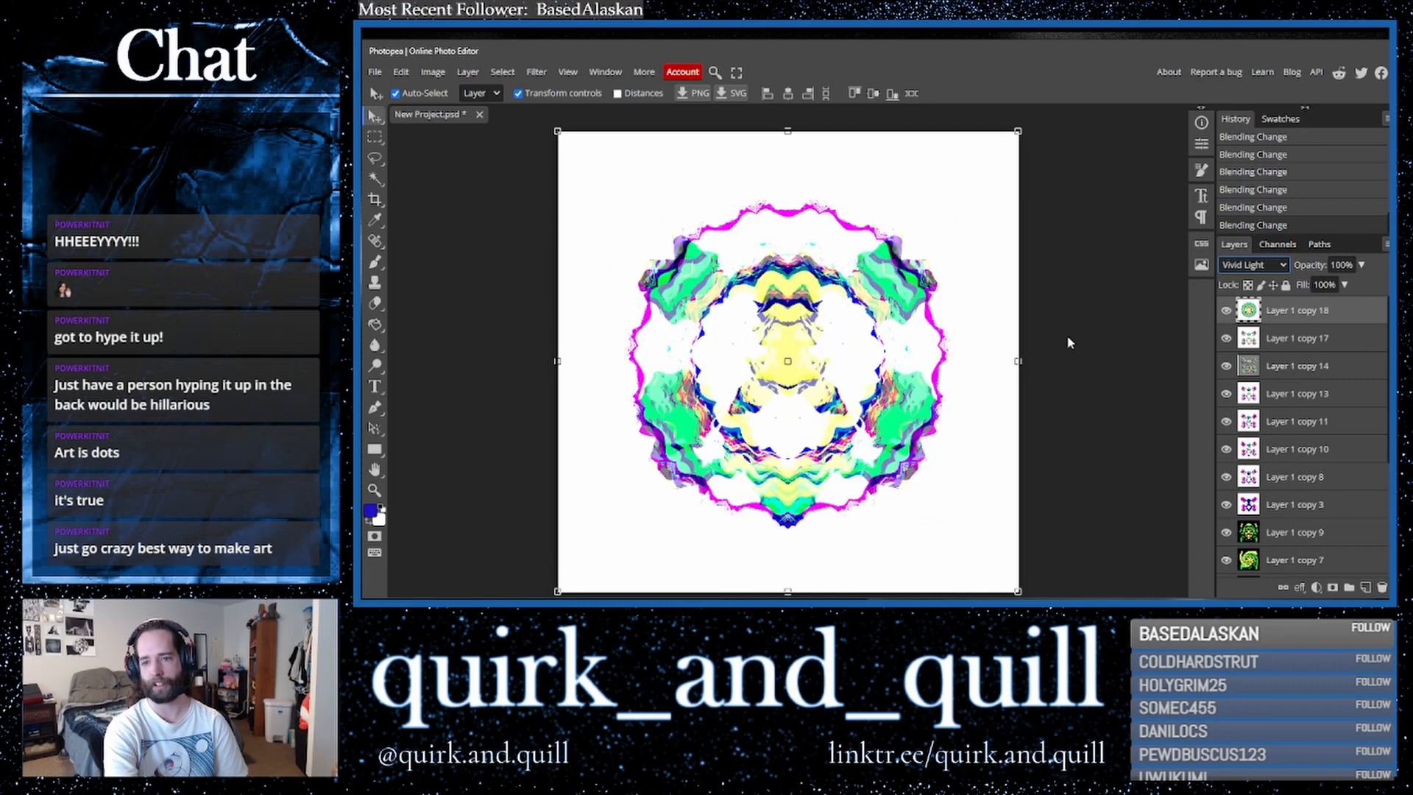
- Duplicate the Vivid Light layer and merge the copy down into it
drag(1369, 341, 1367, 588)
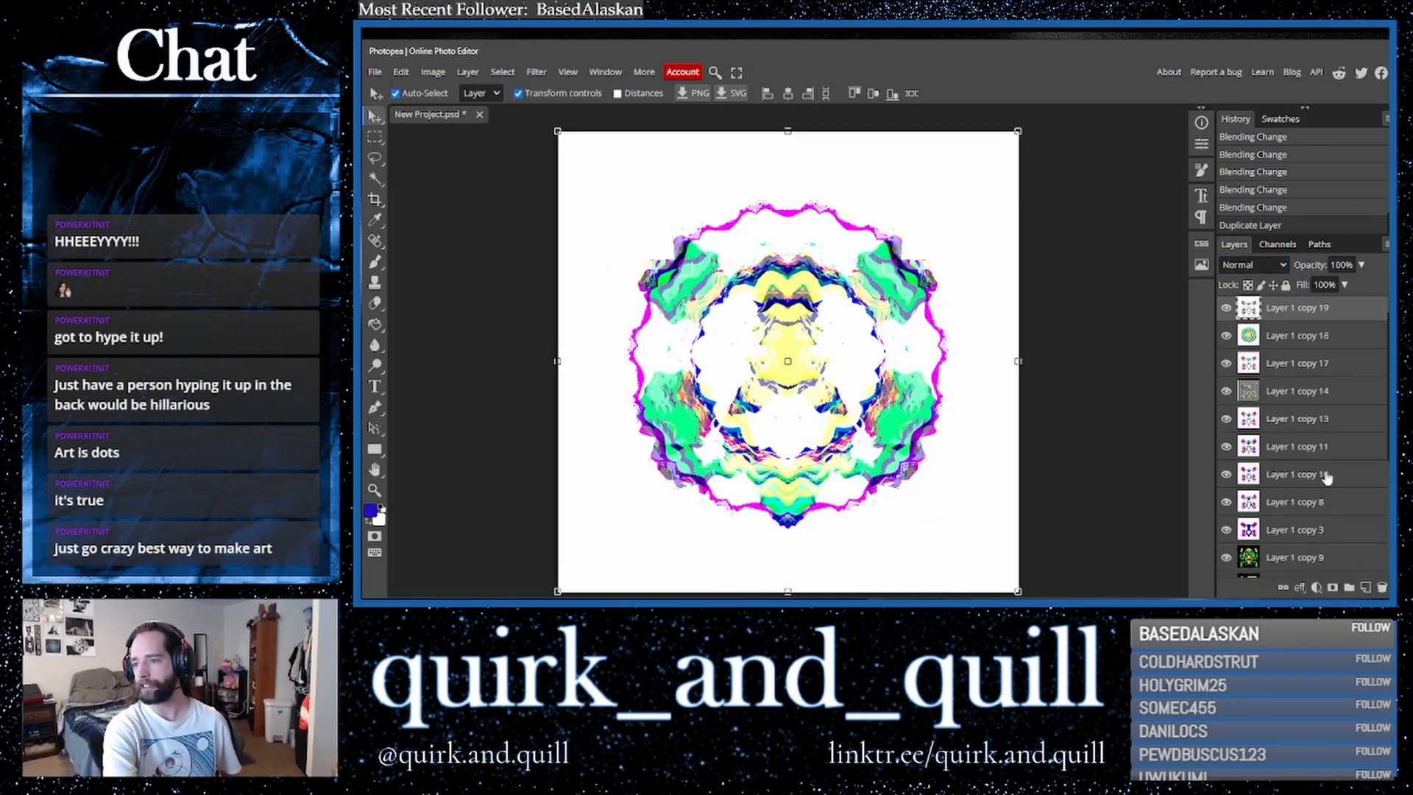
right_click(1288, 324)
click(1219, 539)
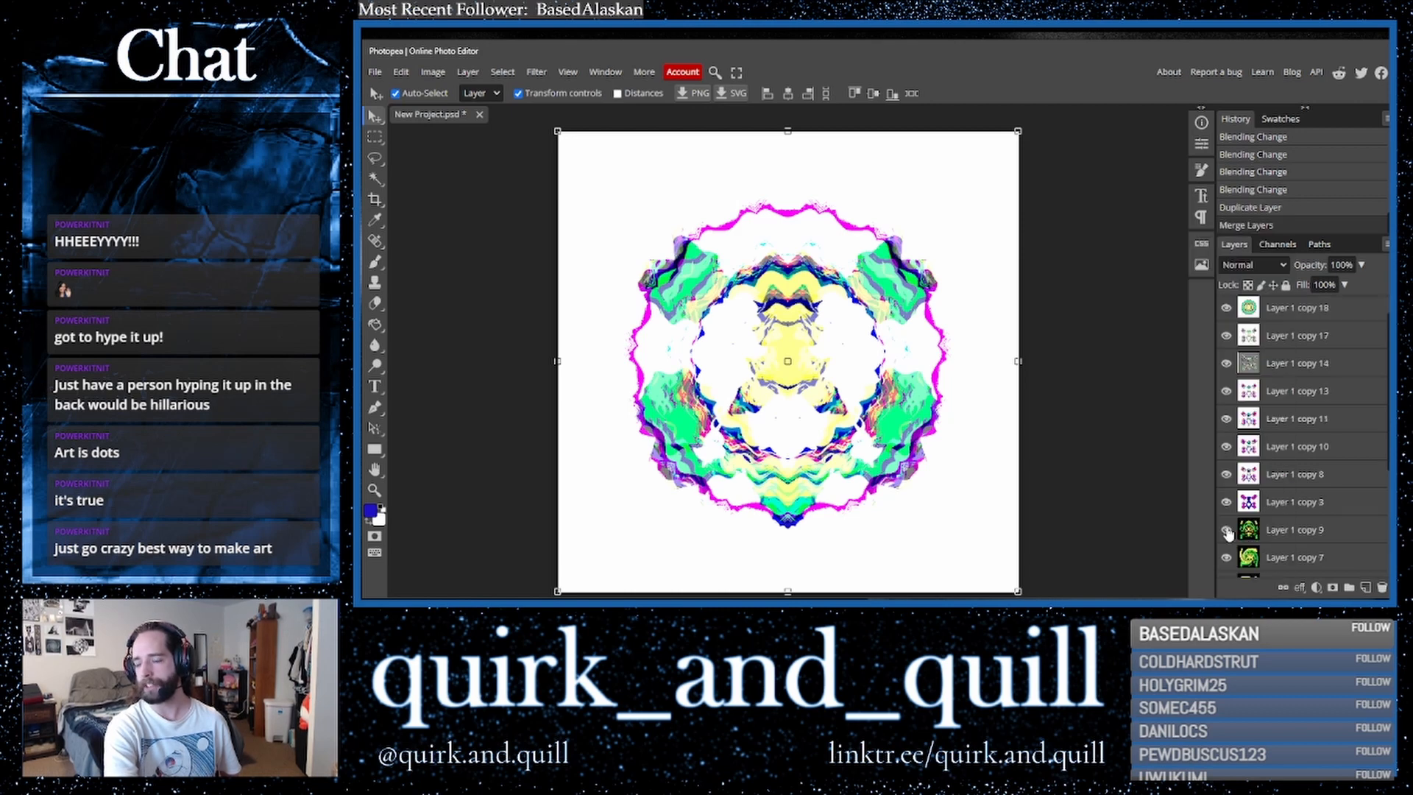
- Duplicate the merged layer and move the green-and-black hexagon layer and a copy of it to the top of the stack
drag(1337, 314, 1367, 588)
scroll(1327, 510, down, 1)
scroll(1327, 510, down, 3)
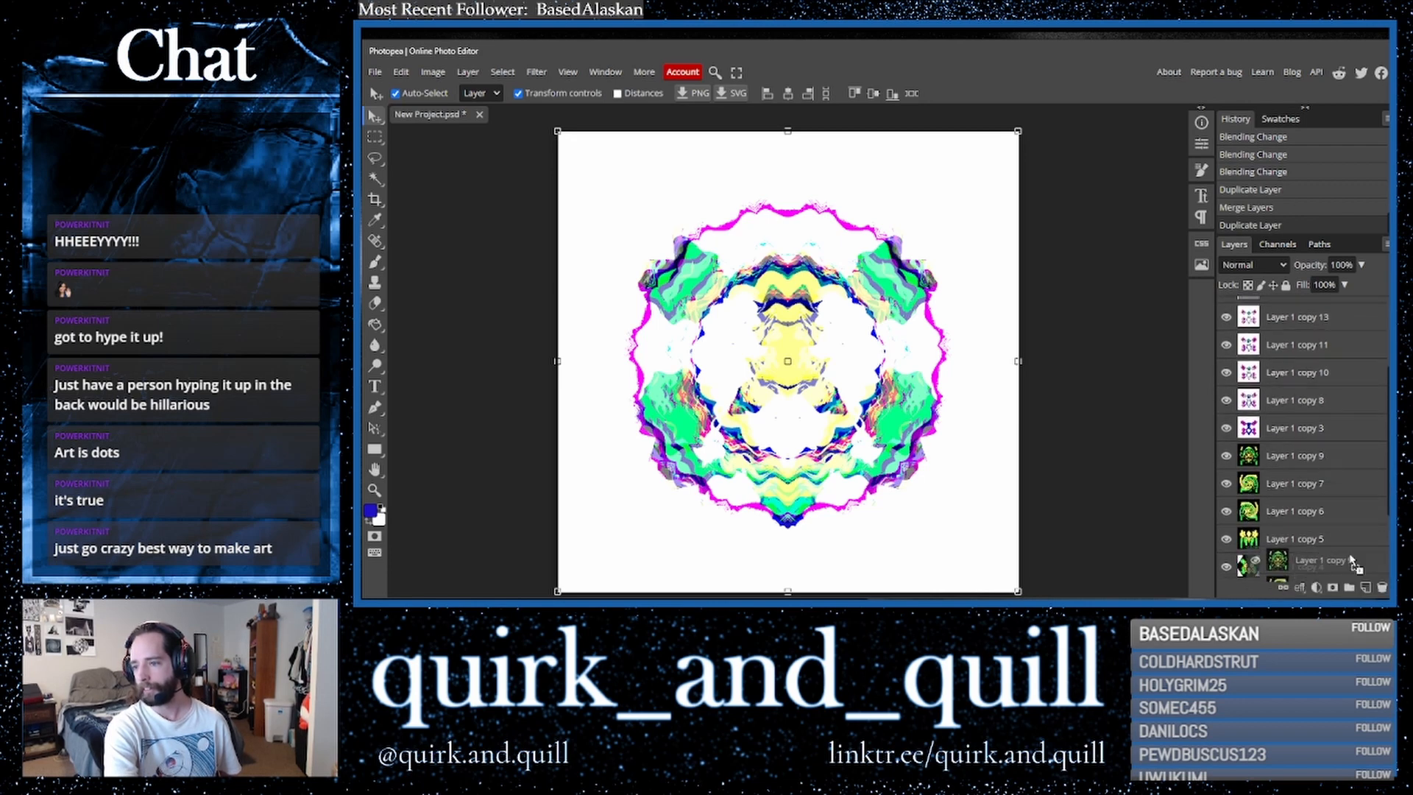
drag(1338, 566, 1290, 351)
click(1279, 318)
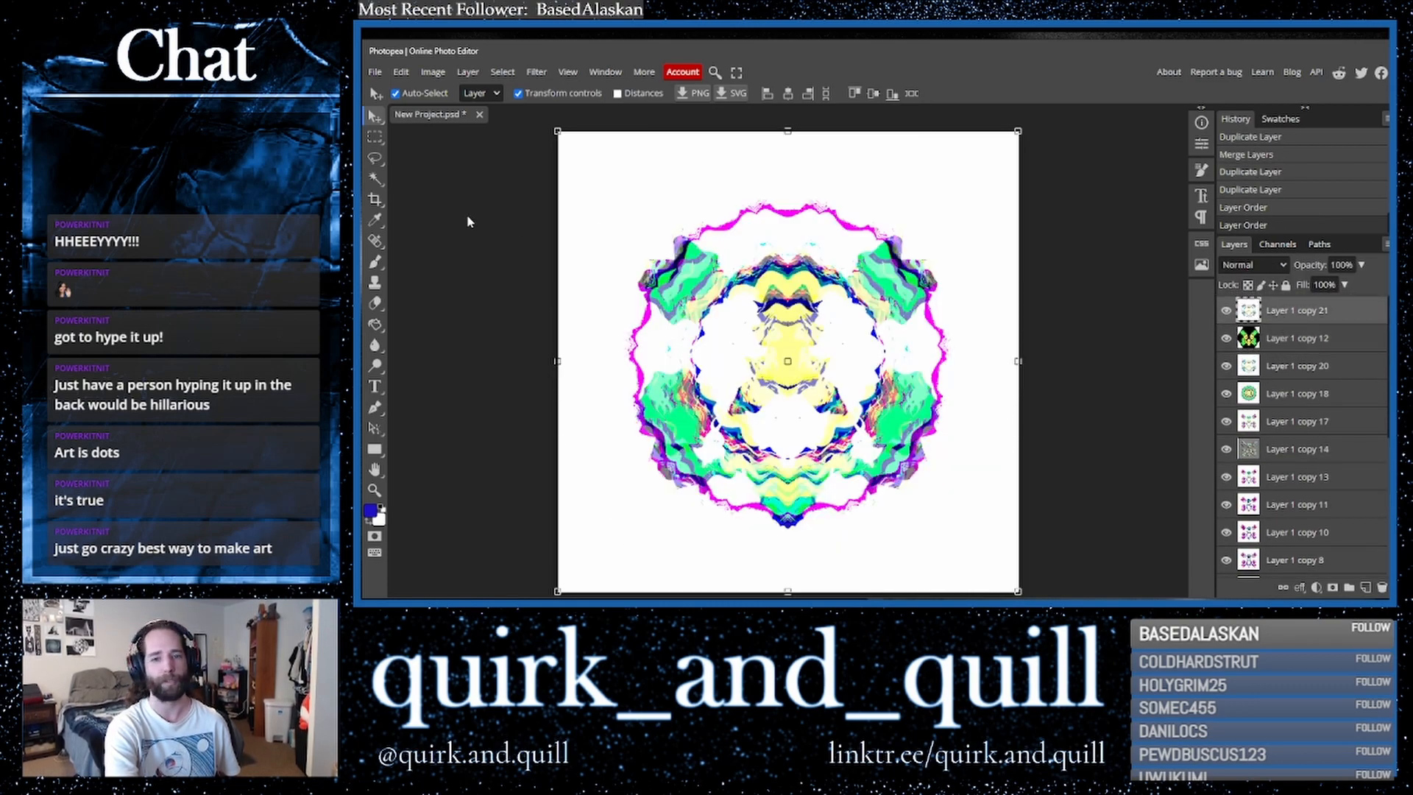
- Delete the white background of the top layer with the Magic Wand and deselect
click(377, 181)
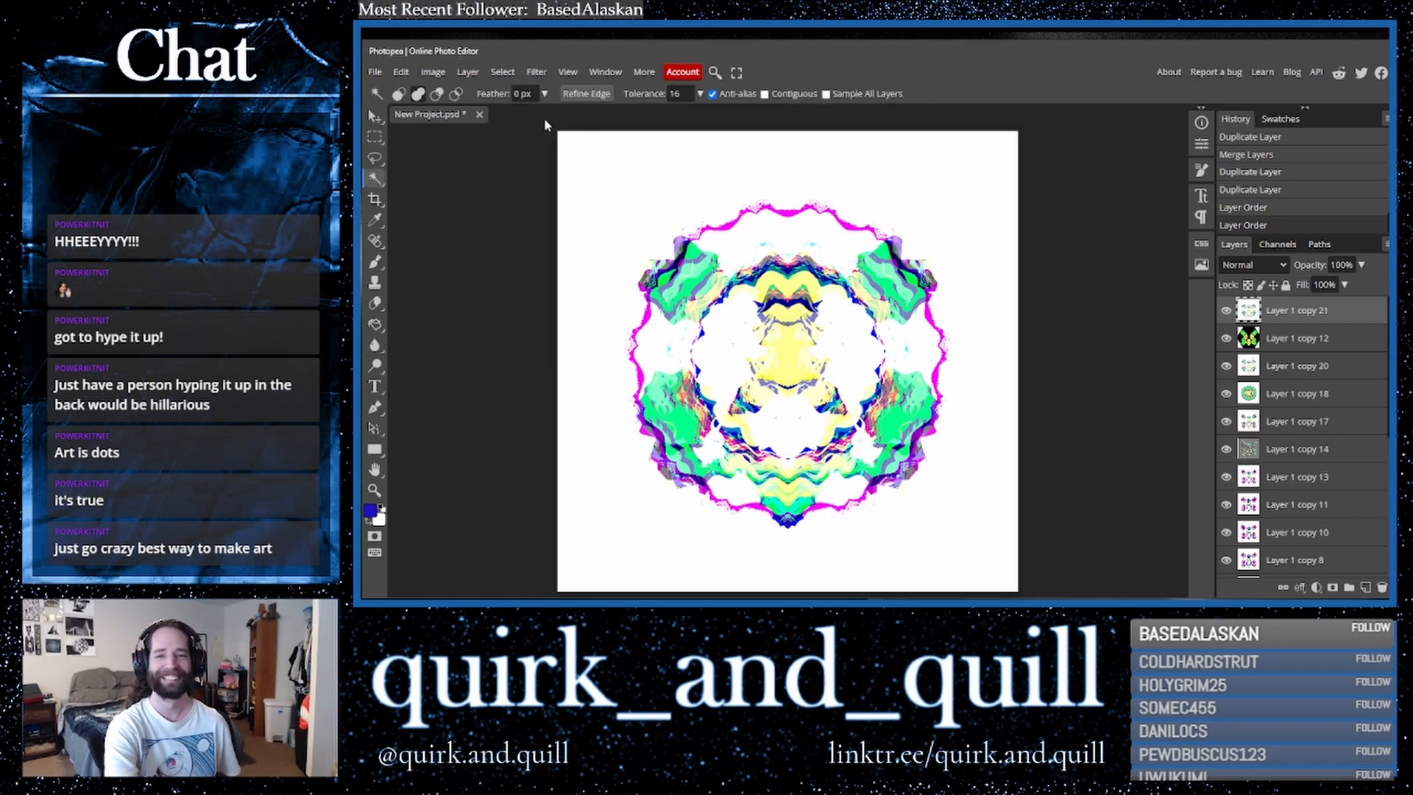
click(836, 173)
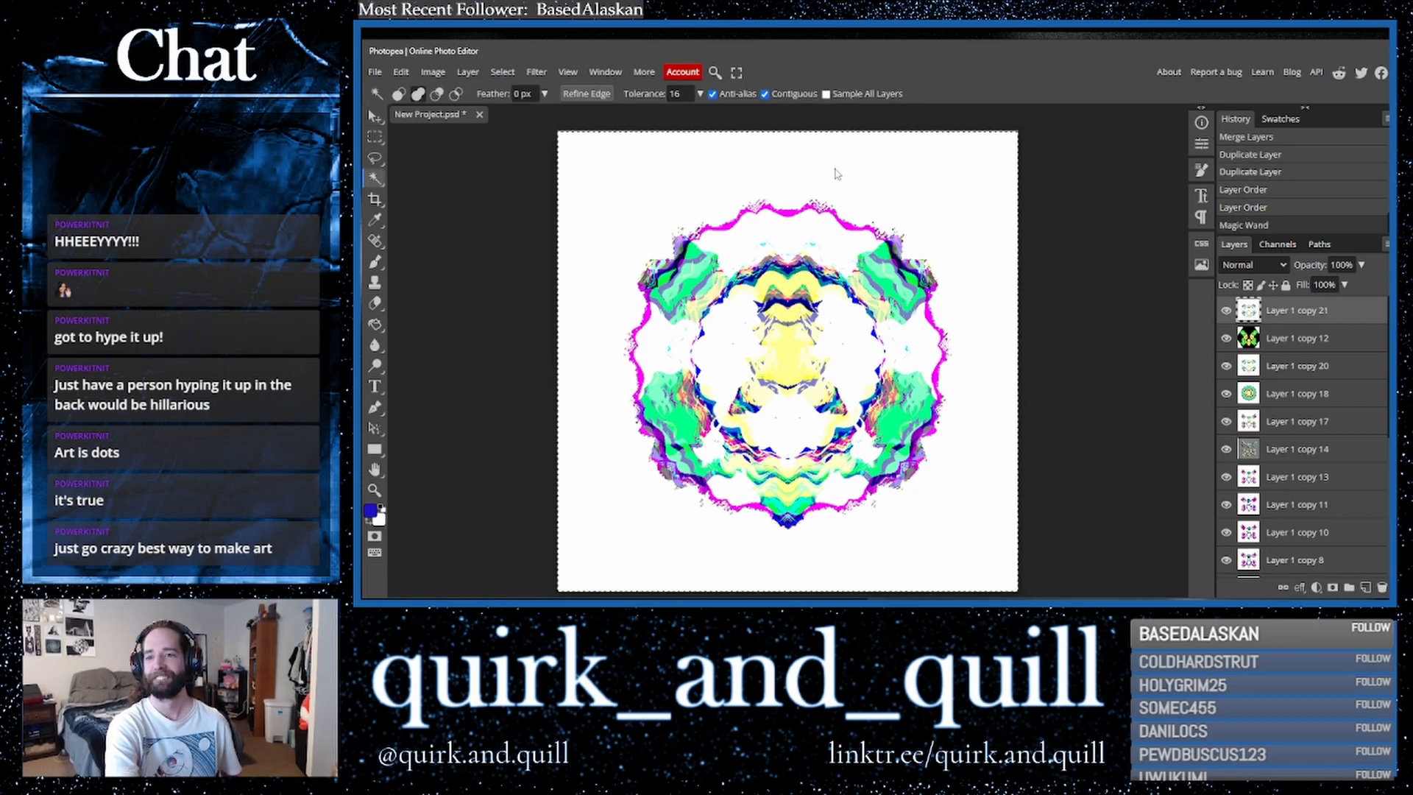
key(Delete)
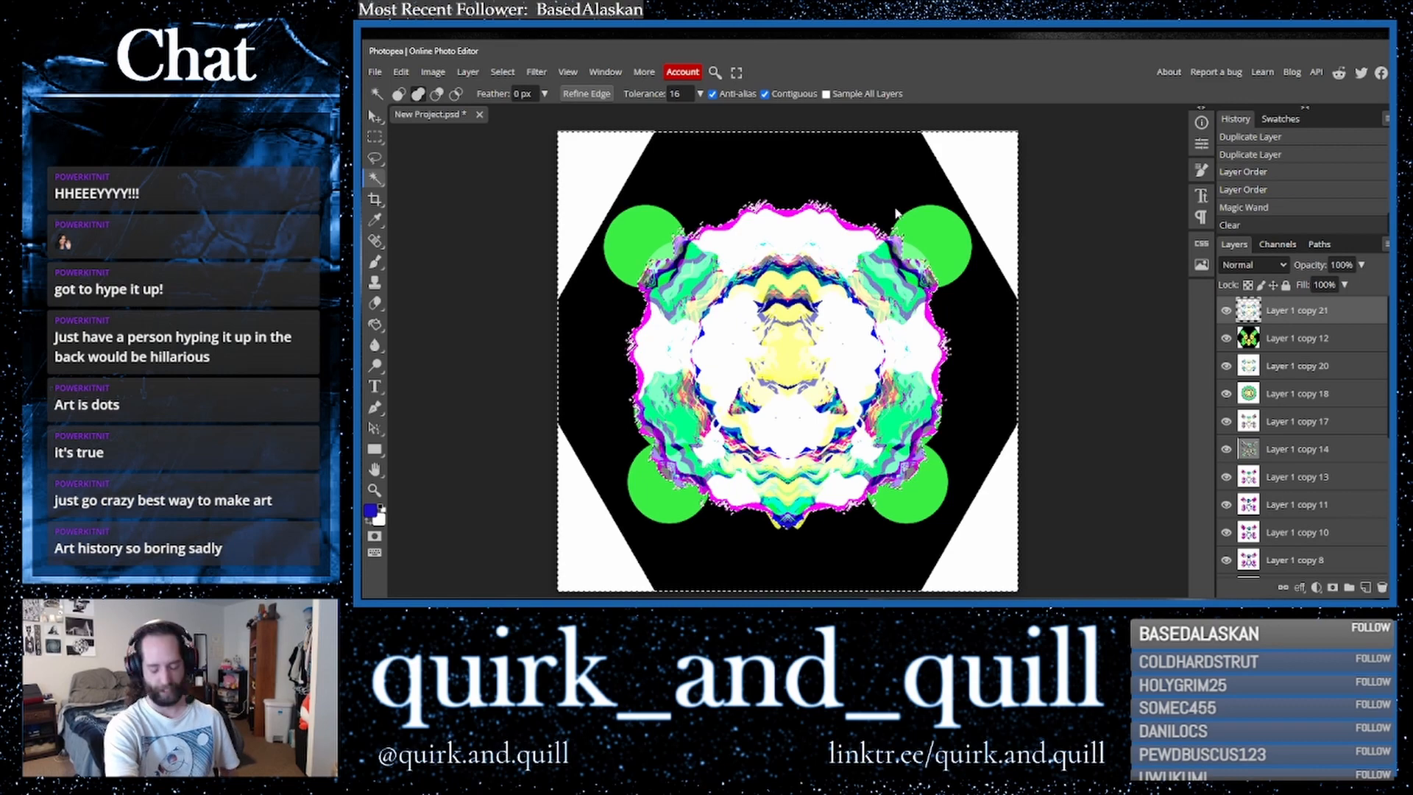
key(ctrl+d)
- Fill the black hexagon on the green-and-black layer with blue using the Paint Bucket
click(1322, 340)
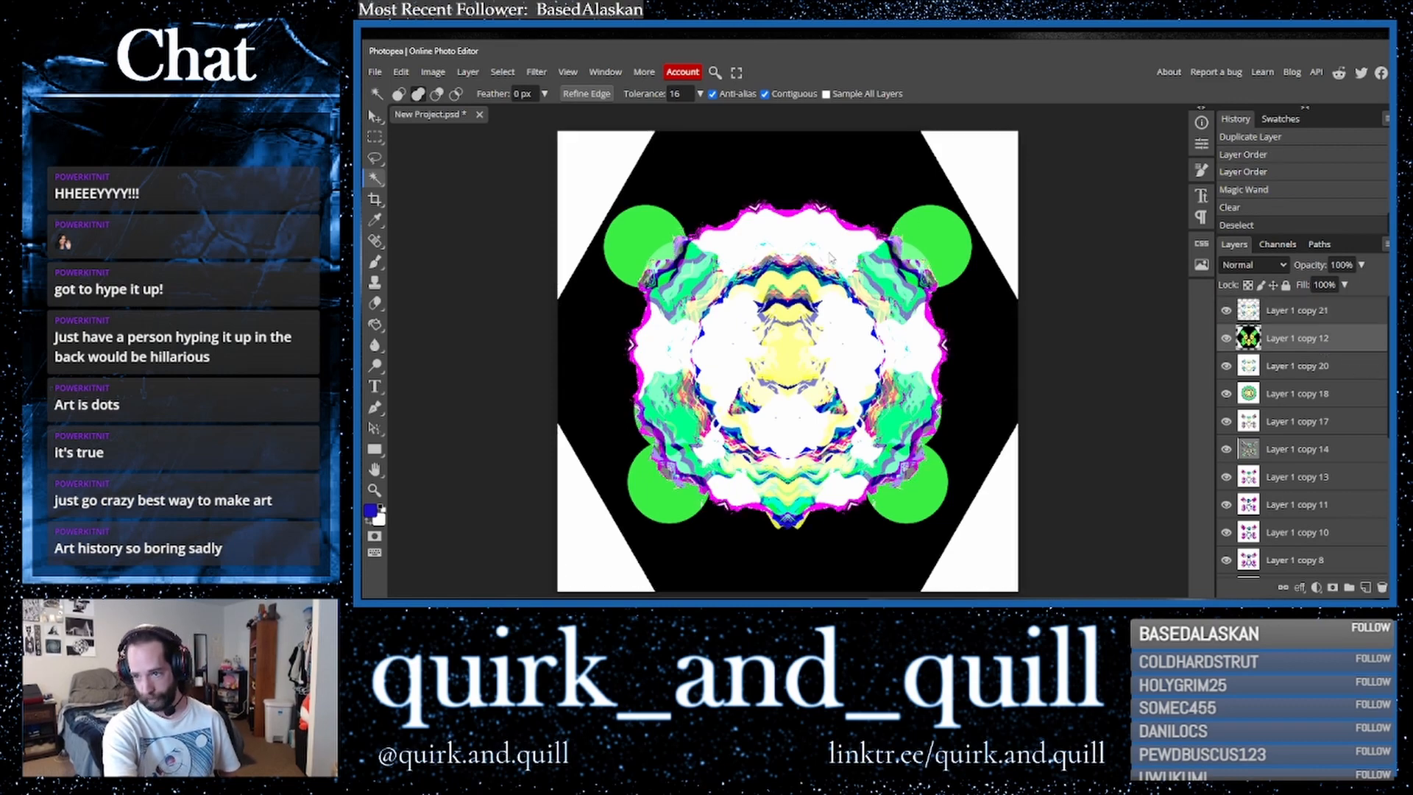
click(374, 324)
click(765, 173)
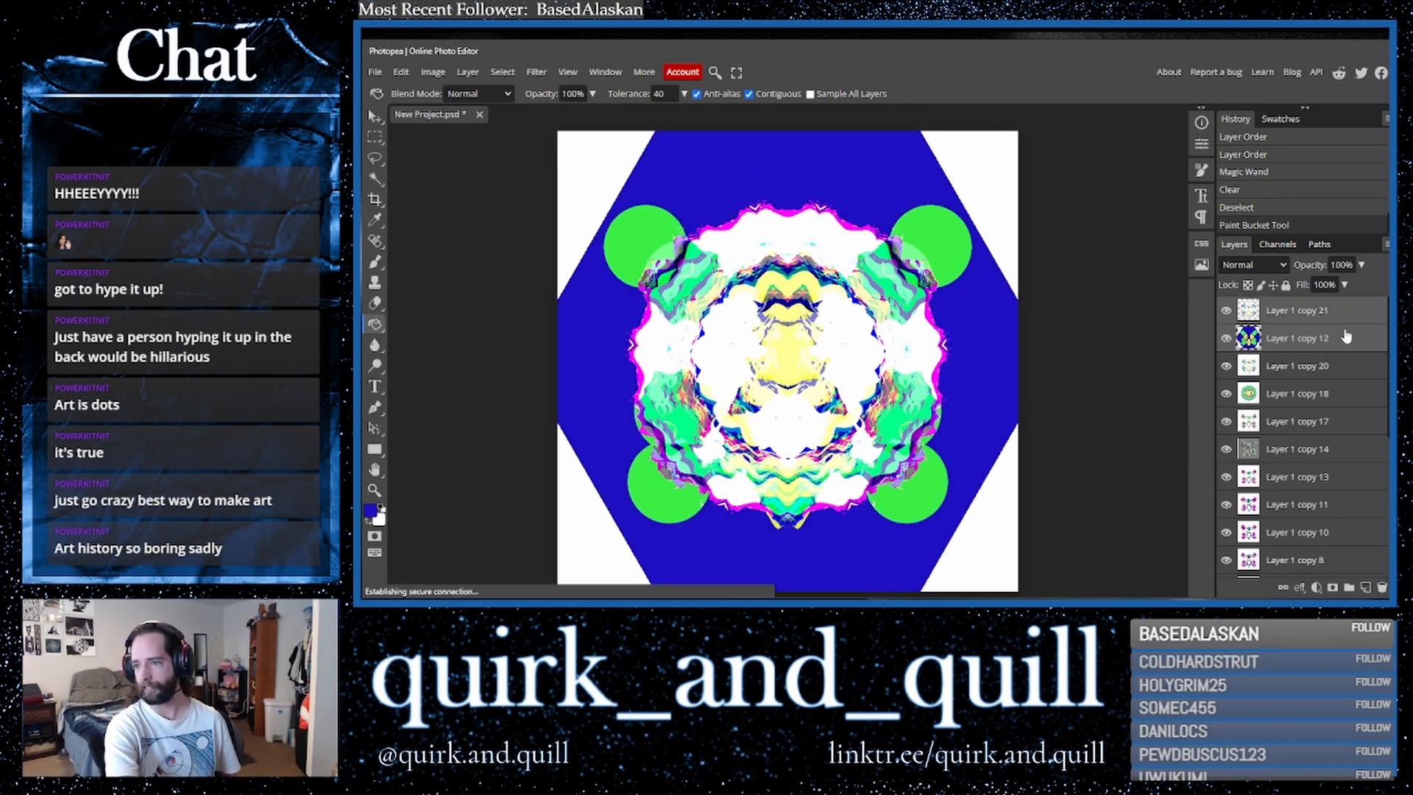
- Duplicate the blue hexagon layer and apply the Wave distortion filter to the copy
drag(1346, 351, 1366, 587)
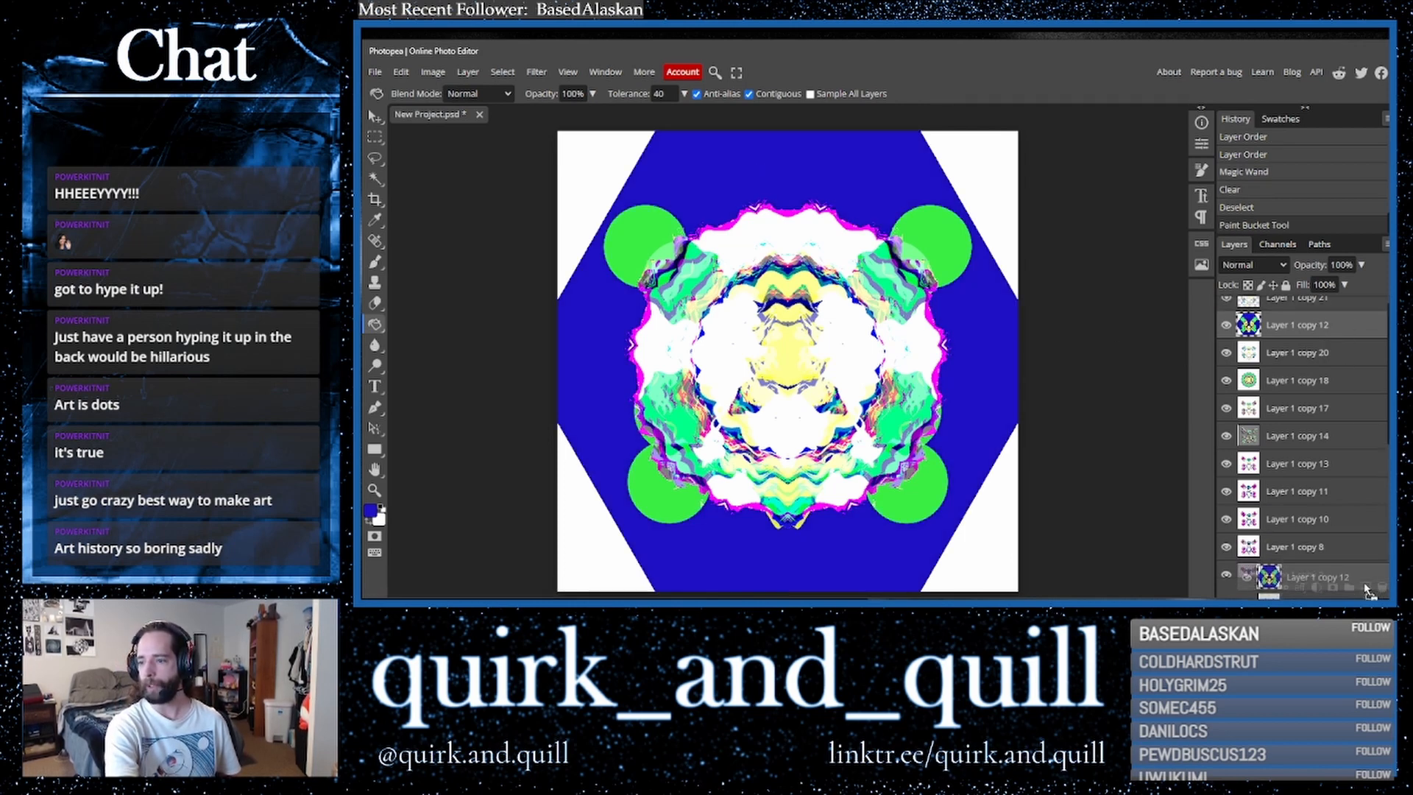
click(536, 72)
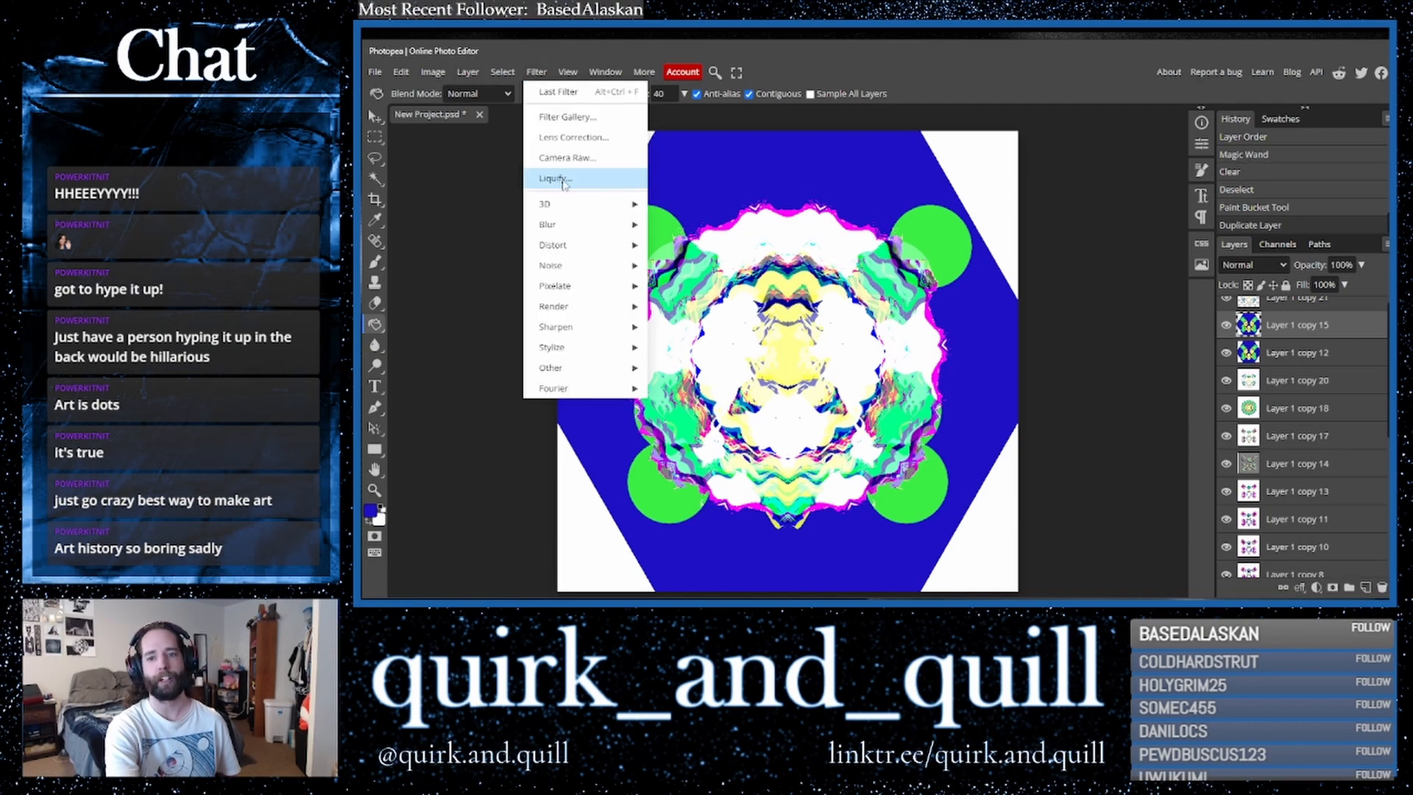
mouse_move(620, 249)
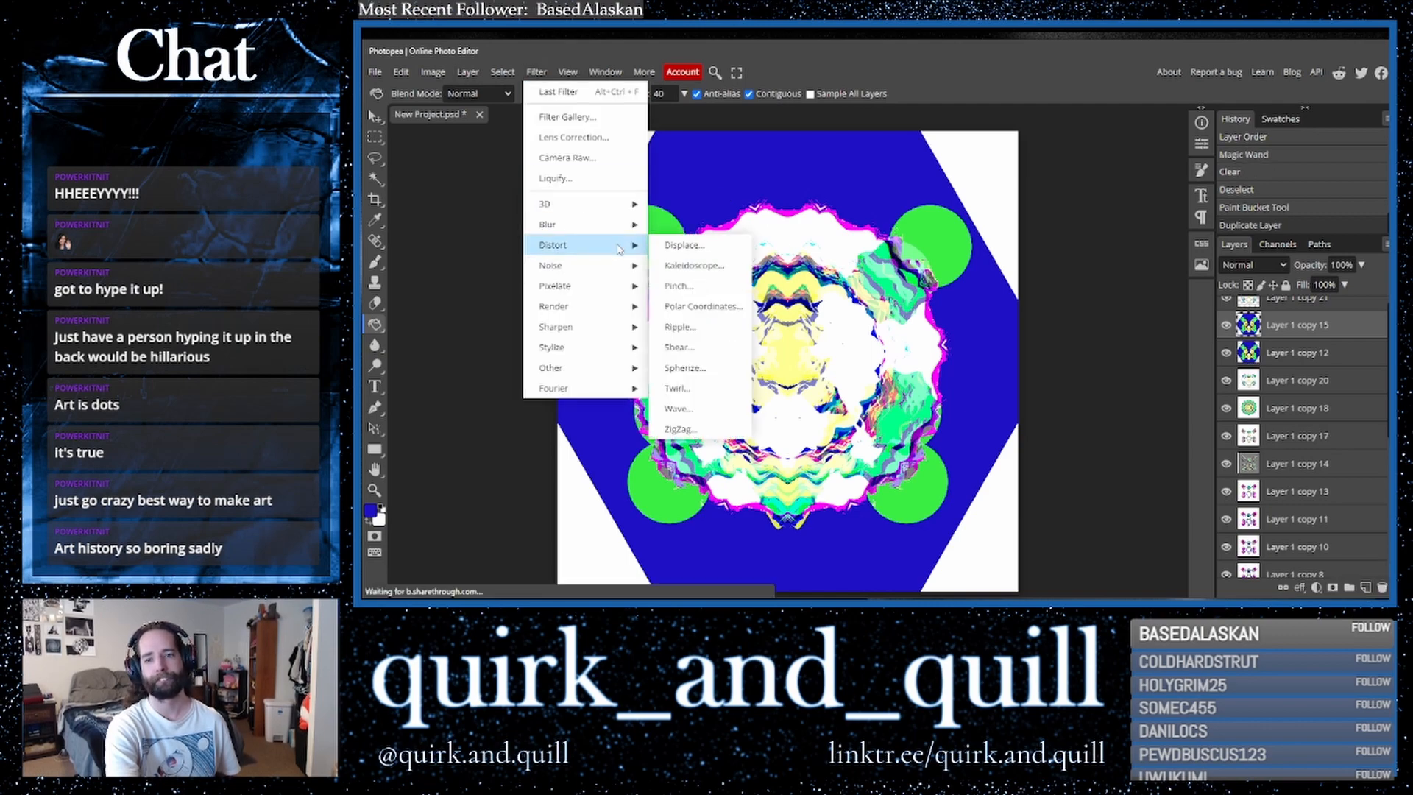
click(688, 416)
click(745, 199)
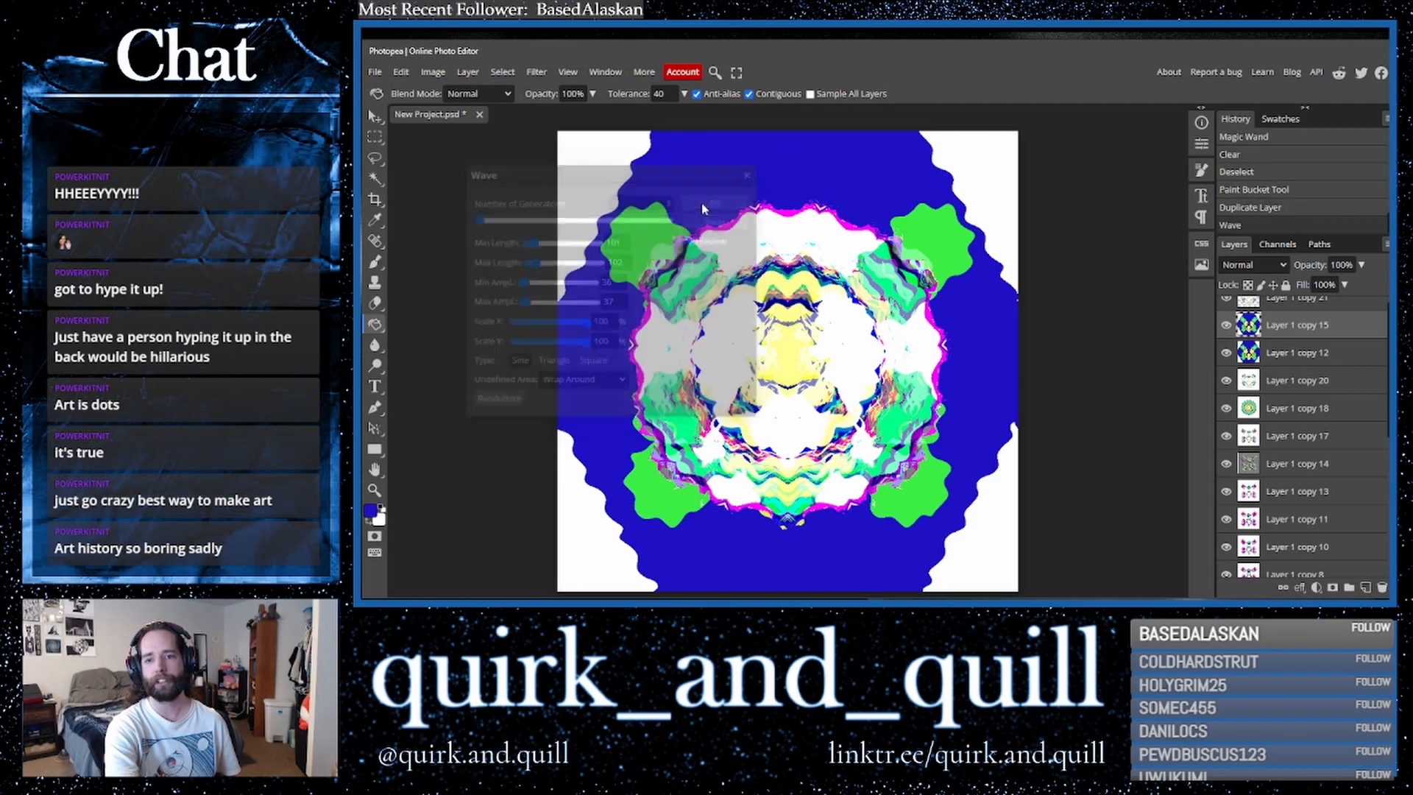
- Duplicate the waved layer and flip the copy horizontally
drag(1335, 329, 1366, 587)
click(401, 74)
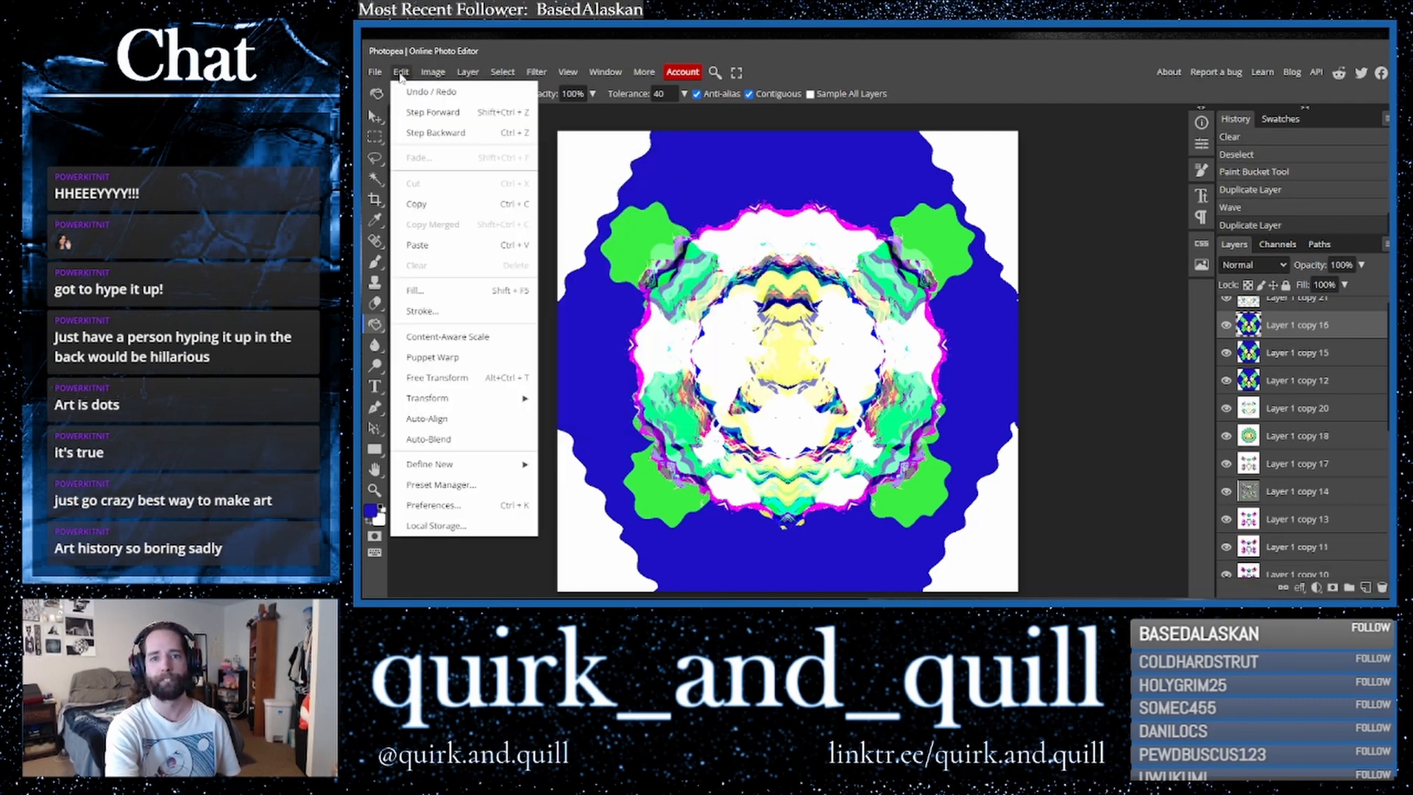
mouse_move(524, 397)
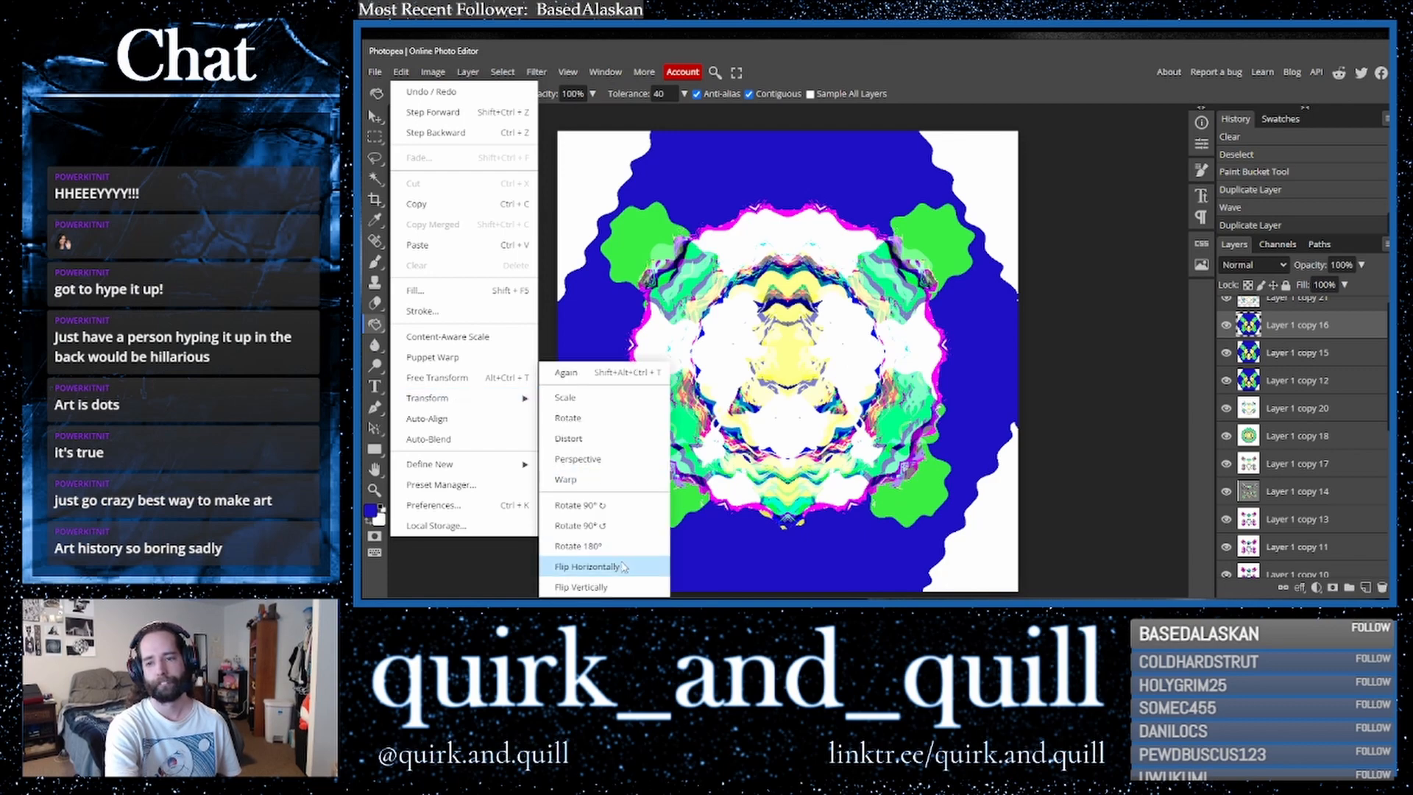
click(622, 567)
- Set the flipped copy's blend mode to Lighter Color and merge it with the waved layer below
click(1252, 265)
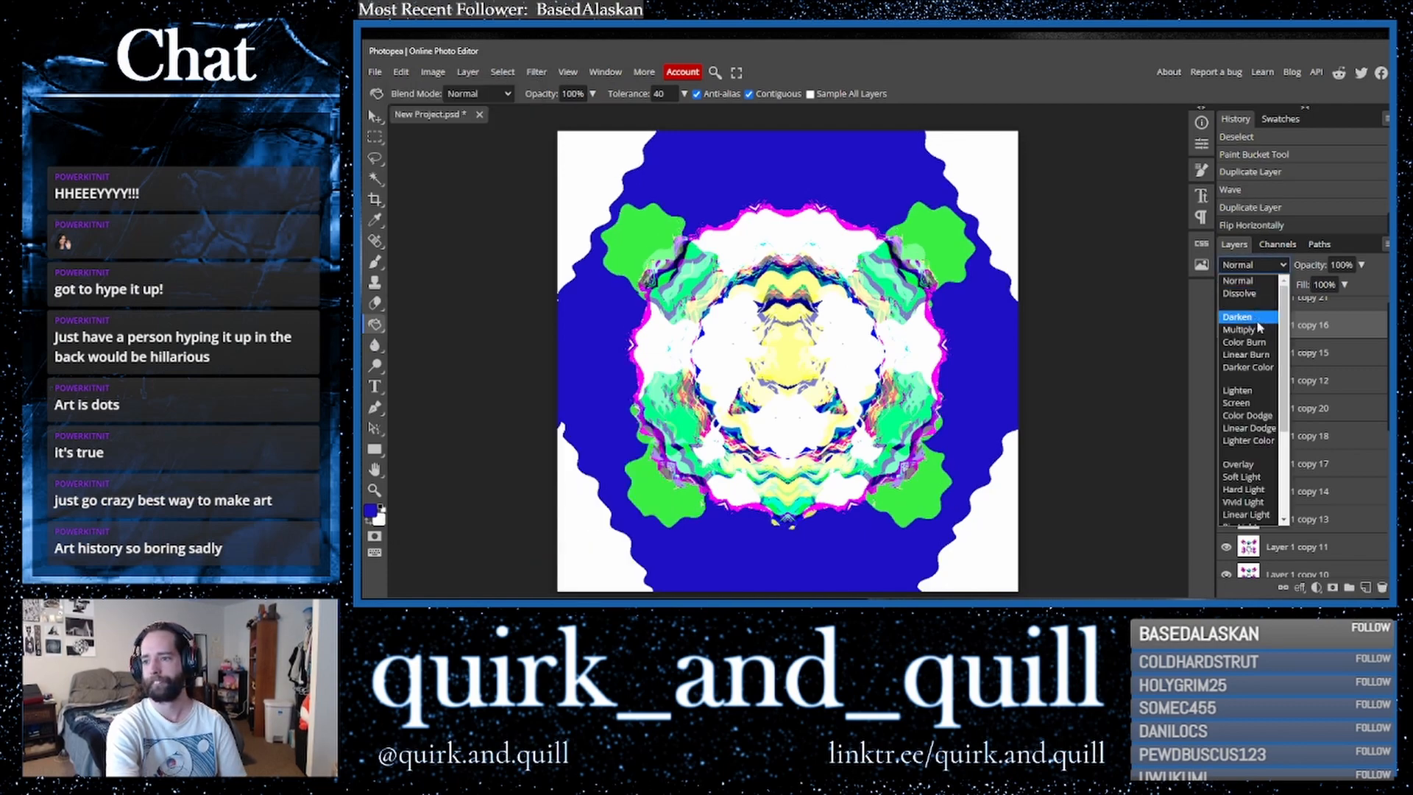
click(1259, 442)
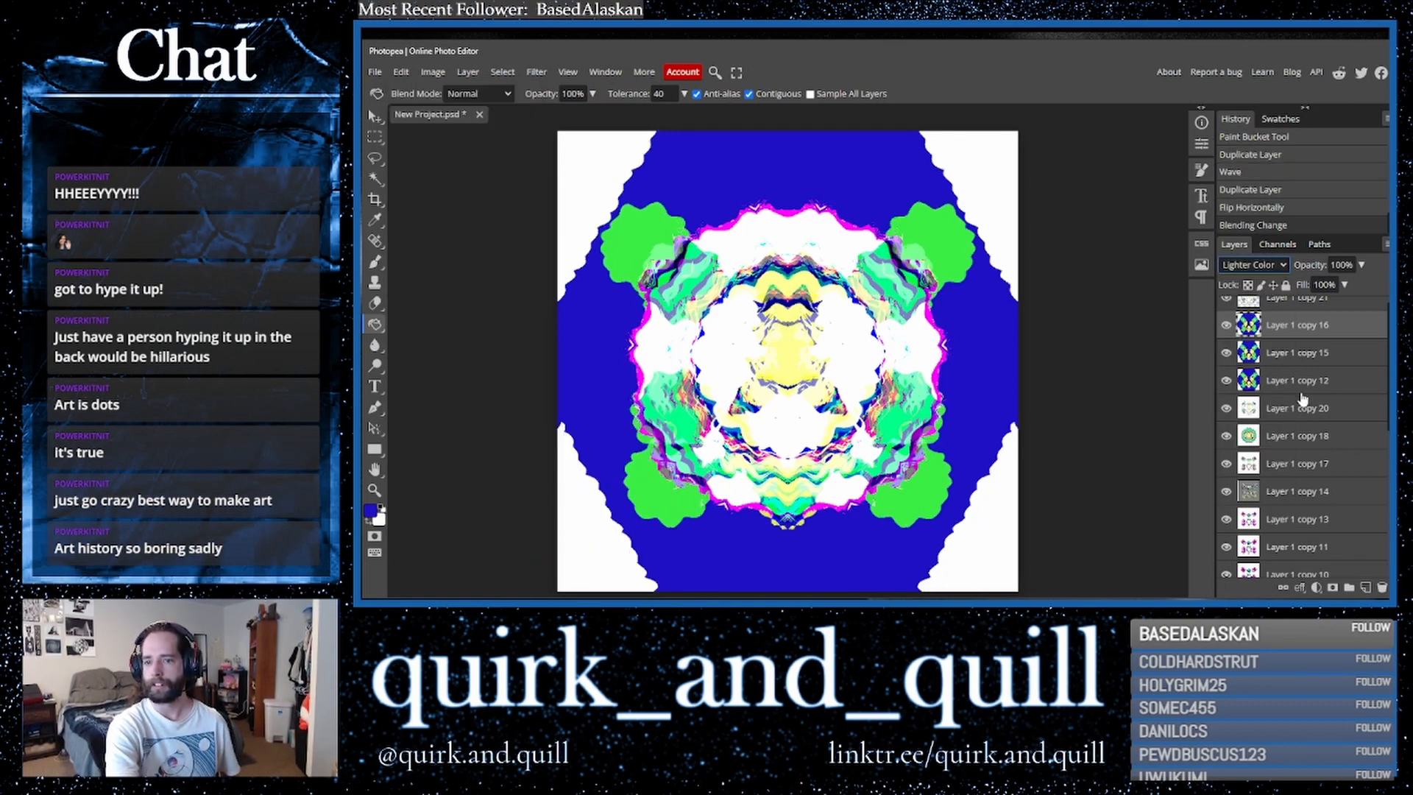
ctrl+click(1301, 357)
right_click(1303, 359)
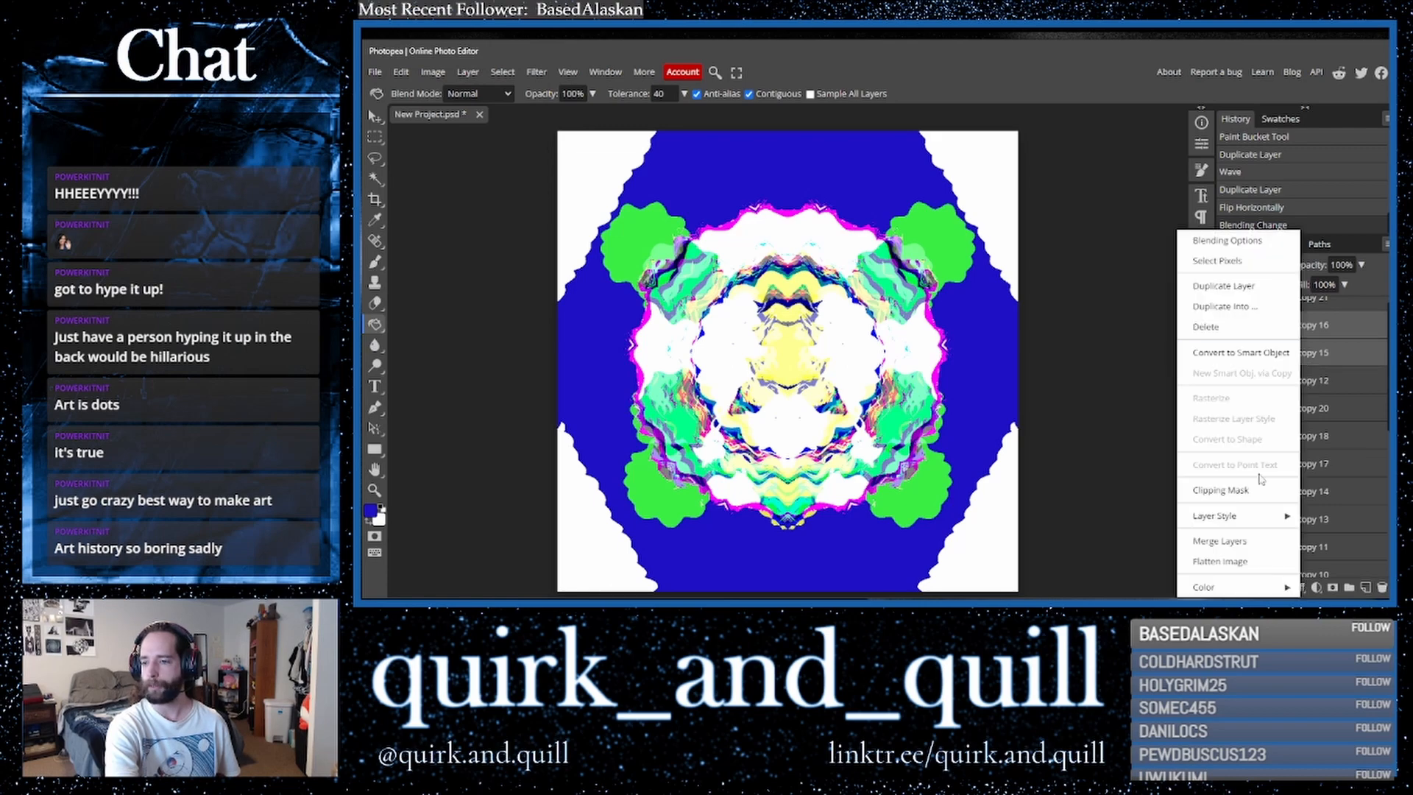
click(1236, 541)
- Duplicate the merged layer and apply ZigZag with amount 80, 11 ridges and the Around Center style
drag(1353, 335, 1366, 588)
click(536, 72)
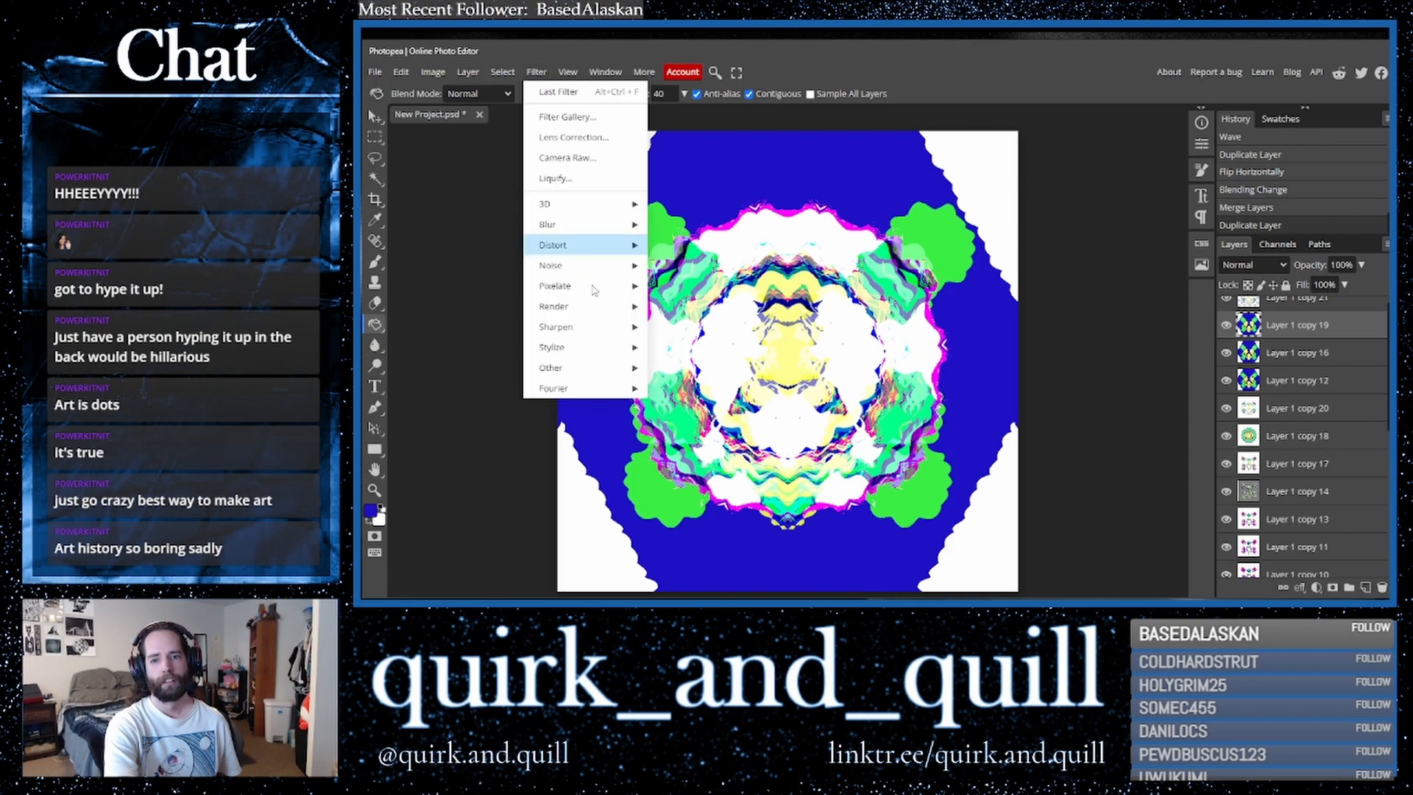
mouse_move(559, 246)
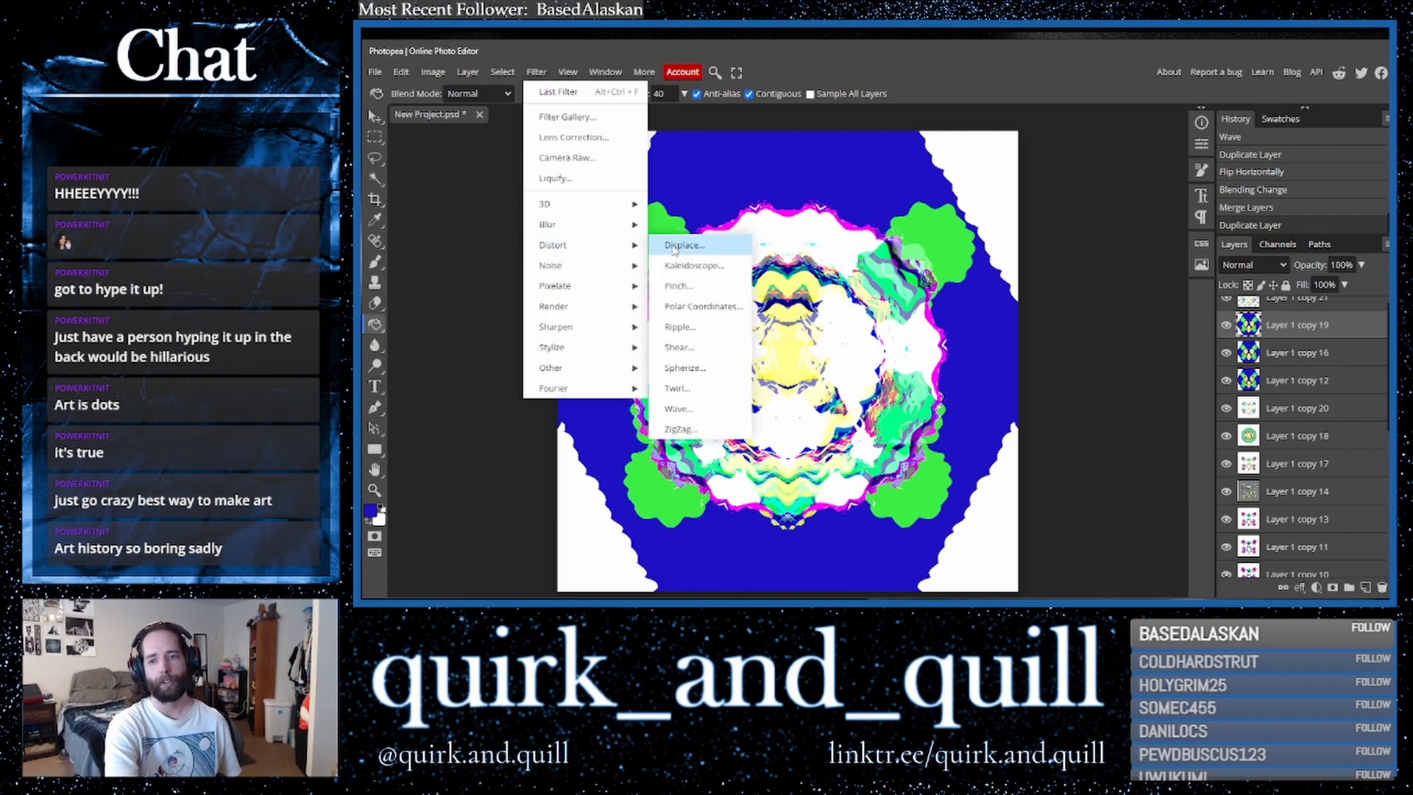
click(691, 427)
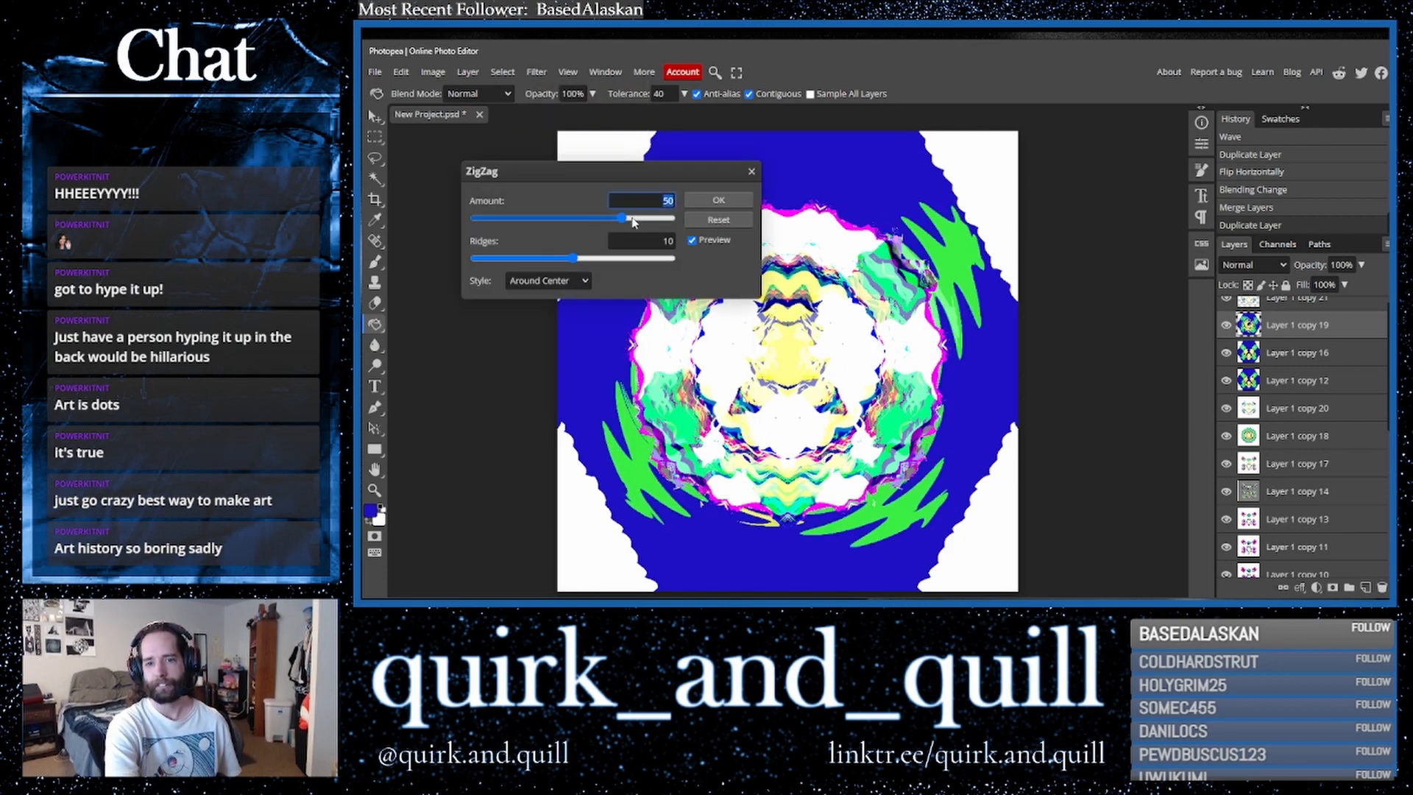
click(652, 220)
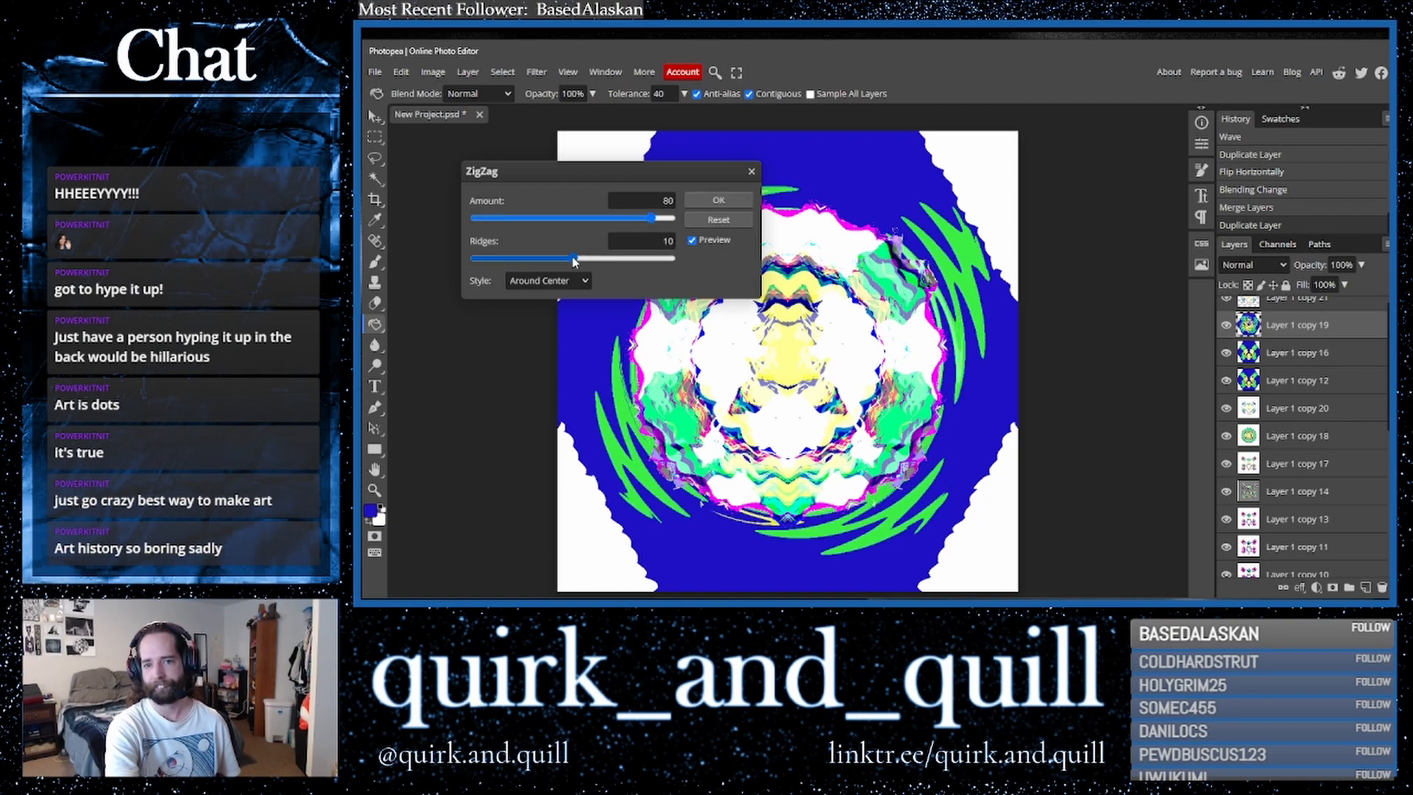
click(563, 280)
click(561, 310)
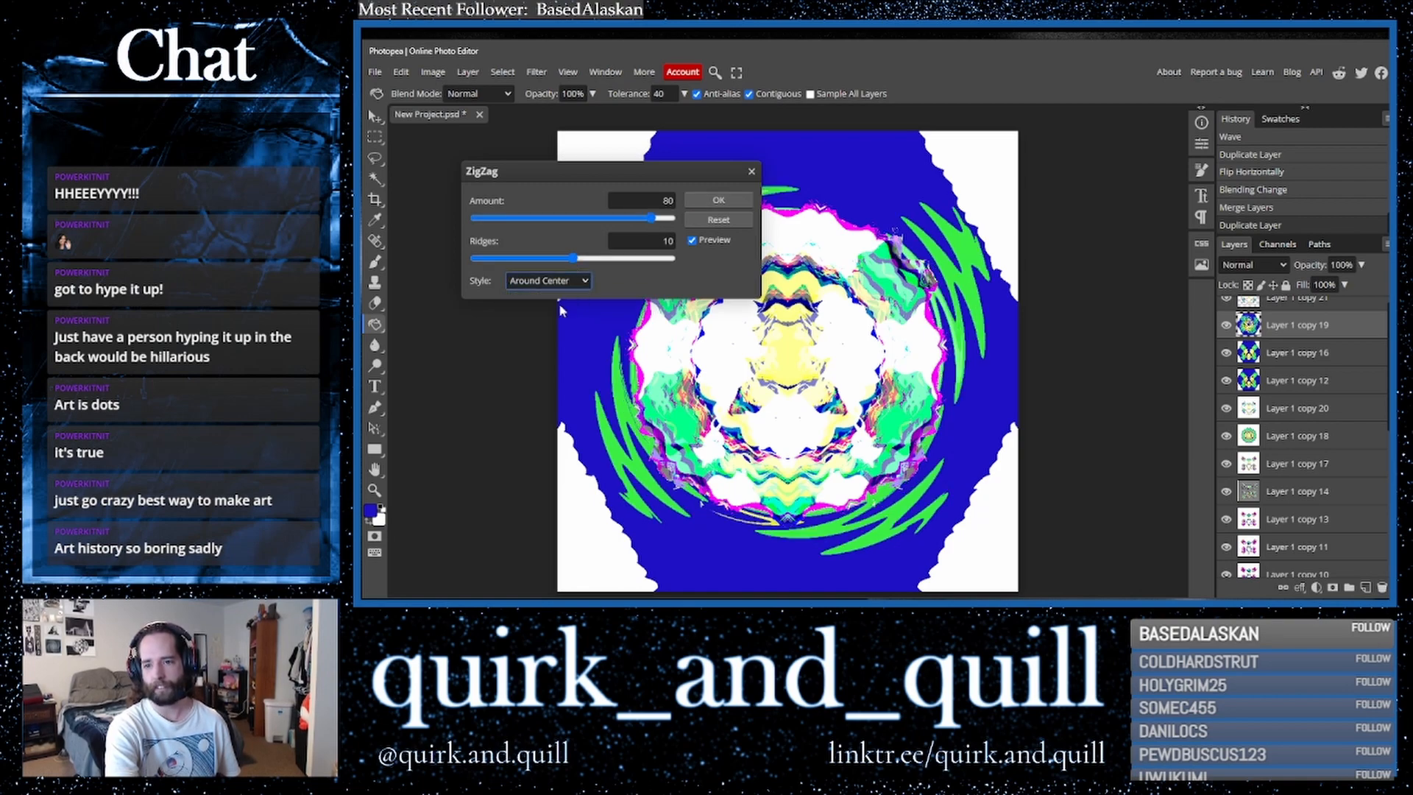
key(Down)
click(580, 279)
click(569, 320)
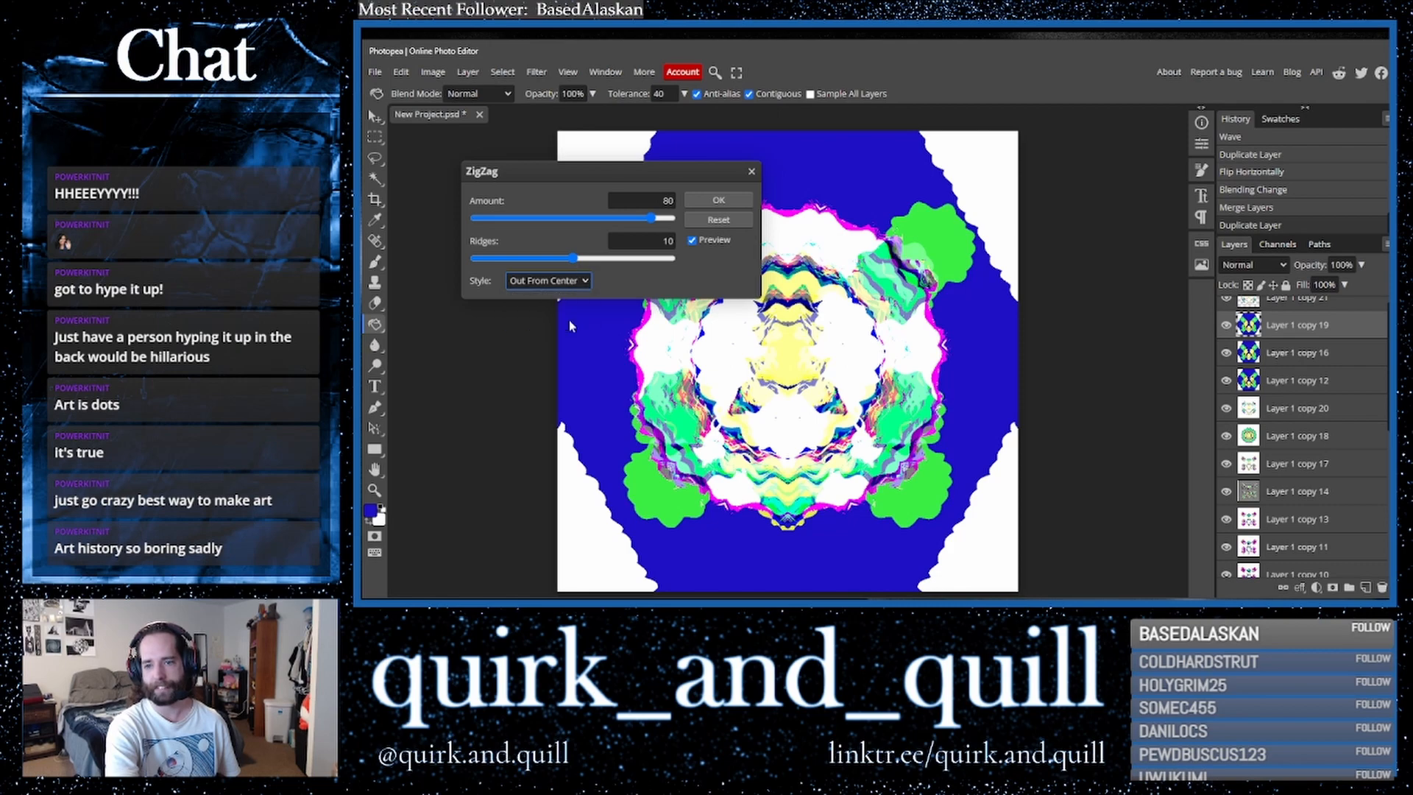
click(564, 283)
click(564, 296)
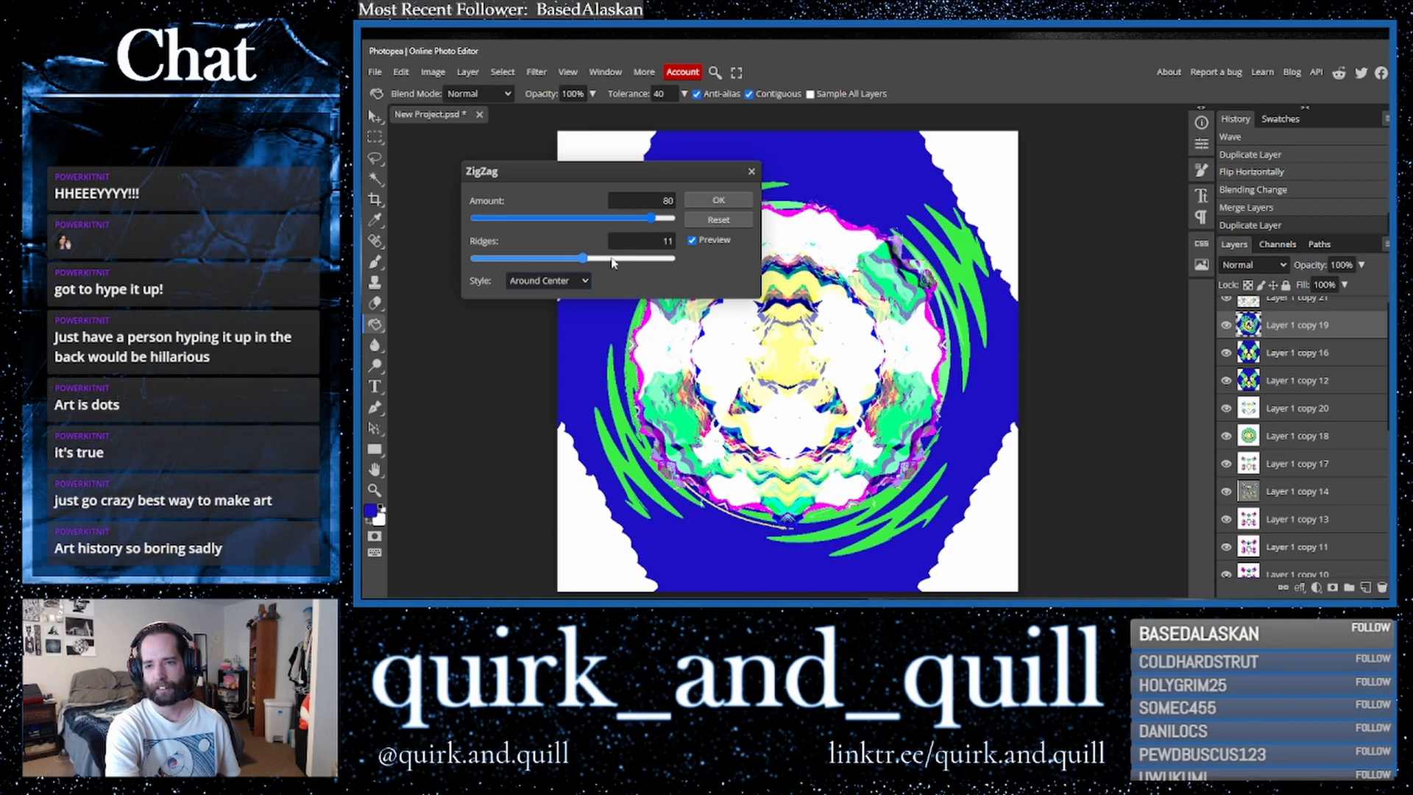
click(720, 201)
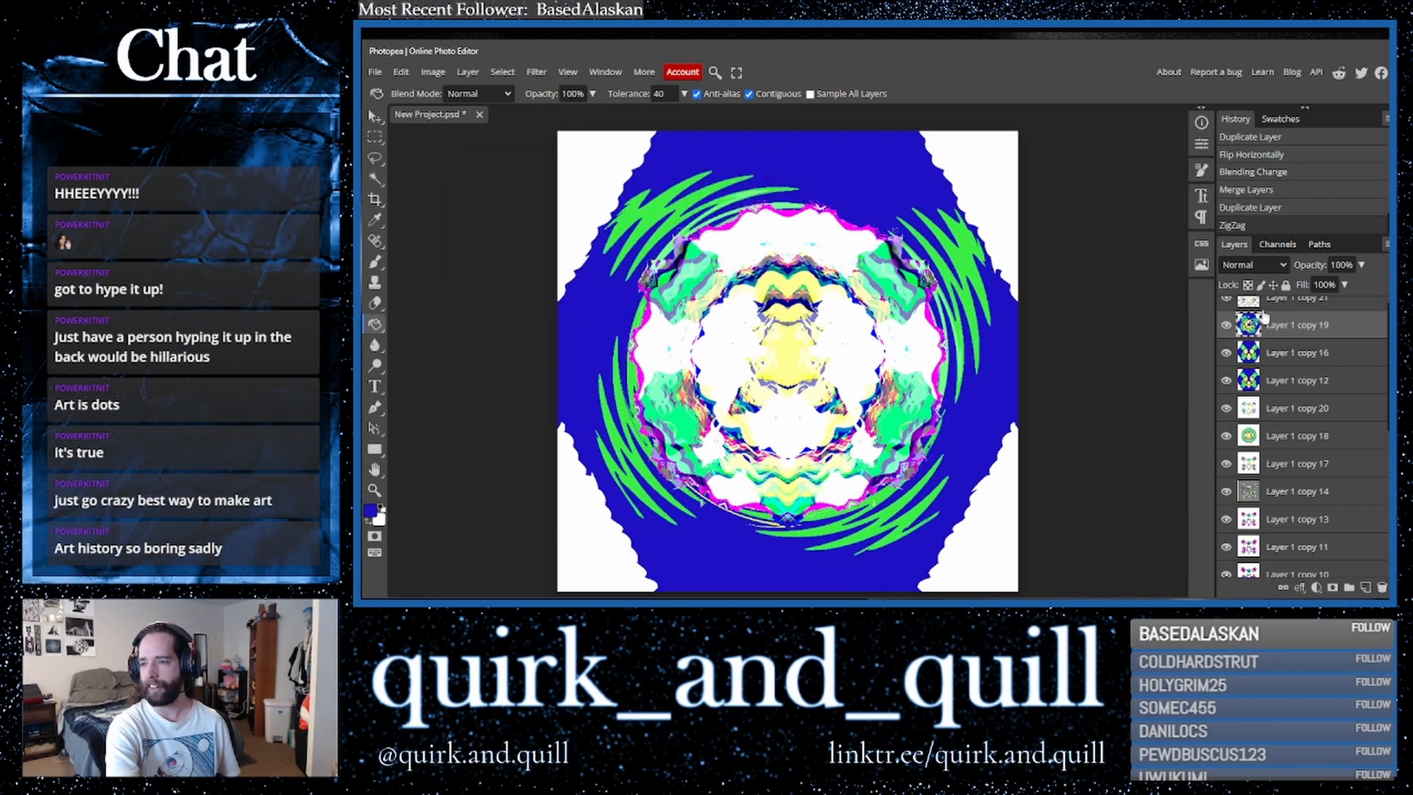
- Duplicate the ZigZag layer and flip the copy horizontally
drag(1329, 330, 1365, 587)
click(401, 72)
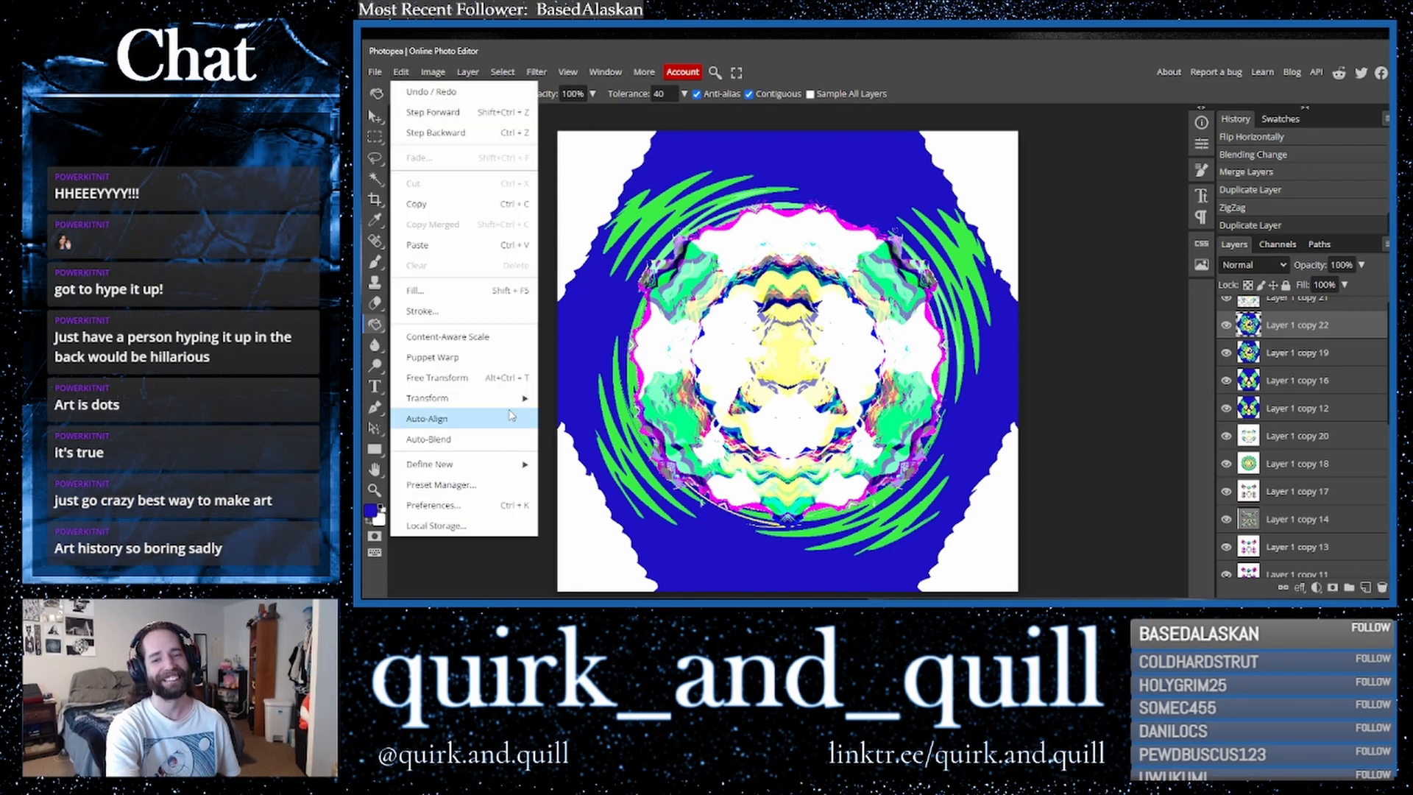
mouse_move(516, 397)
click(626, 564)
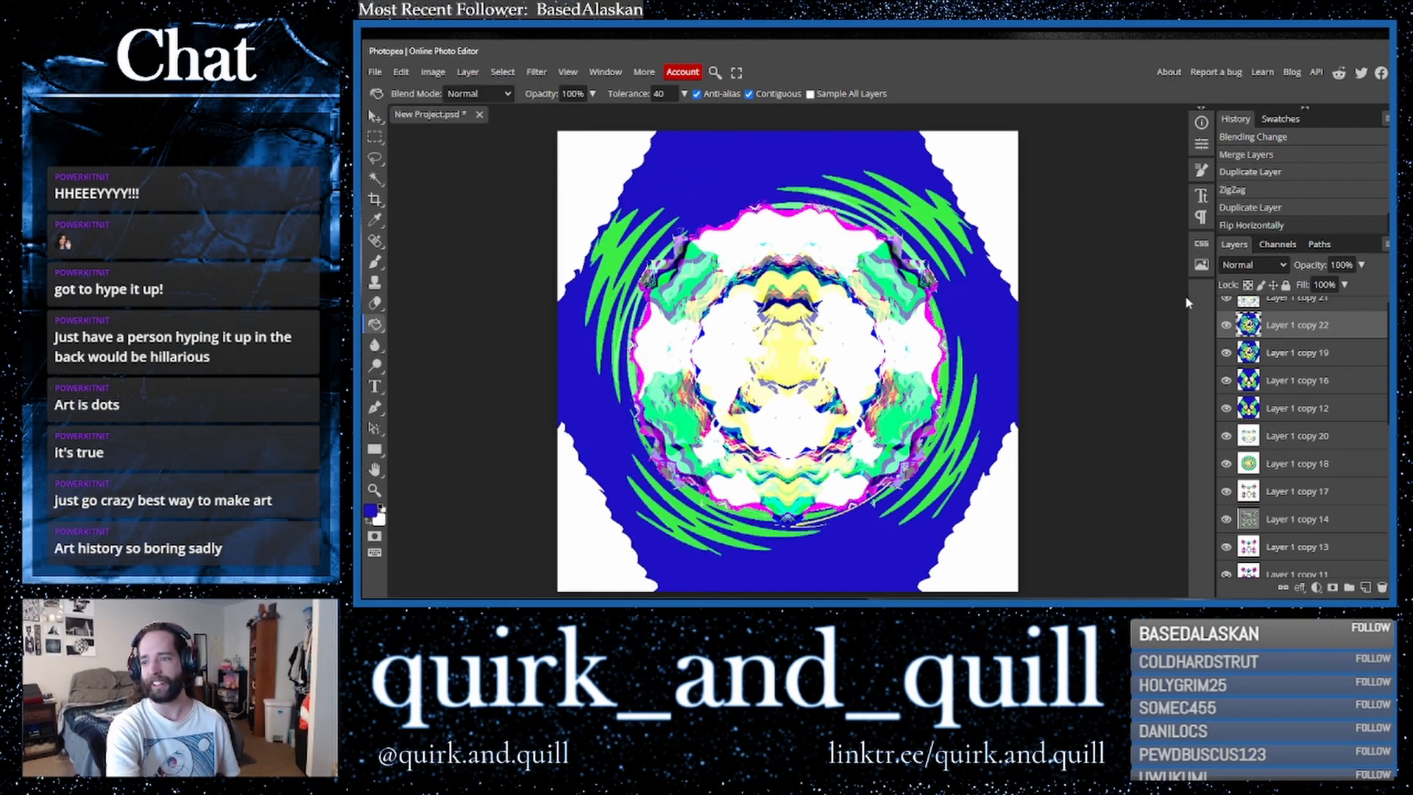
- Set the flipped copy's blend mode to Lighten
click(1254, 264)
click(1241, 441)
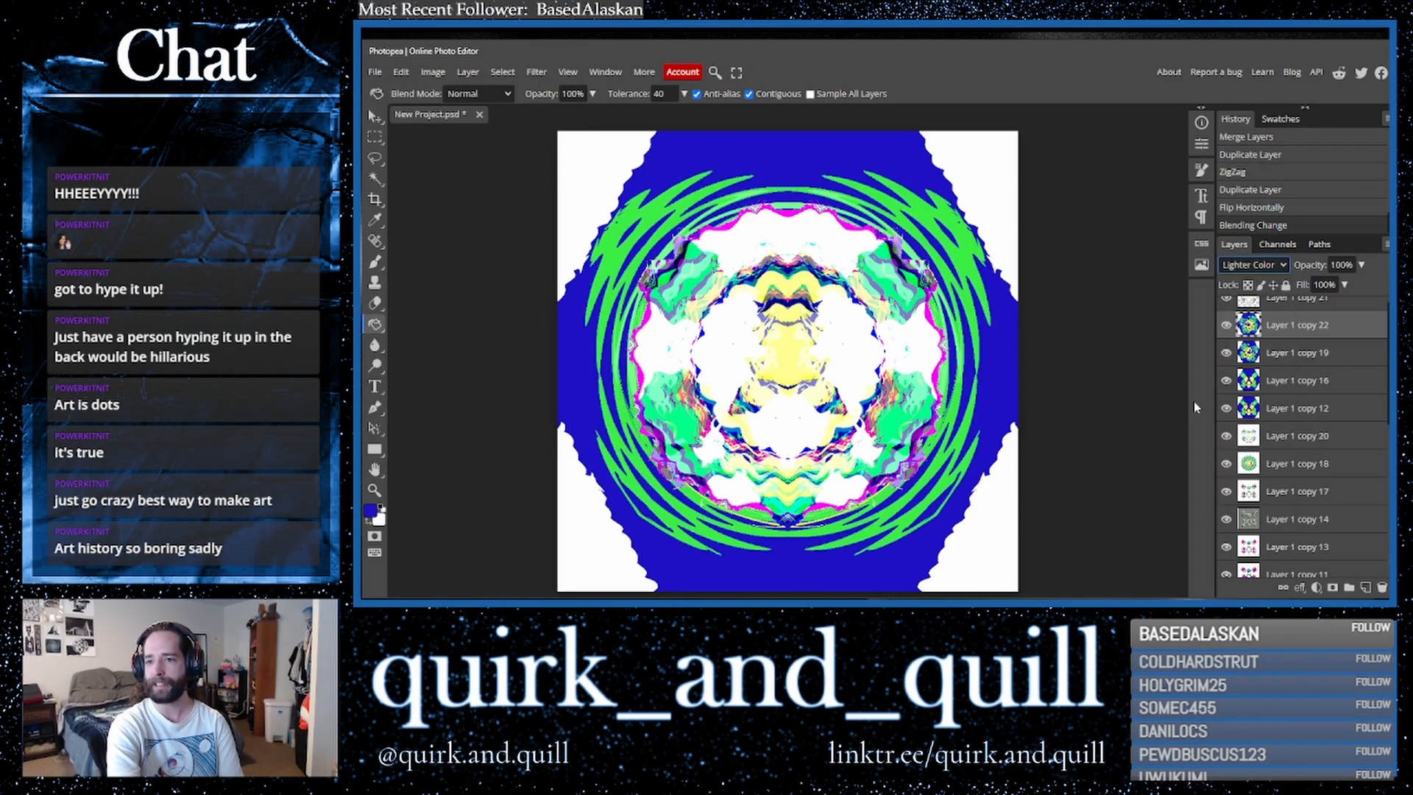
key(Up)
key(Up)
key(Up)
key(Up)
key(Up)
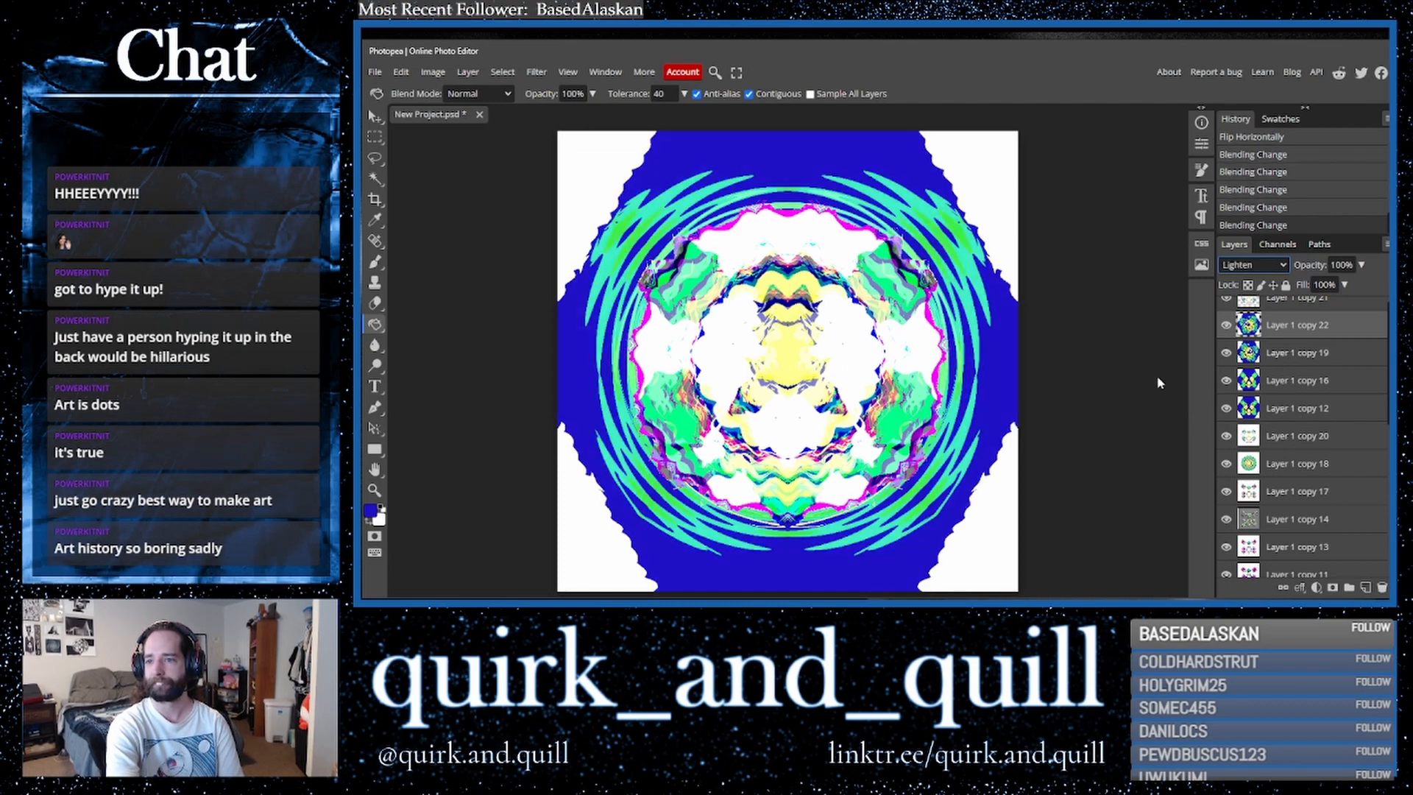
- Select the ZigZag layer and its flipped copy, duplicate both and merge the duplicates into one layer
click(1289, 356)
shift+click(1278, 308)
key(ctrl+j)
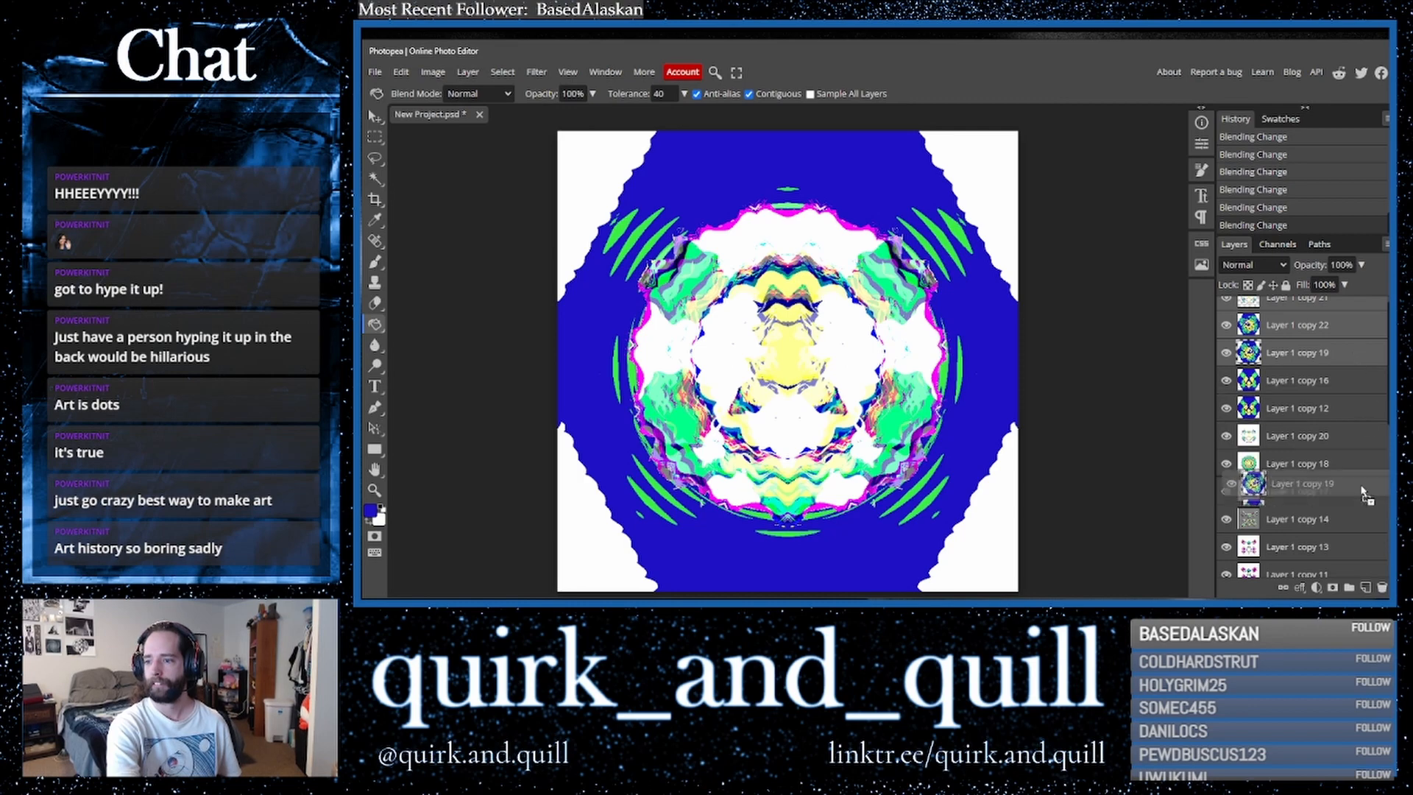
right_click(1279, 358)
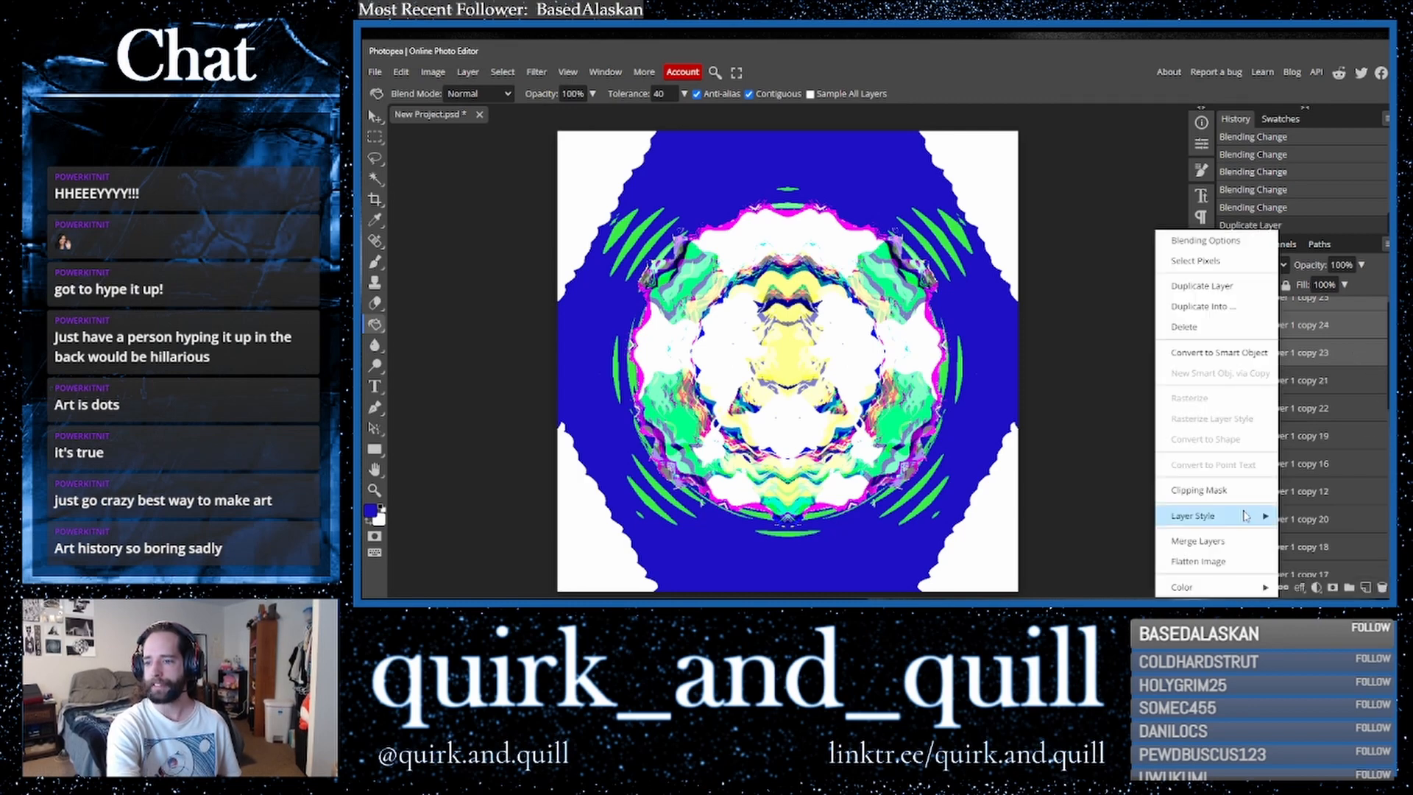
click(1244, 541)
- Duplicate the merged layer and scale the copy down to about 40% size in the canvas's lower-right corner
key(ctrl+j)
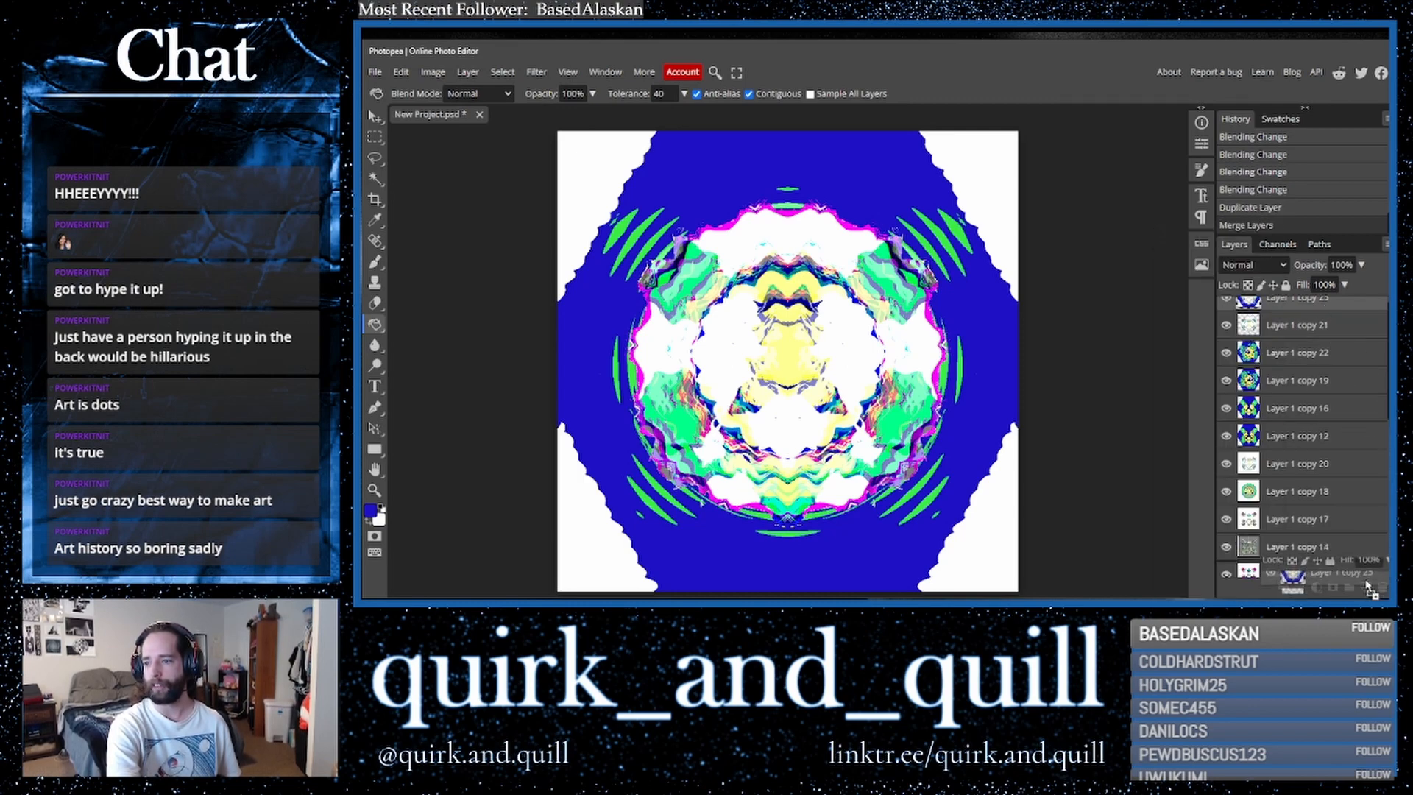
click(374, 116)
drag(557, 131, 819, 392)
key(Return)
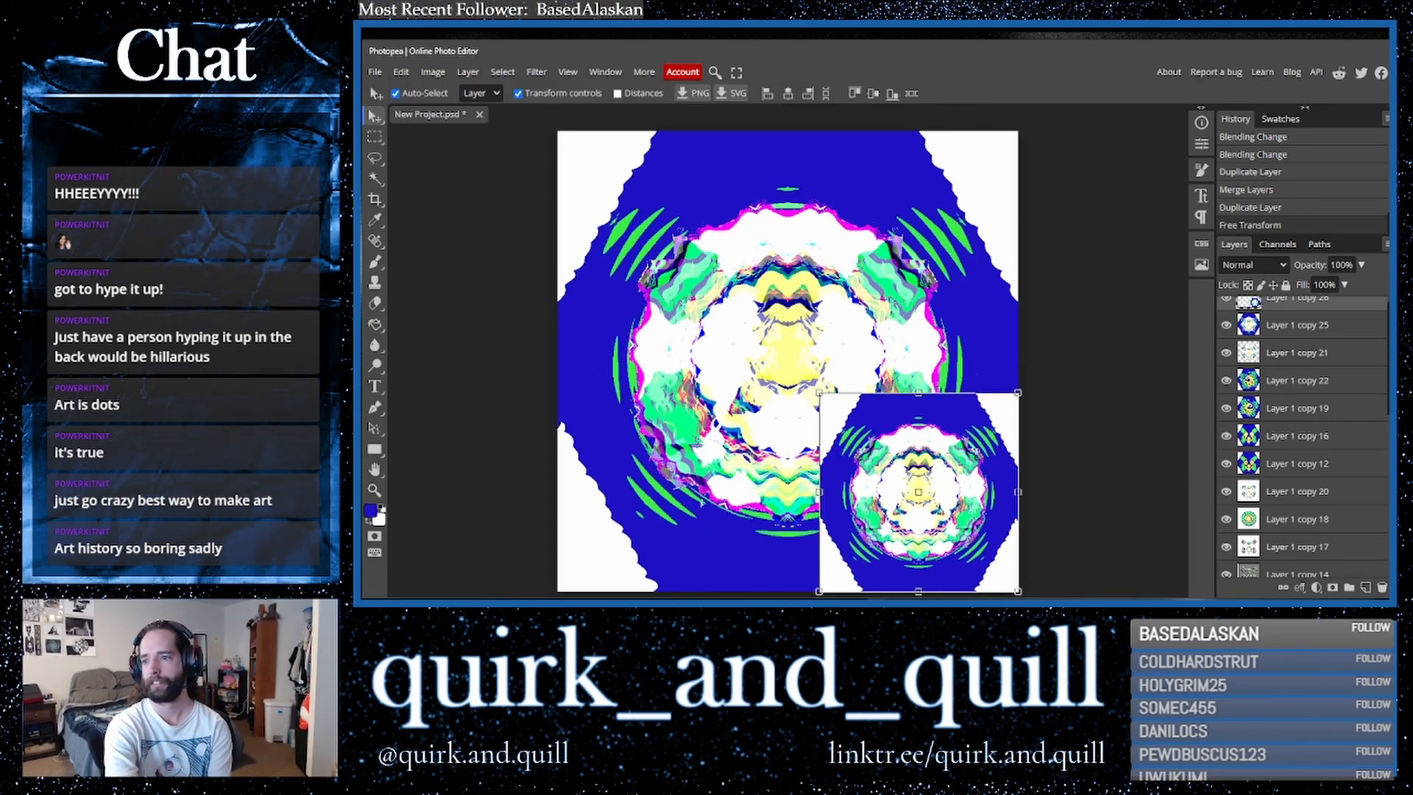
- Duplicate the small copy and move it to the lower-left corner of the canvas
key(ctrl+j)
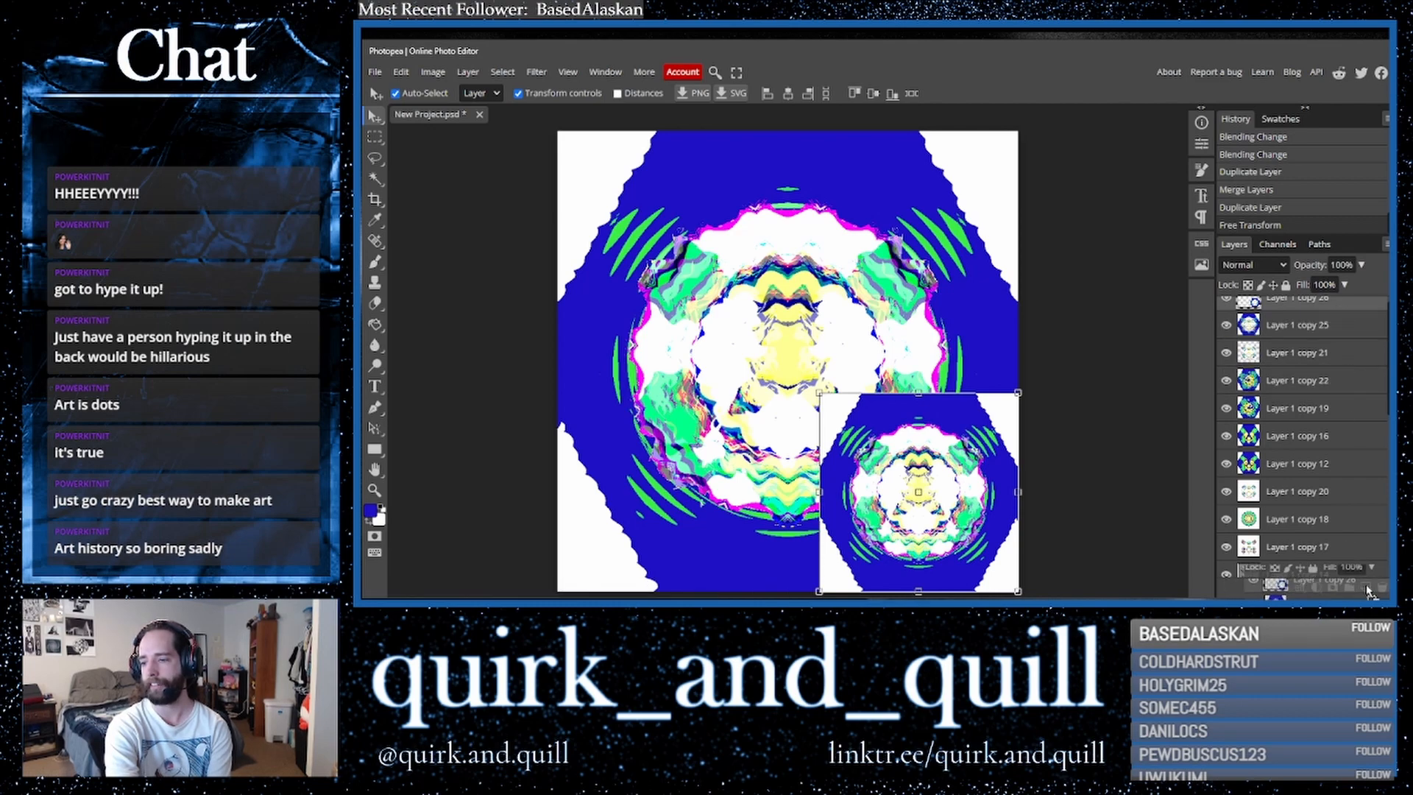
drag(949, 508, 734, 509)
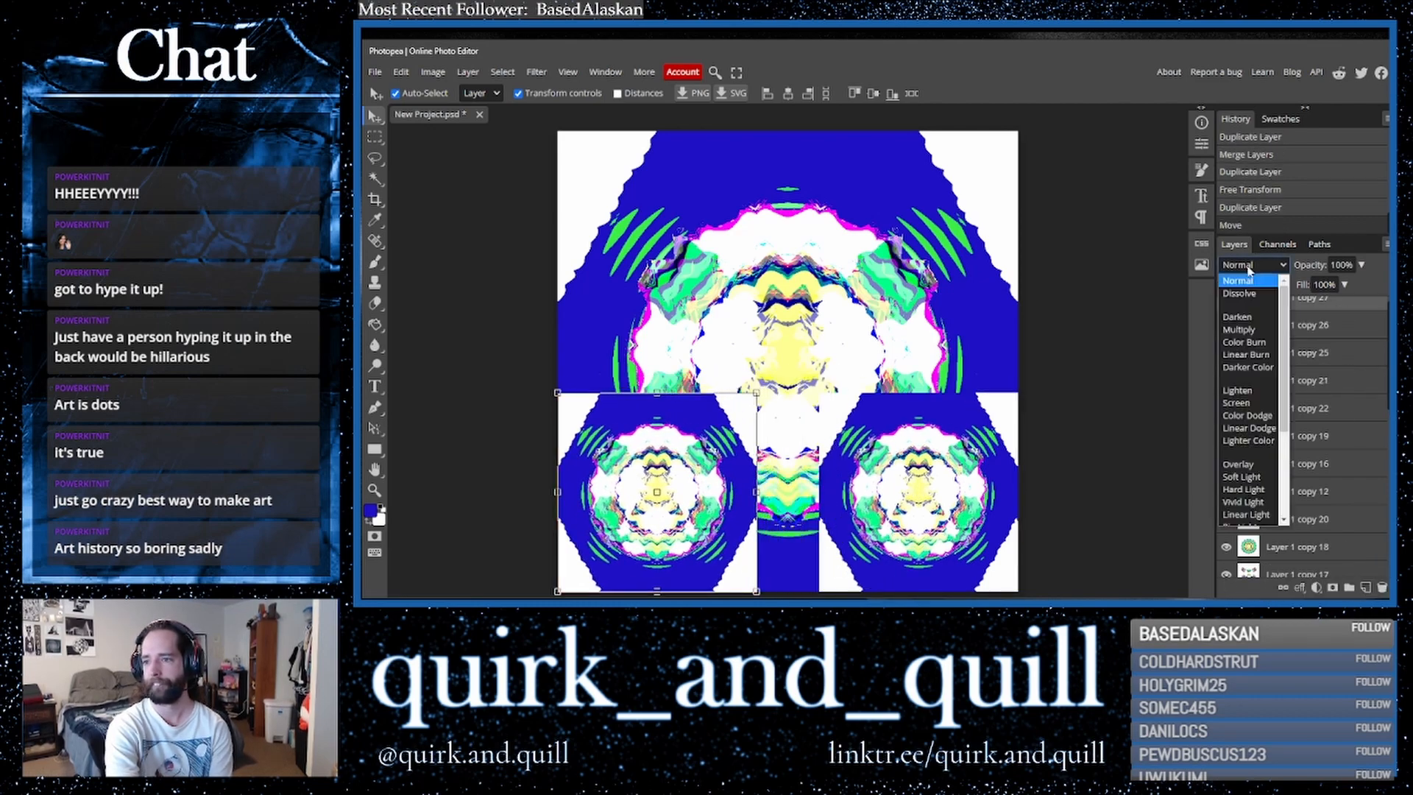
- Set the blend mode of both small corner copies to Lighter Color
click(1248, 366)
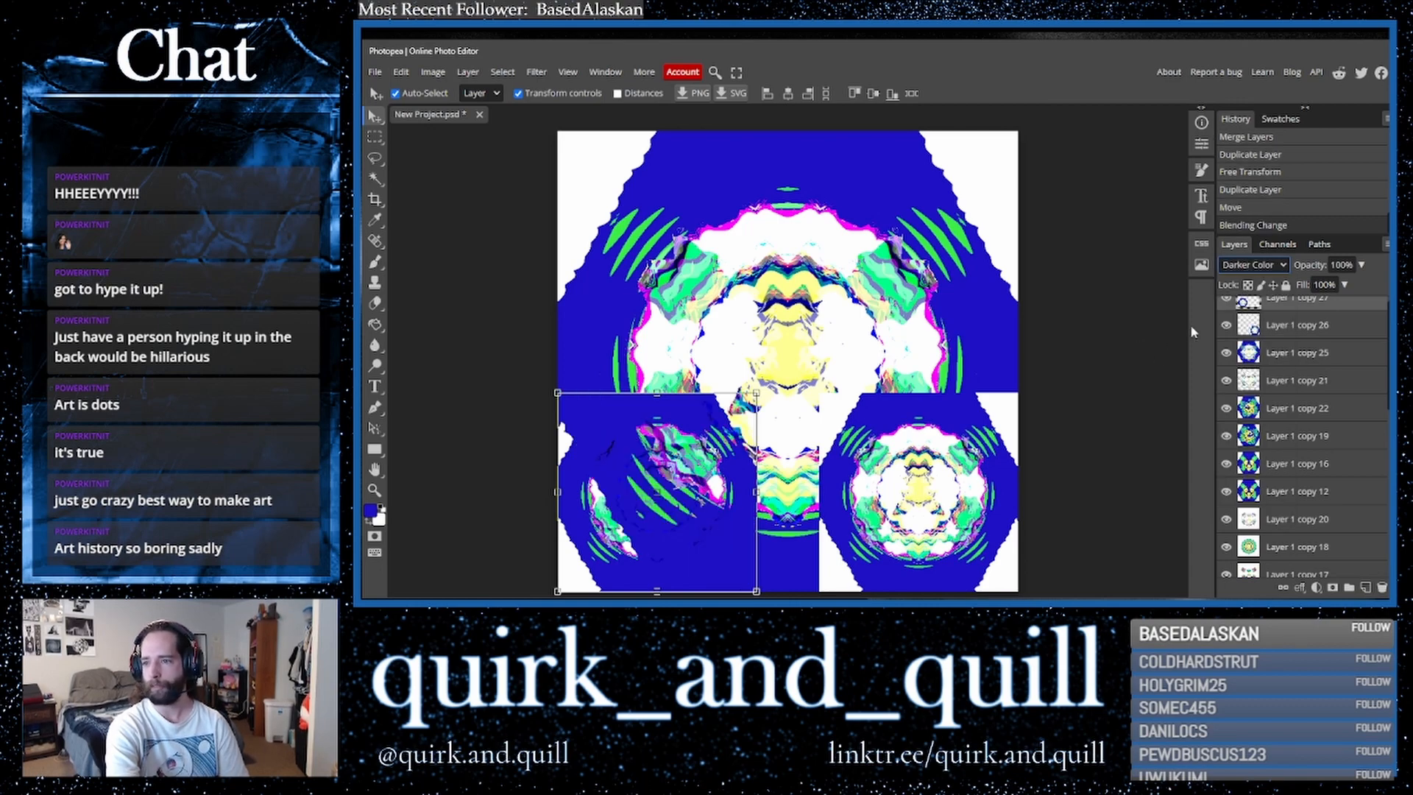
key(Down)
key(Down)
key(Down)
key(Down)
key(Down)
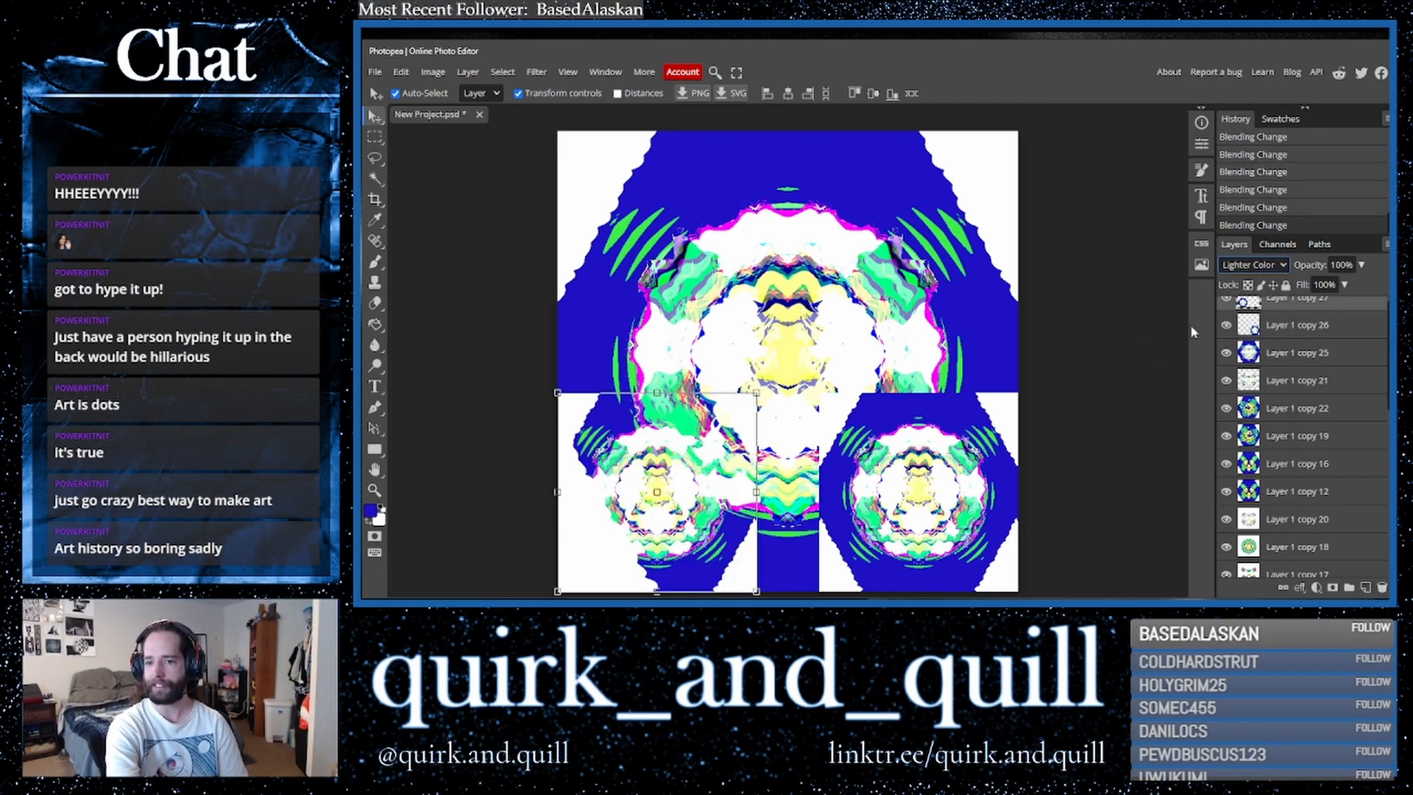
click(992, 468)
click(1258, 267)
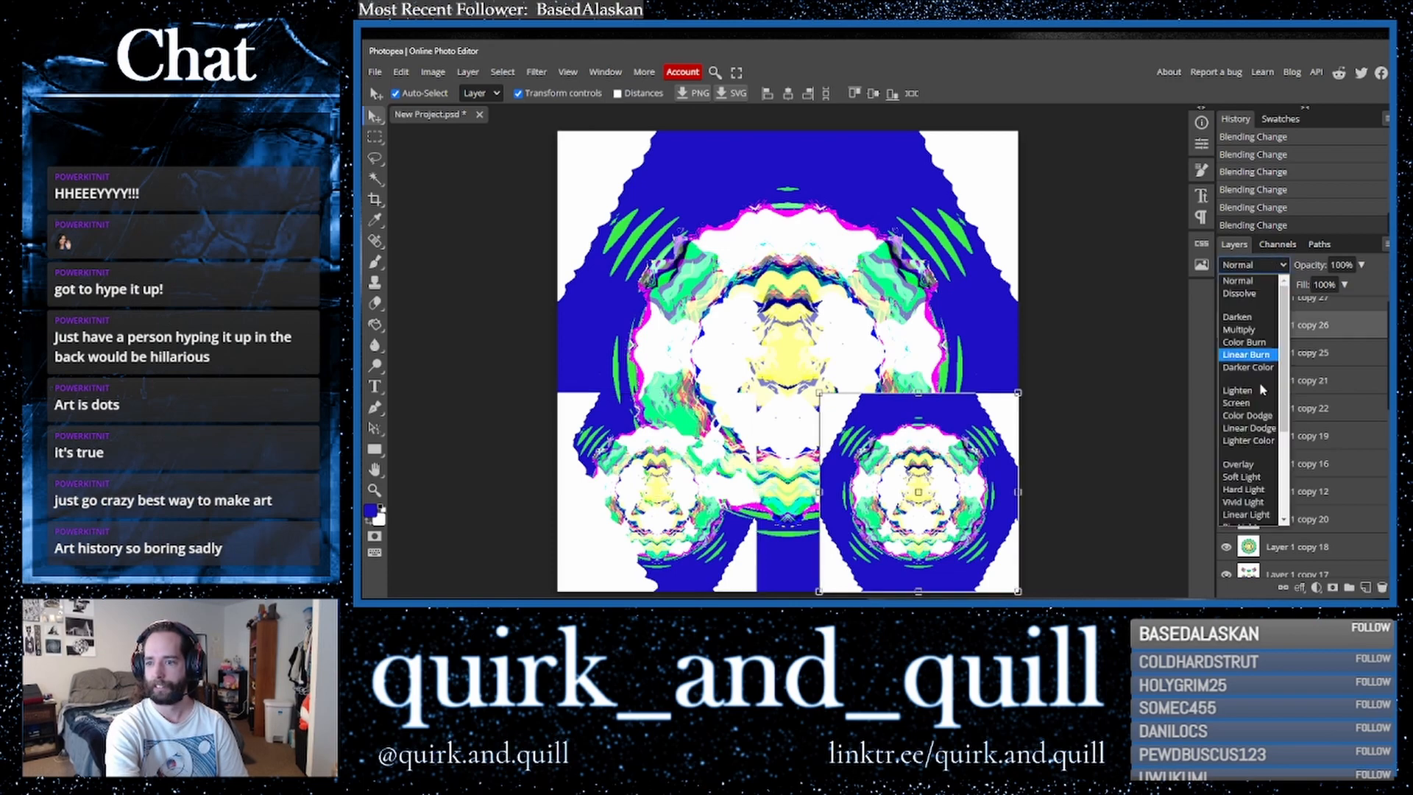
click(1252, 439)
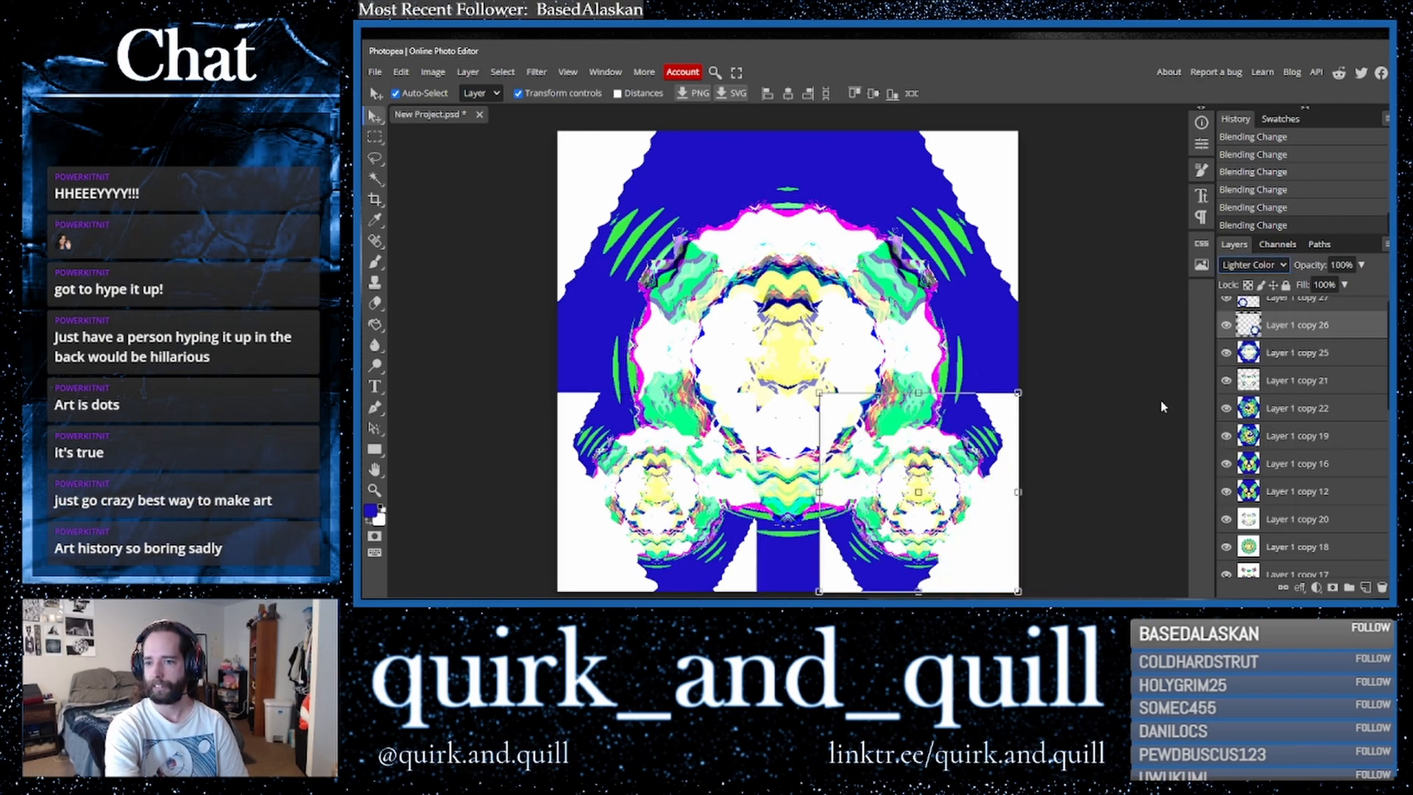
- Select the two small copies with the full-size layer, duplicate them and merge the duplicates
click(1285, 300)
shift+click(1304, 366)
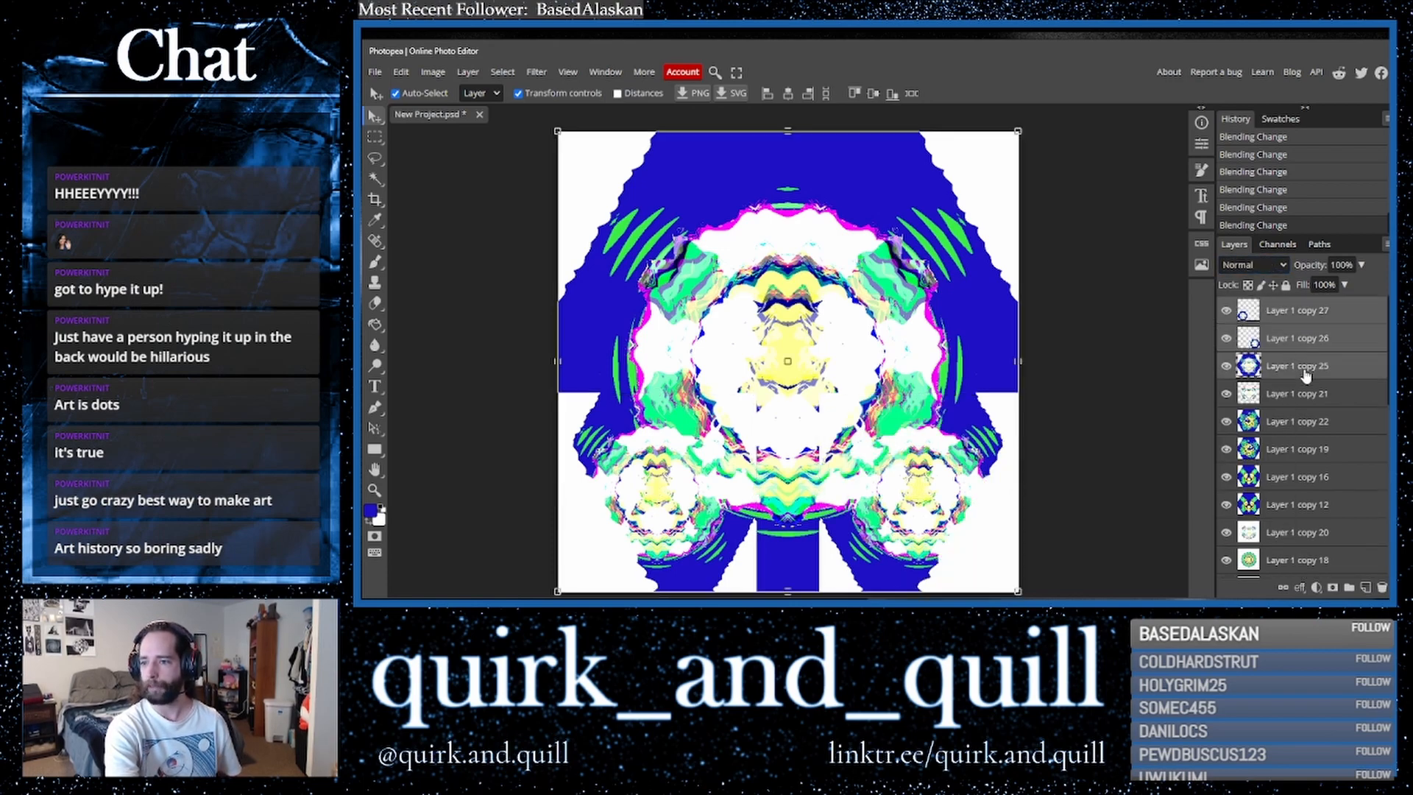
drag(1345, 370, 1367, 587)
right_click(1308, 369)
click(1234, 543)
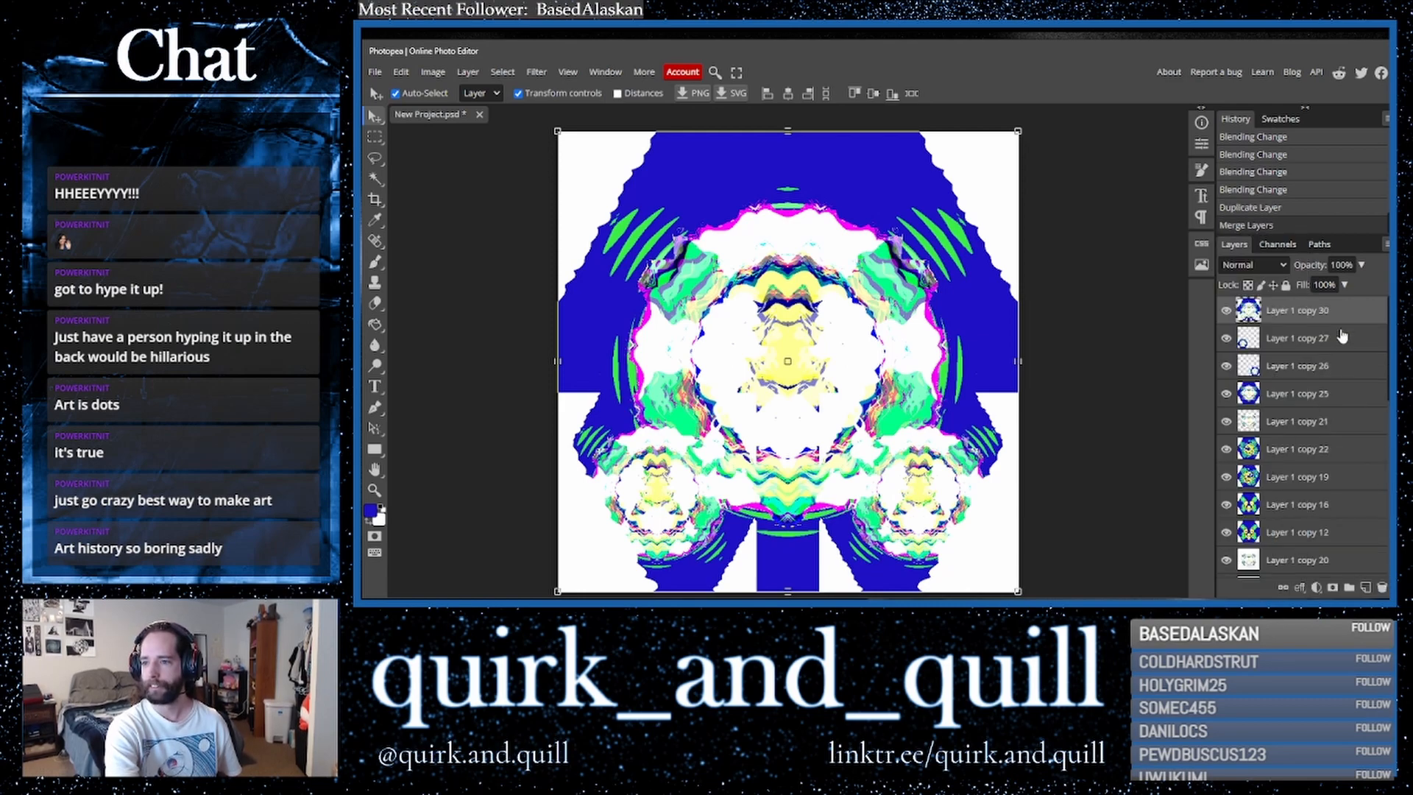
- Duplicate the merged layer twice and apply a Shear filter with an S-shaped curve to the top copy
drag(1350, 318, 1370, 588)
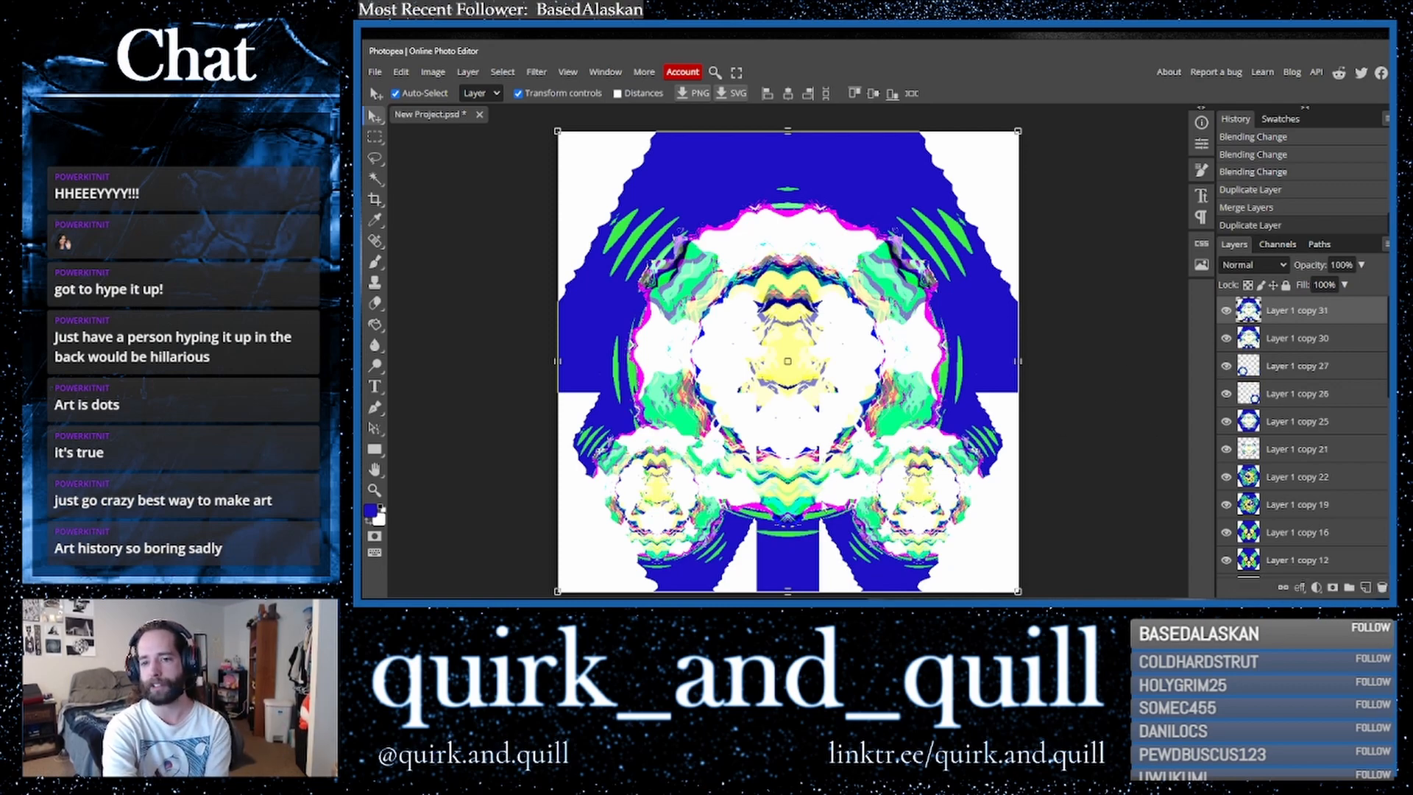
drag(1325, 313, 1367, 587)
click(536, 71)
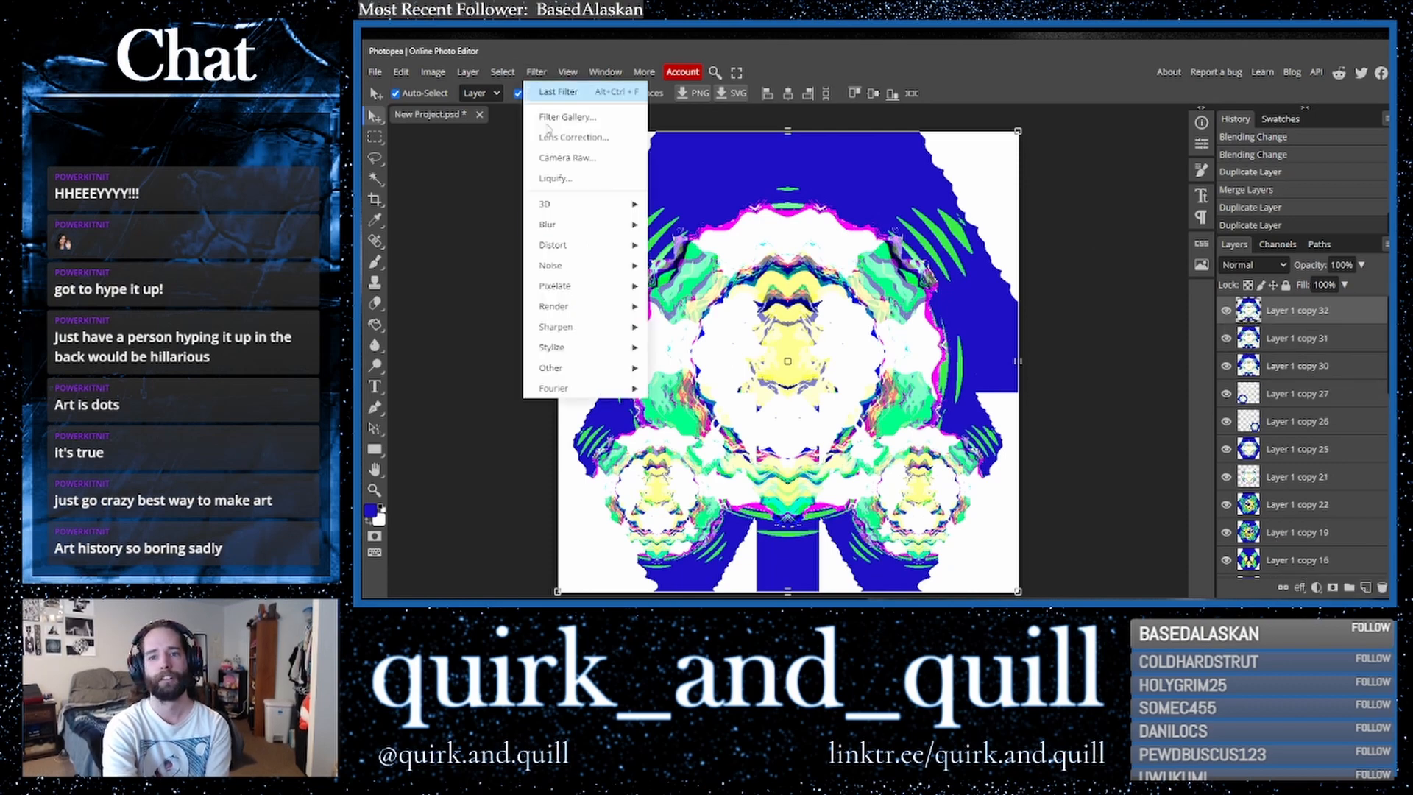
mouse_move(626, 245)
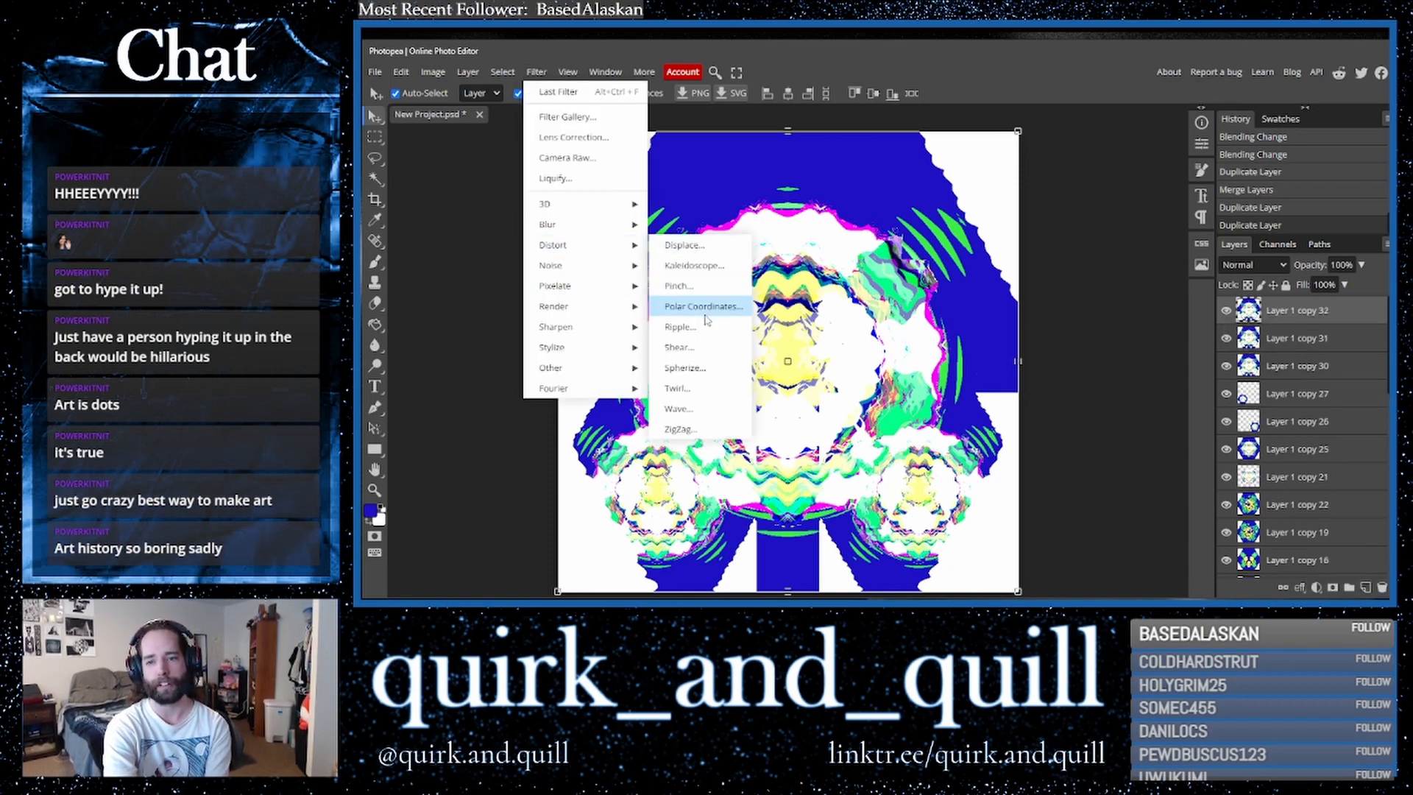
click(699, 355)
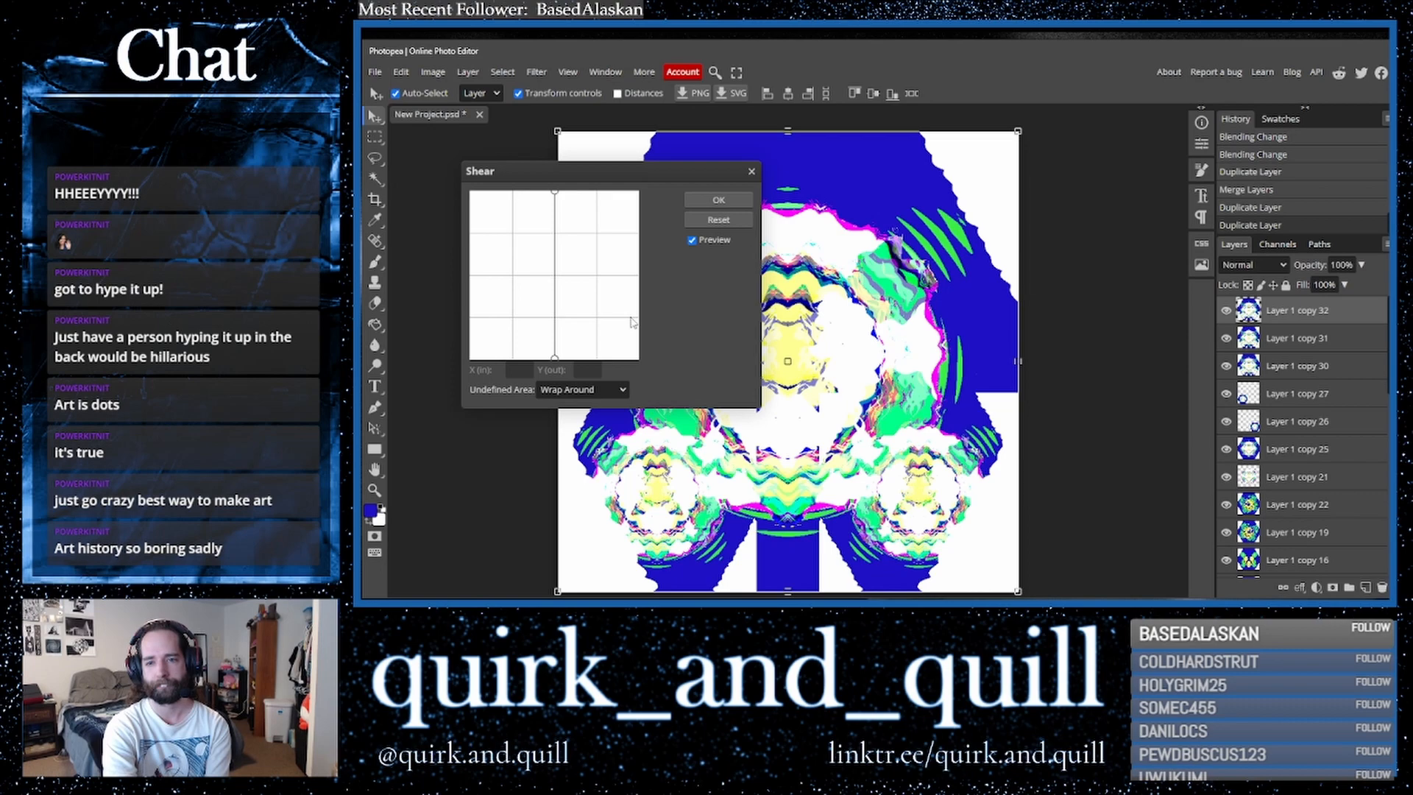
click(631, 318)
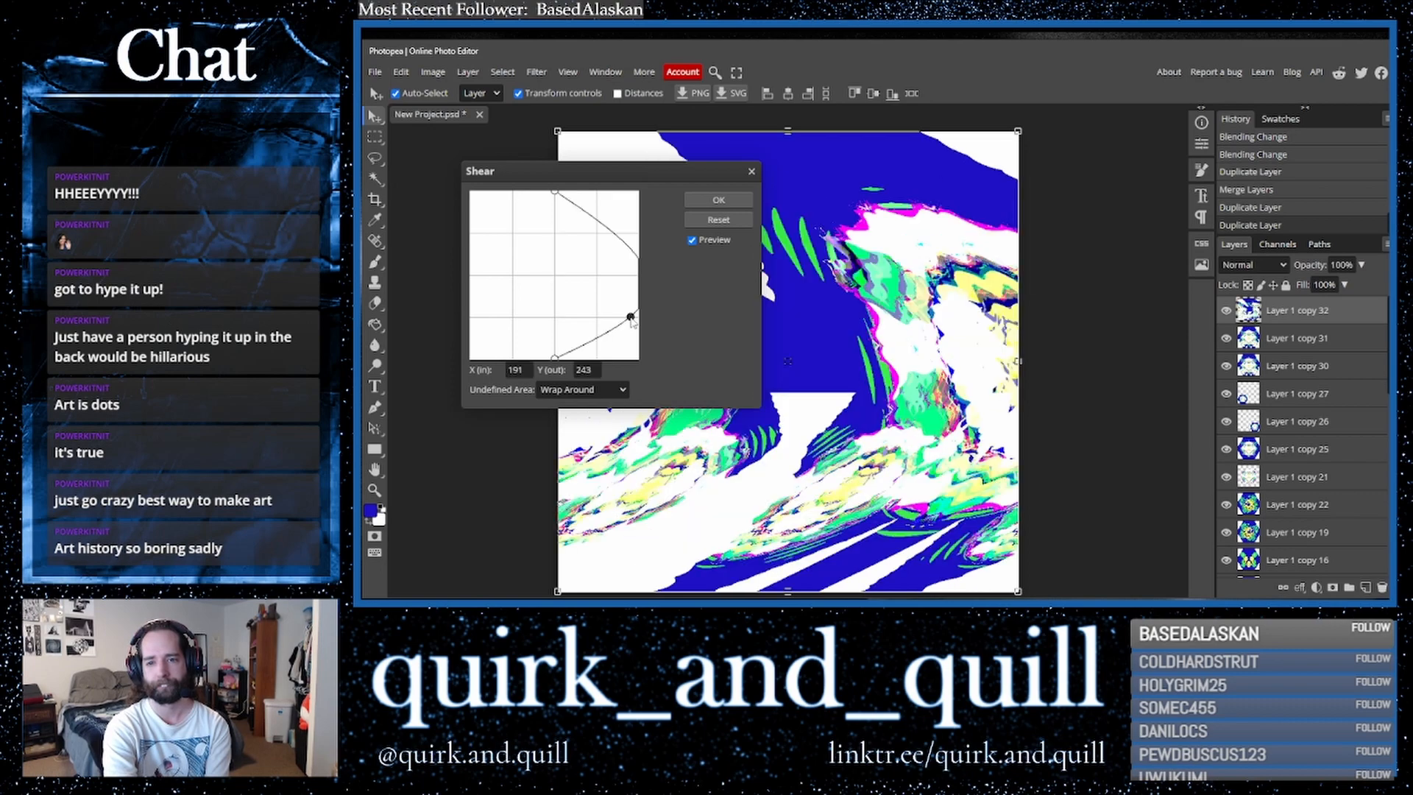
click(555, 235)
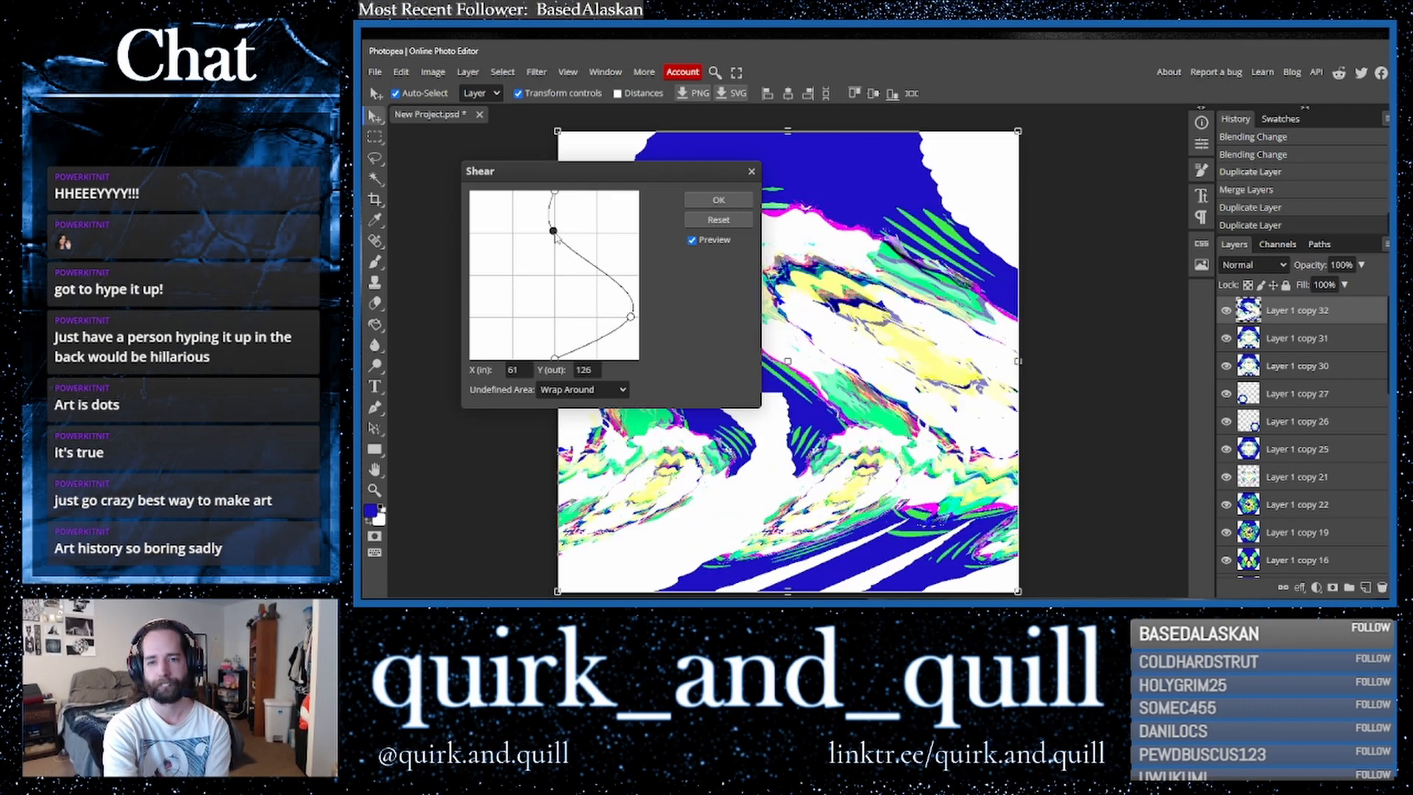
click(731, 204)
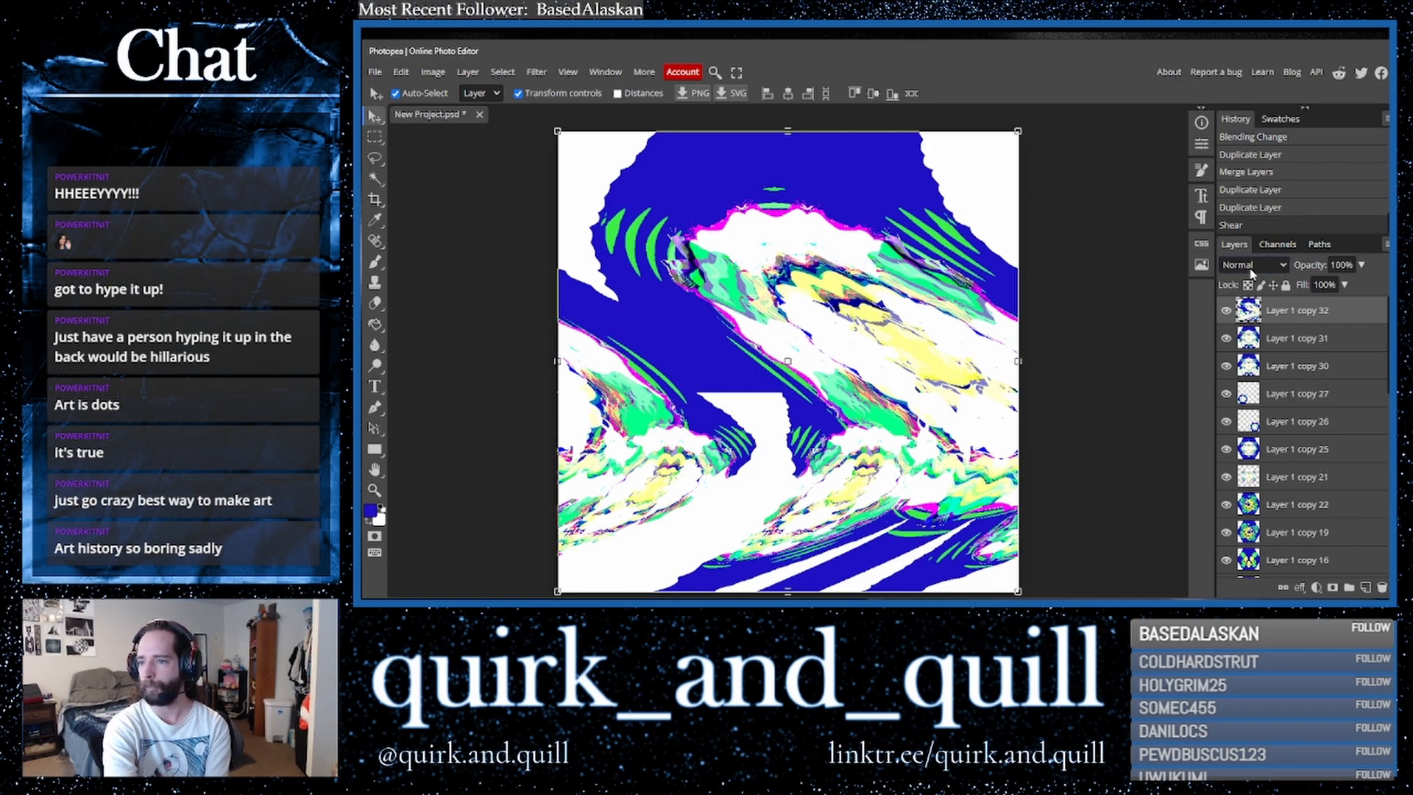
- Duplicate the sheared layer and flip the copy horizontally
drag(1309, 319, 1366, 589)
click(400, 72)
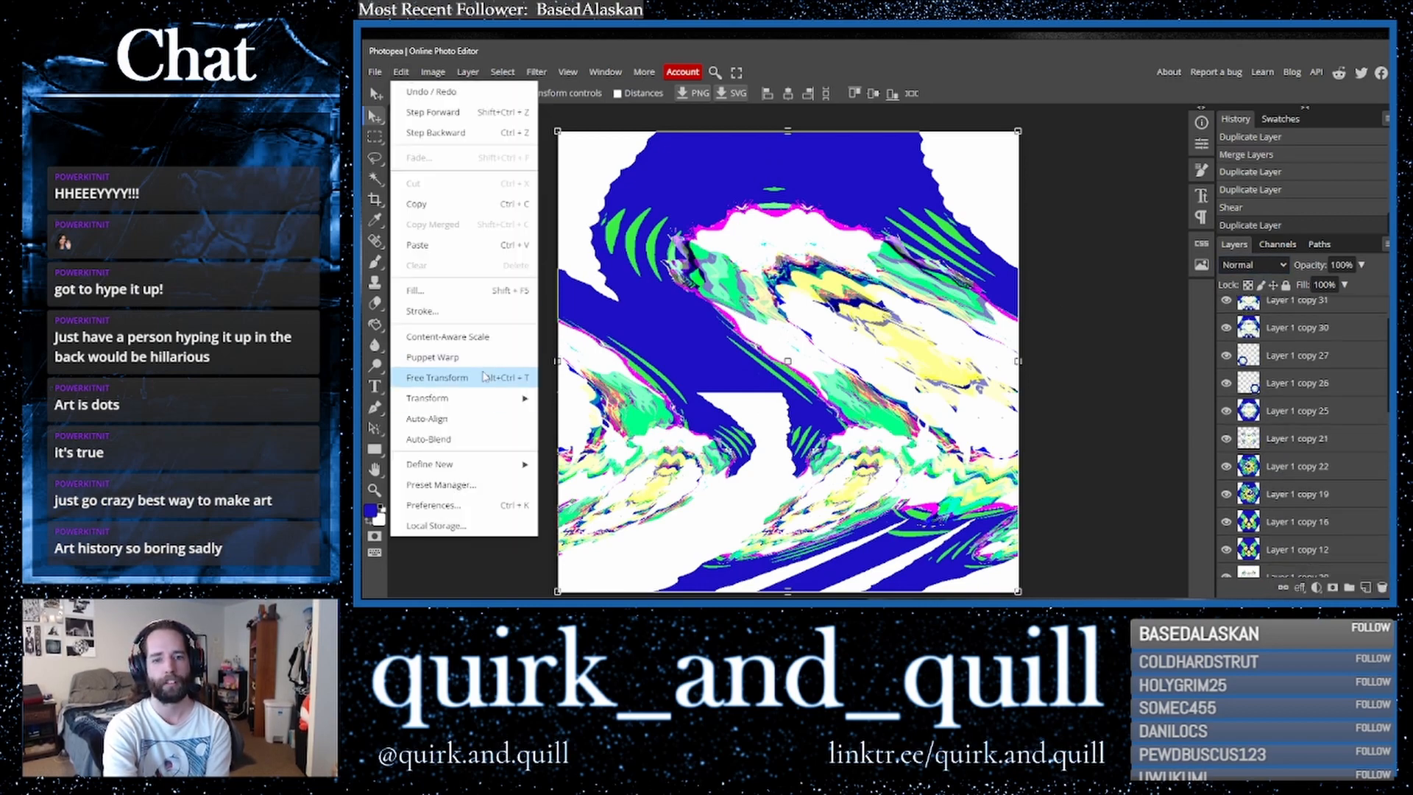
mouse_move(508, 399)
click(587, 566)
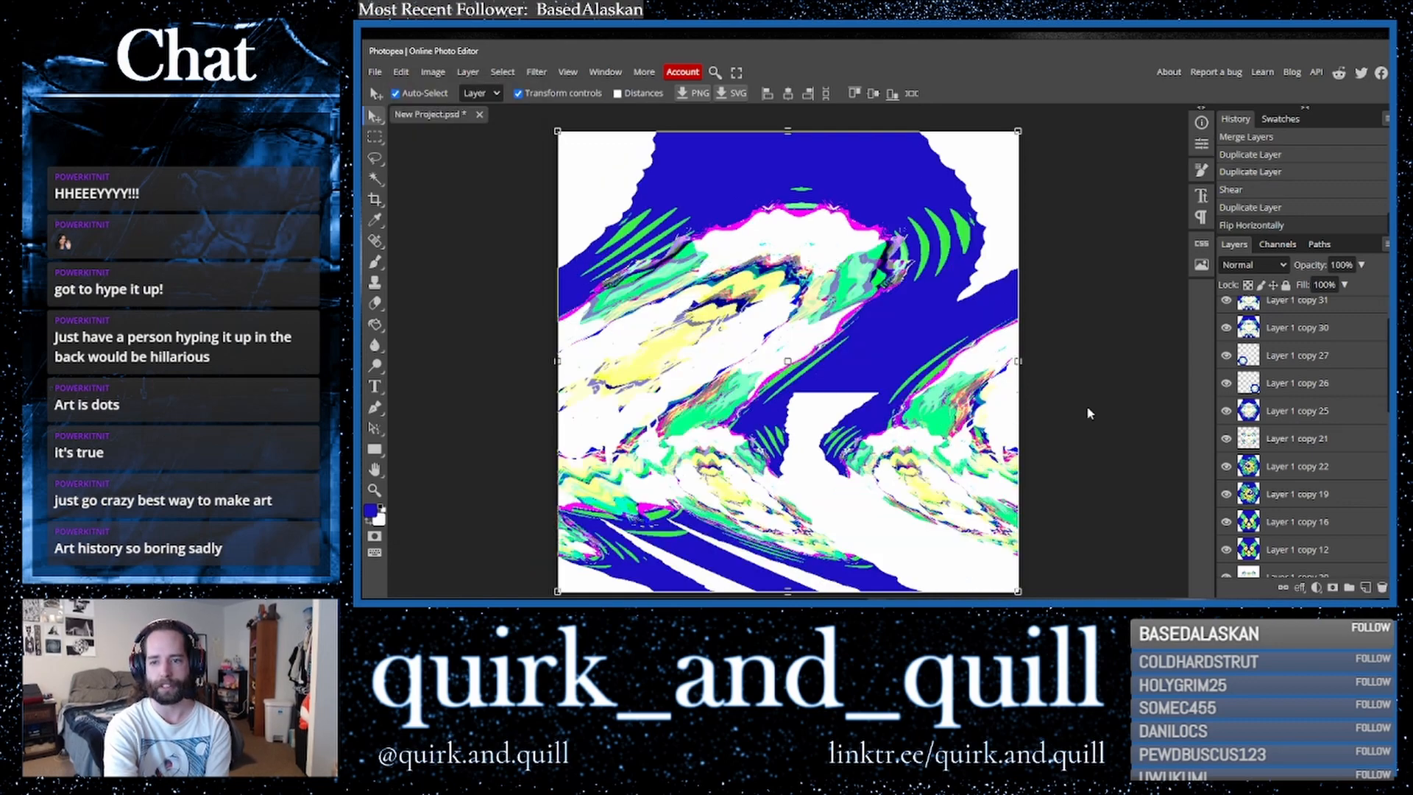
- Set the flipped sheared copy's blend mode to Darker Color
scroll(1301, 372, up, 2)
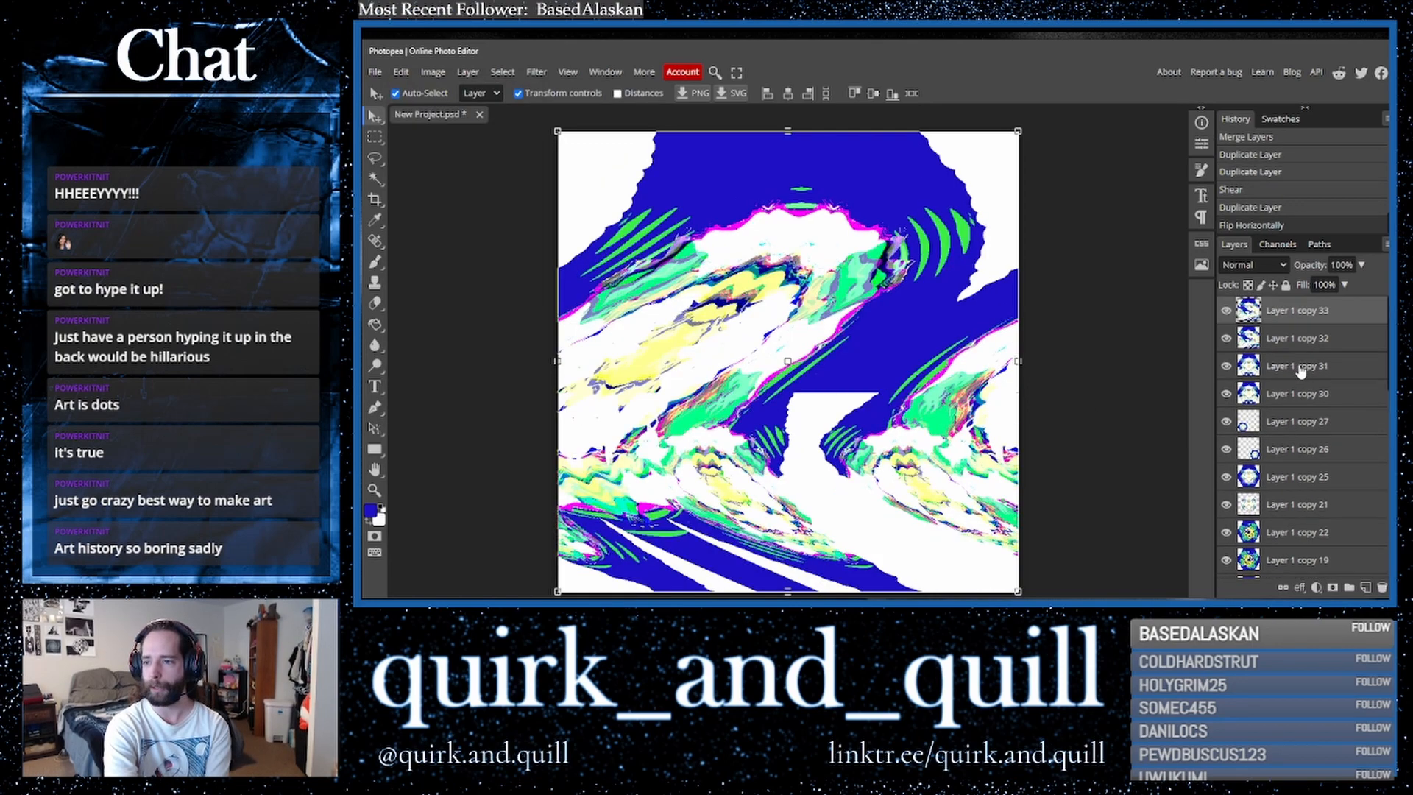
click(1251, 265)
click(1245, 367)
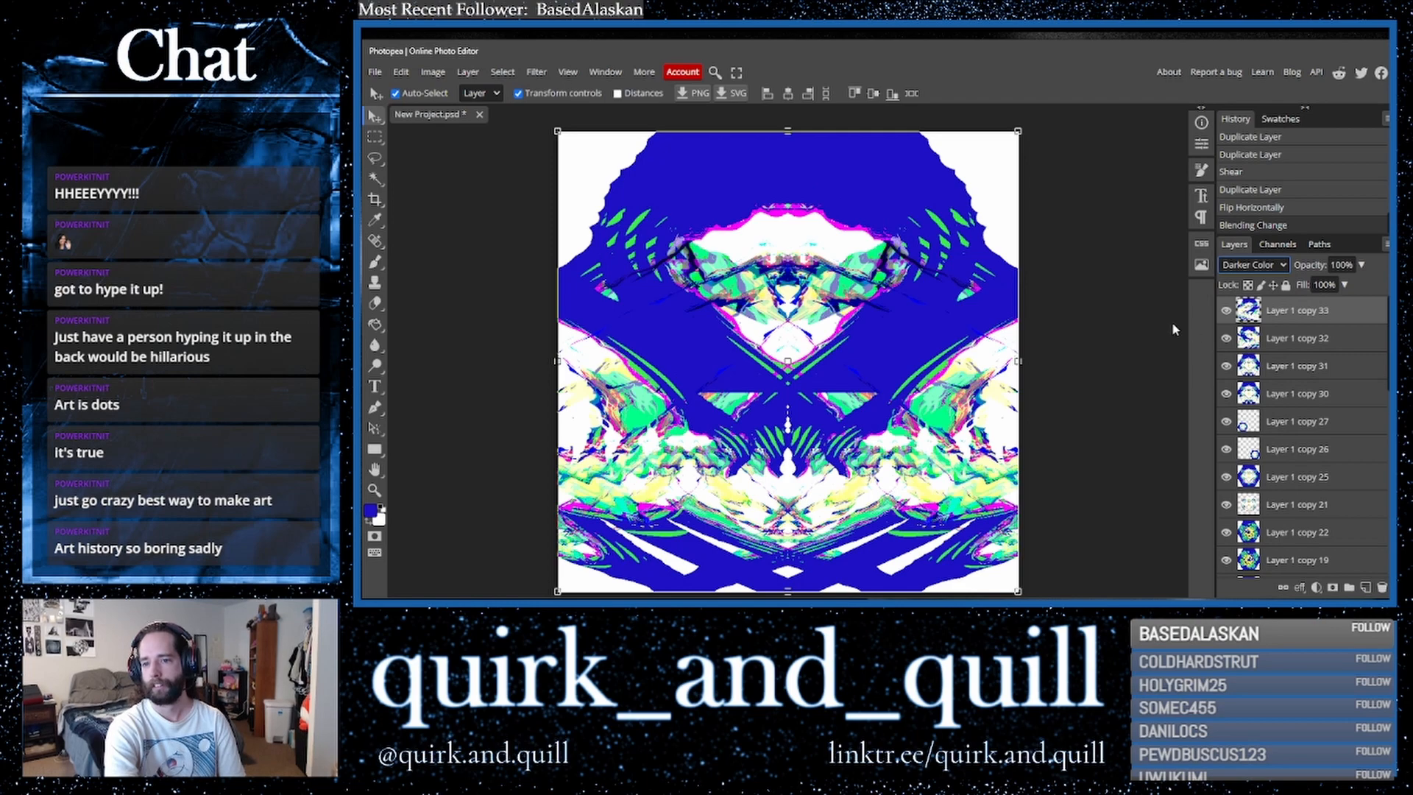
- Set the flipped sheared copy's blend mode to Lighter Color
key(Down)
key(Down)
key(Down)
key(Down)
key(Down)
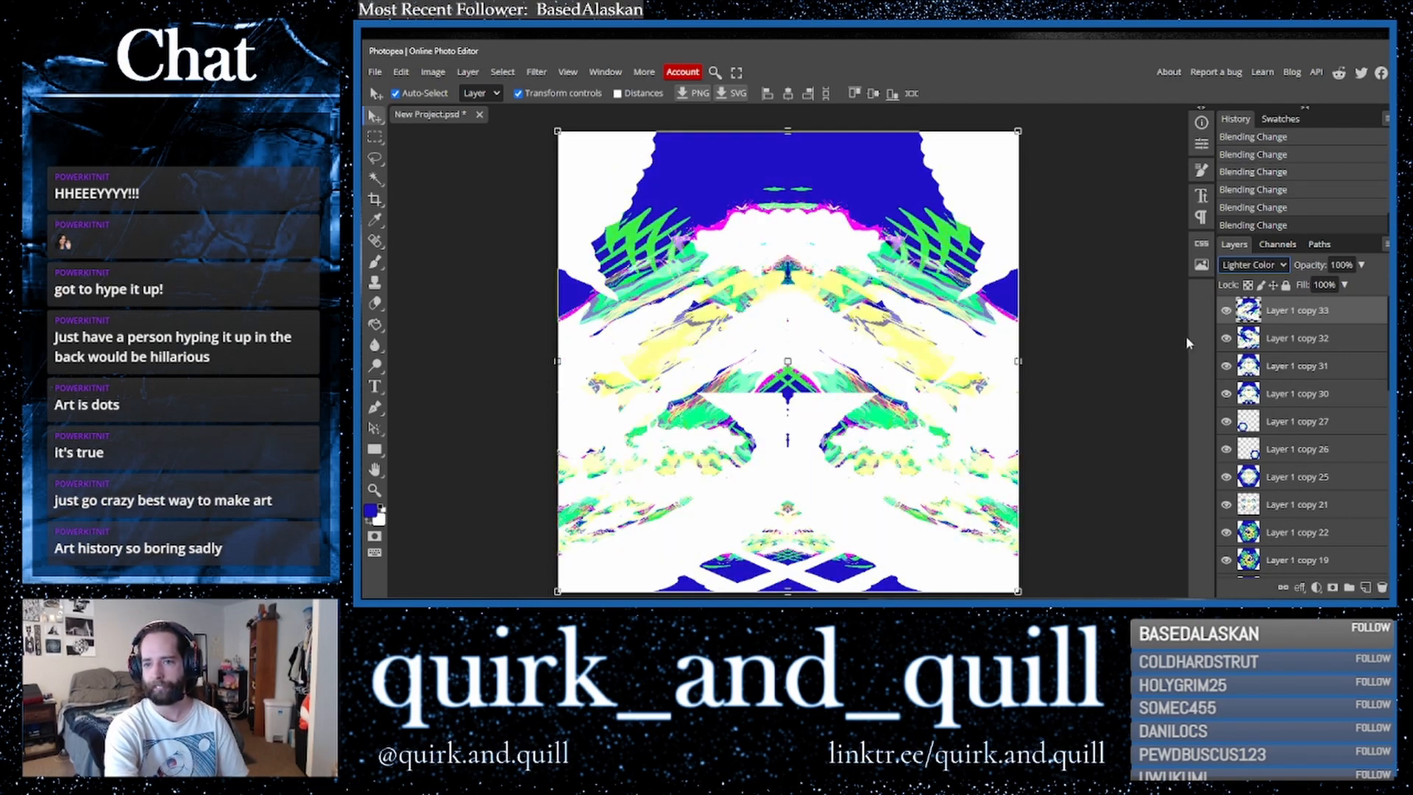
- Merge the top copies, duplicate the merged layer and invert the colours of the new copy
click(1297, 340)
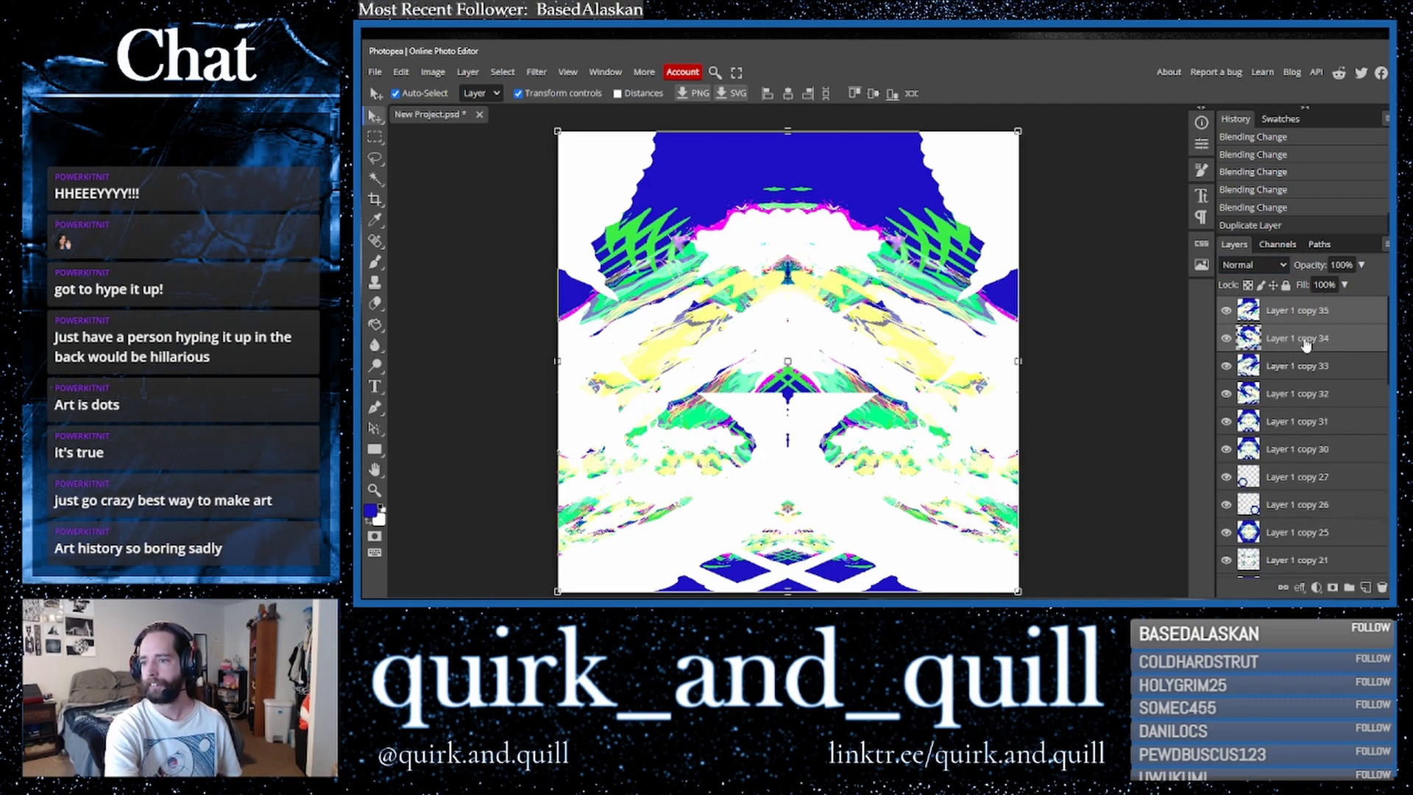
right_click(1306, 344)
click(1238, 550)
drag(1343, 322, 1366, 588)
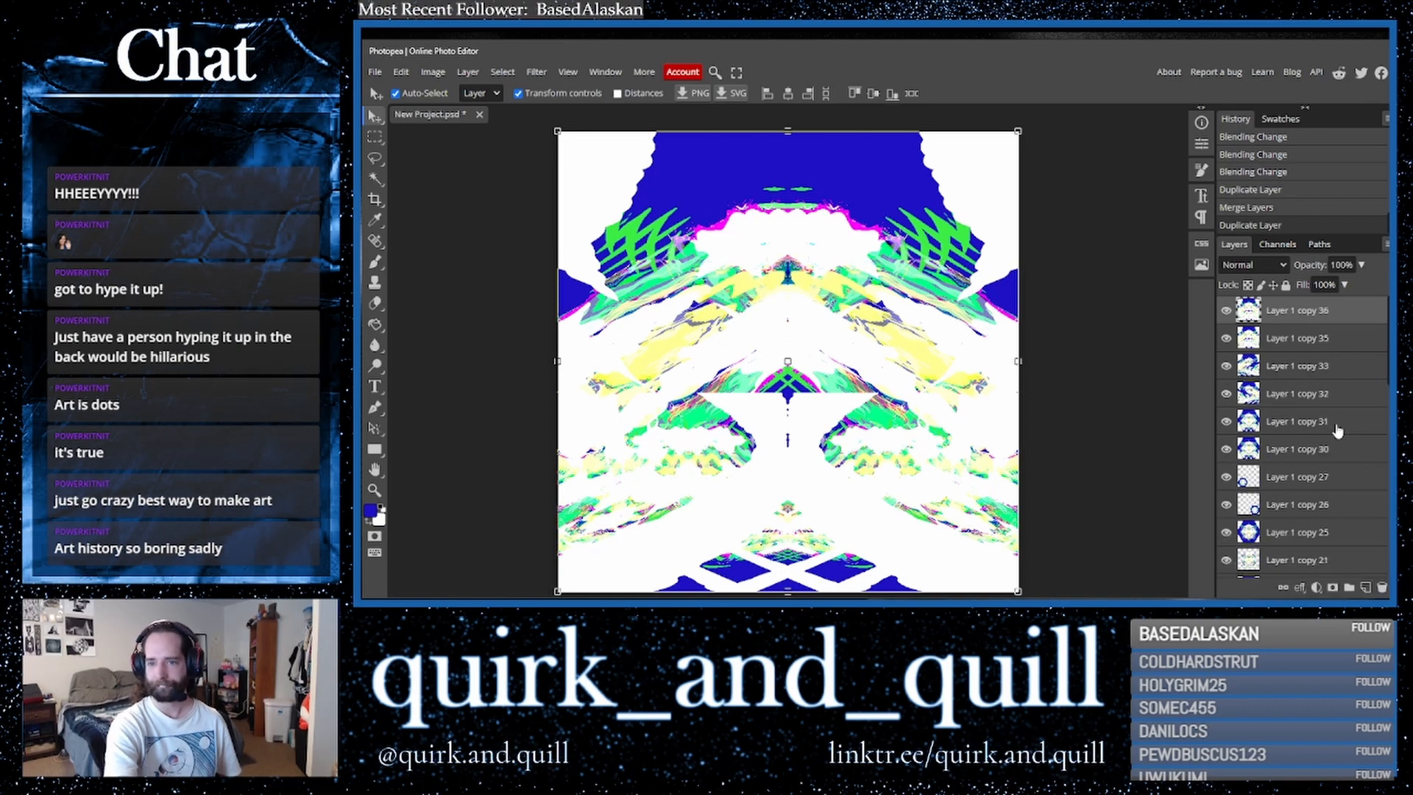
key(ctrl+i)
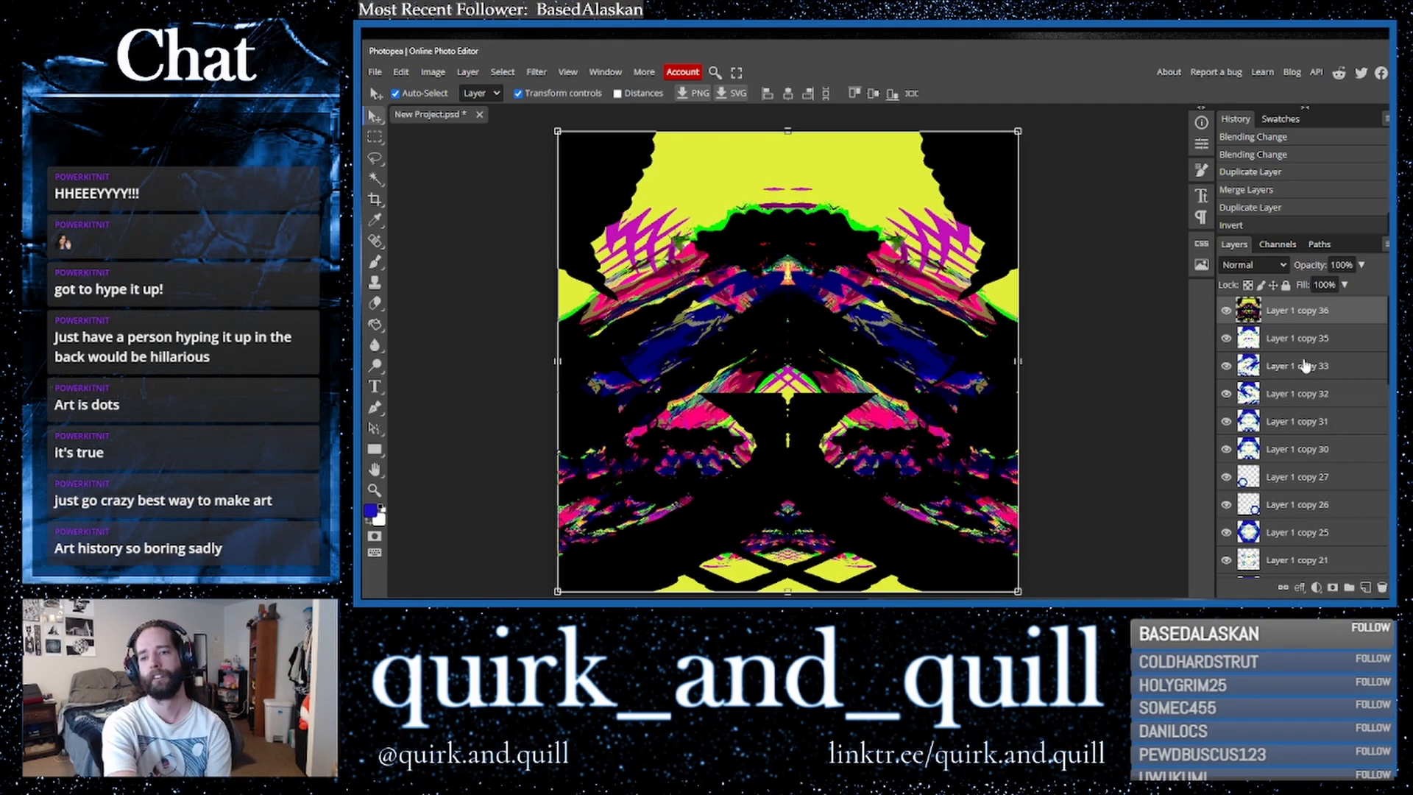
- Duplicate the inverted layer and apply a Polar Coordinates filter with Rect to Polar to the copy
drag(1343, 318, 1367, 588)
scroll(1343, 408, up, 5)
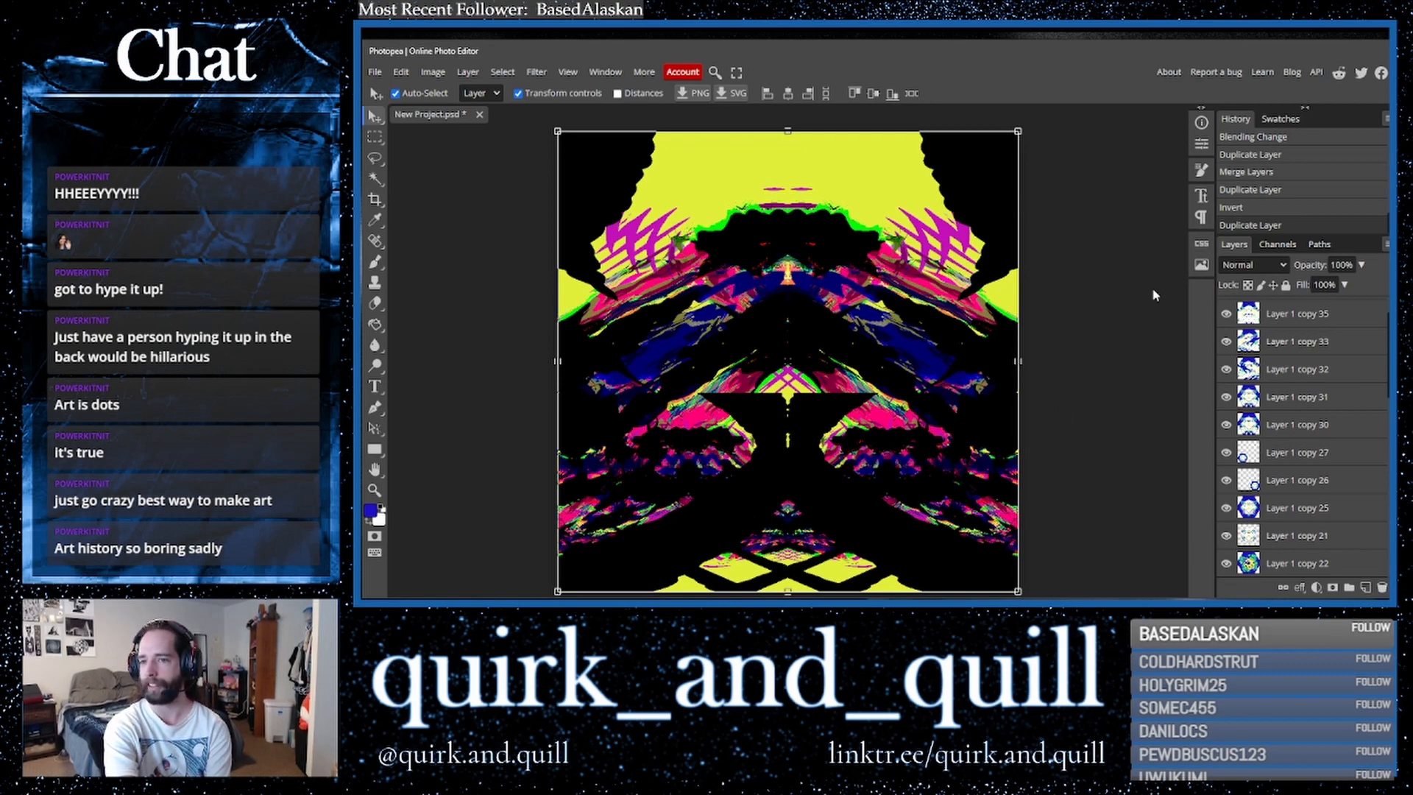
scroll(1252, 320, up, 2)
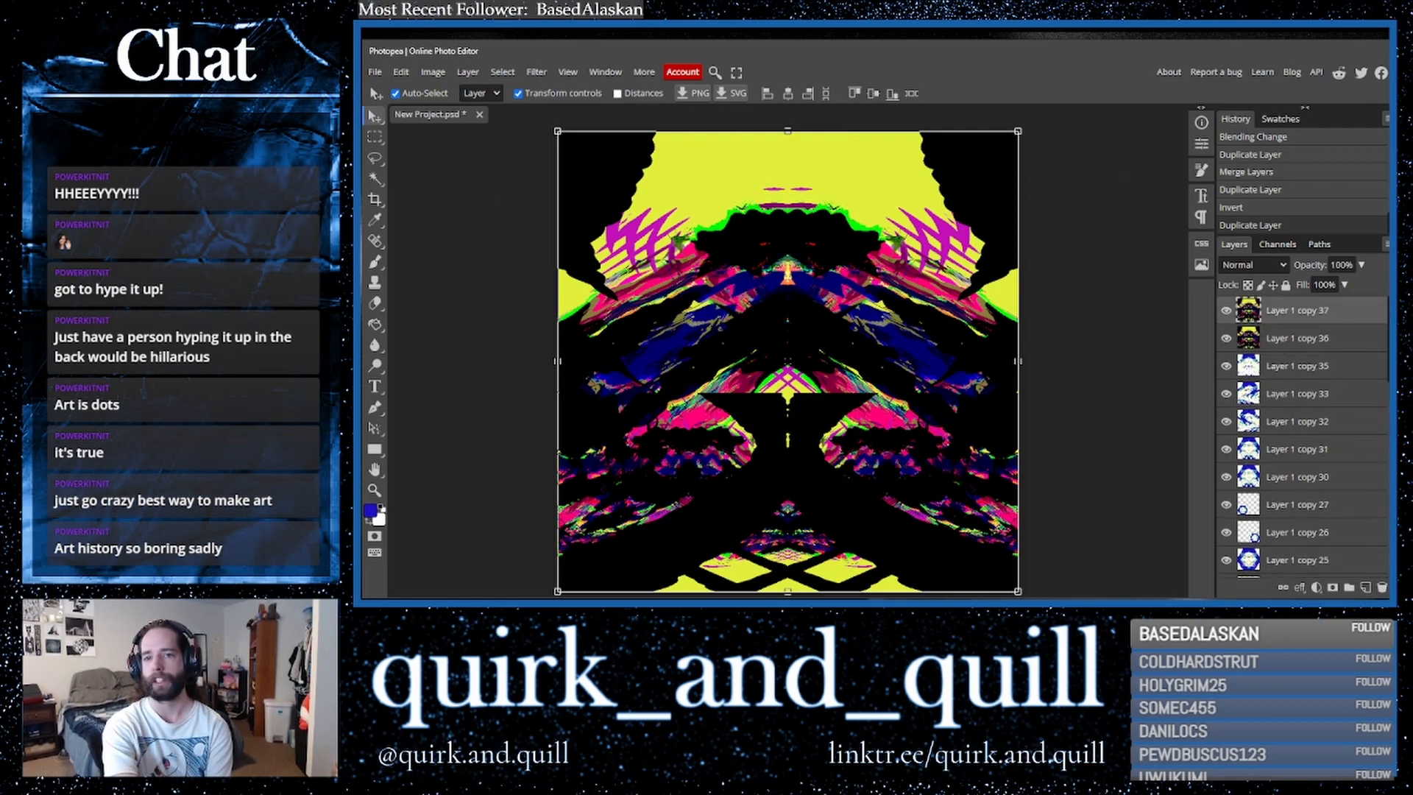
click(536, 72)
mouse_move(600, 245)
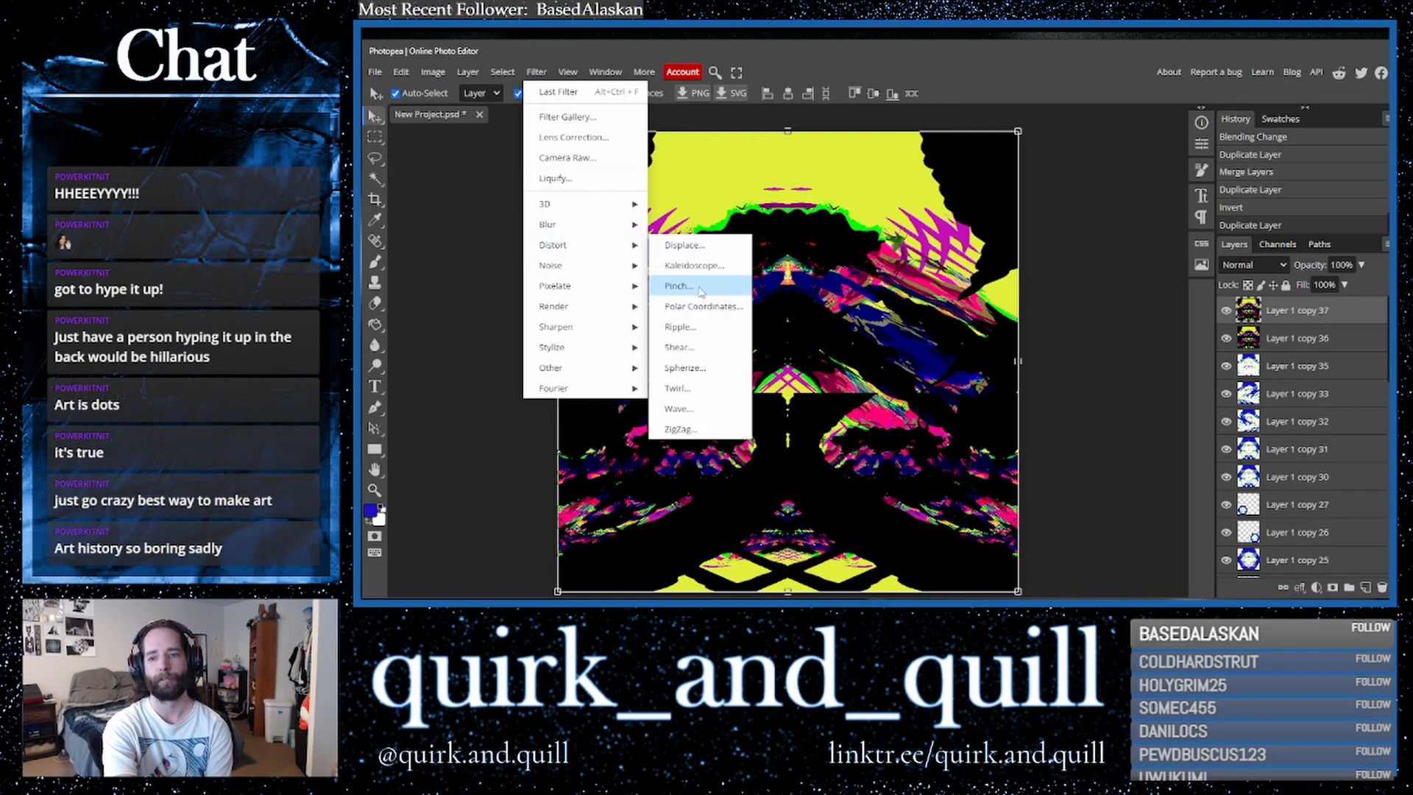
click(703, 306)
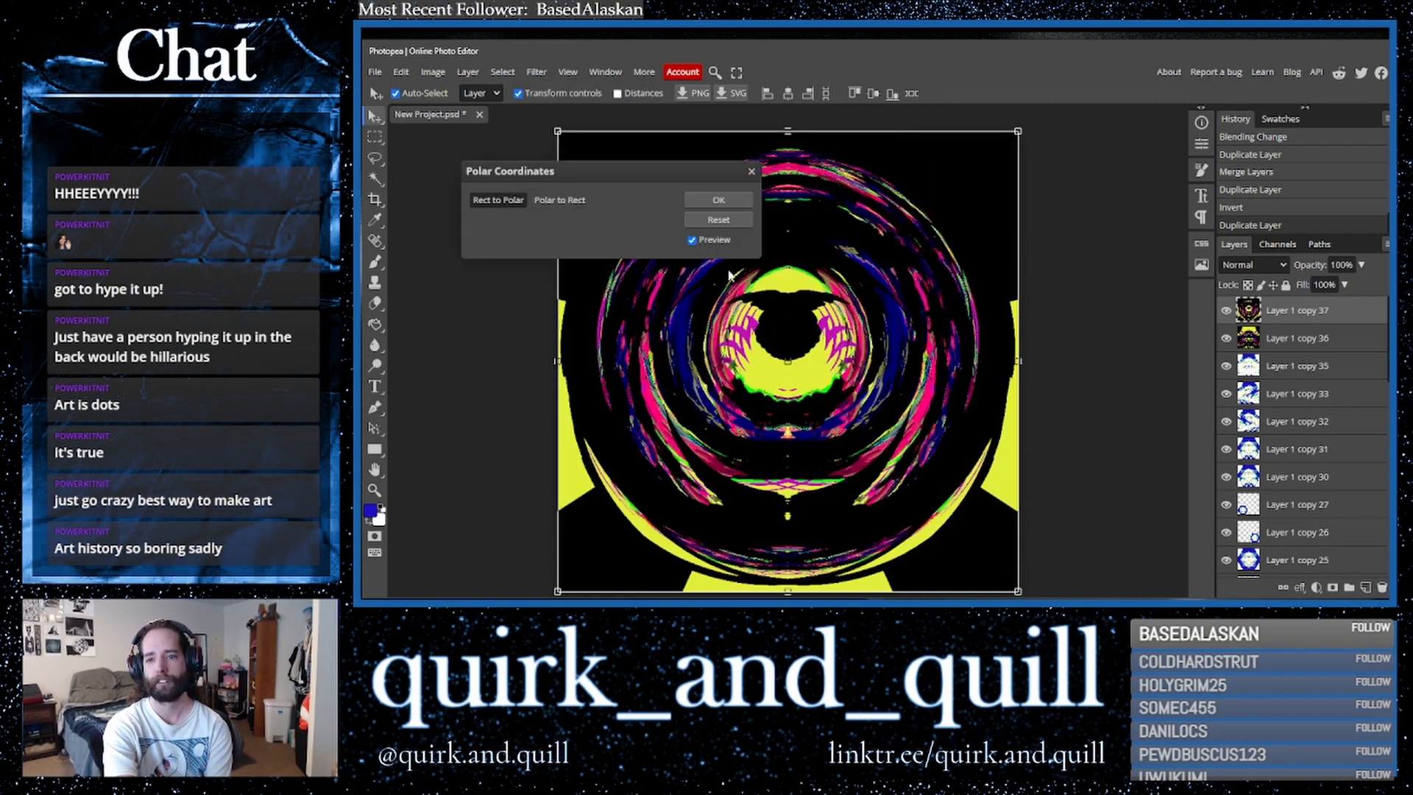
click(547, 197)
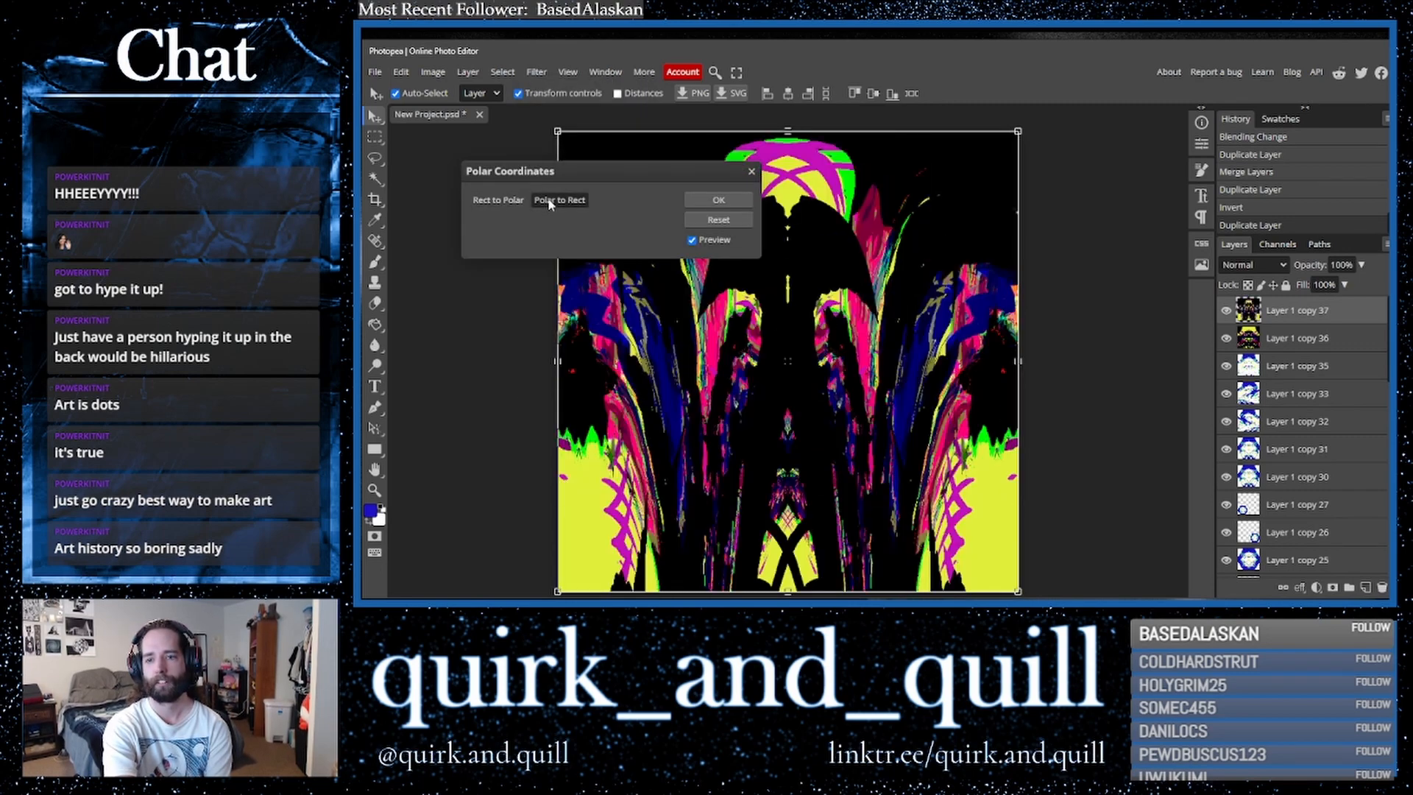
click(484, 200)
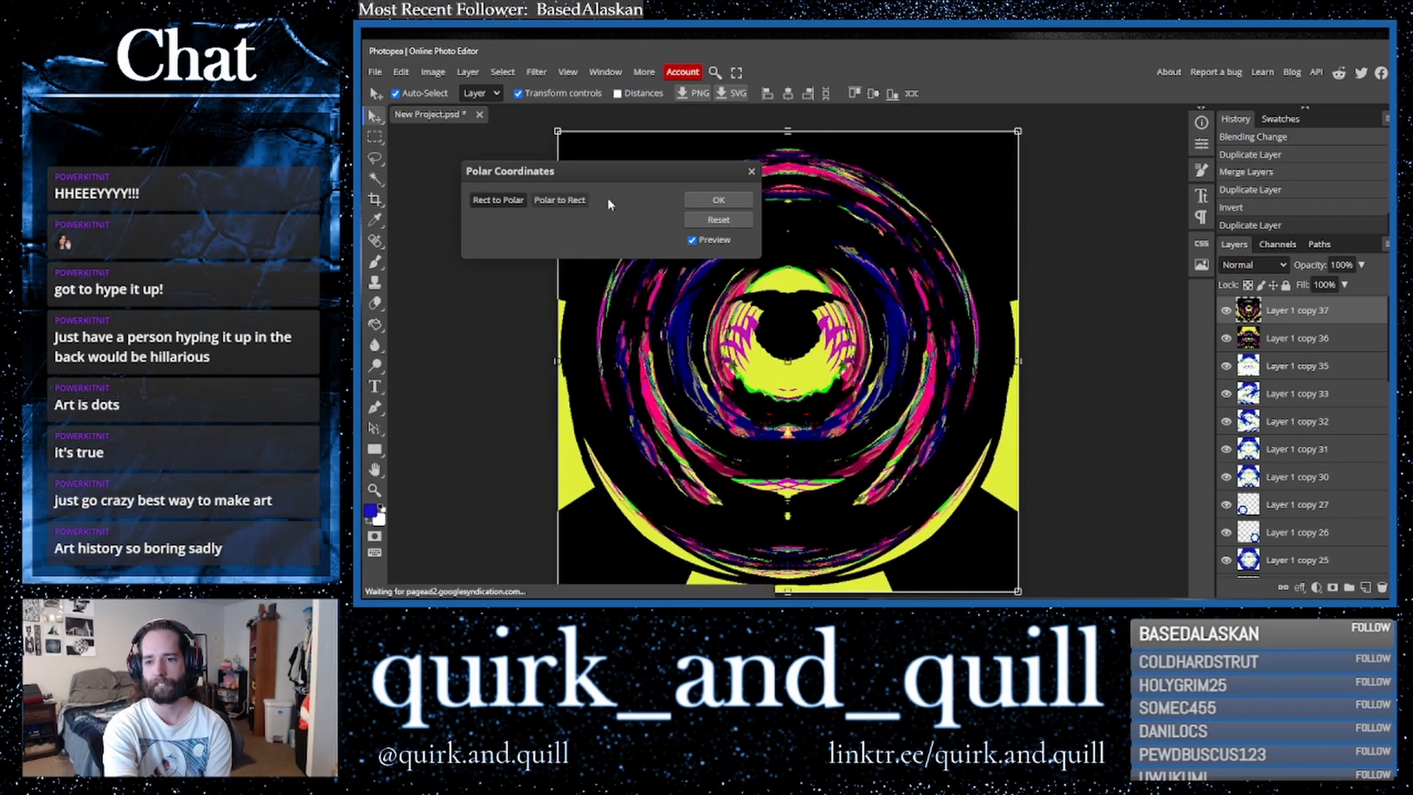
click(701, 202)
- Flip the polar layer vertically
click(401, 71)
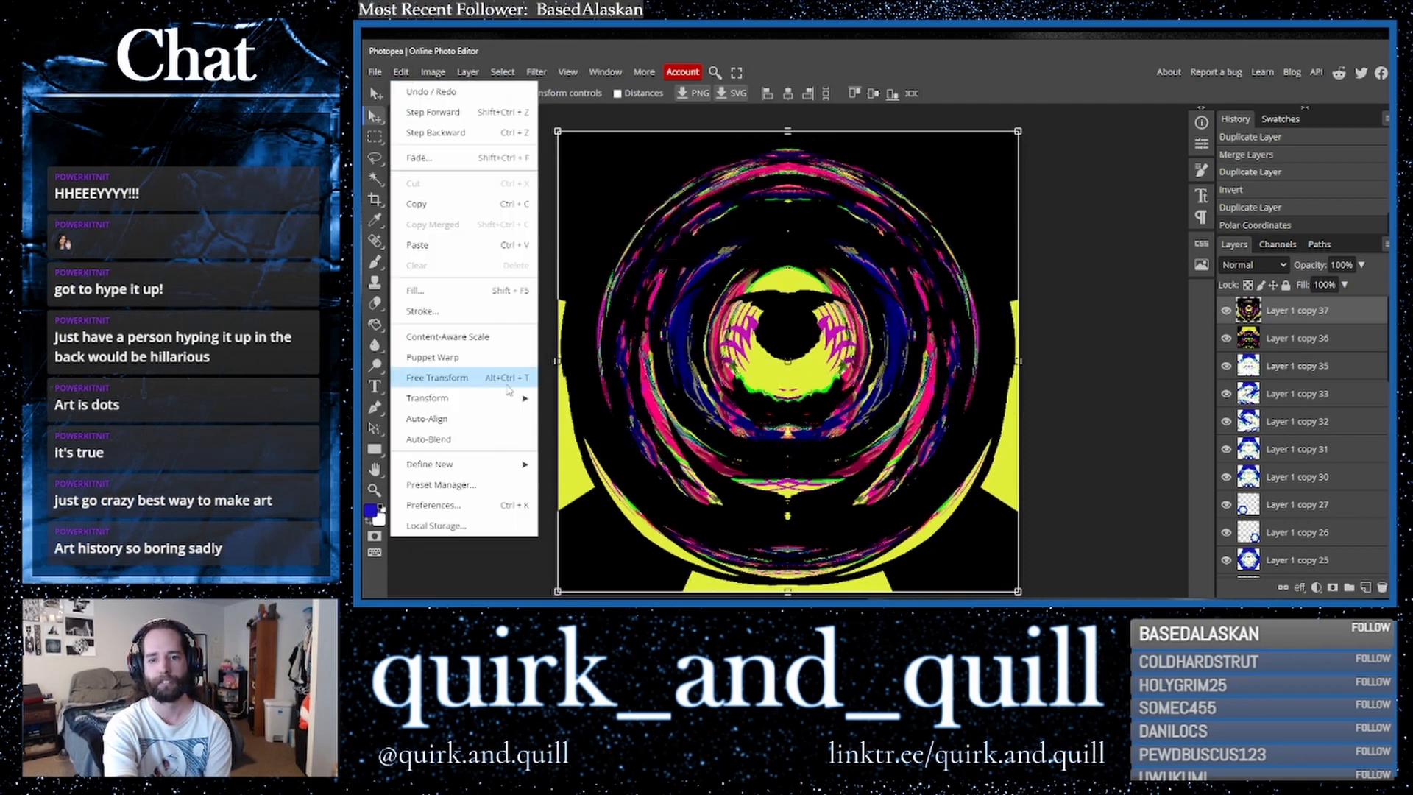
mouse_move(456, 397)
click(582, 586)
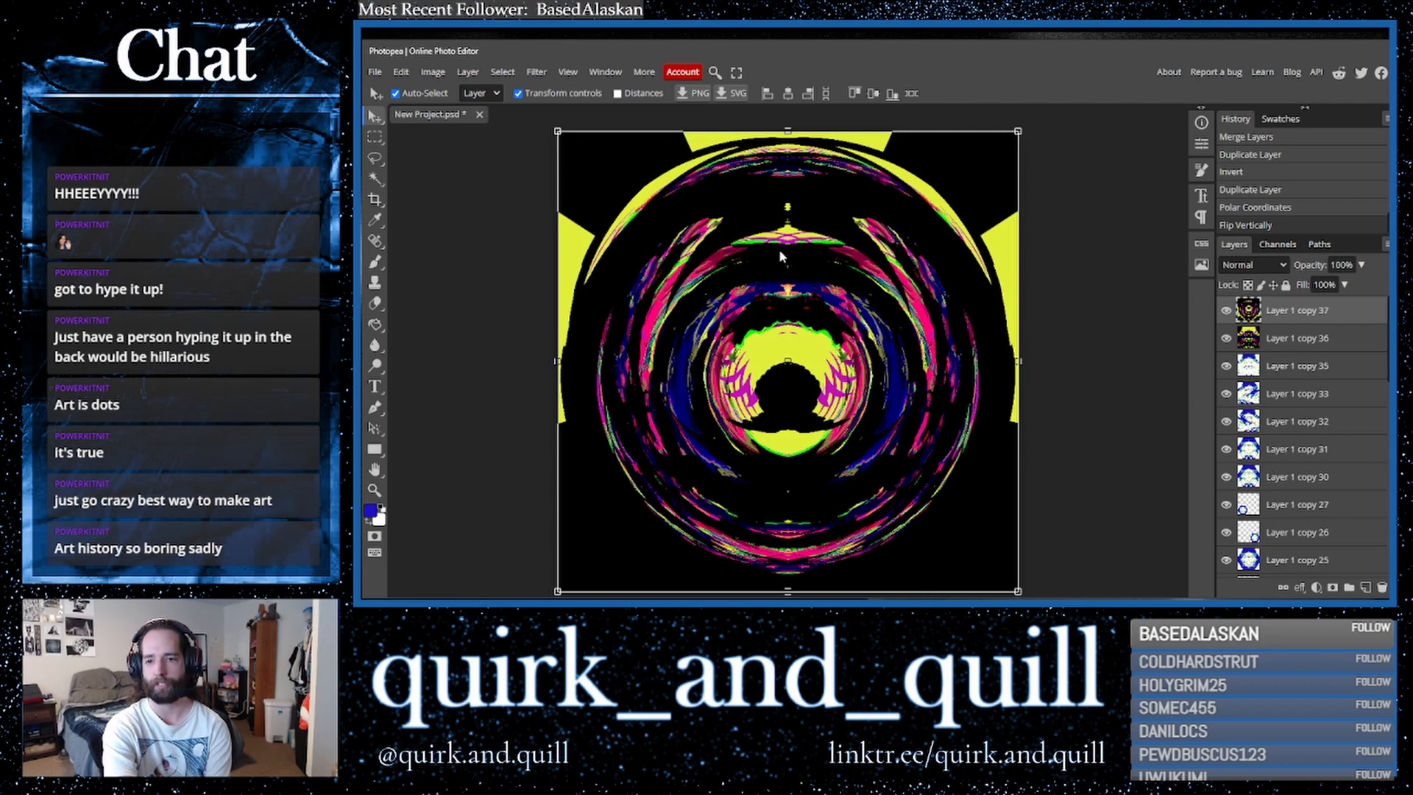
- Set the polar layer's blend mode to Lighter Color
click(1251, 265)
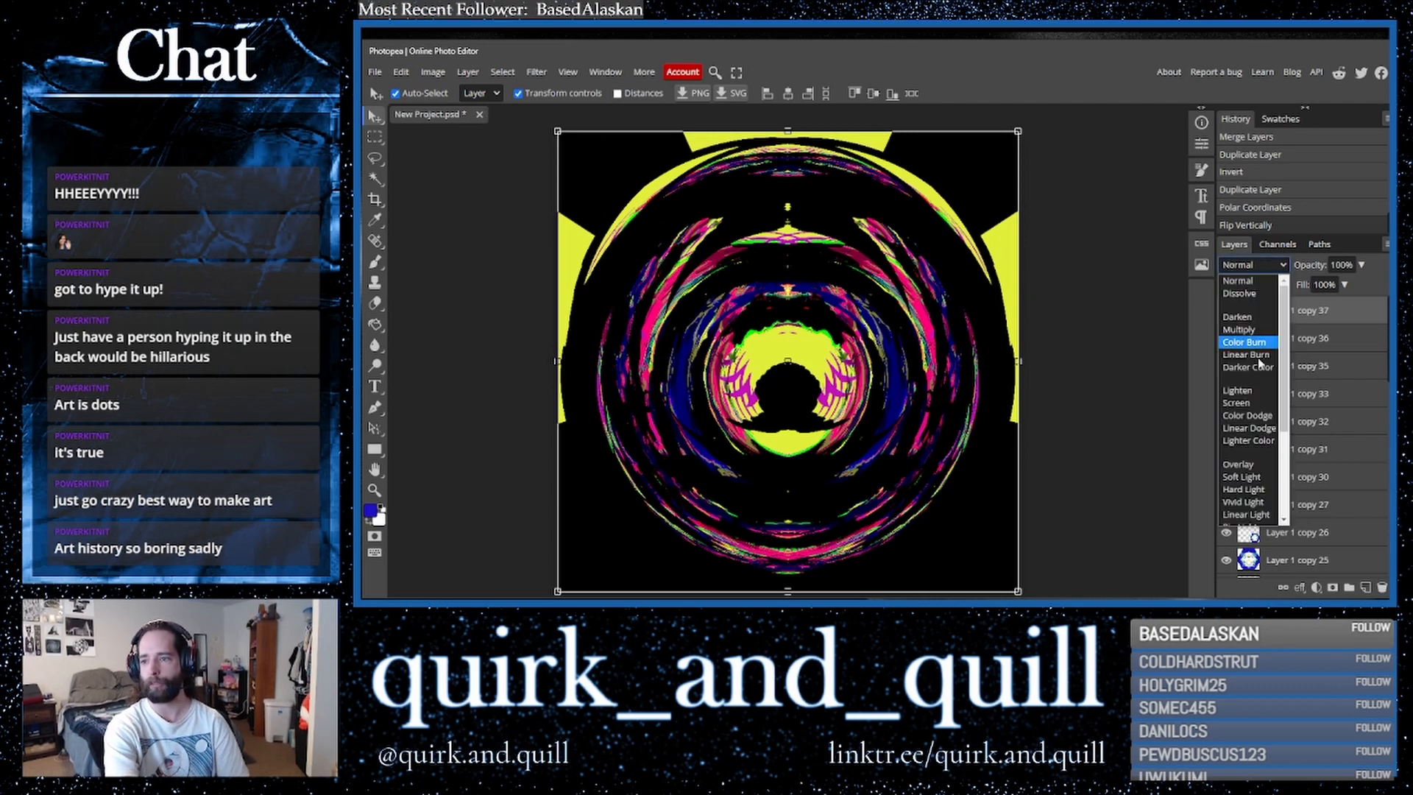
click(1252, 429)
key(Up)
key(Down)
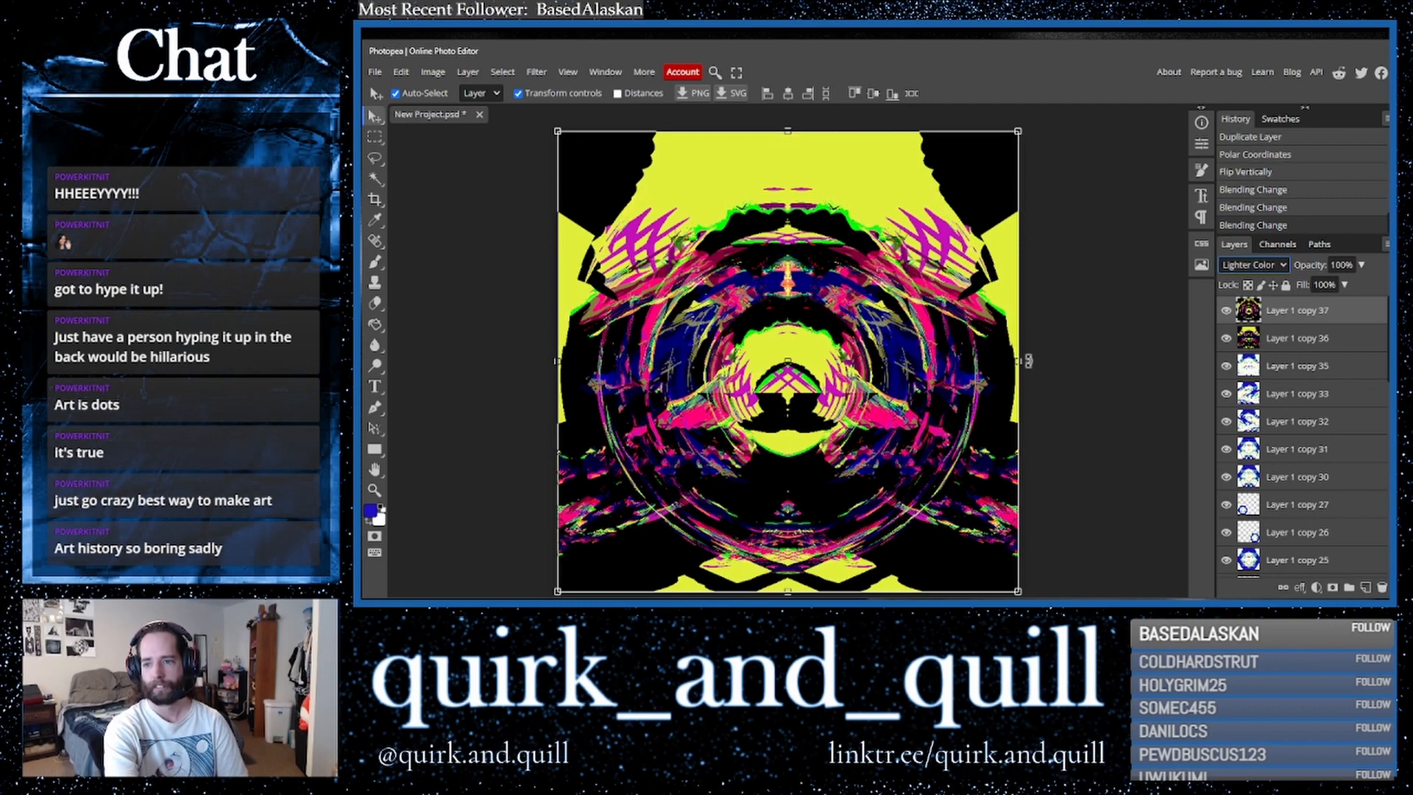
click(1260, 265)
click(1255, 367)
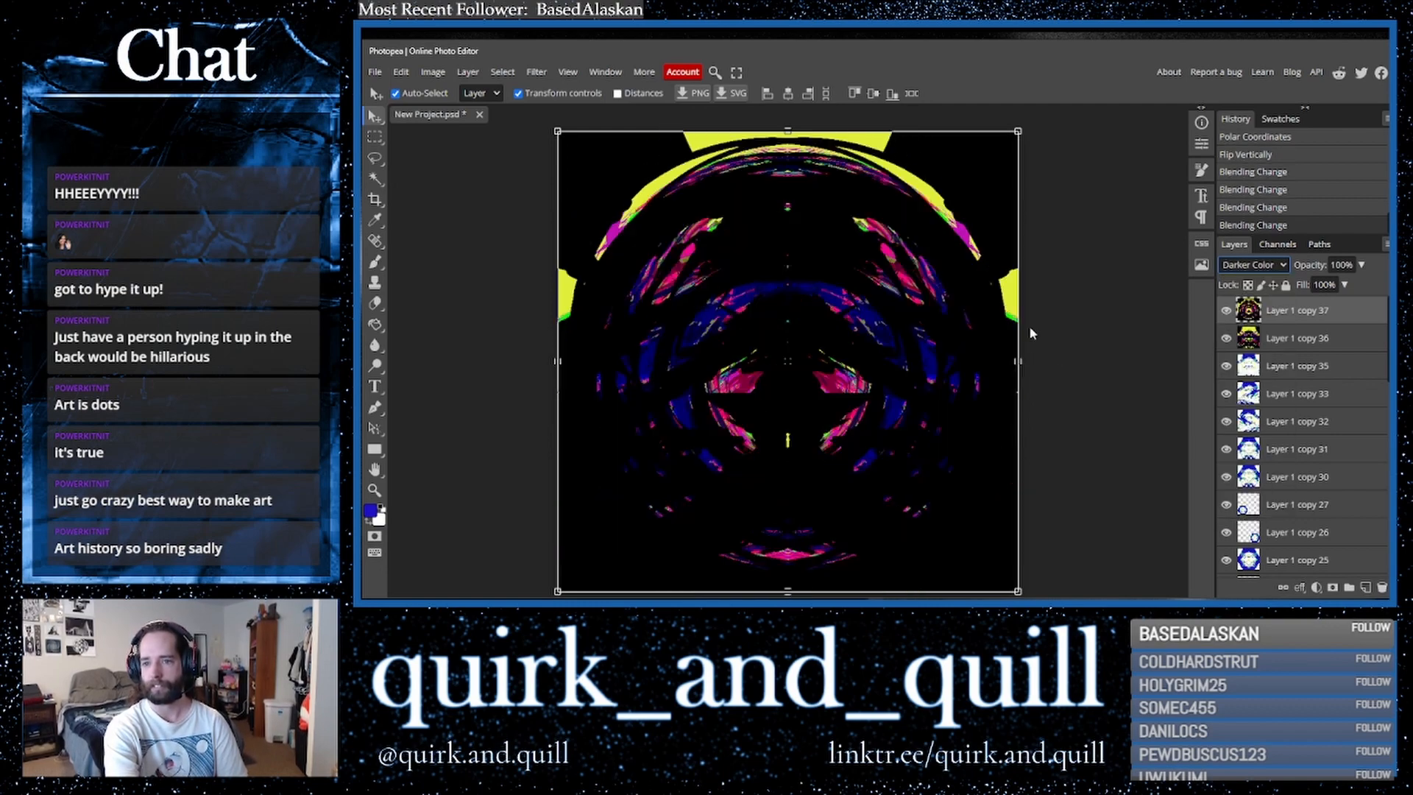
click(1244, 266)
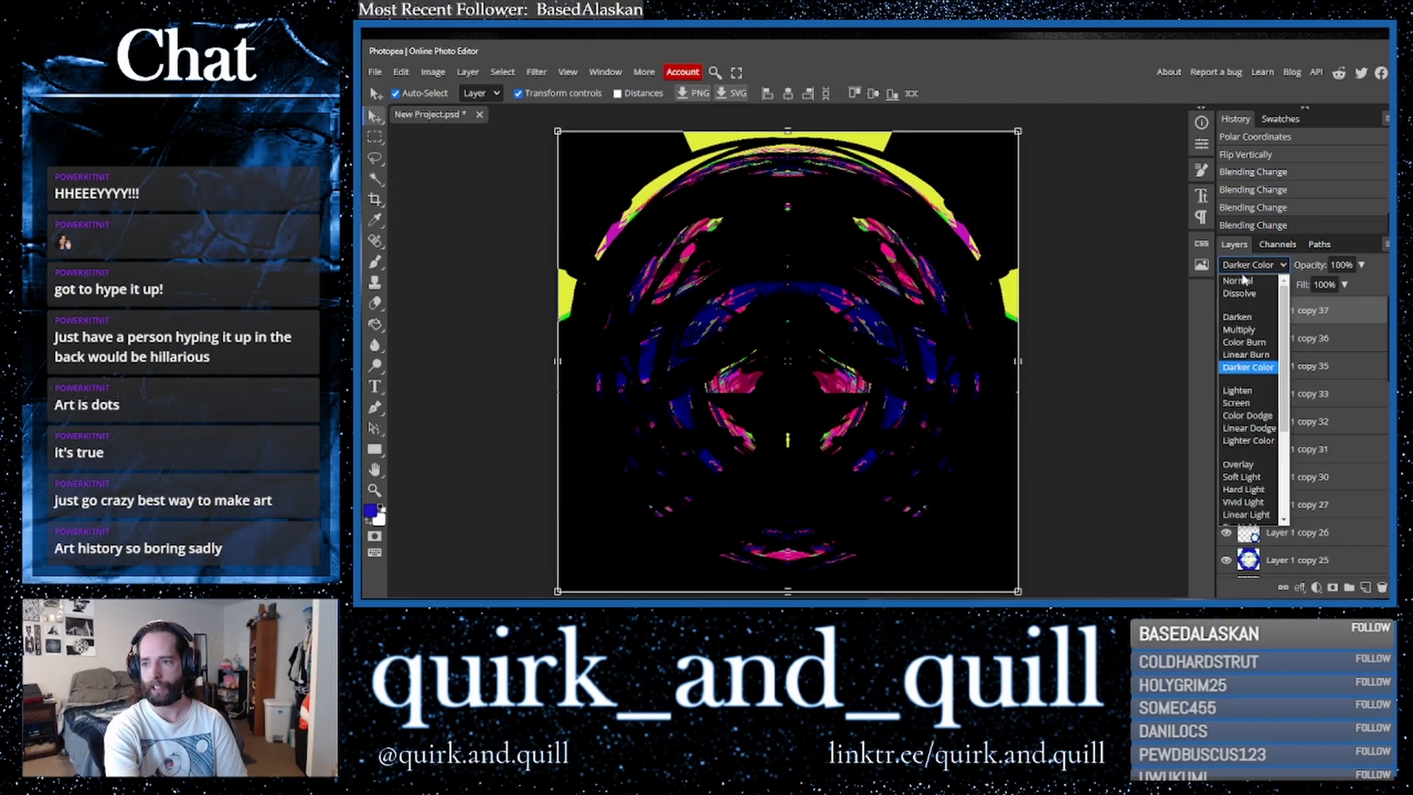
click(1245, 440)
- Scale the polar layer to about 57% and move it to the upper centre of the canvas
drag(1021, 361, 824, 353)
drag(728, 369, 826, 239)
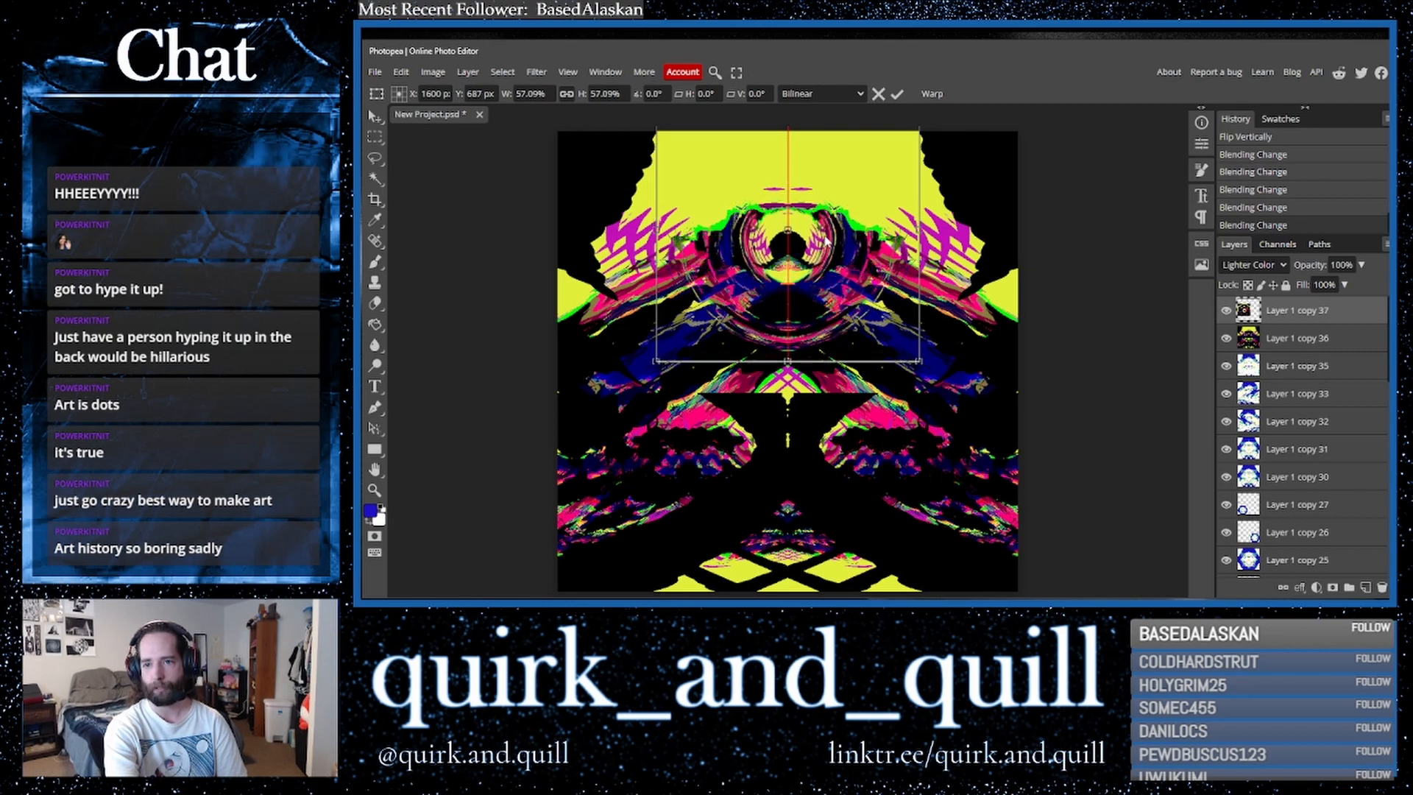
drag(828, 236, 827, 237)
key(Return)
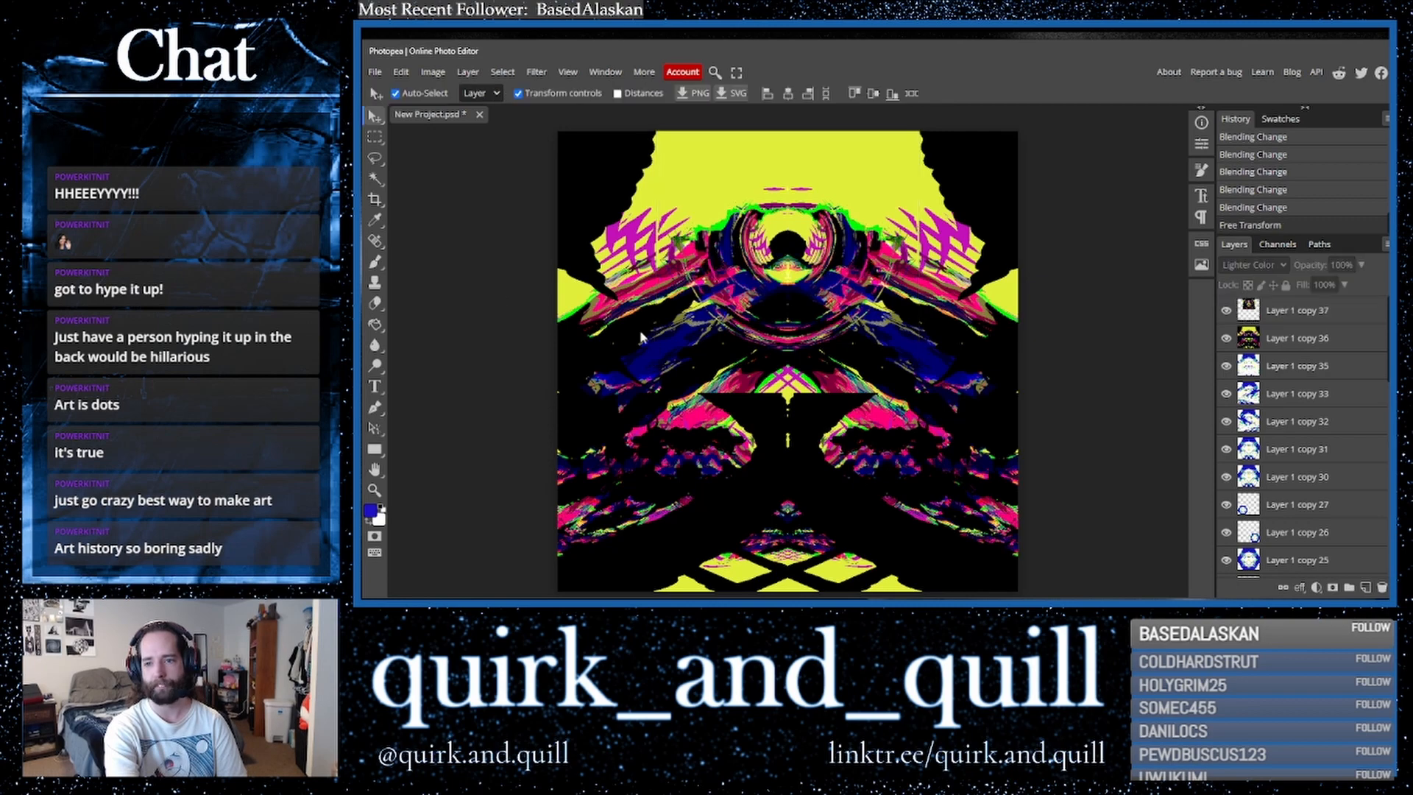
- Toggle the top layer's visibility off and on to compare the result
click(1225, 310)
click(1226, 312)
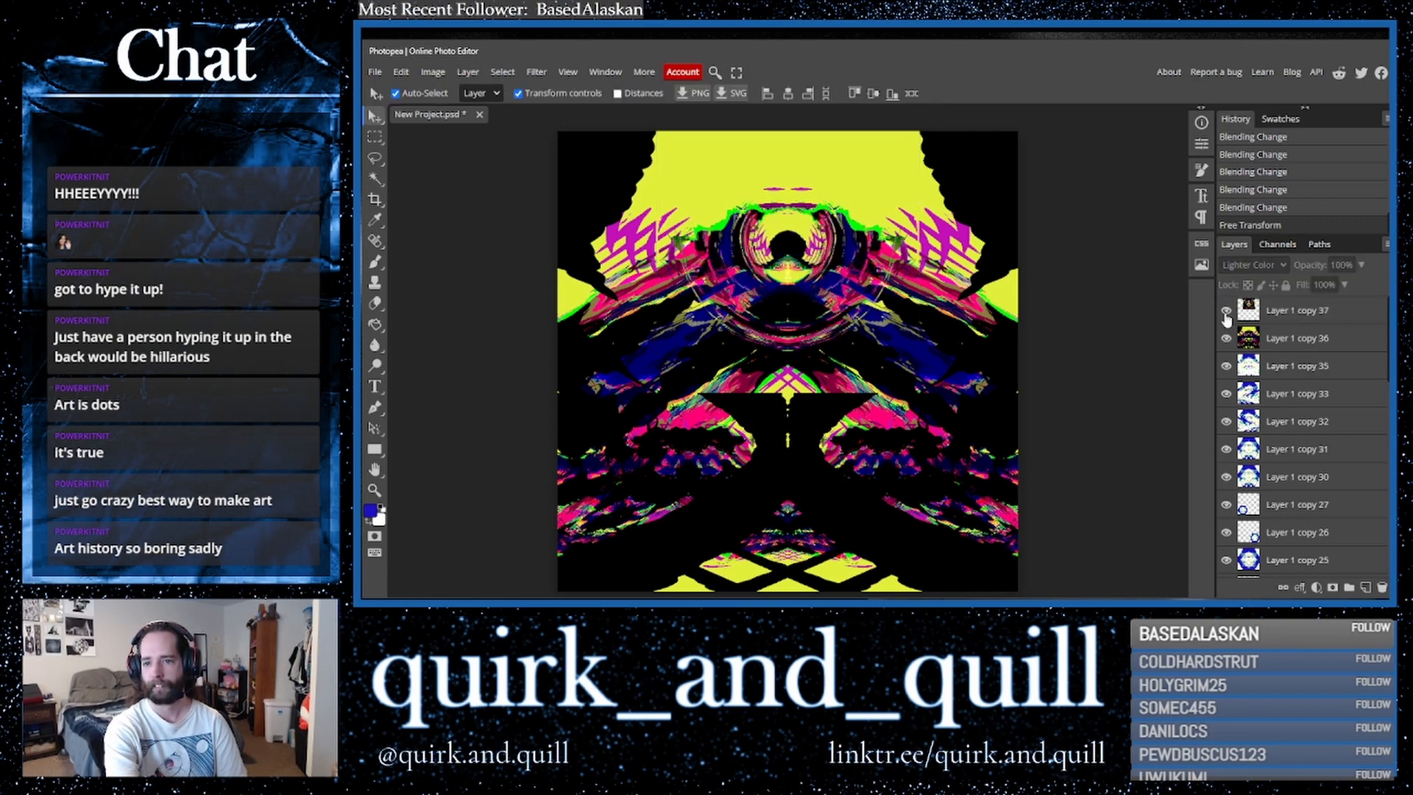
click(1287, 316)
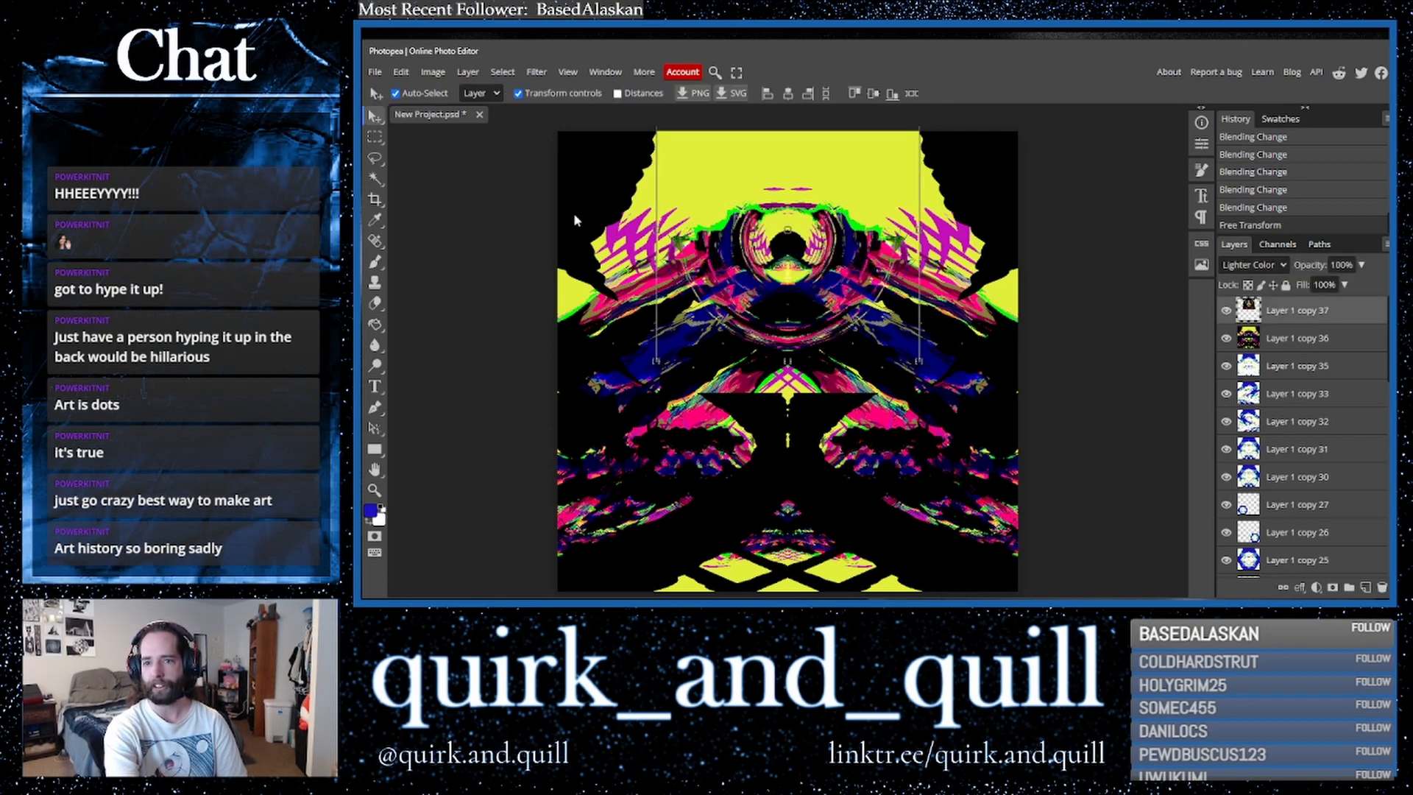
- Apply Hue/Saturation to the polar layer with hue 180, saturation 100 and lightness -3
click(406, 74)
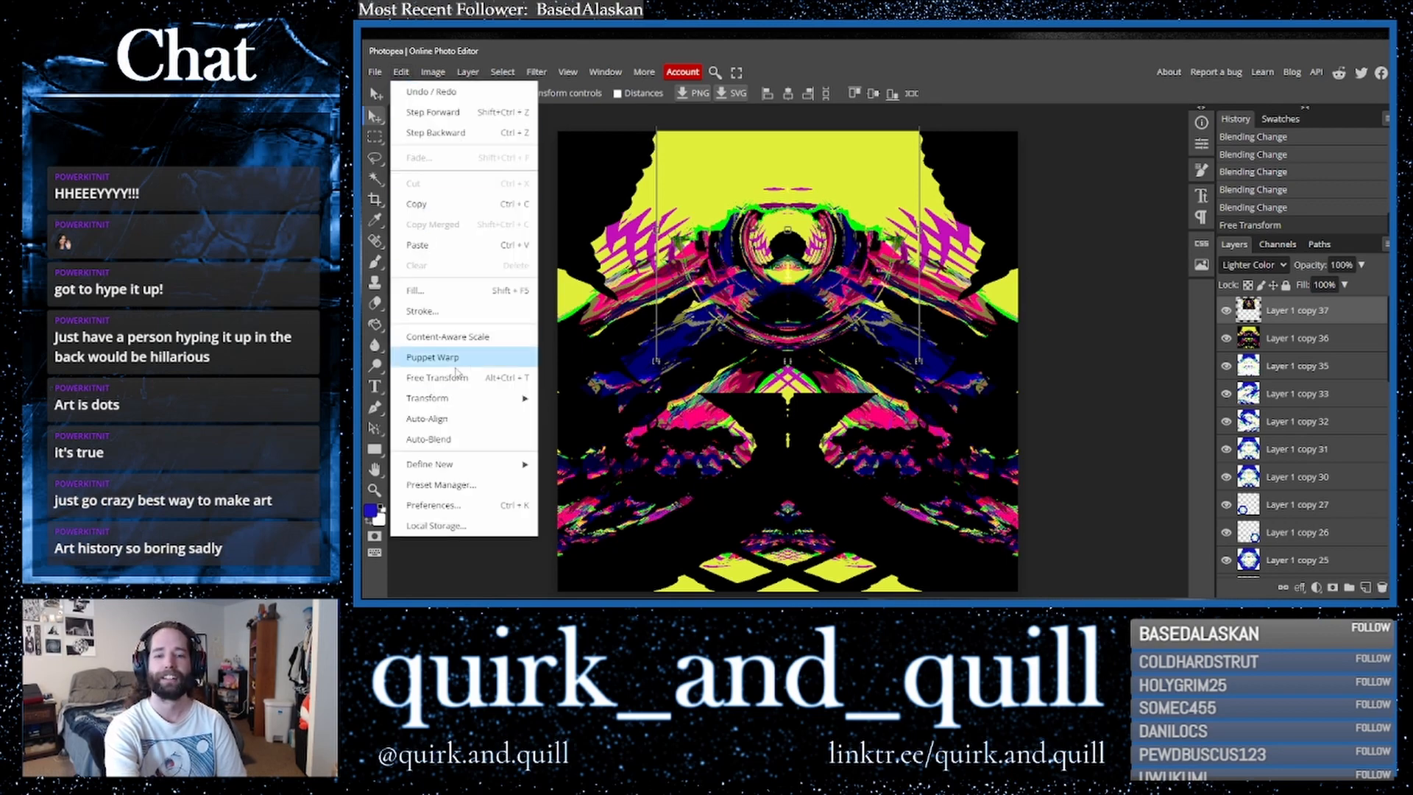
mouse_move(437, 73)
mouse_move(475, 119)
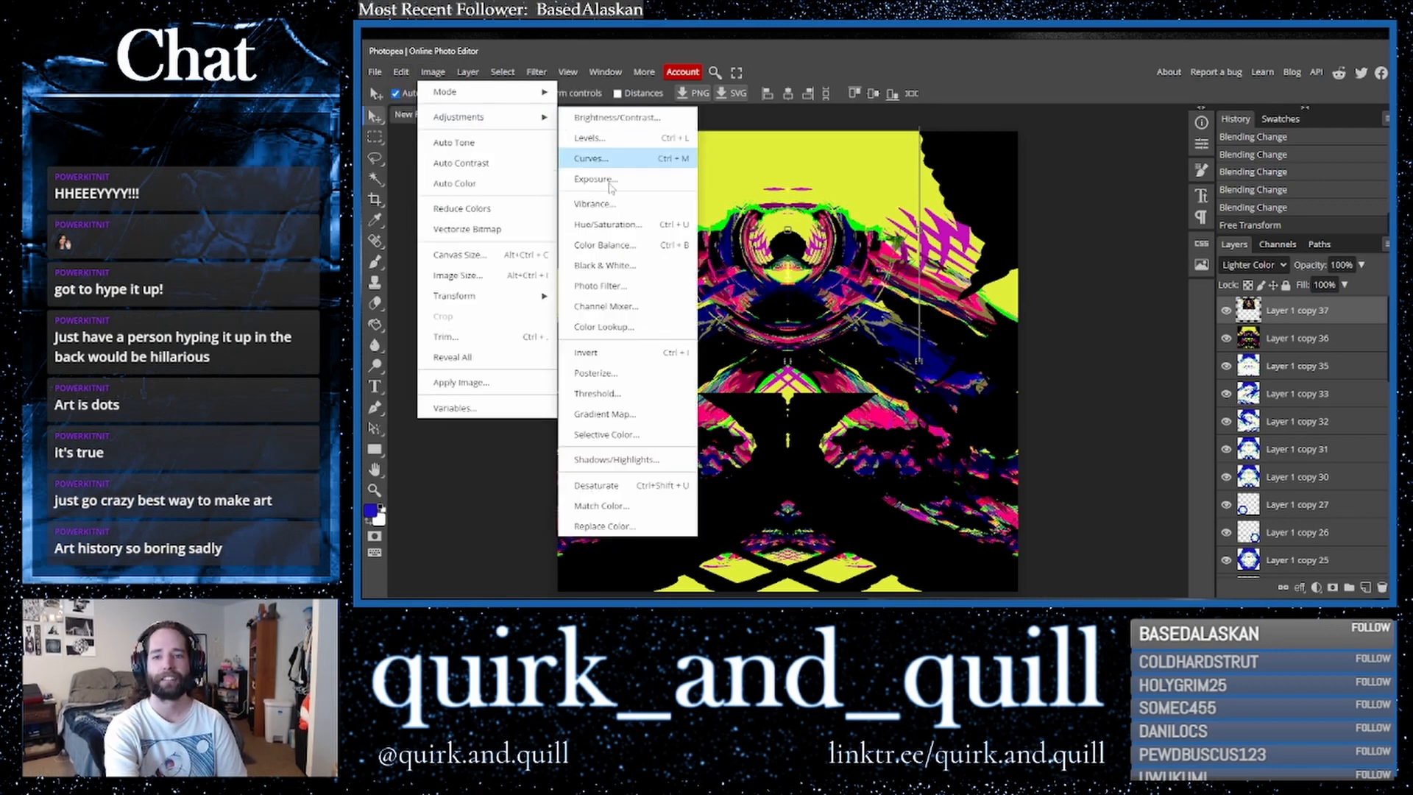
click(611, 225)
drag(572, 239, 679, 254)
drag(573, 277, 676, 285)
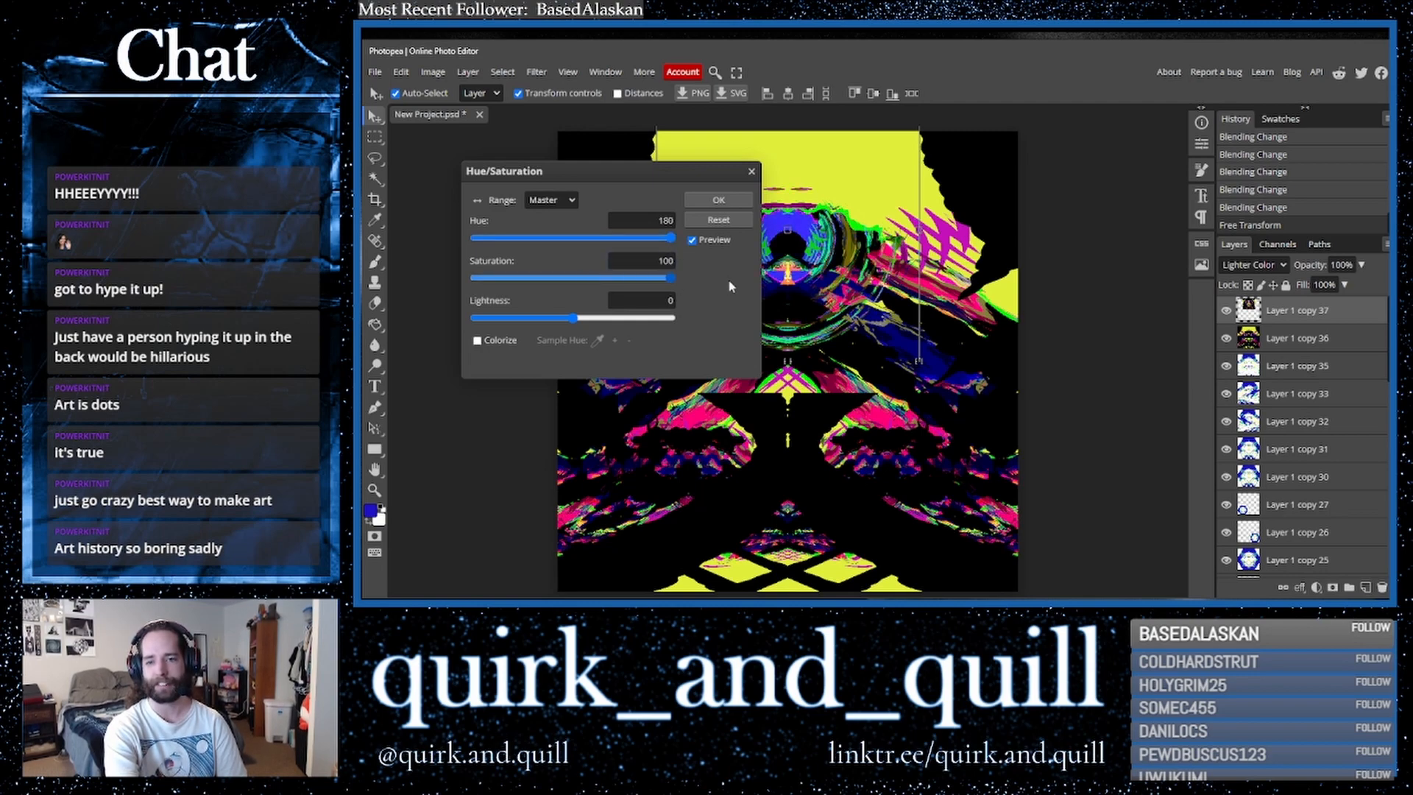
drag(574, 318, 524, 322)
drag(594, 177, 1168, 259)
drag(1102, 400, 1151, 404)
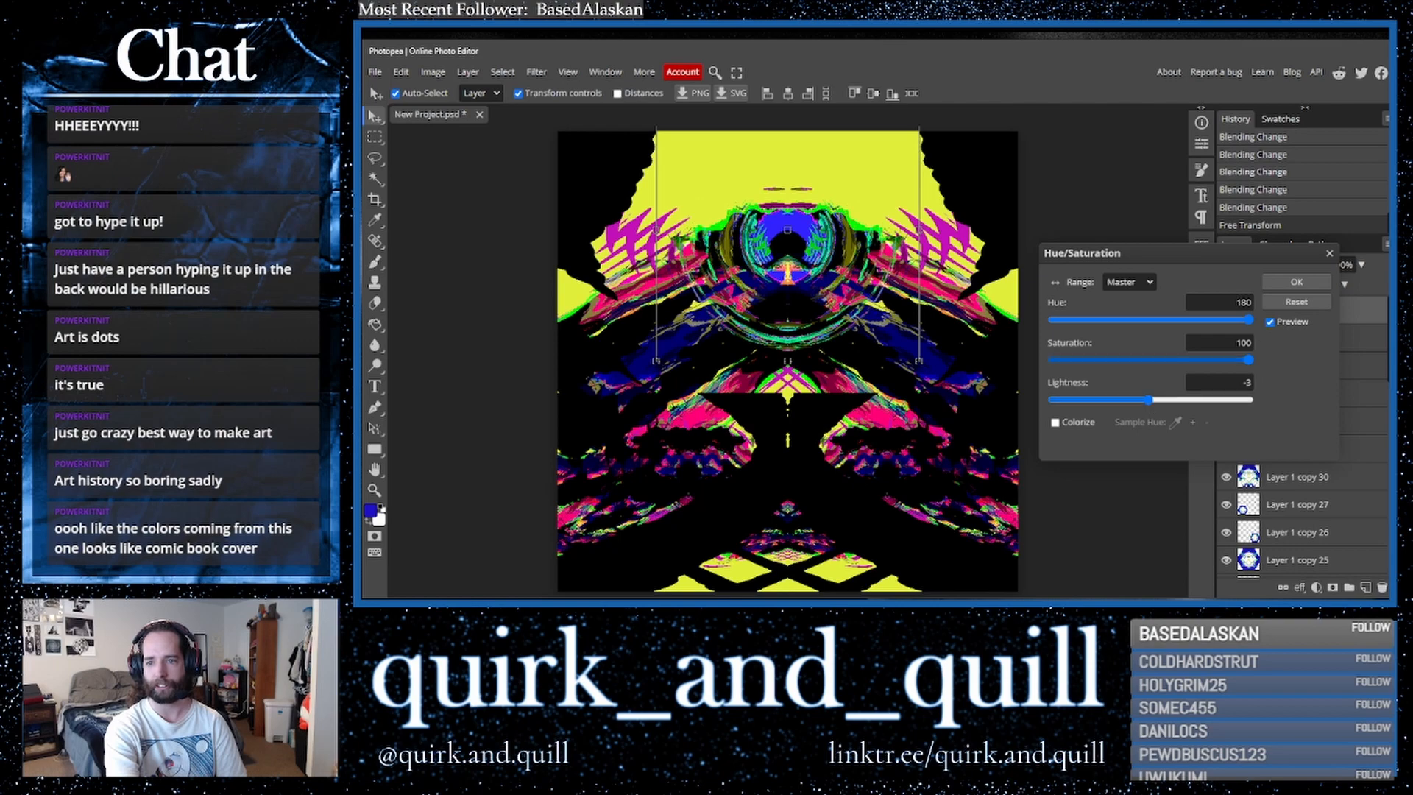
click(1284, 286)
- Duplicate the recoloured polar layer and flip the copy vertically
drag(1337, 315, 1366, 589)
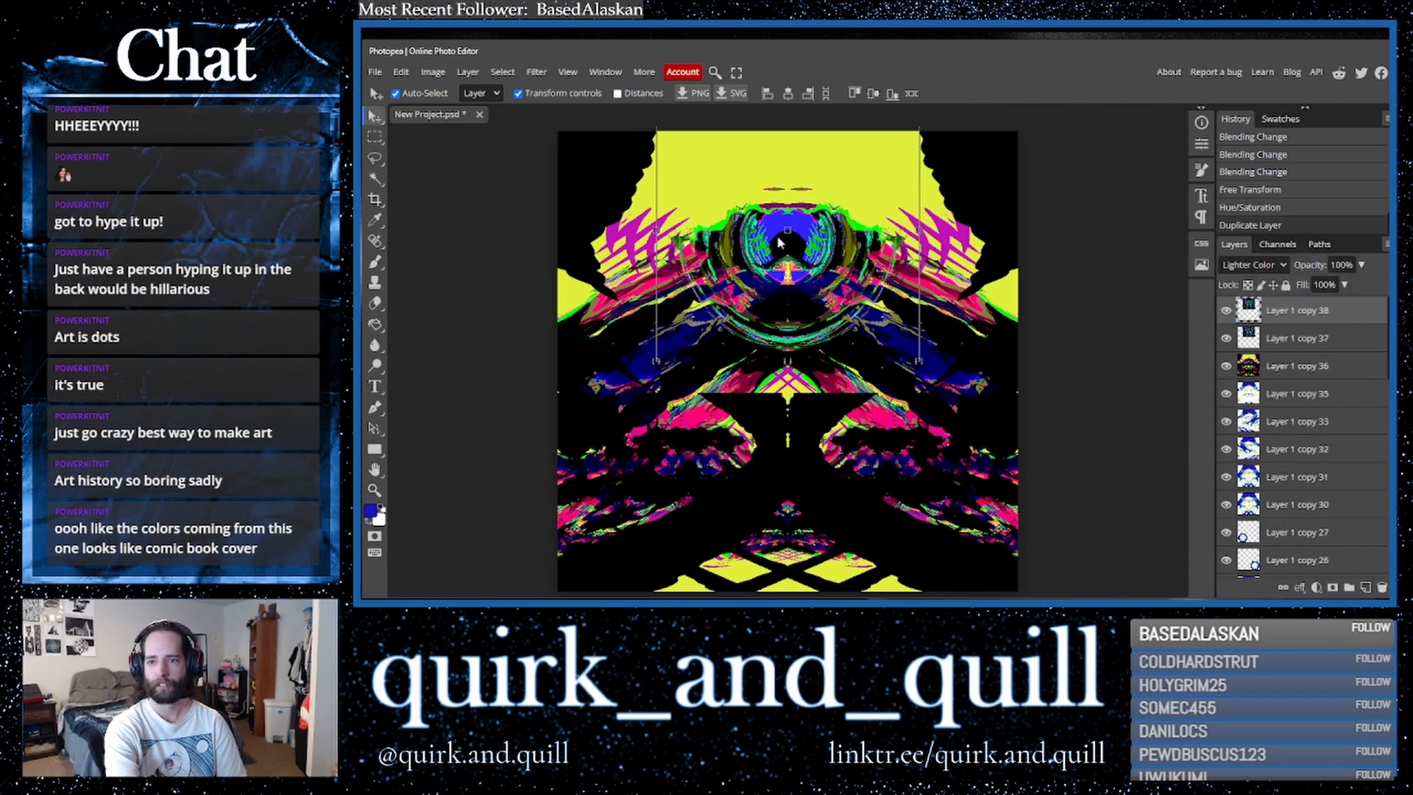
click(401, 72)
mouse_move(496, 407)
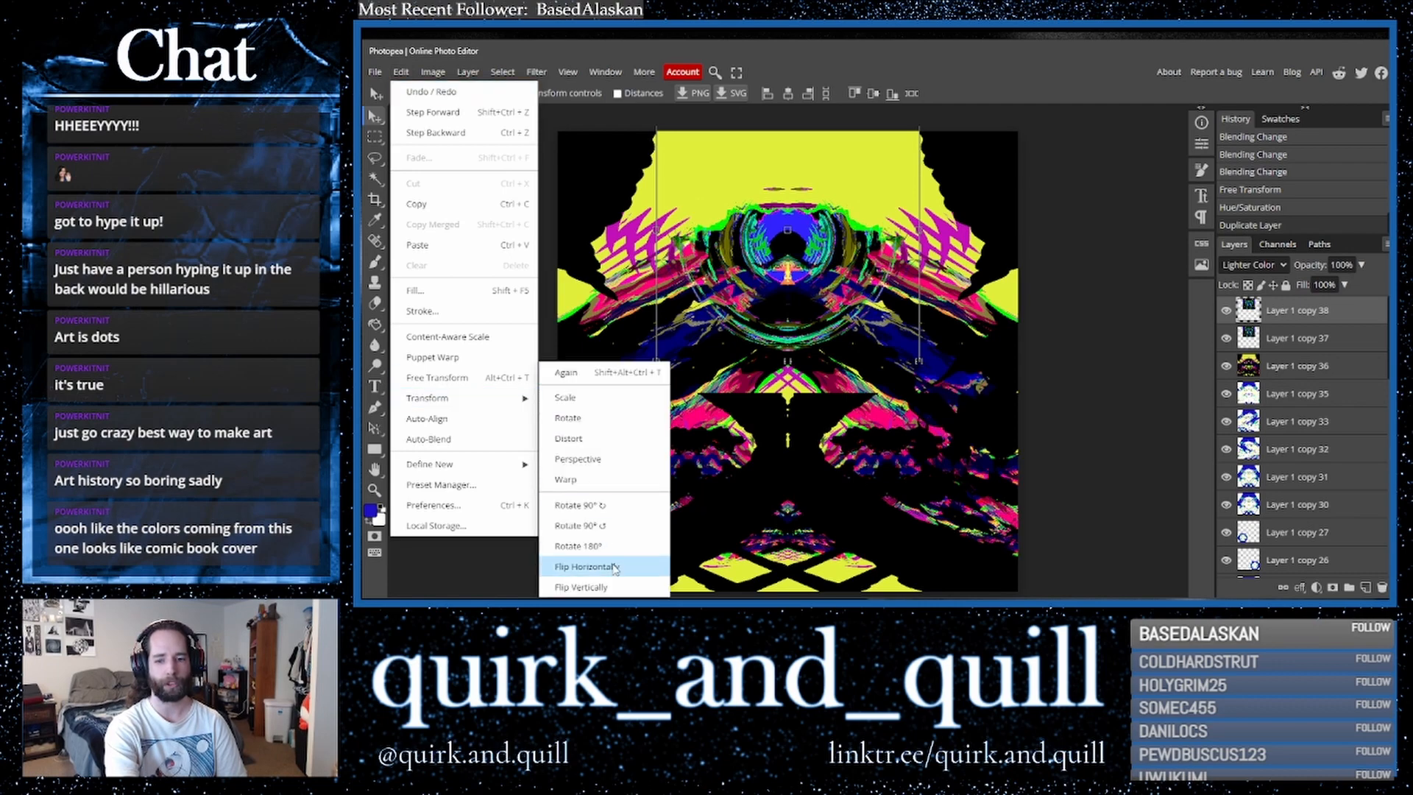
click(589, 586)
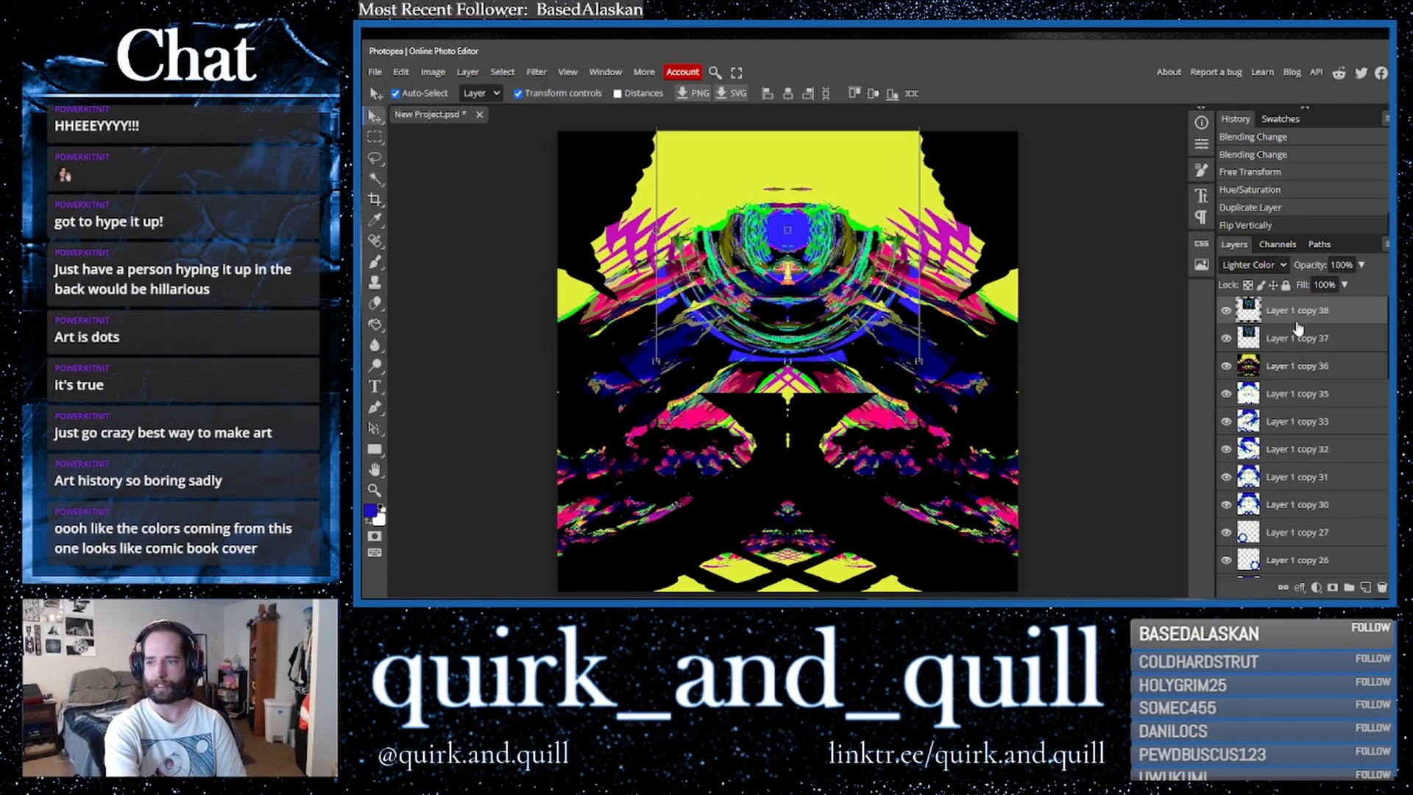
- Set the flipped polar copy's blend mode to Darker Color
click(1254, 265)
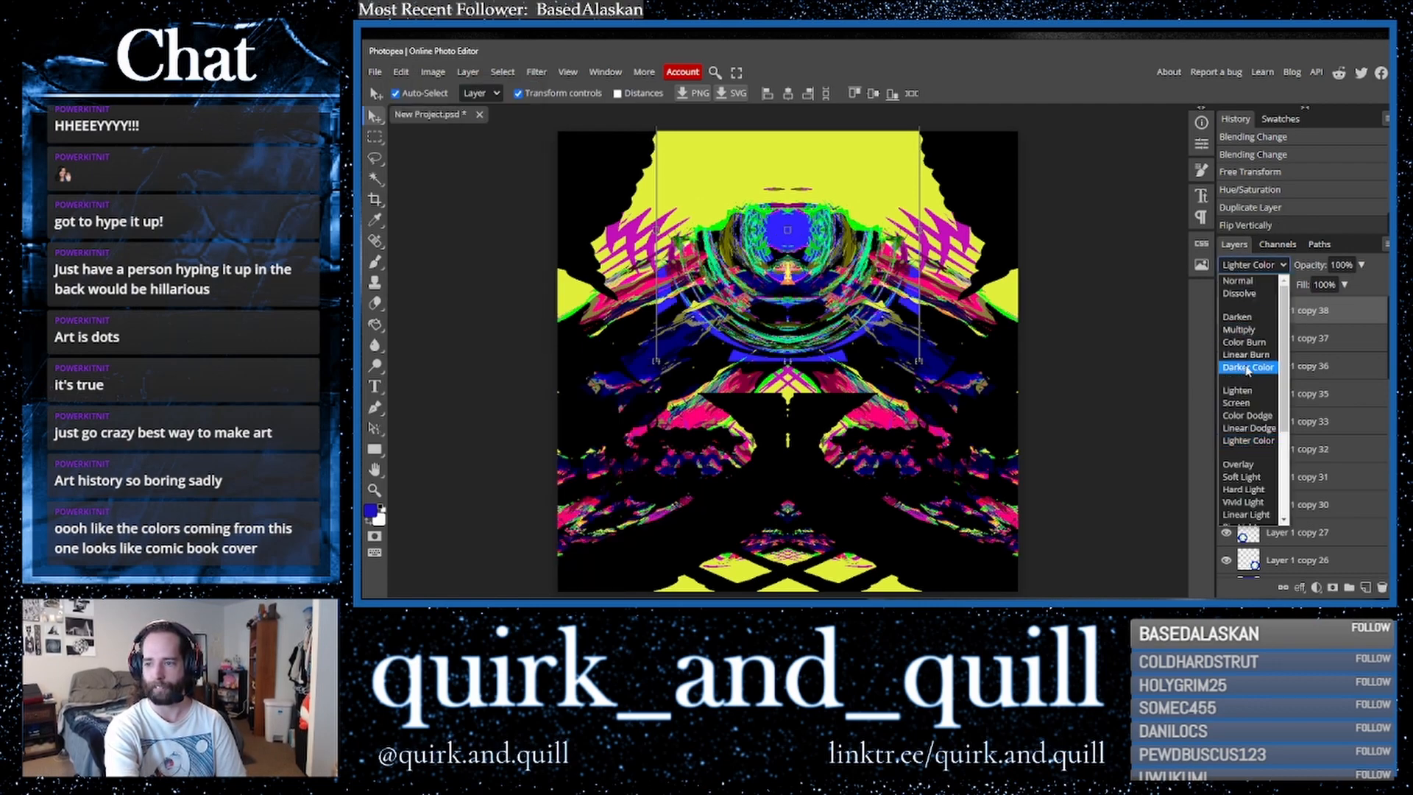
click(1248, 367)
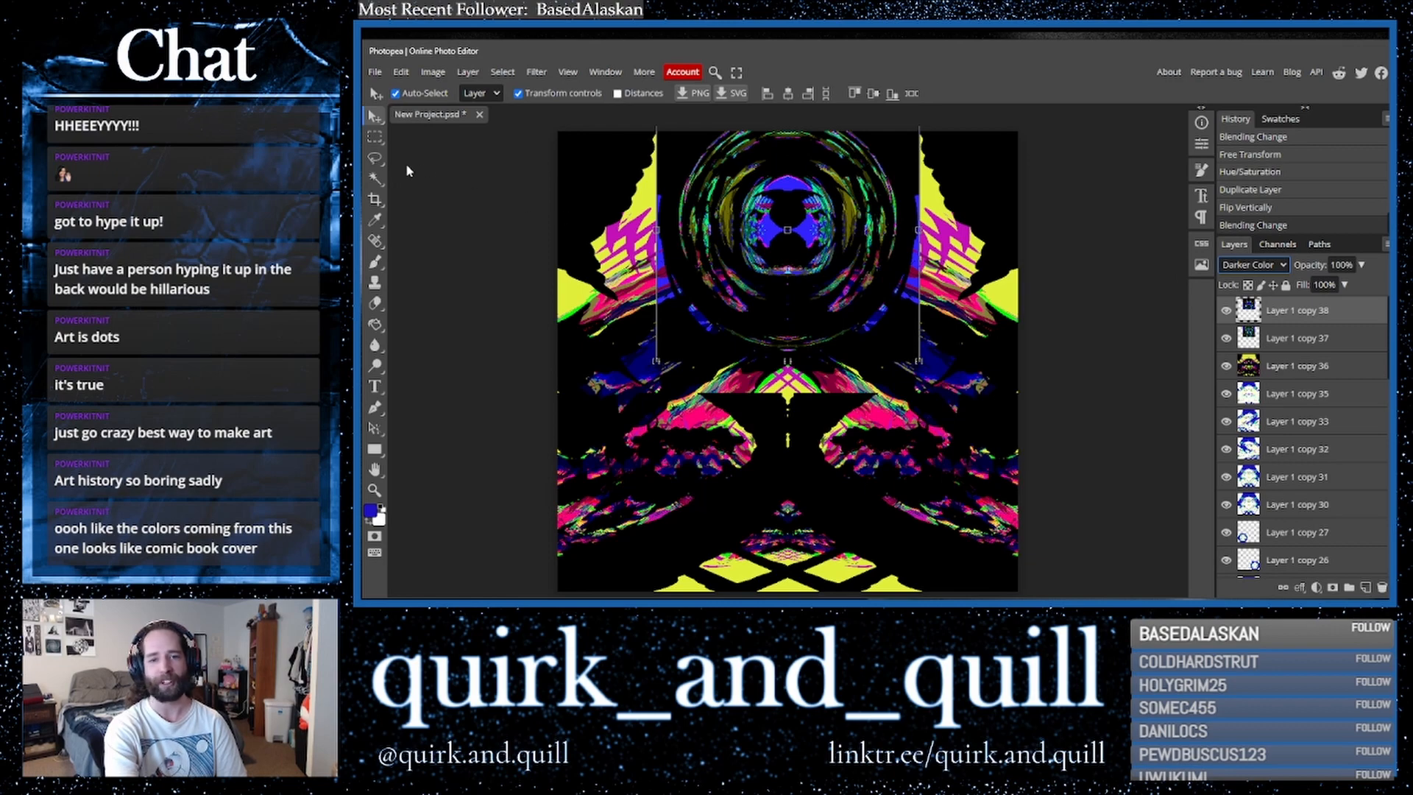
- Select the black surround of the flipped copy with the Magic Wand, delete it and deselect
click(375, 178)
click(683, 162)
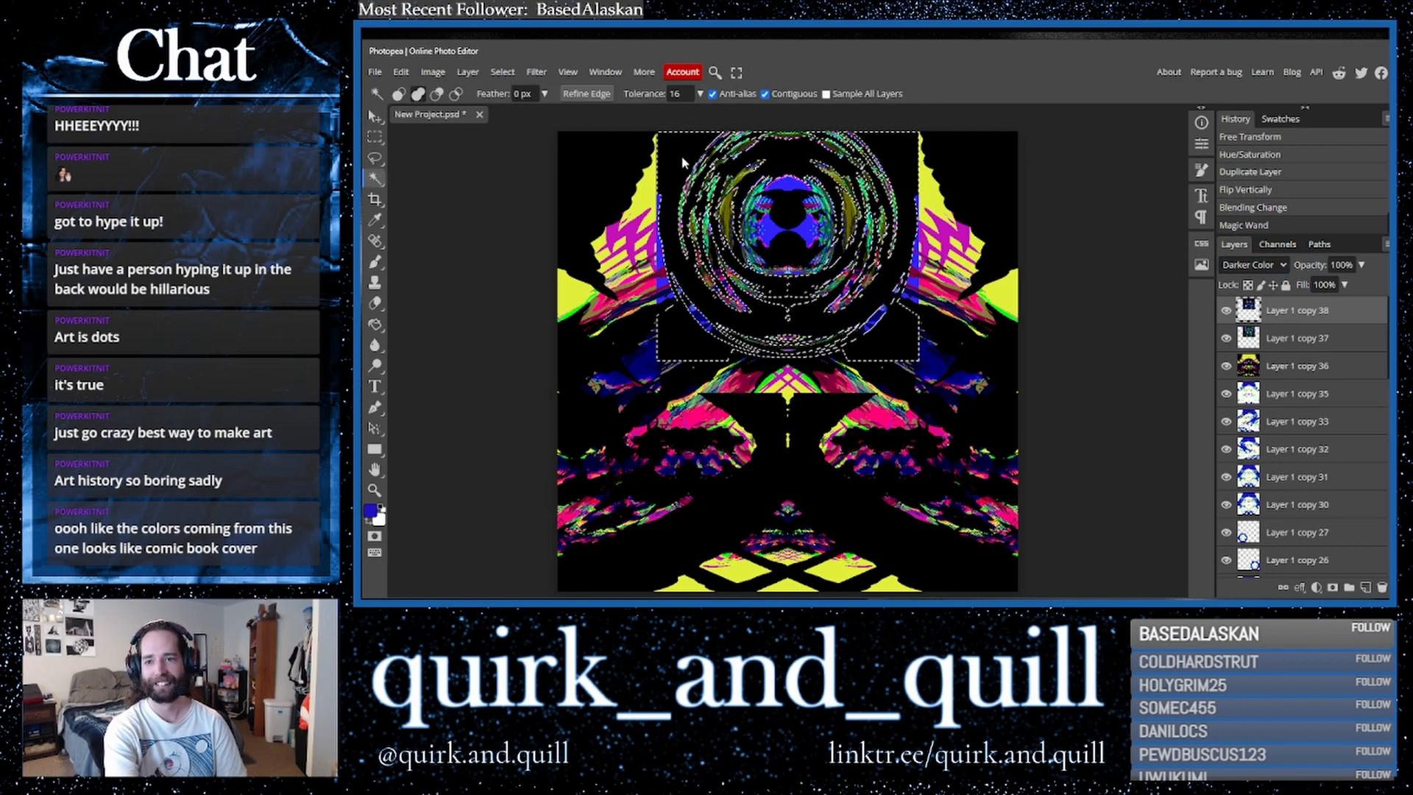
key(Delete)
key(ctrl+d)
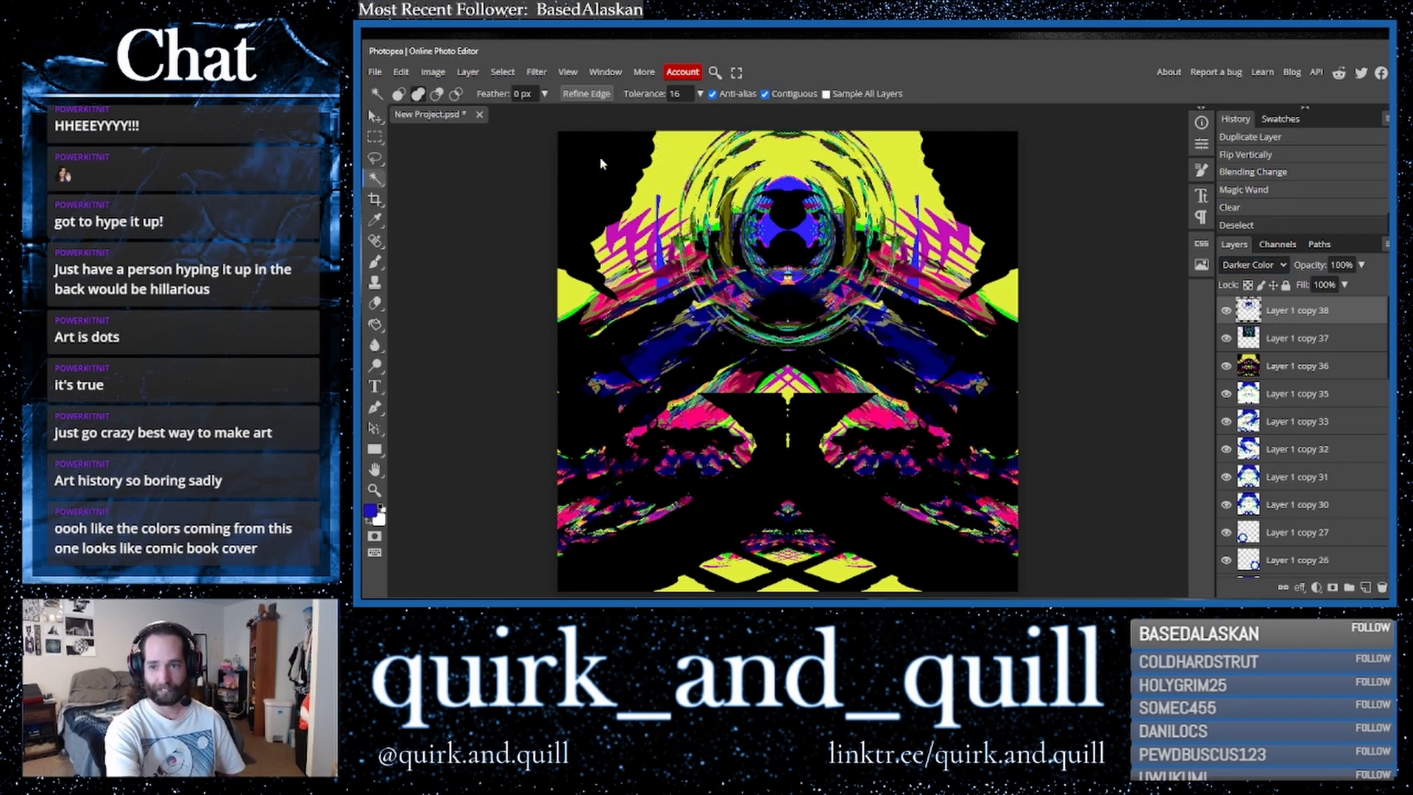
- Scale the flipped polar copy to about 53% and nudge it into the top centre
click(376, 117)
drag(657, 360, 777, 239)
drag(870, 179, 814, 189)
key(Down)
key(Down)
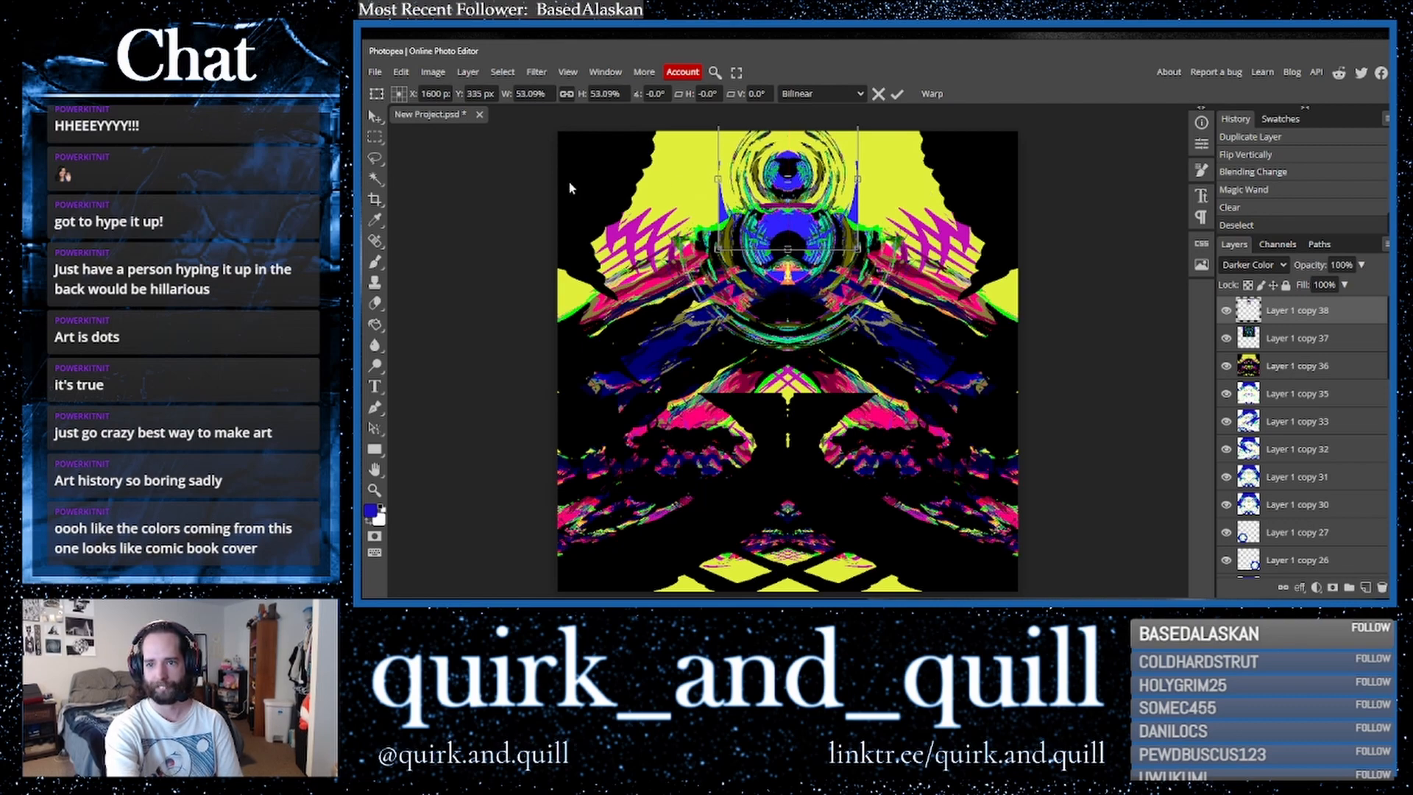
click(376, 120)
click(771, 190)
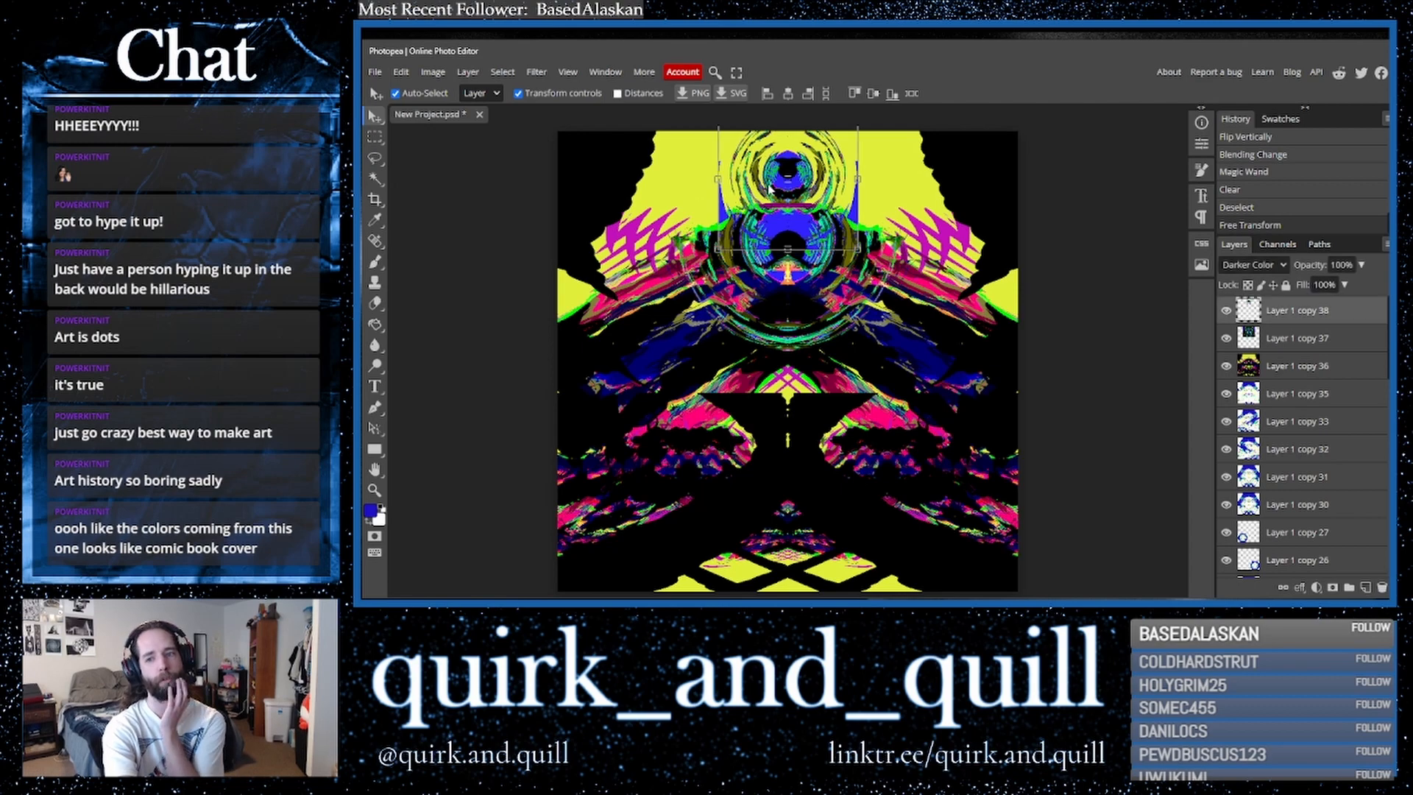
- Erase spots along the top of the flipped polar copy with a soft eraser of about 397 px and 0% hardness
click(375, 302)
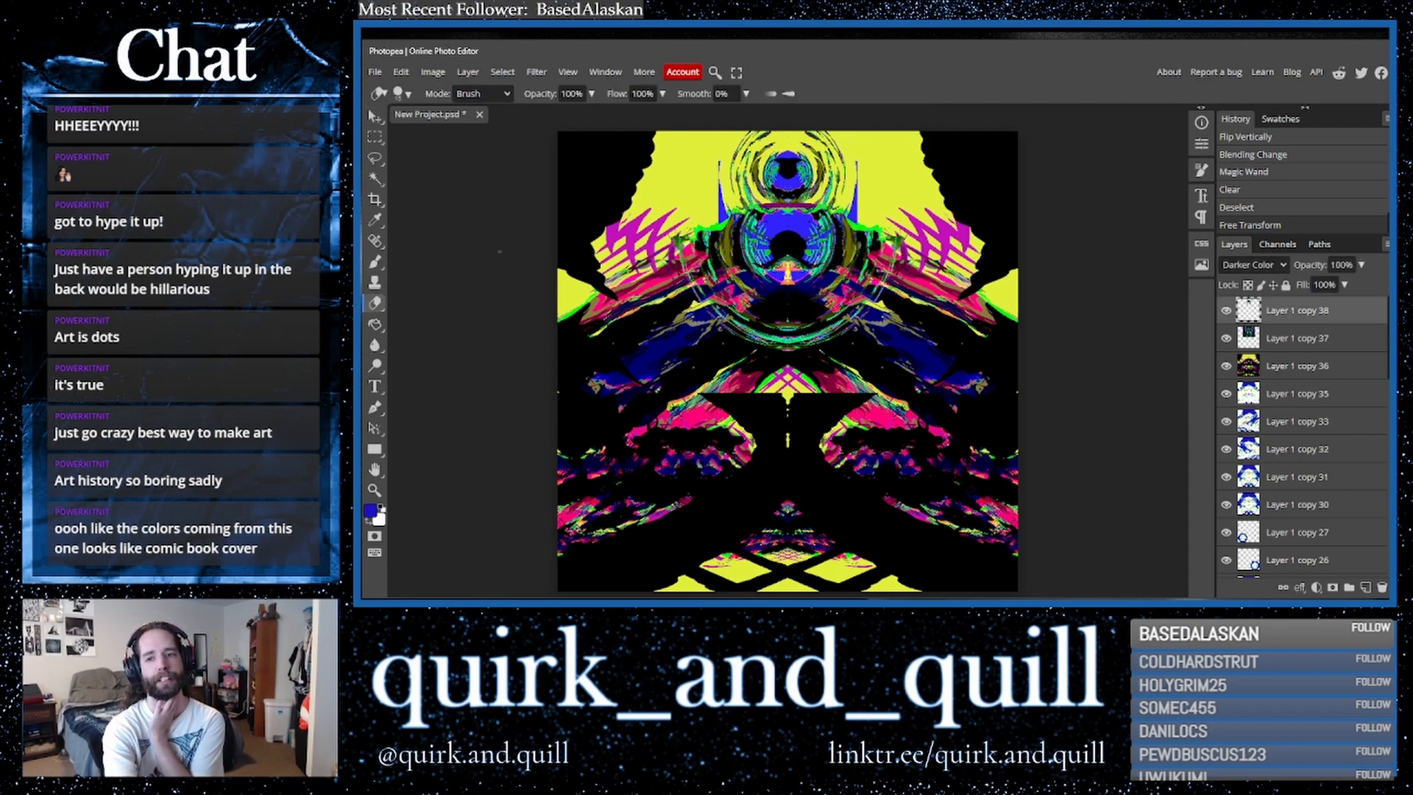
click(408, 94)
click(536, 131)
click(522, 161)
drag(521, 162, 455, 163)
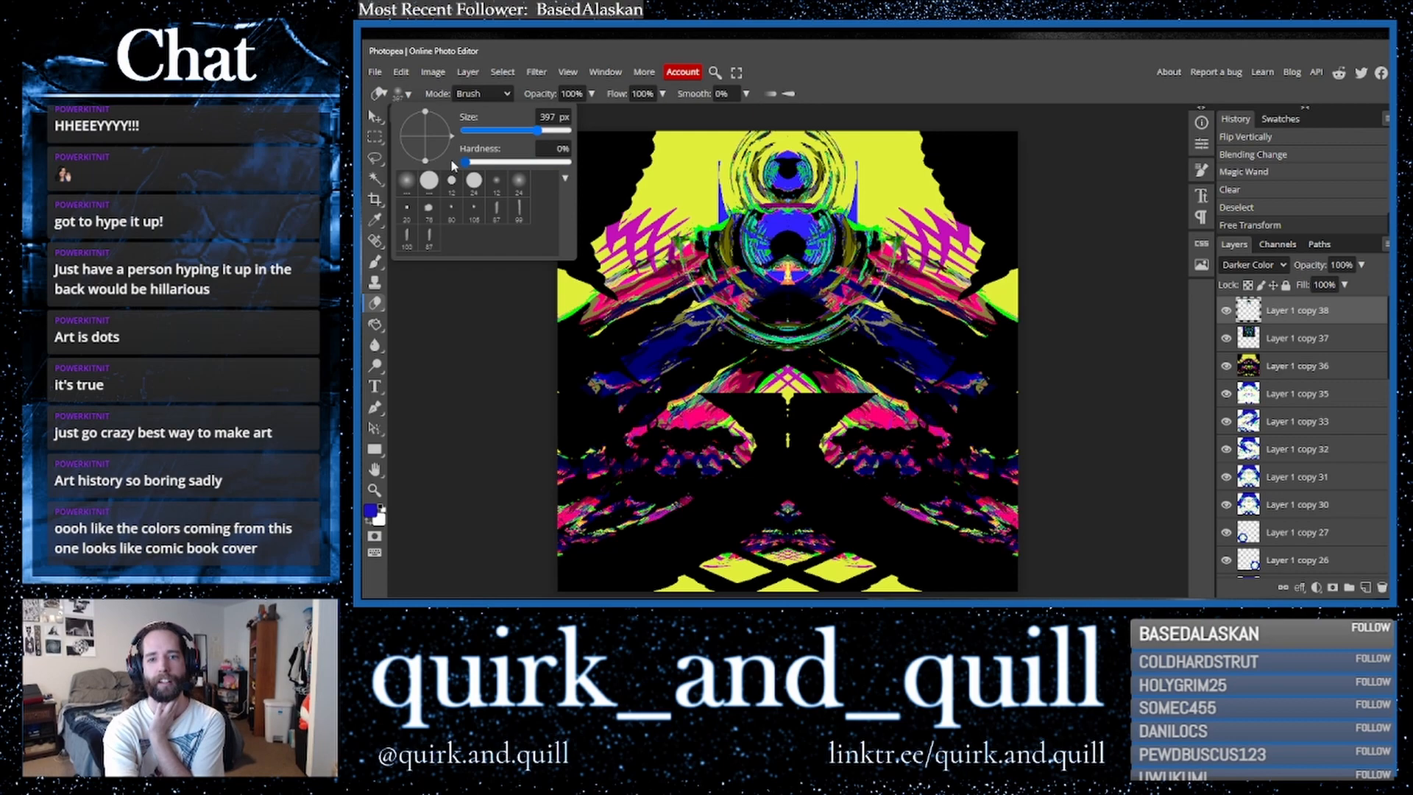
click(706, 177)
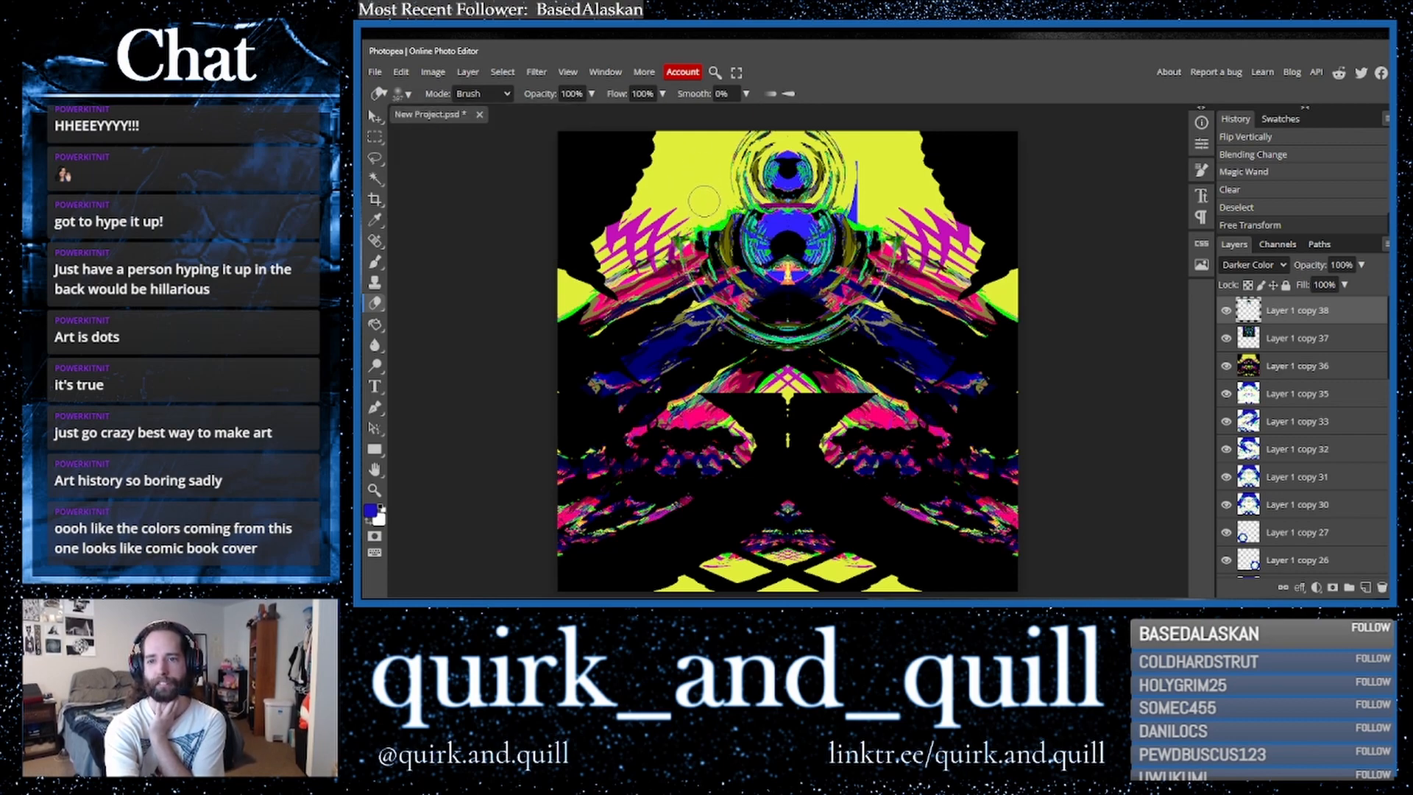
click(708, 209)
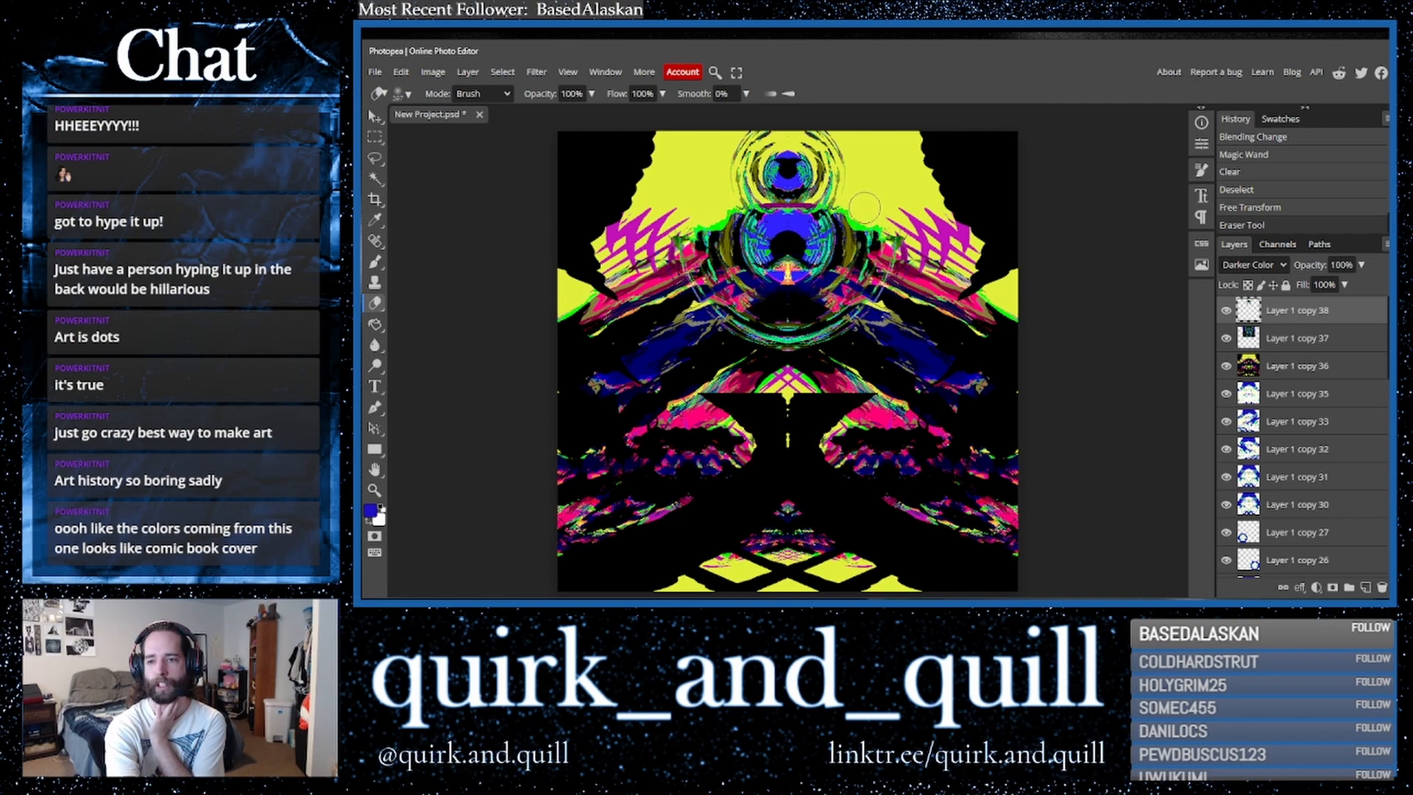
click(869, 208)
- Switch the eraser to a smaller, fully hard brush and erase more spots across the copy's top edge
click(404, 93)
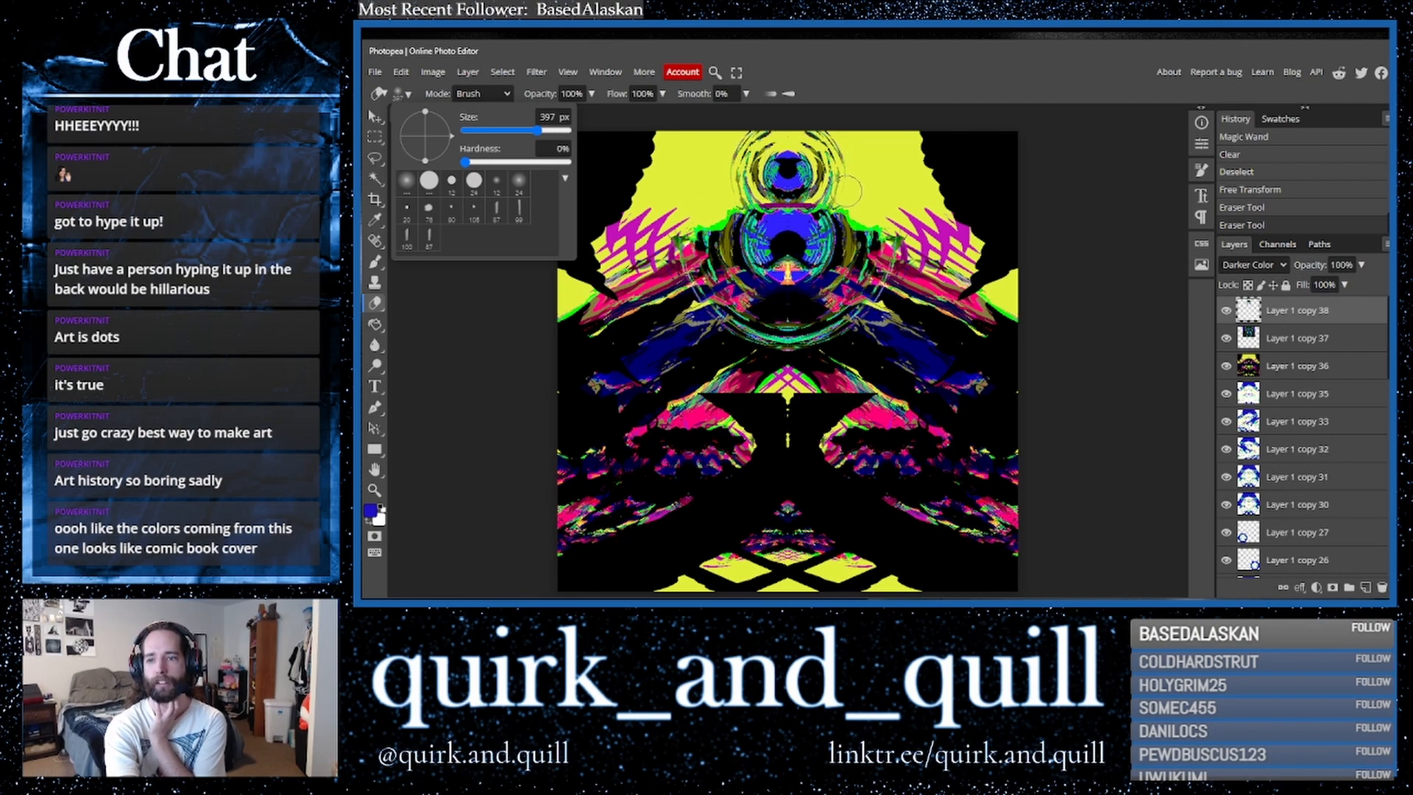
drag(538, 130, 491, 133)
drag(466, 163, 574, 163)
click(869, 189)
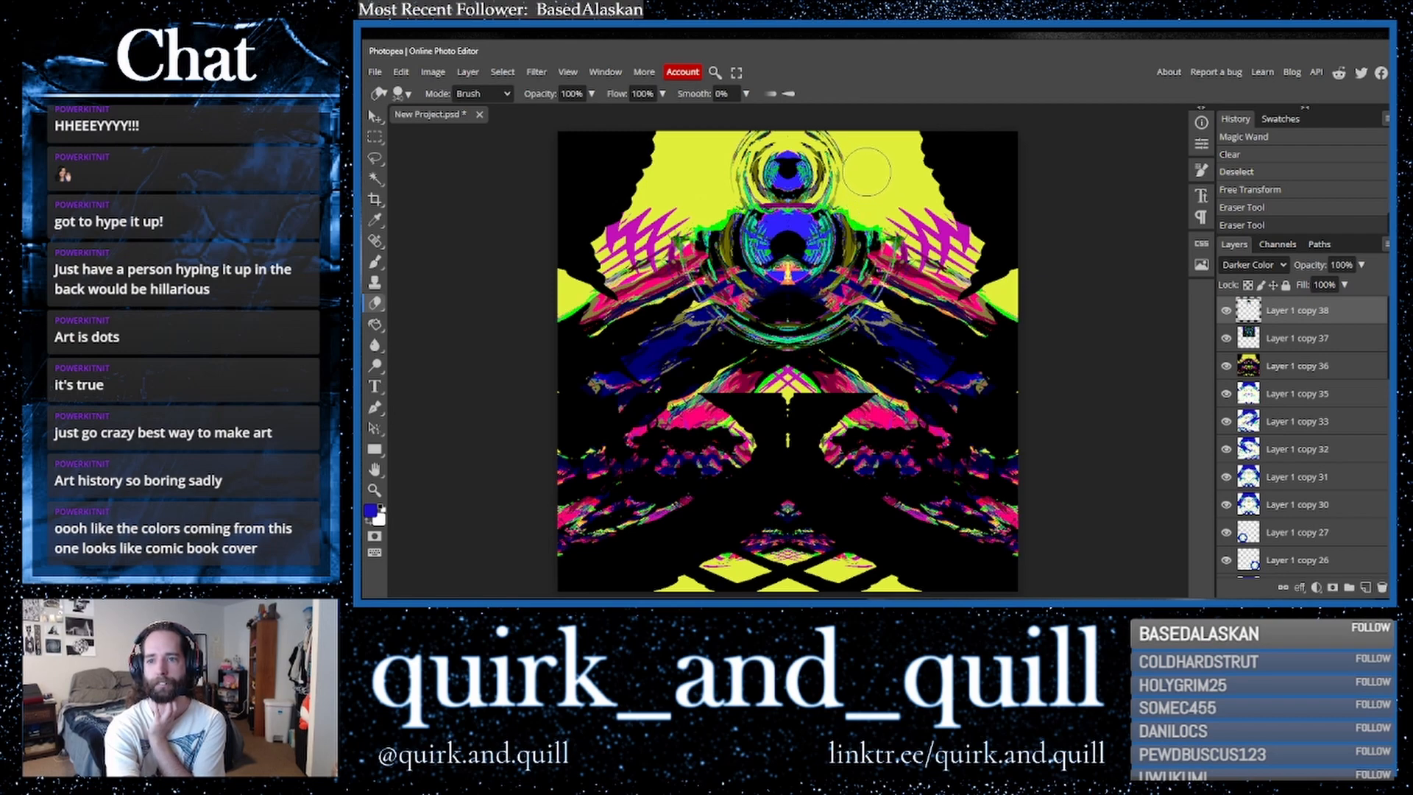
click(856, 145)
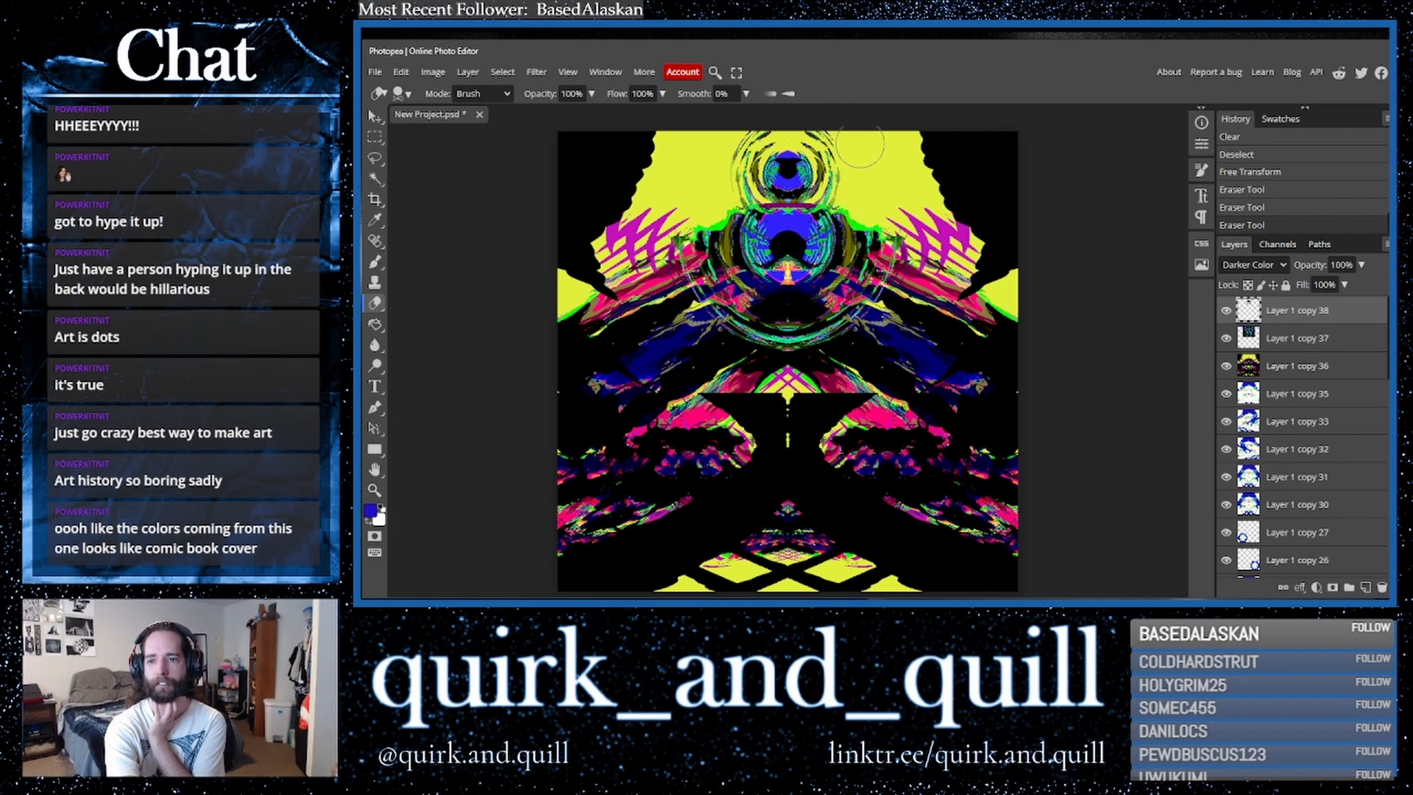
click(720, 144)
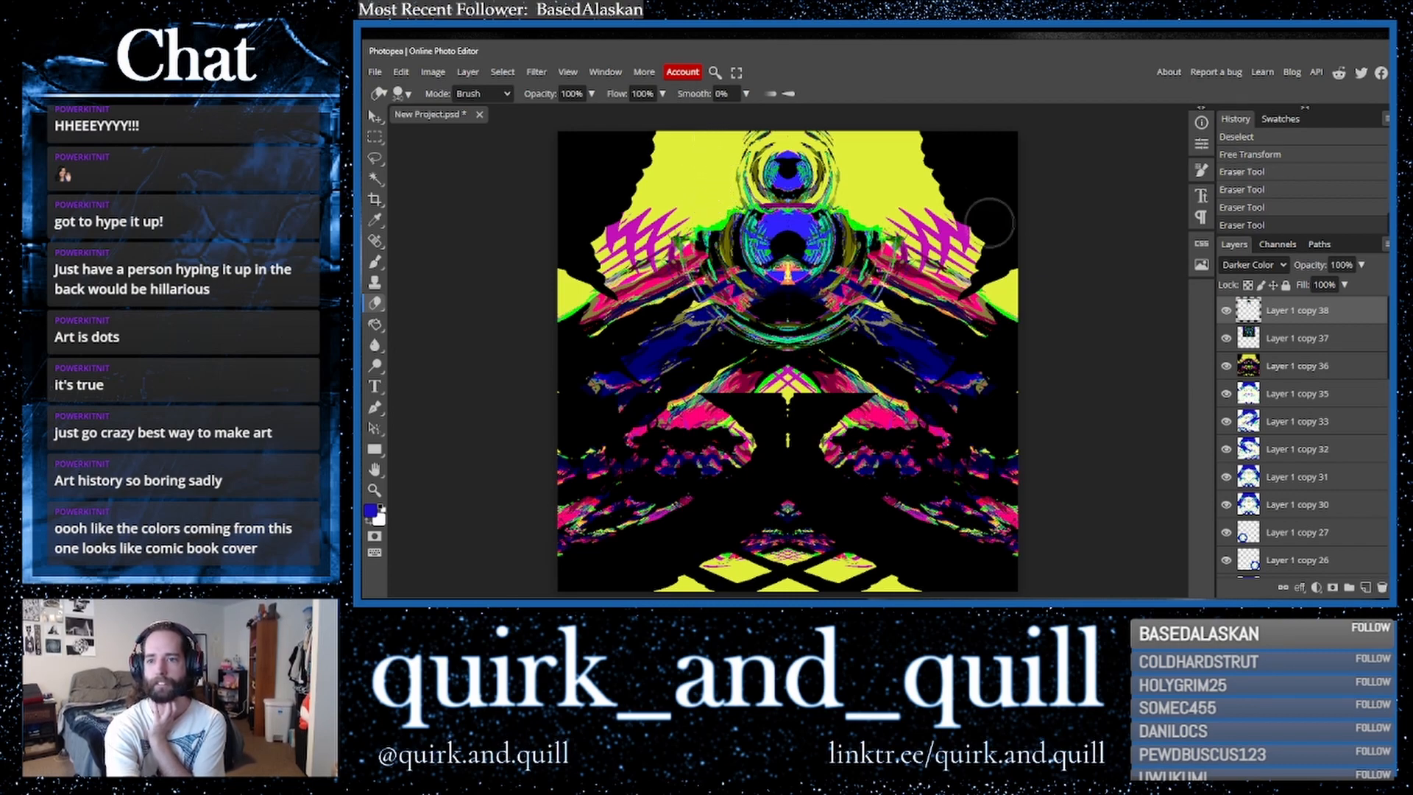
- Duplicate the layer, merge the layers together, and duplicate the merged result
shift+click(1298, 368)
key(ctrl+j)
right_click(1297, 368)
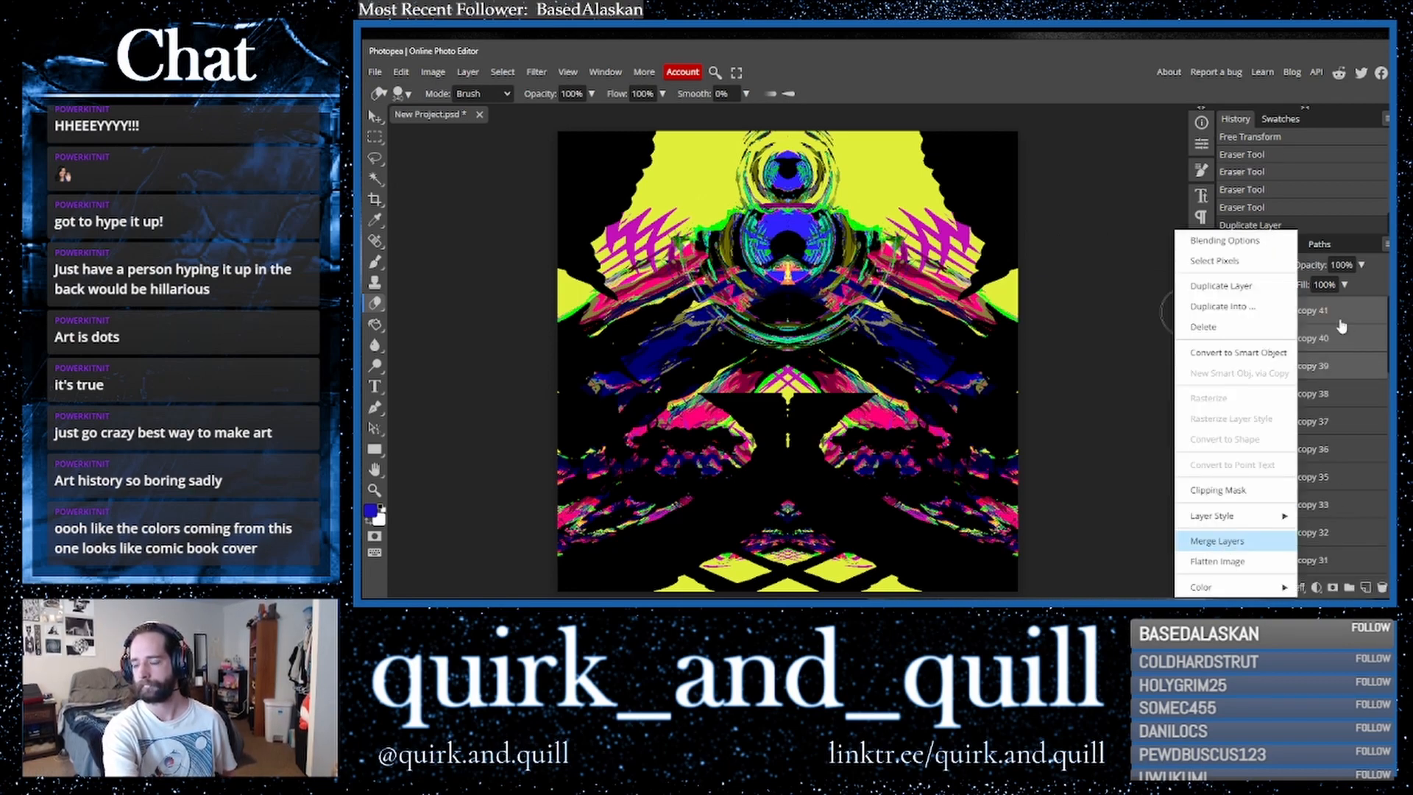
key(ctrl+j)
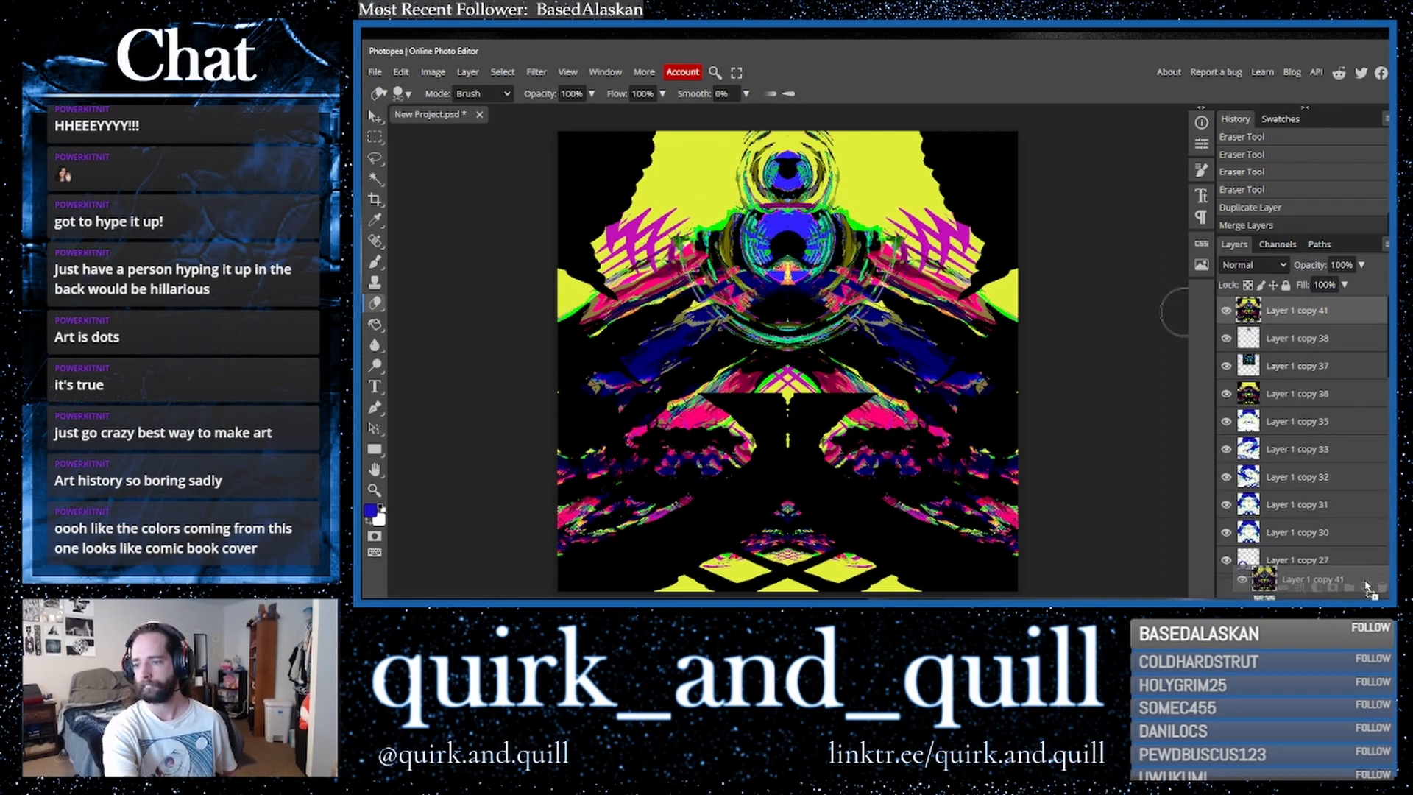
- Apply the Crop tool to the full canvas
click(375, 116)
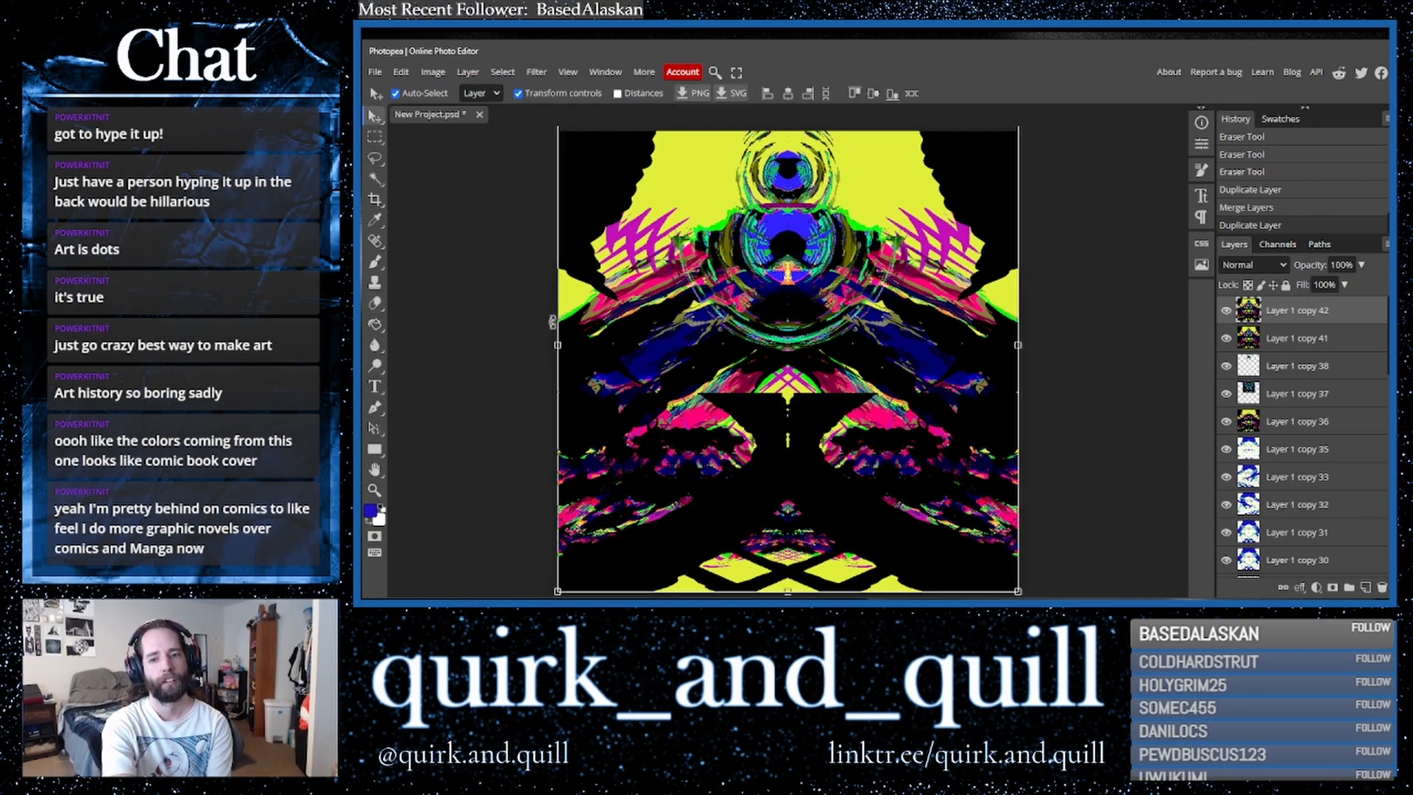
click(375, 198)
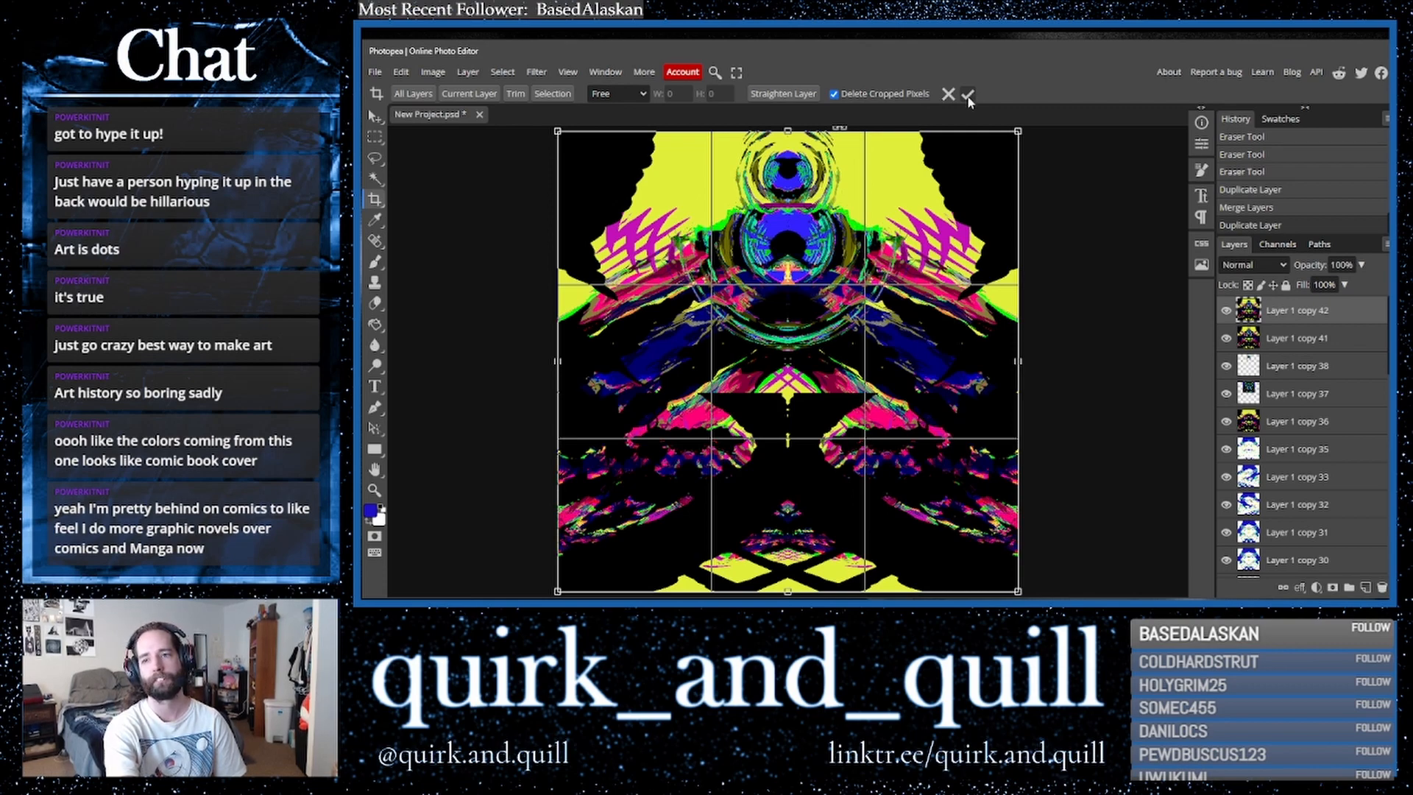
click(968, 95)
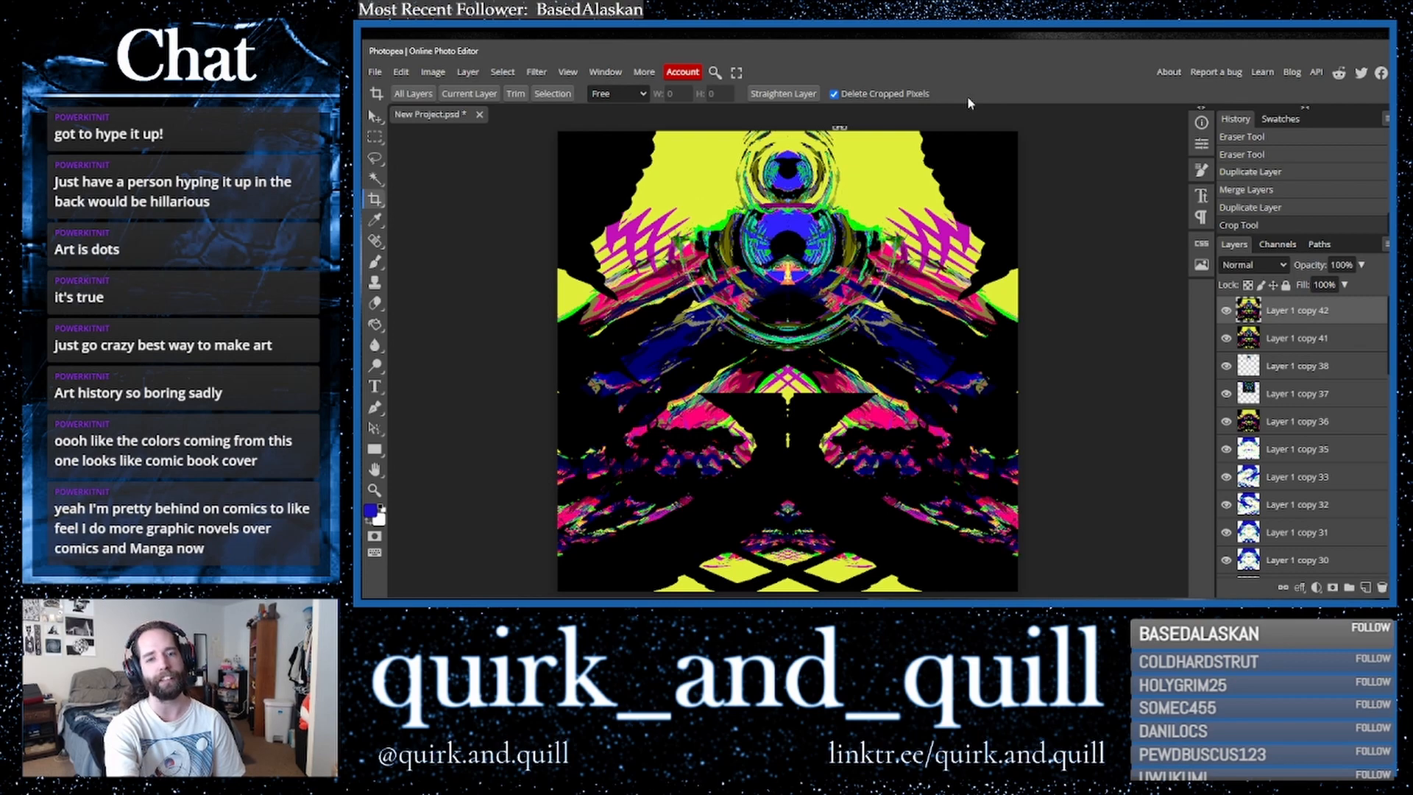
- Duplicate the merged layer and flip the new copy vertically
click(375, 116)
drag(1325, 324, 1367, 587)
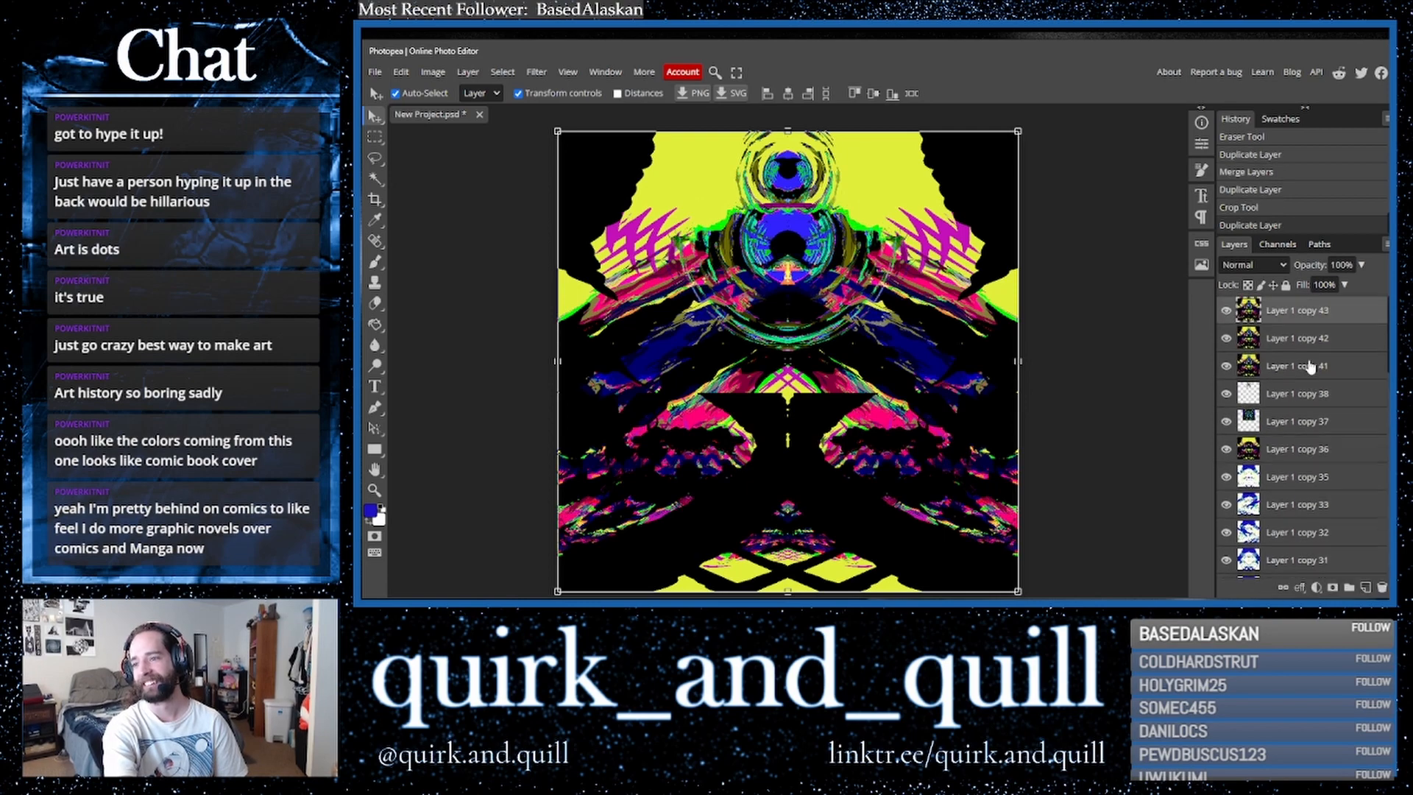
click(404, 73)
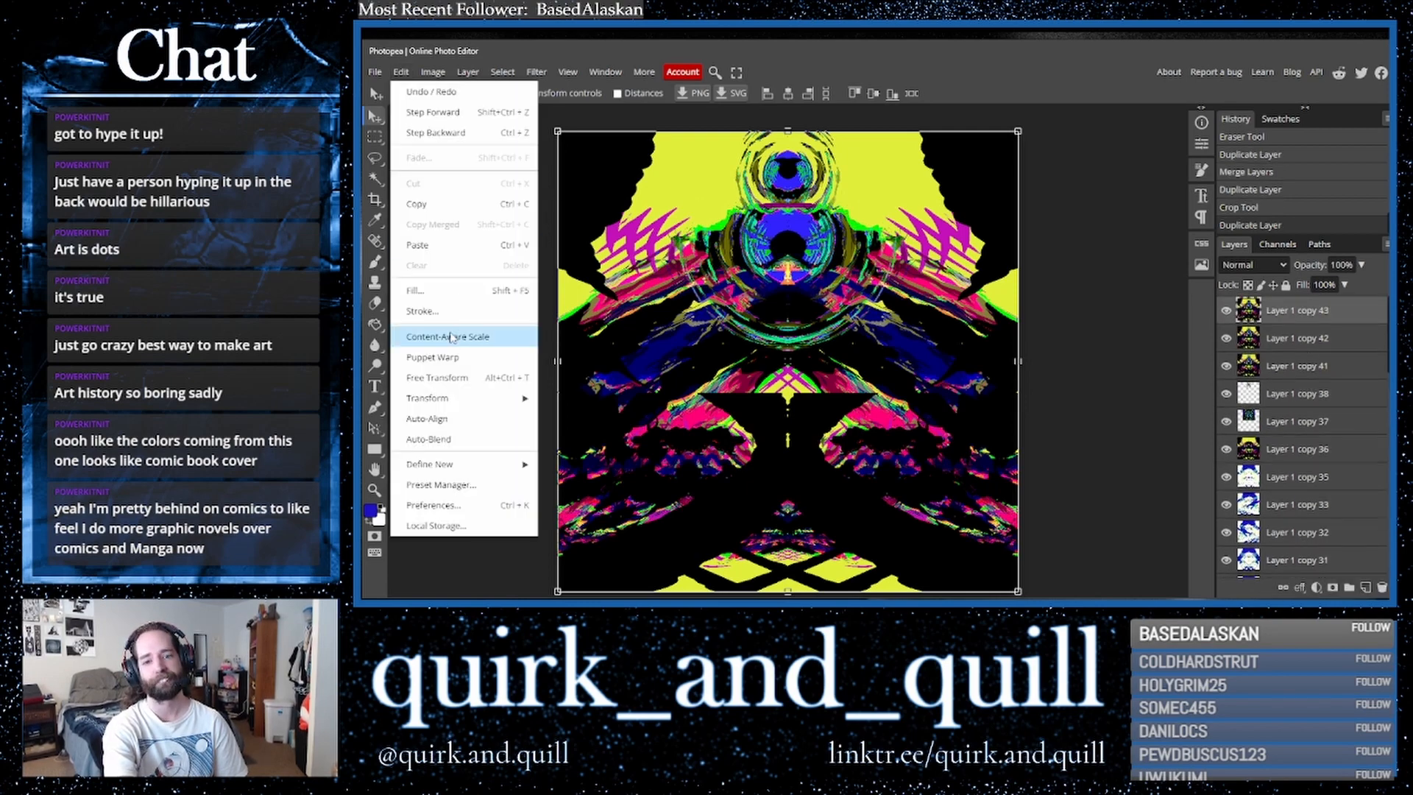
mouse_move(482, 401)
click(646, 587)
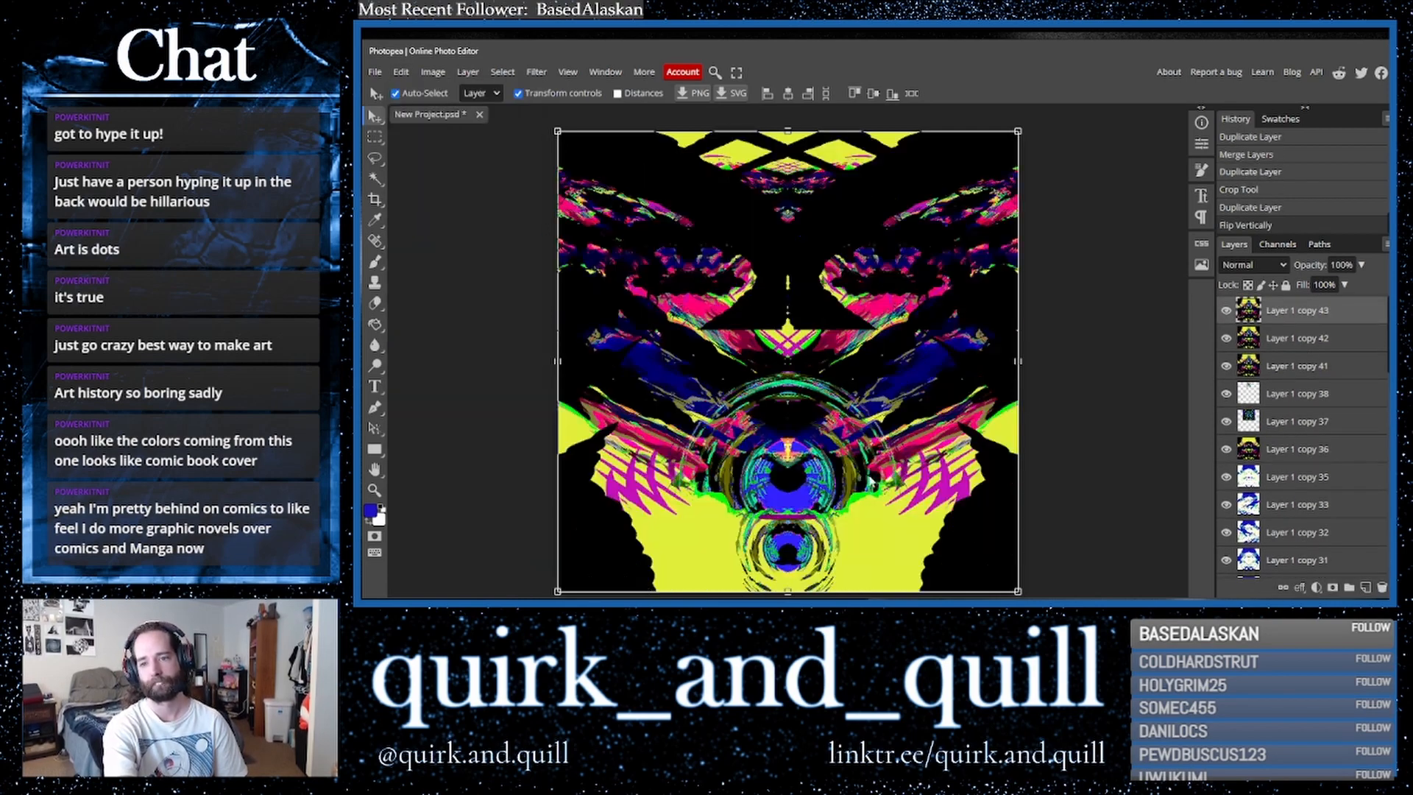
- Set the flipped copy's blend mode to Linear Dodge
click(1239, 266)
click(1250, 331)
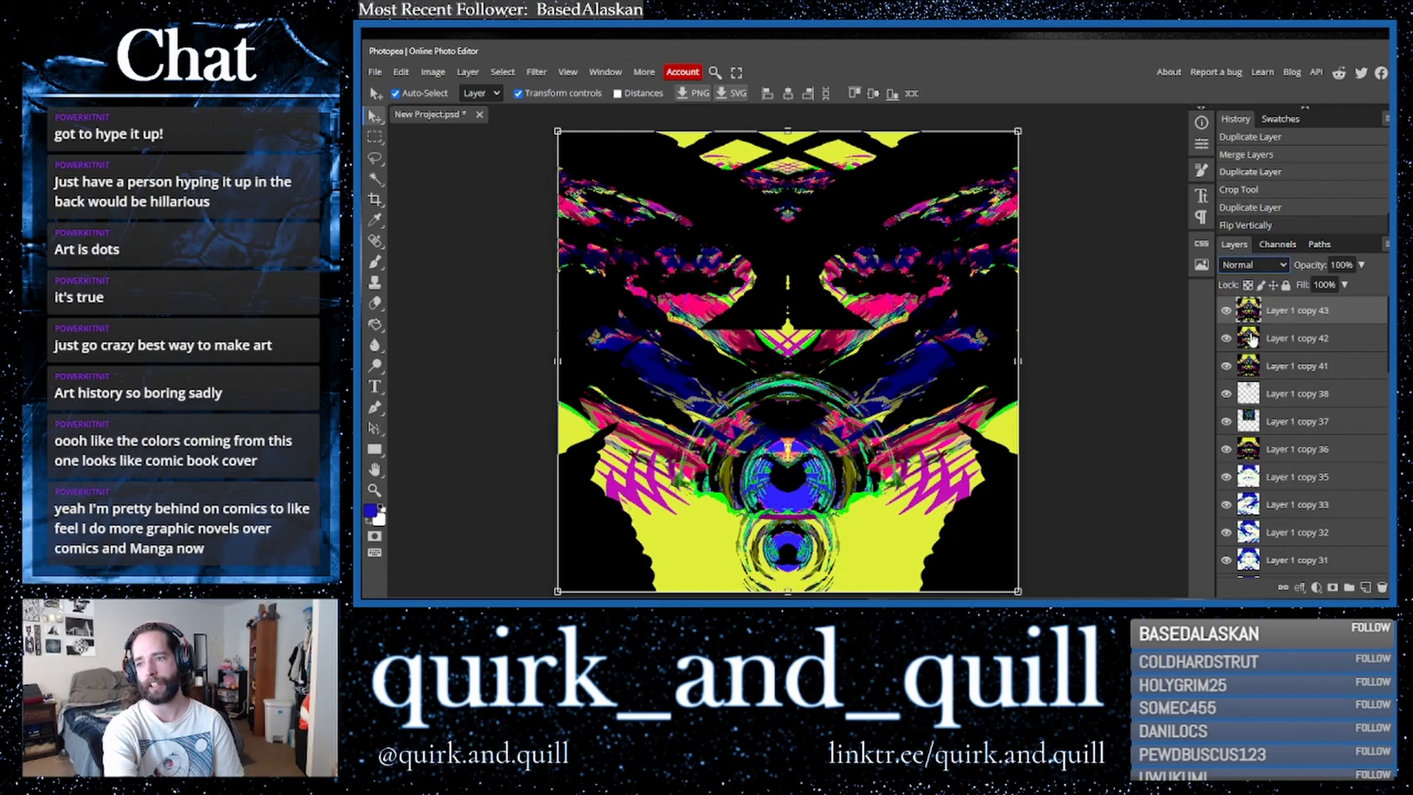
key(Down)
key(Down)
key(Down)
key(Down)
key(Down)
key(Down)
key(Down)
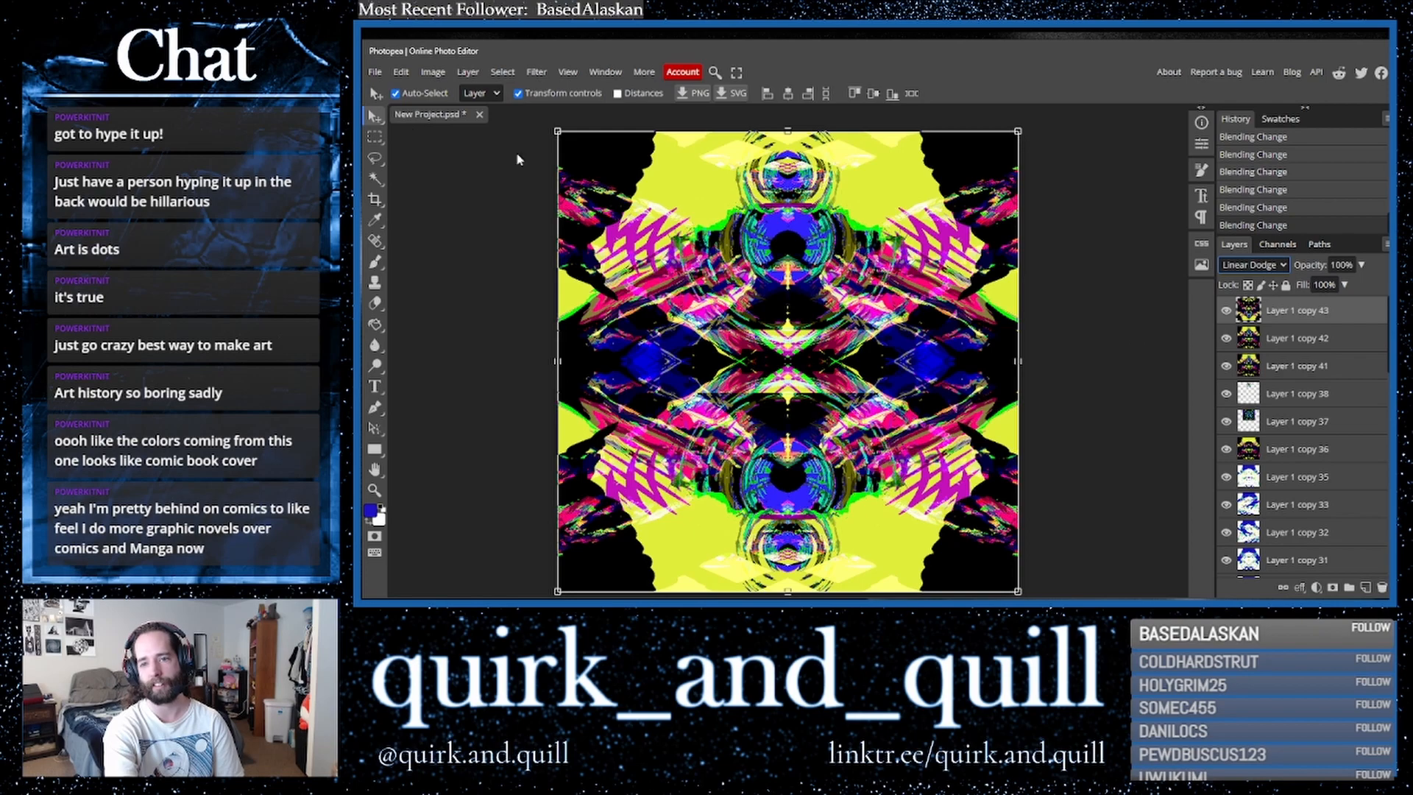
- Move the flipped copy upward and erase a horizontal strip across its middle
drag(630, 404, 629, 170)
click(375, 302)
mouse_move(692, 360)
mouse_down()
mouse_move(633, 343)
mouse_move(667, 311)
mouse_move(685, 315)
mouse_move(690, 343)
mouse_move(725, 369)
mouse_move(698, 332)
mouse_move(754, 357)
mouse_move(734, 364)
mouse_move(810, 383)
mouse_move(750, 368)
mouse_move(792, 381)
mouse_move(794, 364)
mouse_move(773, 372)
mouse_move(802, 357)
mouse_move(742, 357)
mouse_move(887, 339)
mouse_move(839, 353)
mouse_move(889, 324)
mouse_move(870, 333)
mouse_move(900, 296)
mouse_move(920, 324)
mouse_move(906, 345)
mouse_move(934, 312)
mouse_move(893, 352)
mouse_up()
drag(672, 329, 639, 303)
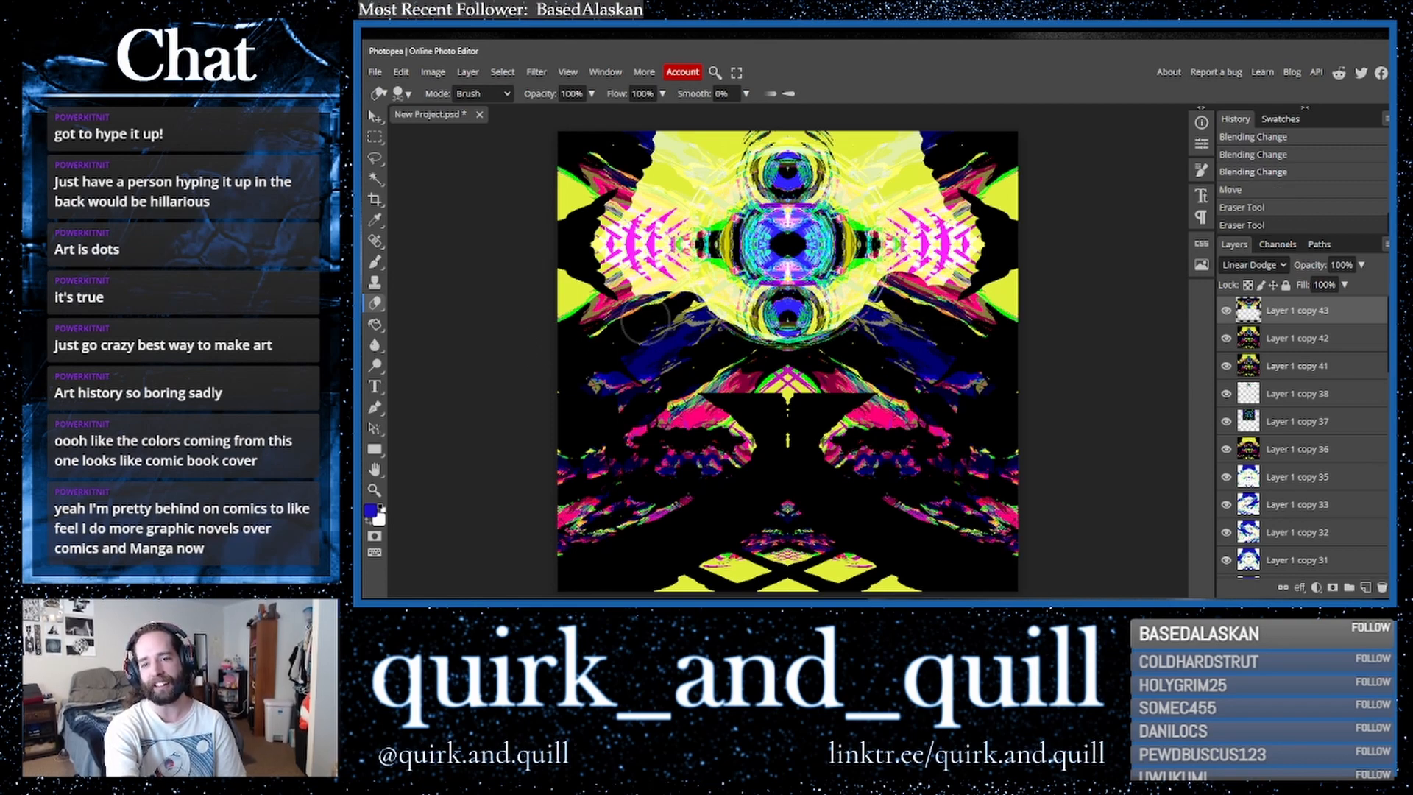
key(ctrl+z)
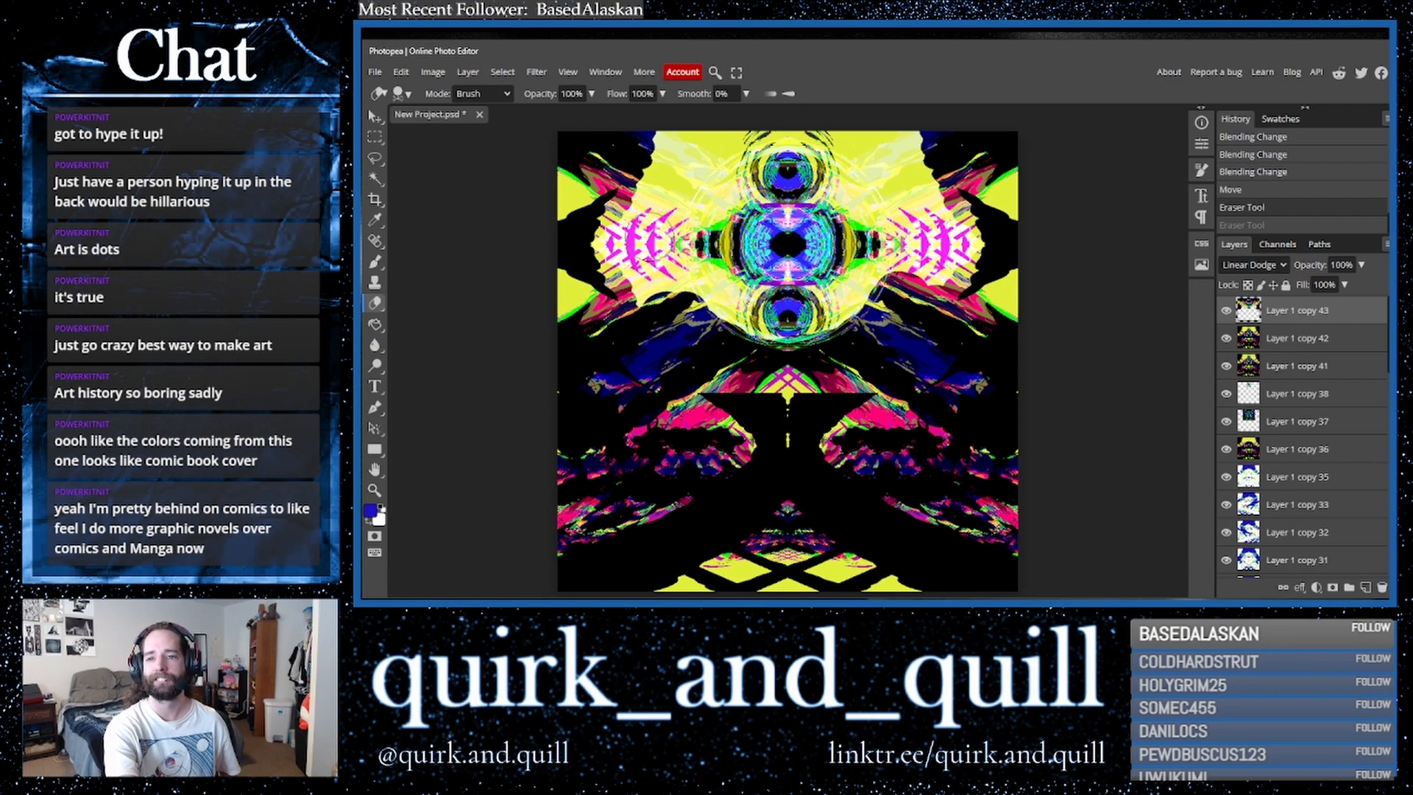
click(694, 170)
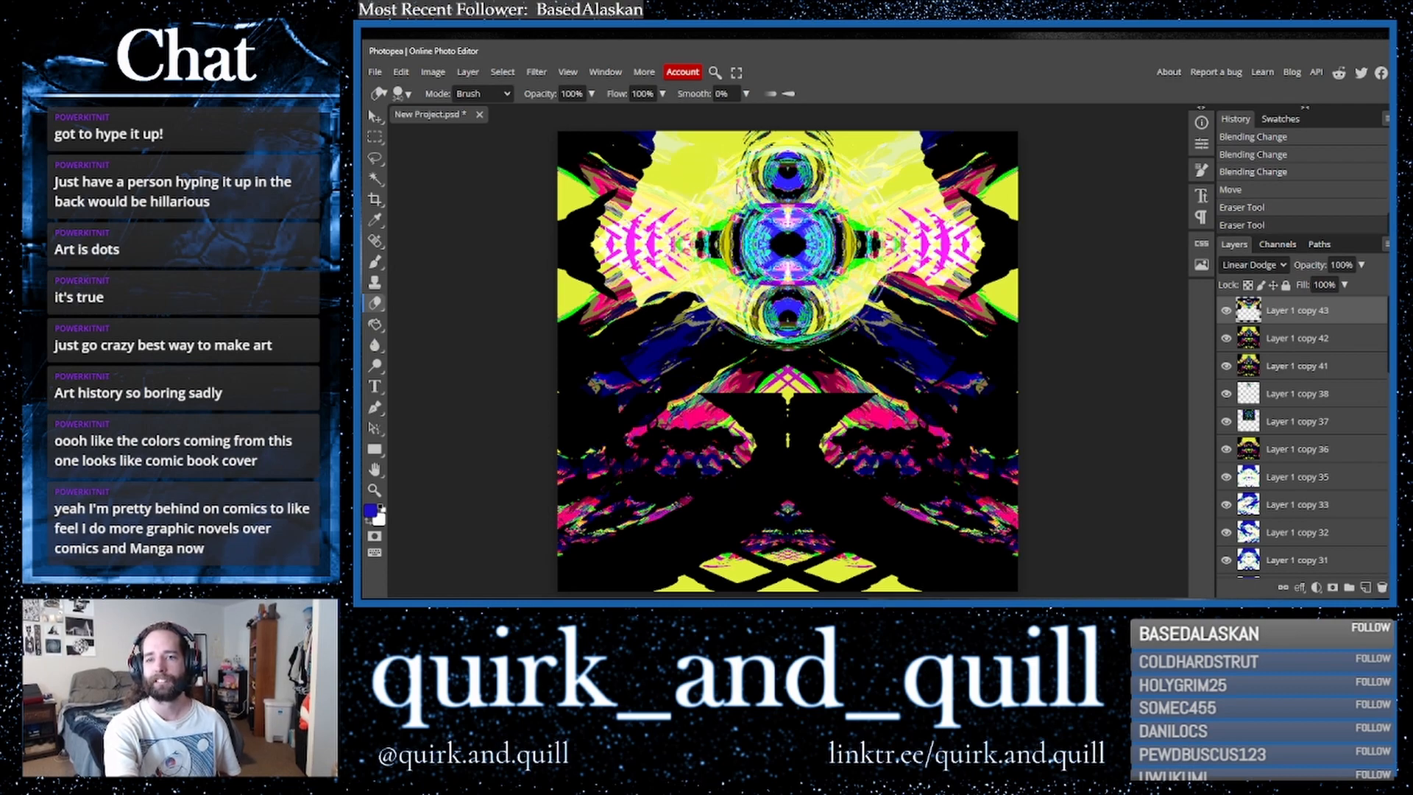
key(ctrl+z)
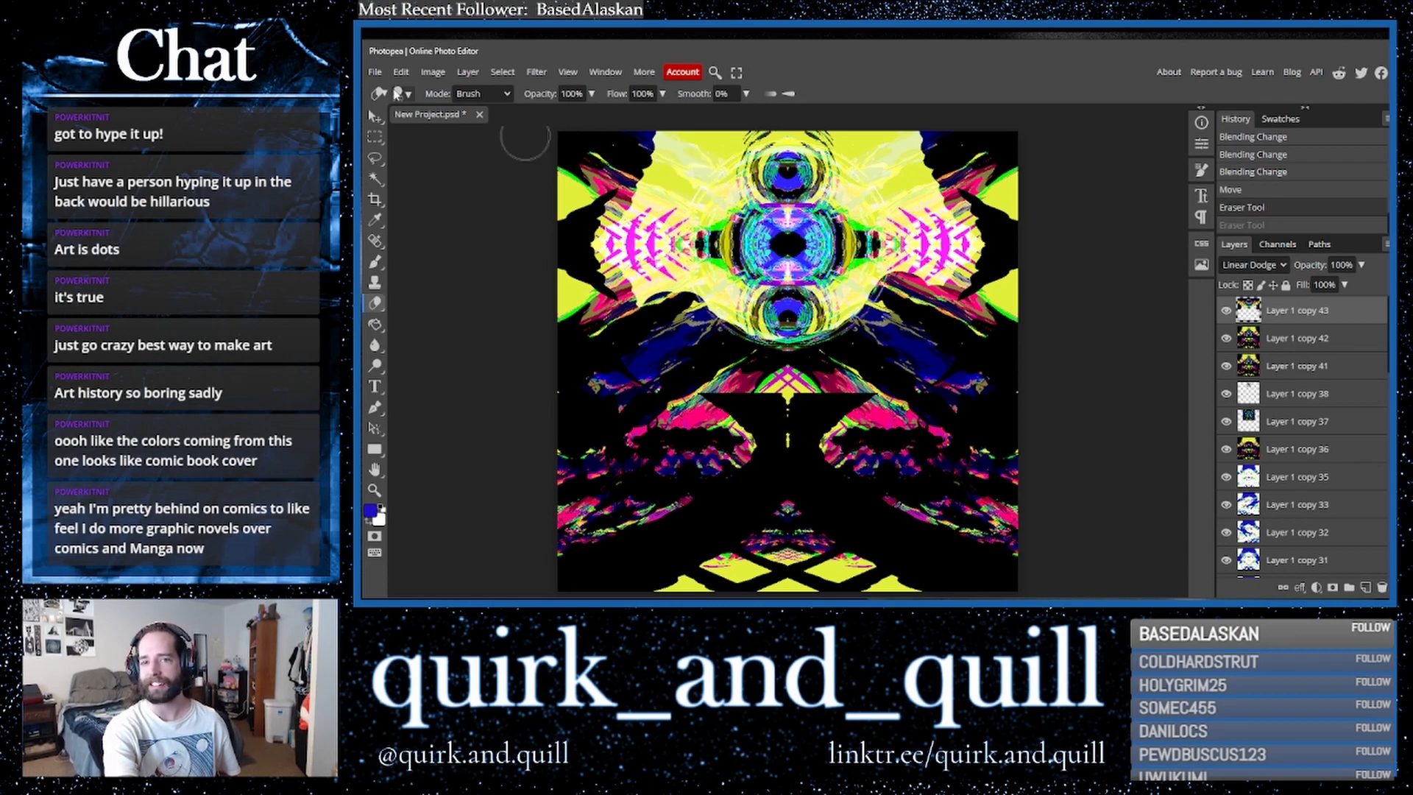
- Shift the flipped copy's hue to 85 with Hue/Saturation
click(433, 71)
mouse_move(518, 125)
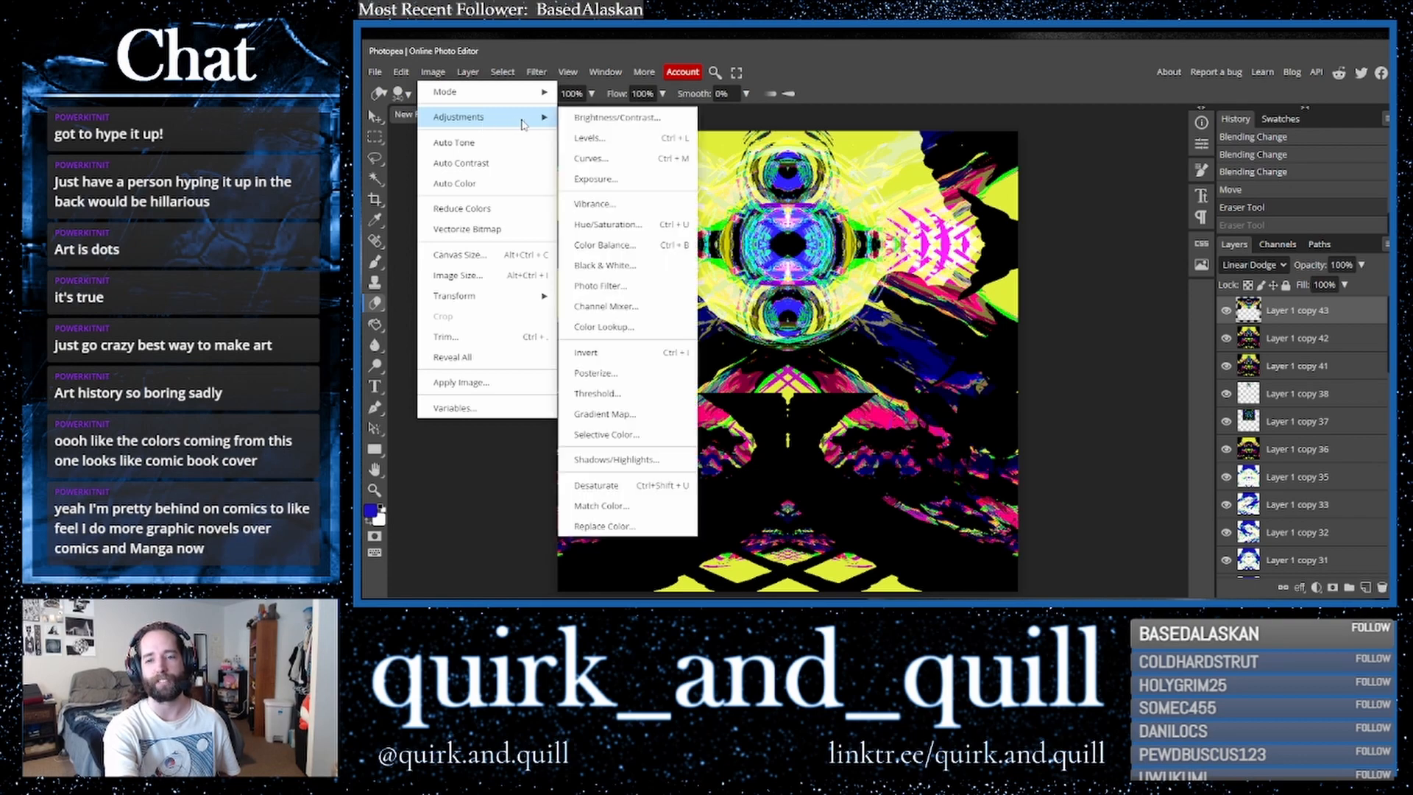
click(606, 225)
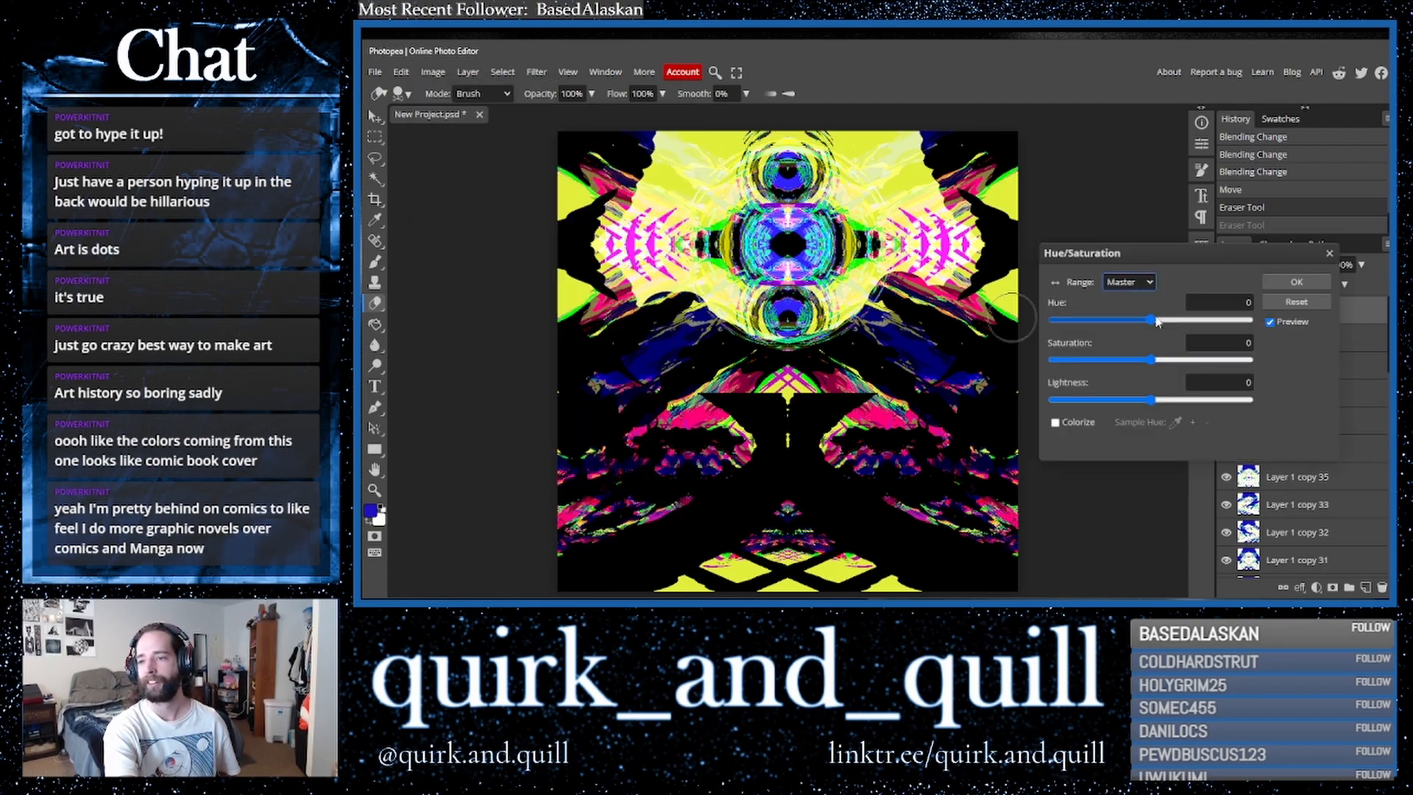
drag(1147, 320, 1197, 322)
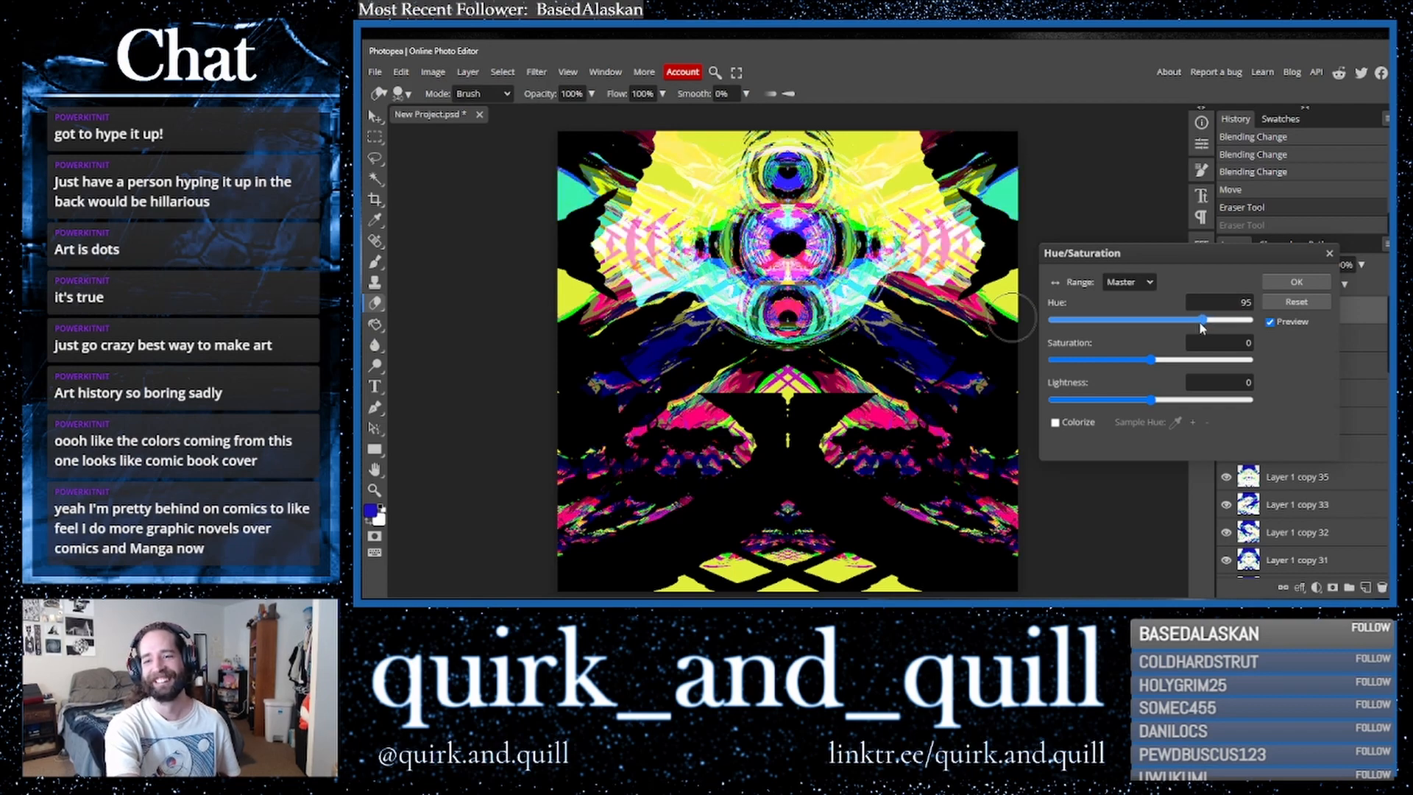
click(1295, 283)
- Set the recoloured copy's blend mode to Lighter Color
ctrl+click(1321, 349)
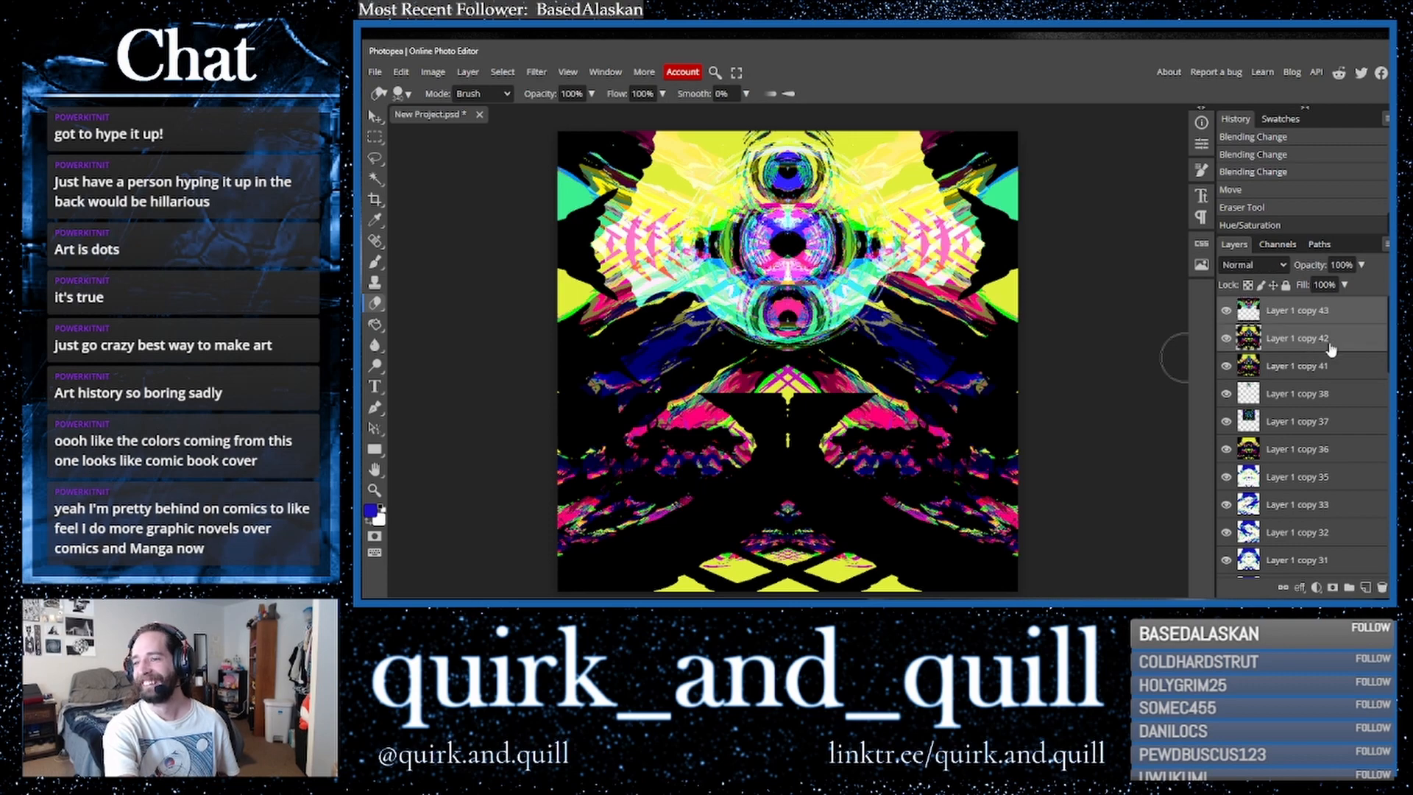
click(1291, 317)
click(1260, 269)
click(1260, 269)
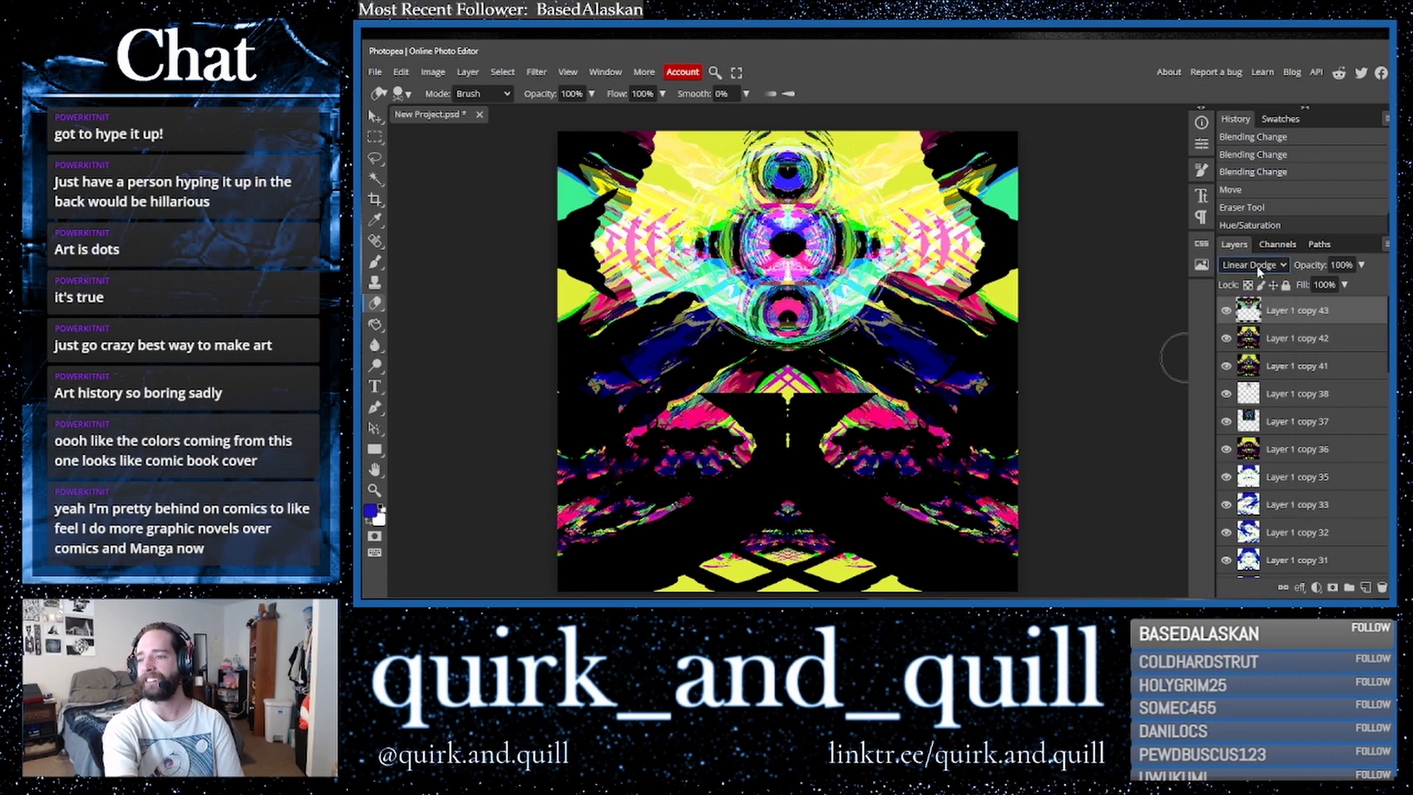
key(Down)
key(Down)
key(Up)
key(Up)
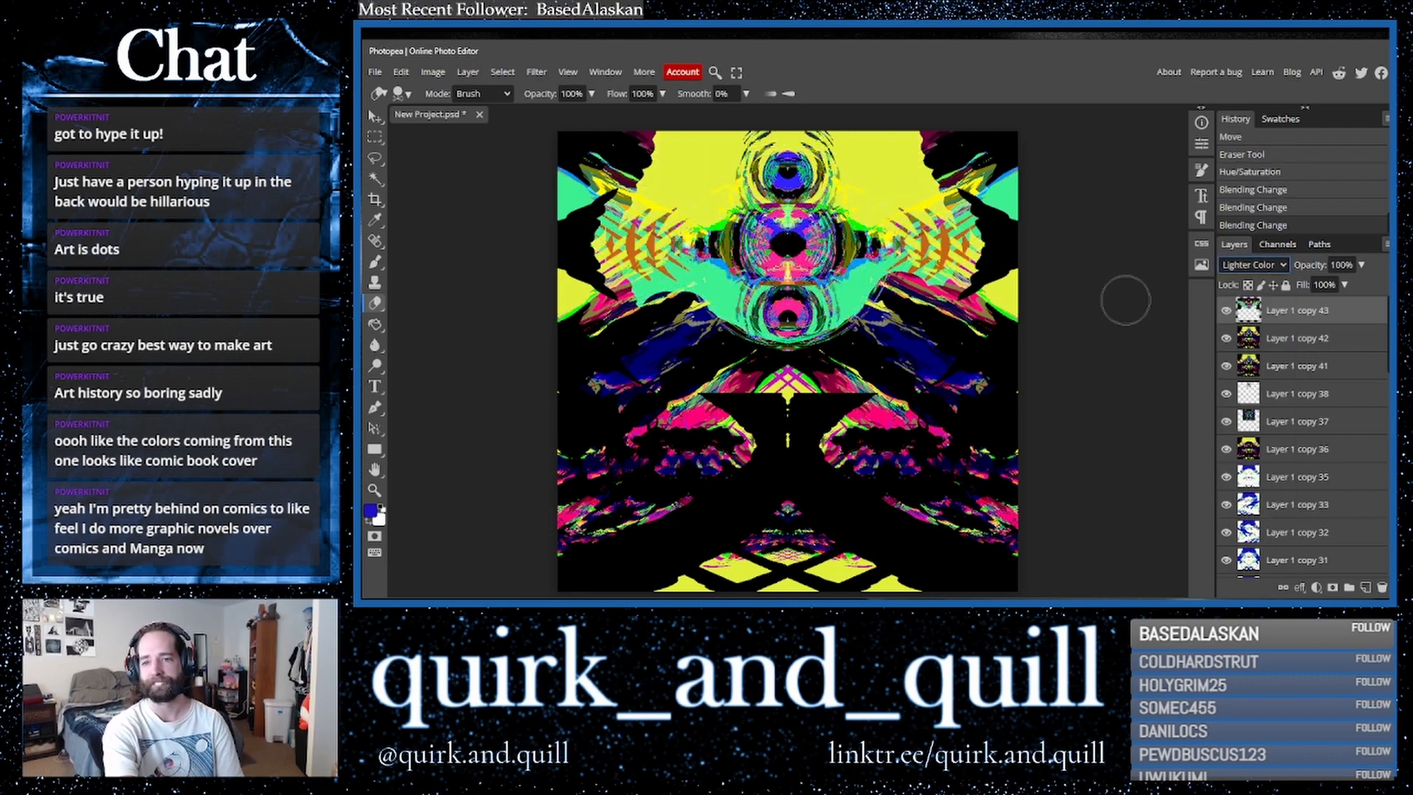
key(Down)
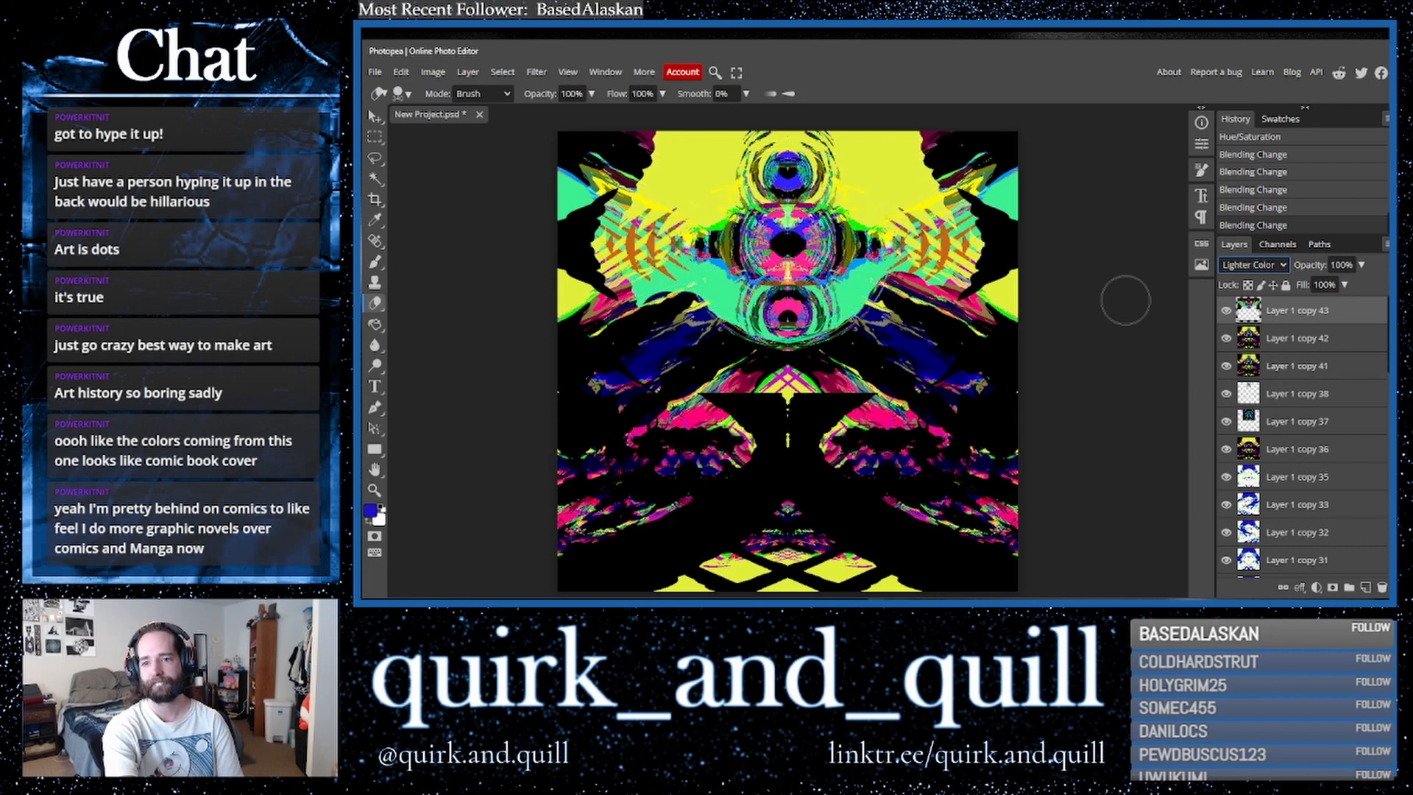
key(Up)
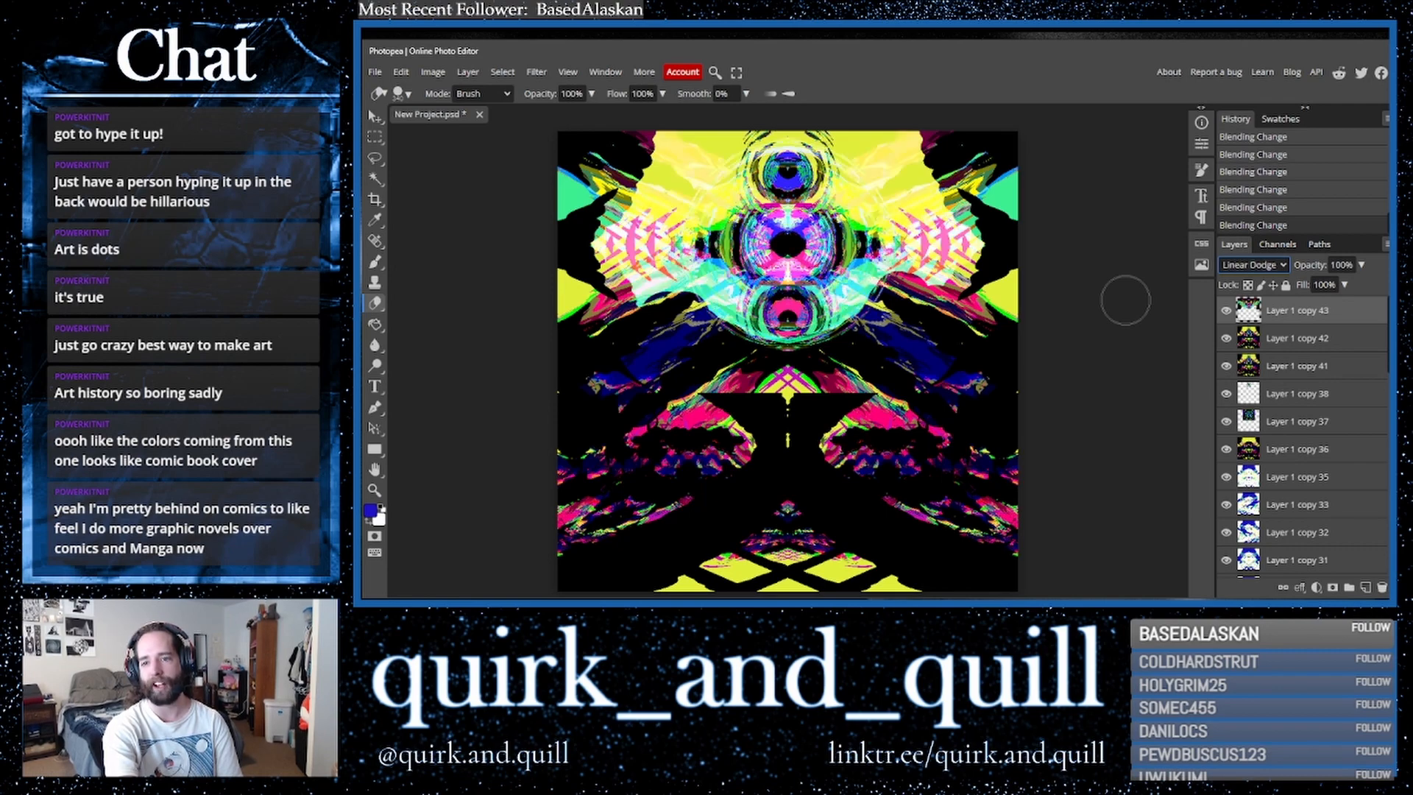
key(Down)
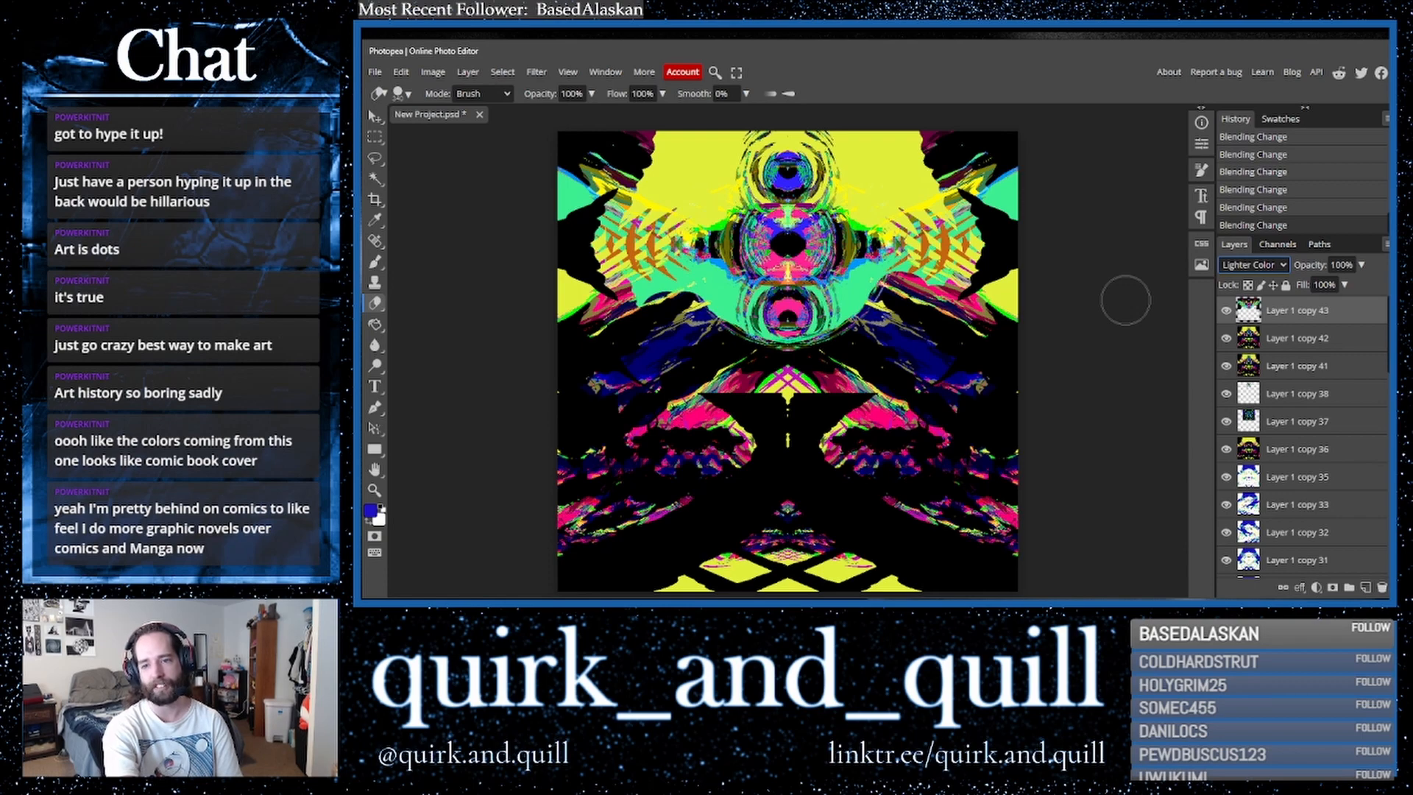
- Shift the copy's hue to 101 with Hue/Saturation
click(433, 74)
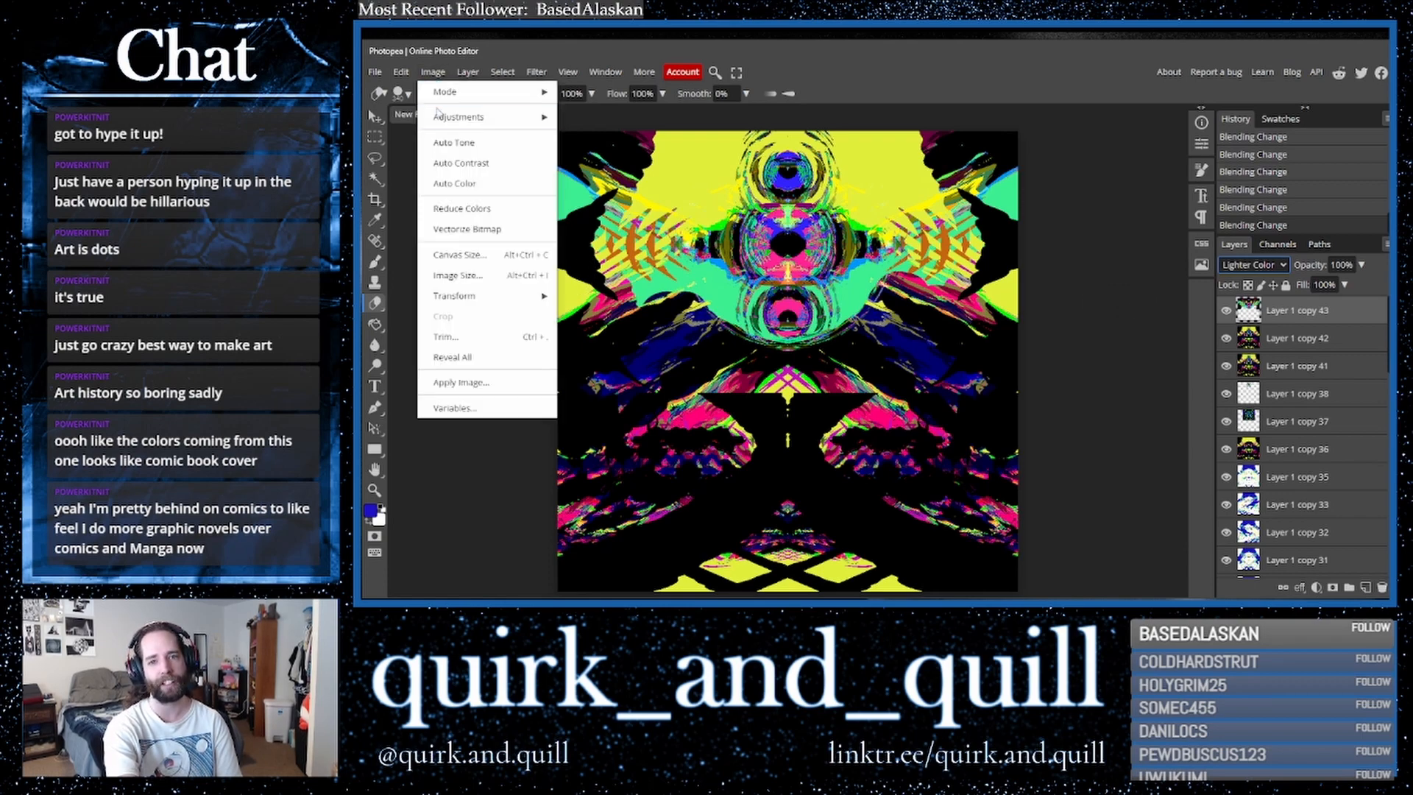
mouse_move(448, 116)
click(610, 225)
drag(1151, 320, 1215, 322)
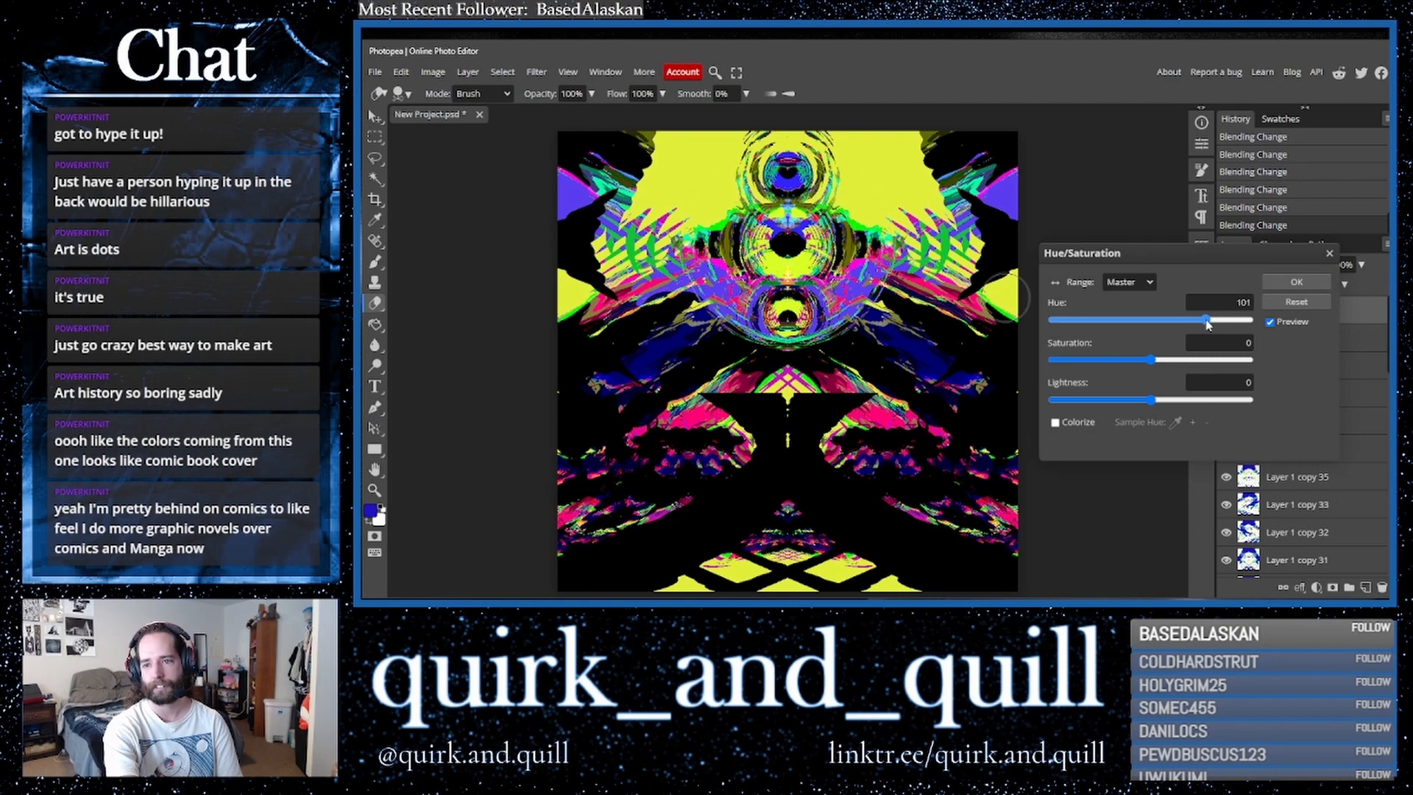
click(1297, 282)
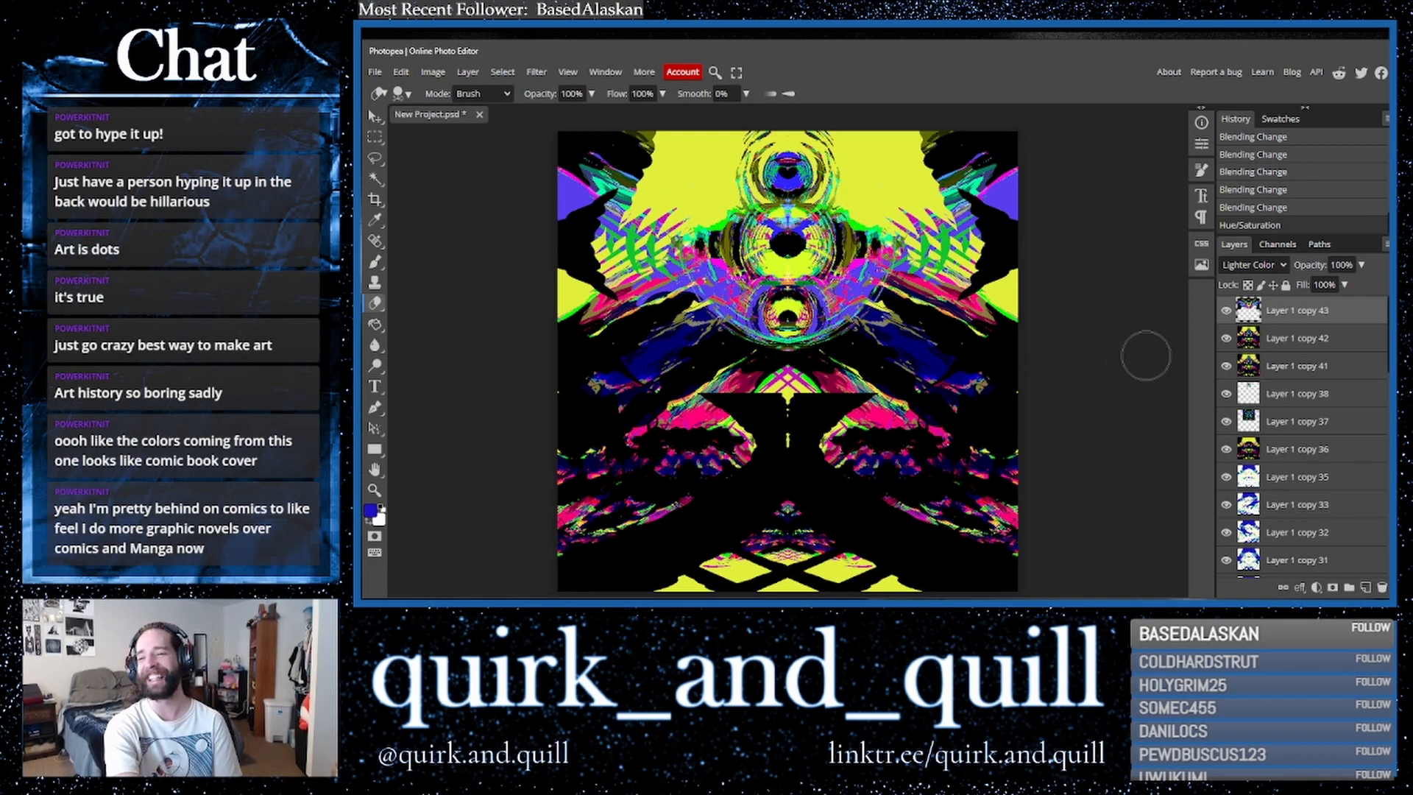
- Duplicate the layer below the recoloured copy
click(1336, 347)
drag(1349, 344, 1367, 586)
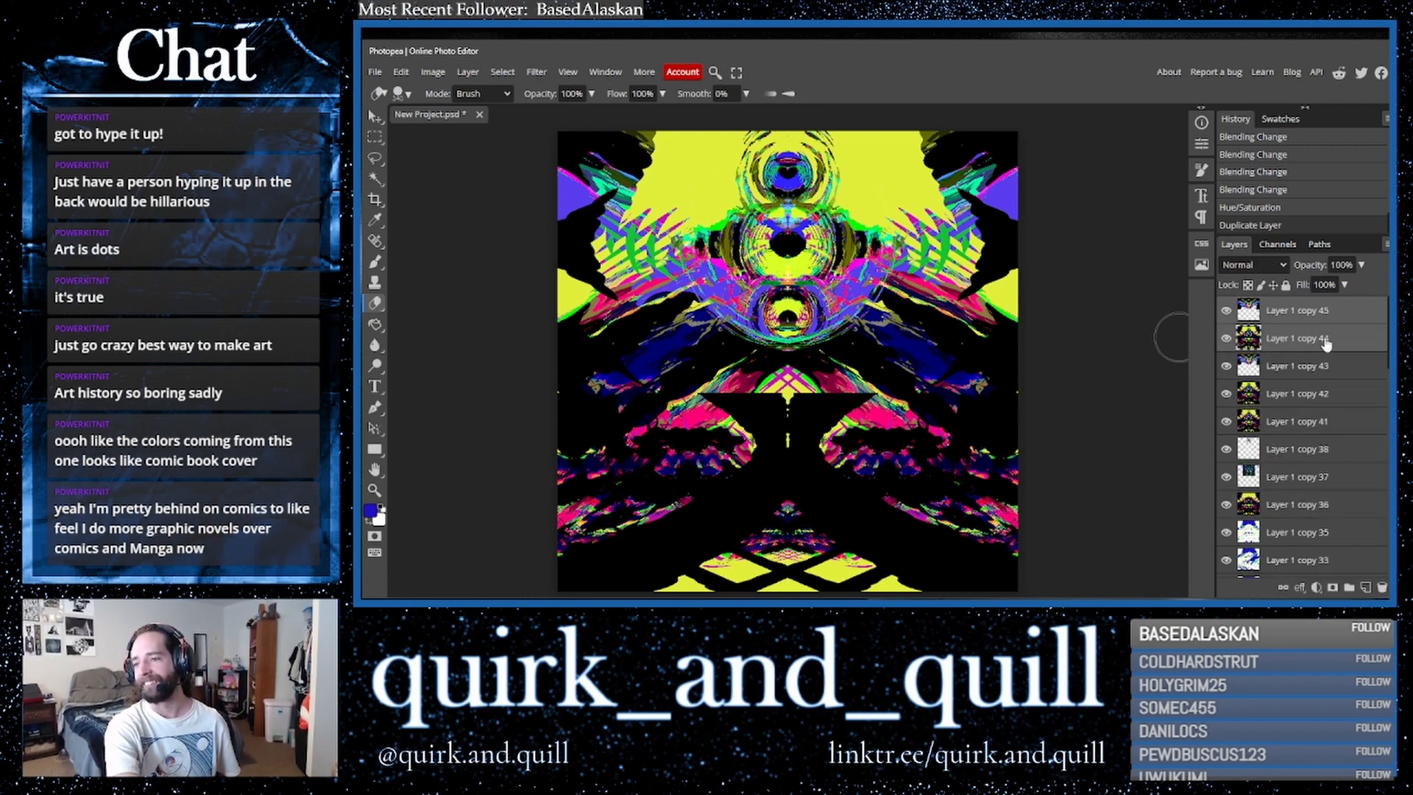
- Merge the top copy into the layer beneath it and duplicate the merged layer
right_click(1322, 341)
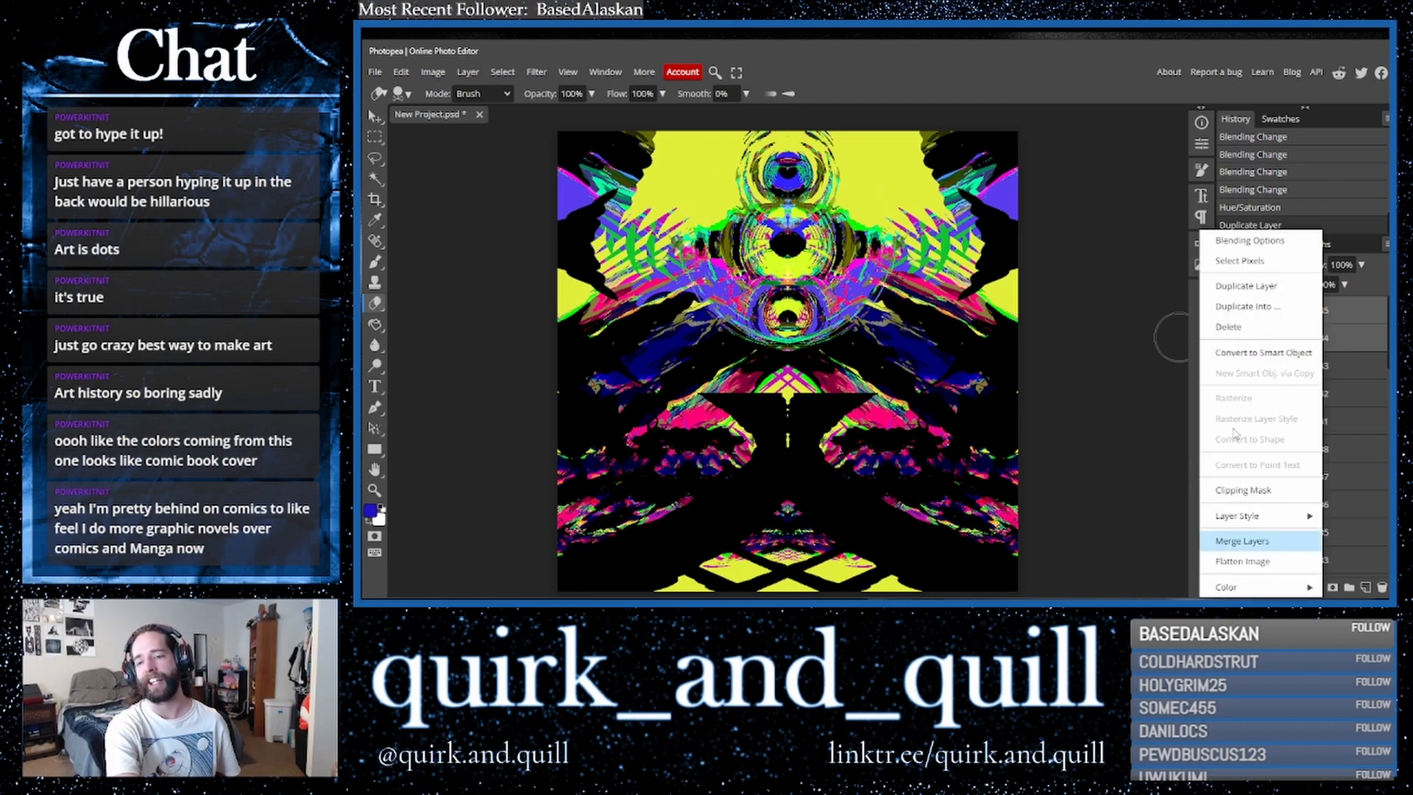
click(1242, 541)
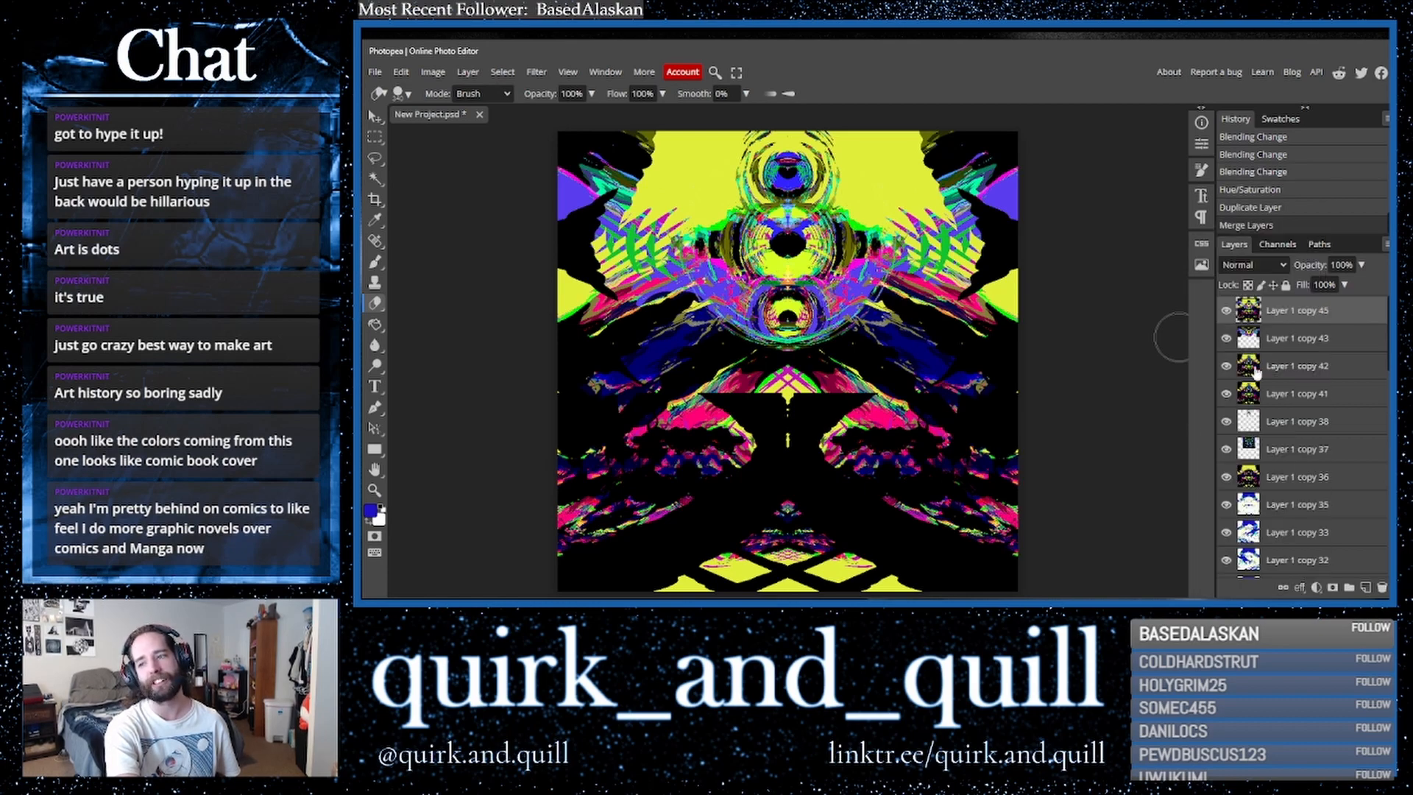
drag(1348, 329, 1365, 588)
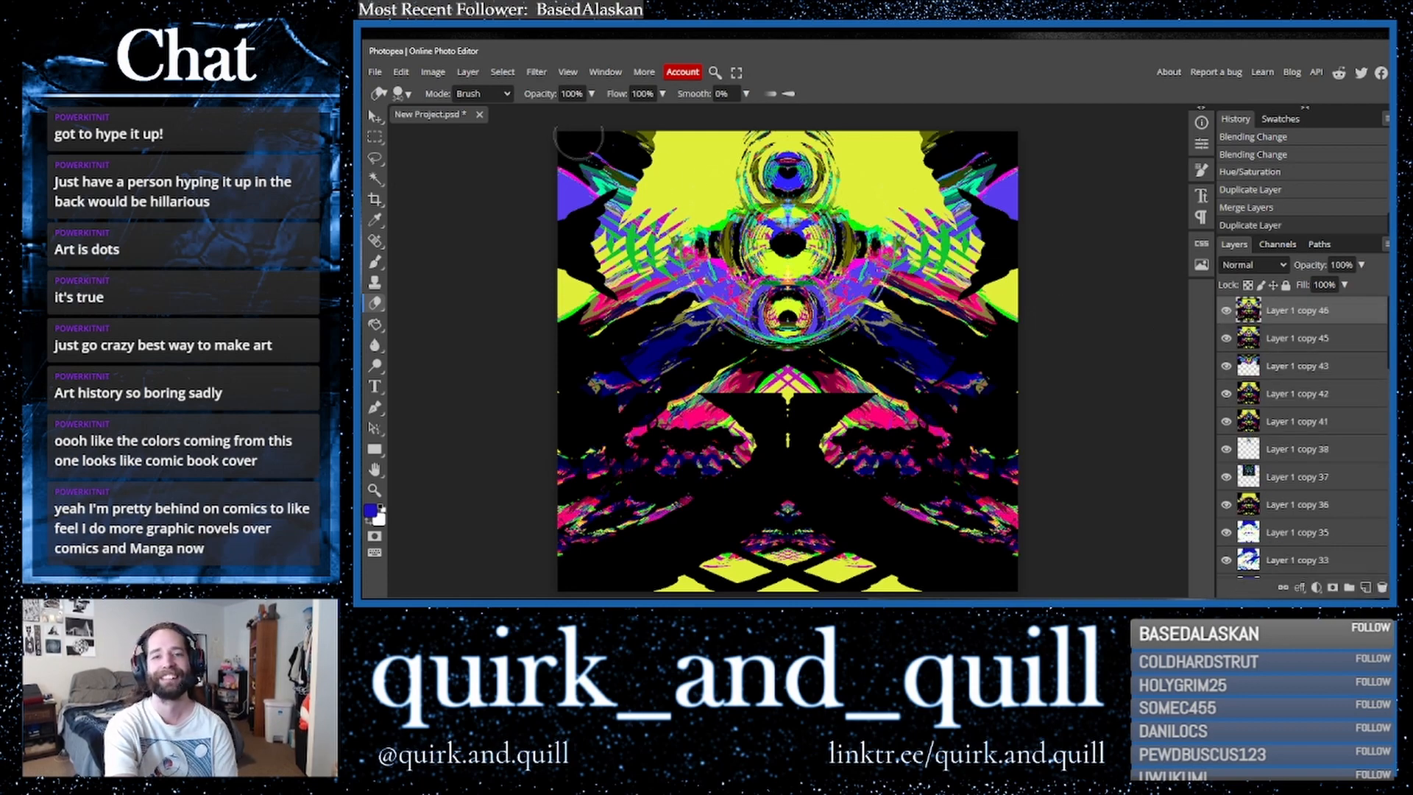
click(433, 71)
mouse_move(458, 118)
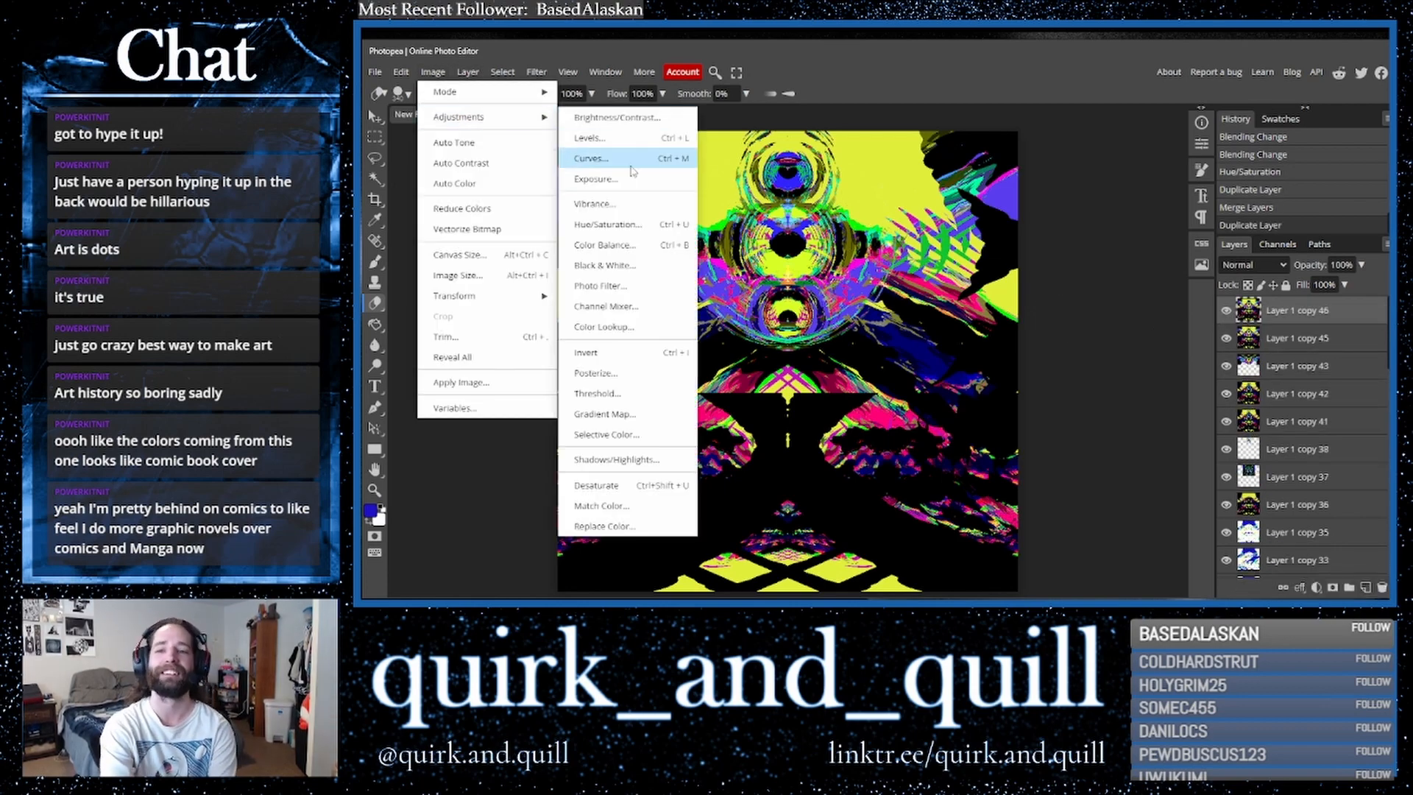
click(605, 224)
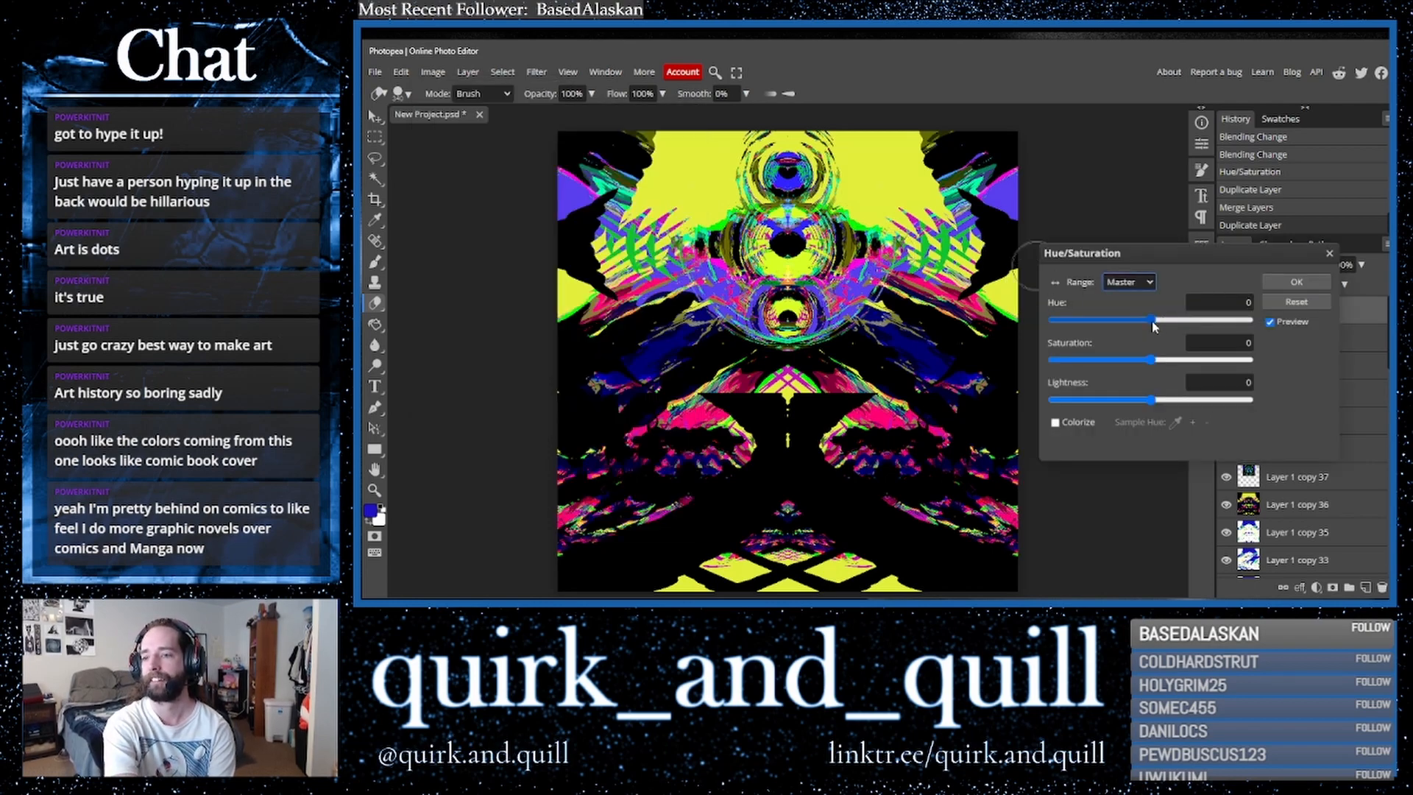
click(1174, 321)
drag(1176, 327, 1206, 332)
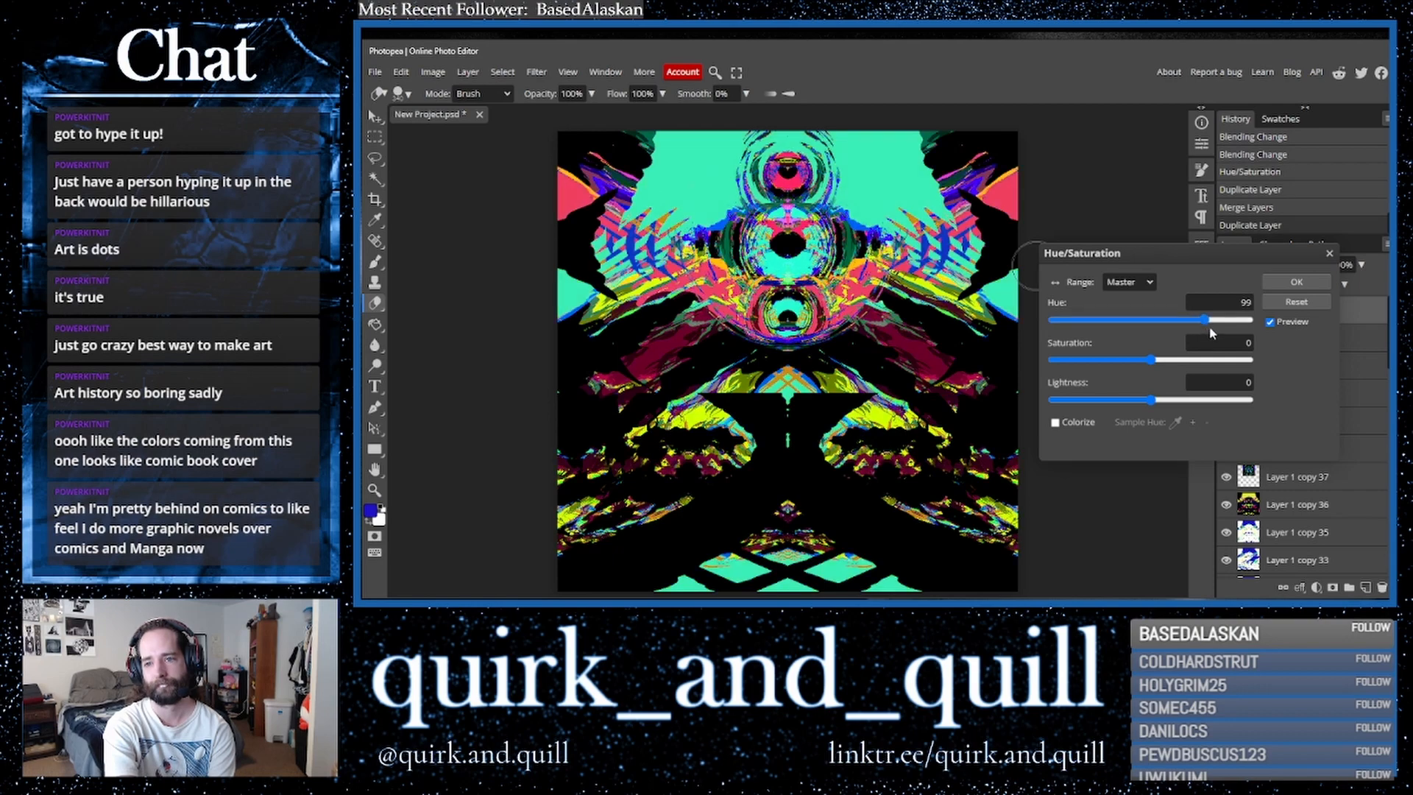
drag(1140, 318, 1305, 361)
mouse_move(1112, 321)
mouse_down()
mouse_move(1073, 324)
mouse_move(1109, 324)
mouse_up()
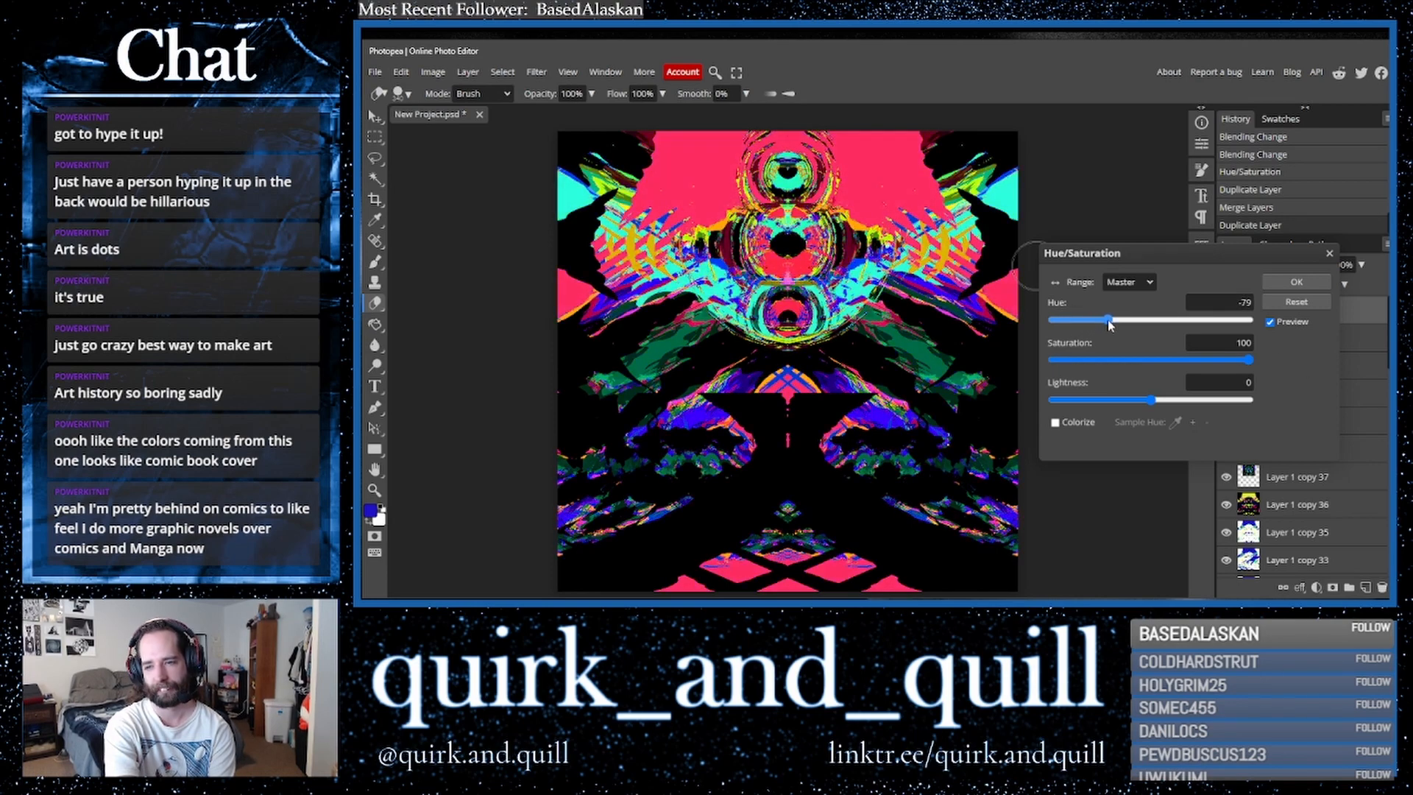
click(1270, 323)
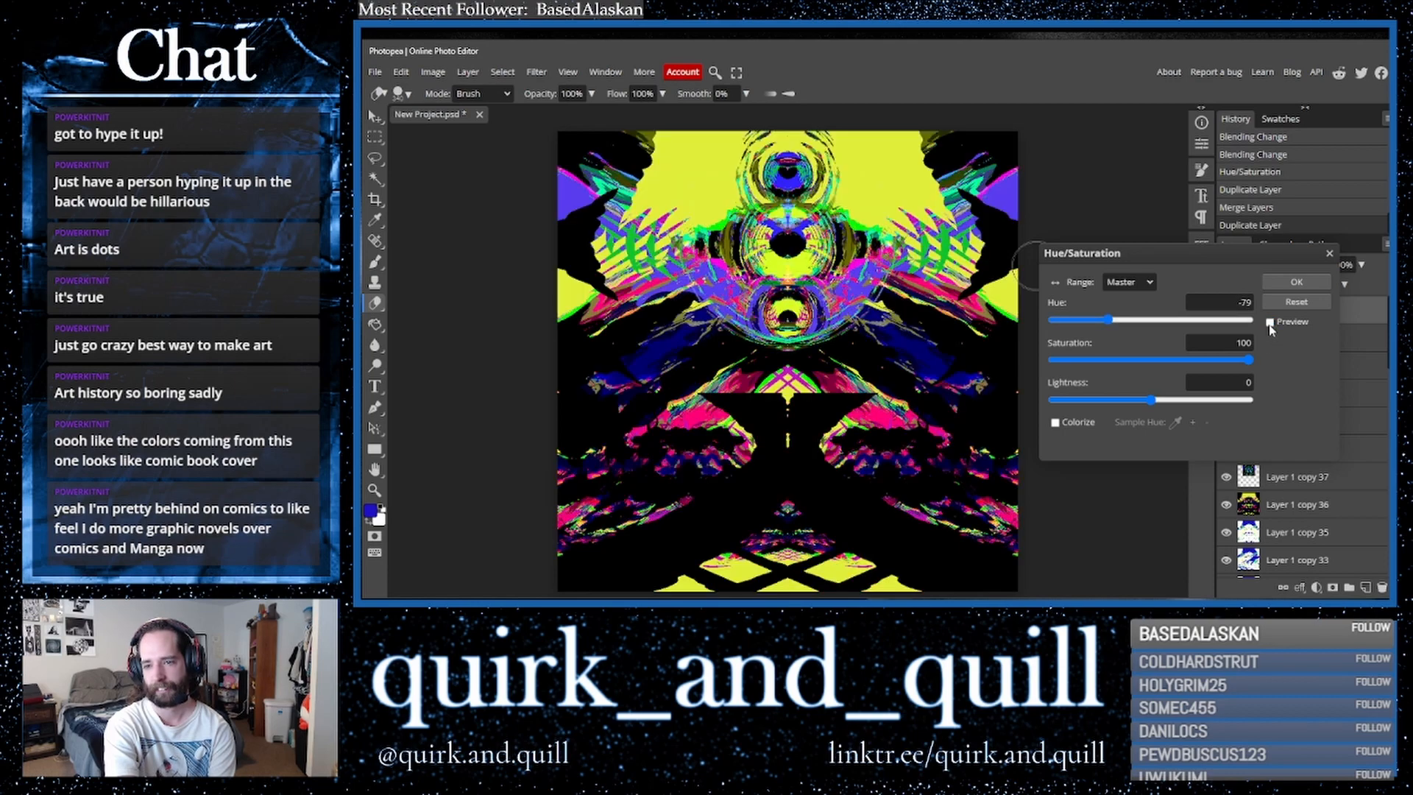
click(1270, 323)
click(1270, 323)
click(1327, 255)
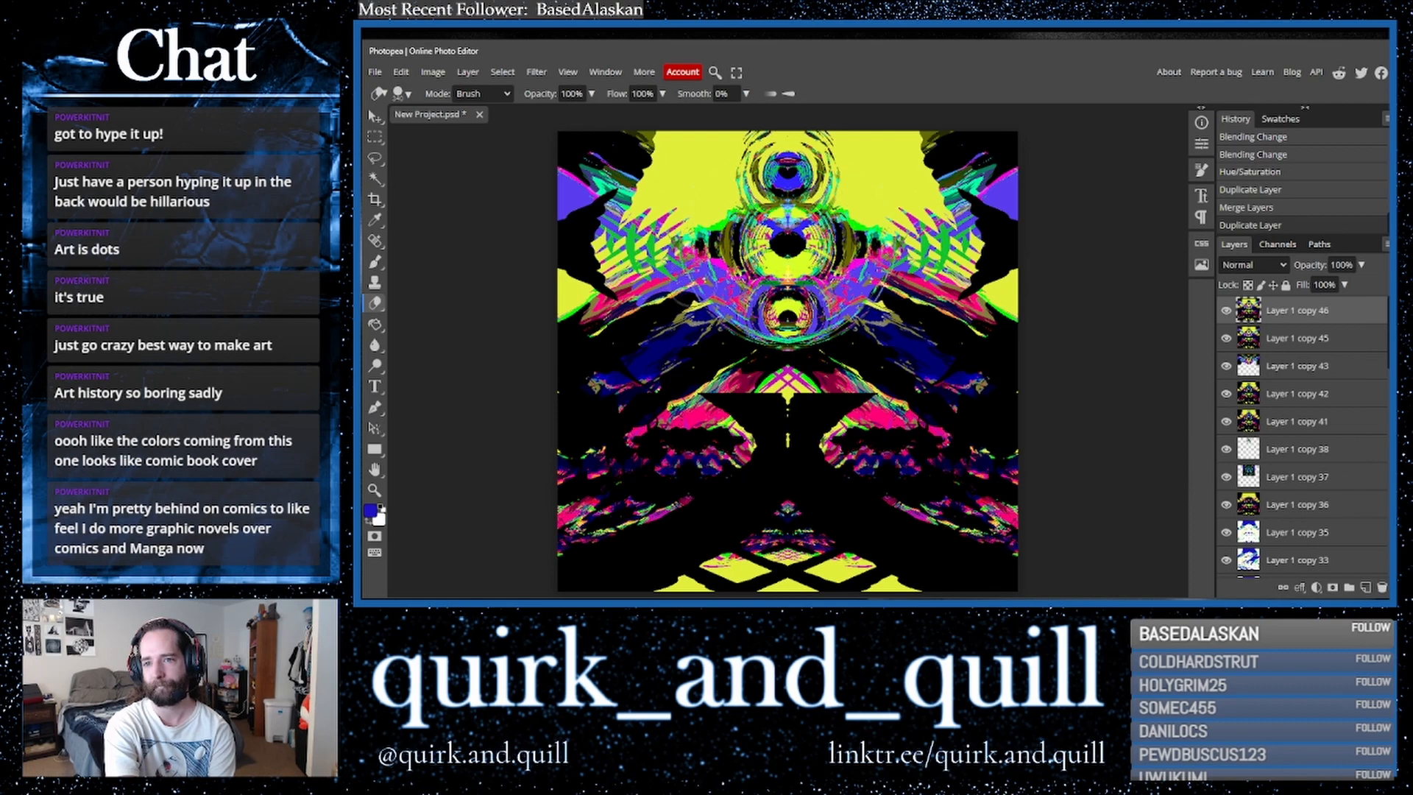
click(375, 219)
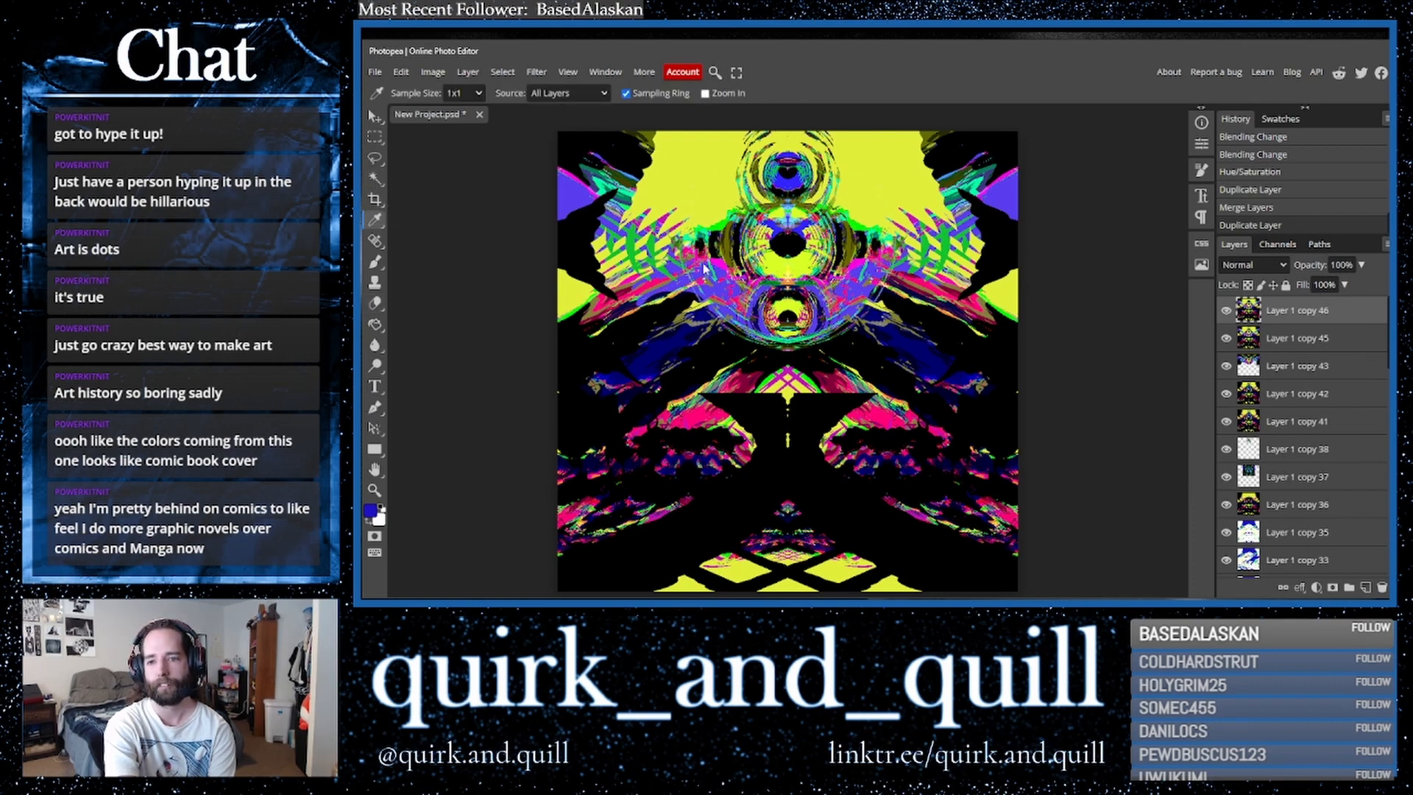
click(378, 326)
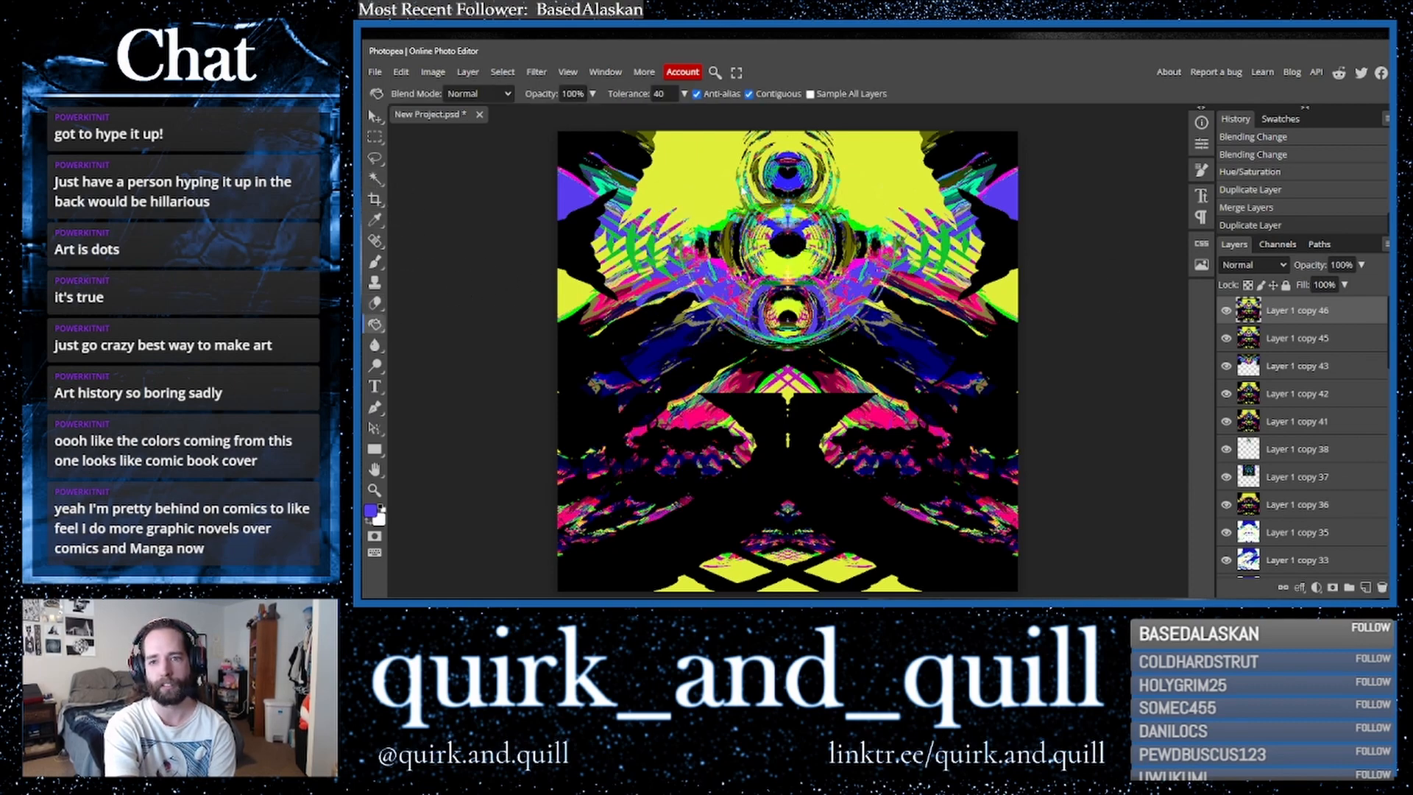
click(711, 182)
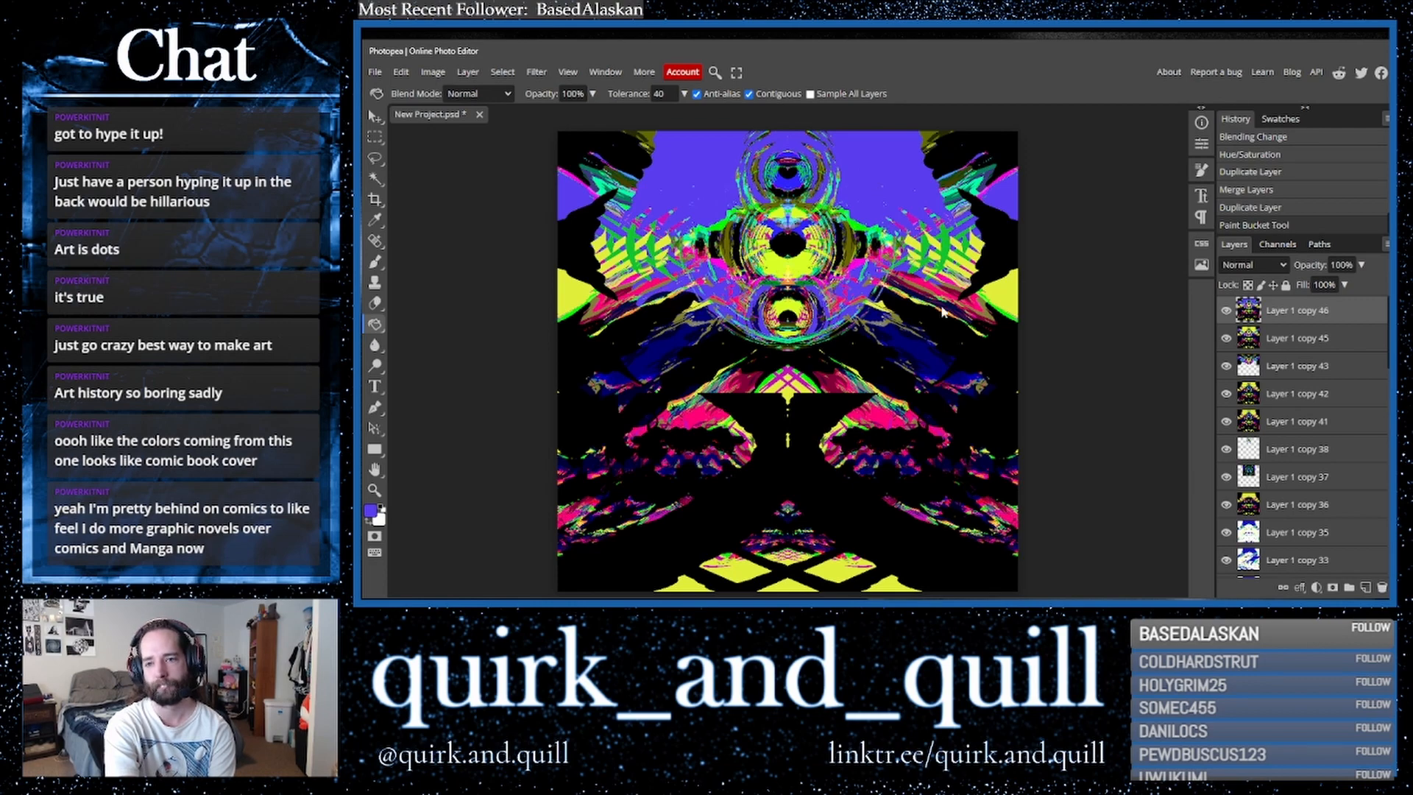
key(ctrl+z)
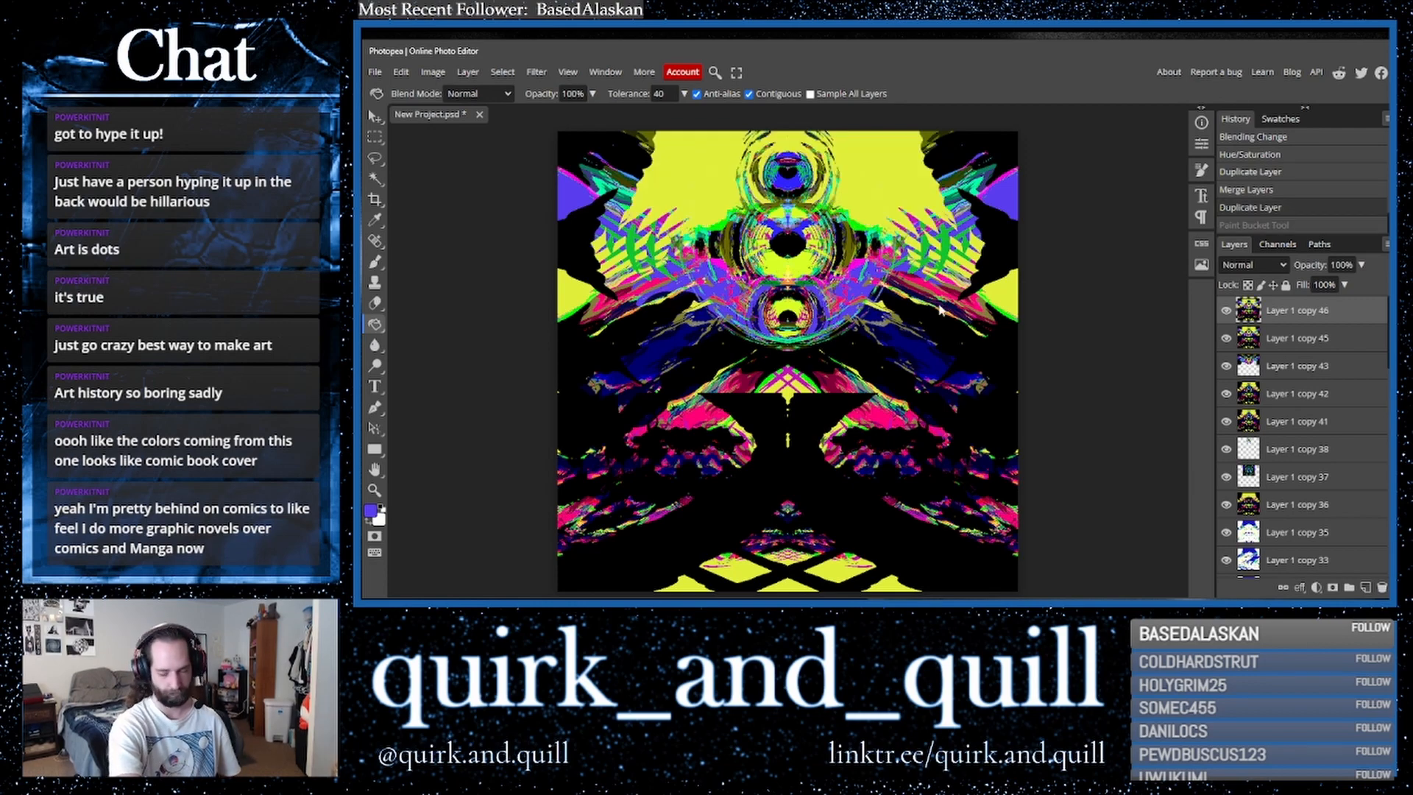
- Select the top yellow areas with the Magic Wand and fill them purple on a new layer
click(374, 179)
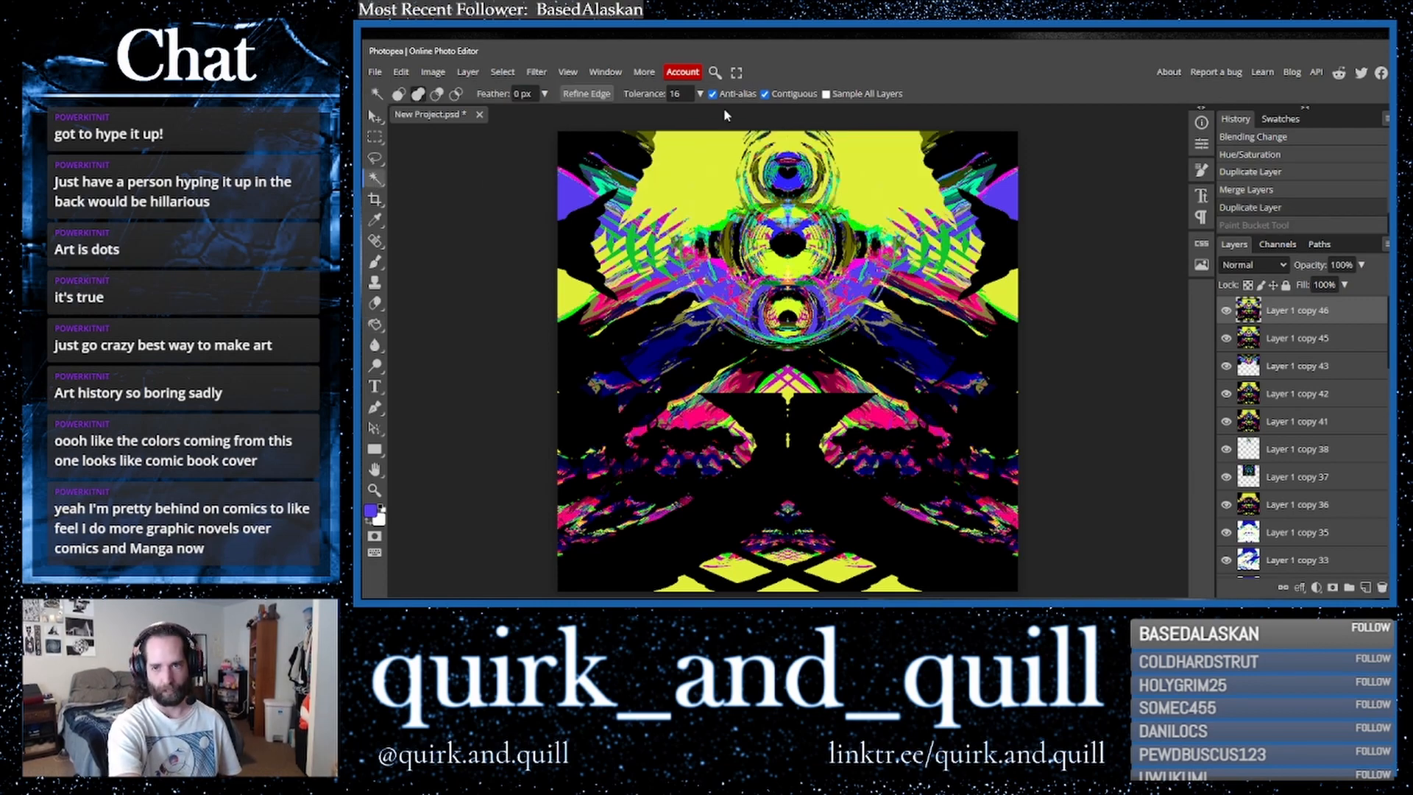
click(657, 190)
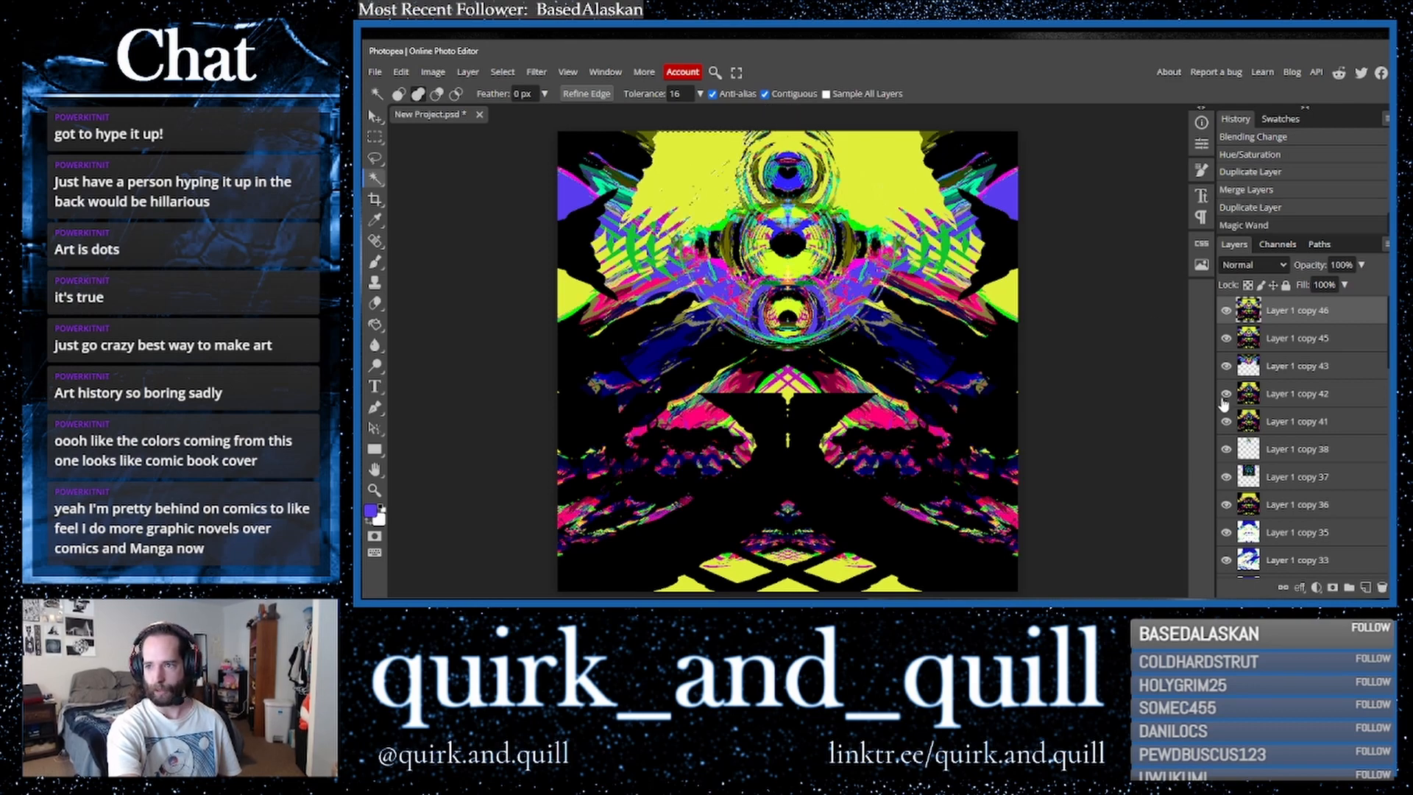
click(727, 190)
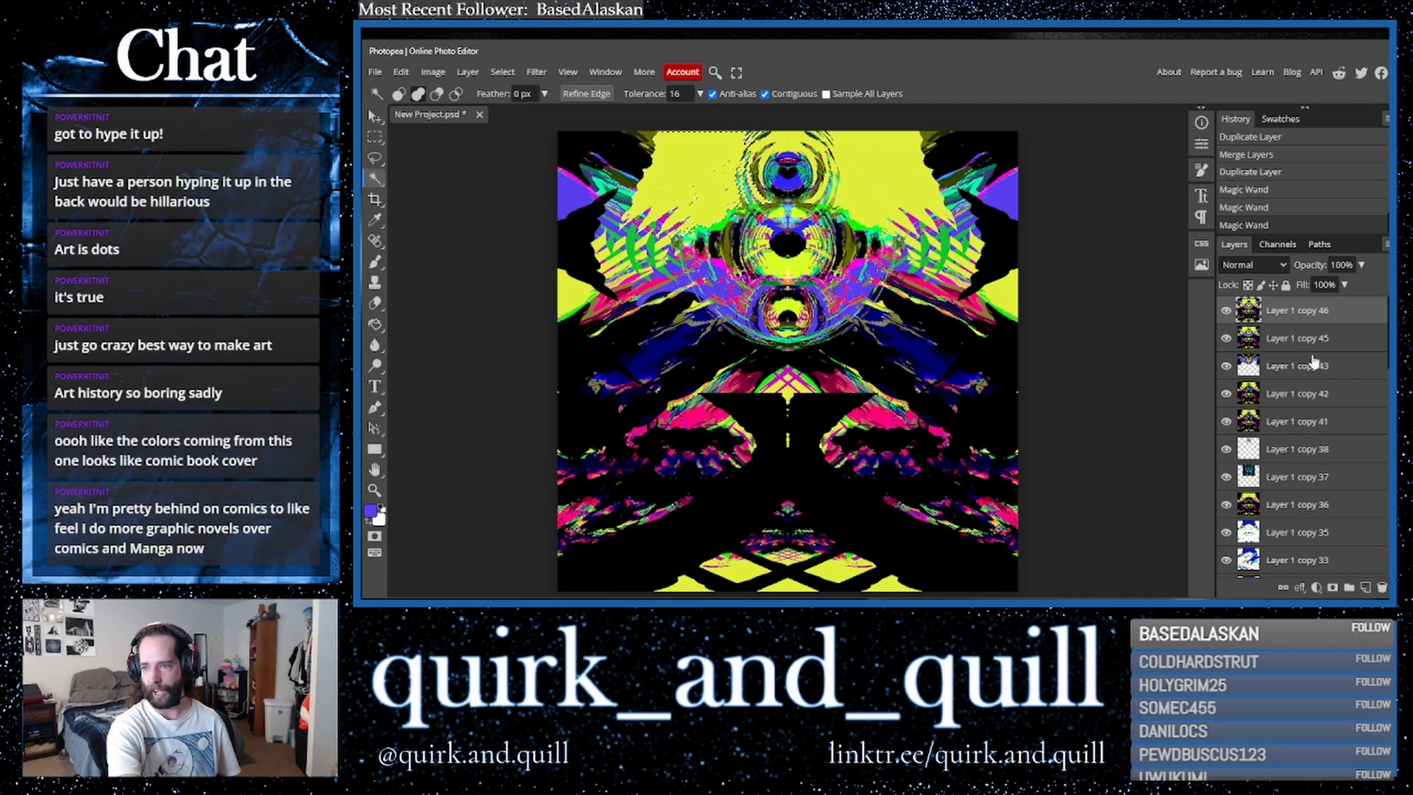
click(1366, 587)
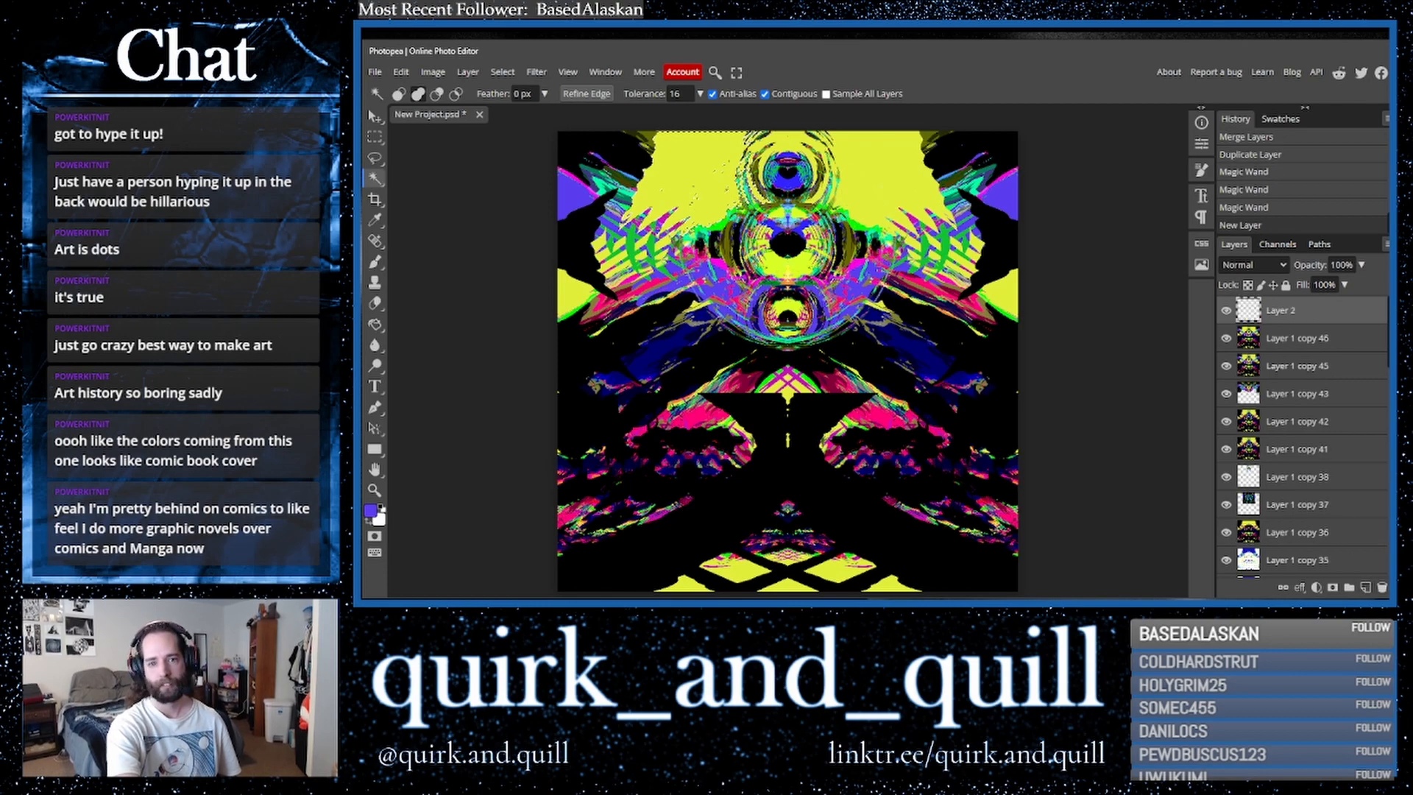
click(375, 324)
click(691, 176)
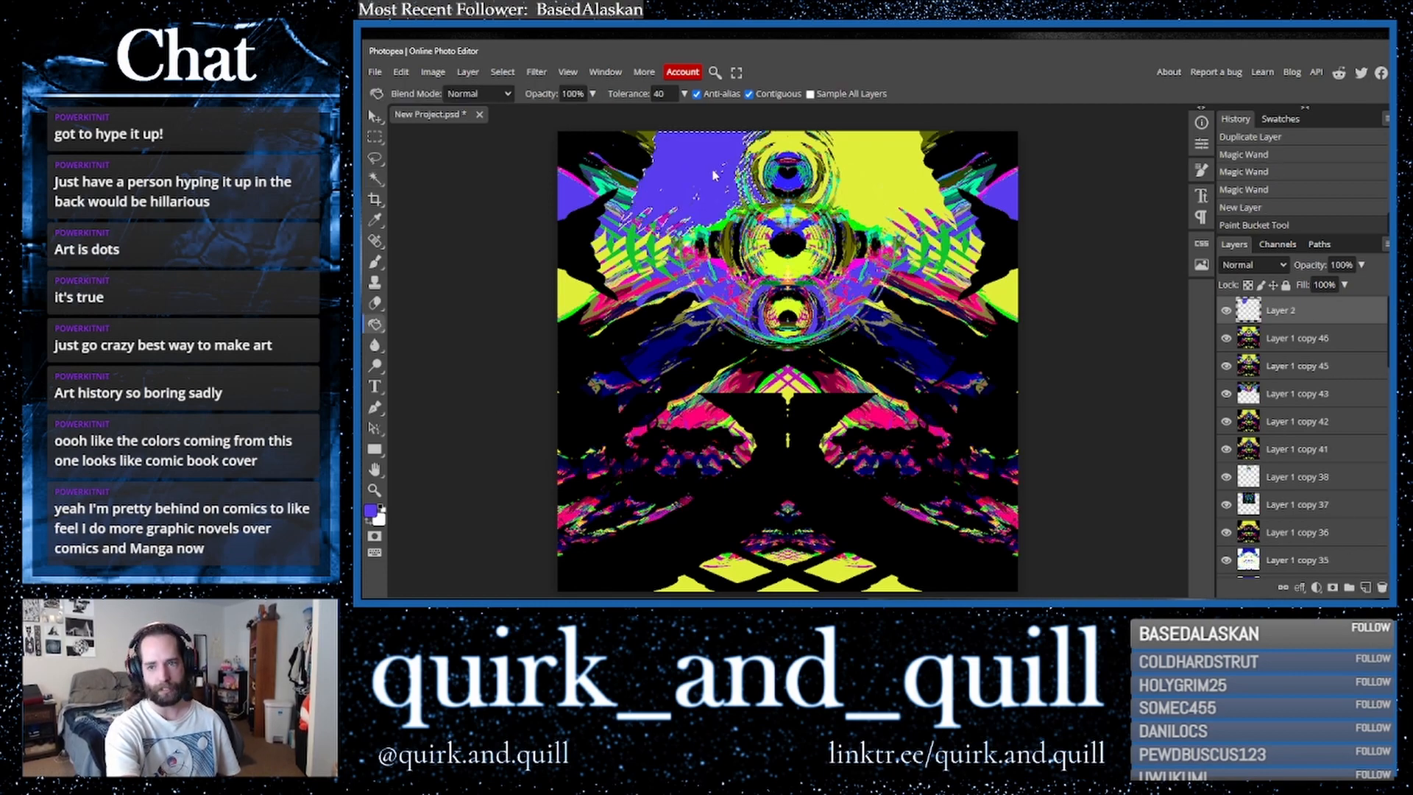
click(790, 153)
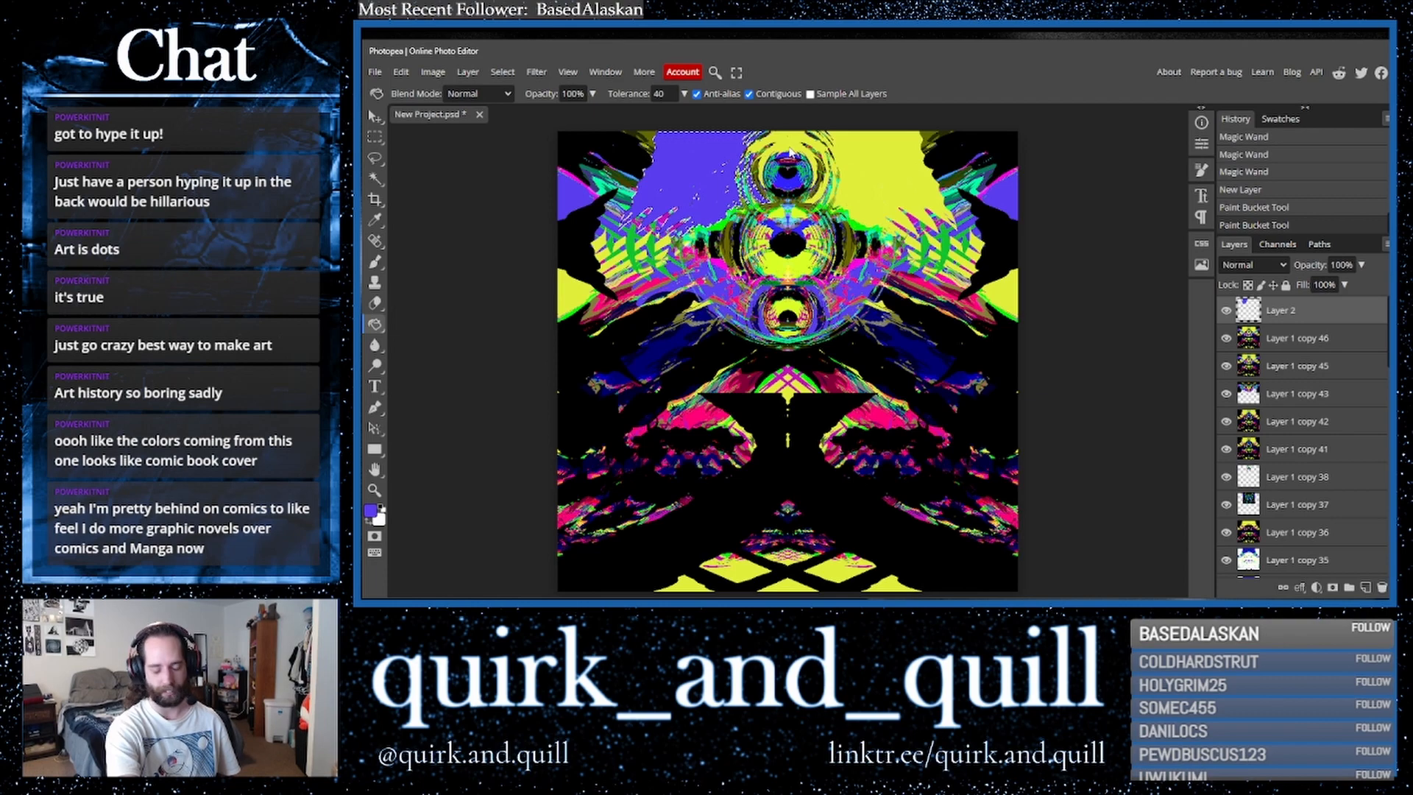
key(ctrl+d)
- Select the remaining upper yellow area on the top copy and fill it purple on another new layer
click(1282, 338)
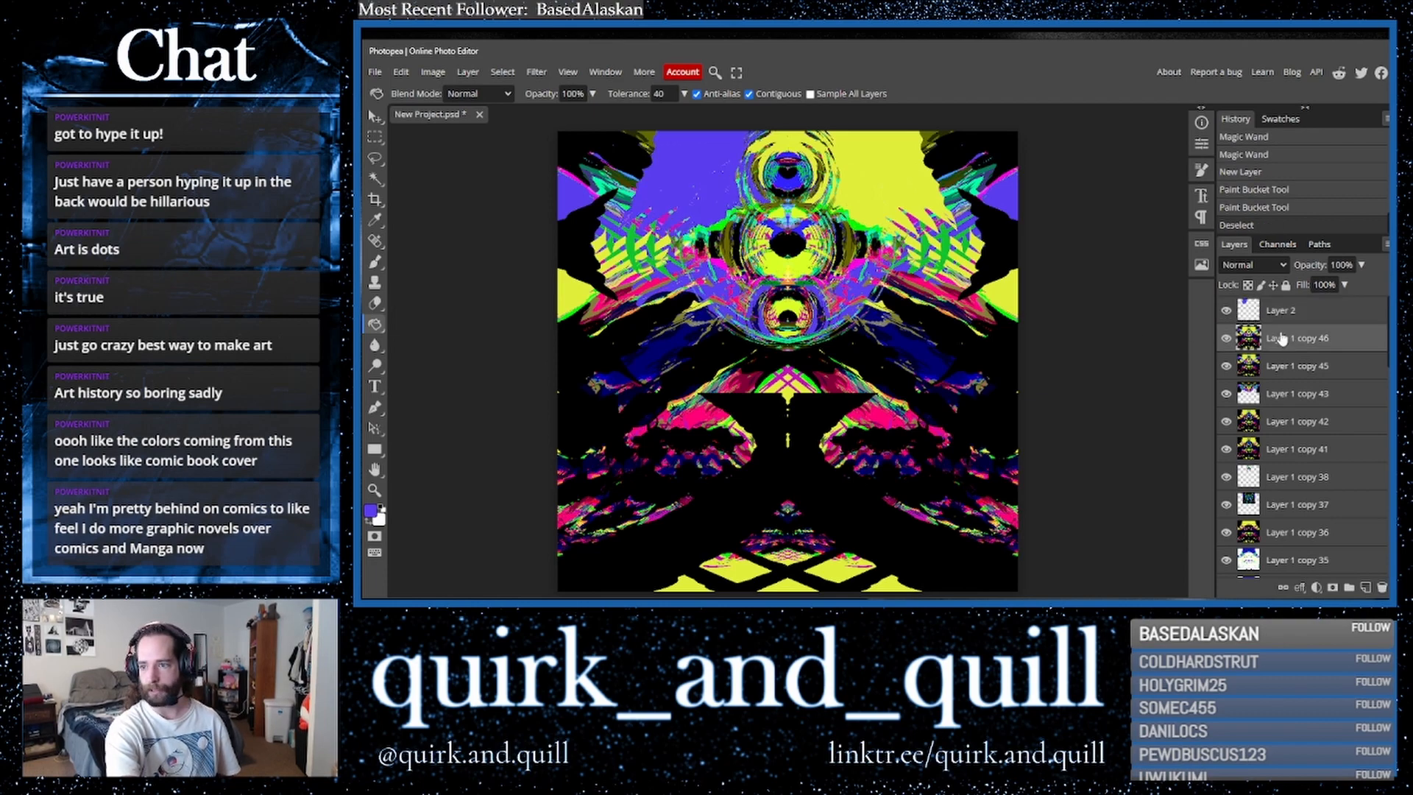
click(375, 179)
click(901, 203)
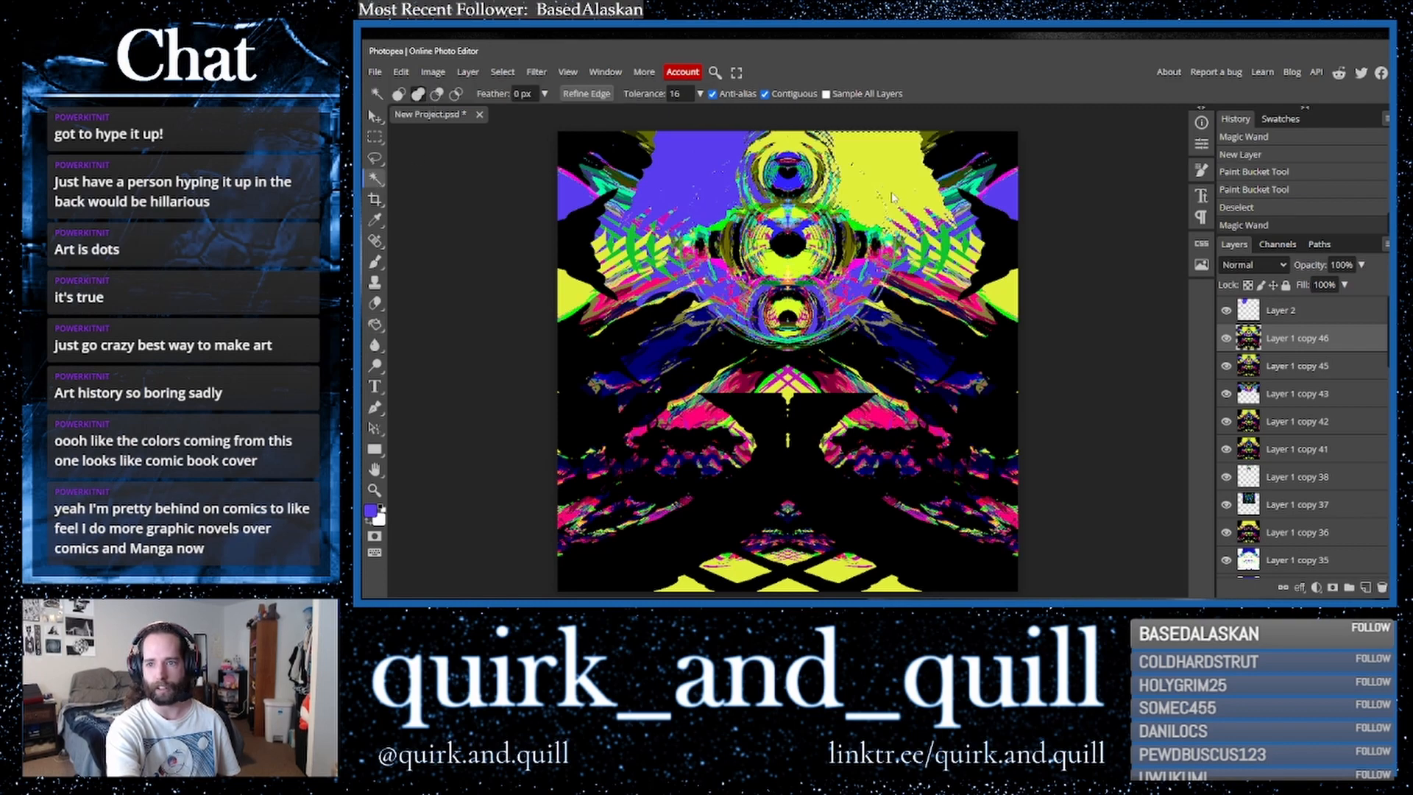
click(792, 149)
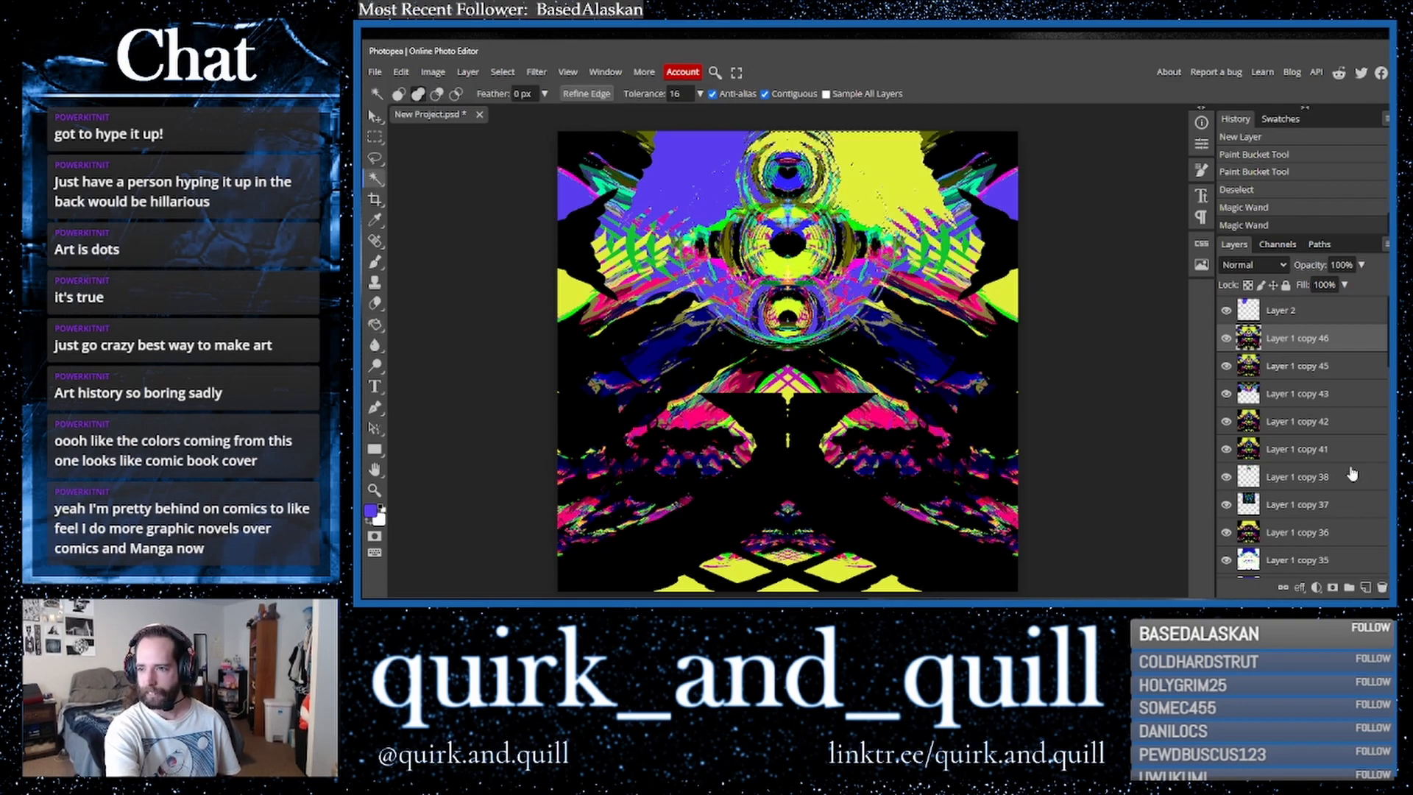
click(1366, 588)
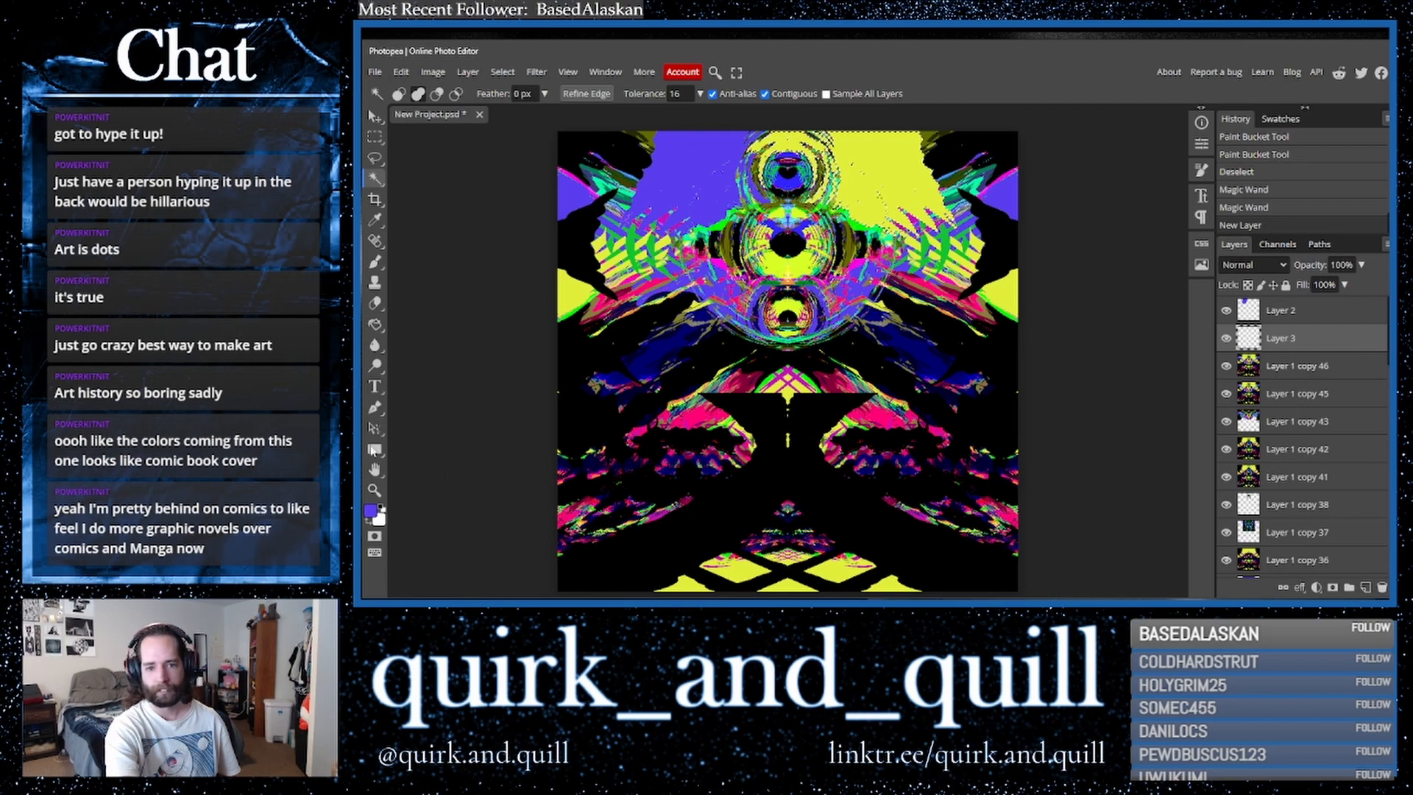
click(375, 325)
click(886, 192)
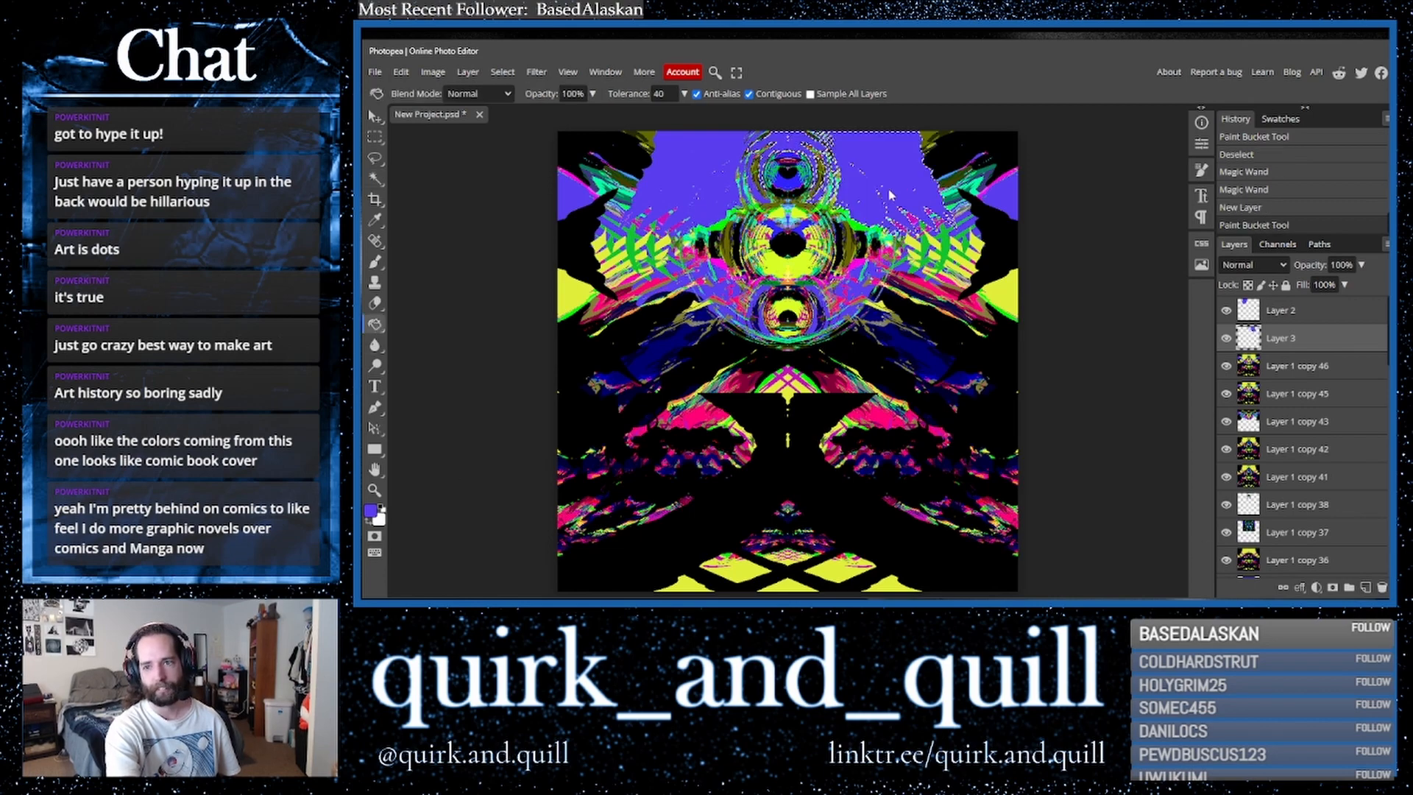
key(ctrl+d)
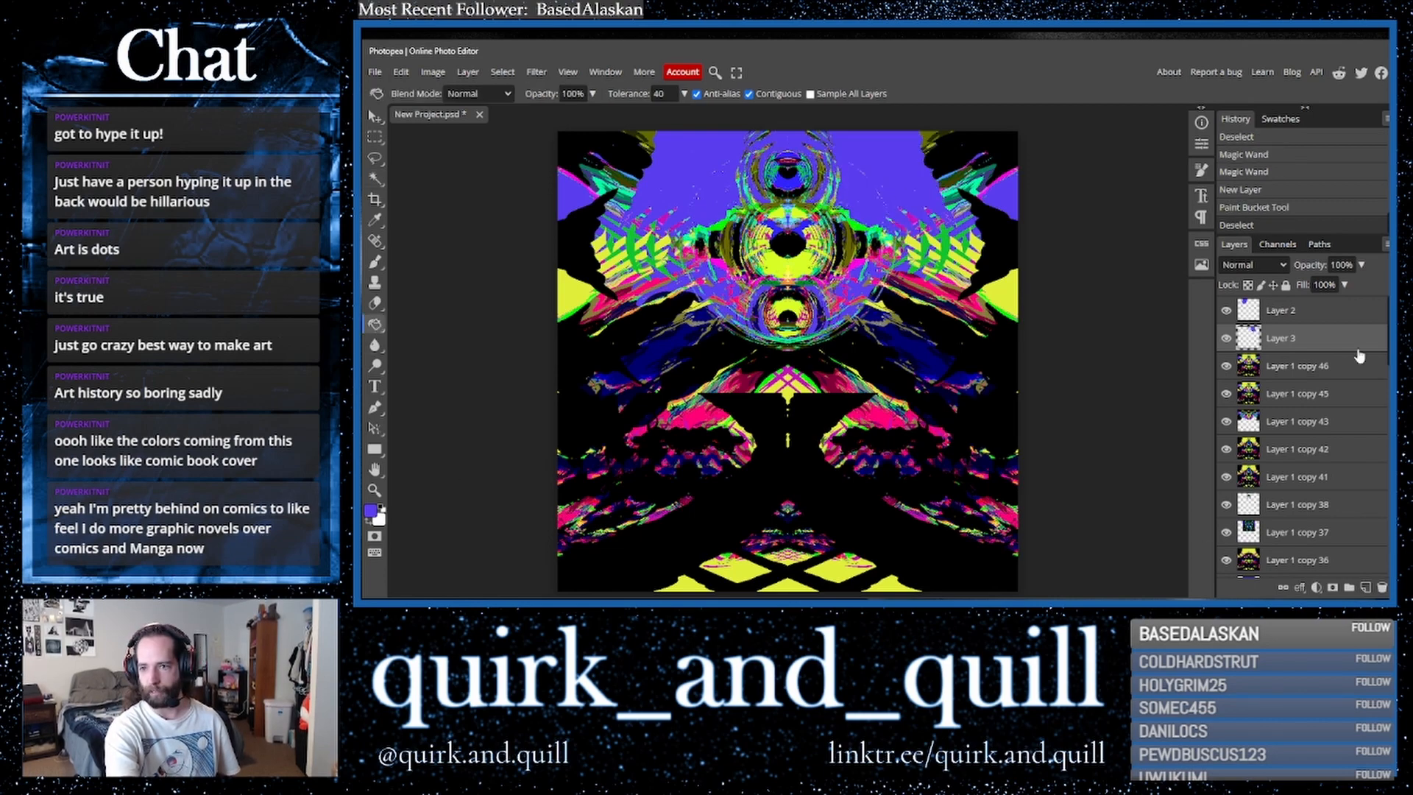
- Merge the two purple fill layers together
shift+click(1317, 313)
right_click(1318, 322)
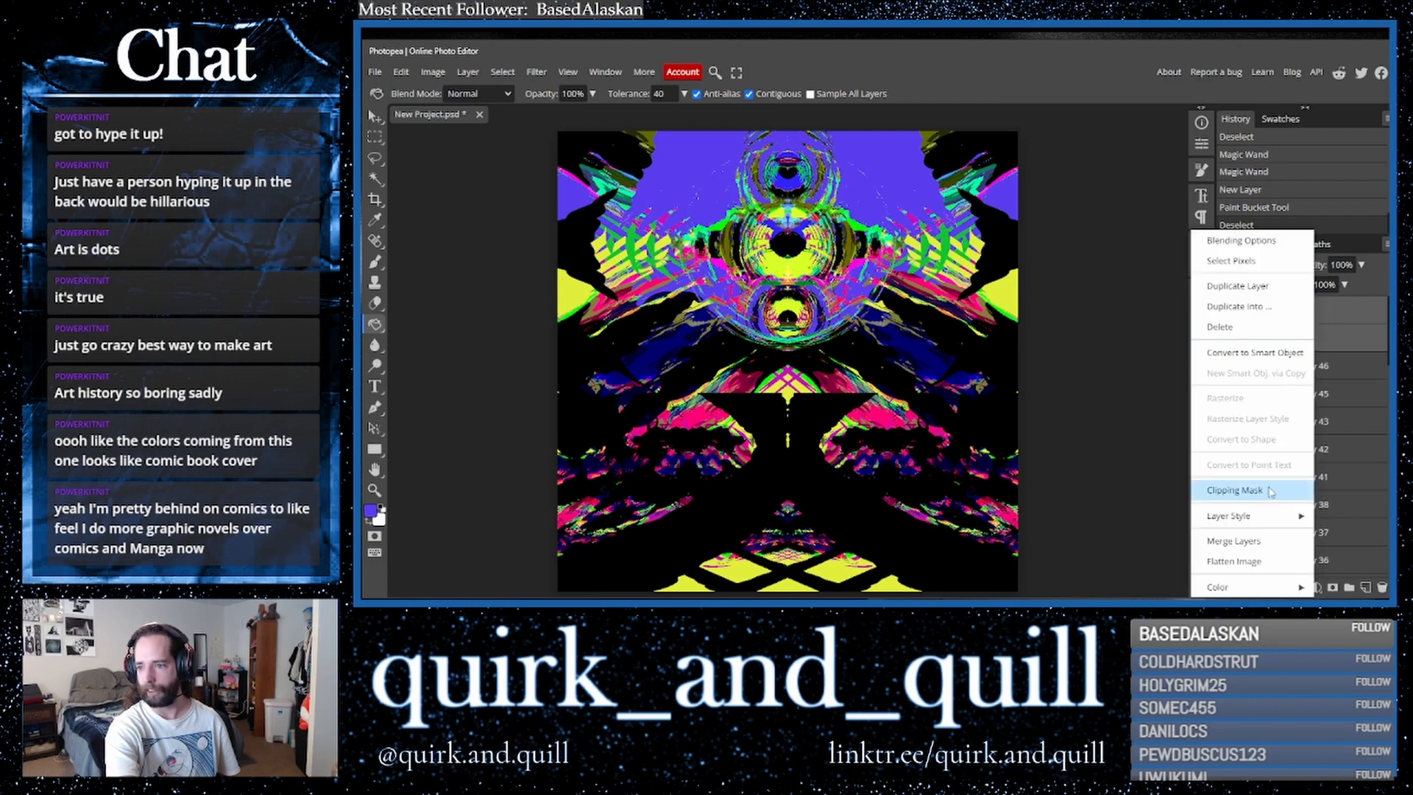
click(1266, 543)
- Shift the merged fill layer's hue to 84 with Hue/Saturation
click(425, 72)
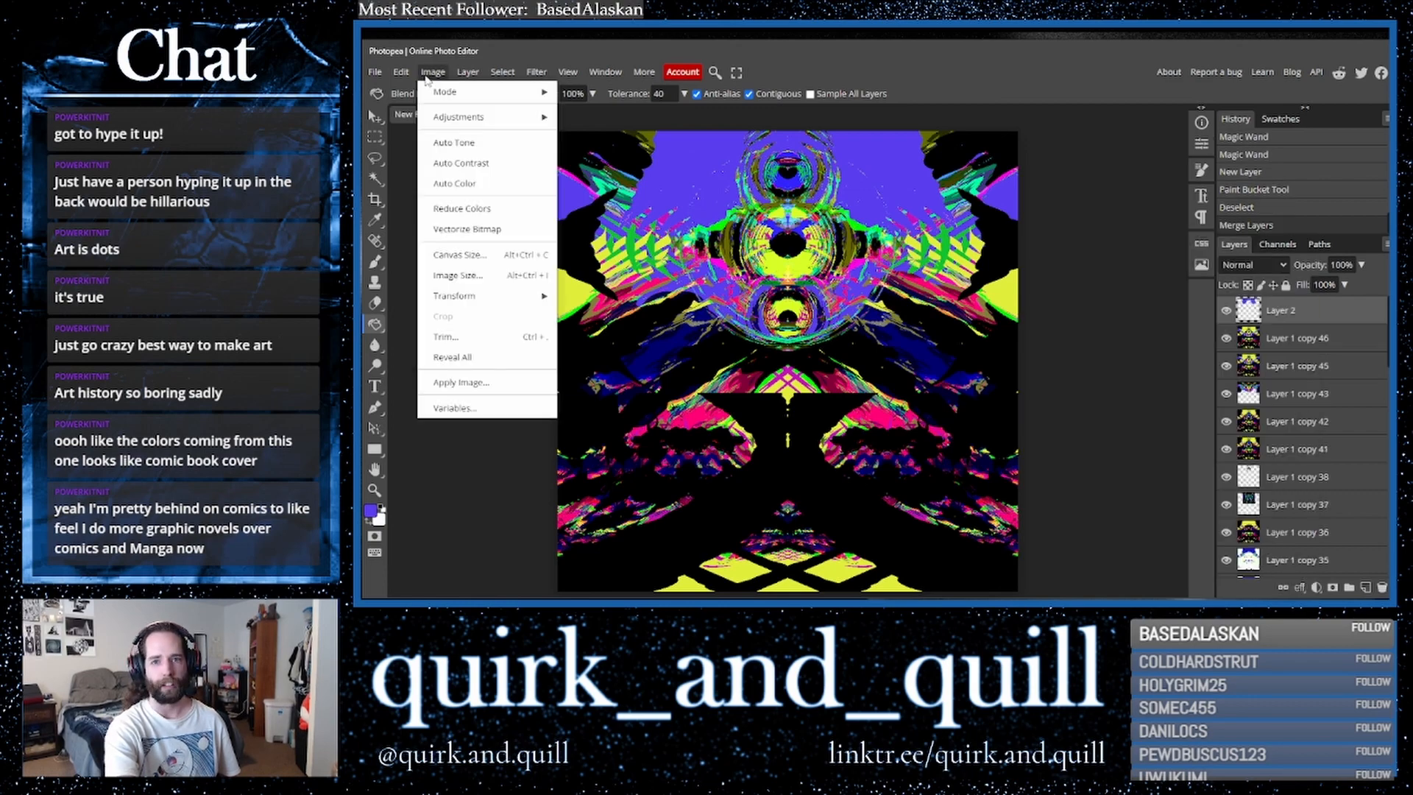
mouse_move(483, 117)
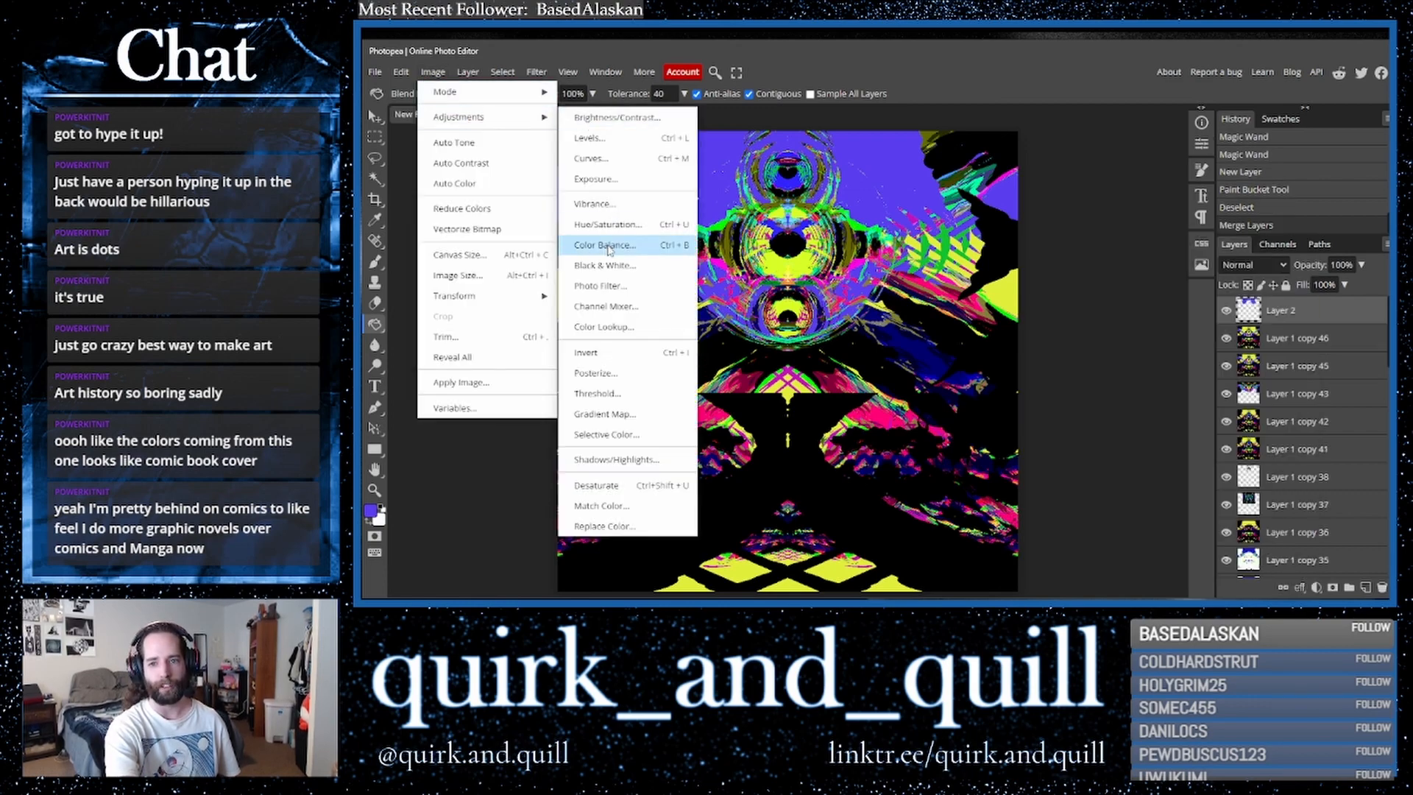
click(623, 225)
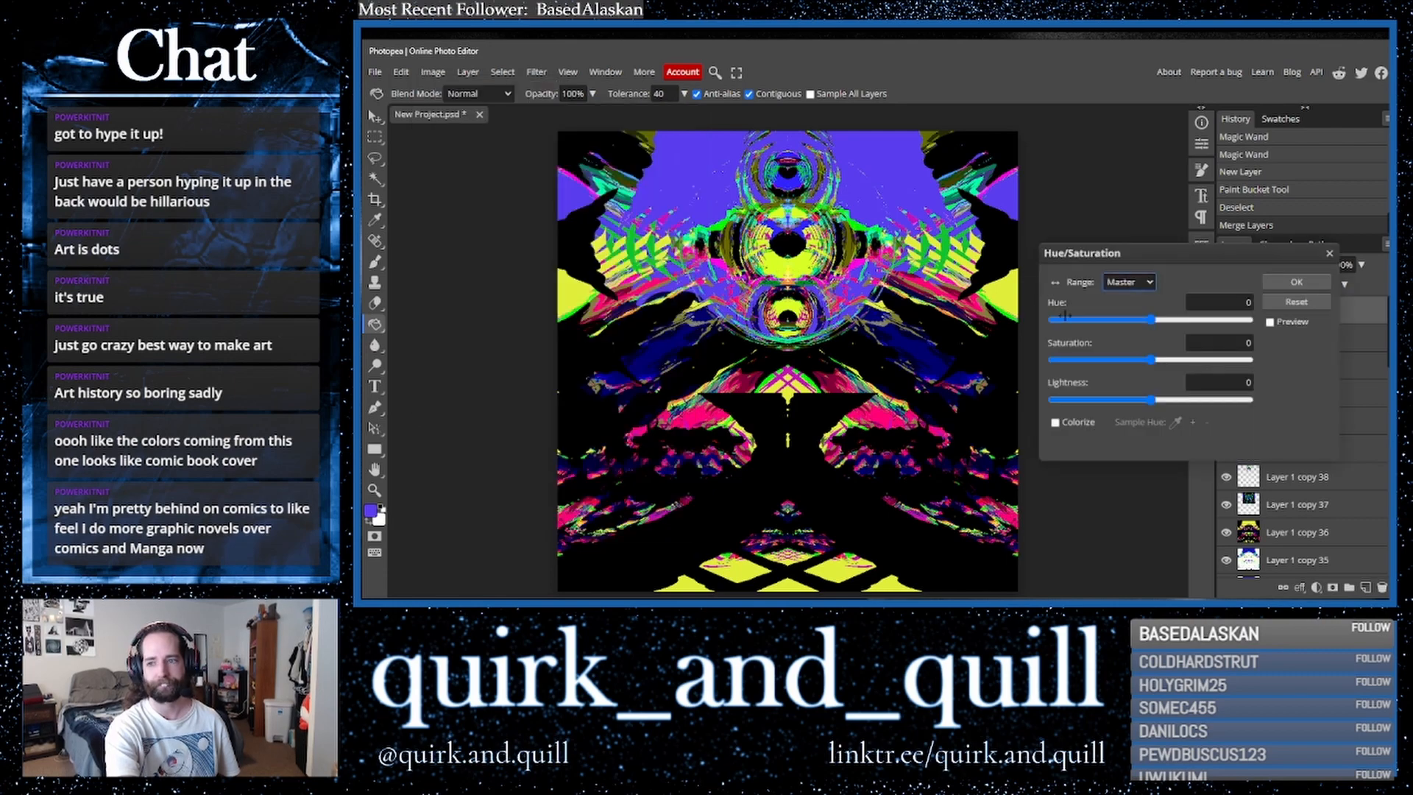
drag(1150, 320, 1205, 333)
click(1270, 322)
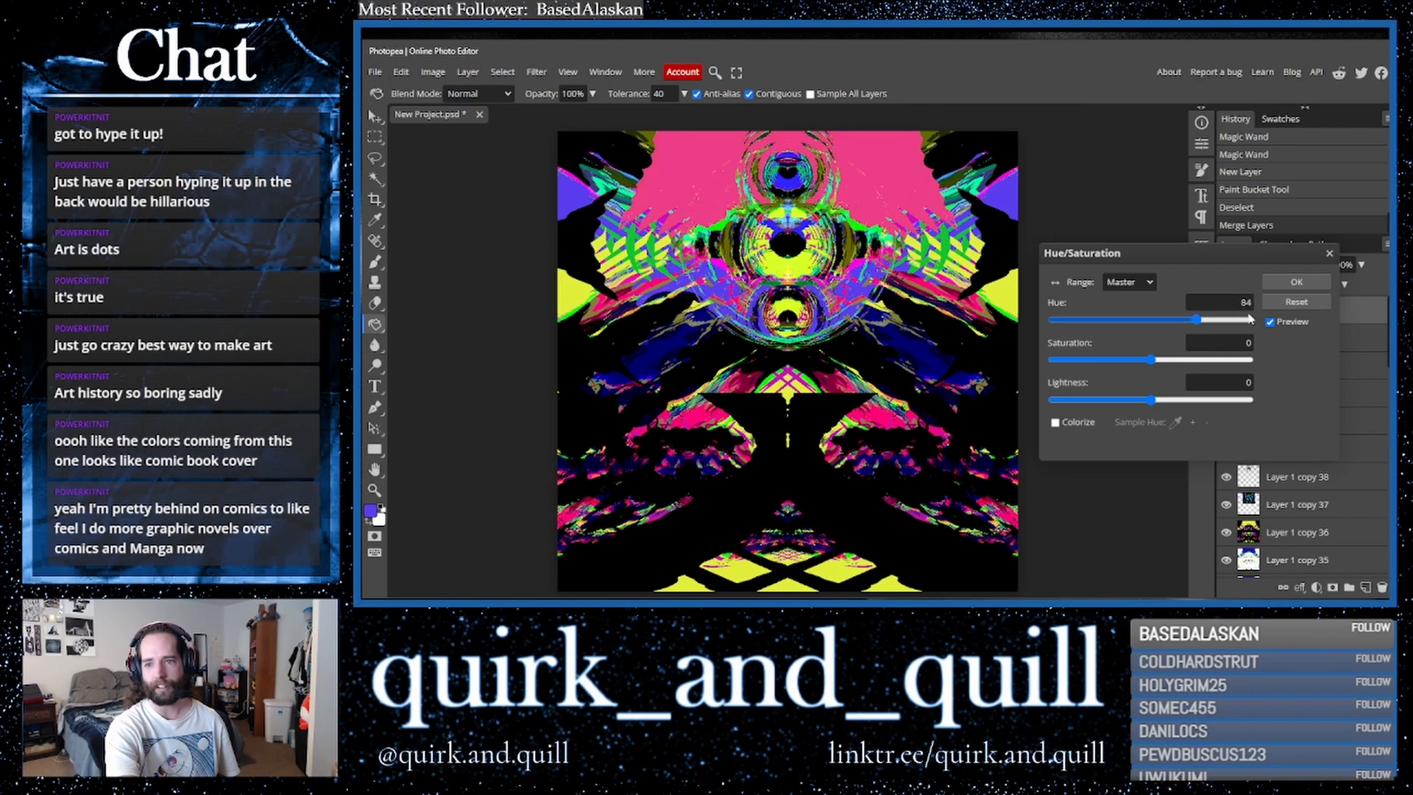
click(1297, 282)
- Duplicate the pink fill layer, hide the copy, and reselect the original fill layer
click(1227, 311)
click(1227, 311)
click(1229, 313)
click(1229, 313)
drag(1338, 319, 1366, 588)
click(1228, 312)
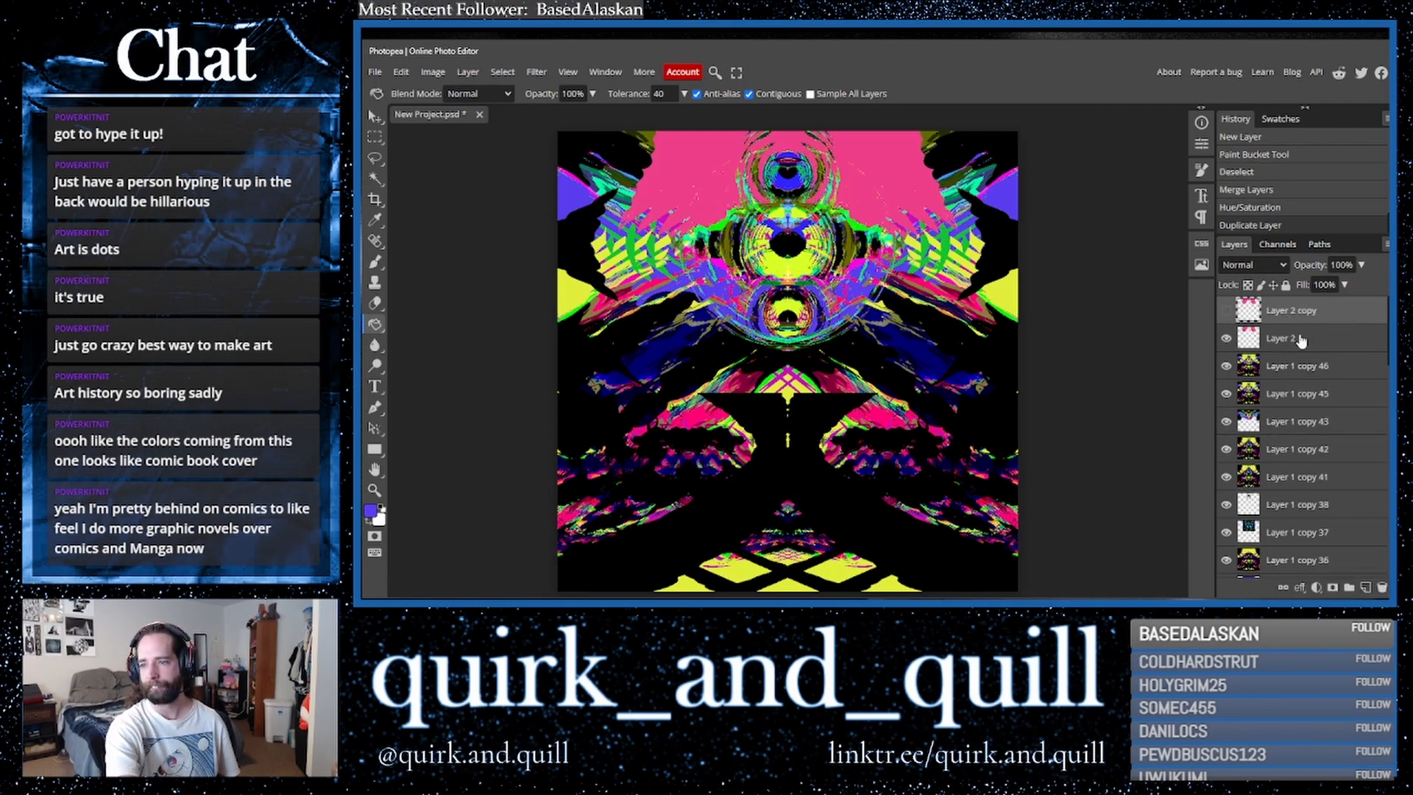
click(1295, 338)
- Scale the pink fill layer to about 80% width and 90% height with Free Transform
click(375, 116)
drag(618, 131, 684, 196)
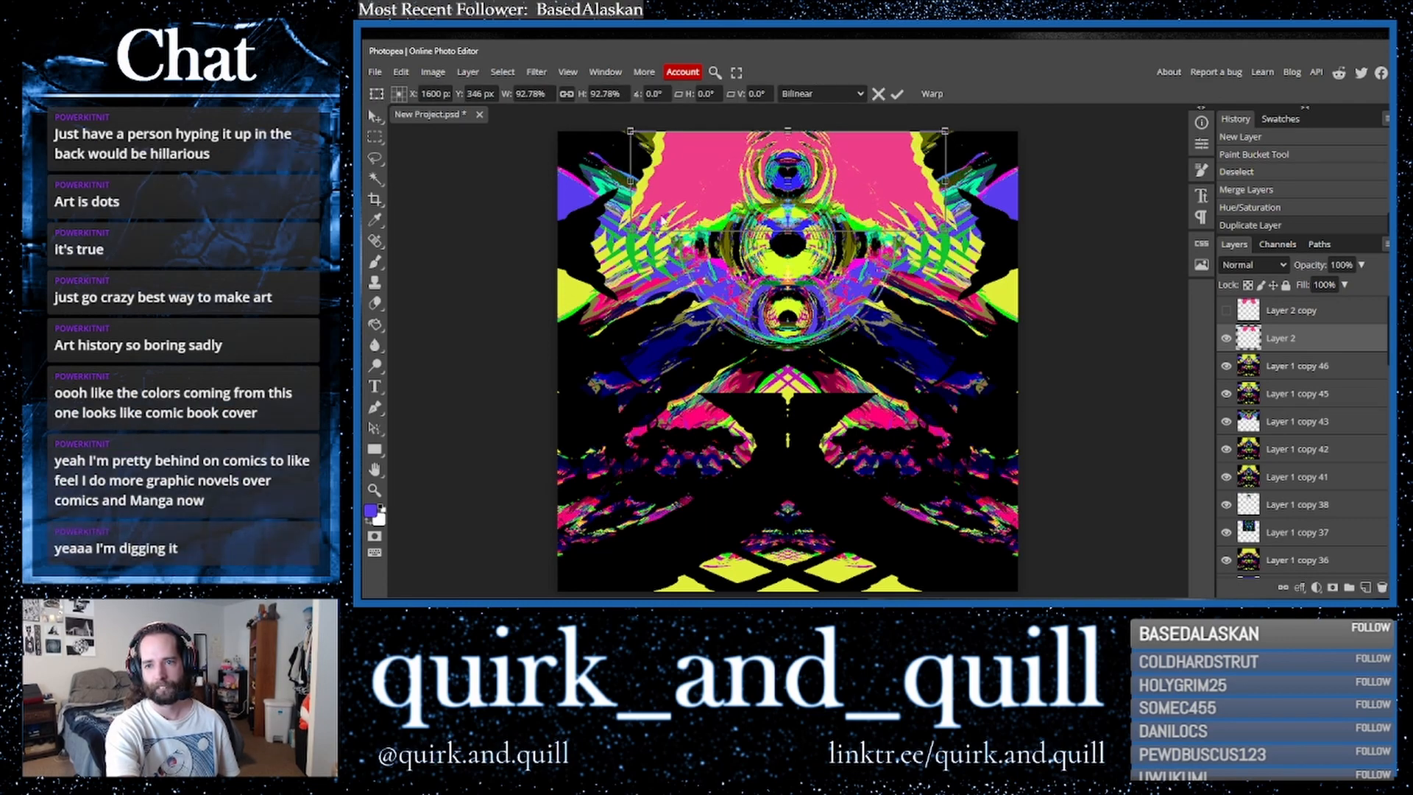
drag(684, 196, 701, 189)
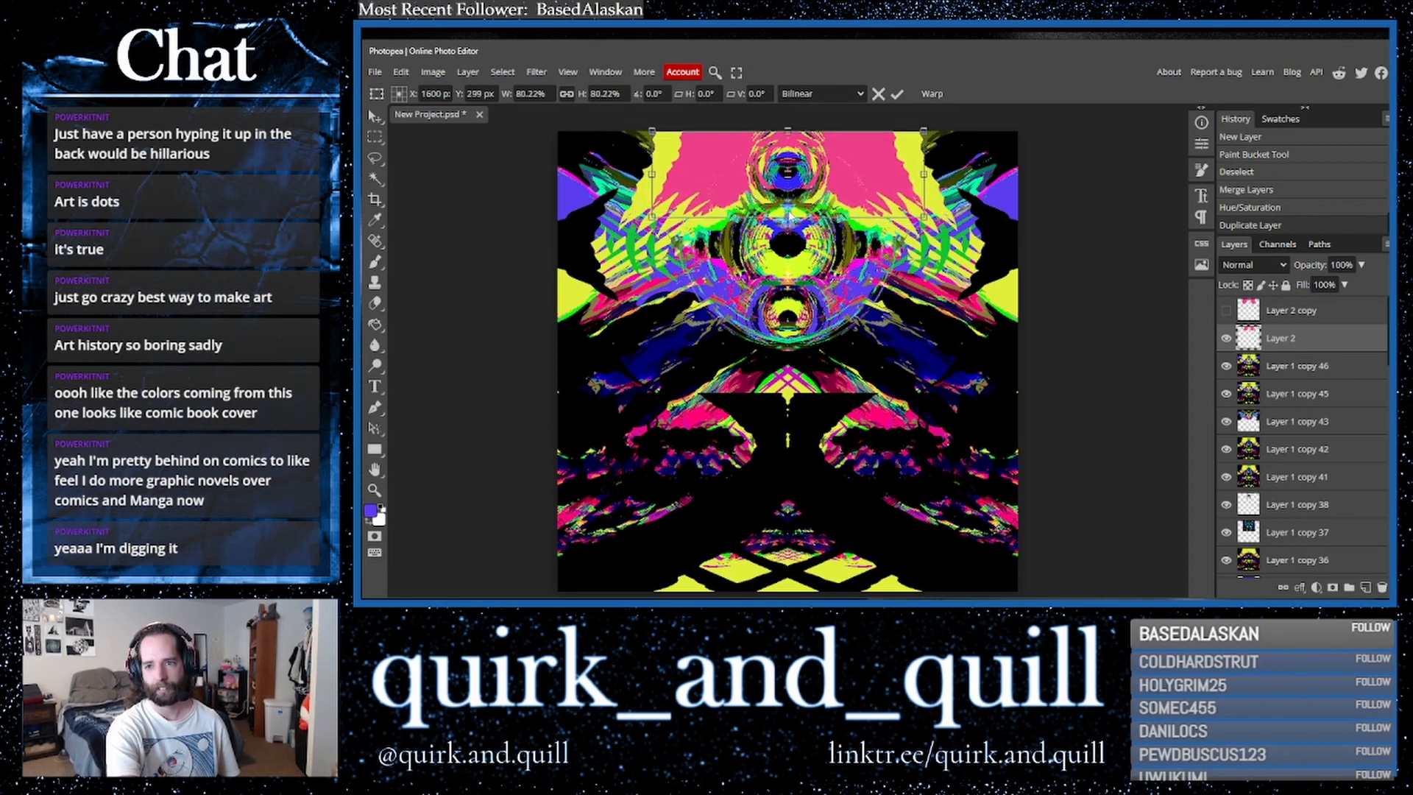
drag(787, 217, 787, 227)
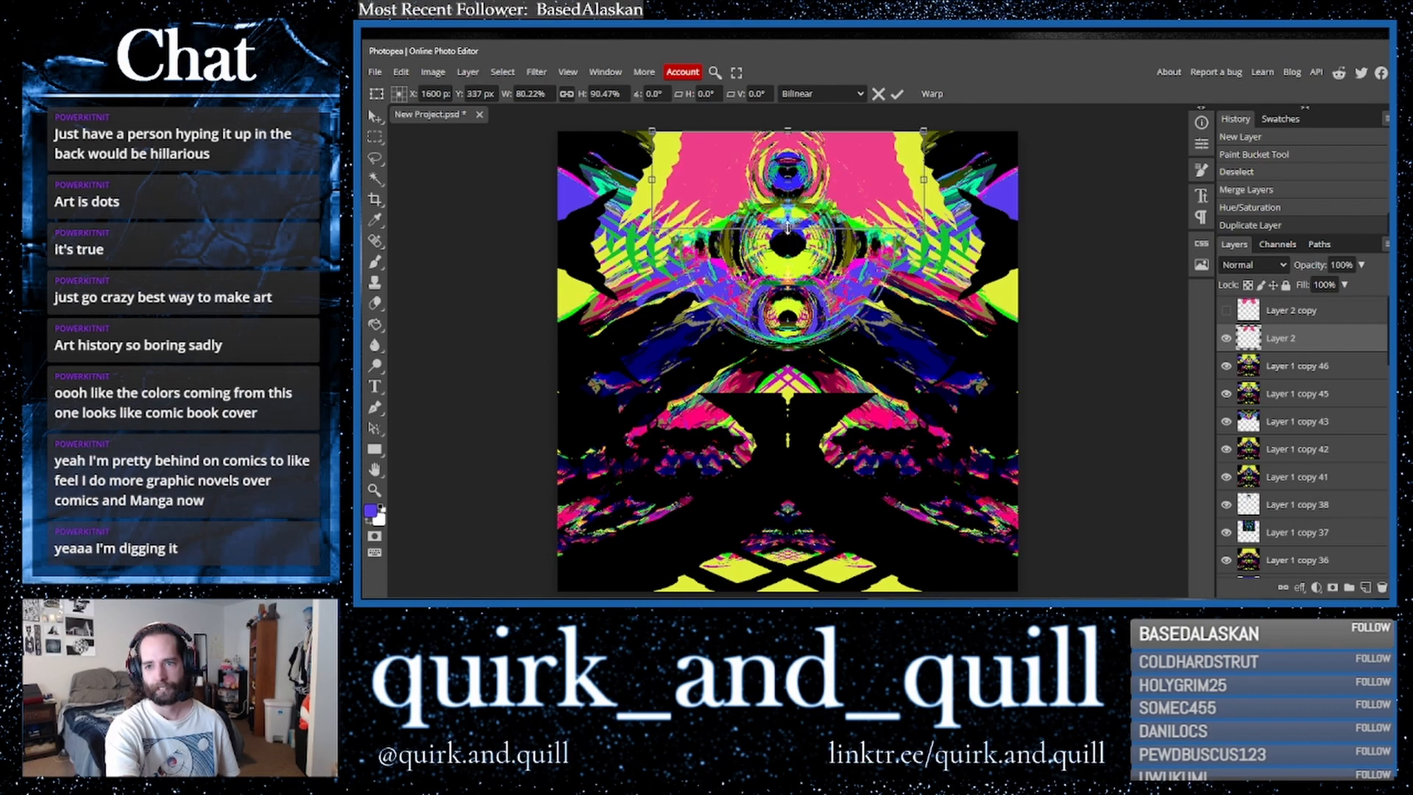
click(377, 120)
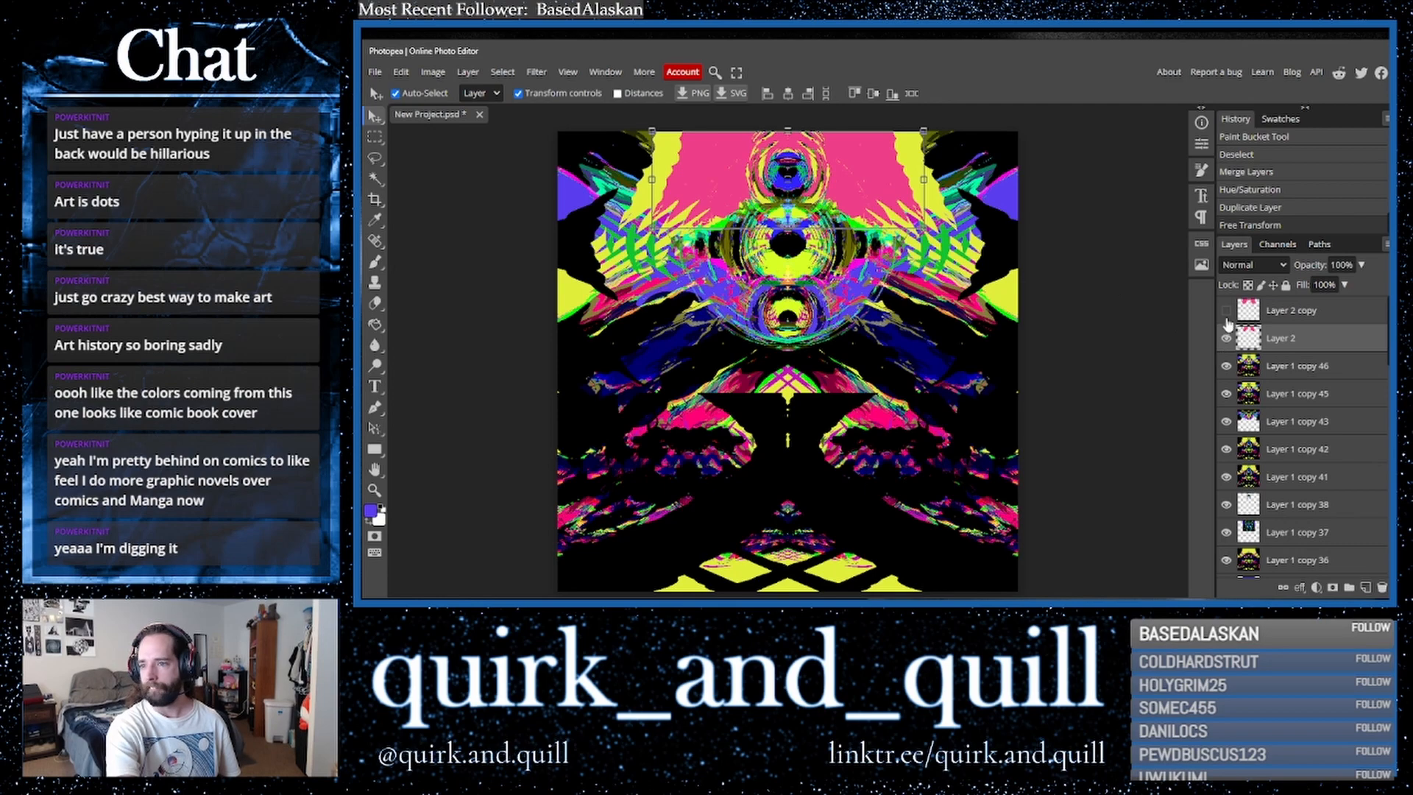
- Show the pink fill copy and cycle Layer 2's blend mode through the options, ending on Divide
click(1226, 310)
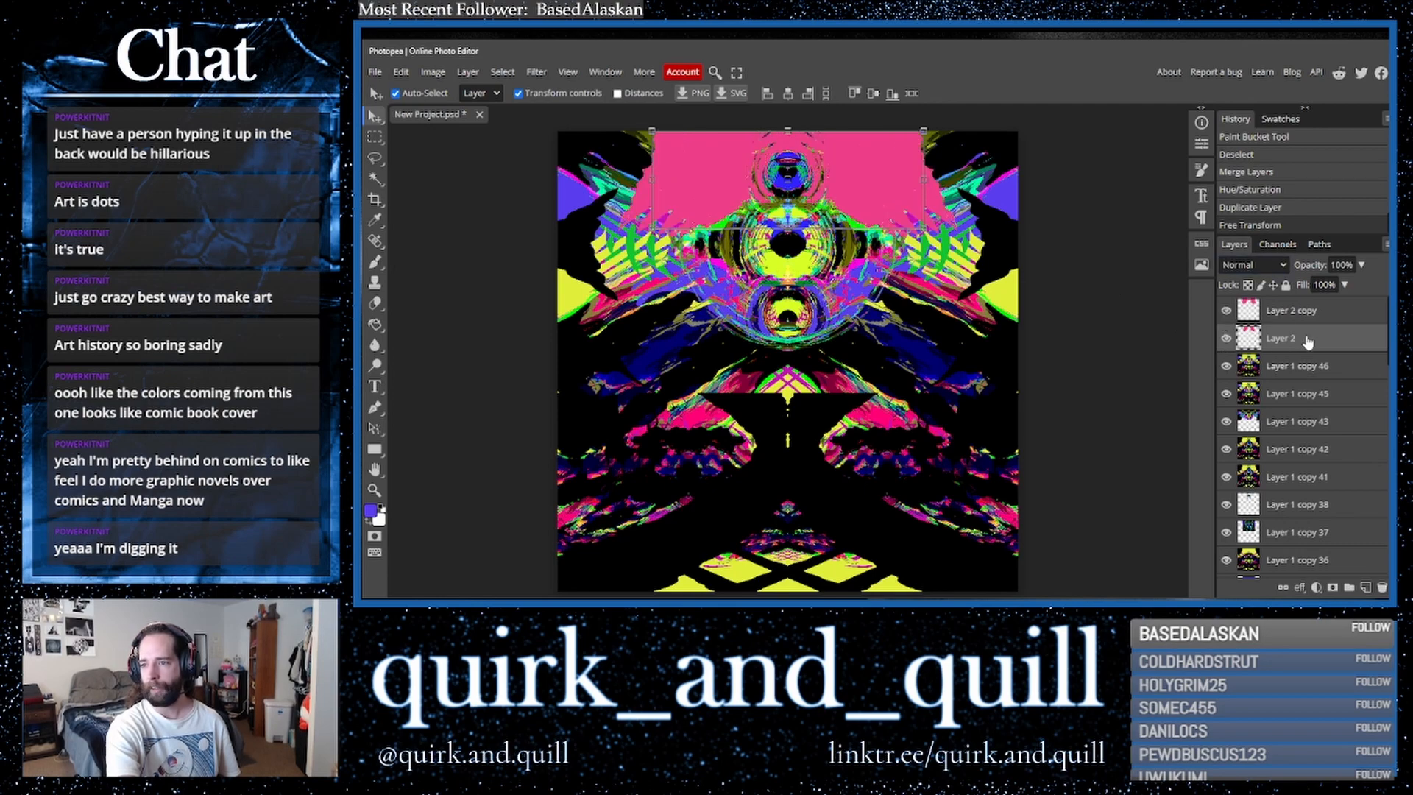
click(1254, 266)
click(1249, 341)
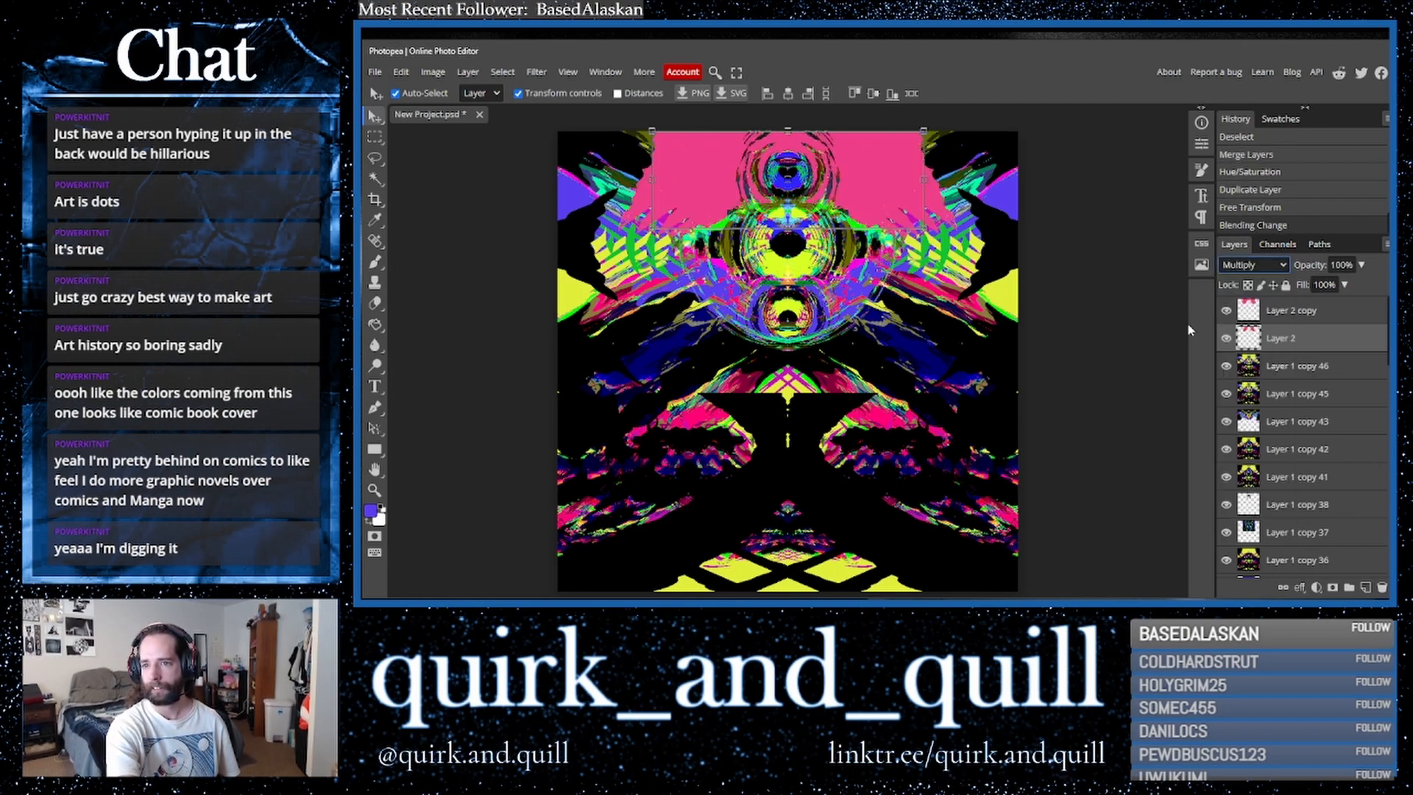
key(shift+plus)
key(shift+plus)
key(shift+plus)
key(shift+plus)
key(shift+plus)
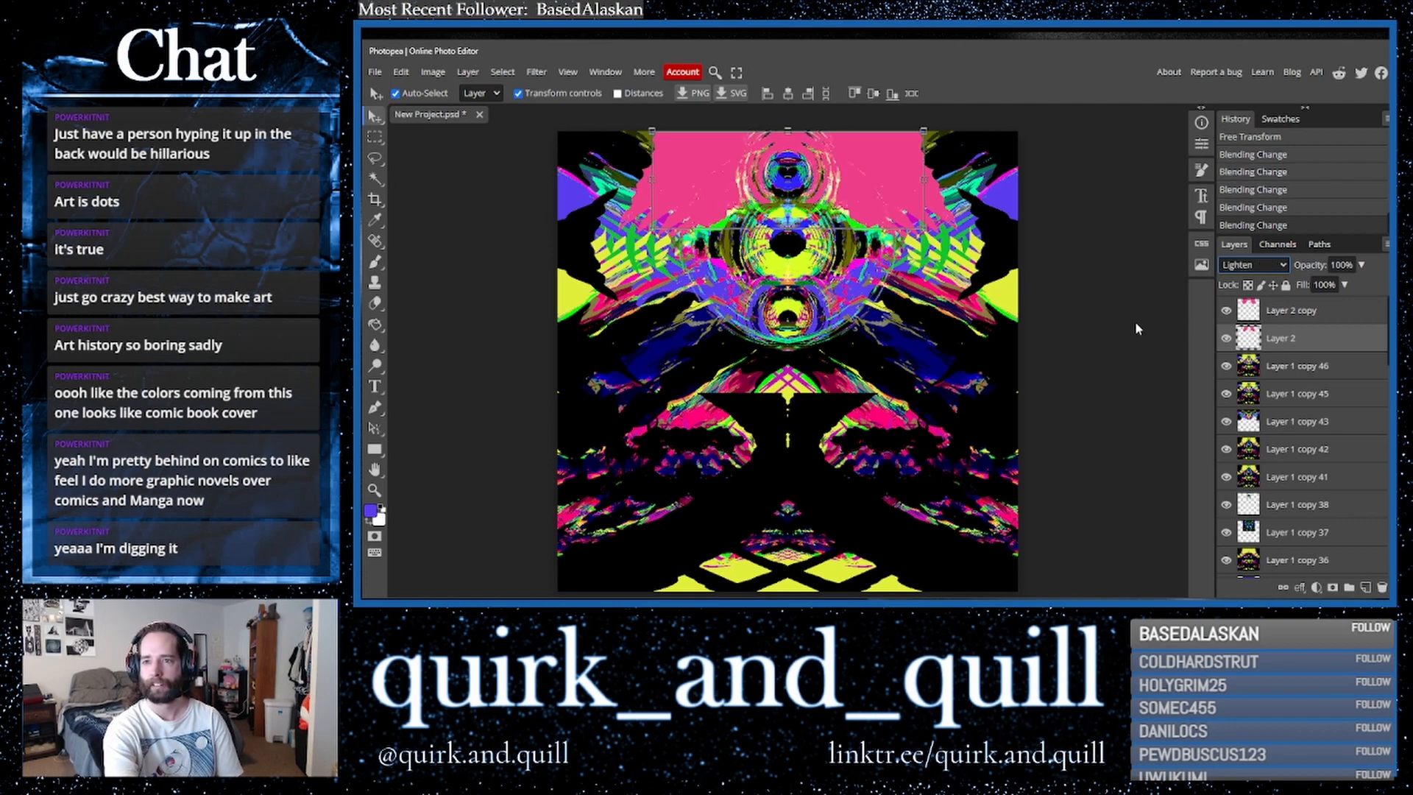
key(shift+plus)
key(shift+plus)
key(shift+plus)
key(shift+plus)
key(shift+plus)
key(shift+plus)
key(shift+plus)
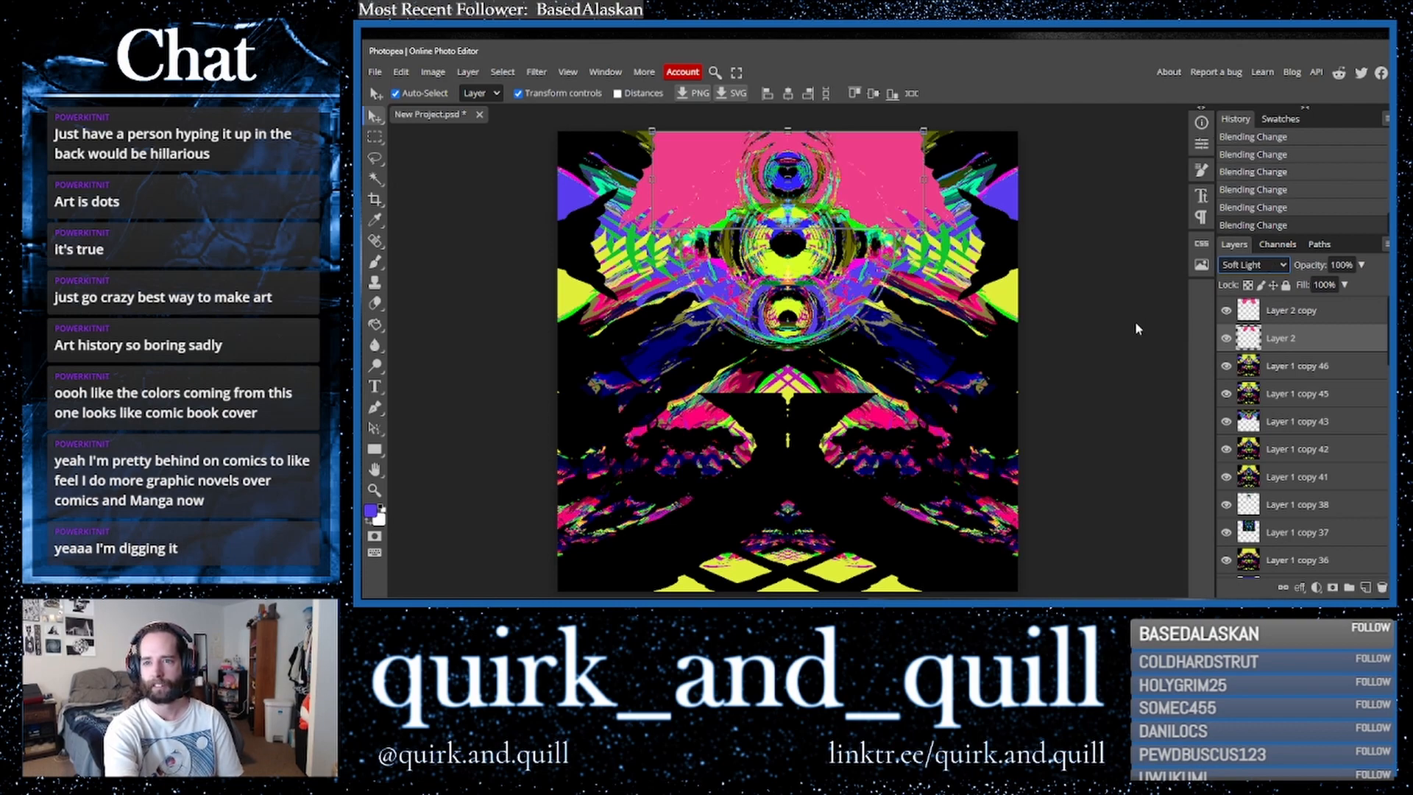
key(shift+plus)
key(shift+plus)
key(shift+plus)
key(shift+plus)
key(shift+plus)
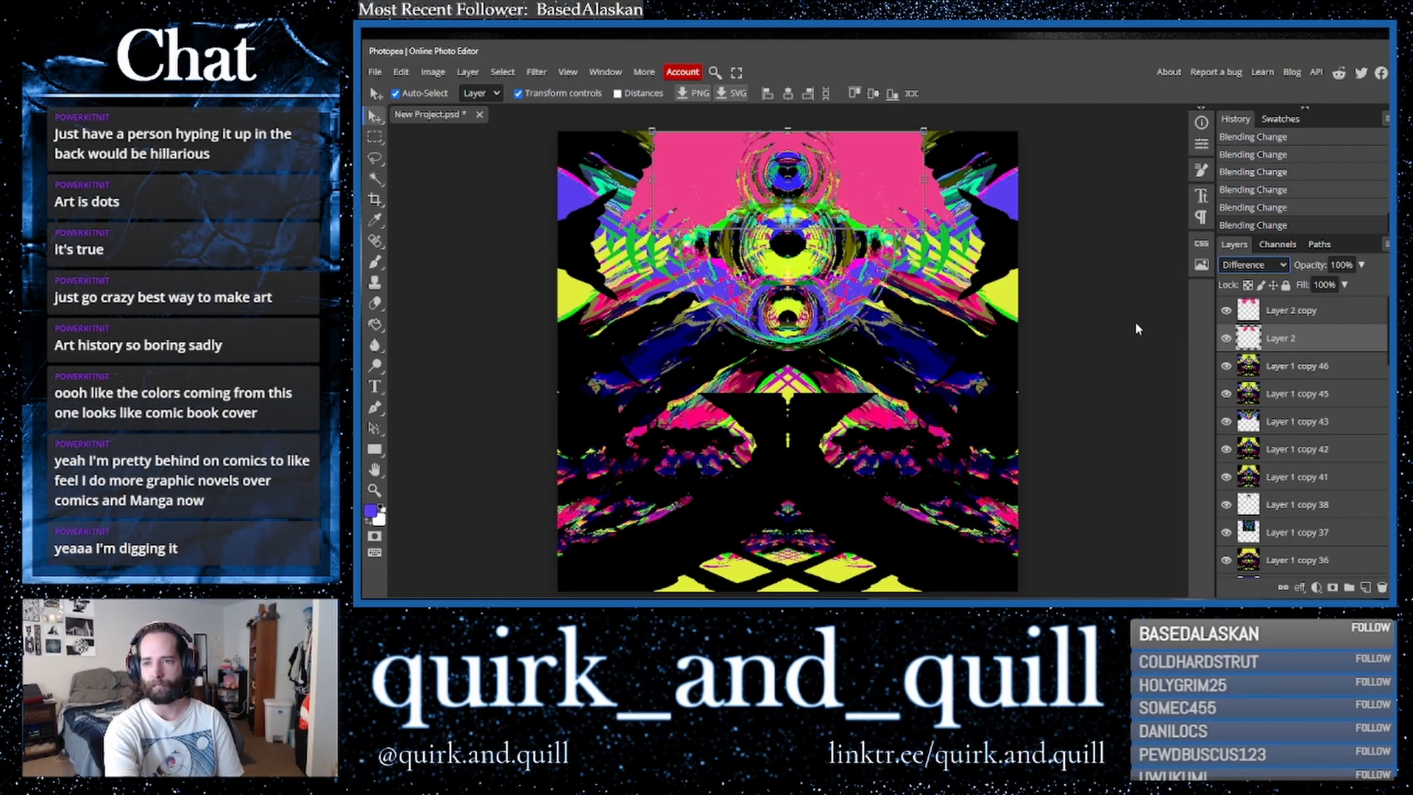
key(shift+plus)
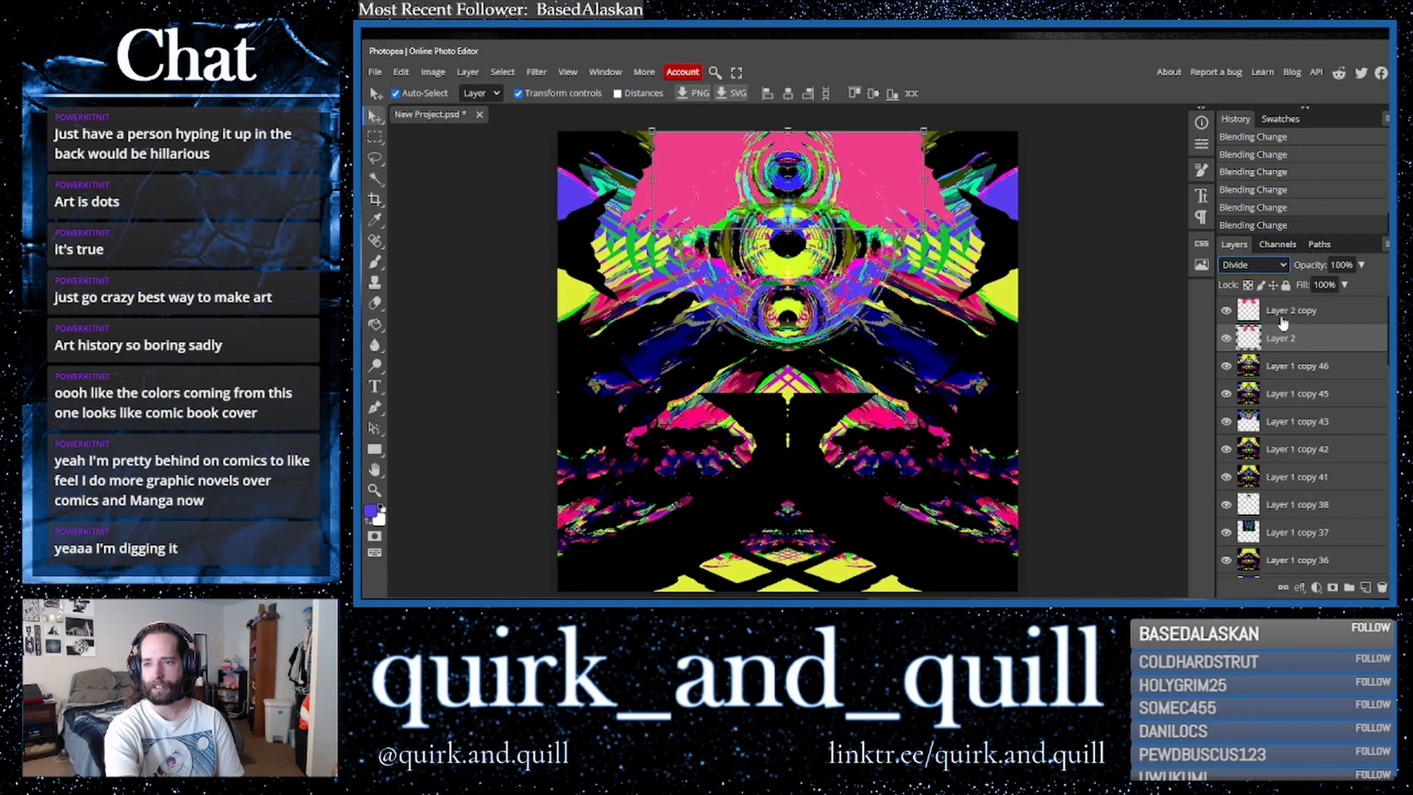
- Duplicate the two pink fill layers together with the top artwork layer and merge the copies into one layer
shift+click(1316, 368)
key(ctrl+j)
right_click(1273, 353)
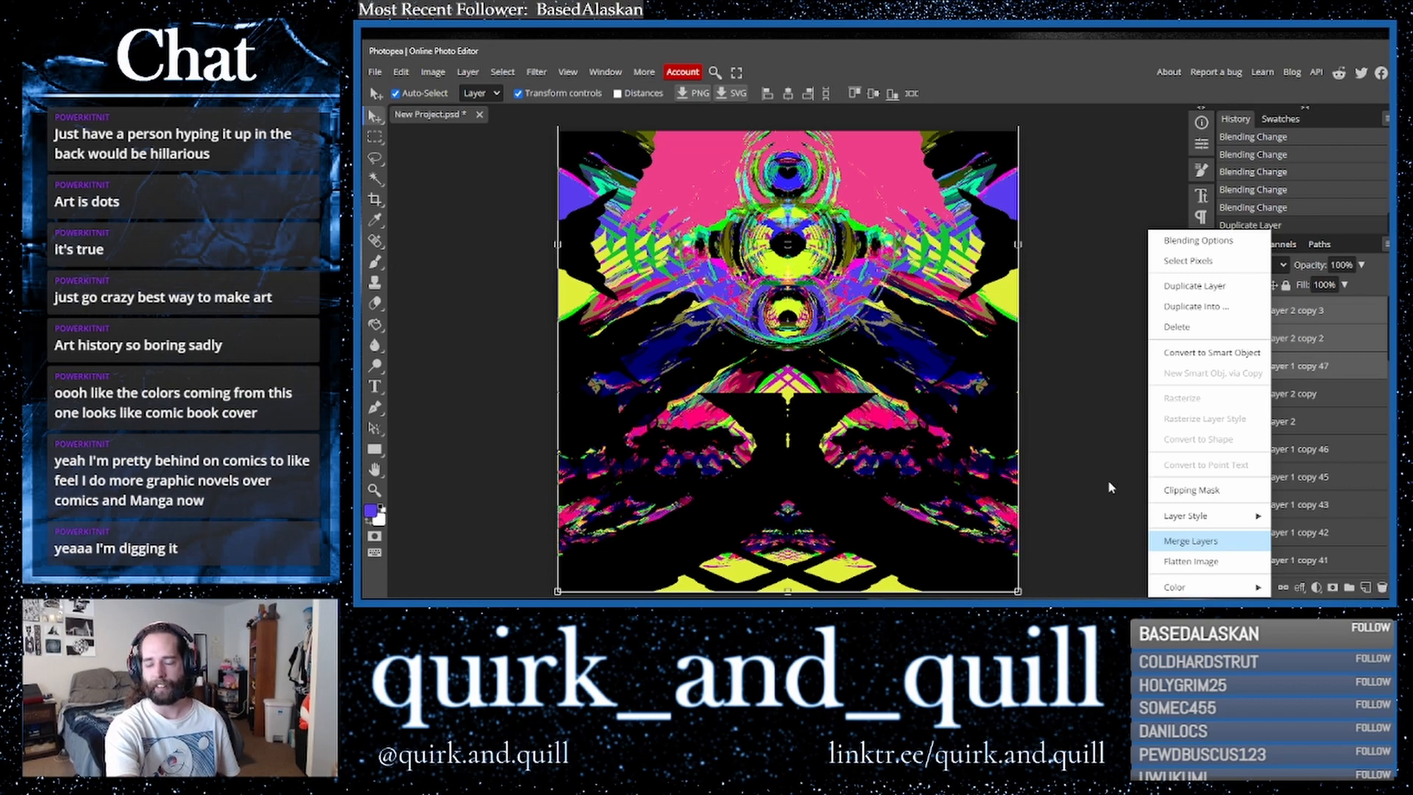
click(376, 199)
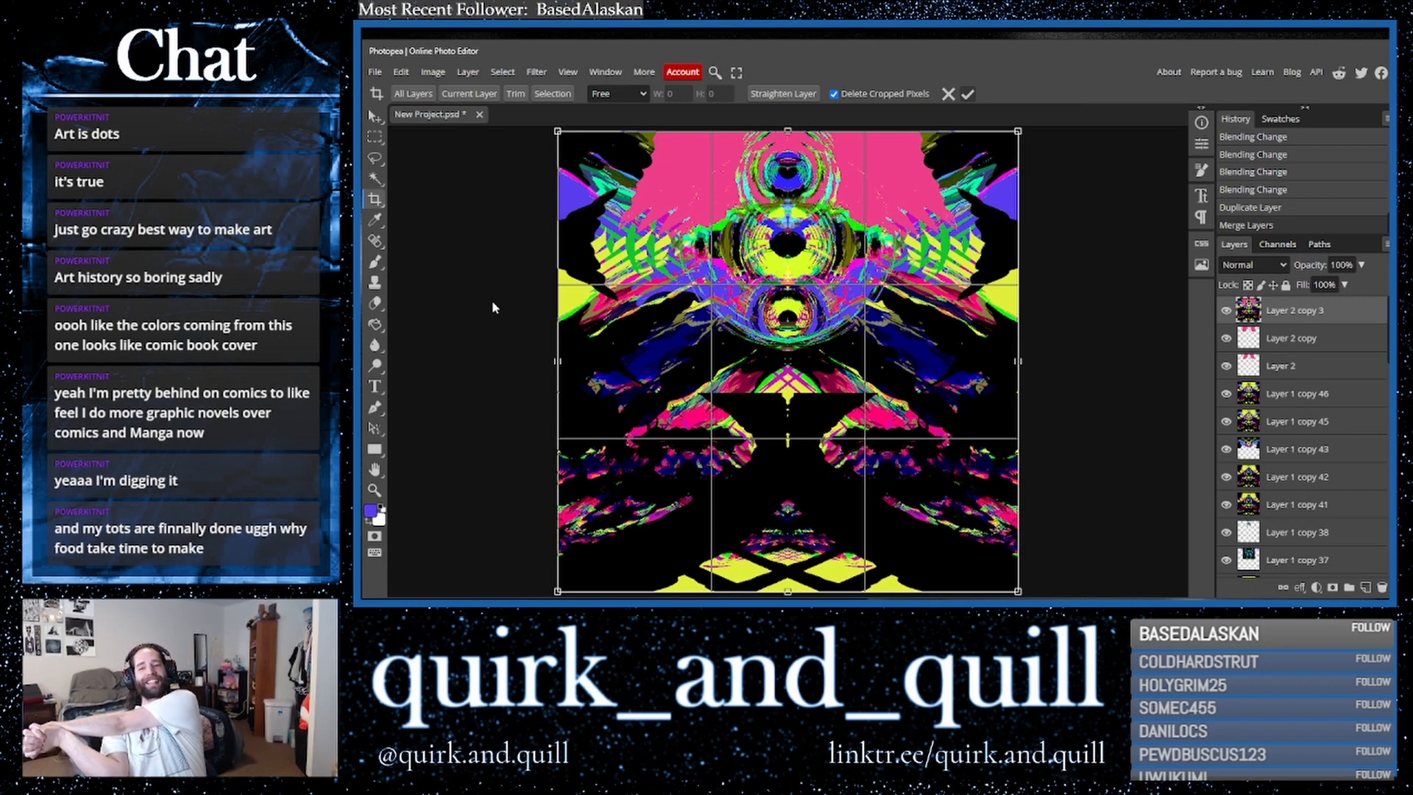
key(Return)
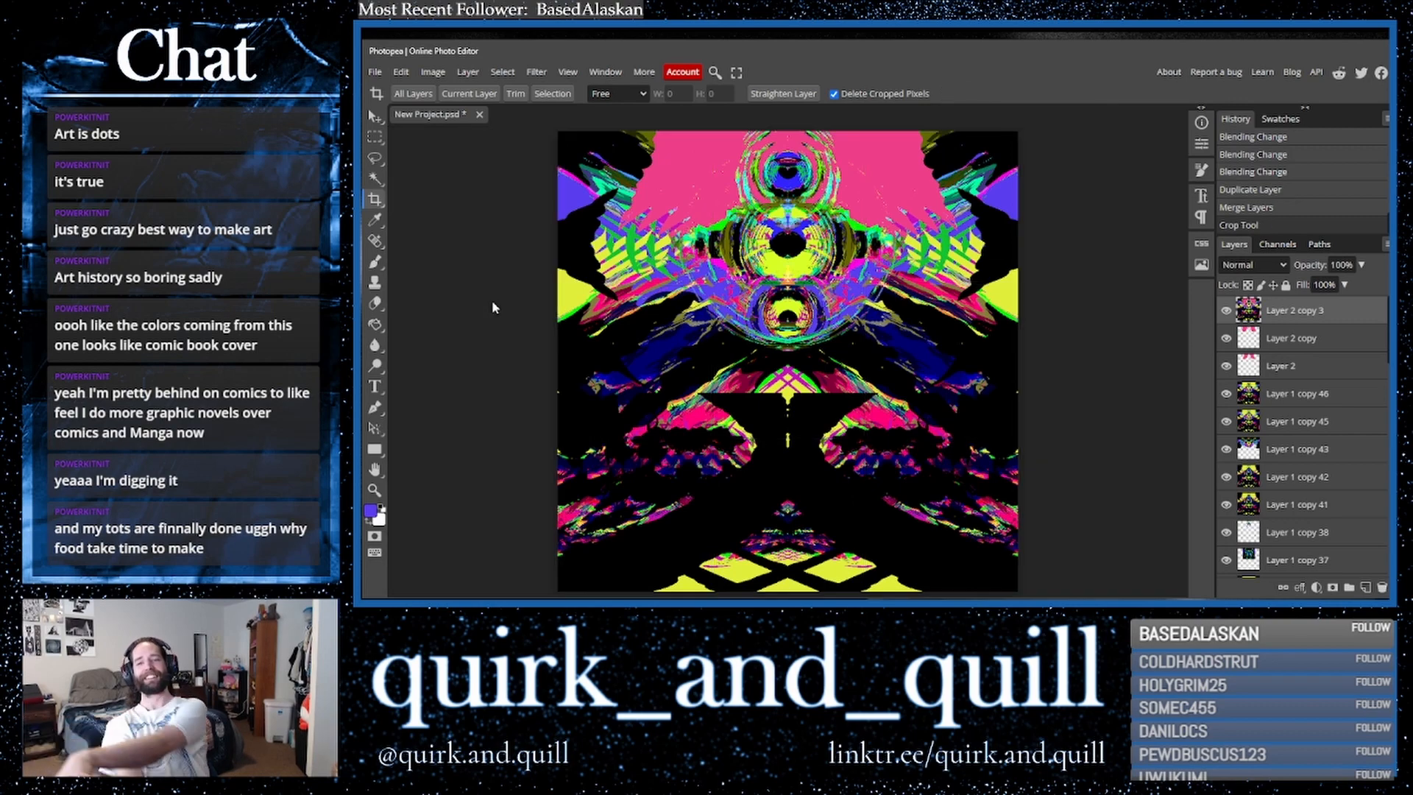
- Duplicate the merged layer, duplicate Layer 1 copy 34, and move that copy to the top of the stack
drag(1346, 322, 1365, 589)
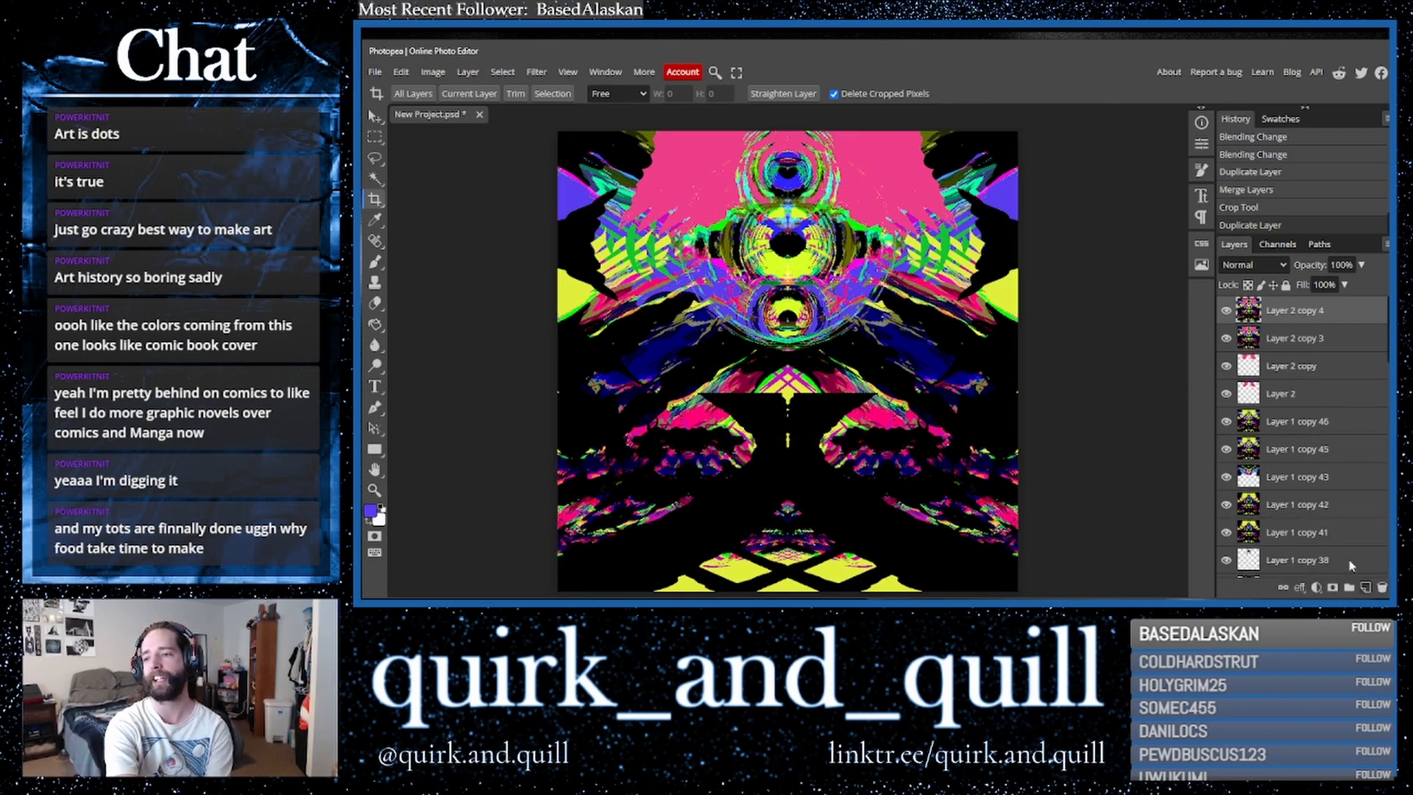
scroll(1310, 442, down, 5)
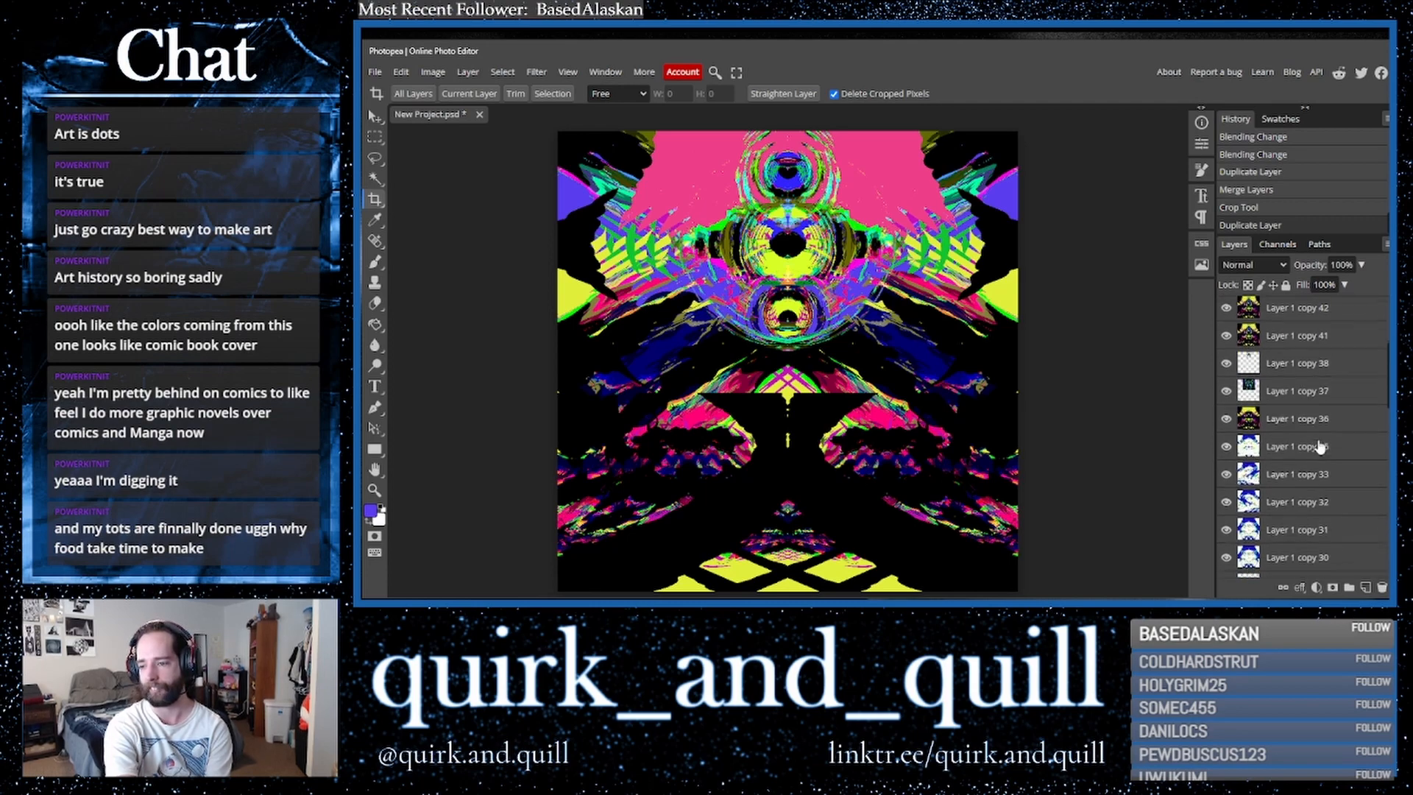
drag(1308, 431, 1366, 589)
drag(1306, 433, 1295, 311)
- Cycle the top layer's blend mode through the options, ending on Exclusion
click(1239, 265)
click(1239, 267)
key(Down)
key(Down)
key(Down)
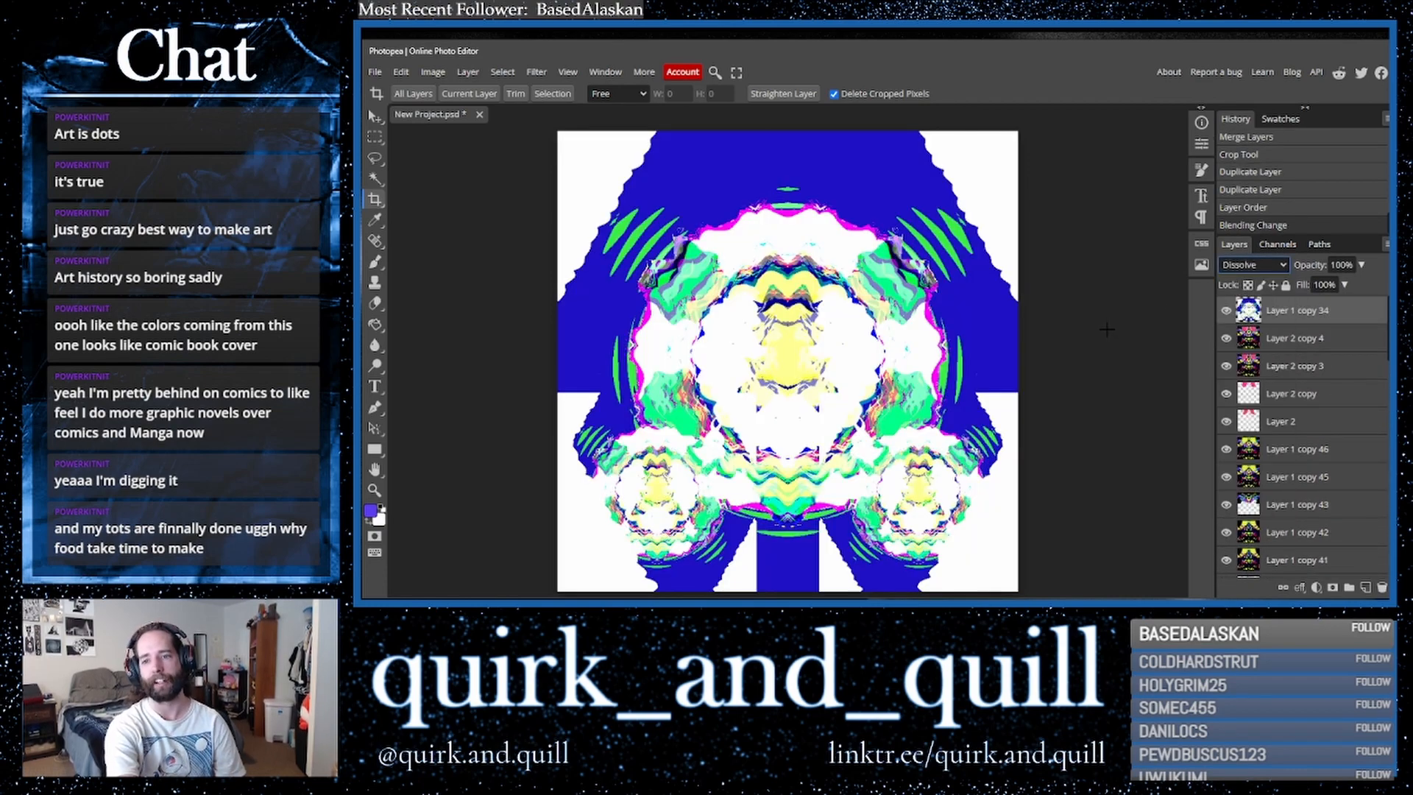
key(Down)
key(Down)
key(Down)
key(Down)
key(Down)
key(Down)
key(Down)
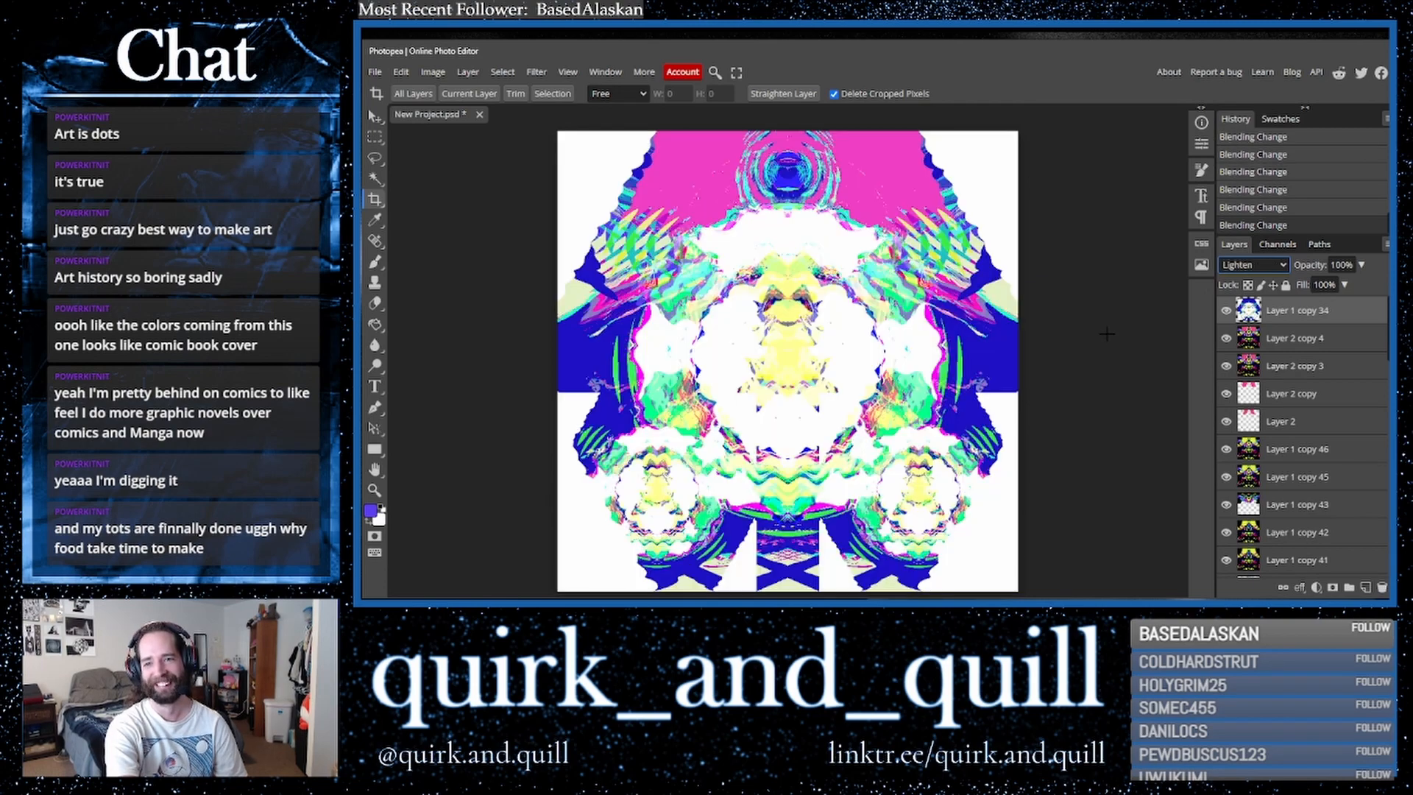
key(Down)
key(Down)
key(Down)
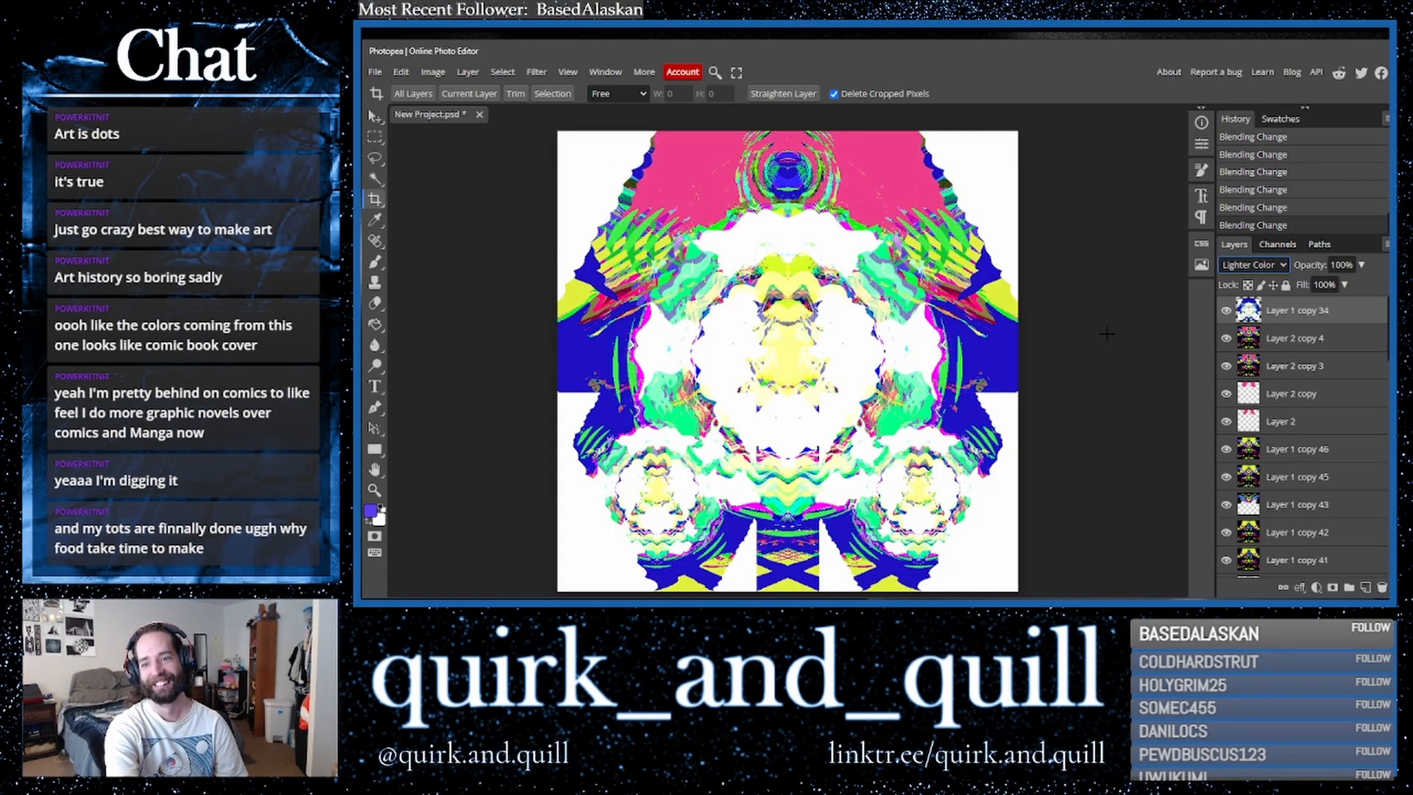
key(Down)
key(Down)
key(Down)
key(Down)
key(Down)
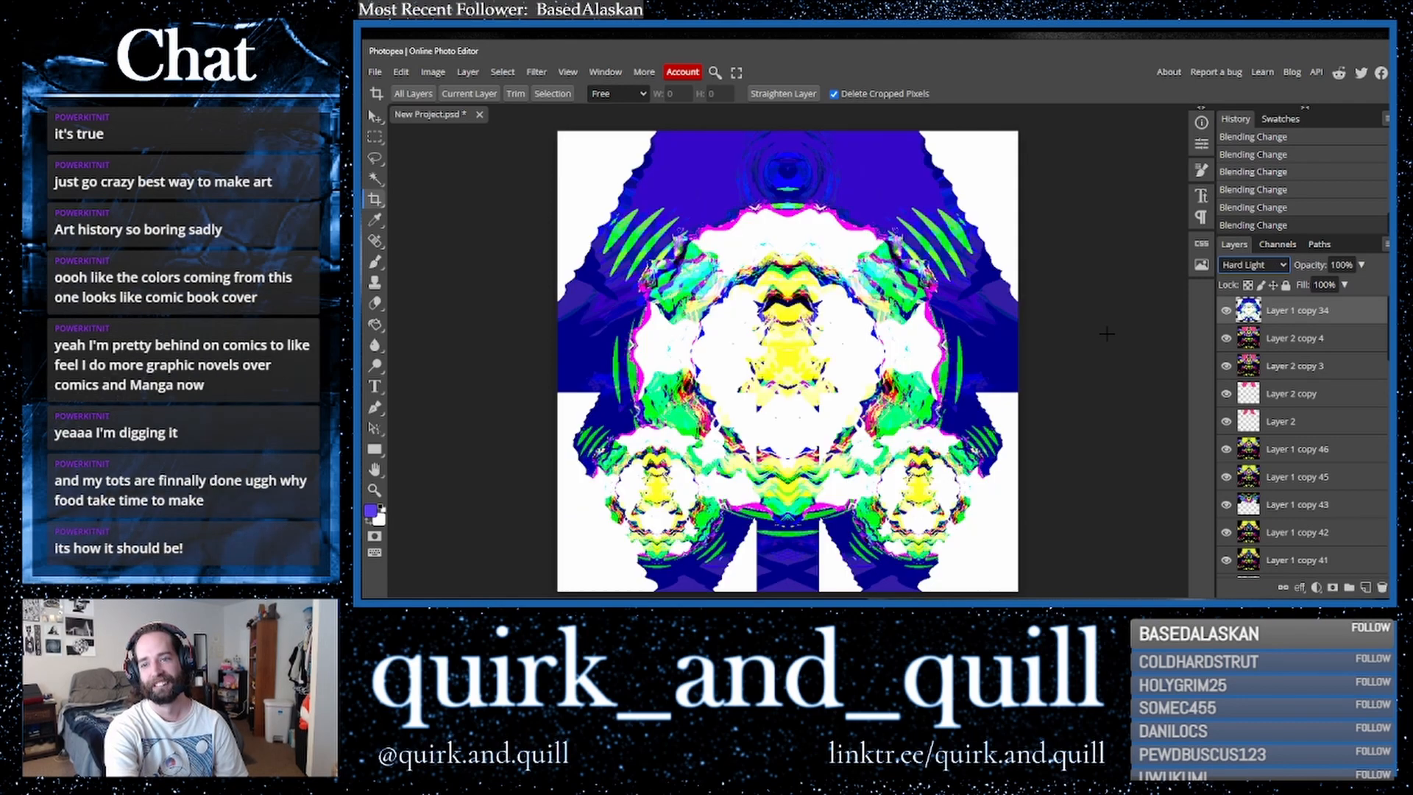
key(Down)
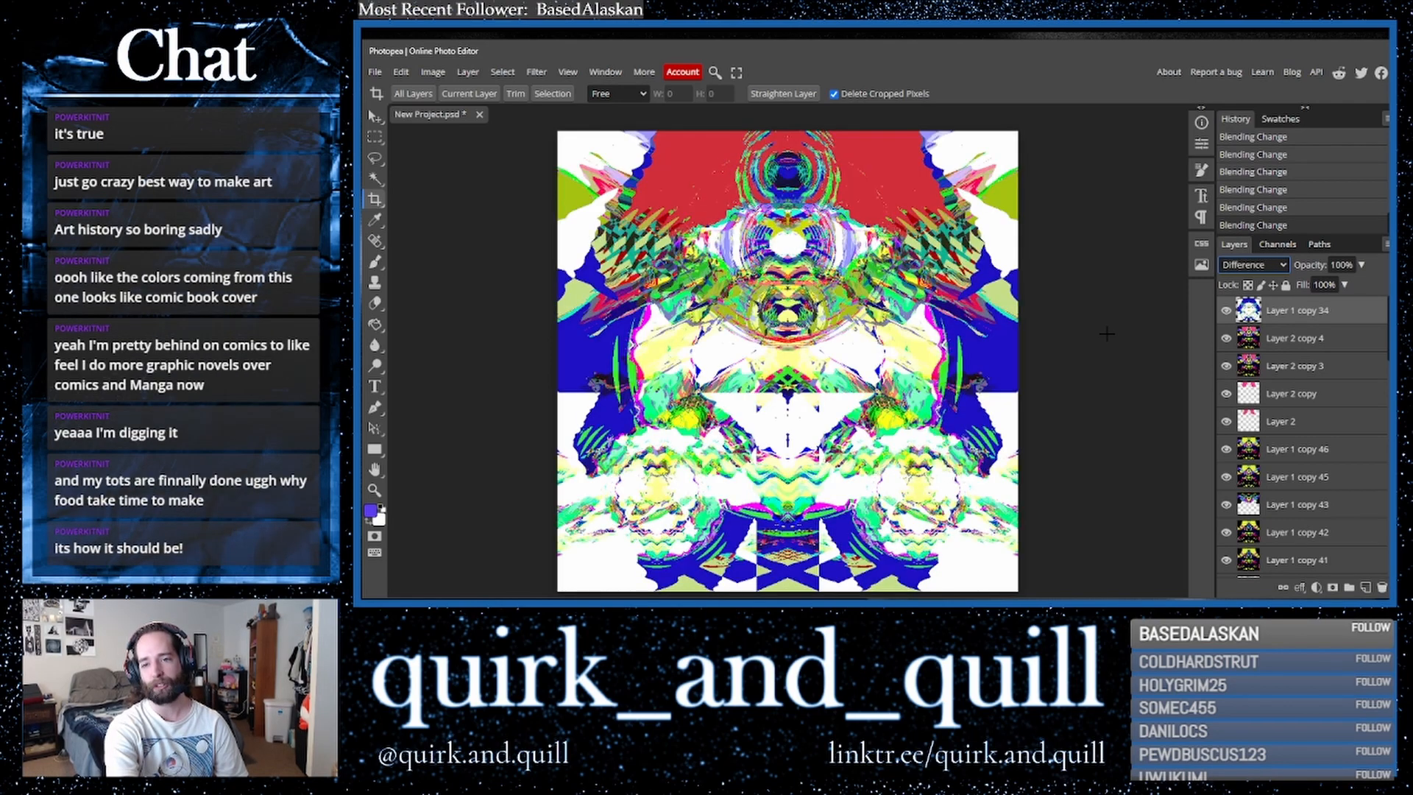
key(Down)
key(Down)
key(Down)
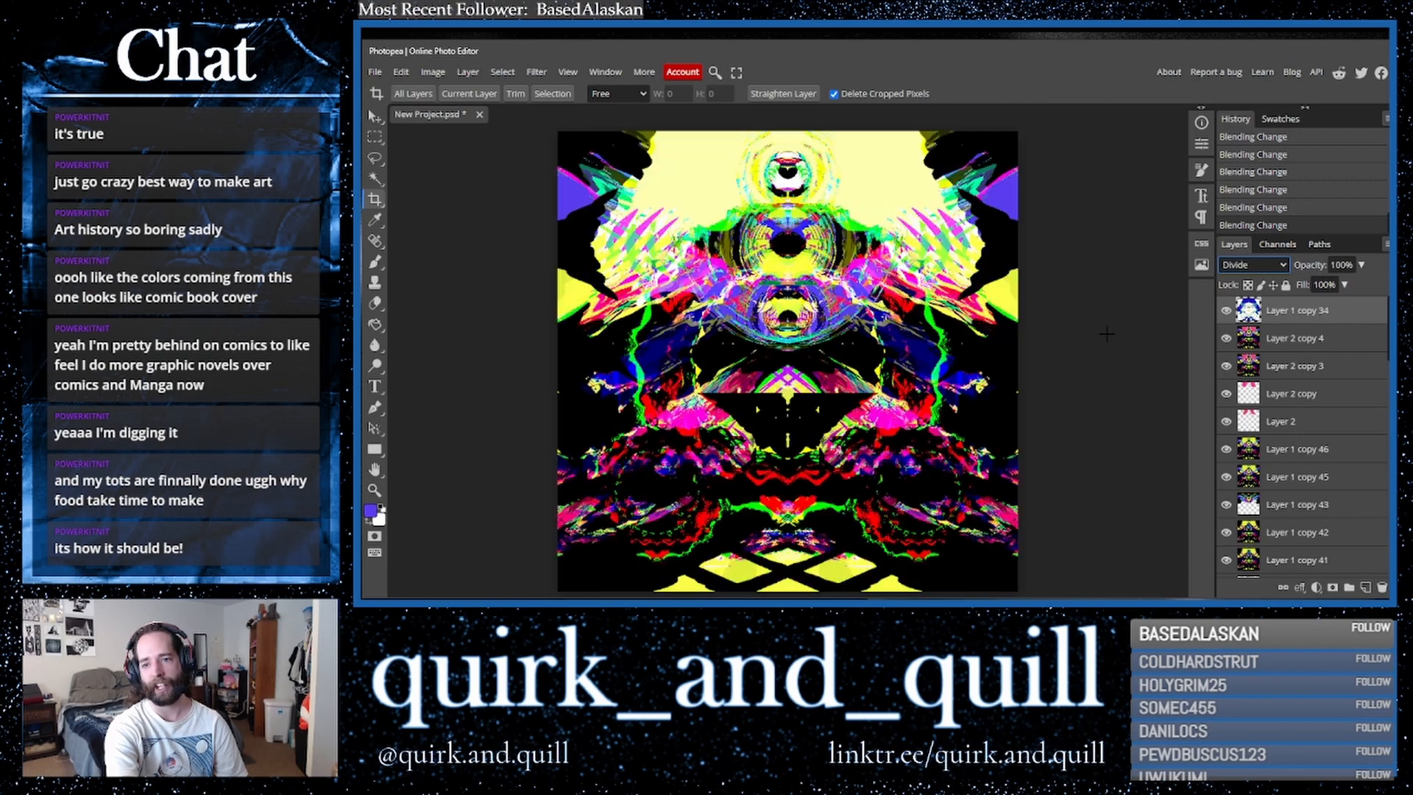
key(Down)
key(Down)
key(Up)
key(Up)
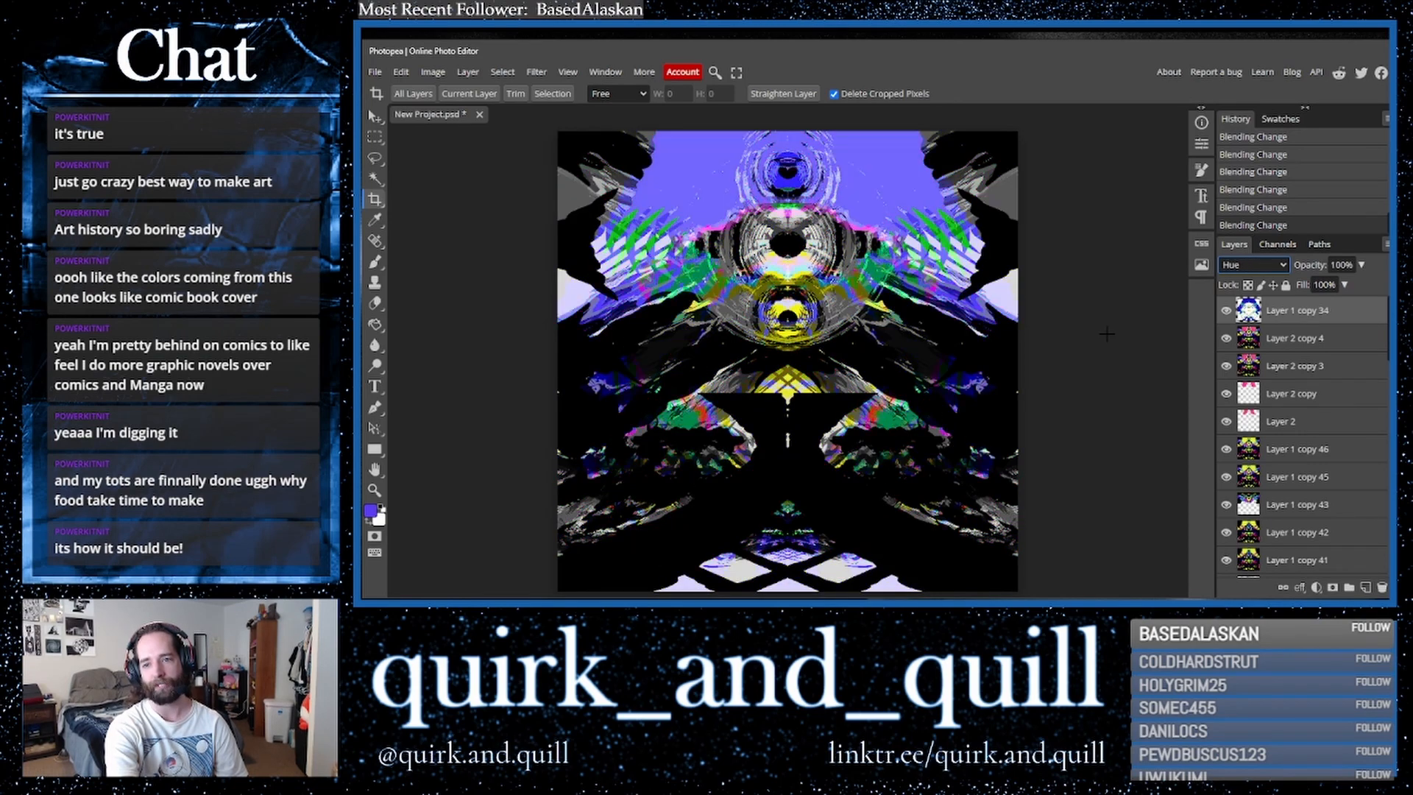
key(Down)
key(Down)
key(Down)
key(Down)
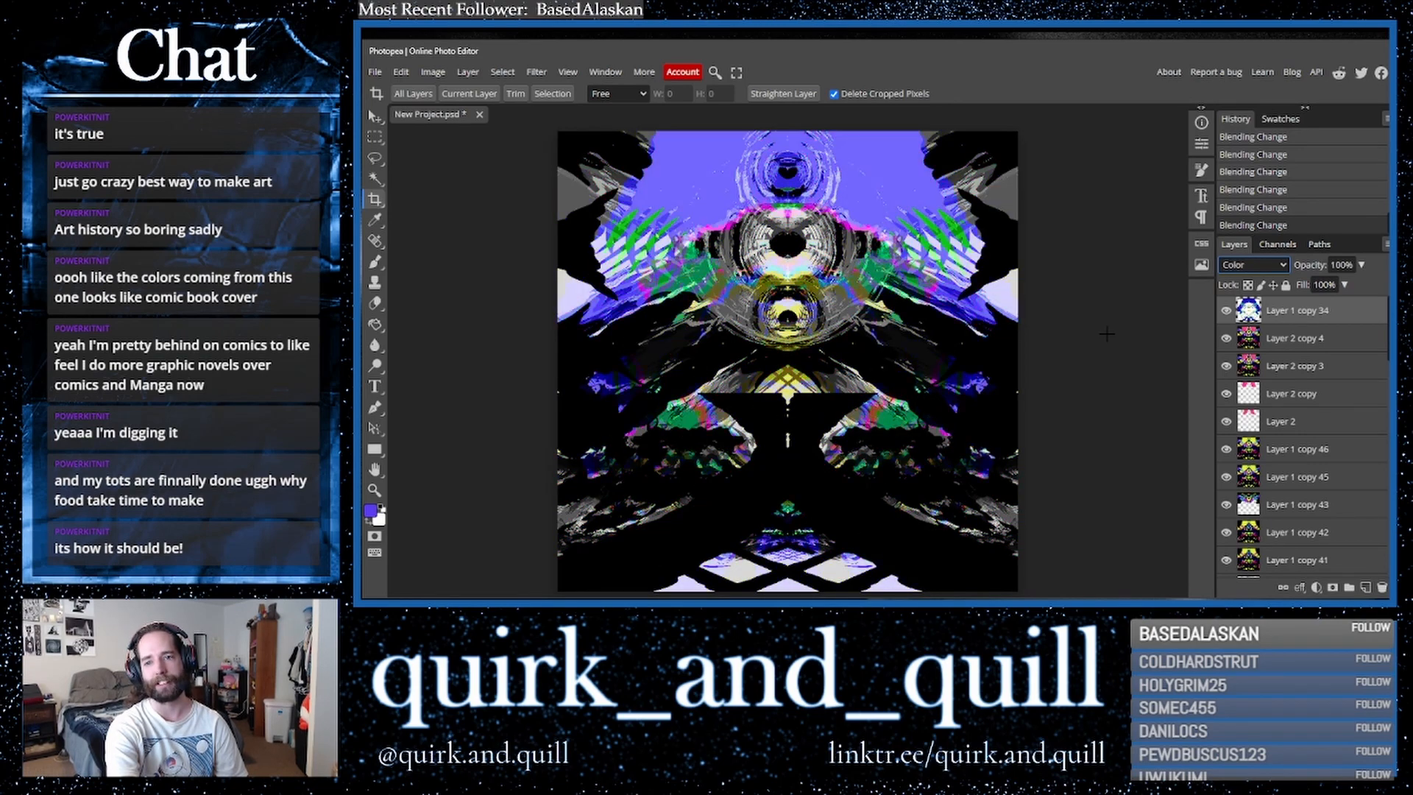
key(Up)
key(Up)
key(Up)
key(Up)
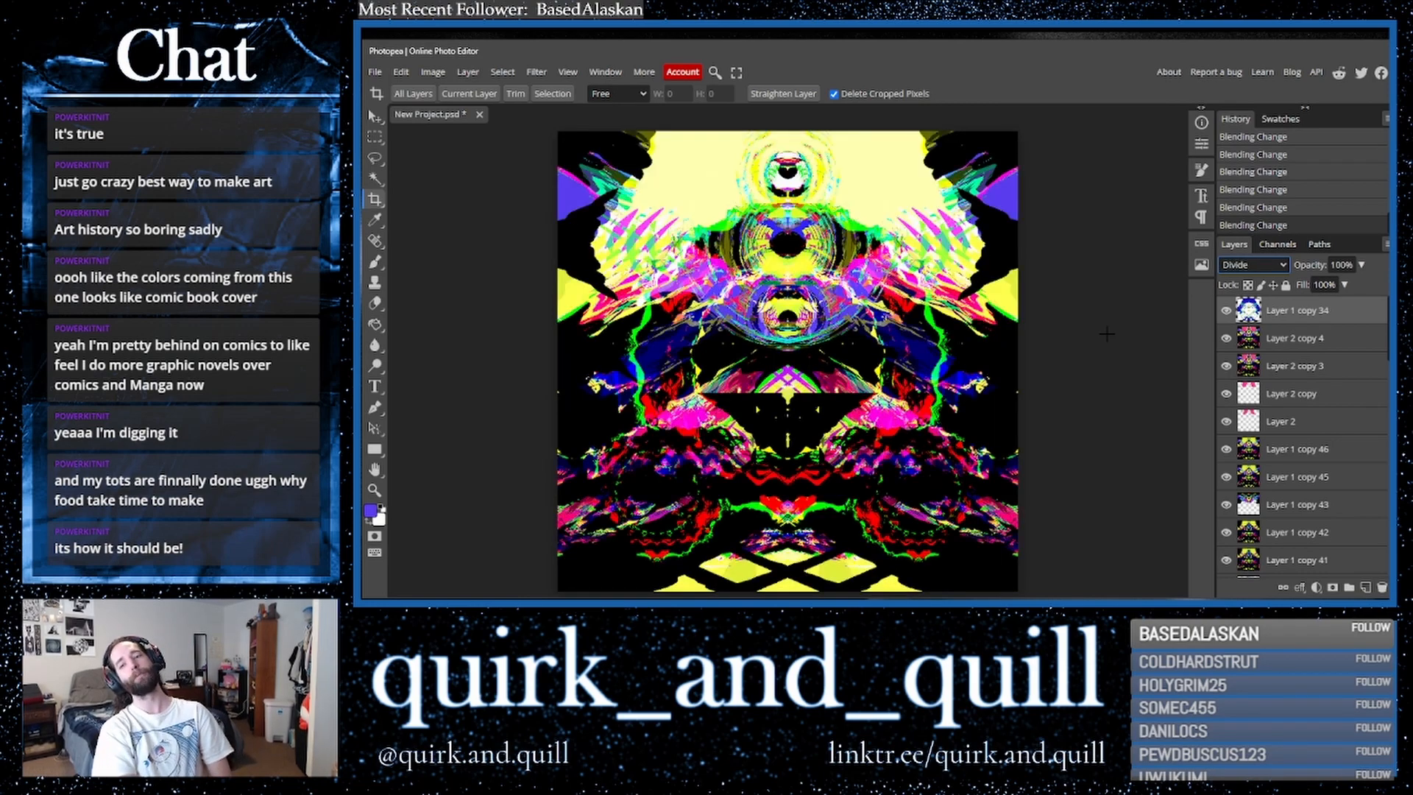
key(Up)
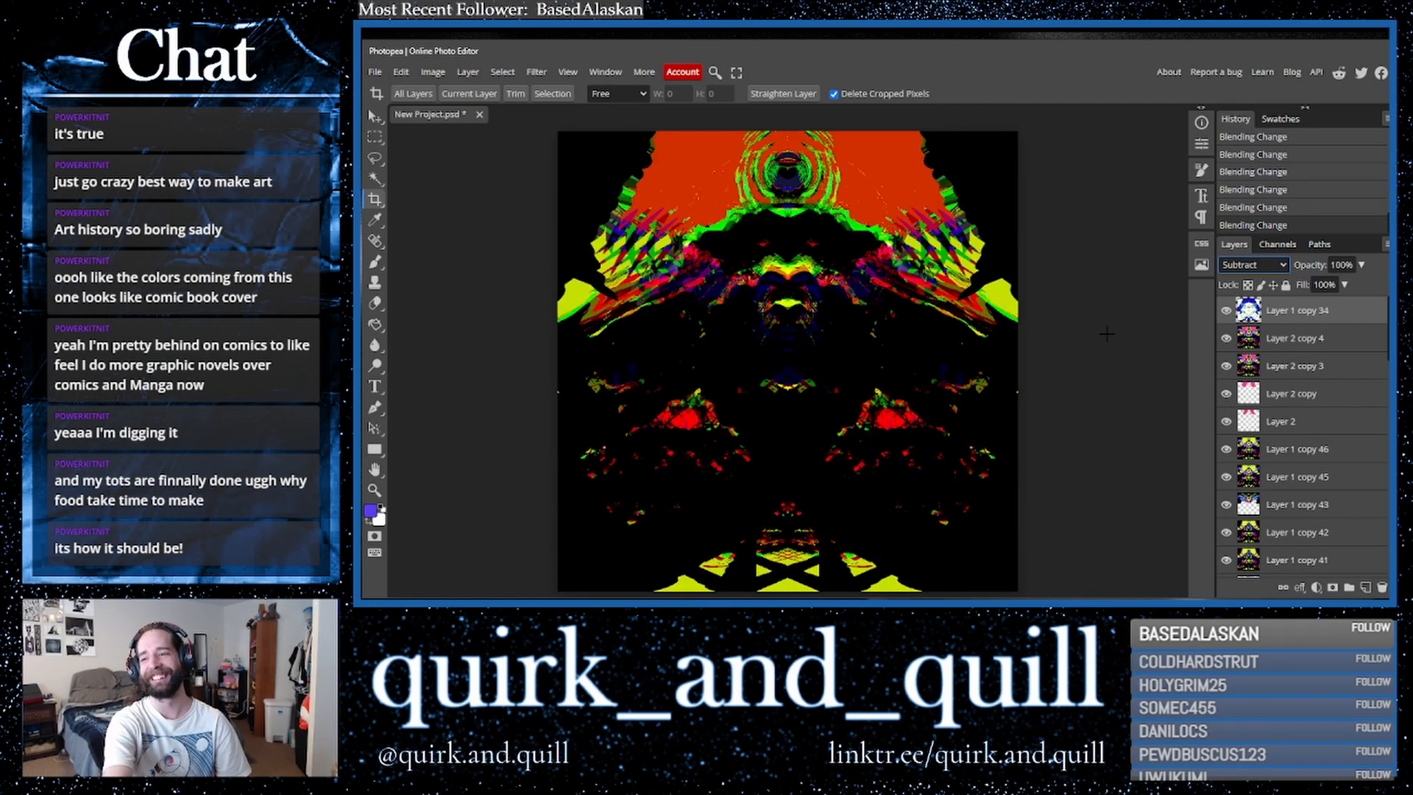
key(Up)
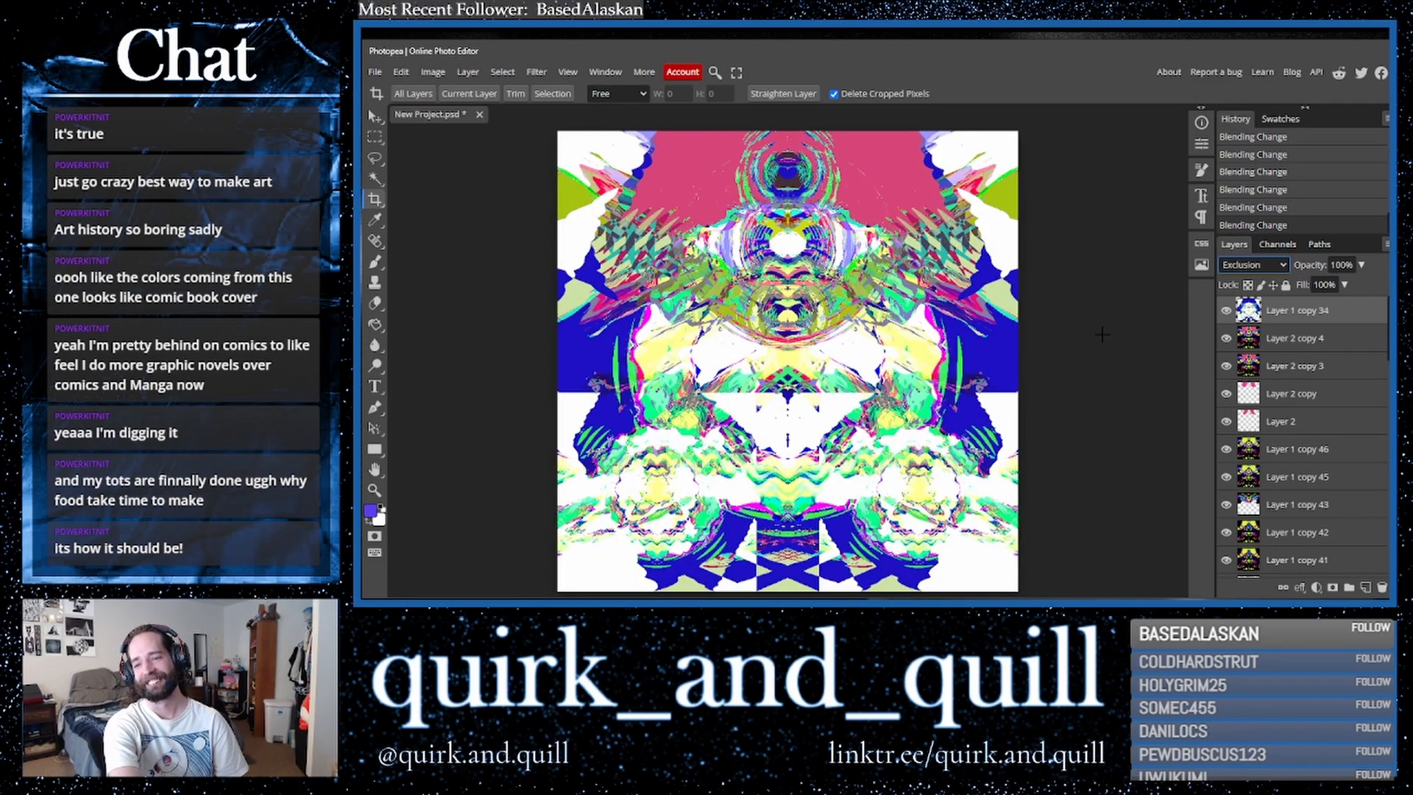
- Duplicate the top two layers and merge the copies into a single layer
drag(1300, 339, 1366, 592)
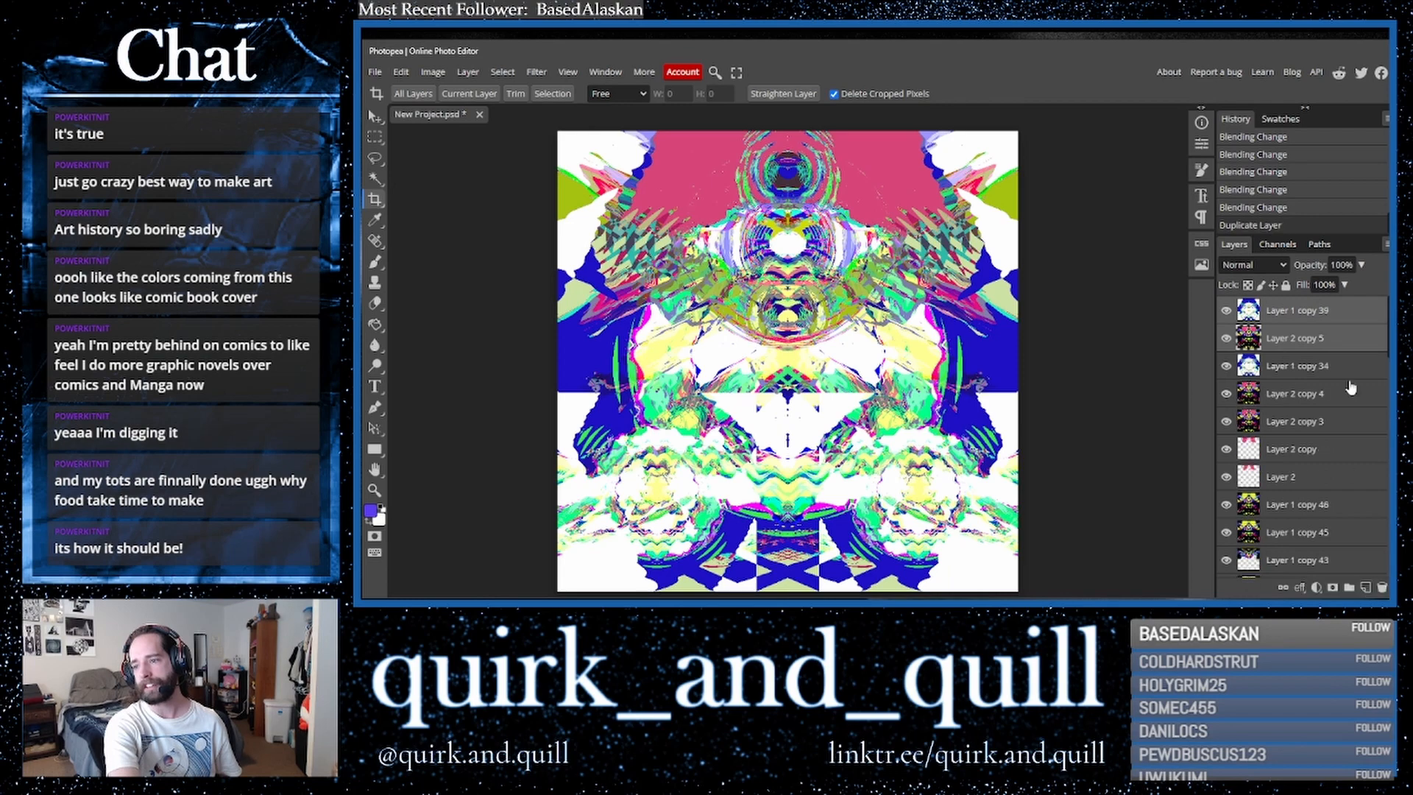
right_click(1314, 340)
click(1255, 542)
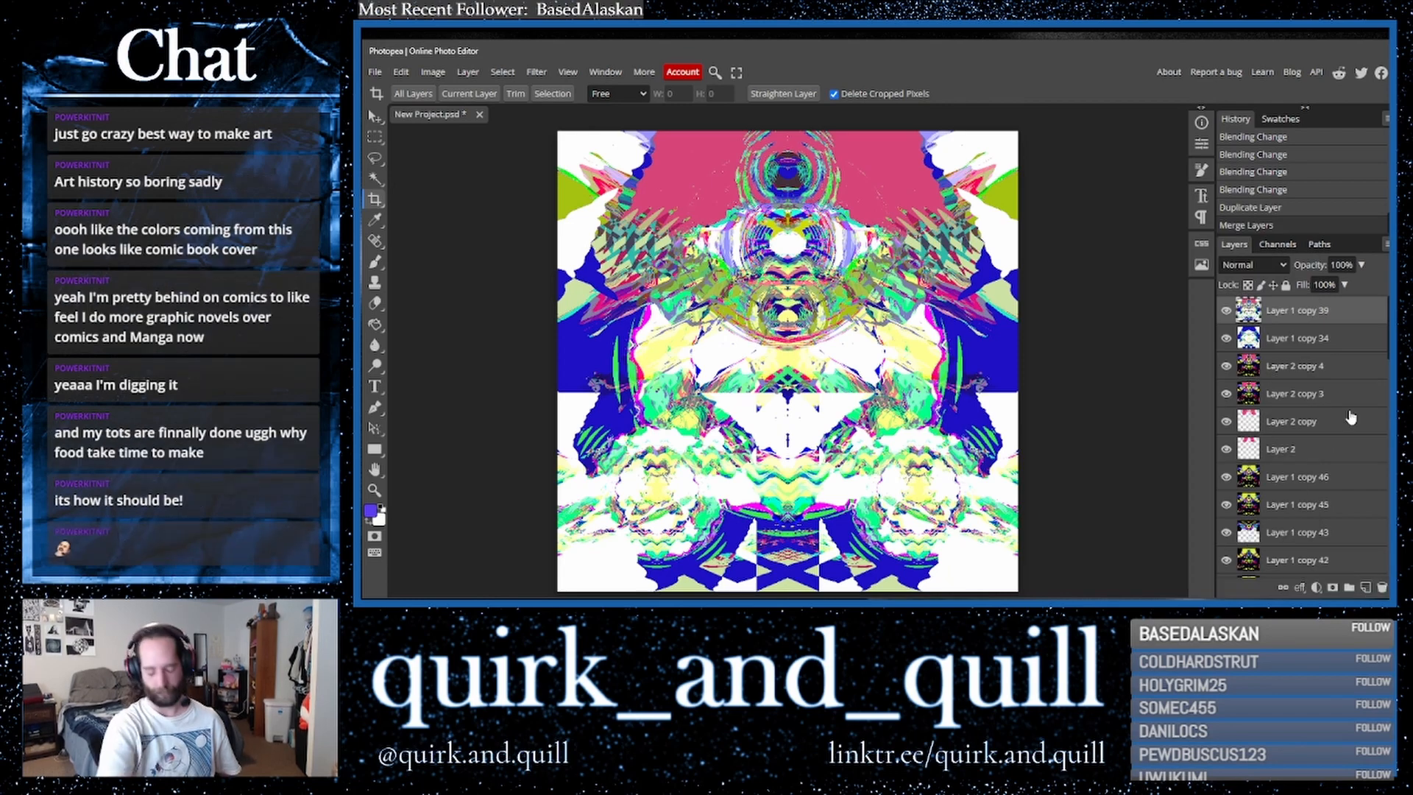
- Invert the colours of the merged top layer
key(ctrl+i)
key(c)
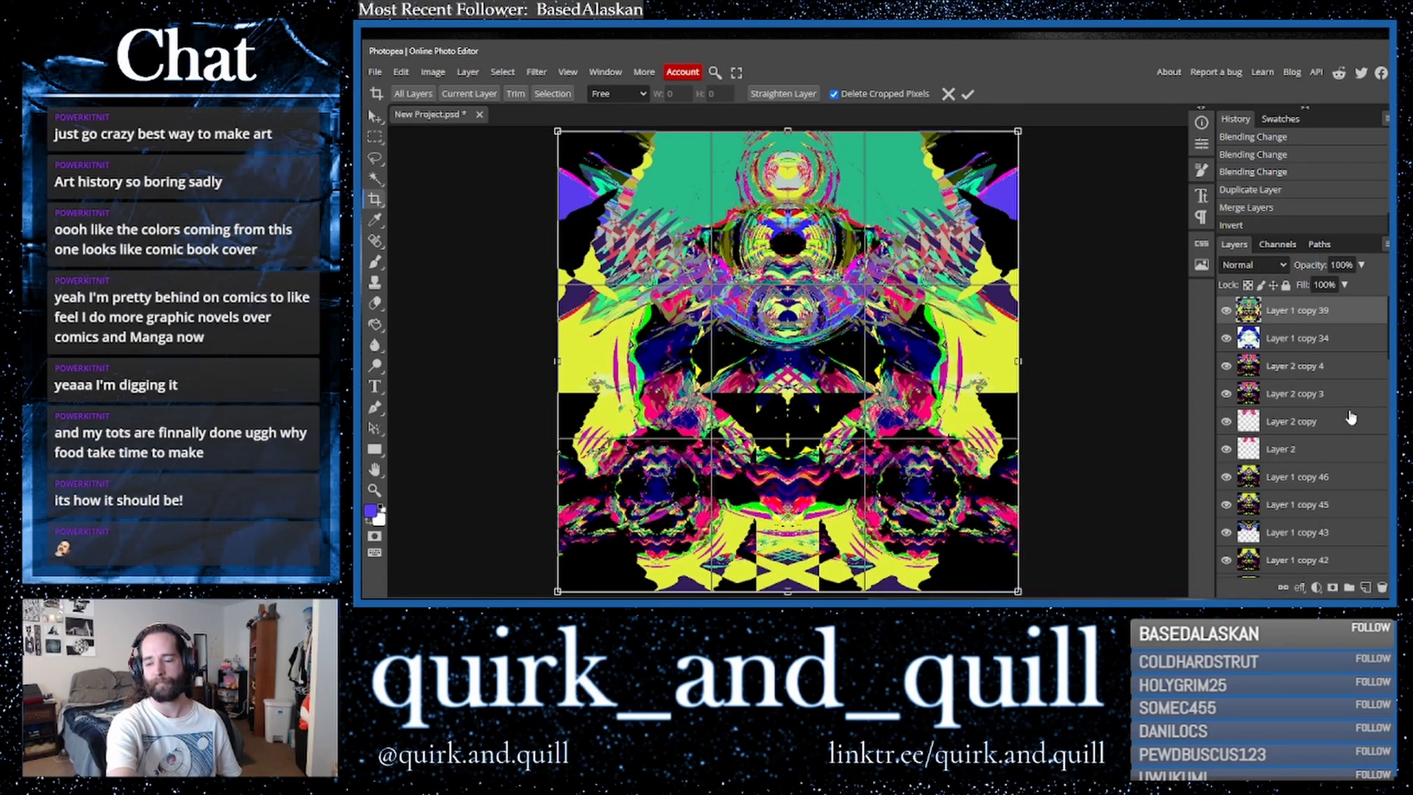
click(379, 122)
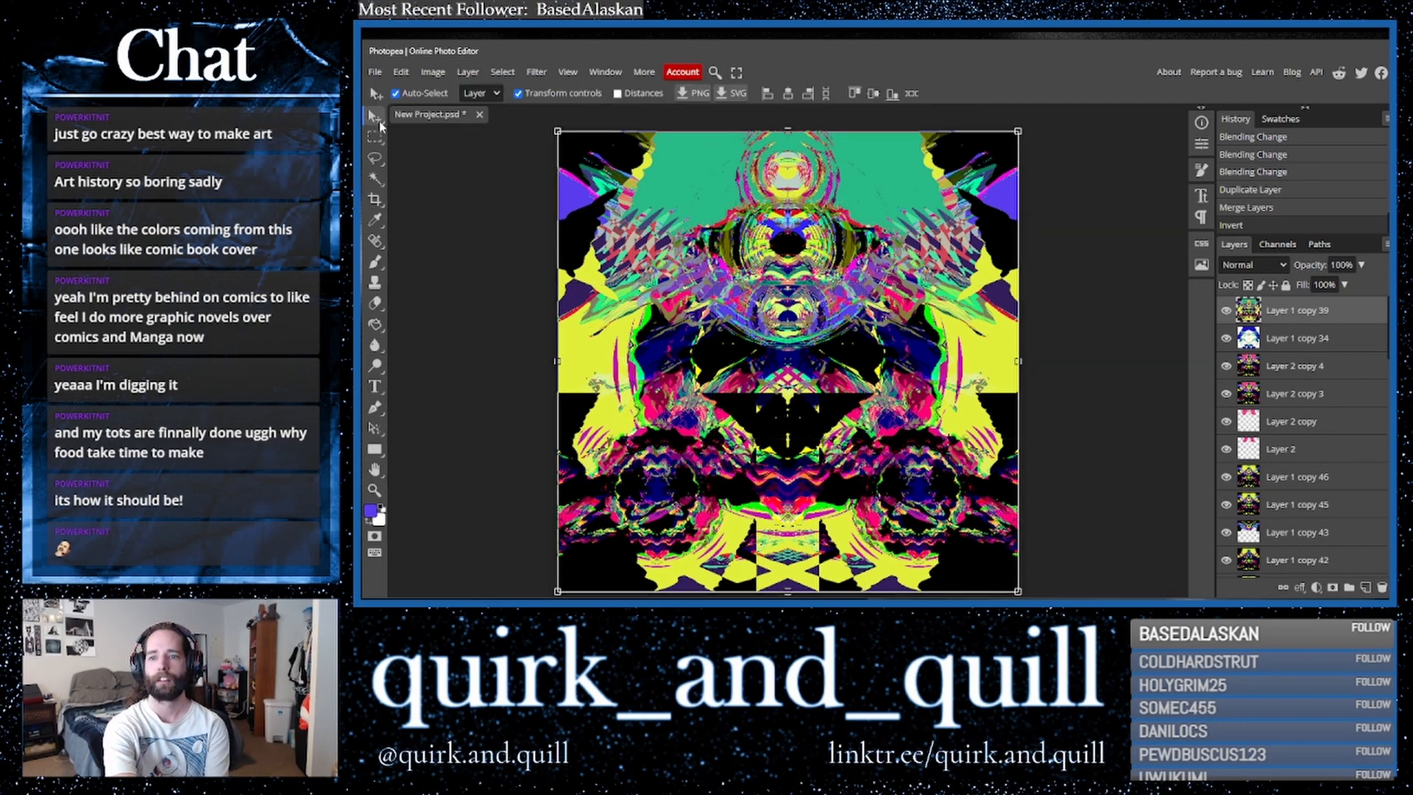
- Toggle the inverted top layer's visibility repeatedly to compare it with the artwork beneath
click(1225, 311)
click(1225, 310)
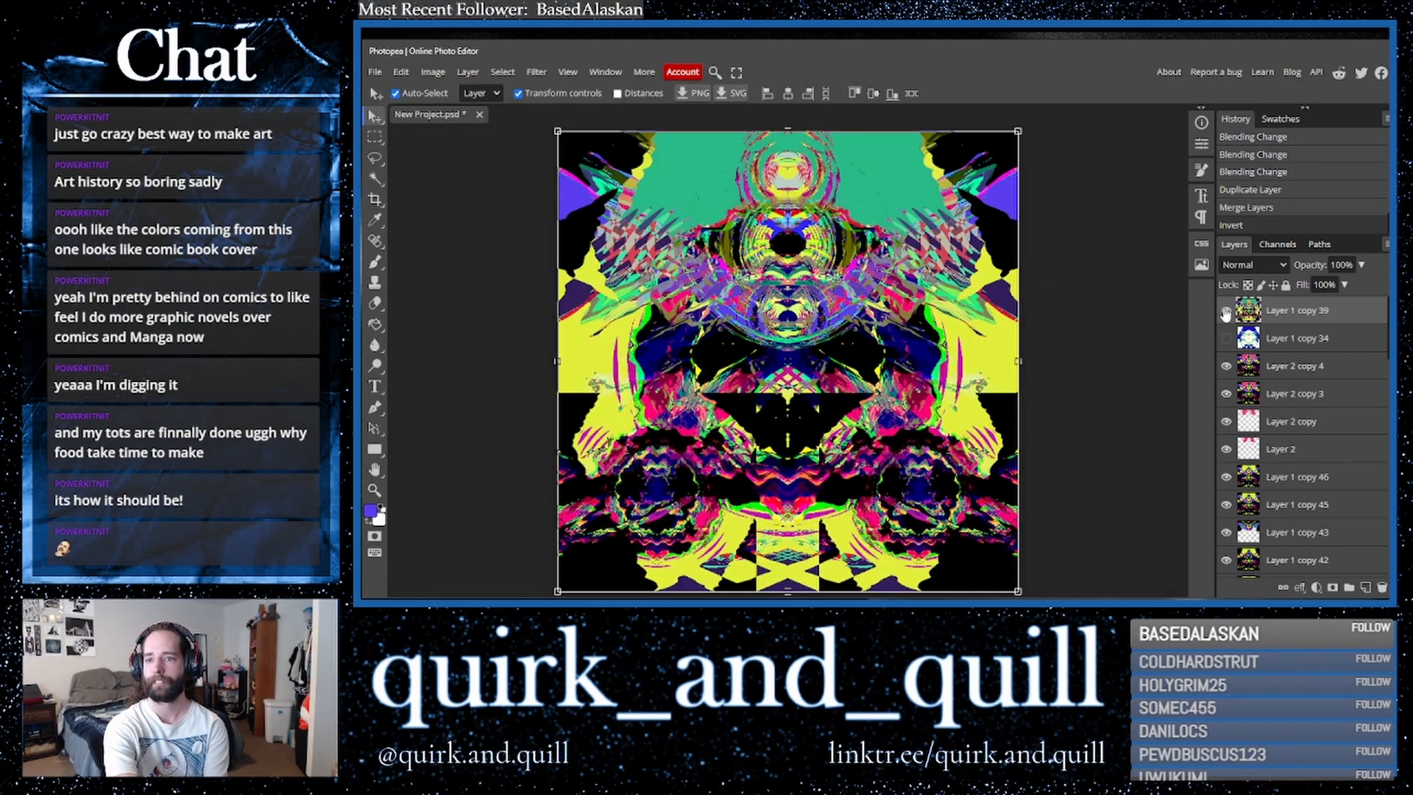
click(1225, 311)
click(1226, 311)
click(1225, 310)
click(1226, 311)
click(1225, 311)
click(1225, 310)
click(1225, 310)
click(1225, 311)
click(1226, 311)
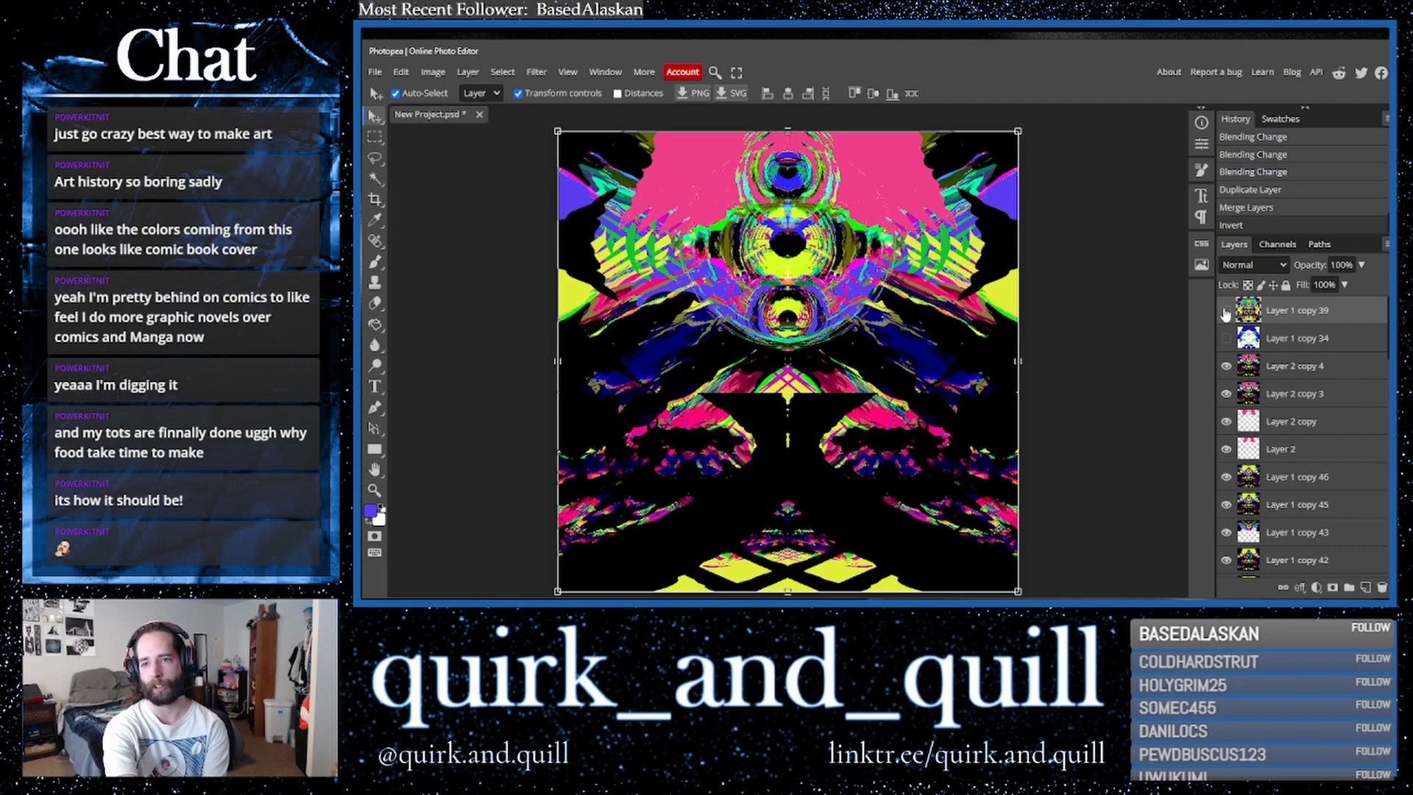
click(1225, 310)
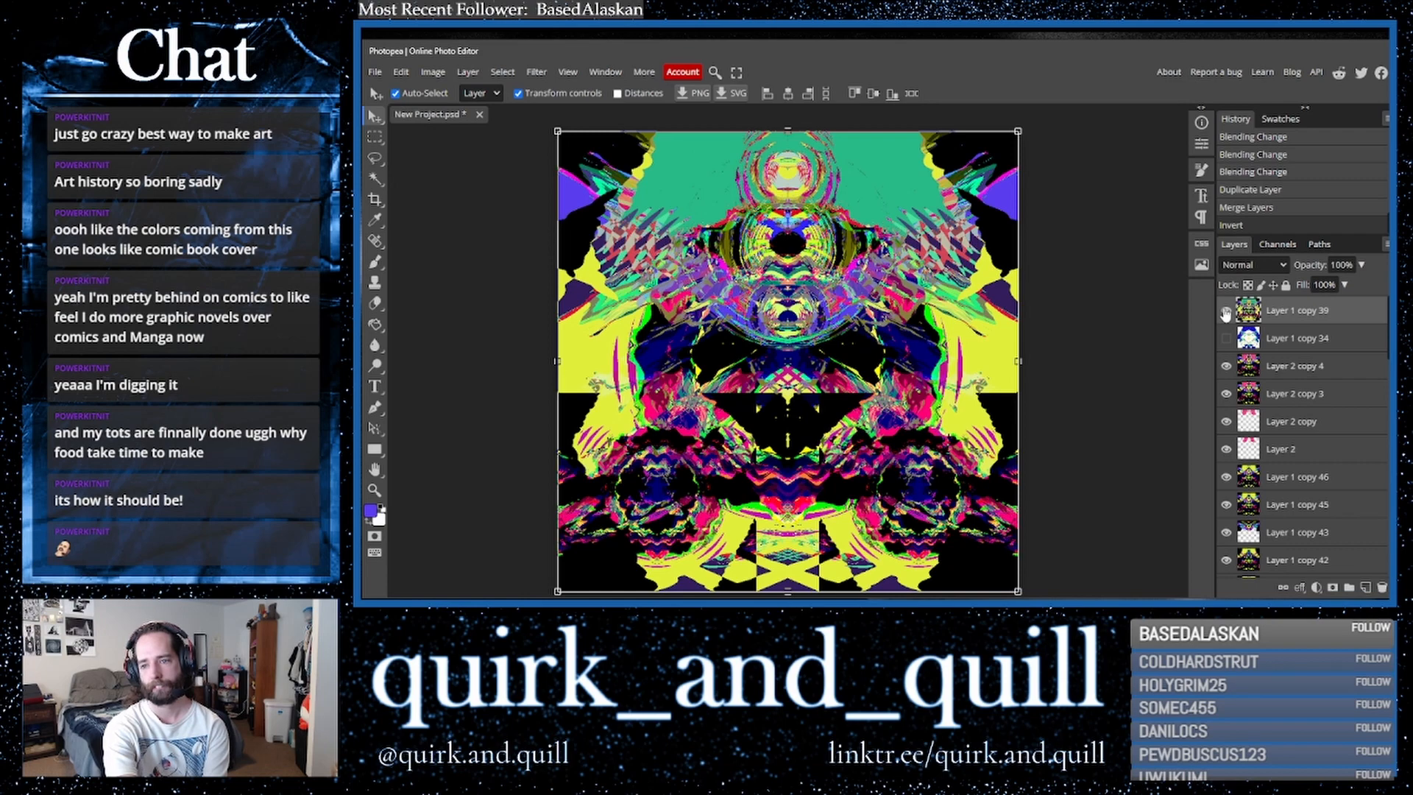
click(1226, 311)
click(1225, 312)
- Set the inverted top layer's opacity to 89%
click(1362, 265)
mouse_move(1362, 285)
mouse_down()
mouse_move(1305, 289)
mouse_move(1348, 297)
mouse_up()
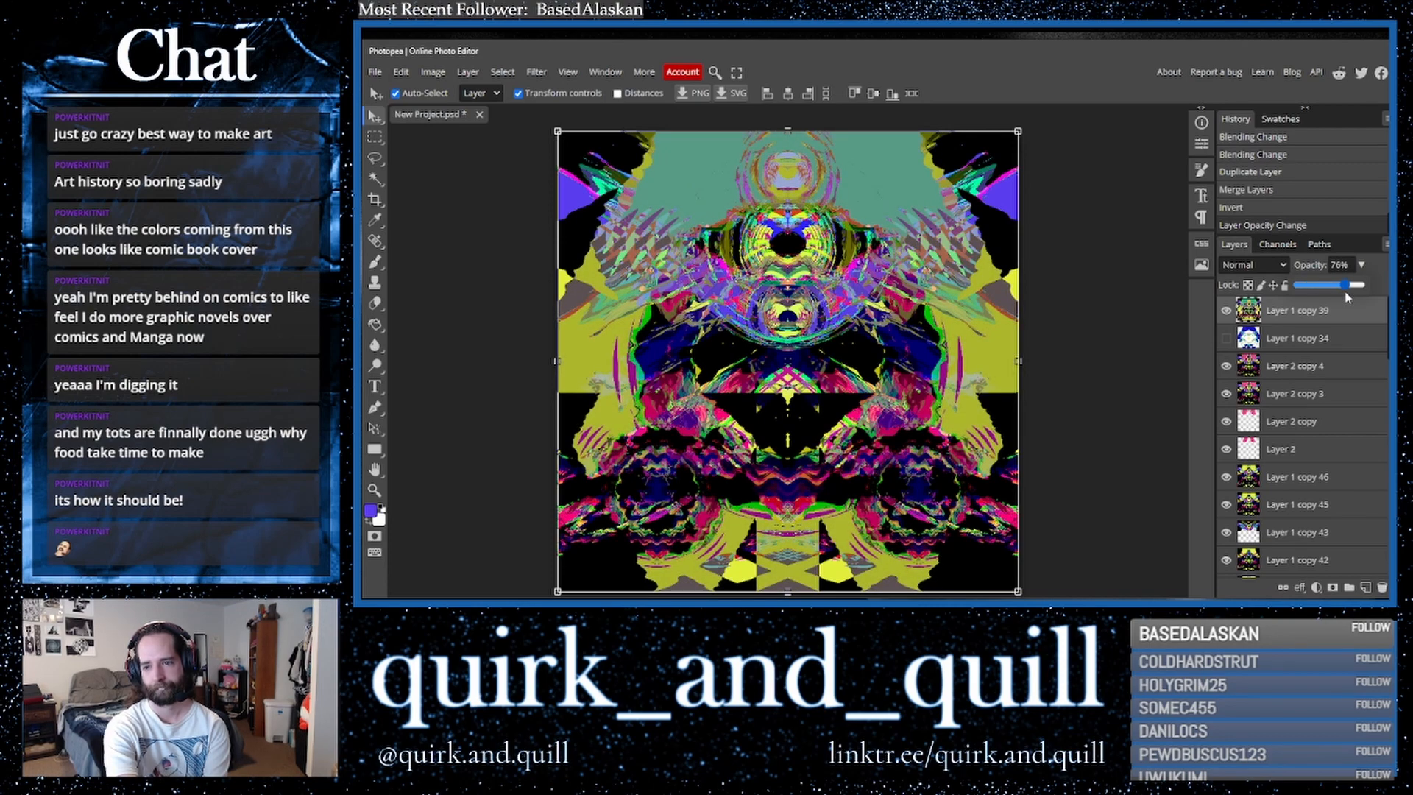
drag(1349, 295, 1354, 296)
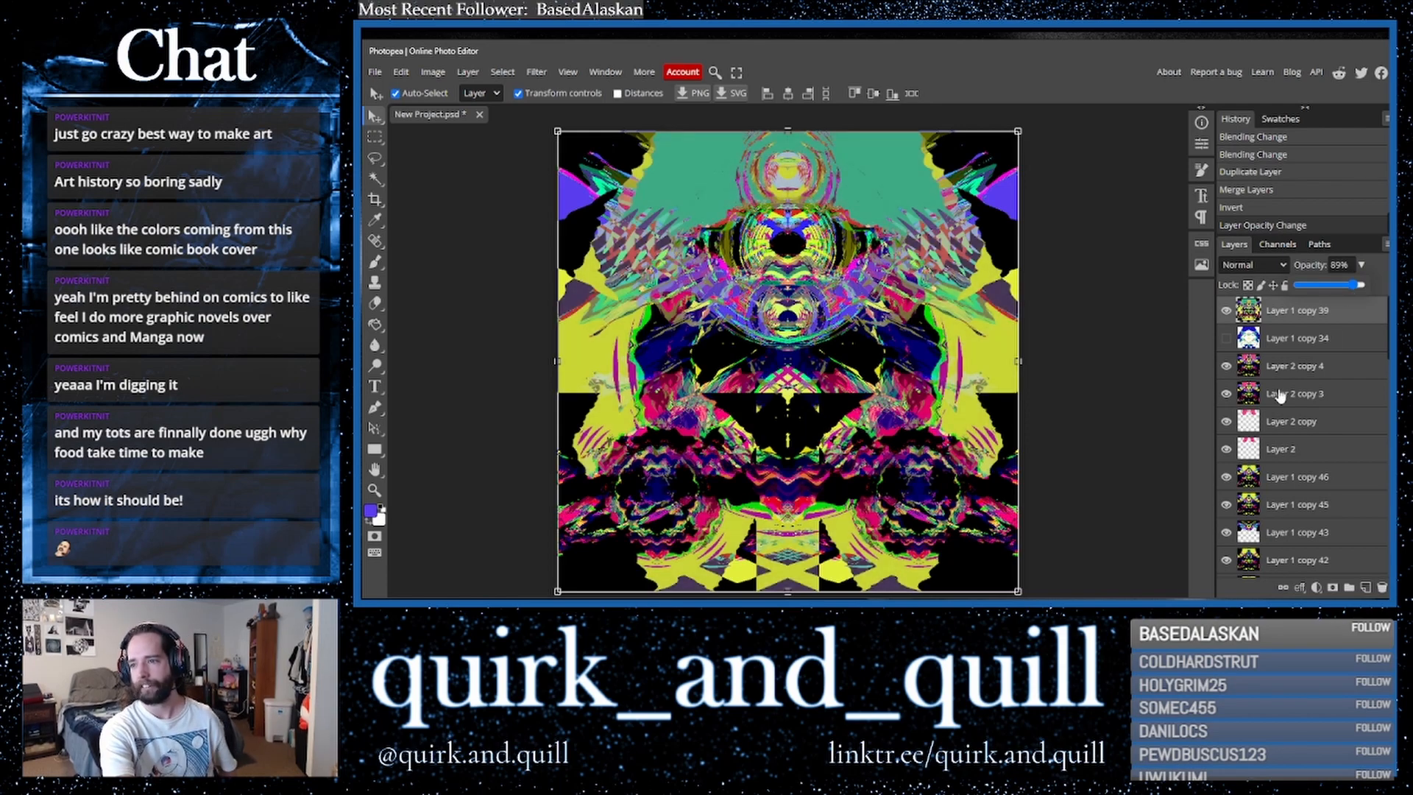
- Duplicate the top three layers and select the new topmost copy
click(1334, 370)
drag(1333, 370, 1366, 588)
scroll(1314, 402, up, 1)
click(1300, 312)
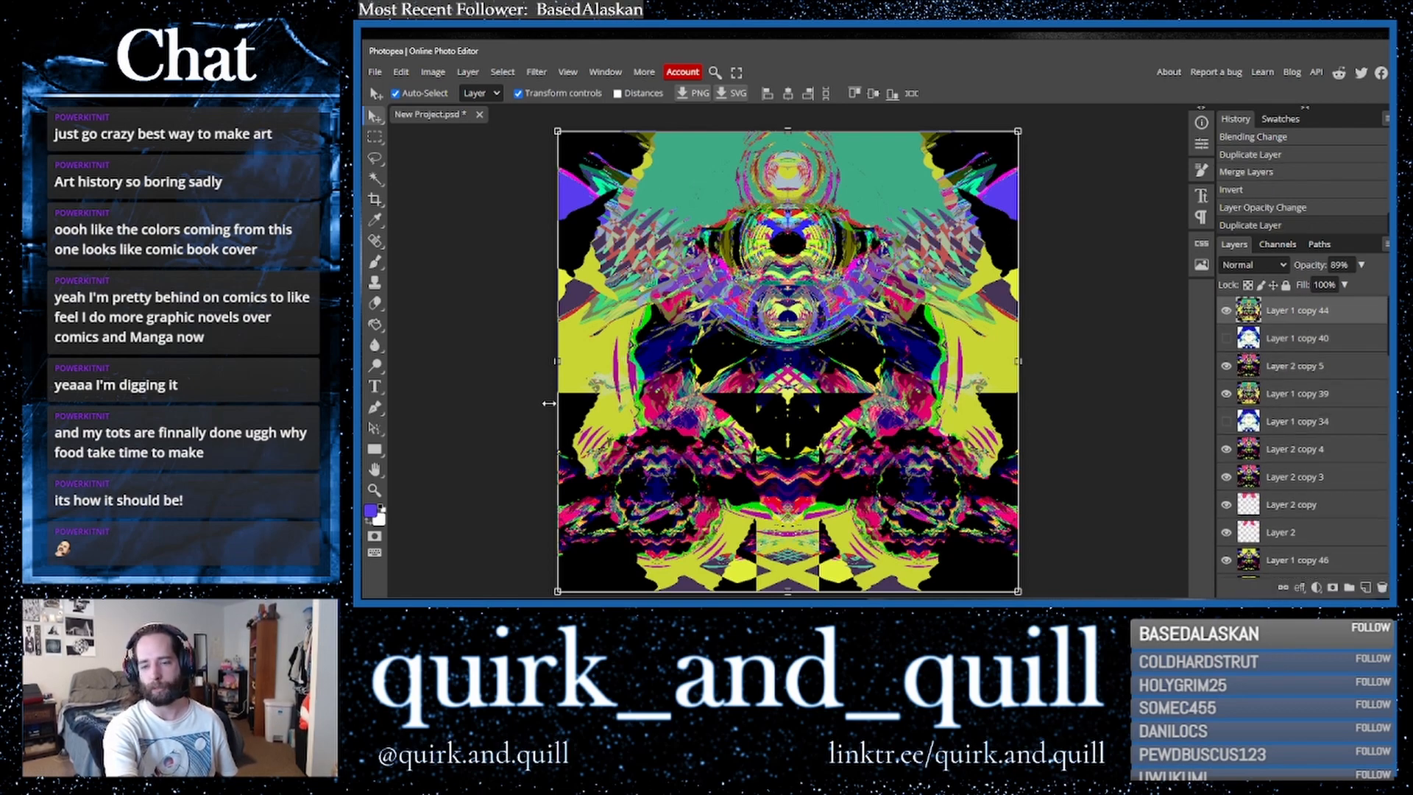
- Erase the lower centre of the top layer with the Eraser tool and toggle its visibility to compare
click(374, 302)
click(401, 93)
mouse_move(478, 130)
mouse_down()
mouse_move(570, 131)
mouse_move(488, 170)
mouse_up()
mouse_move(817, 557)
mouse_down()
mouse_move(766, 560)
mouse_move(826, 558)
mouse_up()
mouse_move(825, 557)
mouse_down()
mouse_move(759, 560)
mouse_move(813, 557)
mouse_up()
drag(821, 558, 761, 559)
mouse_move(762, 560)
mouse_down()
mouse_move(792, 563)
mouse_move(696, 545)
mouse_move(714, 541)
mouse_move(705, 572)
mouse_move(662, 570)
mouse_move(736, 552)
mouse_move(683, 551)
mouse_move(838, 538)
mouse_move(829, 577)
mouse_move(884, 530)
mouse_move(846, 537)
mouse_move(887, 567)
mouse_move(865, 563)
mouse_move(912, 552)
mouse_move(921, 592)
mouse_up()
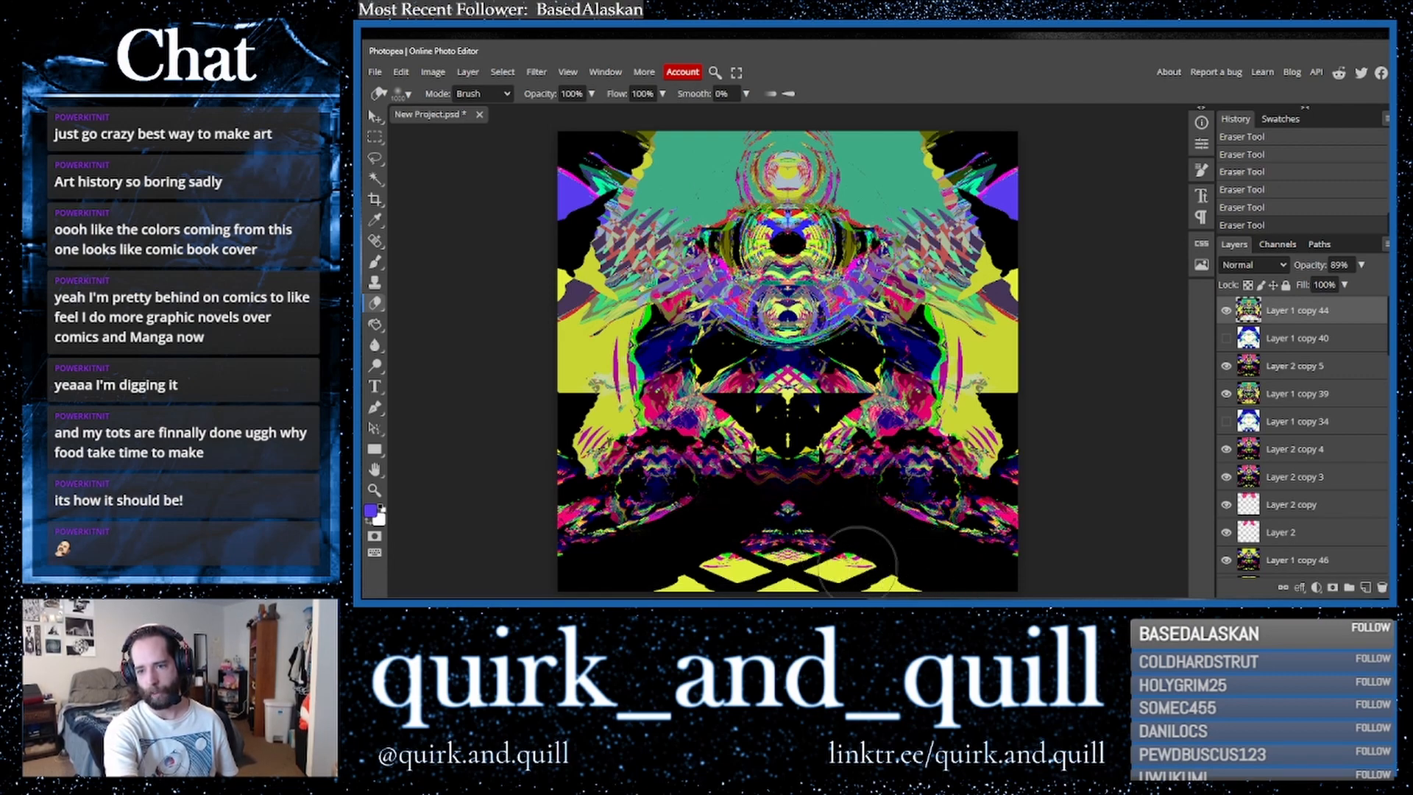
drag(784, 472, 786, 472)
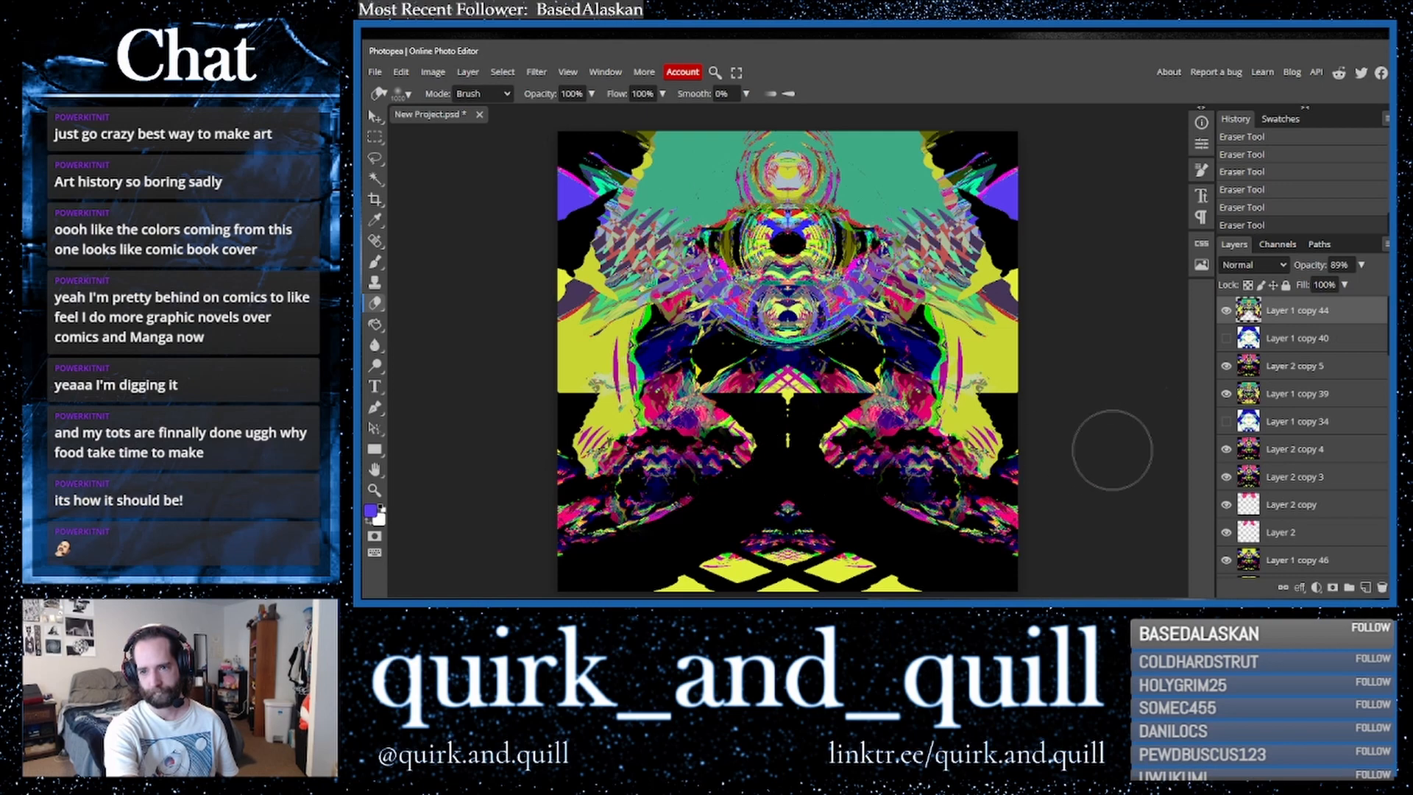
click(1226, 311)
click(1226, 311)
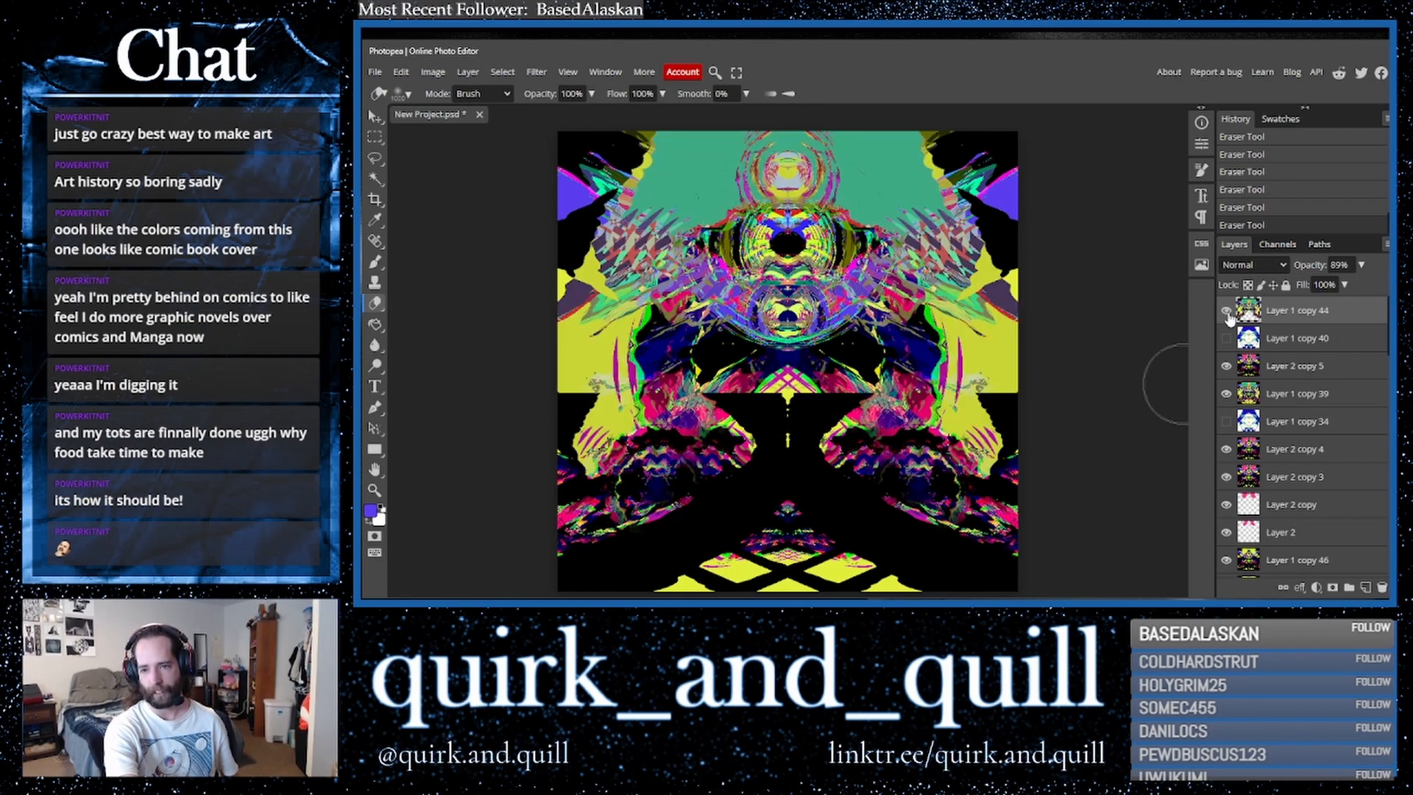
- Toggle the erased top layer's visibility a few more times to compare it with the layers beneath
click(1226, 310)
click(1226, 310)
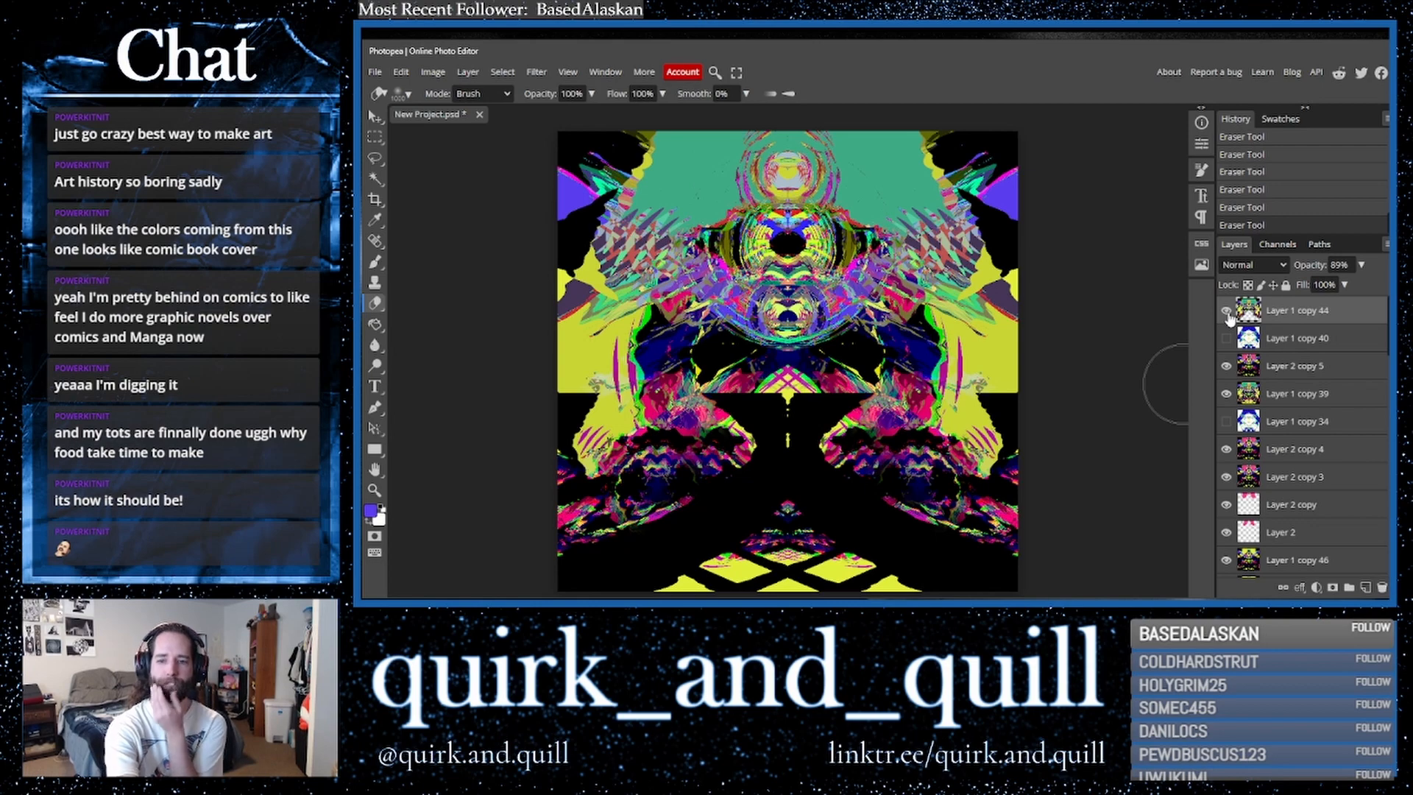
click(1226, 310)
click(1226, 311)
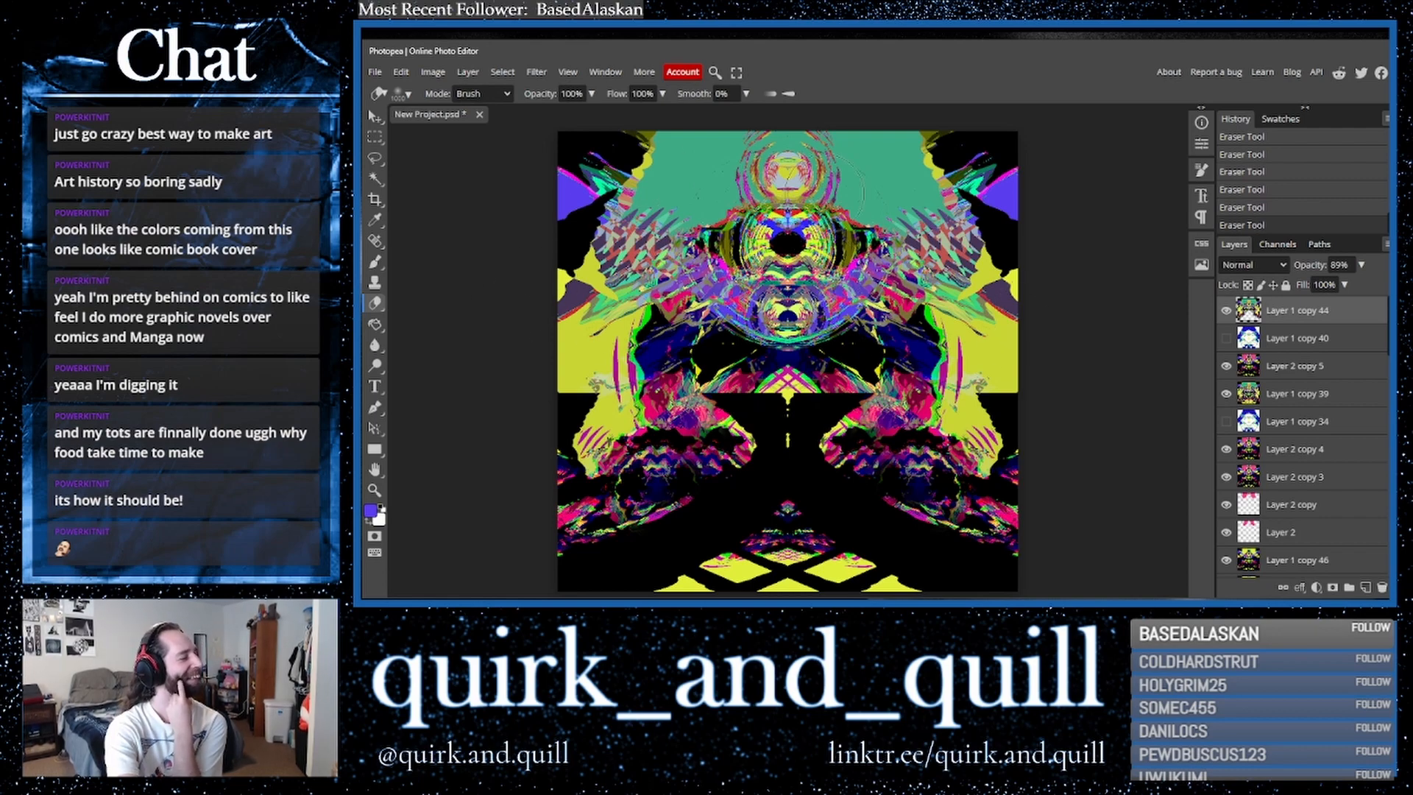
- Duplicate Layer 2 copy 5, merge the selected layers into a new top layer, and duplicate that merged layer
shift+click(1300, 366)
key(ctrl+j)
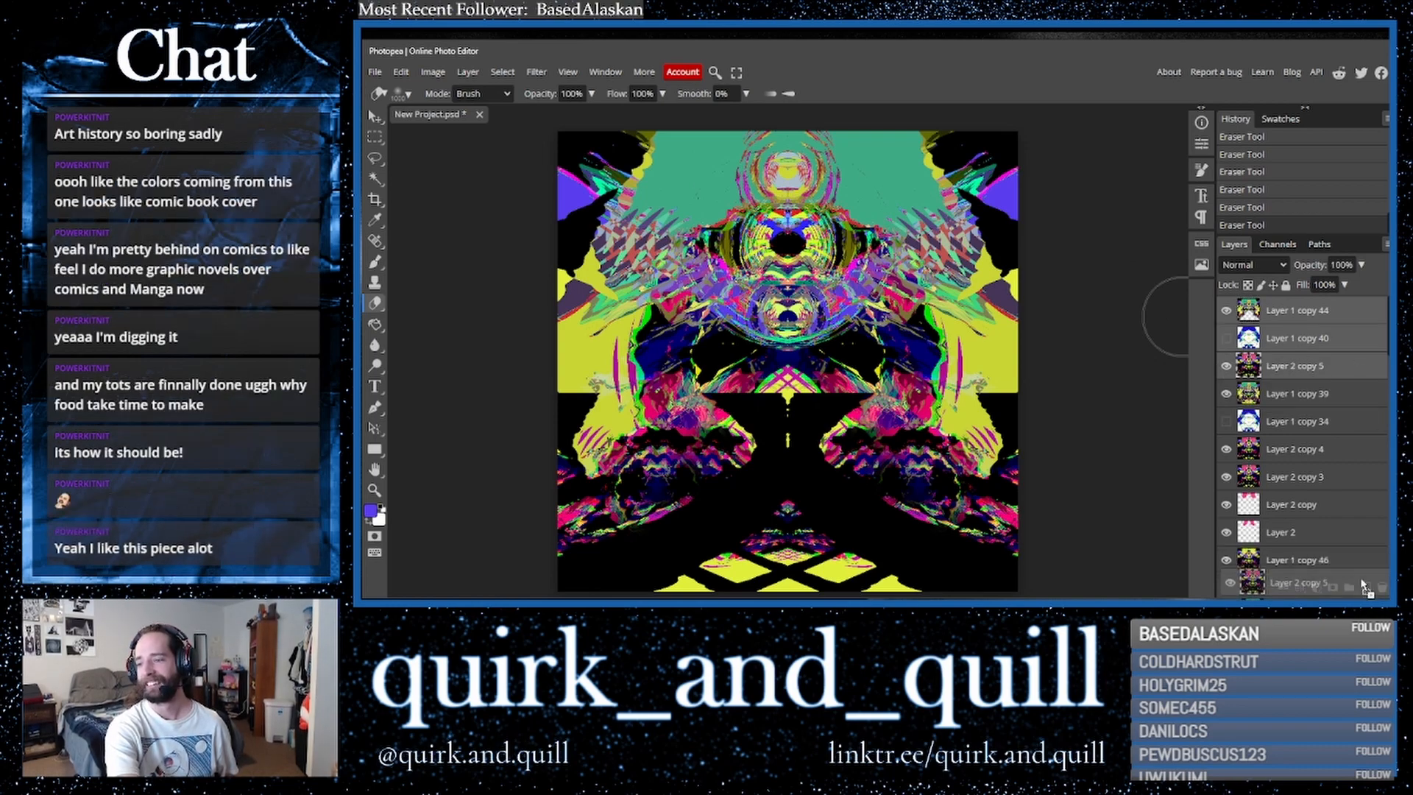
right_click(1307, 368)
click(1239, 543)
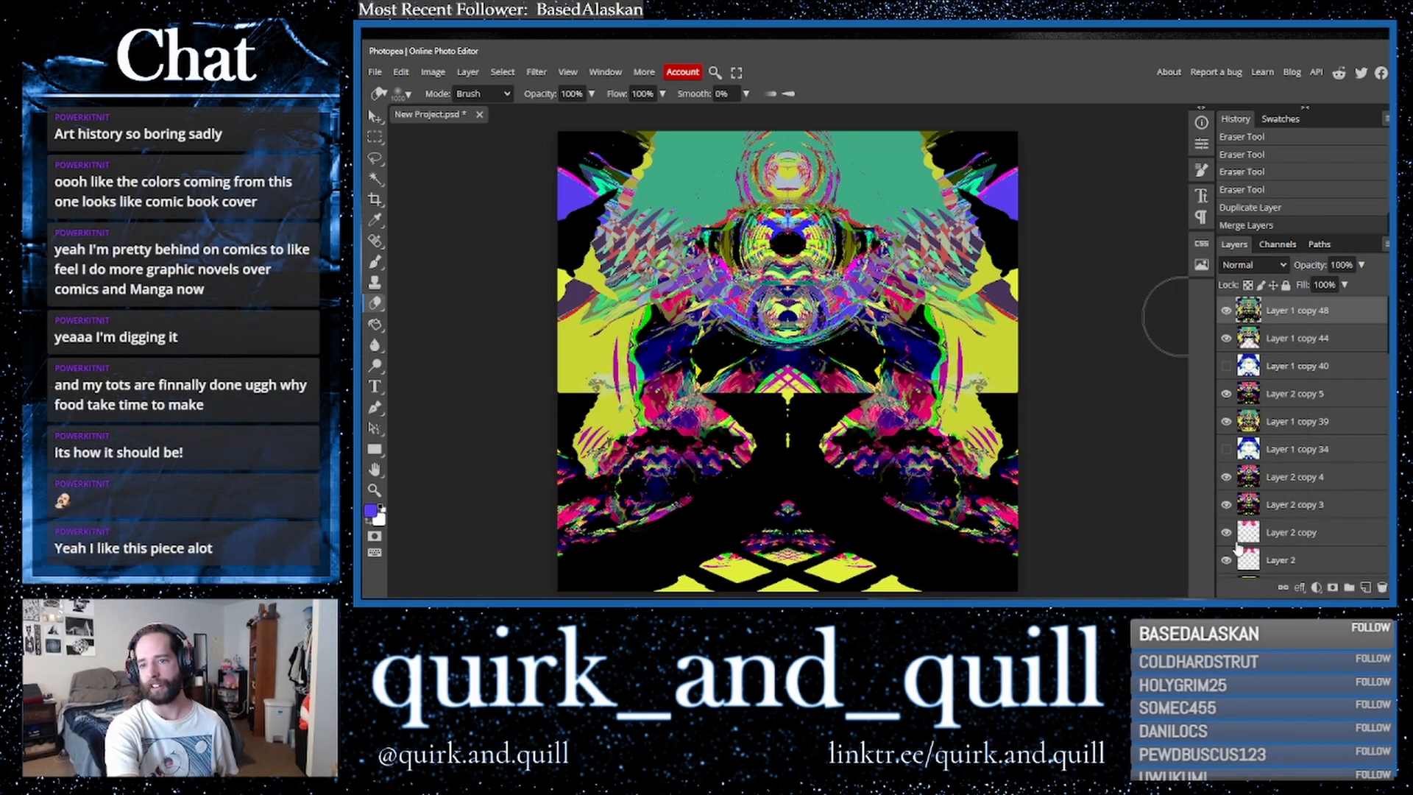
key(ctrl+j)
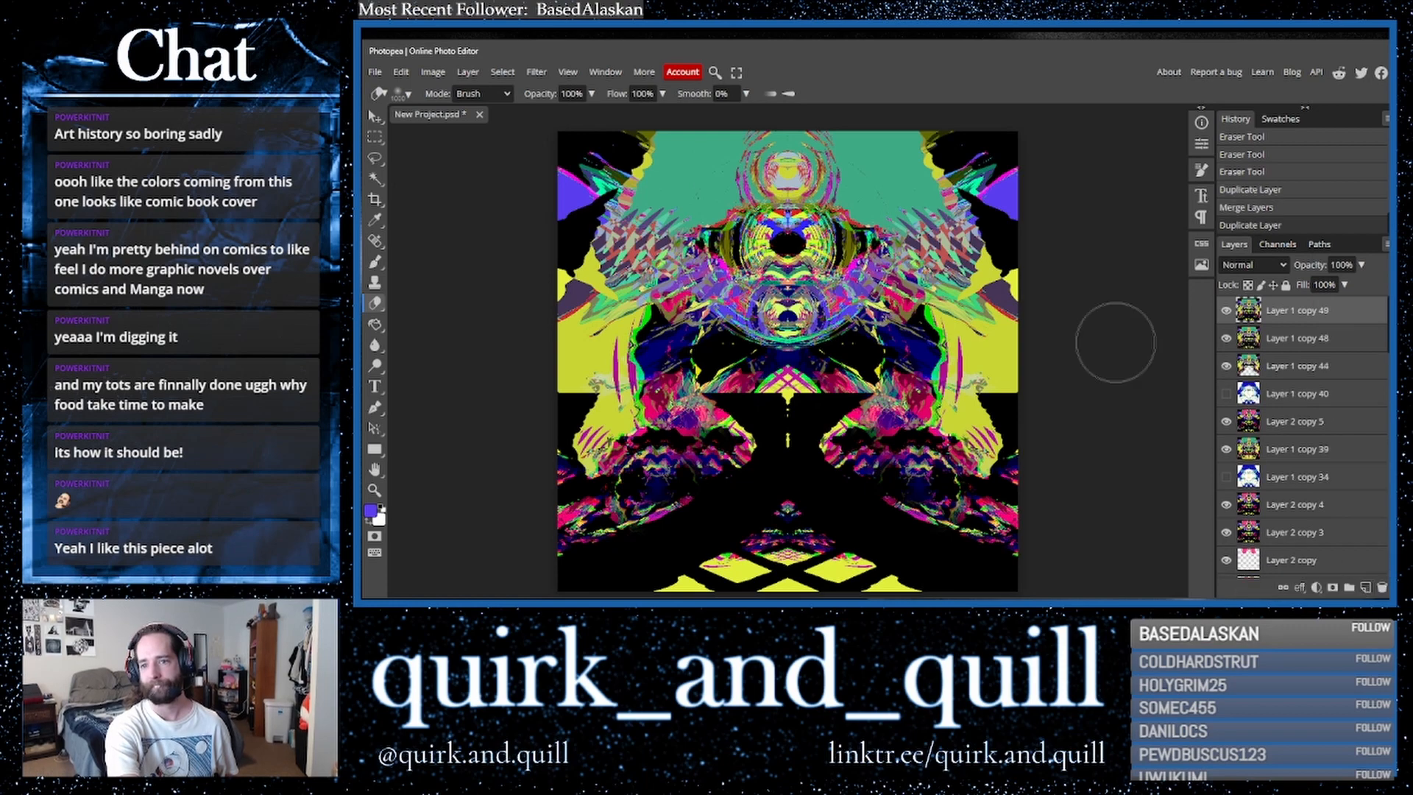
click(433, 71)
mouse_move(471, 116)
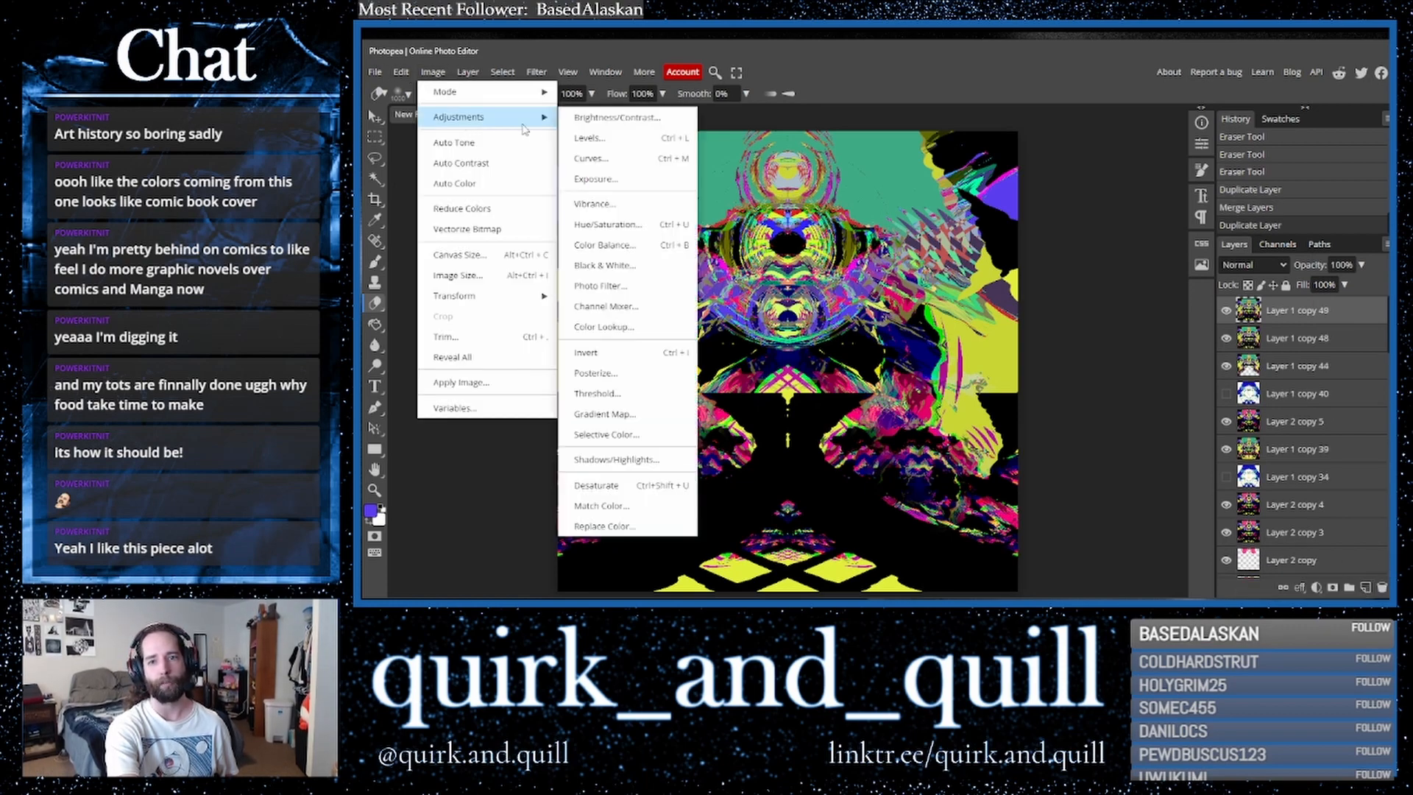
click(589, 225)
drag(1151, 320, 1249, 322)
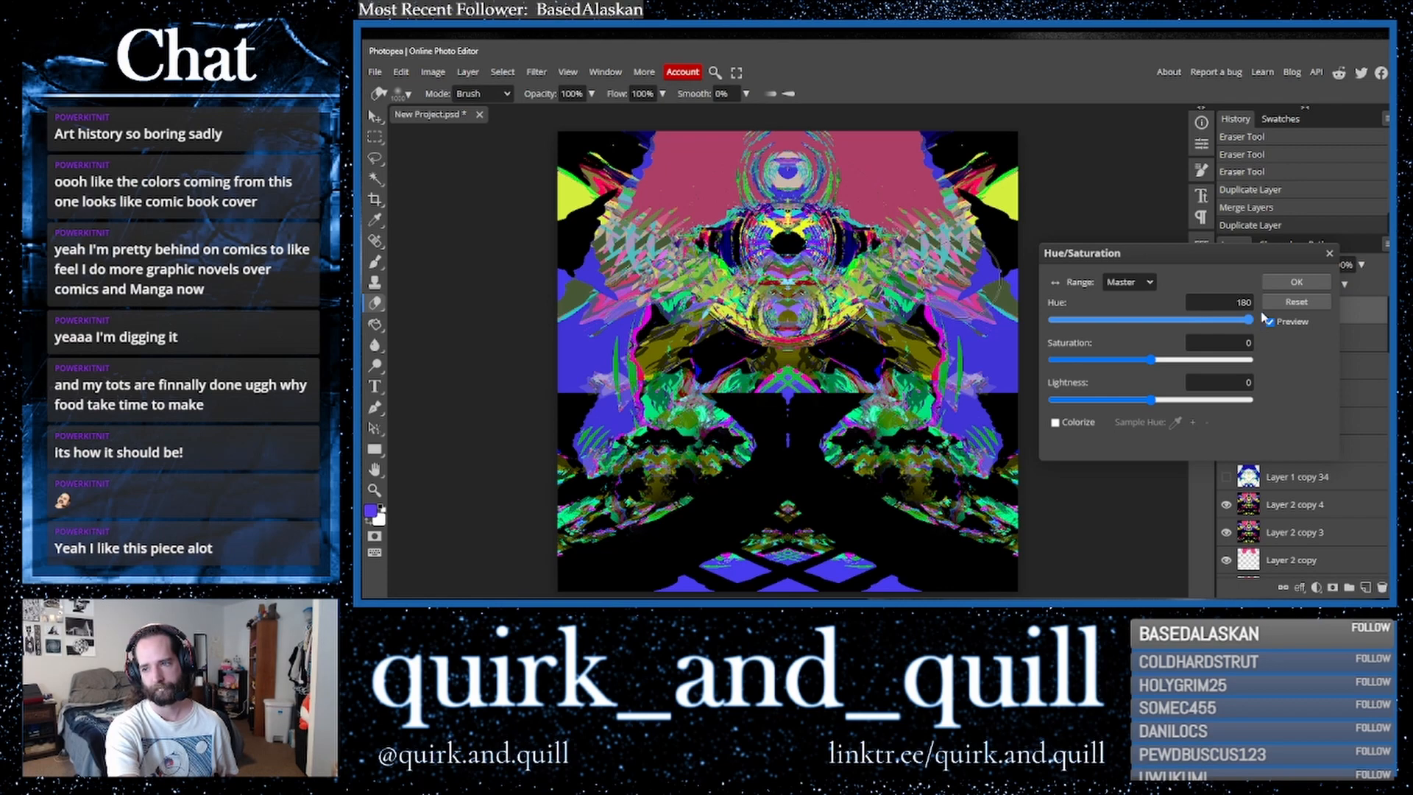
drag(1152, 359, 1198, 360)
drag(1250, 320, 1050, 330)
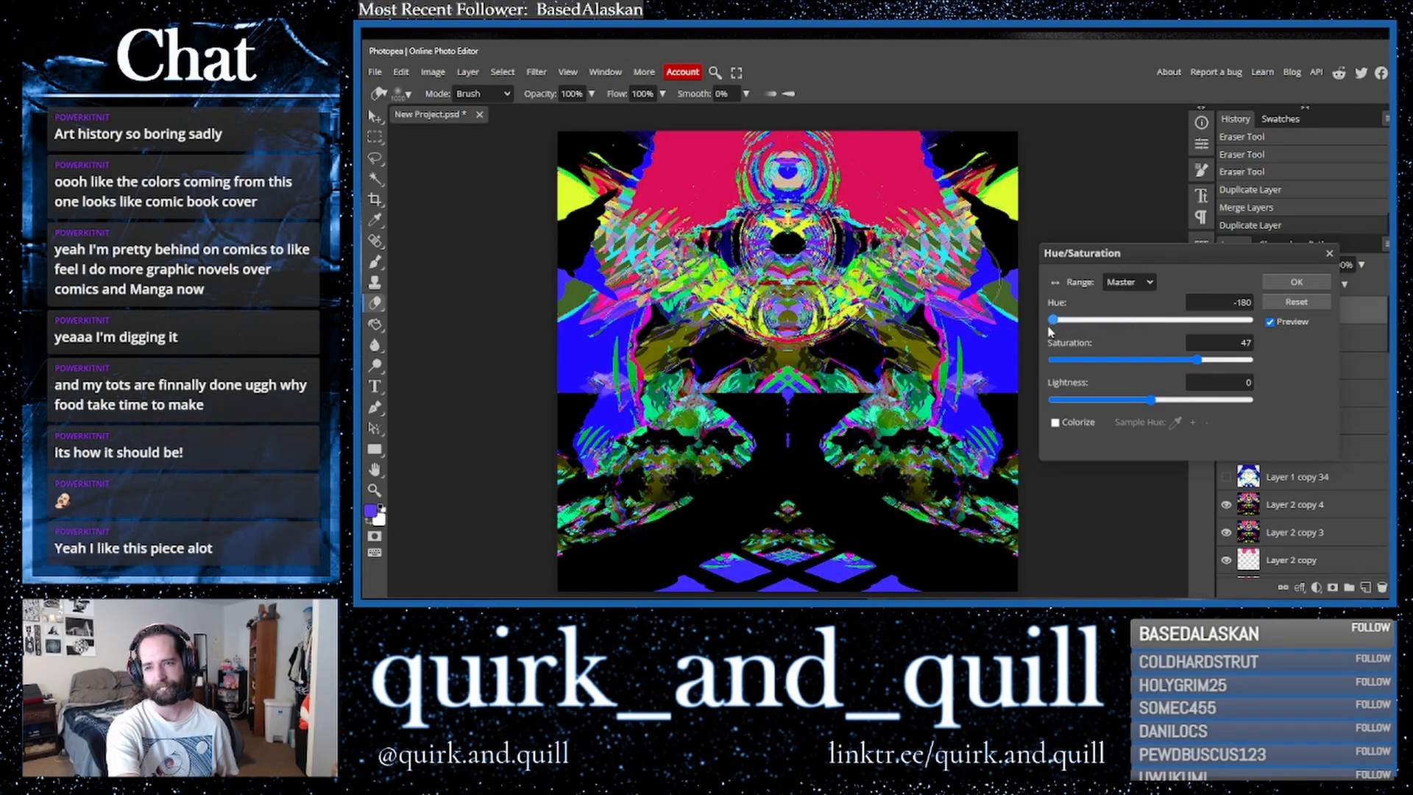
click(1270, 322)
click(1270, 322)
click(1270, 323)
click(1331, 253)
- Move the hidden Layer 1 copy 47 to the top of the layer stack
drag(1347, 317, 1359, 504)
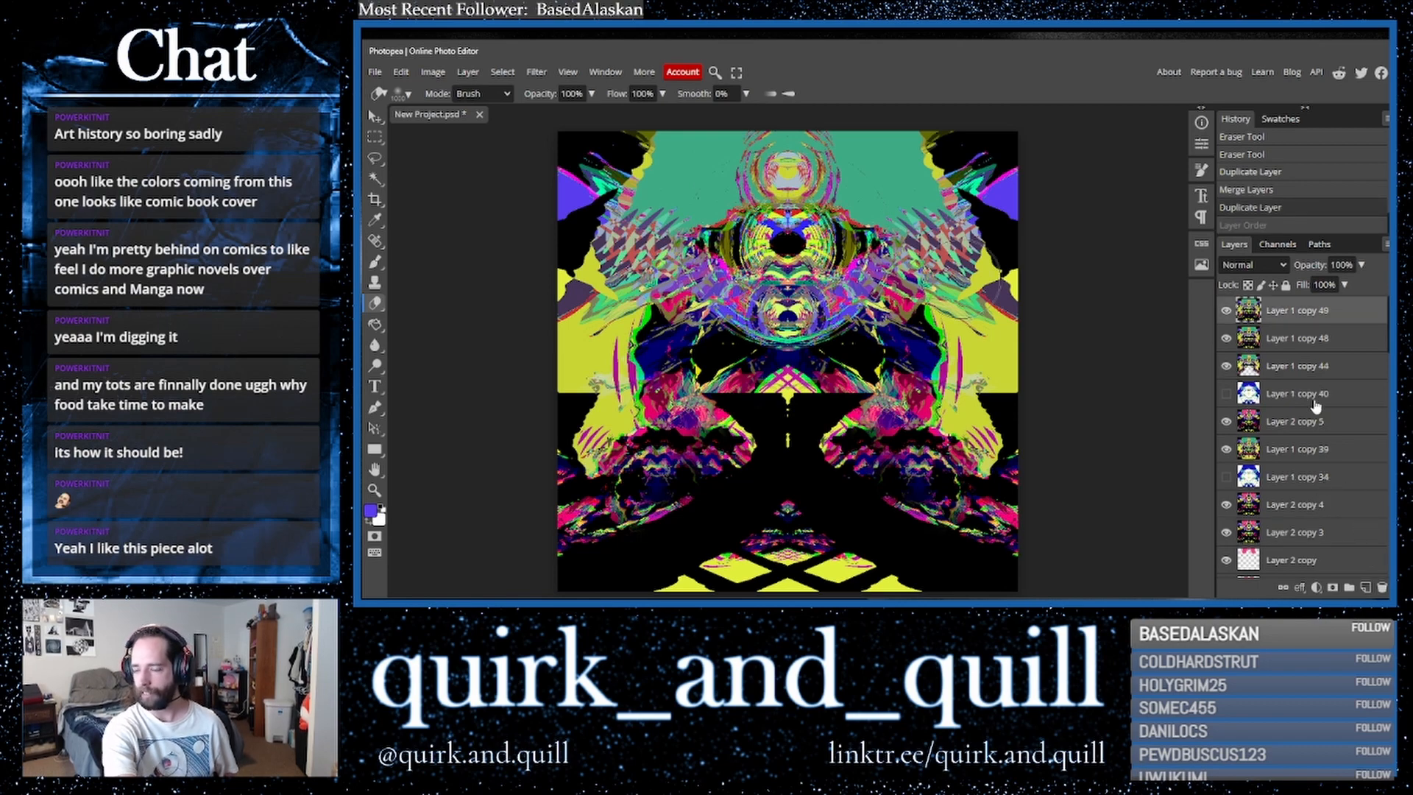
drag(1332, 404, 1371, 588)
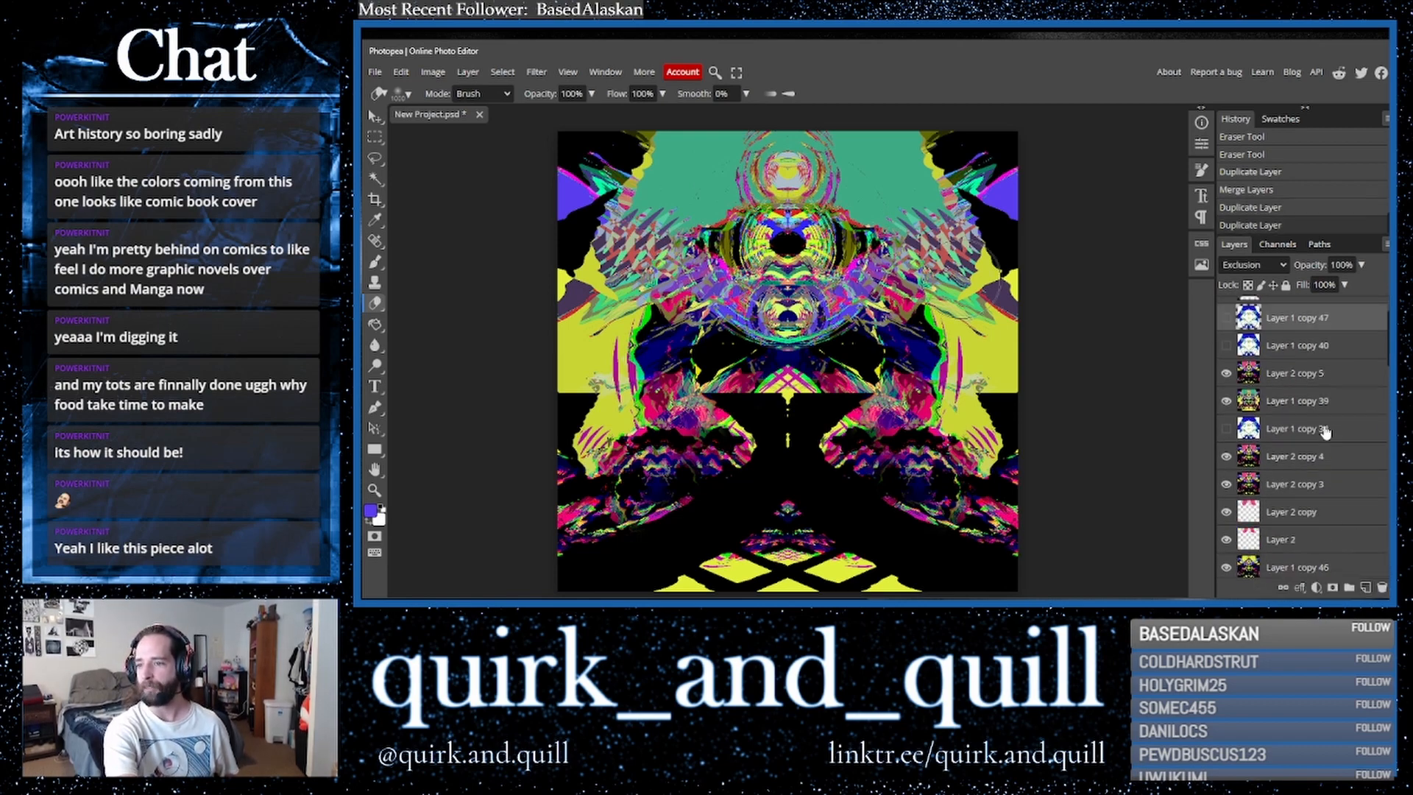
drag(1304, 401, 1295, 307)
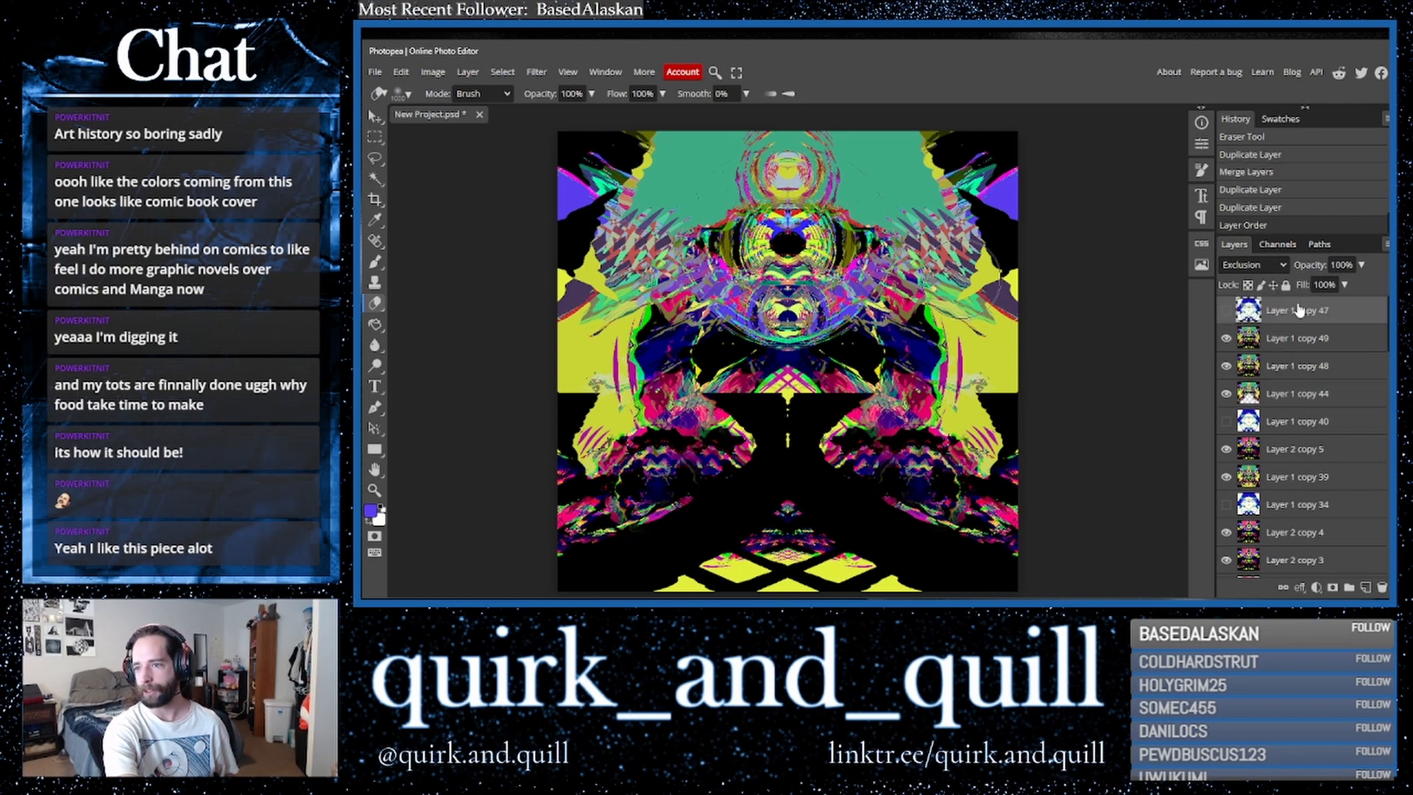
- Show Layer 1 copy 47, cycle through blend modes to settle on Saturation, and toggle its visibility to compare
click(1226, 310)
click(1249, 266)
key(Escape)
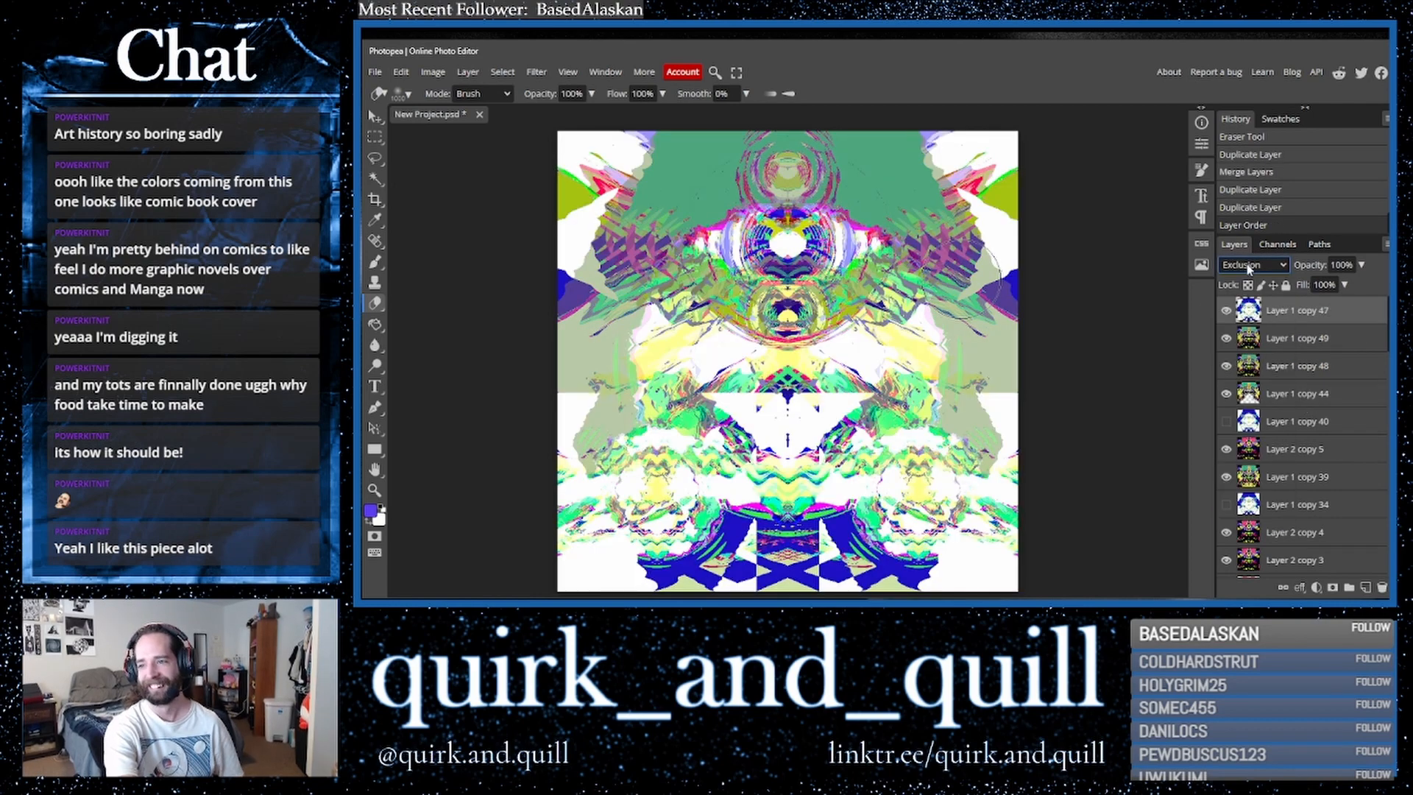
key(Down)
key(Down)
key(Down)
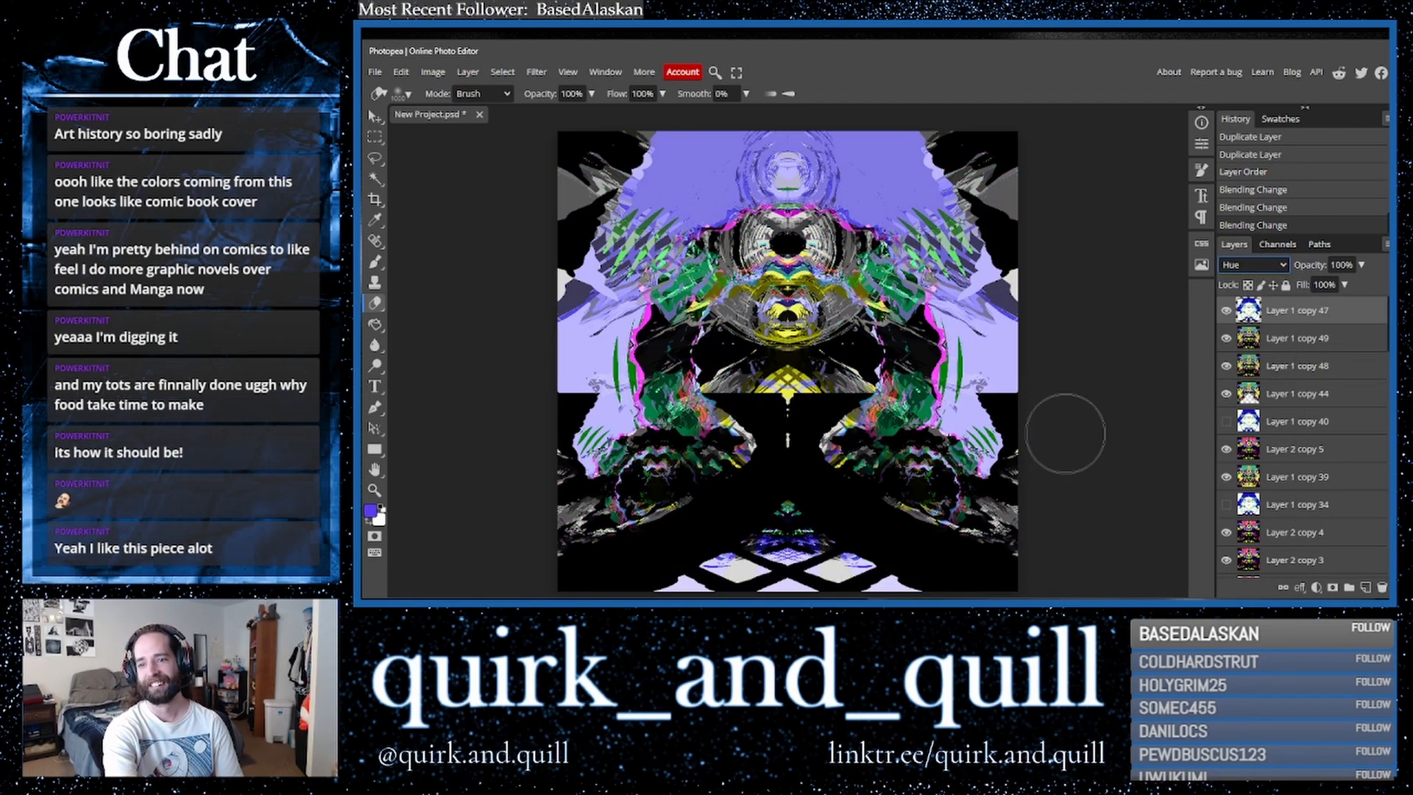
key(Down)
key(Down)
key(Up)
key(Down)
key(Up)
key(Down)
key(Up)
key(Down)
key(Up)
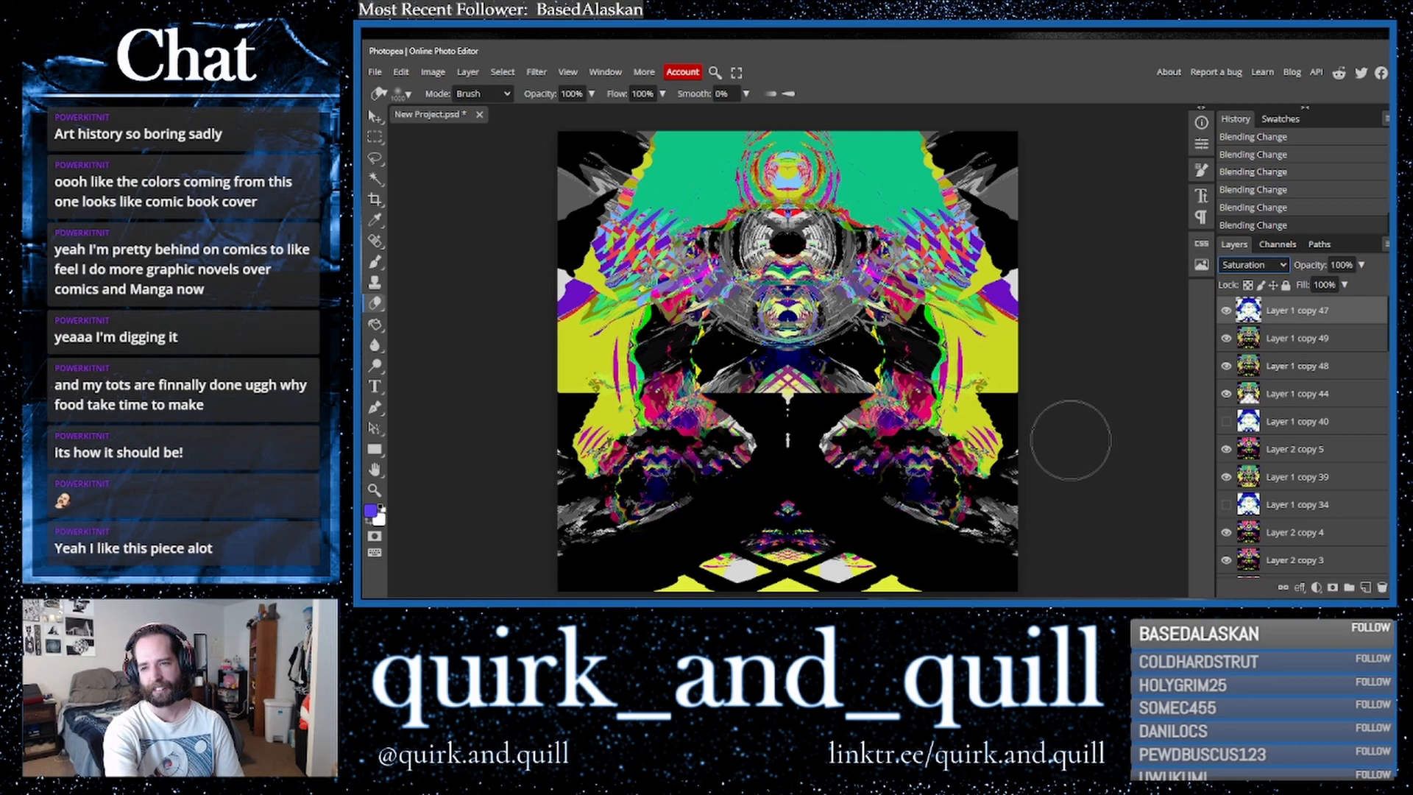
click(1229, 312)
click(1229, 312)
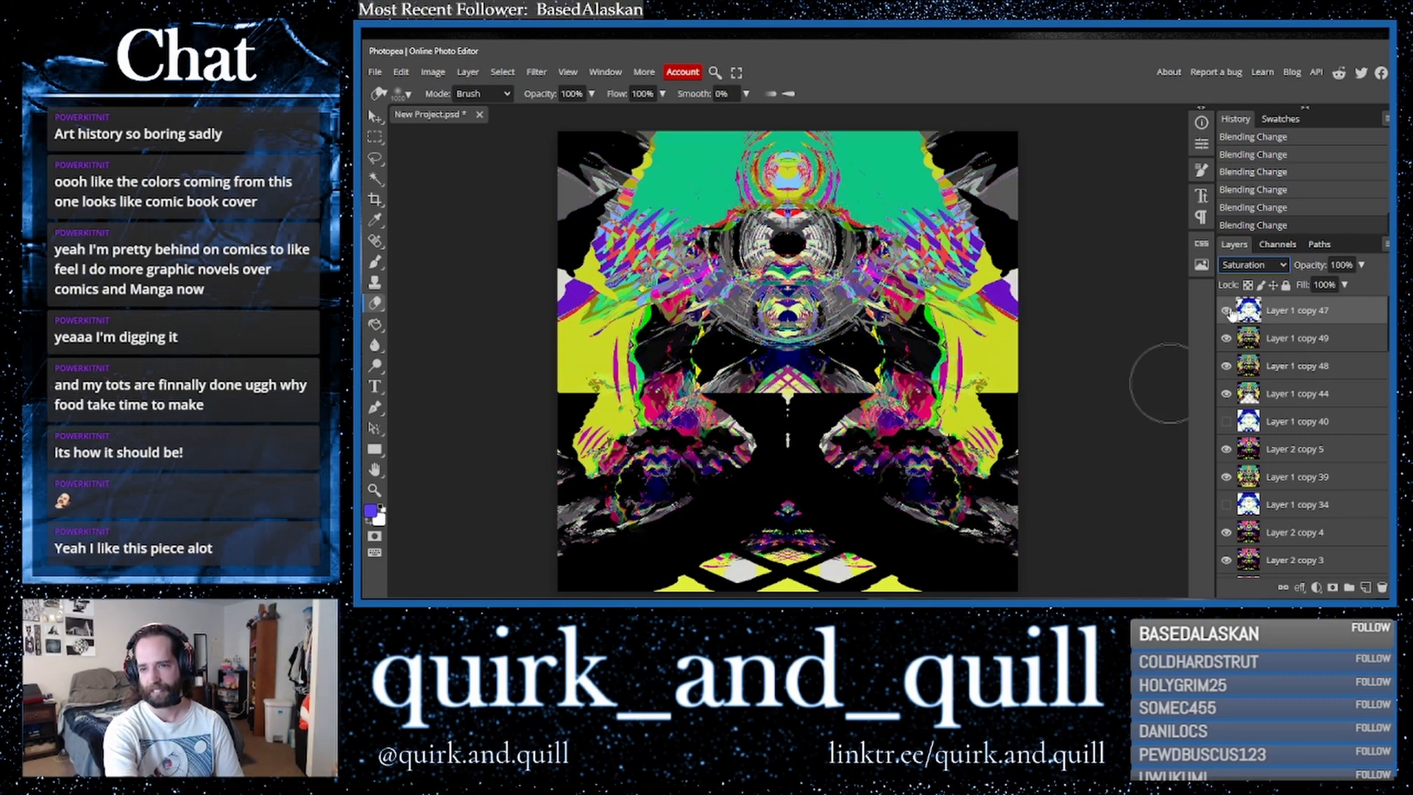
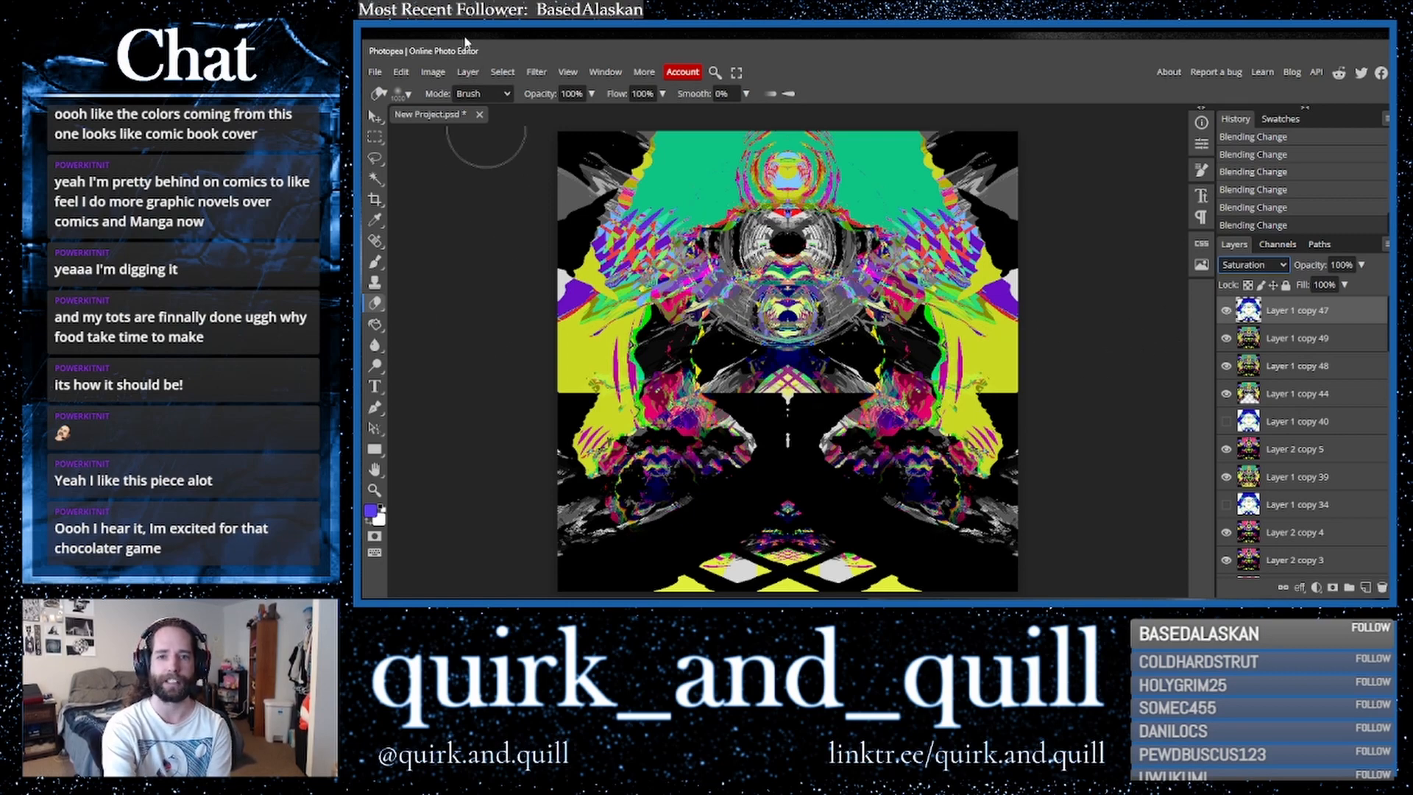
- Toggle Layer 1 copy 47's visibility to compare, then set its blend mode to Hue
click(1225, 313)
click(1225, 313)
click(1225, 313)
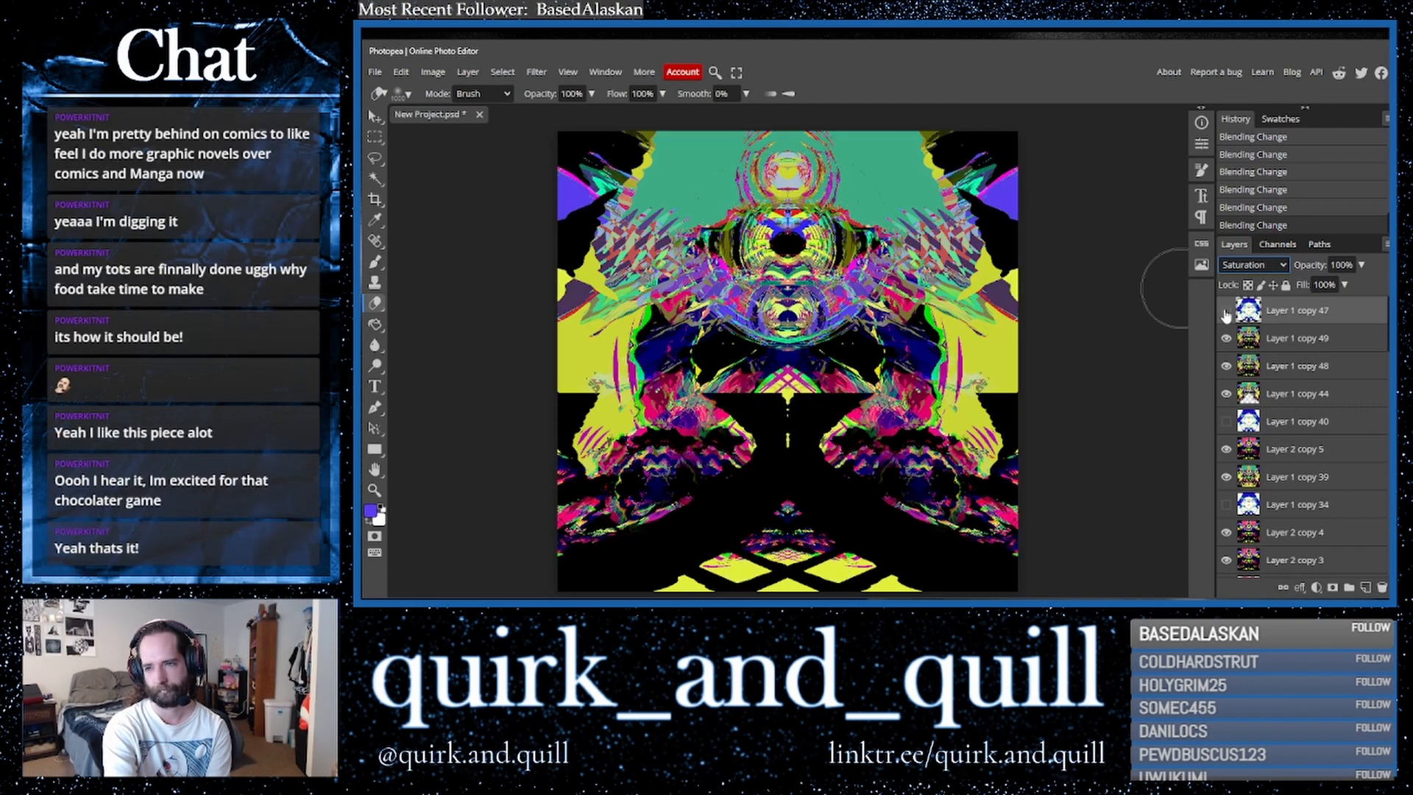
click(1226, 313)
click(1226, 314)
click(1226, 312)
click(1254, 265)
click(1254, 510)
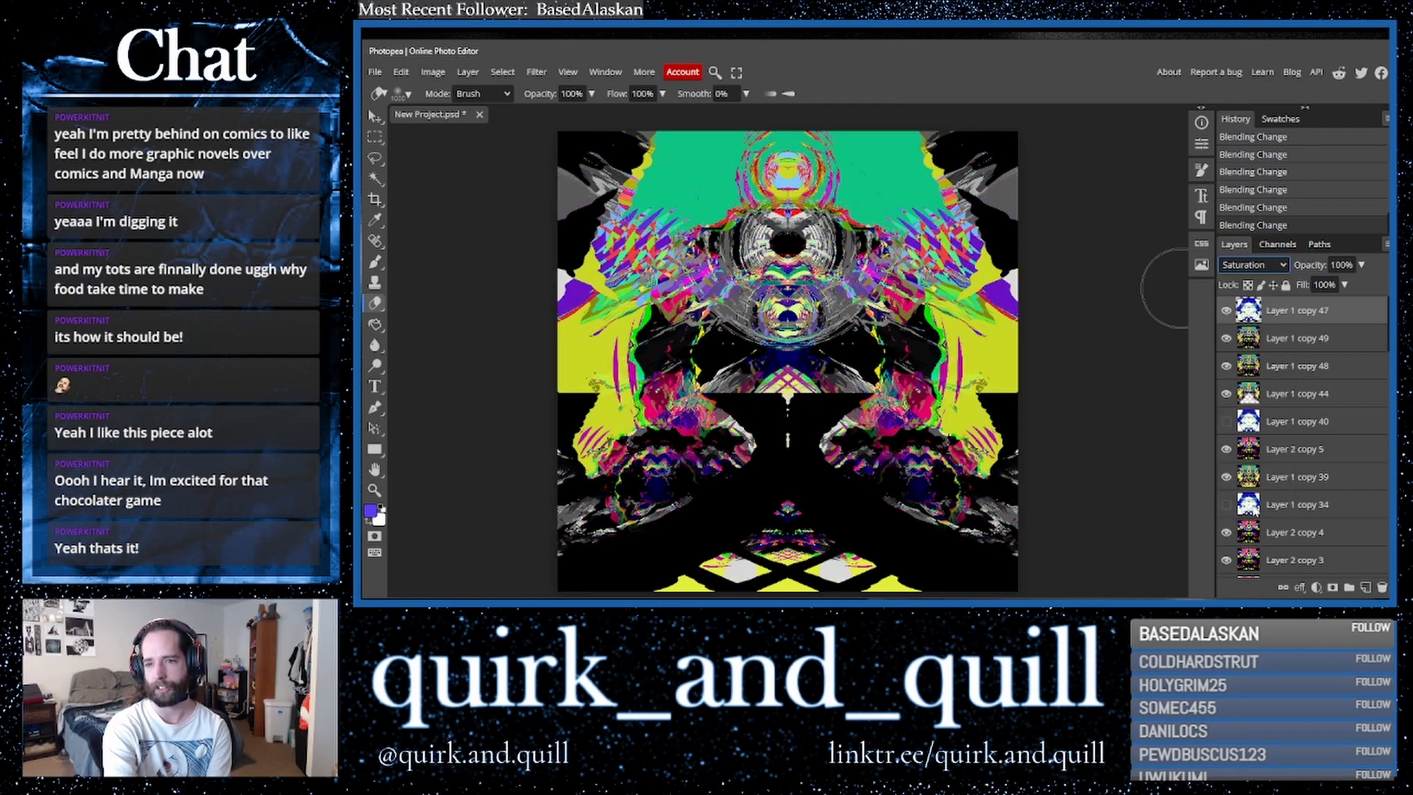
- Try a Hue/Saturation adjustment on Layer 1 copy 47, shifting hue and raising saturation to 100, then cancel it
click(433, 72)
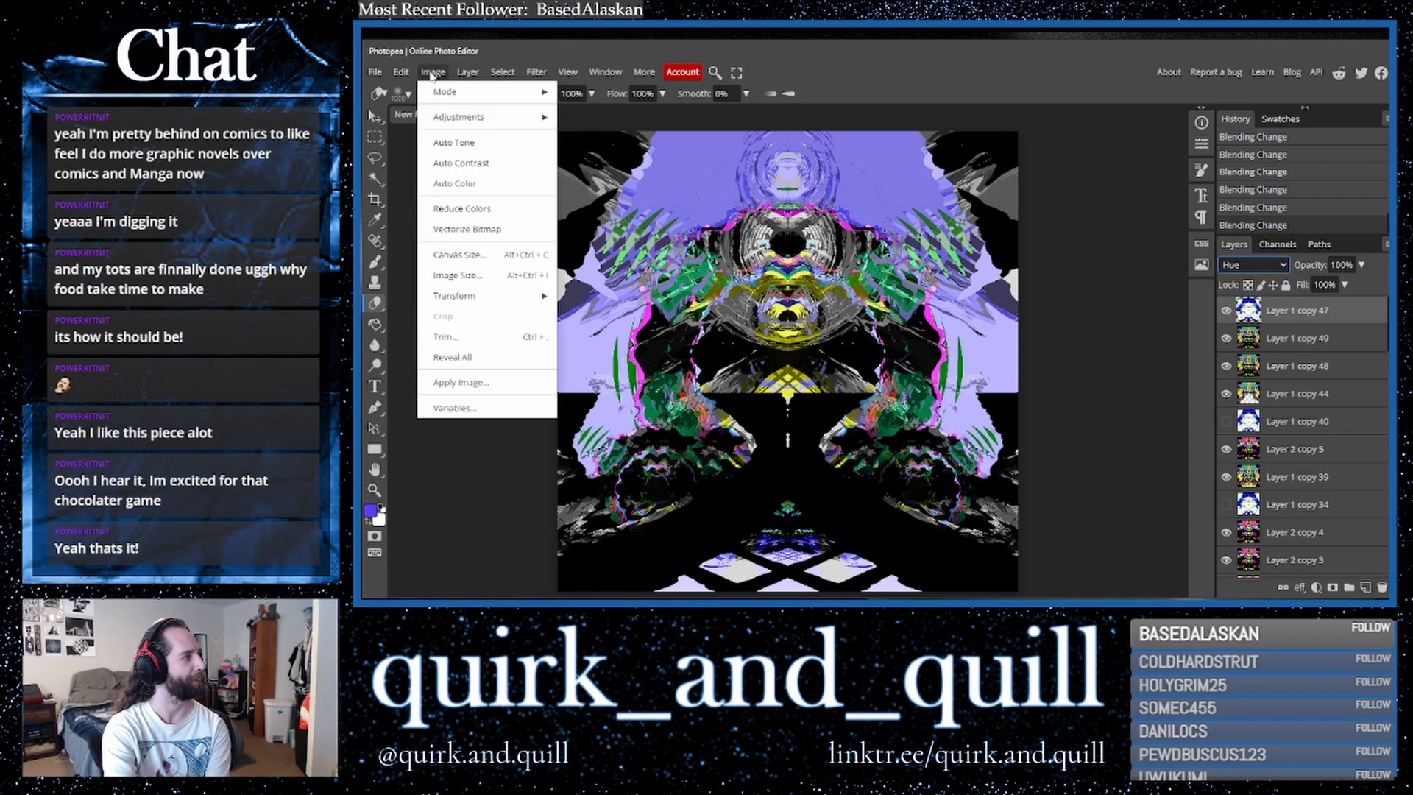
mouse_move(491, 124)
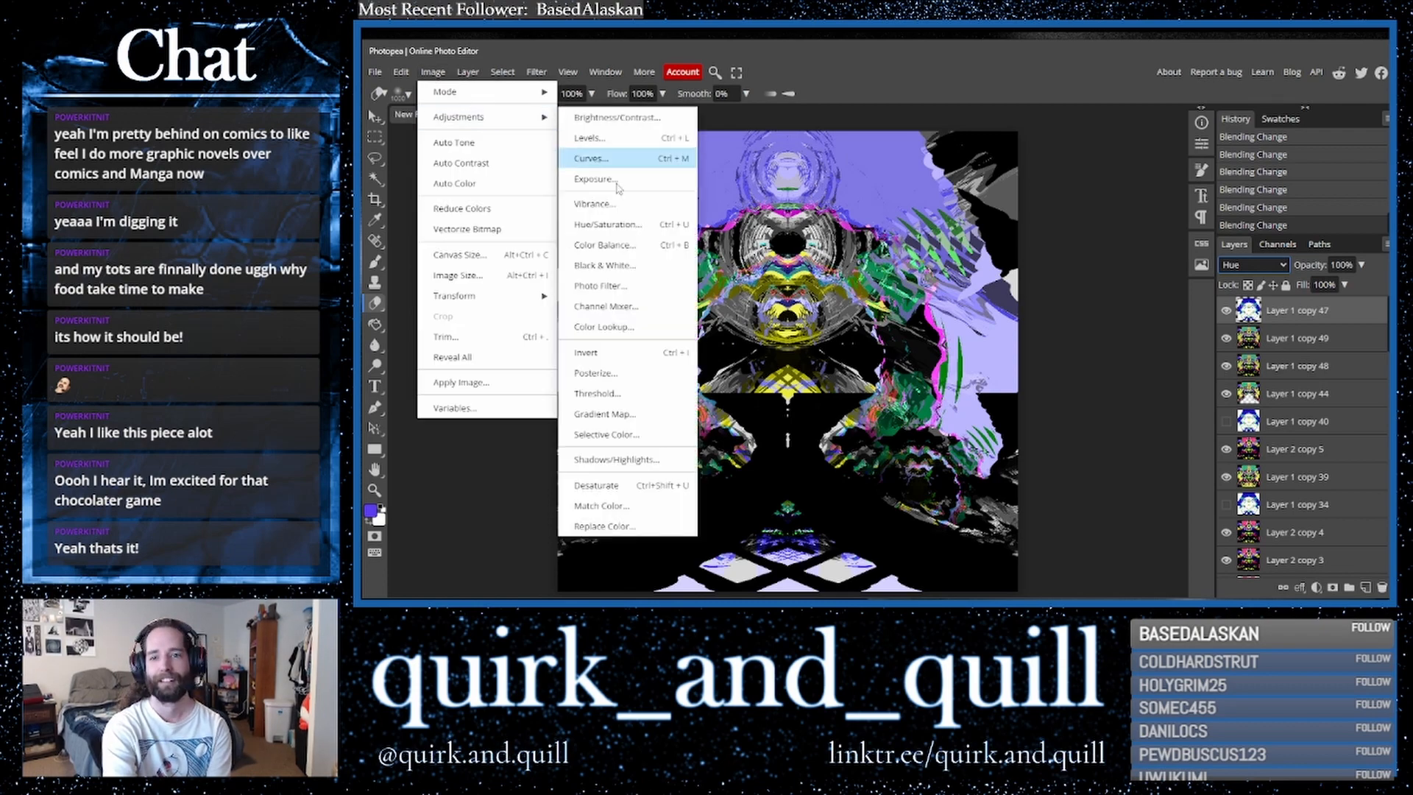
click(637, 230)
drag(1152, 321, 1168, 325)
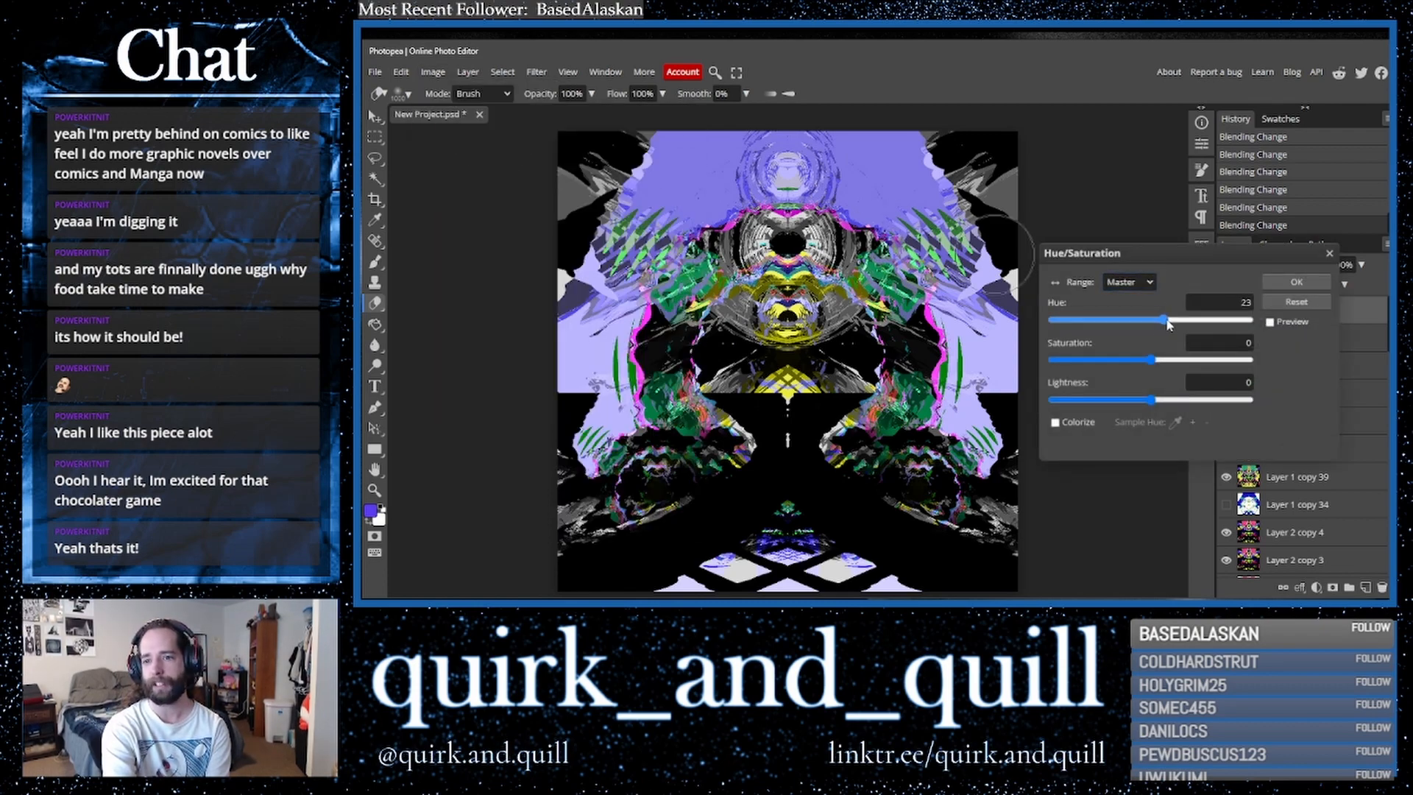
click(1270, 321)
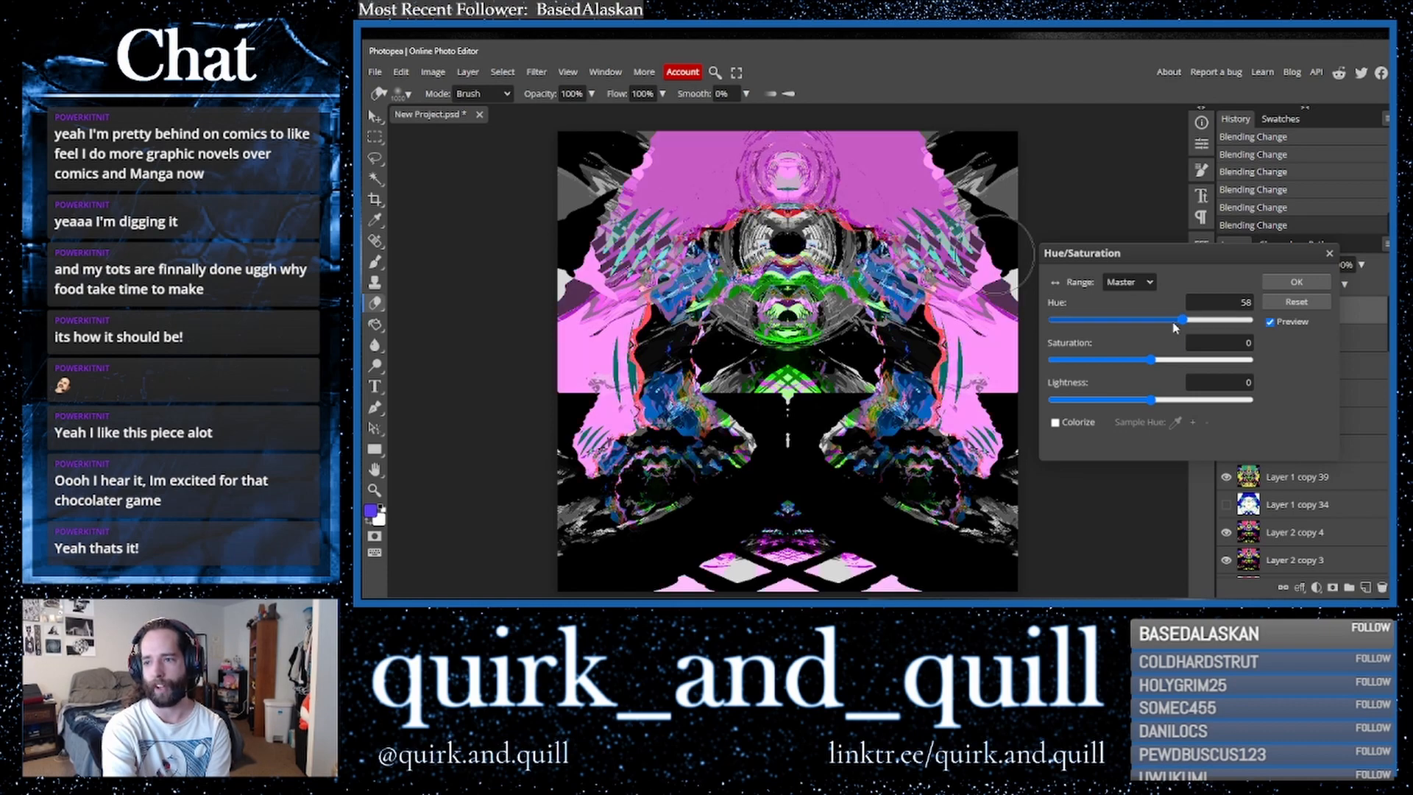
drag(1183, 322, 1208, 324)
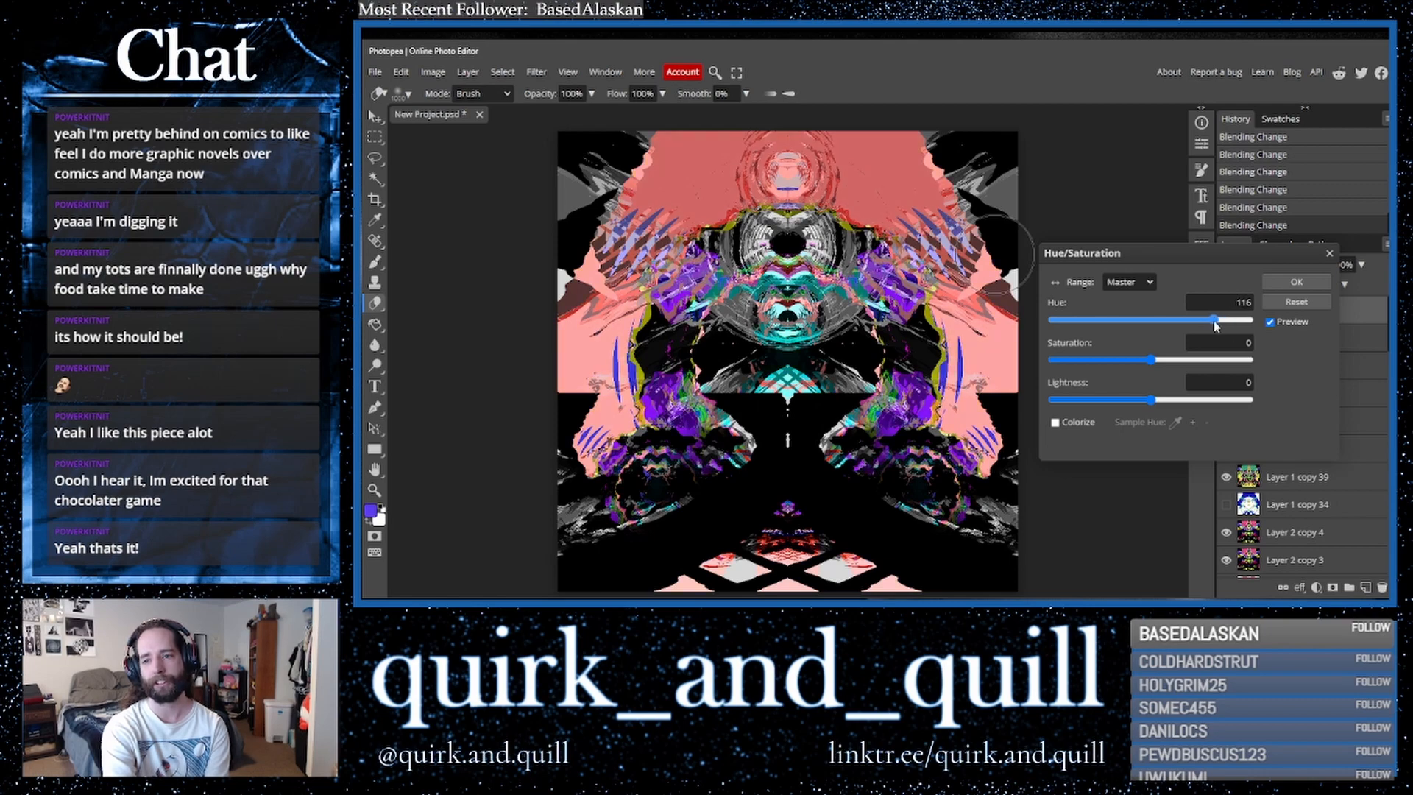
mouse_move(1212, 323)
mouse_down()
mouse_move(1038, 324)
mouse_move(1279, 333)
mouse_move(1208, 325)
mouse_up()
drag(1157, 366, 1283, 362)
drag(1211, 324, 1146, 327)
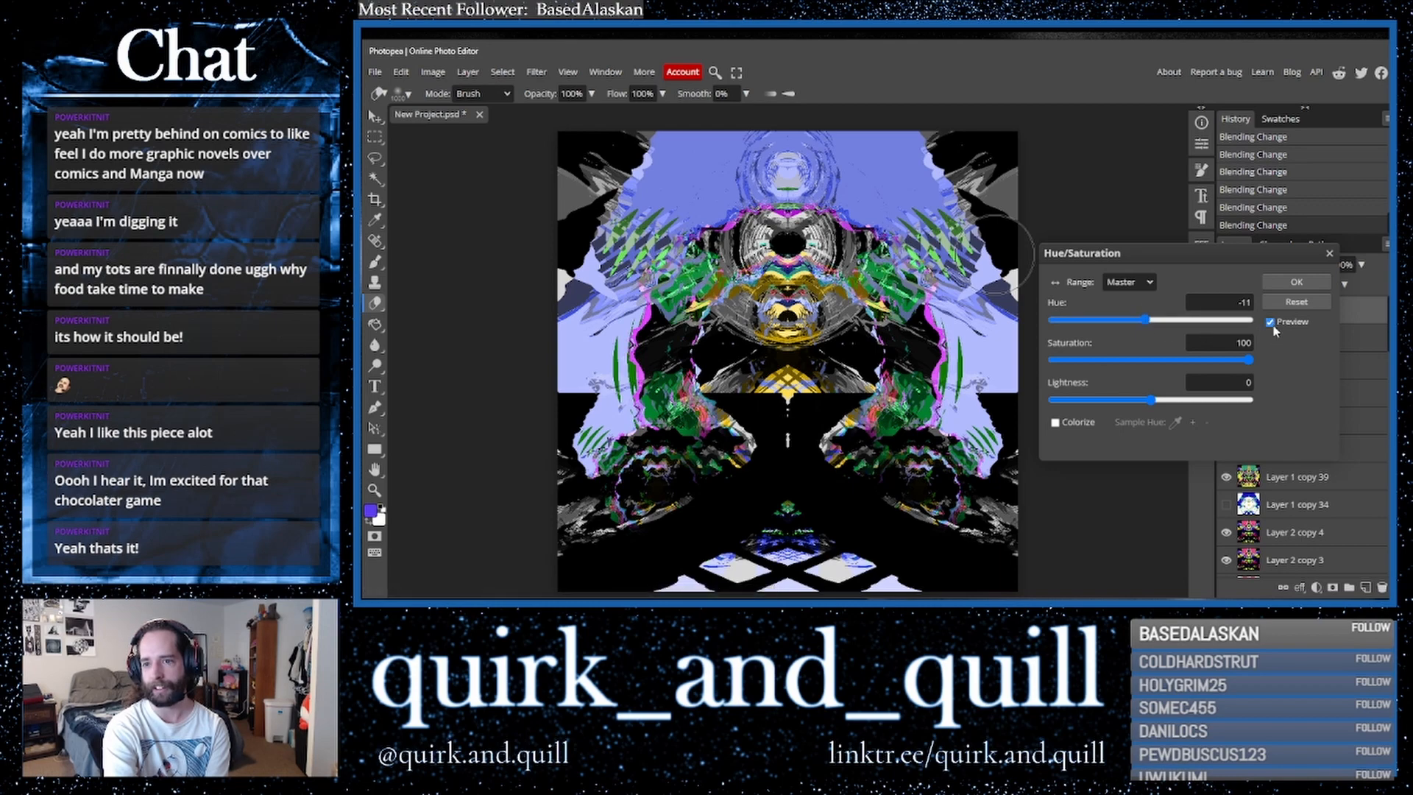
mouse_move(1145, 321)
mouse_down()
mouse_move(1053, 332)
mouse_move(1267, 330)
mouse_move(1142, 331)
mouse_up()
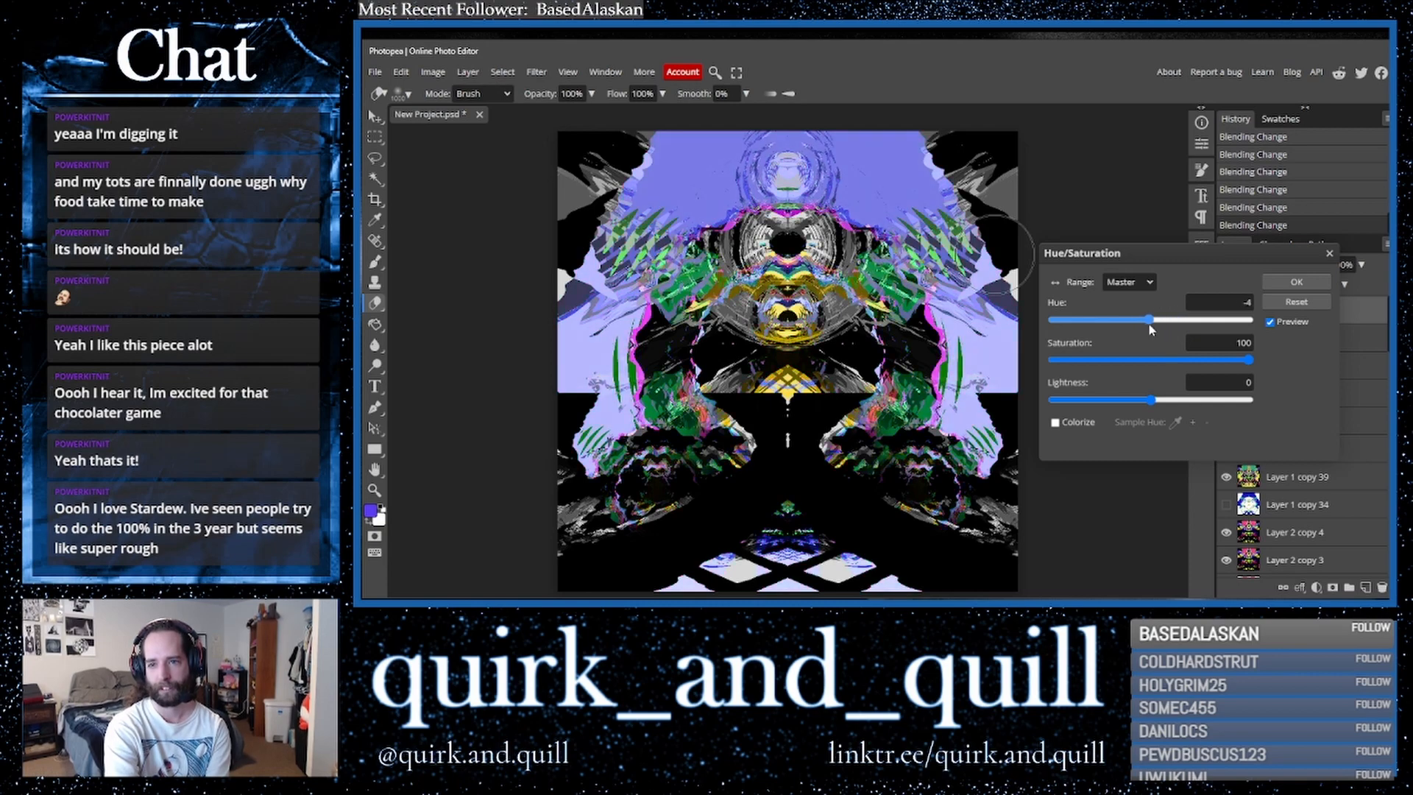
click(1149, 325)
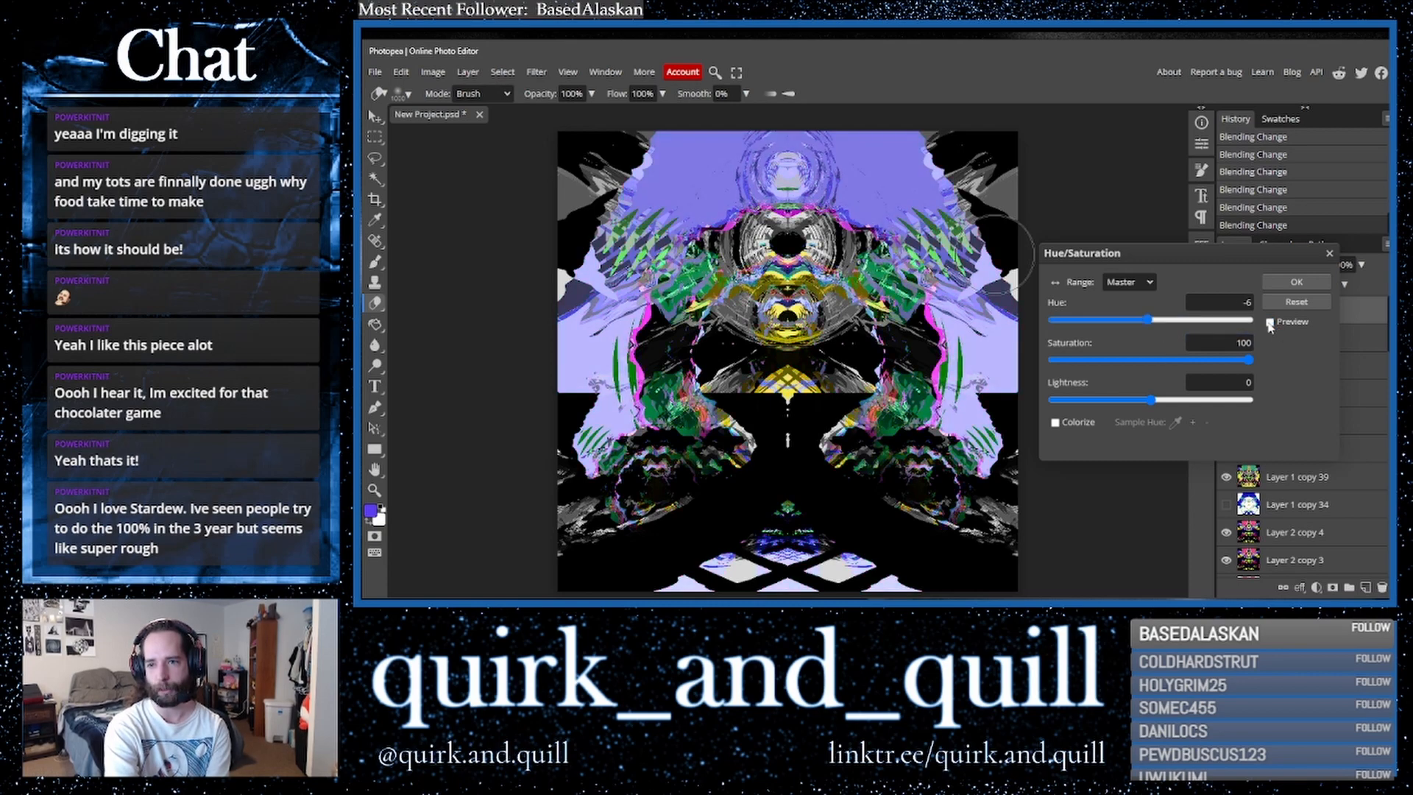
click(1330, 254)
- Toggle Layer 1 copy 47's visibility several times to compare, leaving it hidden
click(1227, 312)
click(1226, 312)
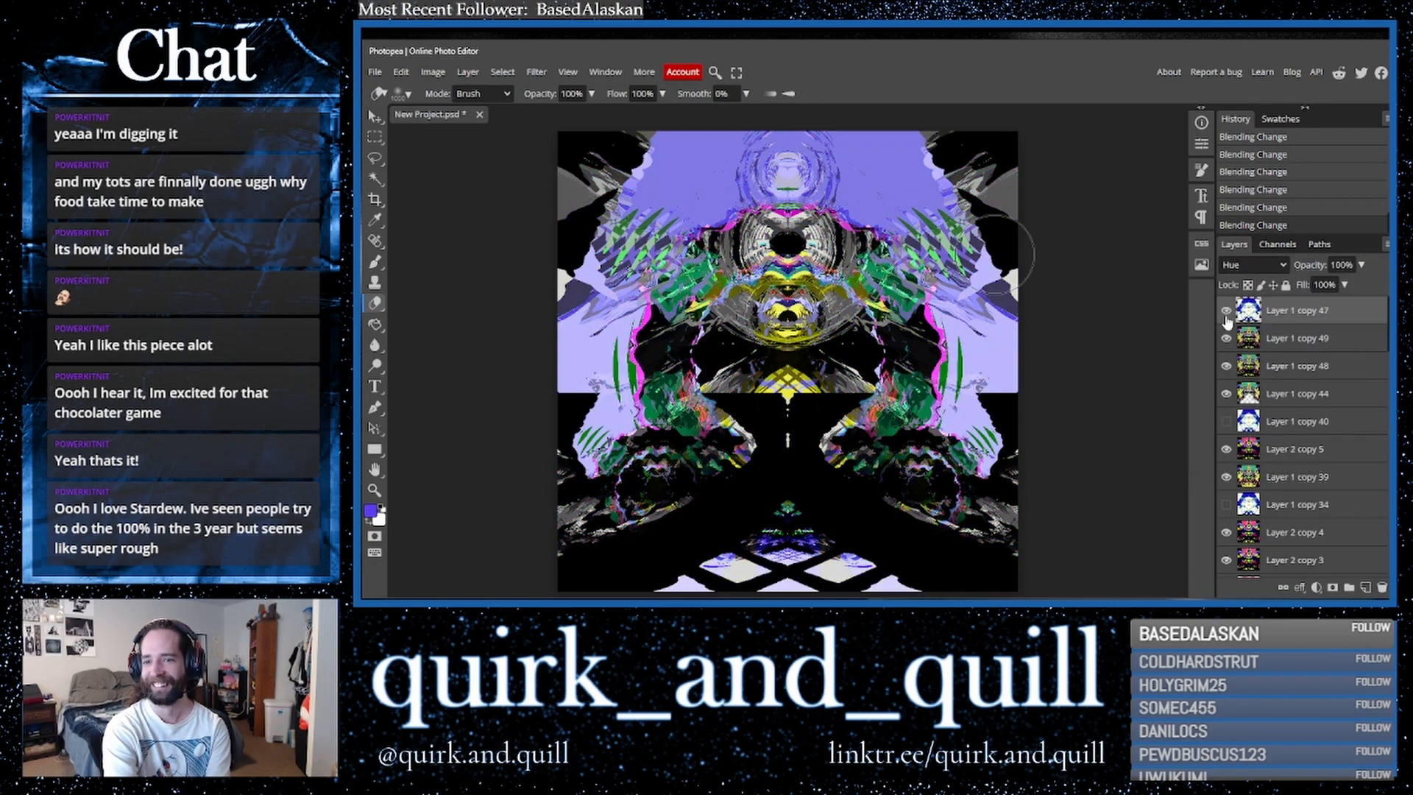
click(1226, 312)
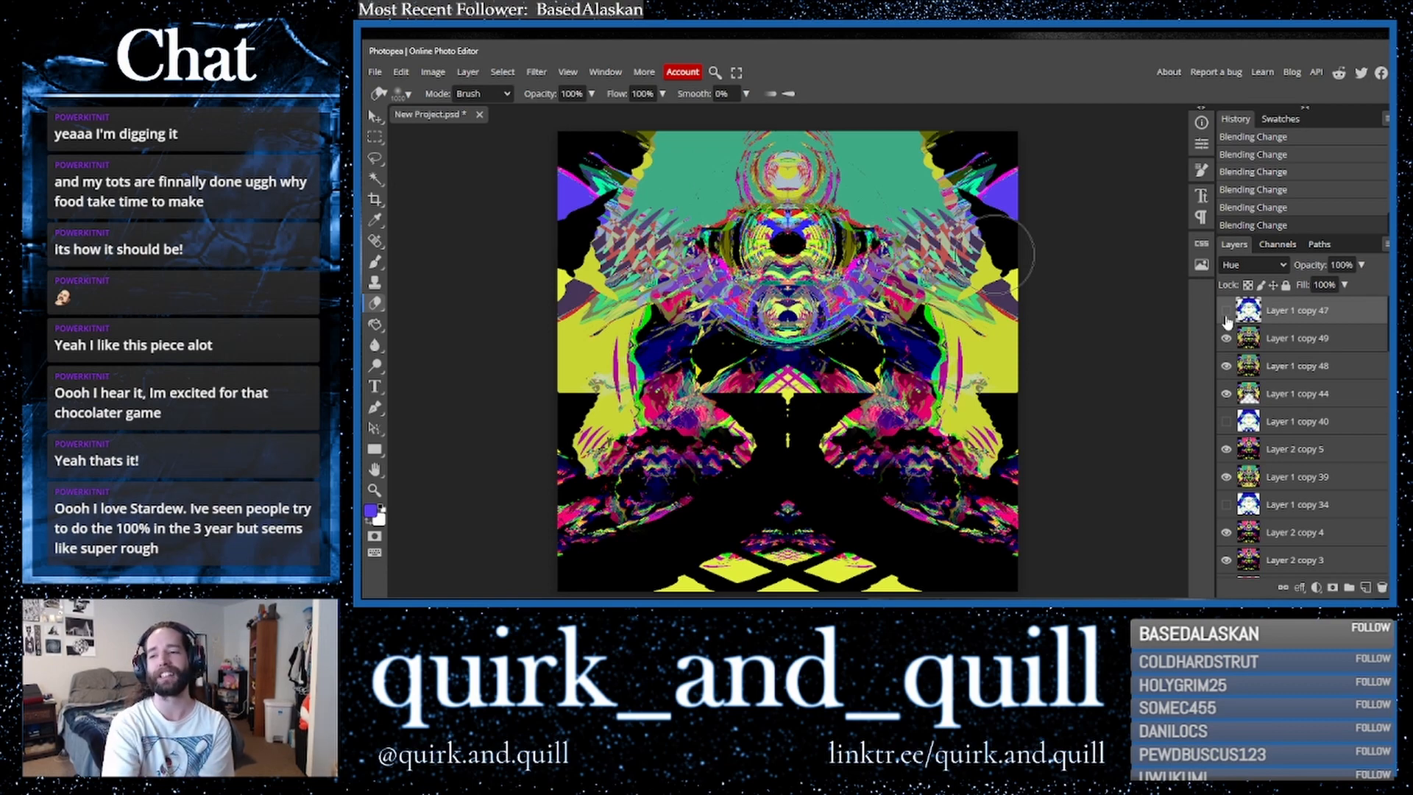
click(1227, 315)
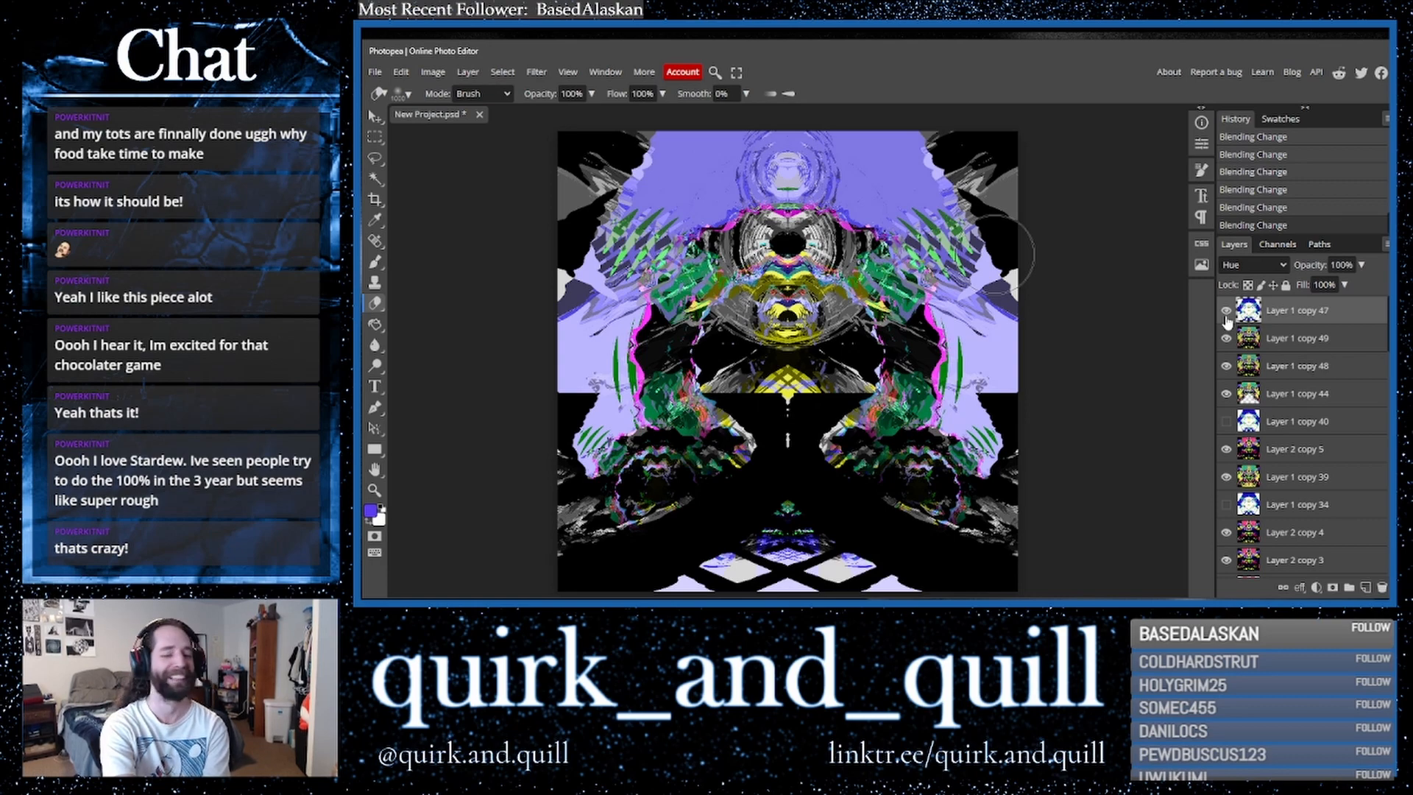
click(1226, 312)
click(1226, 312)
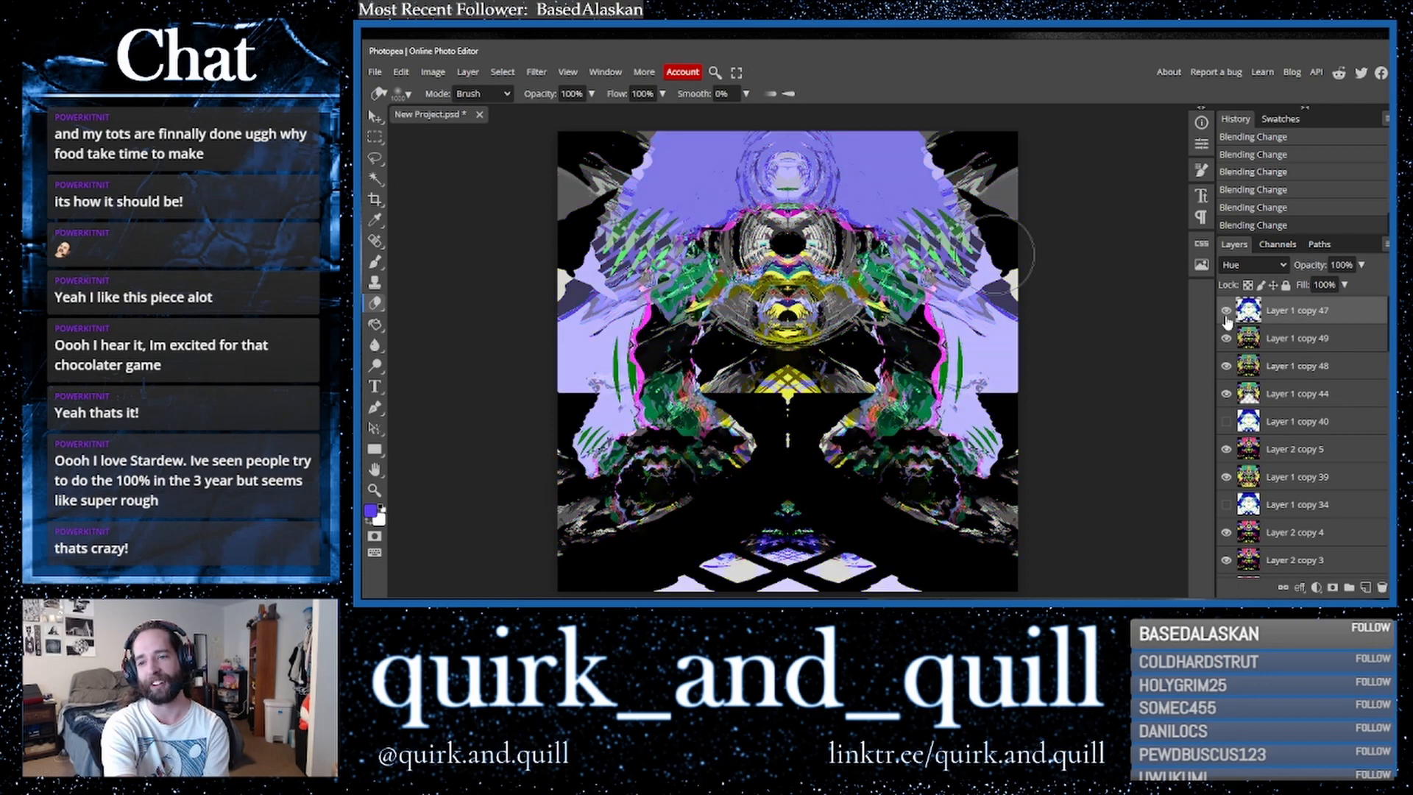
click(1226, 313)
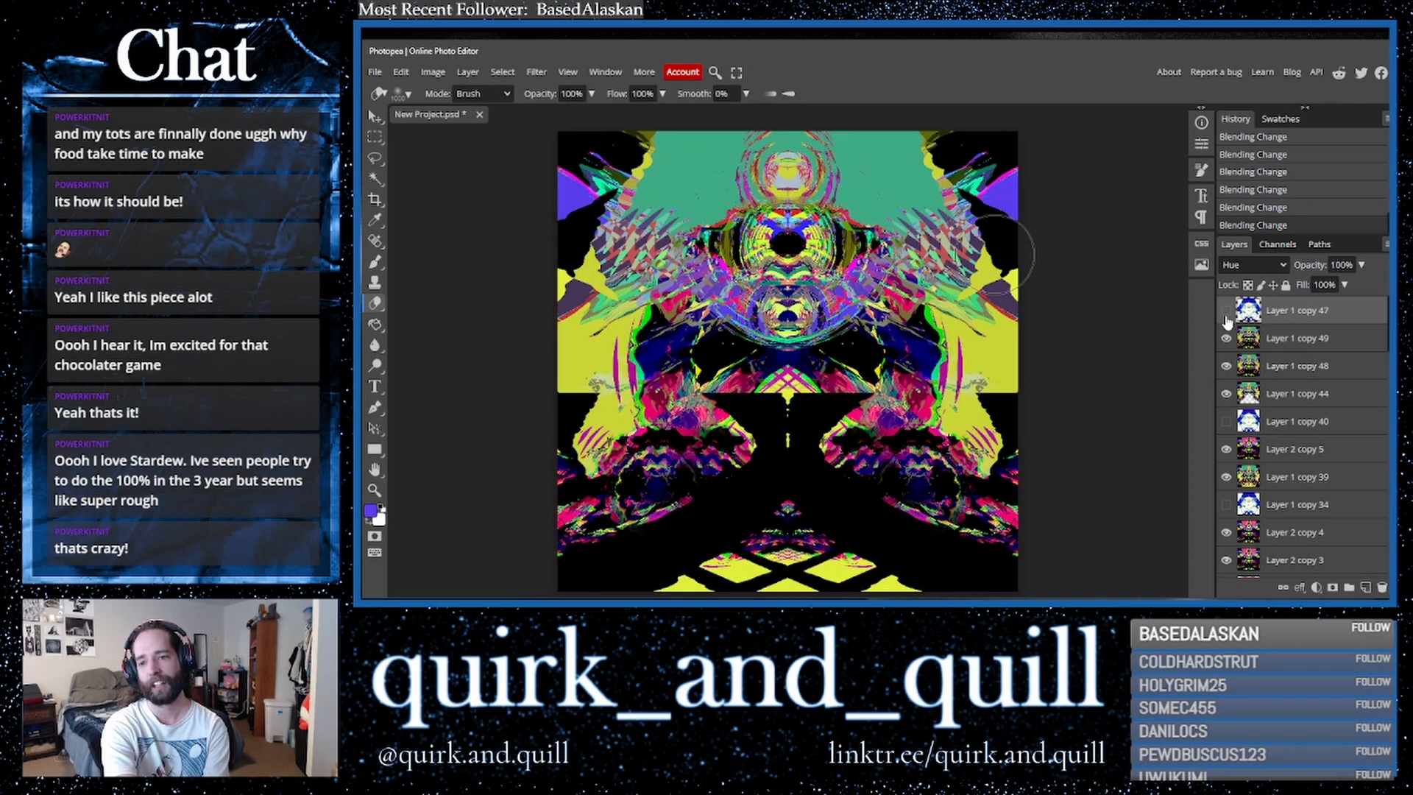
- Duplicate Layer 1 copy 49 and cycle the copy through blend modes, settling on Lighter Color
drag(1314, 338, 1353, 357)
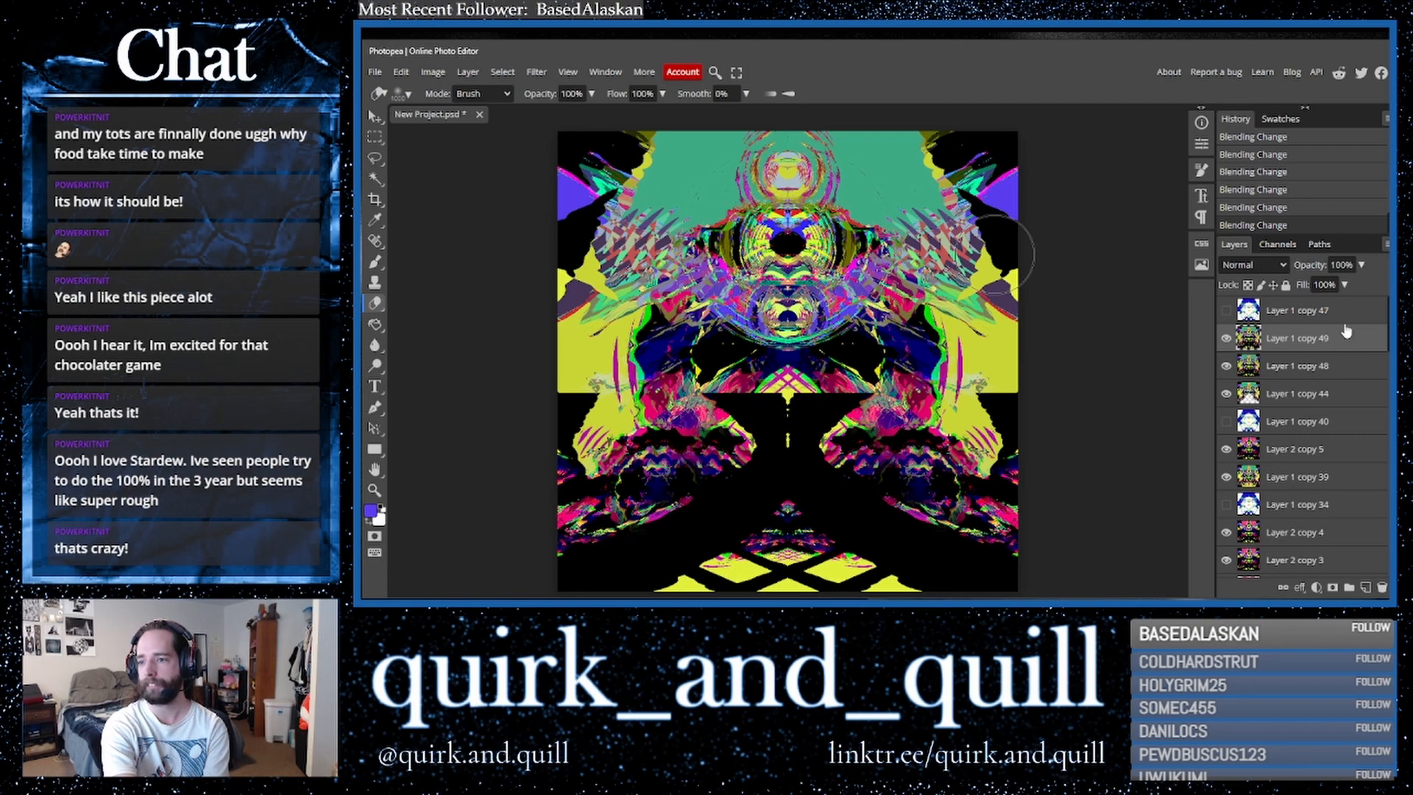
drag(1359, 340, 1366, 588)
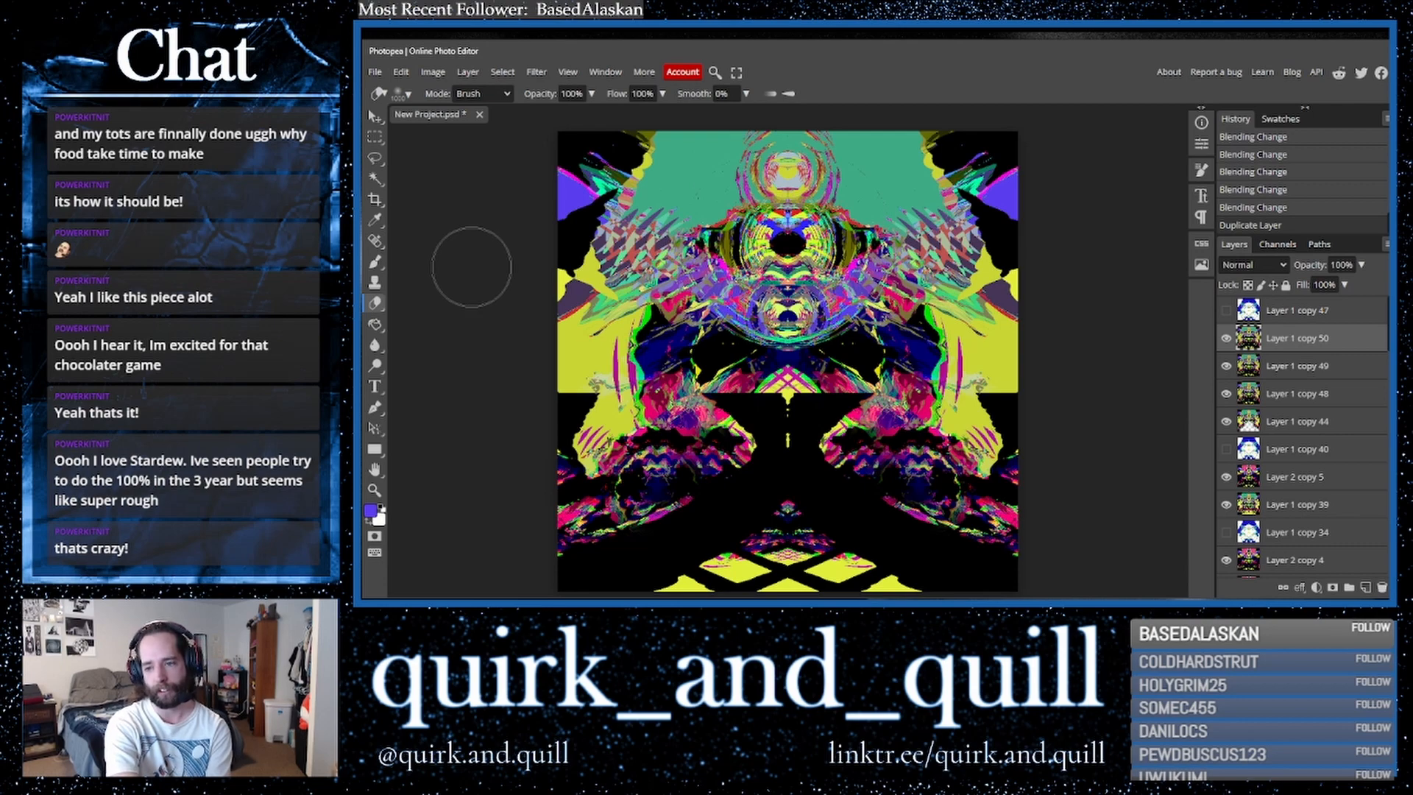
click(1261, 267)
click(1253, 330)
key(Down)
key(Down)
key(Down)
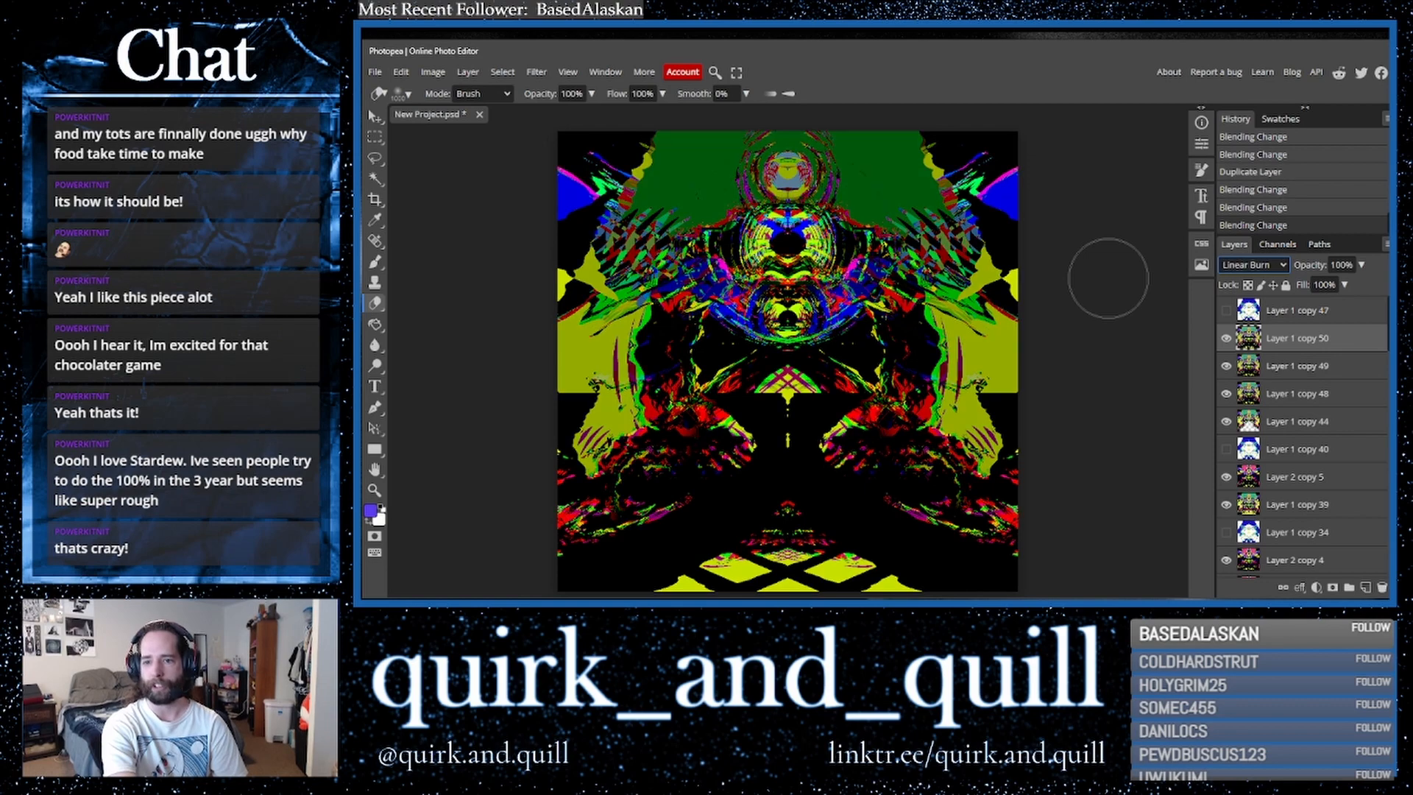
key(Down)
key(Down)
key(Down)
key(Down)
key(Down)
key(Down)
key(Down)
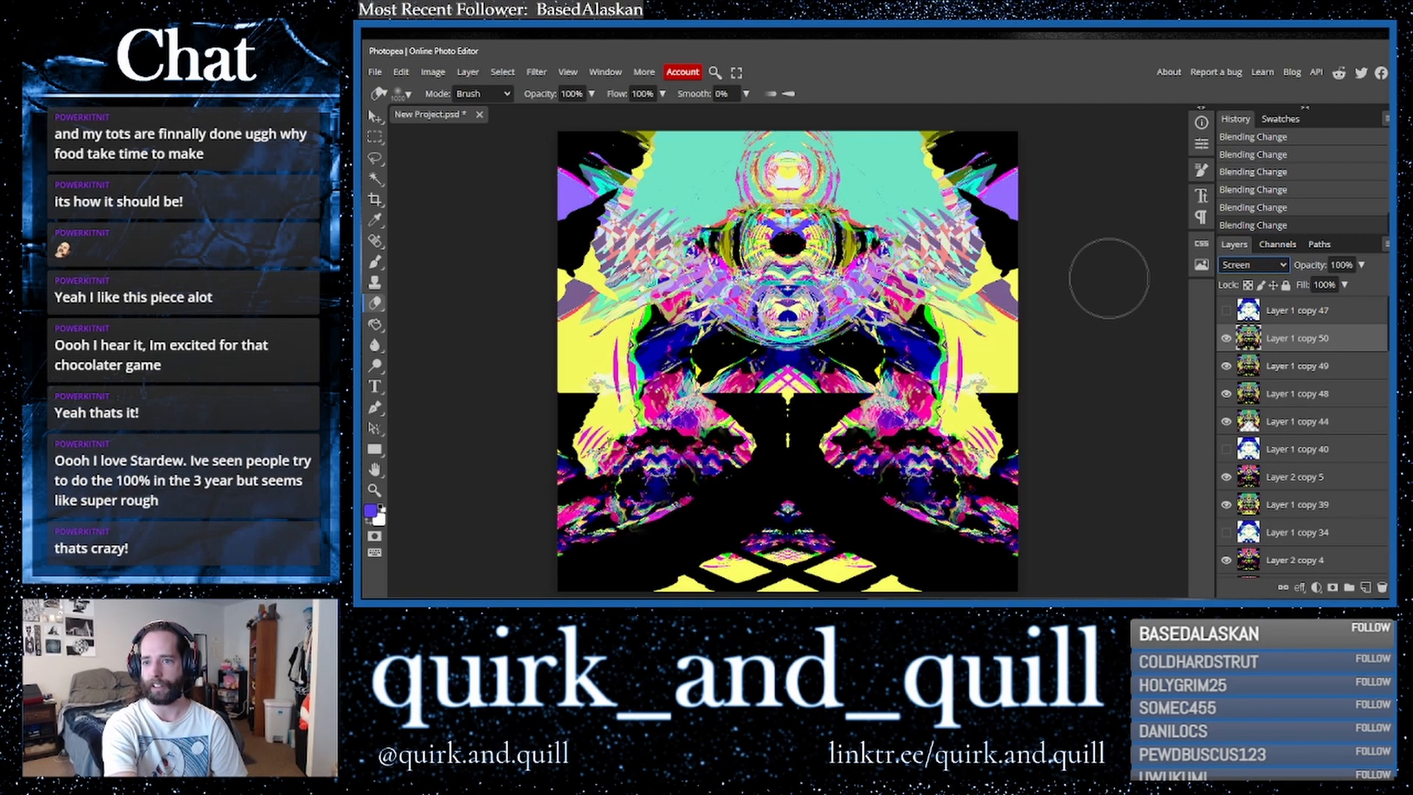
key(Down)
key(Down)
key(Down)
key(Down)
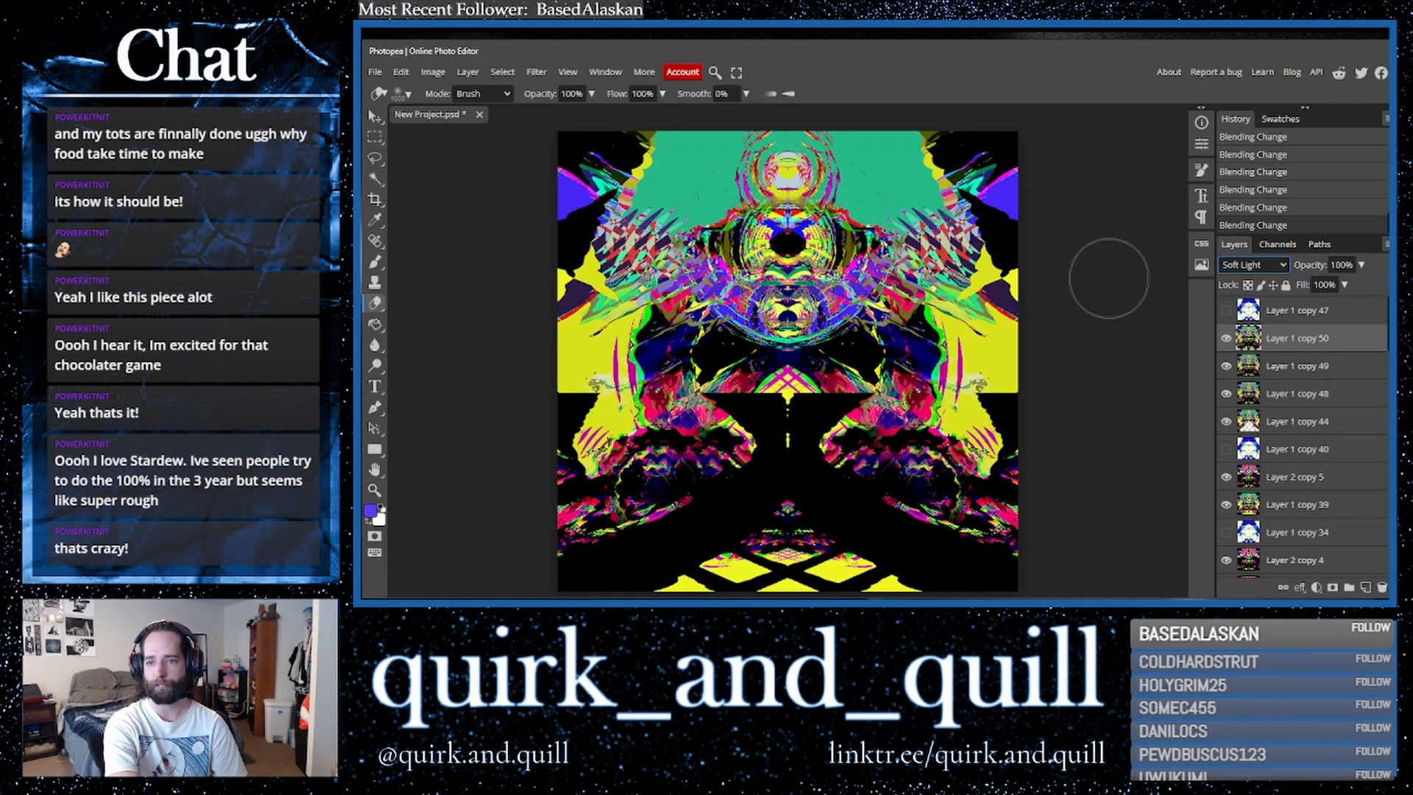
key(Down)
key(Down)
key(Down)
key(Down)
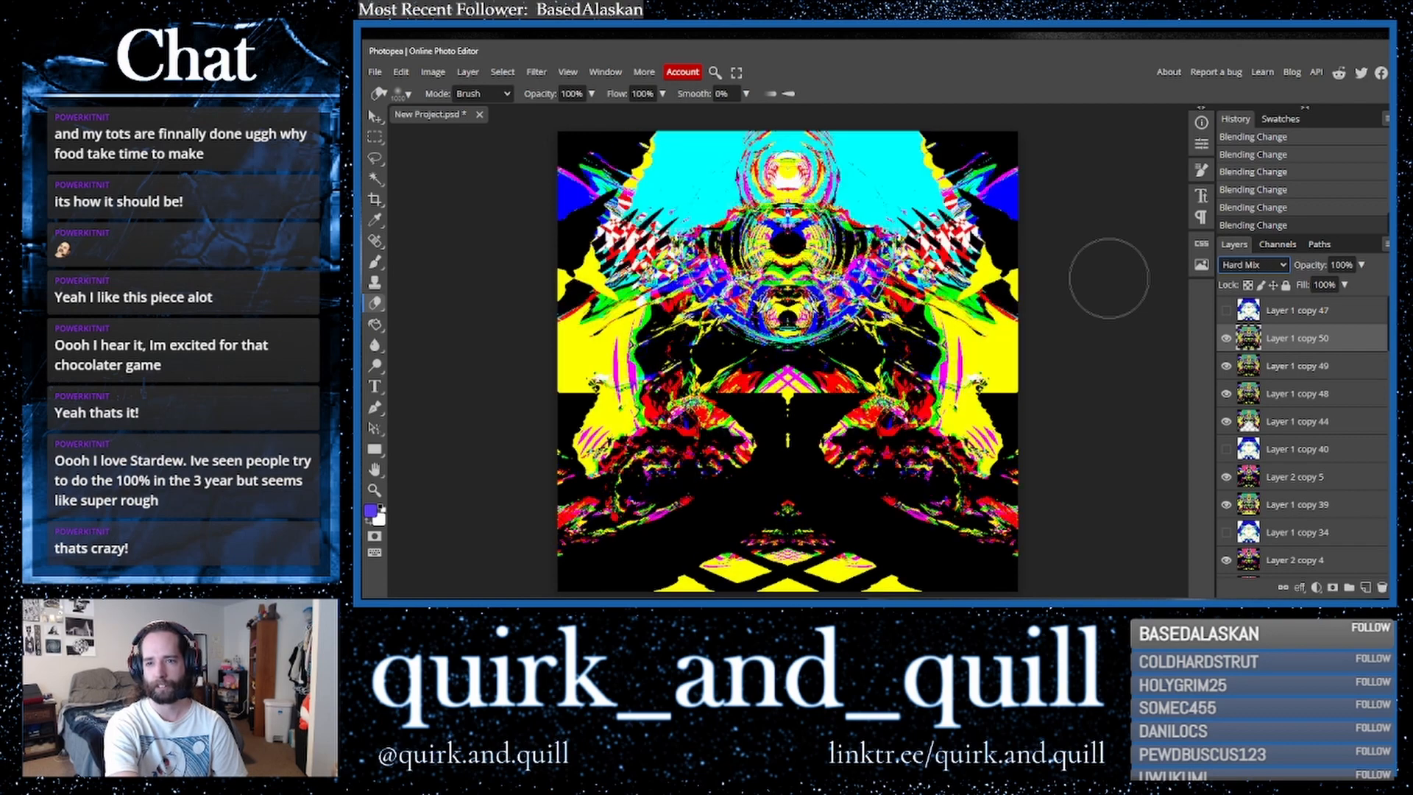
key(Down)
key(Down)
key(Down)
key(Down)
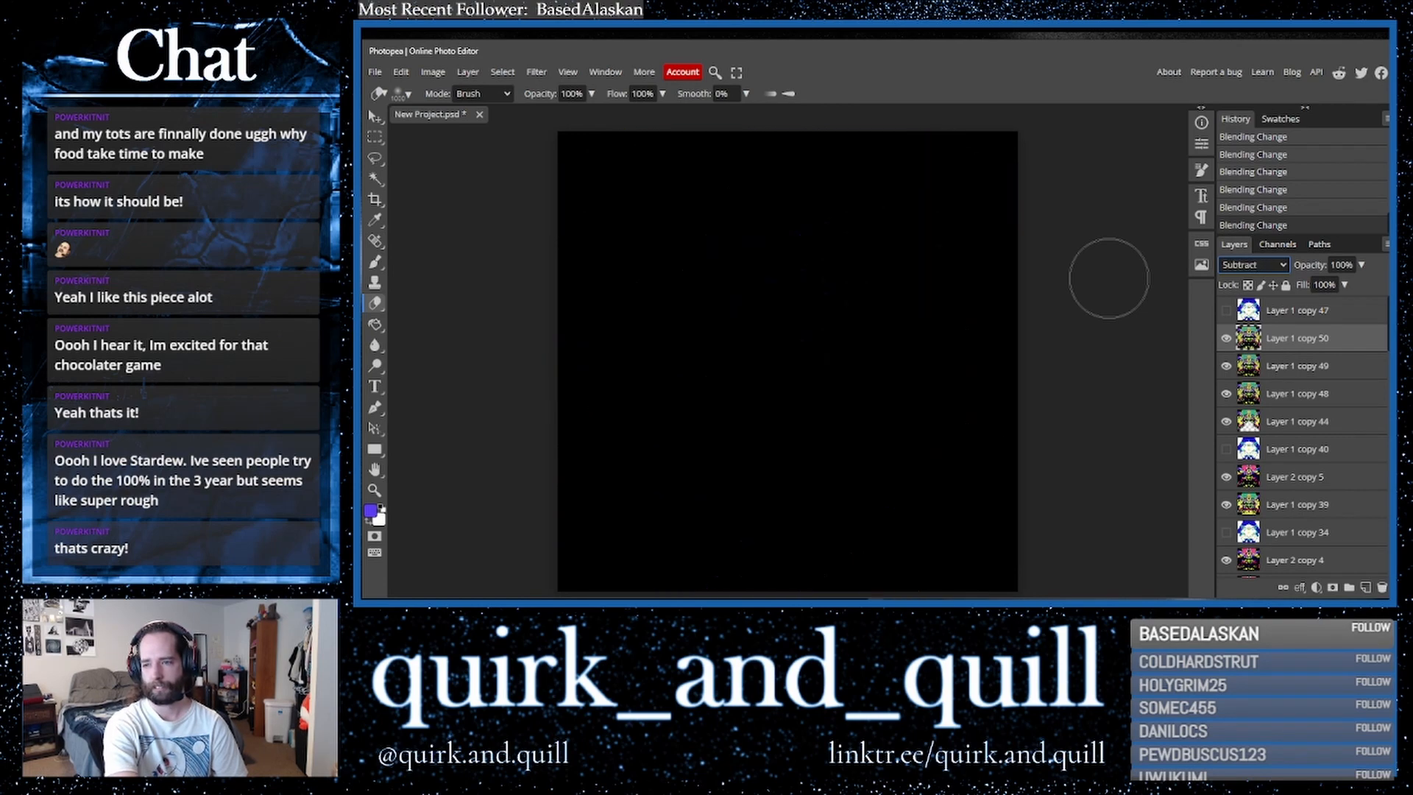
key(Down)
key(Down)
key(Up)
key(Up)
key(Up)
key(Up)
key(Up)
key(Up)
key(Up)
key(Up)
key(Up)
key(Up)
key(Up)
key(Up)
key(Up)
key(Up)
key(Up)
key(Up)
key(Up)
key(Up)
key(Up)
key(Up)
key(Up)
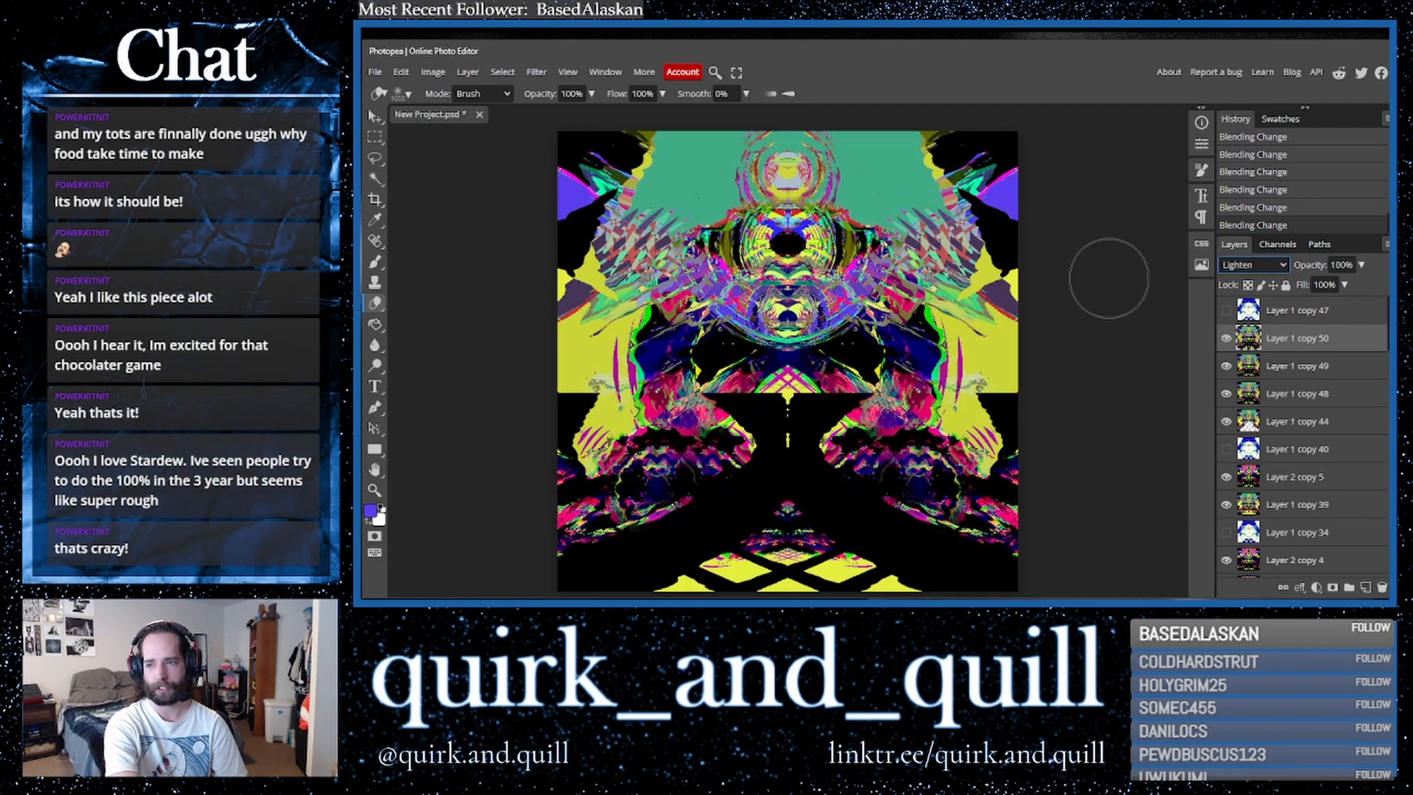
key(Down)
key(Down)
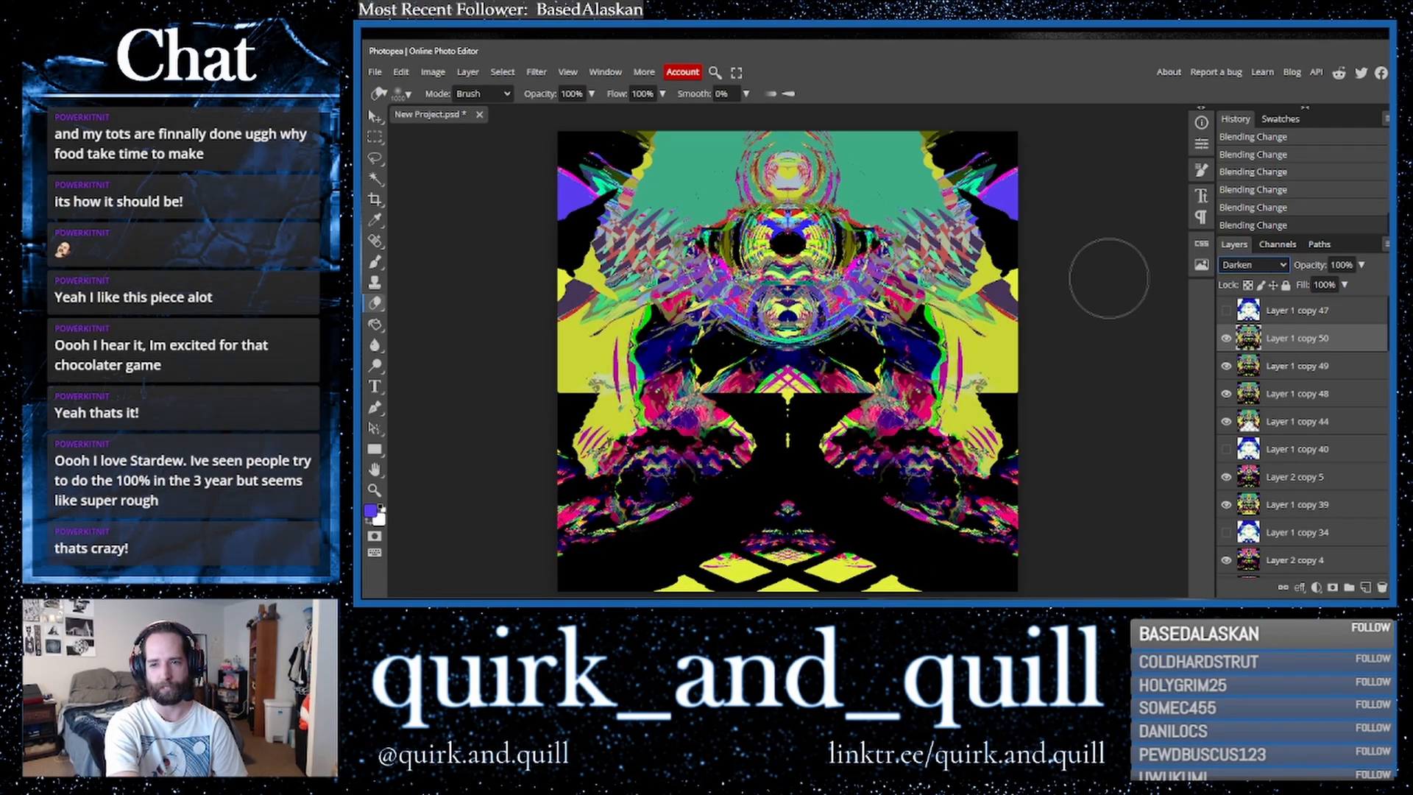
key(Down)
key(Down)
key(Down)
key(Down)
key(Down)
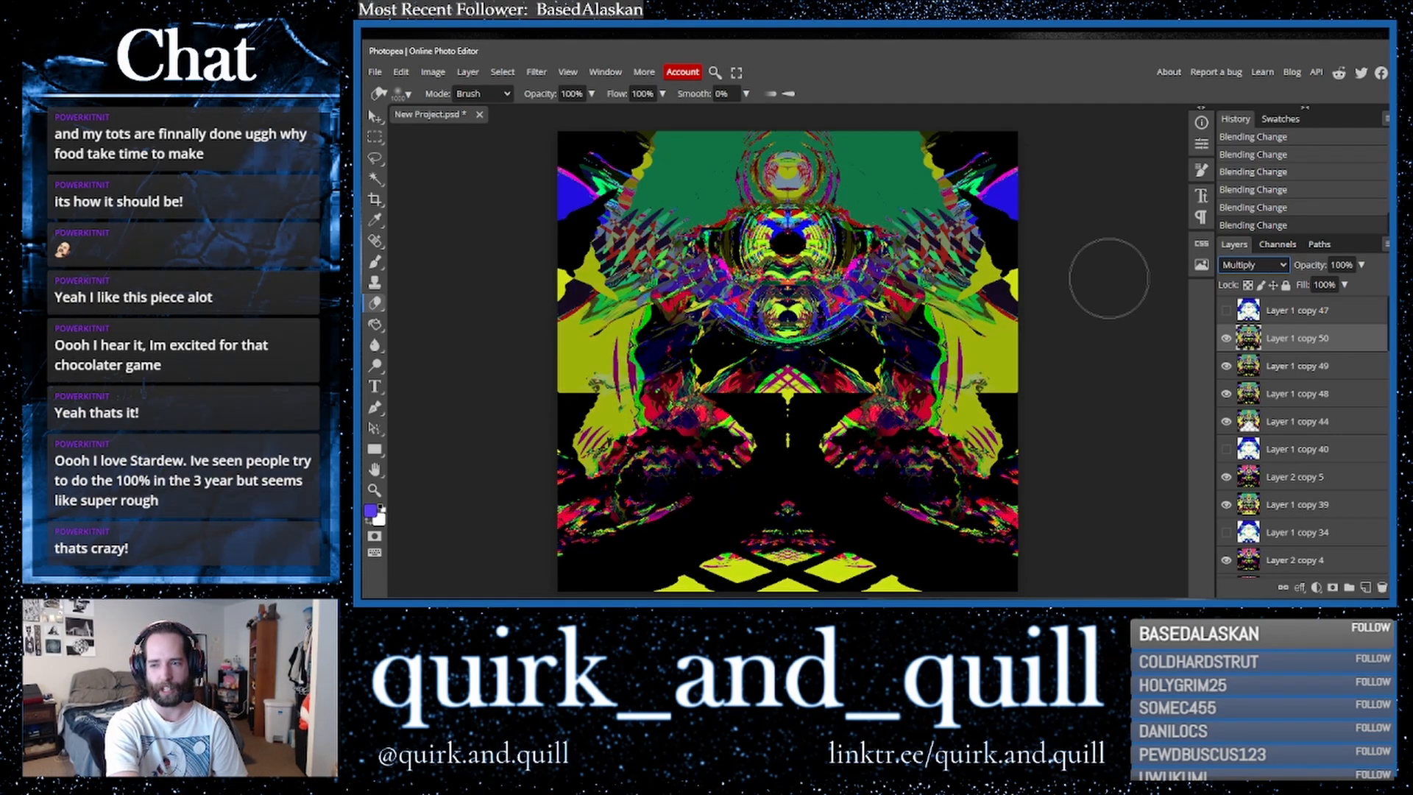
key(Down)
key(Down)
key(Down)
key(Down)
key(Down)
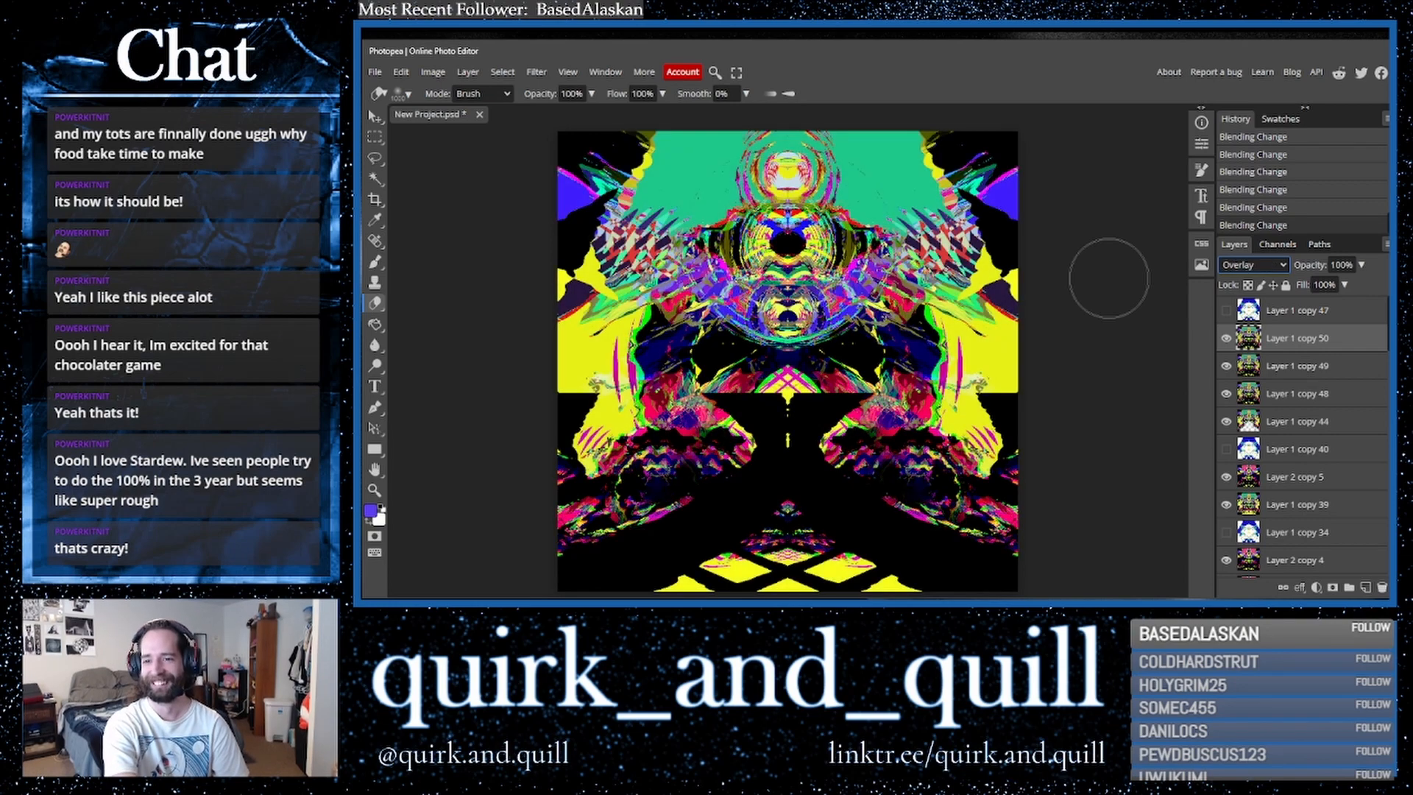
key(Up)
- Hide Layer 1 copy 50 and toggle Layer 1 copy 47's visibility on and off to compare
click(1227, 339)
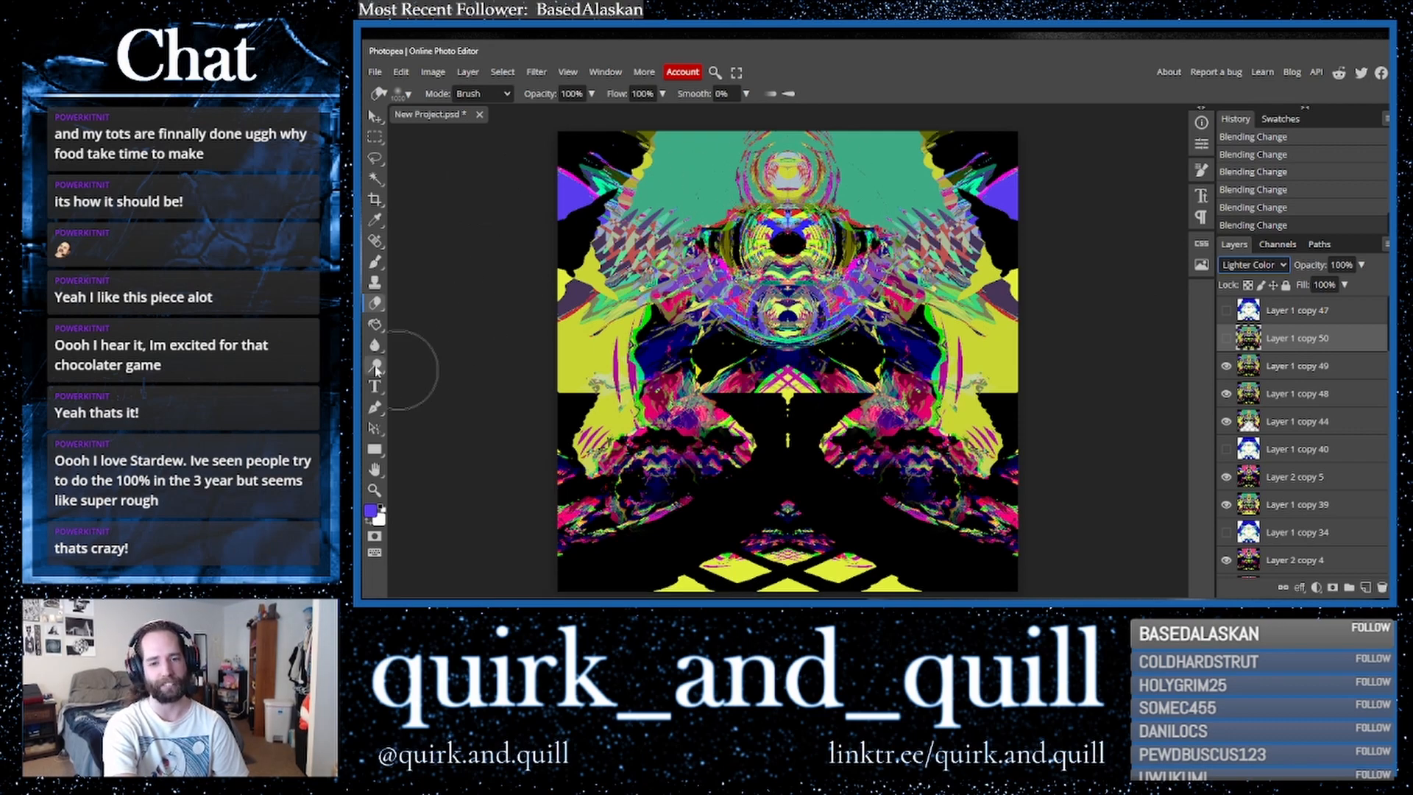
click(375, 324)
click(1226, 310)
click(1227, 310)
click(1226, 310)
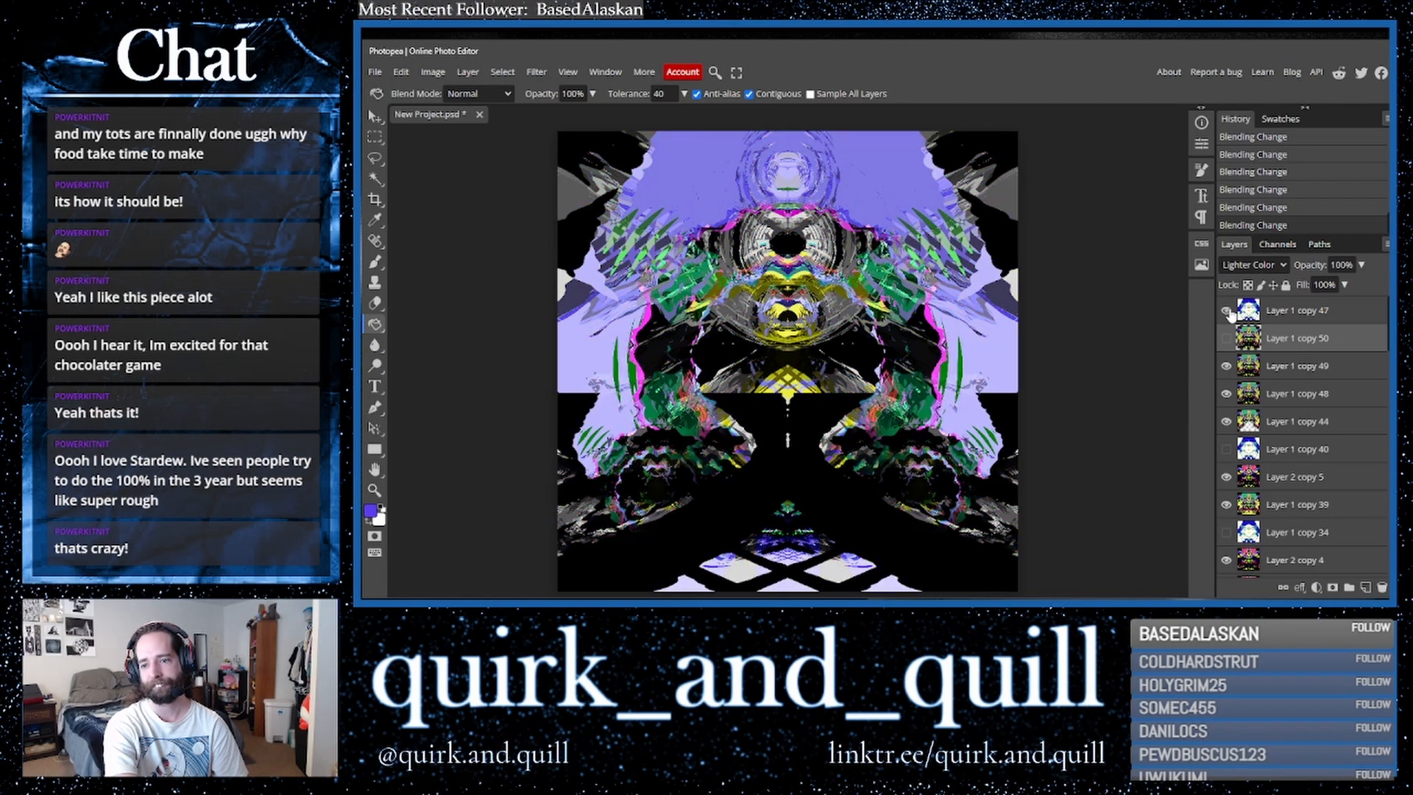
click(1226, 310)
click(1226, 310)
click(1226, 311)
click(1226, 311)
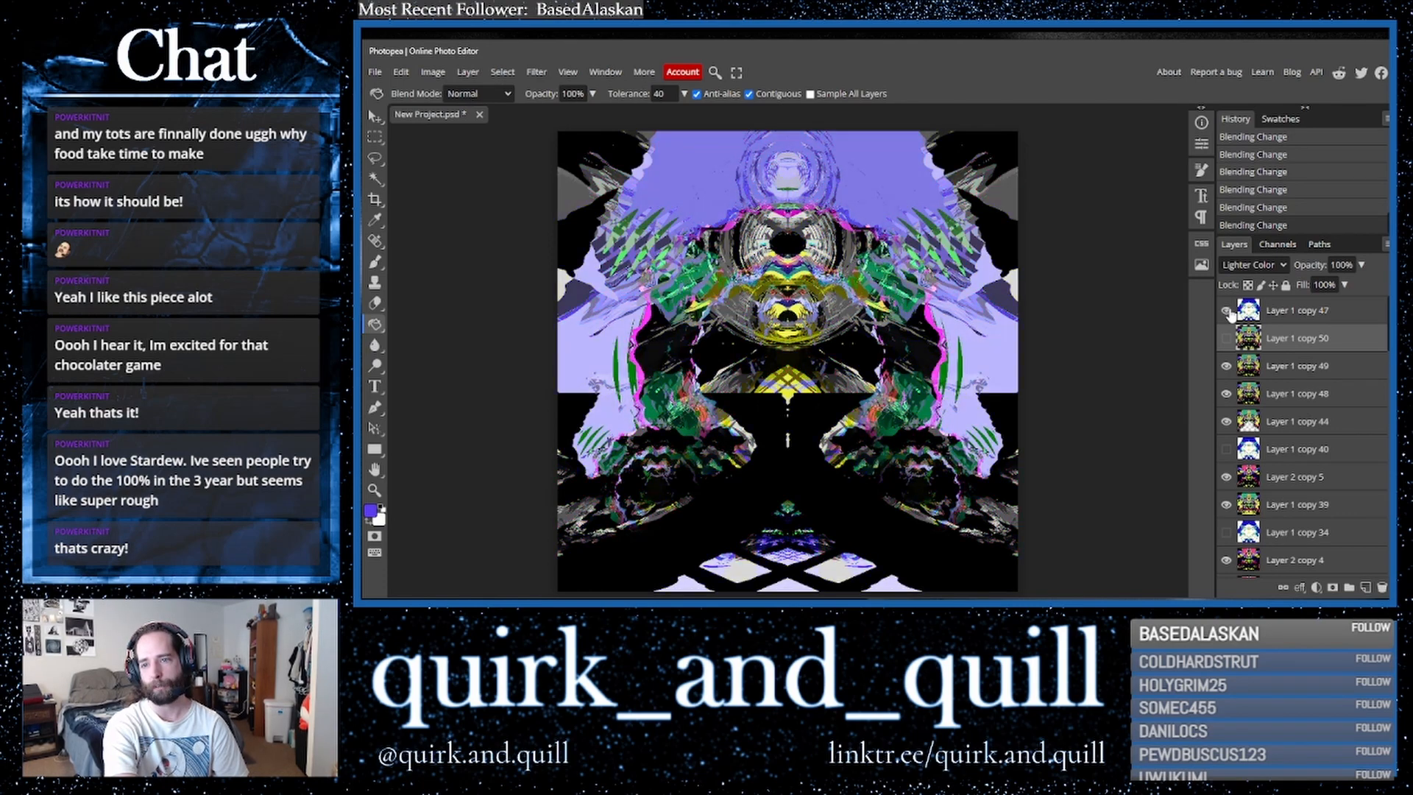
- Duplicate Layer 1 copy 47 and hide the new copy
click(1299, 320)
key(ctrl+j)
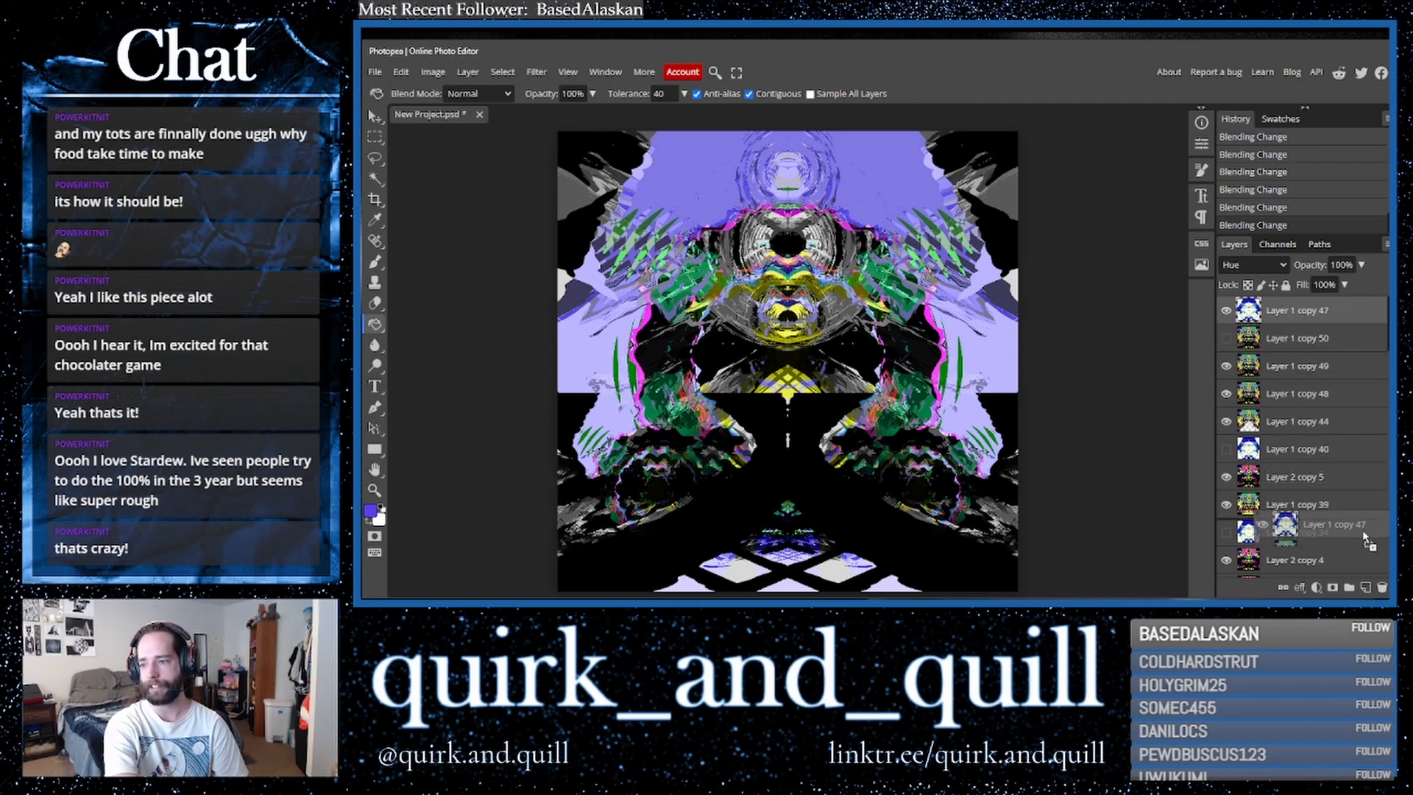
click(1226, 310)
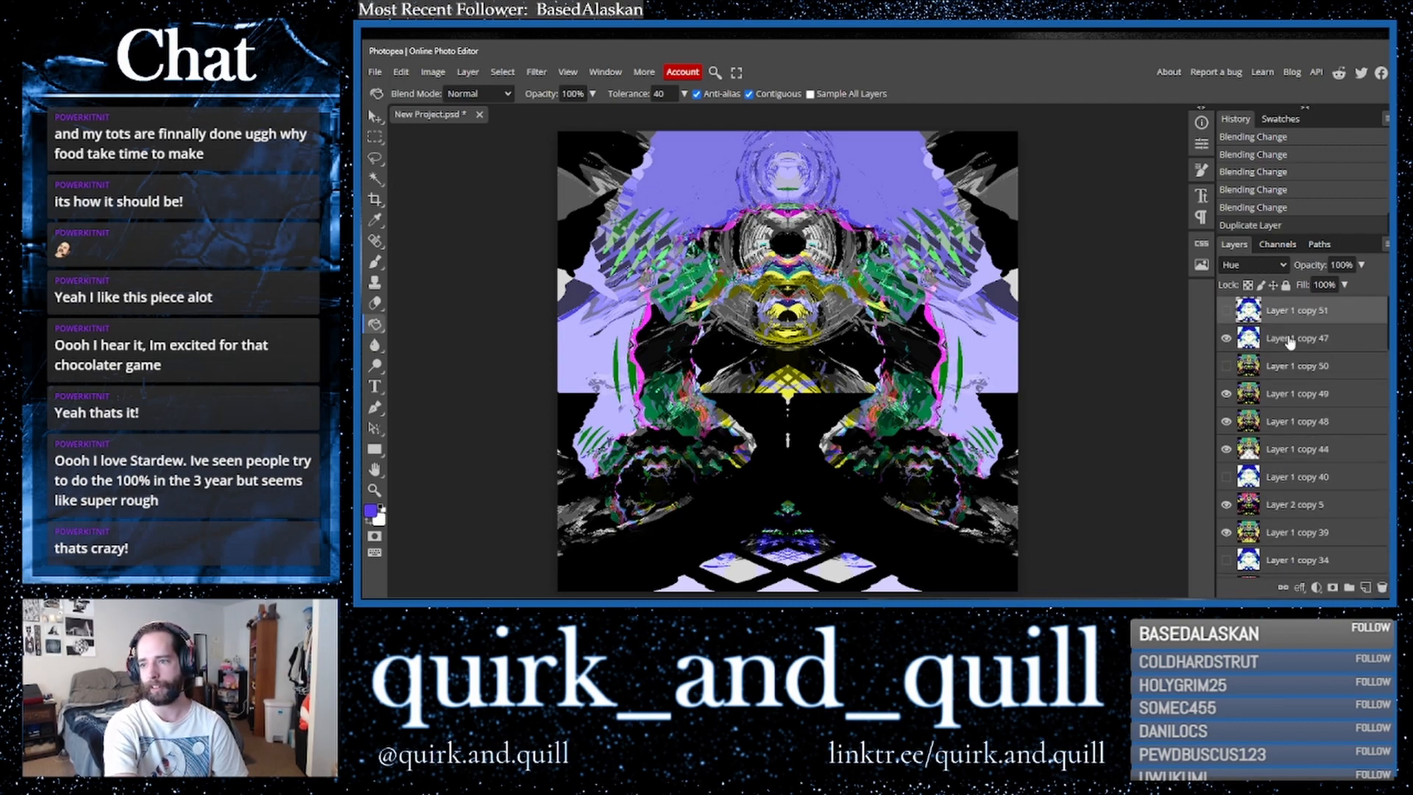
- Erase parts of Layer 1 copy 47 around the centre of the image with the Eraser
click(1289, 340)
click(375, 303)
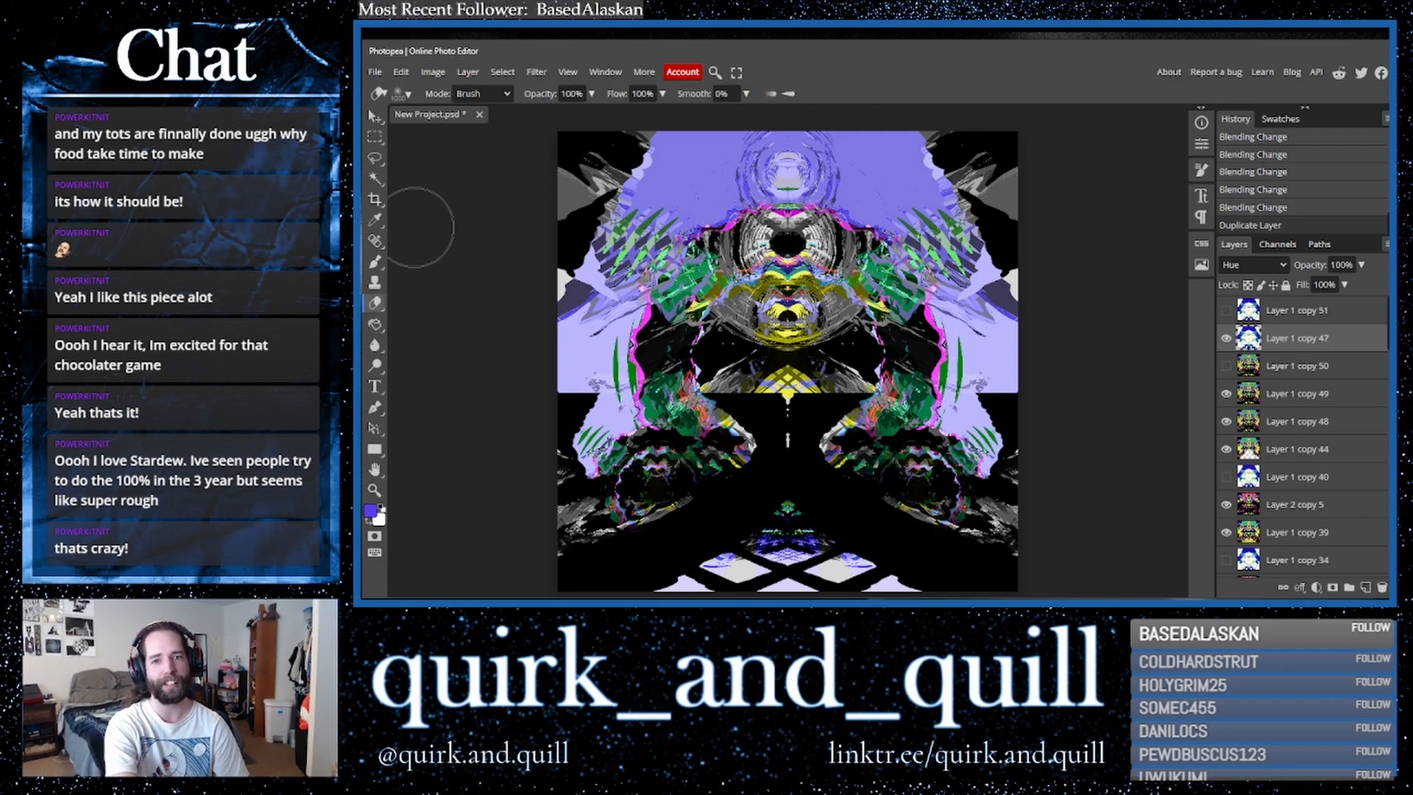
mouse_move(793, 328)
mouse_down()
mouse_move(741, 342)
mouse_move(786, 312)
mouse_move(659, 373)
mouse_move(844, 349)
mouse_move(861, 331)
mouse_move(871, 352)
mouse_move(920, 346)
mouse_move(861, 372)
mouse_move(868, 471)
mouse_move(987, 532)
mouse_move(1032, 522)
mouse_move(1062, 492)
mouse_up()
click(1035, 504)
mouse_move(727, 464)
mouse_down()
mouse_move(601, 521)
mouse_move(670, 471)
mouse_move(533, 526)
mouse_move(643, 493)
mouse_move(699, 448)
mouse_move(704, 359)
mouse_up()
click(788, 239)
click(787, 239)
click(787, 239)
click(787, 239)
click(787, 239)
click(787, 239)
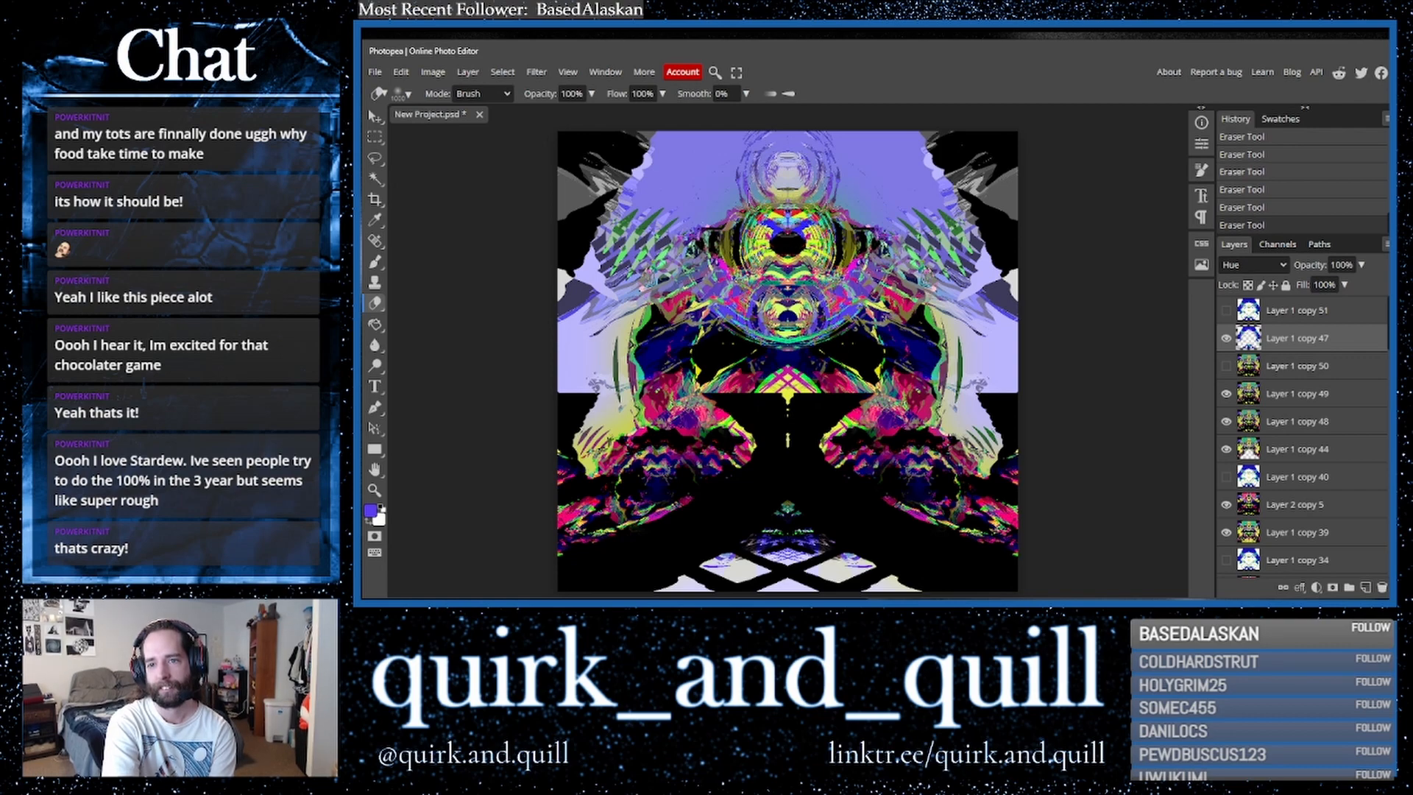
- Hide Layer 1 copy 47 and fill its upper-left area with the Paint Bucket
click(1227, 339)
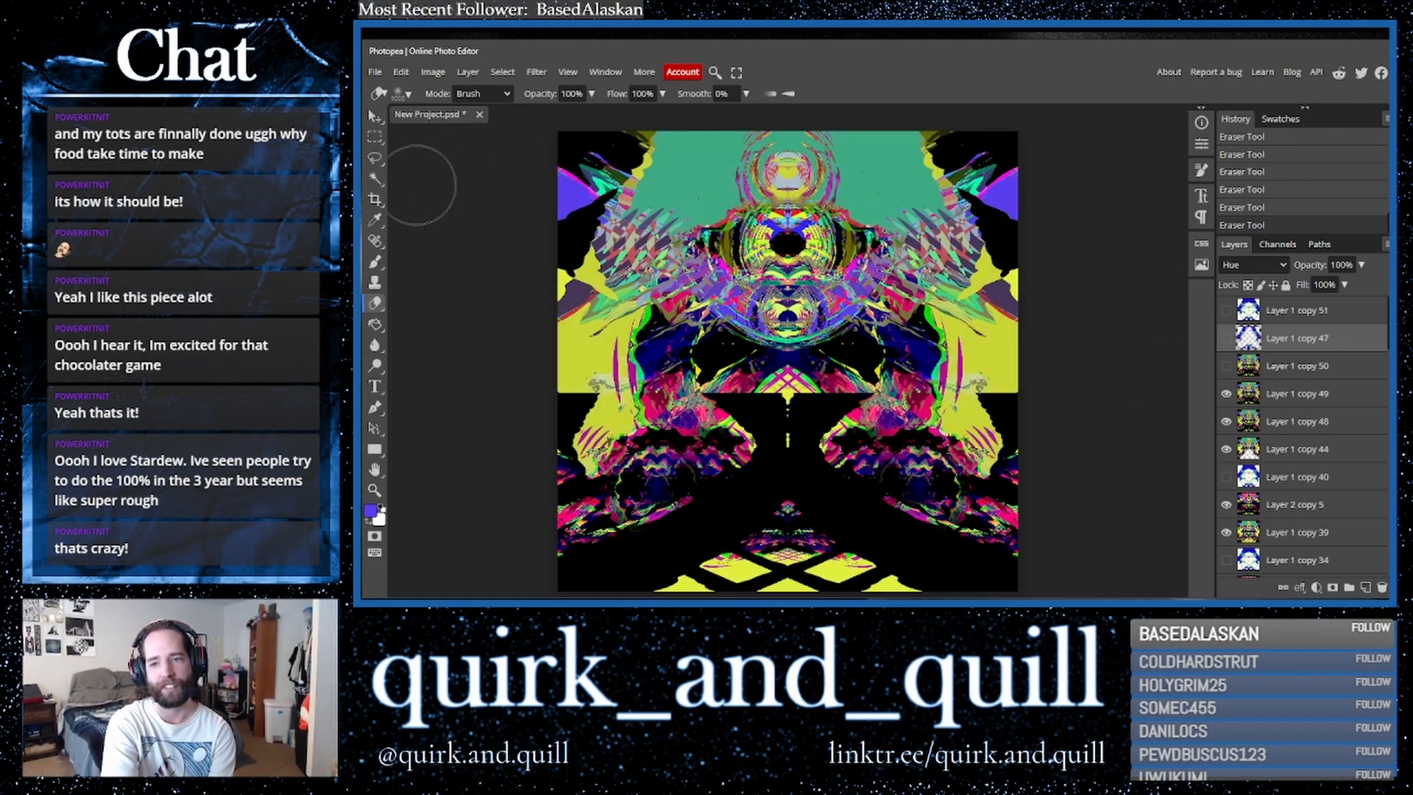
click(375, 324)
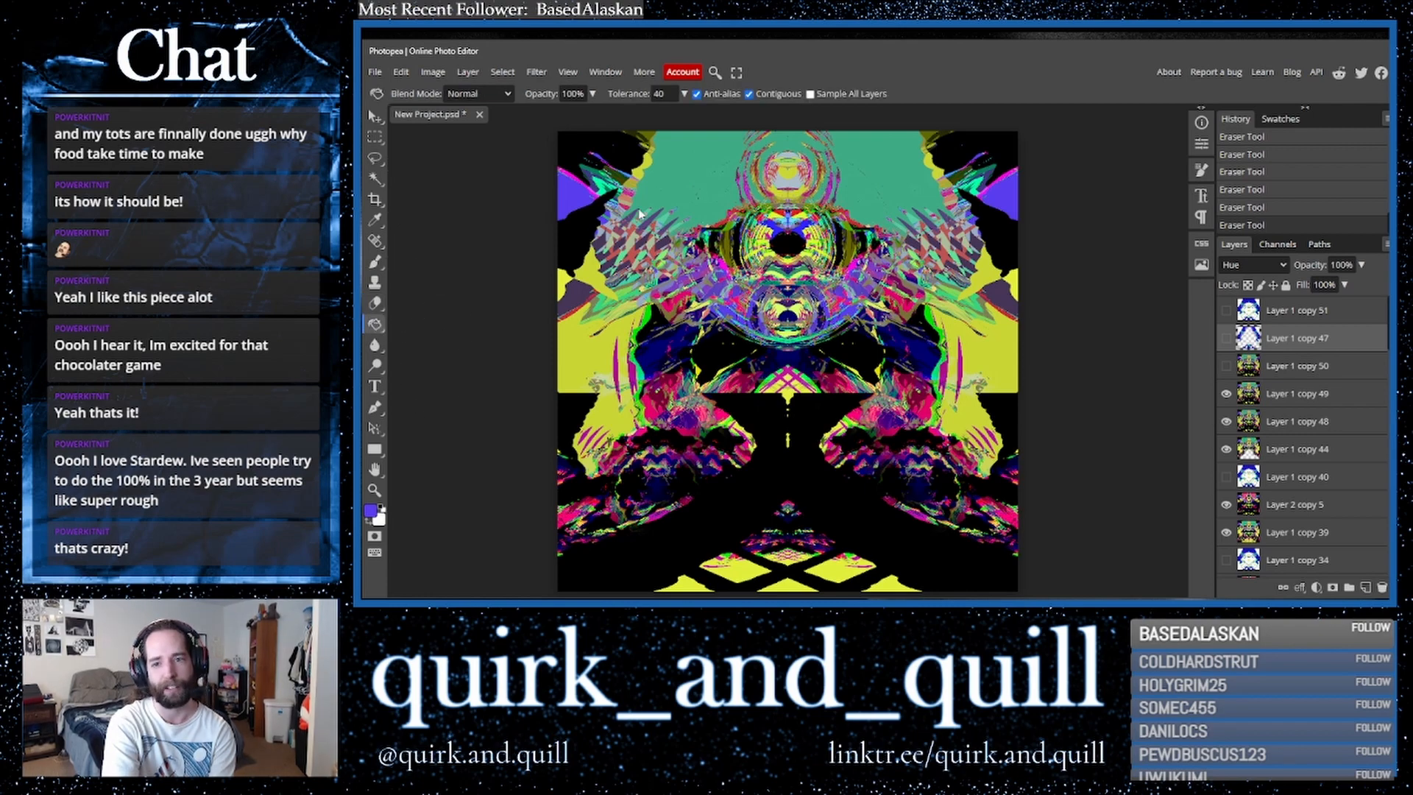
click(704, 174)
click(695, 165)
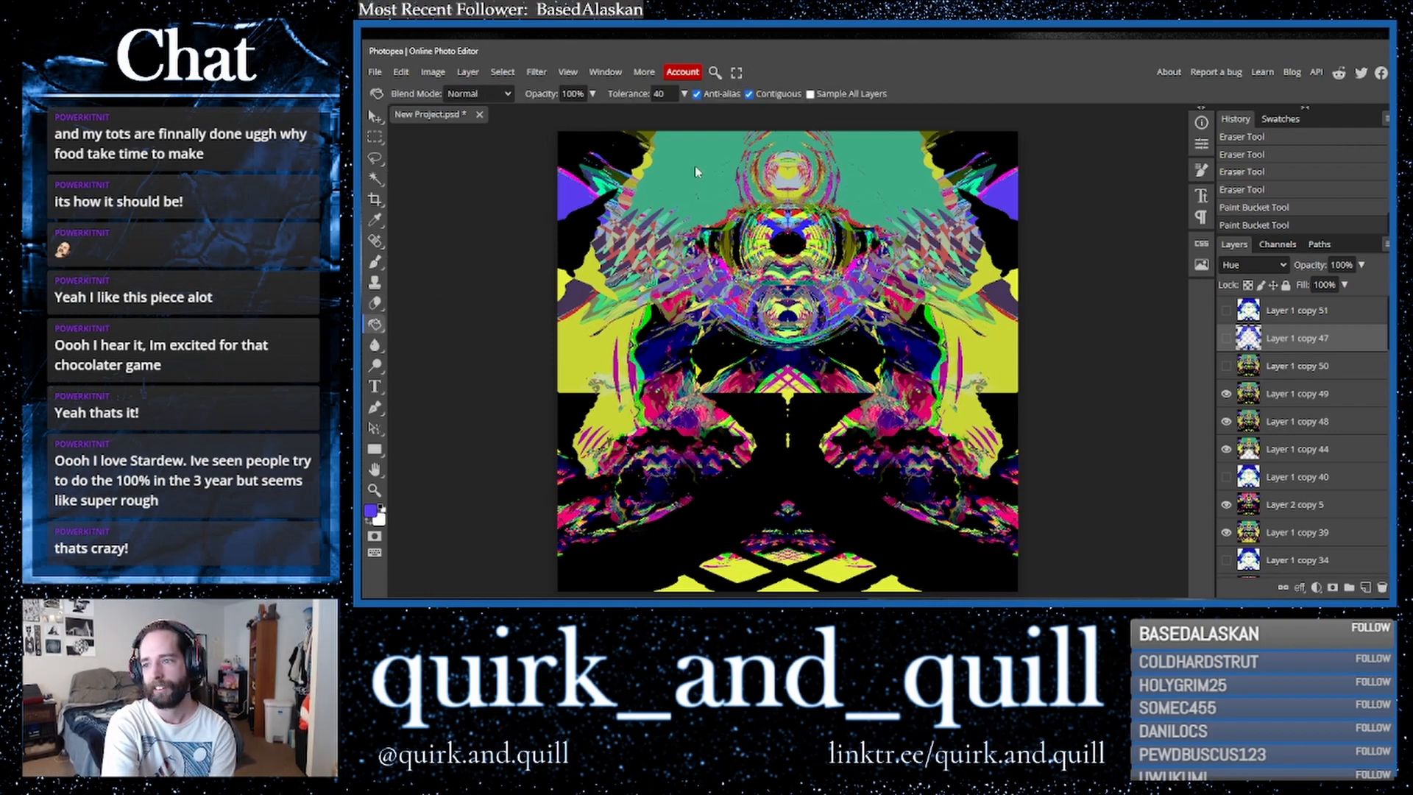
- Try filling the upper area of Layer 1 copy 49 with purple using the Paint Bucket, and undo the fill
click(1271, 393)
click(878, 178)
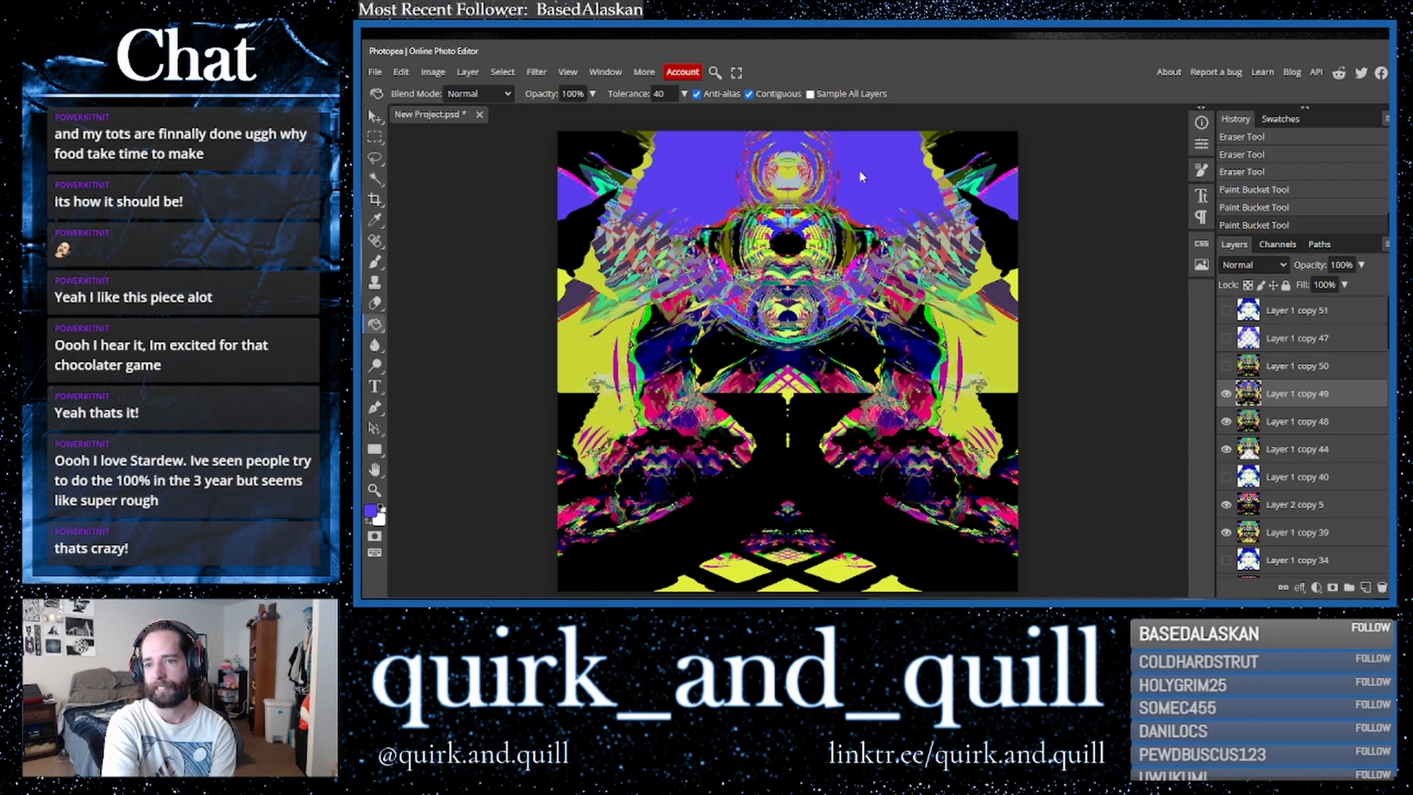
key(ctrl+z)
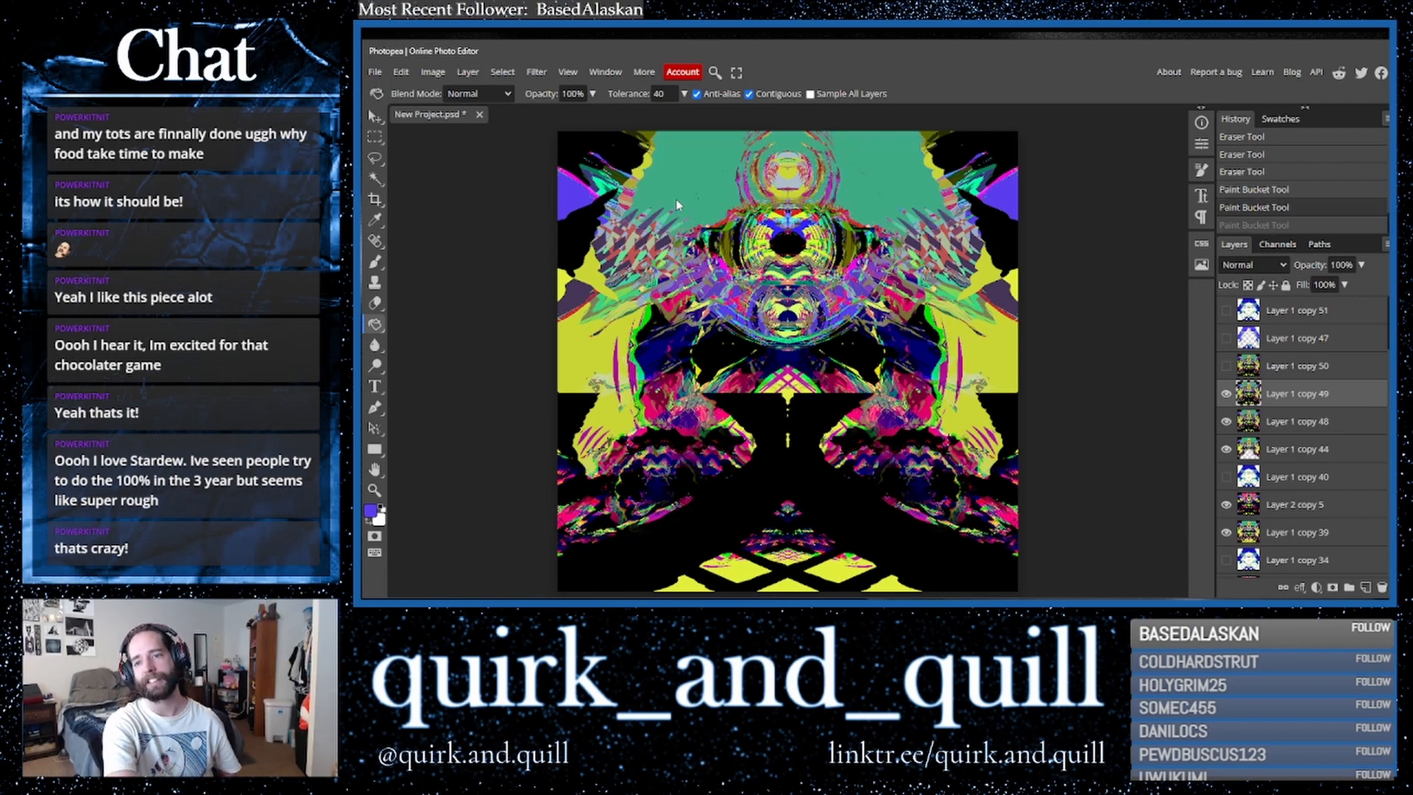
- Export the image as PNG and browse to the NEW FROM STREAMS folder on the Seagate Expansion Drive
click(375, 72)
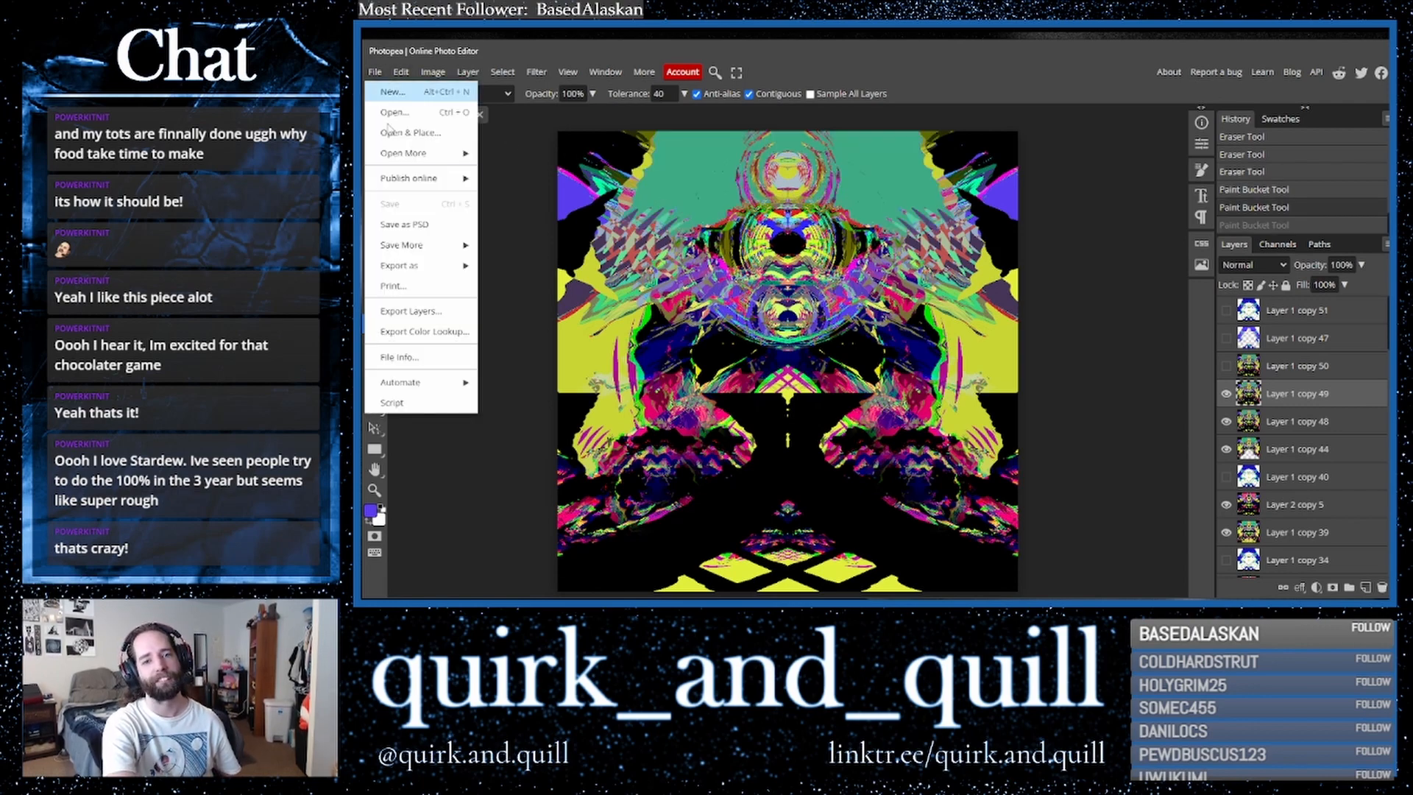
mouse_move(435, 266)
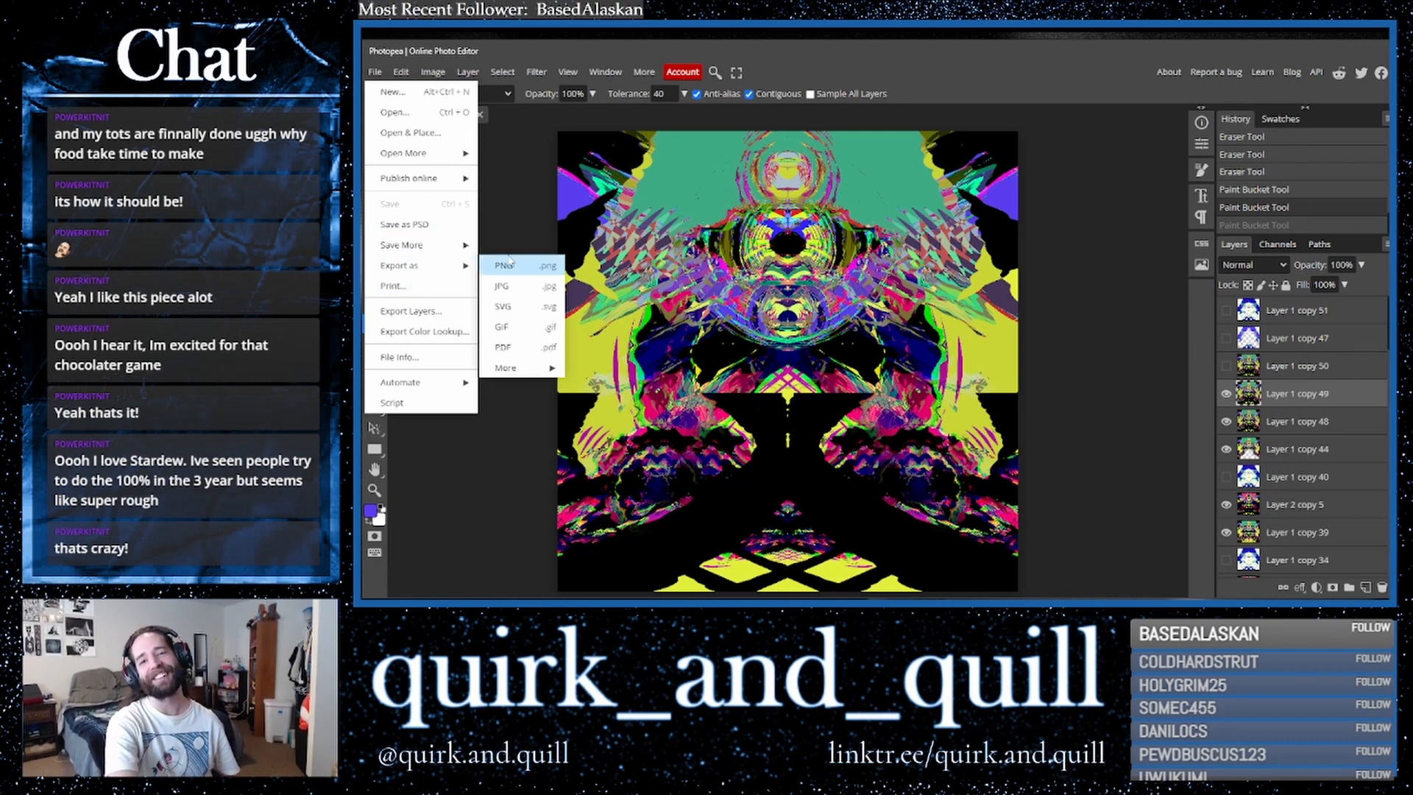
click(511, 269)
click(873, 342)
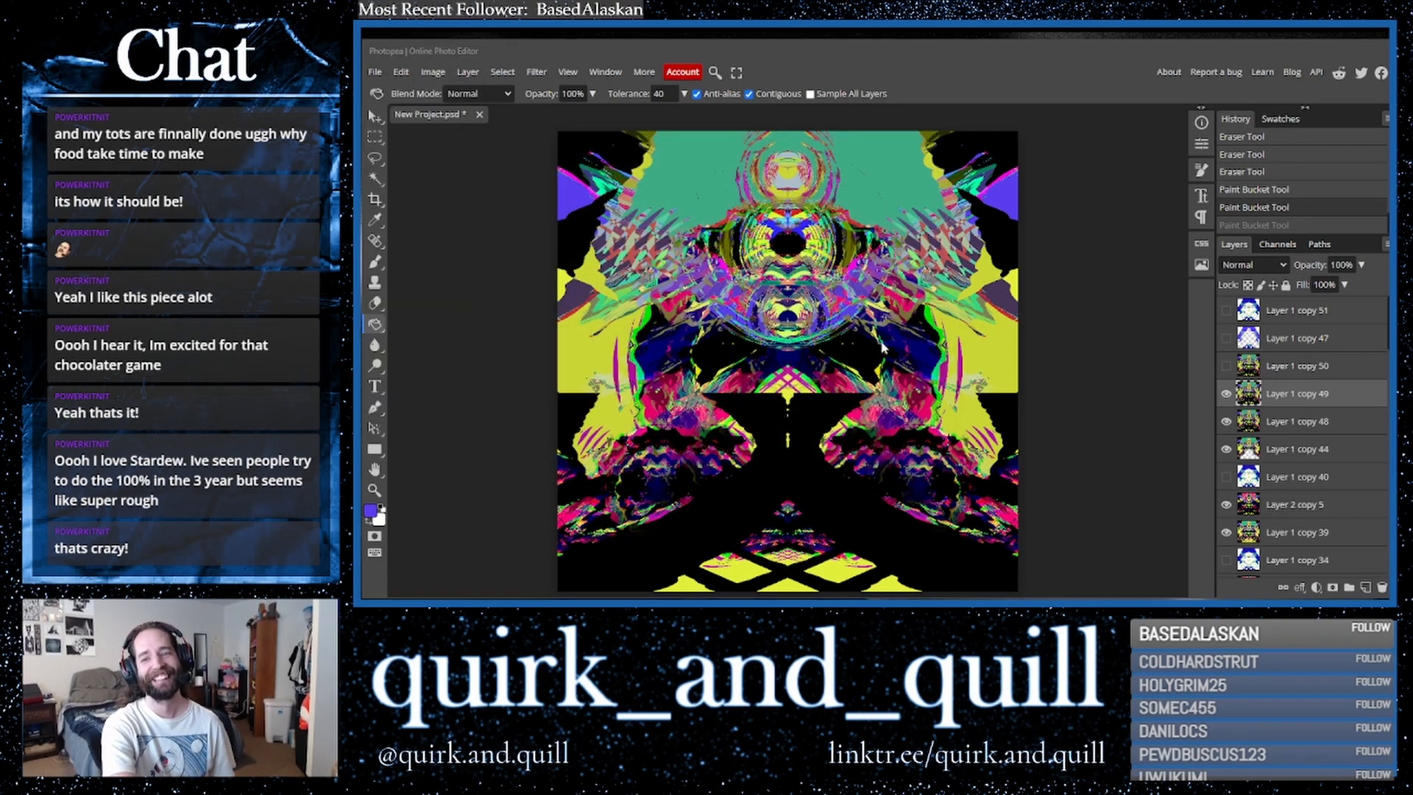
click(425, 280)
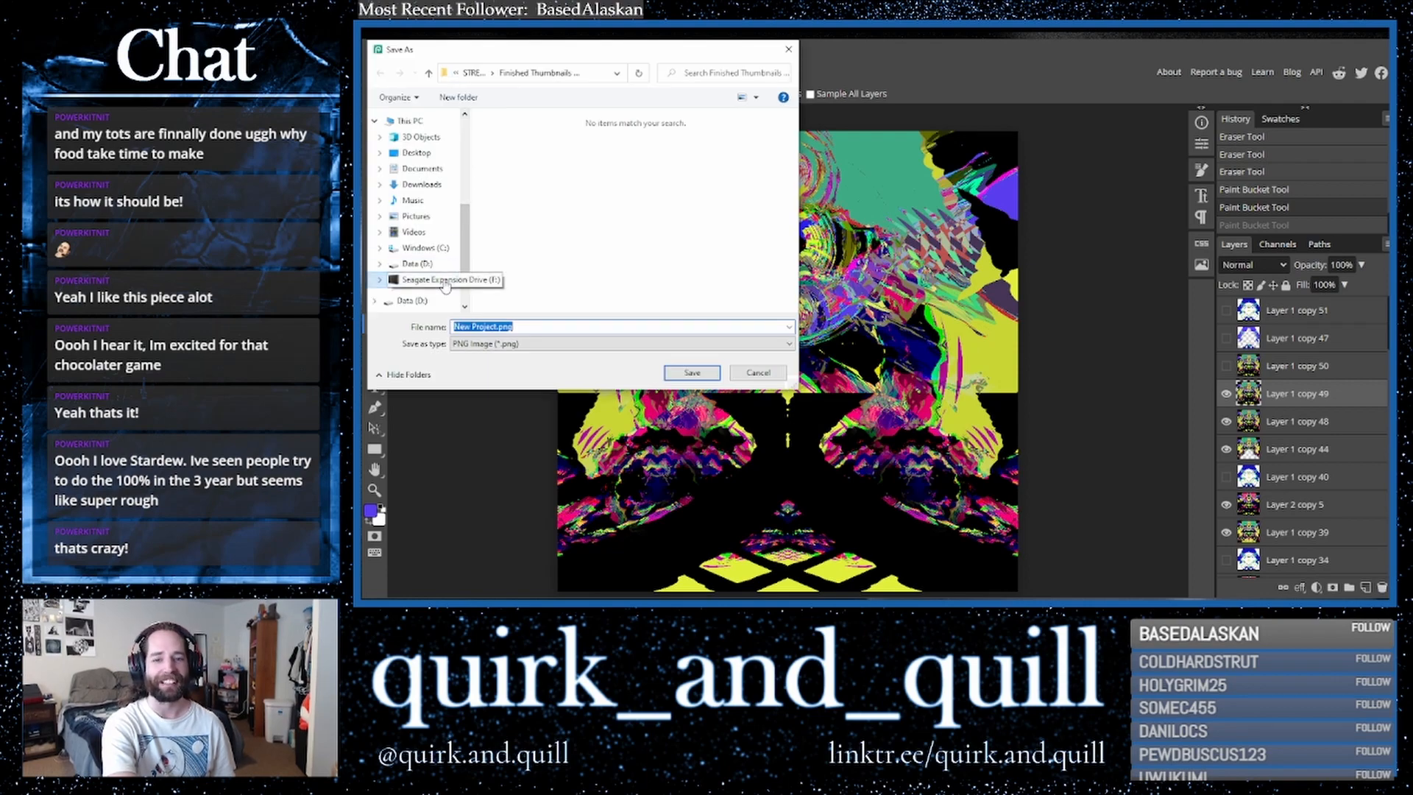
double_click(539, 191)
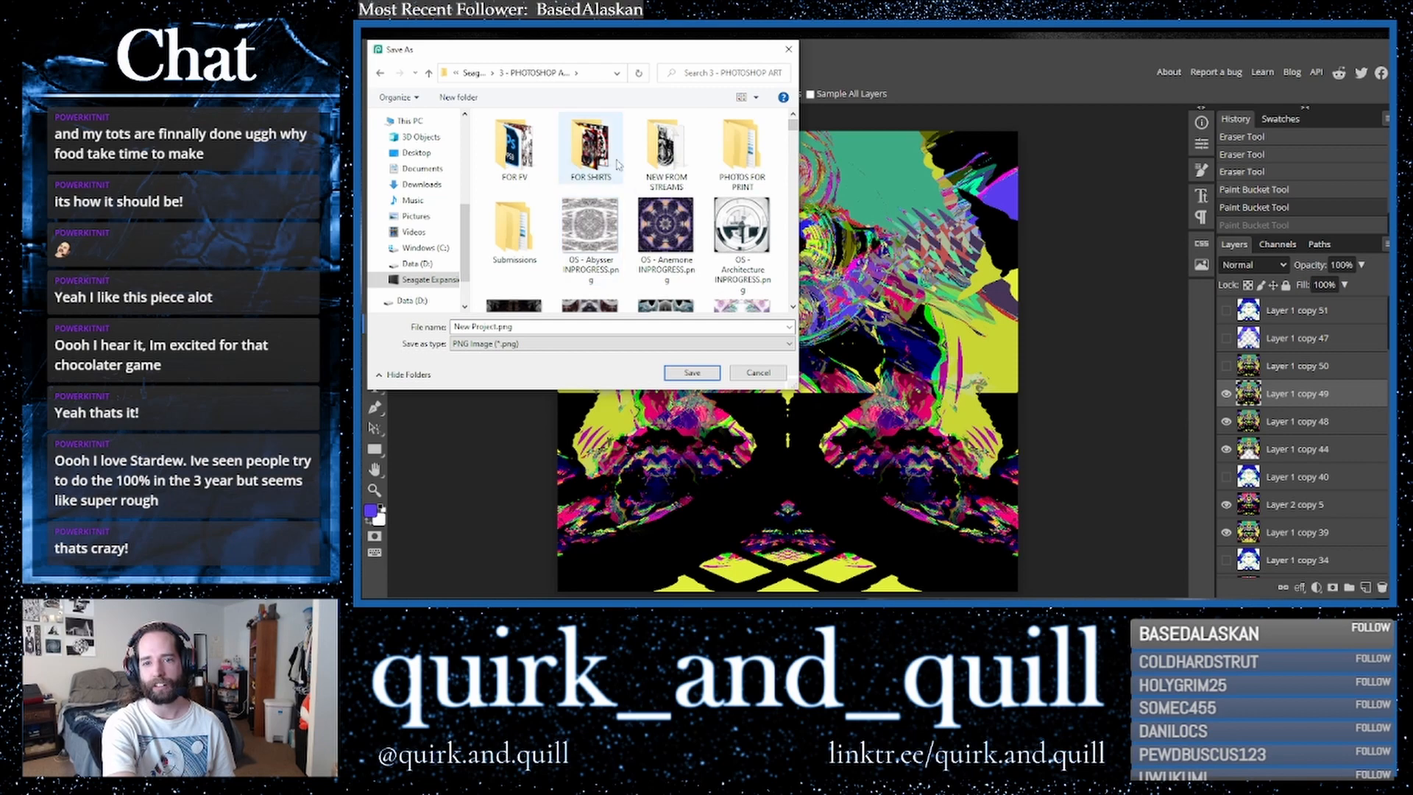
double_click(666, 154)
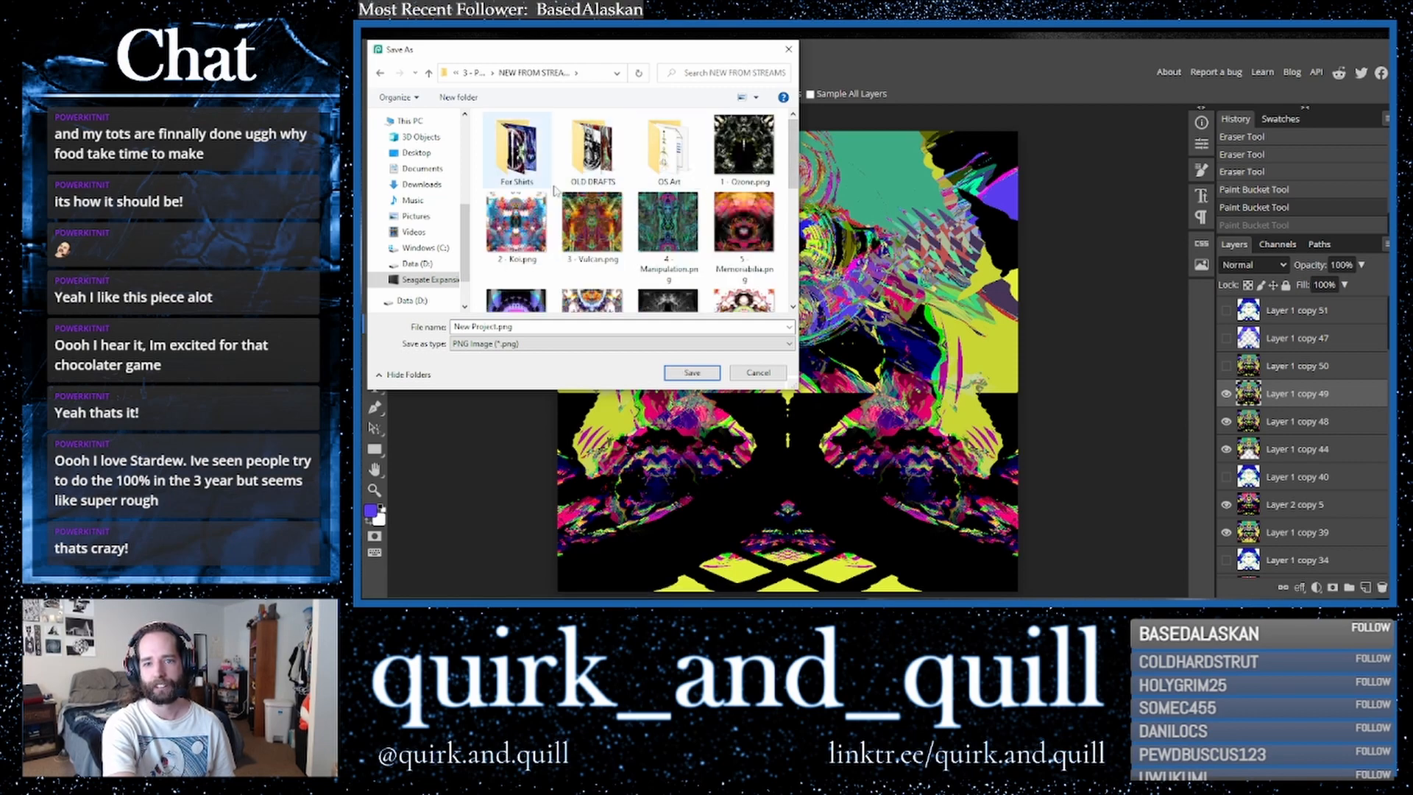
- Name the exported file "19 - Highway" and save it
scroll(692, 243, down, 5)
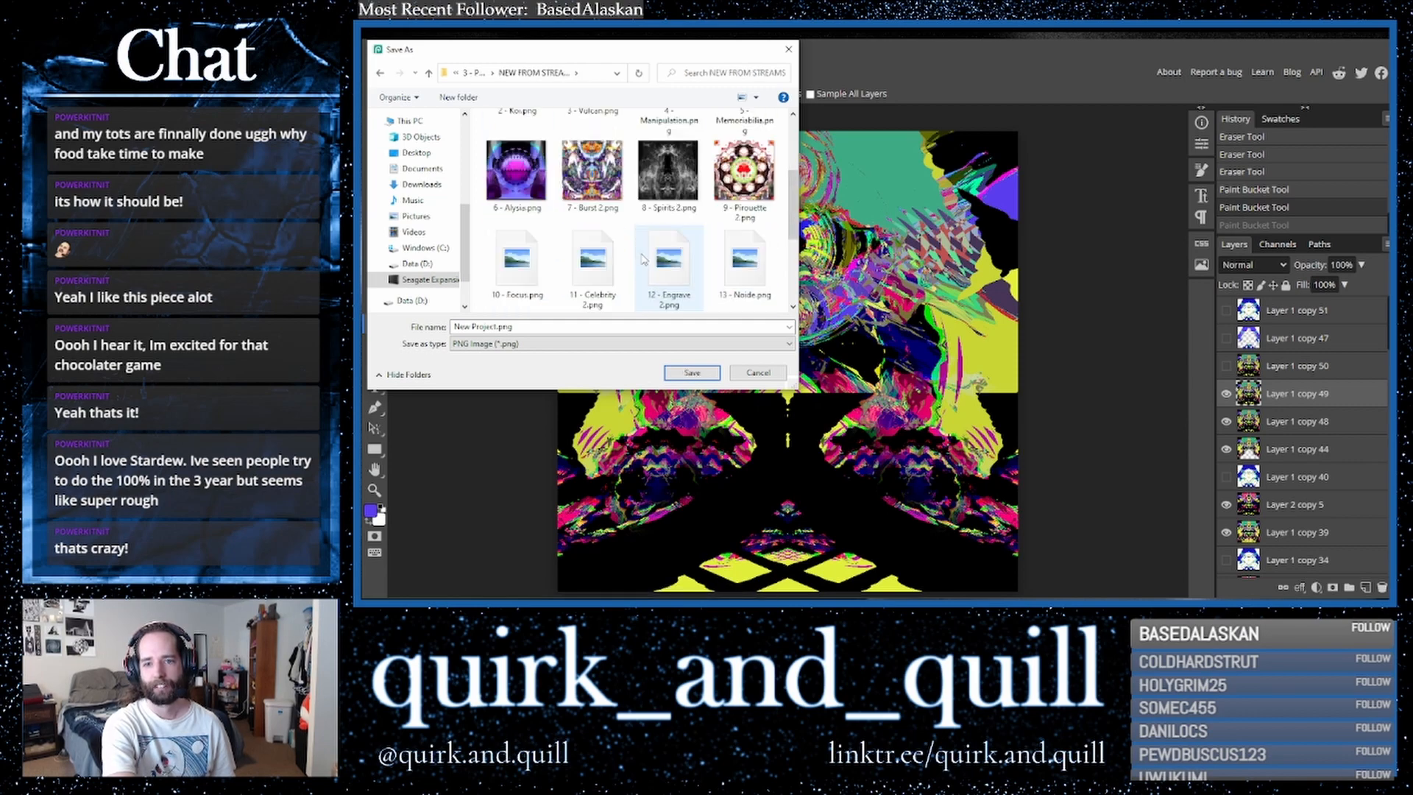
click(563, 324)
text(19)
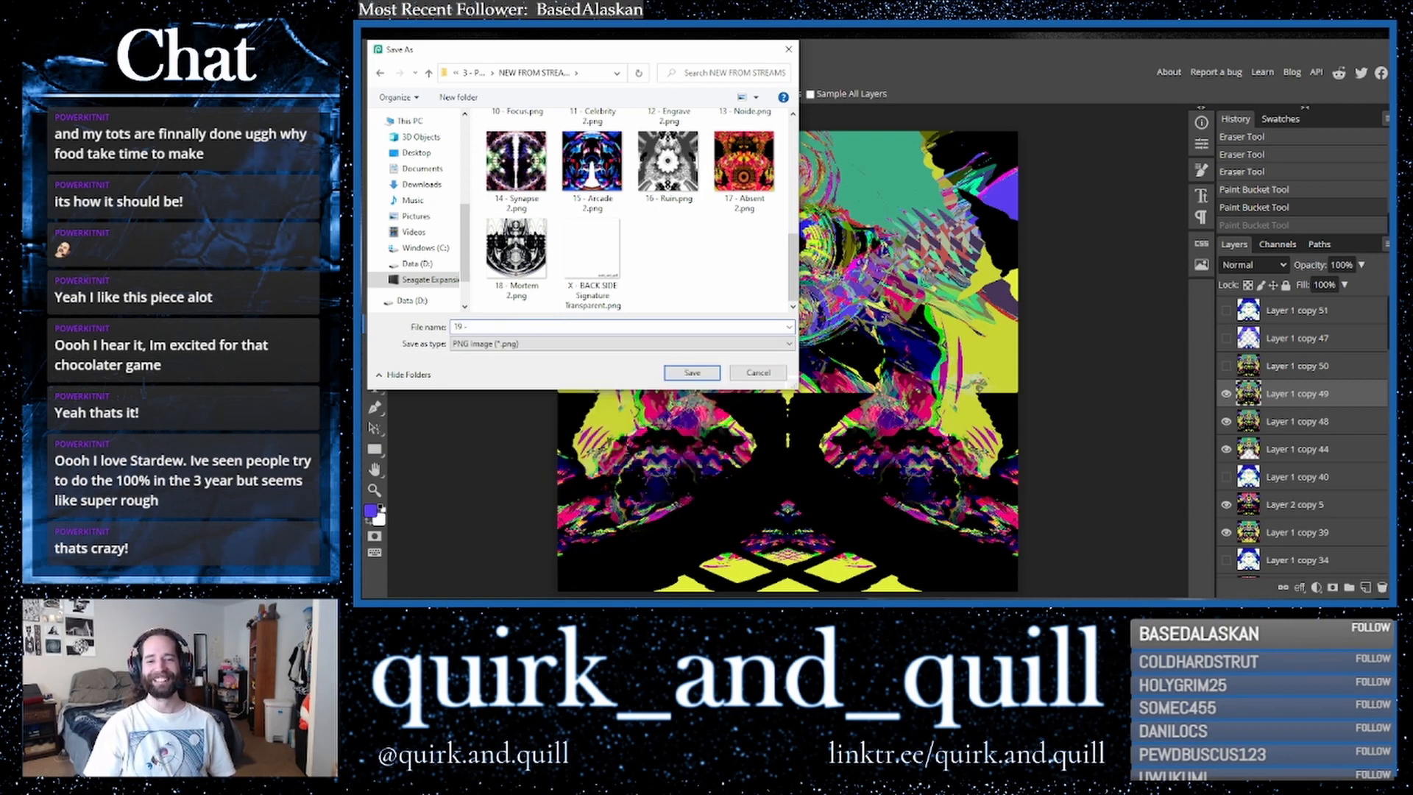
text( -)
drag(567, 54, 1232, 161)
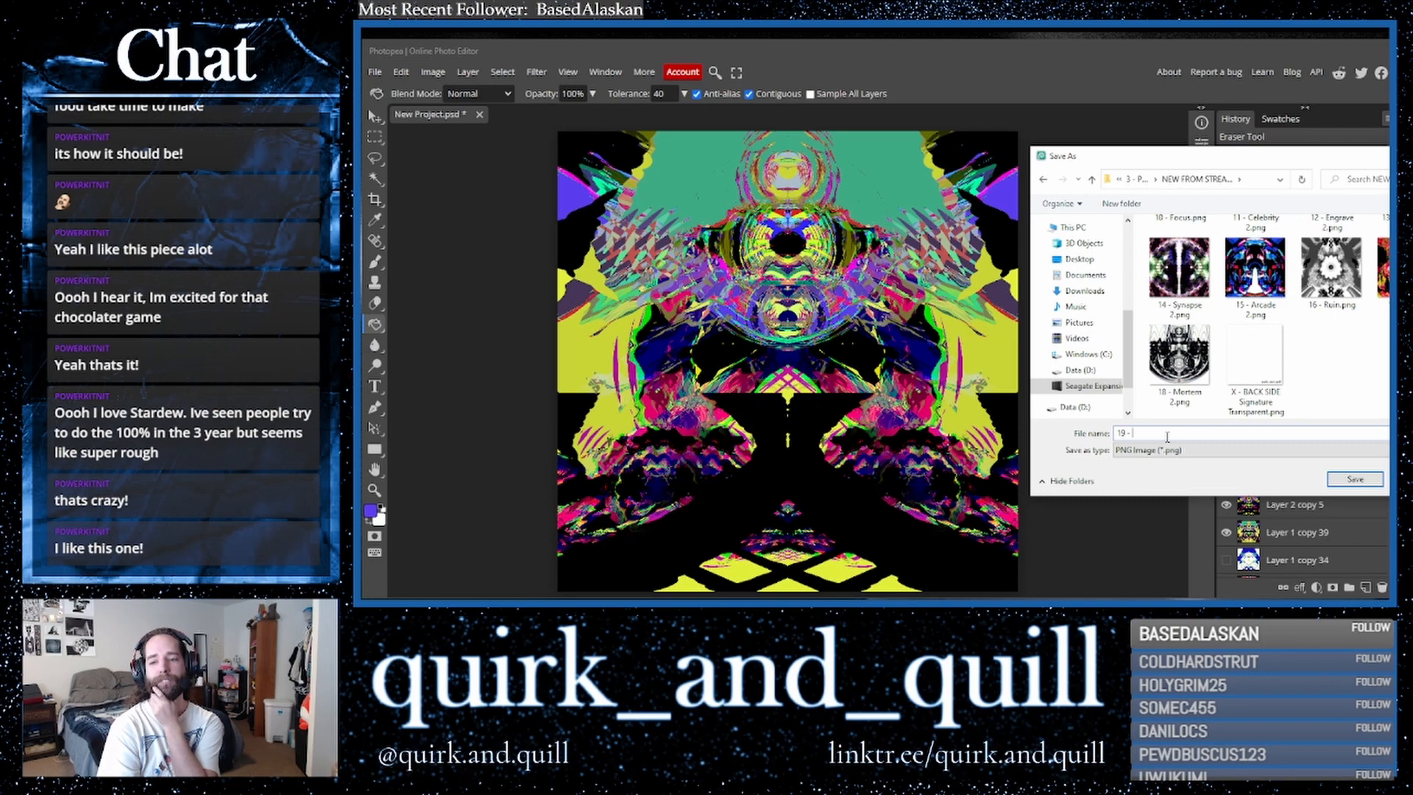
text(Highway)
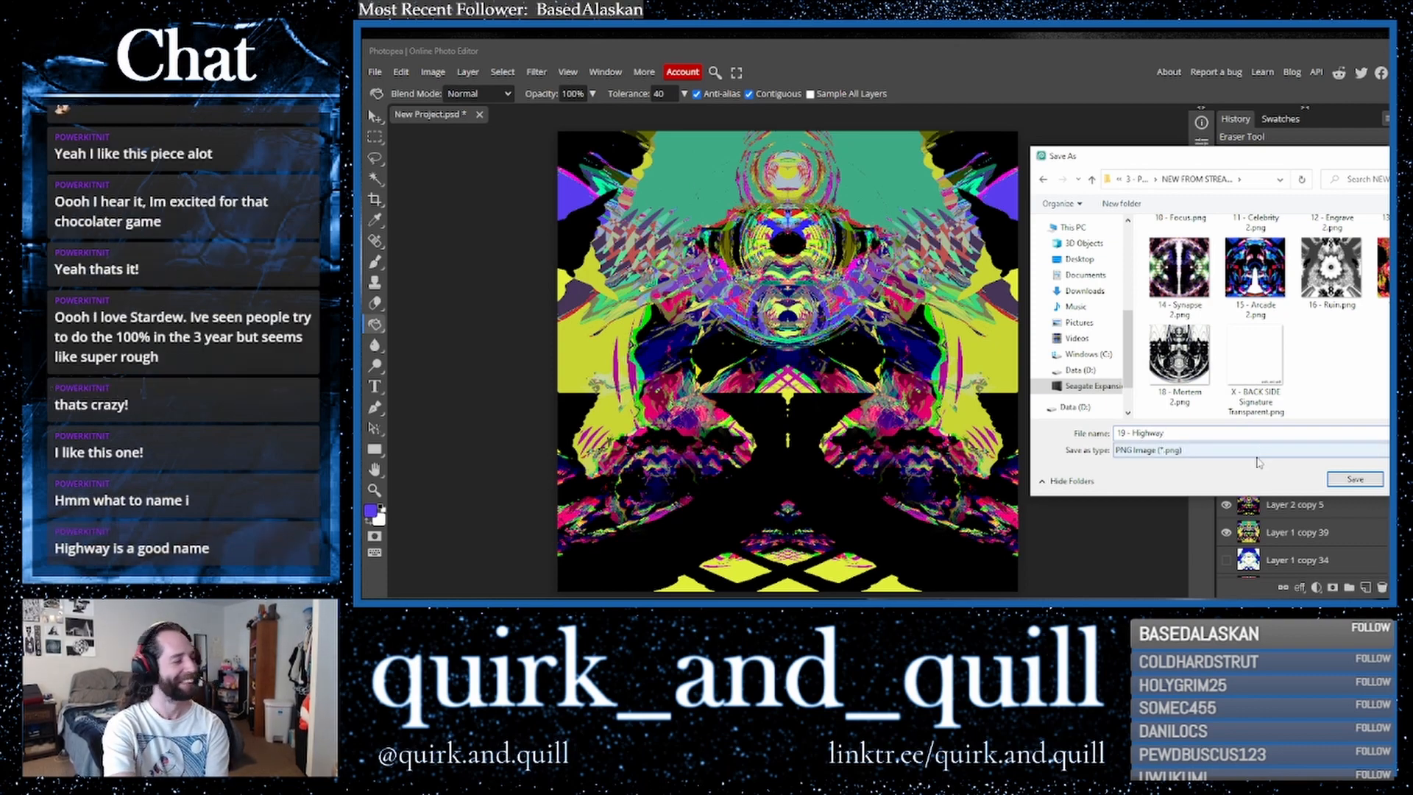
click(1346, 482)
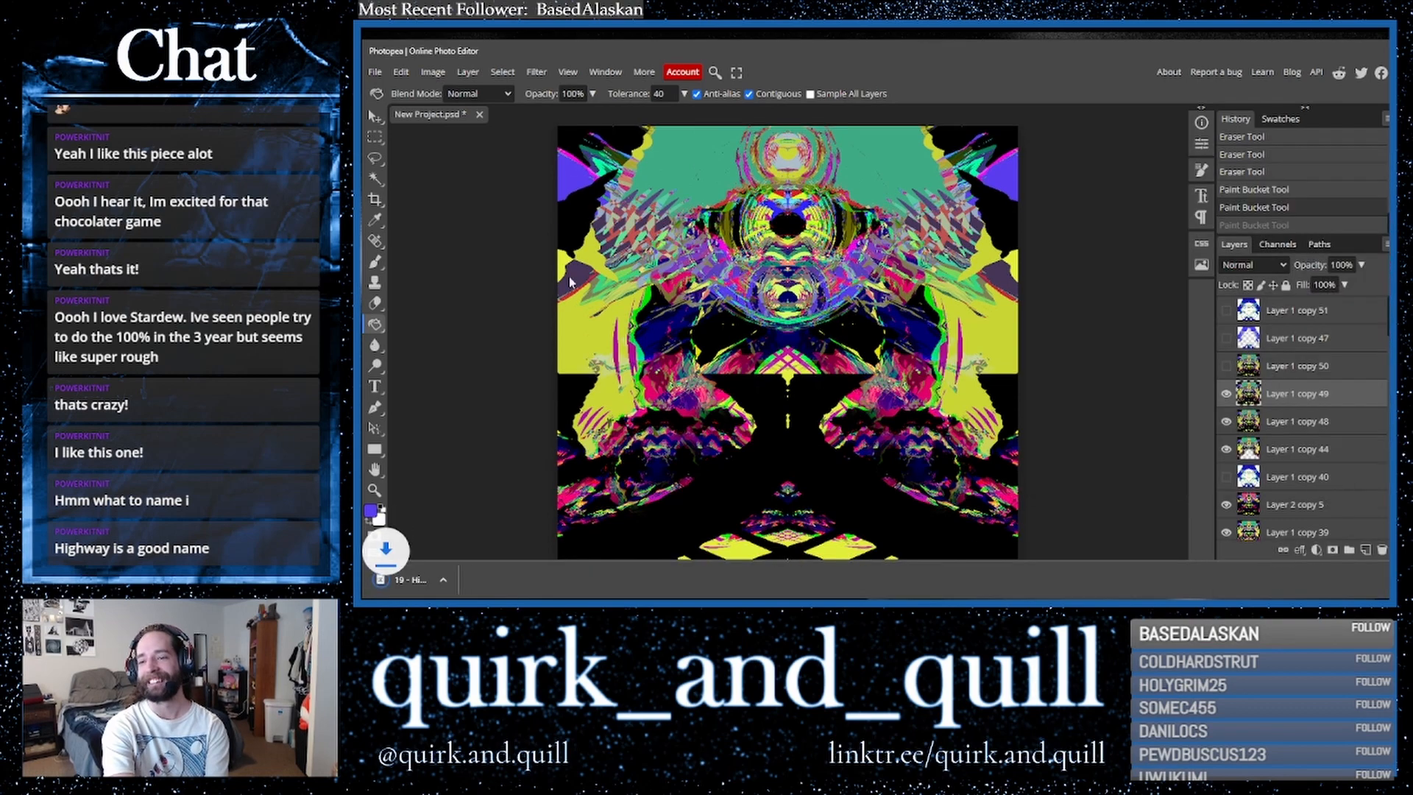
- Sample the yellow from the image with the Eyedropper and fill the upper area of Layer 1 copy 49 with it
click(575, 72)
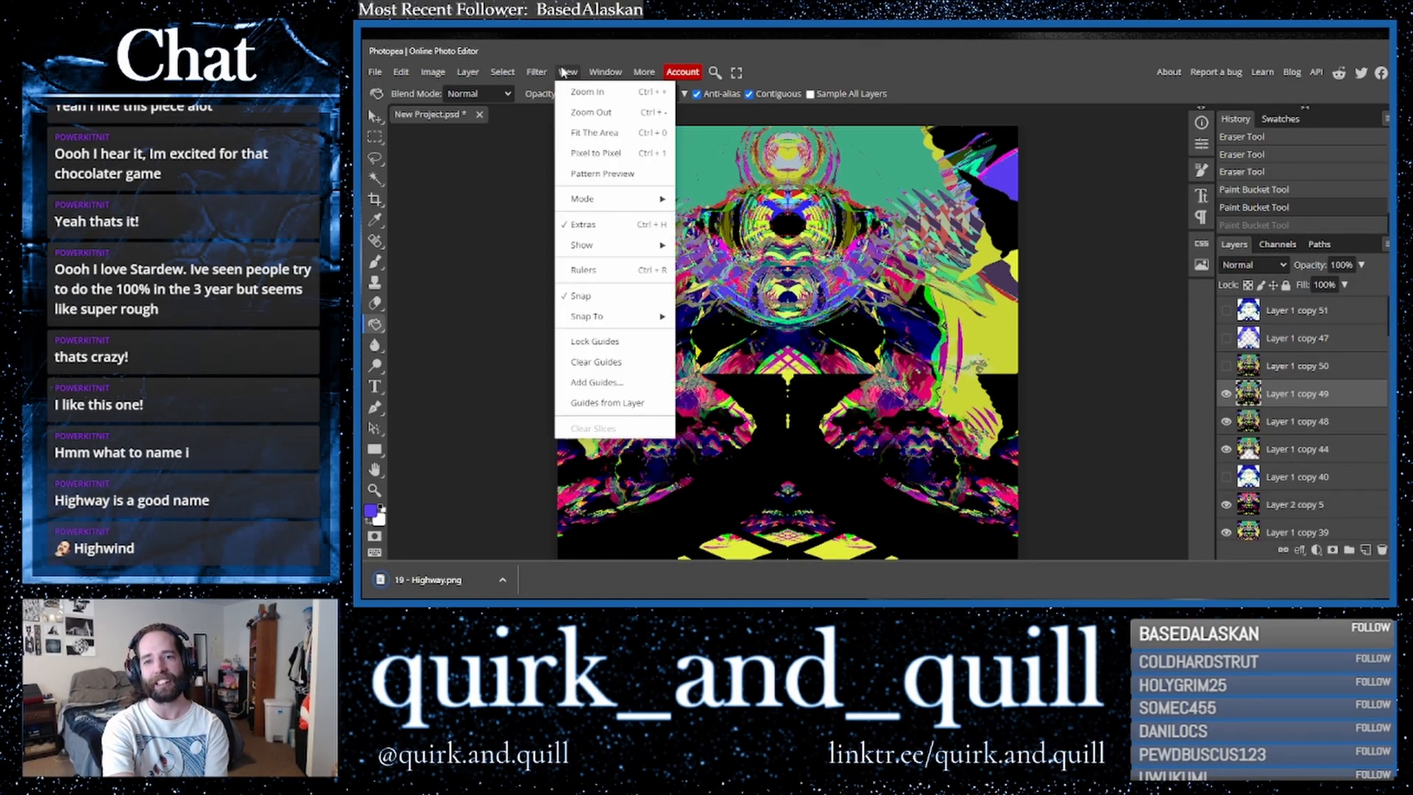
click(566, 134)
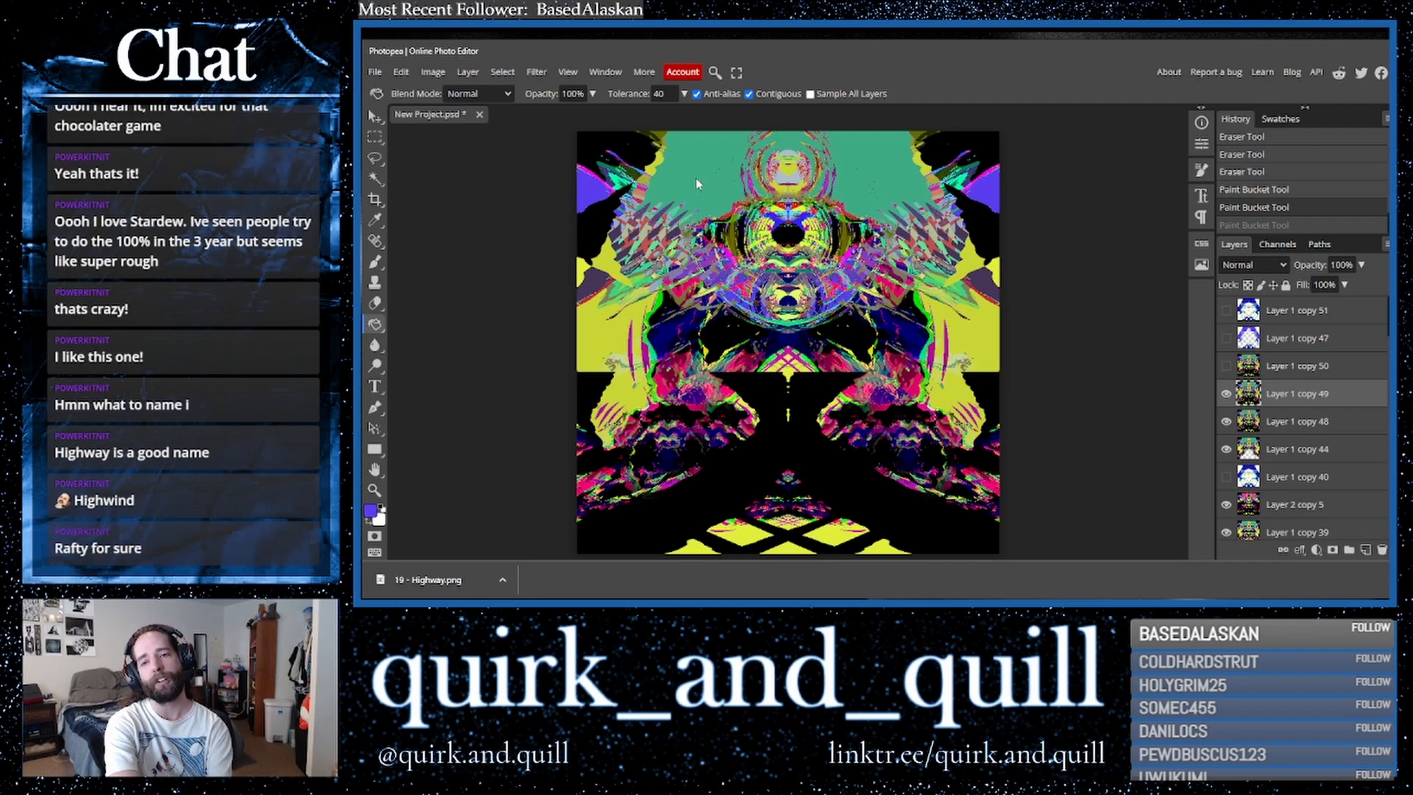
click(375, 219)
click(588, 332)
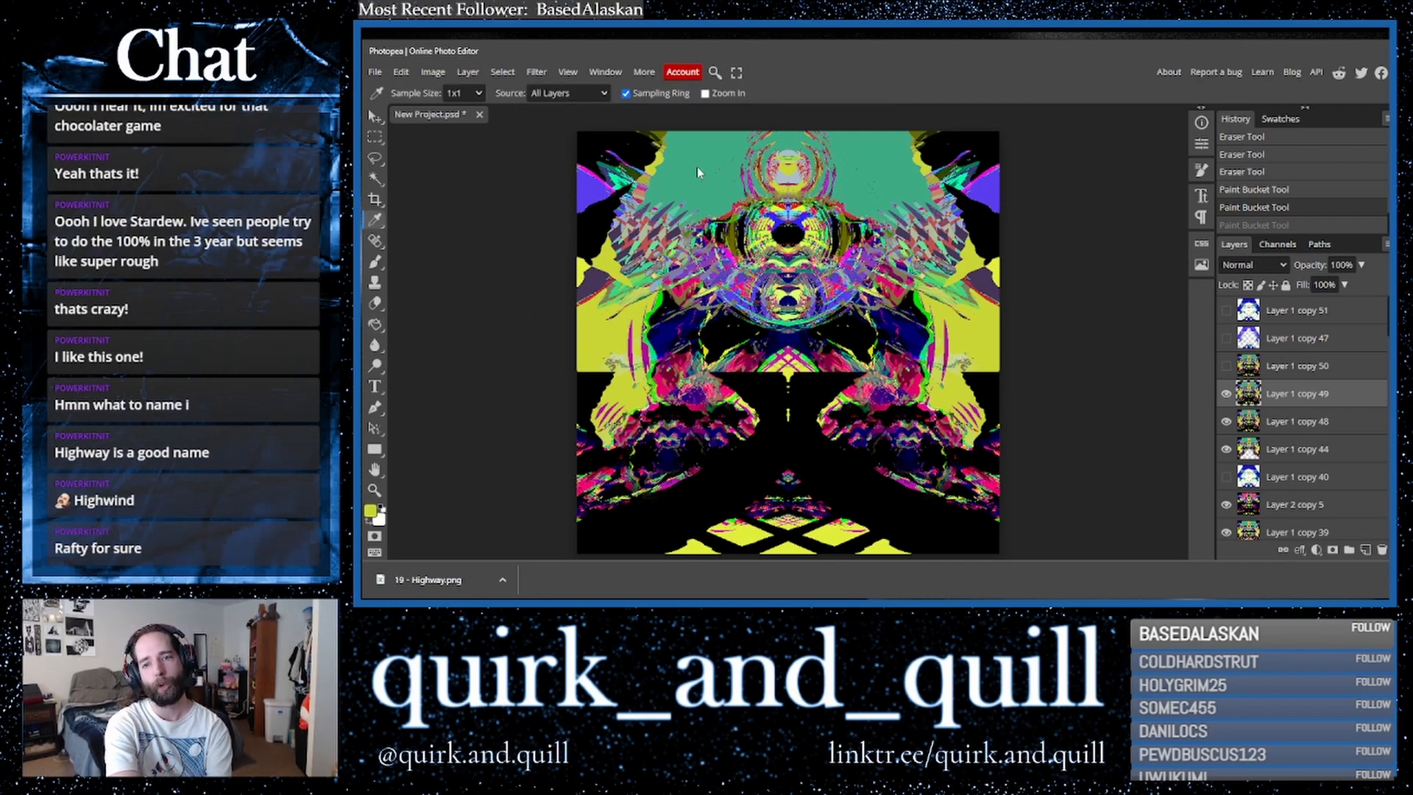
click(374, 325)
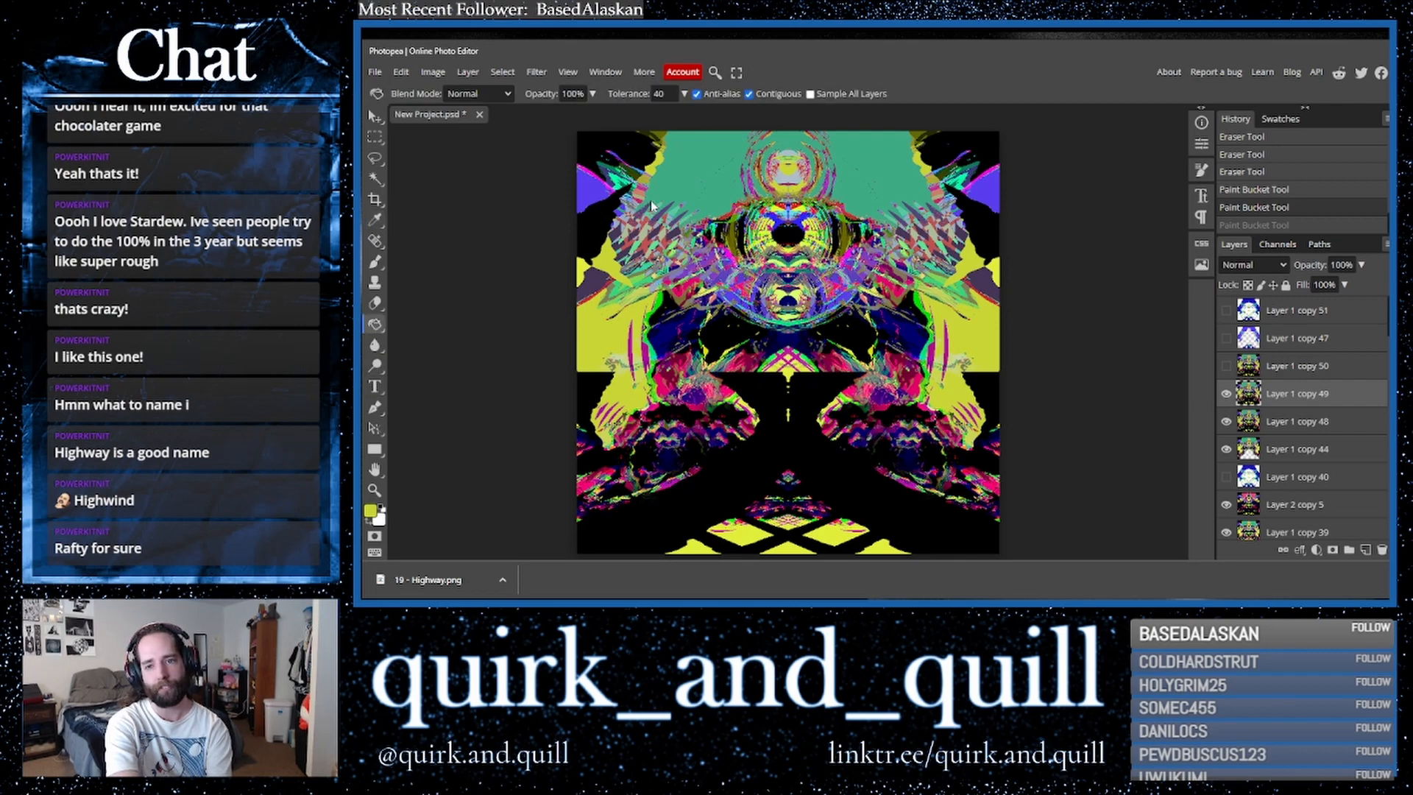
click(671, 190)
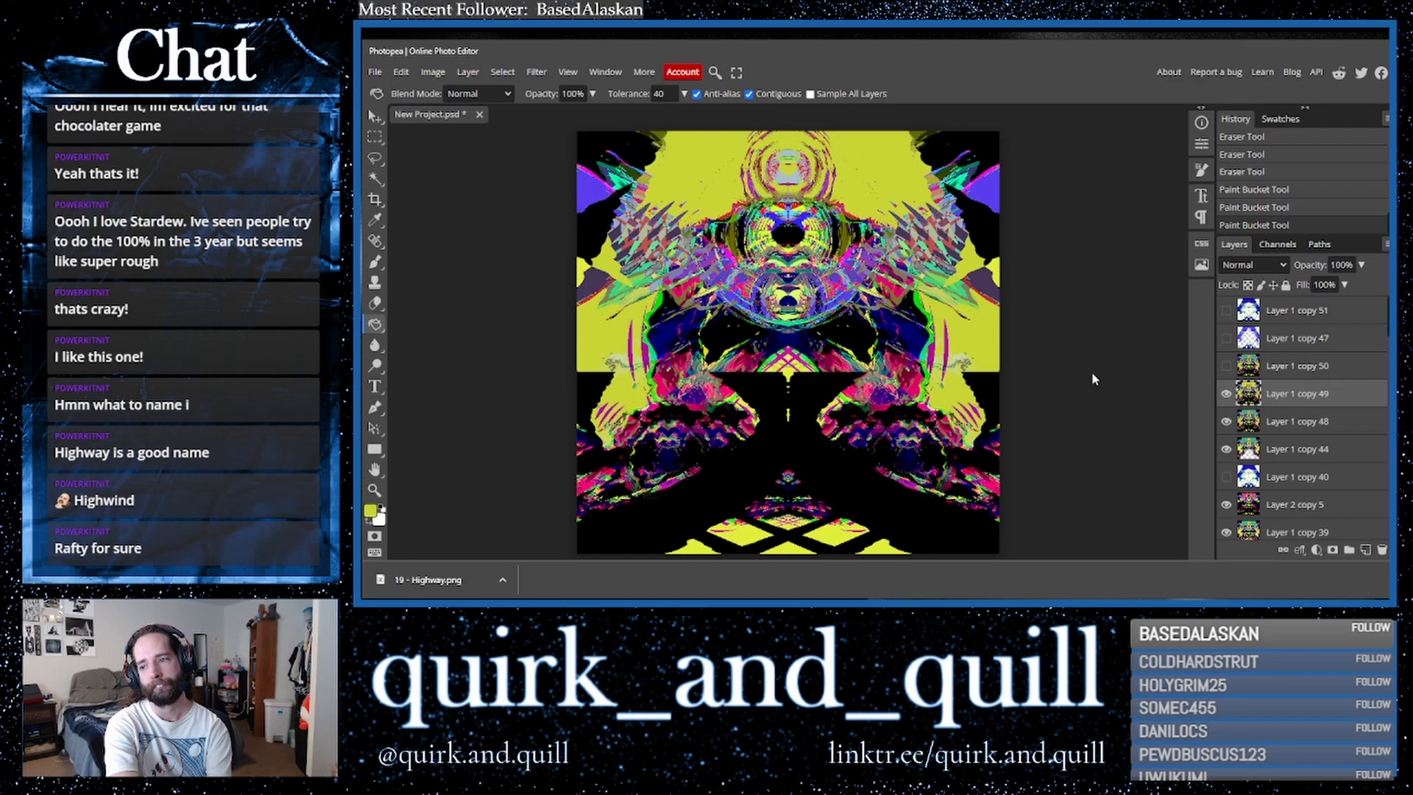
- Toggle Layer 1 copy 51's visibility on and off to compare the result
click(1225, 312)
click(1226, 312)
click(1226, 312)
click(1226, 312)
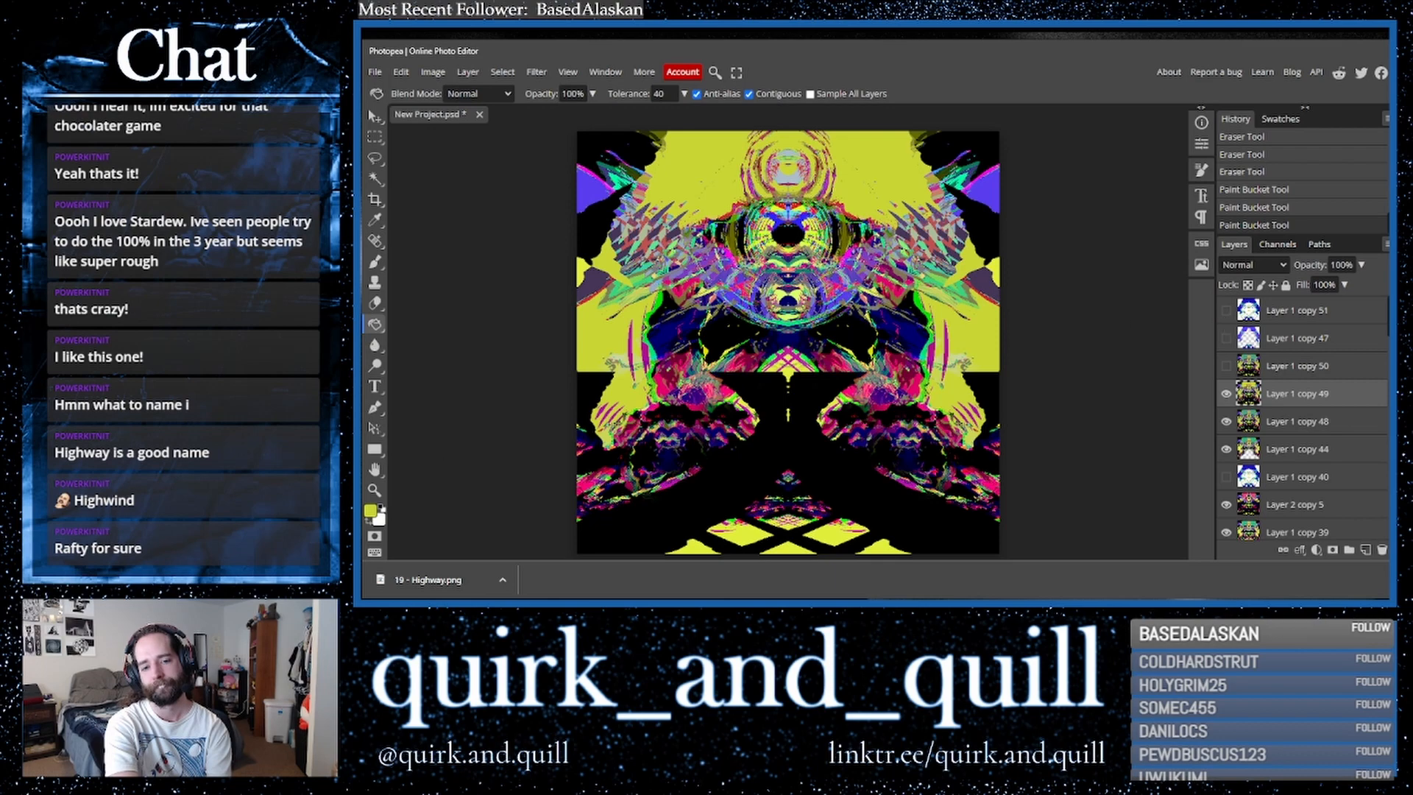
- Try filling the upper area with a brighter yellow, ecff00, then undo it and keep Layer 1 copy 51 hidden
click(370, 511)
click(627, 193)
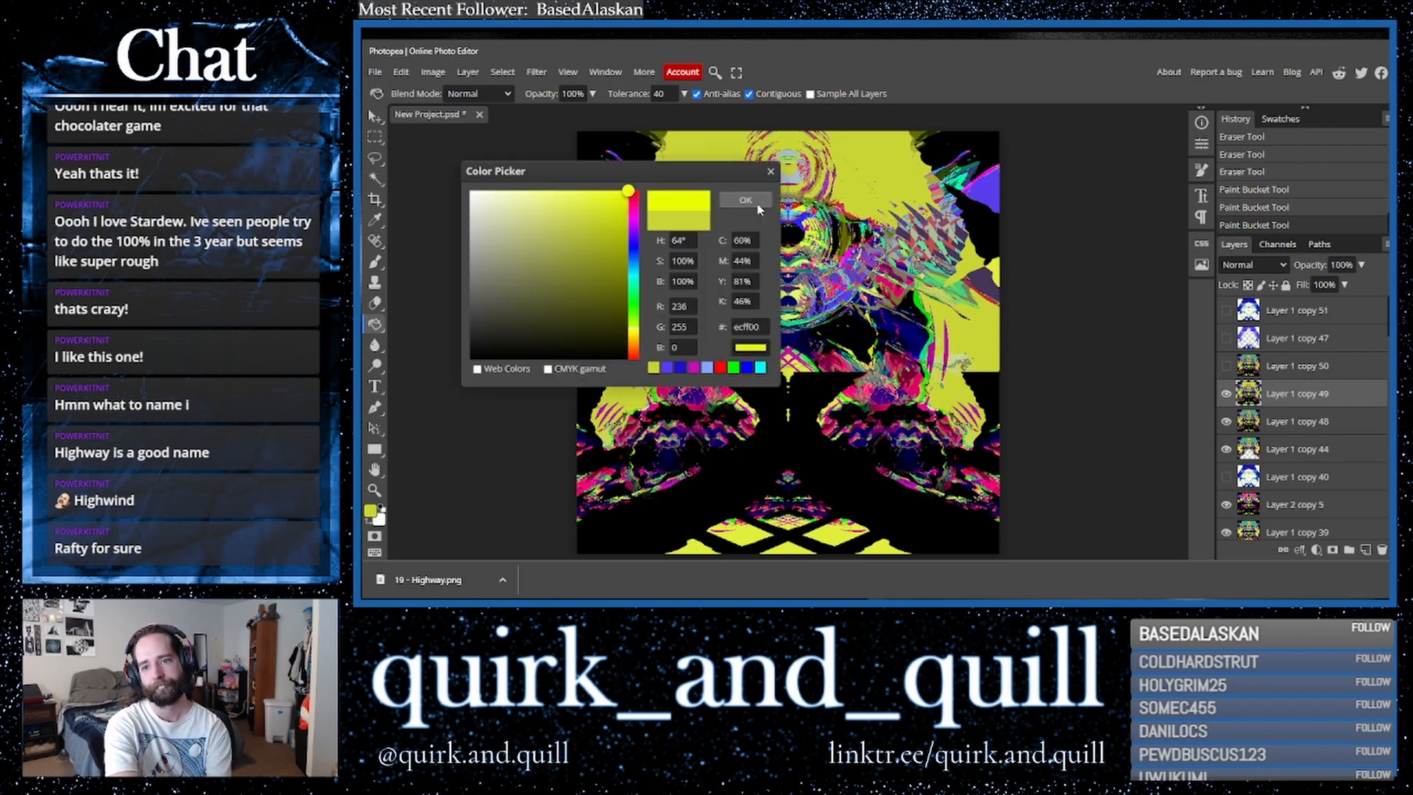
click(739, 202)
click(712, 171)
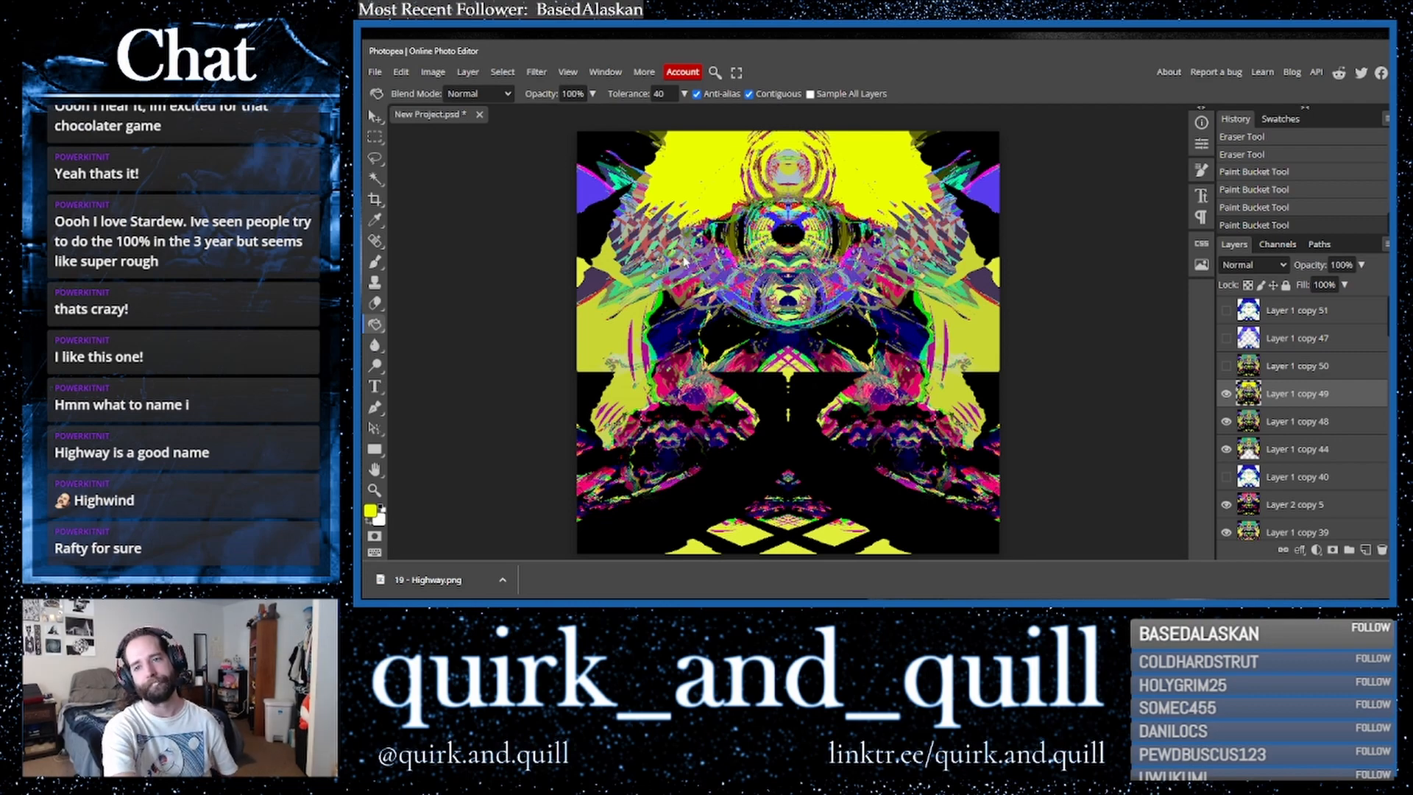
key(ctrl+z)
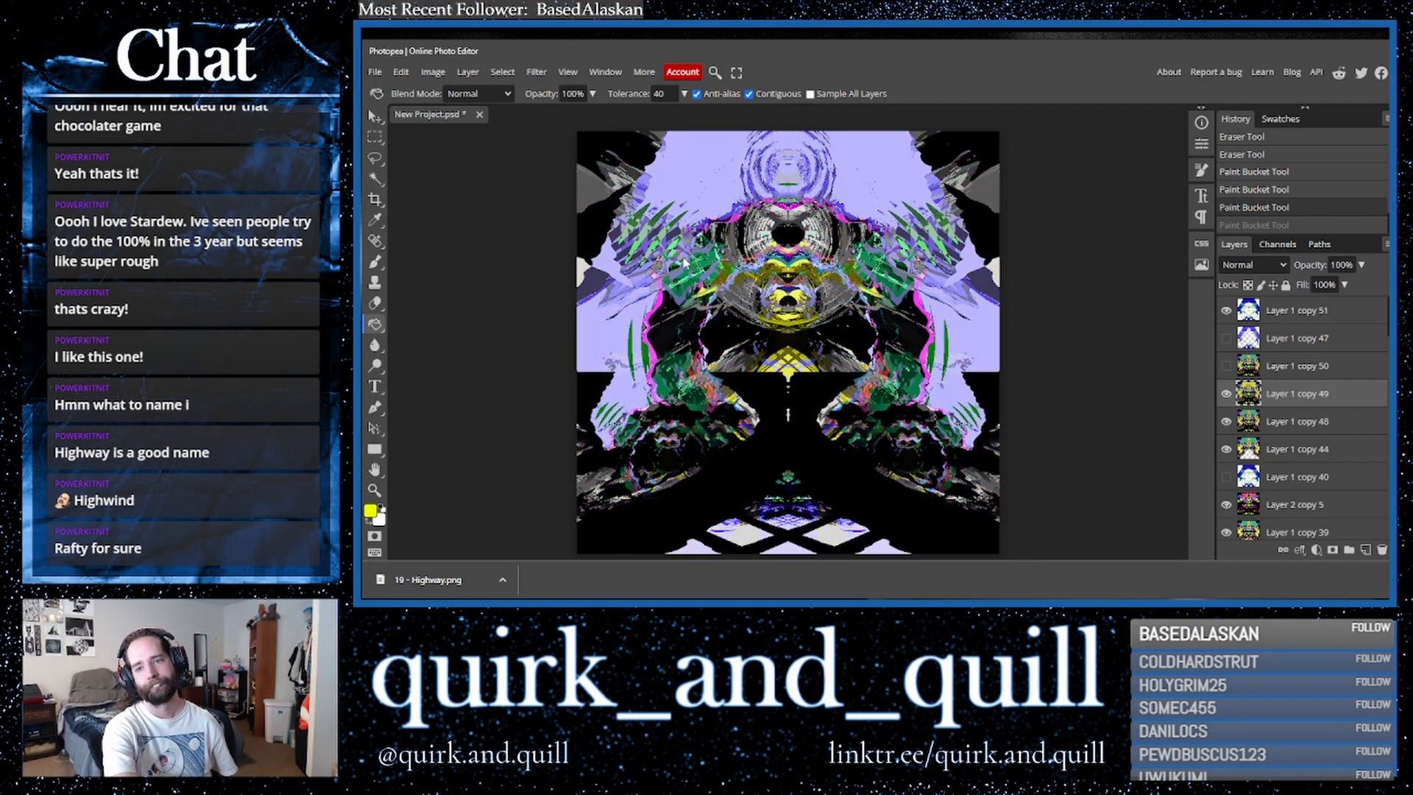
click(1226, 310)
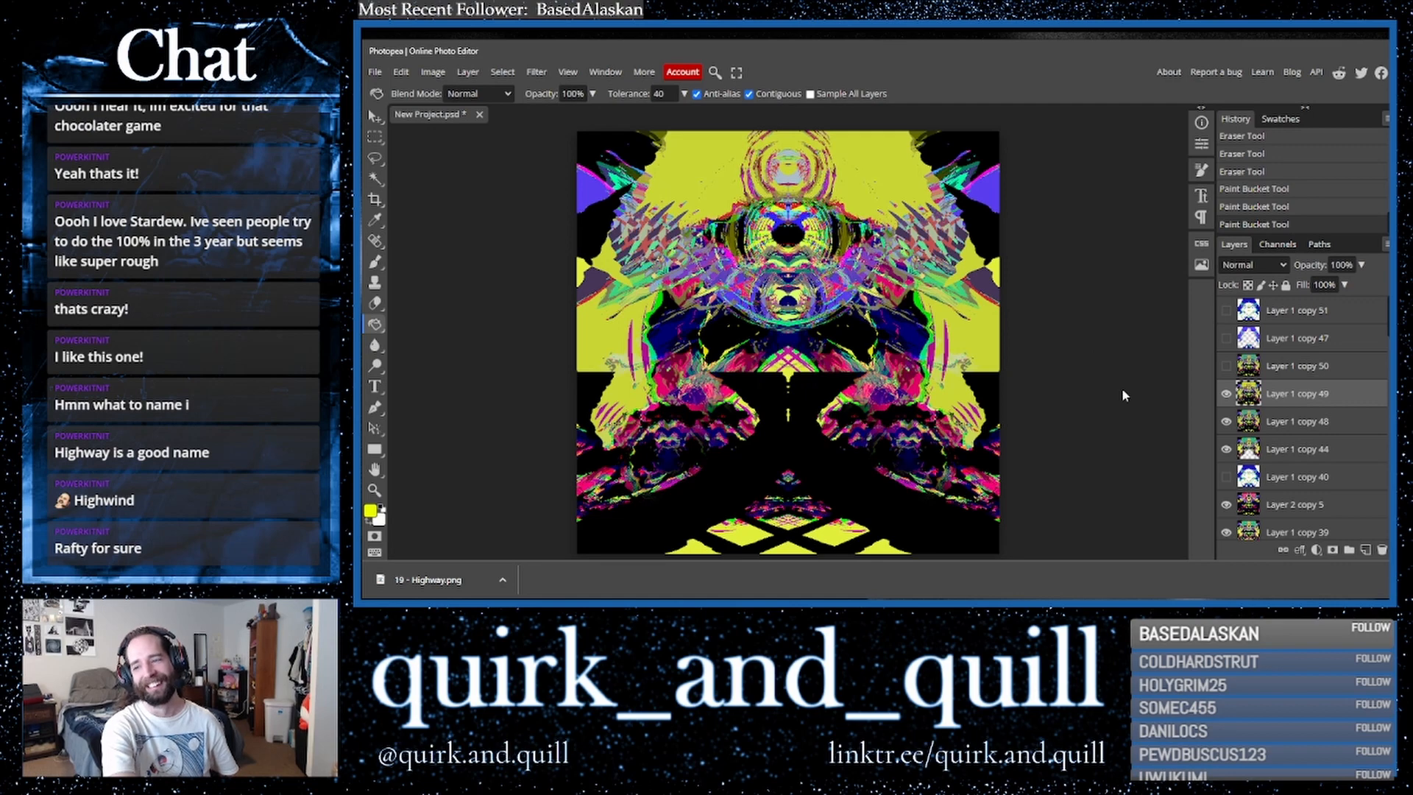
- Toggle Layer 1 copy 49's visibility on and off to compare the result
click(1227, 394)
click(1226, 394)
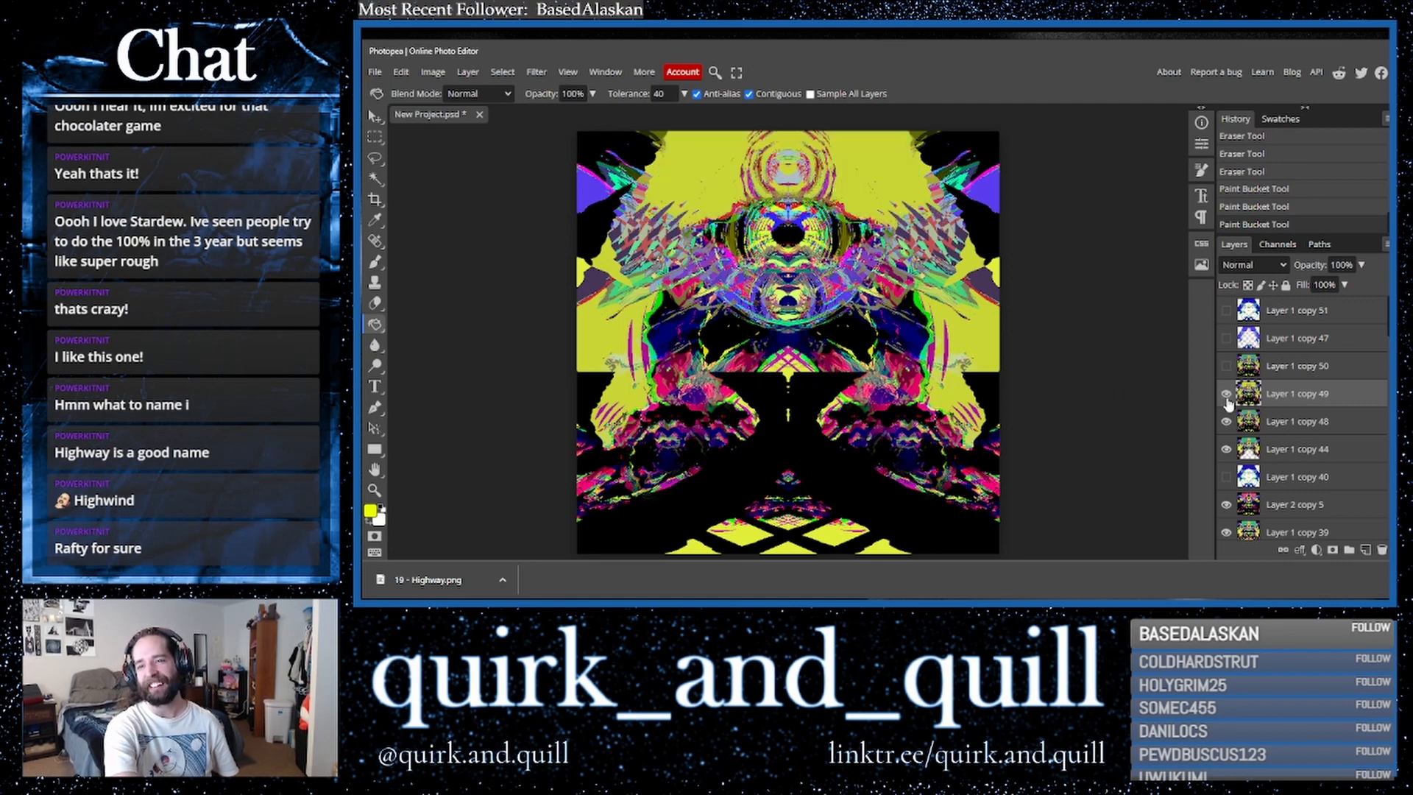
click(1226, 393)
click(1226, 394)
click(1226, 393)
click(1226, 393)
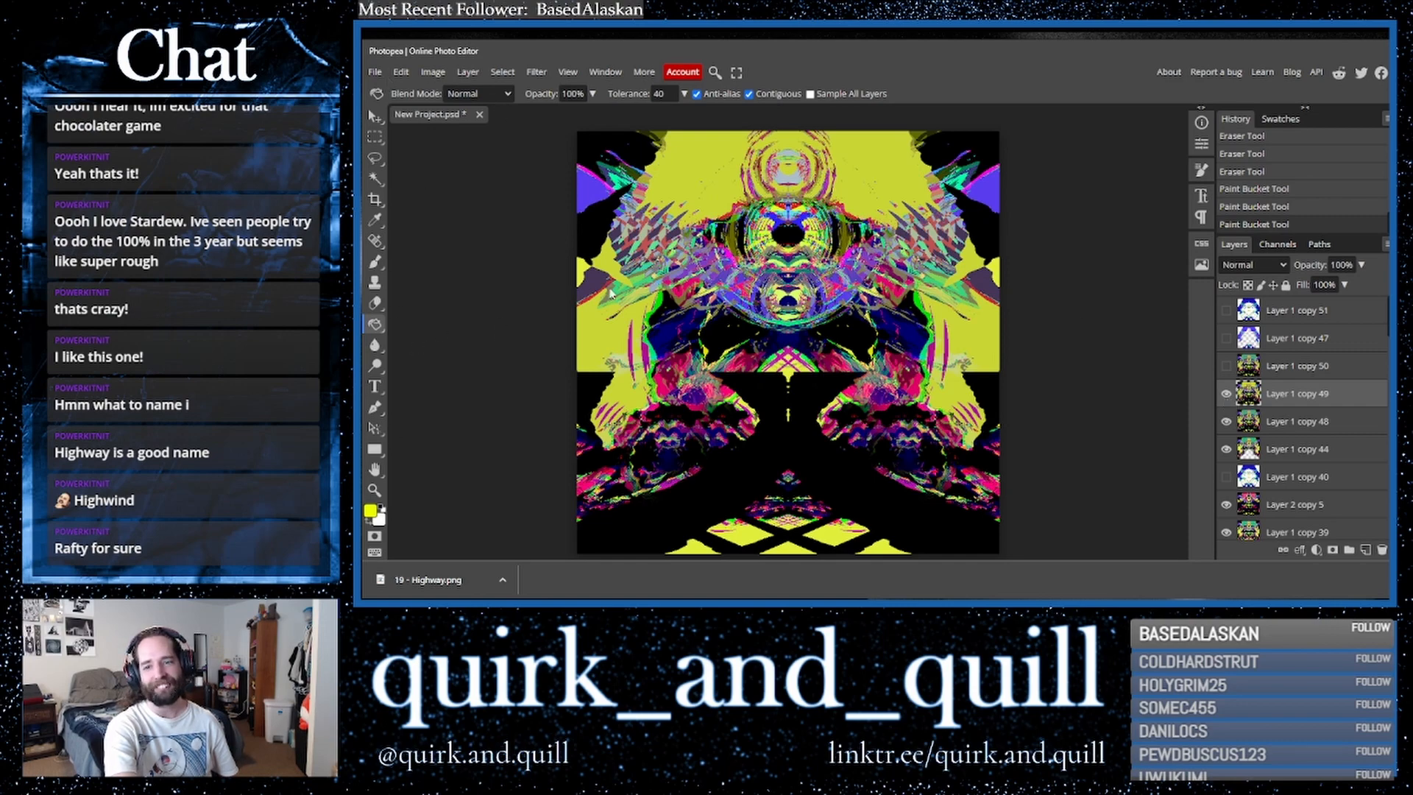
- Export the image again as PNG, saving it as "19 - Highway 2" in the same folder
click(375, 71)
mouse_move(446, 269)
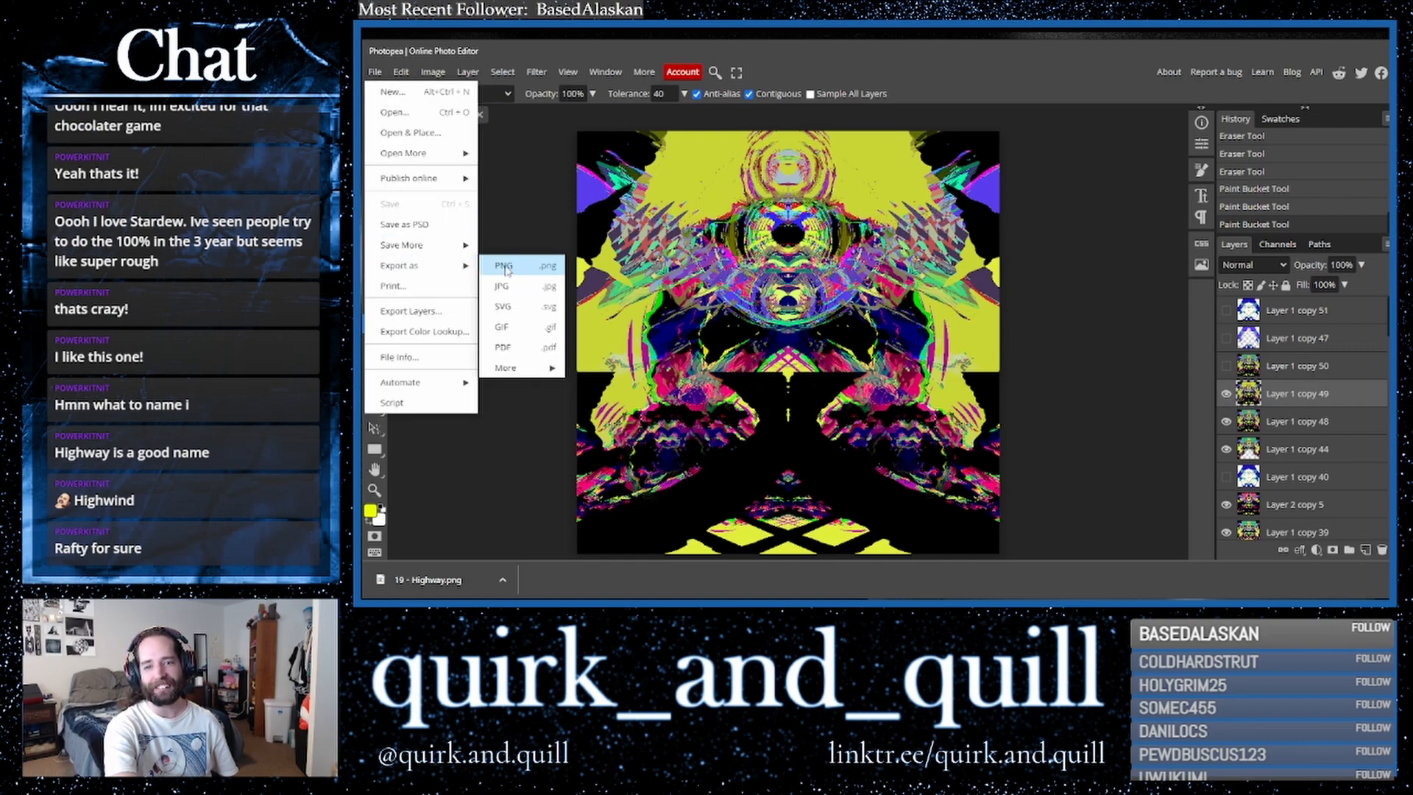
click(527, 272)
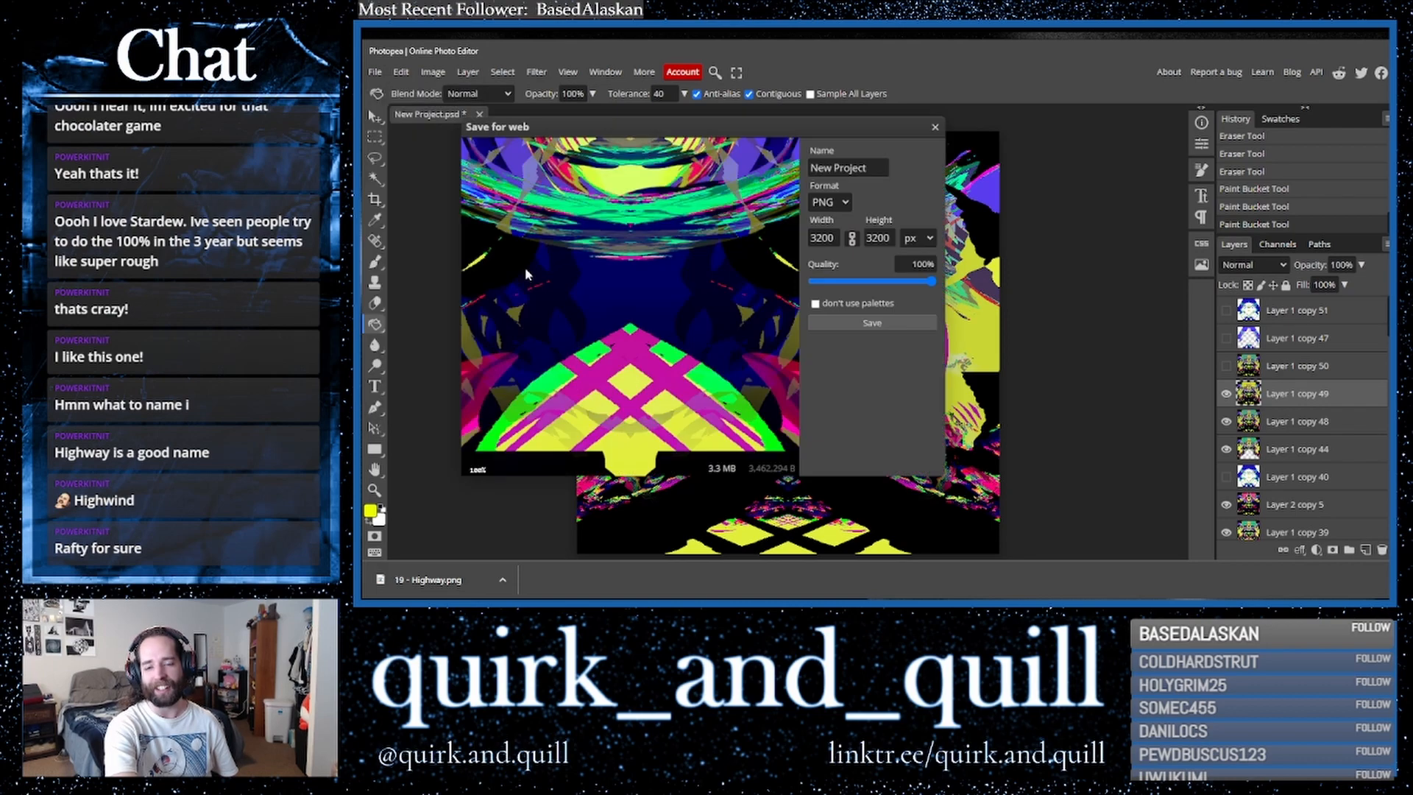
click(874, 322)
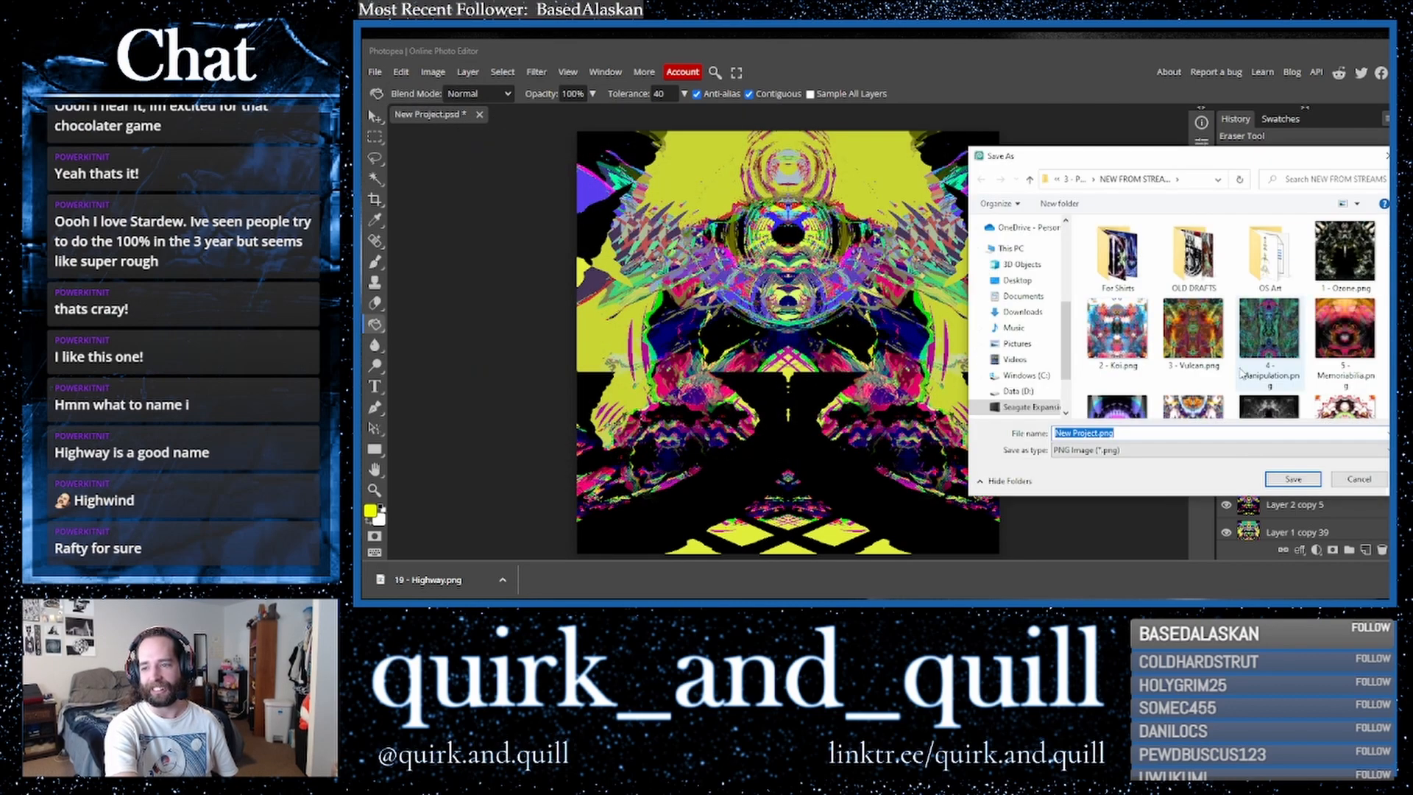
scroll(1242, 373, down, 2)
click(1209, 381)
click(1103, 434)
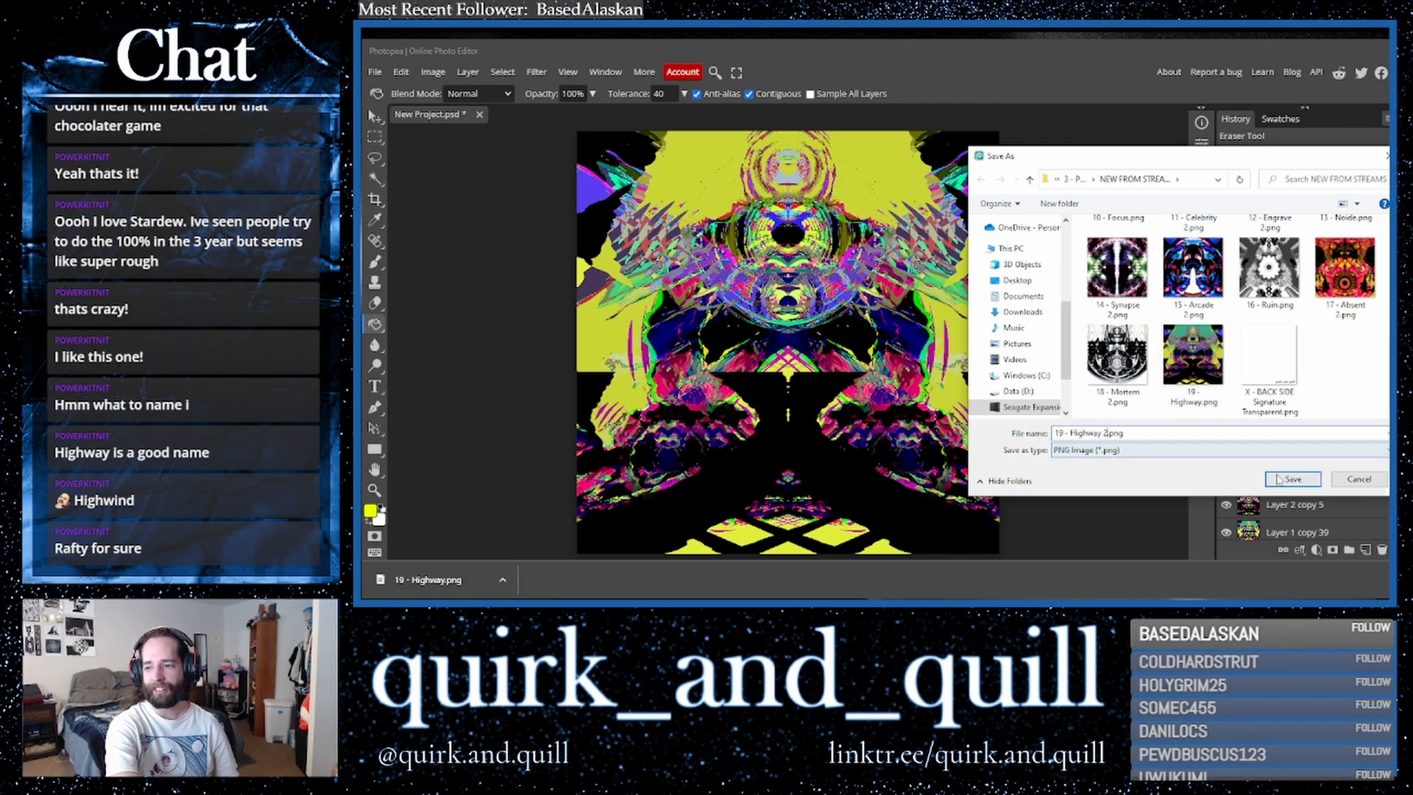
text(2)
click(1292, 478)
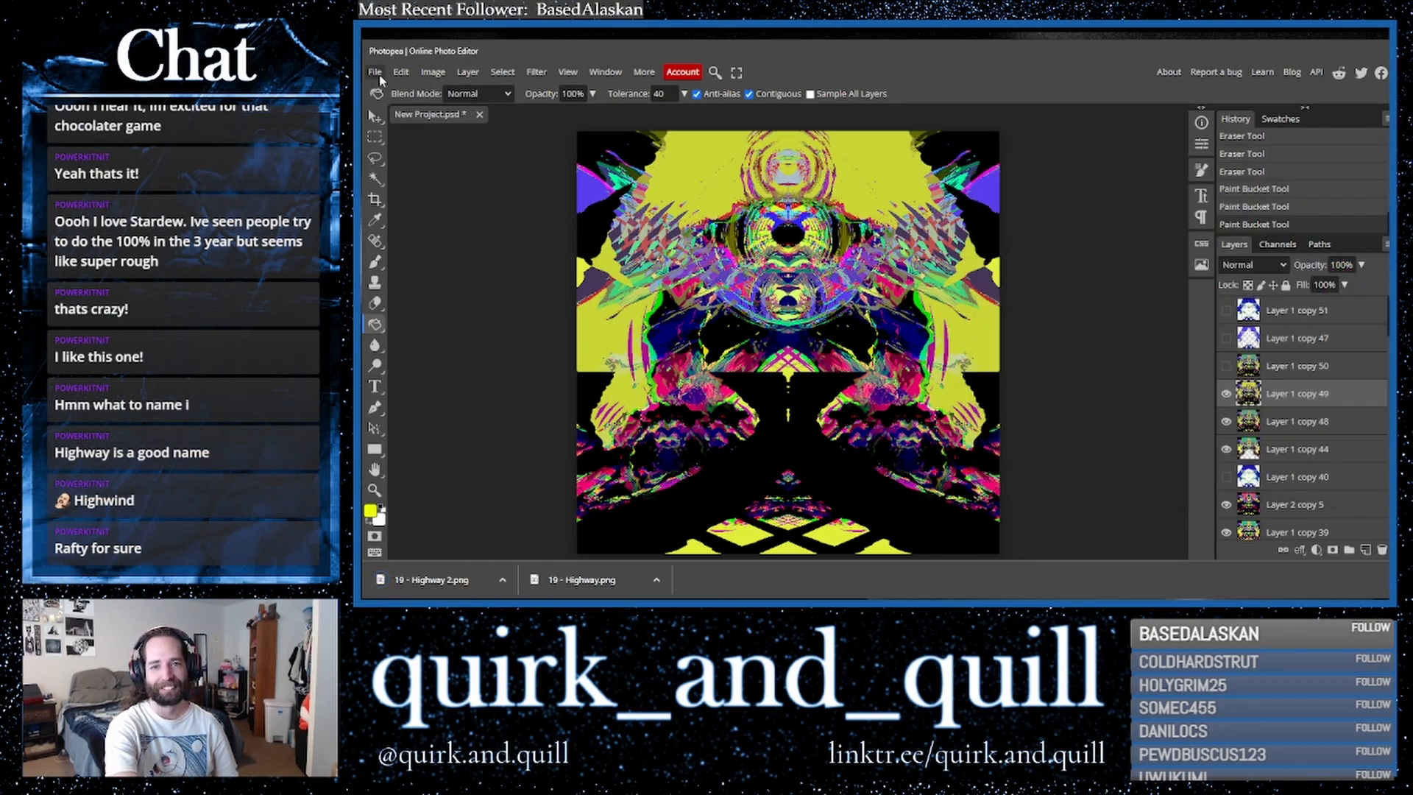
- Close the project without saving, create a new 8 × 8 inch, 400 DPI white project, fit it to view and pick the Brush
click(480, 116)
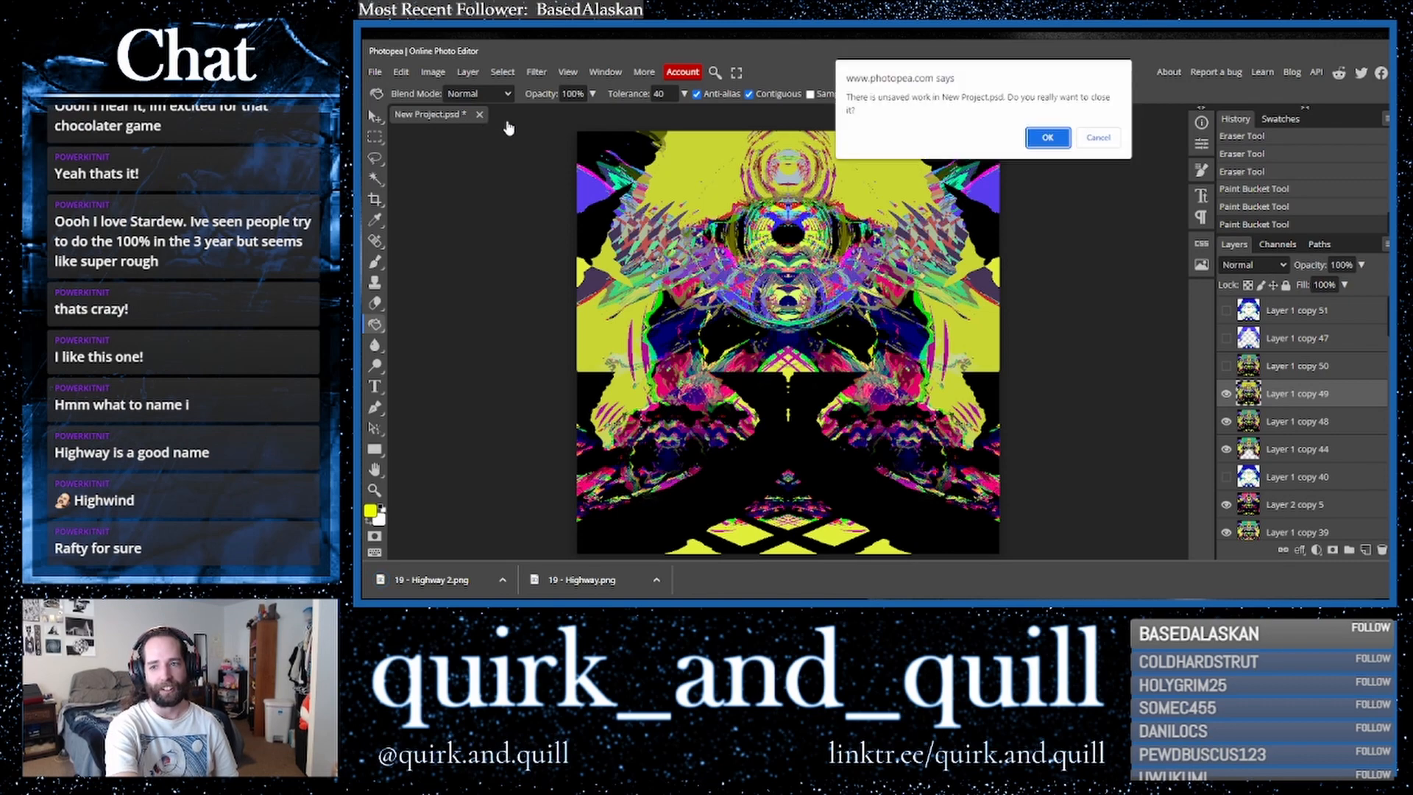
click(1049, 138)
click(770, 218)
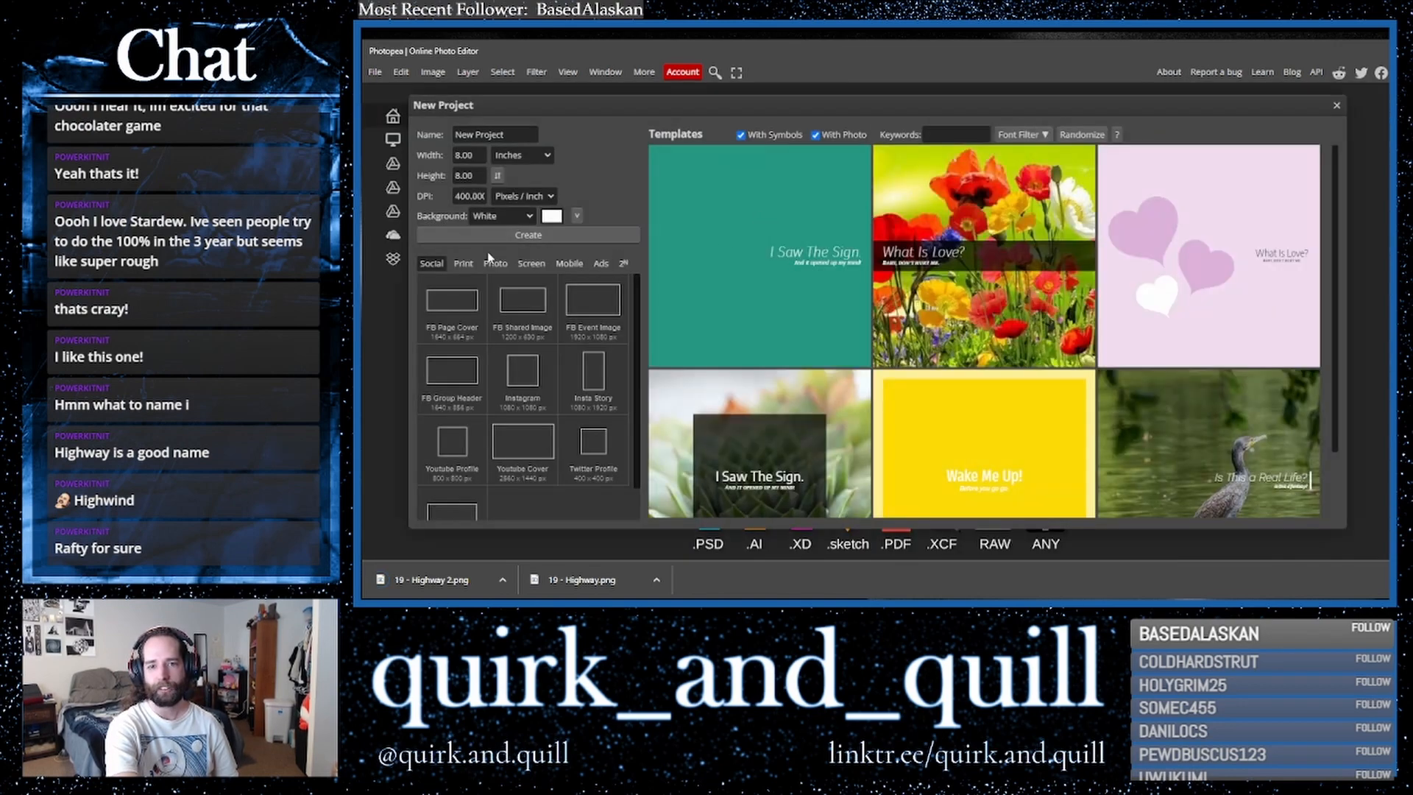
click(509, 239)
click(572, 73)
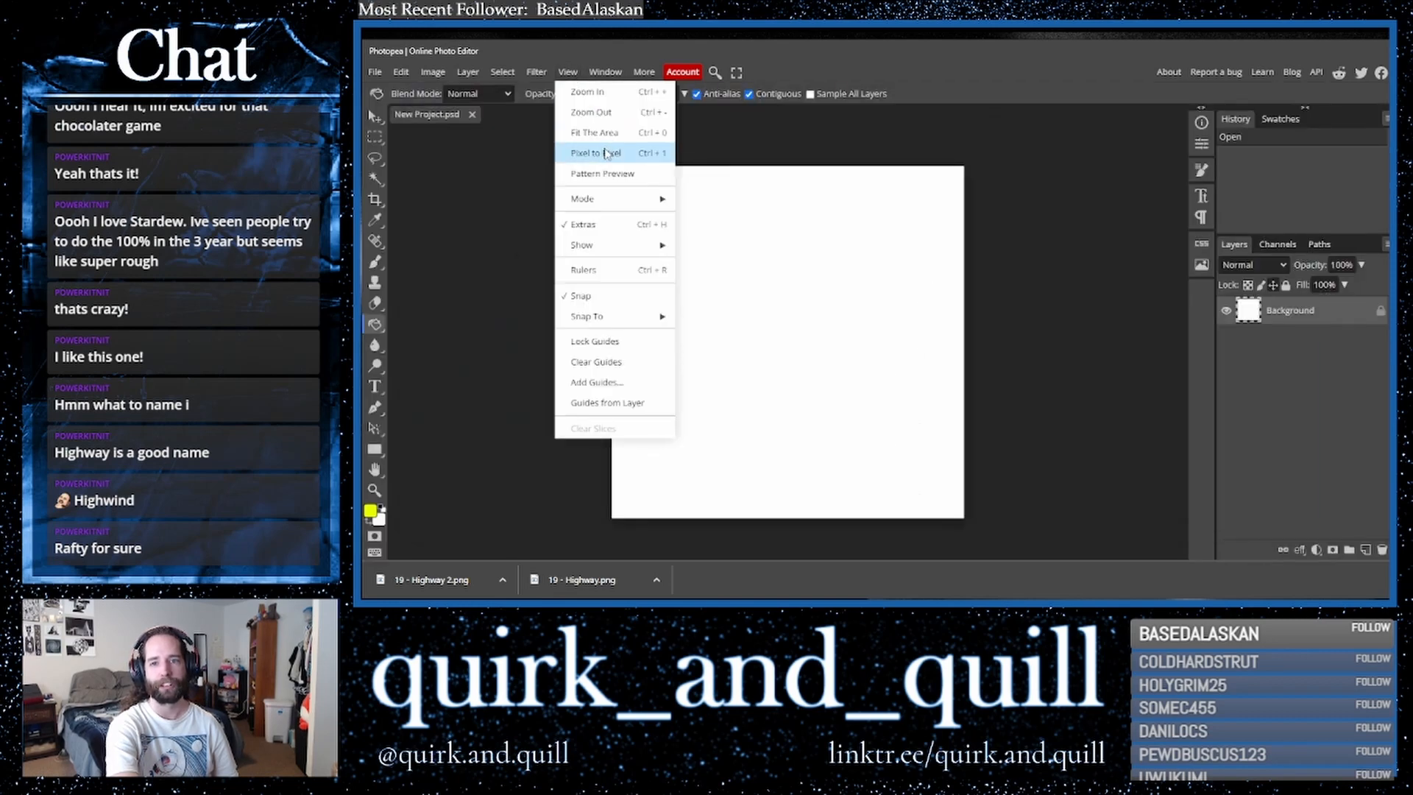
click(599, 129)
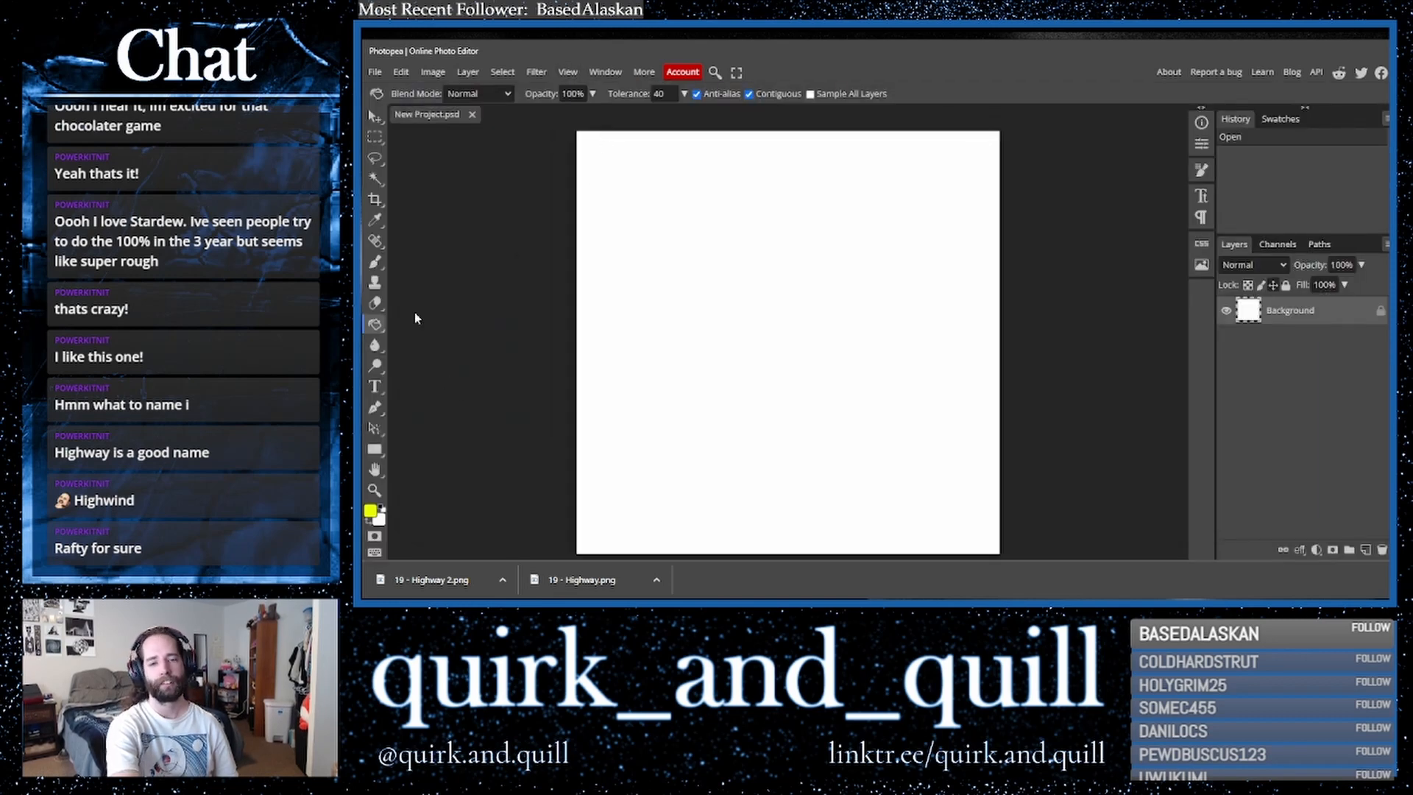
click(375, 263)
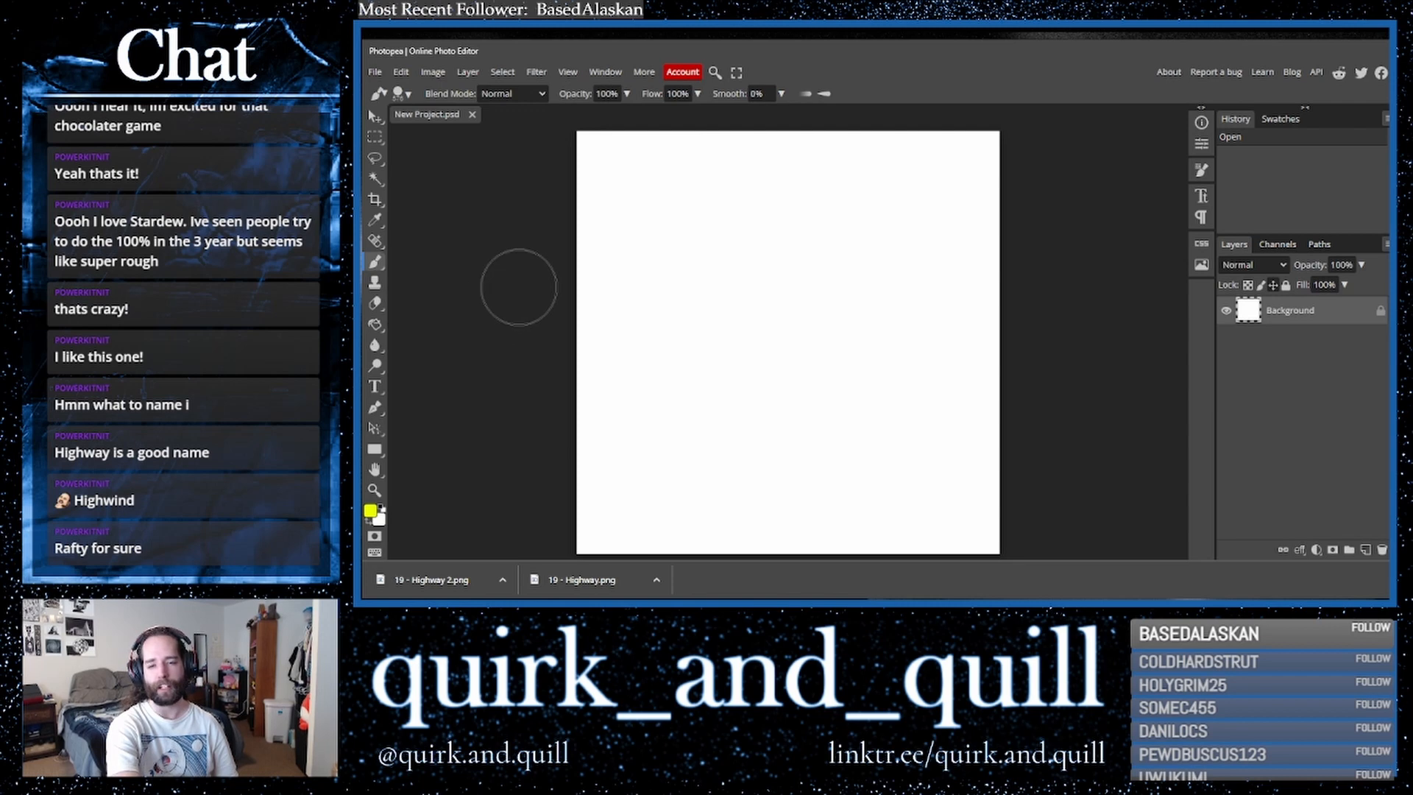
- Set the foreground colour to a bright blue, 0096ff
click(402, 94)
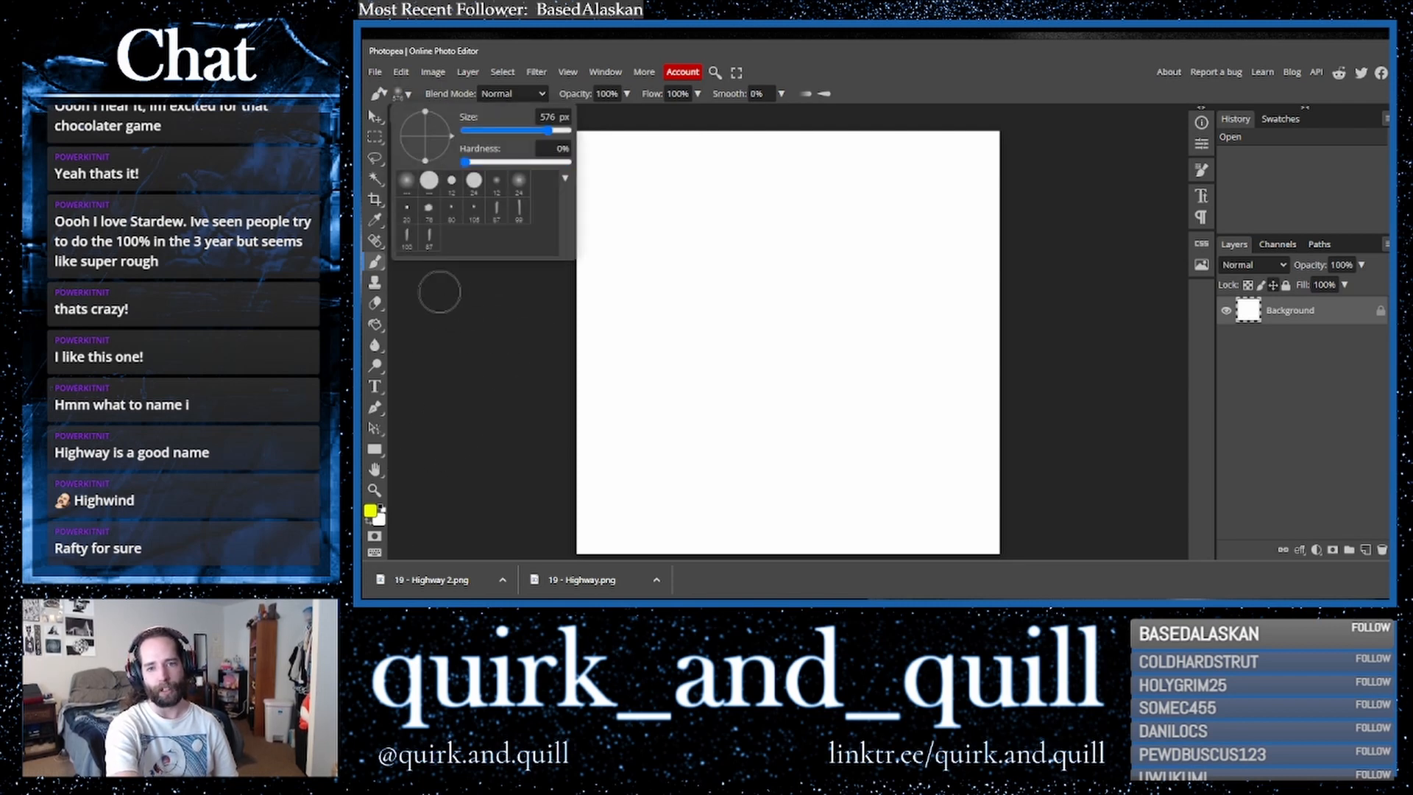
click(368, 516)
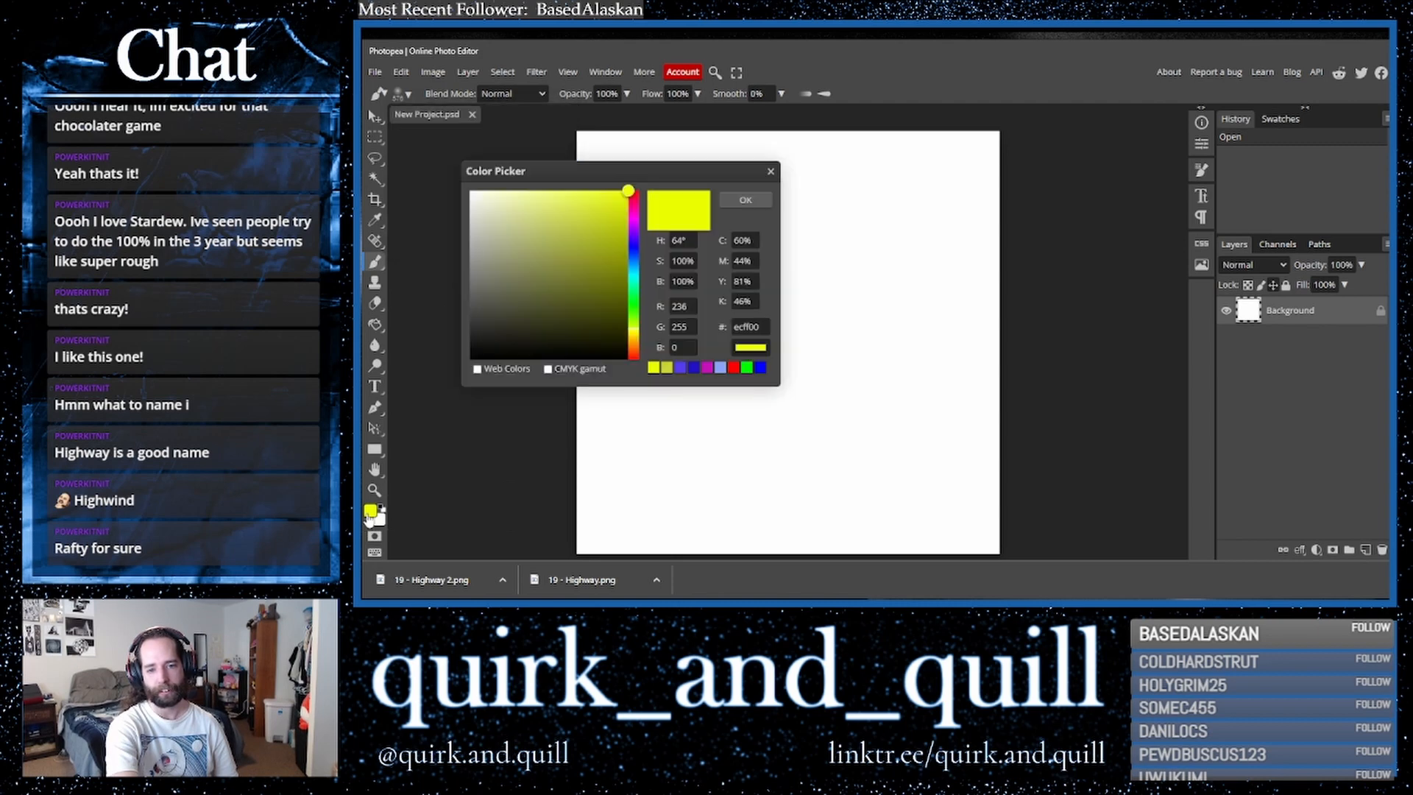
click(633, 265)
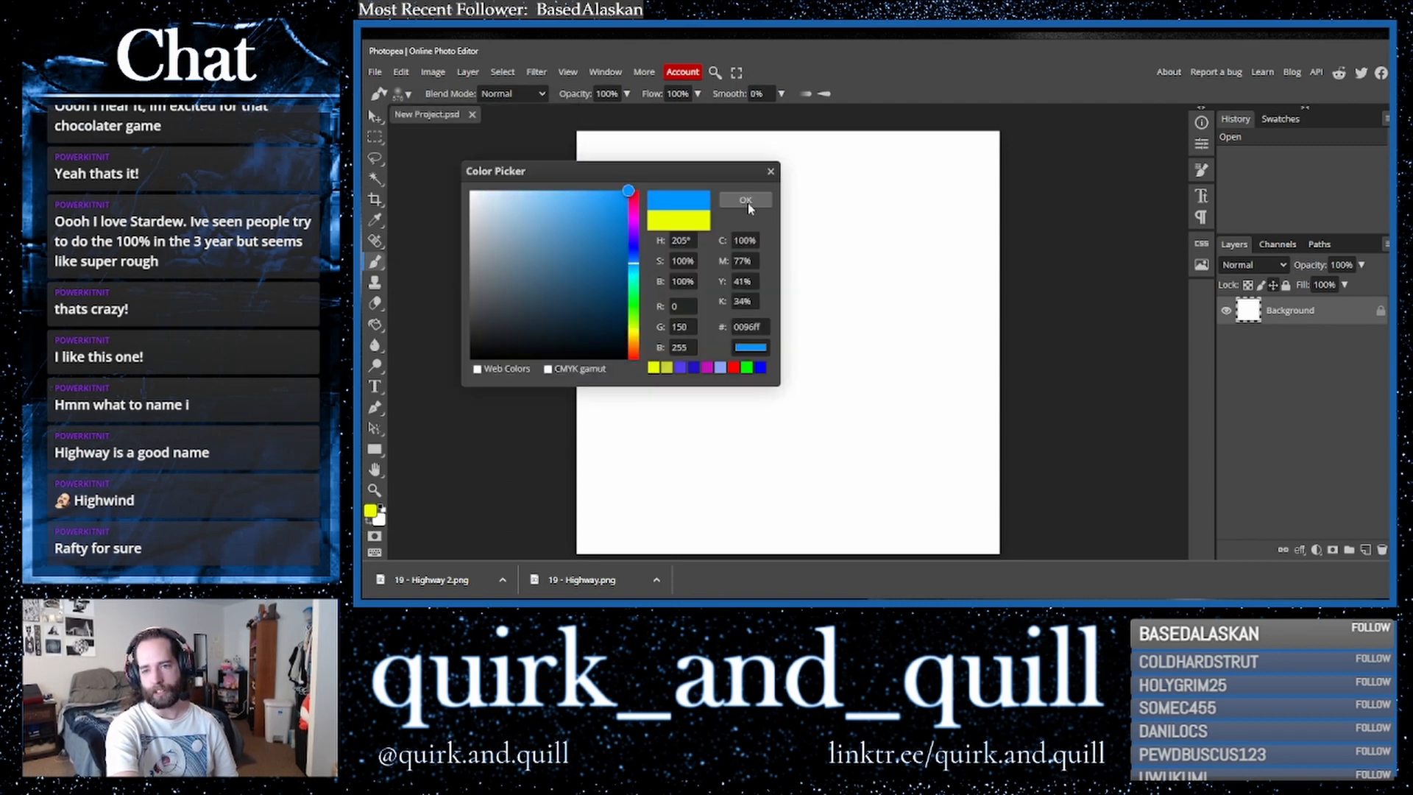
click(746, 200)
- Paint soft blue dots and a curved stroke across the white canvas
click(642, 221)
click(834, 304)
click(859, 410)
mouse_move(701, 432)
mouse_down()
mouse_move(759, 491)
mouse_move(893, 483)
mouse_up()
click(963, 461)
click(977, 391)
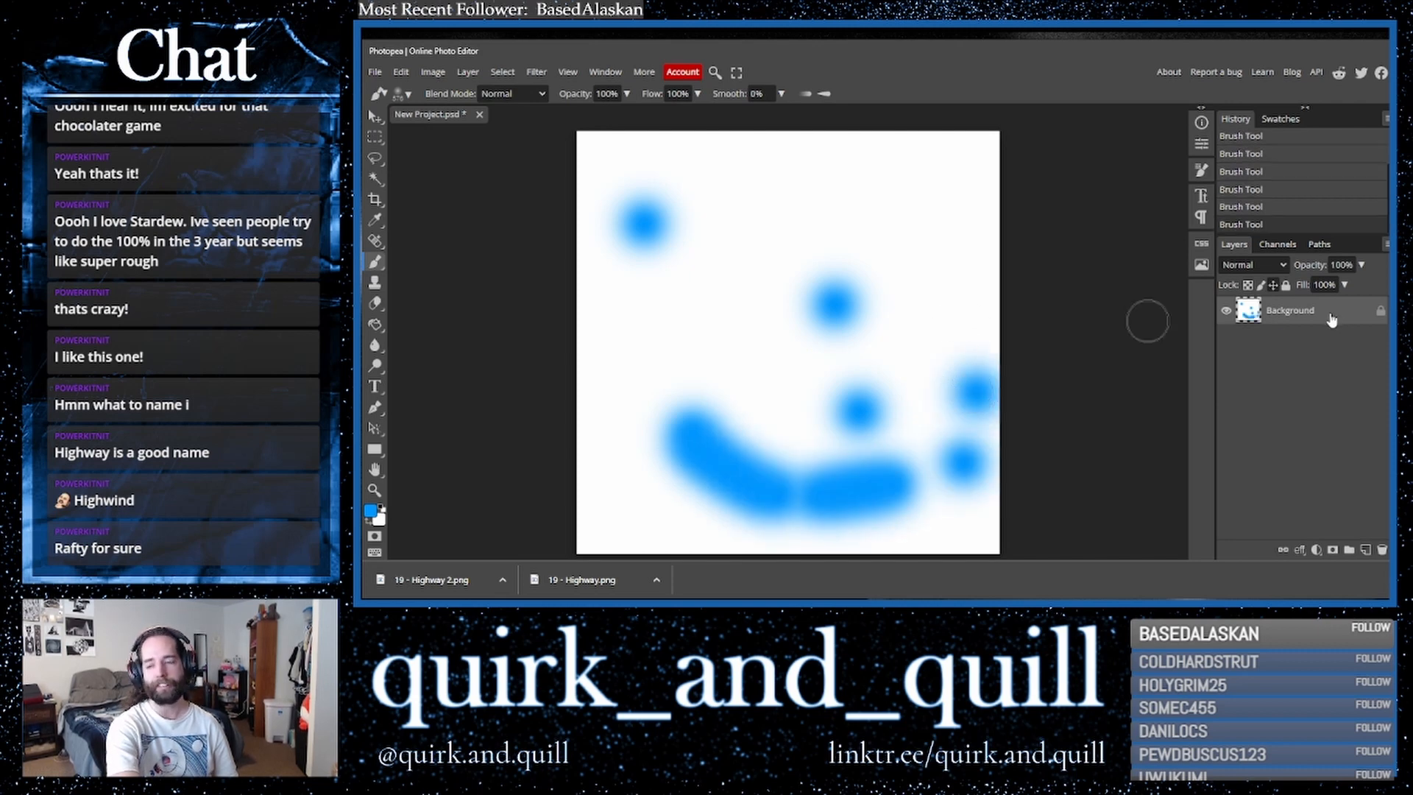
- Pick a near-black colour, stamp a 1000 px, 100% hardness circle near the top centre, and duplicate the layer
click(371, 510)
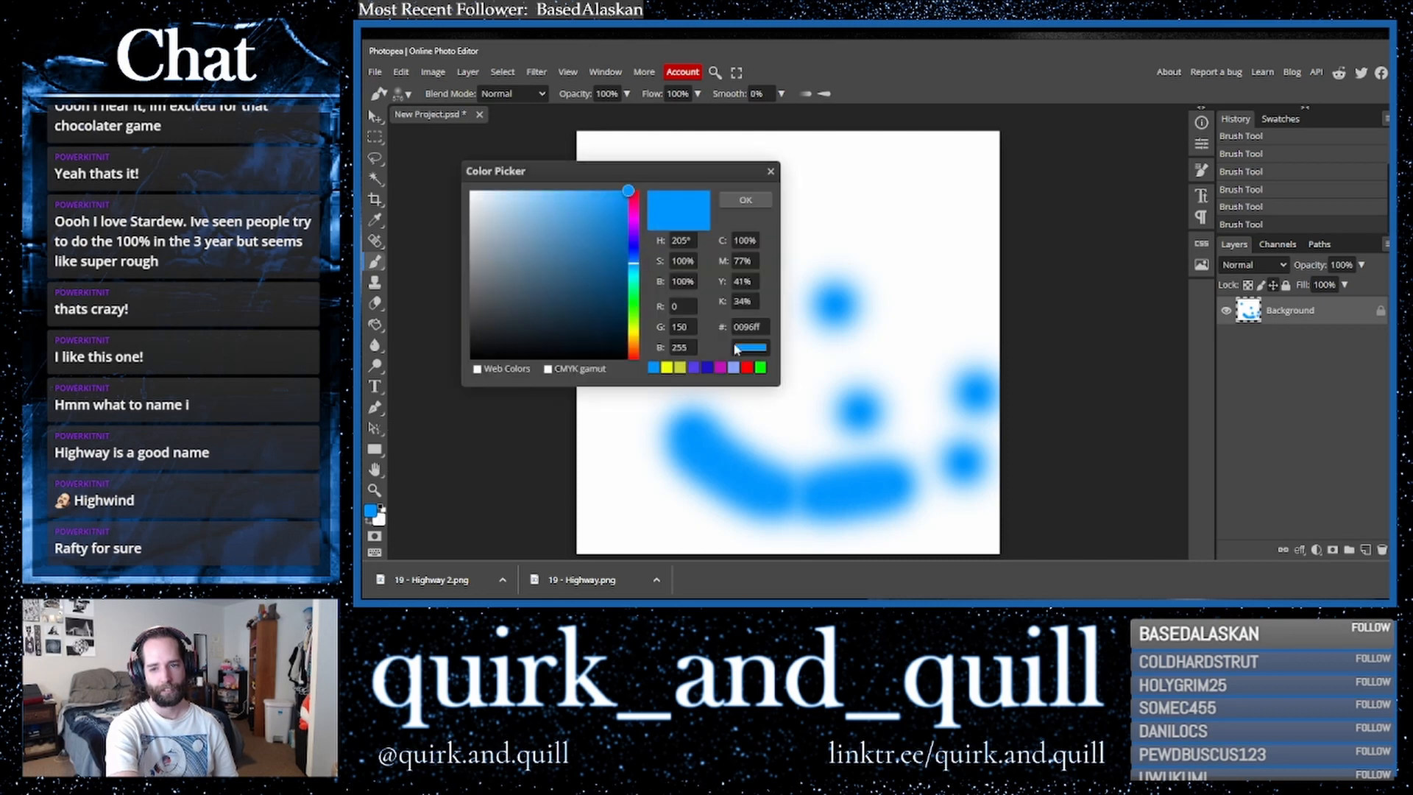
click(625, 334)
click(747, 199)
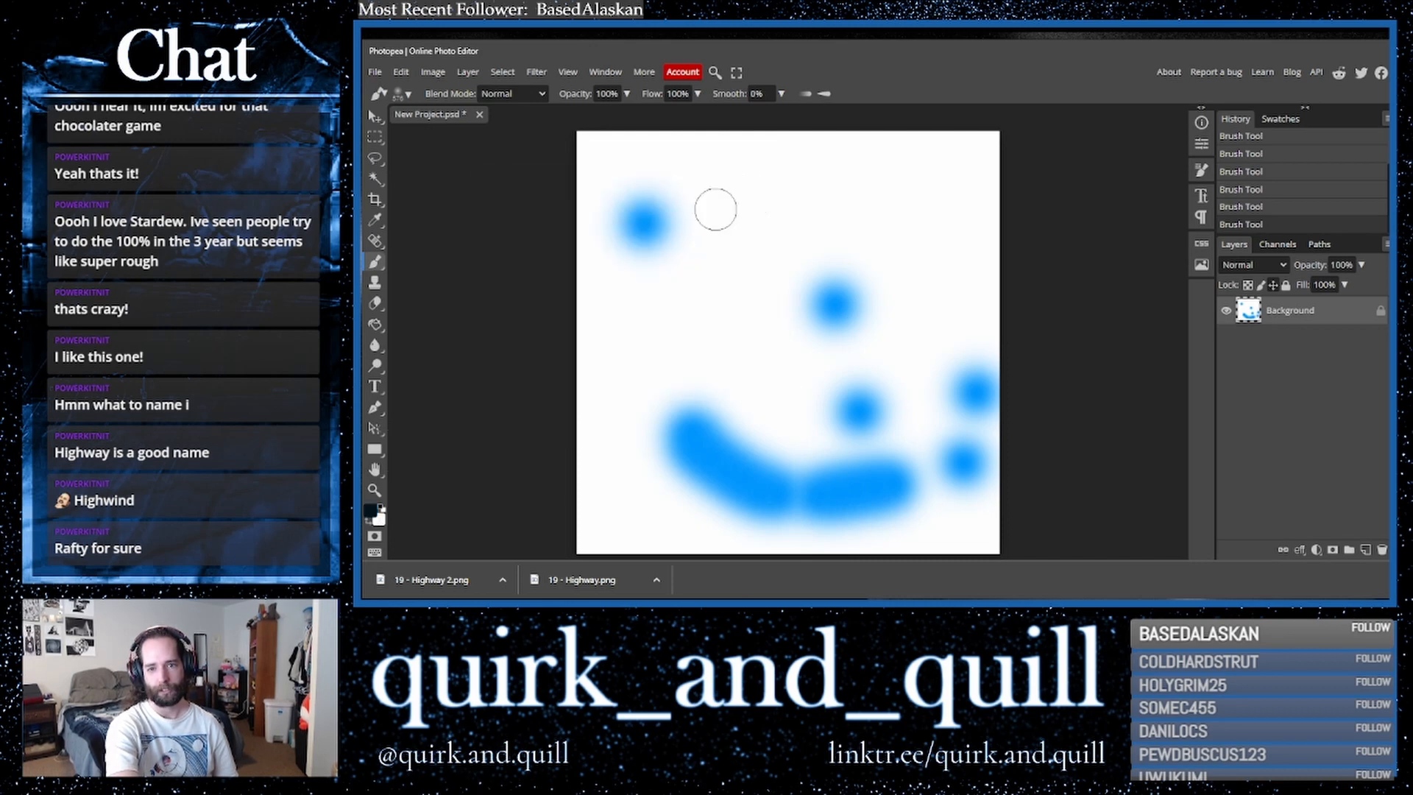
click(407, 94)
drag(533, 131, 580, 136)
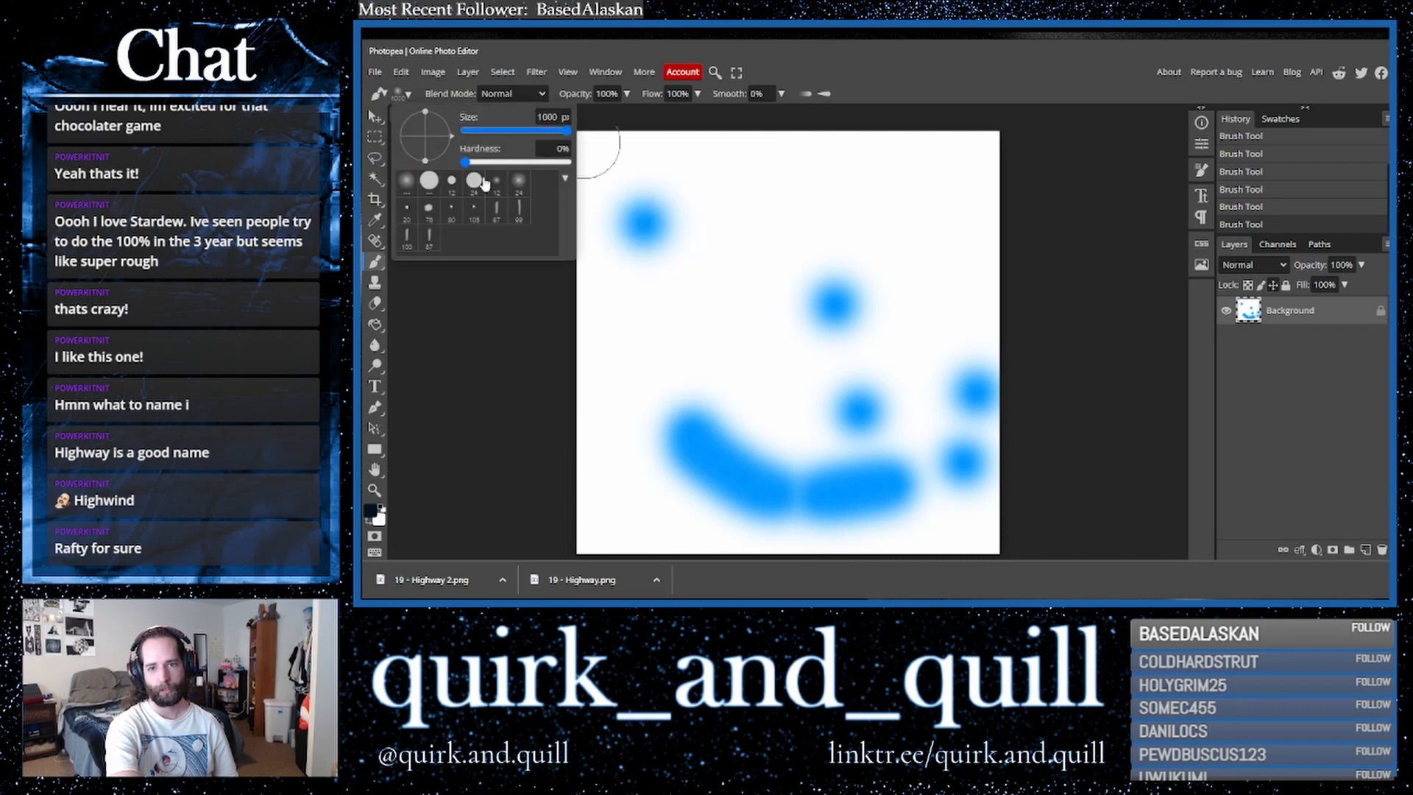
drag(477, 165, 578, 163)
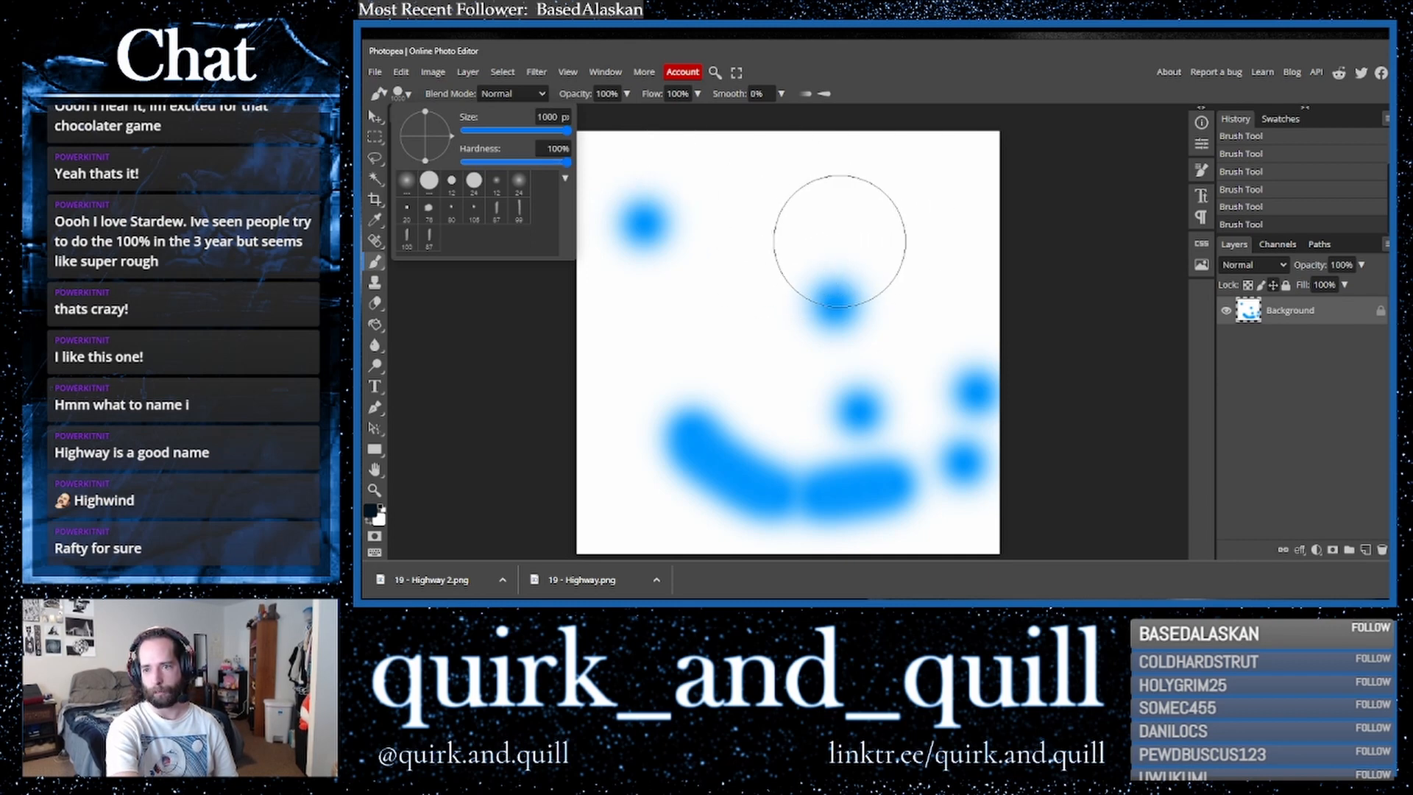
click(842, 242)
drag(1336, 321, 1365, 549)
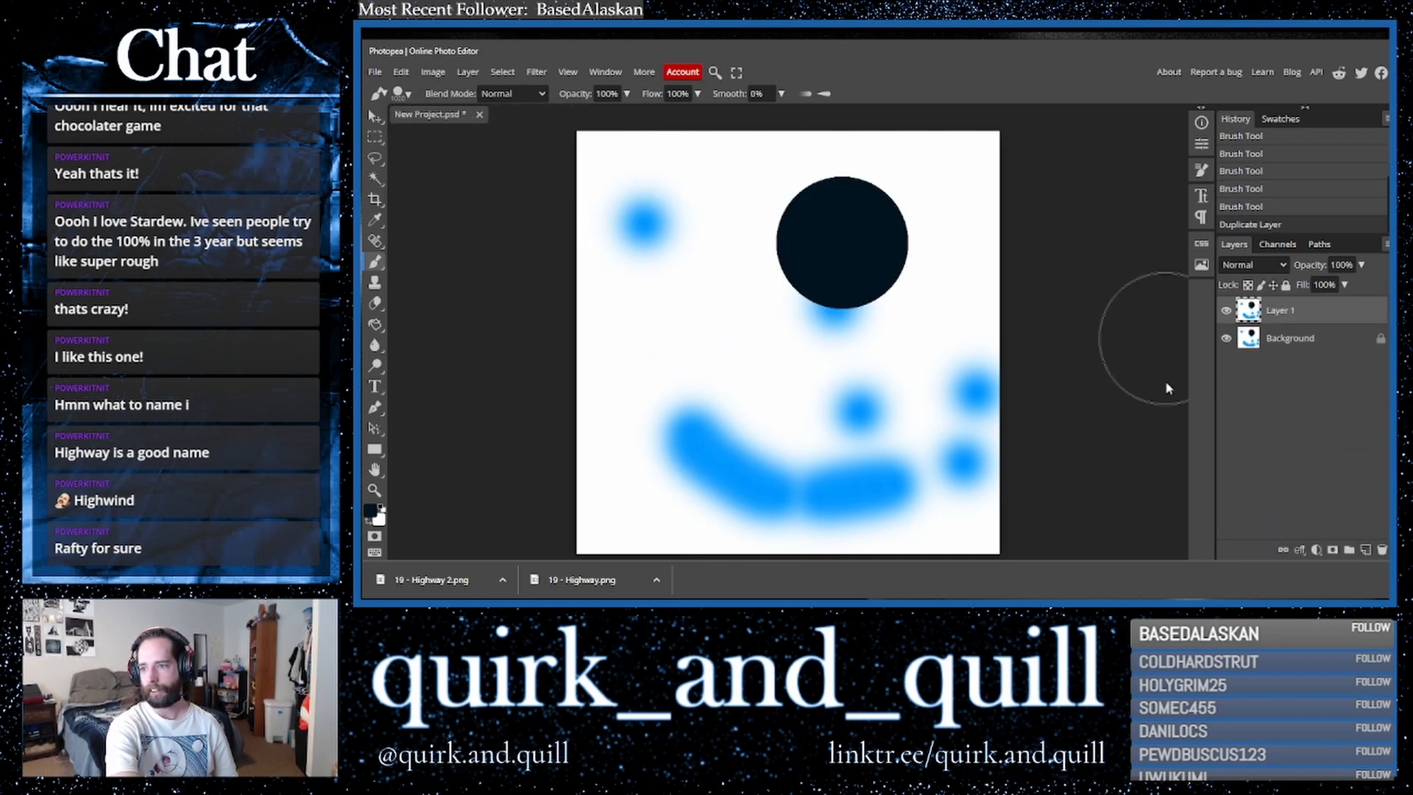
click(537, 71)
mouse_move(589, 224)
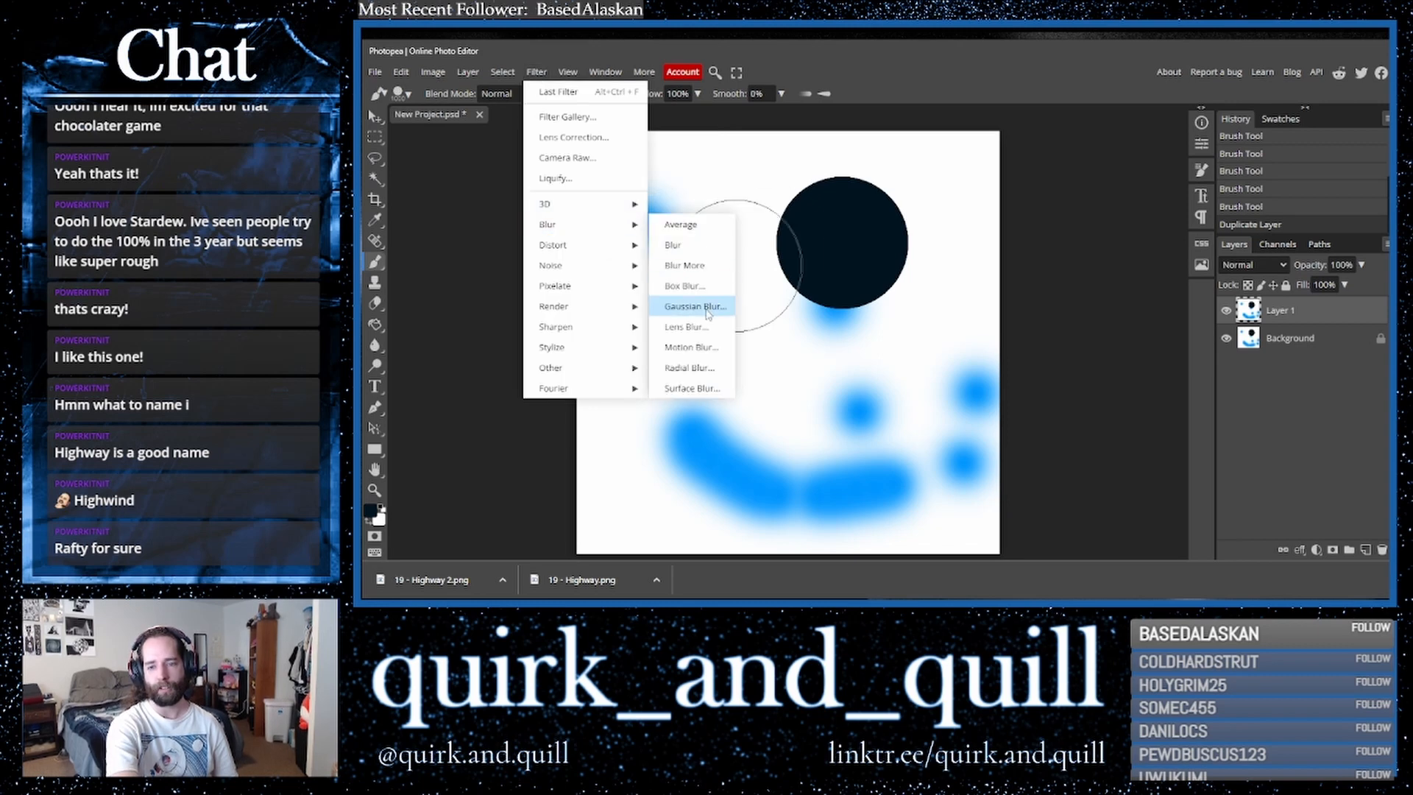
click(703, 348)
drag(596, 249, 756, 251)
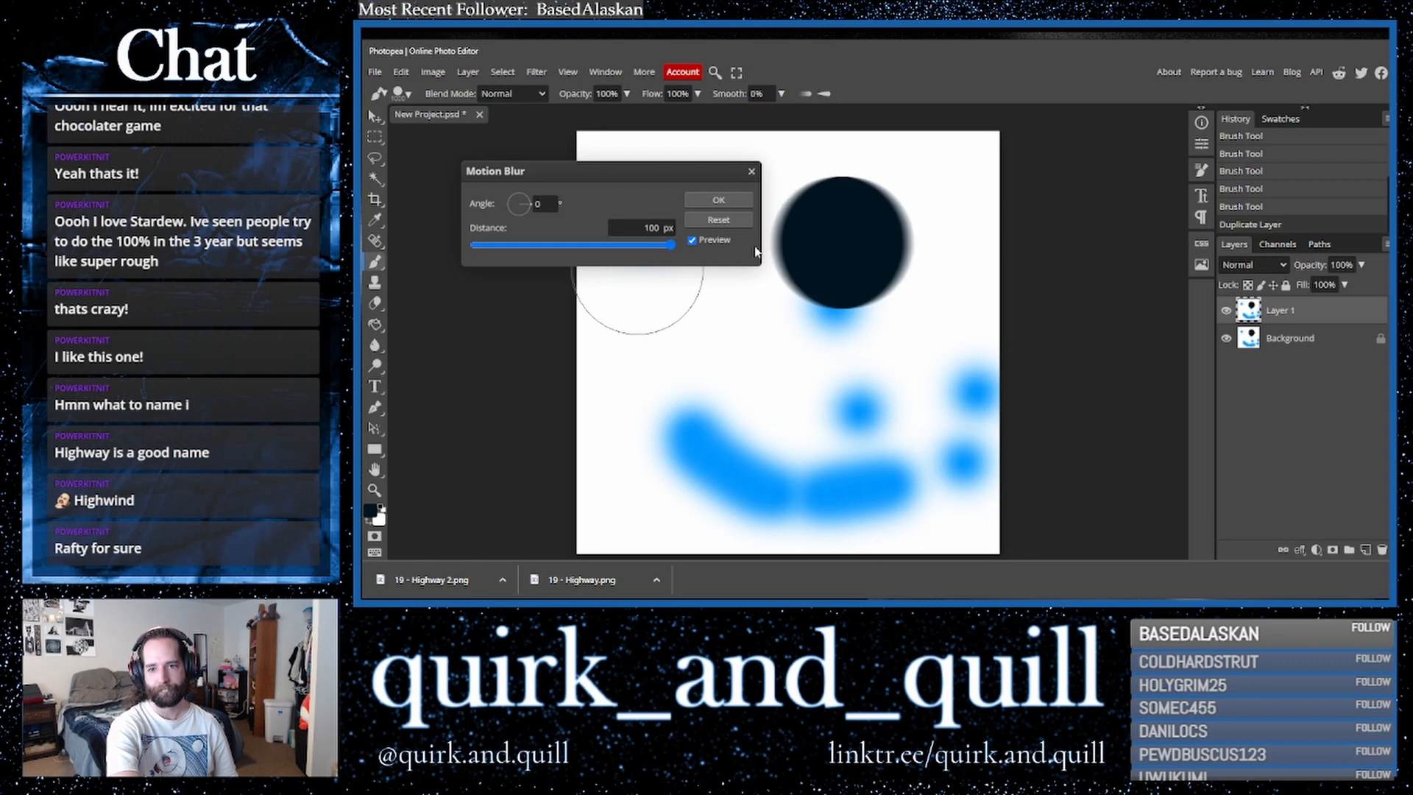
click(752, 170)
- Apply a Radial Blur in Zoom mode with amount 100 to Layer 1
click(532, 73)
mouse_move(585, 225)
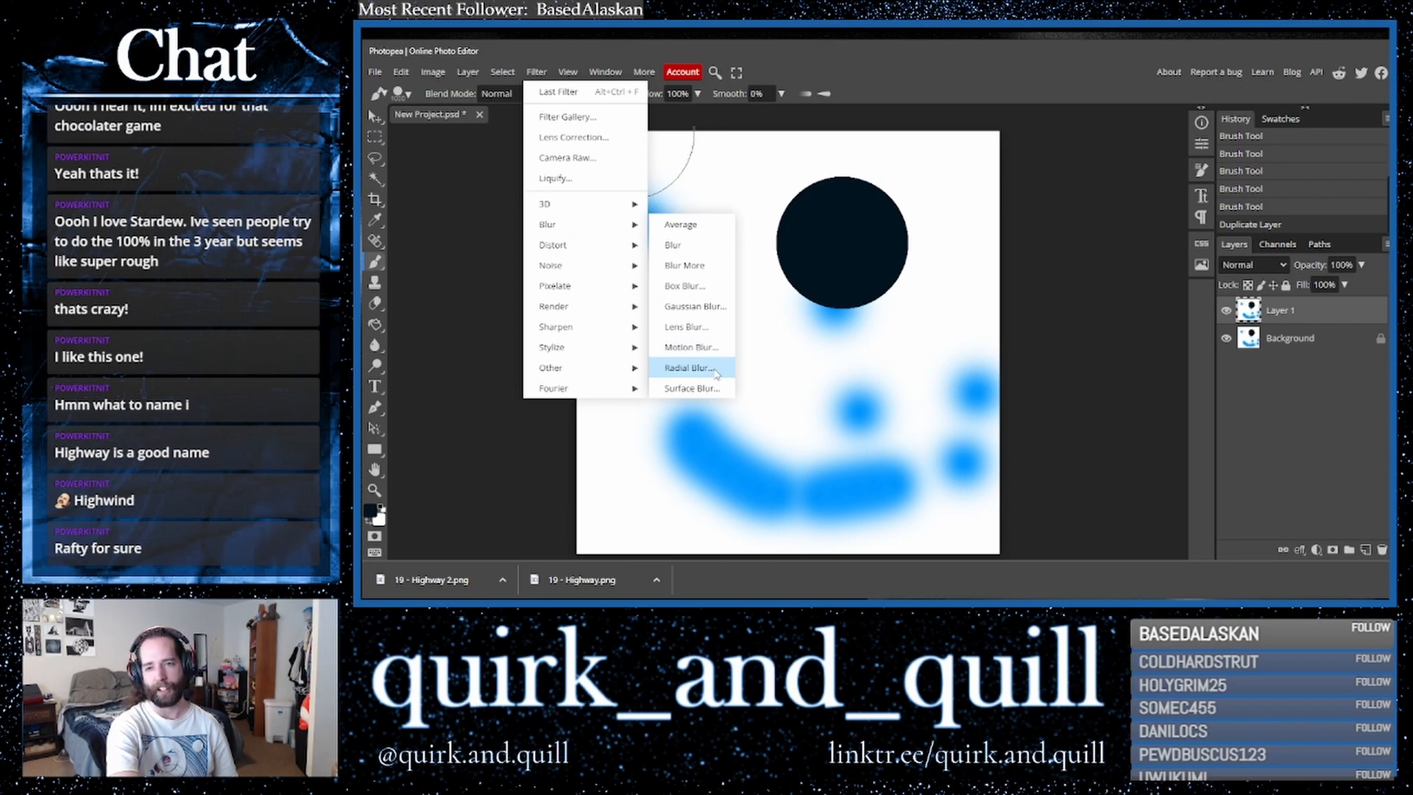
click(688, 368)
click(547, 243)
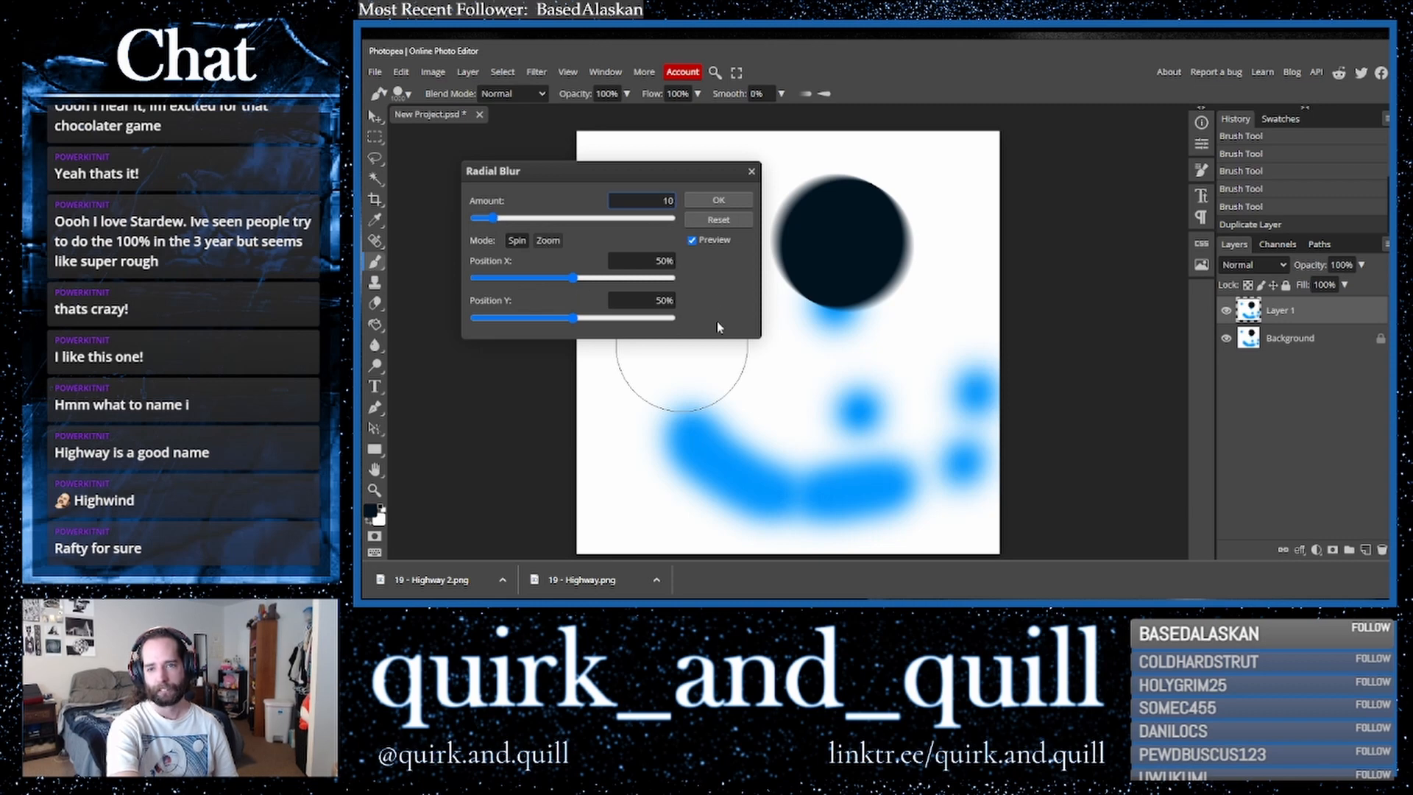
click(718, 200)
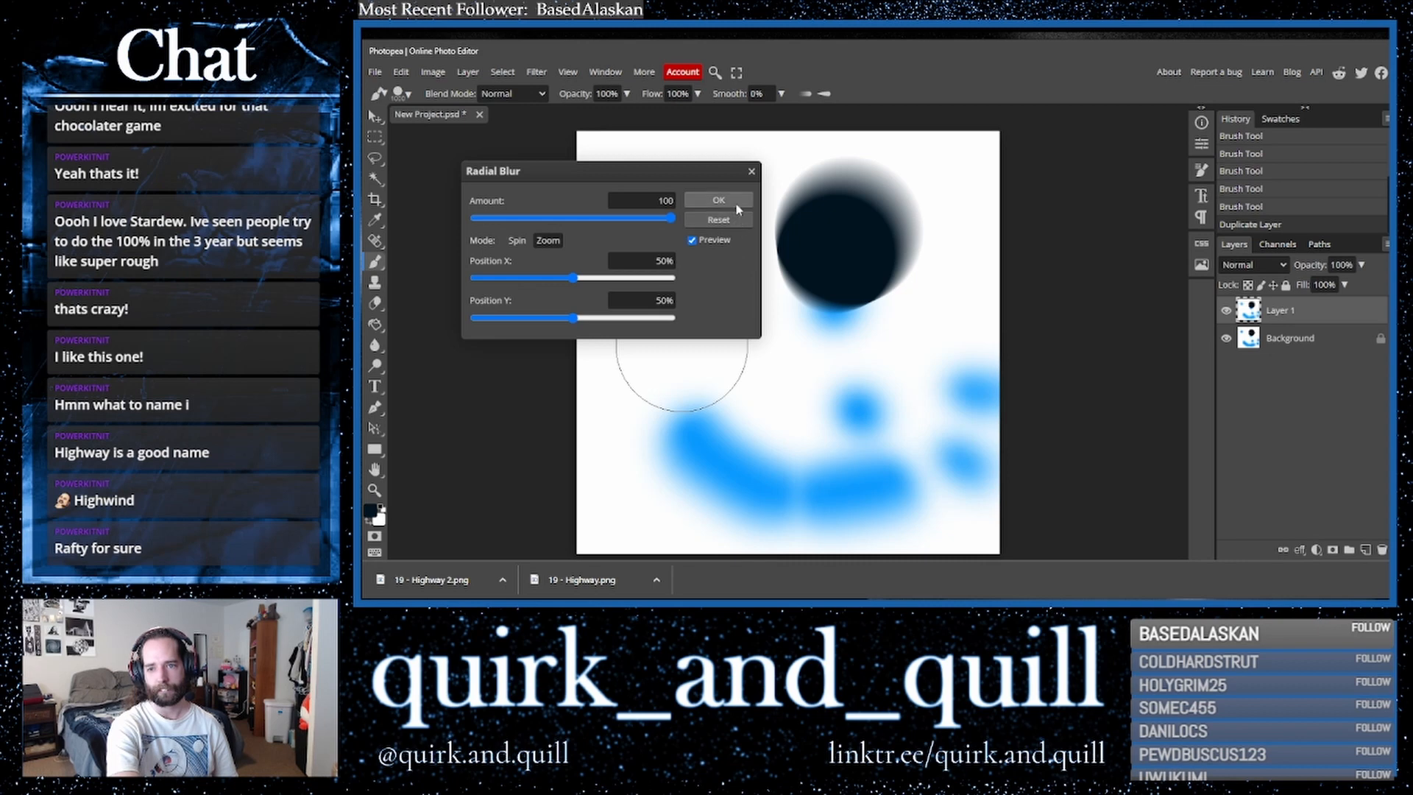
- Set Layer 1's blend mode to Screen
click(1254, 265)
click(1244, 300)
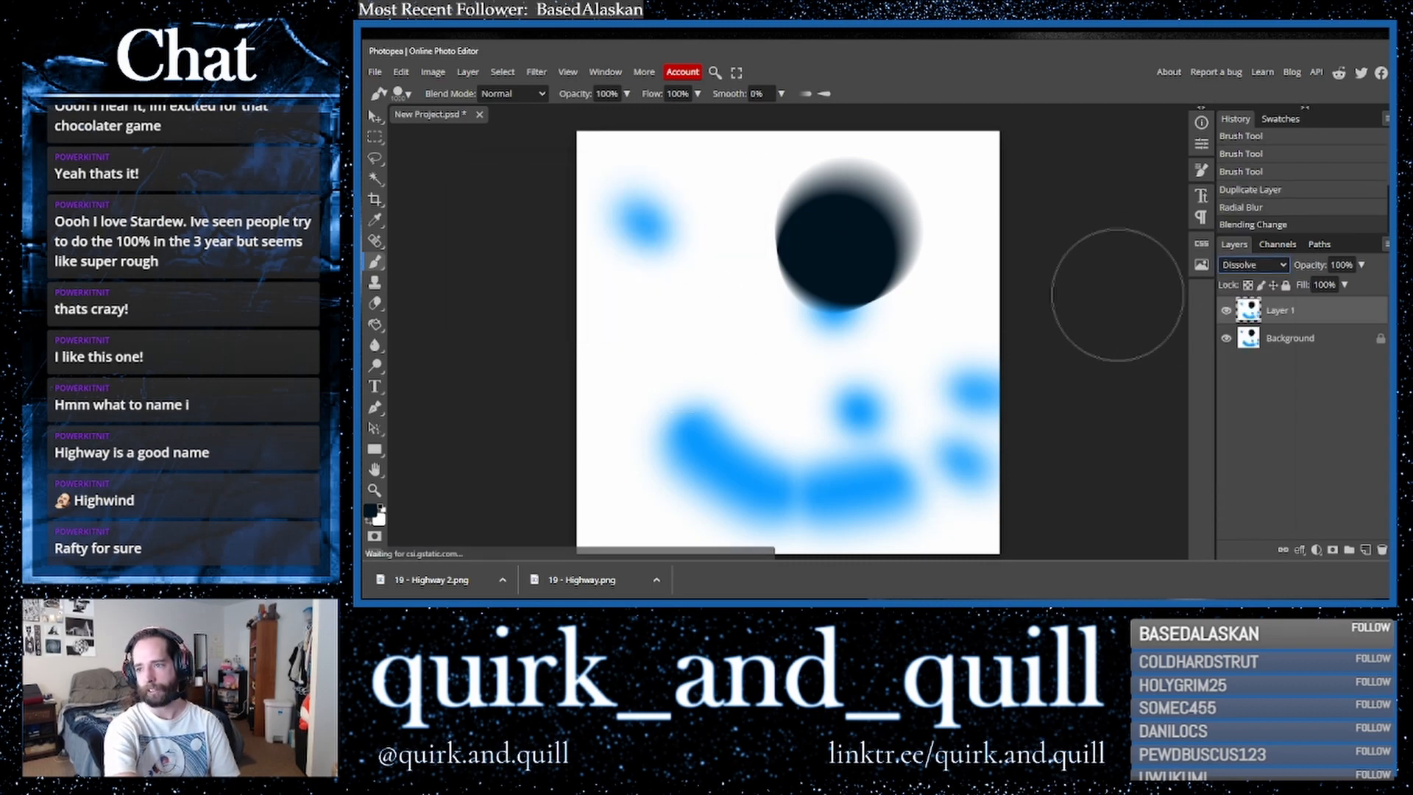
key(Down)
key(Down)
key(Down)
key(Down)
key(Down)
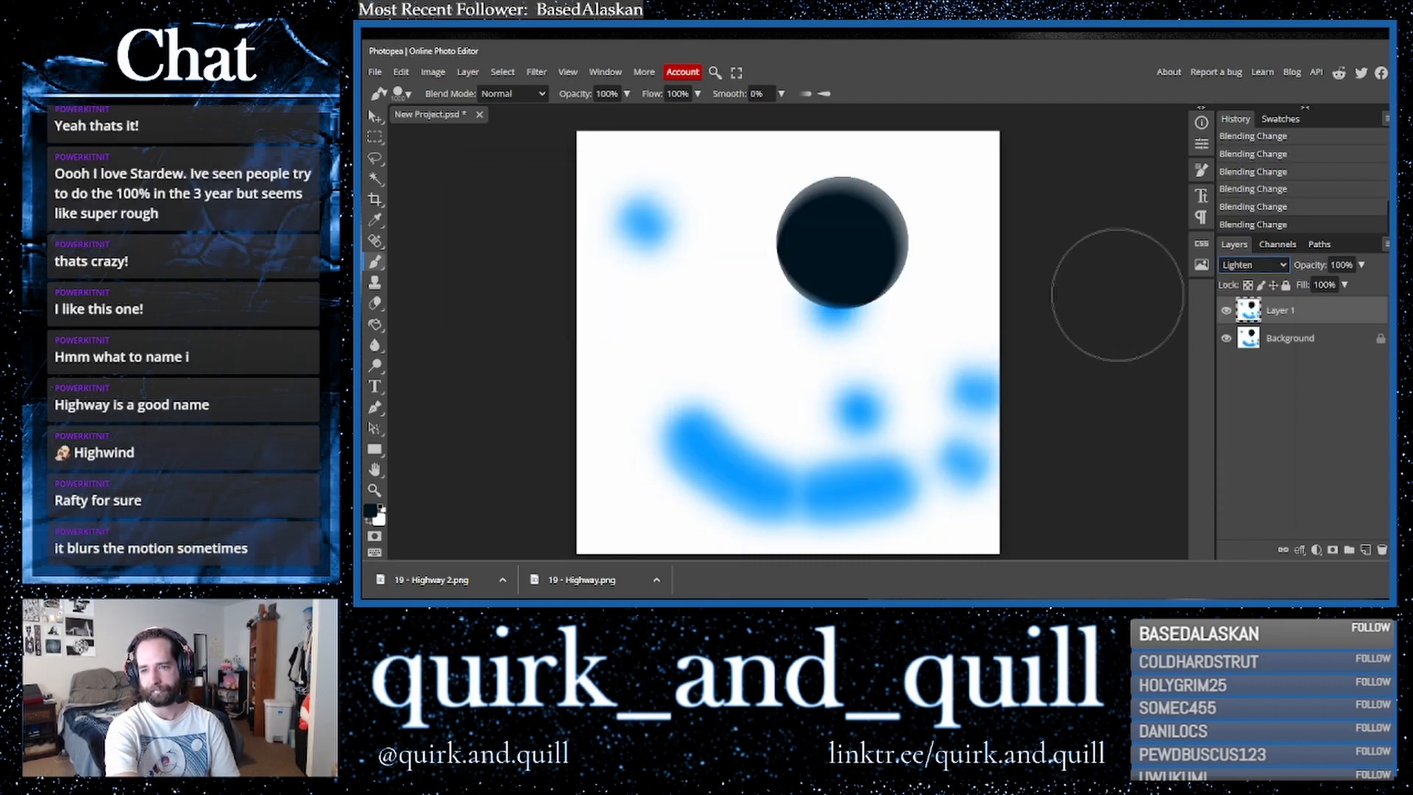
key(Down)
key(Up)
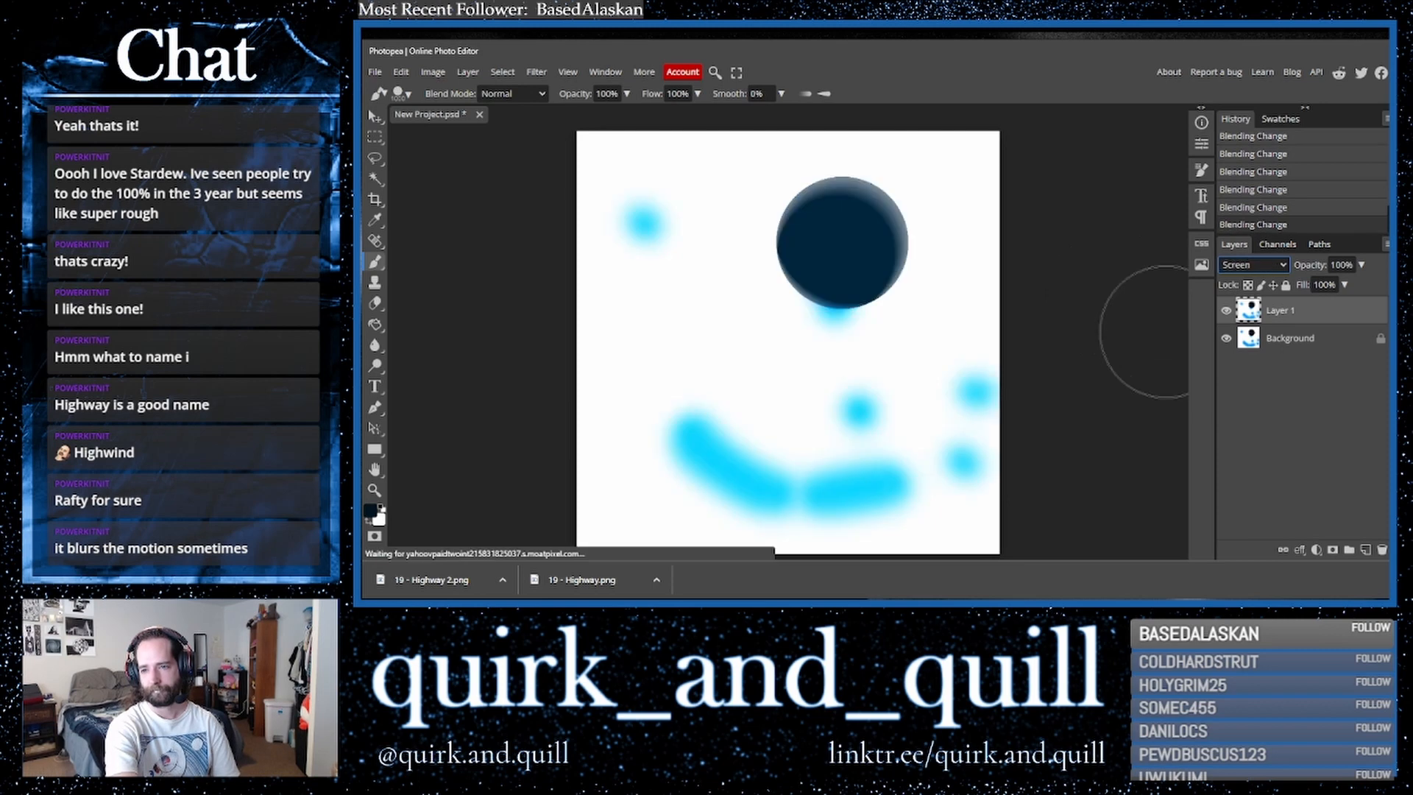
- Duplicate a layer, merge it down, and duplicate the merged result to create Layer 1 copy 2
shift+click(1301, 353)
key(ctrl+j)
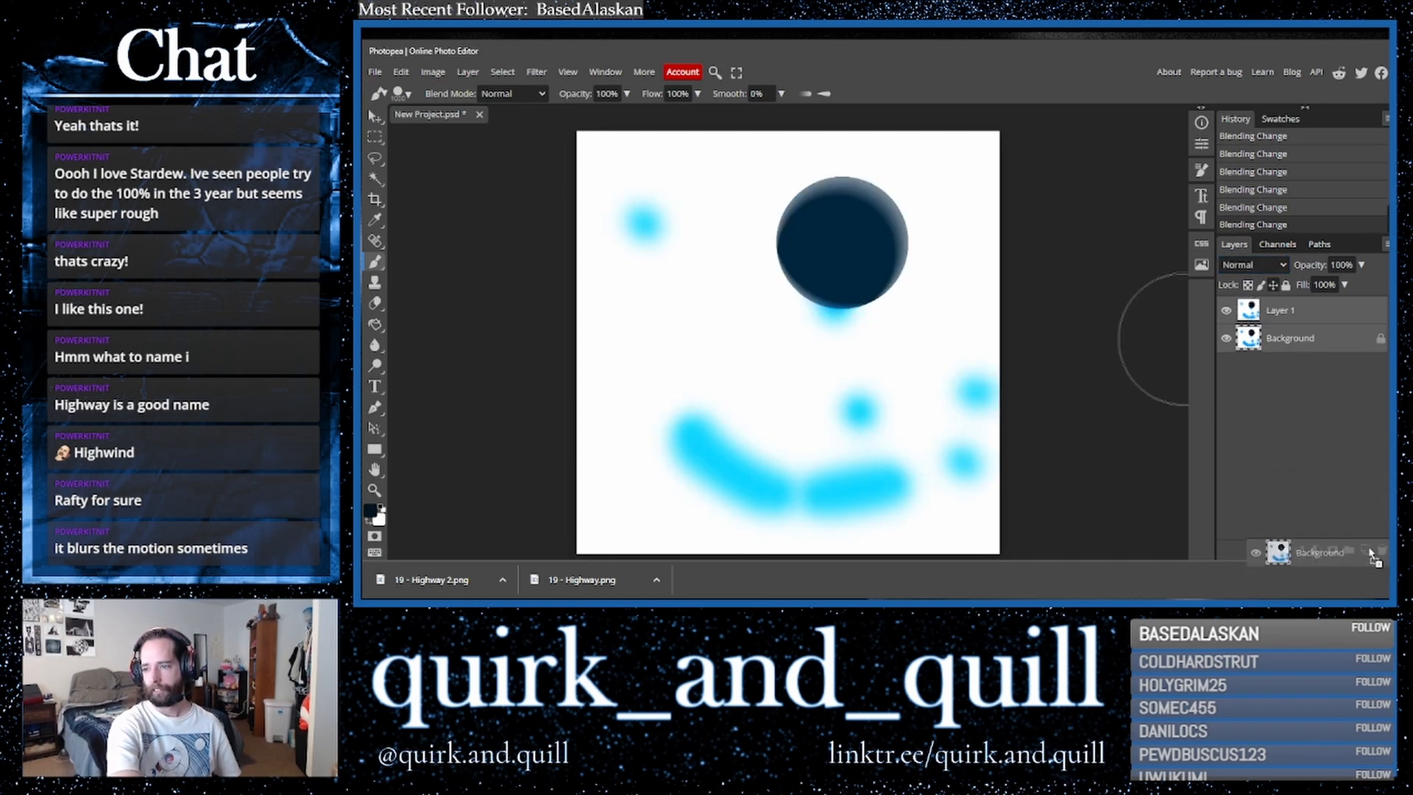
right_click(1286, 341)
click(1207, 499)
drag(1331, 315, 1367, 549)
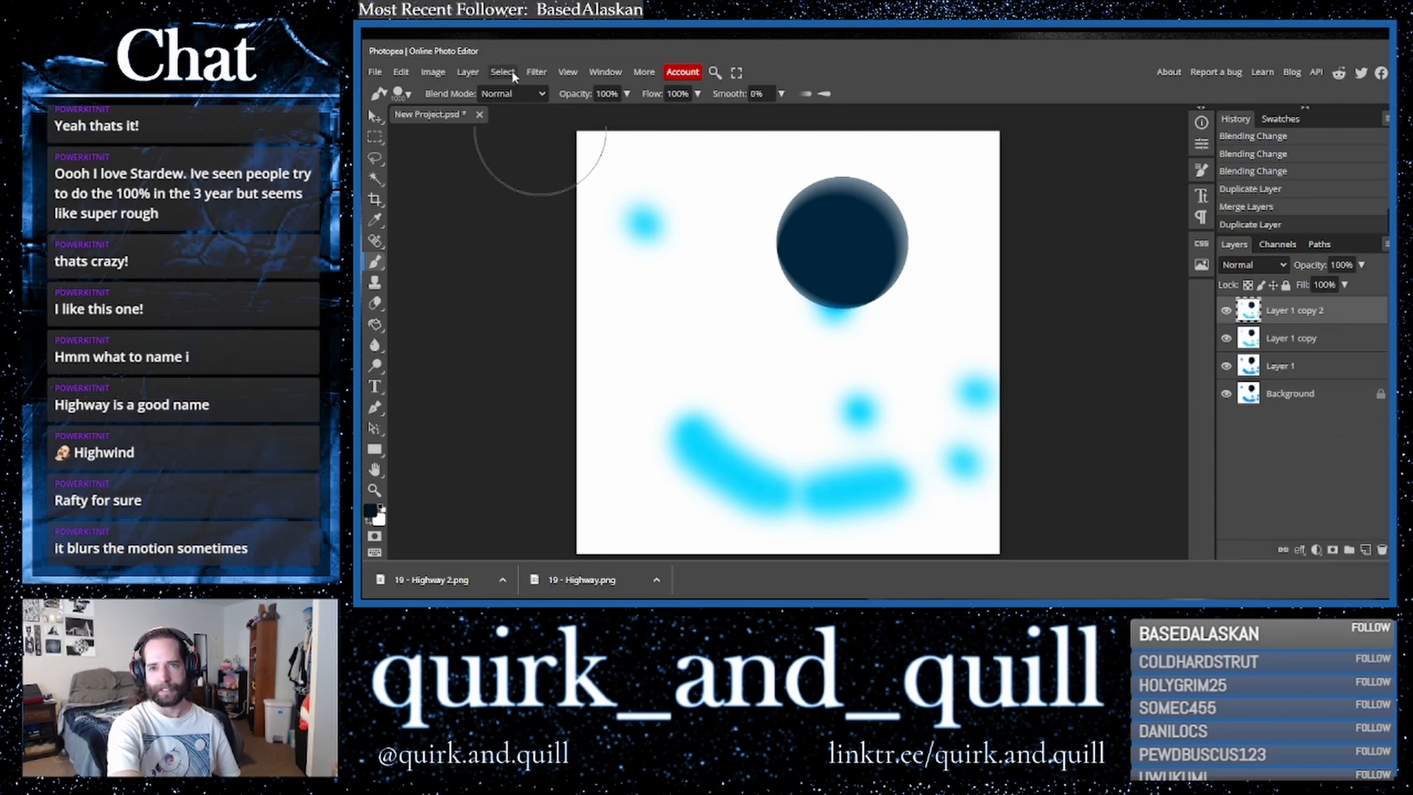
click(536, 71)
mouse_move(617, 245)
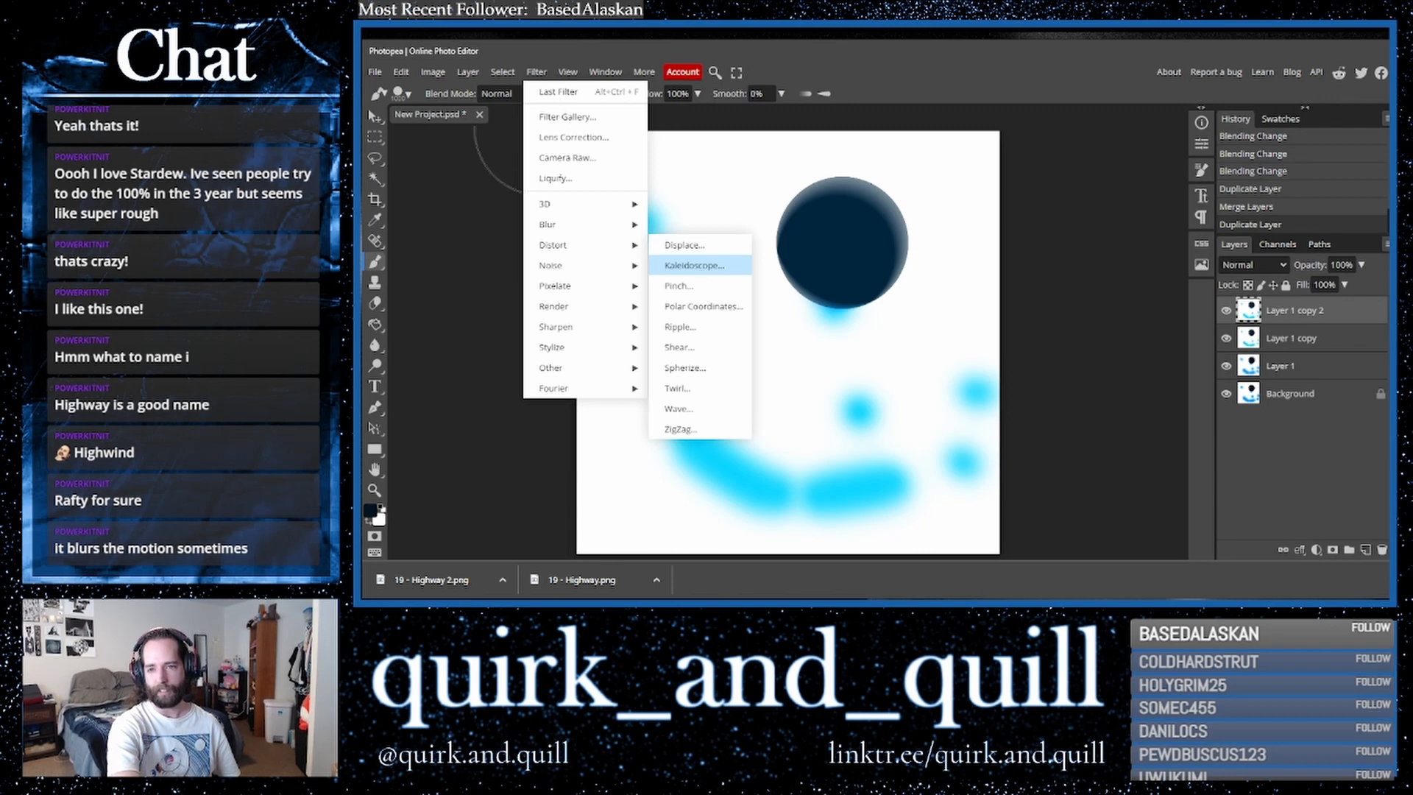
click(695, 266)
click(569, 202)
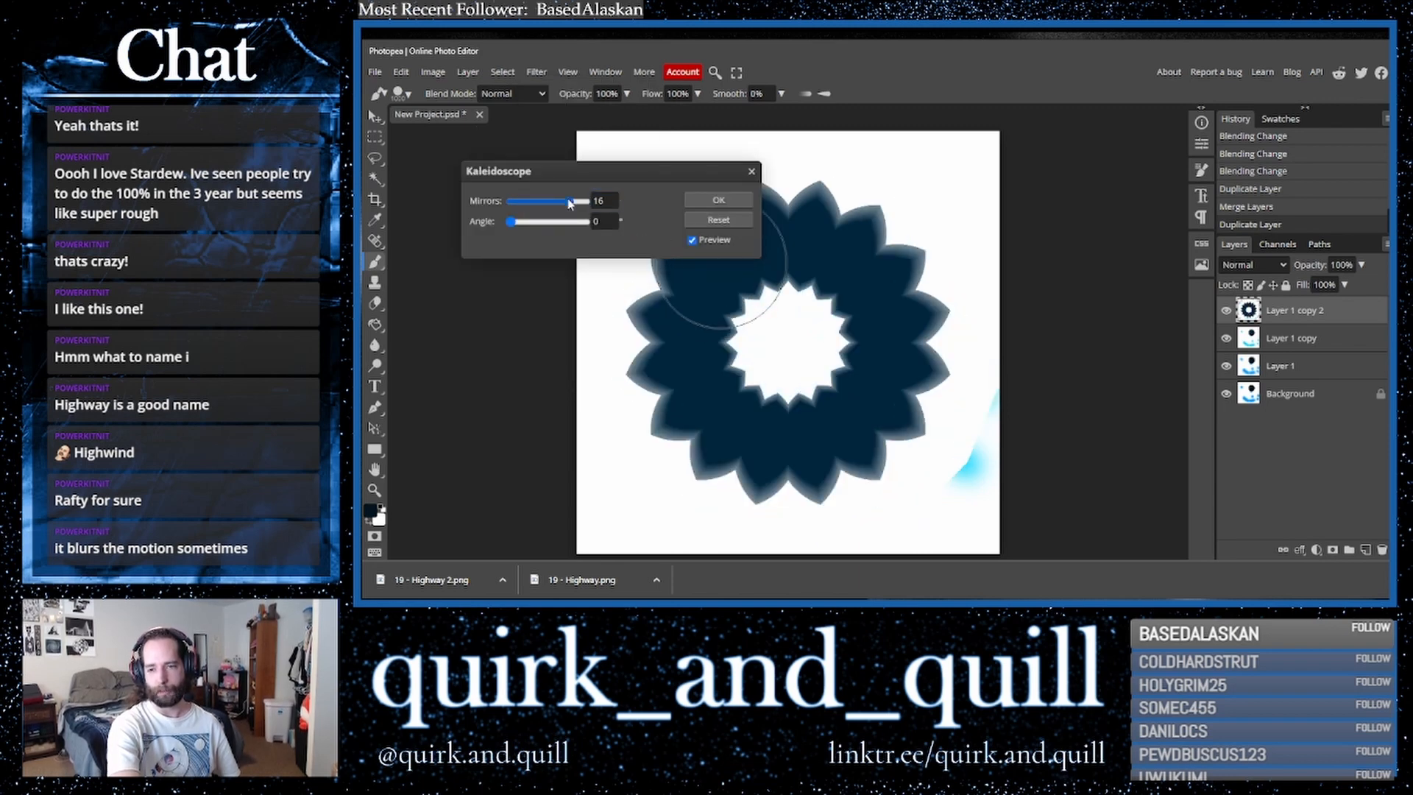
click(751, 171)
- Apply a Twirl filter with an angle of 803 to Layer 1 copy 2
click(535, 71)
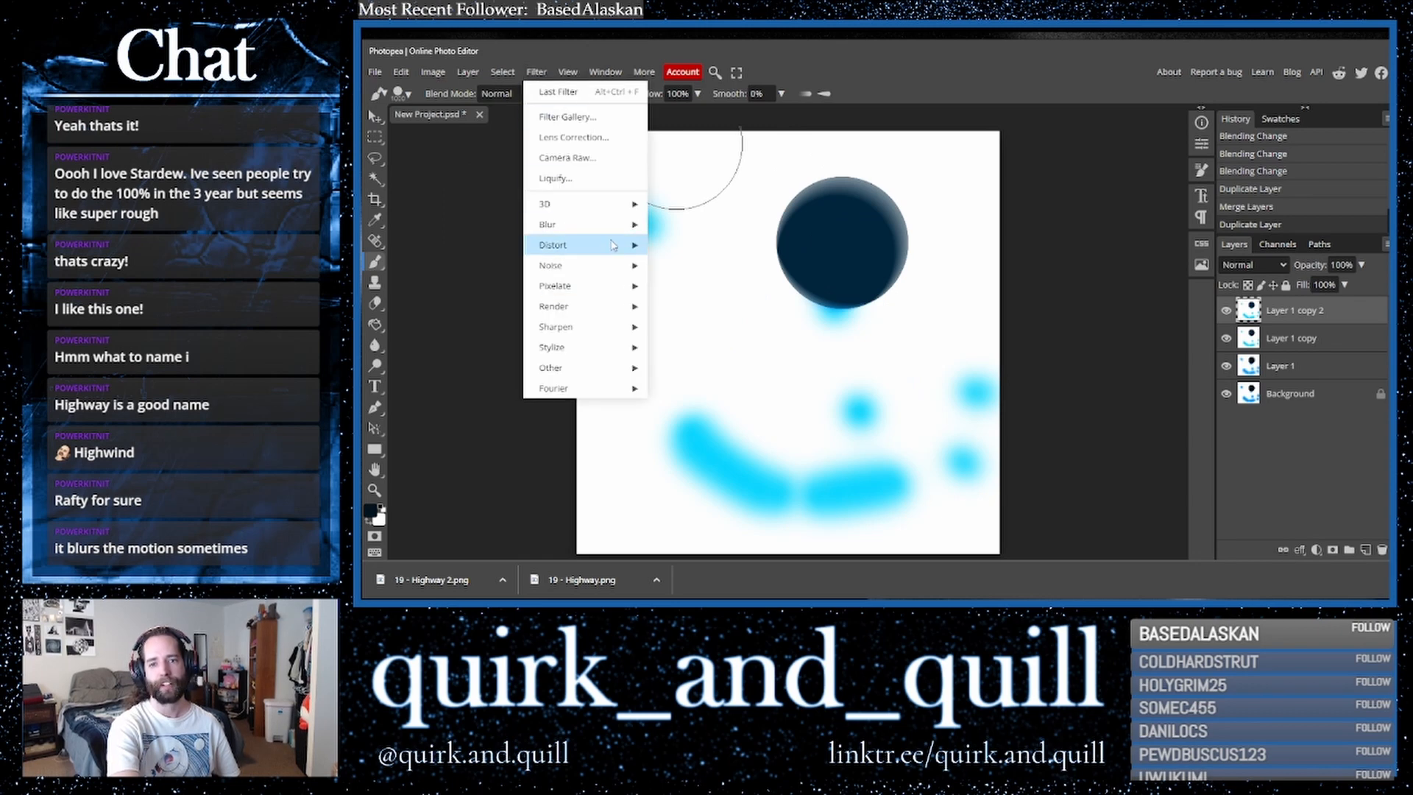
mouse_move(589, 246)
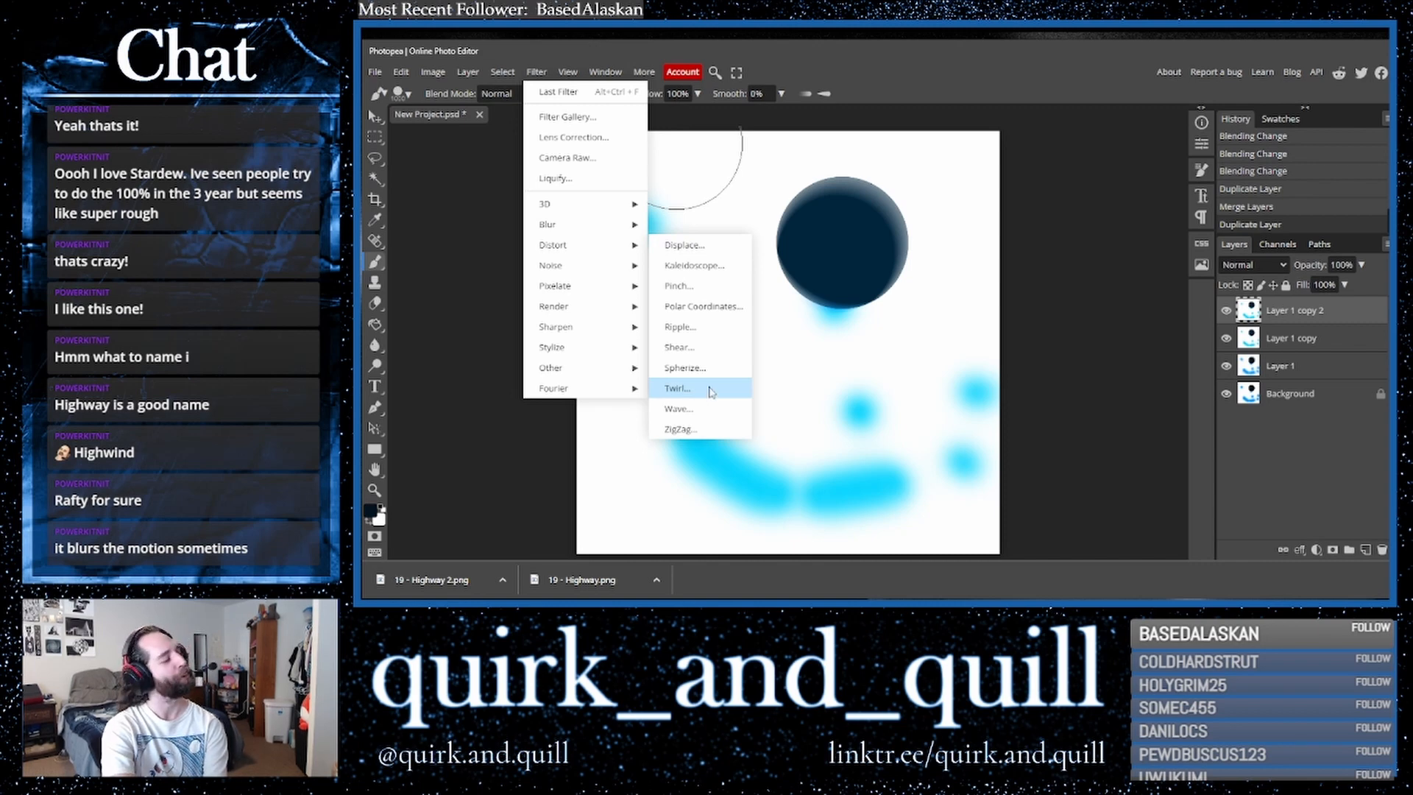
click(676, 389)
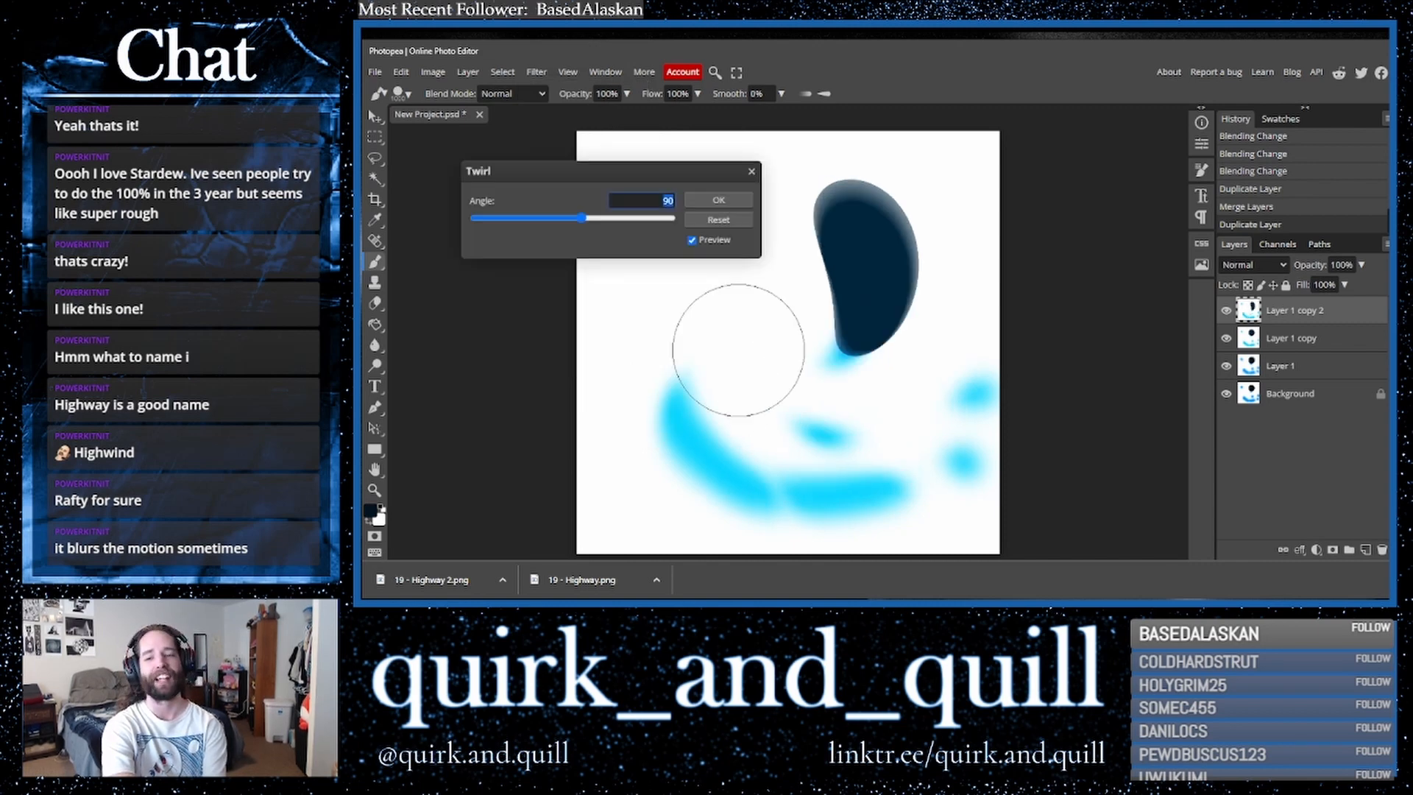
drag(645, 221, 653, 218)
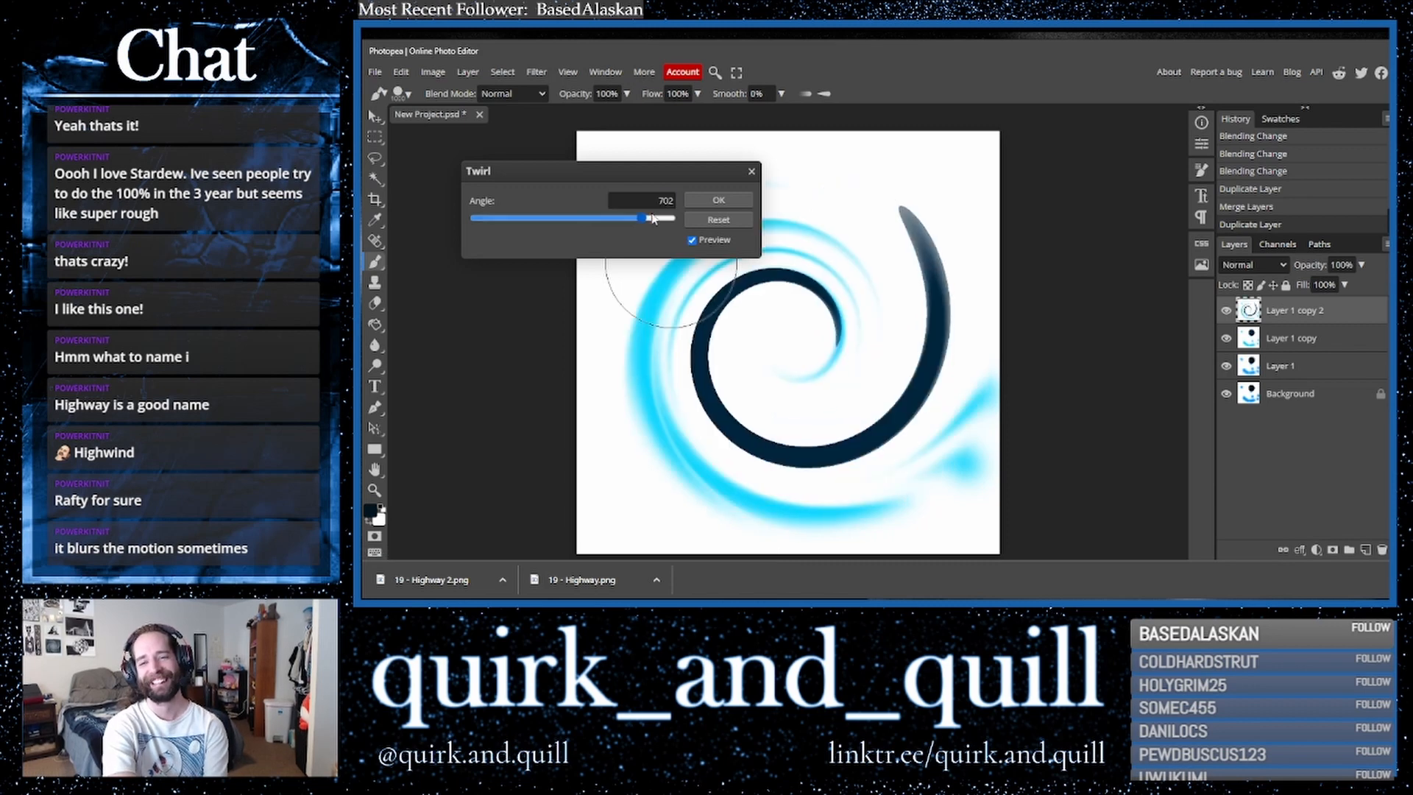
click(718, 199)
- Set Layer 1 copy 2's blend mode to Multiply, then duplicate, merge and duplicate layers to add copies 4 and 5
click(1269, 273)
click(1248, 331)
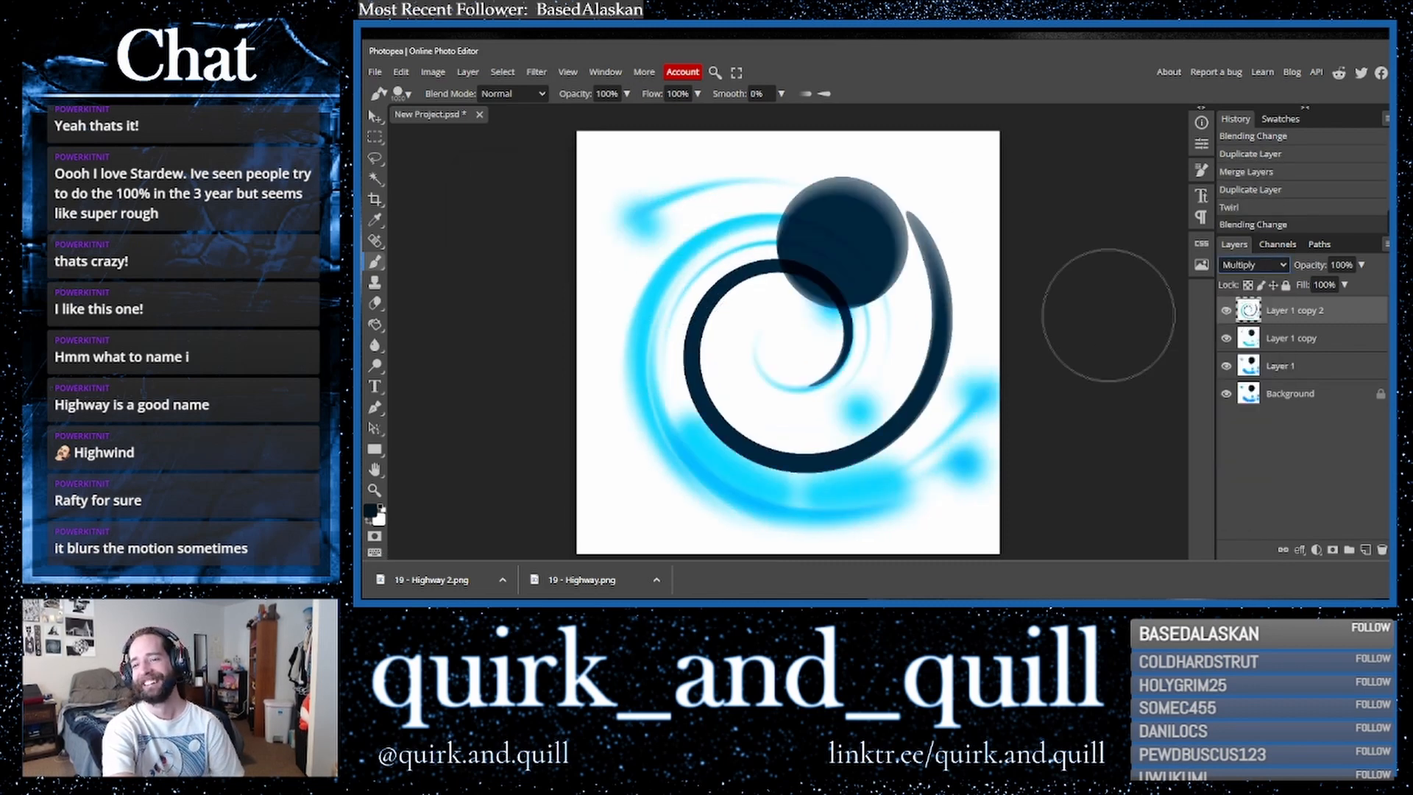
drag(1320, 344, 1368, 552)
right_click(1308, 346)
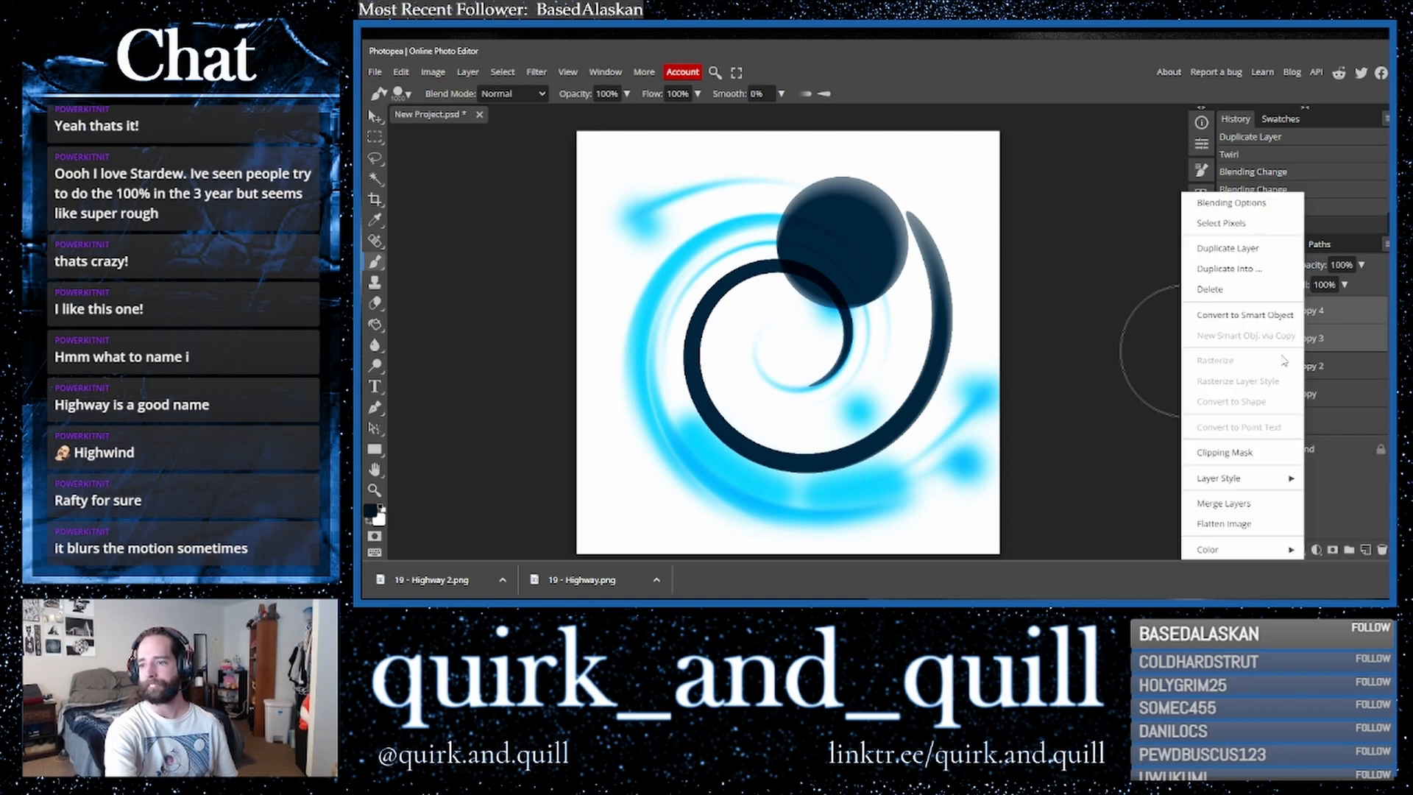
click(1216, 500)
drag(1332, 317, 1365, 549)
- Apply the Wind filter with the Stagger technique to Layer 1 copy 5
click(536, 72)
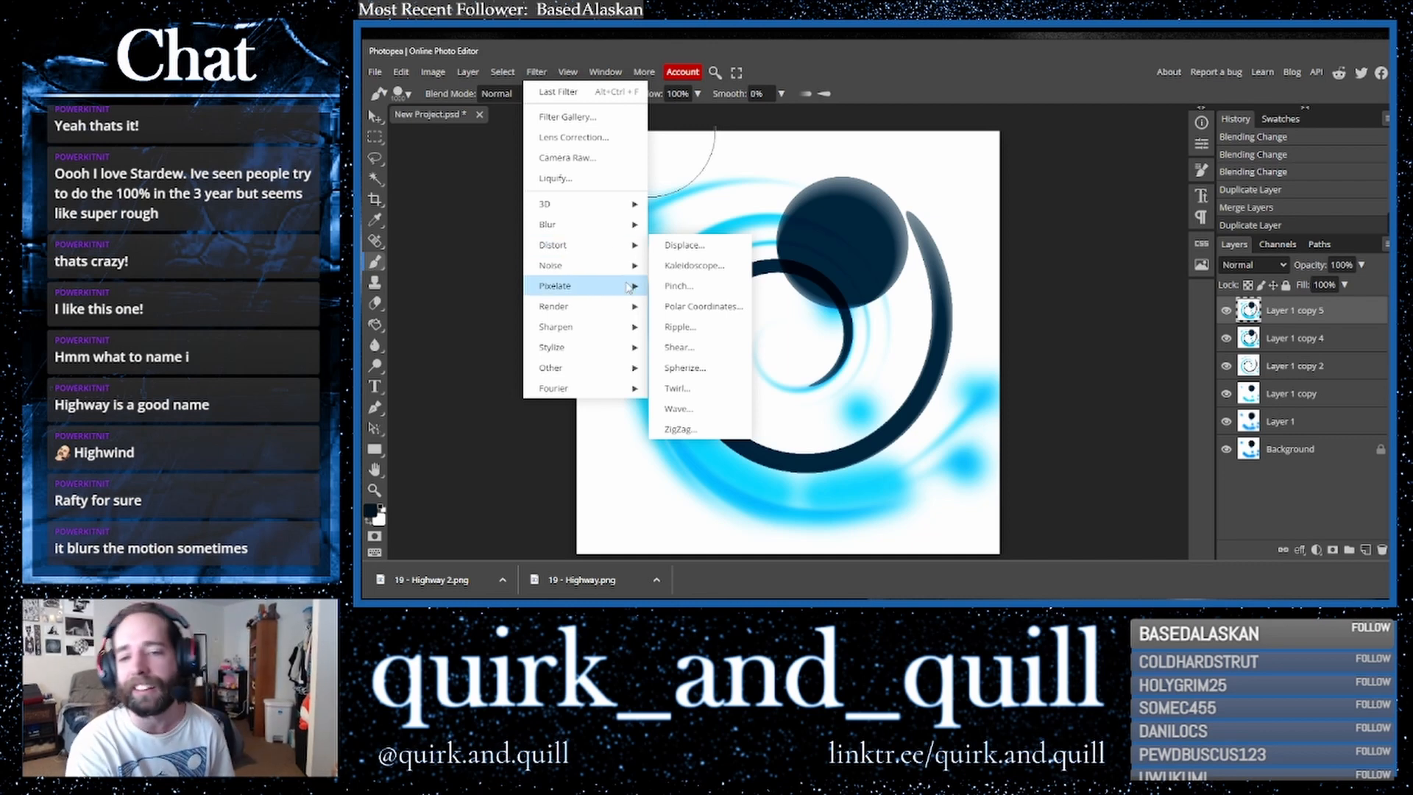
mouse_move(630, 287)
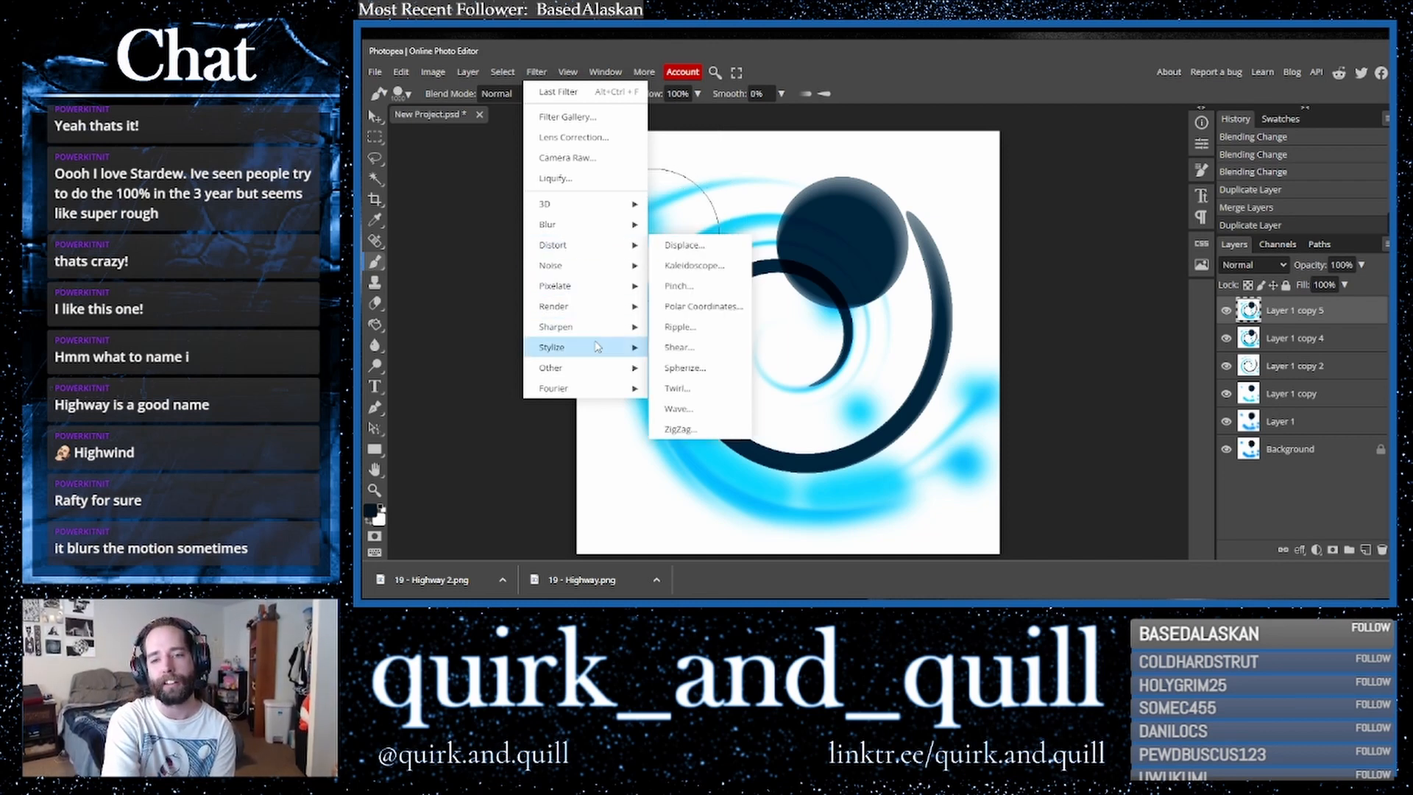
mouse_move(604, 346)
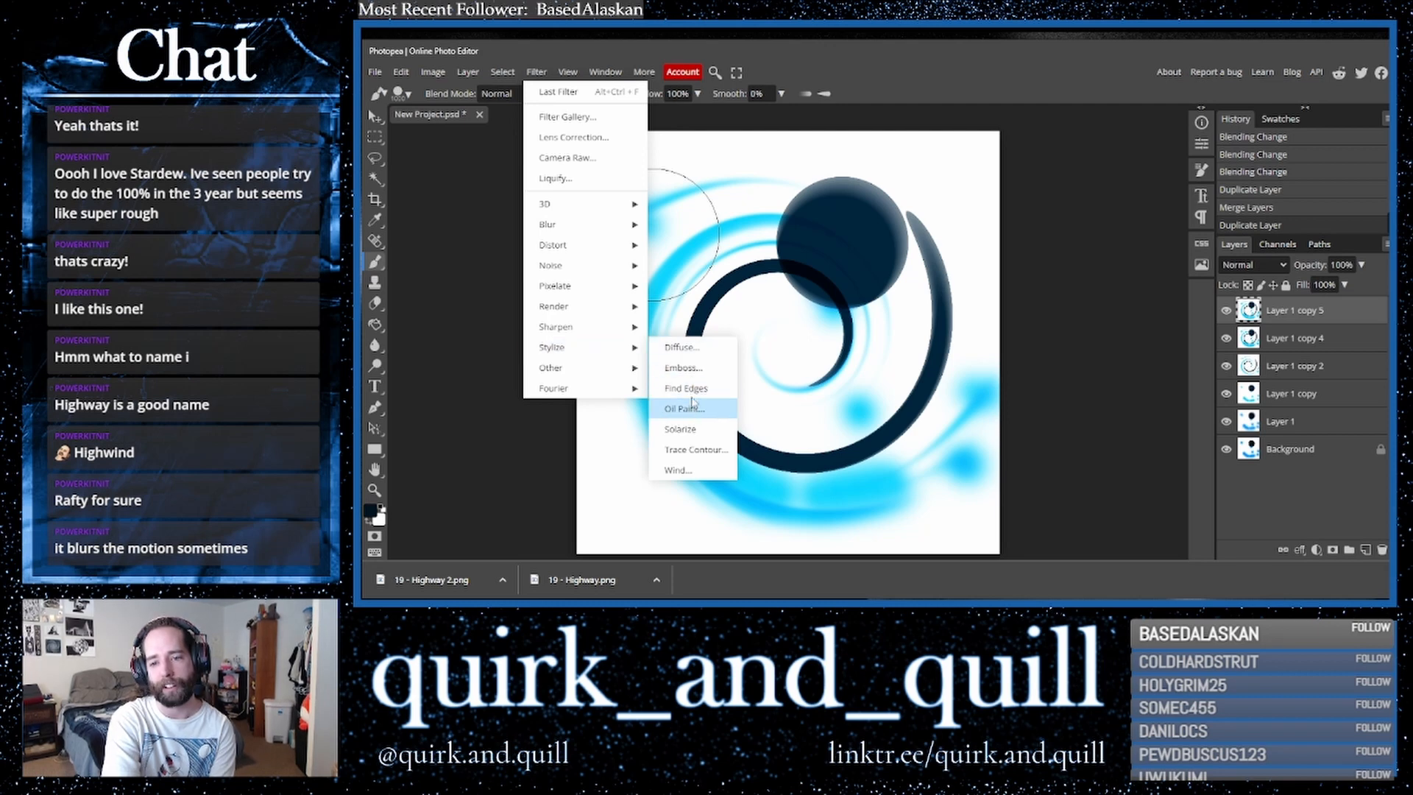
click(685, 471)
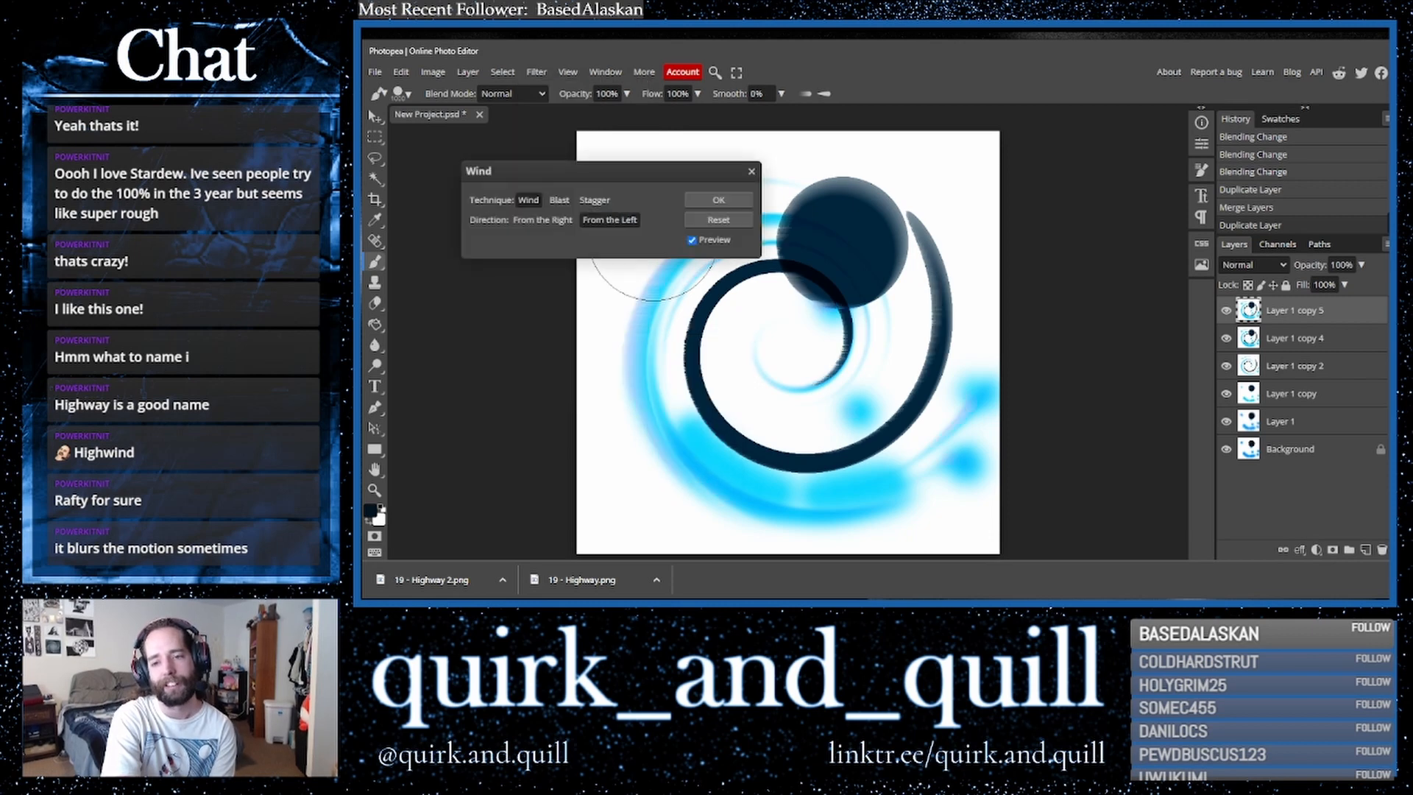
click(560, 201)
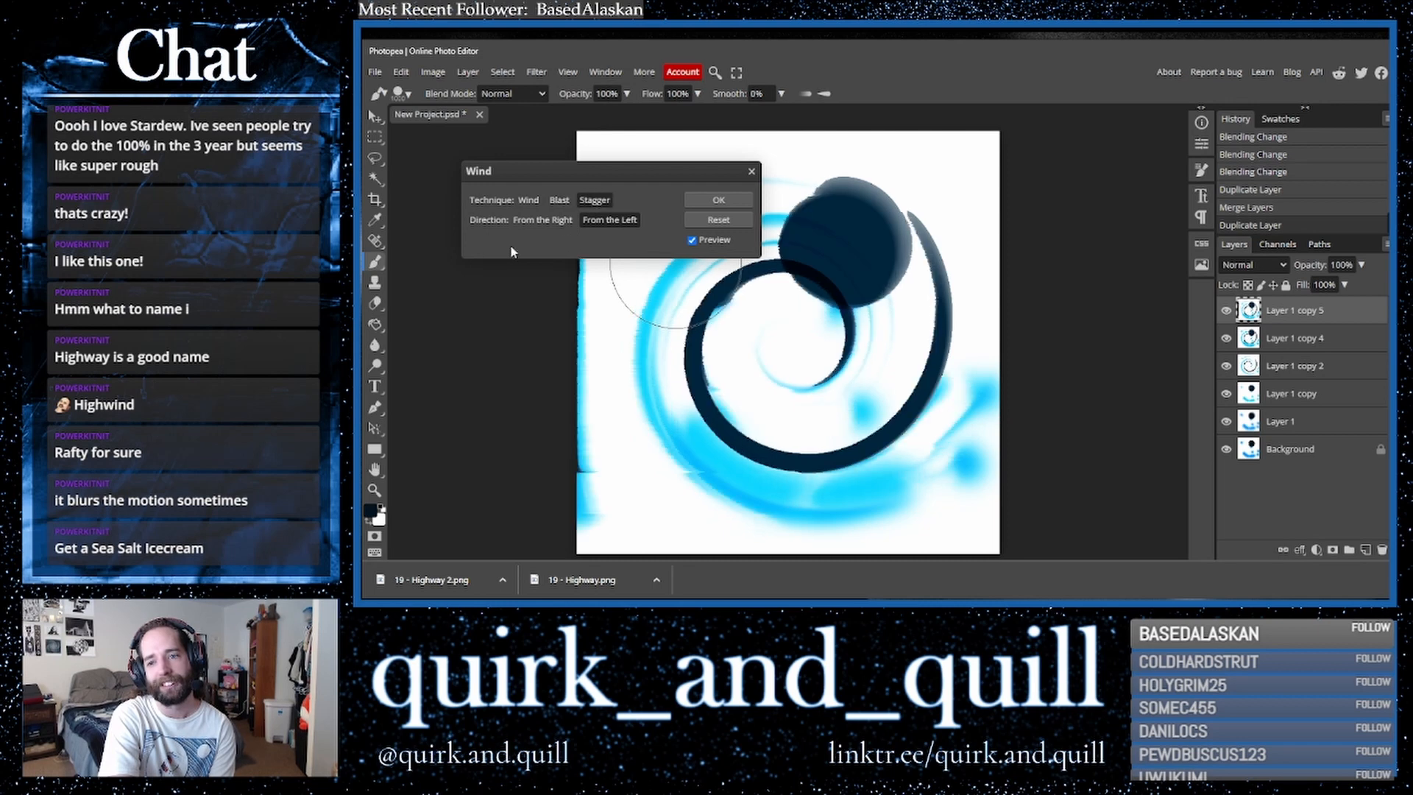
click(718, 201)
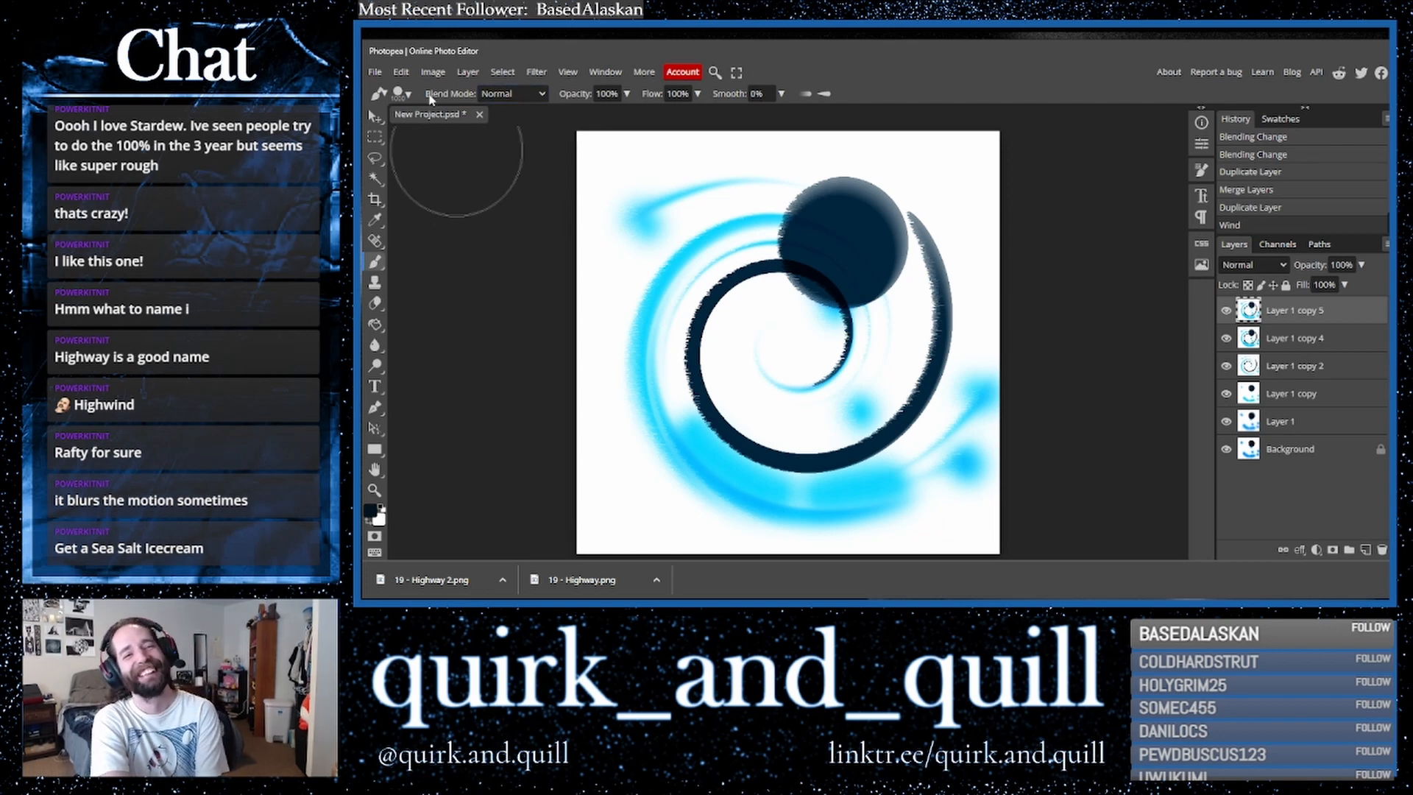
- Reapply the last Wind filter twice to the same layer
click(402, 71)
mouse_move(541, 76)
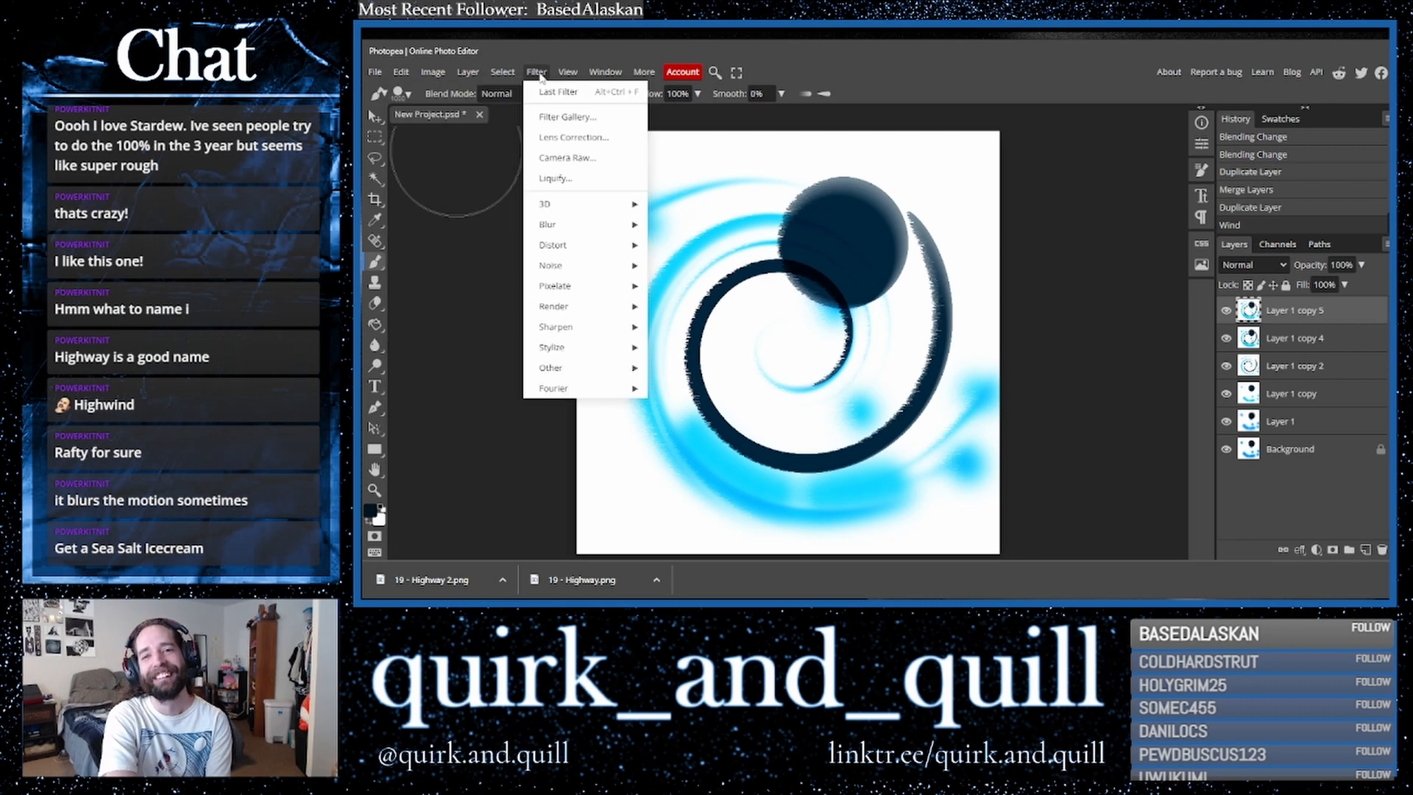
click(548, 93)
click(538, 72)
click(548, 92)
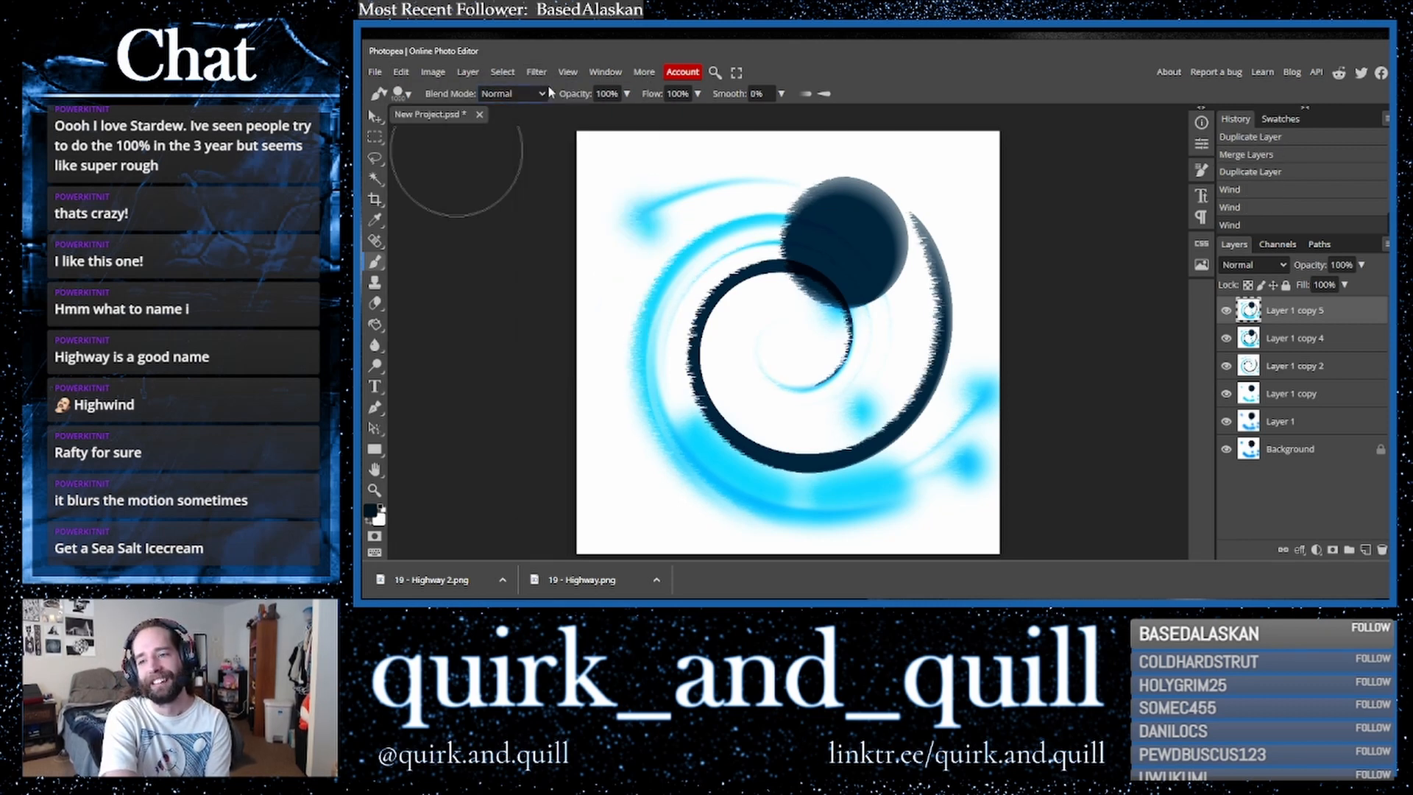
- Reapply the last Wind filter three more times to Layer 1 copy 5
click(536, 72)
click(548, 92)
click(536, 72)
click(552, 94)
click(544, 77)
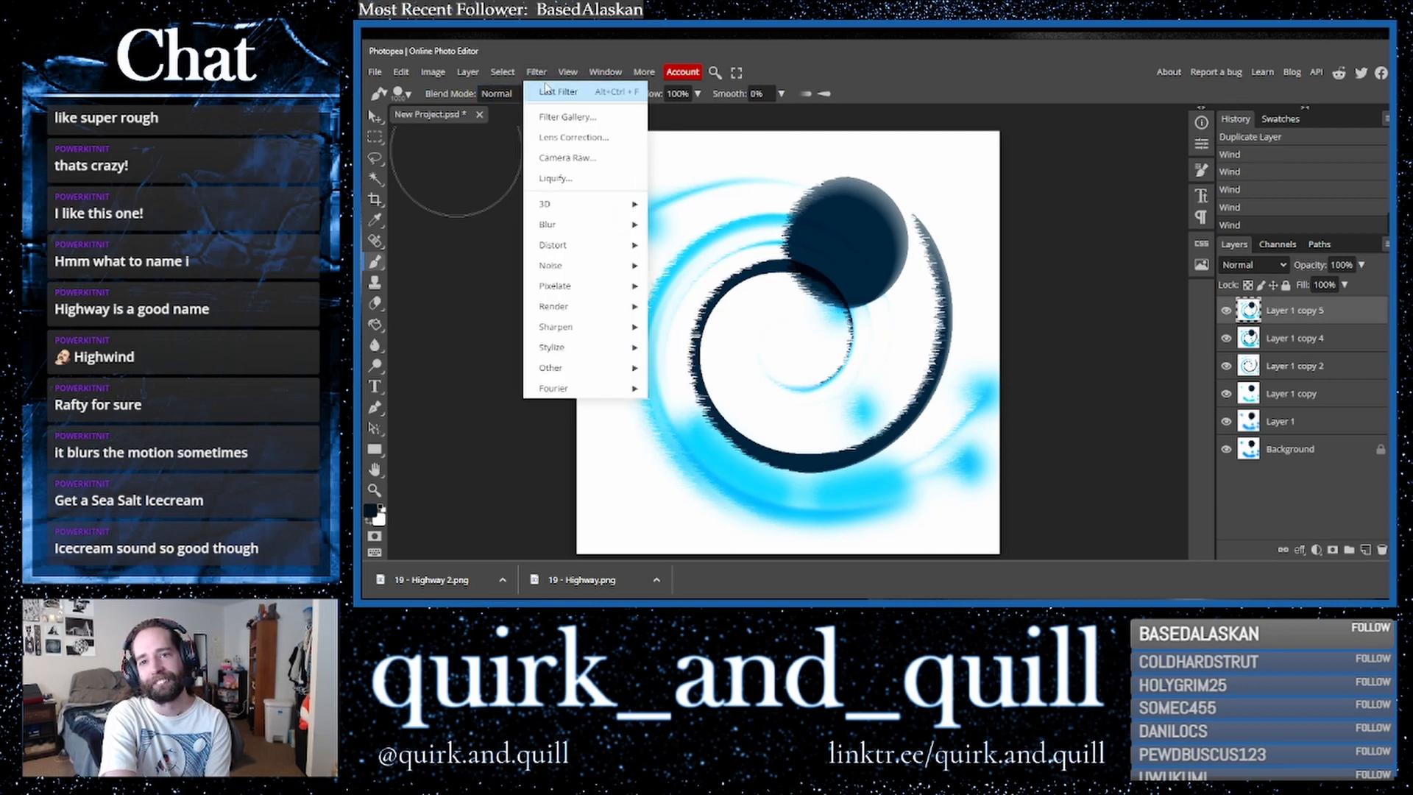
click(548, 92)
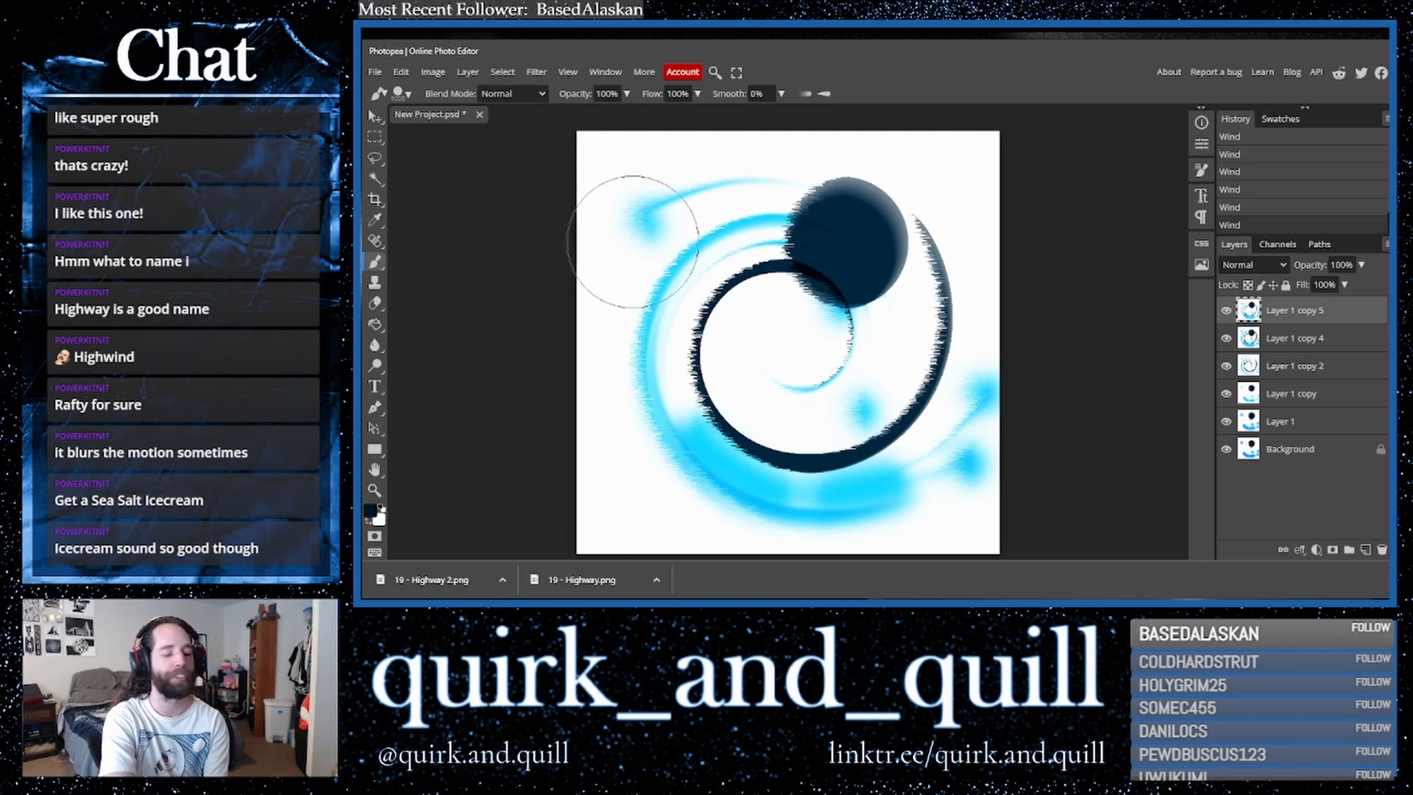
- Duplicate Layer 1 copy 5, flip the duplicate horizontally, and undo the flip
drag(1296, 312, 1365, 549)
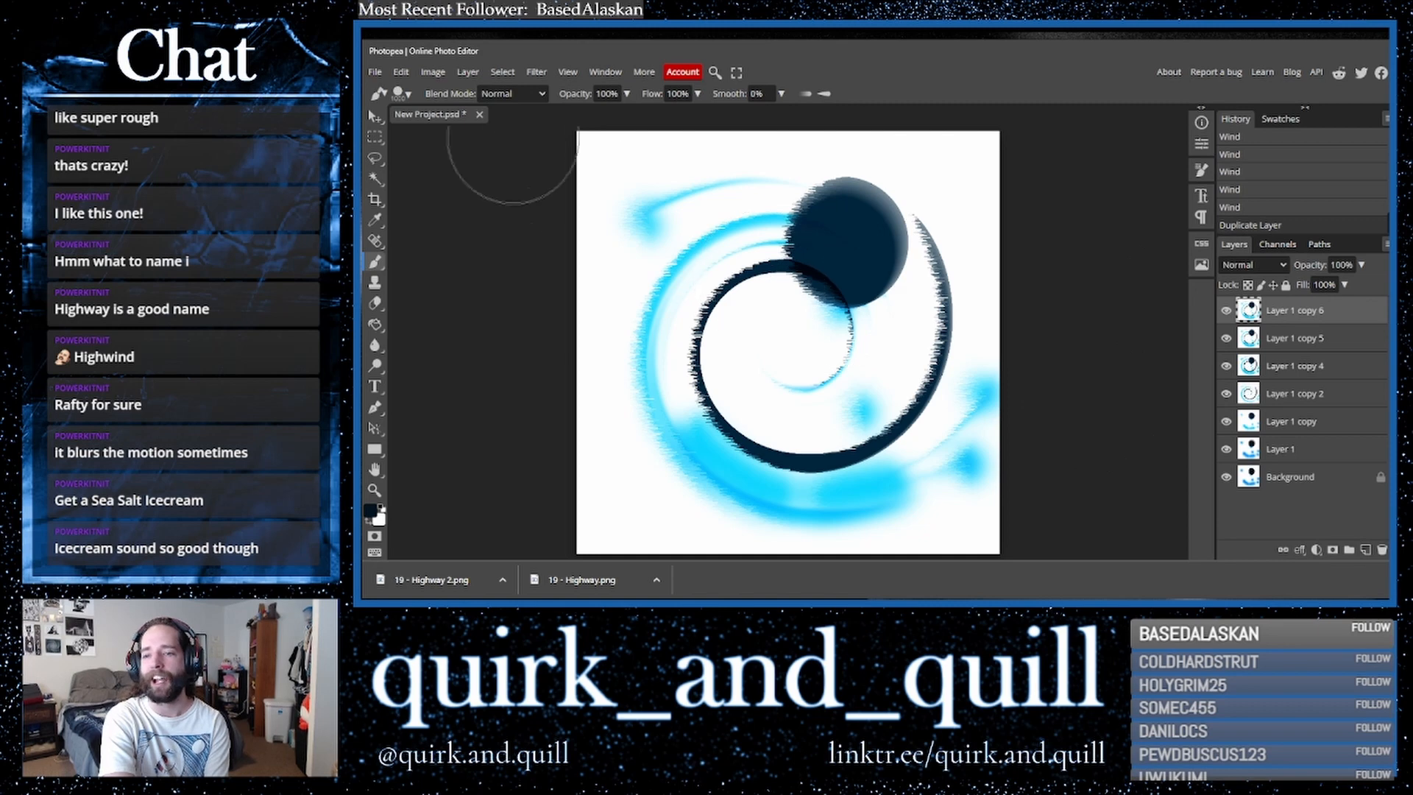
click(401, 72)
mouse_move(500, 398)
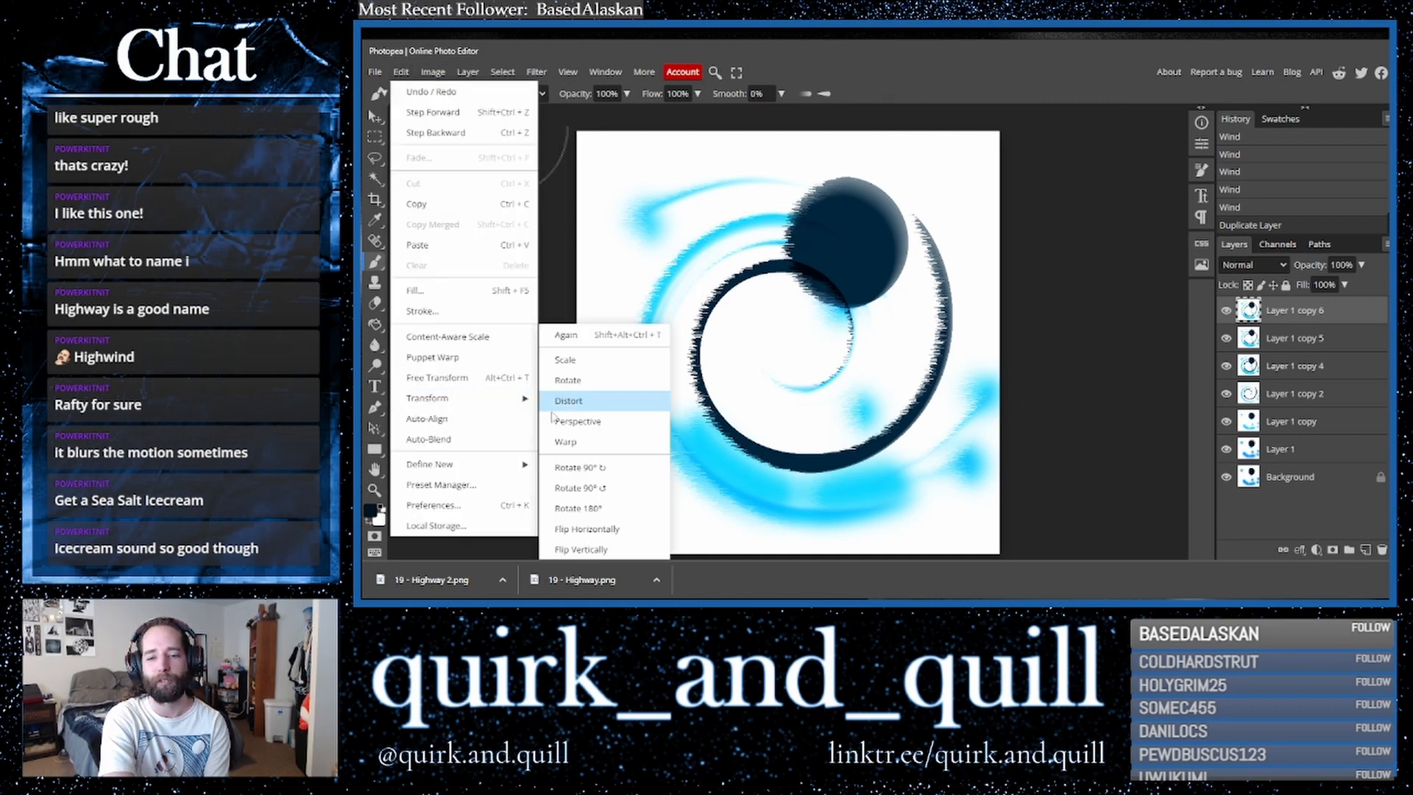
click(631, 530)
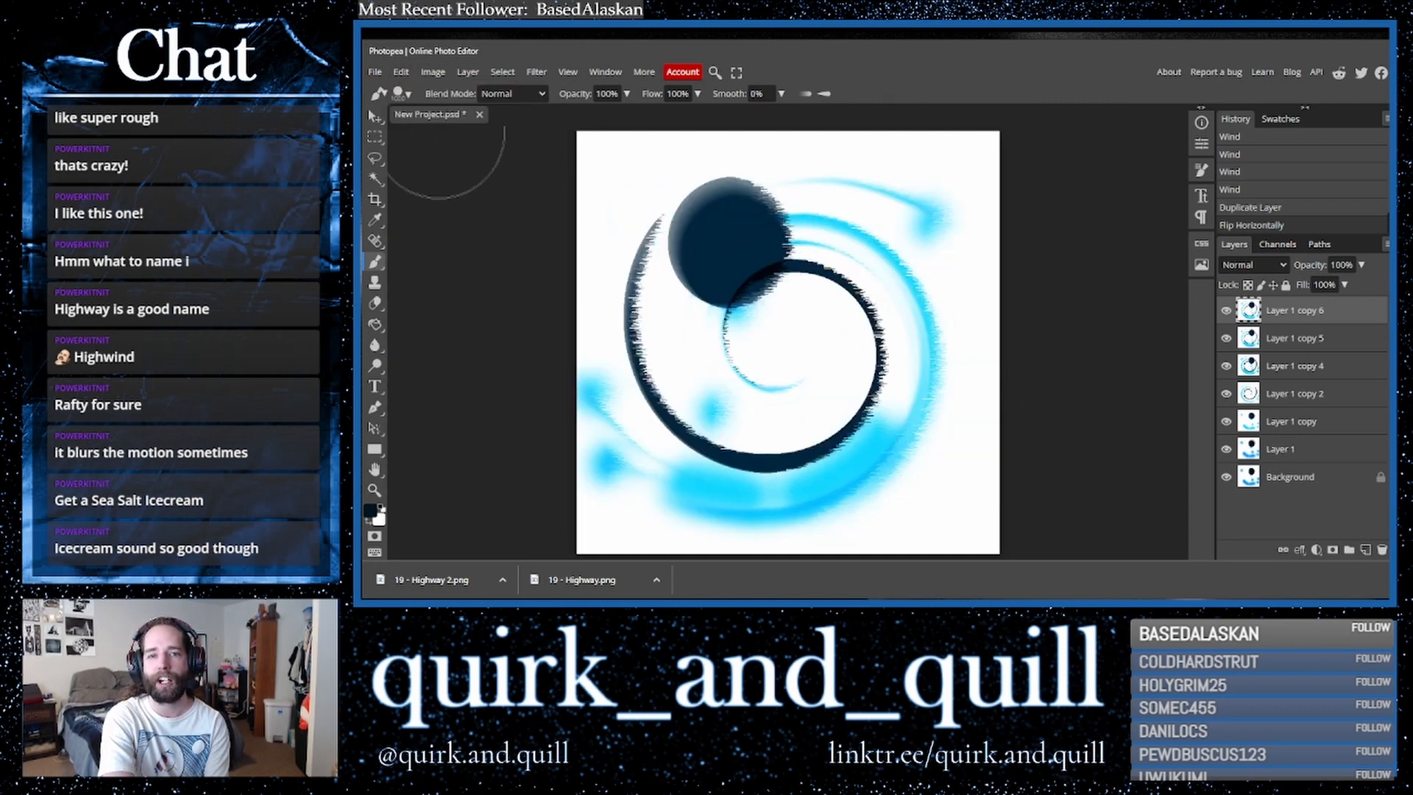
key(ctrl+z)
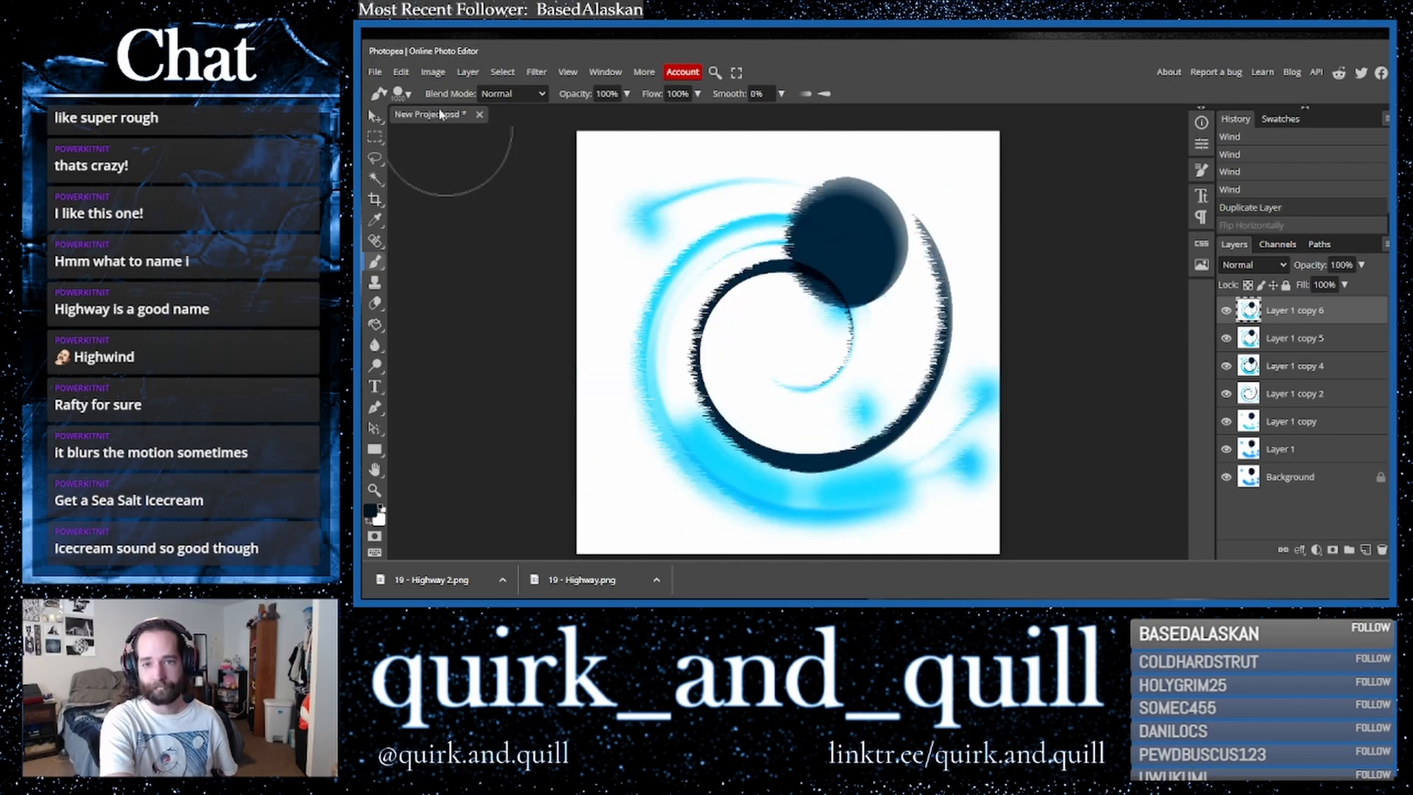
- Rotate Layer 1 copy 6 by 180°
click(402, 72)
mouse_move(486, 397)
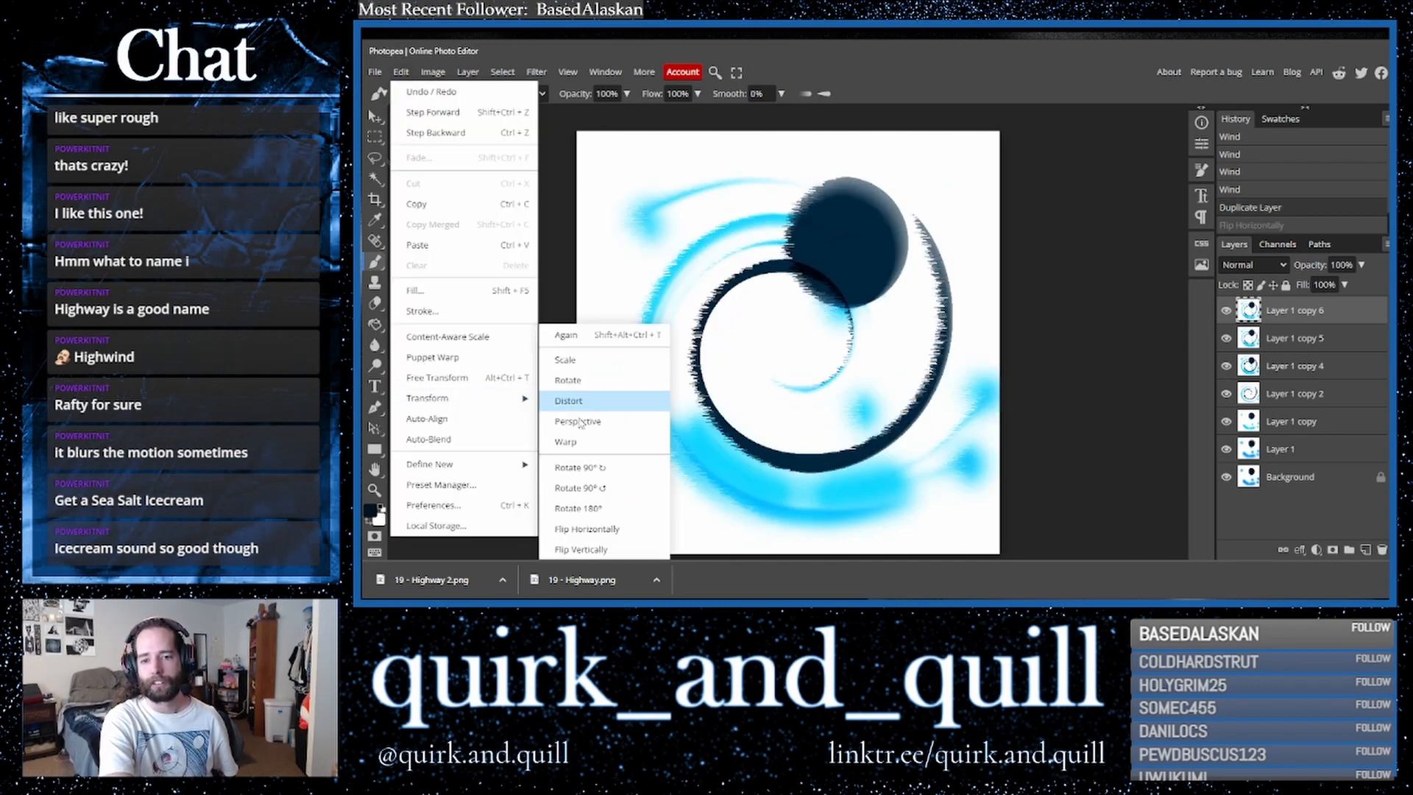
click(595, 510)
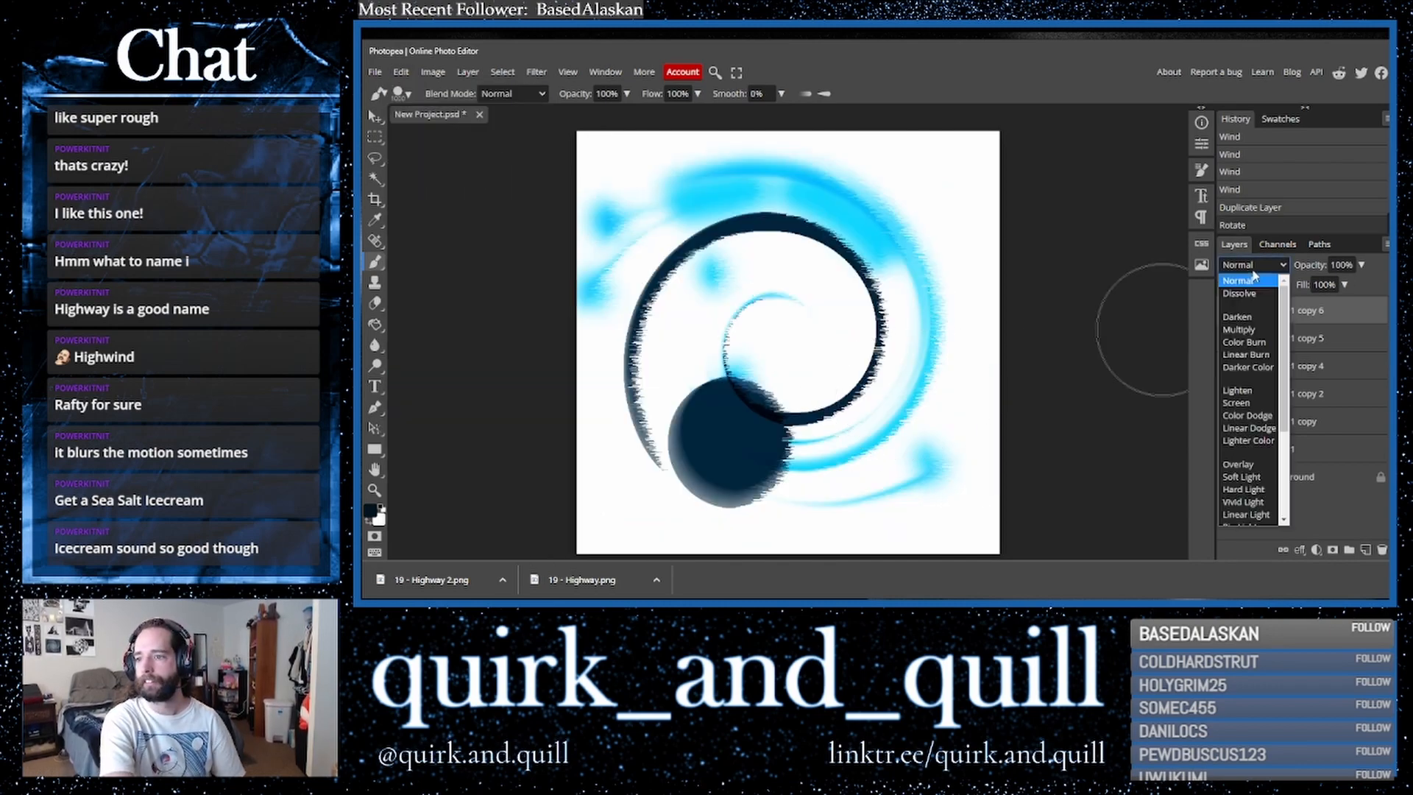
- Cycle through the blend modes of Layer 1 copy 6 and set it to Divide
key(shift+plus)
key(shift+plus)
key(shift+plus)
key(shift+plus)
key(shift+plus)
key(shift+plus)
key(shift+plus)
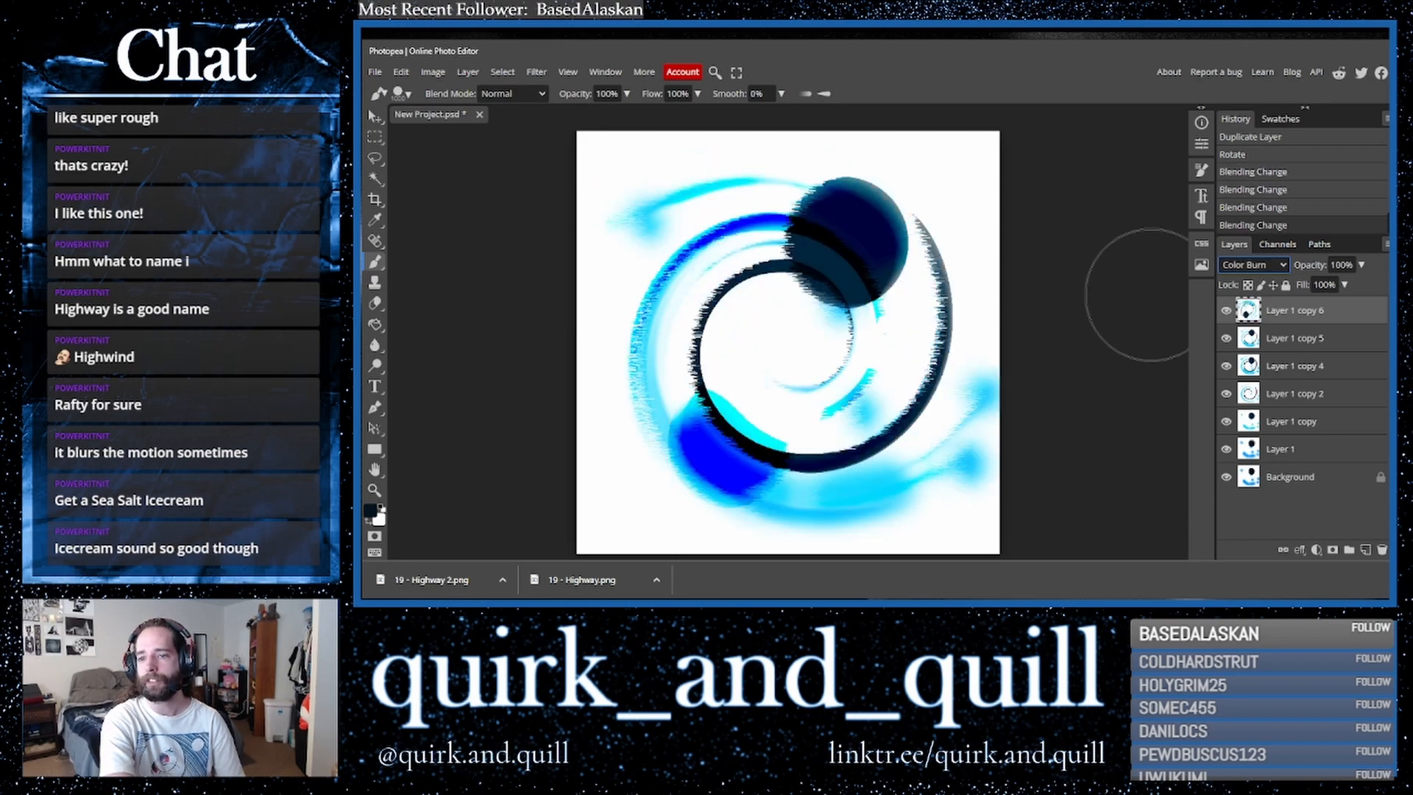
key(shift+minus)
key(shift+plus)
key(shift+plus)
key(shift+plus)
key(shift+plus)
key(shift+plus)
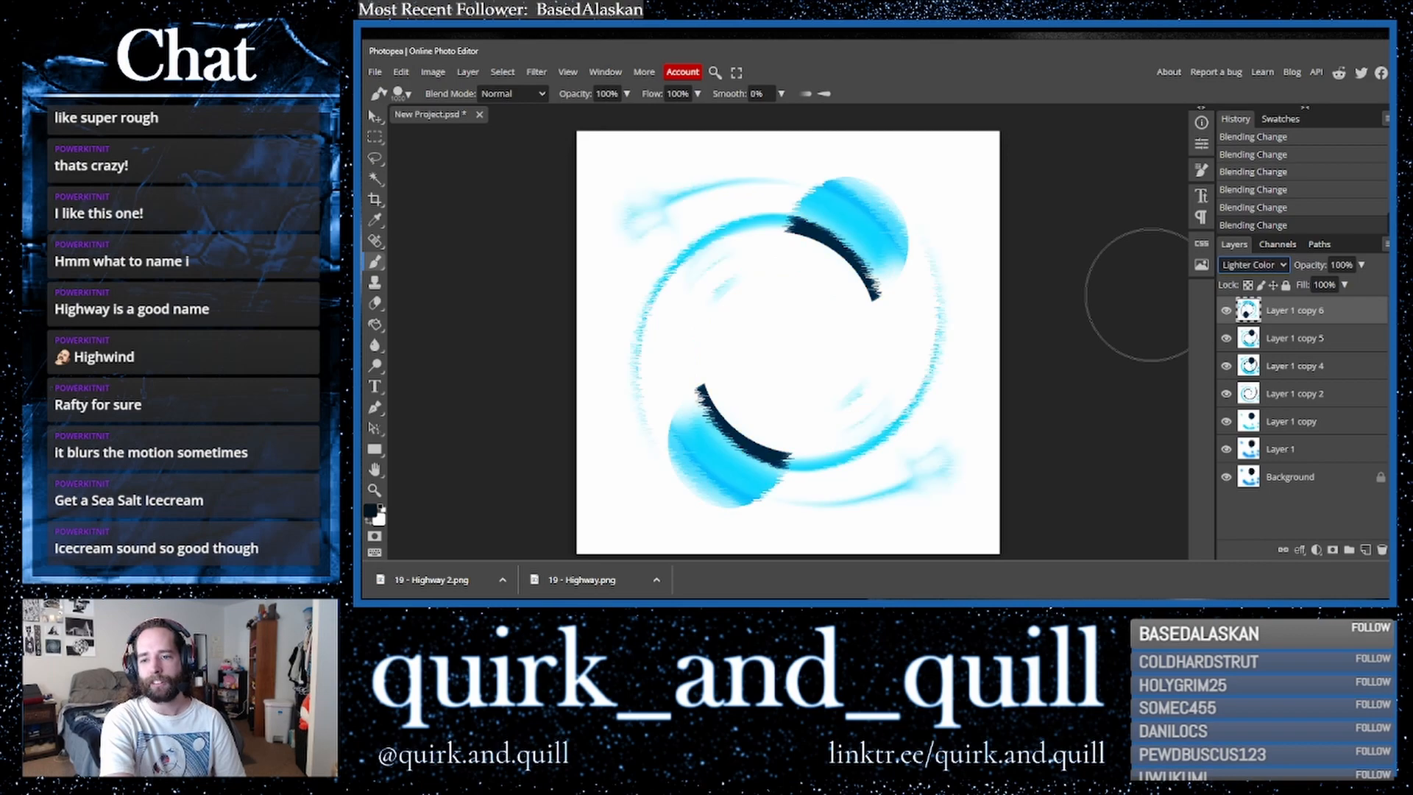
key(Down)
key(Down)
key(Up)
key(Down)
key(Down)
key(Up)
key(Down)
key(Down)
key(Down)
key(Up)
key(Down)
key(Down)
key(Down)
key(Down)
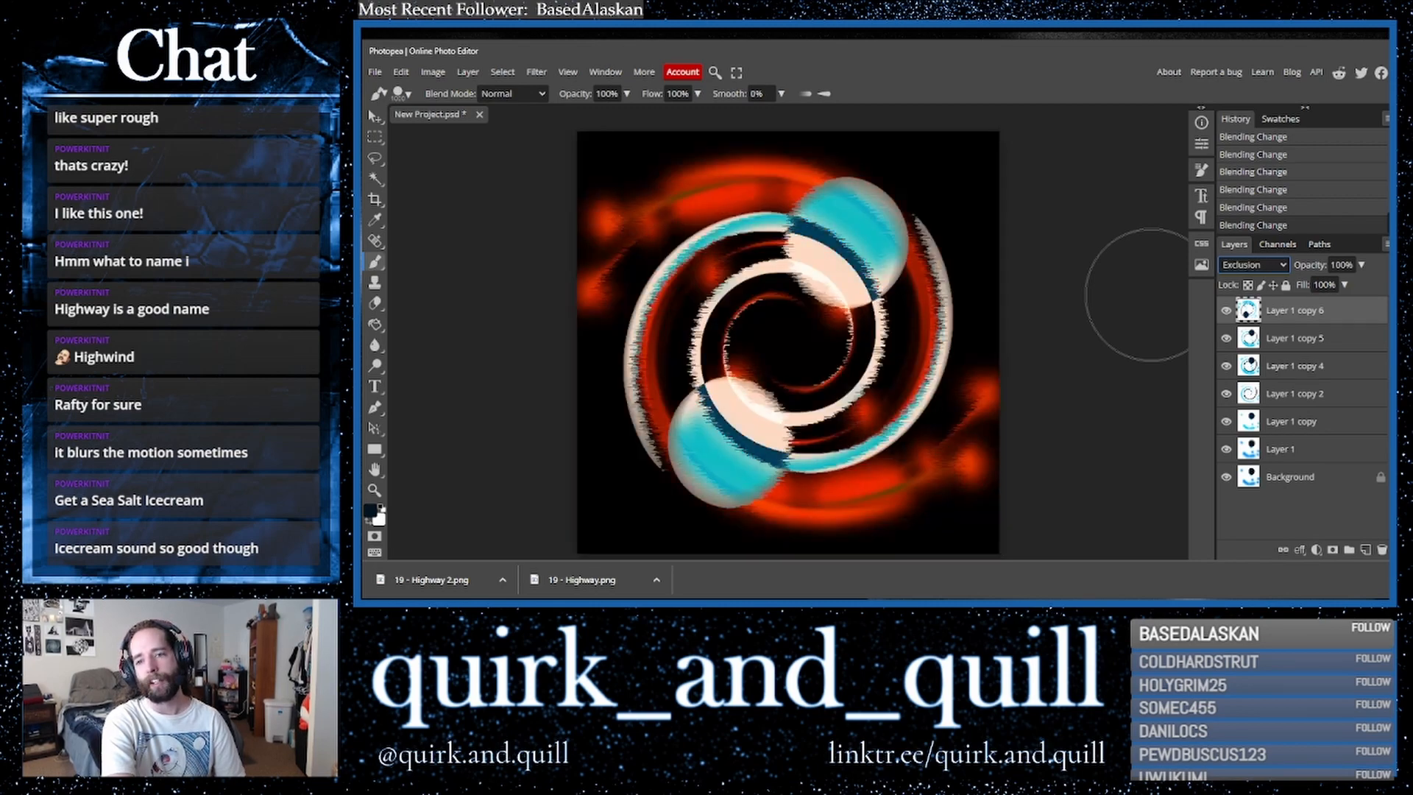
key(Down)
key(Down)
key(Up)
key(Down)
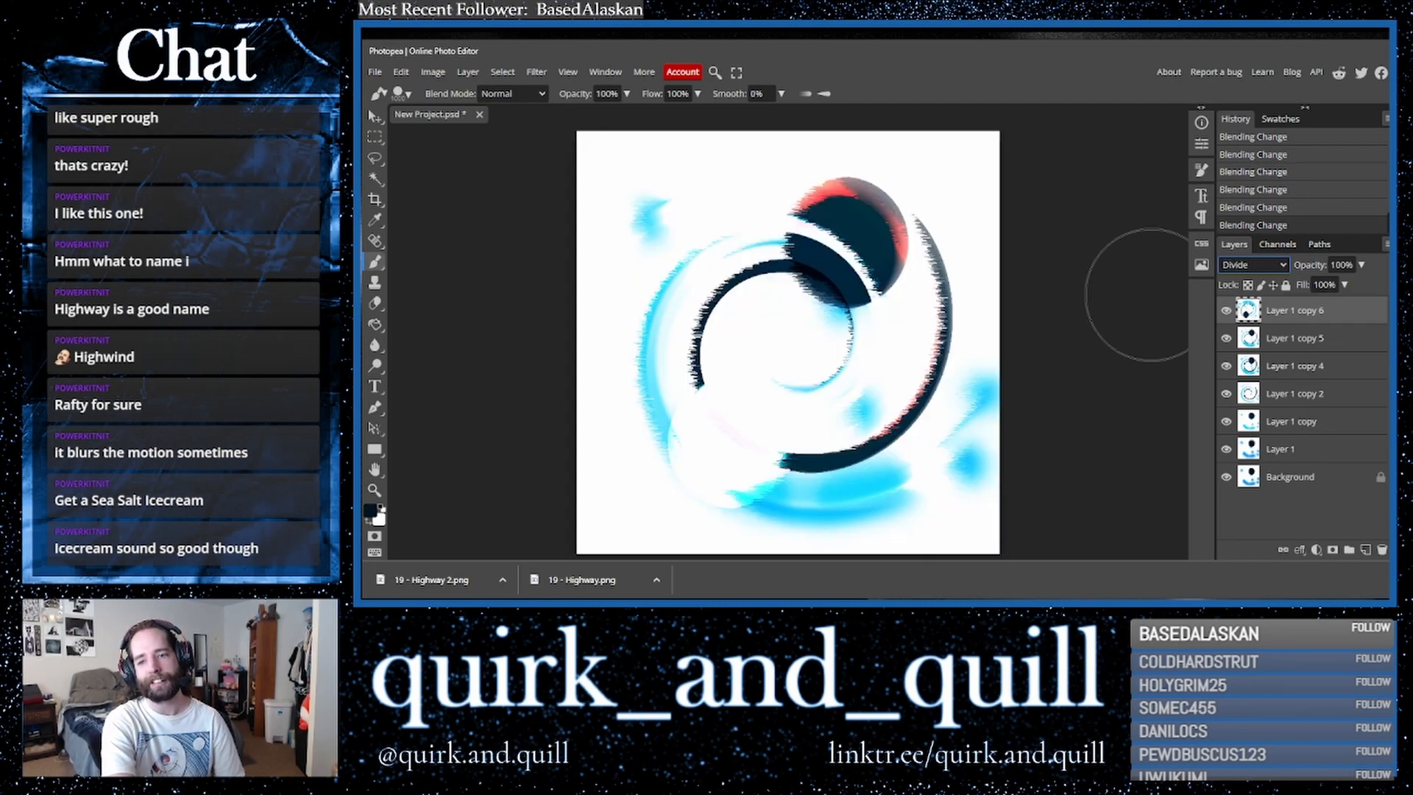
- Duplicate Layer 1 copy 6, merge the duplicate down, and duplicate the merged layer
drag(1298, 338, 1366, 551)
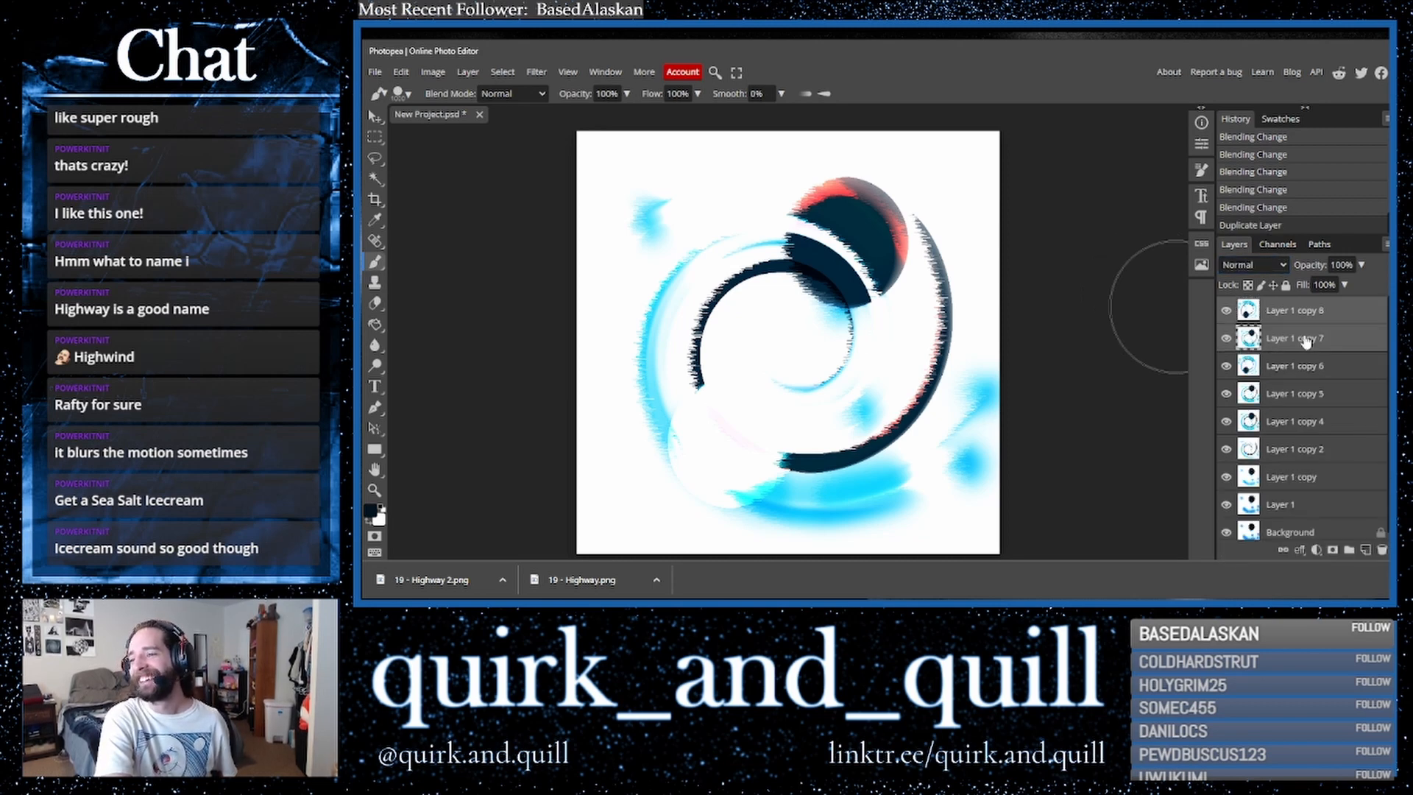
right_click(1303, 339)
drag(1336, 326, 1365, 549)
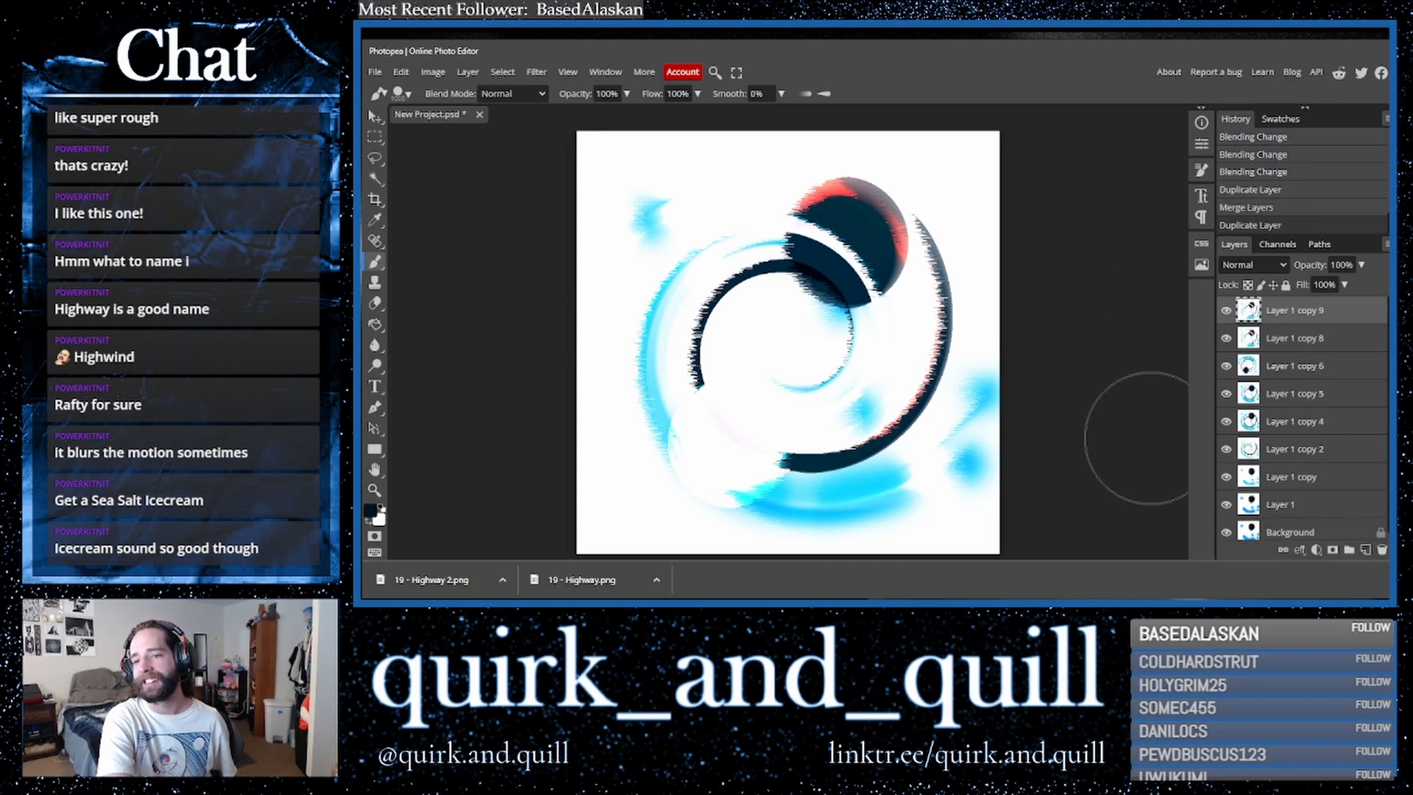
- Apply the Polar Coordinates filter with Polar to Rect to Layer 1 copy 9
click(537, 72)
mouse_move(605, 249)
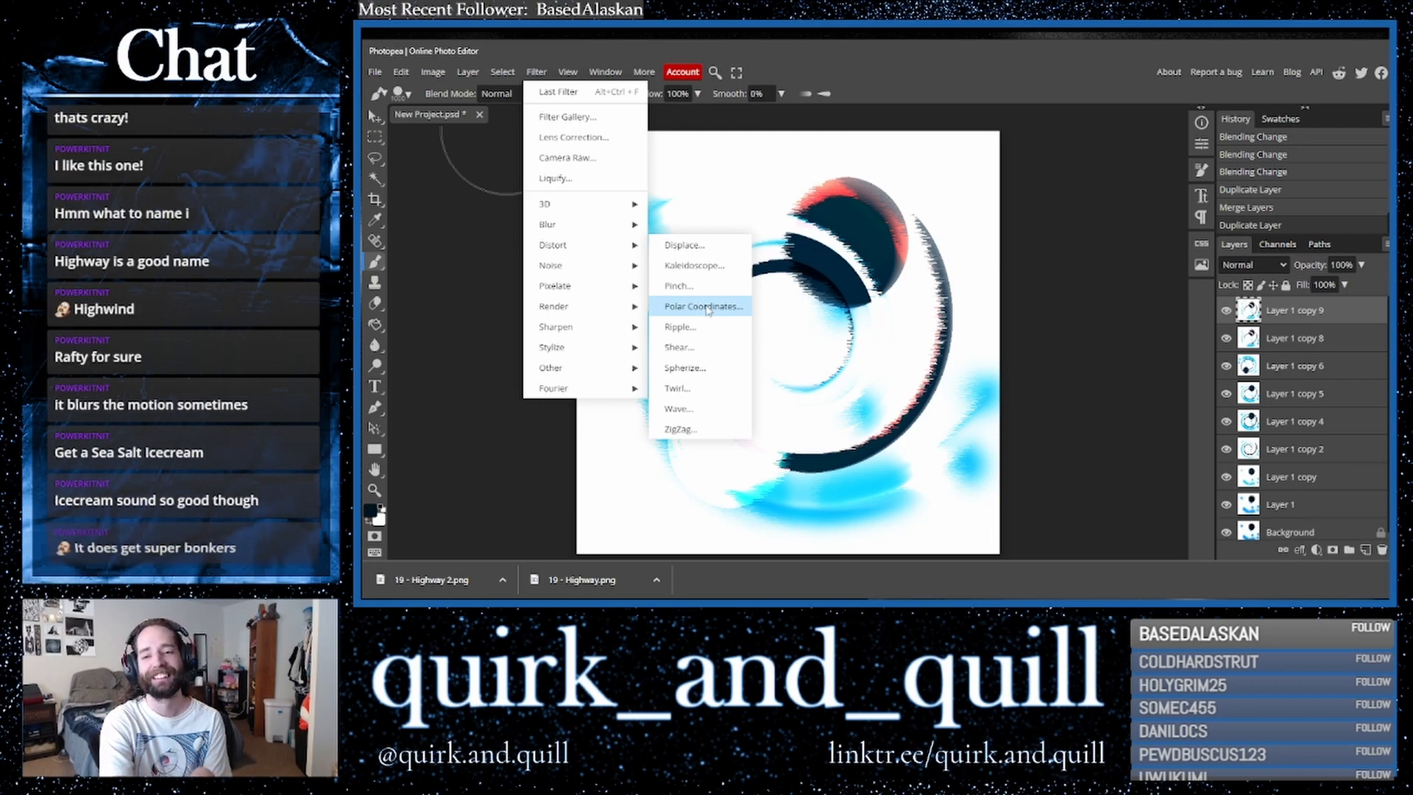
click(697, 307)
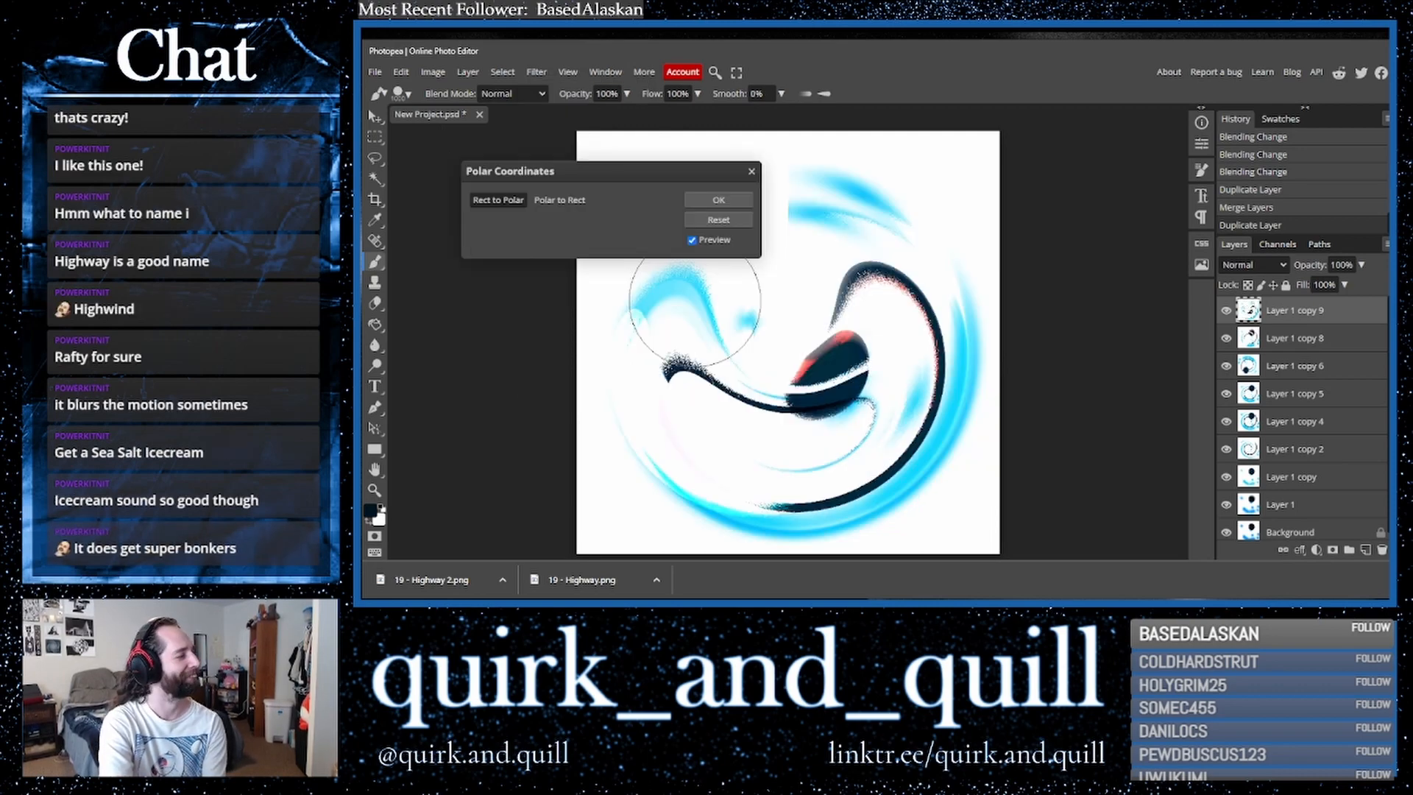
click(565, 200)
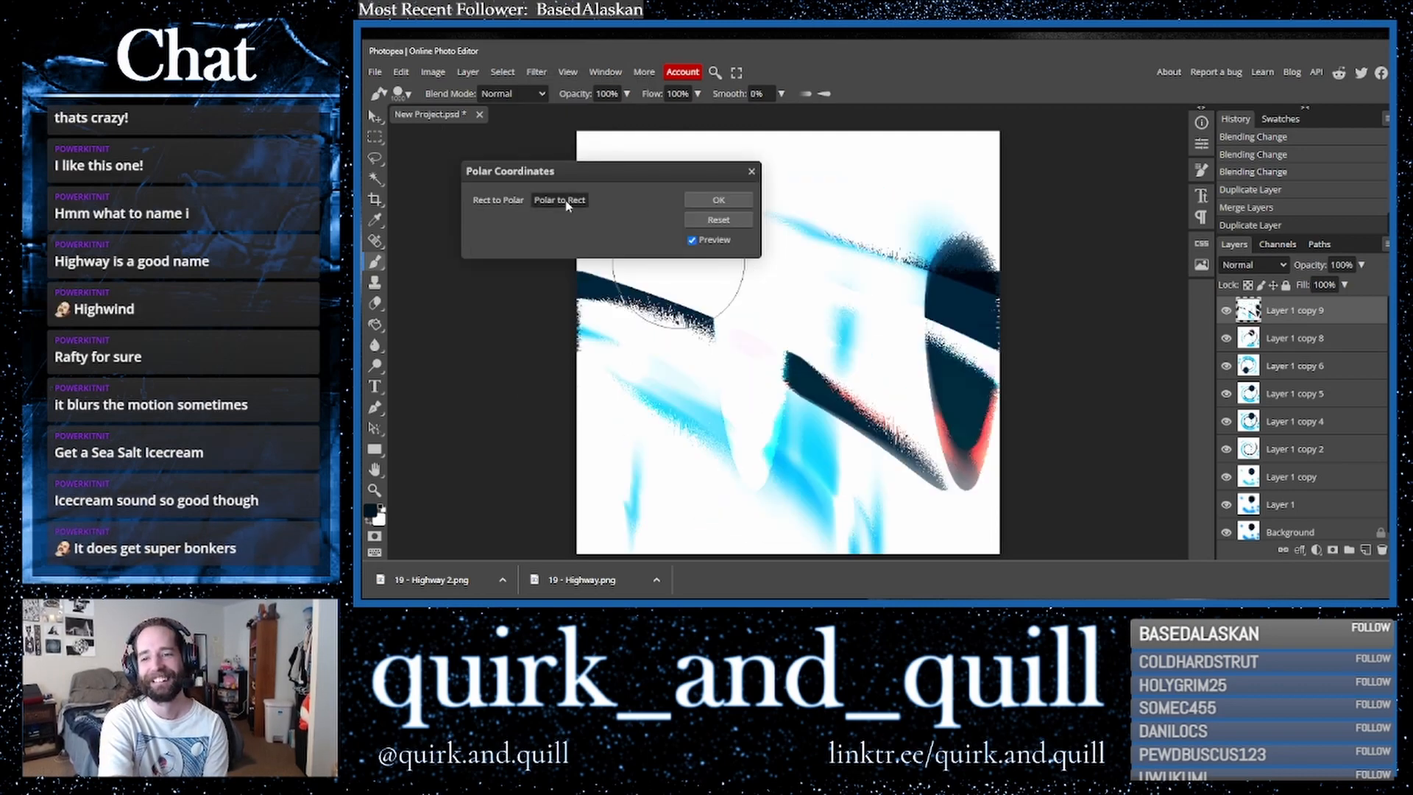
click(728, 202)
- Set Layer 1 copy 9's blend mode to Linear Burn
click(1238, 266)
click(1238, 280)
key(Down)
key(Down)
key(Down)
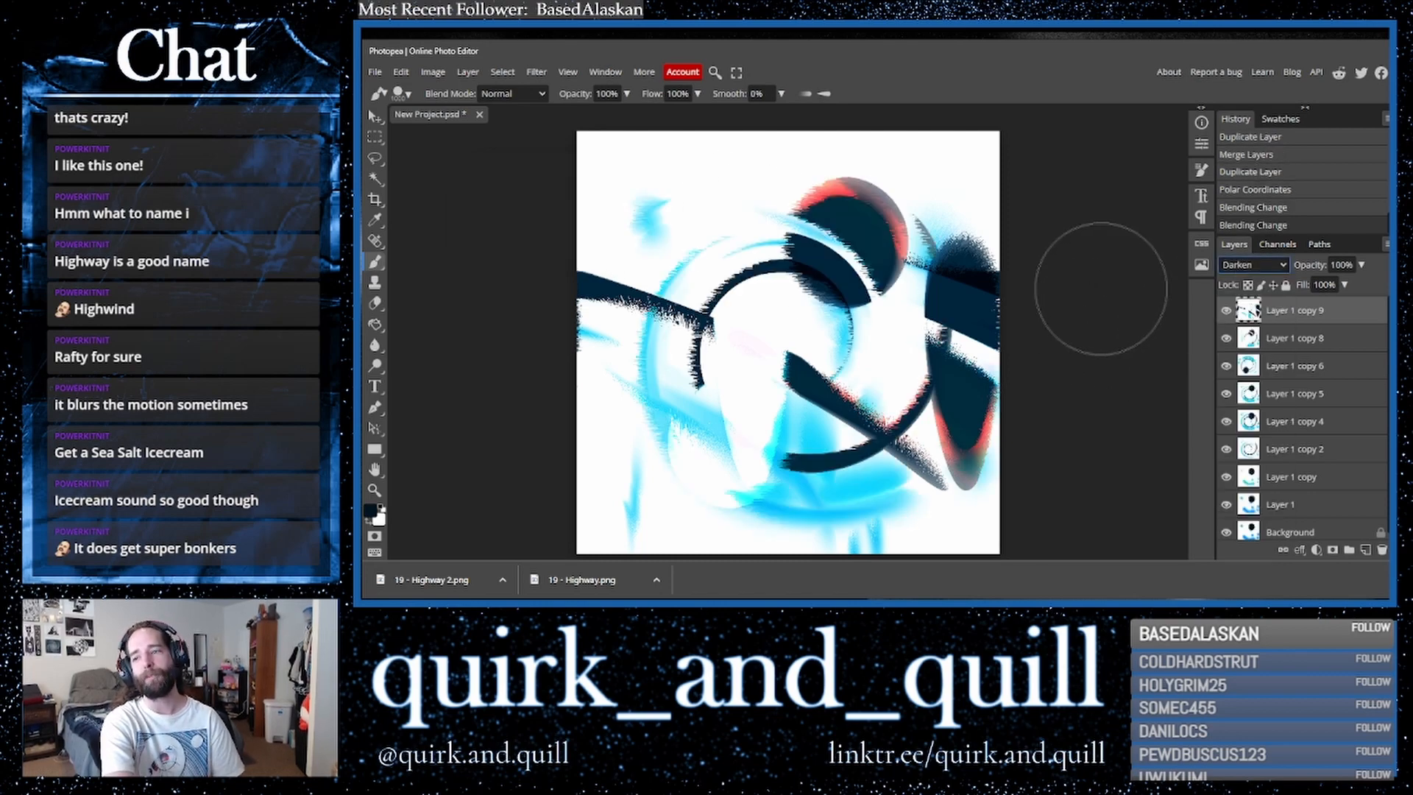
key(Down)
key(Down)
key(Down)
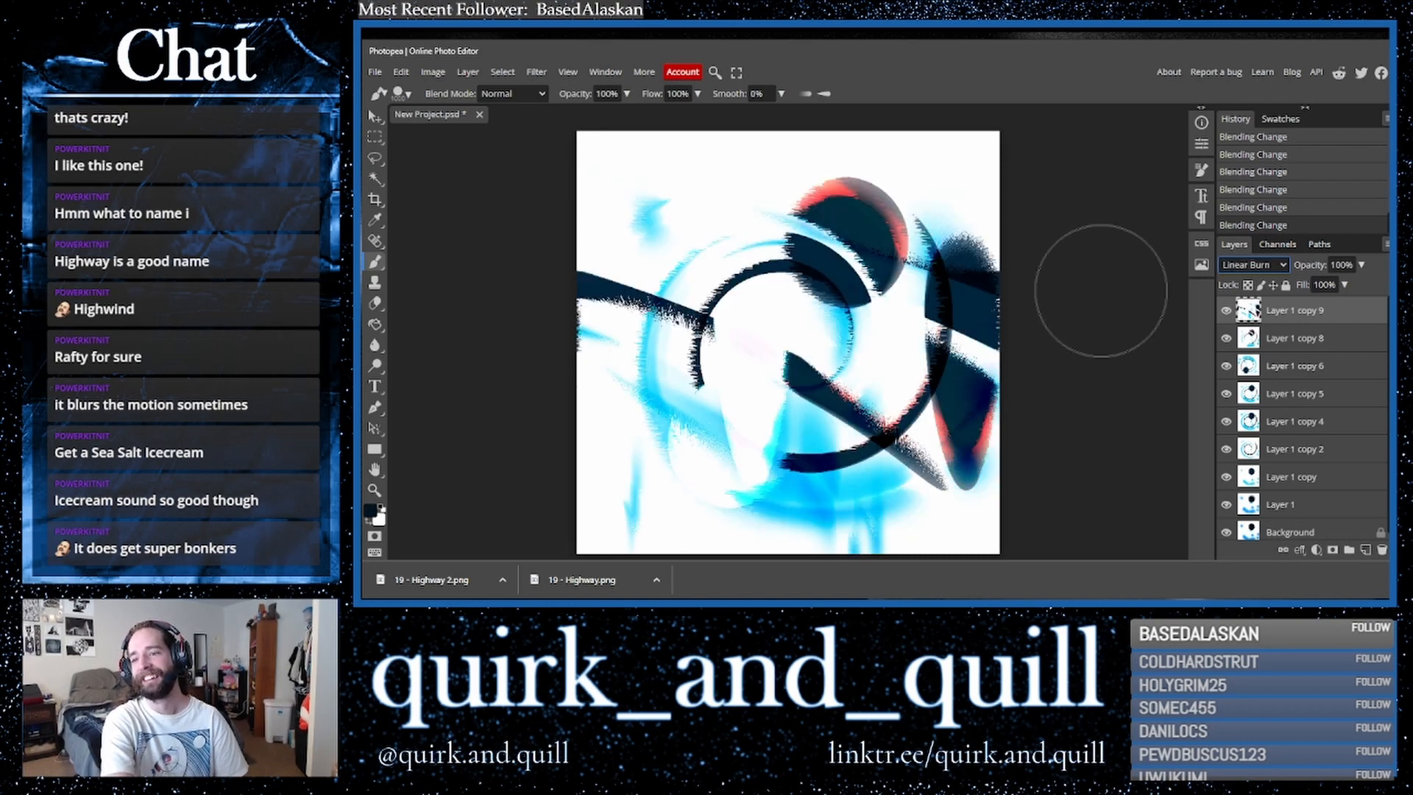
- Duplicate Layer 1 copy 8 and copy 9, merge the duplicates, then duplicate the merged layer
click(1262, 345)
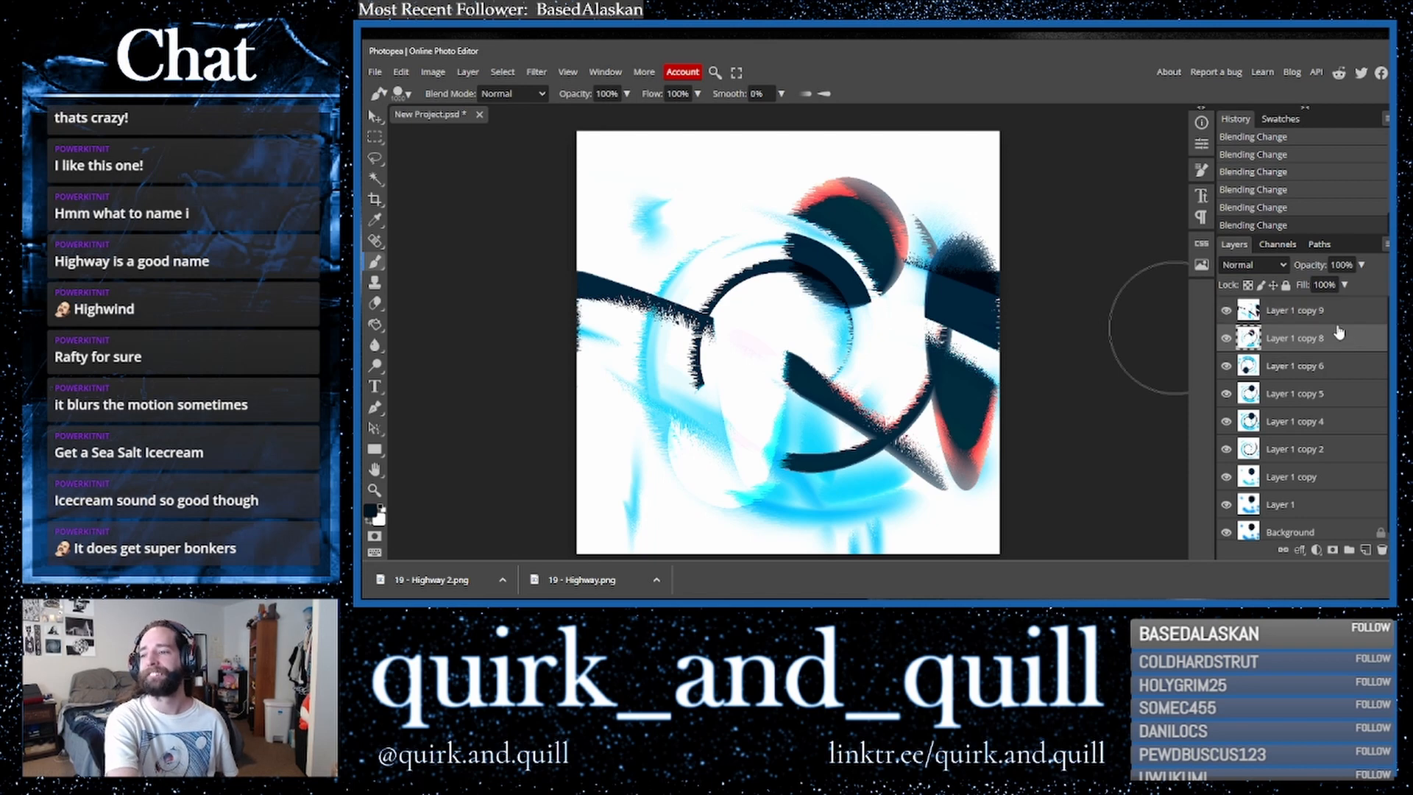
shift+click(1340, 317)
drag(1357, 332, 1366, 551)
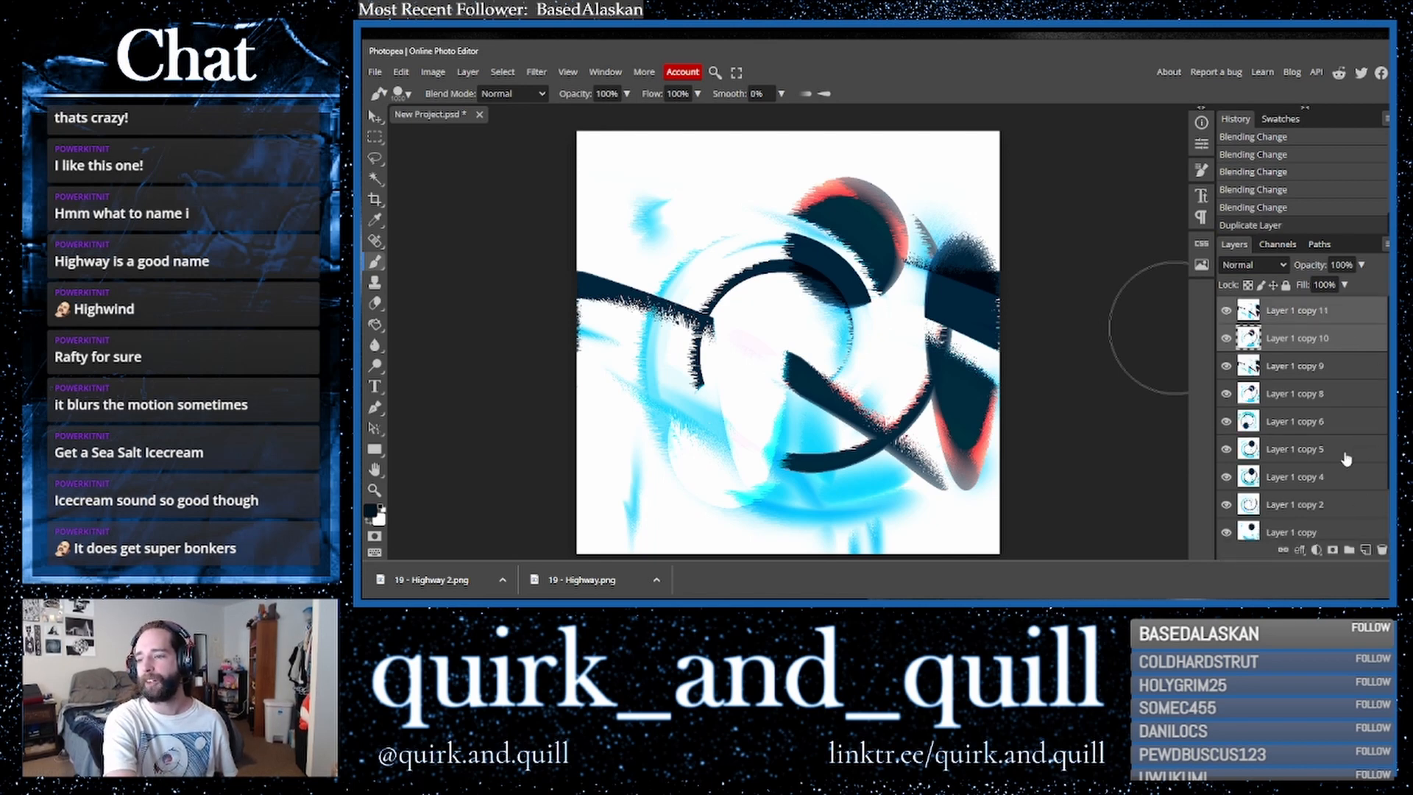
right_click(1299, 340)
click(1243, 504)
drag(1352, 329, 1365, 550)
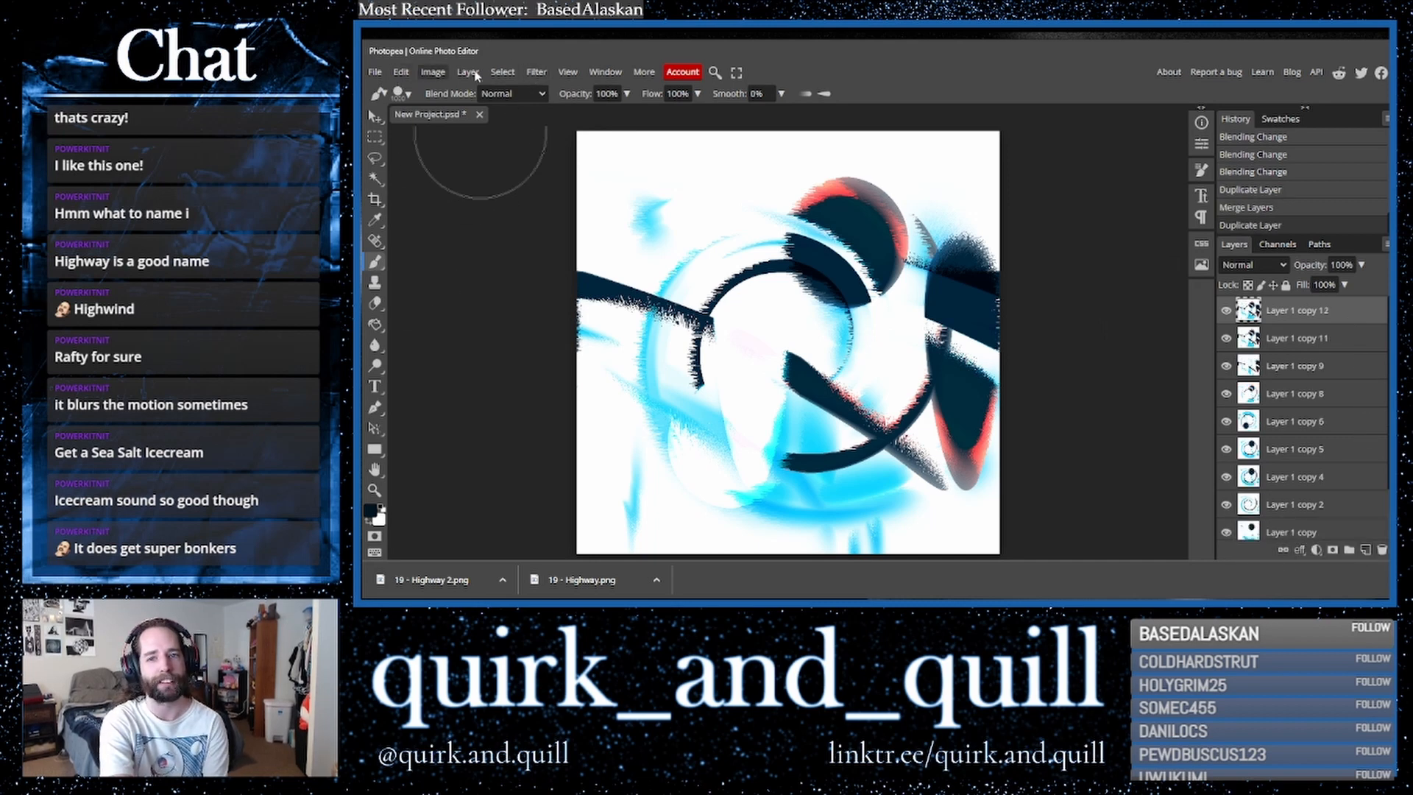
- Rotate Layer 1 copy 12 90° counter-clockwise
click(401, 72)
mouse_move(524, 401)
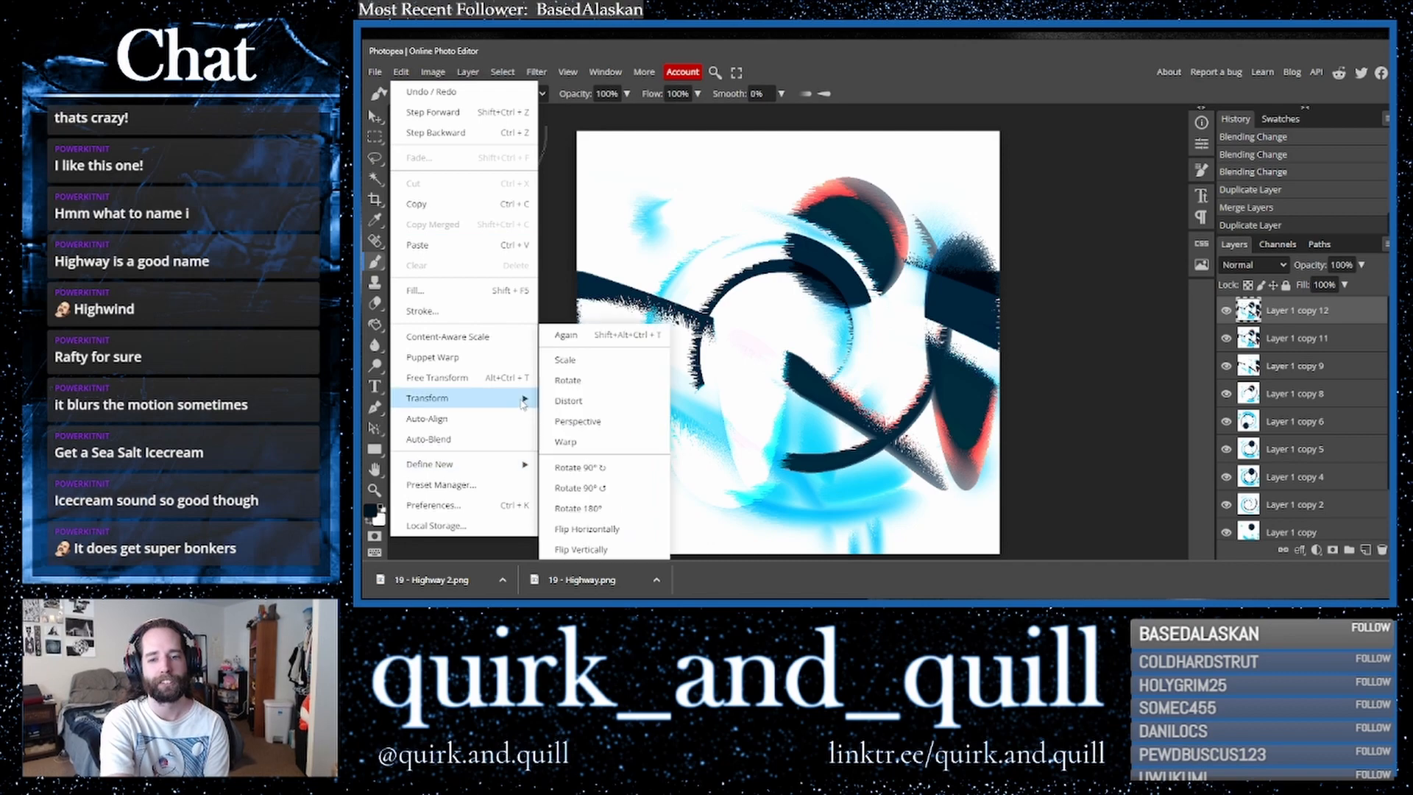
click(599, 496)
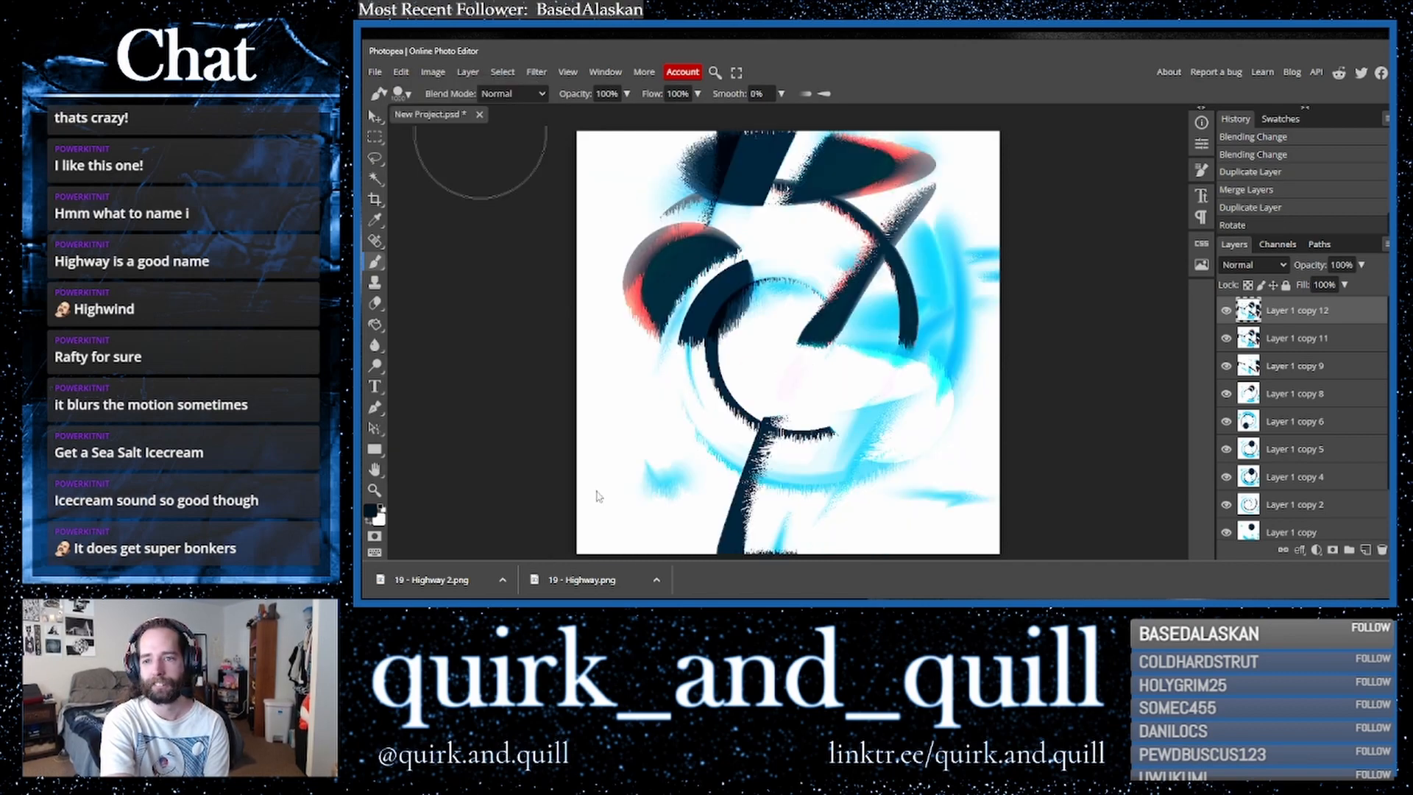
- Duplicate Layer 1 copy 12 and flip the duplicate horizontally
drag(1325, 315, 1365, 549)
click(401, 71)
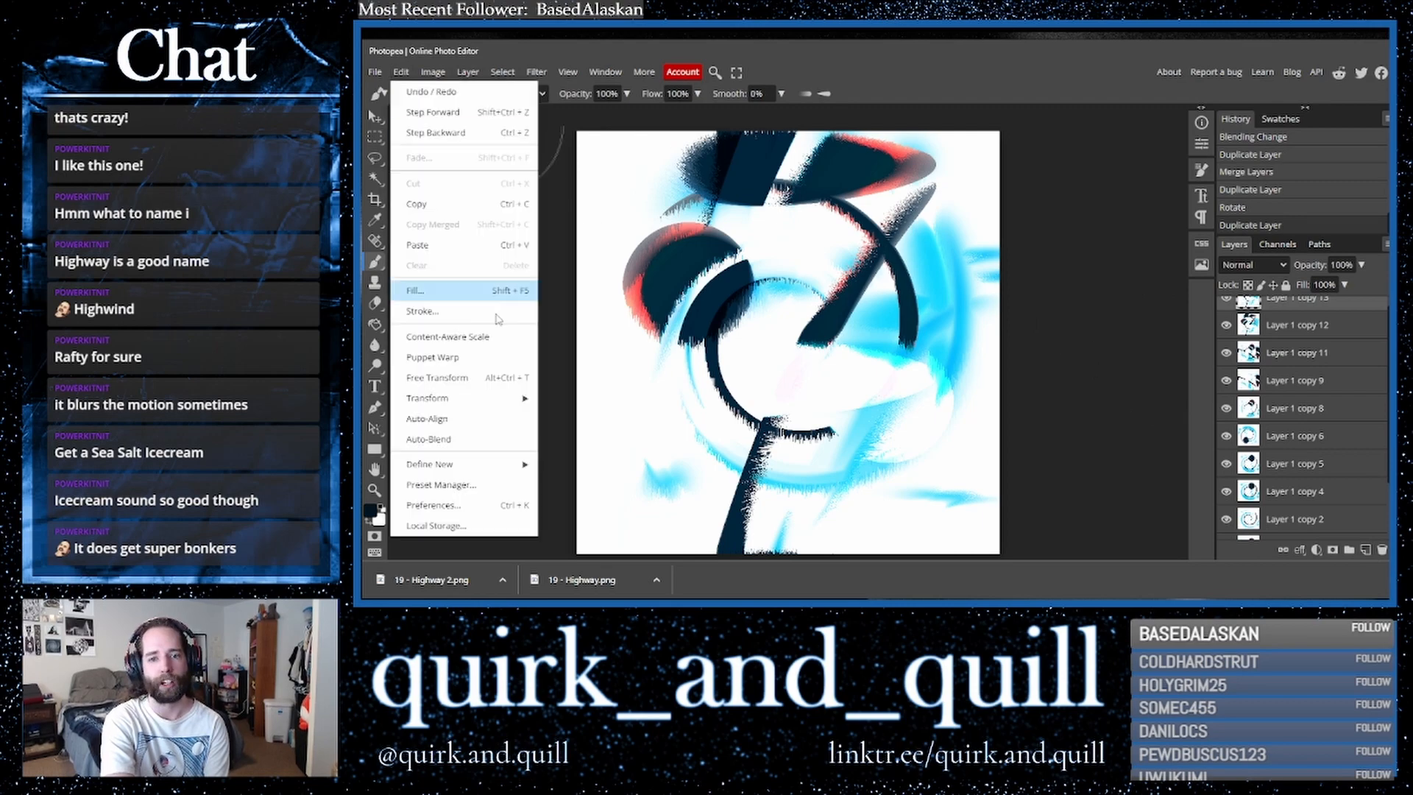
mouse_move(500, 398)
click(587, 527)
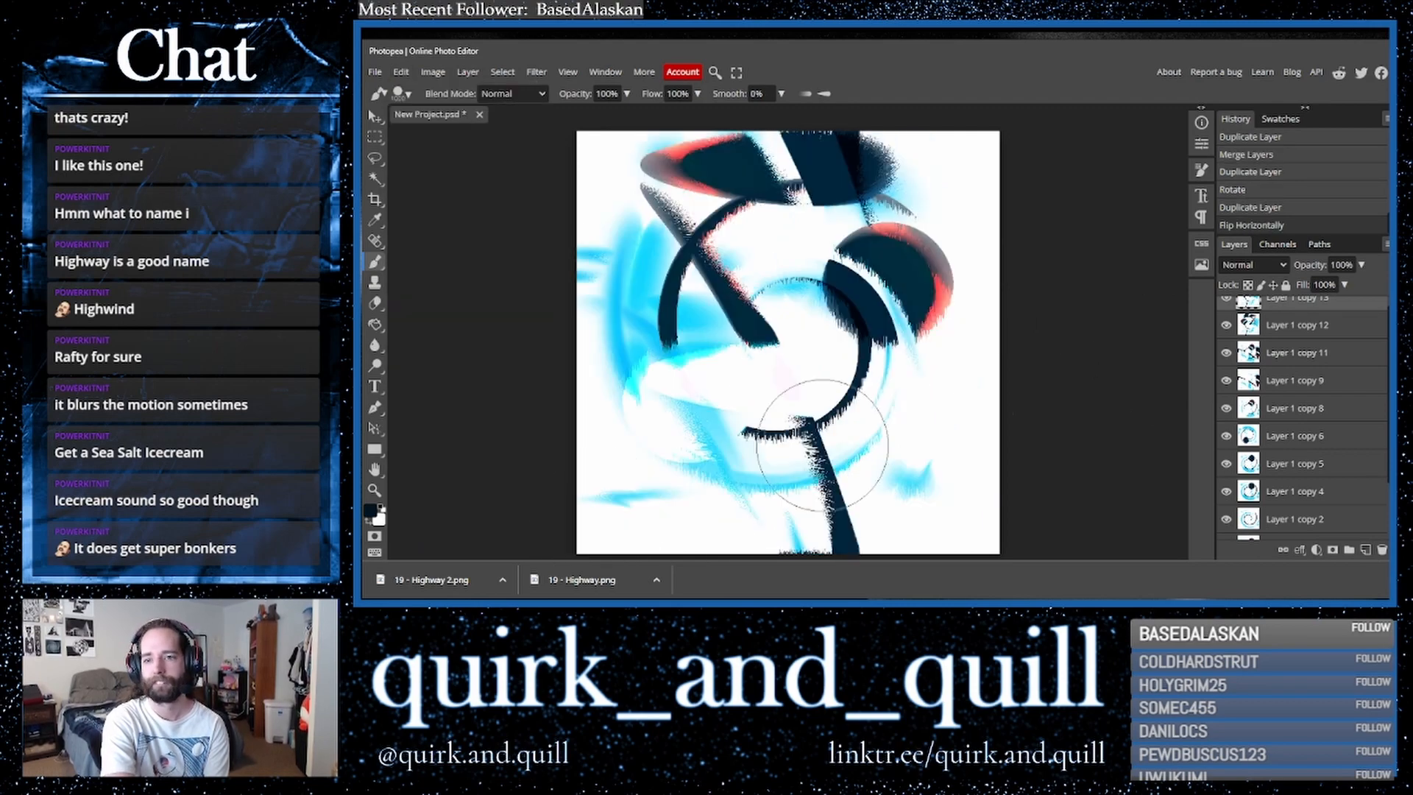
- Set the flipped layer's blend mode to Darker Color
click(1243, 266)
click(1238, 280)
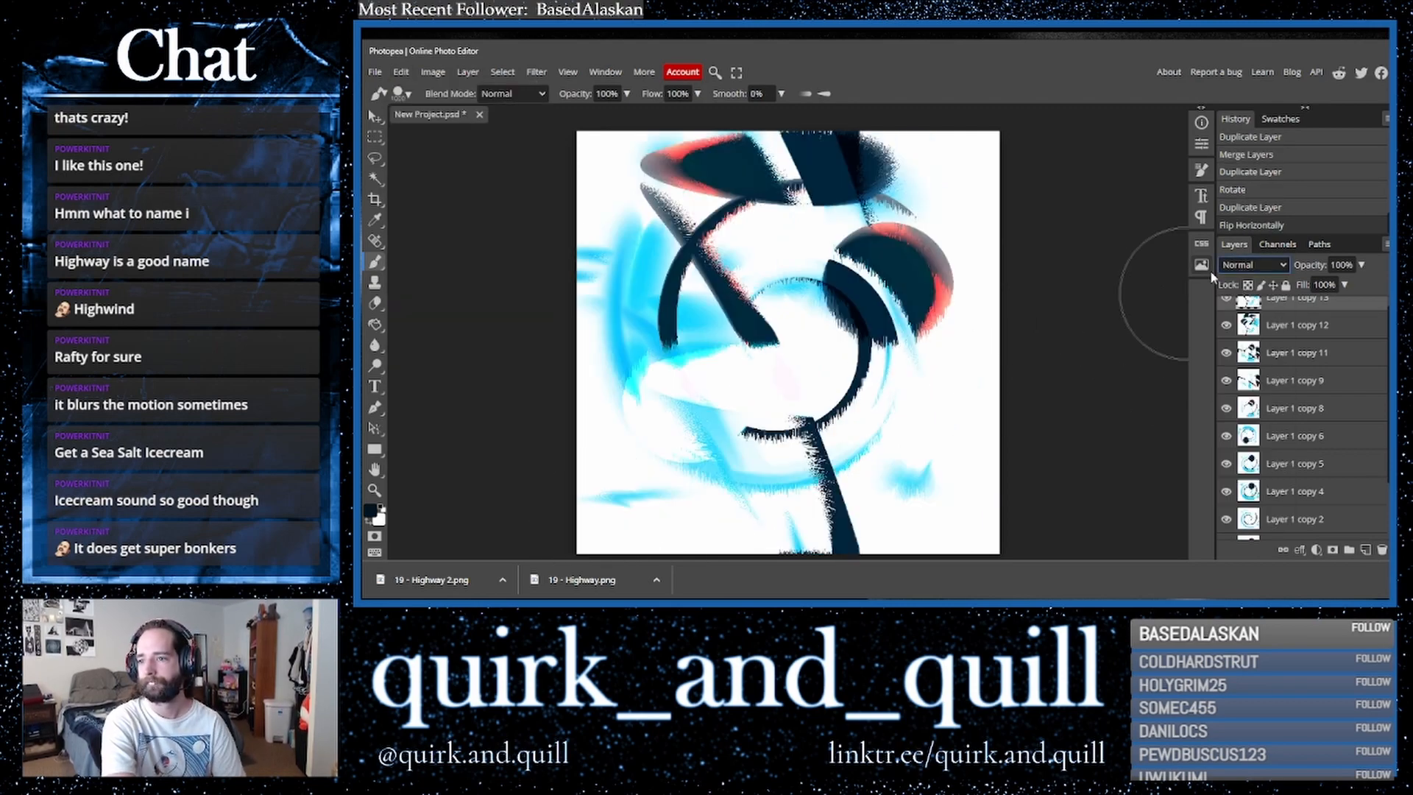
key(Down)
key(Down)
key(Down)
key(Down)
key(Down)
key(Down)
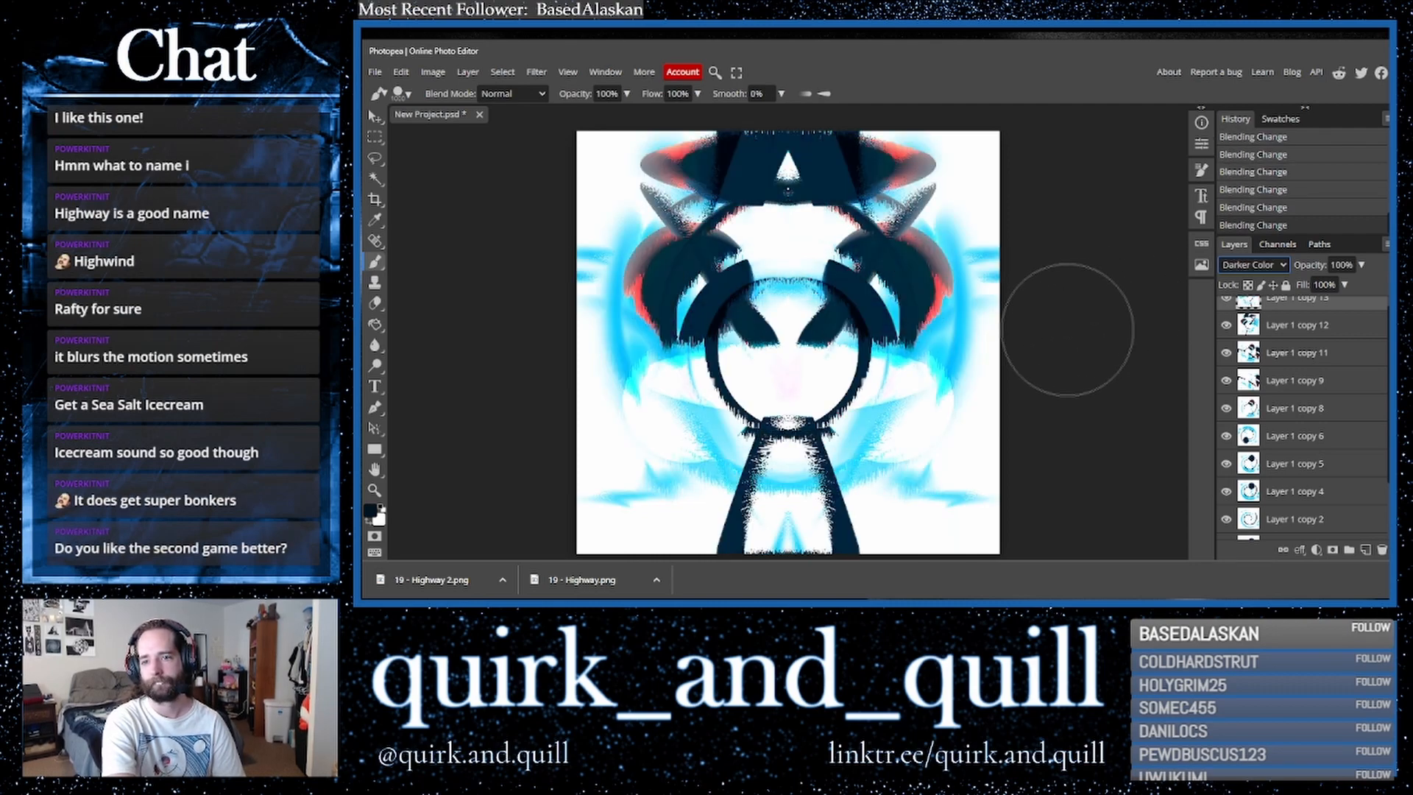
key(Up)
key(Down)
key(Down)
key(Up)
- Duplicate the top layer, merge the copy down, and duplicate the merged result once more
drag(1323, 333, 1363, 546)
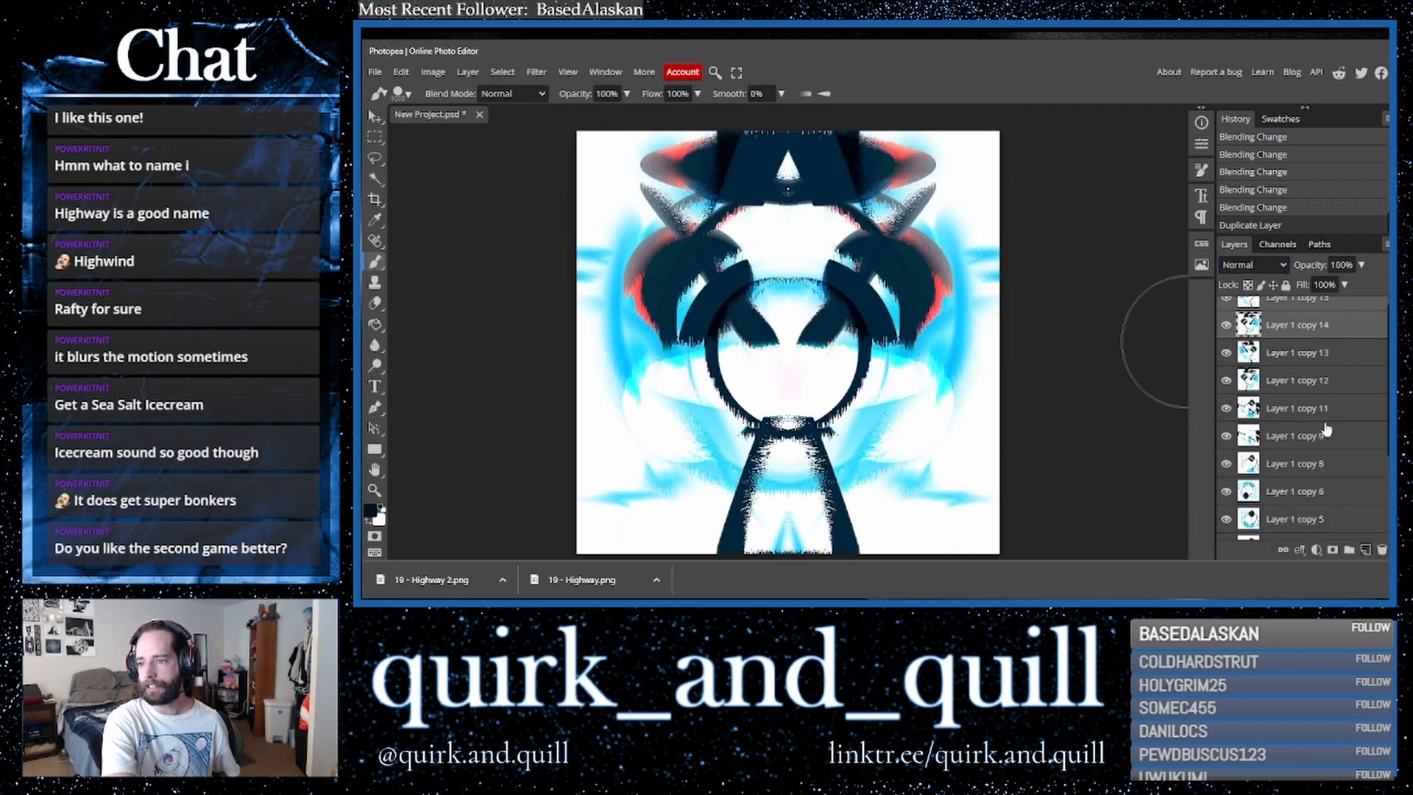
right_click(1288, 339)
click(1215, 502)
key(ctrl+j)
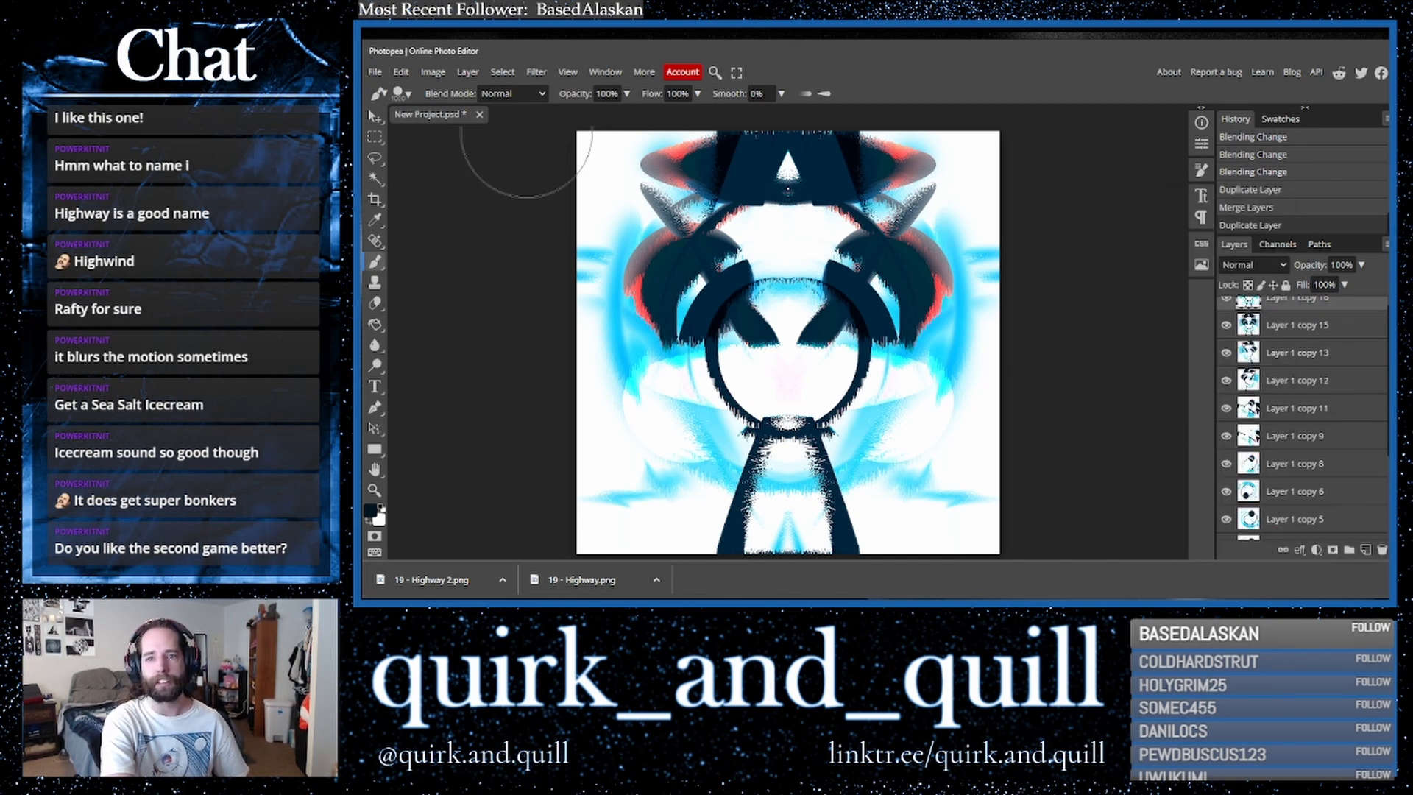
- Apply a Twirl filter with angle 90 to the top layer, then duplicate it
click(537, 71)
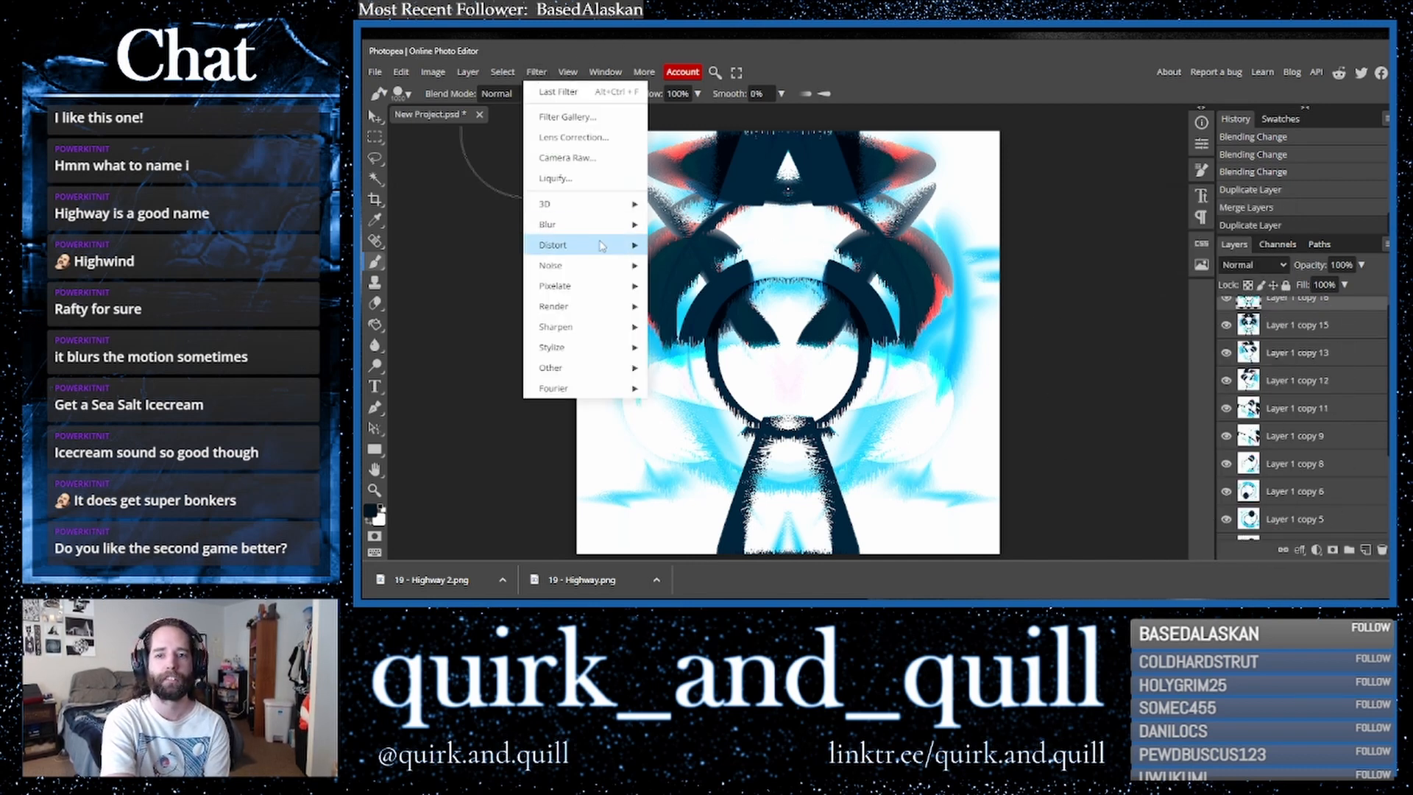
mouse_move(602, 245)
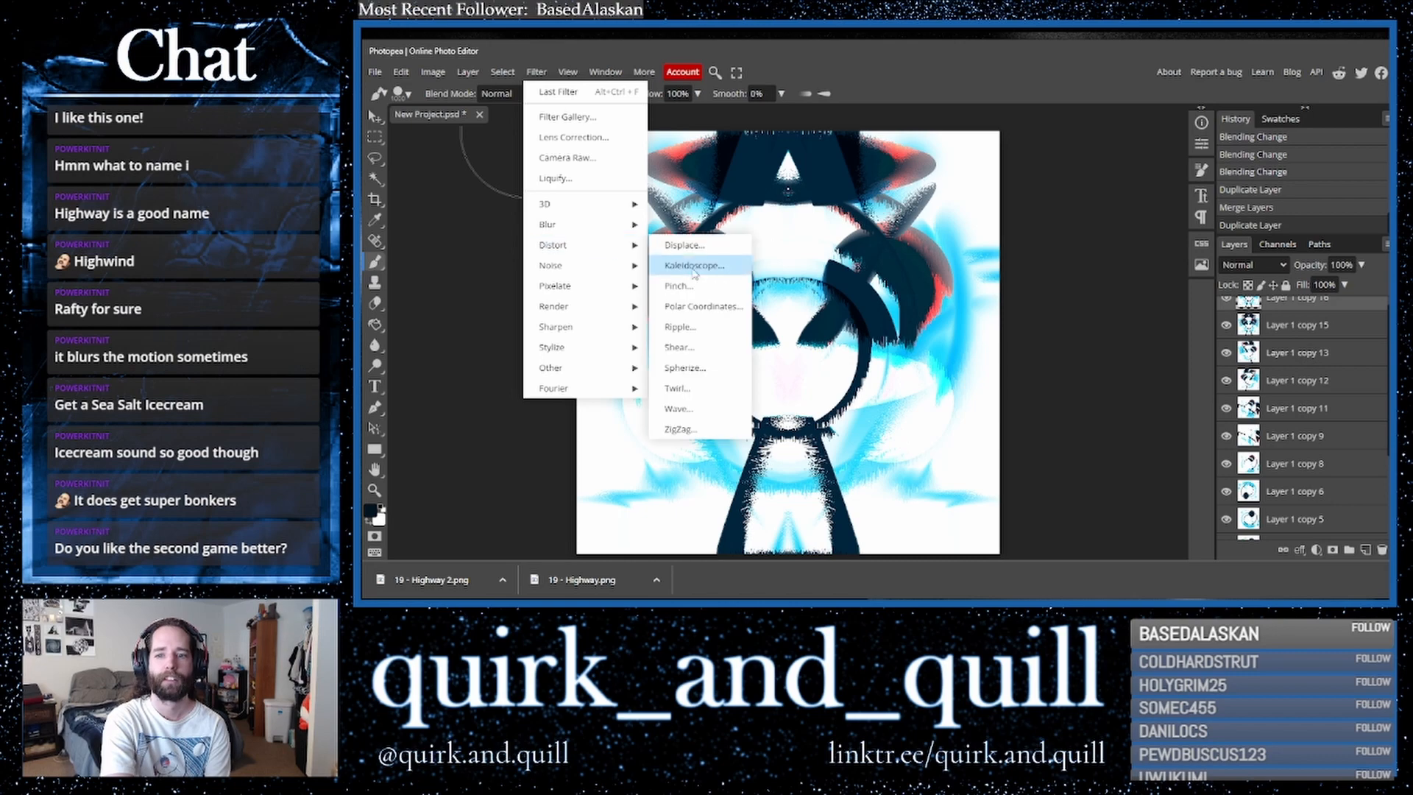
click(743, 381)
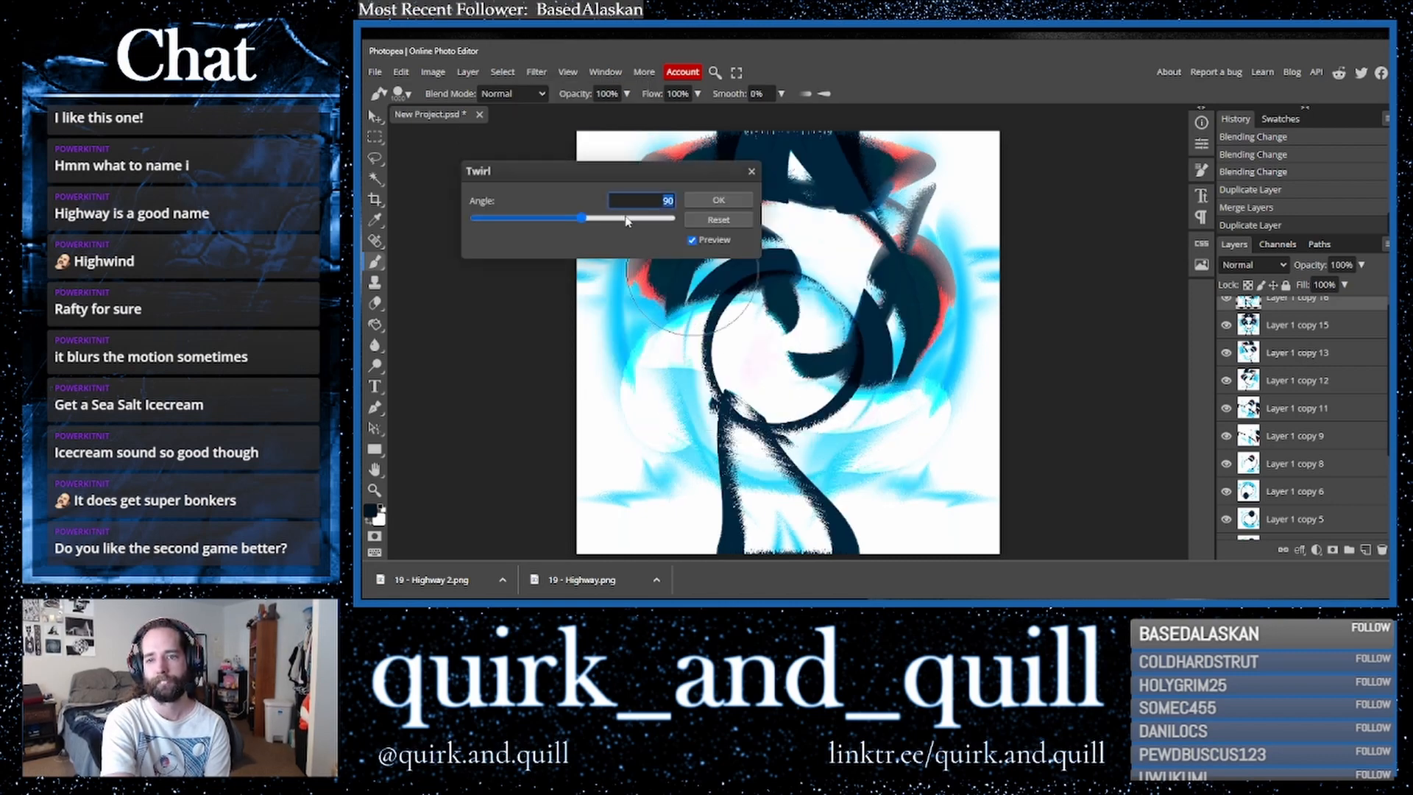
click(712, 203)
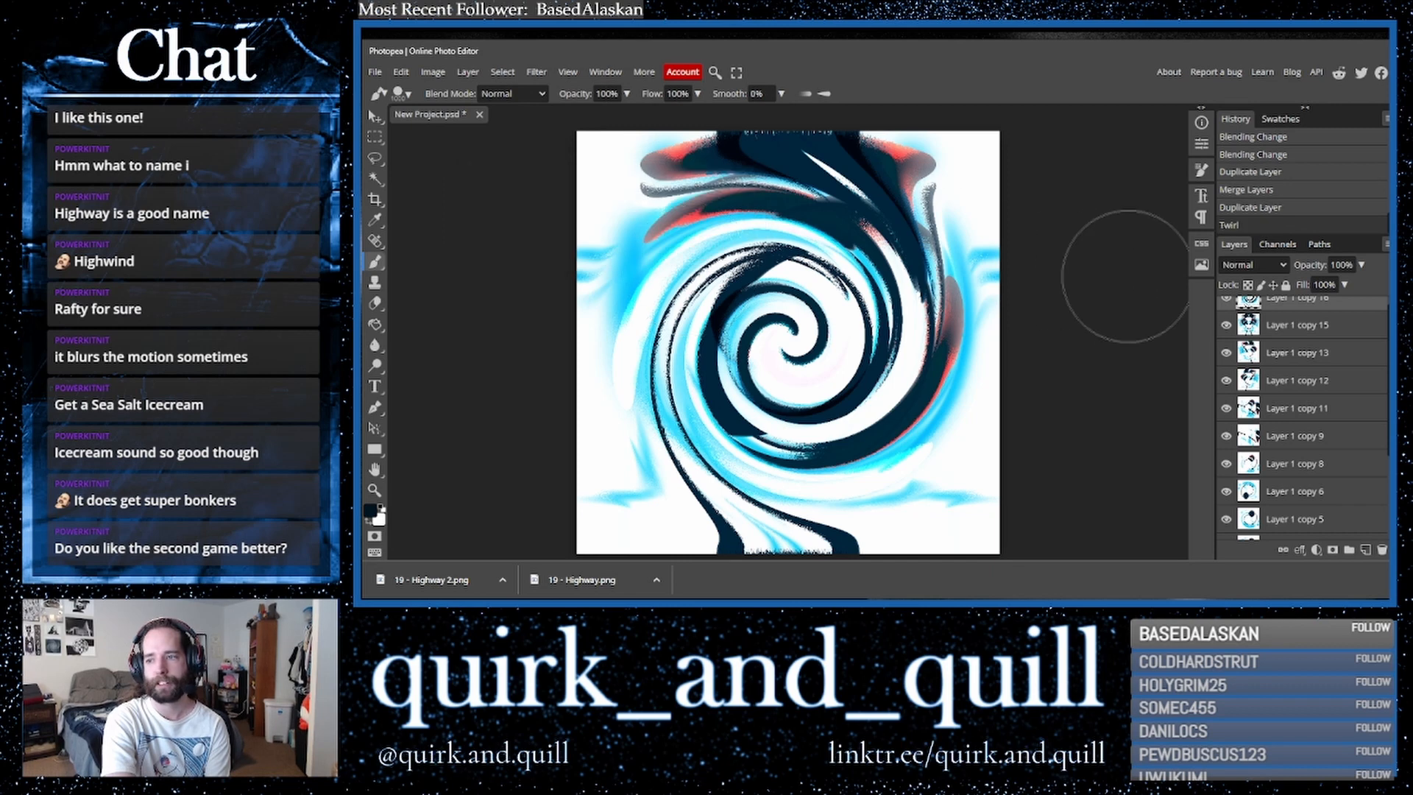
drag(1307, 303, 1364, 550)
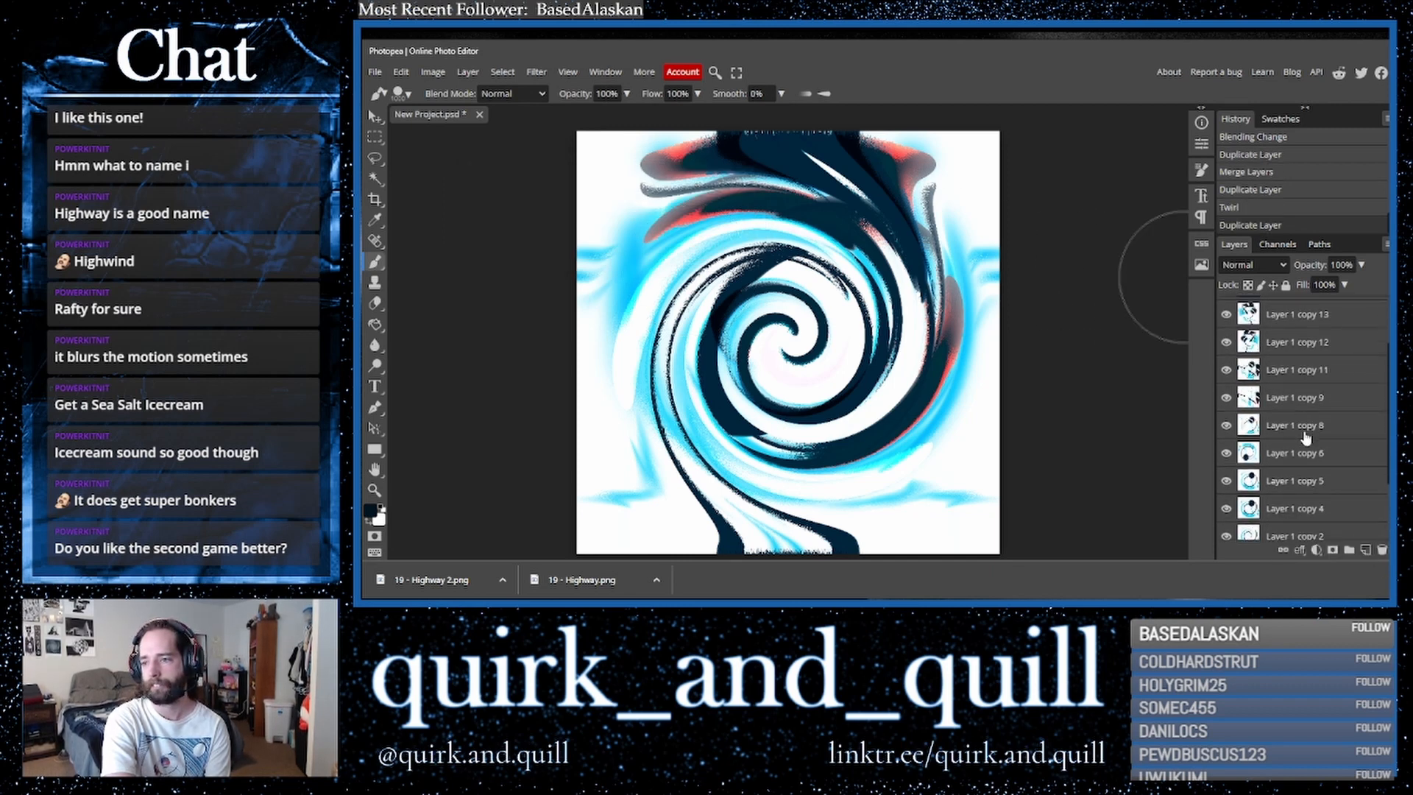
- Flip the top layer (Layer 1 copy 17) horizontally
scroll(1305, 434, up, 2)
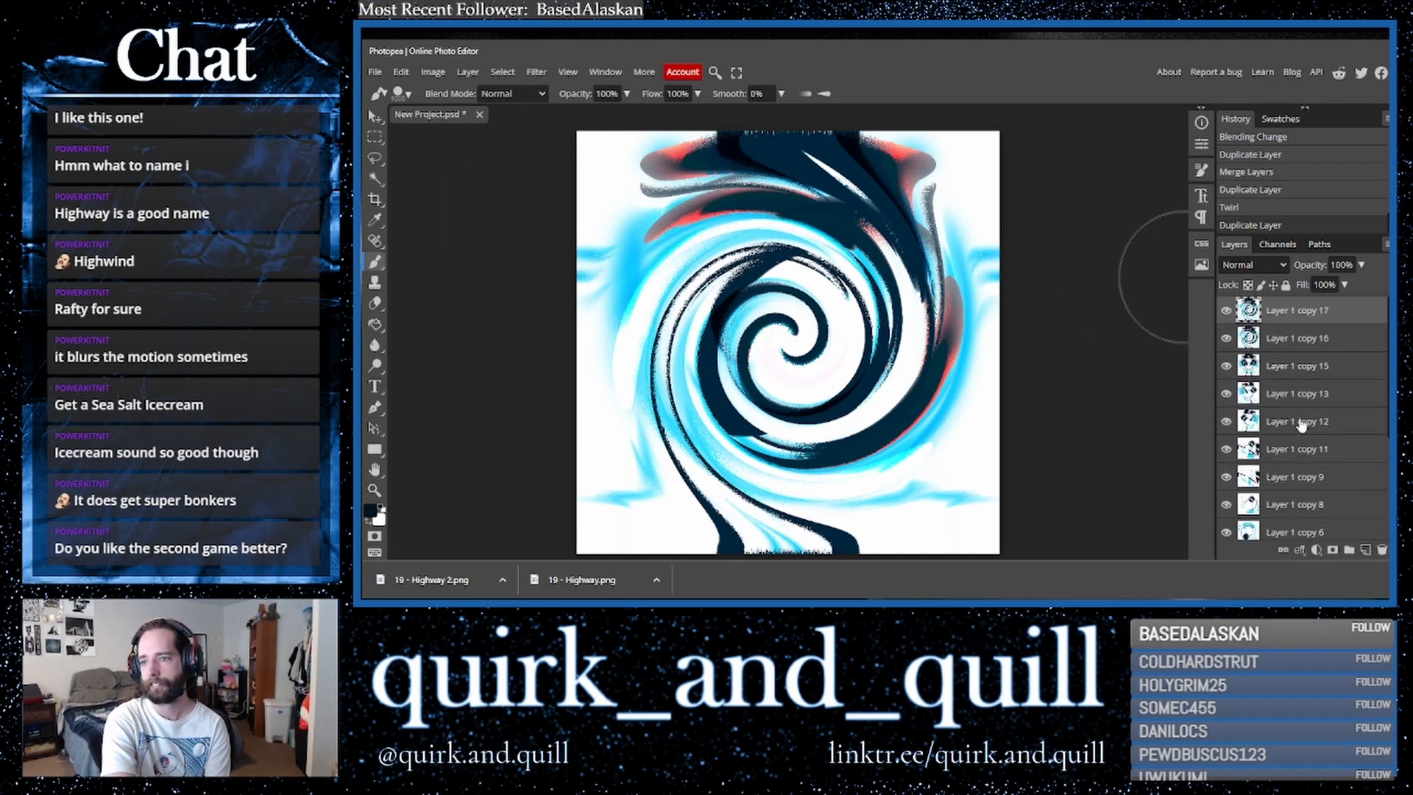
click(401, 72)
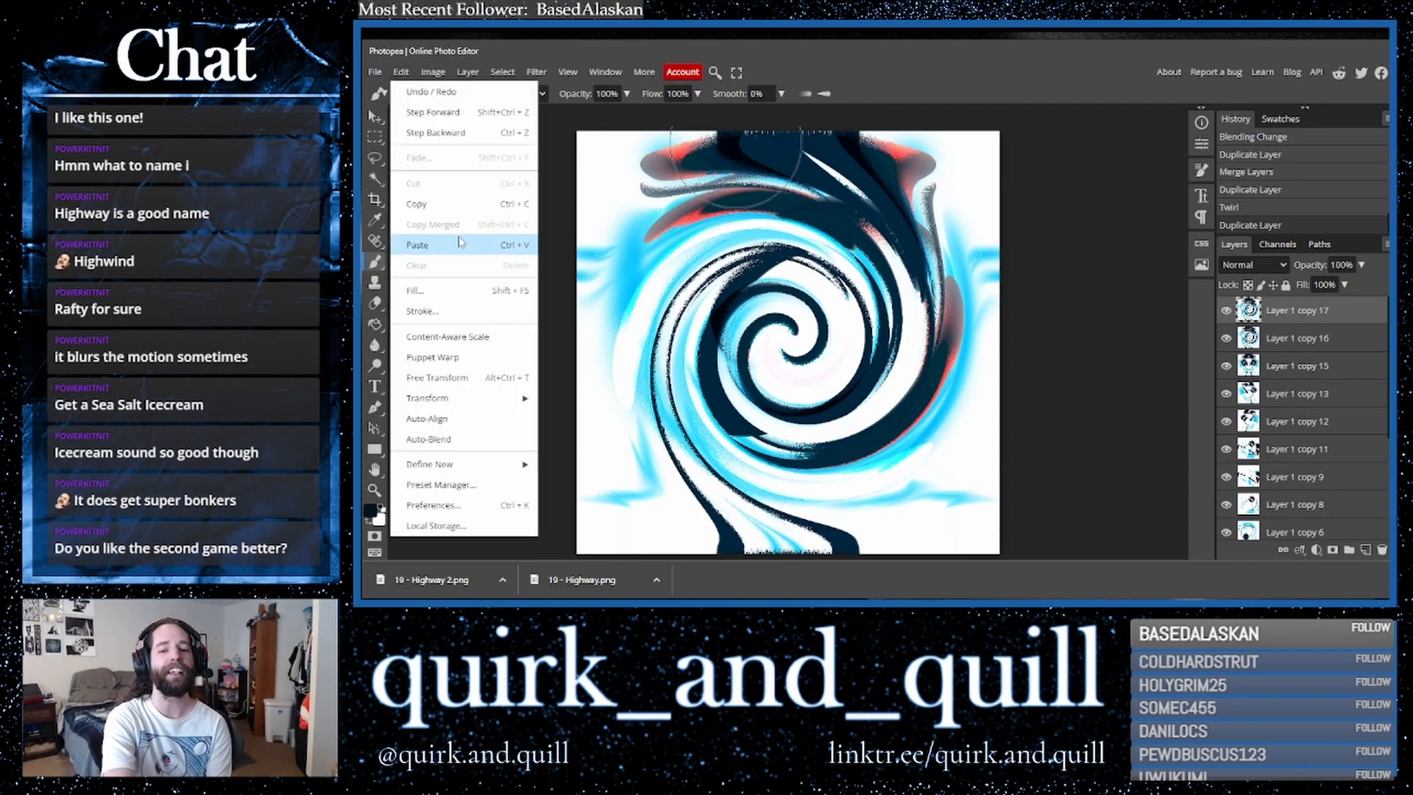
mouse_move(505, 407)
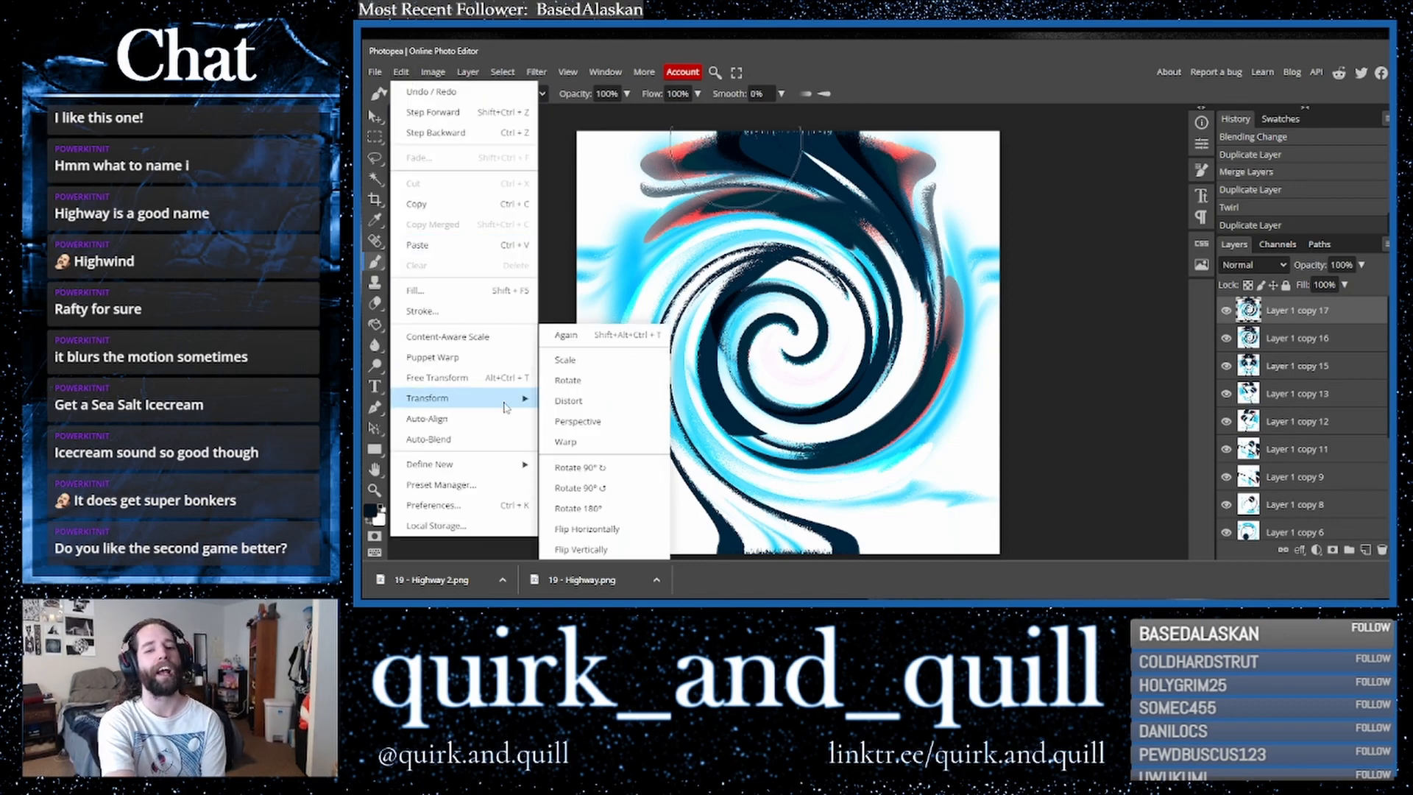
click(587, 529)
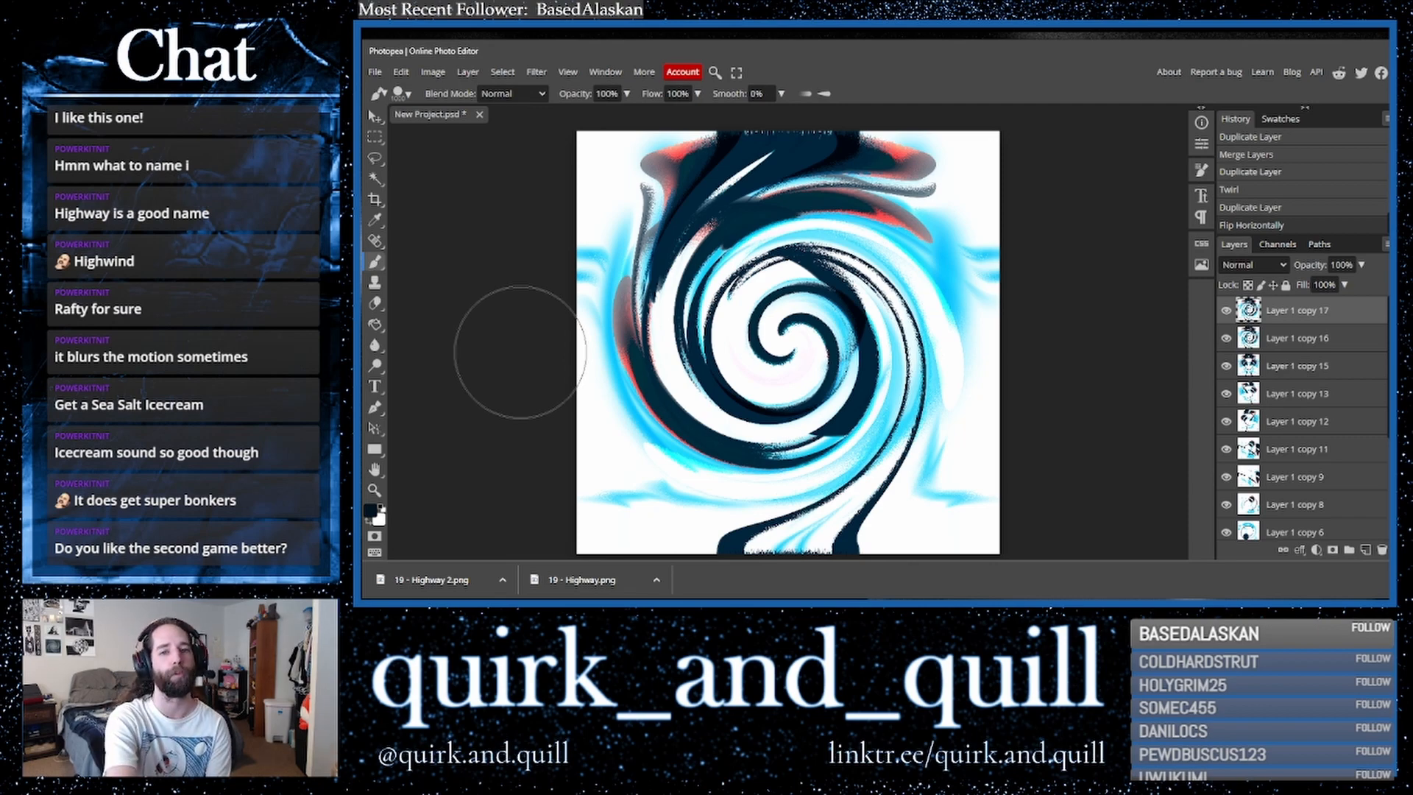
- Change the flipped layer's blend mode by stepping through the blend mode list
click(401, 71)
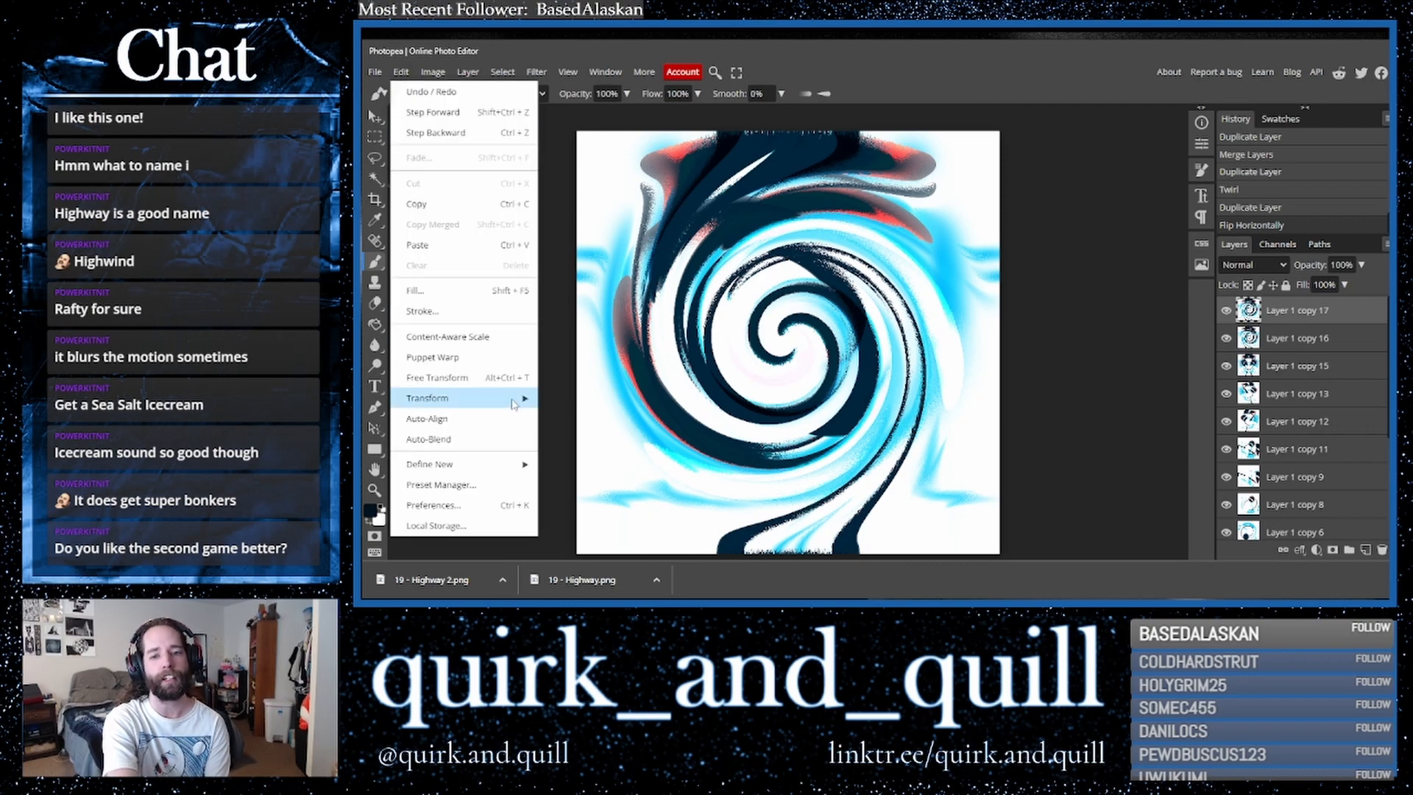
click(1249, 266)
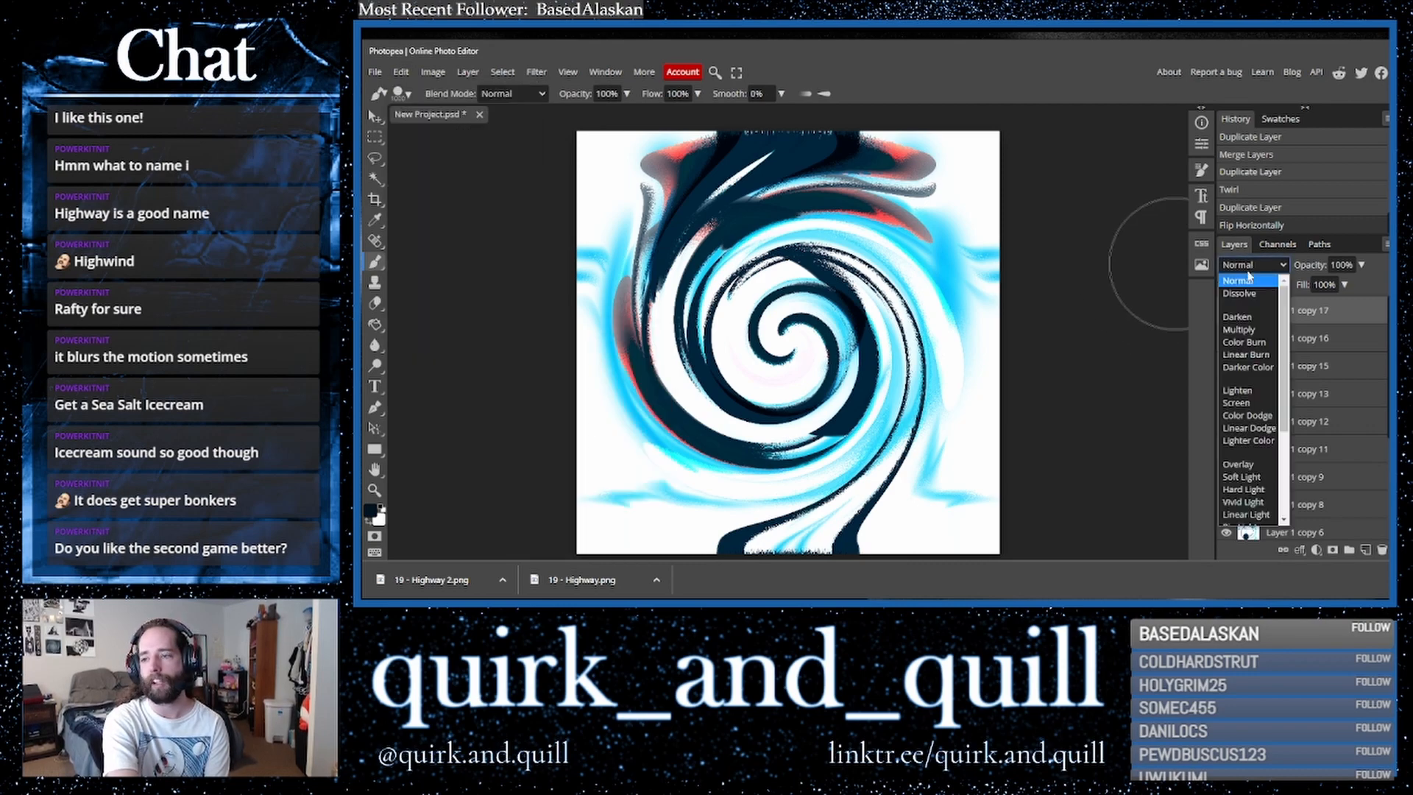
click(1246, 268)
key(Down)
key(Down)
key(Down)
key(Down)
key(Down)
key(Down)
key(Down)
key(Down)
key(Down)
key(Down)
key(Down)
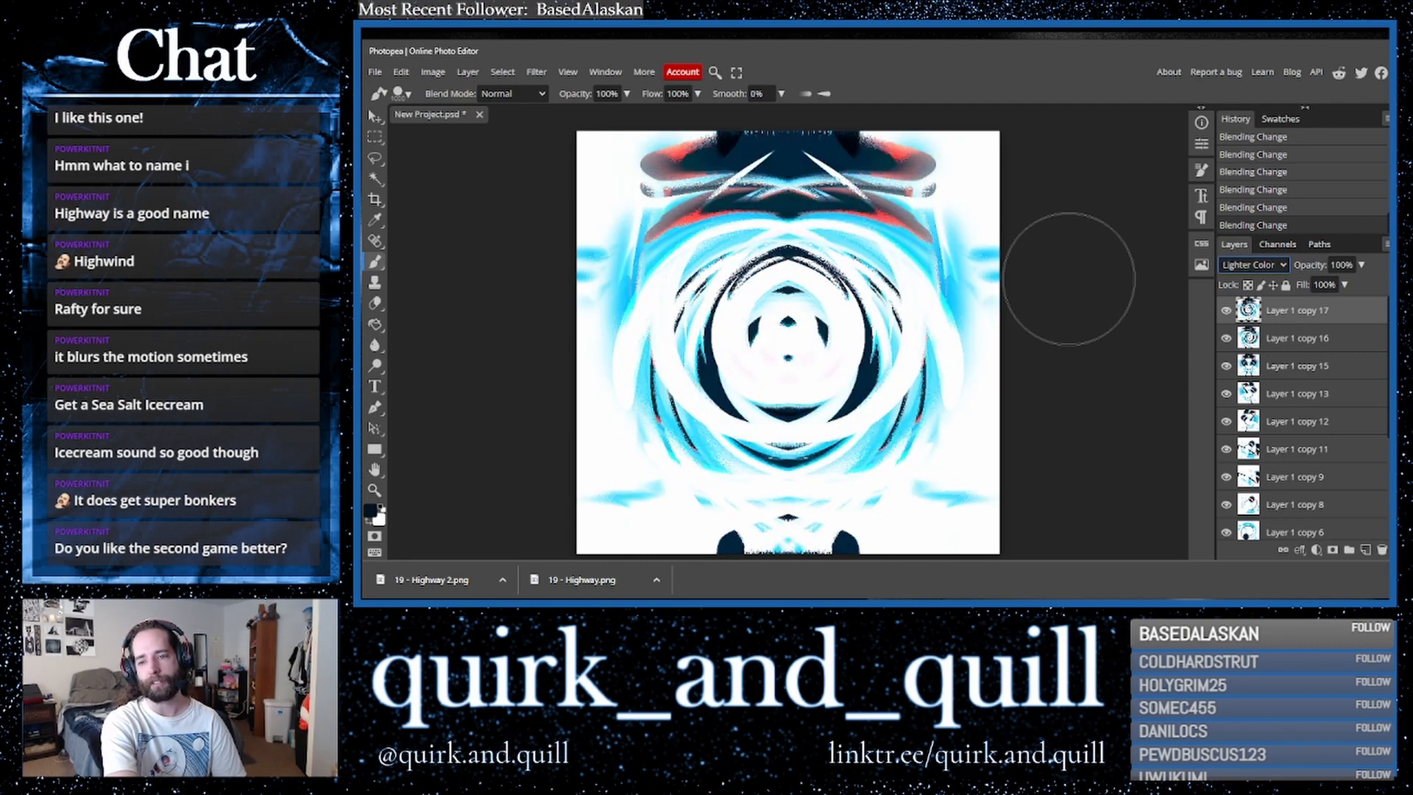
key(Down)
key(Down)
key(Down)
key(Down)
key(Down)
key(Down)
key(Down)
key(Down)
key(Down)
key(Down)
key(Up)
- Duplicate the top layer, merge the two top layers together, then duplicate the merged layer again
ctrl+click(1324, 348)
drag(1356, 338, 1370, 561)
right_click(1298, 340)
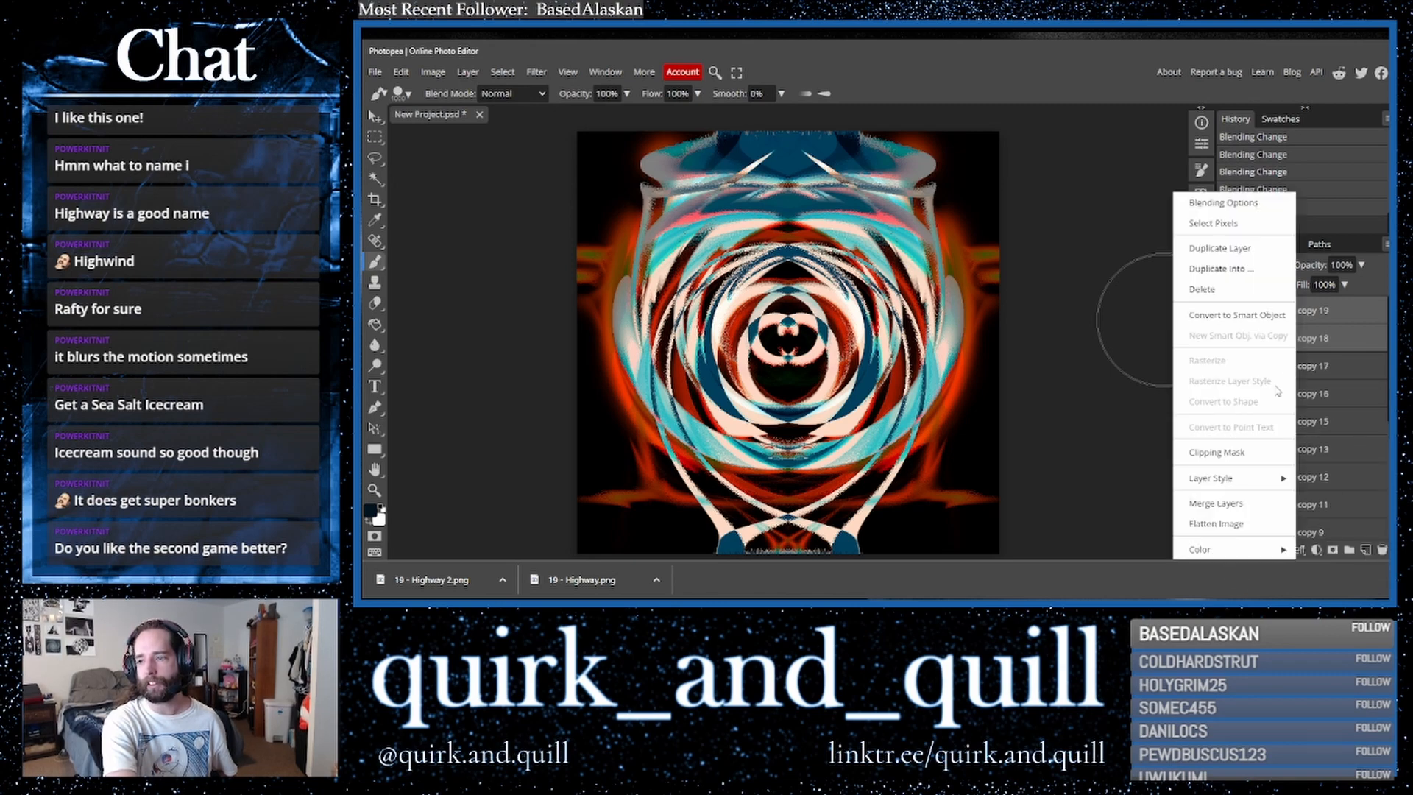
click(1243, 504)
drag(1366, 549, 1366, 549)
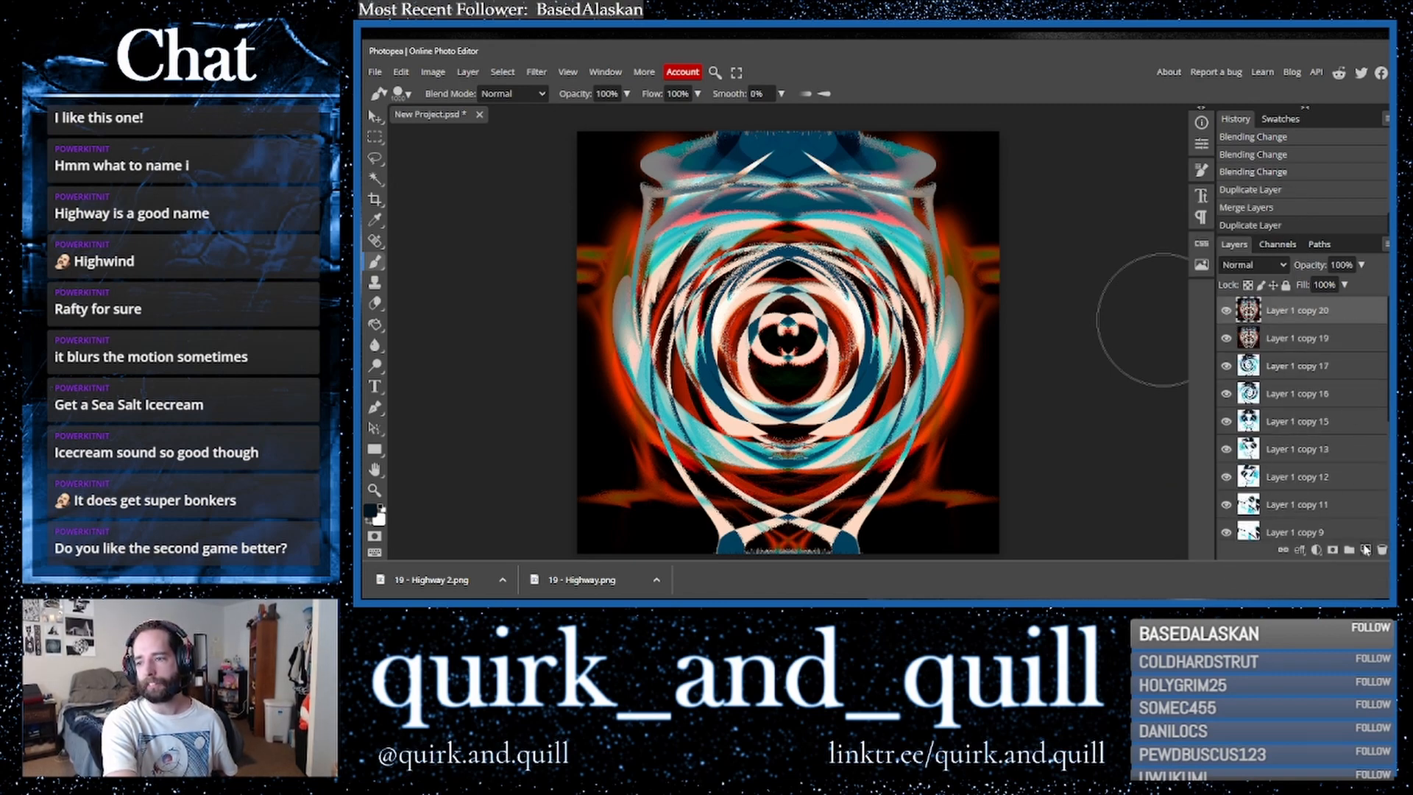
- Apply Hue/Saturation to the top layer with hue -180 and saturation 100
click(402, 72)
mouse_move(502, 398)
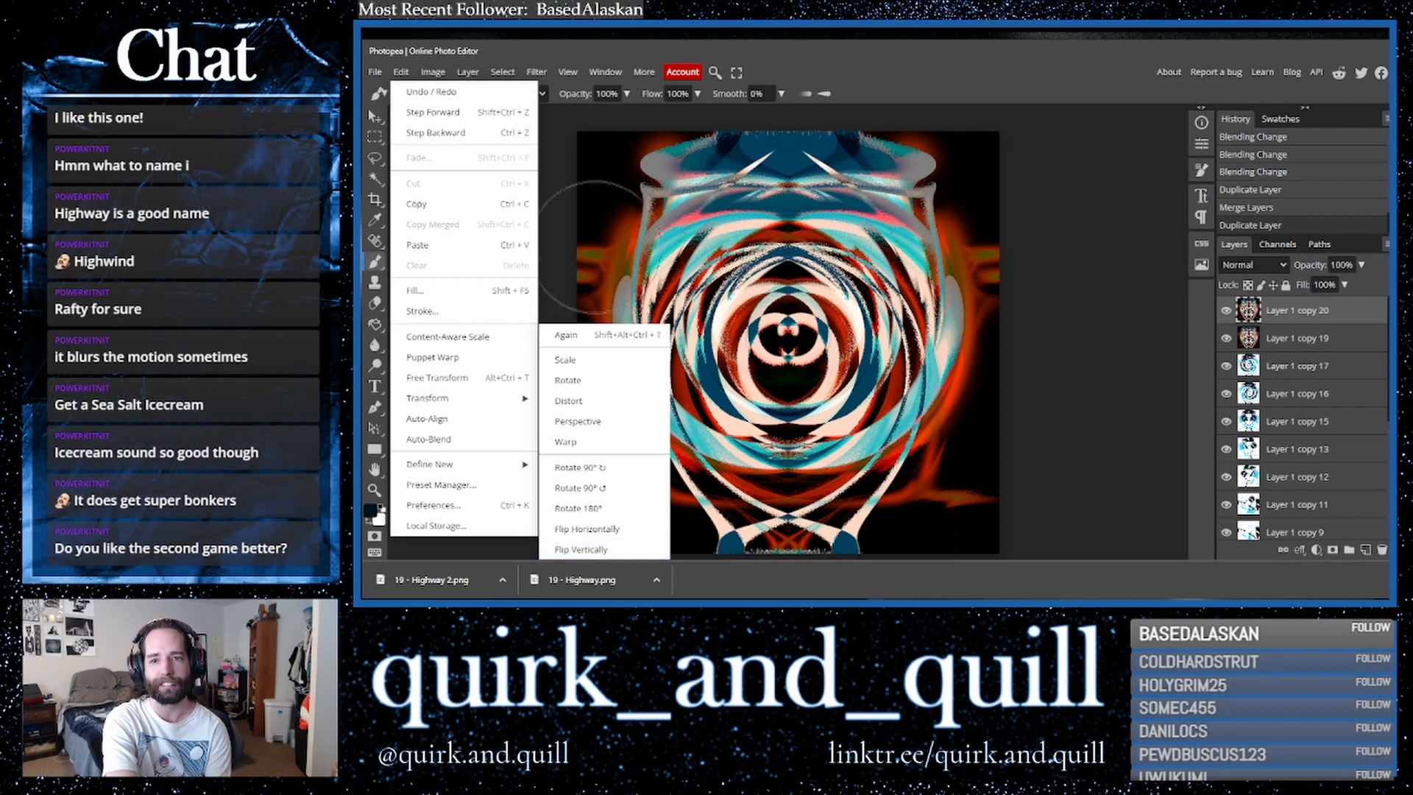
mouse_move(533, 77)
mouse_move(477, 75)
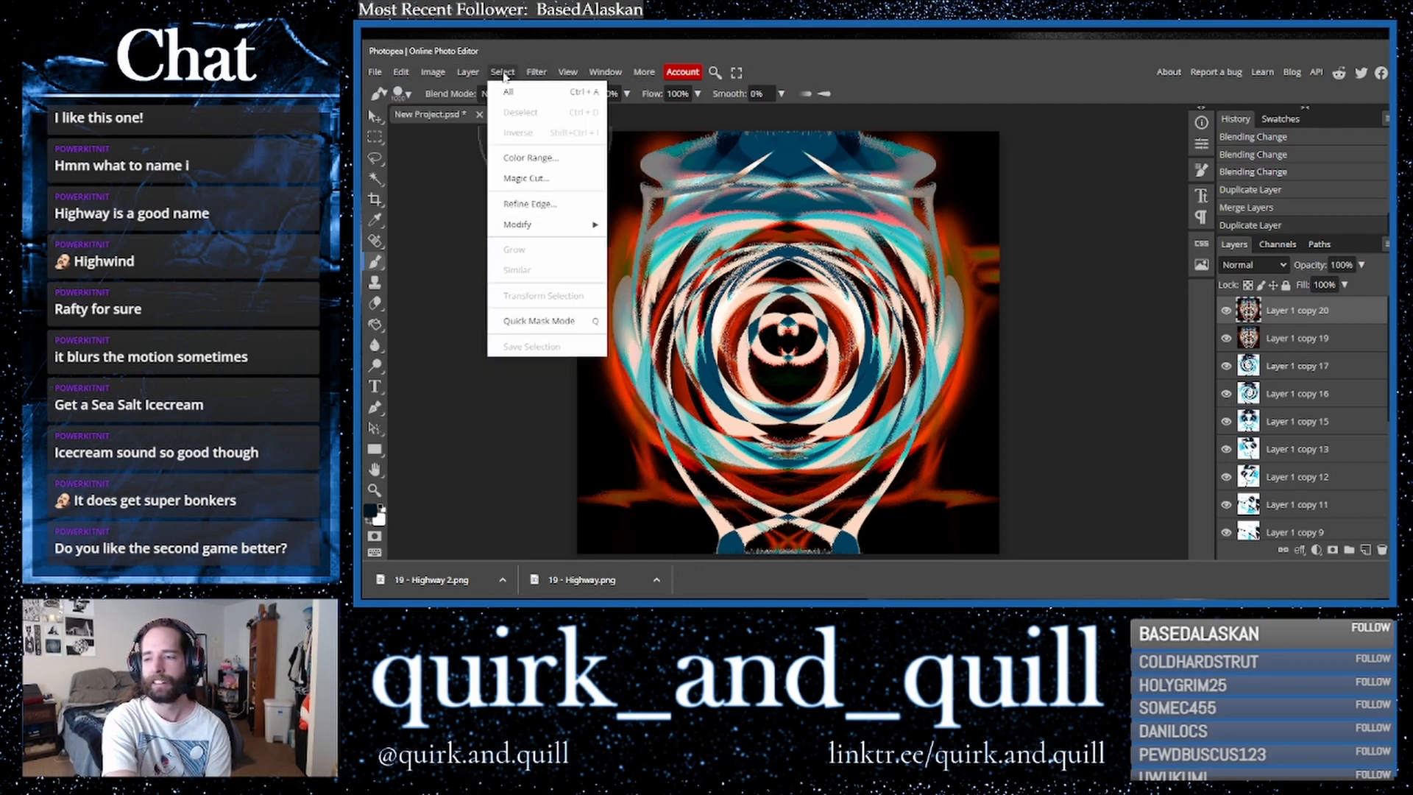
mouse_move(433, 74)
mouse_move(471, 117)
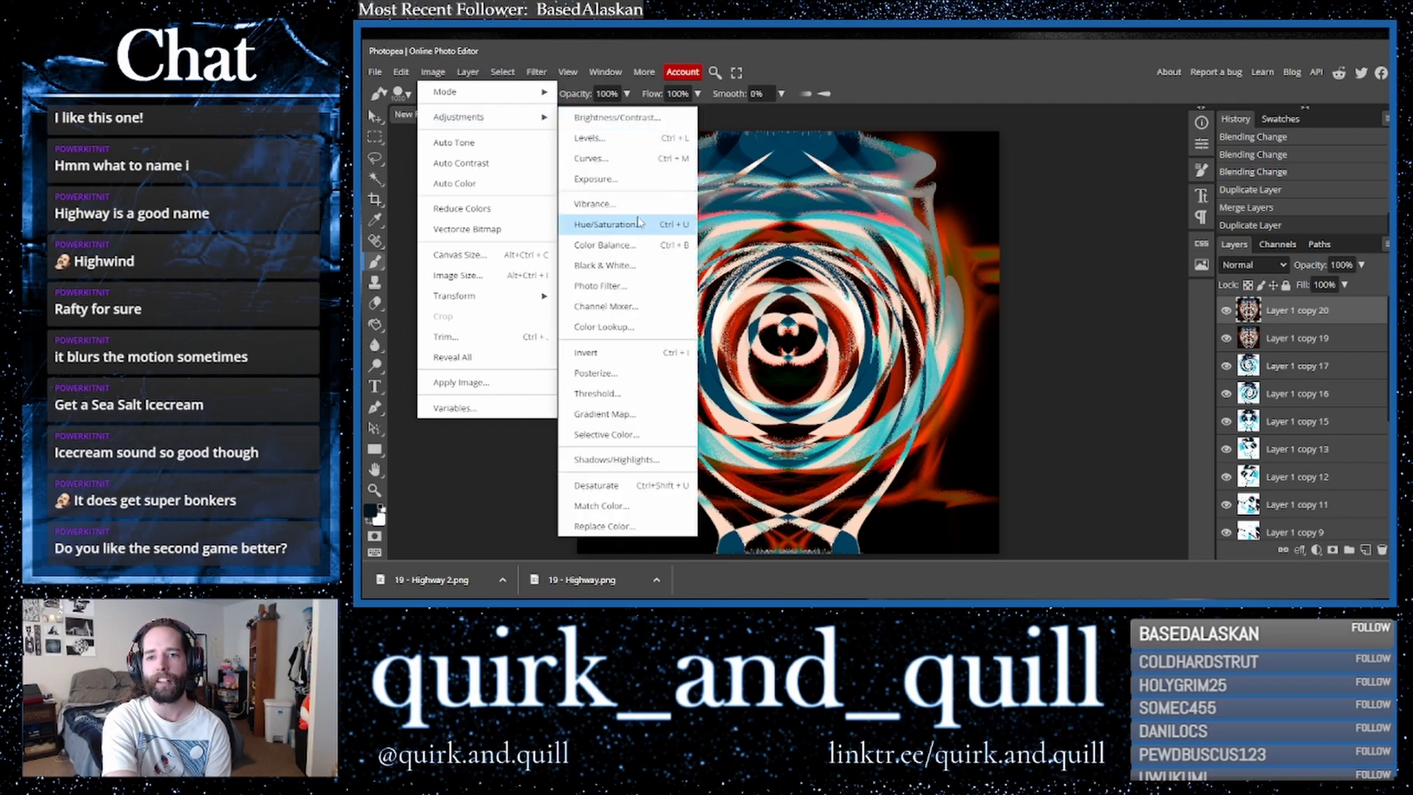
click(611, 224)
drag(1150, 320, 1025, 336)
drag(1151, 360, 1259, 361)
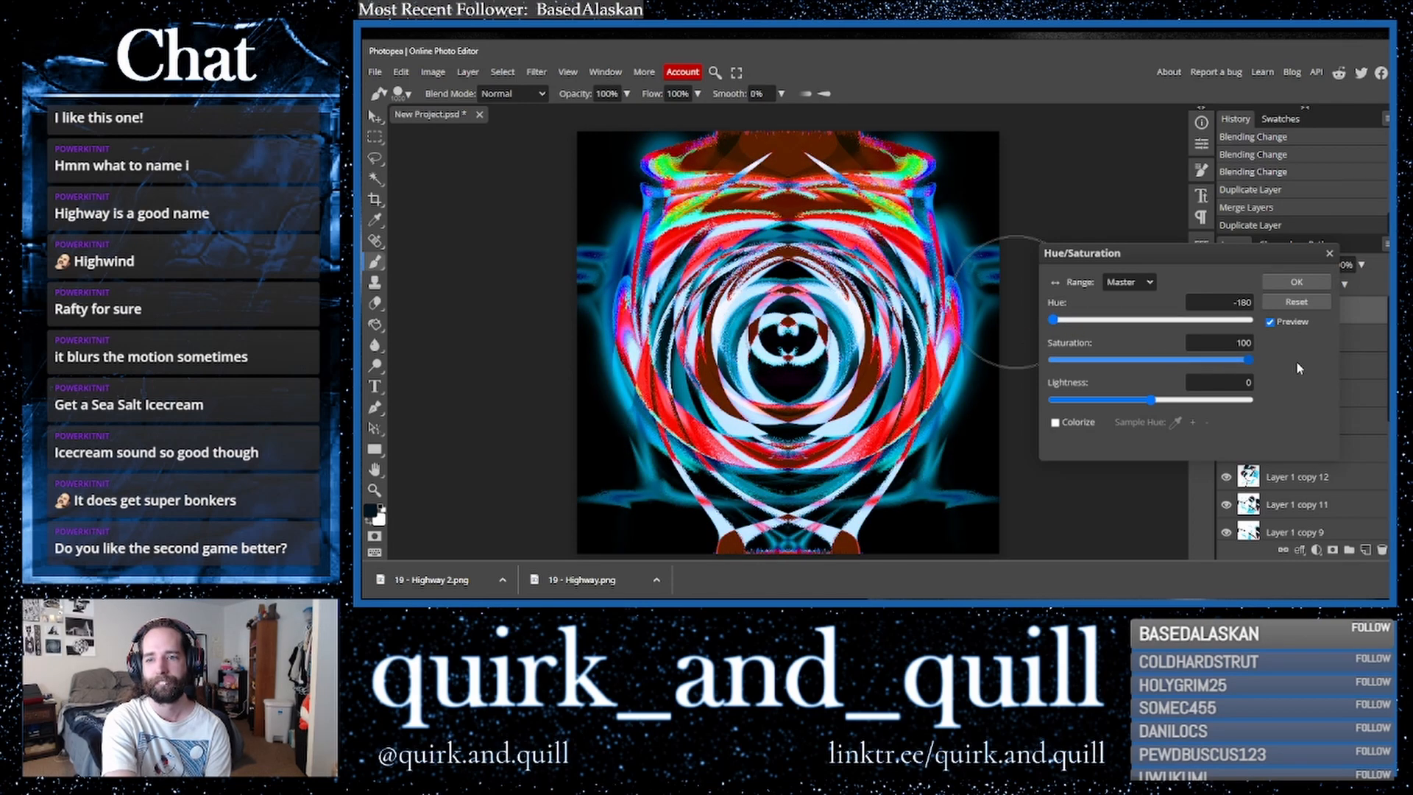
click(1297, 282)
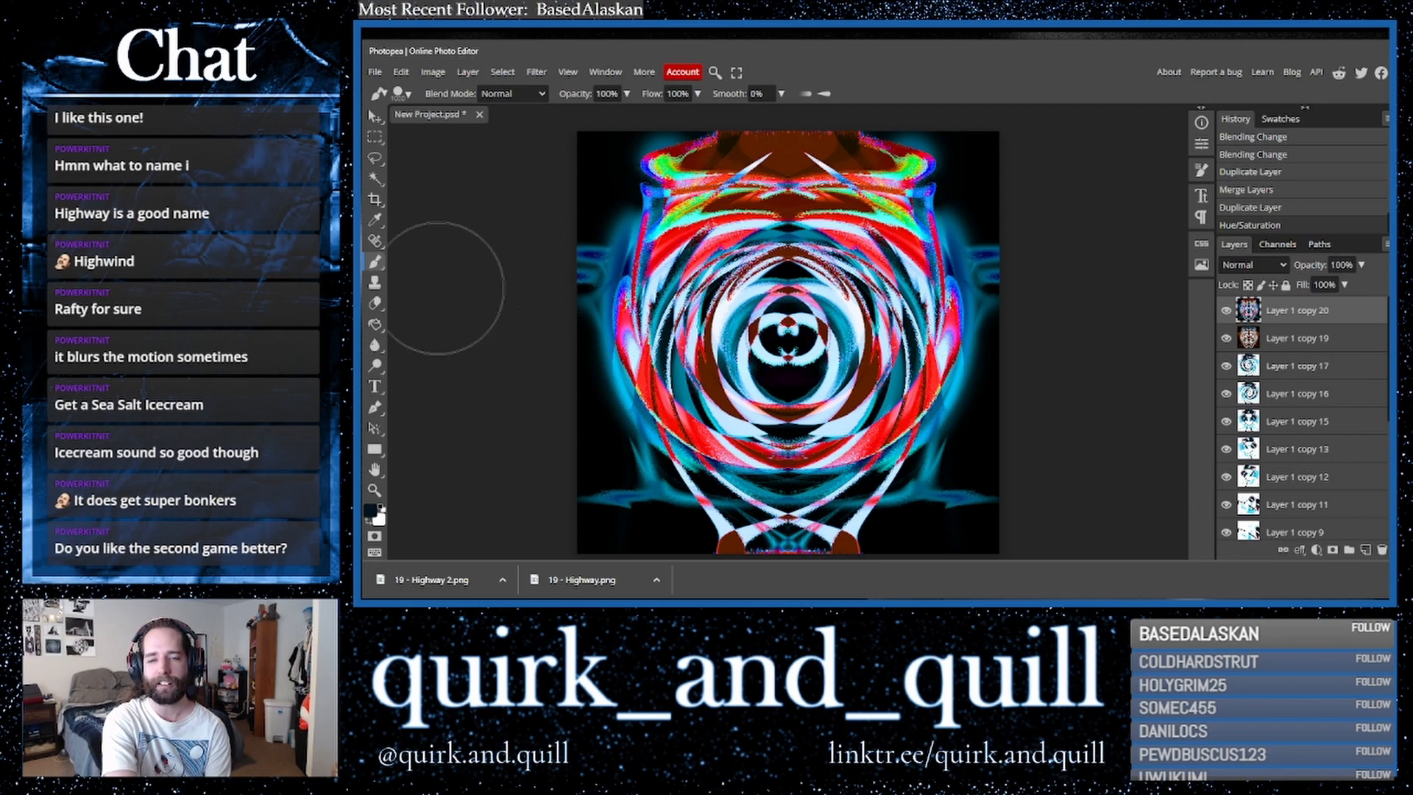
- Fill many small regions around the center and edges of the artwork with black using the Paint Bucket tool
click(375, 325)
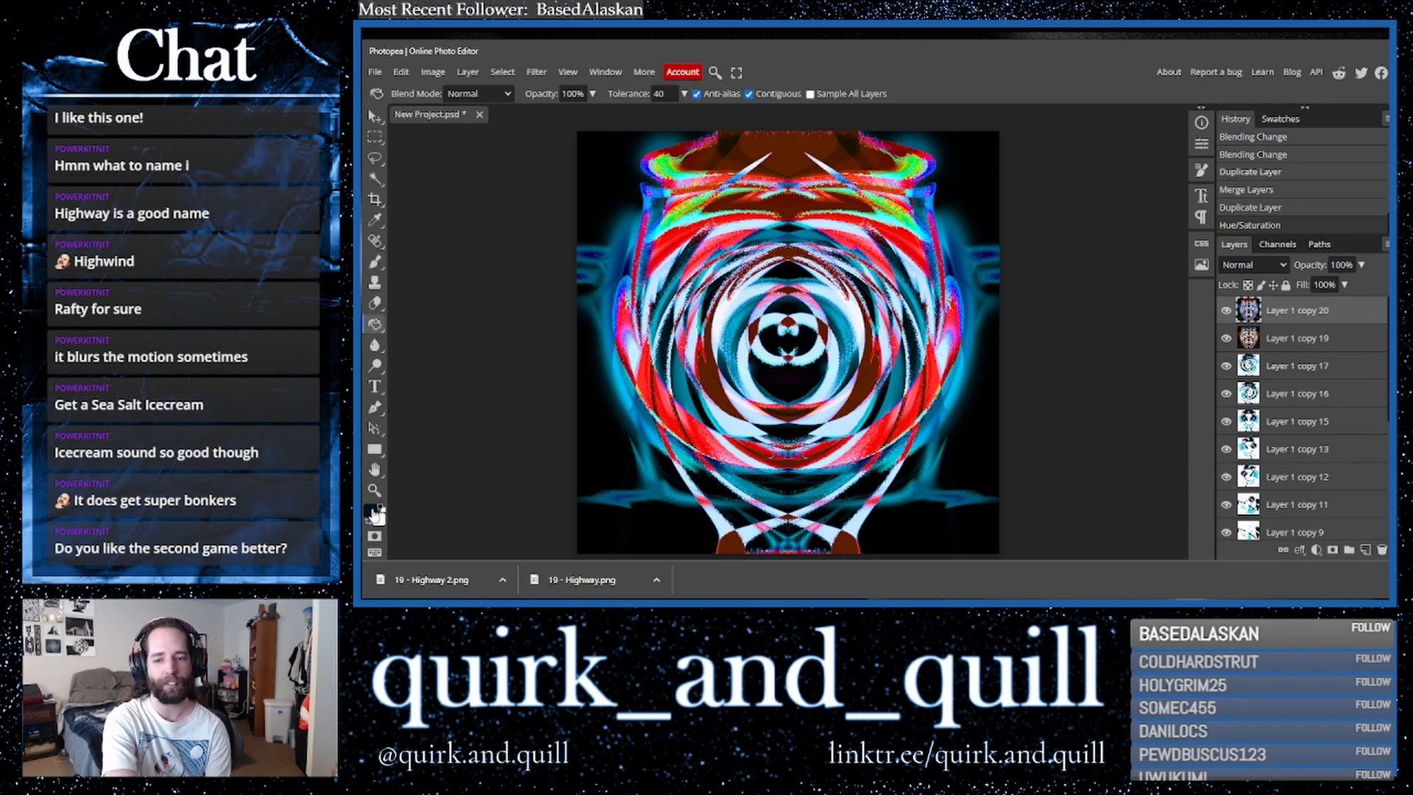
click(621, 396)
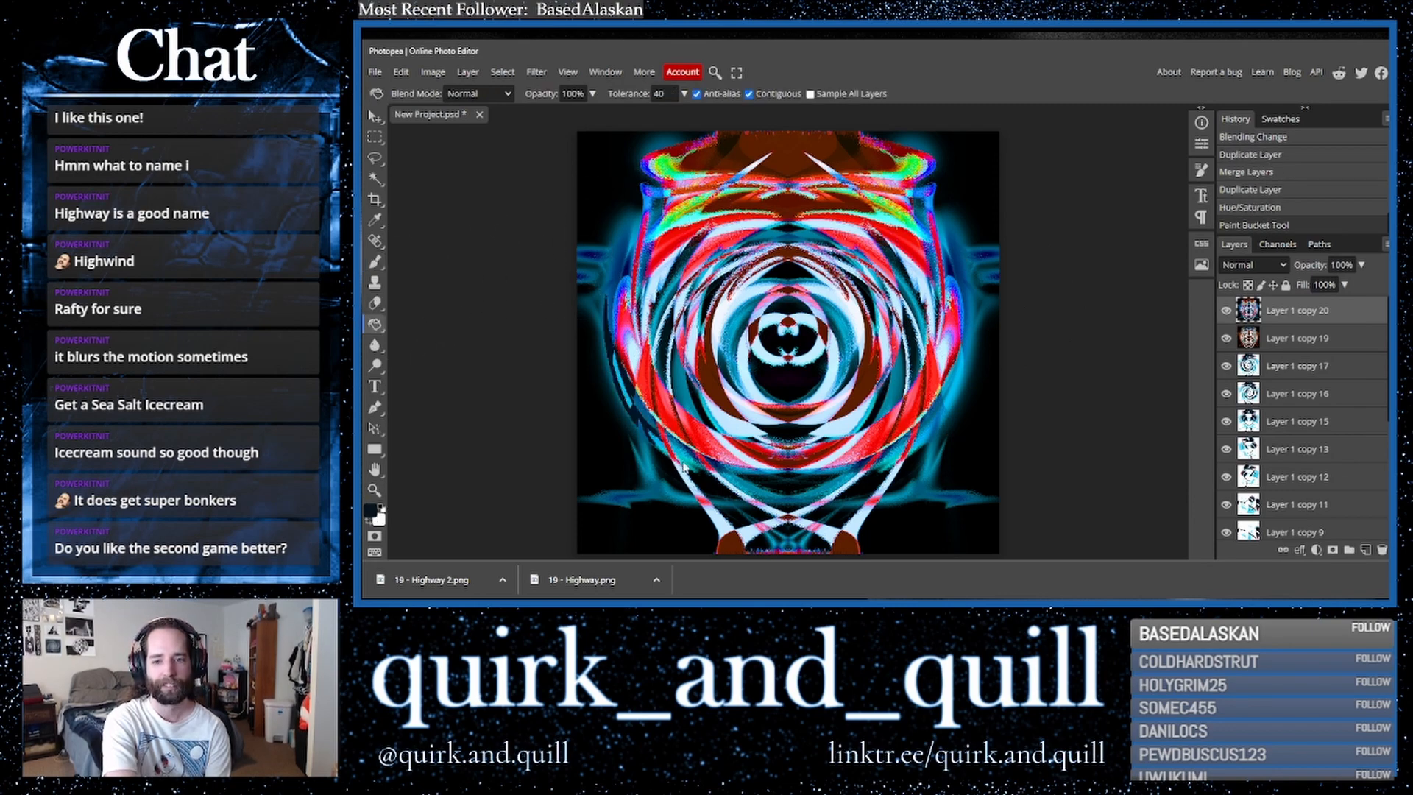
click(954, 401)
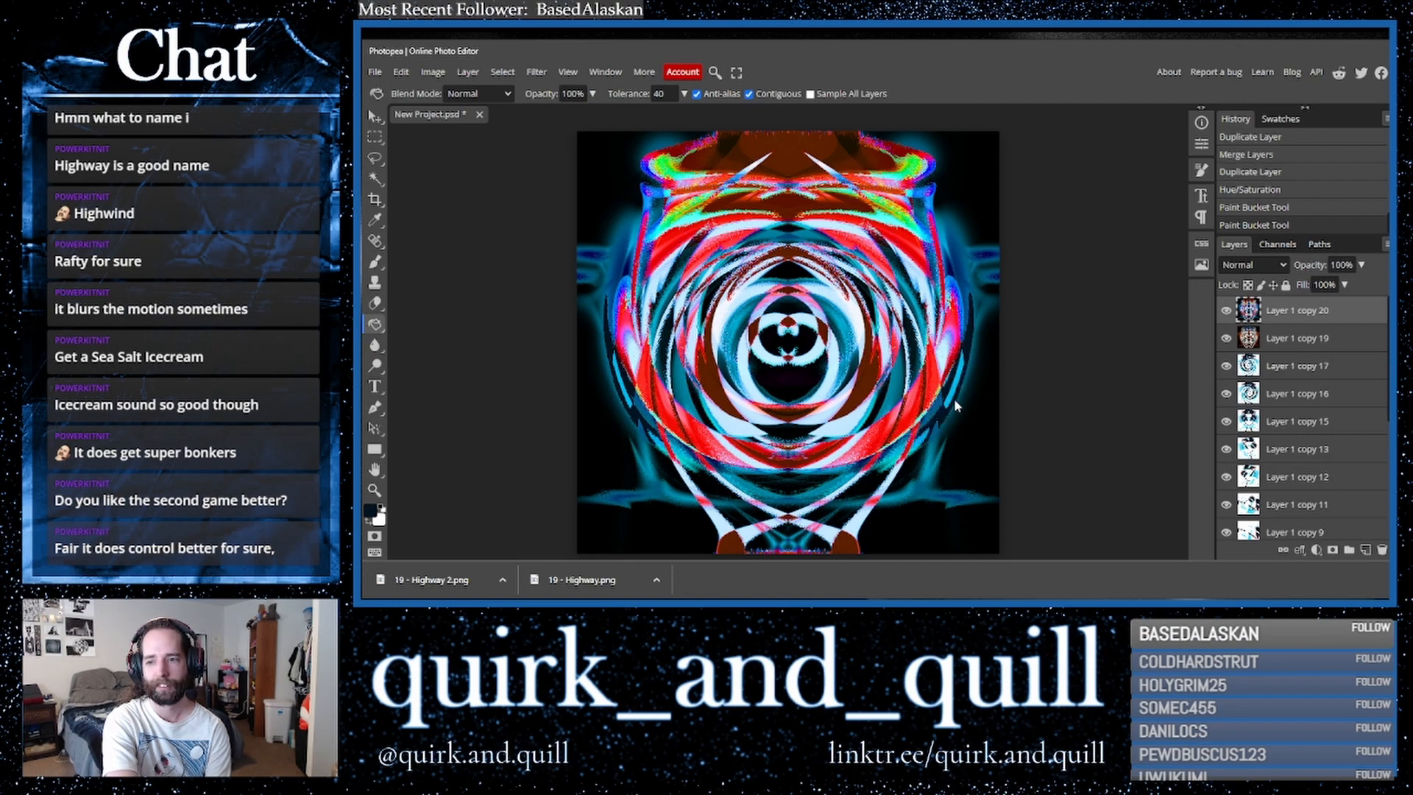
click(961, 266)
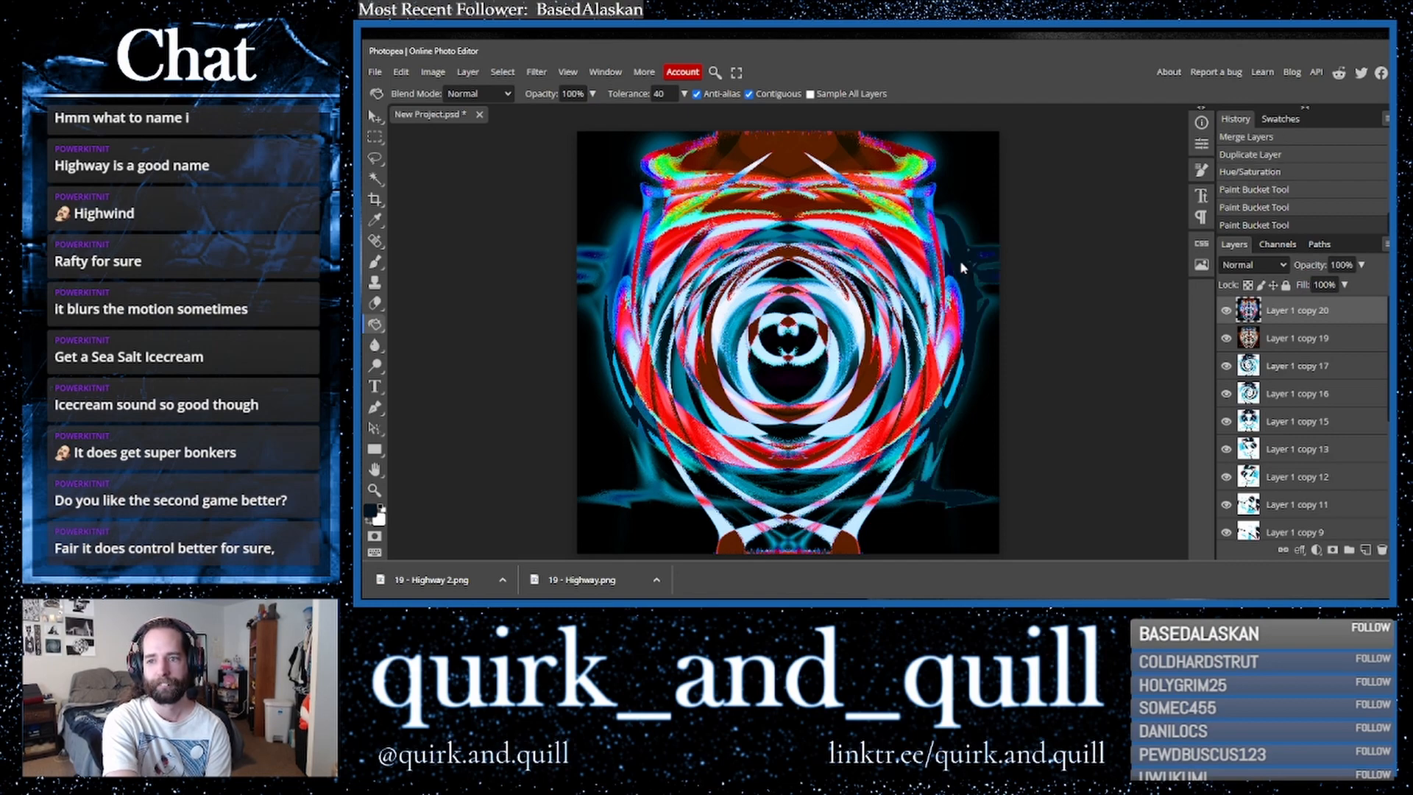
click(606, 281)
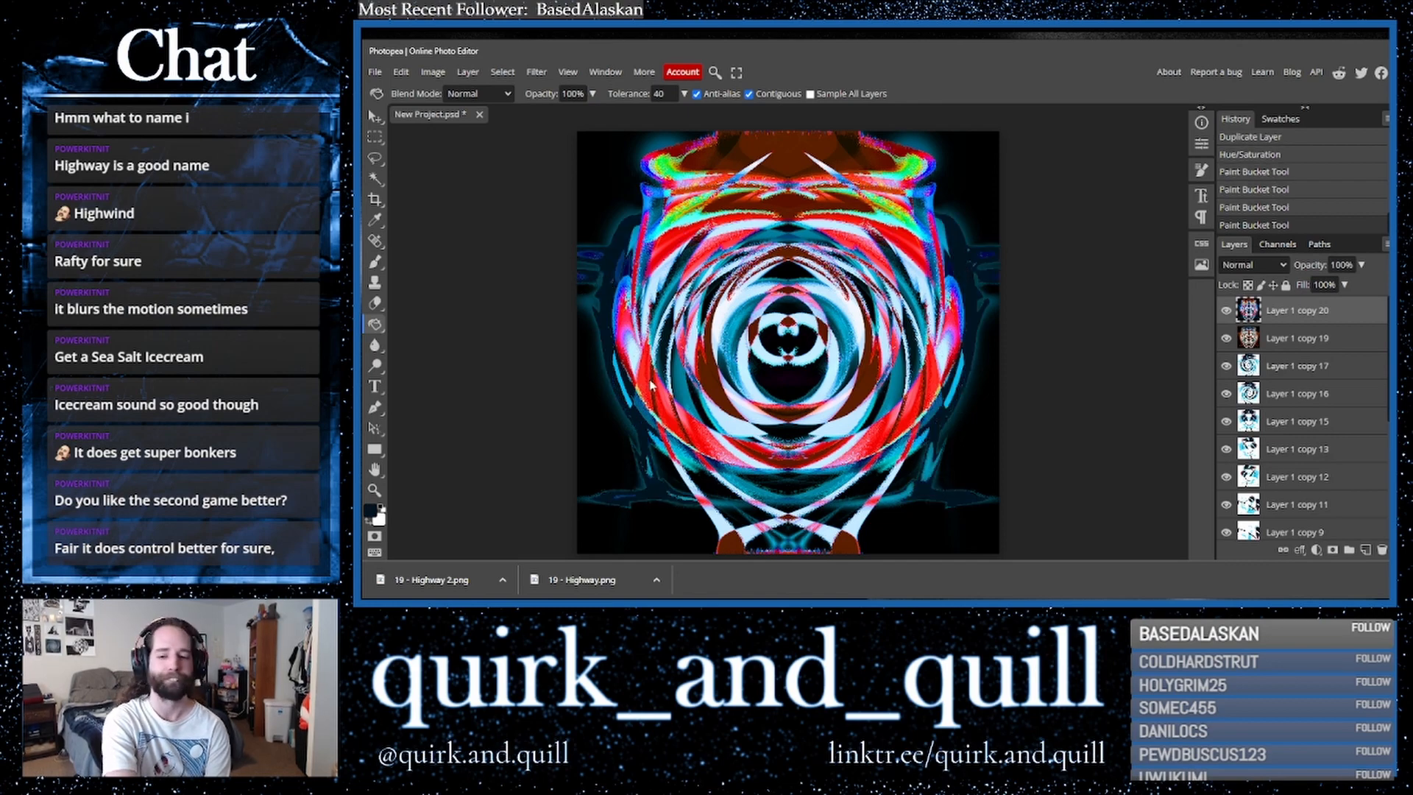
click(765, 497)
click(809, 491)
click(814, 492)
click(833, 430)
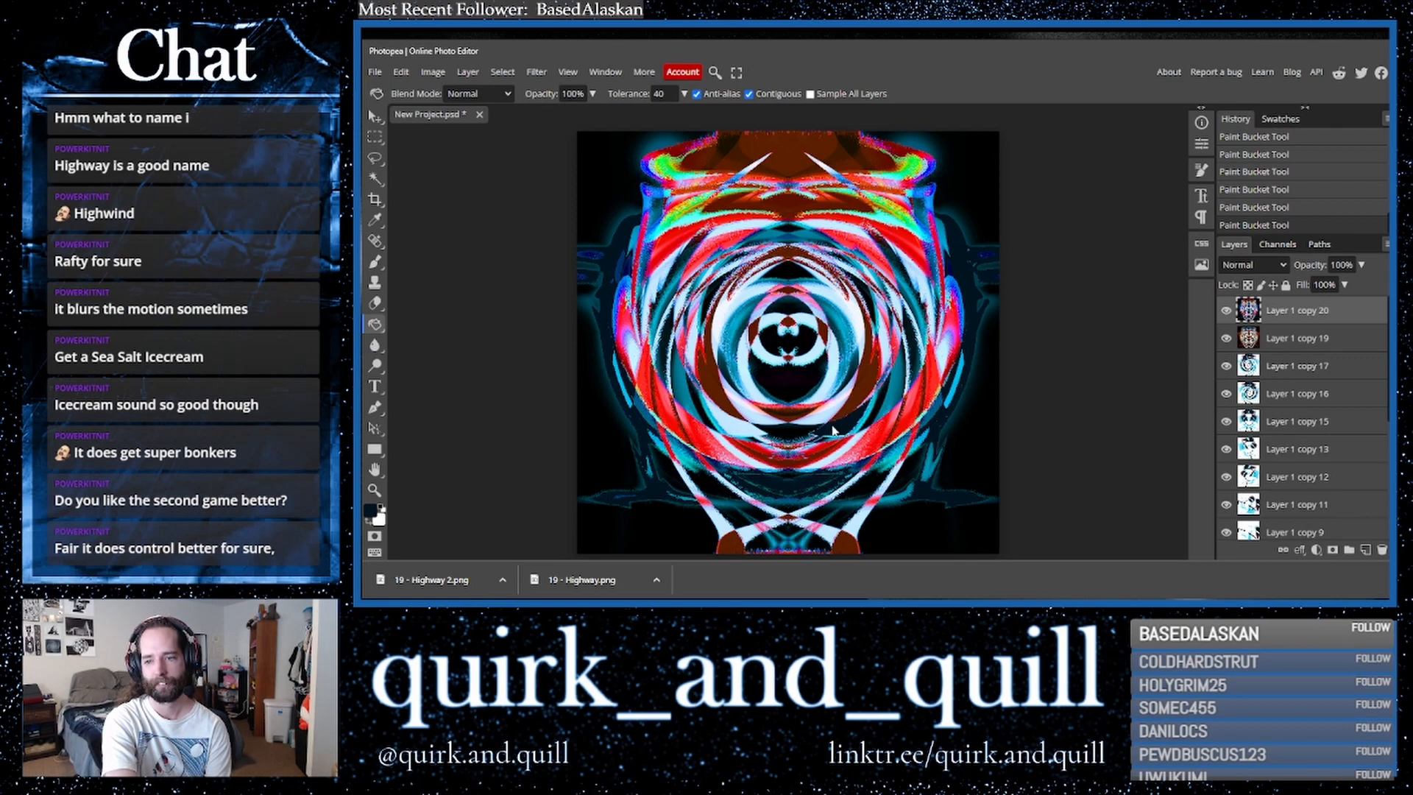
click(742, 421)
click(752, 419)
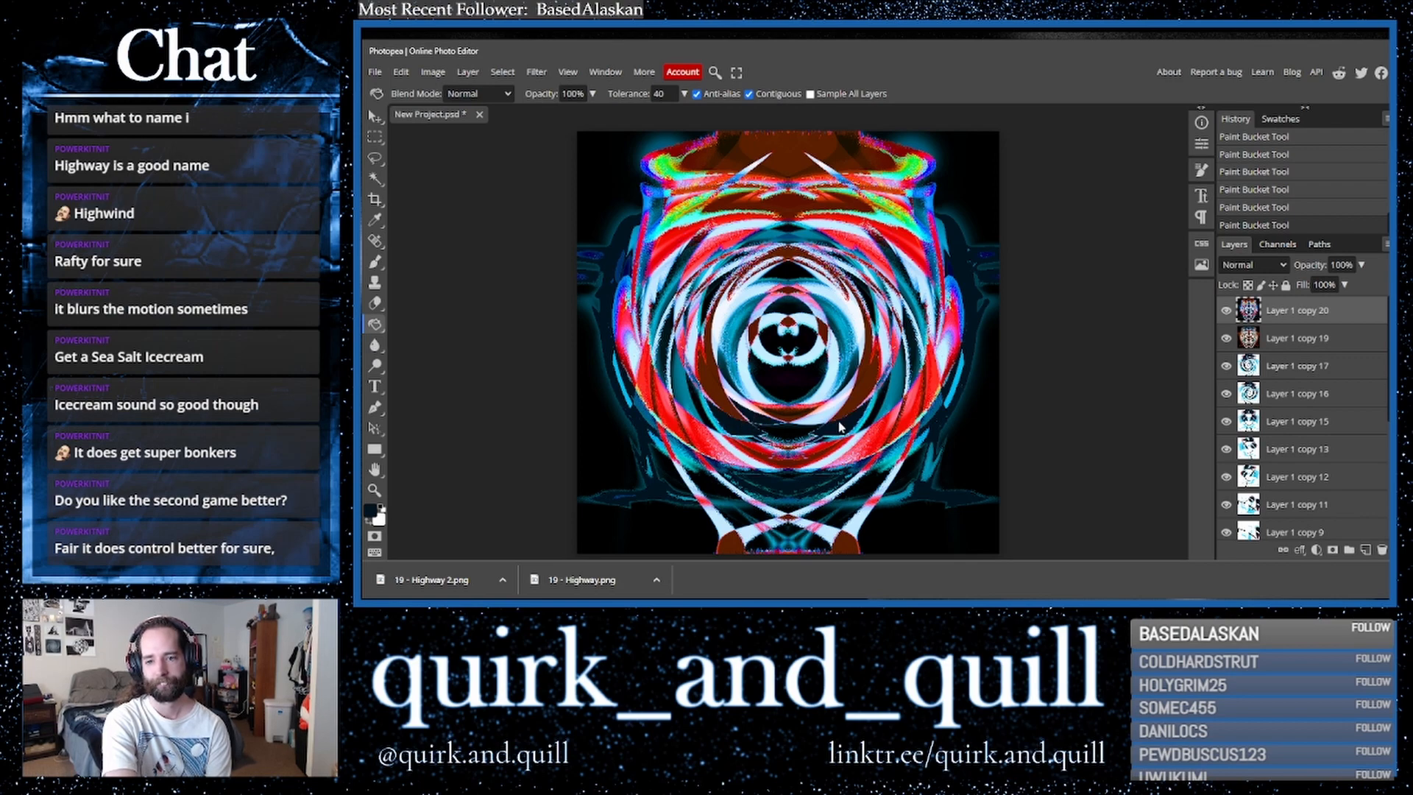
click(828, 419)
click(831, 379)
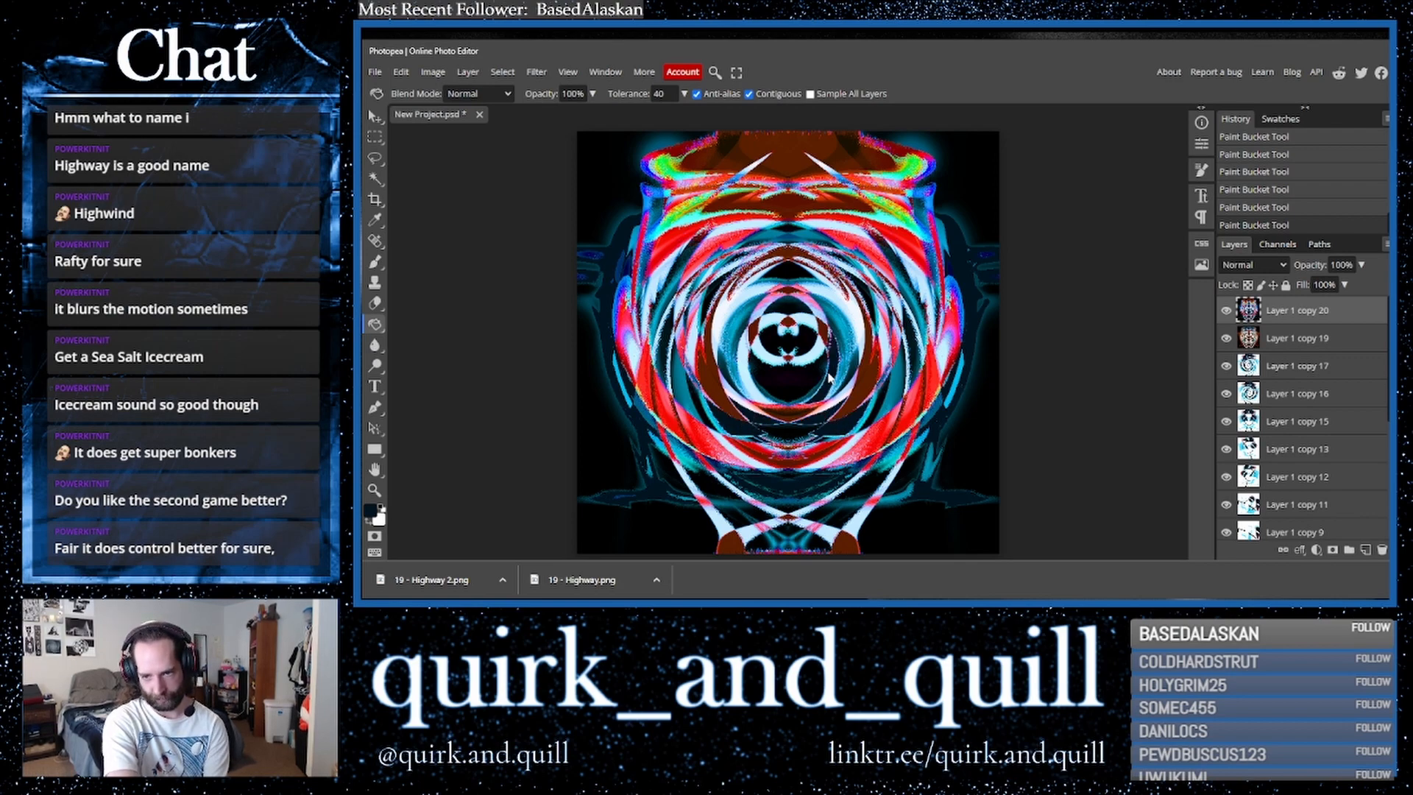
click(769, 333)
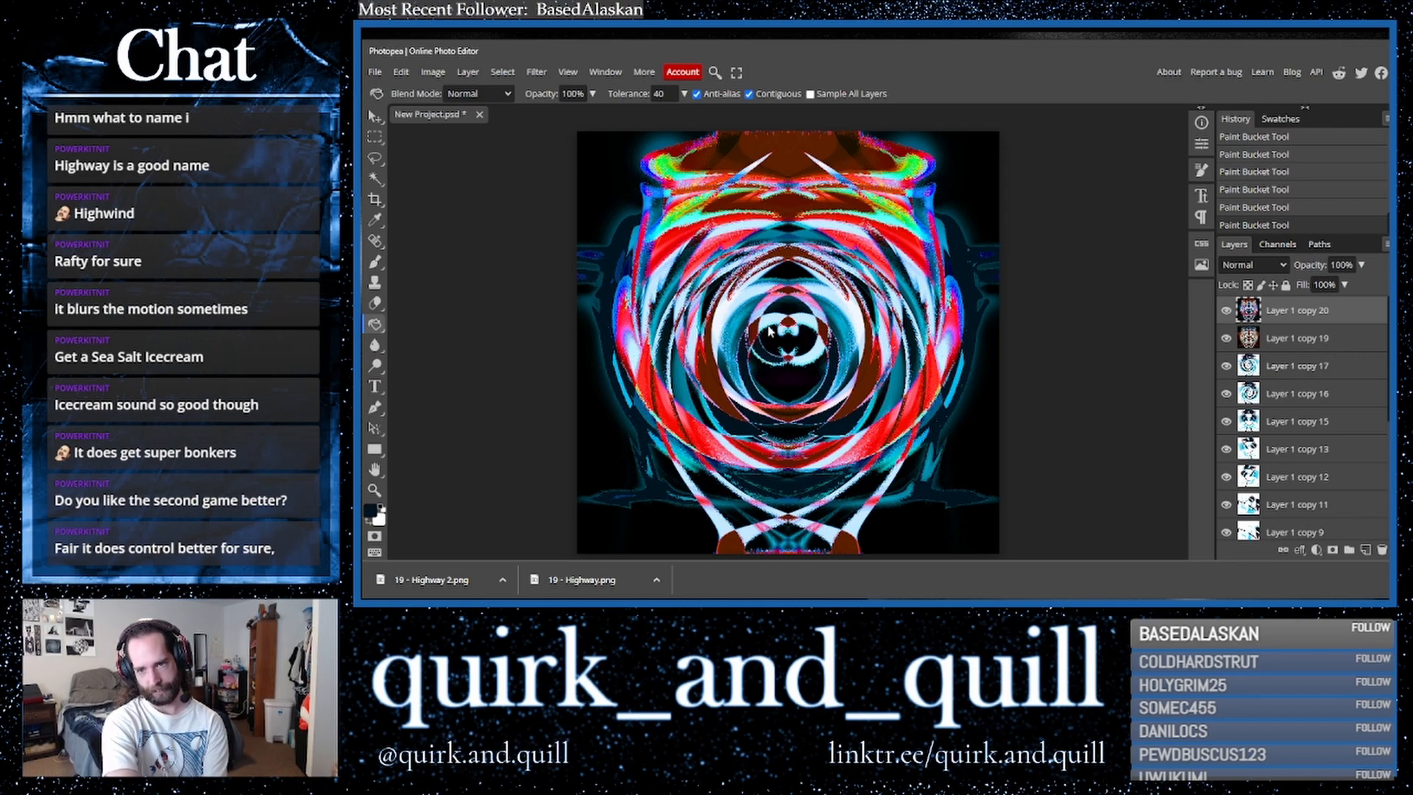
click(772, 323)
click(807, 322)
click(811, 359)
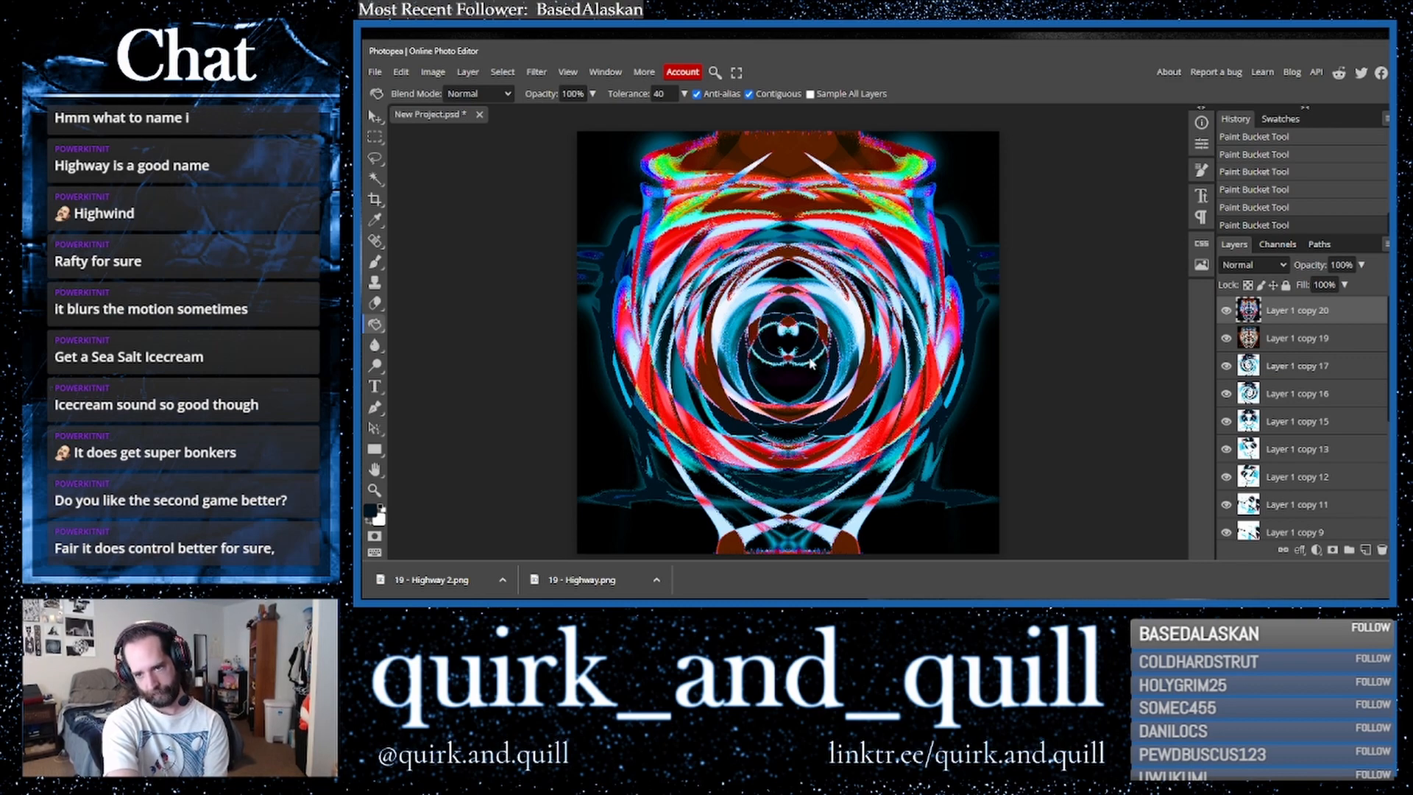
click(853, 314)
click(837, 309)
click(832, 299)
click(745, 299)
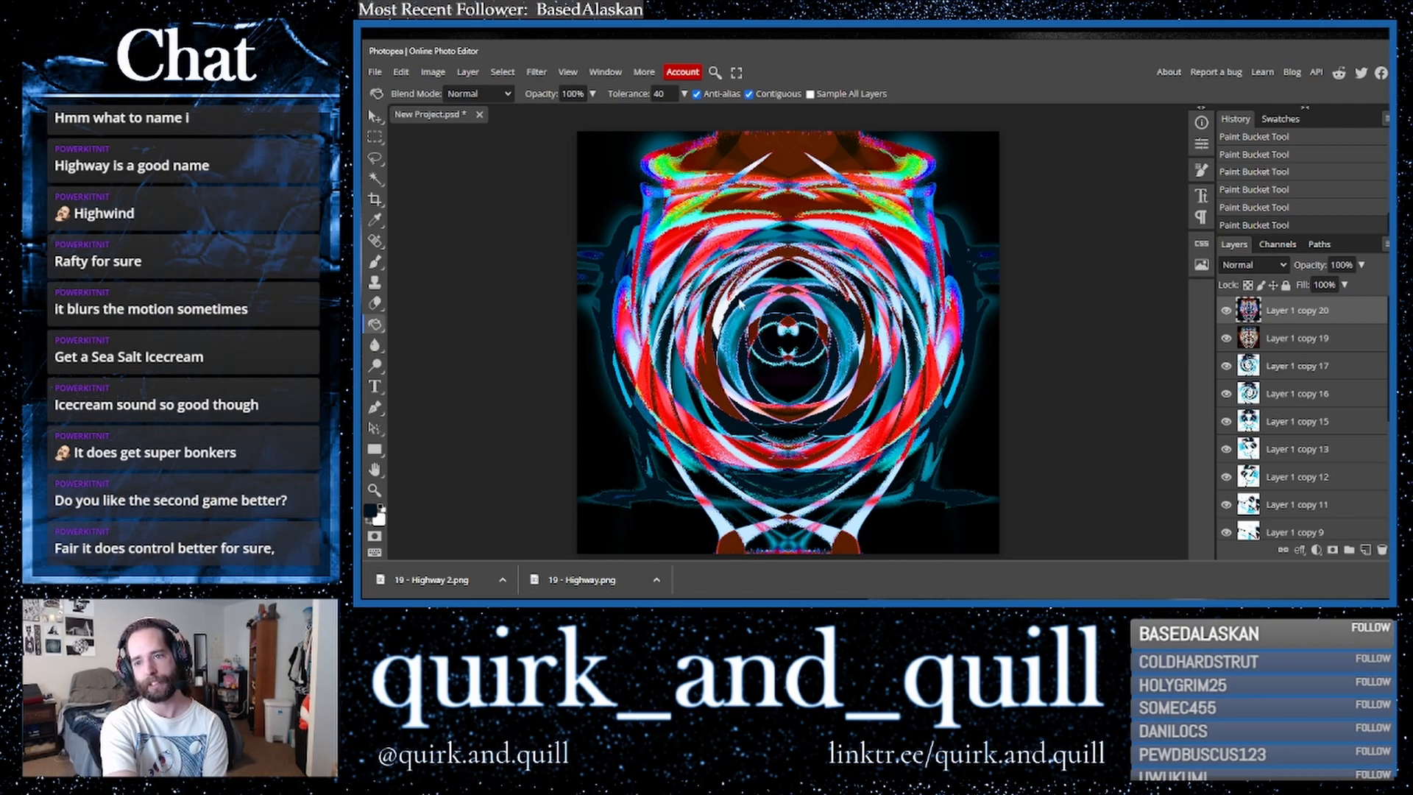
click(721, 315)
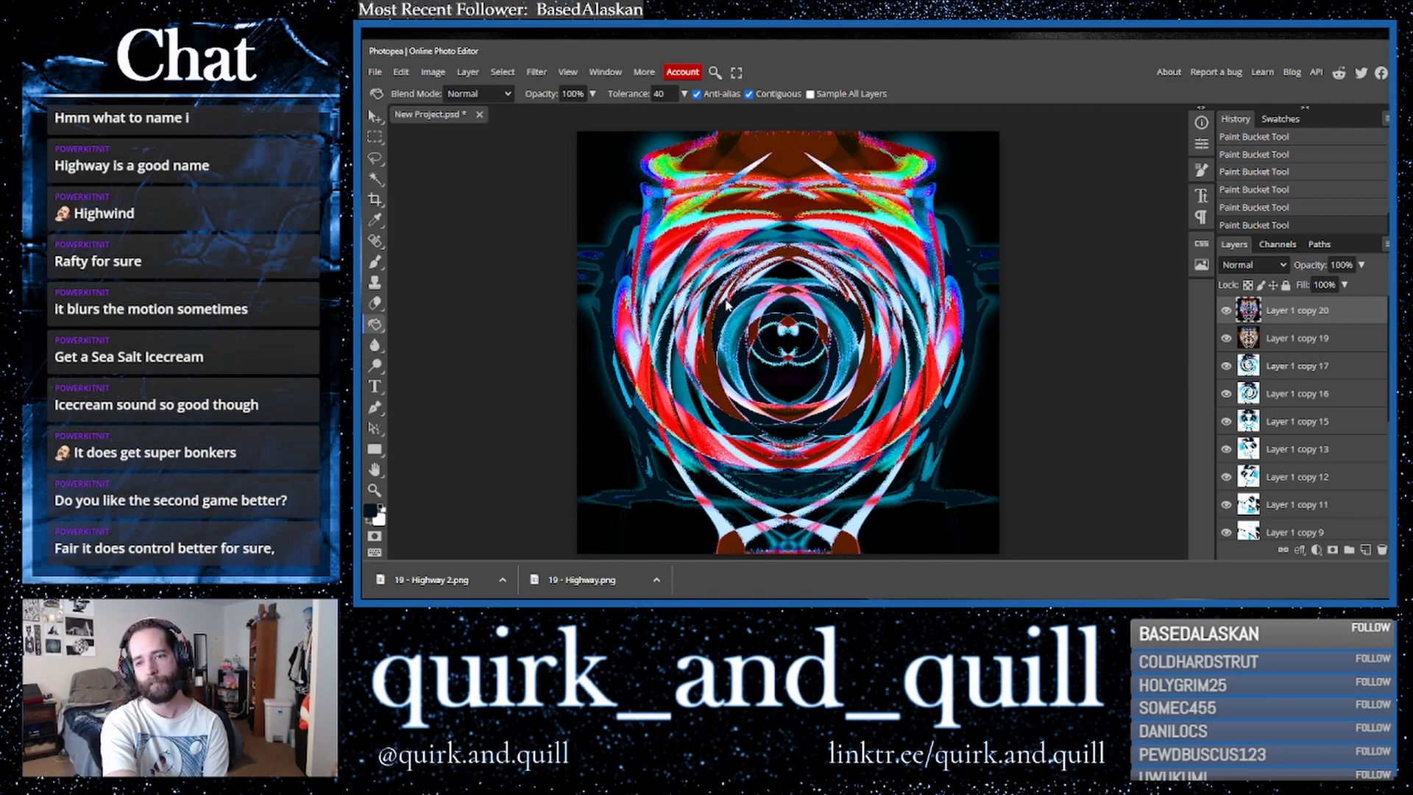
click(745, 227)
click(844, 229)
click(926, 296)
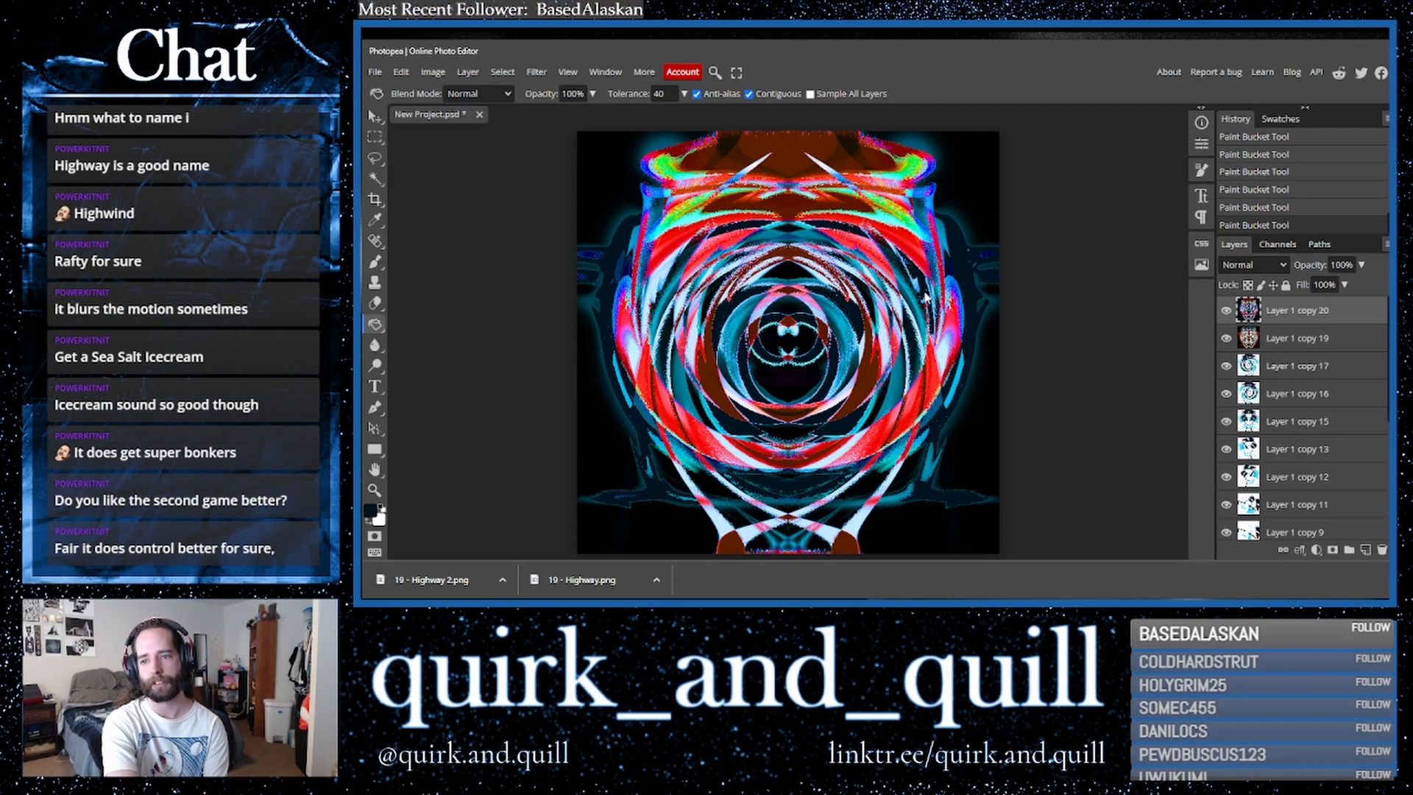
click(655, 288)
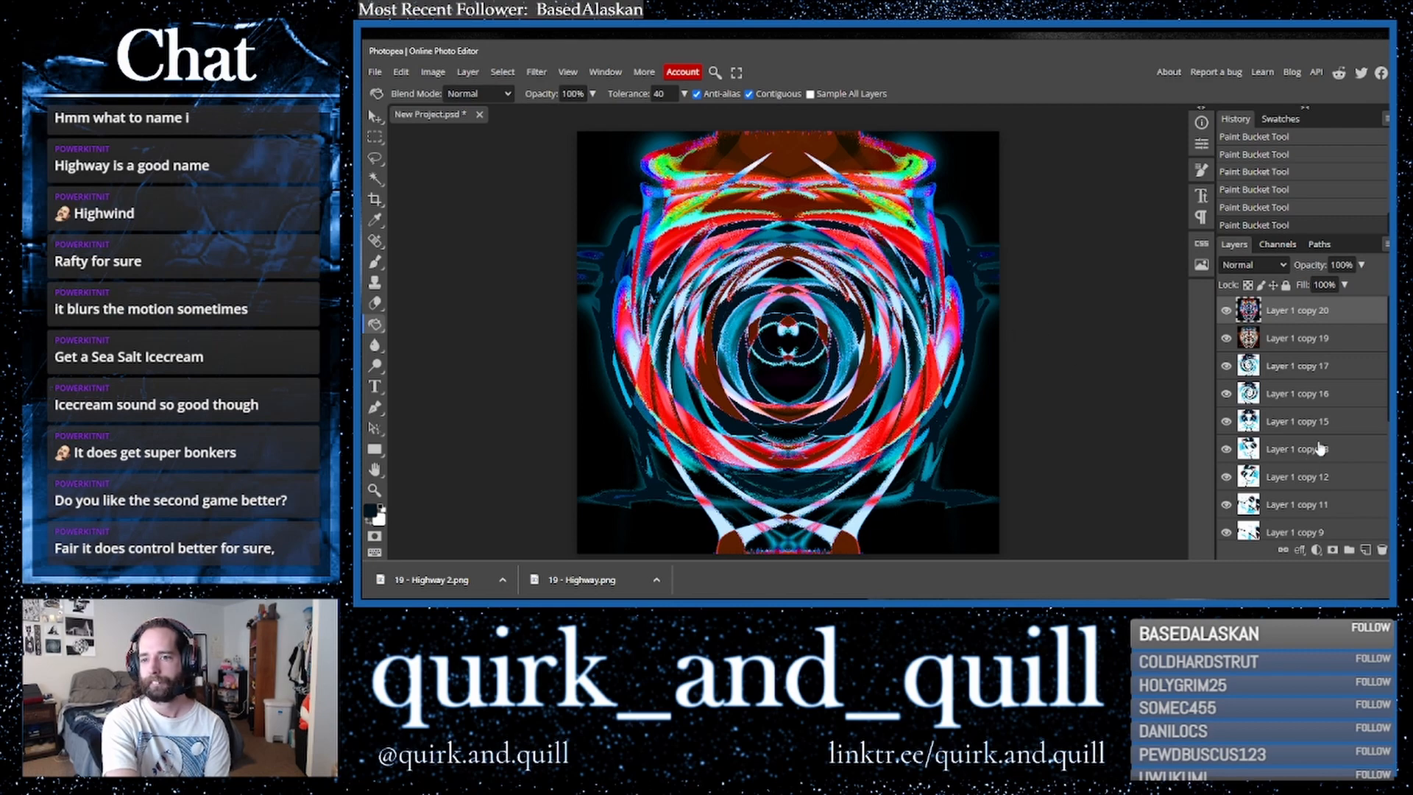
- Set the top layer's blend mode to Saturation
click(1247, 268)
click(1247, 268)
key(Down)
key(Down)
key(Down)
key(Down)
key(Down)
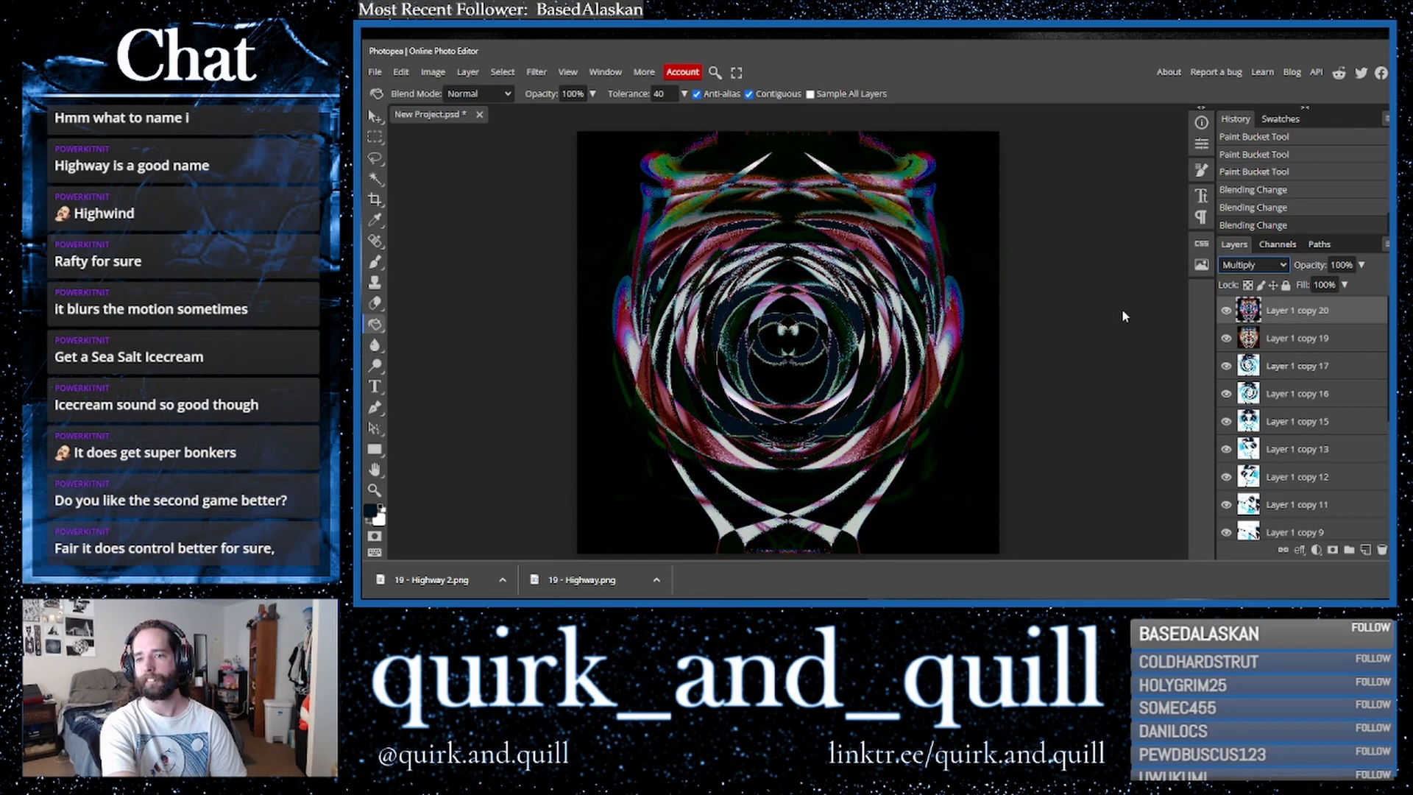
key(Down)
key(Down)
key(Down)
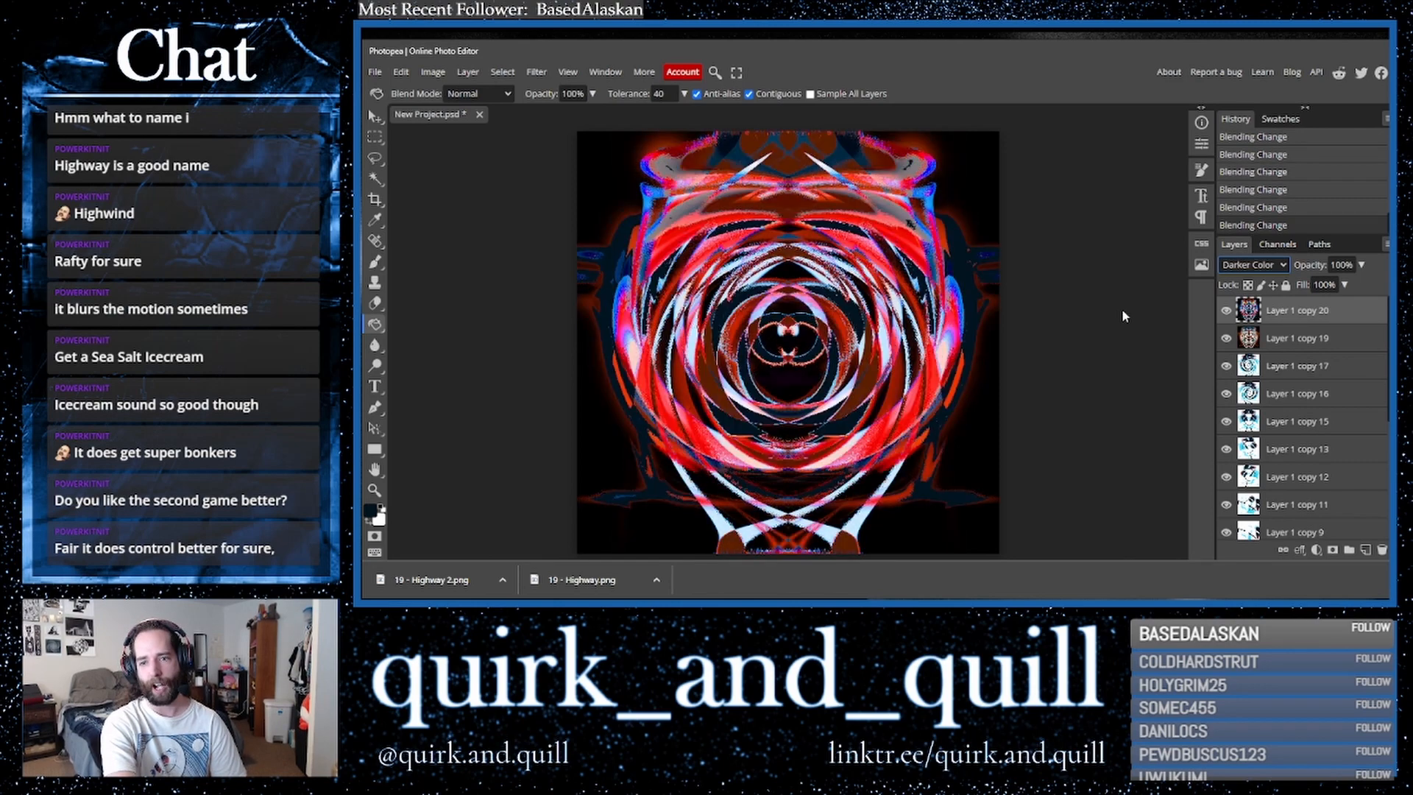
key(Down)
key(Down)
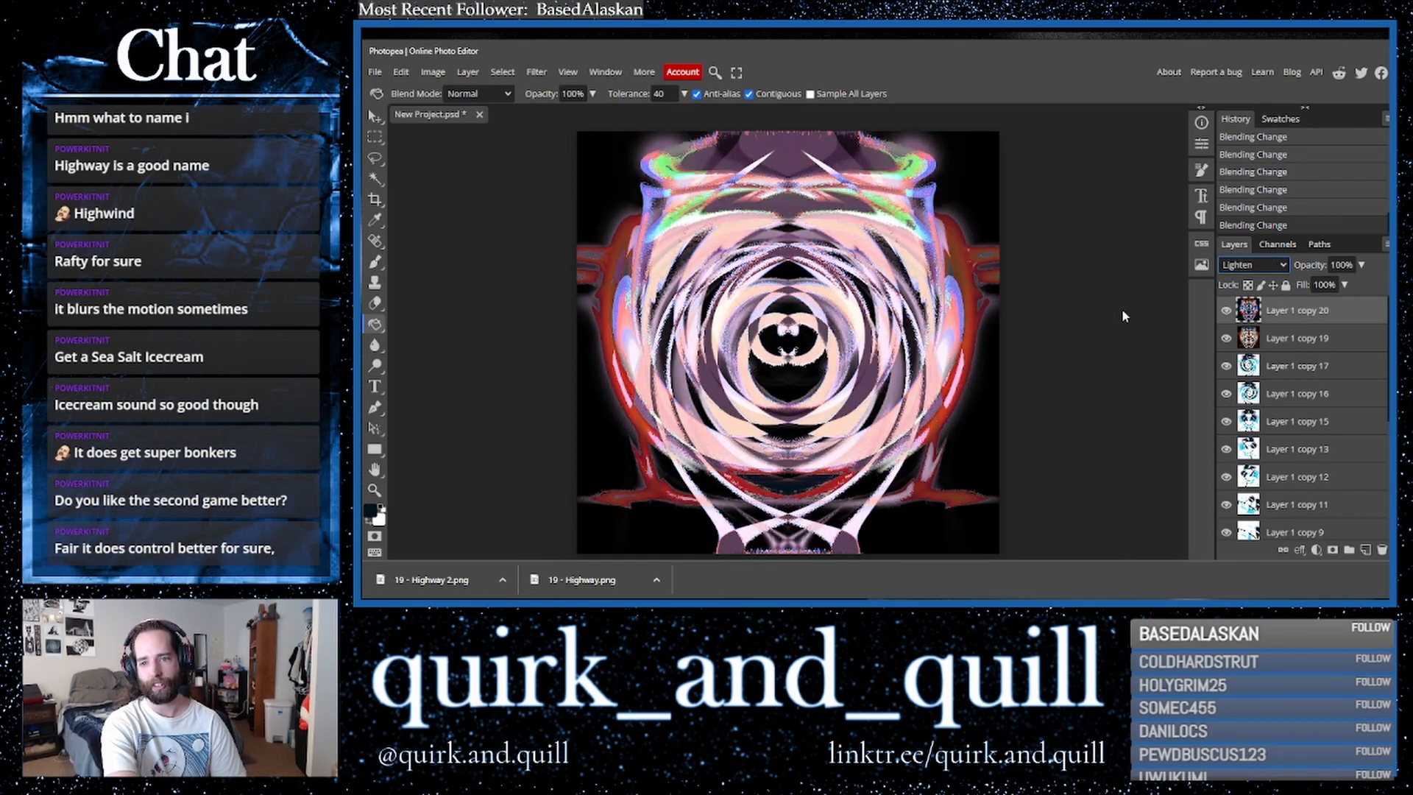
key(Down)
key(Down)
key(Down)
key(Down)
key(Down)
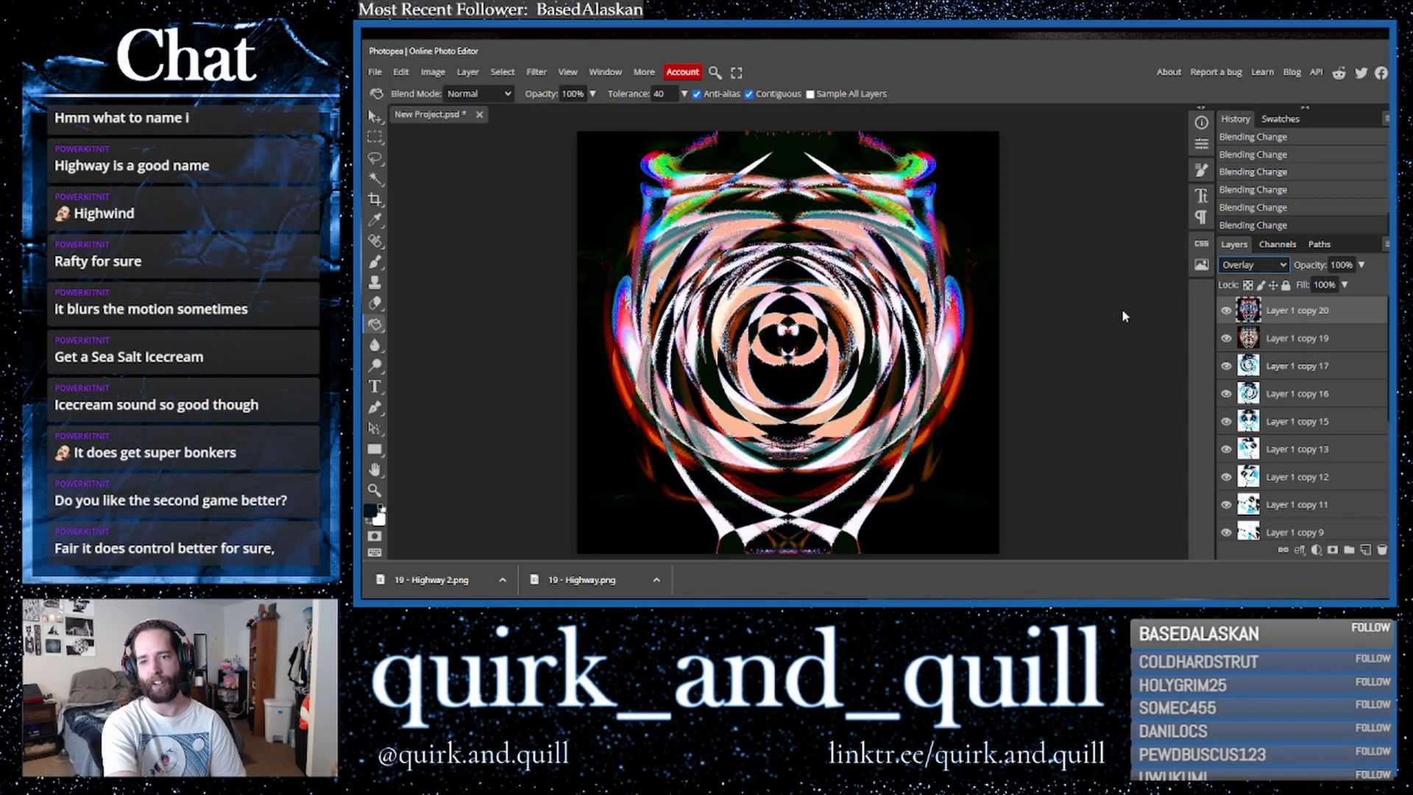
key(Down)
key(Down)
key(Down)
key(Down)
key(Down)
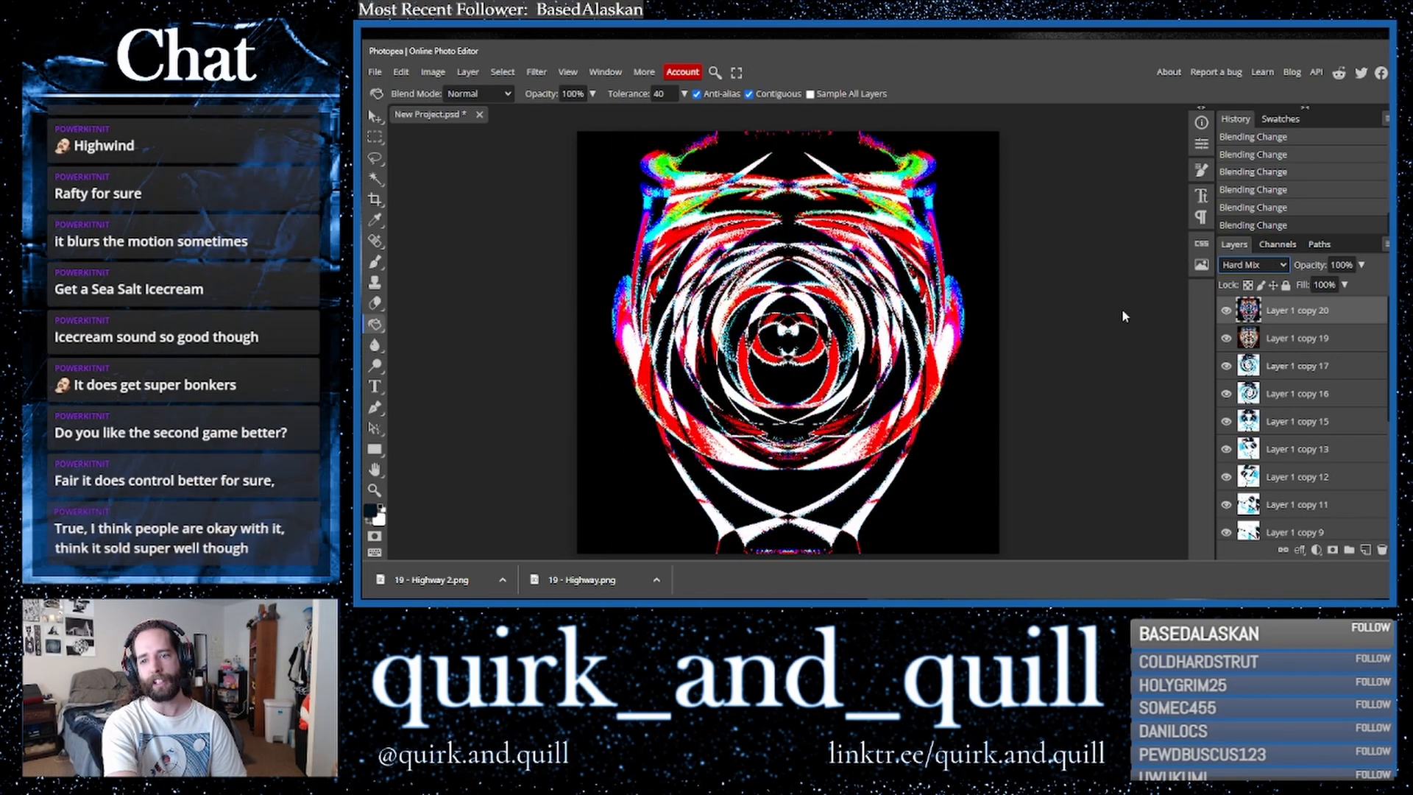
key(Down)
key(Down)
key(Down)
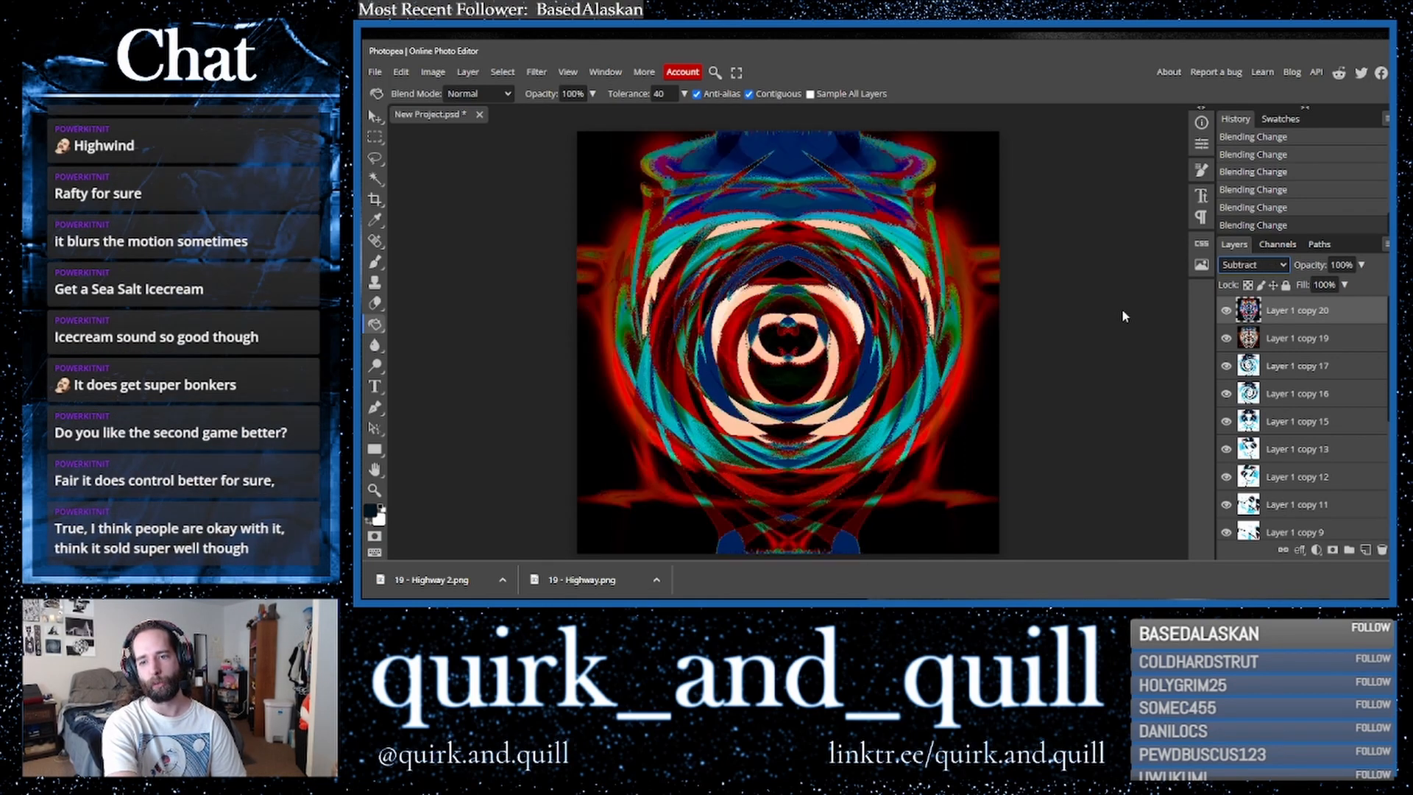
key(Down)
key(Down)
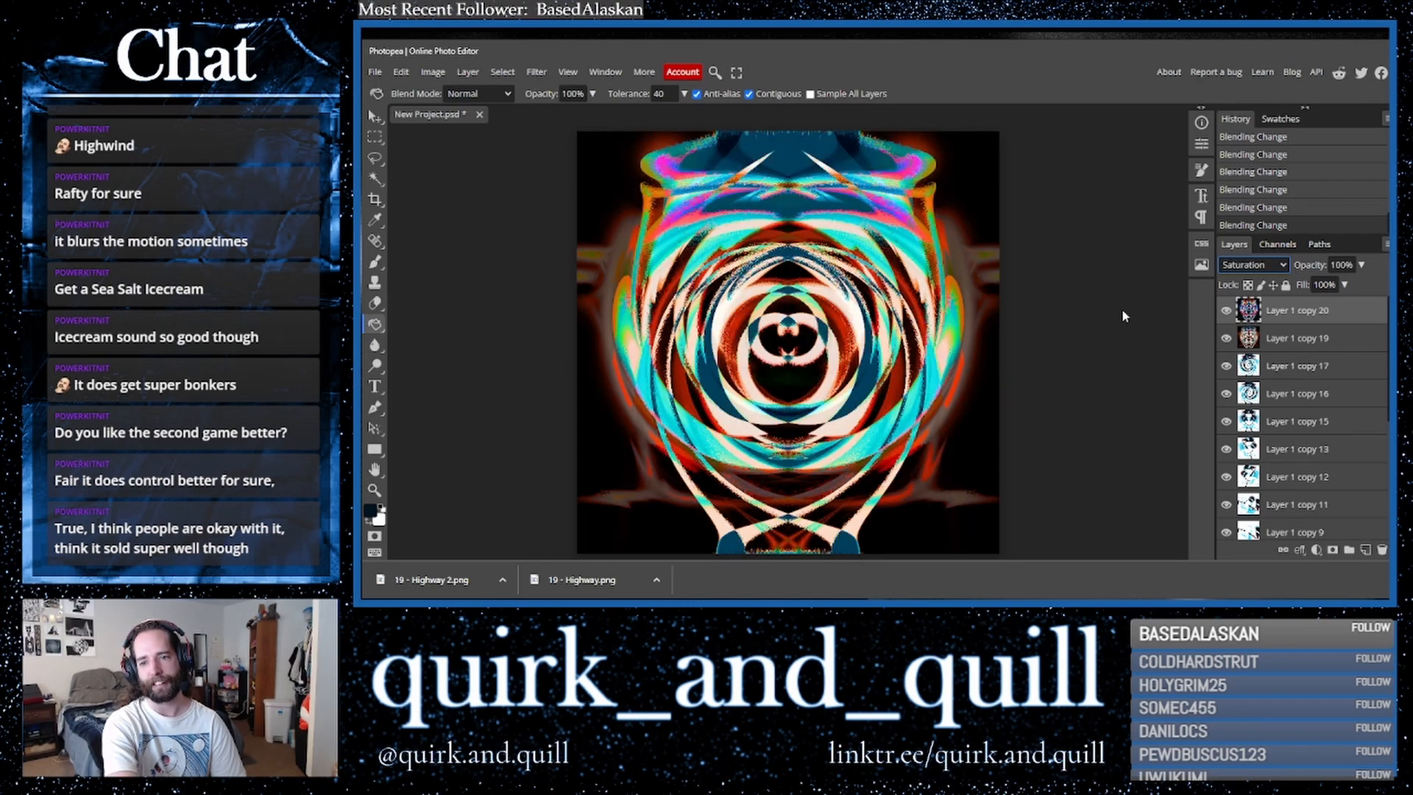
- Cycle through several blend modes on the top layer
key(Down)
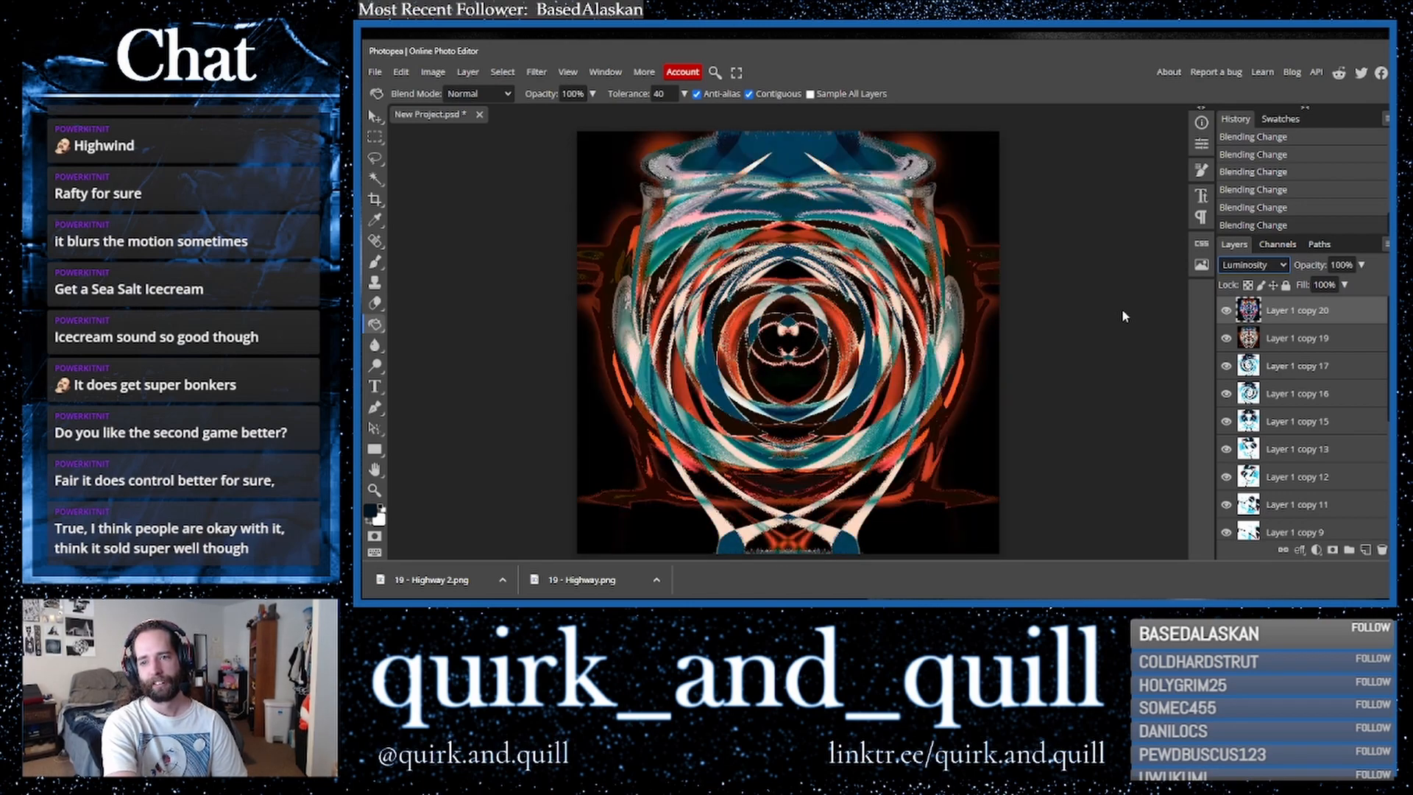
key(Up)
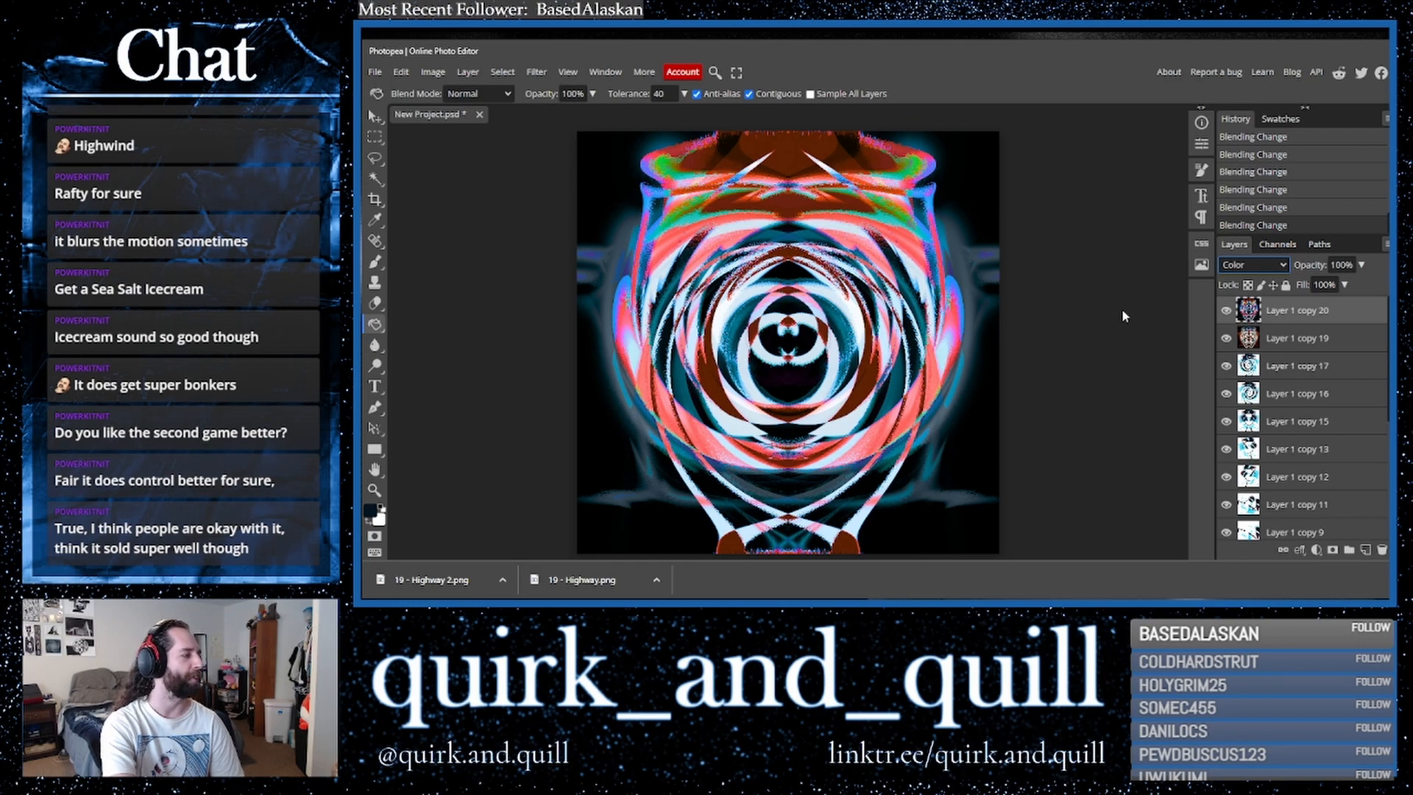
key(Up)
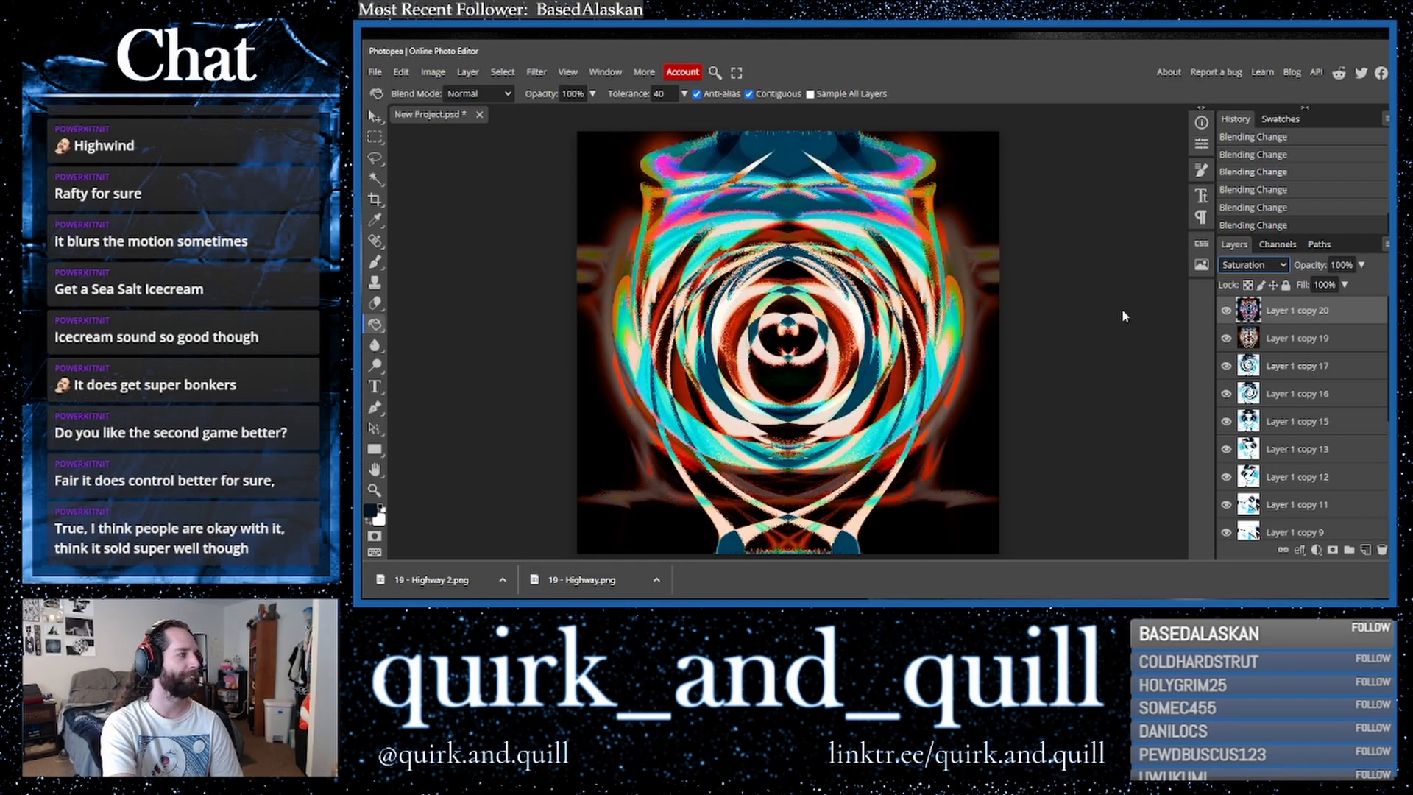
key(Up)
key(Down)
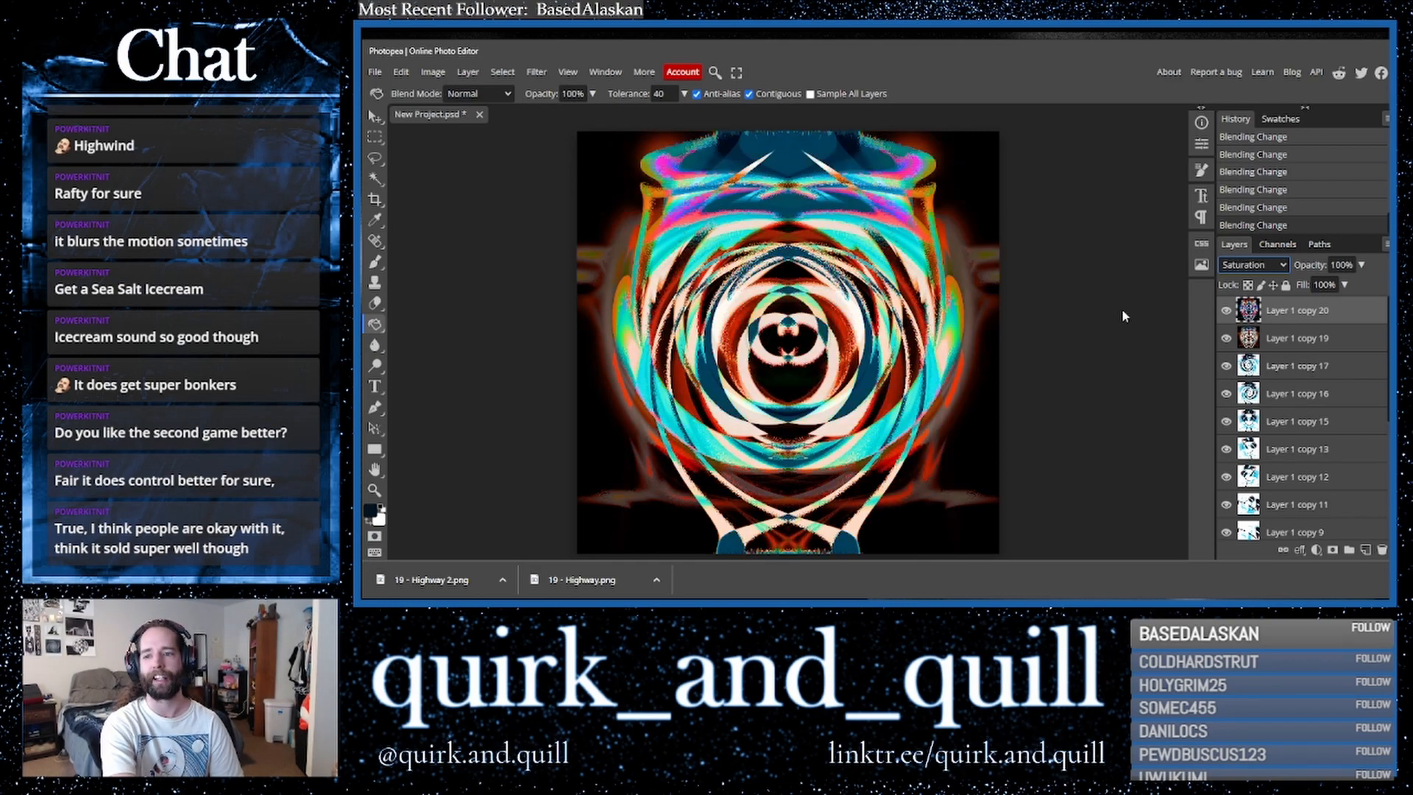
key(Down)
key(Down)
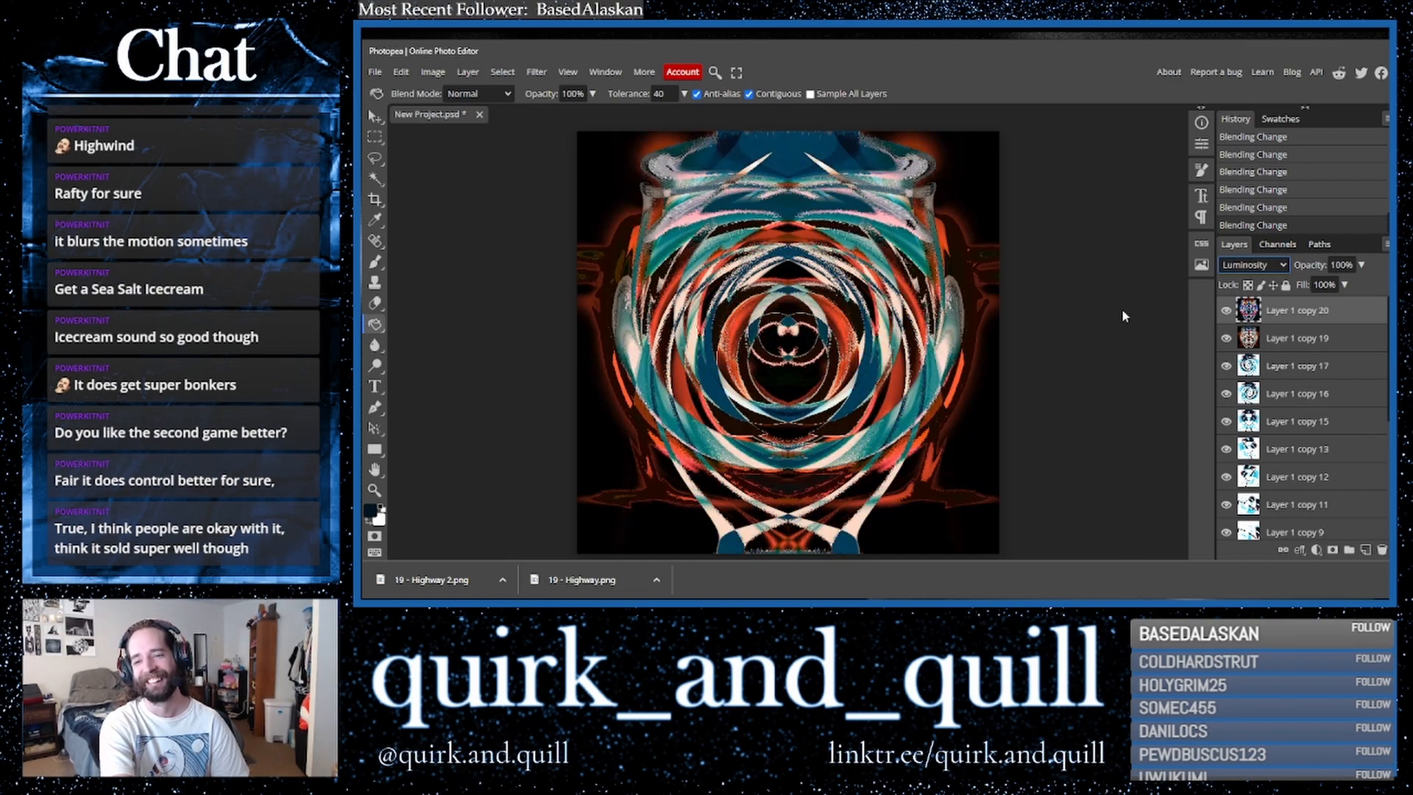
- Hide the top layer and duplicate Layer 1 copy 19
click(1226, 315)
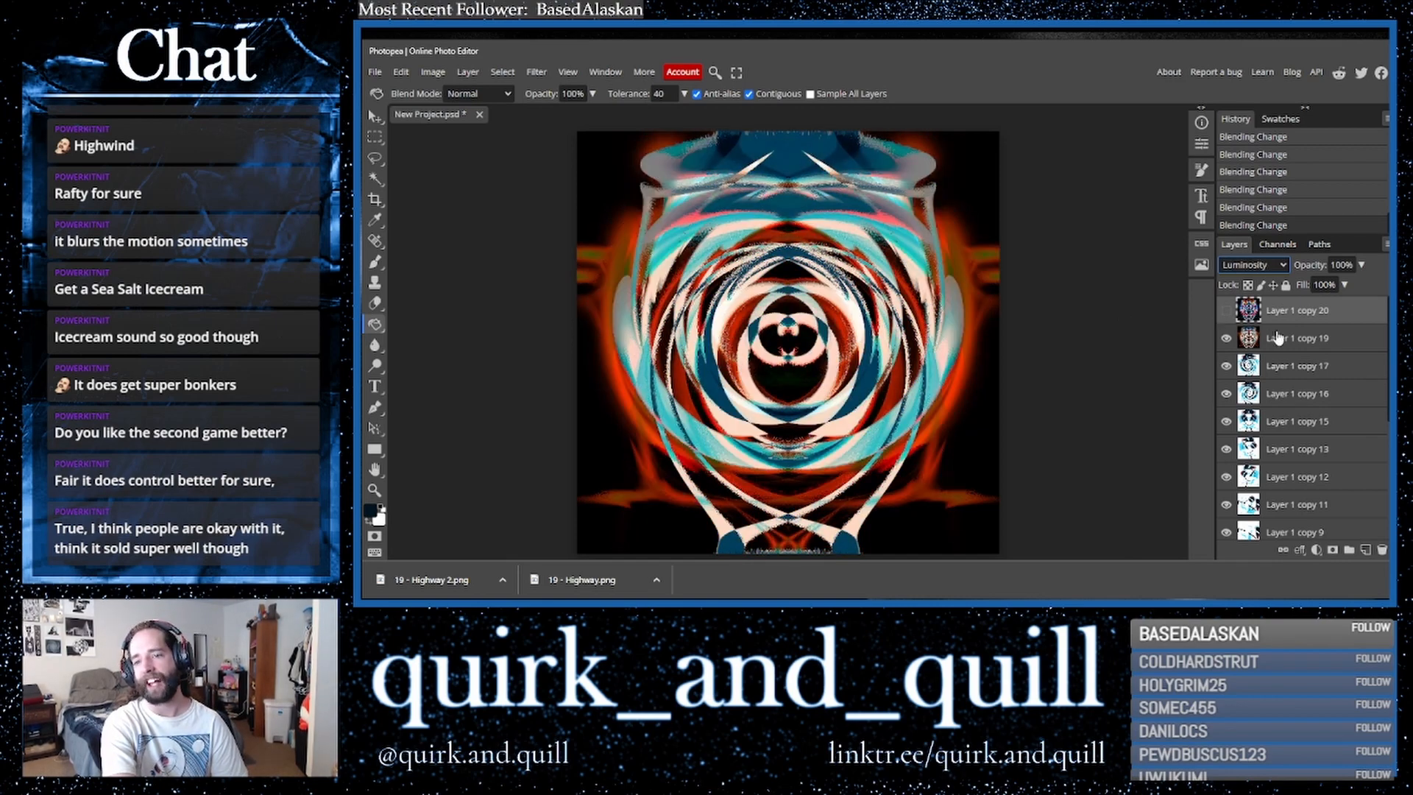
click(1293, 342)
drag(1385, 346, 1366, 551)
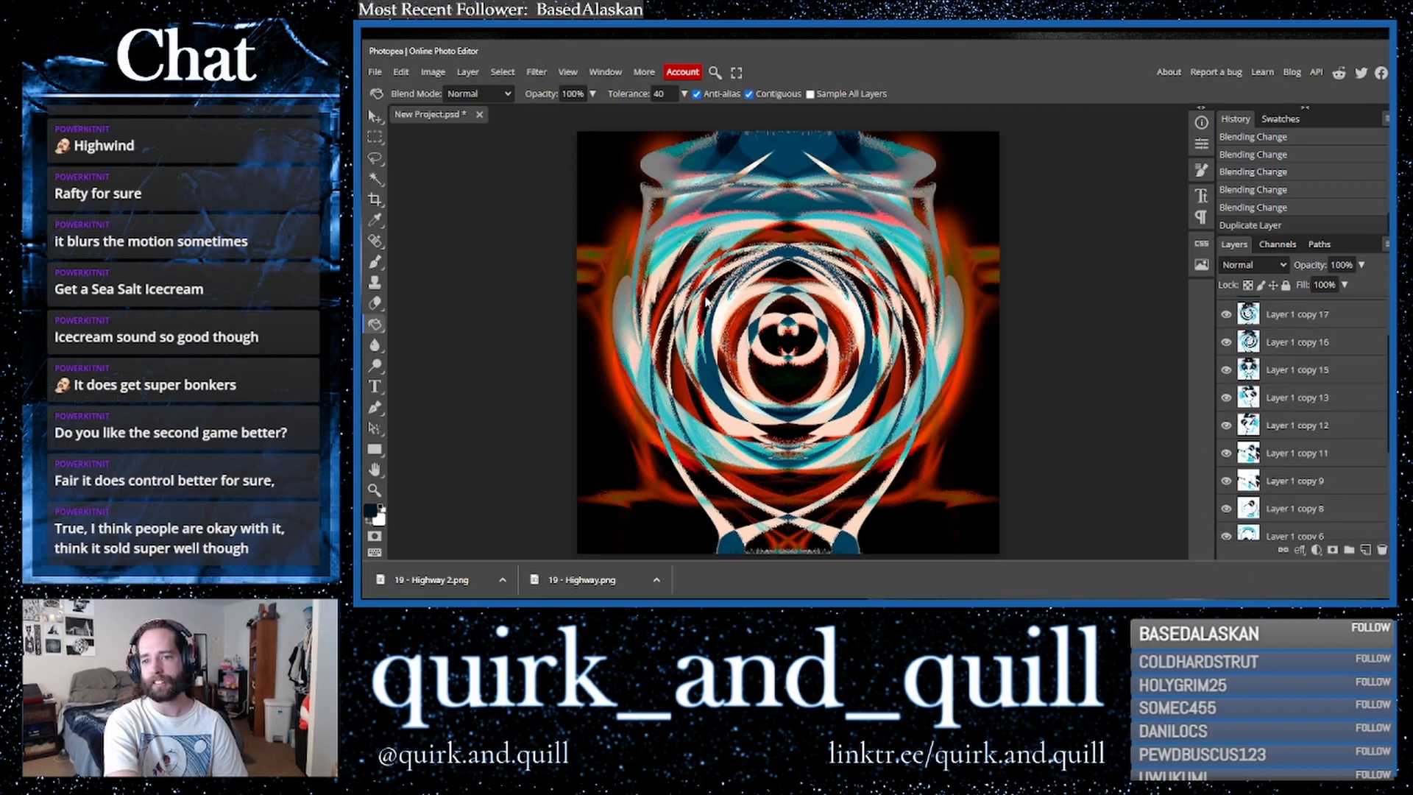
- Rotate the duplicated layer 90° counter-clockwise
click(401, 72)
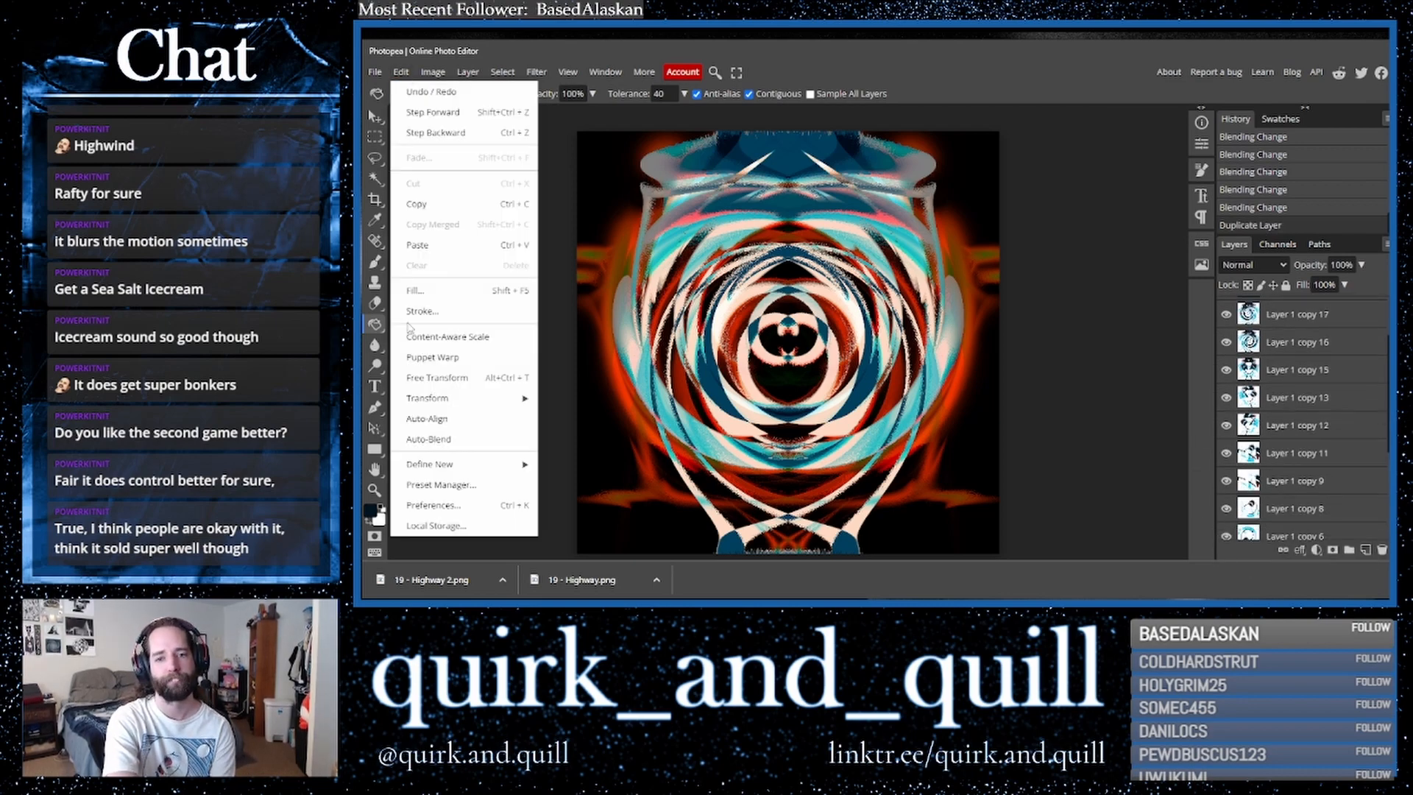
mouse_move(483, 399)
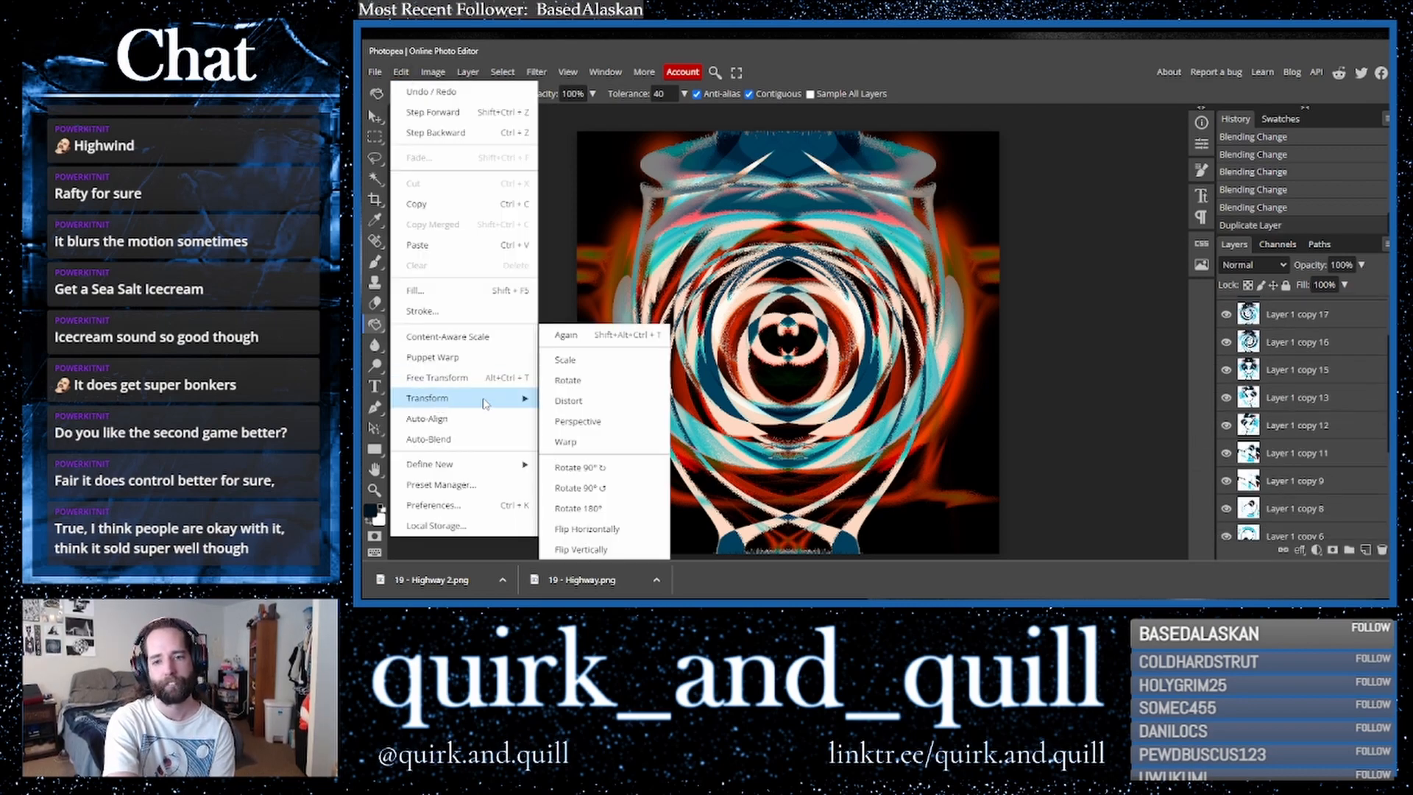
click(561, 488)
- Set the rotated layer's blend mode to Divide
click(1238, 266)
click(1246, 354)
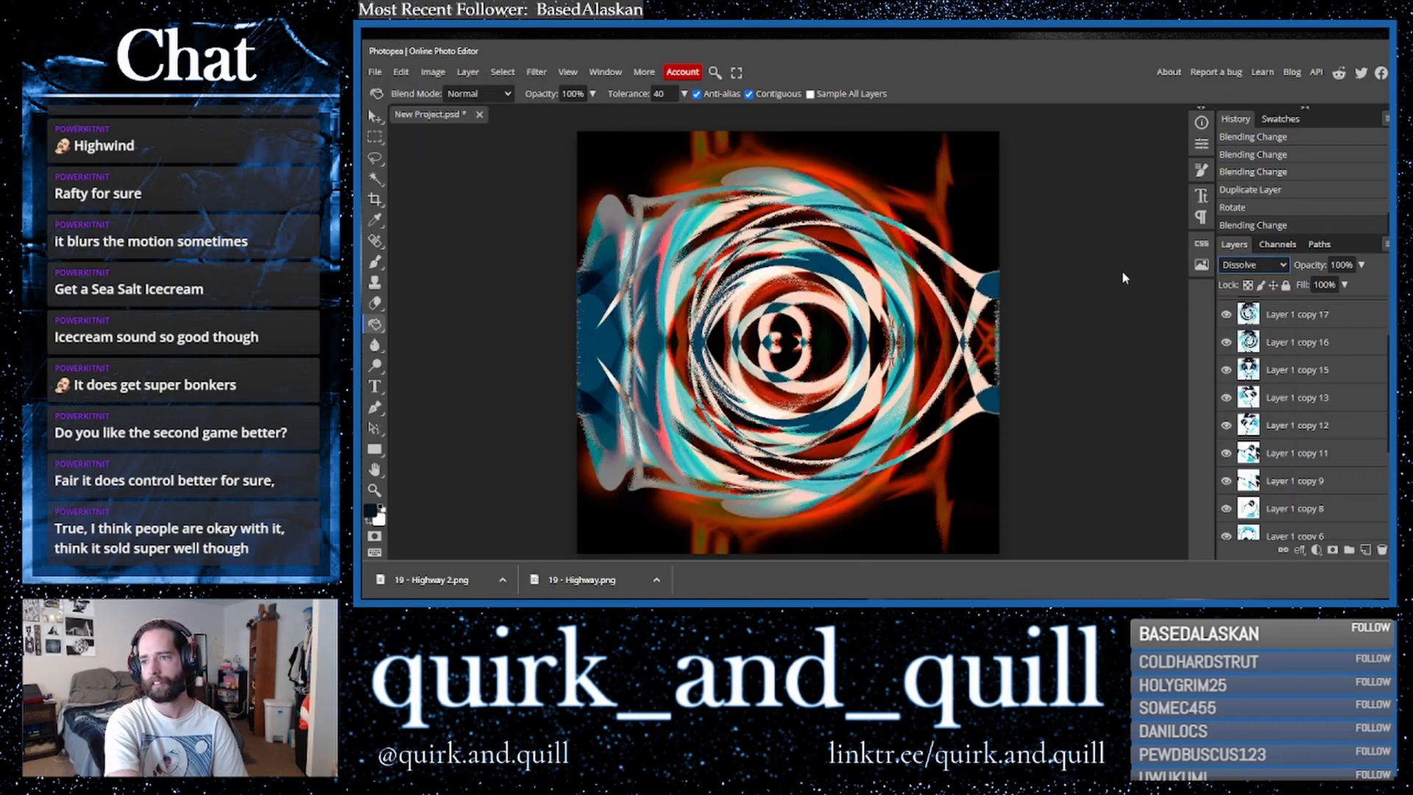
key(Down)
key(Down)
key(Down)
key(Down)
key(Down)
key(Down)
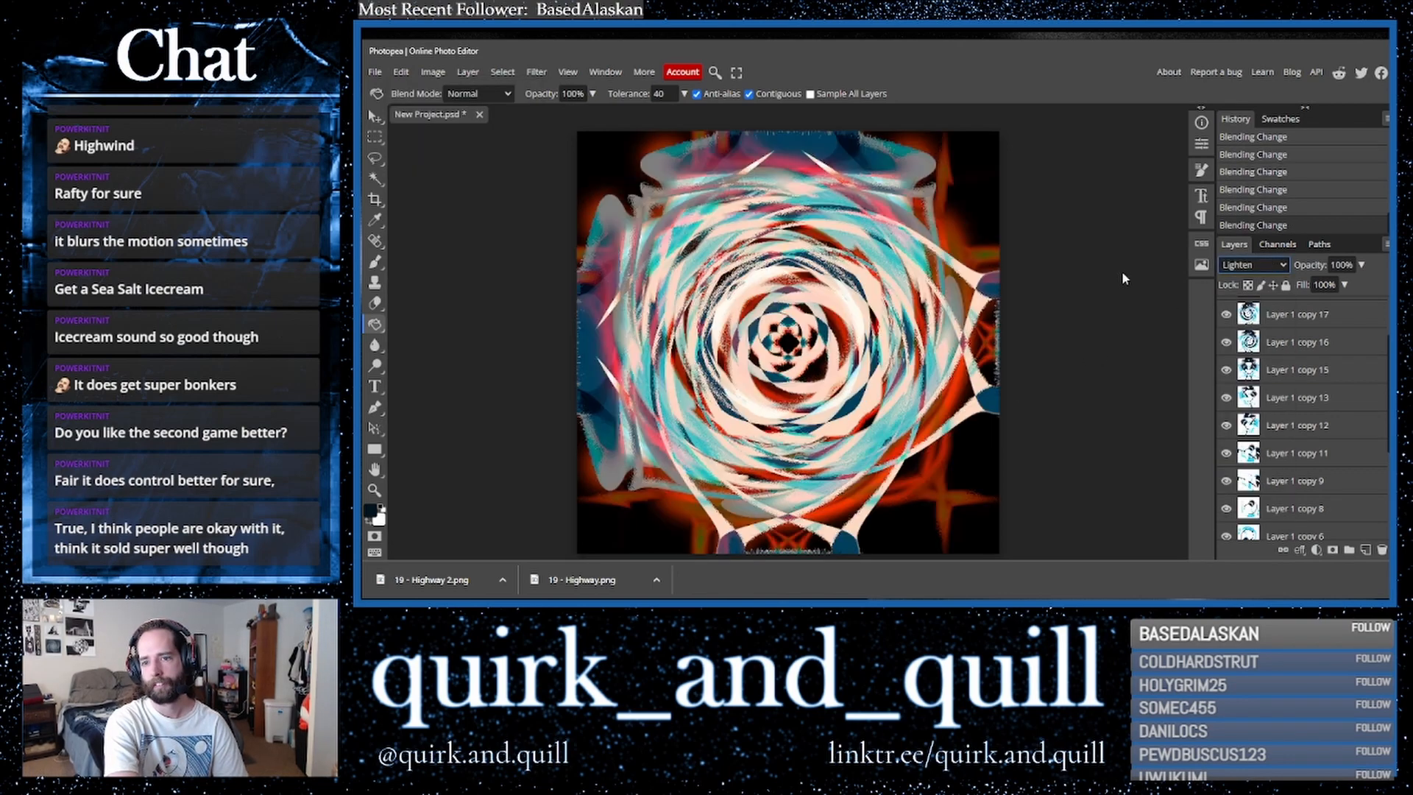
key(Down)
key(Down)
key(Down)
key(Down)
key(Down)
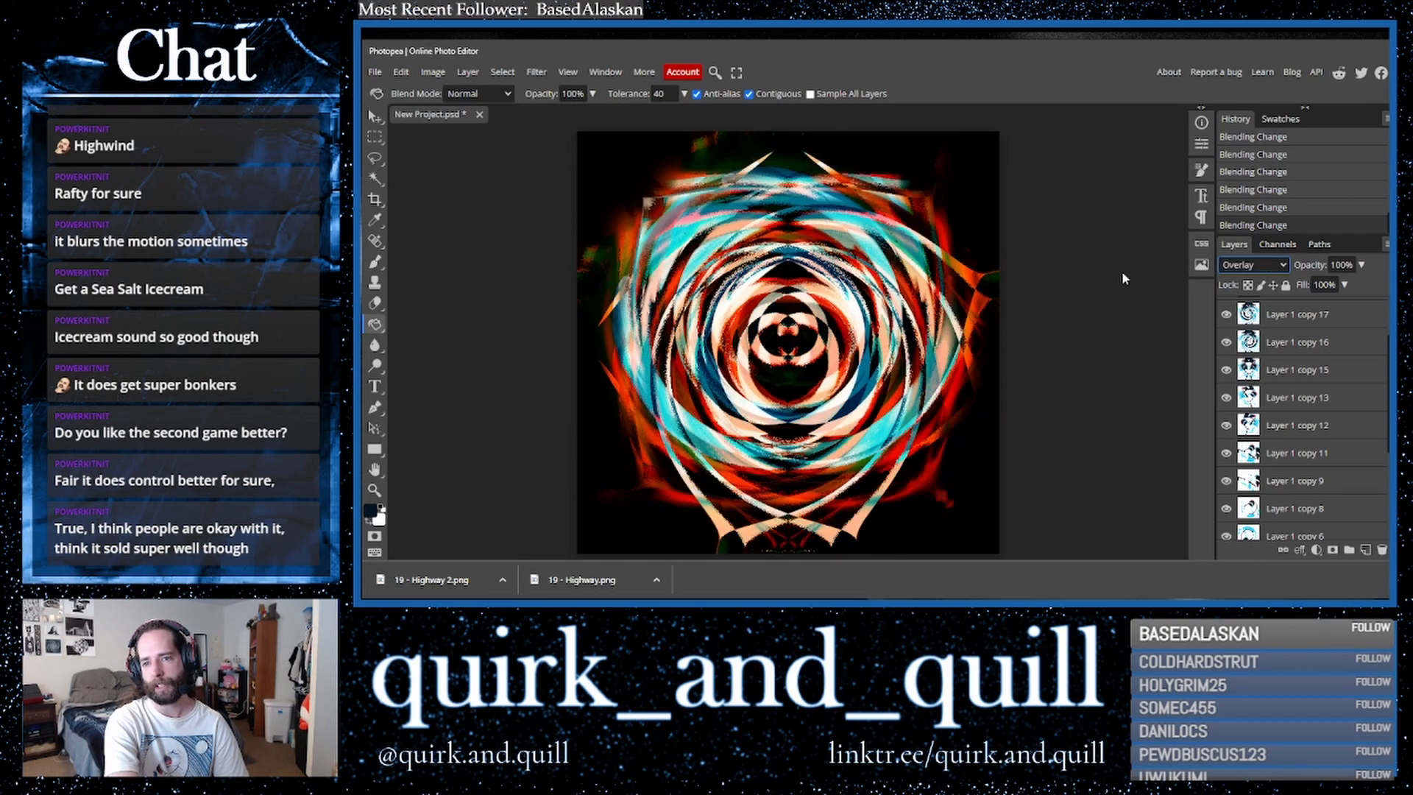
key(Down)
key(Down)
key(Down)
key(Down)
key(Down)
key(Down)
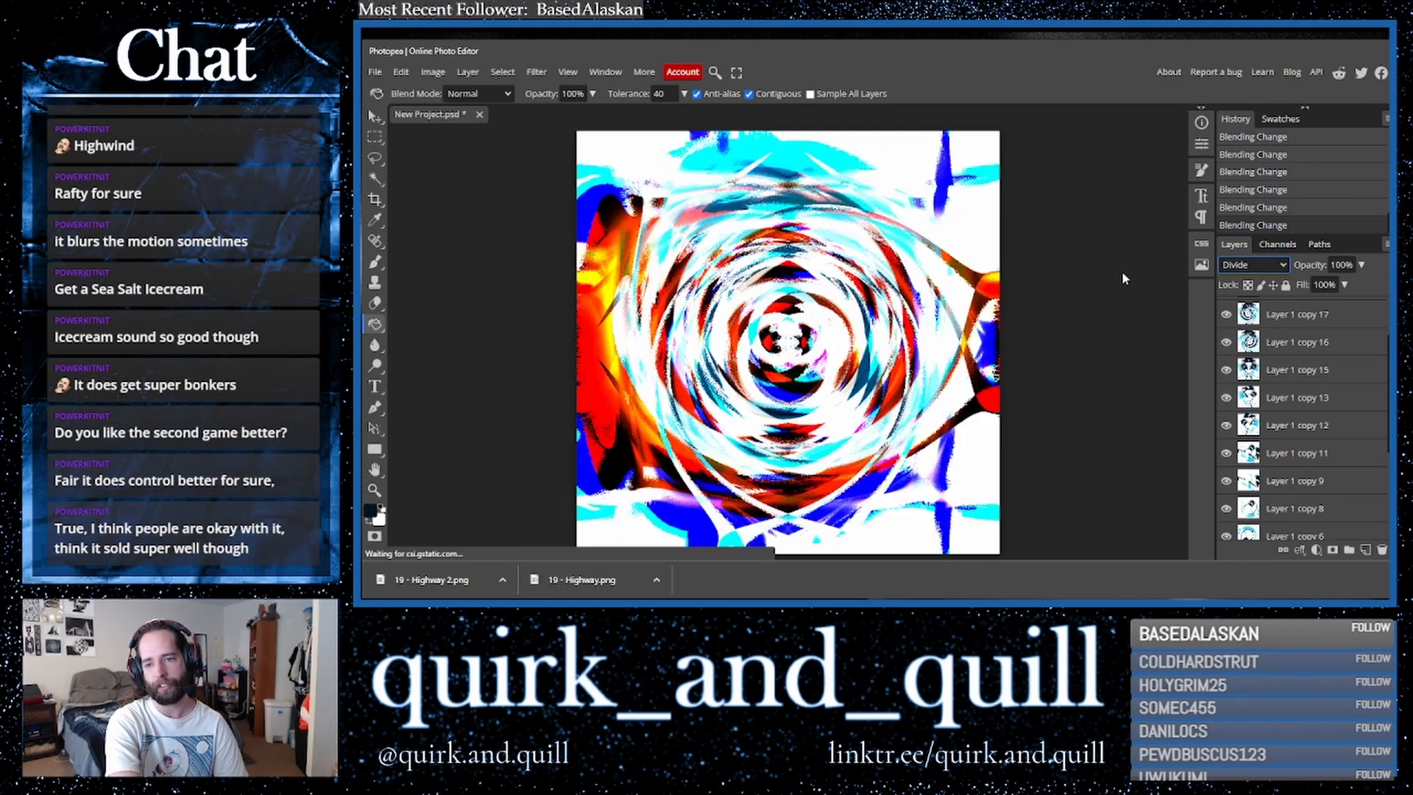
key(Down)
key(Up)
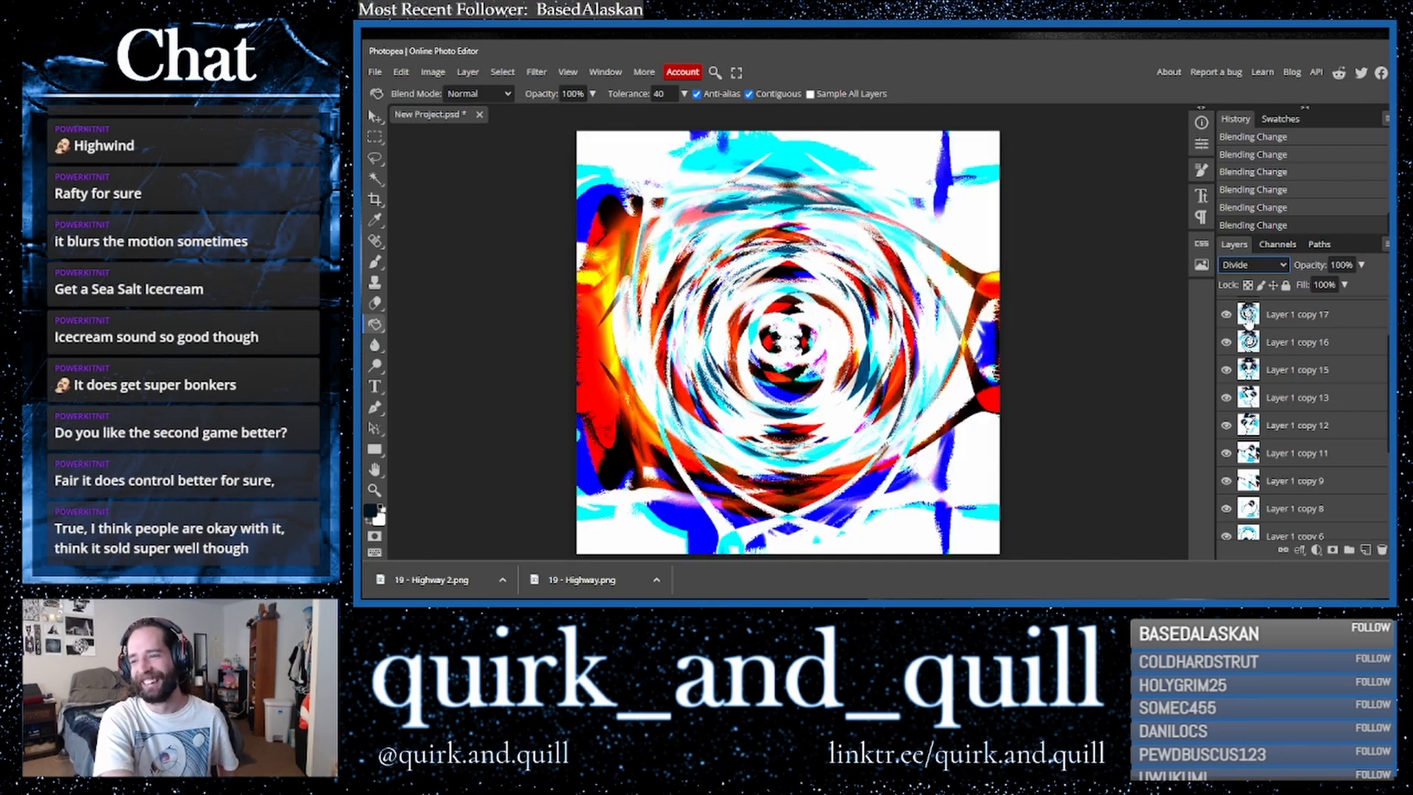
- Duplicate the Divide layer, merge the pair, and duplicate the merged layer again
scroll(1299, 368, up, 2)
drag(1297, 360, 1368, 552)
right_click(1284, 366)
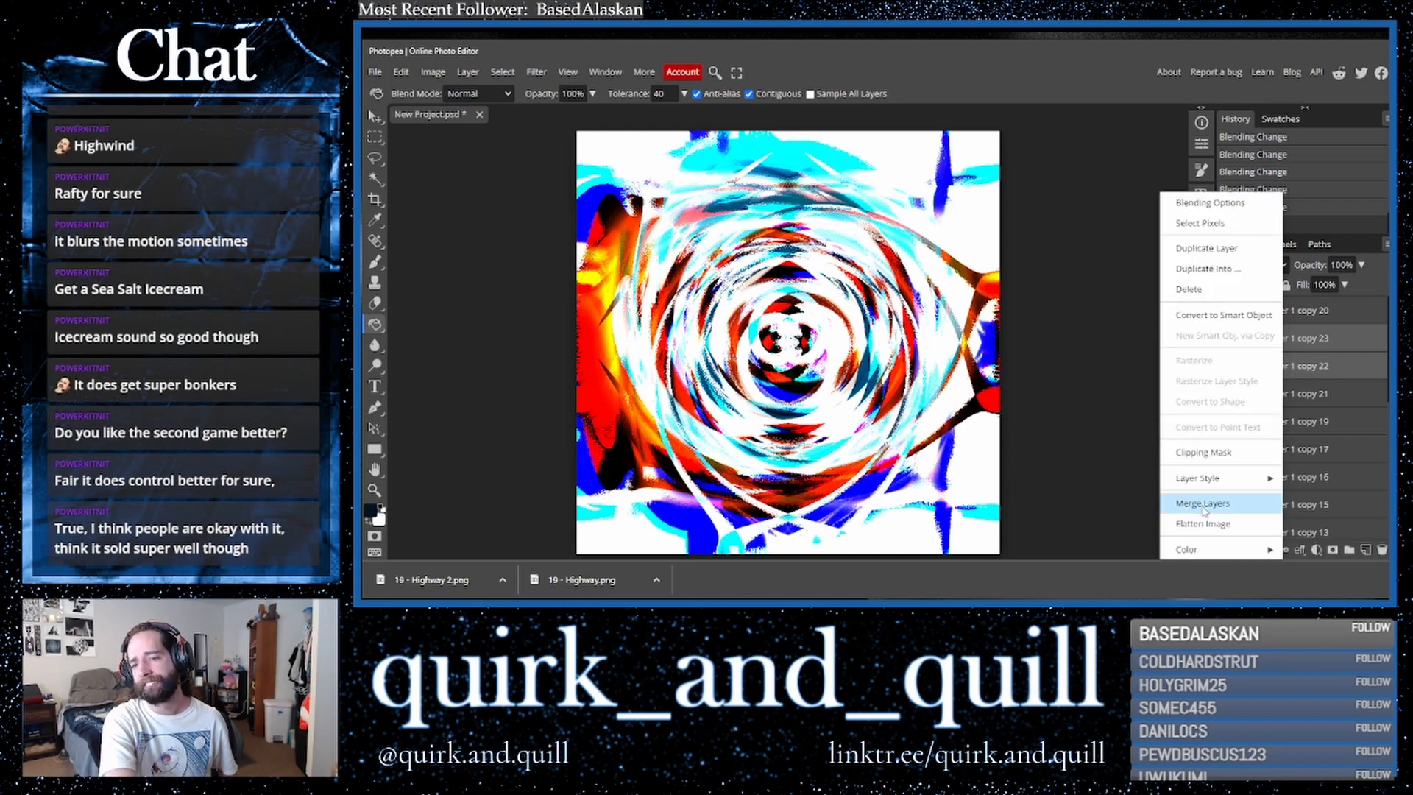
click(1206, 503)
drag(1315, 346, 1365, 550)
- Flip the new duplicate layer horizontally
click(401, 71)
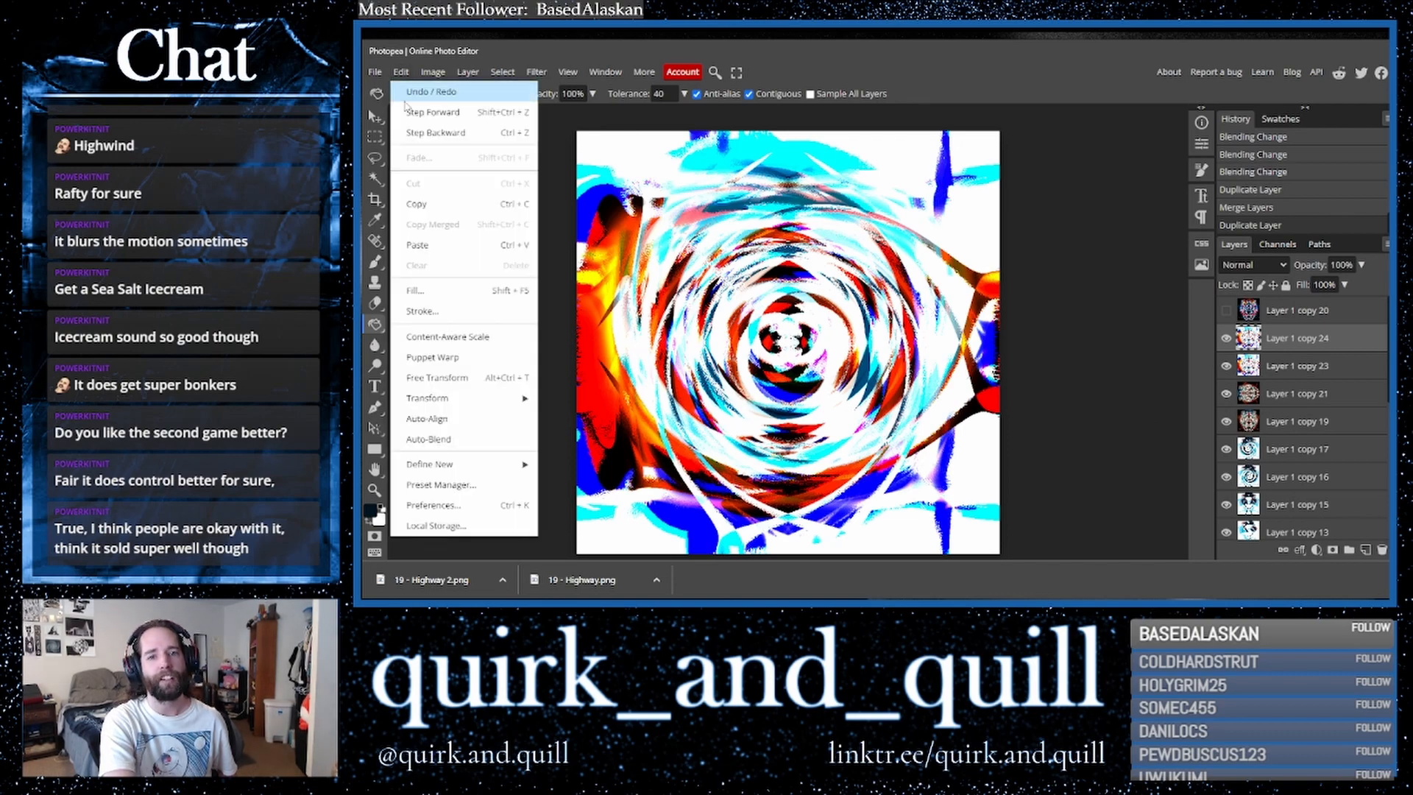
mouse_move(471, 398)
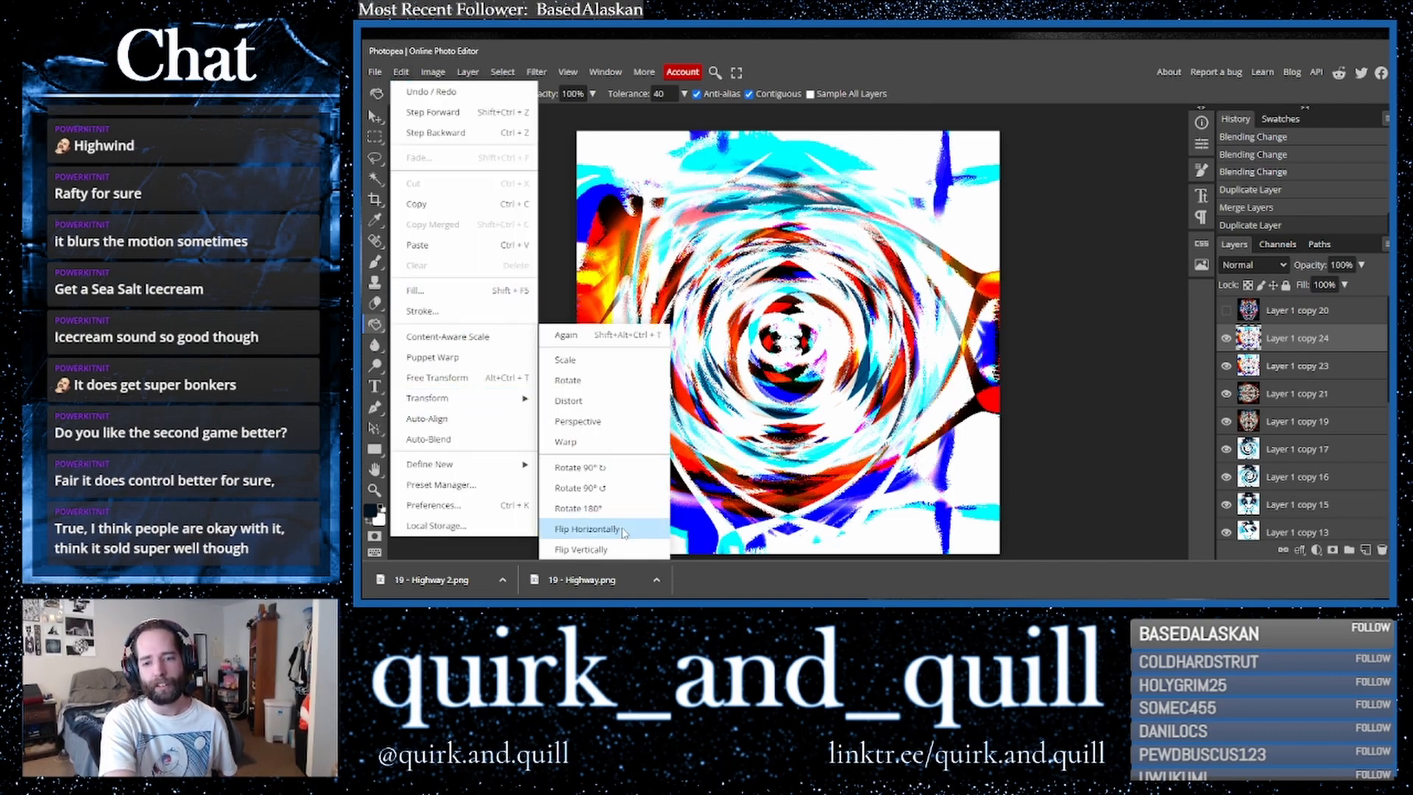
click(624, 529)
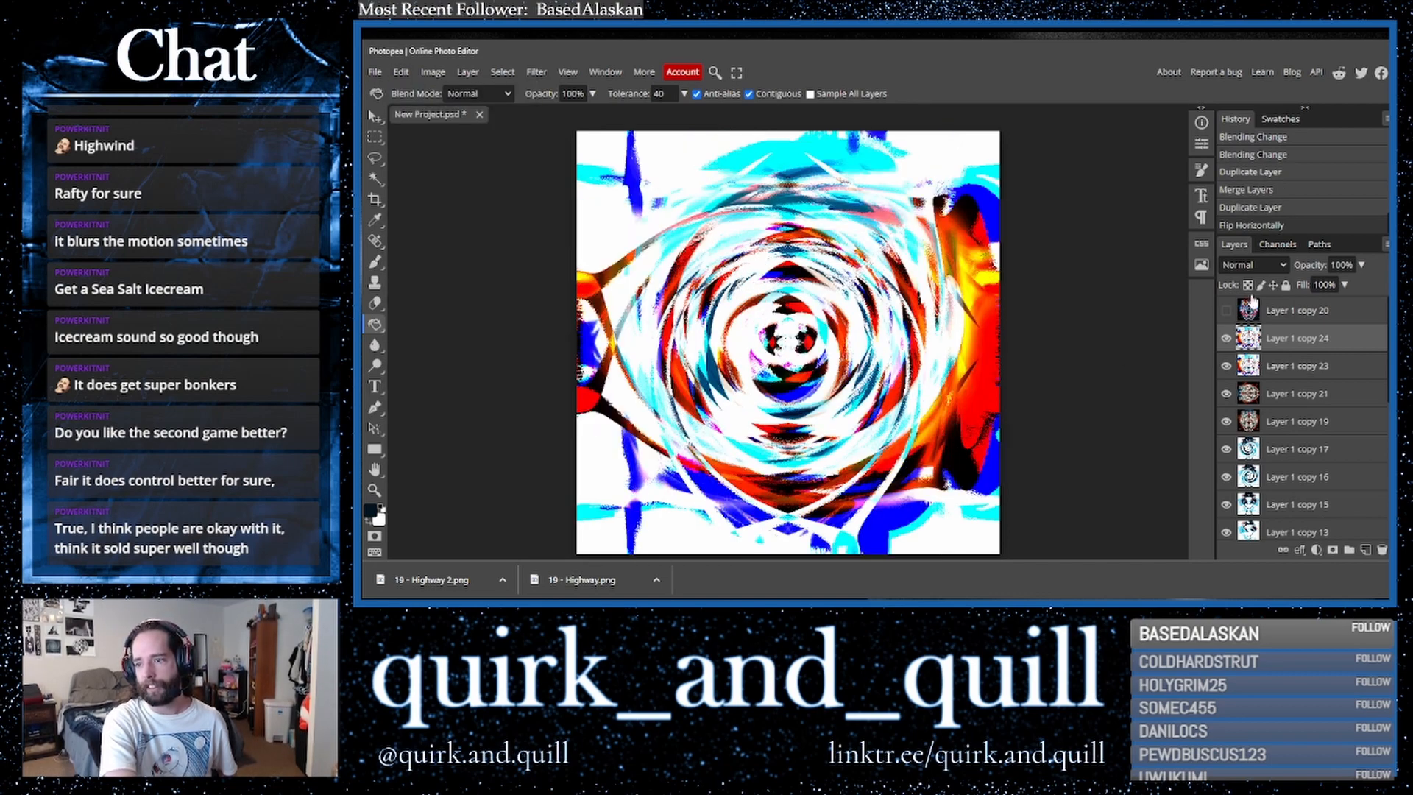
- Set the flipped layer's blend mode to Linear Burn and merge it into the layer below
click(1253, 264)
click(1251, 326)
key(Down)
key(Down)
key(Down)
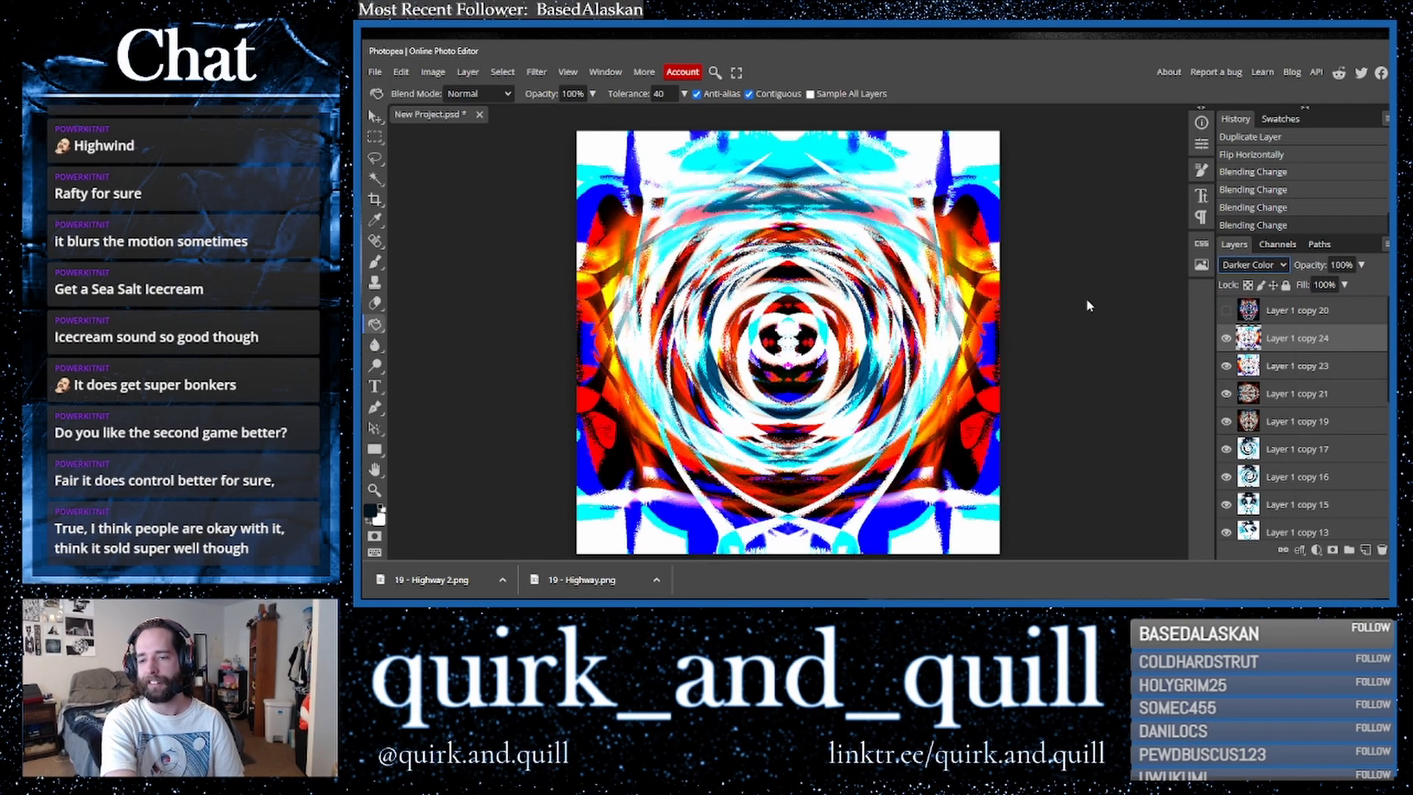
key(Up)
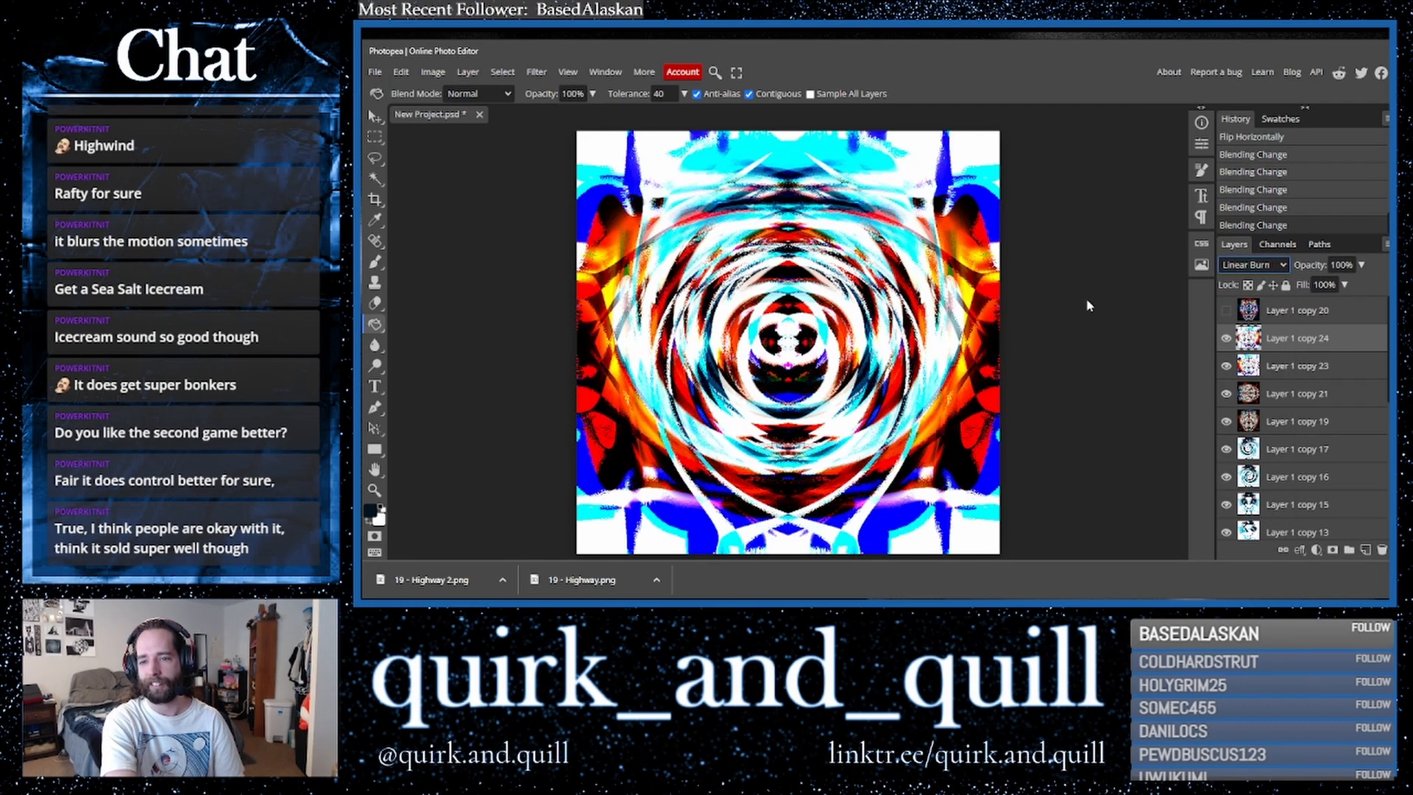
right_click(1271, 368)
click(1237, 508)
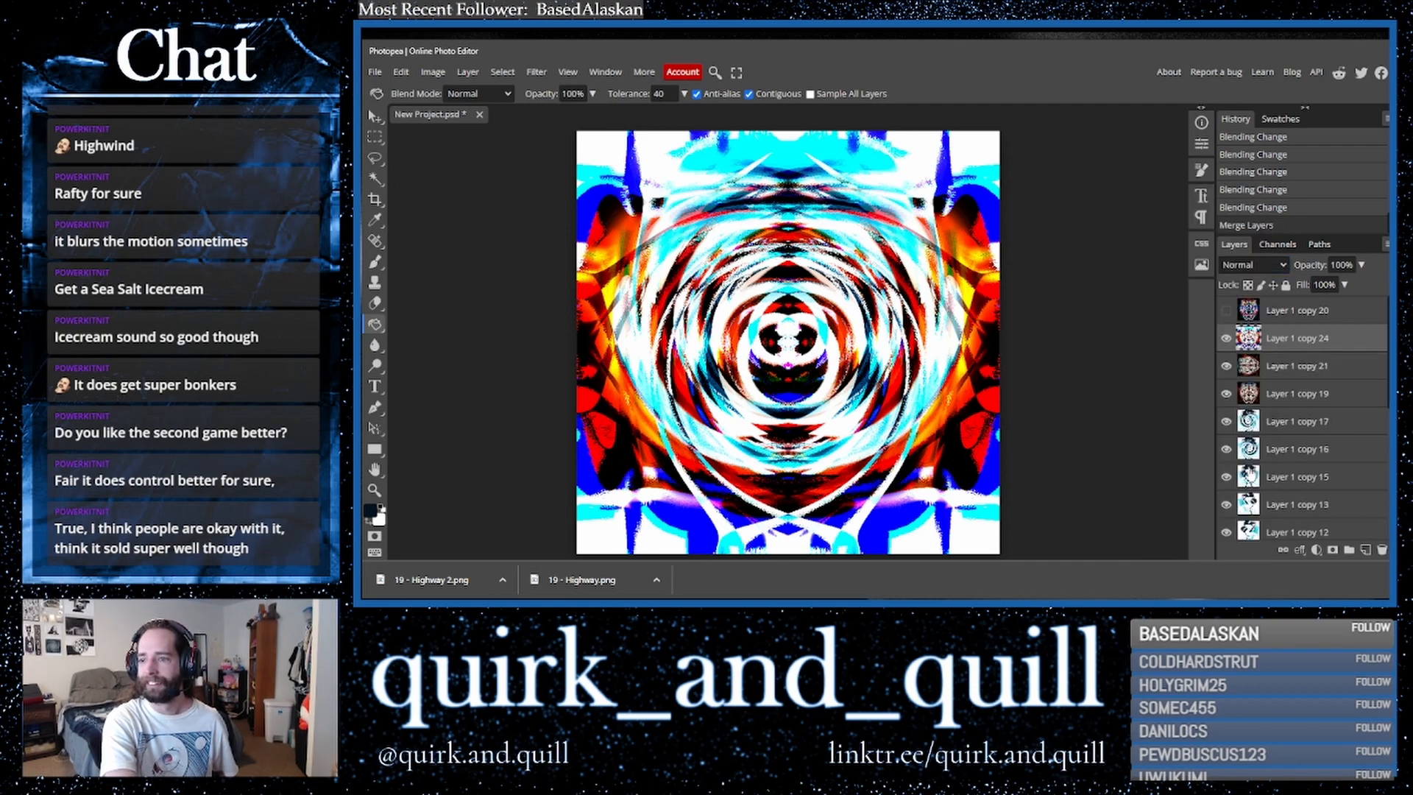
- Show the top layer again and set its blend mode to Hue
click(1227, 312)
click(1281, 311)
click(1269, 266)
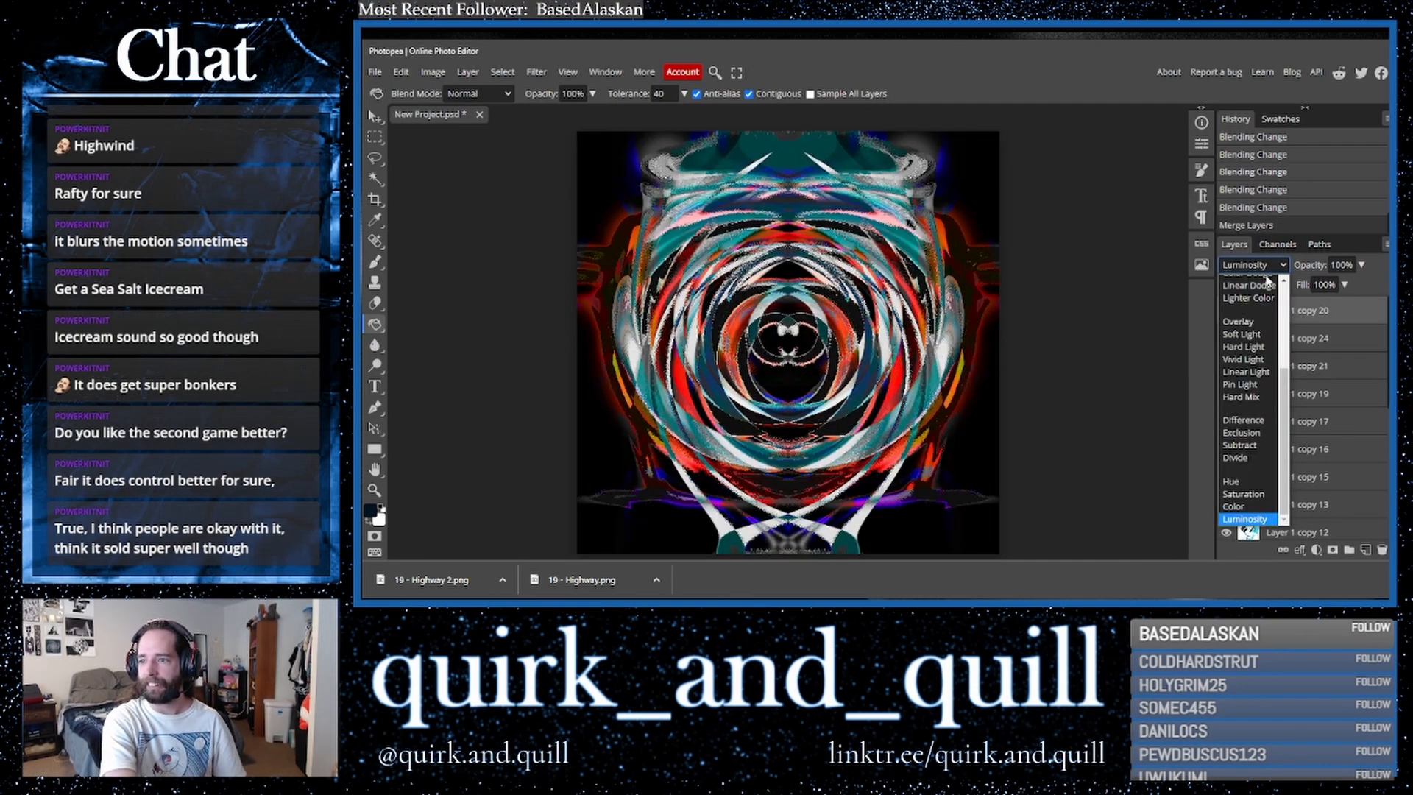
click(1252, 286)
key(Up)
key(Up)
key(Up)
key(Up)
key(Up)
key(Up)
key(Up)
key(Up)
key(Up)
key(Up)
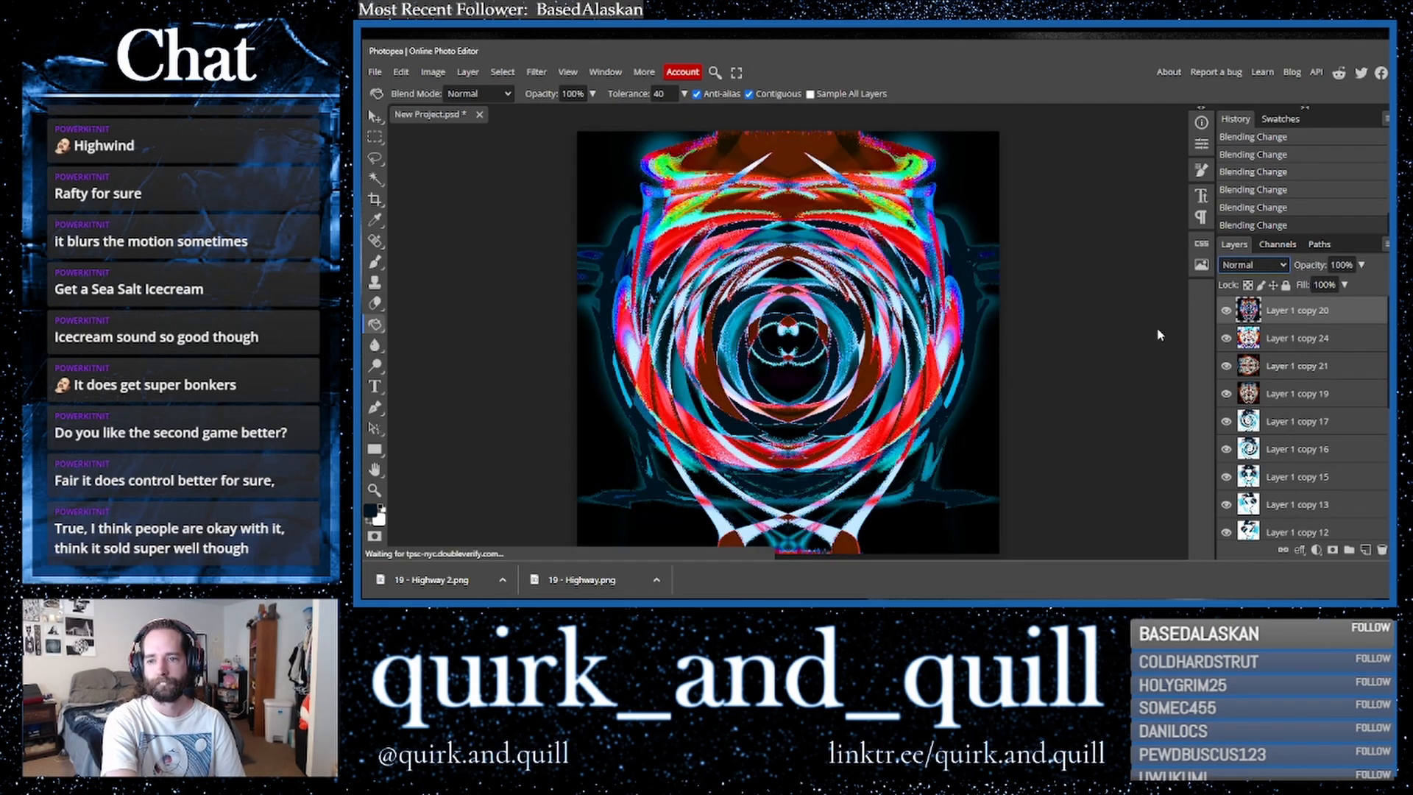
key(Down)
key(Down)
key(Down)
key(Down)
key(Down)
key(Down)
key(Down)
key(Down)
key(Down)
key(Down)
key(Down)
key(Down)
key(Down)
key(Up)
key(Up)
key(Down)
key(Down)
key(Down)
key(Down)
key(Down)
key(Down)
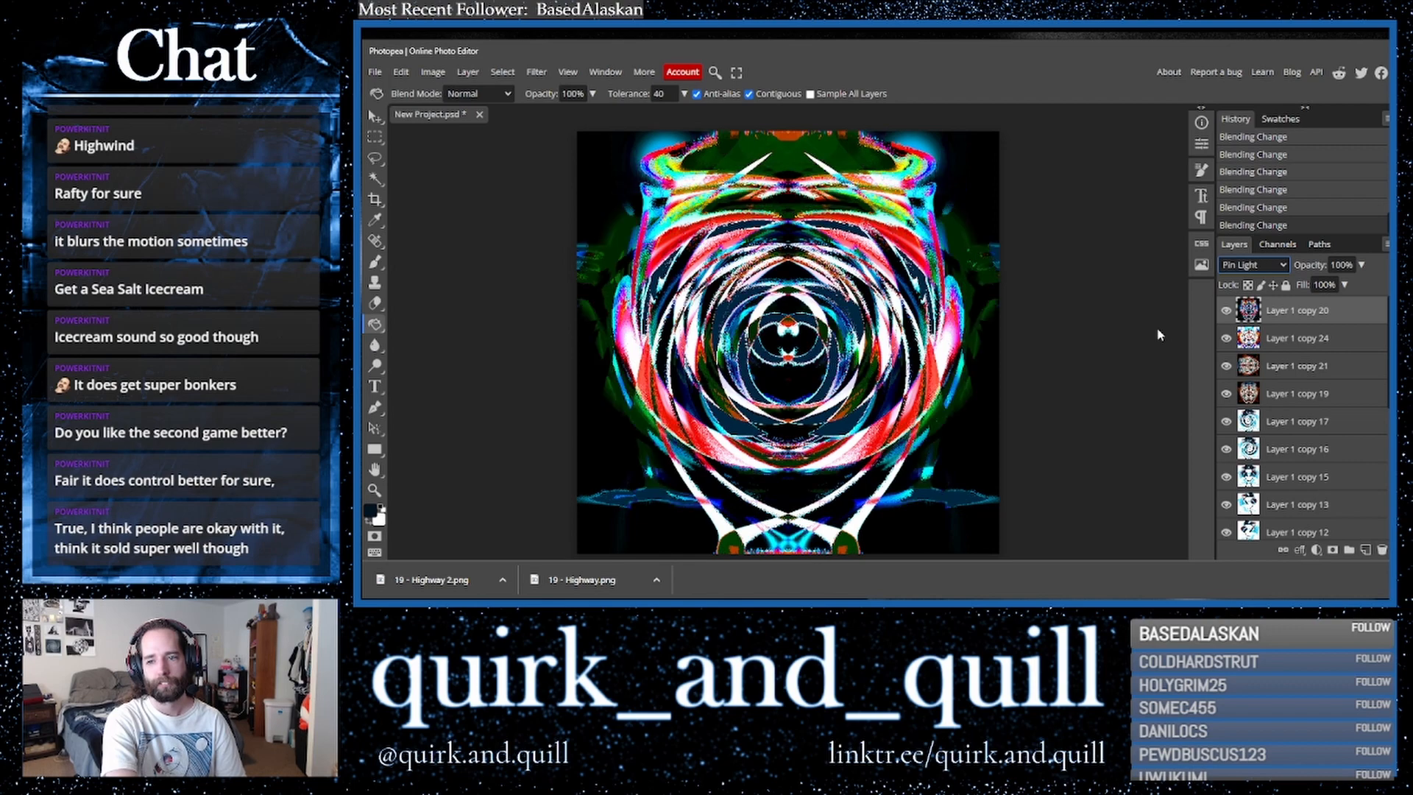
key(Down)
key(Down)
key(Down)
key(Down)
key(Down)
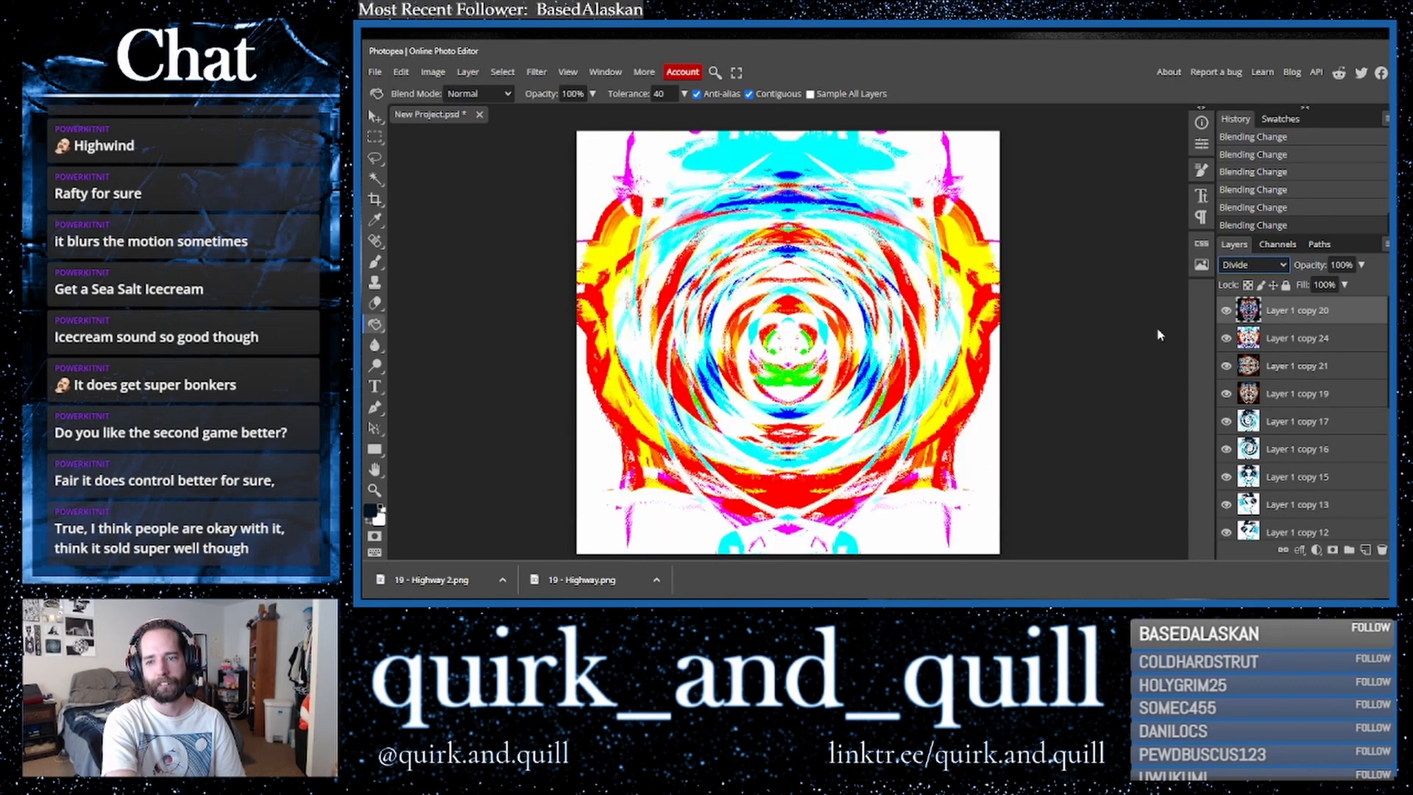
key(Down)
key(Down)
key(Down)
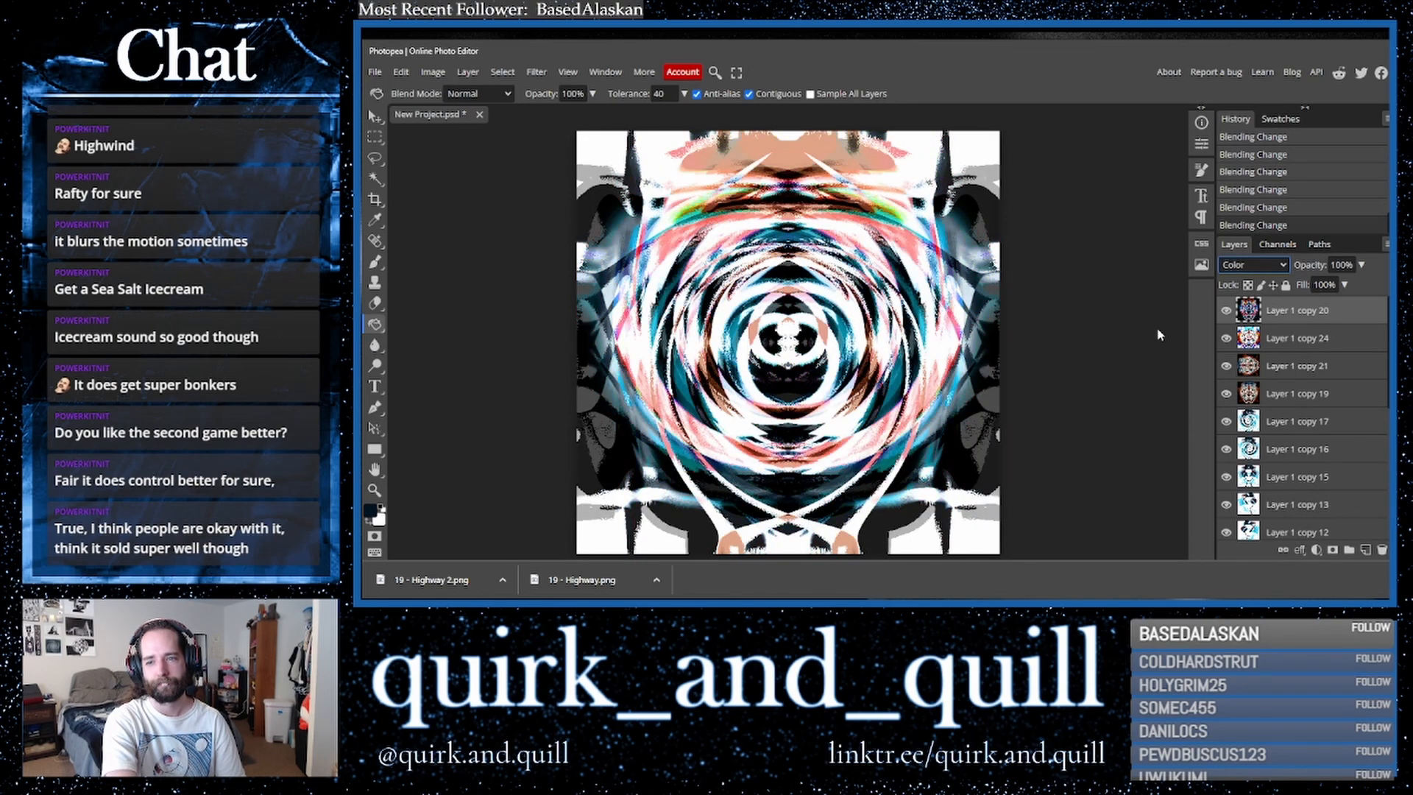
key(Down)
key(Up)
key(Up)
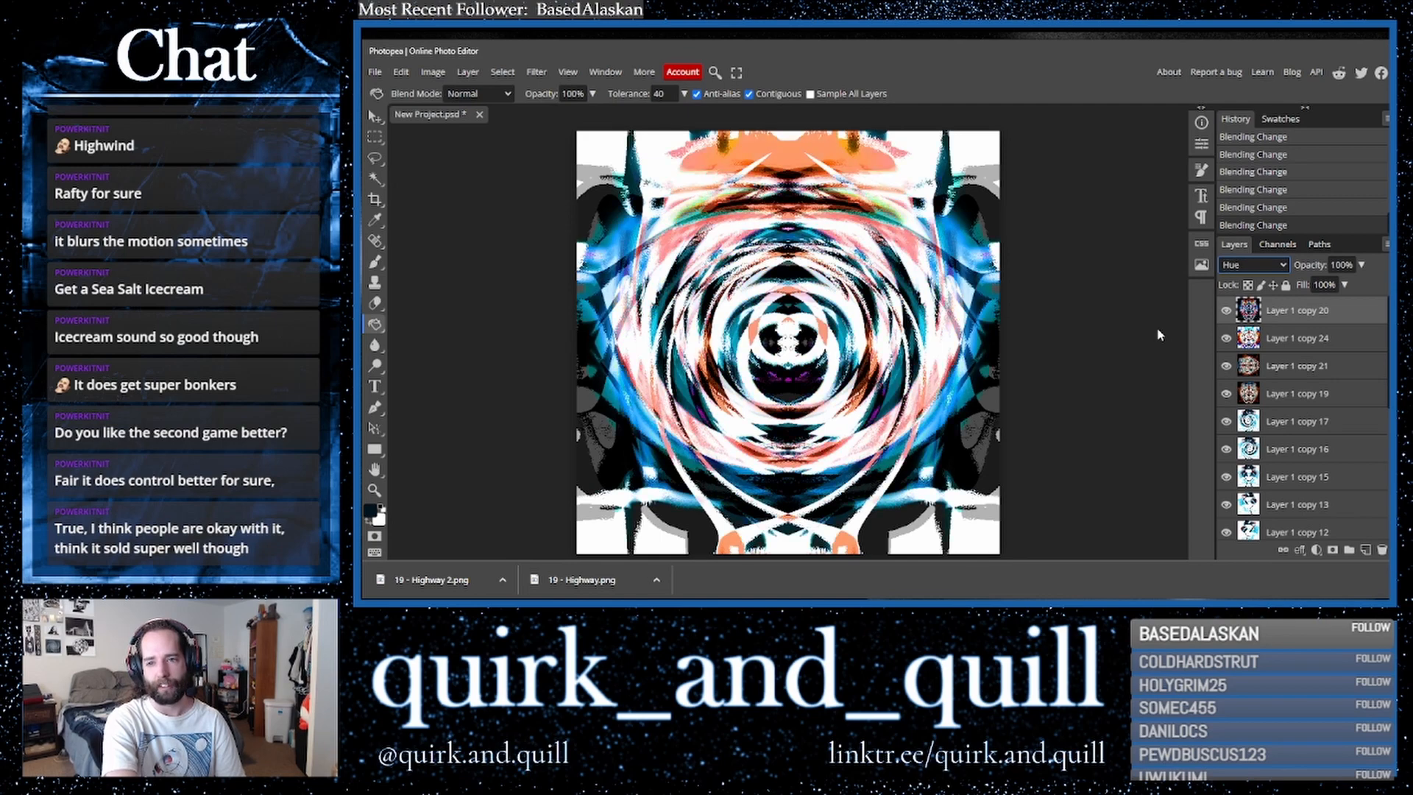
- Duplicate a layer, merge the pair, and duplicate the merged layer to the top
drag(1309, 357, 1363, 550)
right_click(1314, 316)
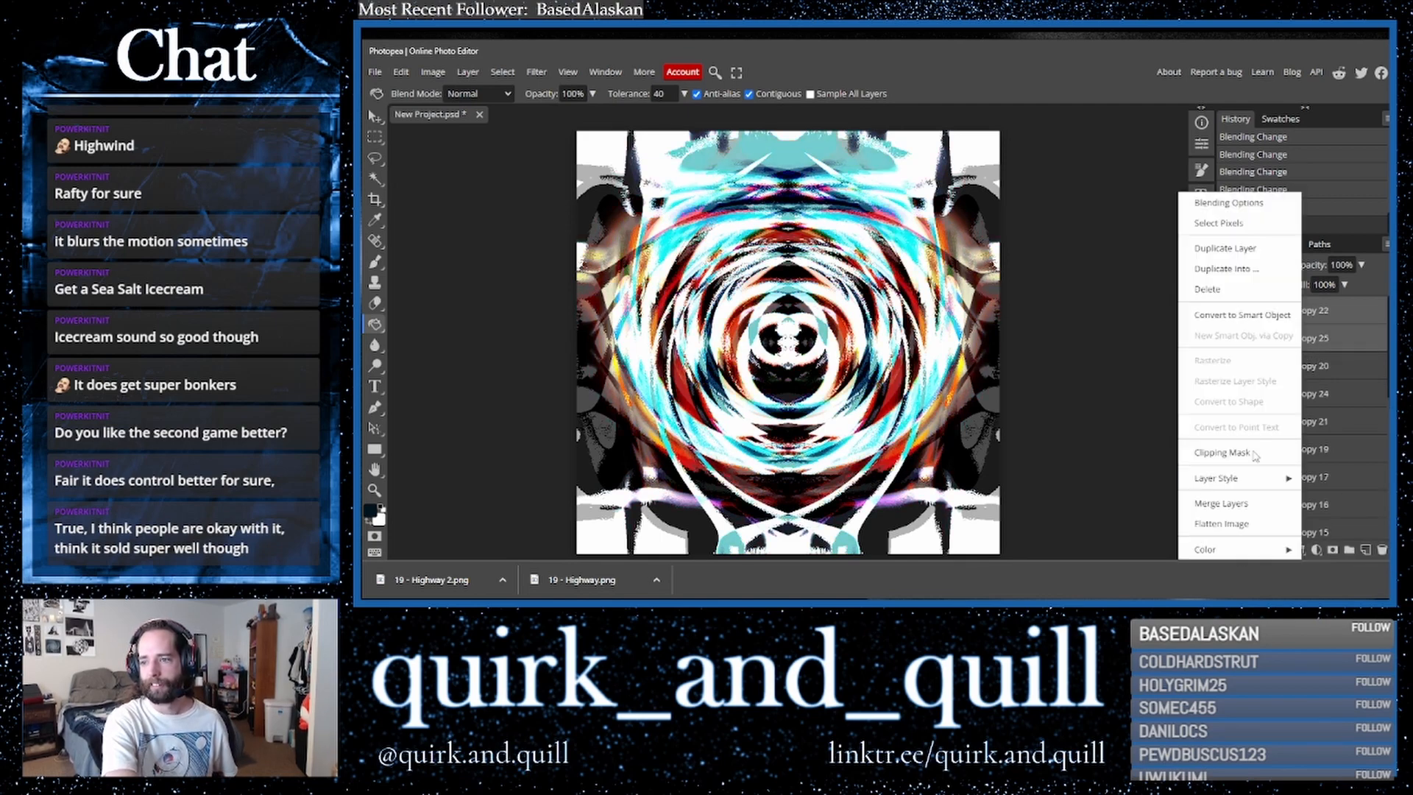
click(1244, 491)
drag(1350, 306, 1365, 550)
- Invert the top layer's colours and duplicate the inverted layer
key(ctrl+i)
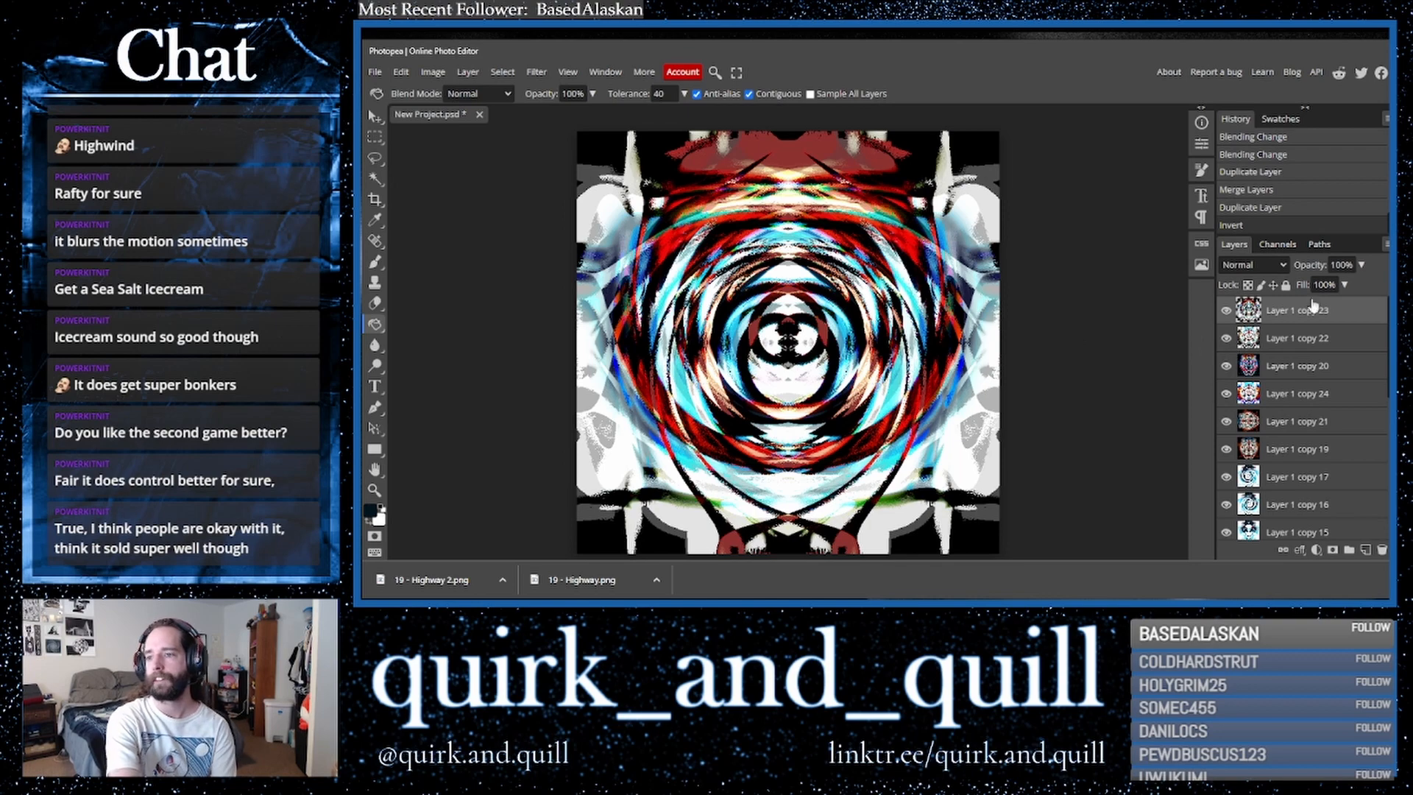
drag(1335, 317, 1366, 550)
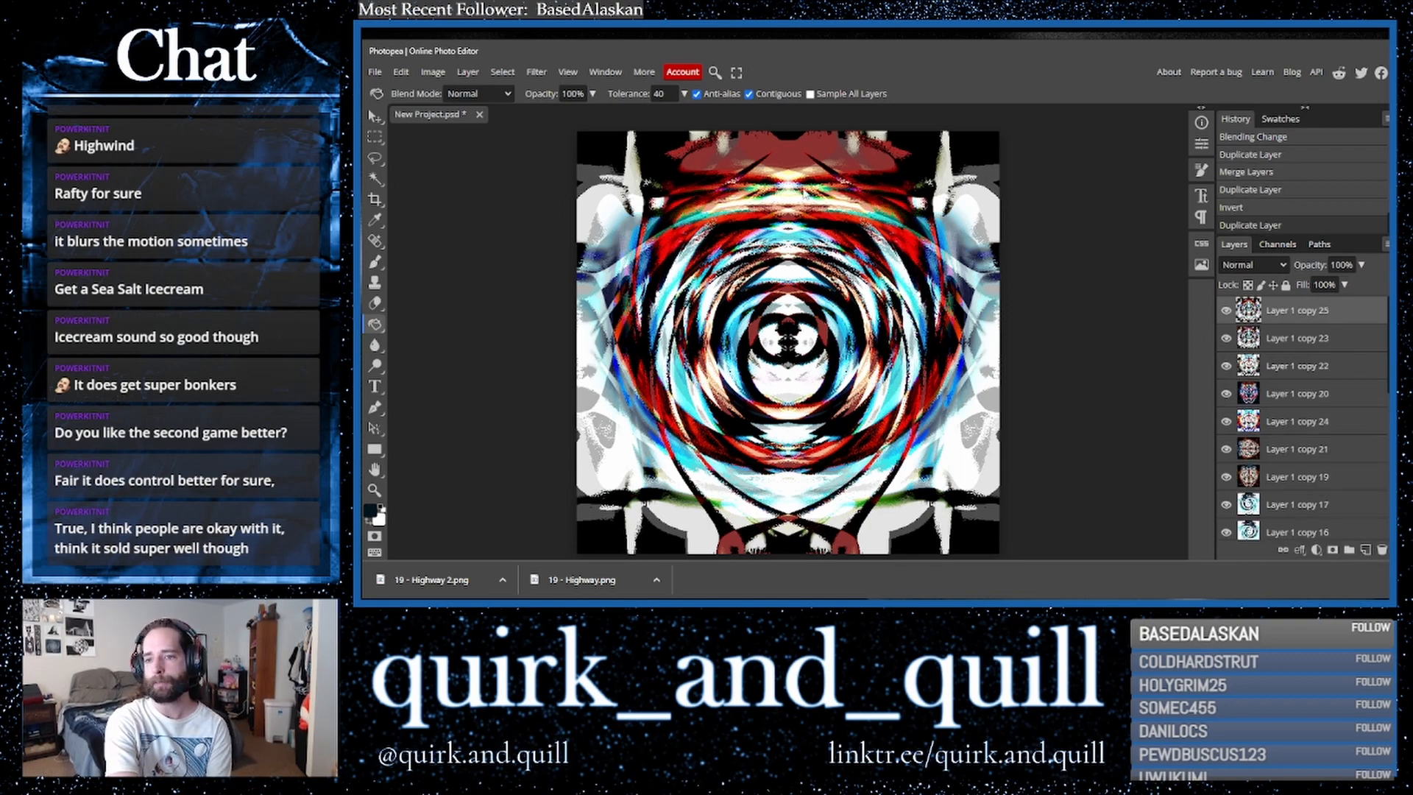
- Apply the Solarize filter to the new top layer
click(537, 72)
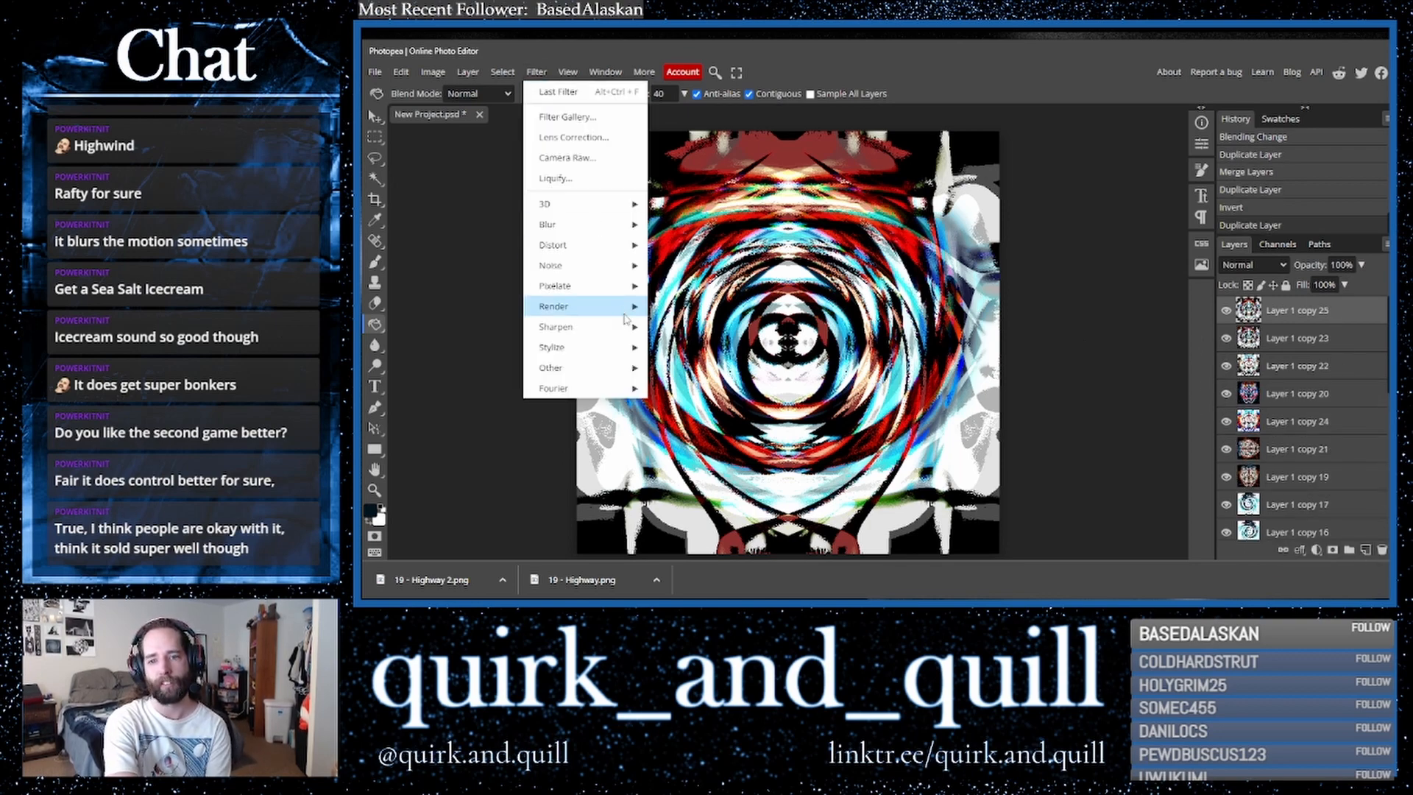
mouse_move(600, 347)
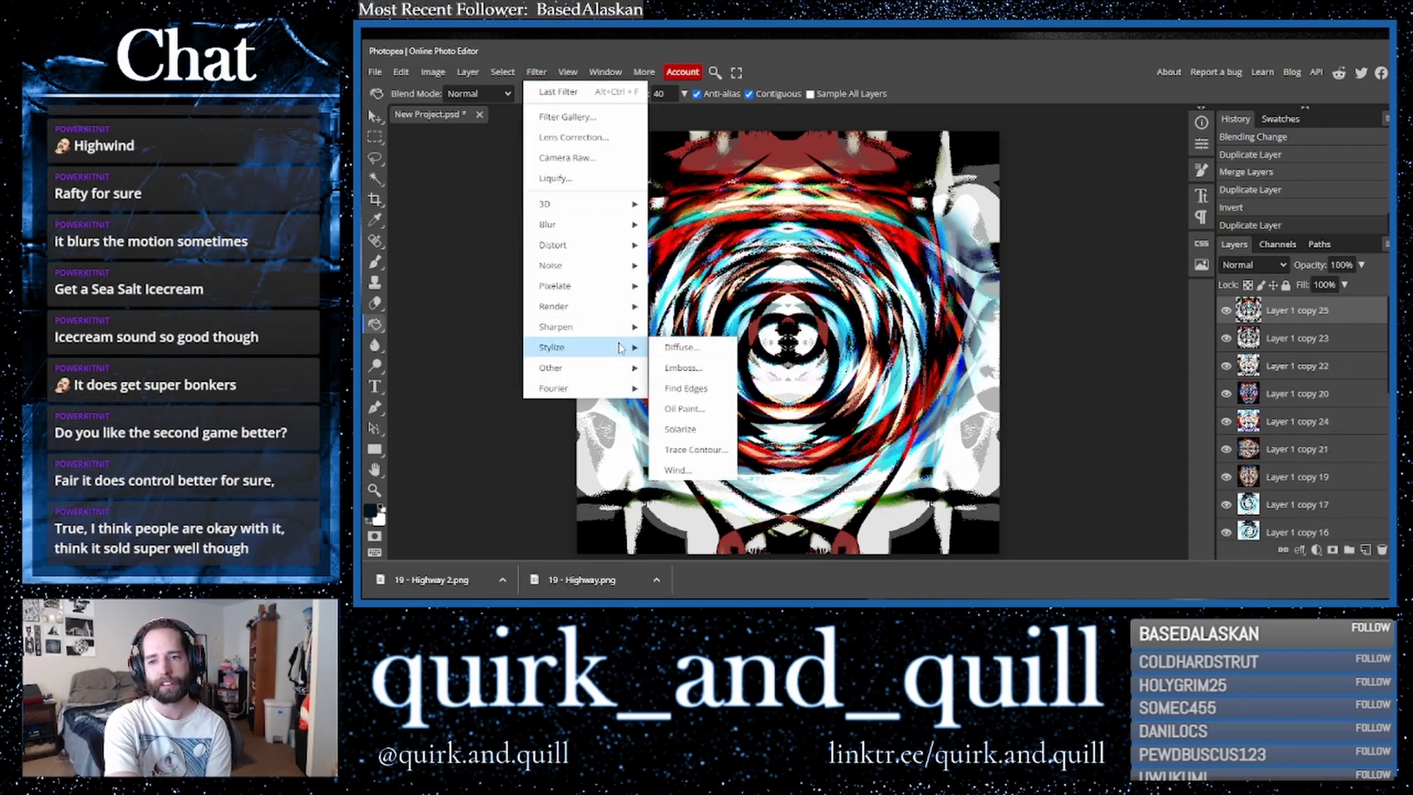
click(680, 429)
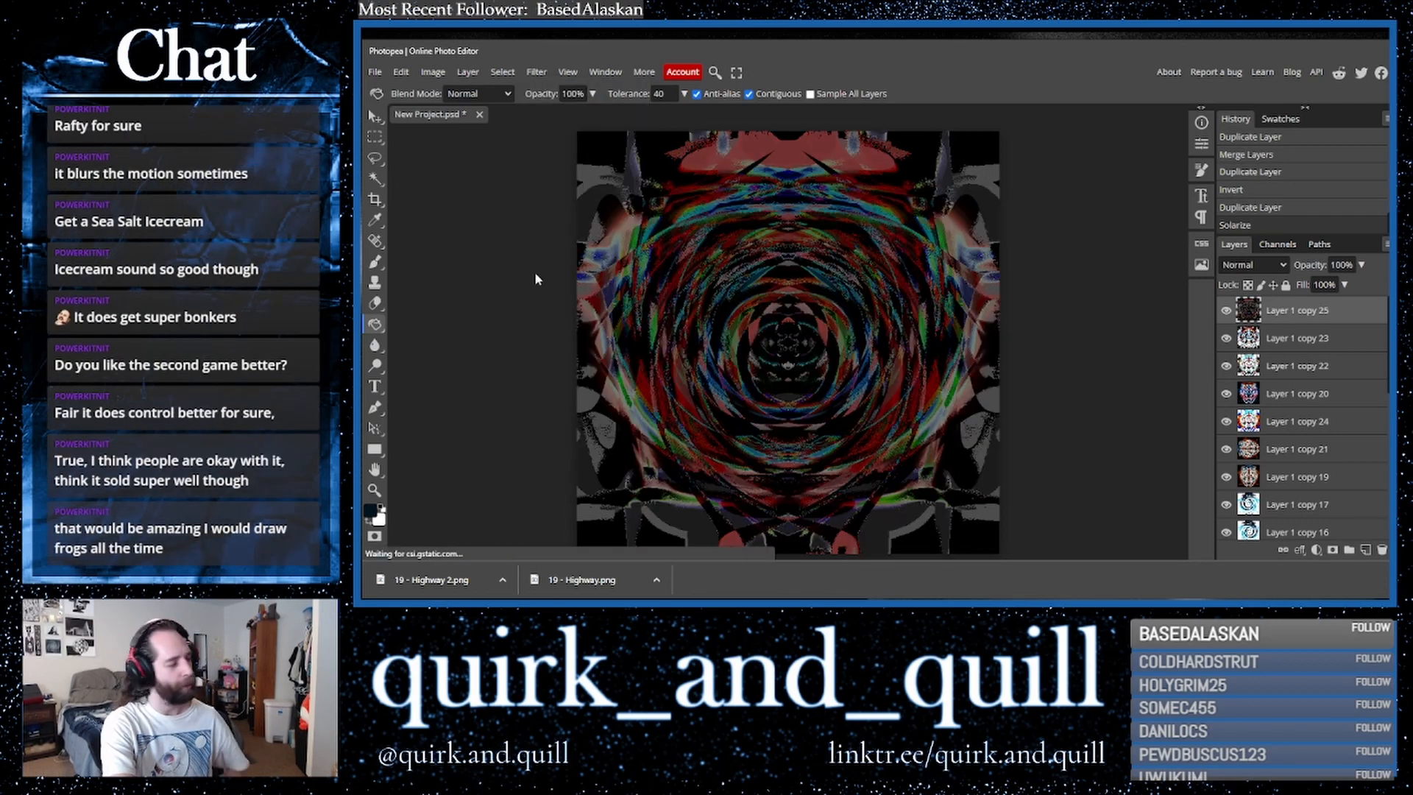
- Apply the Oil Paint filter to the top layer with its default settings
click(537, 72)
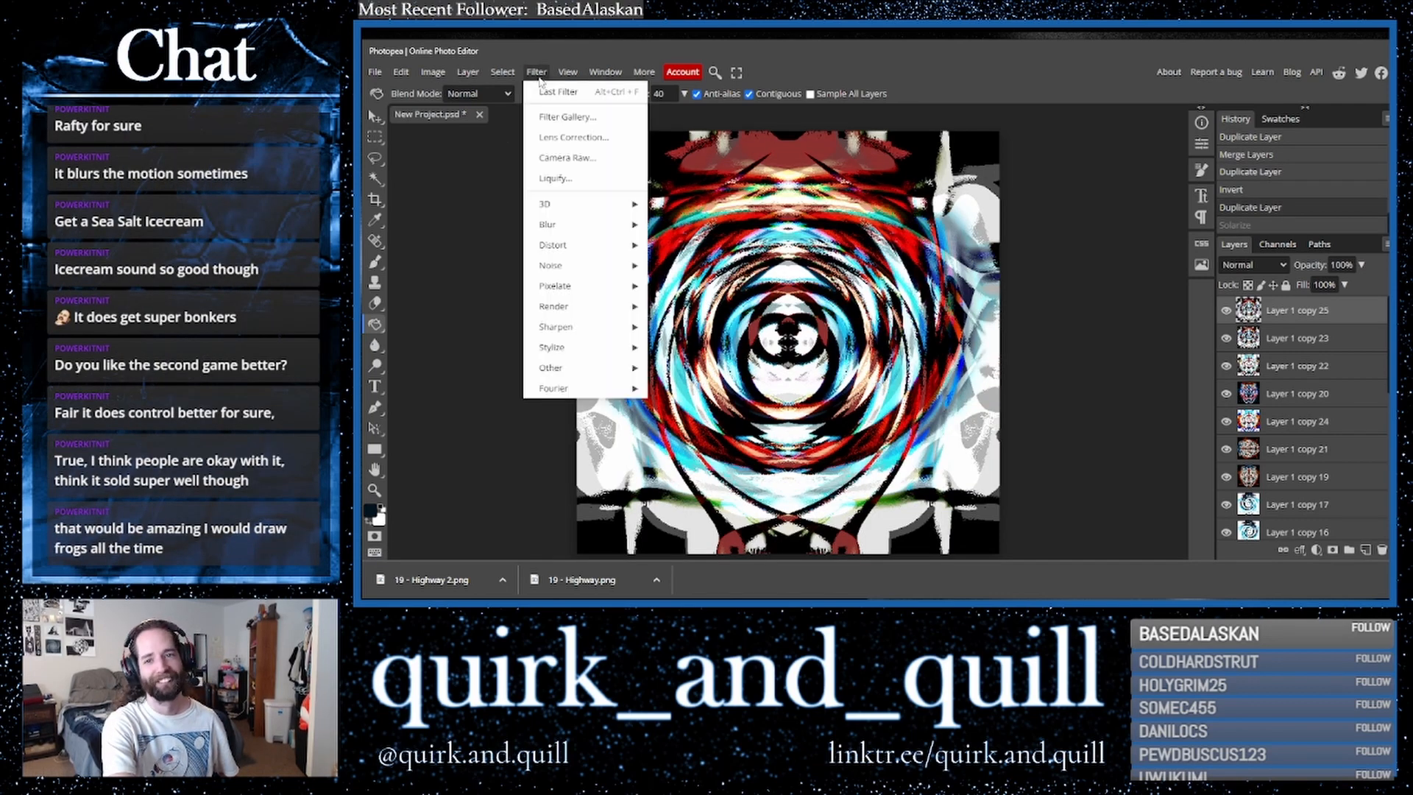
mouse_move(606, 350)
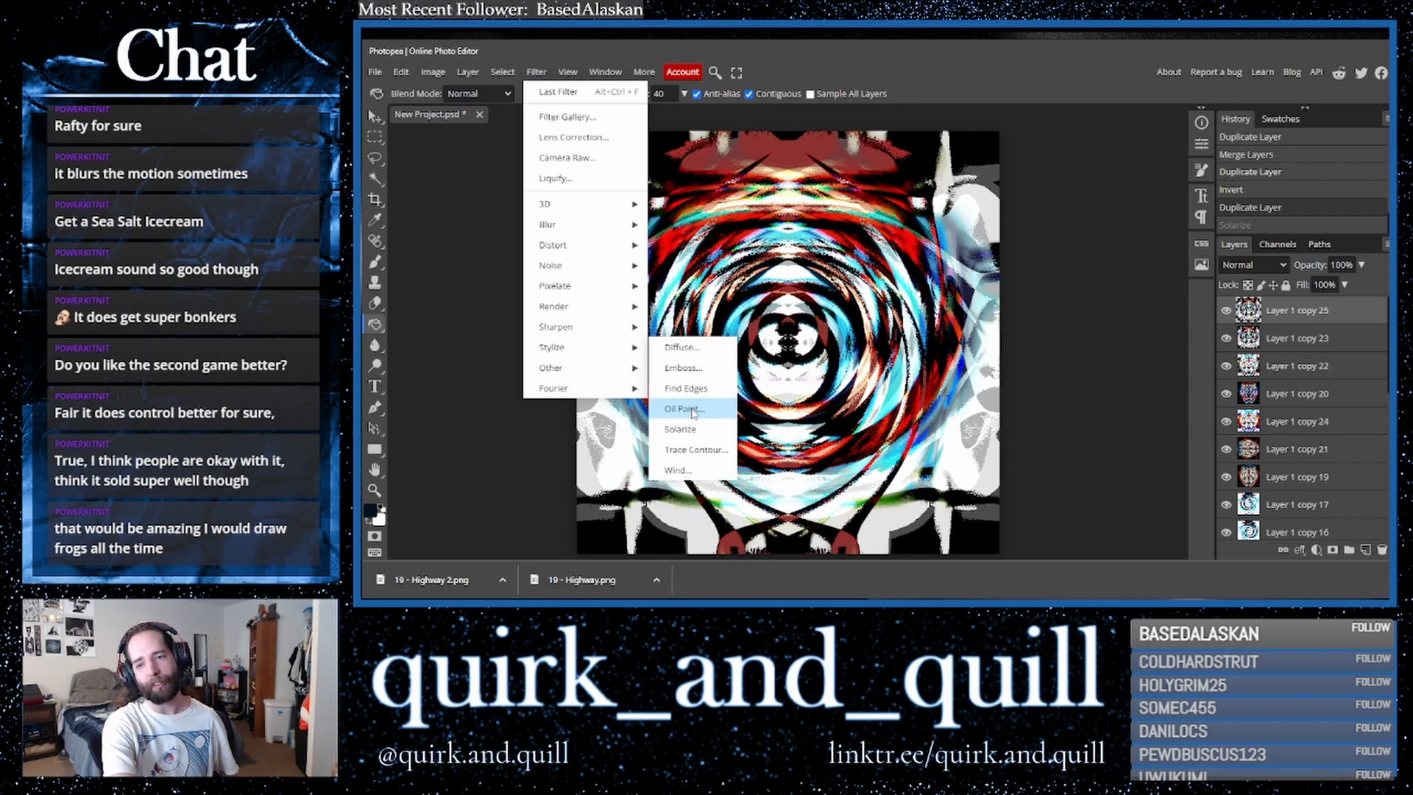
click(685, 409)
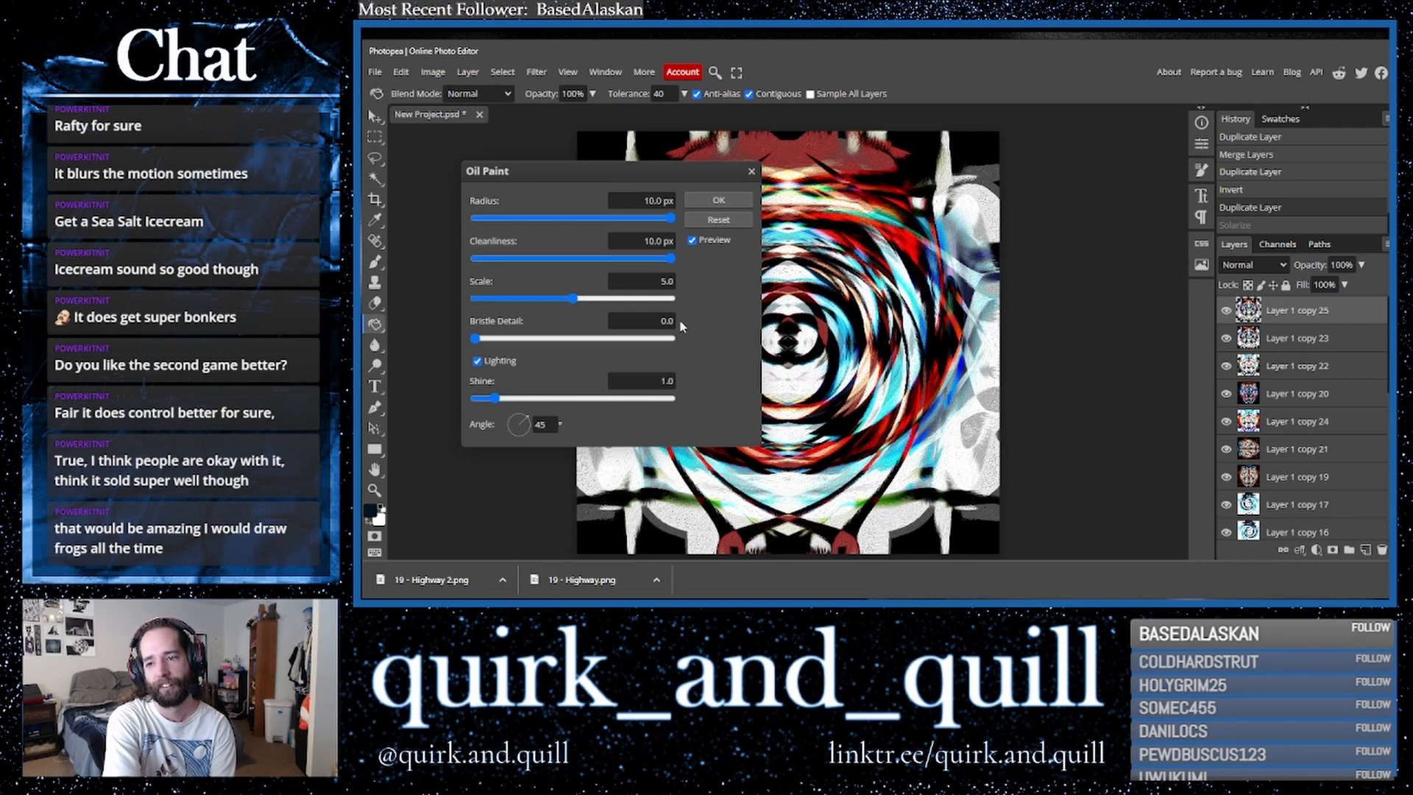
click(724, 203)
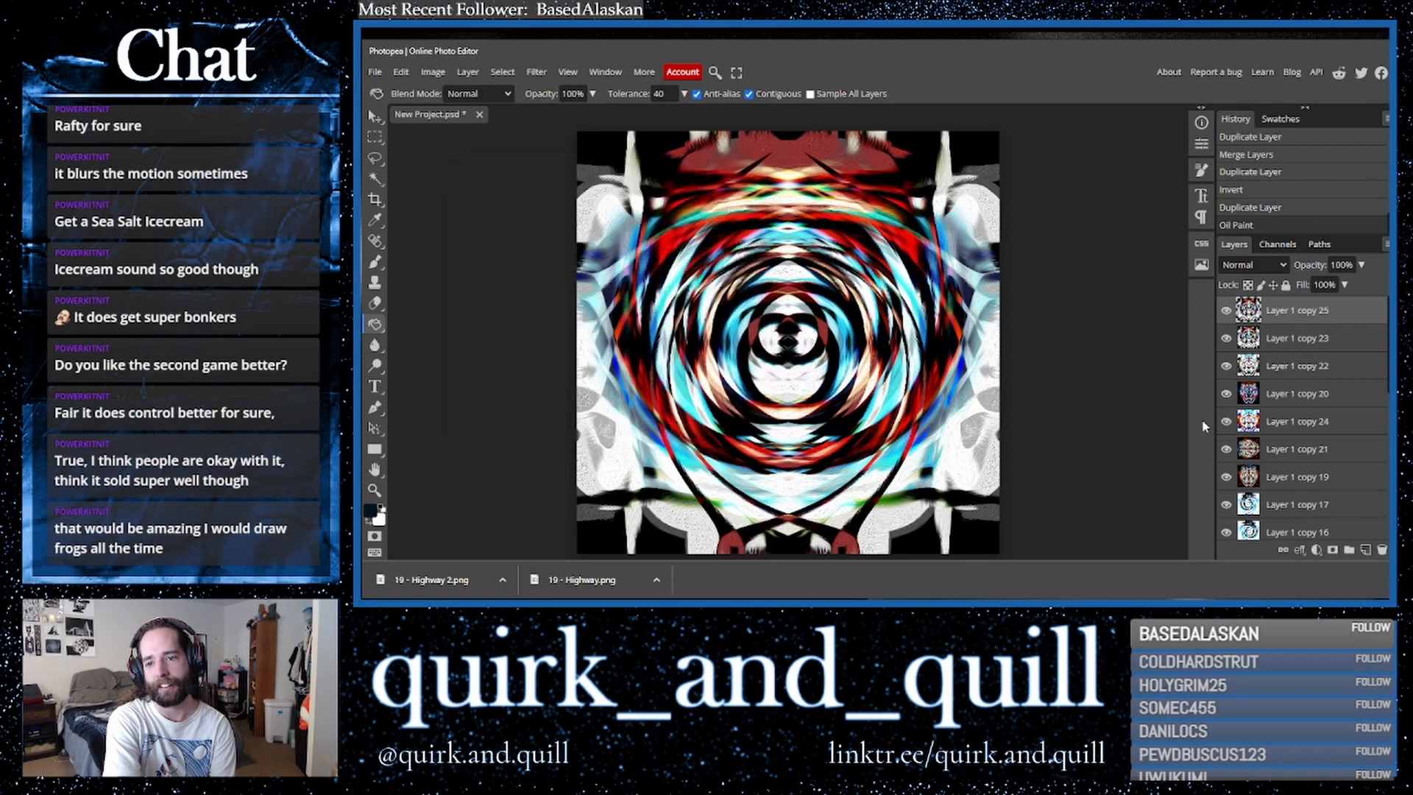
- Duplicate the top layer and flip the duplicate vertically
drag(1325, 313, 1372, 557)
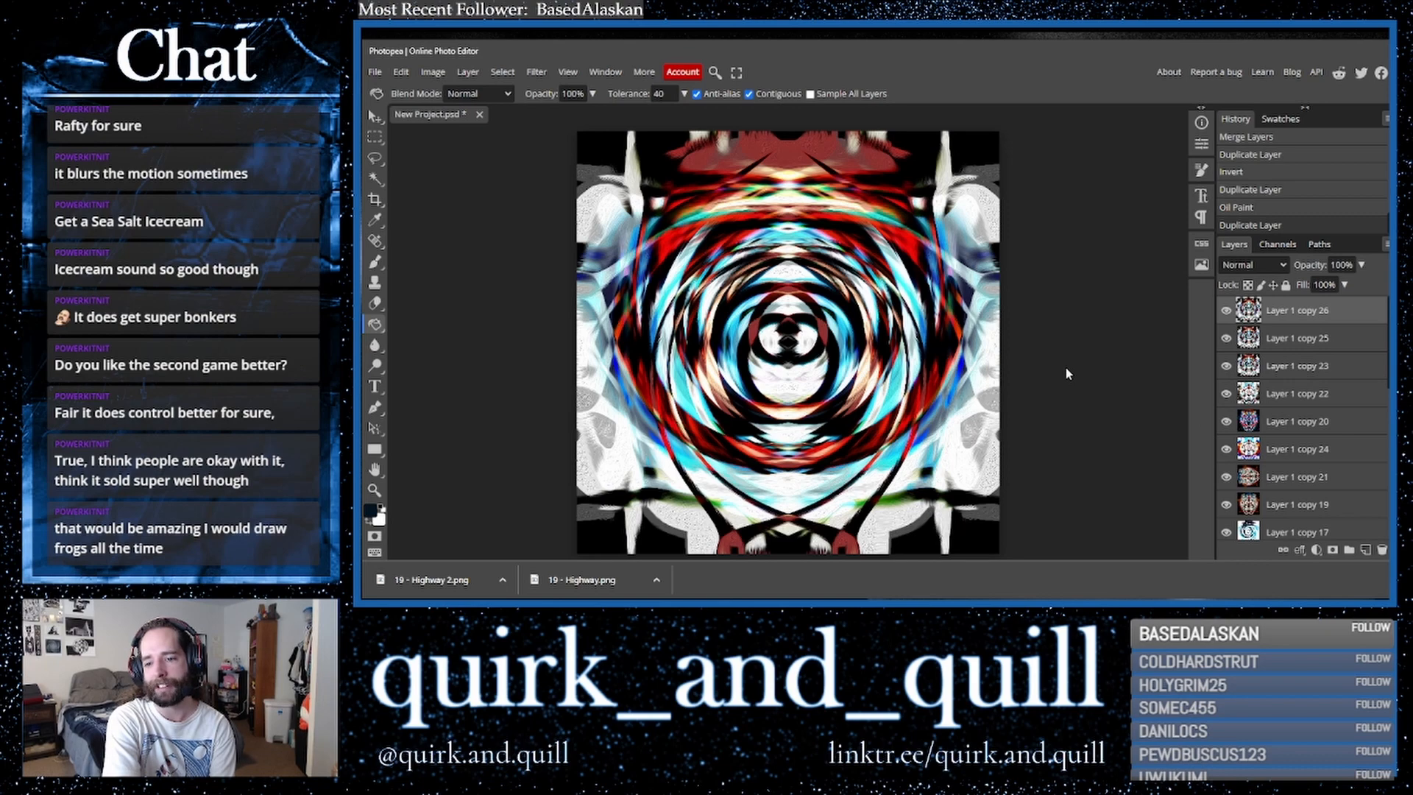
click(402, 72)
mouse_move(471, 398)
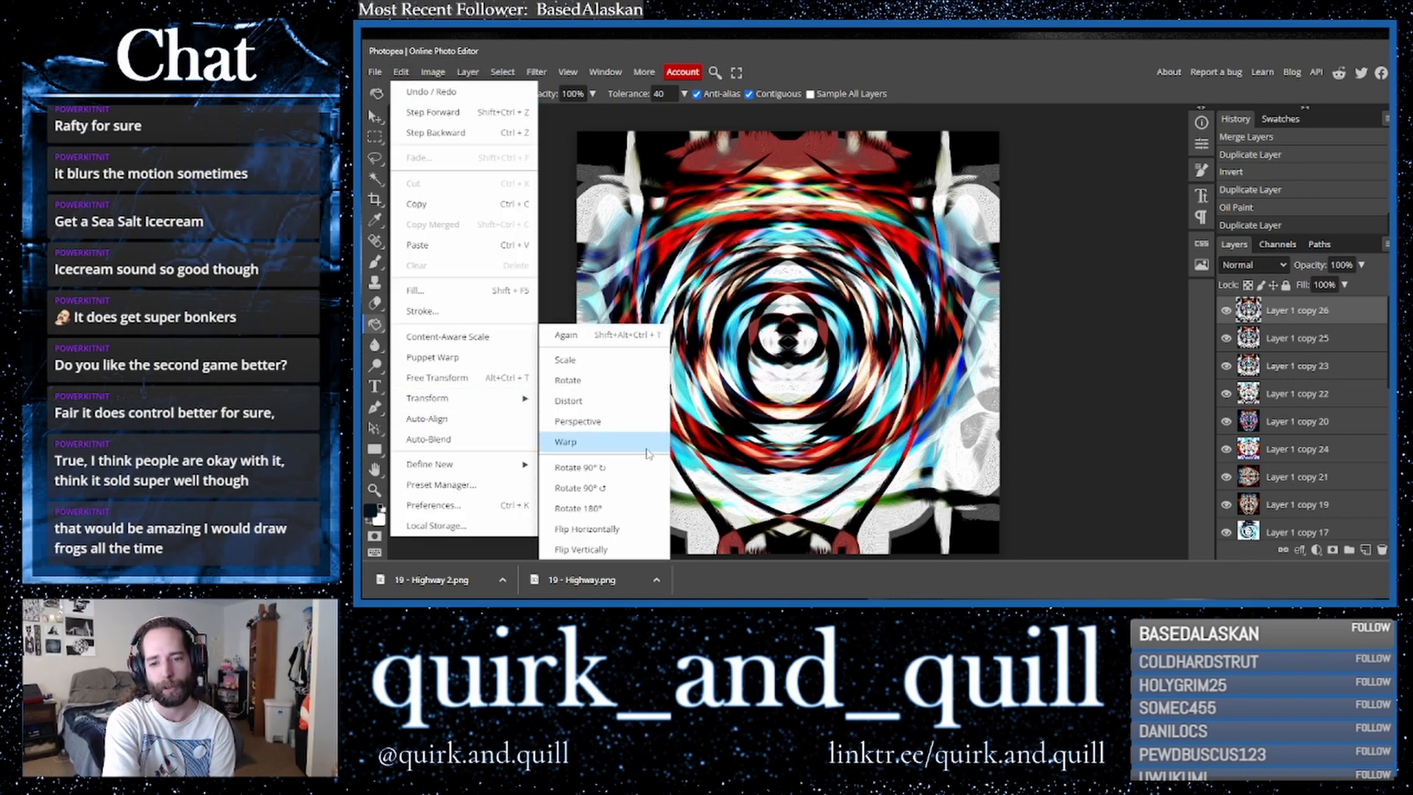
click(581, 549)
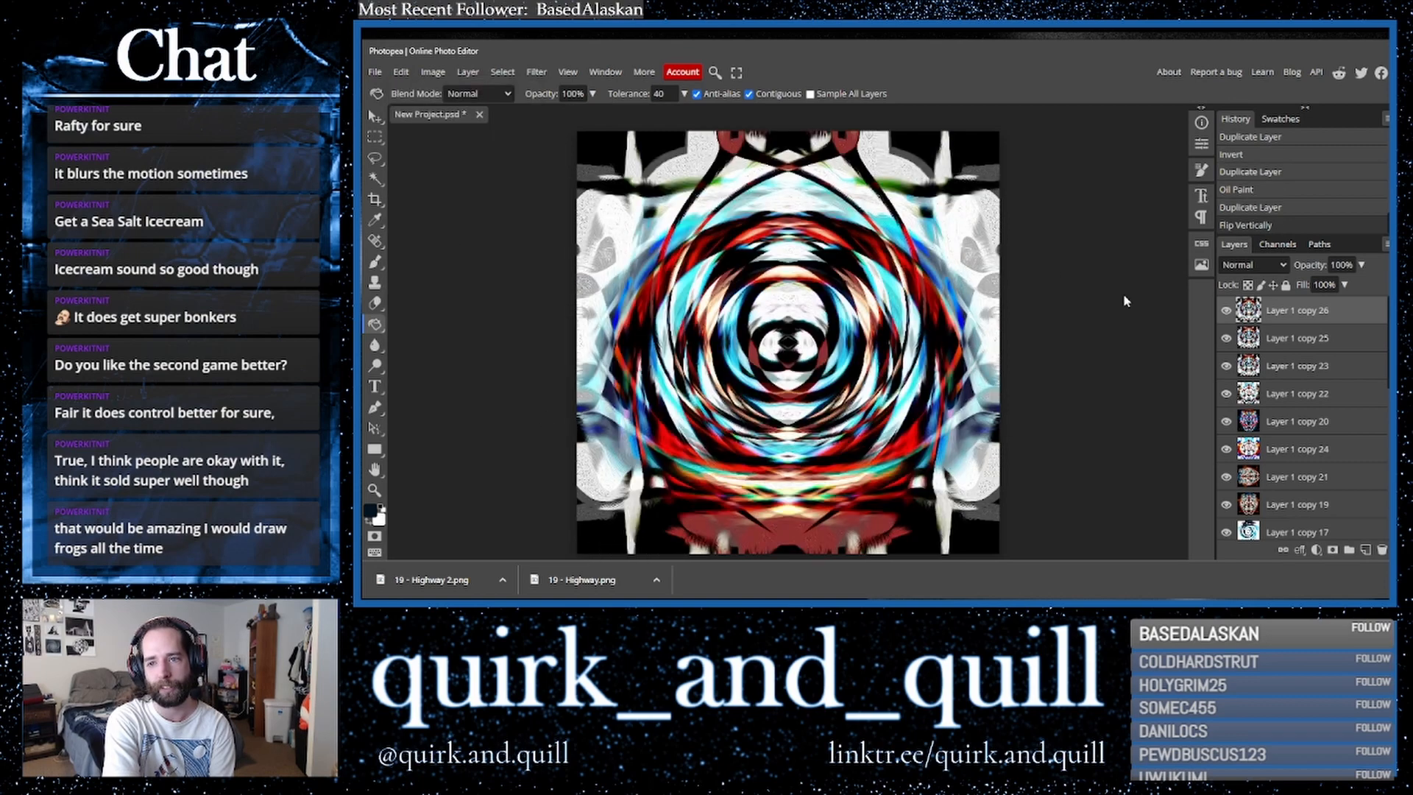
- Cycle through blend modes for the top layer, settling on Saturation
click(1253, 265)
click(1244, 329)
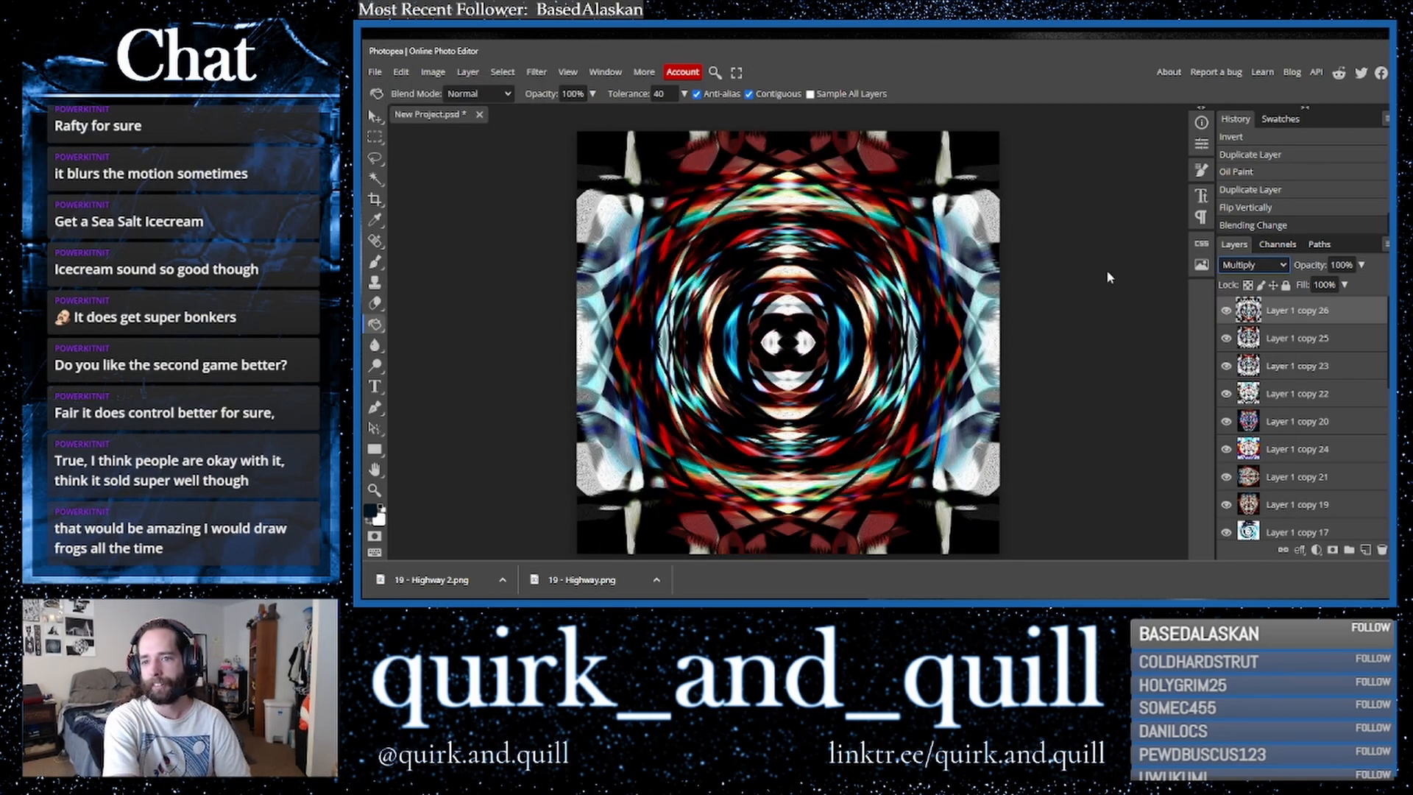
key(Down)
key(Down)
key(Down)
key(Down)
key(Down)
key(Down)
key(Down)
key(Down)
key(Down)
key(Down)
key(Down)
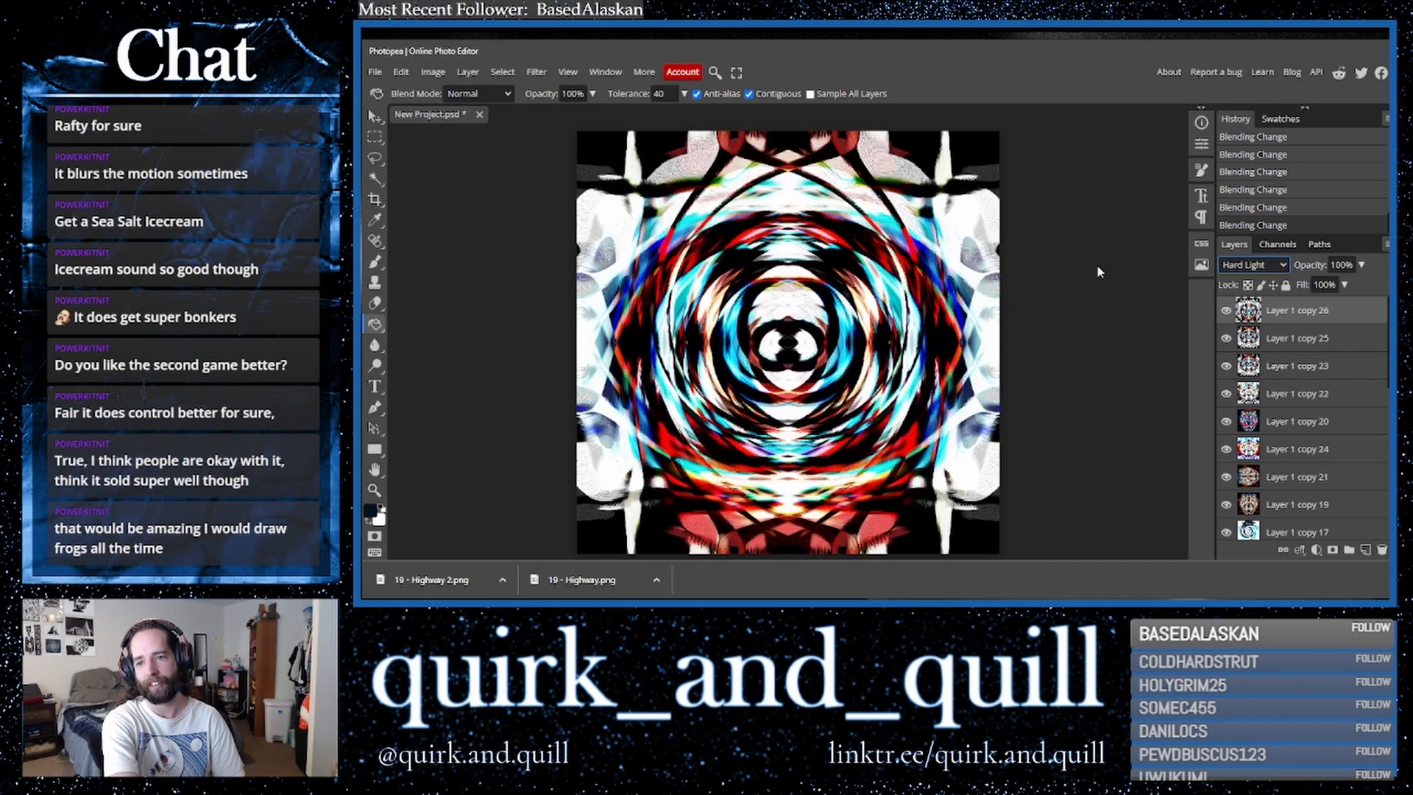
key(Down)
key(Down)
key(Down)
key(Down)
key(Down)
key(Down)
key(Down)
key(Down)
key(Down)
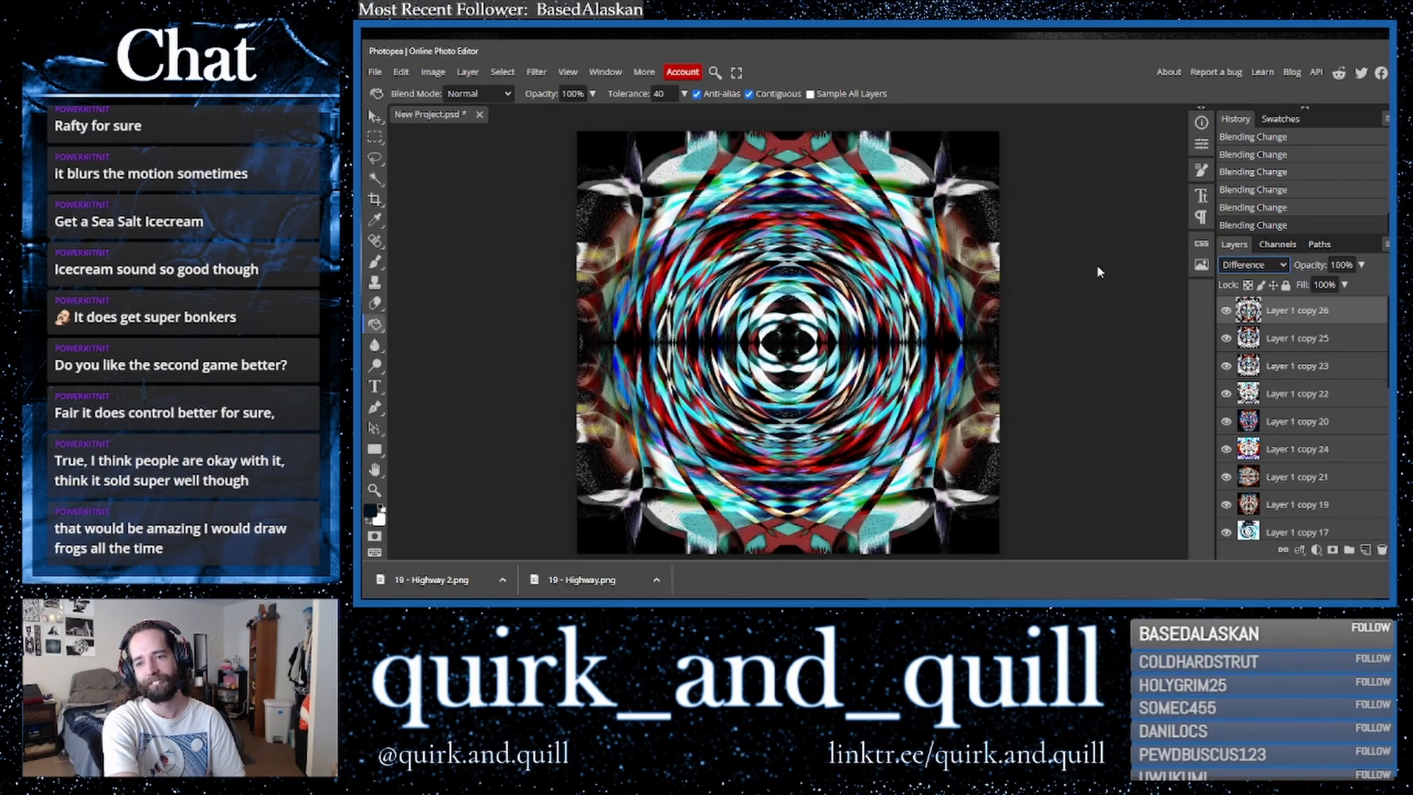
key(Down)
key(Down)
key(Down)
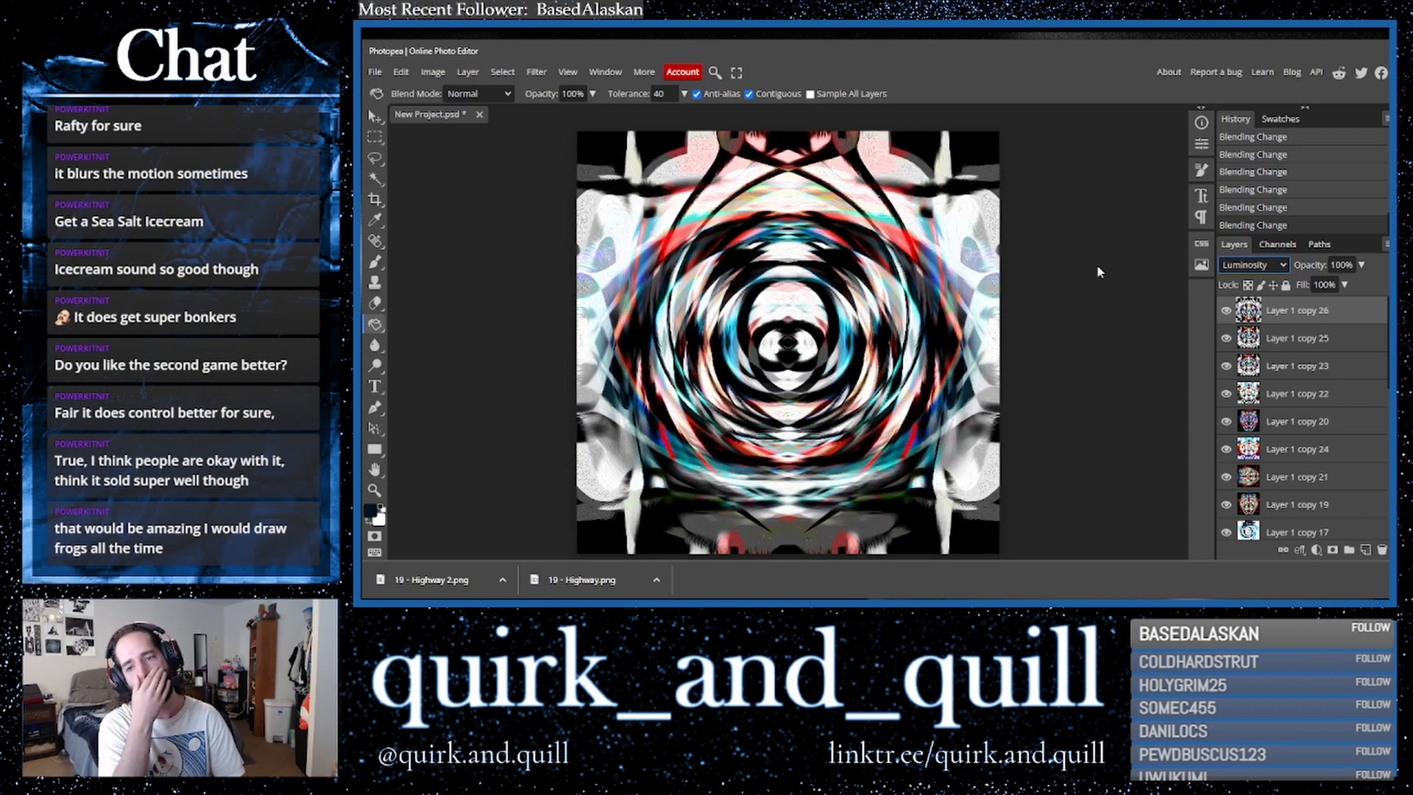
key(Up)
key(Up)
key(Up)
key(Down)
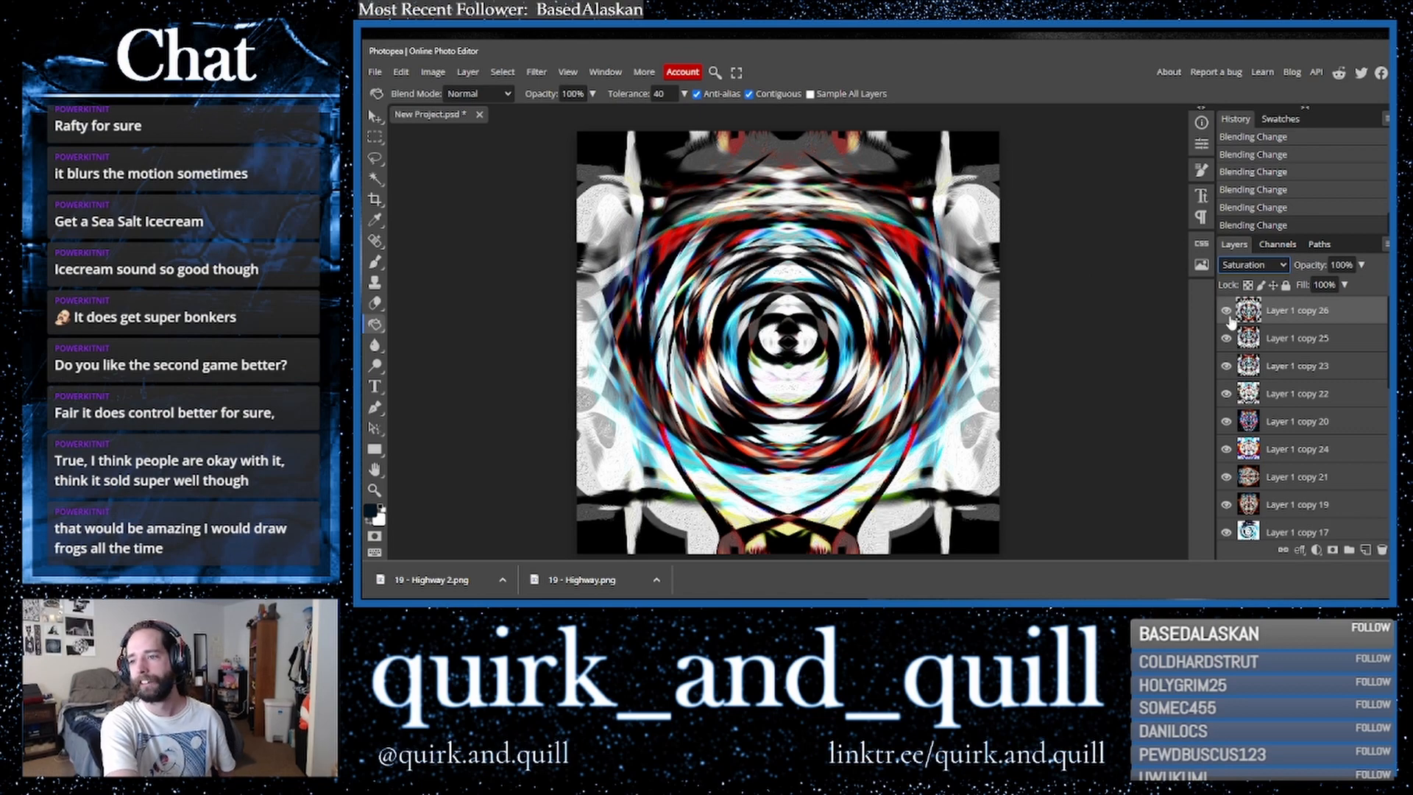
- Duplicate two layers in the stack and move the lower duplicate up near the top
drag(1280, 338, 1366, 550)
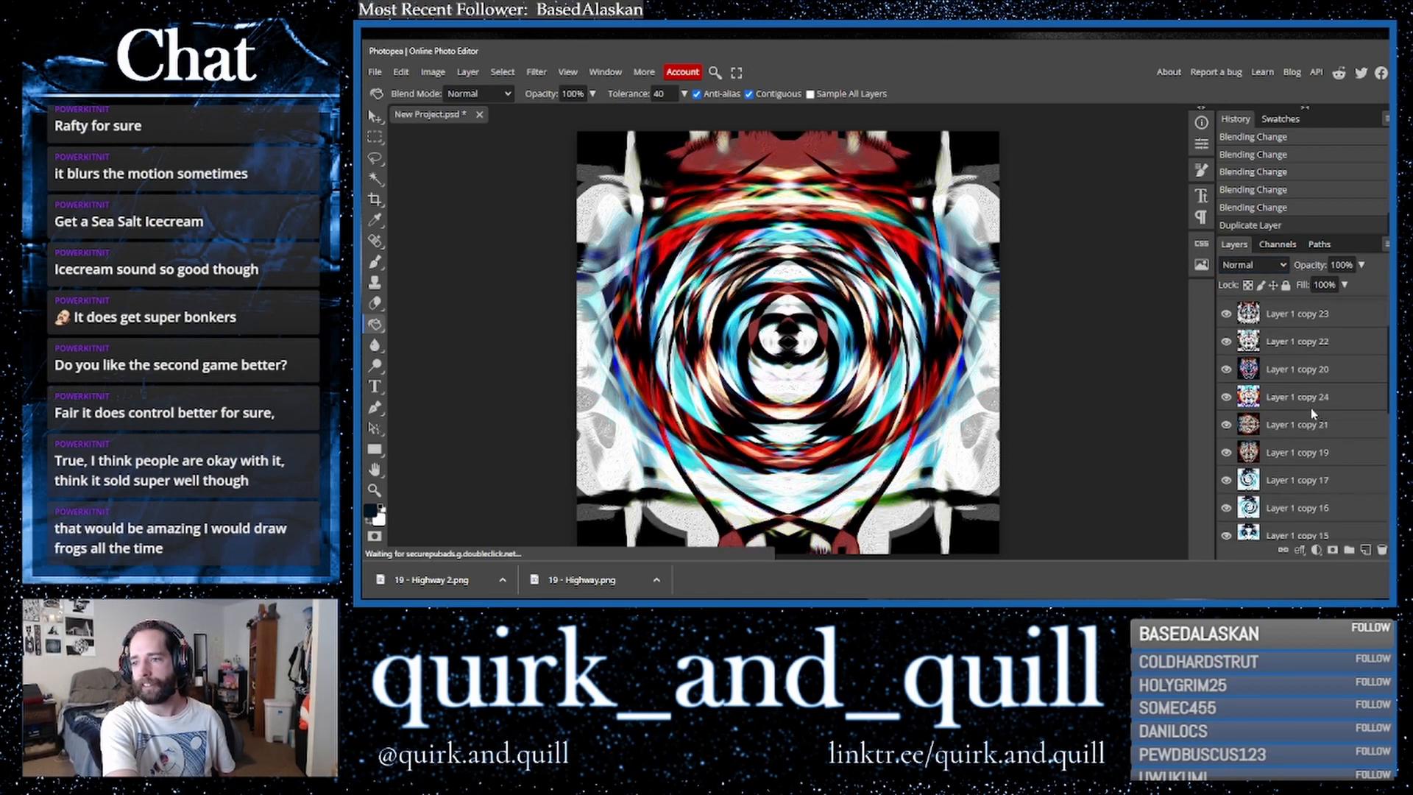
scroll(1332, 420, down, 3)
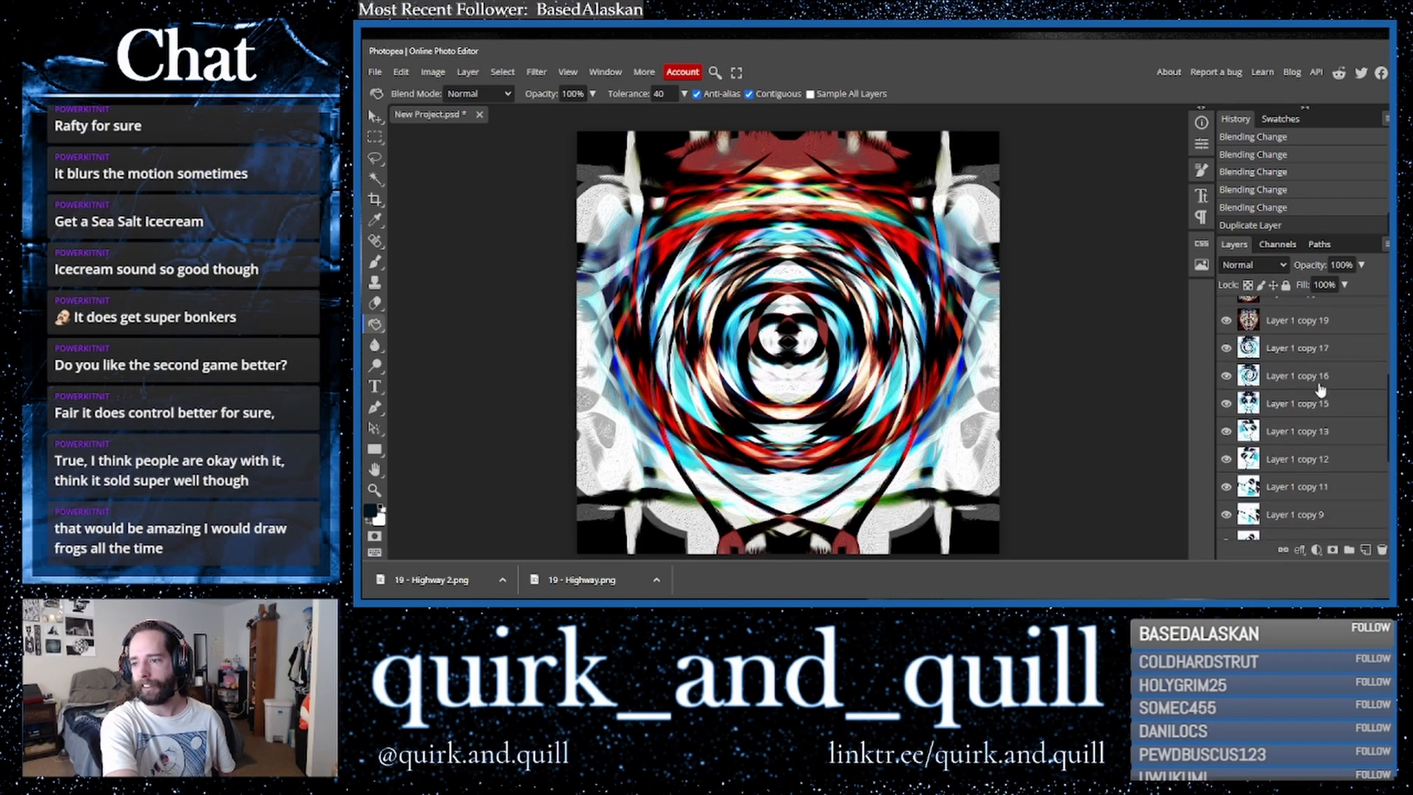
drag(1328, 409, 1366, 550)
drag(1277, 404, 1277, 338)
- Cycle through blend modes for the moved duplicate, settling on Linear Light
click(1277, 266)
click(1277, 269)
key(Down)
key(Down)
key(Down)
key(Down)
key(Down)
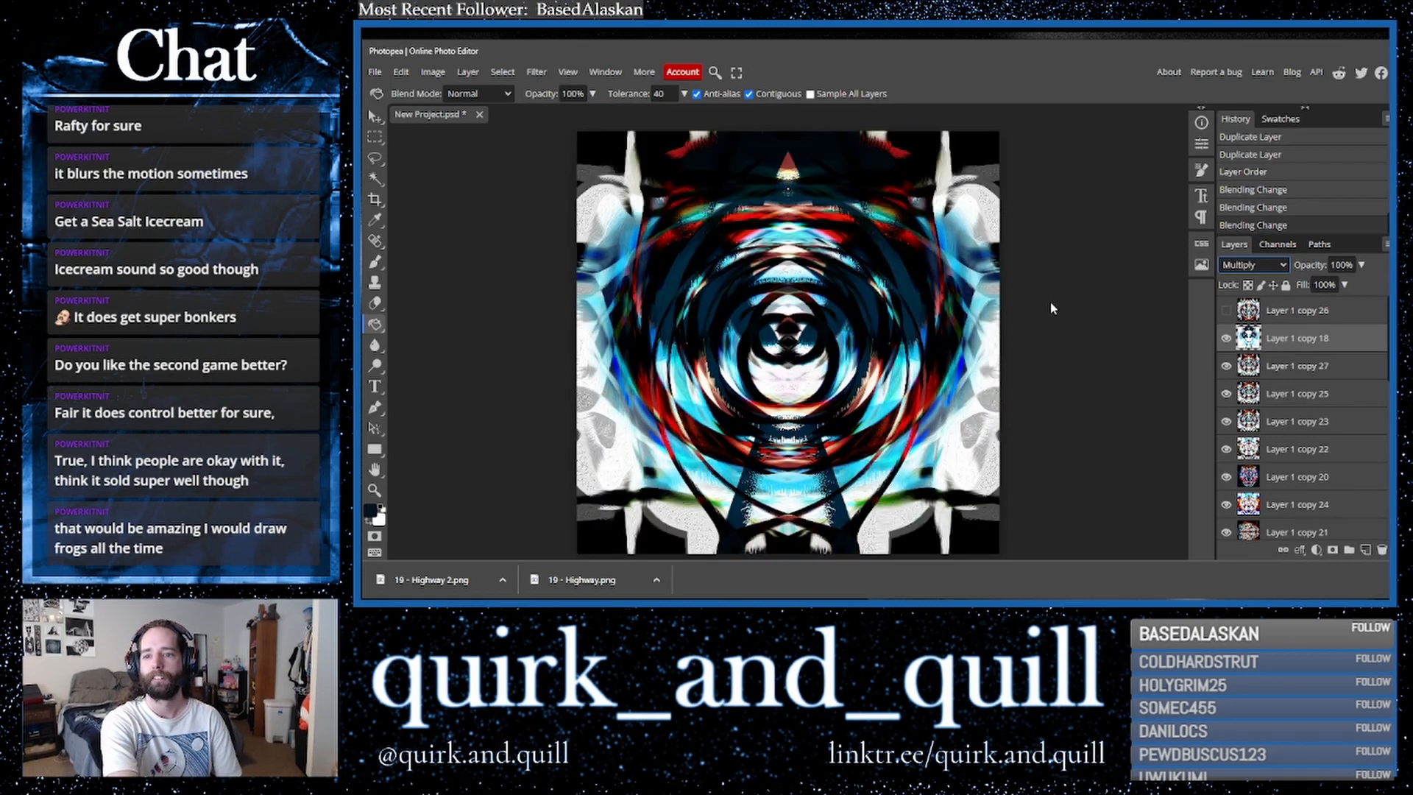
key(Down)
key(Down)
key(Down)
key(Down)
key(Down)
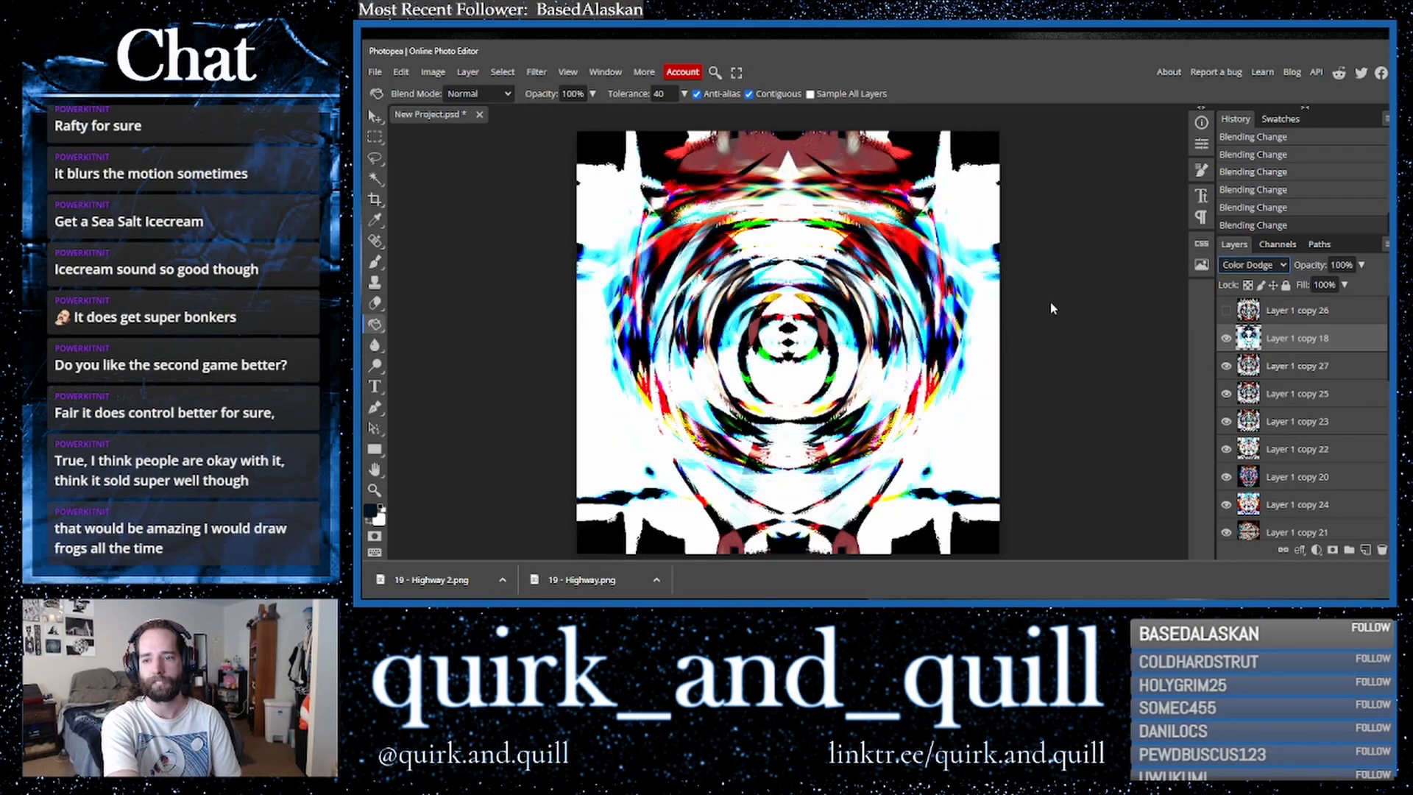
key(Down)
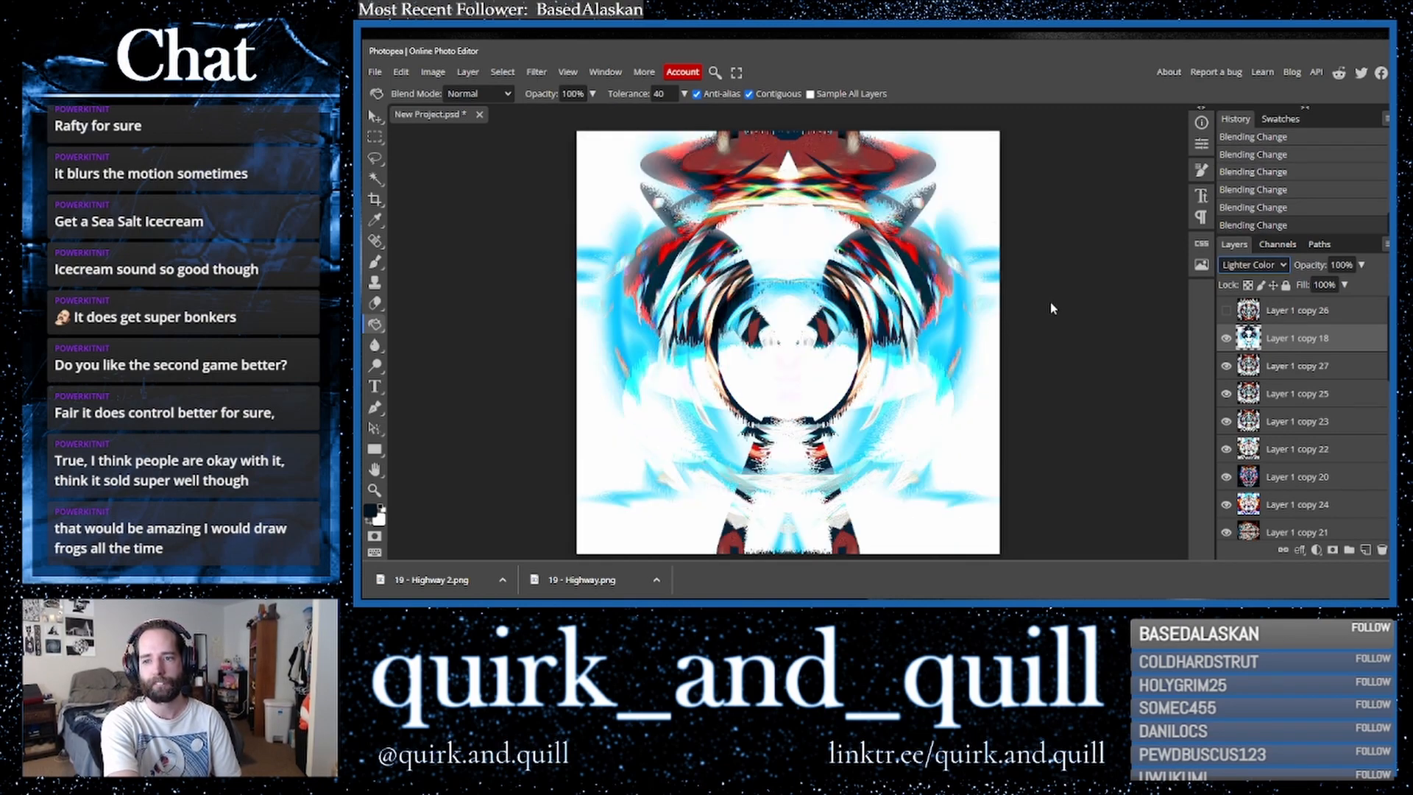
key(Down)
key(Down)
key(Down)
key(Down)
key(Down)
key(Down)
key(Down)
key(Down)
key(Down)
key(Down)
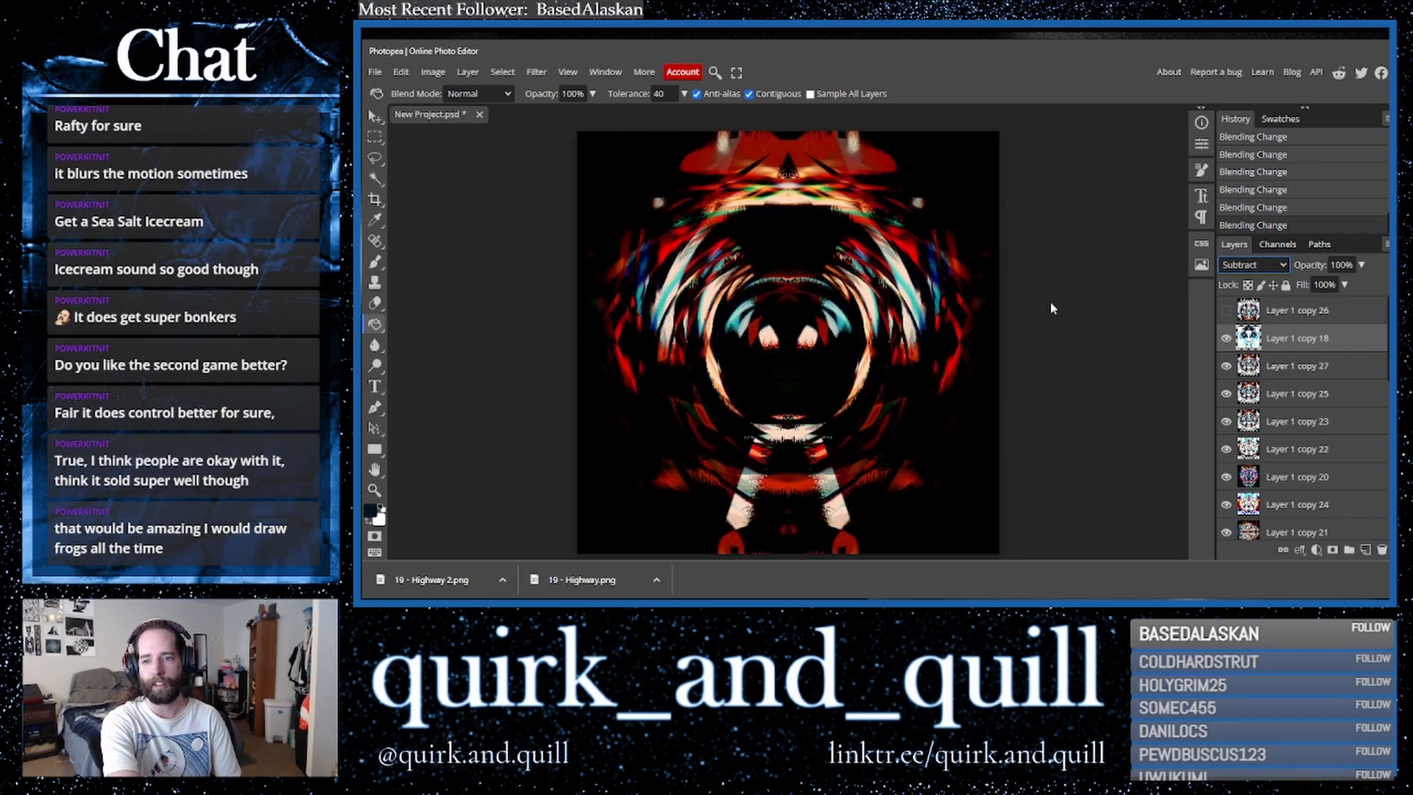
key(Down)
key(Down)
key(Down)
key(Down)
key(Up)
key(Up)
key(Up)
key(Up)
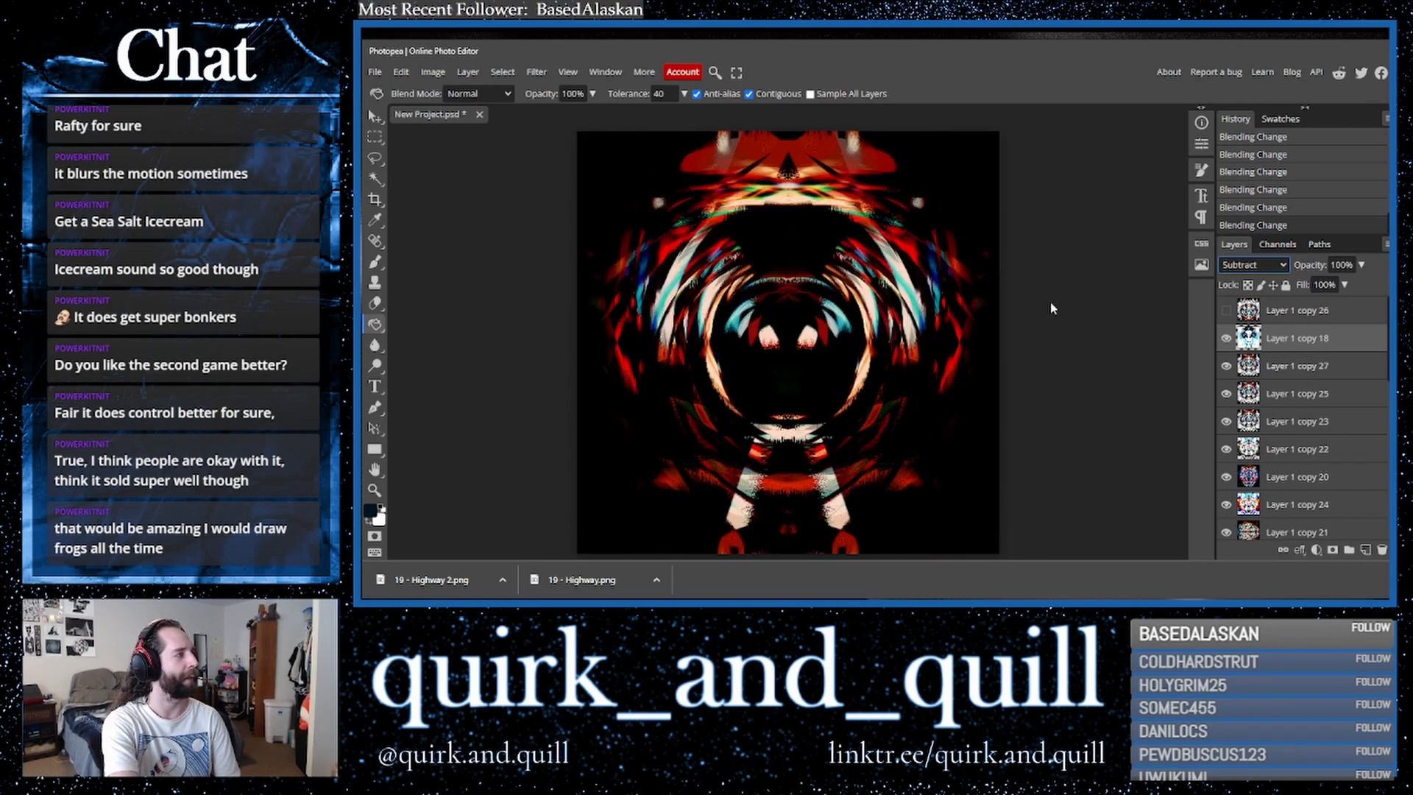
key(Up)
key(Up)
key(Up)
key(Up)
key(Up)
key(Up)
key(Down)
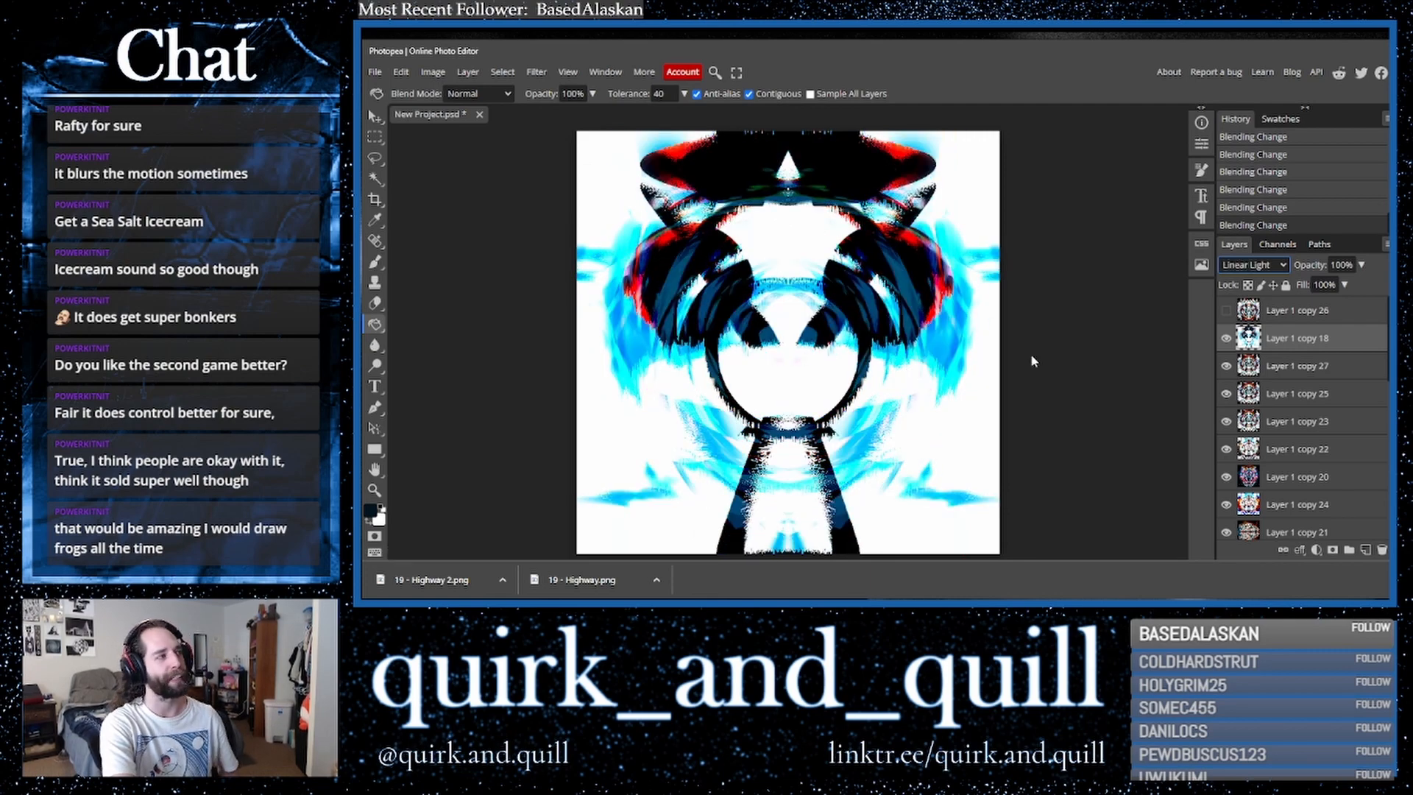
- Duplicate a layer, merge the duplicate down, and duplicate the merged layer
click(1349, 368)
drag(1353, 368, 1365, 549)
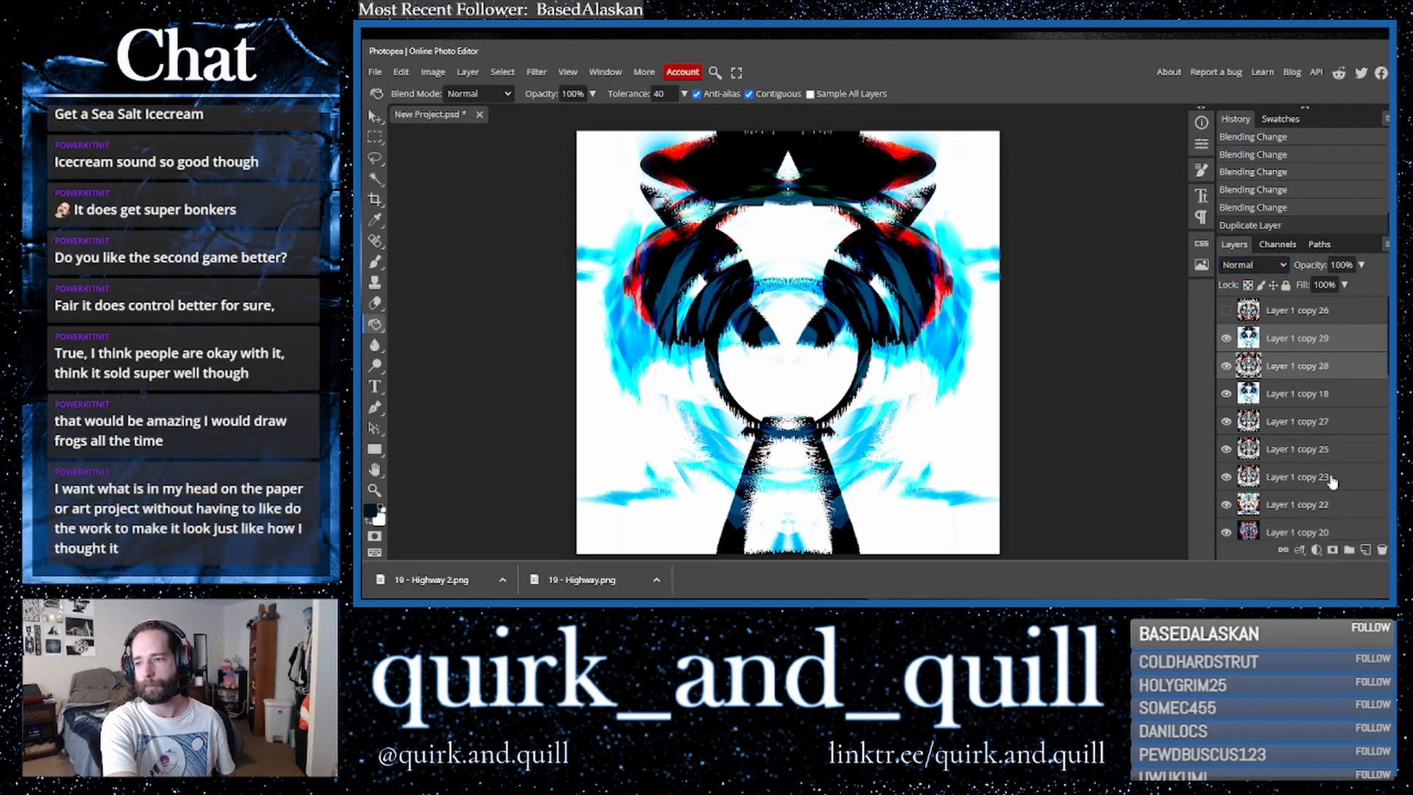
right_click(1297, 376)
click(1251, 500)
drag(1330, 341, 1365, 549)
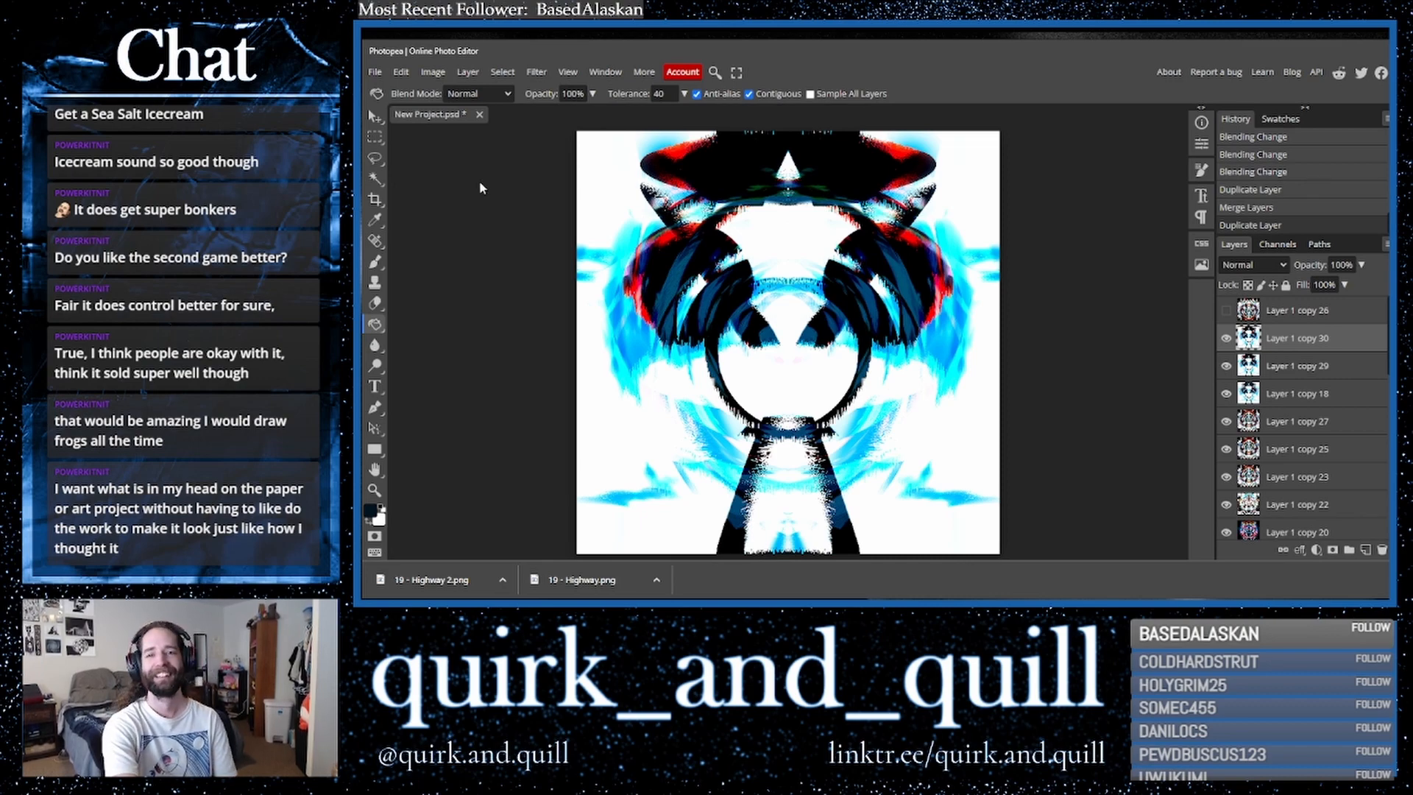
- Apply the Kaleidoscope filter to the new layer with 6 mirrors and angle 0
click(544, 72)
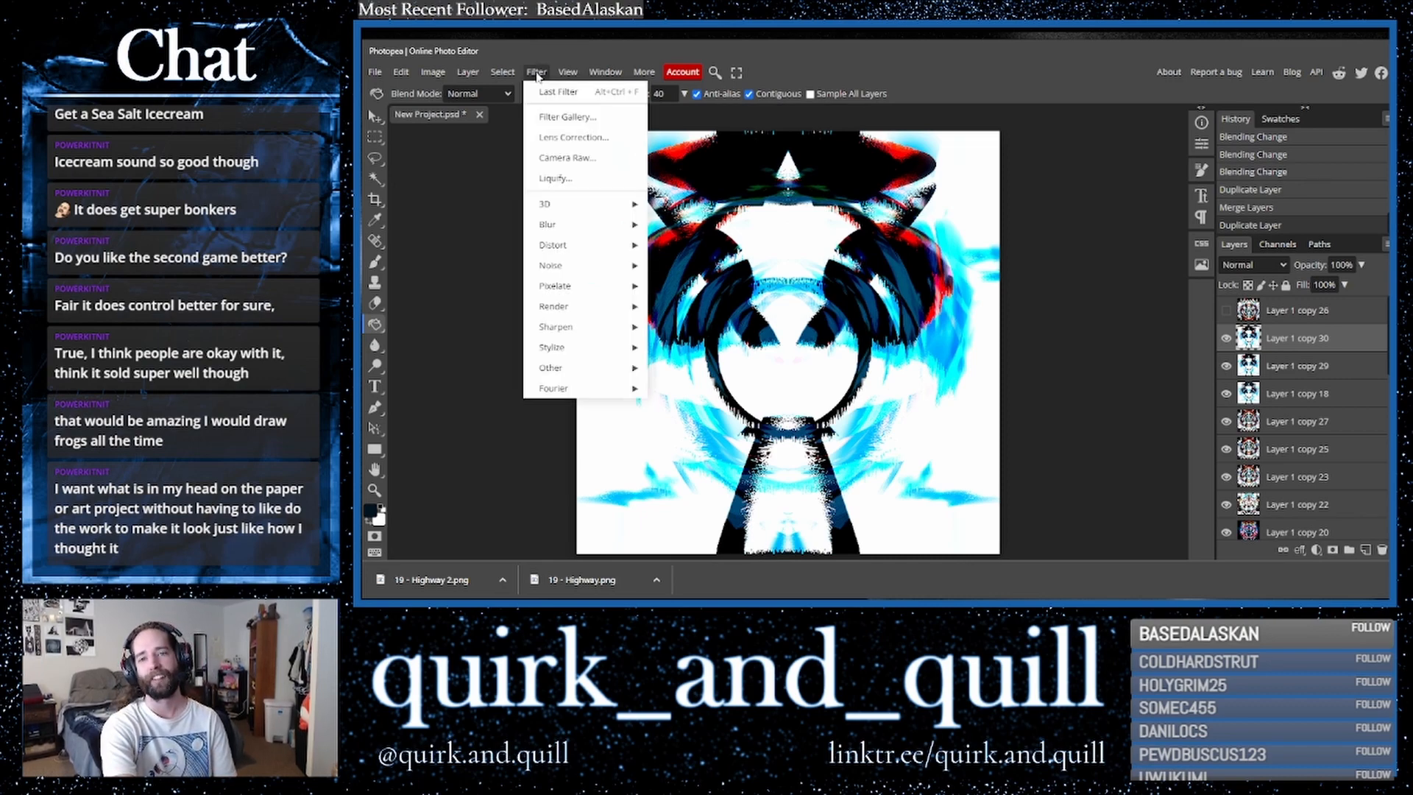
mouse_move(588, 245)
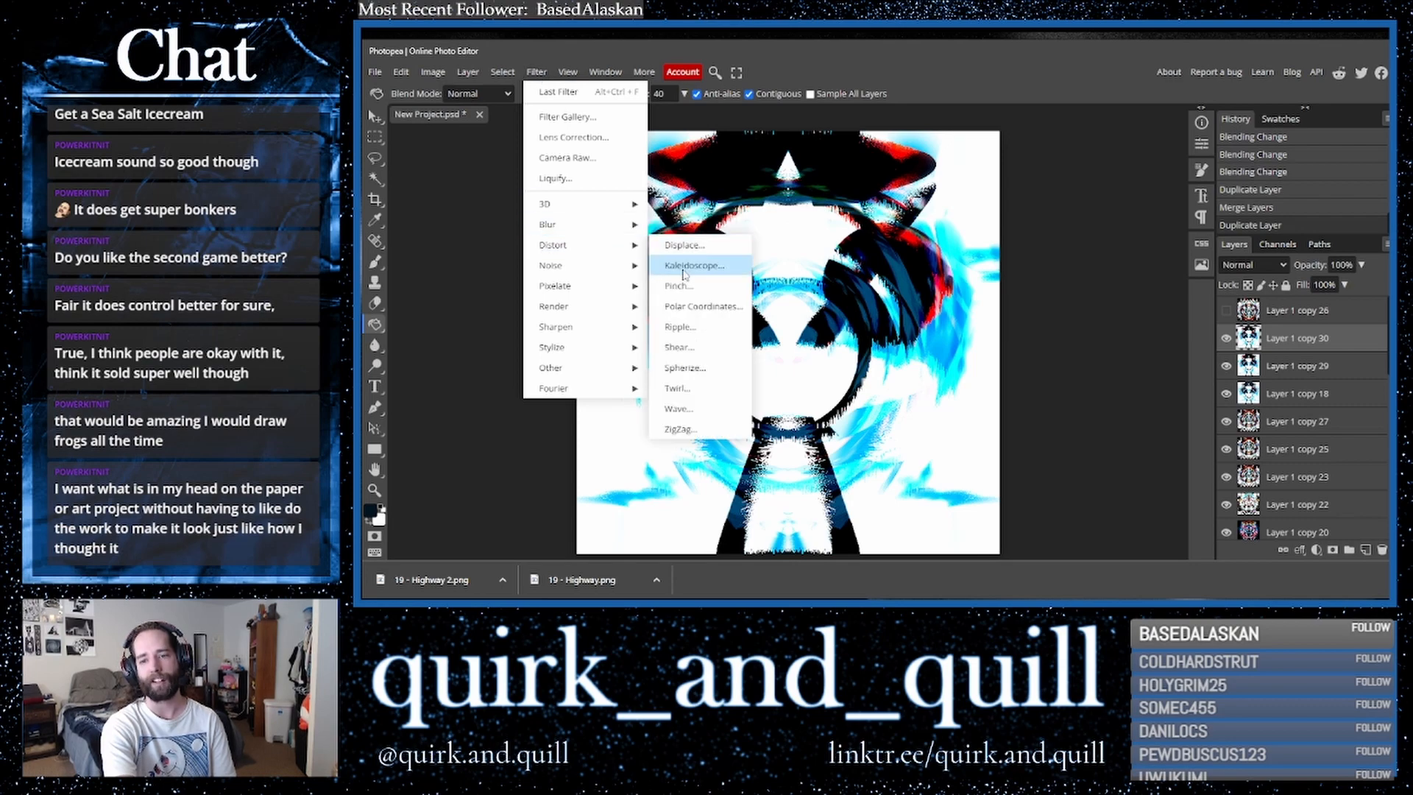
click(684, 266)
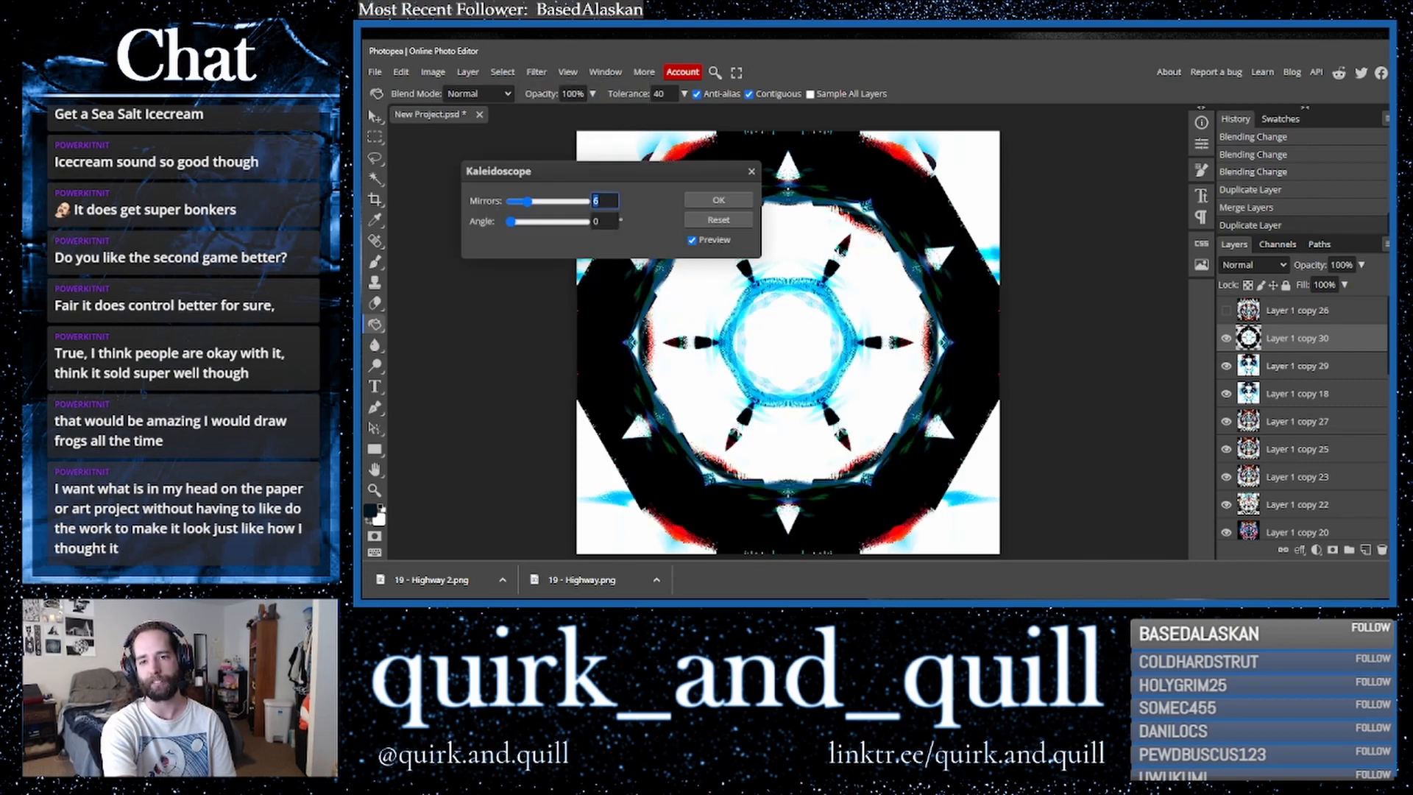
click(718, 201)
- Cycle through blend modes for the kaleidoscope layer, settling on Luminosity
click(1258, 265)
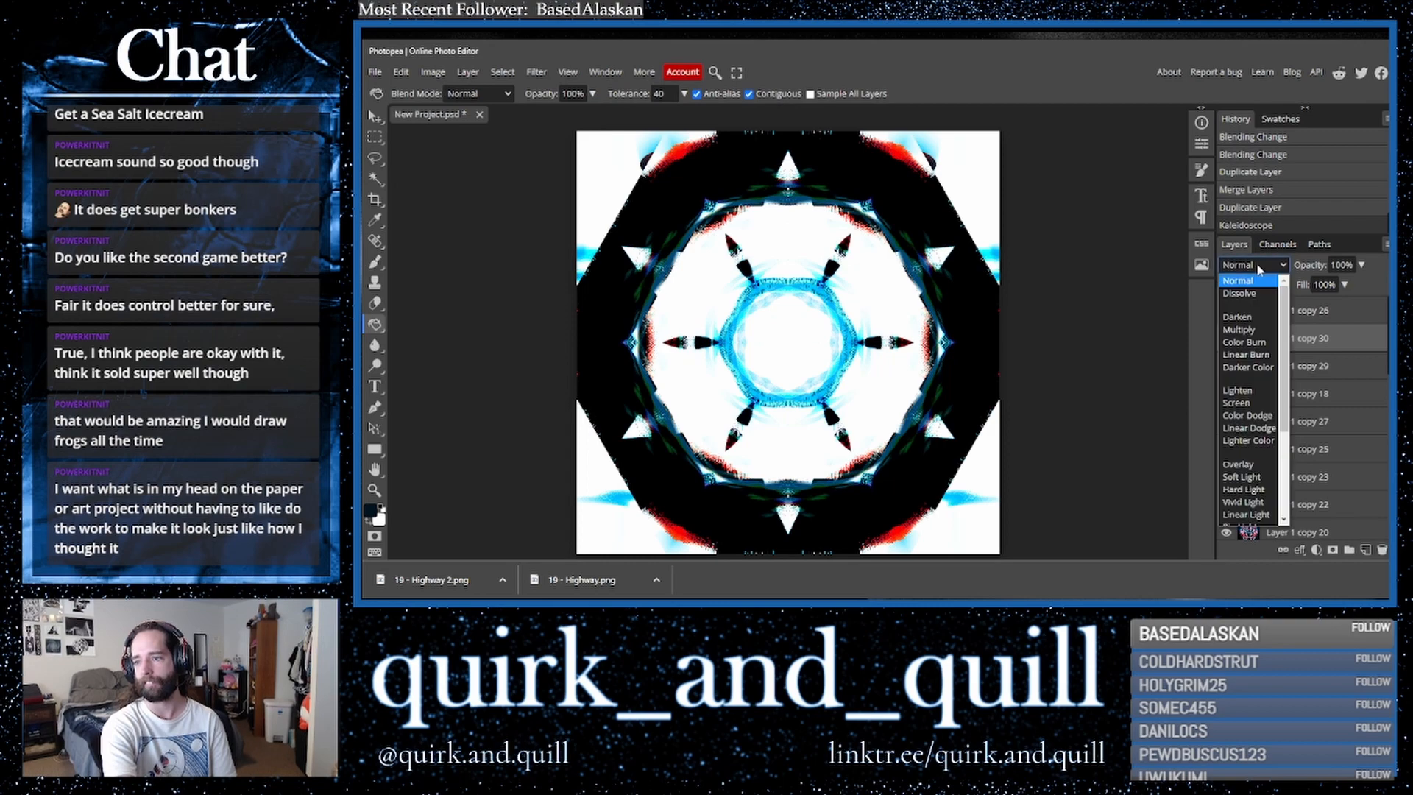
click(1087, 296)
key(Down)
key(Down)
key(Down)
key(Down)
key(Down)
key(Down)
key(Down)
key(Down)
key(Down)
key(Down)
key(Down)
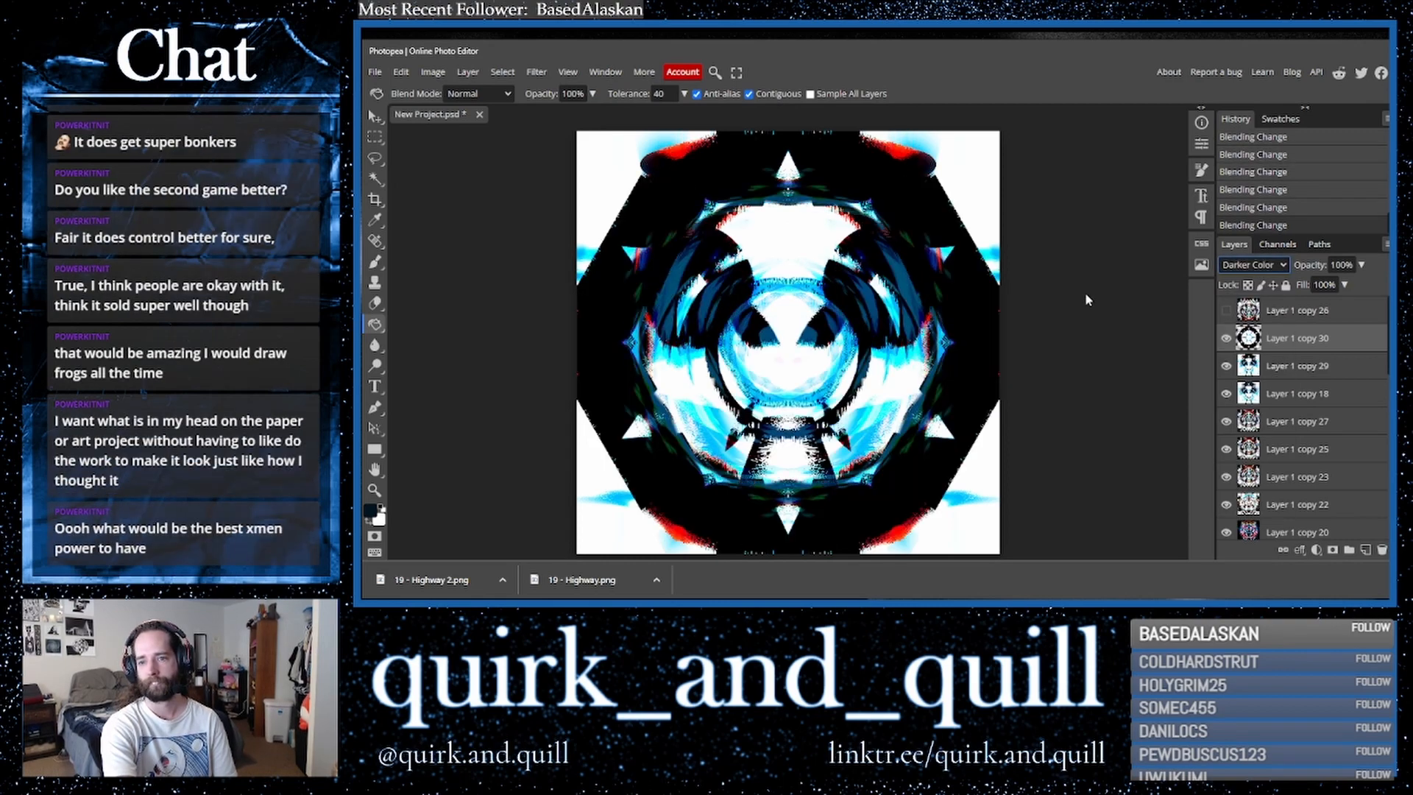
key(Down)
key(Down)
key(Down)
key(Down)
key(Down)
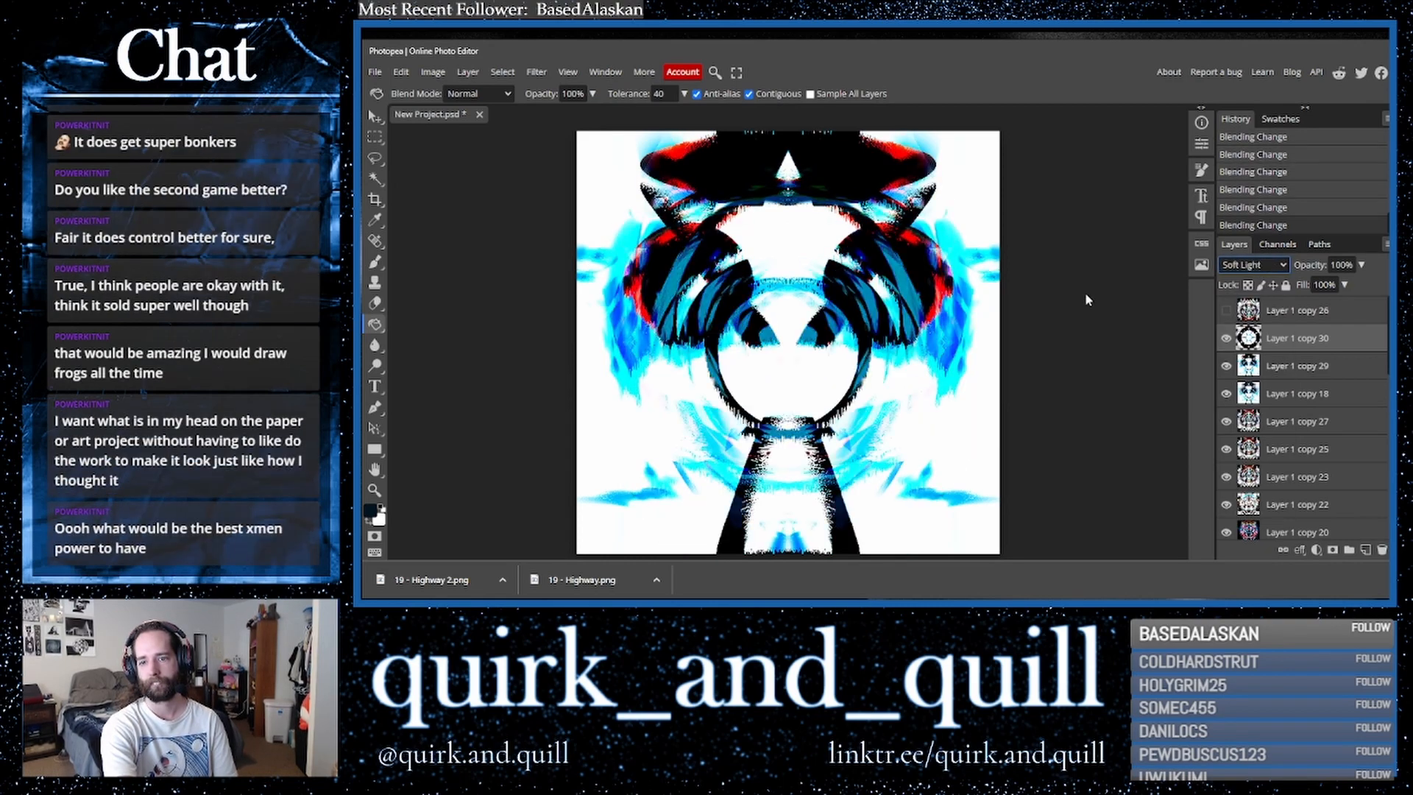
key(Down)
key(Down)
key(Down)
key(Down)
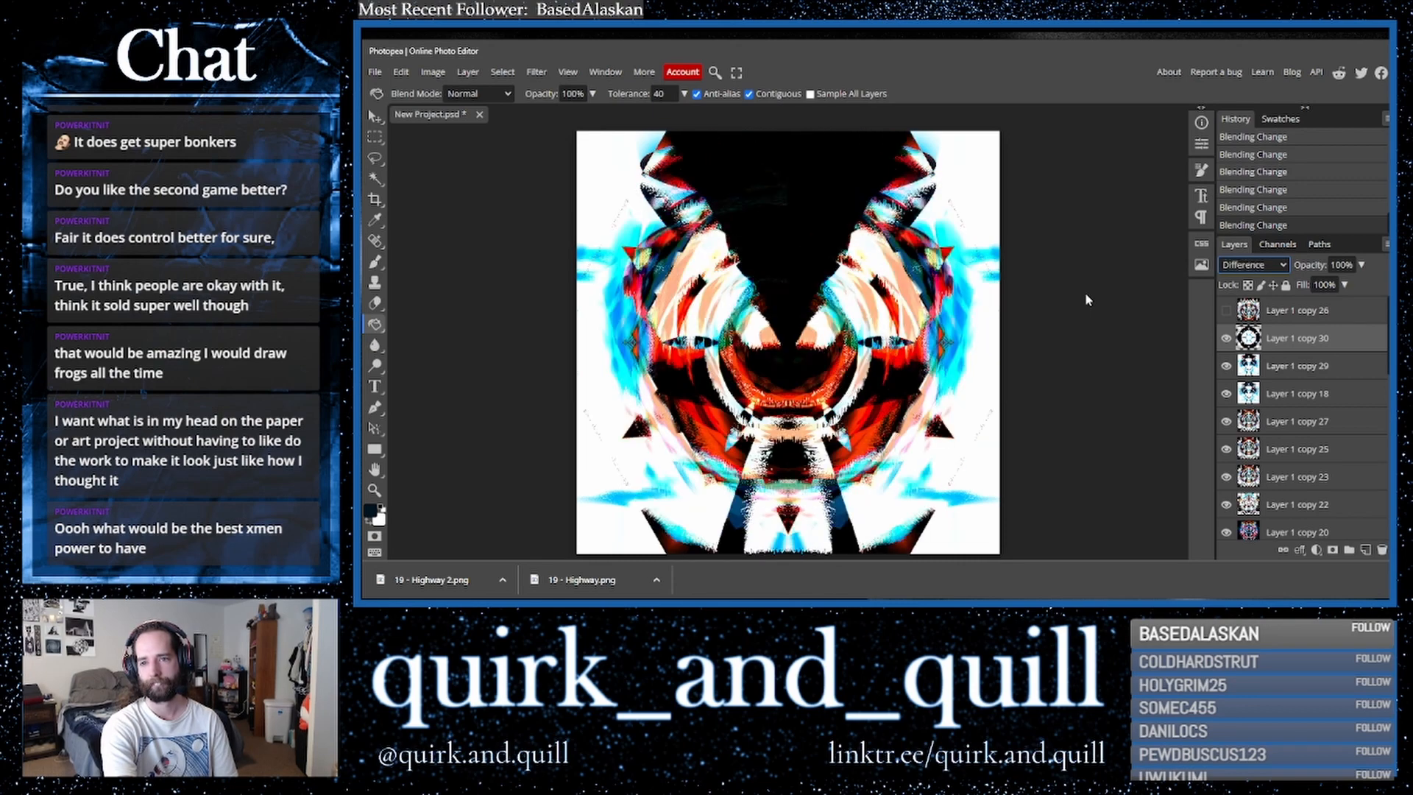
key(Down)
key(Down)
key(Down)
key(Down)
key(Down)
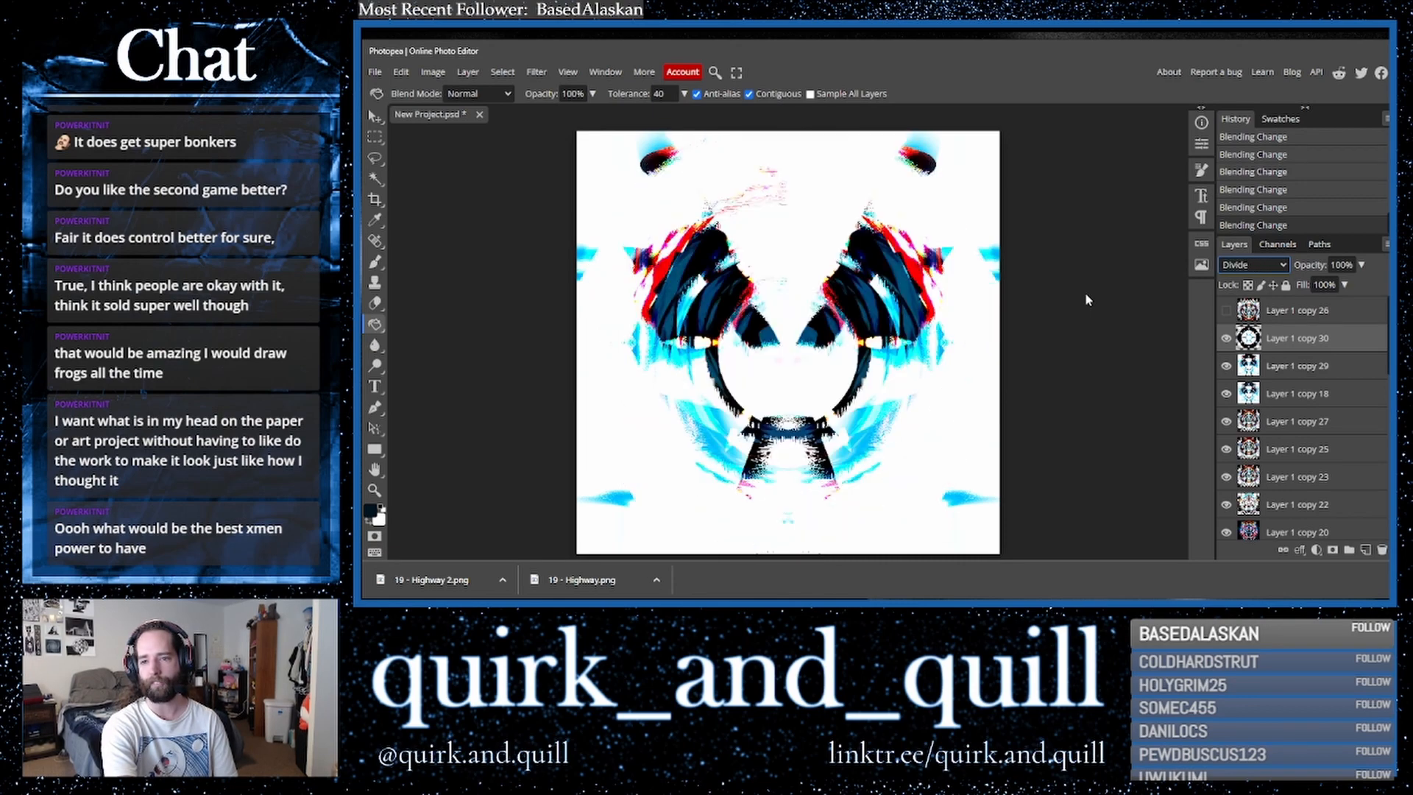
key(Down)
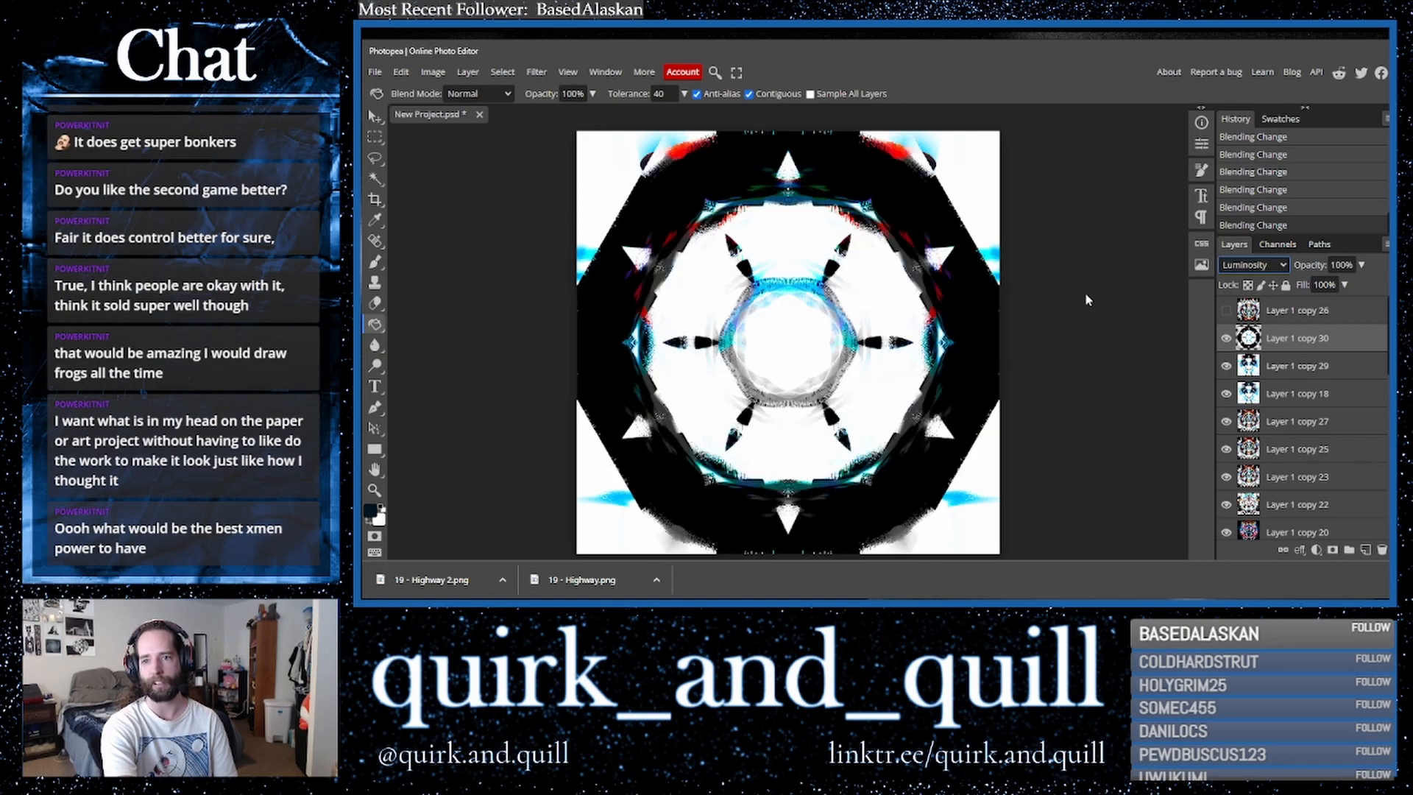
key(Up)
key(Down)
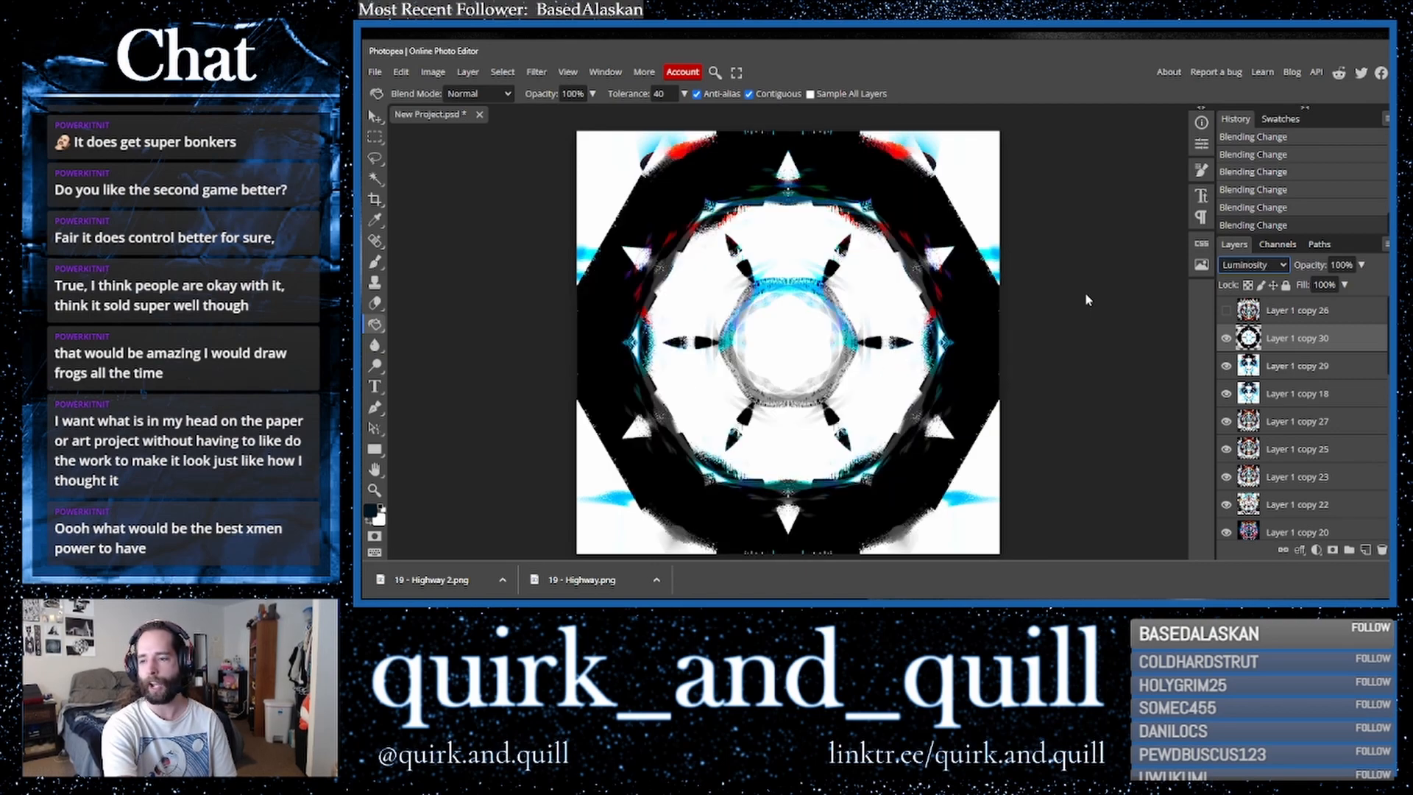
- Duplicate the kaleidoscope layer twice and merge the duplicates down into one layer
key(ctrl+j)
key(ctrl+j)
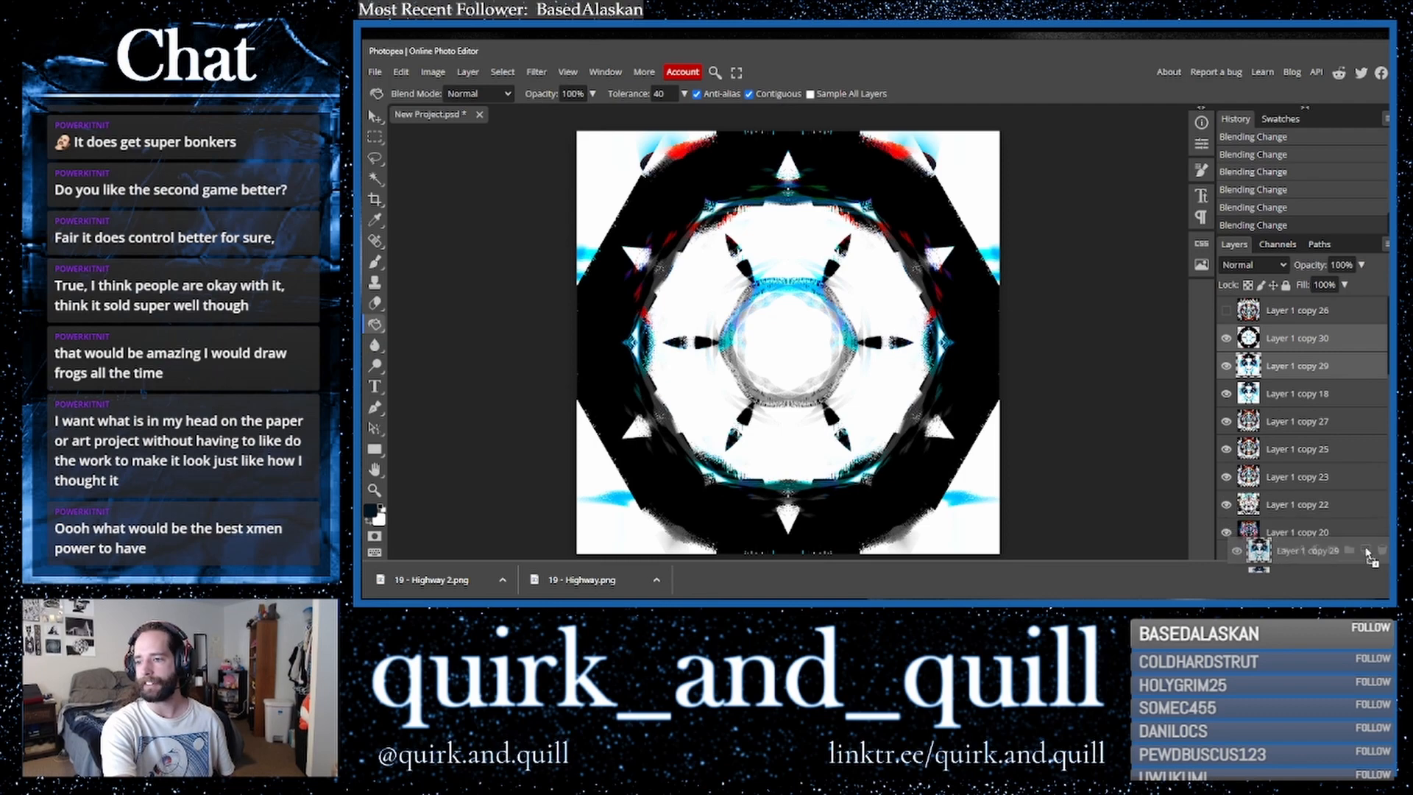
right_click(1302, 366)
click(1229, 504)
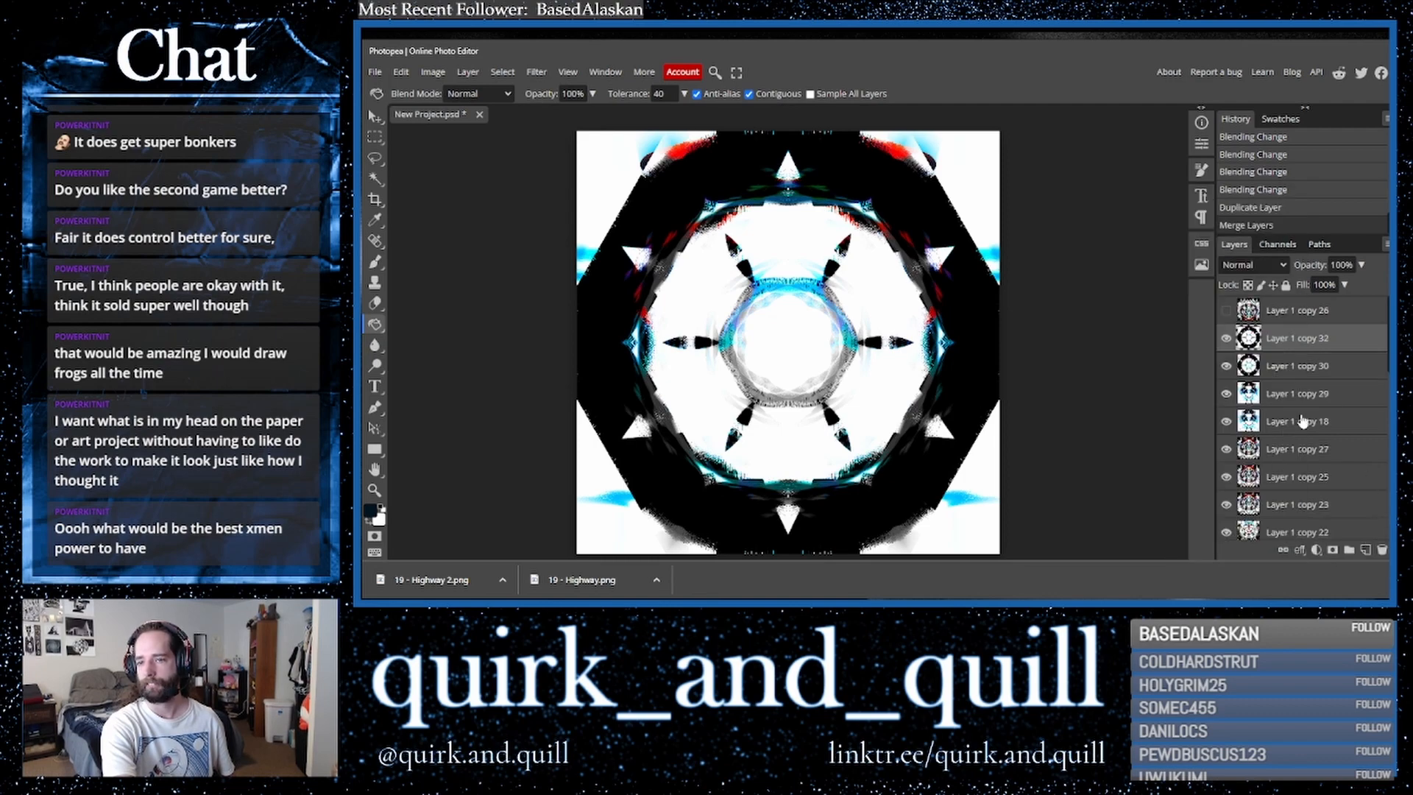
- Show the top layer again and set its blend mode to Lighten
click(1226, 311)
click(1294, 312)
click(1261, 266)
click(1246, 299)
key(Up)
key(Up)
key(Up)
key(Down)
key(Up)
key(Down)
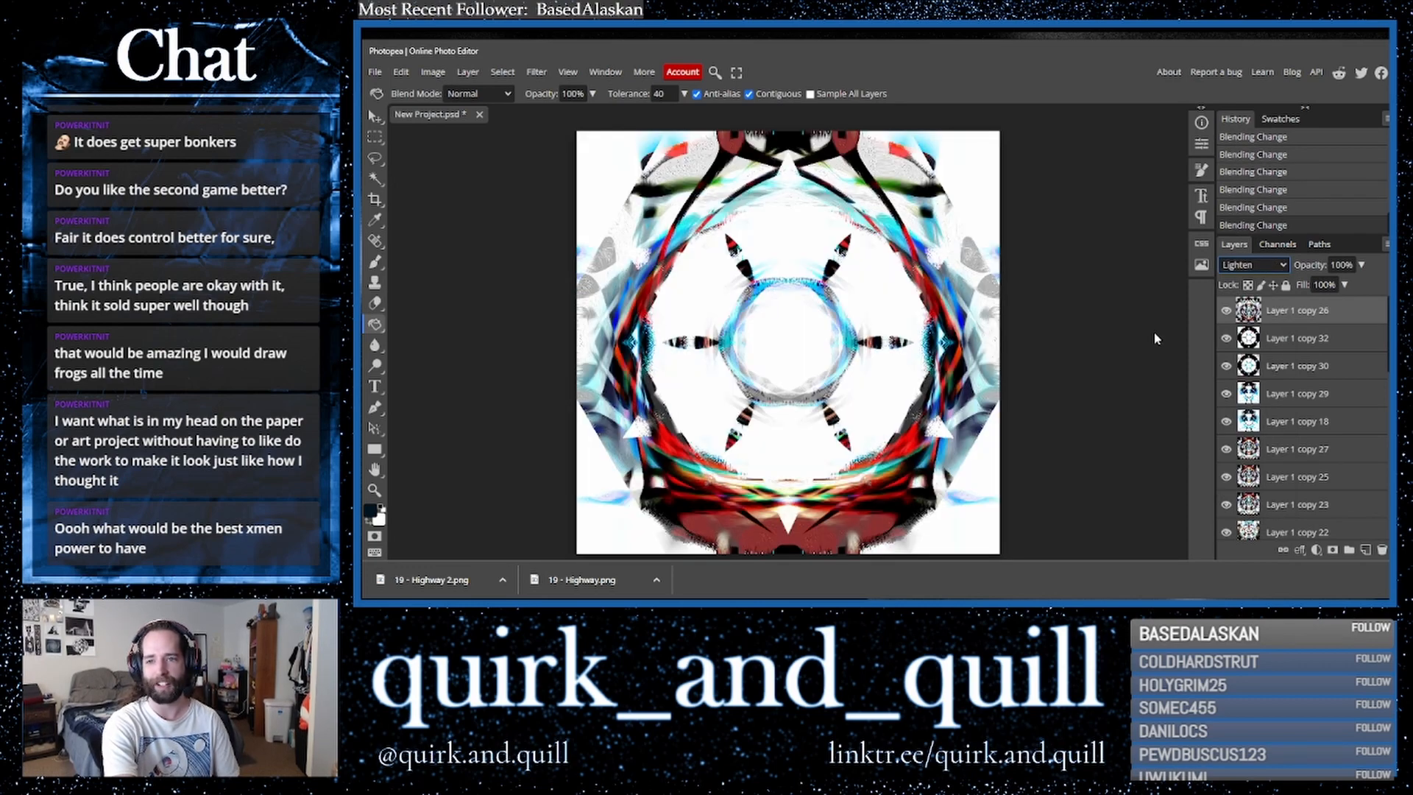
- Duplicate the top layer and merge the copy down into it
shift+click(1291, 344)
drag(1344, 343, 1366, 551)
right_click(1301, 344)
click(1252, 499)
- Duplicate the merged layer and apply the Polar Coordinates filter to the copy using Polar to Rect
drag(1347, 315, 1365, 550)
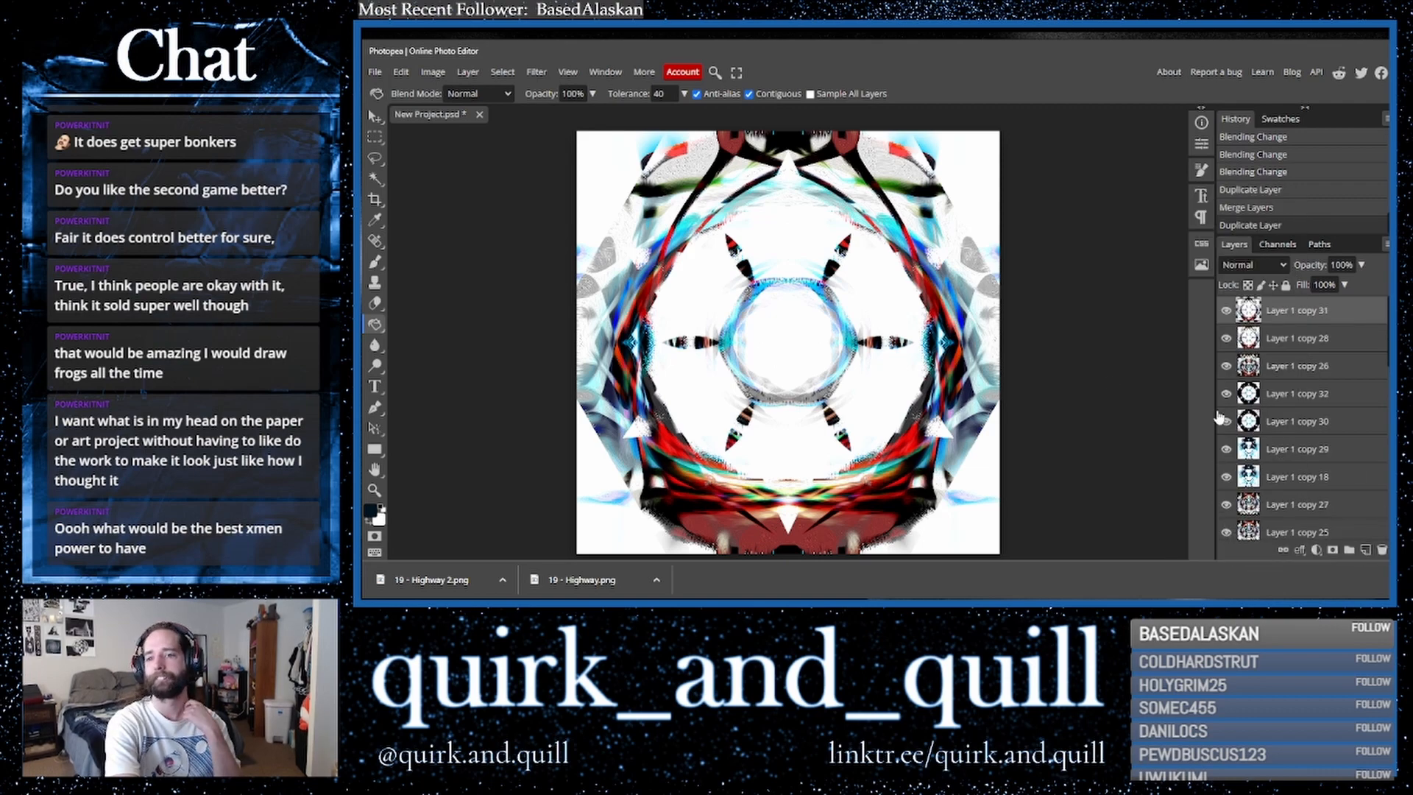
click(536, 71)
mouse_move(589, 243)
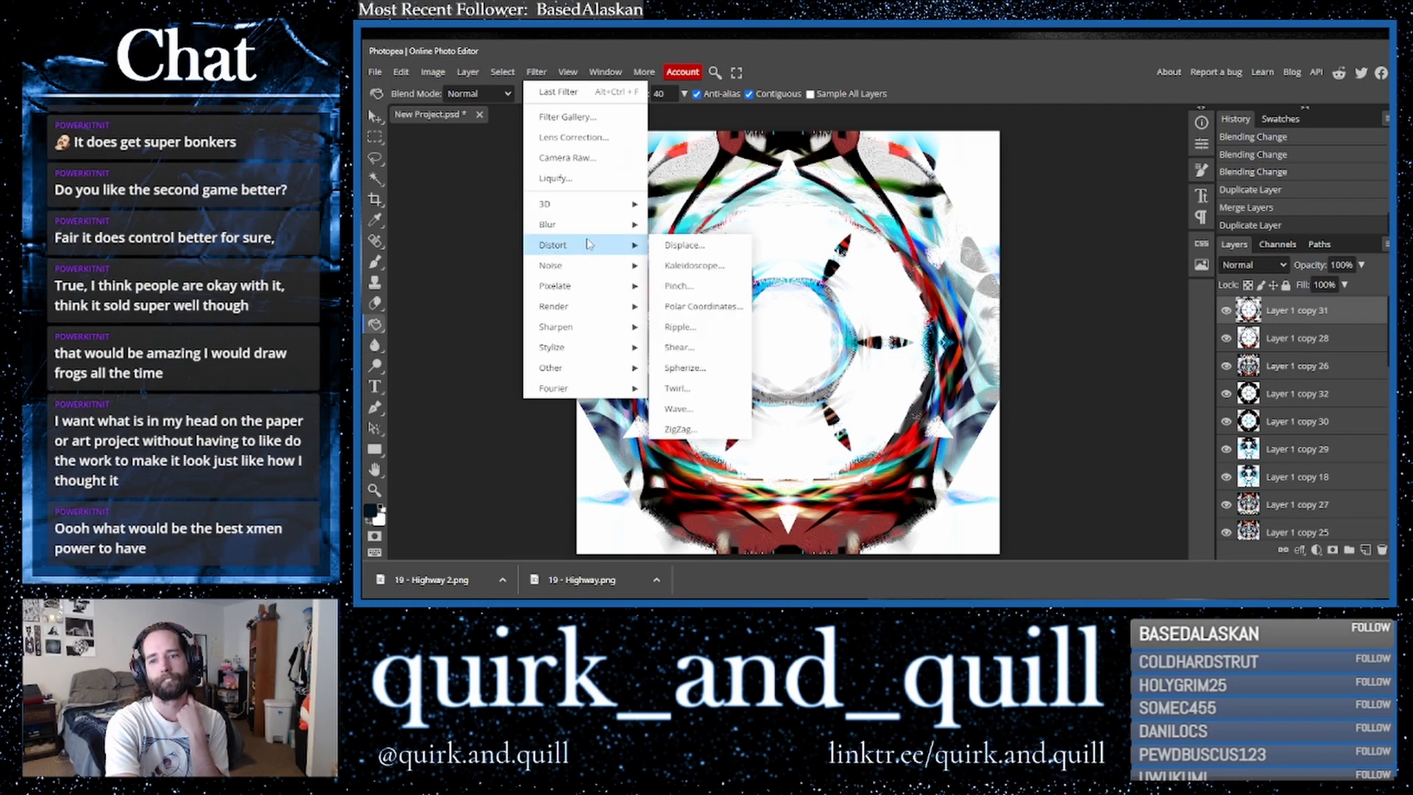
click(715, 308)
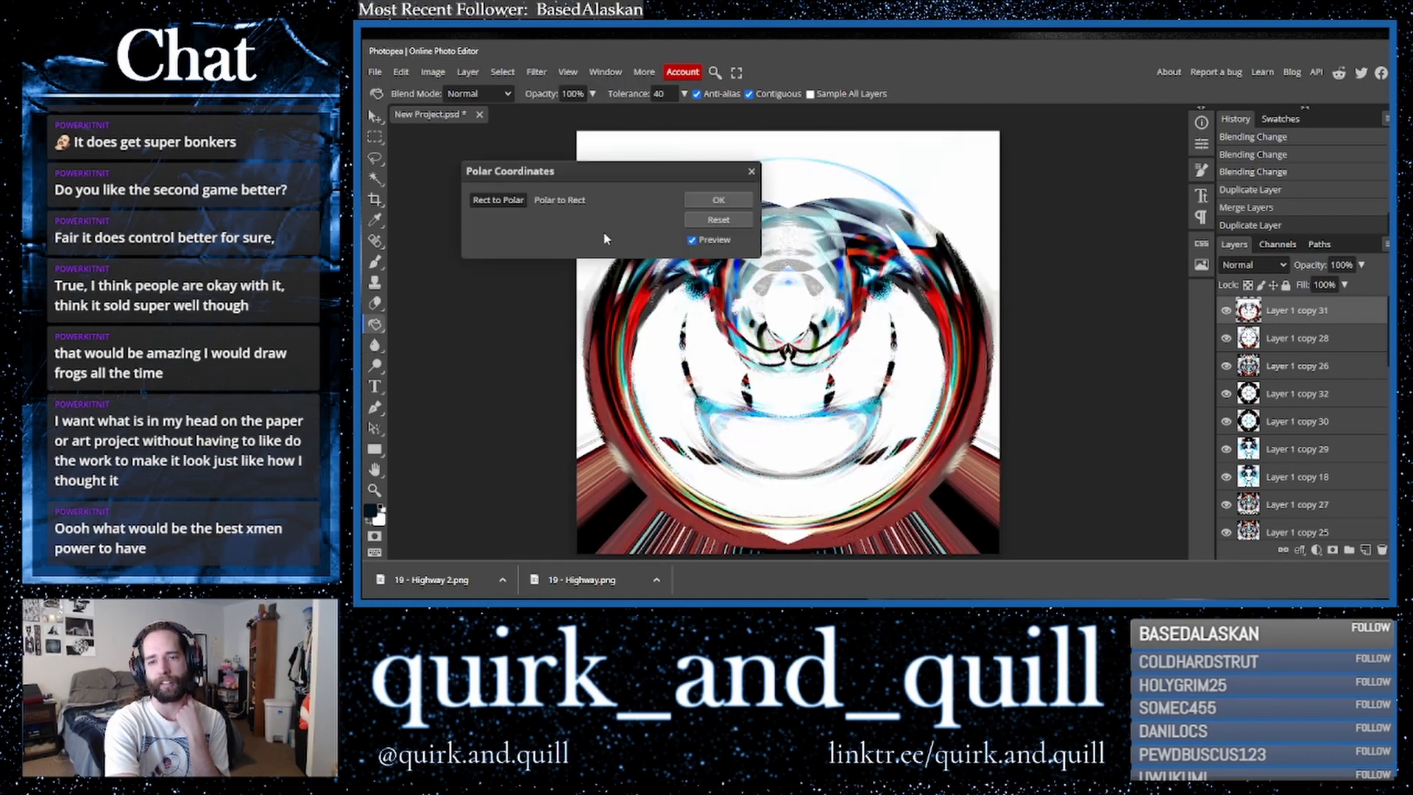
click(571, 201)
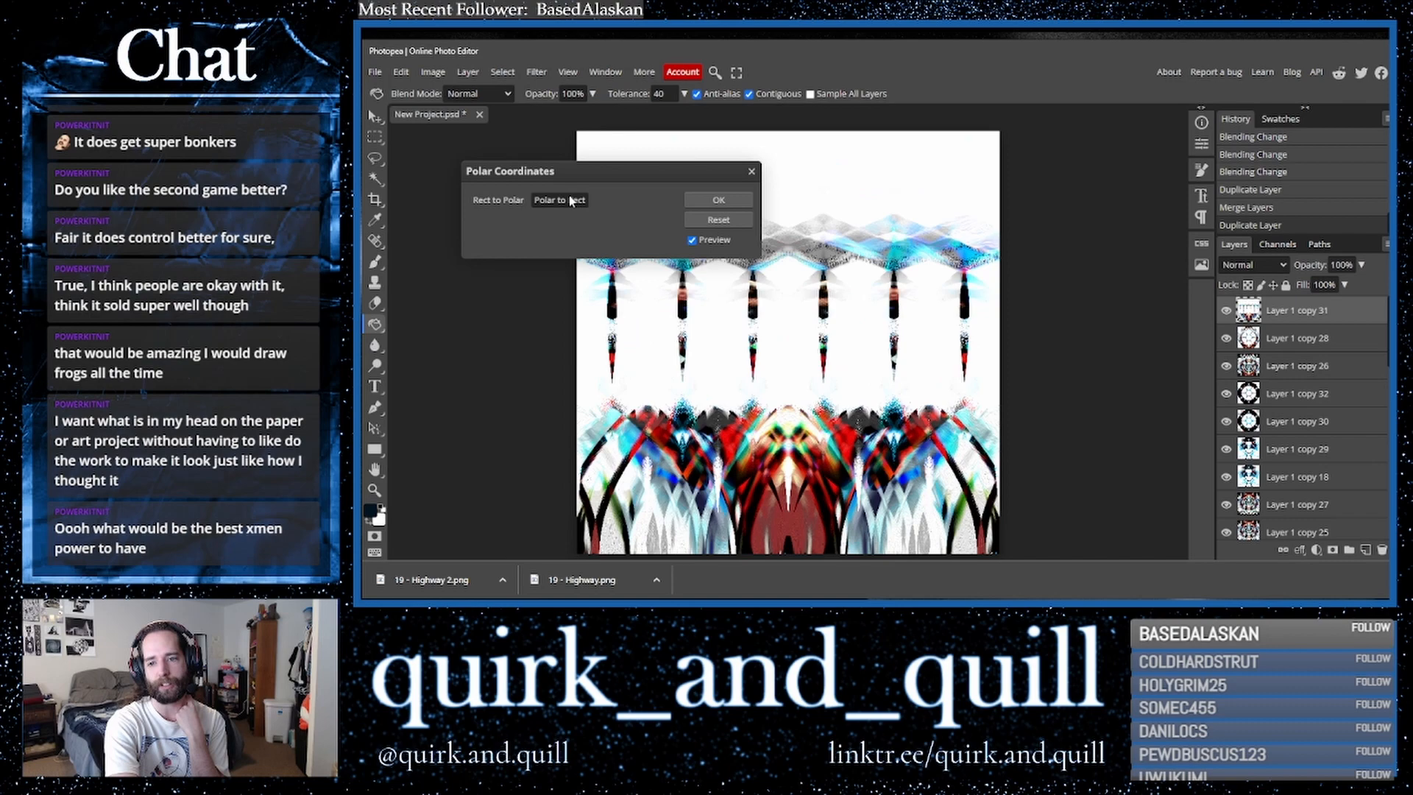
click(695, 201)
- Duplicate the polar layer and a lower layer, moving the second copy directly beneath the top layer
drag(1317, 315, 1367, 550)
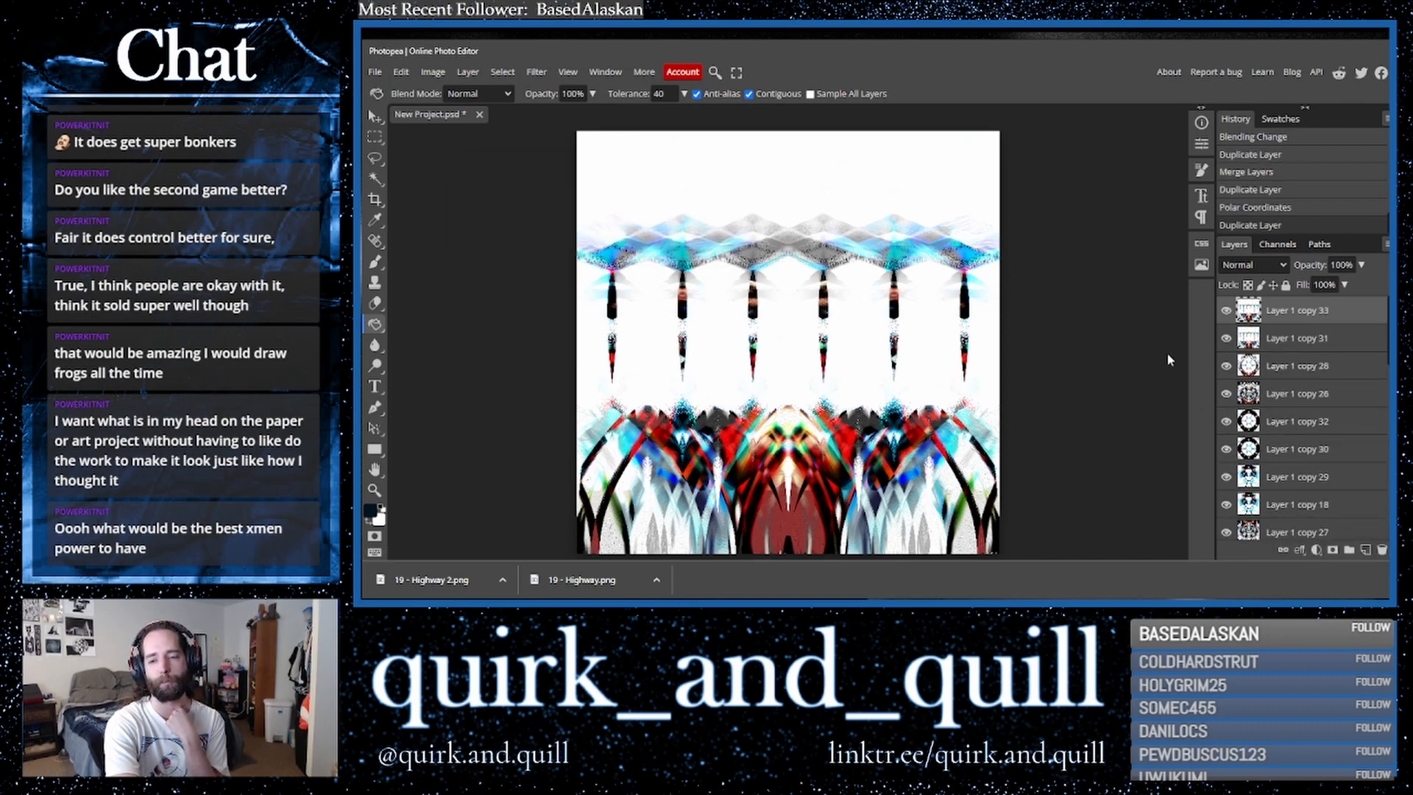
drag(1314, 368, 1365, 549)
drag(1281, 372, 1275, 324)
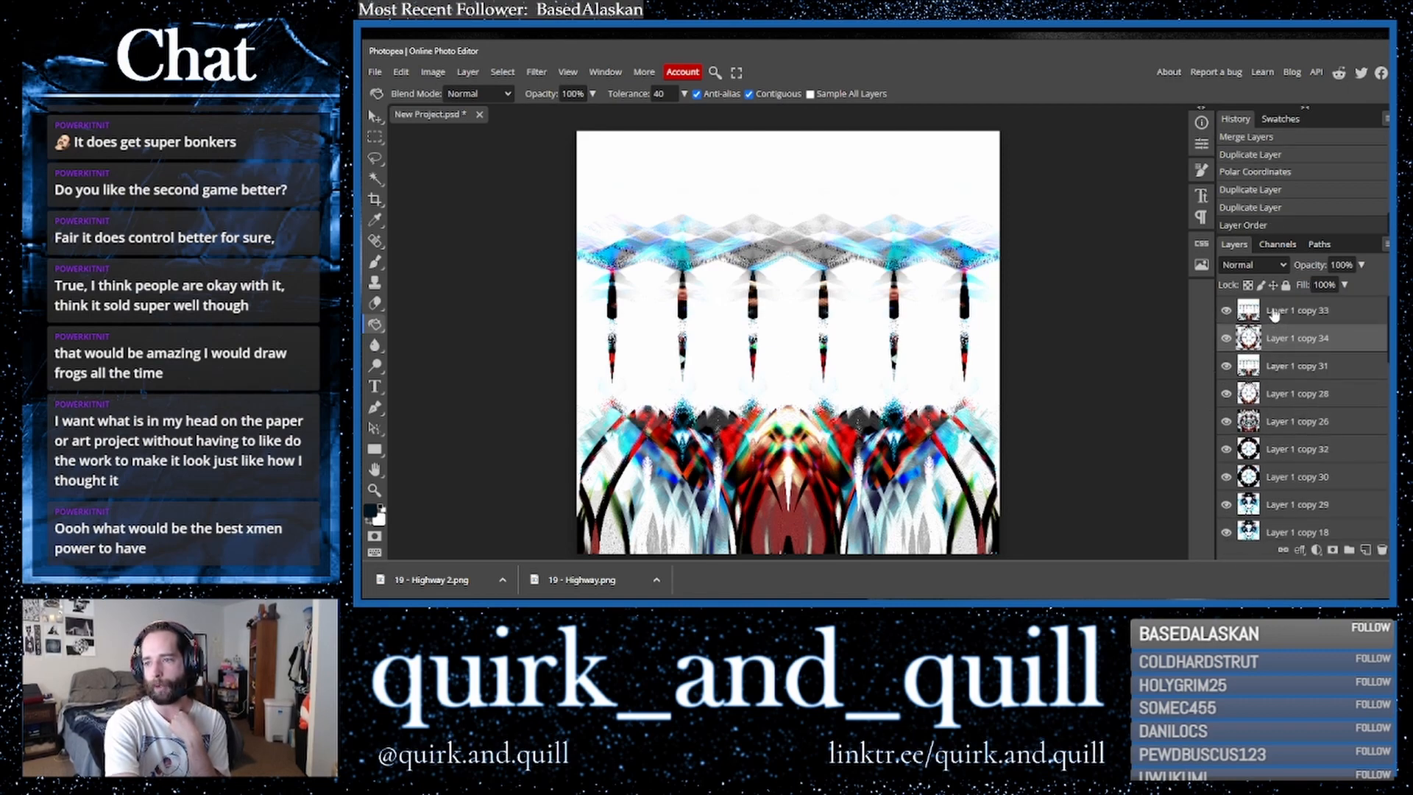
- Cycle through blend modes for the polar layer, settling on Dissolve
click(1251, 265)
click(1244, 331)
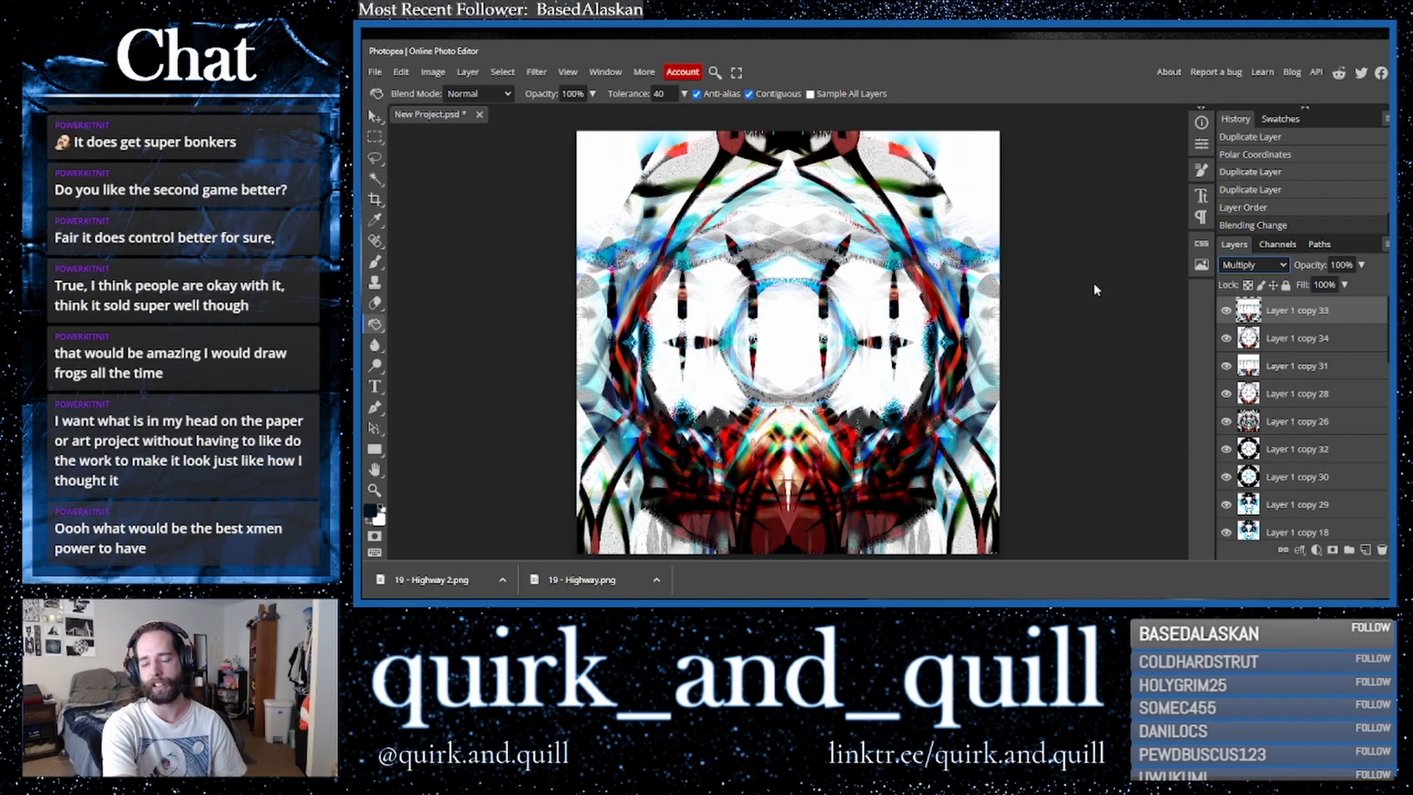
key(Down)
key(Down)
key(Down)
key(Down)
key(Down)
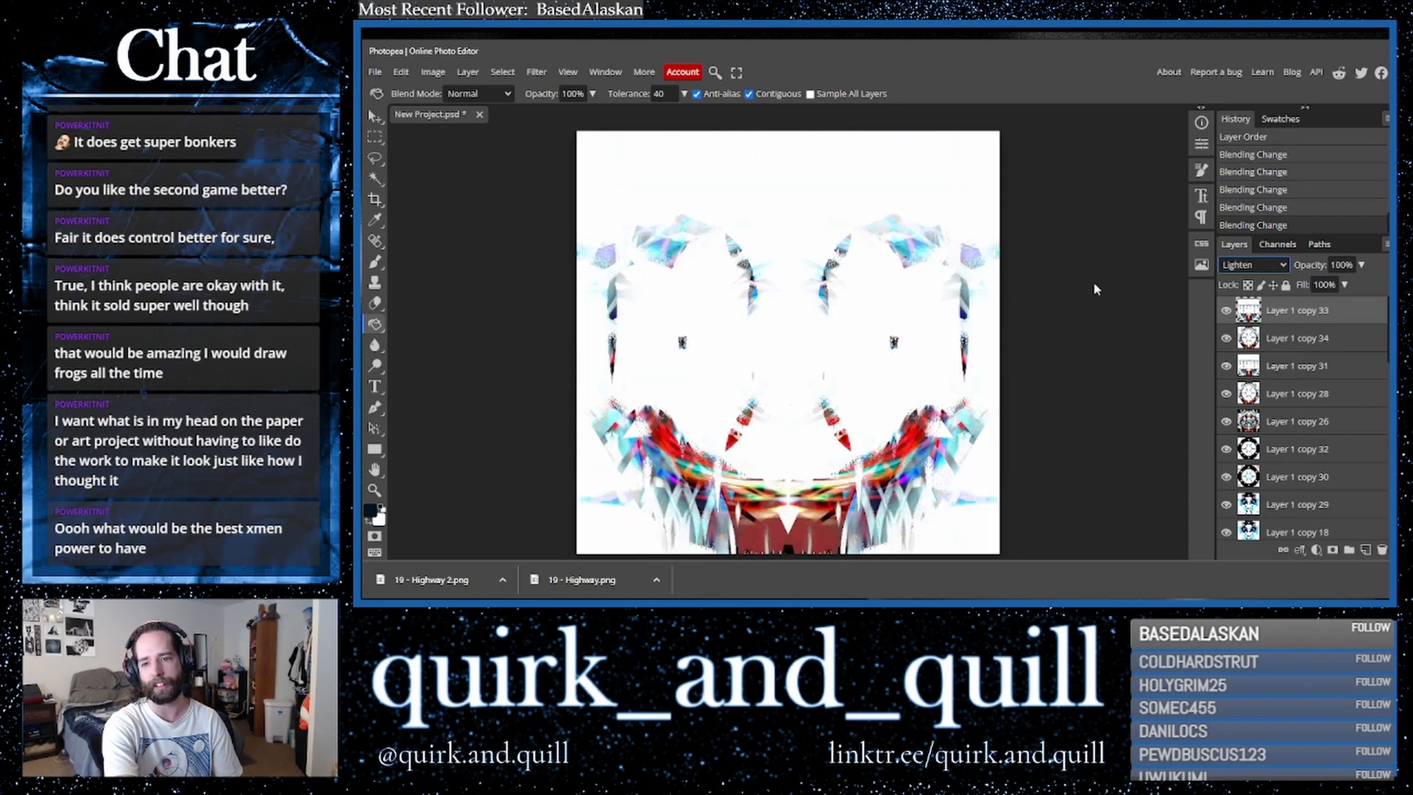
key(Down)
key(Down)
key(Down)
key(Down)
key(Down)
key(Down)
key(Down)
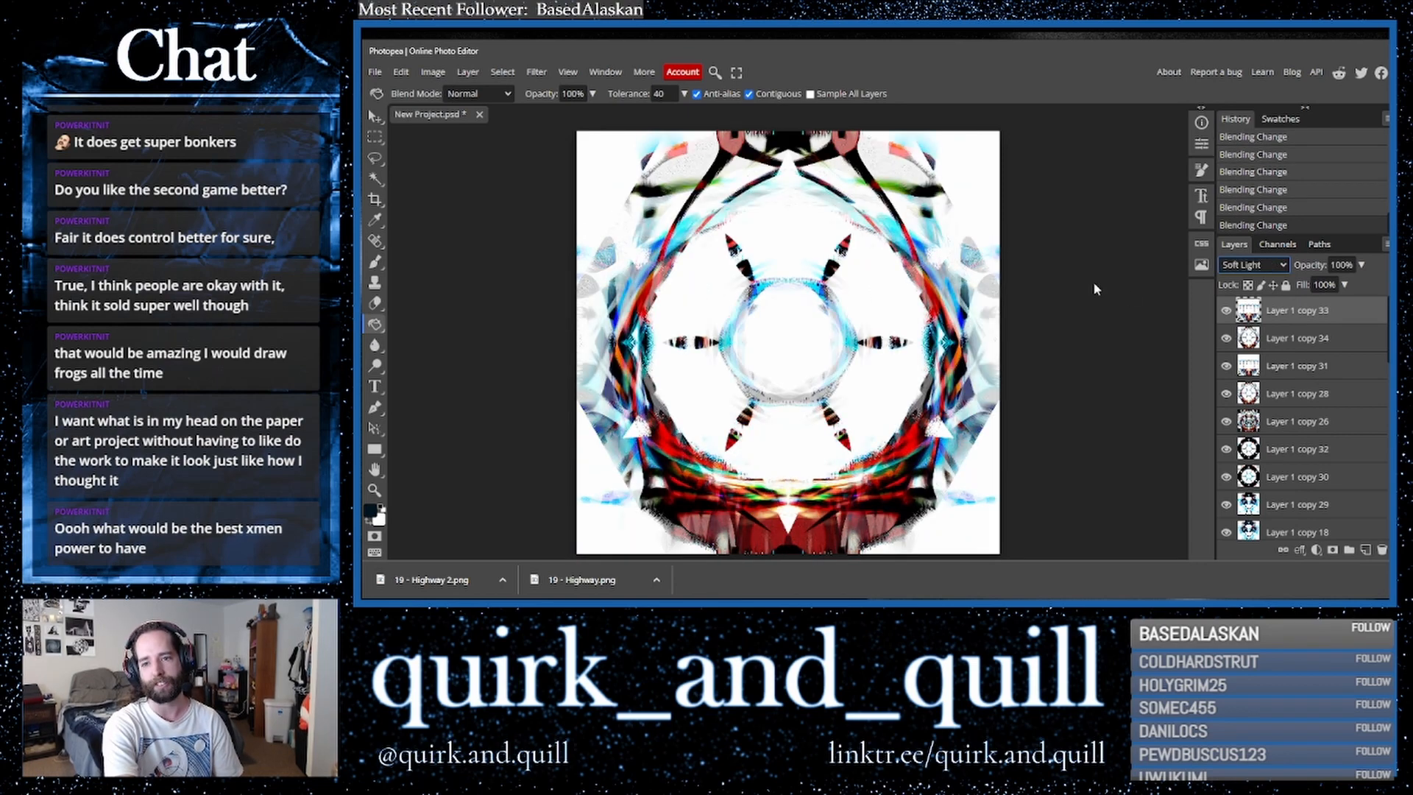
key(Down)
key(Down)
key(Down)
key(Down)
key(Down)
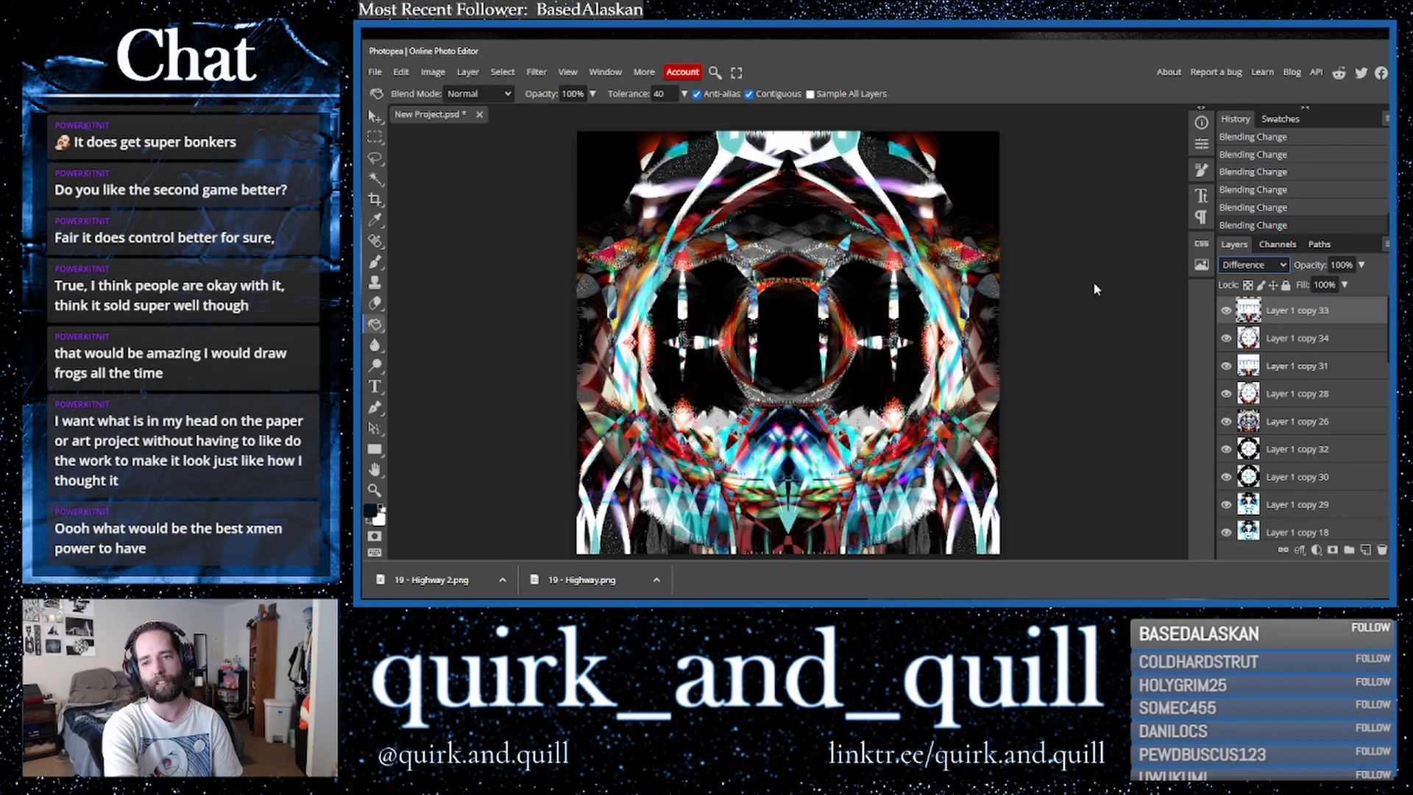
key(Up)
key(Up)
key(Up)
key(Up)
key(Up)
key(Up)
key(Up)
key(Up)
key(Up)
key(Up)
key(Up)
key(Up)
key(Up)
key(Up)
key(Up)
key(Up)
key(Up)
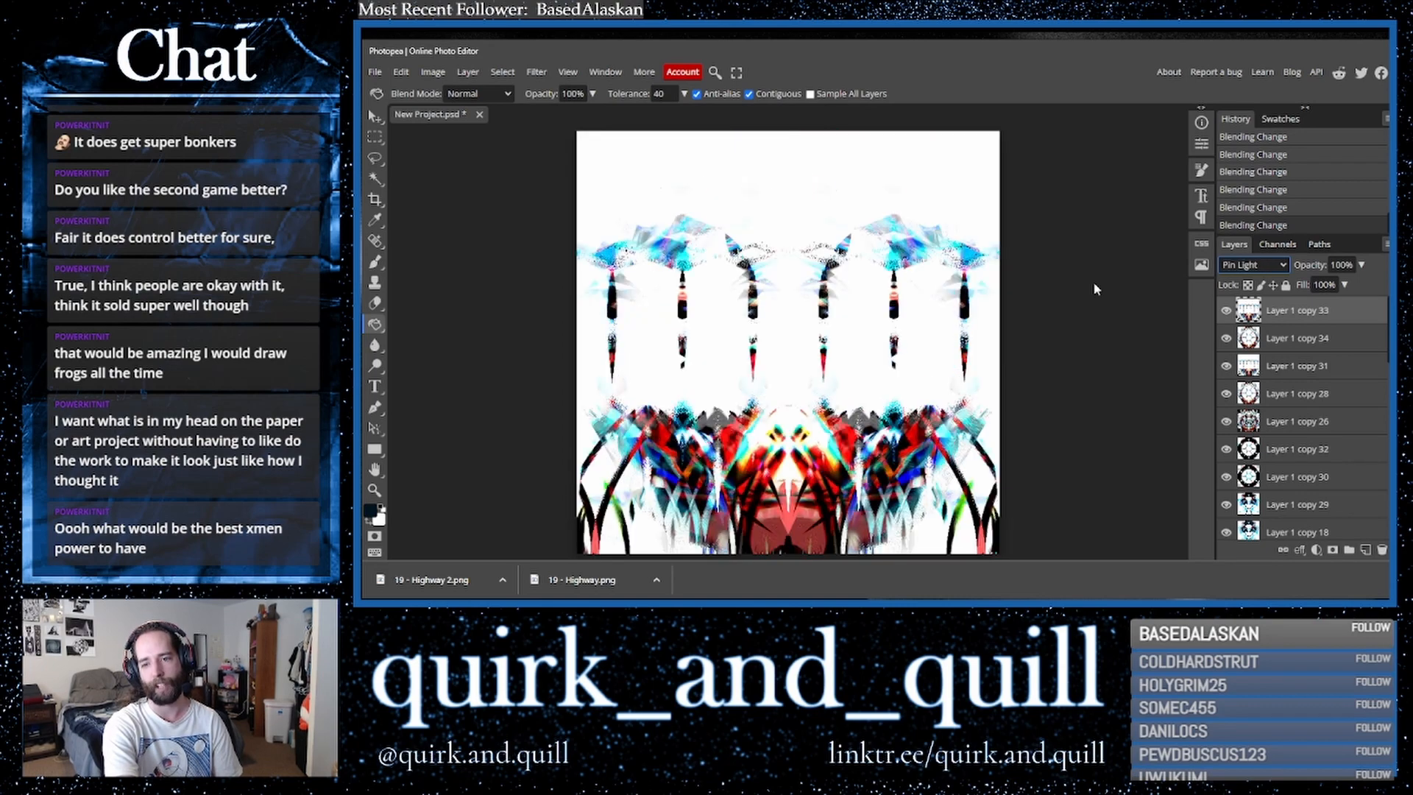
key(Up)
key(Up)
key(Down)
key(Up)
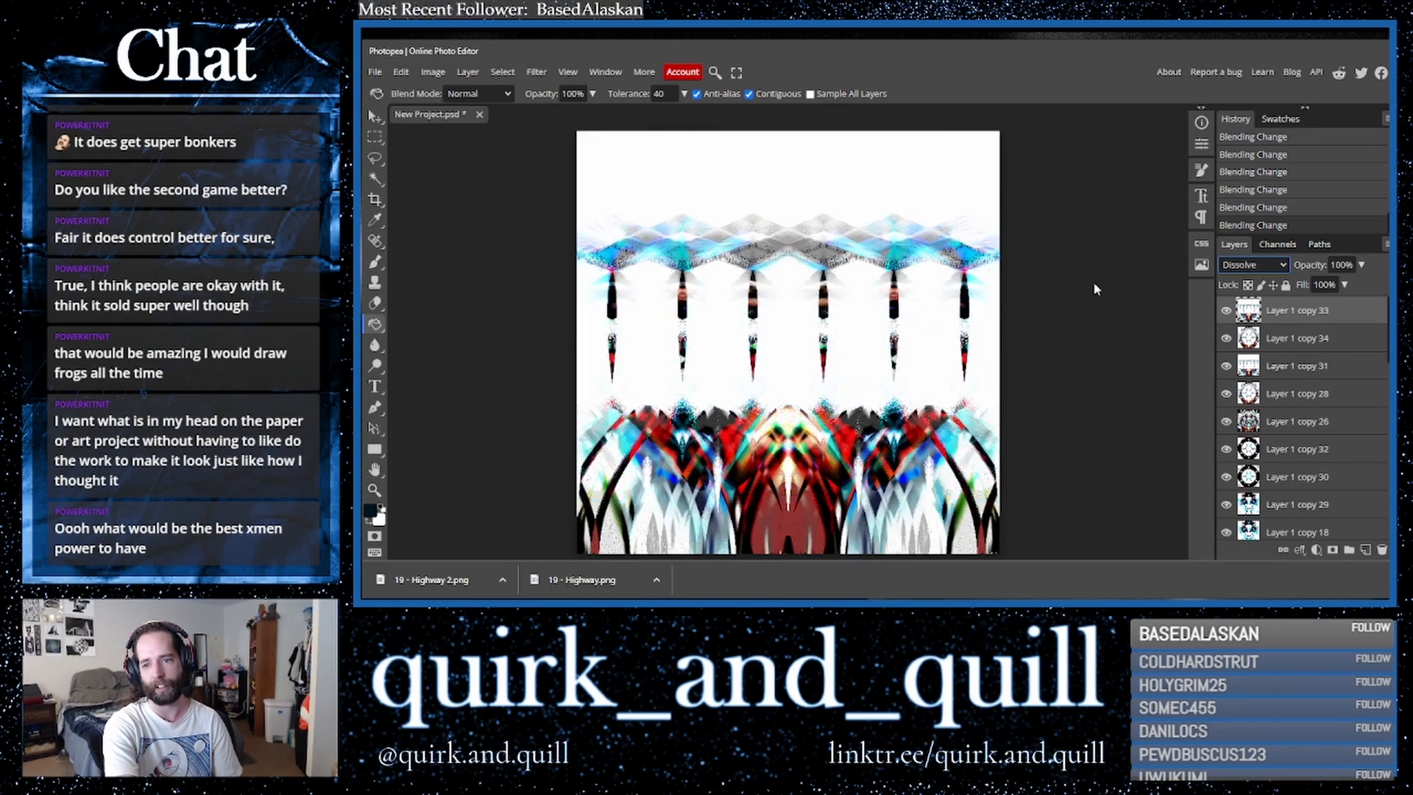
- Duplicate the polar layer and flip the copy vertically
drag(1348, 317, 1366, 551)
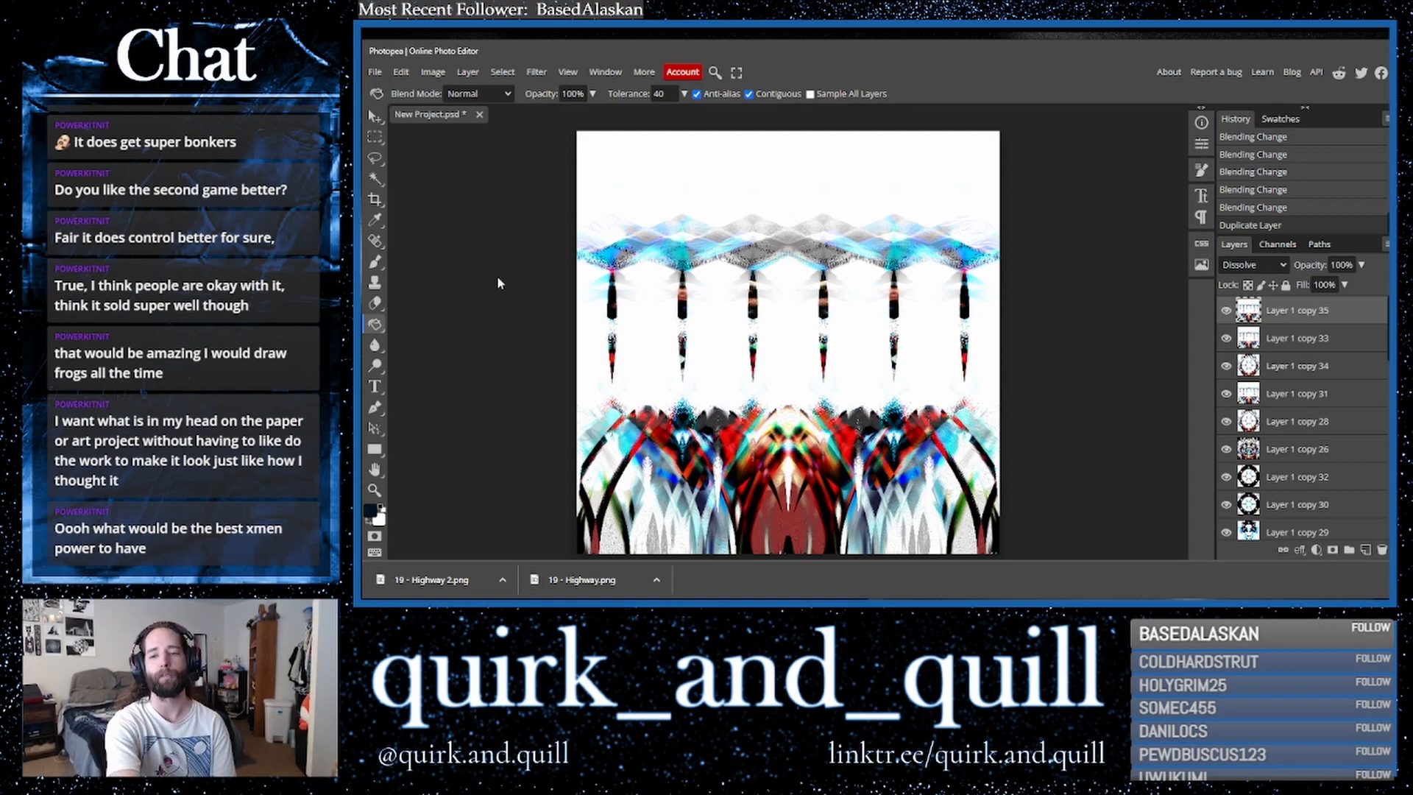
click(373, 118)
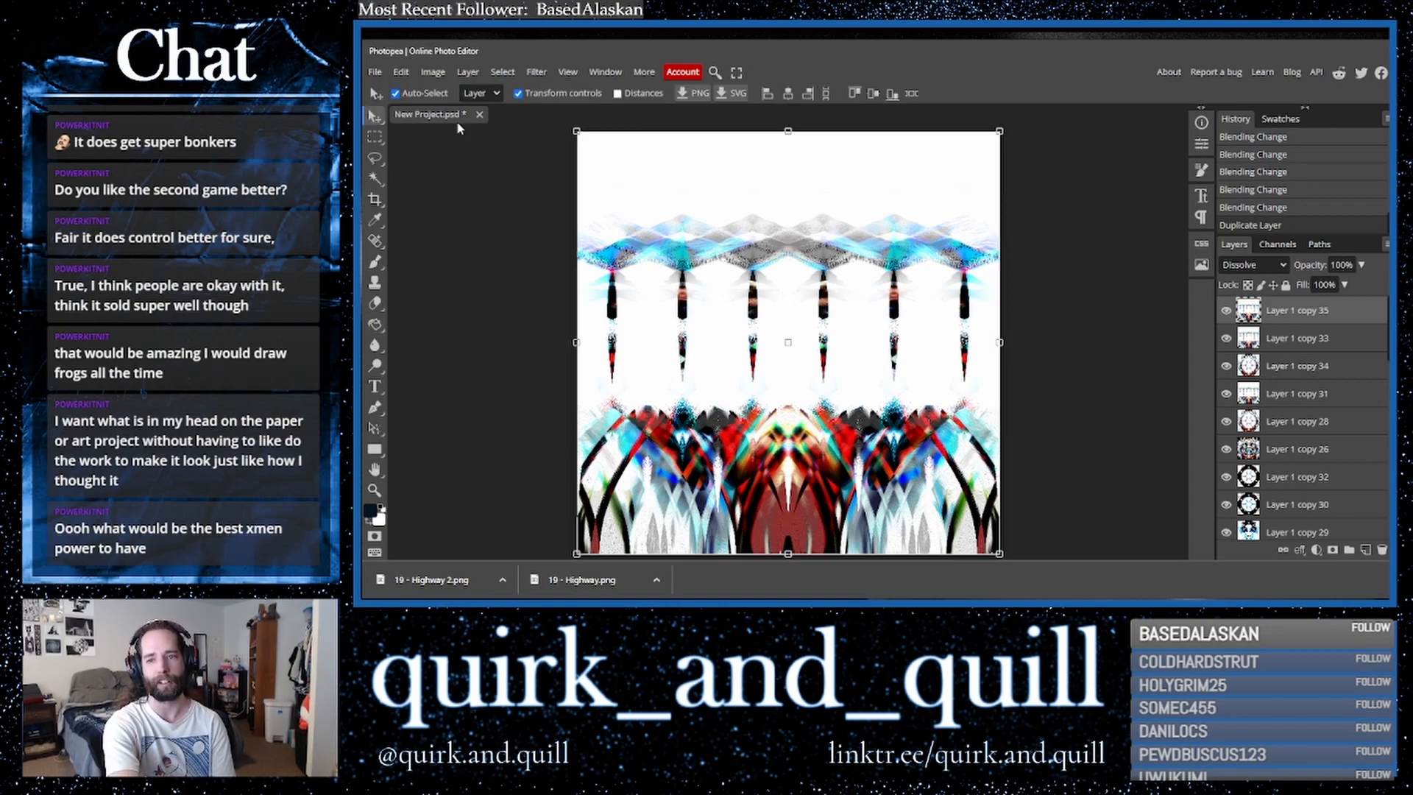
click(401, 72)
mouse_move(513, 403)
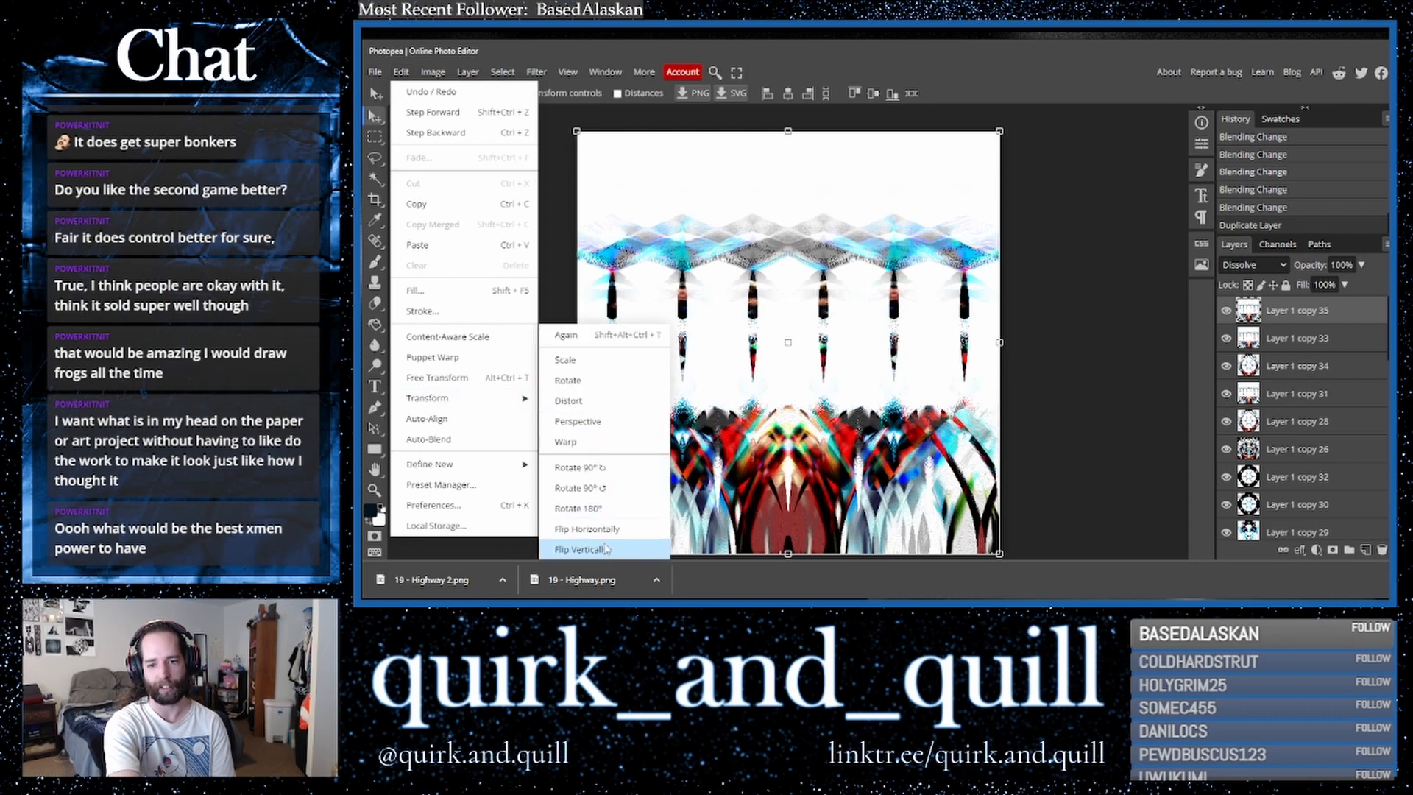
click(582, 549)
- Change the flipped layer's blend mode and move it upward on the canvas
click(1253, 265)
click(1244, 332)
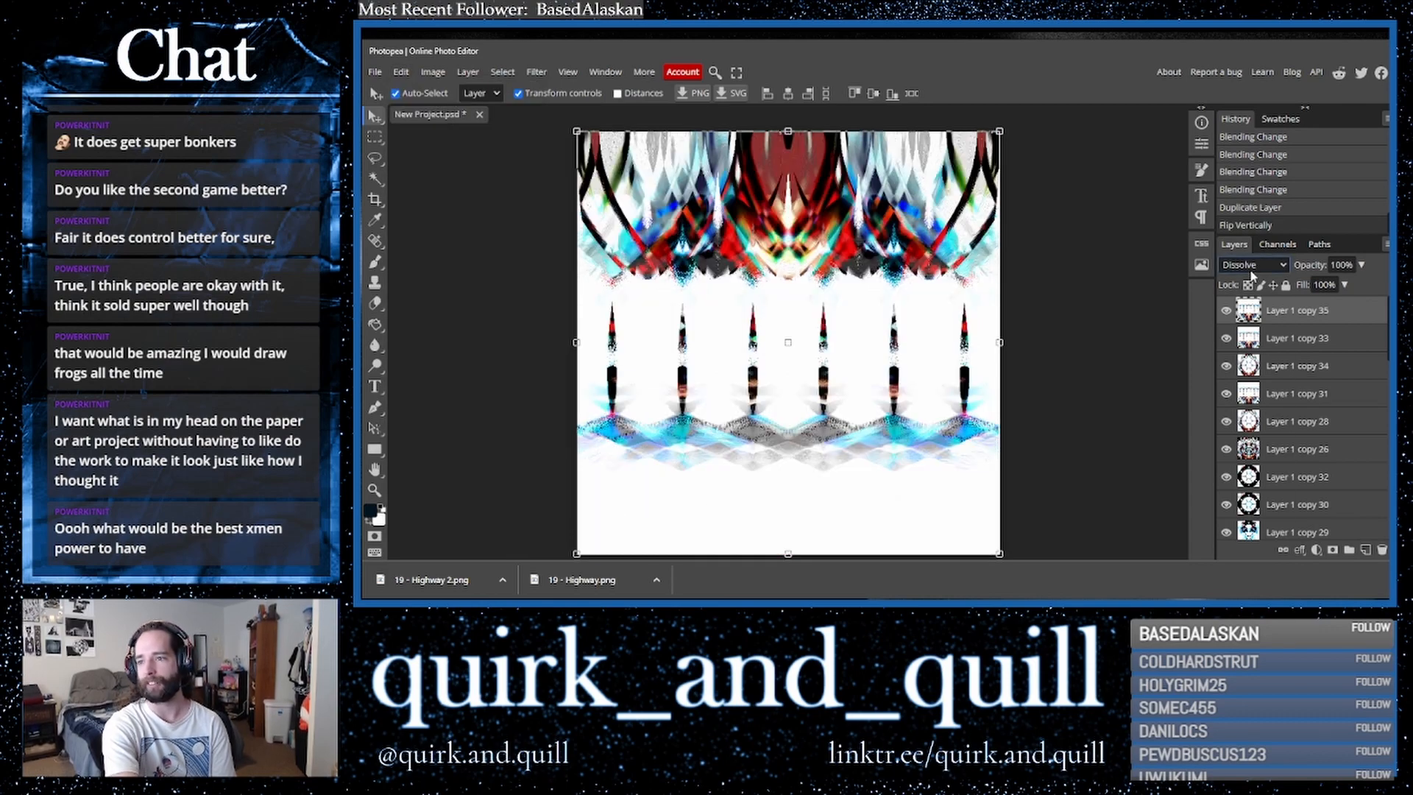
drag(946, 457, 946, 317)
- Duplicate the second layer, merge the copy down into it, and commit the crop tool without changes
shift+click(1314, 339)
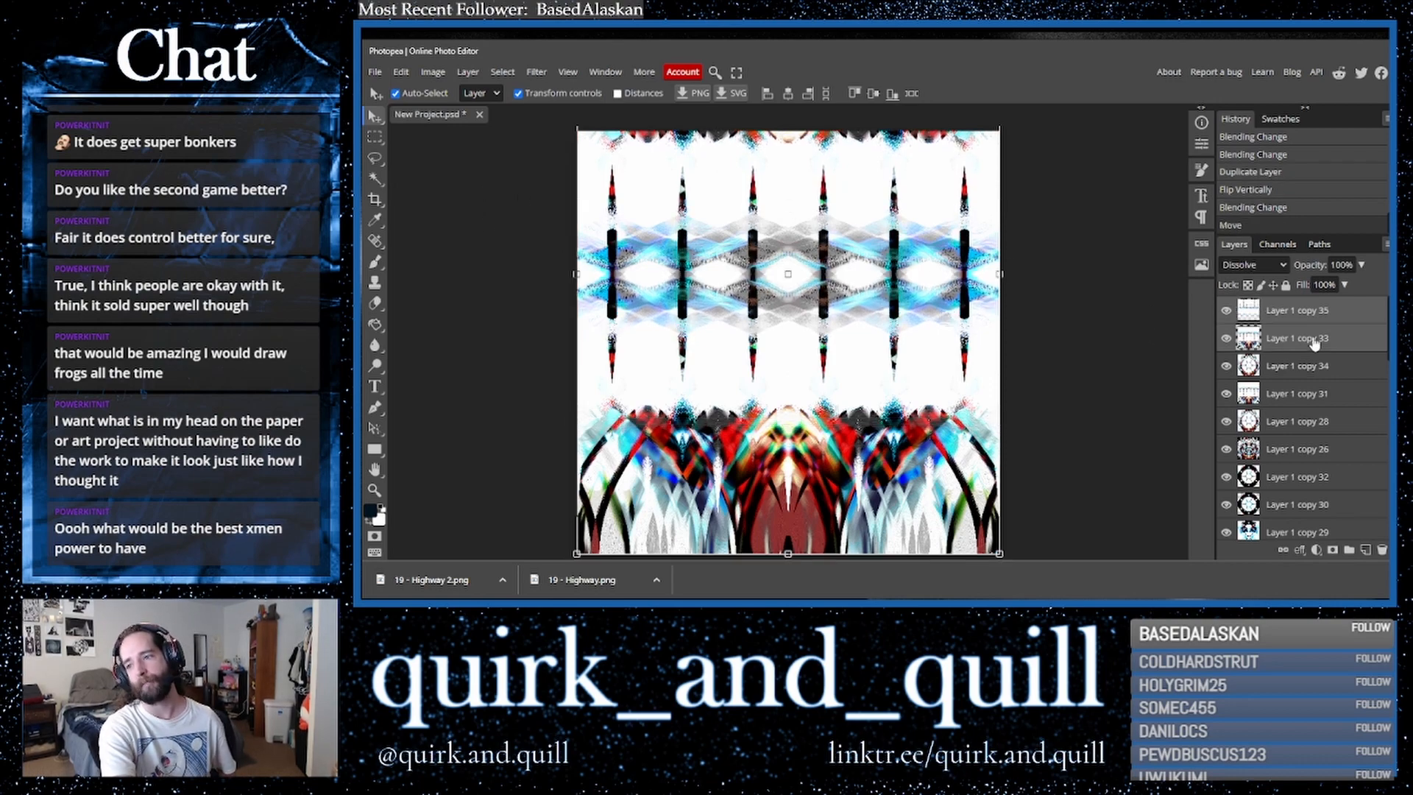
drag(1357, 346, 1366, 551)
right_click(1288, 342)
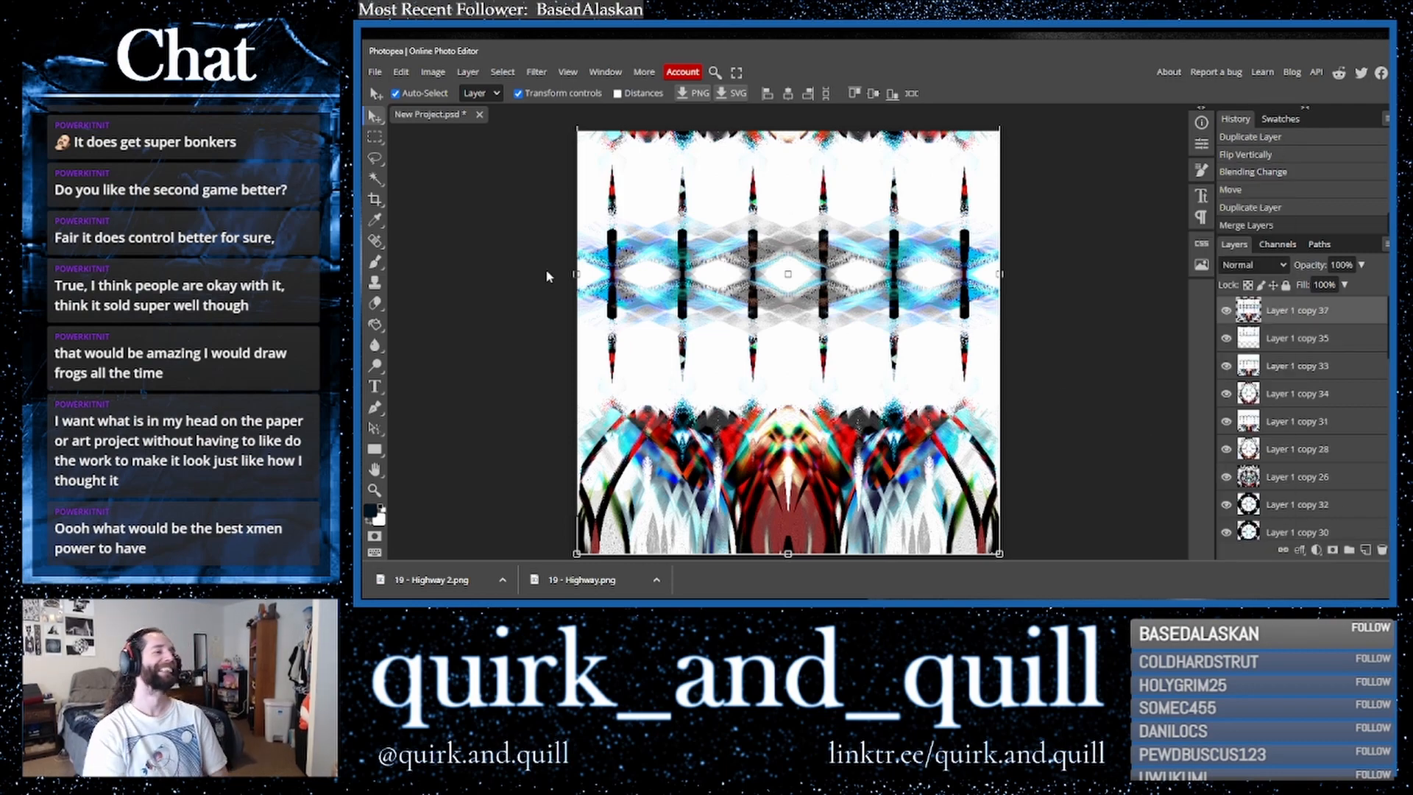
click(374, 198)
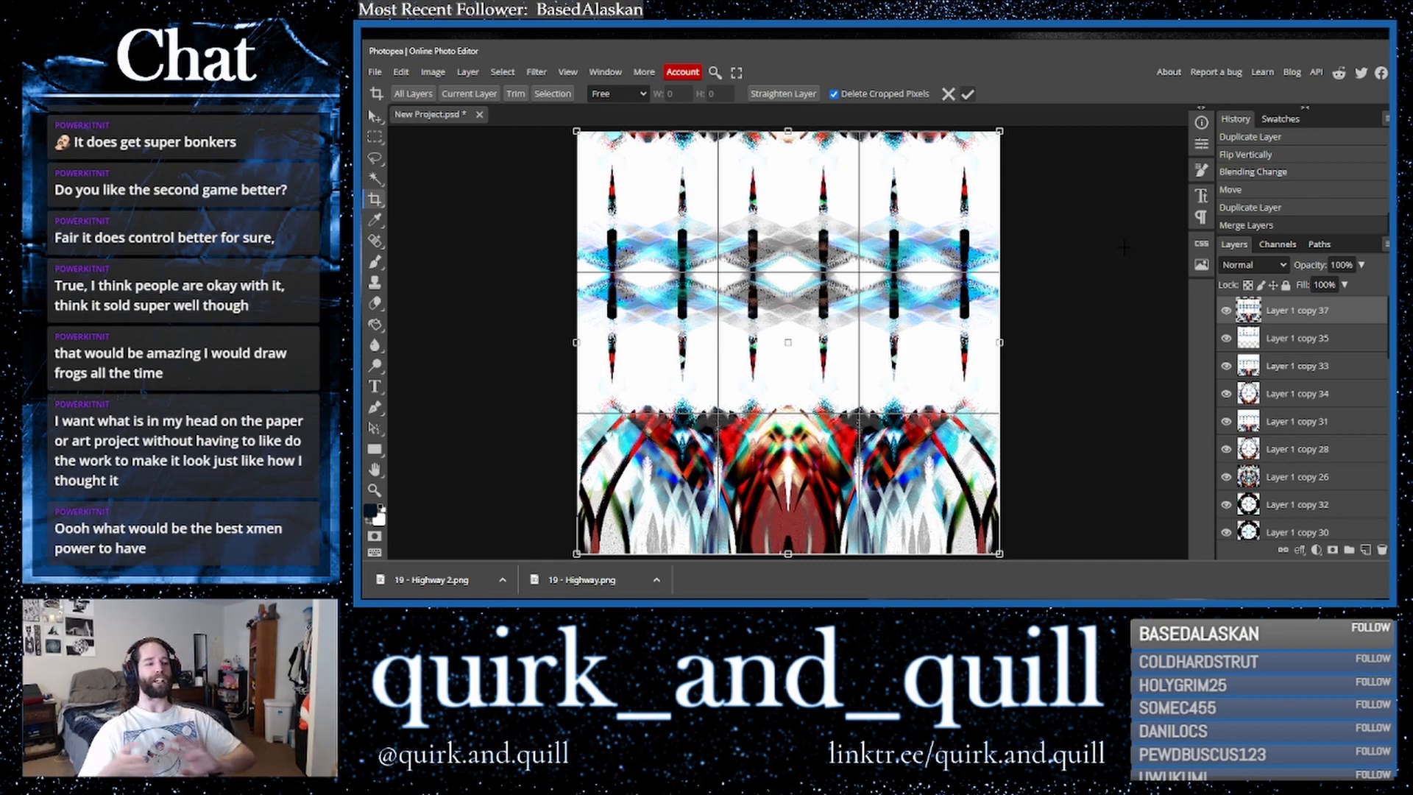
key(Return)
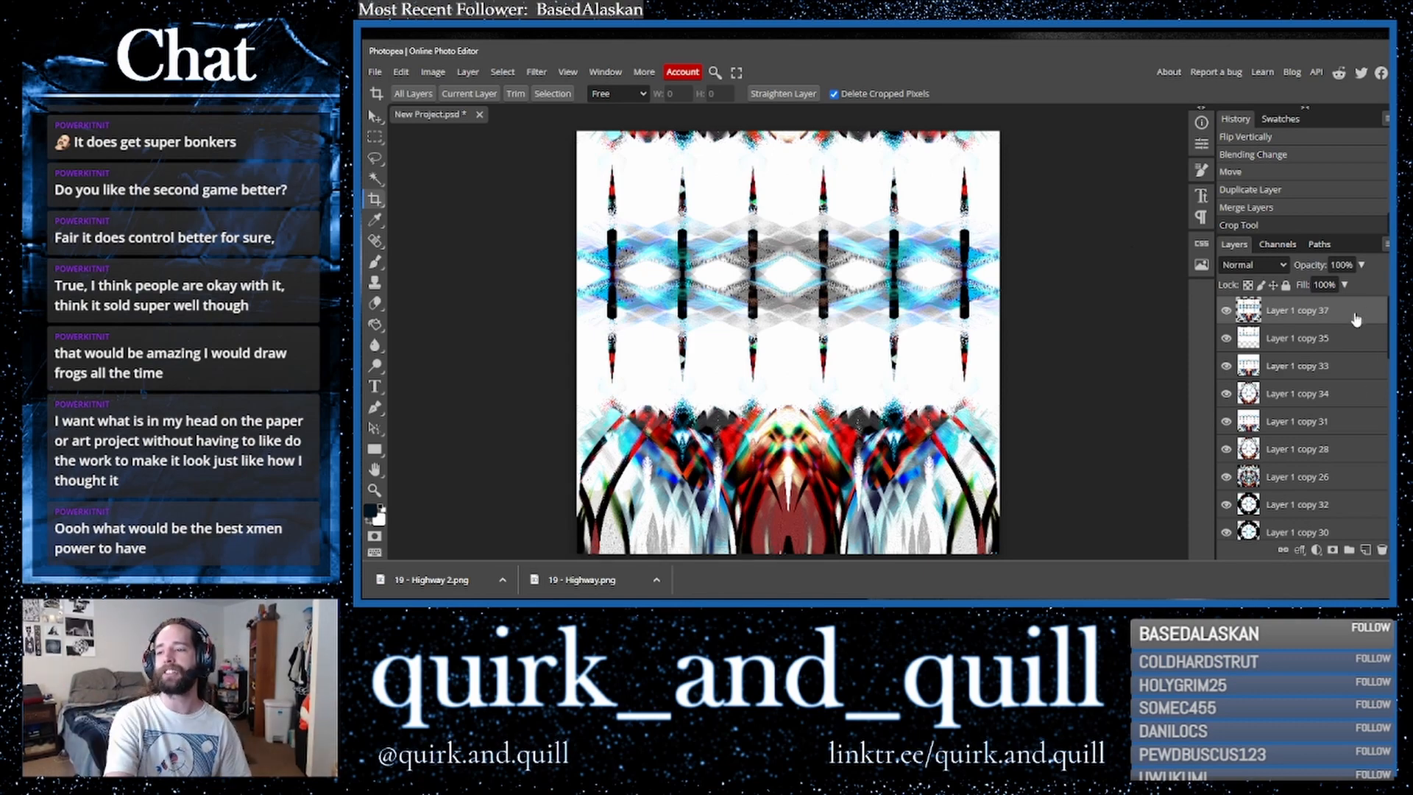
- Duplicate the top layer
drag(1357, 320, 1366, 552)
scroll(1330, 439, up, 1)
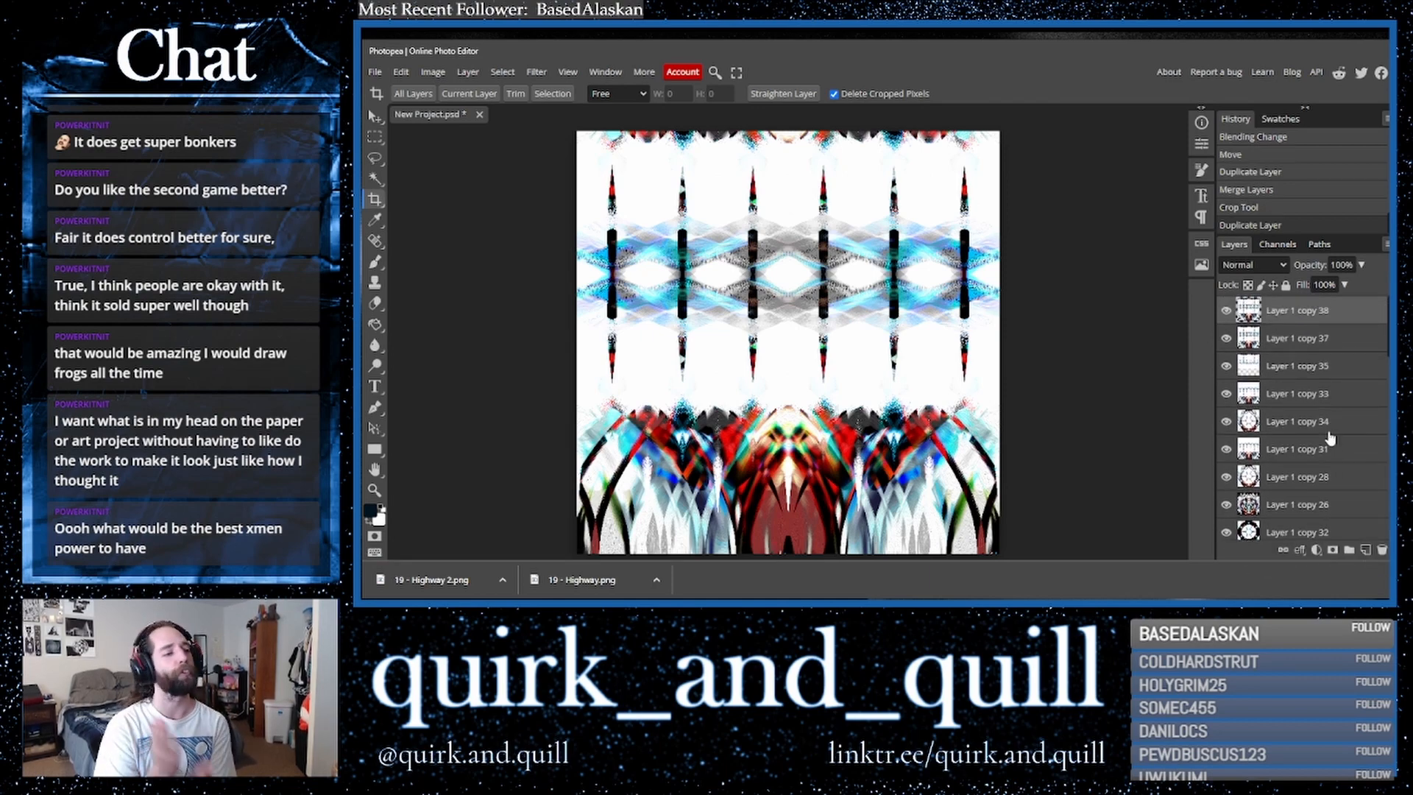
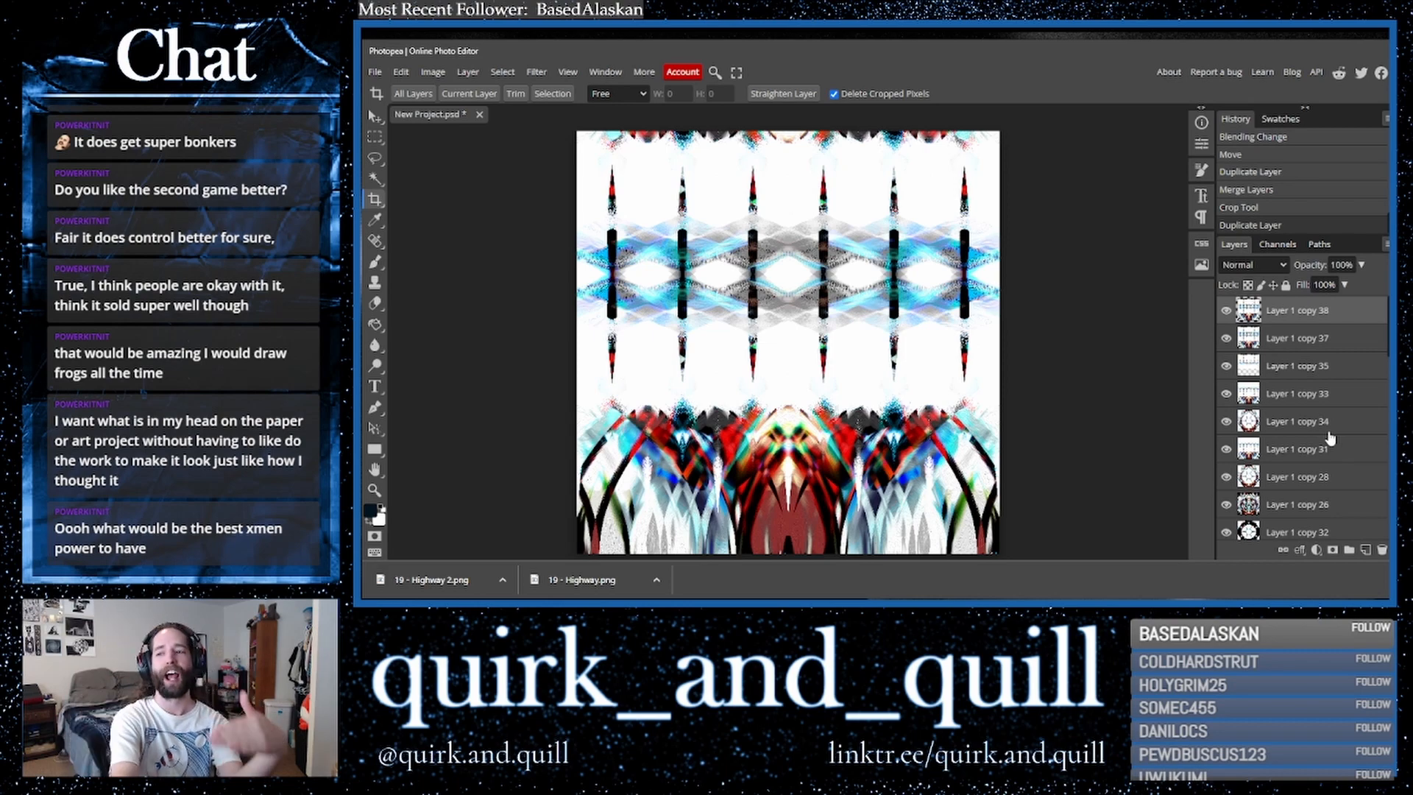
- Duplicate the top layer twice
drag(1317, 313, 1367, 552)
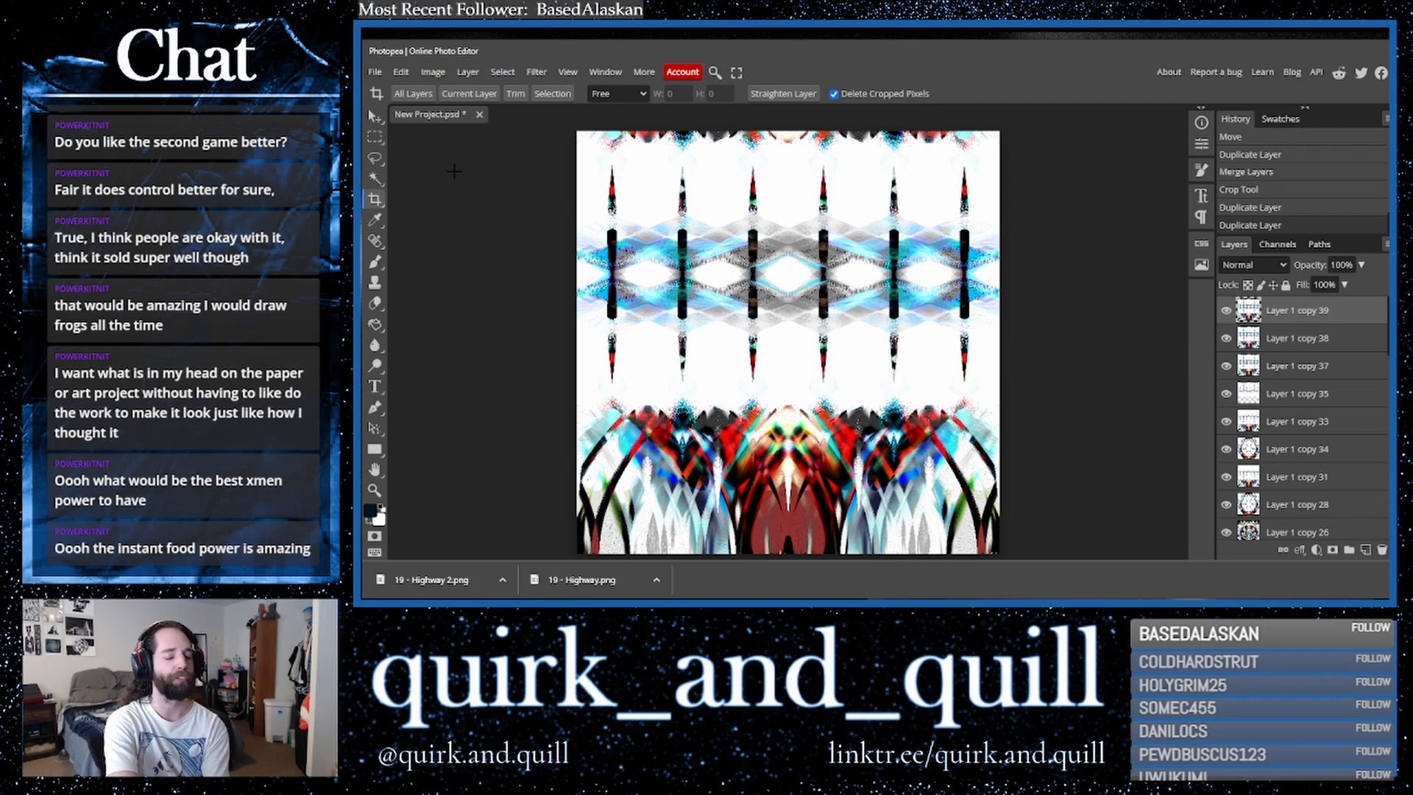
drag(1347, 316, 1366, 550)
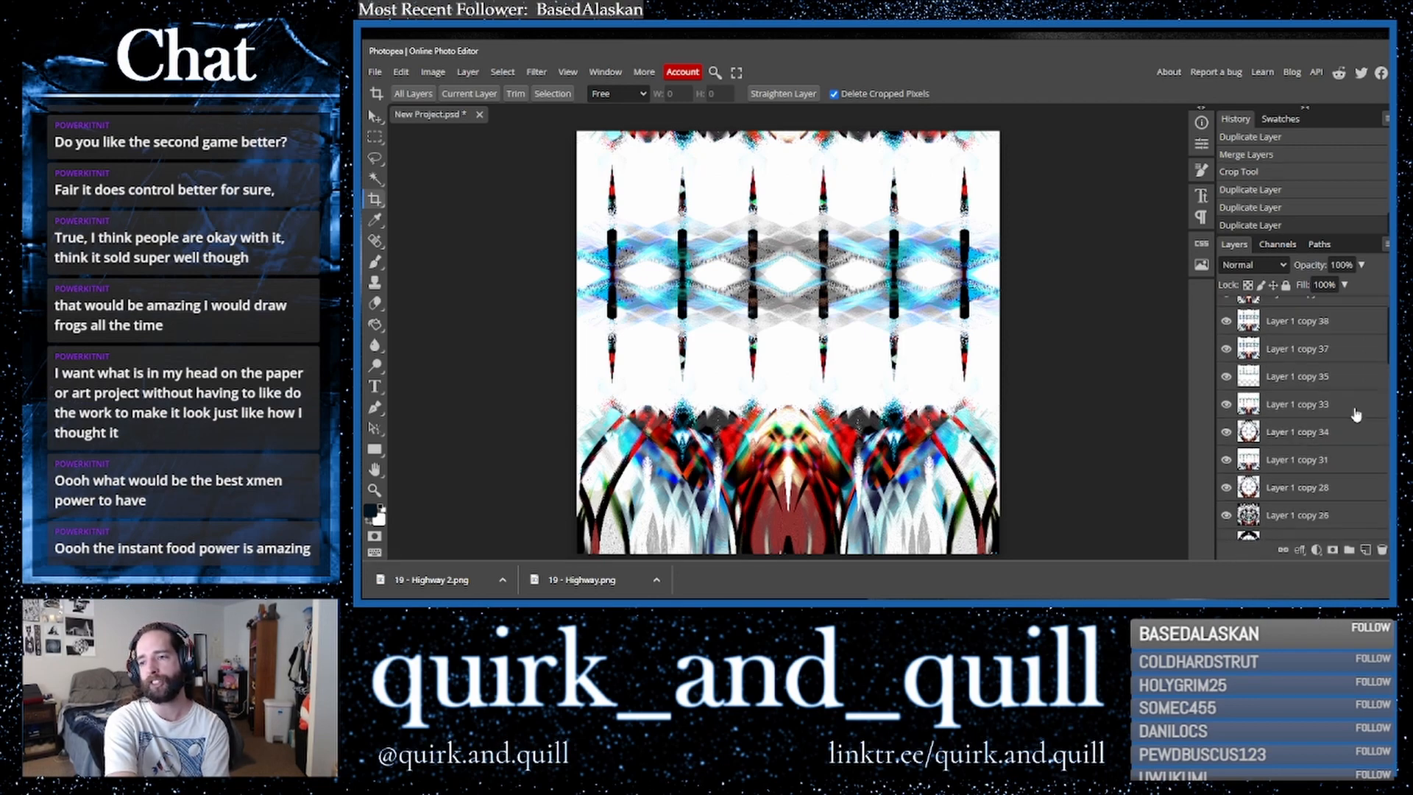
scroll(1358, 412, up, 2)
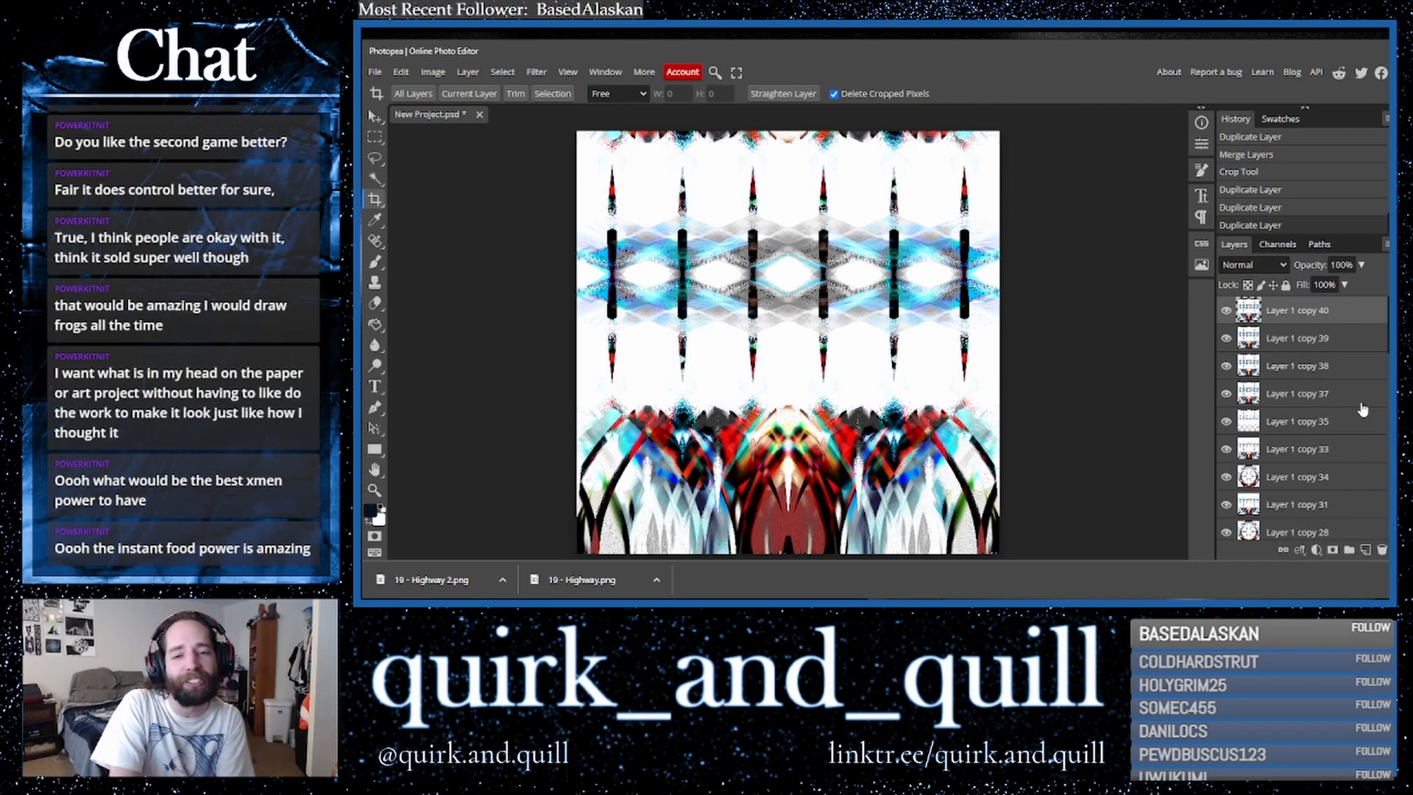
click(532, 74)
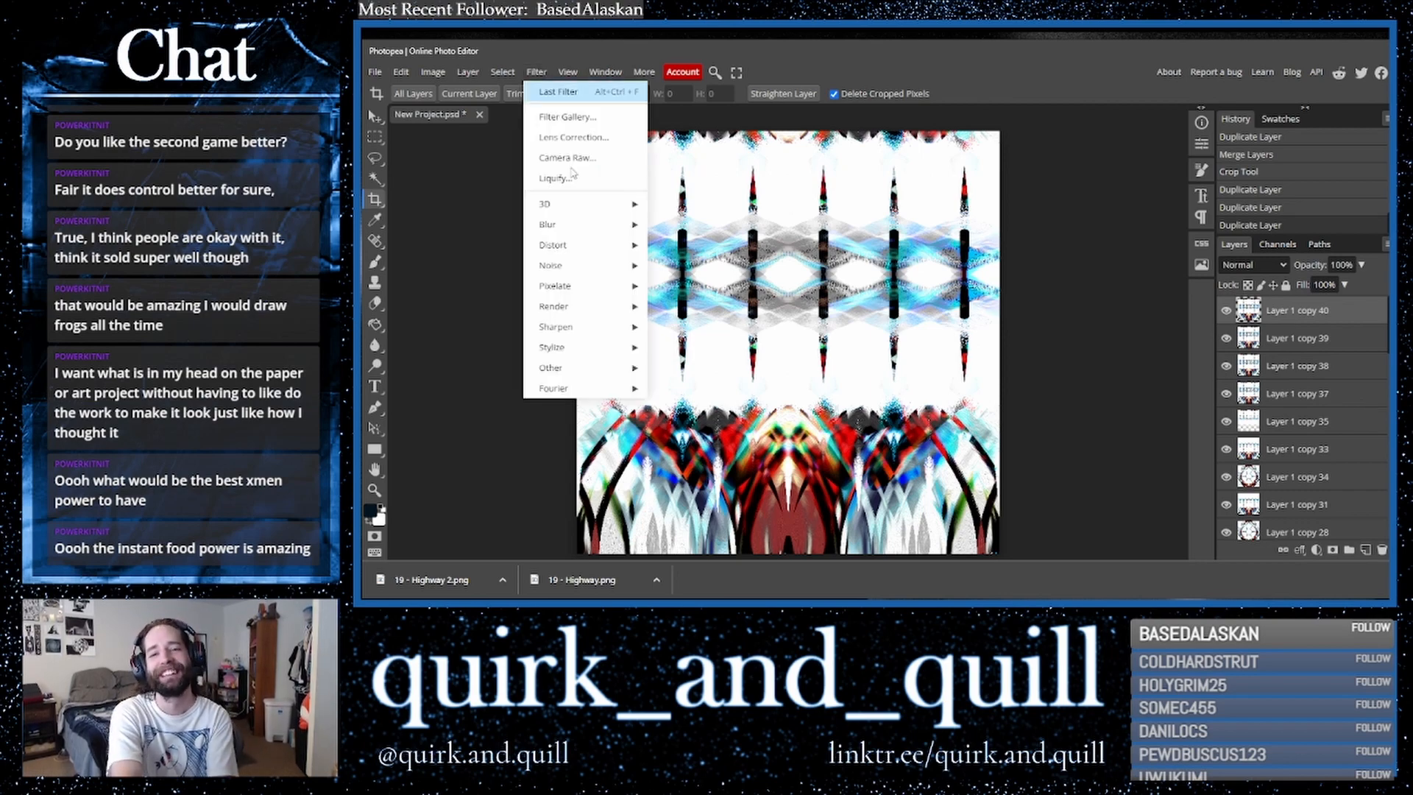
mouse_move(594, 248)
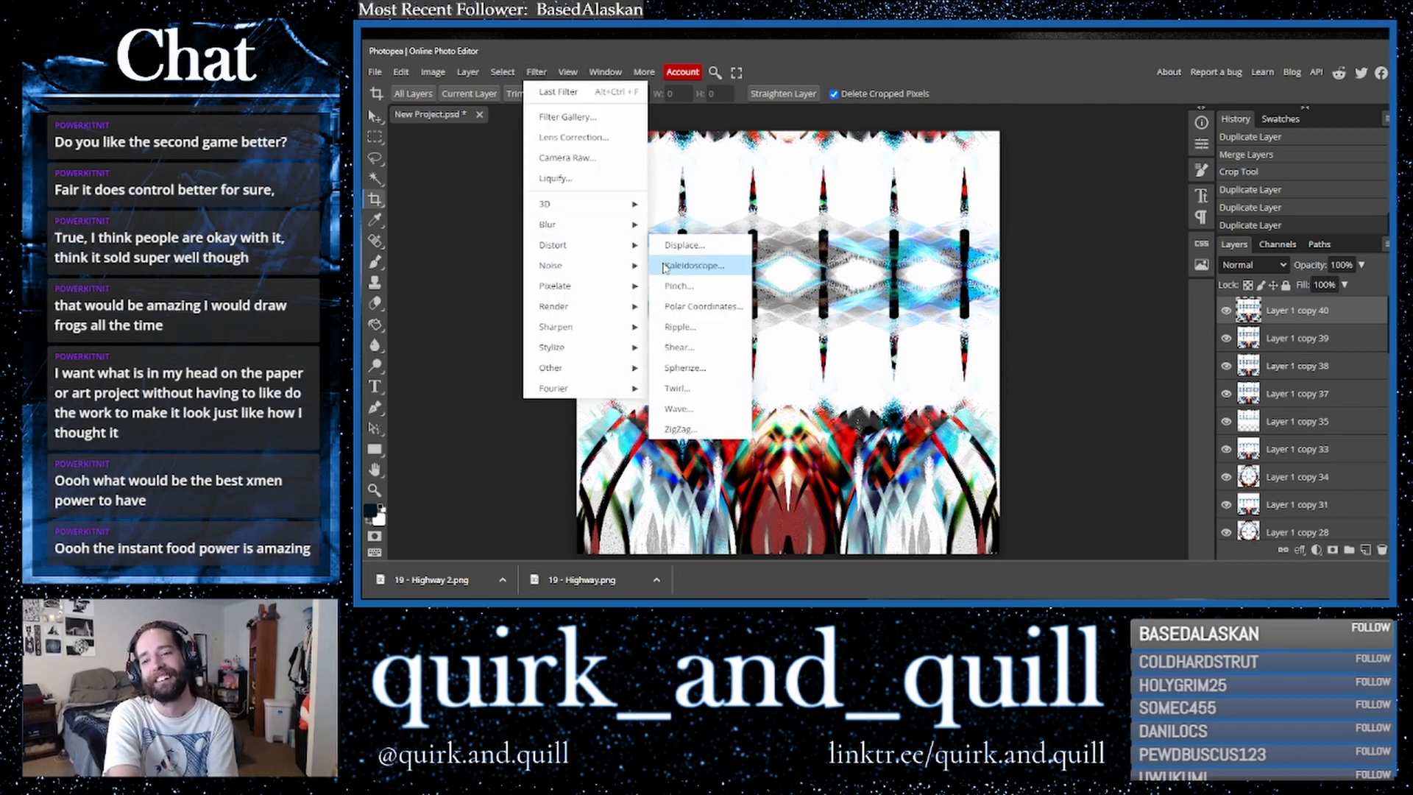
click(1316, 316)
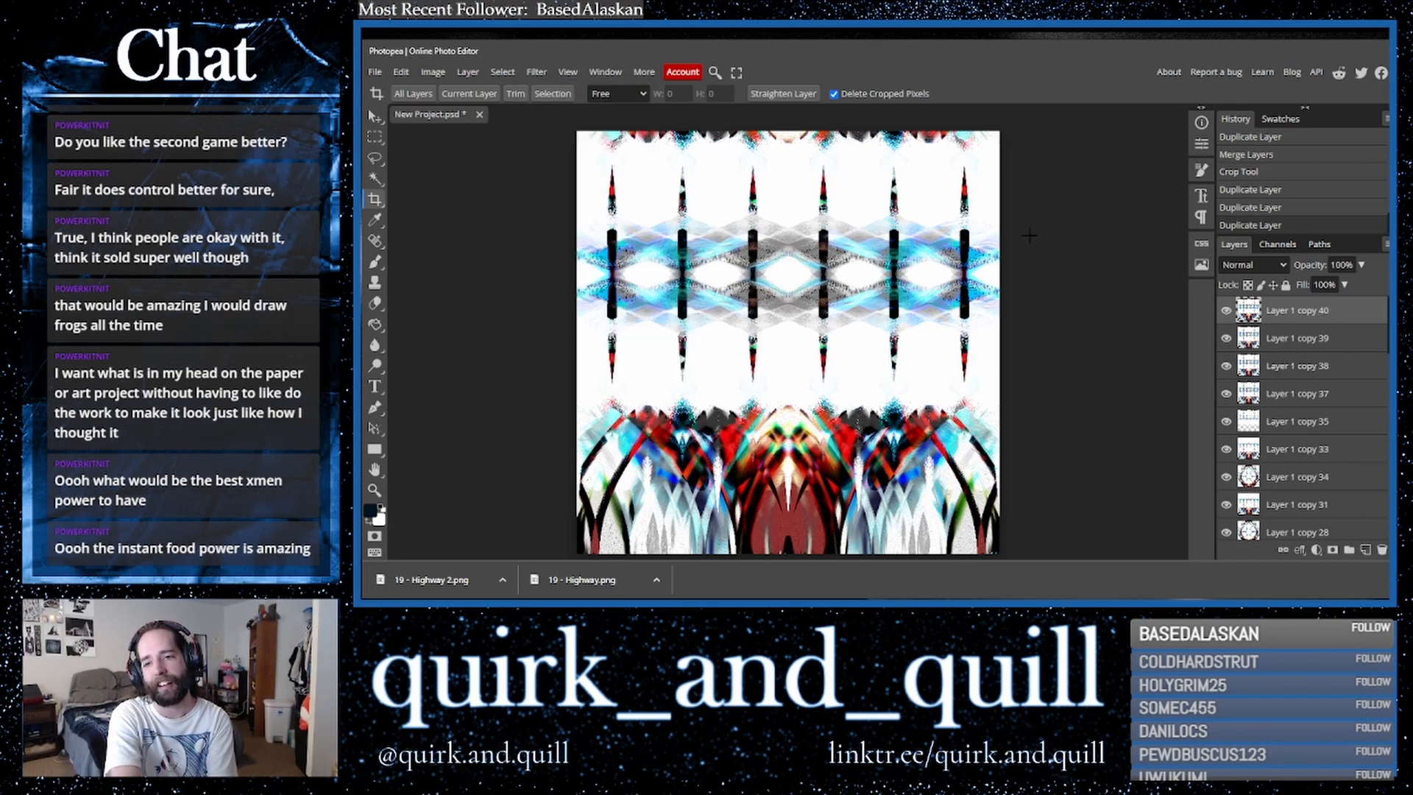
- Apply an Oil Paint filter to the top layer with radius 10 px, cleanliness 10 px and scale 10
click(536, 72)
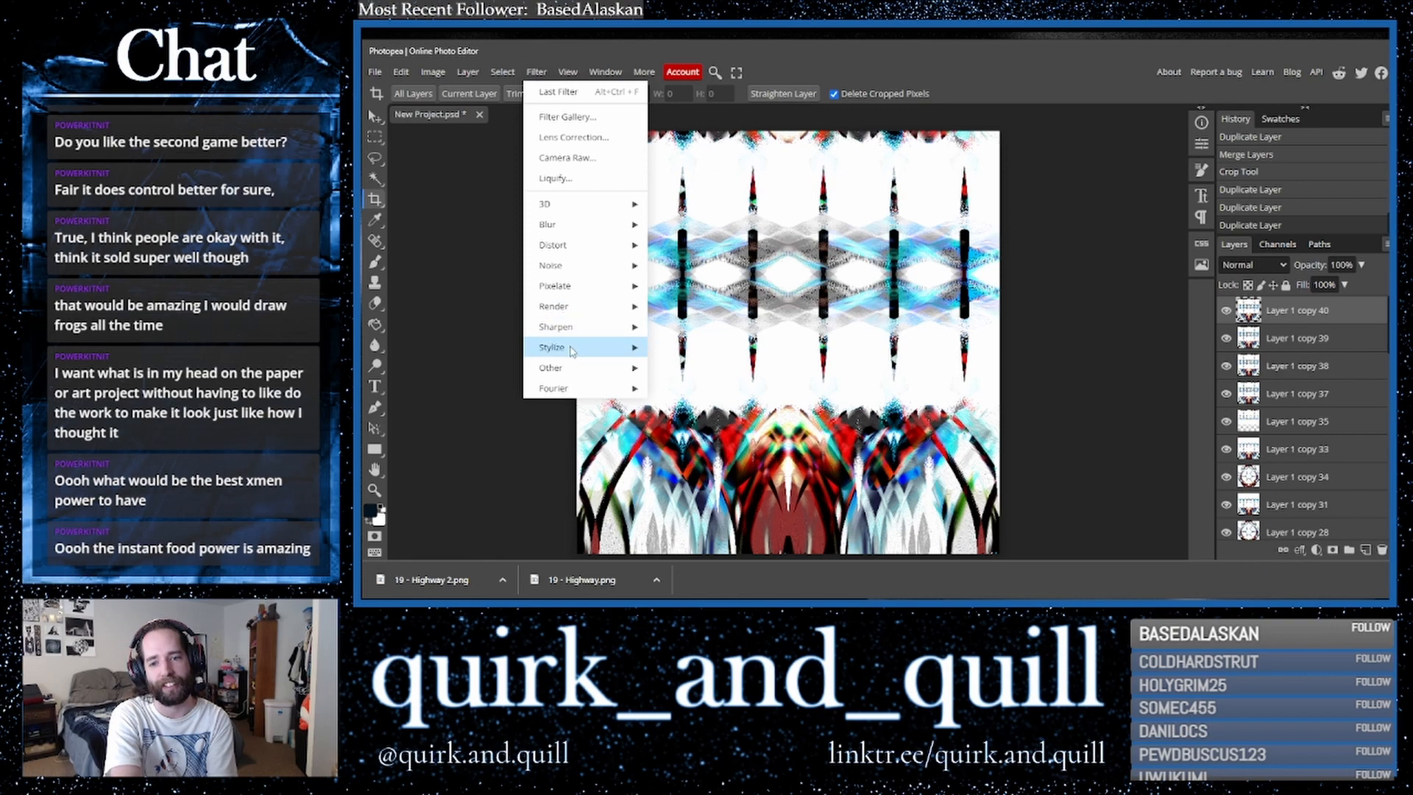
mouse_move(574, 349)
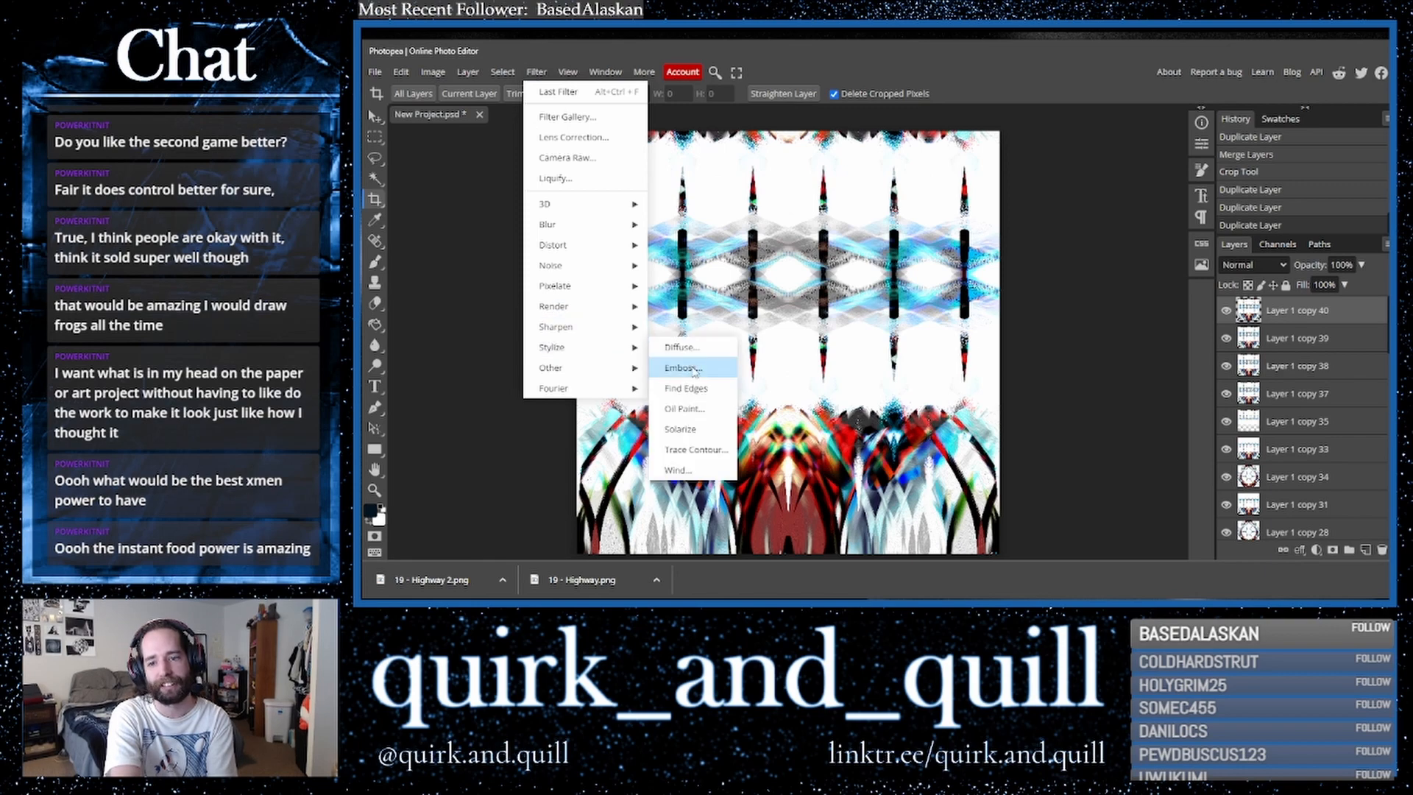
click(684, 412)
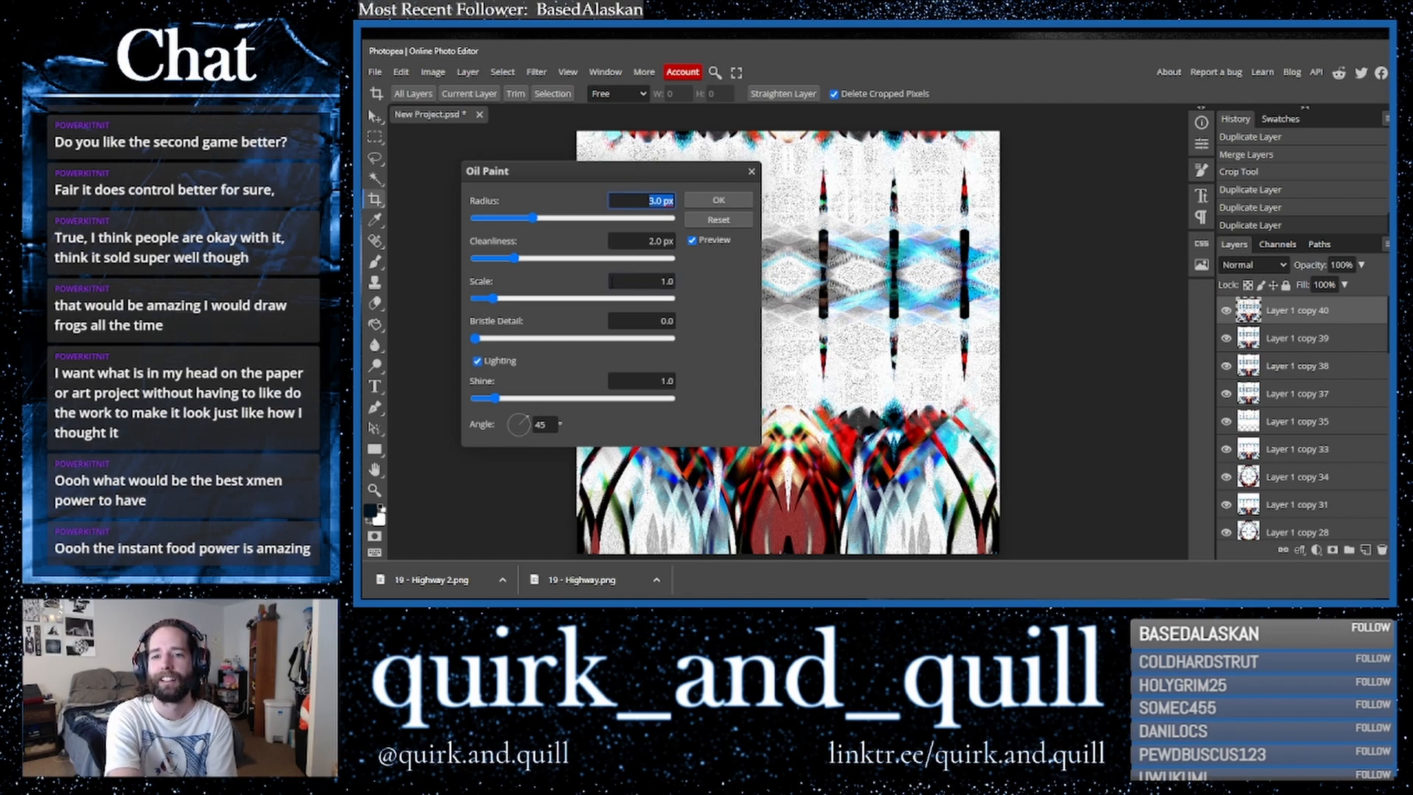
drag(533, 218, 681, 221)
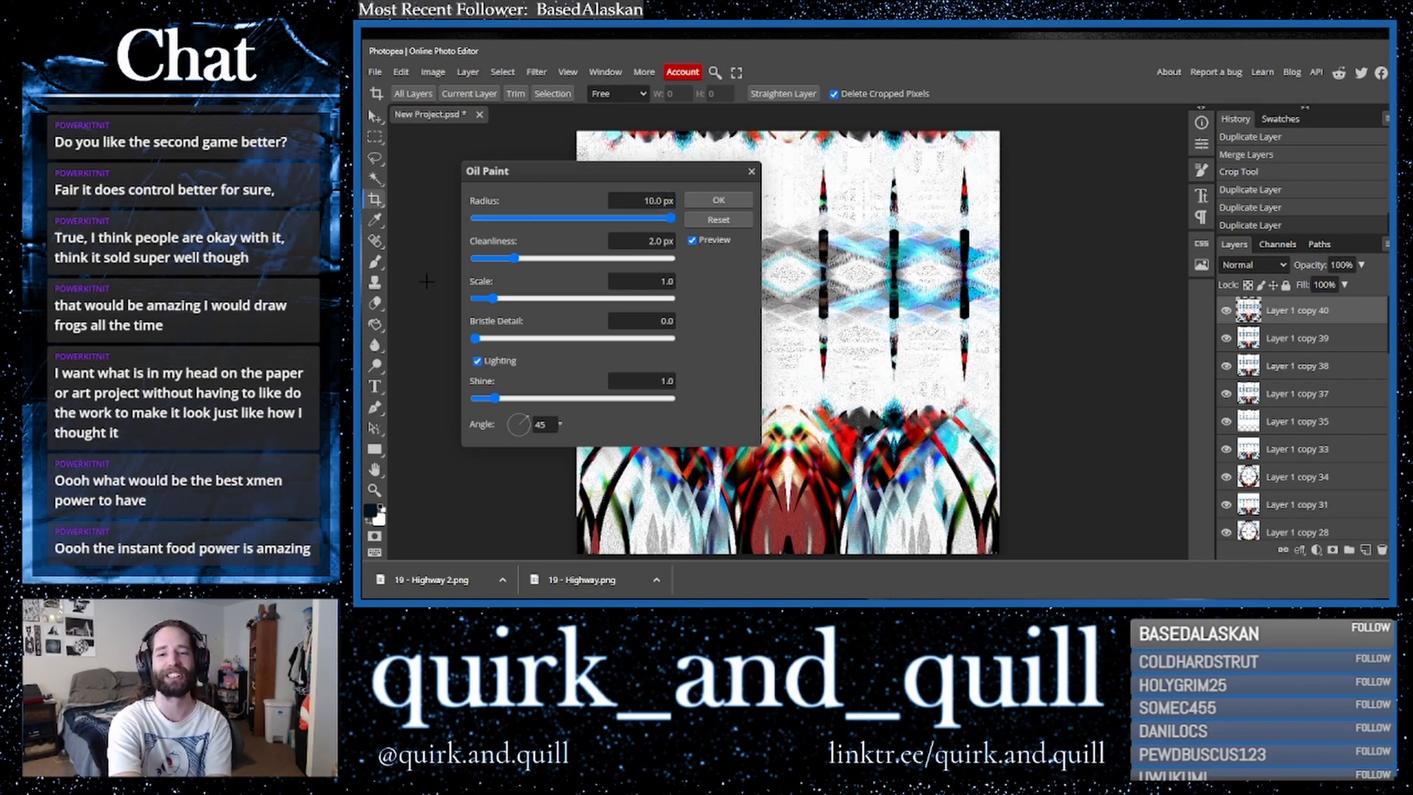
drag(494, 299, 499, 301)
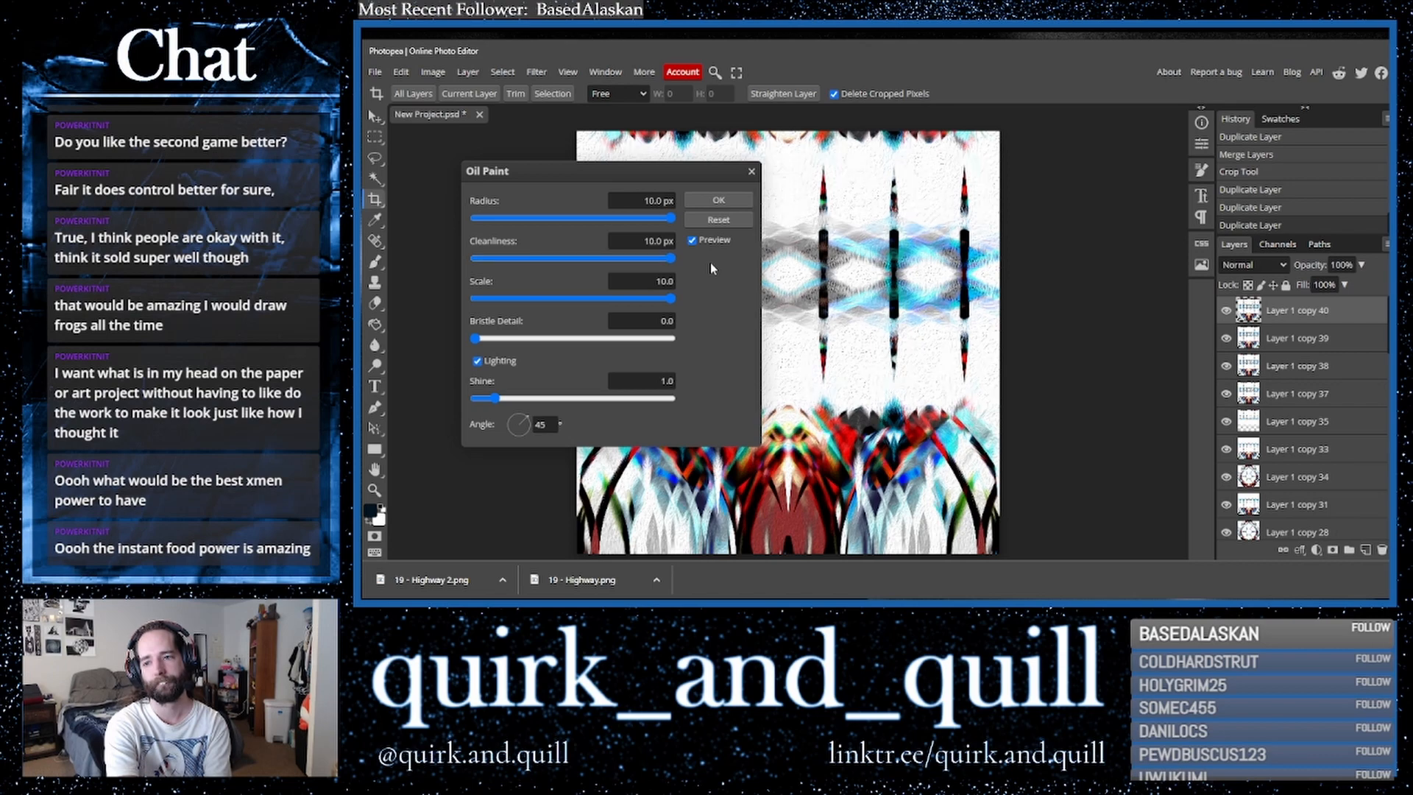
click(718, 204)
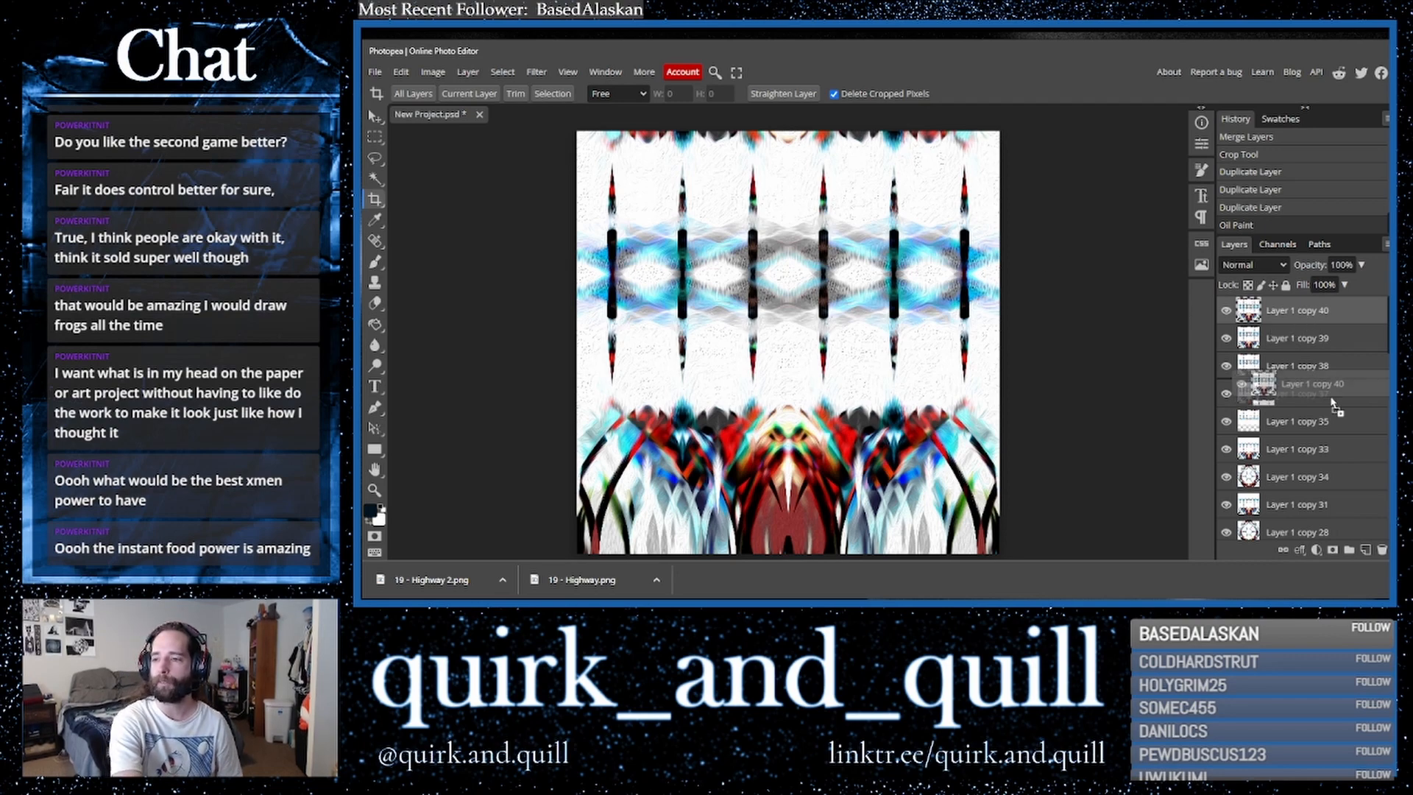
- Duplicate the oil-painted layer and flip the copy horizontally
drag(1298, 312, 1366, 553)
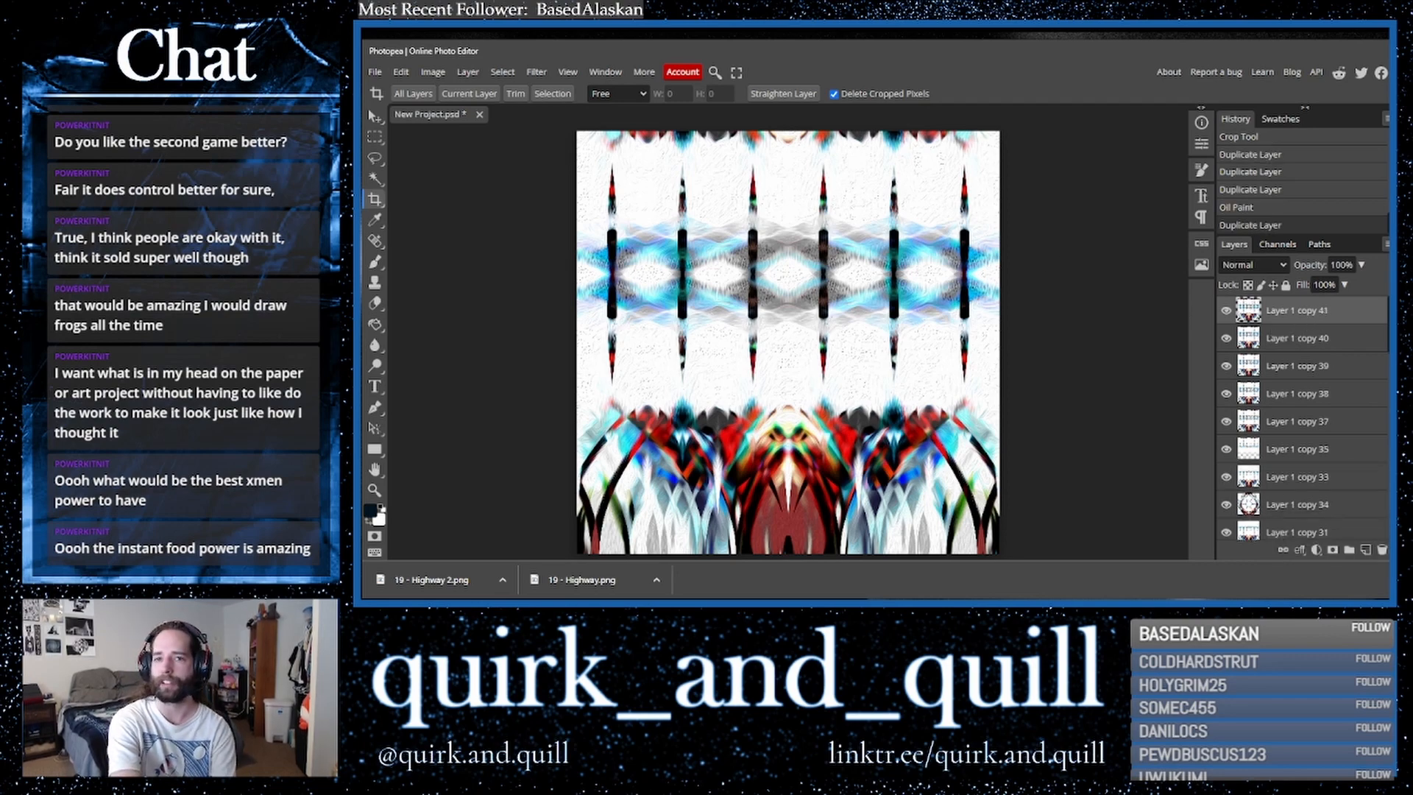
click(401, 72)
mouse_move(518, 401)
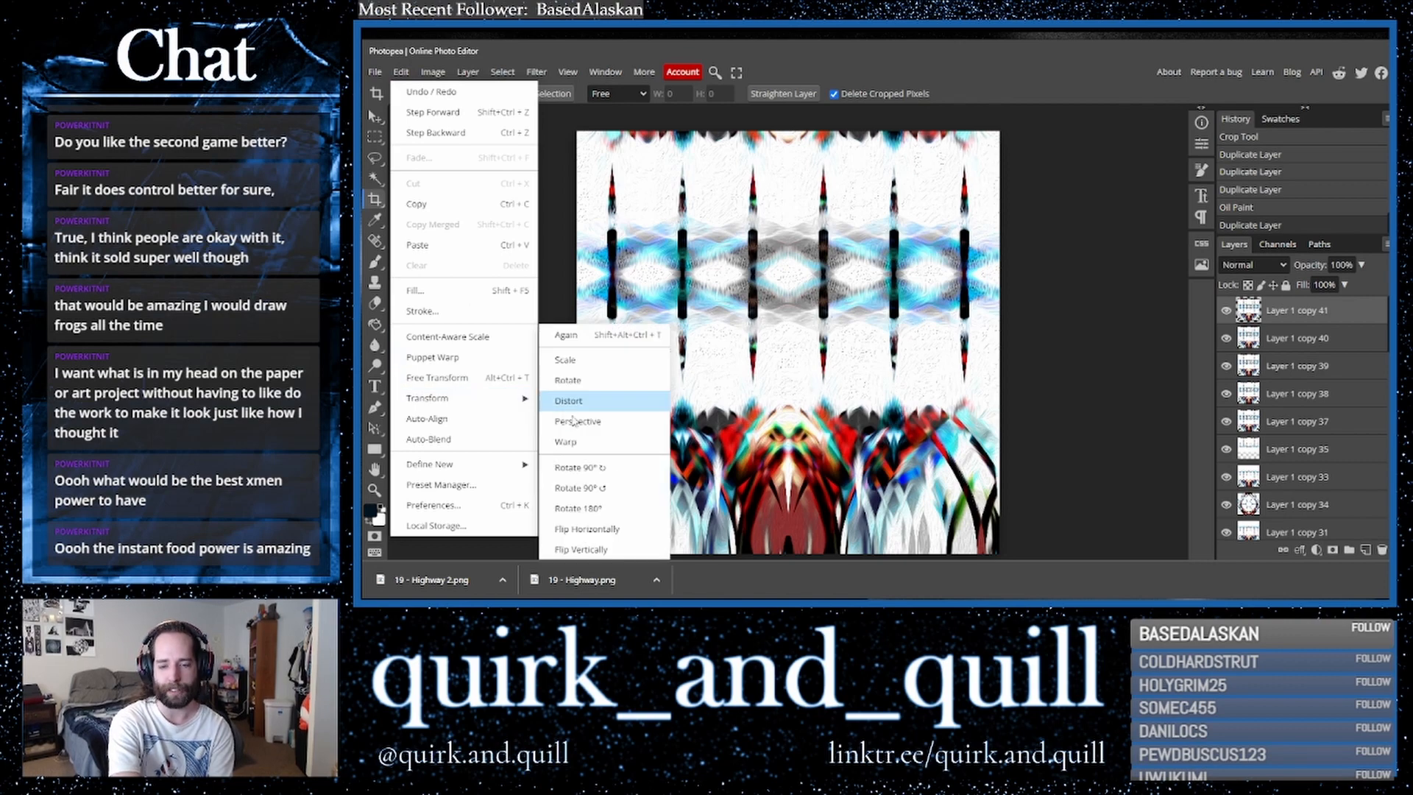
click(587, 528)
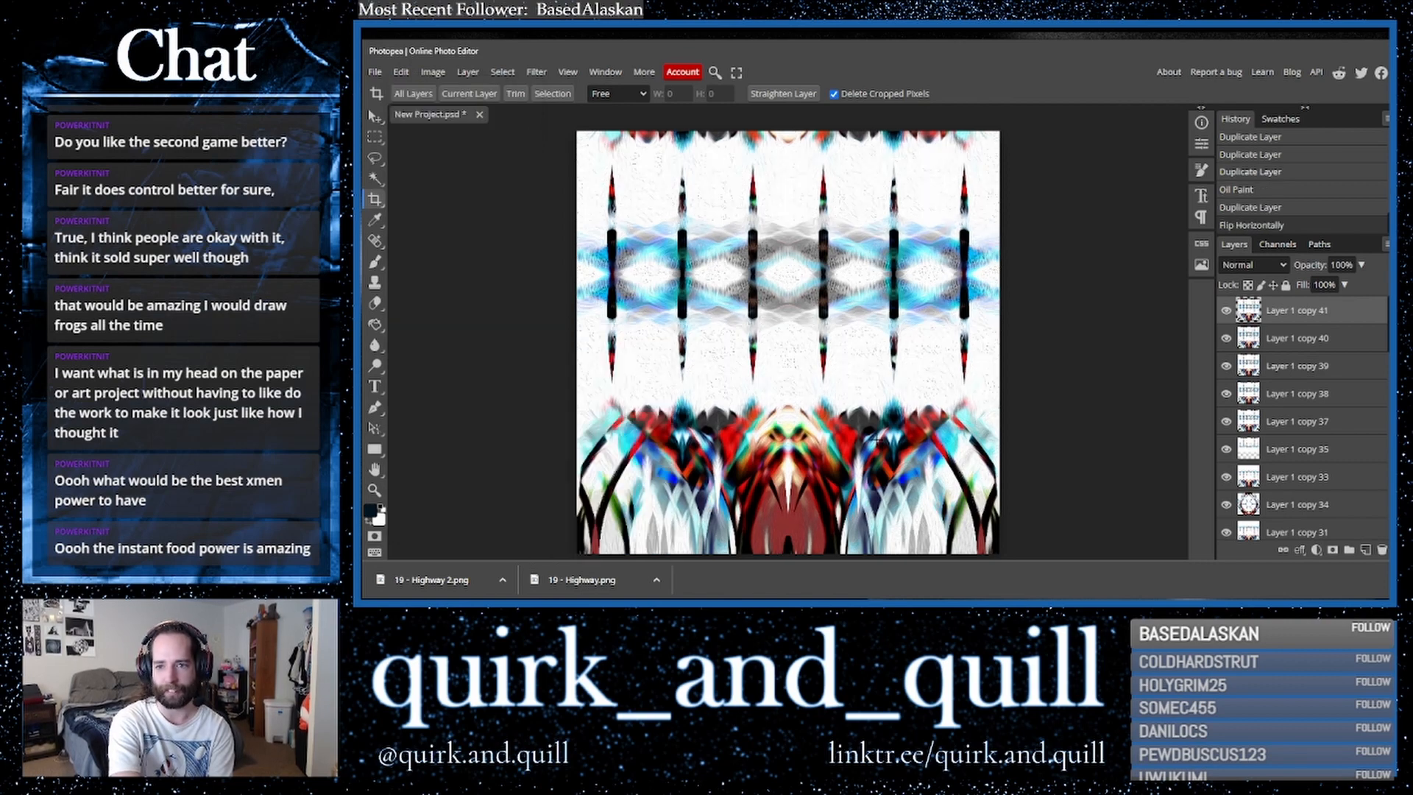
- Step through blend modes for the flipped copy and set it to Lighter Color
click(1252, 265)
click(1251, 338)
key(Down)
key(Down)
key(Down)
key(Down)
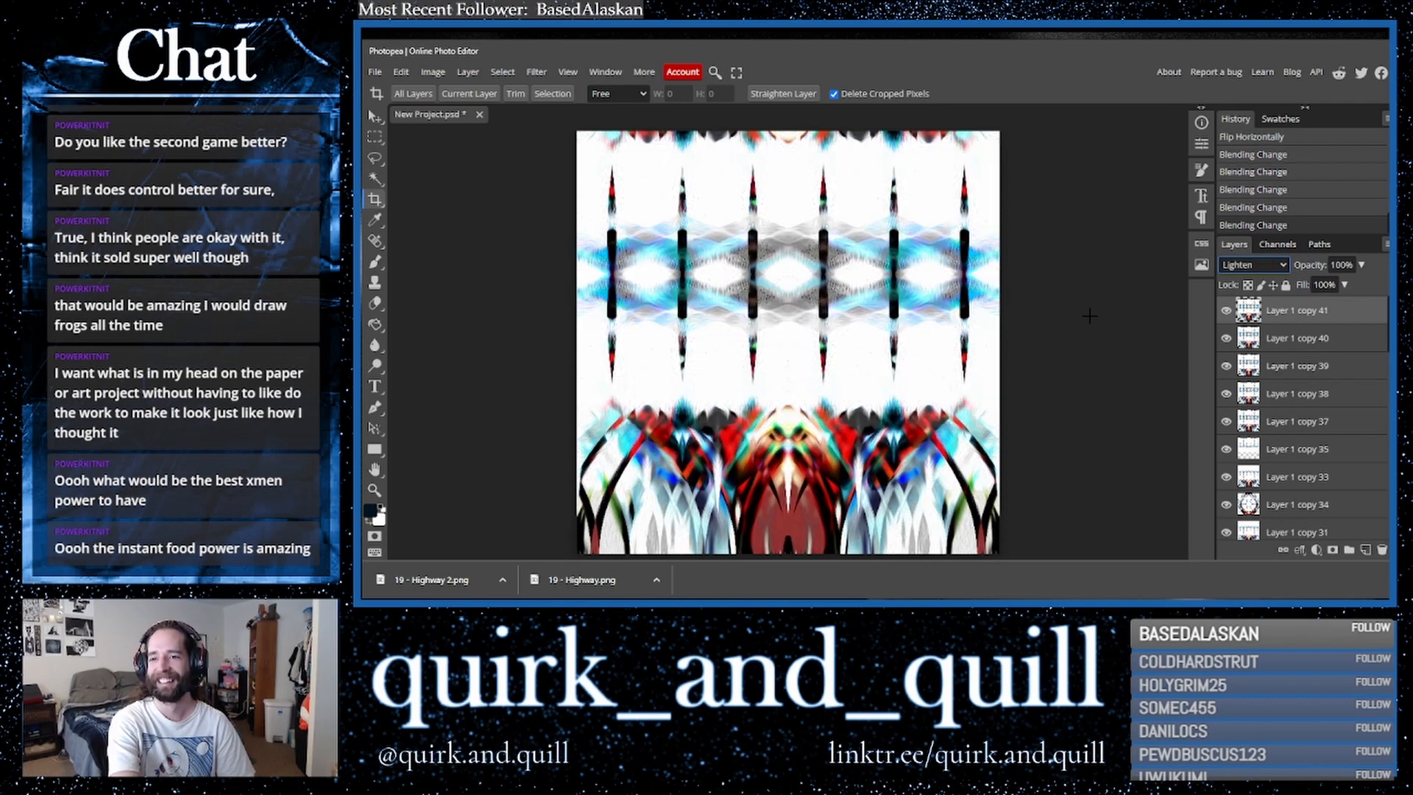
key(Down)
key(Down)
key(Down)
key(Down)
key(Down)
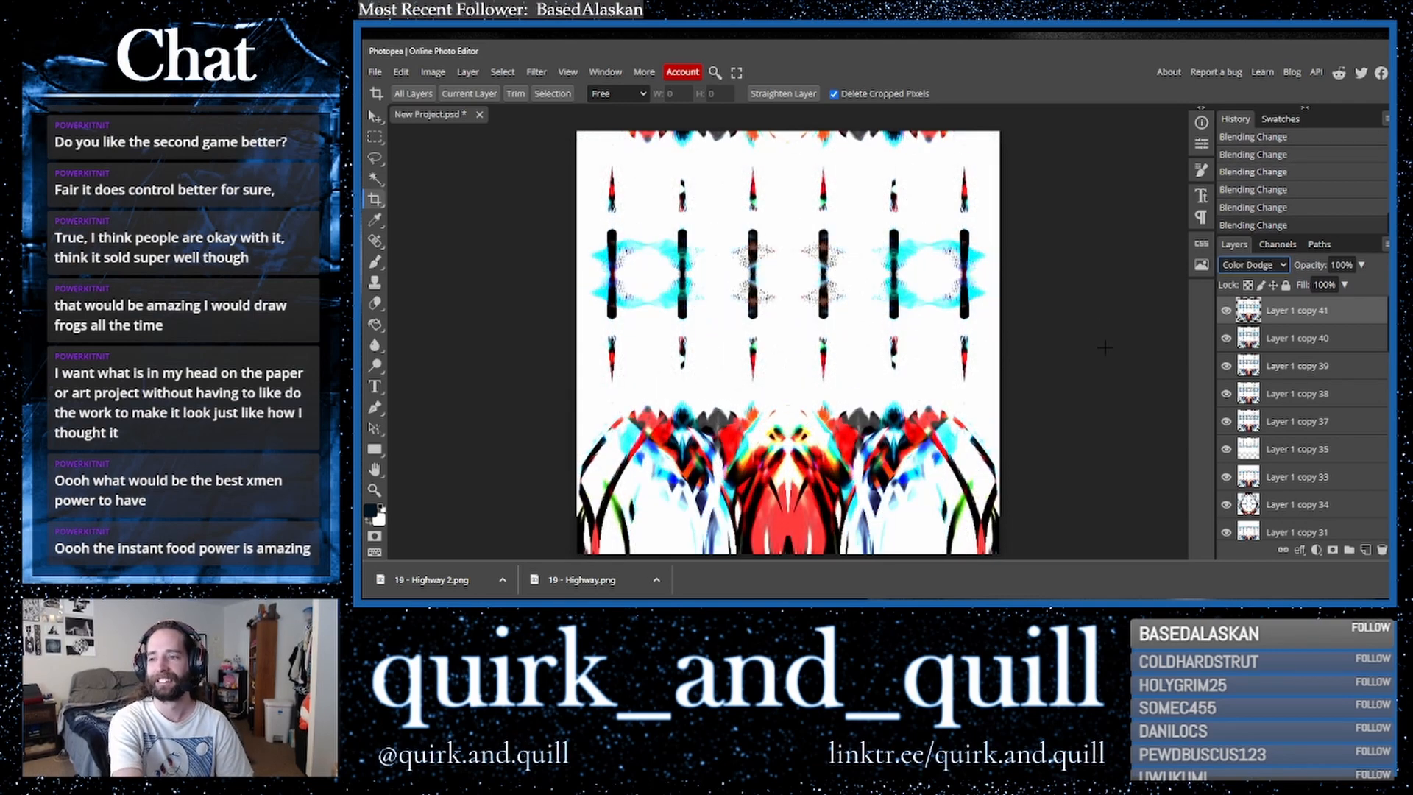
key(Up)
key(Down)
key(Up)
key(Up)
key(Down)
key(Up)
key(Down)
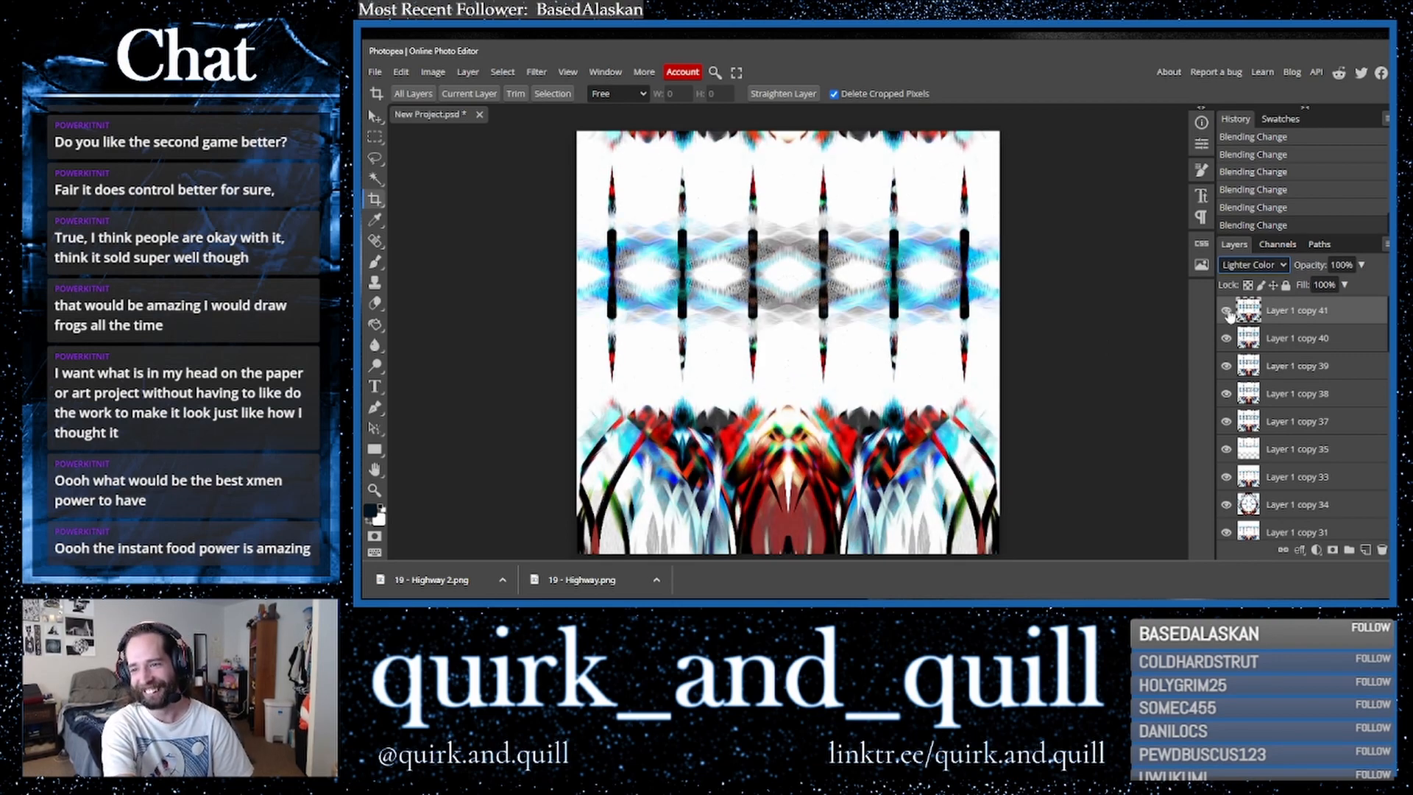
- Merge the flipped copy with the layer below it
shift+click(1285, 341)
right_click(1287, 351)
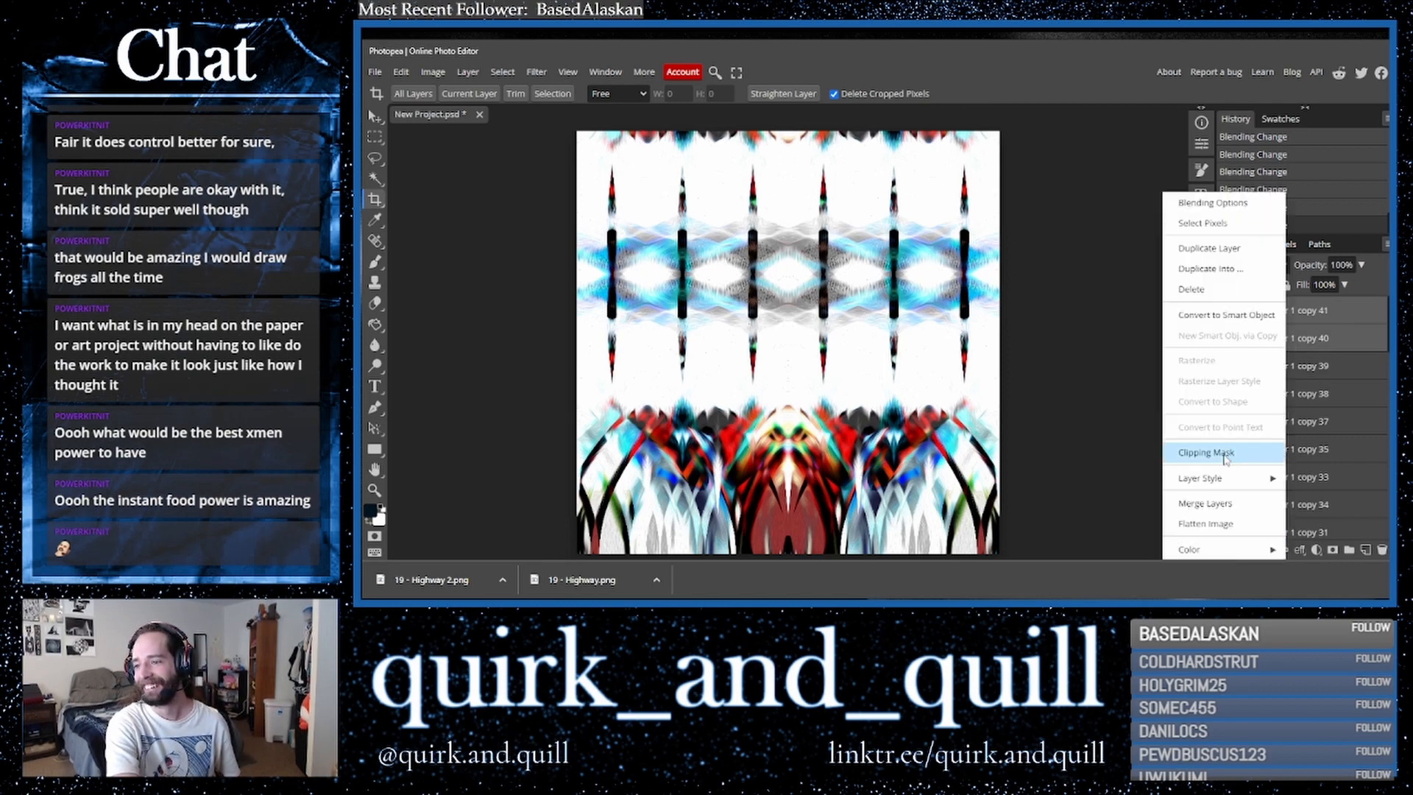
click(1215, 504)
- Cycle through blend modes on the merged layer and return it to Normal
click(1227, 317)
click(1228, 317)
click(1250, 267)
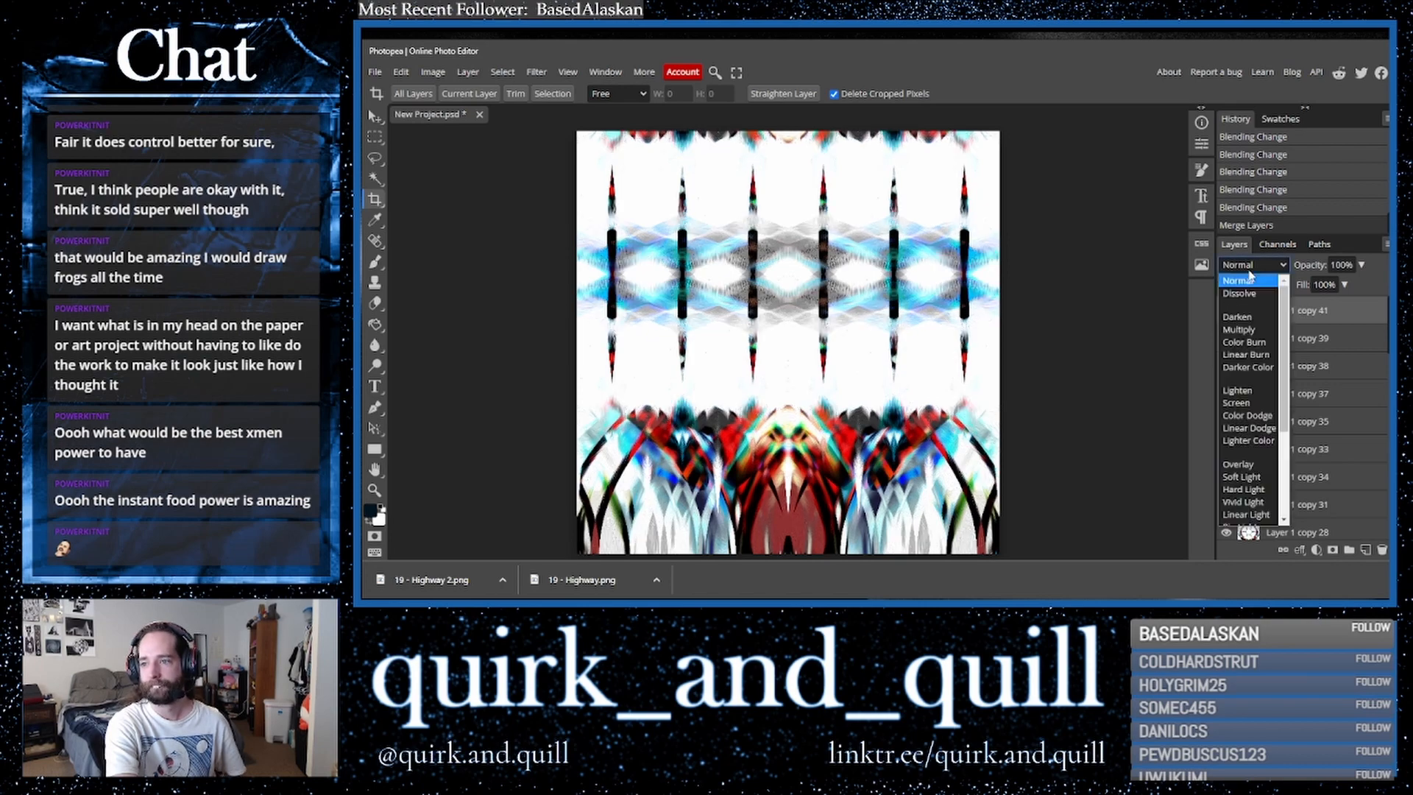
click(1234, 277)
key(Down)
key(Down)
key(Down)
key(Down)
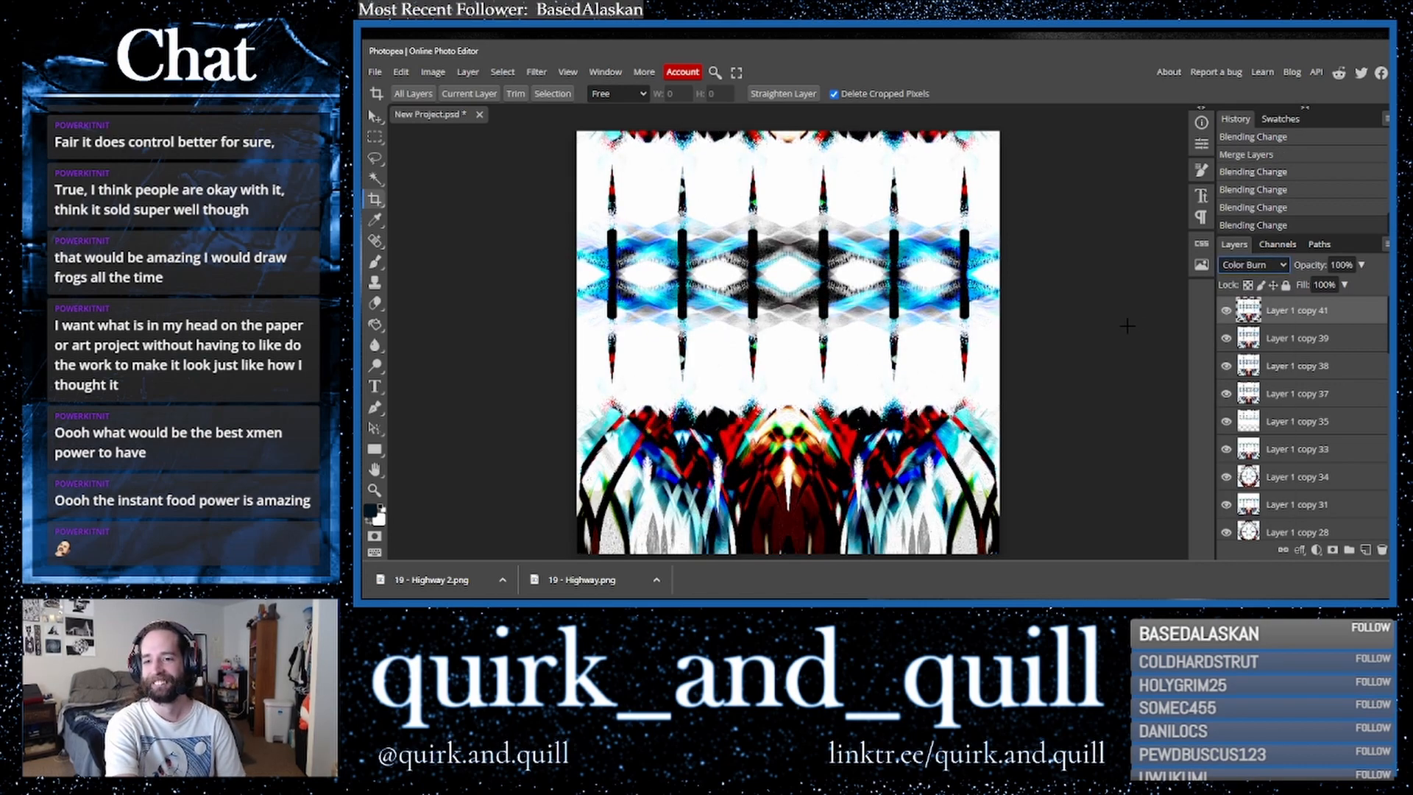
key(Down)
key(Down)
key(Down)
key(Down)
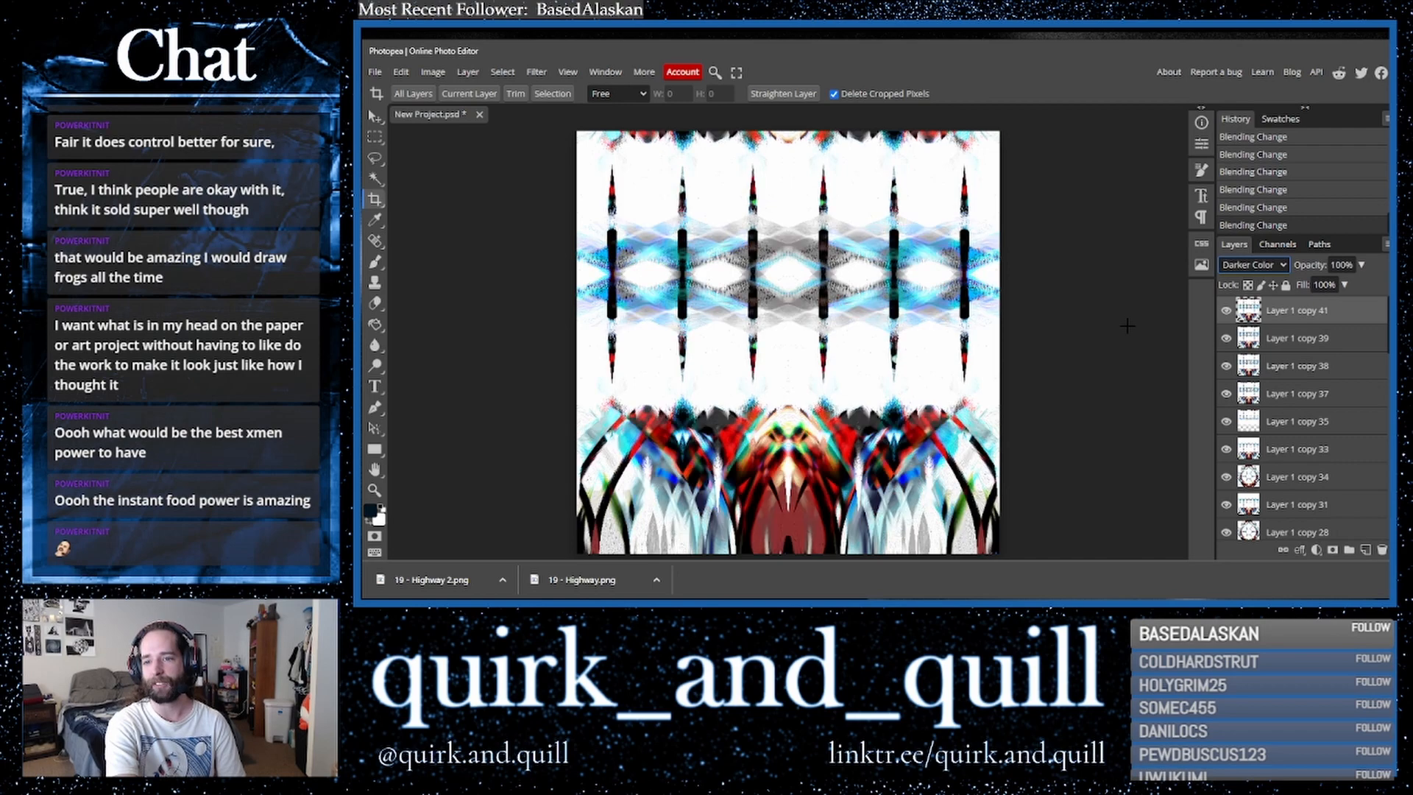
key(Up)
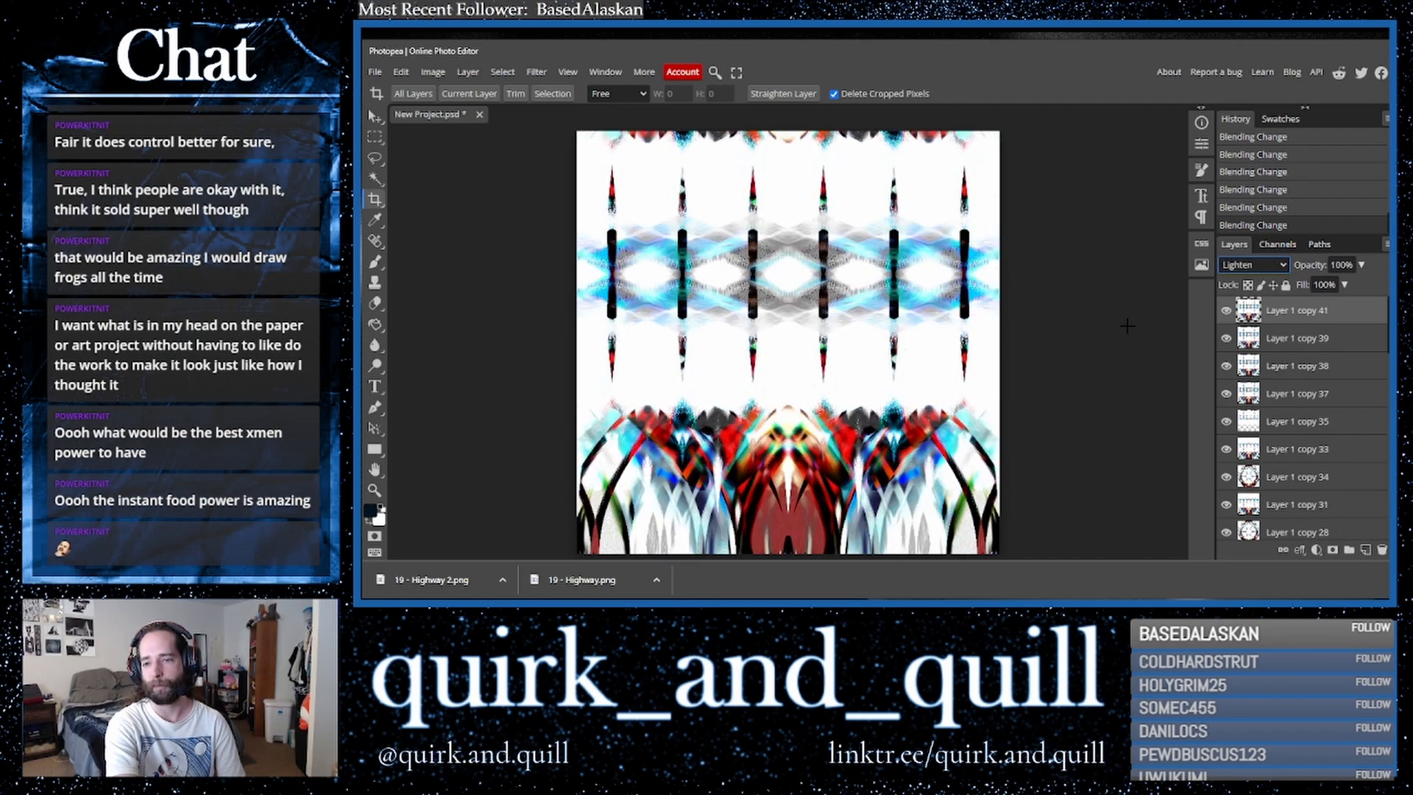
key(Down)
key(Down)
key(Down)
key(Down)
key(Down)
key(Down)
key(Down)
key(Down)
key(Down)
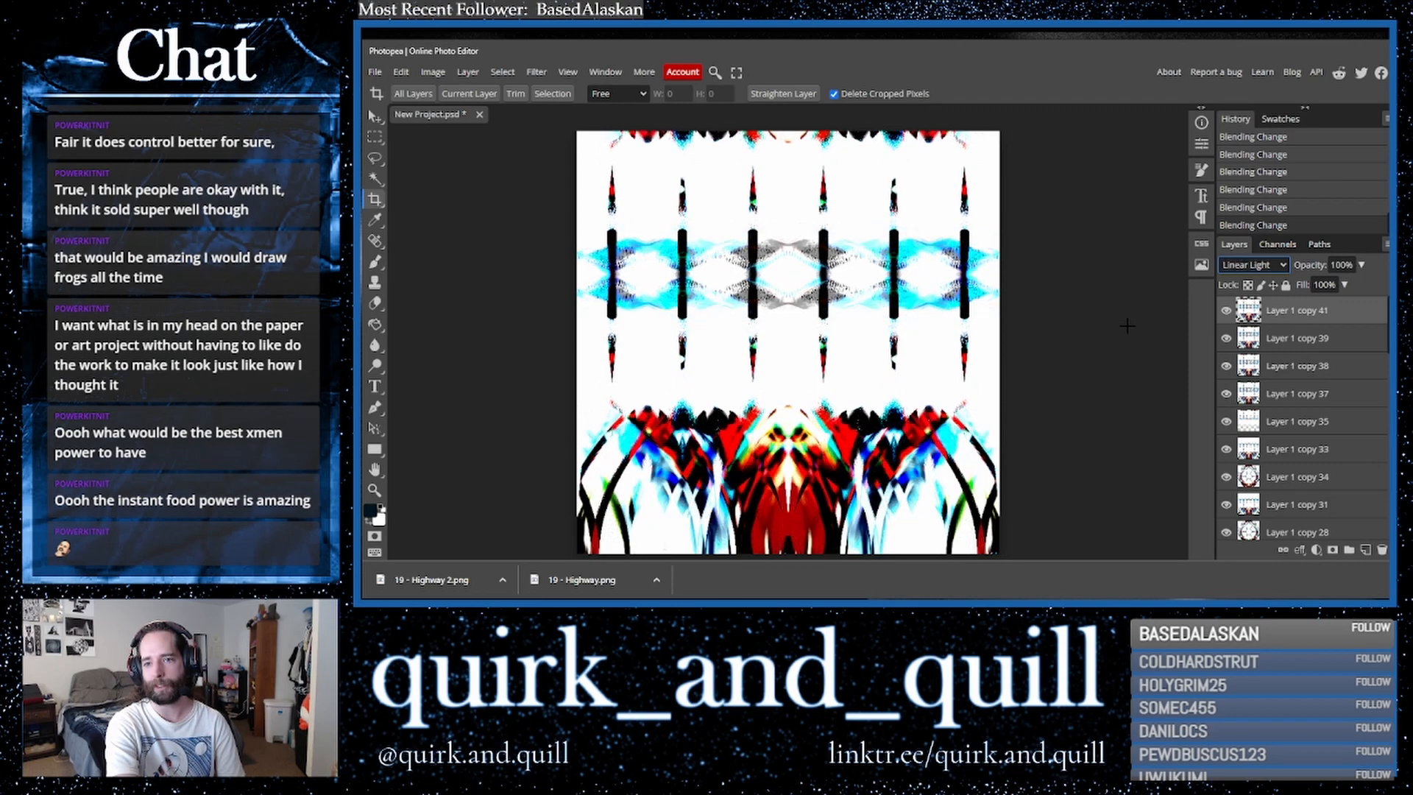
key(Down)
key(Up)
key(Up)
key(Up)
key(Up)
key(Up)
key(Up)
key(Up)
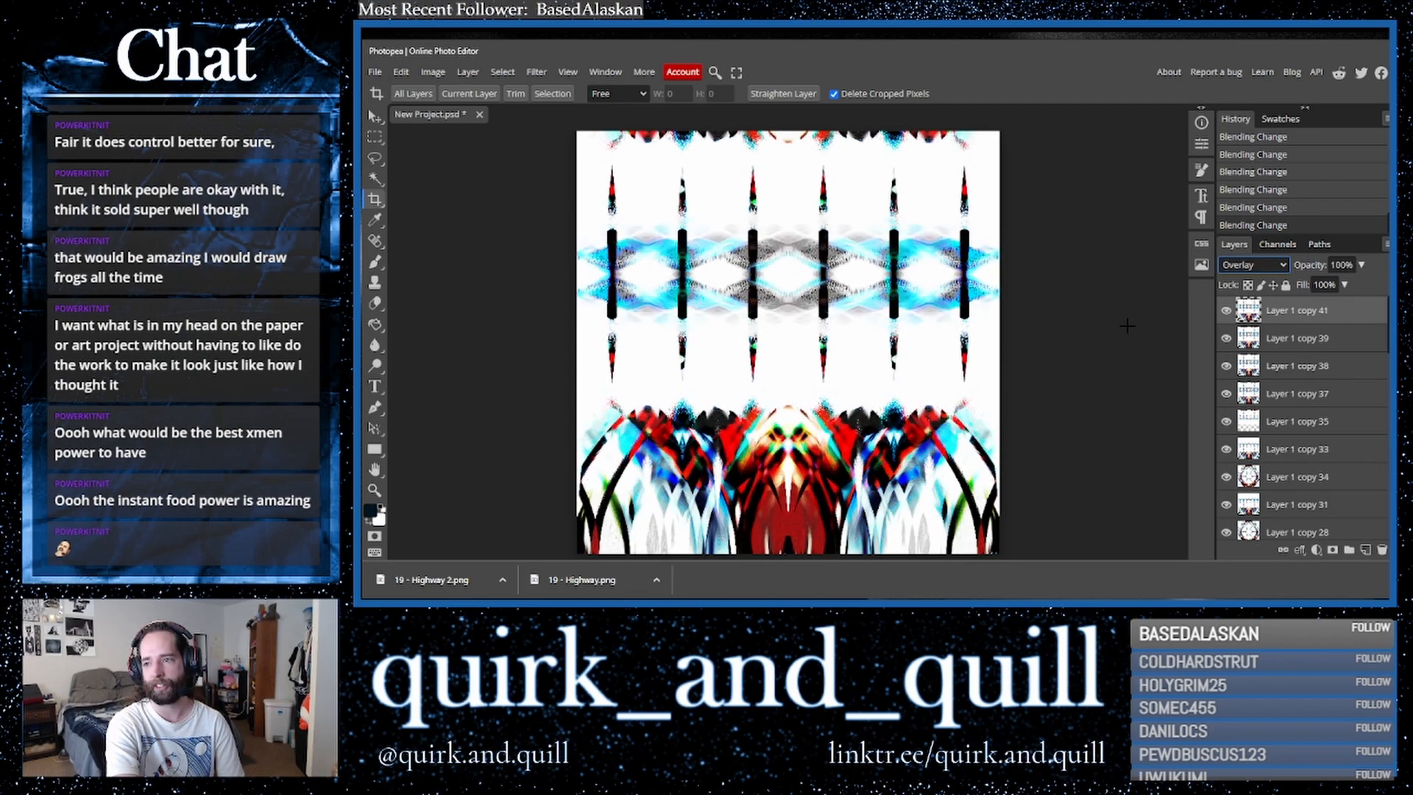
key(Up)
key(Up)
key(Up)
key(Up)
key(Up)
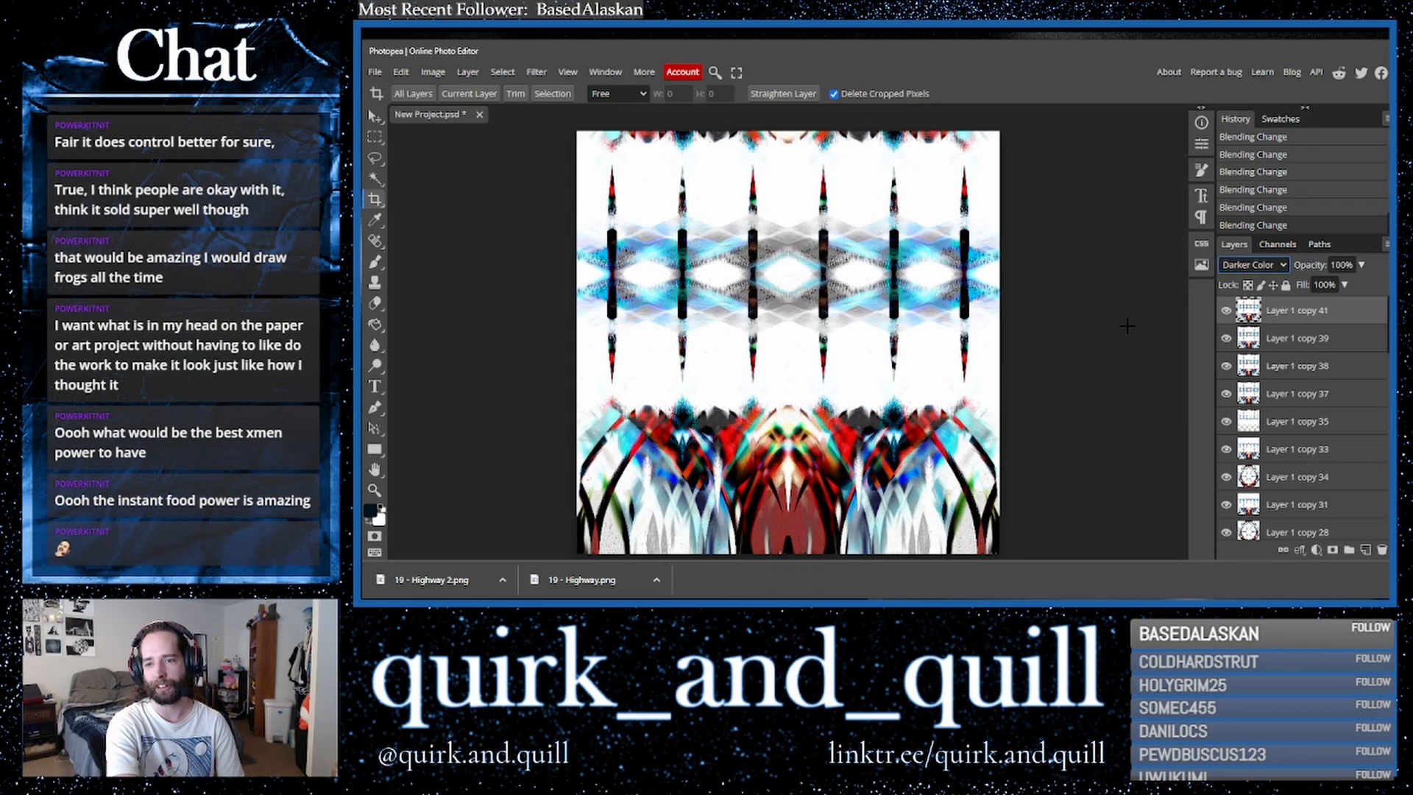
key(Down)
key(Down)
key(Down)
key(Down)
key(Down)
key(Down)
key(Down)
key(Down)
key(Down)
key(Down)
key(Down)
key(Down)
key(Down)
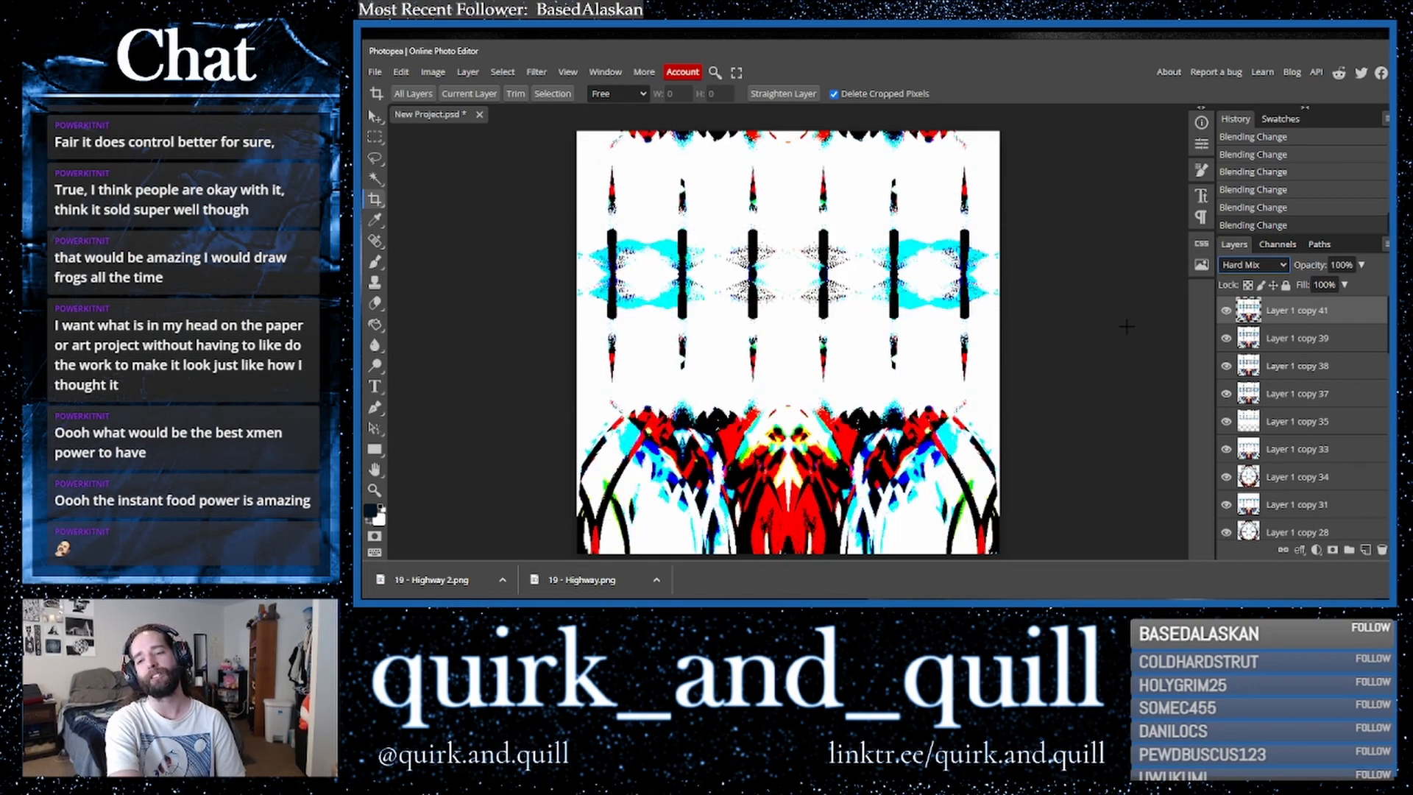
key(Down)
key(Down)
key(Down)
key(Down)
key(Down)
key(Down)
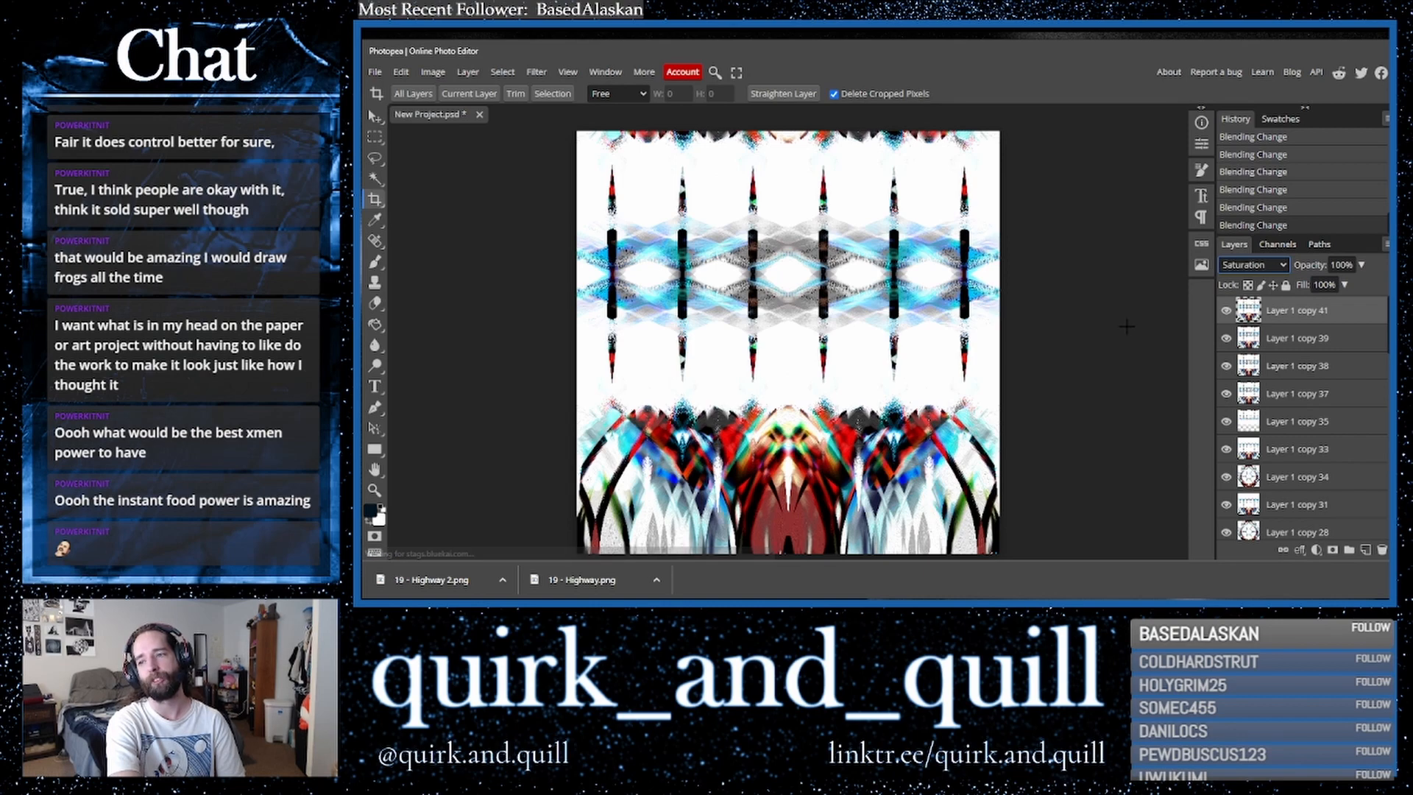
key(Up)
key(Up)
key(Up)
key(Up)
key(Up)
key(Up)
key(Up)
key(Up)
key(Up)
key(Up)
key(Up)
key(Up)
key(Up)
key(Up)
key(Up)
key(Up)
key(Up)
key(Up)
key(Up)
key(Up)
key(Up)
key(Up)
key(Up)
key(Up)
- Hide the top layer and duplicate the layer beneath it
click(1225, 318)
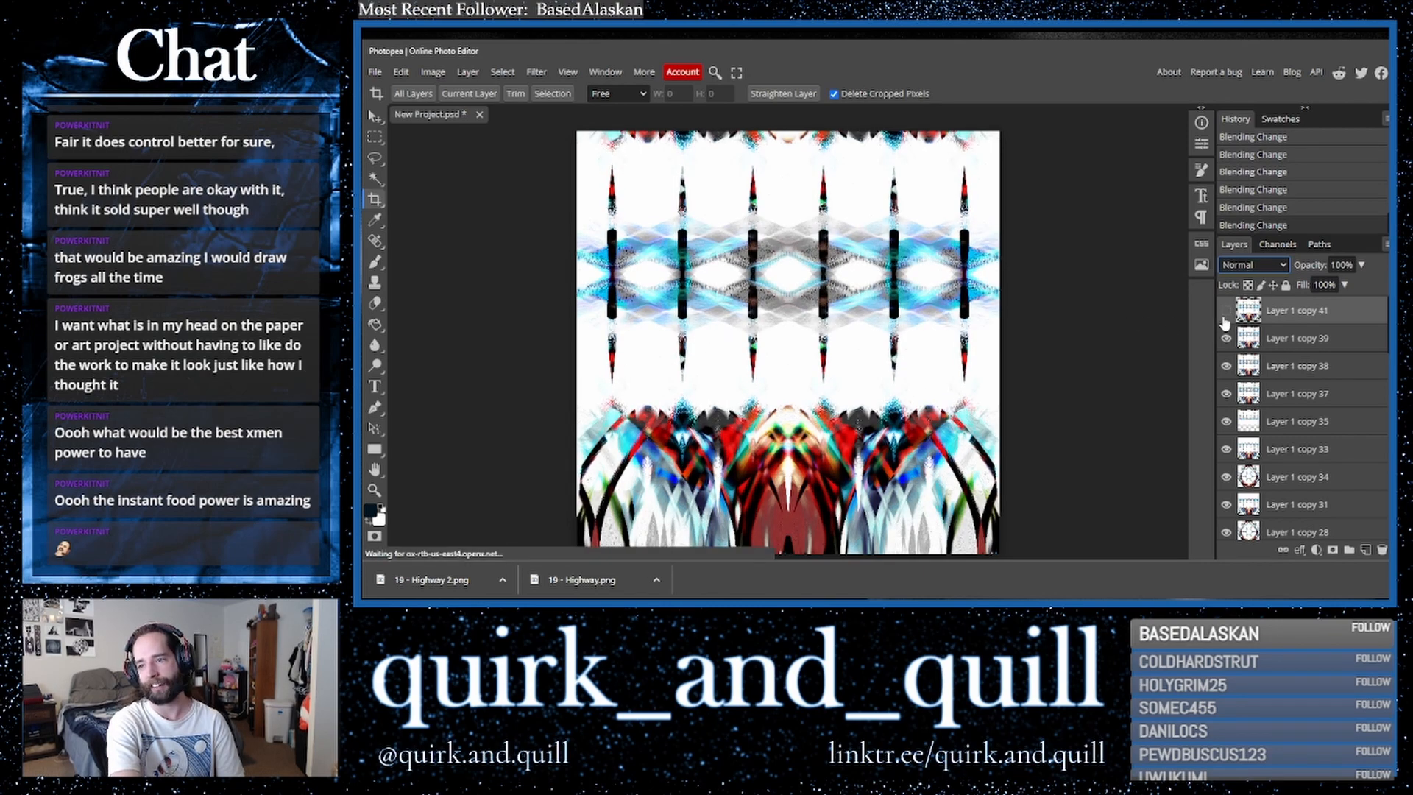
click(1224, 340)
drag(1345, 344, 1357, 545)
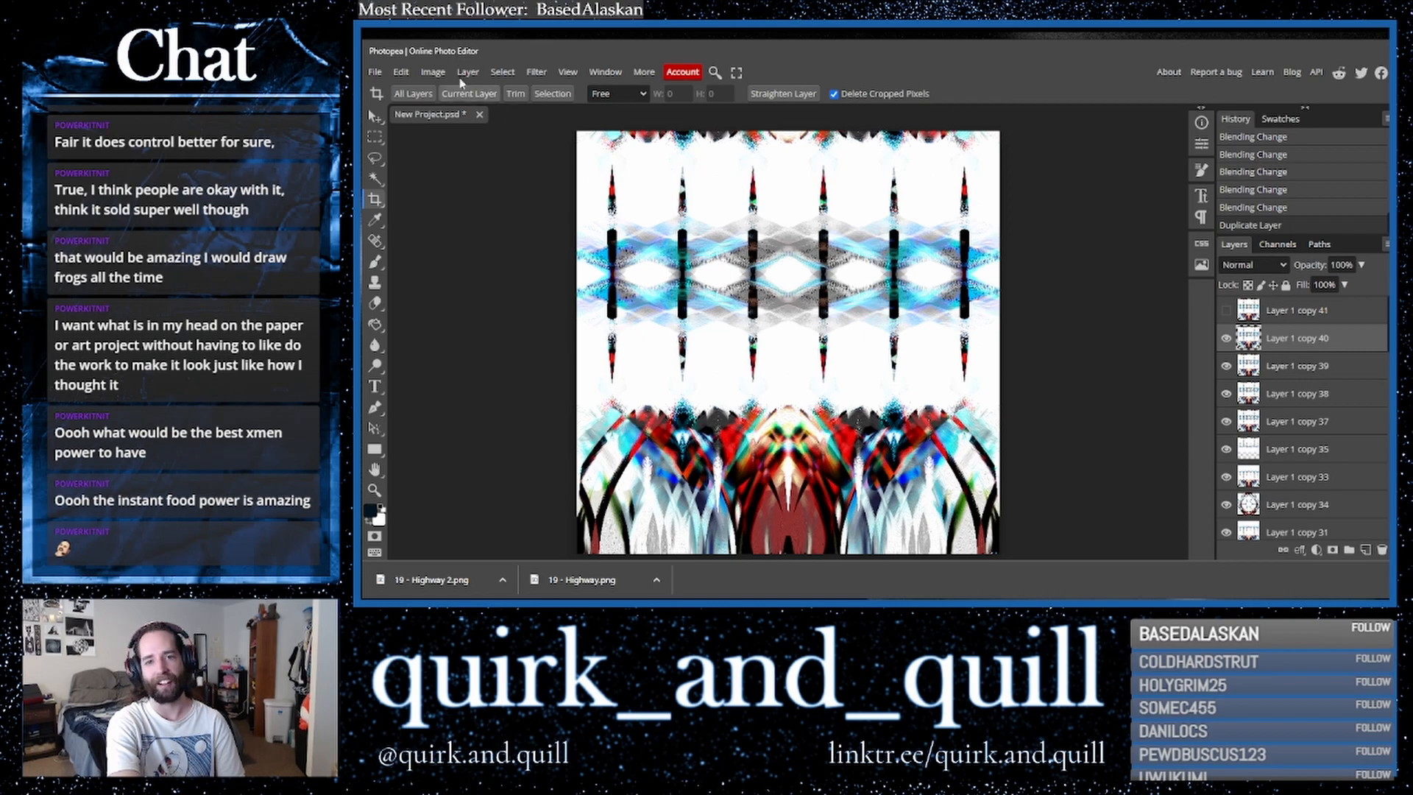
- Flip the new copy horizontally
click(401, 71)
mouse_move(505, 399)
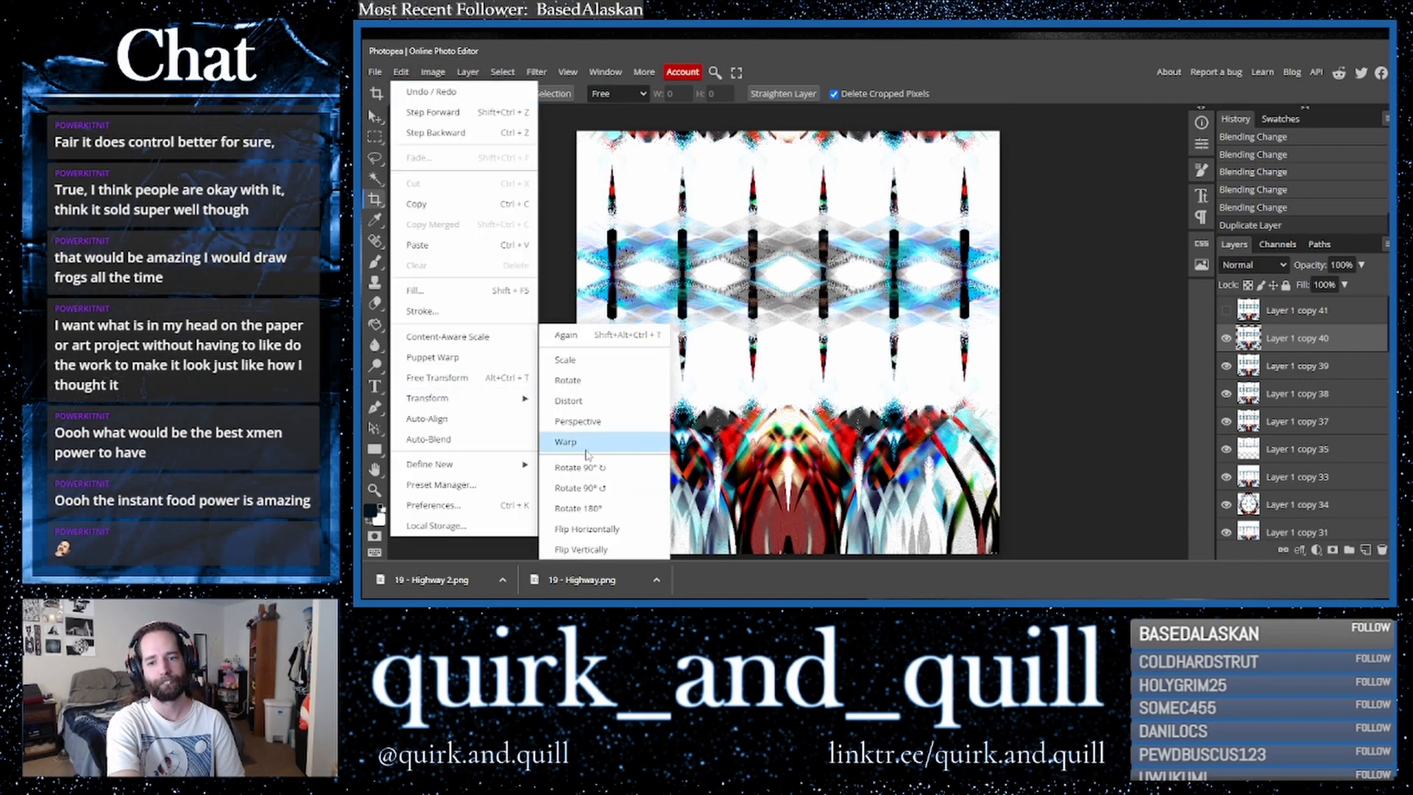
click(588, 527)
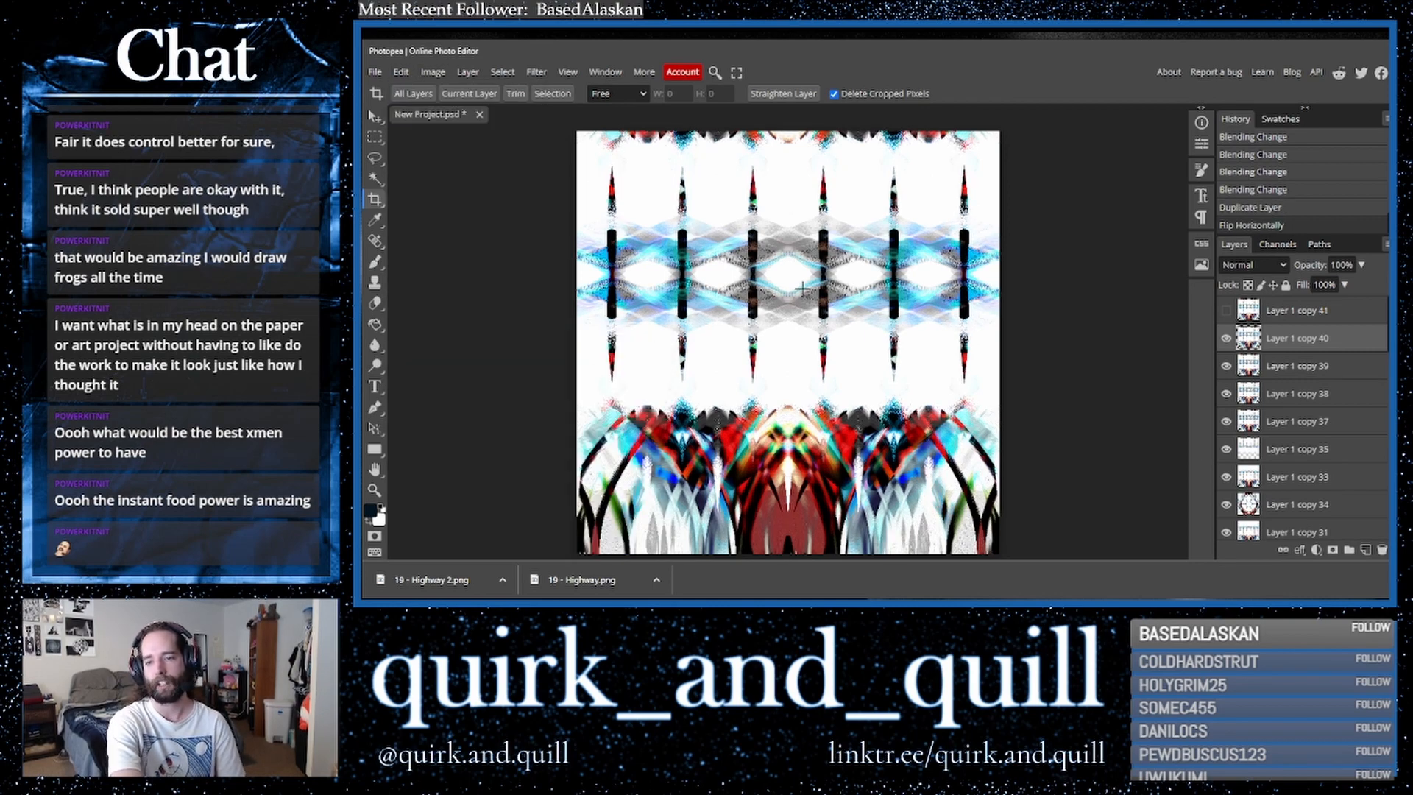
- Try desaturating the layer with Hue/Saturation at Hue 147 and Saturation -100, then close the dialog
click(401, 73)
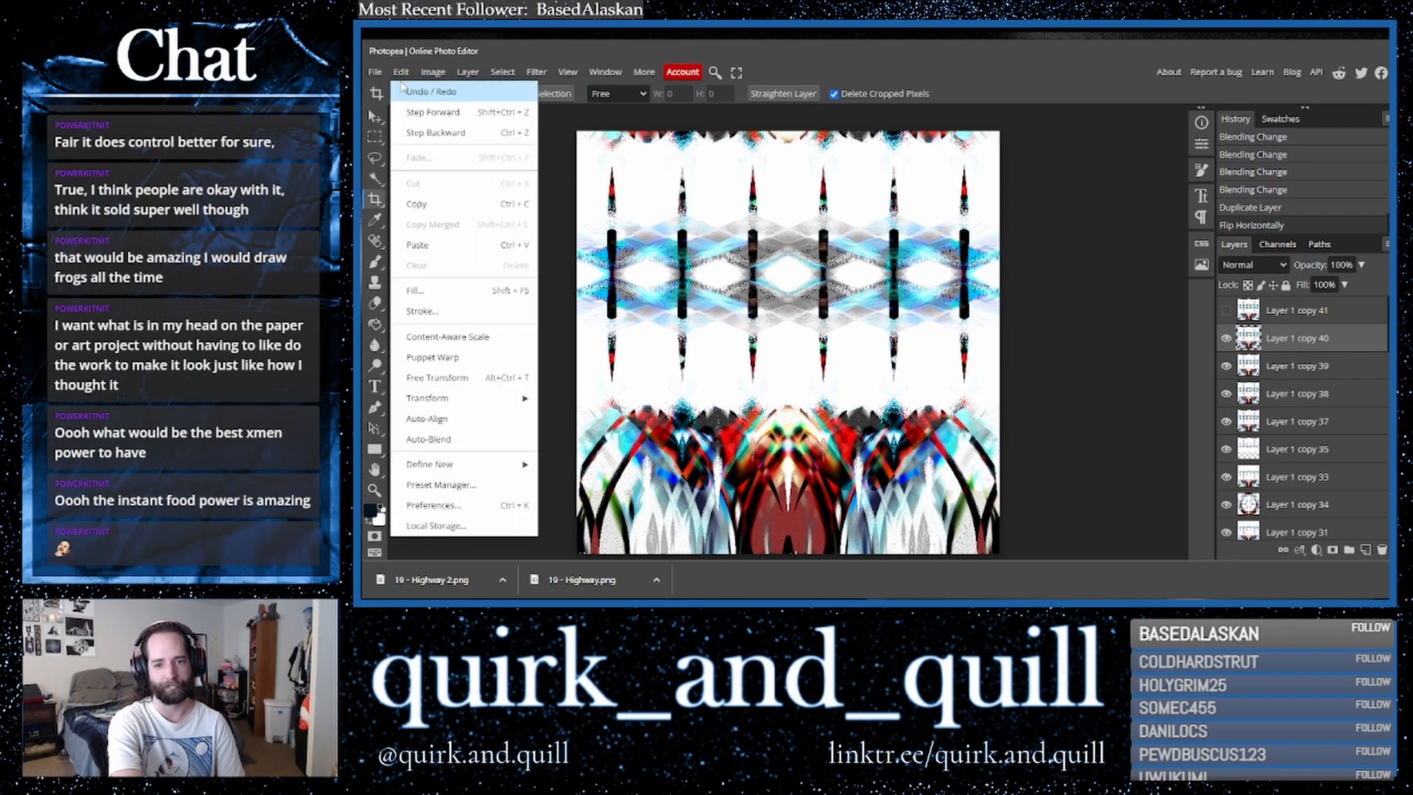
mouse_move(505, 74)
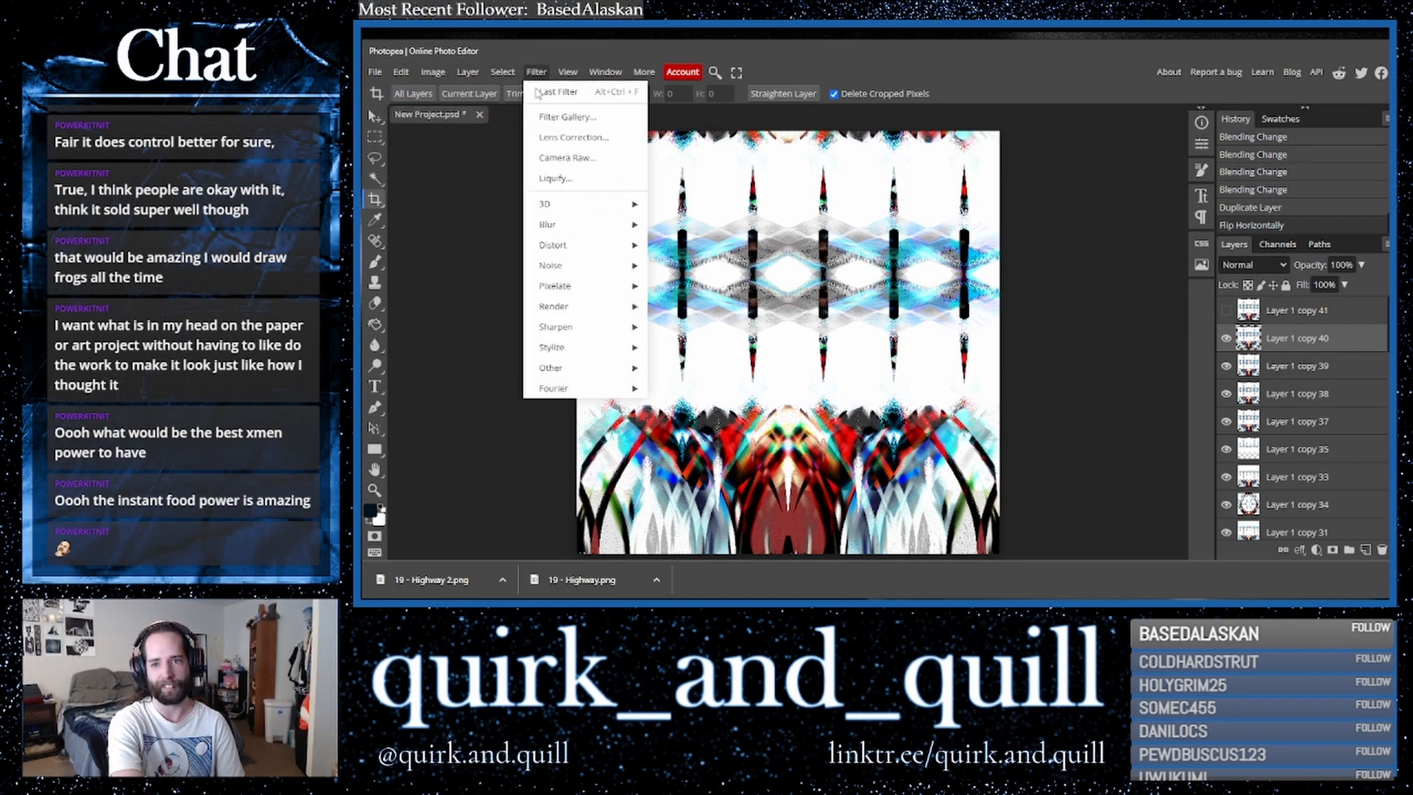
mouse_move(432, 73)
mouse_move(483, 118)
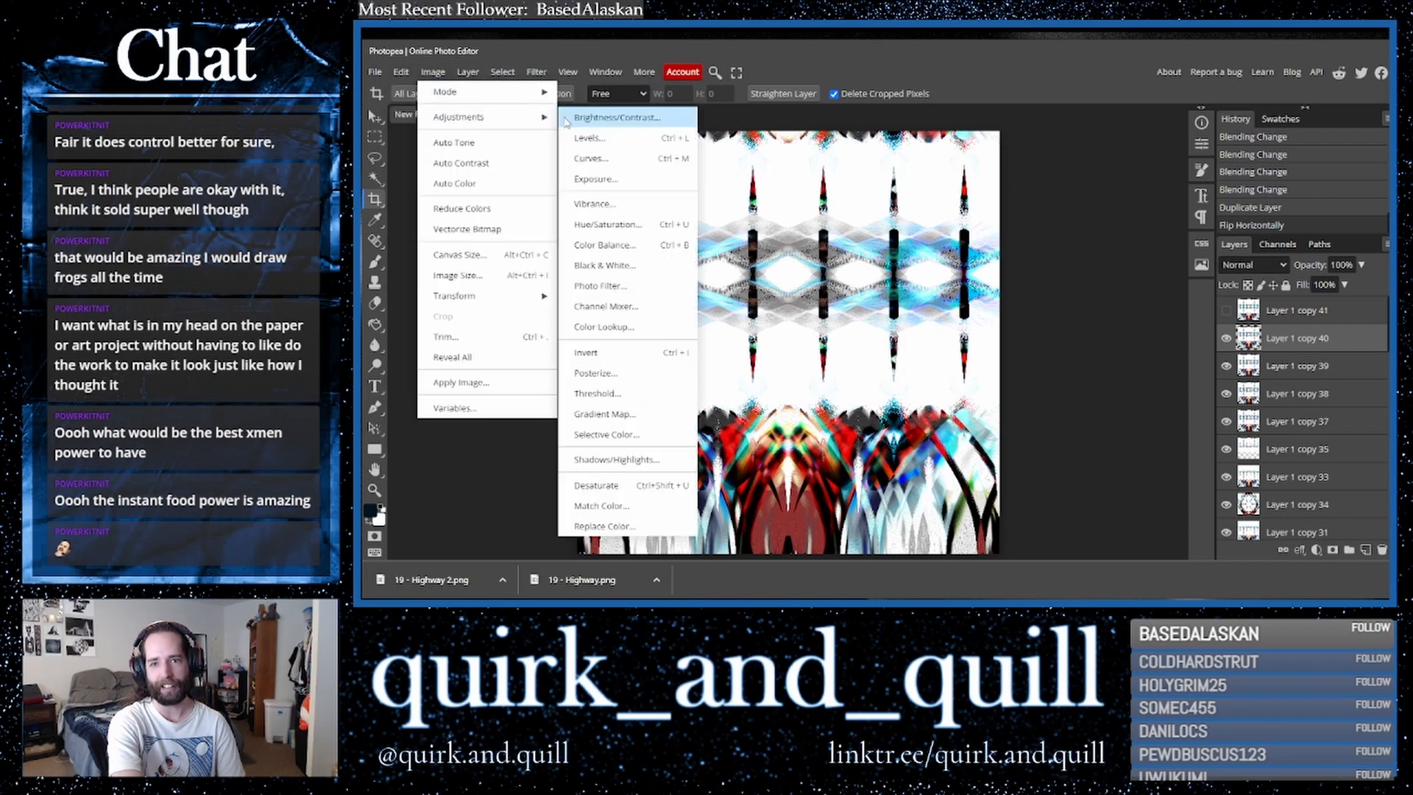
click(630, 223)
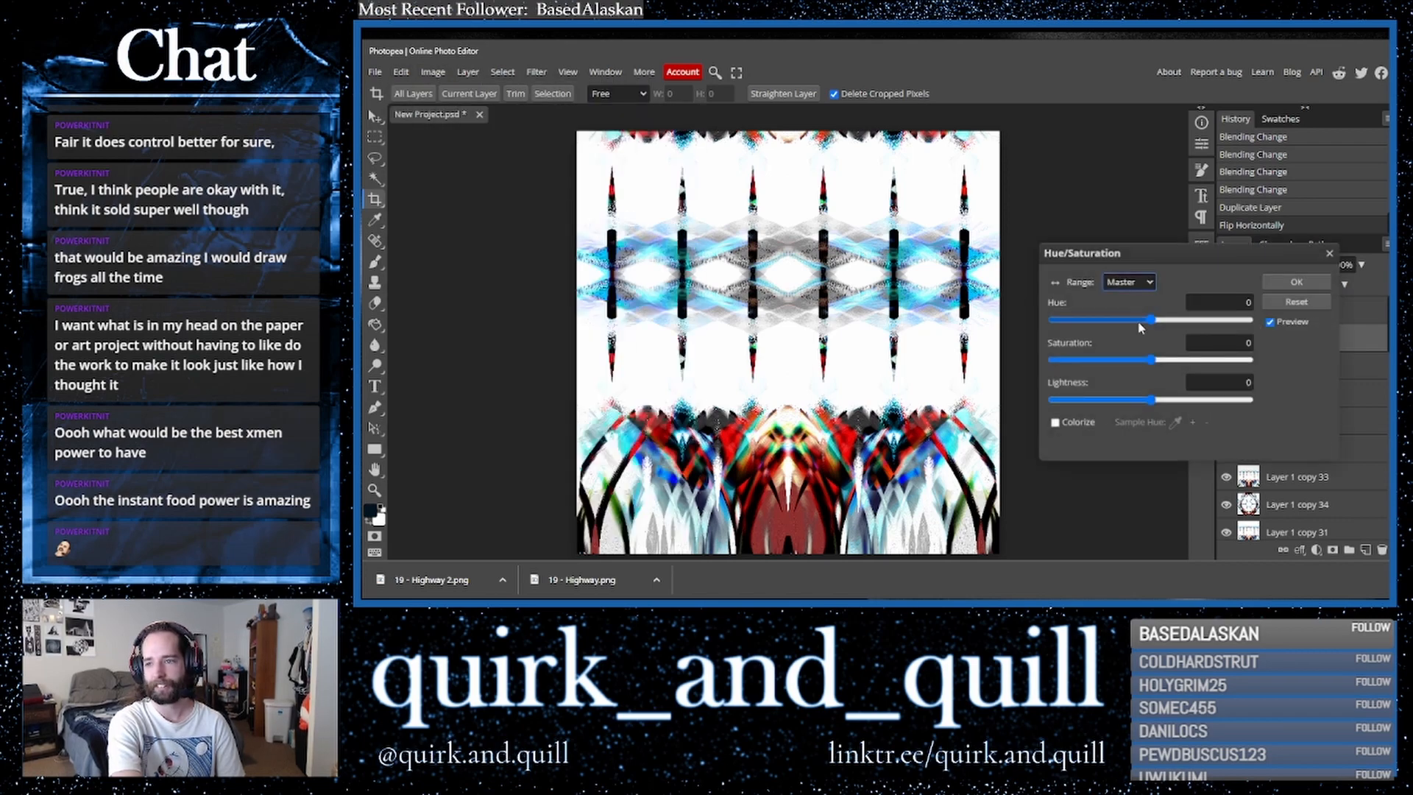
drag(1151, 319, 1232, 322)
drag(1152, 360, 956, 363)
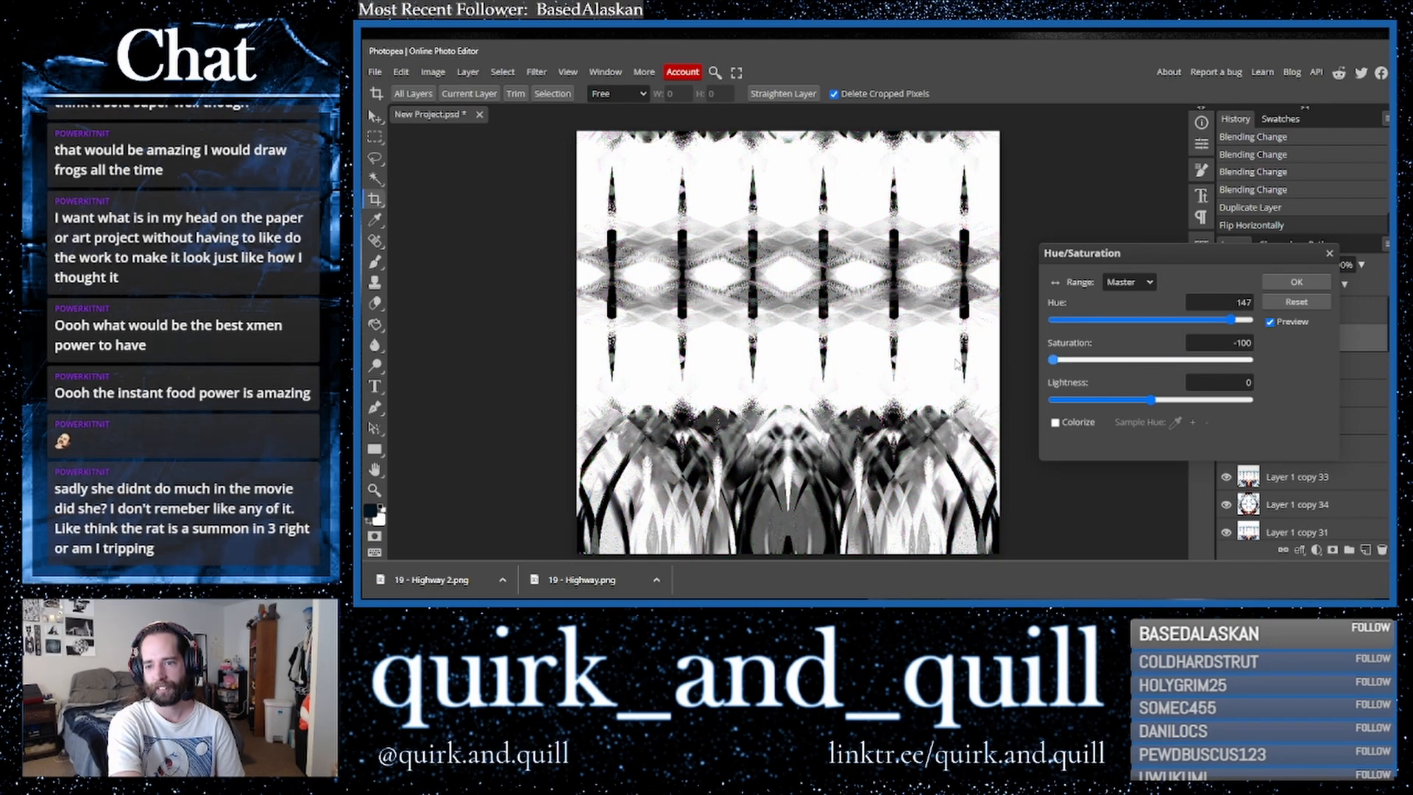
click(1330, 253)
- Duplicate the flipped layer and cycle through its blend modes, returning it to Normal
drag(1336, 340, 1365, 550)
click(1241, 266)
click(1241, 265)
key(Down)
key(Down)
key(Down)
key(Down)
key(Down)
key(Down)
key(Down)
key(Down)
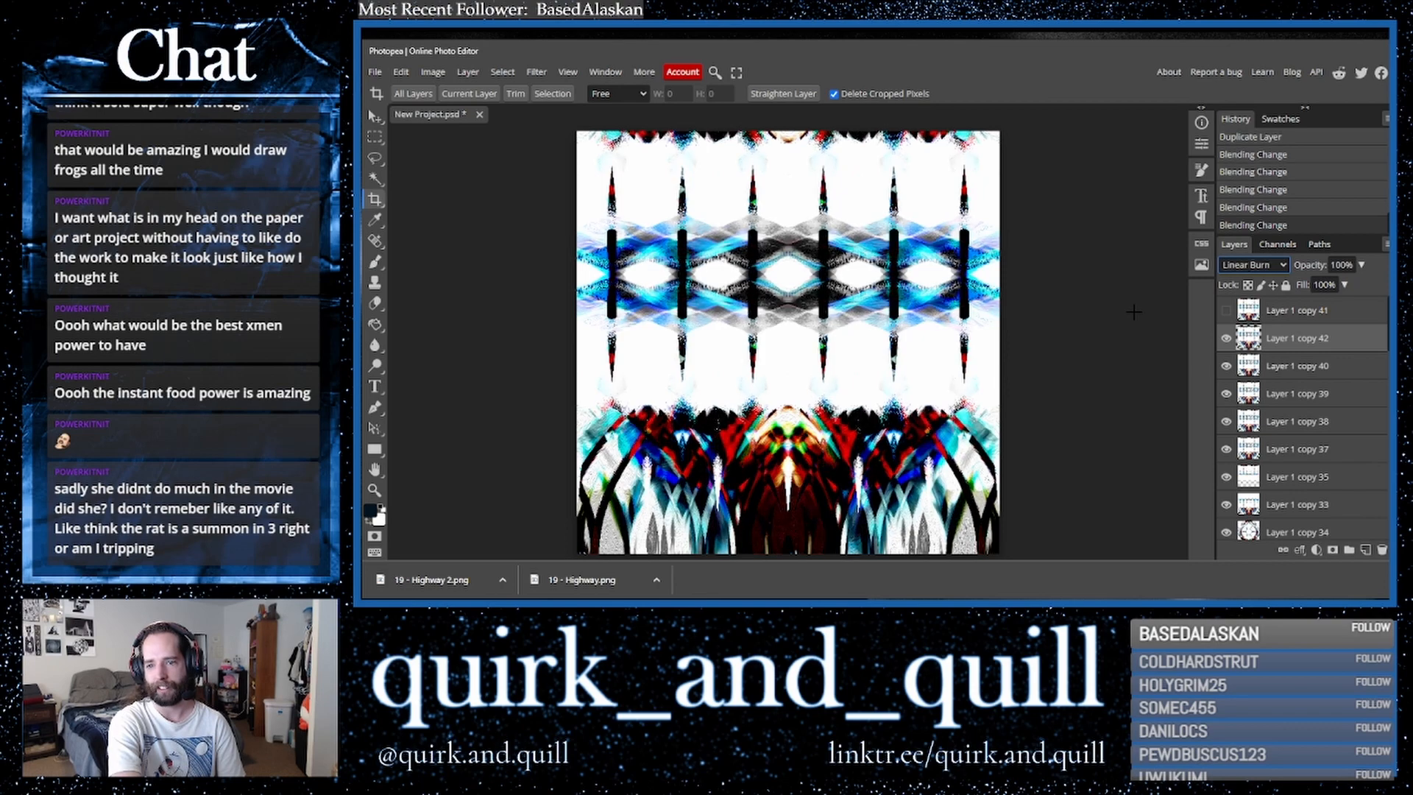
key(Up)
key(Up)
key(Up)
key(Up)
key(Up)
key(Up)
key(Up)
key(Up)
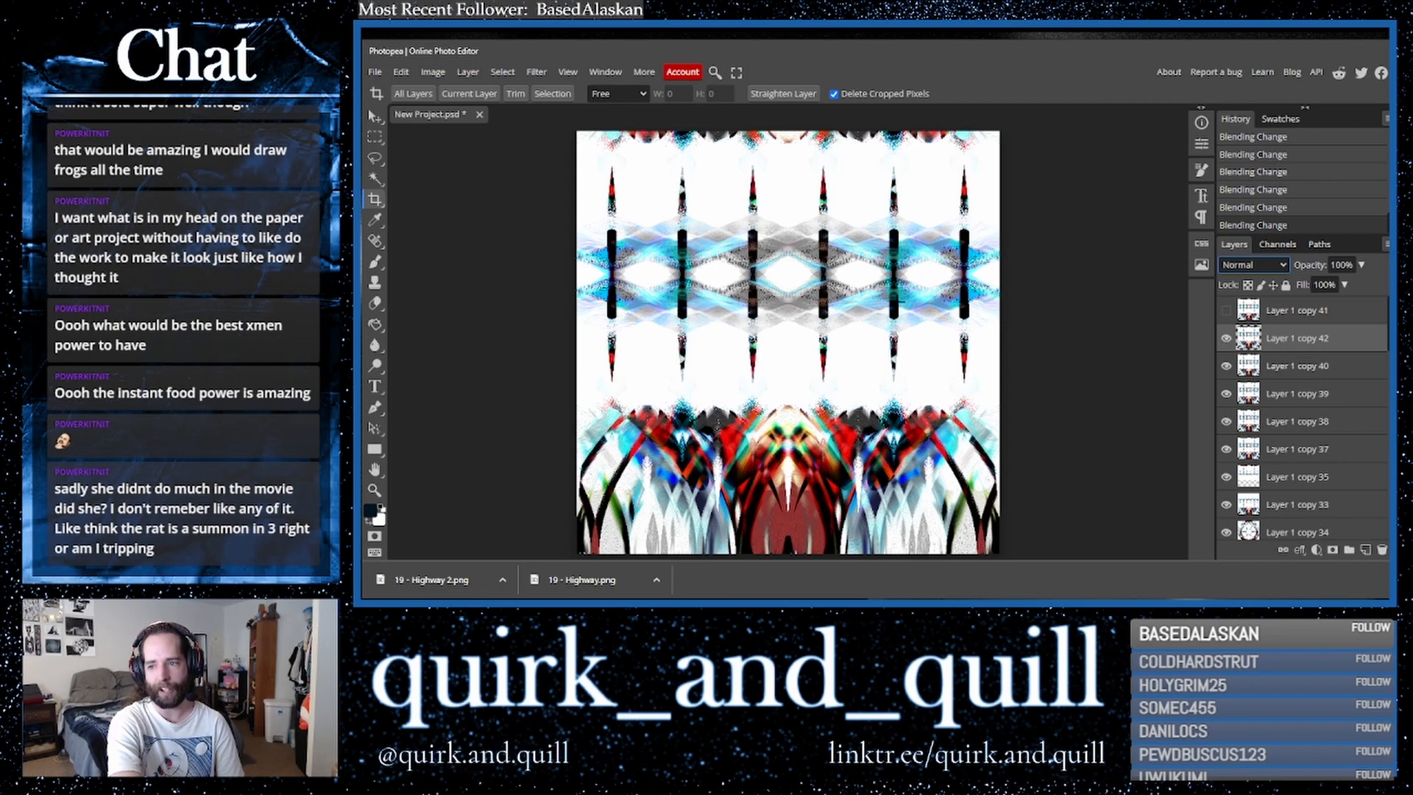
- Show and select the top layer and set its blend mode to Lighter Color
click(1225, 312)
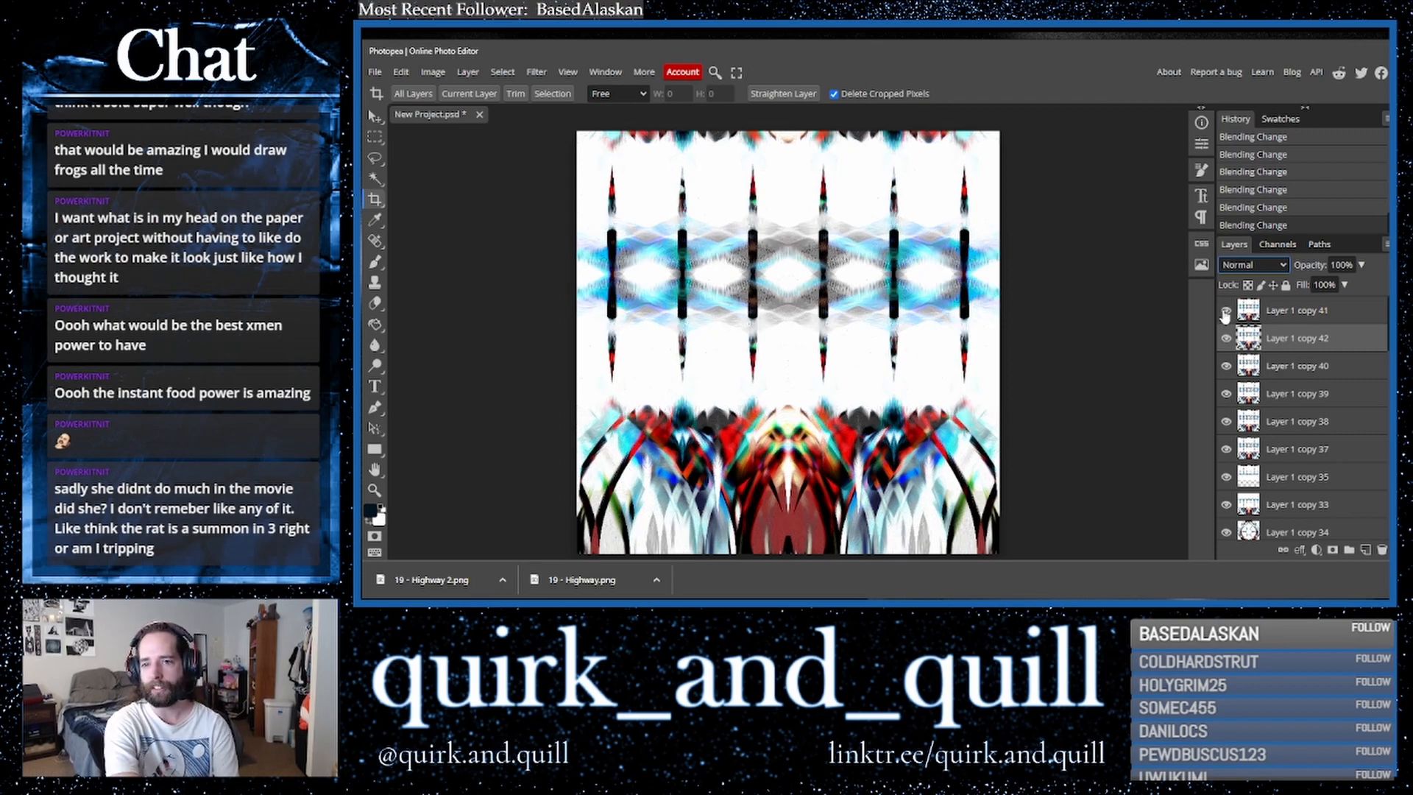
click(1225, 313)
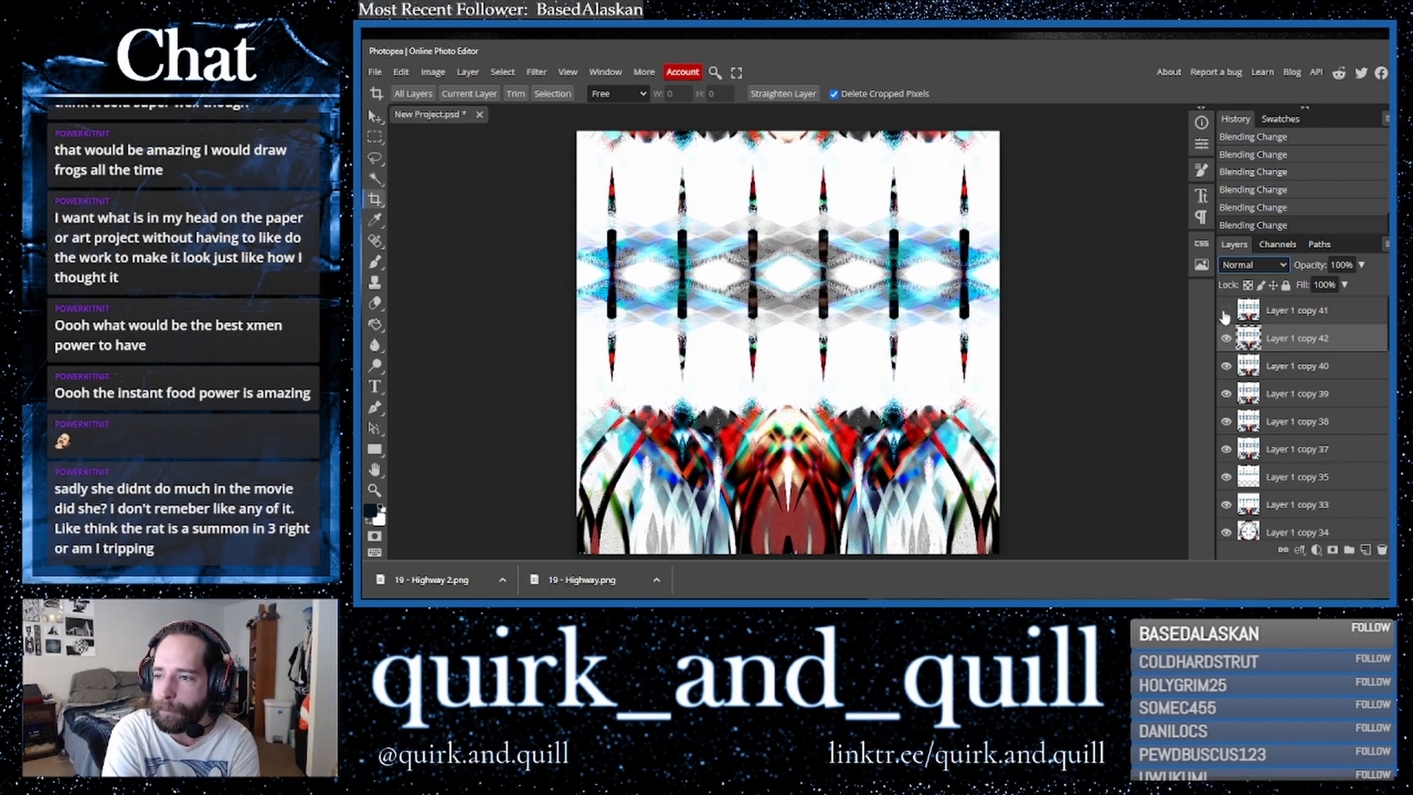
click(1226, 312)
click(1280, 320)
click(1253, 265)
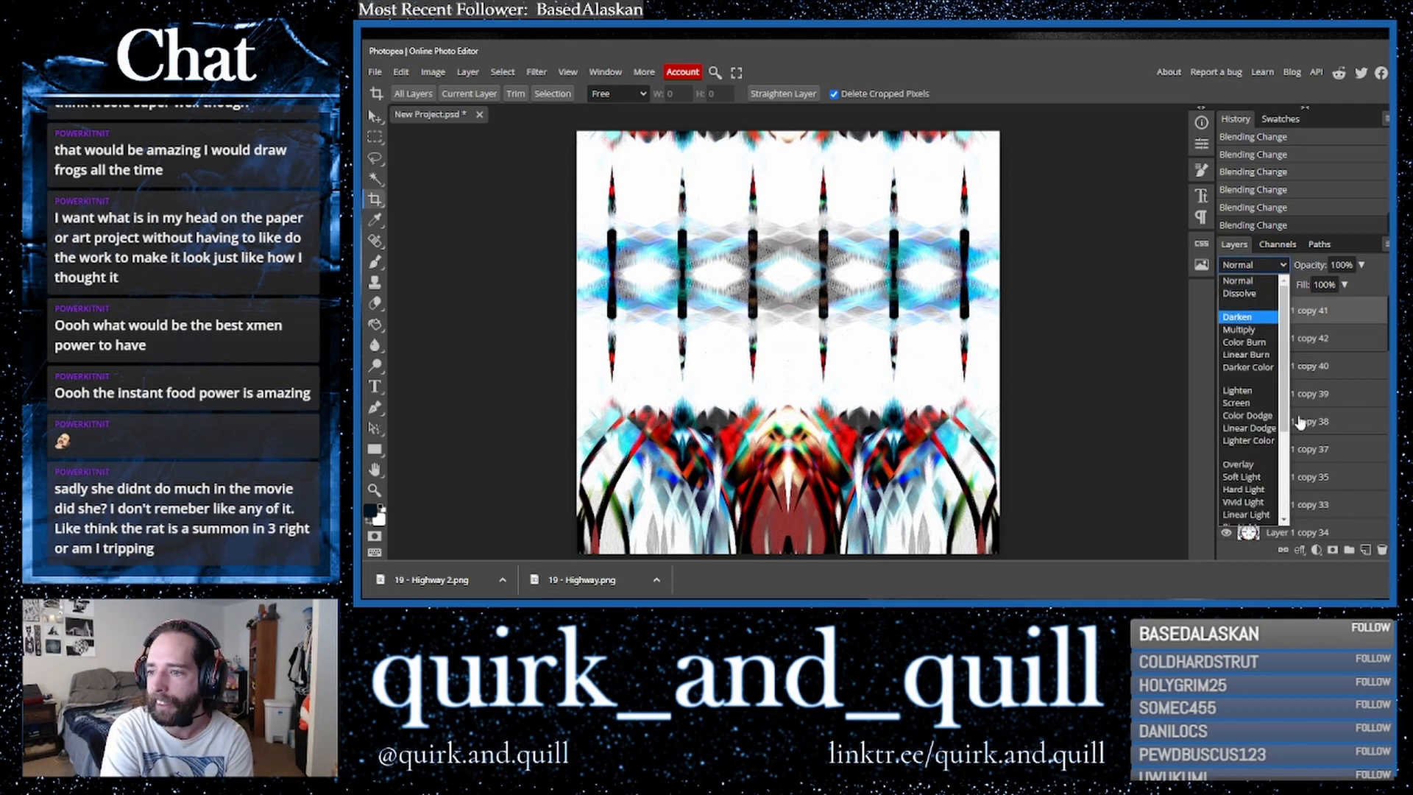
click(1261, 446)
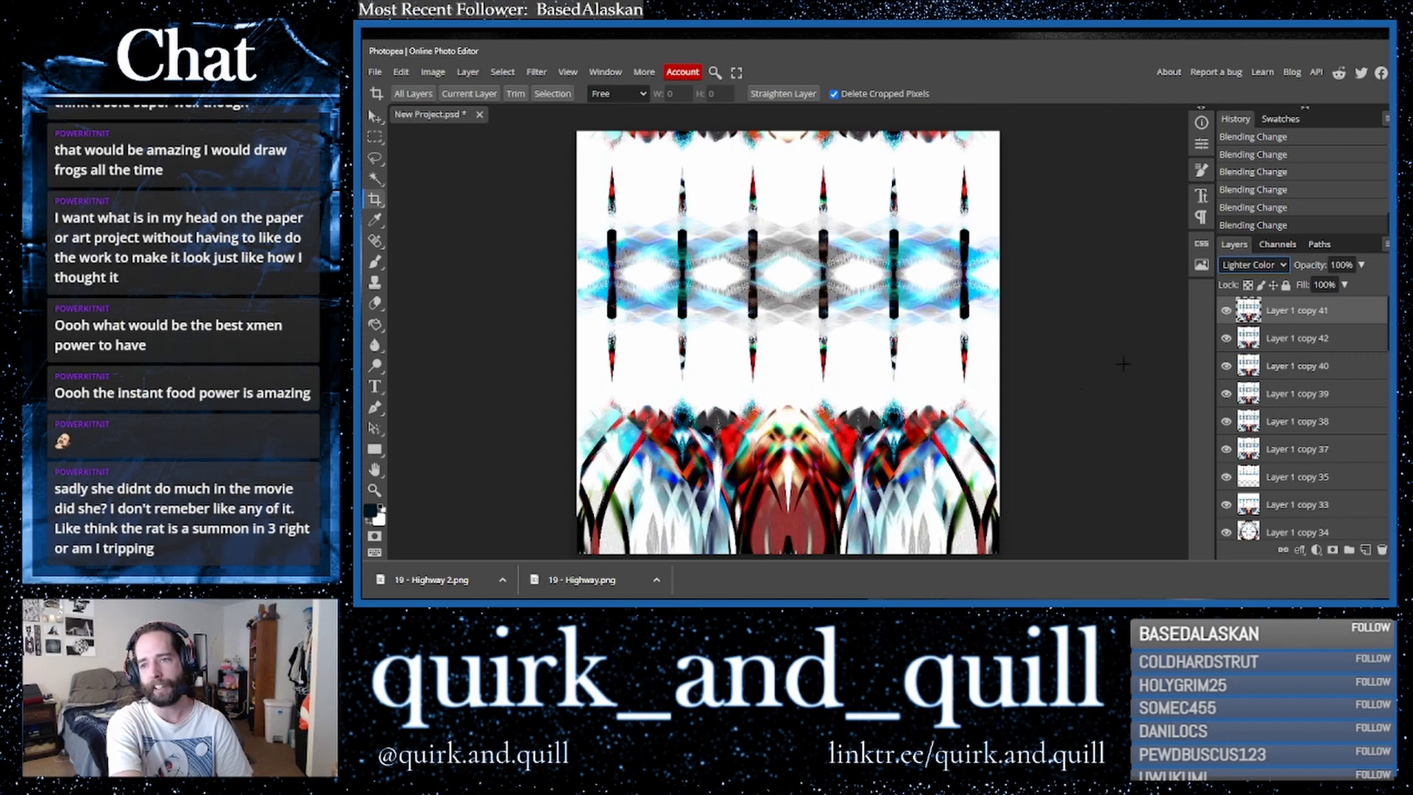
mouse_move(1362, 270)
mouse_down()
mouse_move(1319, 285)
mouse_move(1382, 287)
mouse_move(1288, 282)
mouse_move(1368, 286)
mouse_up()
- Cycle through blend modes on the top layer and return it to Normal
click(1257, 264)
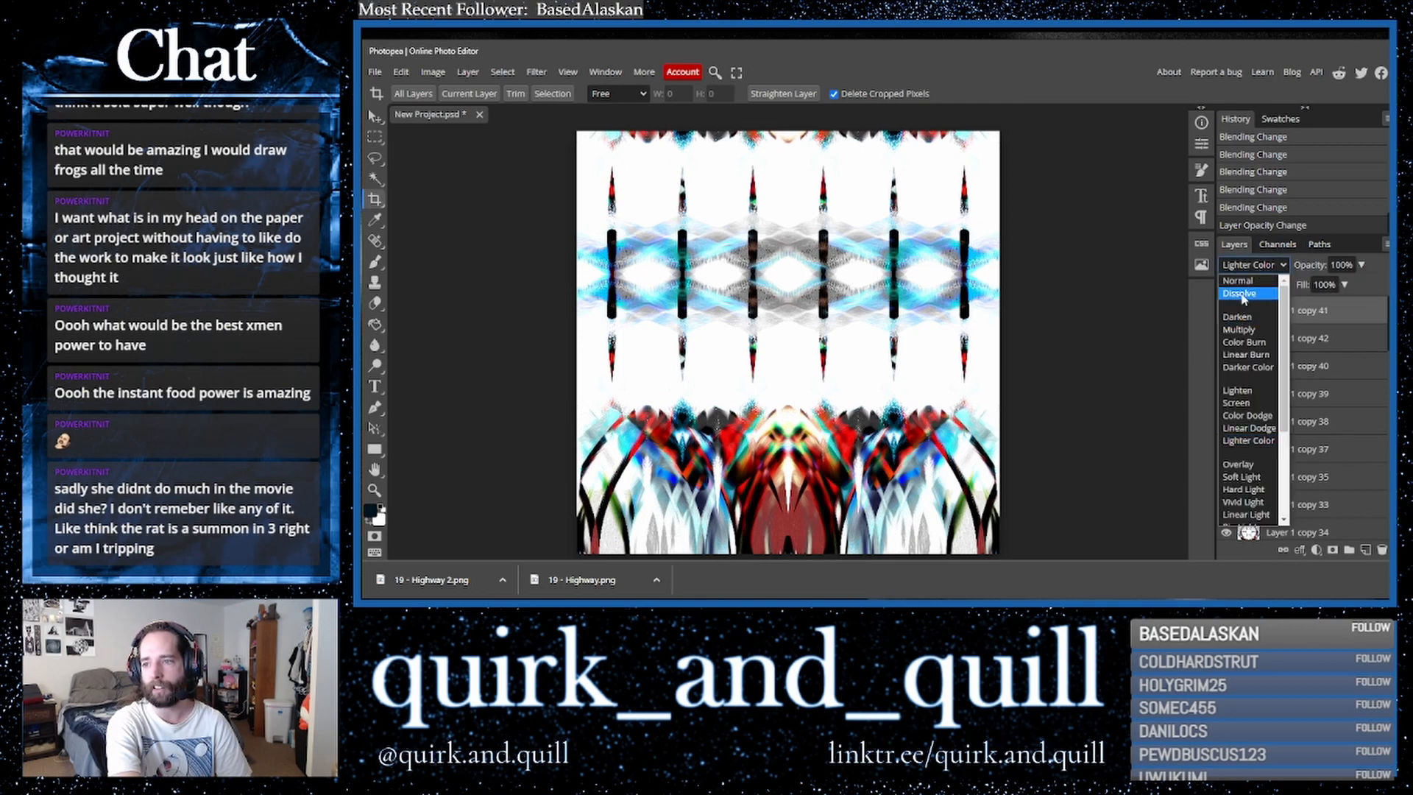
click(1235, 370)
key(Down)
key(Down)
key(Down)
key(Down)
key(Down)
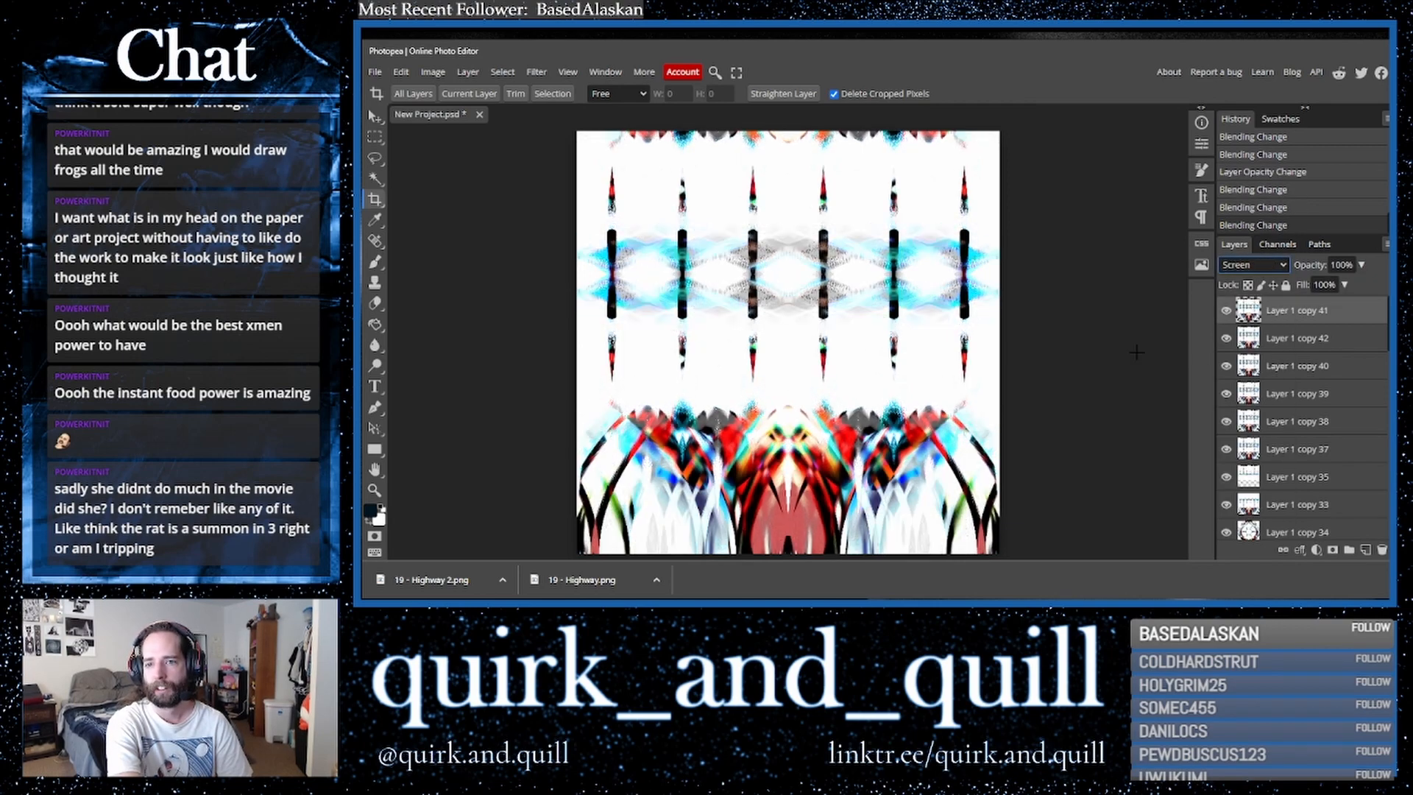
key(Down)
key(Down)
key(Down)
key(Down)
key(Down)
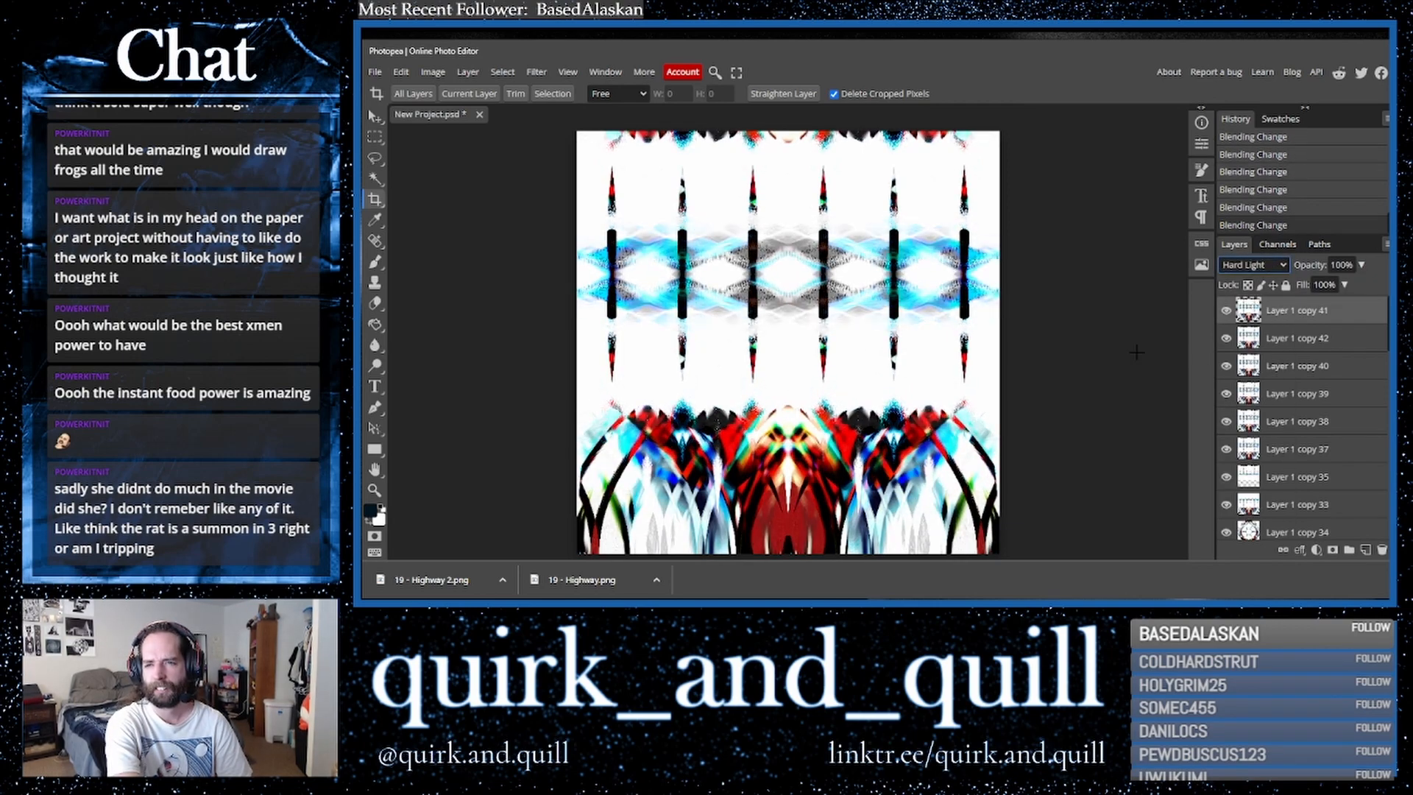
key(Down)
key(Down)
key(Down)
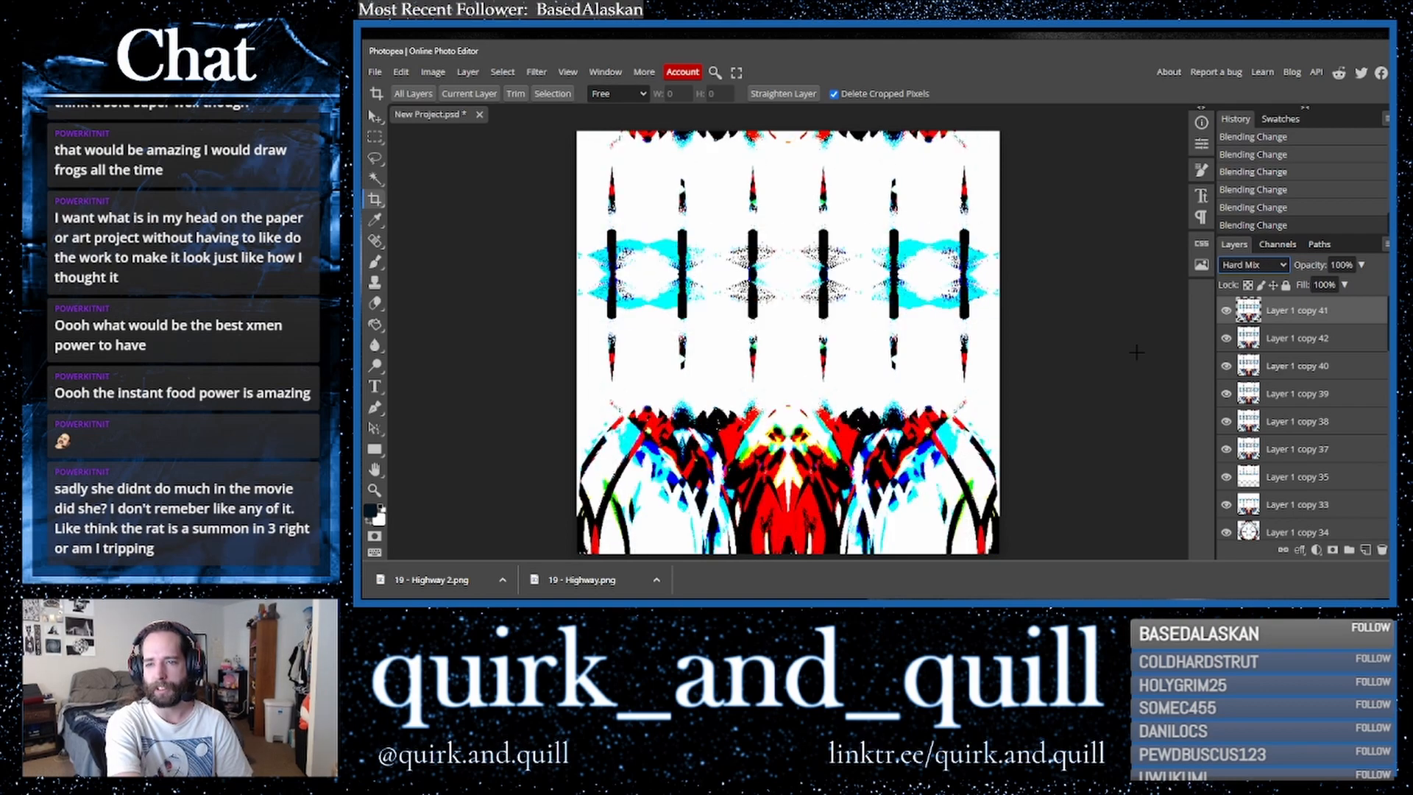
key(Down)
key(Down)
key(Down)
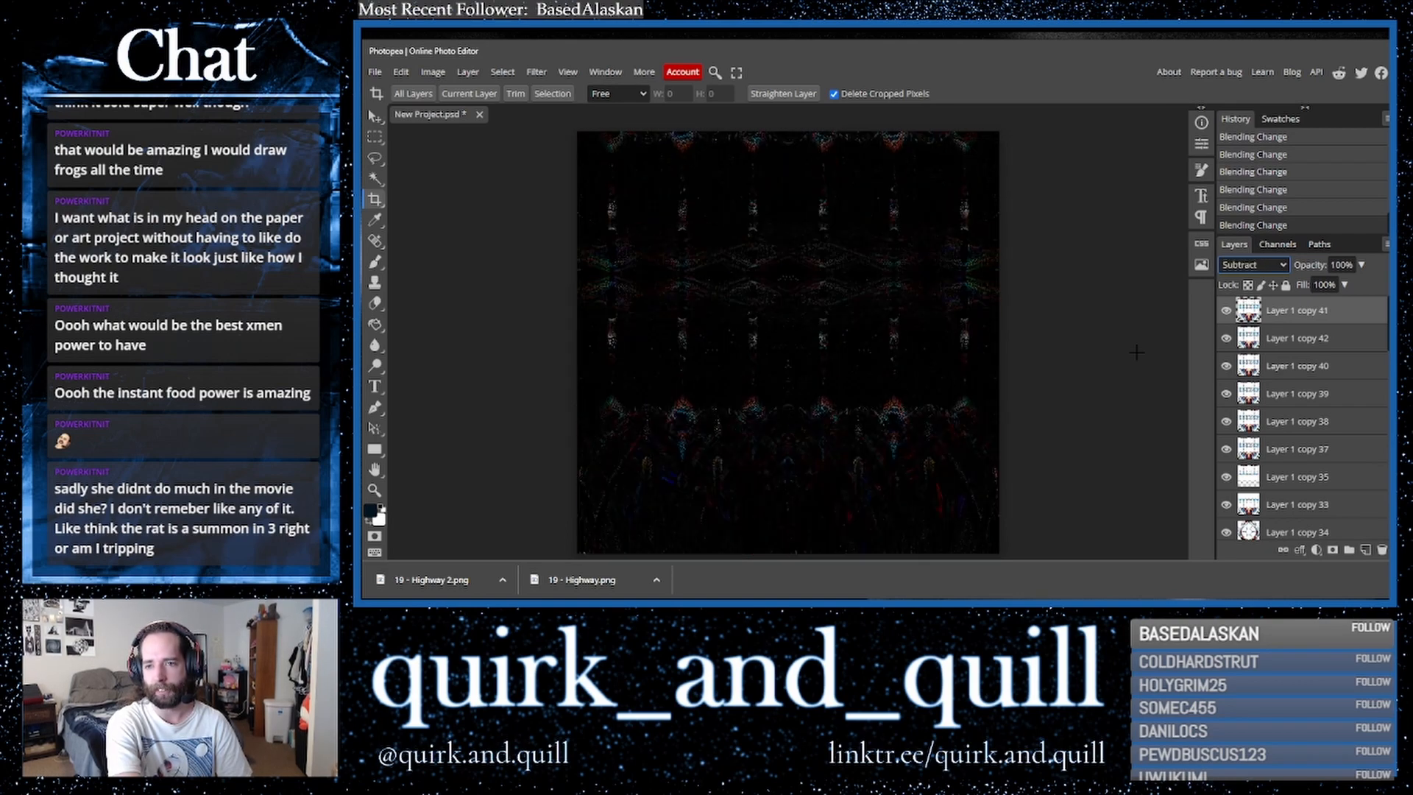
key(Up)
key(Down)
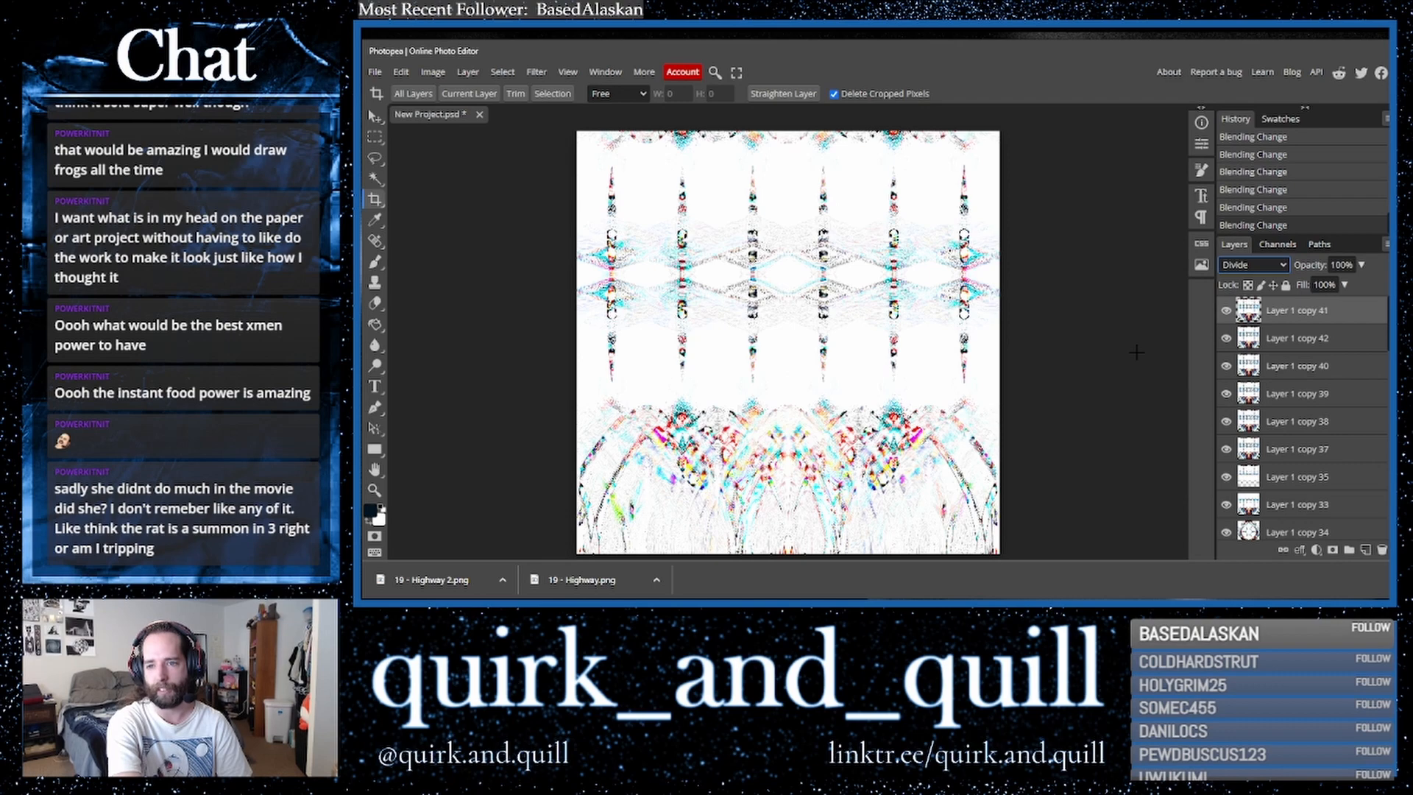
key(Down)
key(Down)
key(Down)
key(Down)
key(Up)
key(Up)
key(Up)
key(Up)
key(Up)
key(Up)
key(Up)
key(Up)
key(Up)
key(Up)
key(Up)
key(Up)
key(Up)
key(Up)
key(Up)
key(Up)
key(Up)
key(Up)
key(Up)
key(Up)
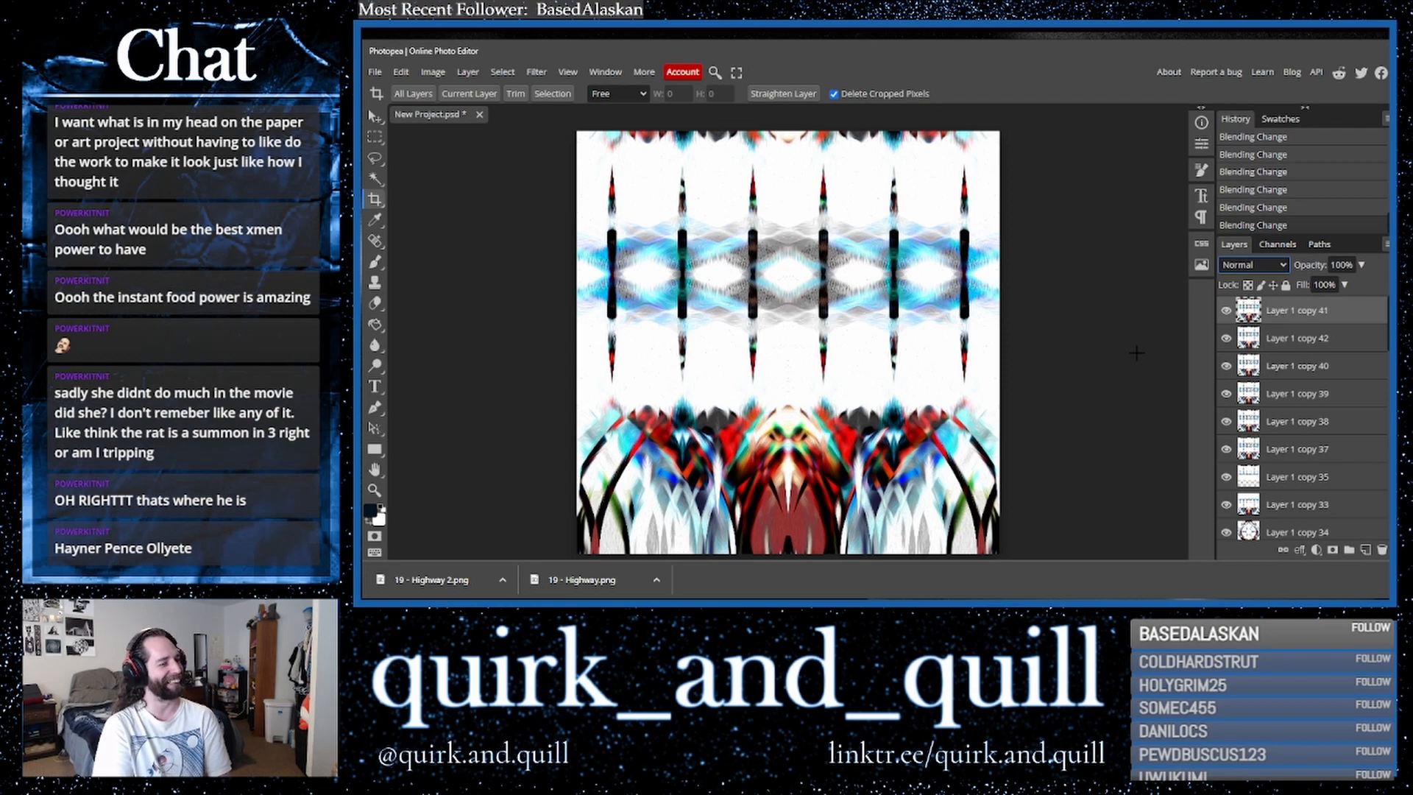
key(Down)
key(Down)
key(Down)
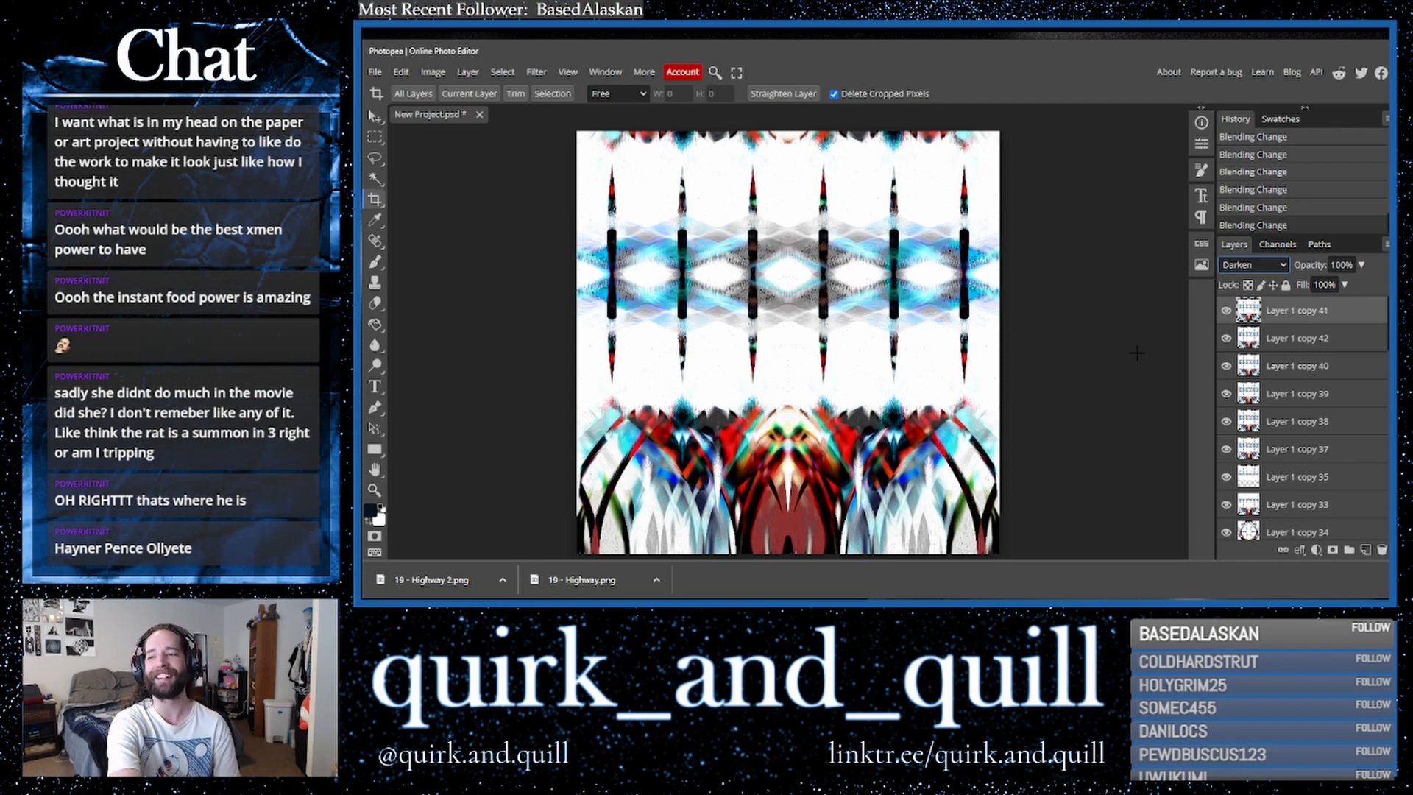
key(Up)
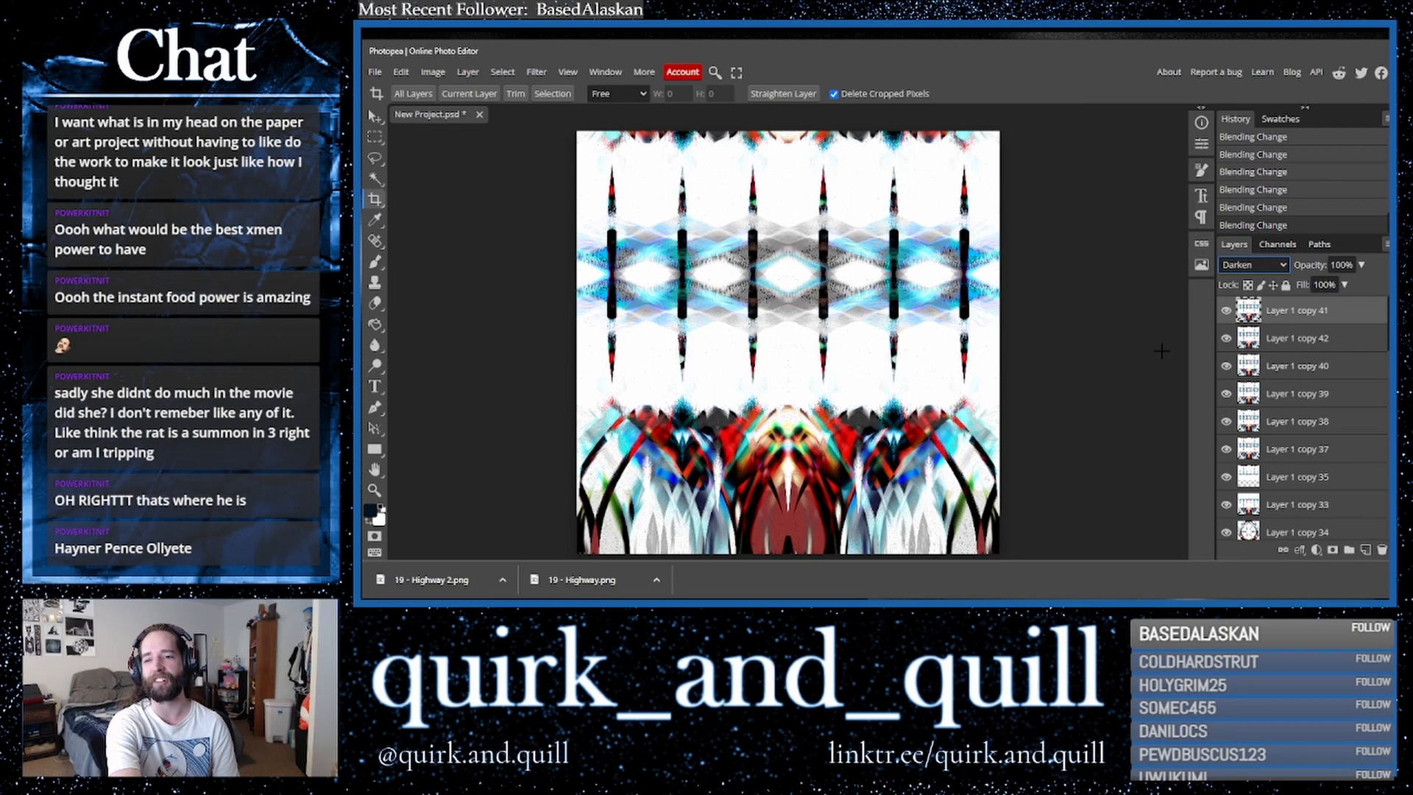
key(Up)
key(Up)
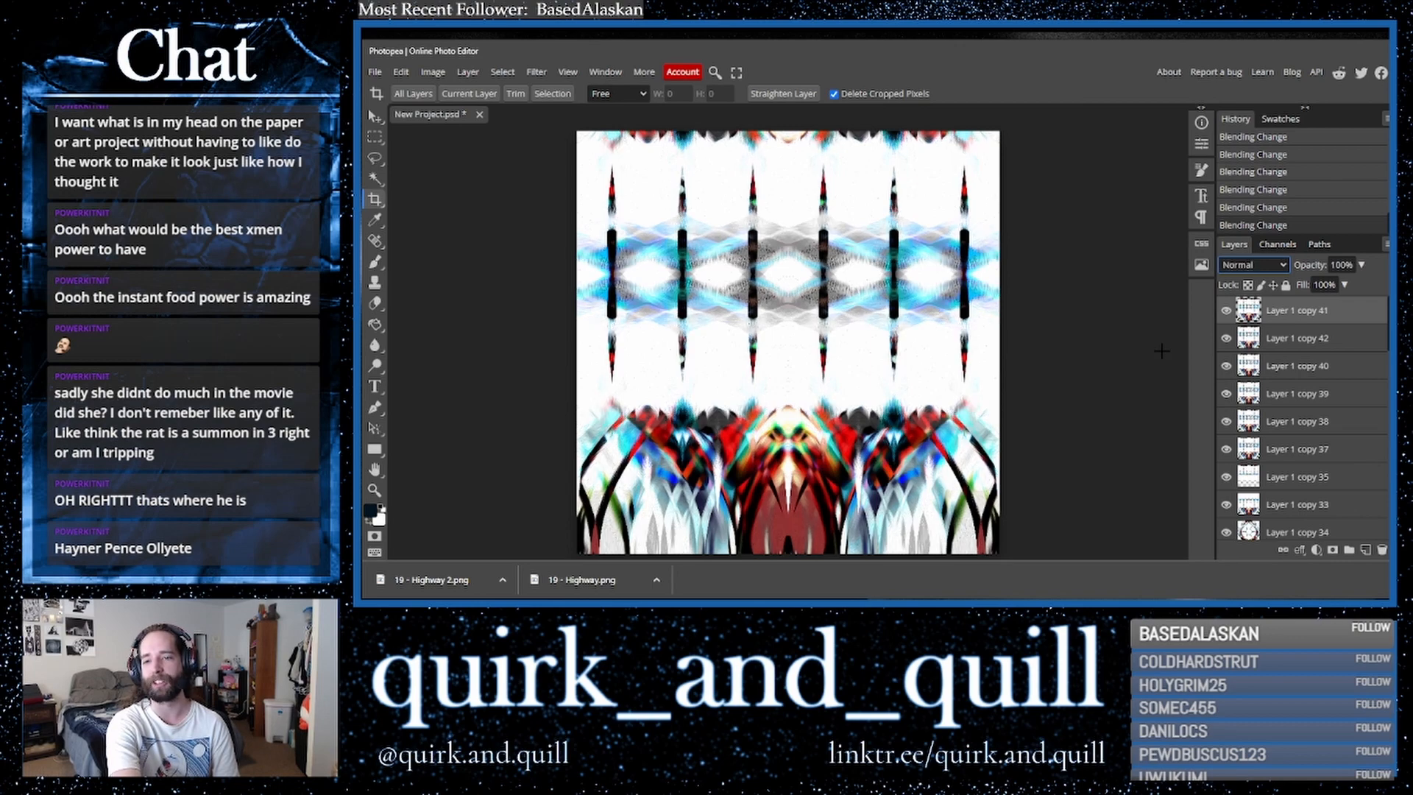
- Hide the top layer again and duplicate the layer beneath it
click(1226, 310)
click(1323, 341)
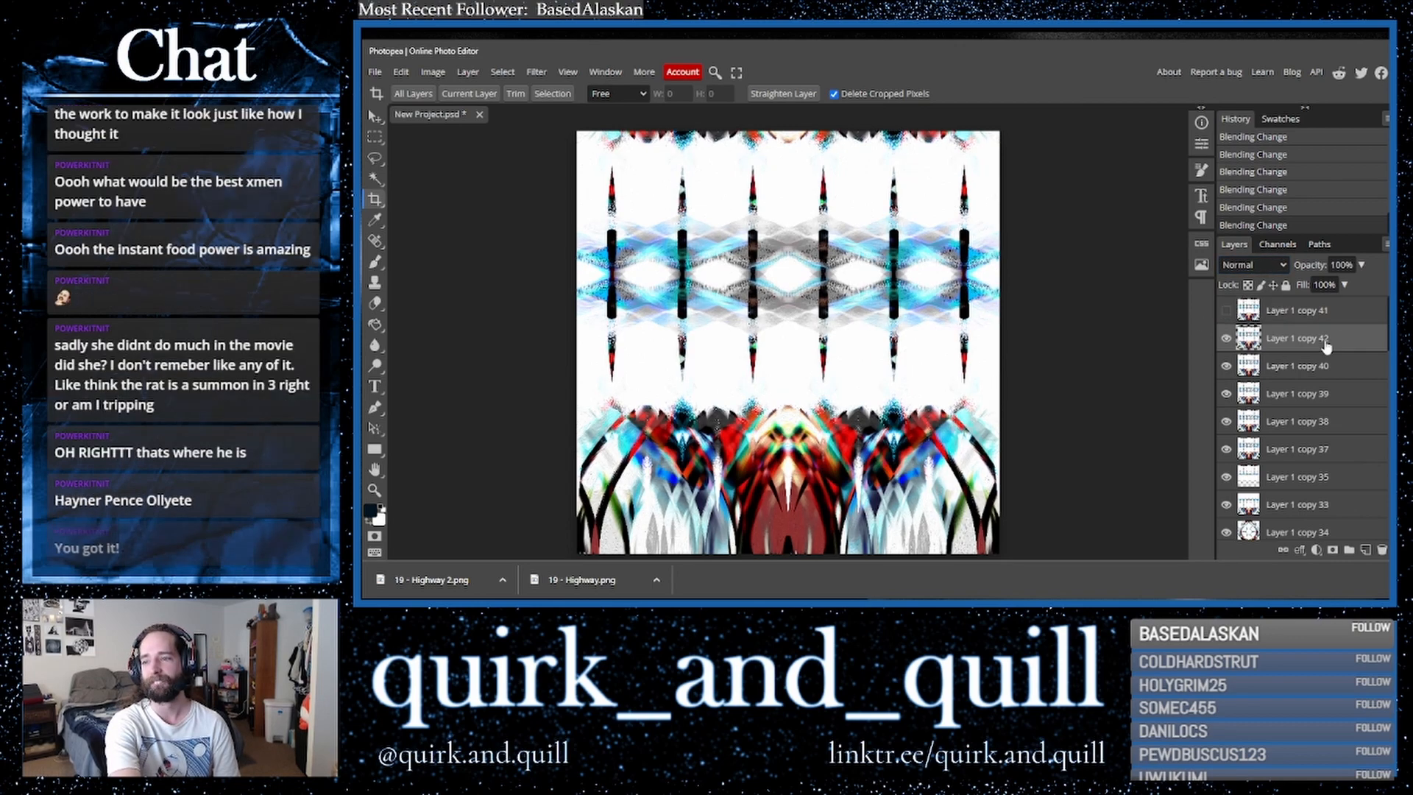
drag(1364, 350, 1366, 549)
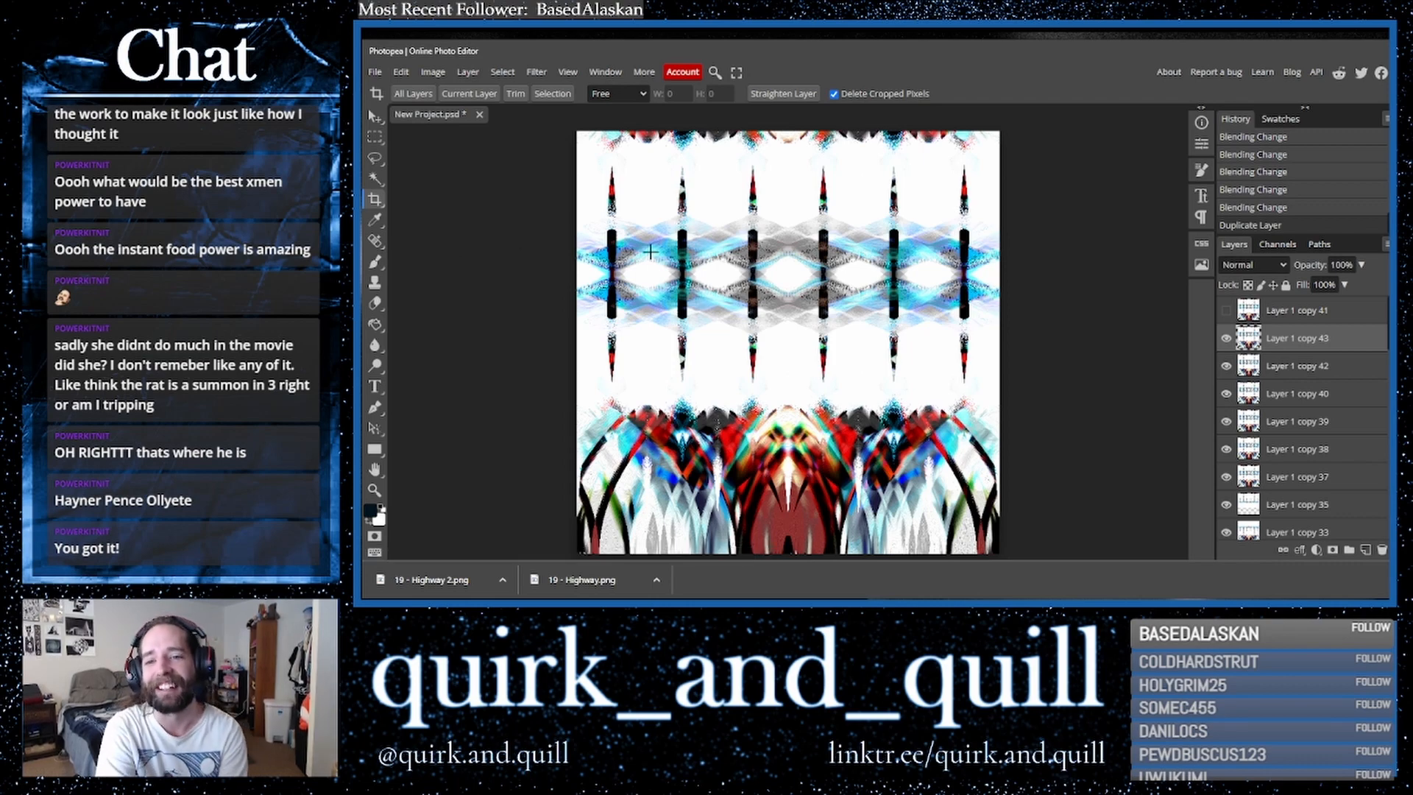
- Select the Magic Wand tool with Contiguous sampling turned off
click(374, 178)
click(765, 95)
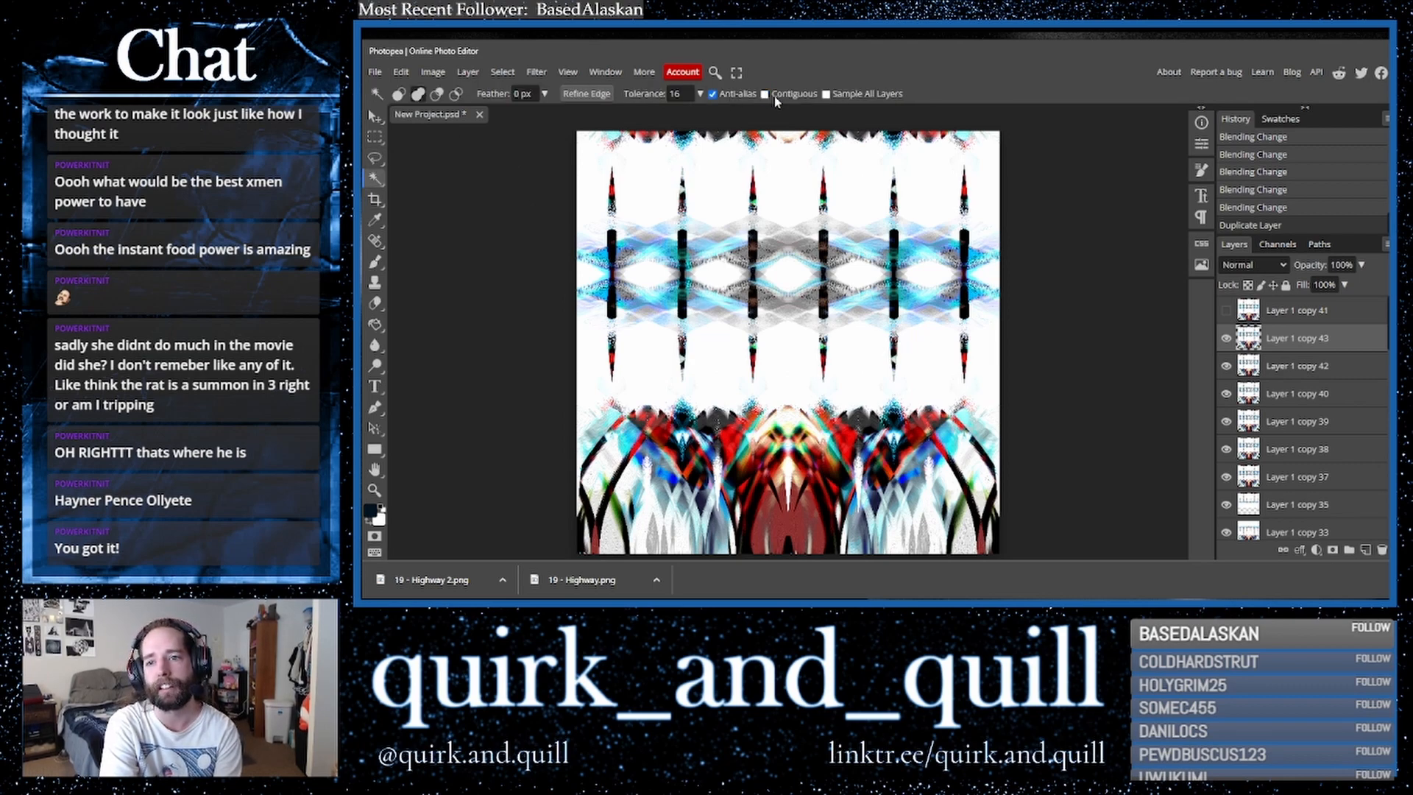
- Export the image as a PNG named 20 - Hayner
click(568, 73)
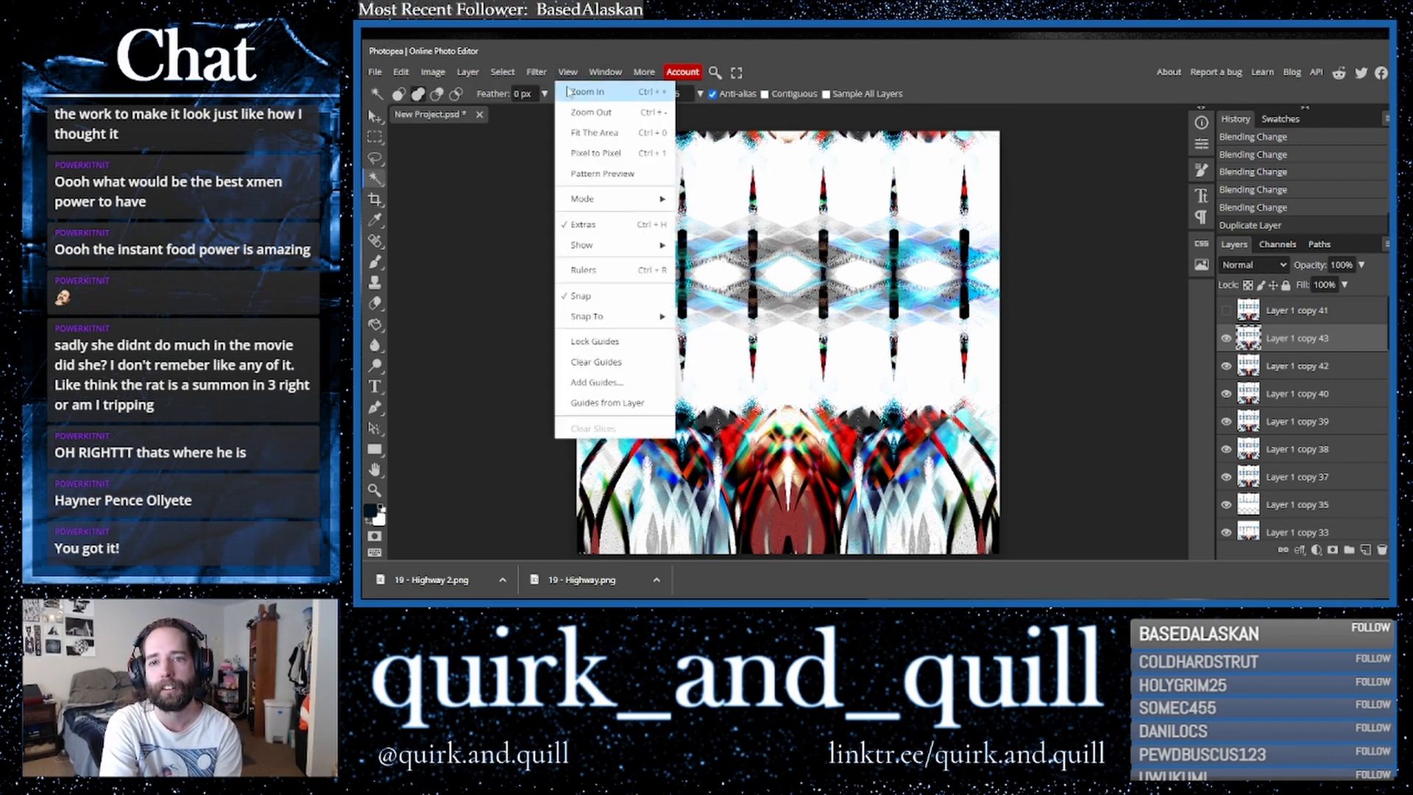
click(375, 72)
mouse_move(465, 266)
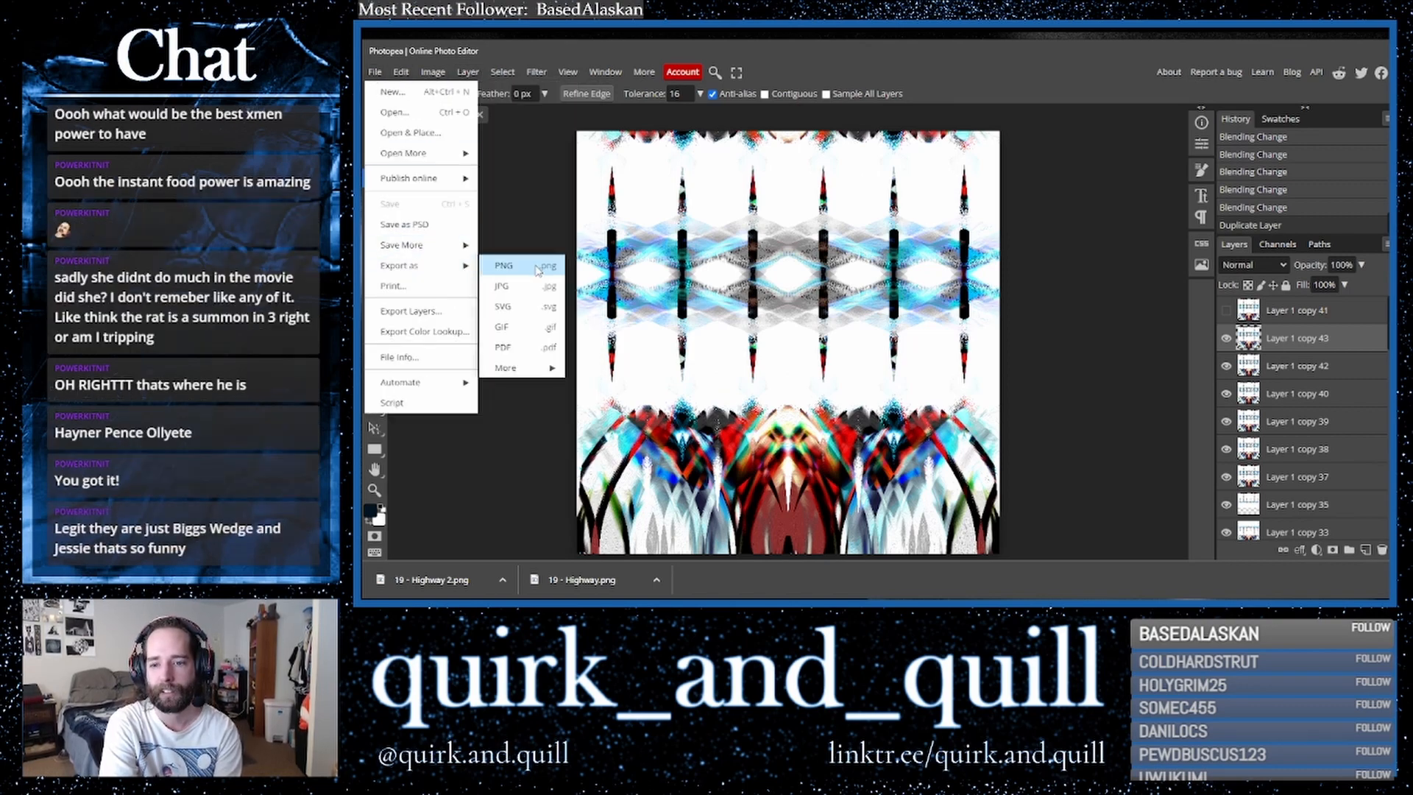
click(537, 267)
click(849, 325)
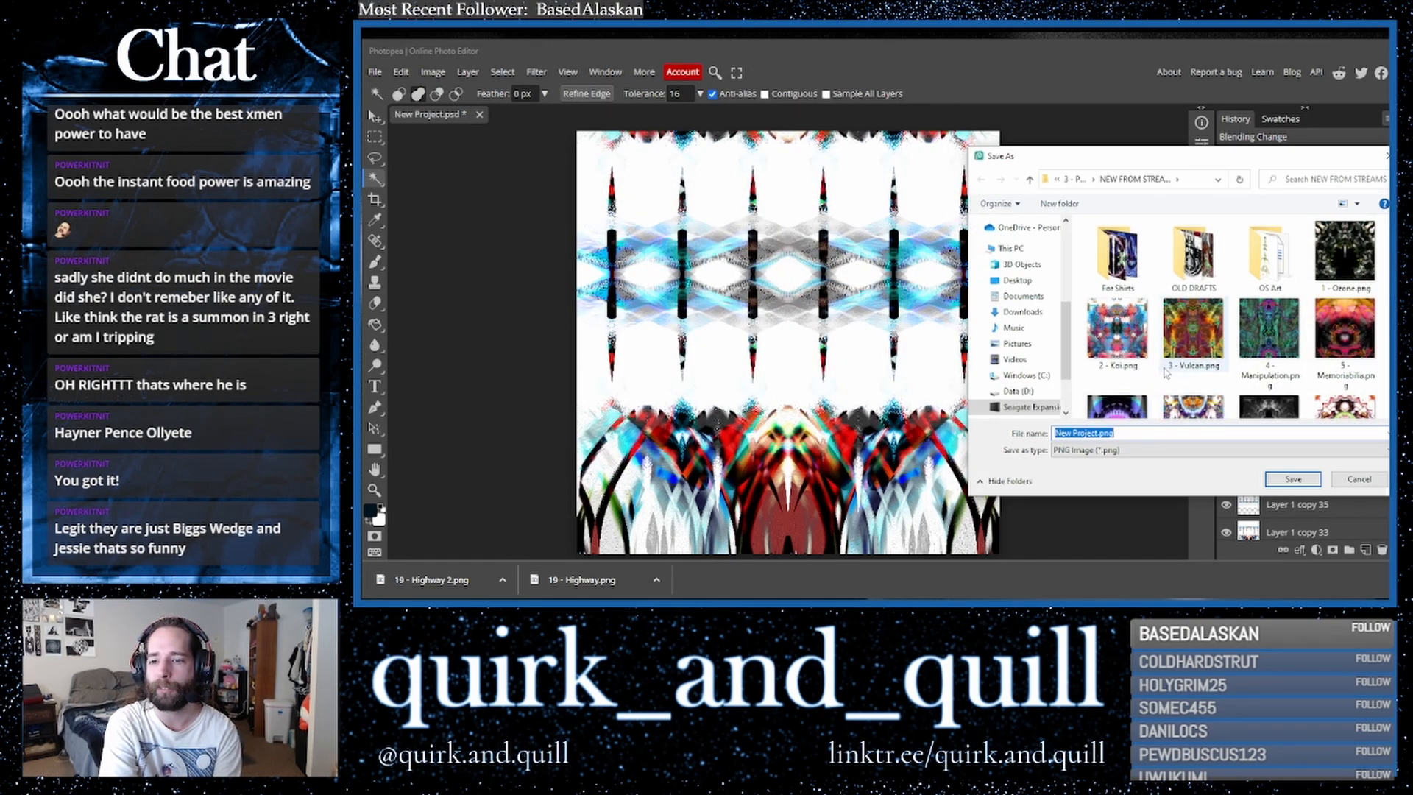
scroll(1163, 377, down, 3)
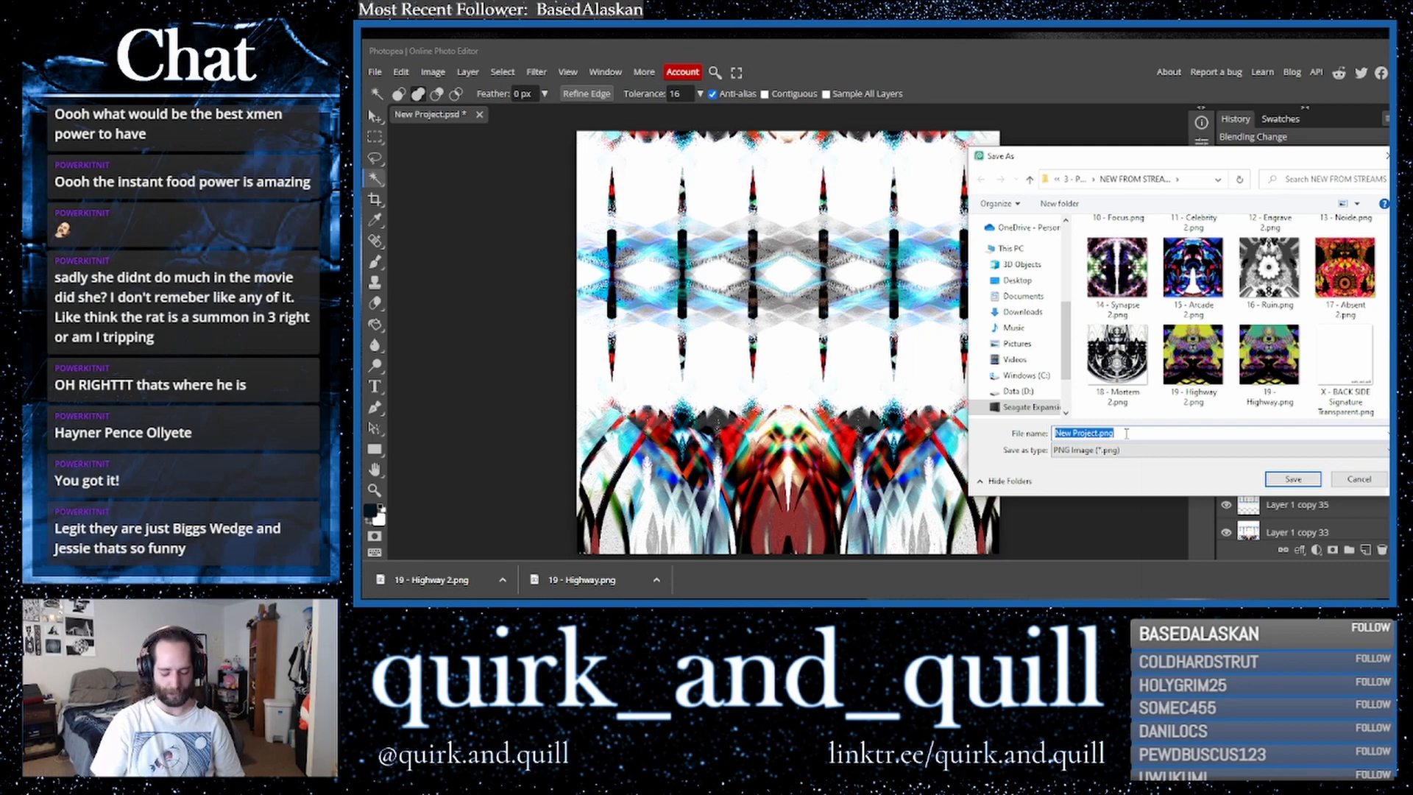
text(20 -)
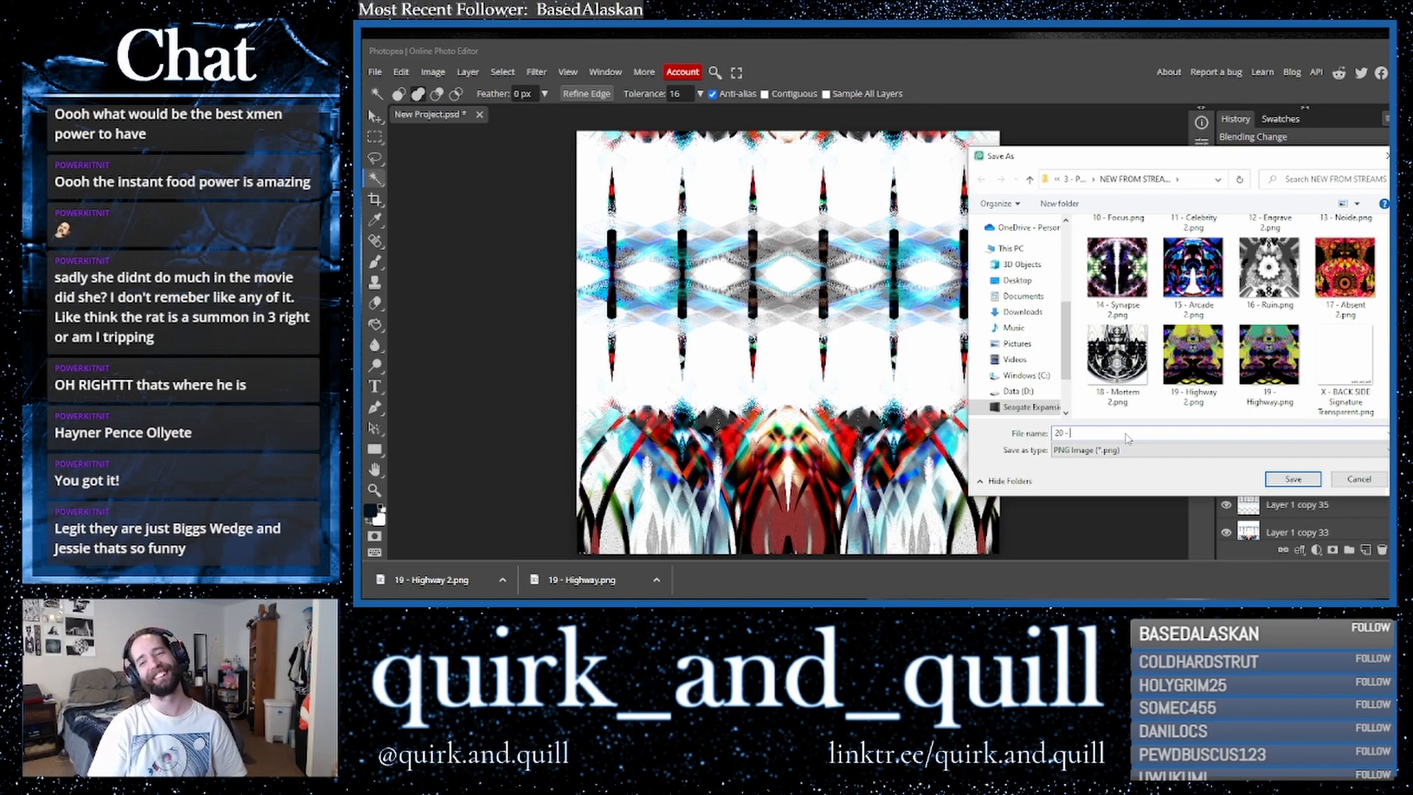
text(Hayner)
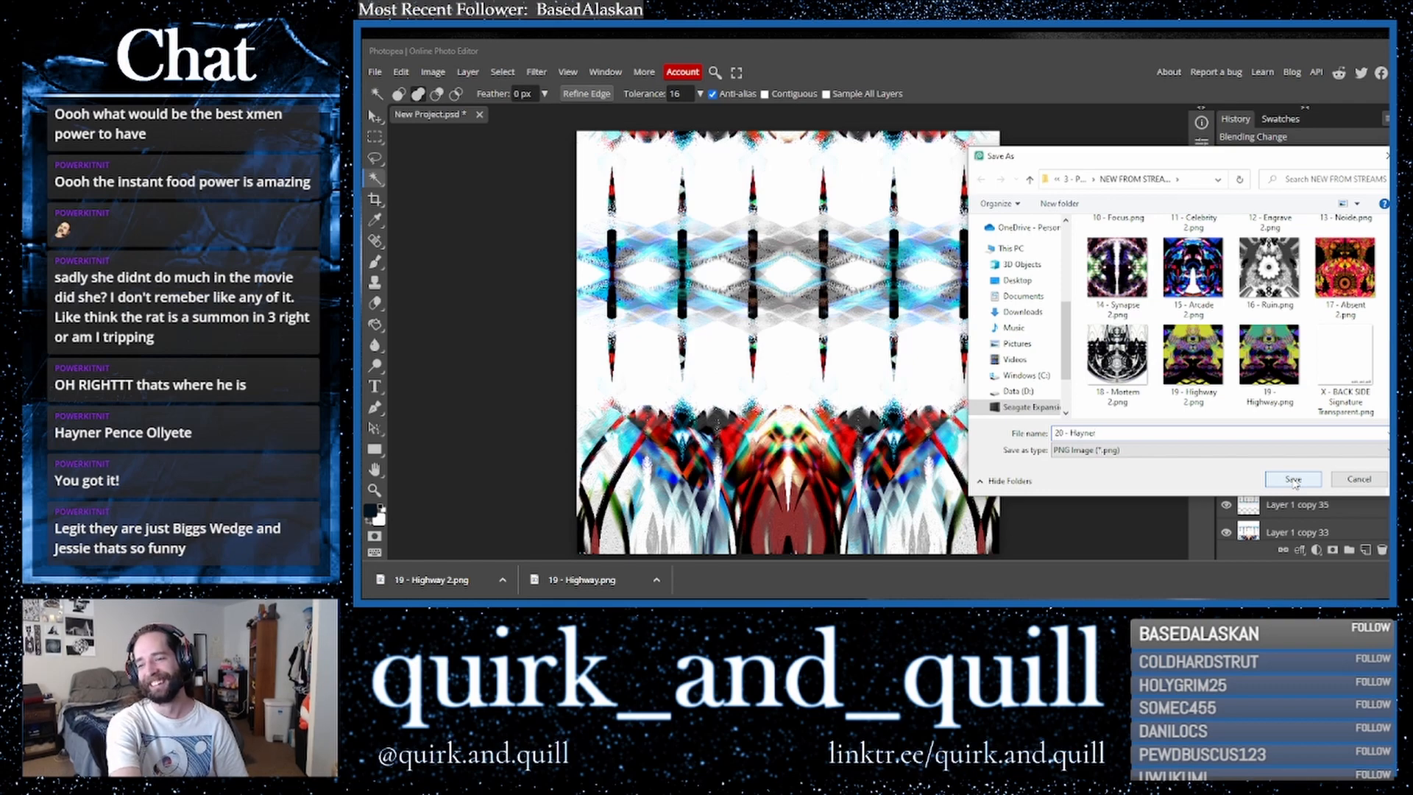
click(1293, 480)
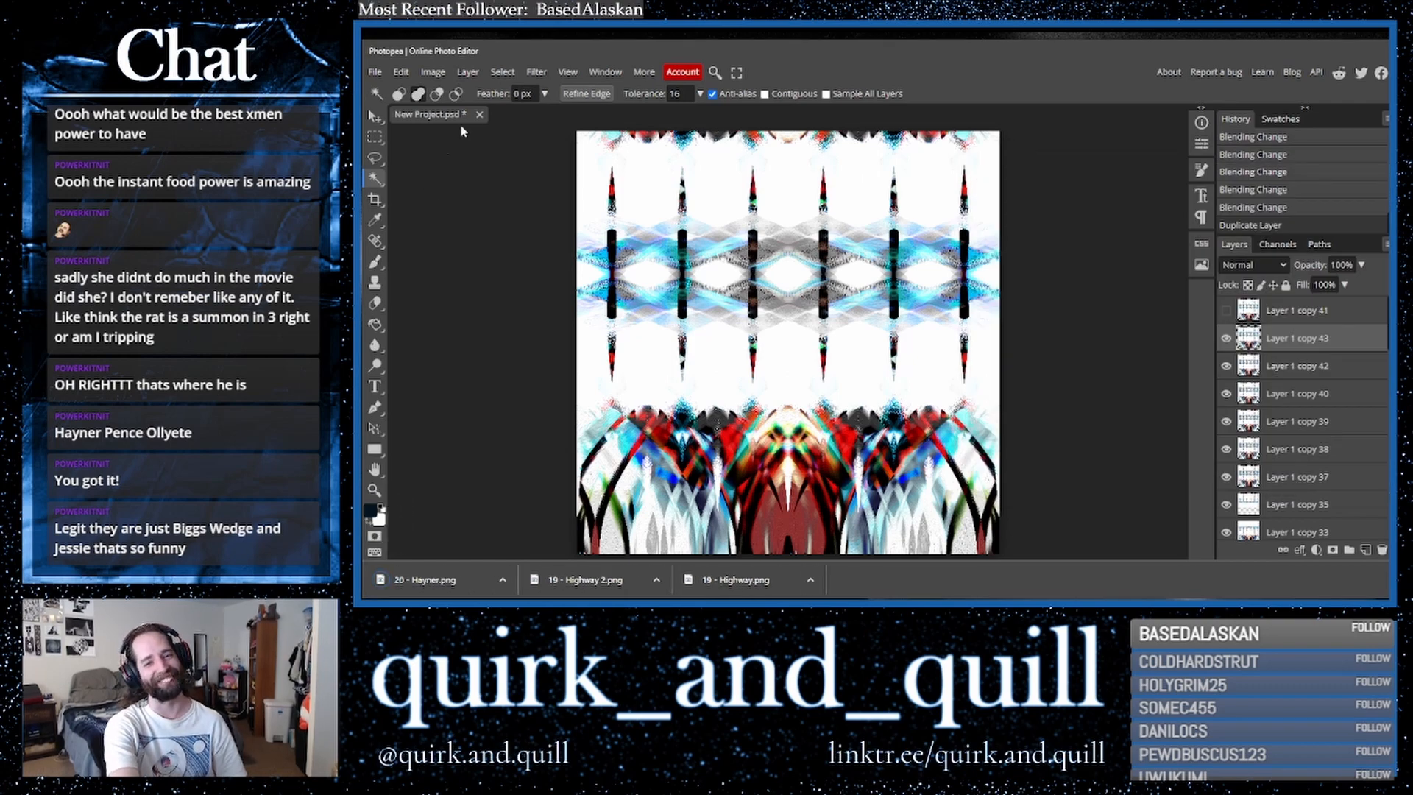
- Select the similar dark areas on the duplicated layer with the Magic Wand
click(568, 72)
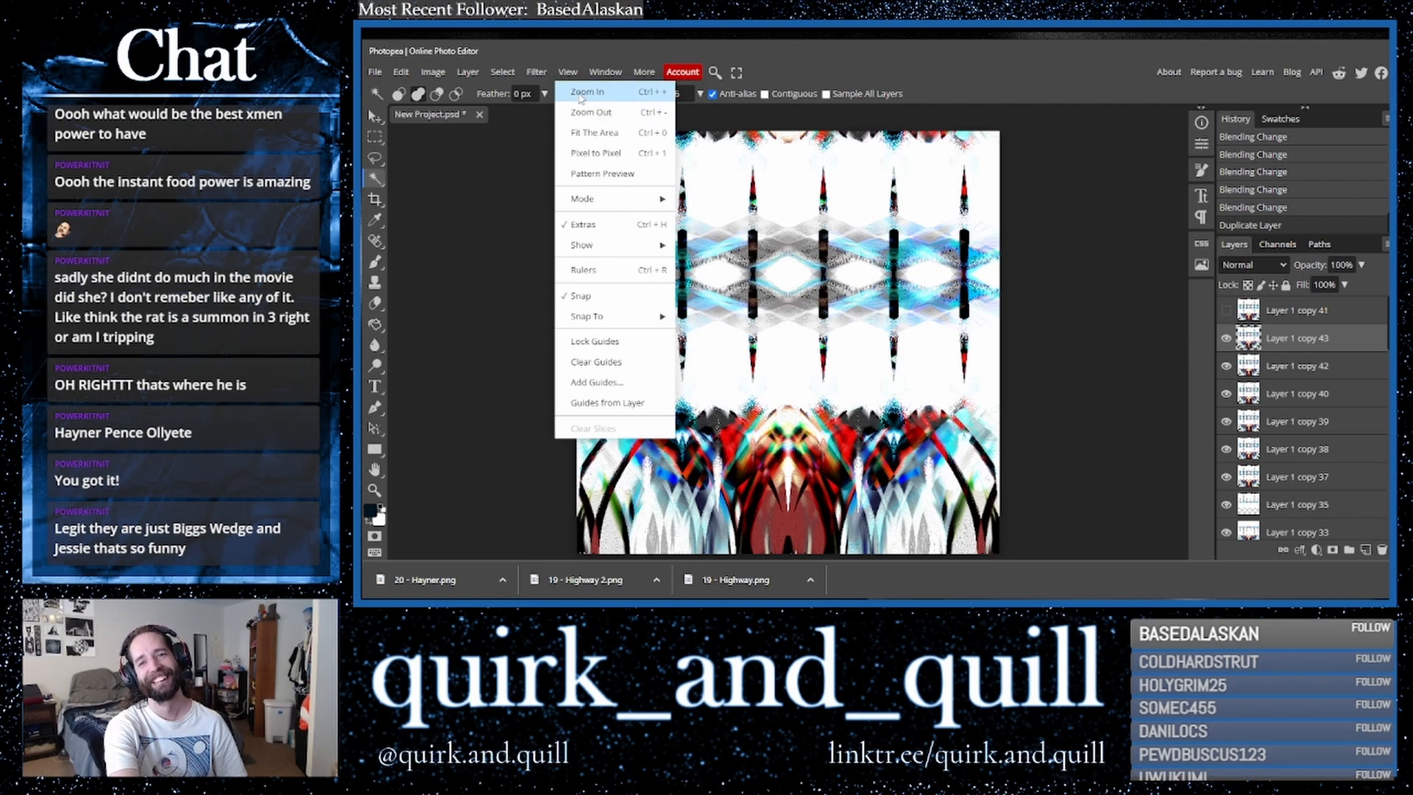
click(581, 92)
click(567, 72)
click(581, 91)
click(568, 72)
click(579, 92)
scroll(589, 279, up, 4)
click(567, 72)
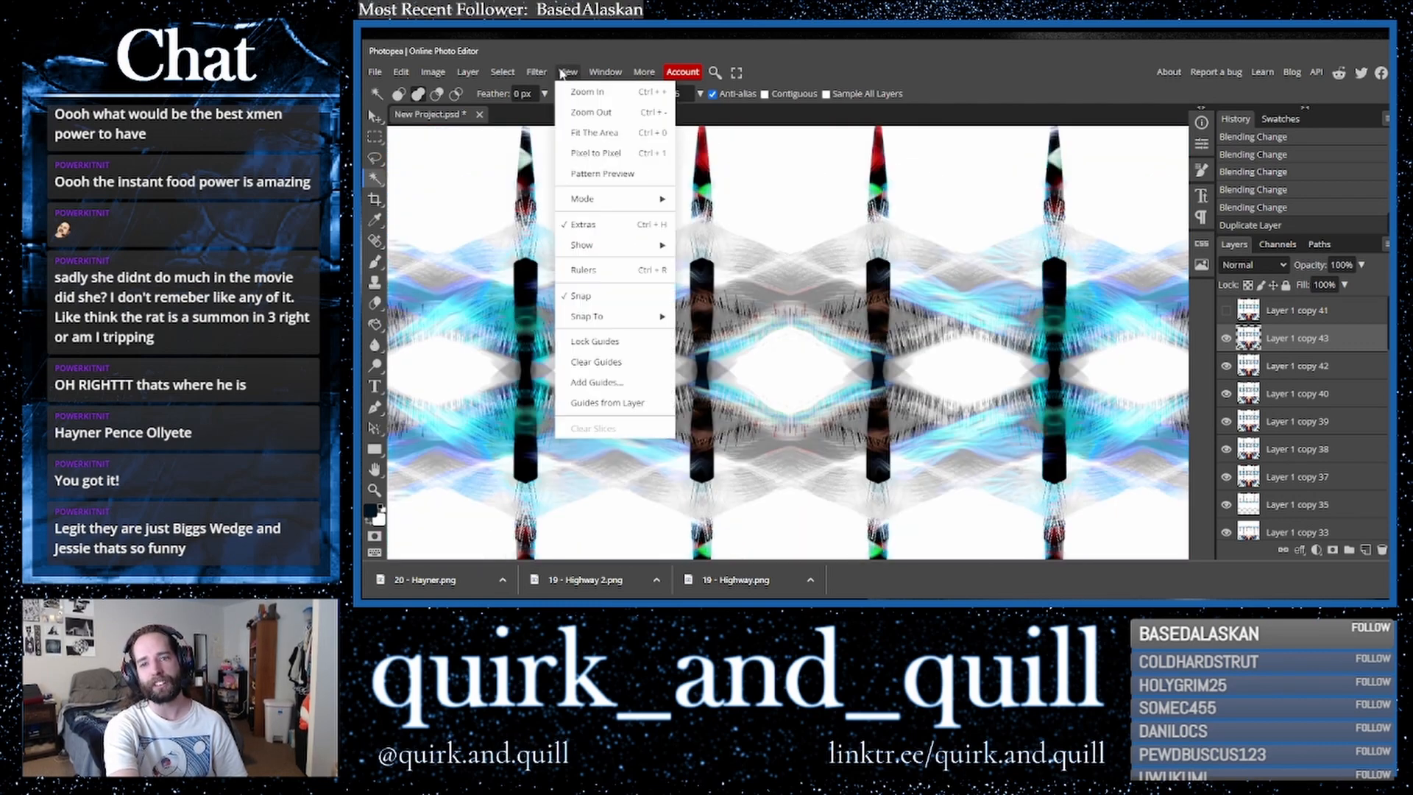
click(579, 92)
scroll(642, 287, down, 2)
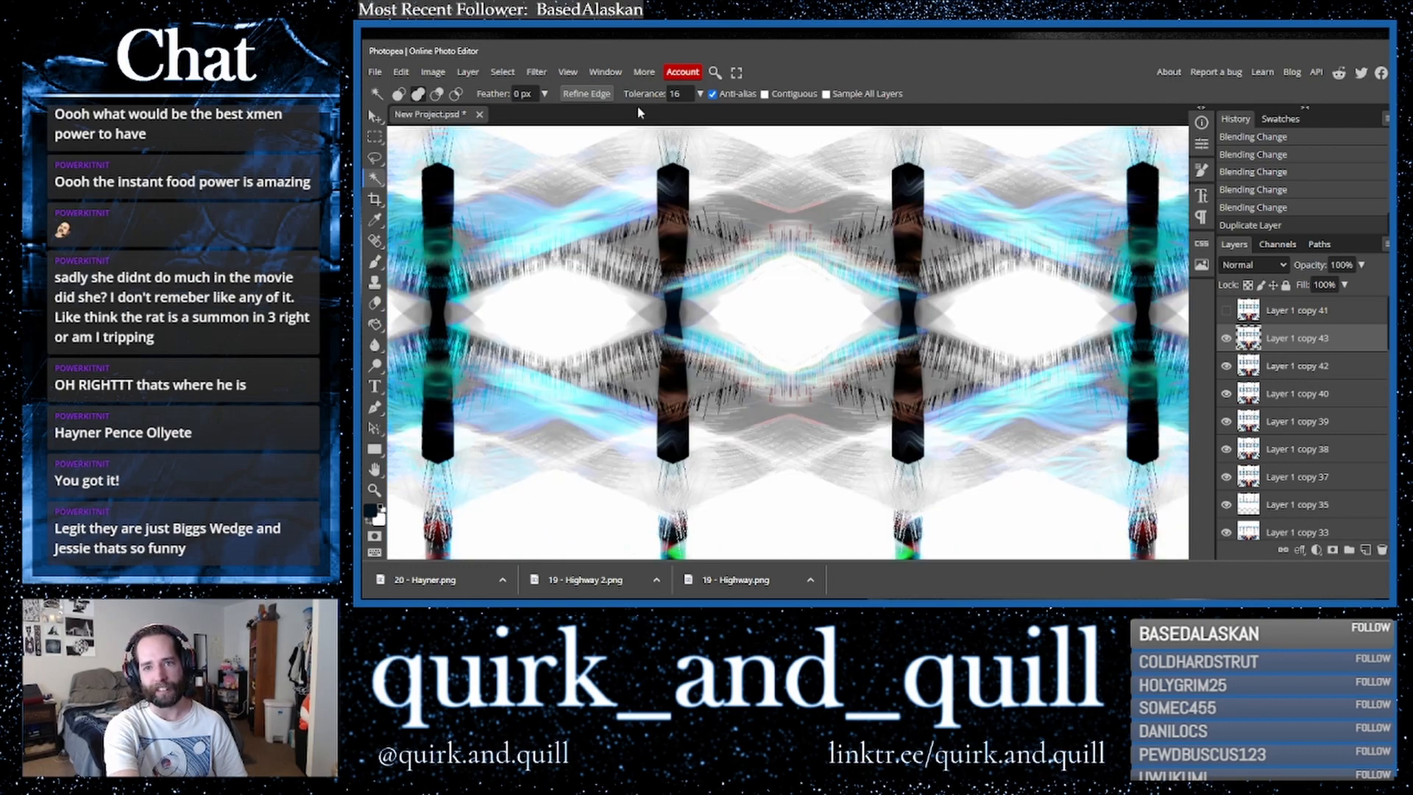
click(567, 72)
click(578, 92)
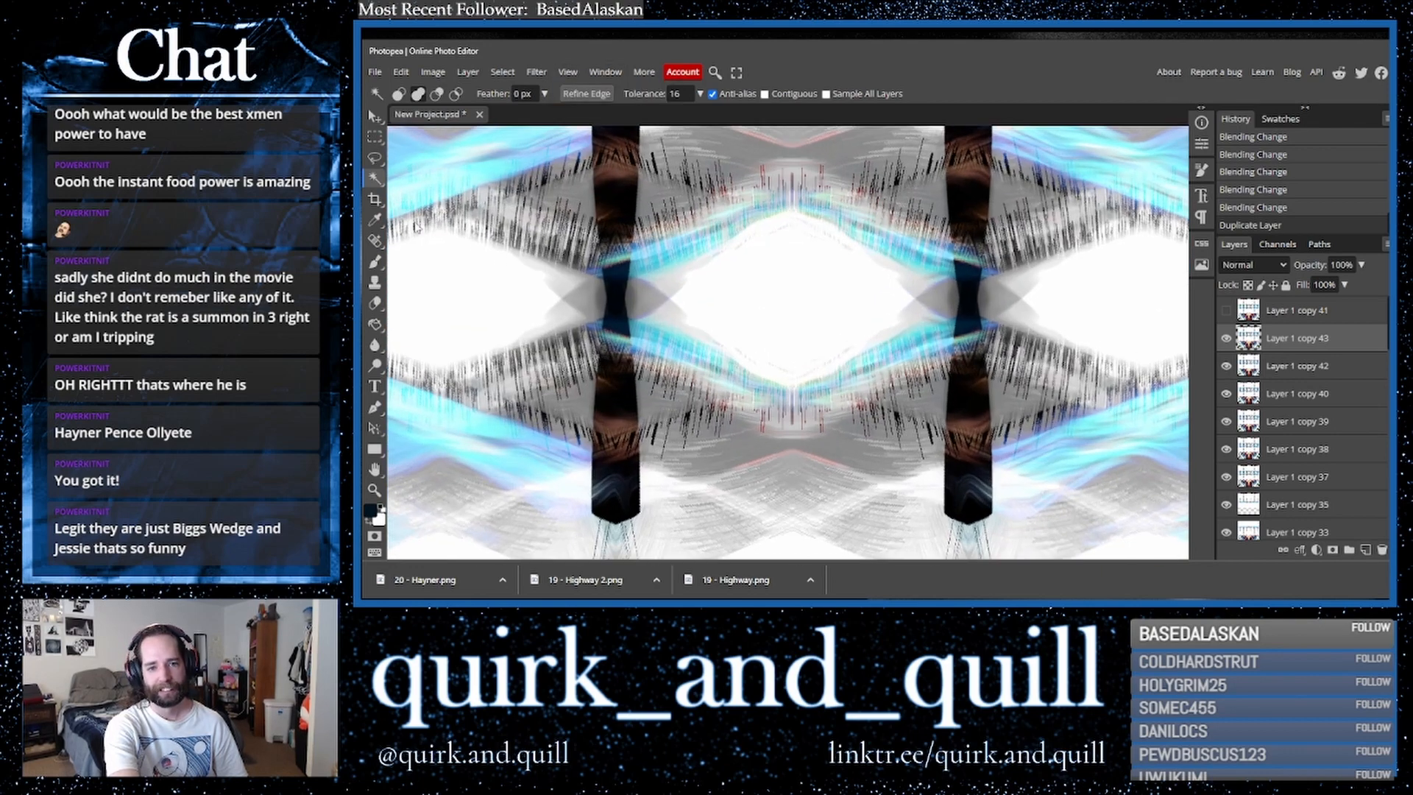
click(577, 340)
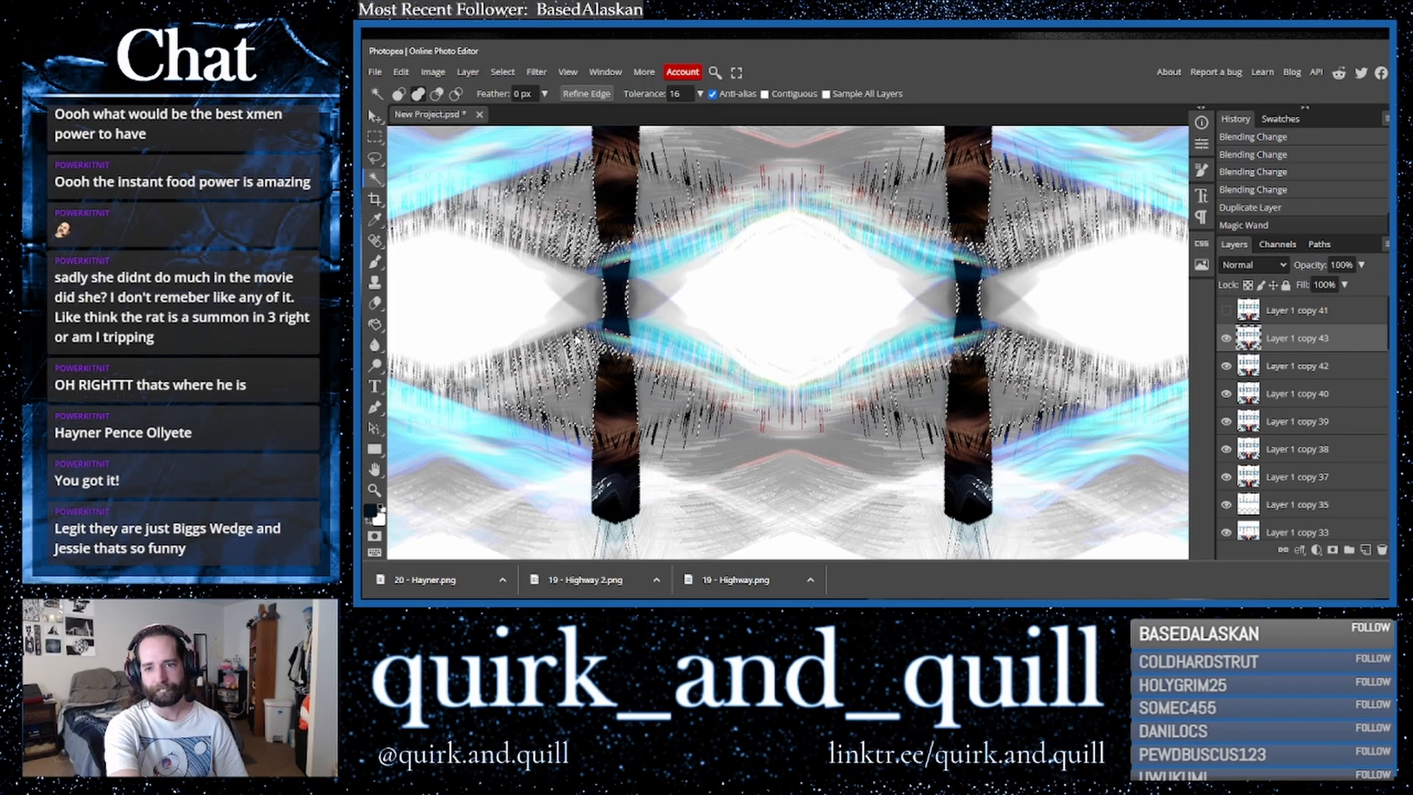
- Add more of the dark areas on the duplicated layer to the Magic Wand selection
click(578, 340)
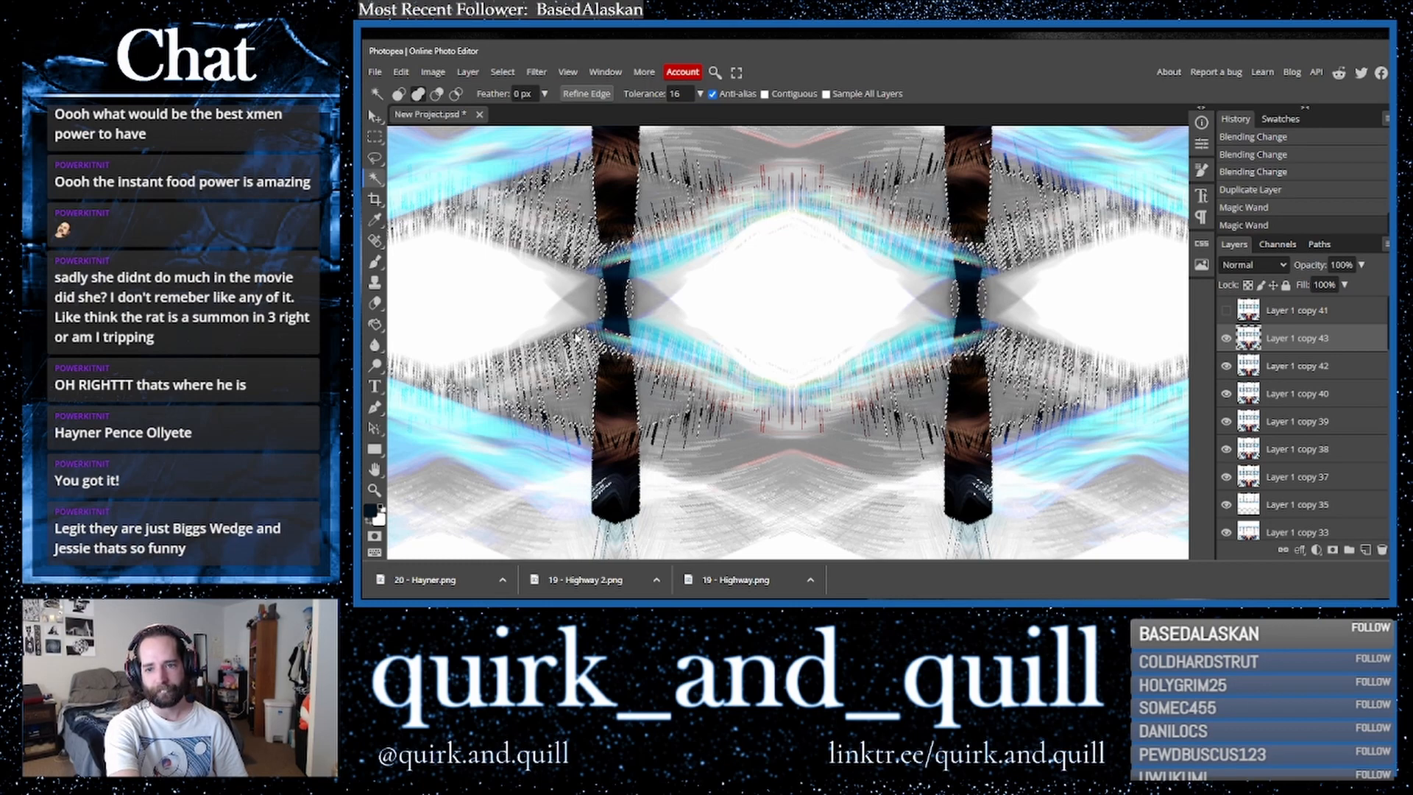
click(578, 340)
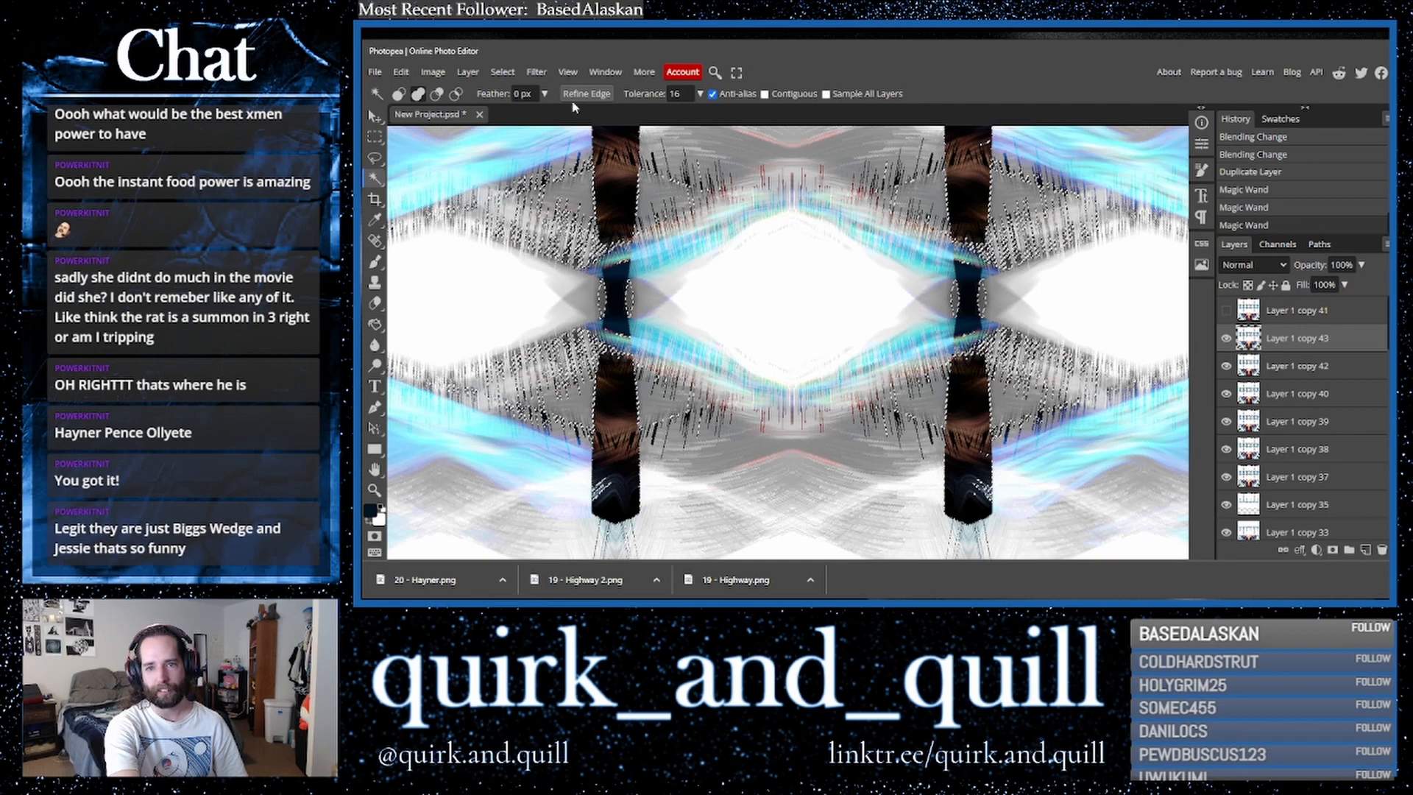
click(514, 77)
click(528, 130)
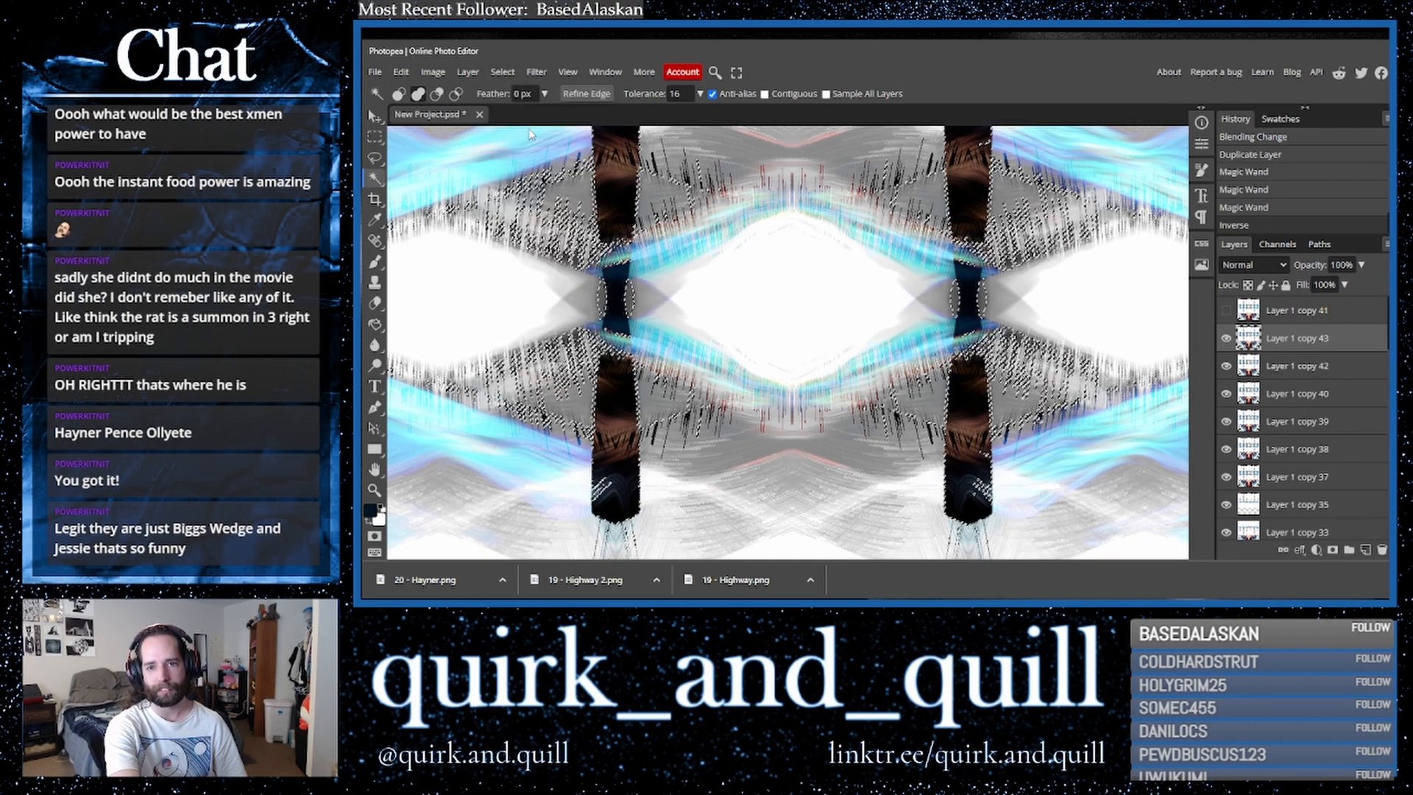
key(ctrl+z)
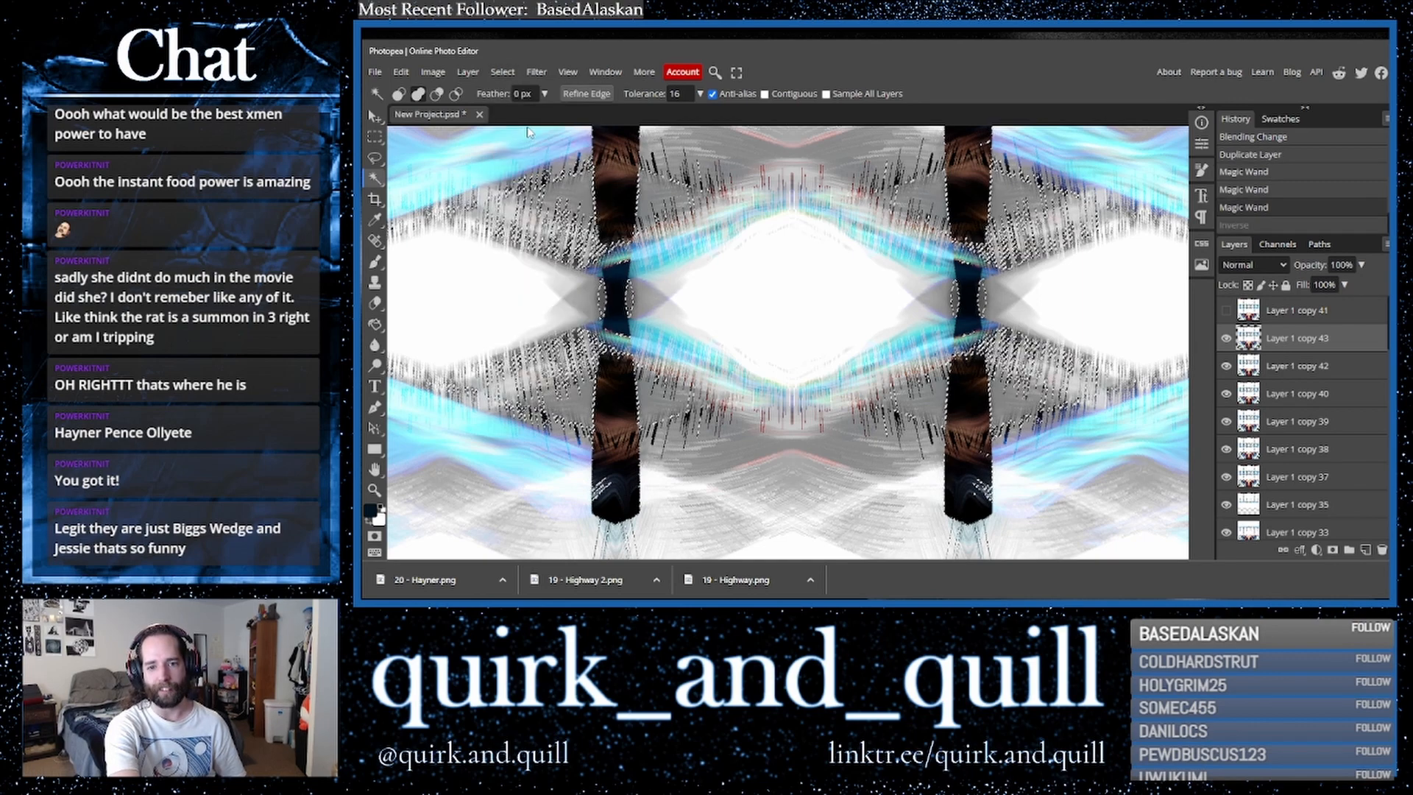
- Paint over the selected dark areas in white with a soft 1000 px brush, then deselect
click(567, 71)
click(586, 134)
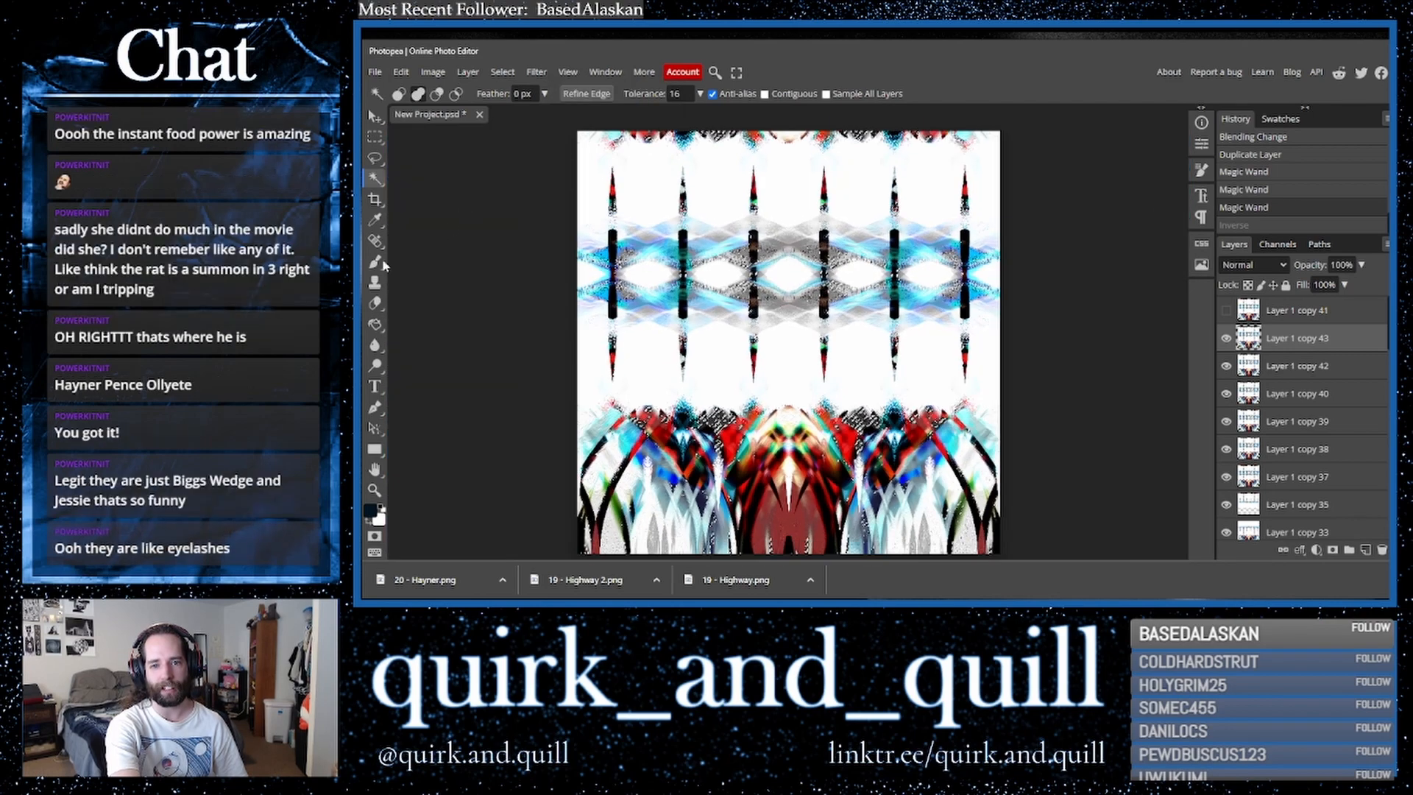
click(375, 303)
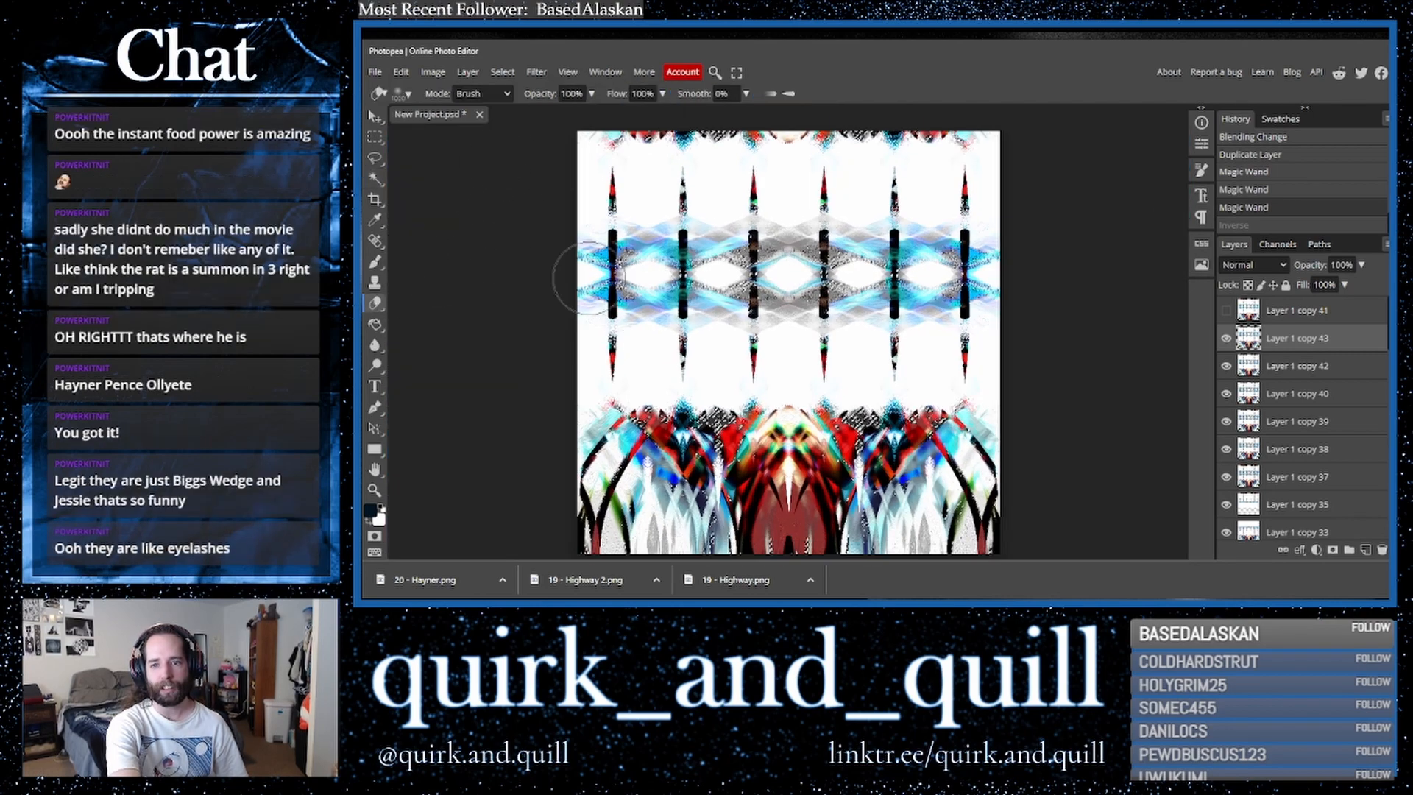
click(375, 261)
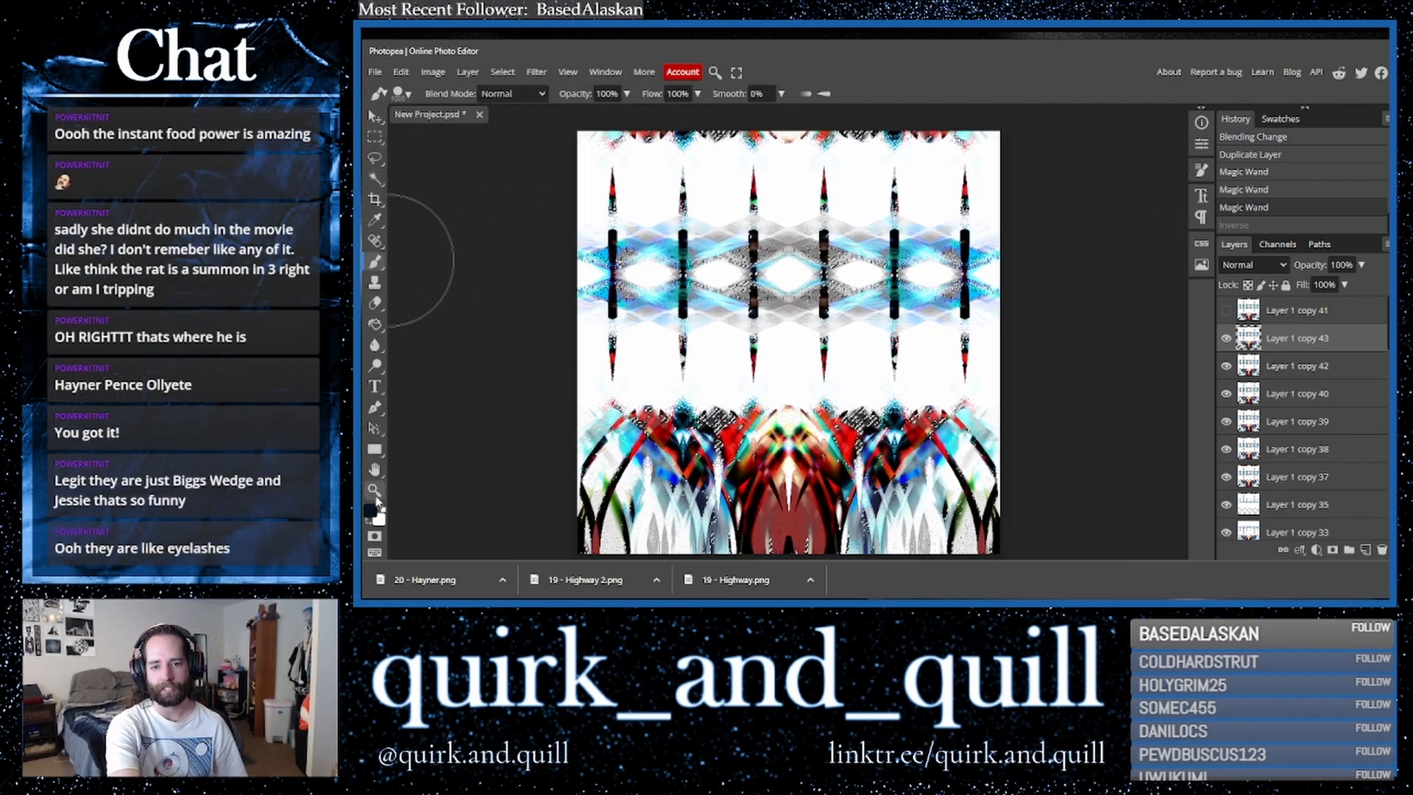
click(370, 524)
click(403, 93)
click(470, 162)
drag(469, 163, 461, 164)
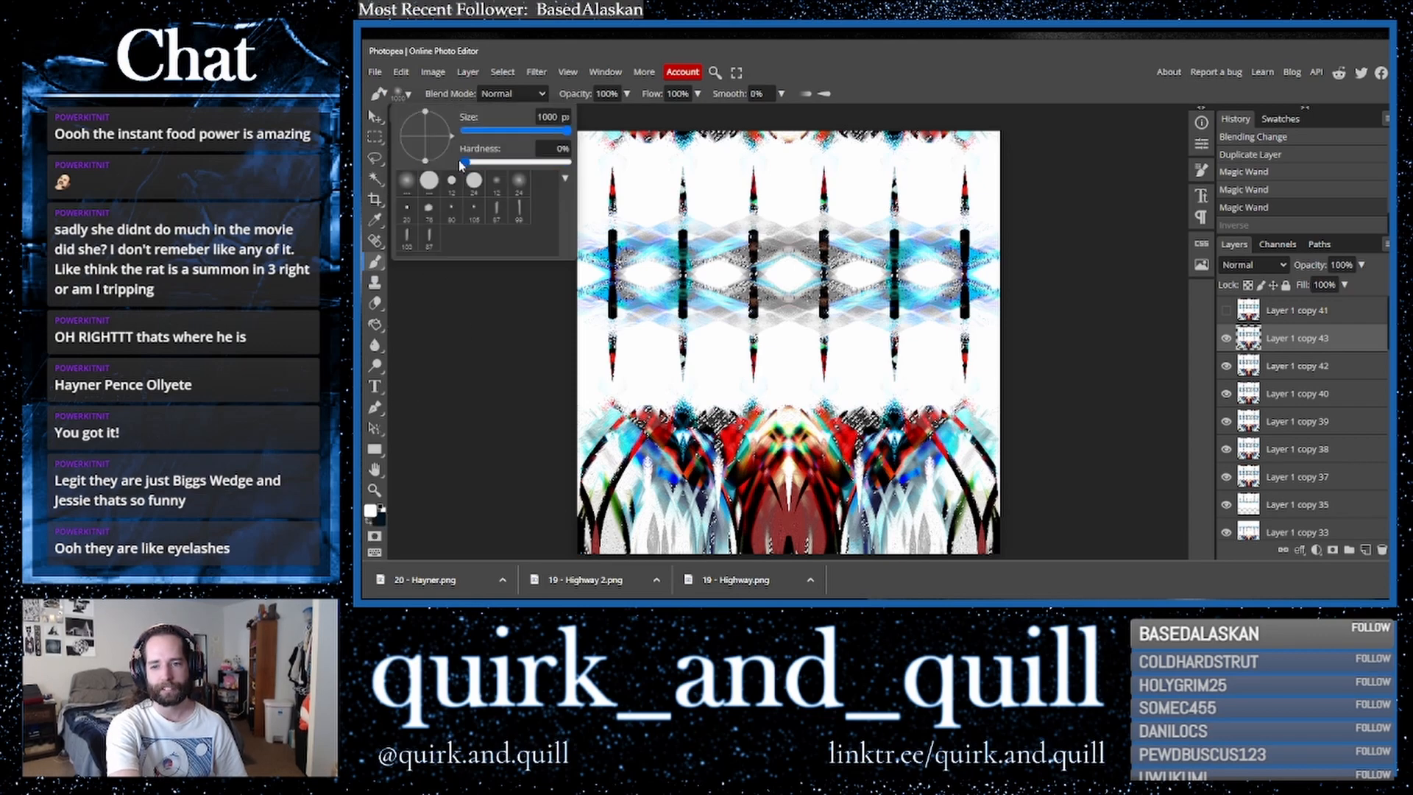
click(611, 276)
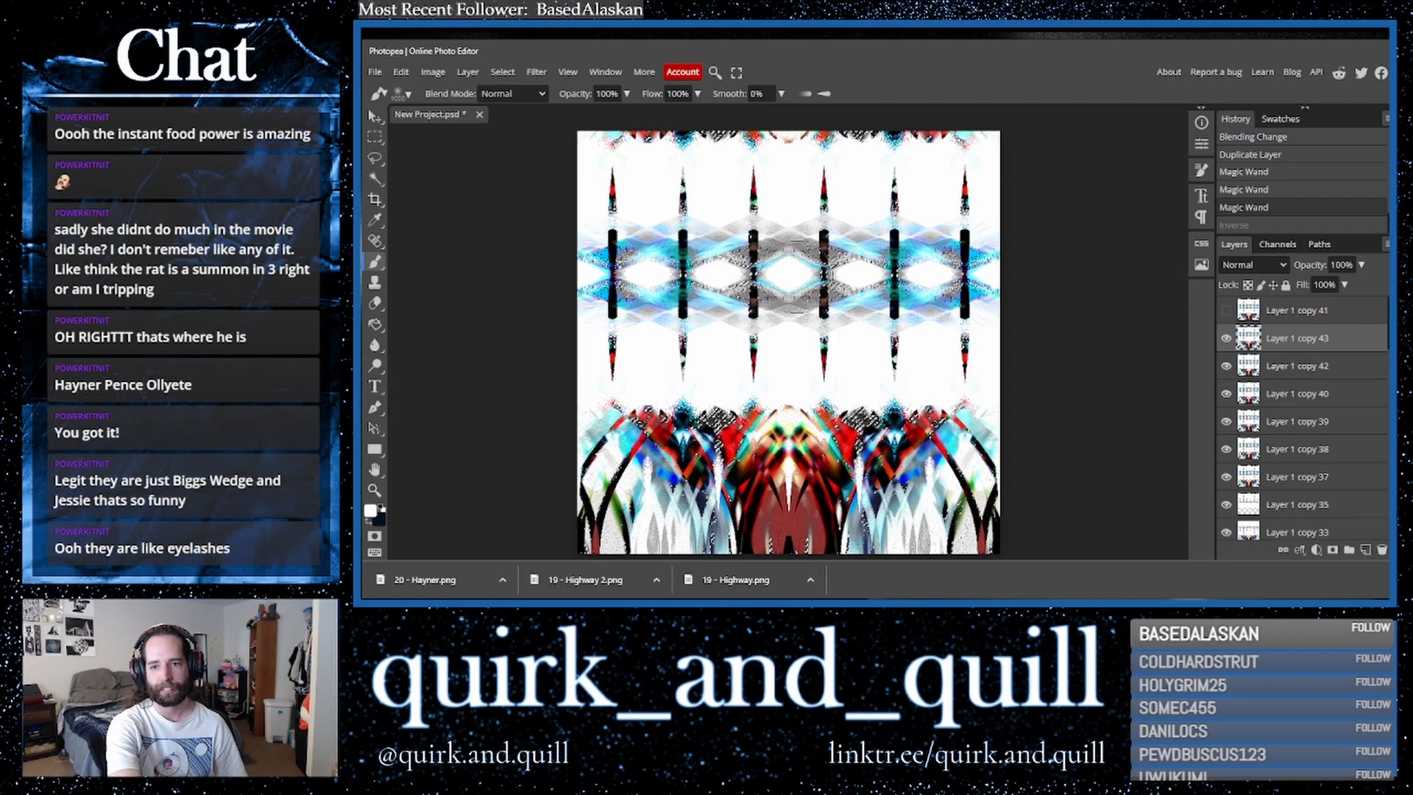
drag(946, 276, 1032, 277)
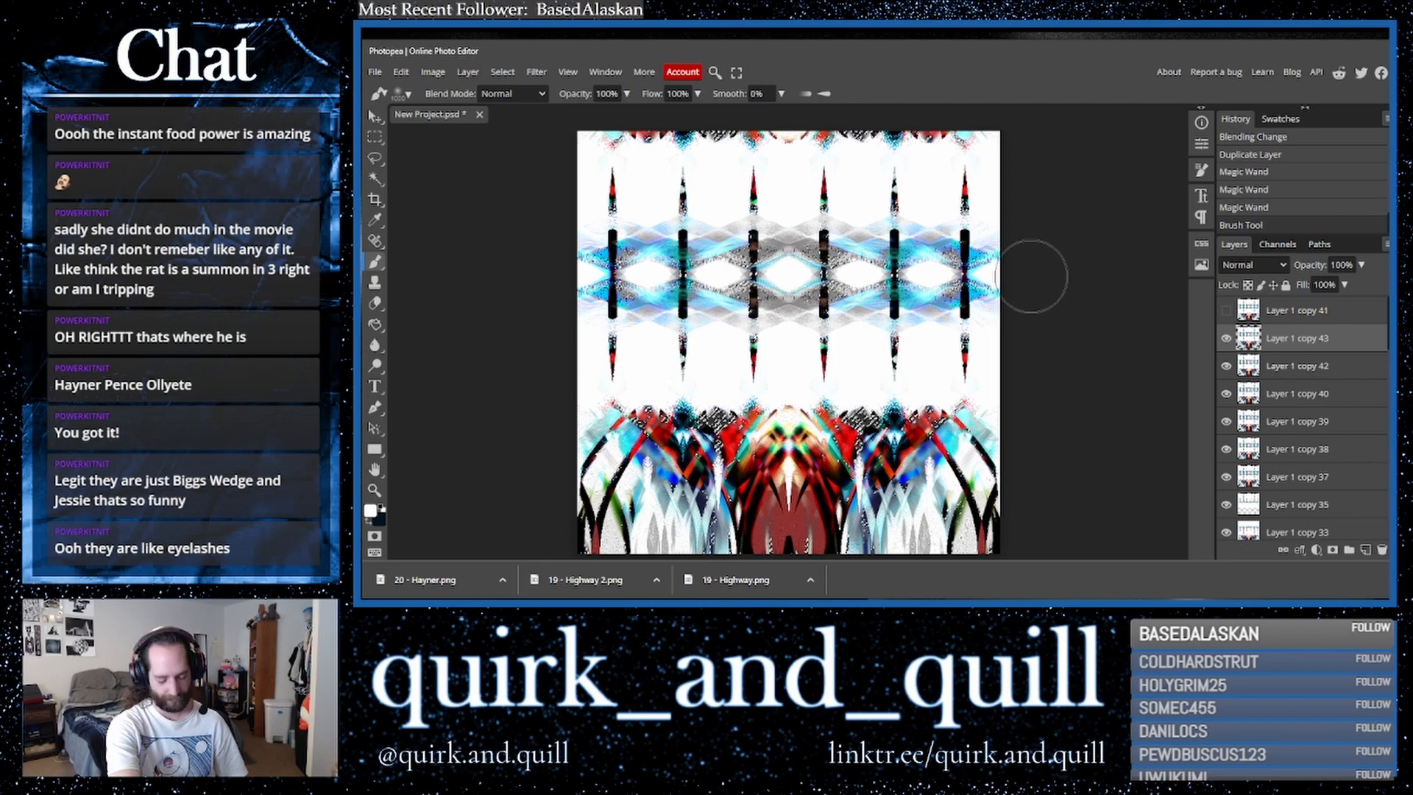
key(ctrl+d)
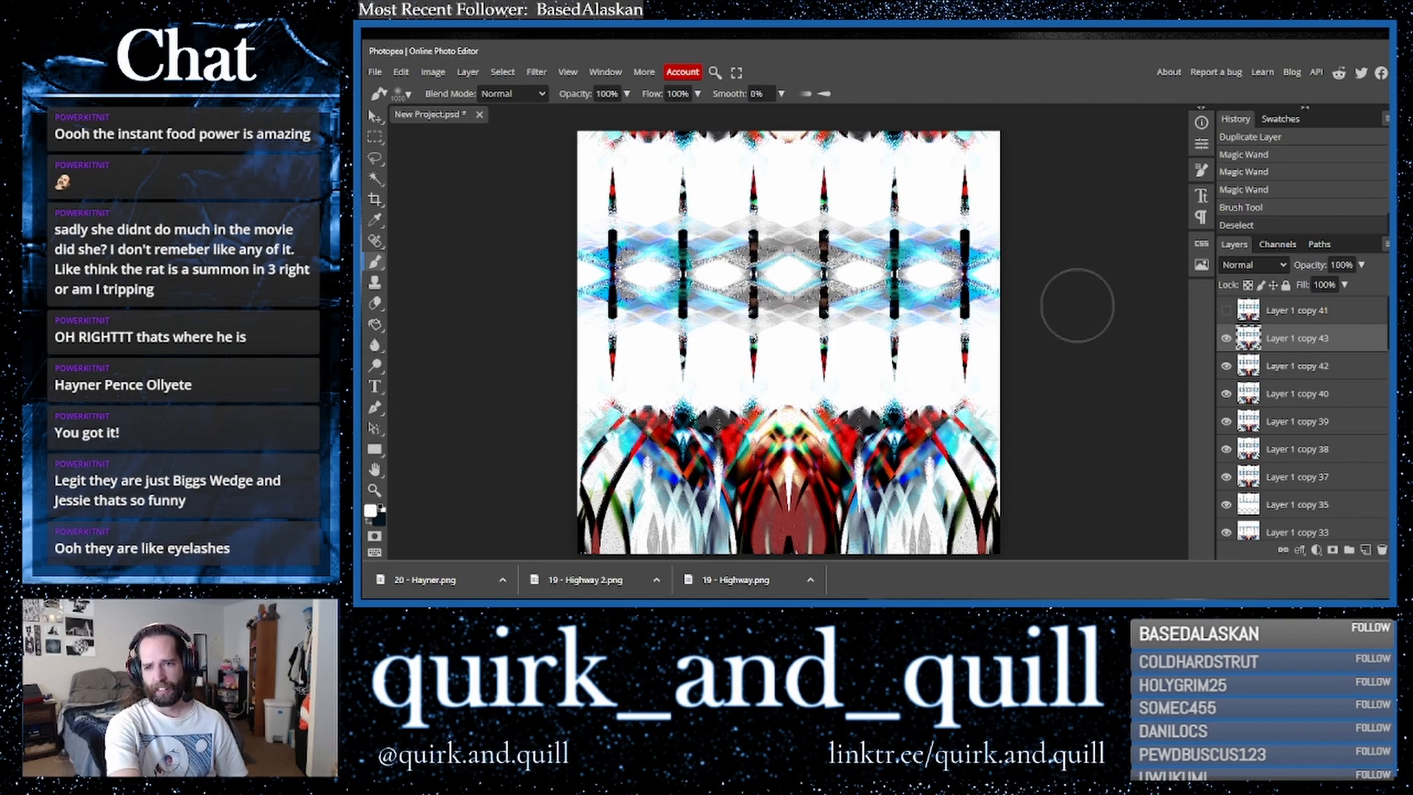
- Hide the Layer 1 copy 43 layer
click(1226, 338)
click(1225, 338)
click(1225, 338)
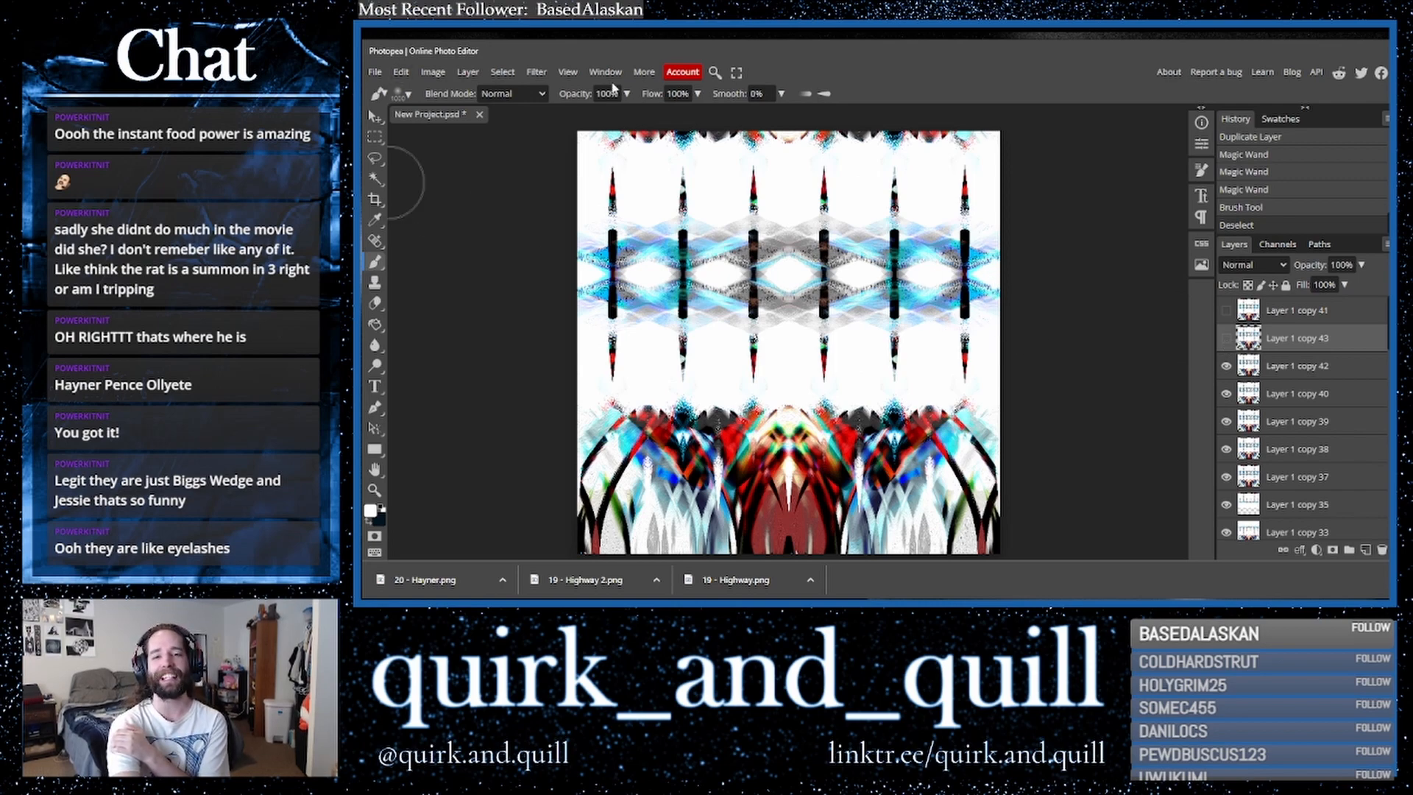
click(536, 71)
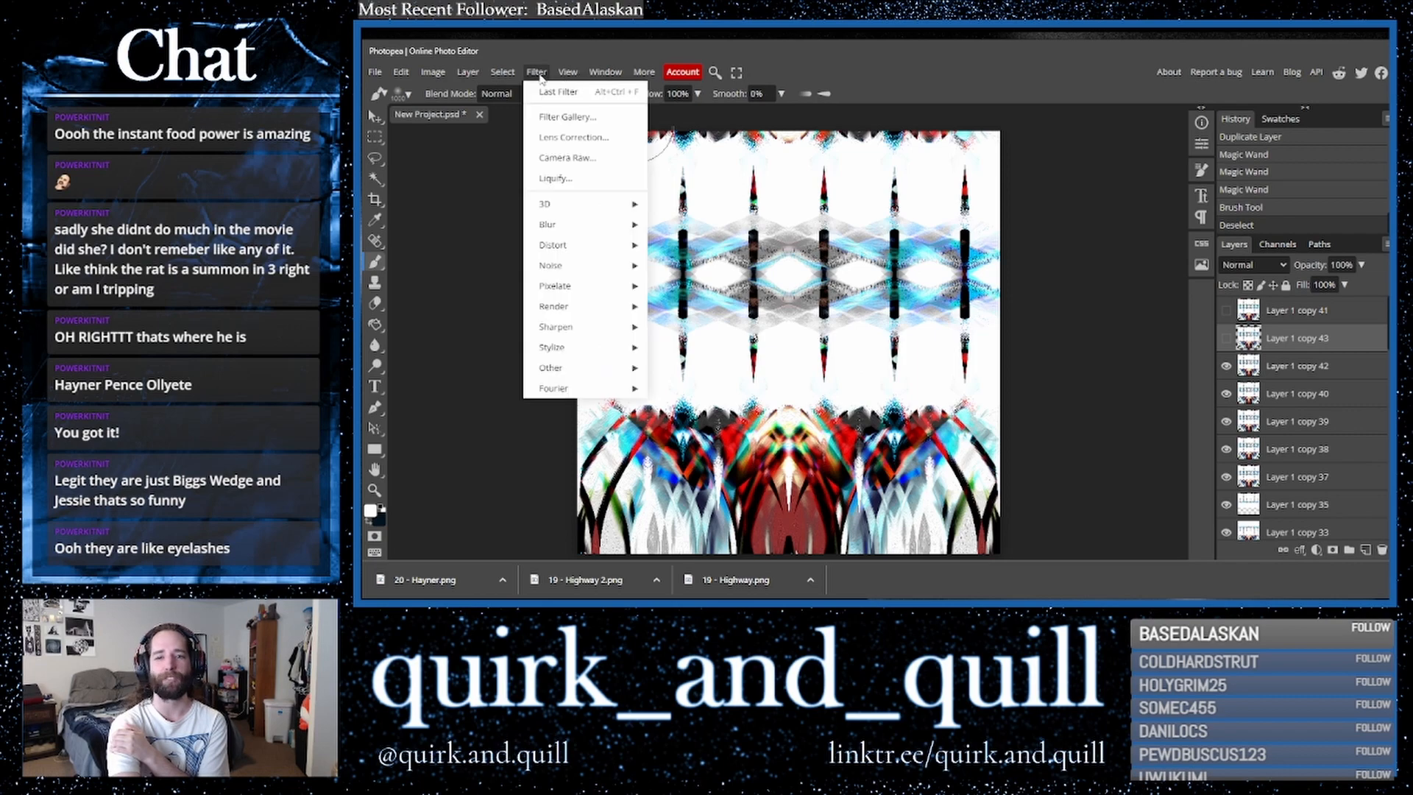
mouse_move(625, 245)
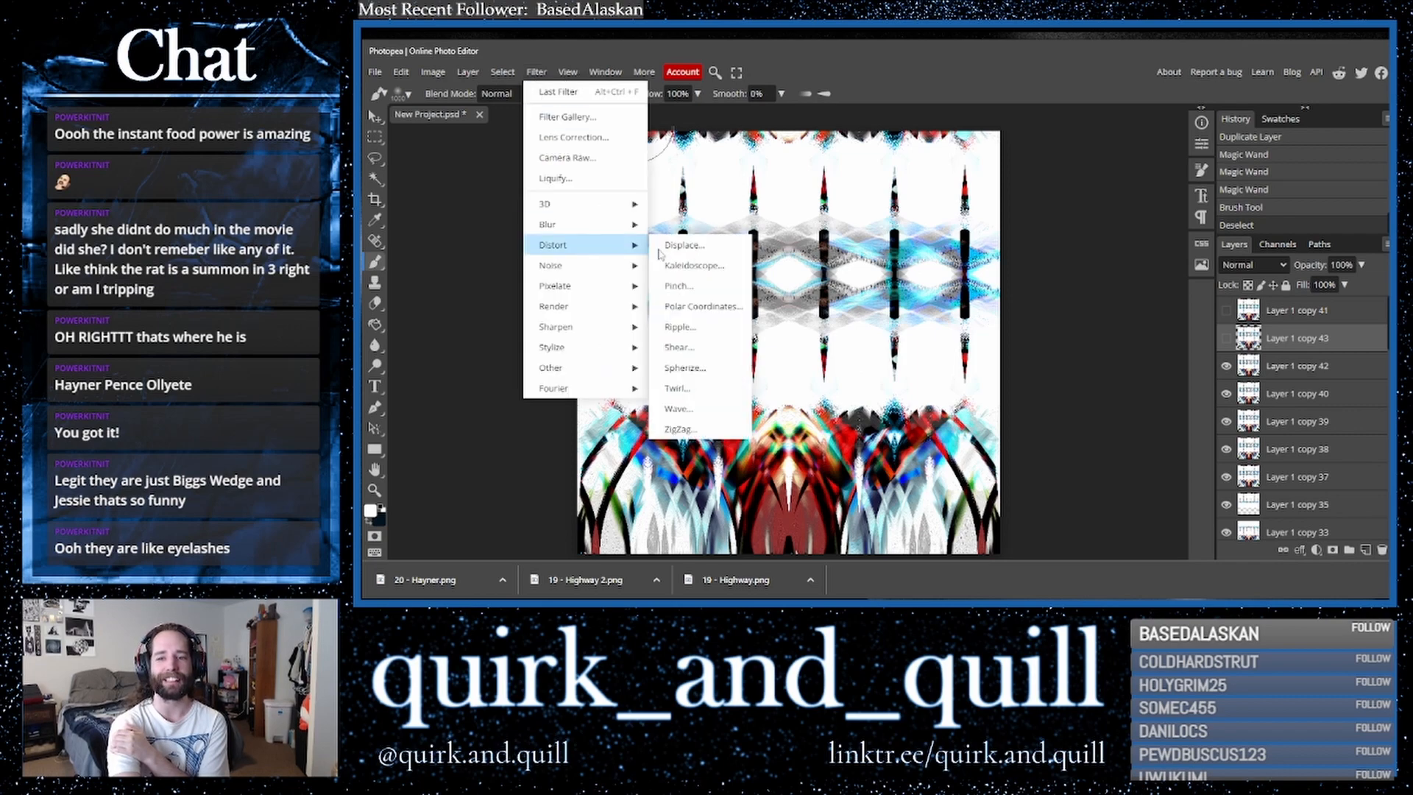
click(697, 266)
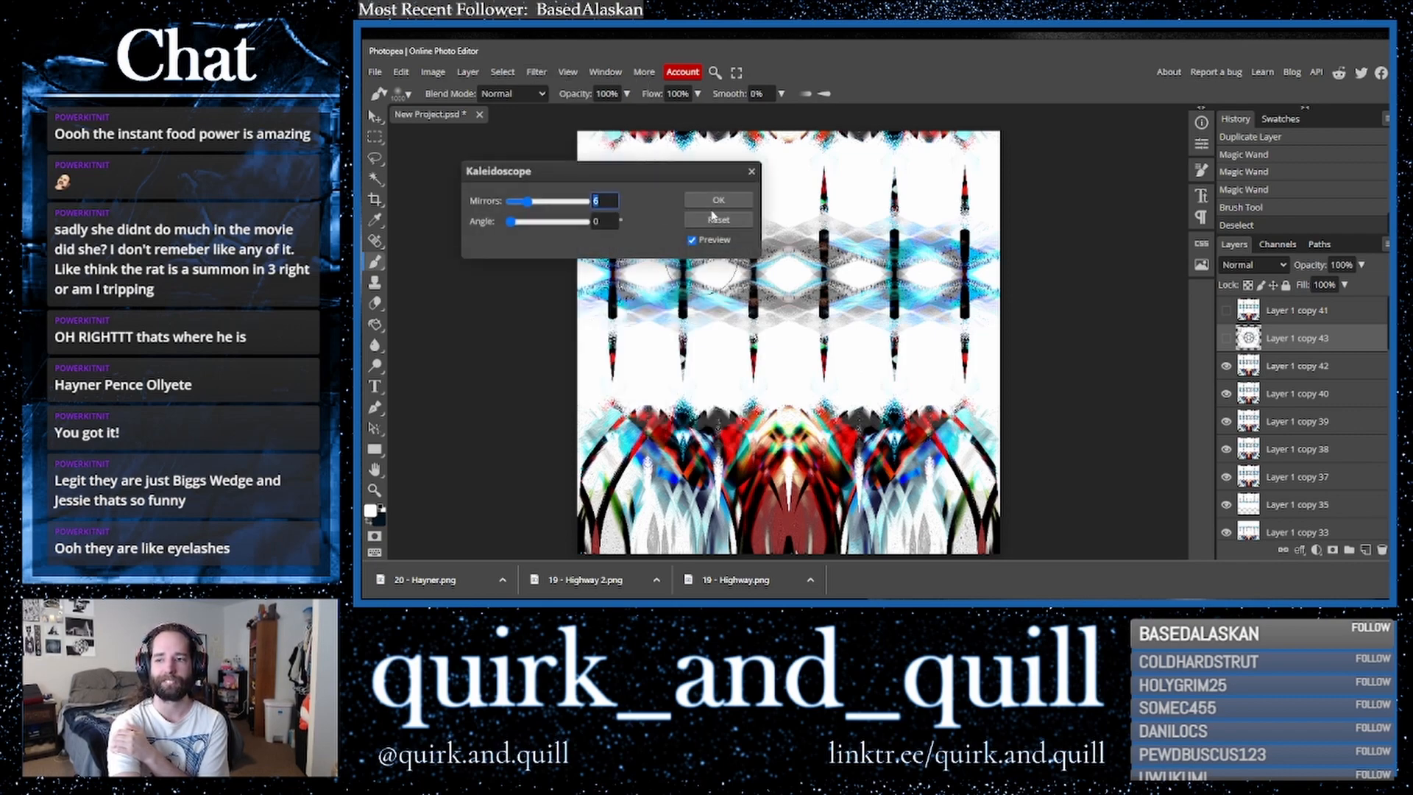
click(752, 171)
- Try a Kaleidoscope filter with fewer mirrors on Layer 1 copy 42, then undo it
click(1297, 367)
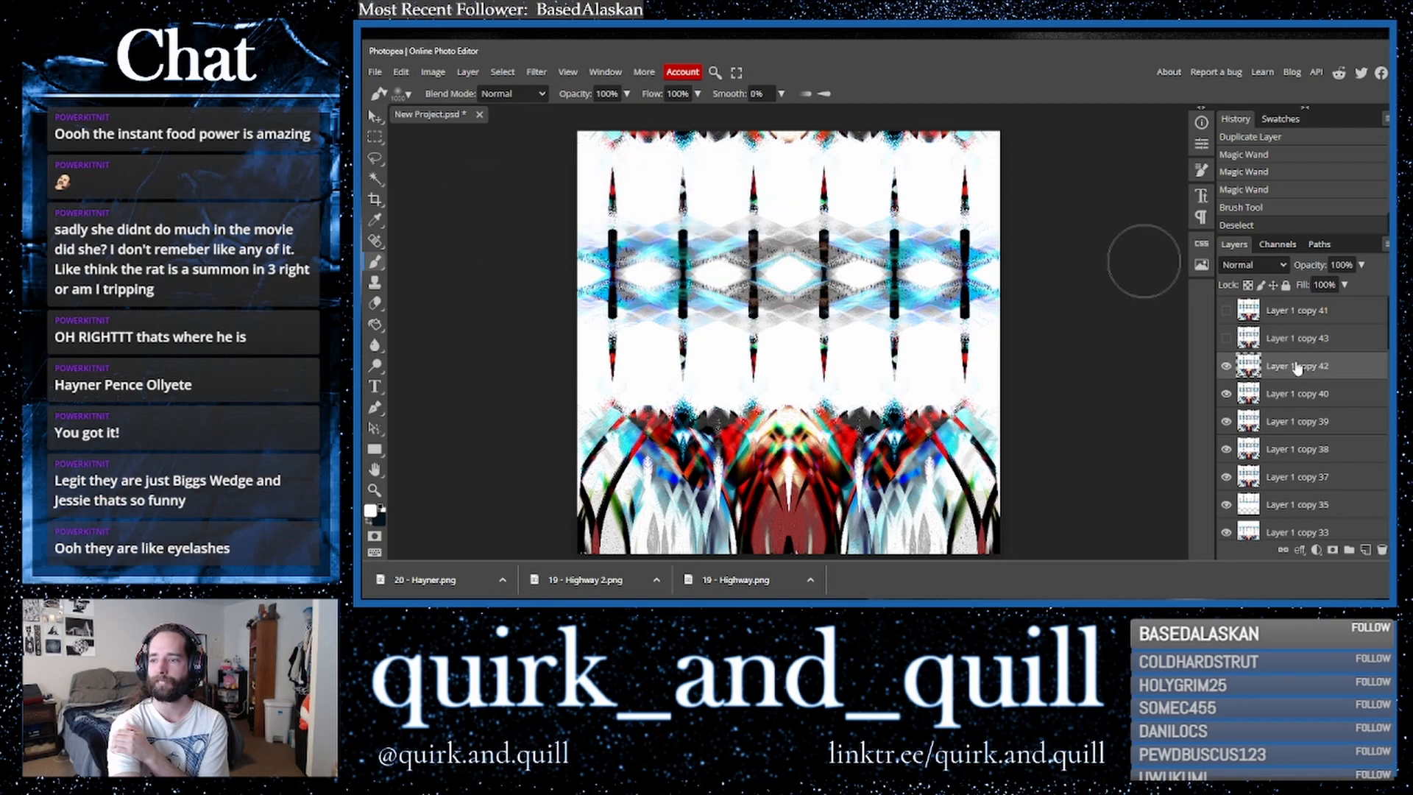
click(537, 71)
mouse_move(600, 243)
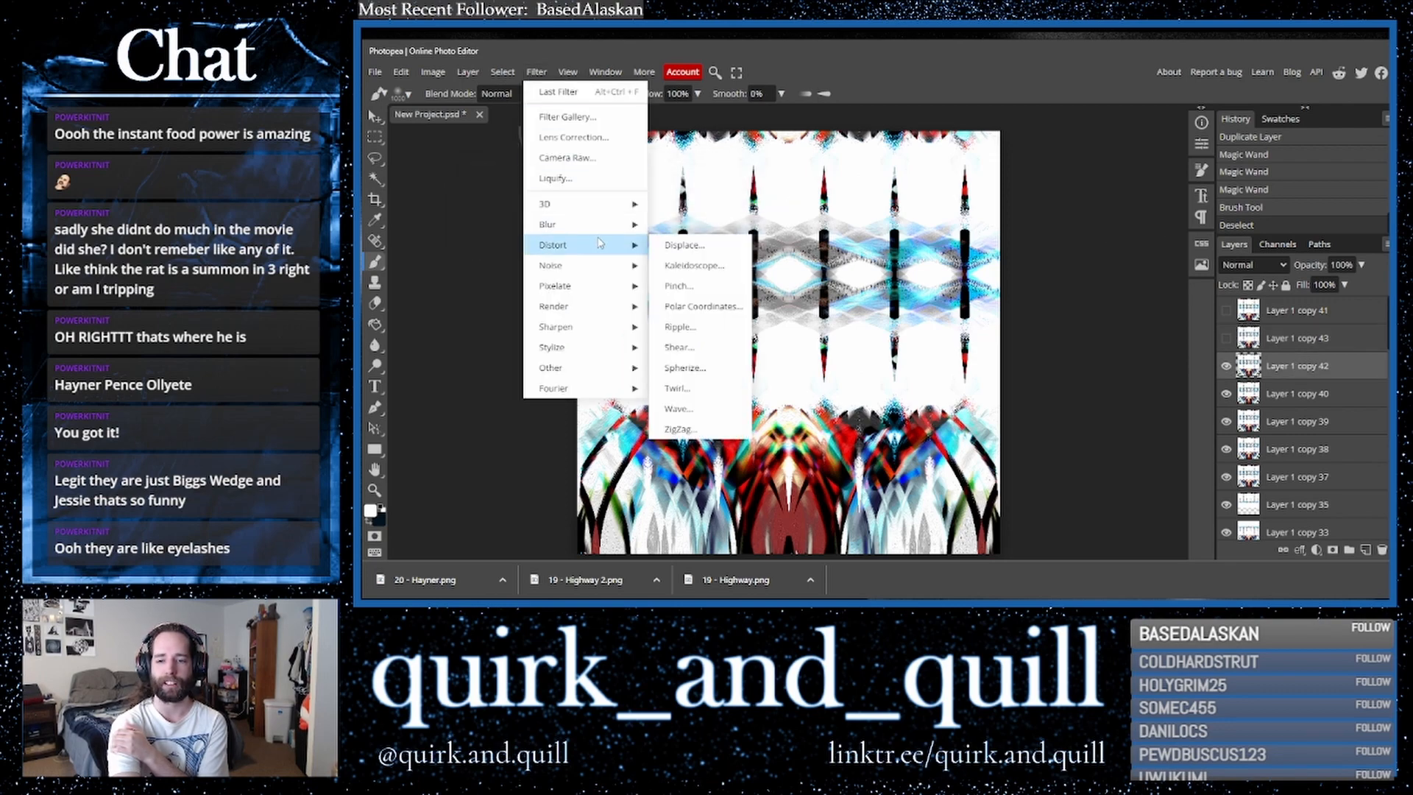
click(684, 267)
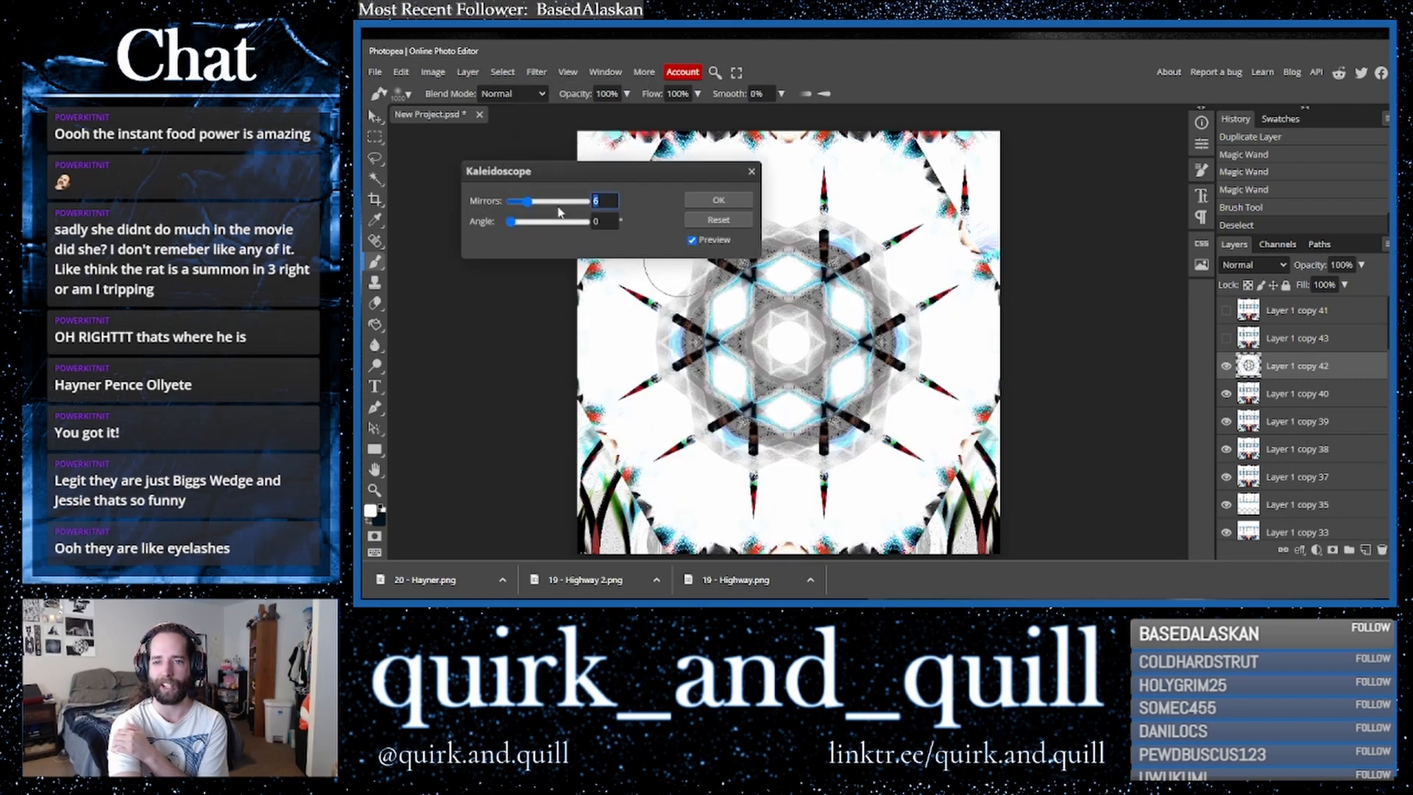
drag(561, 204, 522, 206)
click(718, 200)
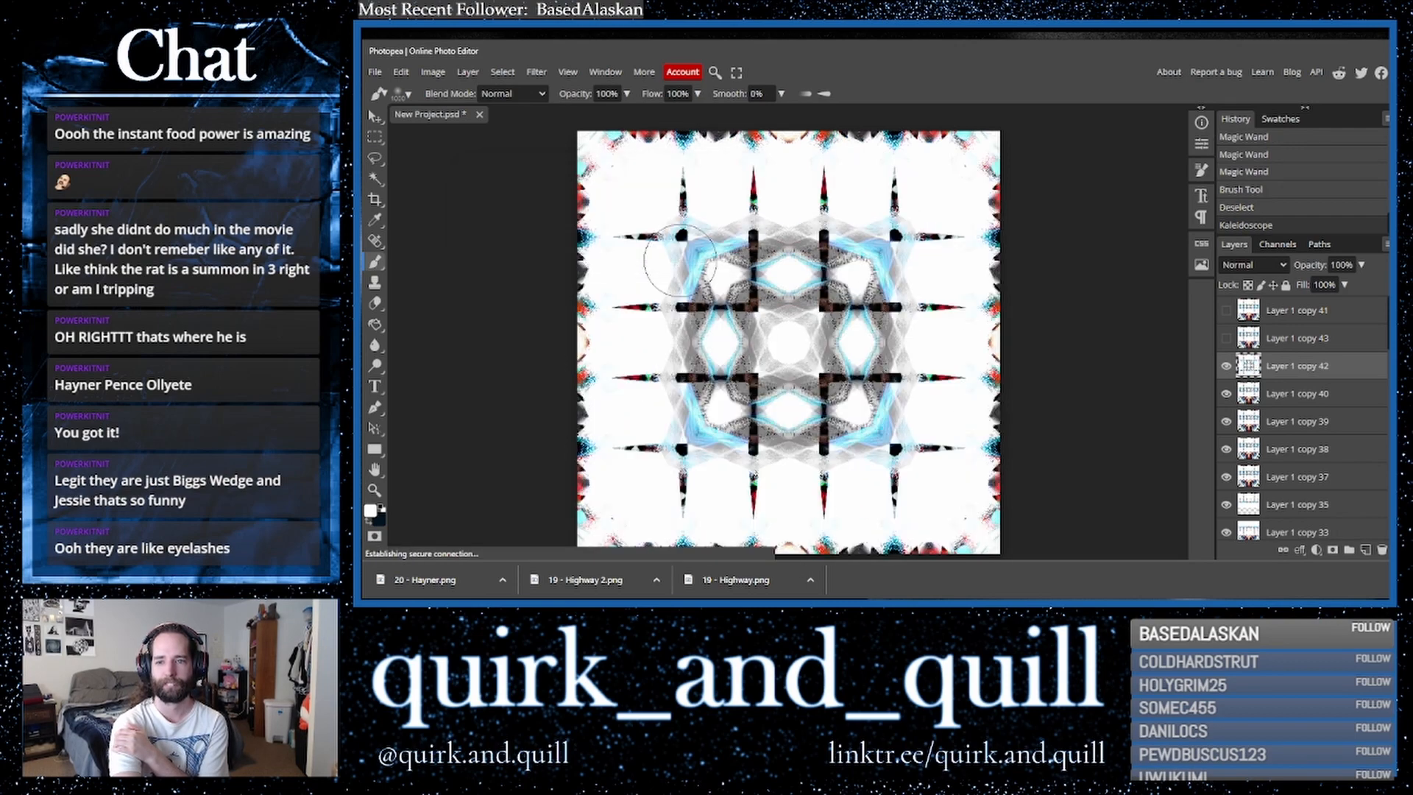
key(ctrl+z)
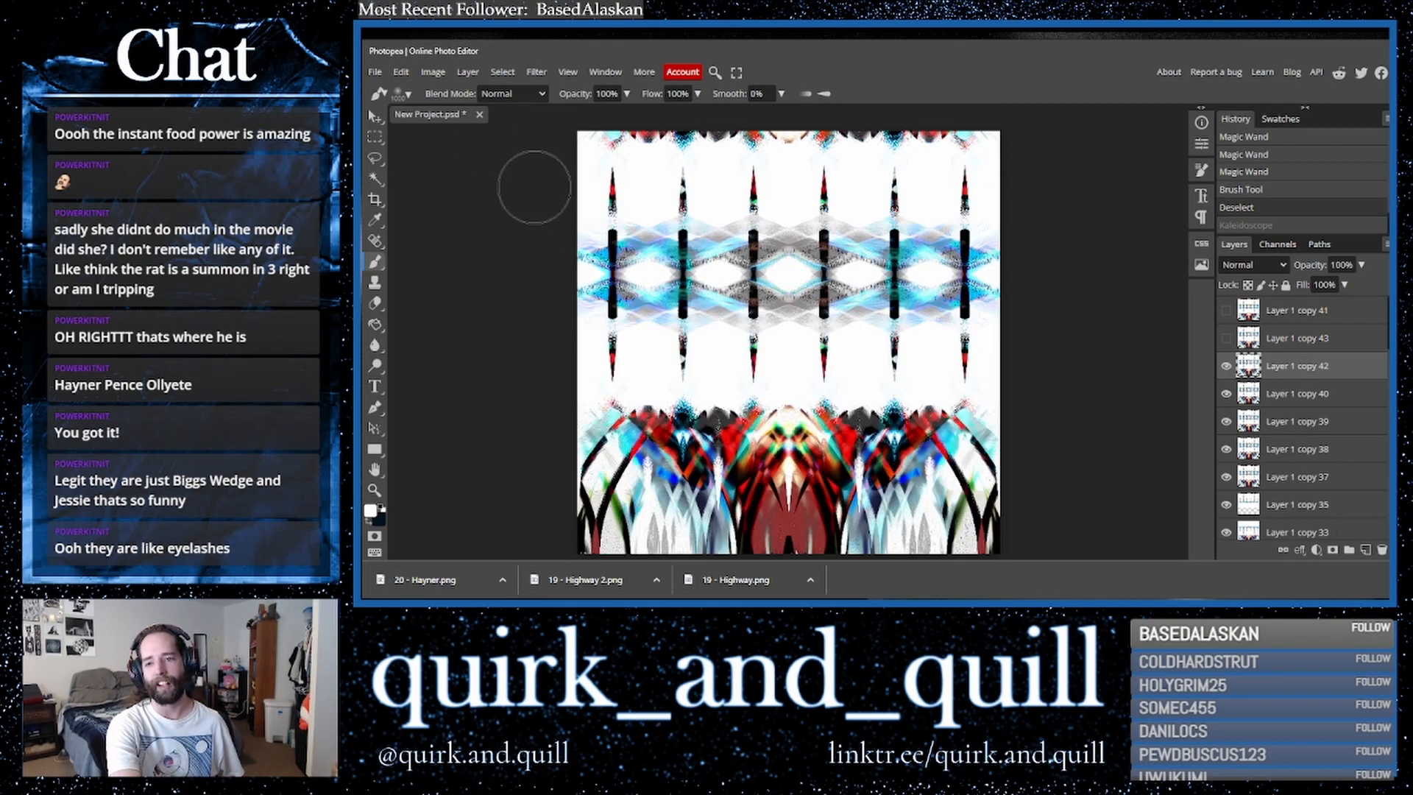
- Apply a Kaleidoscope filter with 3 mirrors to Layer 1 copy 42
click(535, 74)
mouse_move(616, 250)
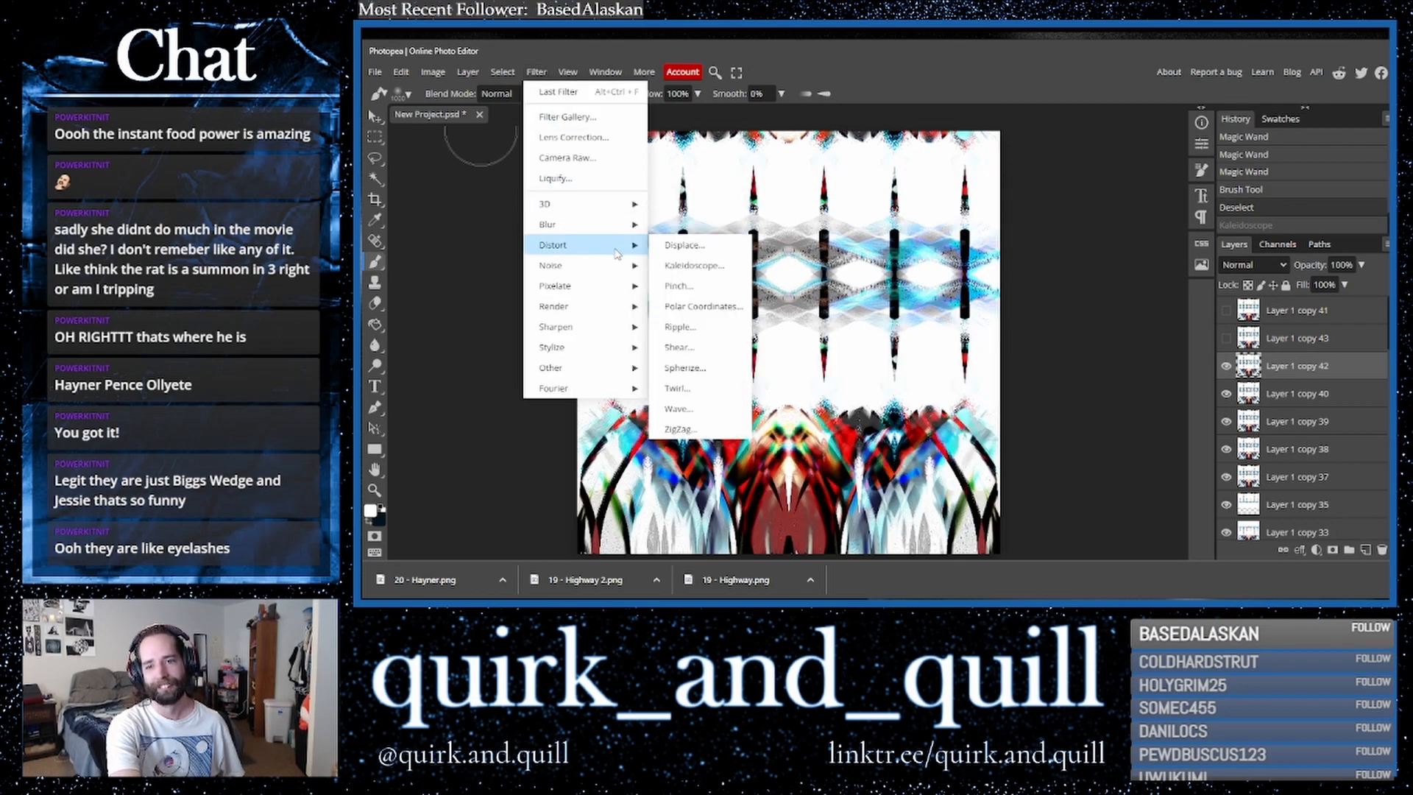
click(719, 266)
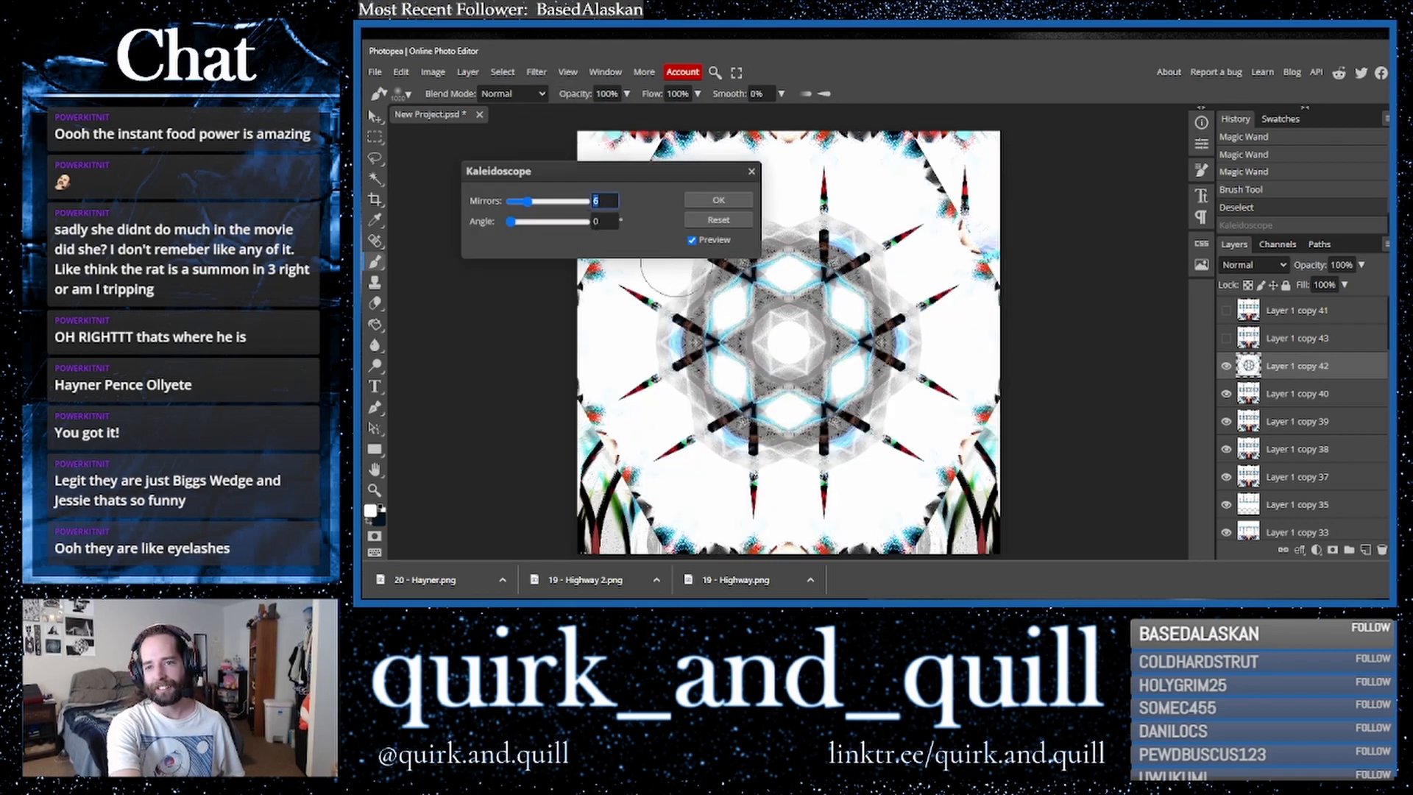
text(3)
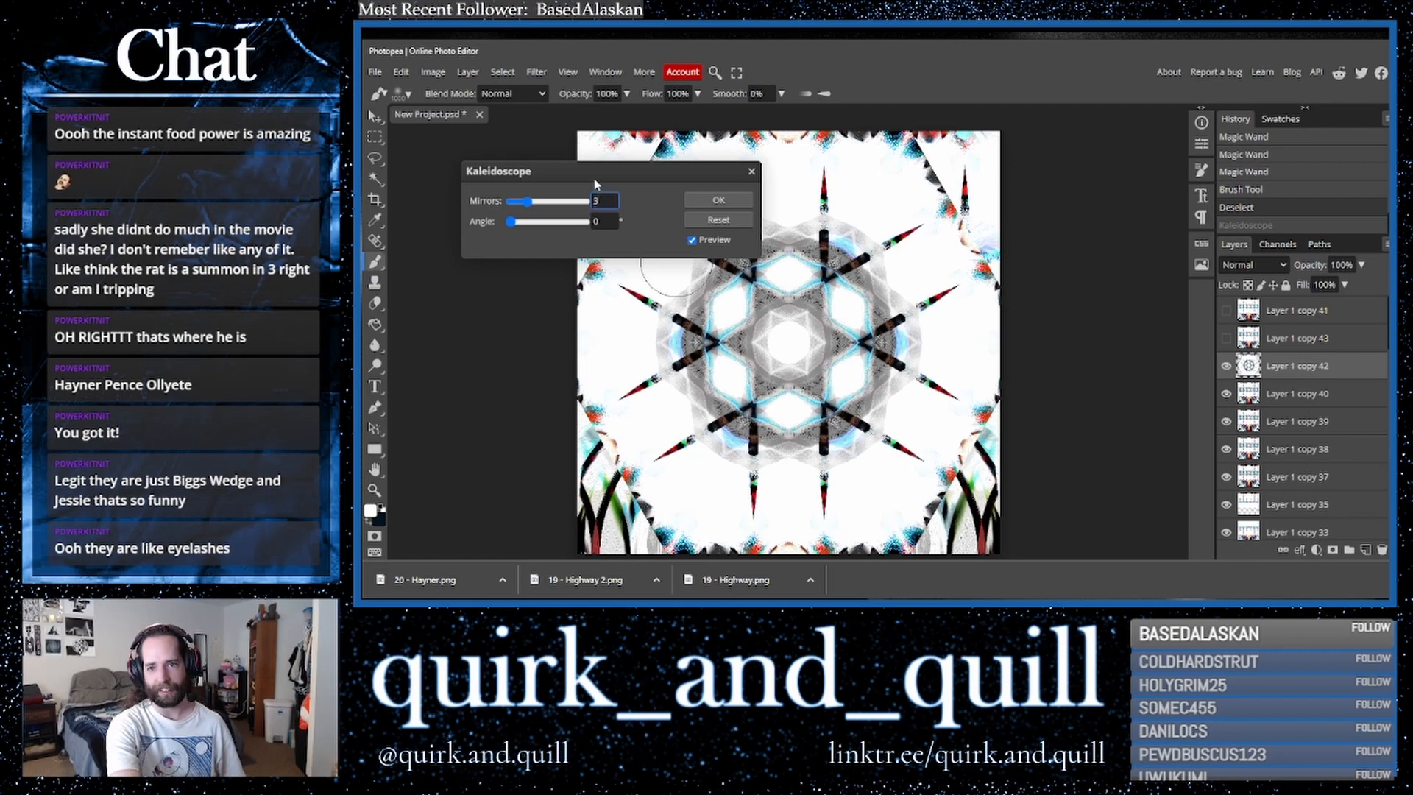
key(Return)
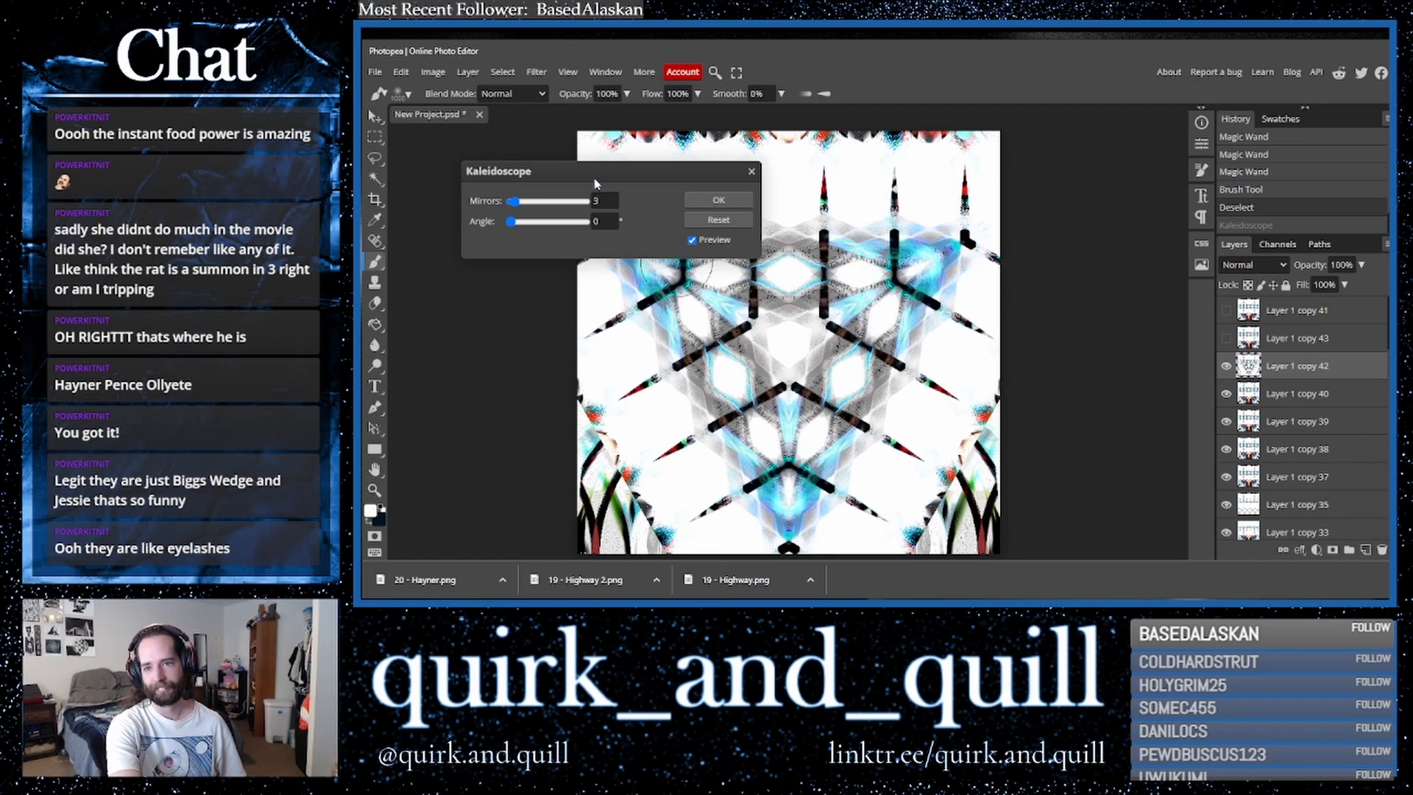
click(719, 200)
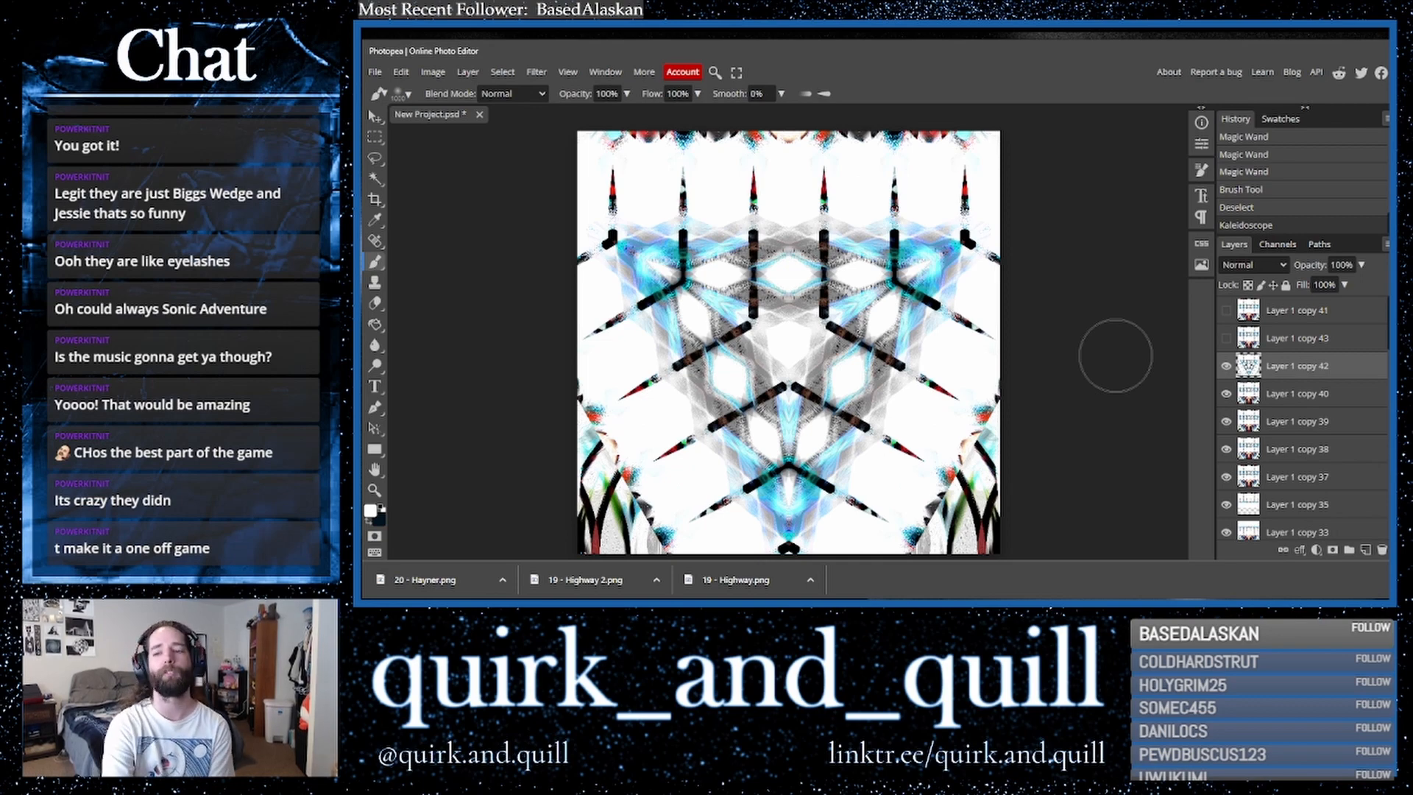
- Cycle through blend modes for Layer 1 copy 42 and settle on Darker Color
click(1228, 267)
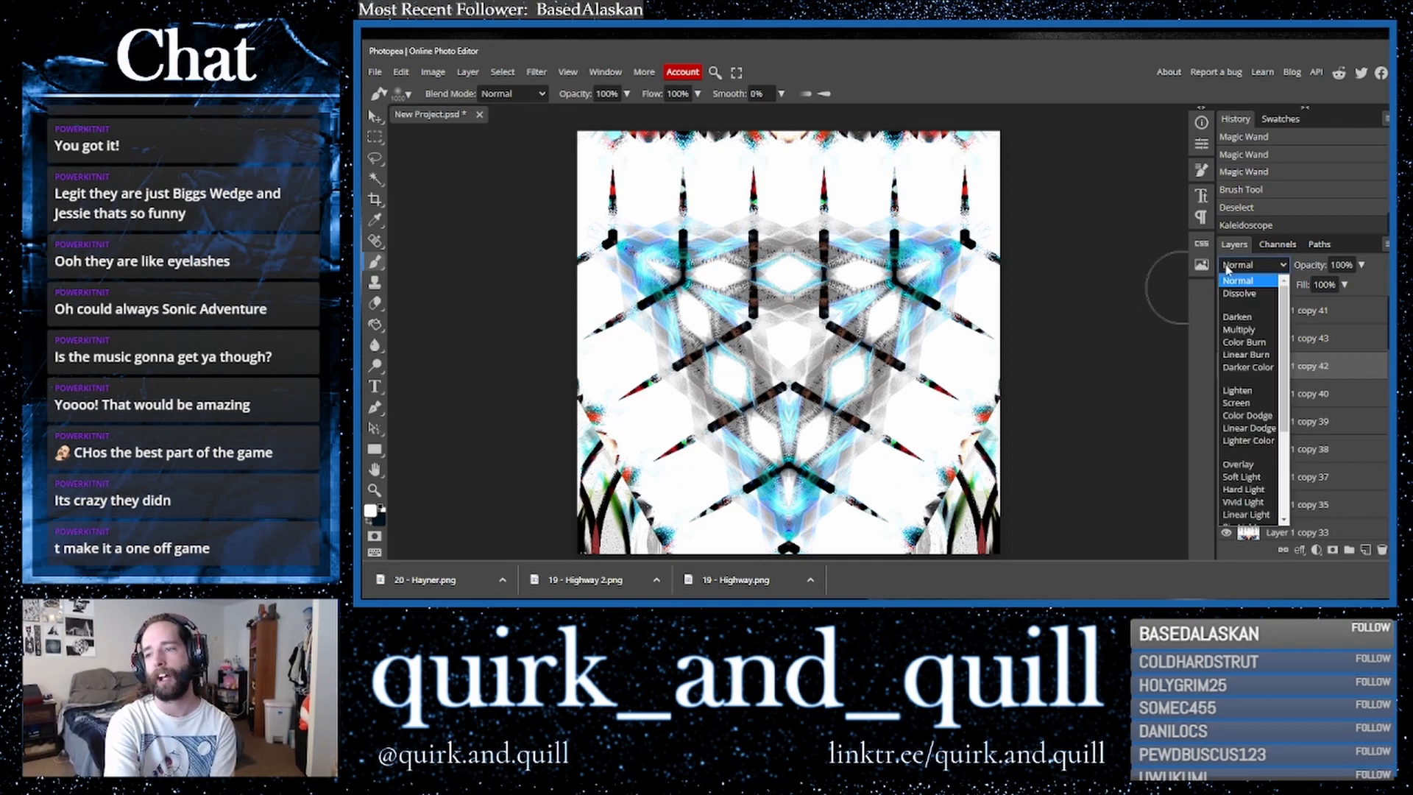
click(1239, 293)
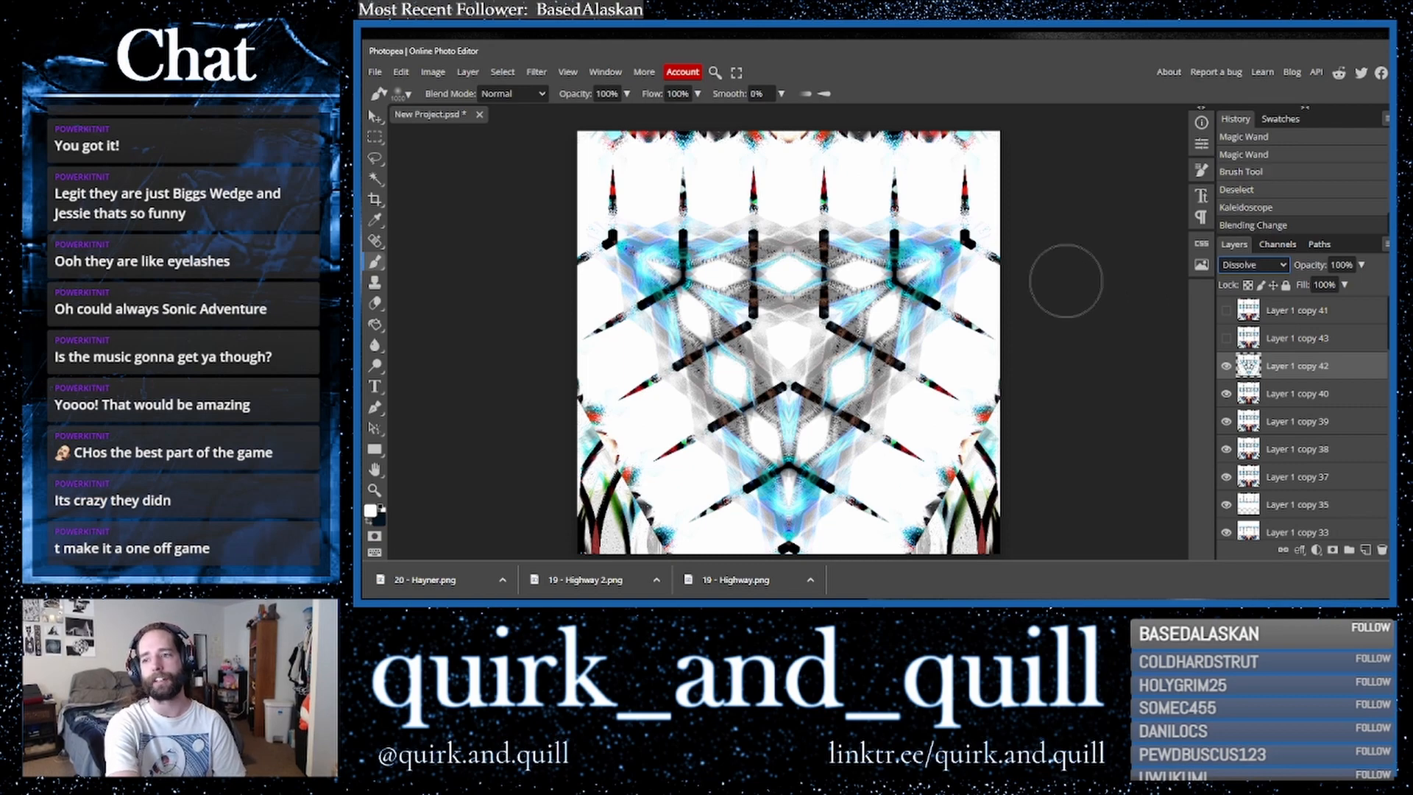
key(Down)
key(Down)
key(Down)
key(Up)
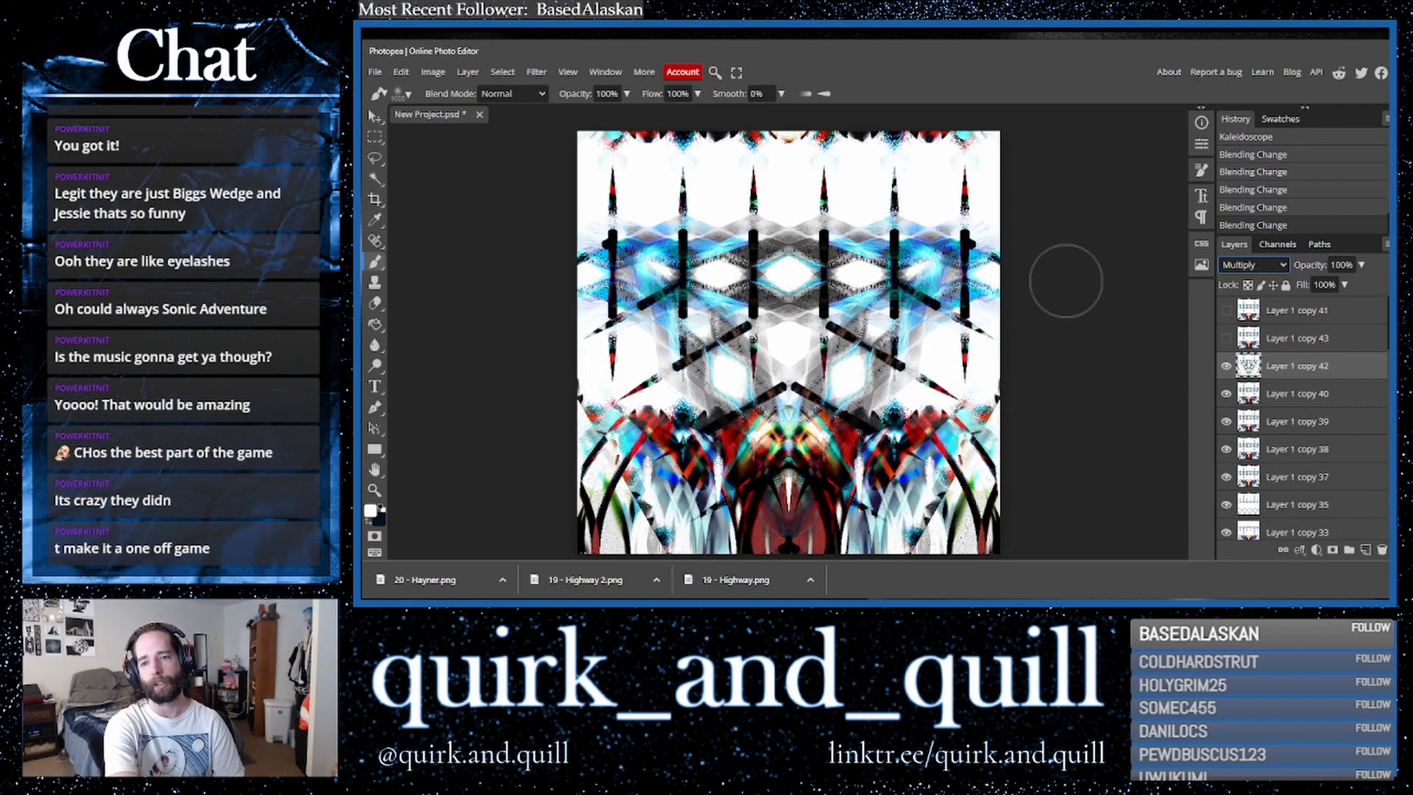
key(Up)
key(Down)
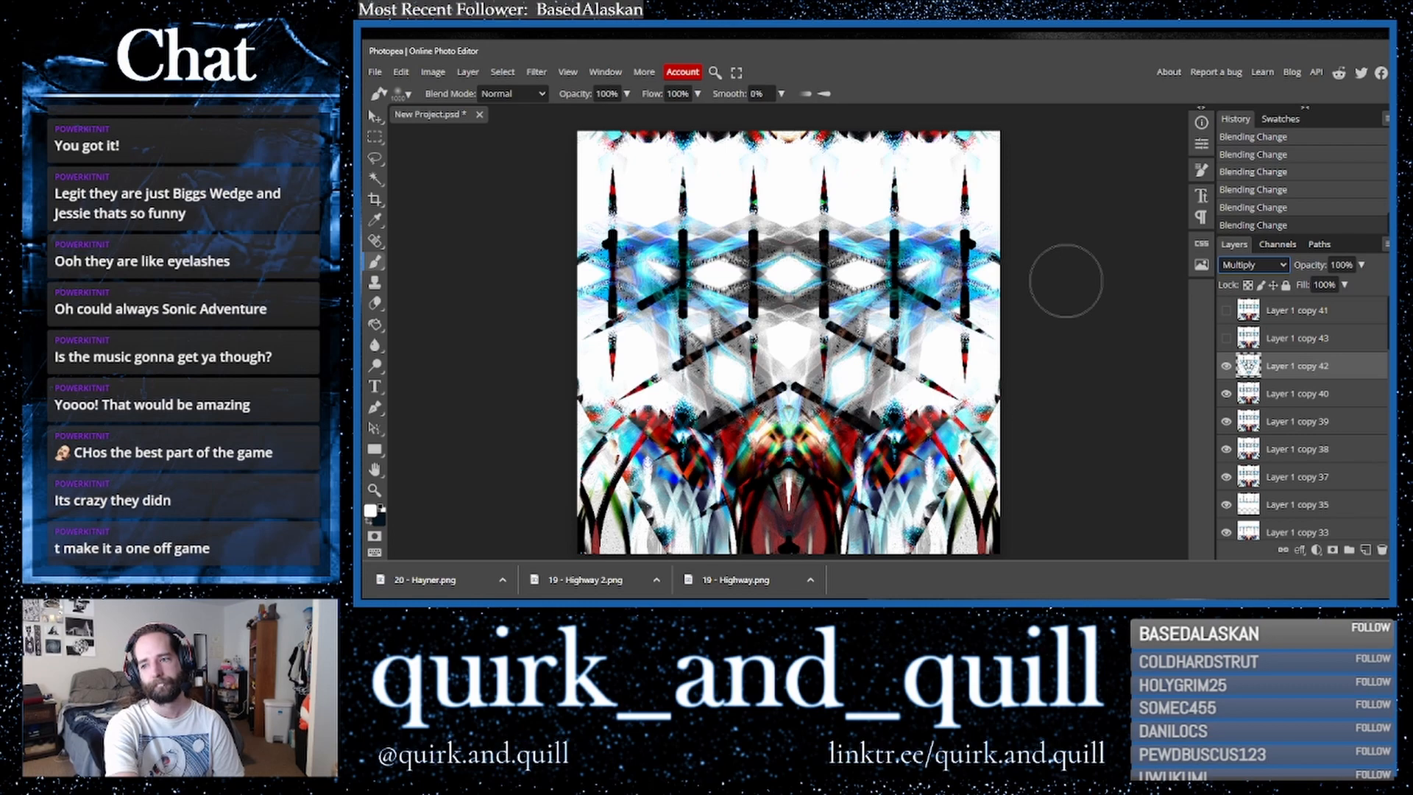
key(Down)
key(Down)
key(Down)
key(Down)
key(Up)
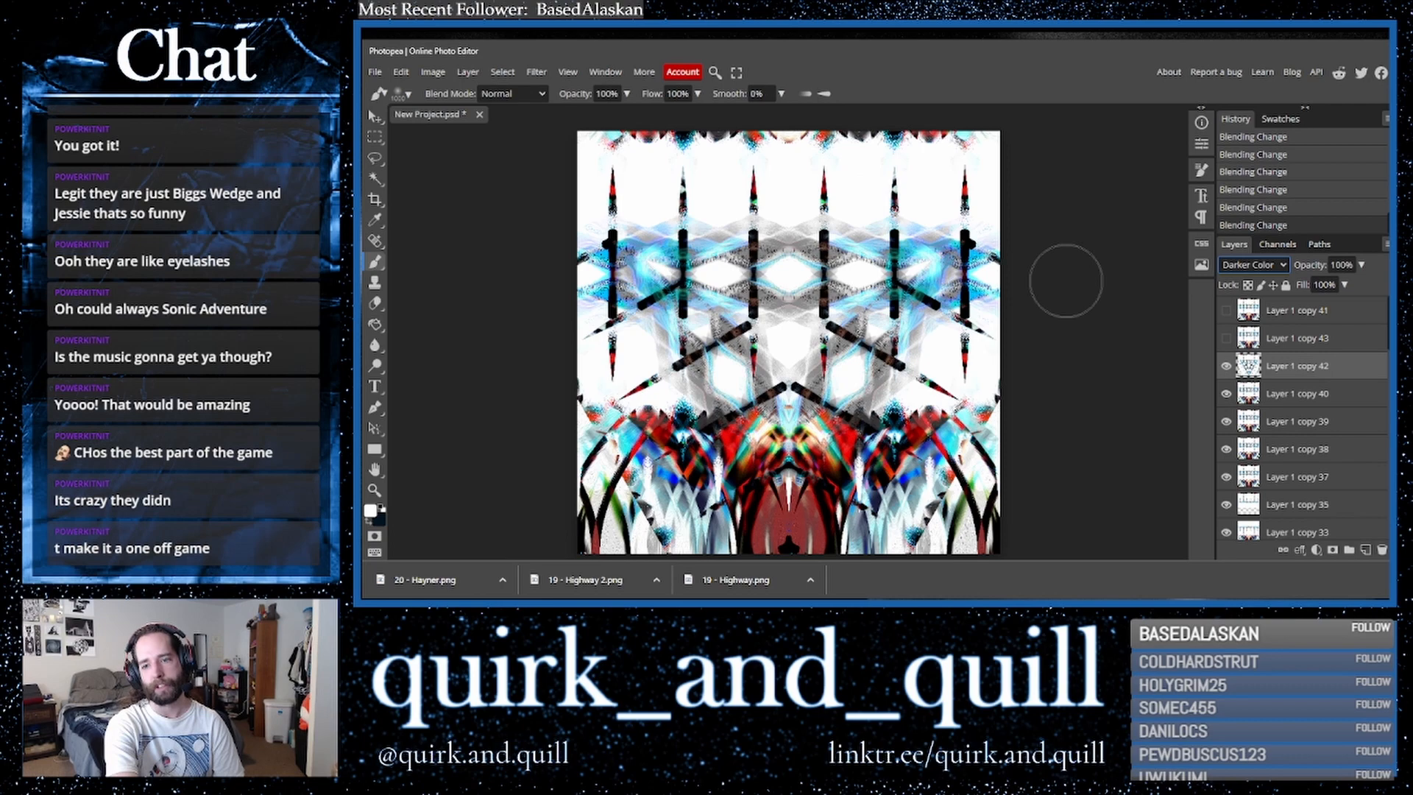
- Toggle Layer 1 copy 42's visibility repeatedly to compare the image with and without it
click(1227, 366)
click(1227, 366)
click(1227, 368)
click(1227, 368)
click(1227, 368)
click(1227, 368)
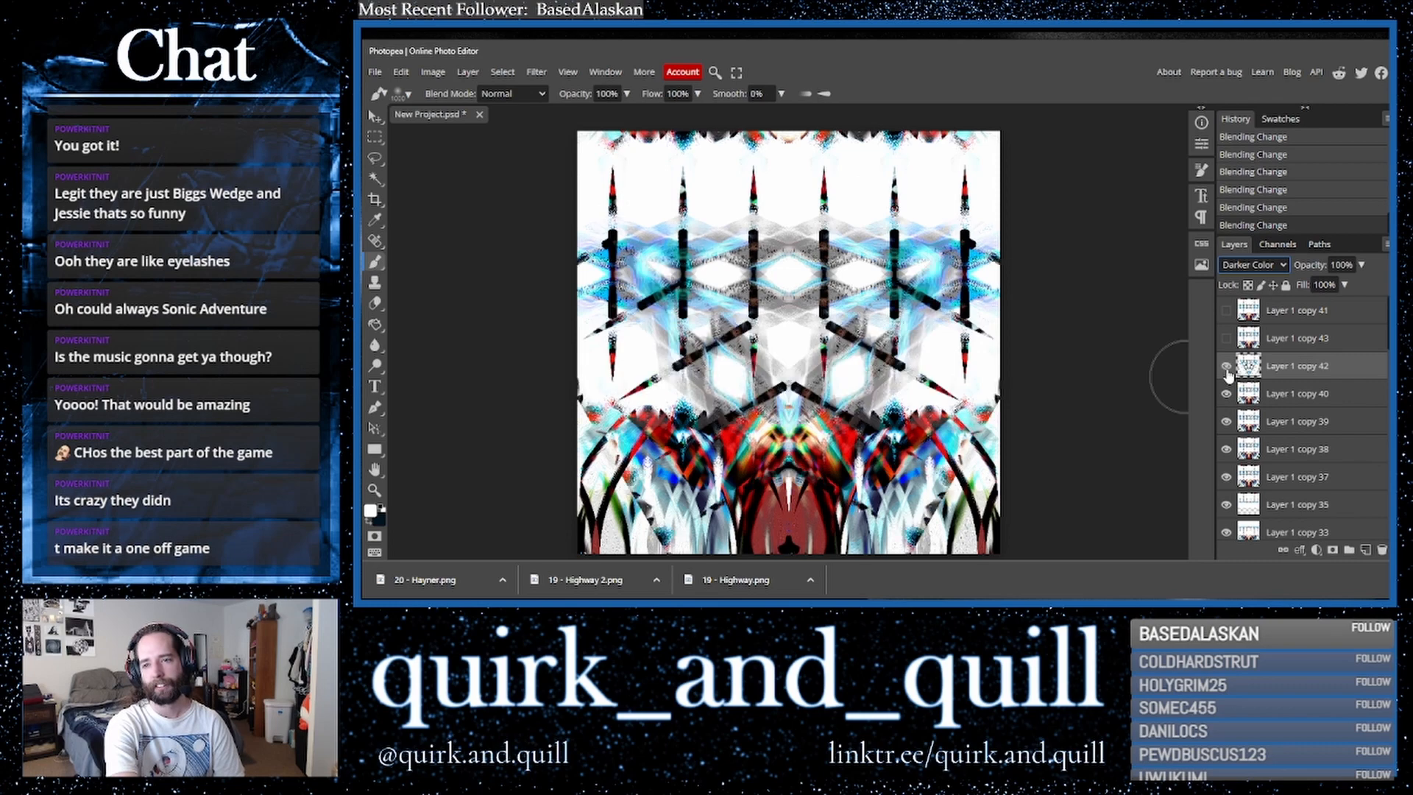
click(1227, 371)
click(1227, 370)
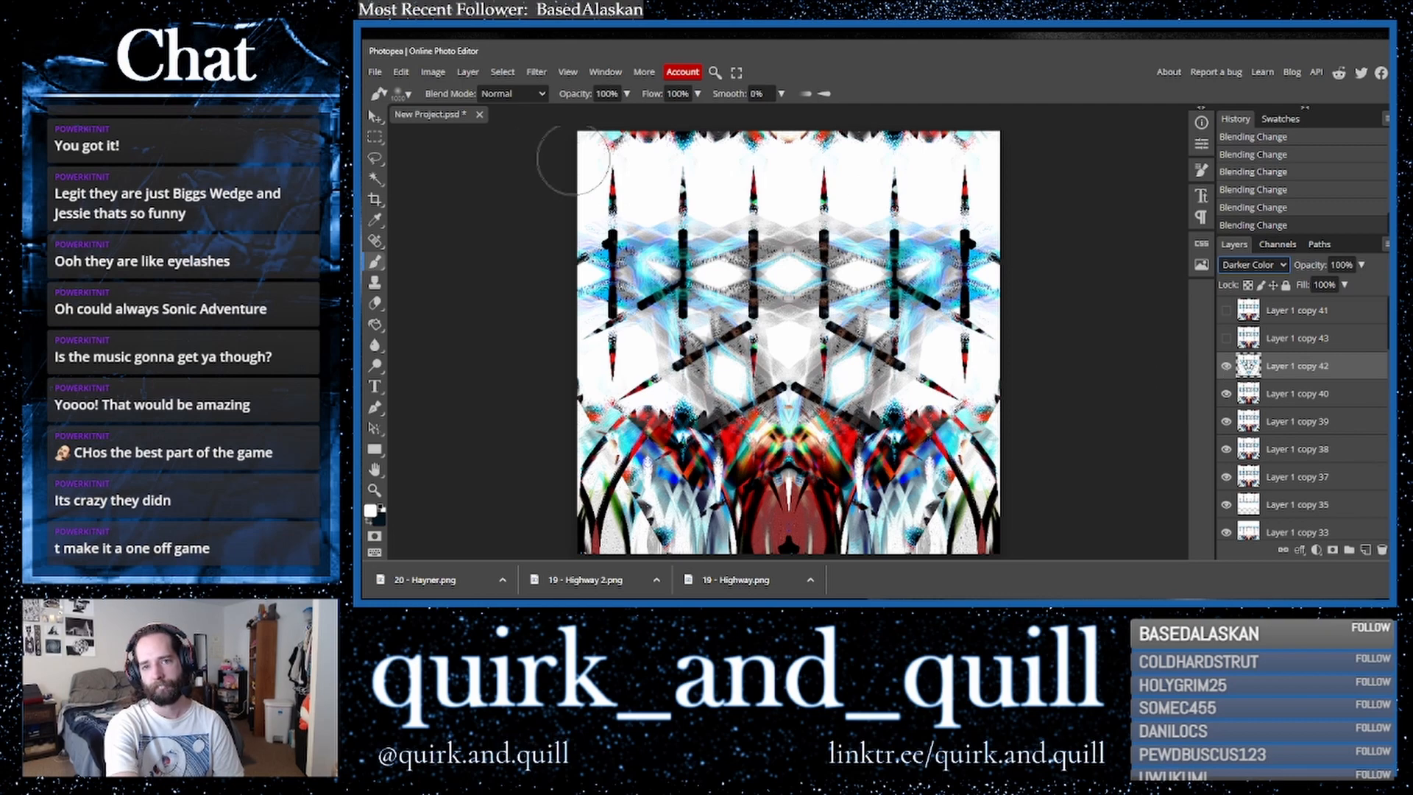
- Apply a Hue/Saturation adjustment with hue set to -22 on Layer 1 copy 42
click(433, 72)
mouse_move(460, 116)
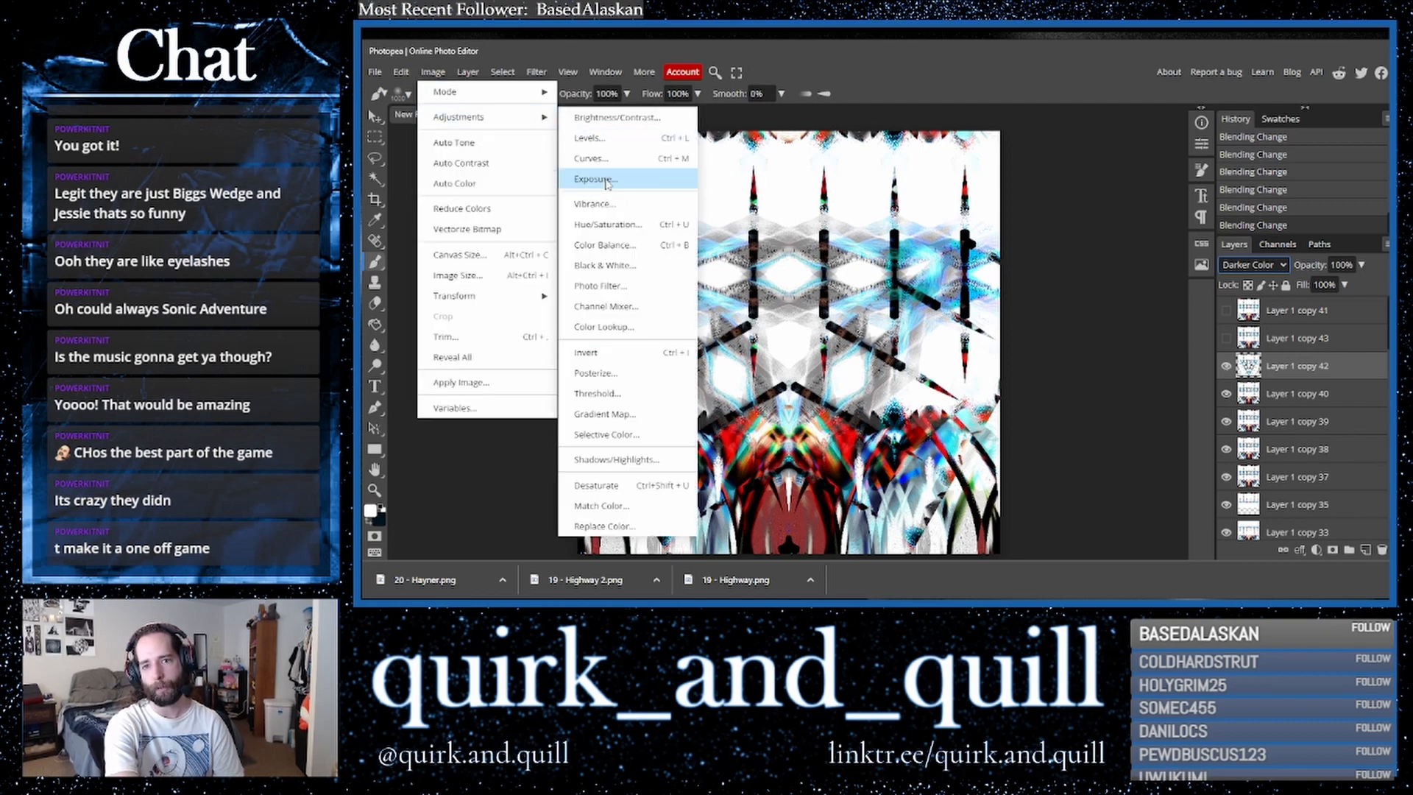
click(610, 234)
mouse_move(1152, 321)
mouse_down()
mouse_move(1252, 326)
mouse_move(1125, 328)
mouse_move(1140, 327)
mouse_up()
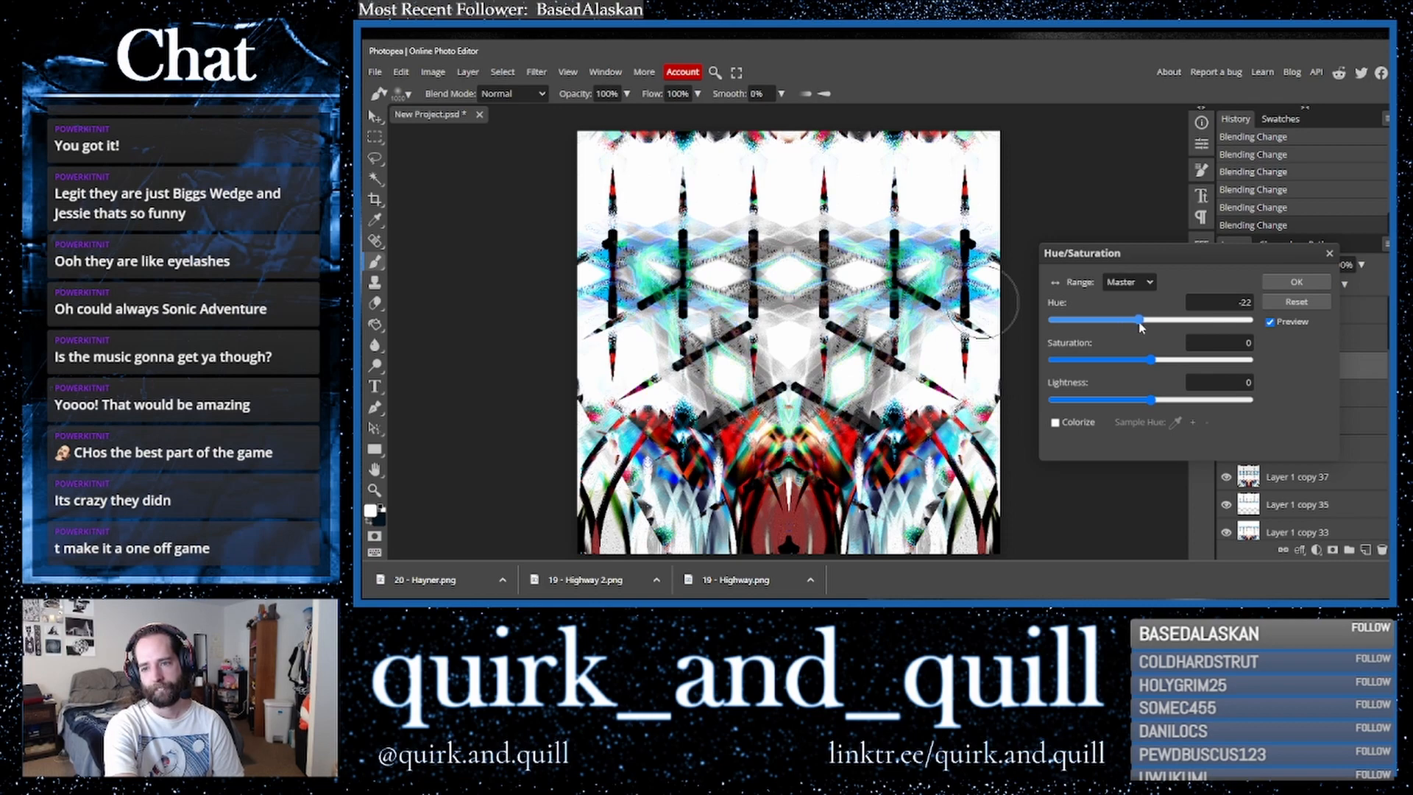
click(1270, 323)
click(1269, 323)
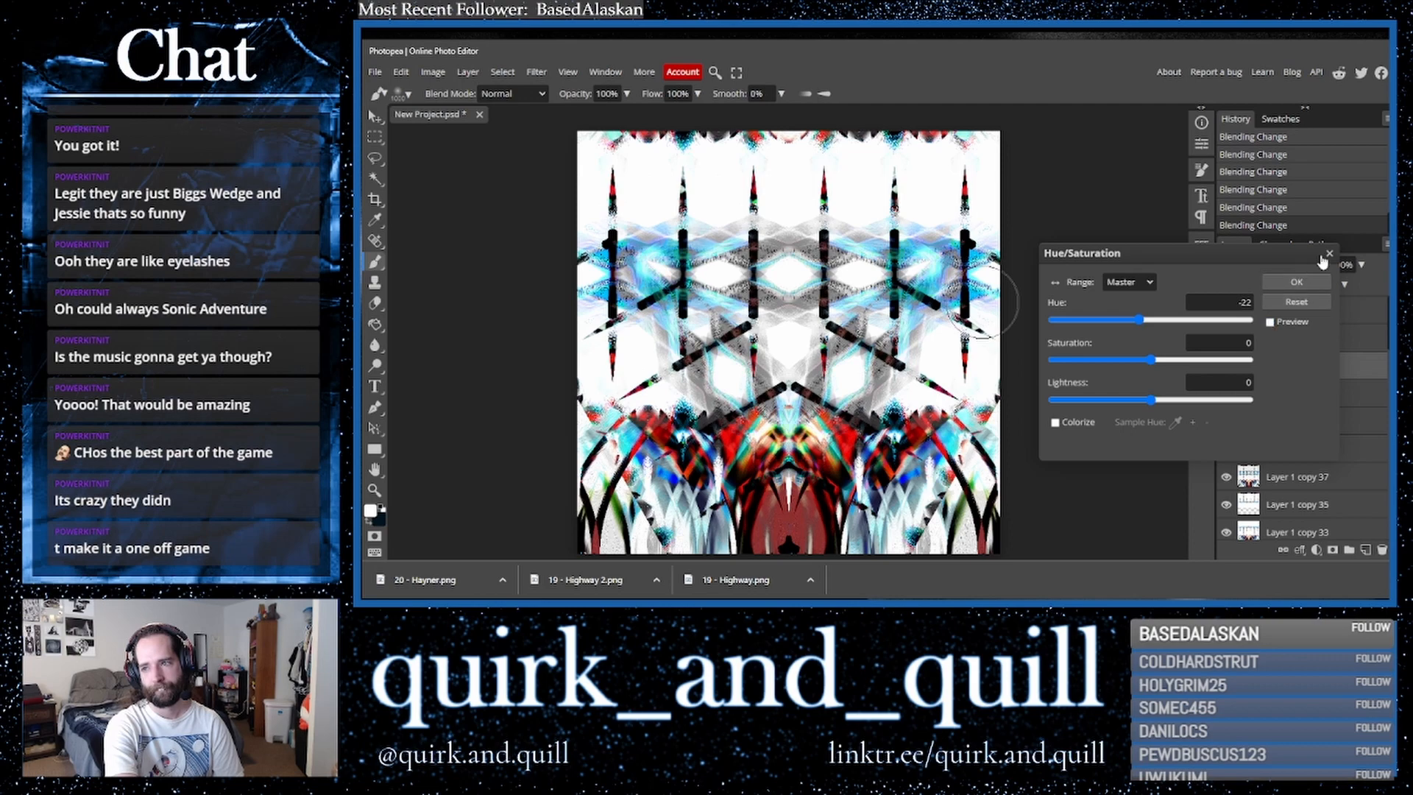
key(Return)
- Export the image as a PNG file named "20 - Hayner 2.png"
click(374, 72)
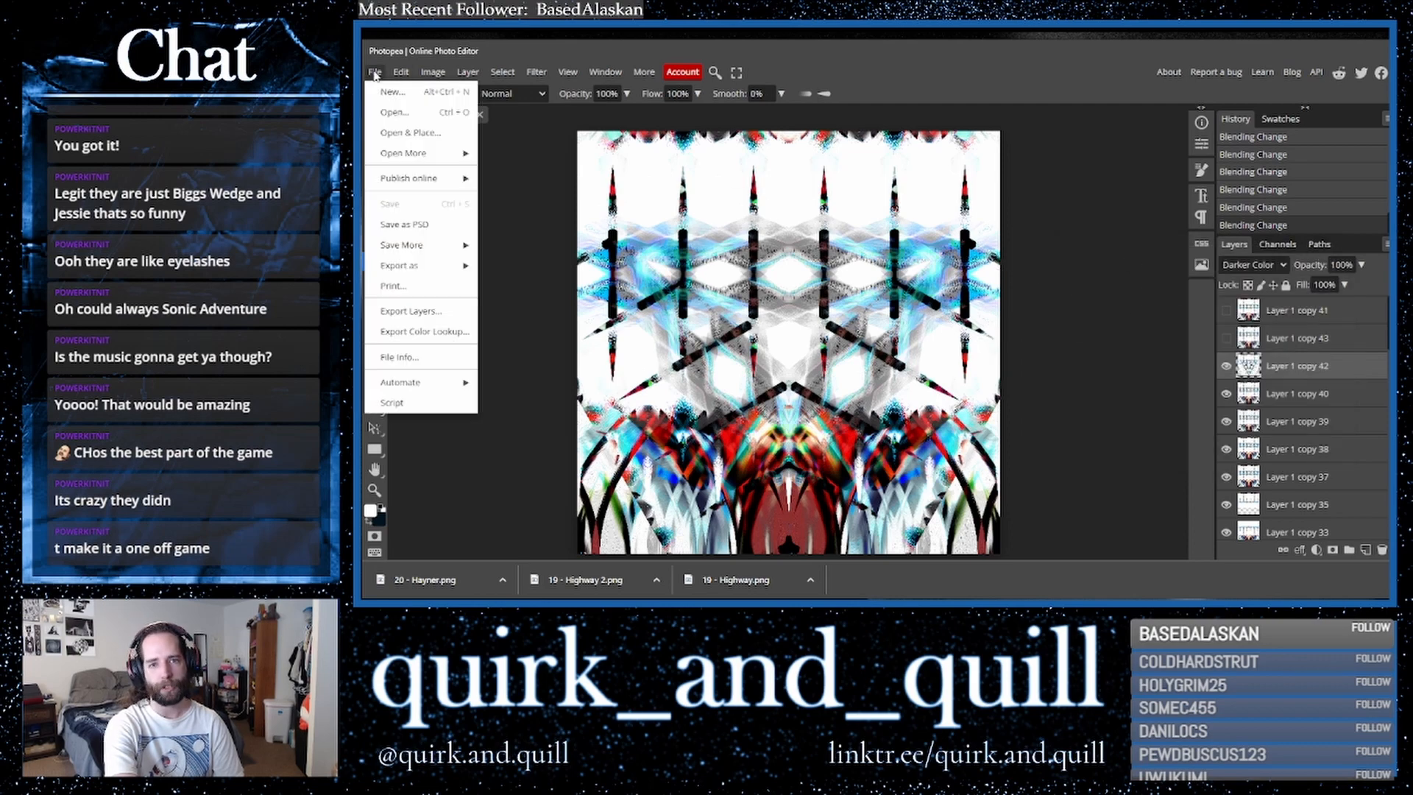
mouse_move(442, 267)
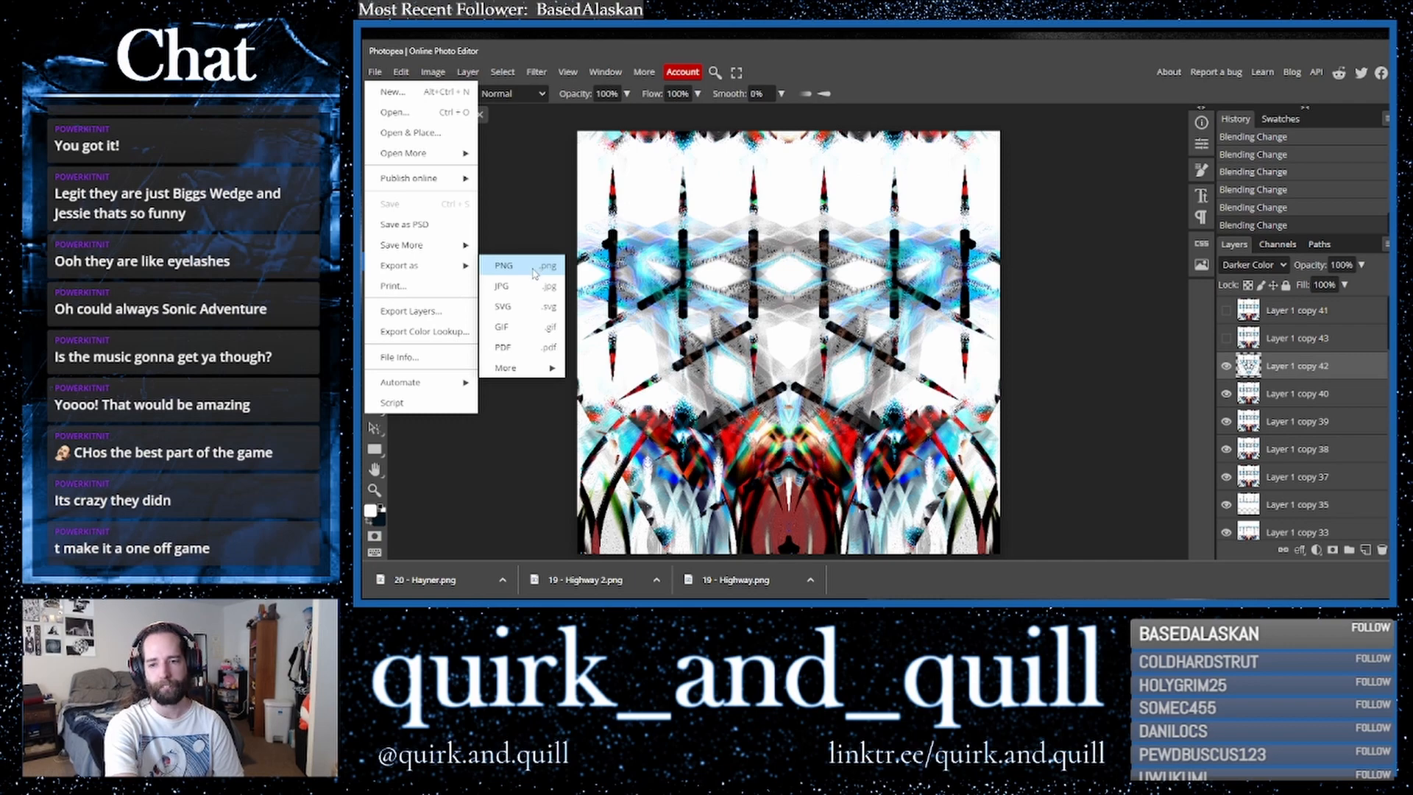
click(533, 273)
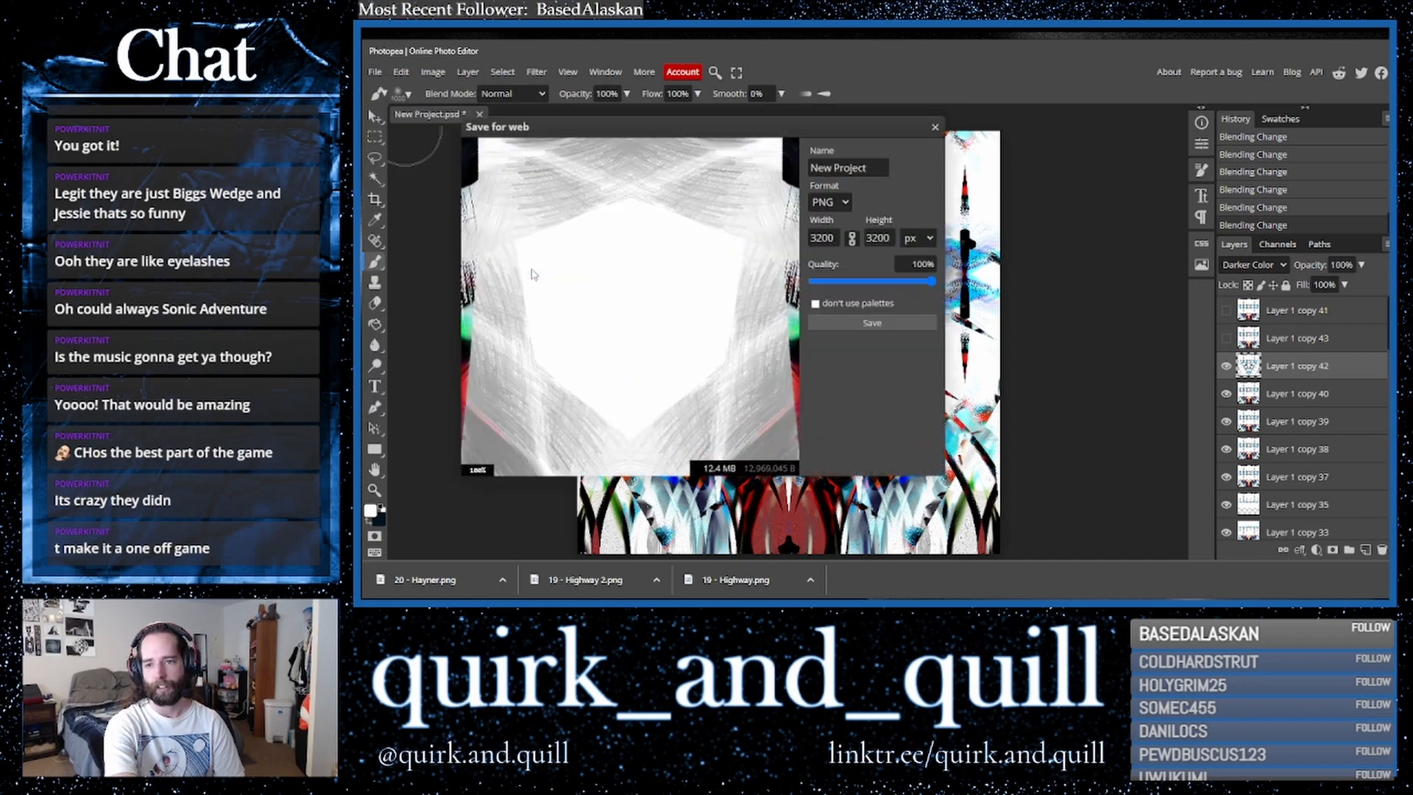
click(840, 324)
scroll(1295, 331, down, 3)
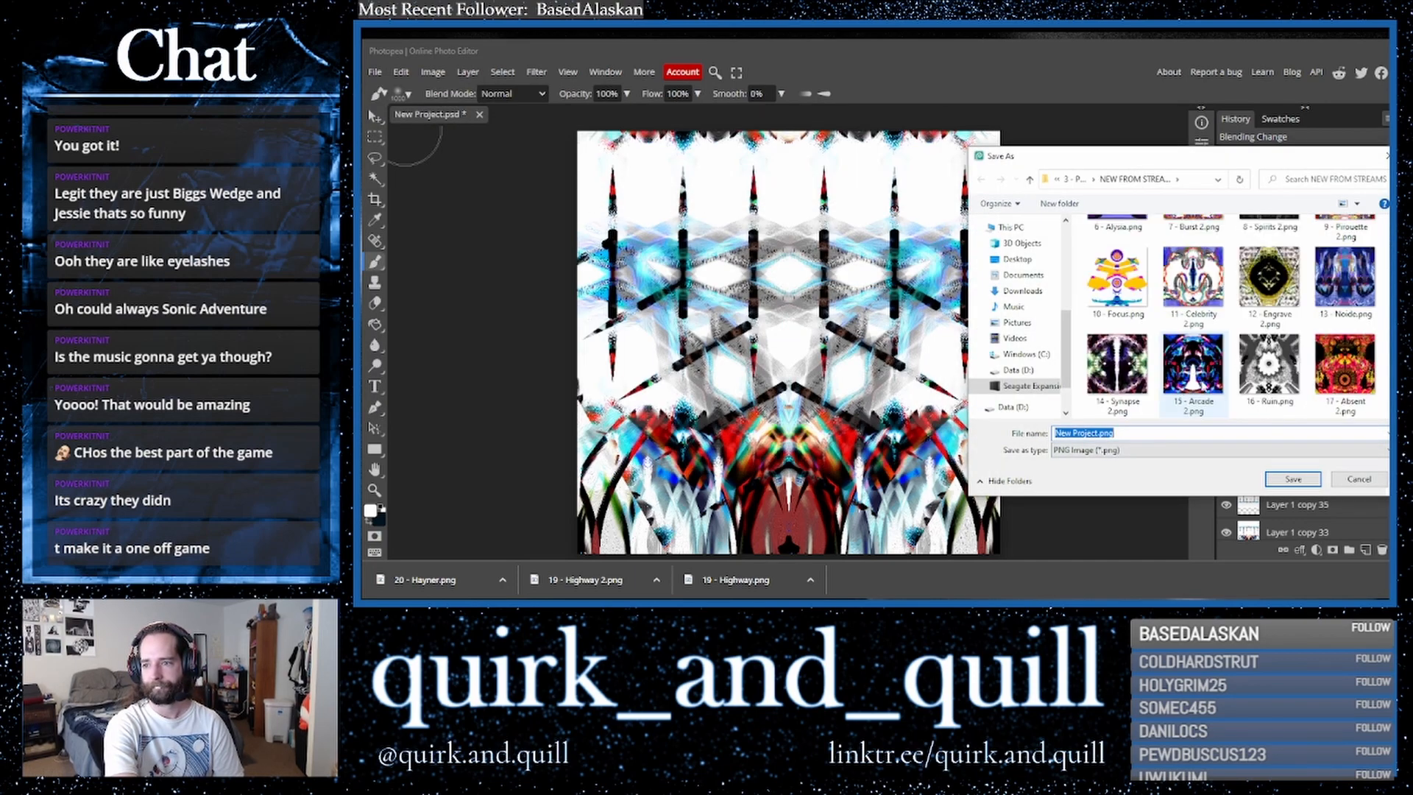
click(1343, 294)
click(1095, 433)
double_click(1097, 433)
click(1094, 433)
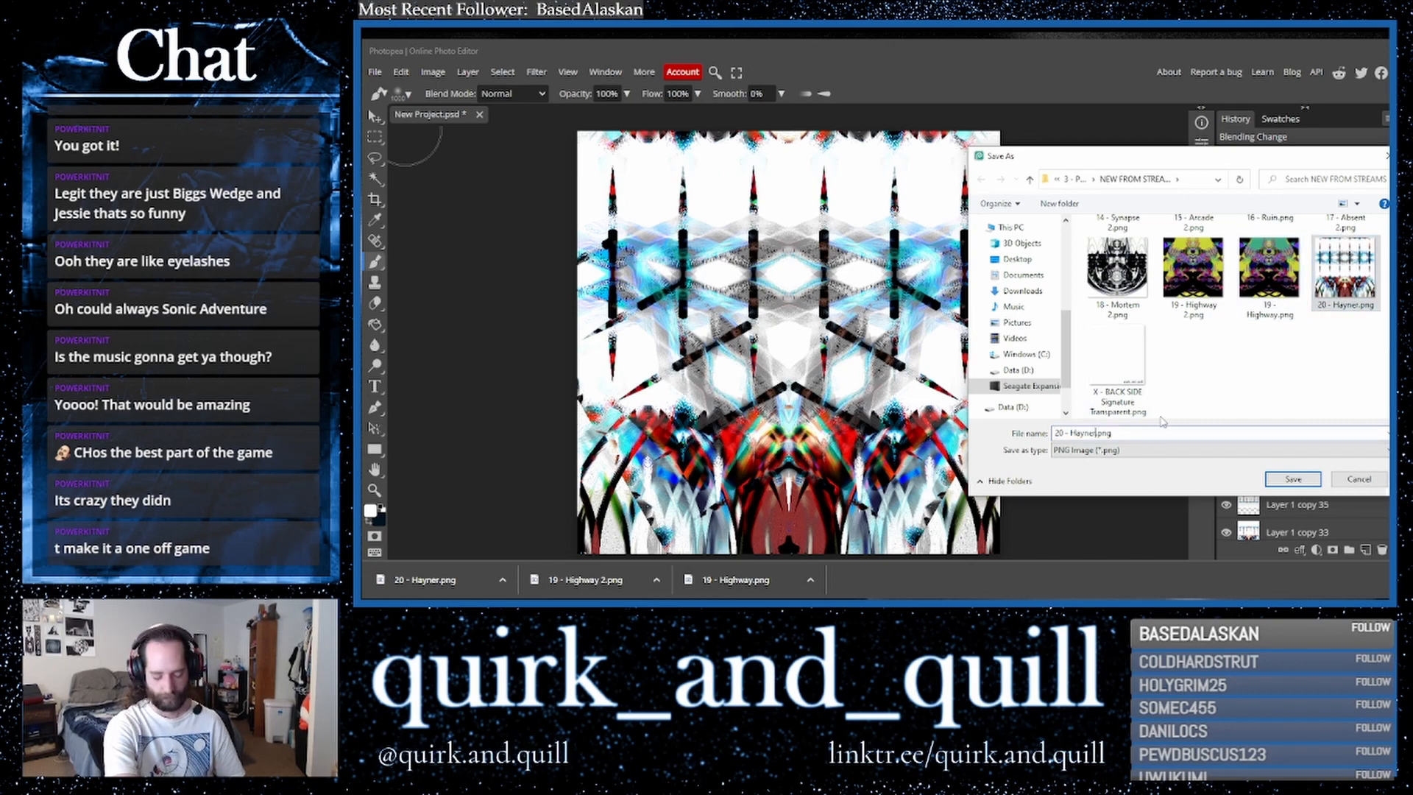
text(2)
click(1293, 479)
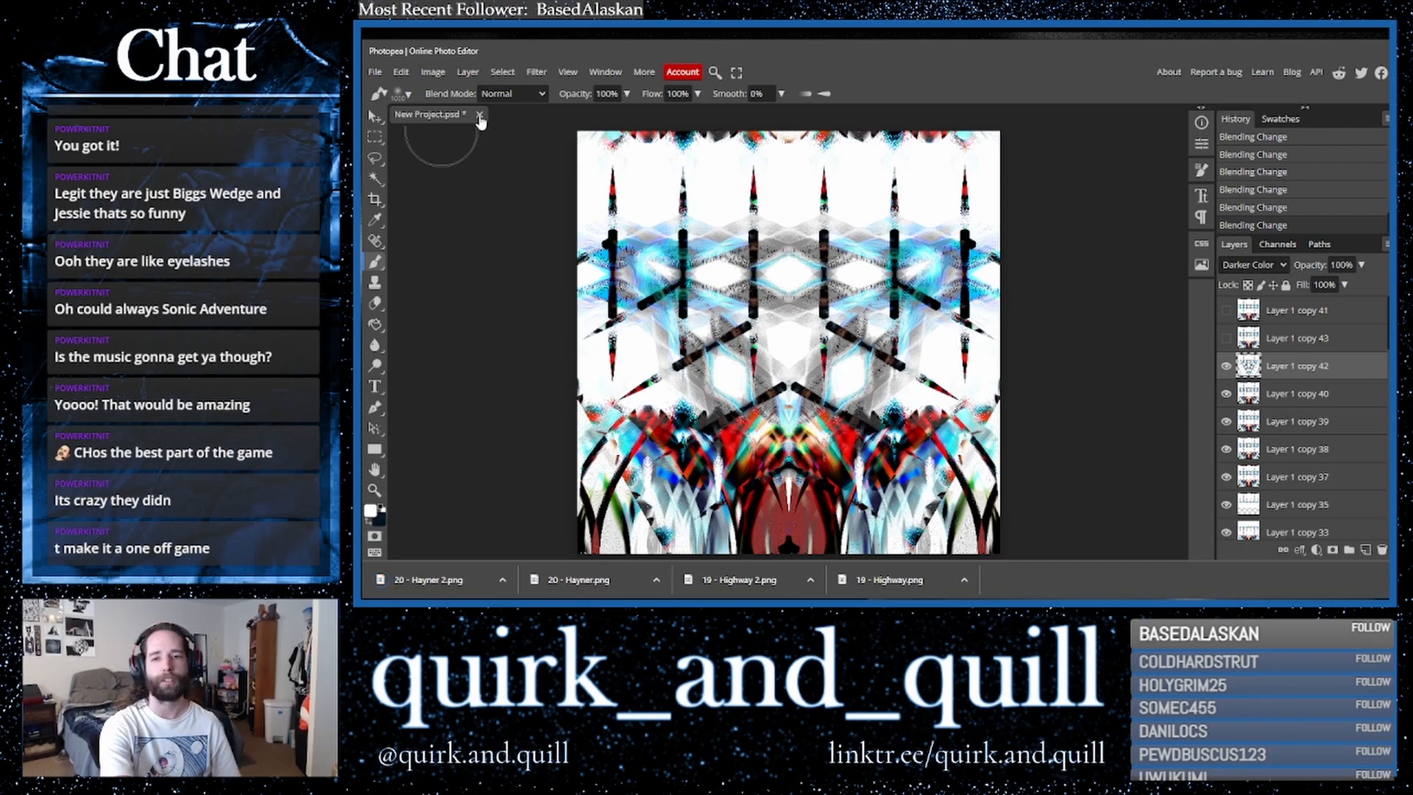
- Close the current document without saving and create a new blank project
click(480, 117)
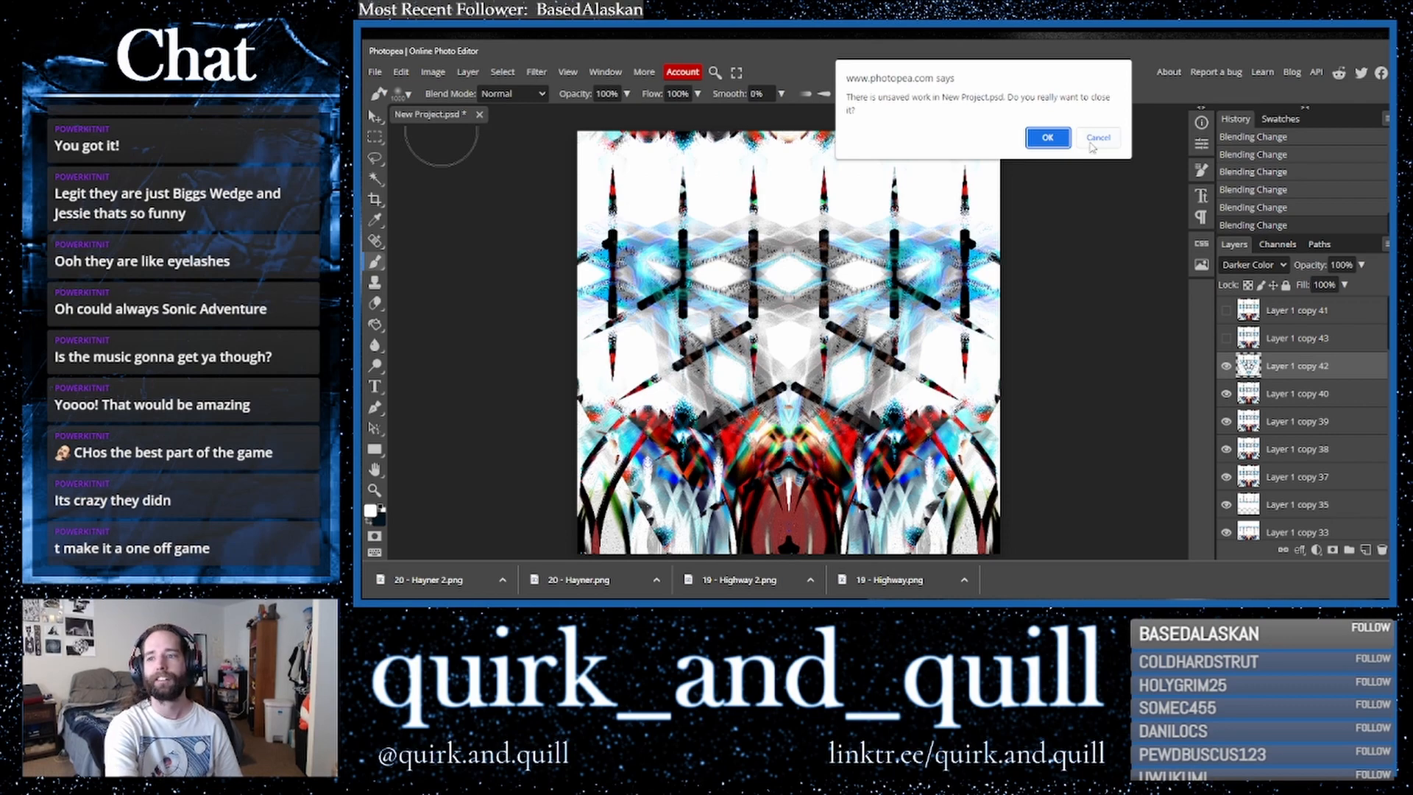
click(1051, 138)
click(739, 218)
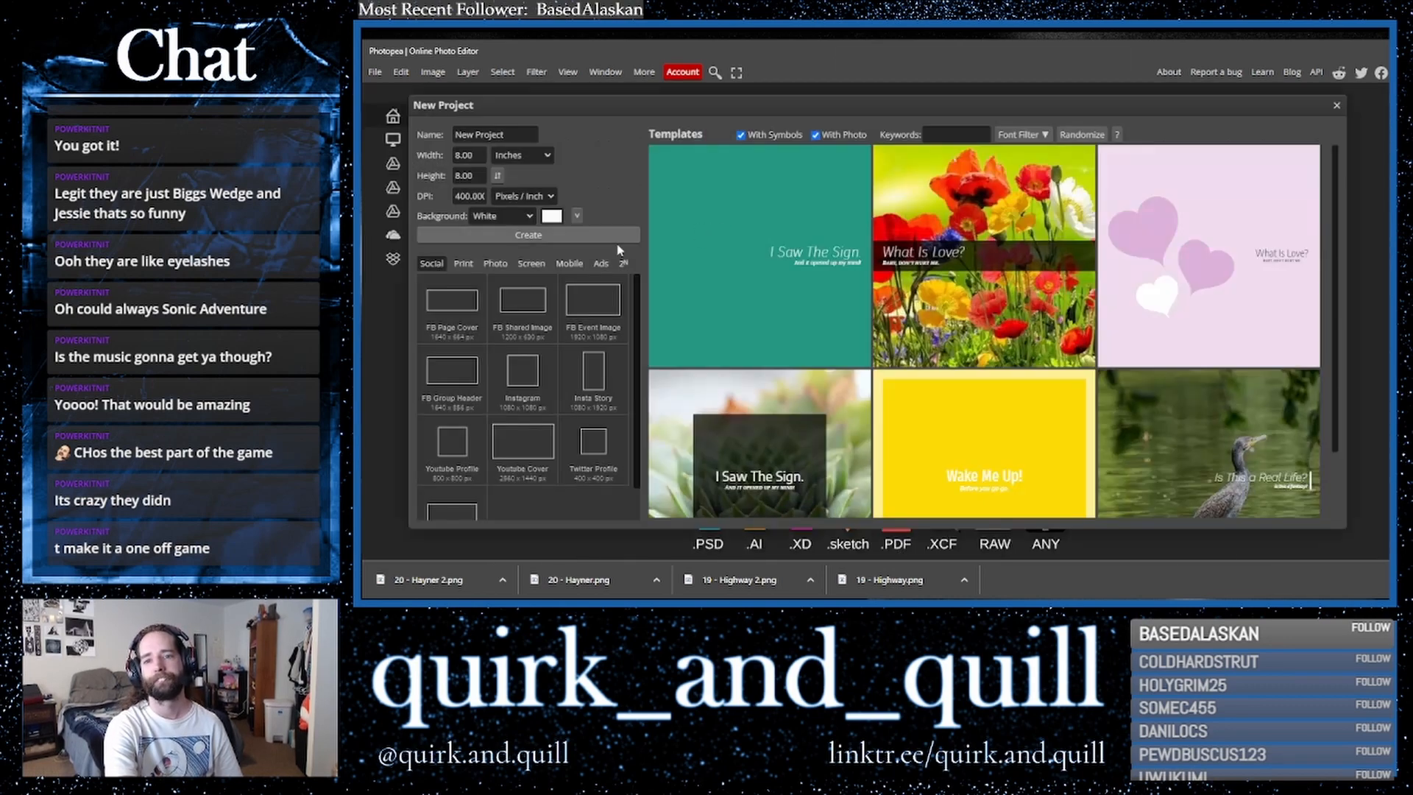
key(Return)
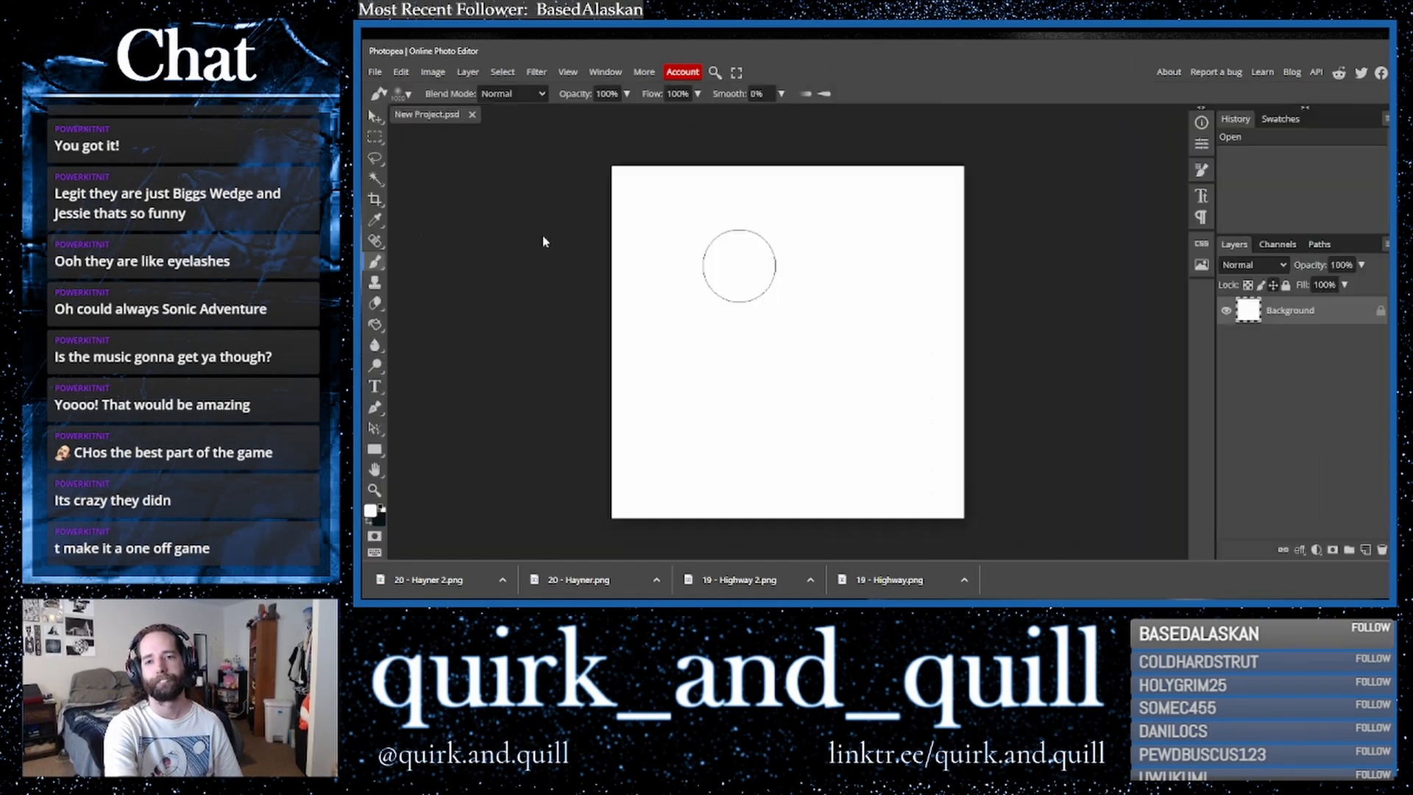
- Fit the canvas in view and stamp two soft dark brush dots, one upper left and one centre right
click(568, 72)
click(598, 134)
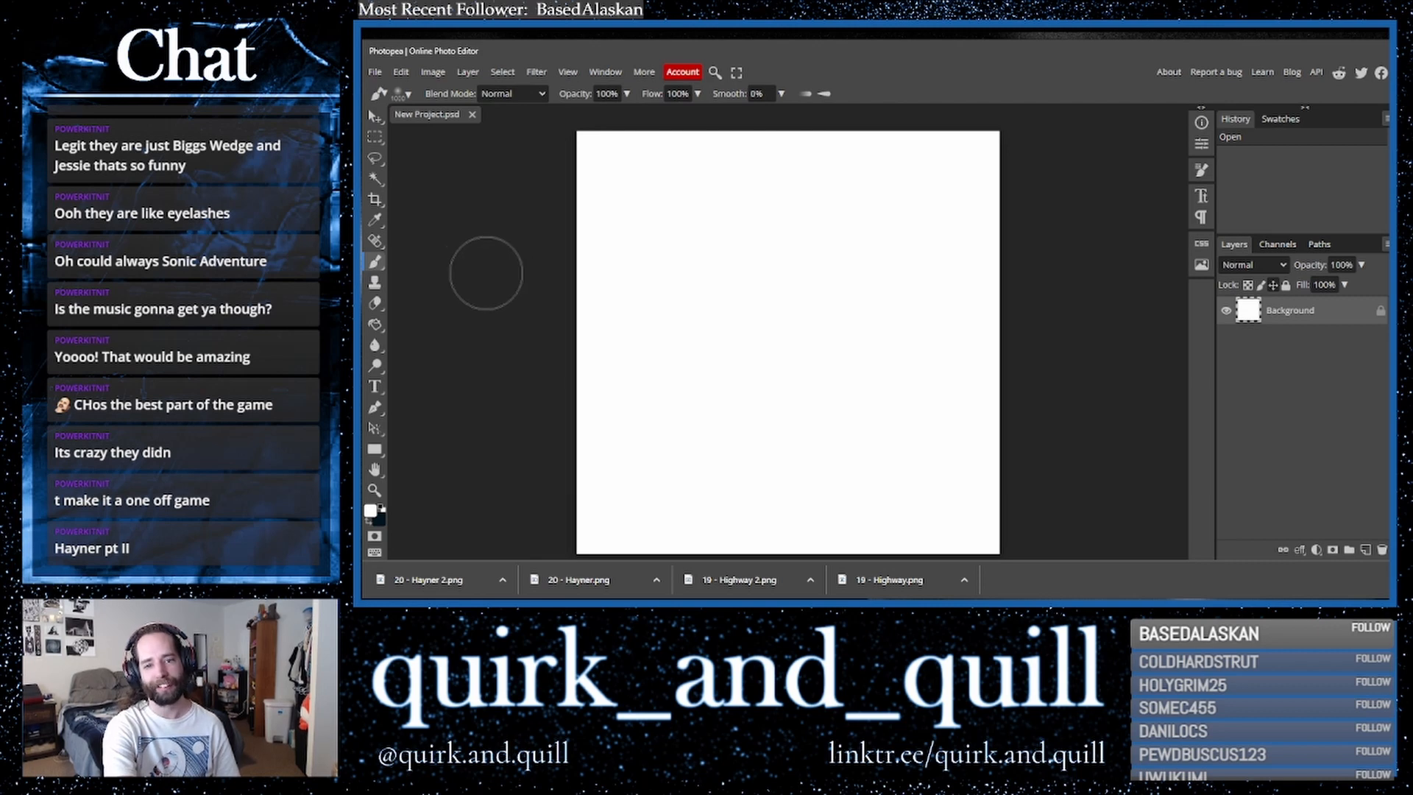
click(375, 326)
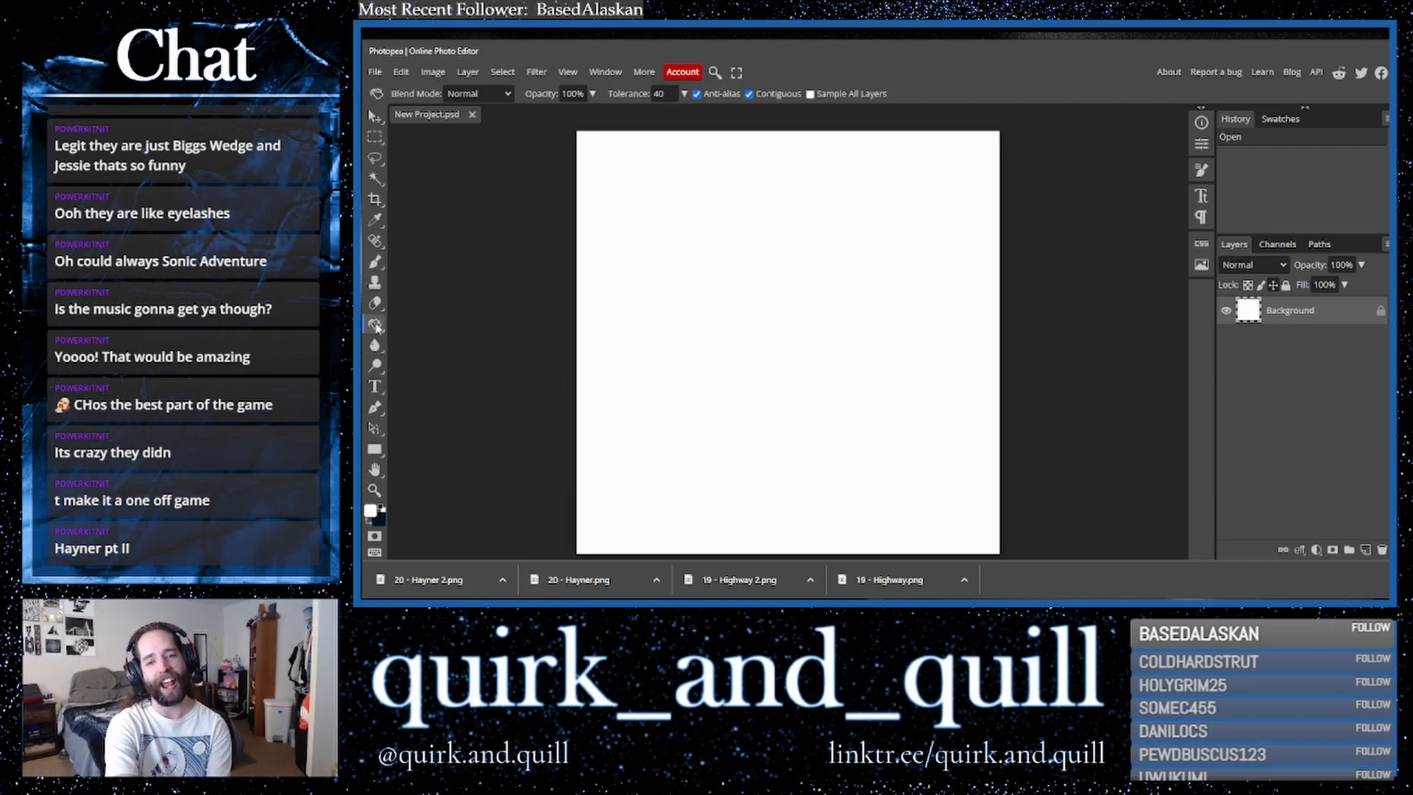
click(376, 262)
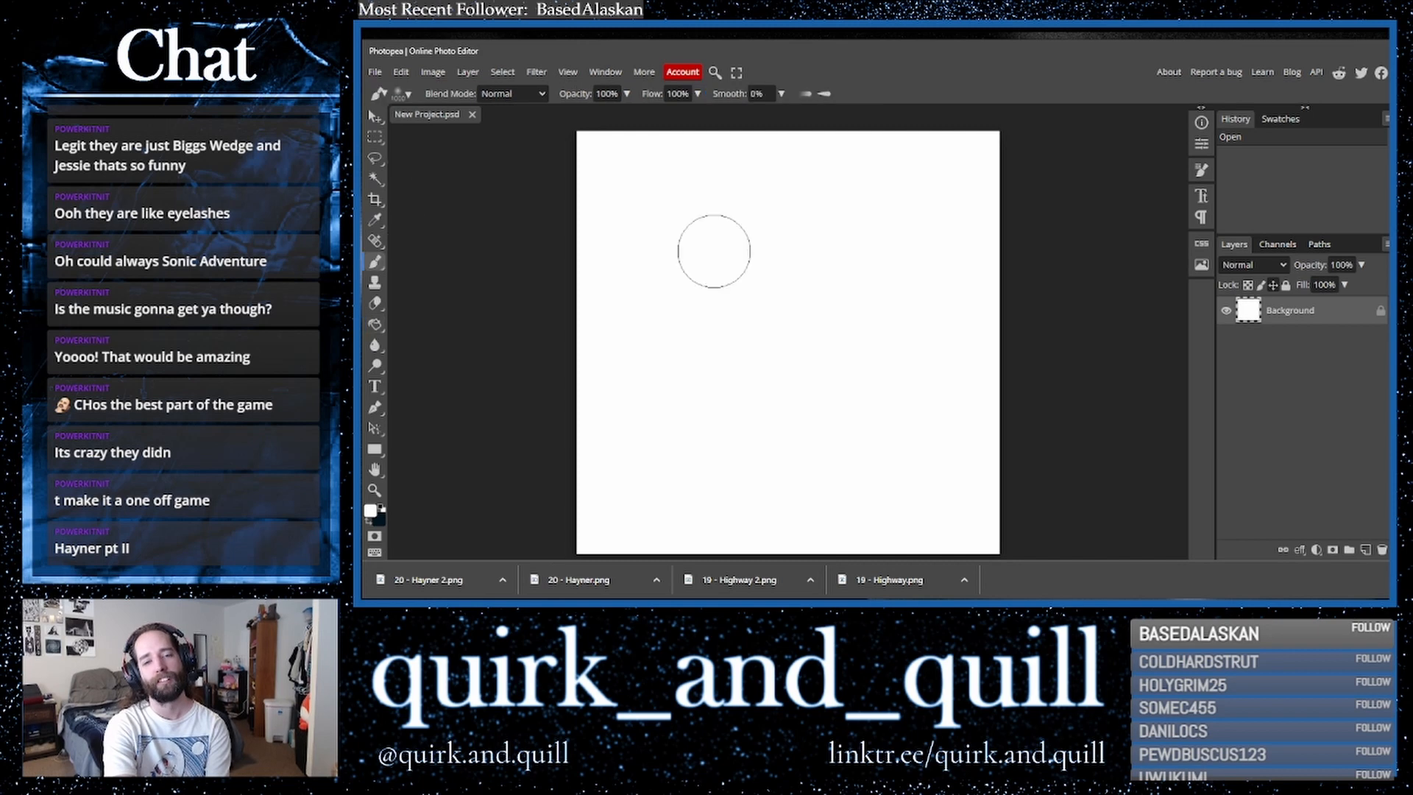
click(666, 234)
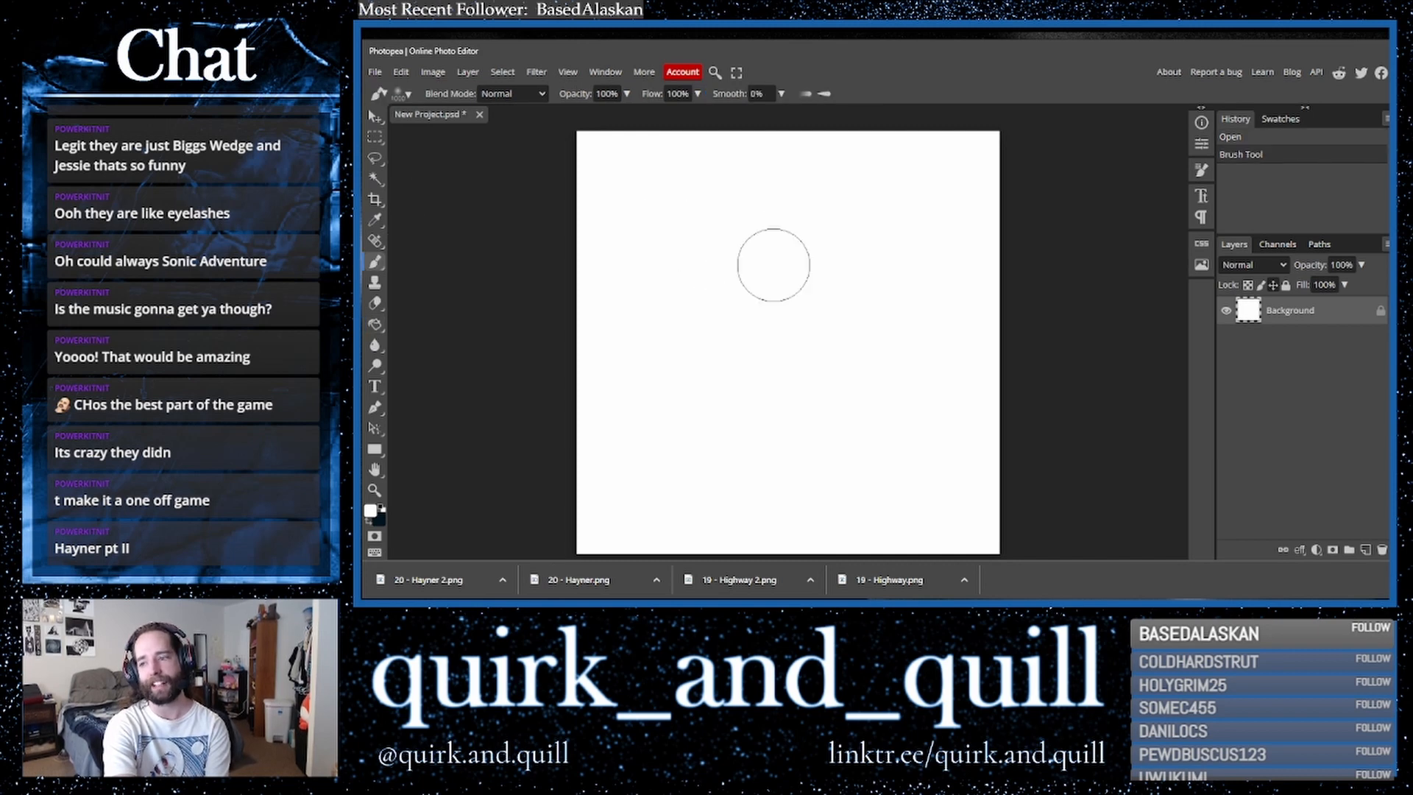
click(370, 523)
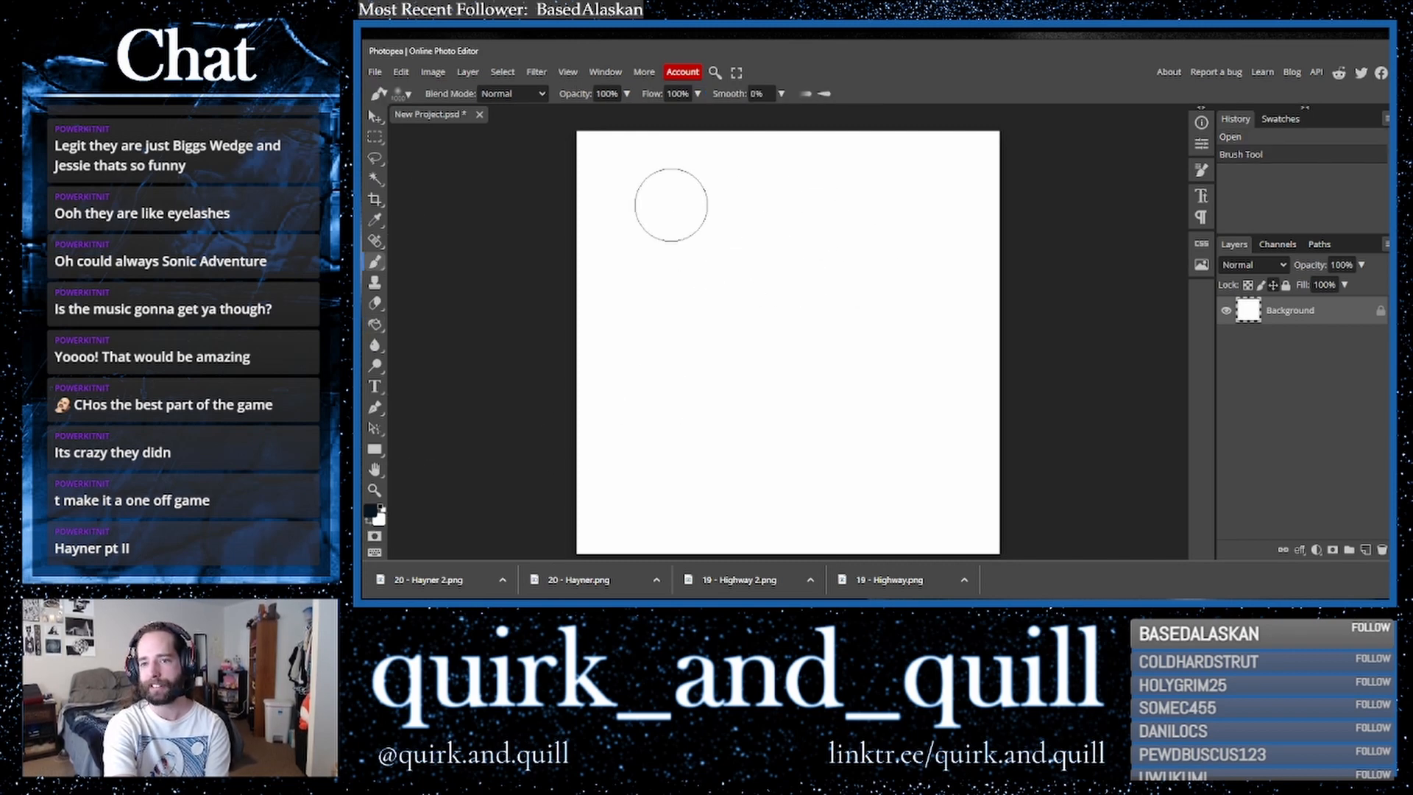
click(672, 203)
click(847, 356)
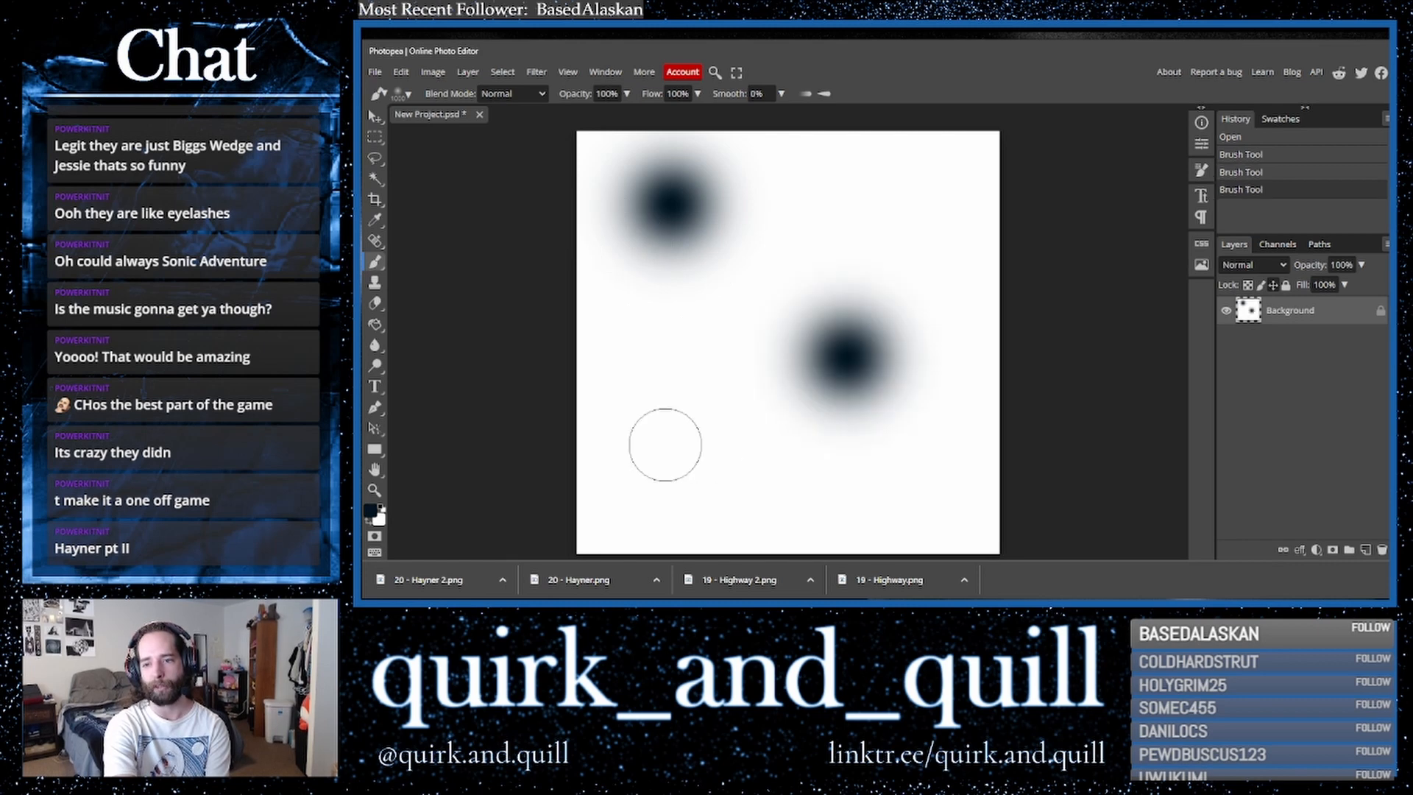
- Switch to a blue color with 100% brush hardness and stamp two large blue circles on the canvas
click(372, 510)
click(633, 264)
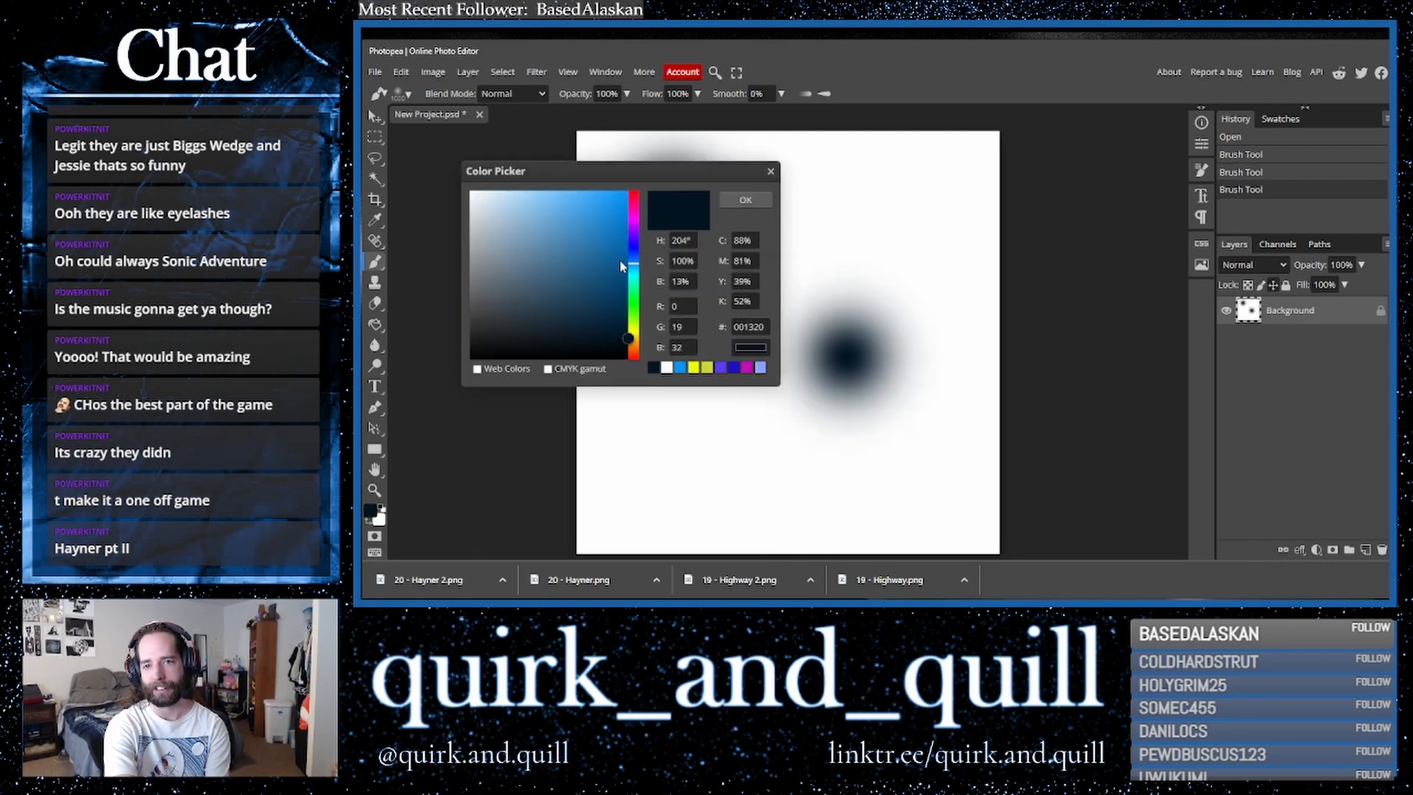
click(628, 232)
click(745, 200)
click(401, 93)
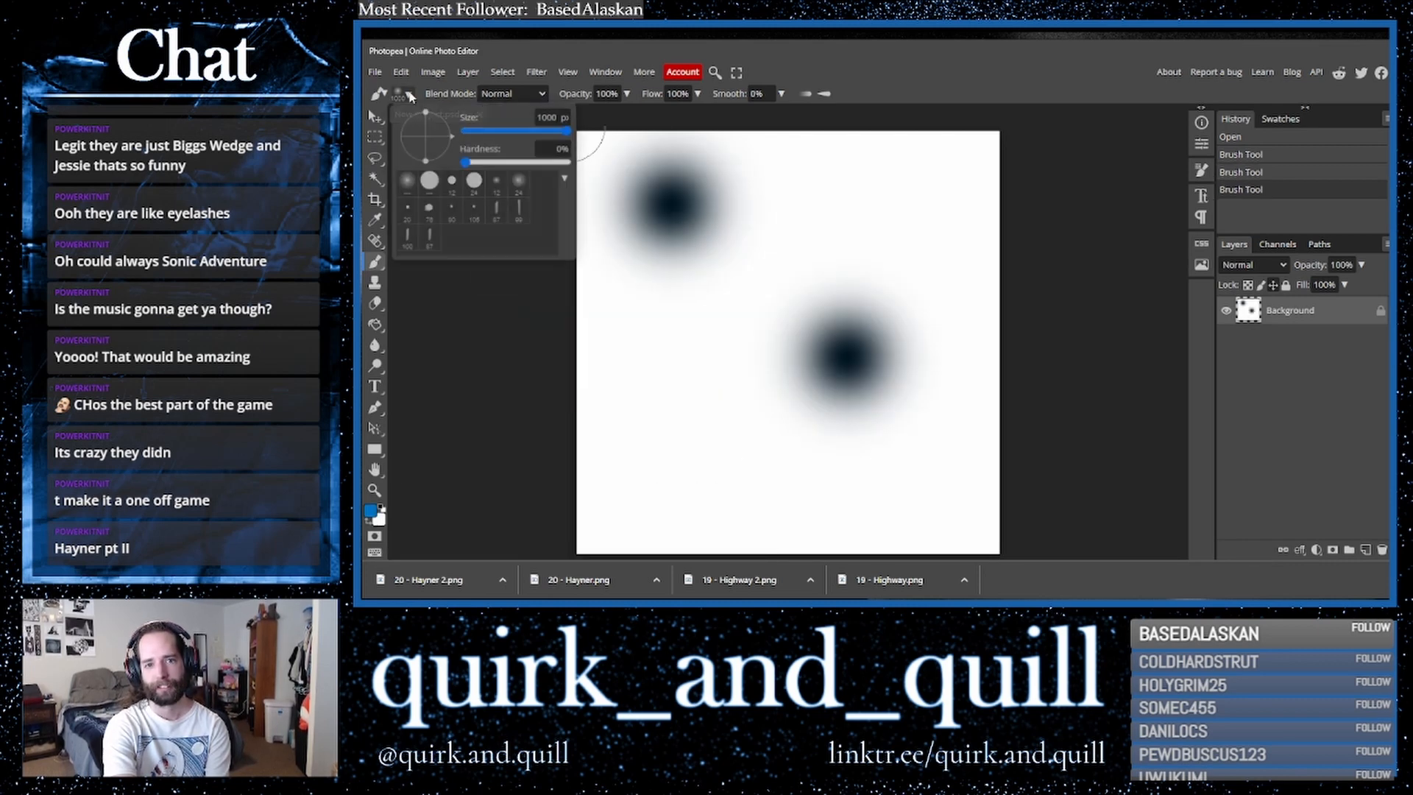
drag(495, 164, 570, 162)
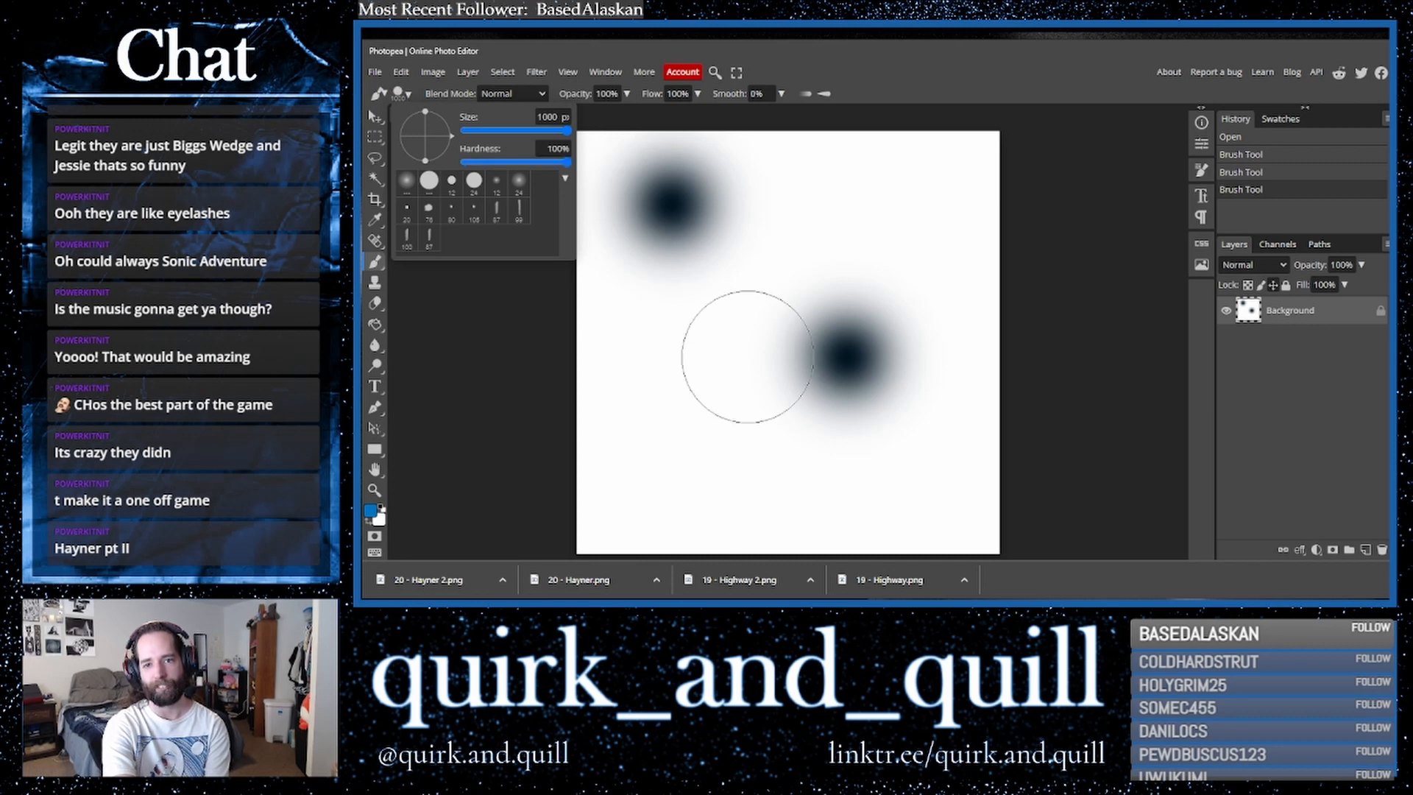
click(695, 373)
click(889, 215)
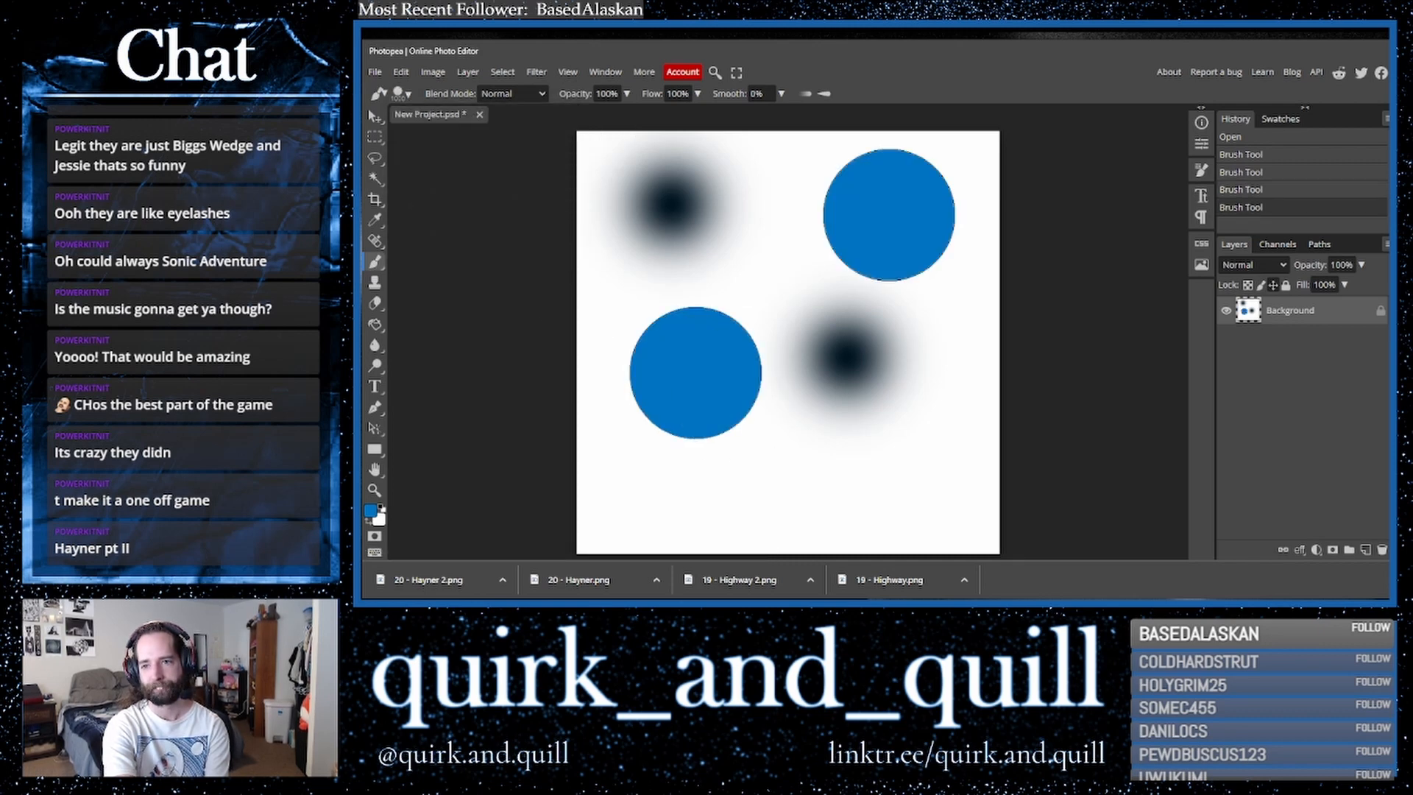
- Duplicate the background layer, then stamp three small magenta dots with a 70 px brush
drag(1333, 325, 1367, 551)
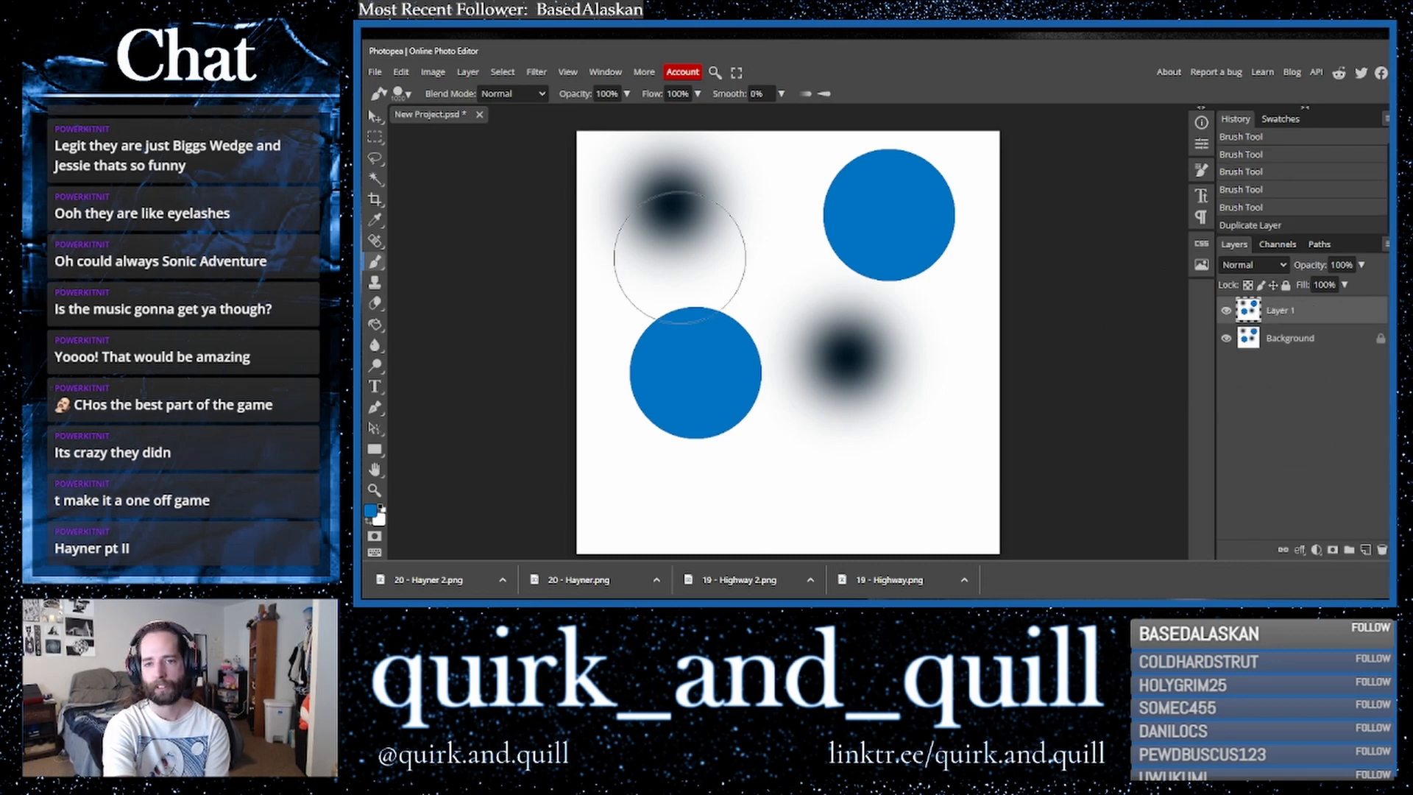
click(402, 94)
click(502, 129)
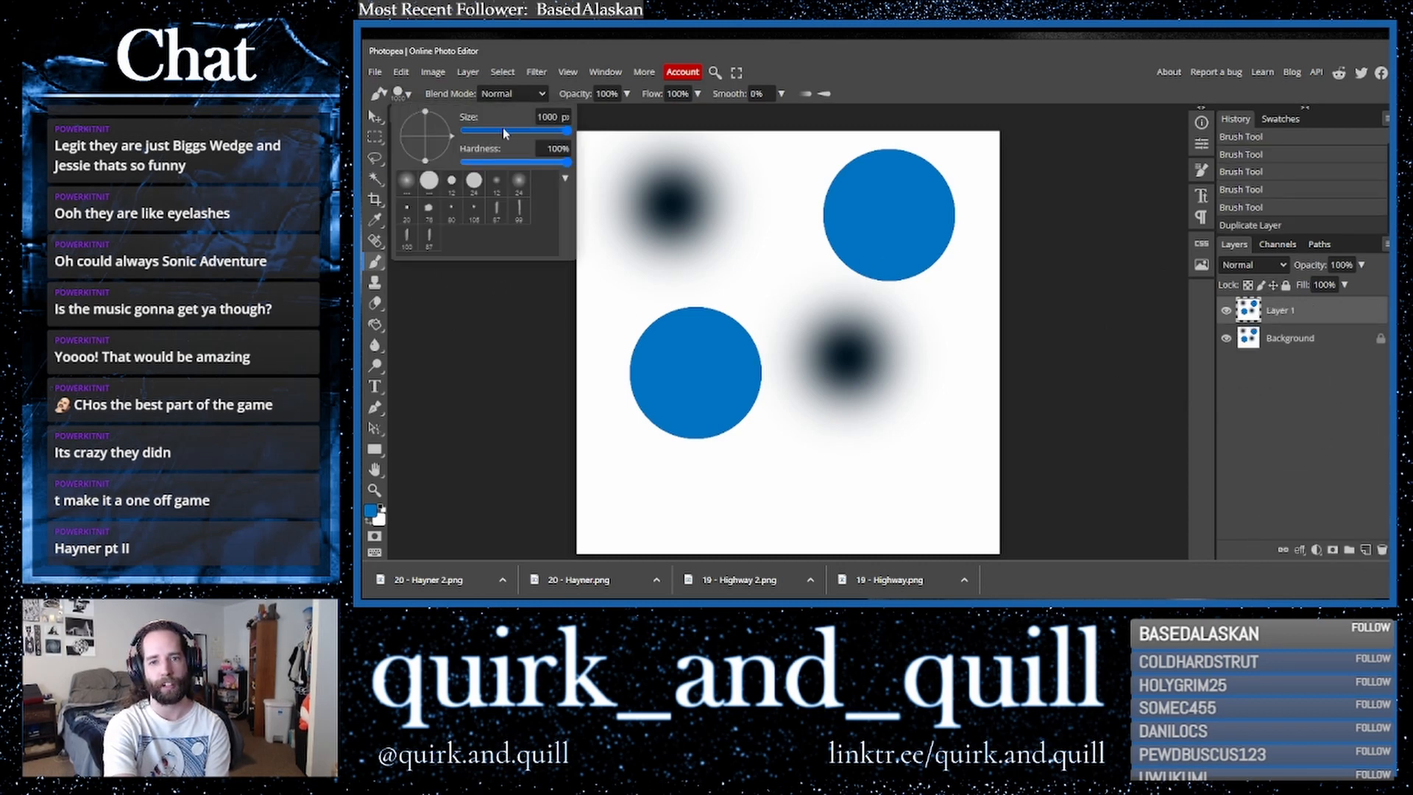
click(371, 510)
drag(608, 290, 627, 293)
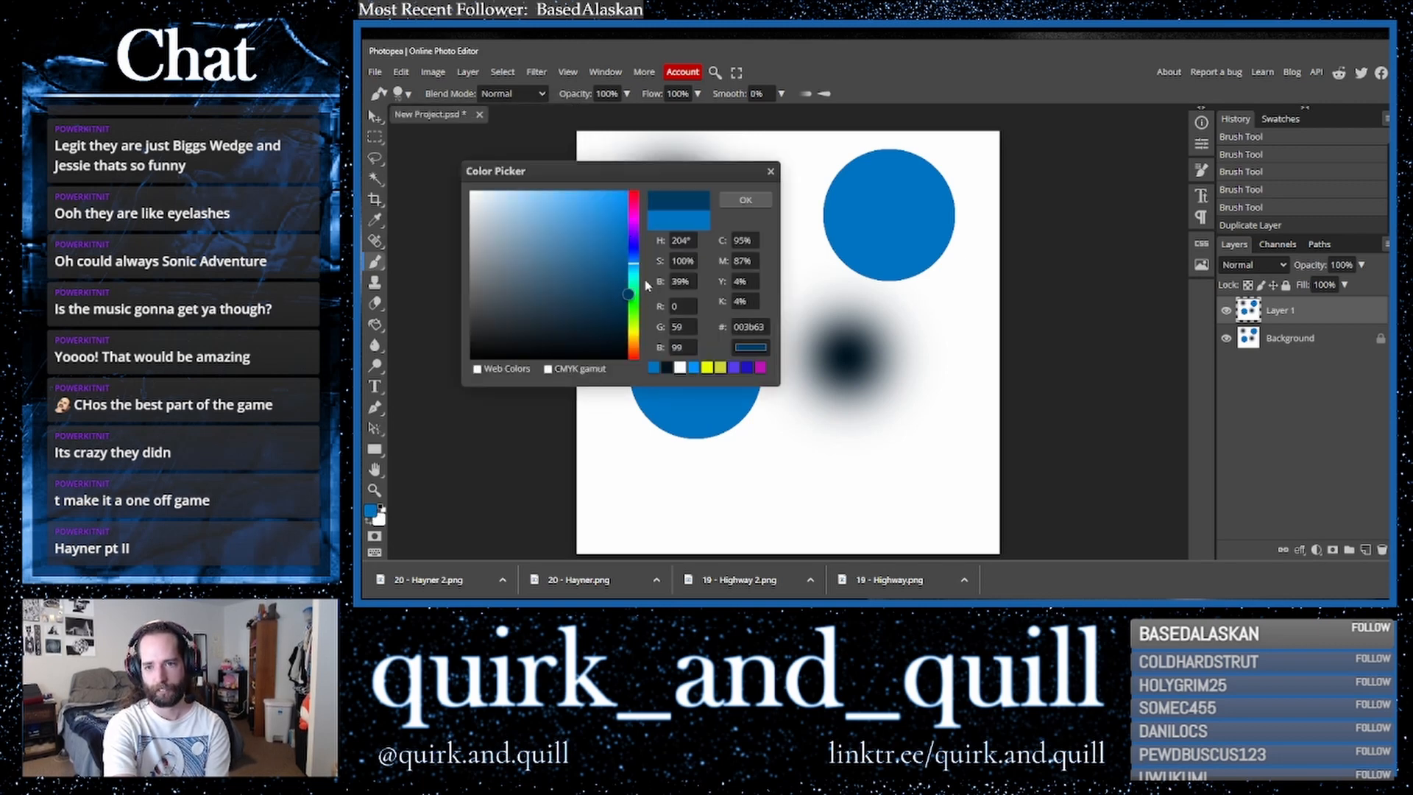
click(638, 221)
drag(613, 220, 630, 191)
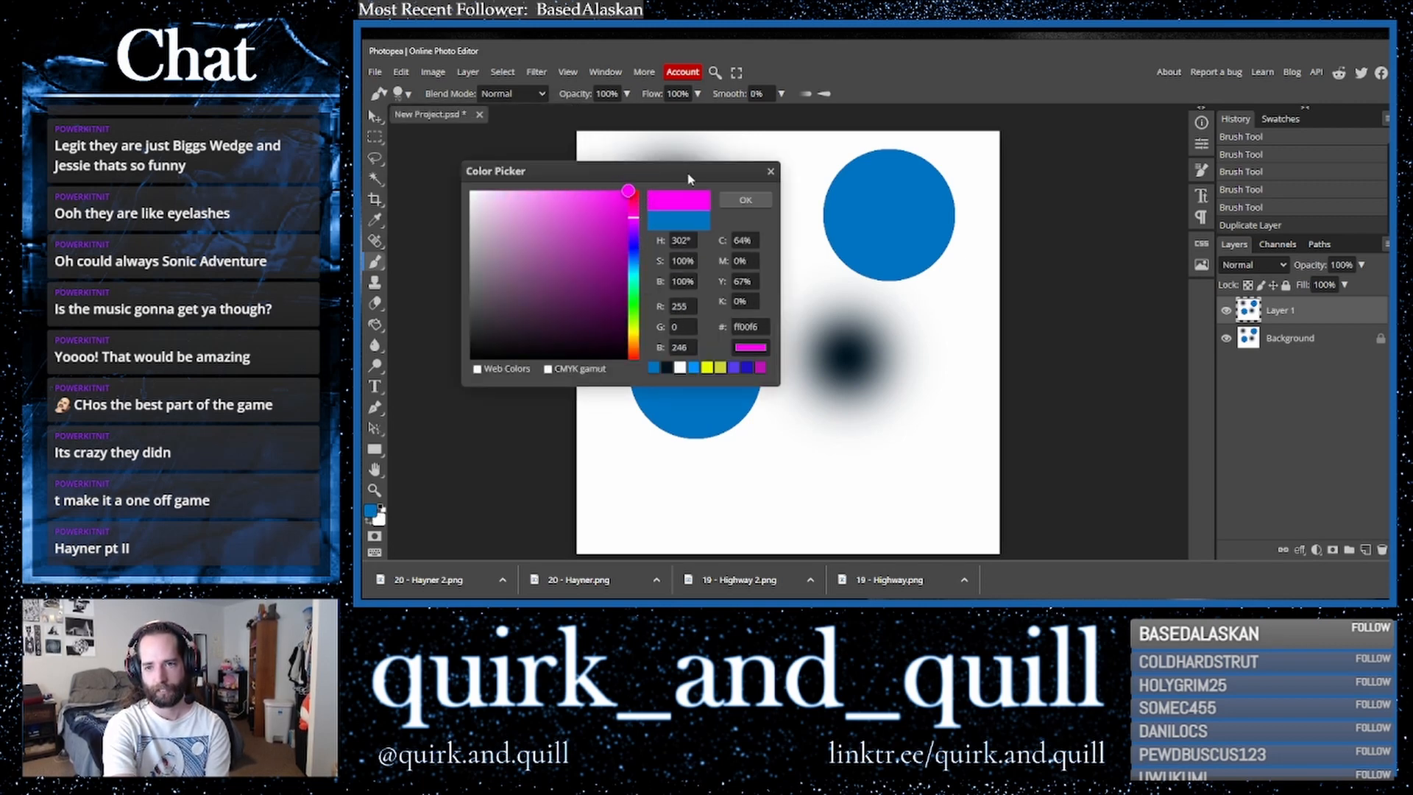
click(745, 199)
click(775, 434)
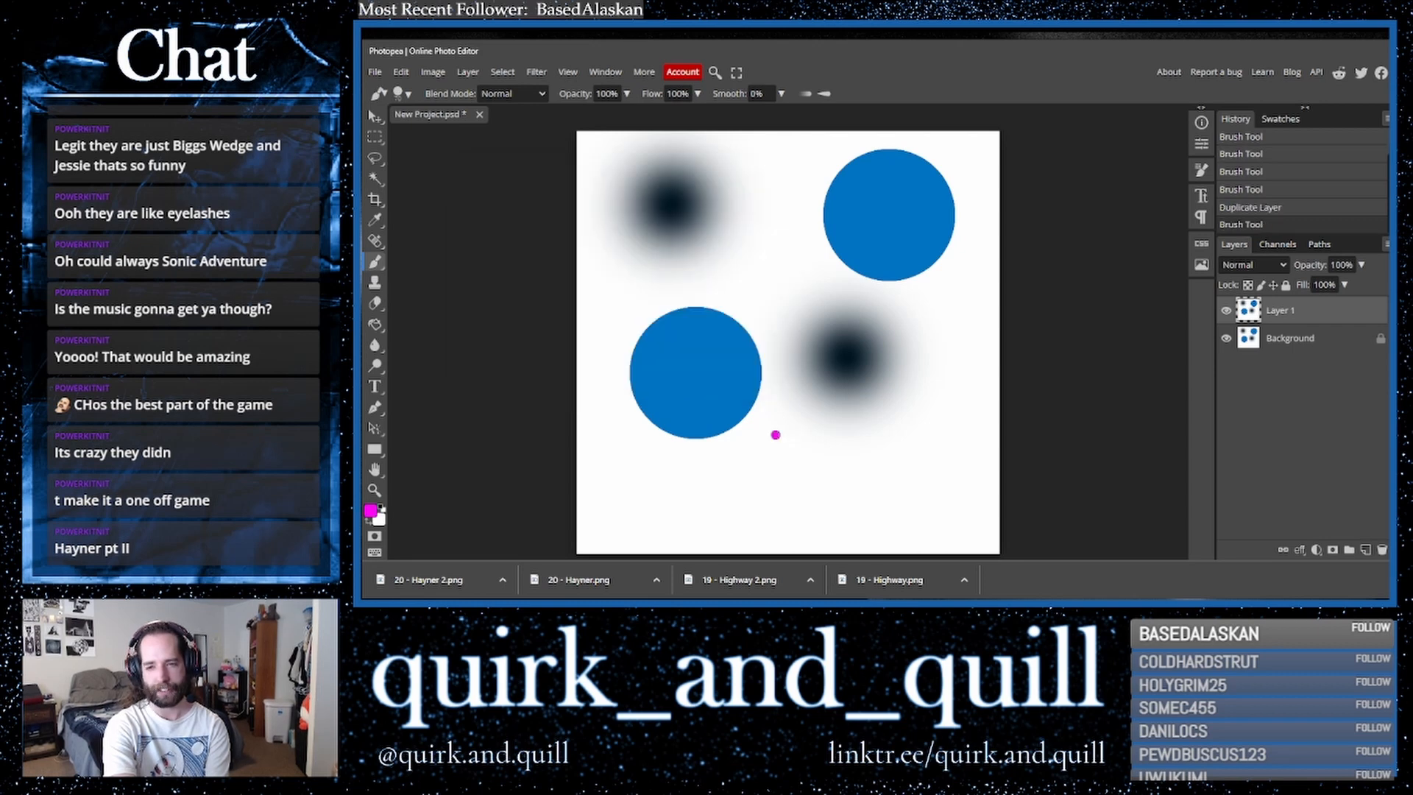
click(919, 378)
click(797, 268)
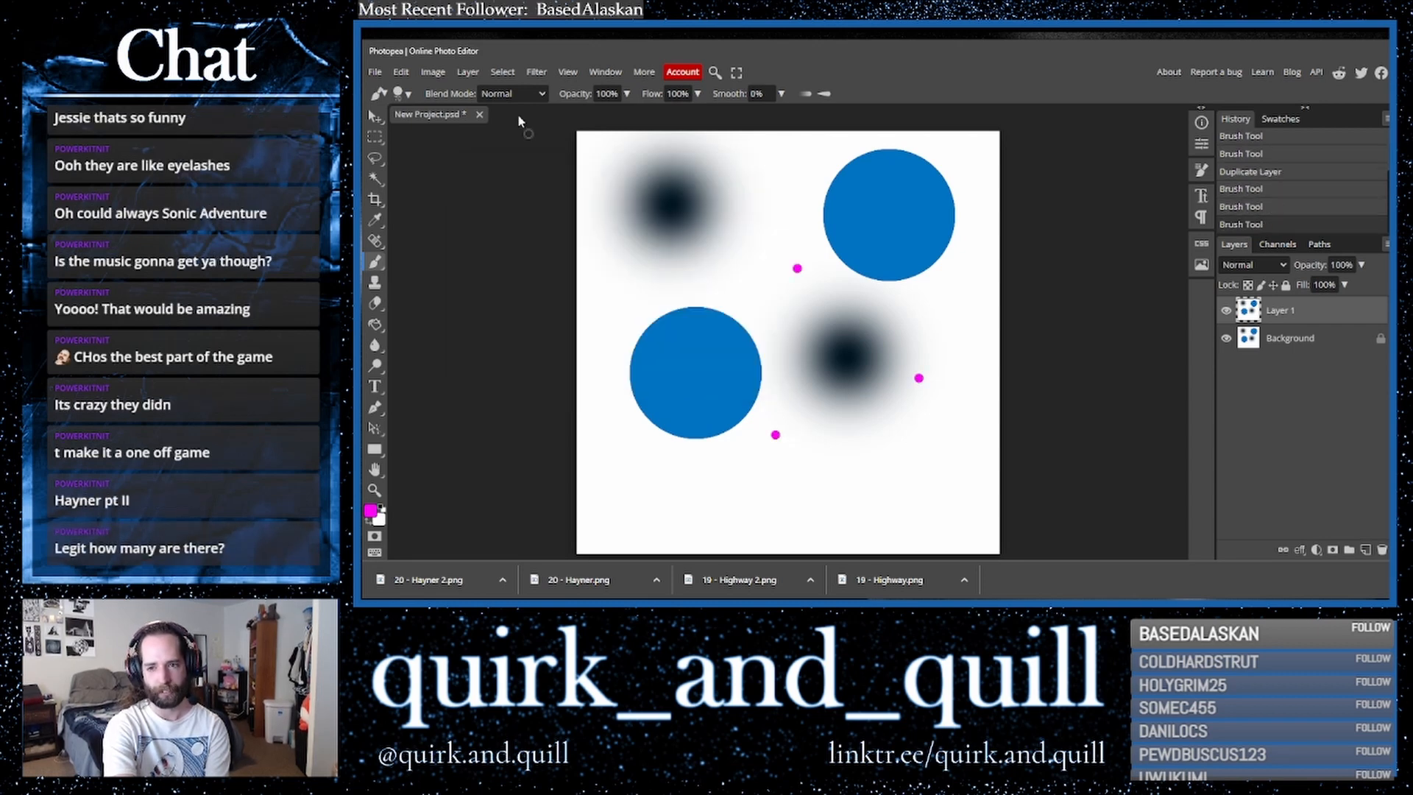
- Set the brush to 428 px and stamp two dark blue circles near the lower right corner
click(402, 94)
drag(468, 132, 542, 138)
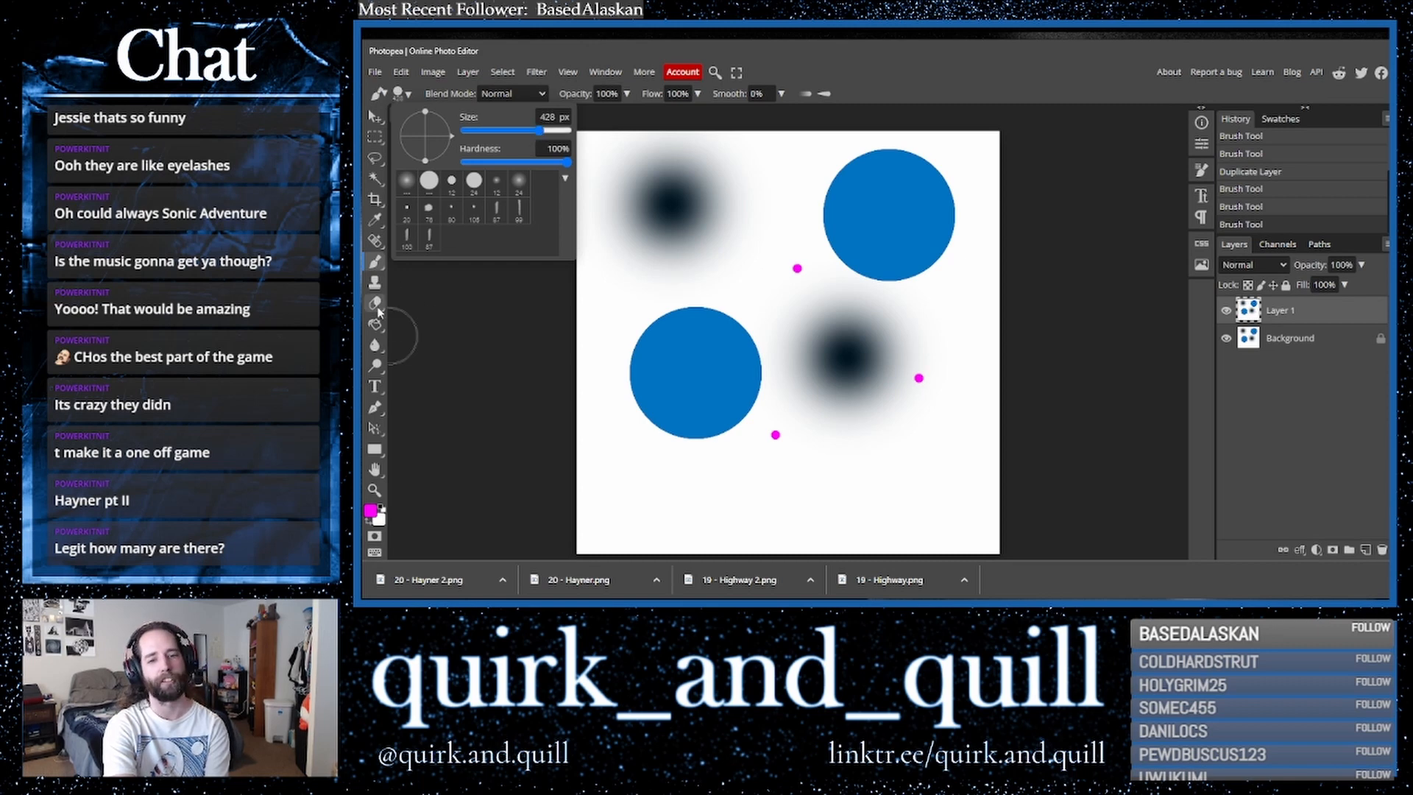
click(370, 510)
click(619, 278)
drag(633, 219, 633, 254)
click(621, 232)
click(746, 199)
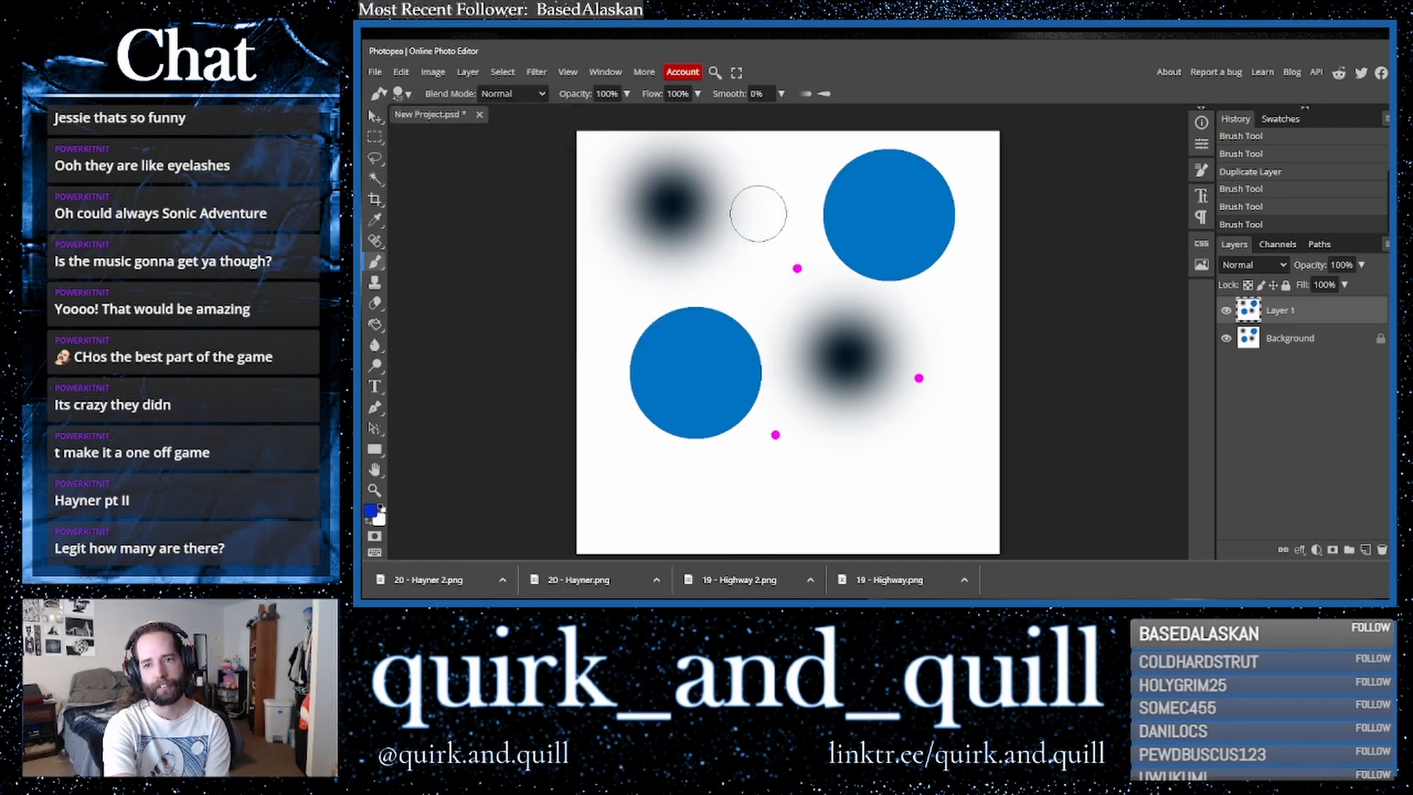
click(866, 476)
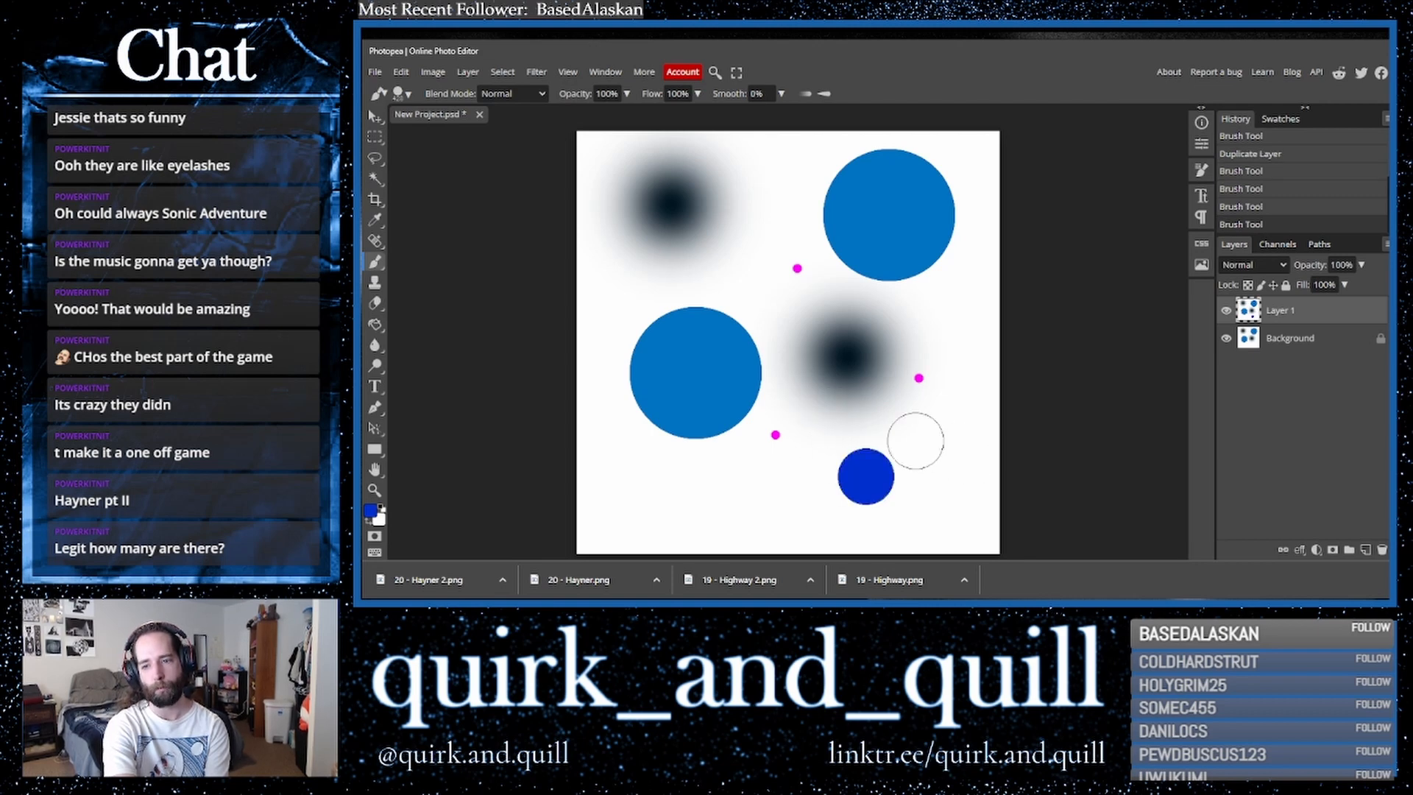
click(930, 437)
- Stamp two pink circles, one inside the upper right blue circle and one overlapping the lower dark blue circle
click(400, 94)
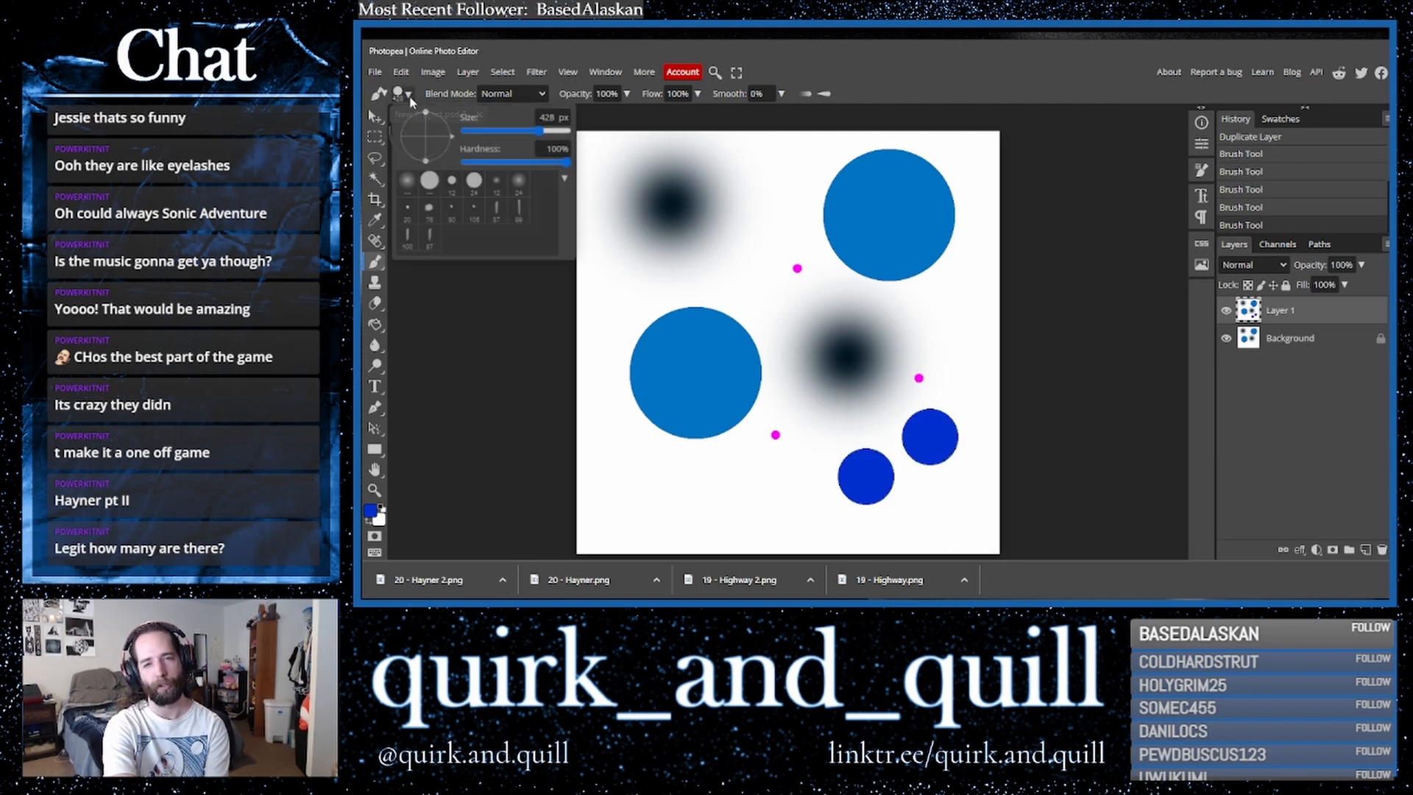
click(371, 511)
mouse_move(631, 237)
mouse_down()
mouse_move(637, 193)
mouse_move(633, 209)
mouse_up()
click(624, 205)
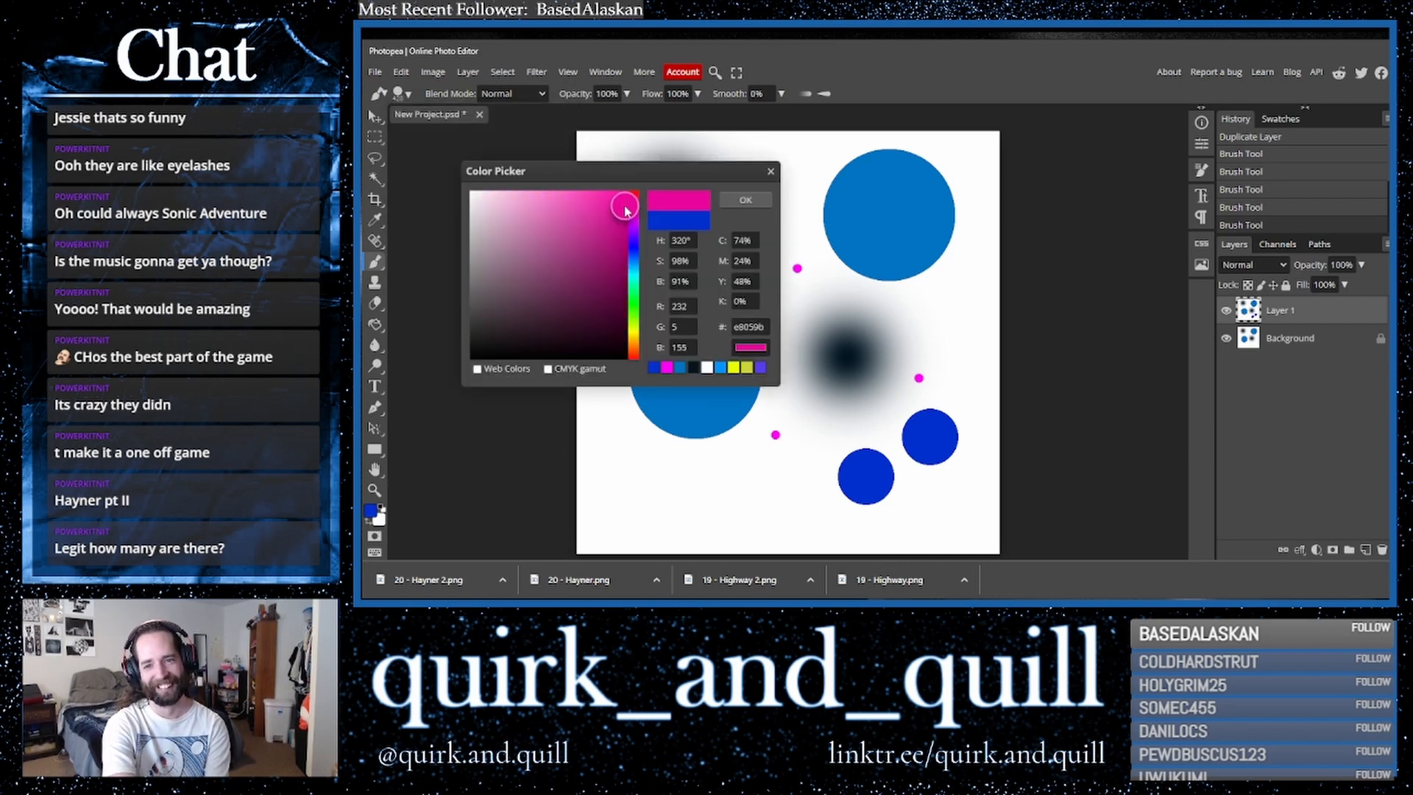
click(727, 200)
click(892, 217)
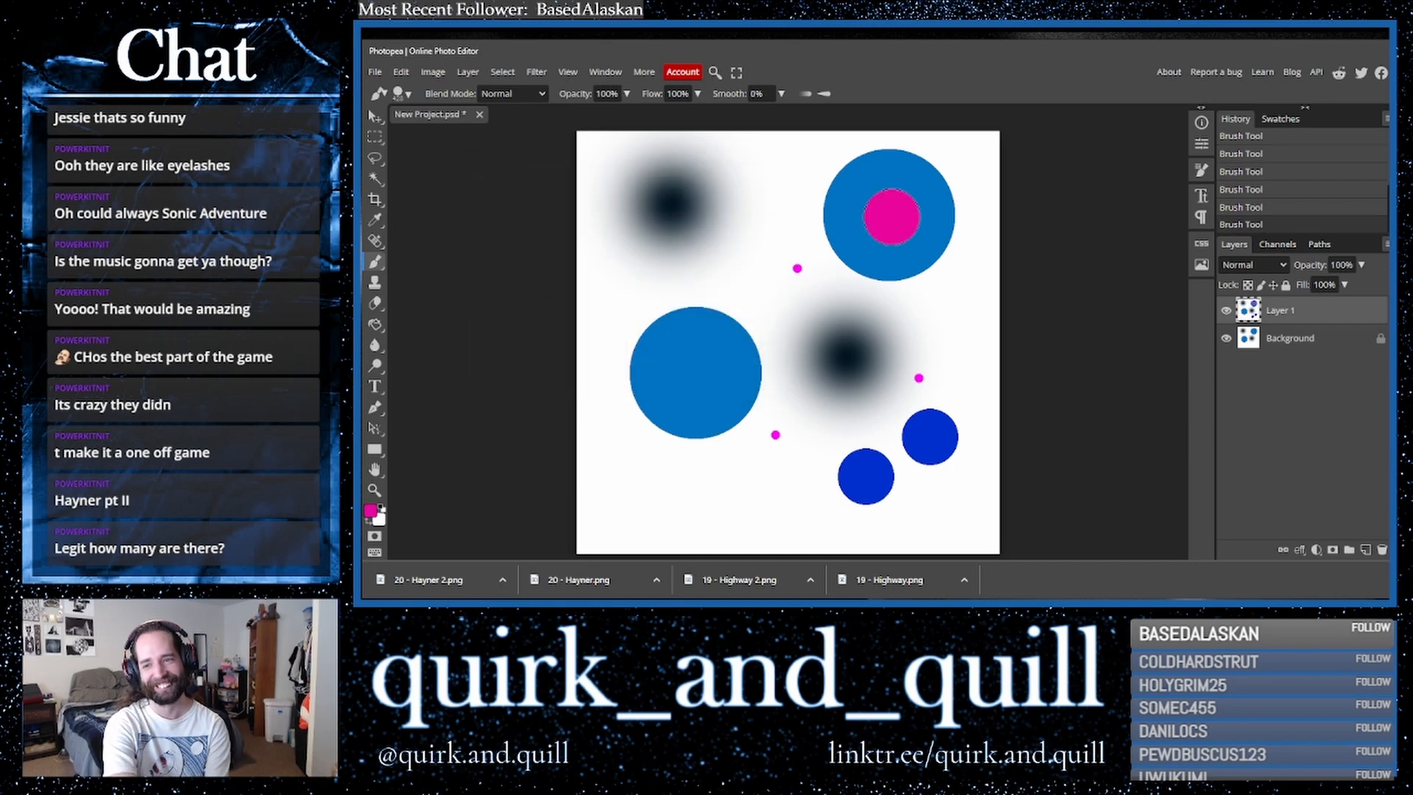
click(883, 501)
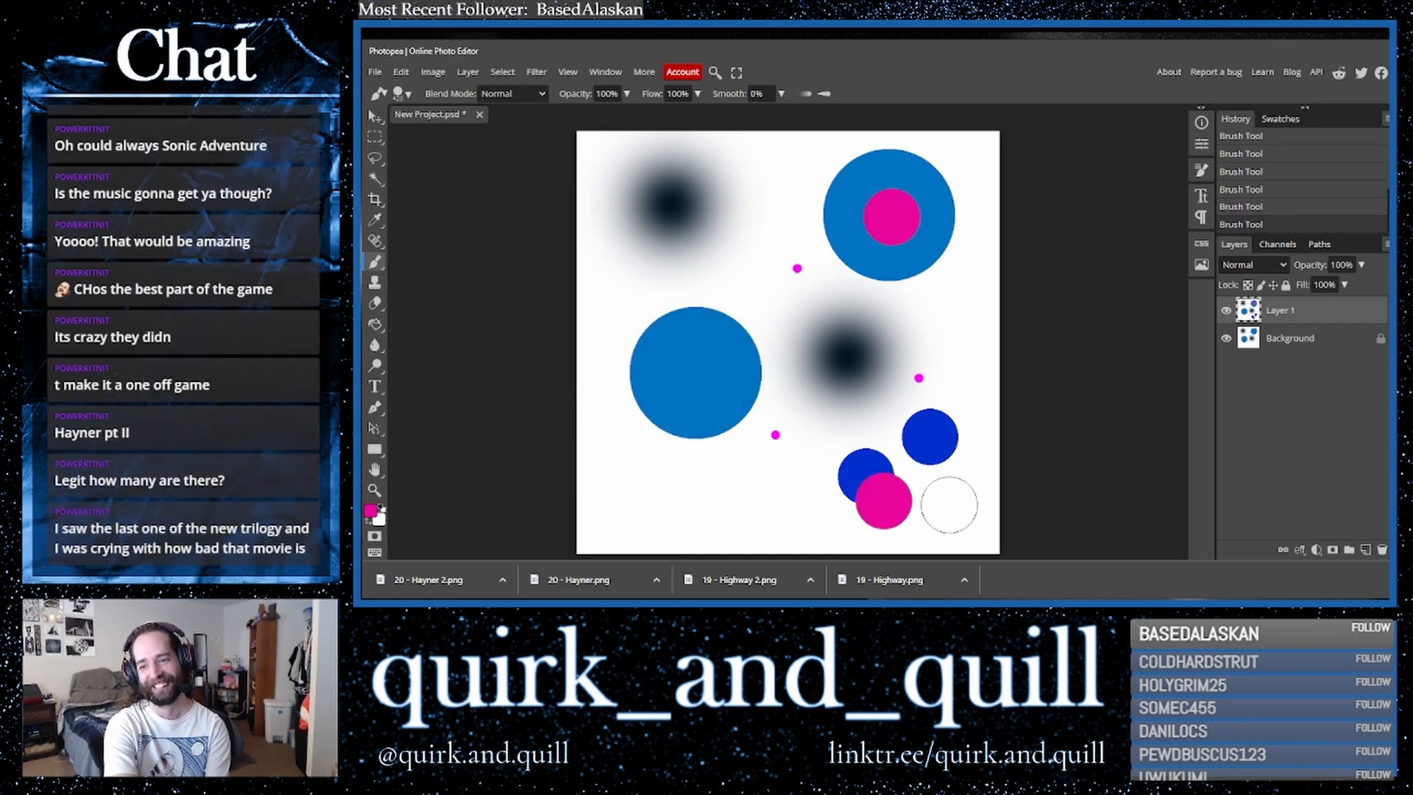
- Stamp a pink circle over the upper dark blue circle near the lower right, and duplicate the painted layer
click(908, 419)
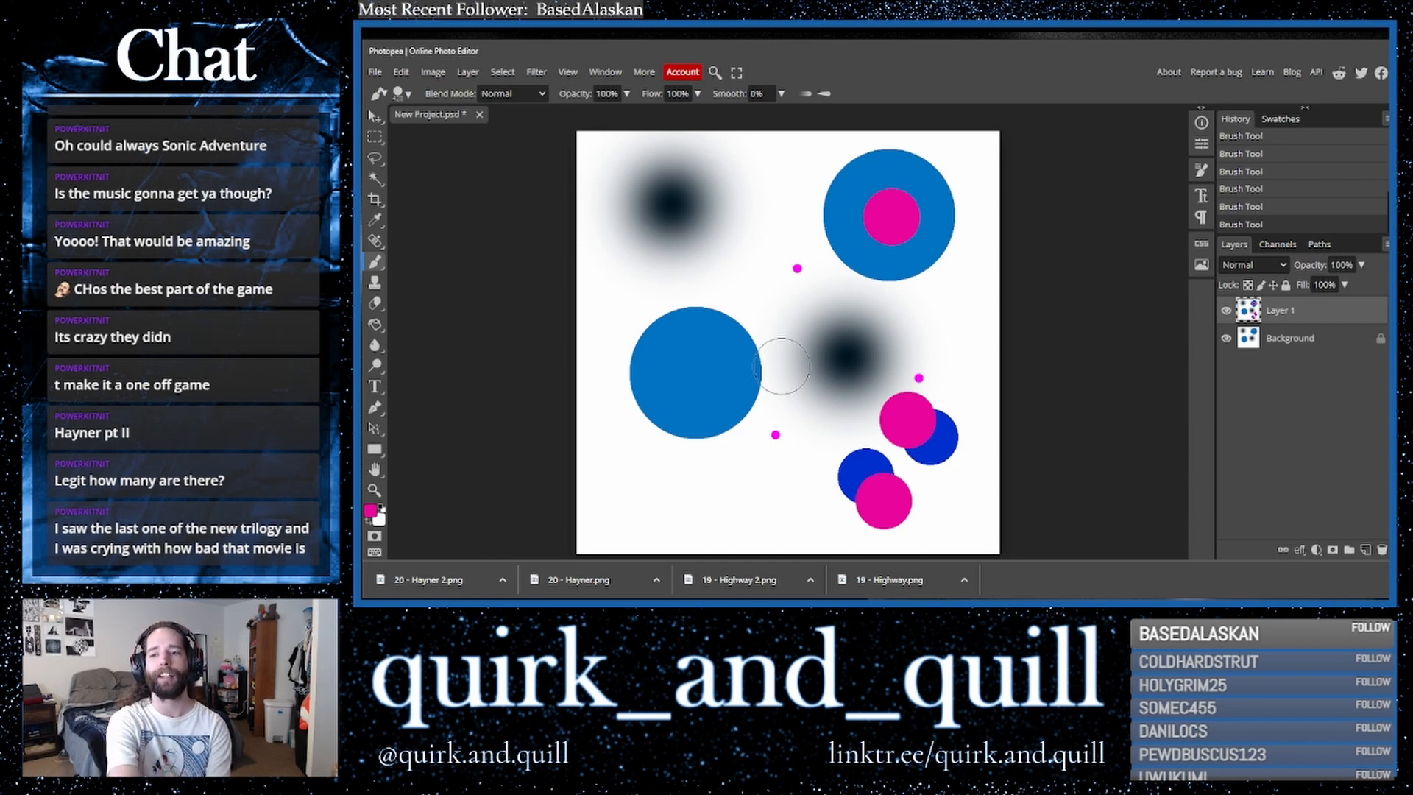
drag(1340, 315, 1364, 549)
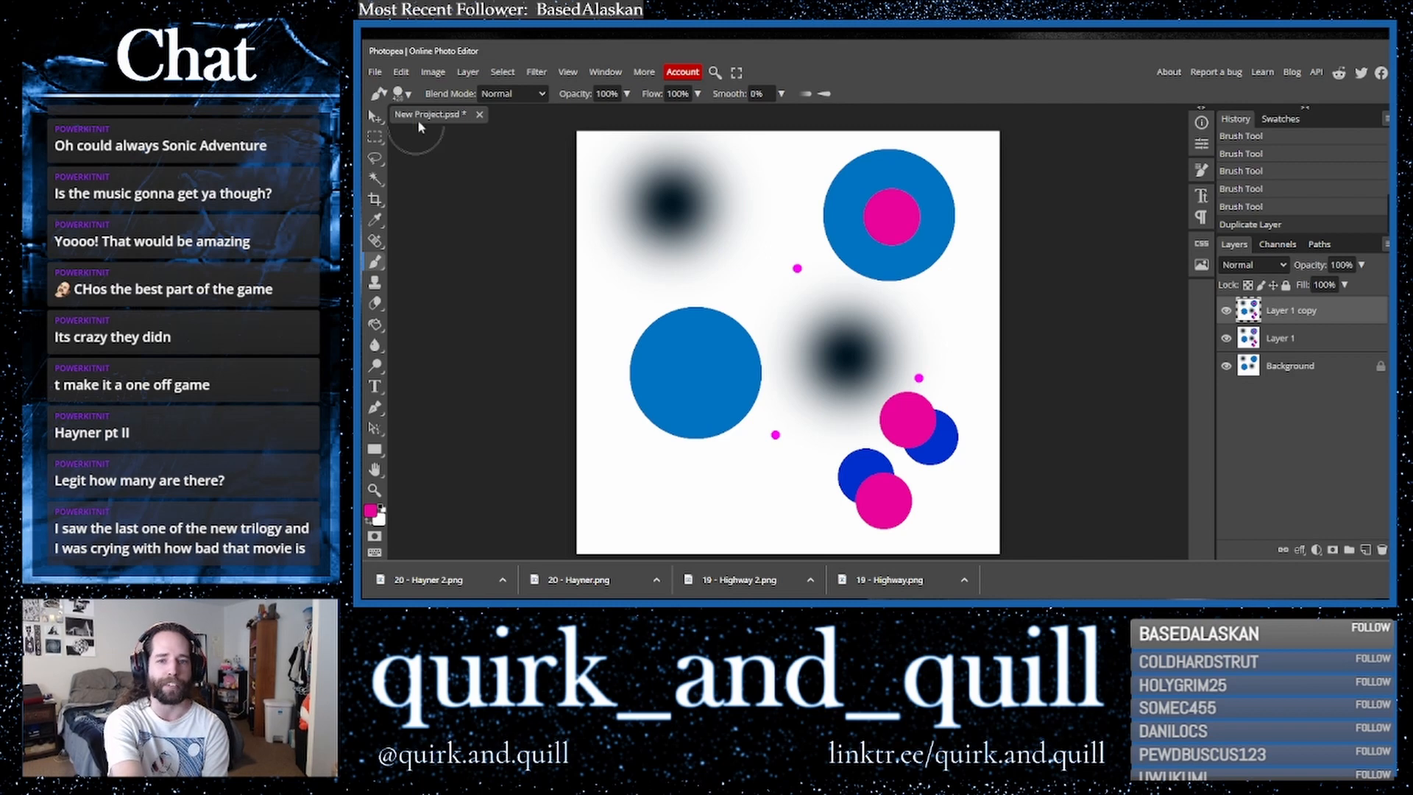
- Apply the Emboss filter to the duplicated layer with a height of 76 px
click(536, 72)
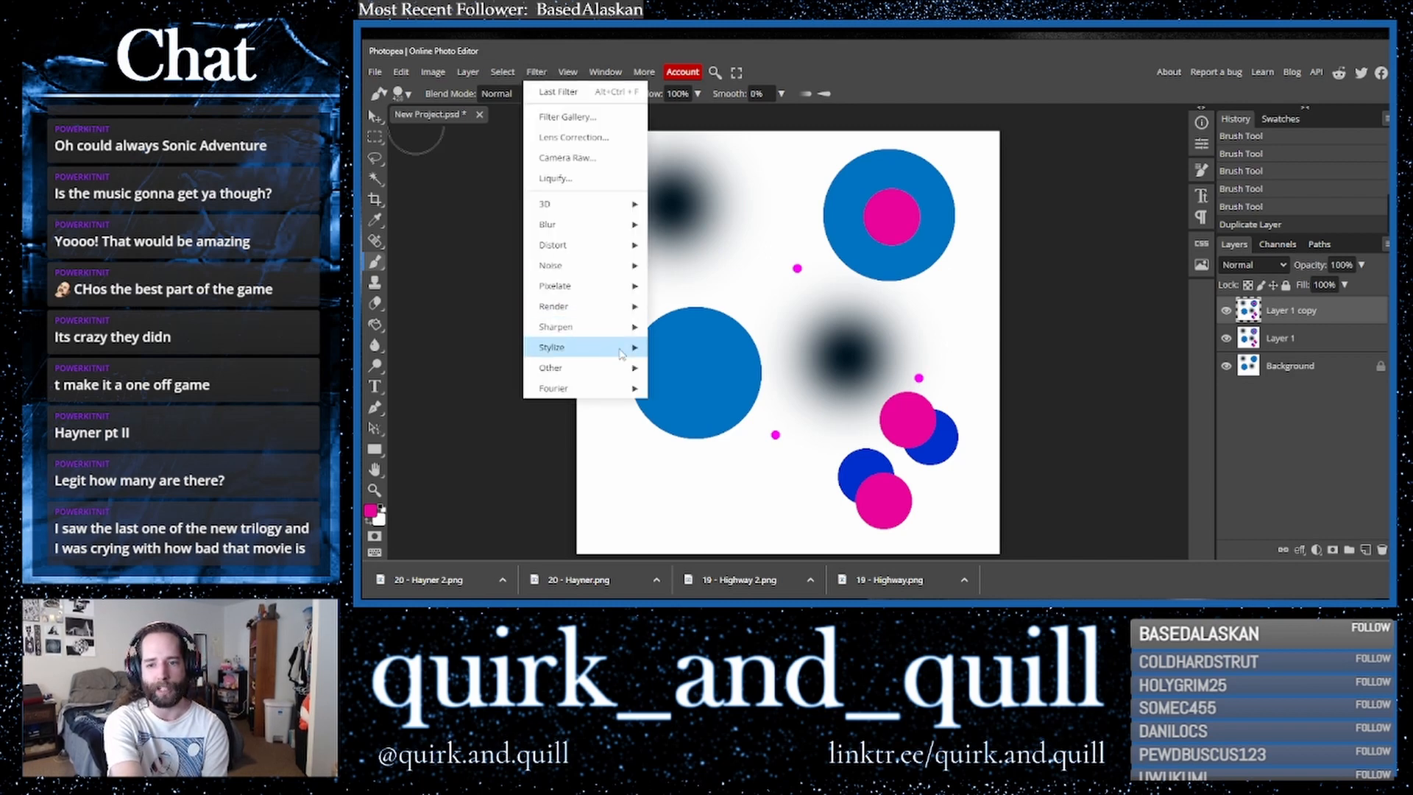
mouse_move(618, 347)
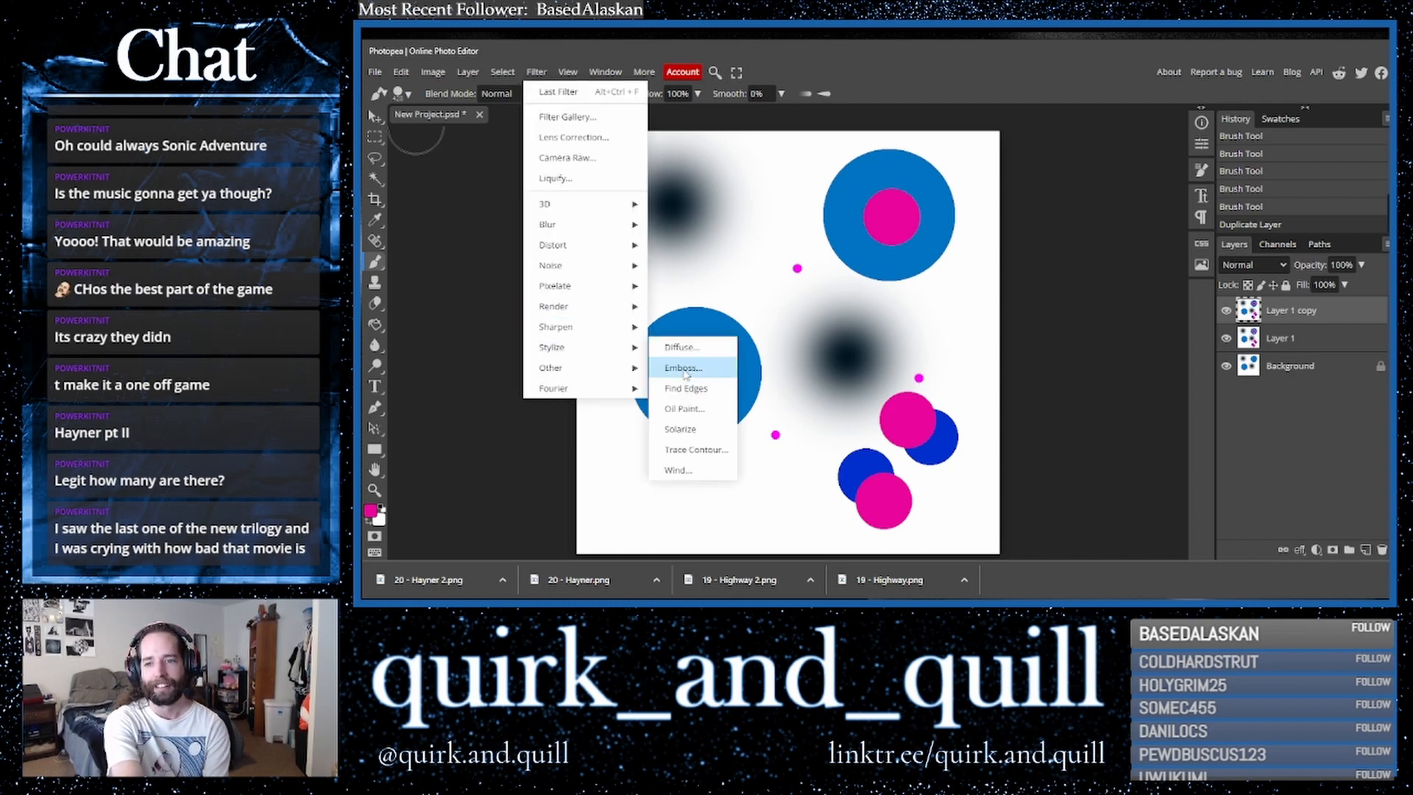
click(684, 368)
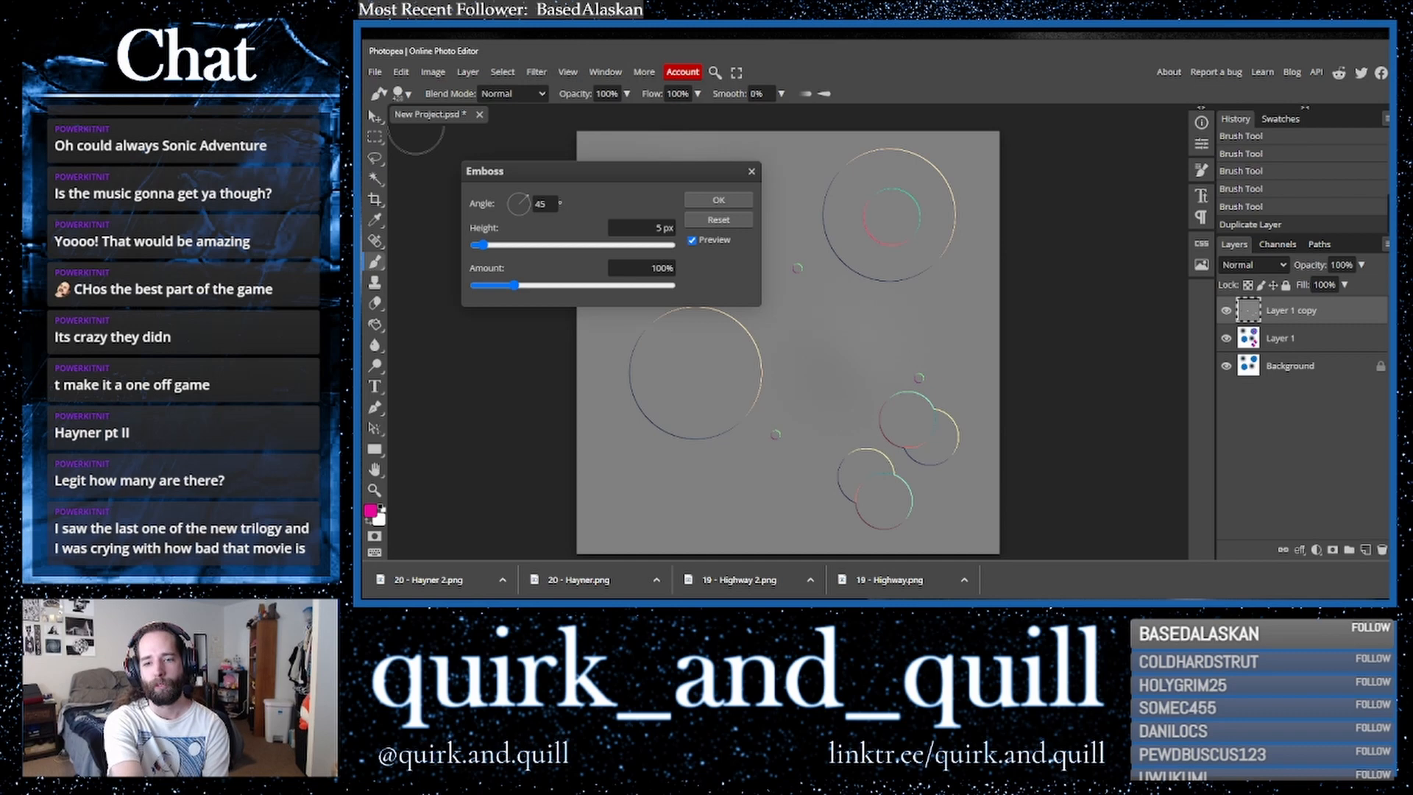
click(624, 247)
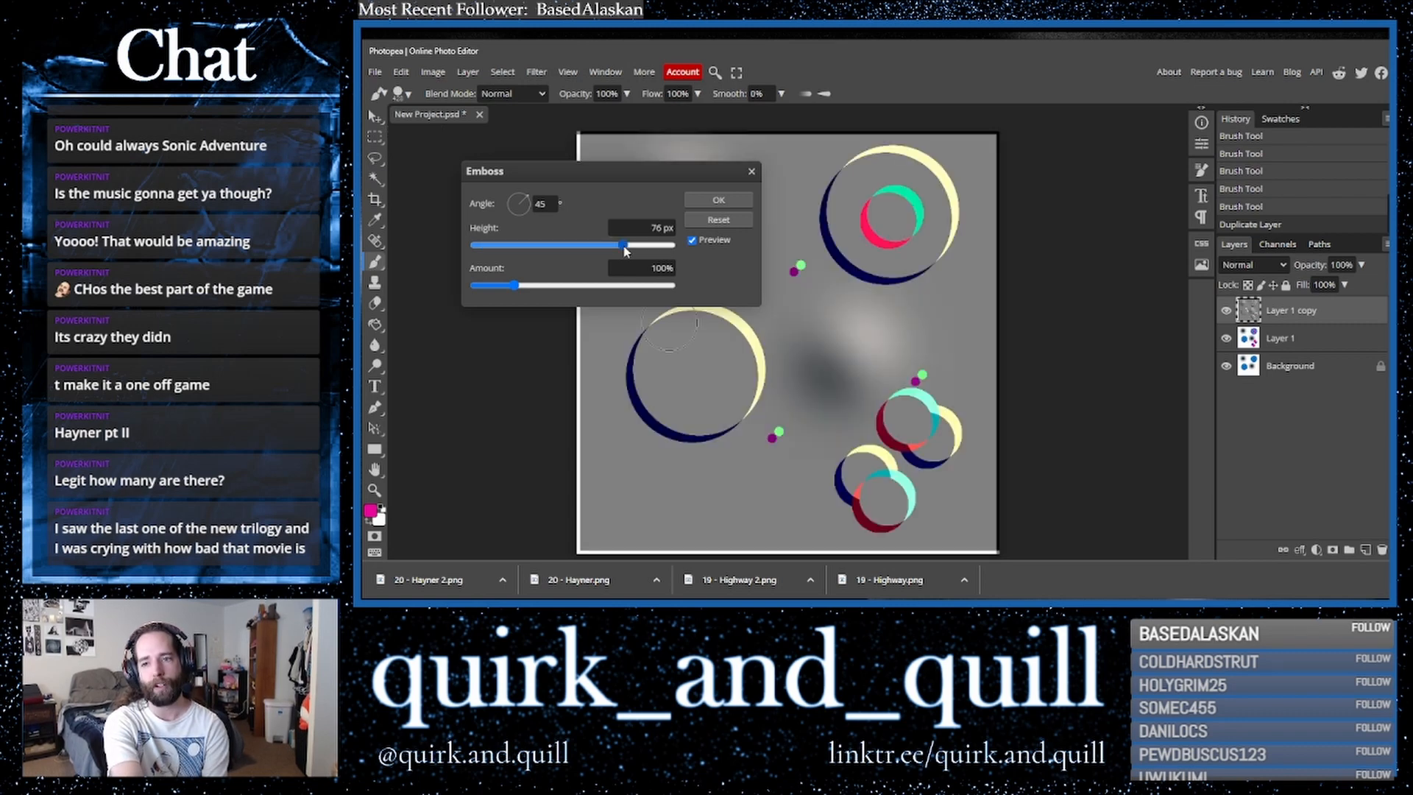
click(719, 200)
- Set the embossed layer's blend mode to Lighten
click(1270, 272)
click(1265, 273)
key(Down)
key(Down)
key(Down)
key(Down)
key(Down)
key(Down)
key(Down)
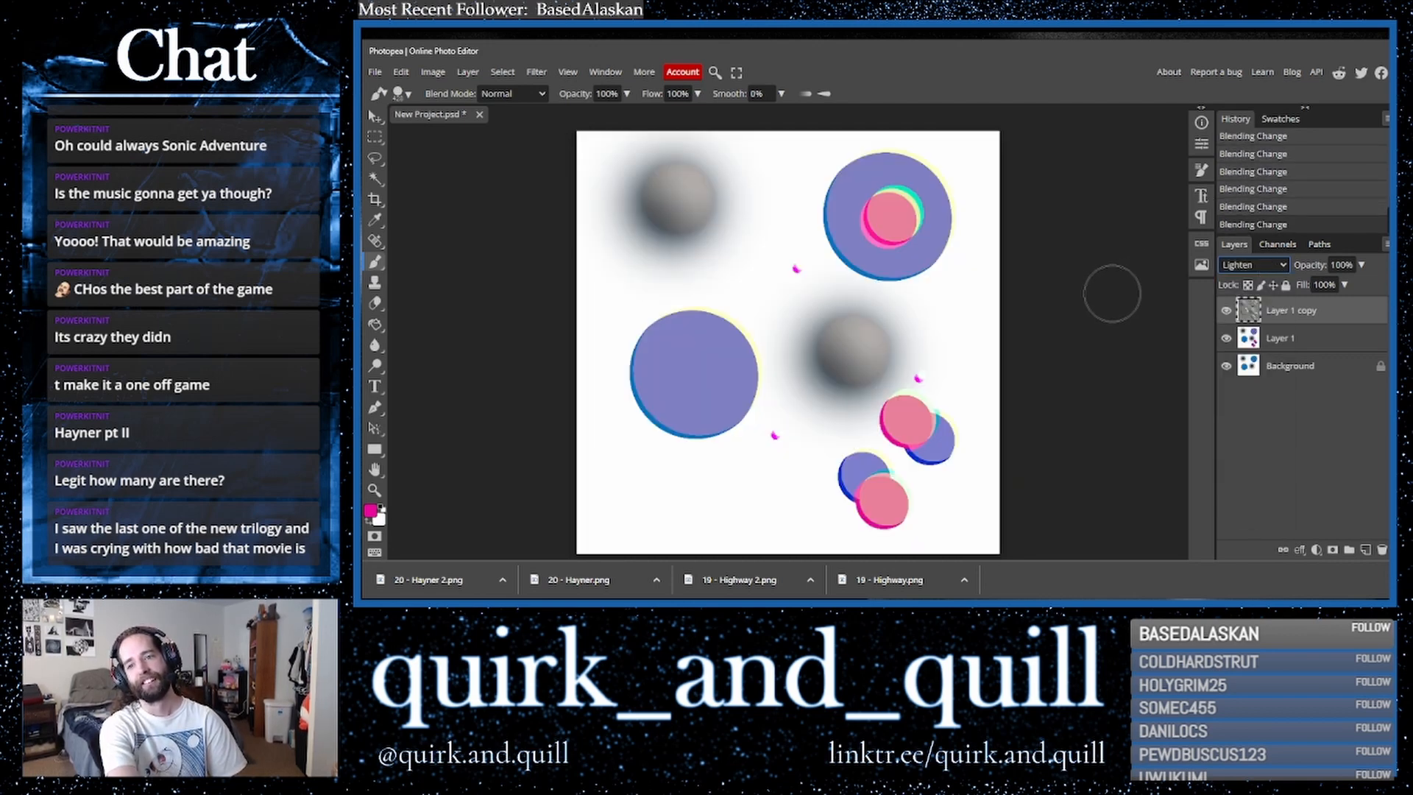
key(Up)
key(Down)
key(Down)
key(Up)
key(Down)
key(Up)
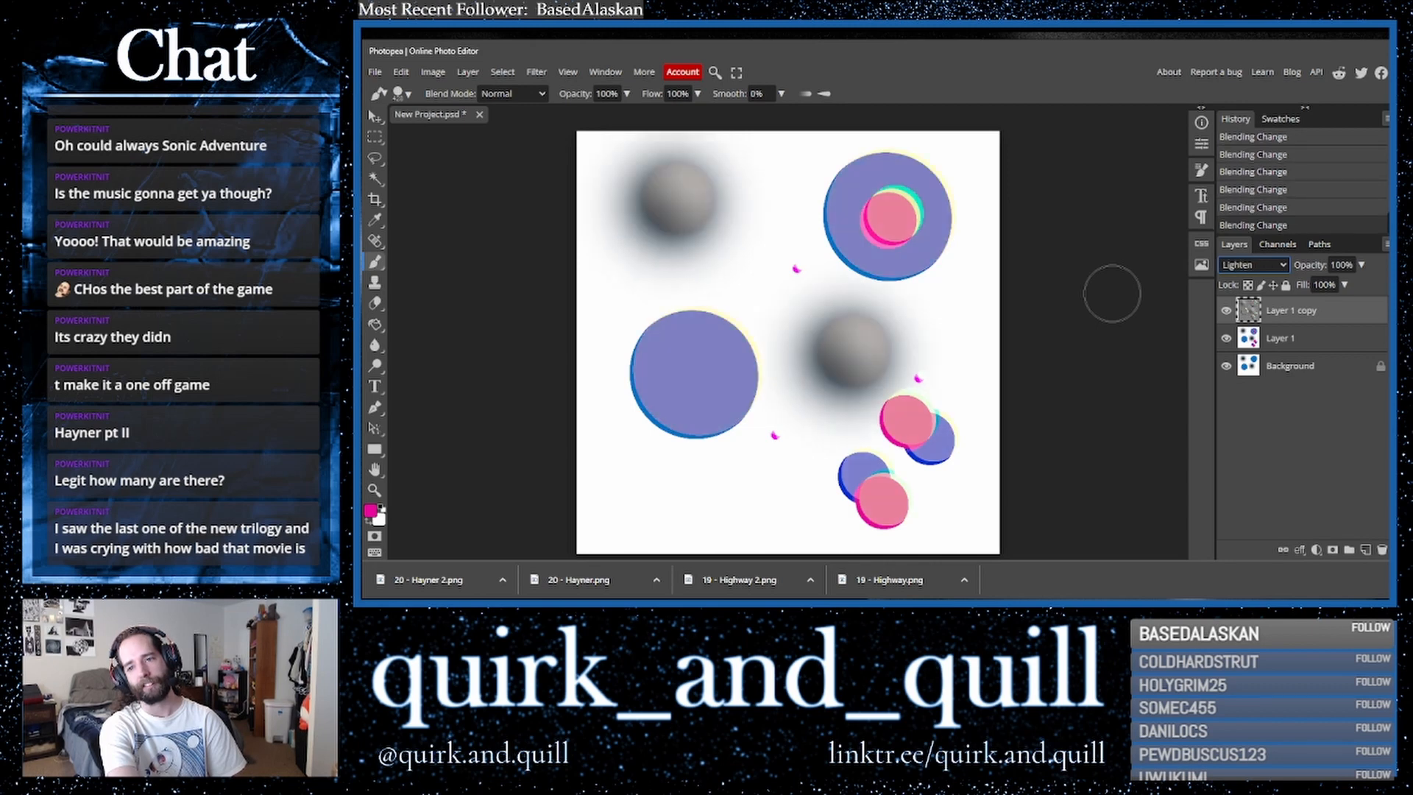
- Duplicate the embossed and painted layers together and merge the copies into one layer
shift+click(1303, 336)
drag(1304, 336, 1365, 549)
right_click(1297, 347)
click(1244, 500)
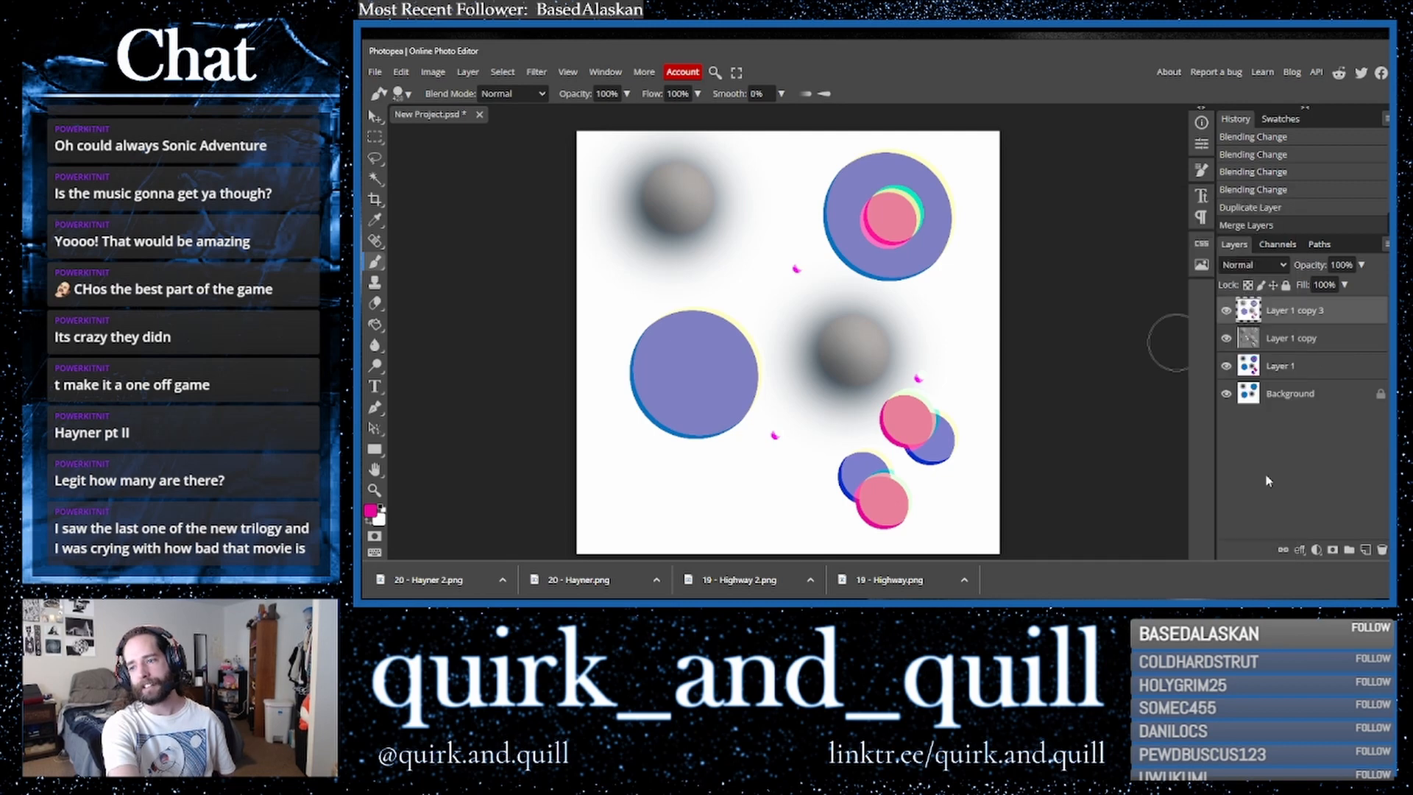
- Duplicate the merged layer and apply the Polar Coordinates filter using Rect to Polar
drag(1331, 313, 1365, 549)
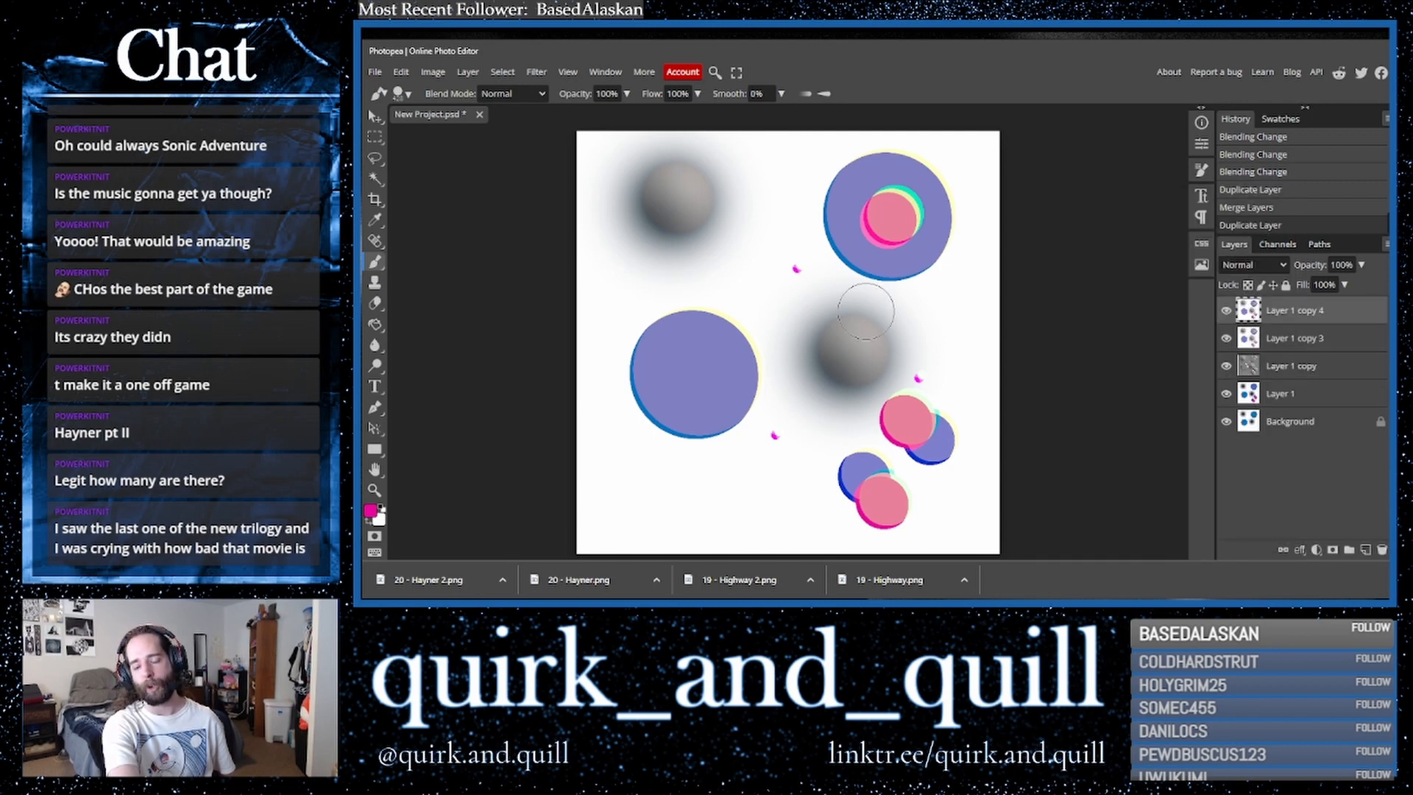
click(537, 71)
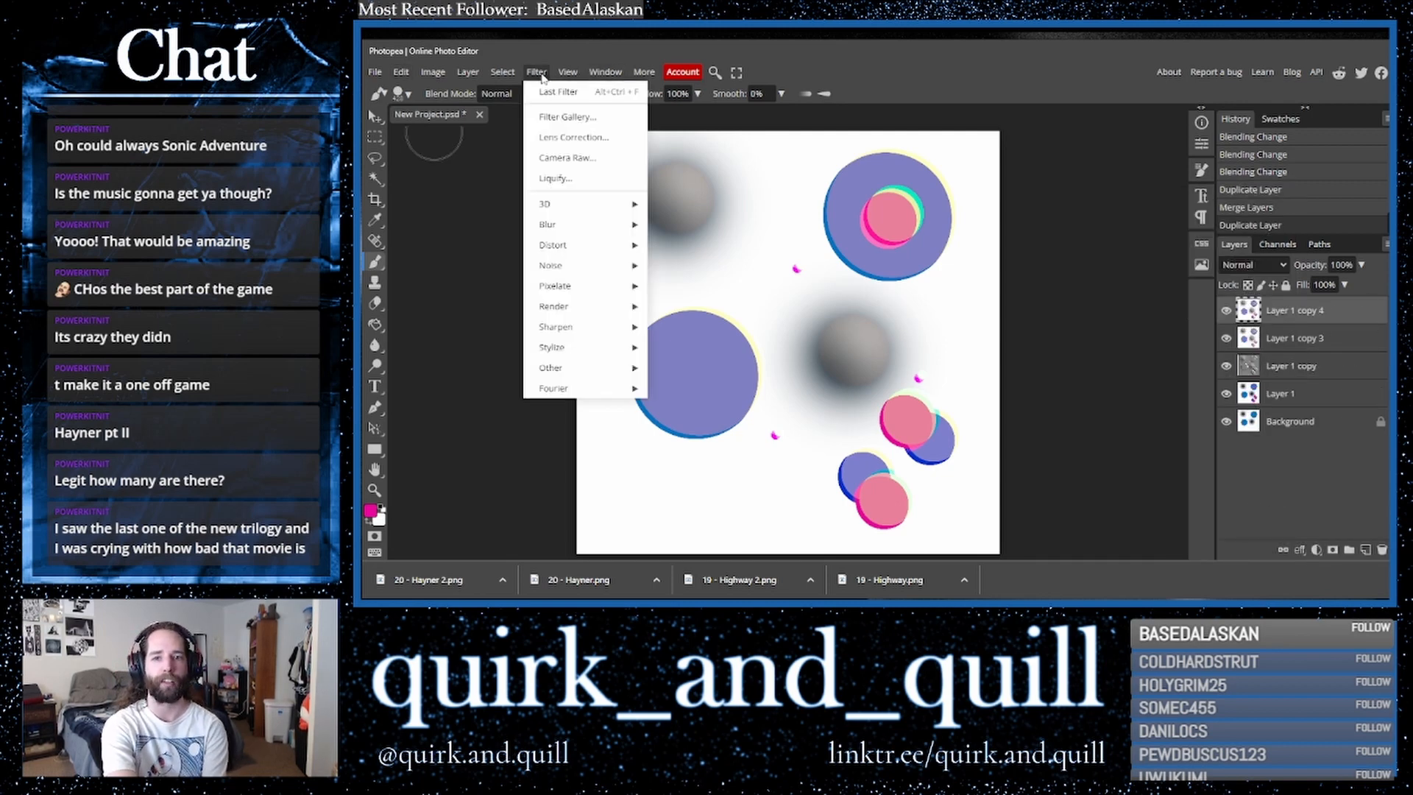
mouse_move(628, 256)
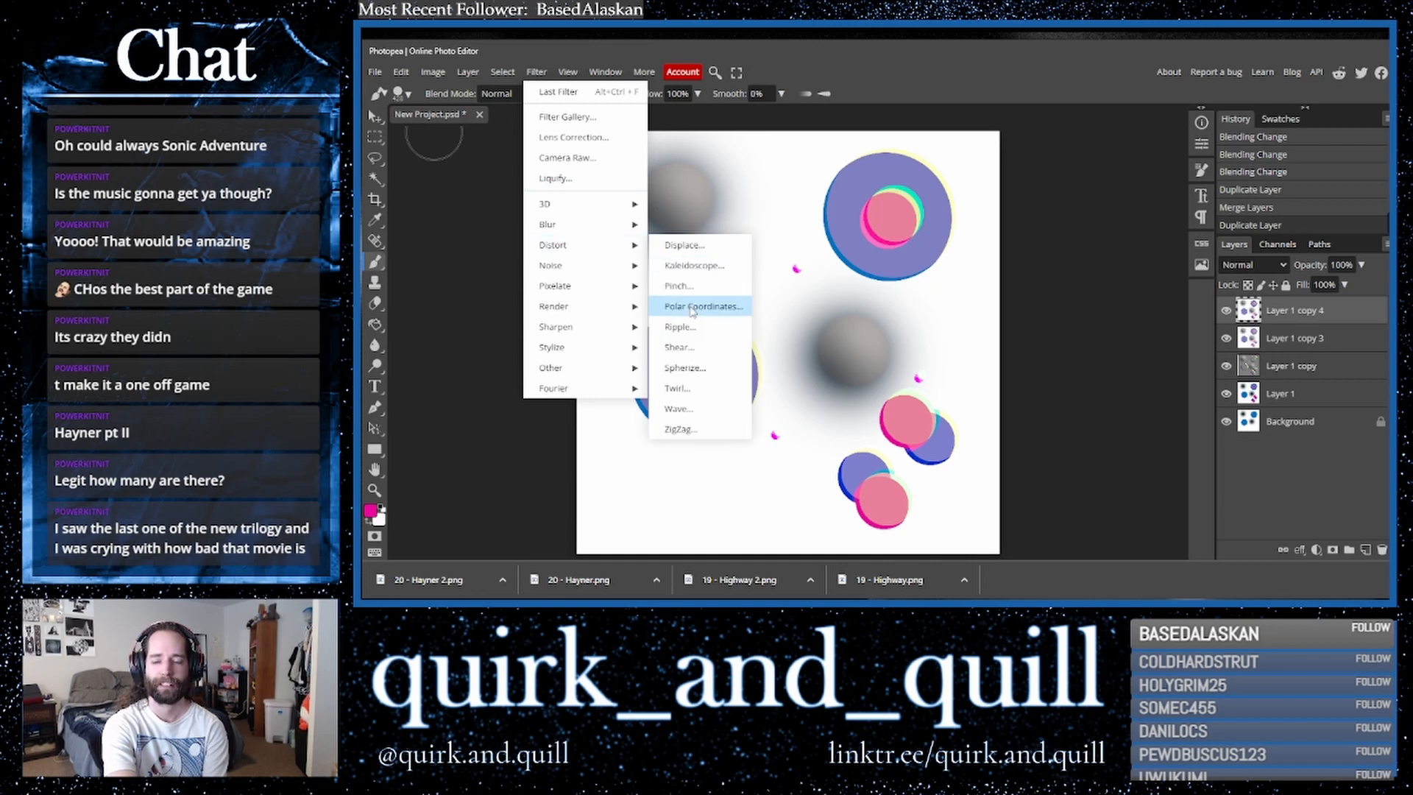
click(717, 306)
click(541, 200)
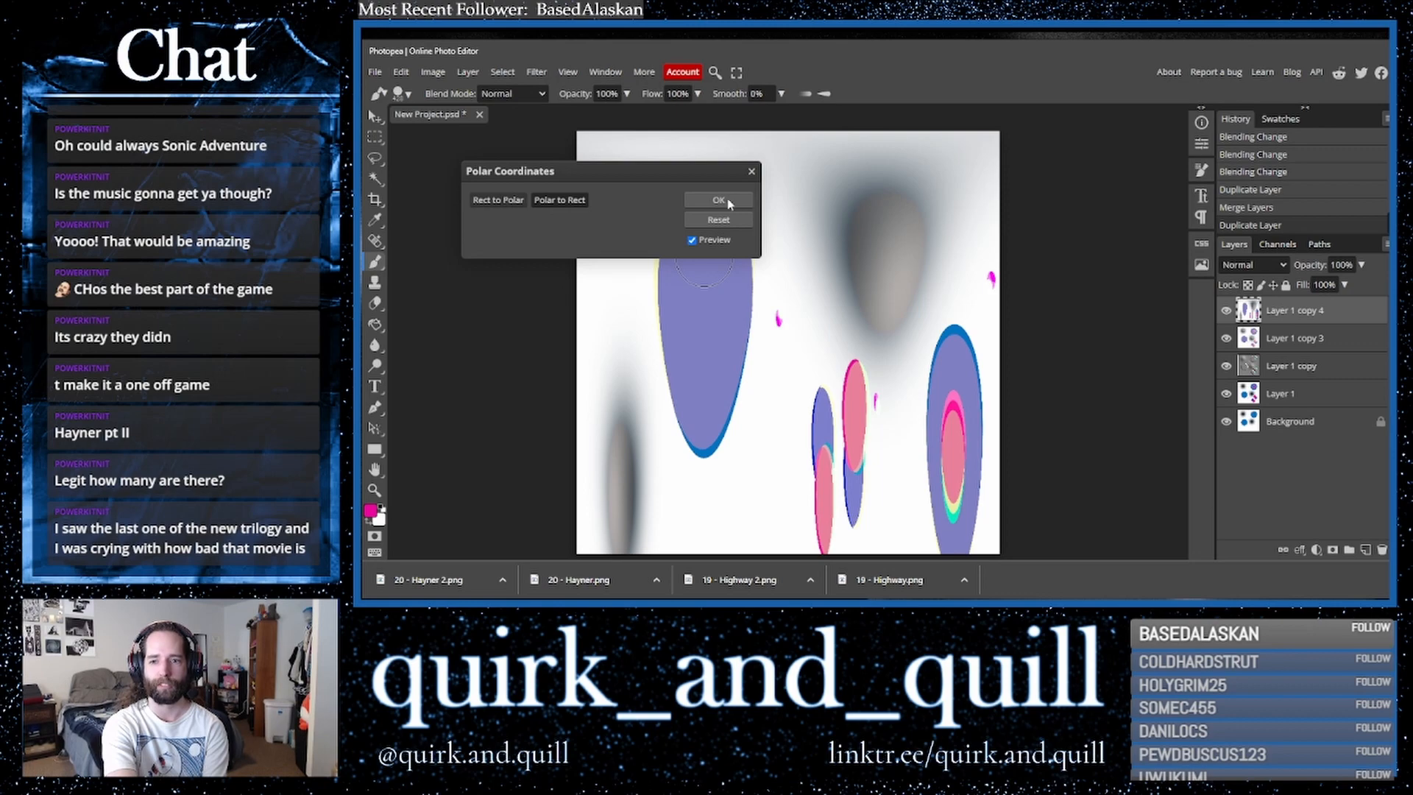
click(497, 199)
click(718, 199)
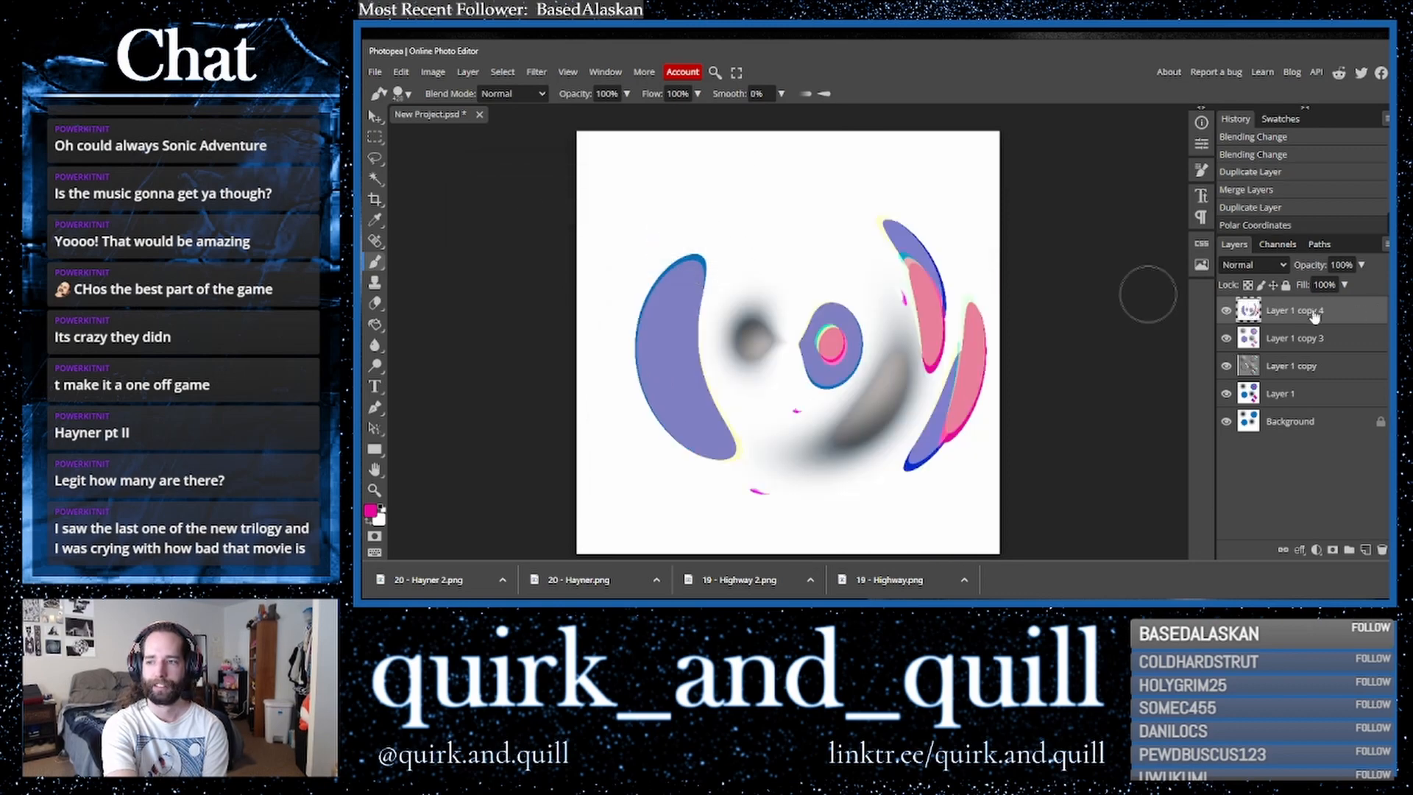
- Set the polar-distorted layer's blend mode to Lighten
click(1255, 265)
click(1251, 324)
key(Down)
key(Down)
key(Down)
key(Down)
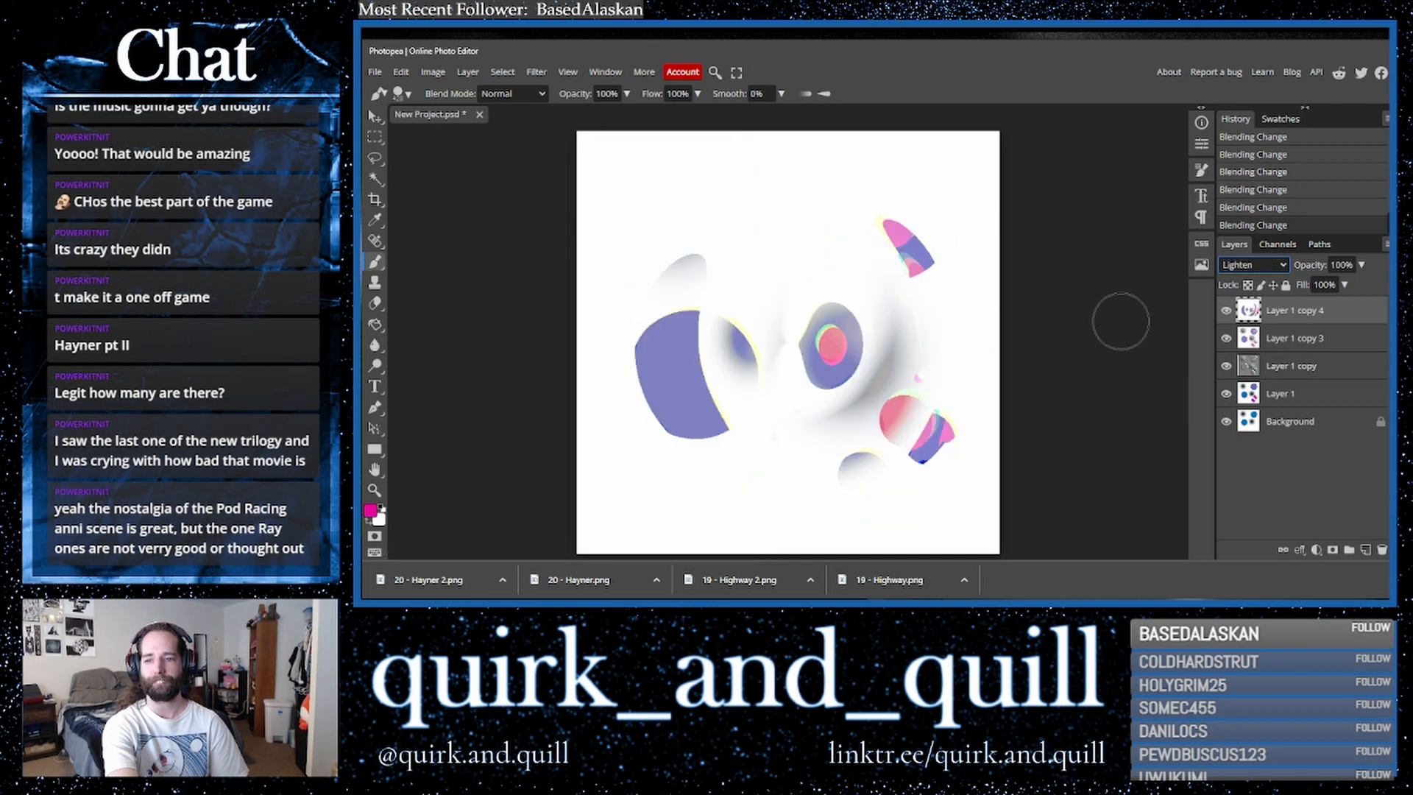
key(Down)
key(Up)
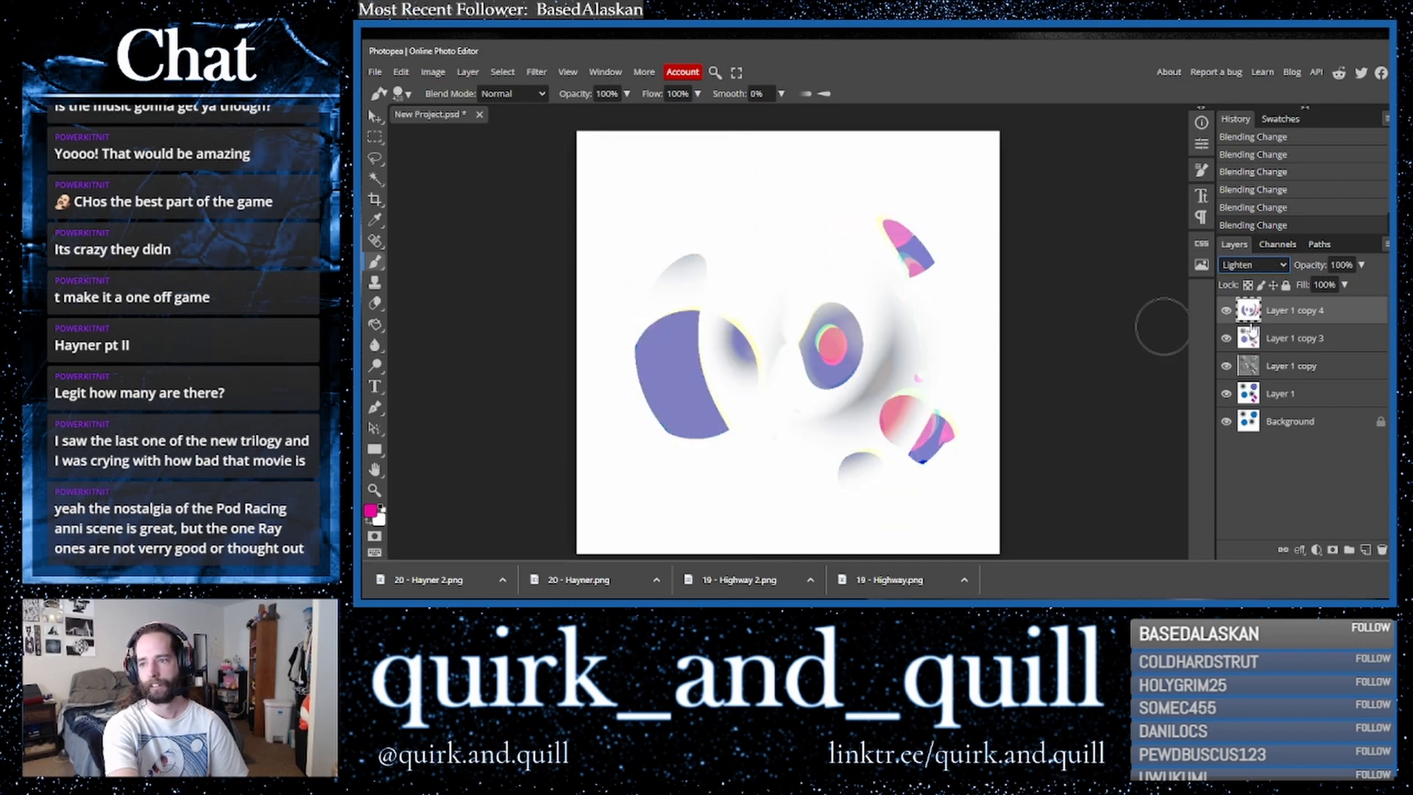
- Duplicate the polar layer together with the merged layer beneath and merge the copies
shift+click(1307, 340)
key(ctrl+j)
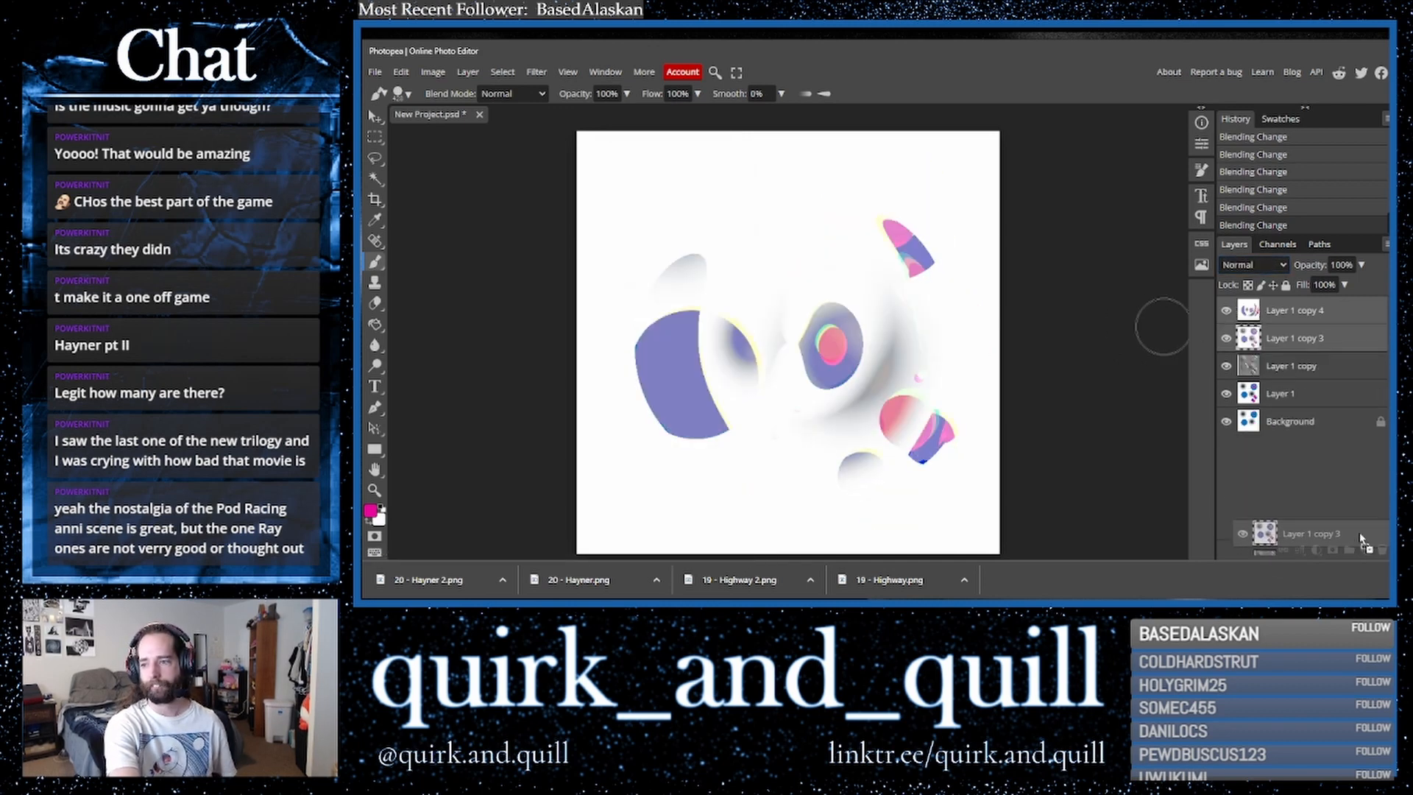
right_click(1294, 345)
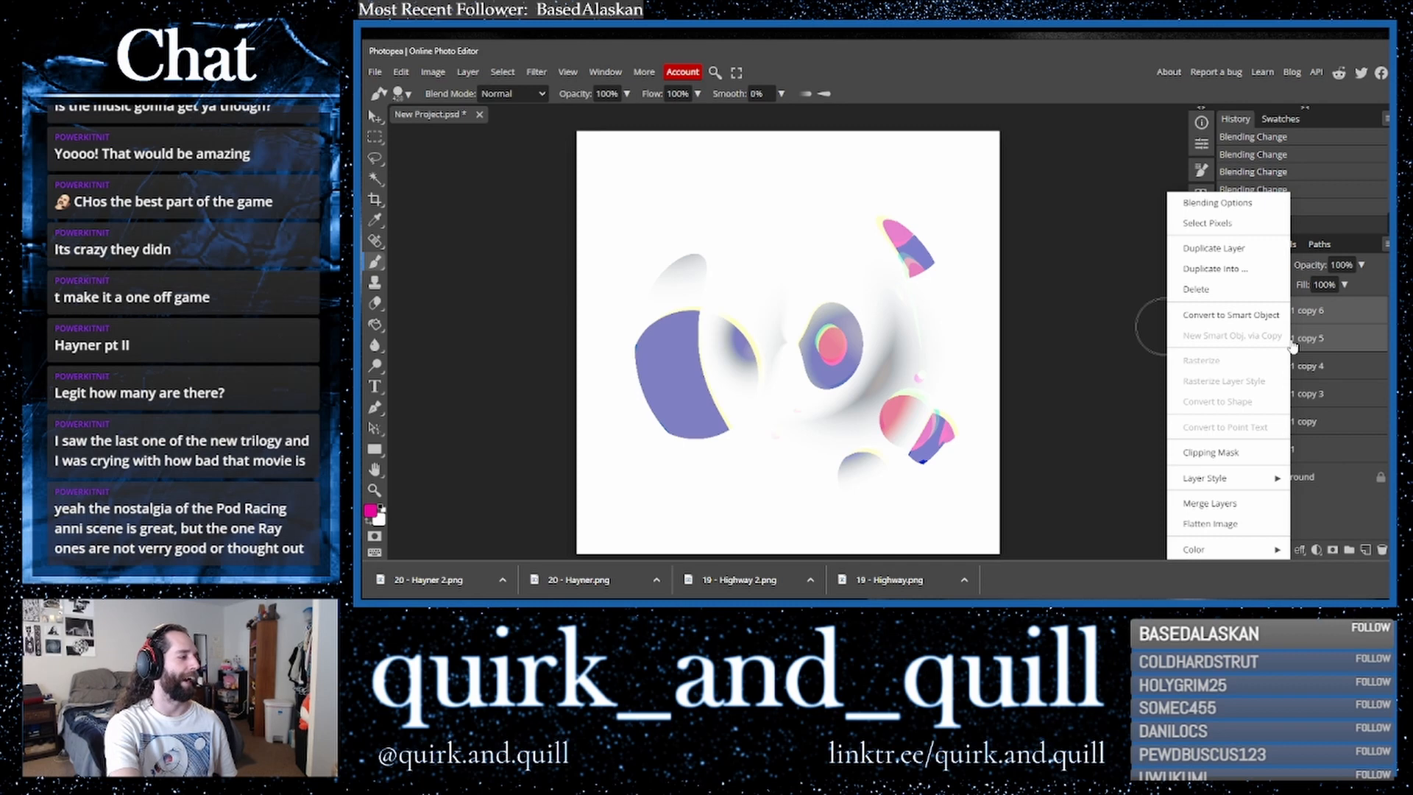
click(1252, 502)
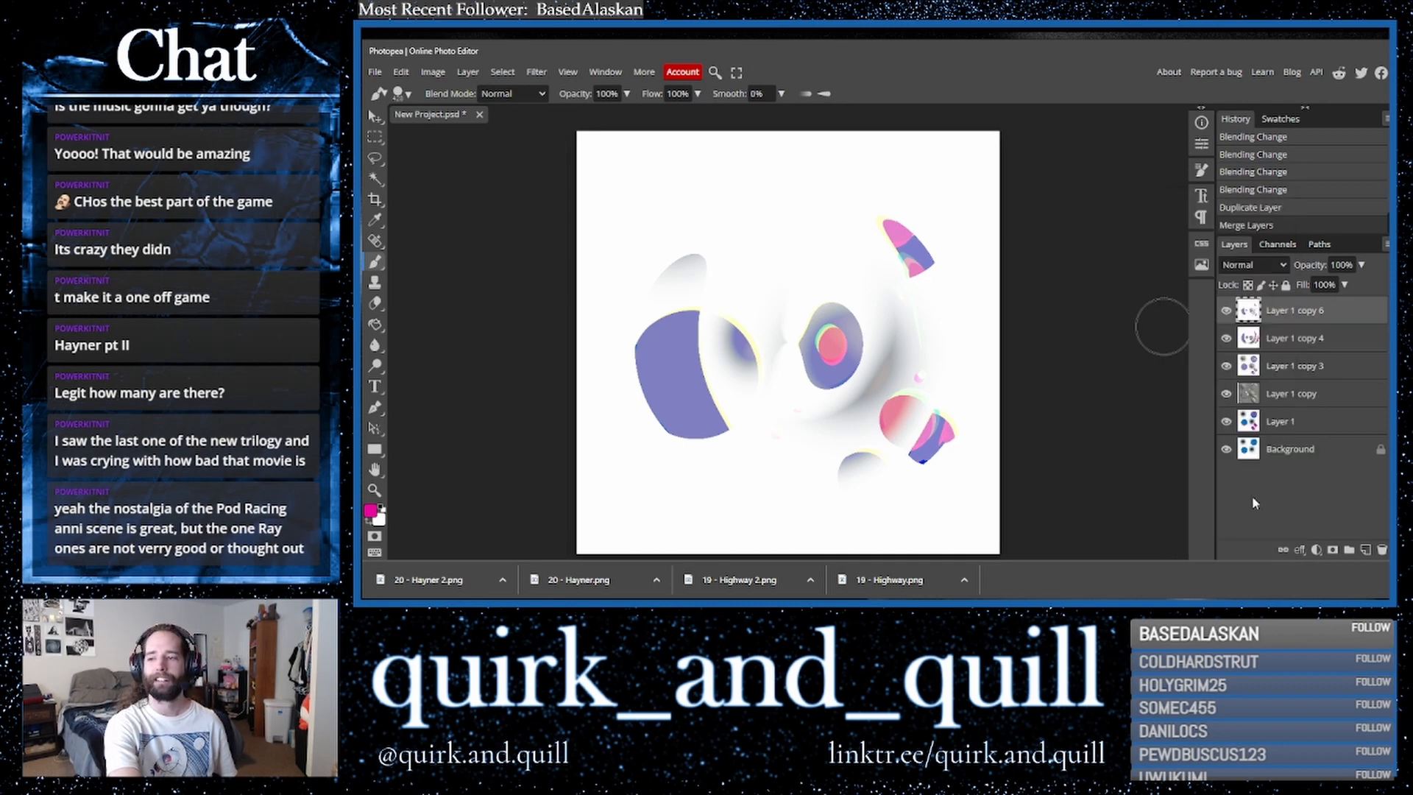
- Duplicate the newly merged layer and flip the copy horizontally
key(ctrl+j)
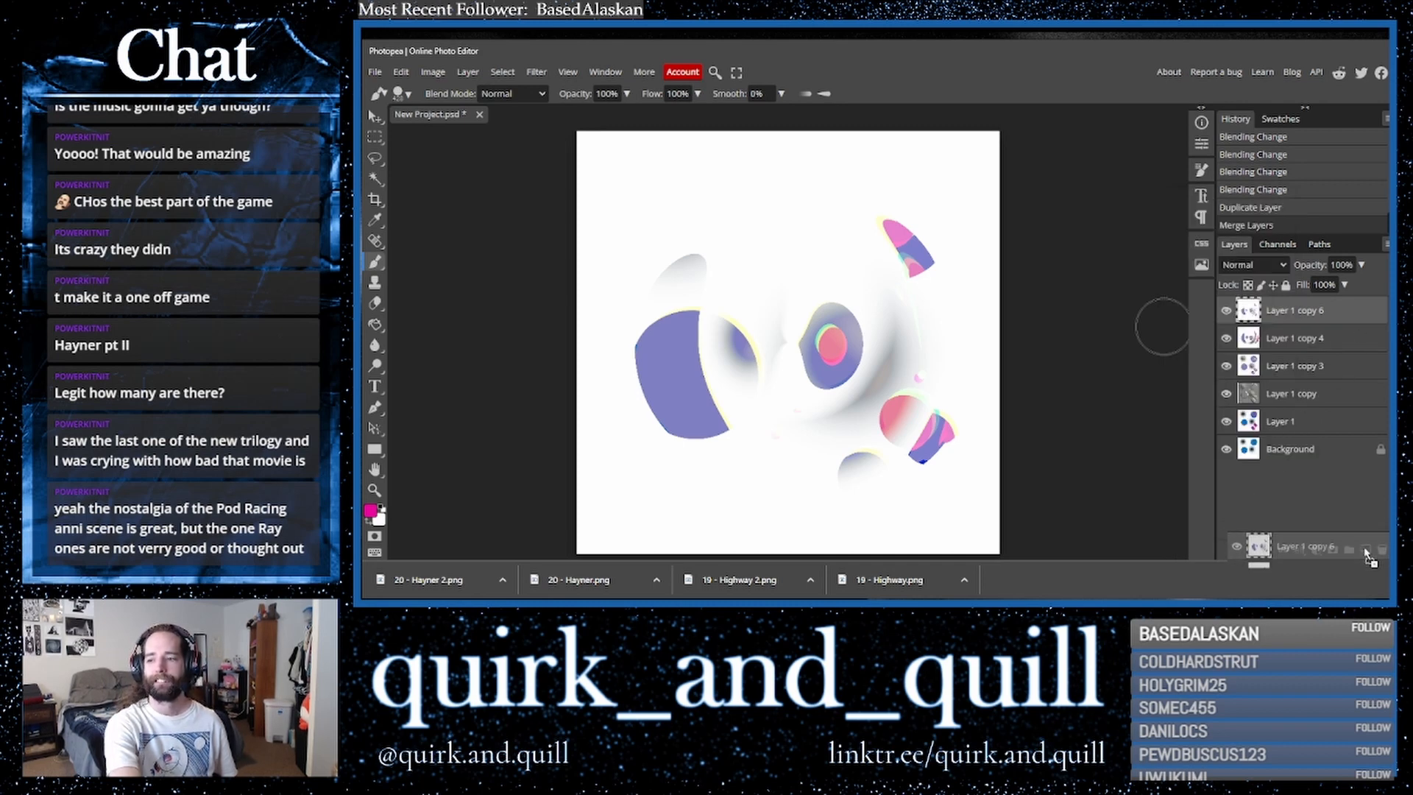
click(400, 71)
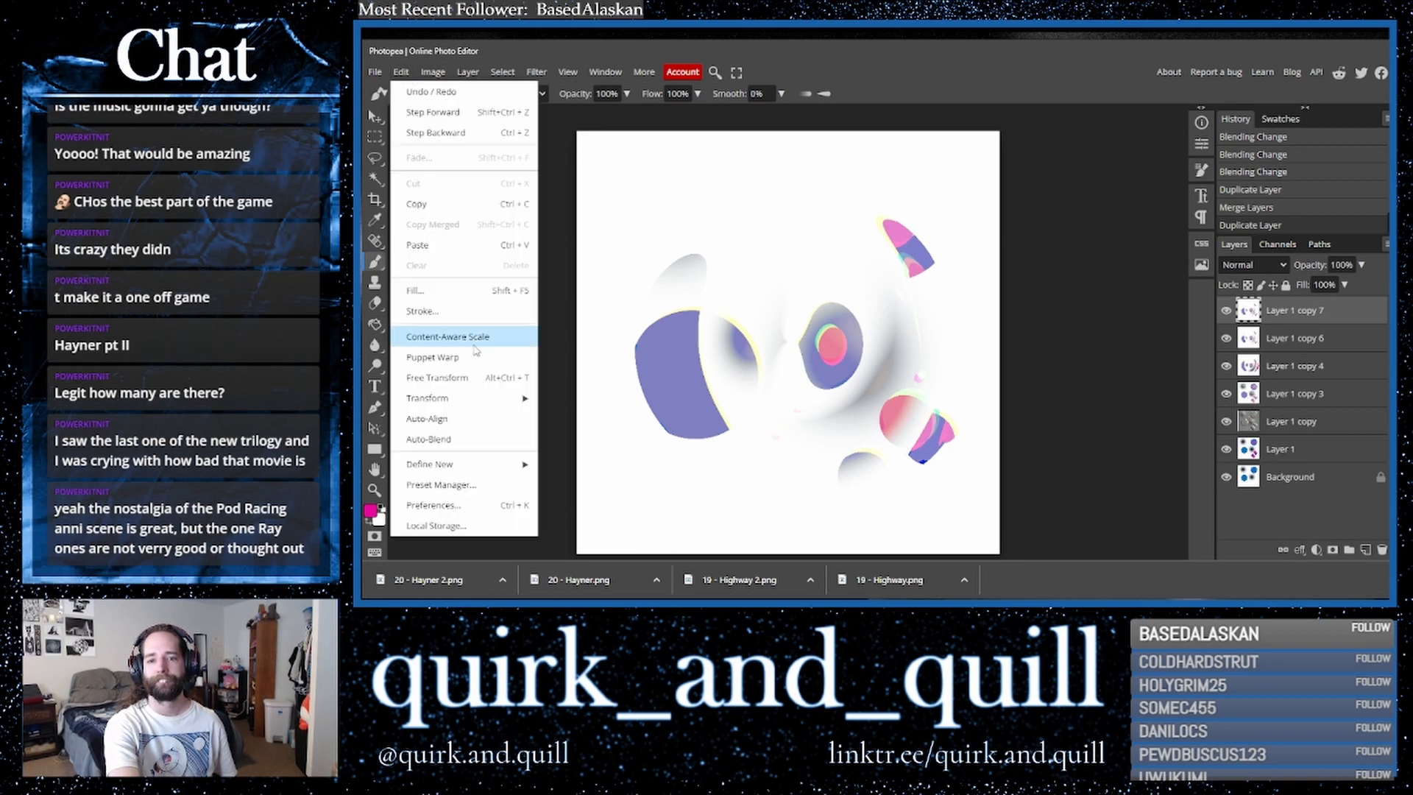
mouse_move(442, 398)
click(586, 528)
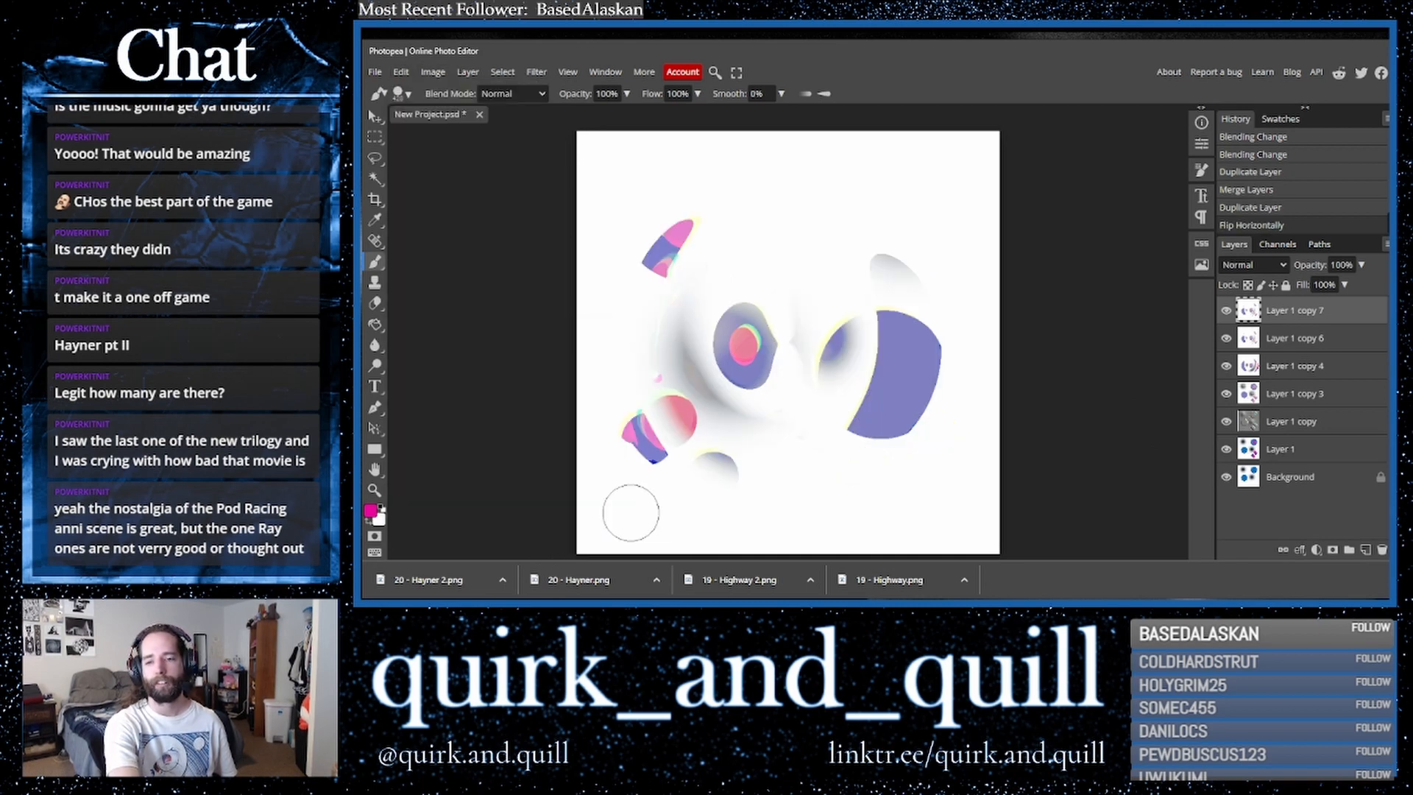
- Set the flipped layer's blend mode to Difference
click(1253, 265)
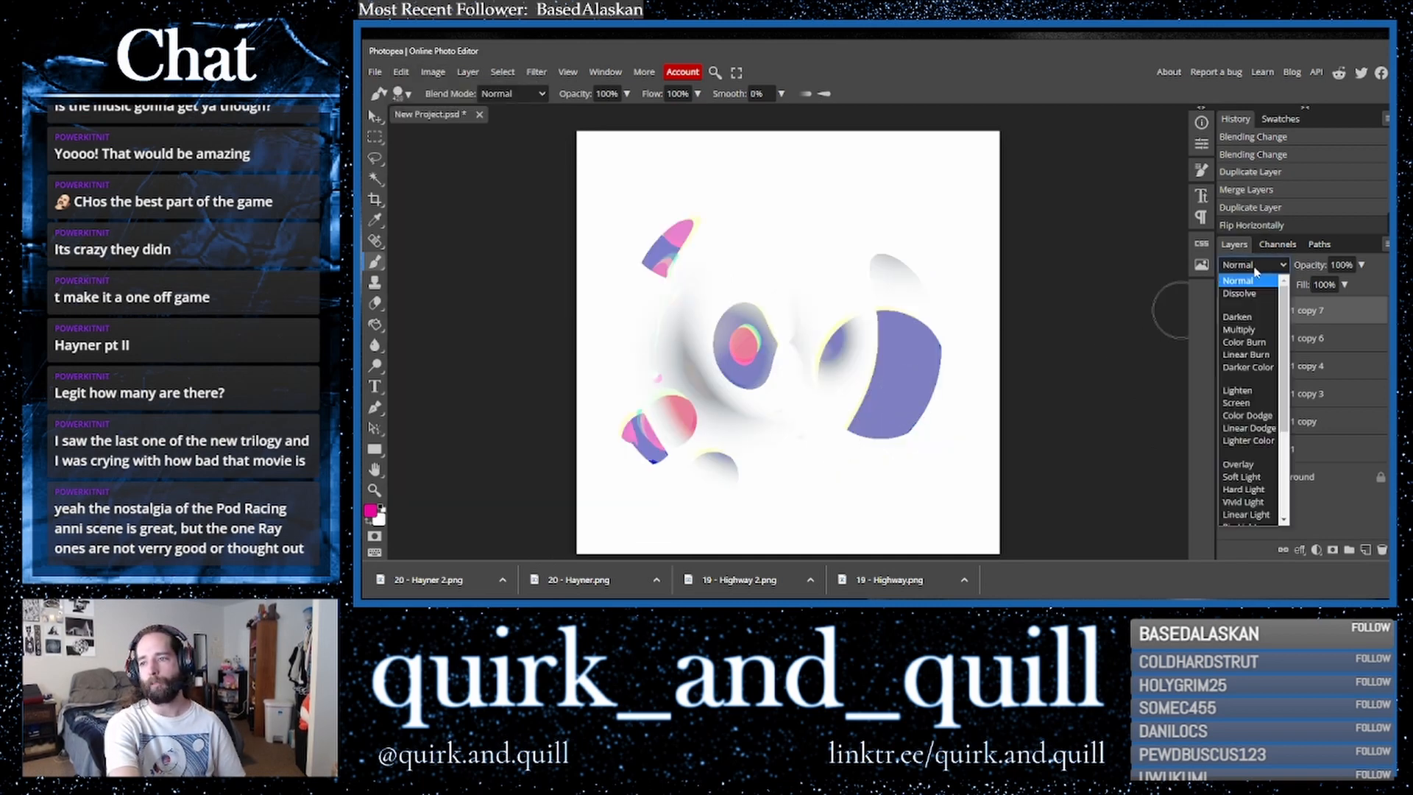
click(1243, 331)
key(Down)
key(Up)
key(Down)
key(Down)
key(Down)
key(Down)
key(Up)
key(Down)
key(Down)
key(Down)
key(Down)
key(Down)
key(Down)
key(Down)
key(Down)
key(Down)
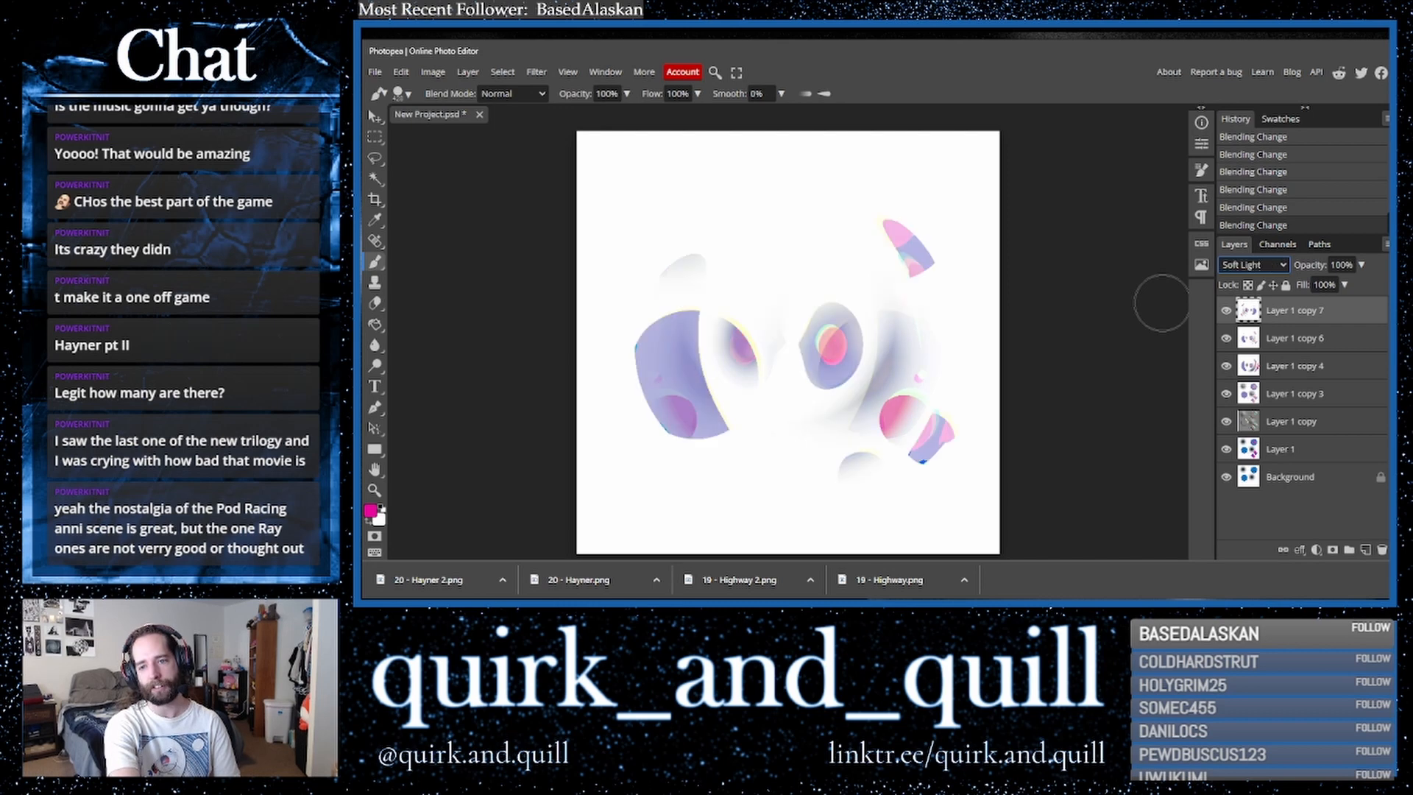
key(Down)
key(Down)
key(Down)
key(Down)
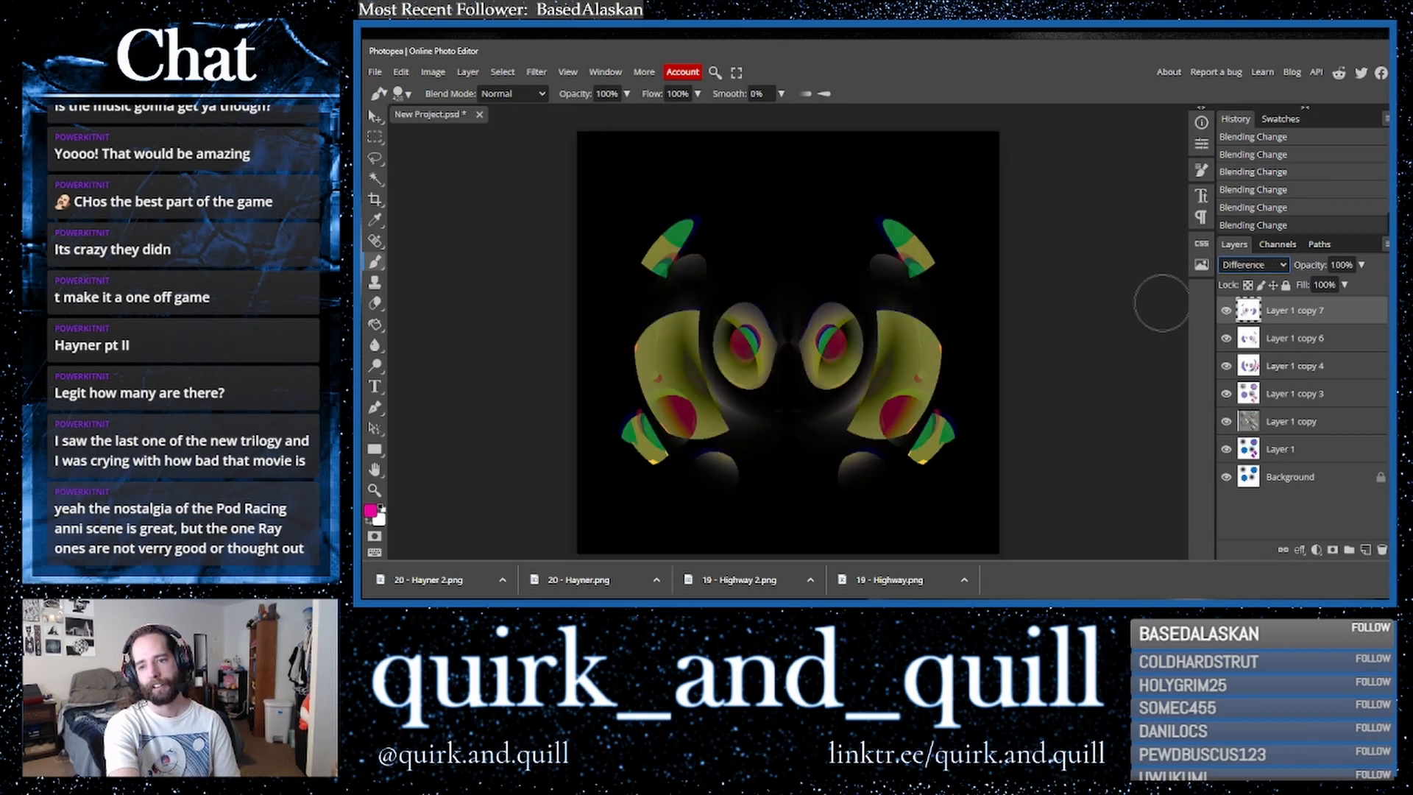
key(Down)
key(Down)
key(Down)
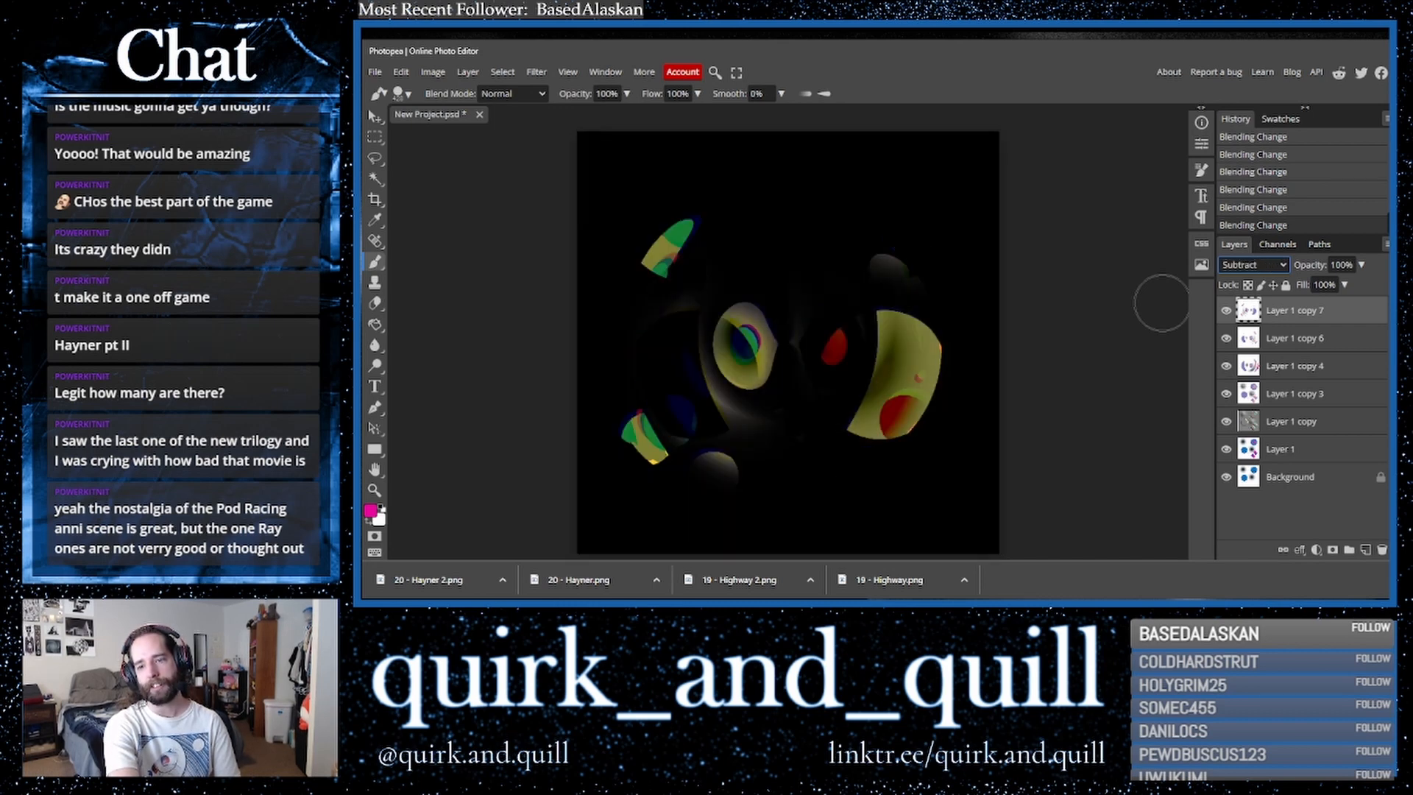
key(Up)
key(Up)
key(Up)
key(Down)
key(Up)
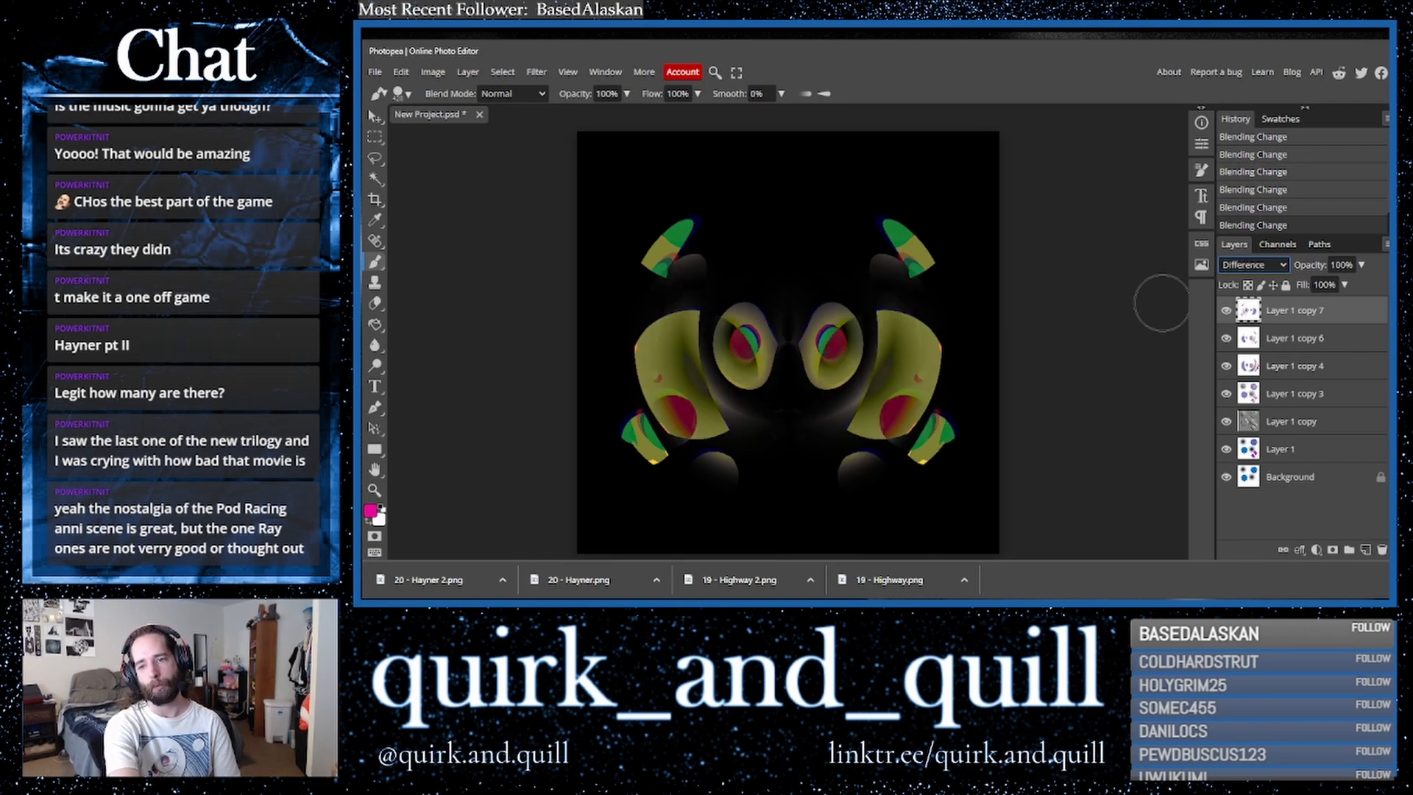
- Combine copies of the flipped layer and the layer beneath it into a single merged layer
click(1346, 338)
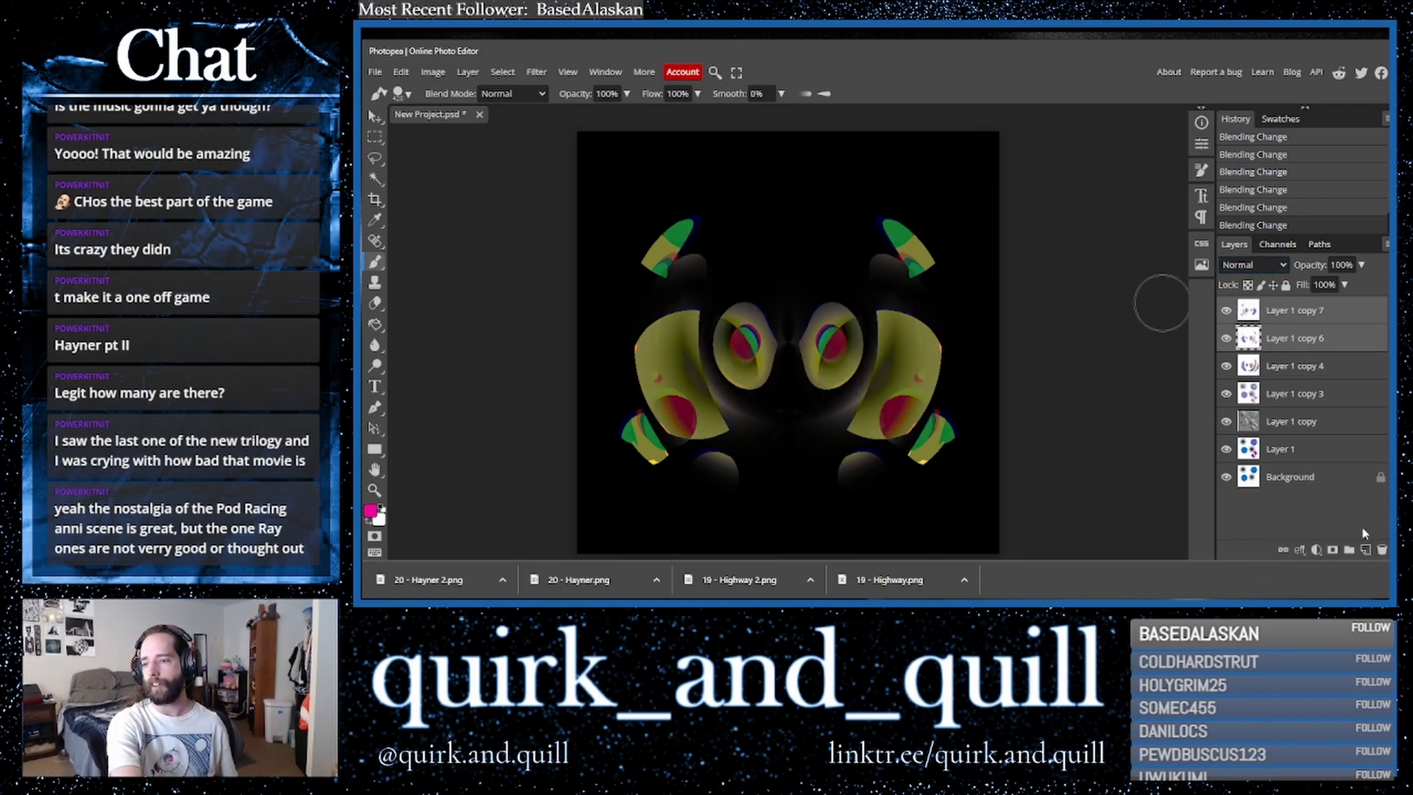
right_click(1312, 340)
click(1255, 477)
- Duplicate the merged layer and apply the Kaleidoscope filter with 2 mirrors
key(ctrl+j)
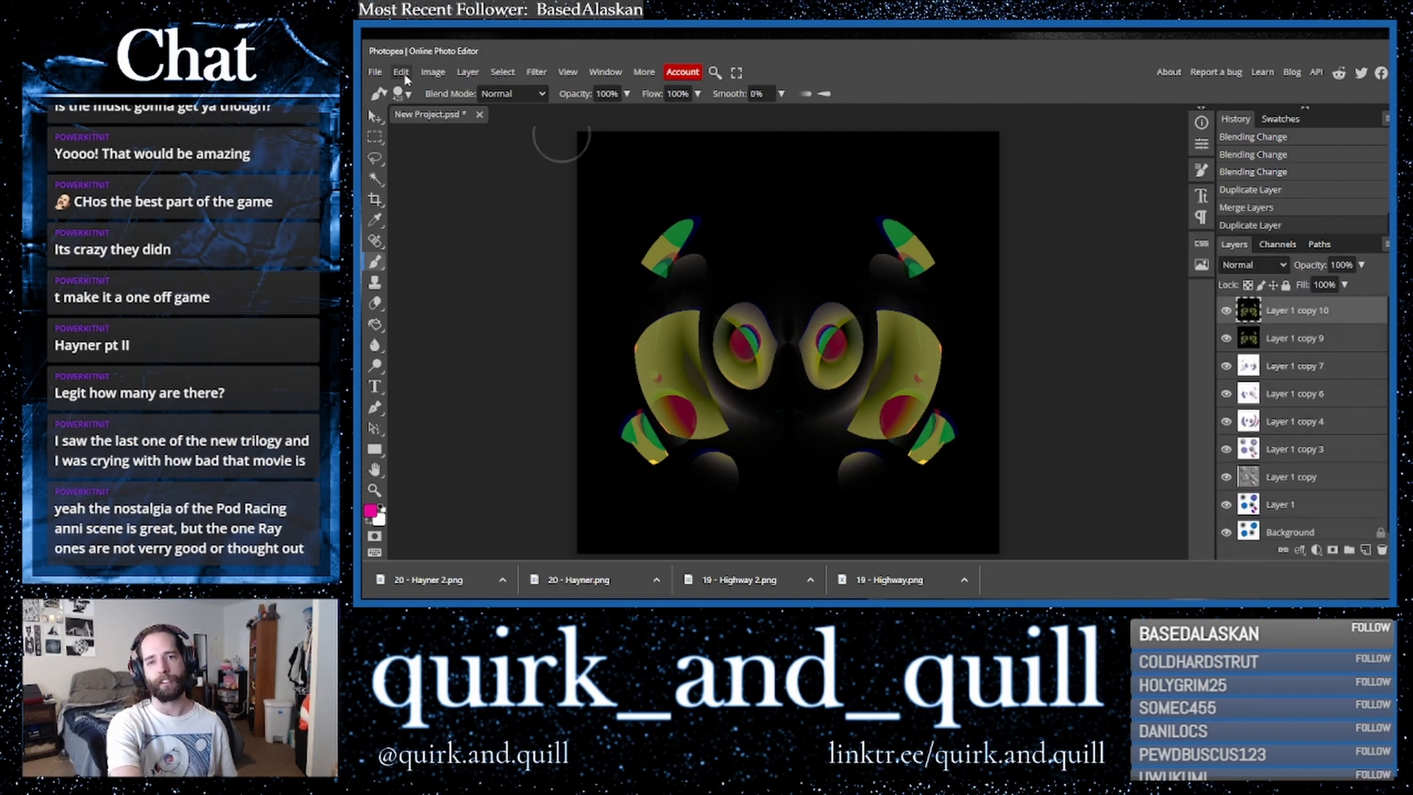
click(401, 72)
click(537, 72)
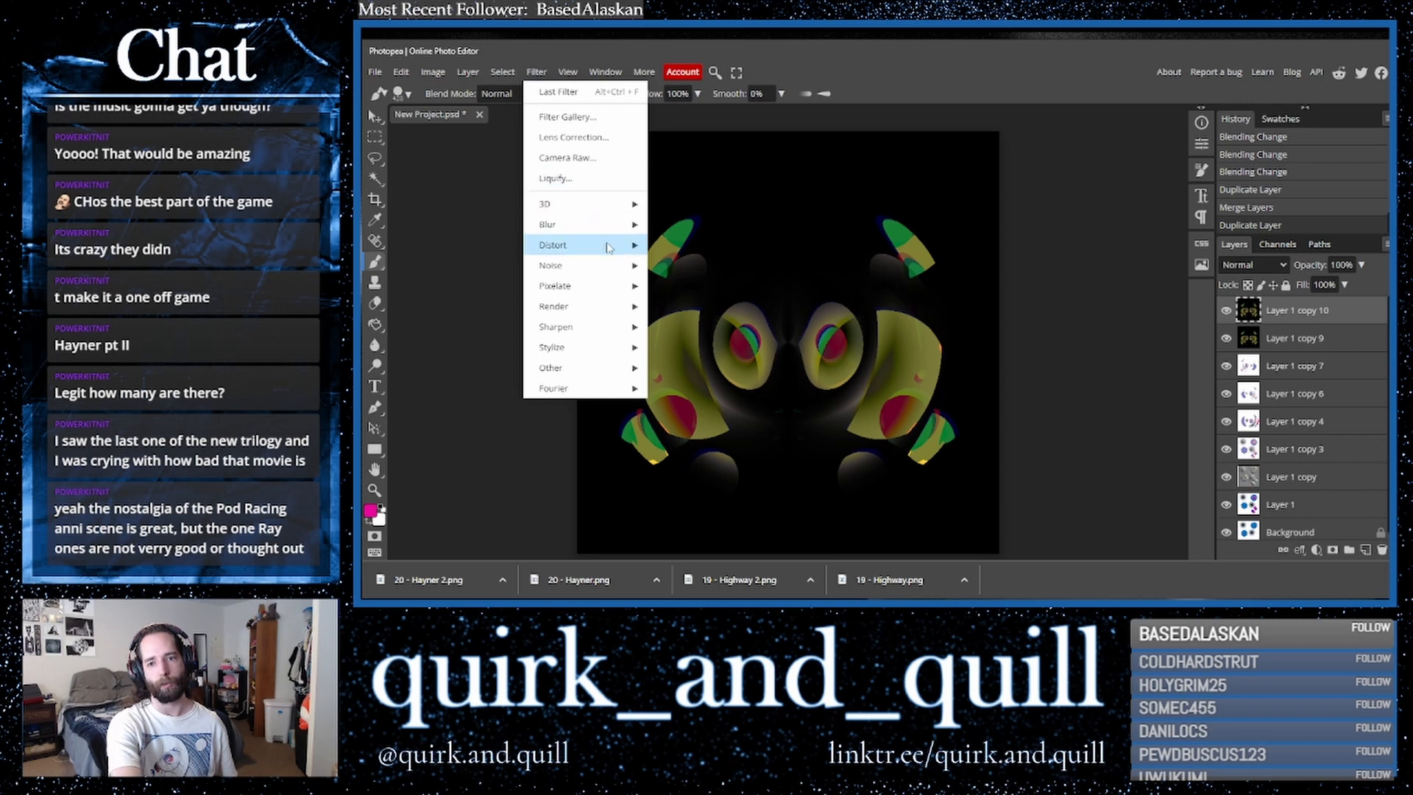
mouse_move(609, 246)
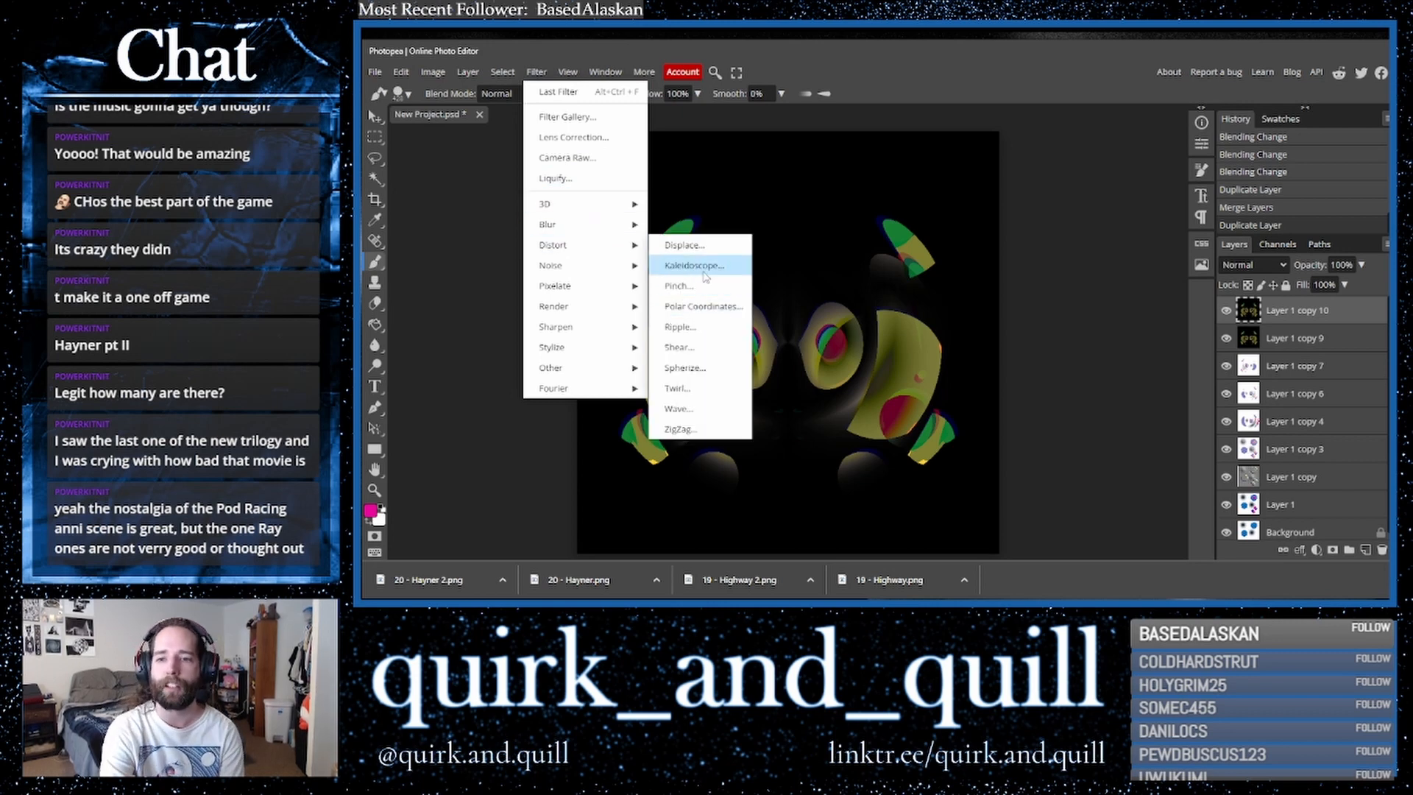
click(718, 272)
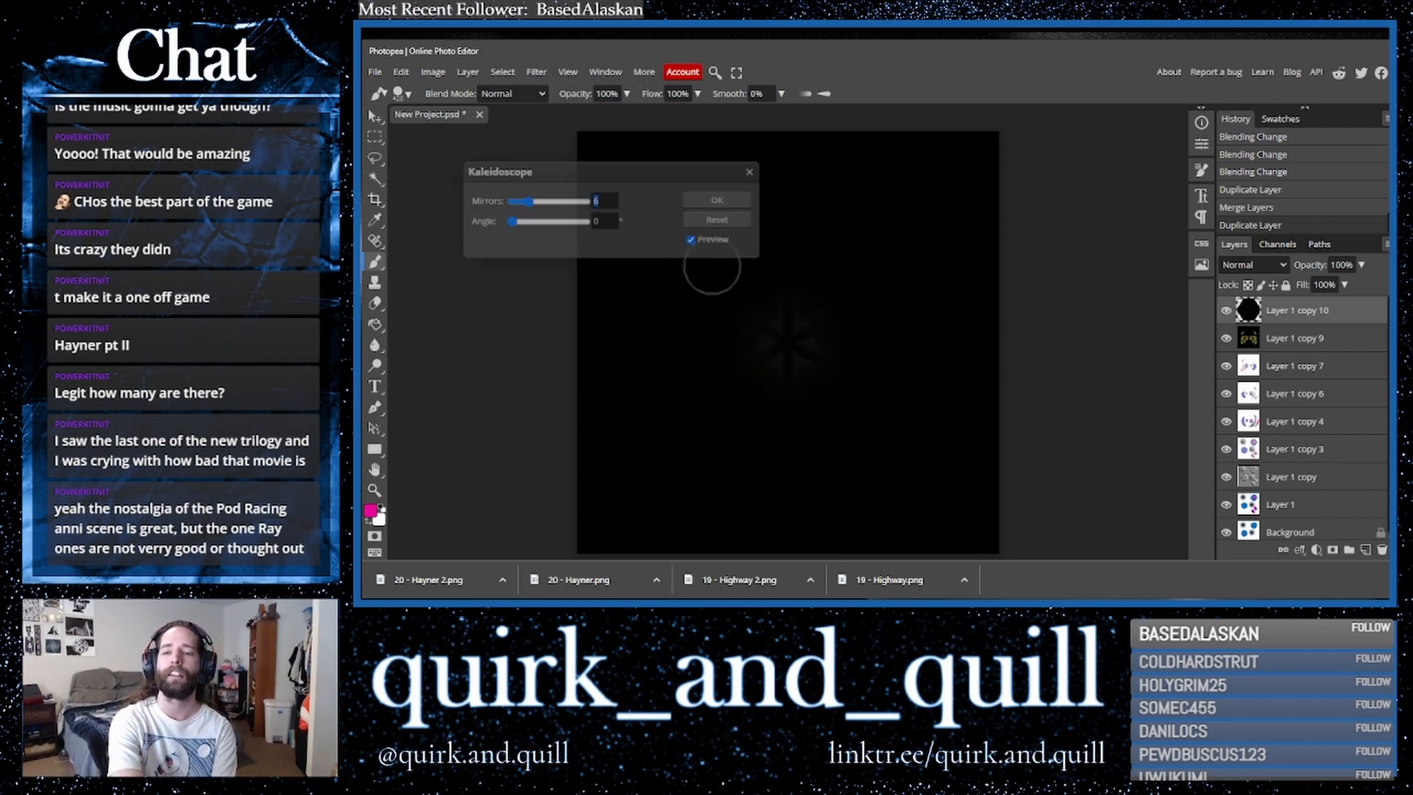
click(579, 206)
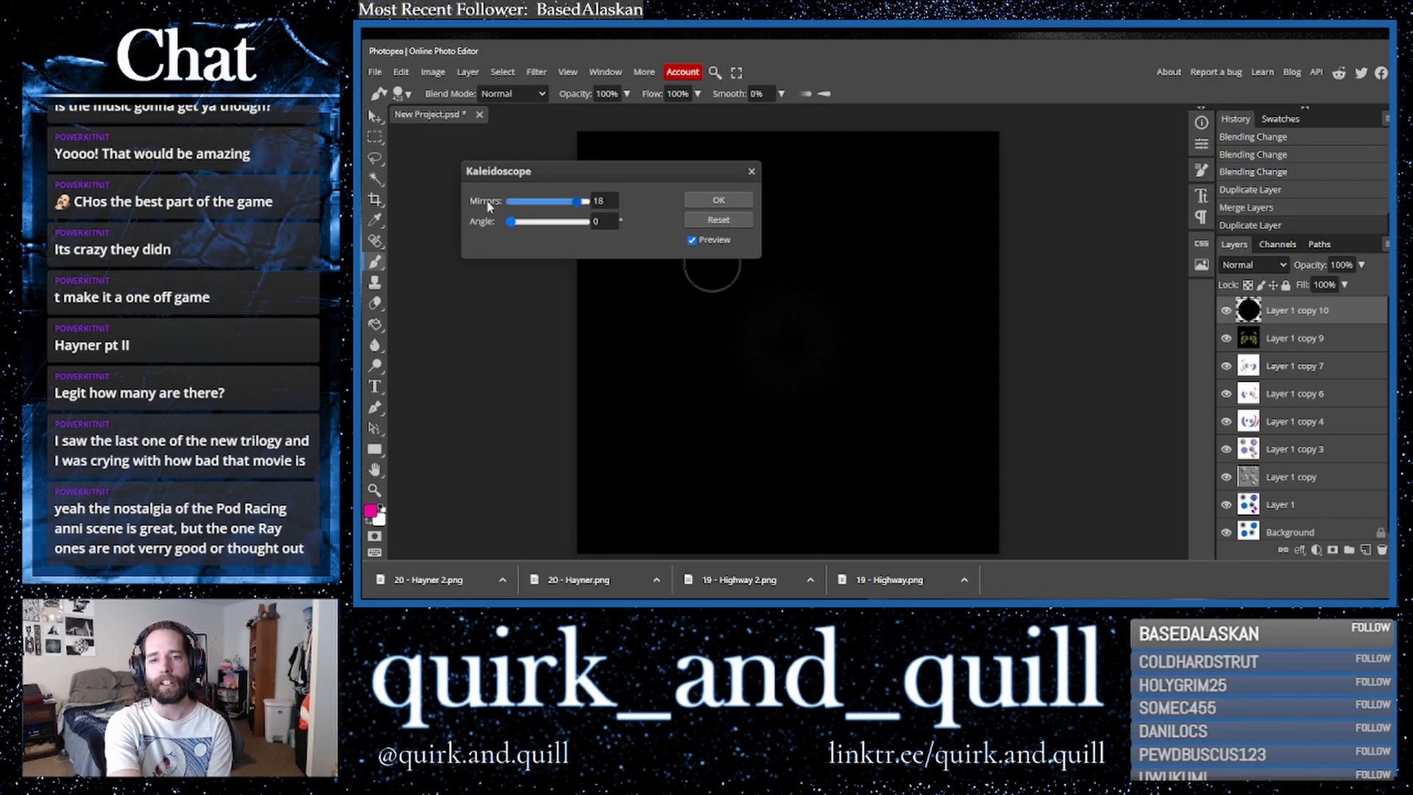
click(719, 200)
- Try scaling the kaleidoscope layer down toward the top of the canvas, then undo the transform
click(377, 119)
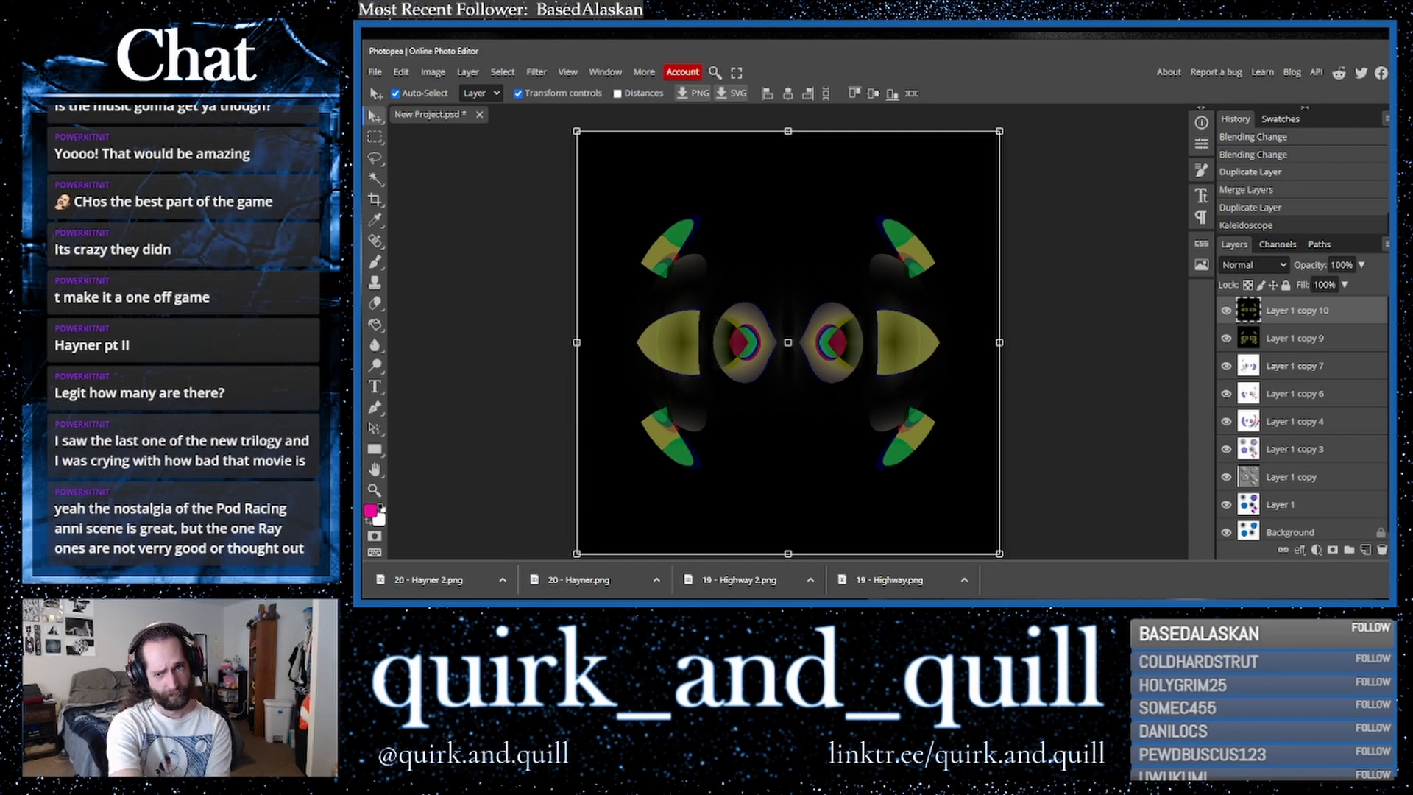
drag(578, 133, 746, 199)
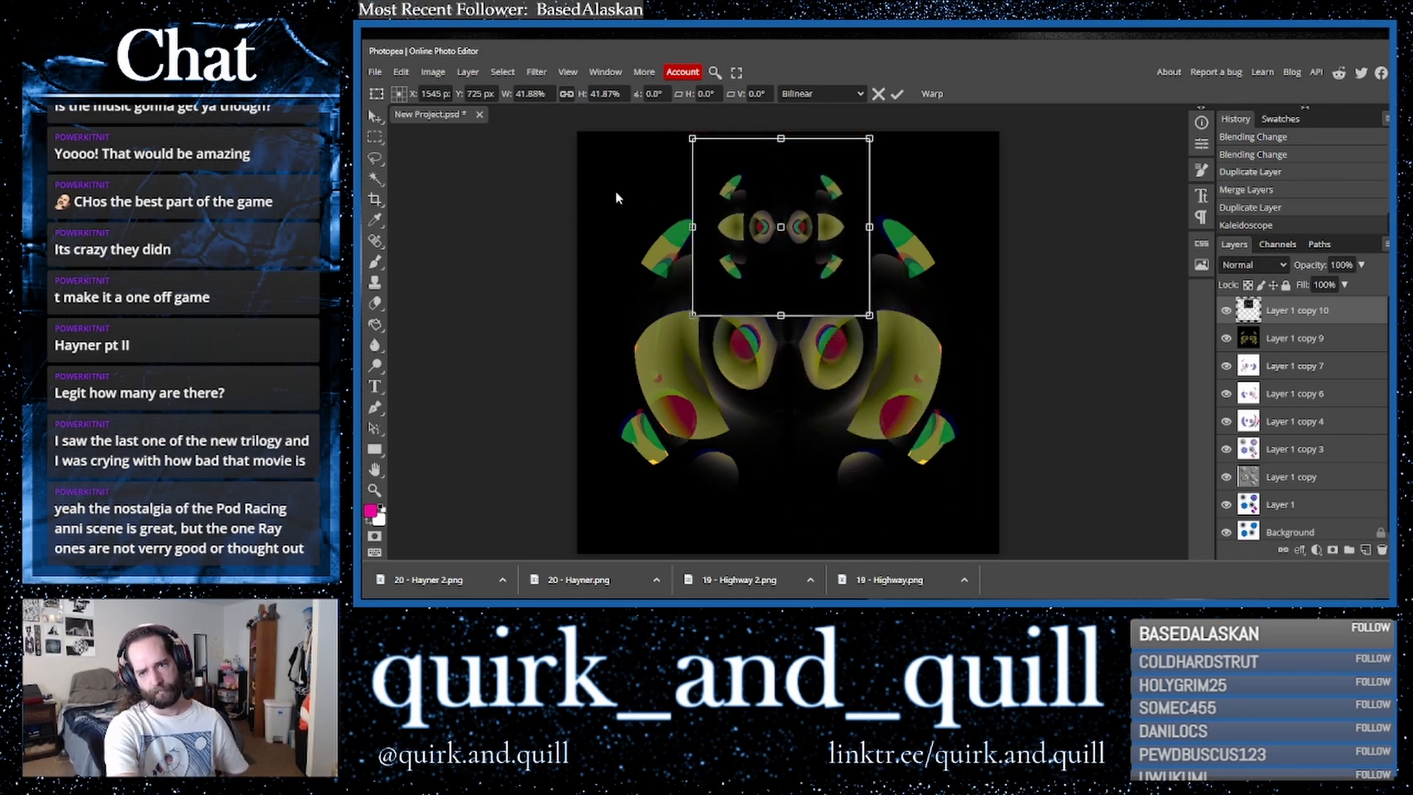
key(Return)
key(ctrl+z)
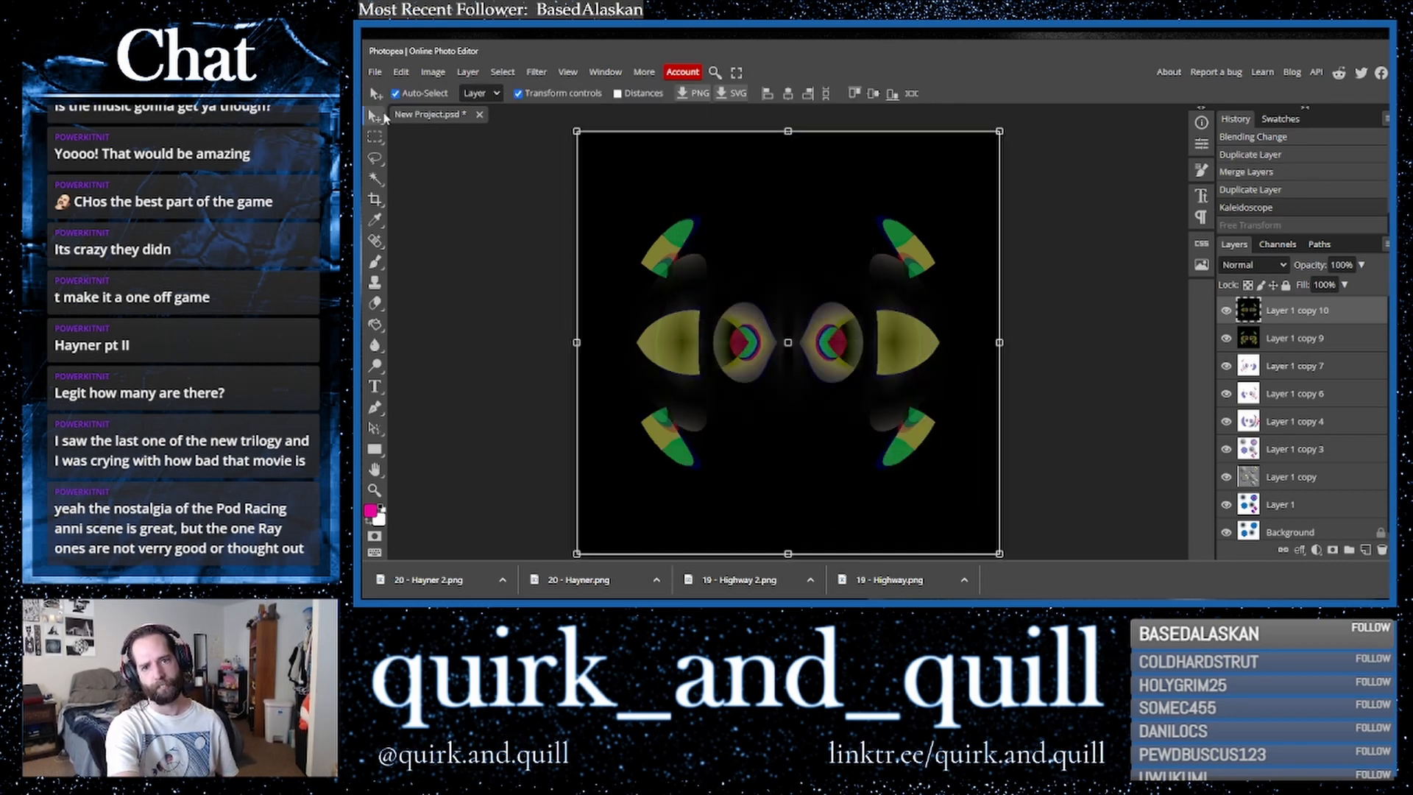
- Apply the Polar Coordinates filter to the layer using the Polar to Rect option
click(536, 71)
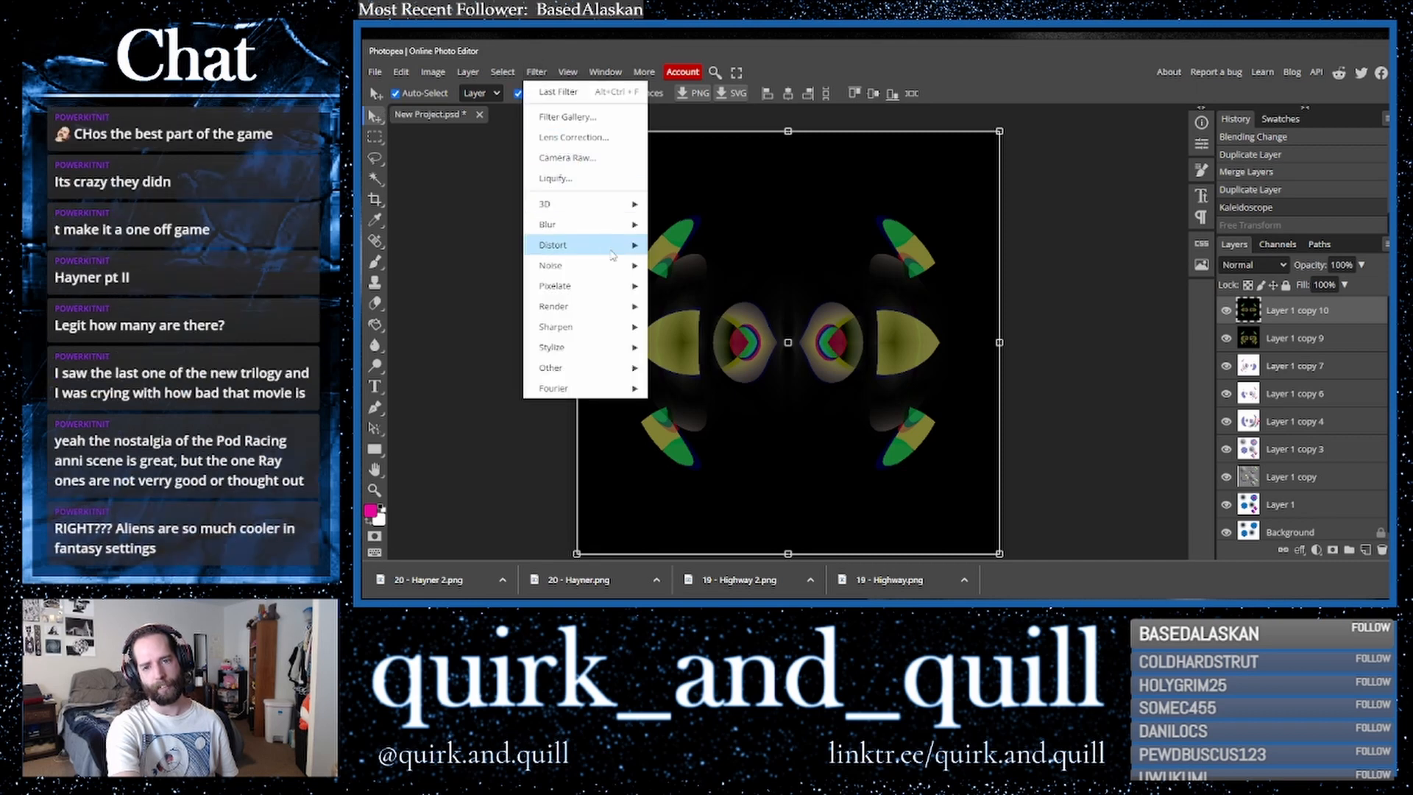
mouse_move(581, 245)
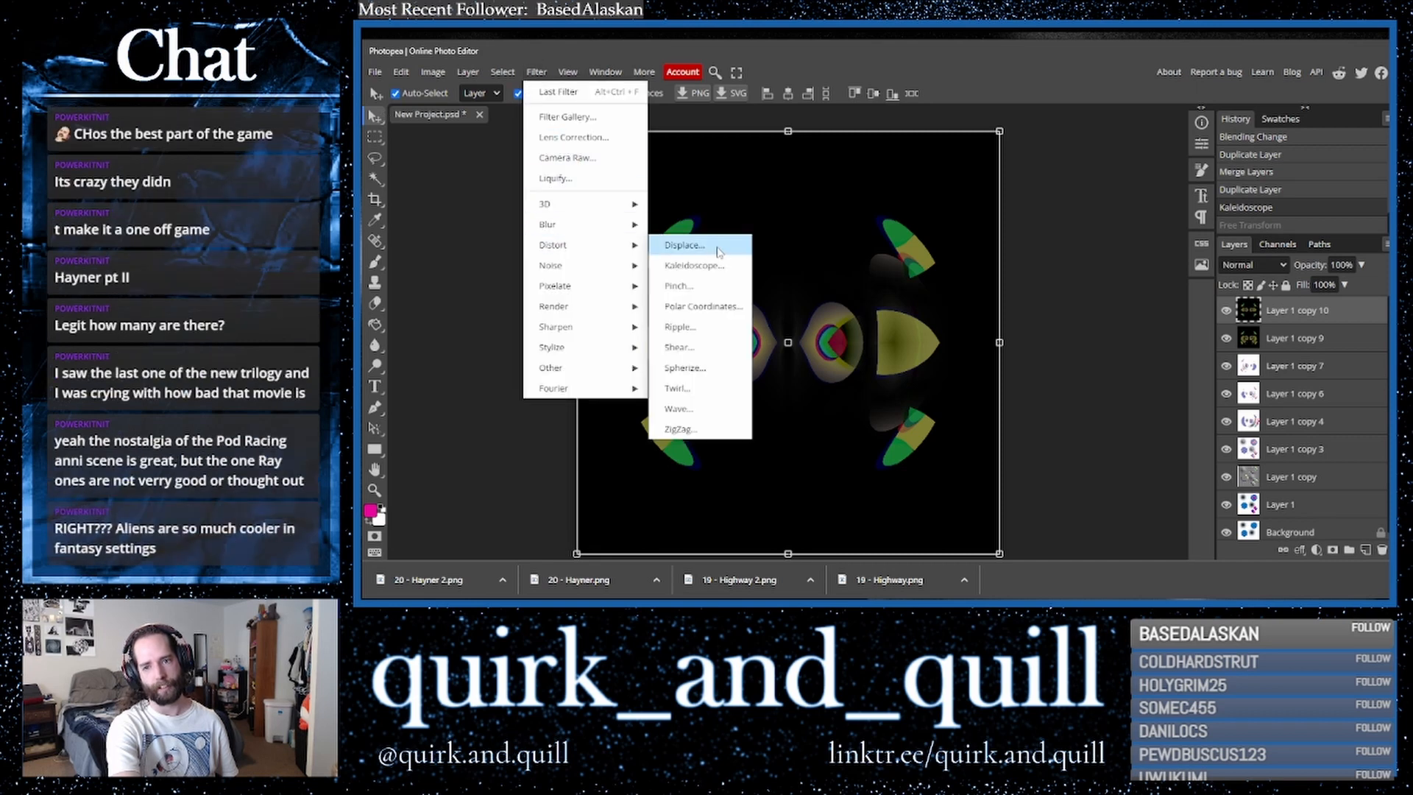
click(722, 309)
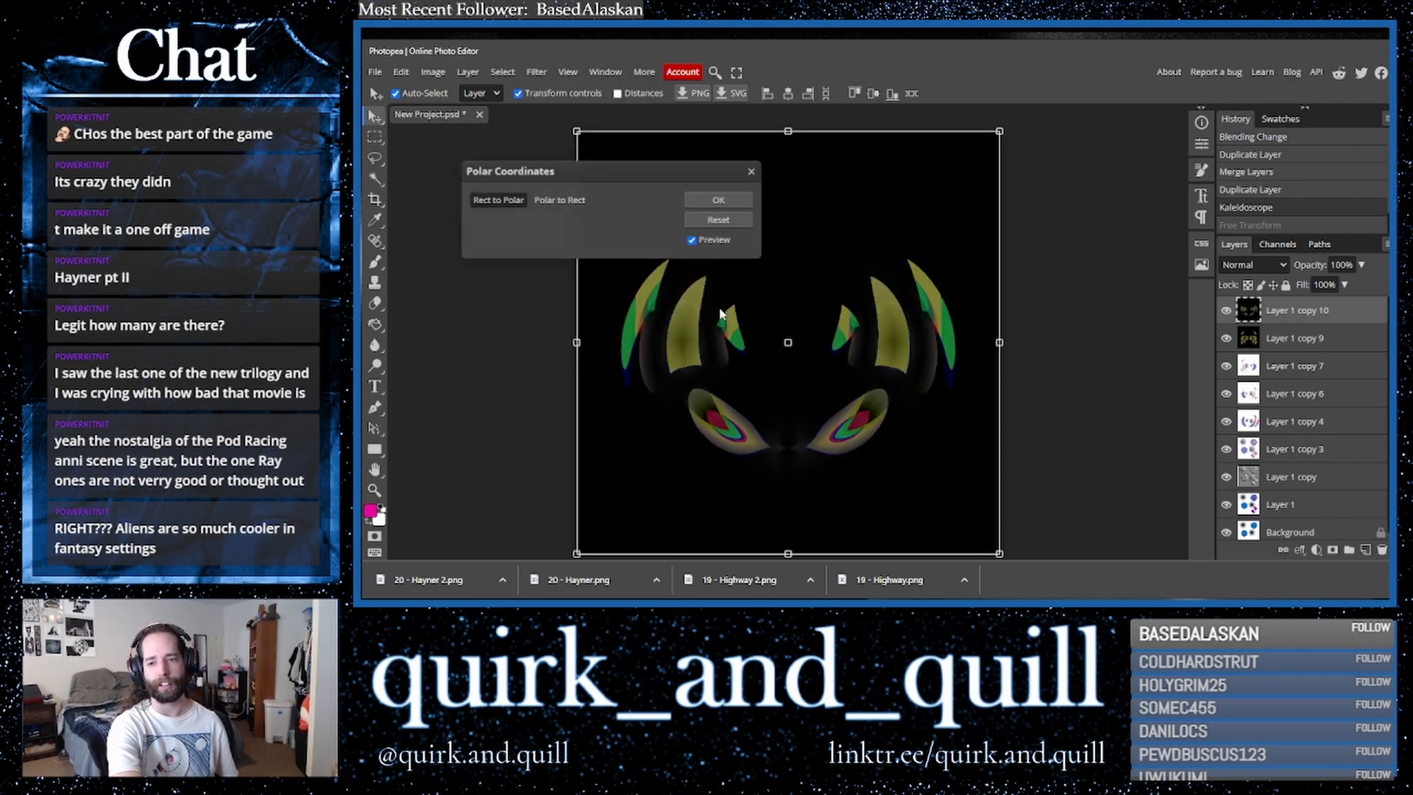
click(580, 201)
click(716, 200)
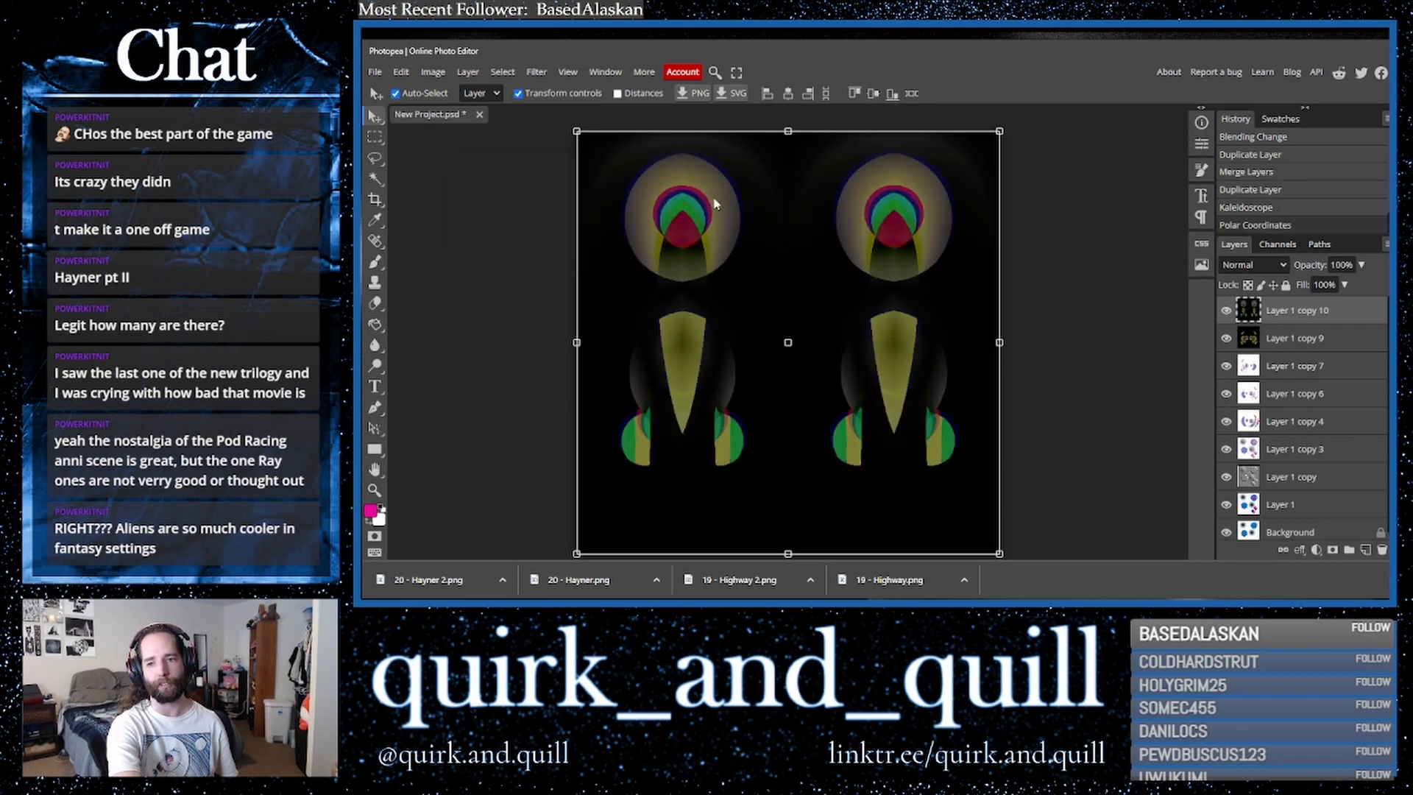
- Apply the Kaleidoscope filter to the layer again with 3 mirrors
click(537, 72)
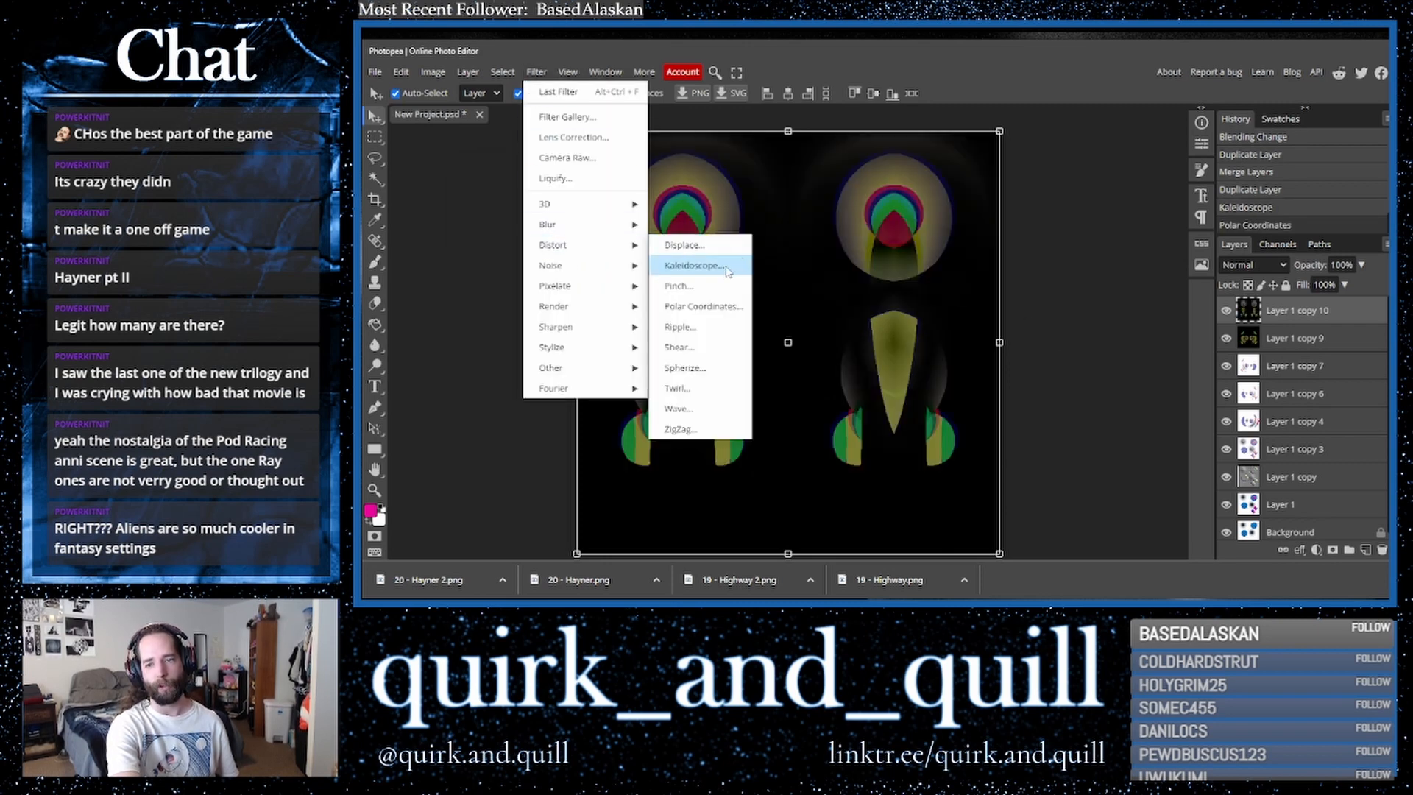
click(695, 266)
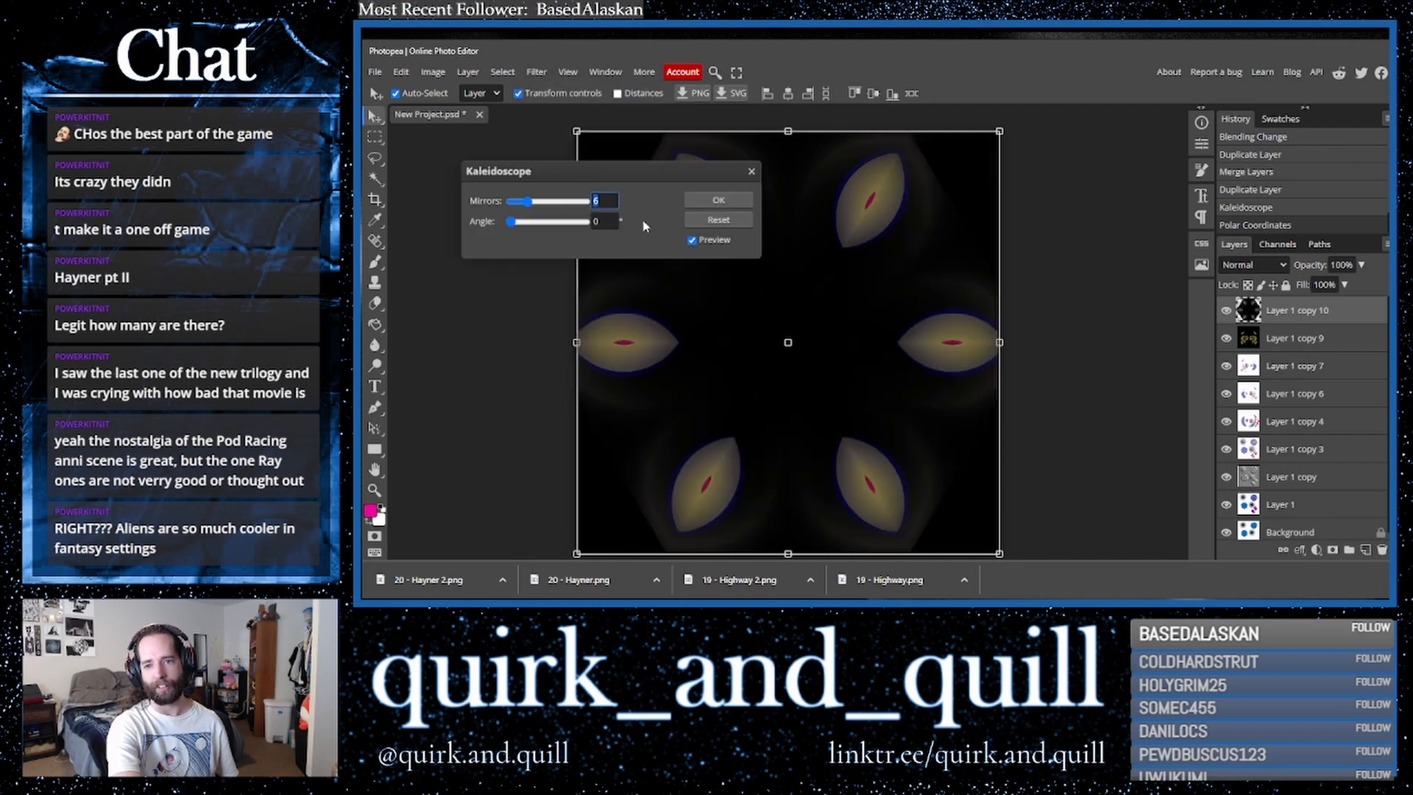
click(558, 202)
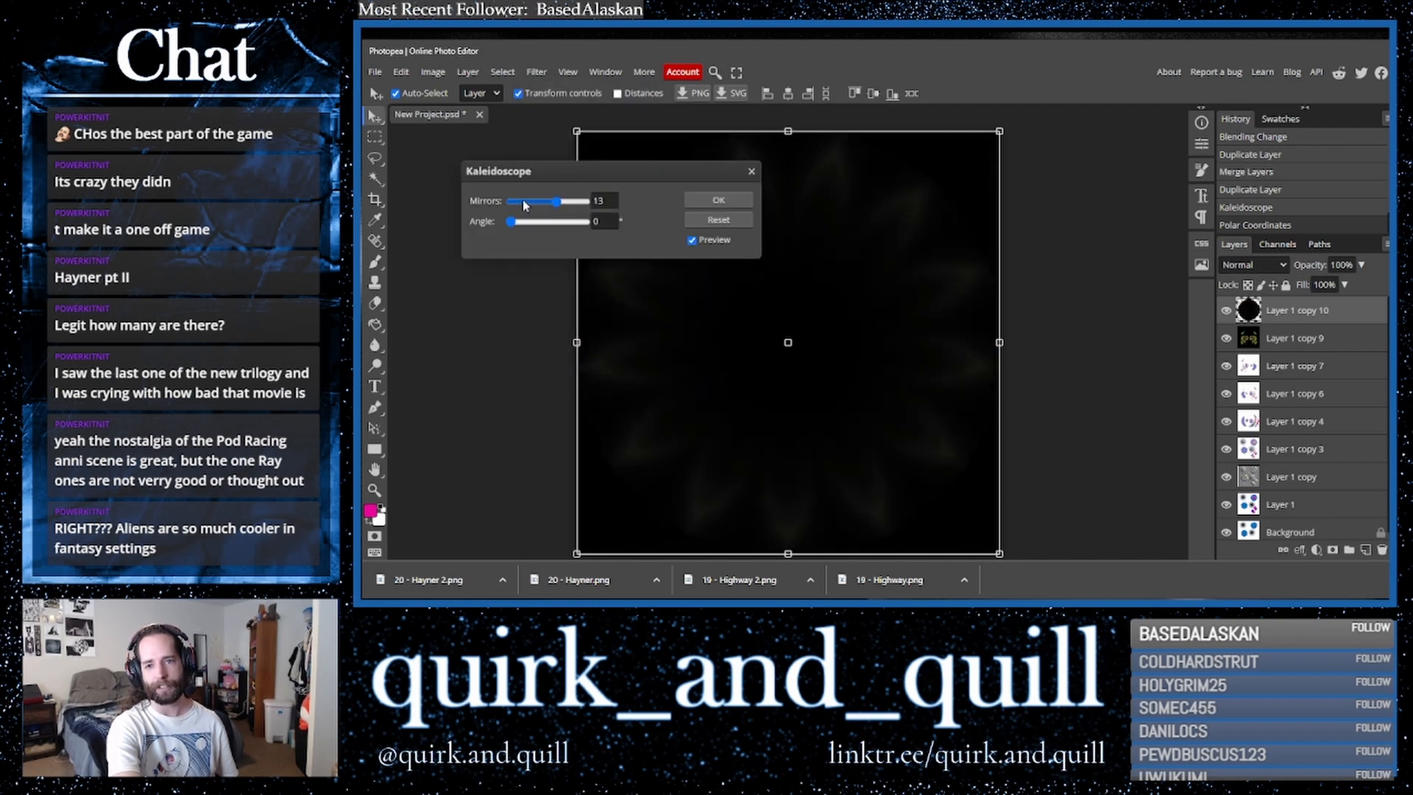
drag(557, 202, 491, 205)
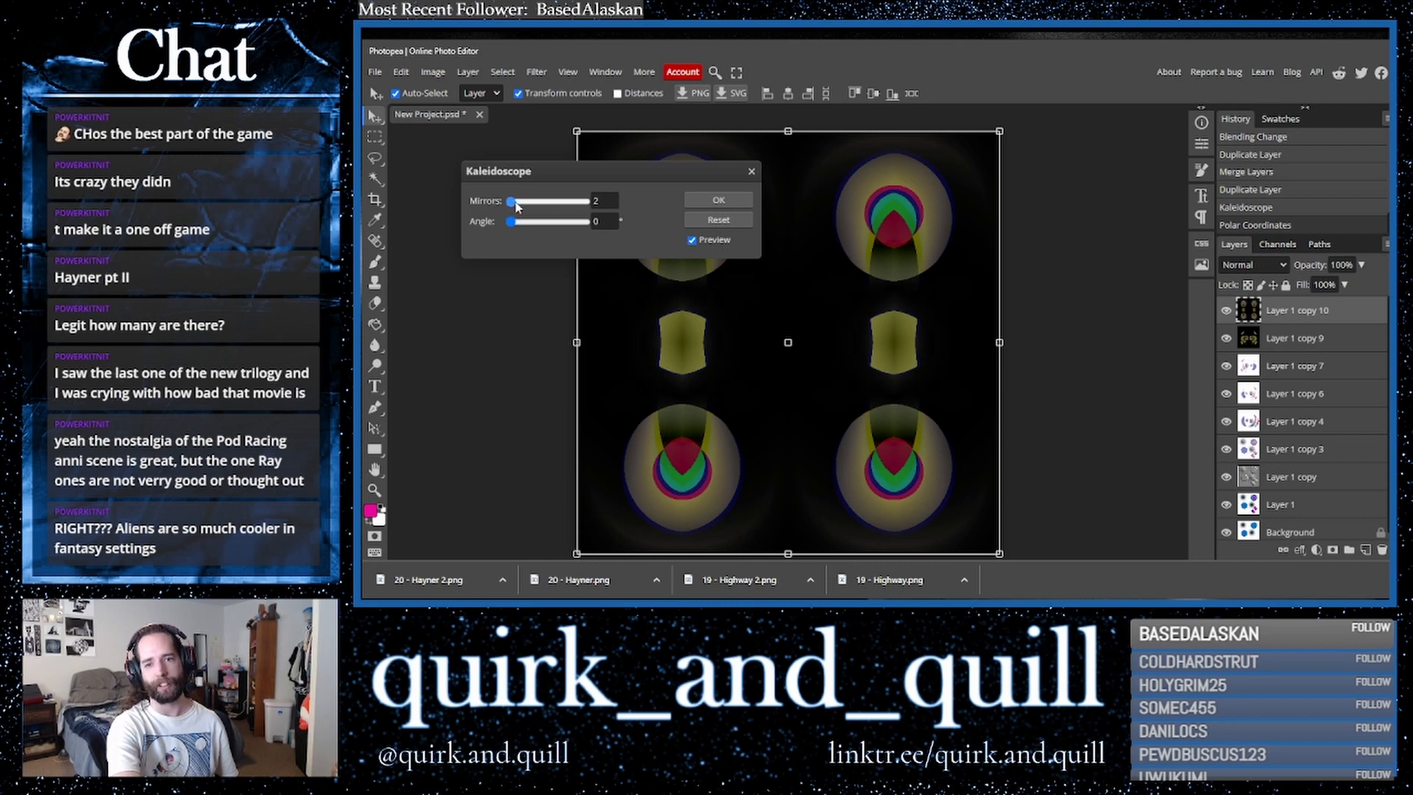
drag(517, 207, 522, 205)
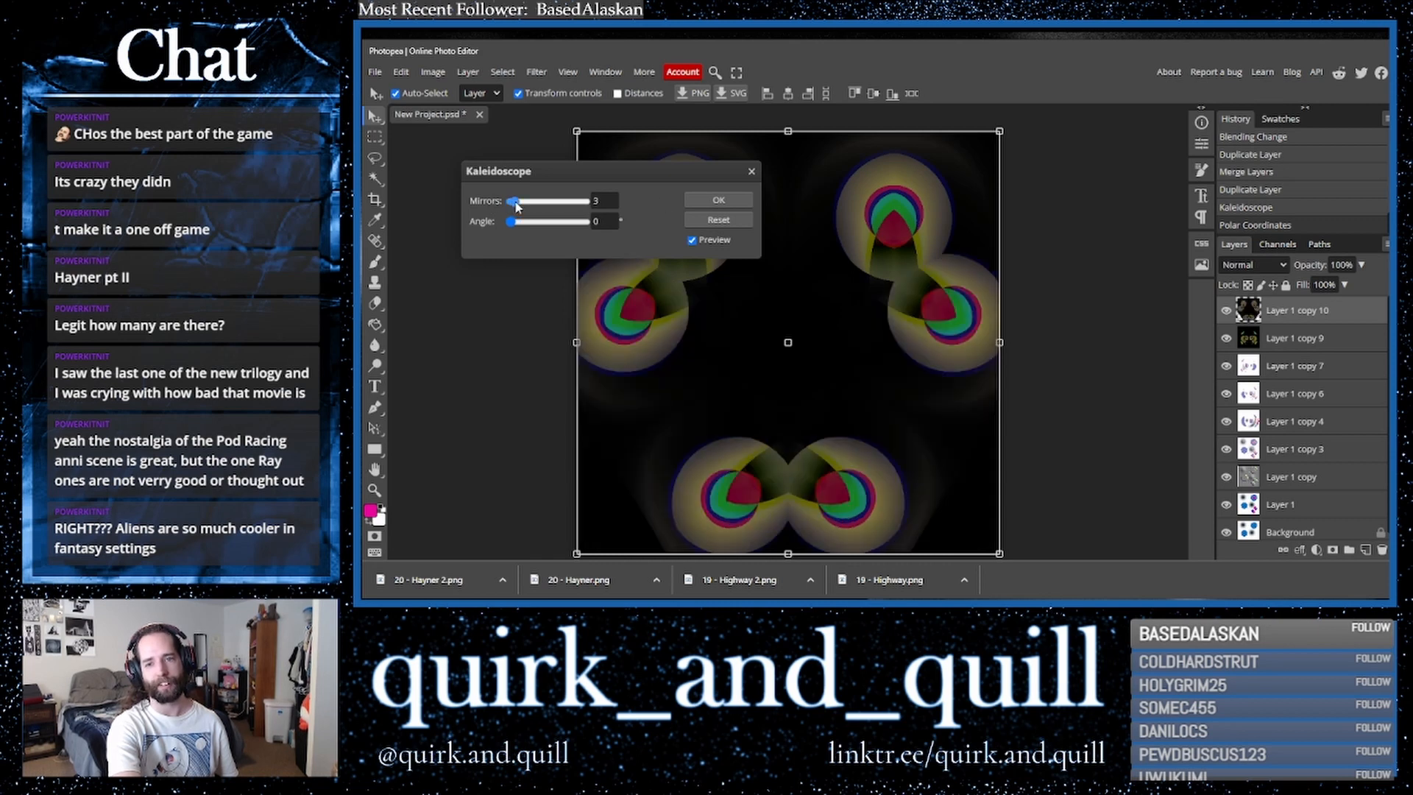
click(720, 200)
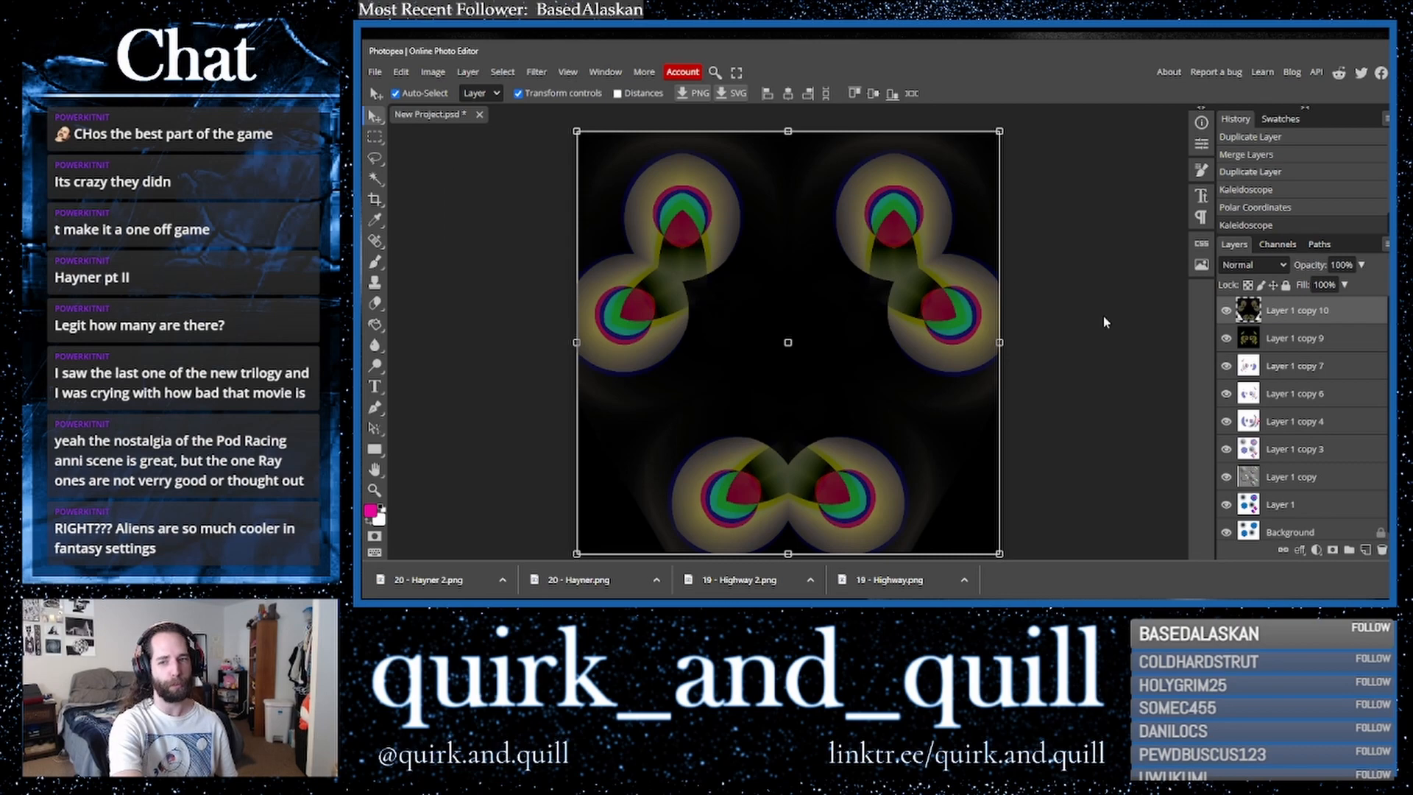
- Set the kaleidoscope layer's blend mode to Lighter Color
click(1253, 265)
click(1244, 368)
key(Down)
key(Down)
key(Down)
key(Down)
key(Down)
key(Up)
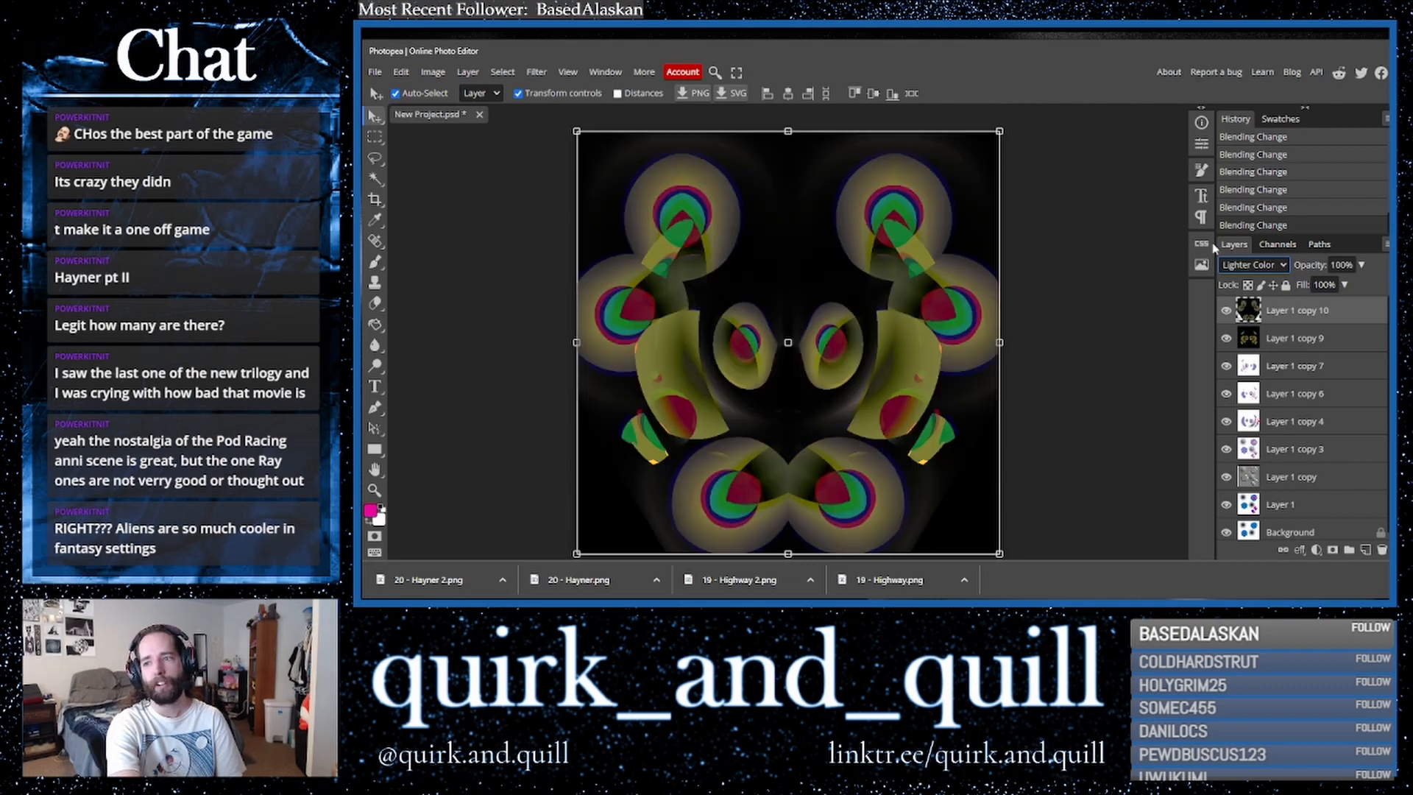
drag(1362, 265, 1385, 295)
- Shift the layer's hue to 180 with Hue/Saturation
click(434, 72)
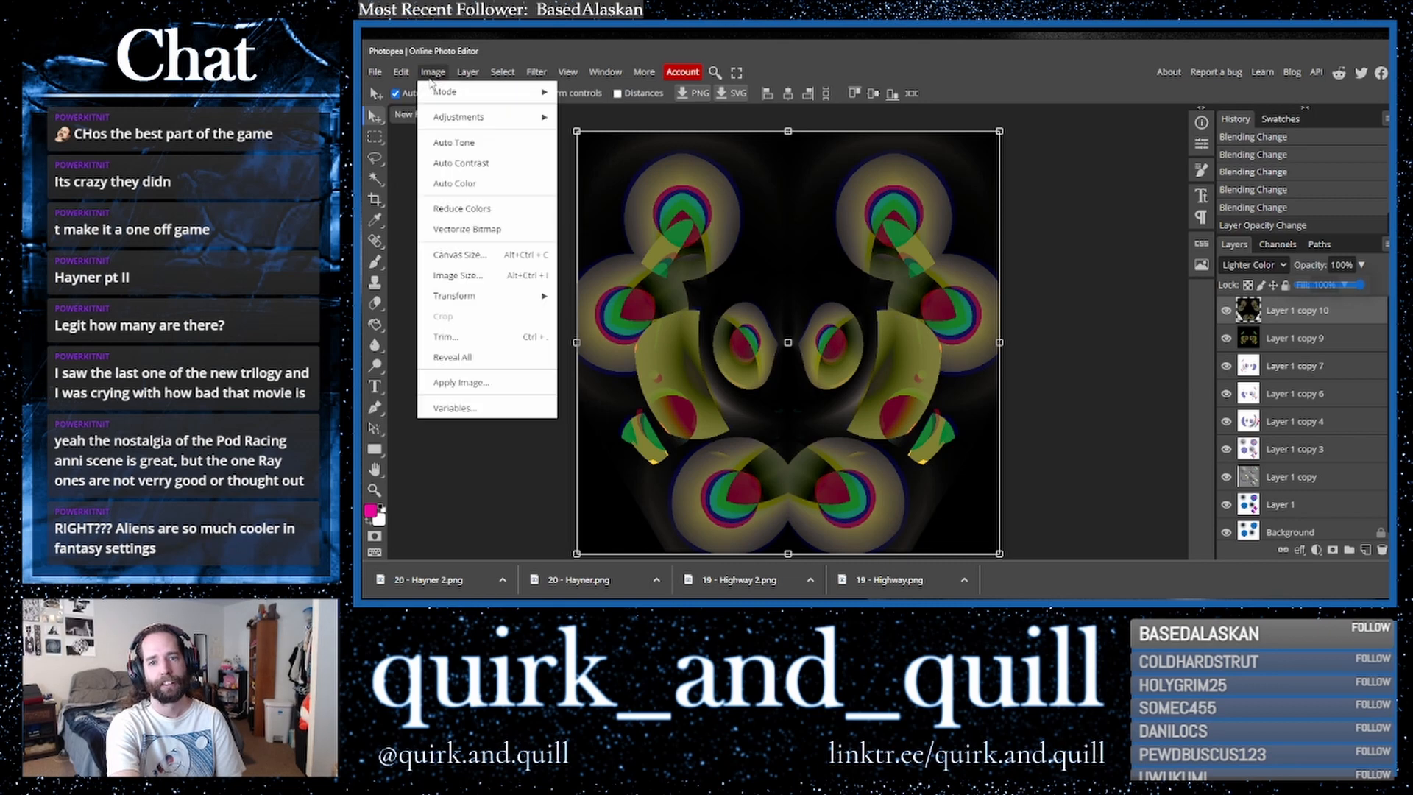
mouse_move(519, 120)
click(605, 225)
drag(1151, 326, 1115, 324)
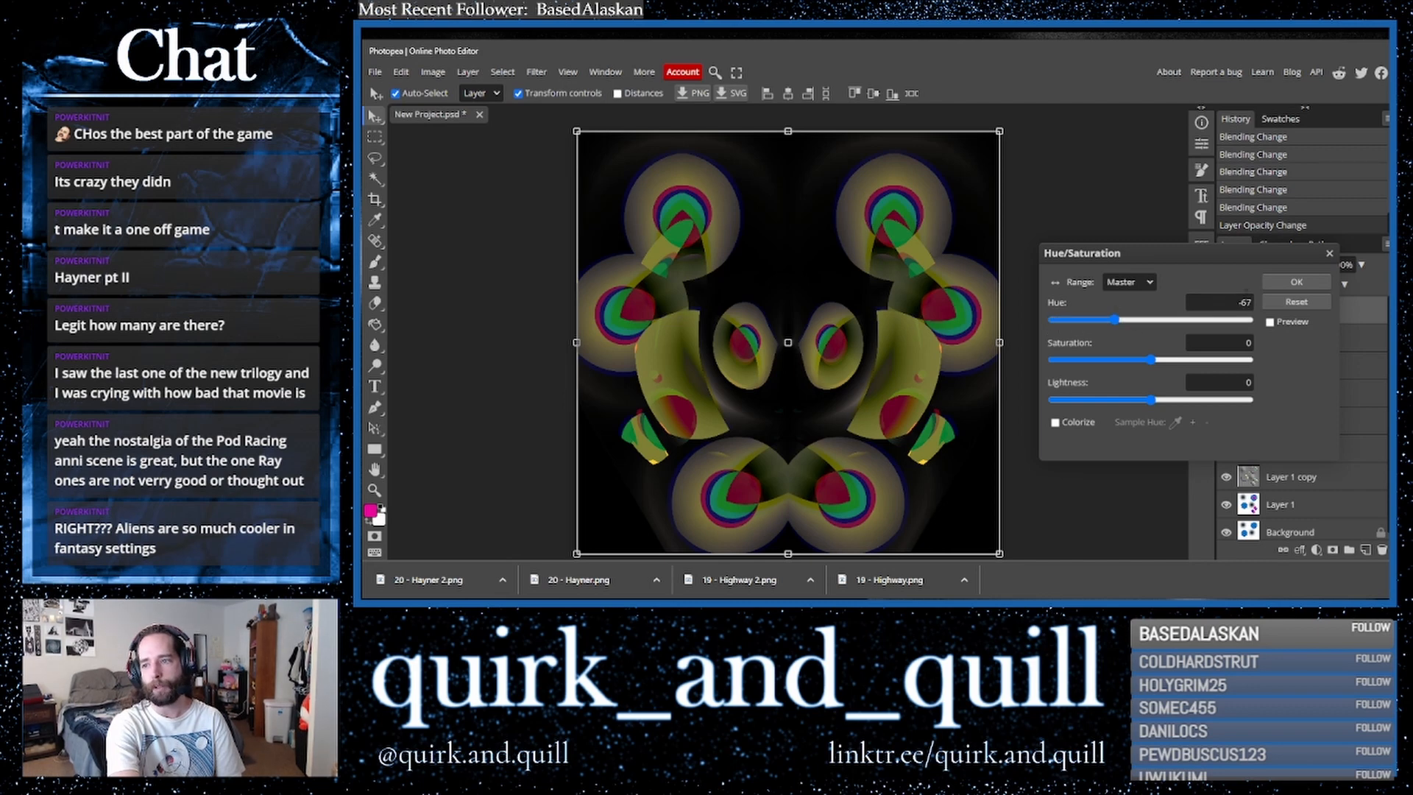
click(1270, 322)
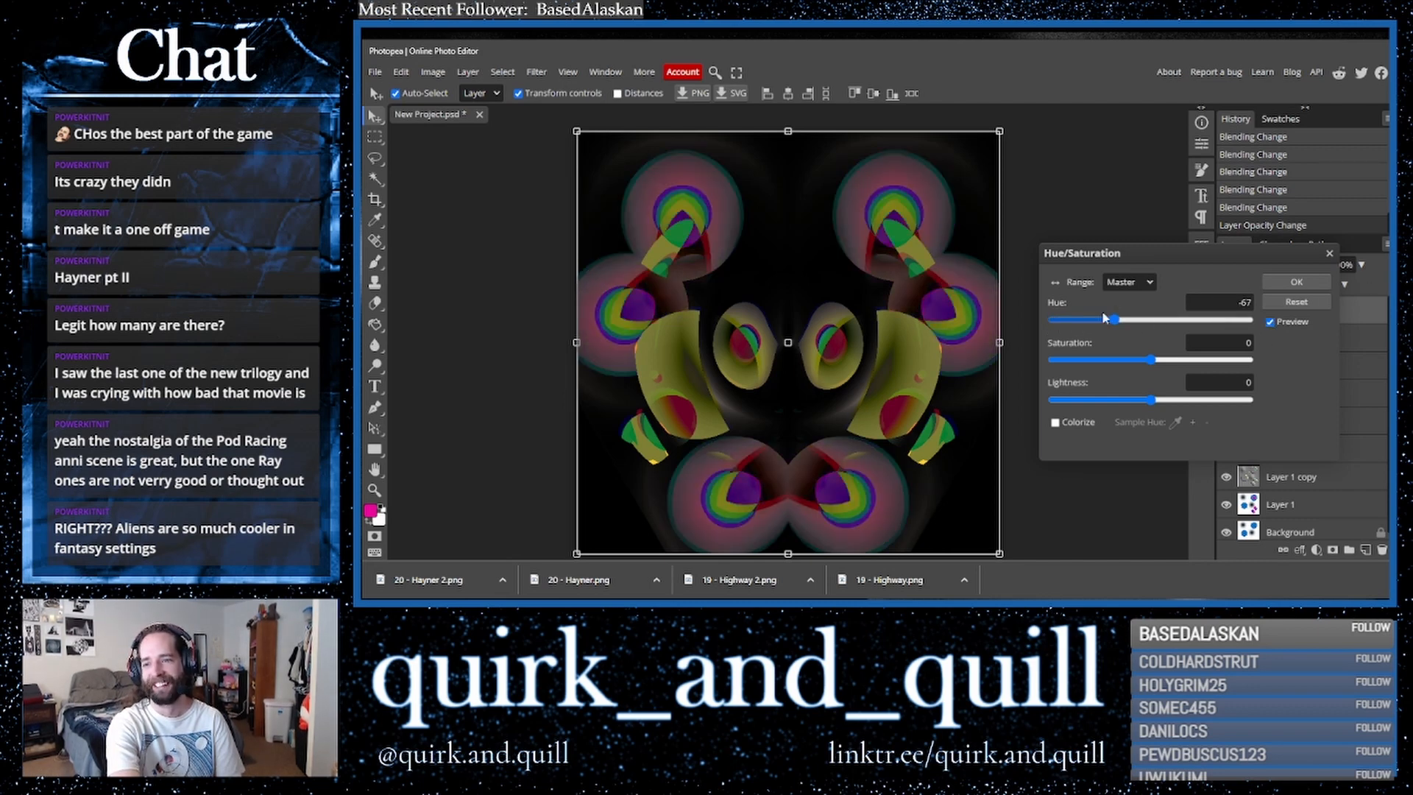
drag(1115, 320, 1252, 335)
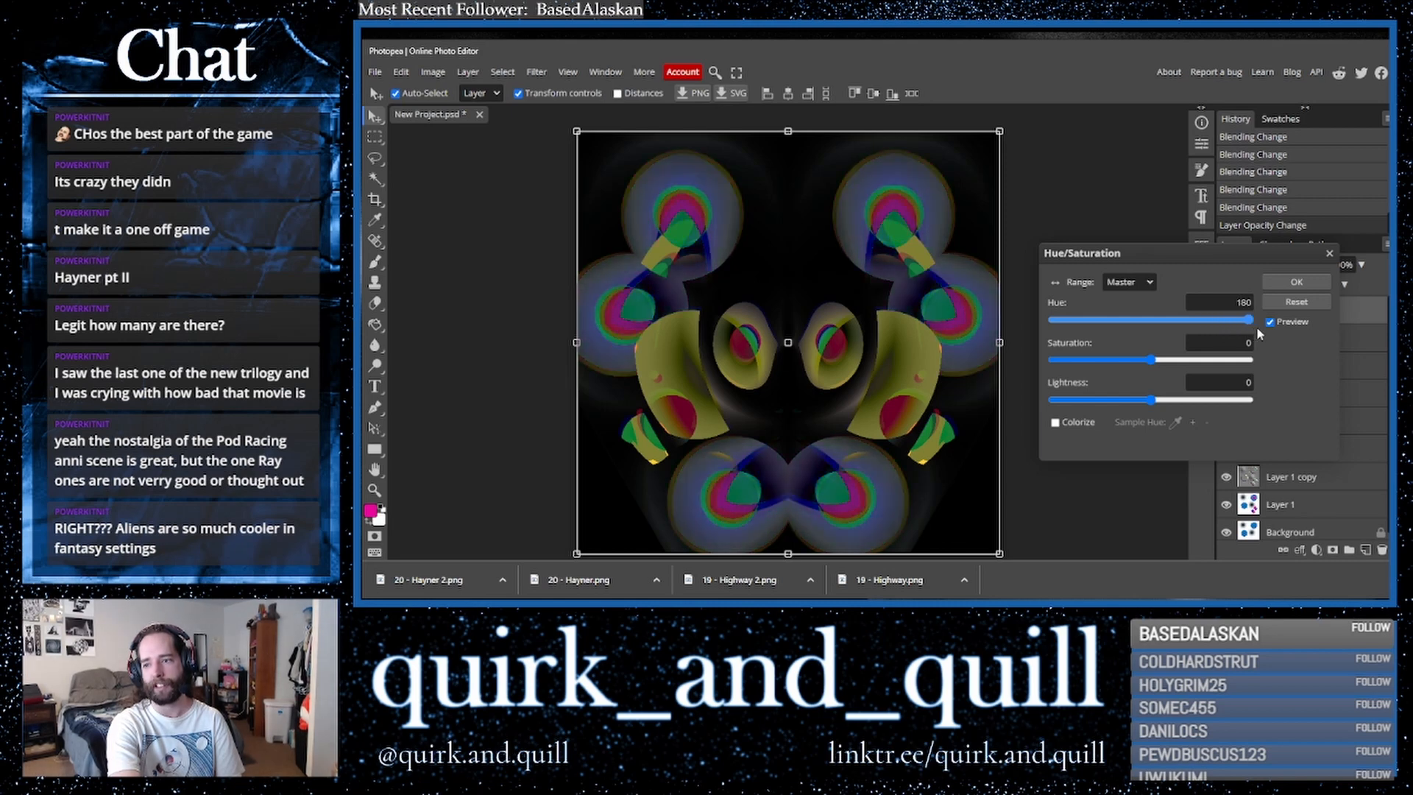
click(1309, 283)
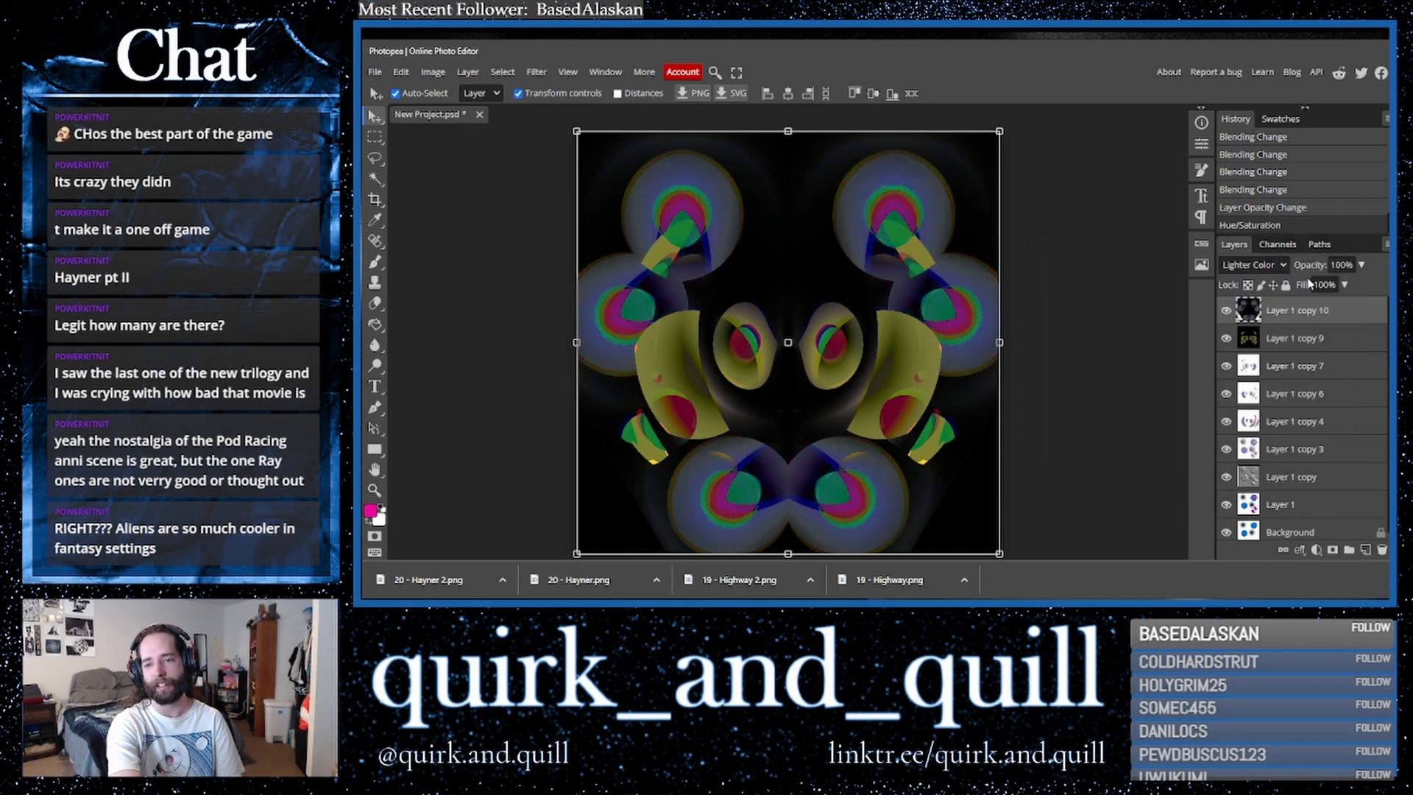
- Duplicate the top two layers and merge the copies into a single layer
shift+click(1322, 340)
drag(1346, 339, 1366, 551)
right_click(1307, 346)
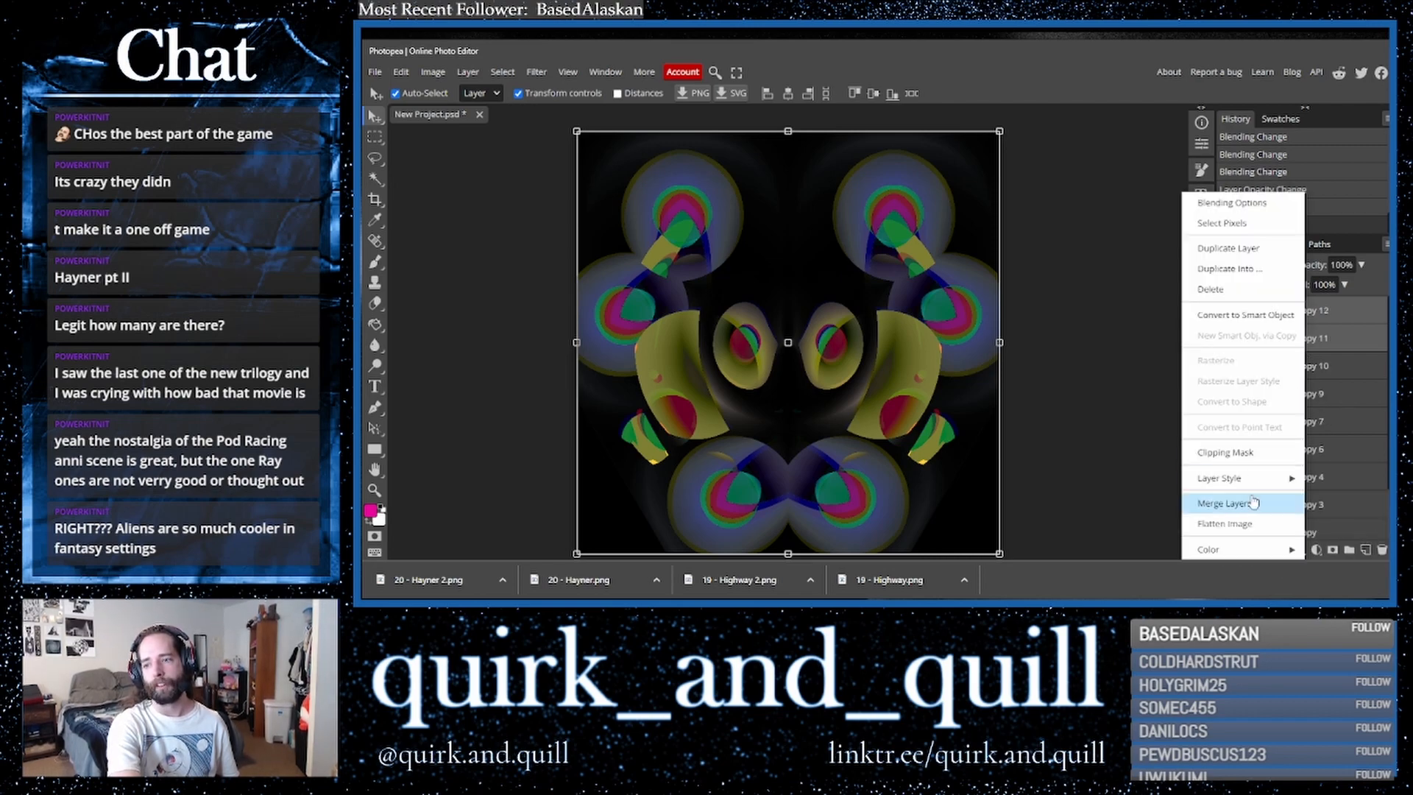
click(1251, 499)
- Duplicate the merged layer and invert the copy's colors
drag(1338, 326, 1366, 549)
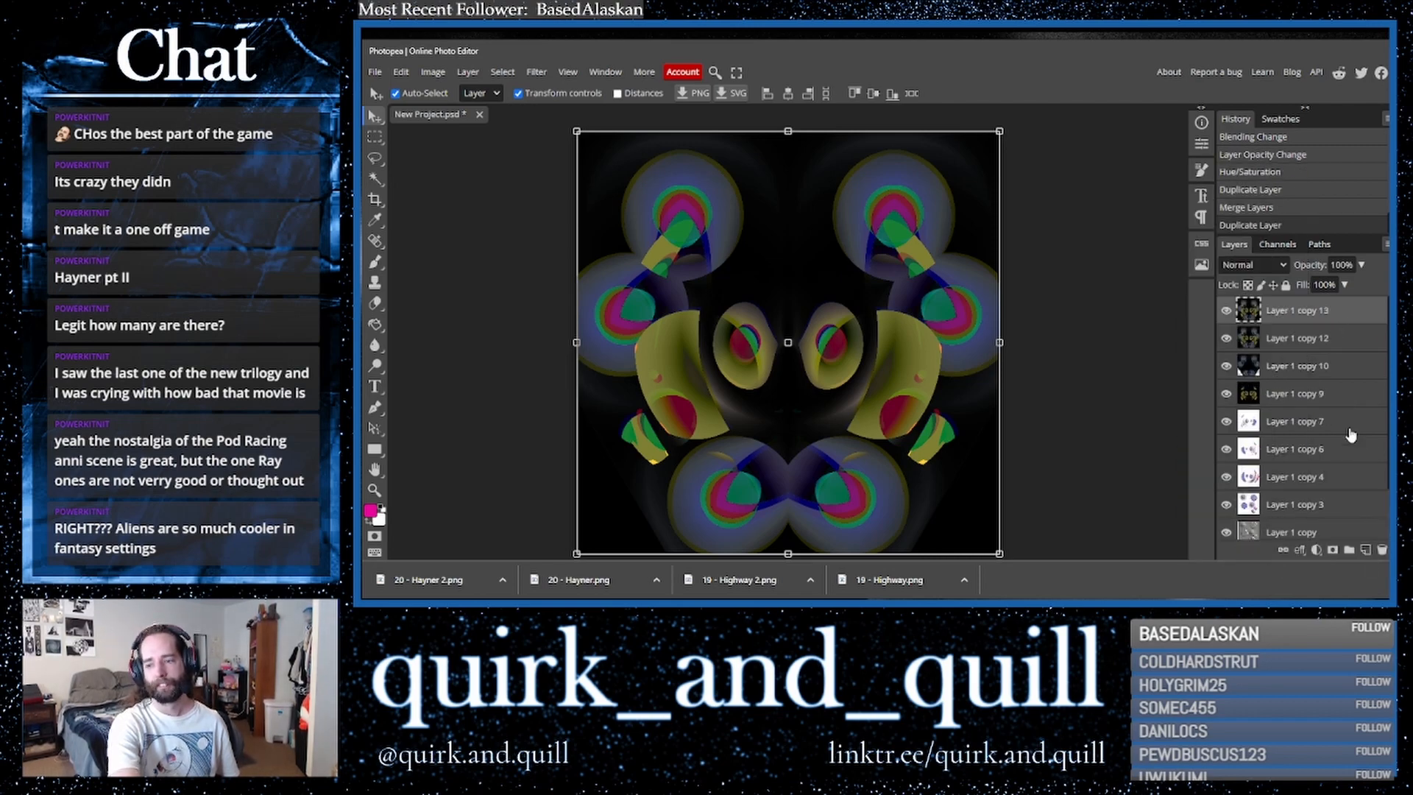
key(ctrl+i)
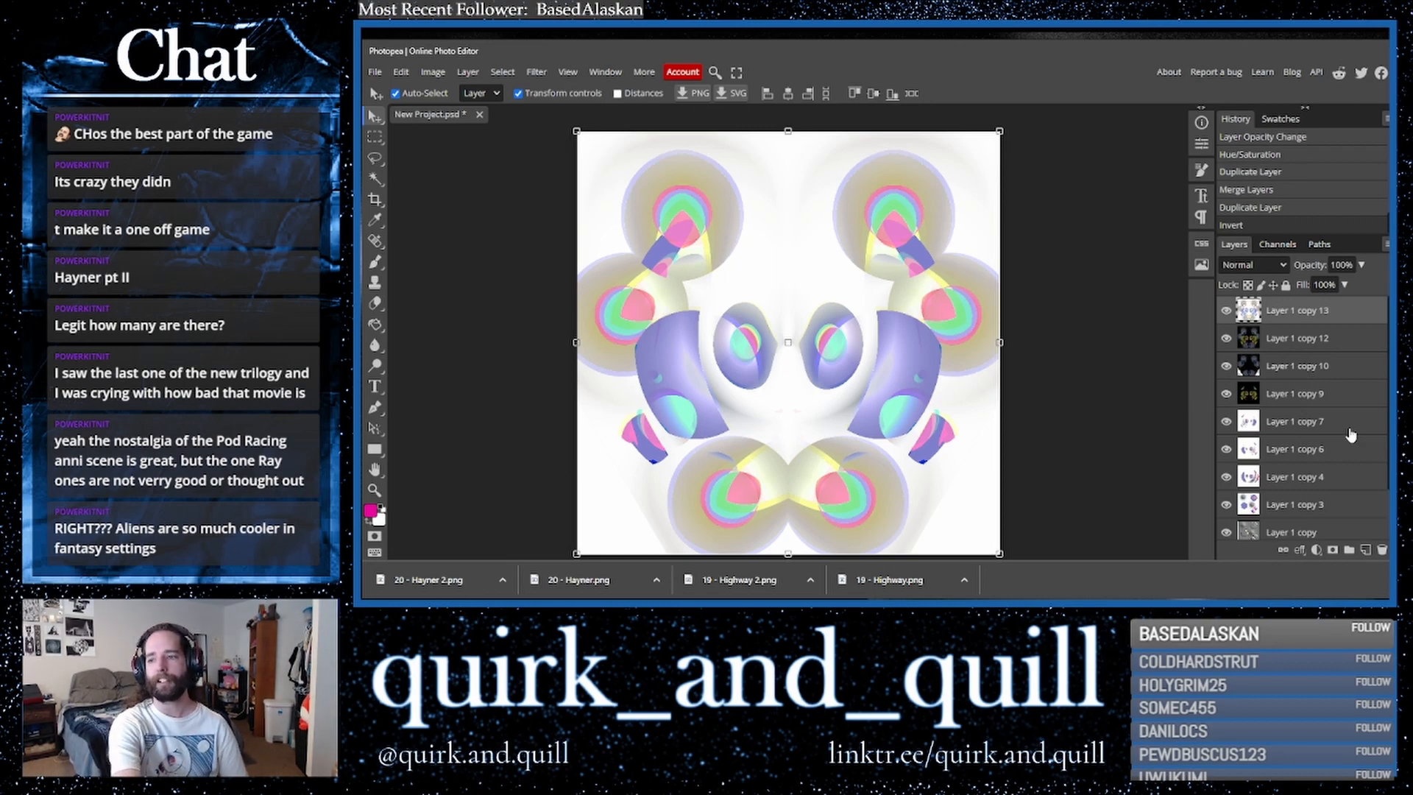
- Duplicate the inverted layer and set the copy's blend mode to Multiply
drag(1325, 311, 1365, 550)
click(1253, 265)
click(1240, 326)
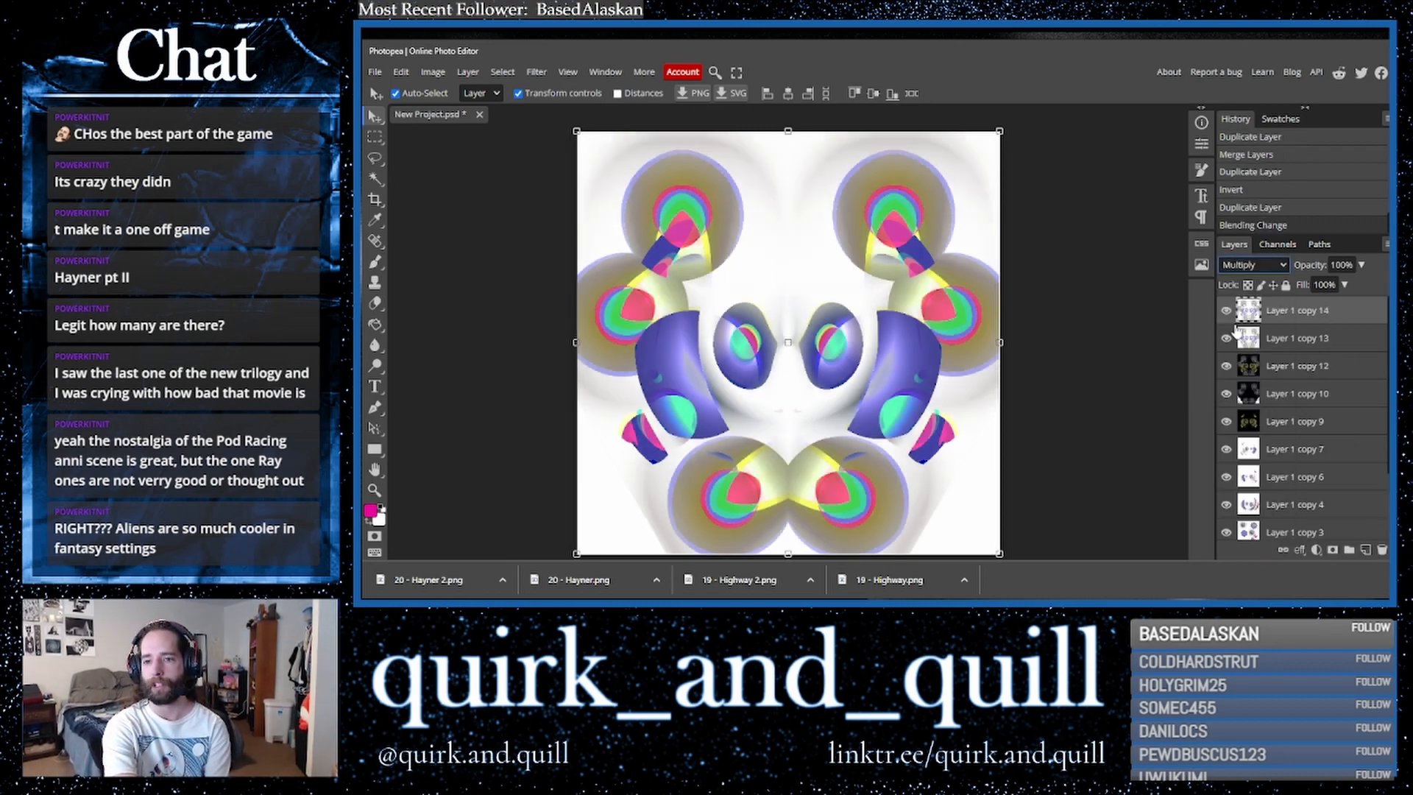
key(Down)
key(Up)
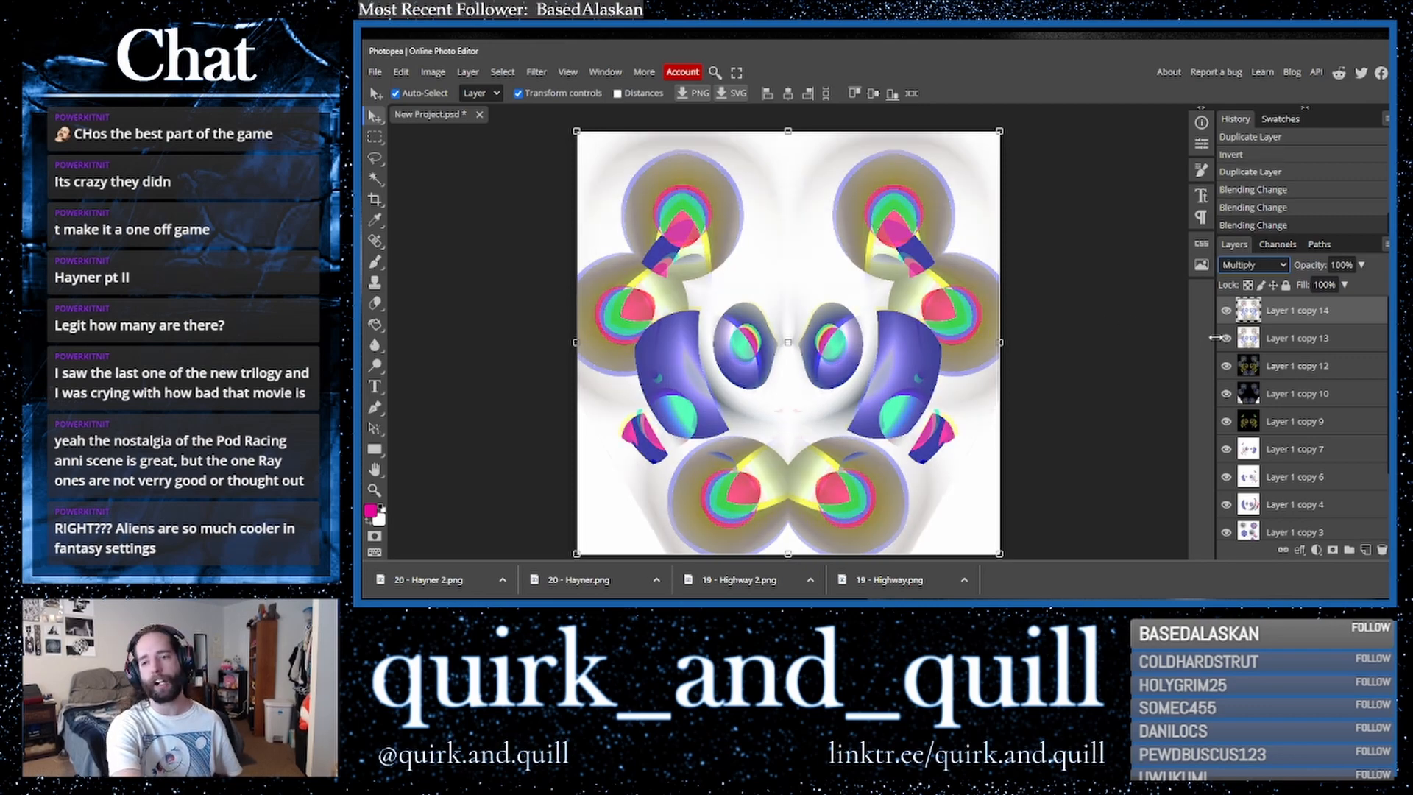
- Combine copies of the Multiply layer and the inverted layer beneath it into one merged layer
click(1299, 338)
drag(1322, 338, 1367, 551)
right_click(1291, 345)
click(1244, 504)
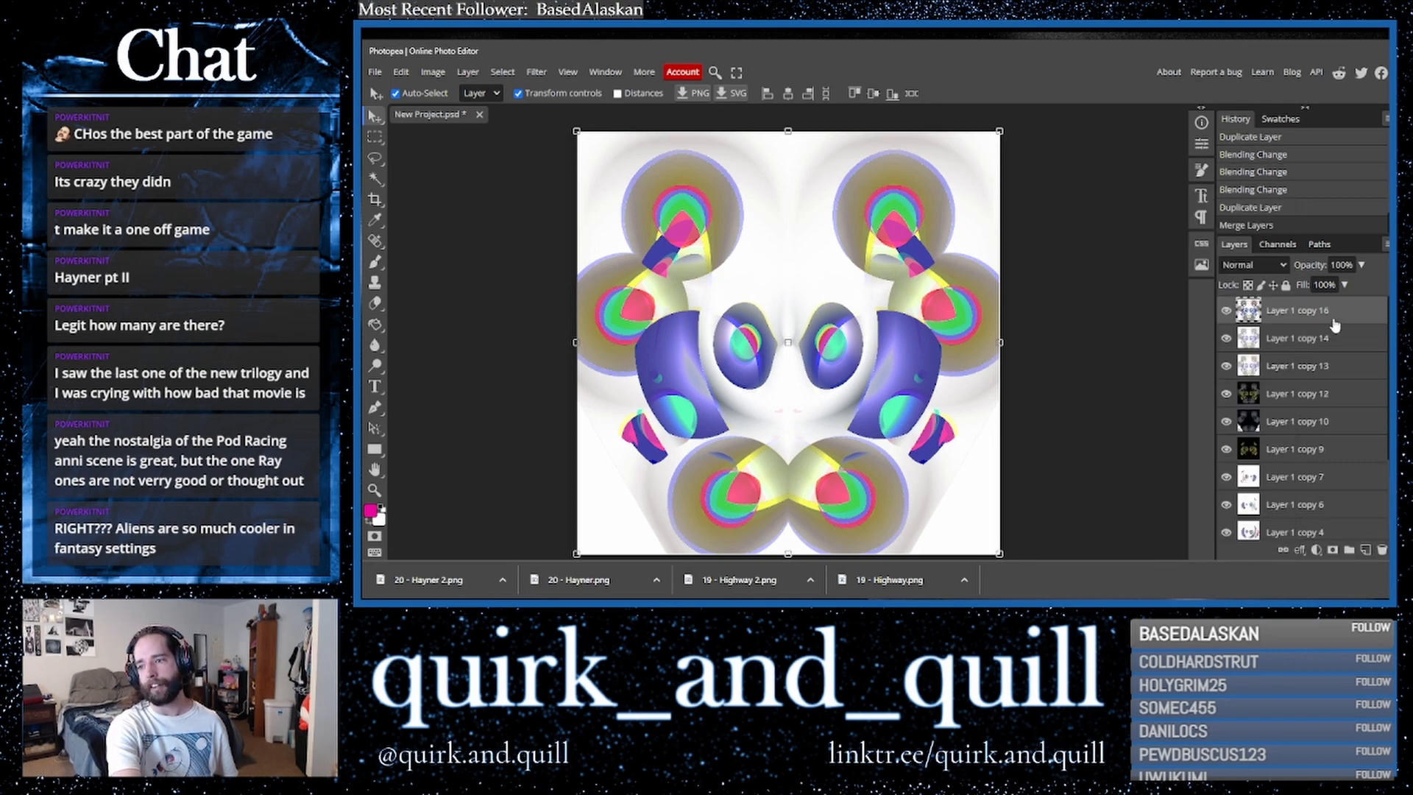
- Duplicate the newly merged layer and set the copy's blend mode to Multiply
key(ctrl+j)
click(1253, 265)
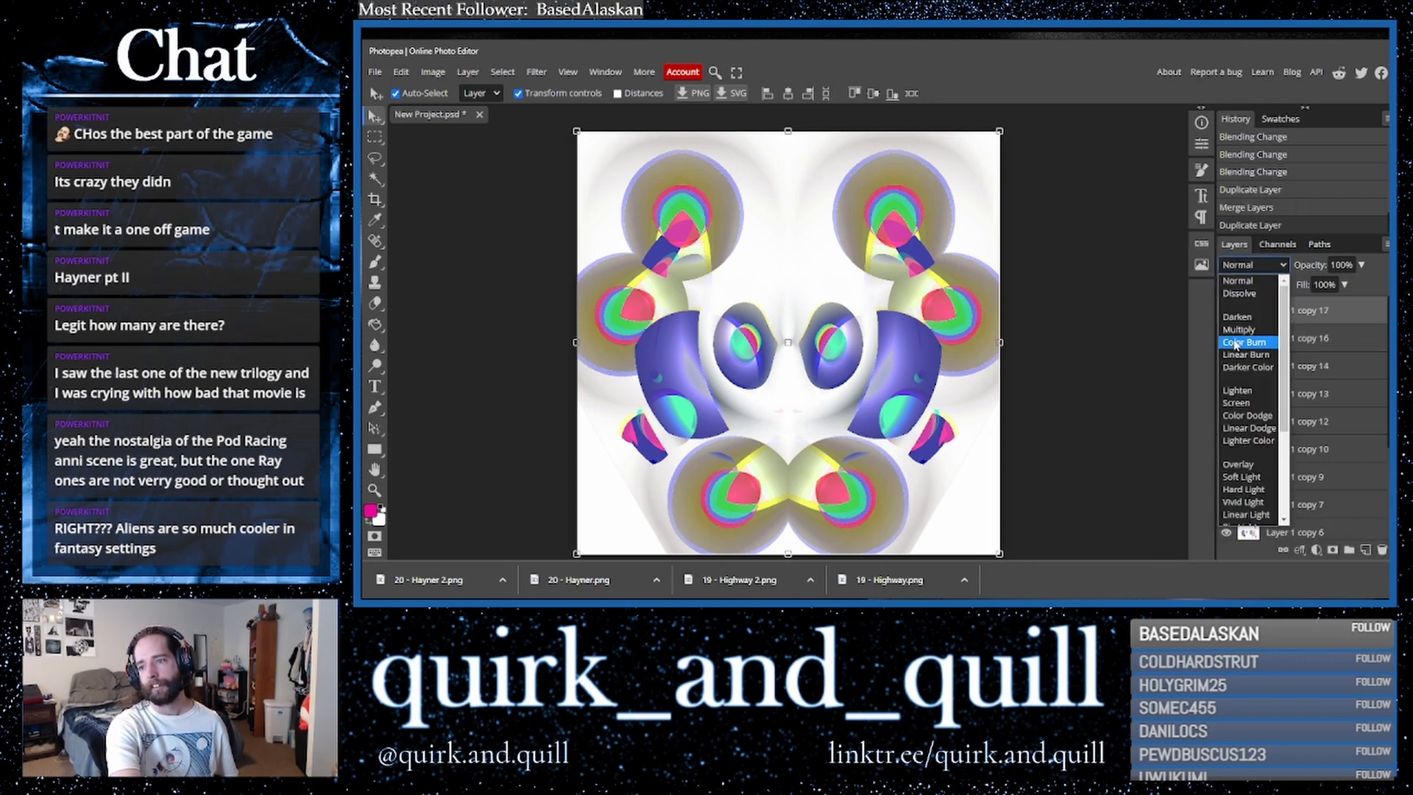
click(1236, 336)
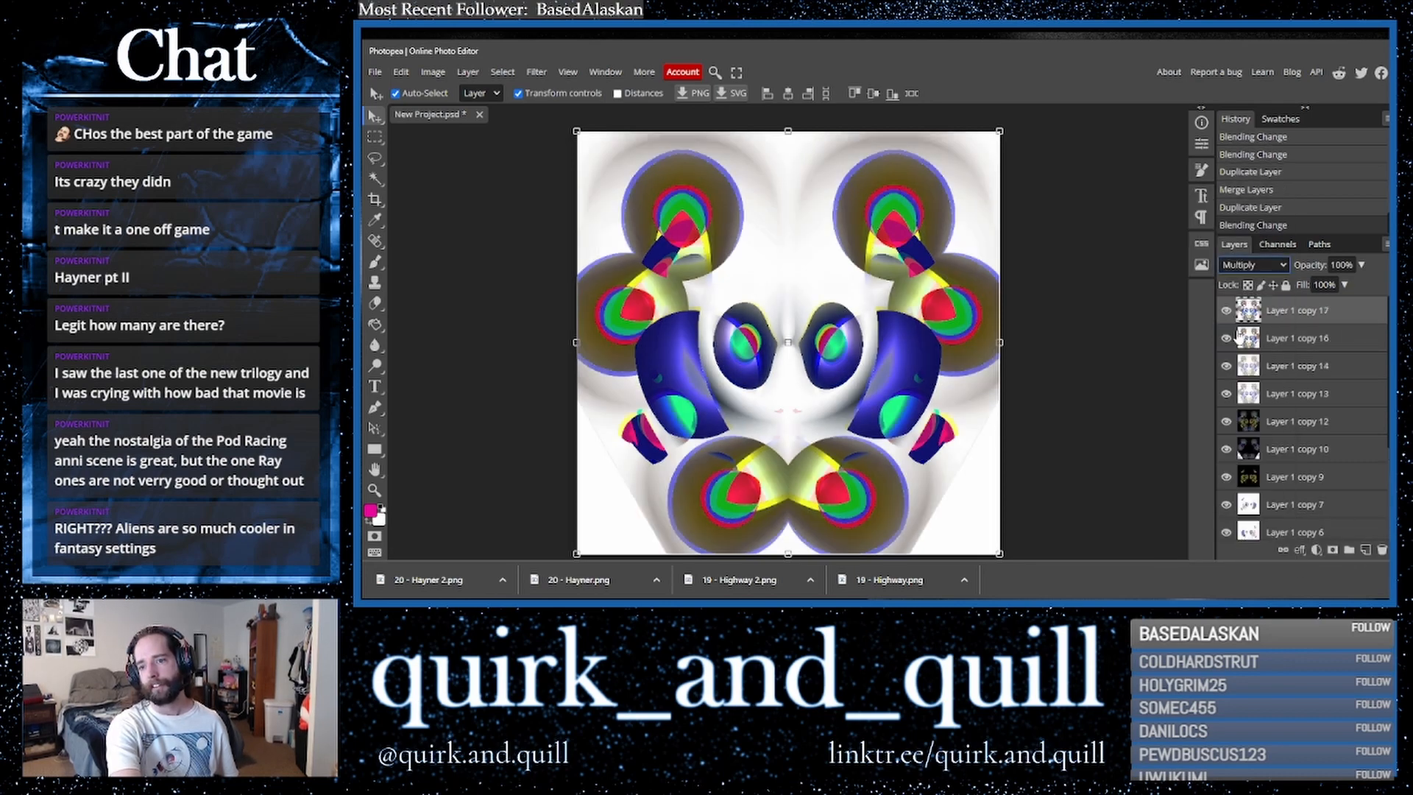
- Combine copies of the new Multiply layer and the layer beneath it into a single merged layer
shift+click(1299, 342)
drag(1307, 345, 1364, 545)
right_click(1296, 344)
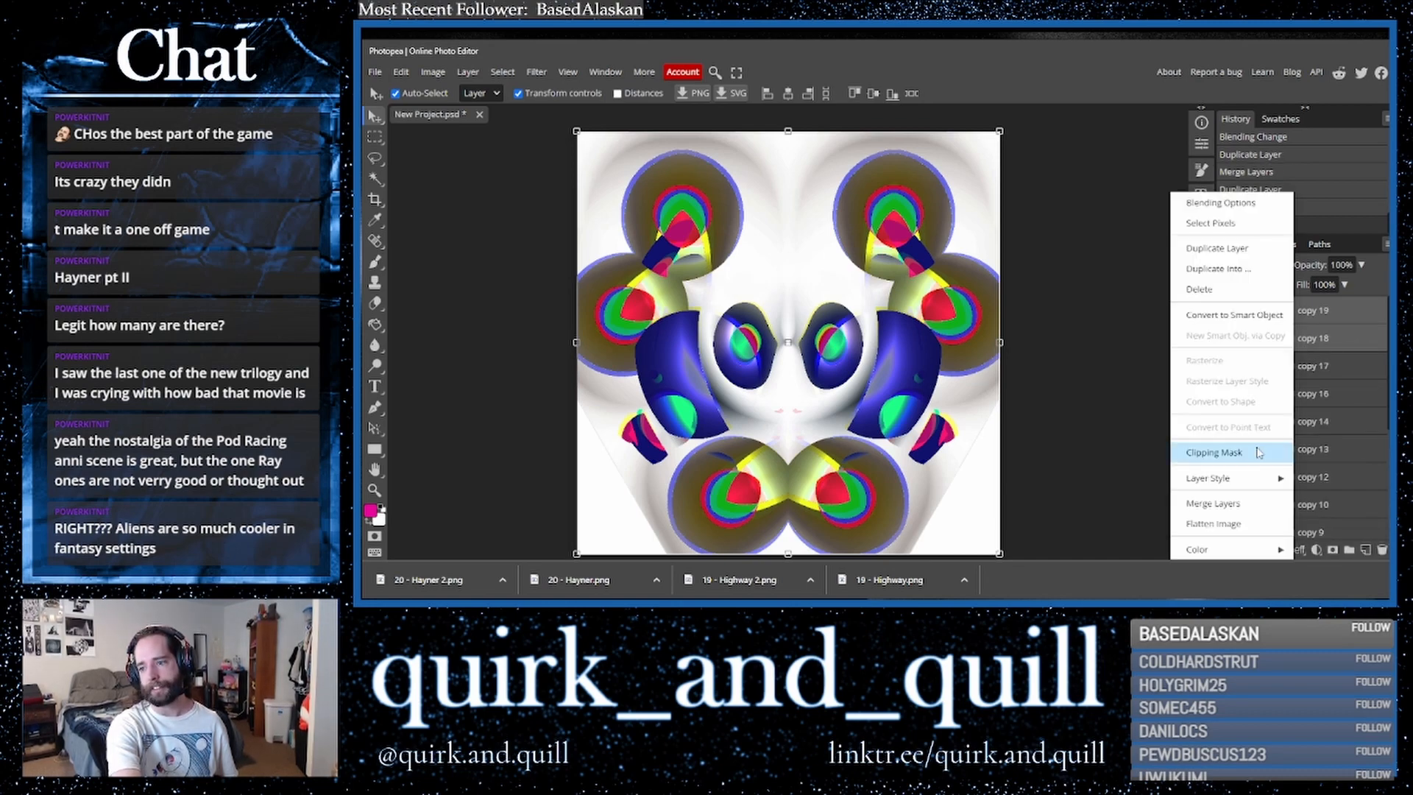
click(1238, 506)
- Duplicate the merged layer and apply the Wave distortion filter to the copy
drag(1355, 313, 1365, 550)
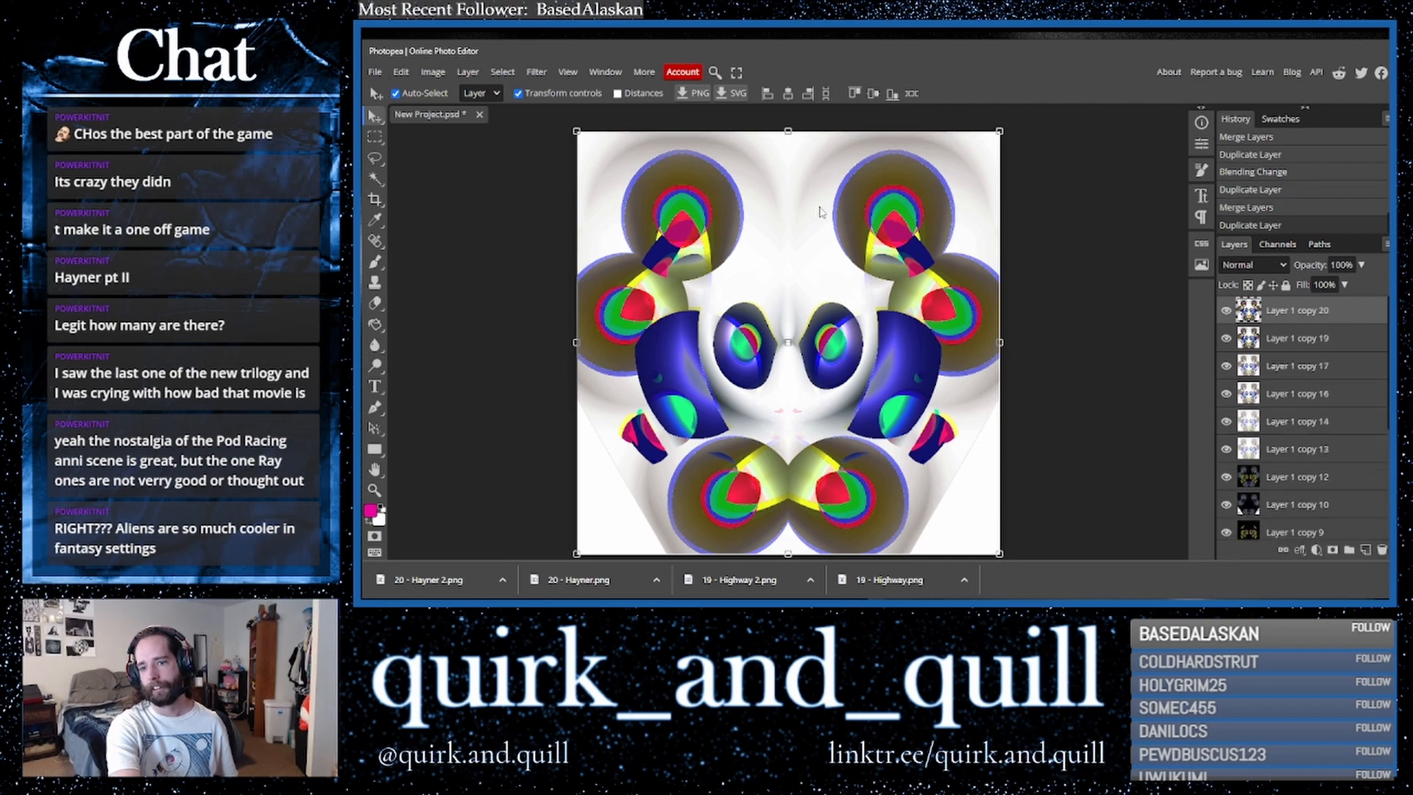
click(537, 72)
mouse_move(586, 250)
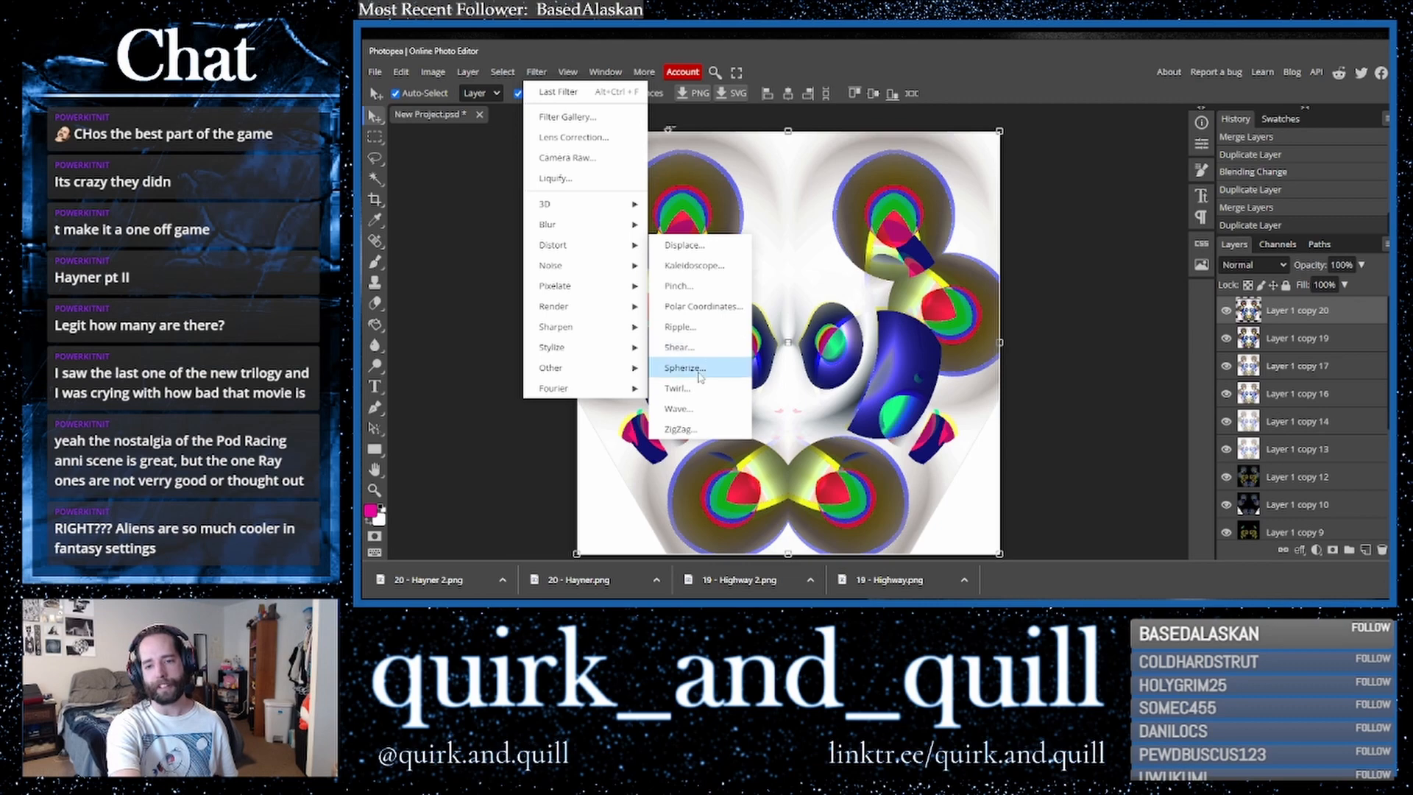
click(714, 415)
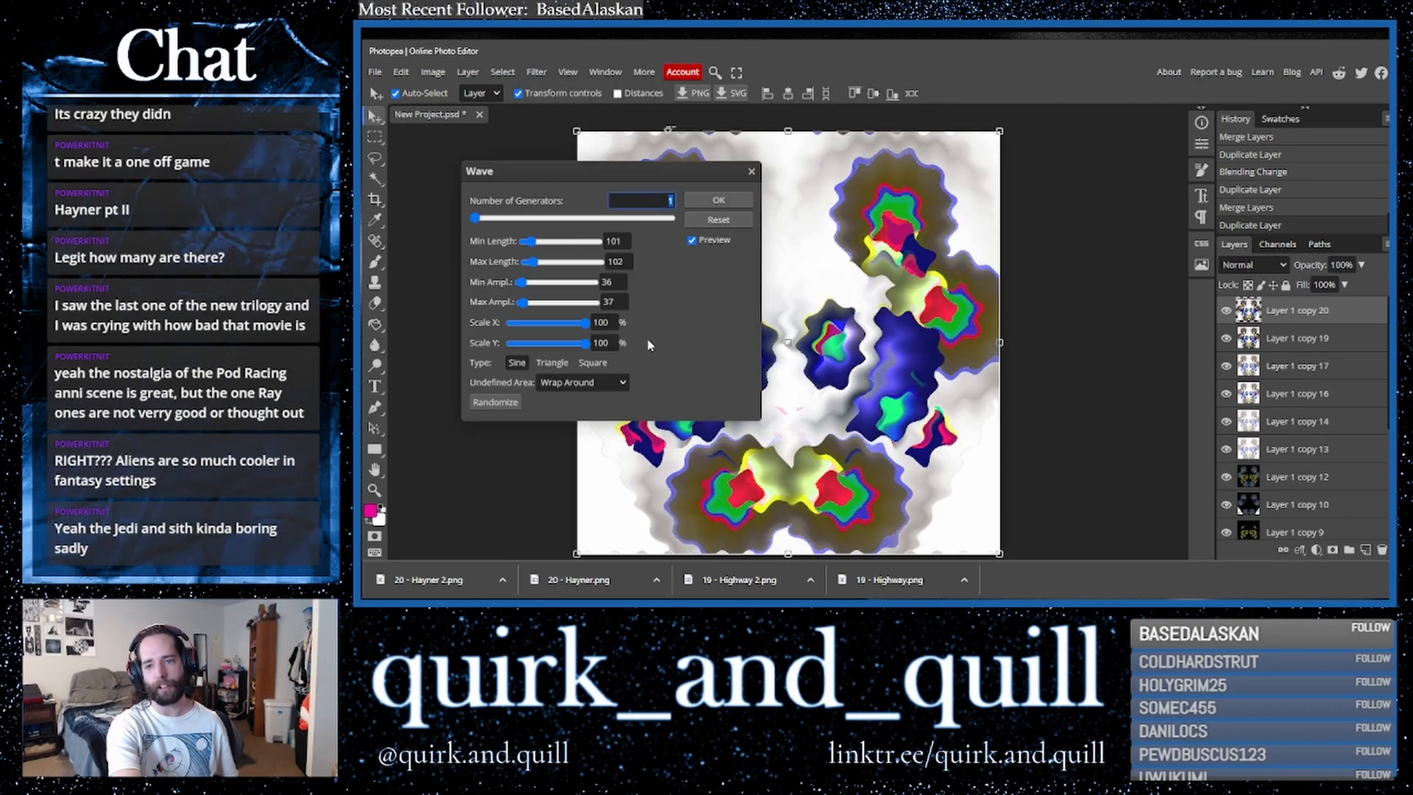
click(752, 206)
- Duplicate the wave layer and flip the copy horizontally
drag(1310, 320, 1369, 557)
click(401, 71)
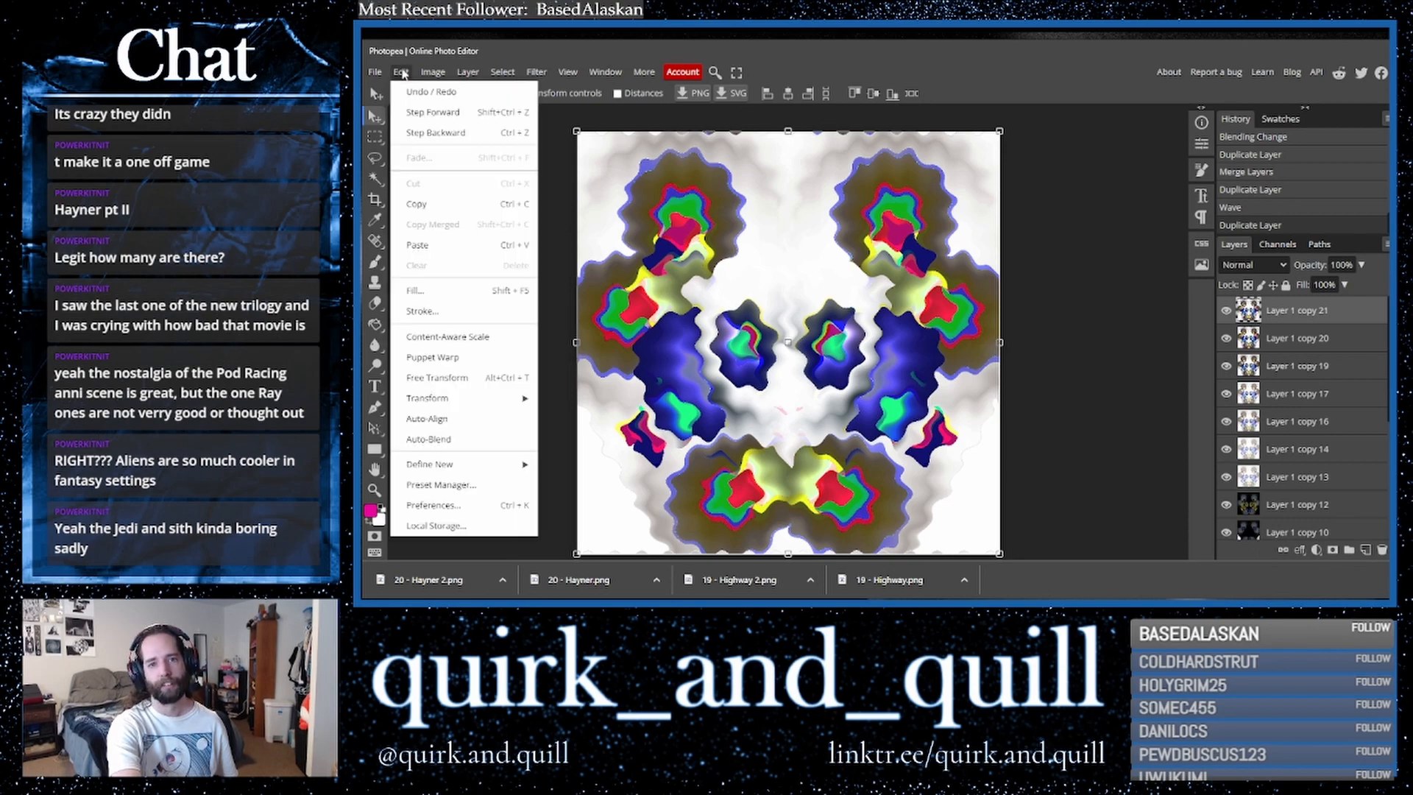
mouse_move(498, 395)
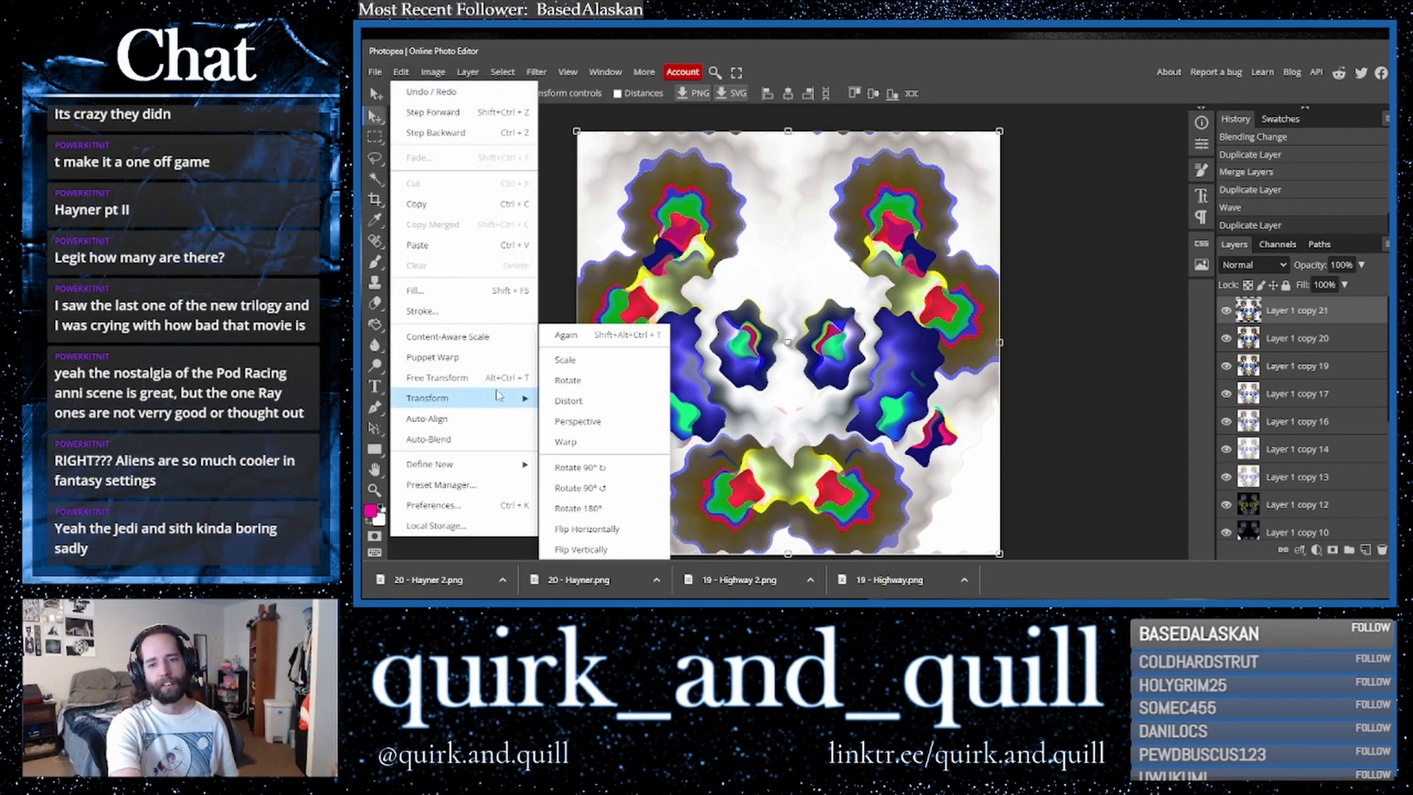
click(589, 529)
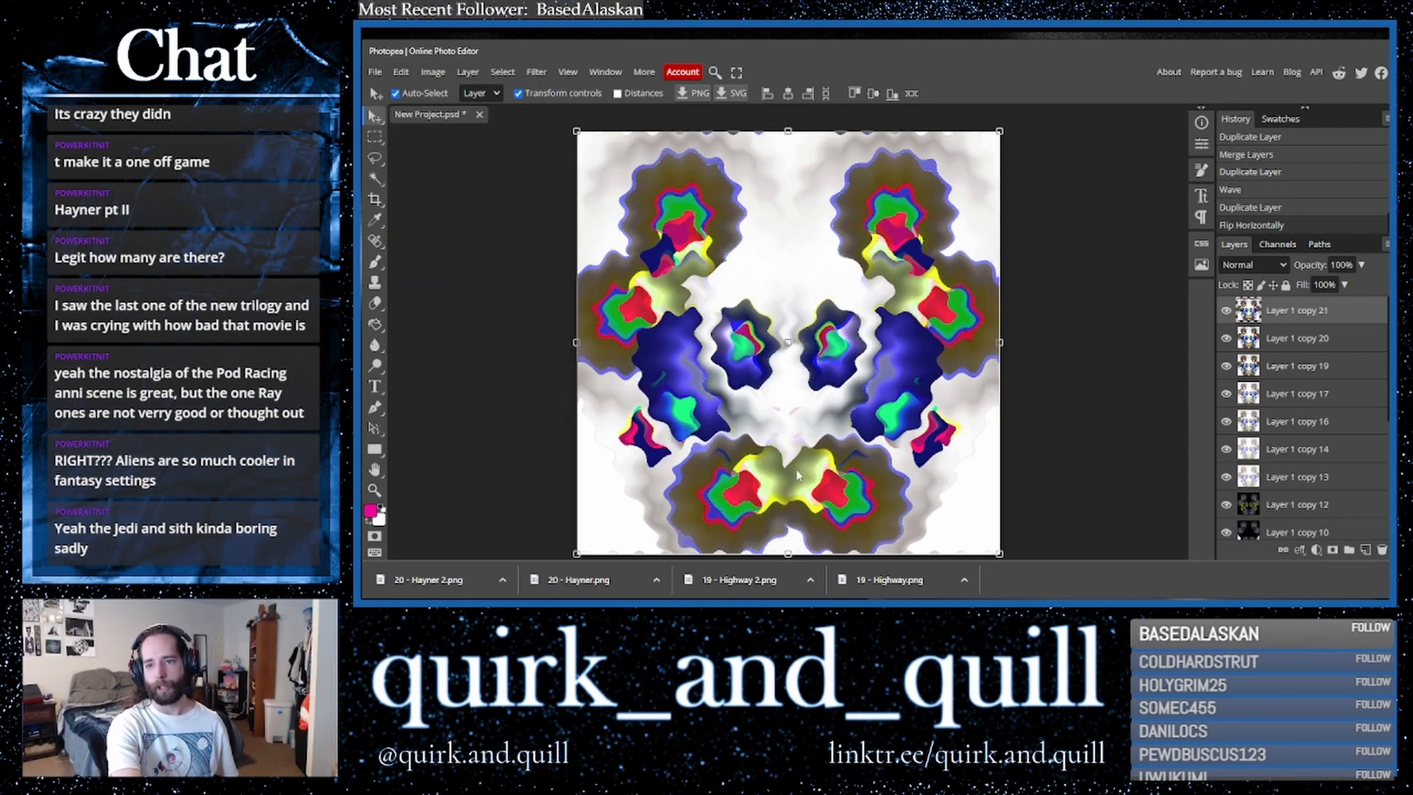
- Set the flipped wave layer's blend mode to Color Burn
click(1251, 265)
click(1244, 326)
key(Down)
key(Down)
key(Down)
key(Down)
key(Down)
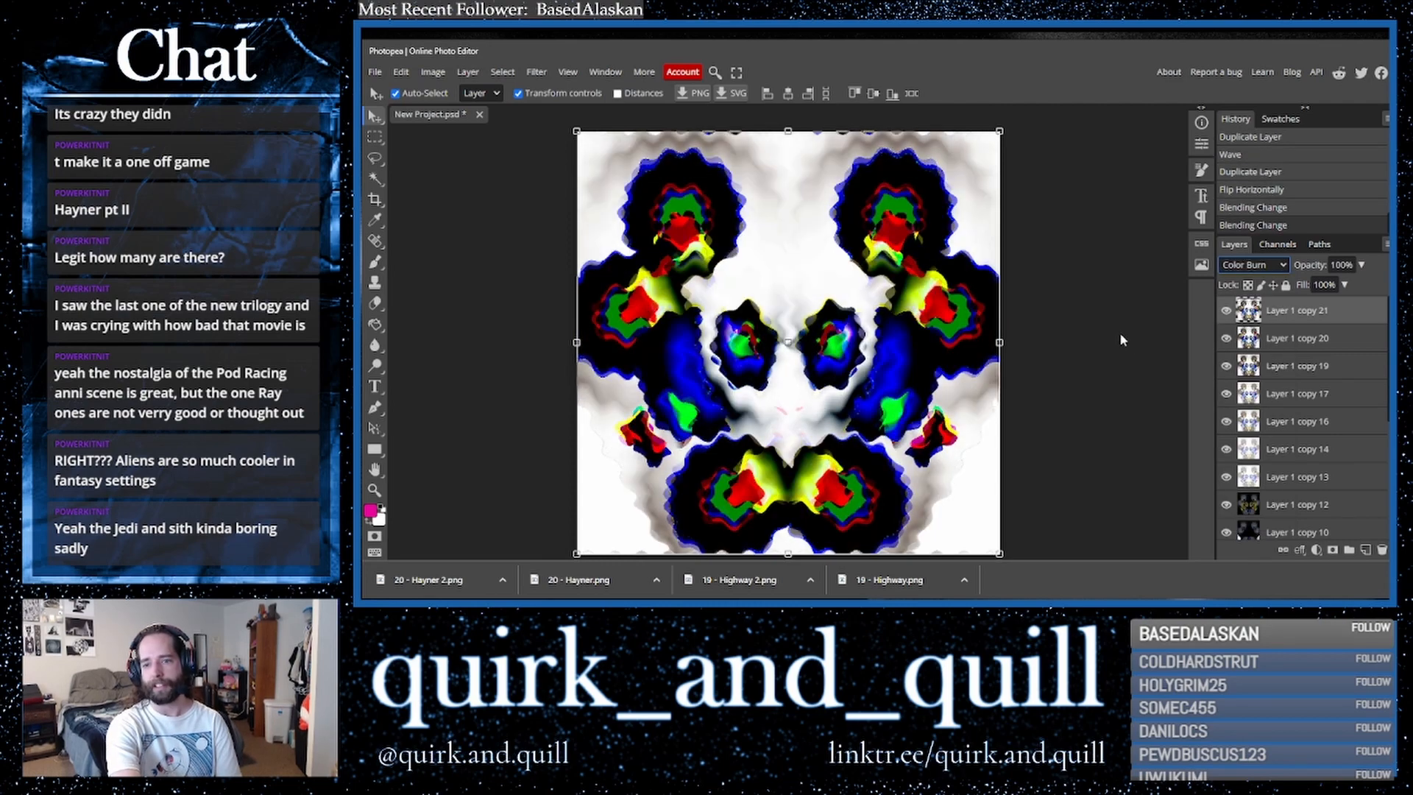
- Cycle through blend modes on the flipped wave layer, settling on Lighter Color
key(Down)
key(Down)
key(Down)
key(Down)
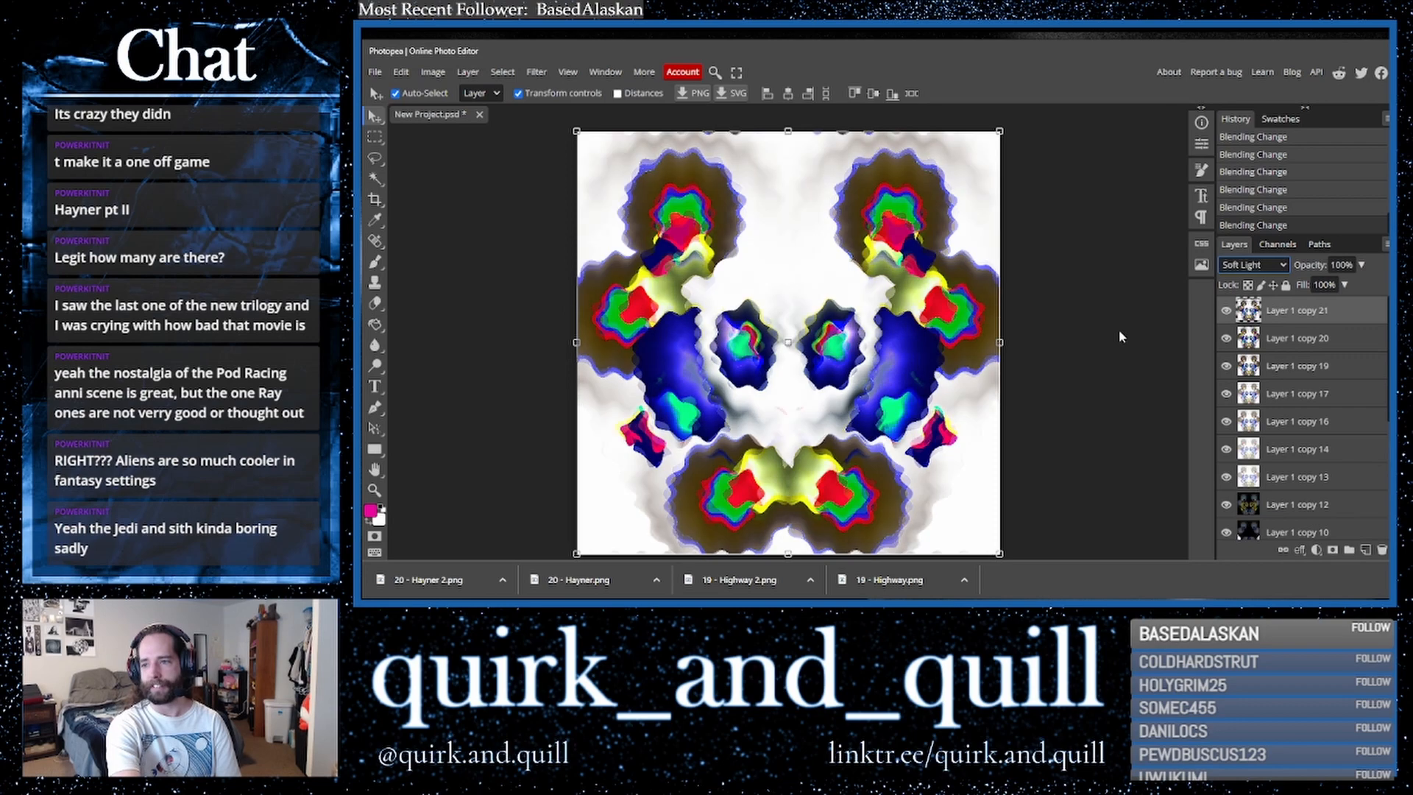
key(Up)
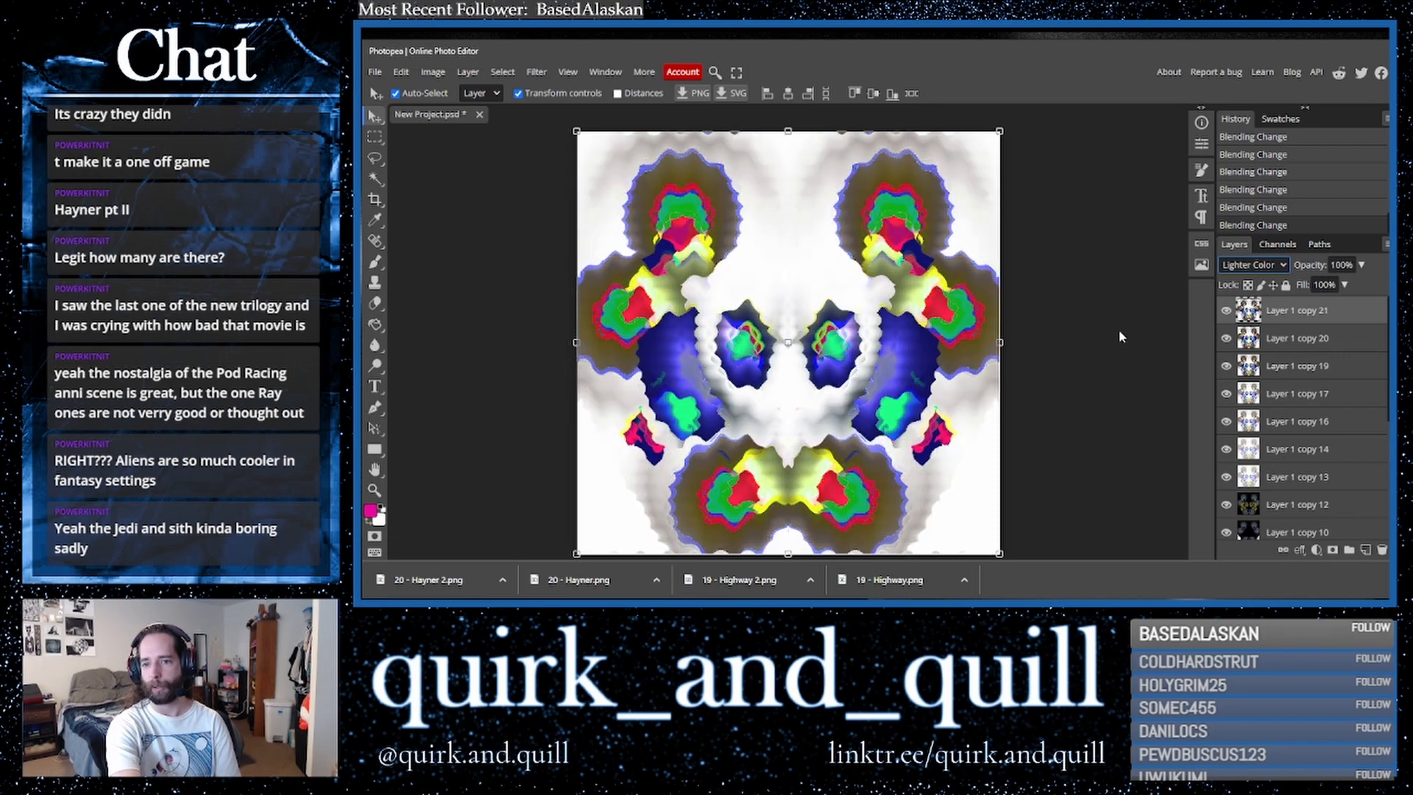
- Duplicate the flipped wave layer
right_click(1292, 341)
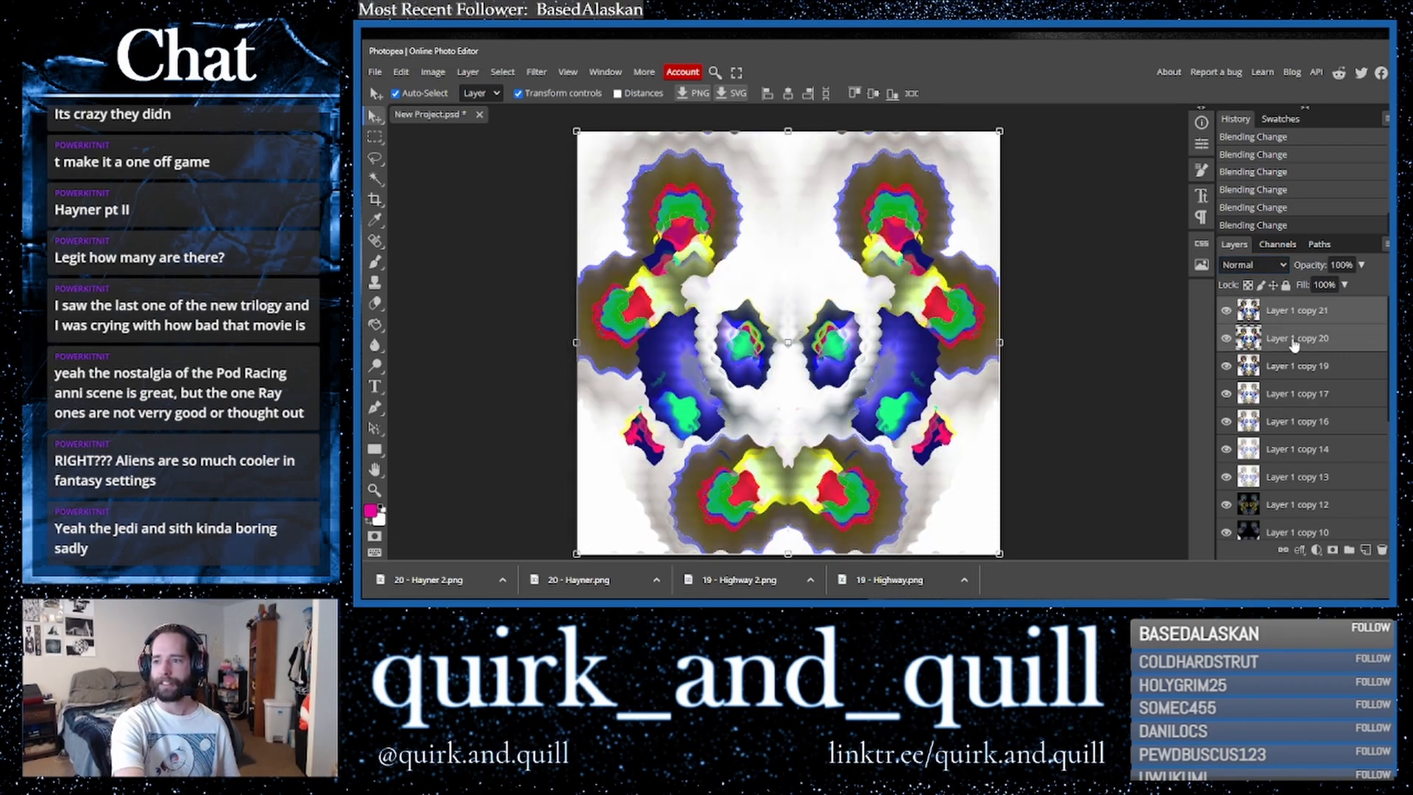
click(1226, 503)
drag(1338, 318, 1366, 551)
- Move Layer 1 copy 15 to the top of the stack and try several blend modes on it, returning to Normal
drag(1343, 486, 1316, 309)
click(1253, 265)
click(1248, 333)
key(Down)
key(Down)
key(Down)
key(Down)
key(Down)
key(Down)
key(Down)
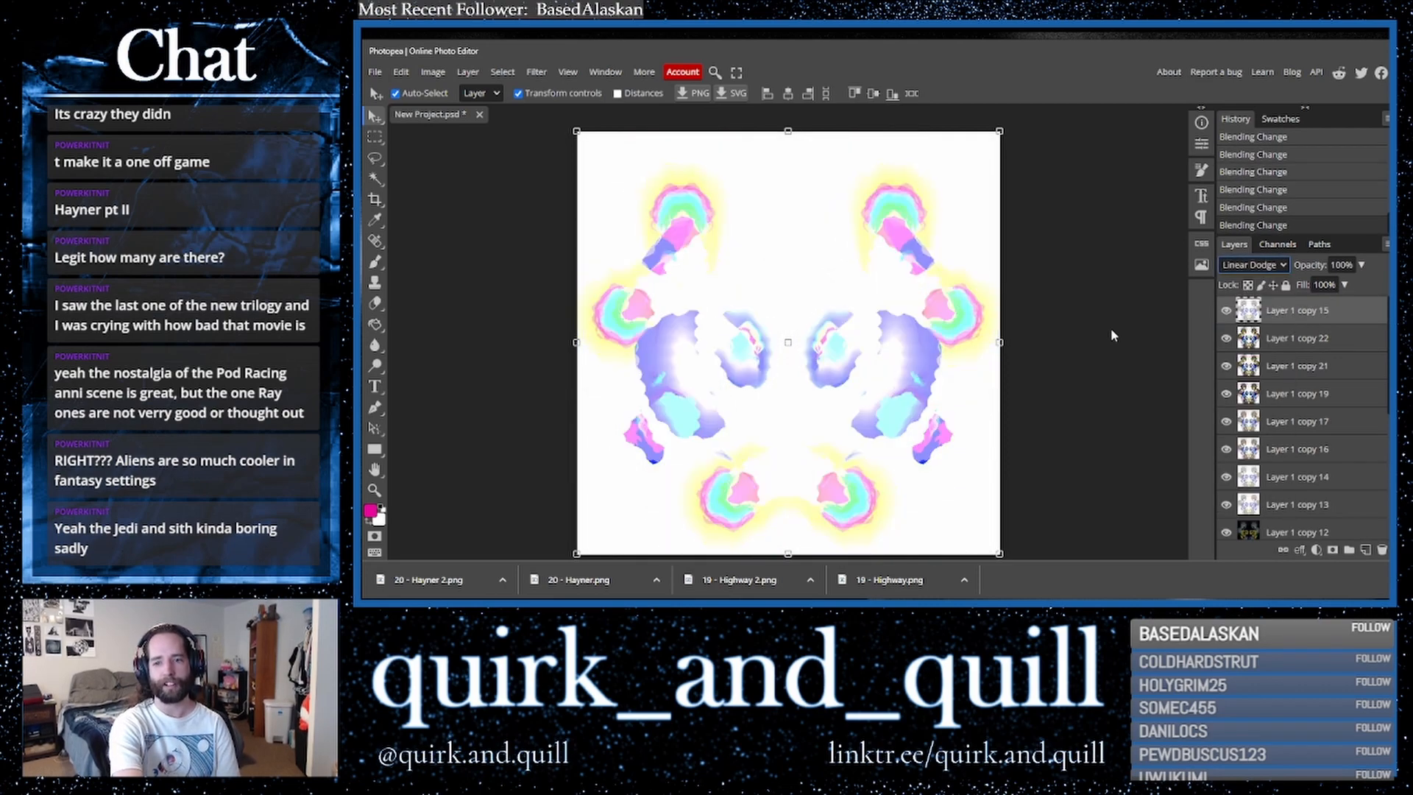
key(Down)
key(Down)
key(Down)
key(Down)
key(Down)
key(Down)
key(Down)
key(Down)
key(Down)
key(Up)
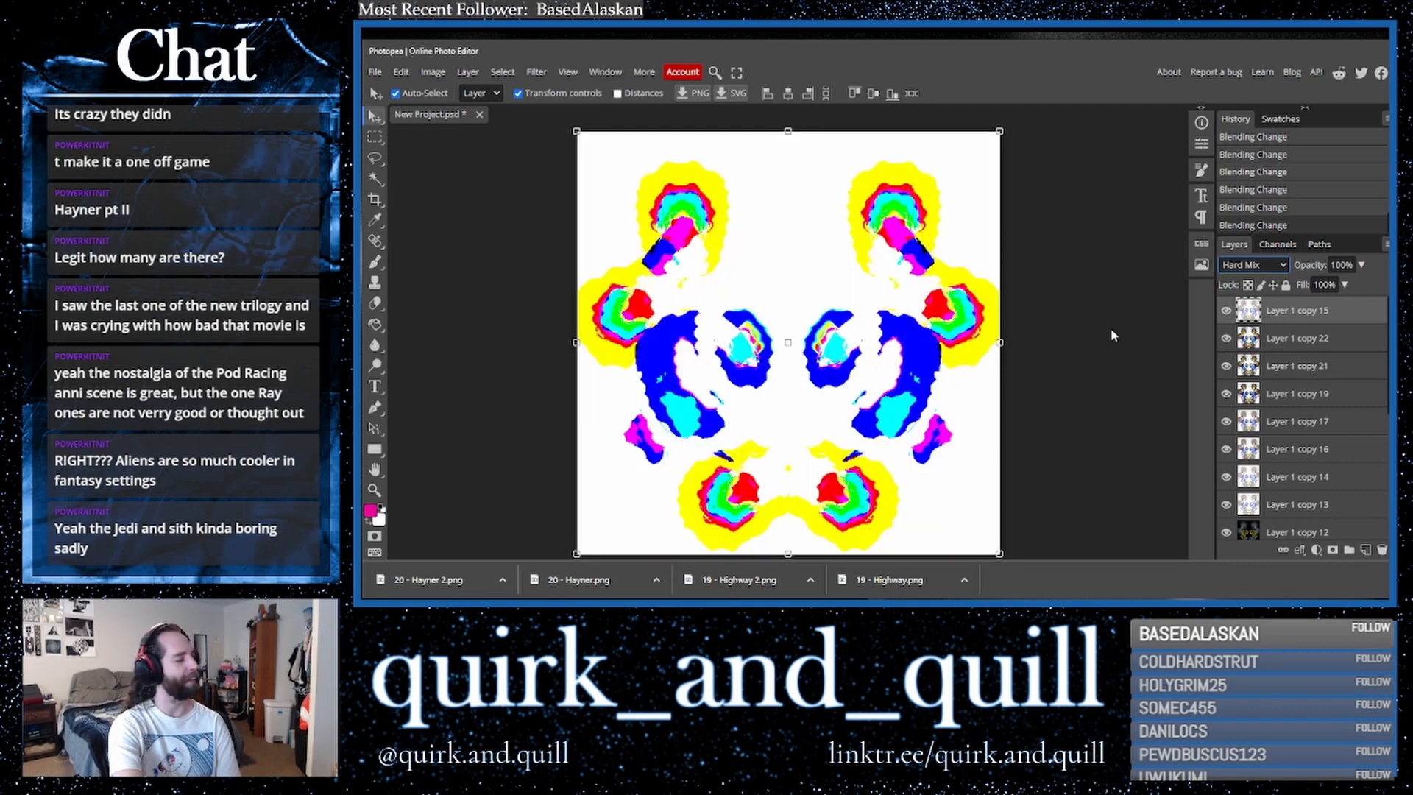
key(Down)
key(Down)
key(Down)
key(Down)
key(Down)
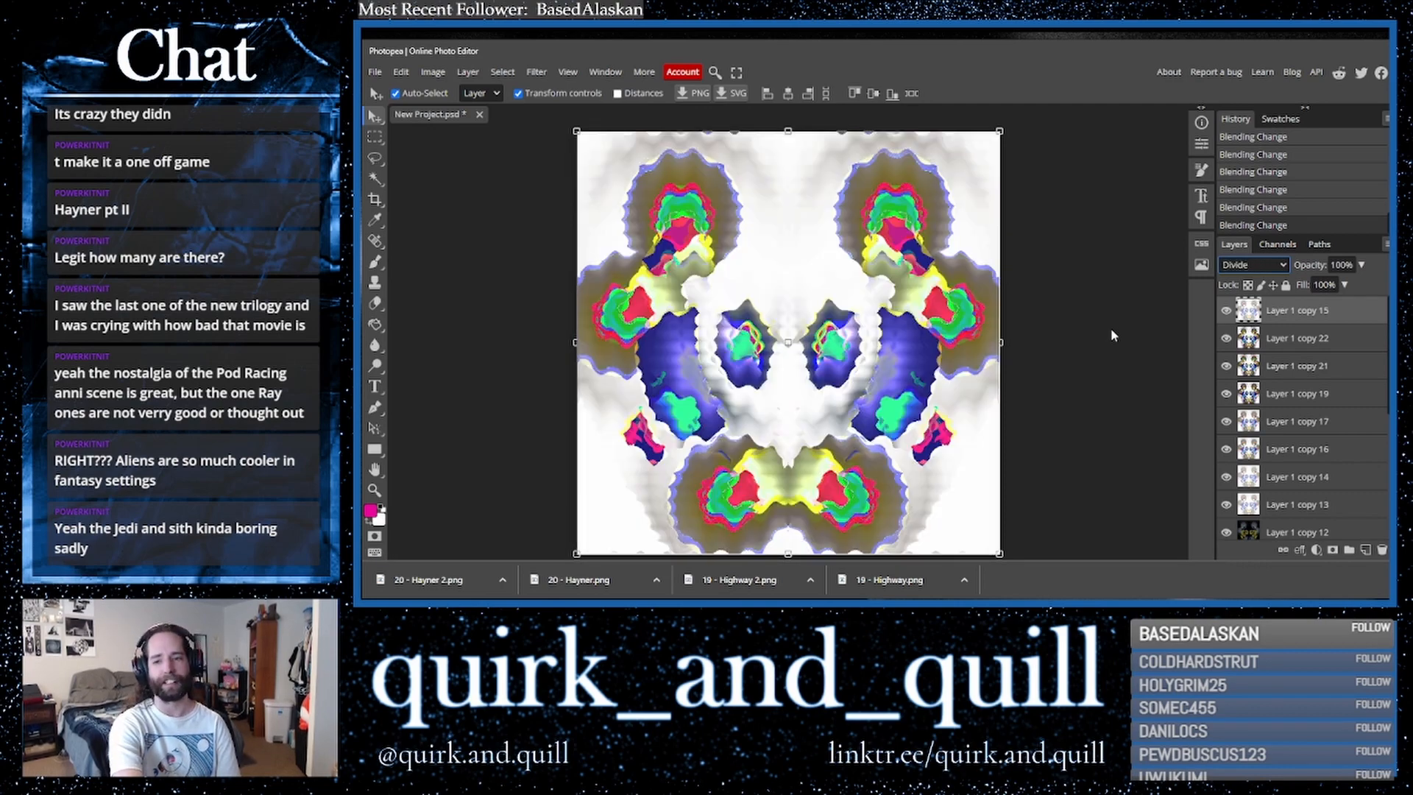
key(Down)
key(Down)
key(Down)
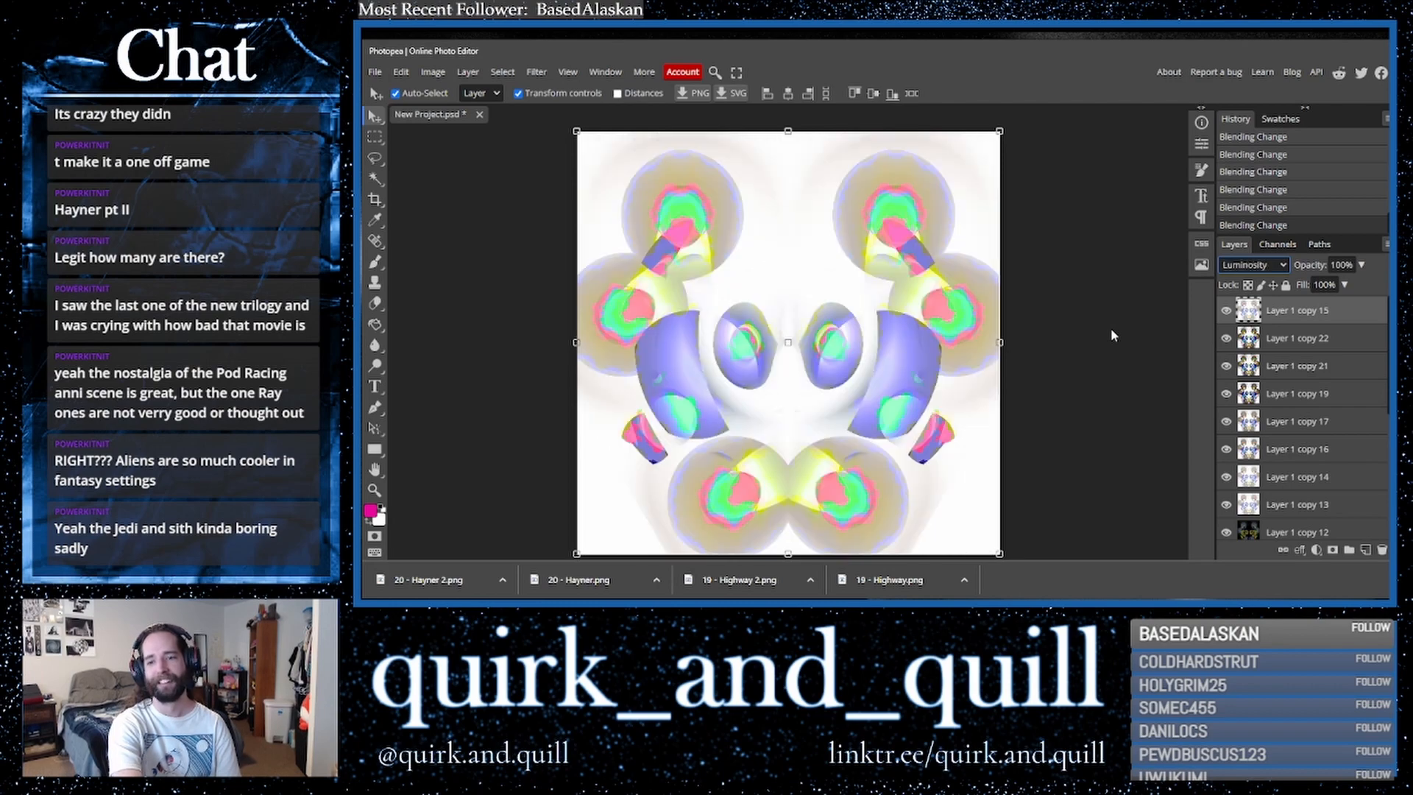
key(Up)
key(Up)
key(Up)
key(Up)
key(Up)
key(Up)
key(Up)
key(Up)
key(Up)
key(Up)
key(Up)
key(Up)
key(Up)
key(Up)
key(Up)
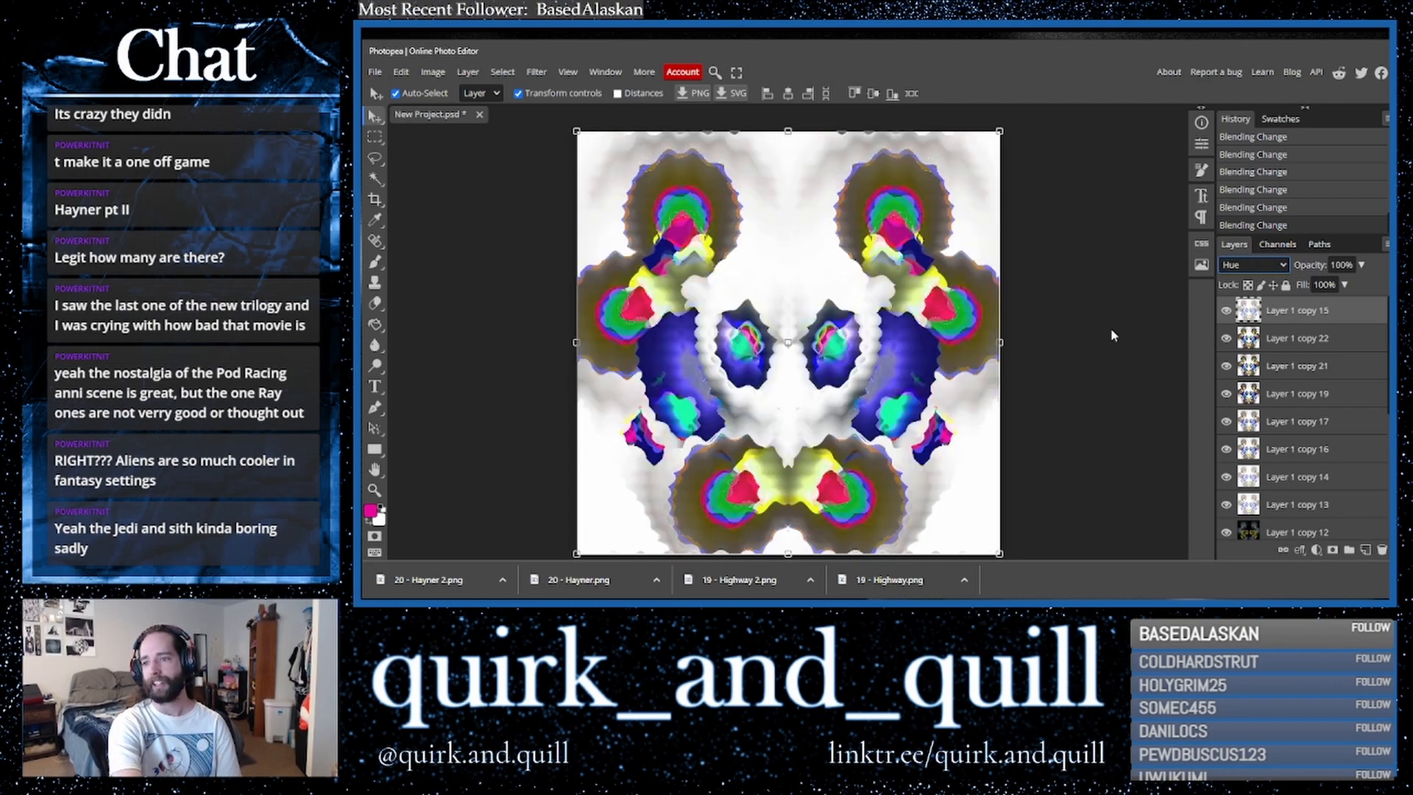
key(Home)
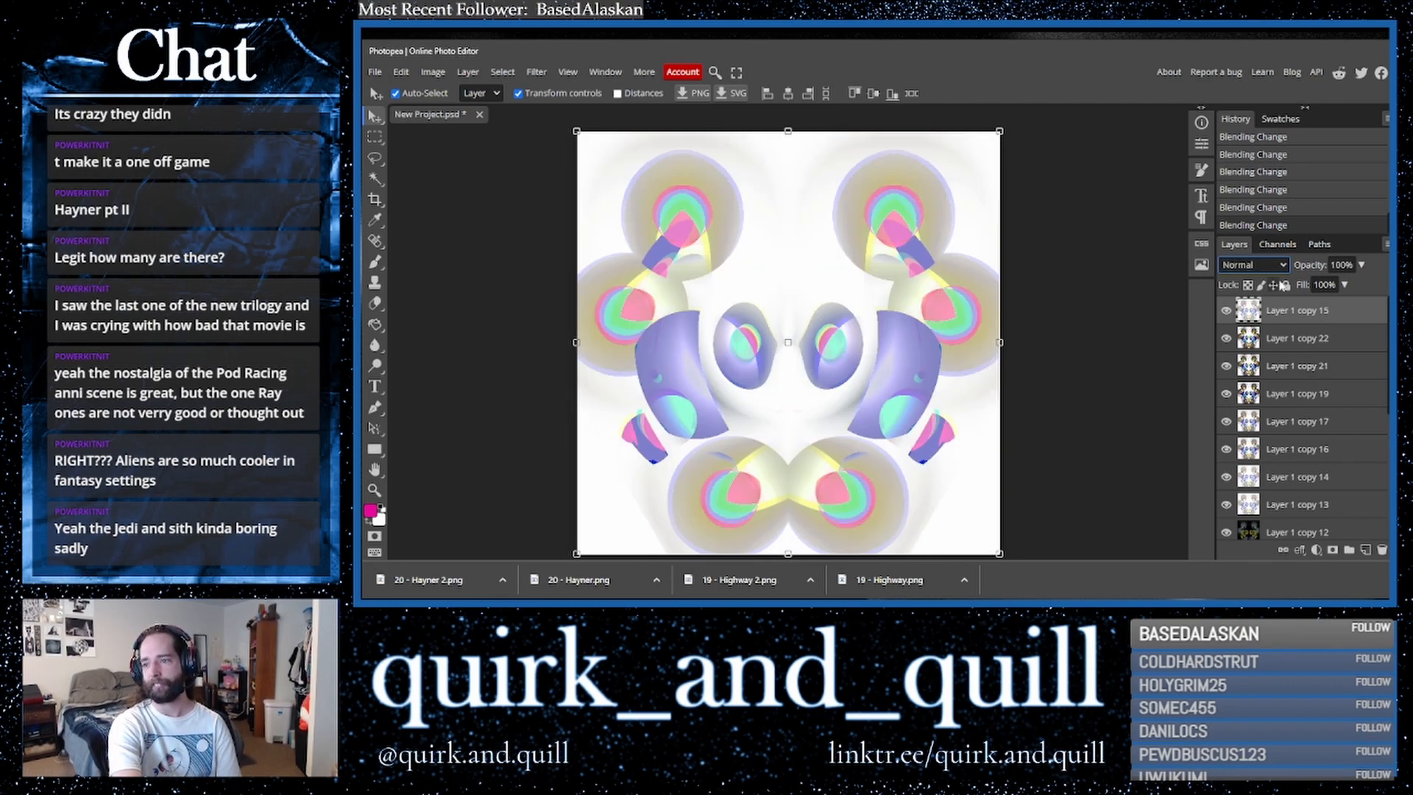
- Hide the top layer
click(1362, 264)
mouse_move(1363, 285)
mouse_down()
mouse_move(1294, 291)
mouse_move(1366, 287)
mouse_up()
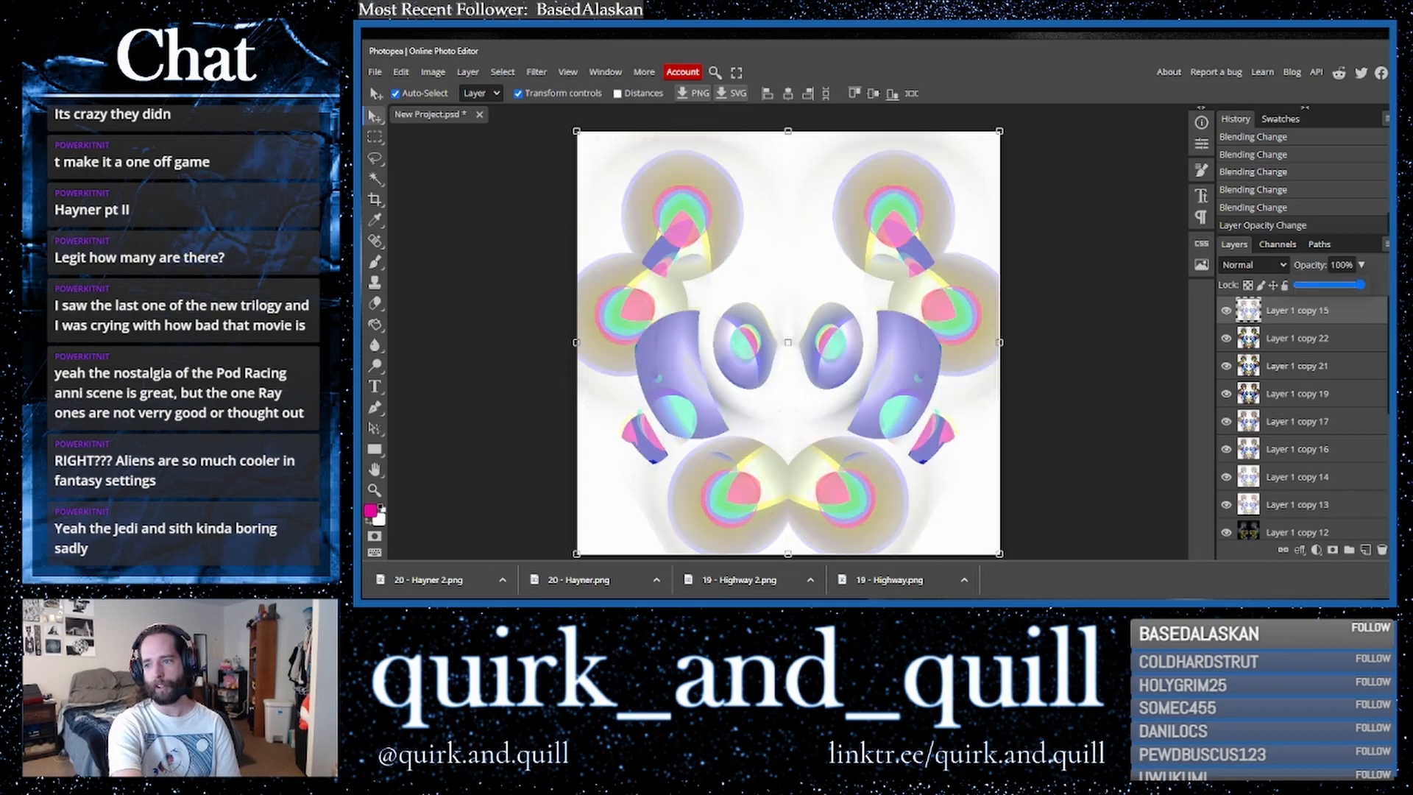
click(1226, 310)
- Duplicate the layer below the hidden one and apply a Twirl filter with an angle of 655 to the copy
click(1341, 347)
drag(1380, 340, 1366, 549)
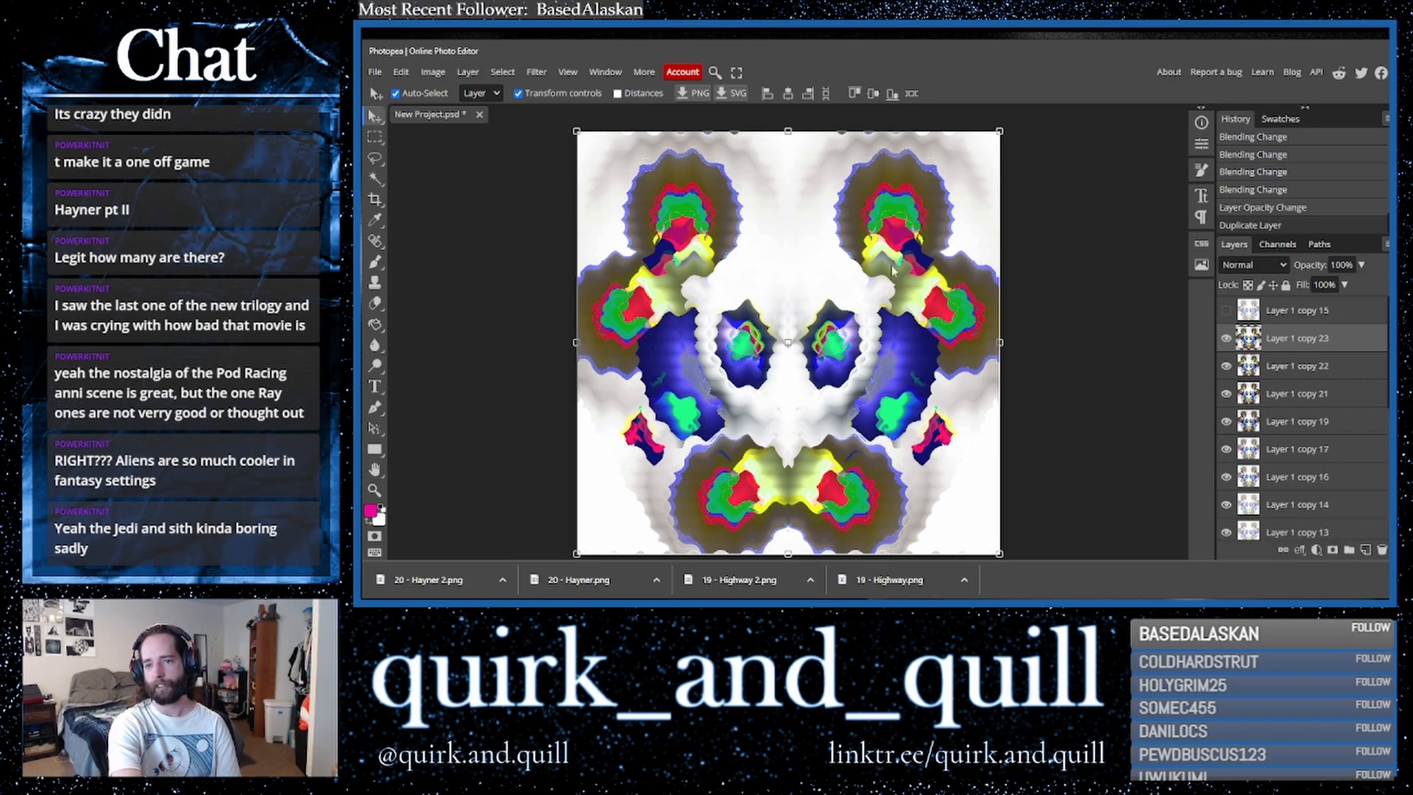
click(536, 72)
mouse_move(589, 245)
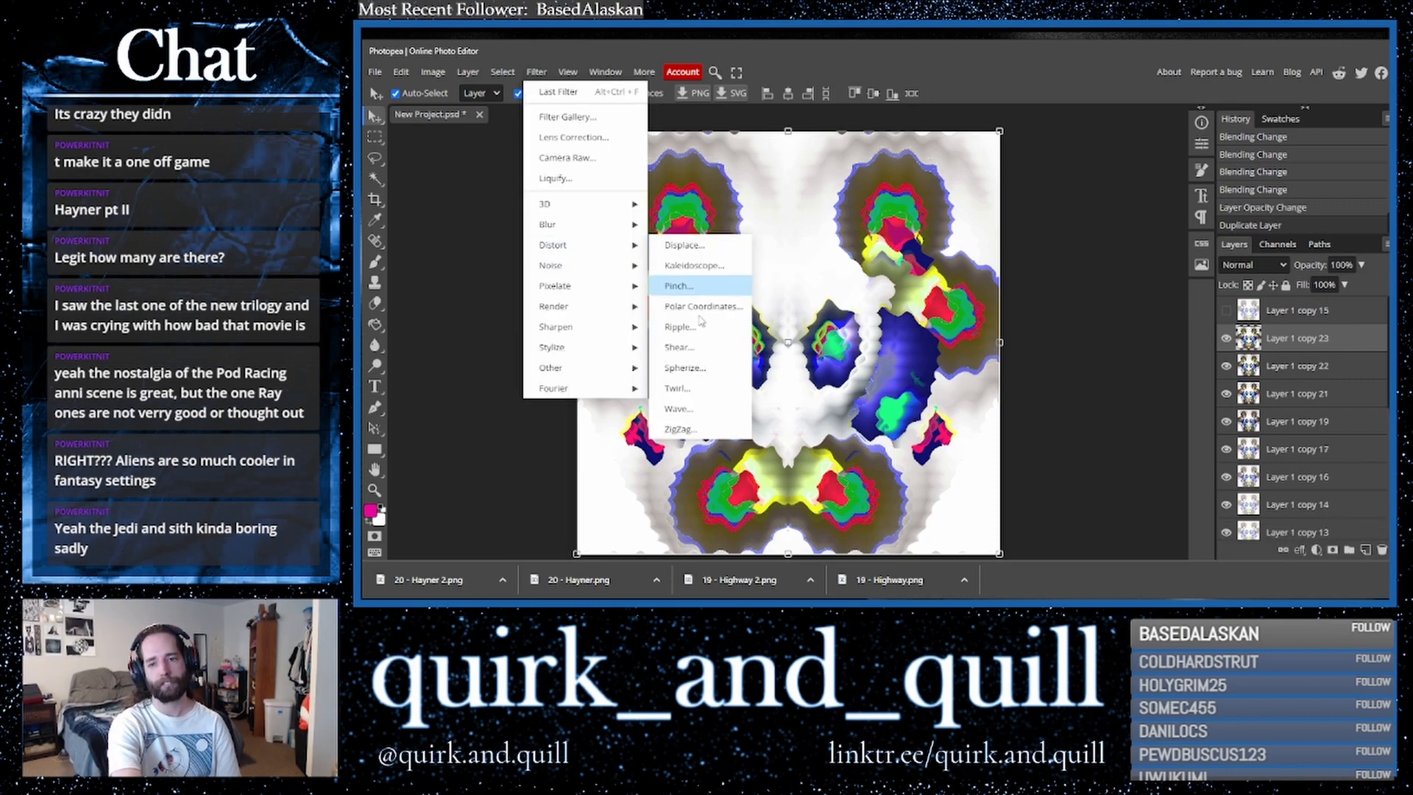
click(713, 398)
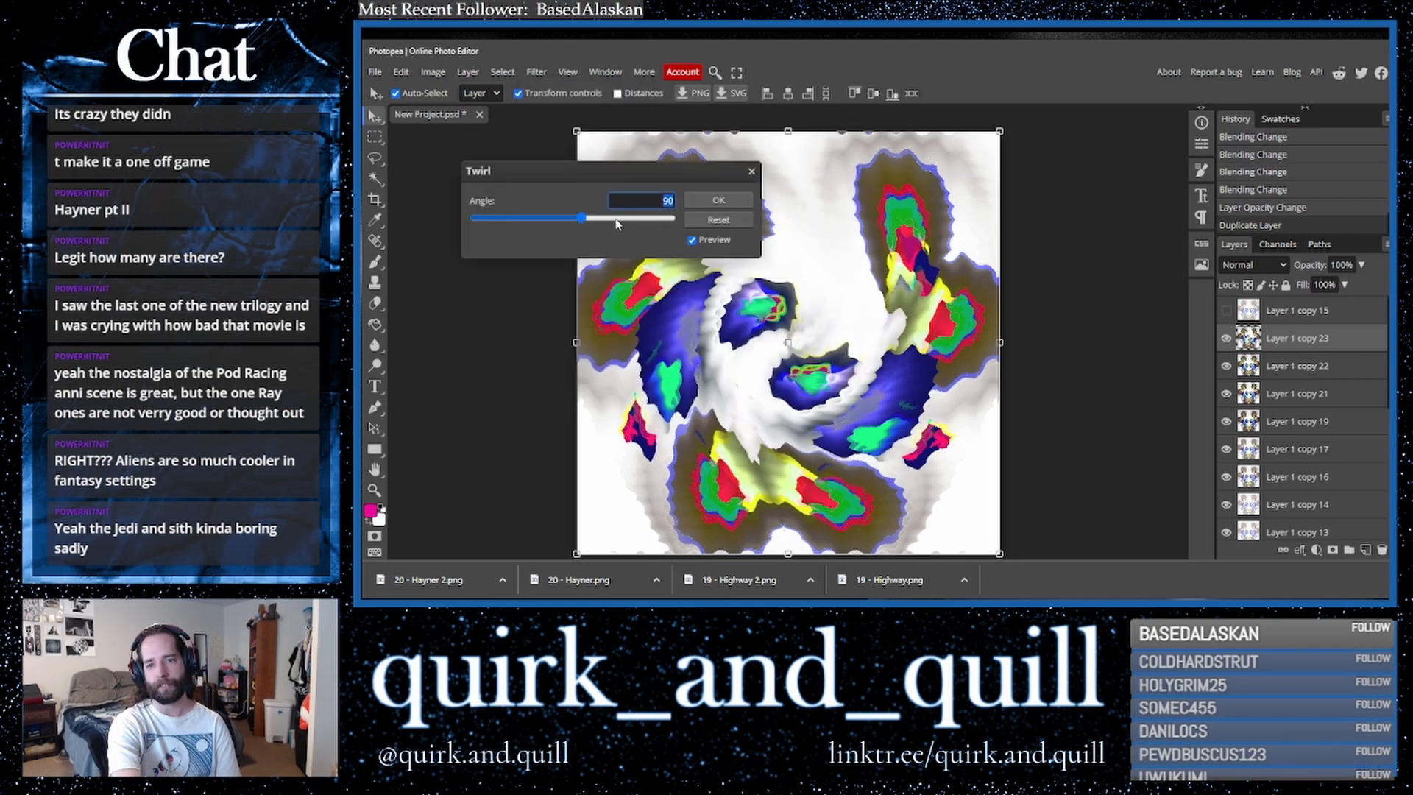
click(638, 221)
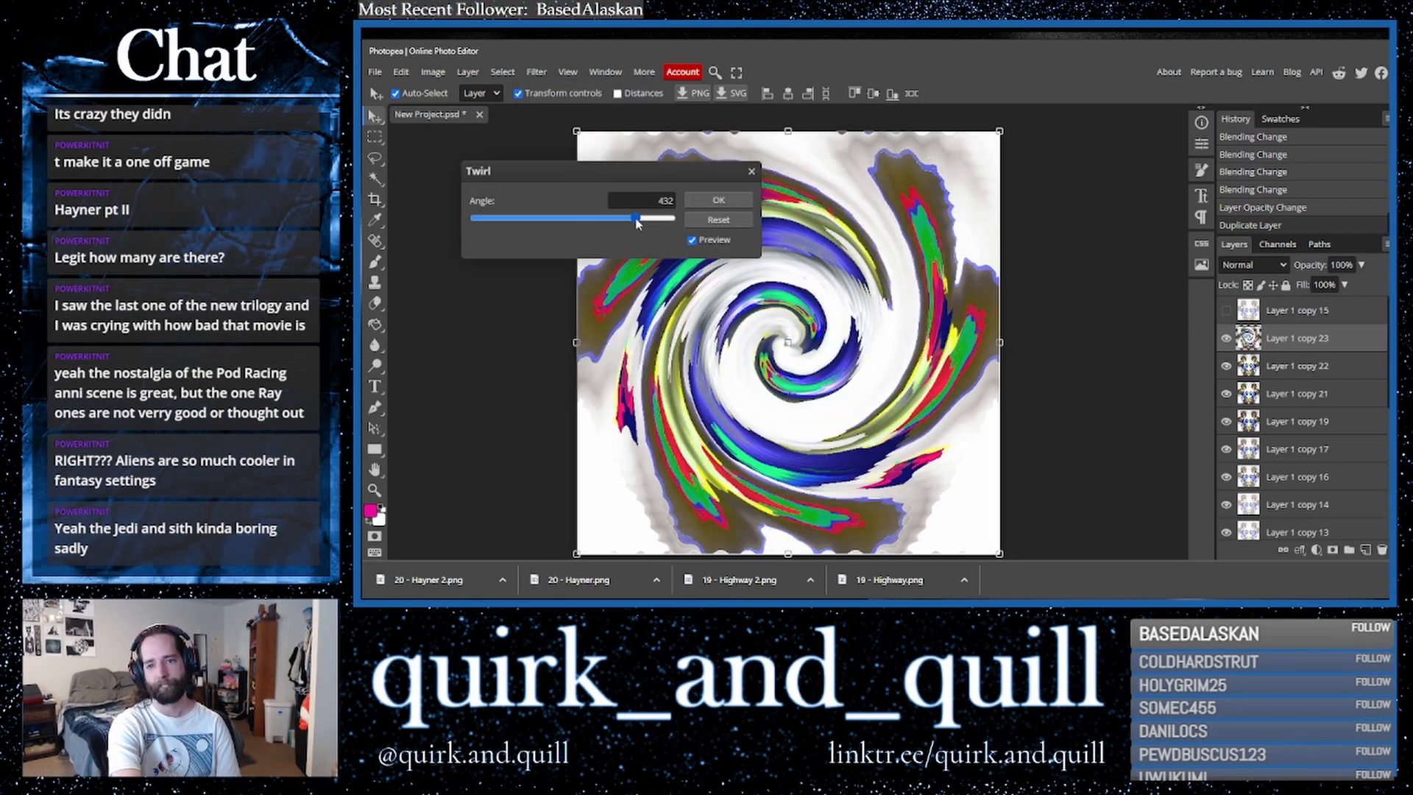
click(714, 203)
- Duplicate the twirl layer and flip the copy horizontally
drag(1251, 345, 1358, 542)
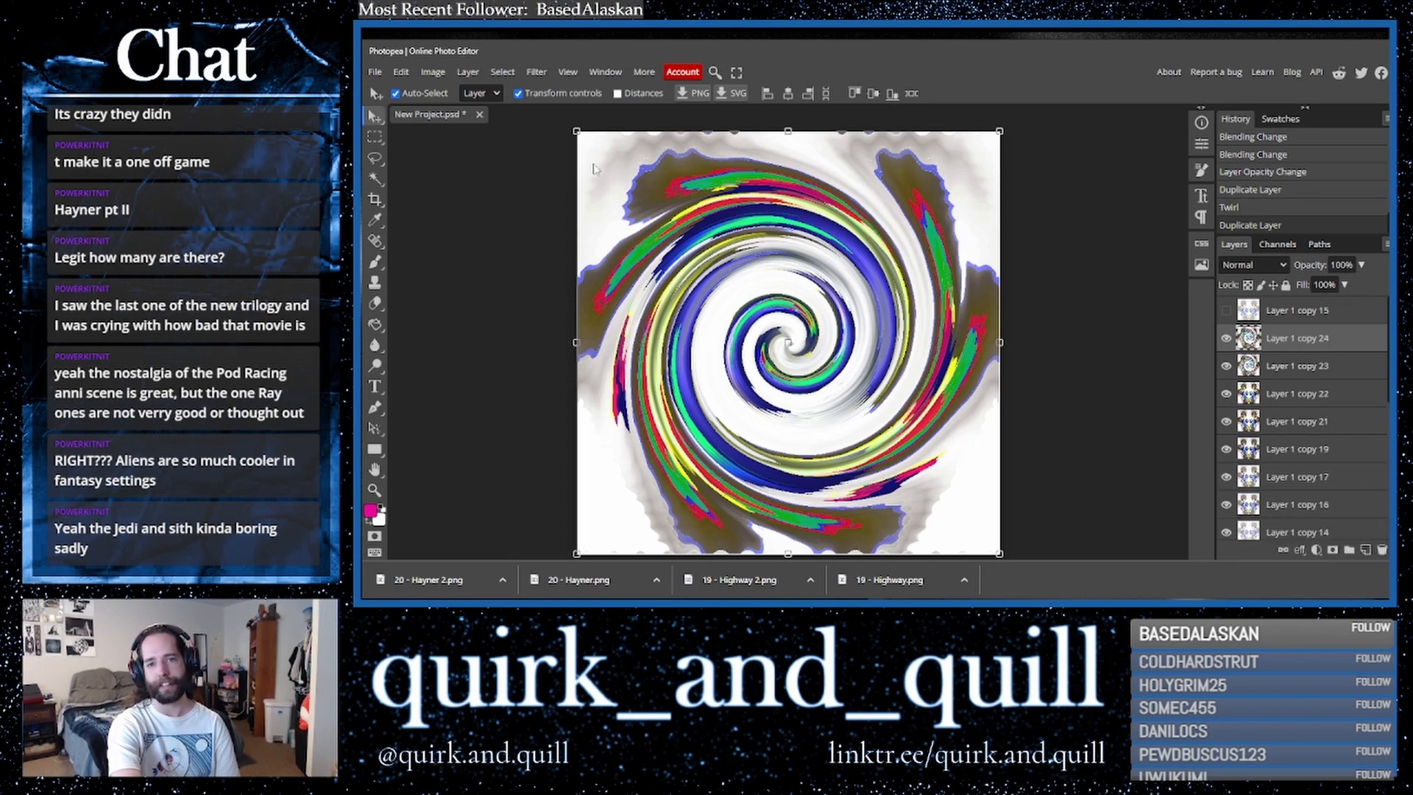
click(402, 72)
mouse_move(511, 398)
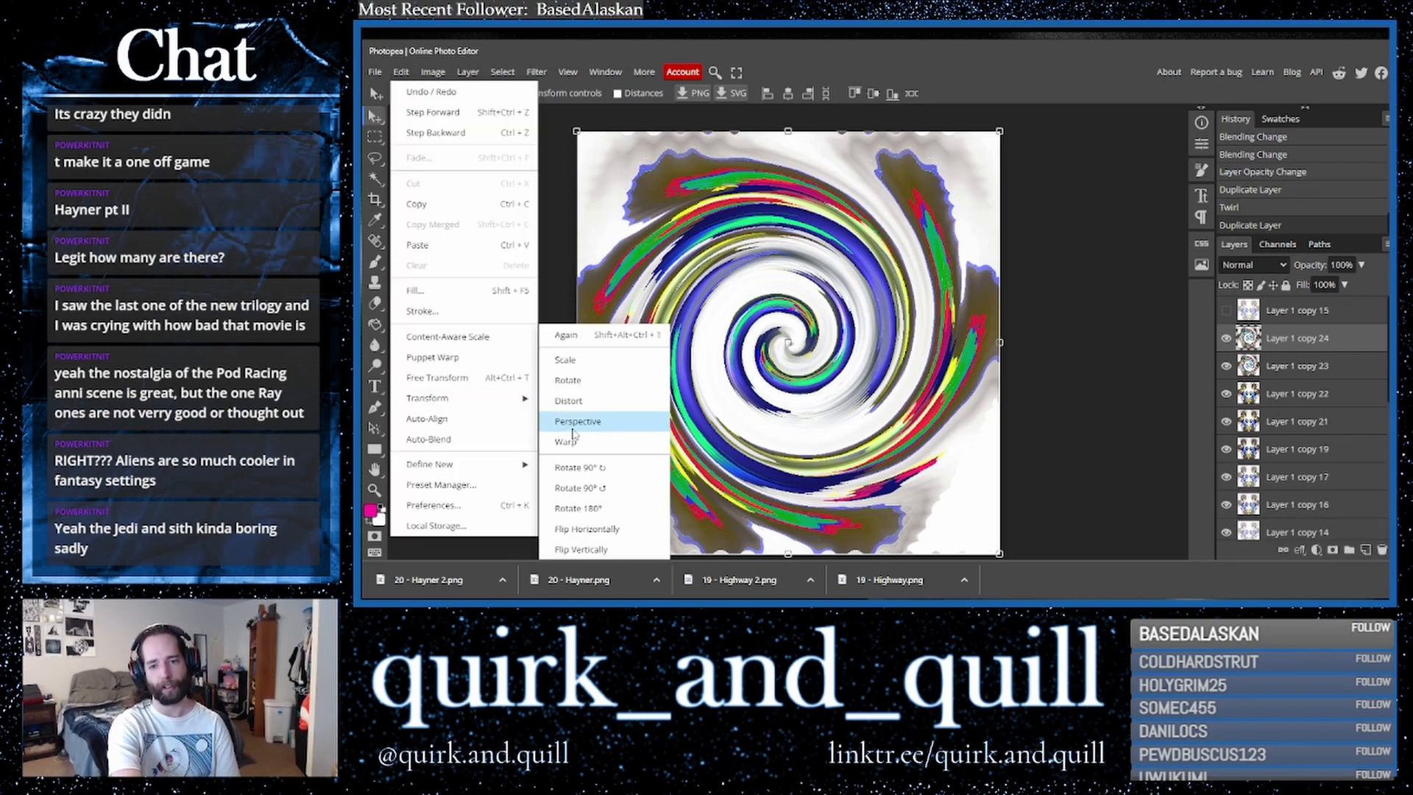
click(583, 529)
- Set the flipped twirl layer's blend mode to Lighten
click(1263, 266)
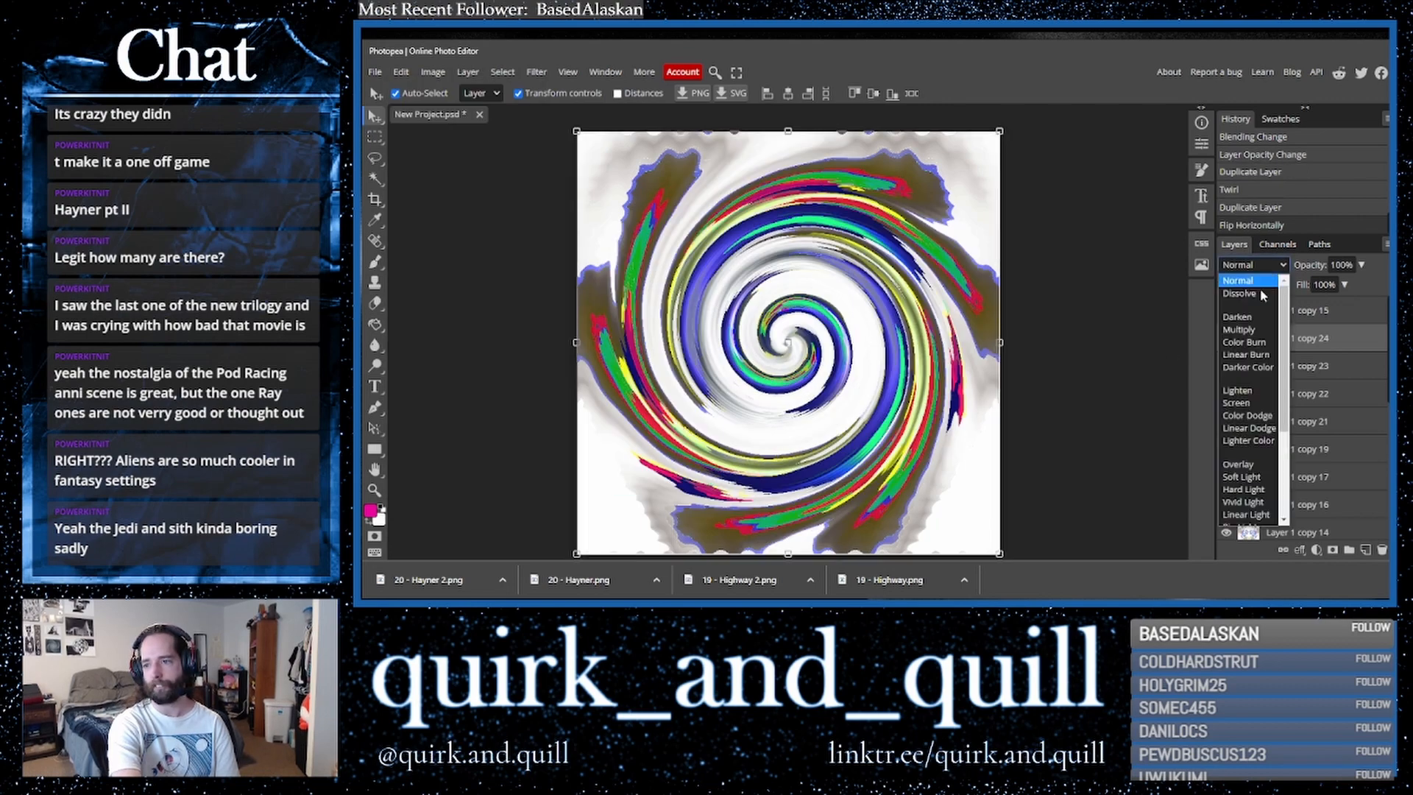
click(1243, 330)
key(Down)
key(Down)
key(Down)
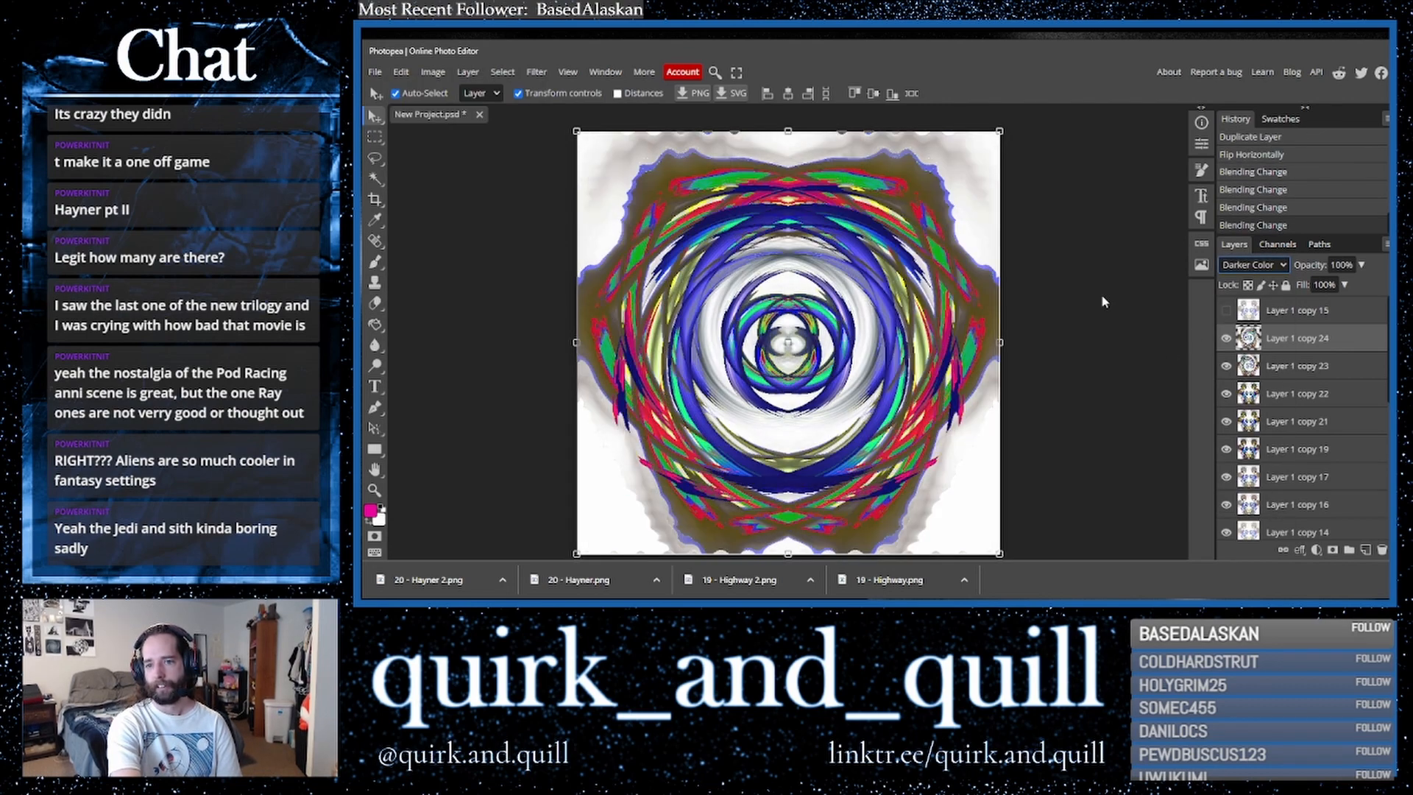
key(Down)
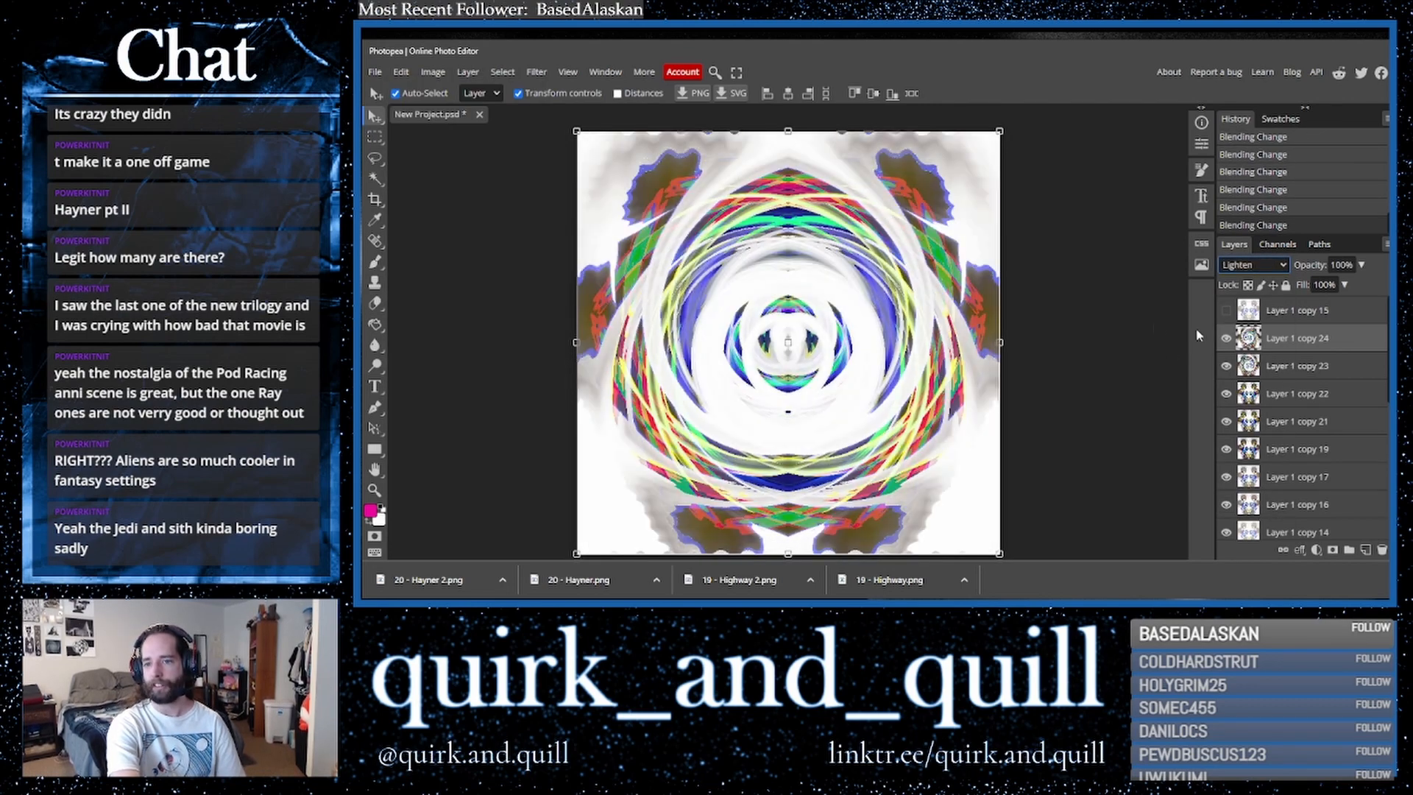
- Merge the flipped twirl layer with the twirl layer beneath it
ctrl+click(1297, 366)
right_click(1297, 366)
click(1239, 504)
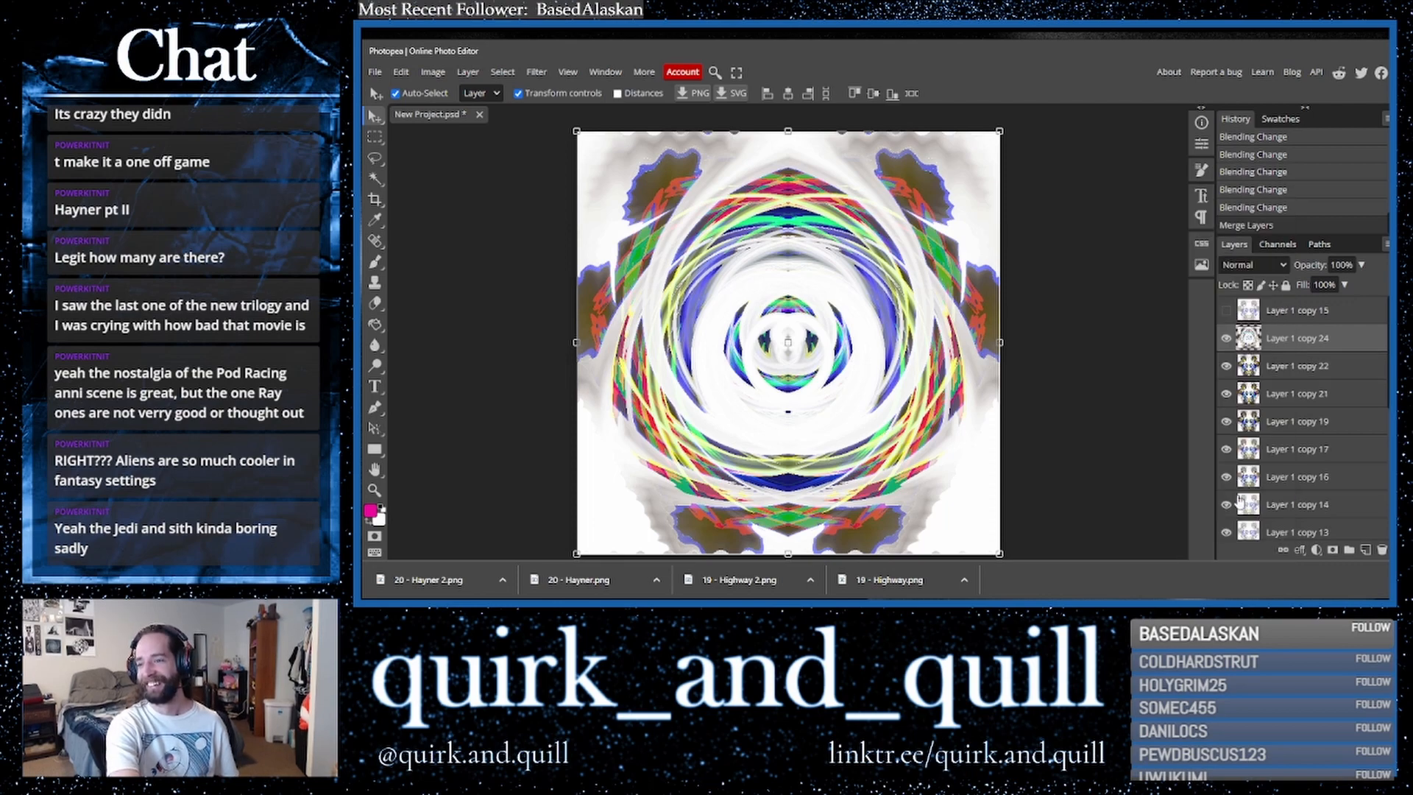
- Show the top layer again and set its blend mode to Lighter Color
click(1227, 311)
click(1261, 303)
click(1246, 268)
click(1246, 269)
key(Down)
key(Down)
key(Down)
key(Down)
key(Down)
key(Down)
key(Down)
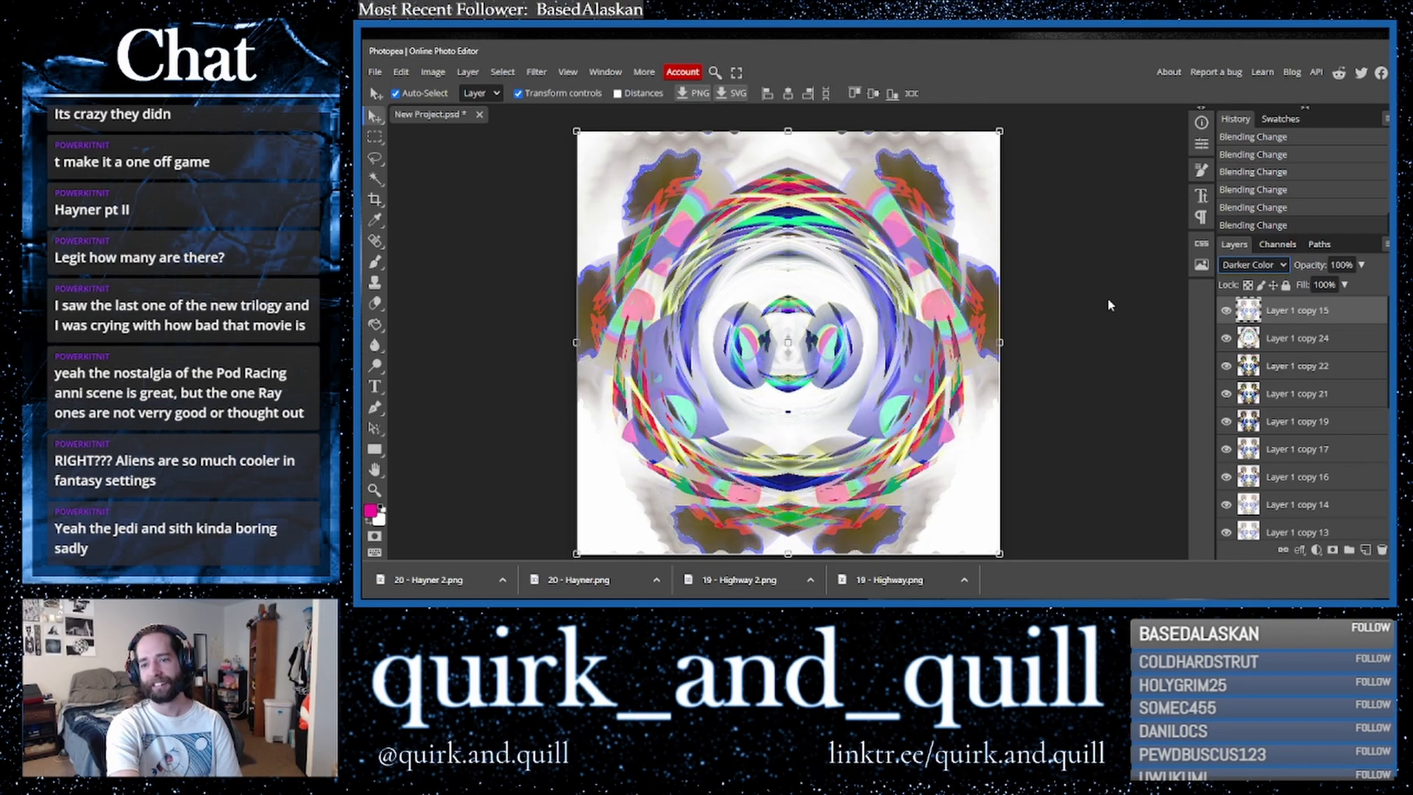
key(Down)
key(Down)
key(Down)
key(Down)
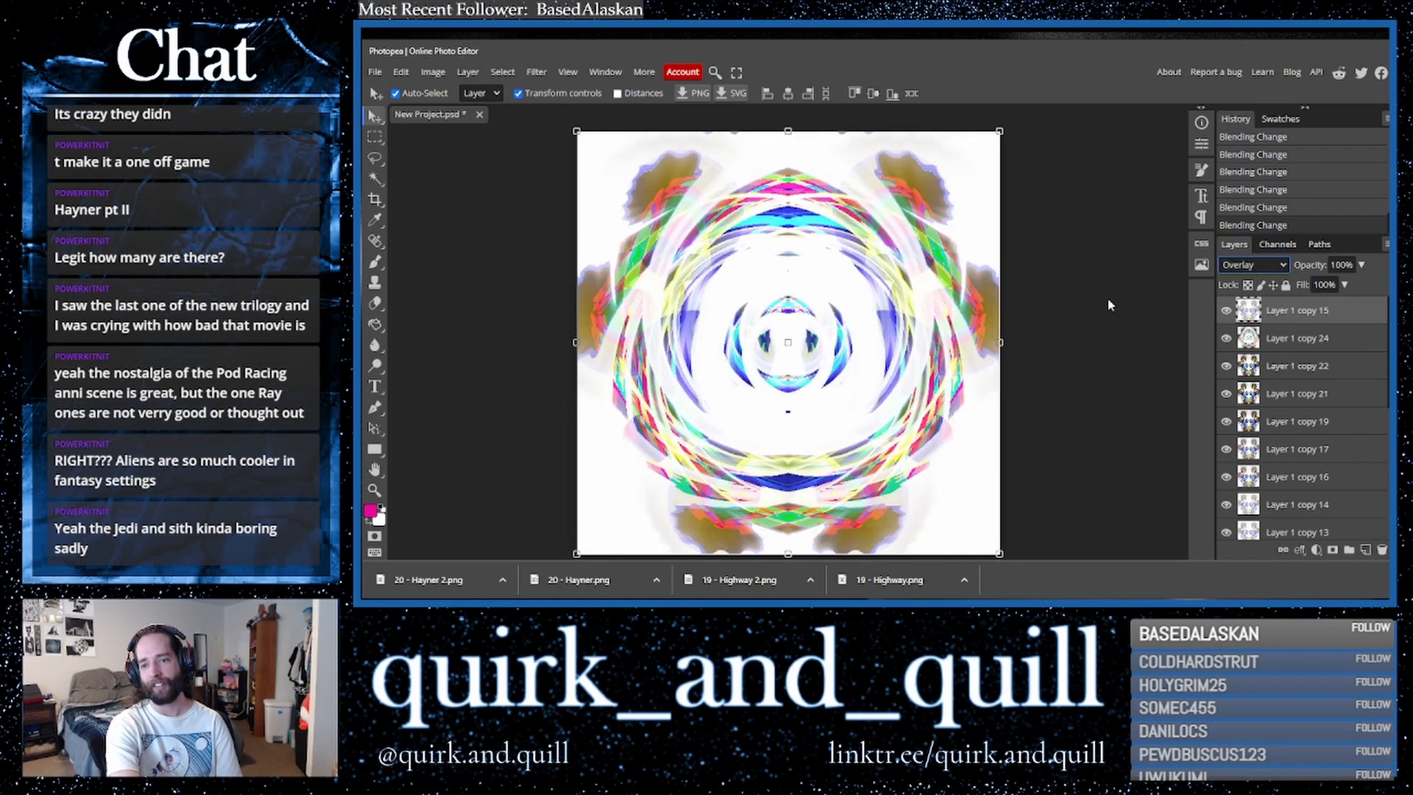
key(Down)
key(Up)
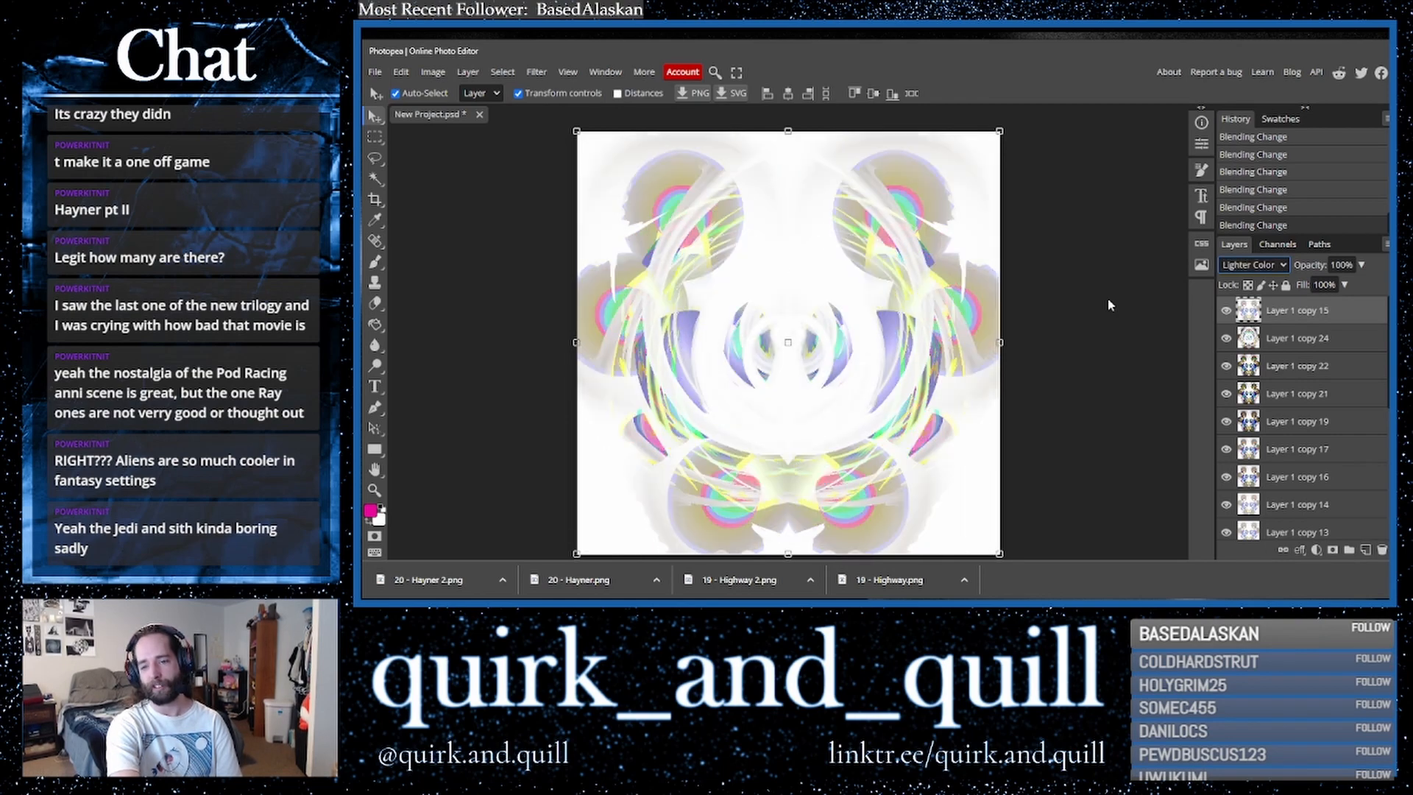
- Duplicate the top layer together with the merged twirl layer and merge the copies into one layer
shift+click(1310, 345)
drag(1341, 343, 1366, 551)
right_click(1301, 359)
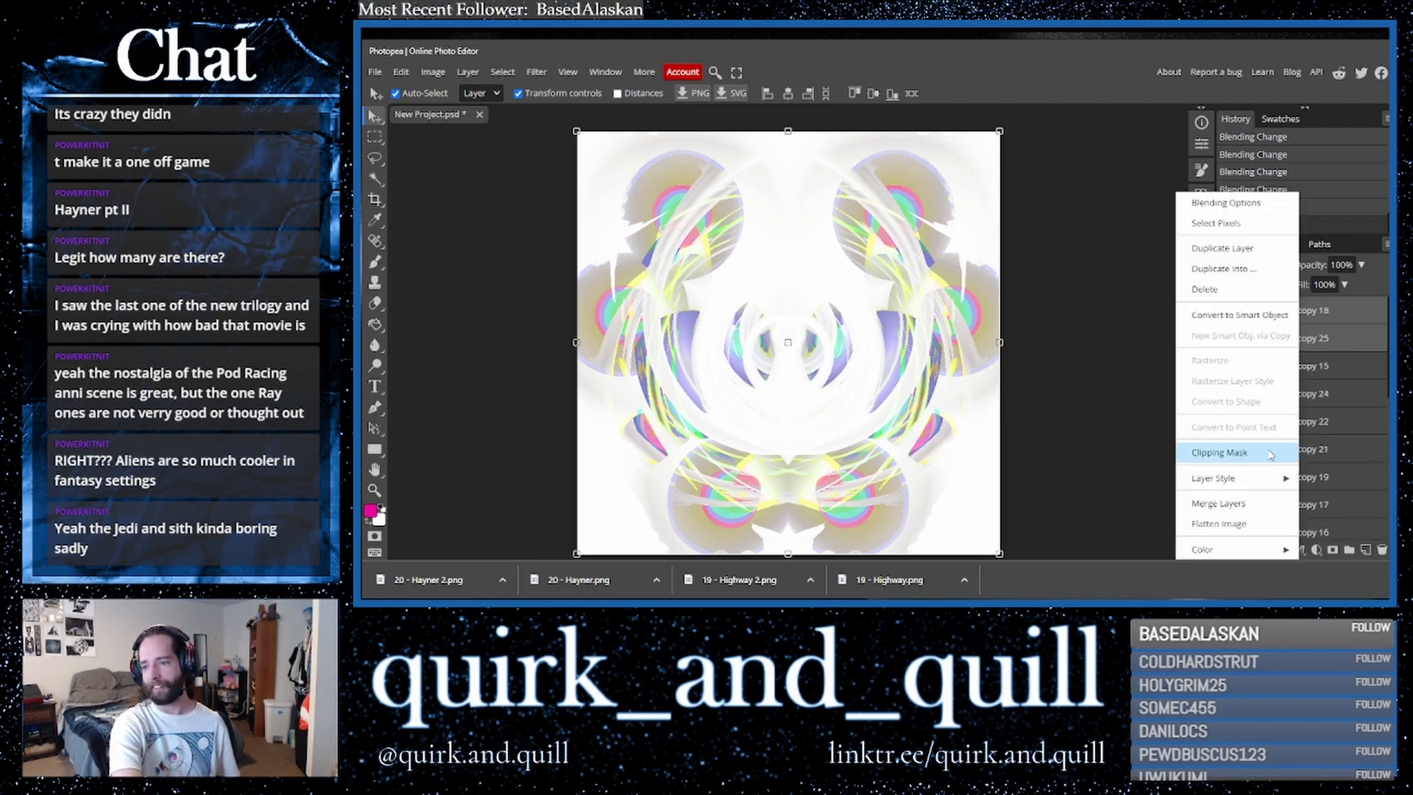
click(1256, 505)
- Duplicate the new merged layer and set the copy's blend mode to Color Burn
drag(1339, 310, 1365, 549)
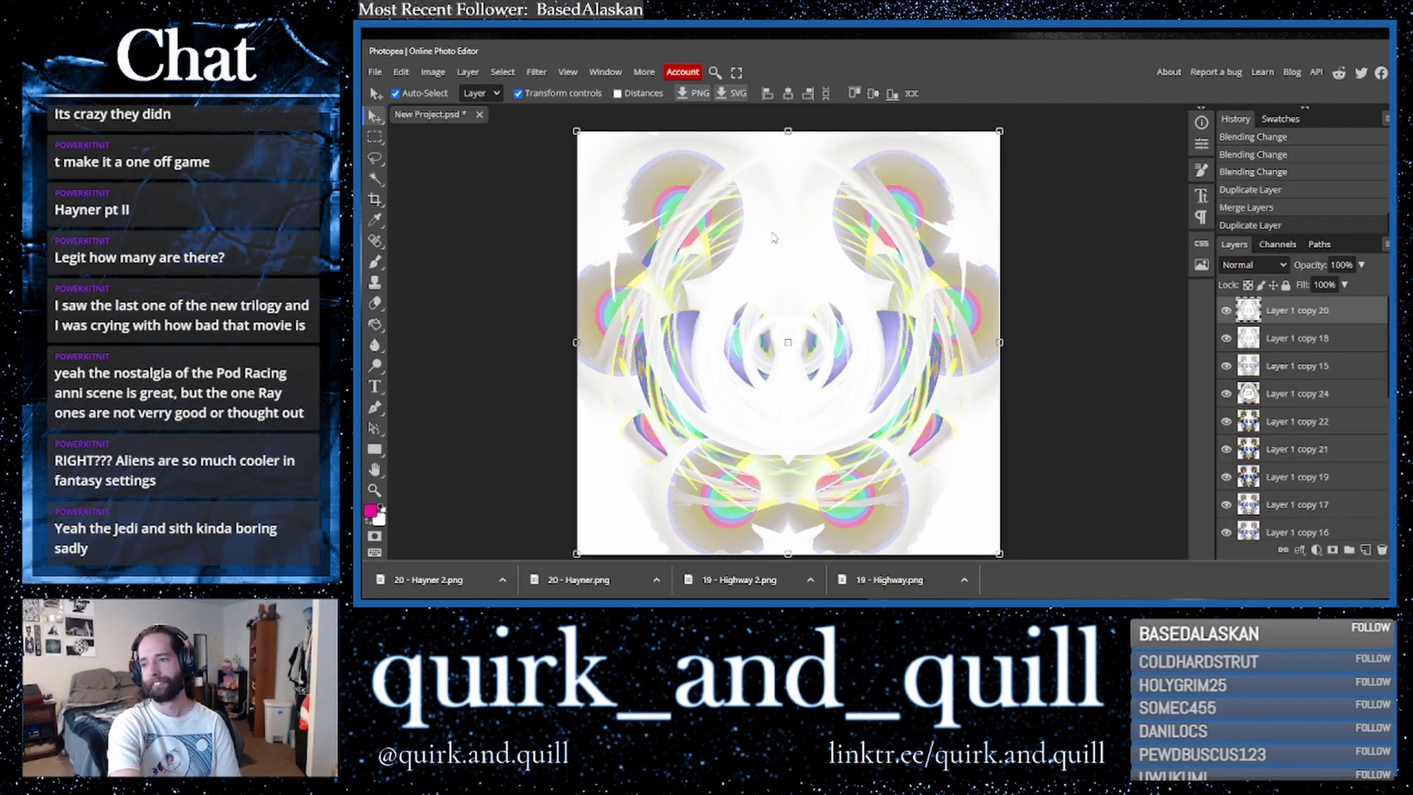
click(1253, 265)
click(1244, 313)
key(Down)
key(Down)
key(Up)
key(Up)
key(Down)
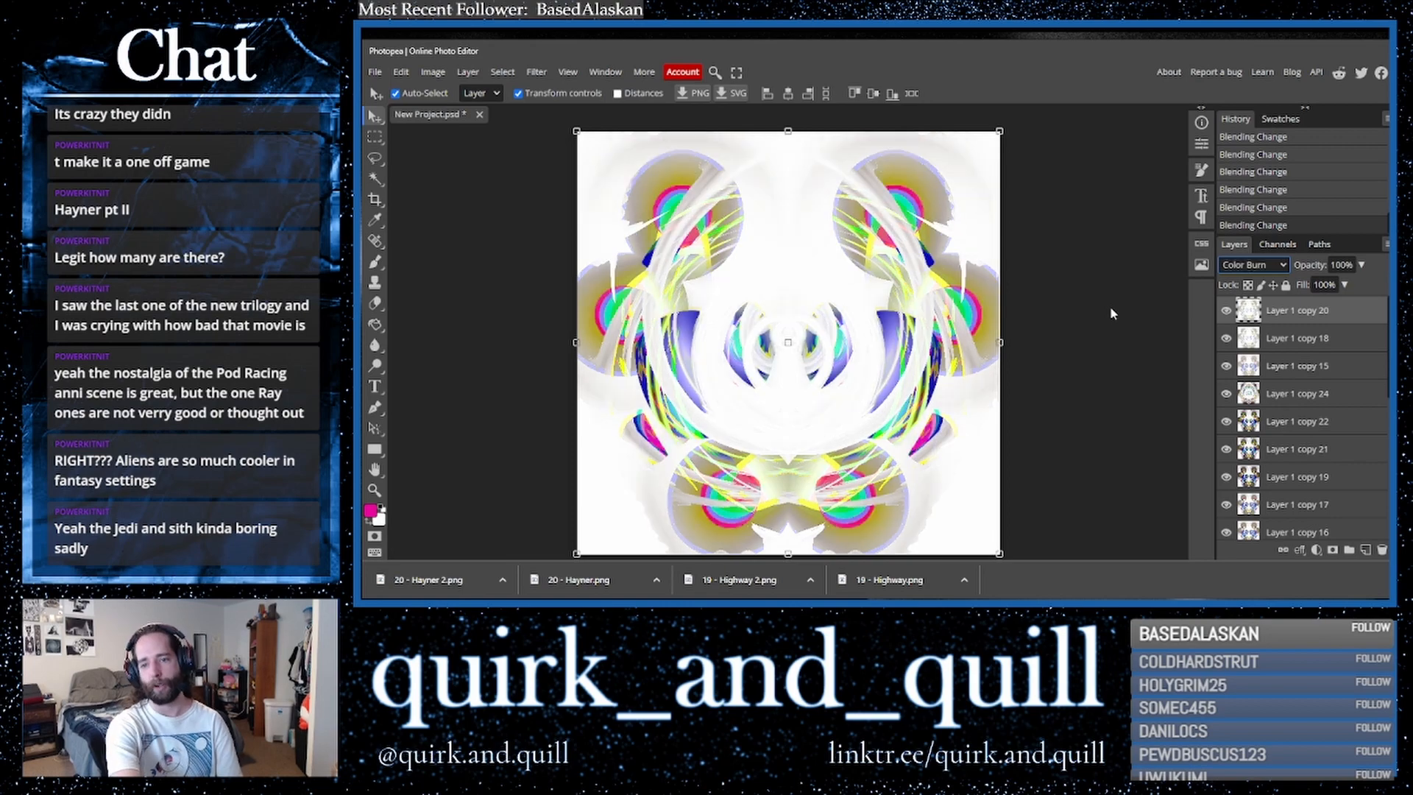
- Duplicate the top two layers and combine the copies into a single merged layer
shift+click(1320, 339)
drag(1333, 339, 1366, 550)
right_click(1302, 344)
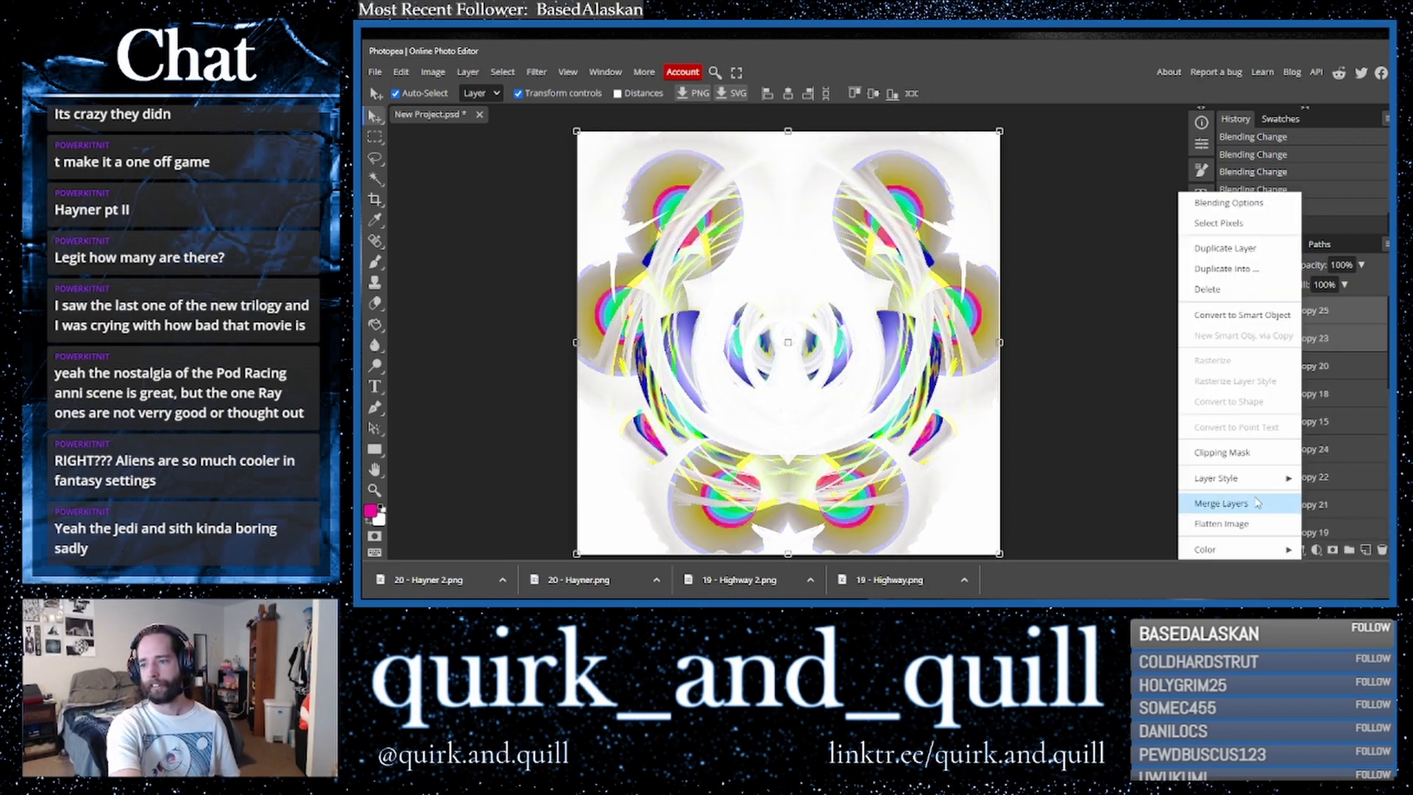
click(1251, 504)
- Duplicate the merged layer and apply the Find Edges filter to the copy
drag(1355, 311, 1366, 550)
click(537, 71)
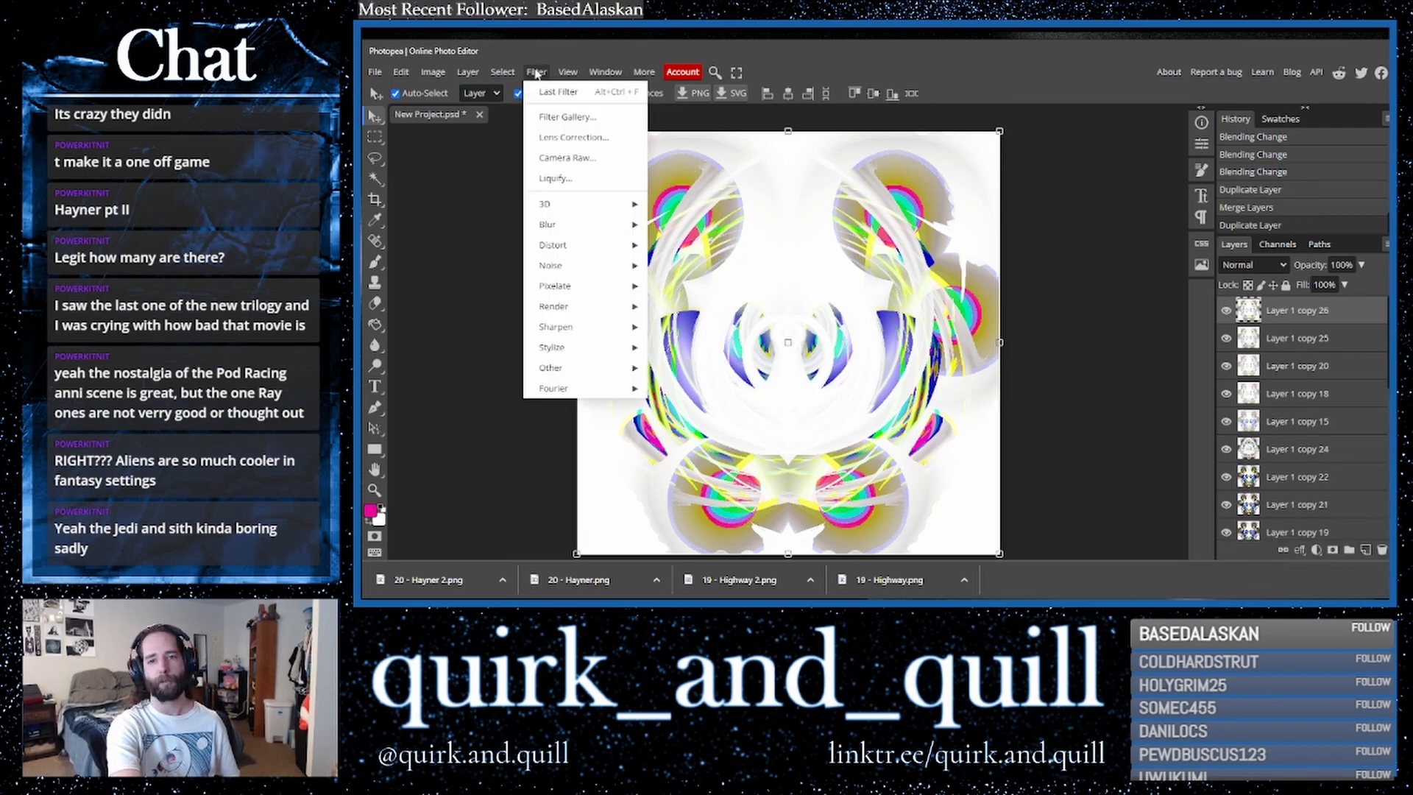
mouse_move(622, 356)
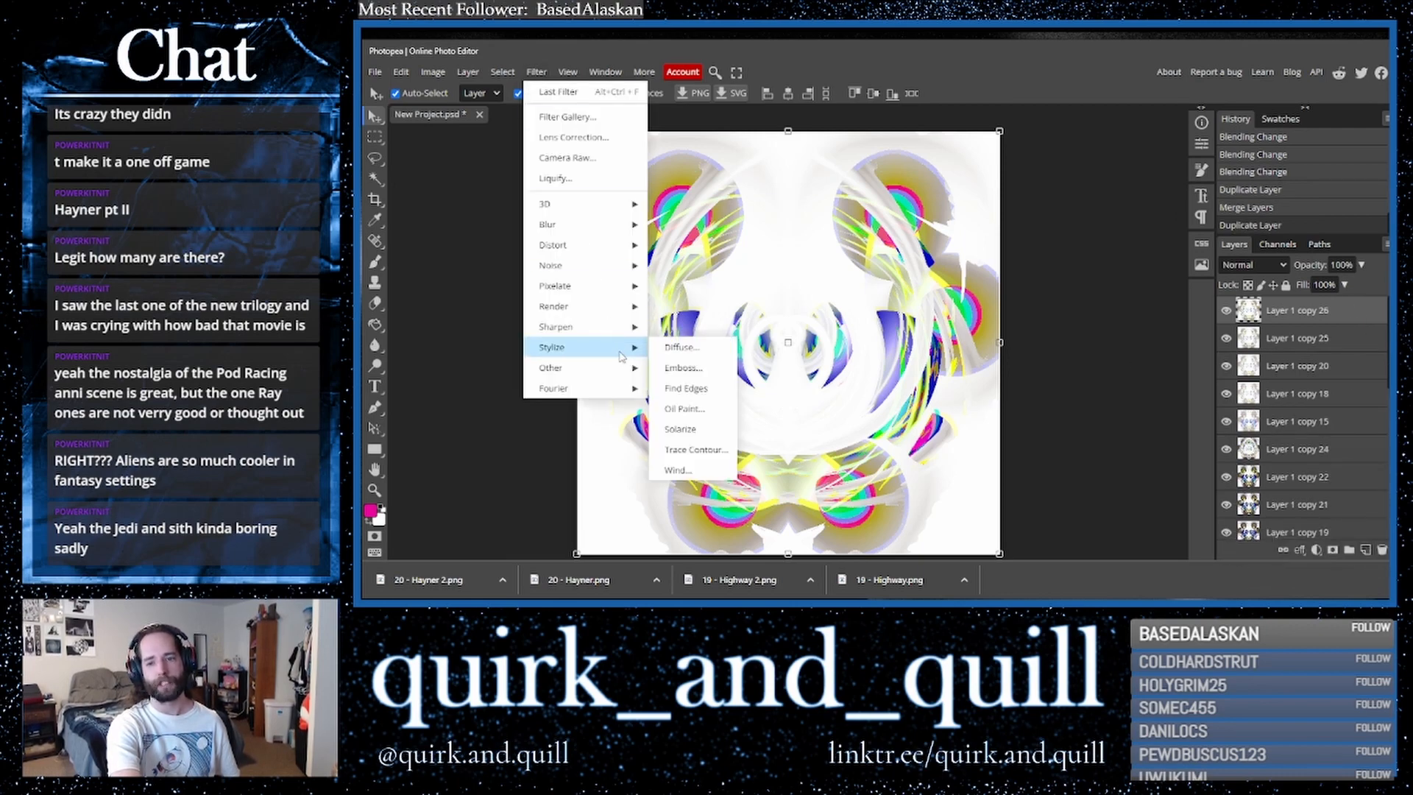
click(686, 388)
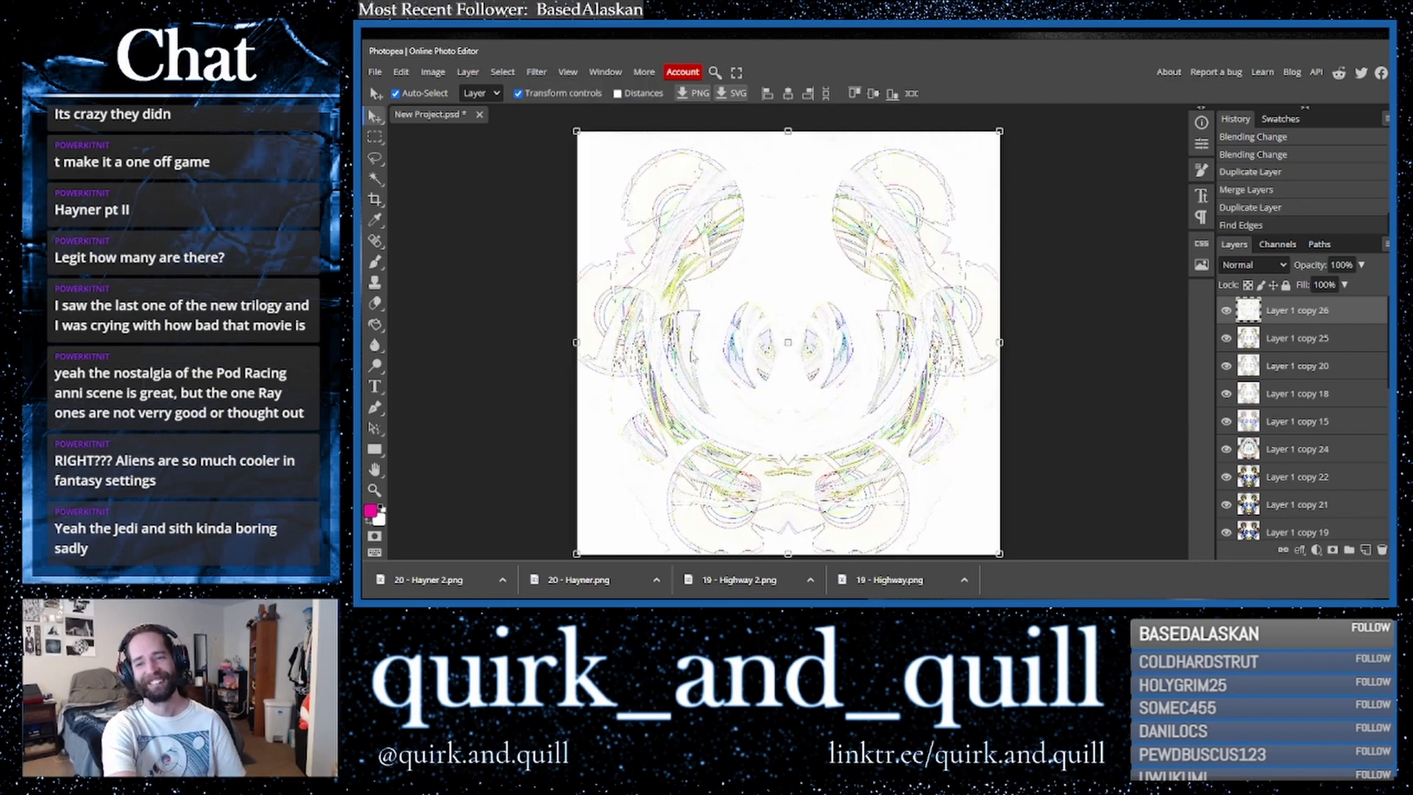
- Reapply Find Edges to the copy, undo an extra application, and set its blend mode to Multiply
click(536, 72)
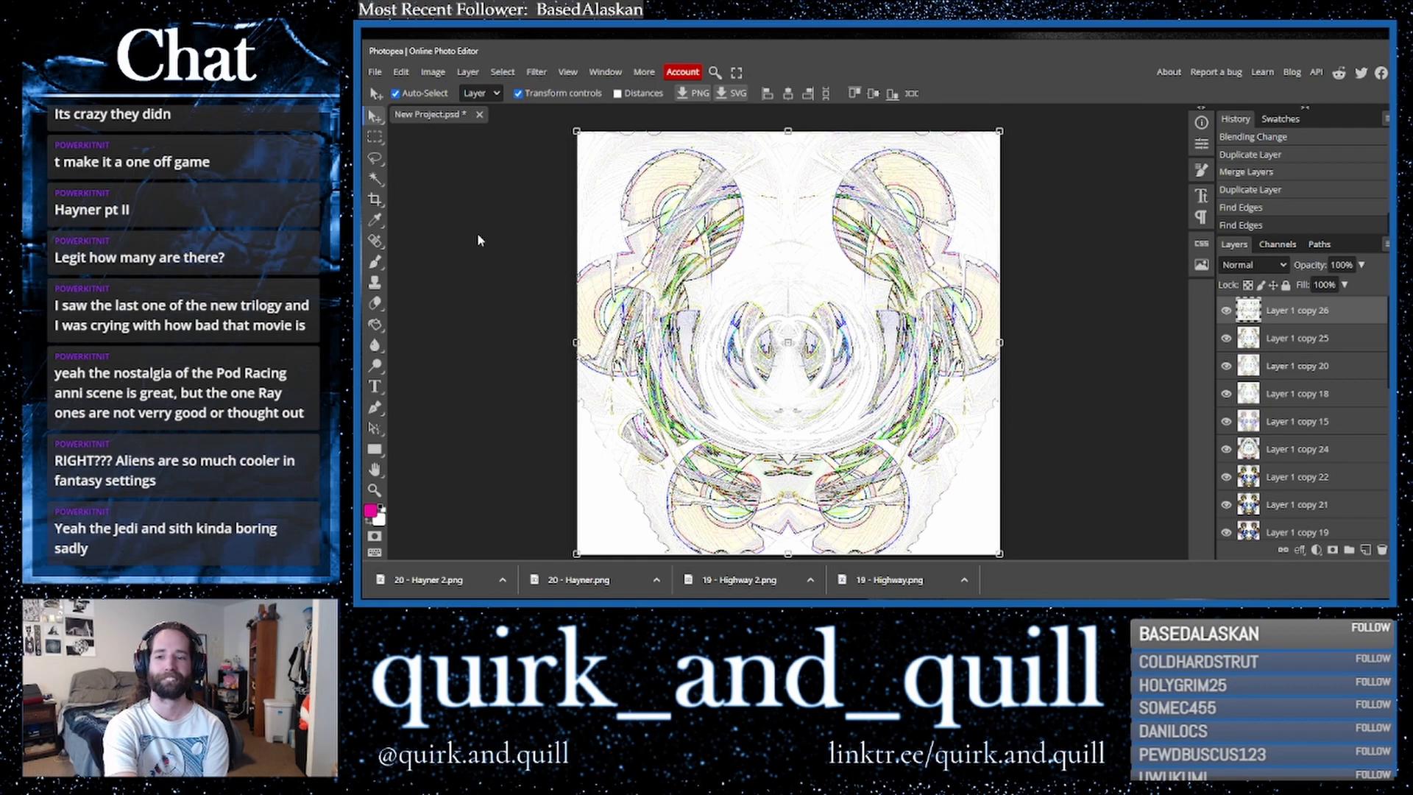
click(539, 73)
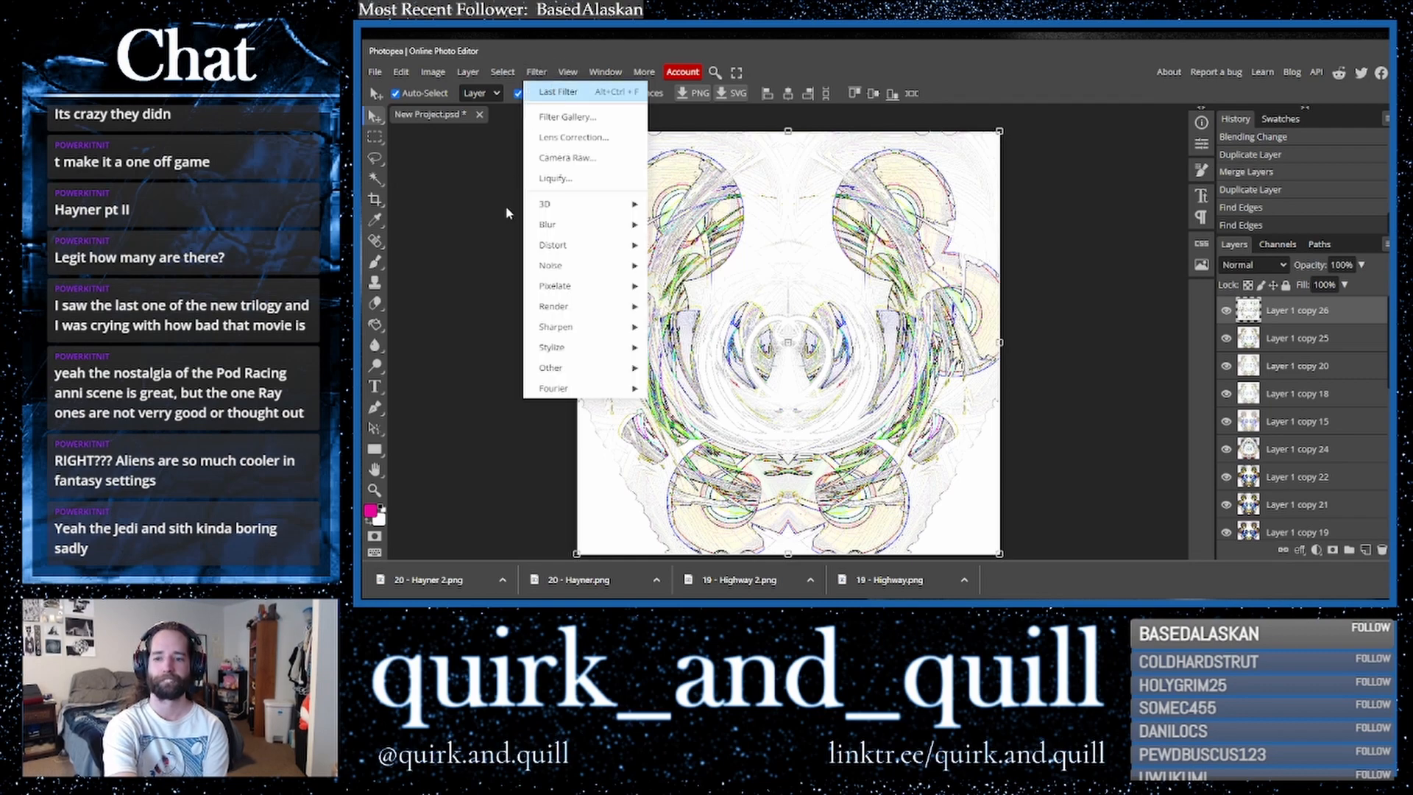
key(ctrl+alt+f)
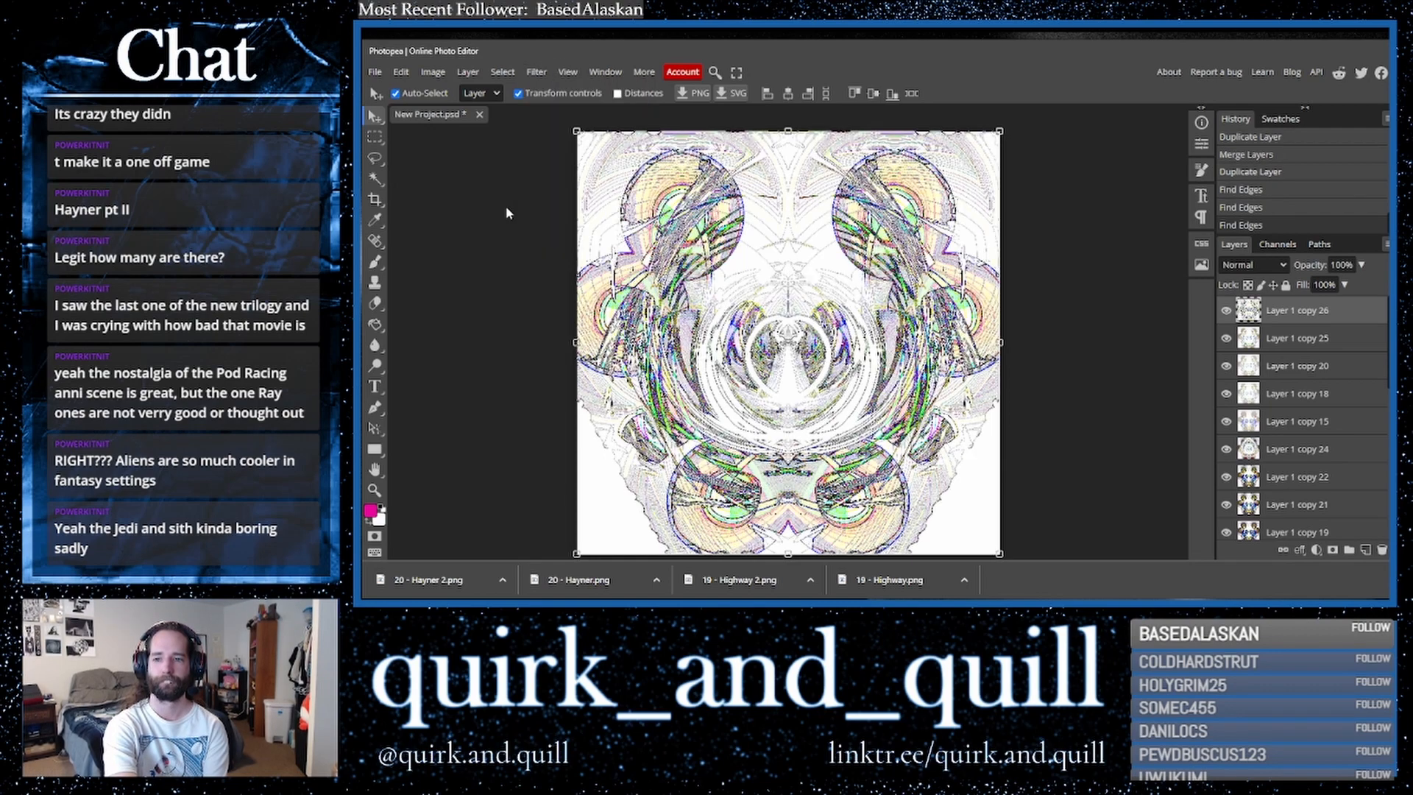
key(ctrl+z)
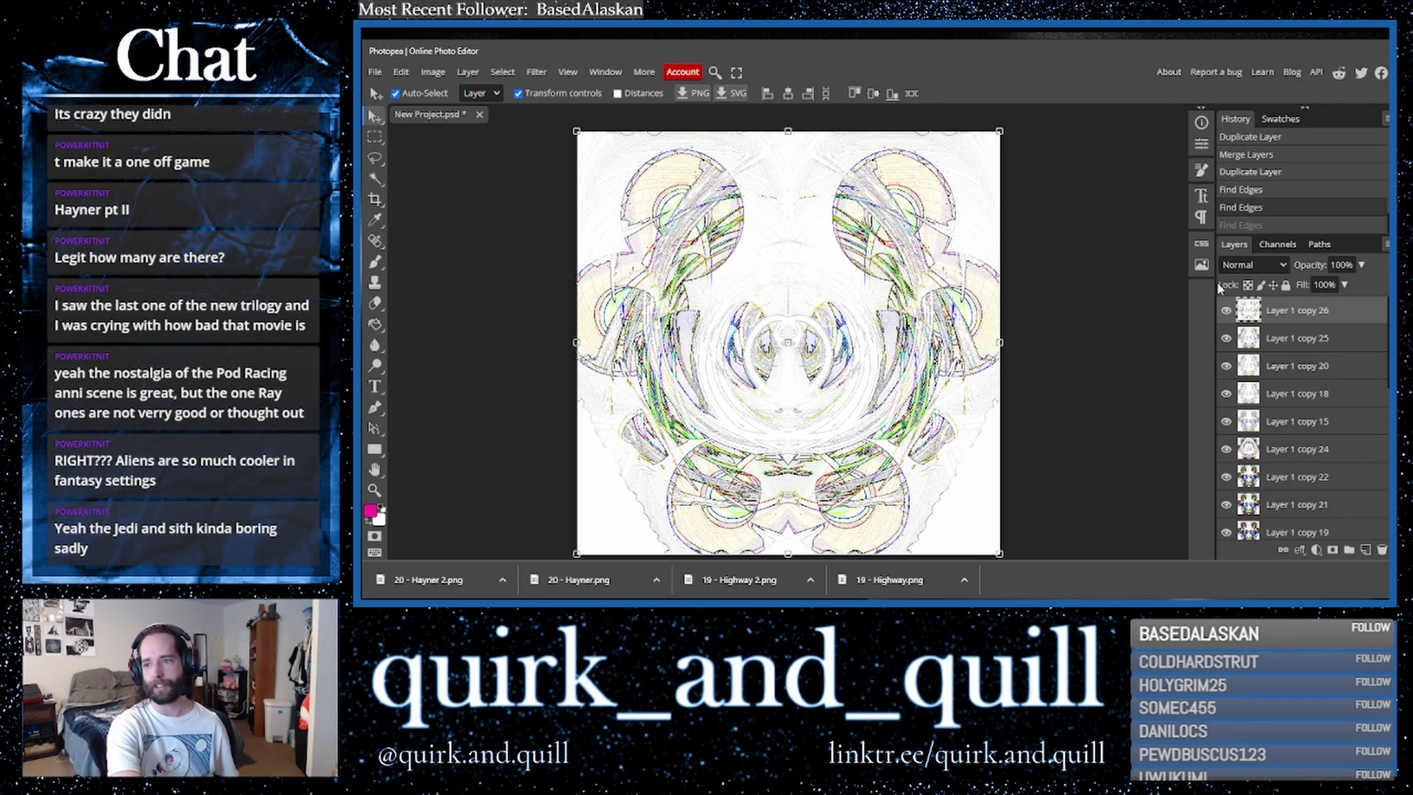
click(1253, 265)
click(1244, 324)
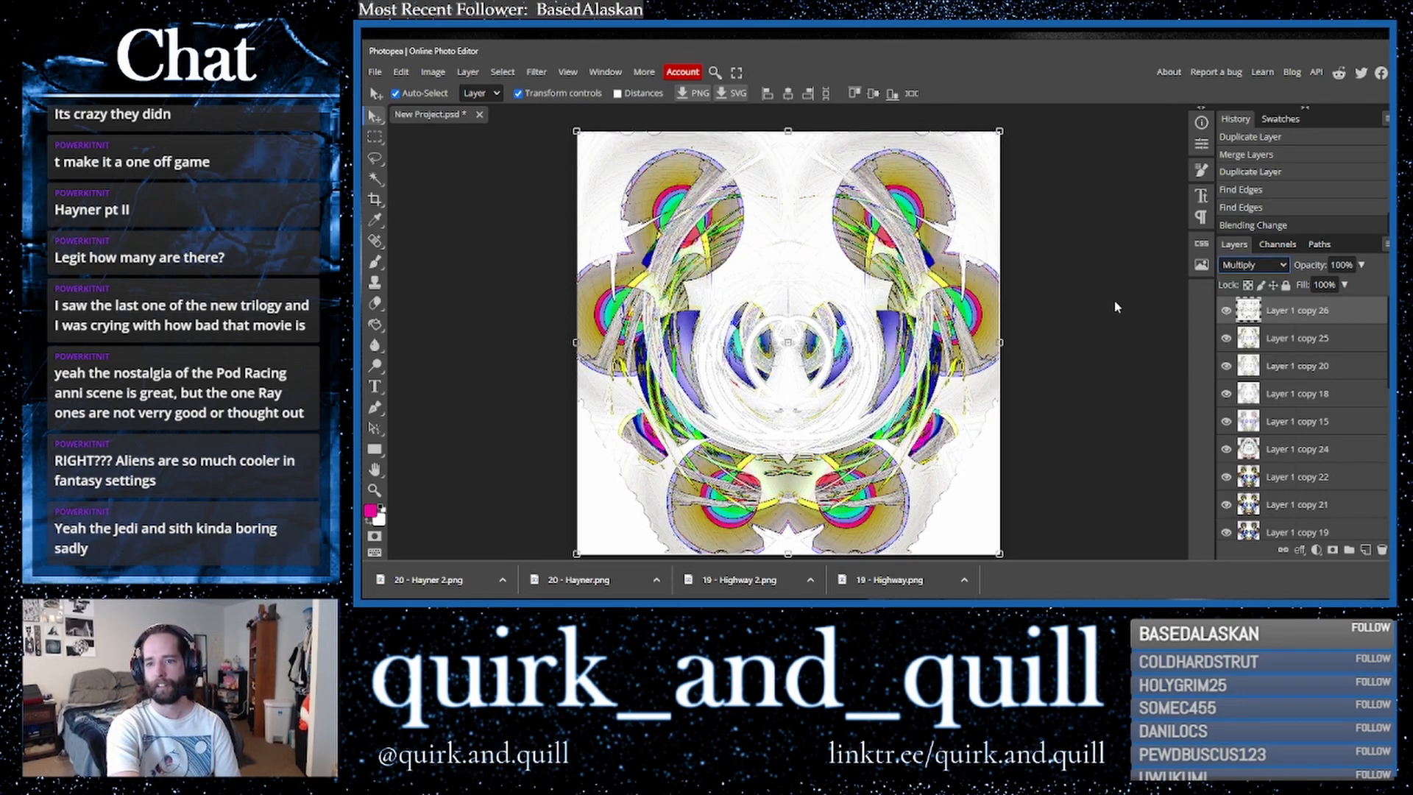
- Cycle through blend modes on the top Find Edges layer and settle on Overlay
key(Down)
key(Up)
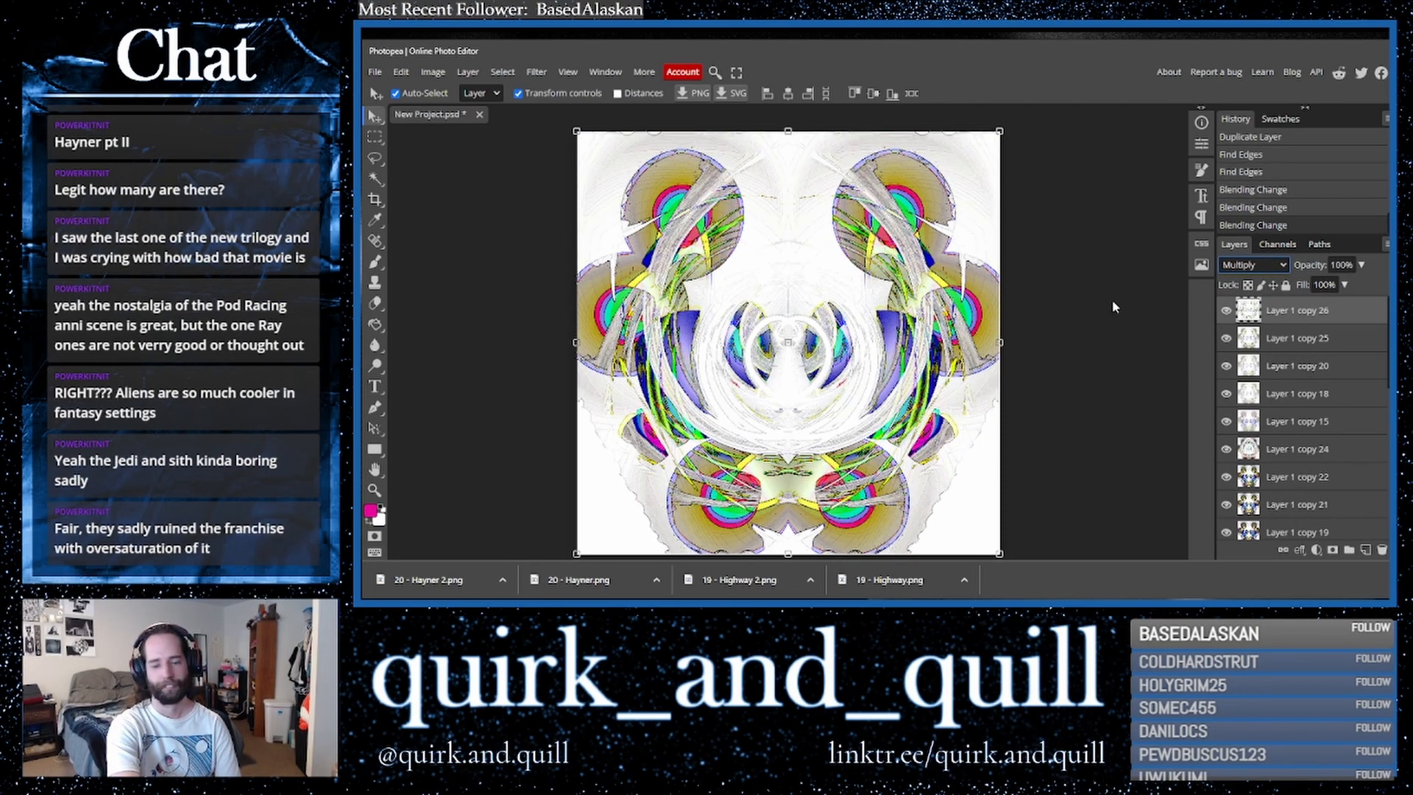
key(Down)
key(Down)
key(Down)
key(Down)
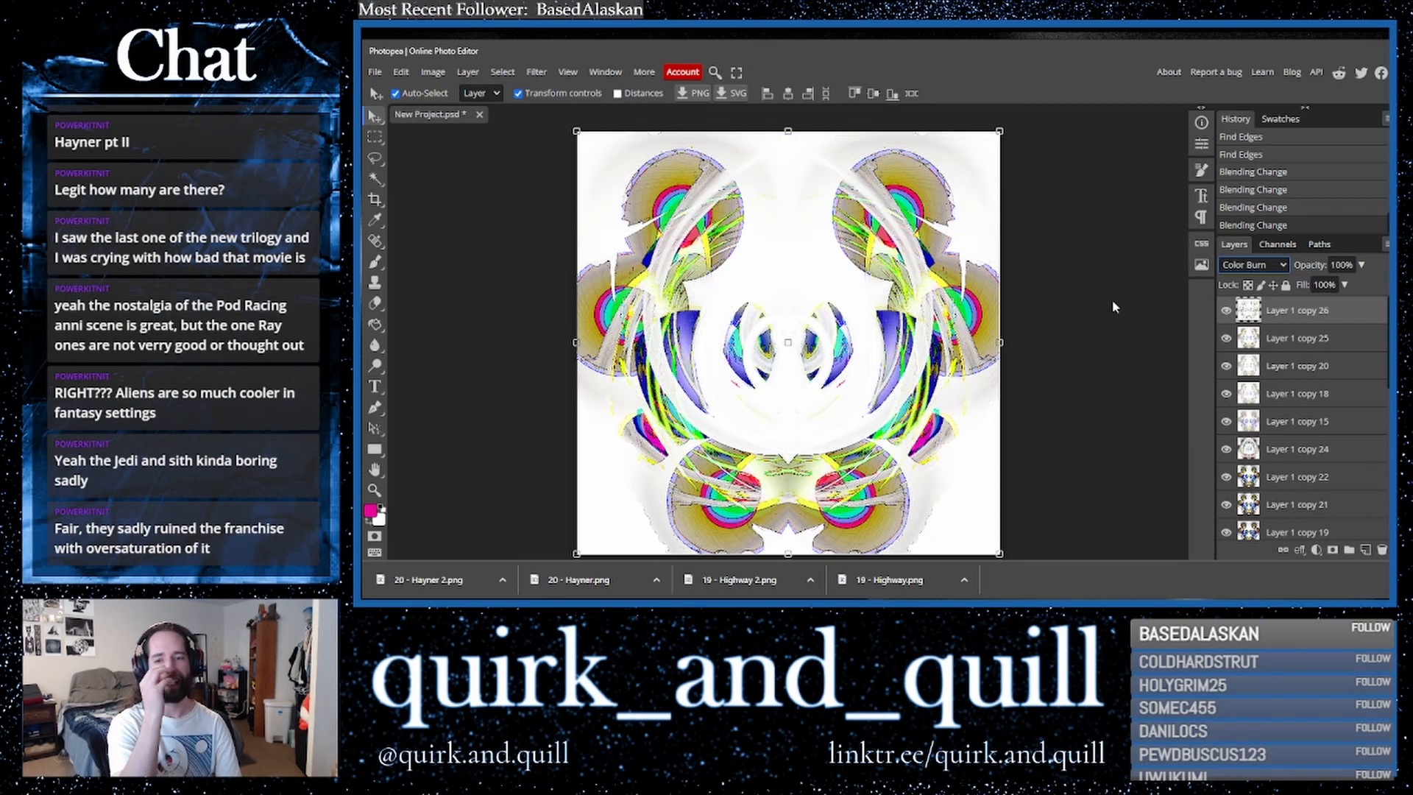
key(Down)
key(Down)
key(Down)
key(Down)
key(Down)
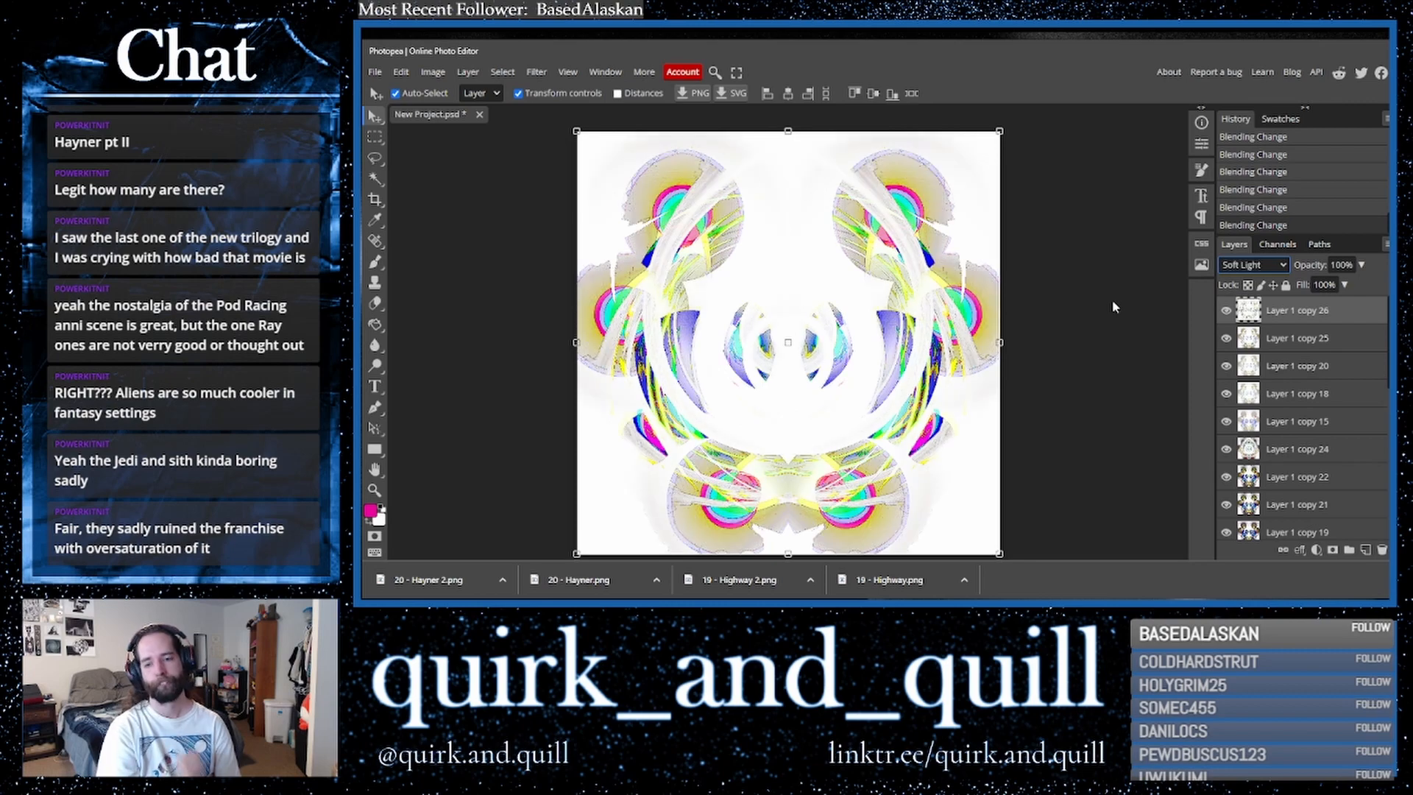
key(Down)
key(Down)
key(Down)
key(Down)
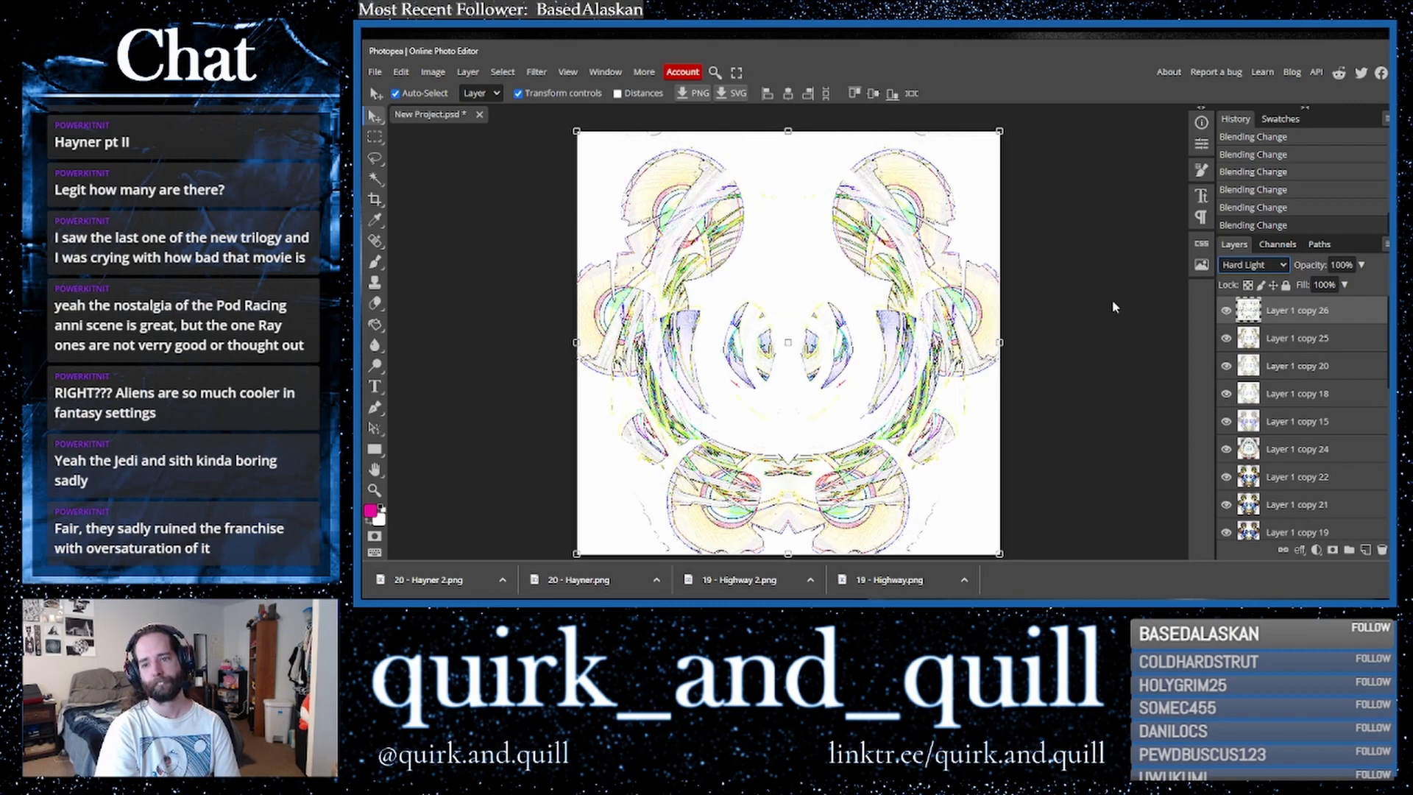
key(Down)
key(Down)
key(Down)
key(Down)
key(Down)
key(Down)
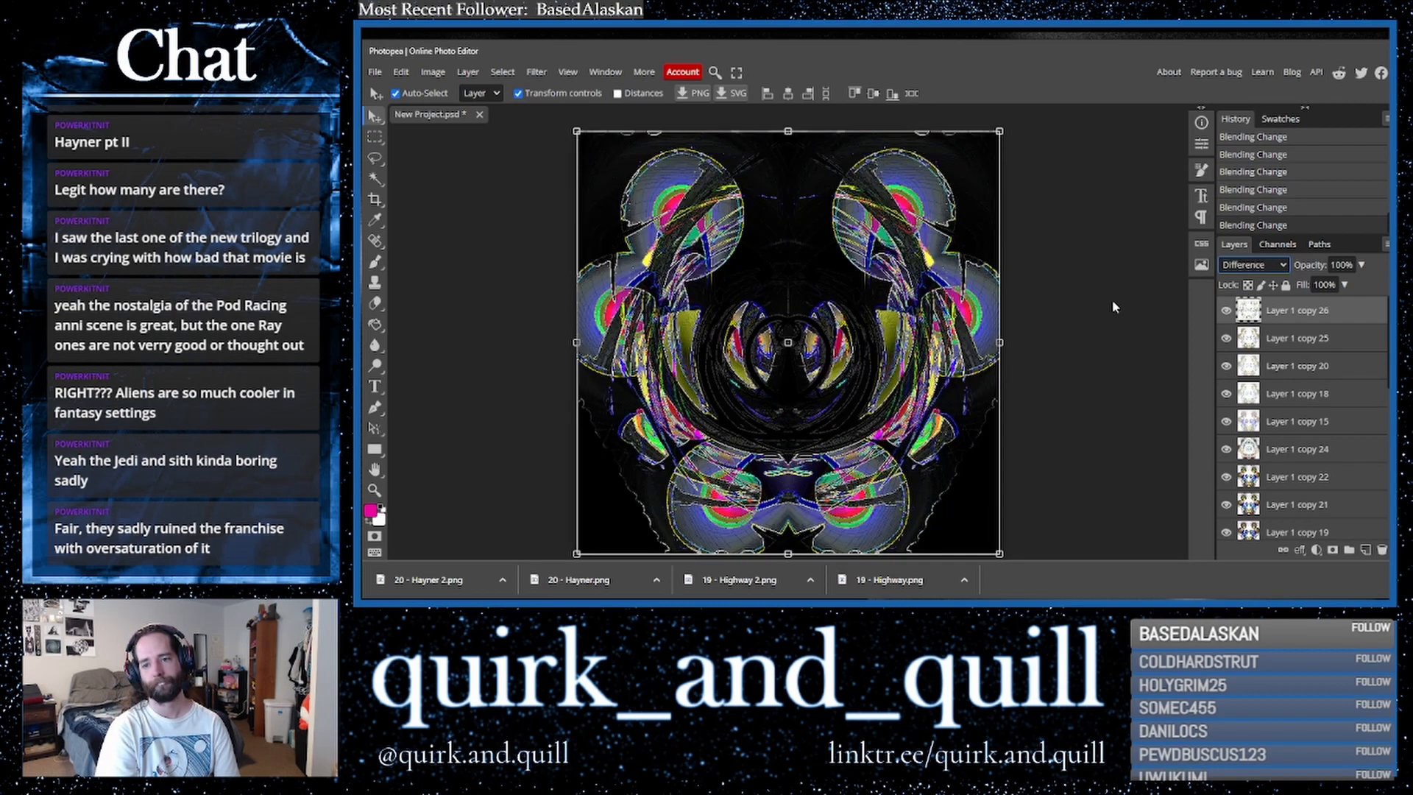
key(Down)
key(Down)
key(Down)
key(Down)
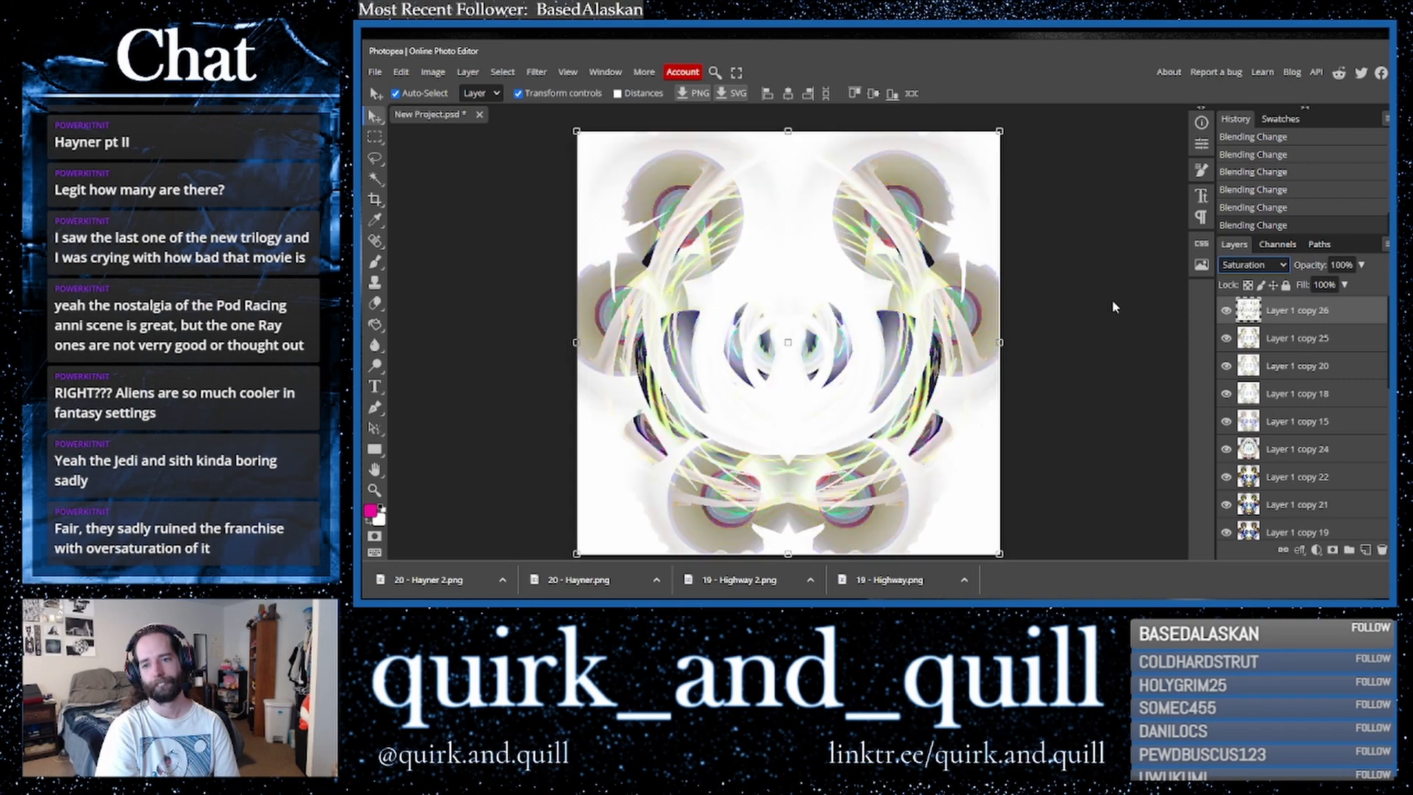
key(Up)
key(Up)
key(Up)
key(Up)
key(Up)
key(Up)
key(Up)
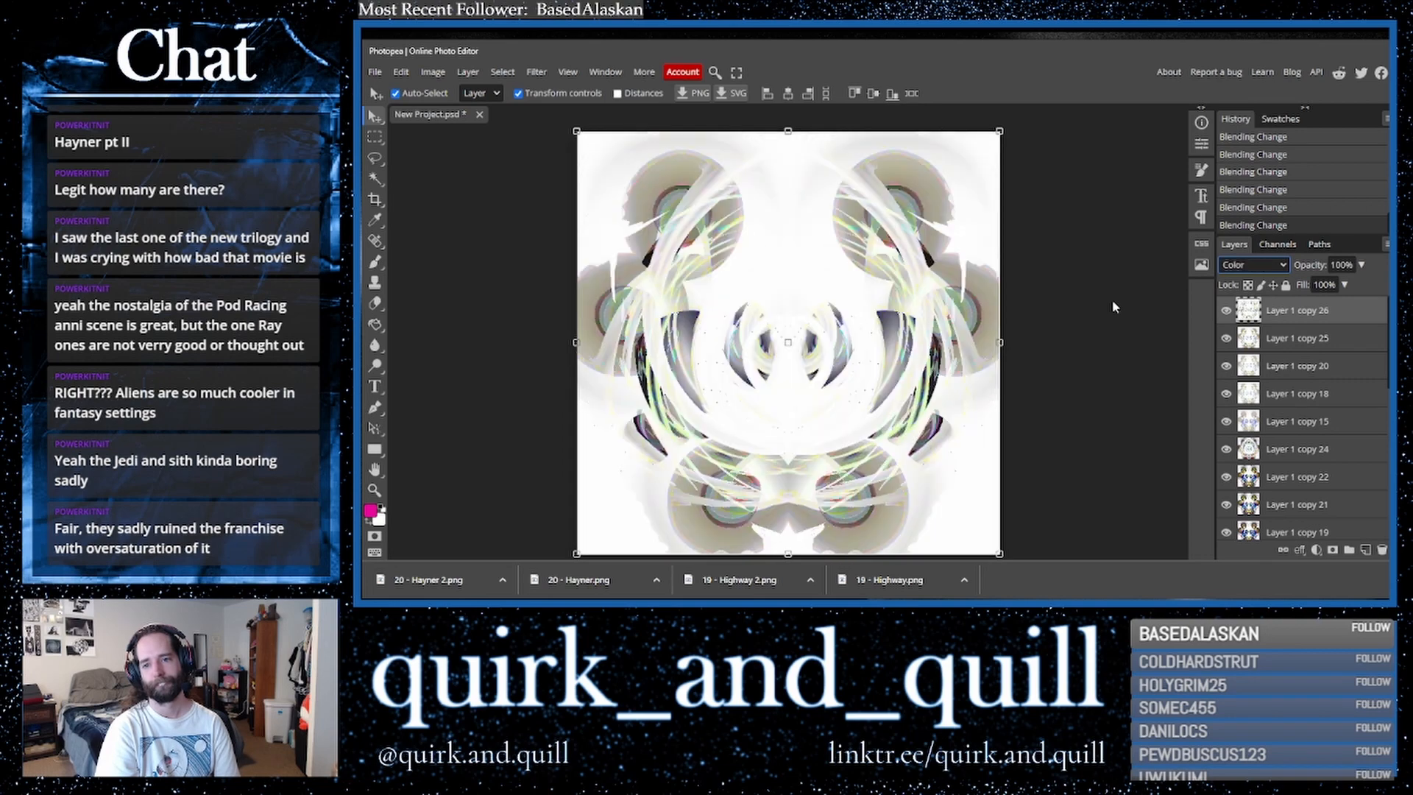
key(Up)
key(Up)
key(Up)
key(Up)
key(Up)
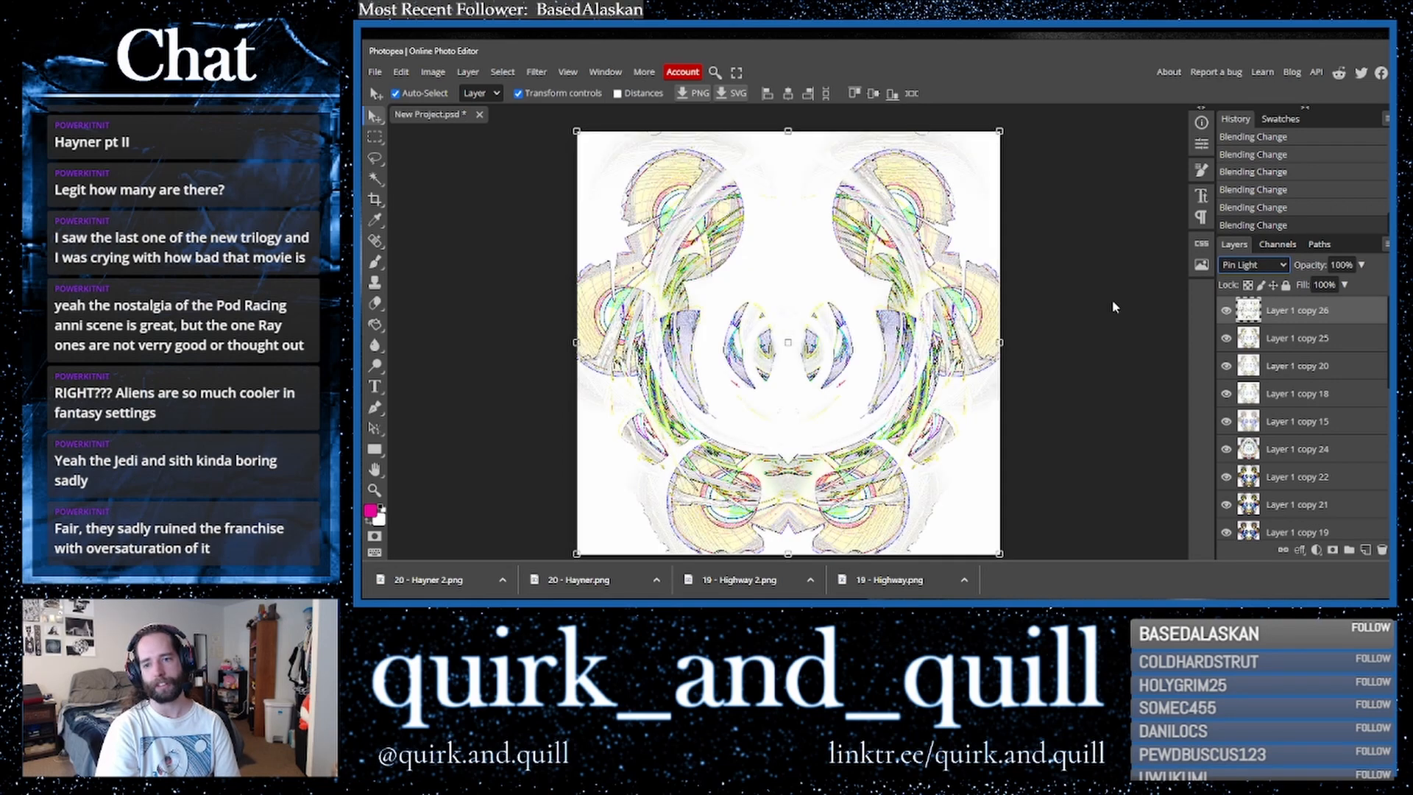
key(Up)
key(Up)
key(Down)
key(Down)
key(Down)
key(Down)
key(Down)
key(Up)
key(Up)
key(Up)
key(Up)
key(Up)
key(Down)
key(Up)
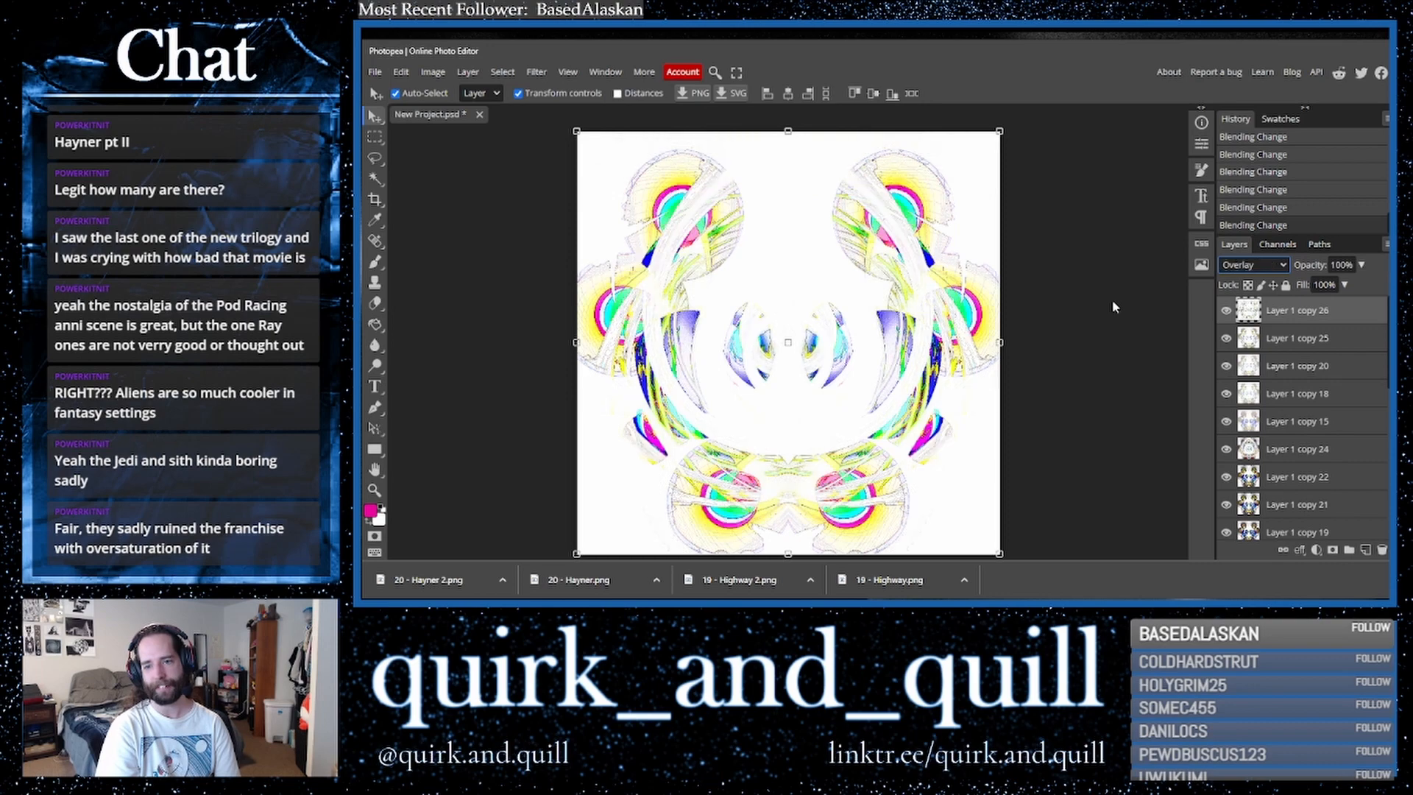
- Duplicate the top layers and merge the copies into a single layer
drag(1356, 343, 1370, 554)
right_click(1288, 368)
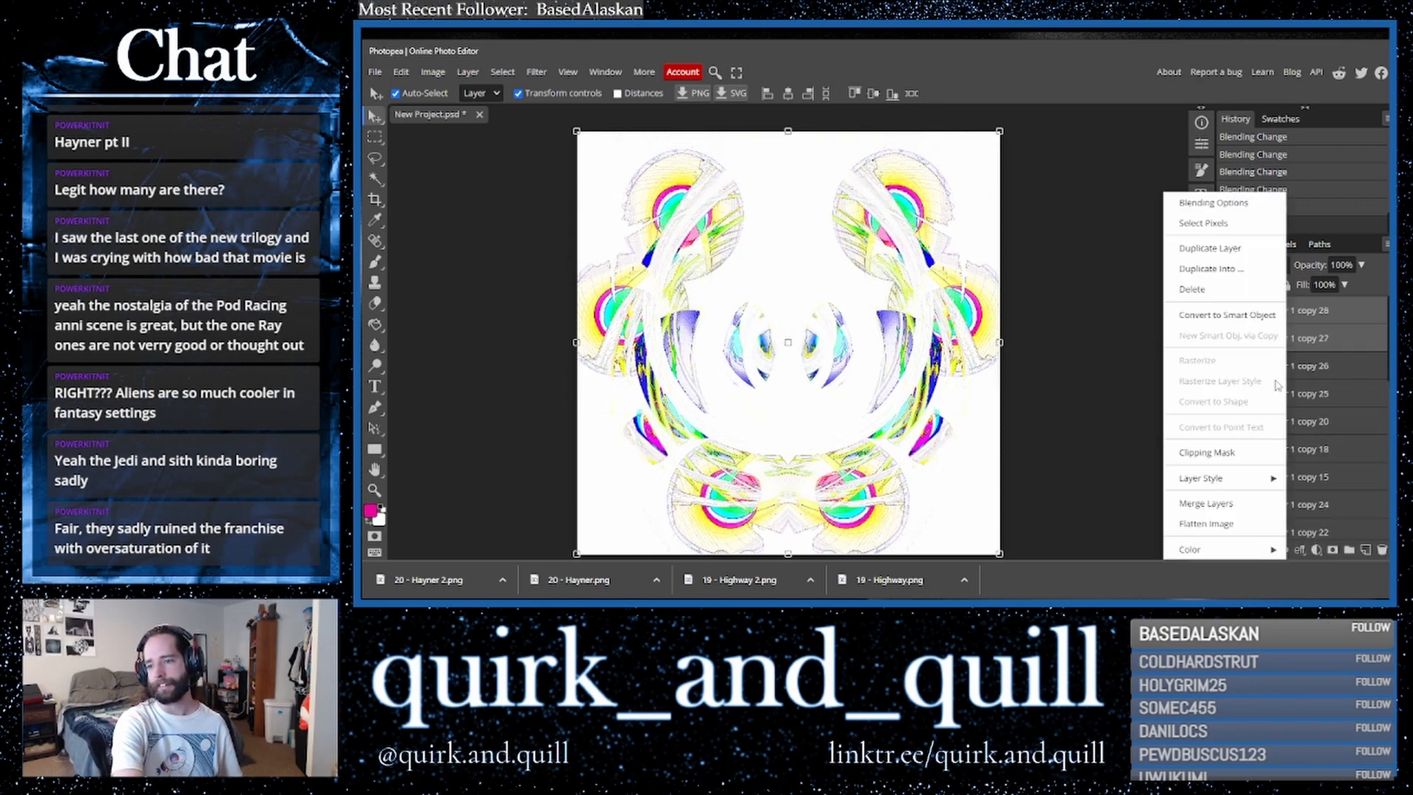
click(1235, 508)
- Duplicate the merged layer and set the copy's blend mode to Multiply
drag(1336, 317, 1365, 550)
click(1254, 265)
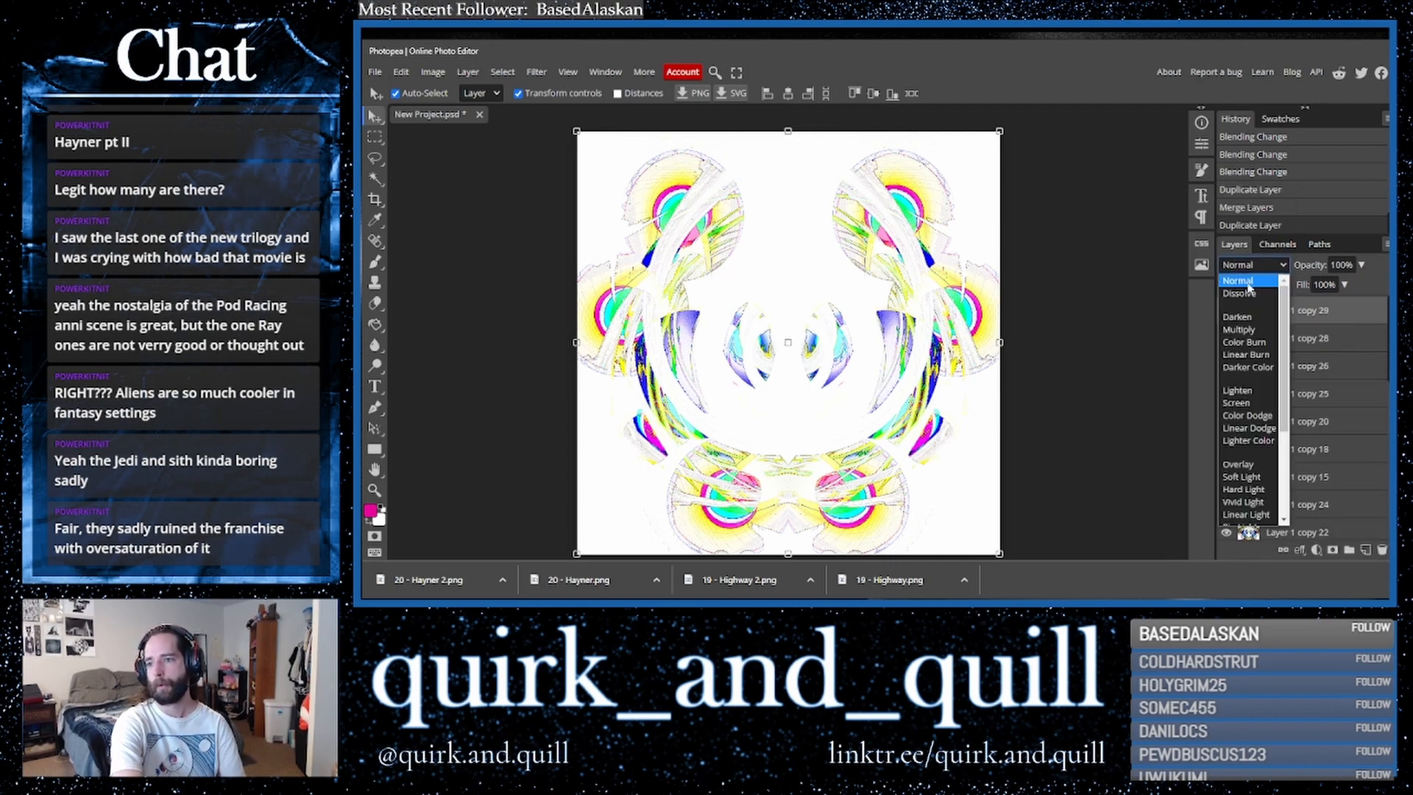
click(1251, 331)
- Duplicate the Multiply layer four more times to stack its effect
drag(1338, 318, 1366, 548)
drag(1336, 314, 1365, 550)
drag(1335, 318, 1365, 551)
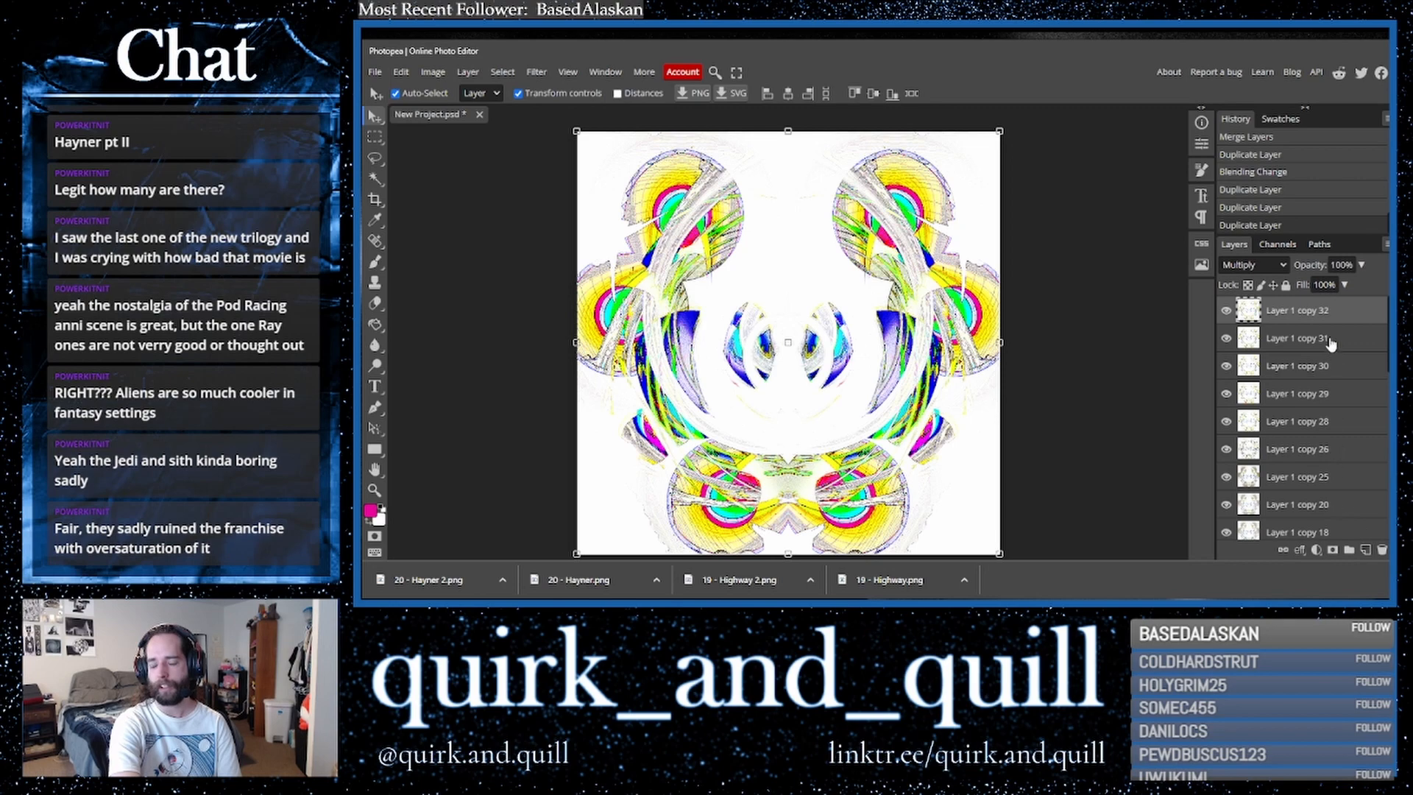
drag(1341, 314, 1366, 550)
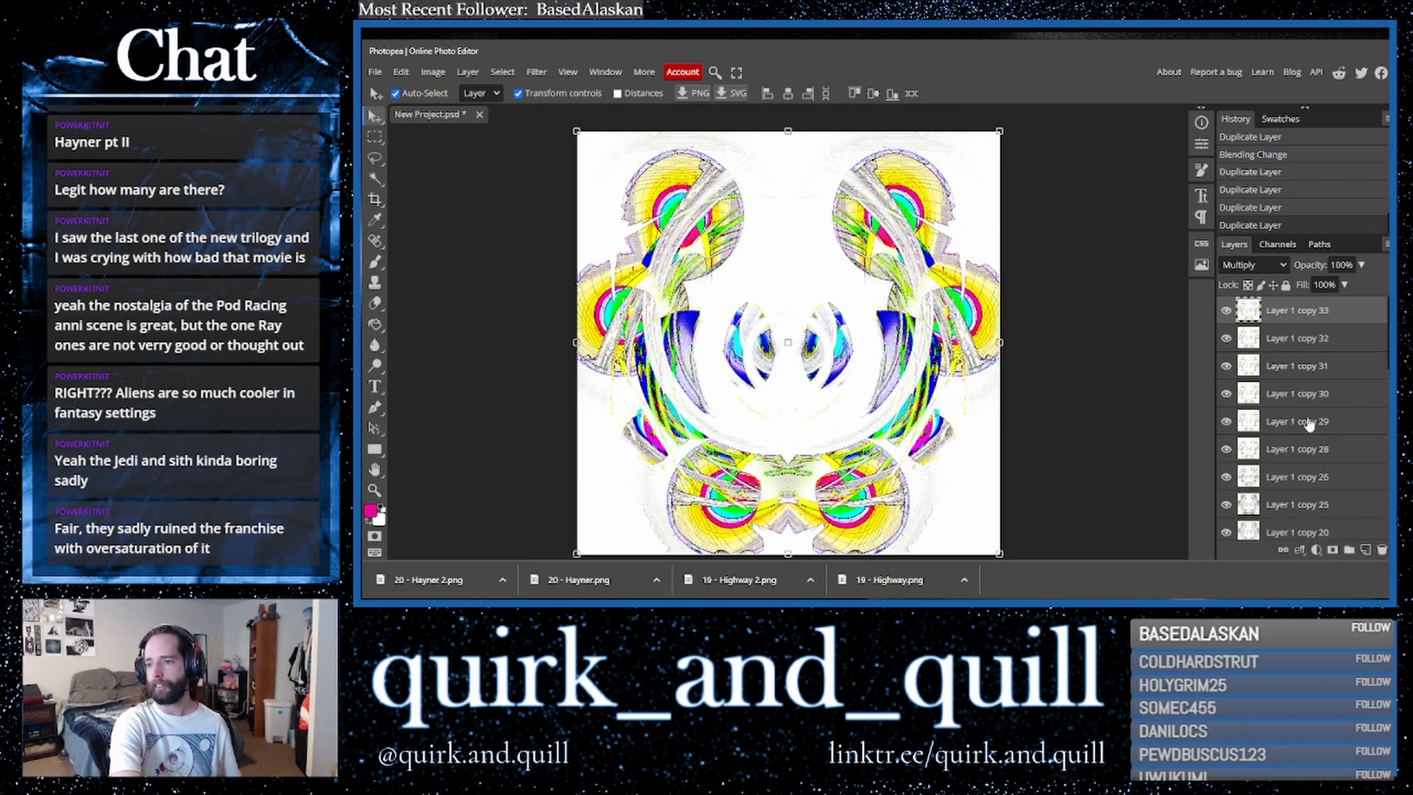
- Select the stacked Multiply layers, duplicate them and merge the copies into one layer
click(1334, 505)
drag(1371, 506, 1365, 551)
right_click(1333, 460)
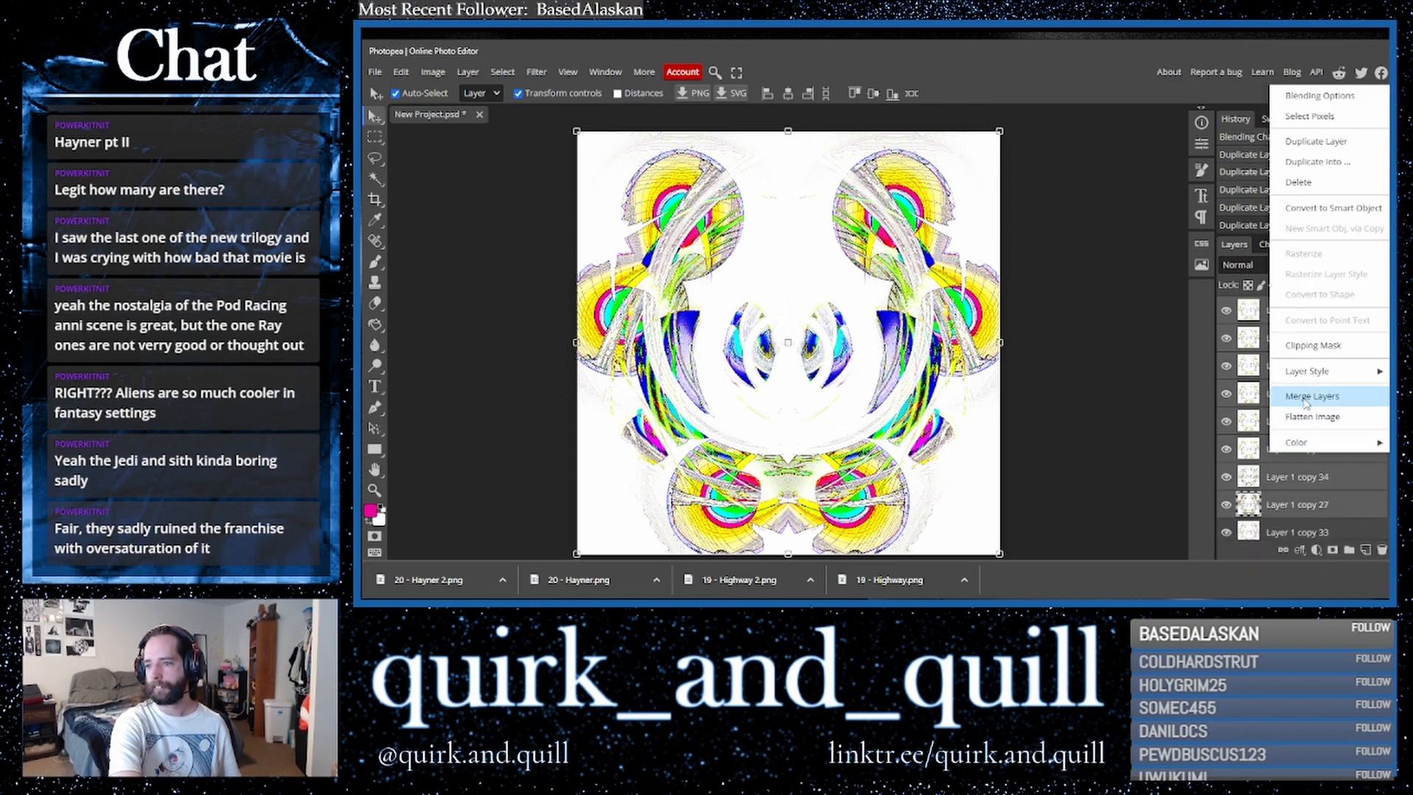
click(1312, 396)
- Duplicate the merged layer and apply a ZigZag filter with Pond Ripples style, Amount 98 and 10 ridges
drag(1334, 321, 1364, 551)
click(536, 71)
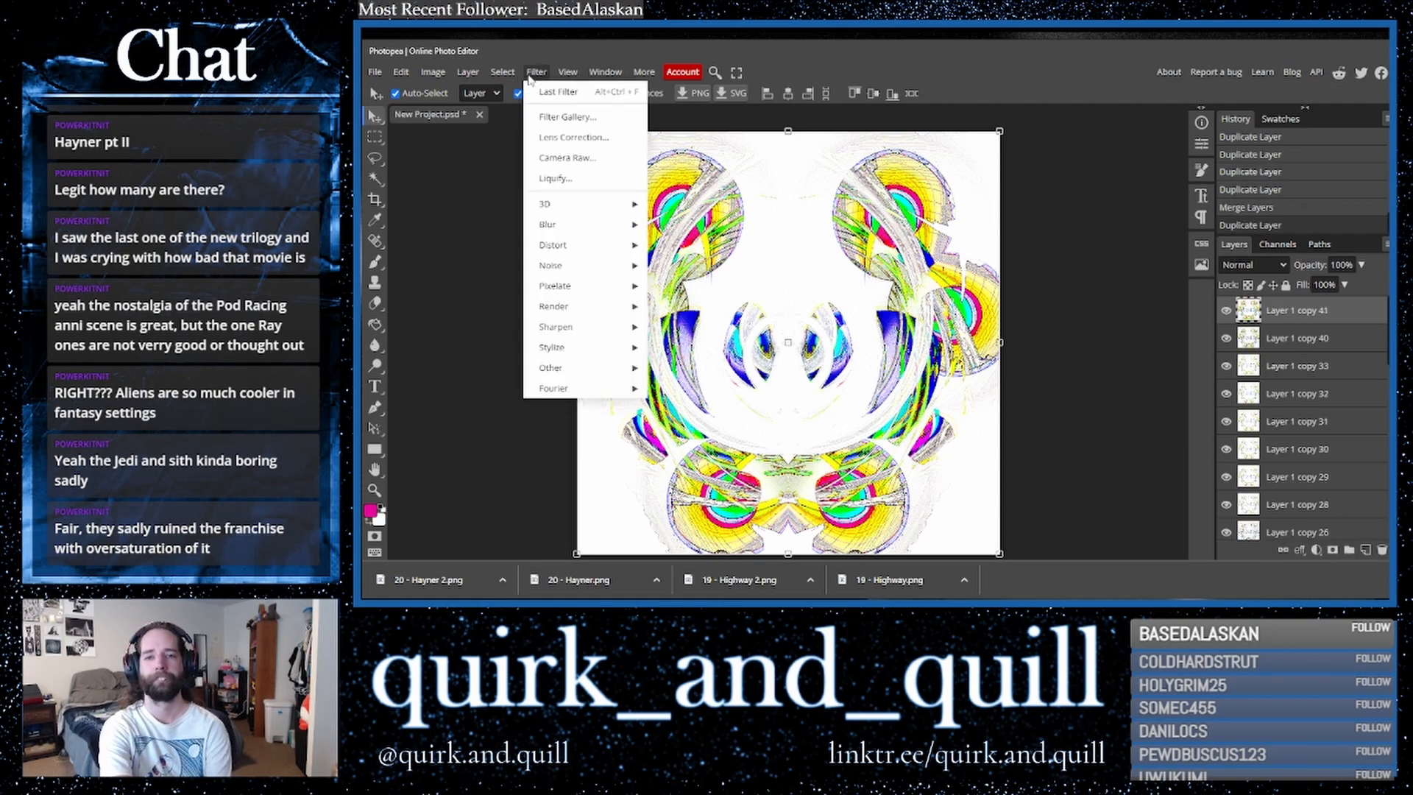
mouse_move(589, 254)
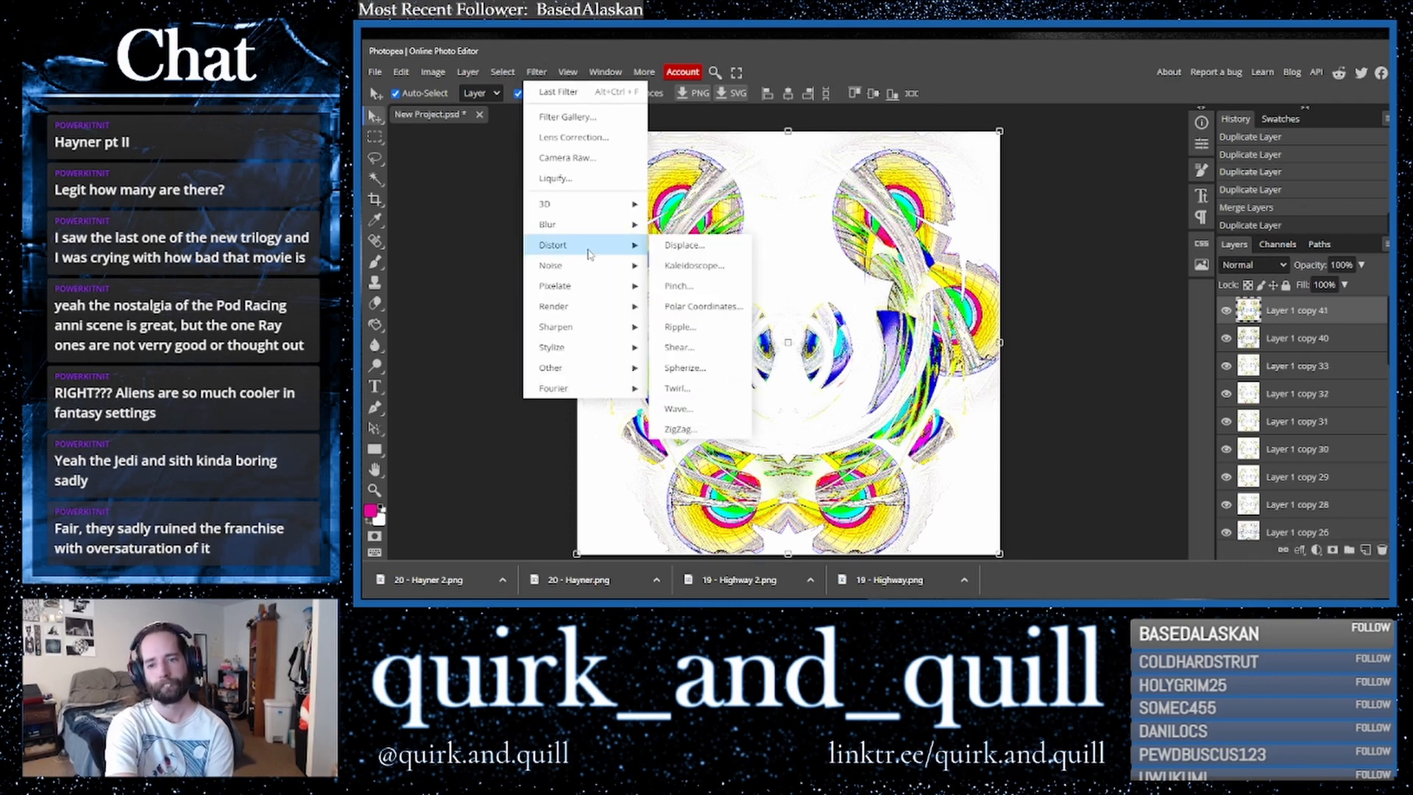
click(699, 428)
click(572, 280)
click(558, 297)
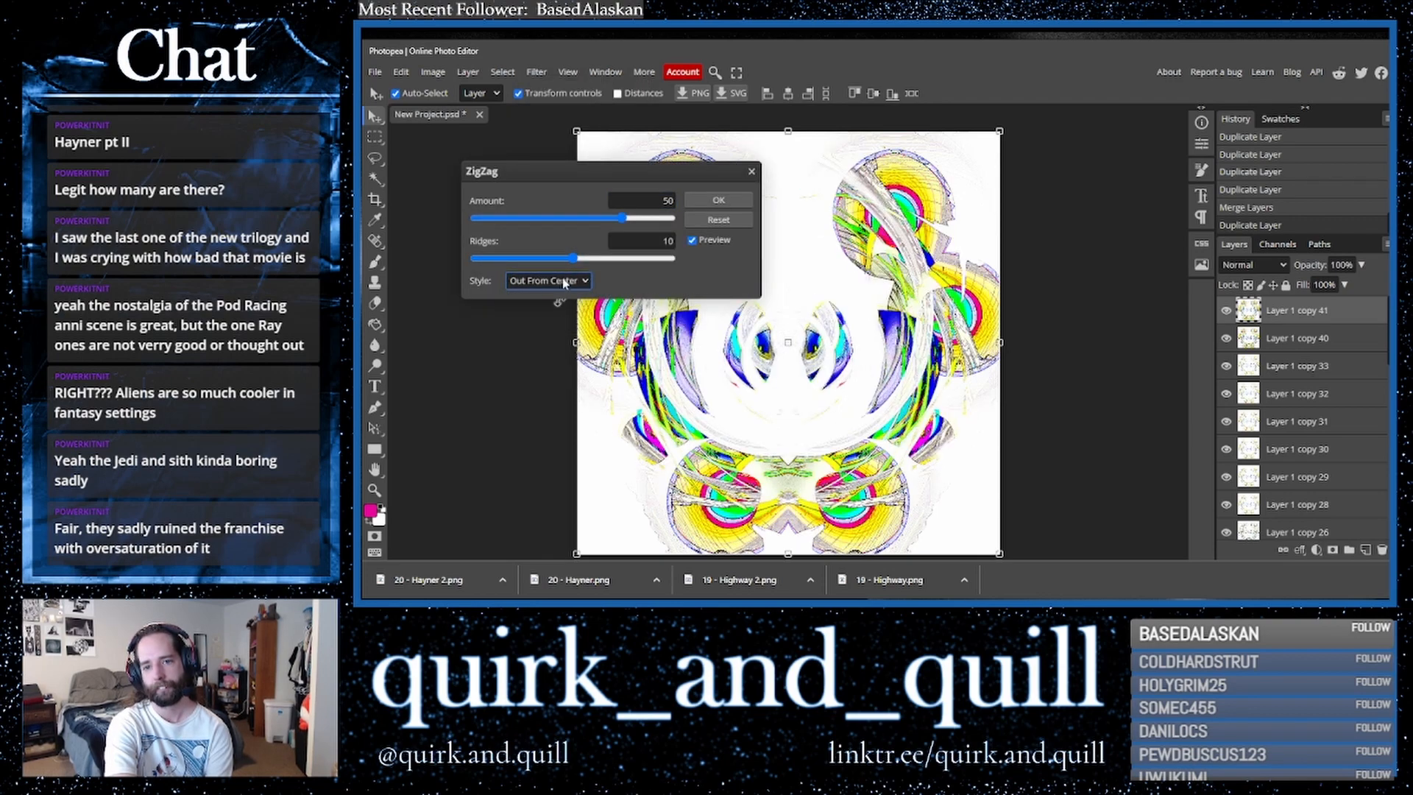
click(563, 282)
click(562, 318)
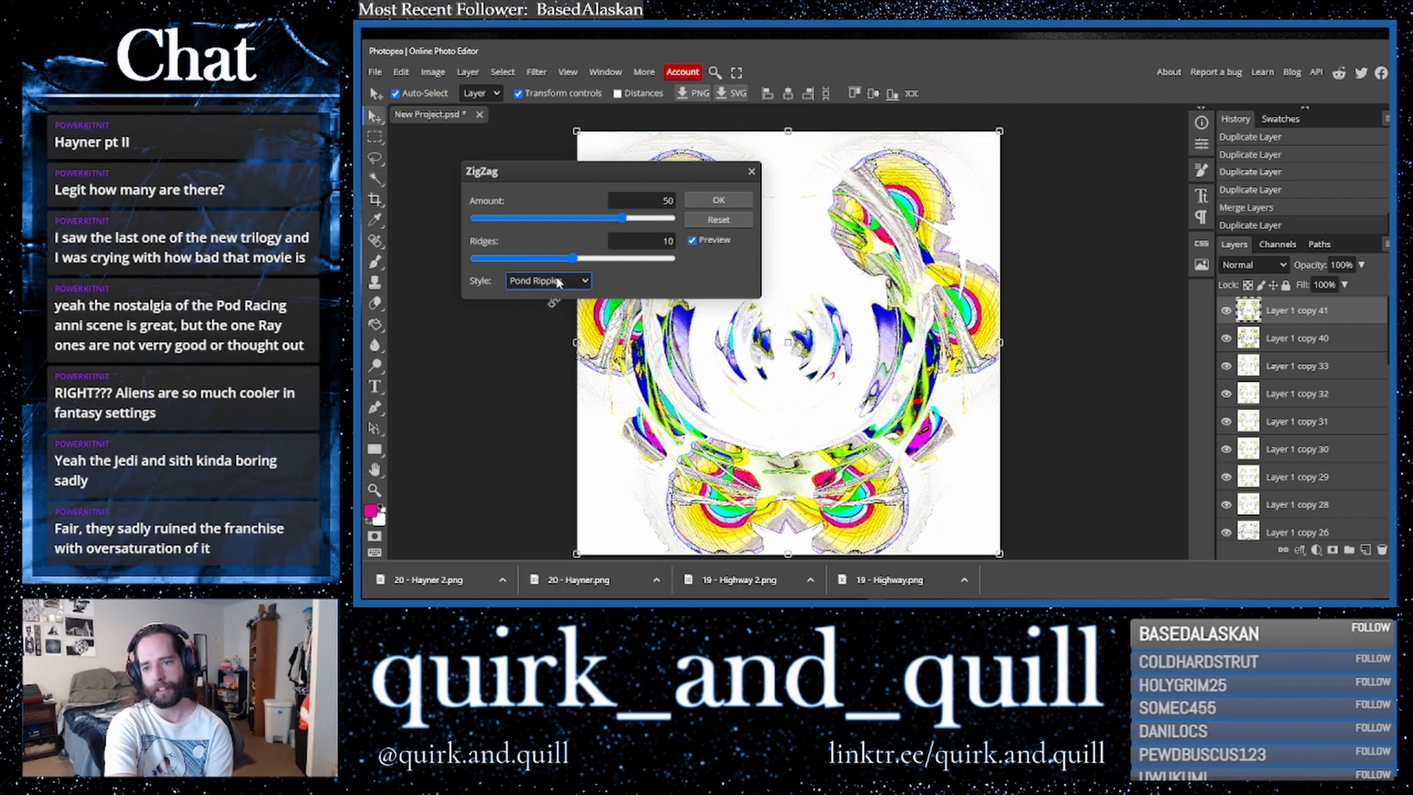
drag(658, 223, 664, 222)
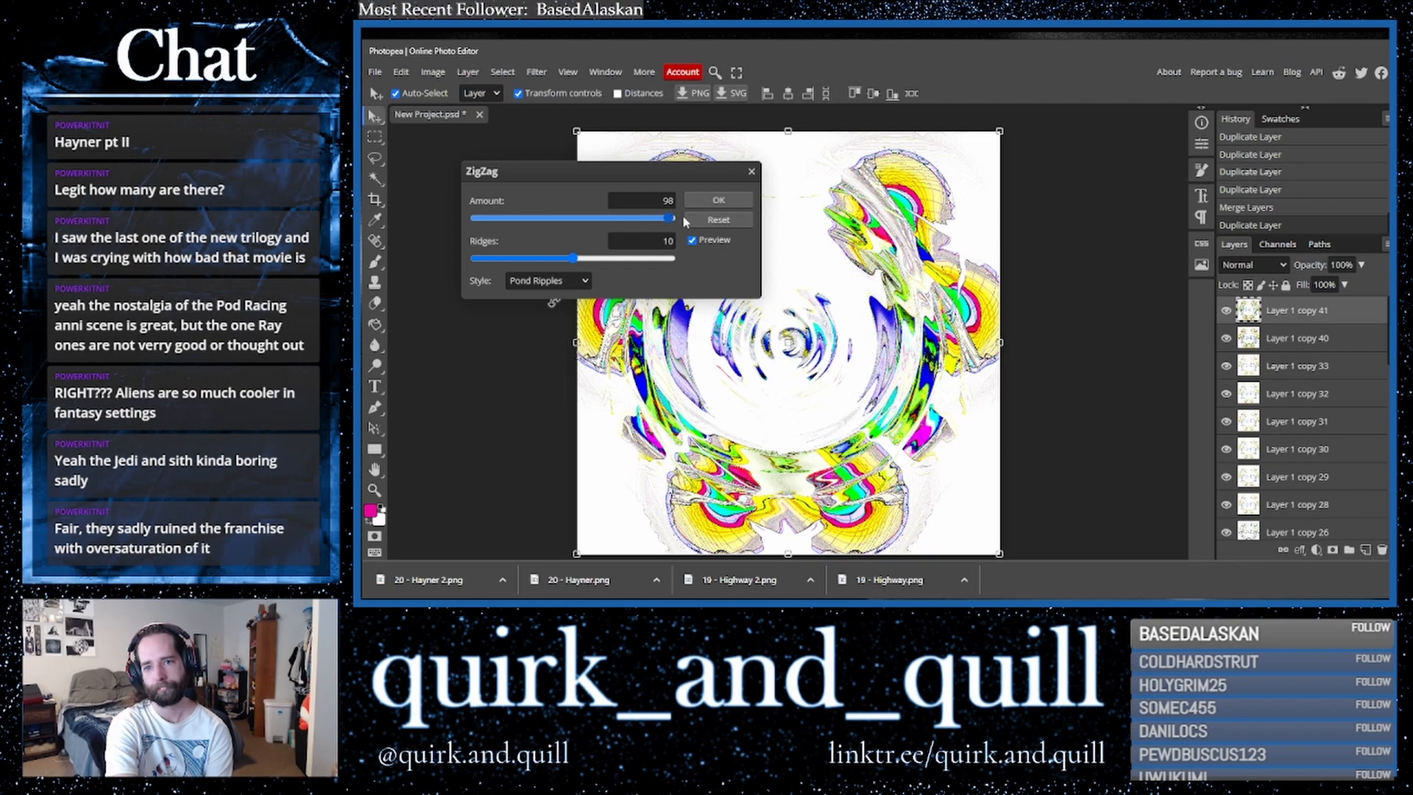
click(716, 201)
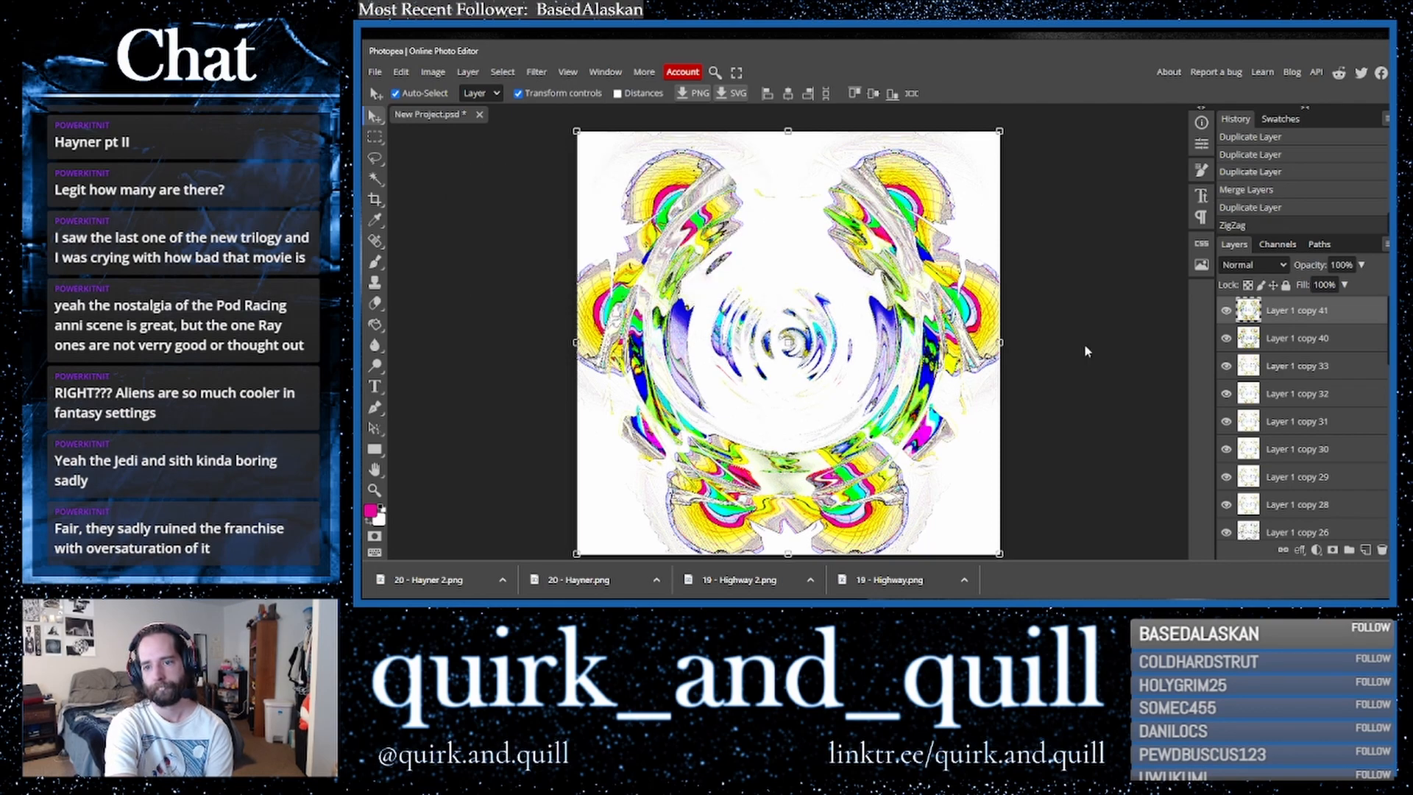
- Duplicate the ZigZag layer, flip the copy horizontally and set its blend mode to Multiply
drag(1325, 312, 1366, 556)
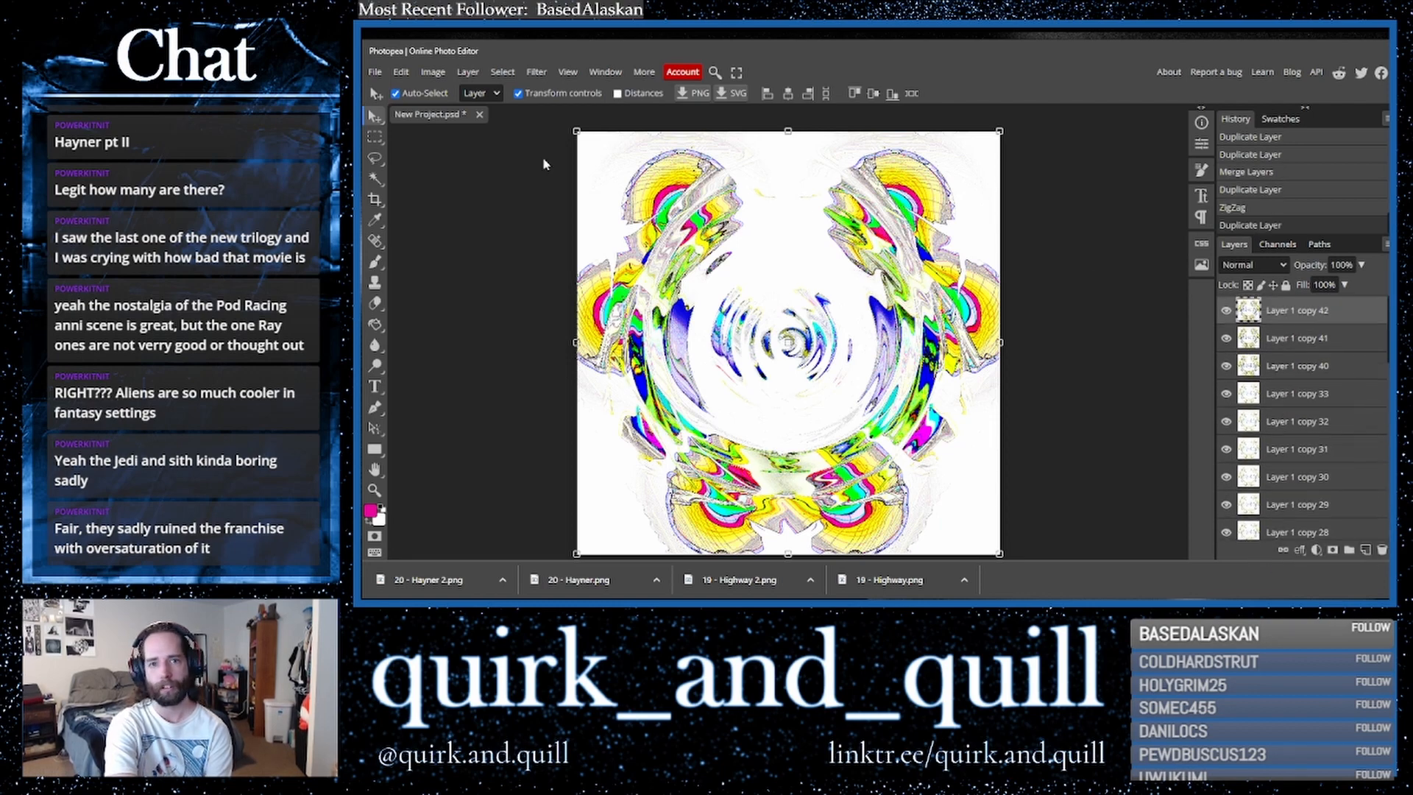
click(401, 71)
mouse_move(442, 397)
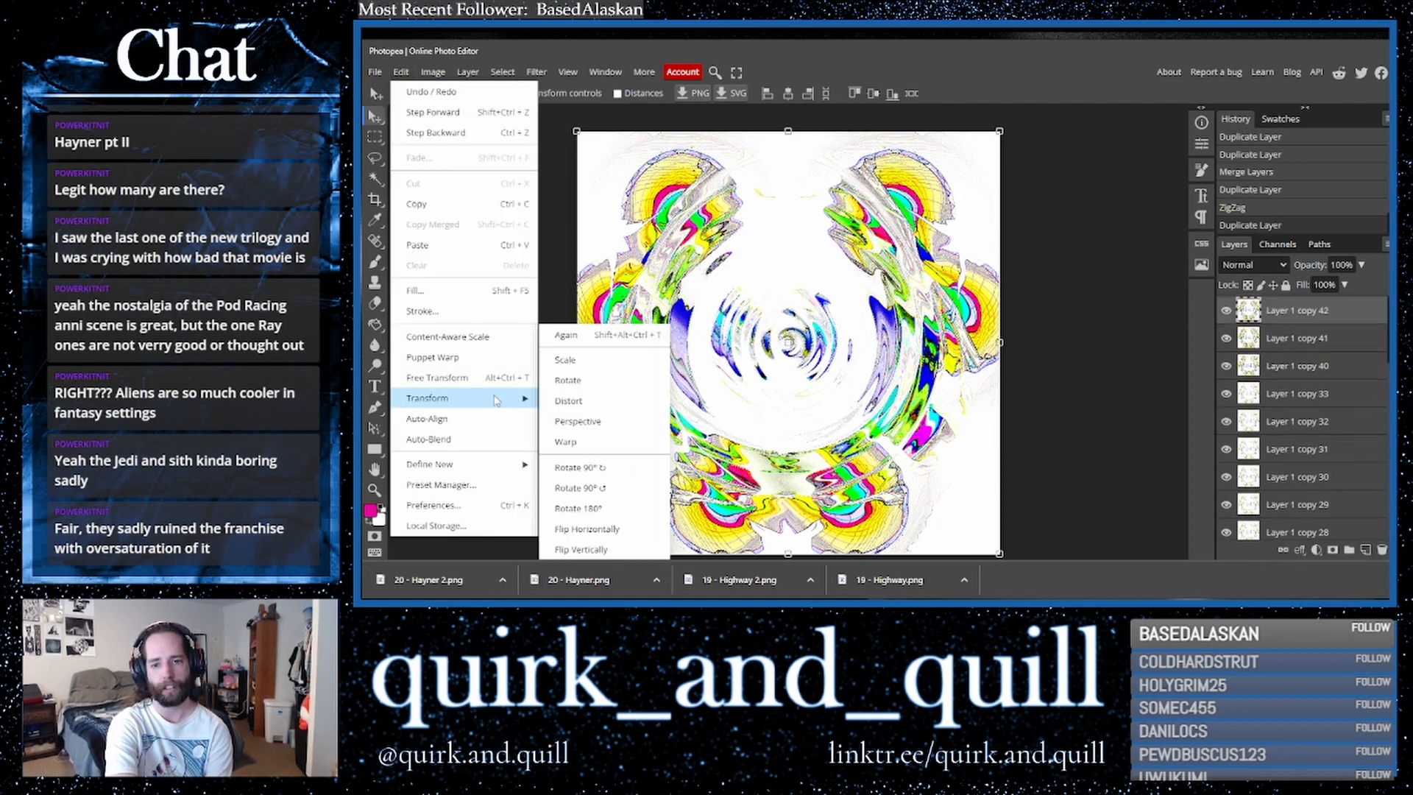
click(649, 528)
click(1253, 265)
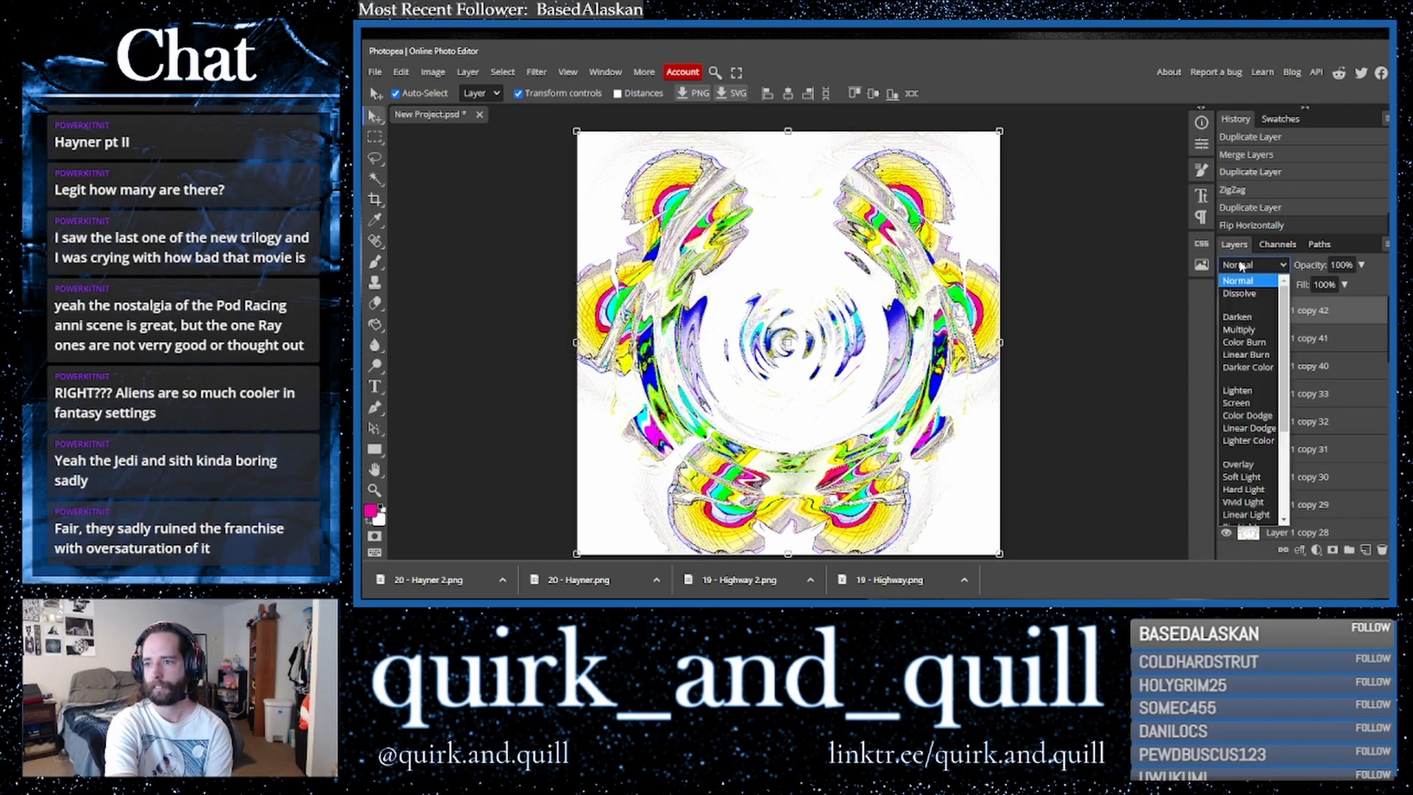
click(1251, 328)
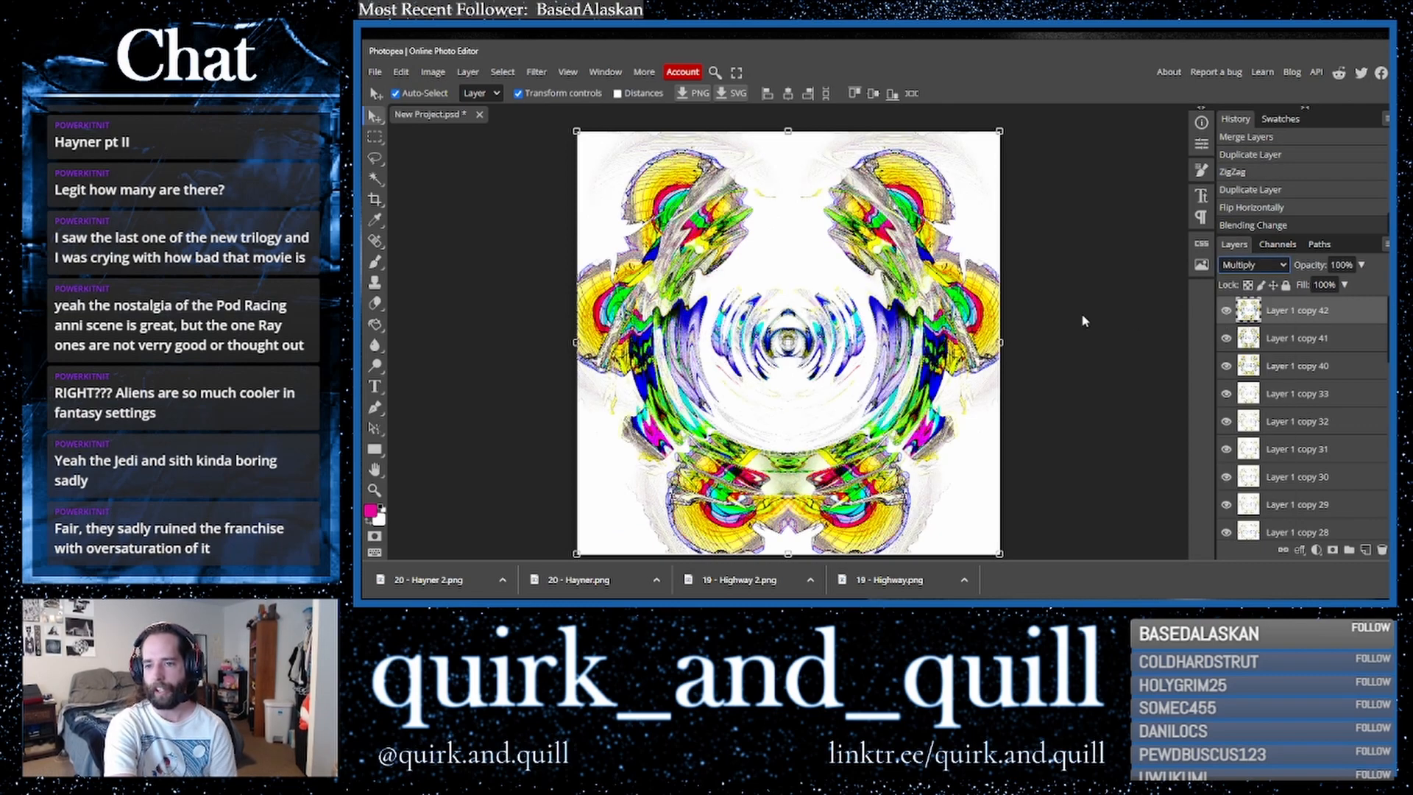
key(Up)
key(Down)
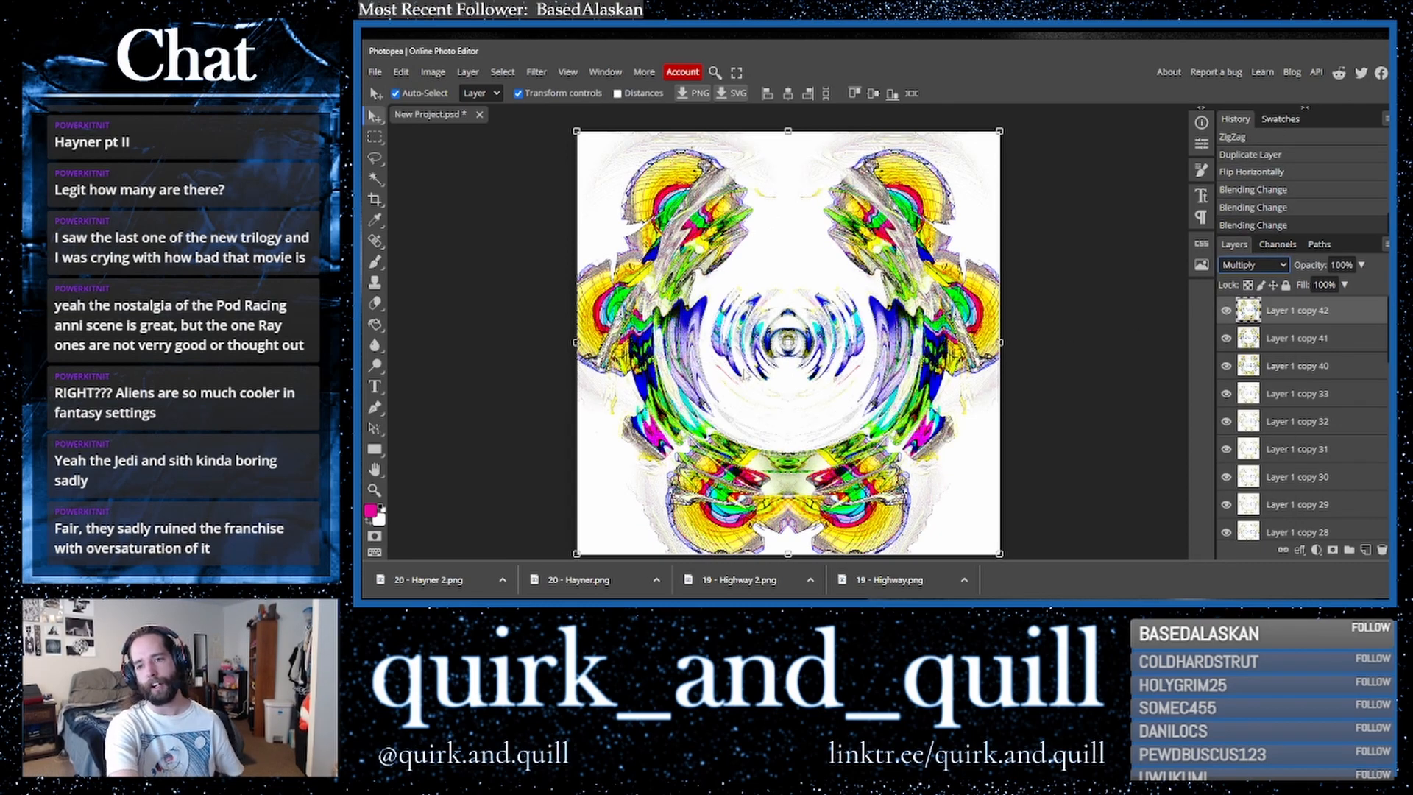
- Select the flipped copy together with the layer below and merge them
shift+click(1304, 350)
right_click(1304, 351)
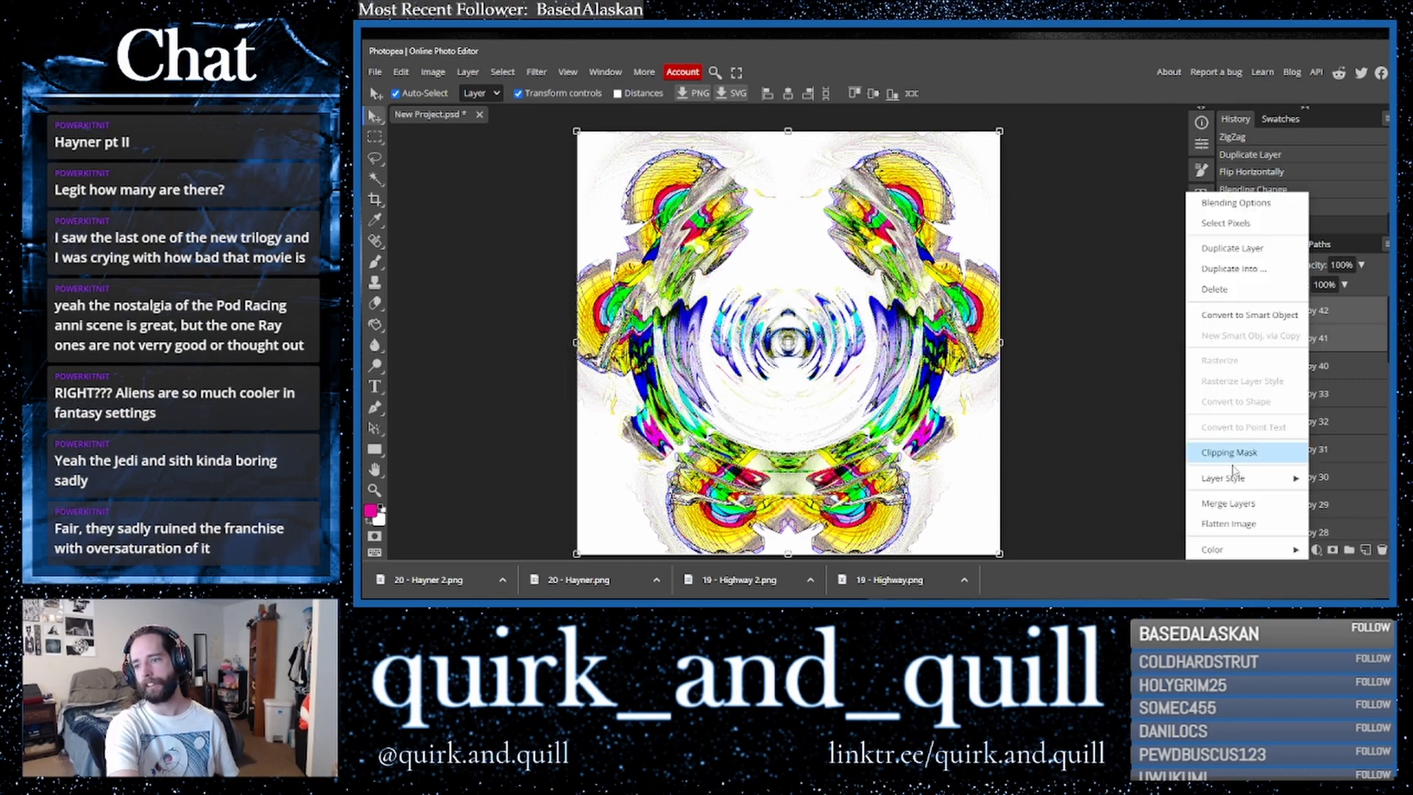
click(1239, 508)
- Duplicate the merged layer and apply Polar Coordinates to the copy using Polar to Rect
drag(1347, 311, 1366, 551)
click(524, 75)
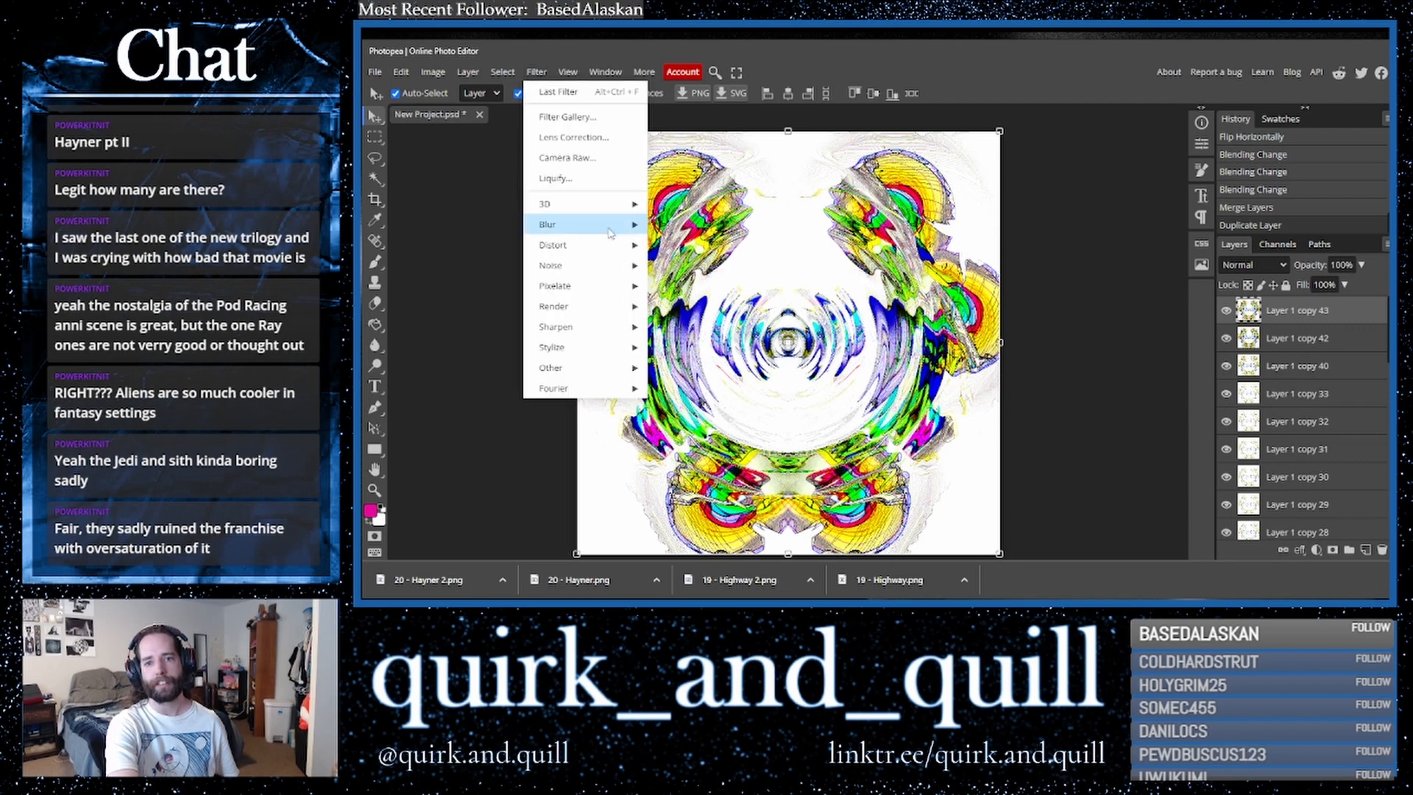
mouse_move(626, 244)
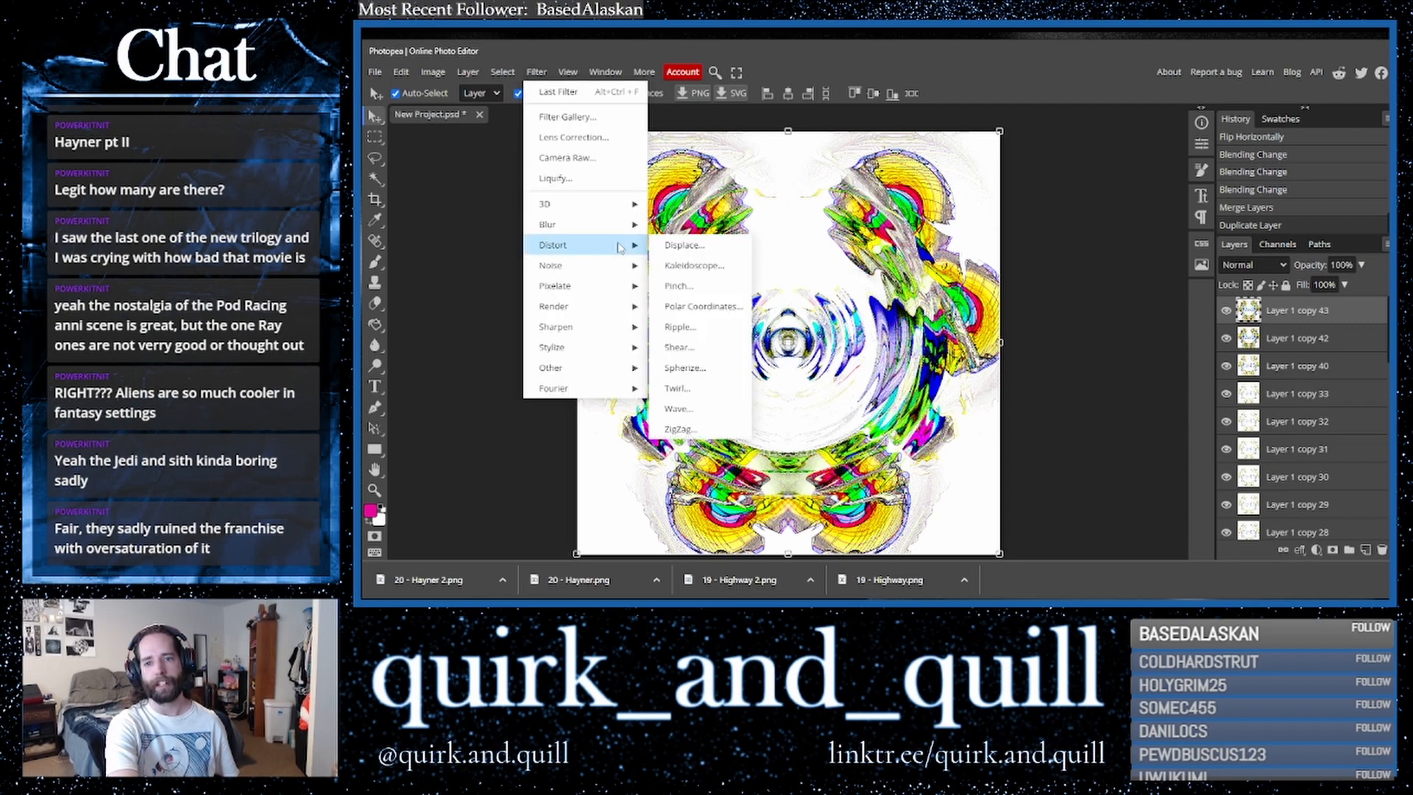
click(703, 306)
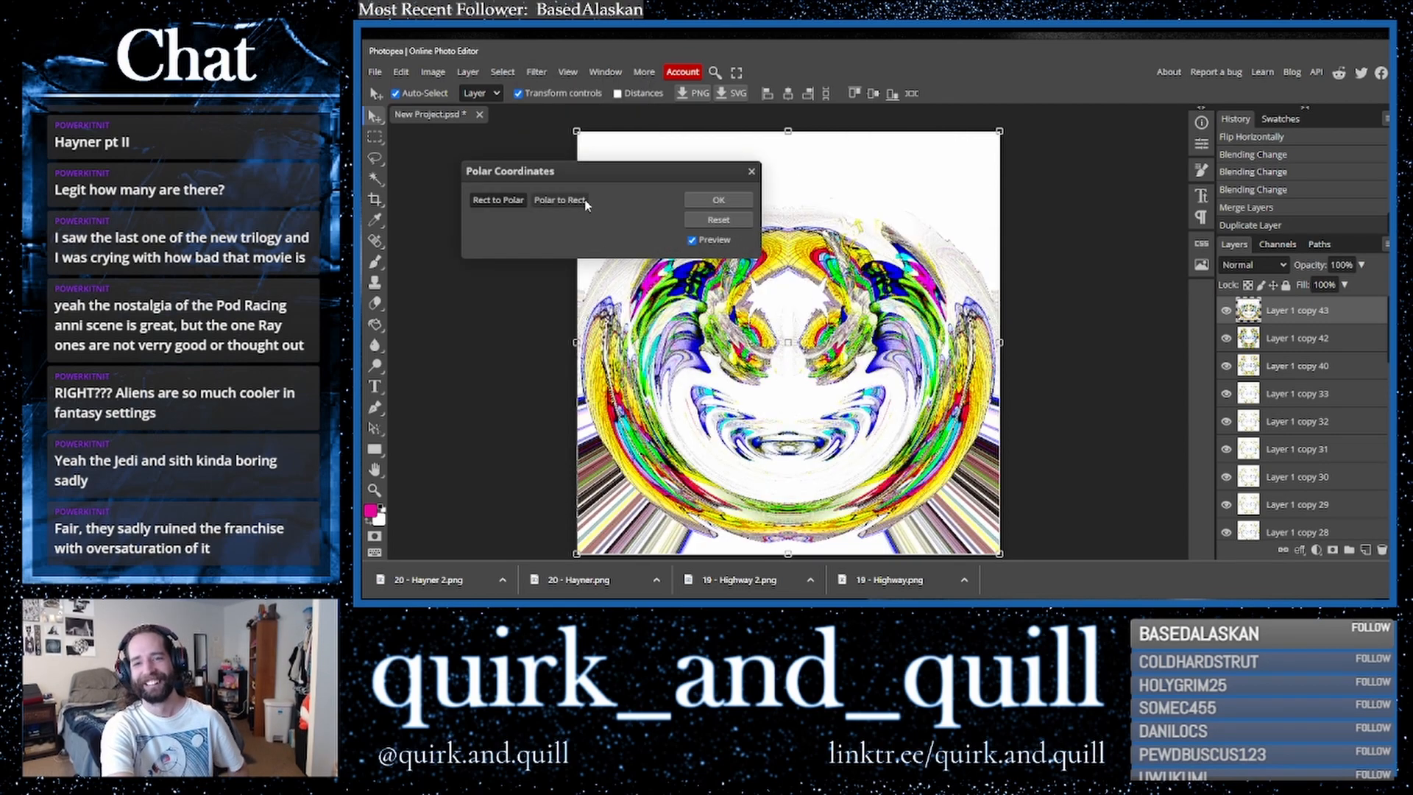
click(559, 200)
click(718, 200)
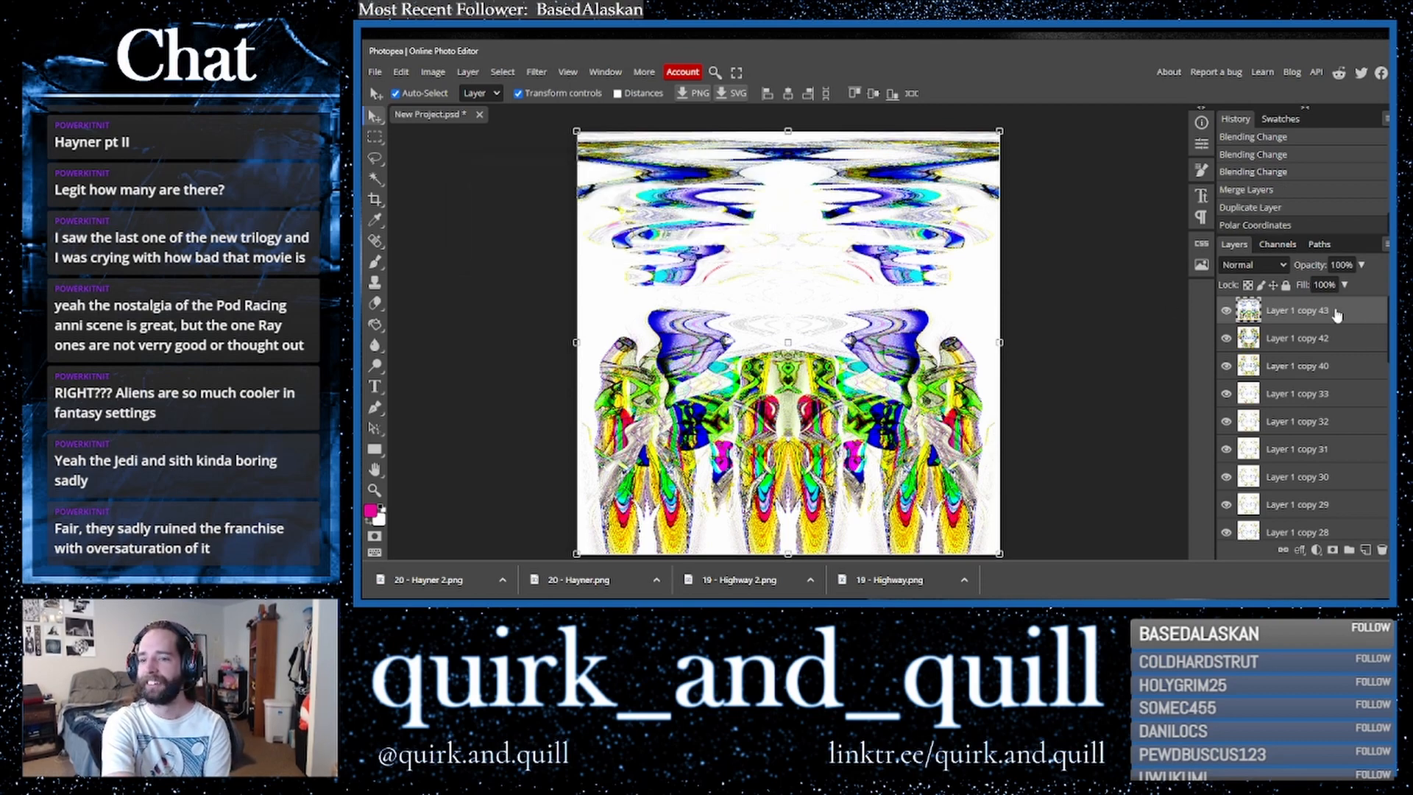
- Try Dissolve and other blend modes on the polar layer, then return it to Normal
click(1254, 265)
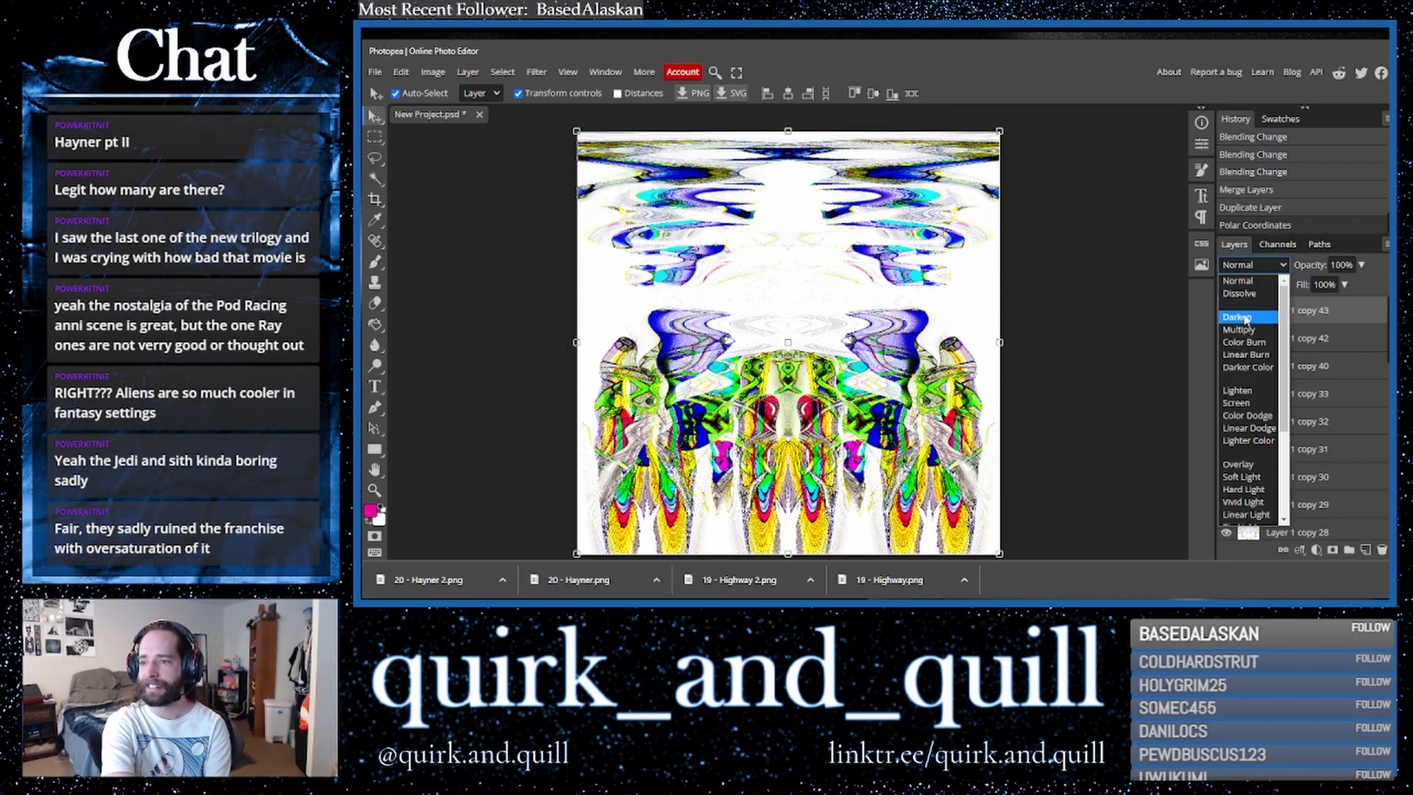
click(1244, 295)
key(shift+minus)
key(shift+minus)
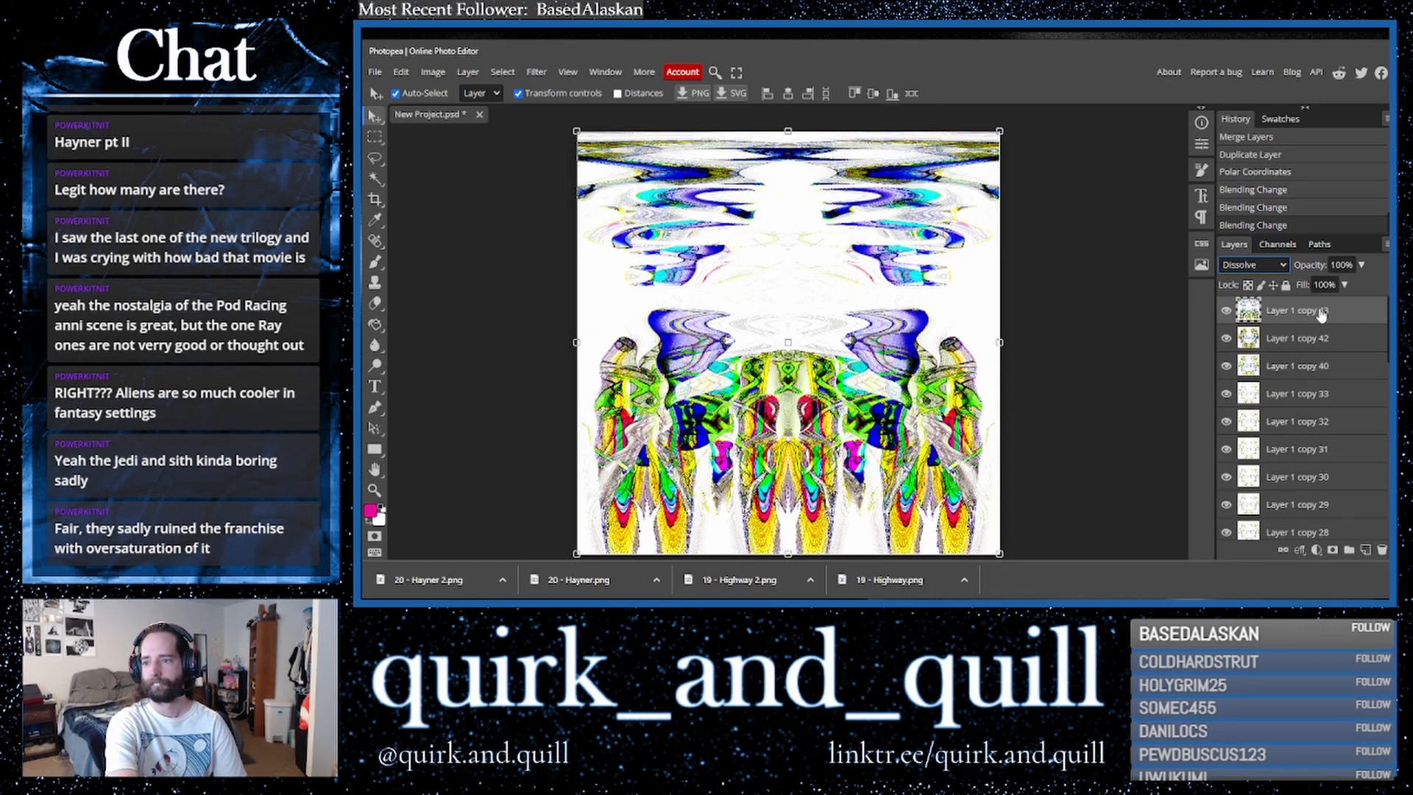
click(1253, 265)
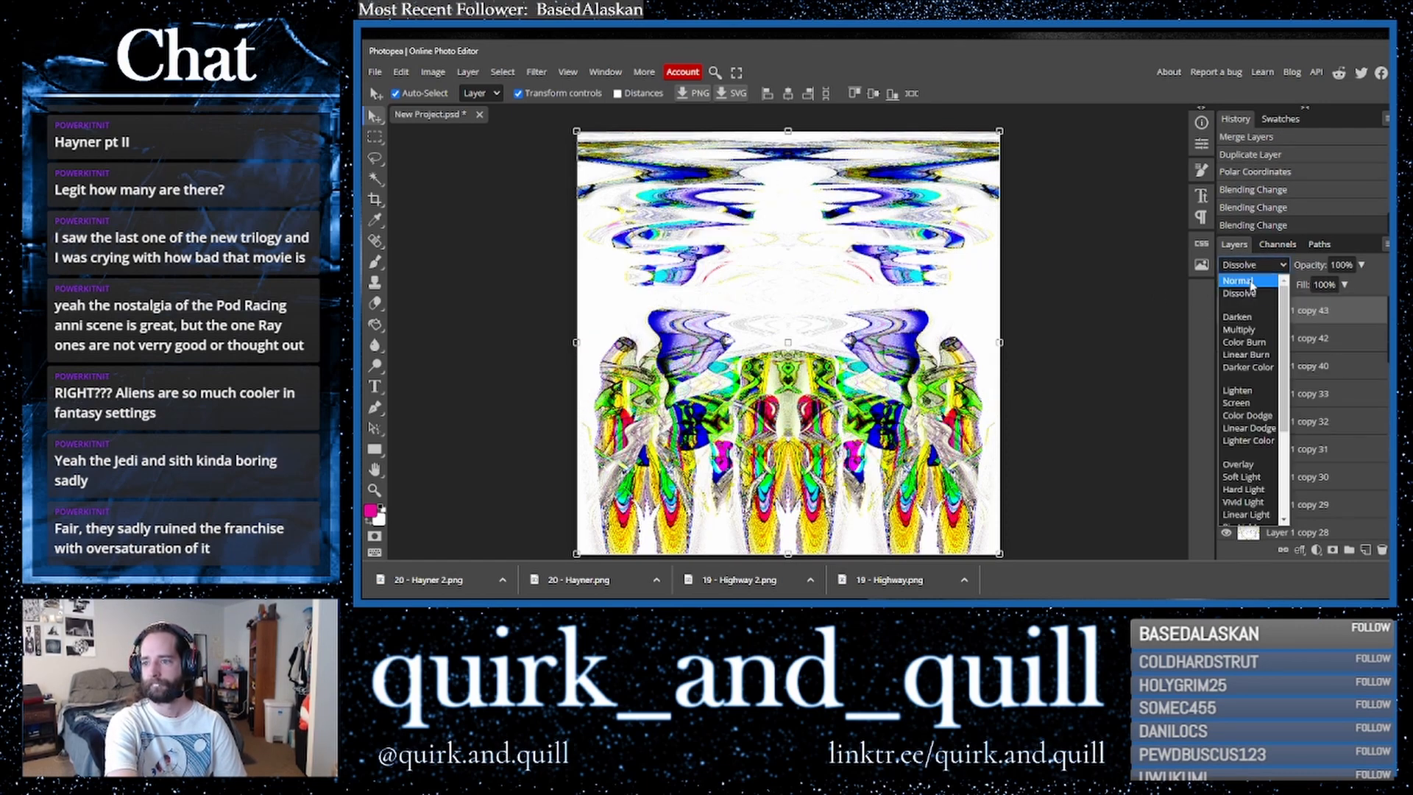
click(1242, 282)
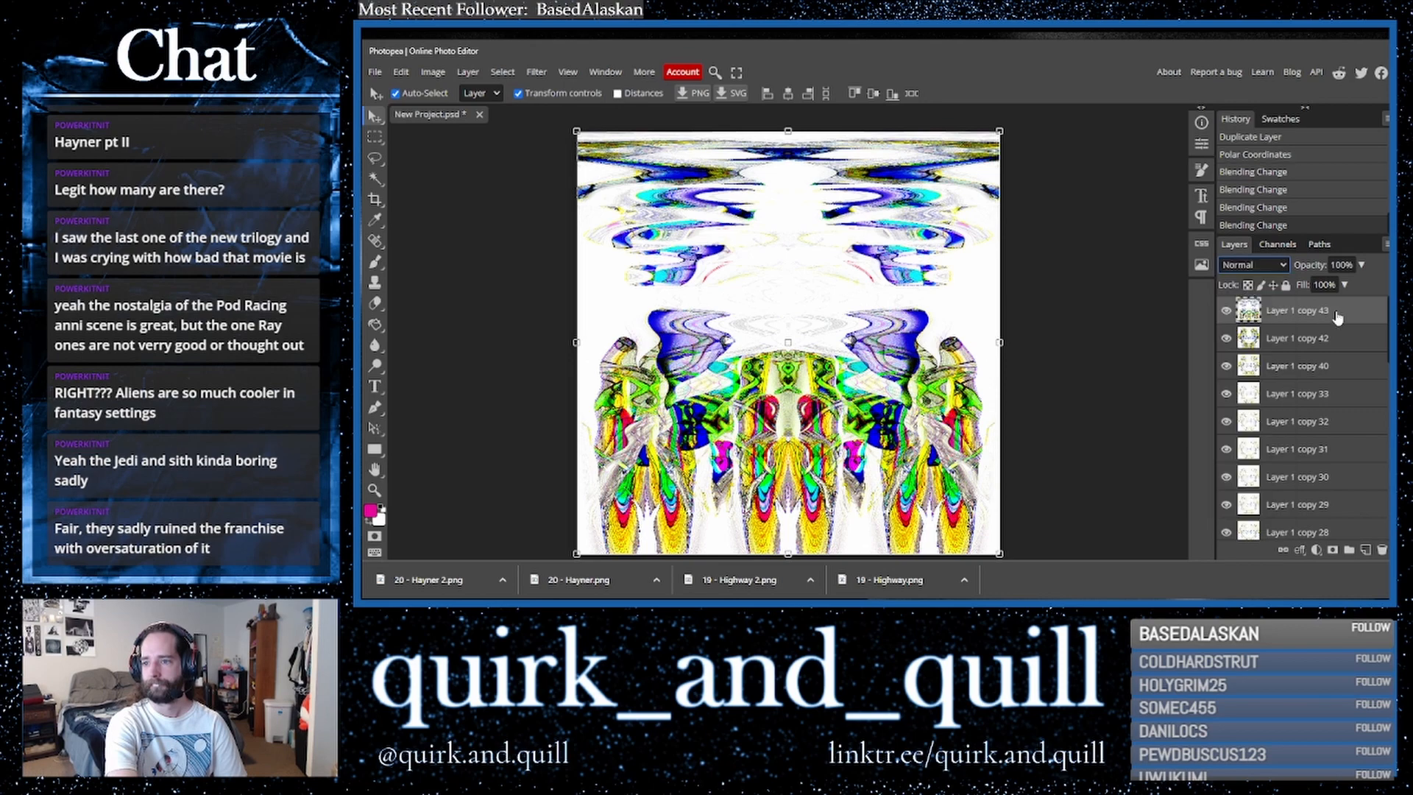
- Duplicate the Polar Coordinates layer
key(ctrl+j)
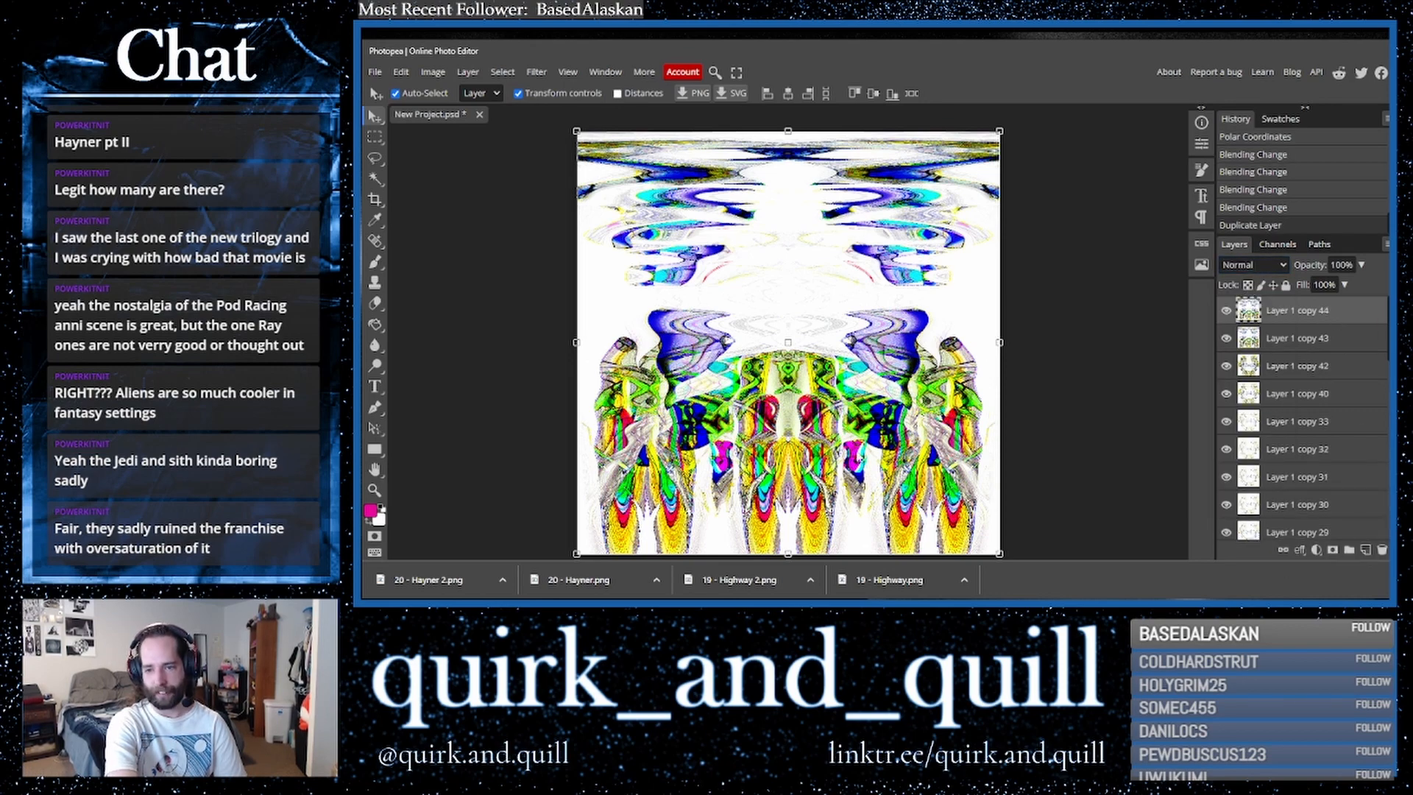
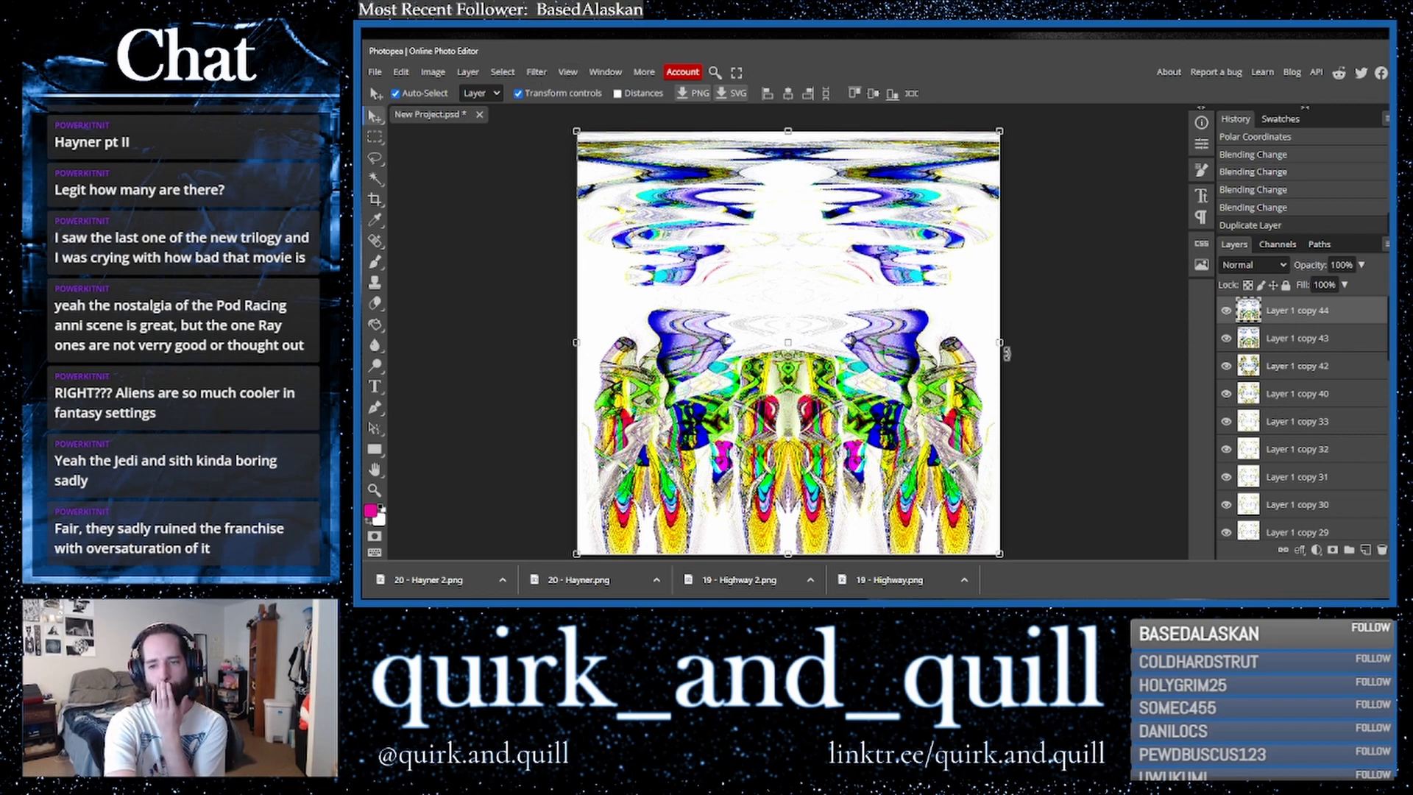
- Apply a Kaleidoscope distortion filter to the top layer, adjusting the number of mirrors
click(541, 72)
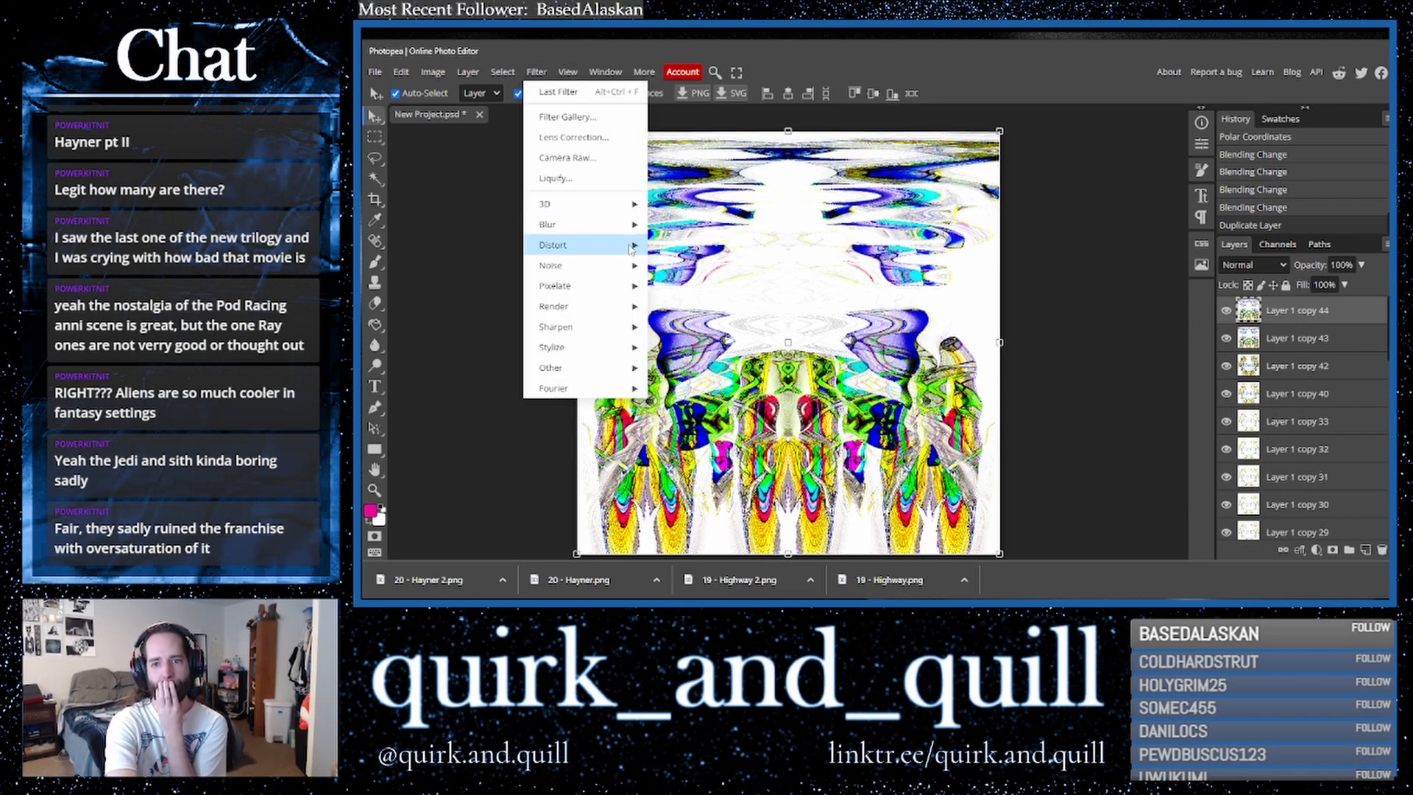
mouse_move(626, 246)
click(696, 266)
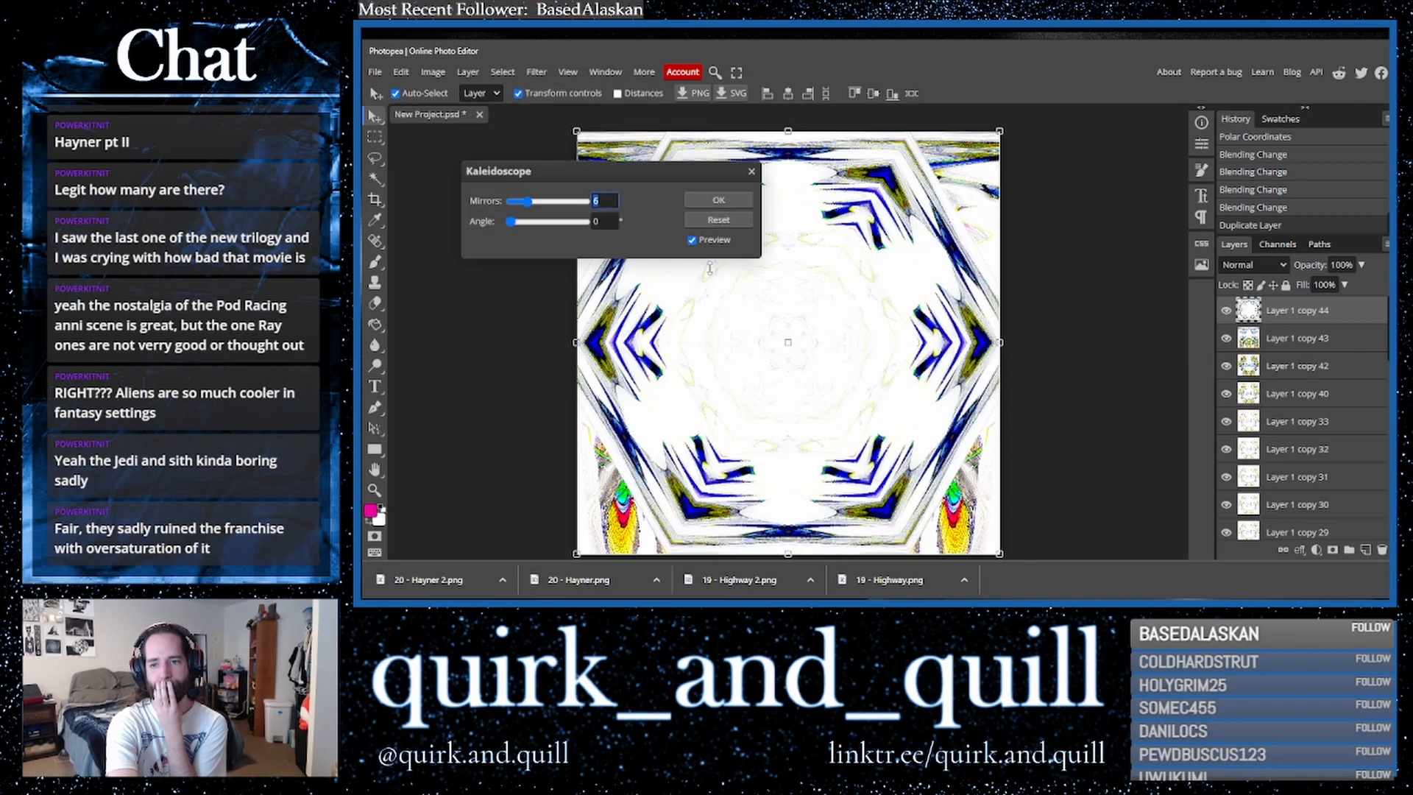
click(588, 202)
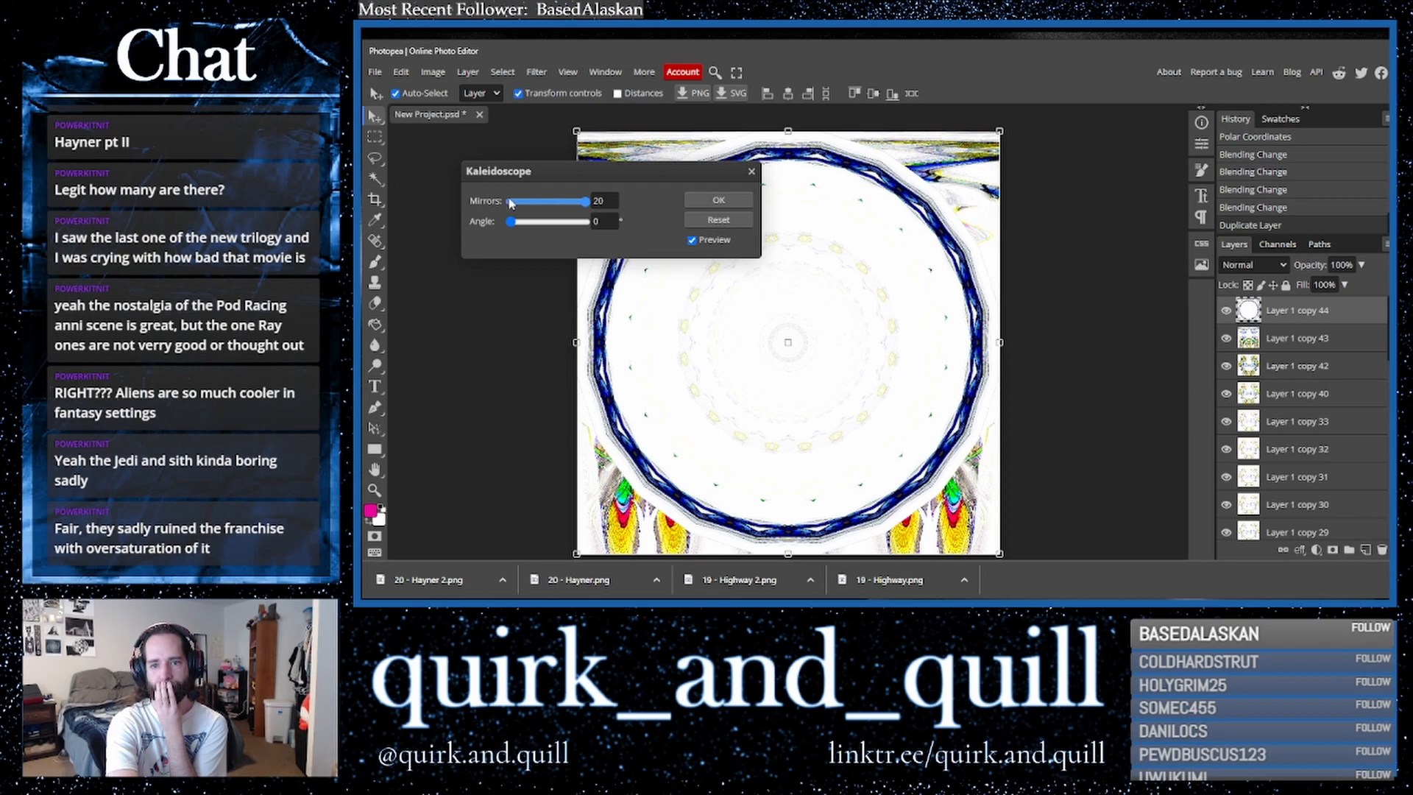
drag(510, 200, 508, 201)
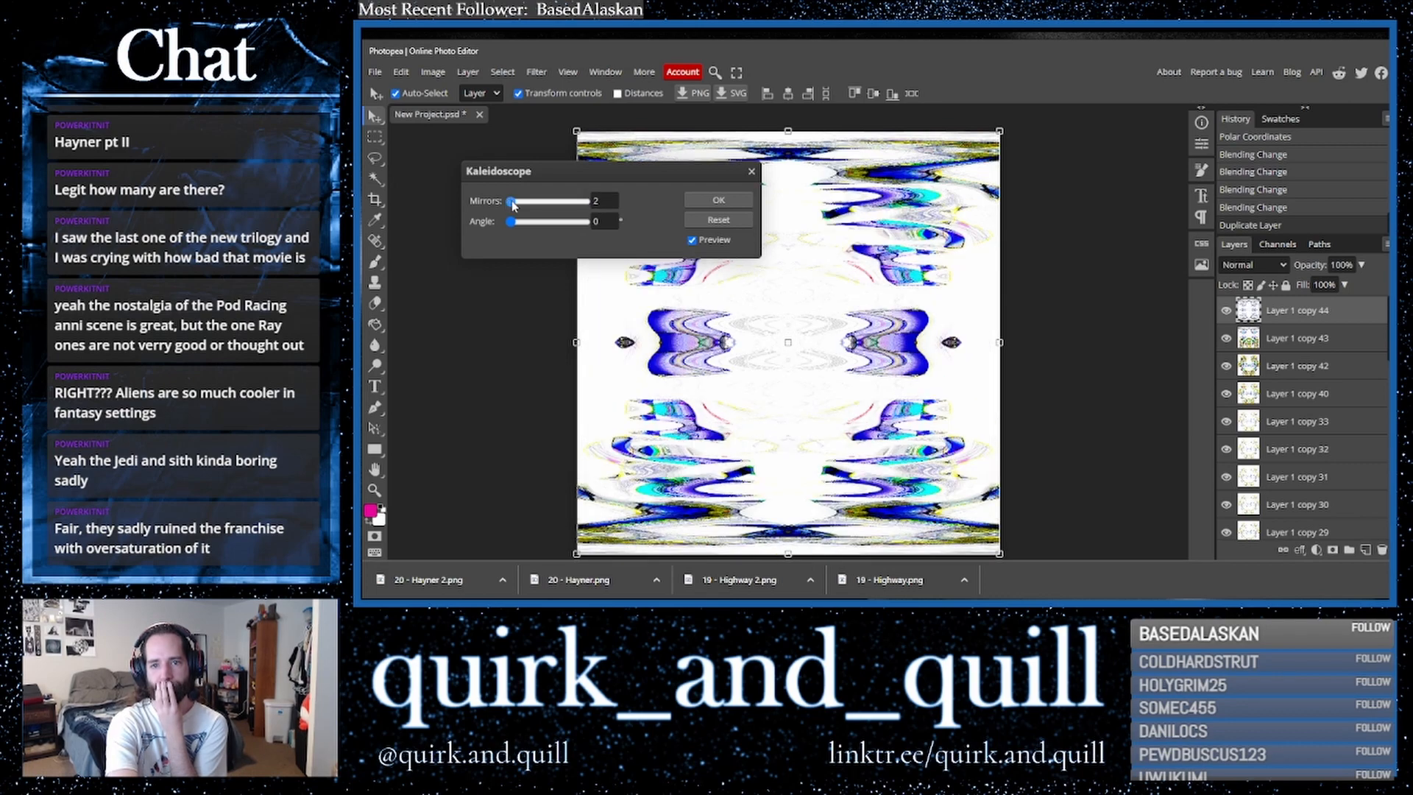
click(516, 202)
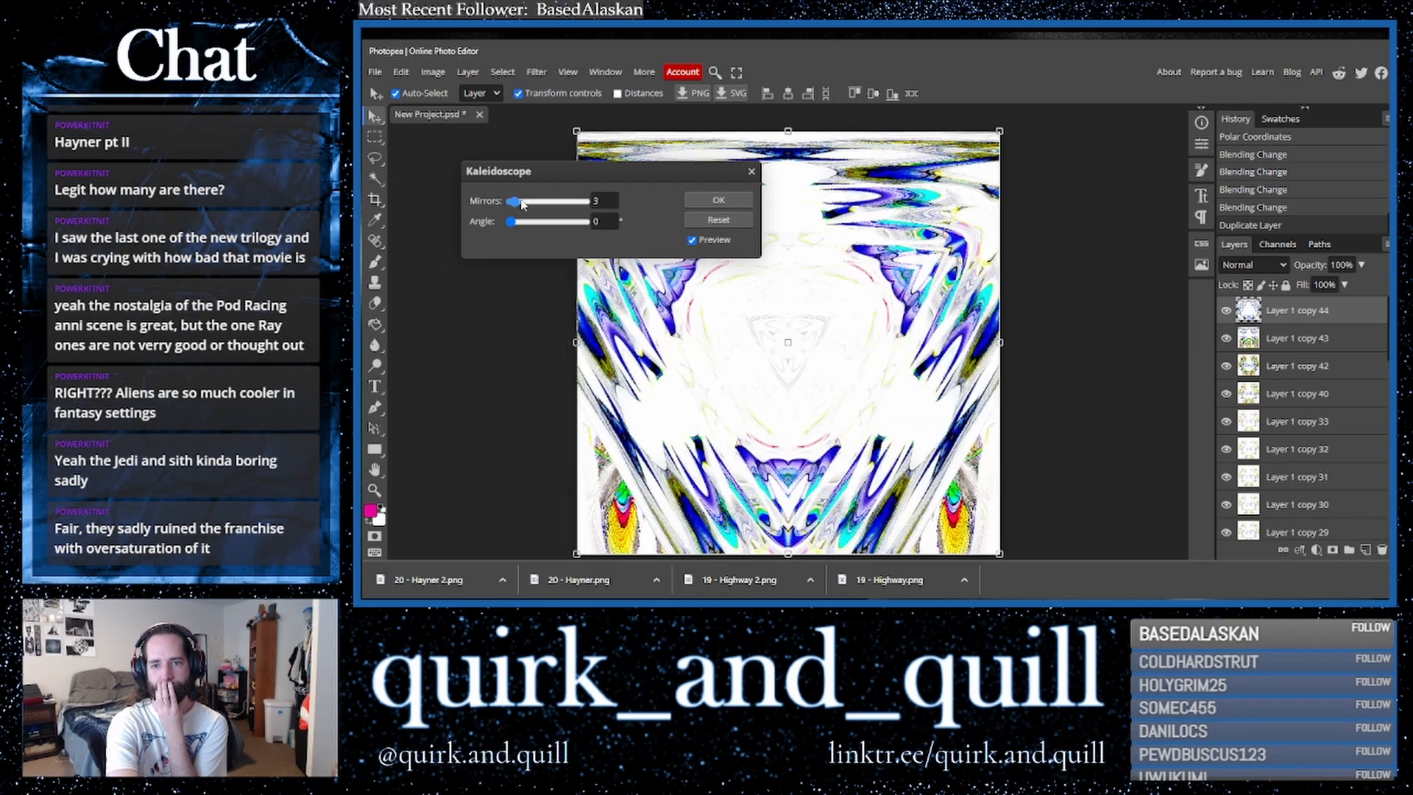
click(522, 204)
drag(528, 204, 552, 204)
key(Return)
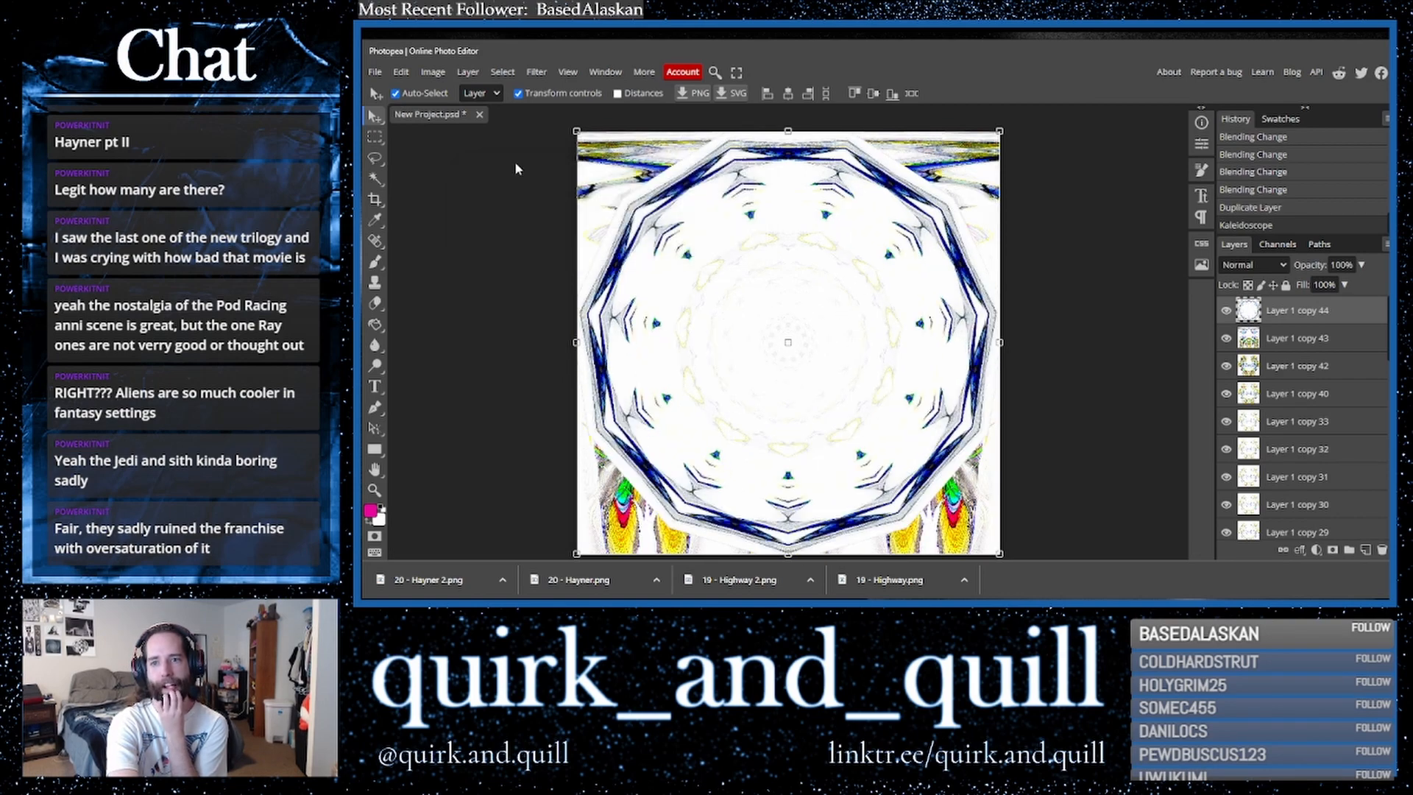
- Scale the kaleidoscope layer down to about 26% and place it at the upper centre of the canvas
drag(574, 129, 769, 324)
drag(847, 398, 751, 228)
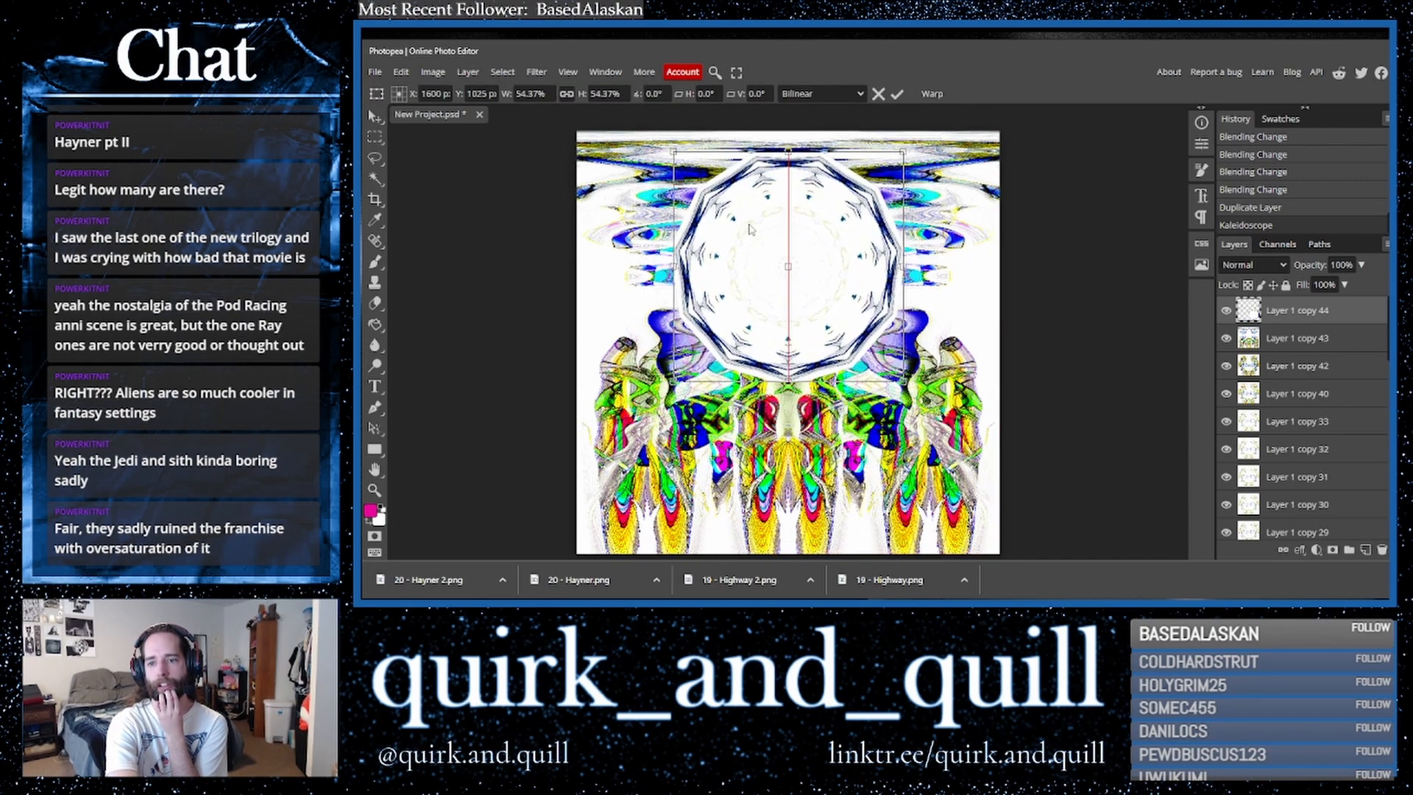
drag(677, 152, 752, 271)
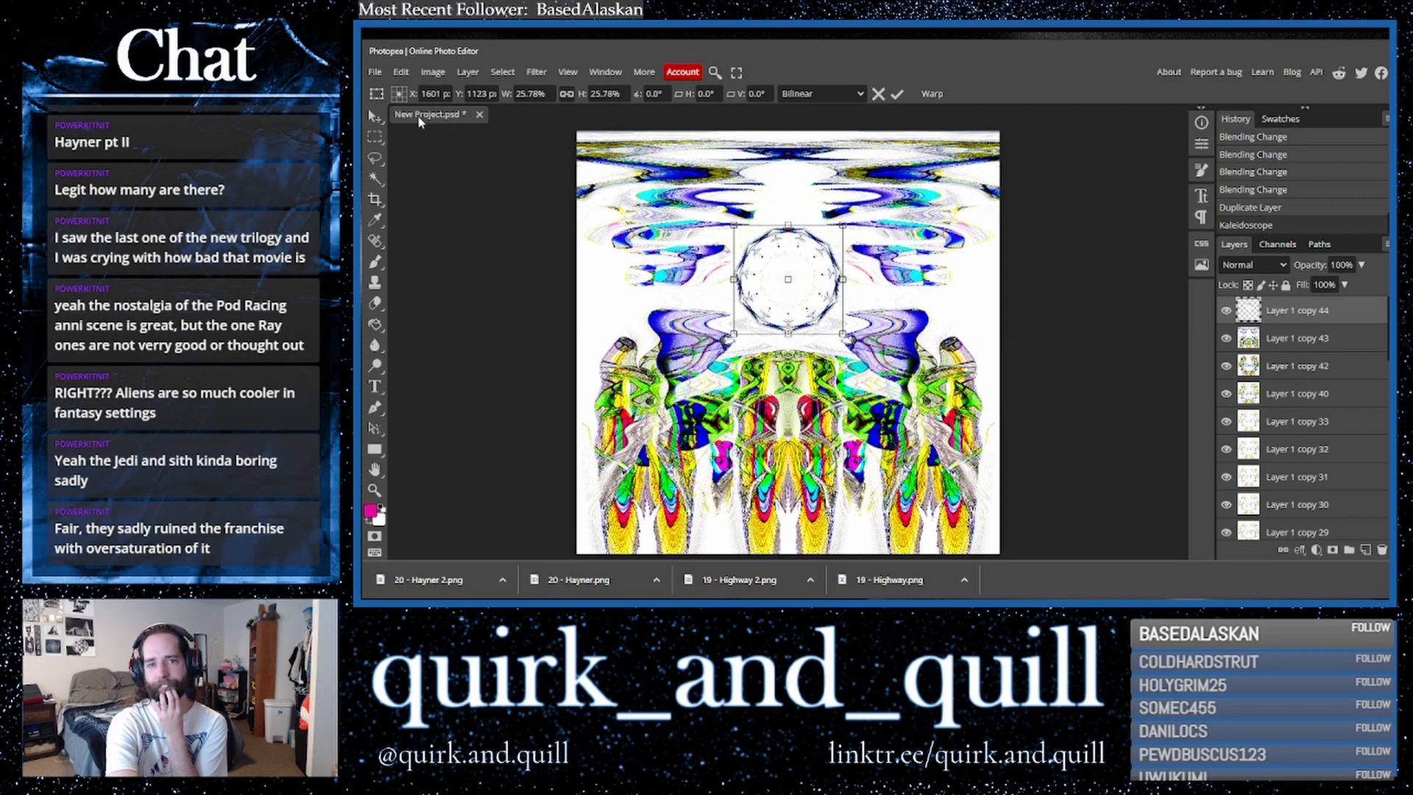
click(376, 117)
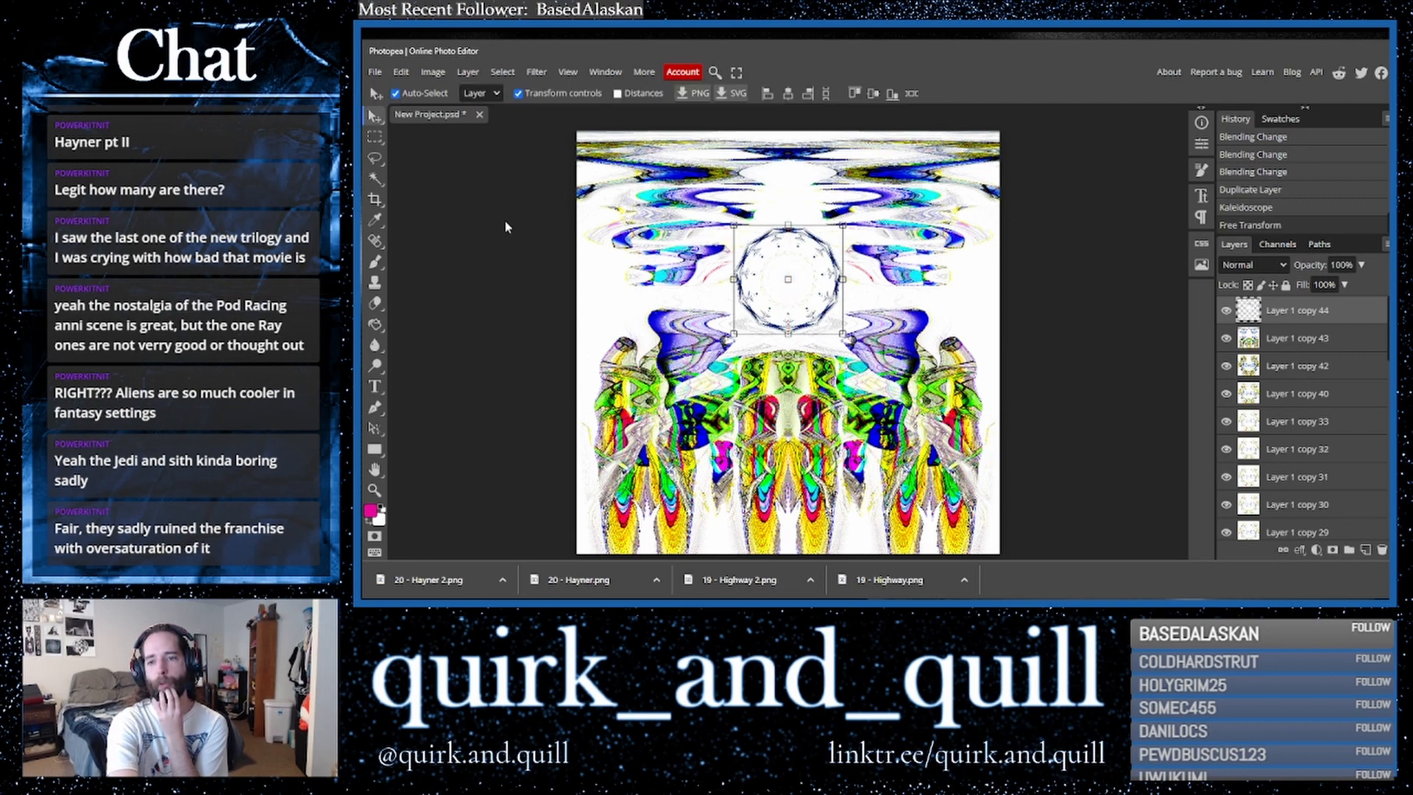
- Apply a Shear filter to the layer, bending the middle of the shear curve slightly
click(432, 71)
mouse_move(601, 251)
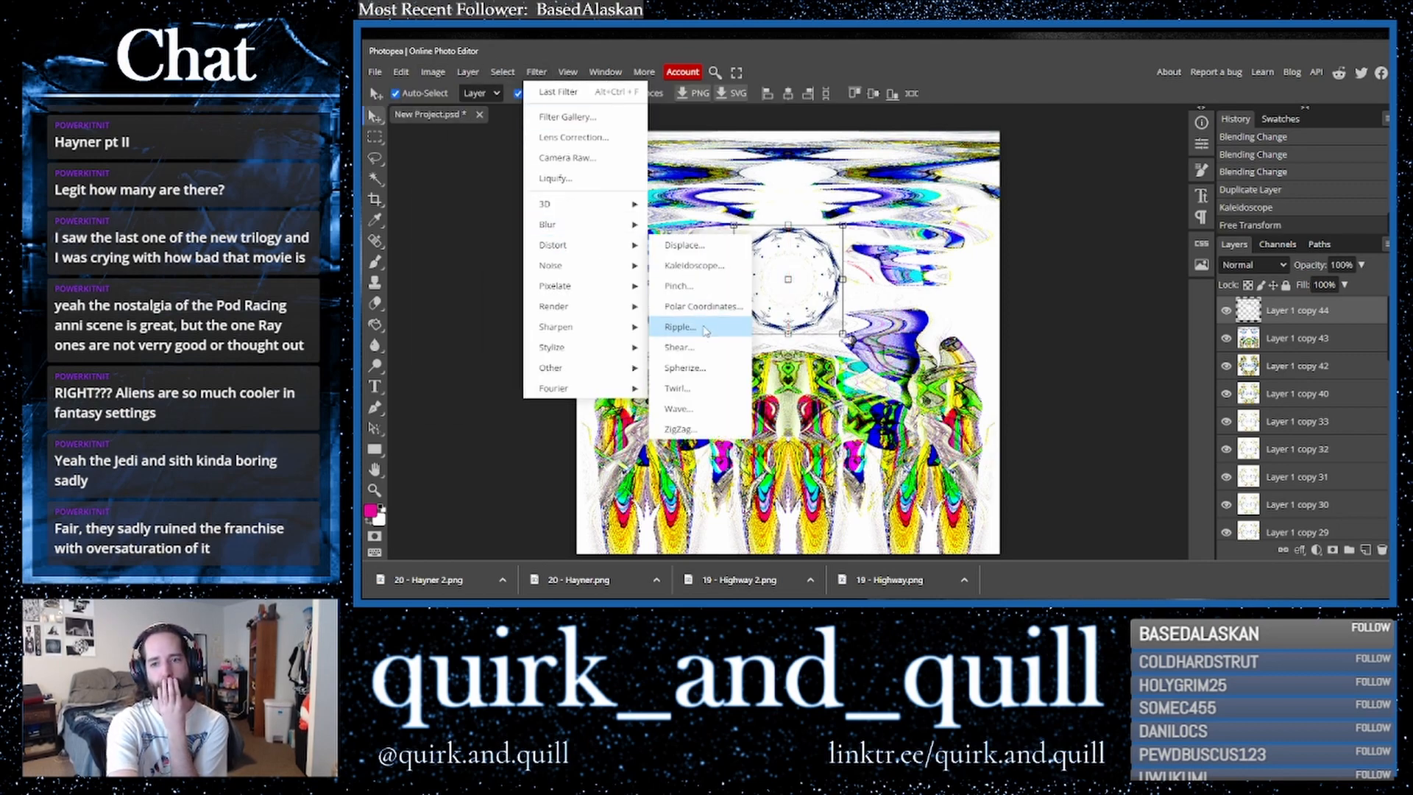
click(711, 357)
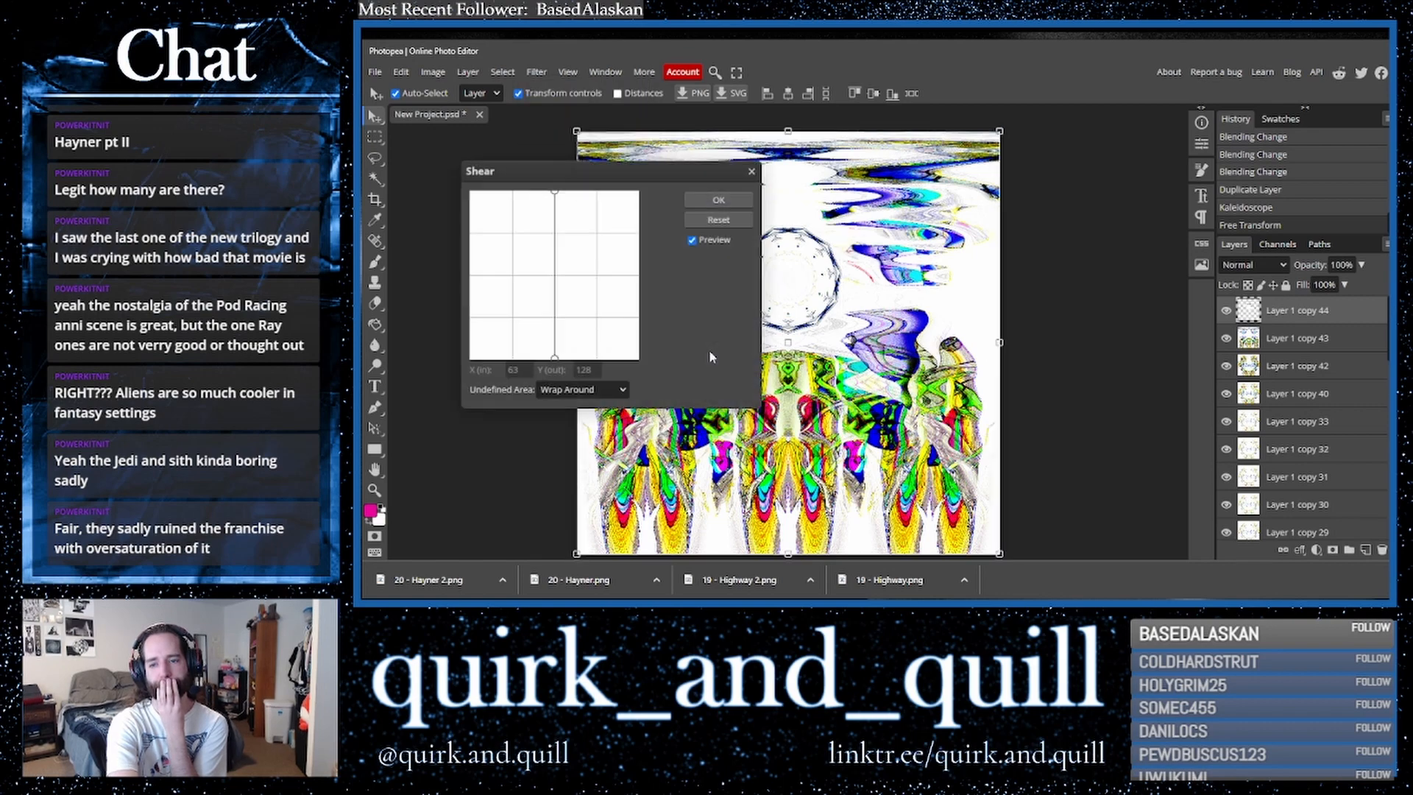
click(480, 277)
drag(483, 282, 548, 277)
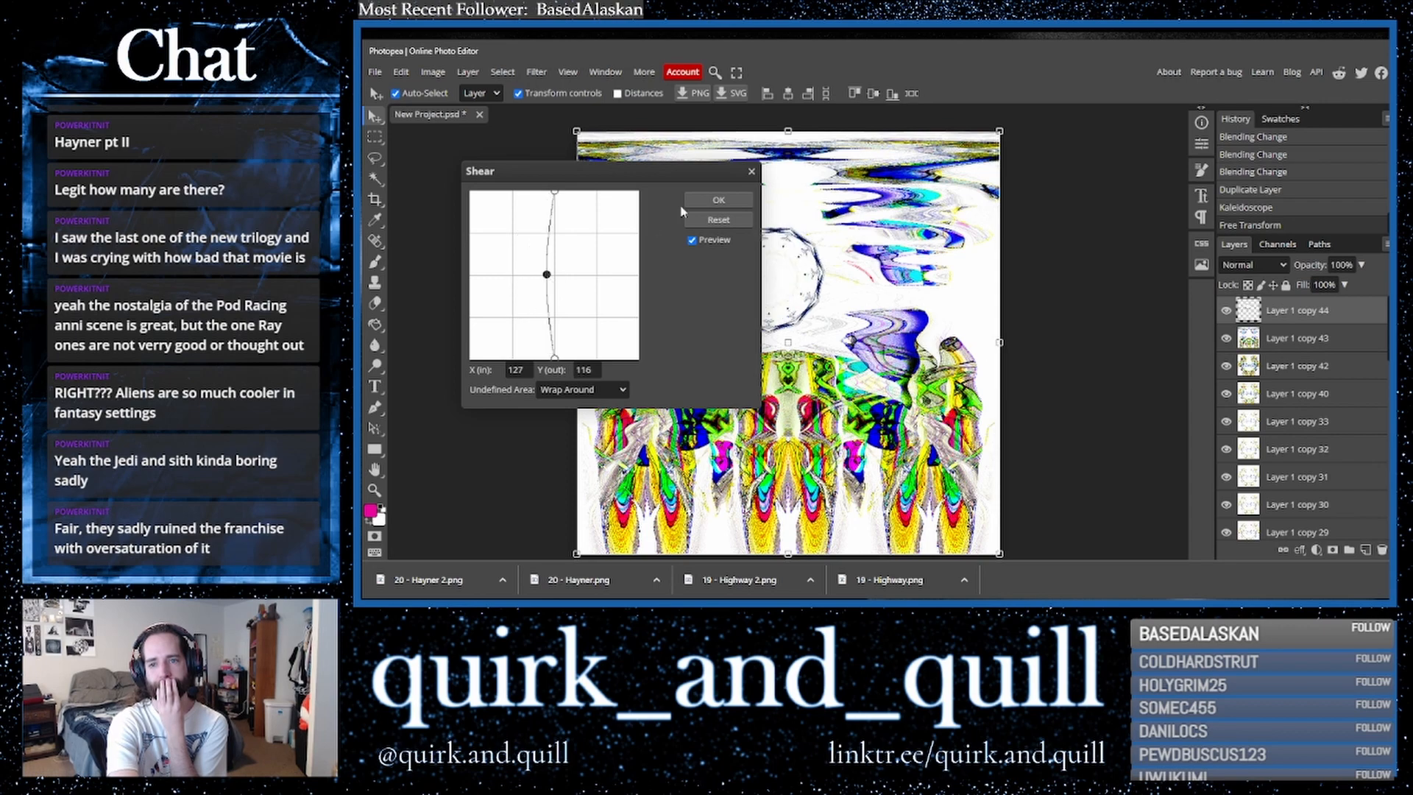
click(718, 200)
- Duplicate the sheared layer and flip the copy horizontally
drag(1321, 316, 1366, 551)
click(401, 71)
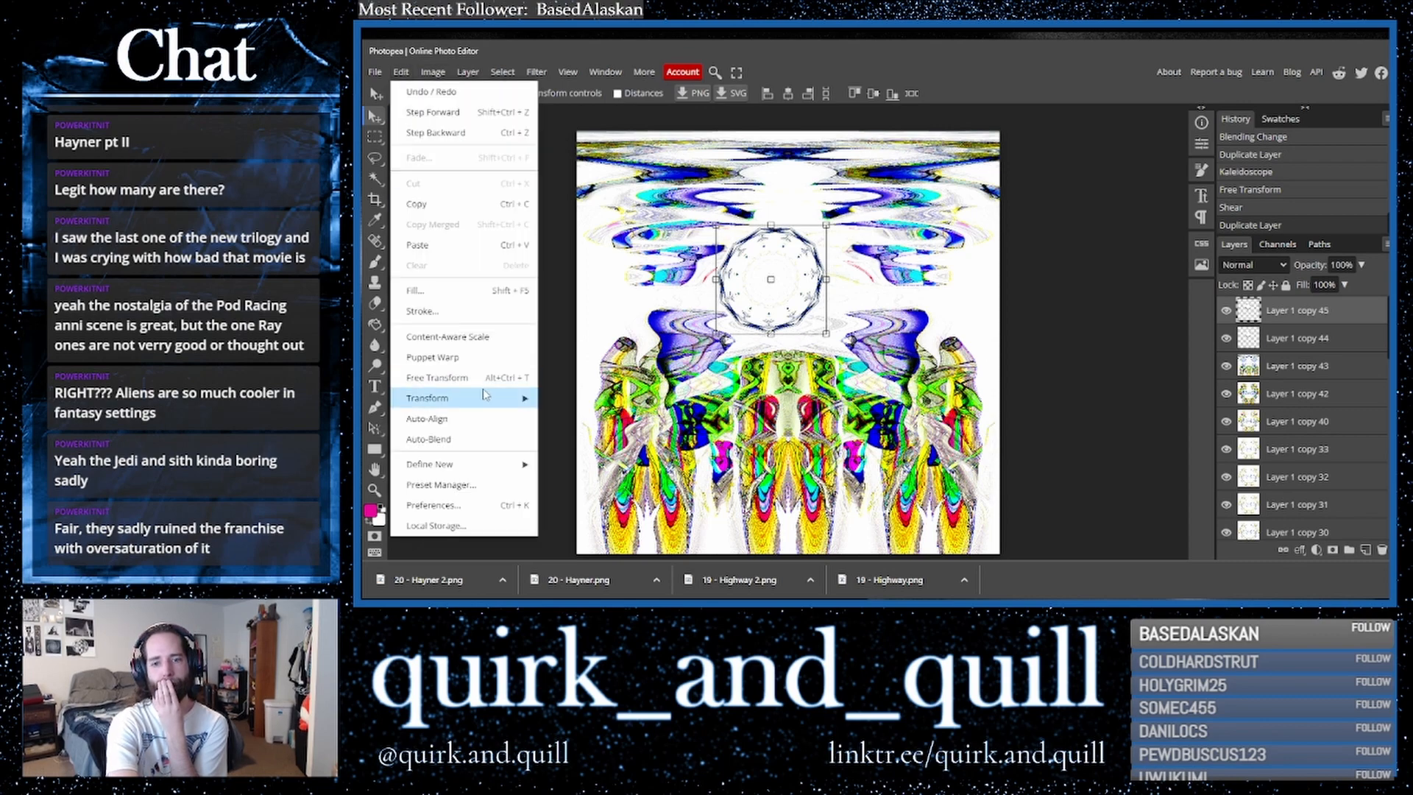
click(602, 523)
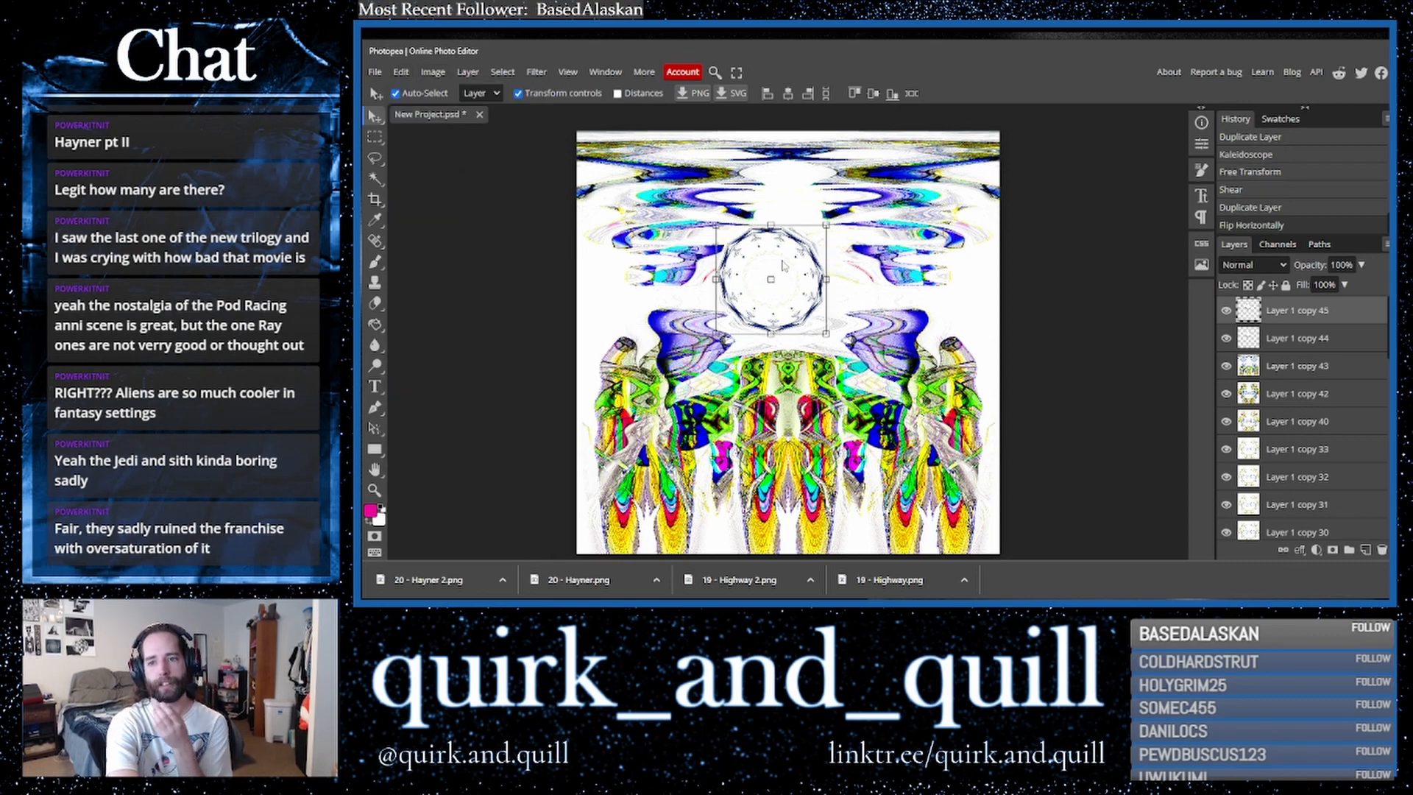
- Nudge the flipped copy slightly right and set its blend mode to Multiply
drag(781, 265, 798, 266)
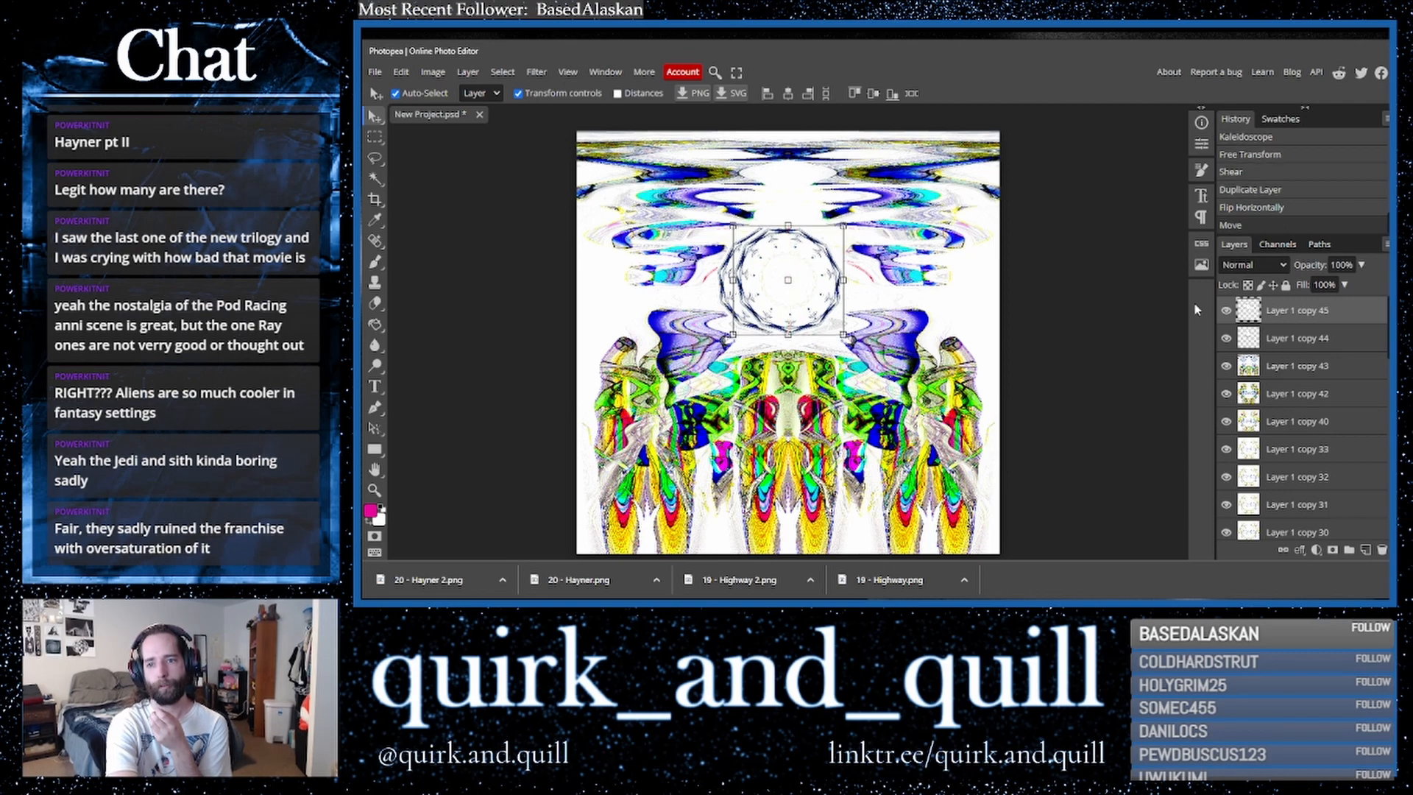
click(1248, 266)
click(1229, 336)
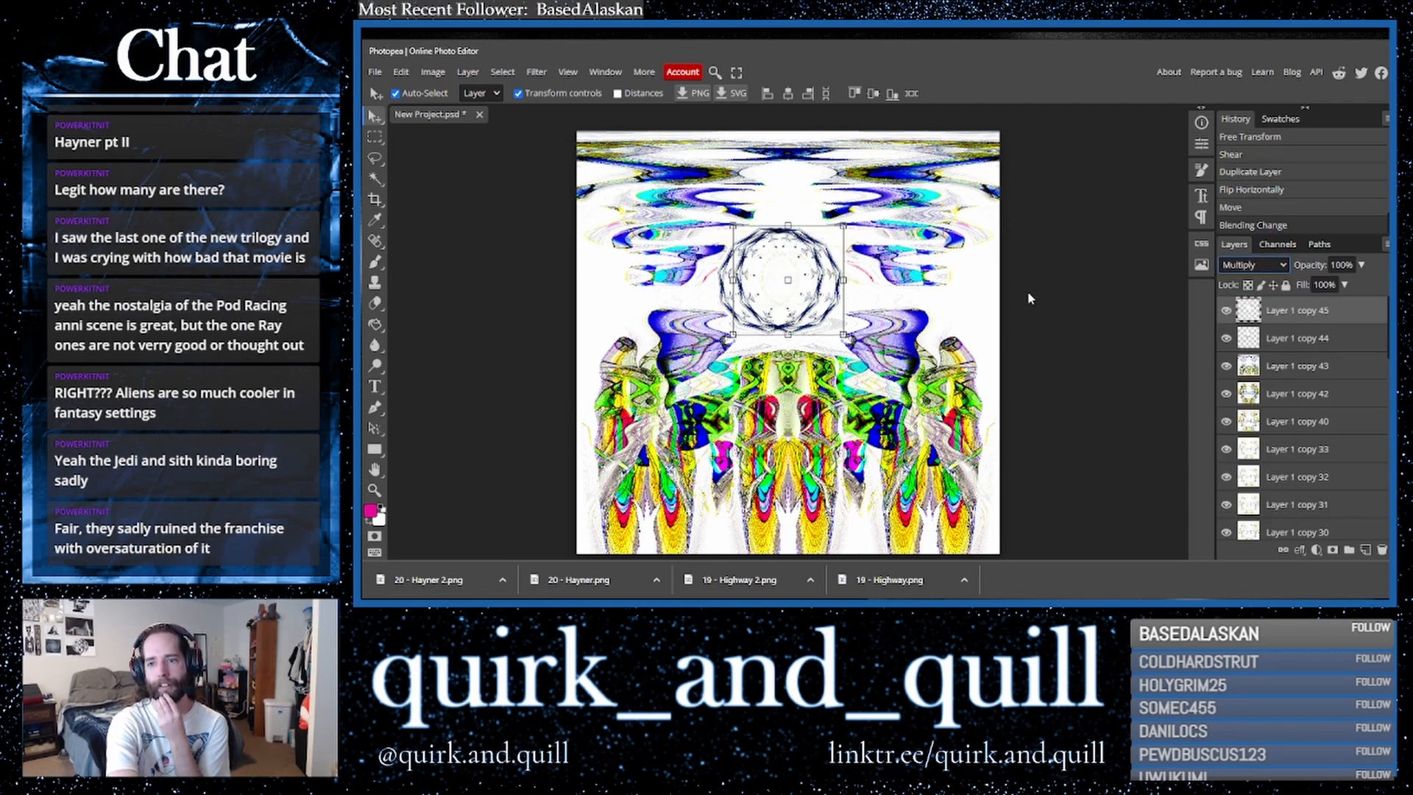
- Merge the flipped copy down into the layer below and shift the merged layer slightly right
right_click(1284, 339)
click(1239, 515)
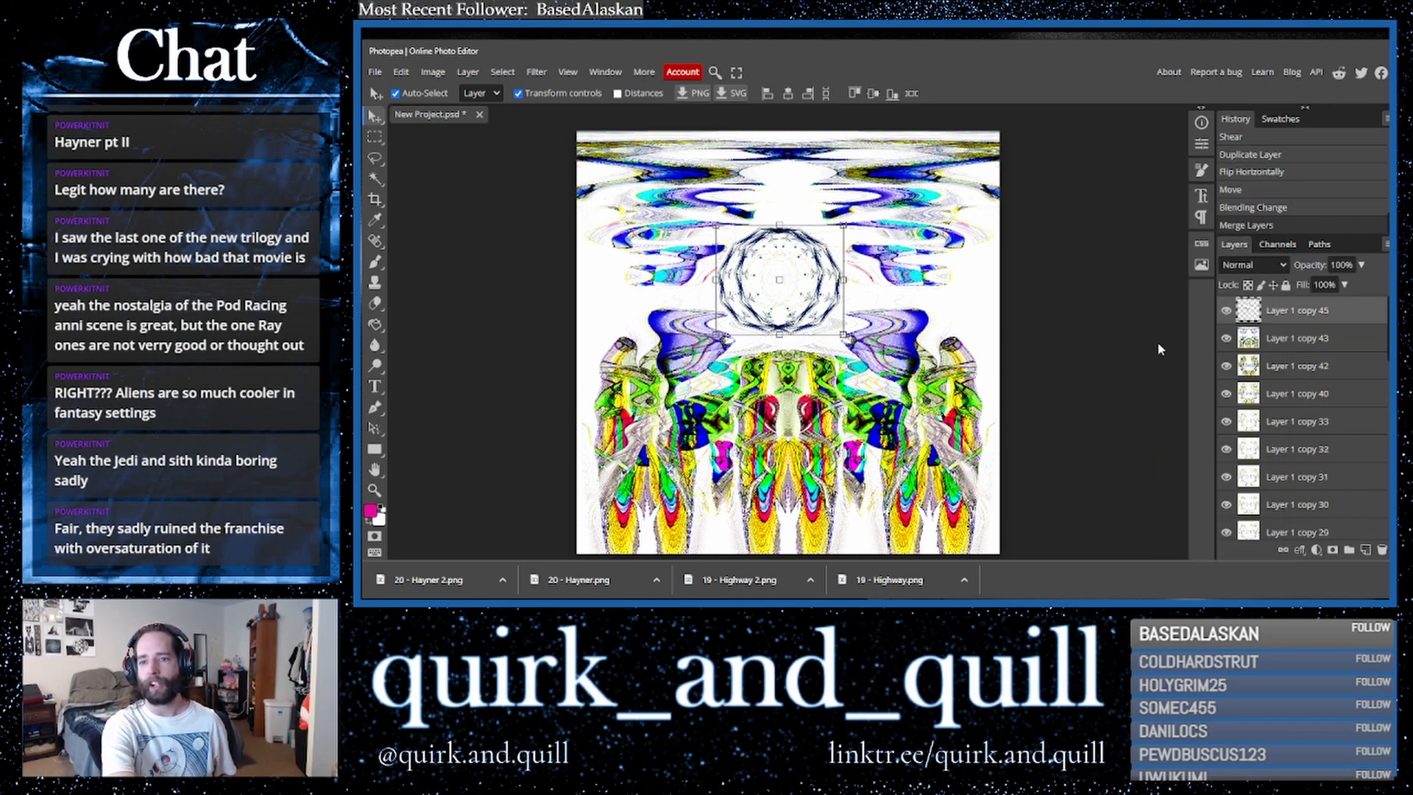
drag(816, 268, 824, 270)
click(1113, 293)
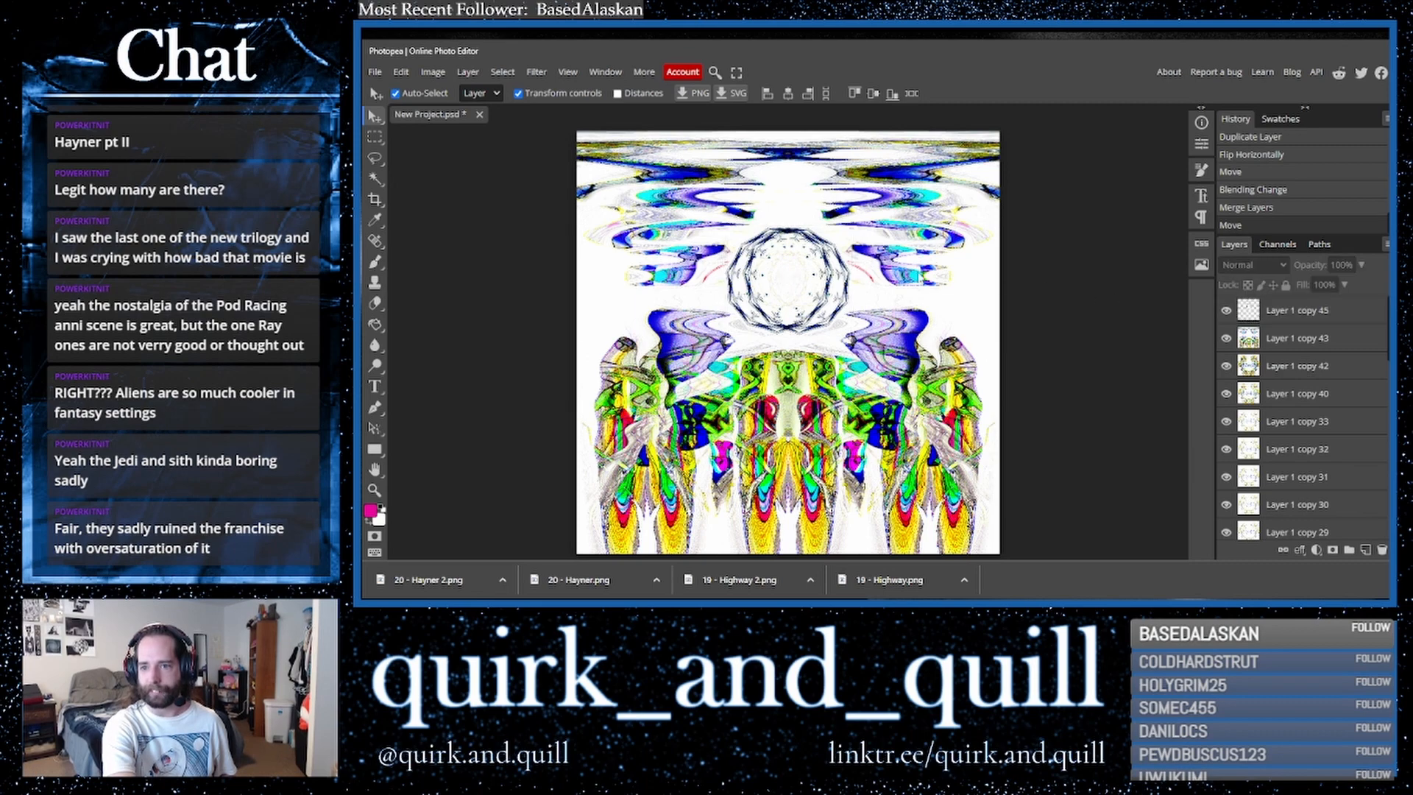
- Duplicate the merged kaleidoscope layer and apply Polar Coordinates set to Rect to Polar on the copy
click(838, 270)
key(ctrl+j)
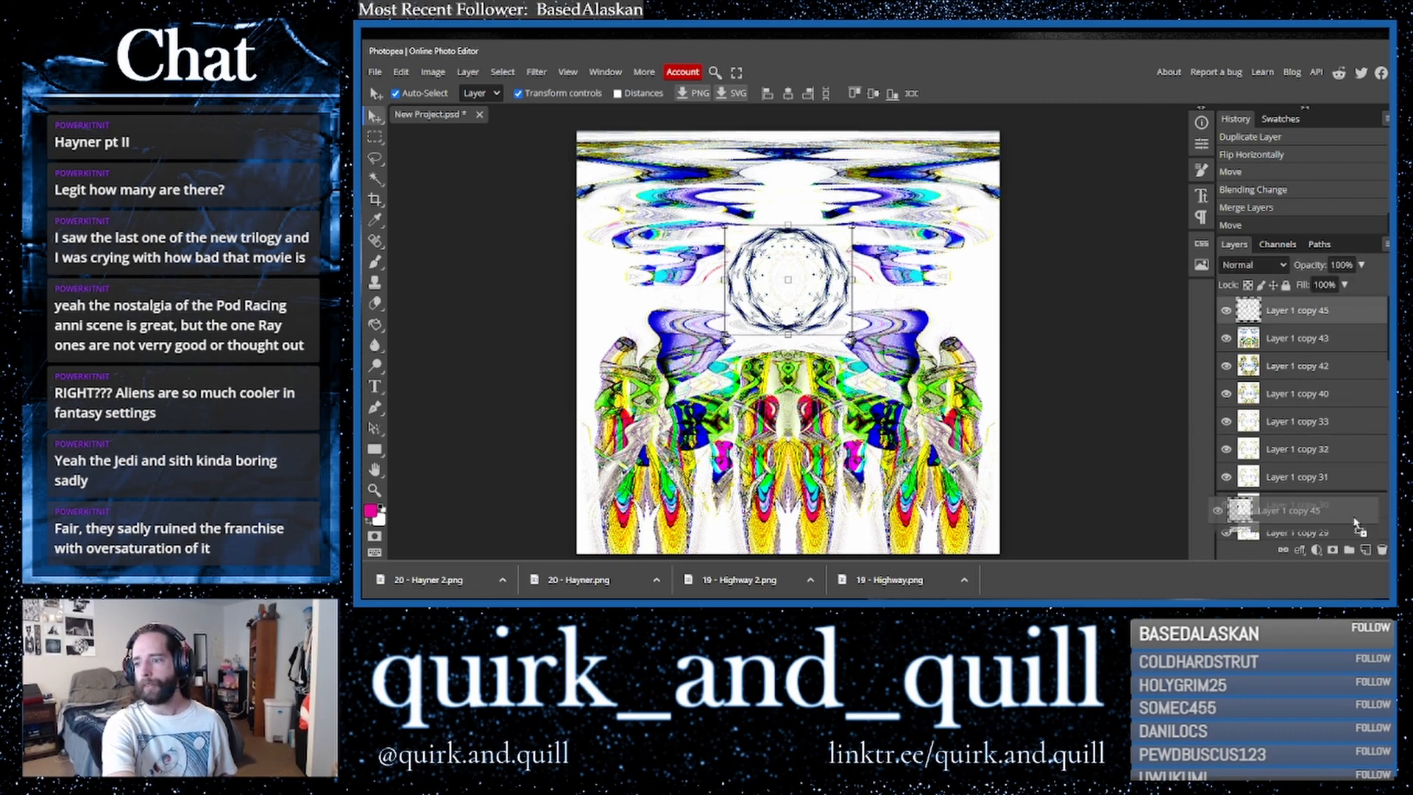
click(536, 71)
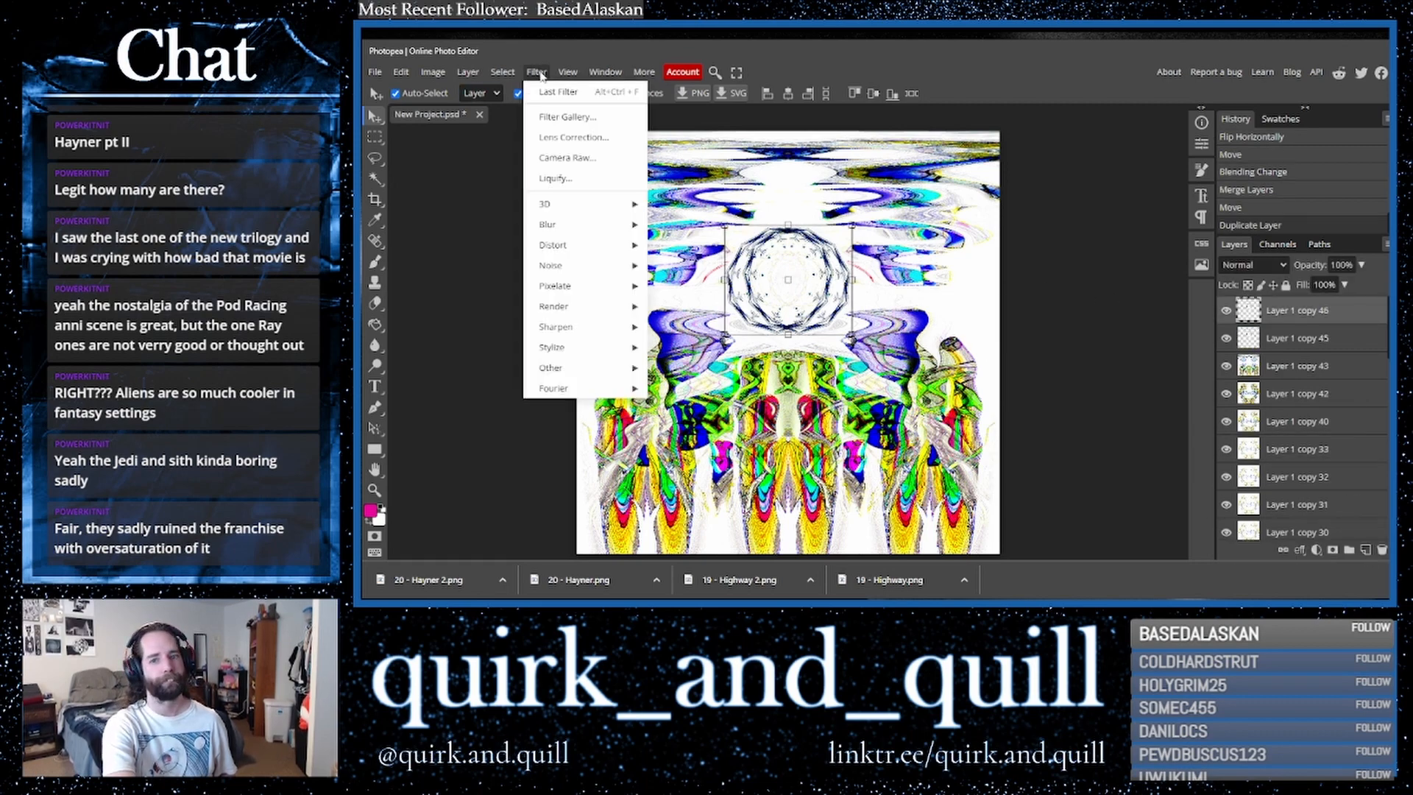
mouse_move(588, 245)
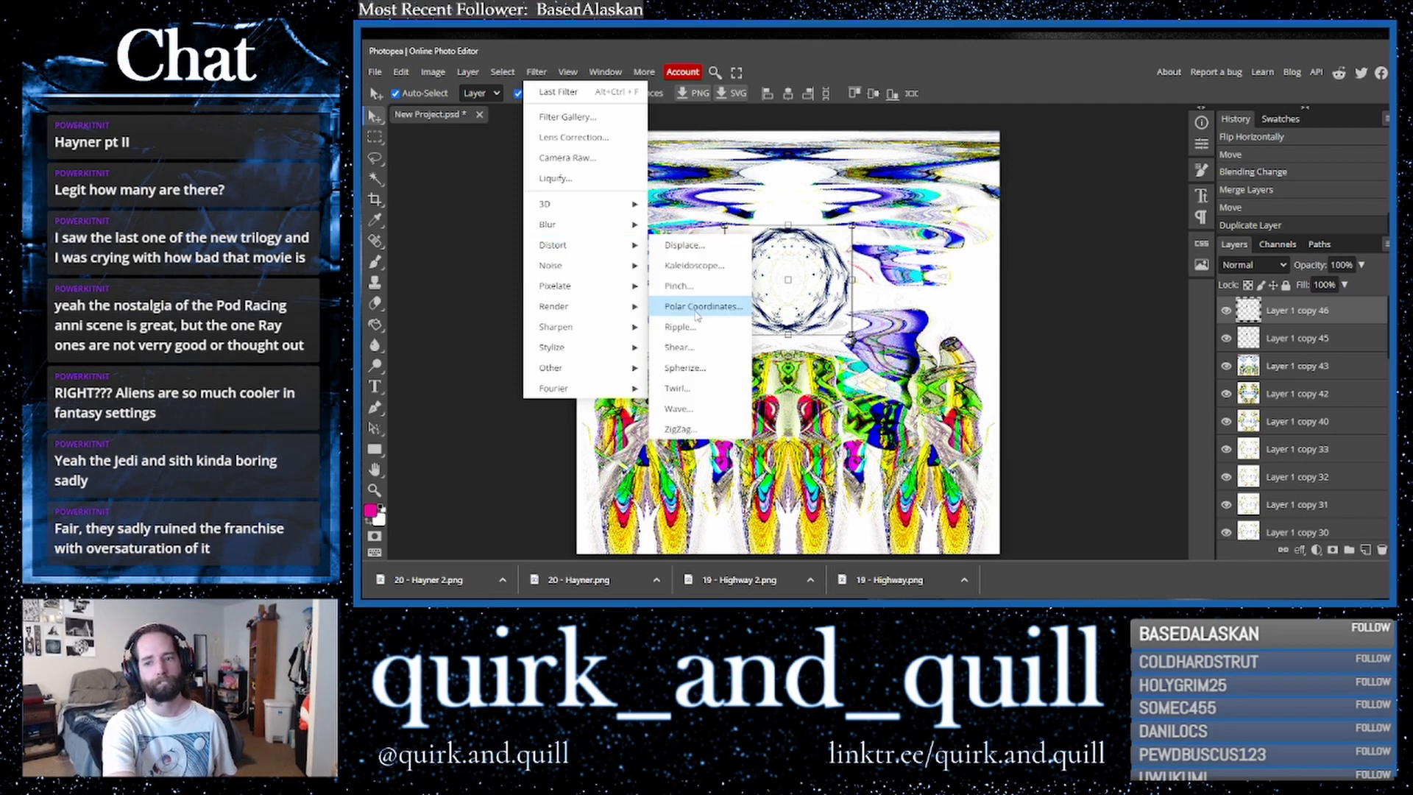
click(697, 315)
click(558, 201)
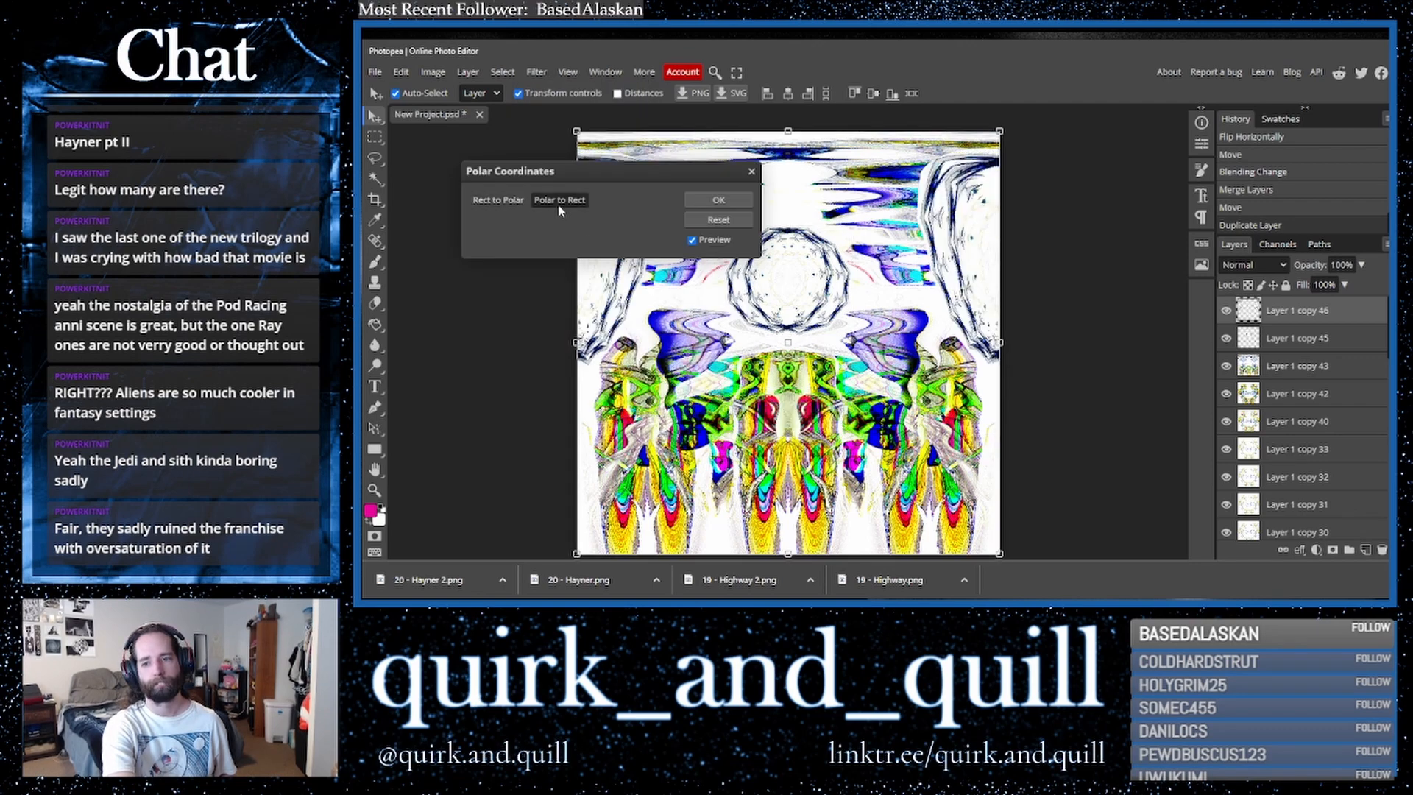
click(507, 203)
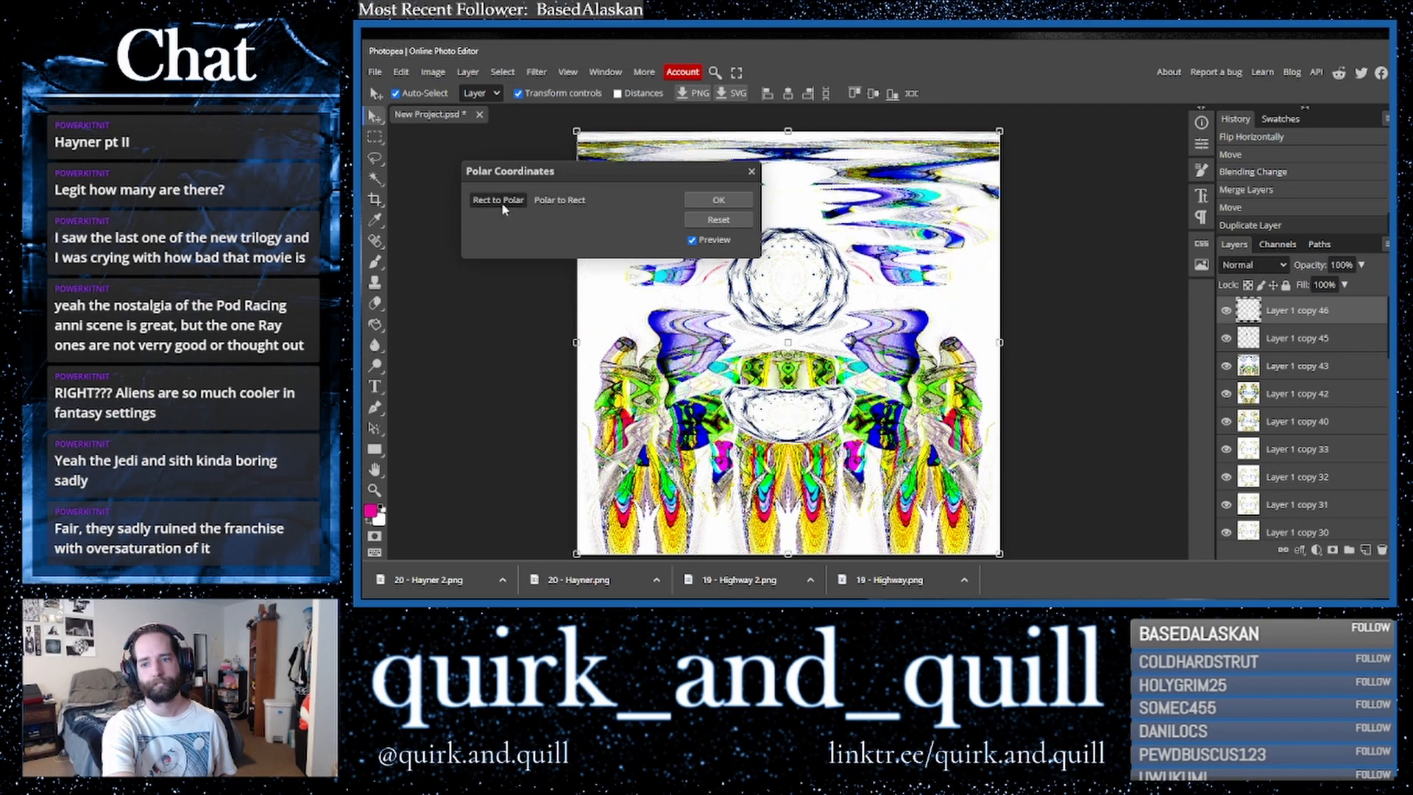
click(699, 200)
- Set the polar copy's blend mode to Multiply and reposition it over the kaleidoscope shape
drag(767, 413, 765, 228)
click(1253, 265)
click(1251, 305)
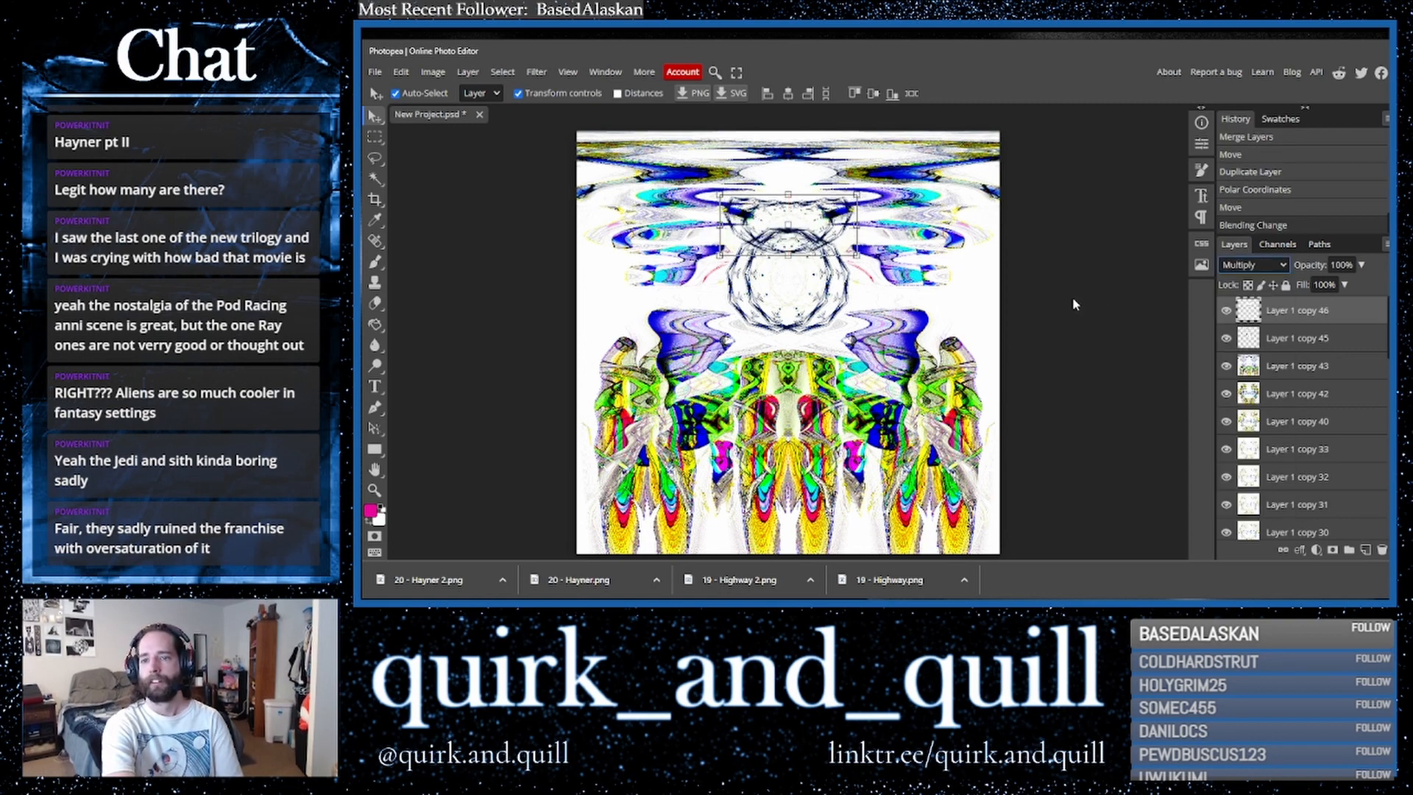
drag(814, 224, 812, 297)
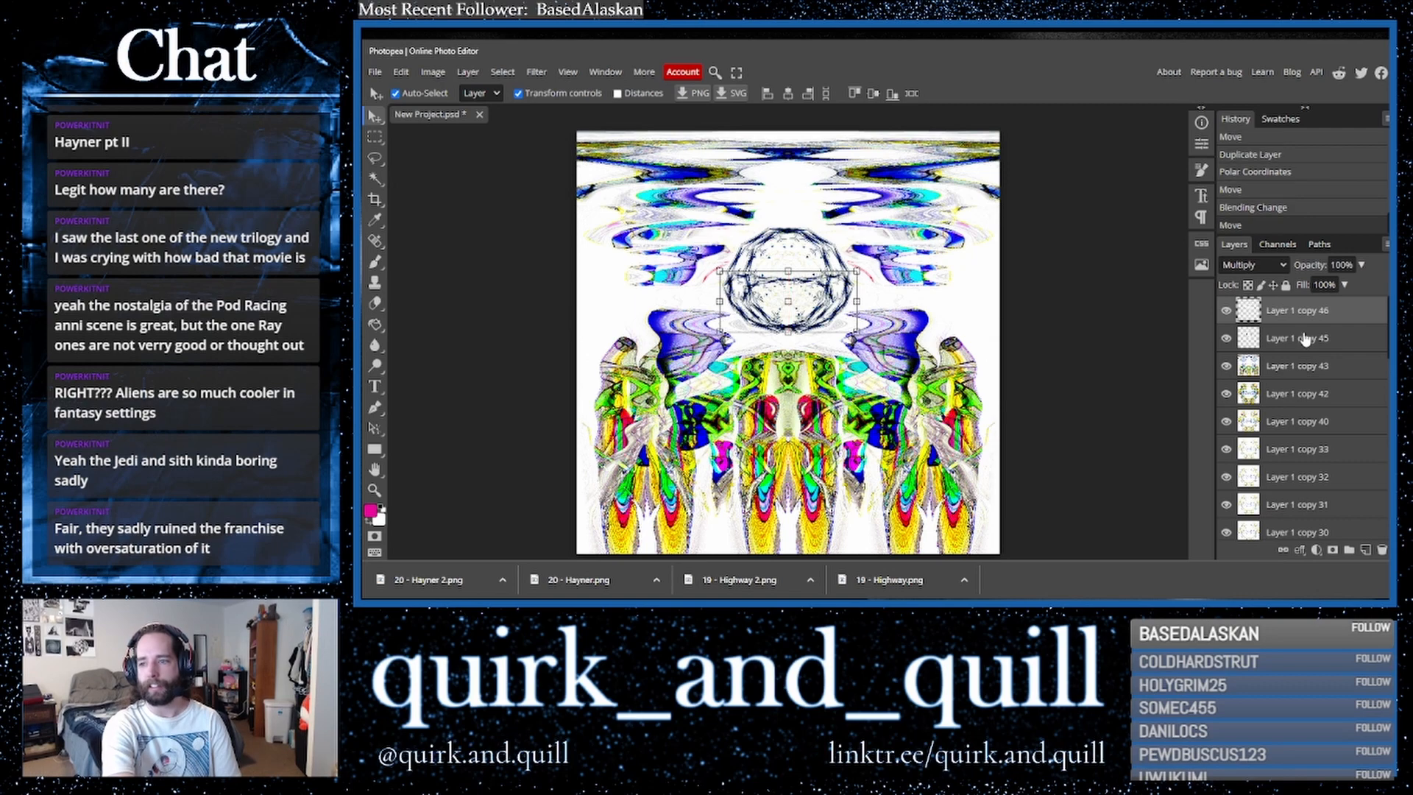
- Duplicate the polar layer, flip the copy vertically and move it upward above the original
key(ctrl+j)
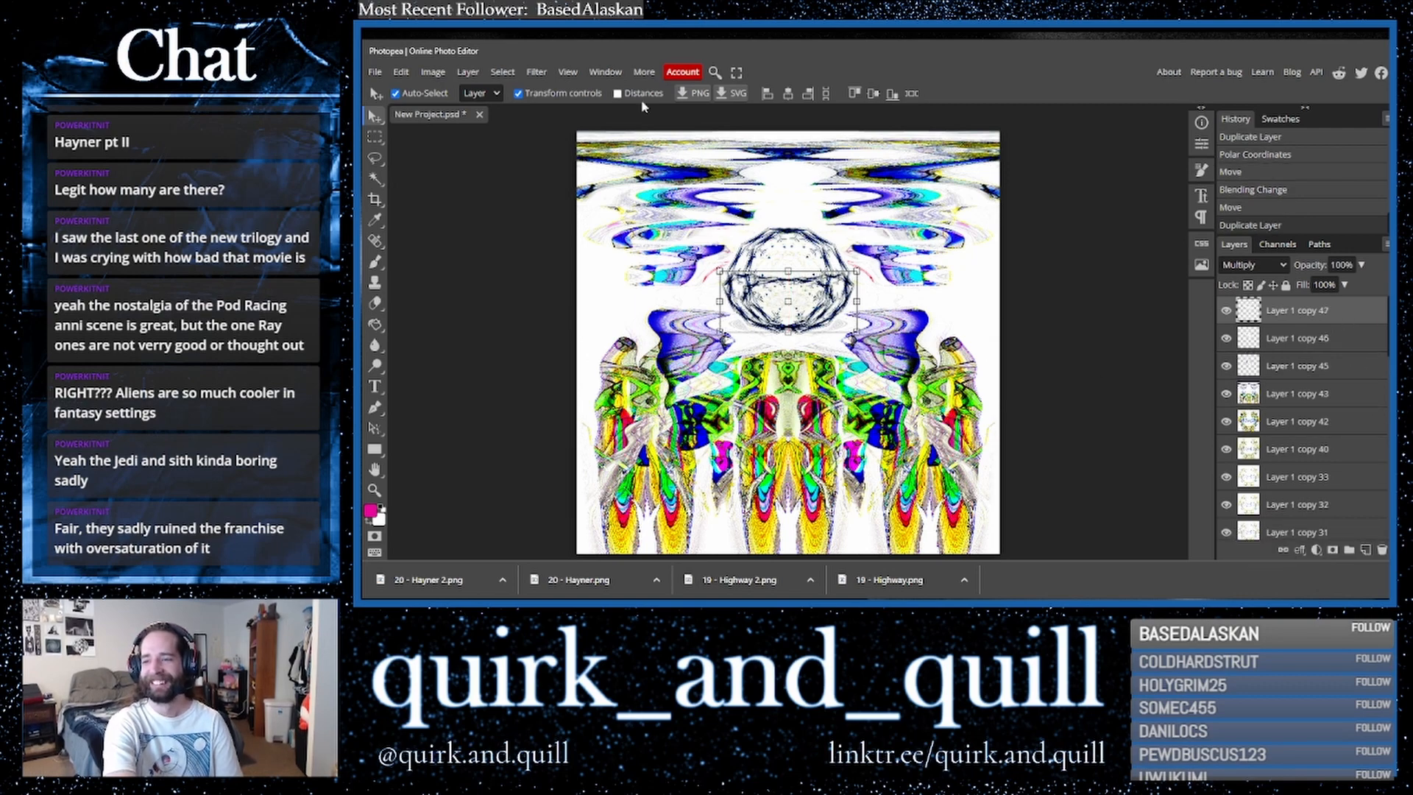
click(401, 71)
mouse_move(507, 398)
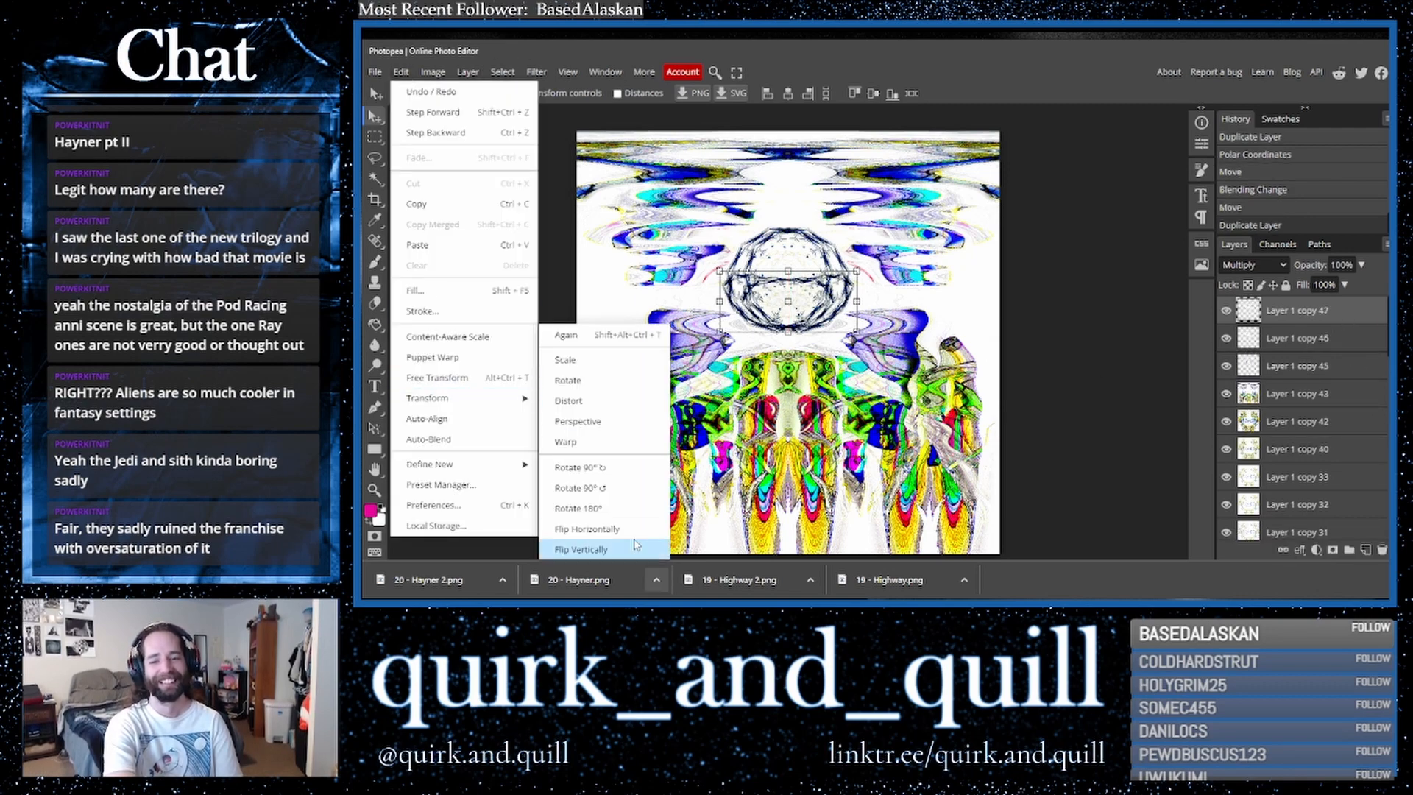
click(637, 549)
drag(788, 301, 822, 239)
key(Return)
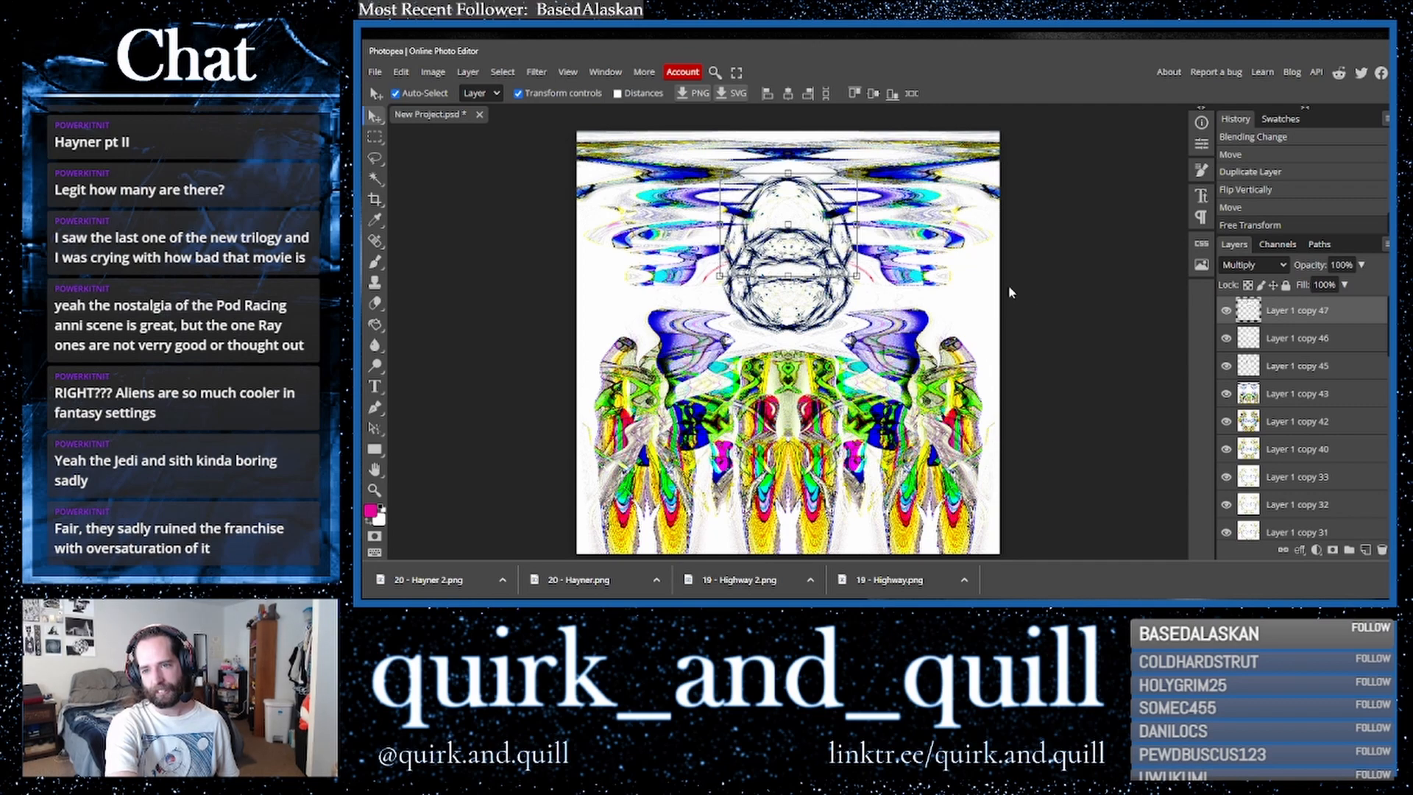
- Duplicate Layer 1 copy 43 and merge the selected layers into a single layer
click(1036, 304)
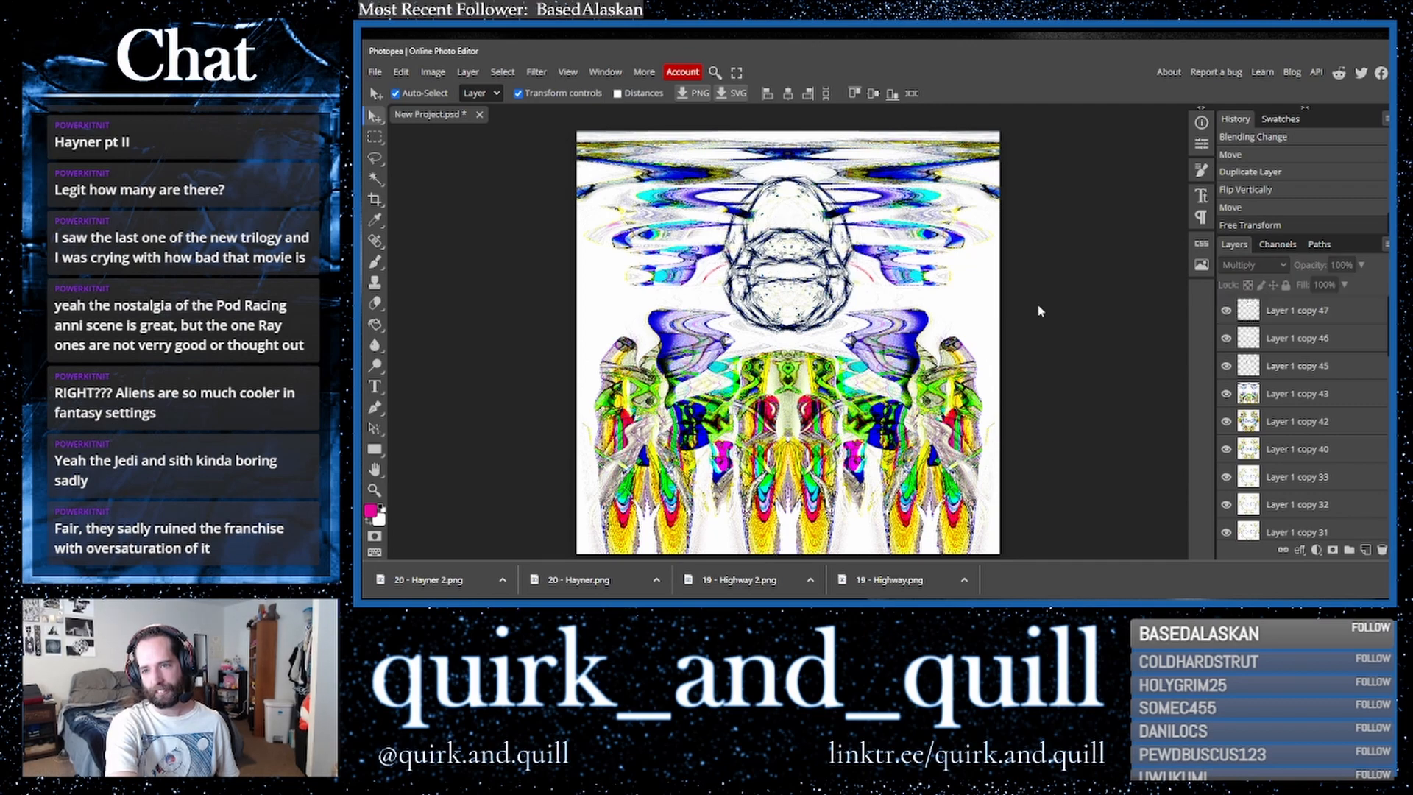
click(1310, 321)
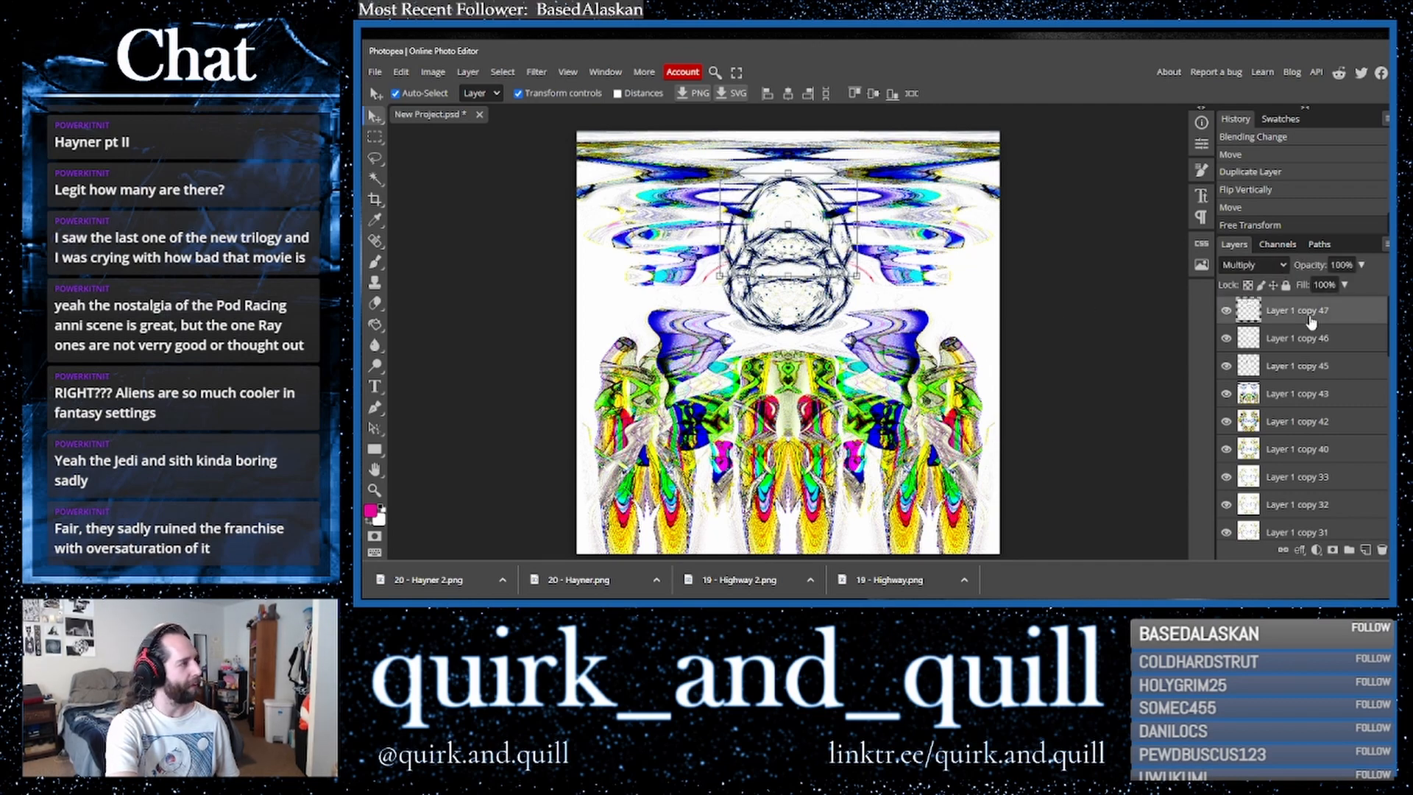
shift+click(1302, 394)
drag(1302, 394, 1368, 555)
right_click(1304, 429)
click(1237, 510)
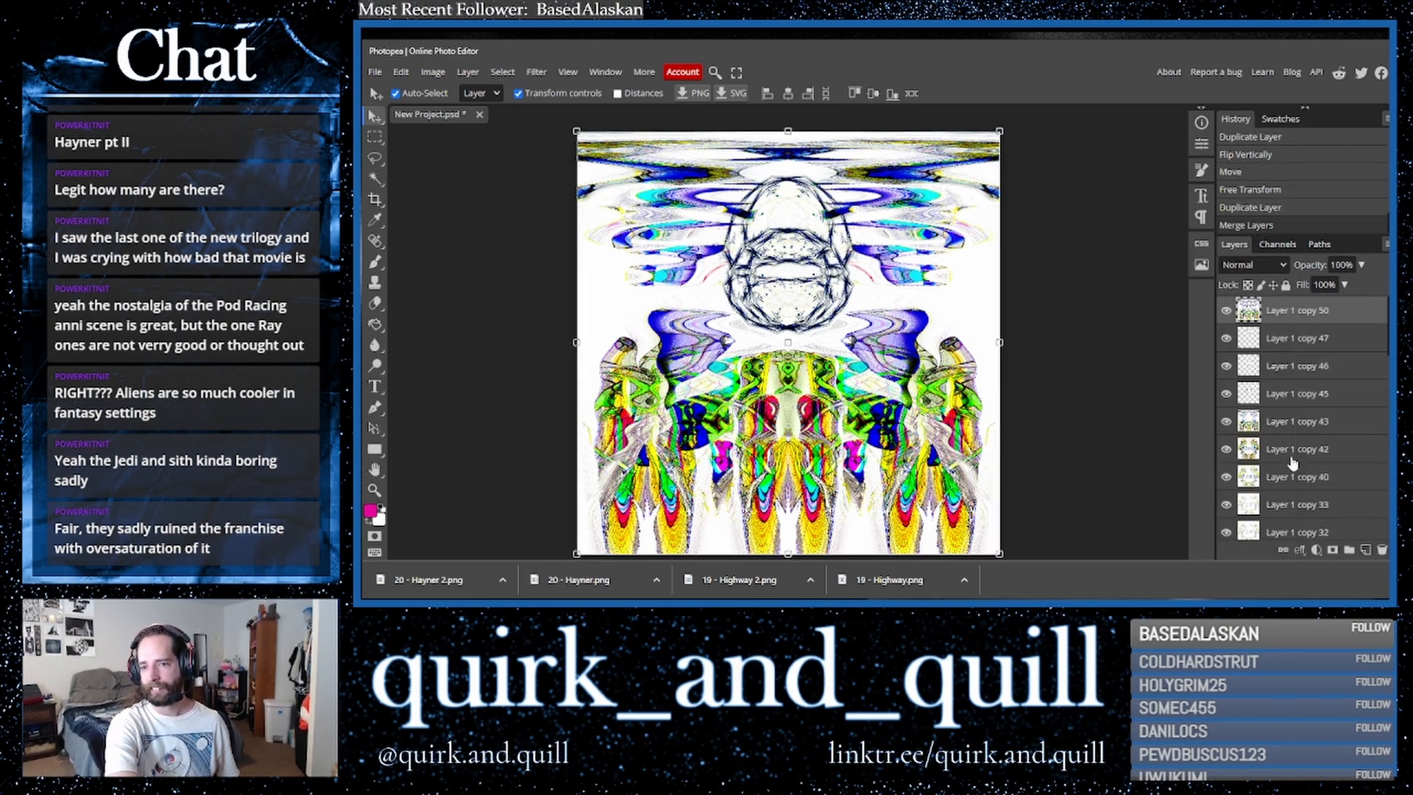
- Duplicate the merged layer and apply the ZigZag filter with Pond Ripples style and amount 27
drag(1334, 314, 1370, 560)
click(536, 72)
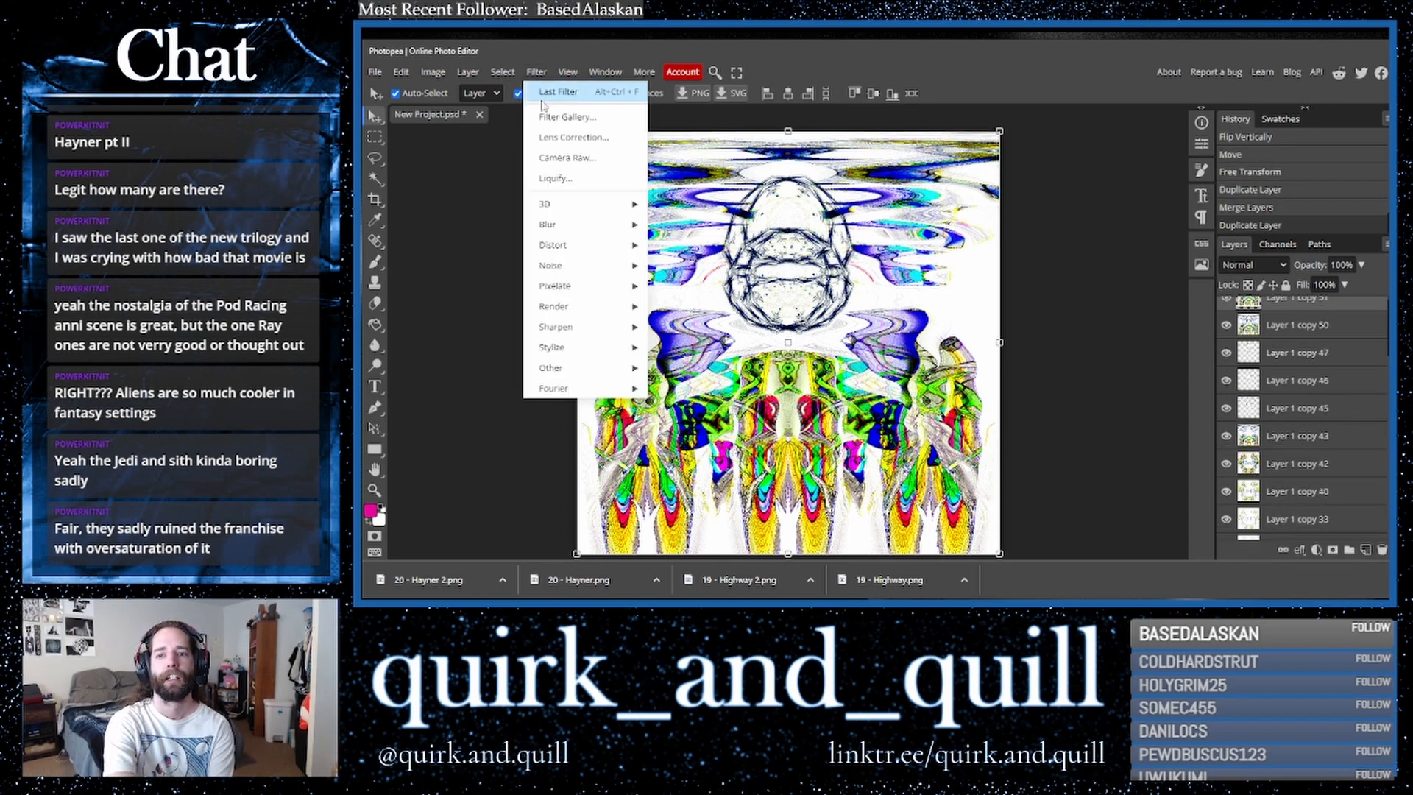
mouse_move(588, 245)
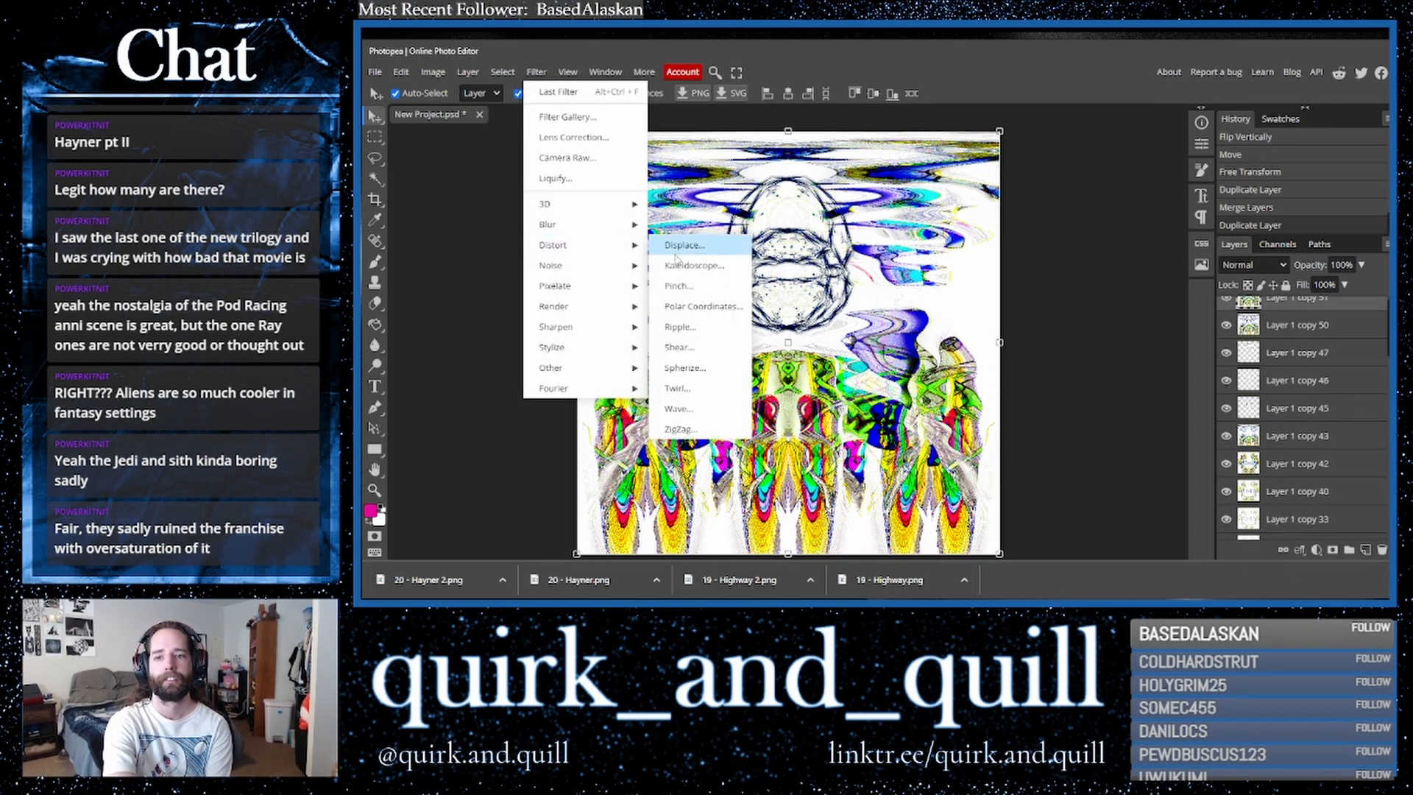
click(698, 429)
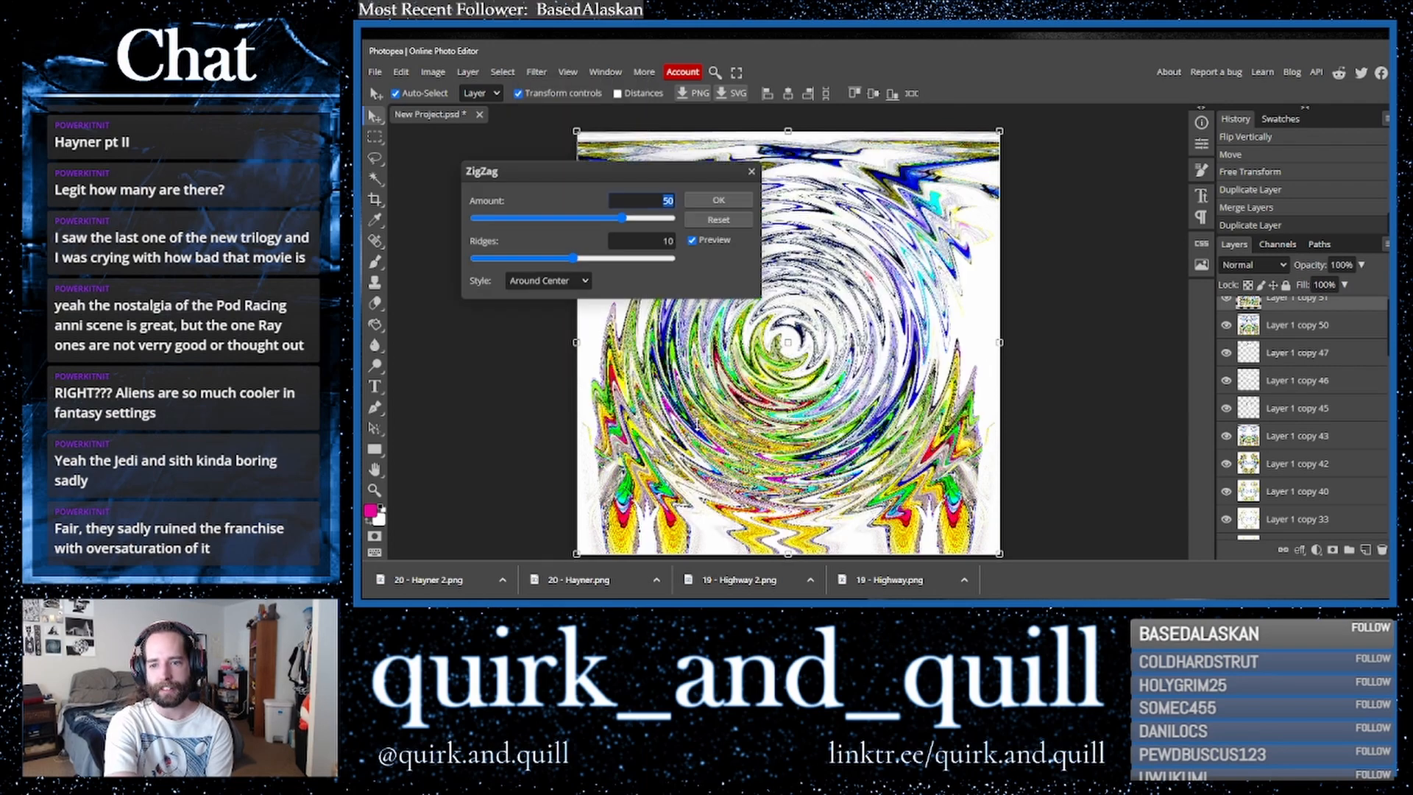
click(573, 281)
click(557, 317)
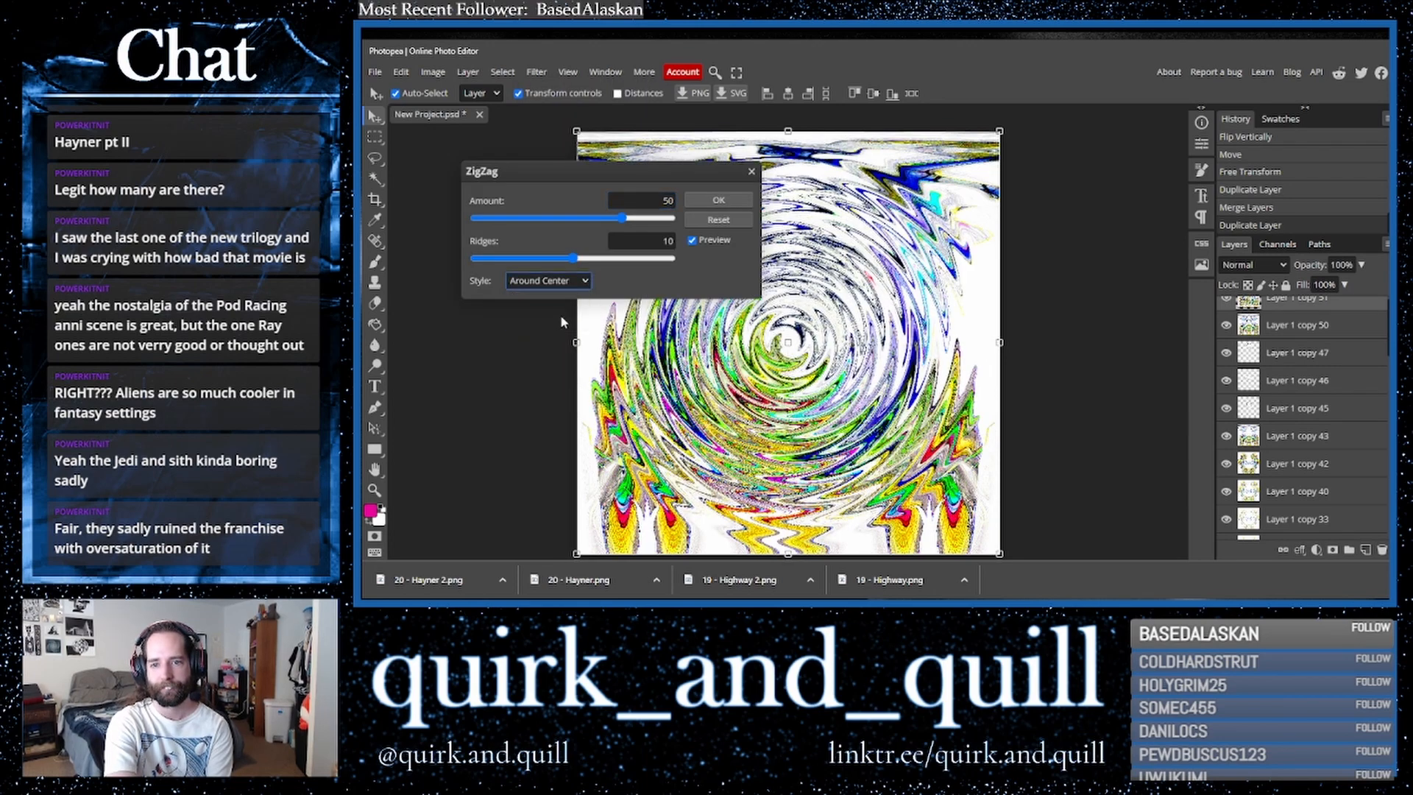
click(646, 219)
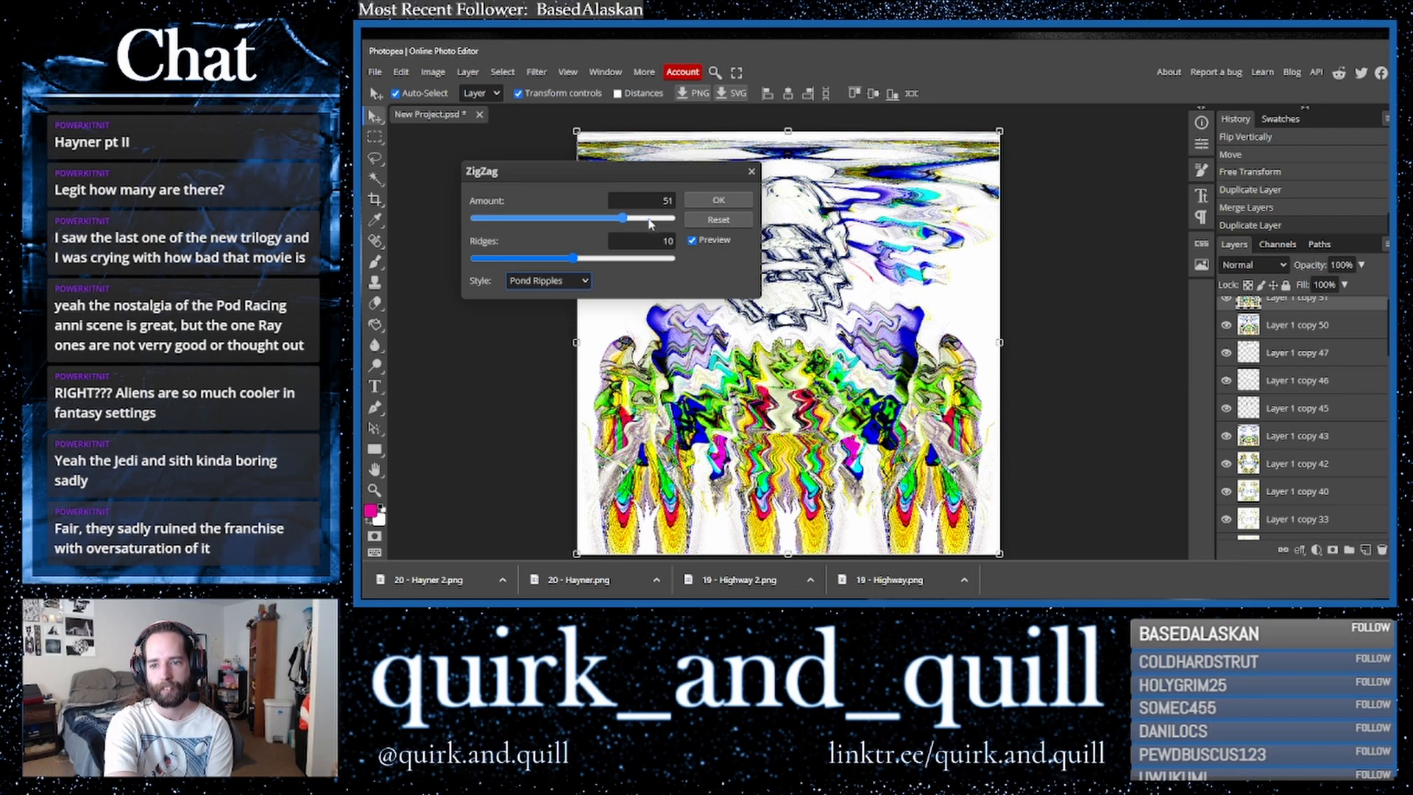
click(600, 218)
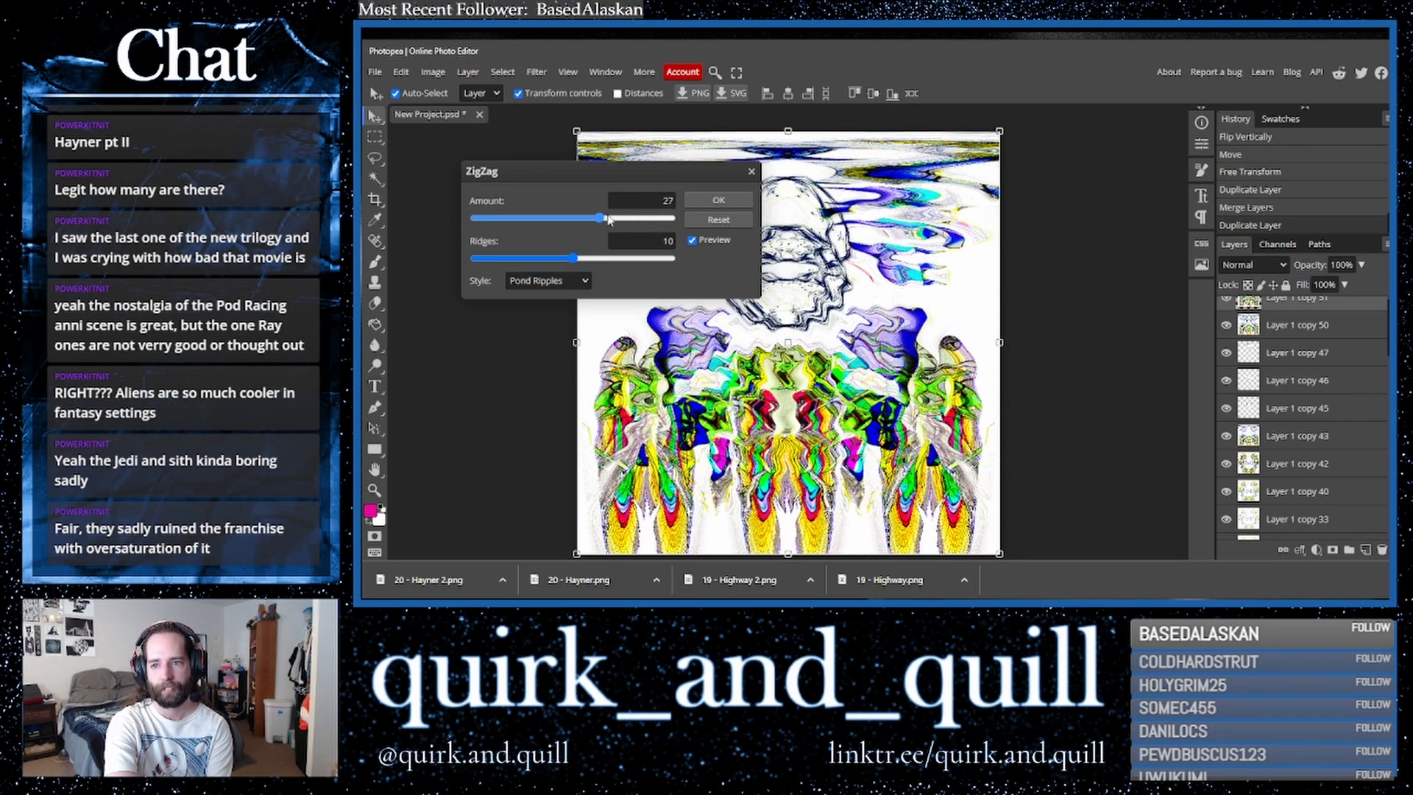
click(699, 204)
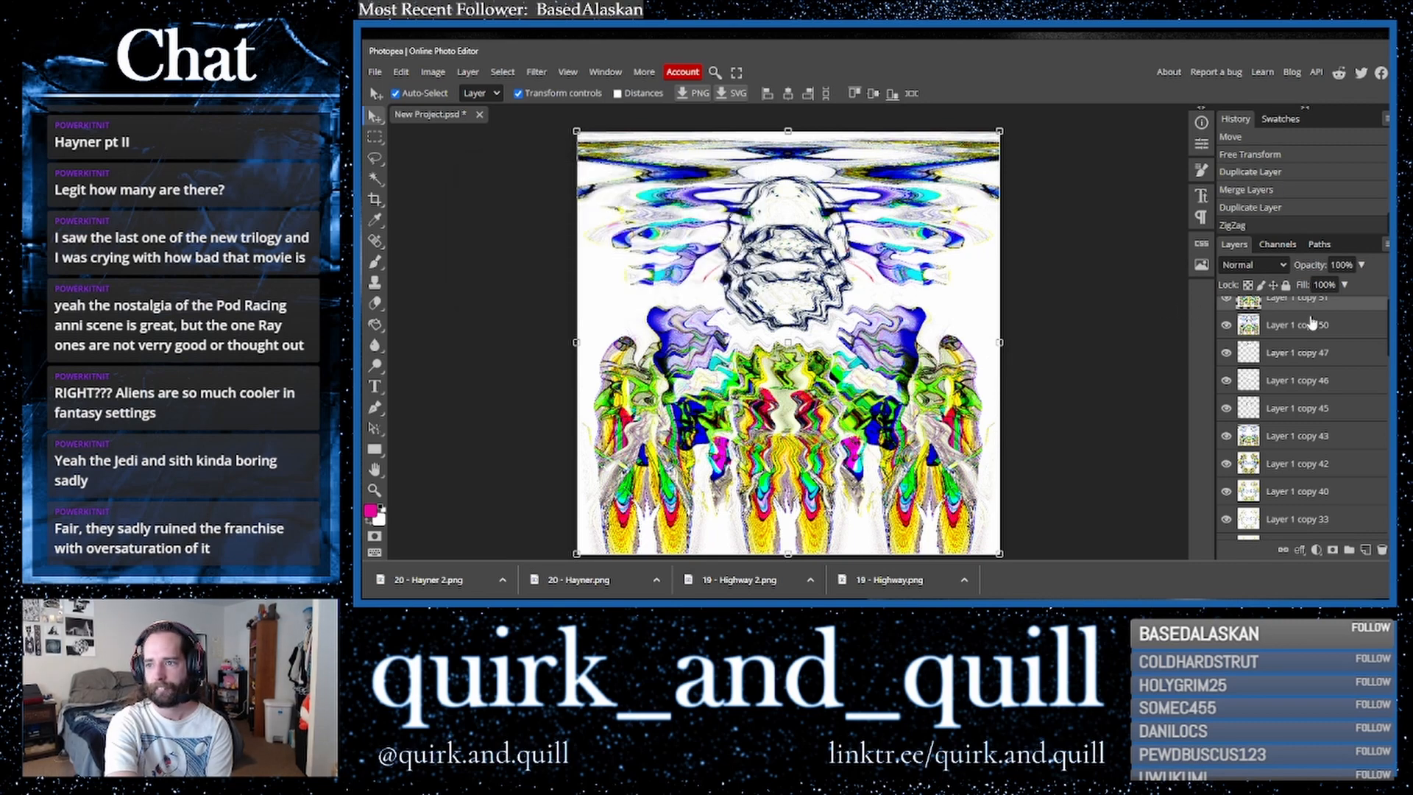
- Duplicate the zigzag layer and flip the copy horizontally
key(ctrl+j)
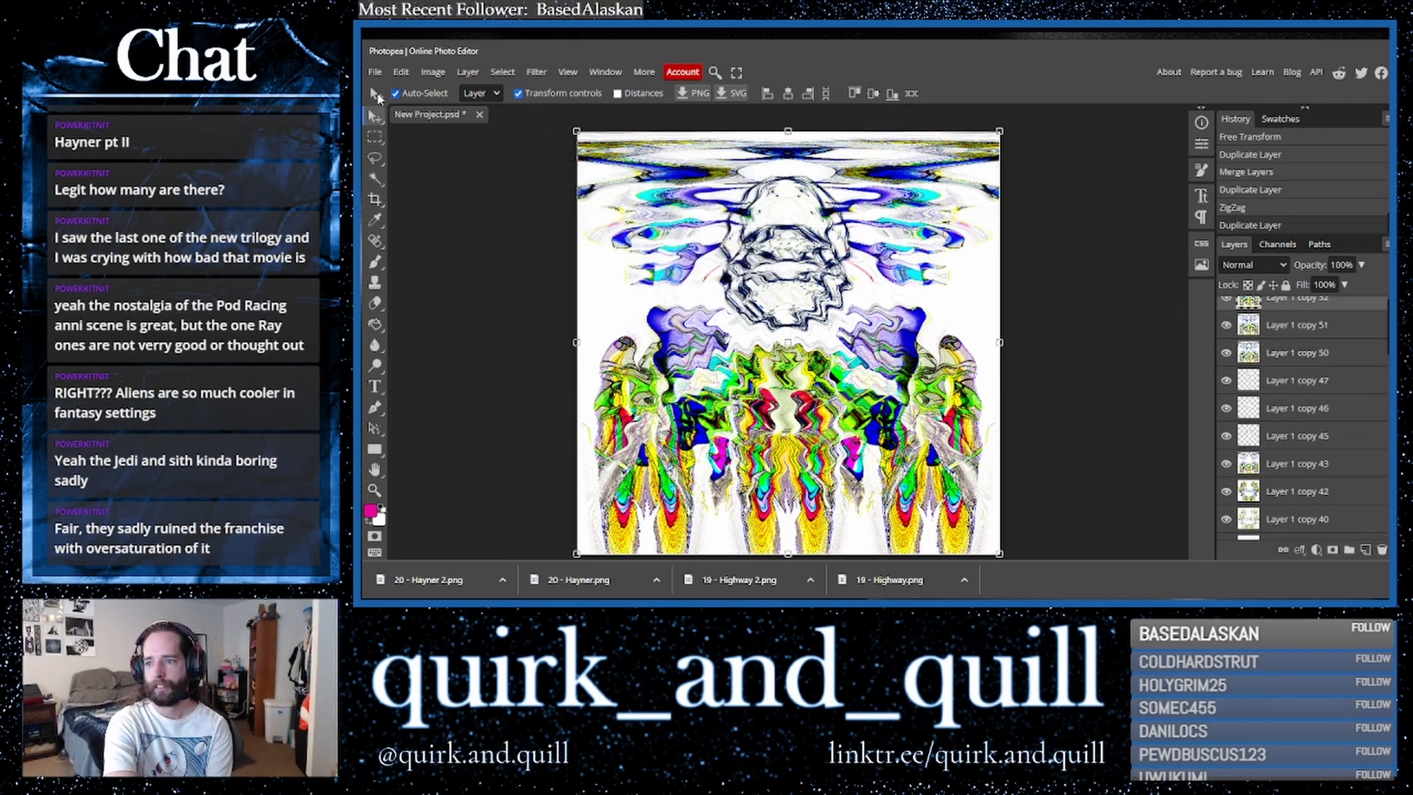
click(401, 72)
mouse_move(515, 399)
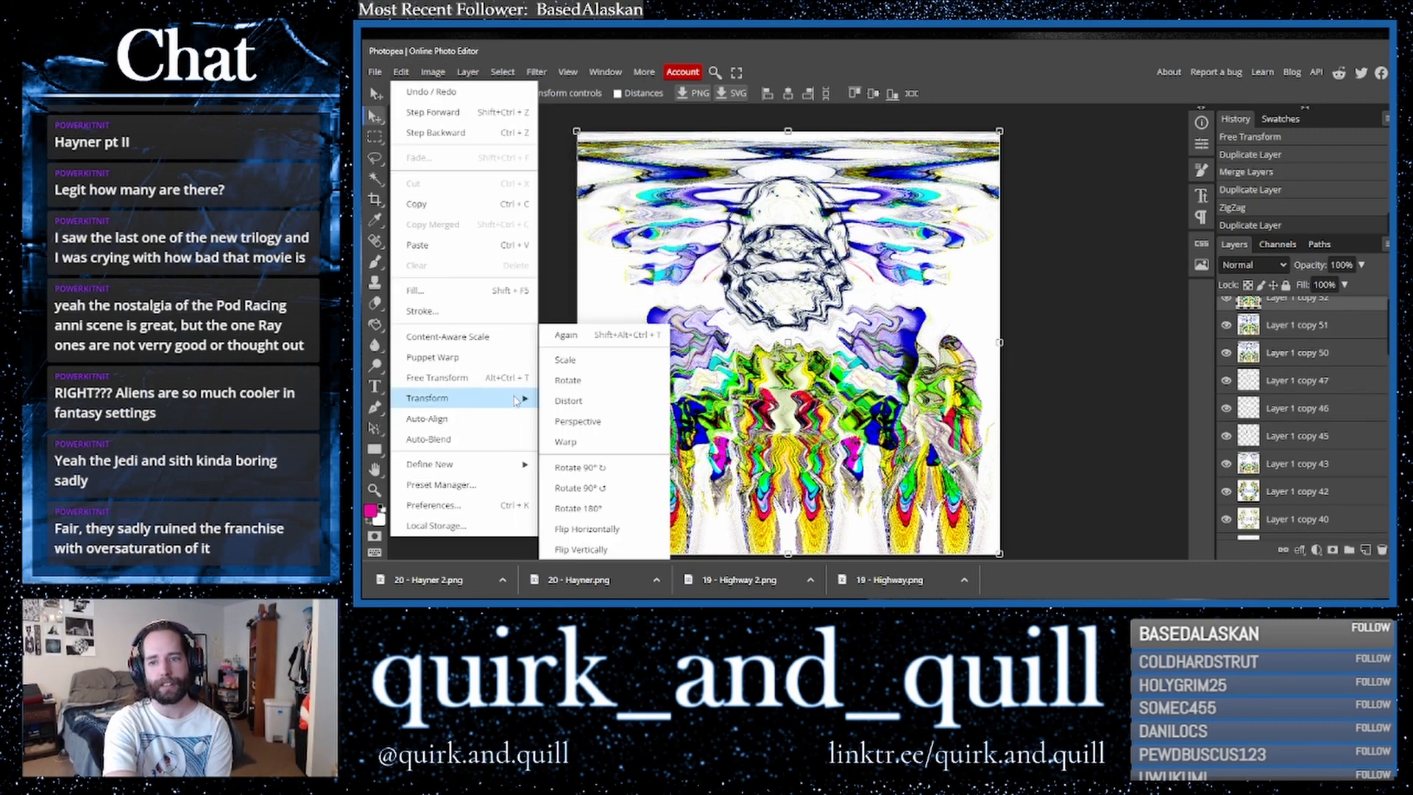
click(638, 530)
- Cycle through blend modes on the flipped copy and settle on Darker Color
click(1251, 265)
click(1236, 326)
key(Down)
key(Down)
key(Down)
key(Down)
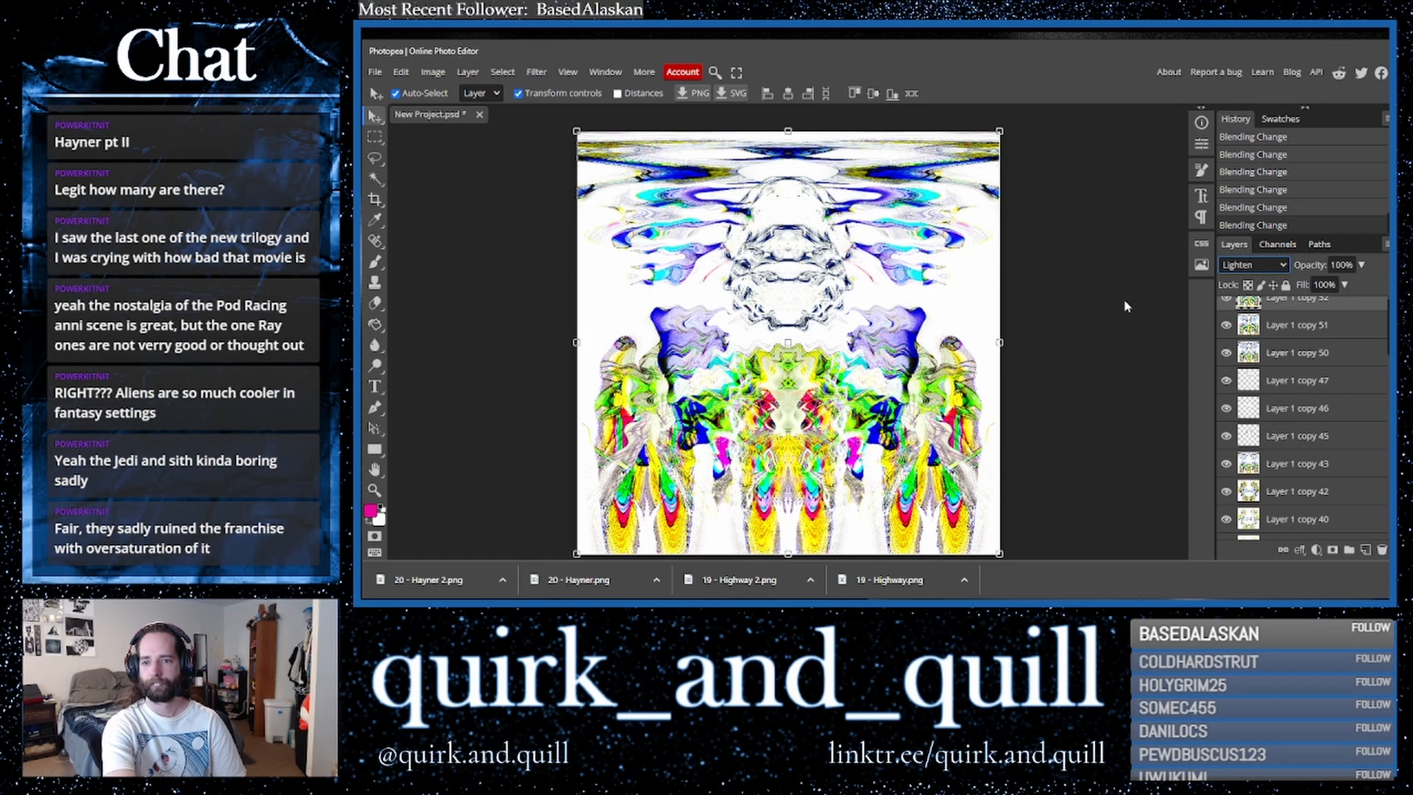
key(Down)
key(Down)
key(Down)
key(Down)
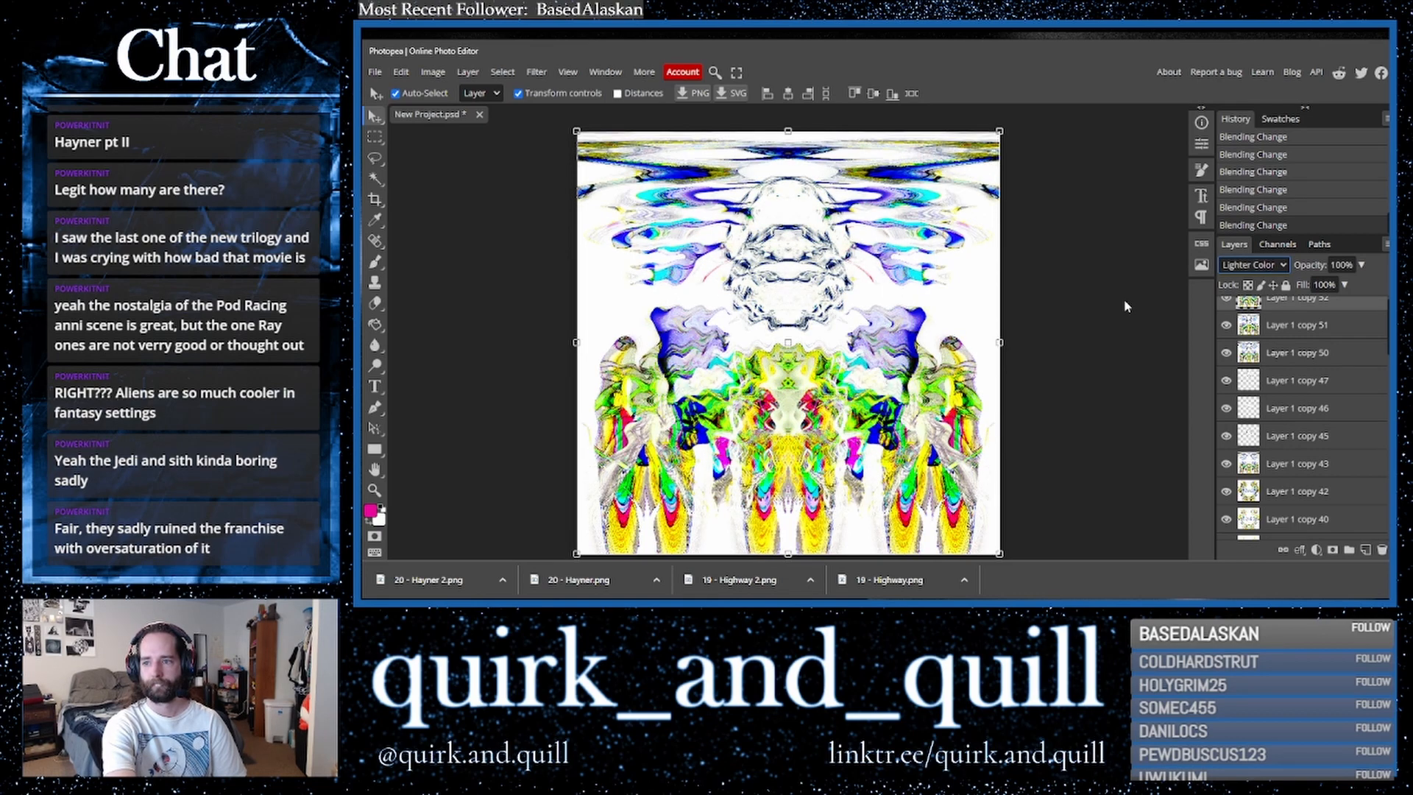
key(Up)
key(Up)
key(Up)
key(Up)
key(Up)
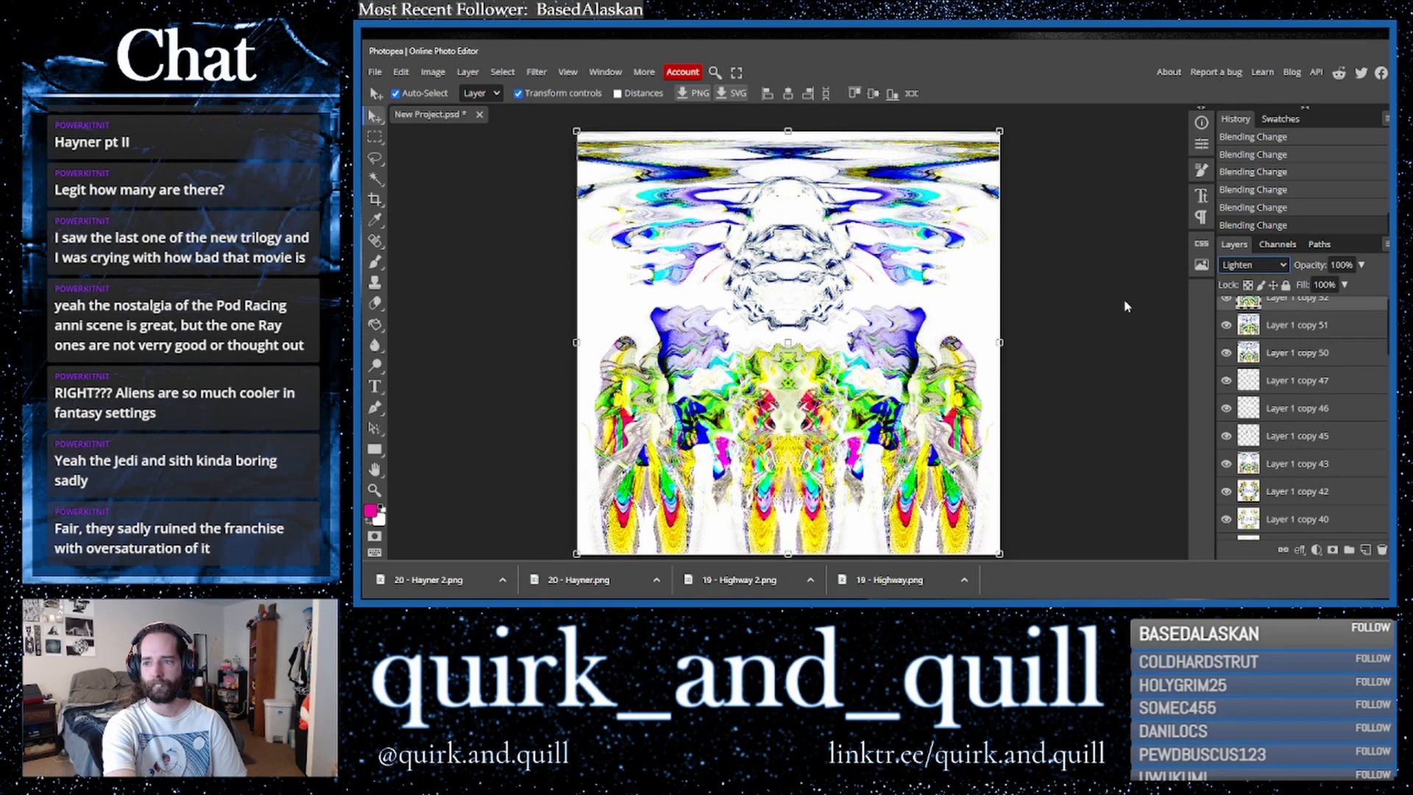
scroll(1286, 396, up, 1)
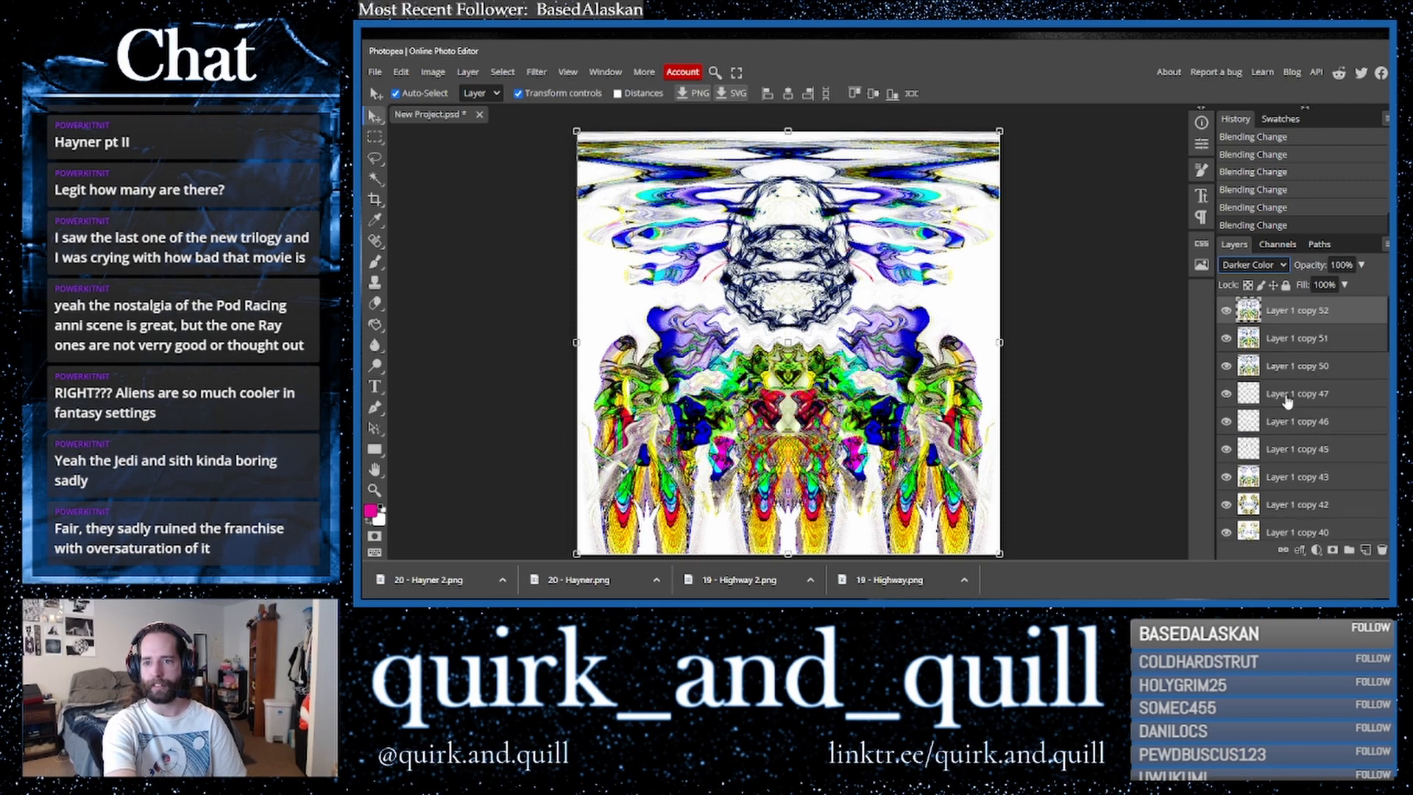
- Hide the two zigzag layers and duplicate Layer 1 copy 50
click(1226, 311)
click(1226, 339)
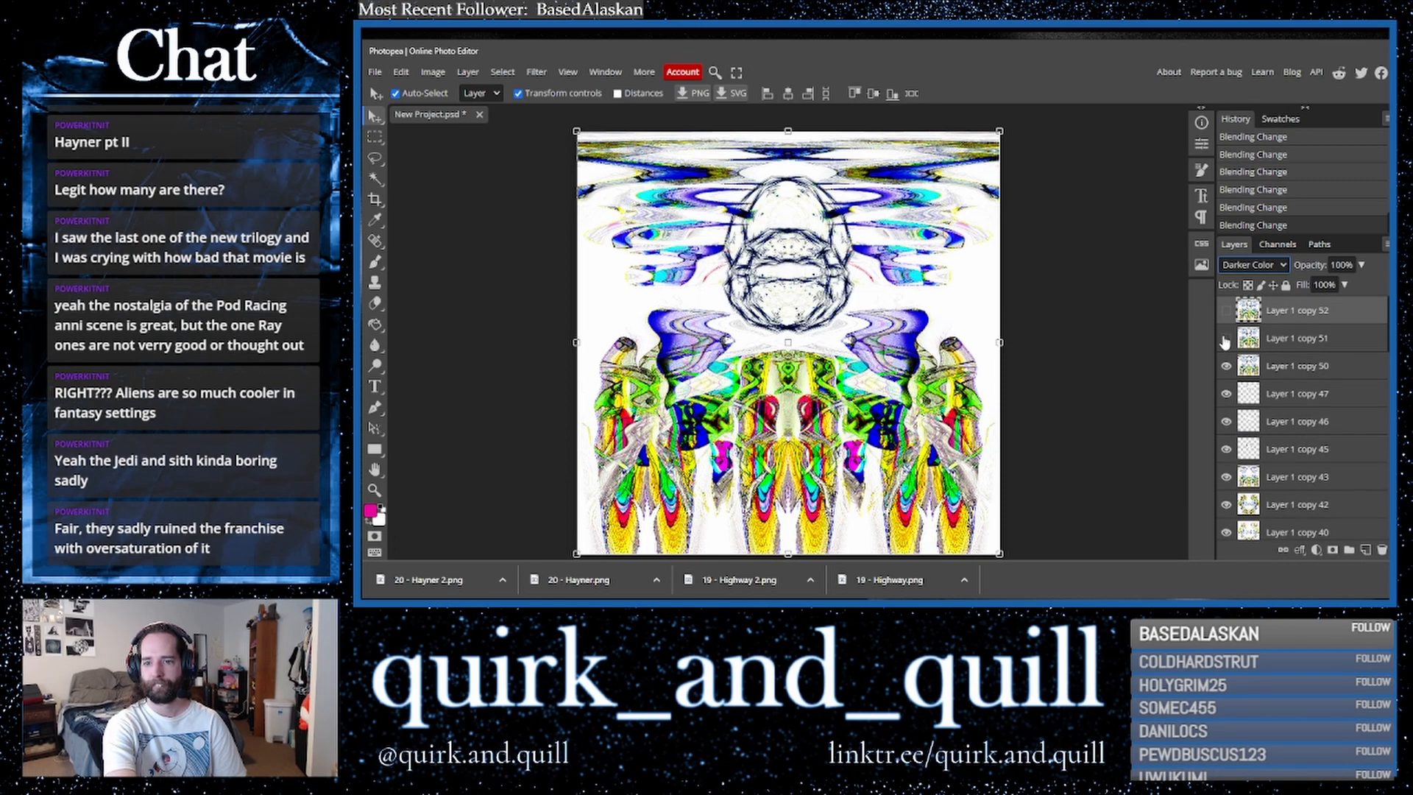
click(1287, 368)
key(ctrl+j)
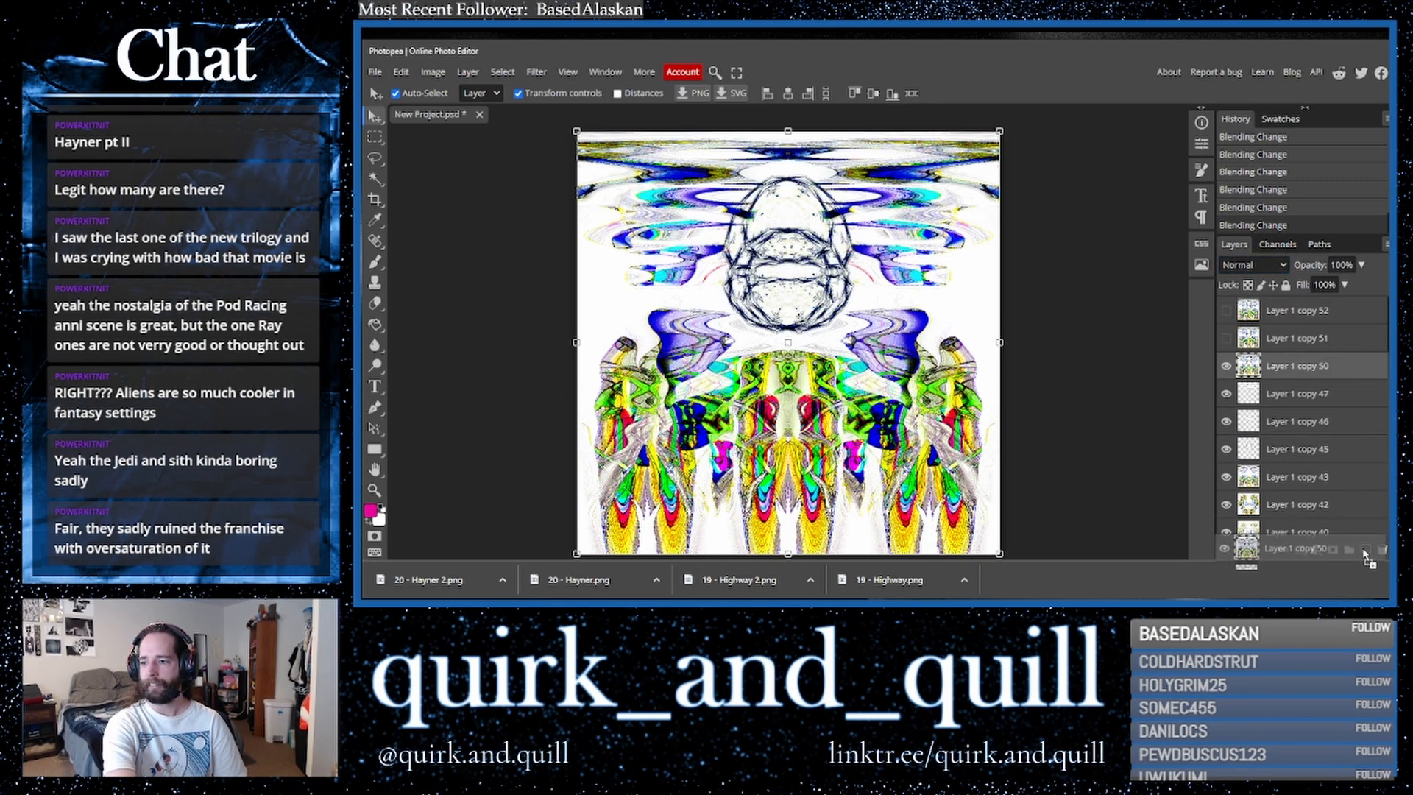
- Apply Polar Coordinates set to Polar to Rect on the new copy
click(537, 71)
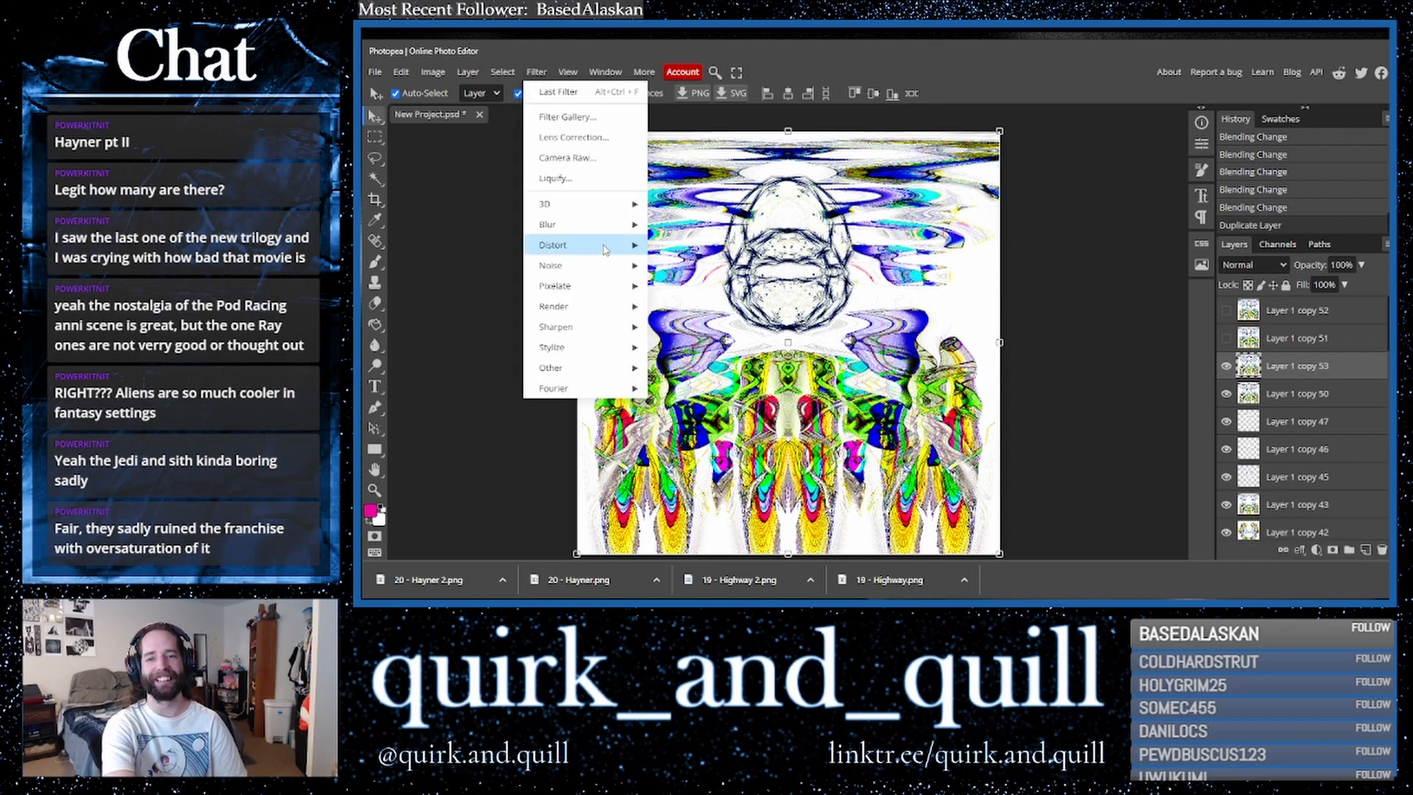
mouse_move(589, 246)
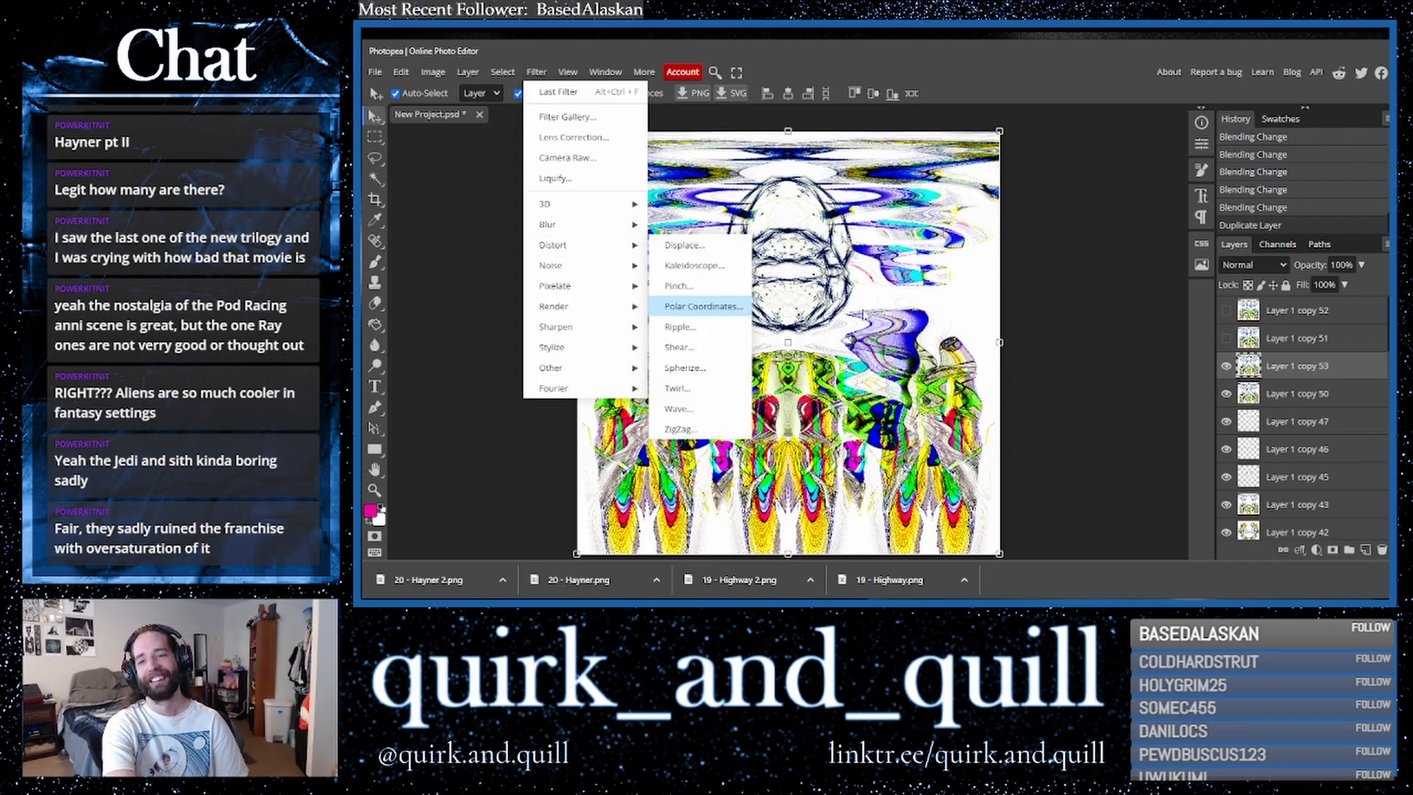
click(742, 305)
click(560, 200)
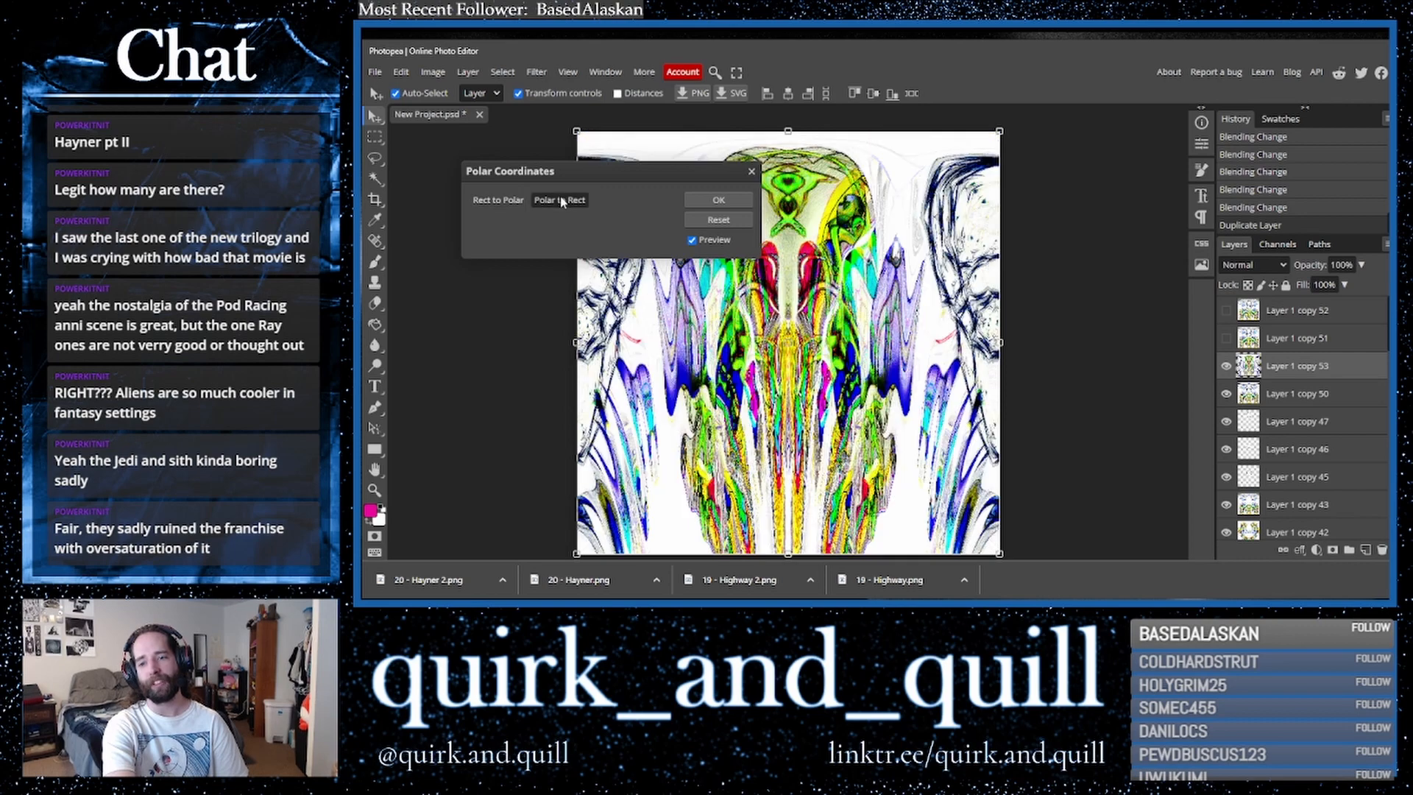
click(714, 200)
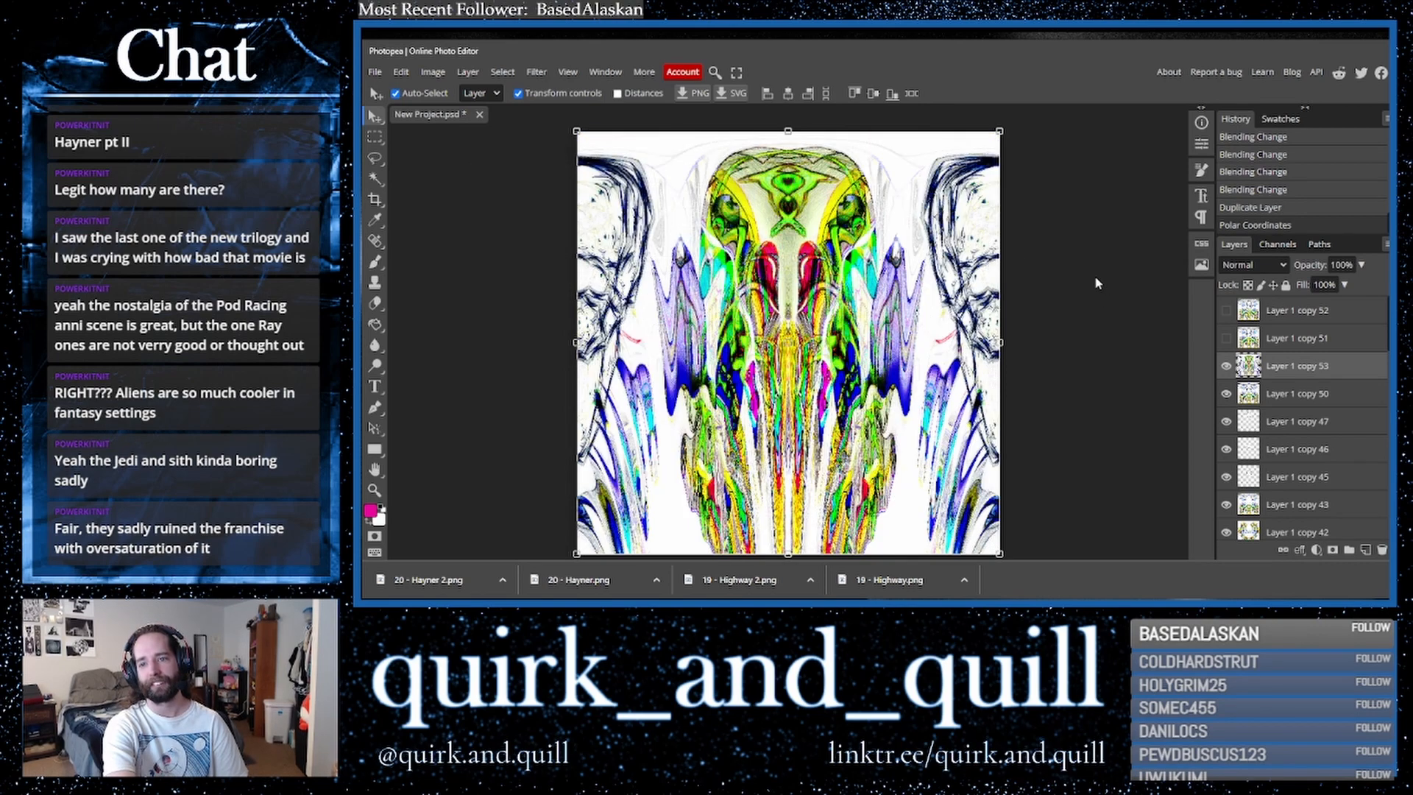
- Set the polar copy's blend mode to Darker Color and toggle its visibility to compare
click(1252, 265)
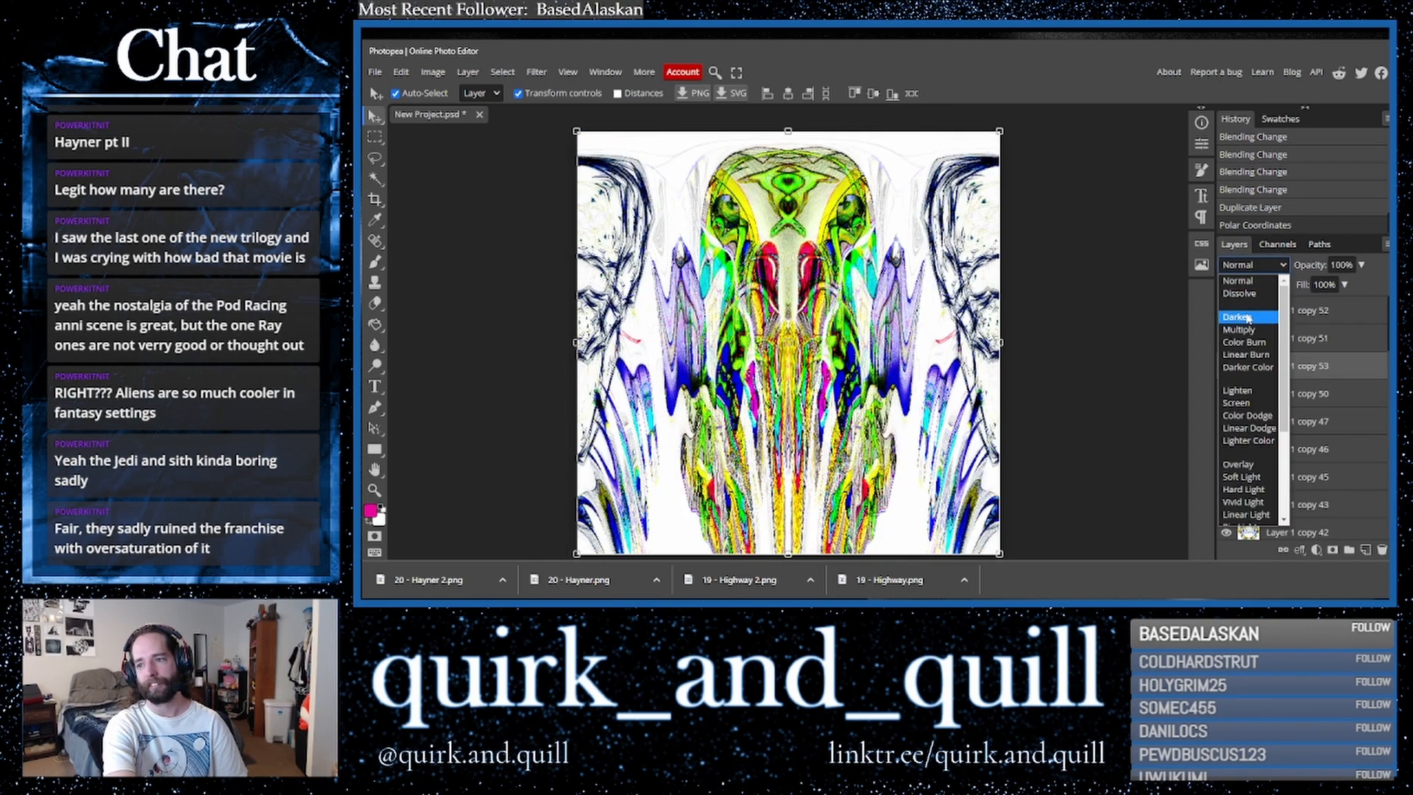
click(1245, 326)
key(Up)
key(Down)
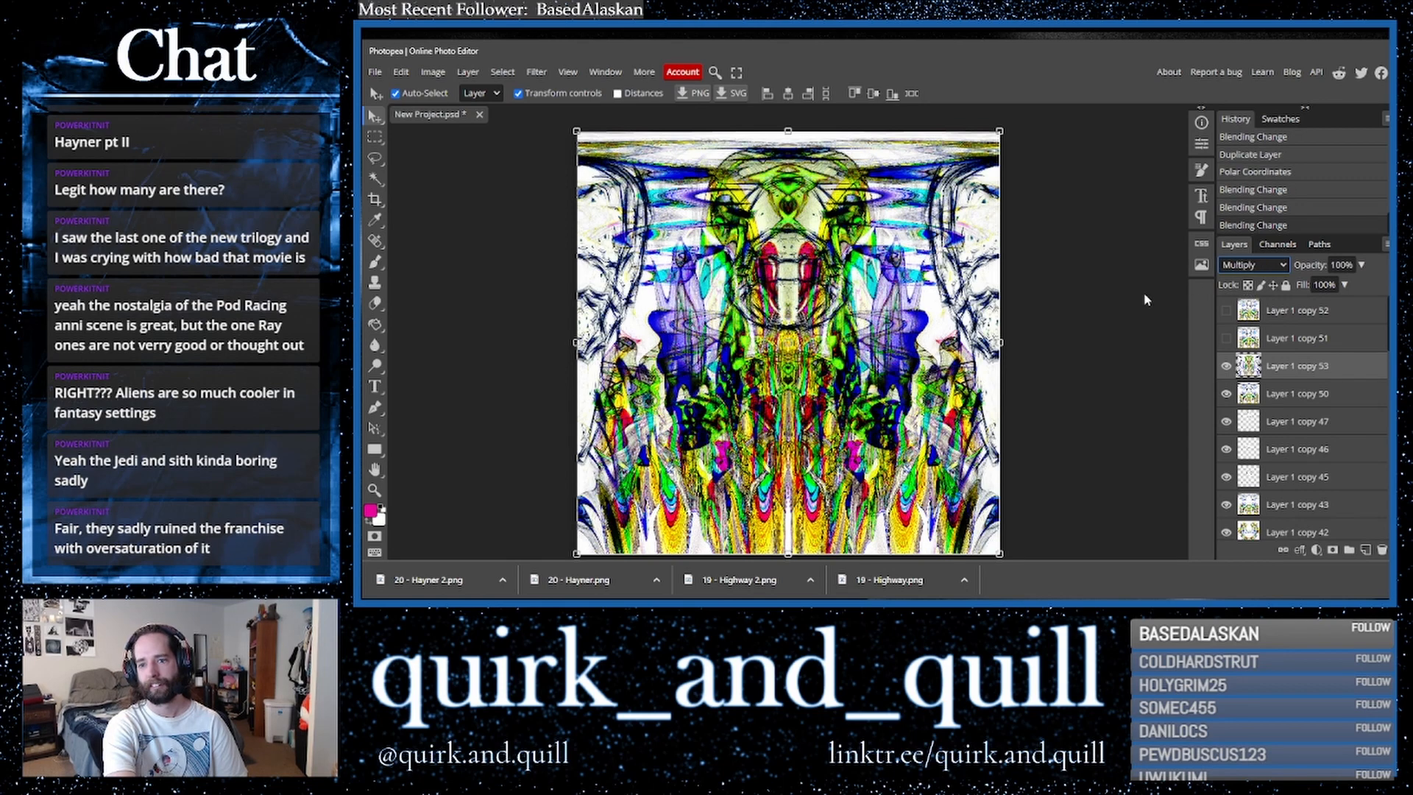
key(Down)
key(Down)
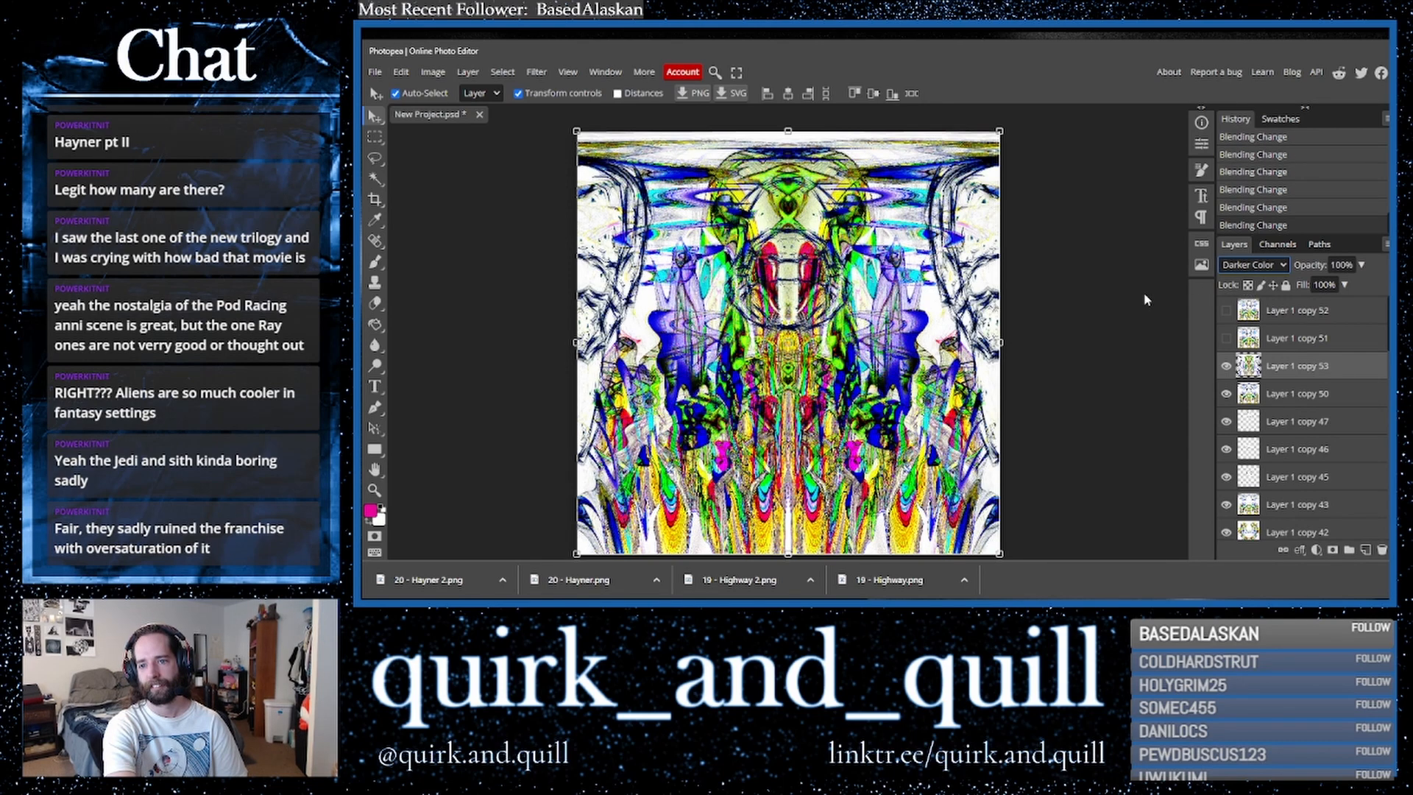
key(Down)
key(Up)
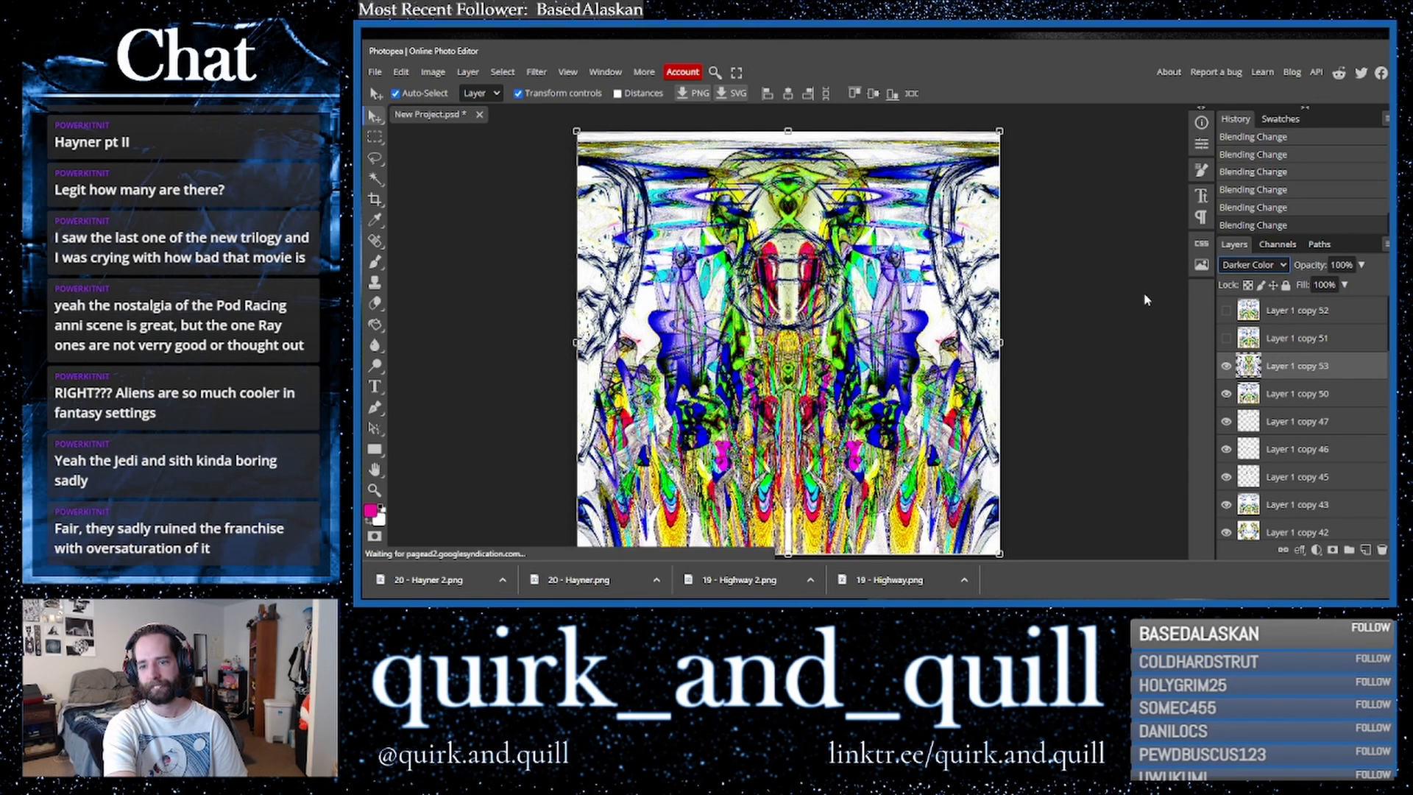
click(1226, 366)
click(1226, 366)
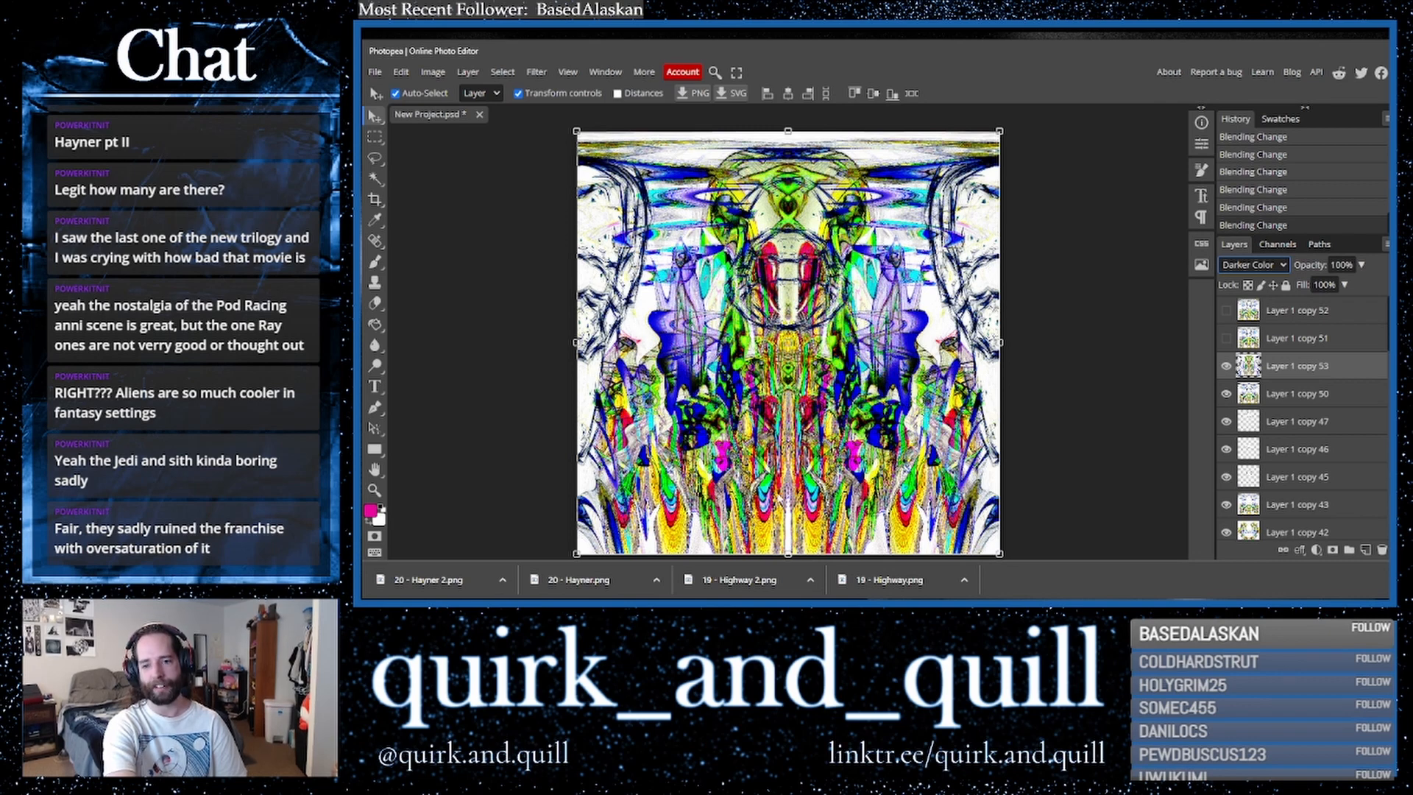
- Select the Eraser tool and make further duplicates of the polar layer
click(374, 303)
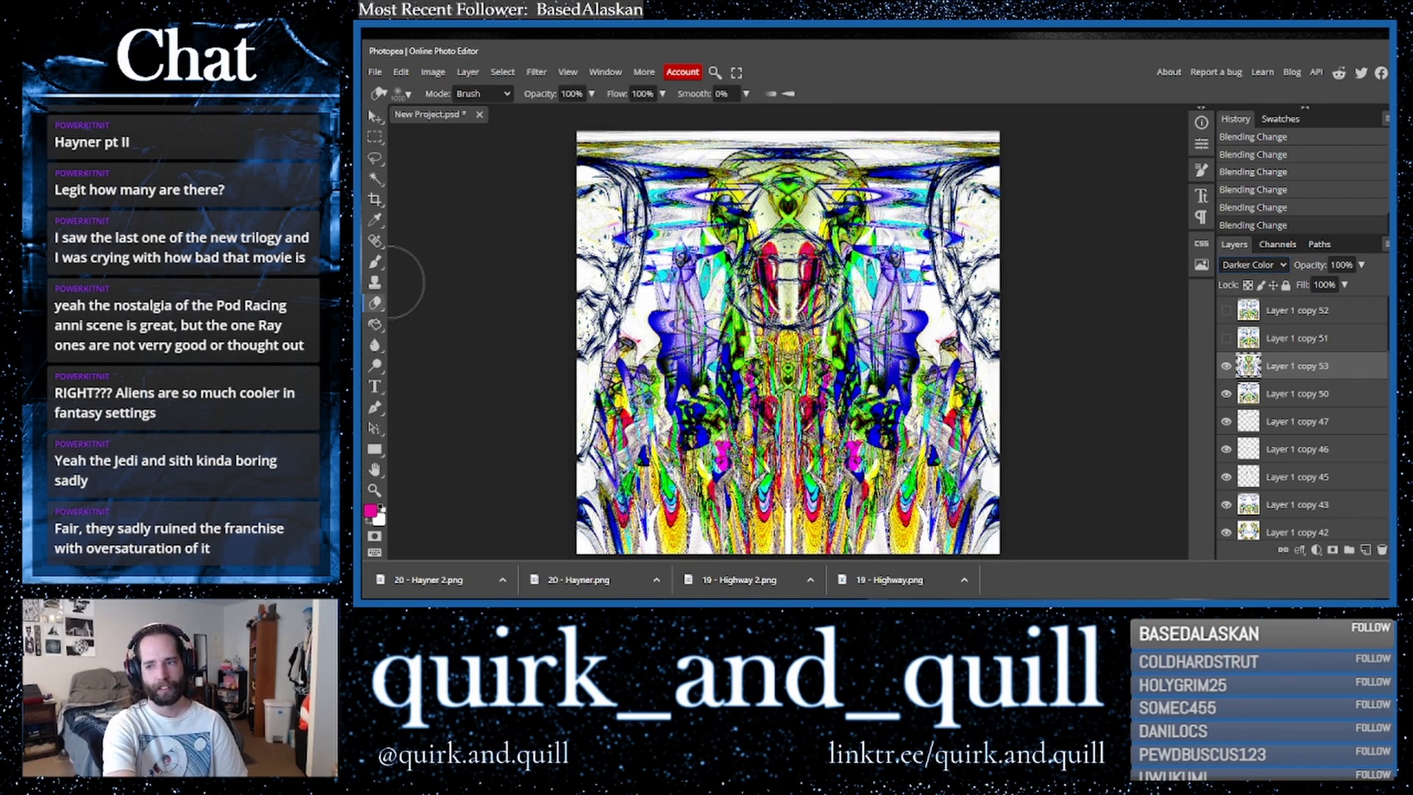
shift+click(1309, 401)
drag(1355, 394, 1367, 552)
click(1292, 375)
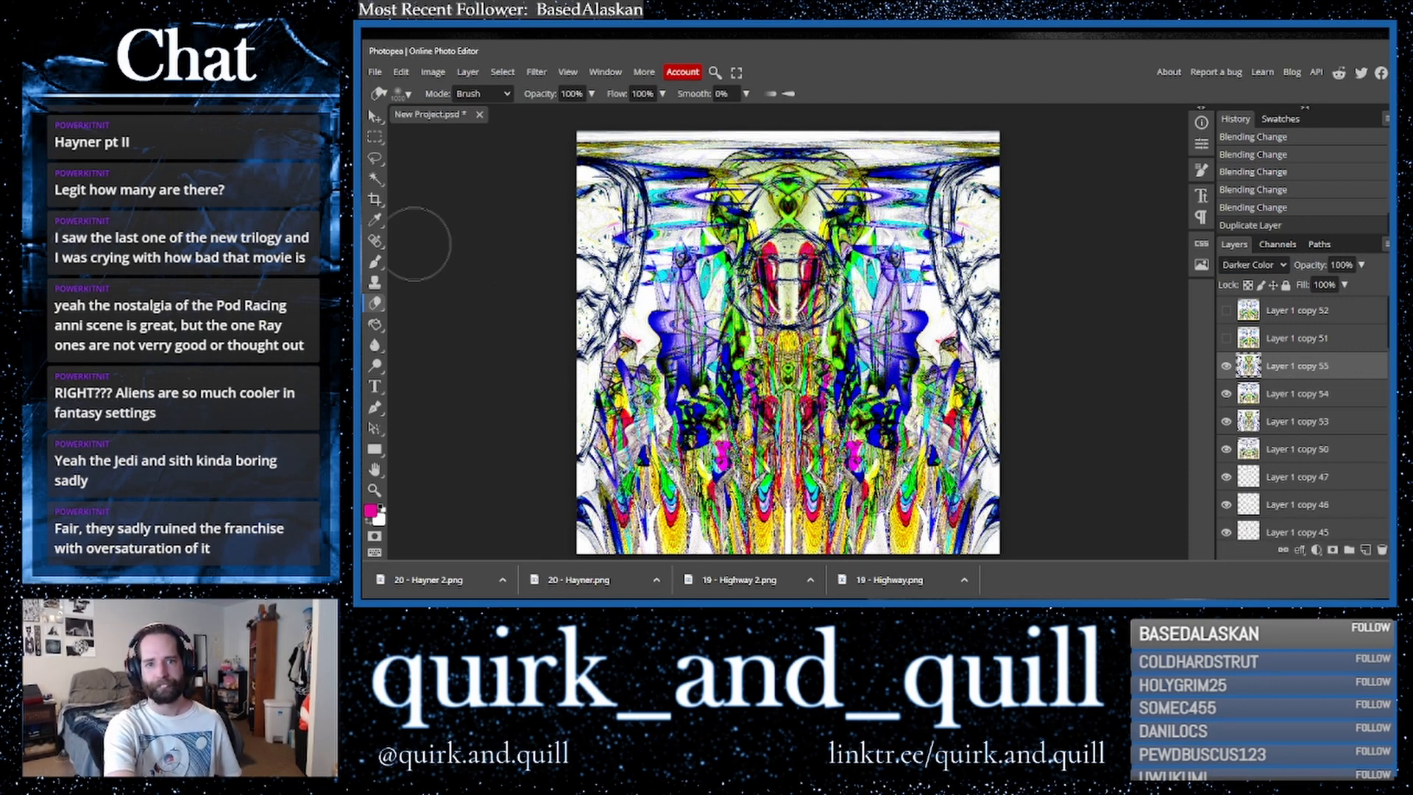
- Erase areas of the top polar copy around the lower centre, then undo the last three strokes
mouse_move(723, 508)
mouse_down()
mouse_move(759, 524)
mouse_move(639, 519)
mouse_move(720, 526)
mouse_move(725, 475)
mouse_move(758, 500)
mouse_move(798, 471)
mouse_move(861, 515)
mouse_move(875, 500)
mouse_move(957, 526)
mouse_move(885, 520)
mouse_move(866, 541)
mouse_move(789, 542)
mouse_move(785, 526)
mouse_up()
click(788, 401)
click(788, 400)
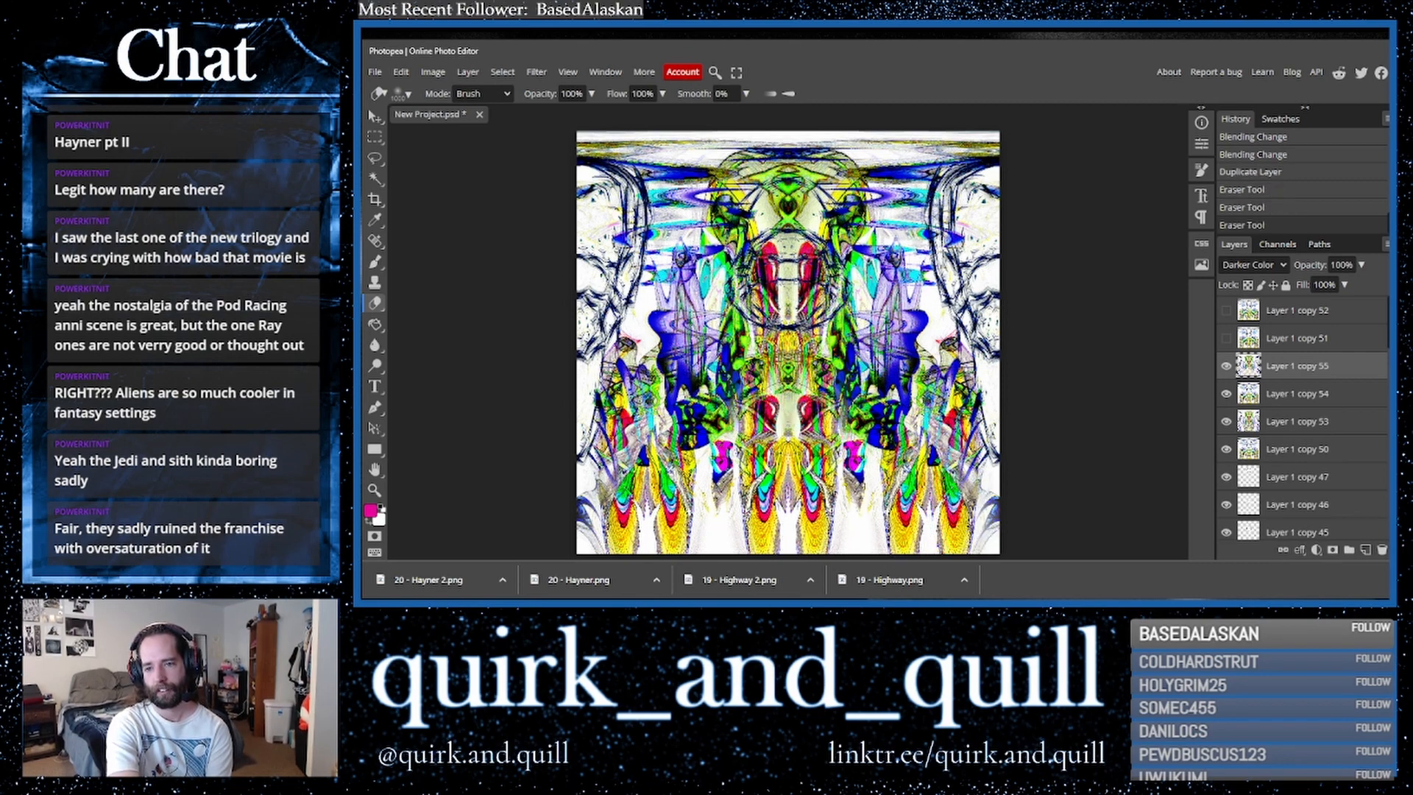
click(788, 394)
click(788, 388)
click(788, 386)
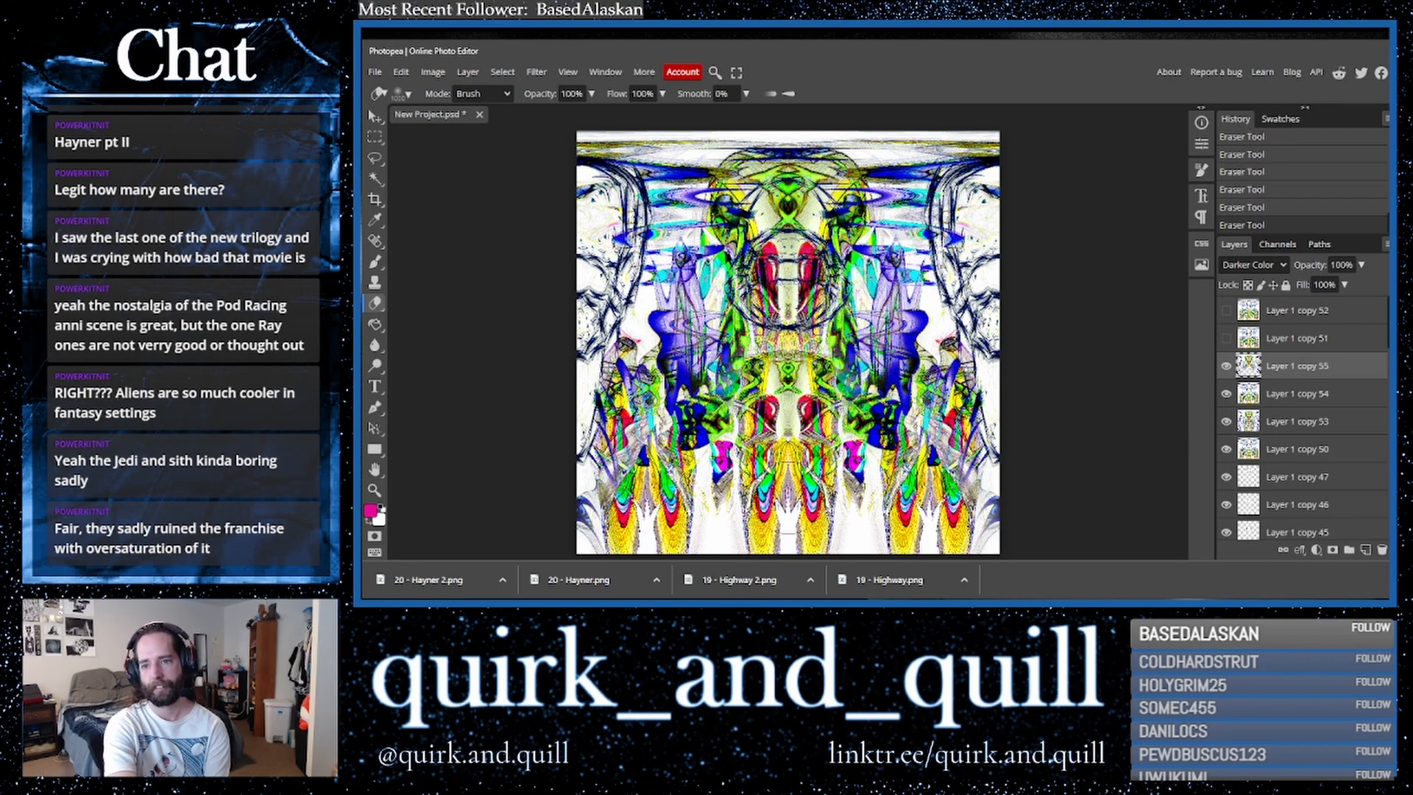
key(ctrl+z)
key(ctrl+z)
key(ctrl+z)
key(ctrl+z)
key(ctrl+z)
key(ctrl+z)
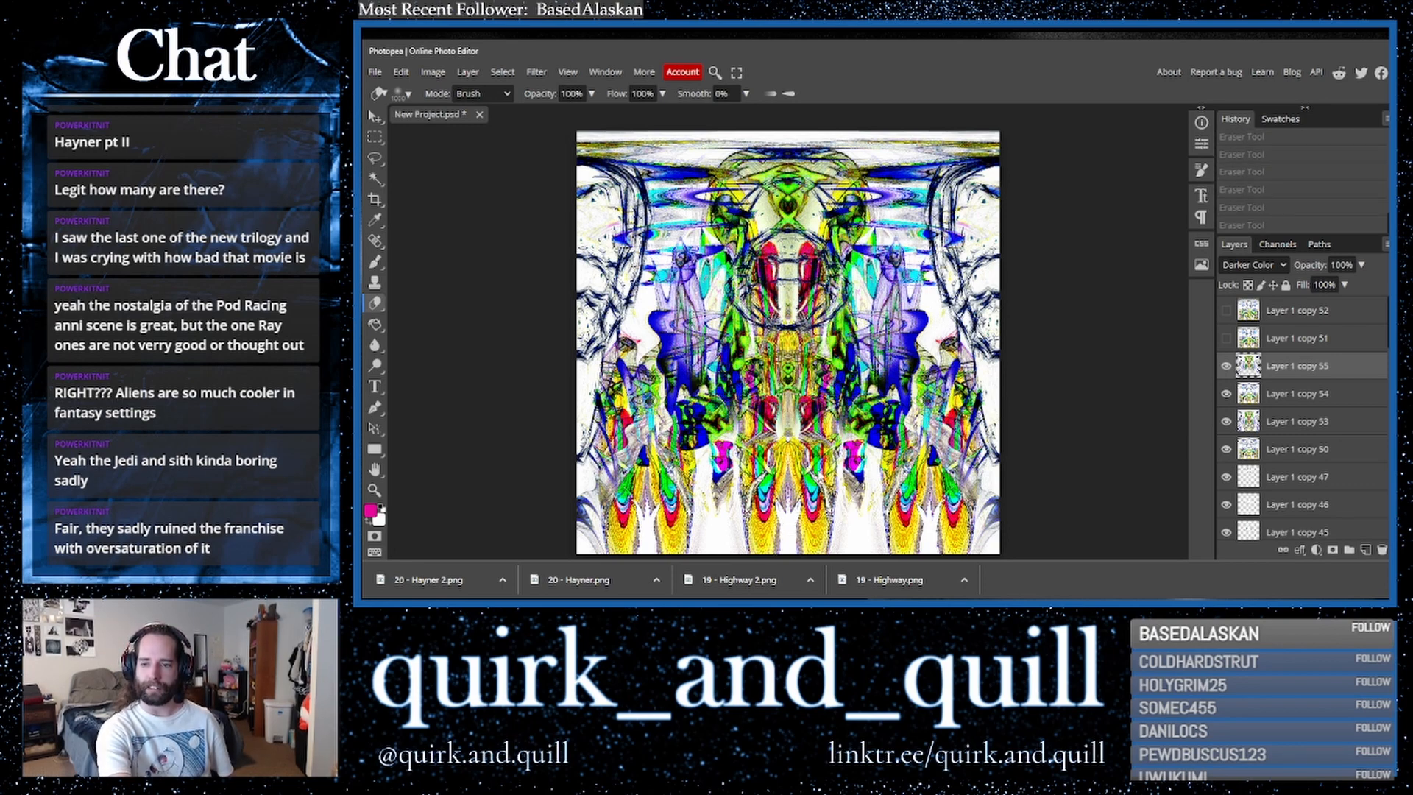
- Toggle the top polar copy's visibility to compare the composition with and without it
click(1227, 367)
click(1226, 368)
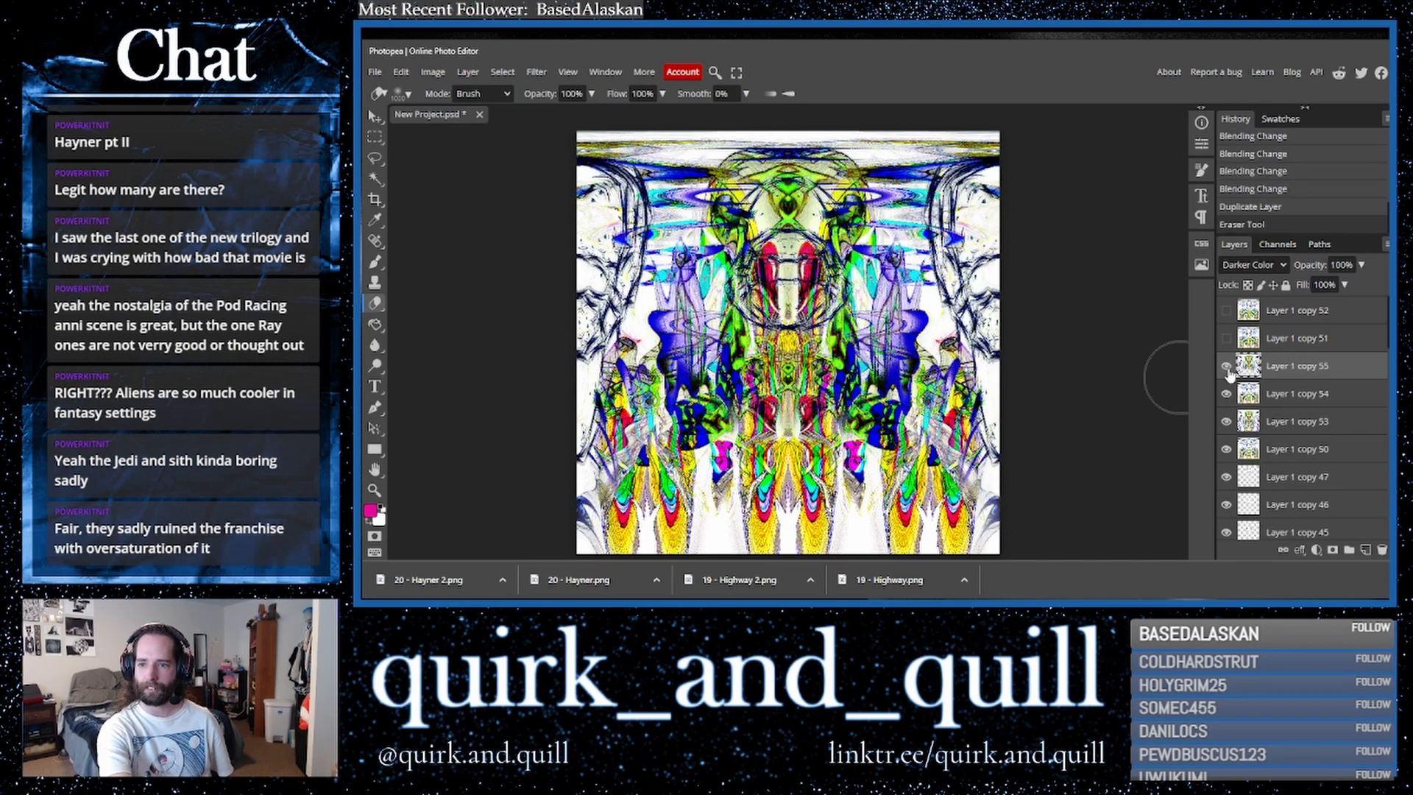
click(1227, 367)
click(1227, 368)
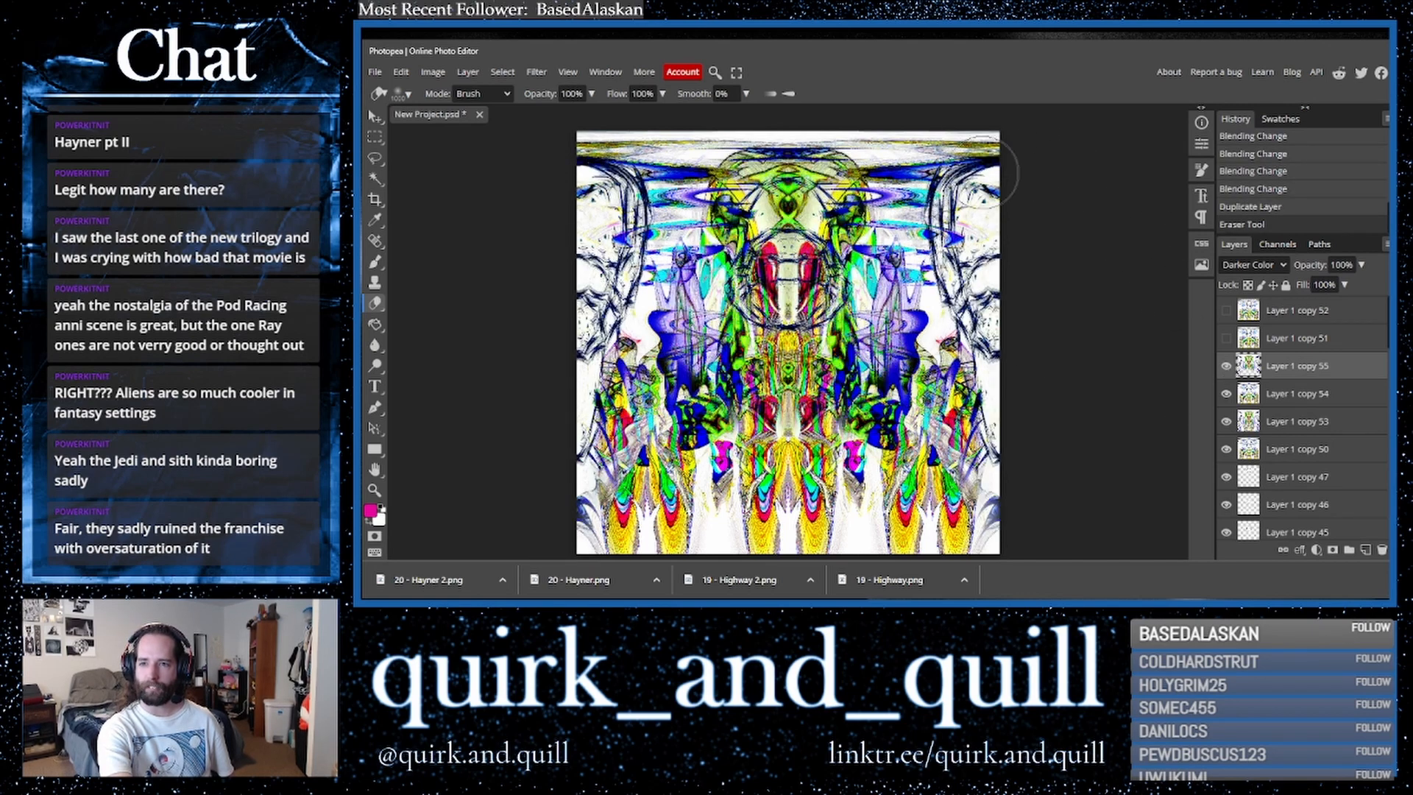
- Try erasing the upper corners of the top polar copy and undo those strokes
mouse_move(957, 177)
mouse_down()
mouse_move(964, 215)
mouse_move(995, 193)
mouse_move(992, 261)
mouse_move(966, 243)
mouse_move(998, 243)
mouse_move(1001, 304)
mouse_move(1057, 343)
mouse_up()
click(1066, 339)
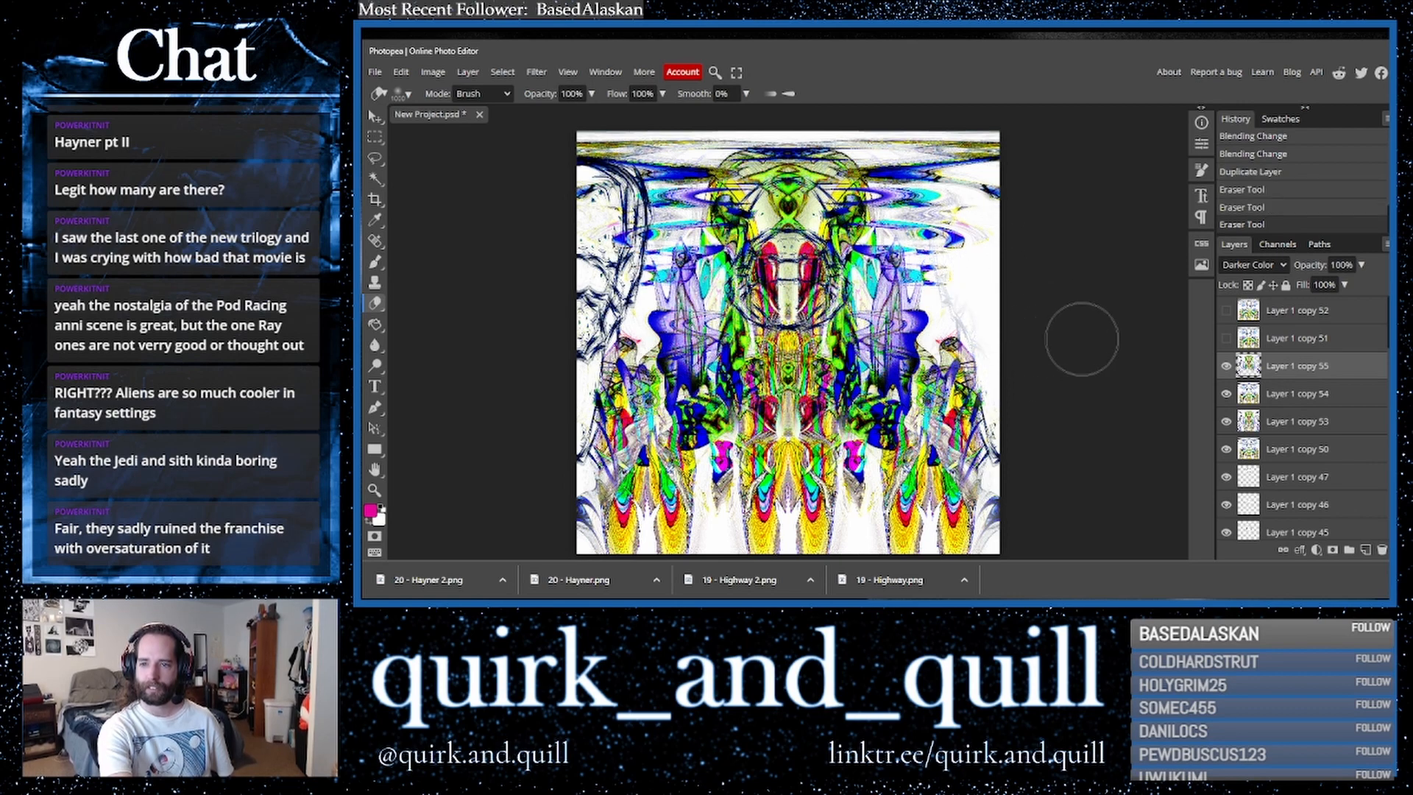
mouse_move(596, 188)
mouse_down()
mouse_move(583, 230)
mouse_move(589, 209)
mouse_move(563, 317)
mouse_up()
key(ctrl+z)
key(ctrl+z)
key(ctrl+z)
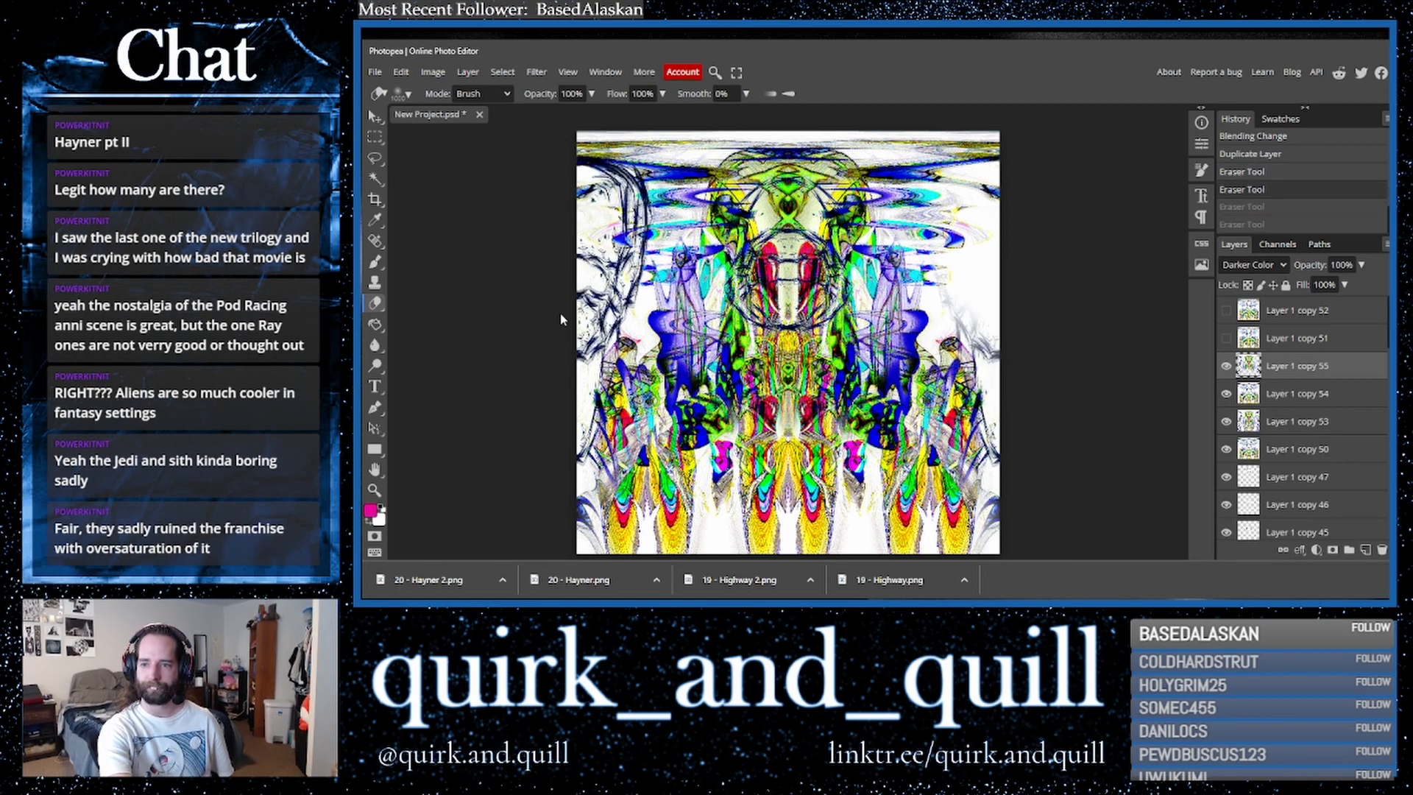
- Try erasing a small central patch, undo it, and hide the top polar copy
mouse_move(790, 274)
mouse_down()
mouse_move(789, 308)
mouse_move(794, 288)
mouse_up()
mouse_move(794, 288)
mouse_down()
mouse_move(803, 298)
mouse_move(788, 280)
mouse_up()
key(ctrl+z)
key(ctrl+z)
key(ctrl+z)
key(ctrl+z)
key(ctrl+z)
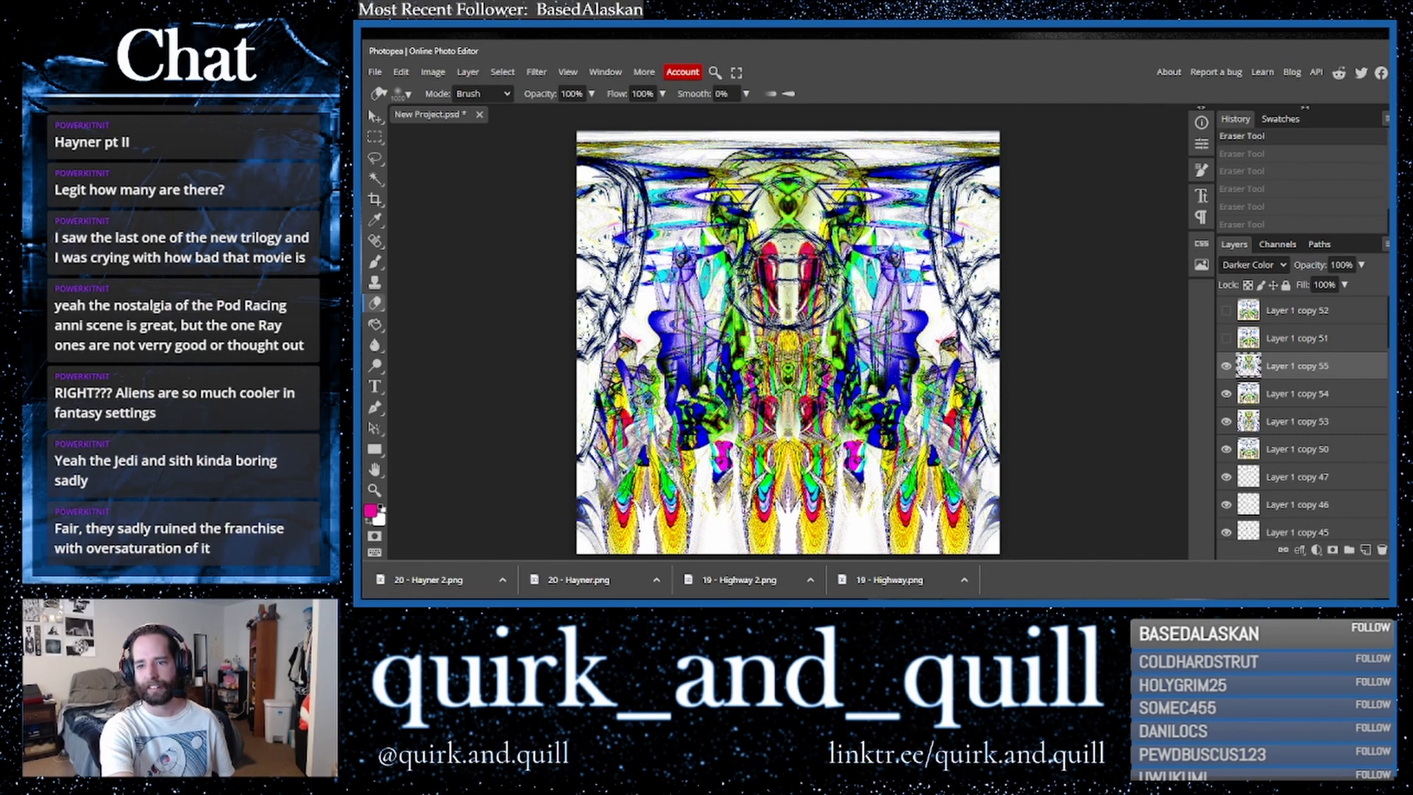
click(1226, 367)
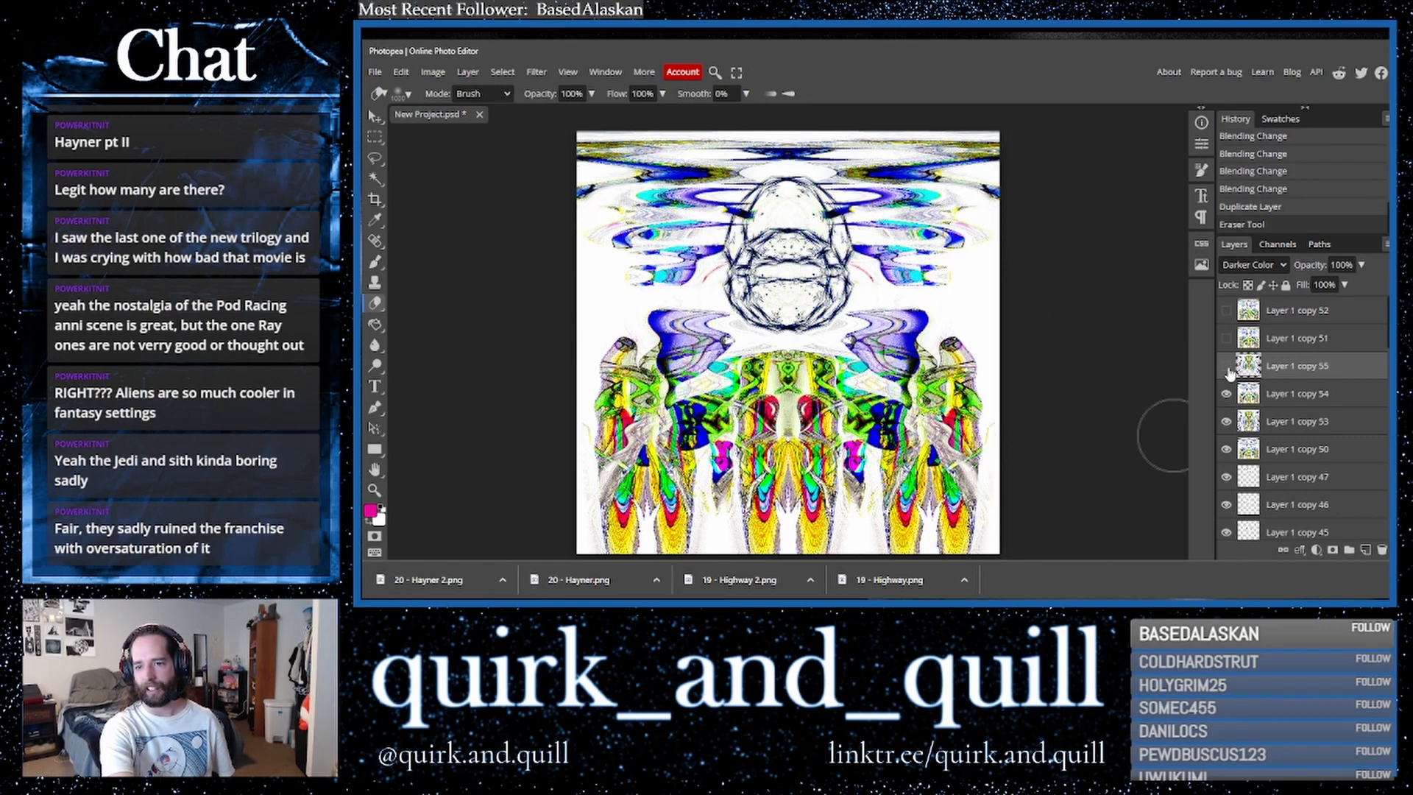
- Toggle the top polar copy's visibility a few times, leaving it shown
click(1227, 368)
click(1227, 368)
click(1228, 368)
click(1226, 366)
click(1226, 367)
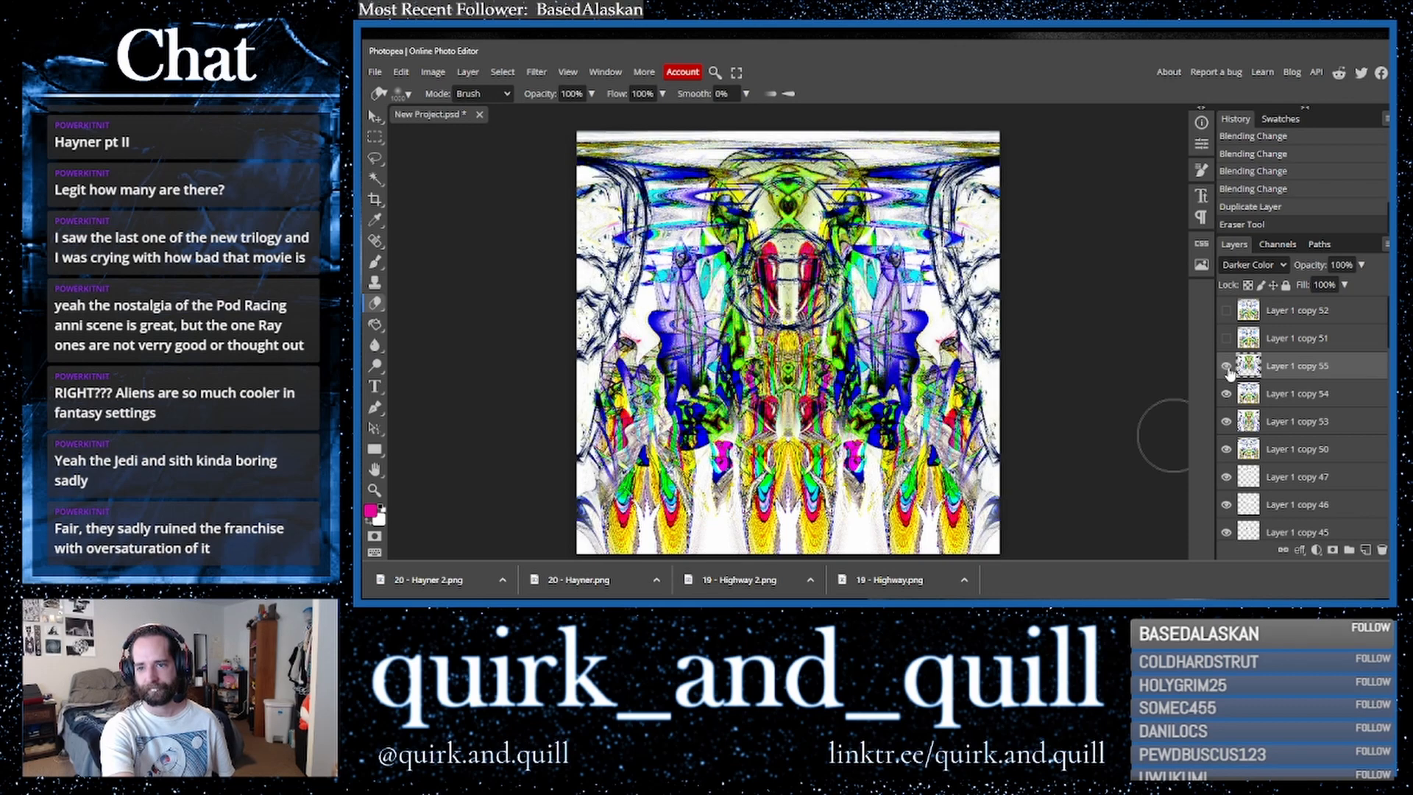
click(1227, 367)
click(1227, 367)
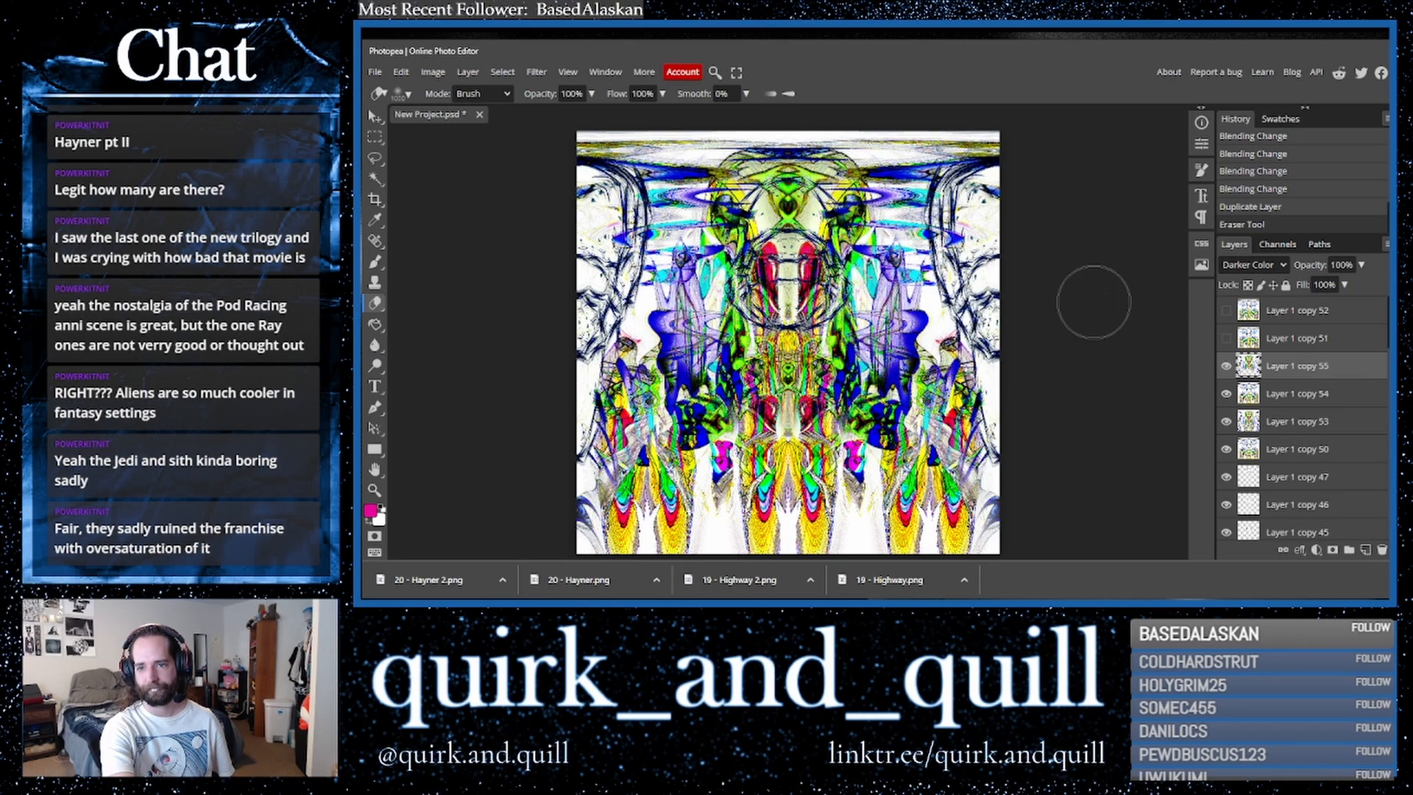
- Try erasing small spots near the top centre of the top polar copy, then undo those strokes
mouse_move(773, 193)
mouse_down()
mouse_move(799, 193)
mouse_move(777, 197)
mouse_up()
click(788, 197)
click(795, 199)
key(ctrl+z)
key(ctrl+z)
key(ctrl+z)
key(ctrl+z)
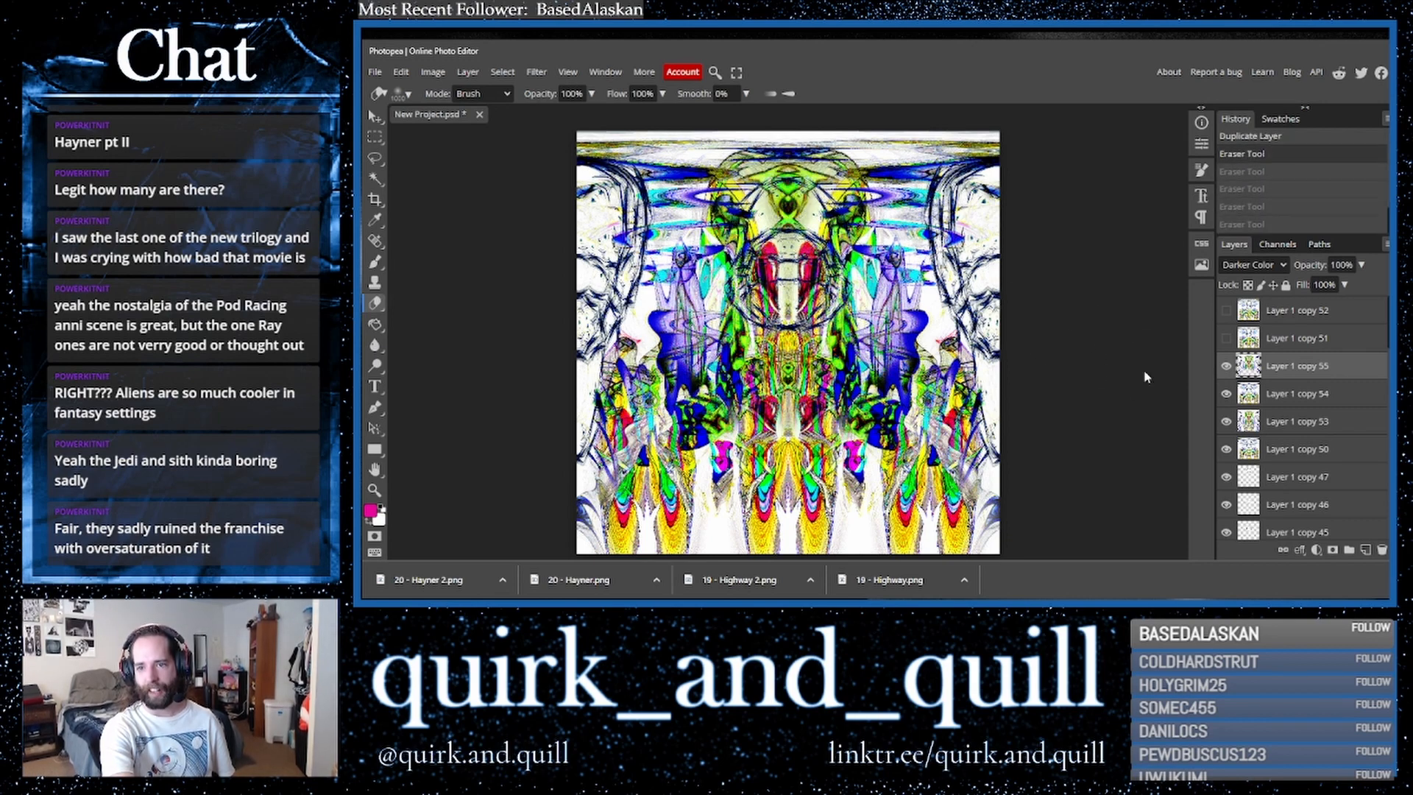
- Duplicate the layer below the top polar copy and try shifting its hue to -180
click(1347, 402)
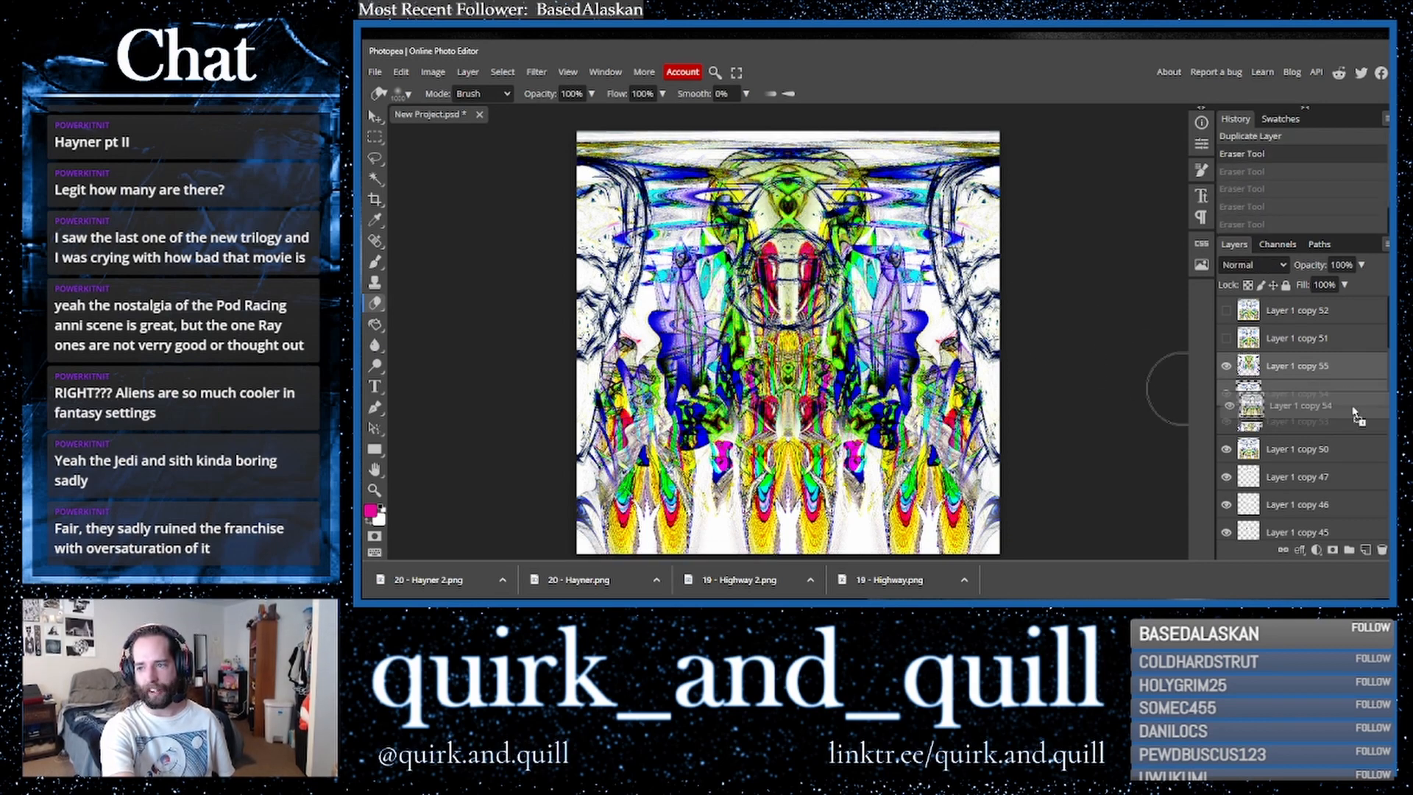
drag(1365, 548, 1365, 548)
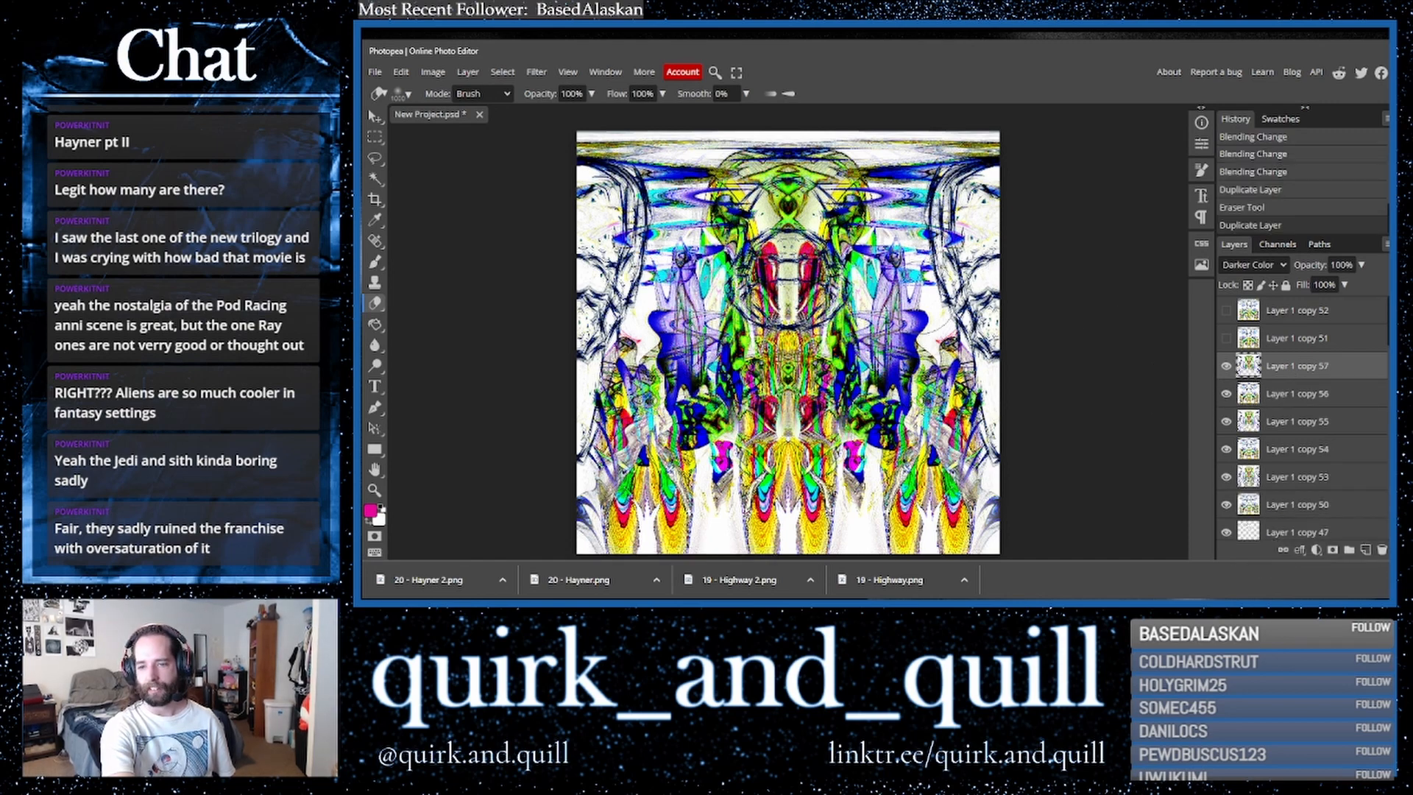
click(433, 72)
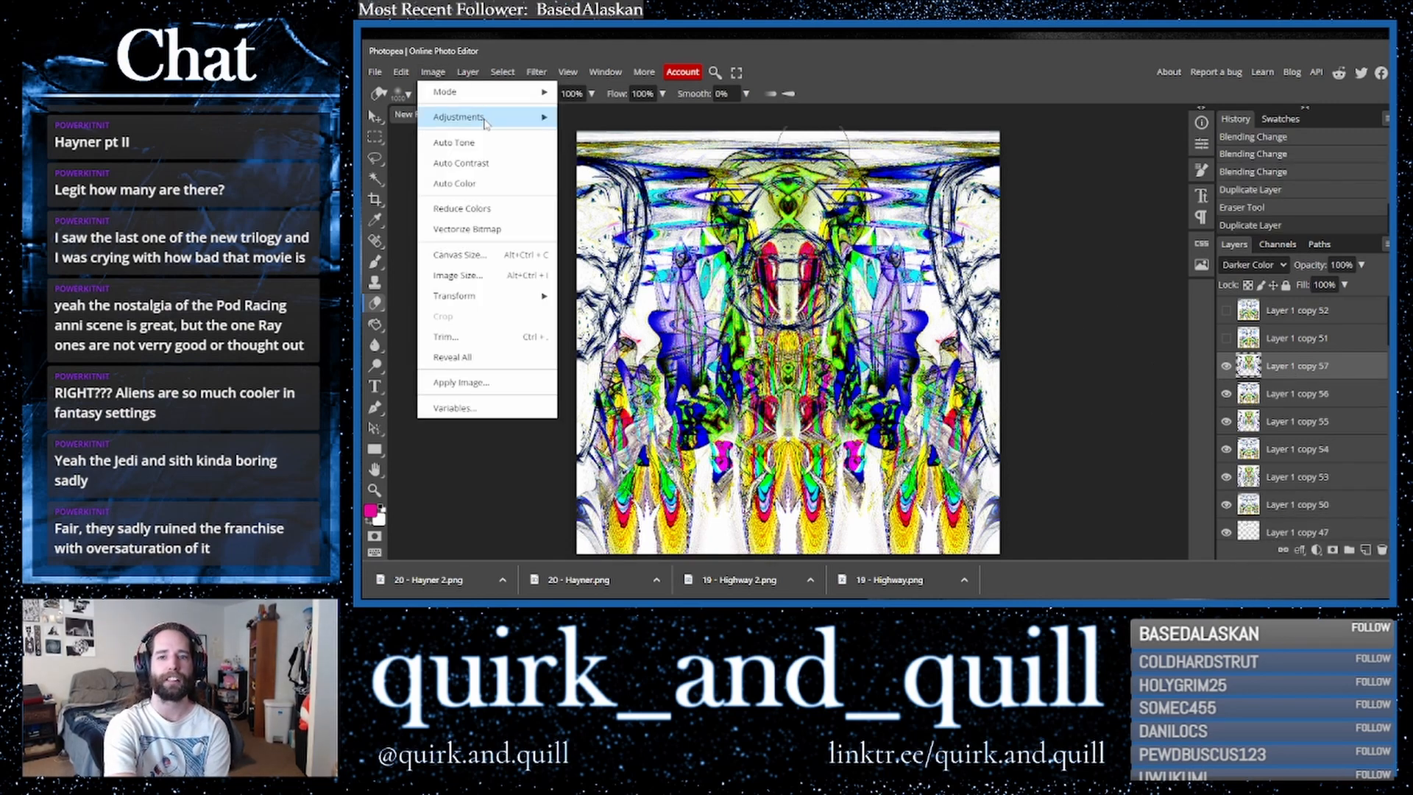
mouse_move(485, 118)
click(579, 224)
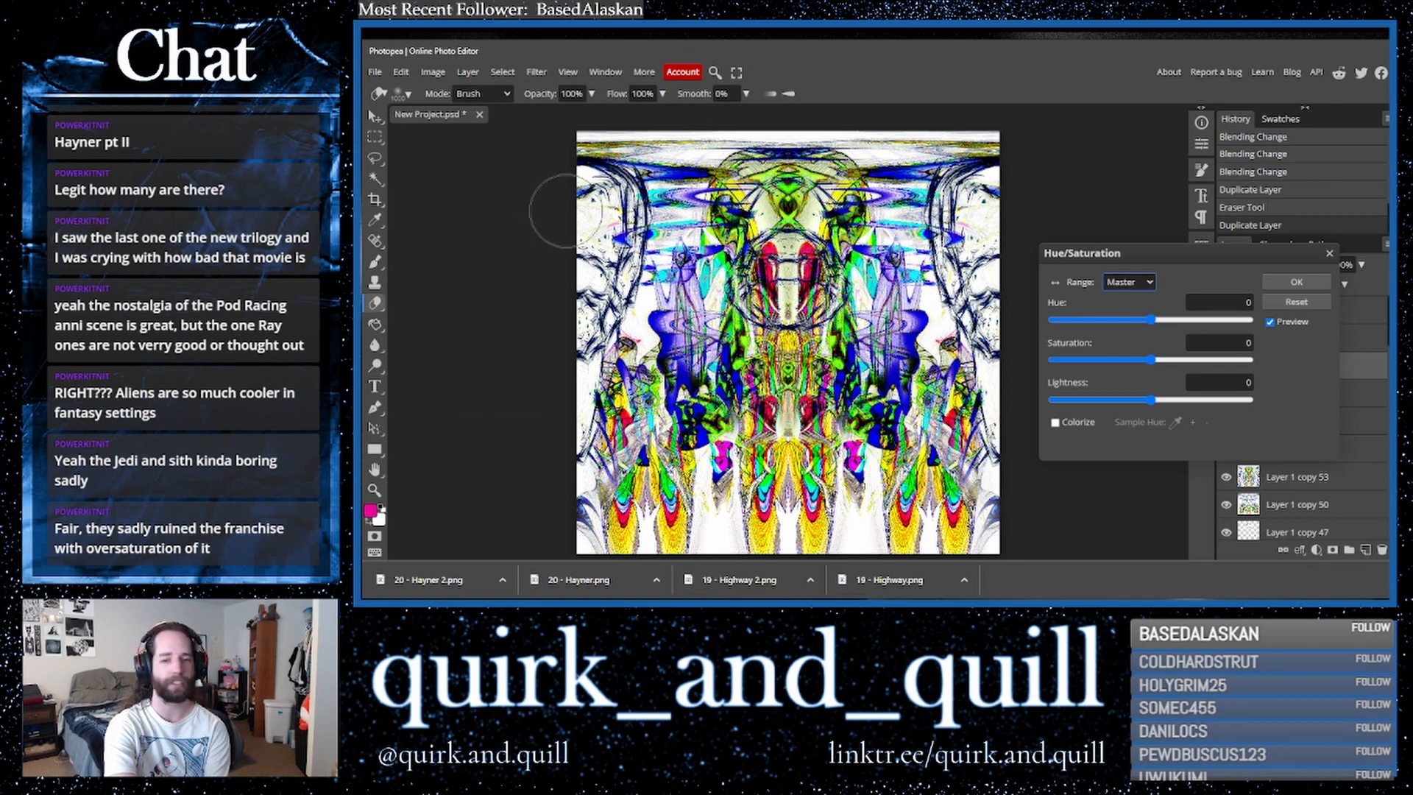
drag(1157, 321, 1031, 325)
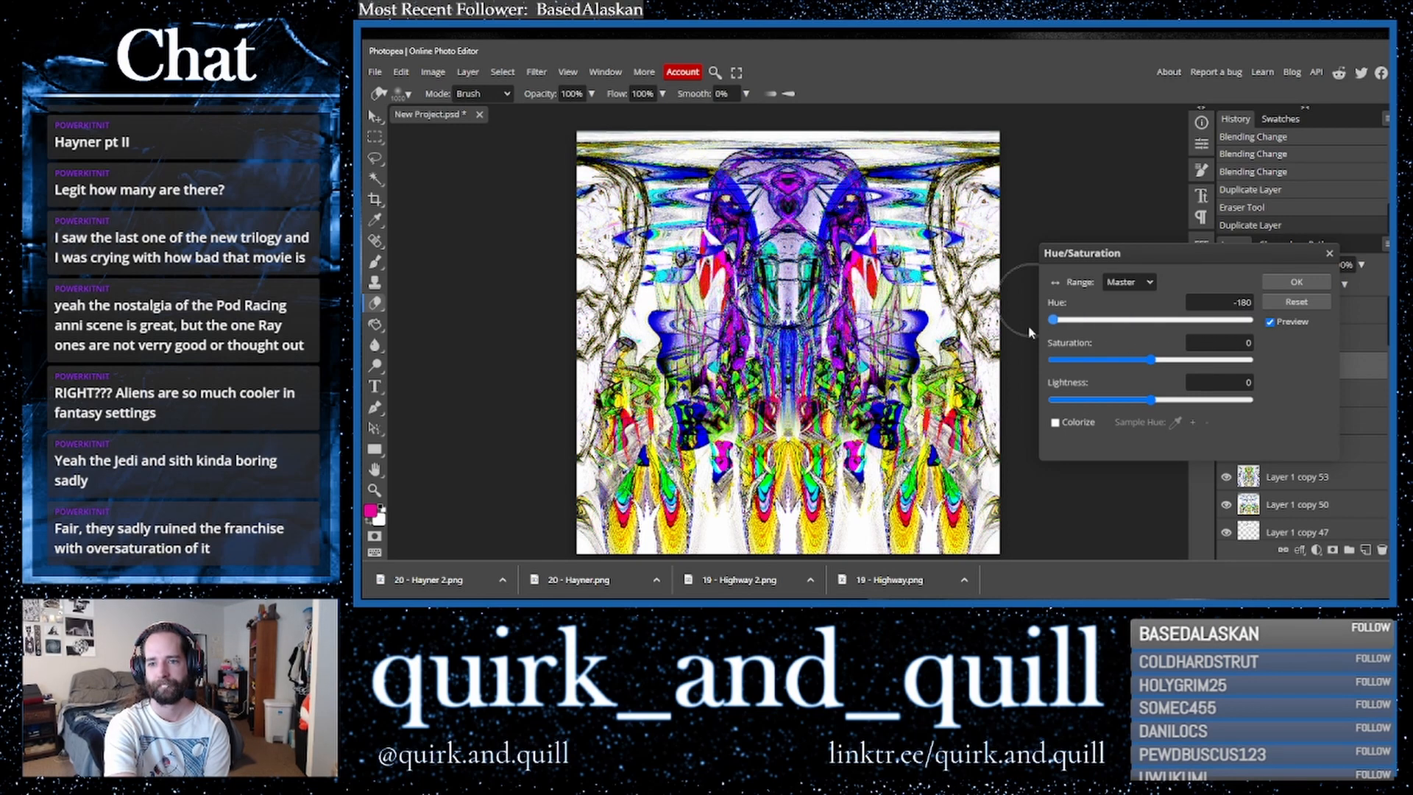
key(Return)
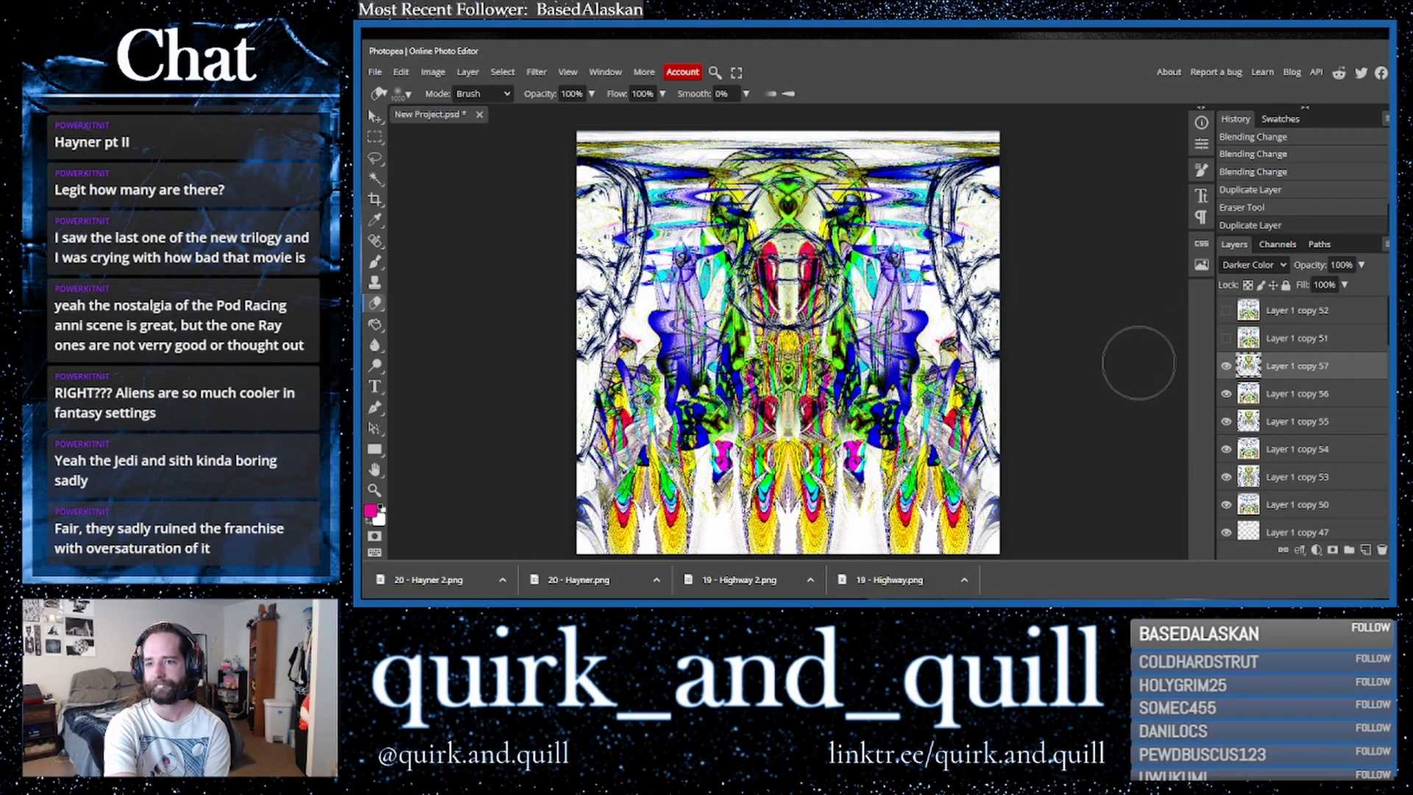
- Duplicate the second layer and merge the resulting layers into one
ctrl+click(1303, 394)
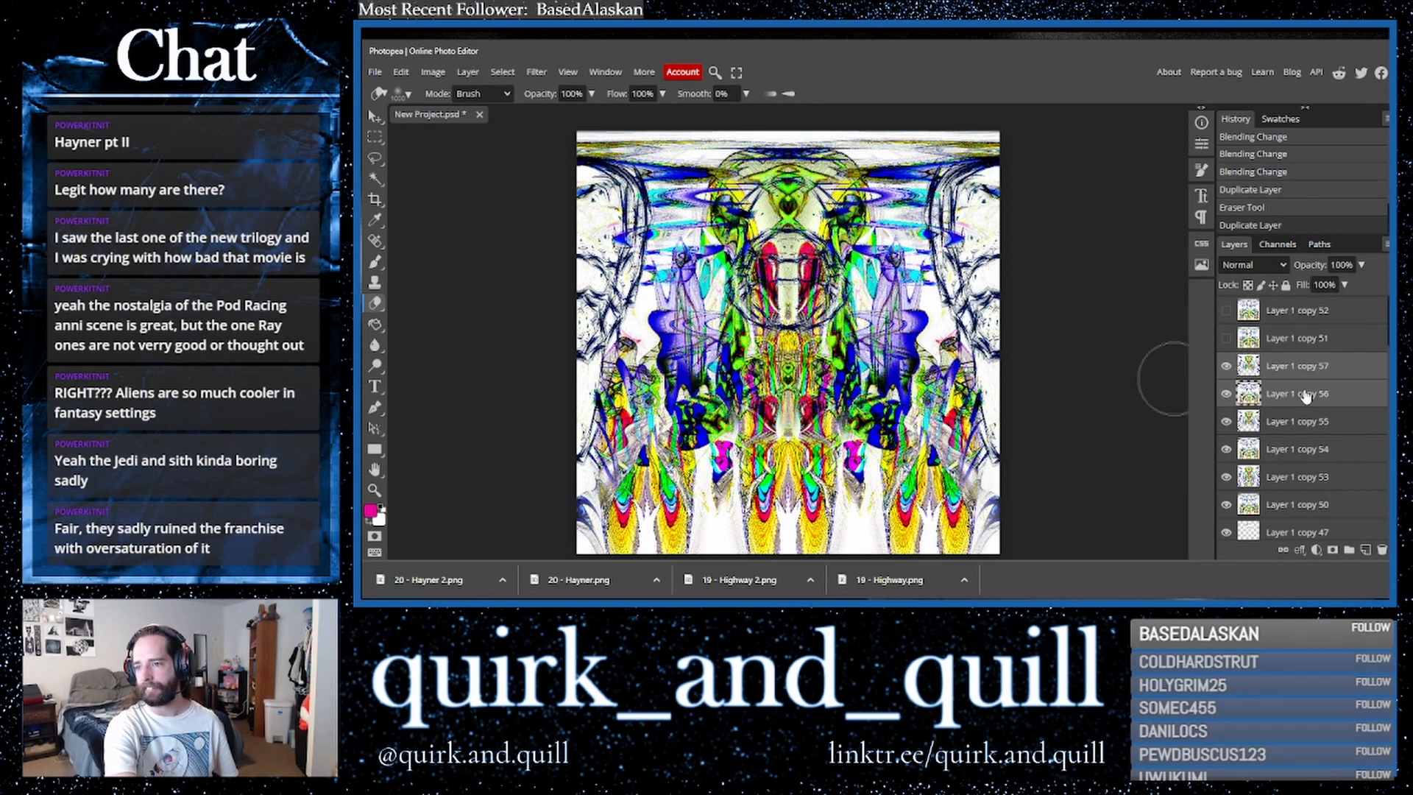
key(ctrl+j)
right_click(1297, 397)
click(1222, 503)
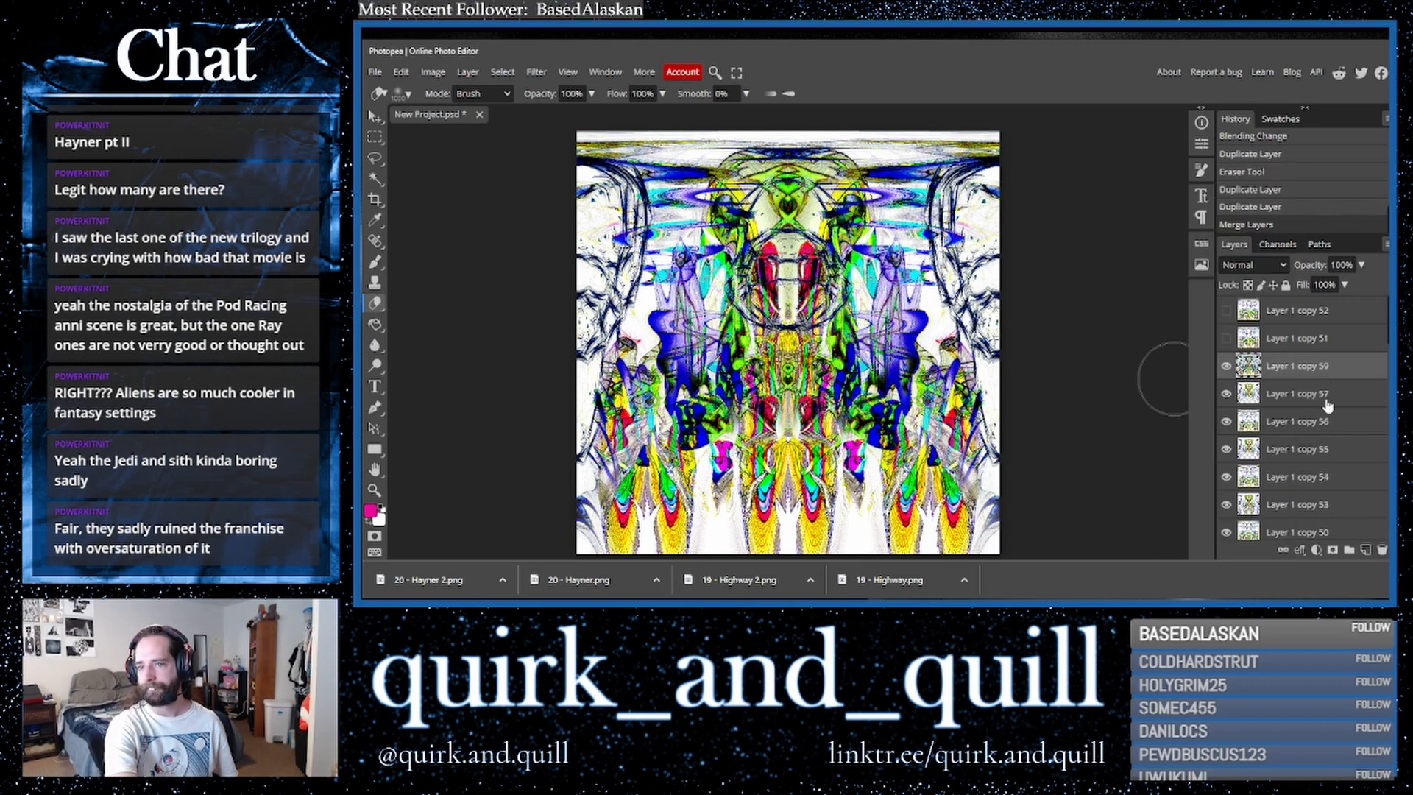
- Duplicate the merged layer, set its blend mode to Multiply and its opacity to 51%
key(ctrl+j)
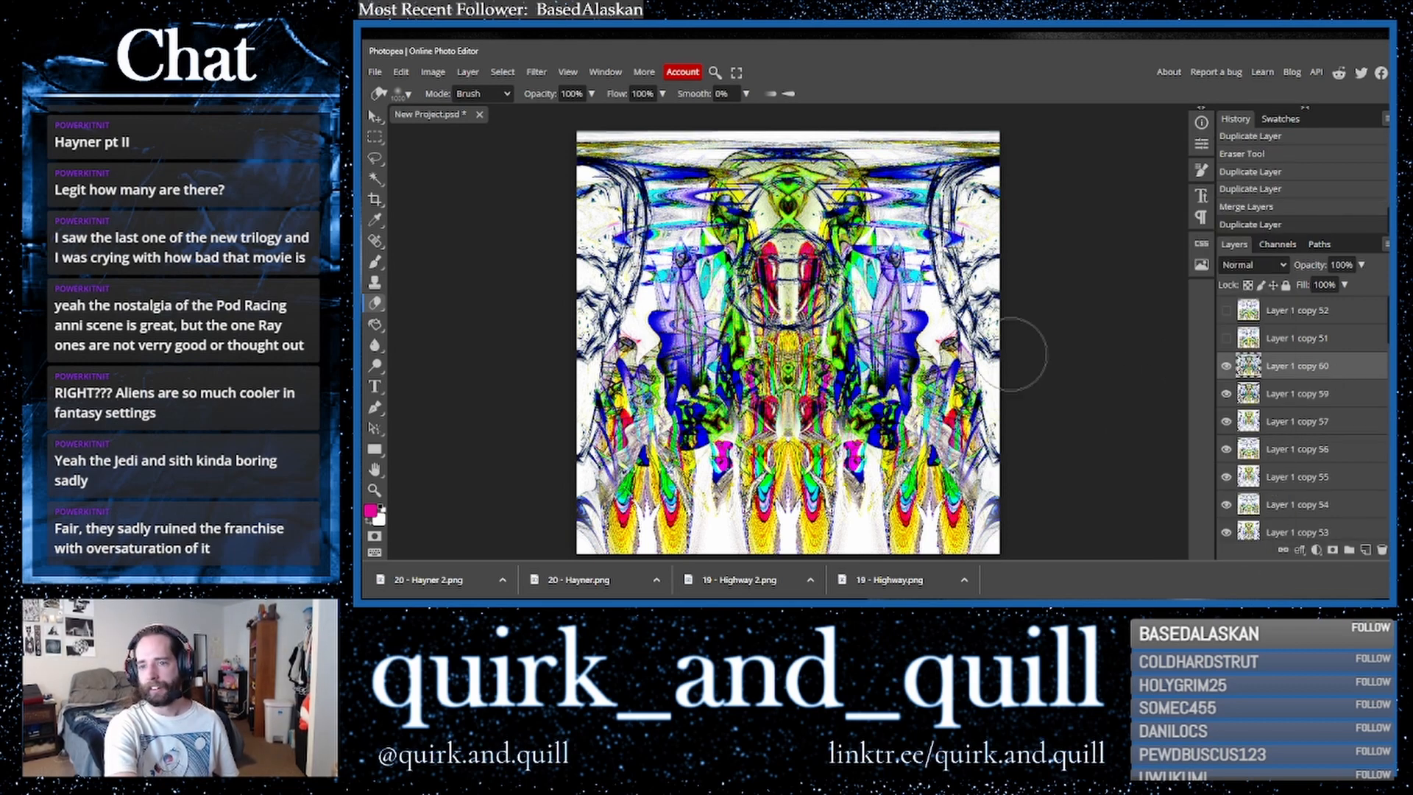
click(1255, 264)
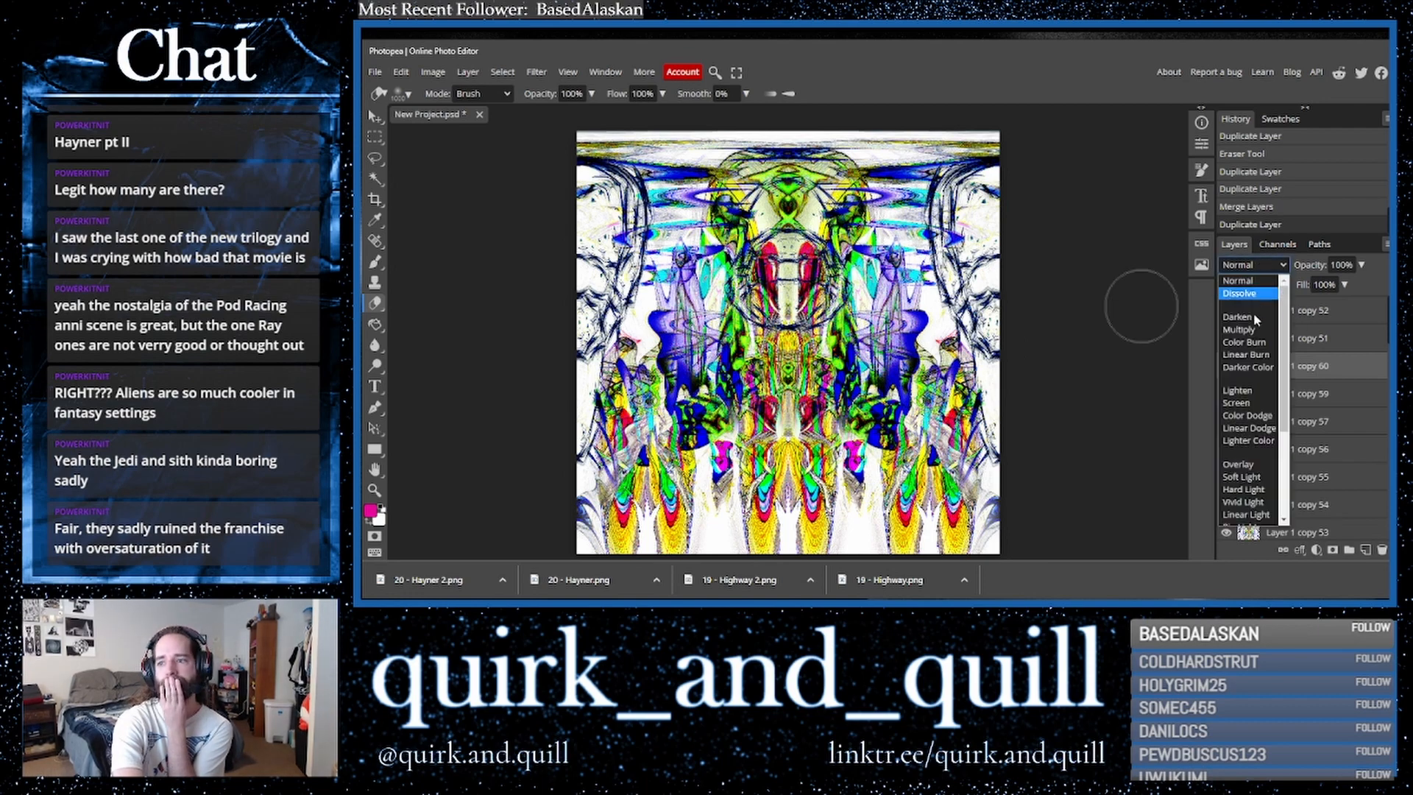
click(1247, 342)
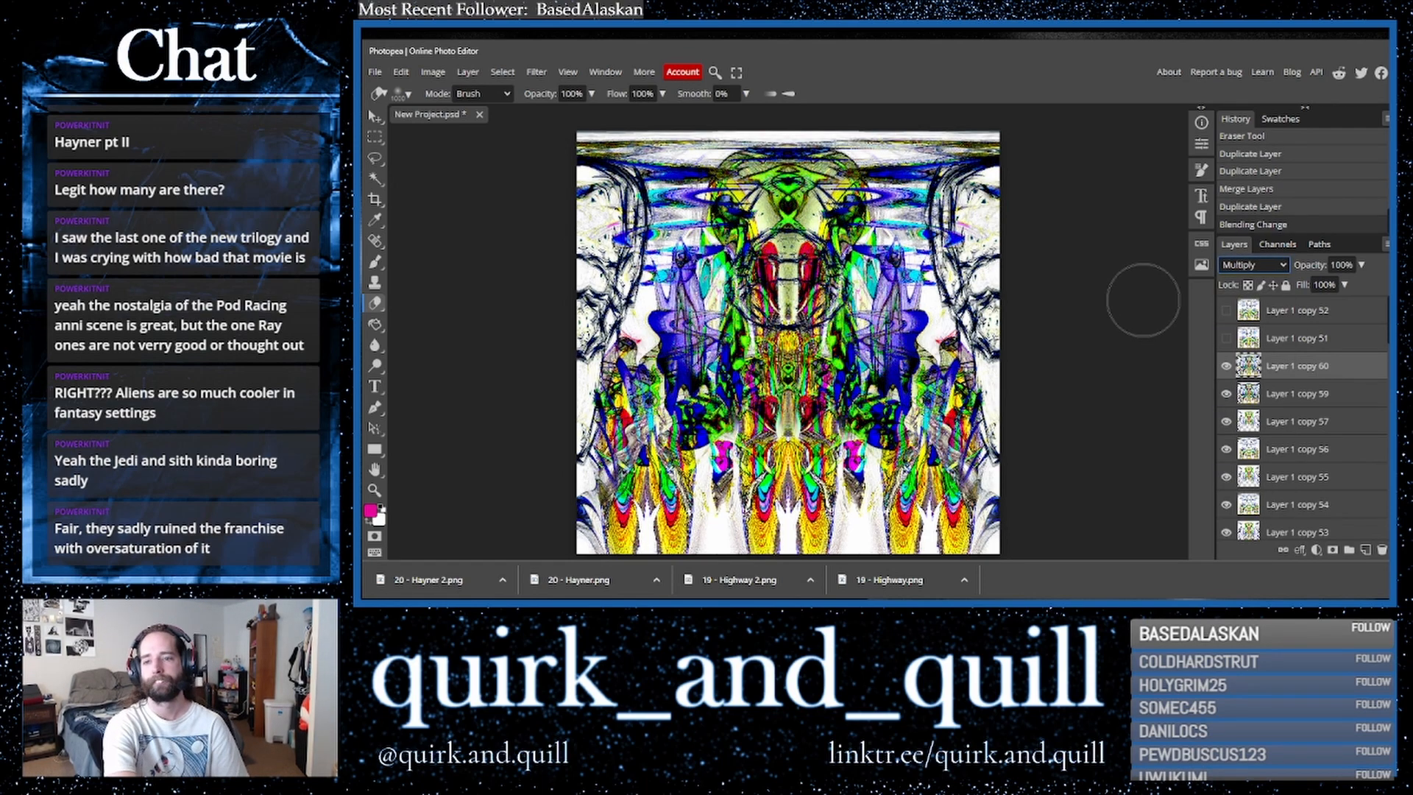
key(Up)
click(1361, 265)
drag(1315, 285, 1308, 285)
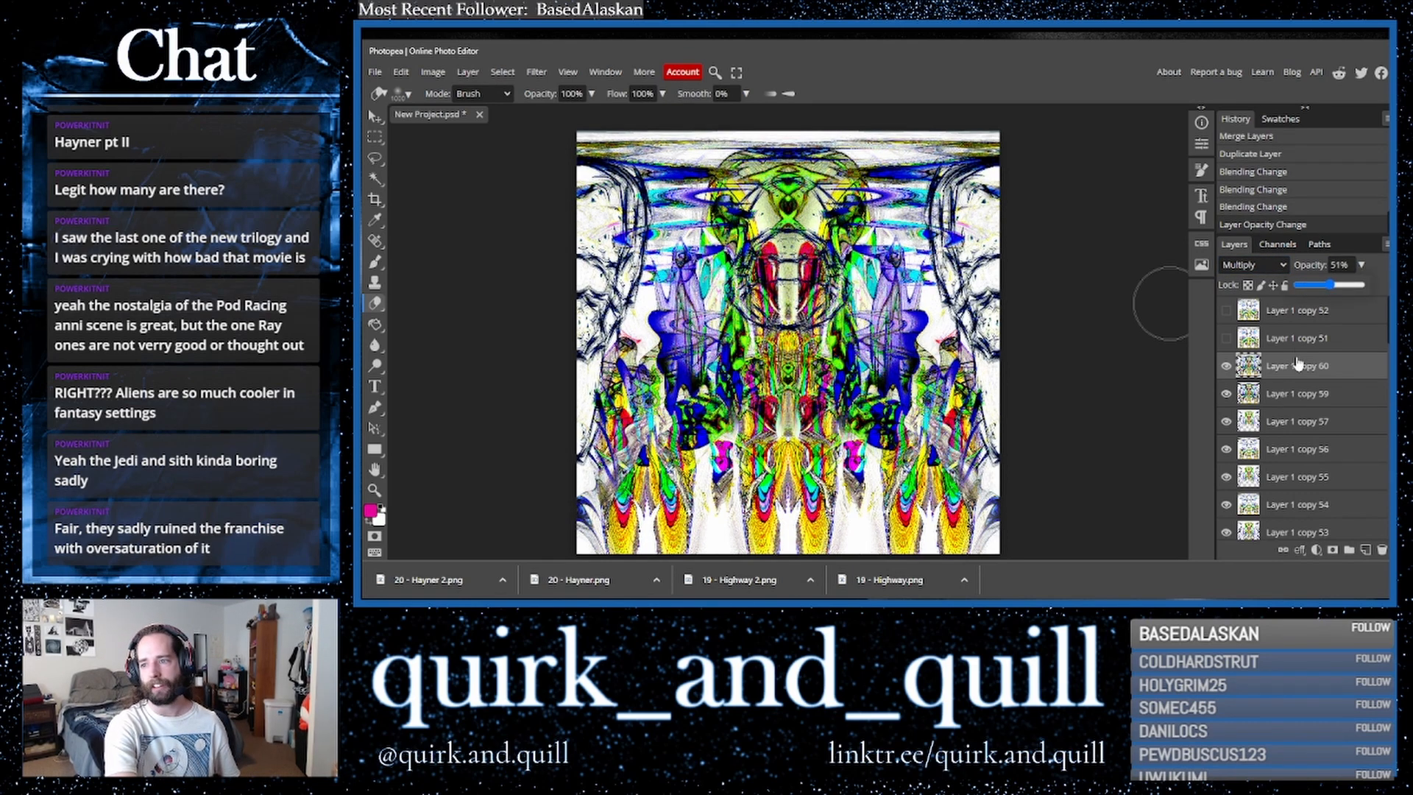
- Toggle the Multiply copy's visibility to compare the composition with and without it
click(1227, 367)
click(1227, 367)
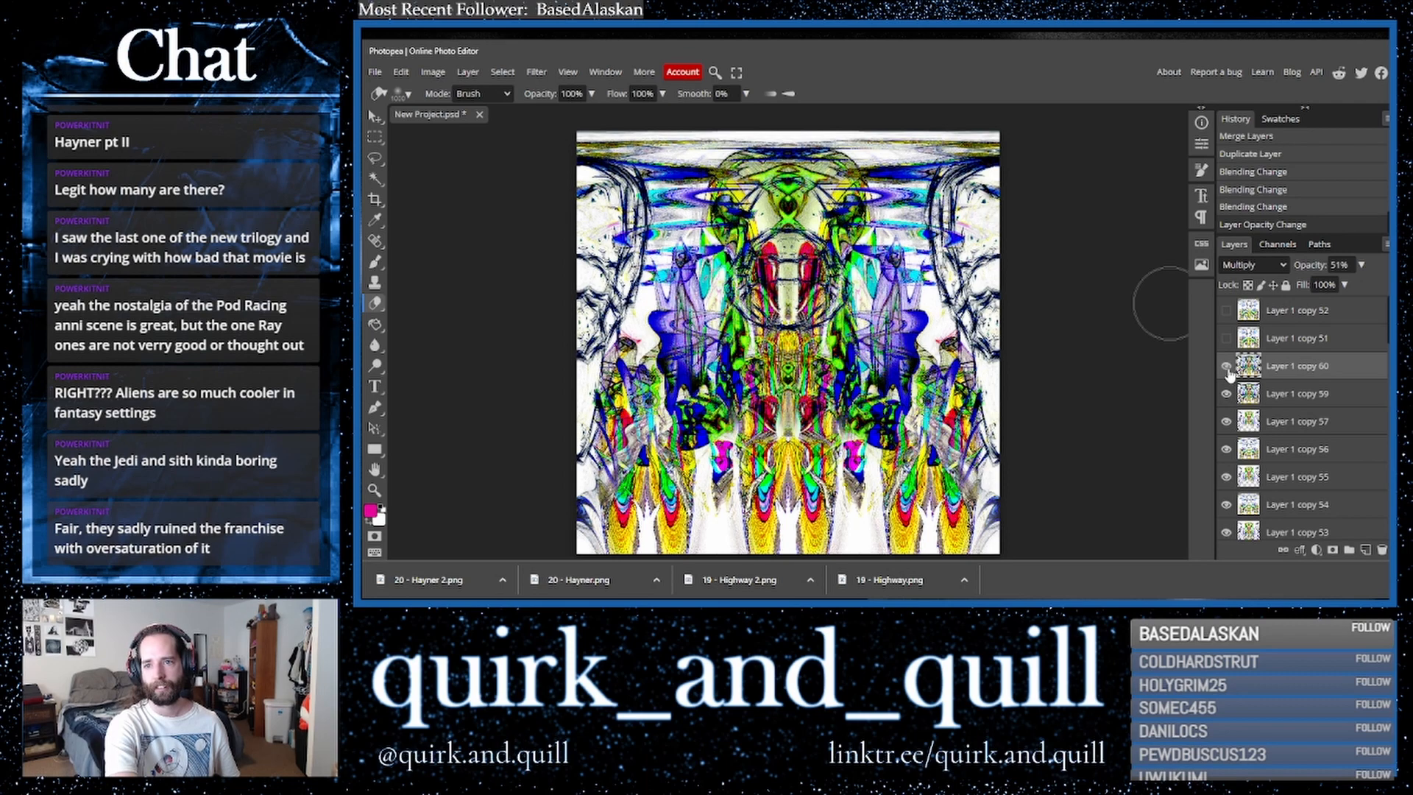
click(1227, 368)
click(1227, 368)
- Duplicate and merge the layer beneath the top copy, then duplicate the resulting top layer
shift+click(1307, 401)
drag(1307, 402, 1366, 550)
right_click(1302, 400)
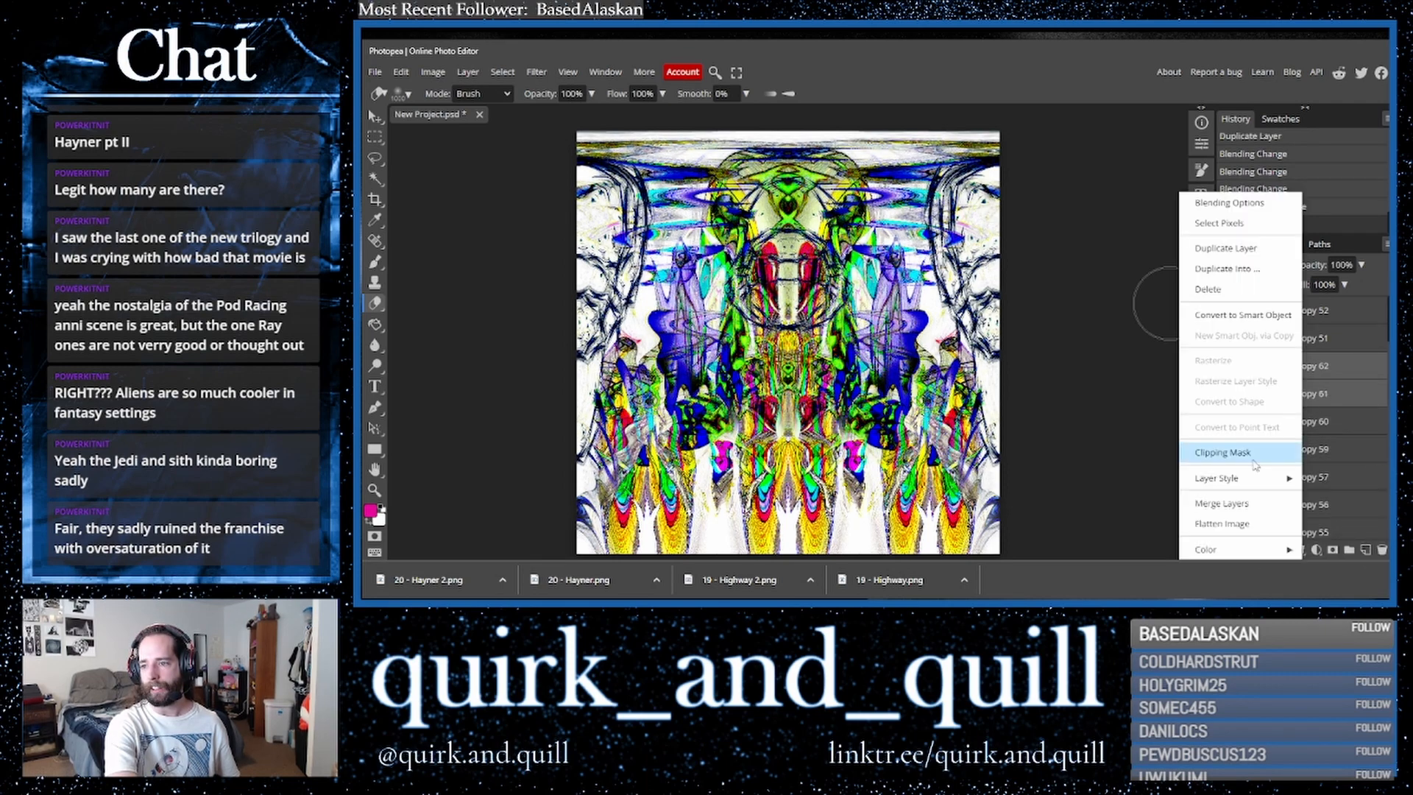
click(1222, 504)
drag(1336, 367, 1370, 556)
click(432, 72)
mouse_move(493, 118)
click(612, 228)
drag(1149, 323, 1258, 342)
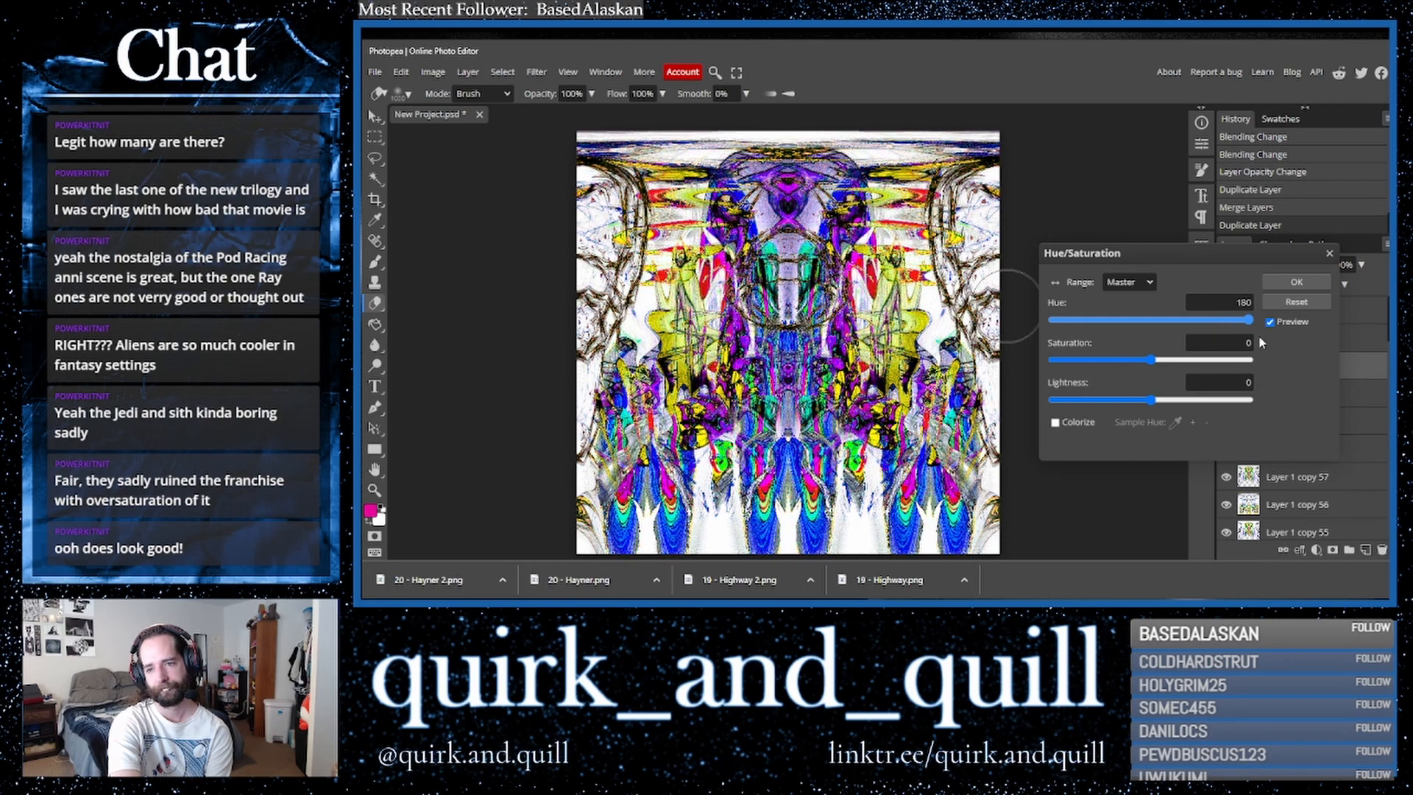
click(1330, 255)
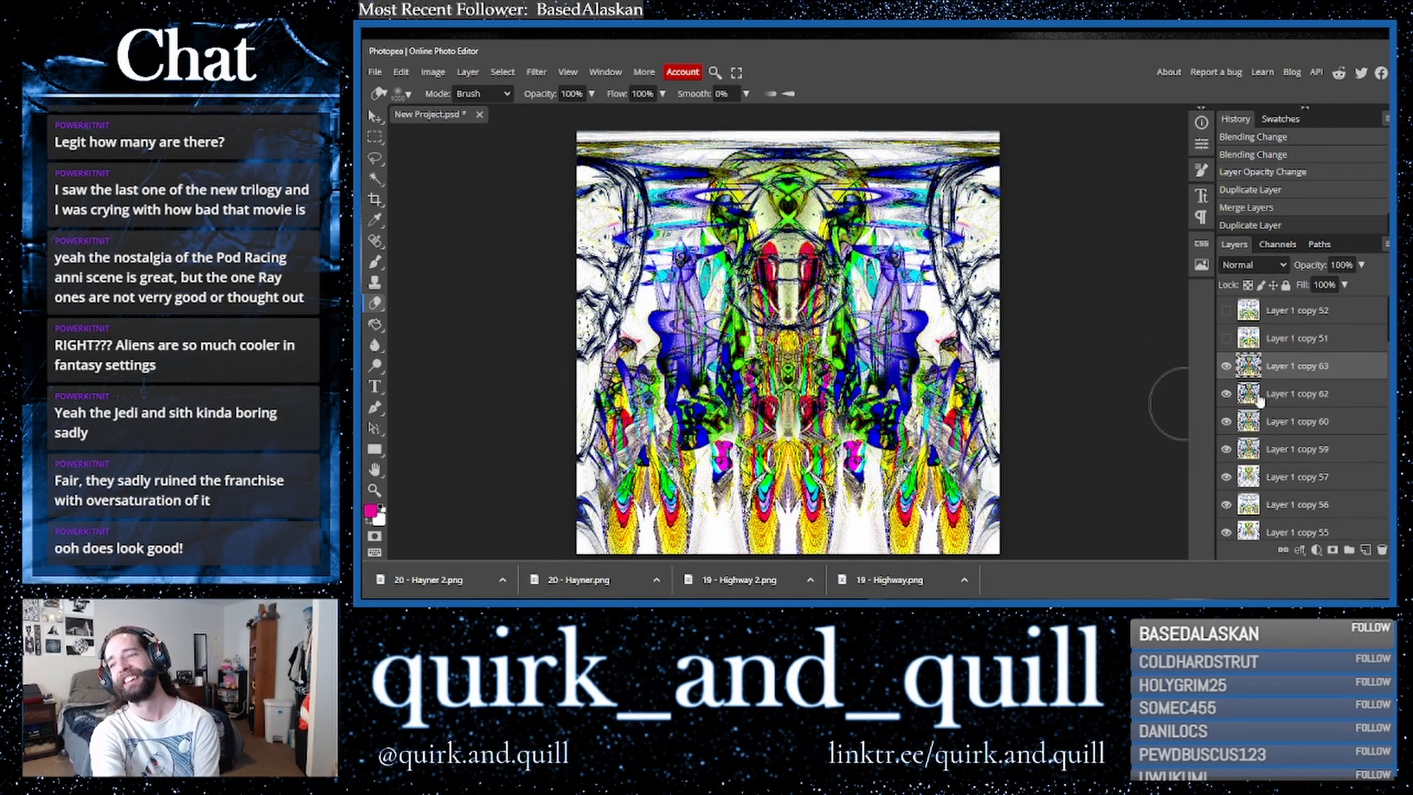
- Duplicate the top layer and try the Kaleidoscope filter with 20, 5, 4 and 2 mirrors, cancelling it
key(ctrl+j)
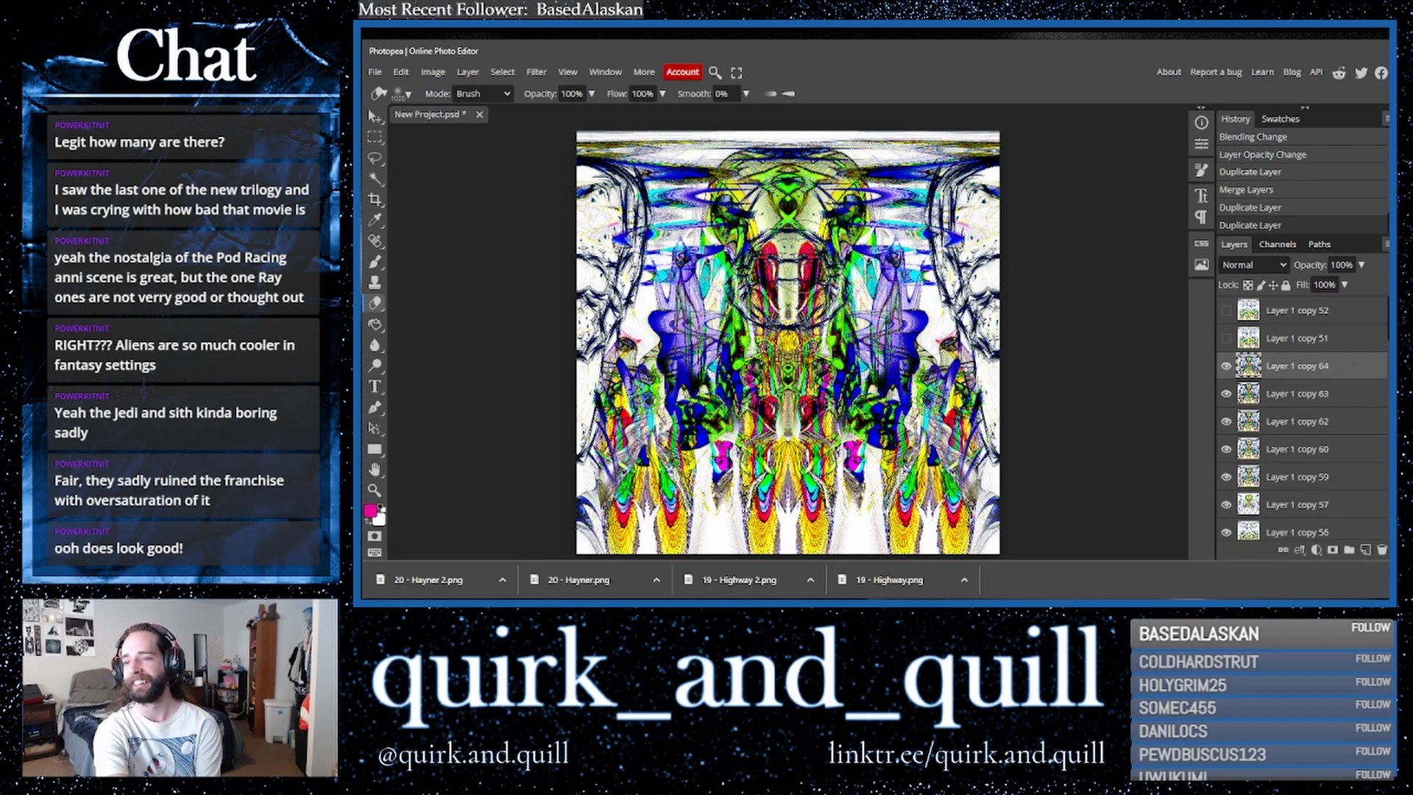
click(536, 72)
mouse_move(581, 245)
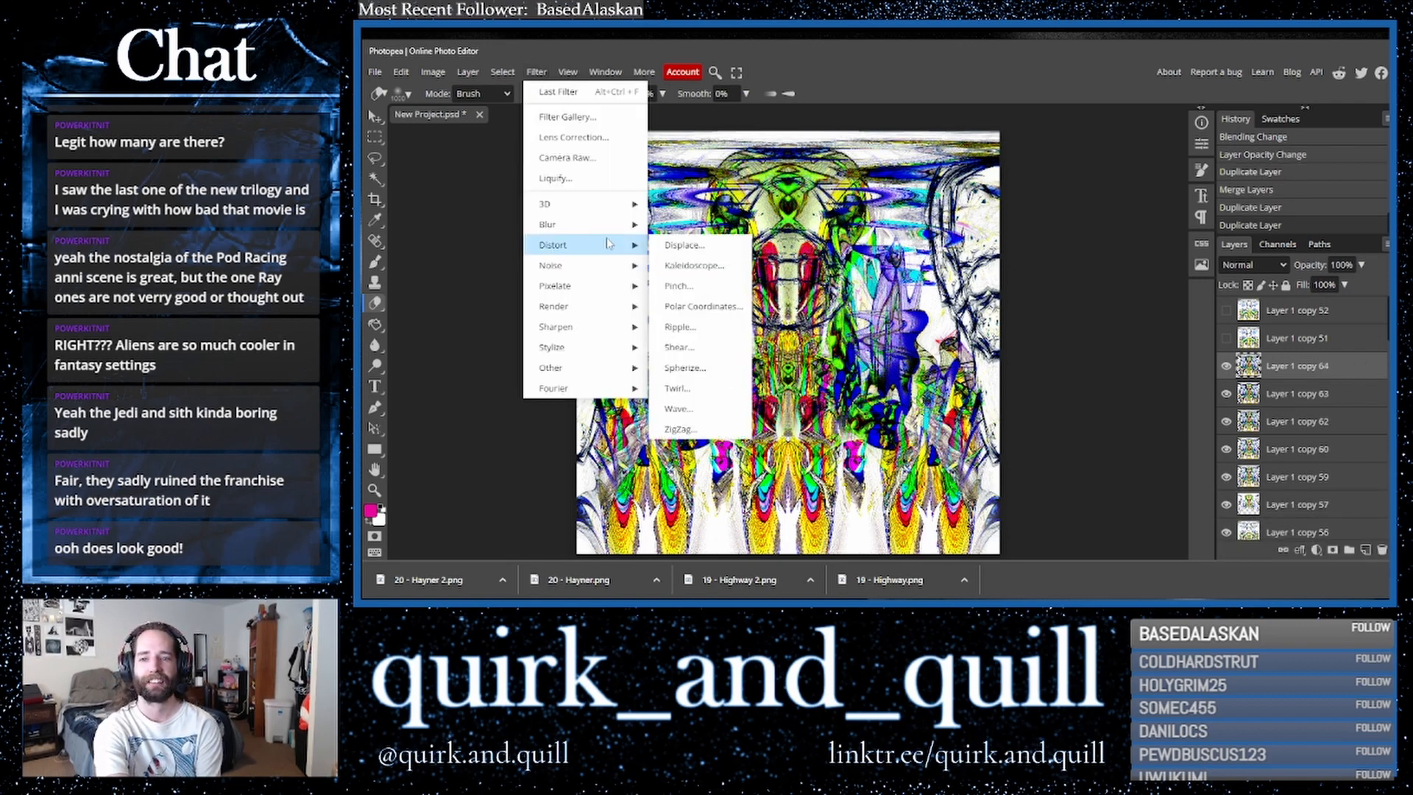
click(694, 265)
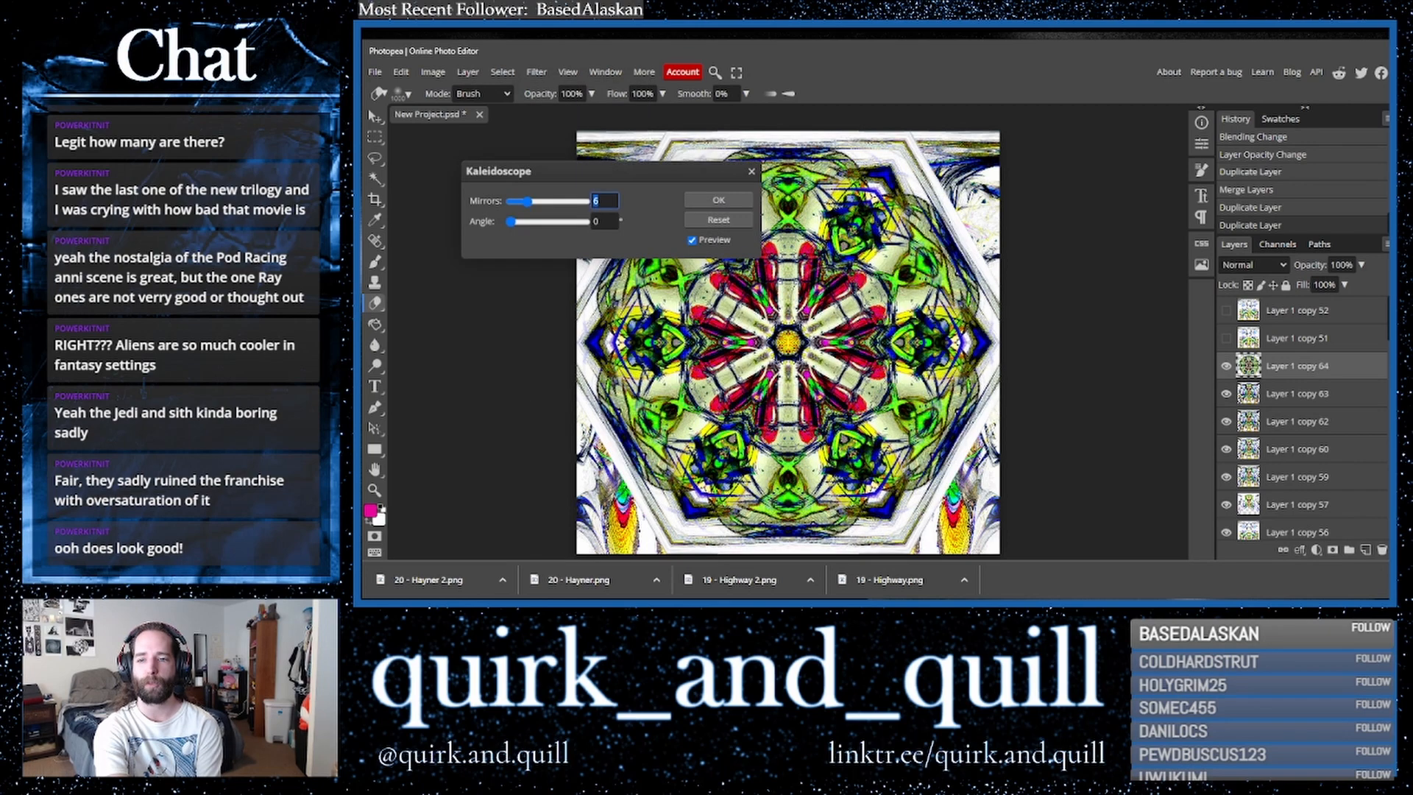
click(566, 201)
drag(581, 203, 627, 210)
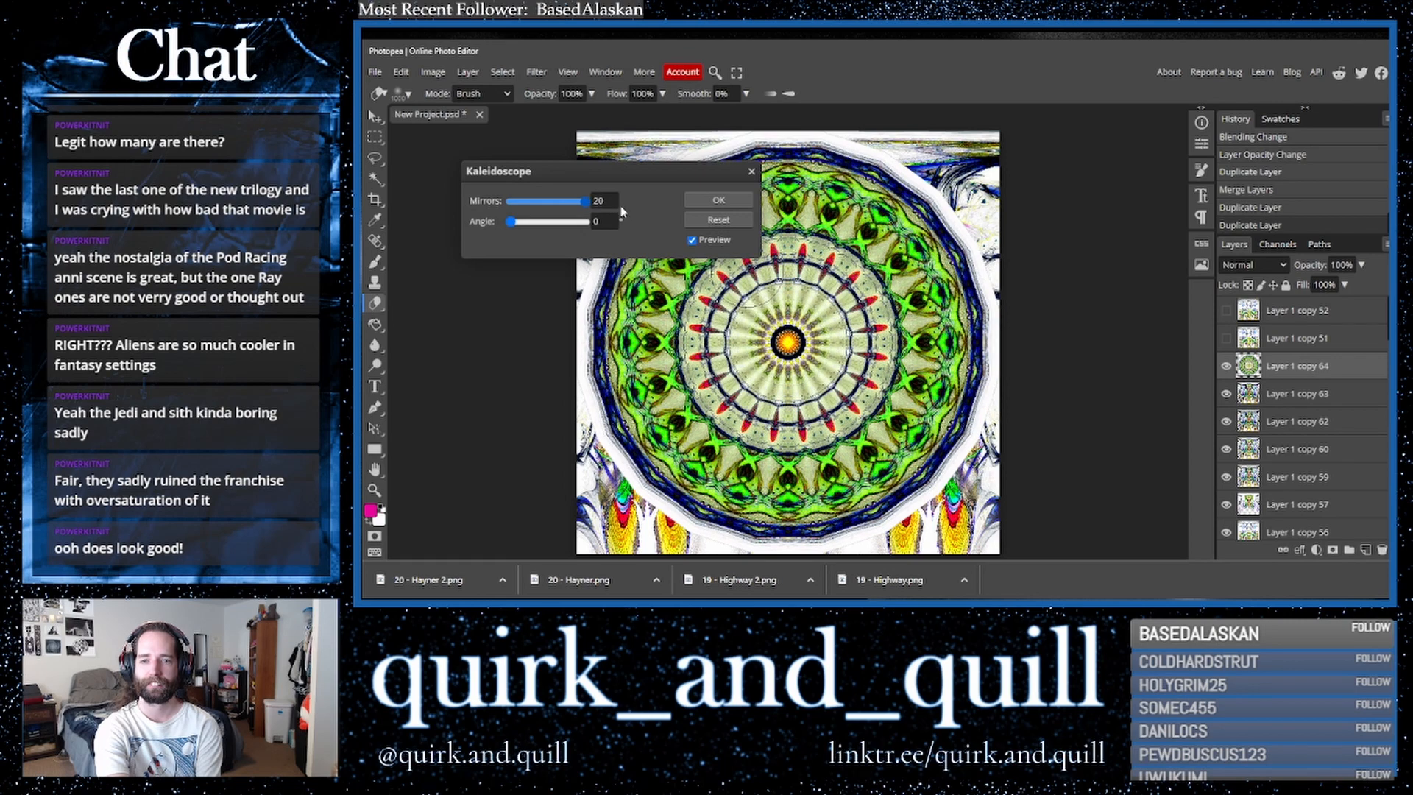
click(525, 204)
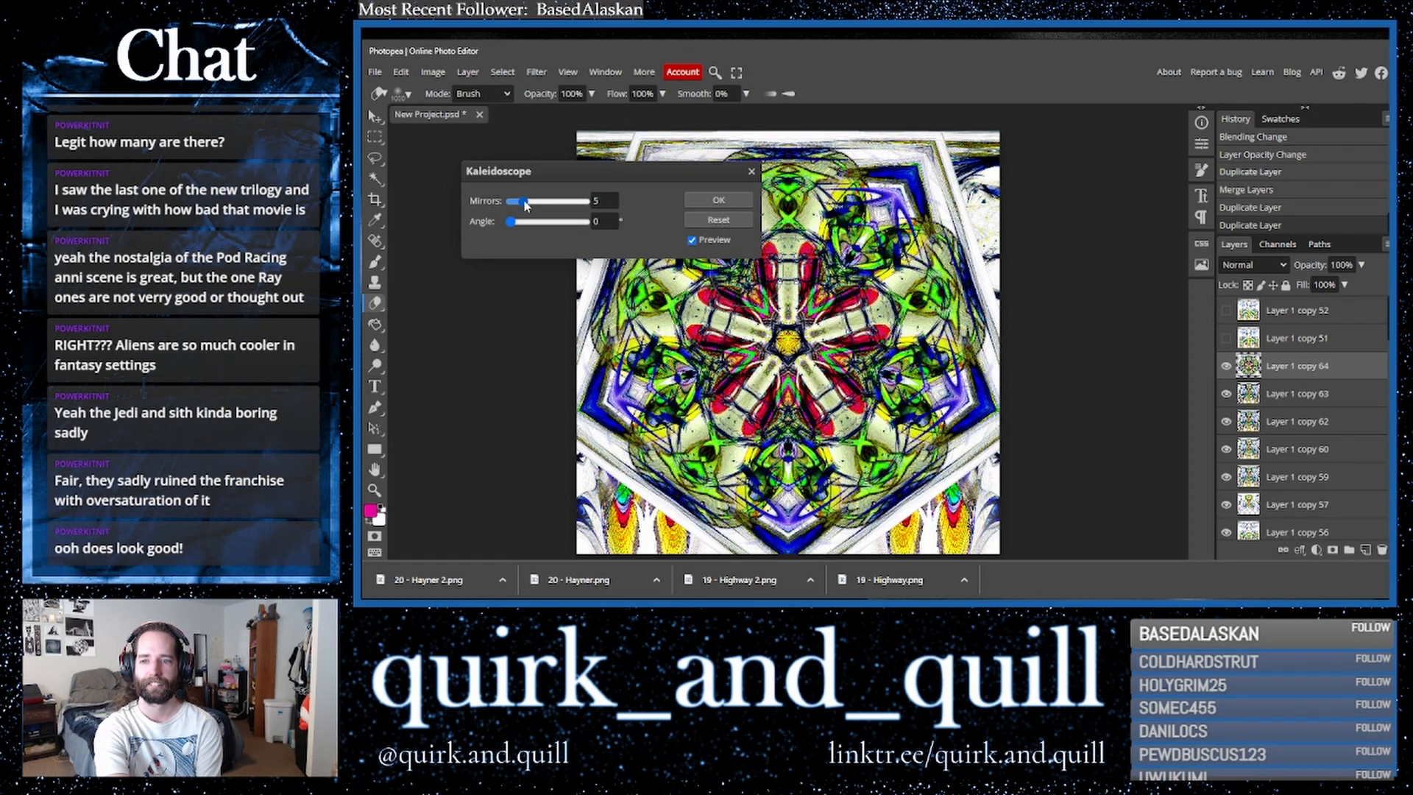
click(519, 204)
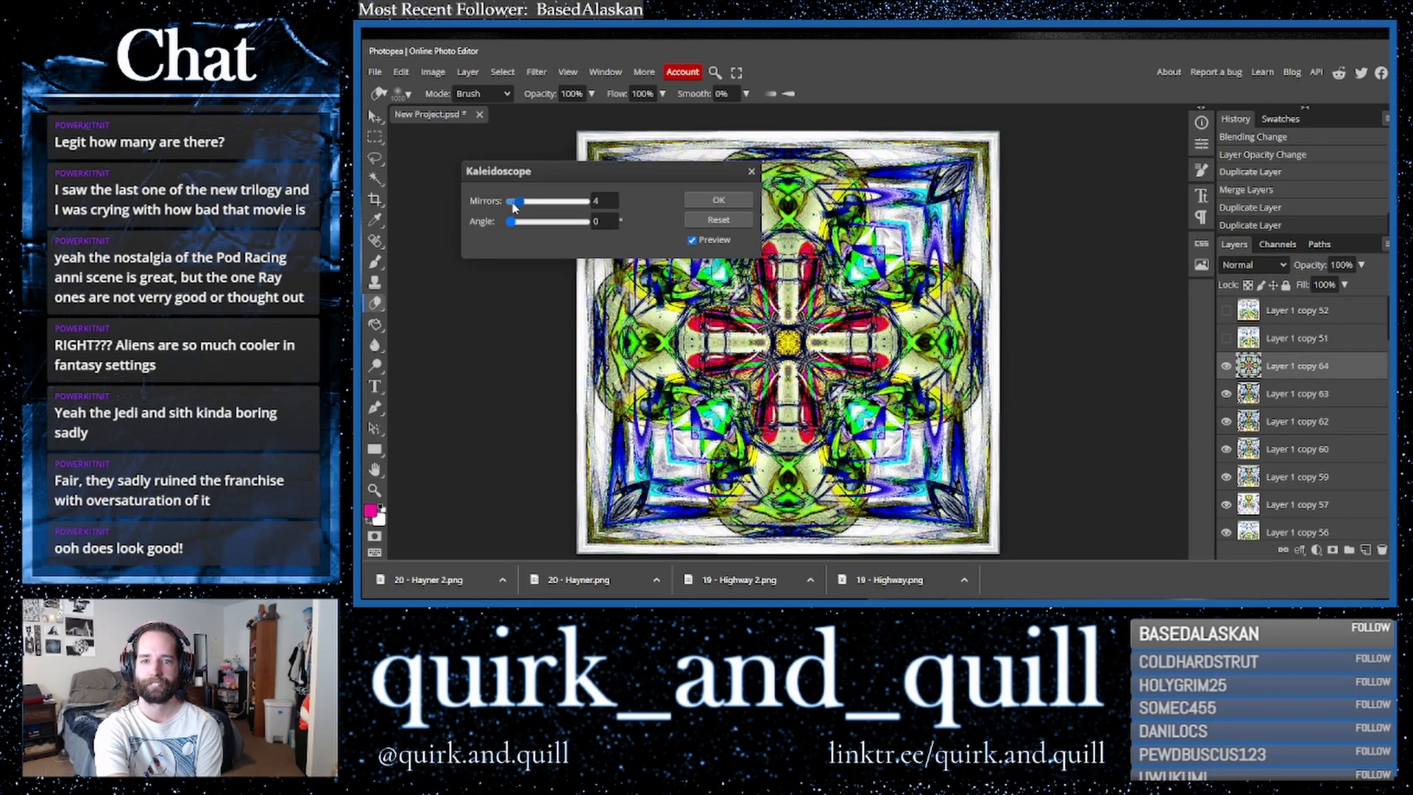
click(514, 206)
click(512, 204)
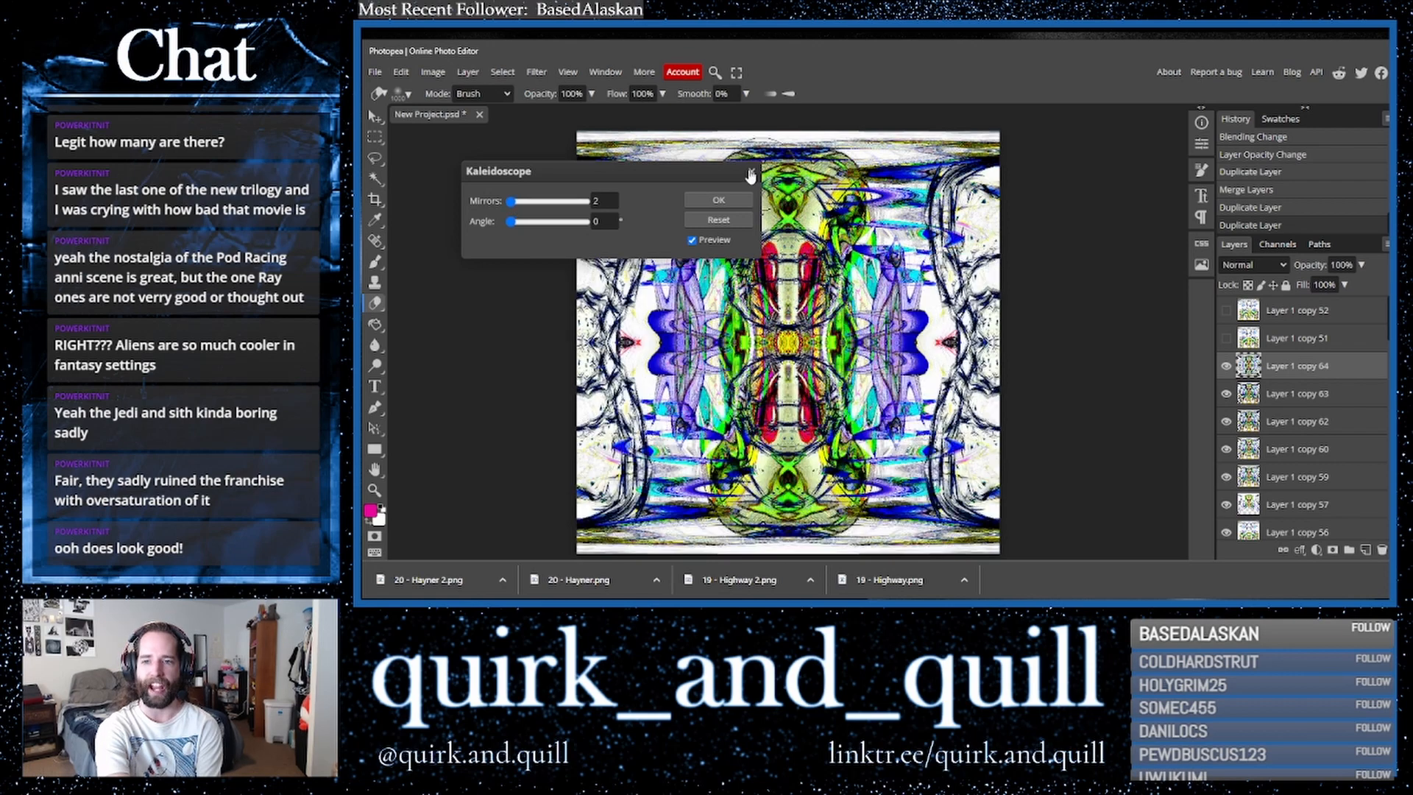
click(751, 174)
- Duplicate the top layer and stretch it vertically to about 103% height
drag(1346, 377, 1365, 551)
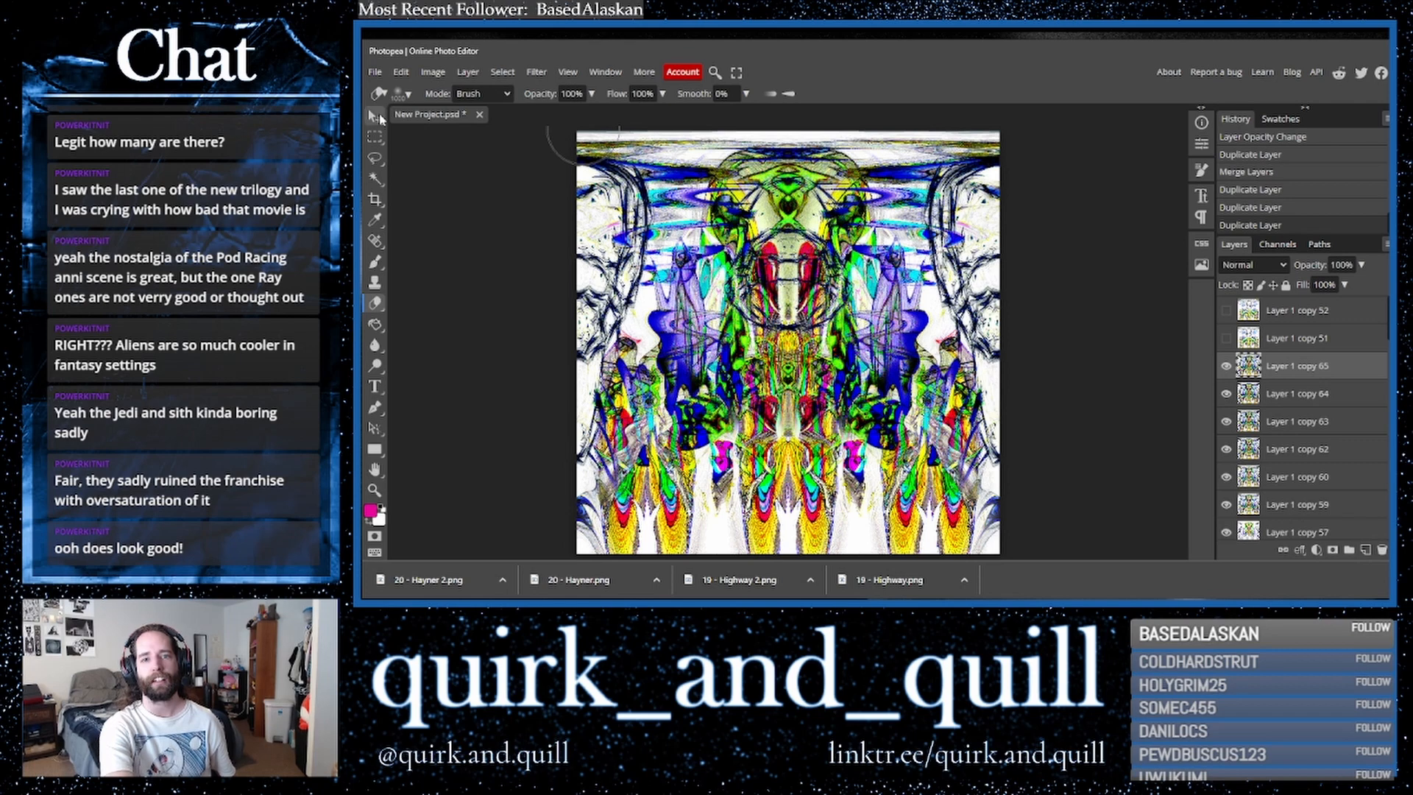
click(376, 116)
drag(789, 129, 793, 123)
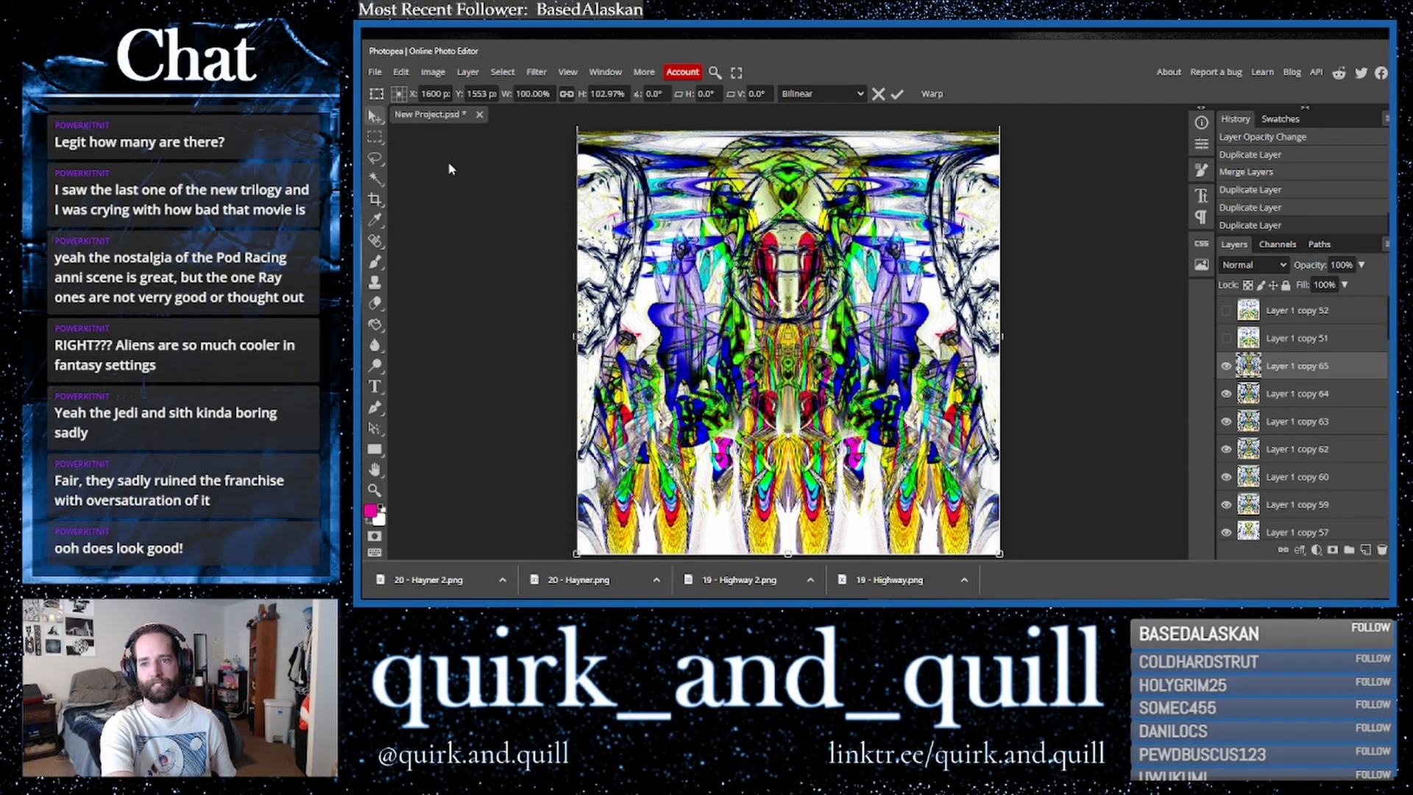
key(Return)
- Toggle the stretched copy's visibility to compare the composition
click(1228, 371)
click(1229, 372)
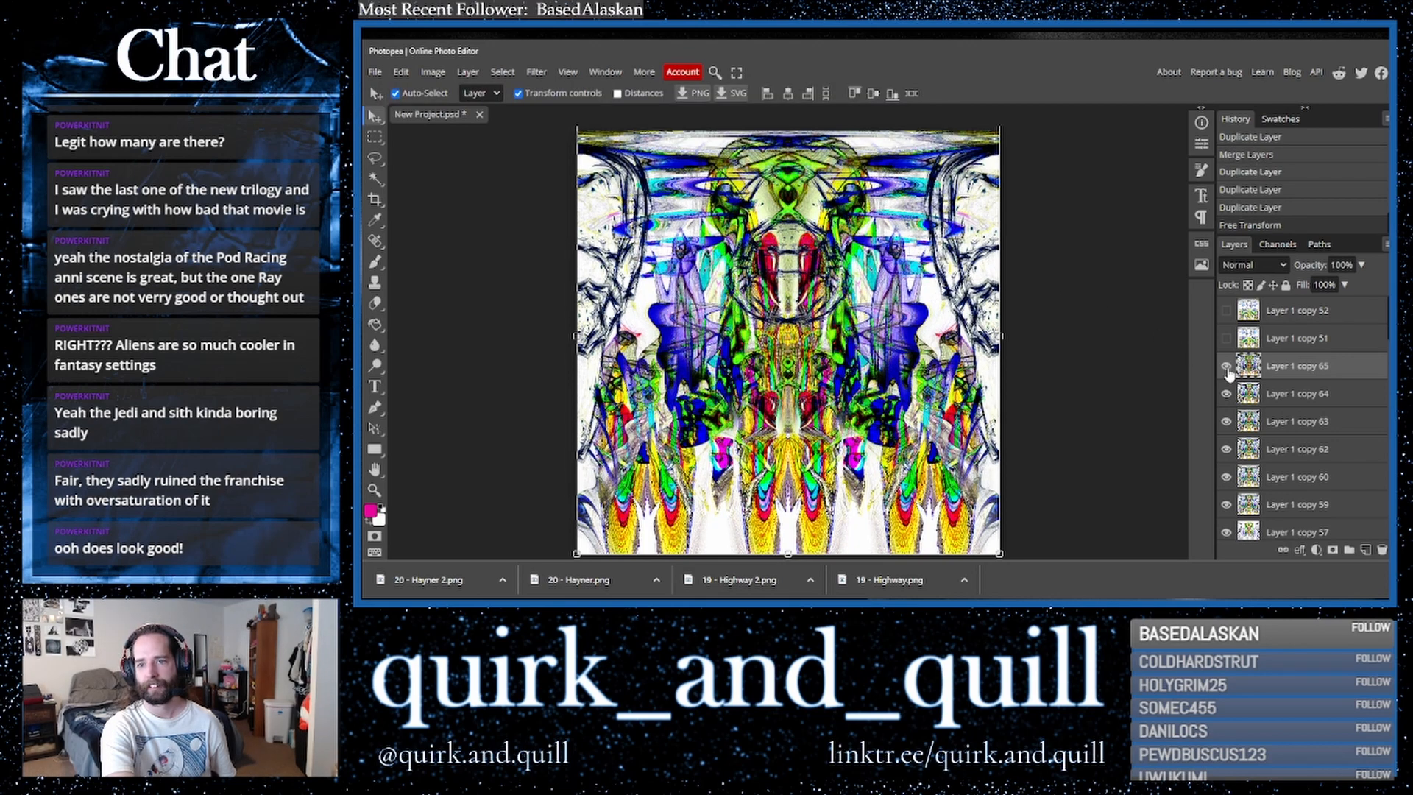
click(1228, 372)
click(1228, 371)
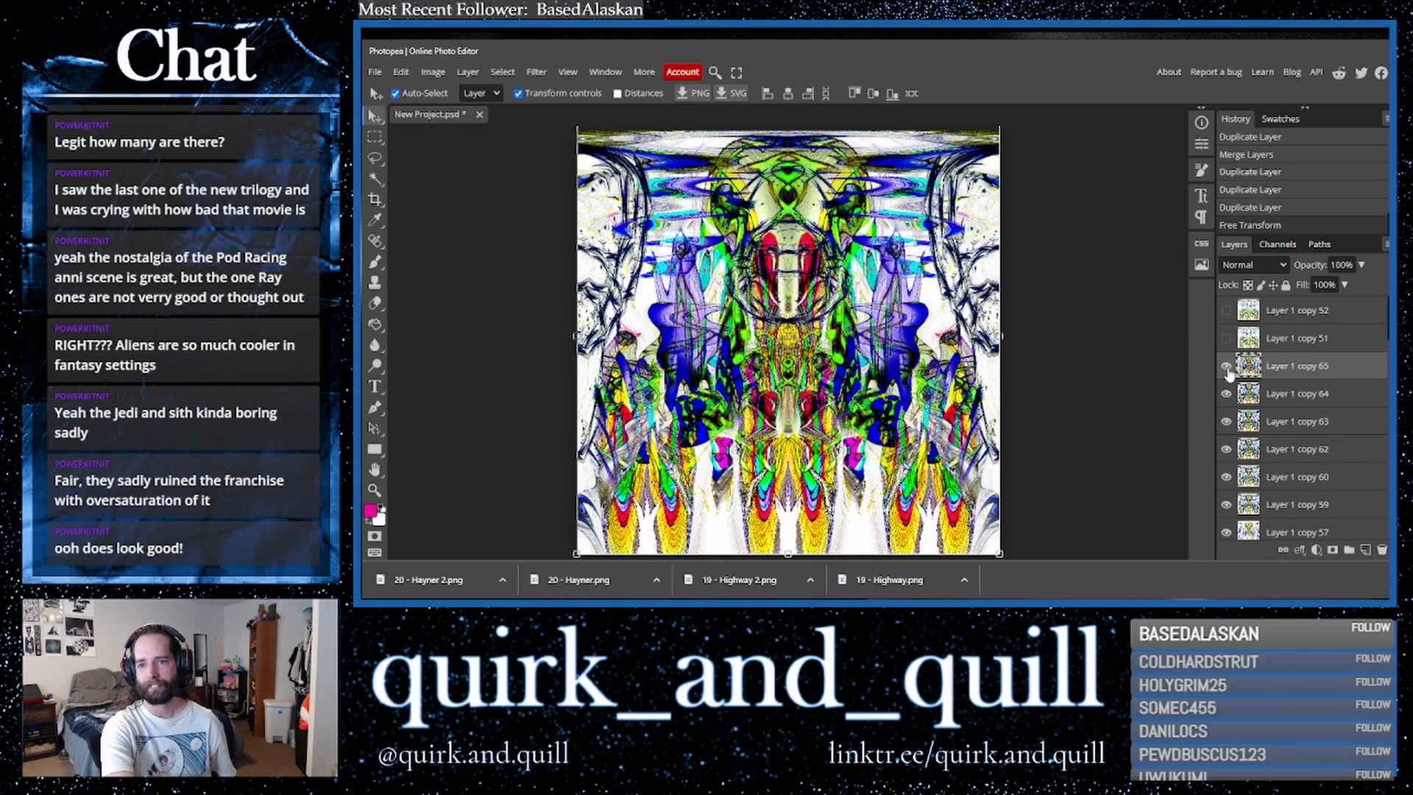
- Export the artwork as a PNG file named 21 - Prey.png in the same folder as the earlier exports
click(374, 199)
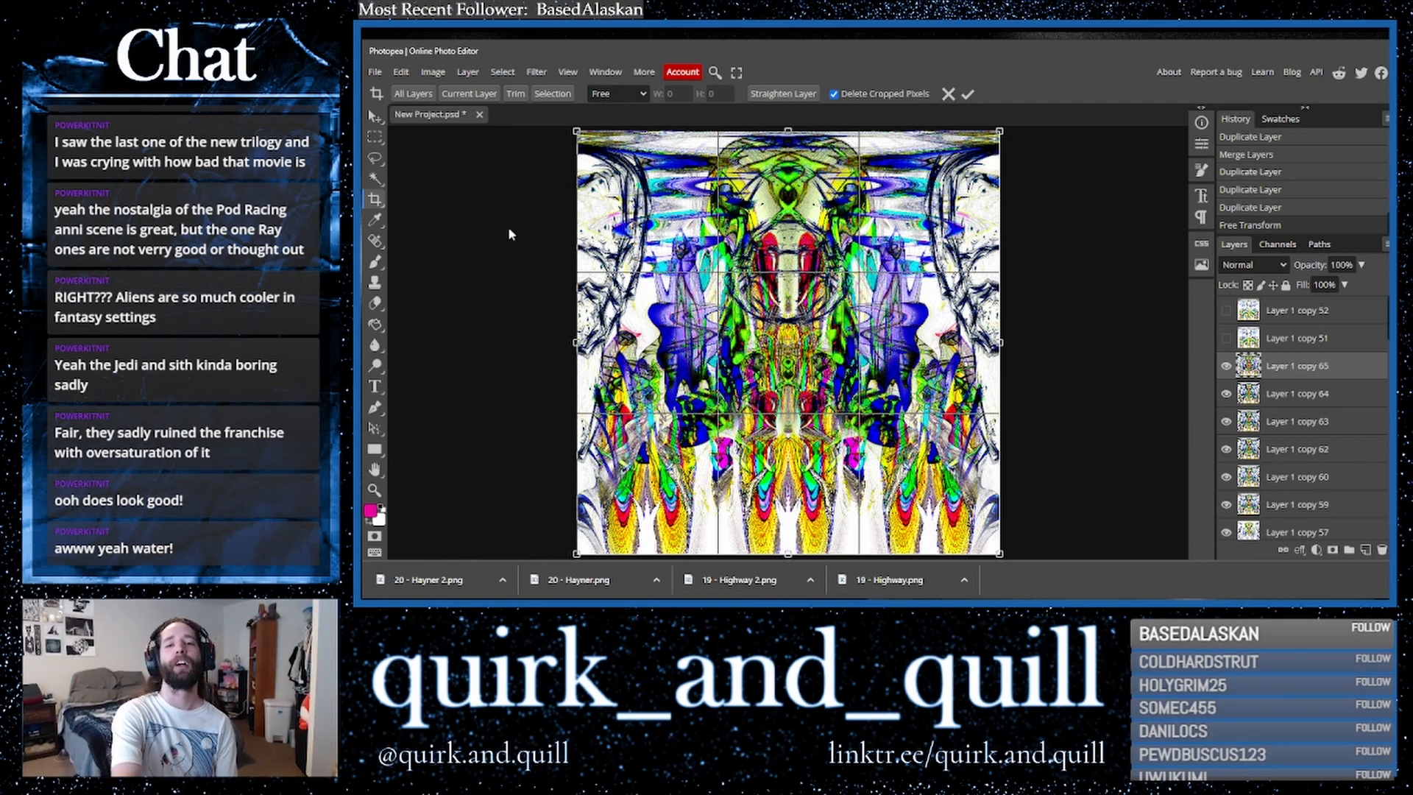
click(375, 71)
mouse_move(422, 266)
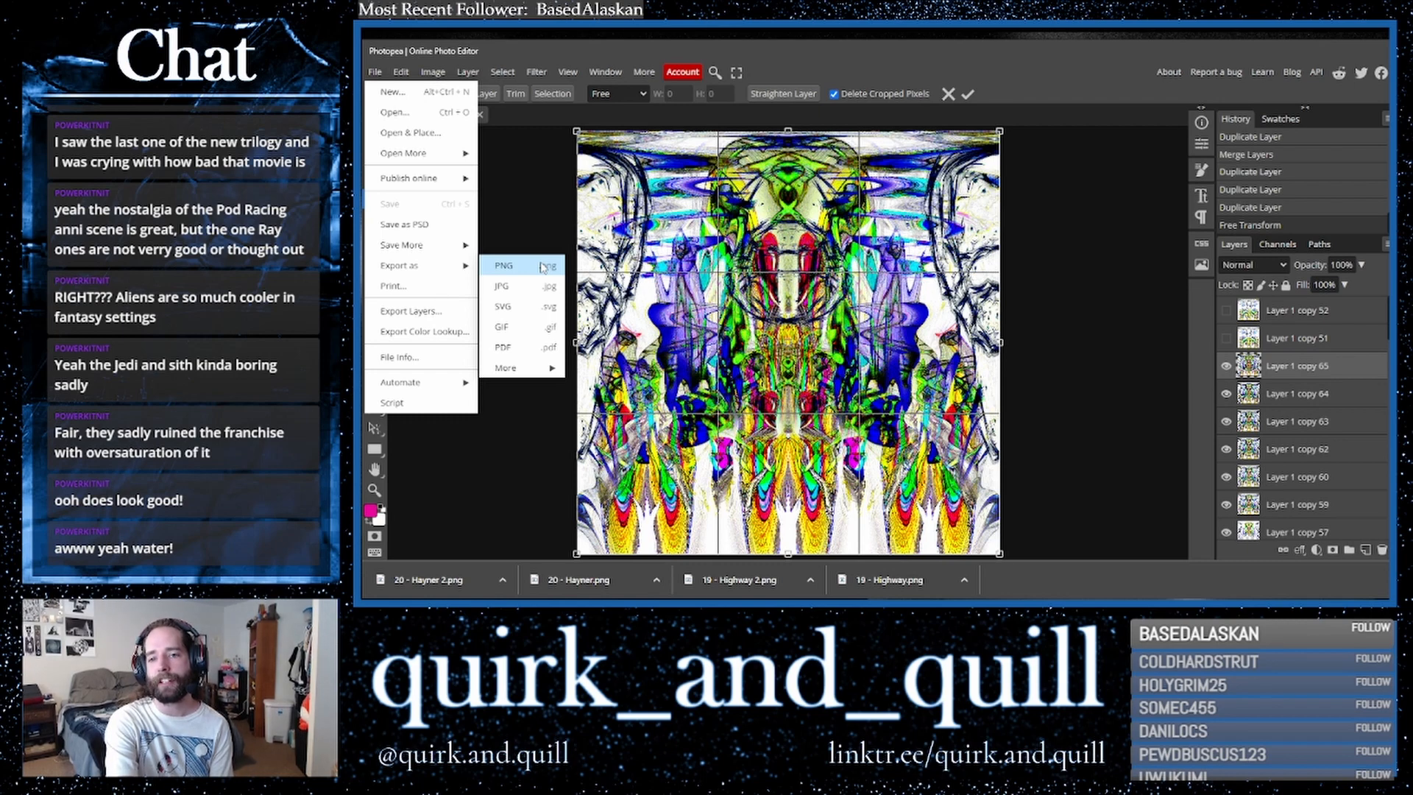
click(542, 266)
click(889, 325)
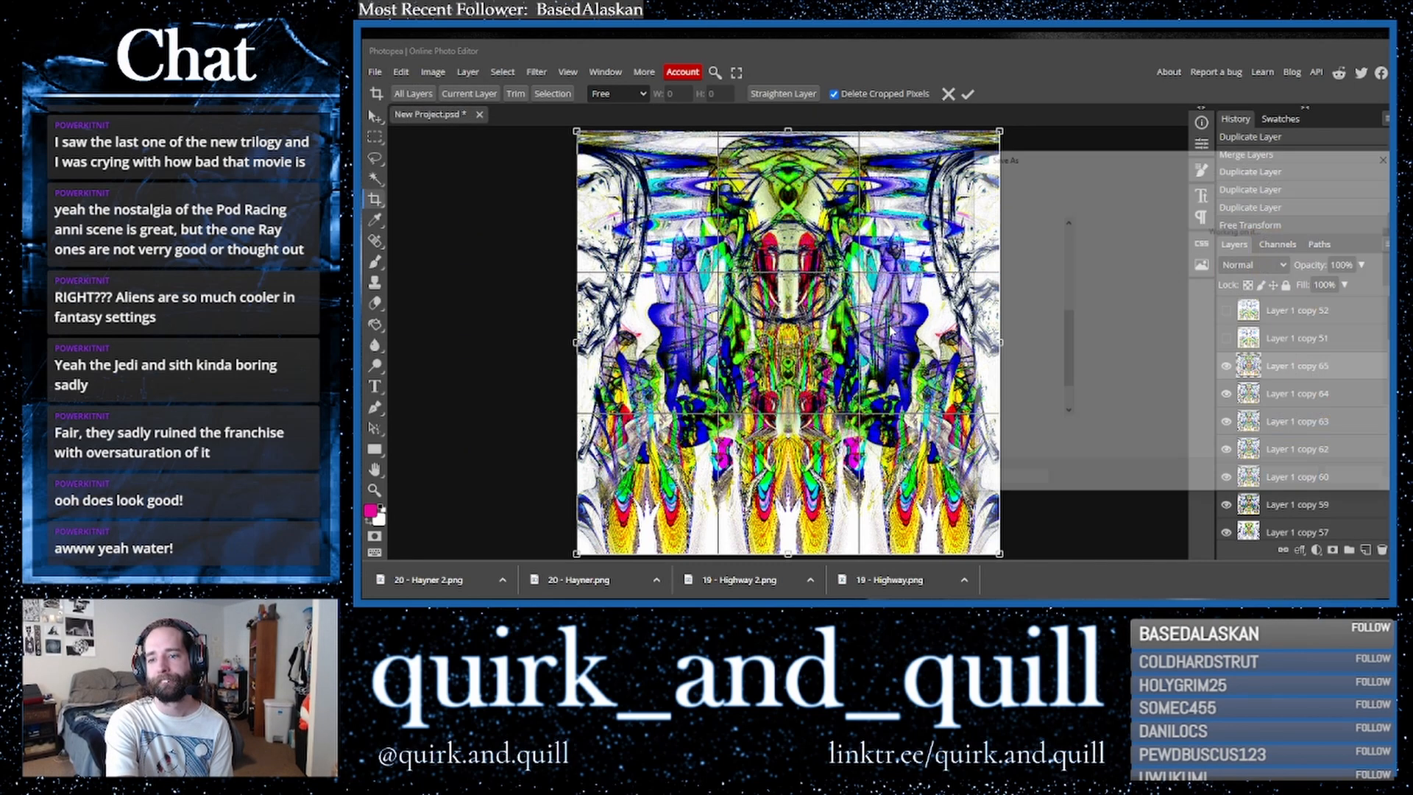
scroll(1207, 361, down, 3)
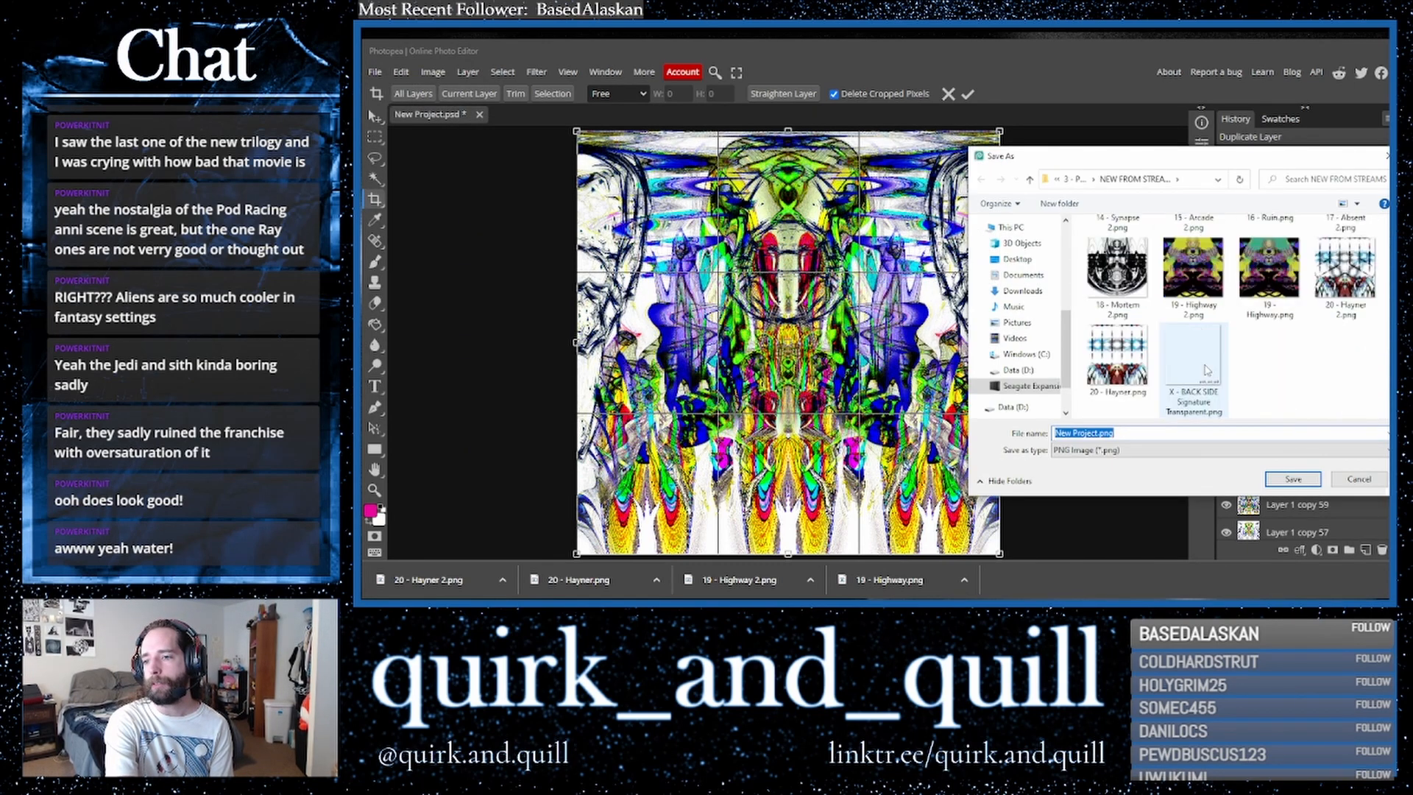
click(1117, 381)
click(1082, 432)
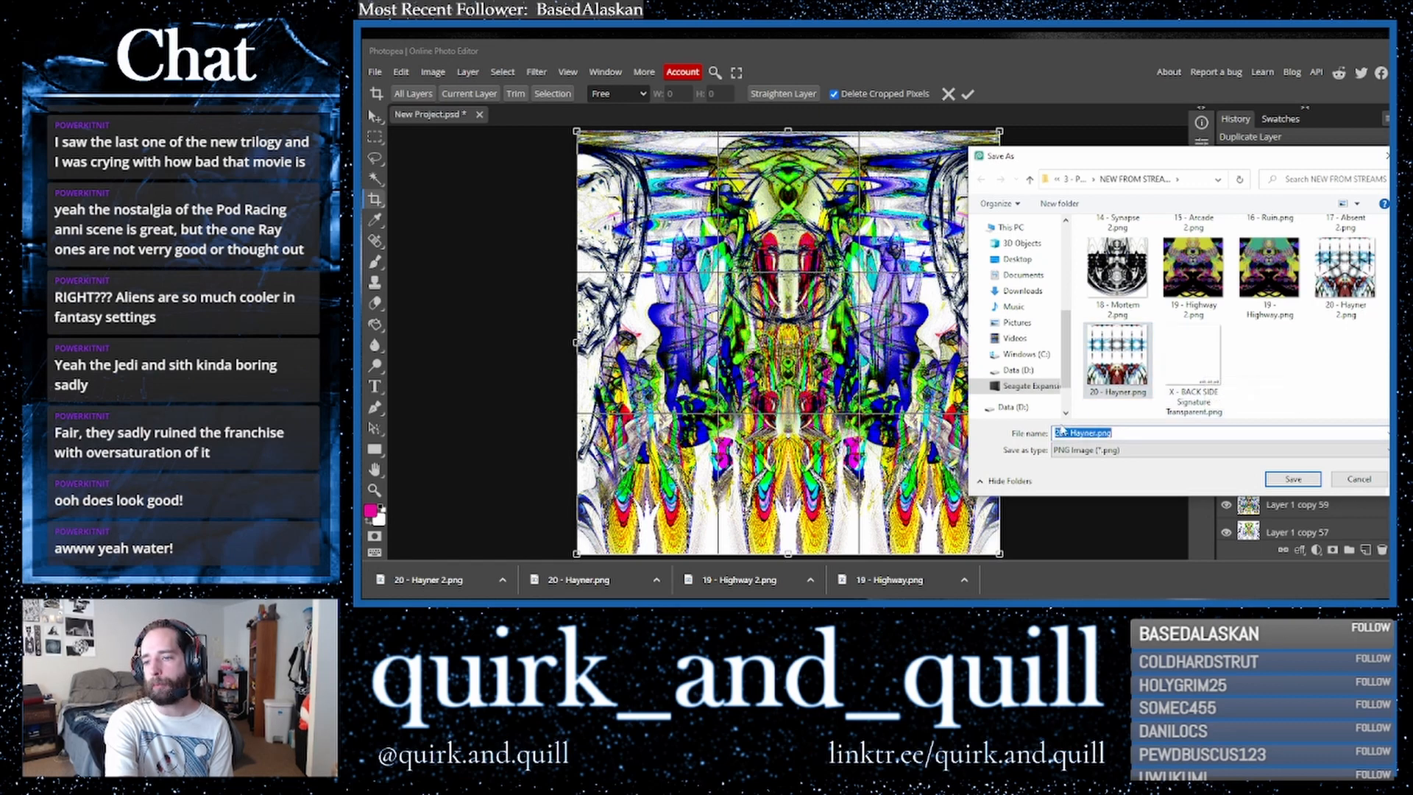
click(1058, 432)
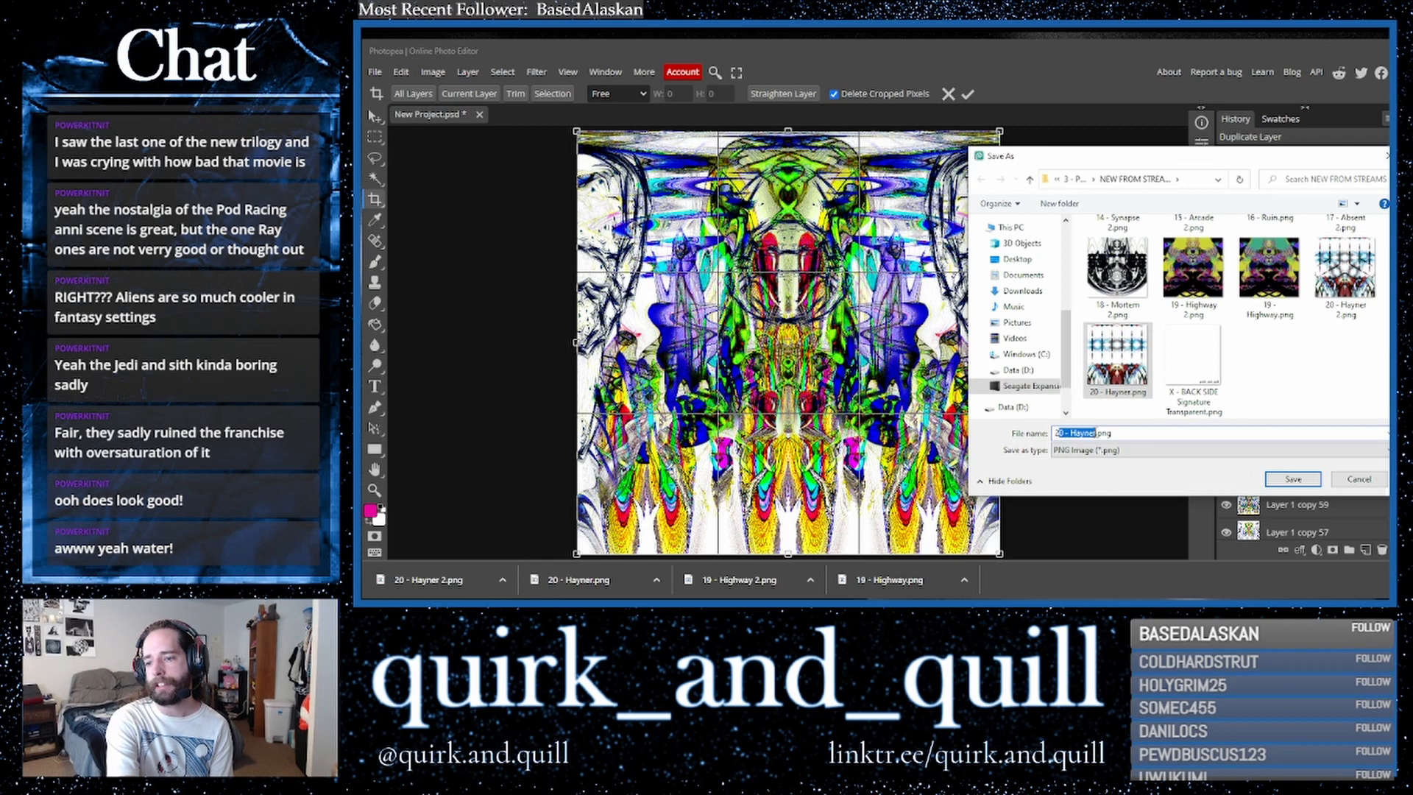
text(21 - Pre)
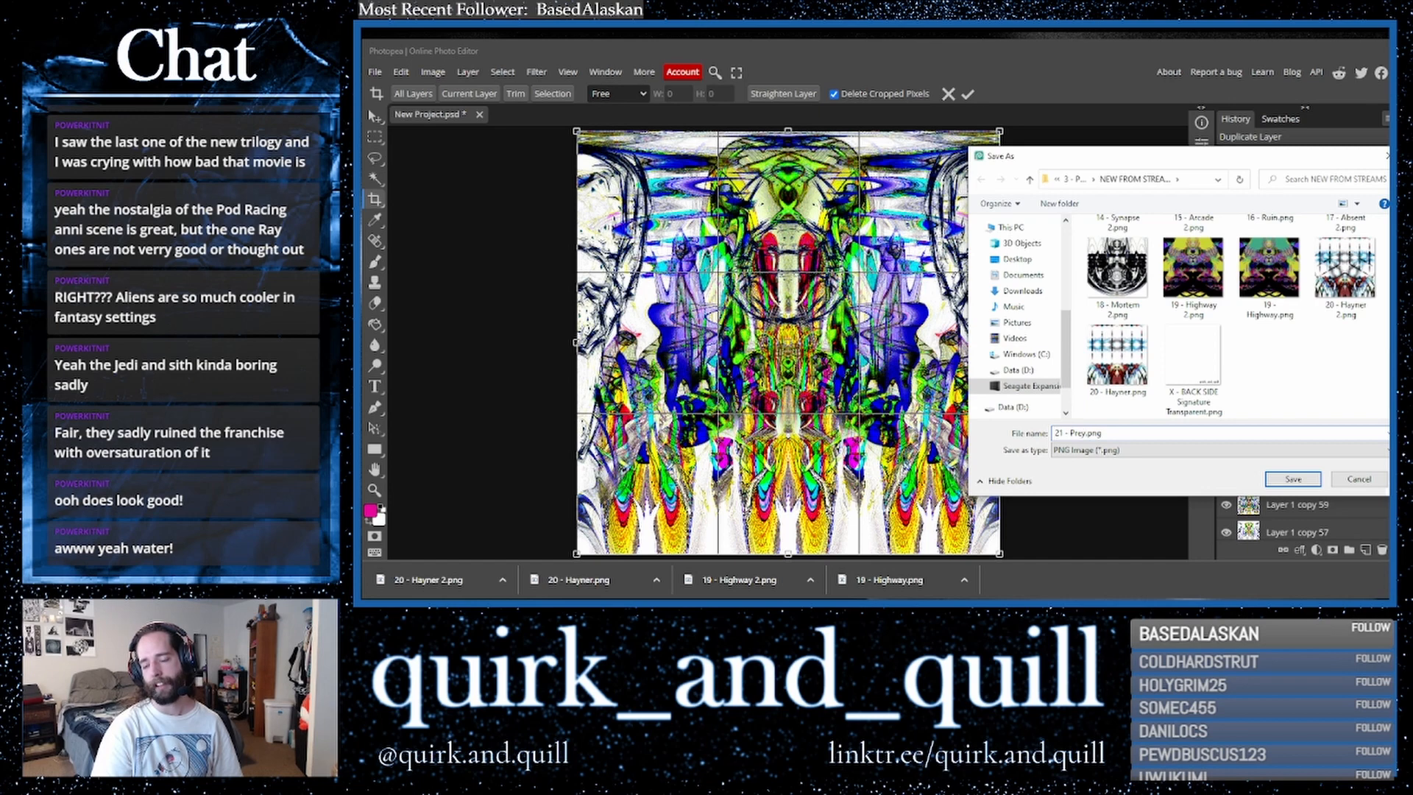
key(Return)
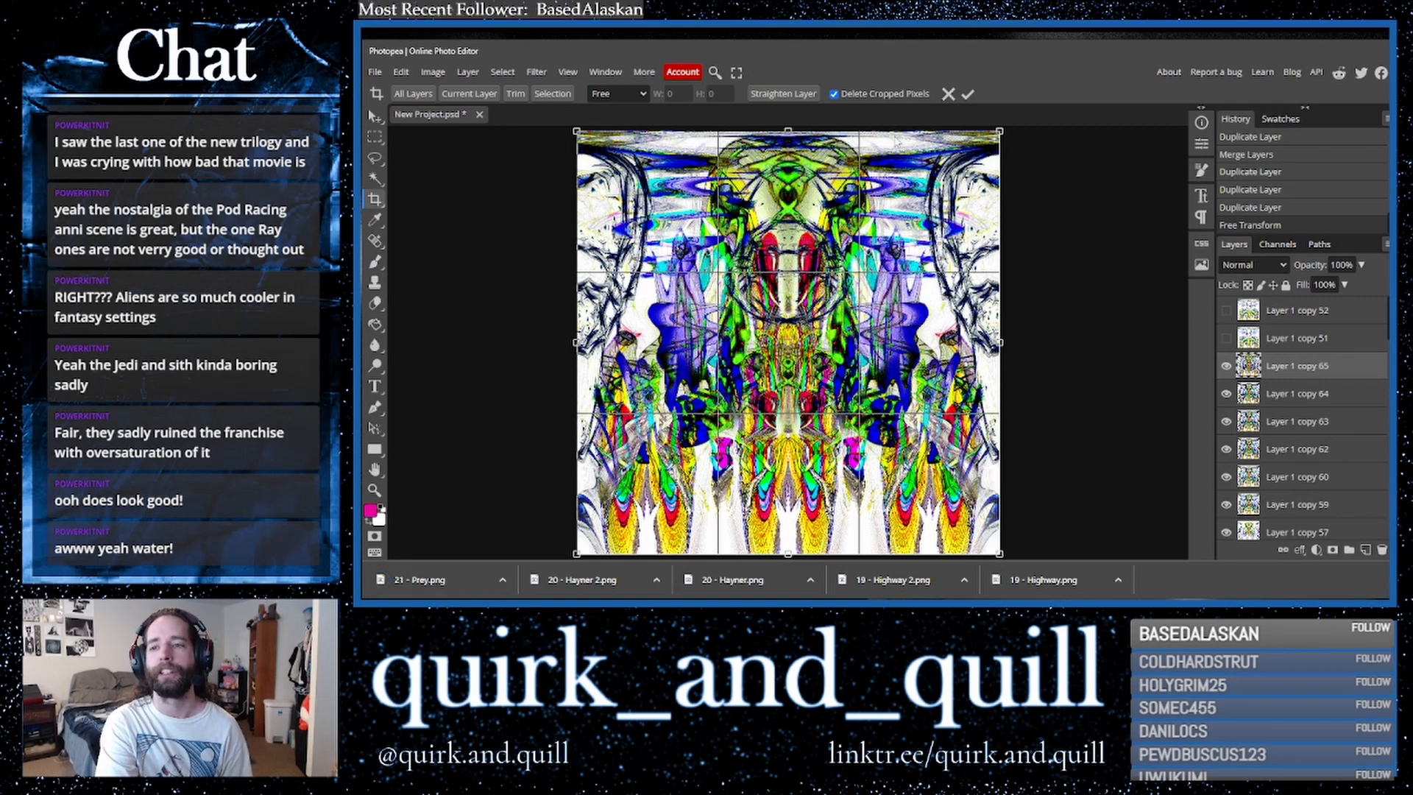
- Close the current project without saving and restart the editor to its start screen
click(969, 95)
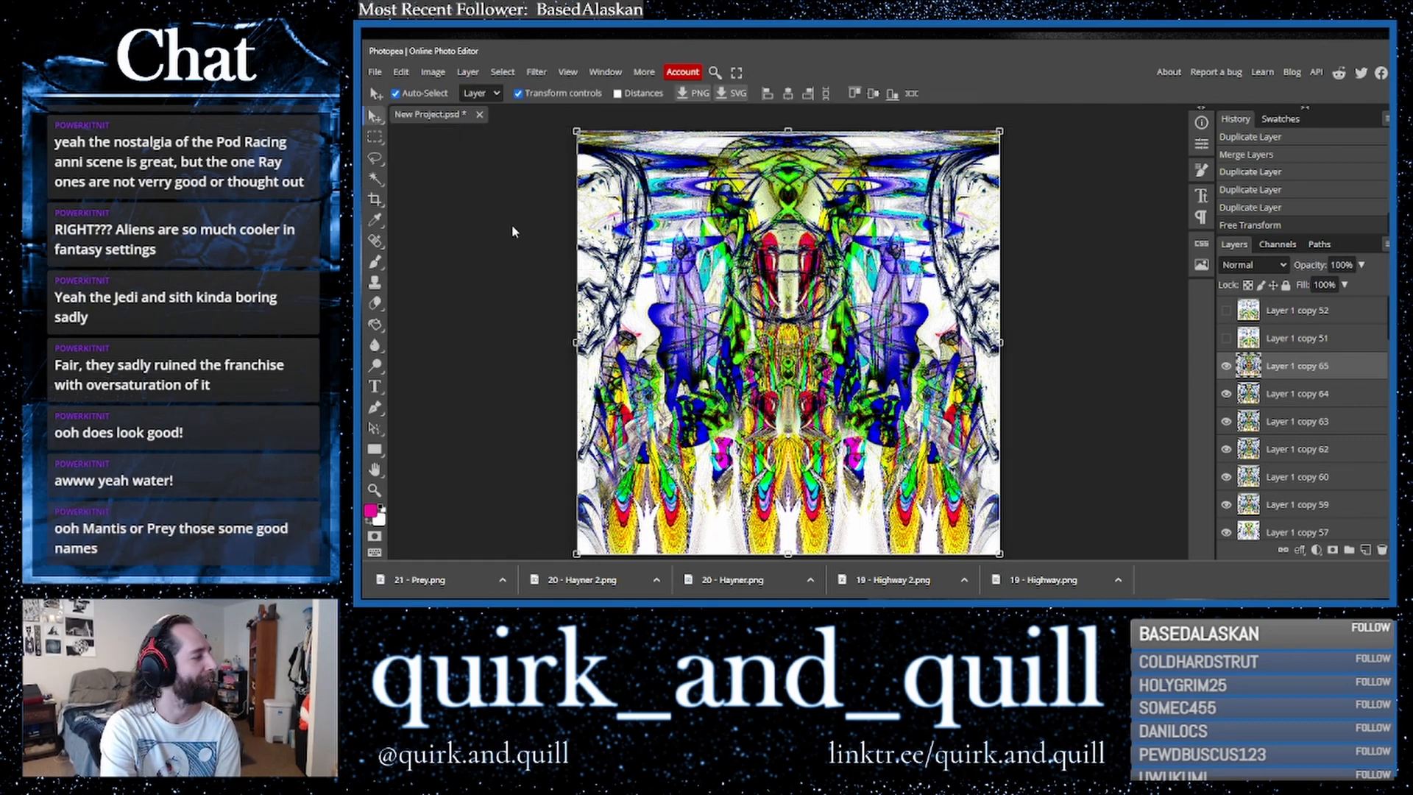
click(479, 115)
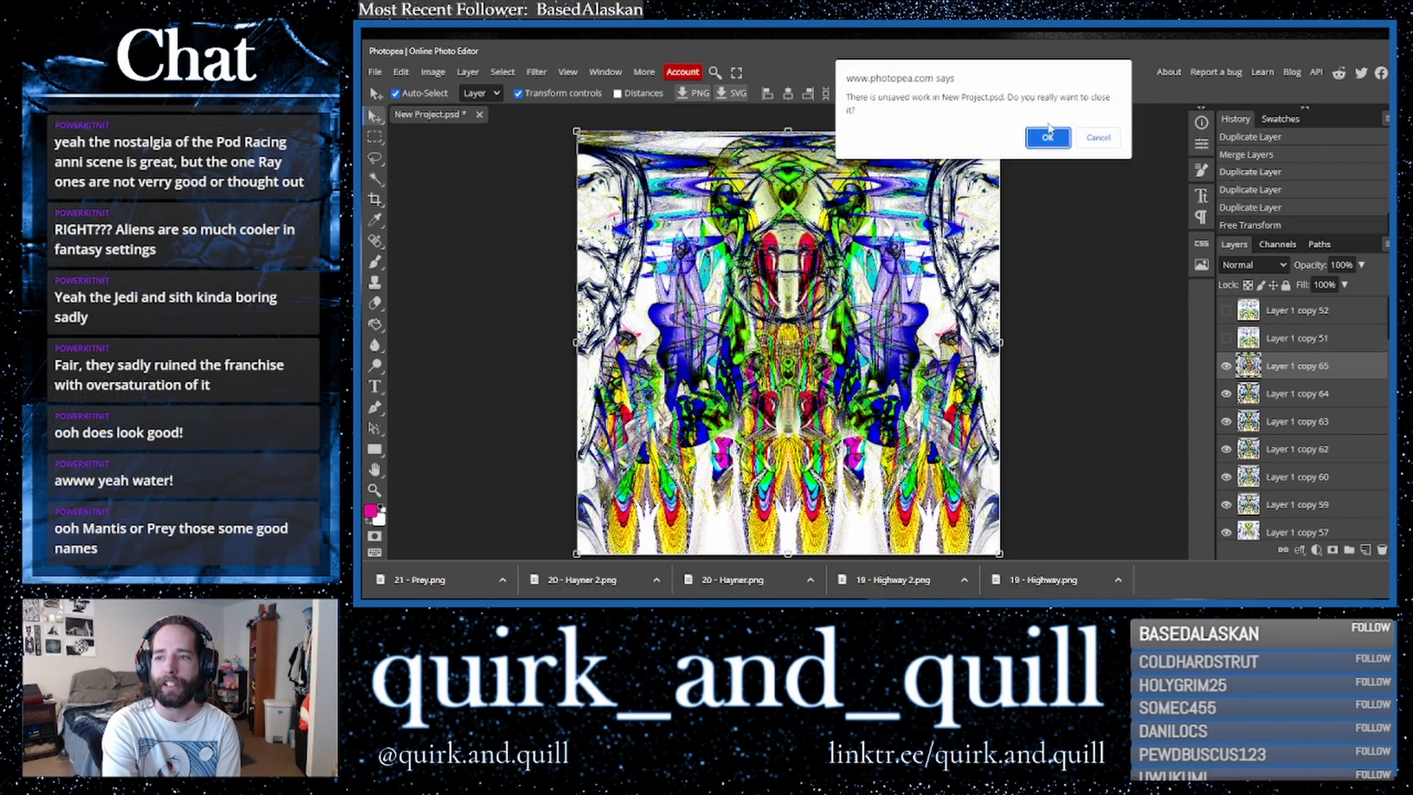
click(1098, 138)
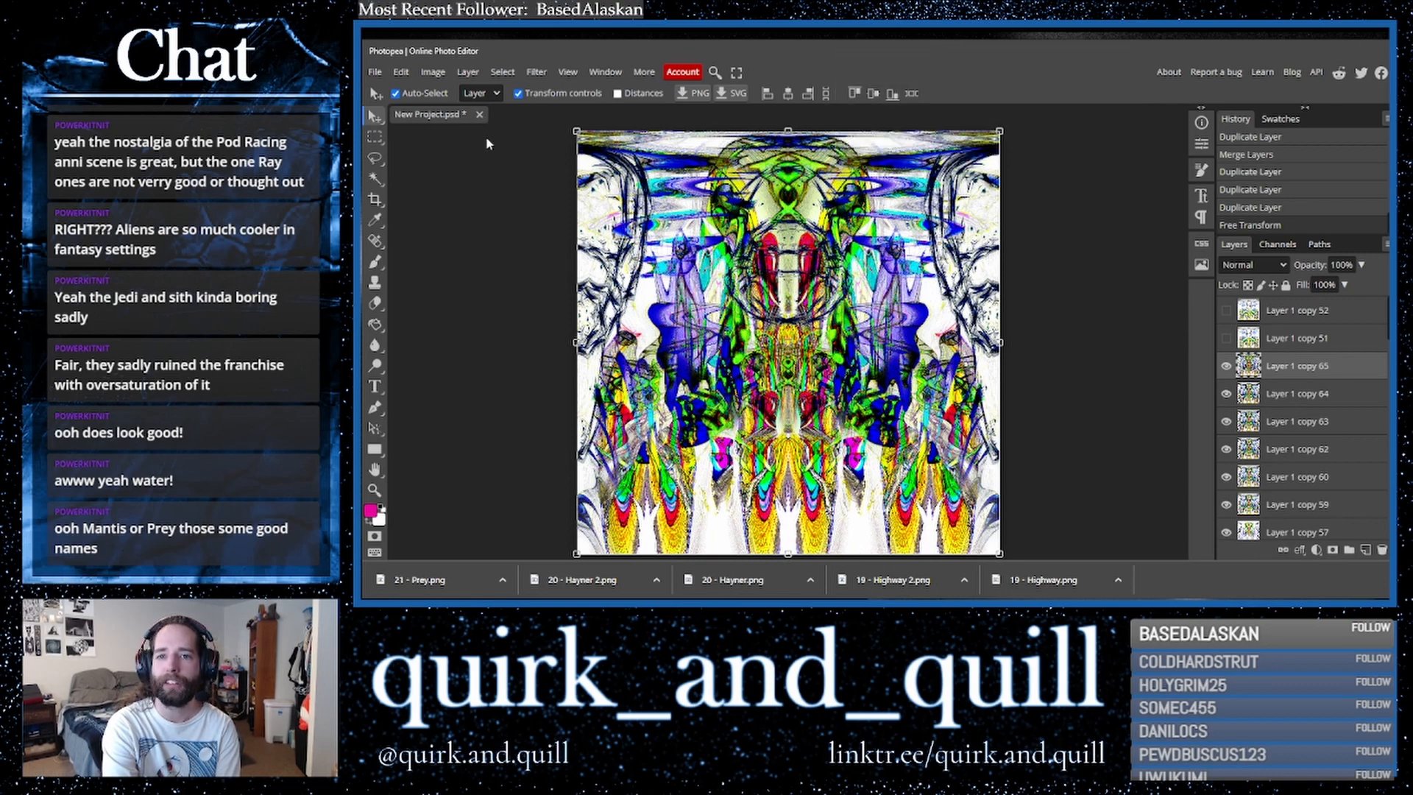
right_click(865, 52)
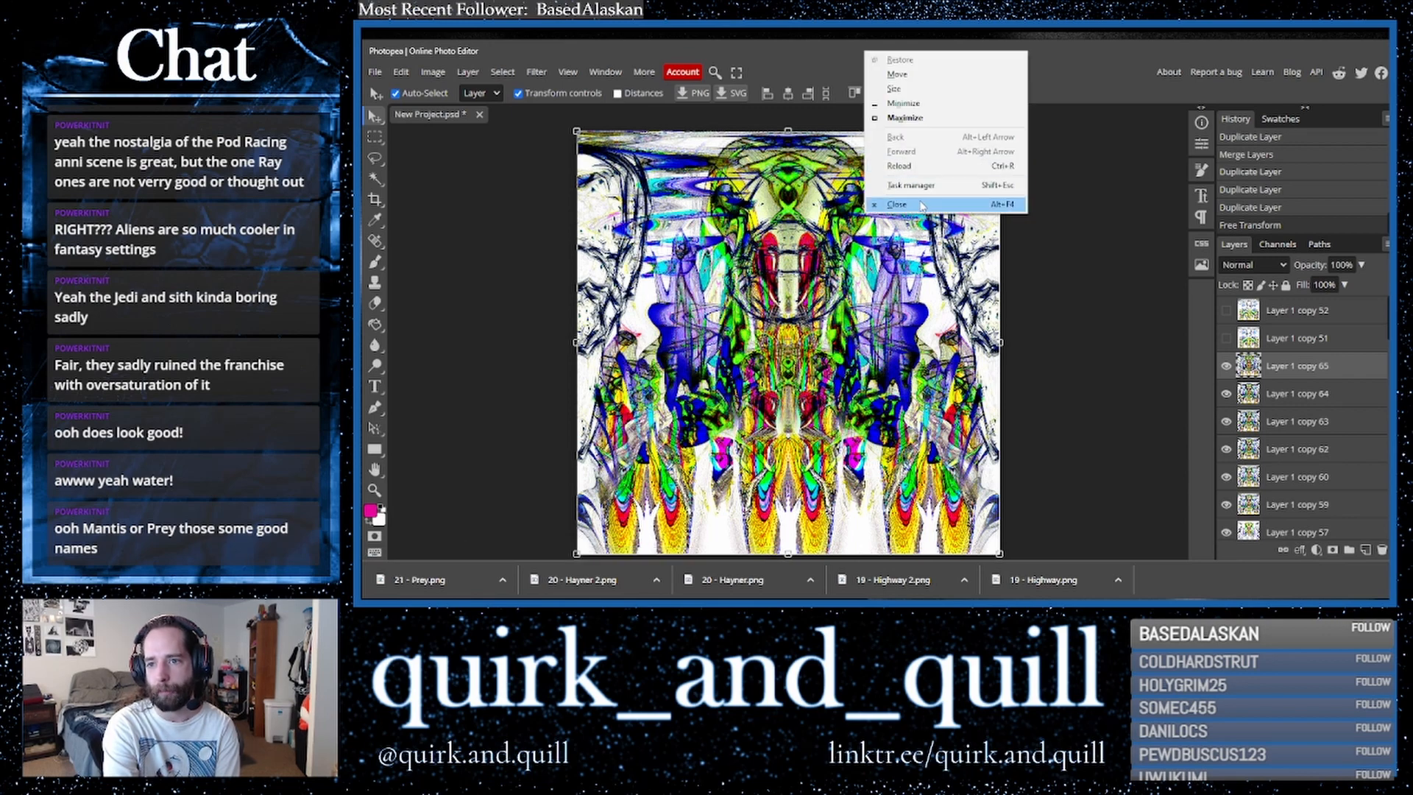
click(897, 204)
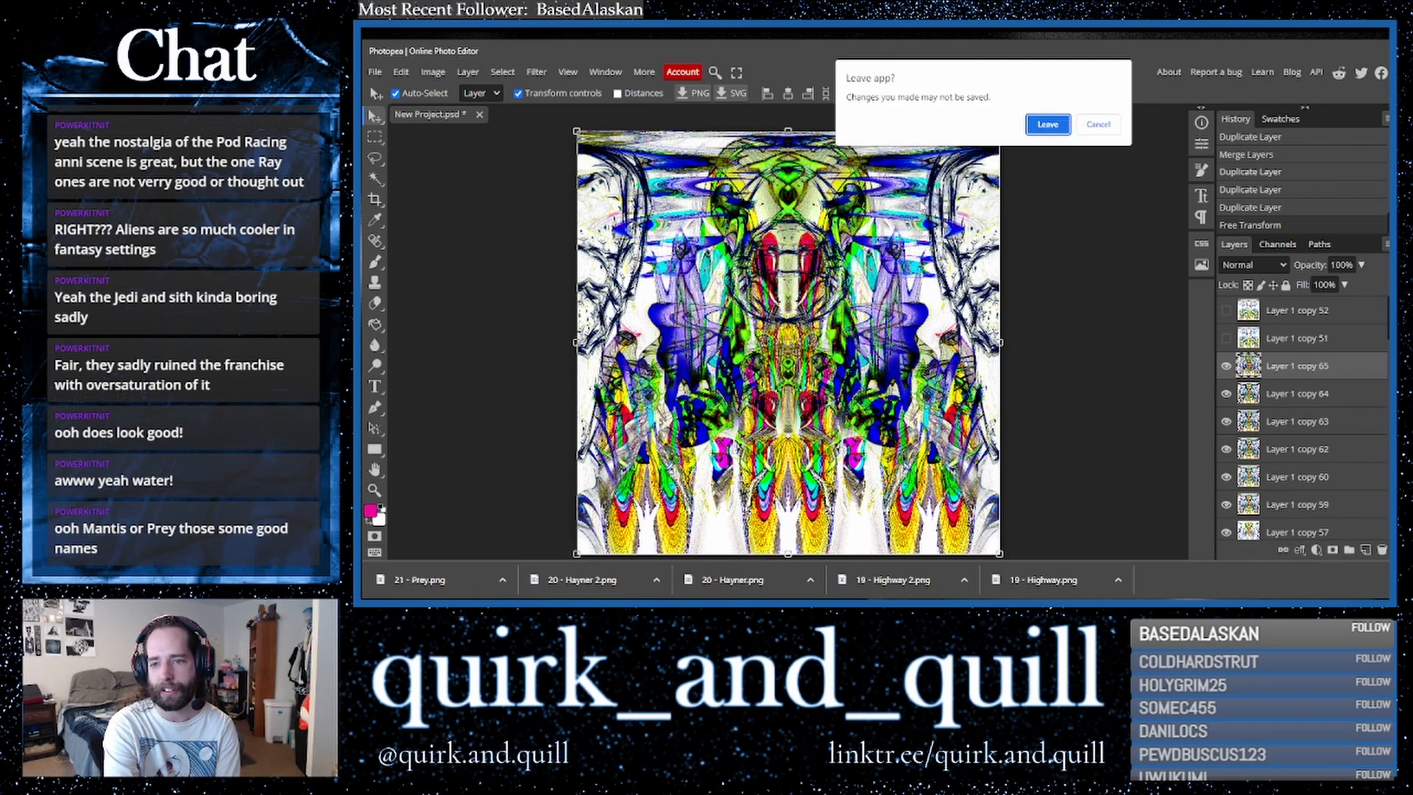
click(1047, 125)
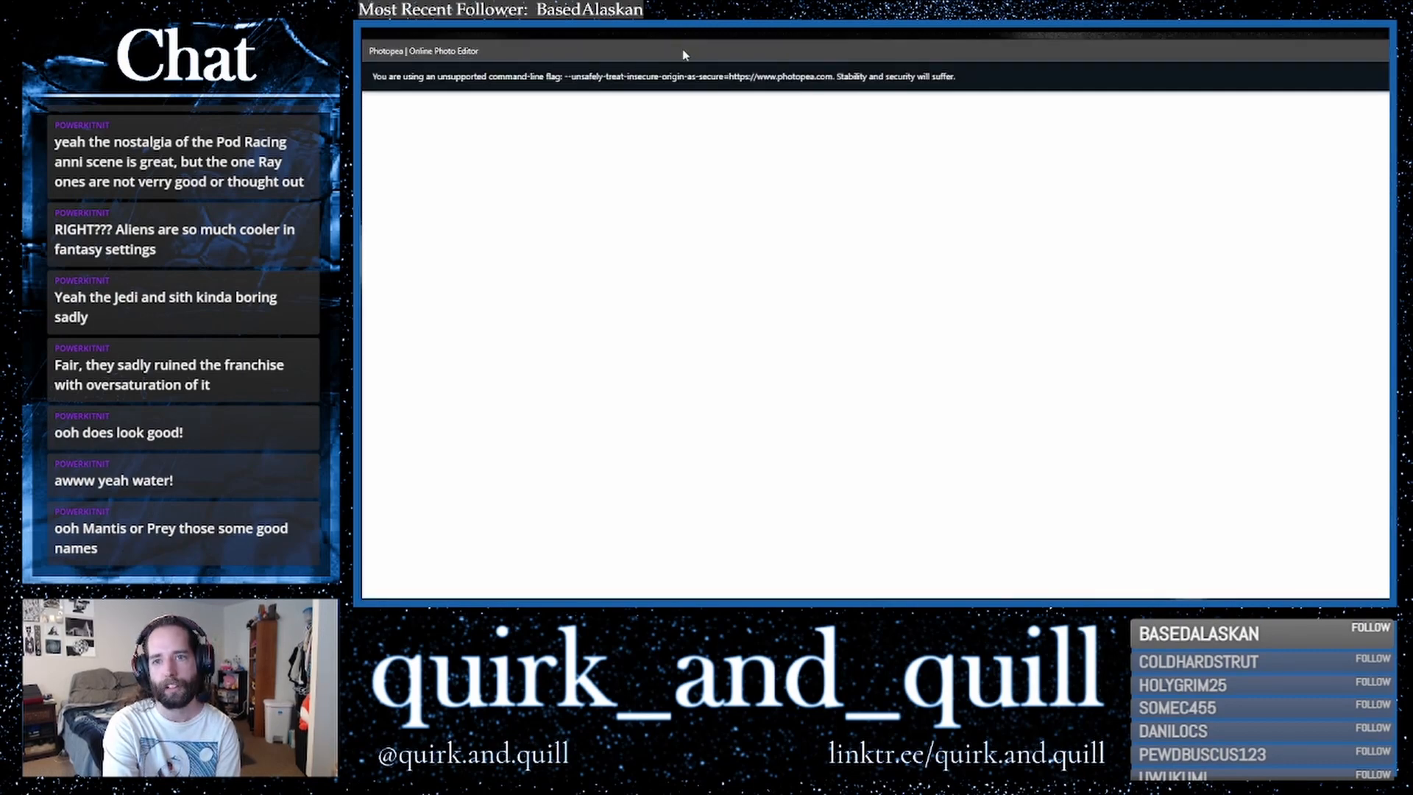
drag(683, 52, 894, 54)
click(1372, 111)
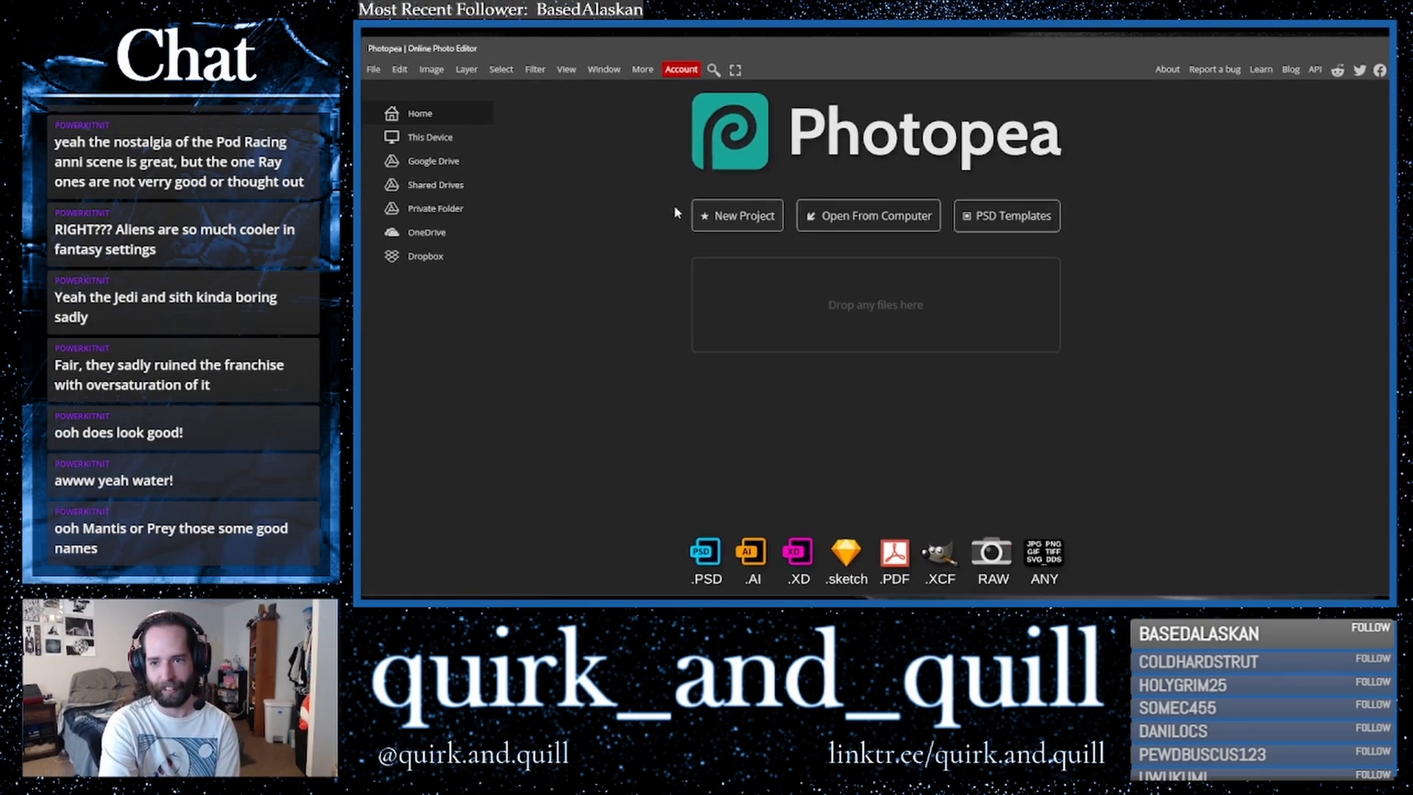
- Create a new 8 × 8 inch project at 400 DPI with a white background
click(708, 216)
click(468, 193)
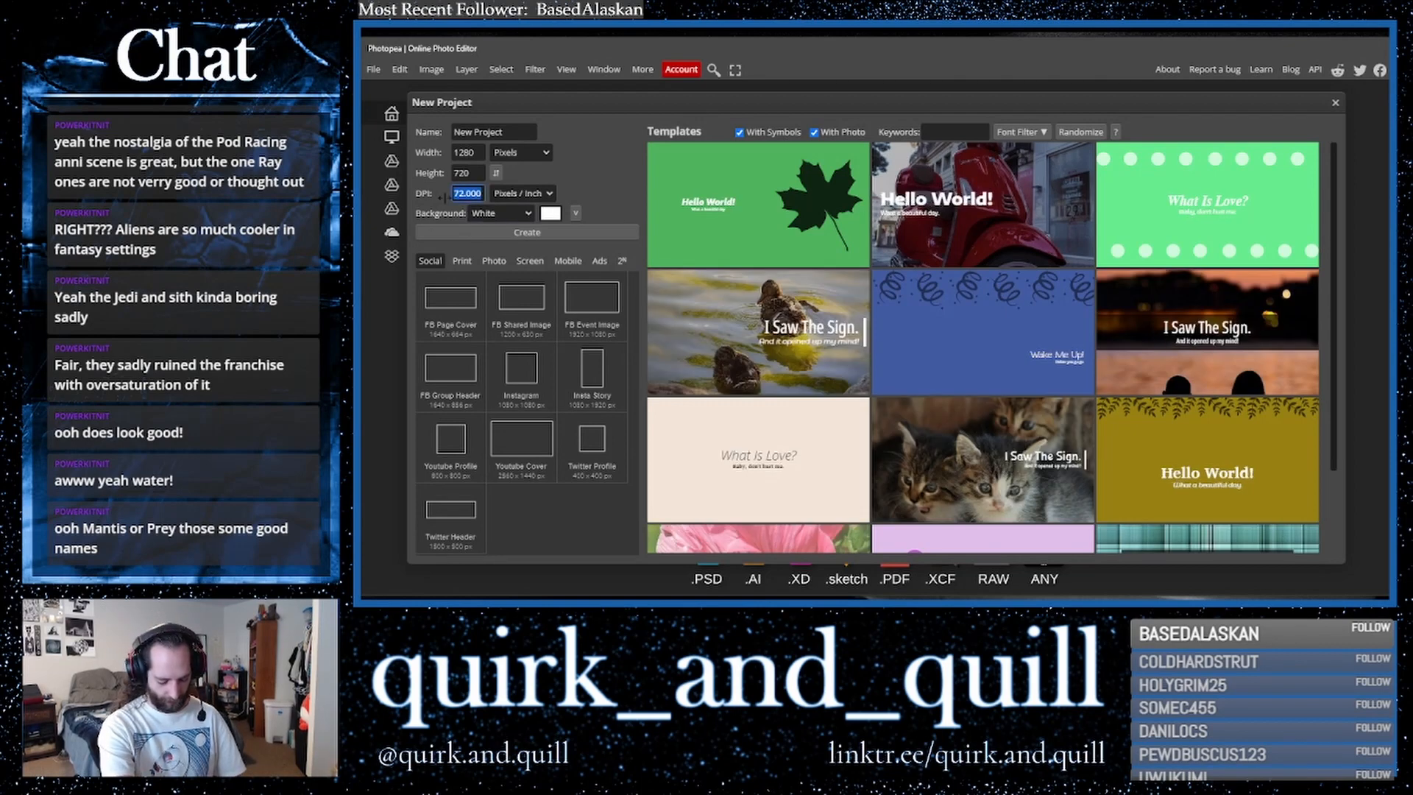
text(3)
text(00)
click(521, 152)
click(515, 171)
click(462, 172)
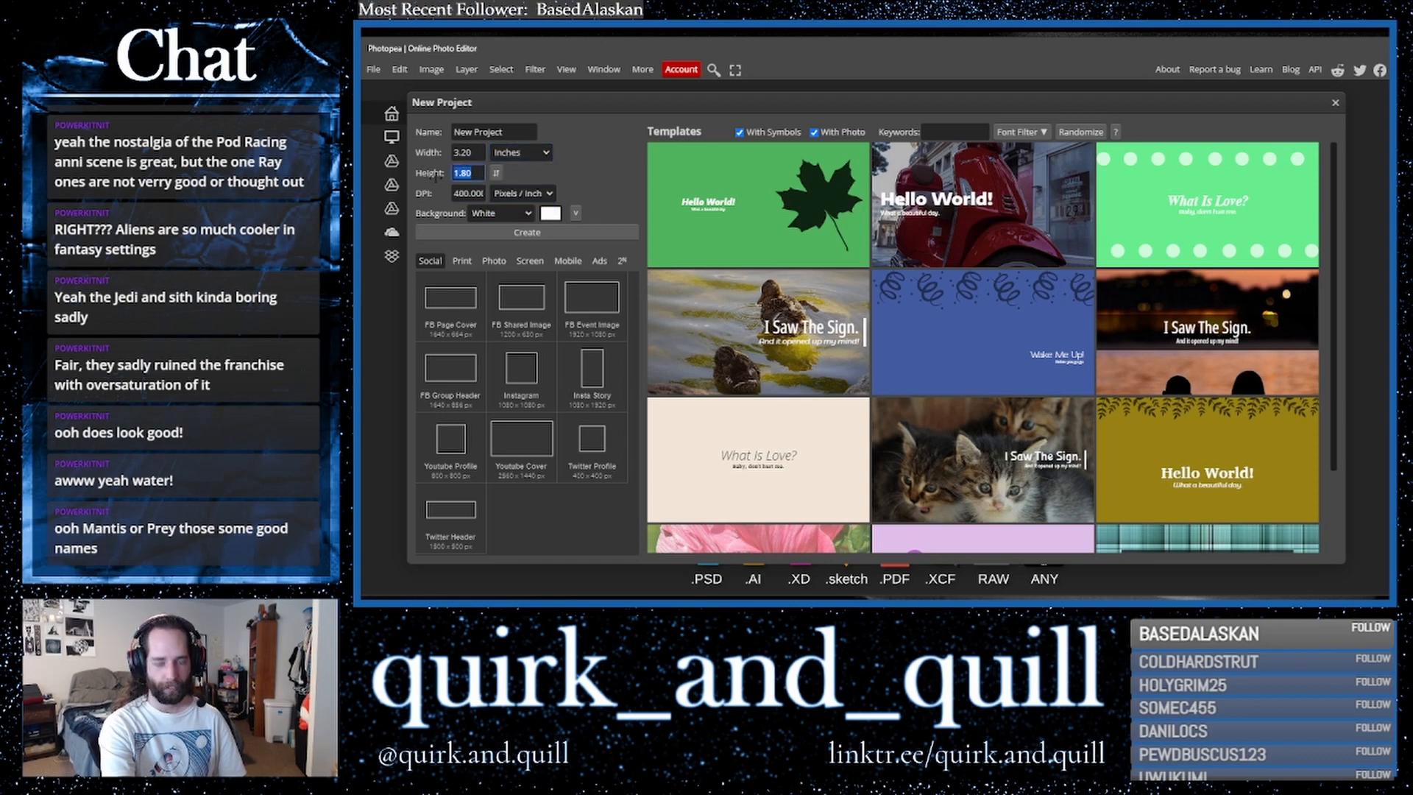
text(8)
drag(474, 153, 410, 161)
text(8)
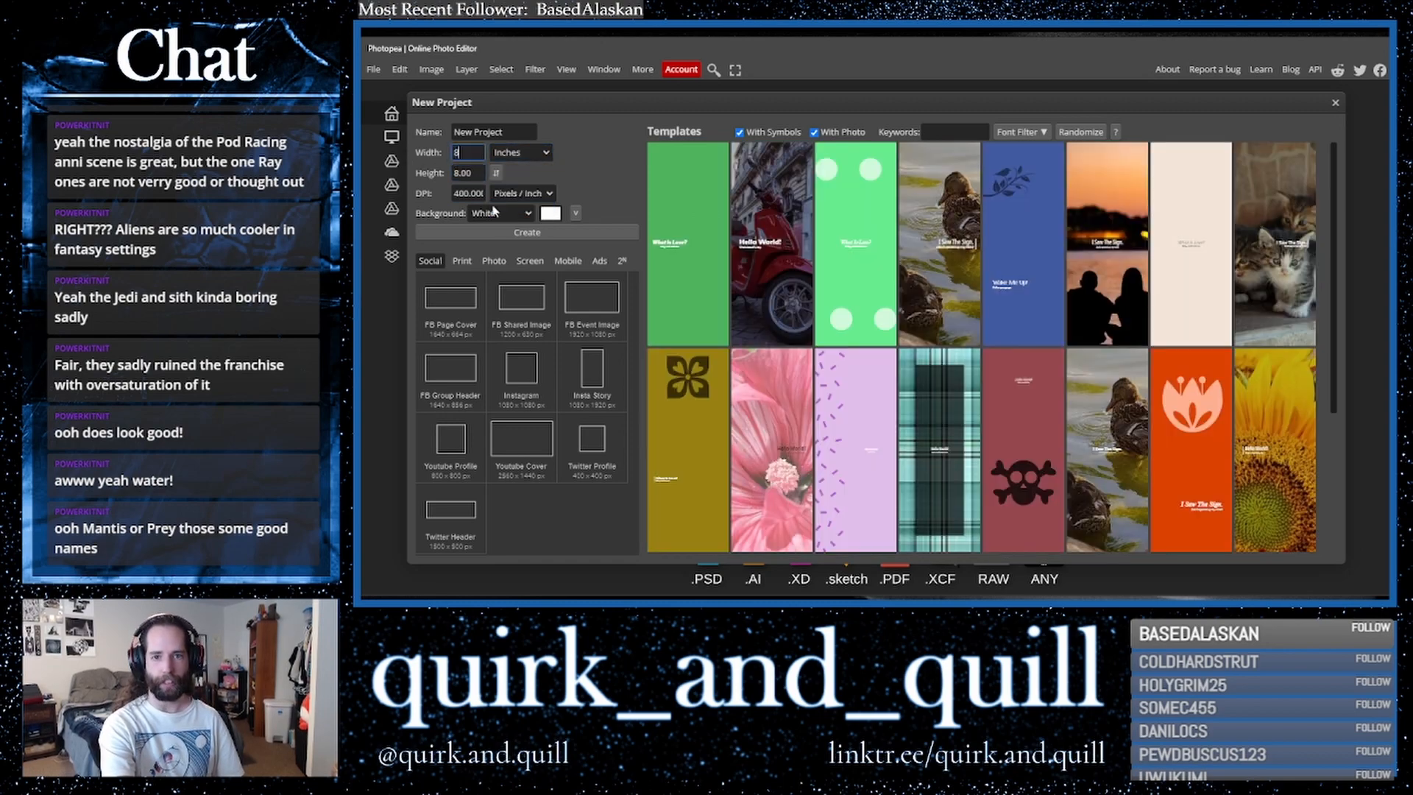
click(508, 232)
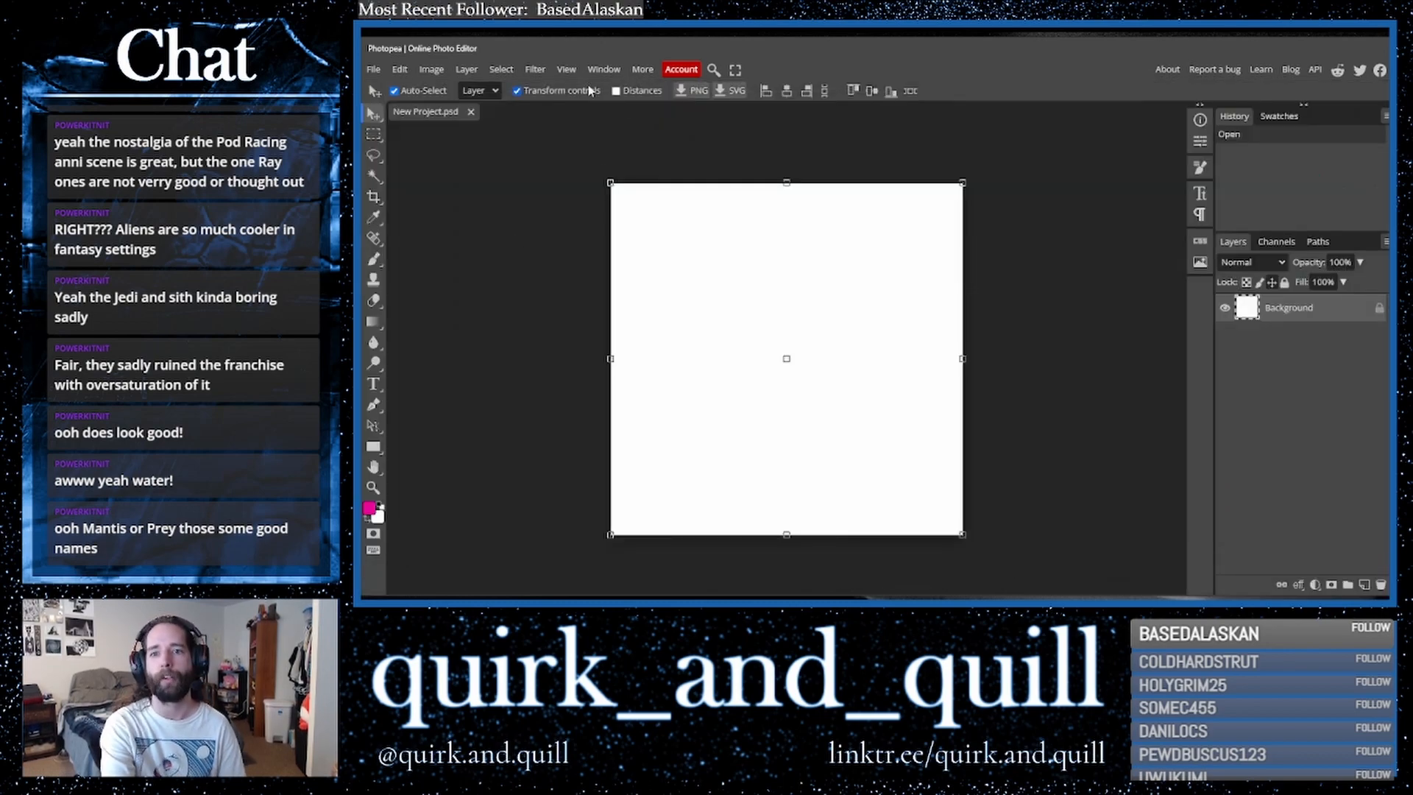
- Fit the canvas to the view and scribble a pink freehand line across it with the Brush tool
click(566, 69)
click(592, 130)
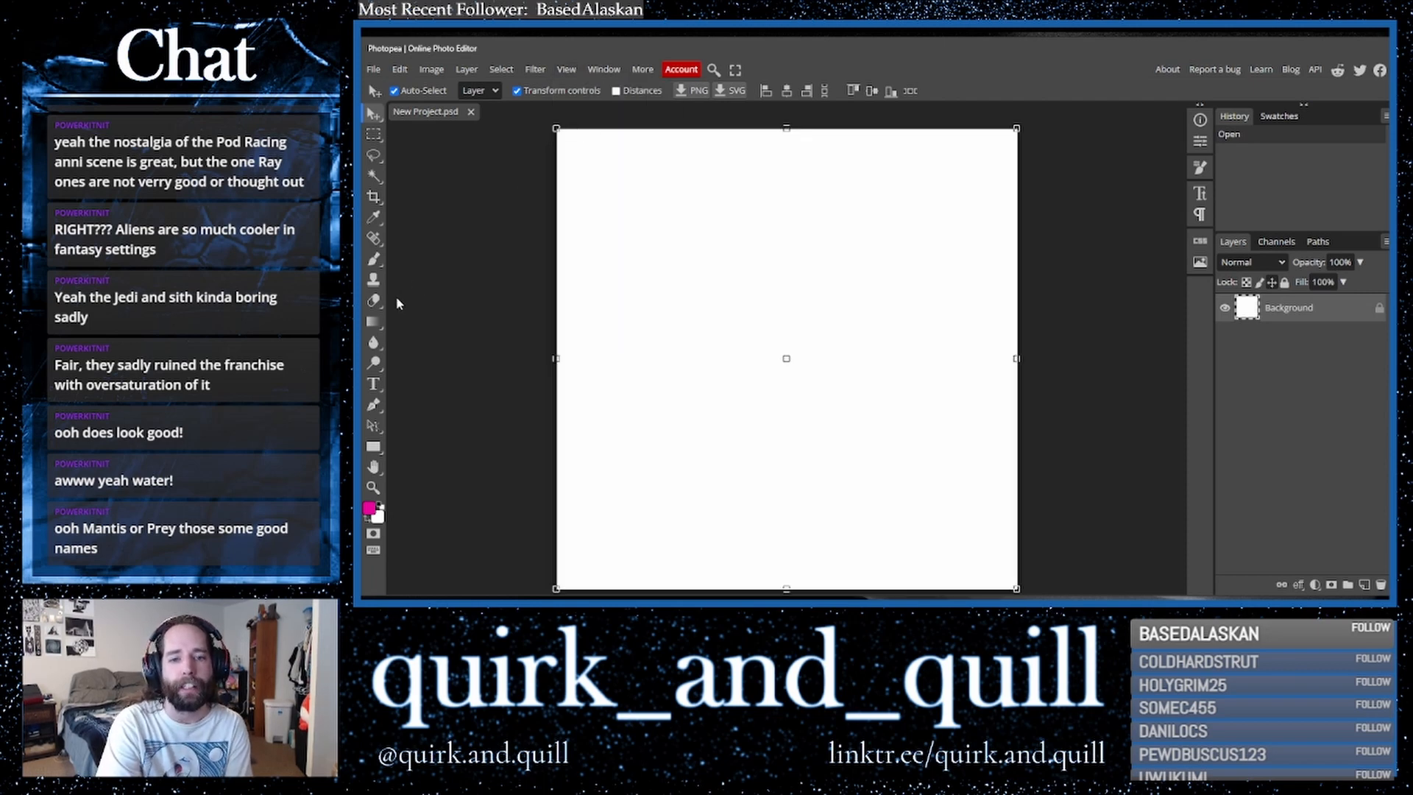
click(373, 327)
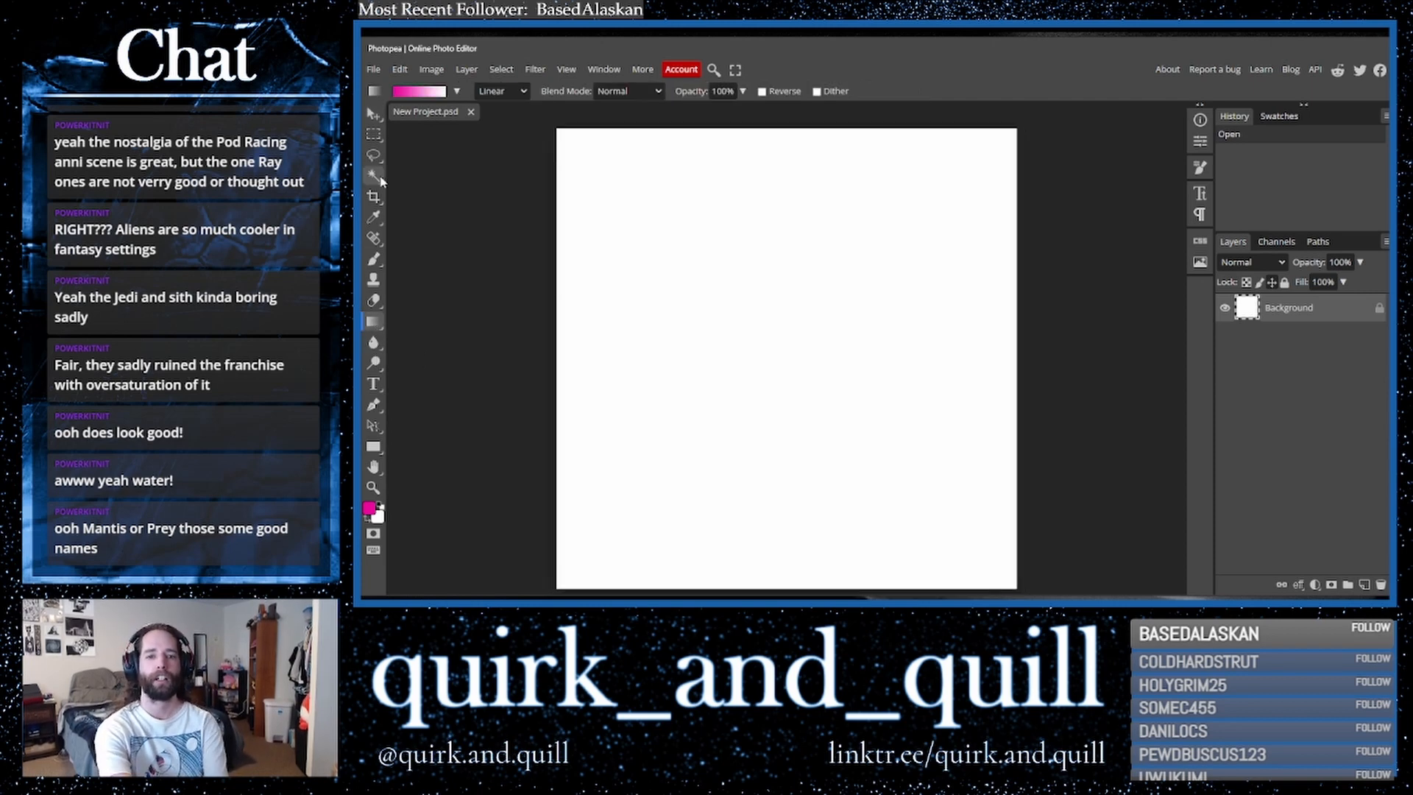
click(372, 264)
mouse_move(654, 247)
mouse_down()
mouse_move(904, 458)
mouse_move(658, 309)
mouse_move(714, 261)
mouse_move(942, 426)
mouse_move(917, 271)
mouse_move(803, 283)
mouse_move(1038, 451)
mouse_move(837, 439)
mouse_move(895, 443)
mouse_up()
- Enlarge the brush to about 793 px, switch to black, and stamp two round dots, centre-left and upper-right
click(399, 91)
drag(539, 127, 560, 130)
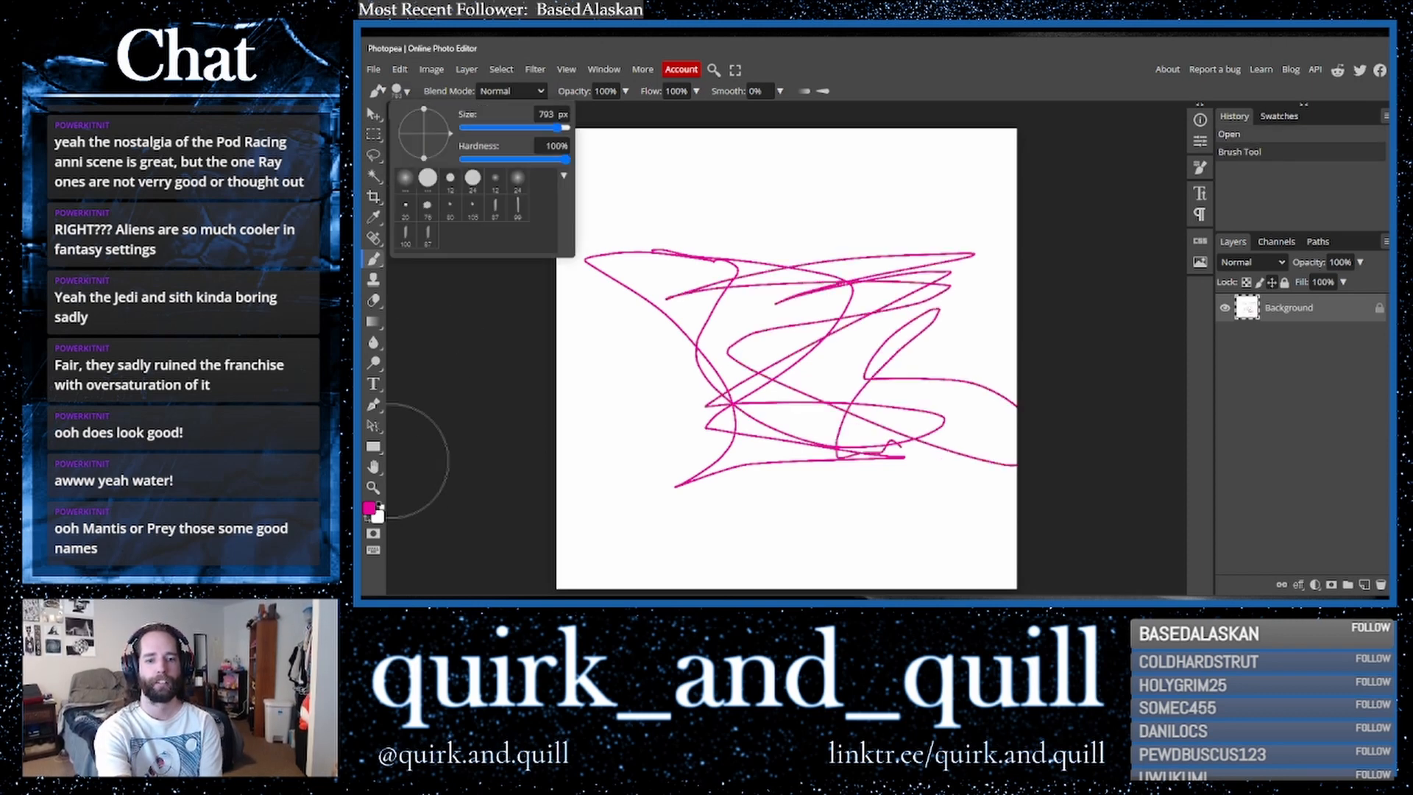
click(380, 507)
click(737, 370)
click(737, 370)
click(737, 371)
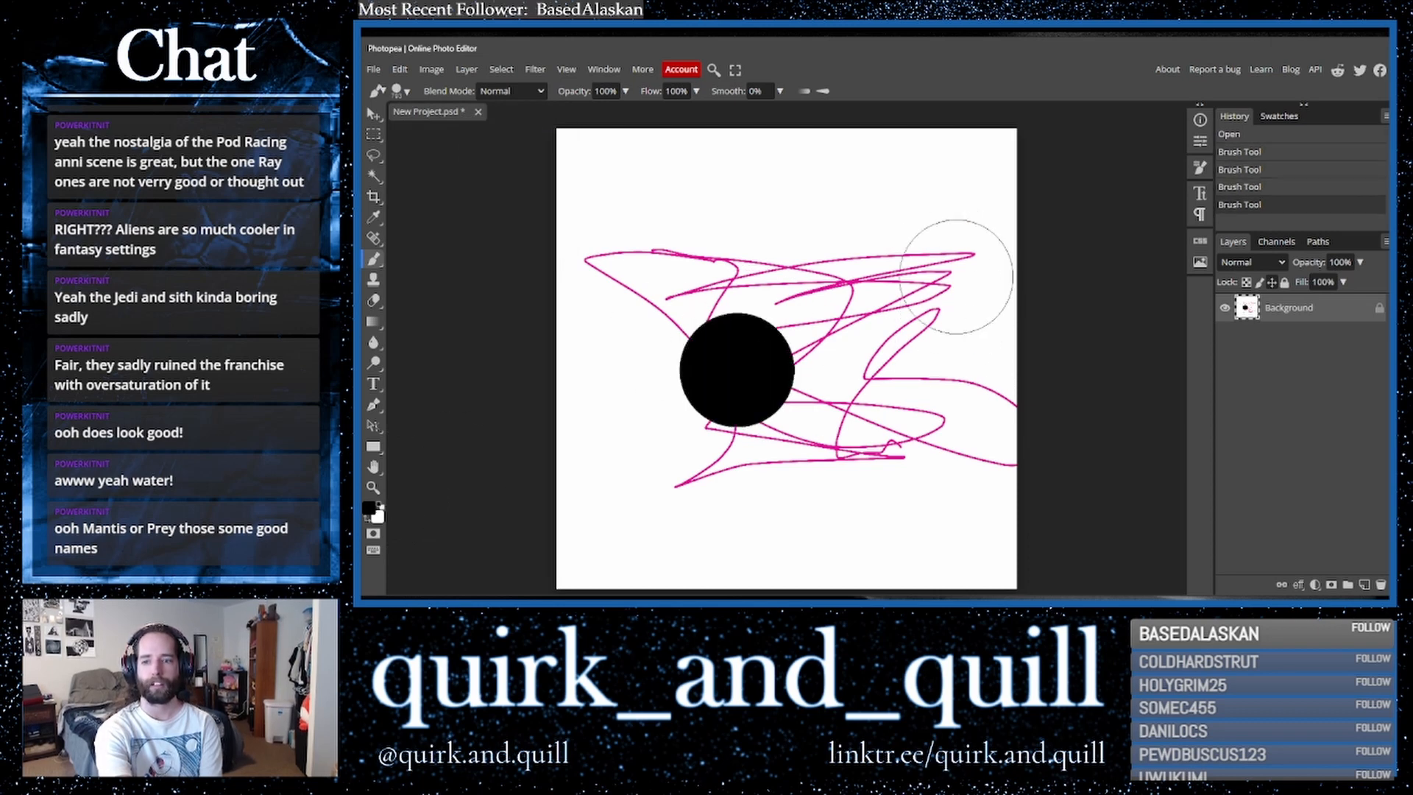
click(945, 233)
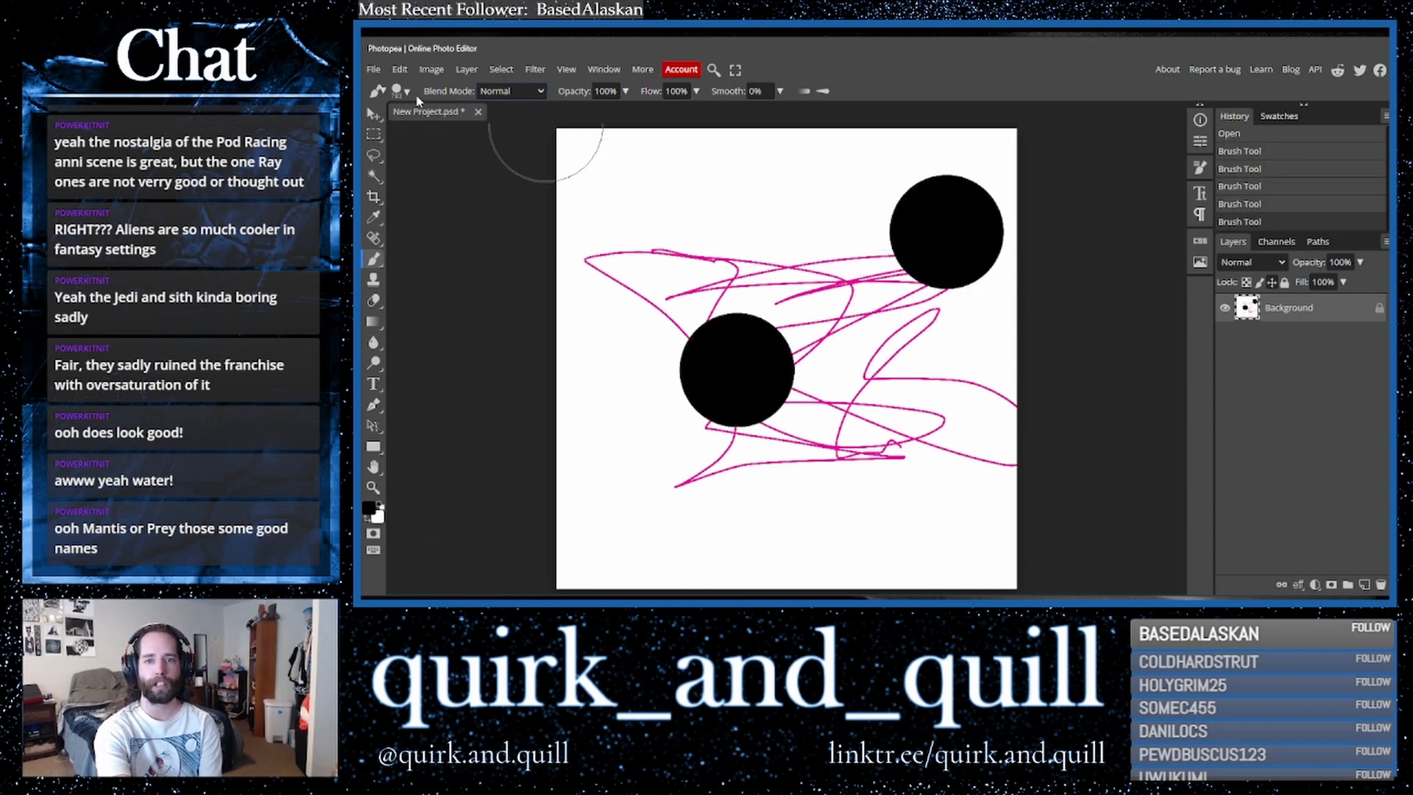
- Lasso an area above the scribble, paint black brush strokes inside it, and deselect
click(374, 155)
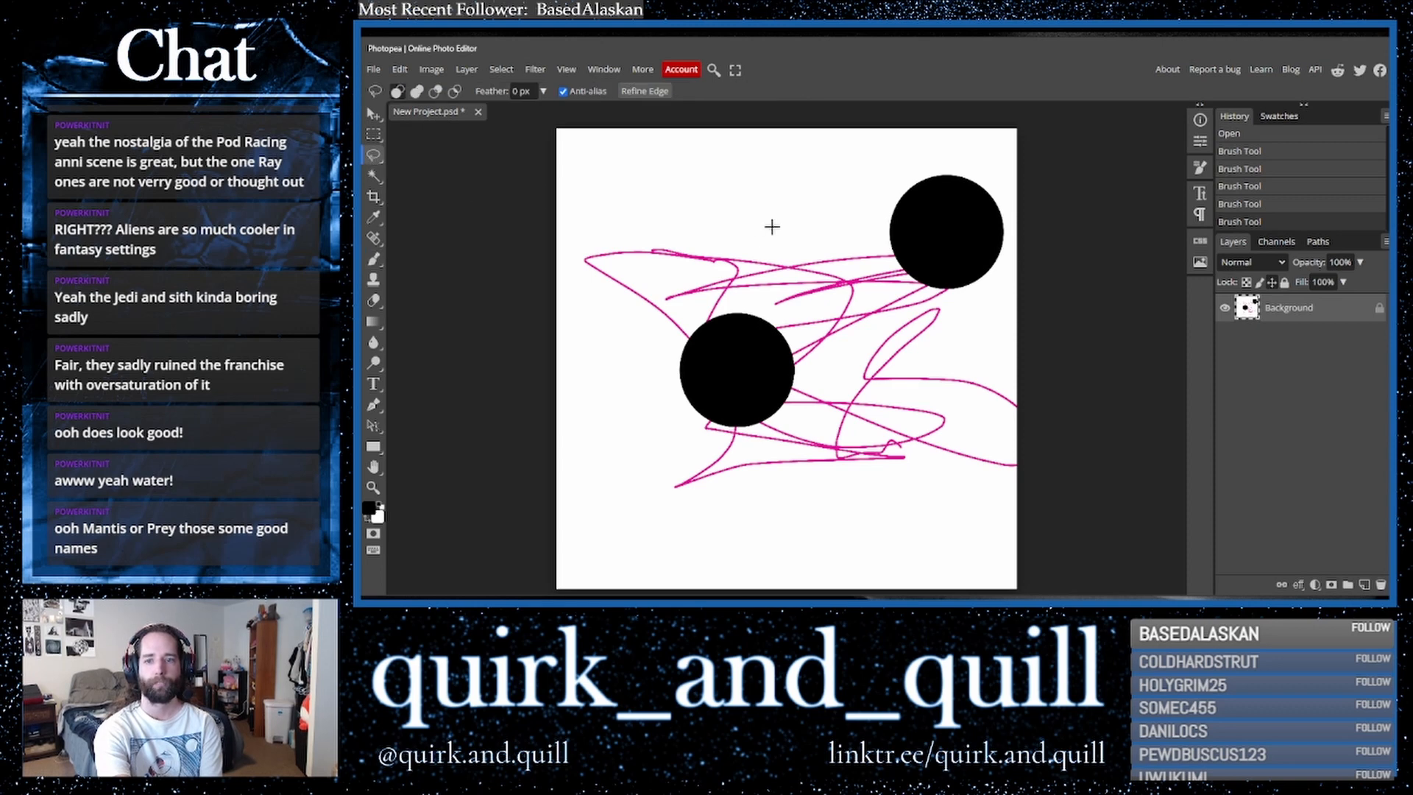
mouse_move(701, 248)
mouse_down()
mouse_move(868, 226)
mouse_move(760, 286)
mouse_move(707, 272)
mouse_up()
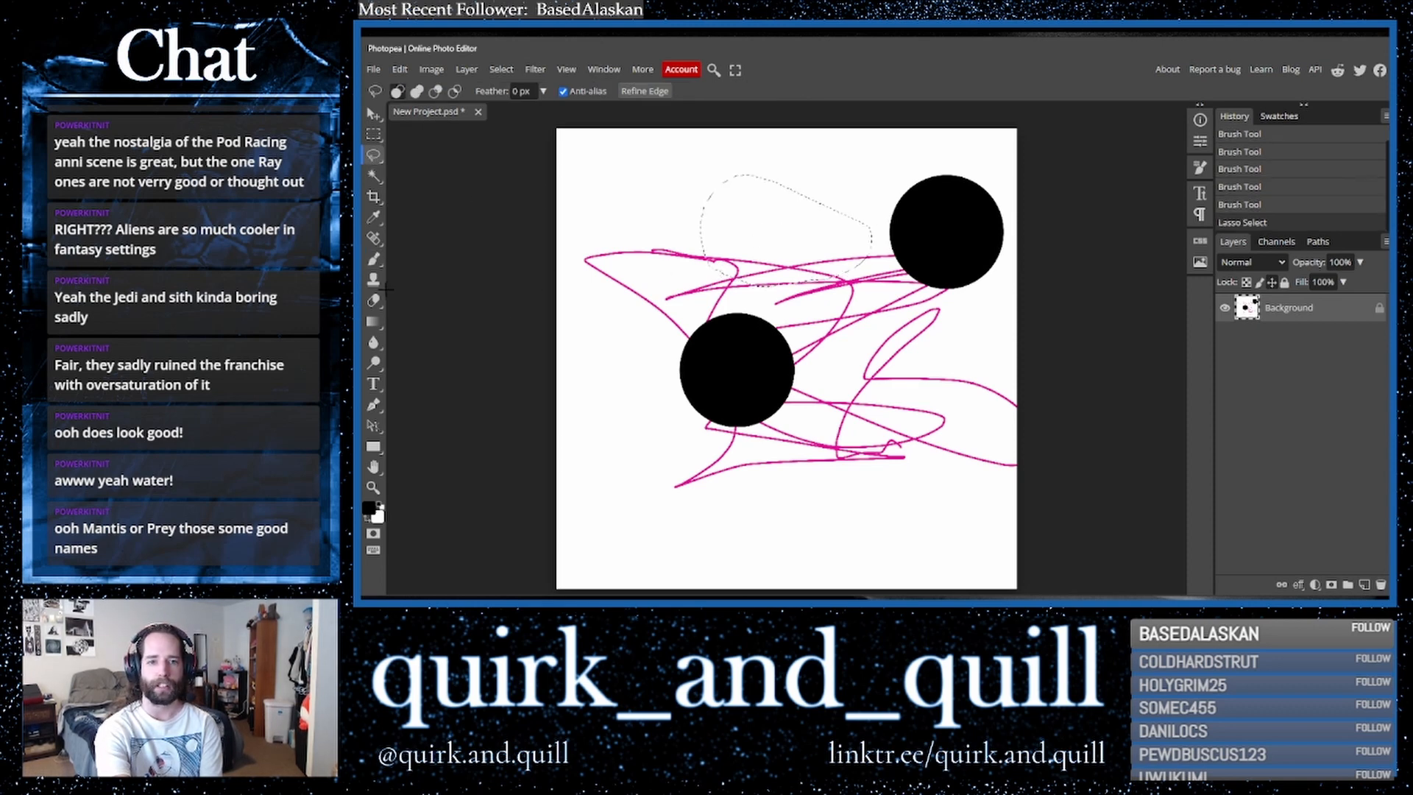
click(375, 260)
click(675, 258)
click(668, 190)
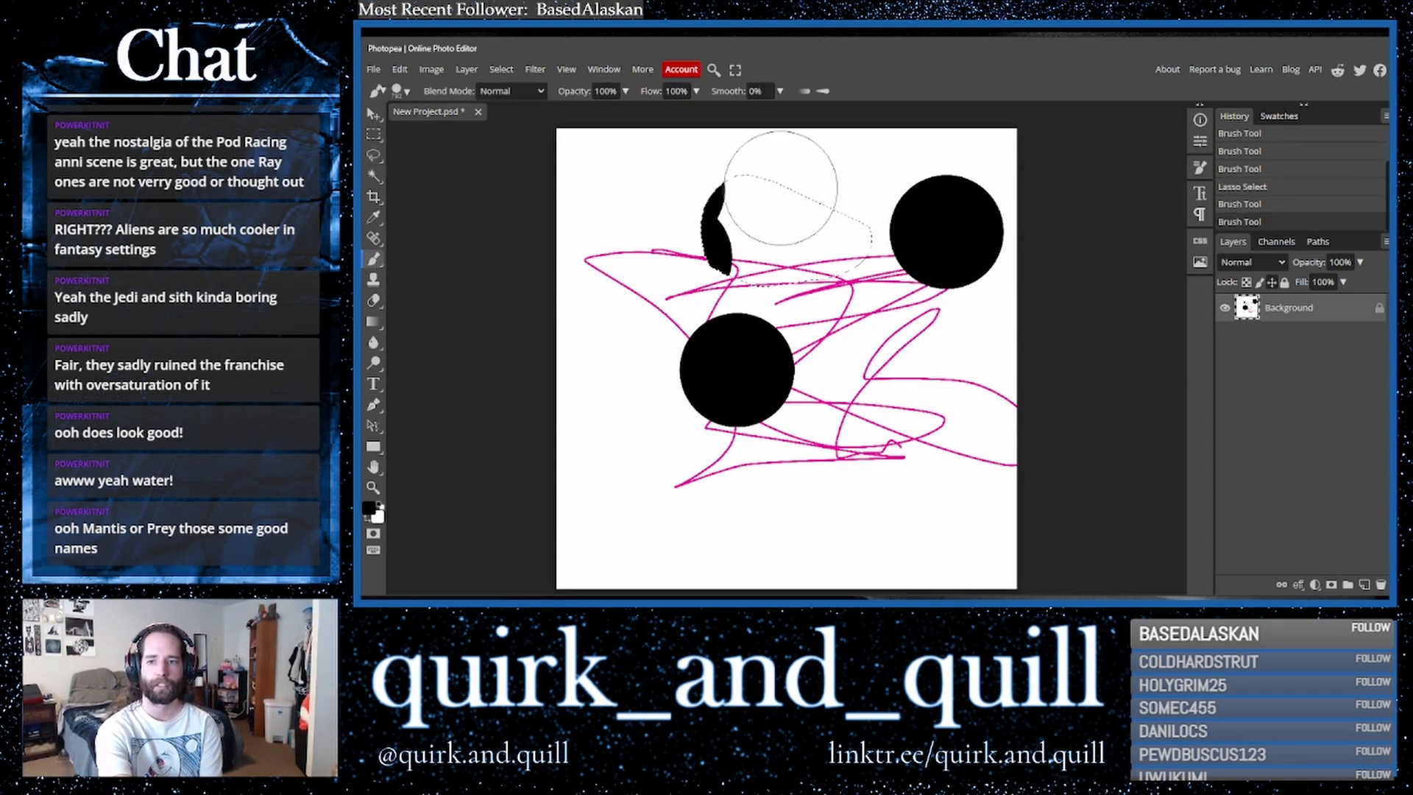
click(857, 189)
click(848, 288)
click(740, 320)
click(789, 322)
drag(836, 163, 738, 146)
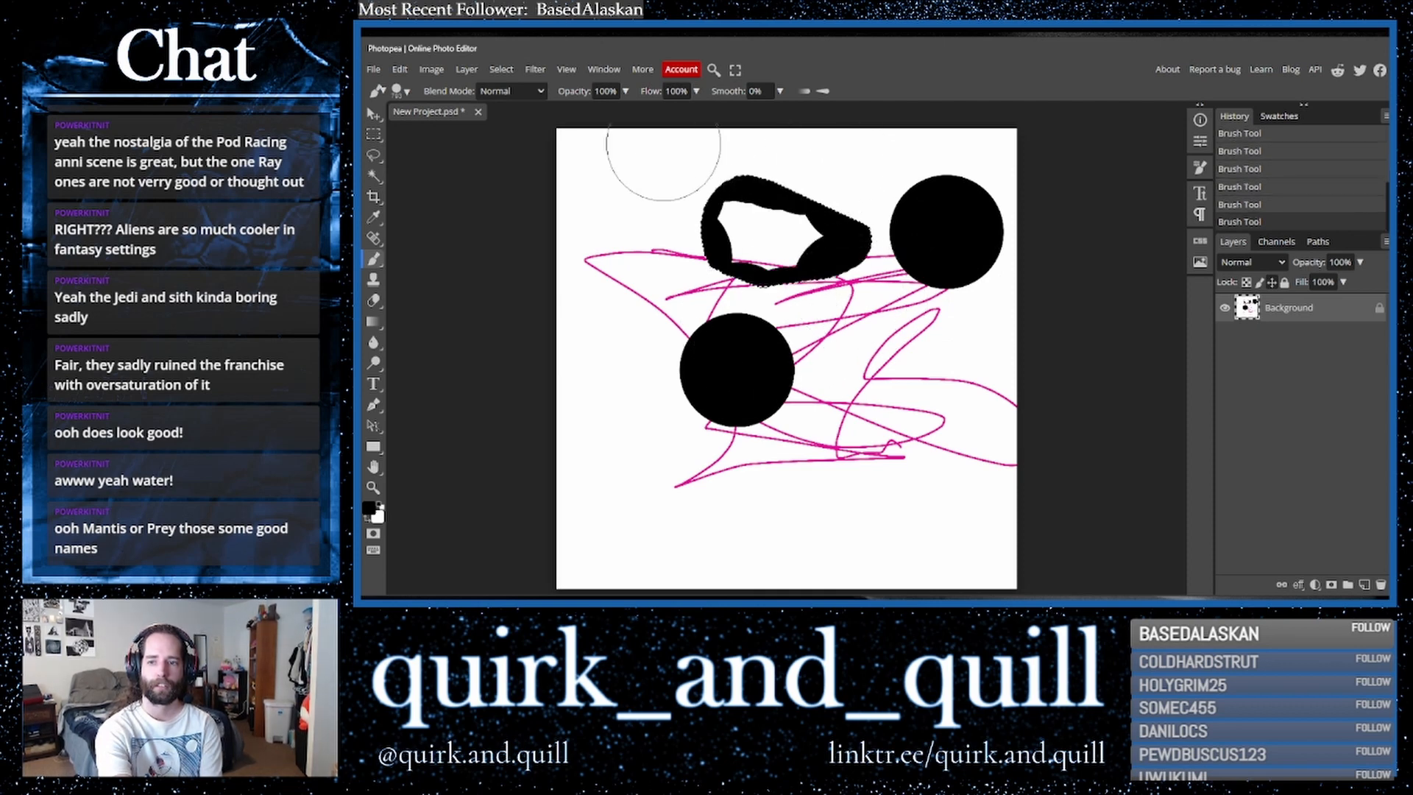
click(653, 157)
click(744, 178)
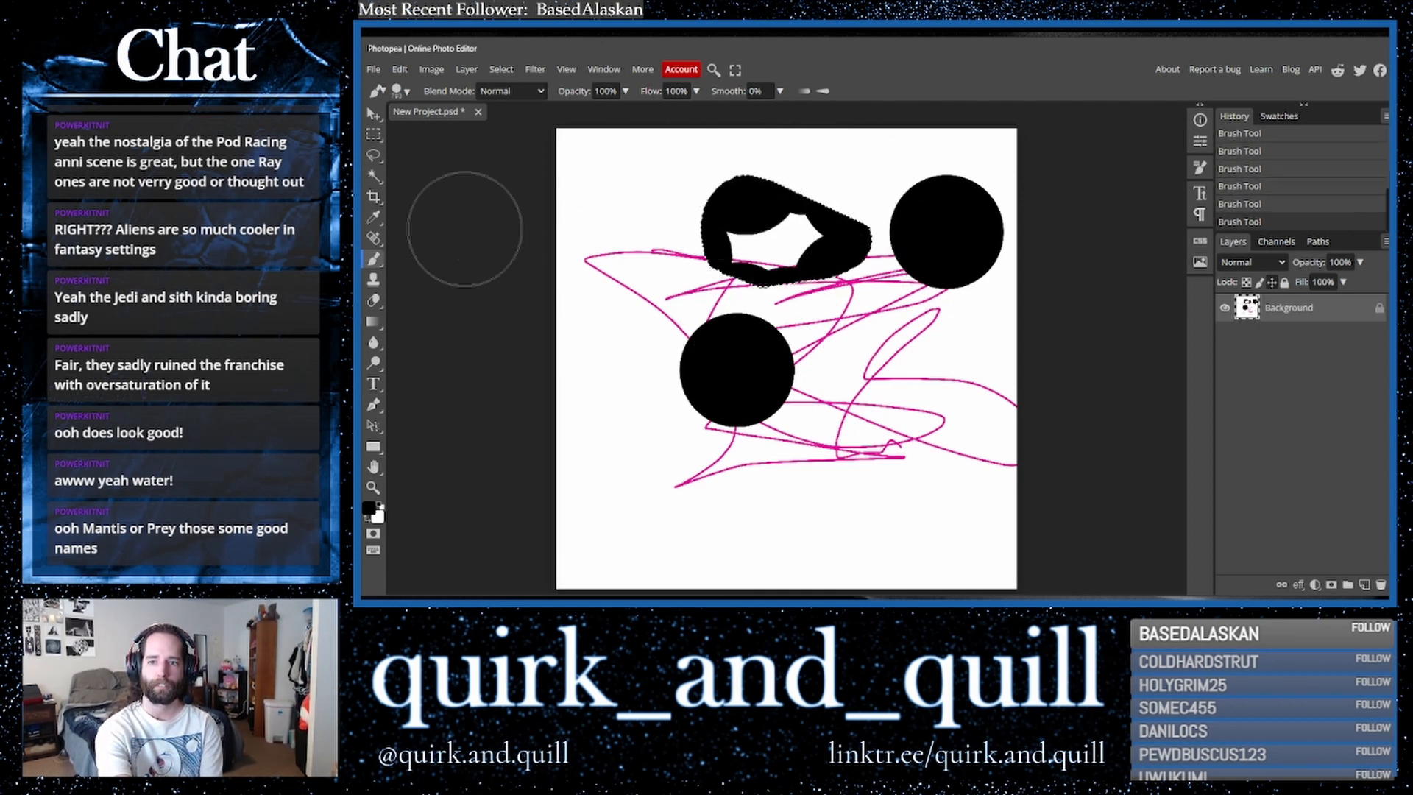
key(ctrl+d)
- Duplicate the layer and apply the Kaleidoscope filter with an increased number of mirrors
drag(1322, 317, 1364, 585)
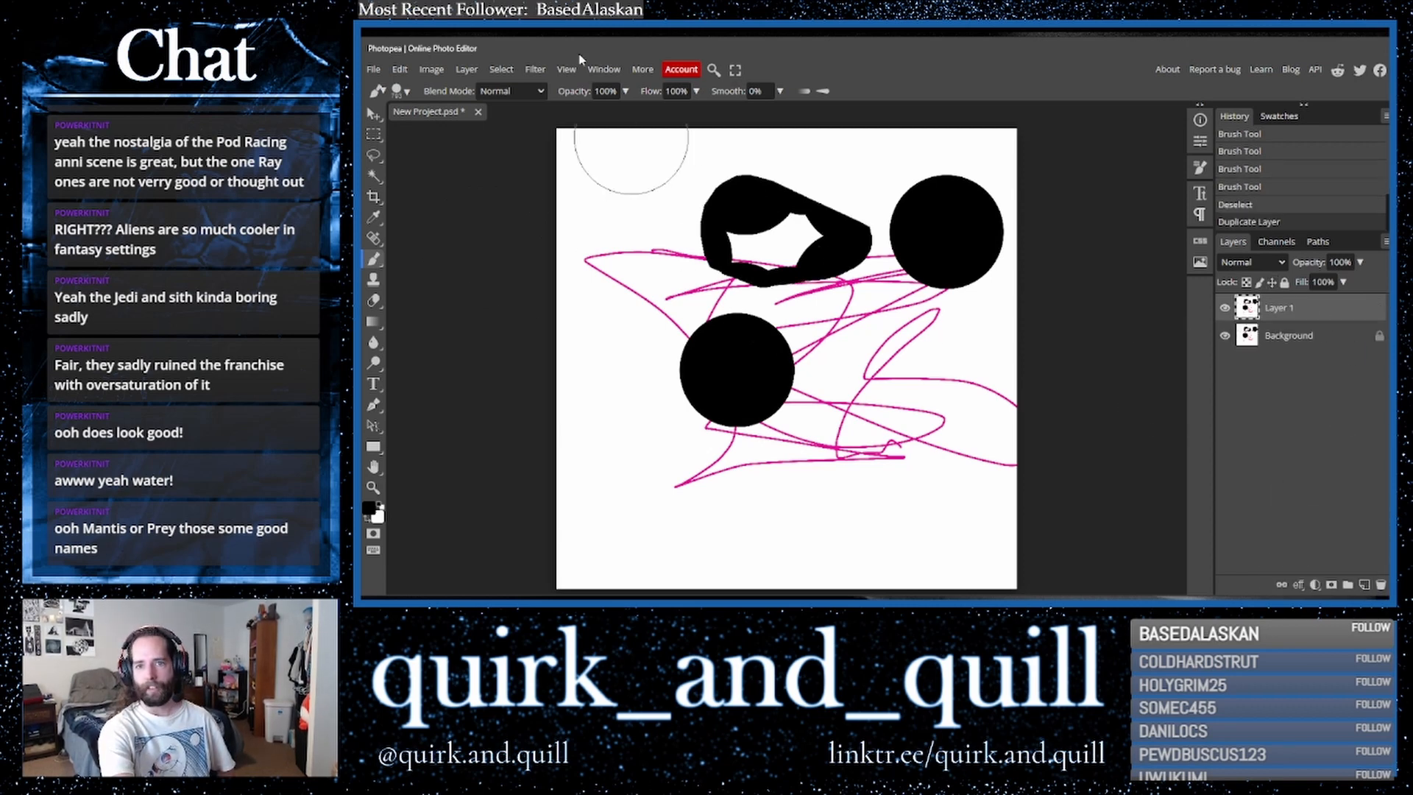
click(535, 69)
mouse_move(552, 242)
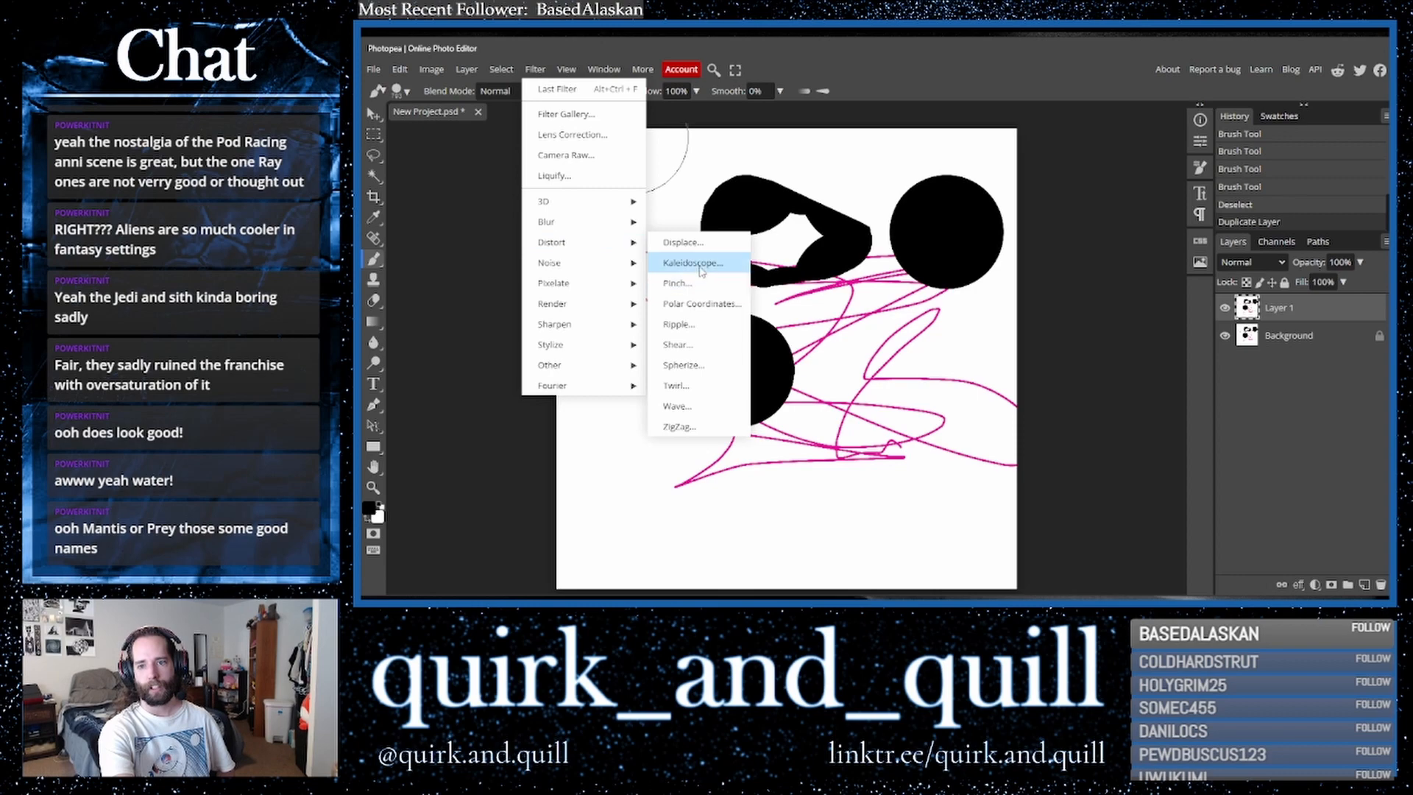
click(695, 263)
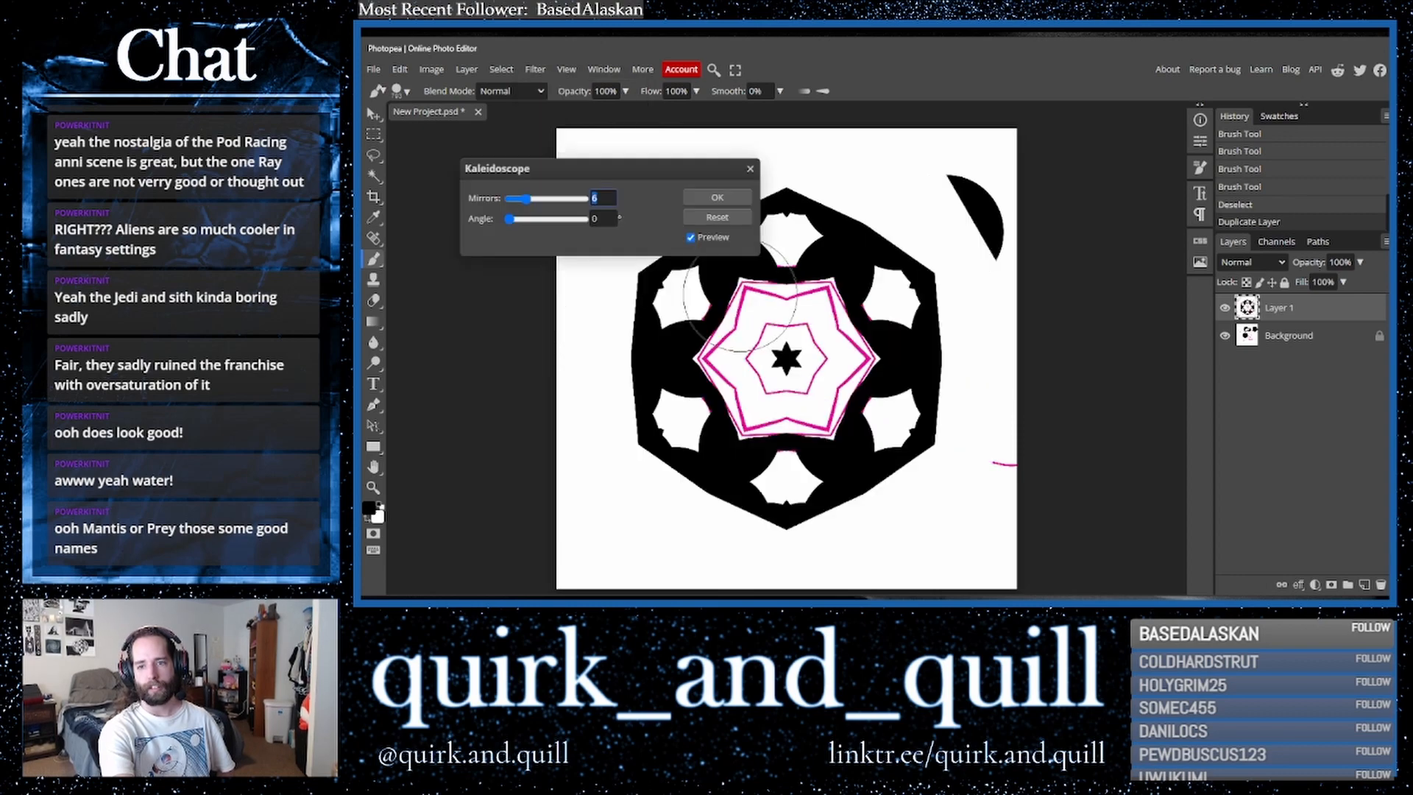
click(575, 201)
click(717, 197)
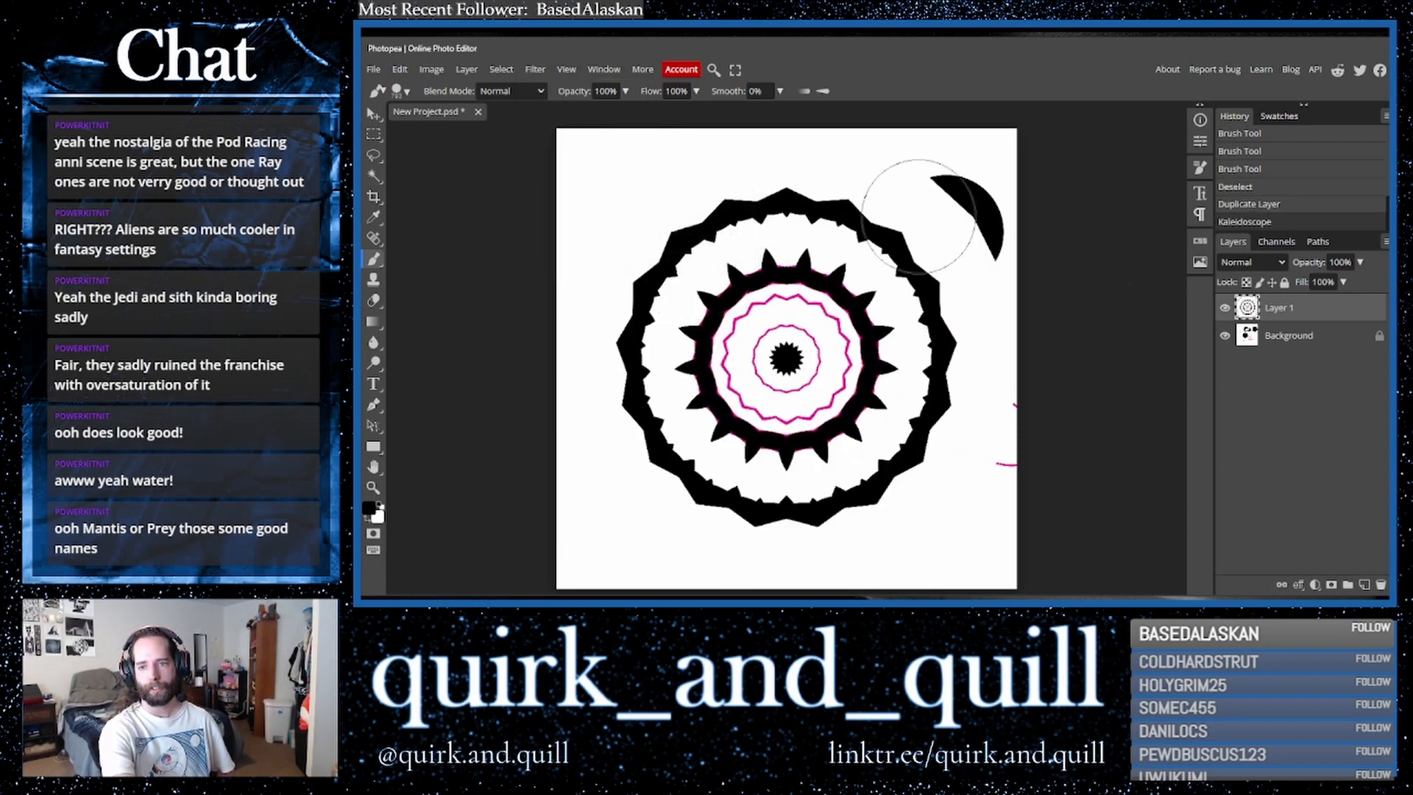
- Cycle the kaleidoscope layer's blend modes, invert its colours, and settle on Exclusion
click(1283, 263)
click(1244, 324)
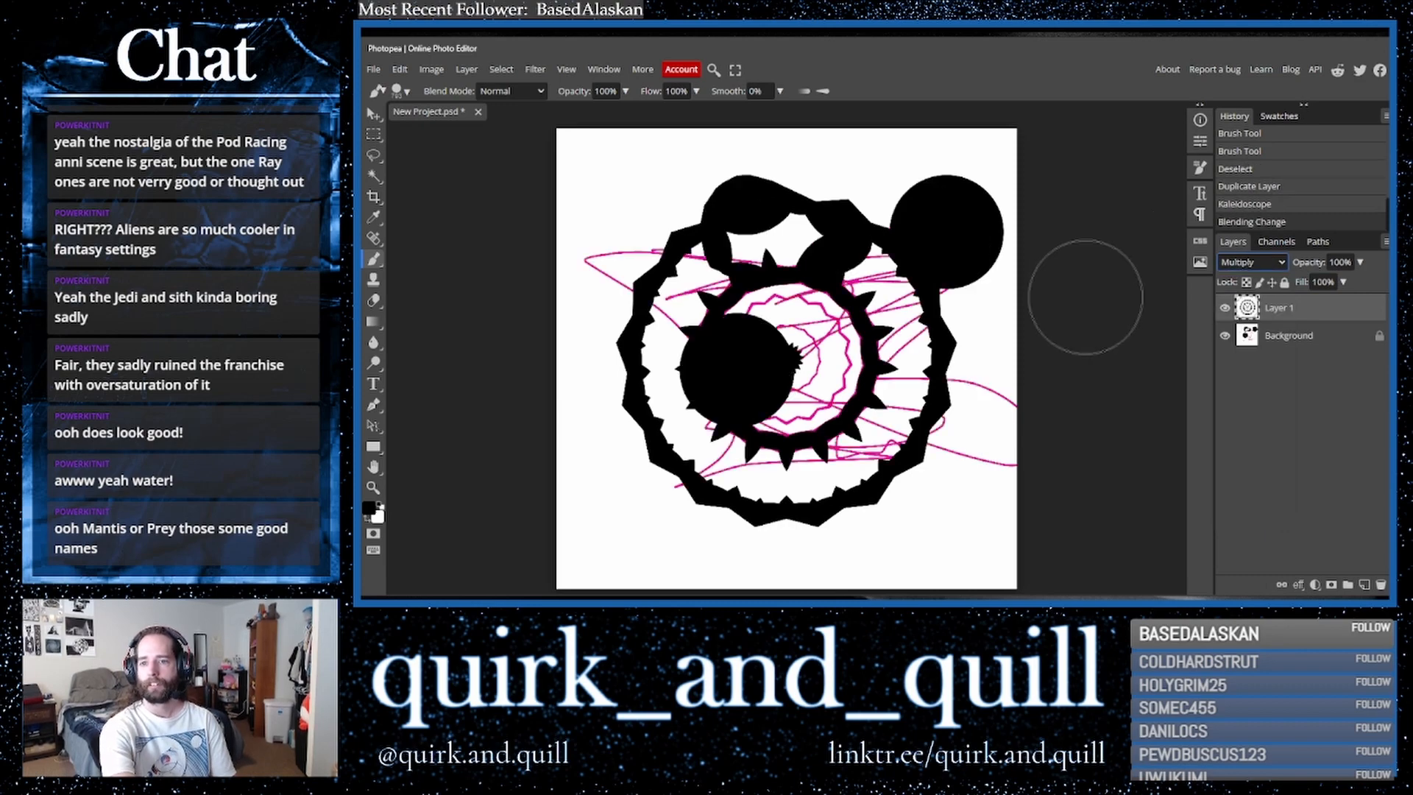
key(Down)
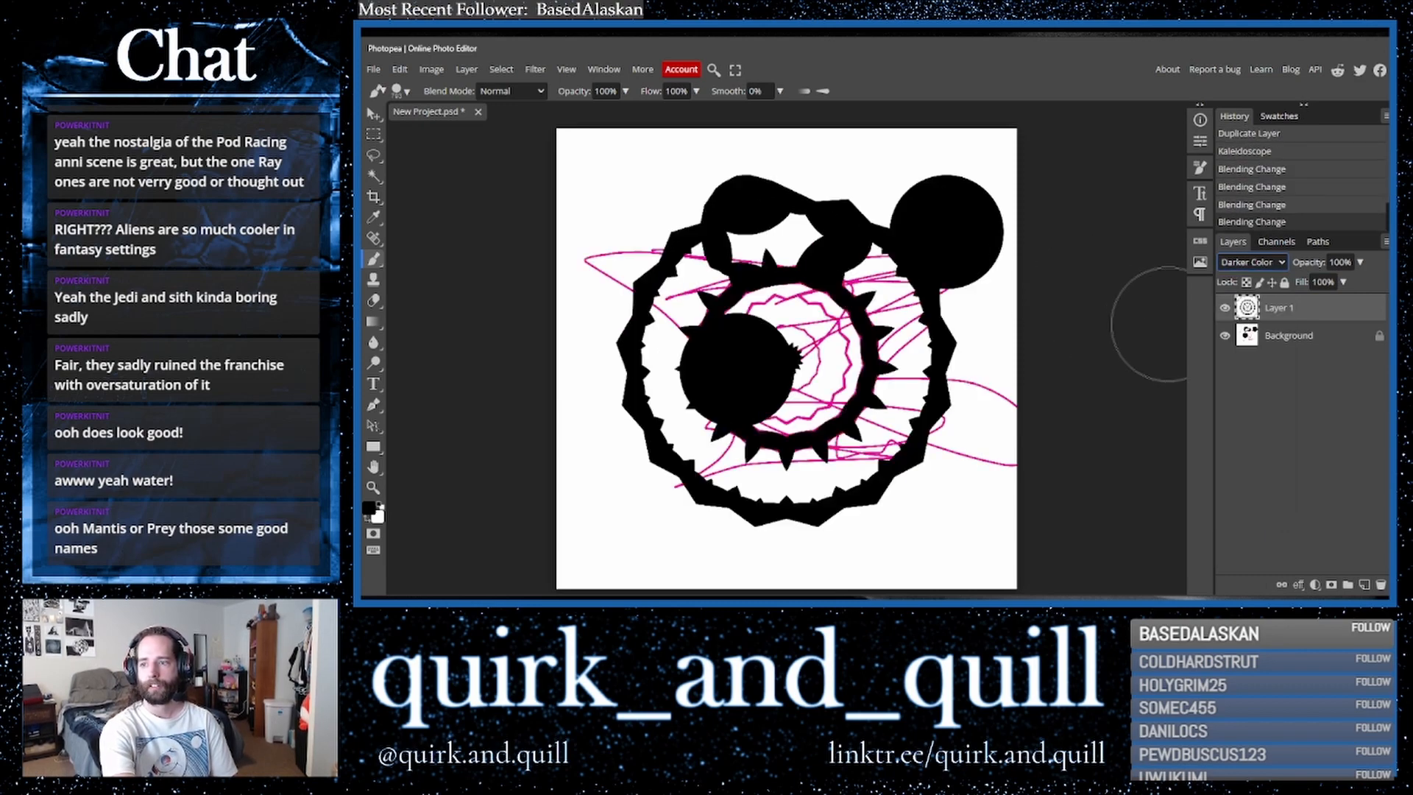
key(ctrl+i)
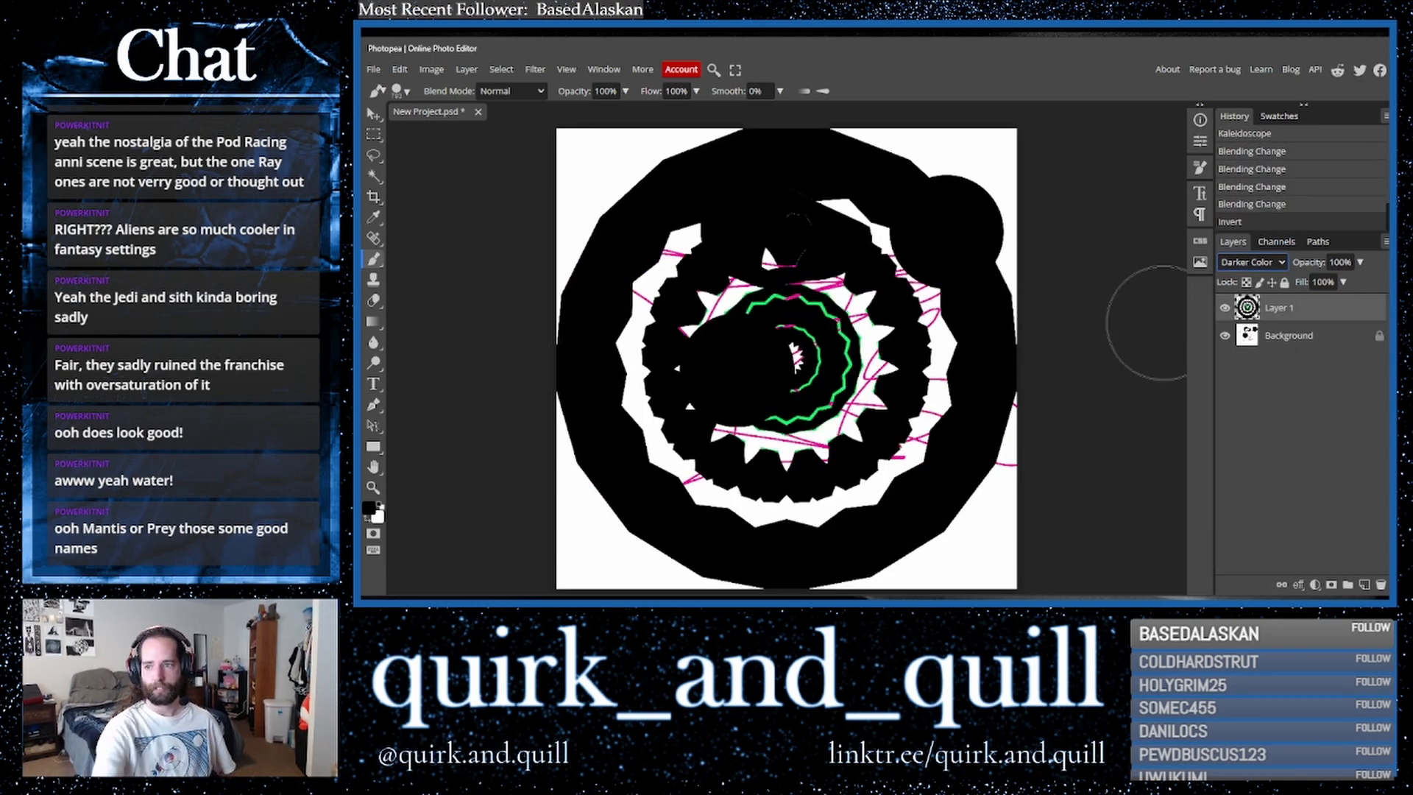
key(Up)
key(Up)
key(Up)
key(Up)
key(Up)
key(Up)
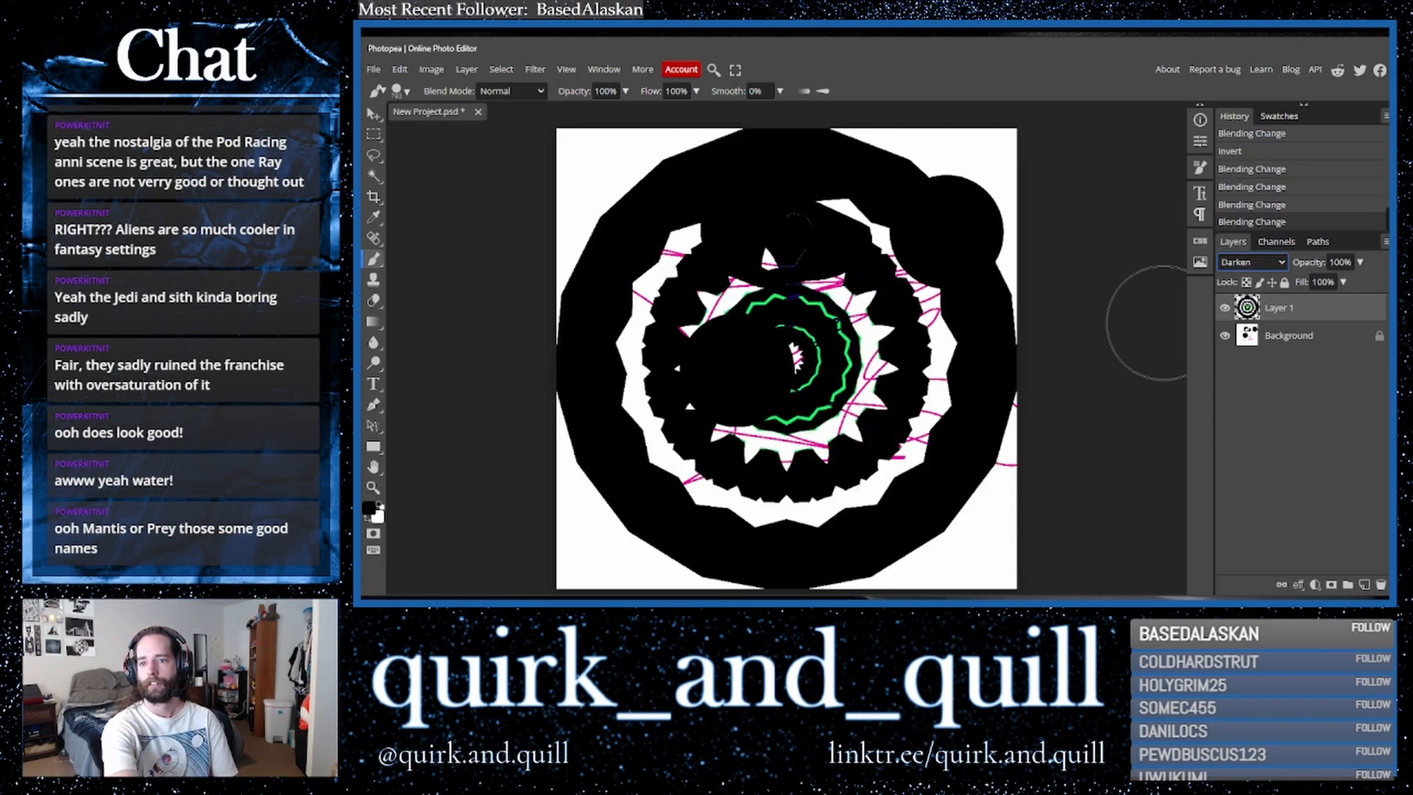
key(Down)
key(Down)
key(Down)
key(Down)
key(Down)
key(Down)
key(Down)
key(Down)
key(Down)
key(Down)
key(Down)
key(Down)
key(Down)
key(Down)
key(Down)
key(Down)
key(Down)
key(Down)
key(Down)
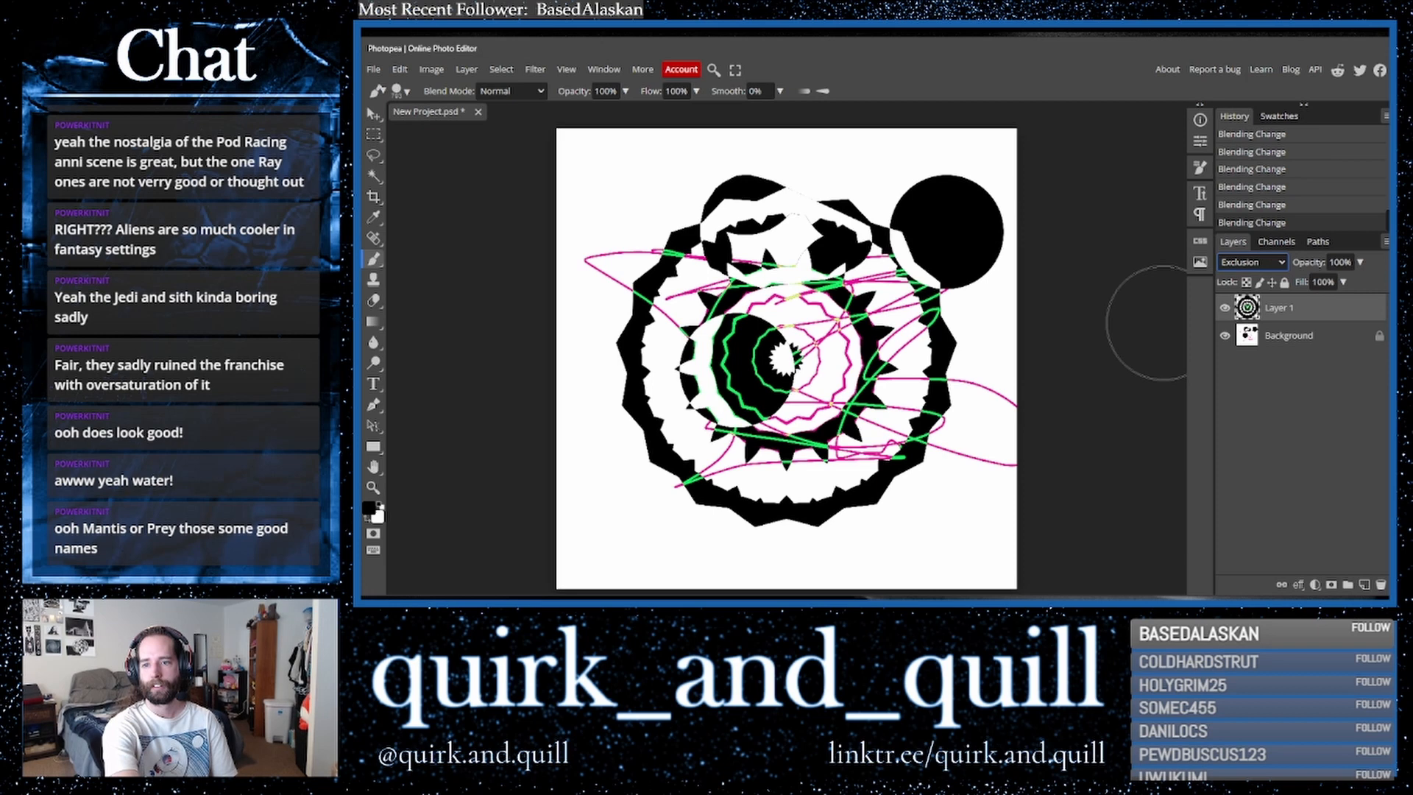
- Duplicate the kaleidoscope layer and merge the layers to bake in the Exclusion result
drag(1304, 339, 1364, 584)
right_click(1284, 330)
click(1223, 537)
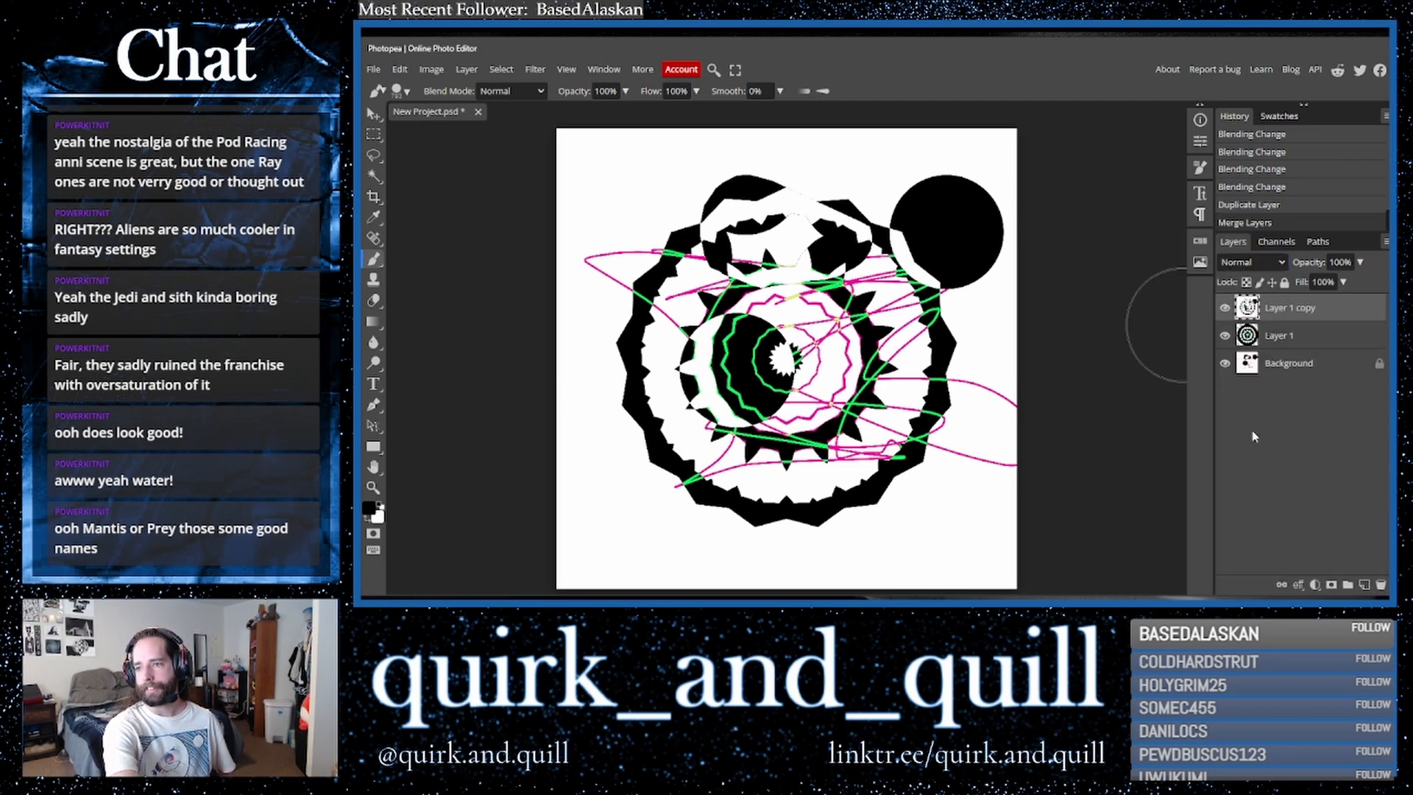
- Duplicate the merged layer and fill the upper-right dot and two black areas with dark red using the Paint Bucket
drag(1333, 313, 1364, 584)
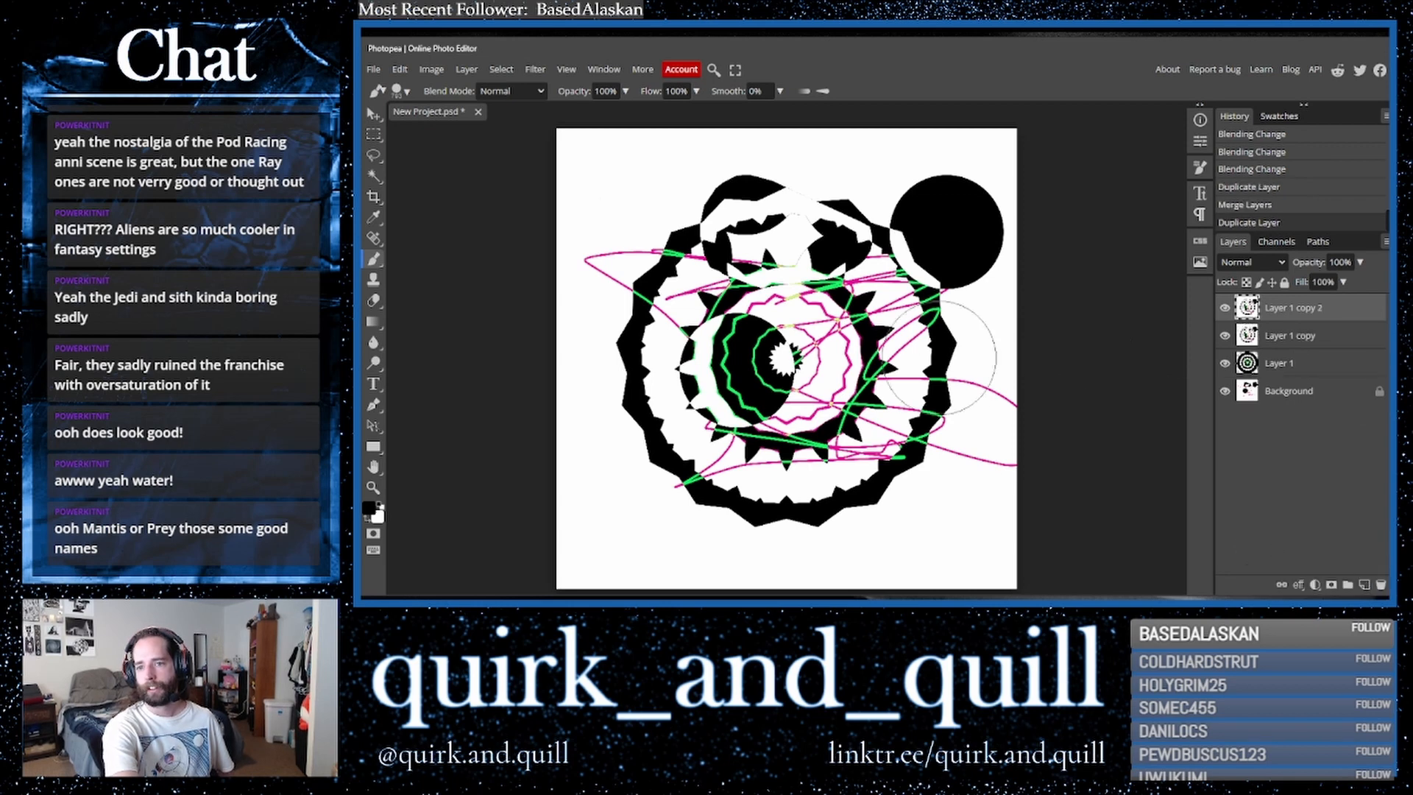
right_click(374, 325)
click(440, 342)
click(368, 508)
click(613, 270)
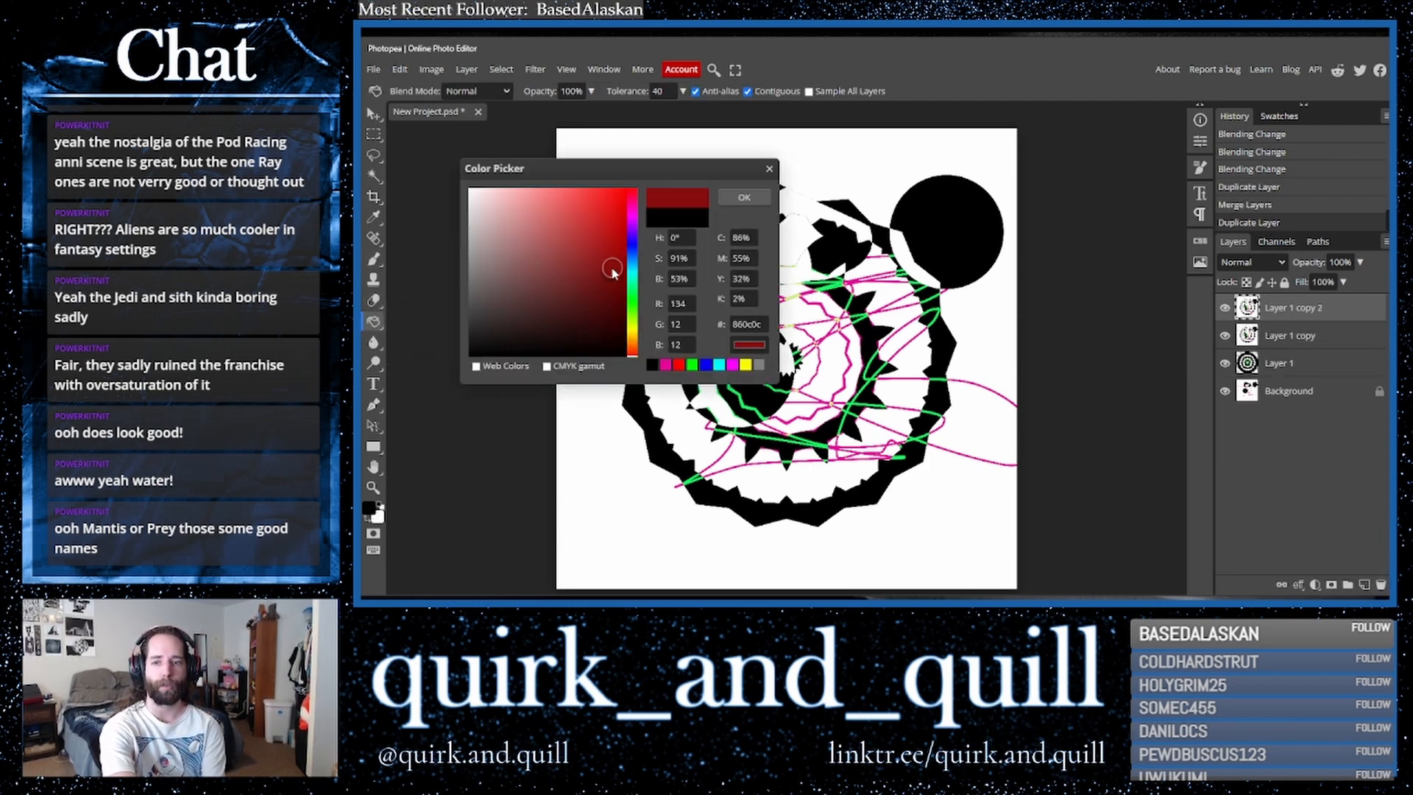
click(744, 197)
click(948, 229)
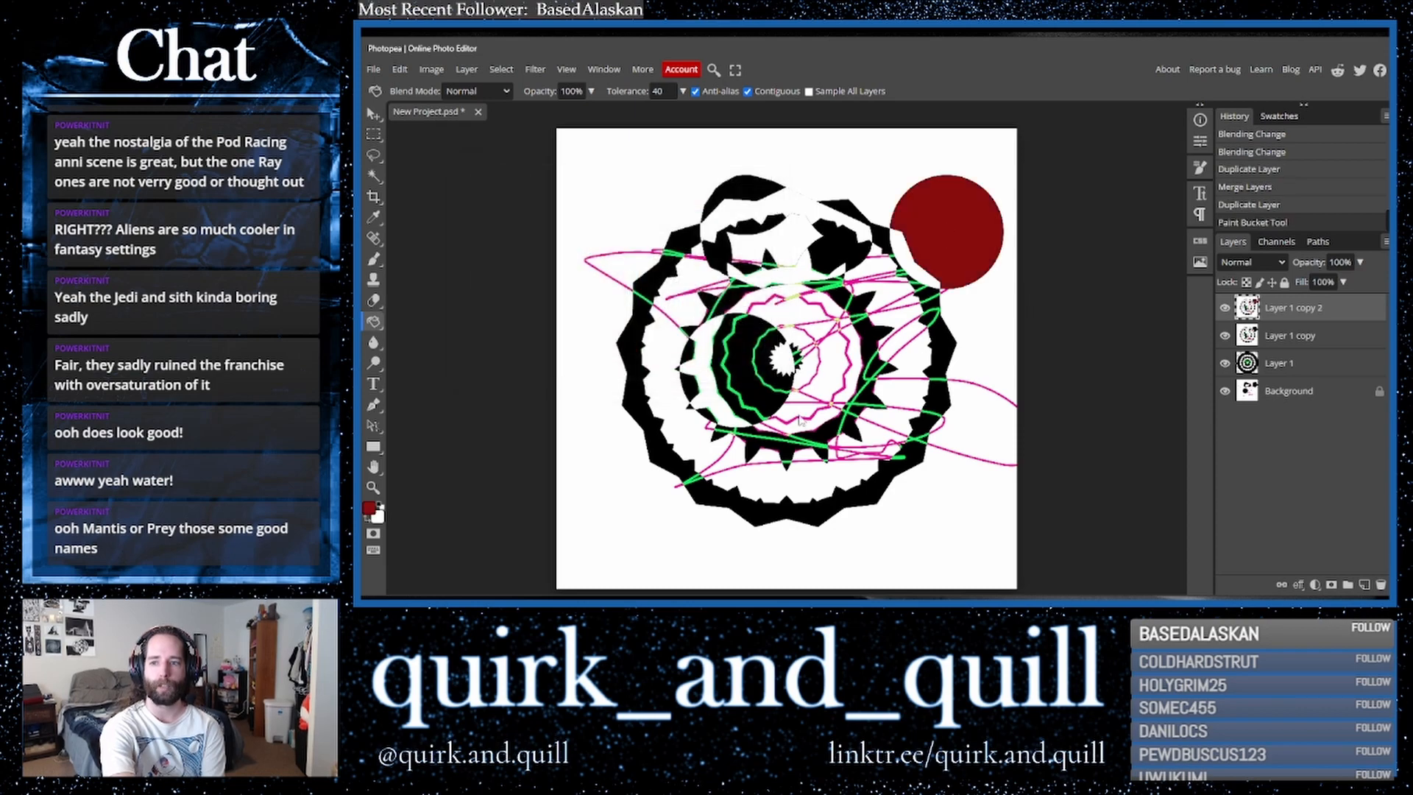
click(678, 465)
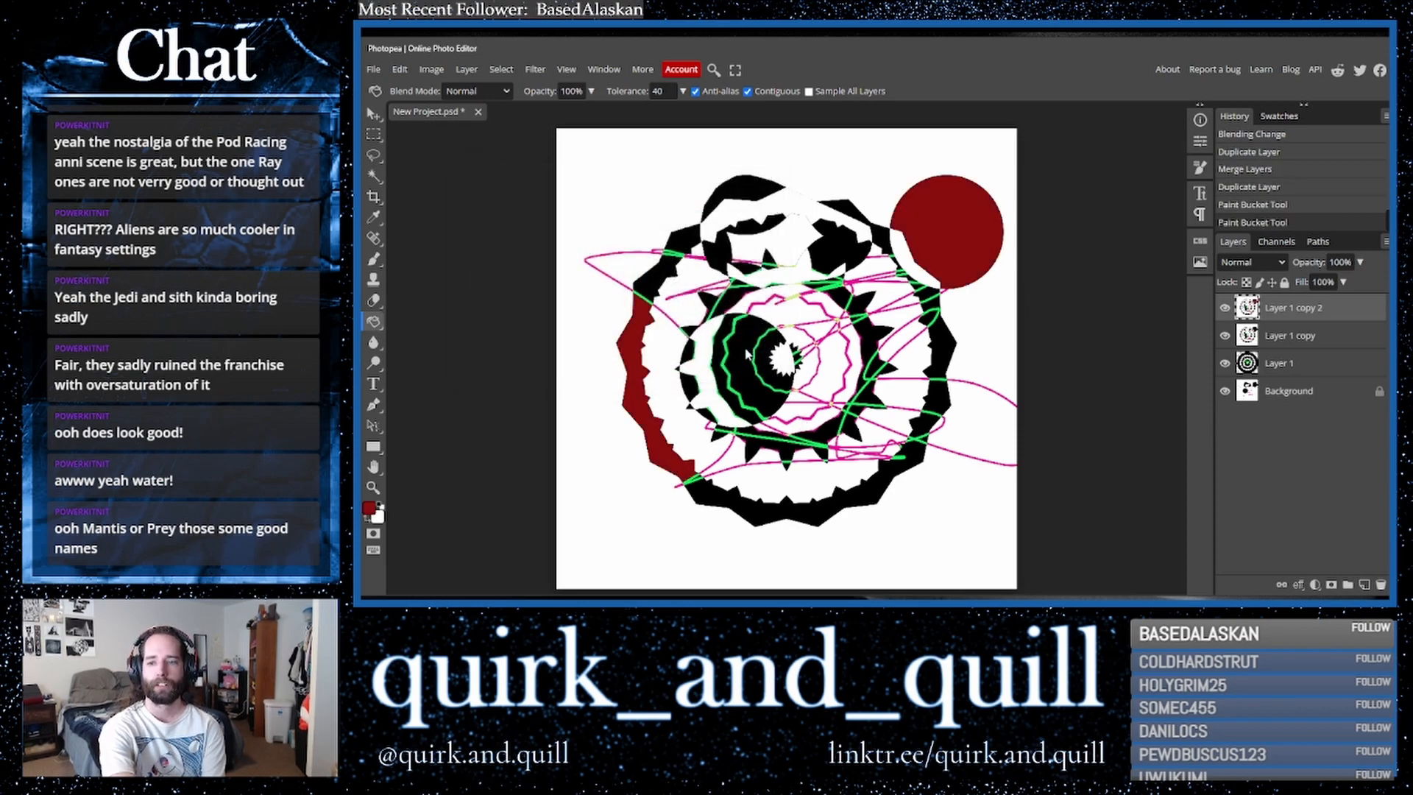
click(747, 352)
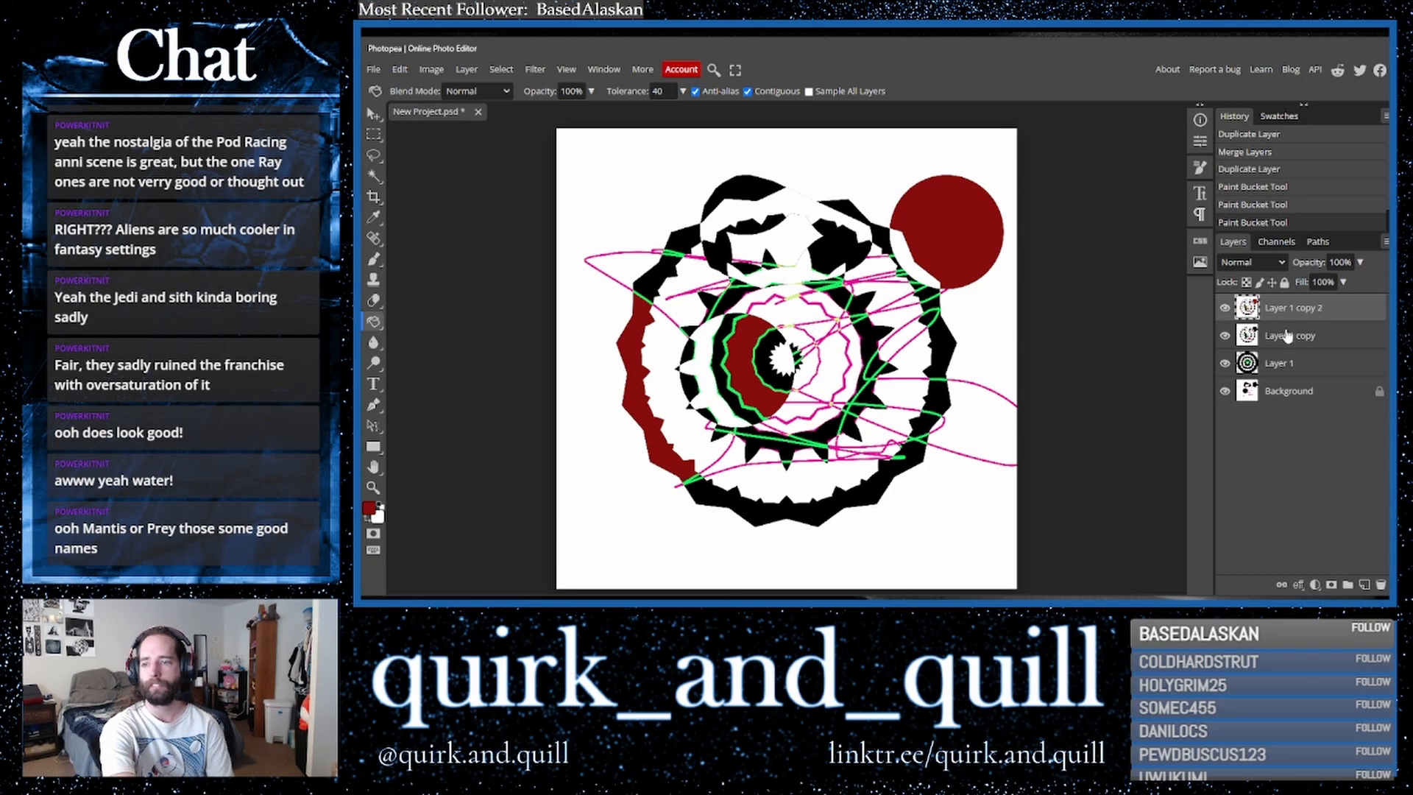
- Duplicate the layer and apply the Polar Coordinates filter with Polar to Rect
drag(1324, 313, 1365, 586)
click(535, 69)
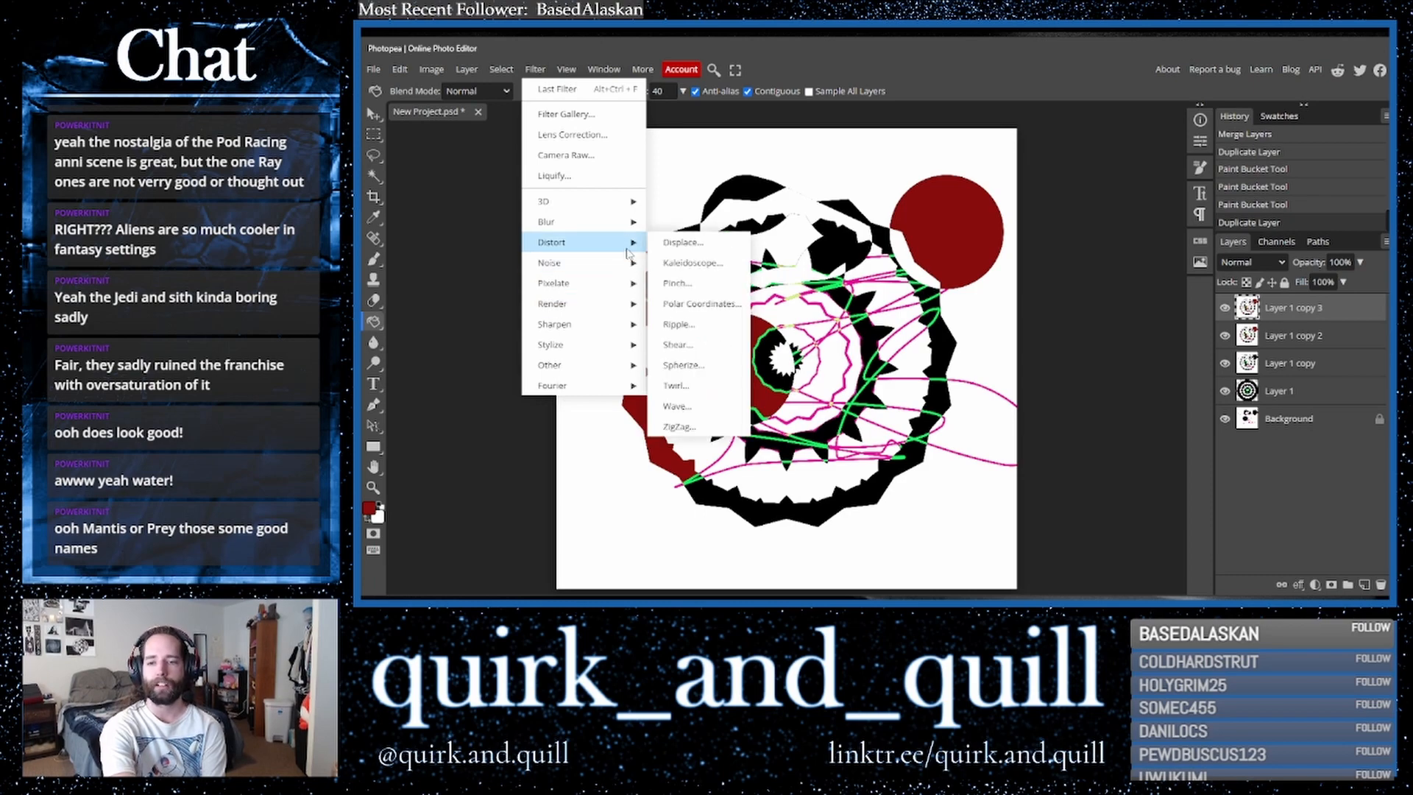
click(694, 303)
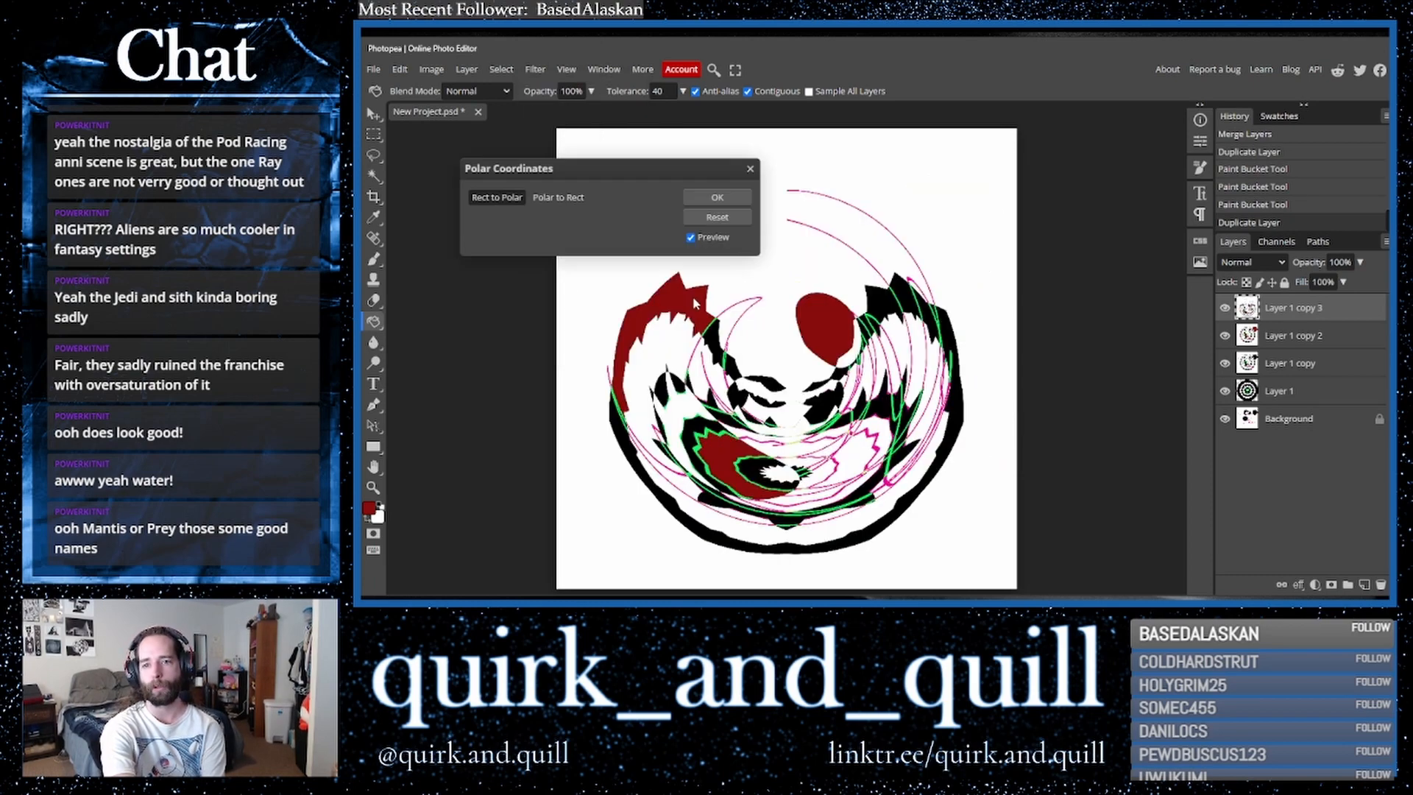
click(563, 197)
click(717, 197)
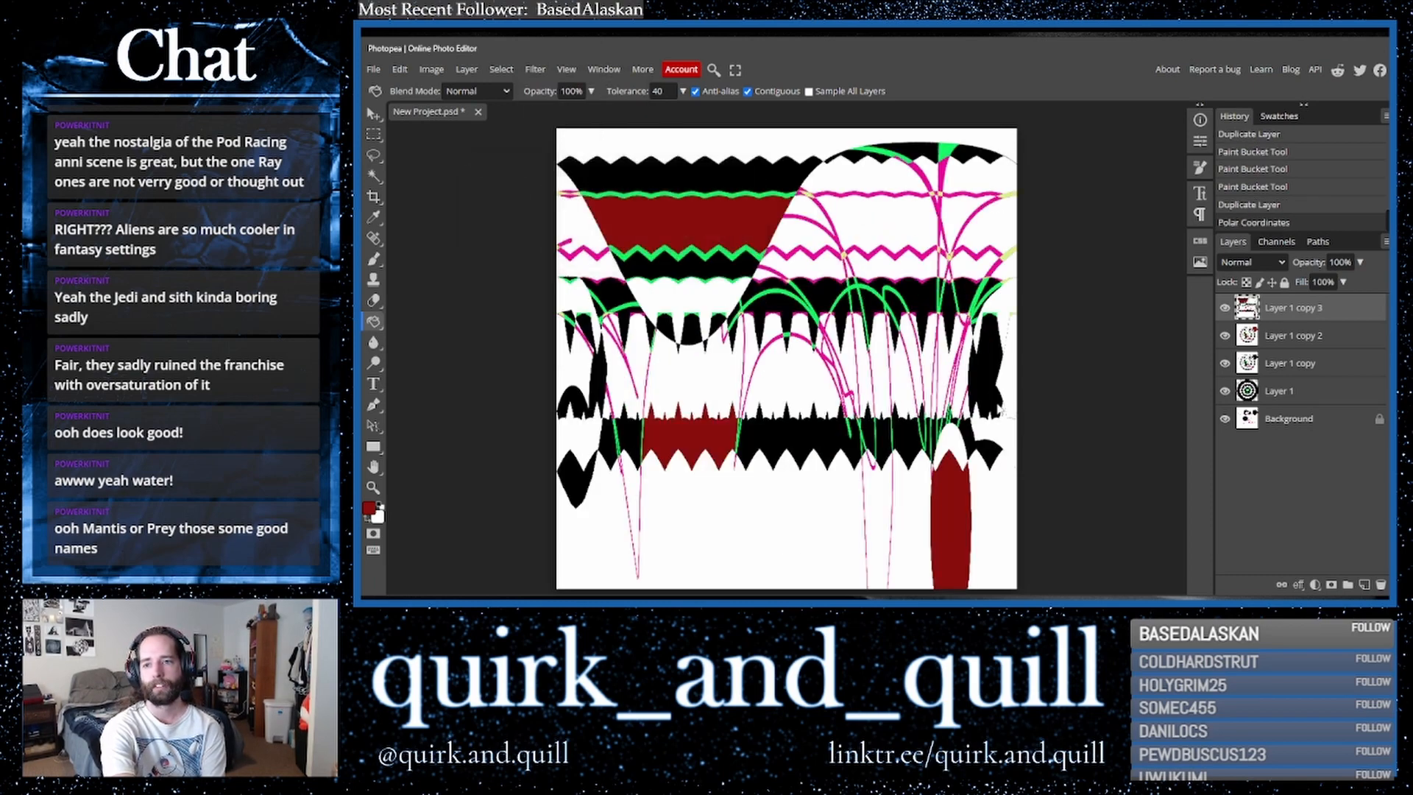
- Duplicate the layer and apply a ZigZag filter in Pond Ripples style with amount 100 and 18 ridges
drag(1348, 313, 1365, 586)
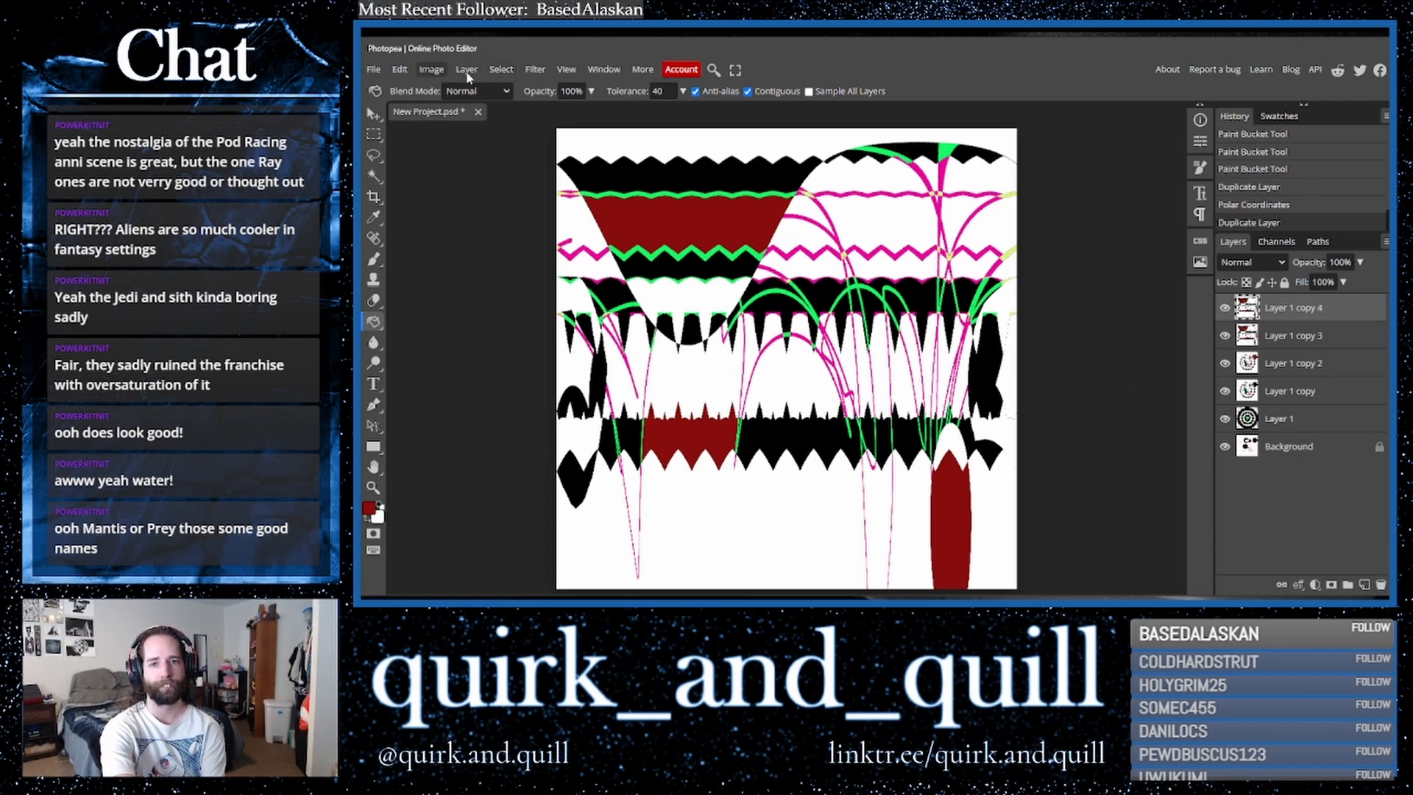
click(535, 70)
mouse_move(582, 242)
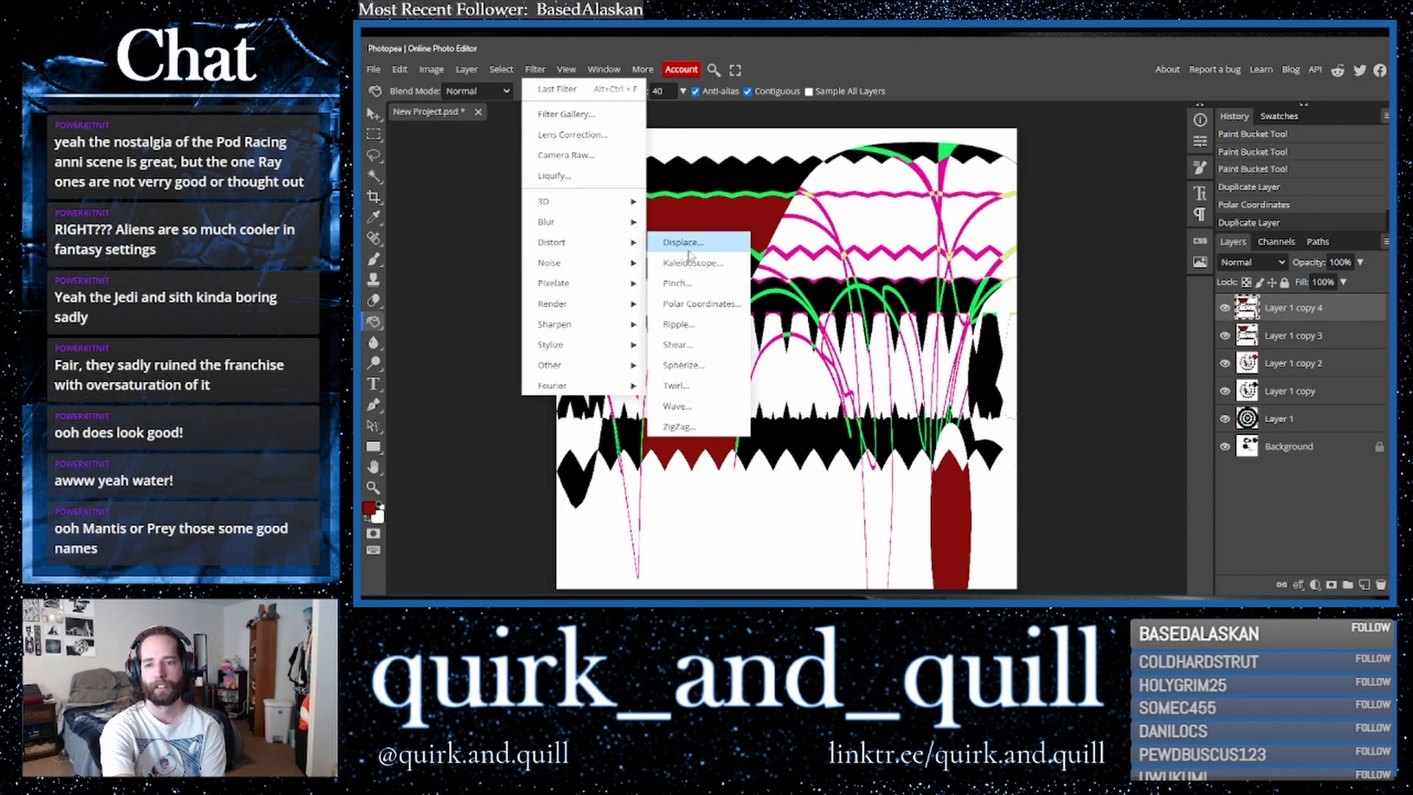
click(704, 427)
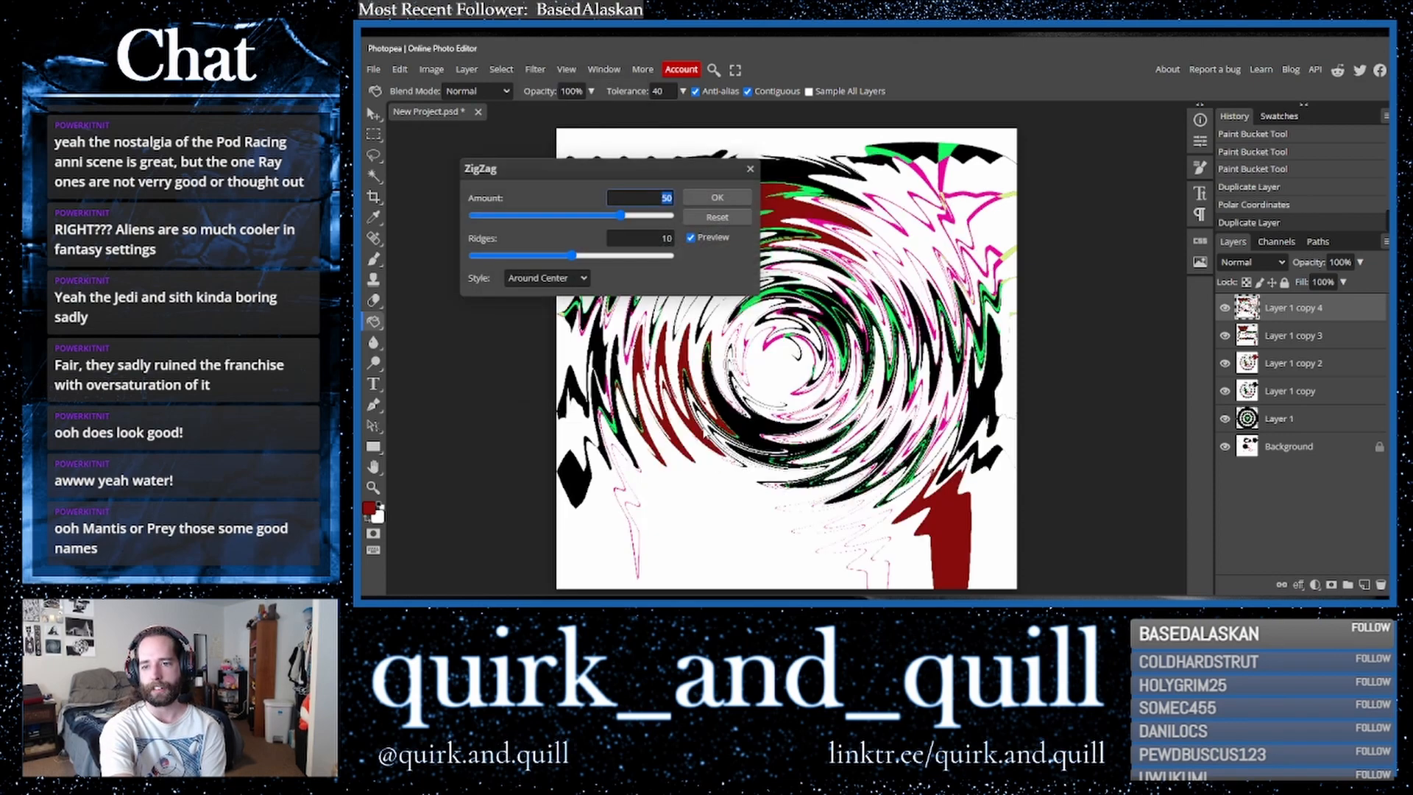
click(548, 278)
click(555, 320)
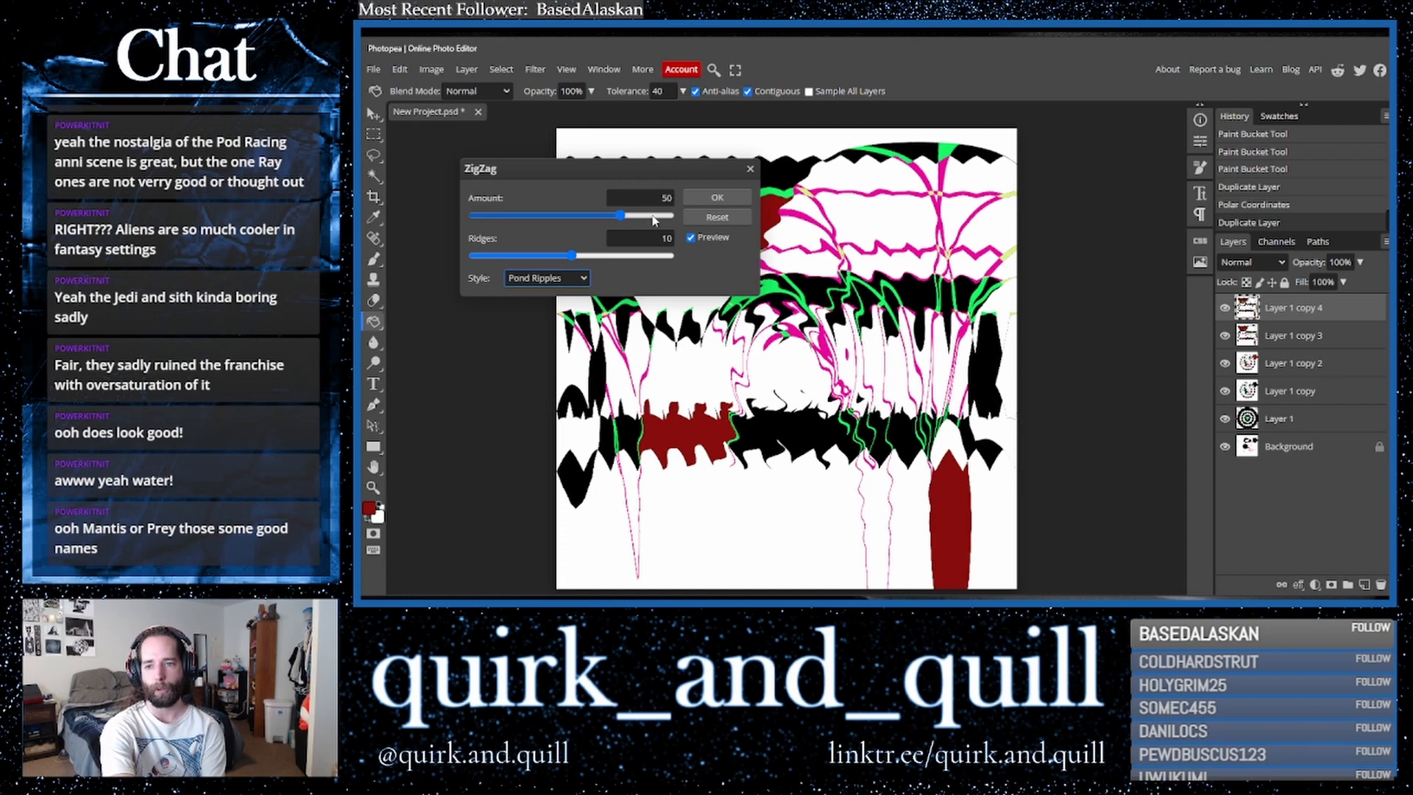
click(654, 216)
drag(665, 219, 674, 218)
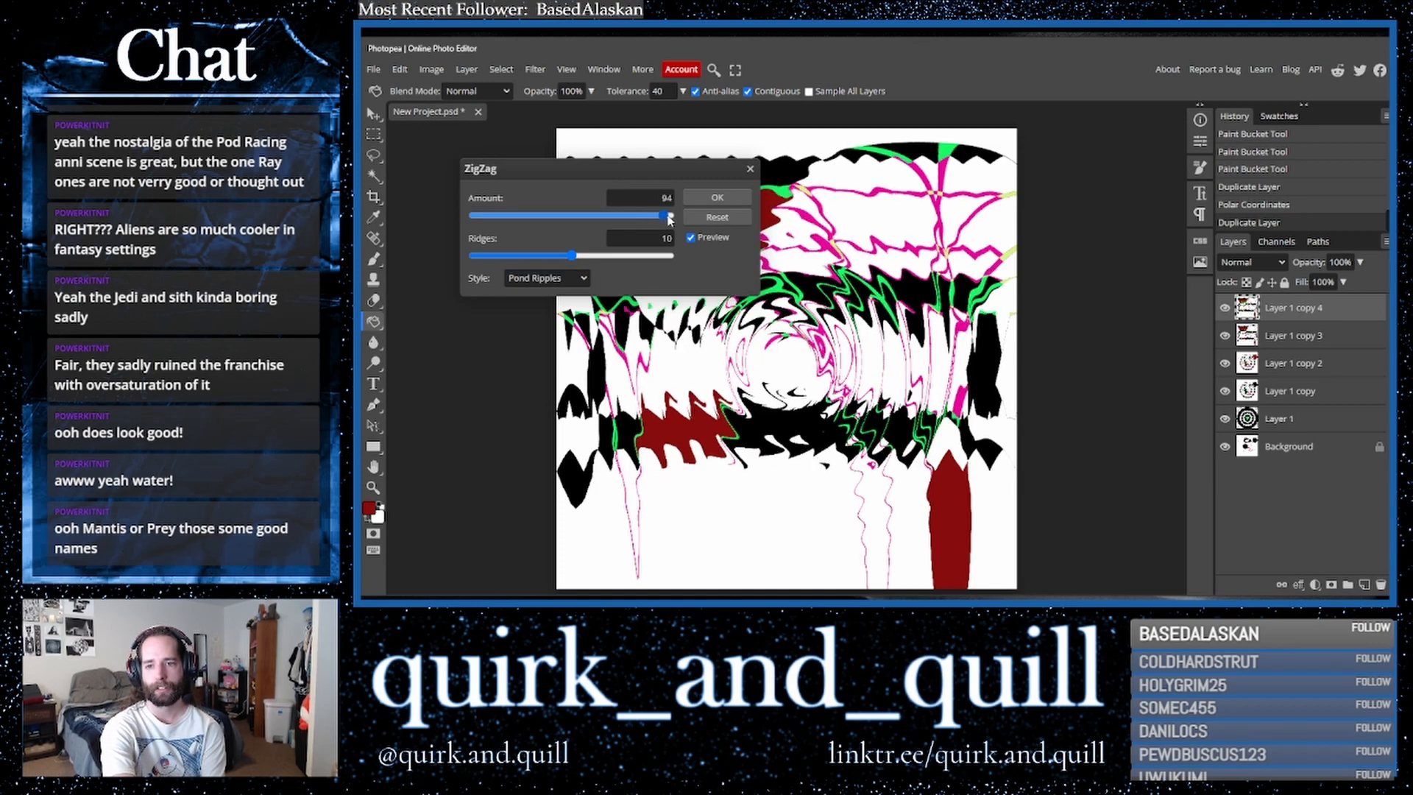
drag(576, 257, 657, 260)
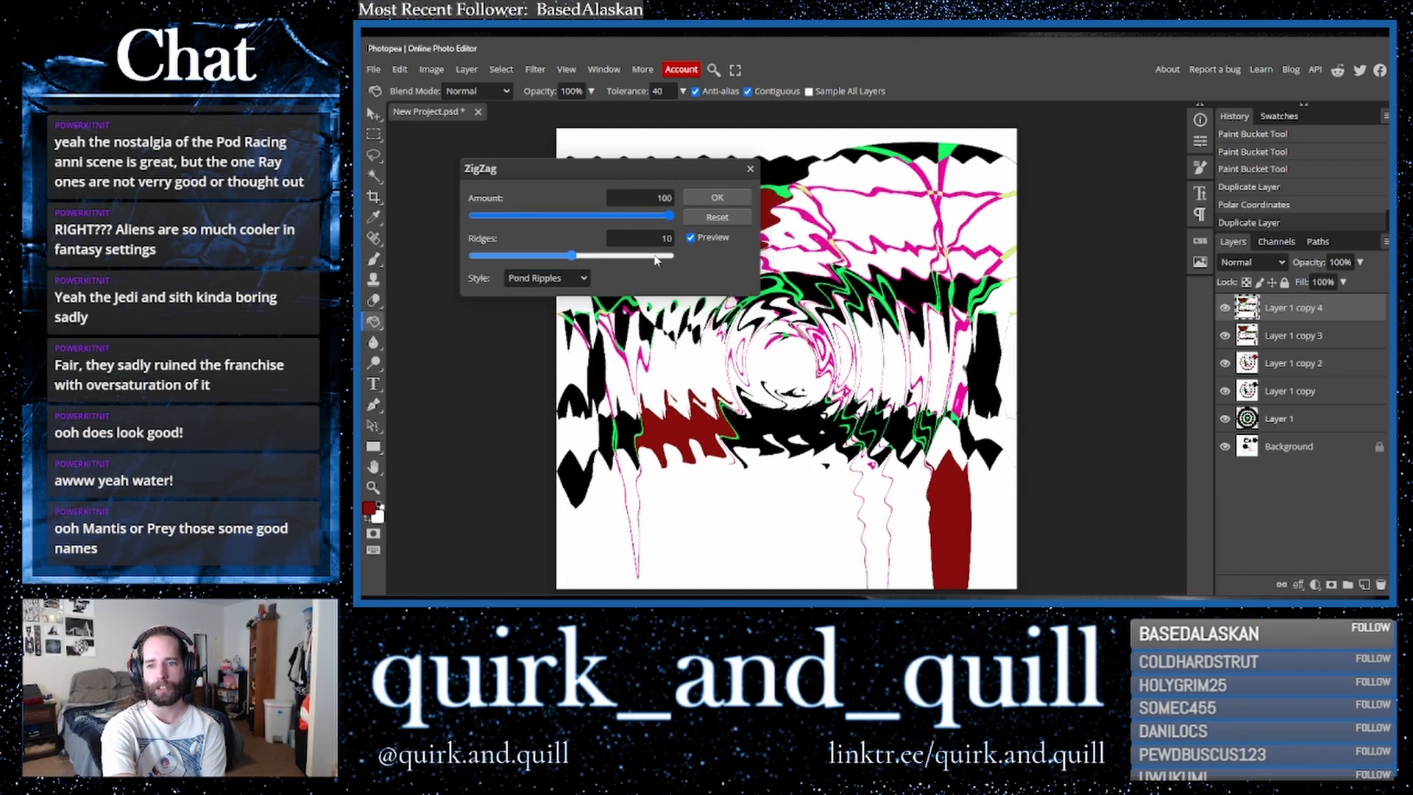
click(714, 197)
- Duplicate the ZigZag layer, flip the copy horizontally, and set its blend mode to Overlay
drag(1249, 318, 1364, 585)
click(396, 70)
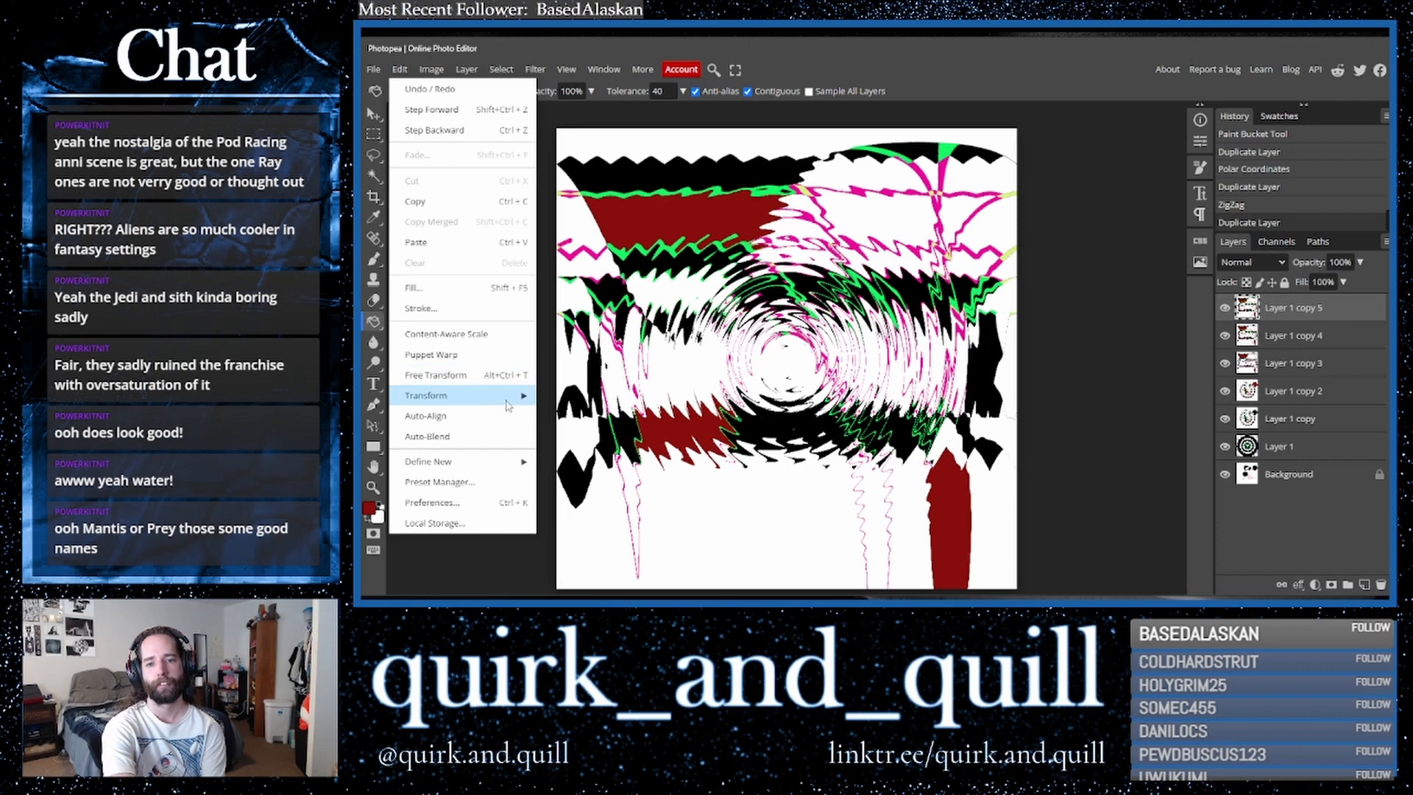
mouse_move(471, 396)
click(626, 563)
click(1251, 262)
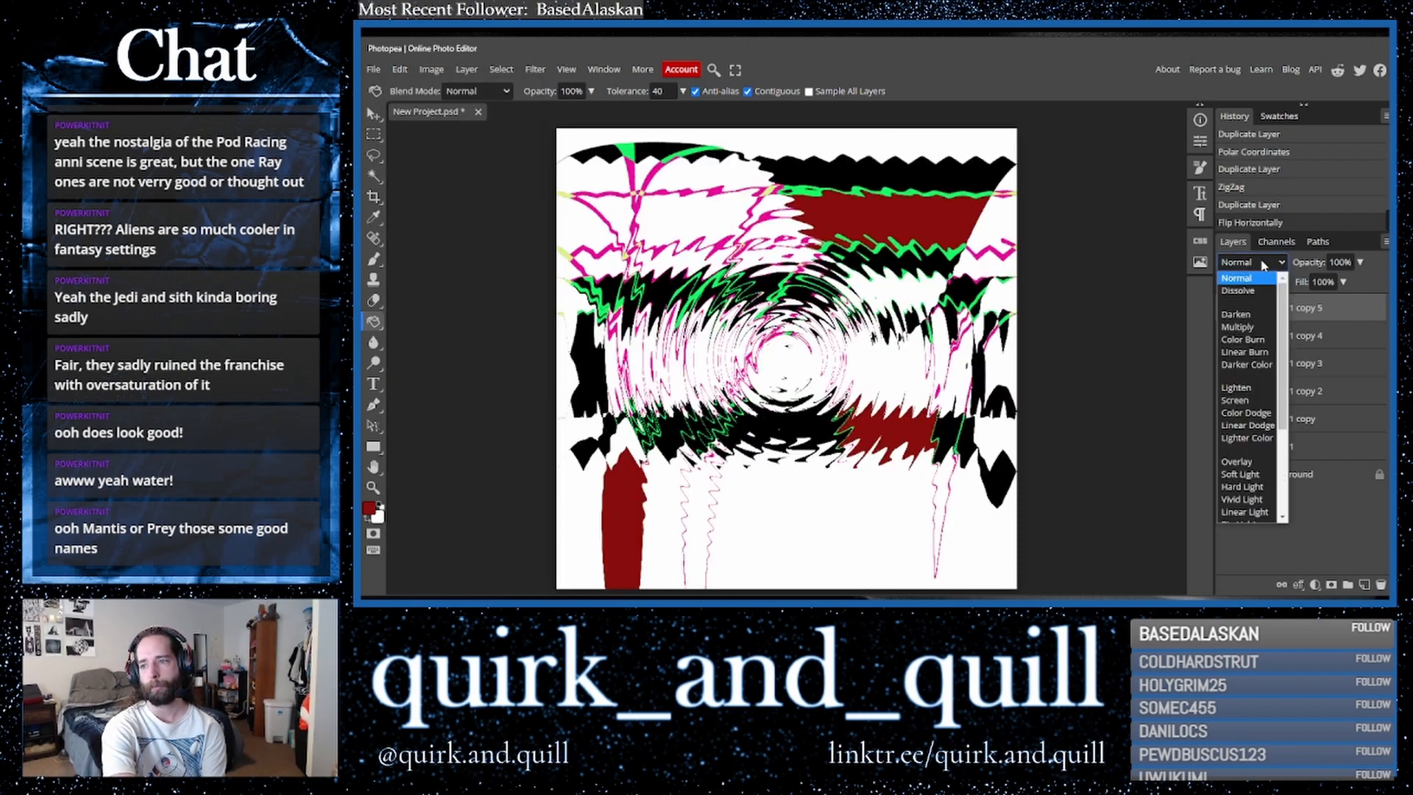
click(1257, 363)
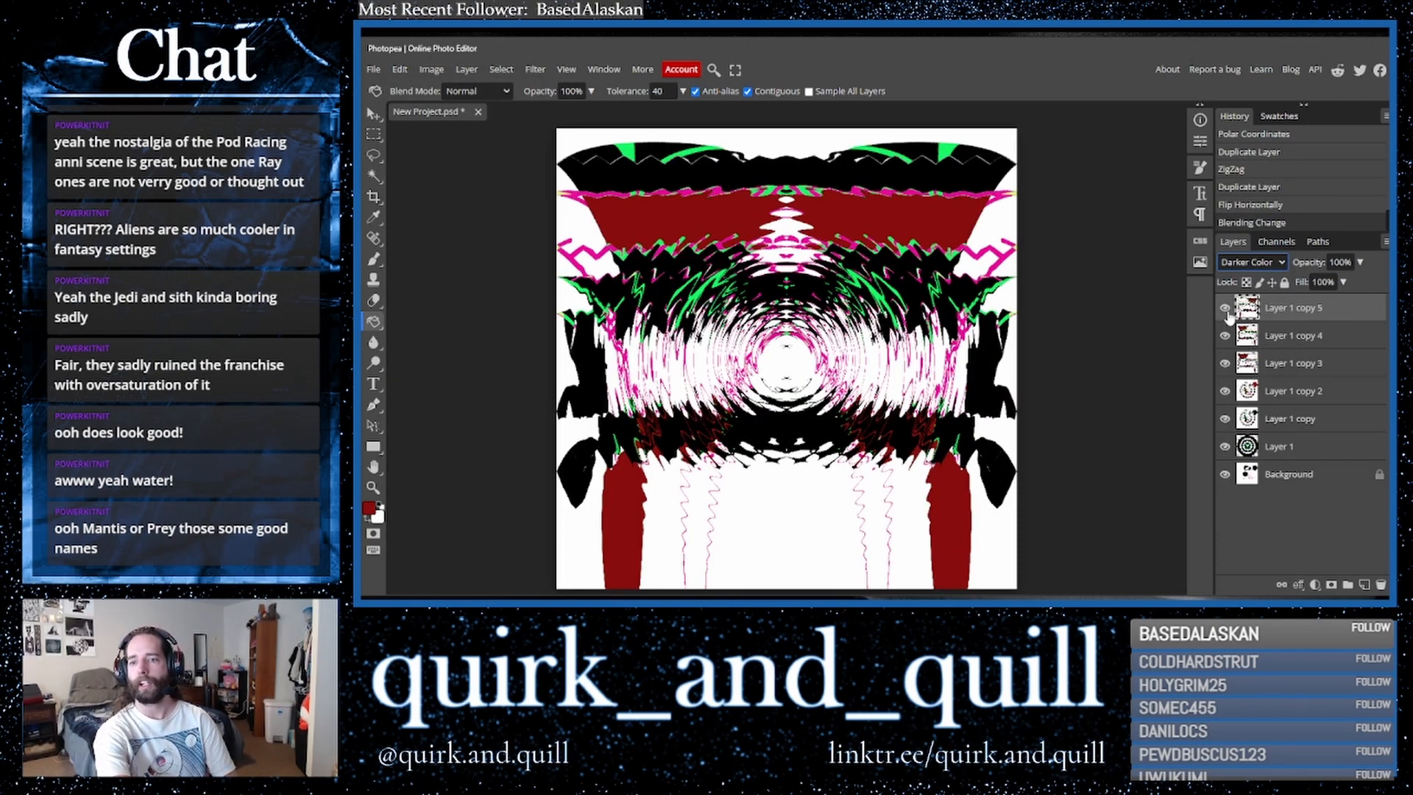
key(Down)
key(Down)
key(Down)
key(Down)
key(Down)
key(Down)
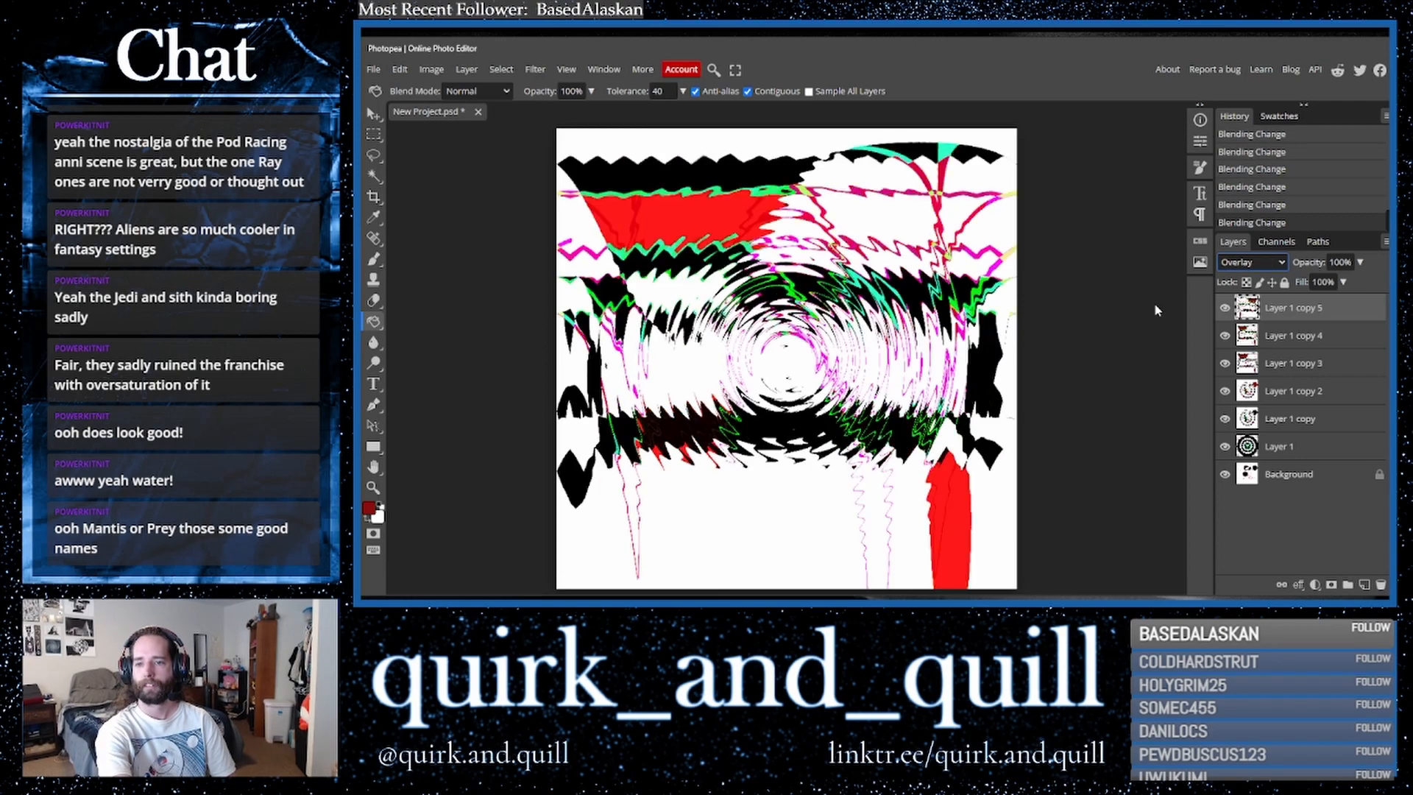
key(Down)
key(Down)
key(Up)
key(Up)
key(Up)
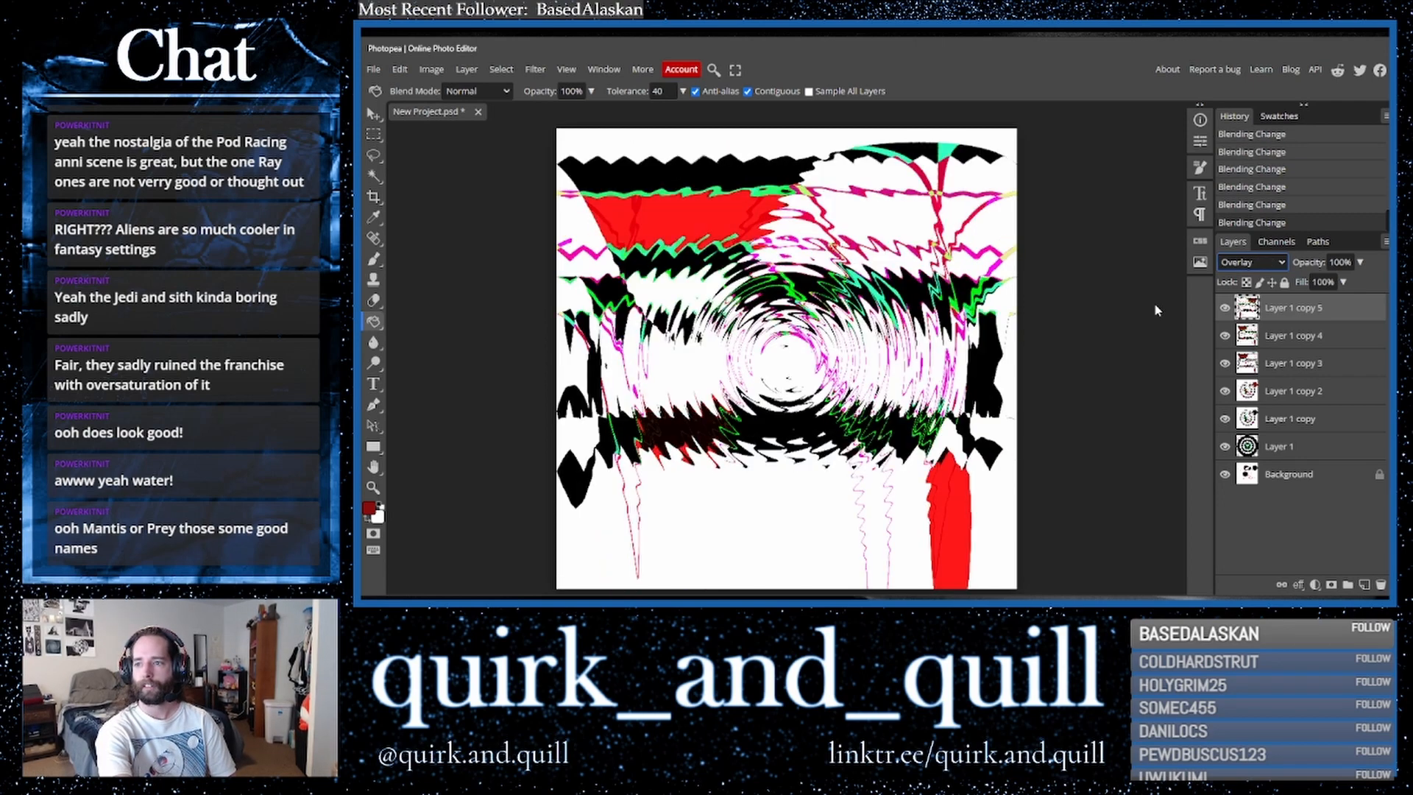
- Merge the flipped layer down, duplicate the result, and move the copy to the top of the stack
shift+click(1302, 346)
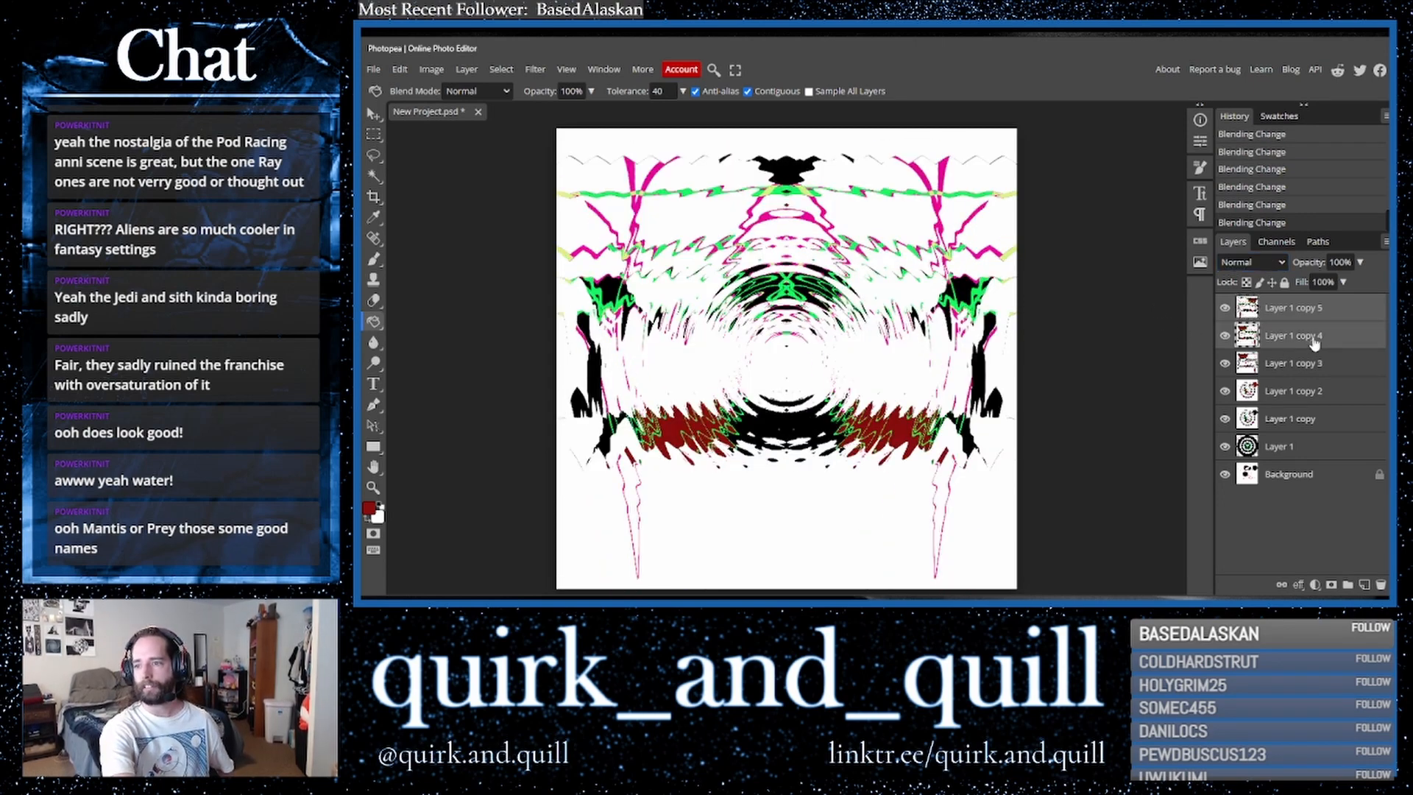
right_click(1307, 342)
click(1275, 534)
drag(1339, 417, 1364, 585)
drag(1296, 368, 1286, 302)
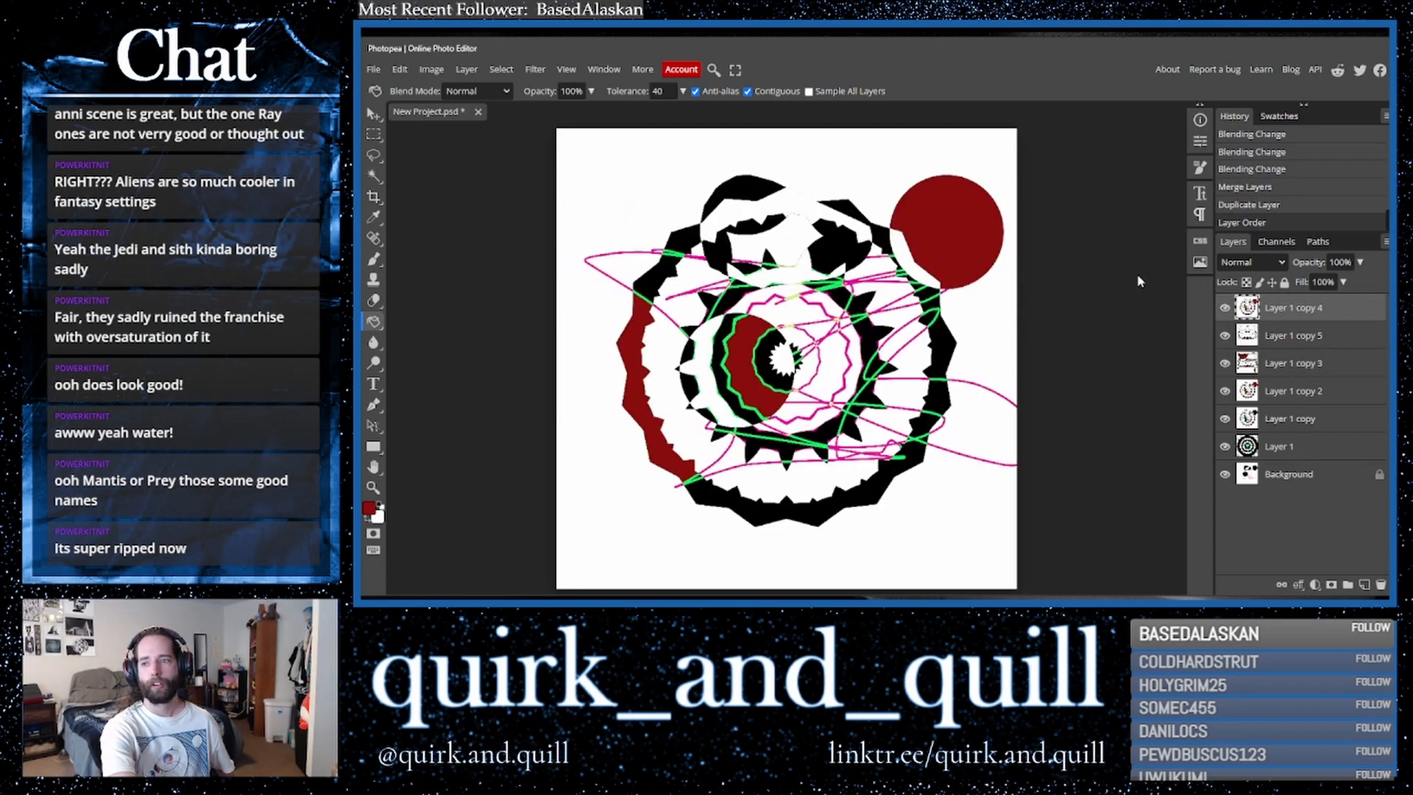
- Set the top layer's blend mode to Darker Color and scale it down to about 63% around the centre
click(1251, 262)
click(1244, 365)
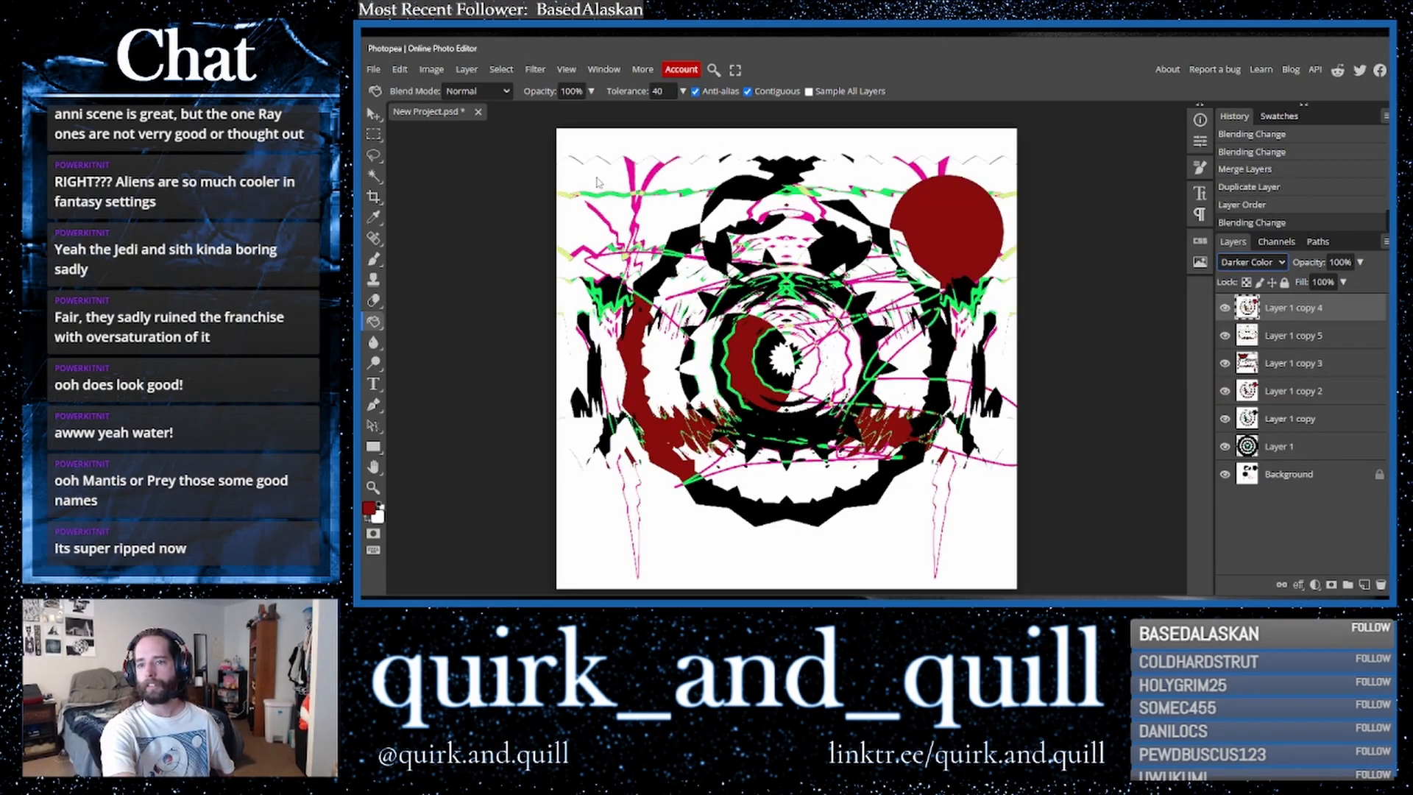
key(ctrl+t)
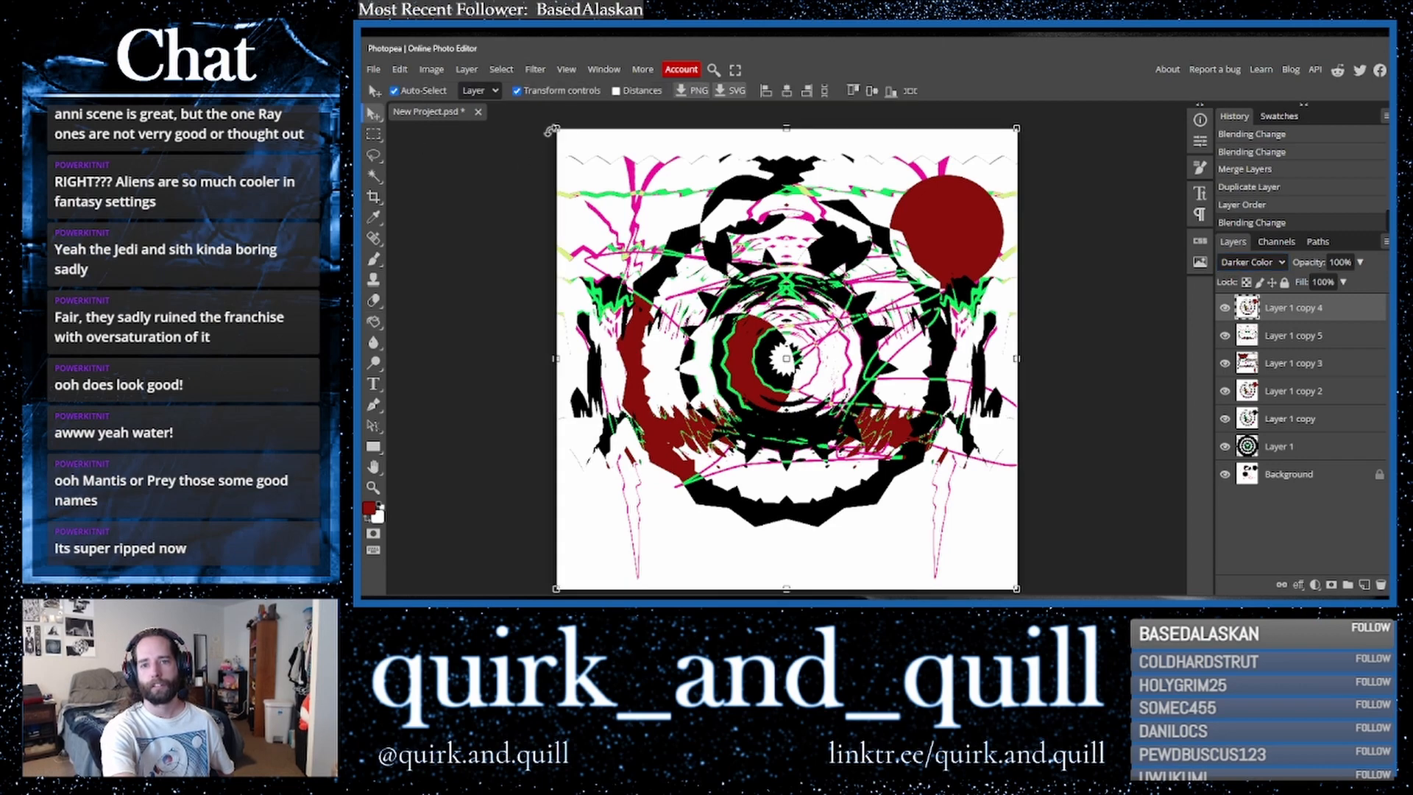
drag(558, 132, 645, 206)
drag(739, 298, 736, 288)
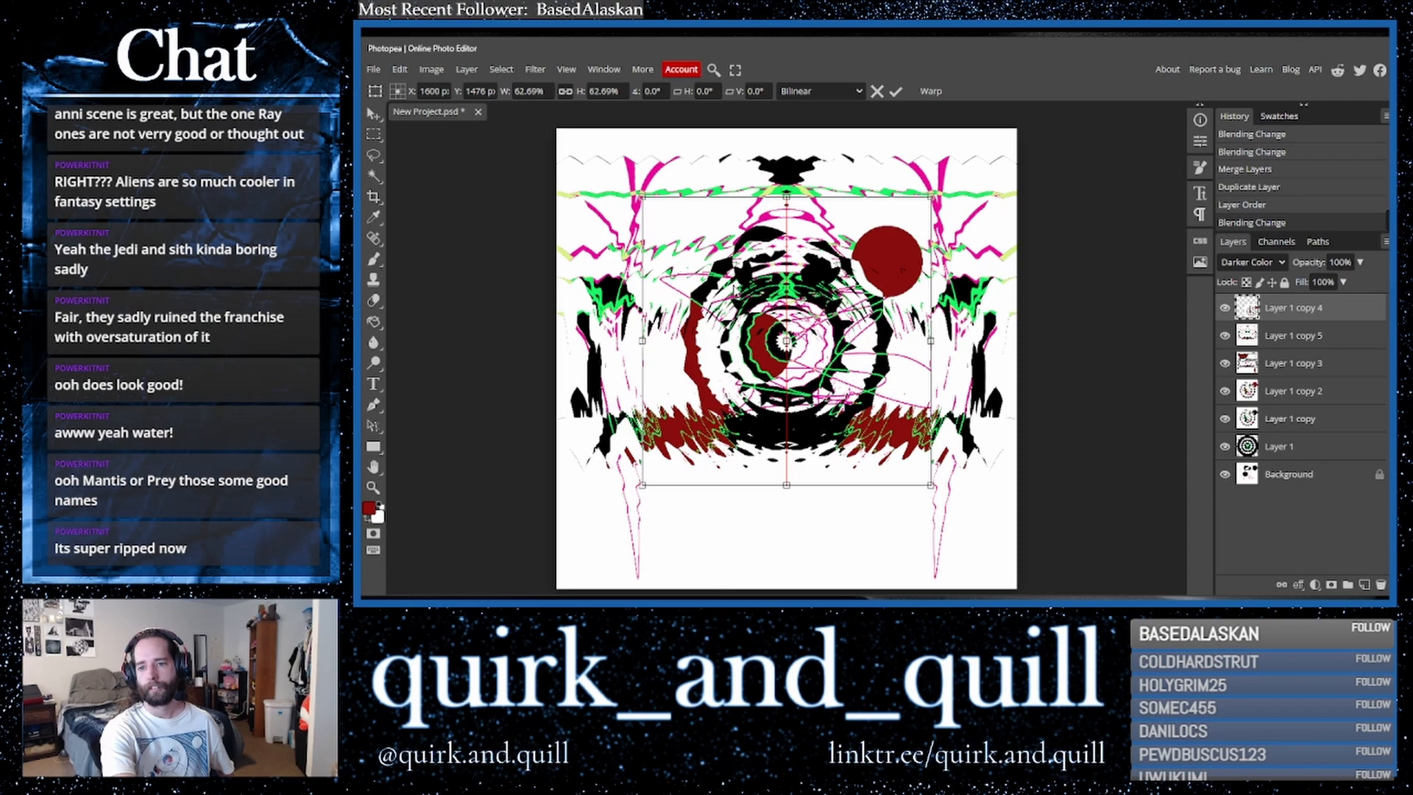
key(Return)
- Merge the scaled layer down, duplicate the result, and flip the copy horizontally
shift+click(1297, 338)
right_click(1297, 337)
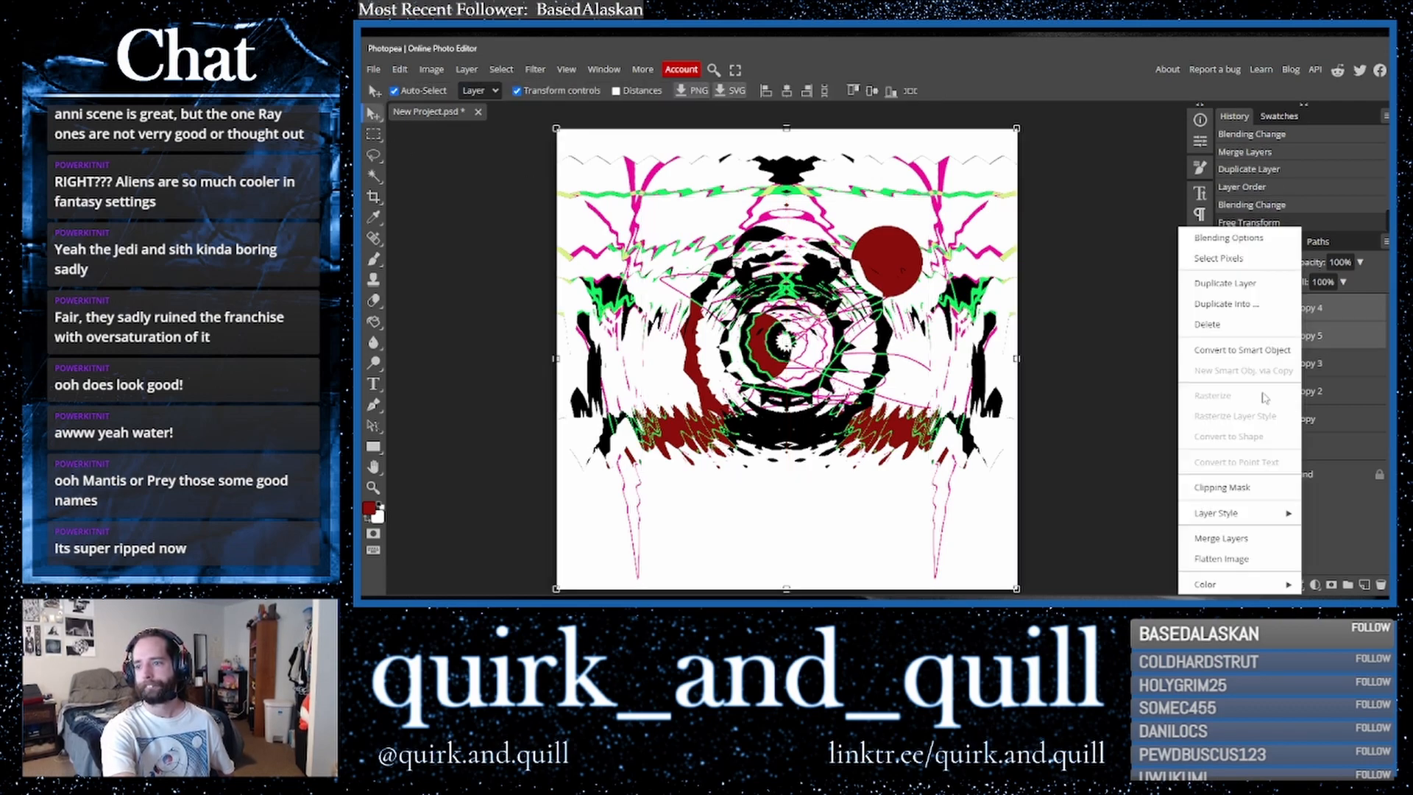
click(1262, 540)
drag(1356, 324, 1354, 580)
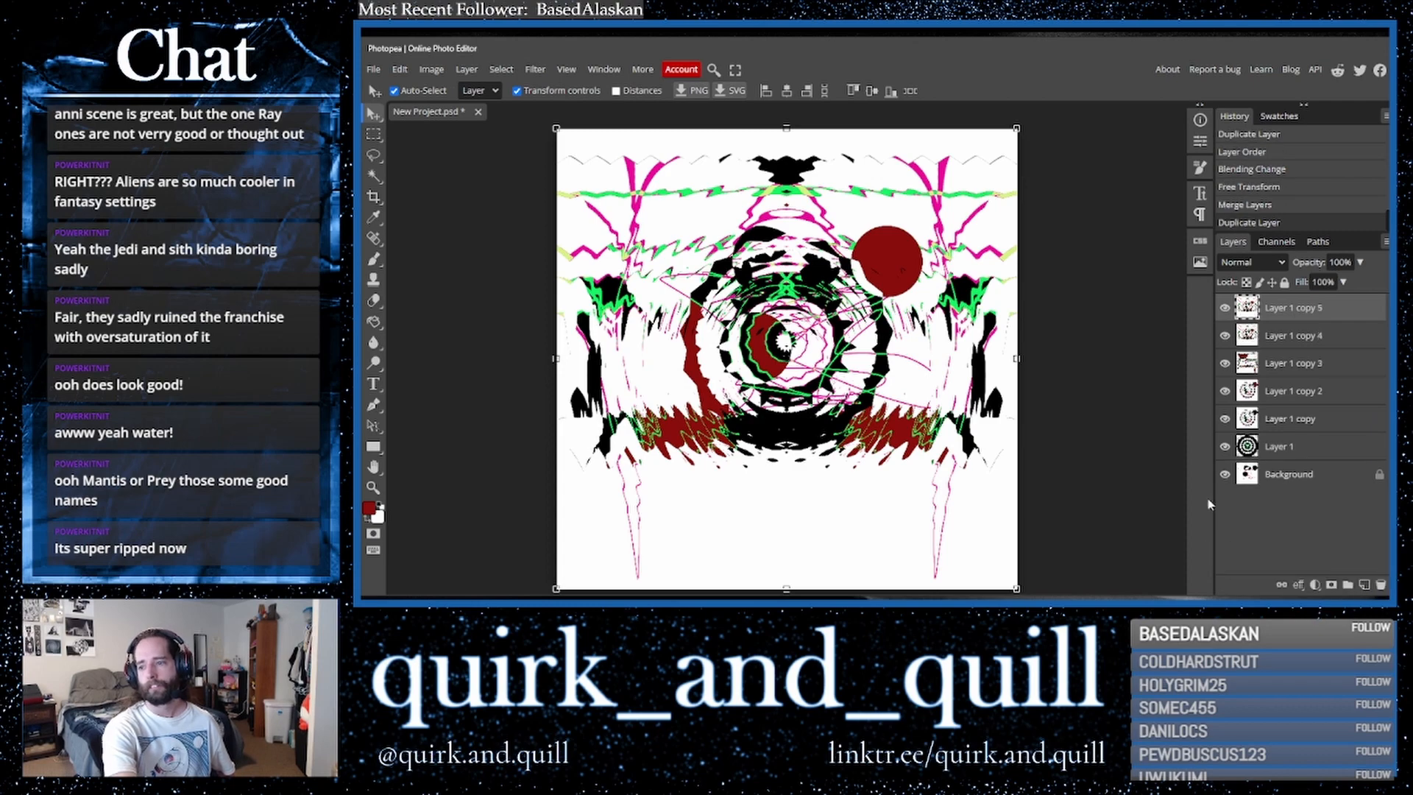
click(399, 69)
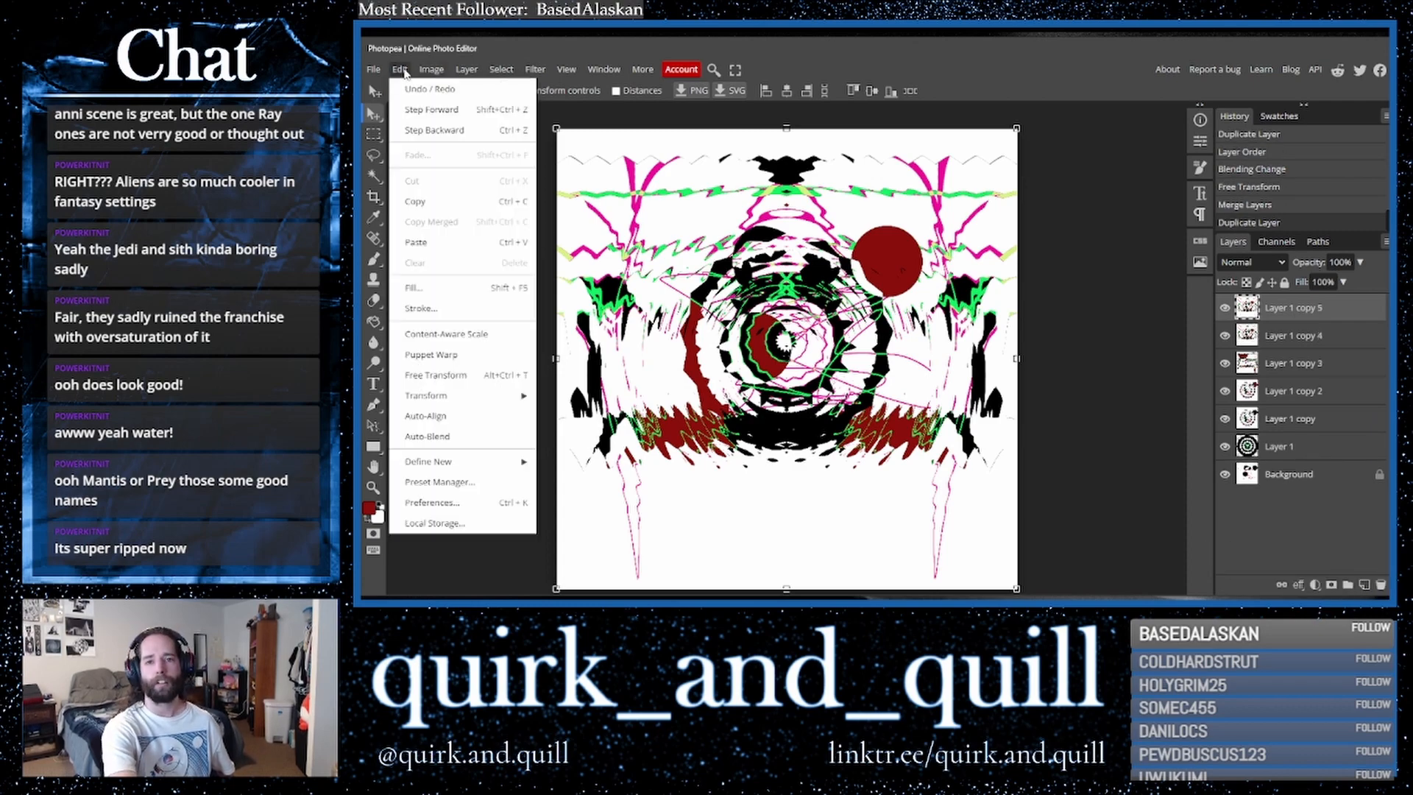
mouse_move(531, 404)
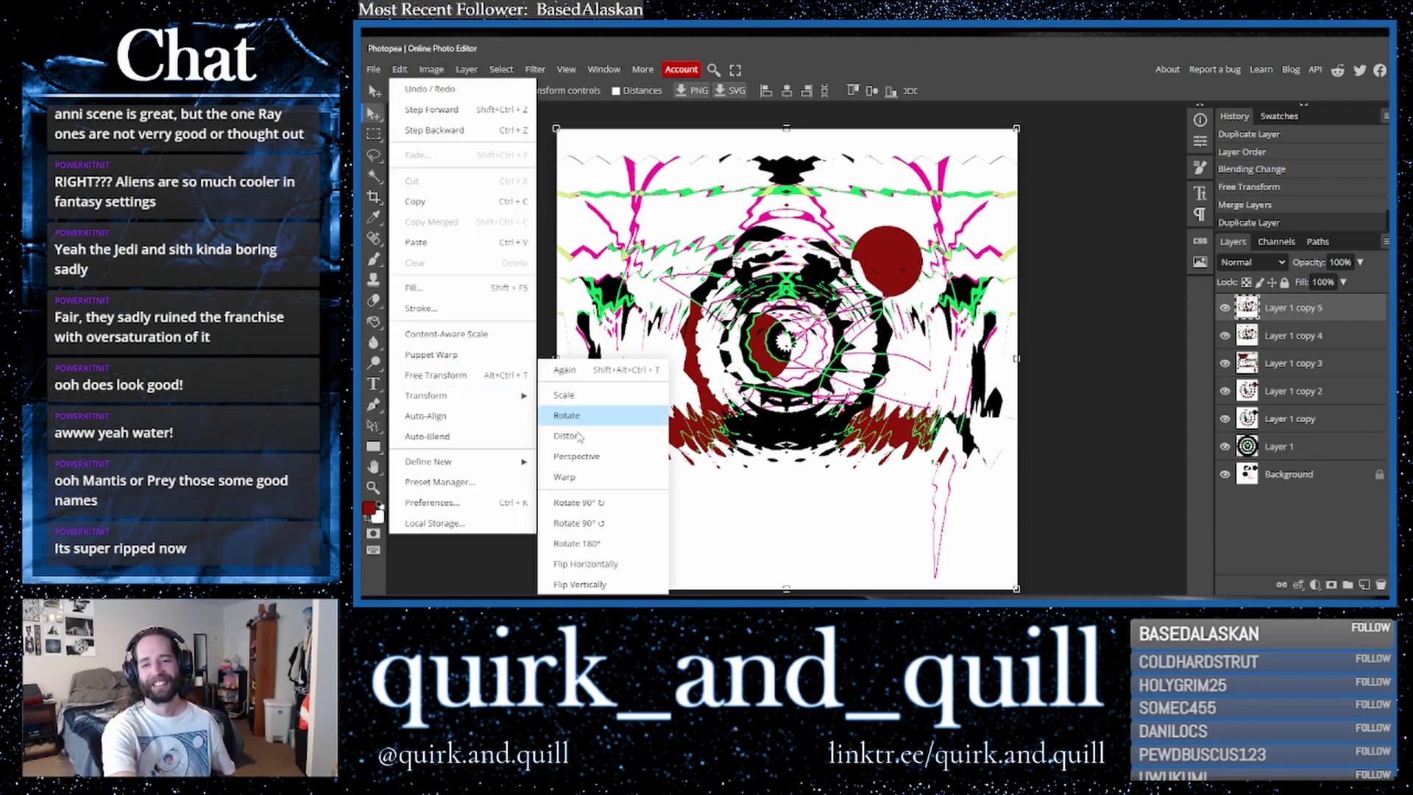
click(652, 565)
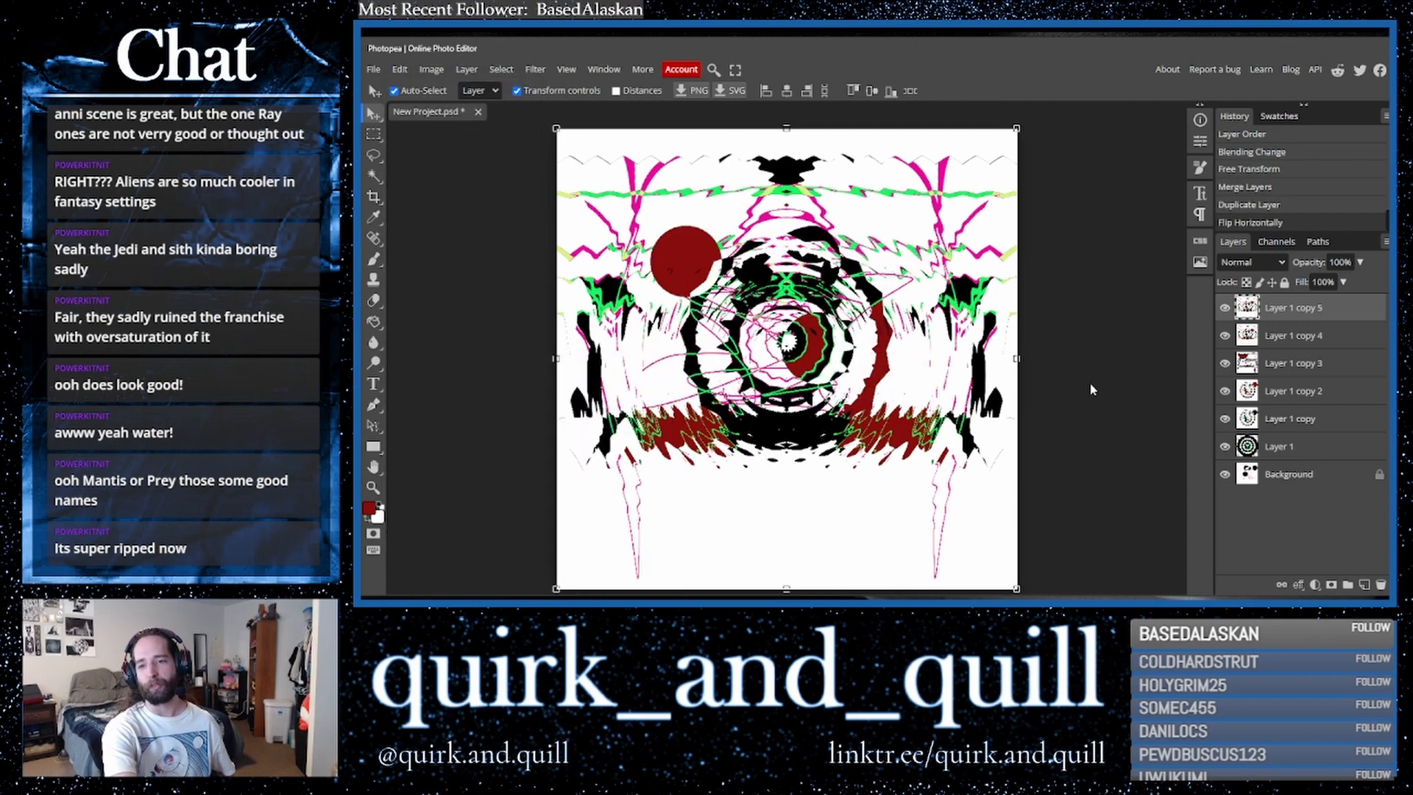
- Set the top layer's blend mode to Multiply, duplicate it, and merge the copy down
click(1261, 276)
click(1244, 328)
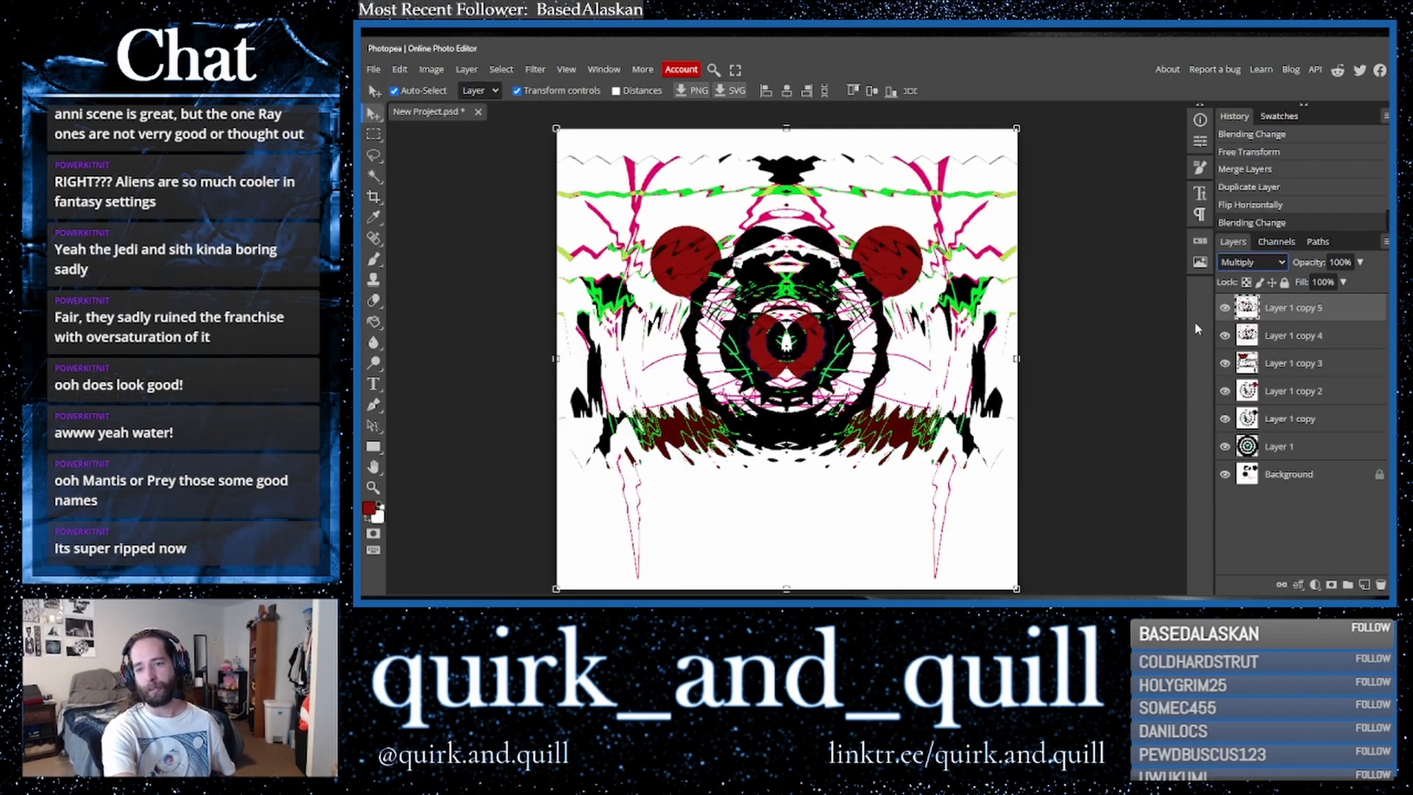
drag(1304, 342, 1366, 586)
right_click(1316, 346)
click(1251, 538)
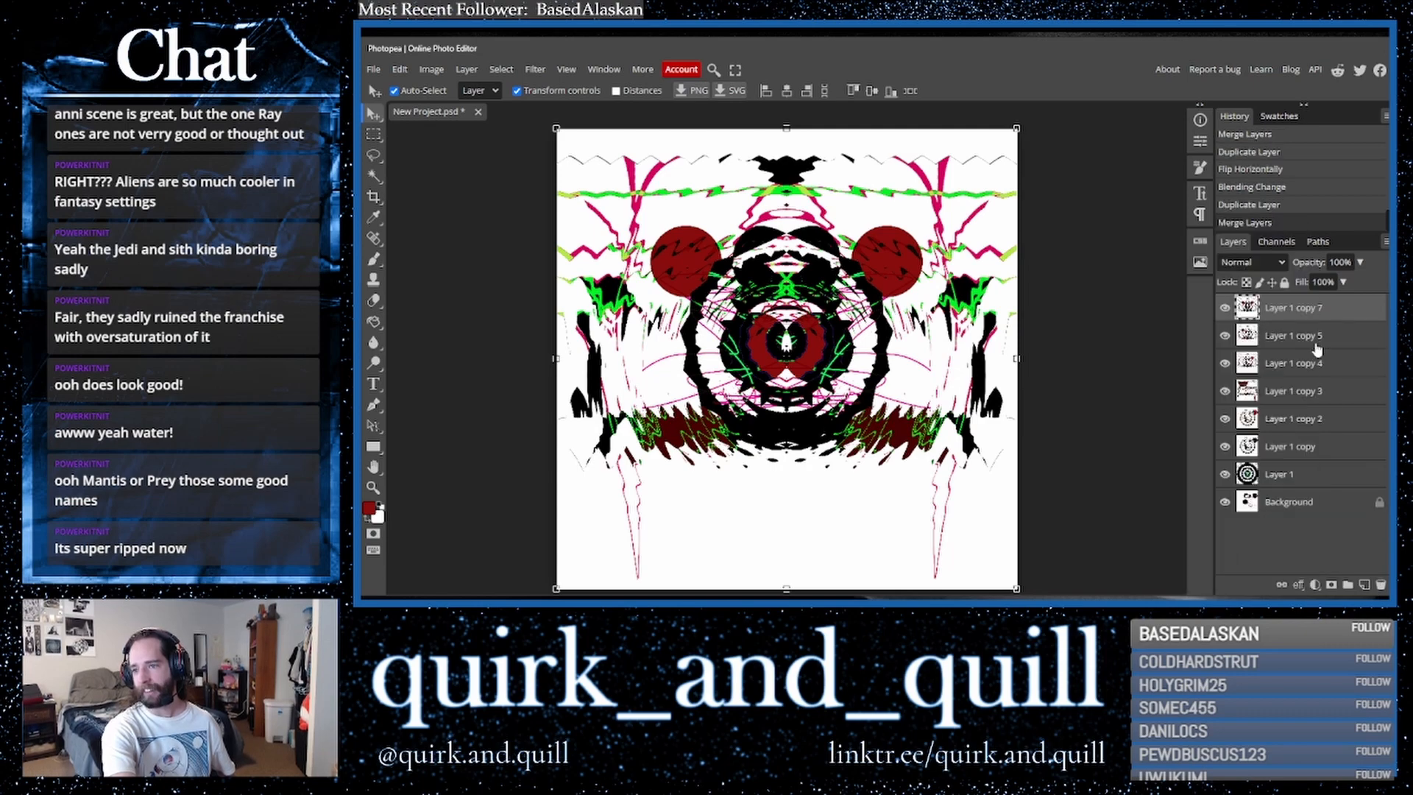
- Duplicate the top layer and apply Polar Coordinates to the copy using Polar to Rect
drag(1338, 320, 1365, 587)
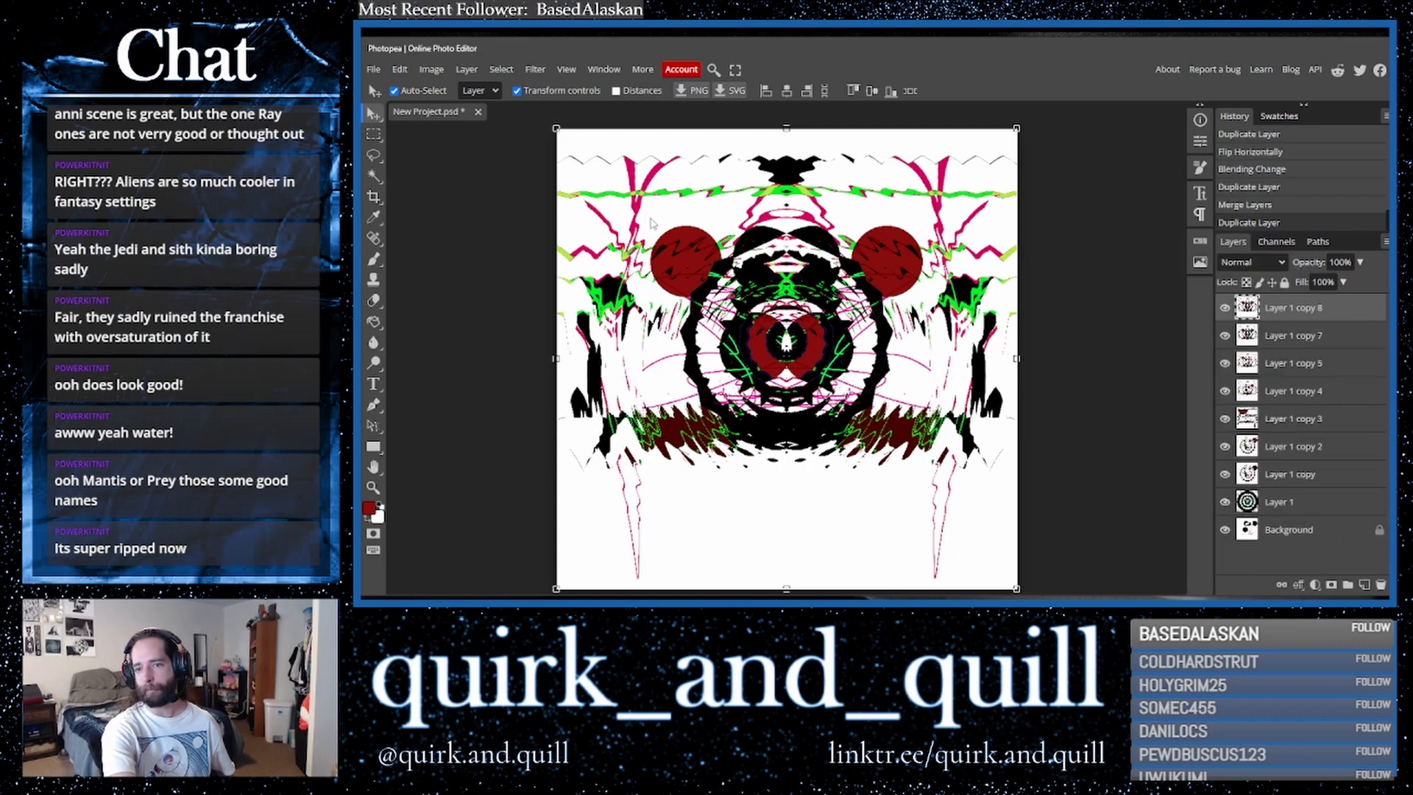
click(535, 70)
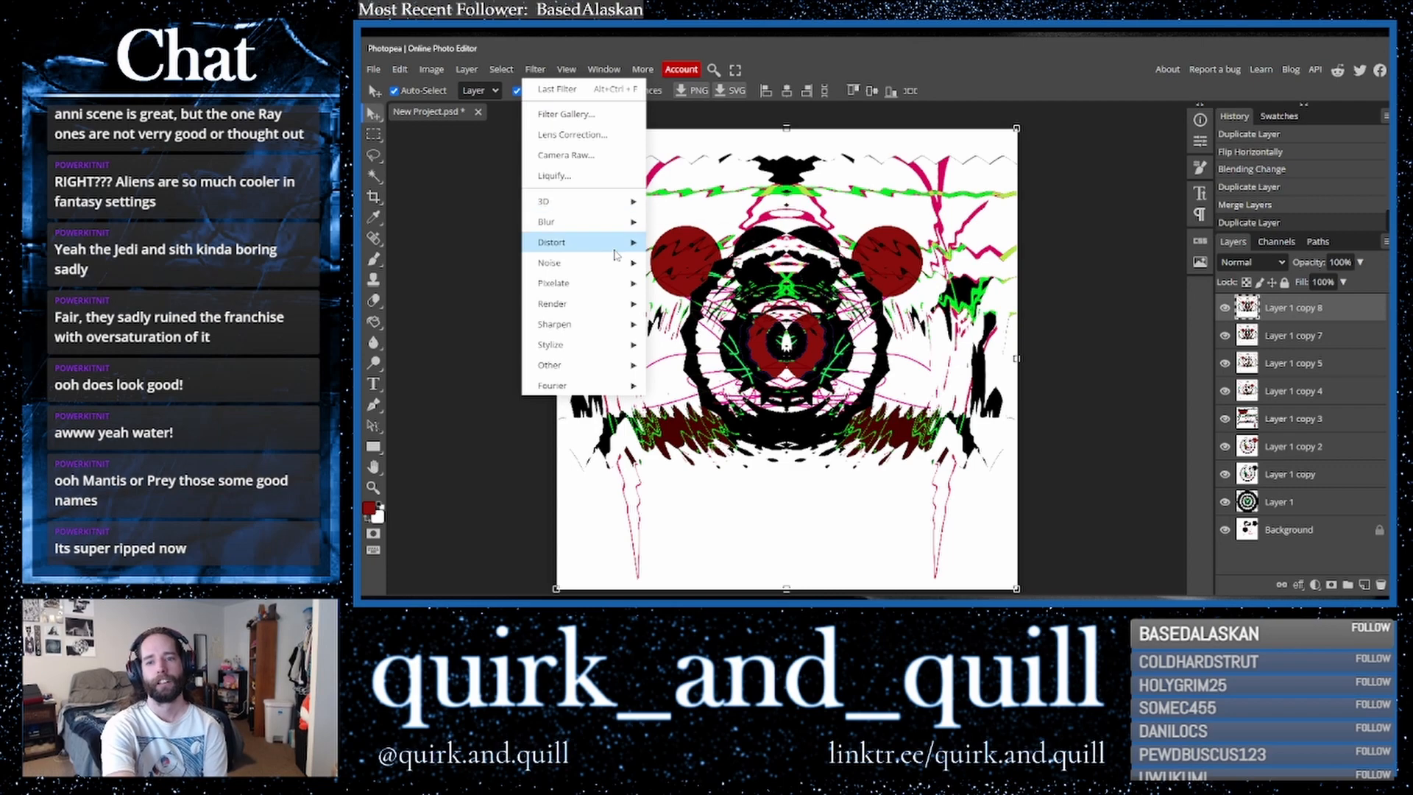
mouse_move(617, 247)
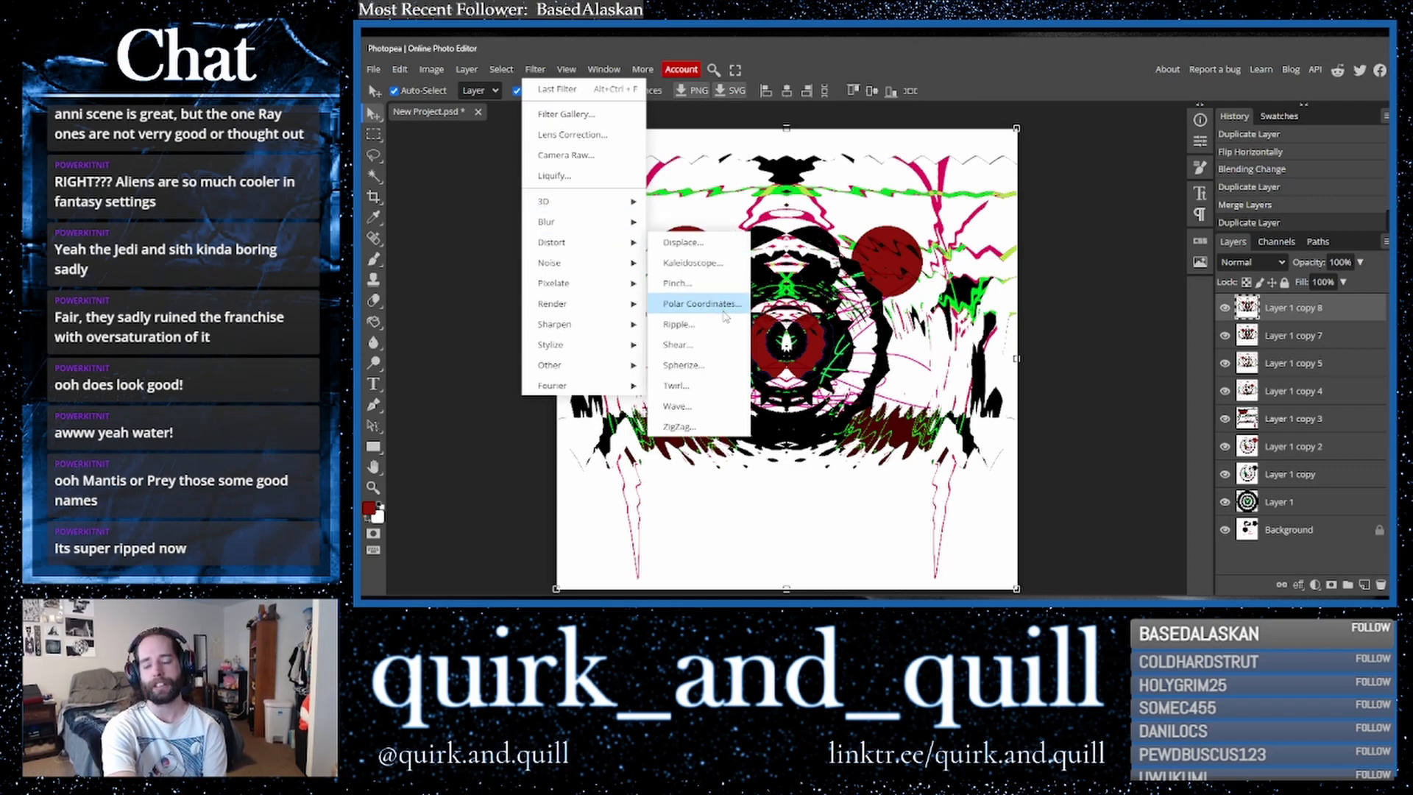
click(724, 309)
click(558, 197)
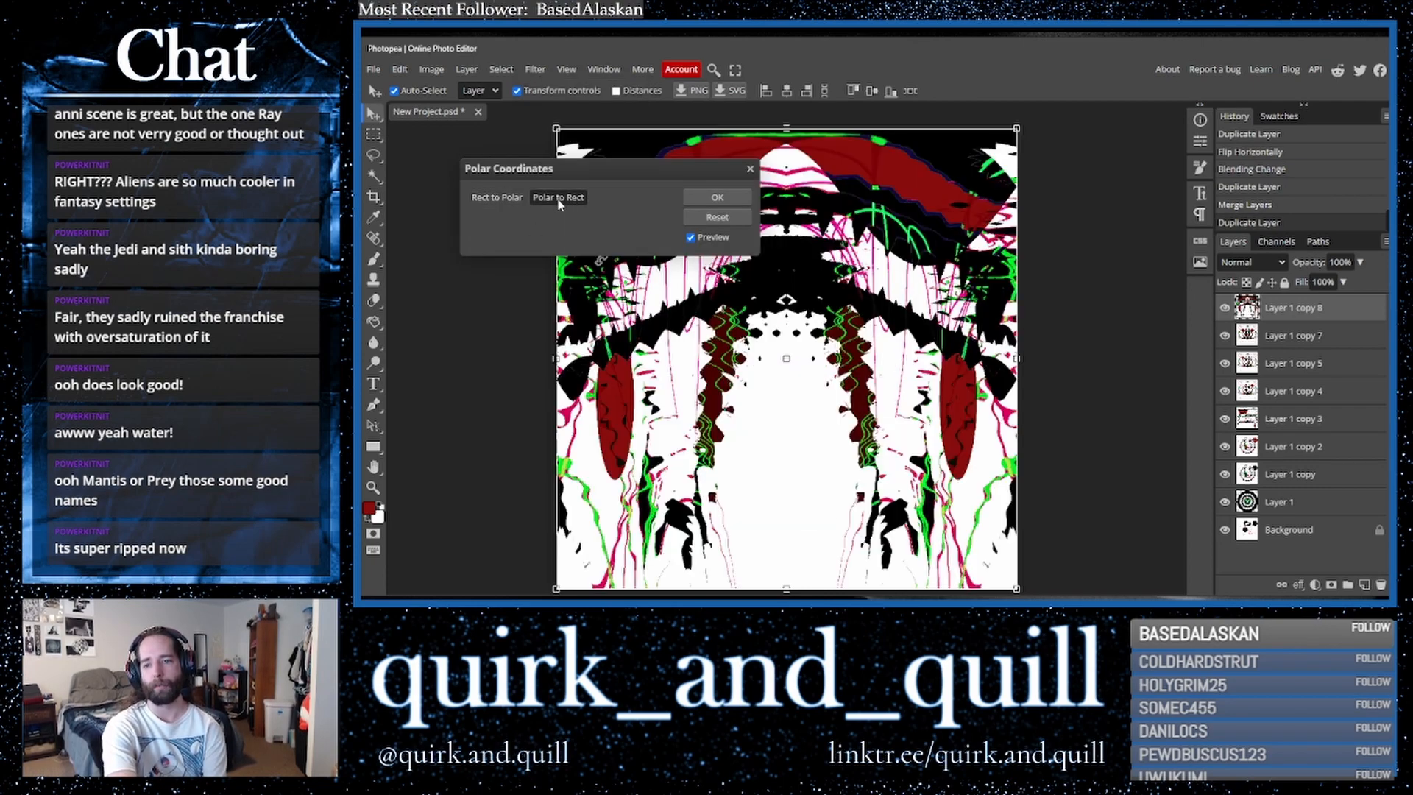
click(735, 197)
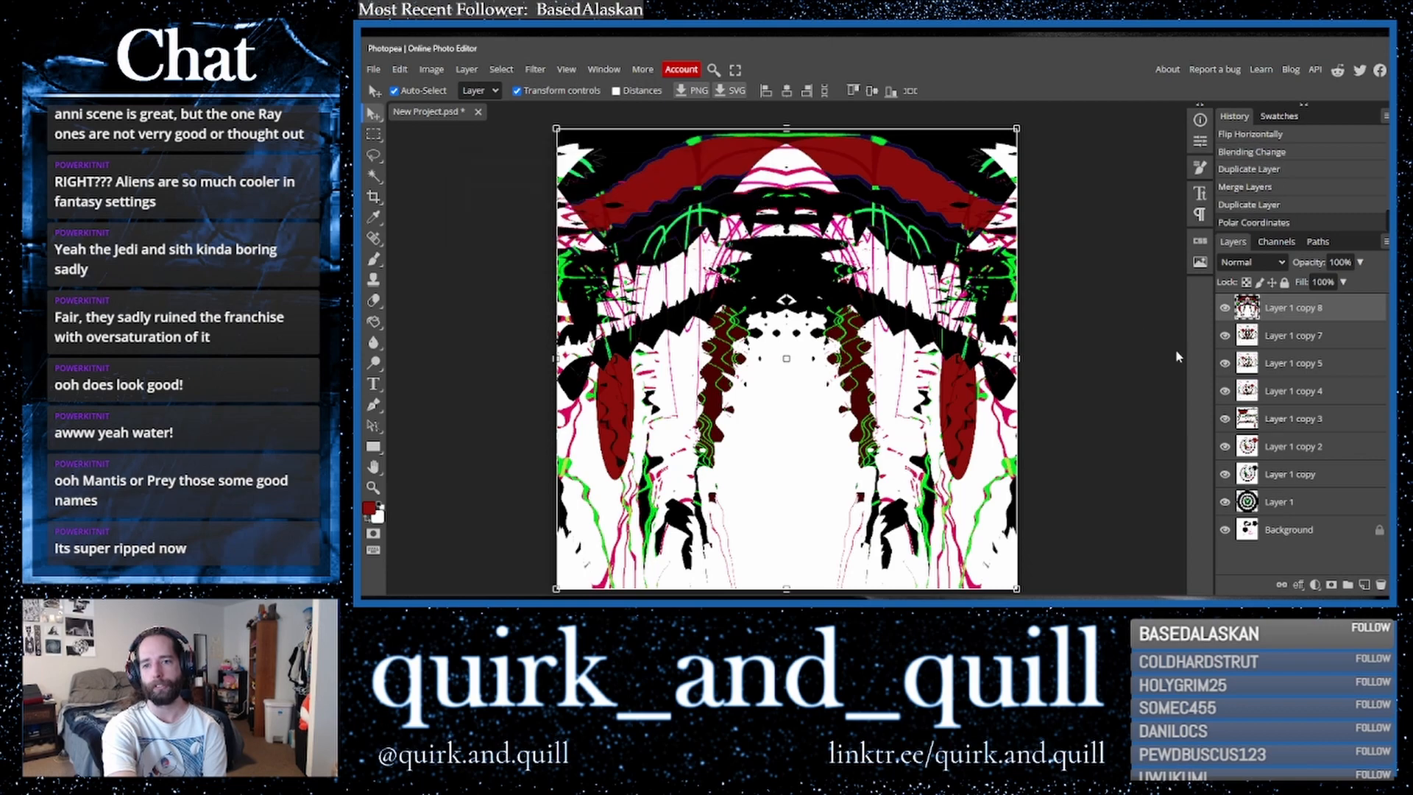
- Set the polar-distorted layer's blend mode to Darken
click(1251, 262)
click(1252, 290)
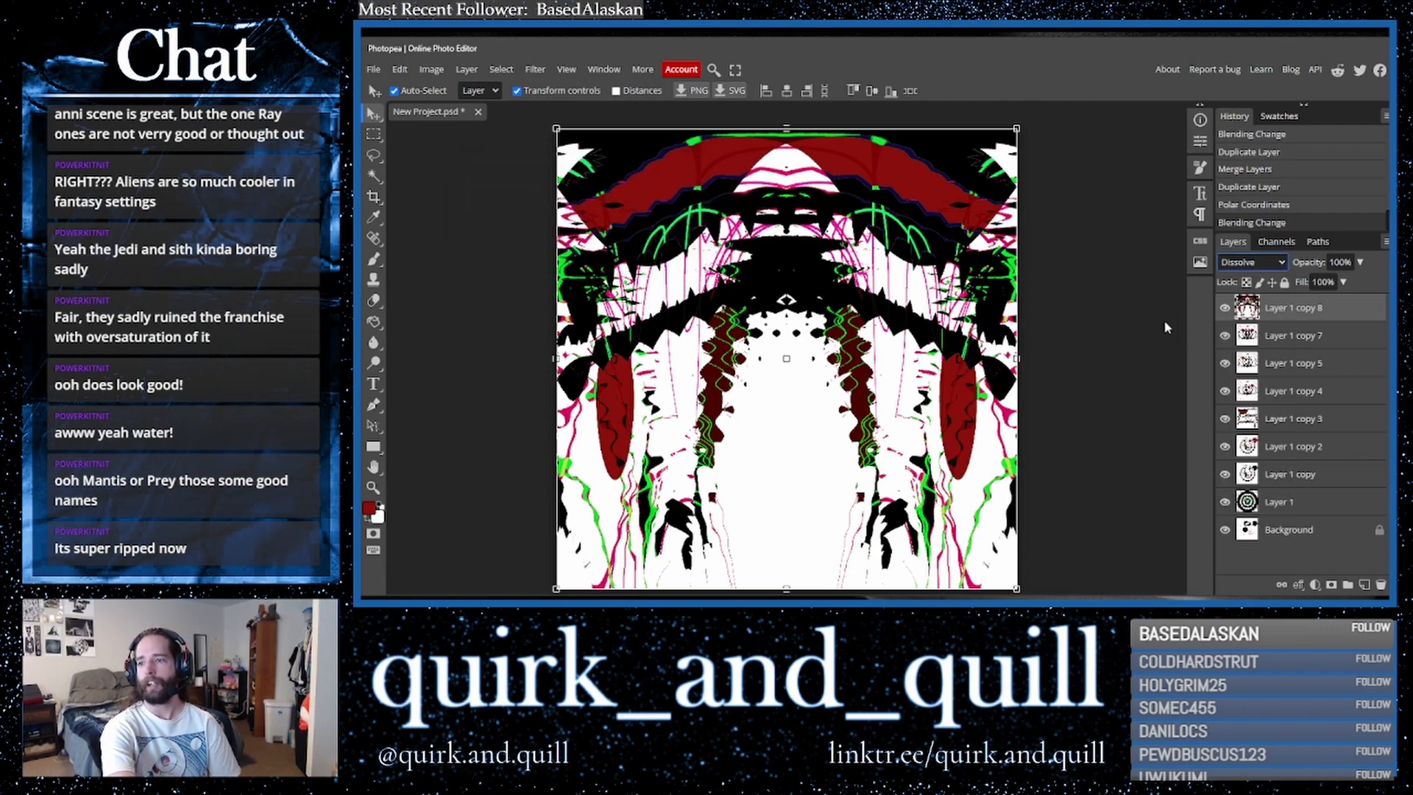
key(Down)
key(Down)
key(Up)
key(Up)
key(Up)
key(Up)
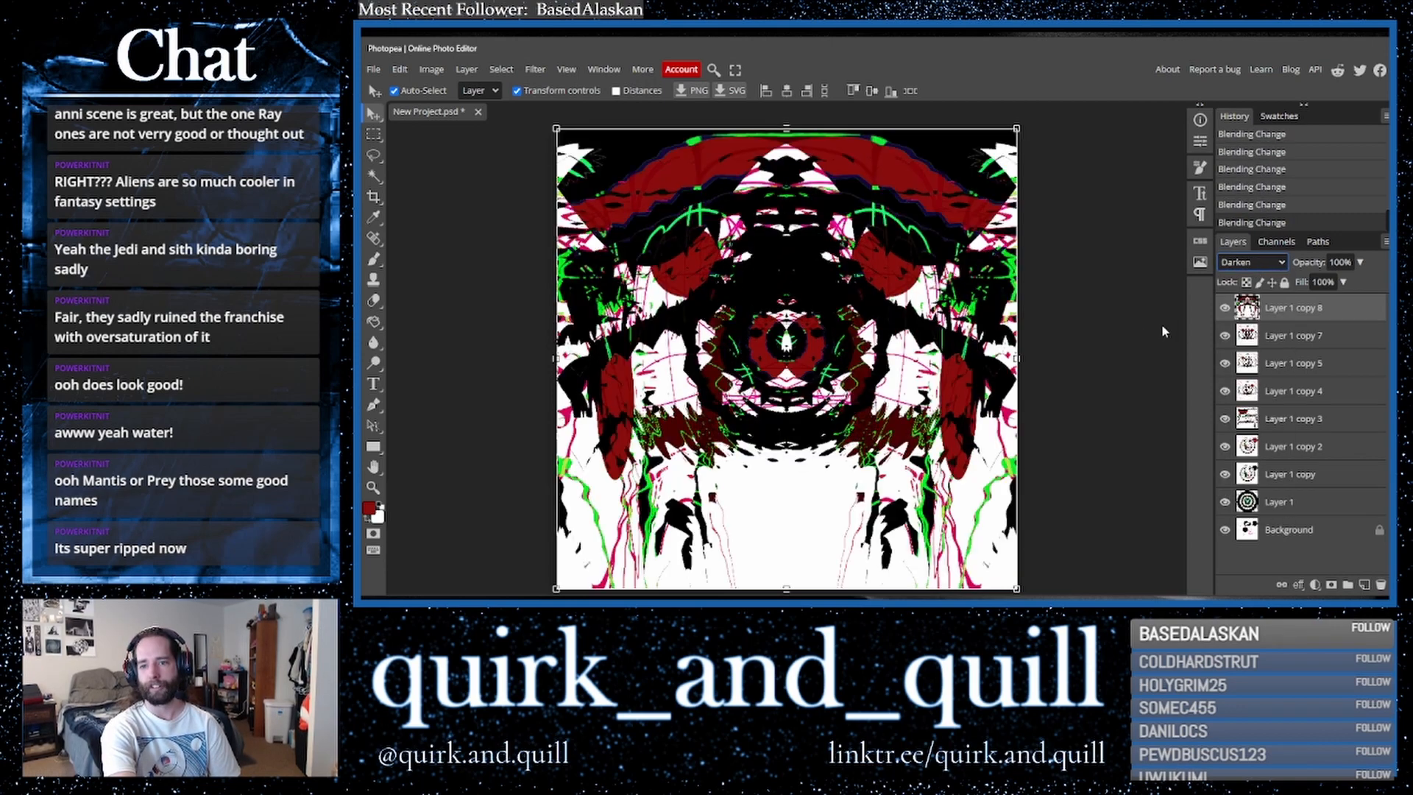
- Duplicate the Darken layer and shift the copy's colours toward blue with Hue/Saturation
drag(1332, 312, 1364, 585)
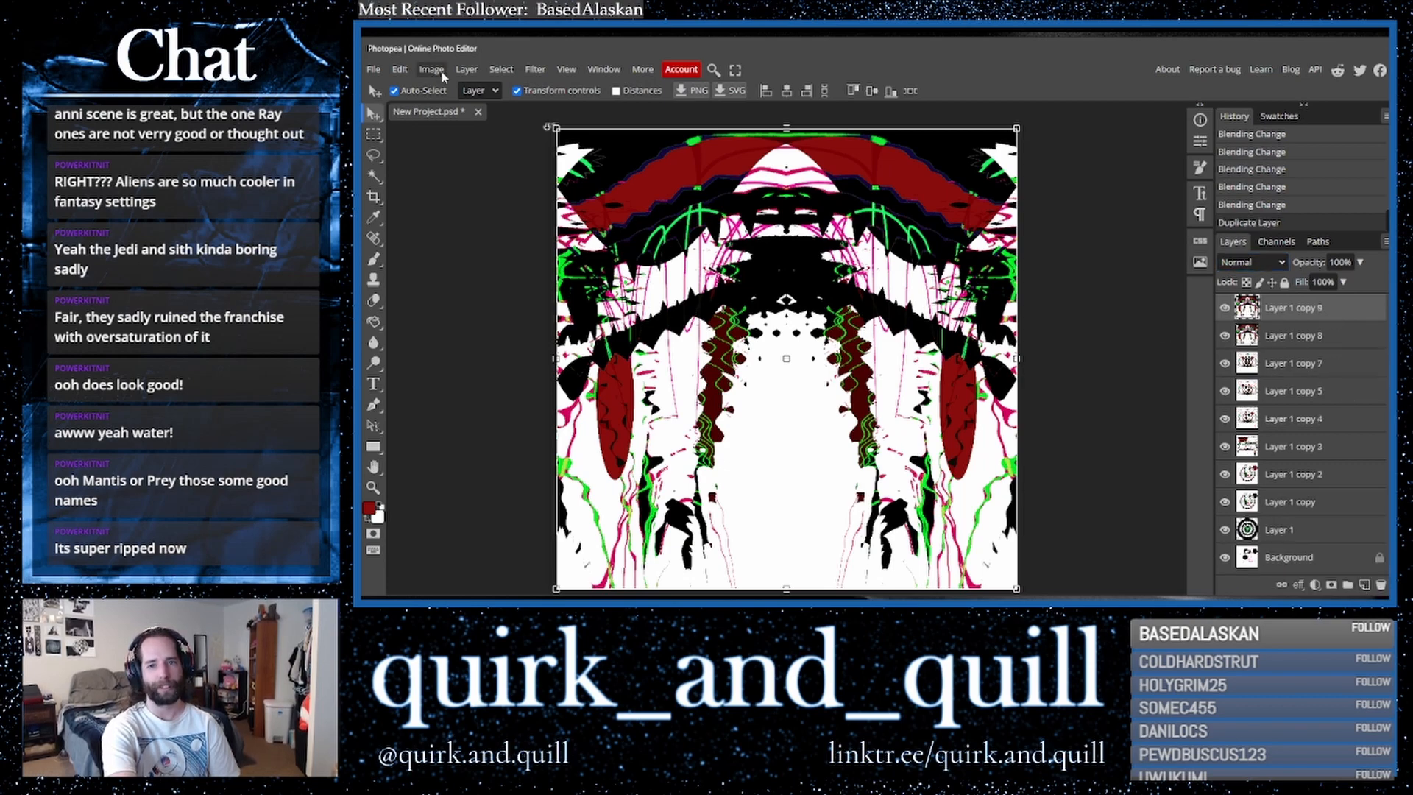
click(539, 72)
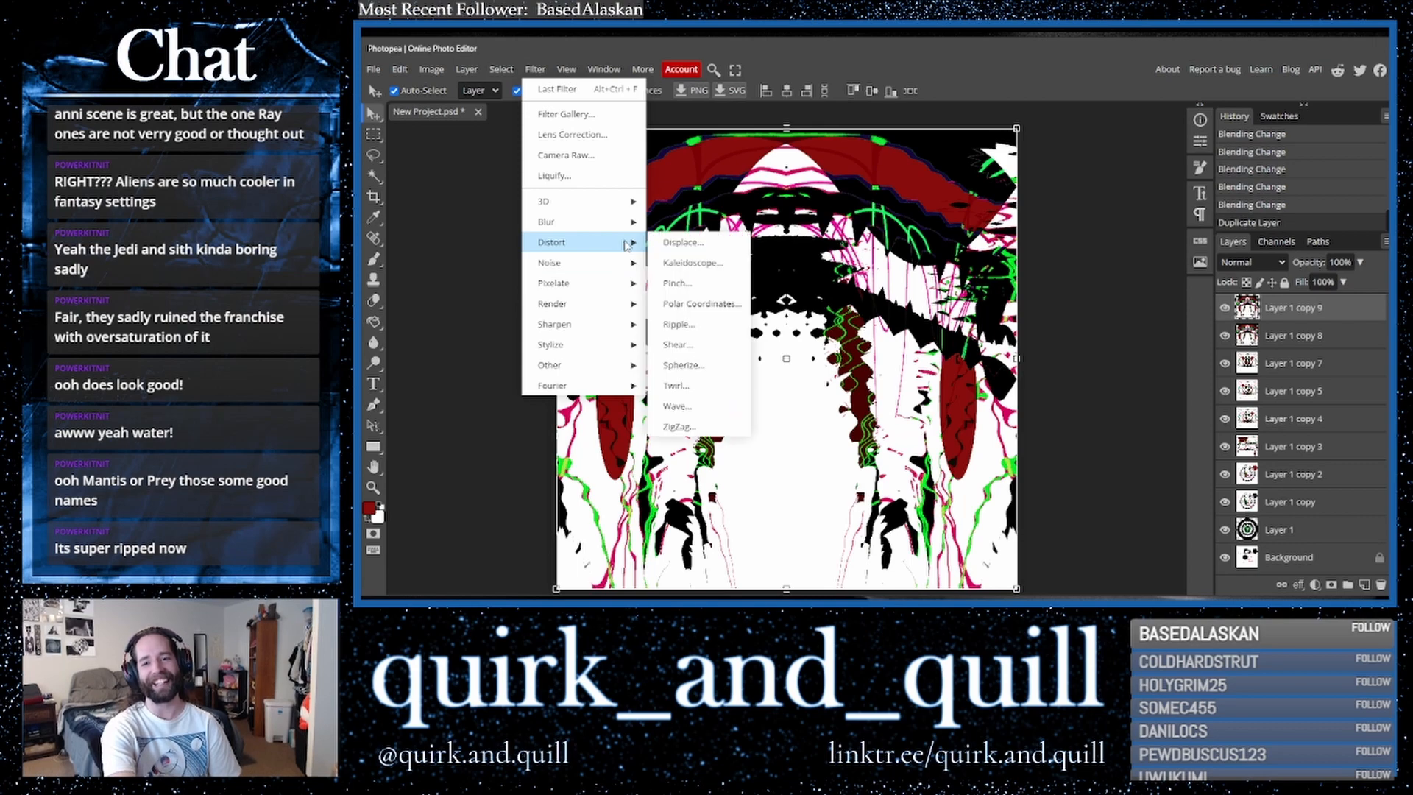
click(431, 69)
mouse_move(471, 114)
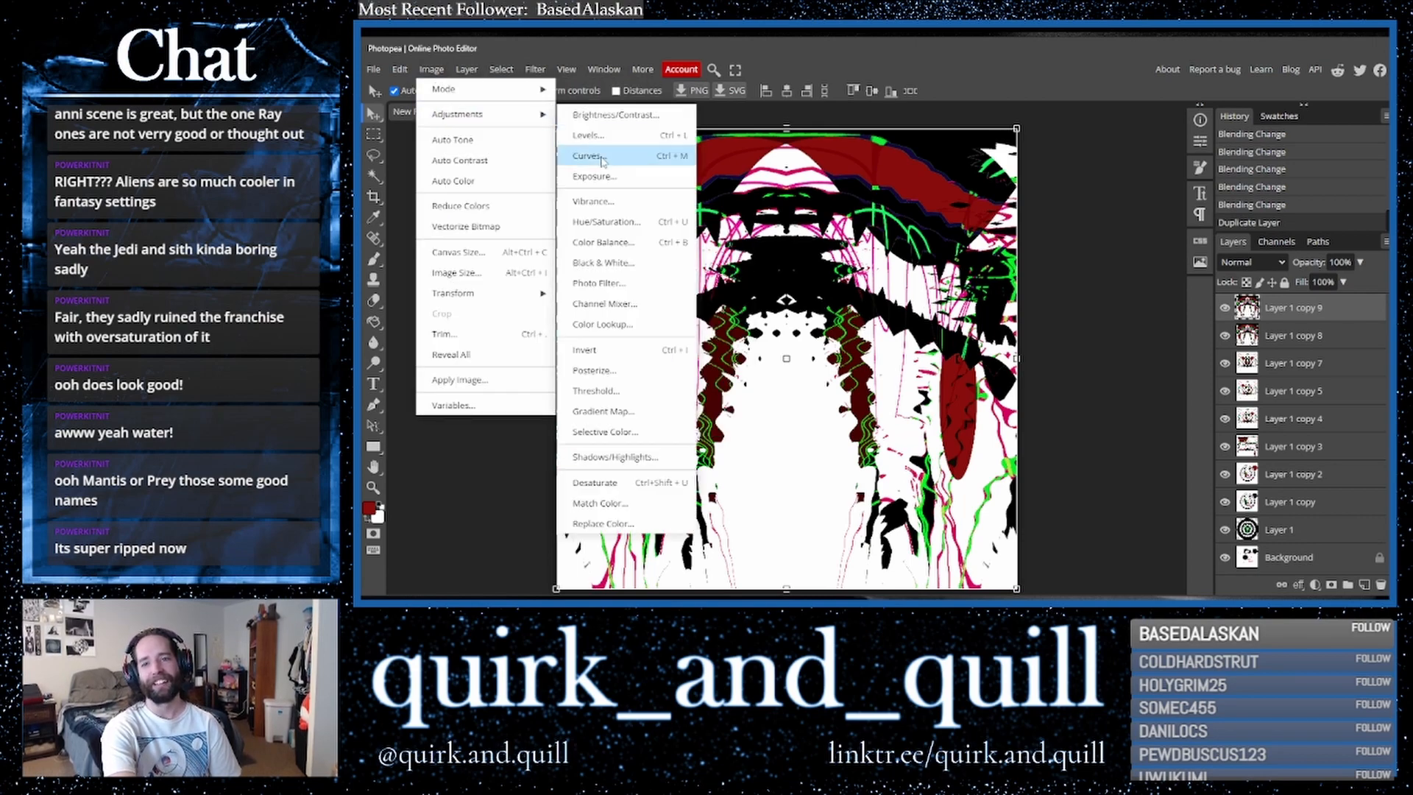
click(616, 223)
drag(636, 165, 1202, 299)
drag(1149, 364, 1268, 399)
click(1265, 327)
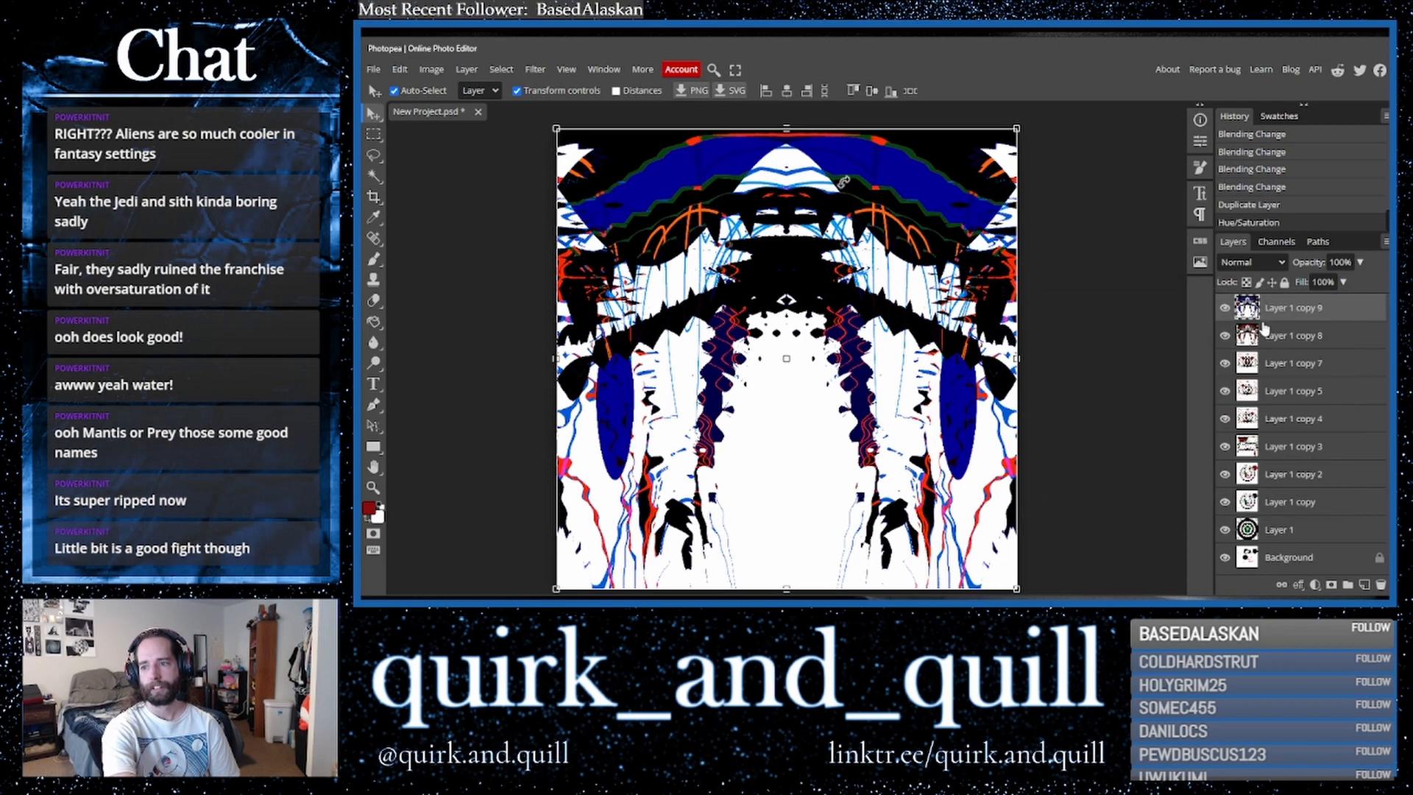
- Duplicate the blue layer and apply Kaleidoscope to the copy with 17 mirrors
drag(1332, 309, 1364, 585)
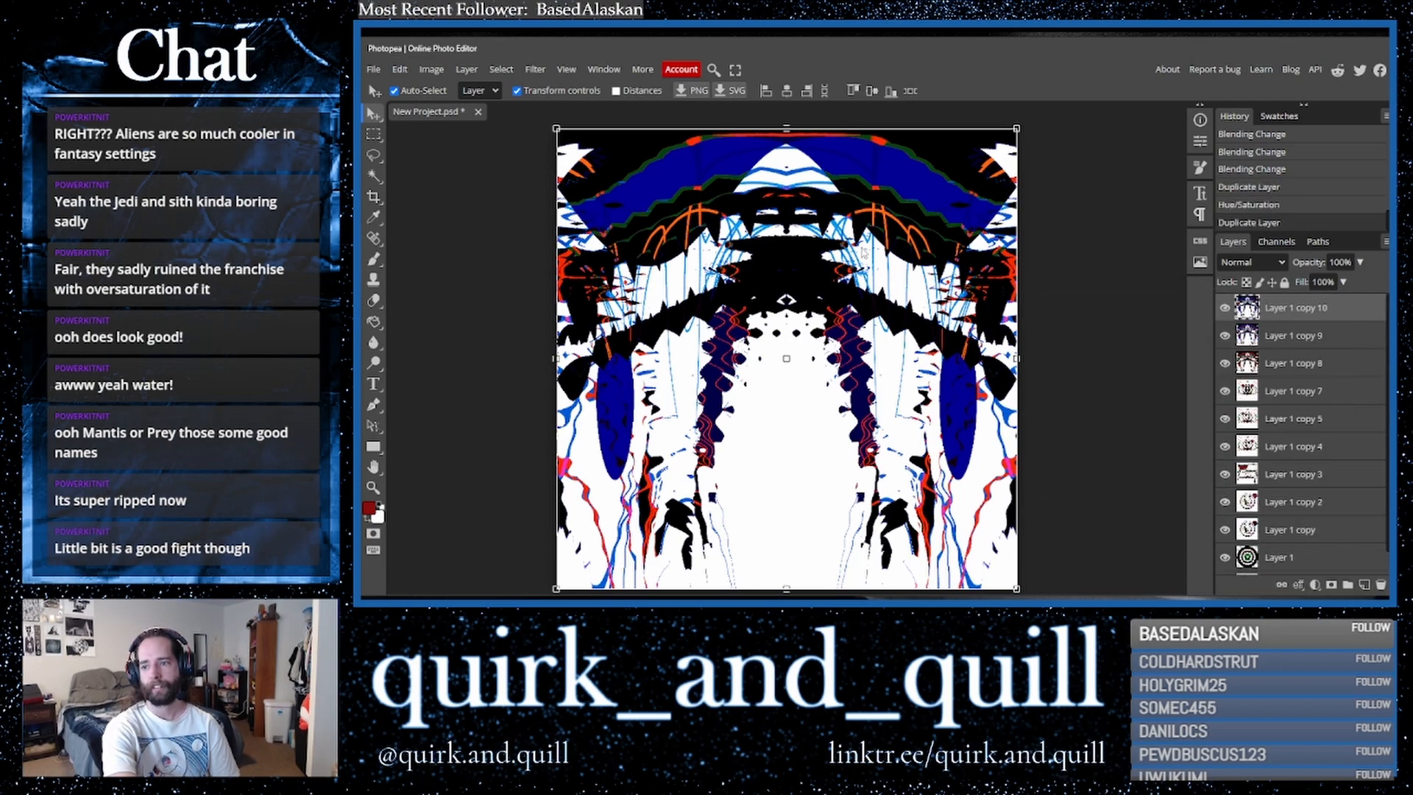
click(527, 70)
mouse_move(589, 242)
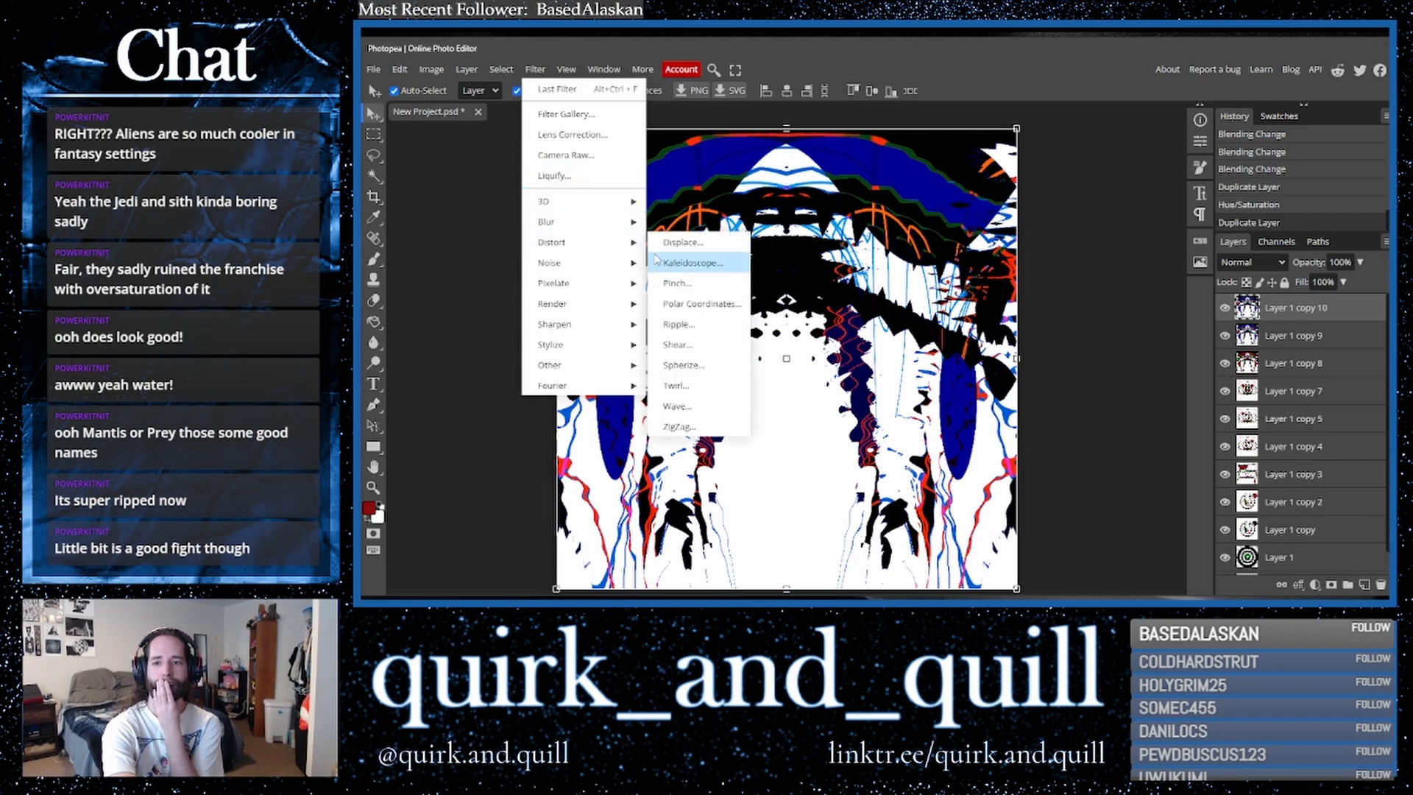
click(685, 264)
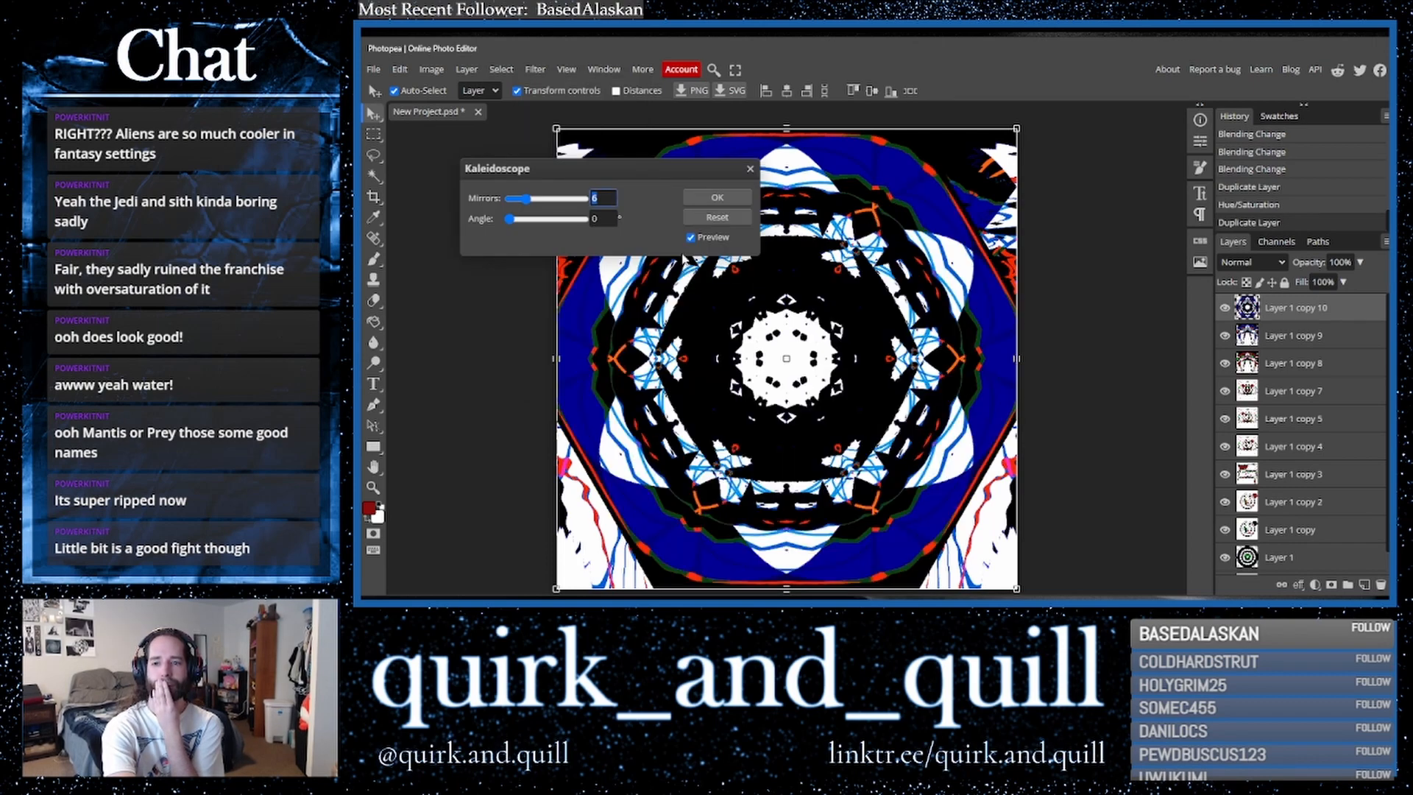
click(574, 201)
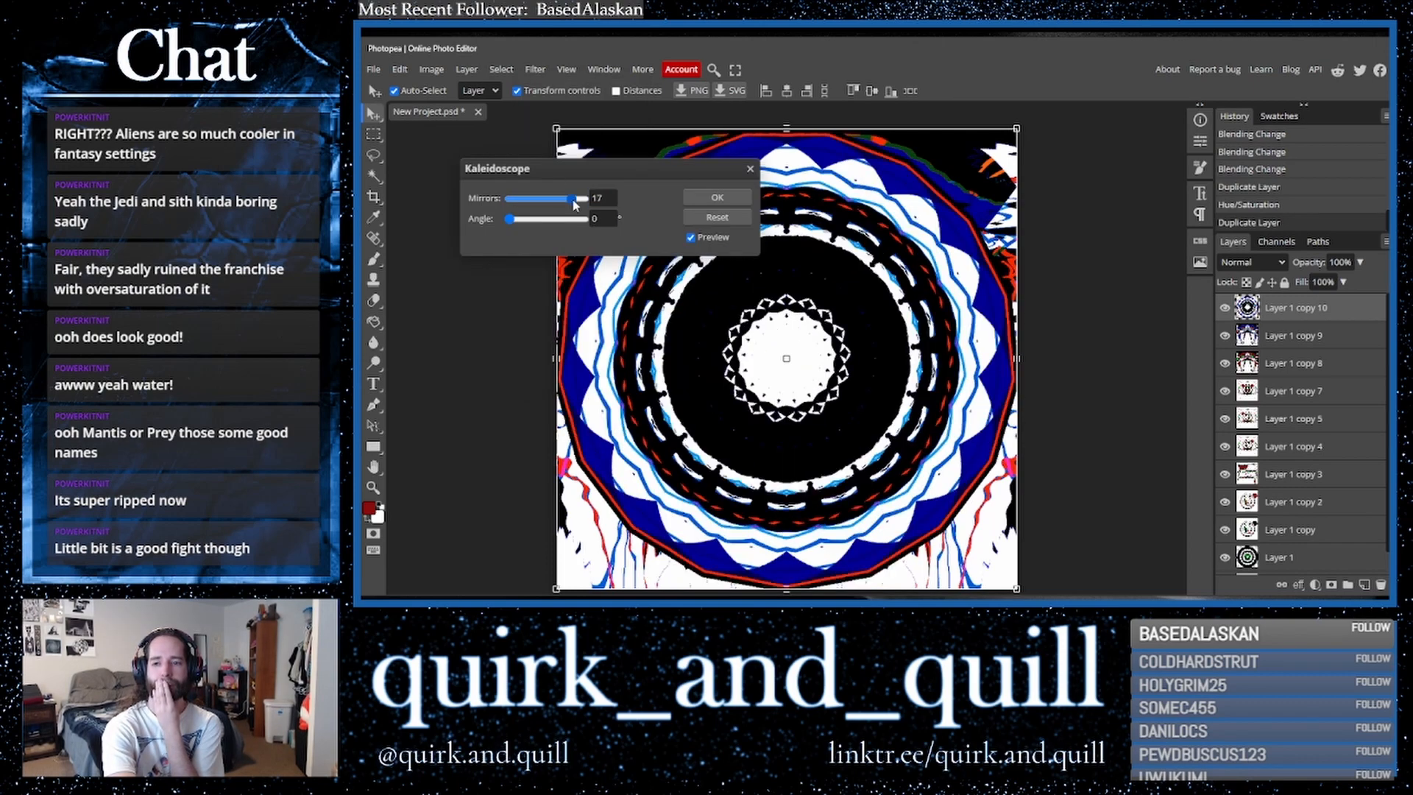
click(718, 197)
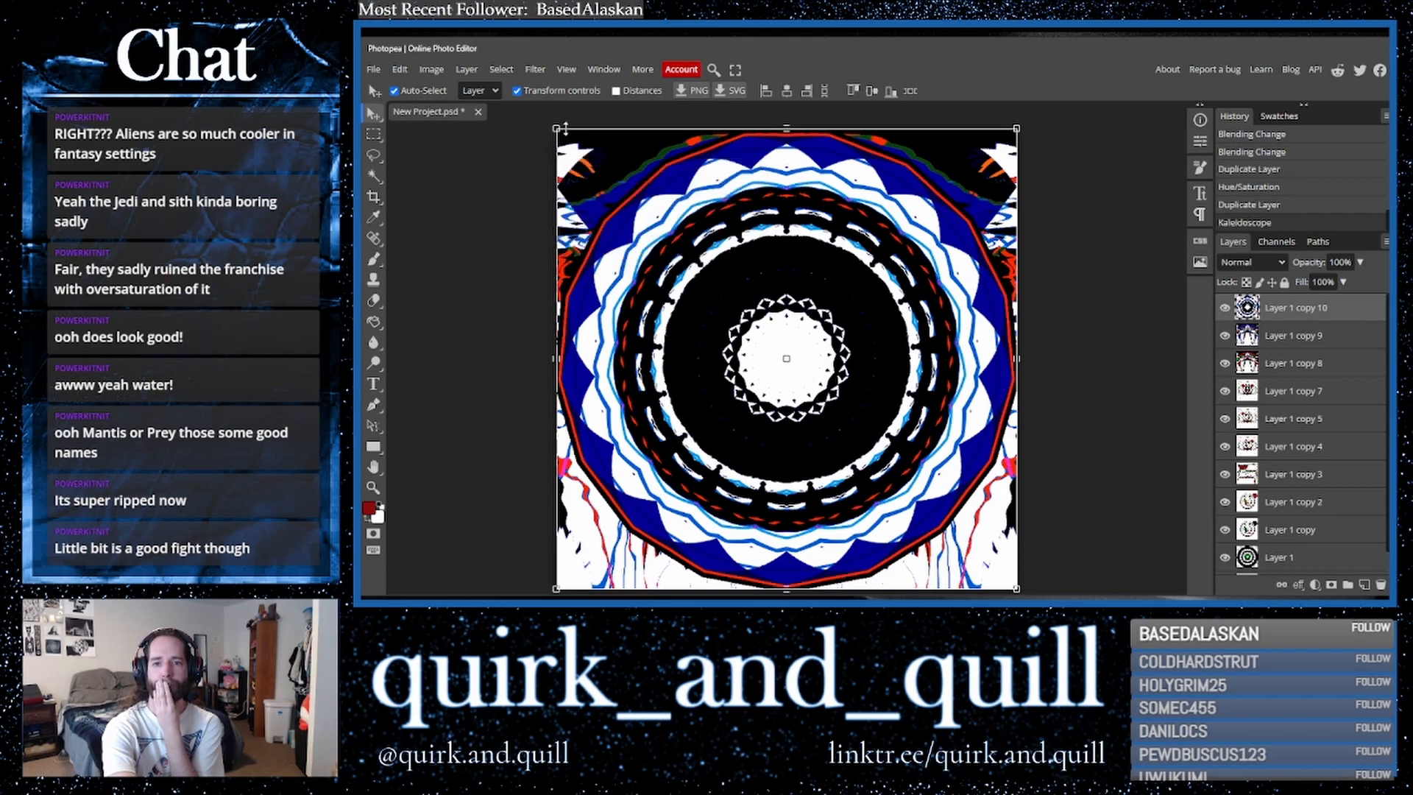
- Scale the kaleidoscope layer down to about 46% and move it toward the lower centre
drag(557, 129, 806, 377)
drag(885, 423, 759, 401)
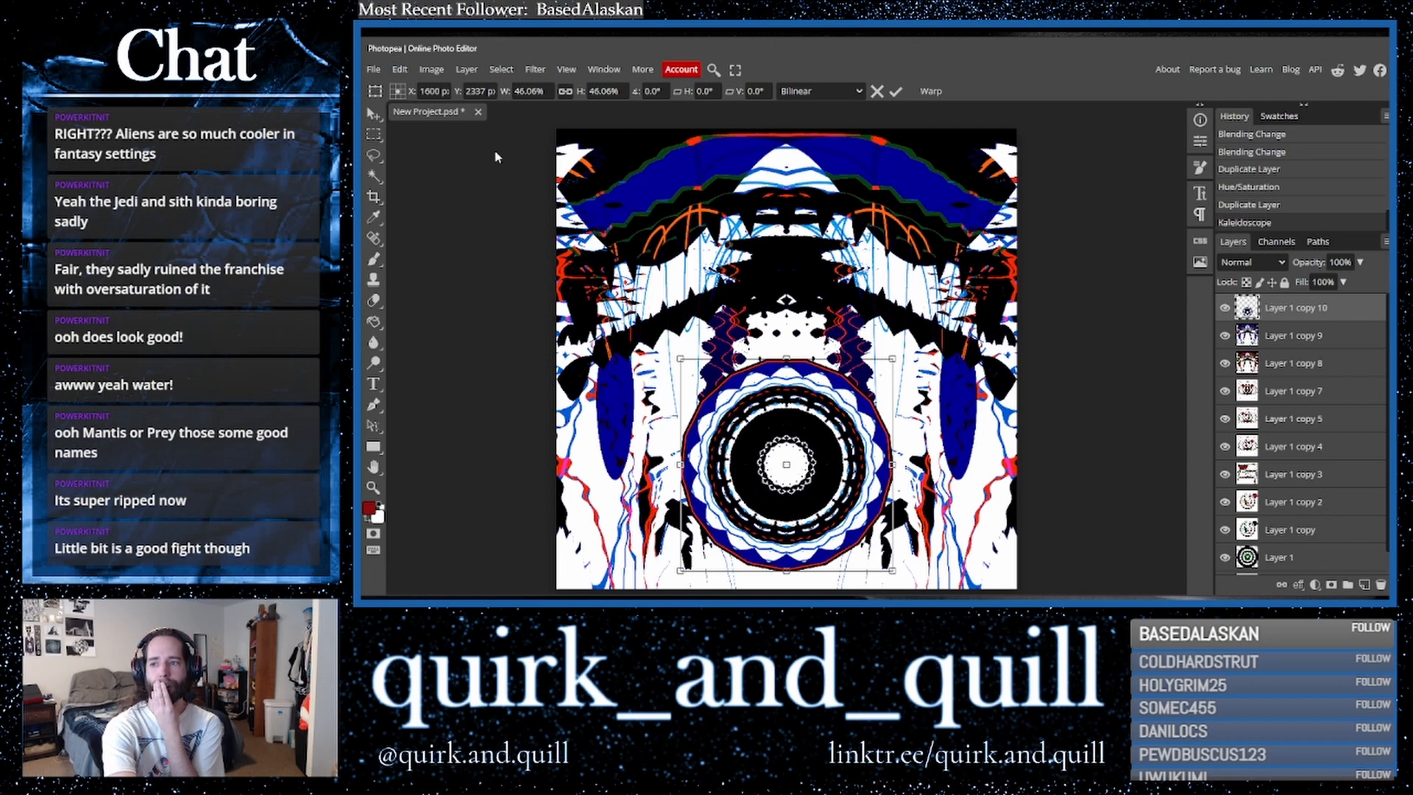
- Apply ZigZag to the scaled layer with amount 50, 10 ridges and Around Center style
click(535, 69)
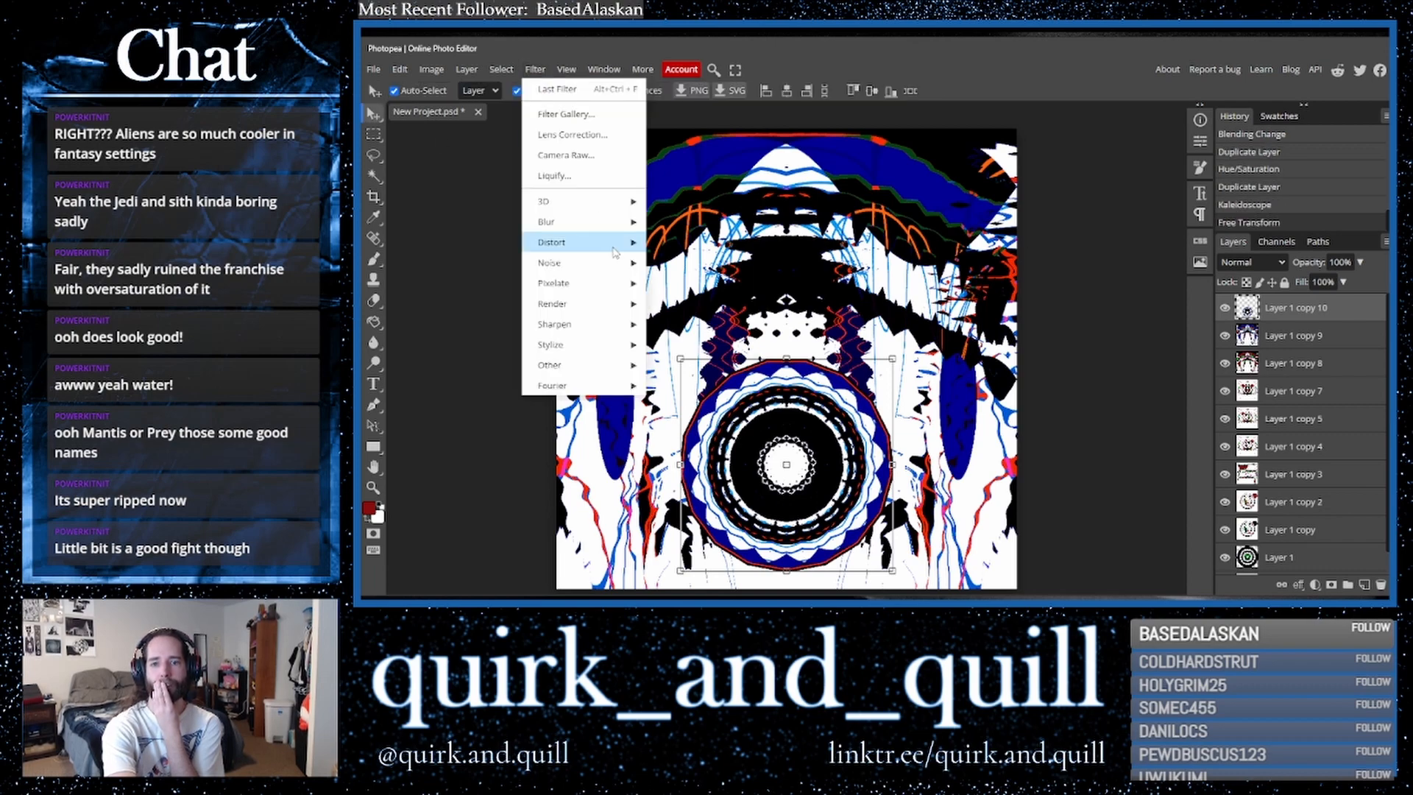
mouse_move(581, 242)
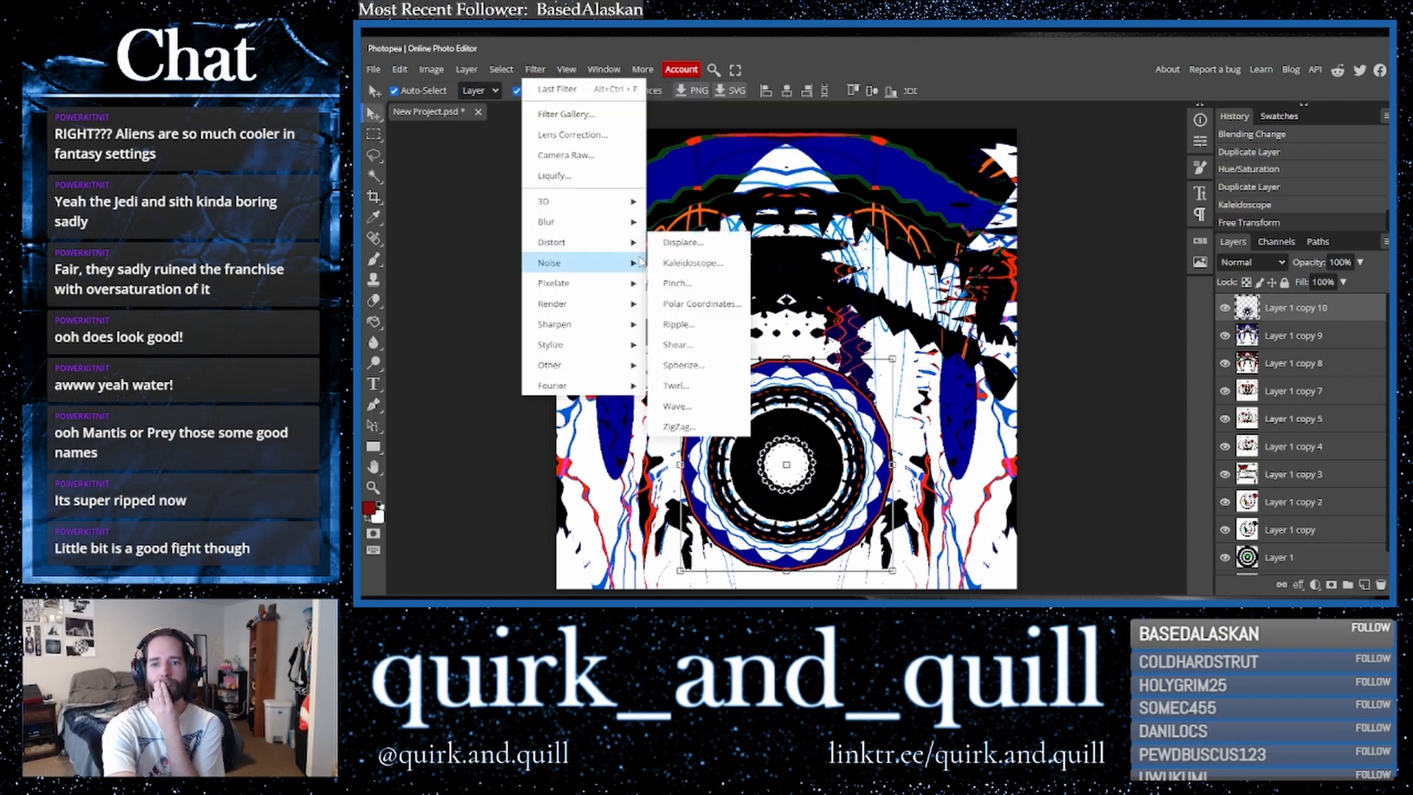
click(706, 427)
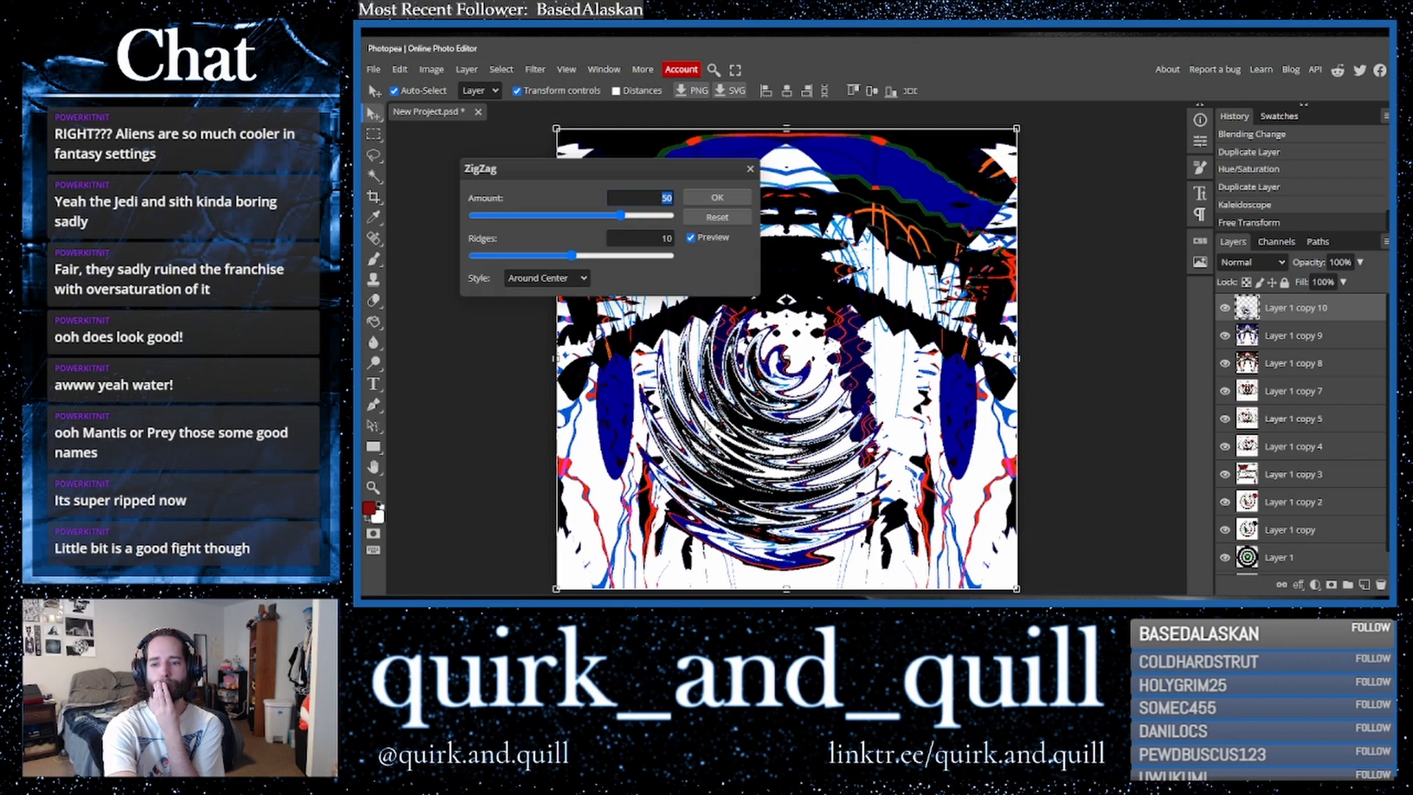
click(699, 196)
- Duplicate the ZigZag layer, flip the copy horizontally, and shift it slightly right
drag(1341, 315, 1377, 595)
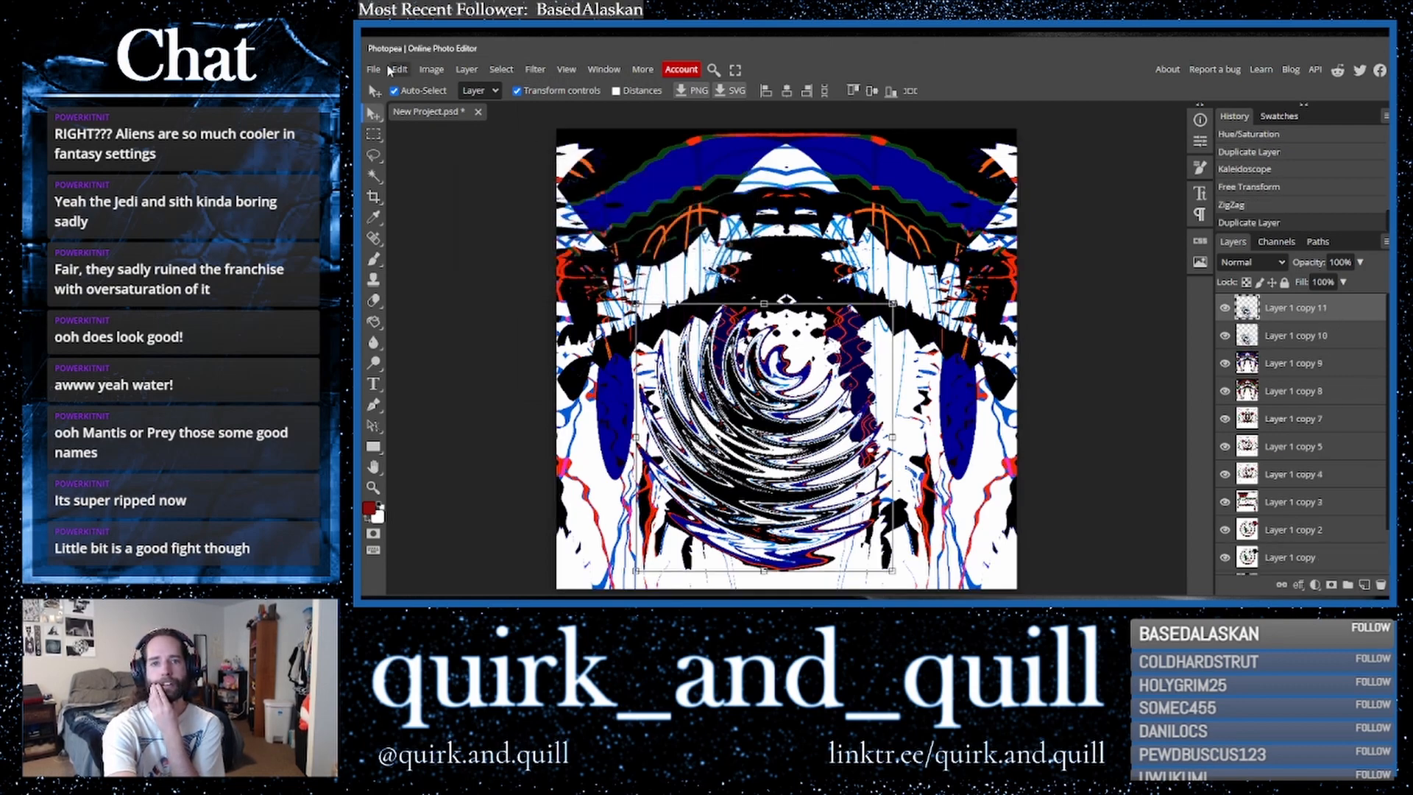
click(400, 70)
mouse_move(457, 396)
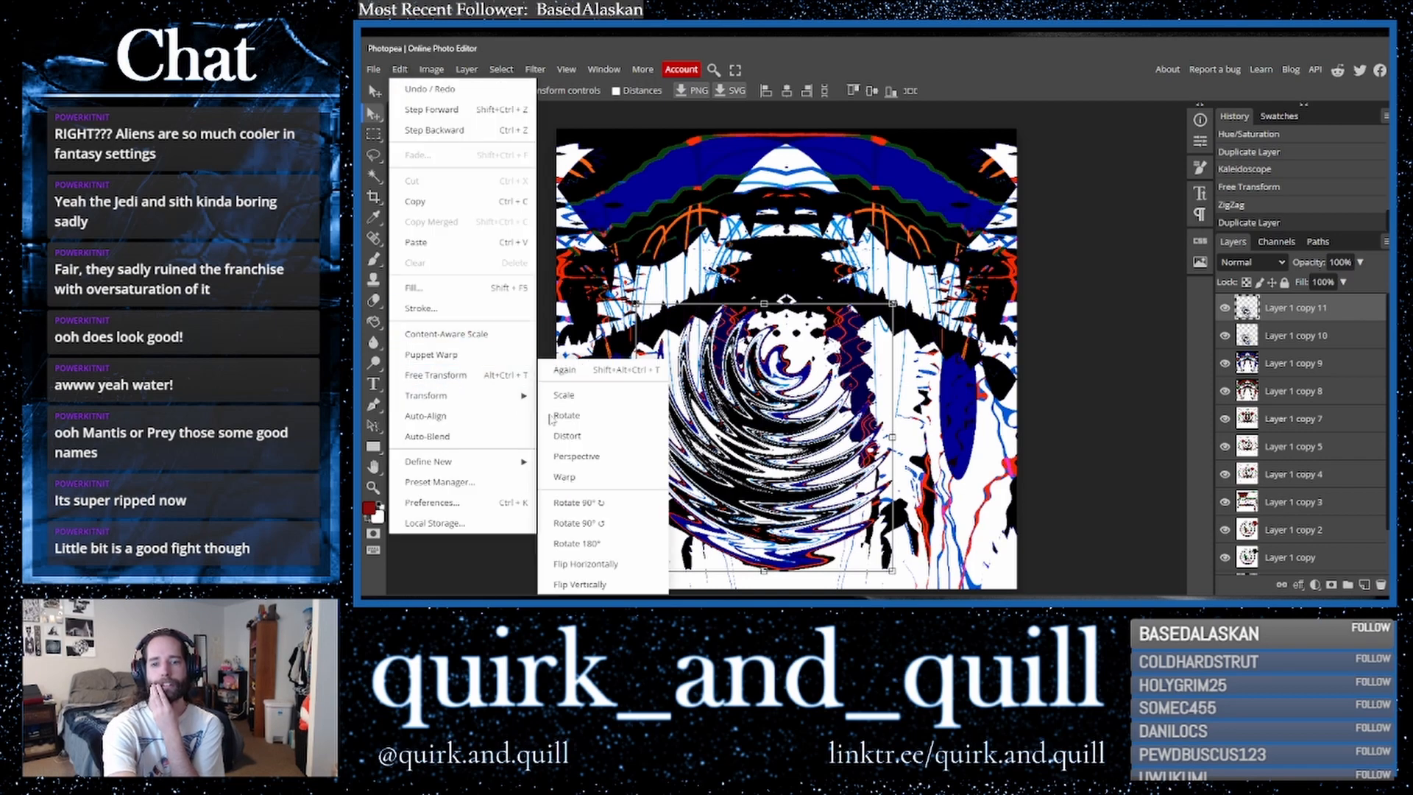
click(609, 563)
drag(781, 415, 847, 413)
- Set the flipped layer's blend mode to Lighter Color
click(1275, 267)
click(1252, 339)
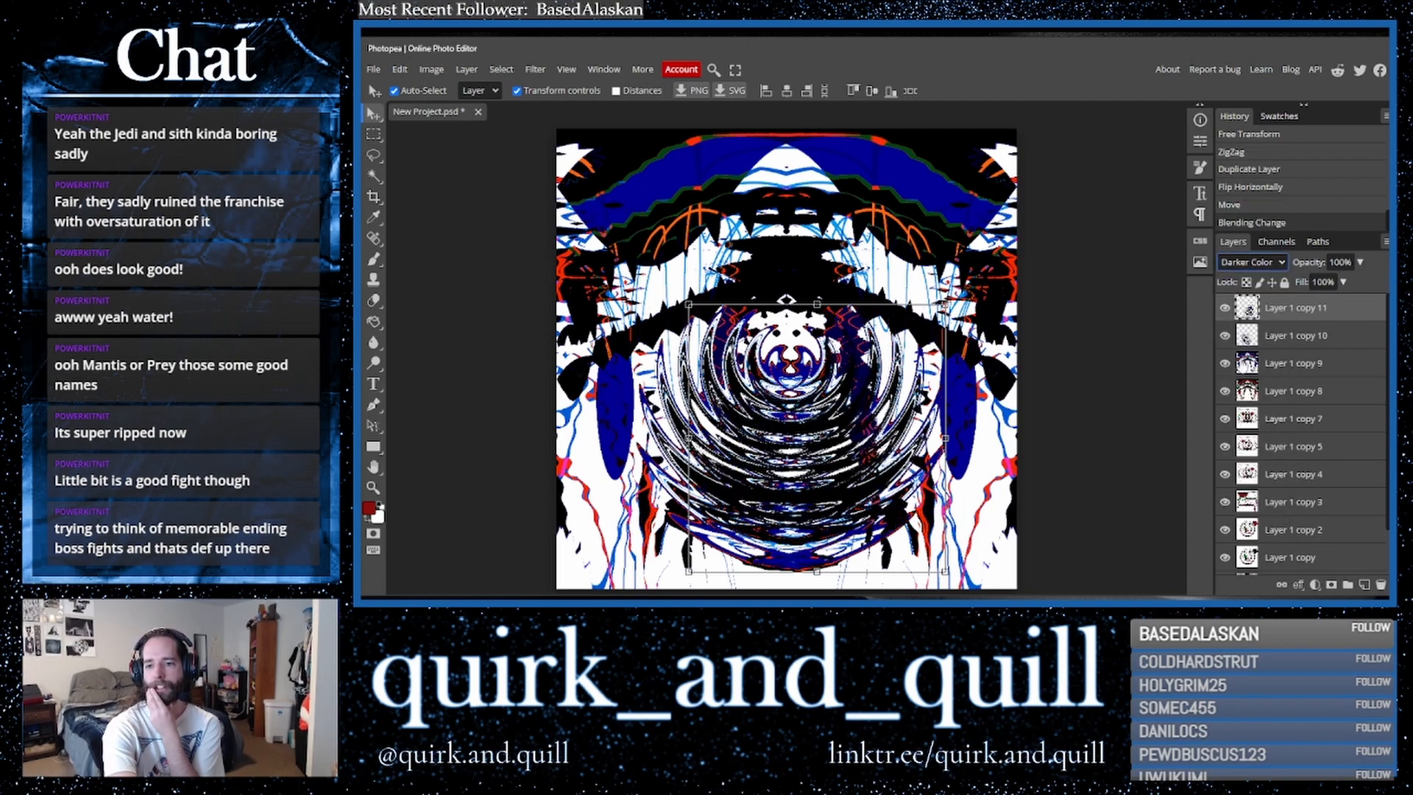
click(1263, 266)
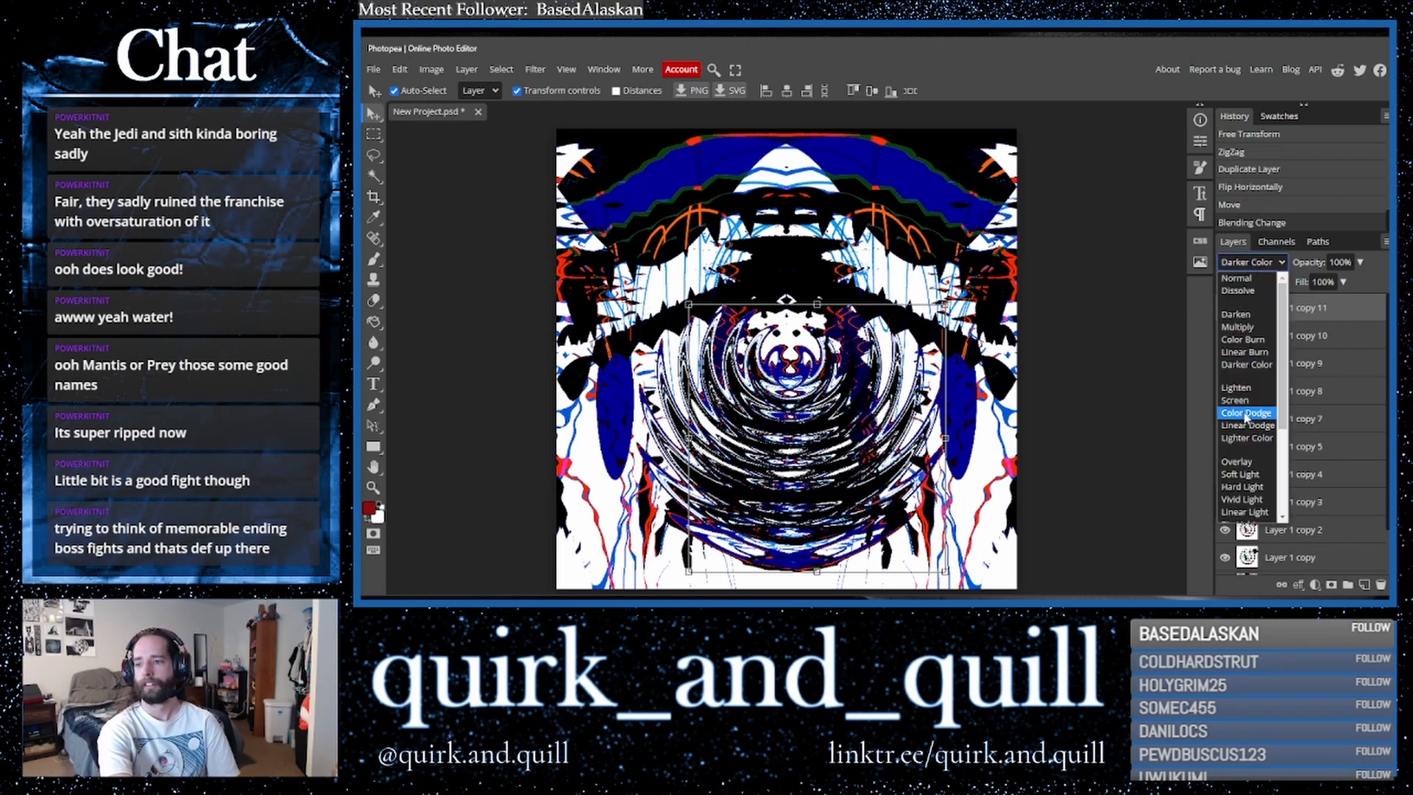
click(1251, 438)
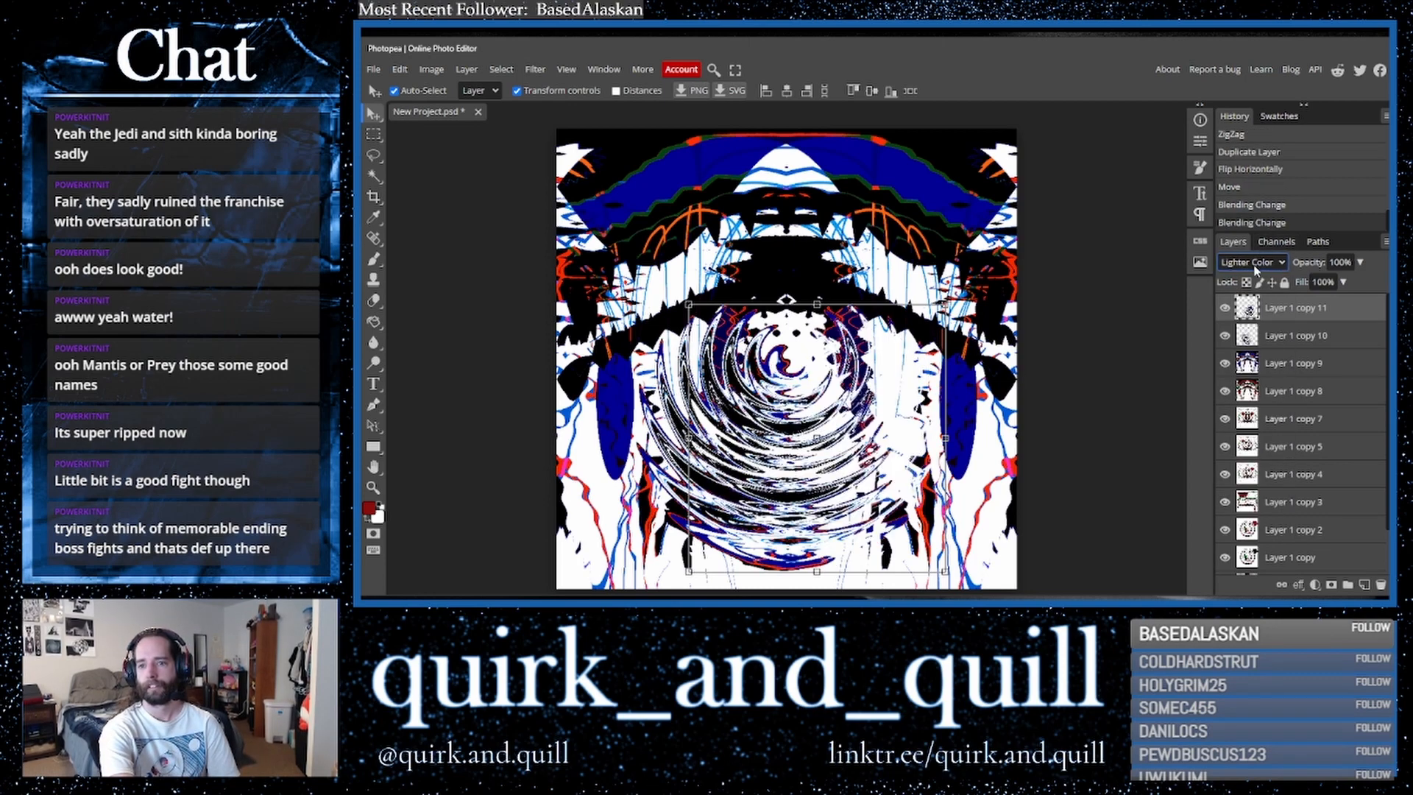
- Hide the flipped top layer after comparing it on and off
click(1225, 308)
click(1225, 308)
click(1226, 310)
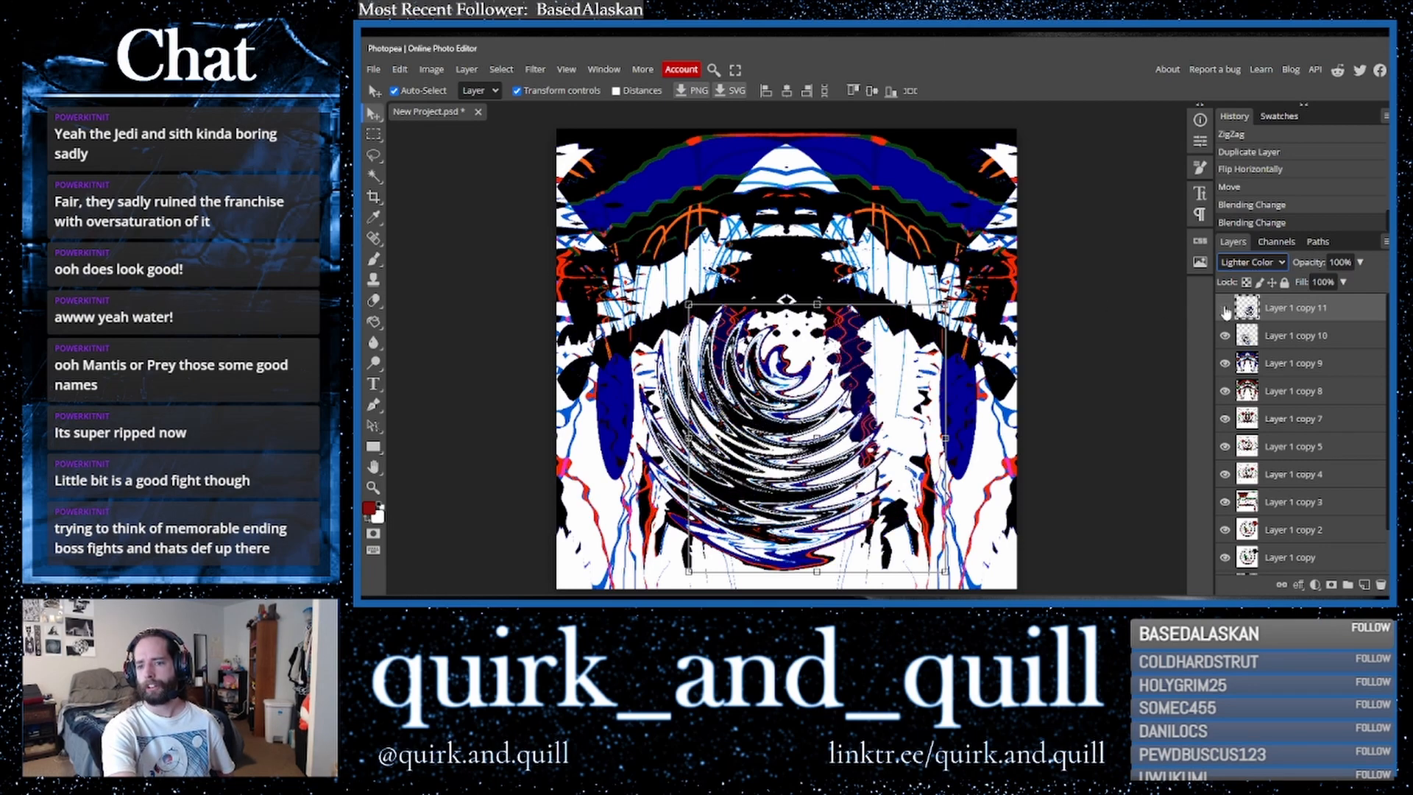
click(1225, 310)
click(1225, 310)
- Duplicate the selected ZigZag layers beneath it and merge the copies into one layer
click(1288, 340)
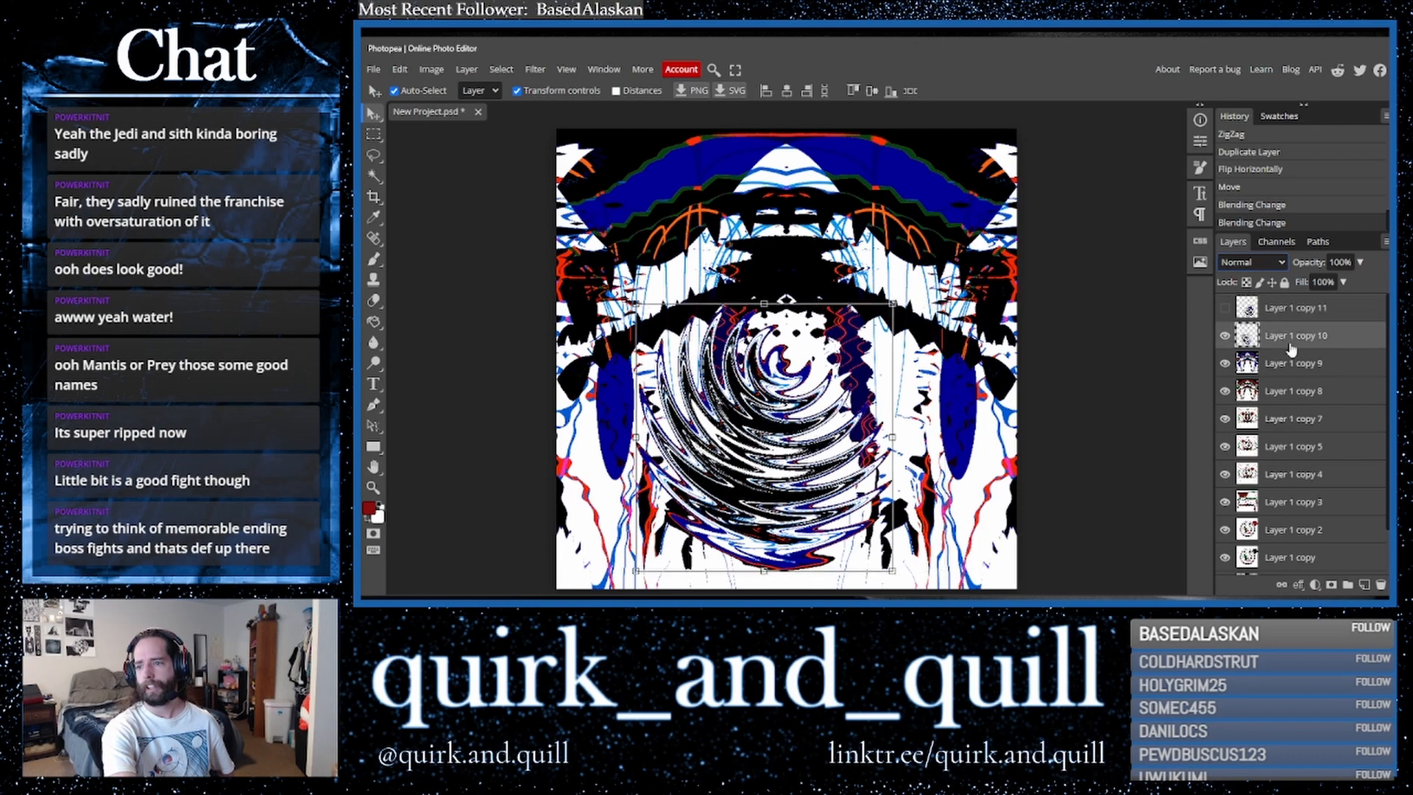
drag(1330, 370, 1365, 585)
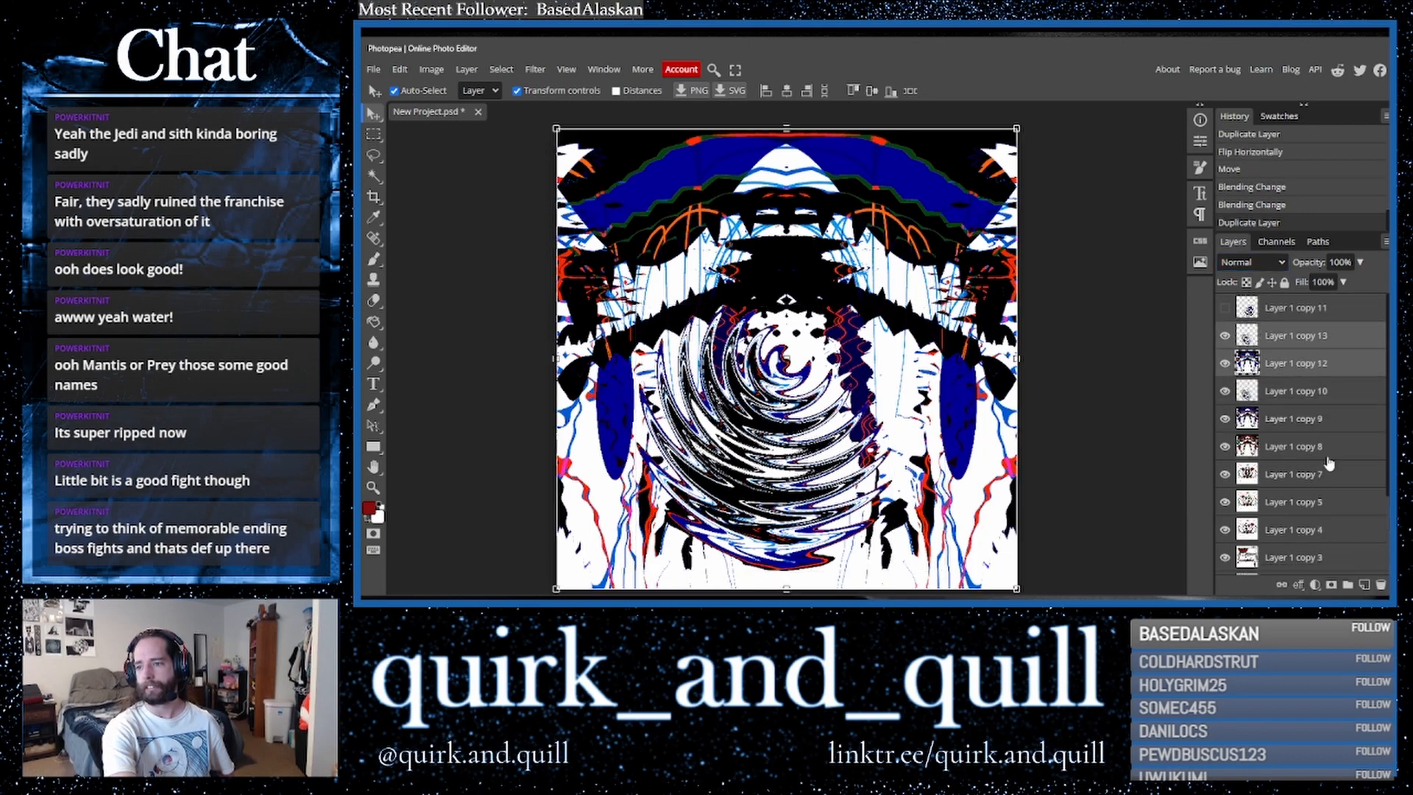
right_click(1292, 370)
click(1249, 537)
- Duplicate the merged layer and flip the copy horizontally
drag(1346, 346, 1365, 585)
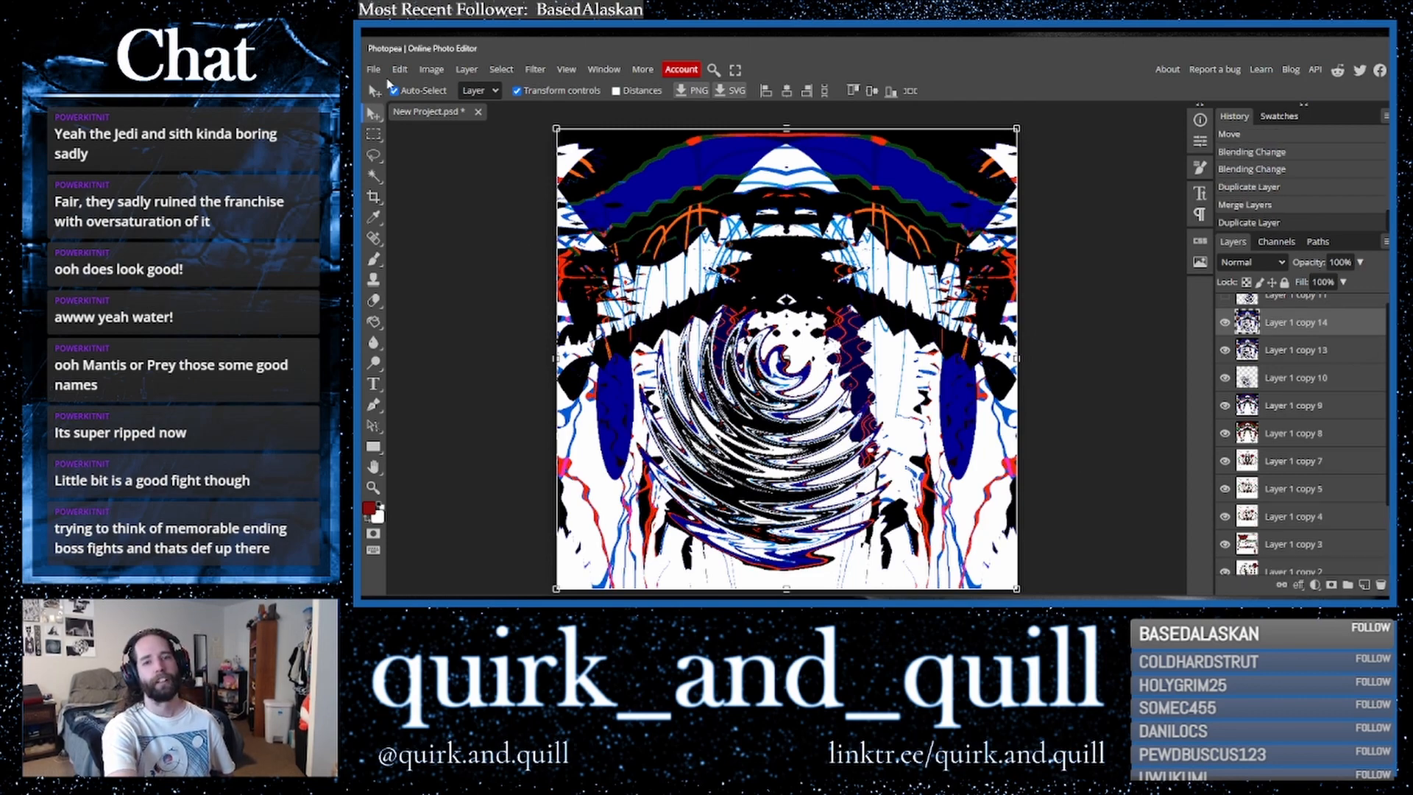
click(400, 69)
mouse_move(519, 397)
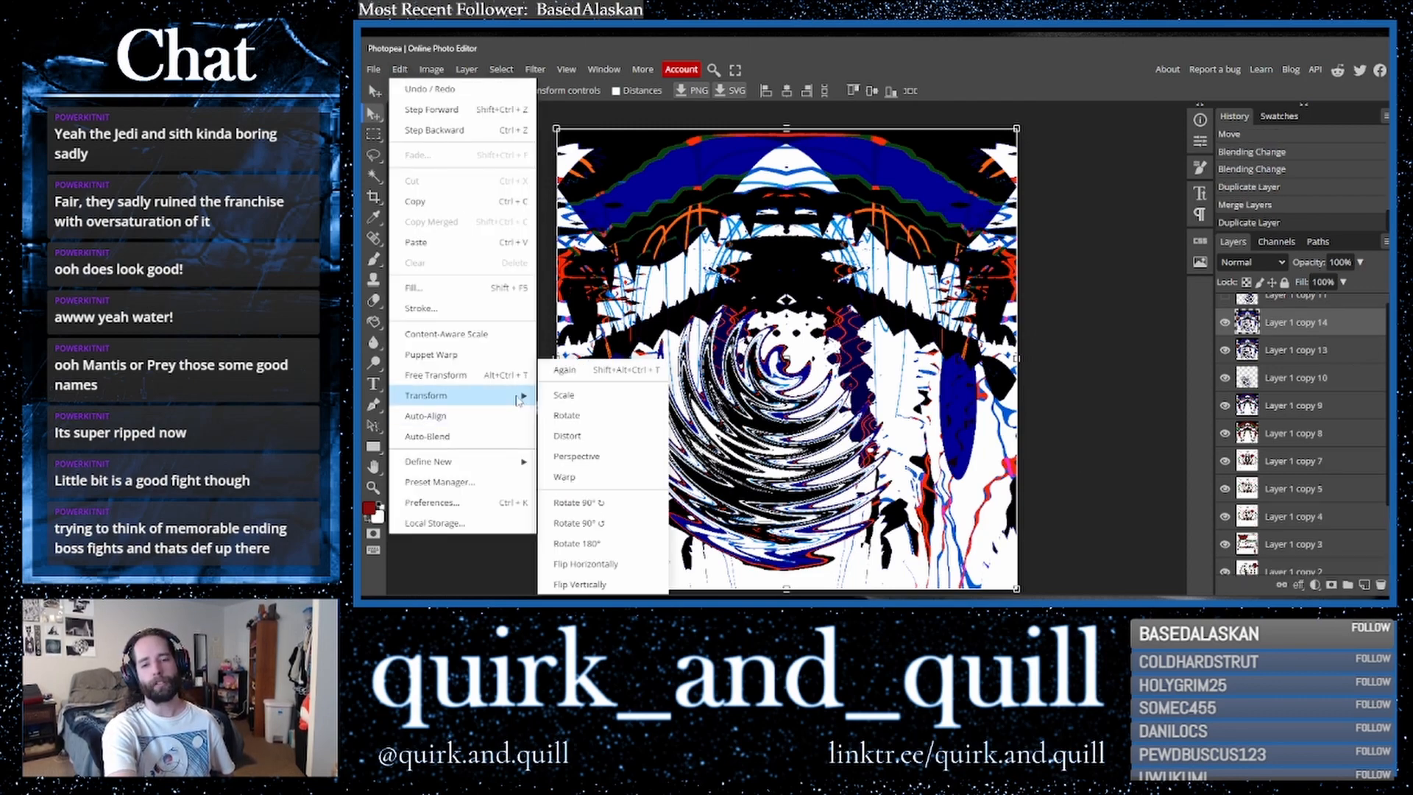
click(645, 565)
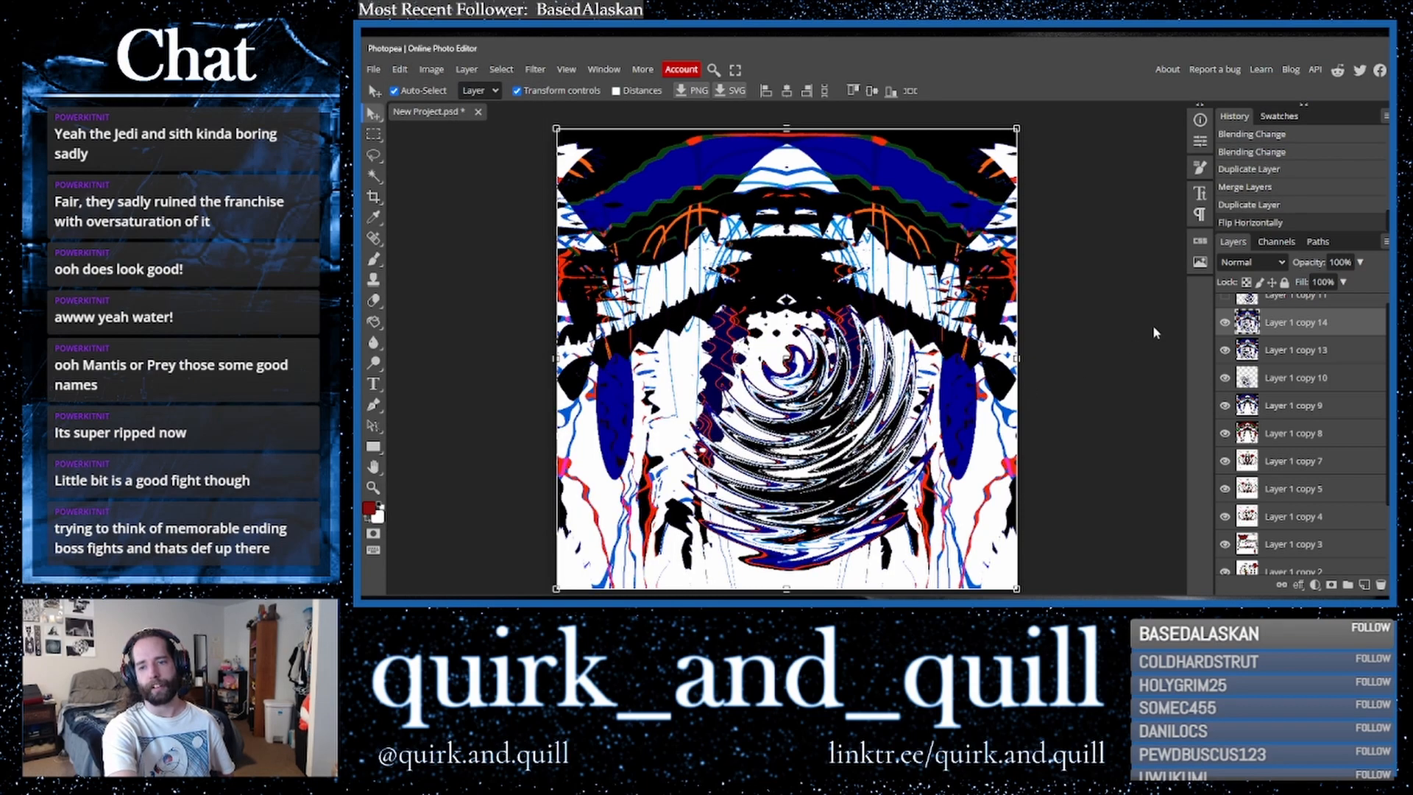
- Set the flipped layer's blend mode to Darker Color
click(1251, 262)
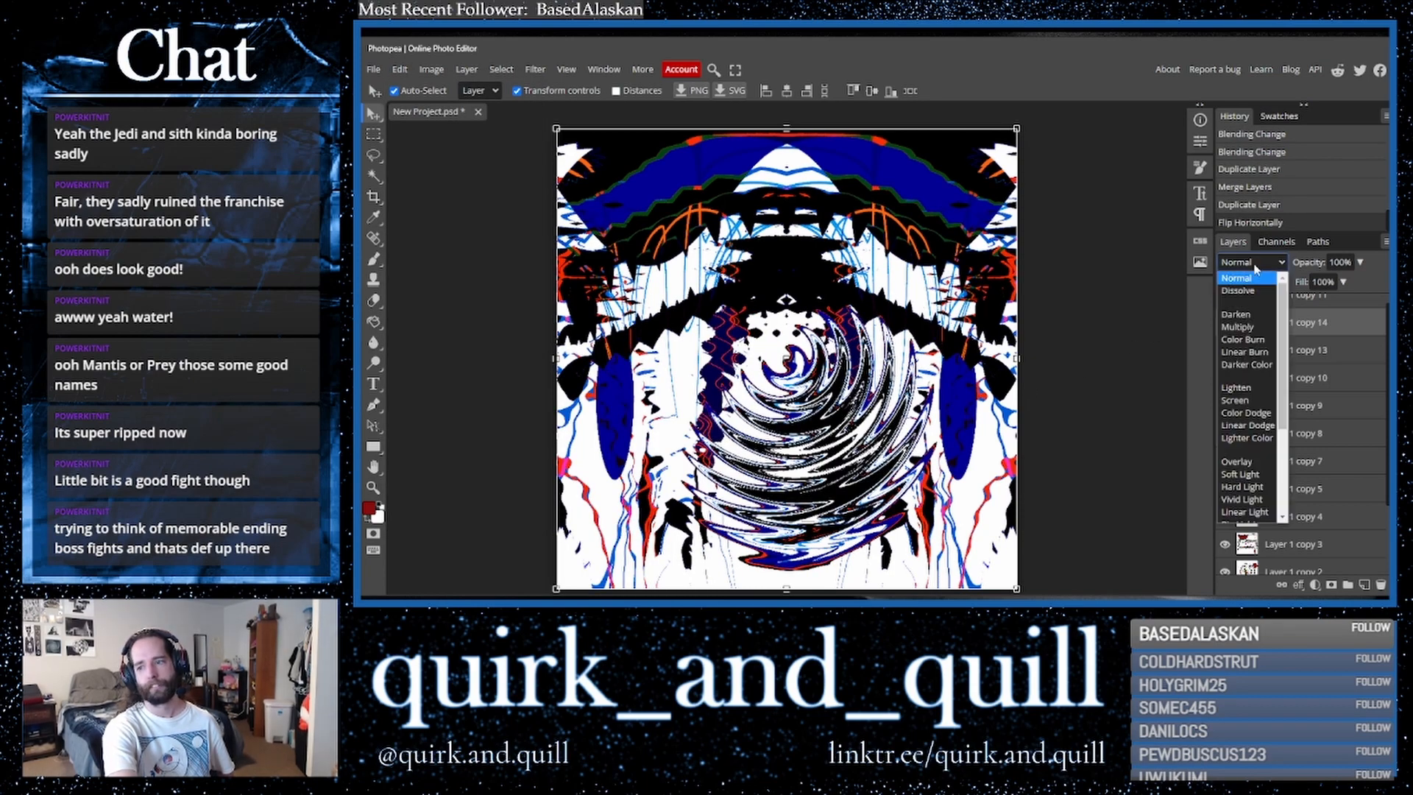
click(1246, 364)
click(1246, 263)
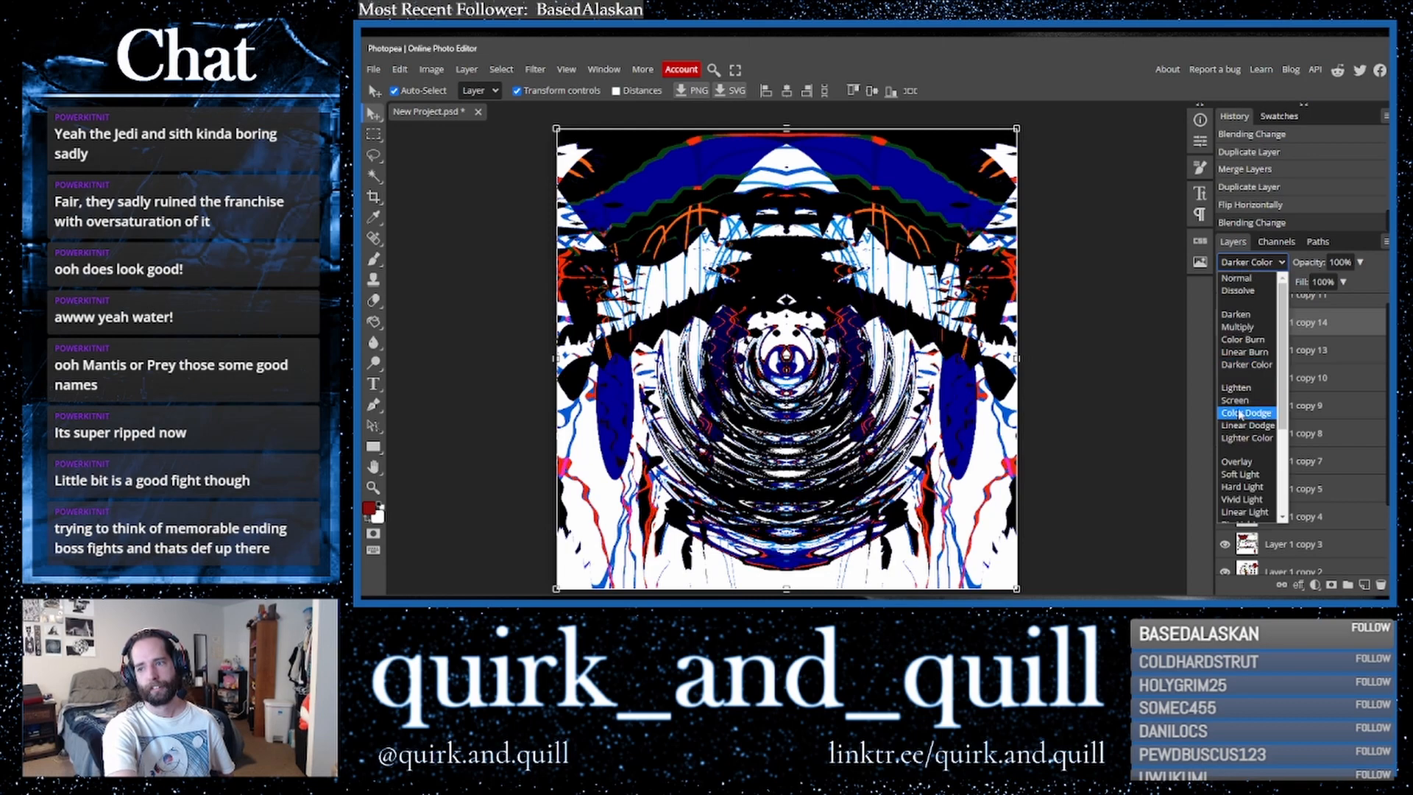
click(1251, 431)
click(1270, 264)
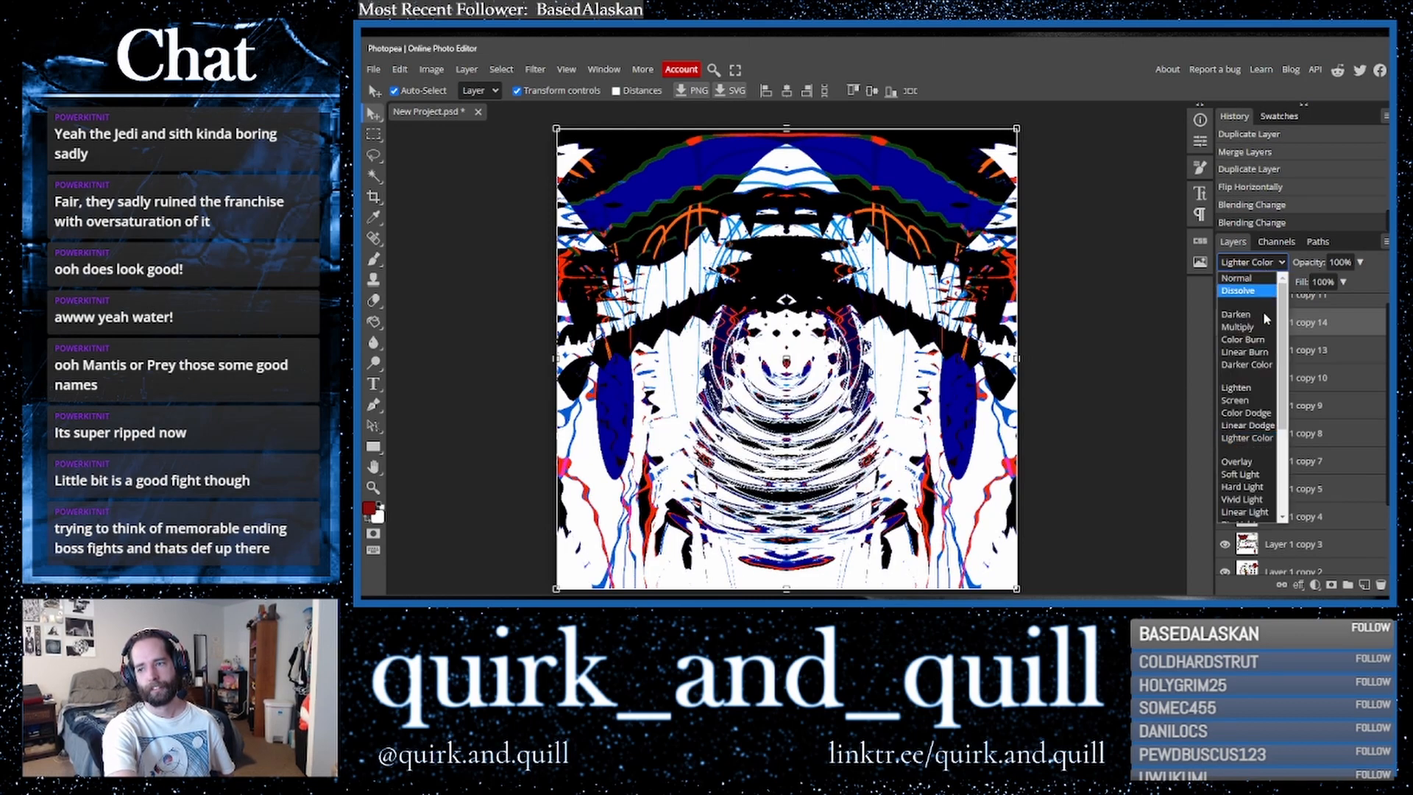
click(1251, 364)
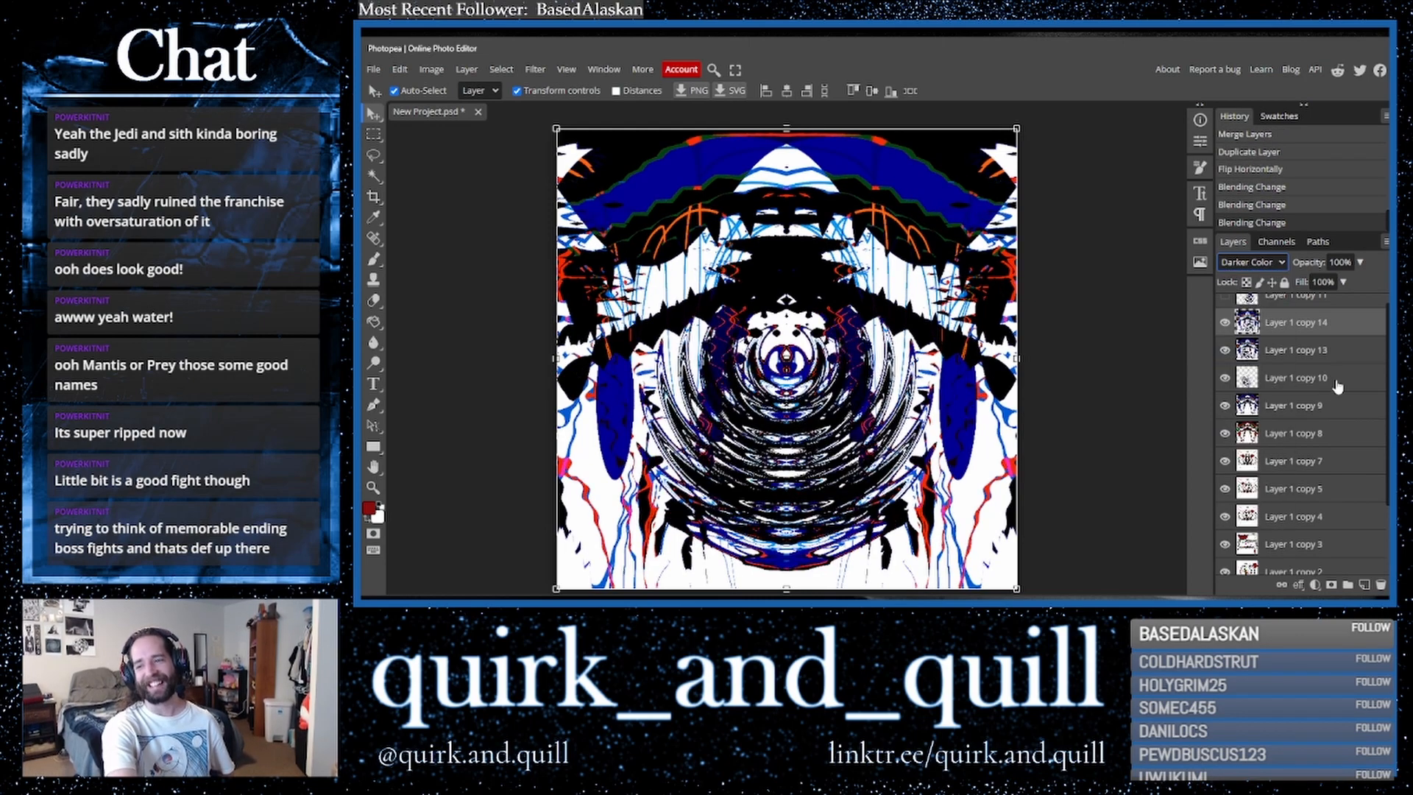
- Duplicate the two selected layers and merge the copies into one layer
click(1334, 357)
key(ctrl+j)
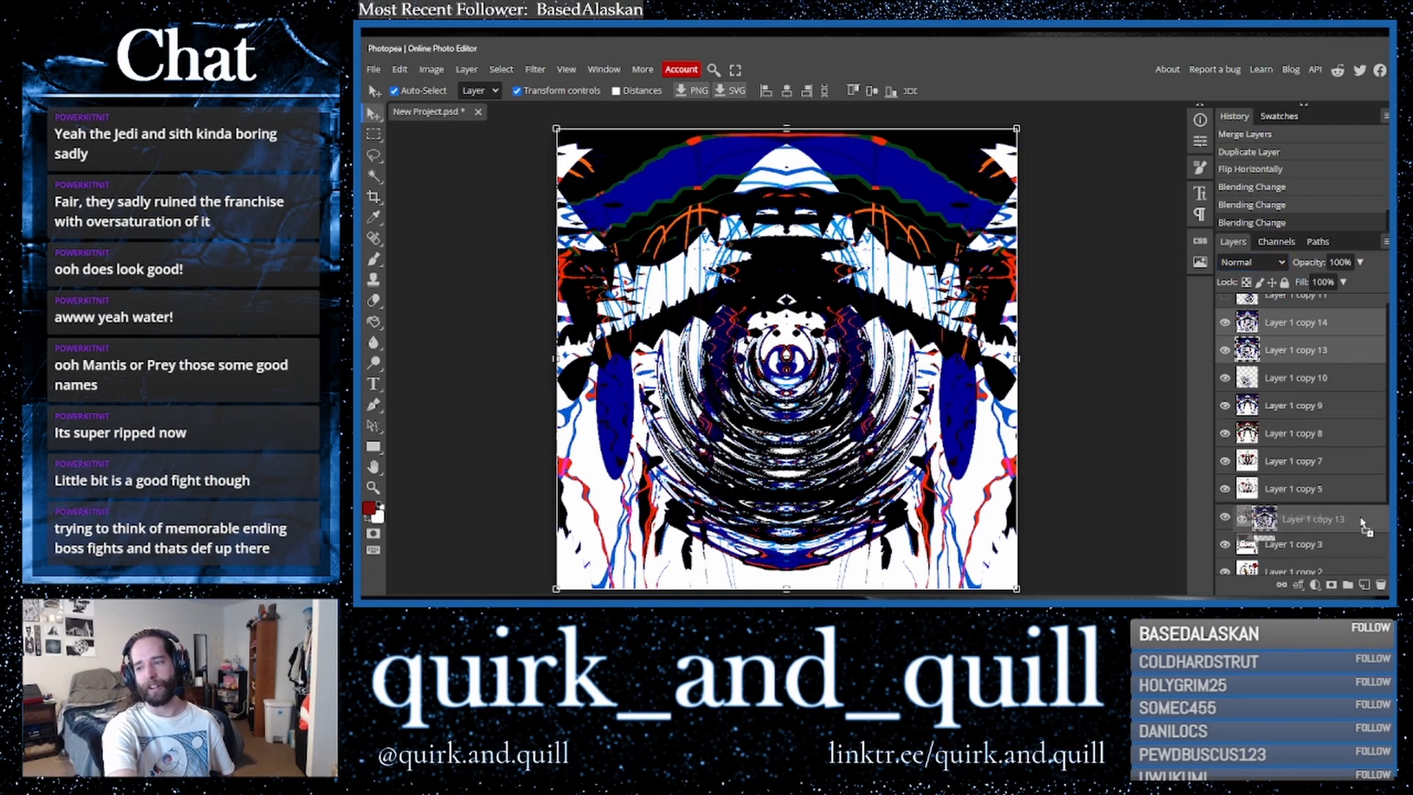
right_click(1317, 359)
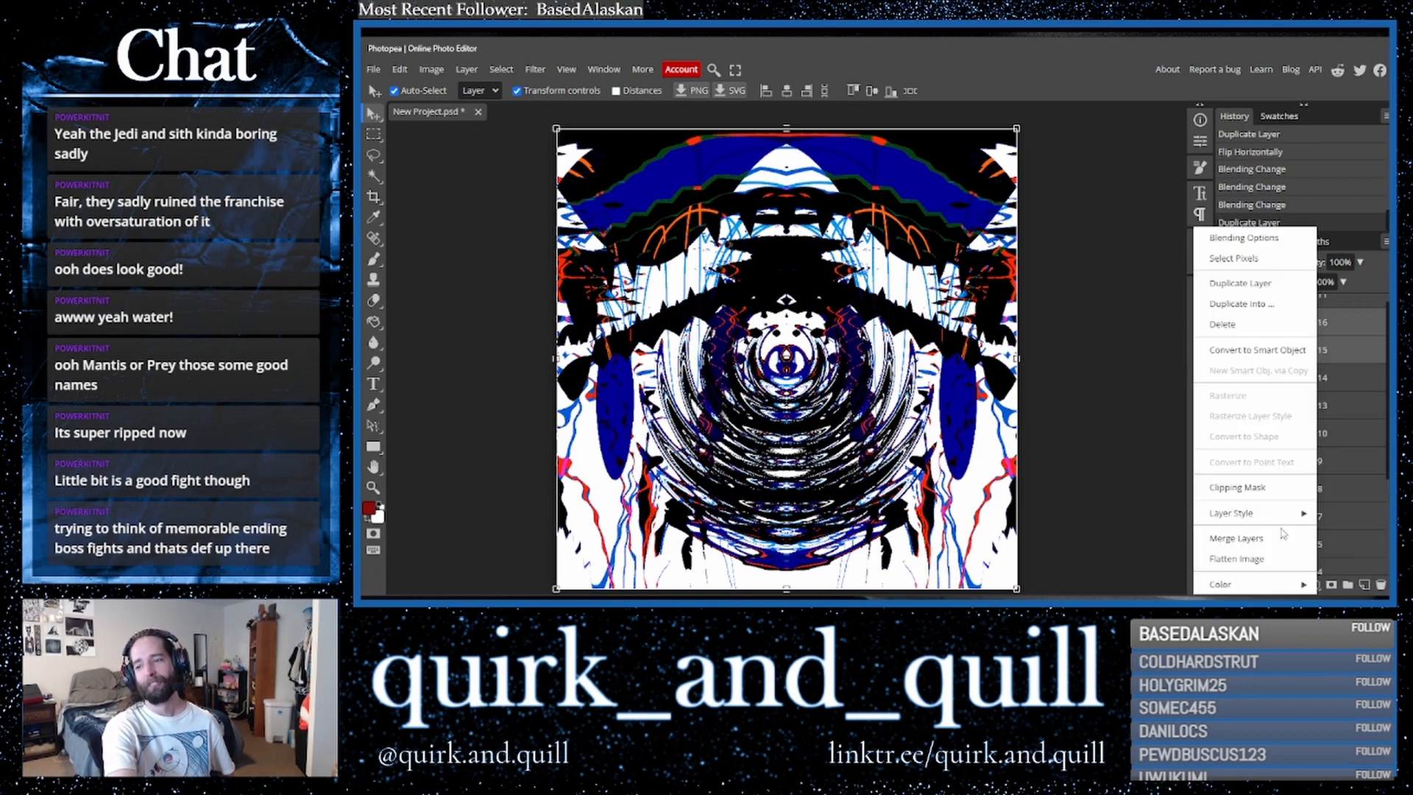
click(1286, 544)
- Duplicate the merged layer twice and flip the top copy vertically
drag(1344, 331, 1365, 585)
scroll(1327, 455, up, 1)
drag(1273, 335, 1366, 591)
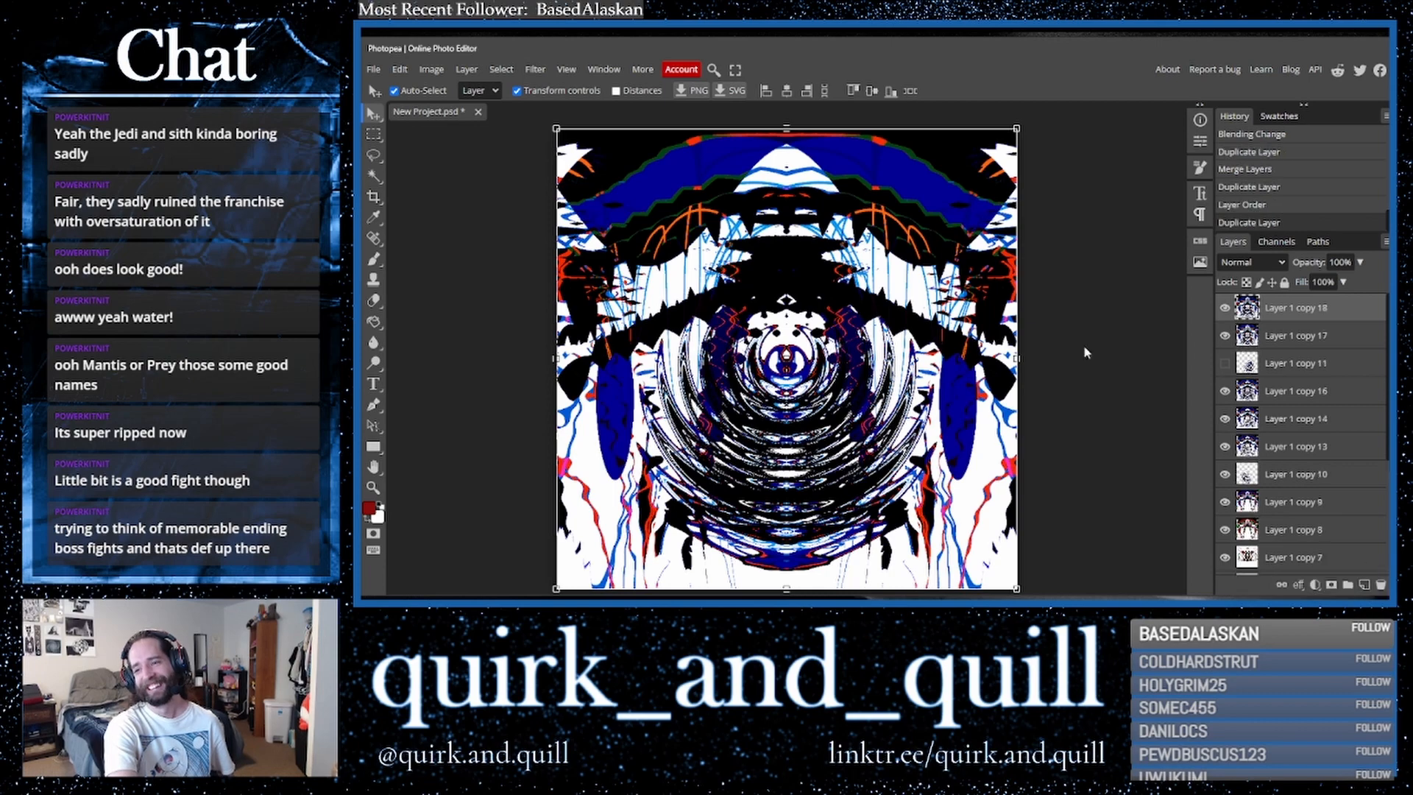
click(535, 69)
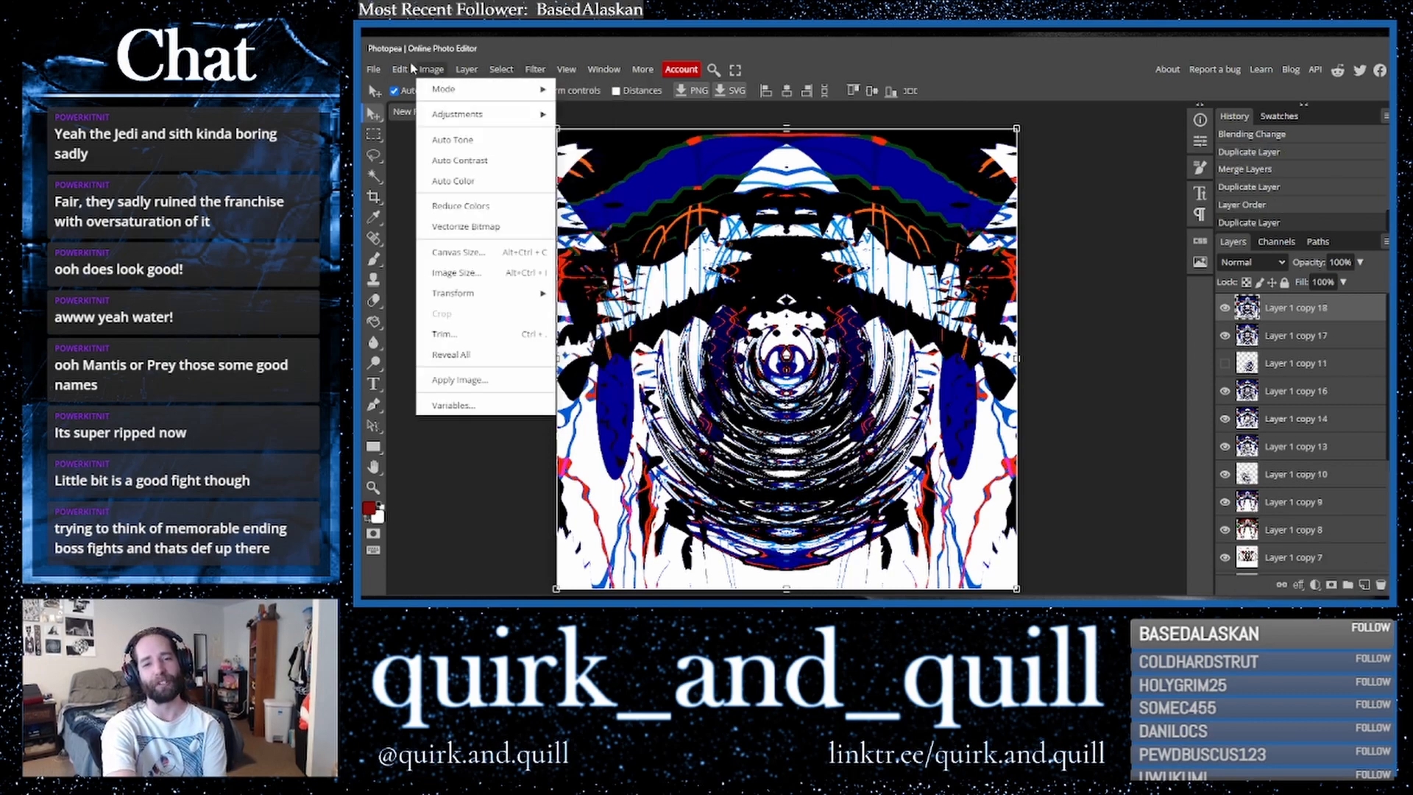
mouse_move(512, 402)
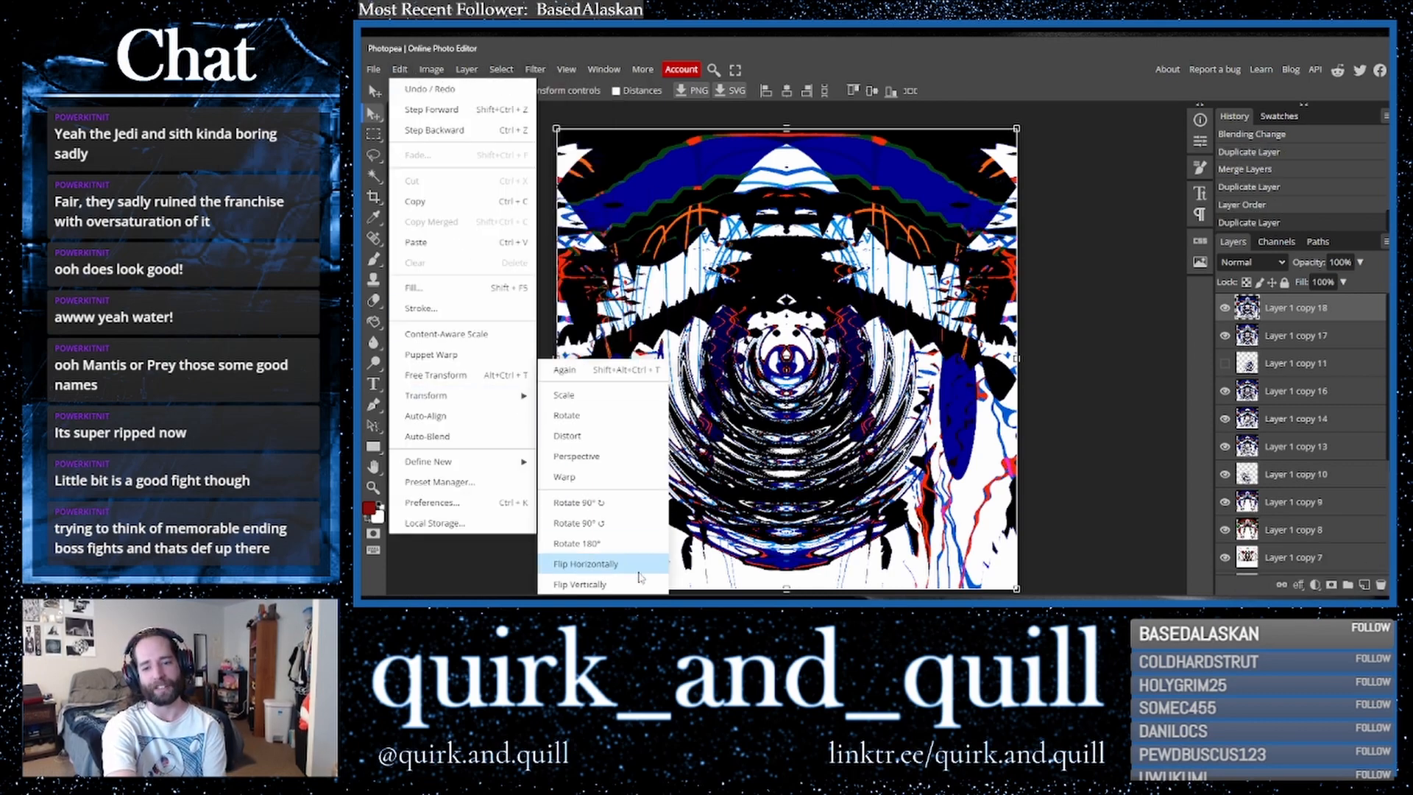
click(589, 579)
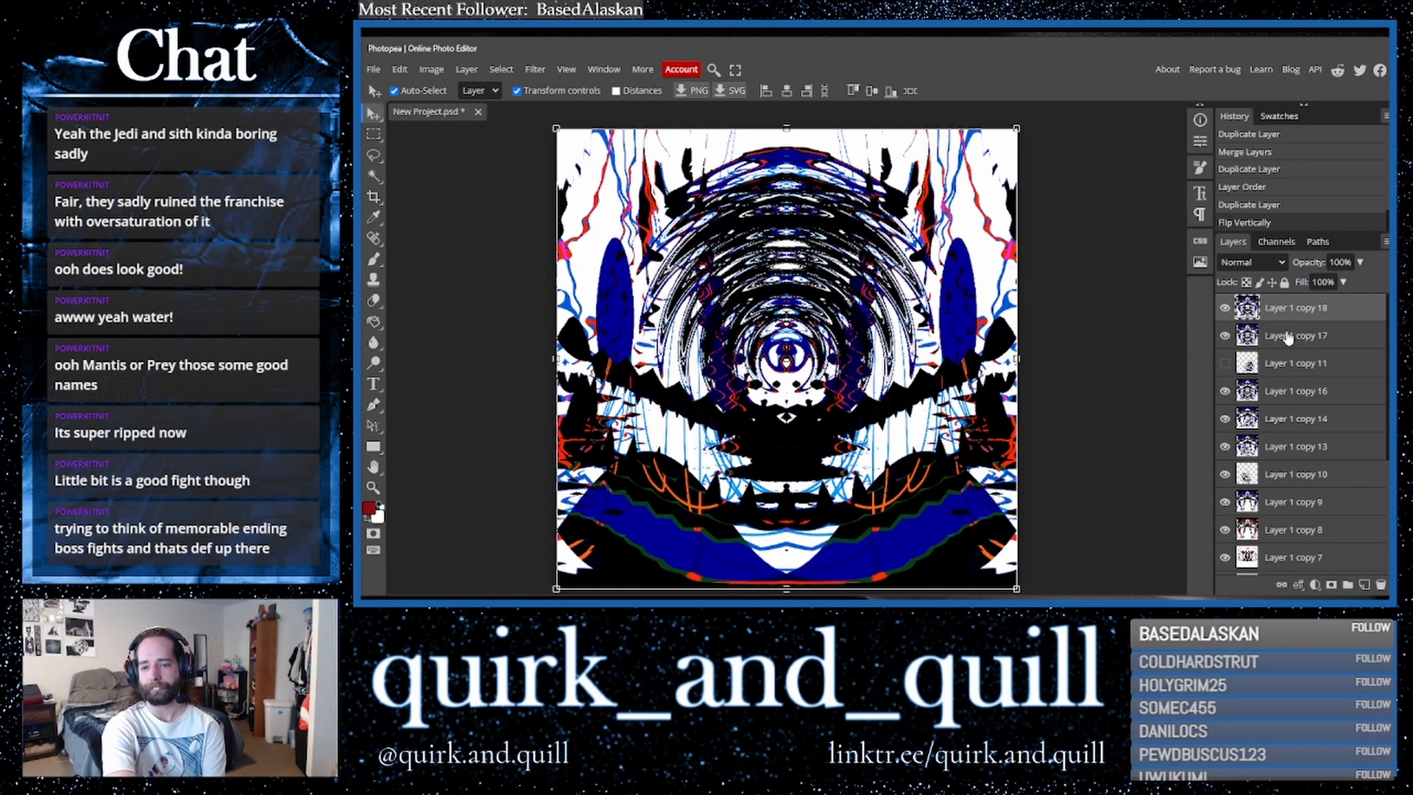
- Duplicate the flipped layer twice and apply the Find Edges filter to the top copy
drag(1328, 309, 1365, 584)
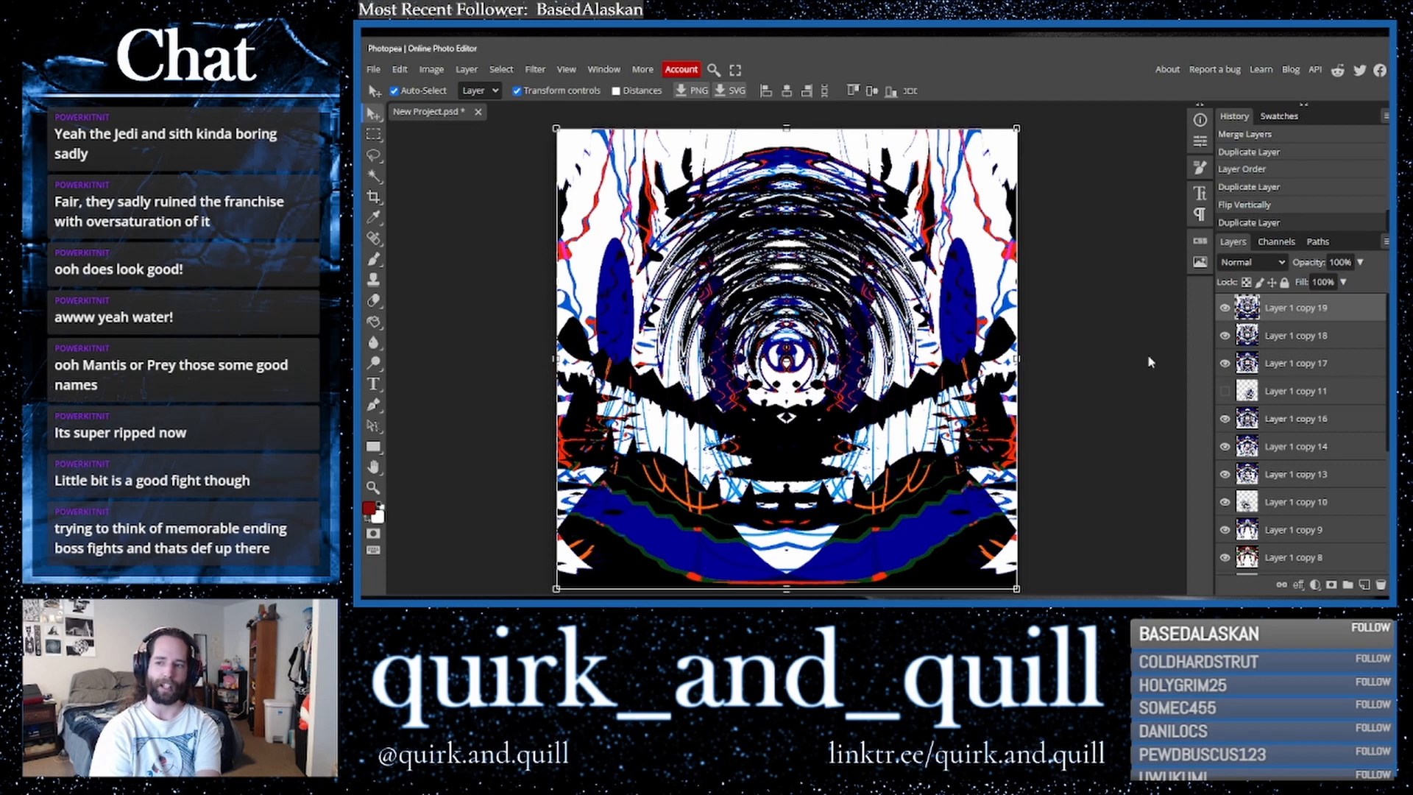
drag(1277, 313, 1363, 585)
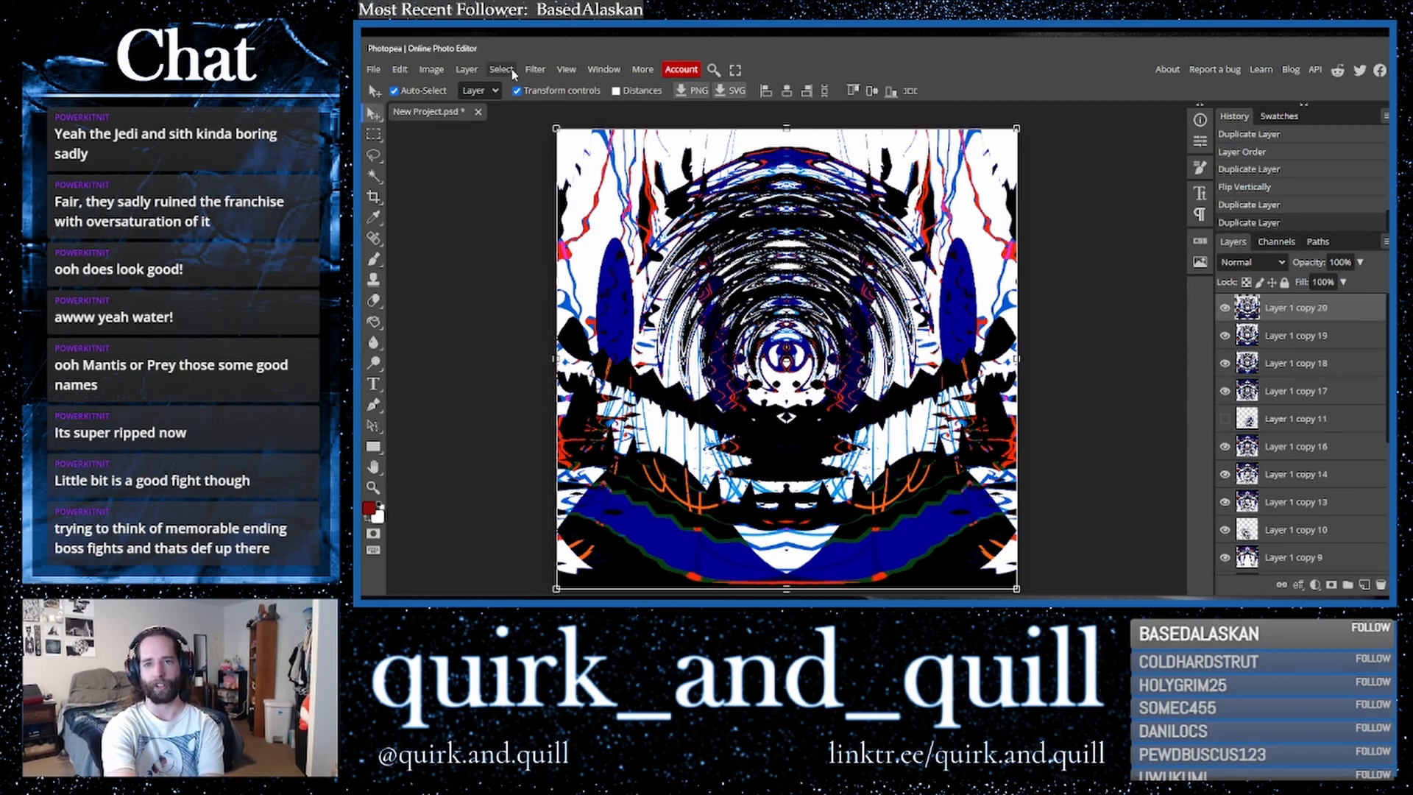
click(535, 69)
mouse_move(618, 344)
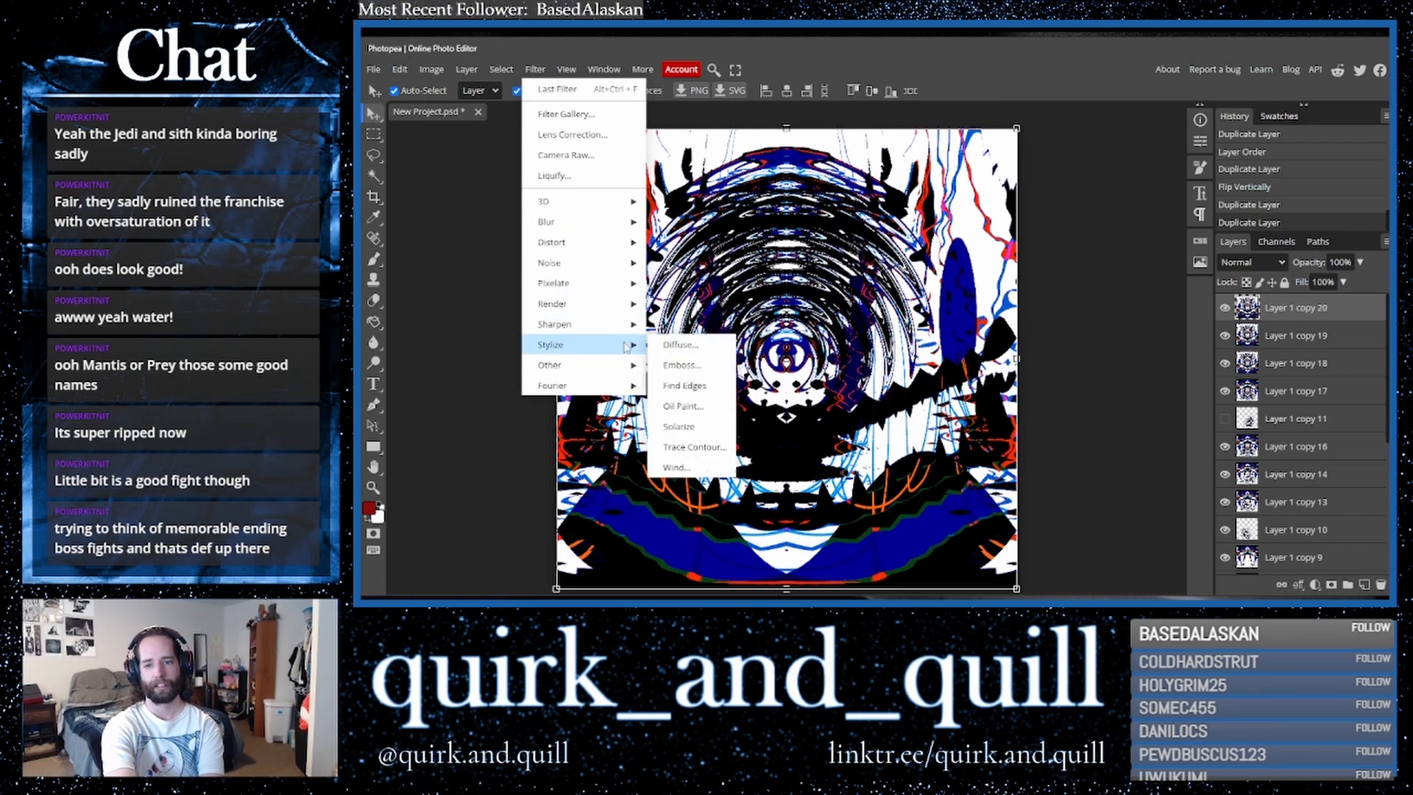
click(701, 384)
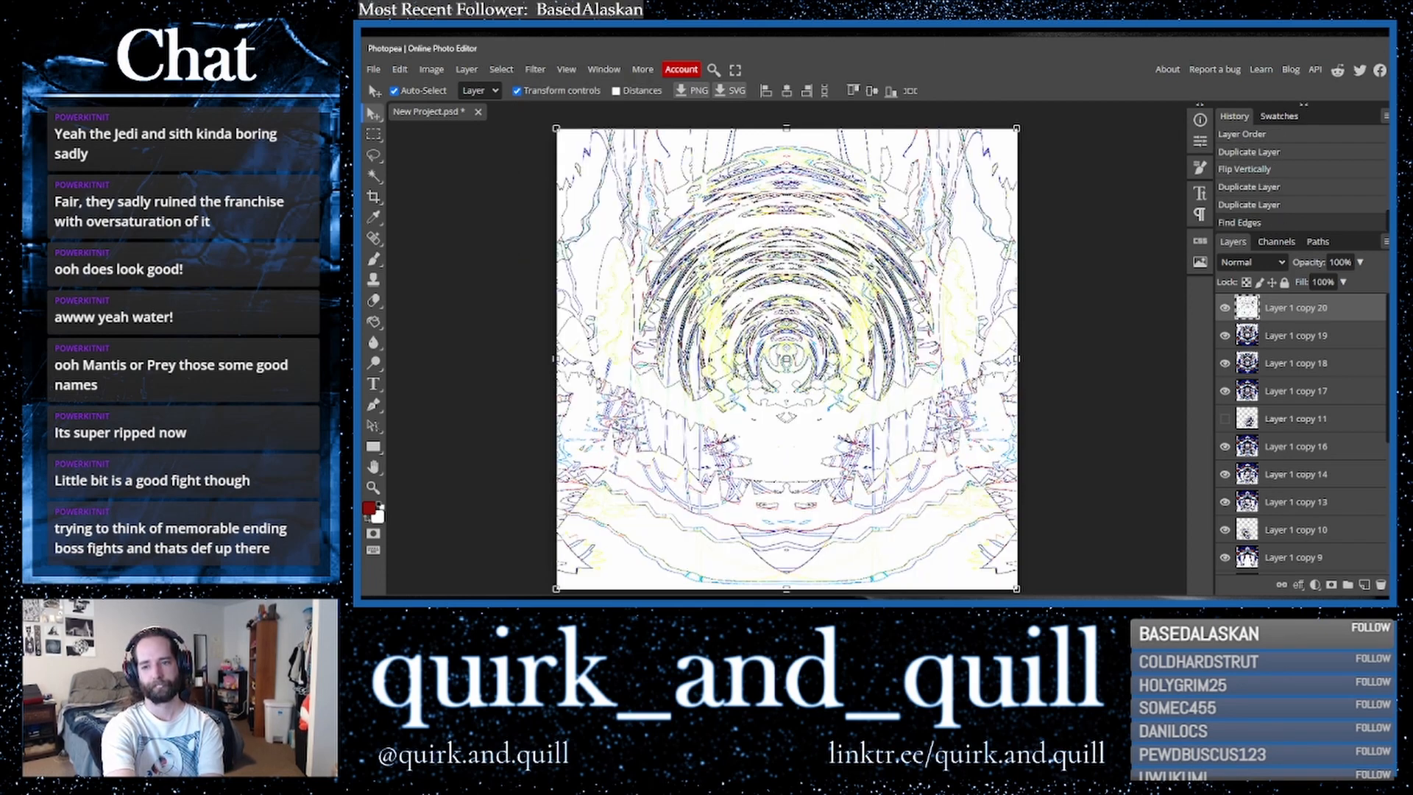
- Set the Find Edges layer's blend mode to Multiply
click(1259, 265)
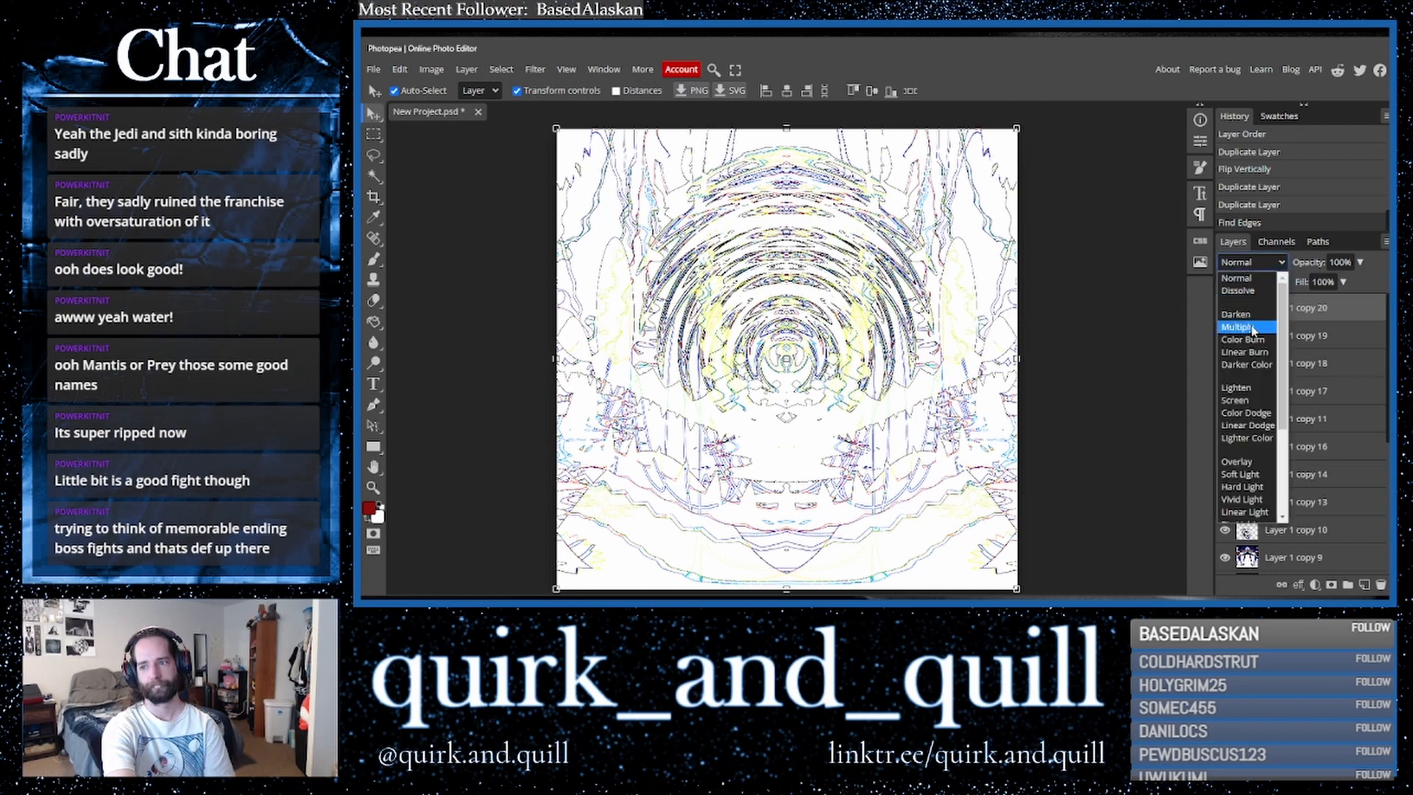
click(1242, 327)
key(Down)
key(Up)
key(Down)
key(Down)
key(Down)
key(Down)
key(Down)
key(Down)
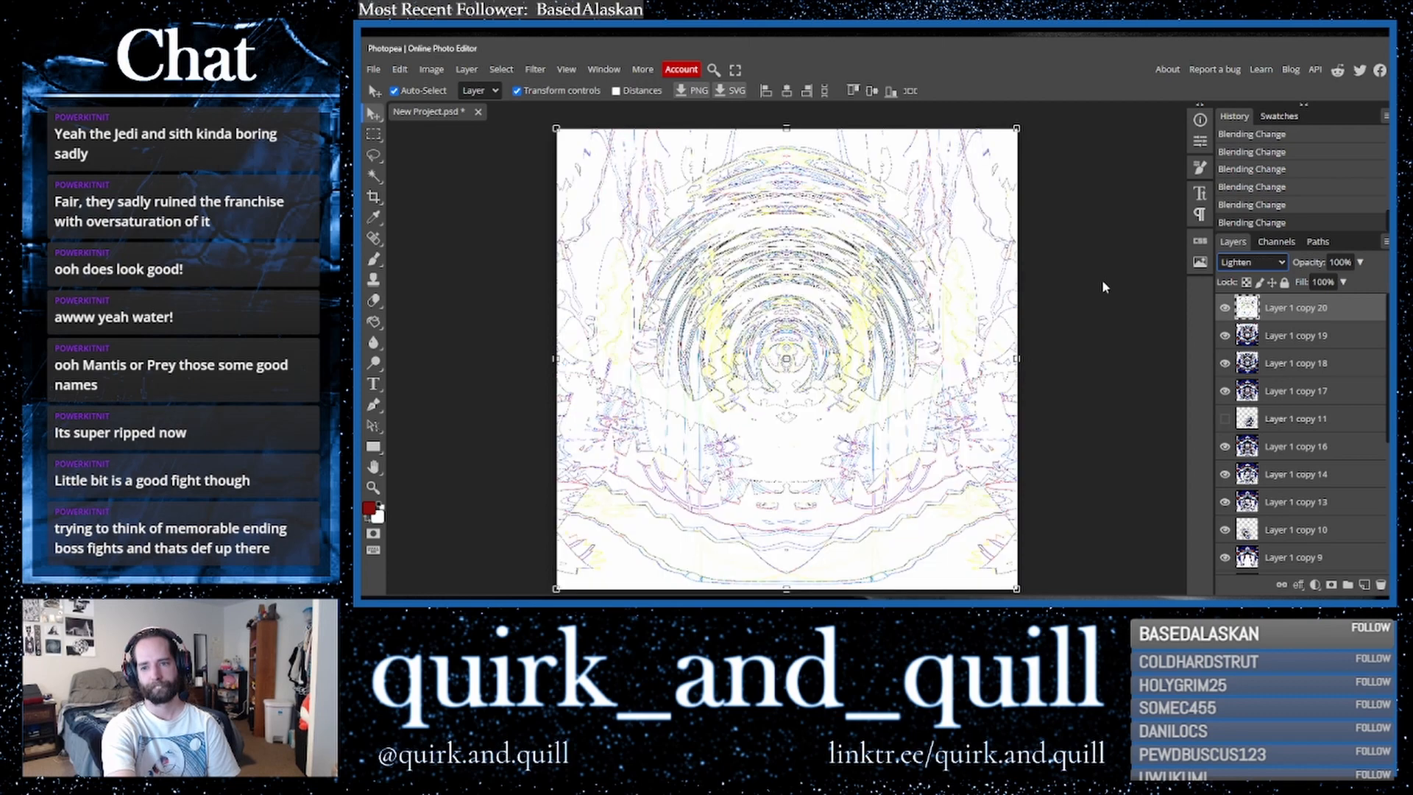
key(Down)
key(Down)
key(Down)
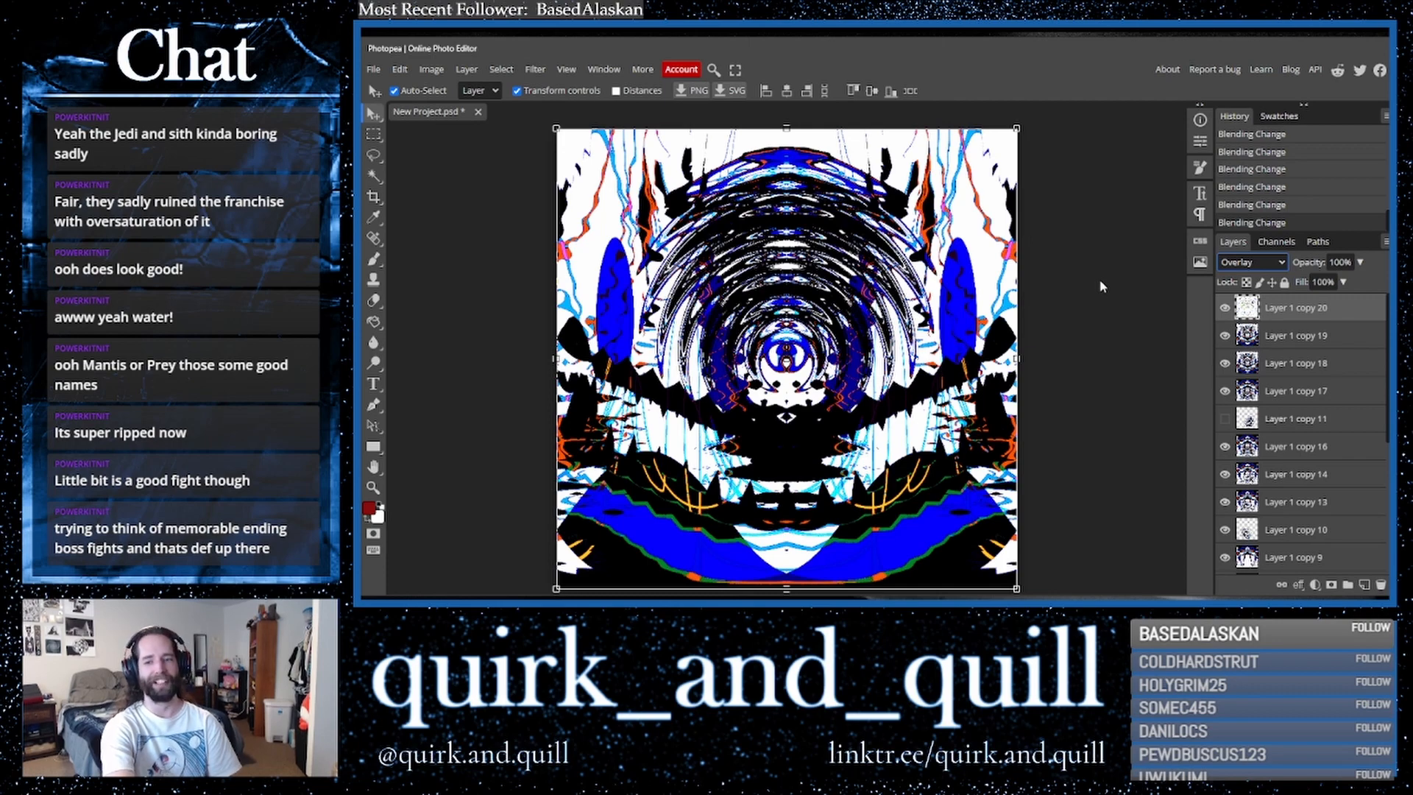
key(Down)
key(Down)
key(Down)
key(Down)
key(Down)
key(Down)
key(Down)
key(Down)
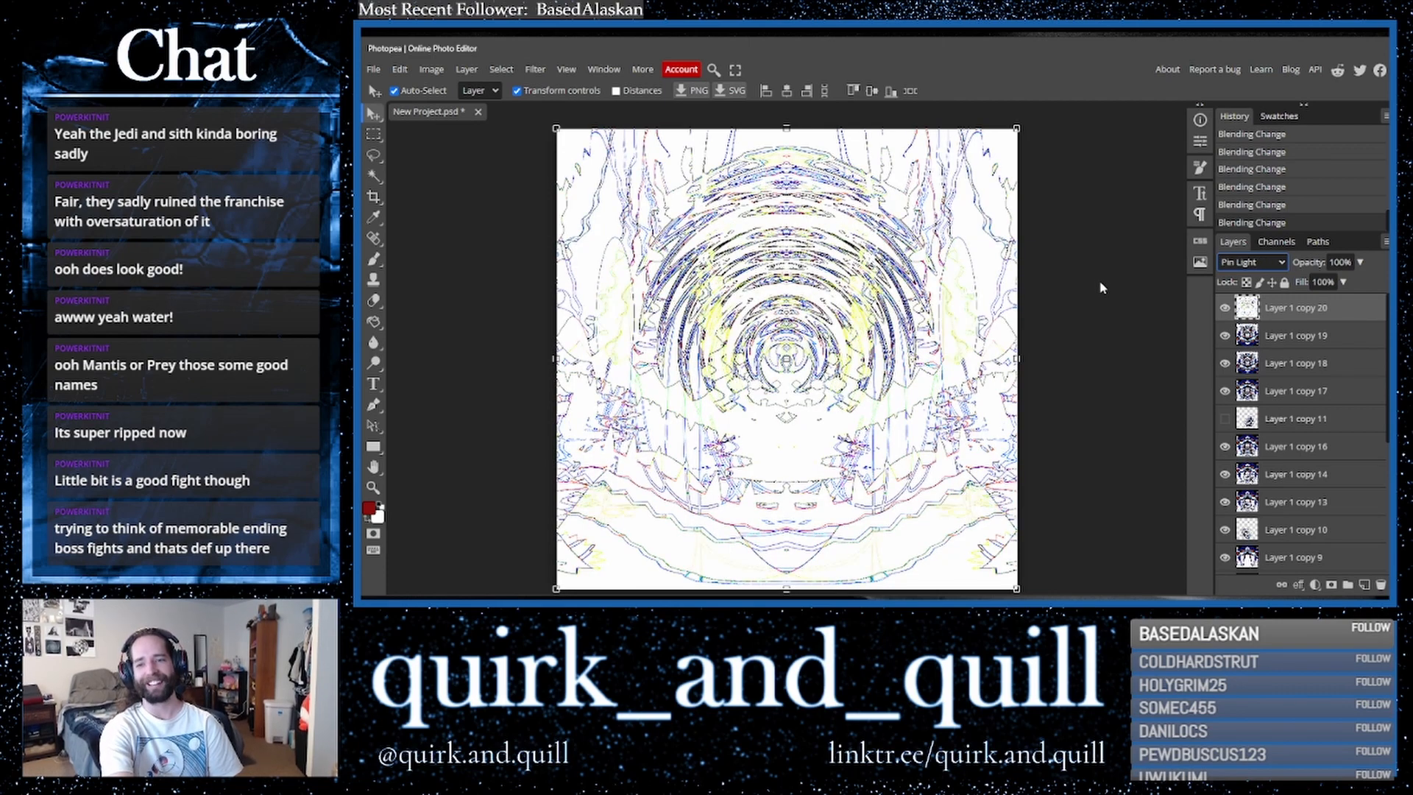
key(Down)
key(Down)
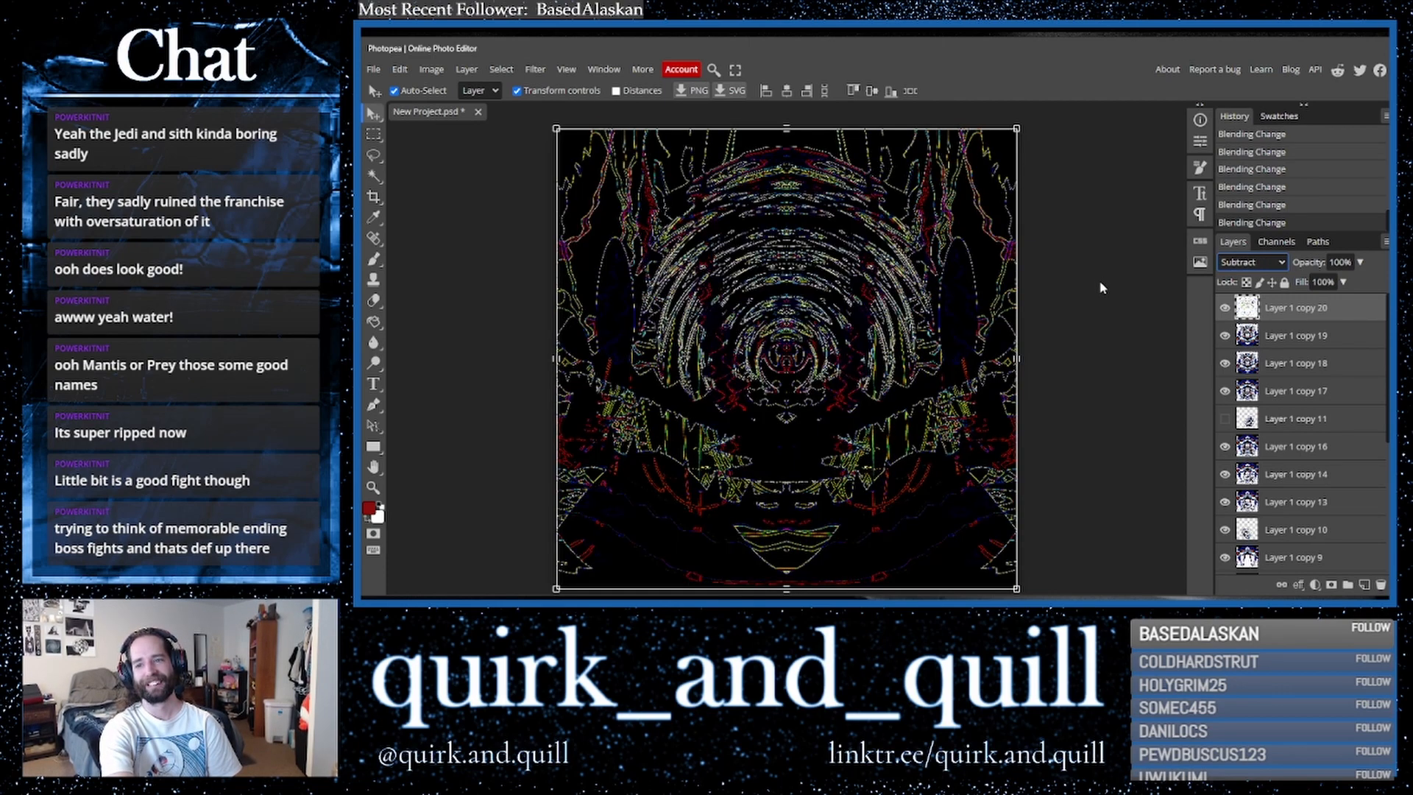
key(Down)
key(Up)
key(Down)
key(Down)
key(Down)
key(Down)
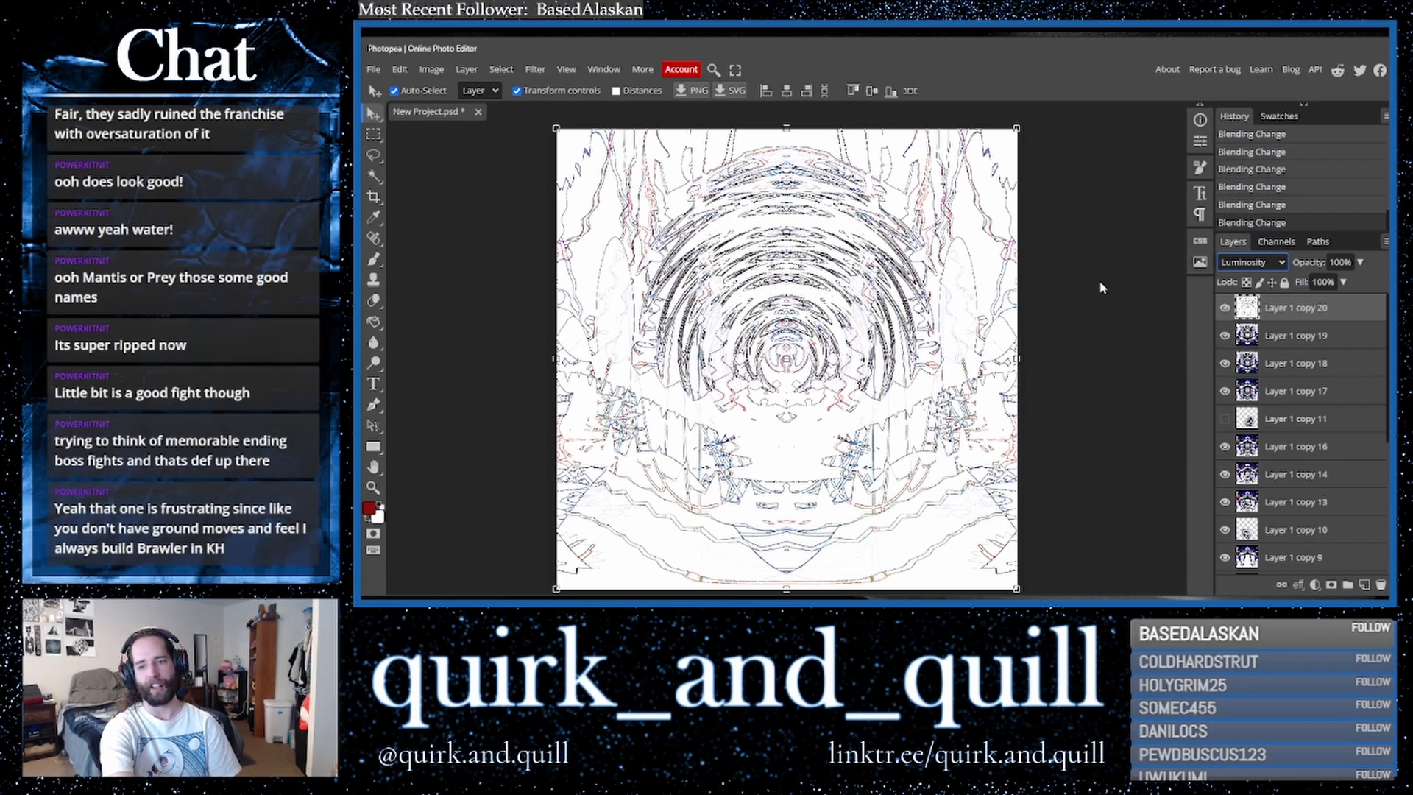
key(Up)
key(Up)
key(Up)
key(Up)
key(Up)
key(Up)
key(Up)
key(Up)
key(Up)
key(Up)
key(Up)
key(Up)
key(Up)
key(Up)
key(Up)
key(Up)
key(Up)
key(Up)
key(Up)
key(Up)
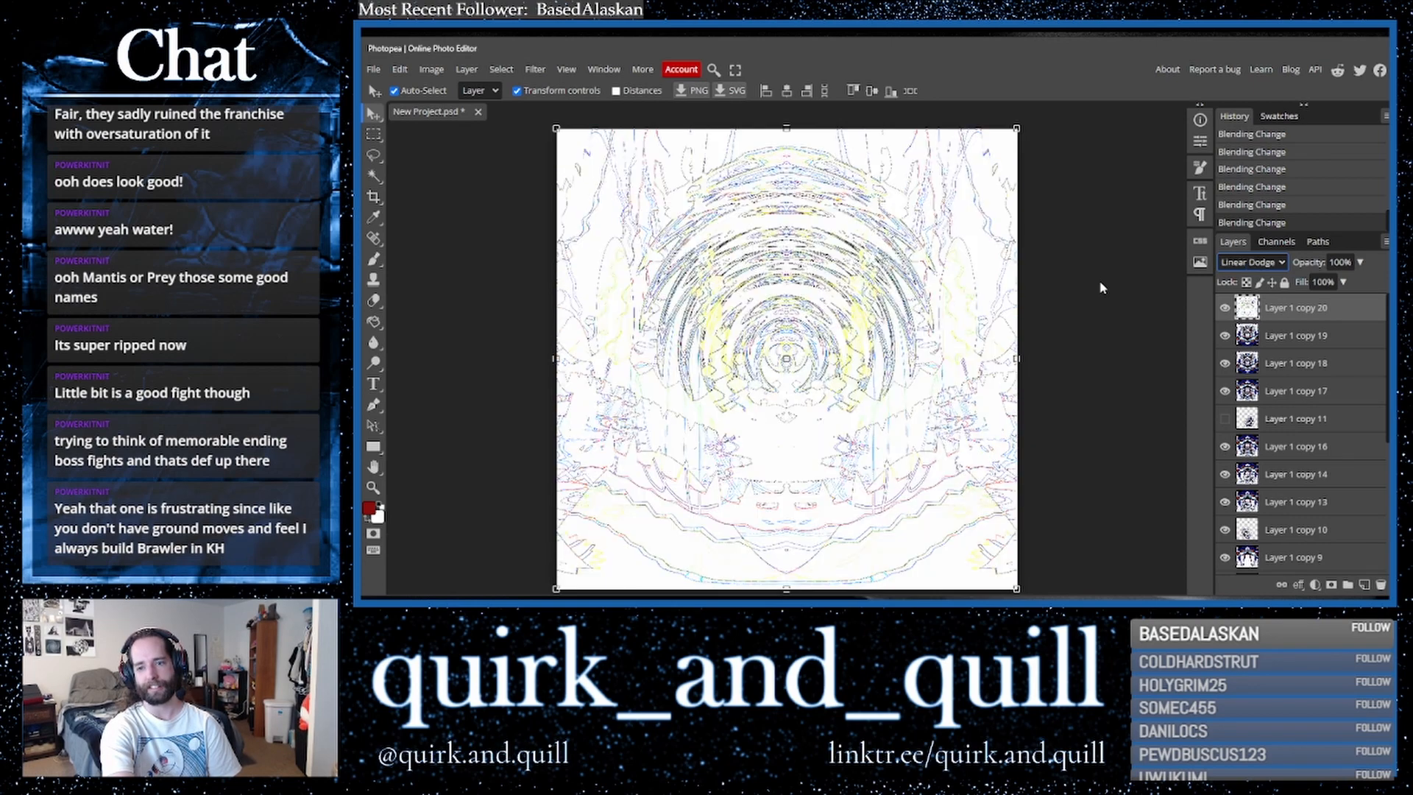
key(Down)
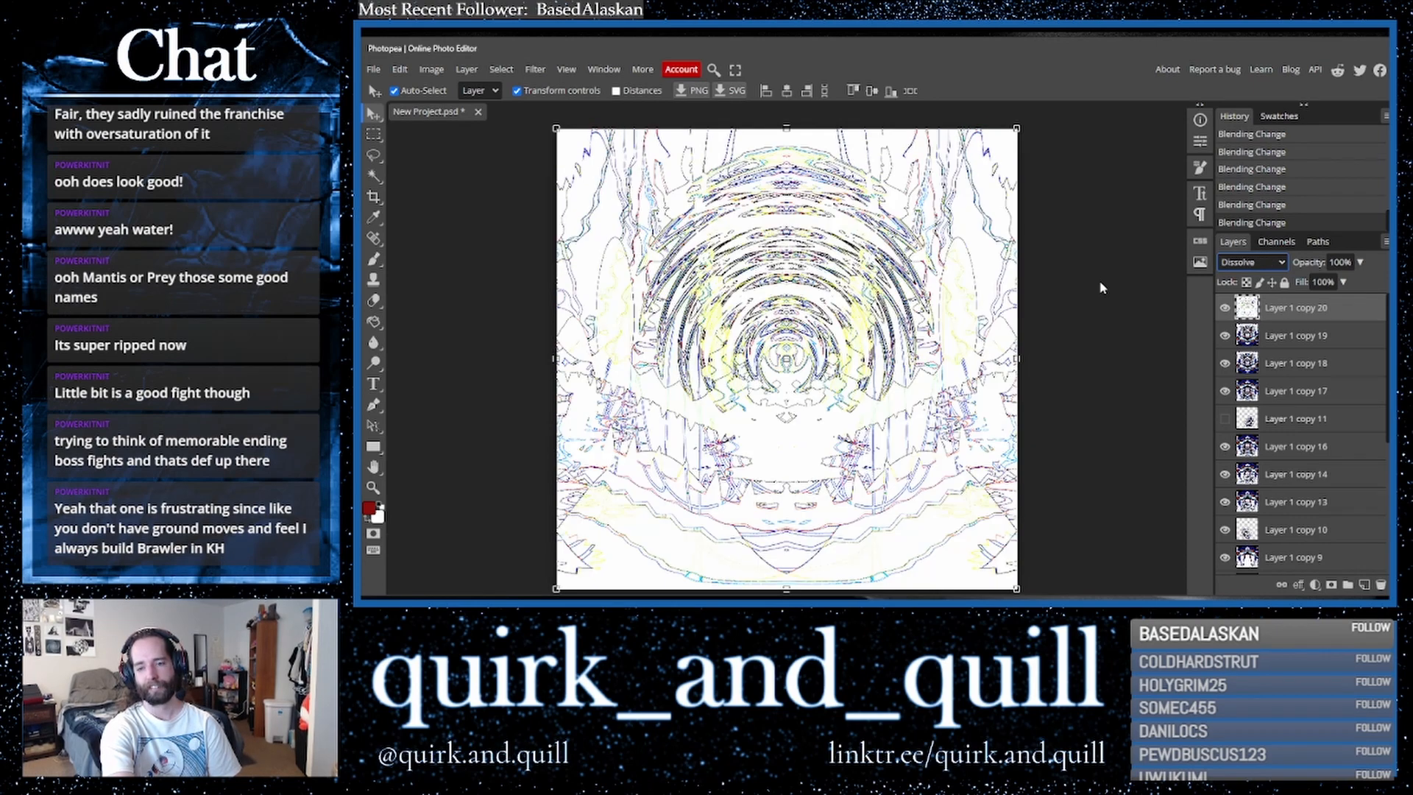
key(Down)
key(Down)
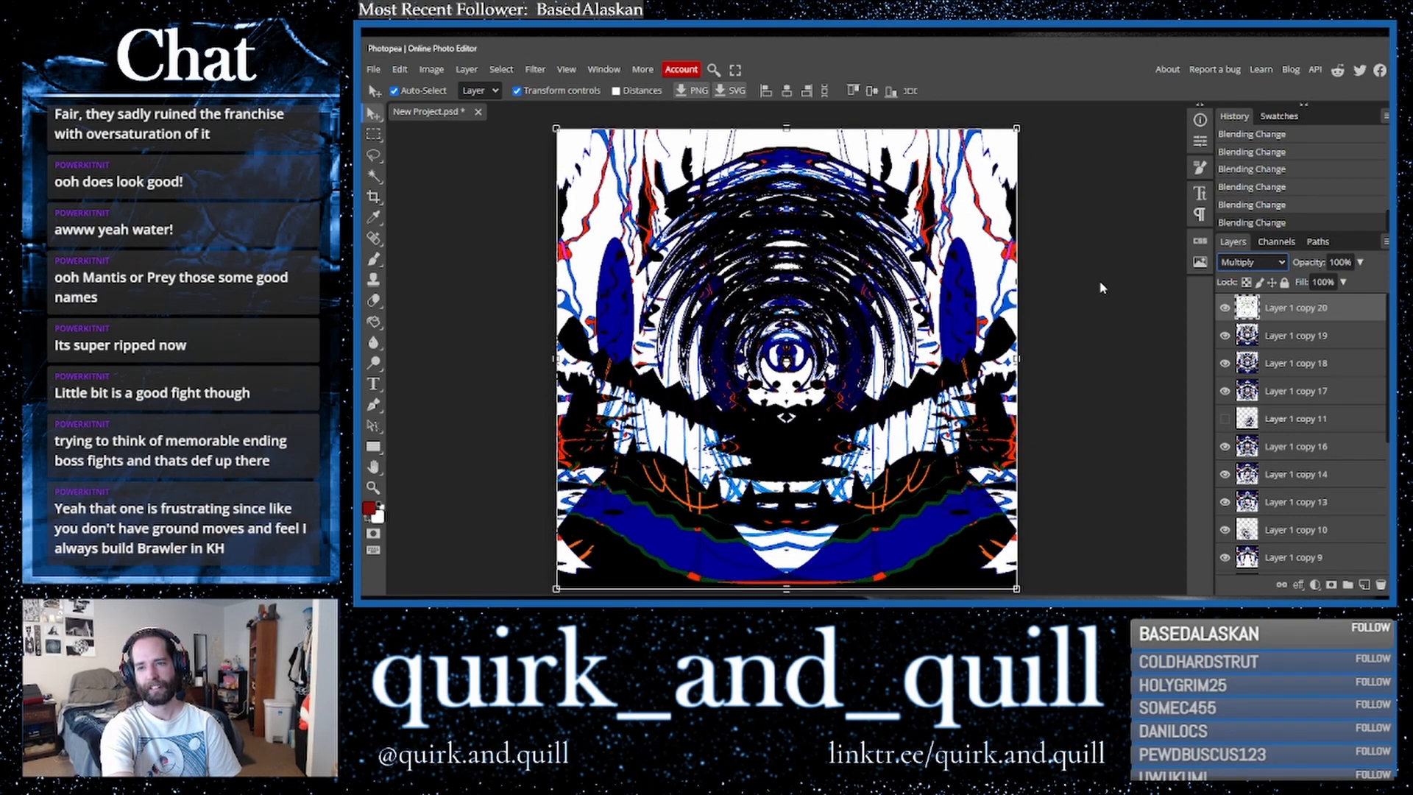
- Toggle the edge layer's visibility on and off to compare it
click(1223, 309)
click(1223, 309)
click(1224, 309)
click(1223, 309)
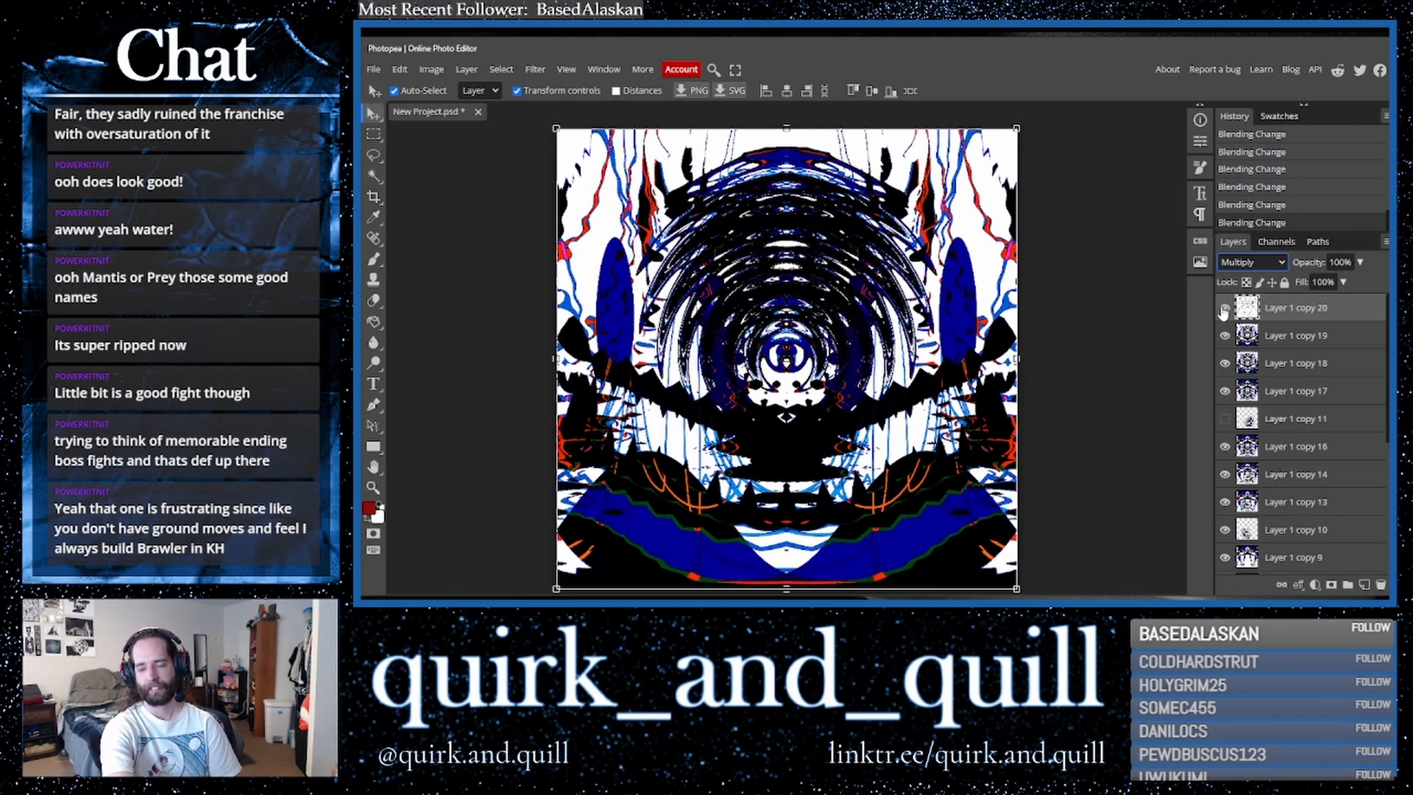
- Duplicate the two top layers, merge the copies, and duplicate the merged layer twice
drag(1329, 340, 1364, 585)
right_click(1230, 423)
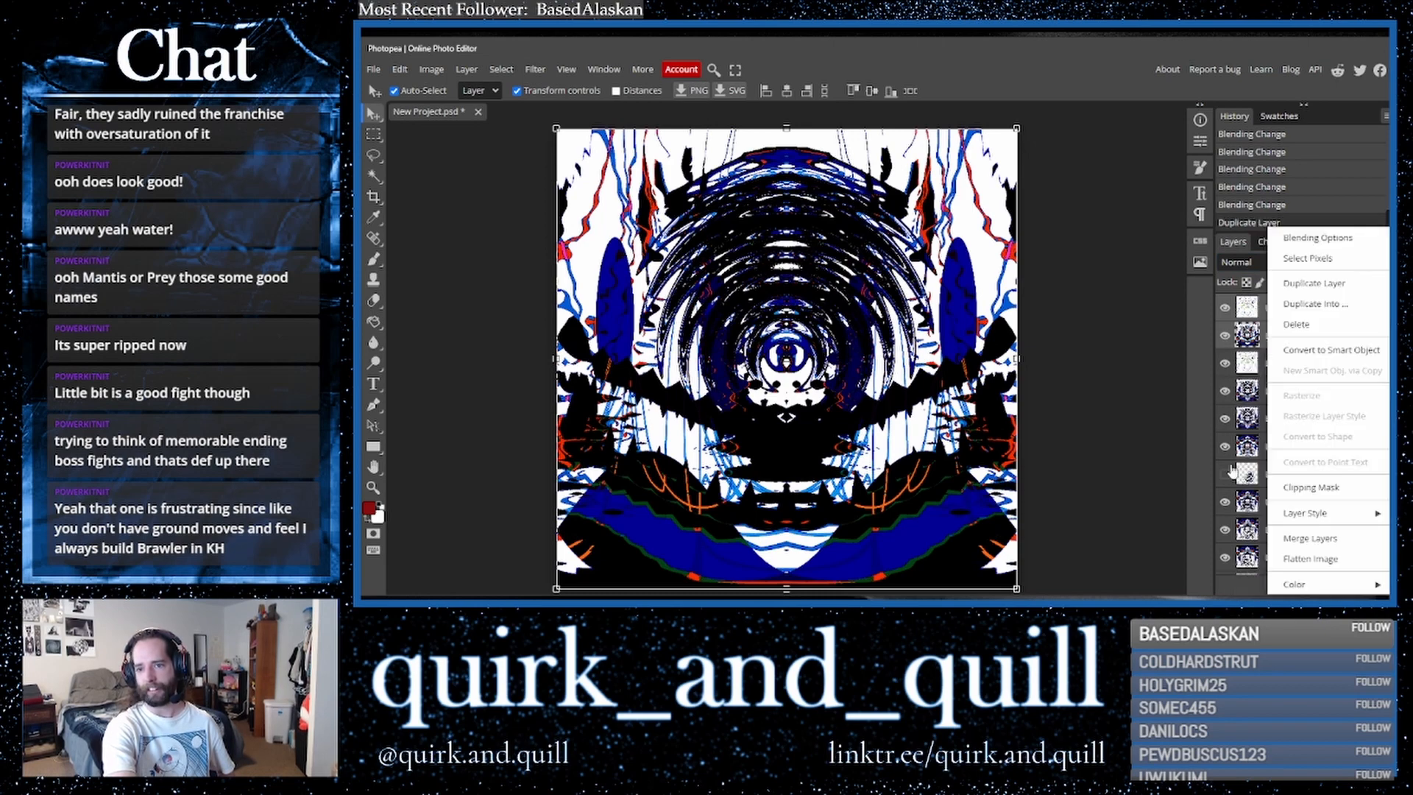
click(1302, 538)
drag(1345, 312, 1364, 585)
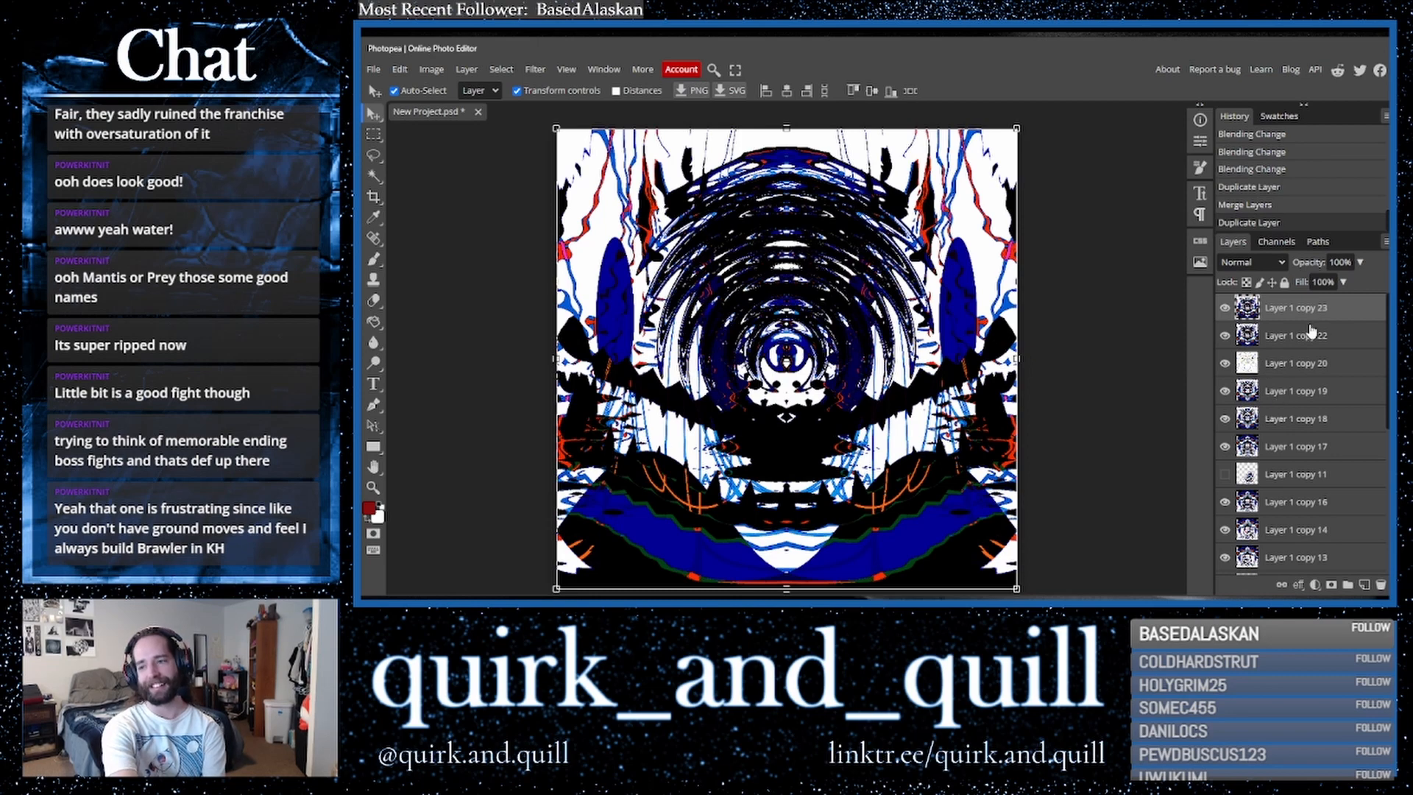
drag(1328, 319, 1364, 586)
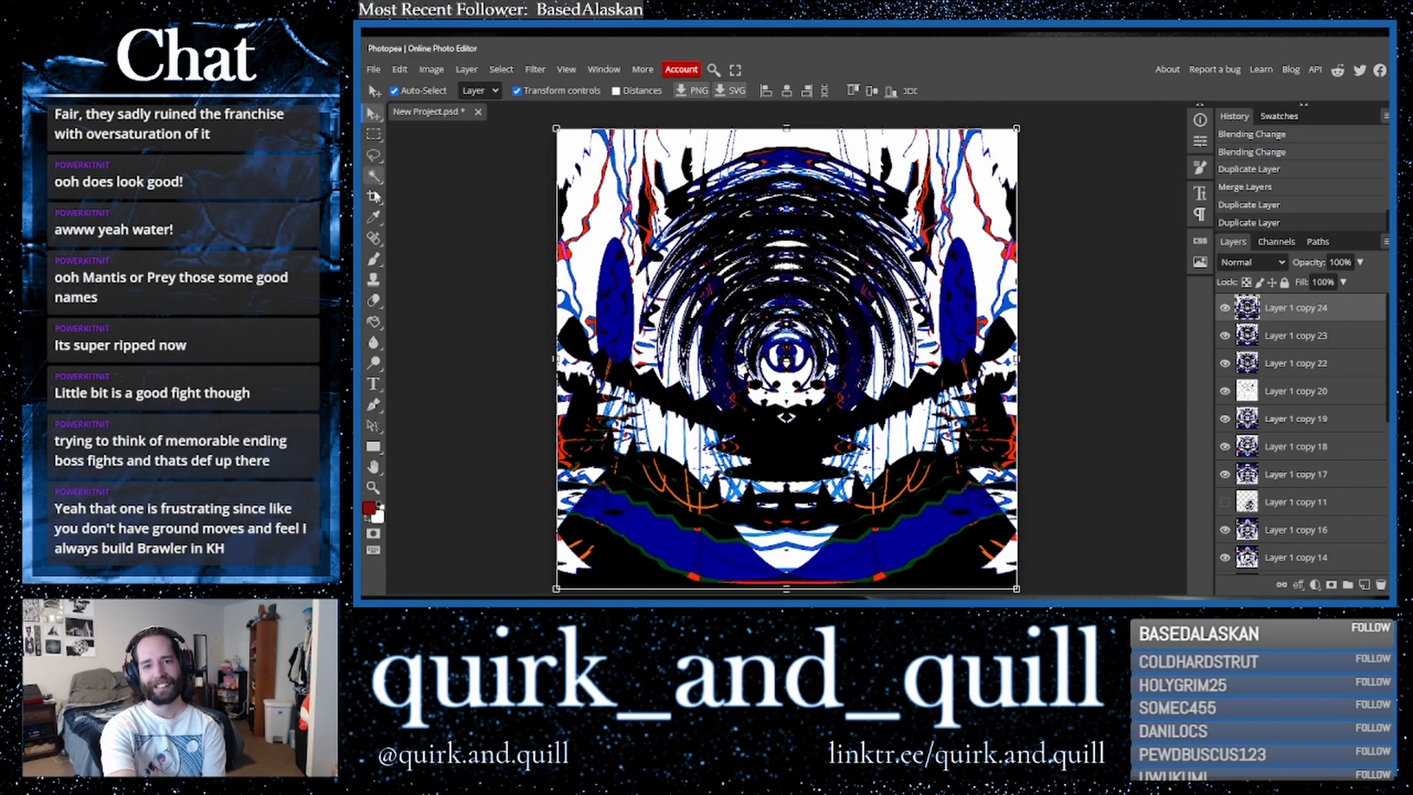
- Sample the red from the artwork as the paint colour
click(374, 217)
click(567, 256)
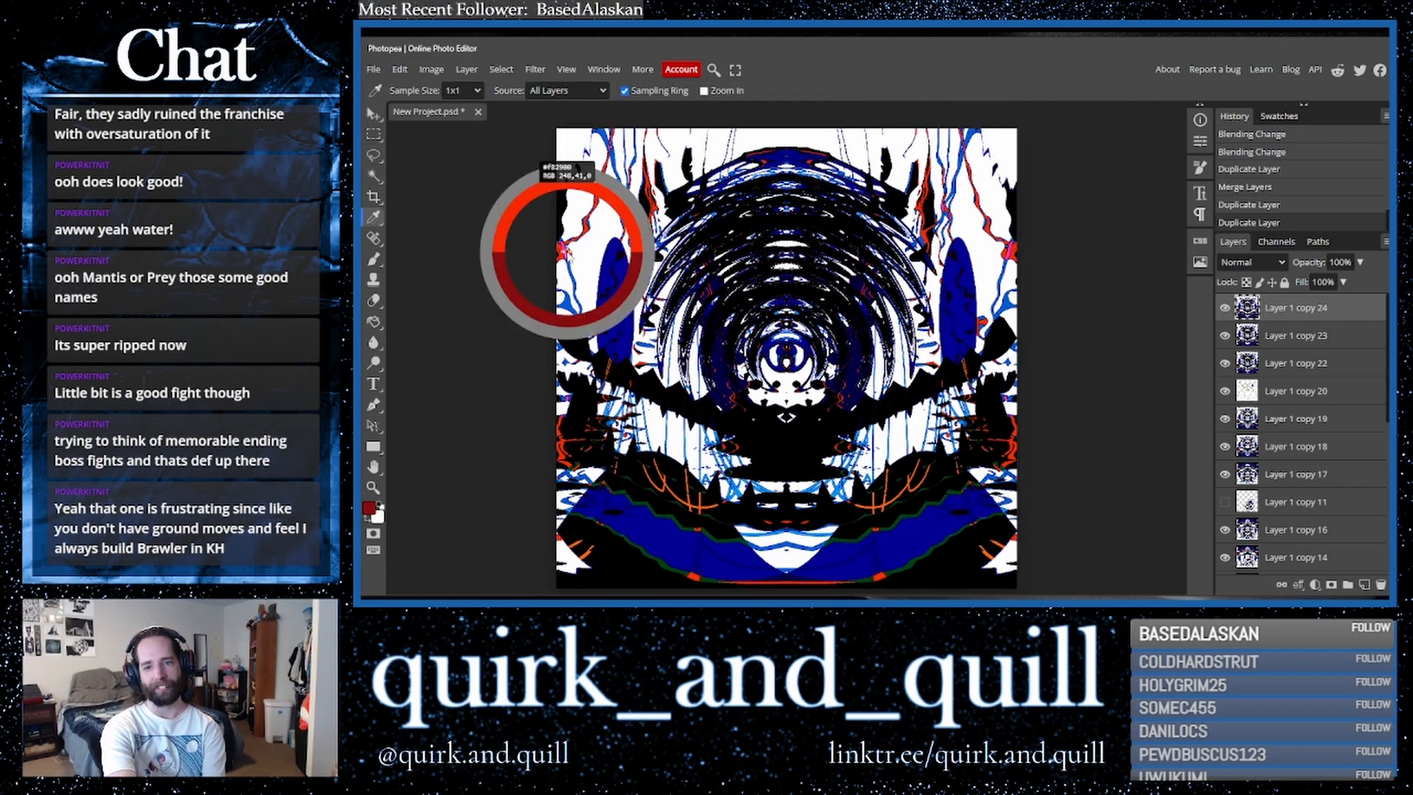
click(374, 322)
click(637, 524)
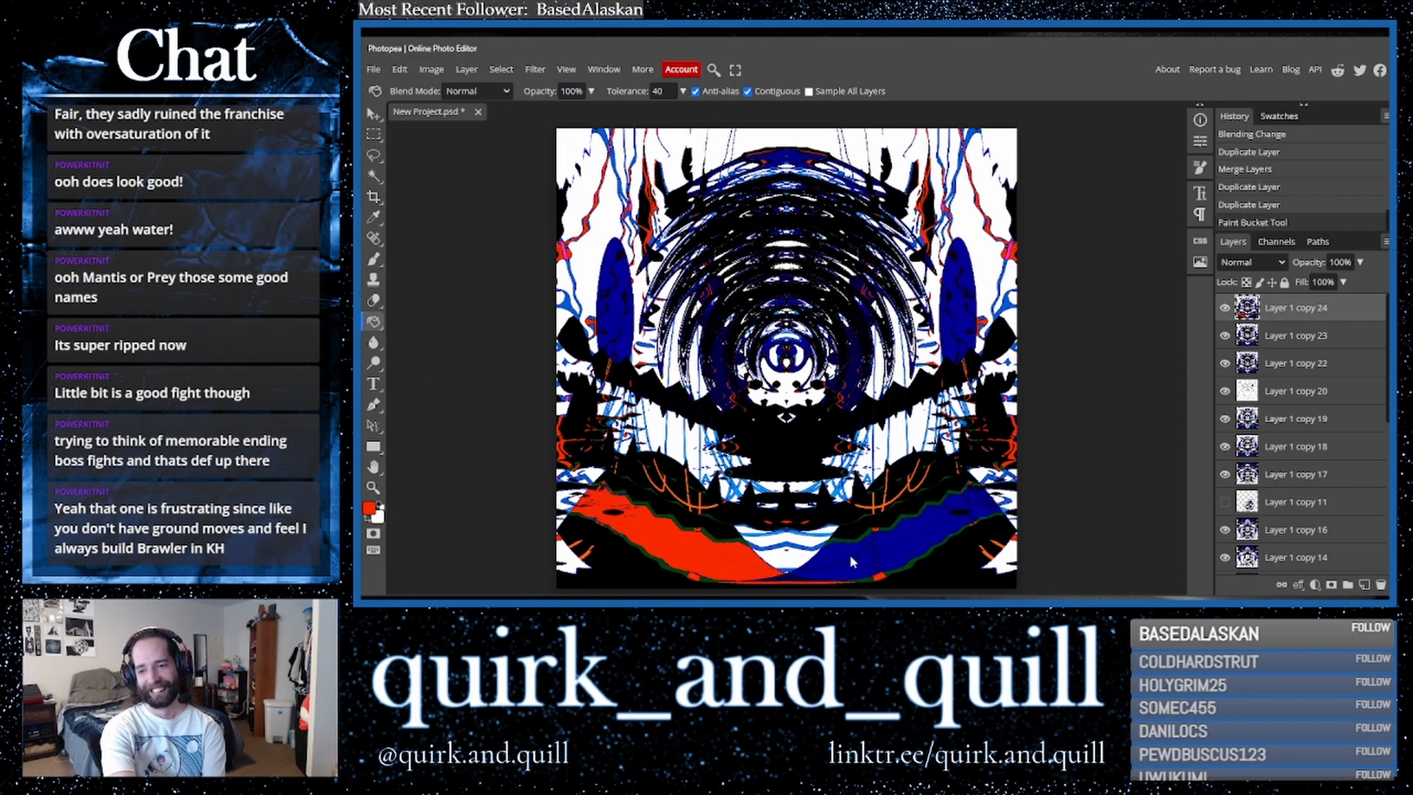
click(853, 563)
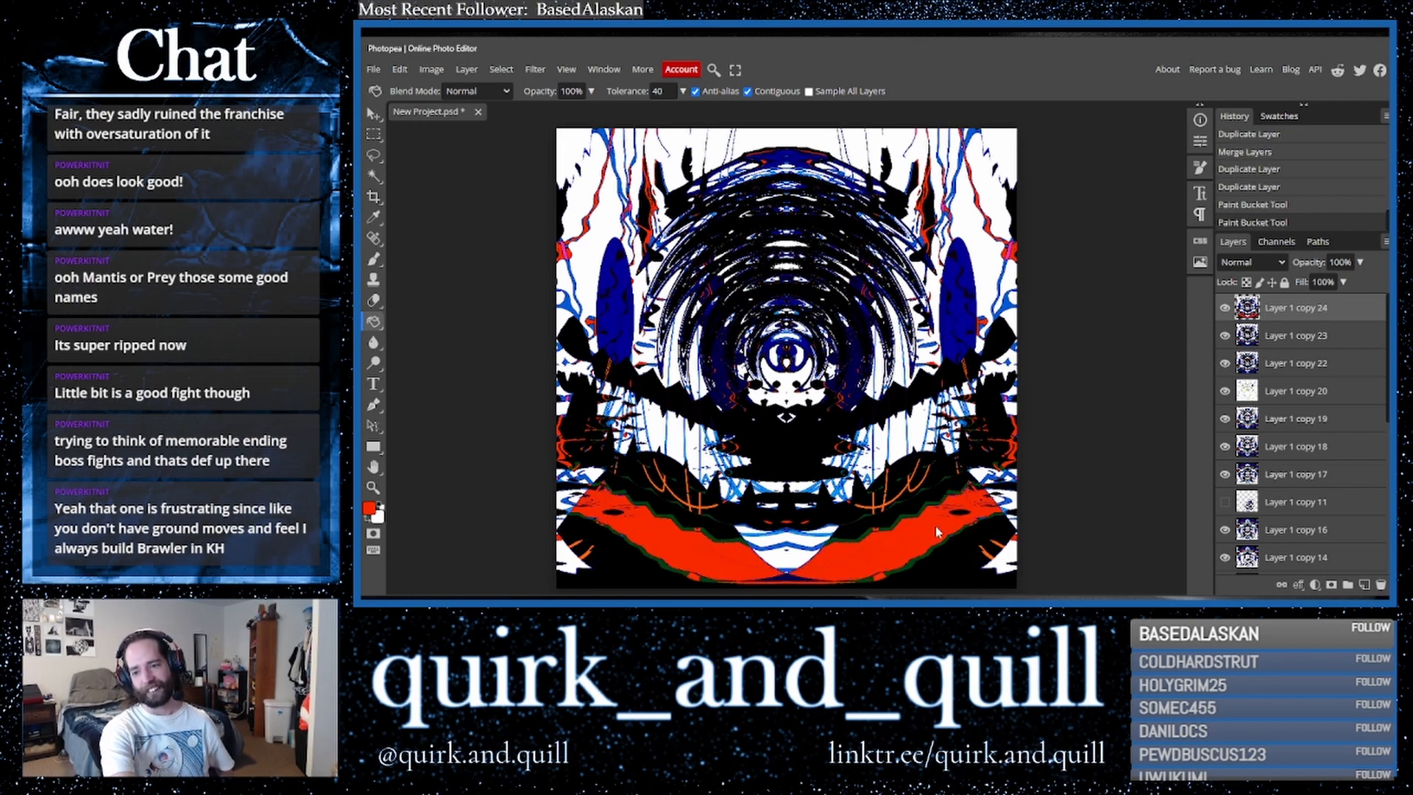
key(ctrl+z)
key(ctrl+z)
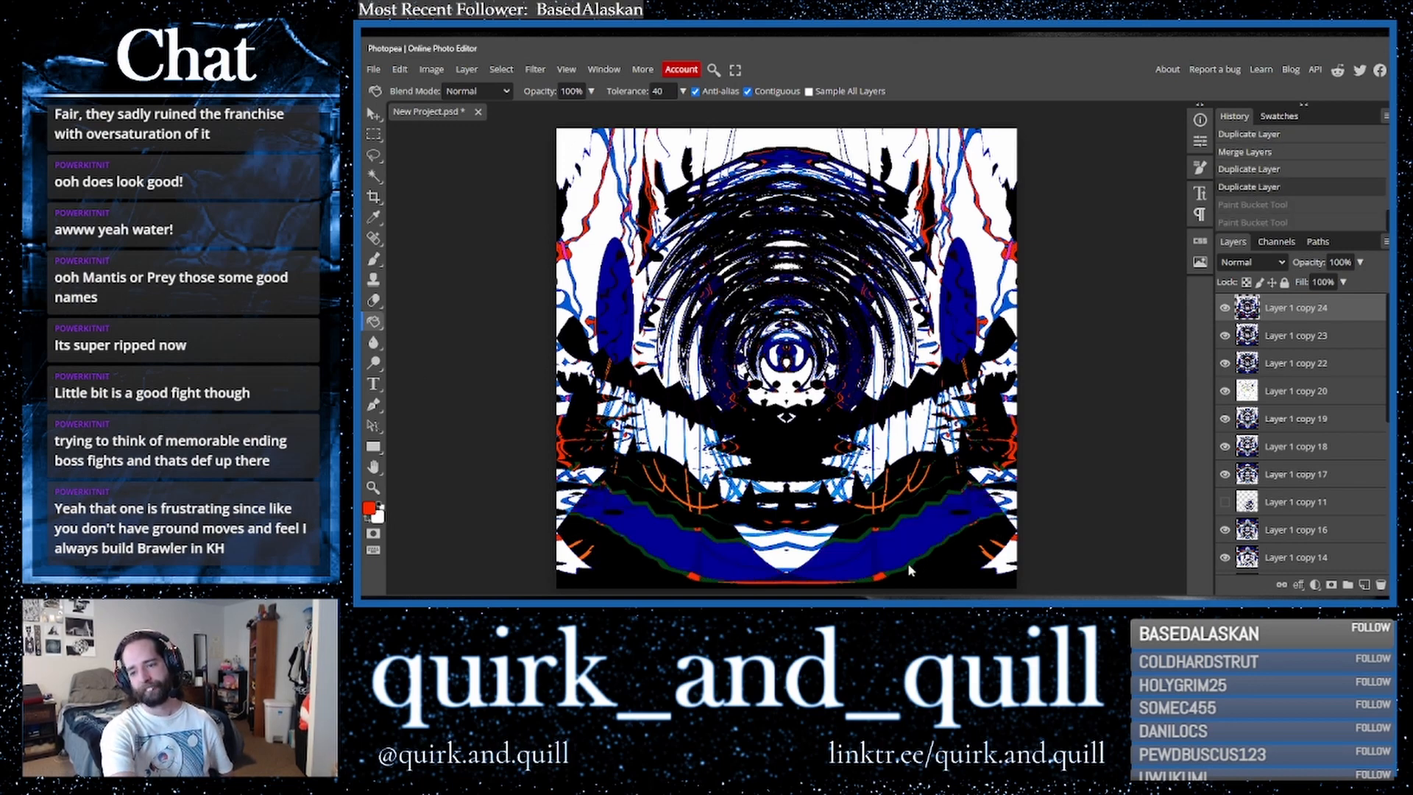
- Fill the green outlines around the bottom blue band with red using the Paint Bucket
click(908, 565)
click(980, 520)
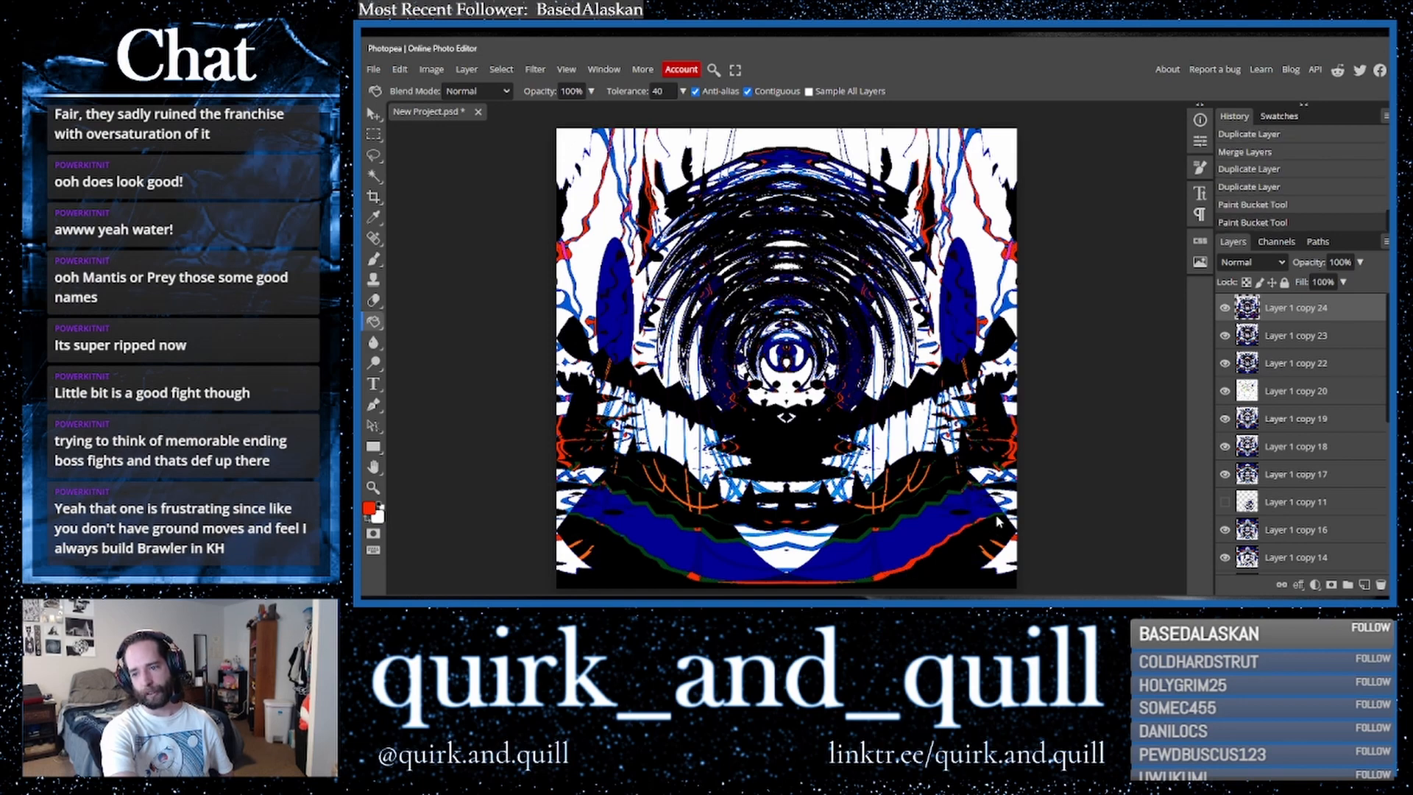
click(997, 520)
click(945, 500)
click(942, 499)
click(688, 526)
click(682, 526)
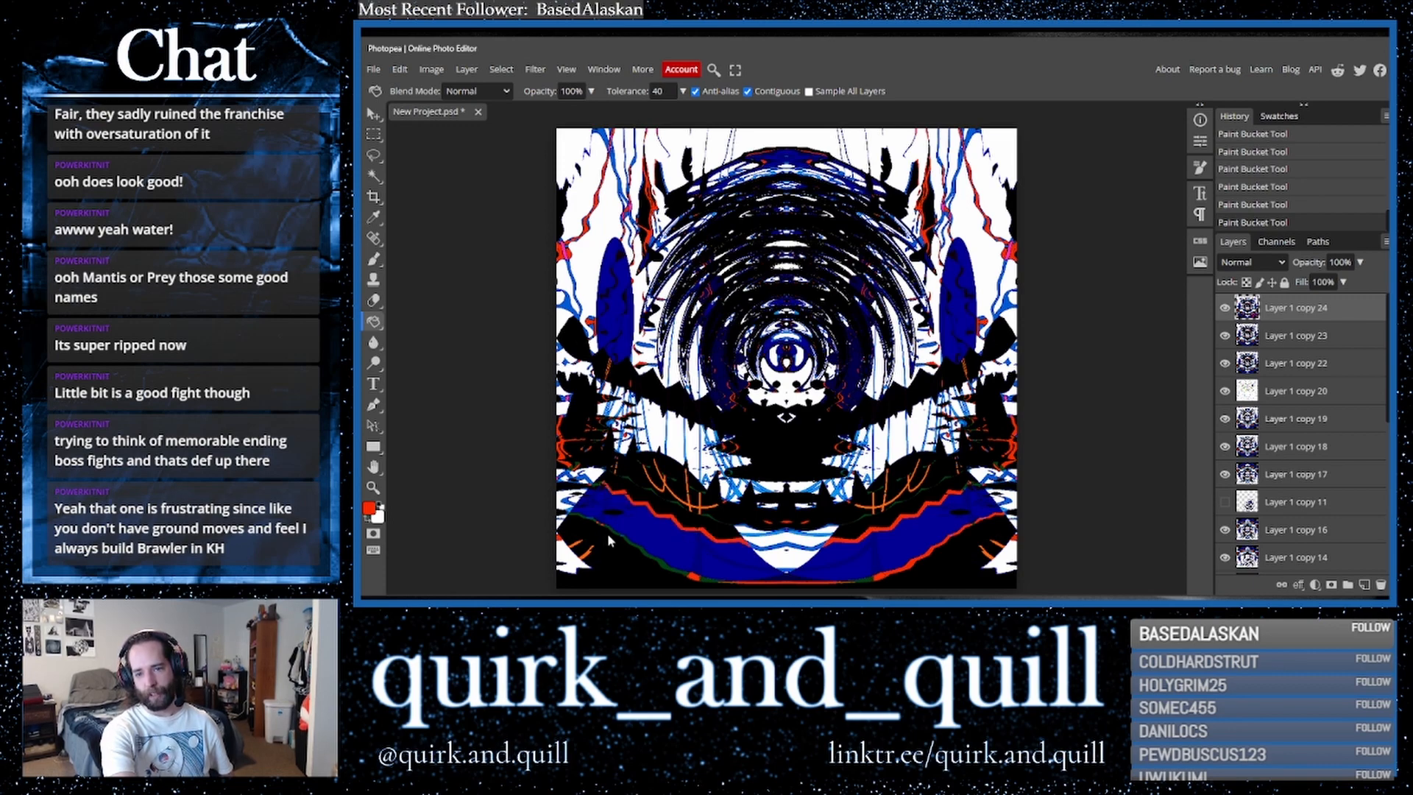
click(631, 542)
click(706, 579)
click(867, 582)
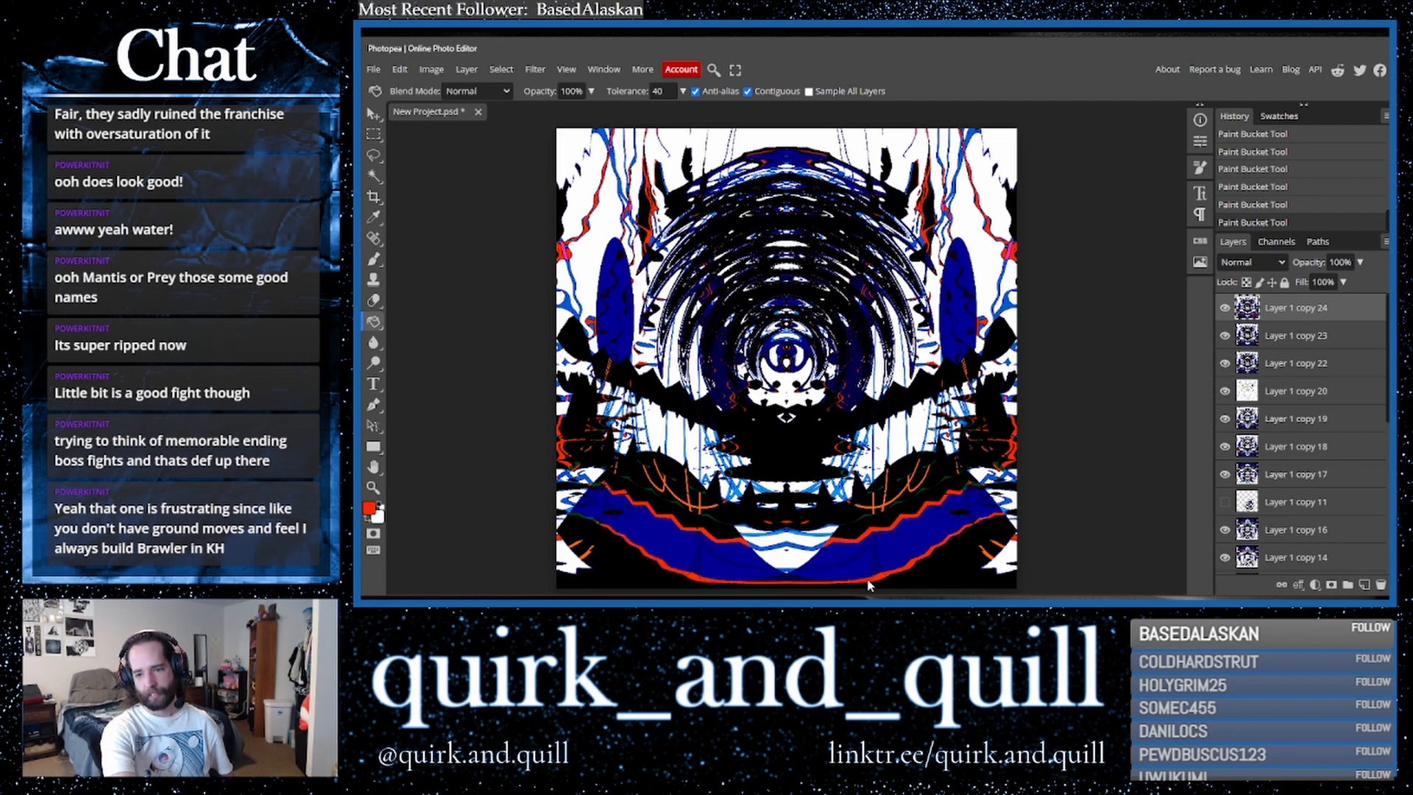
- Fill the dark central areas of the top layer with red using the Paint Bucket
click(601, 491)
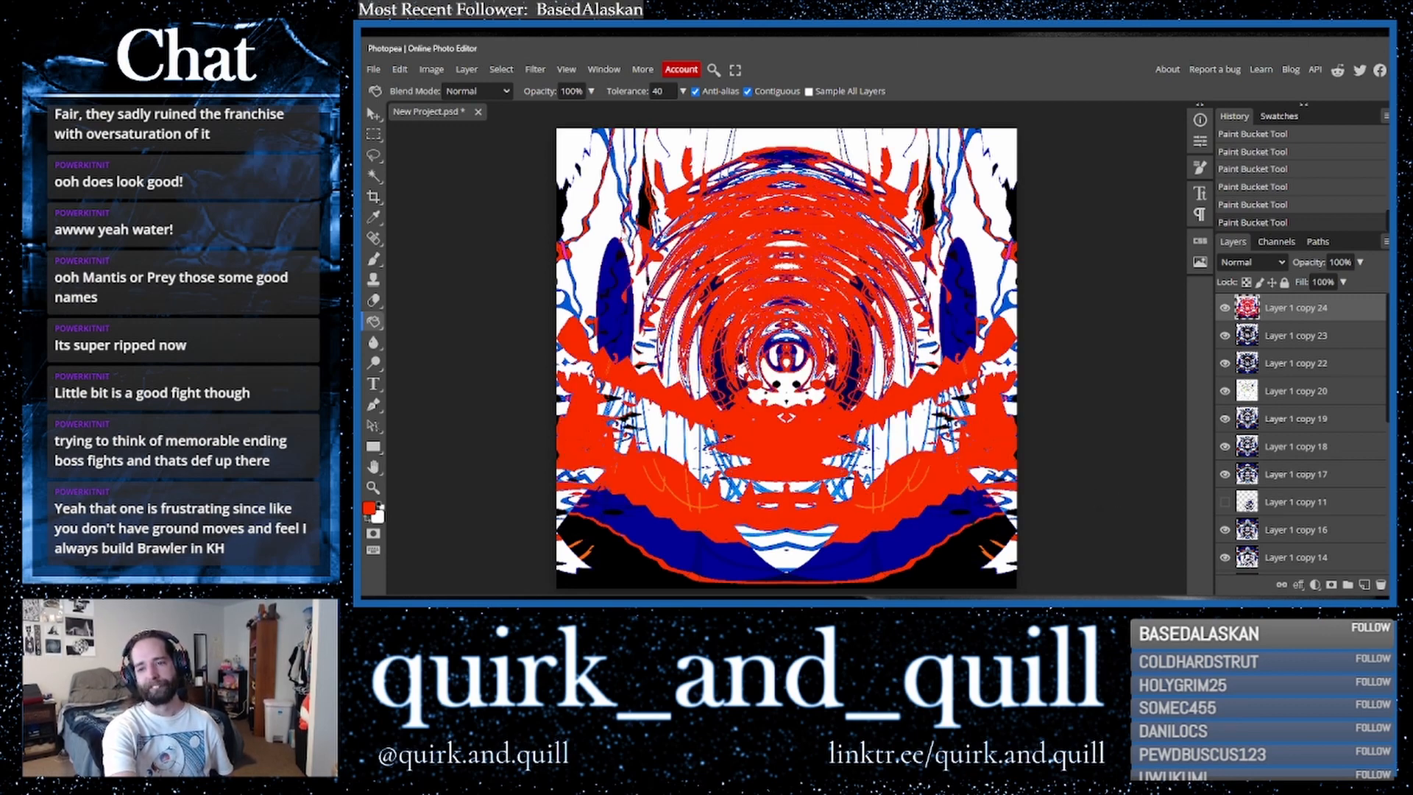
key(ctrl+z)
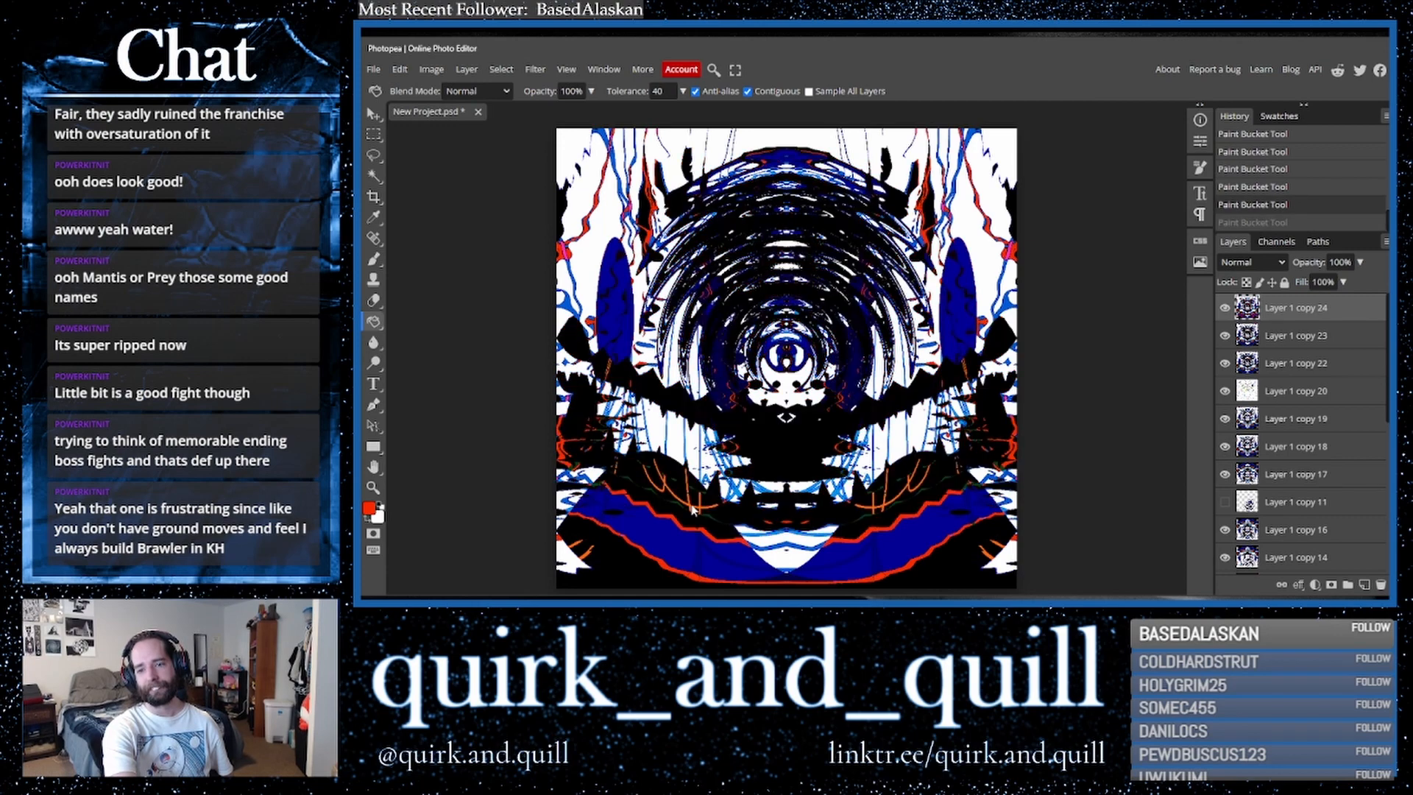
click(811, 453)
key(ctrl+z)
click(811, 453)
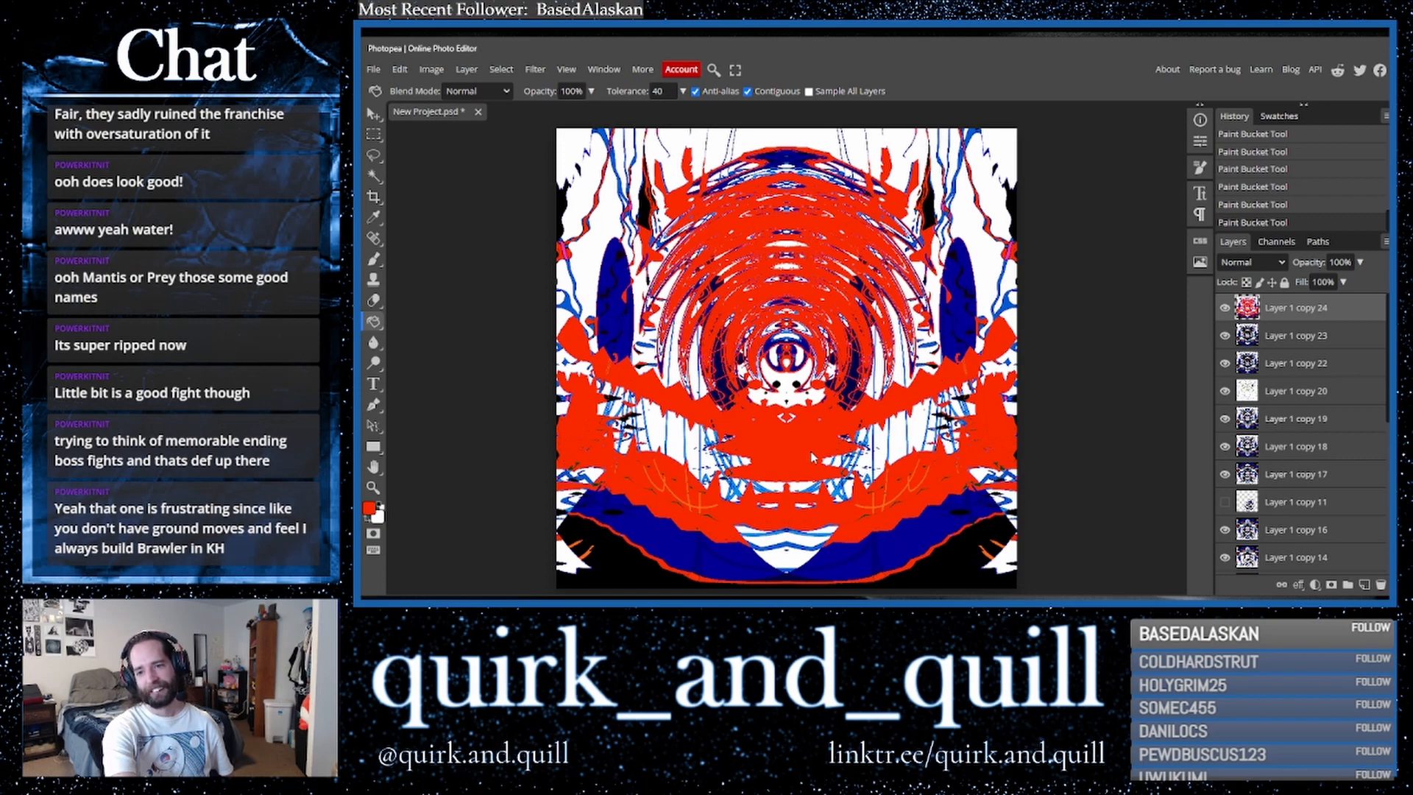
key(ctrl+z)
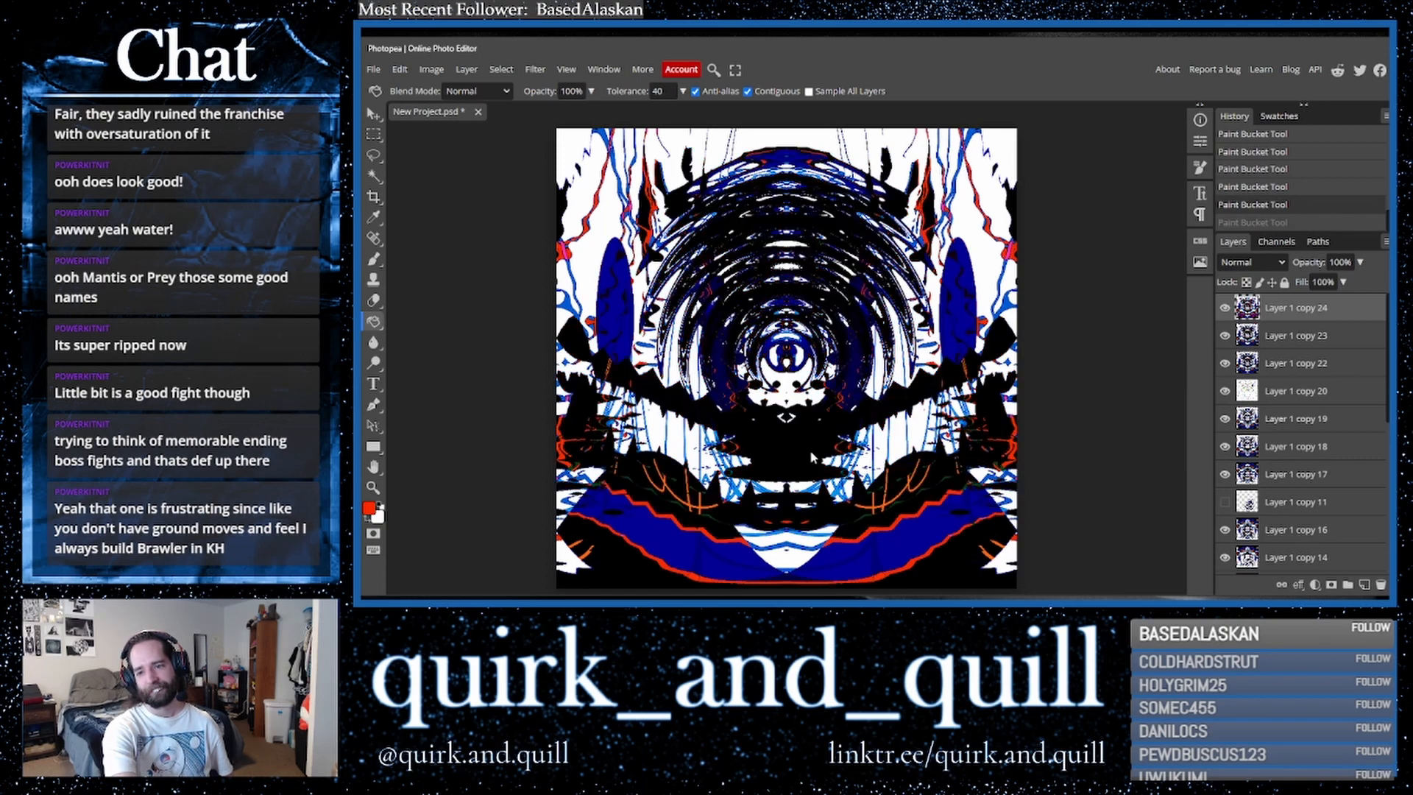
click(812, 456)
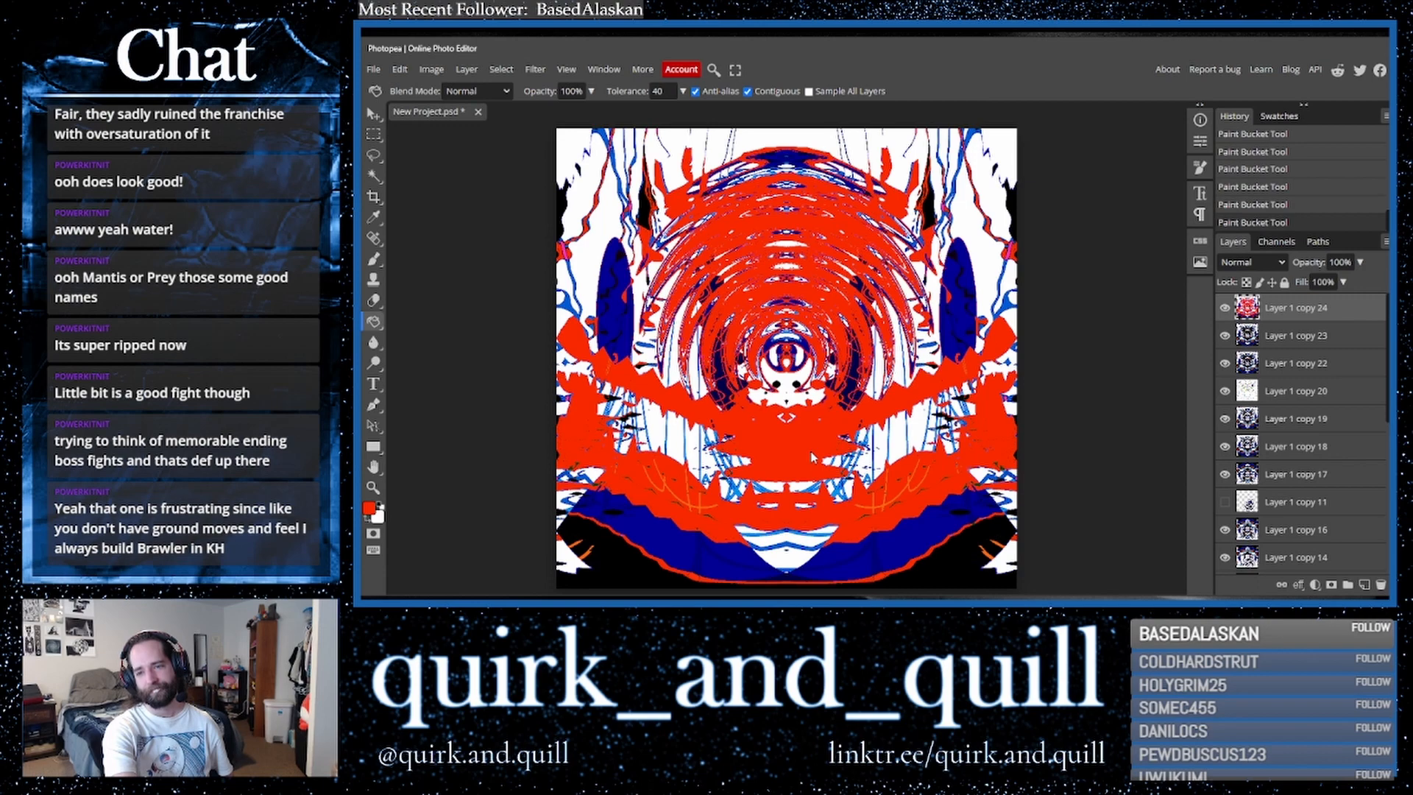
key(ctrl+z)
click(811, 457)
- Toggle the red-filled layer's visibility on and off to compare it with the layers below
click(1344, 282)
drag(1342, 287, 1381, 289)
click(1225, 308)
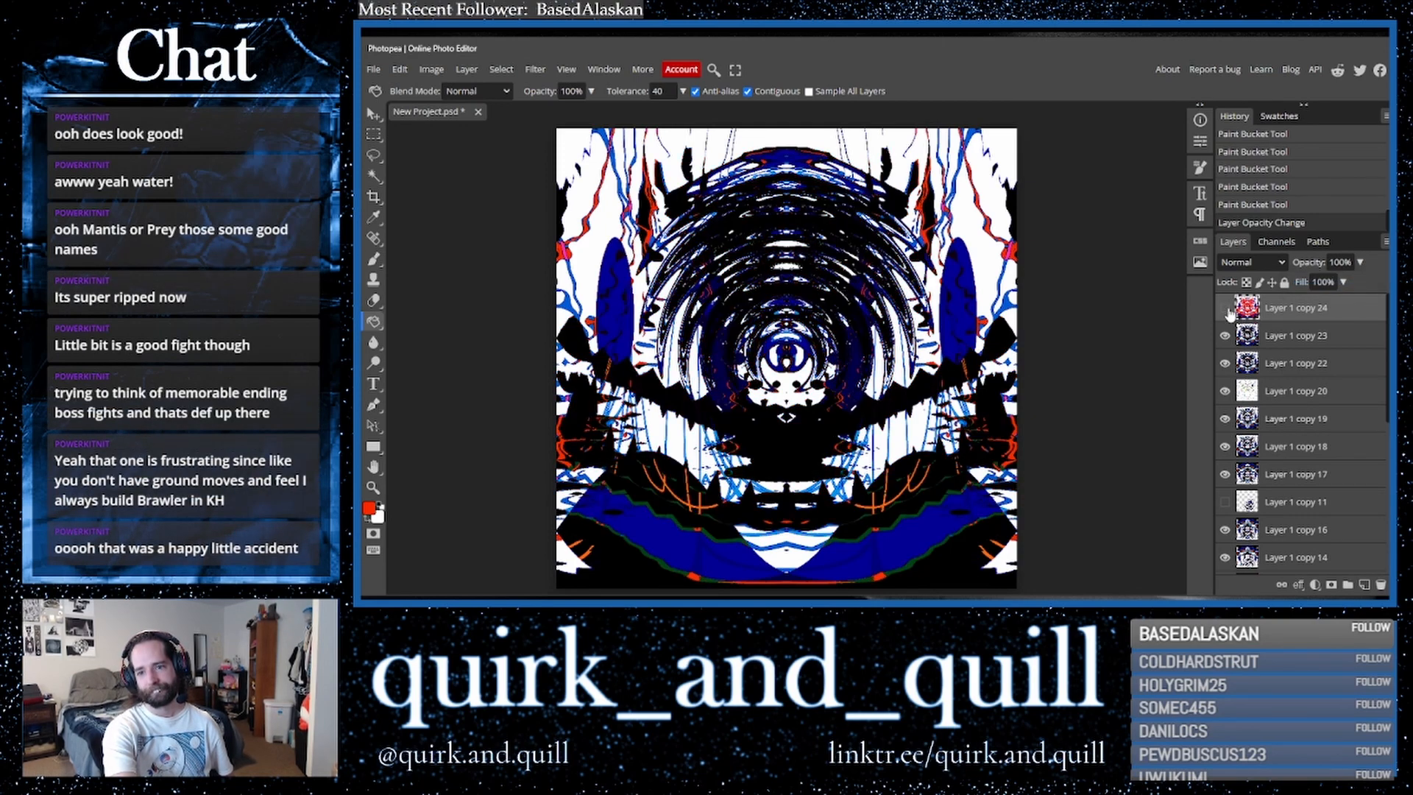
click(1227, 309)
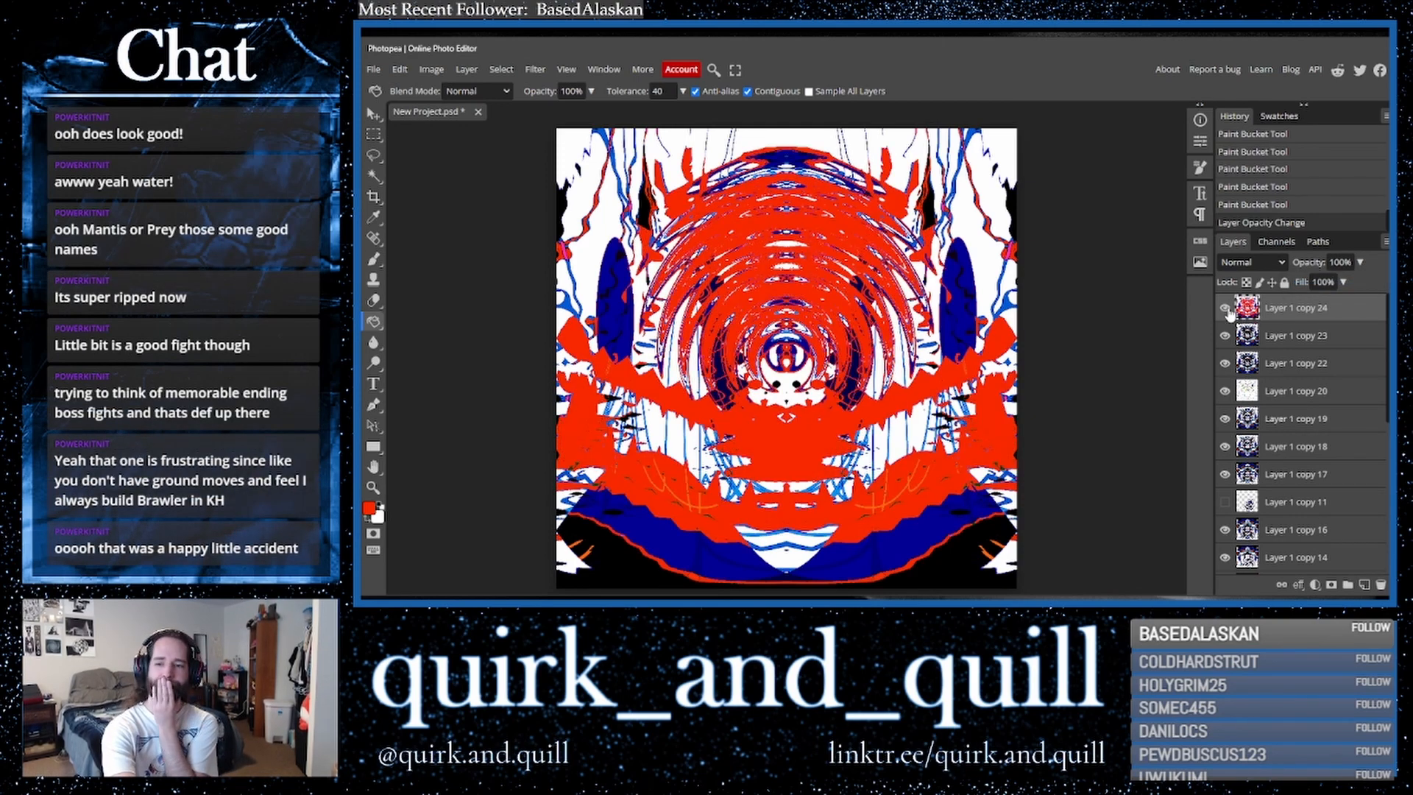
click(1226, 309)
click(1226, 308)
click(1226, 308)
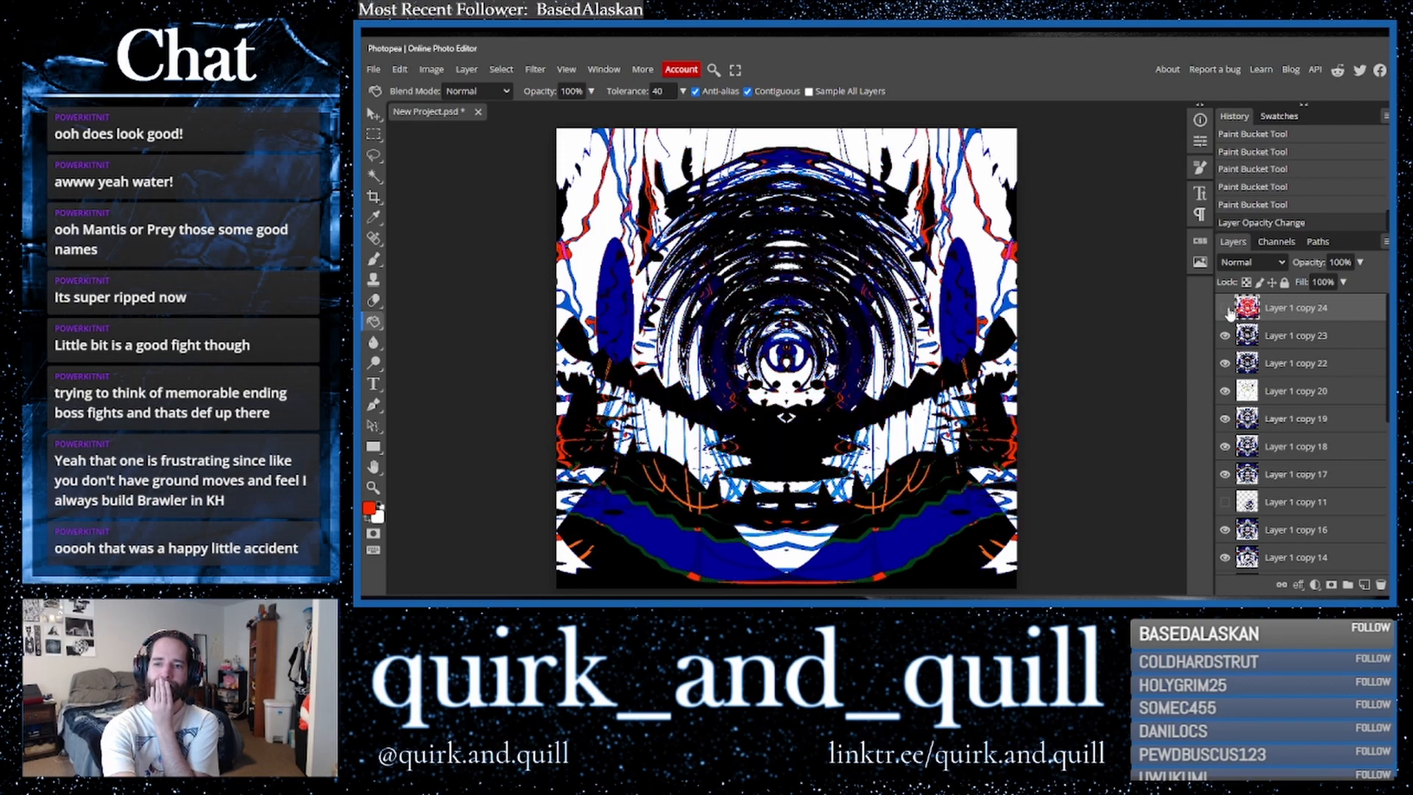
click(1225, 308)
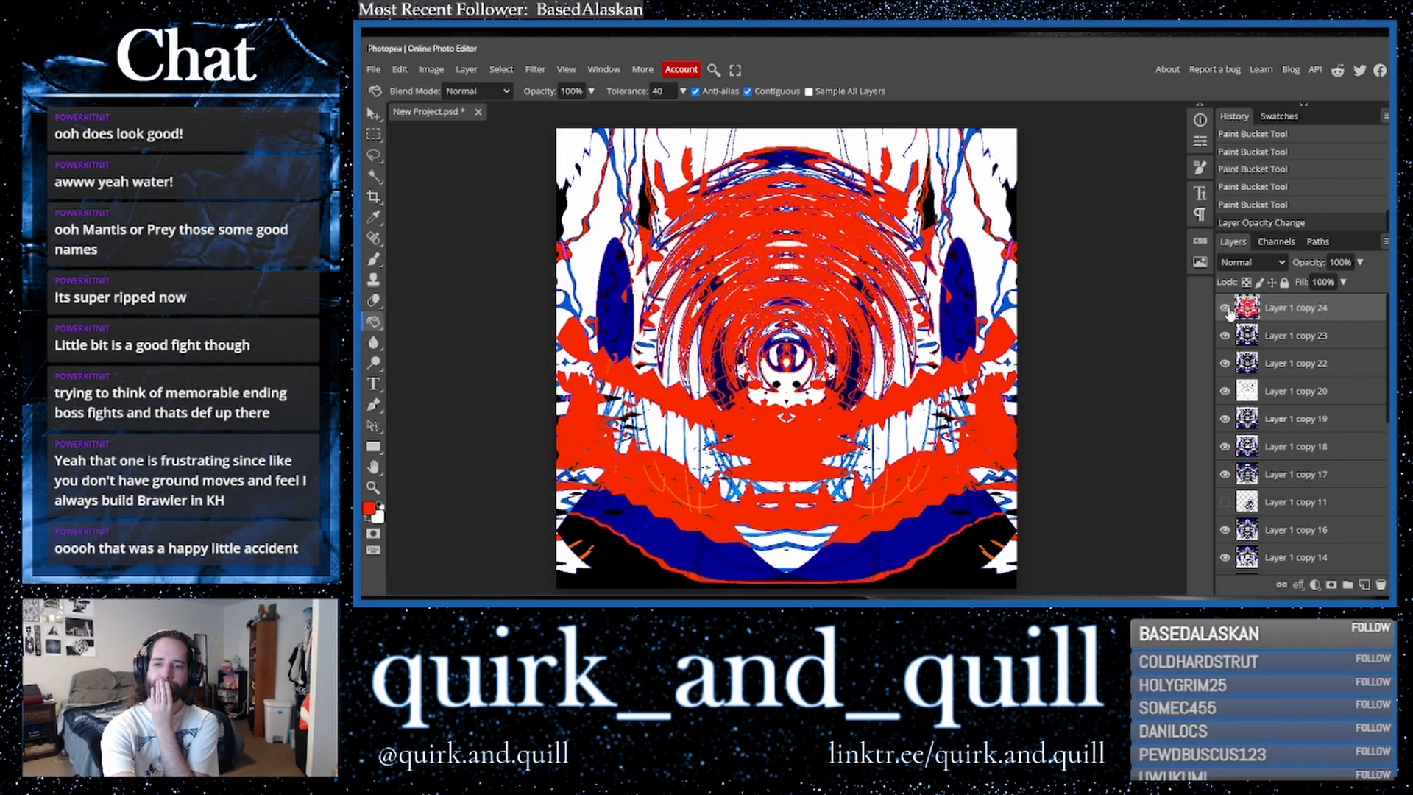
- Duplicate the red-filled layer and apply the Stylize Find Edges filter to the copy
drag(1328, 313, 1365, 587)
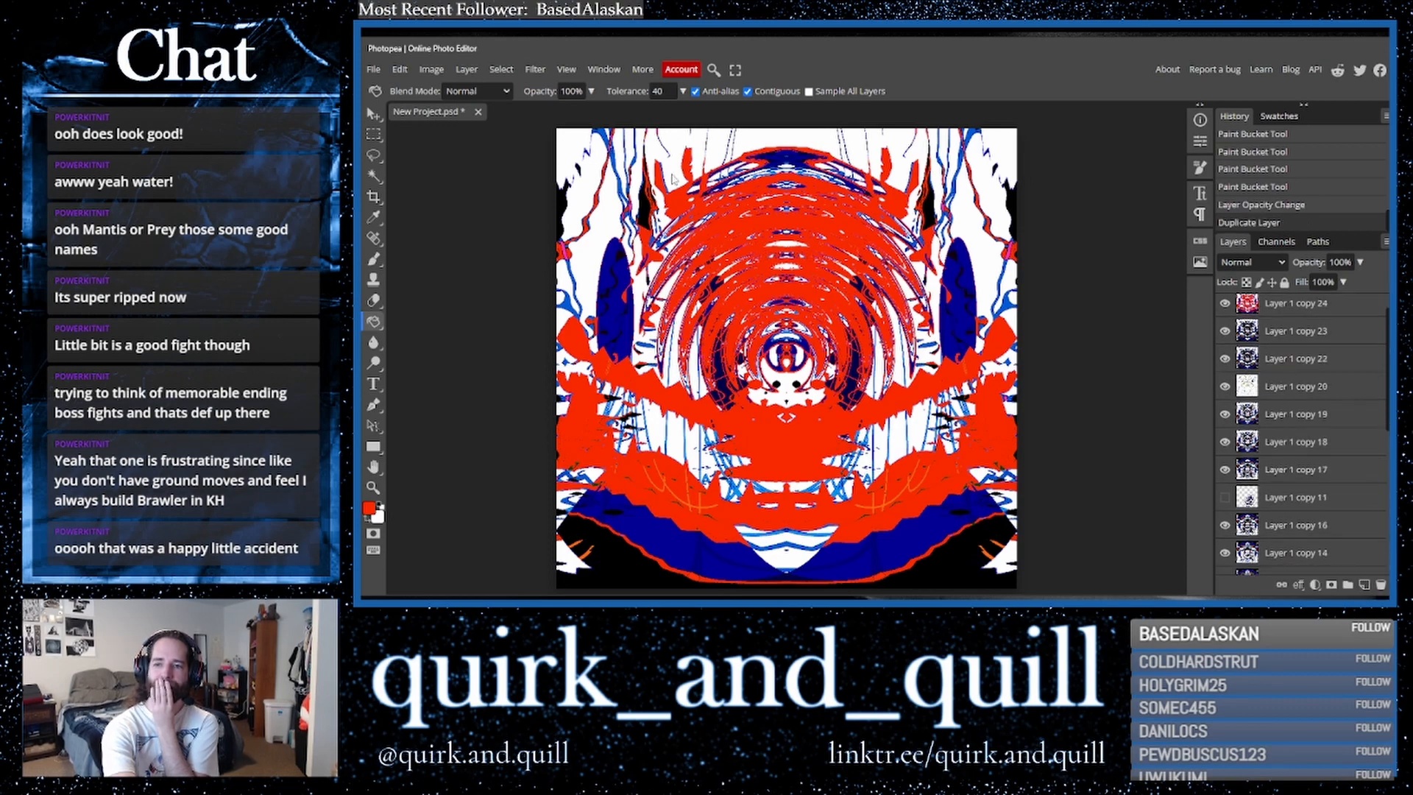
click(535, 69)
mouse_move(618, 344)
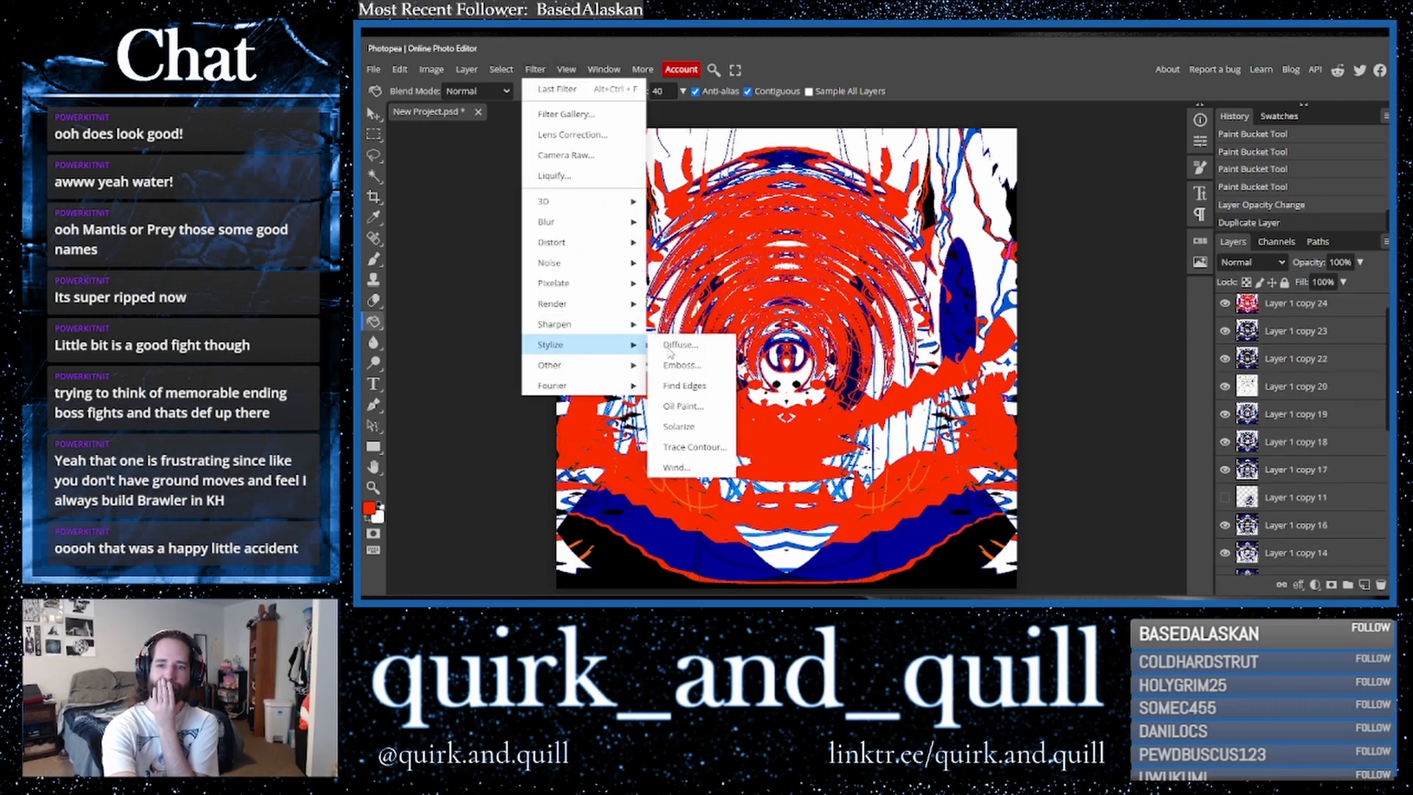
click(686, 386)
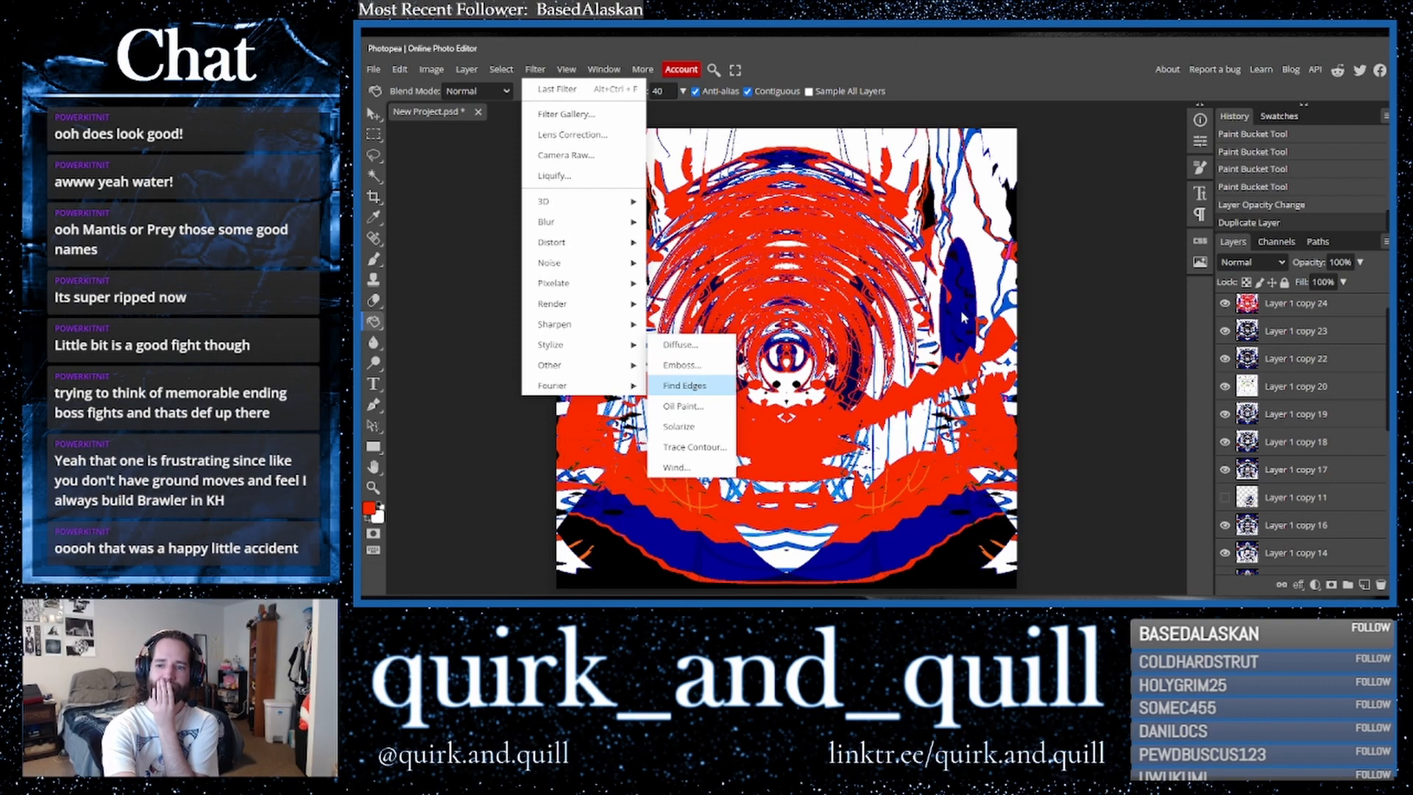
- Try the Multiply blend mode on the edges layer and return it to Normal
click(1251, 262)
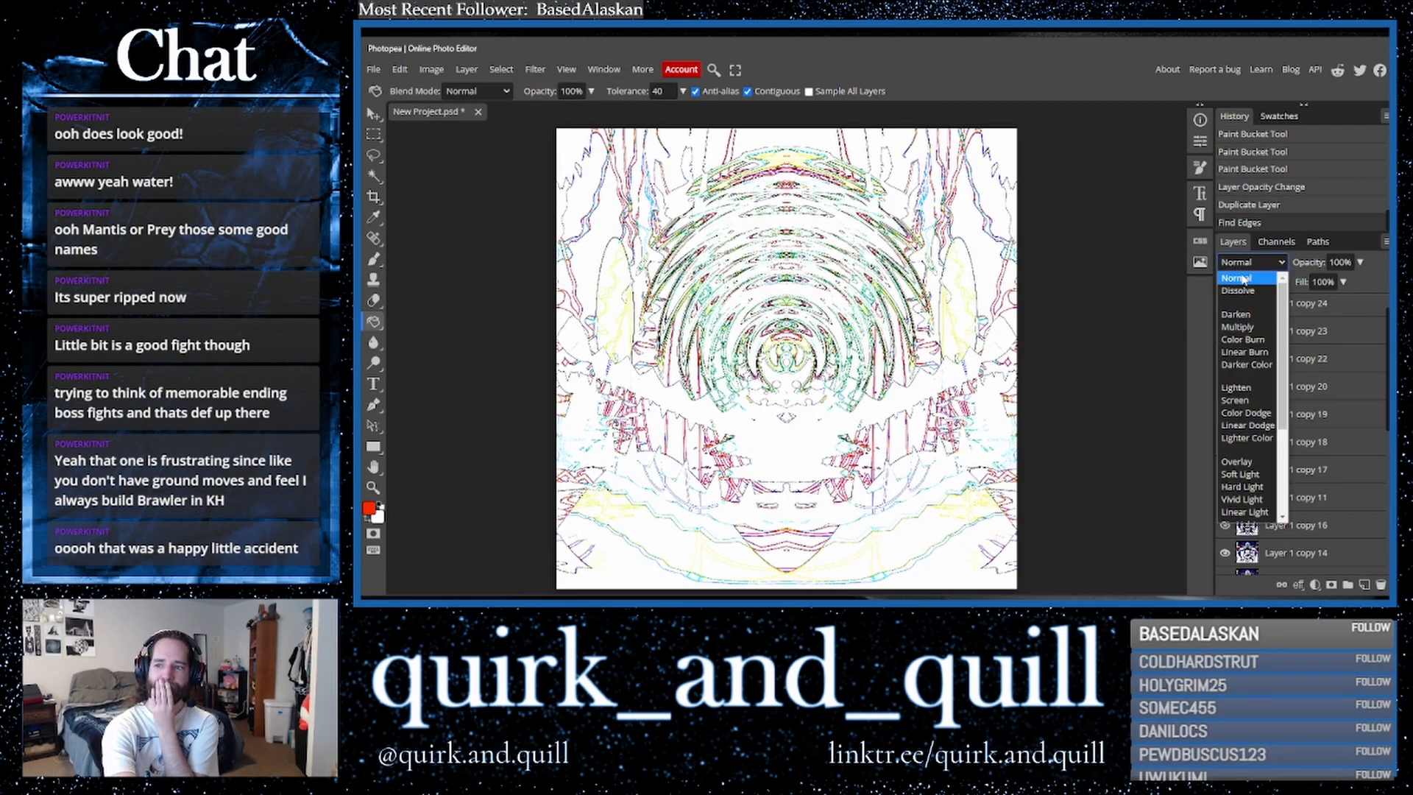
click(1240, 331)
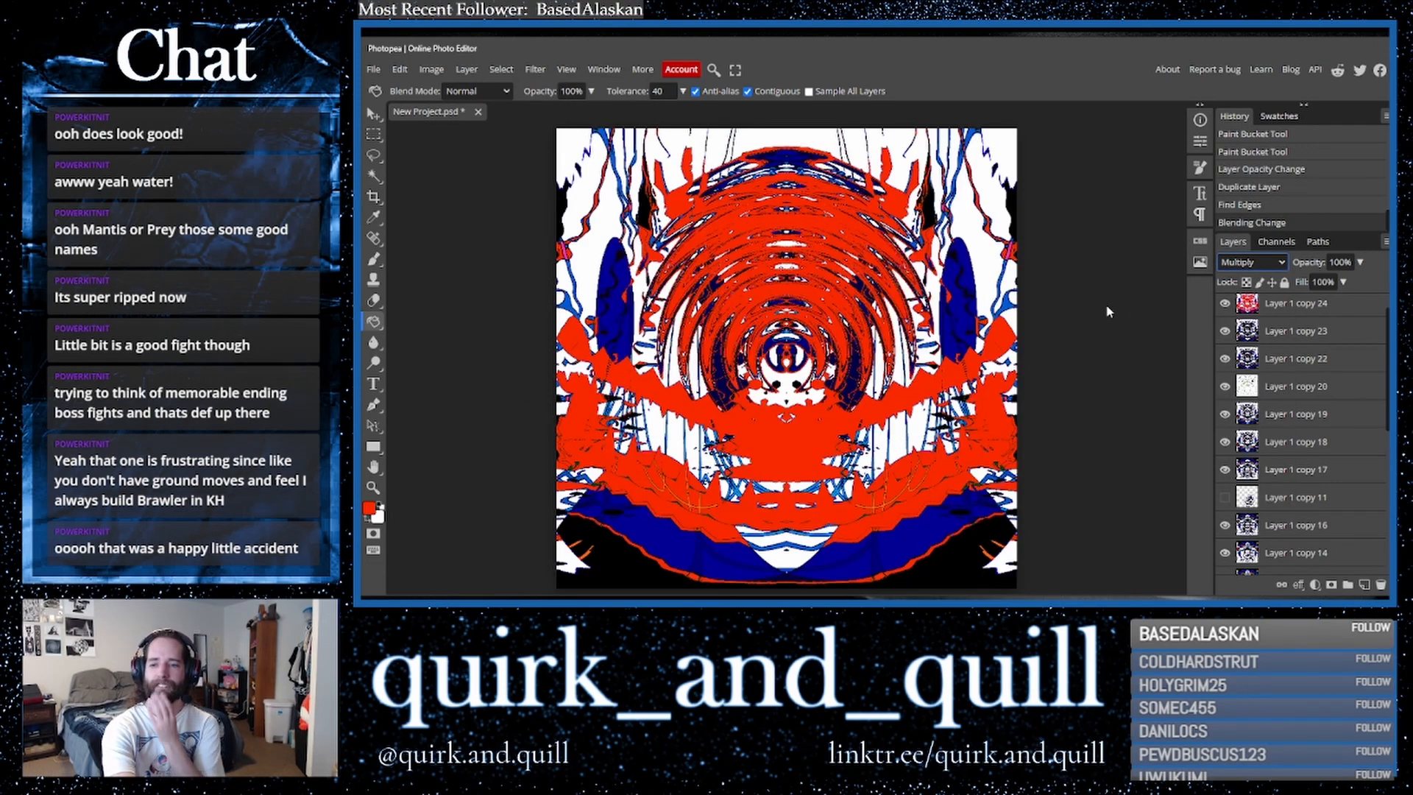
click(1252, 262)
click(1242, 278)
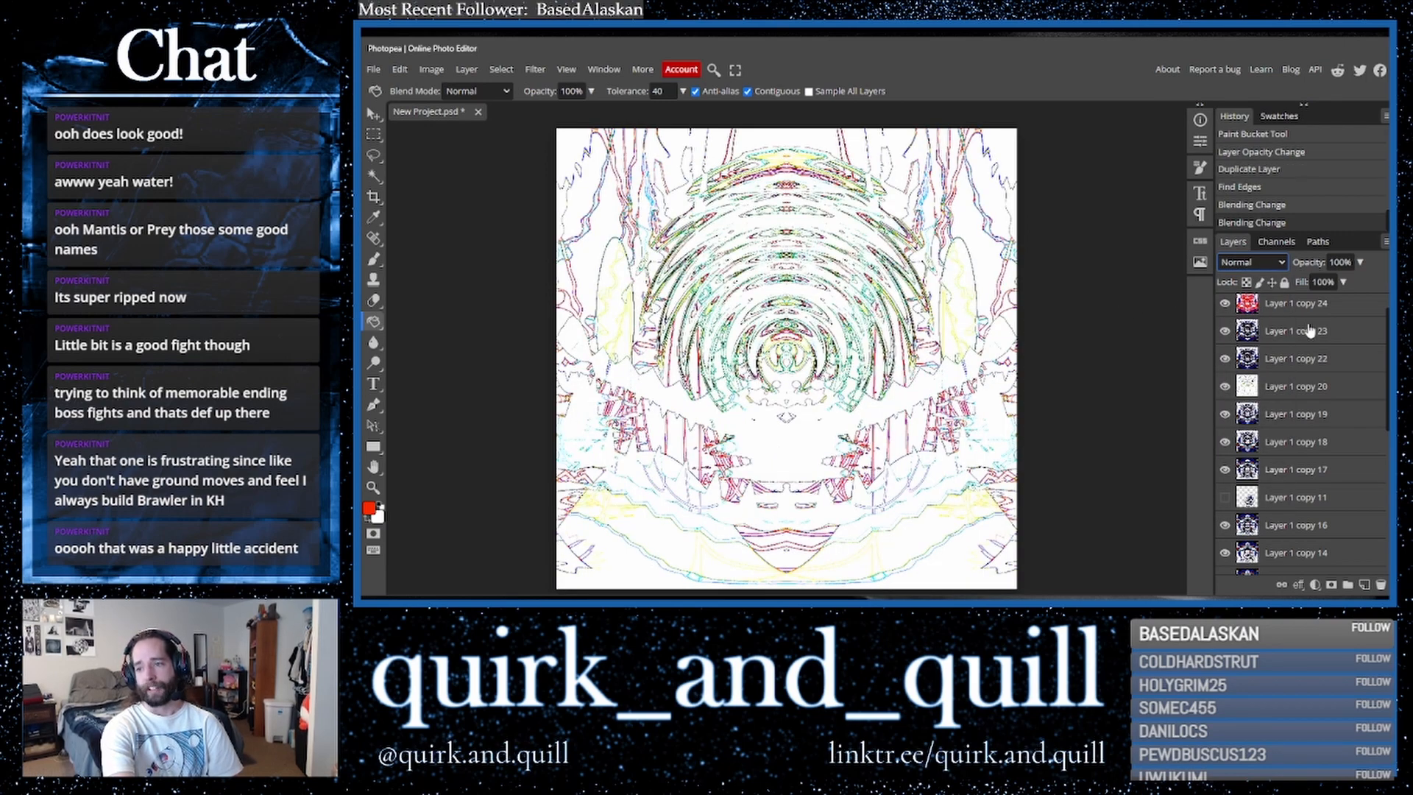
- Duplicate the edges layer twice, setting the blend mode of the copies to Multiply
key(ctrl+j)
drag(1345, 318, 1364, 585)
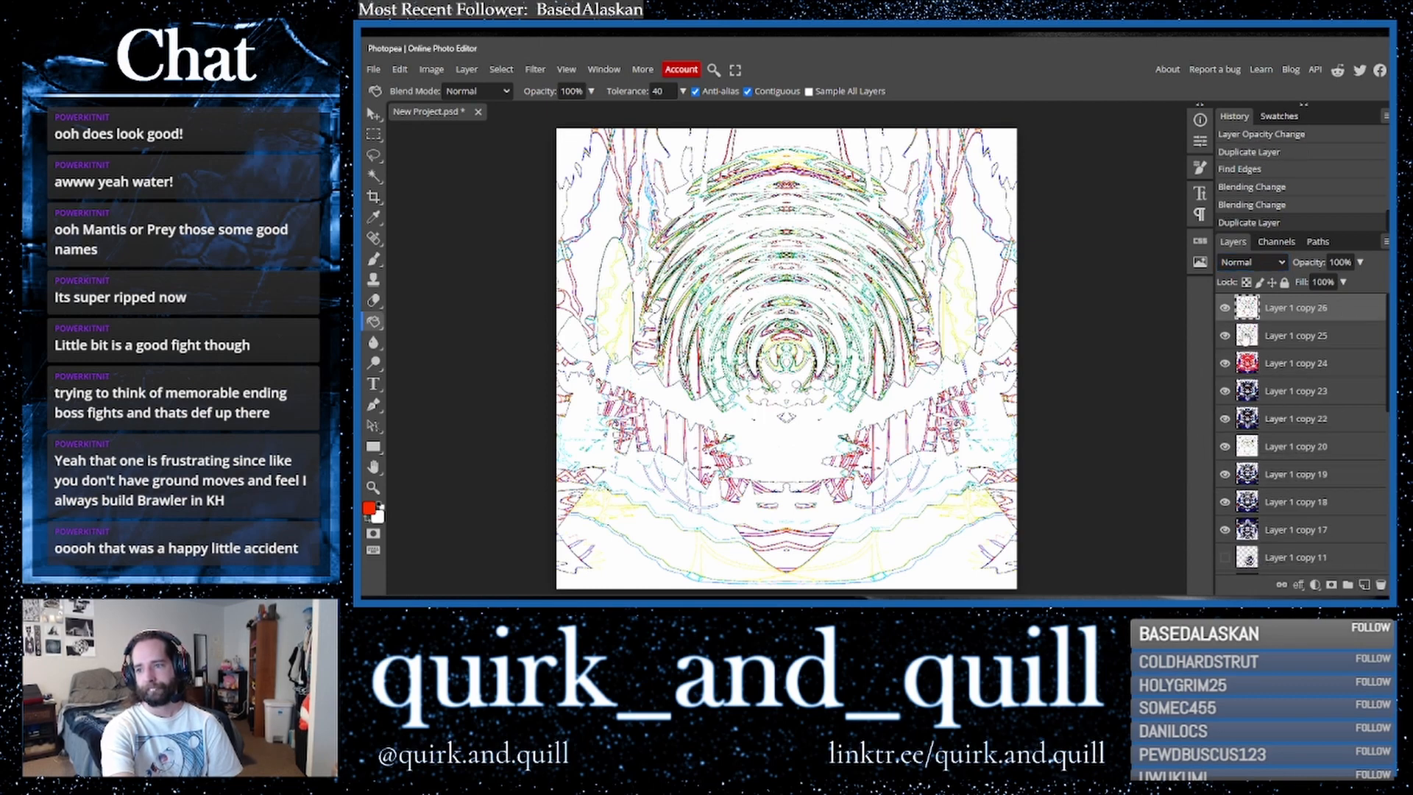
click(1251, 262)
click(1240, 317)
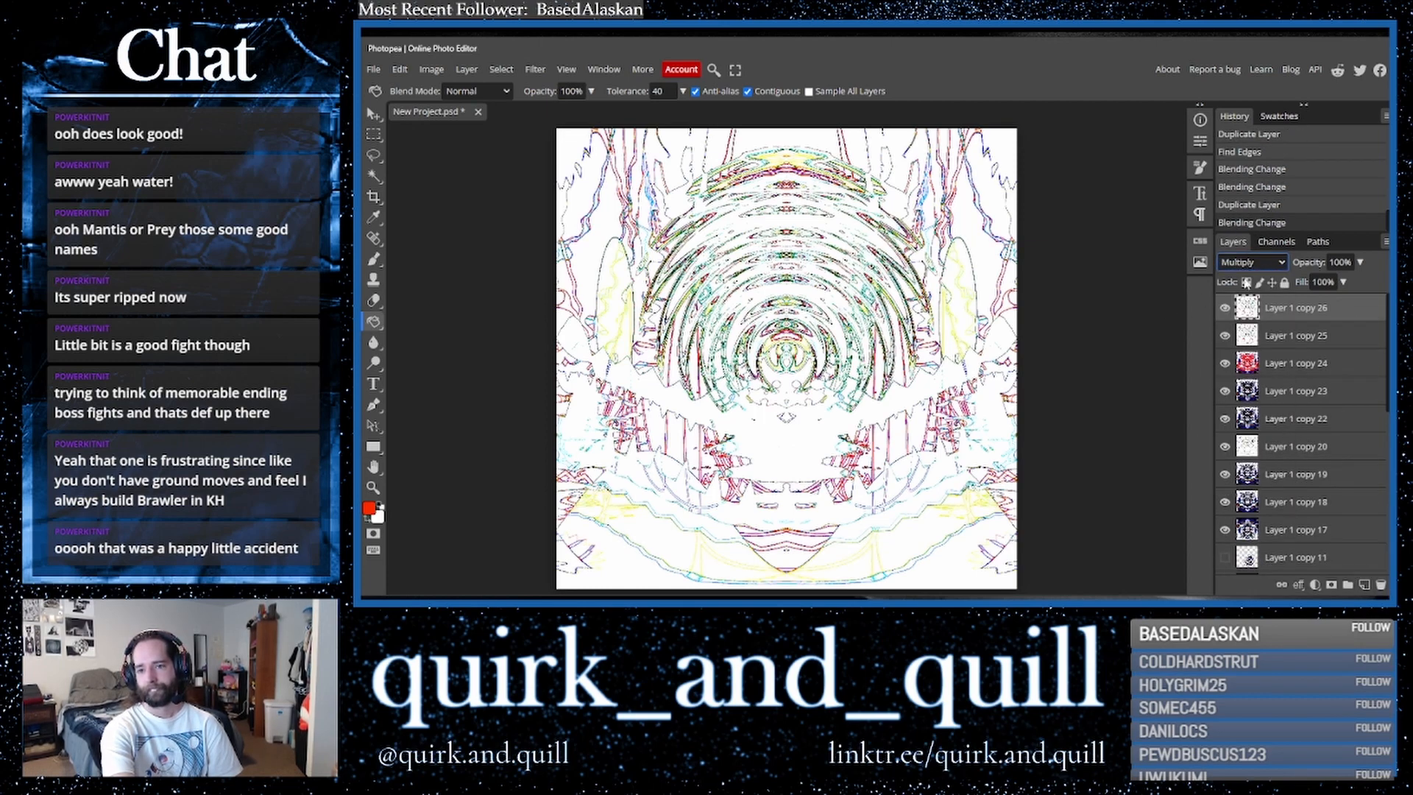
drag(1318, 309, 1364, 585)
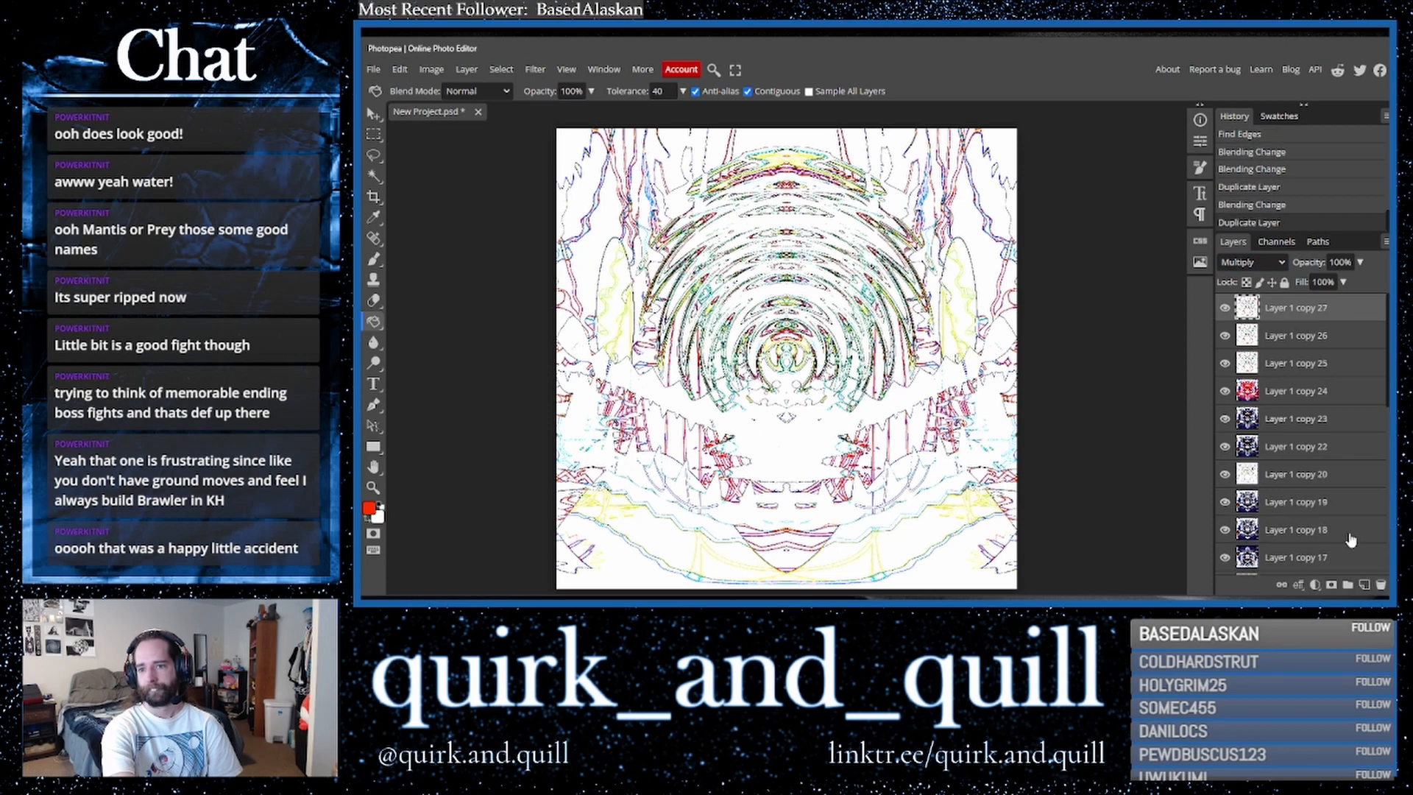
- Merge the edge layer copies, set the merged layer to Multiply, and toggle the red layer to compare
shift+click(1294, 364)
right_click(1294, 366)
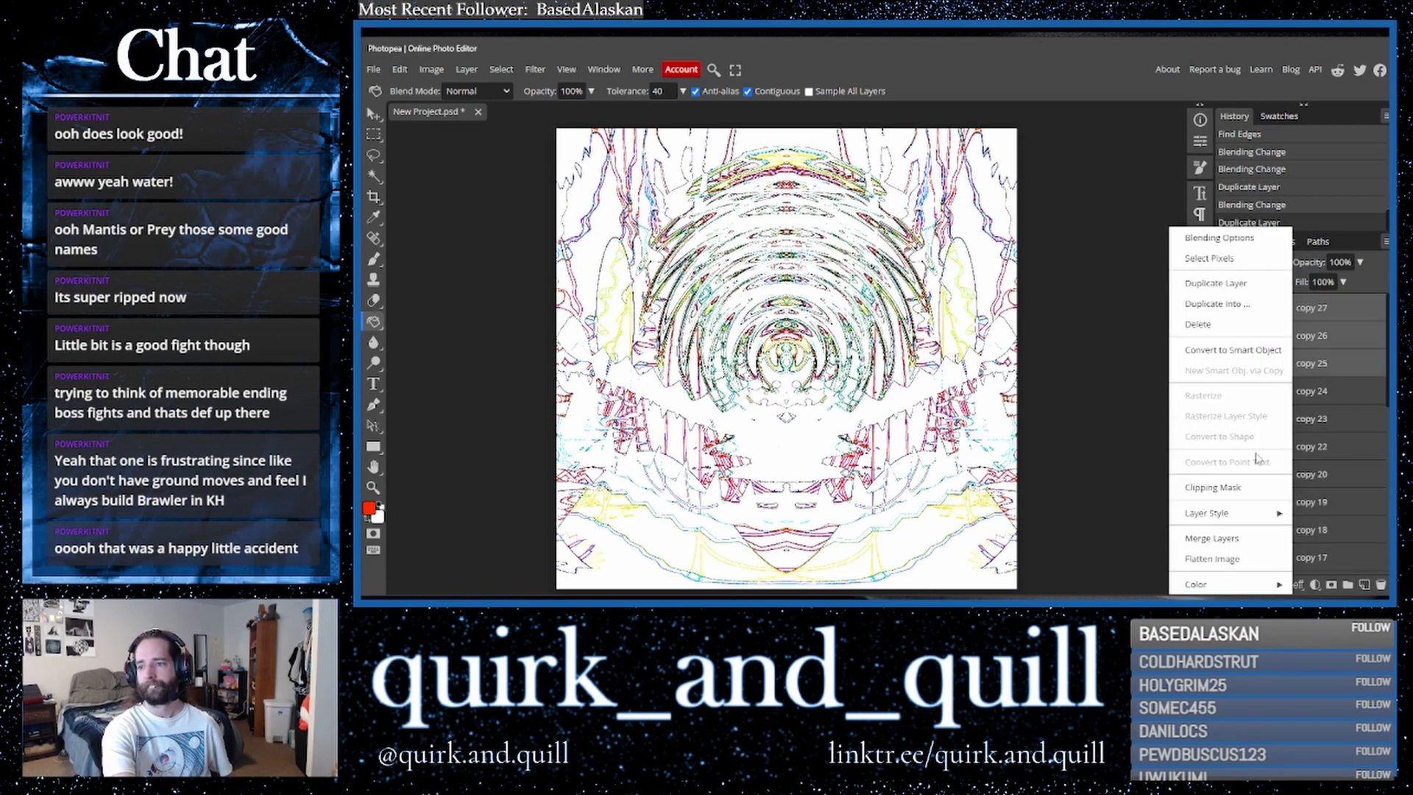
click(1238, 542)
click(1249, 265)
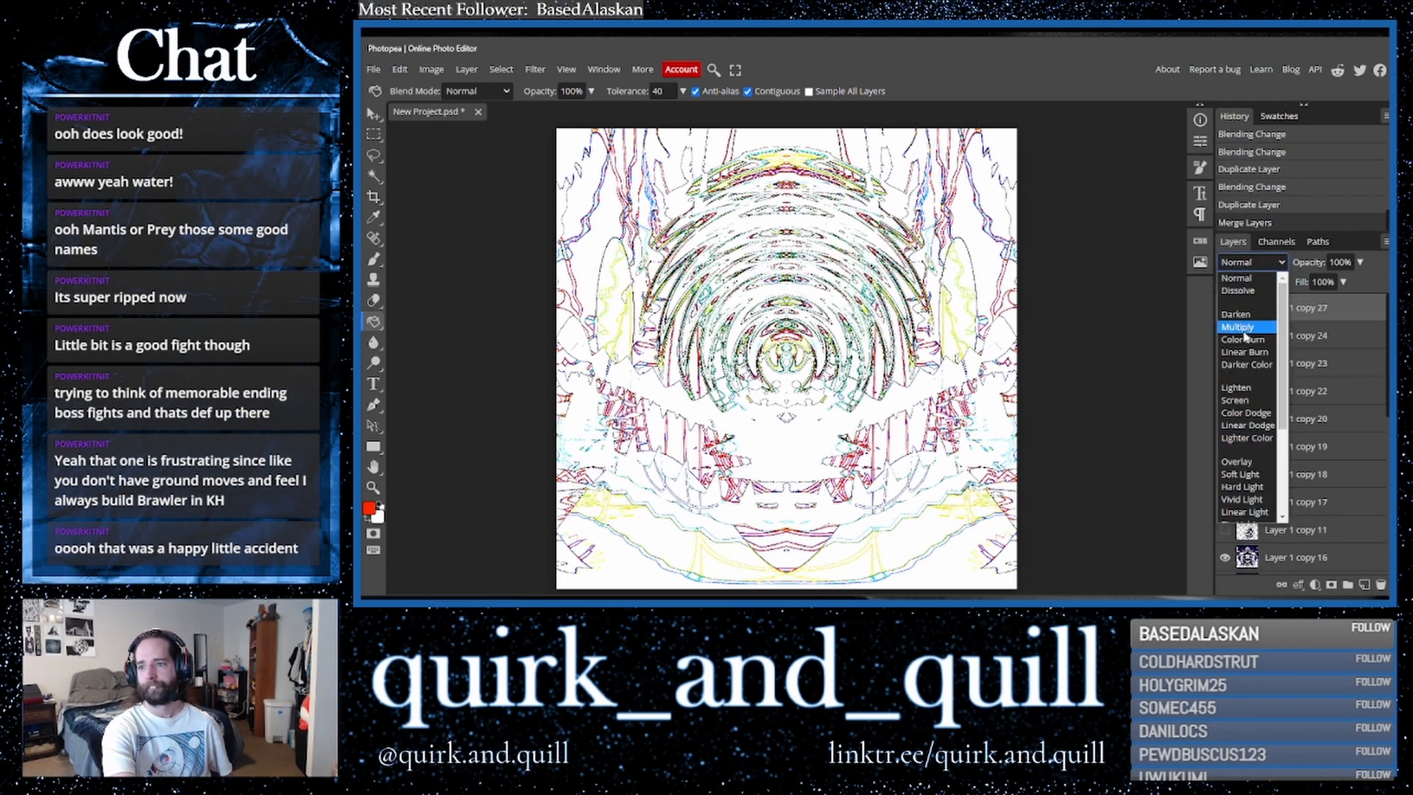
click(1242, 328)
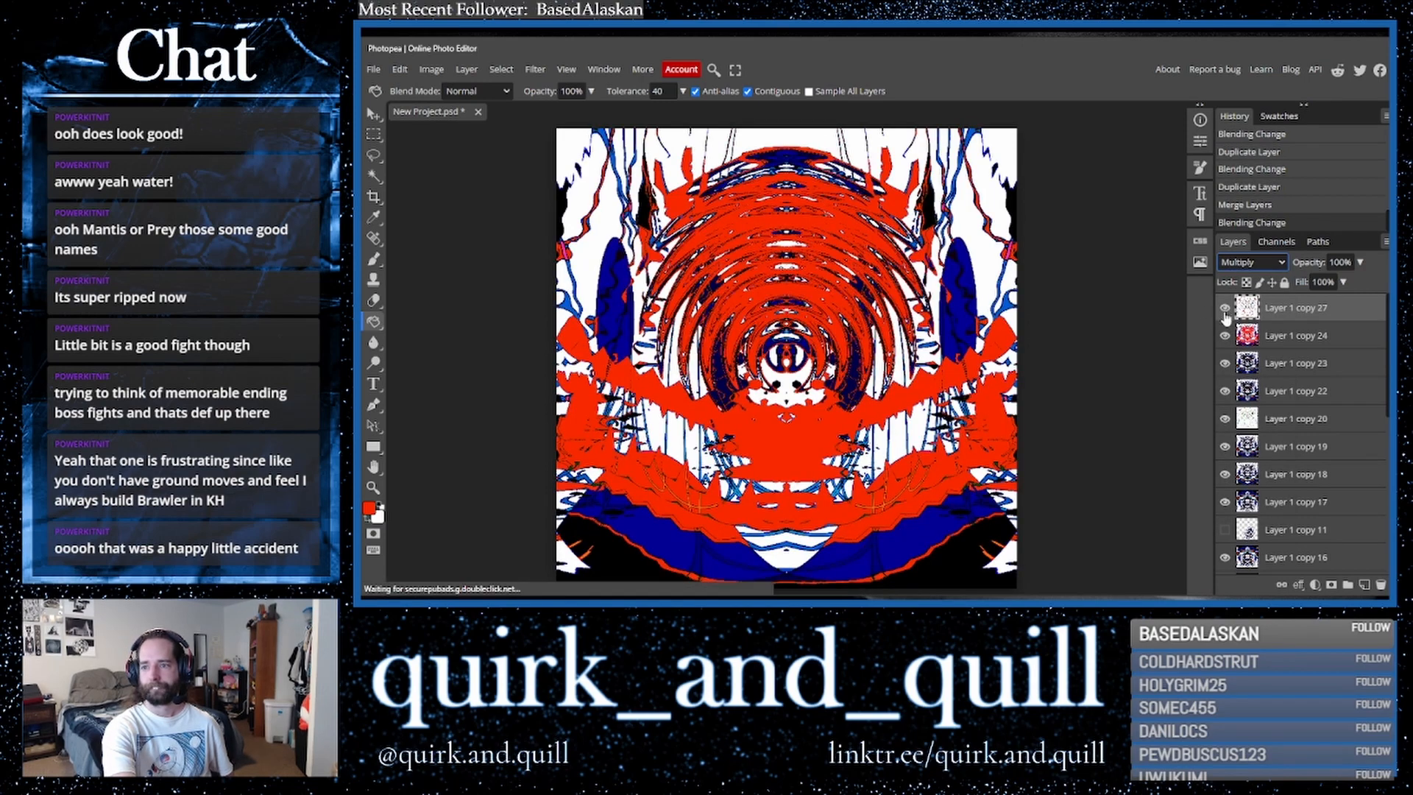
click(1224, 336)
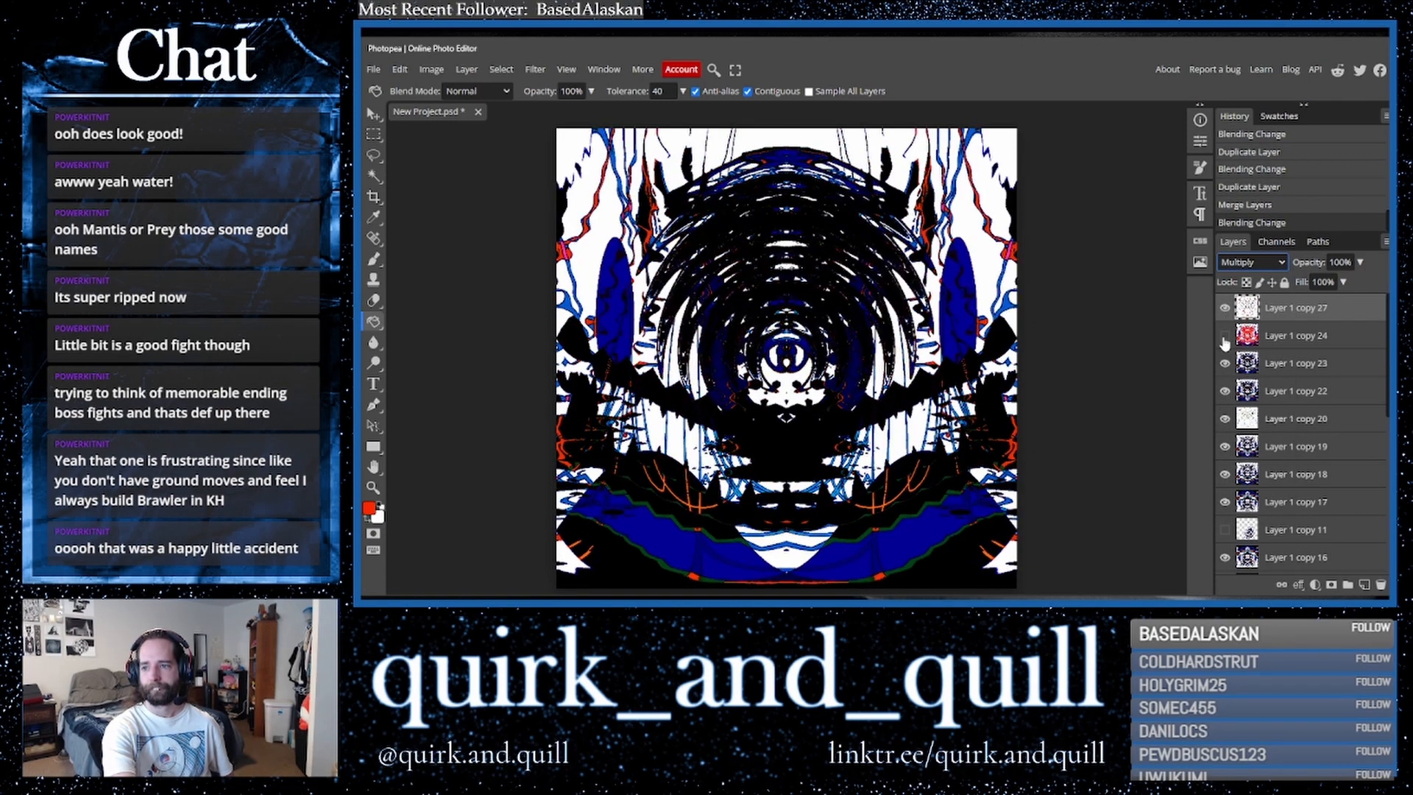
click(1225, 337)
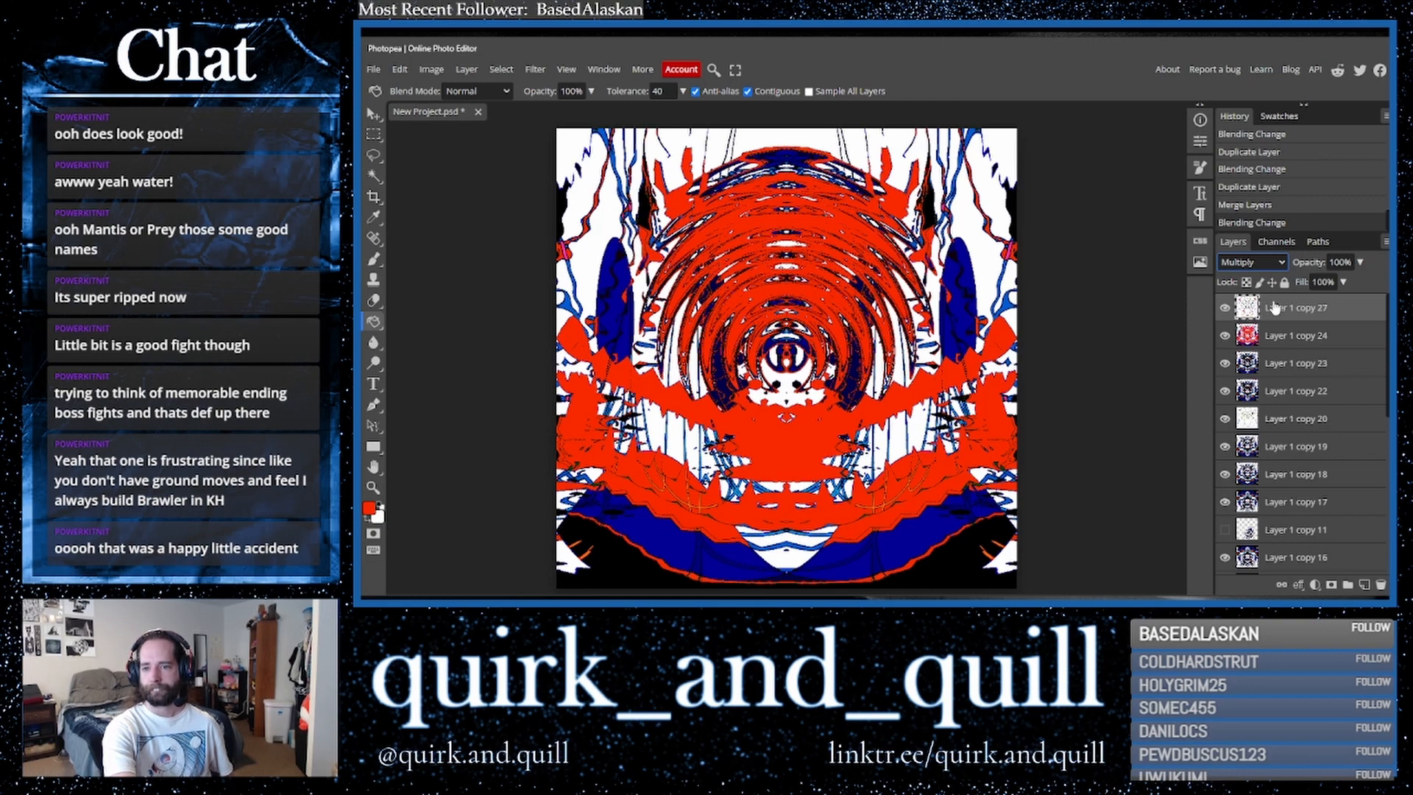
- Duplicate the red-filled layer and merge the copy down
drag(1288, 342, 1365, 591)
right_click(1284, 342)
click(1243, 539)
- Duplicate a lower blue-and-black layer and move the copy to the top of the stack
drag(1301, 410, 1364, 585)
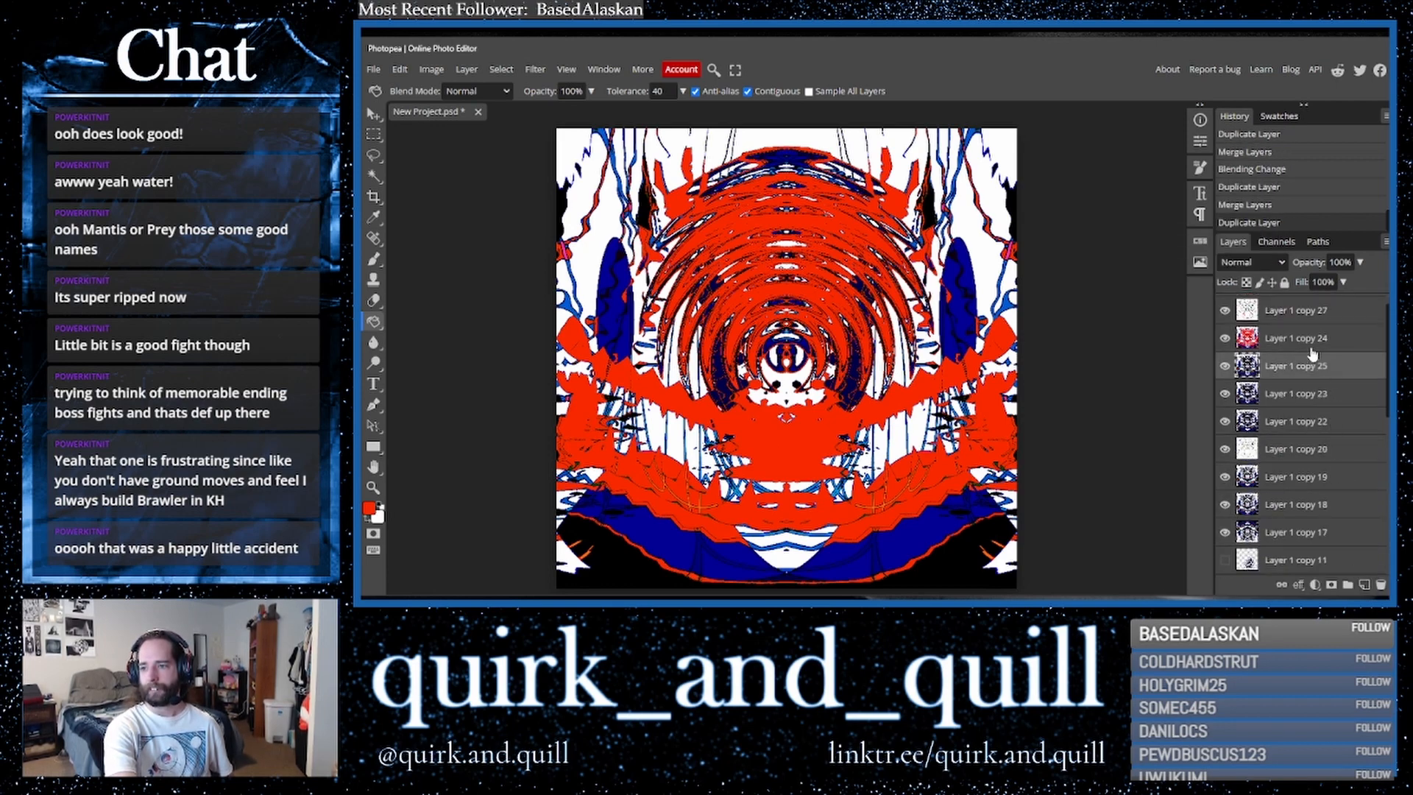
drag(1312, 361, 1313, 303)
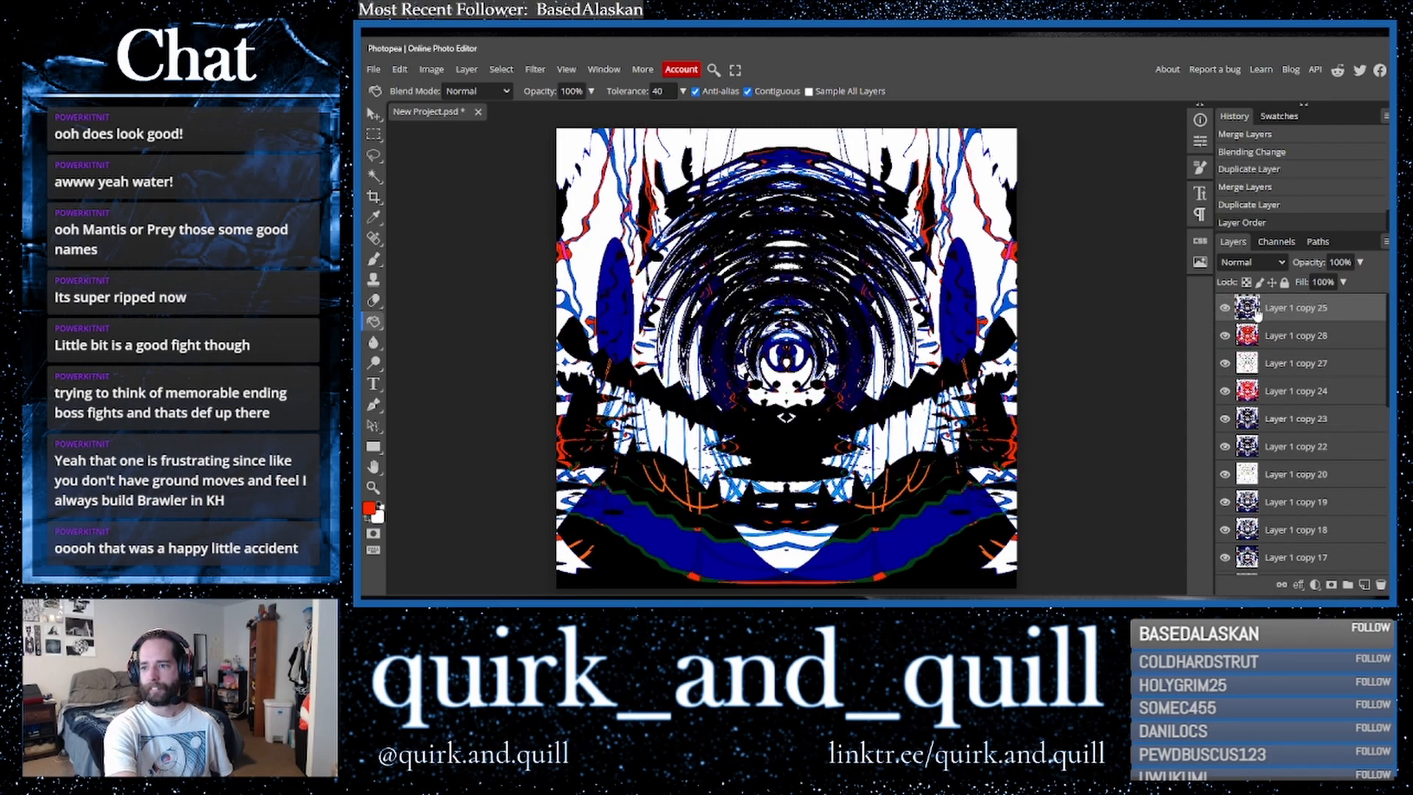
- Toggle the top layer's visibility repeatedly to compare the blue and red versions
click(1226, 307)
click(1226, 309)
click(1226, 309)
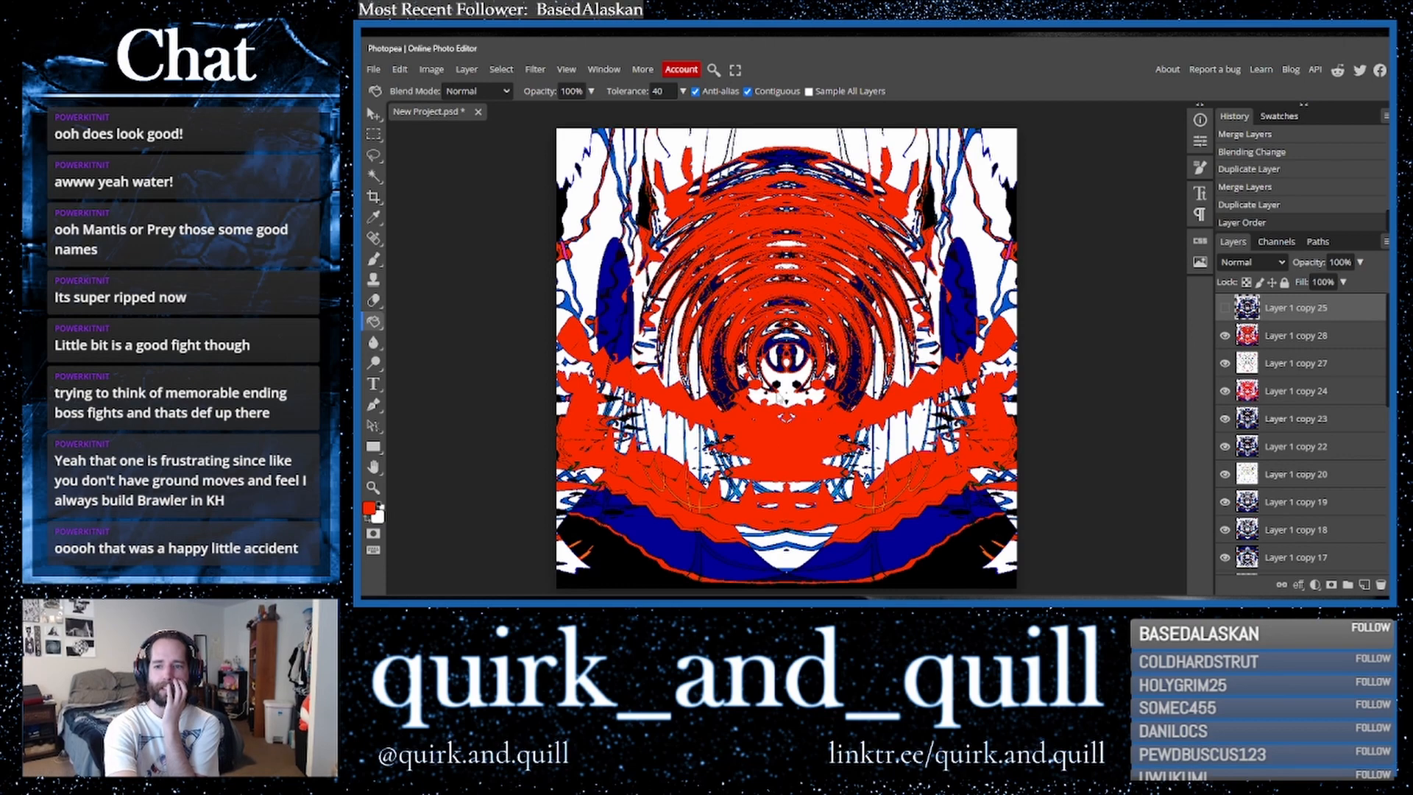
click(1223, 310)
click(1223, 311)
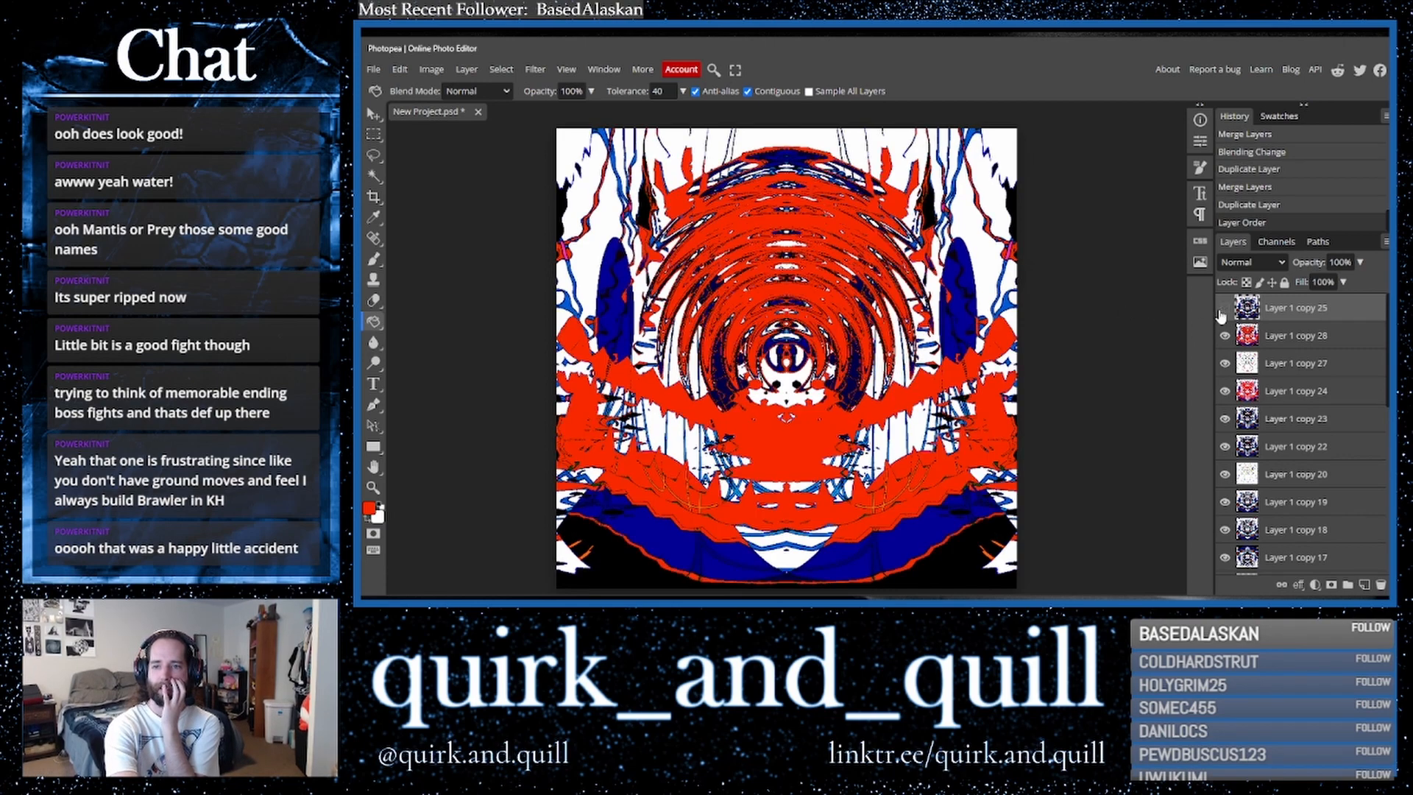
click(1223, 311)
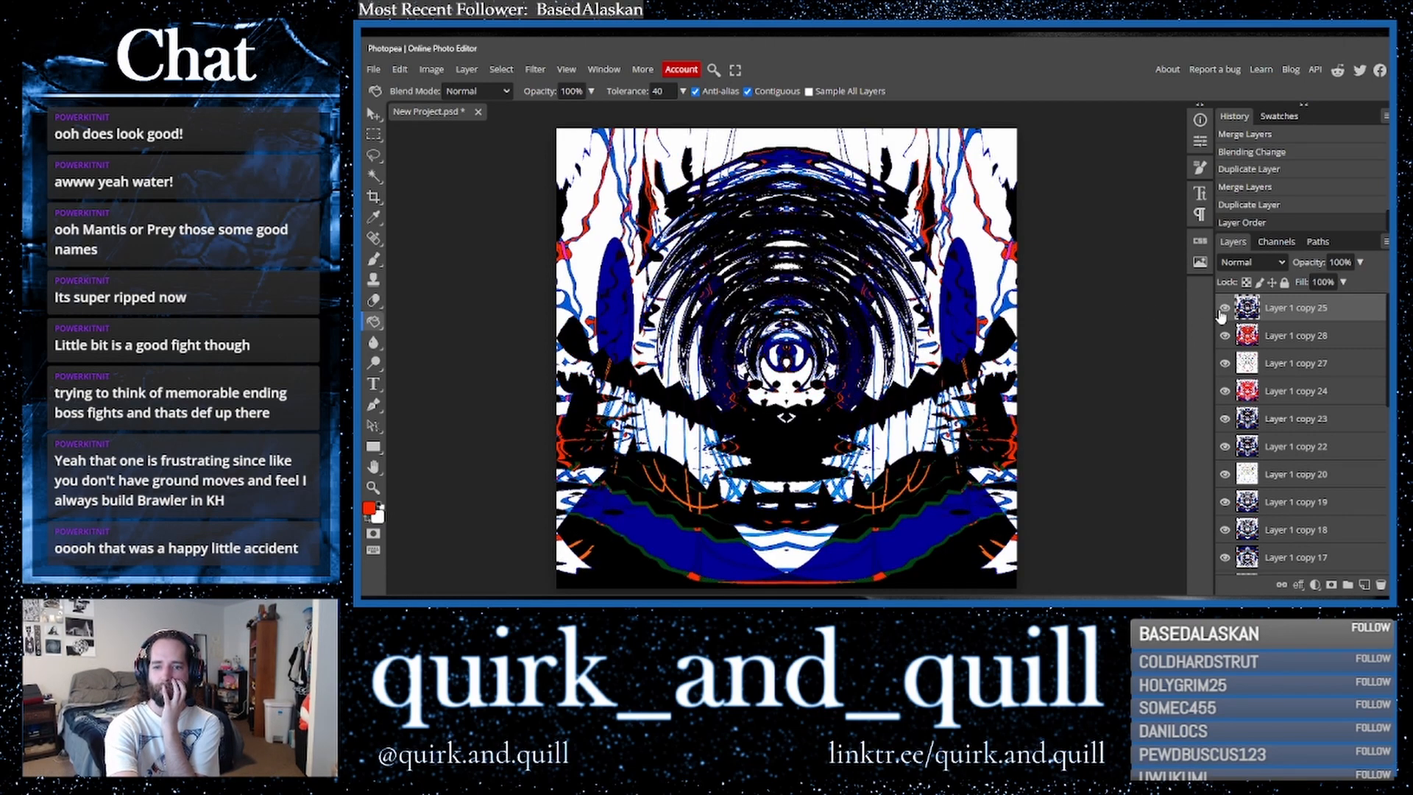
click(1223, 311)
click(1223, 311)
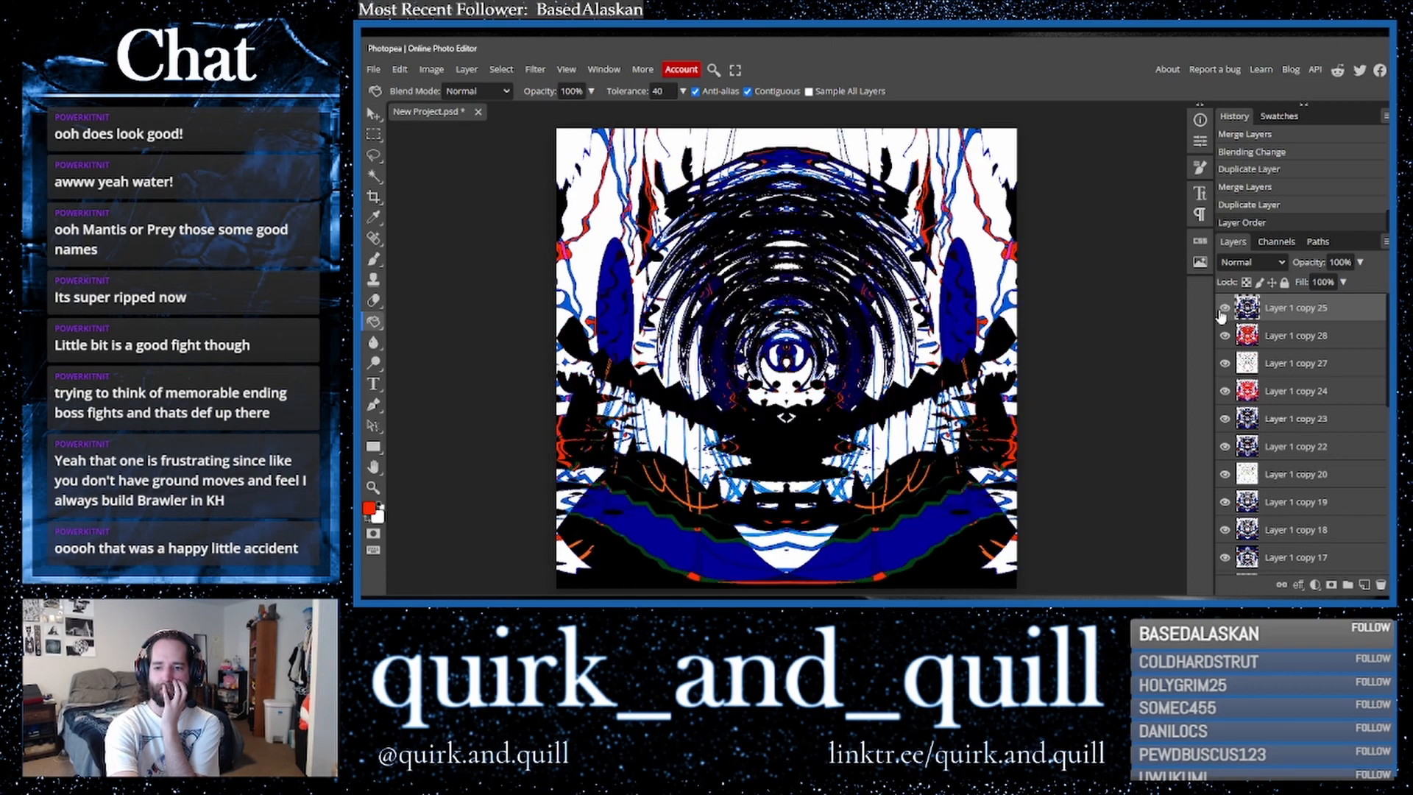
click(1223, 311)
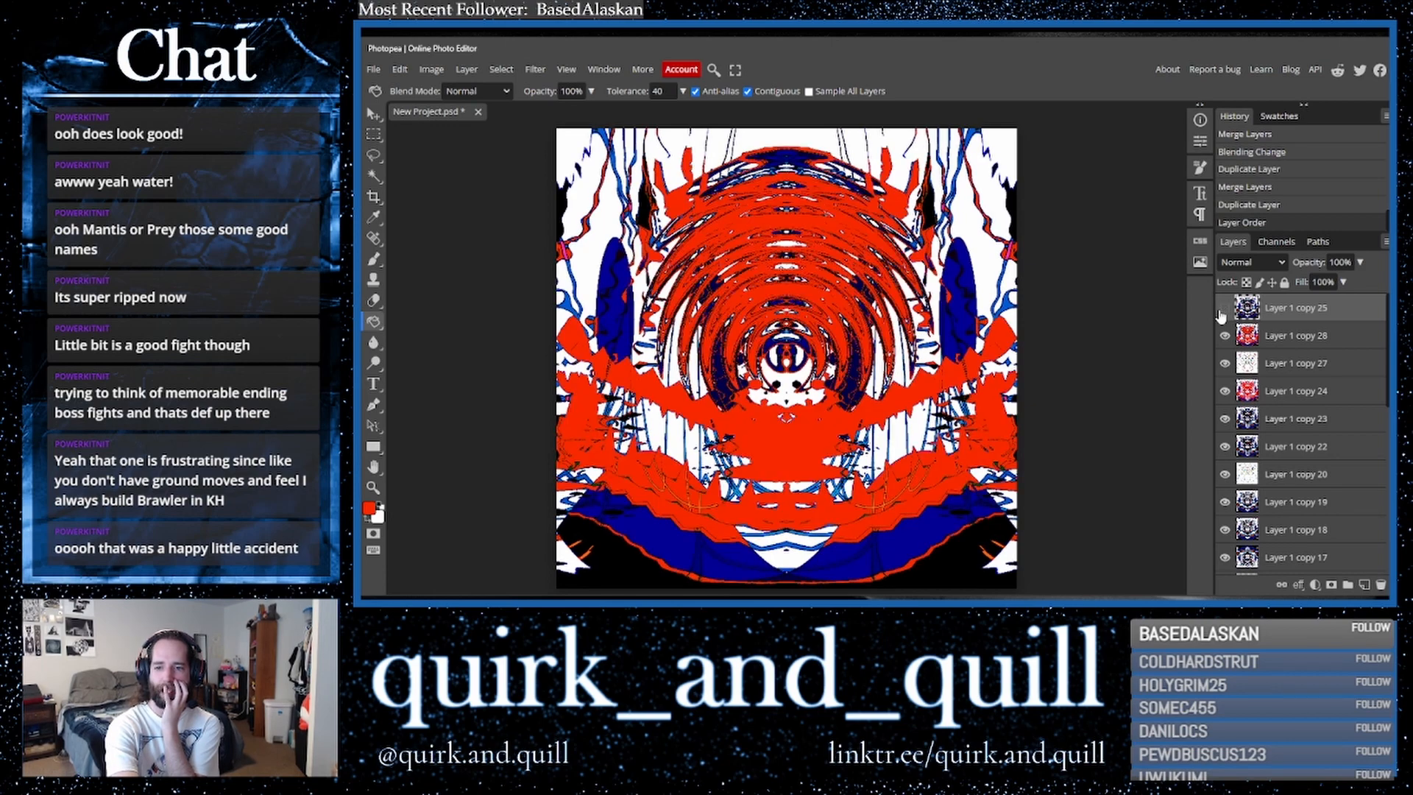
click(1221, 309)
click(1223, 309)
click(1223, 309)
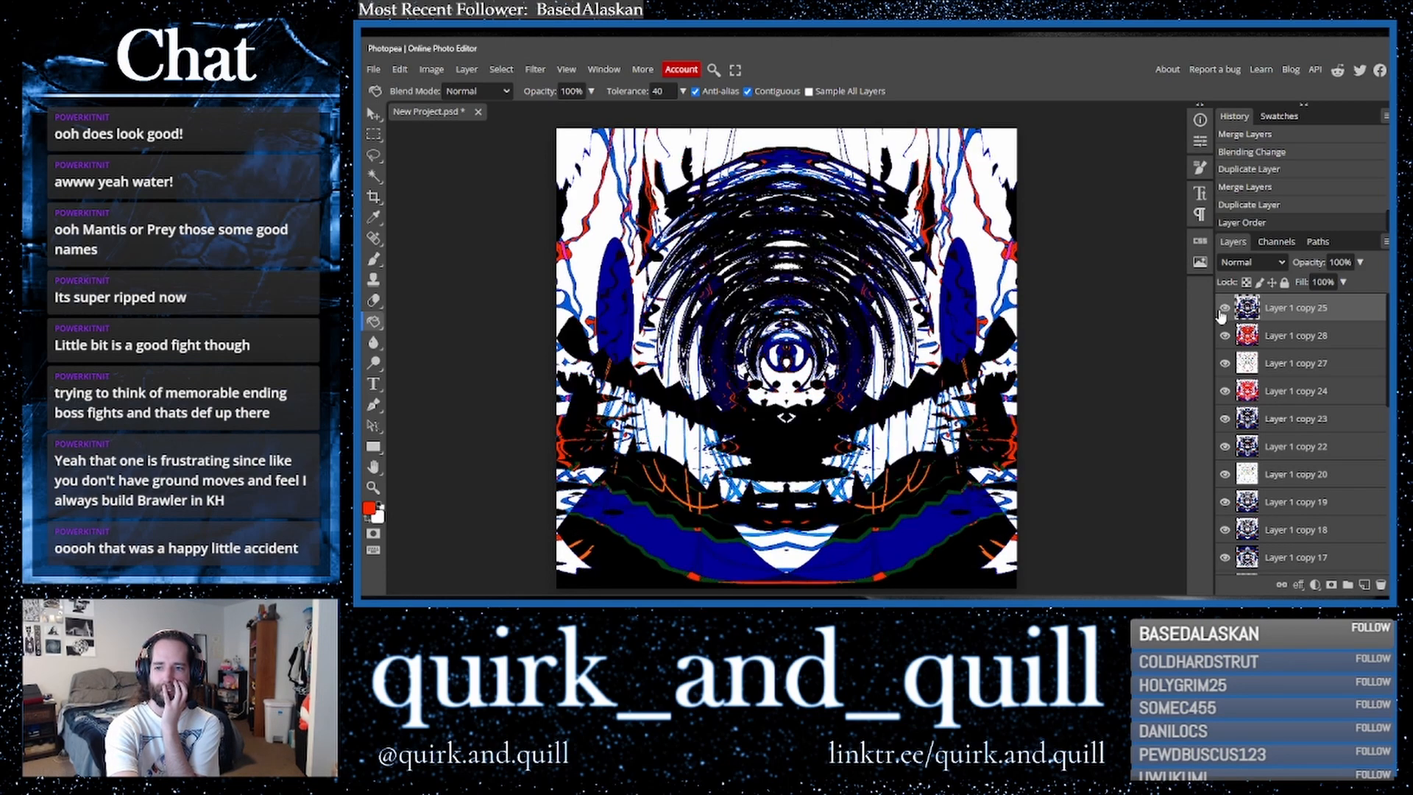
click(1222, 311)
click(1222, 311)
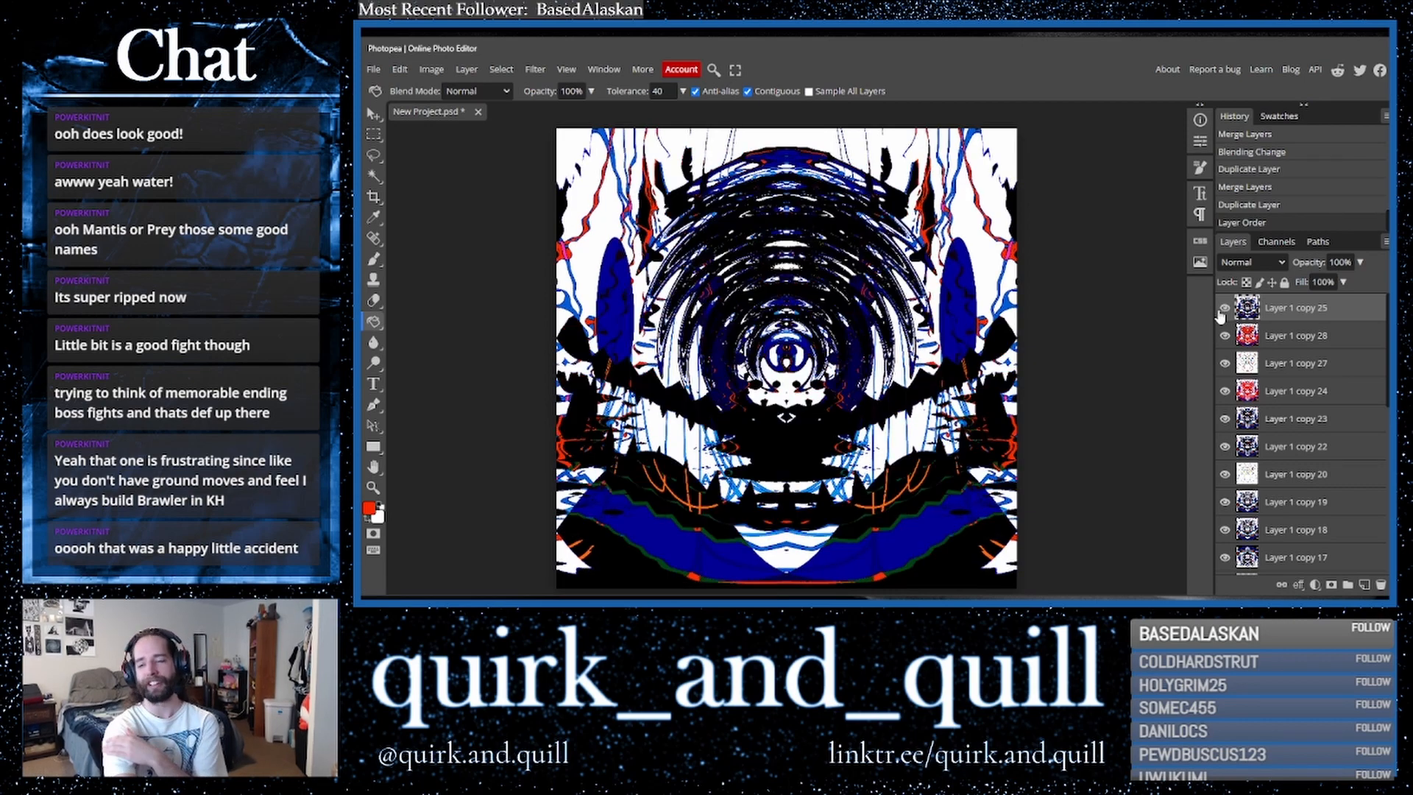
click(1222, 310)
click(1222, 311)
click(1222, 310)
click(1222, 310)
click(1222, 311)
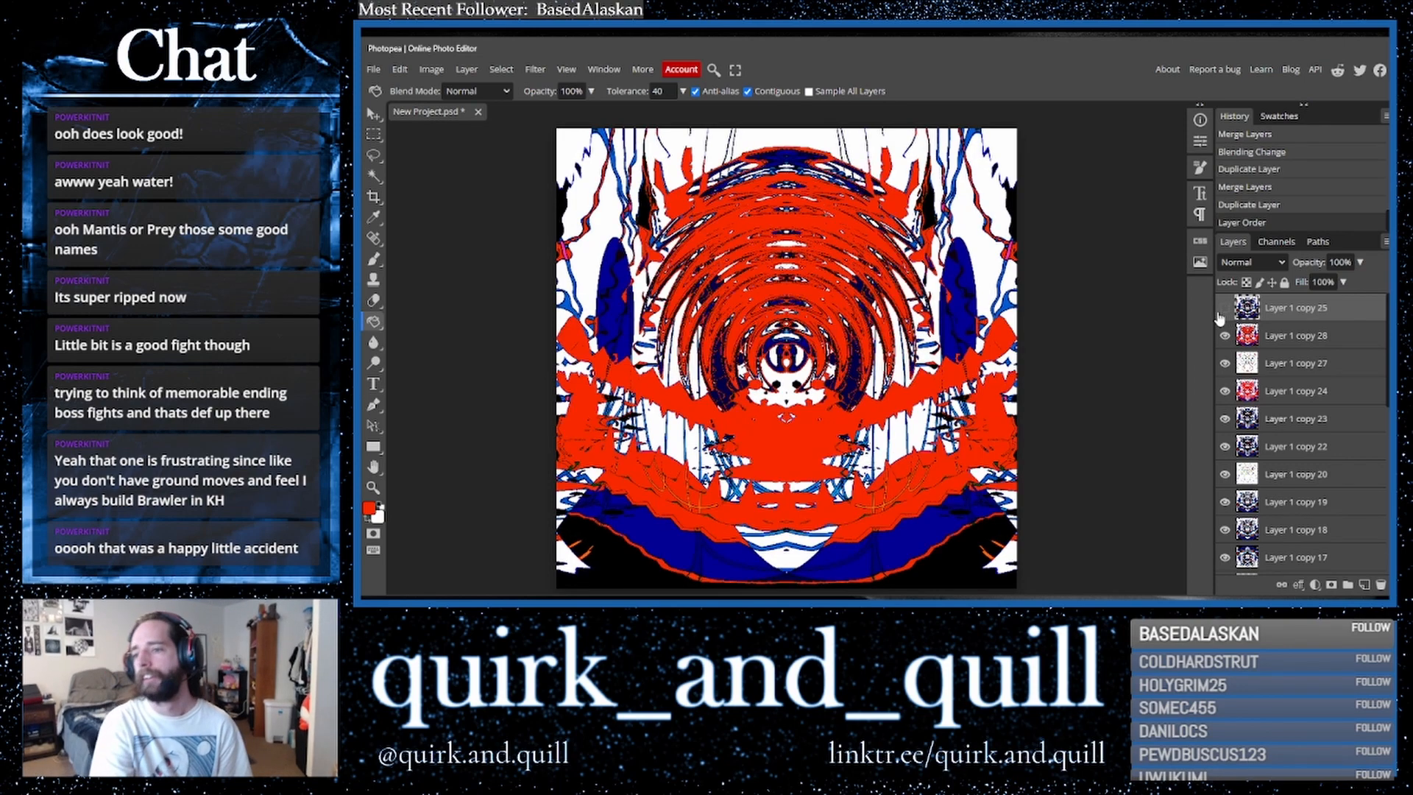
- Duplicate the red layer and flip the copy vertically
drag(1320, 337, 1366, 585)
scroll(1336, 433, up, 1)
scroll(1336, 432, up, 3)
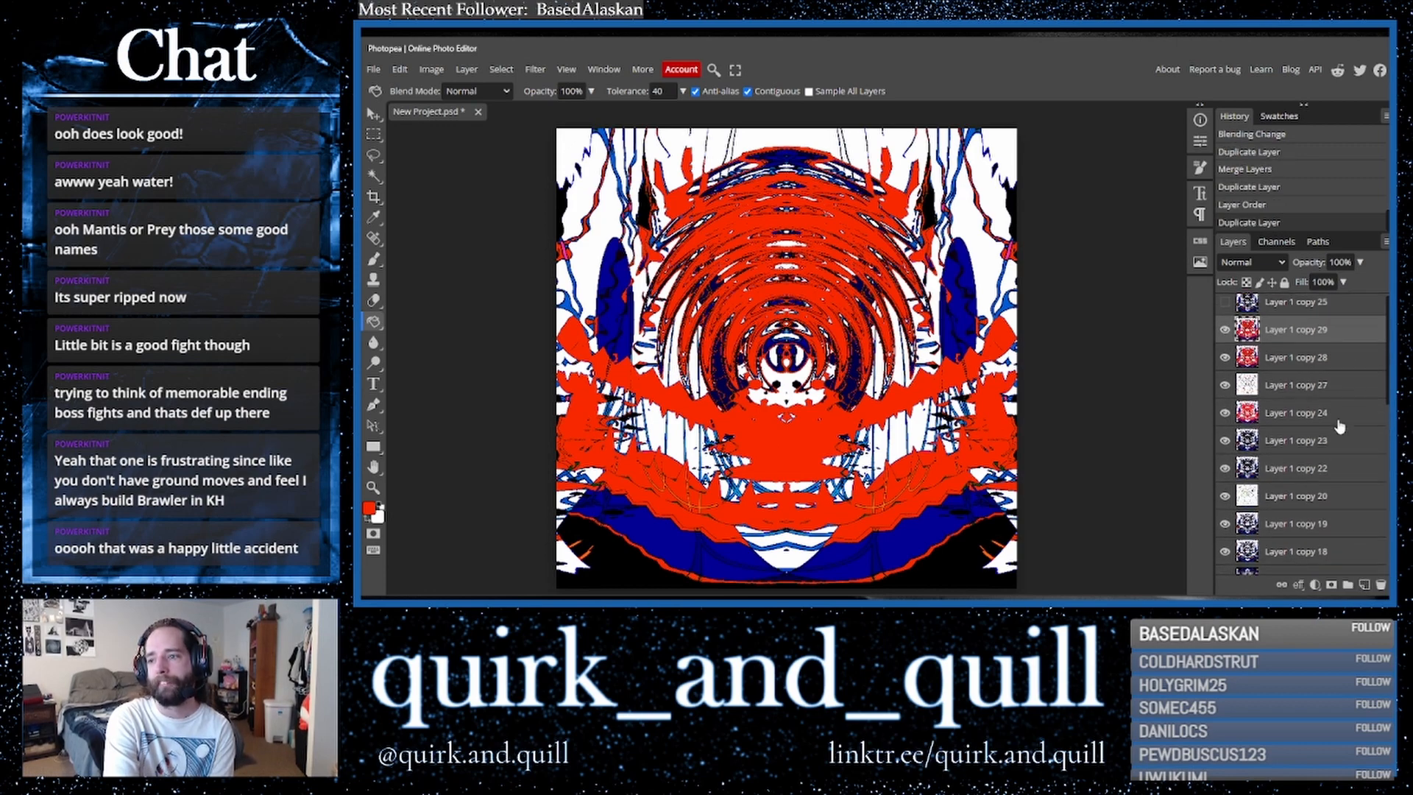
click(399, 69)
mouse_move(489, 395)
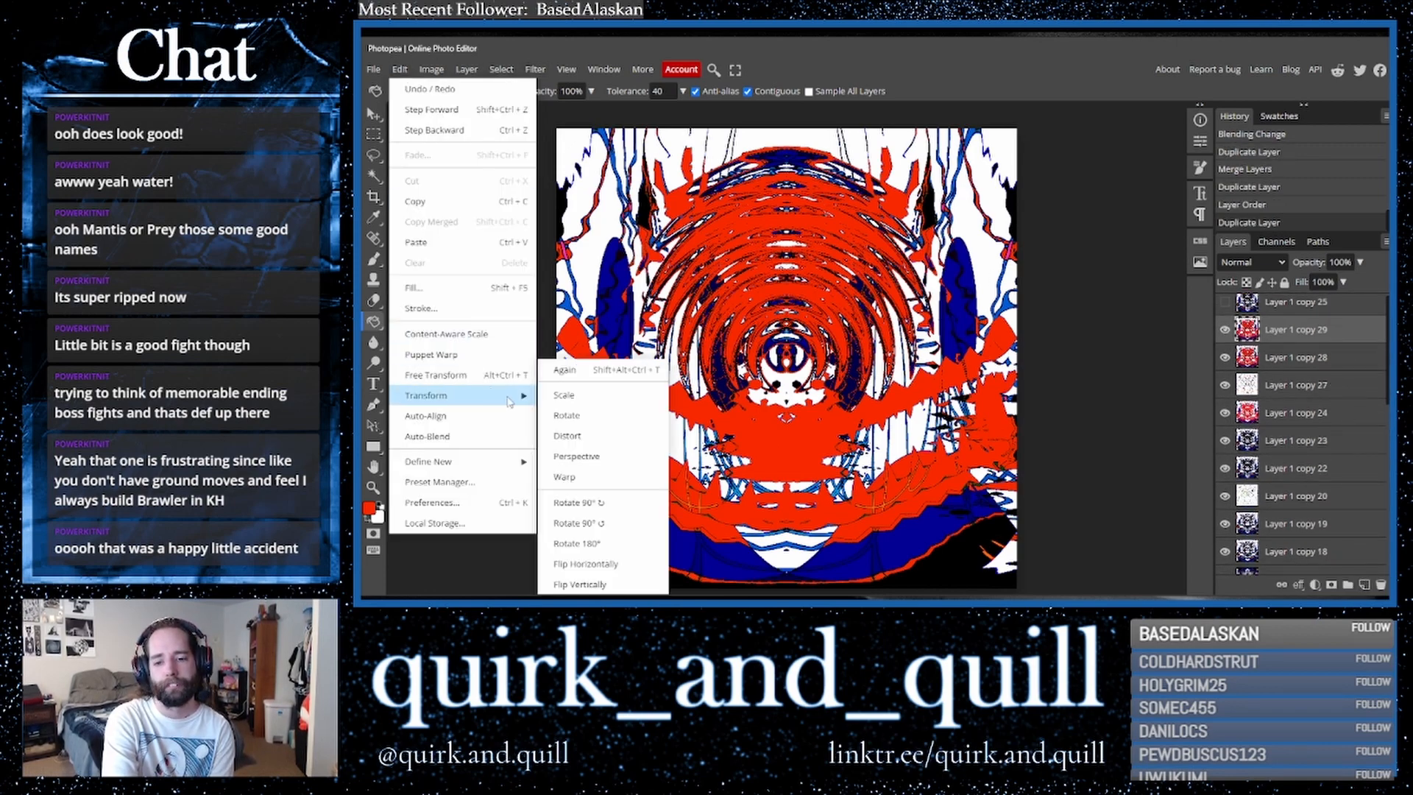
click(614, 583)
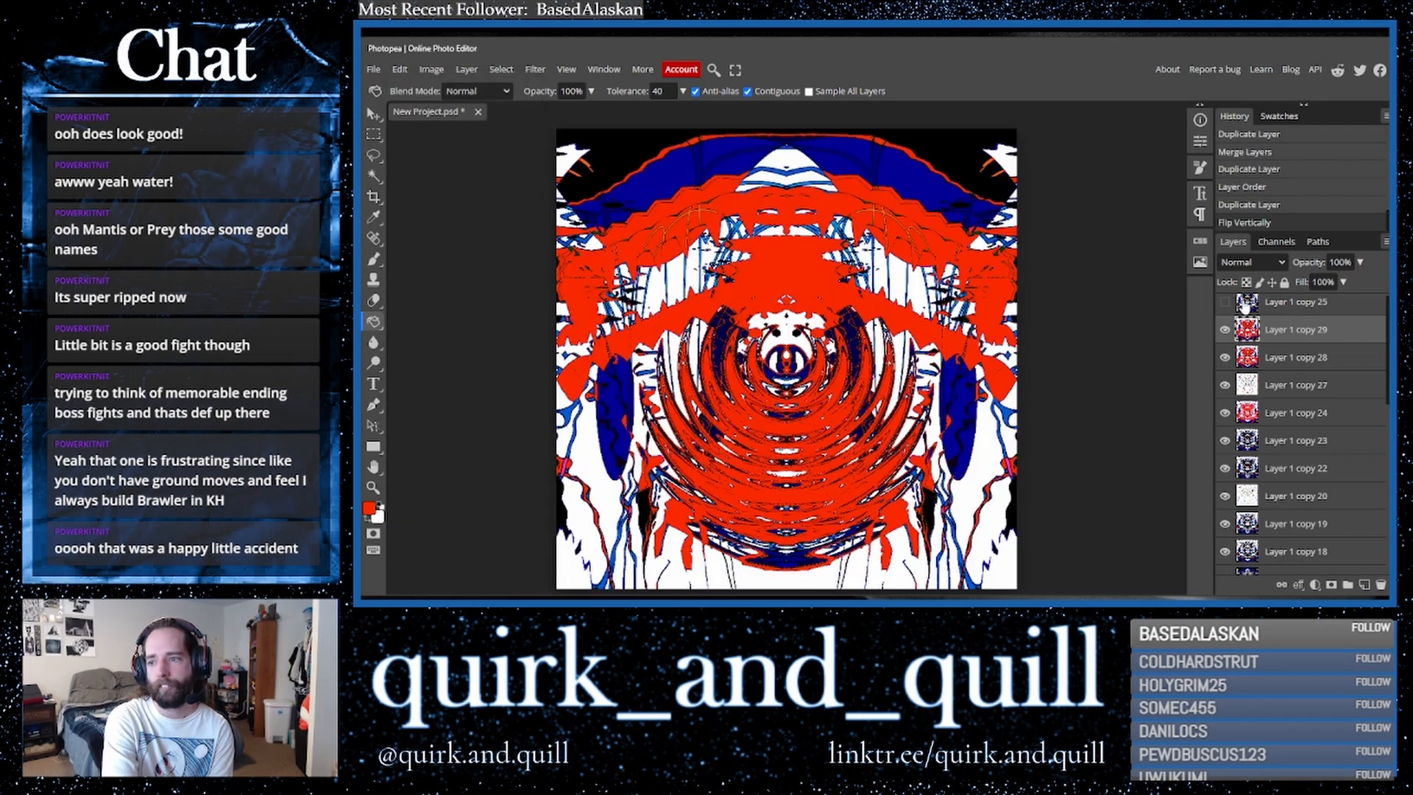
- Cycle the flipped copy through blend modes, settling on Color Dodge
click(1249, 263)
click(1246, 328)
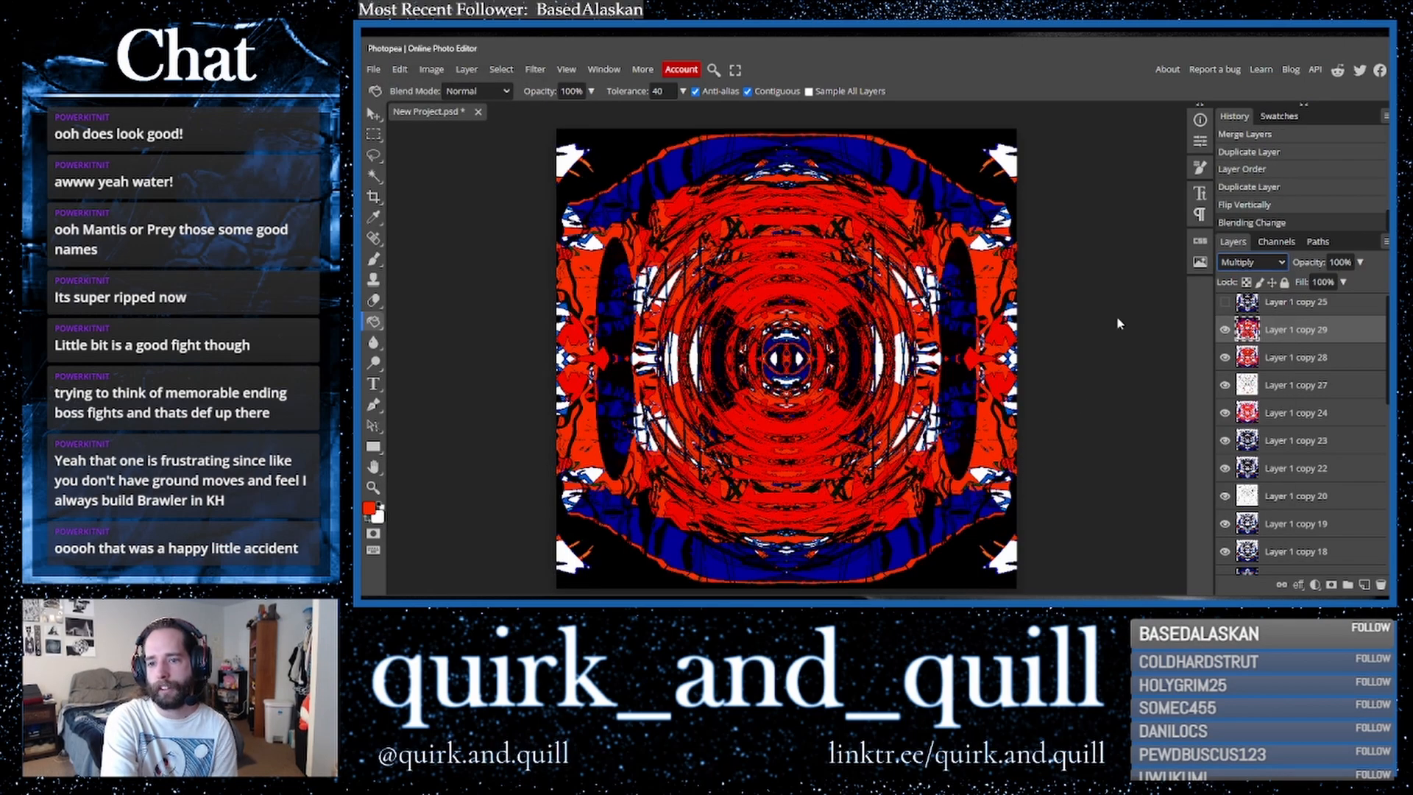
key(Down)
key(Down)
key(Down)
key(Down)
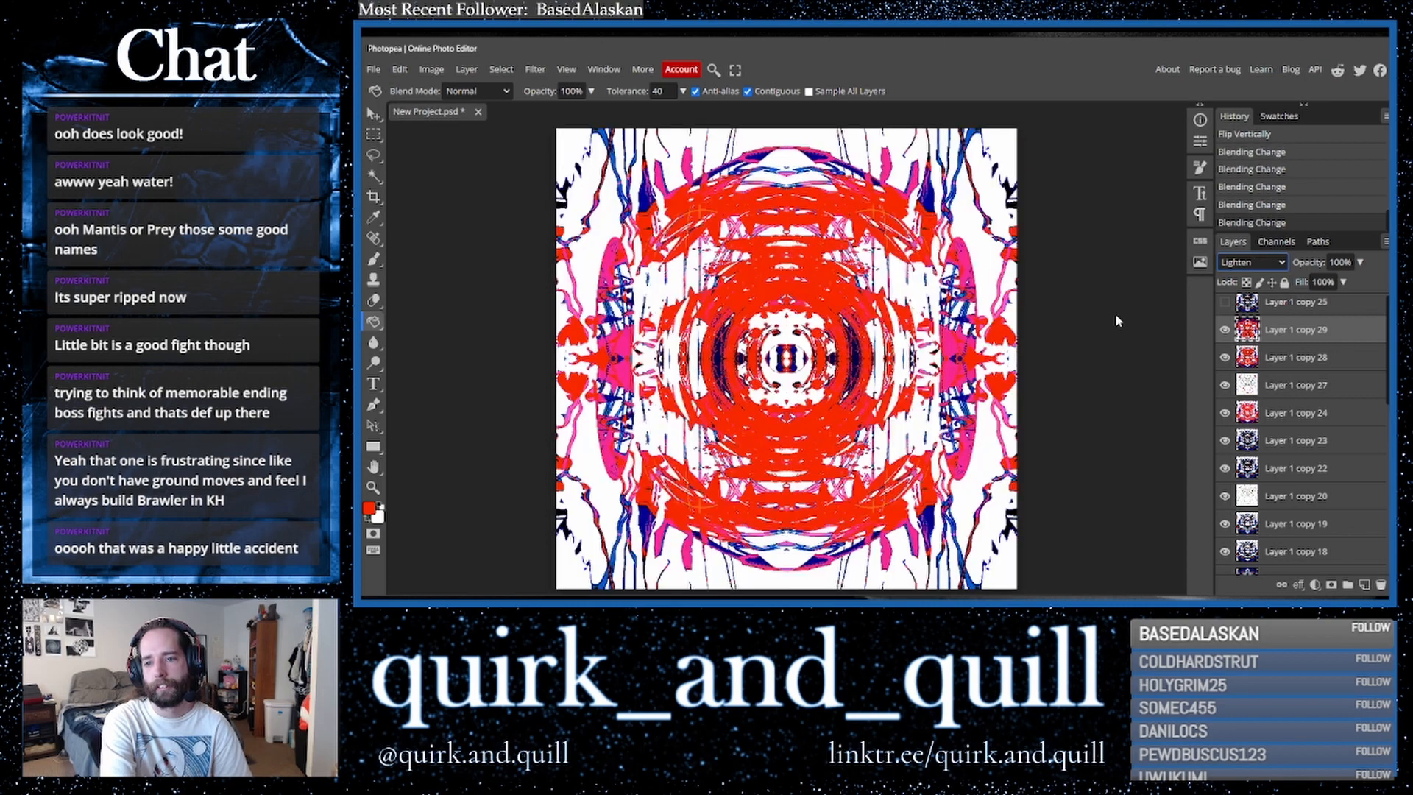
key(Down)
key(Down)
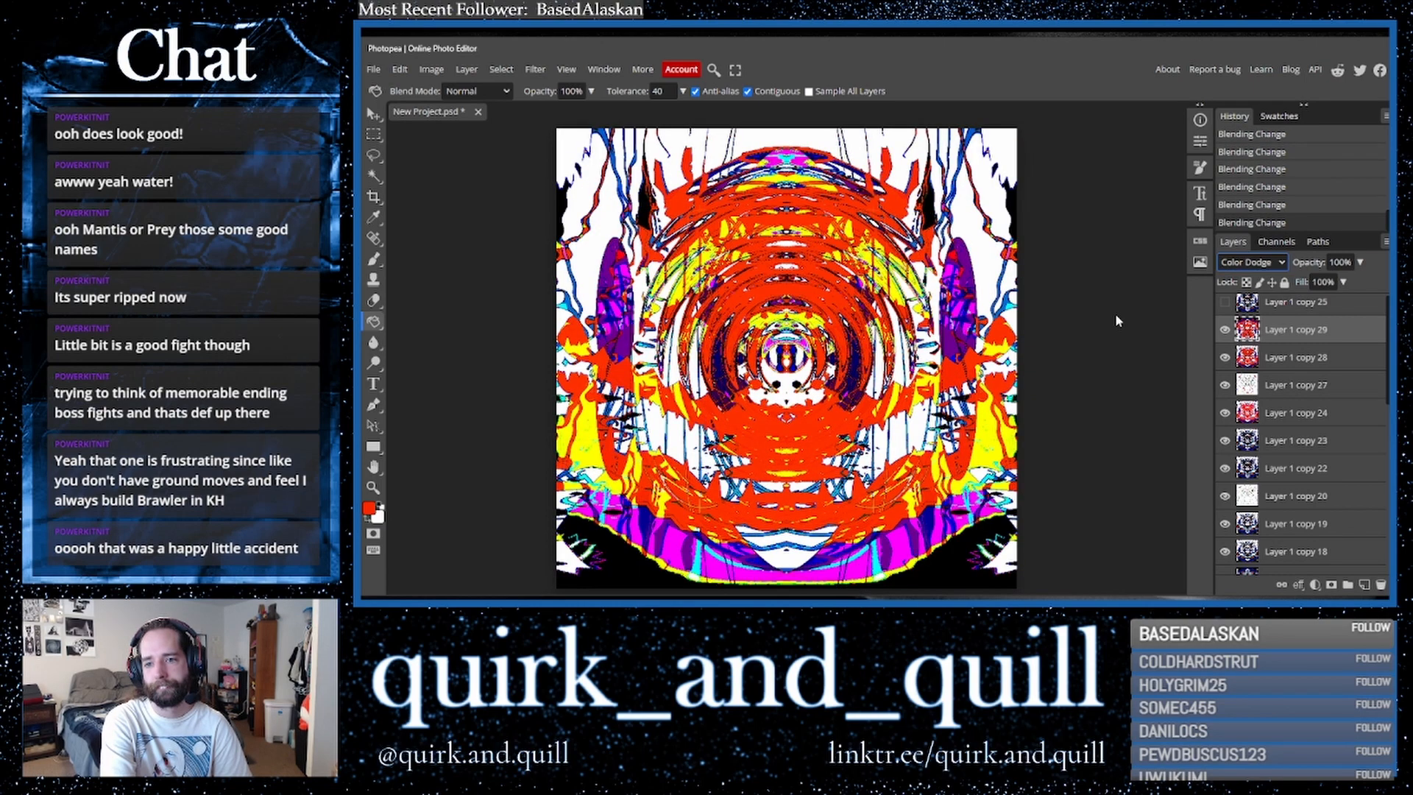
key(Down)
key(Up)
key(Down)
key(Down)
key(Down)
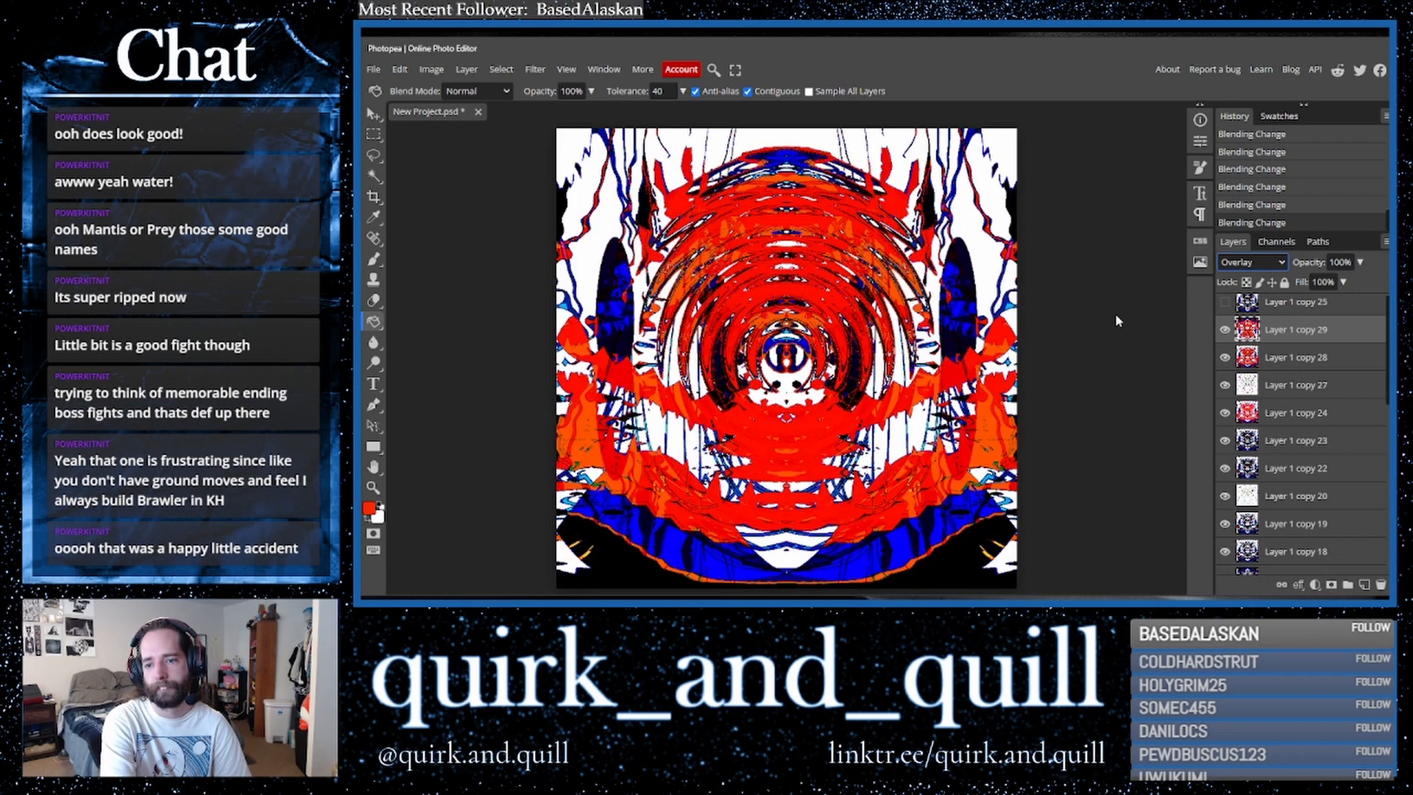
key(Down)
key(Down)
key(Down)
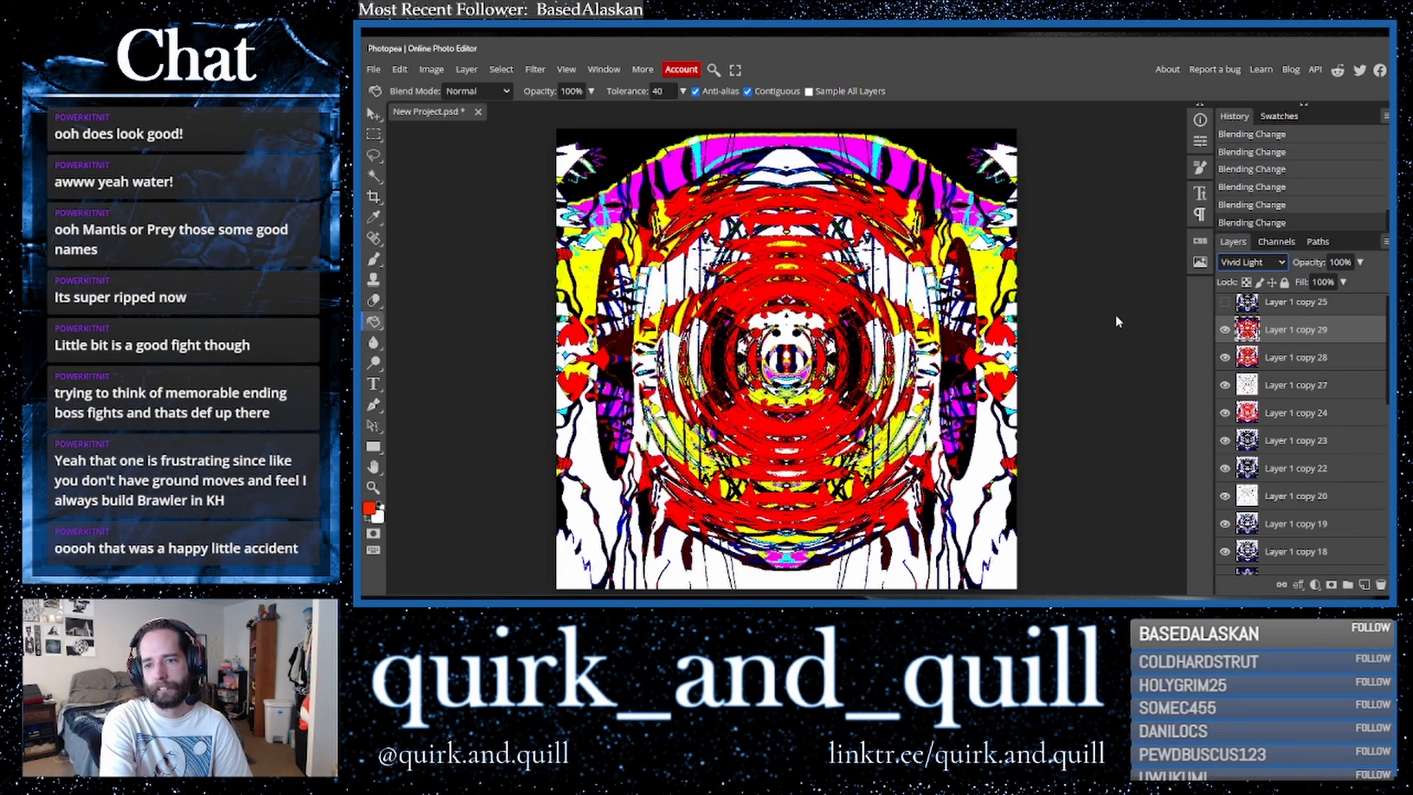
key(Down)
key(Up)
key(Down)
key(Down)
key(Down)
key(Up)
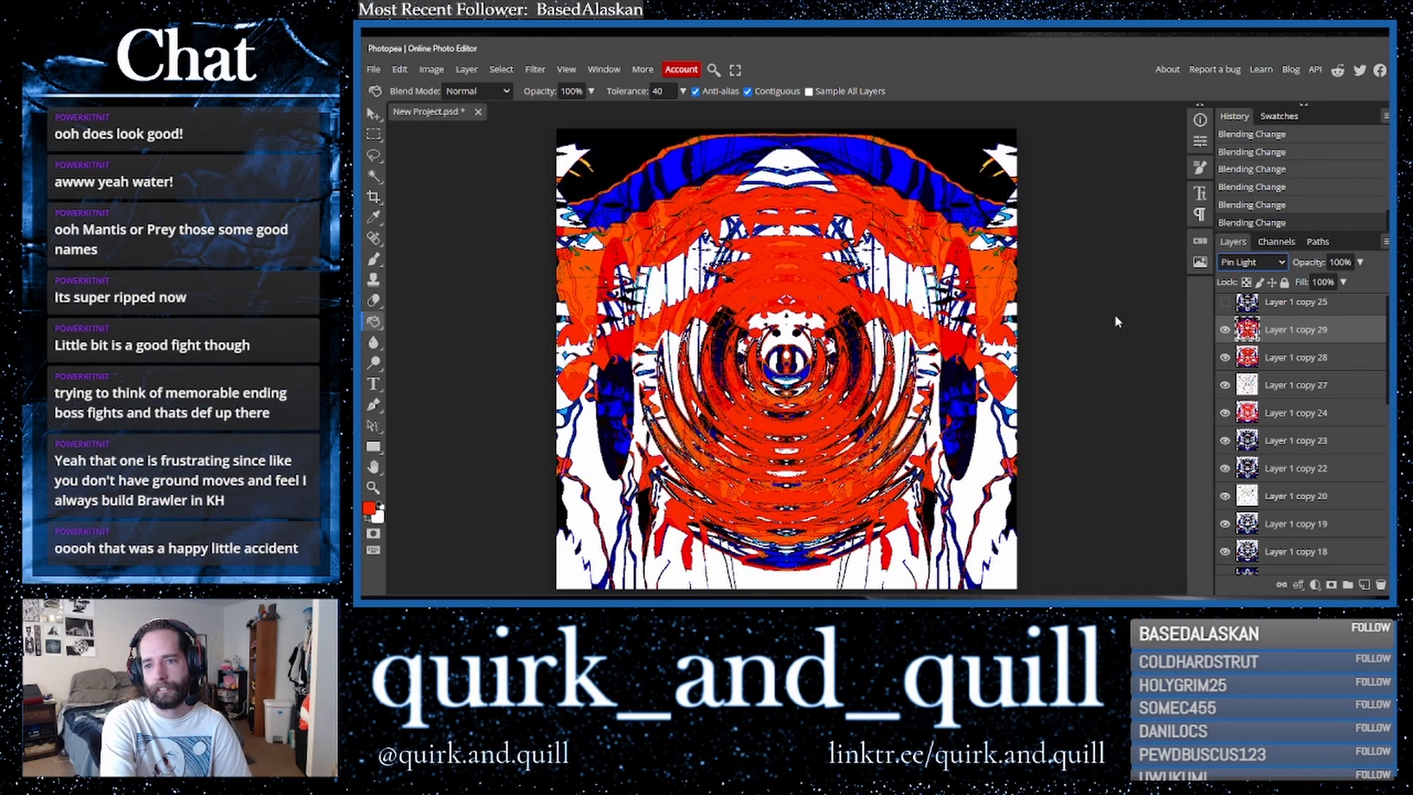
key(Down)
key(Down)
key(Down)
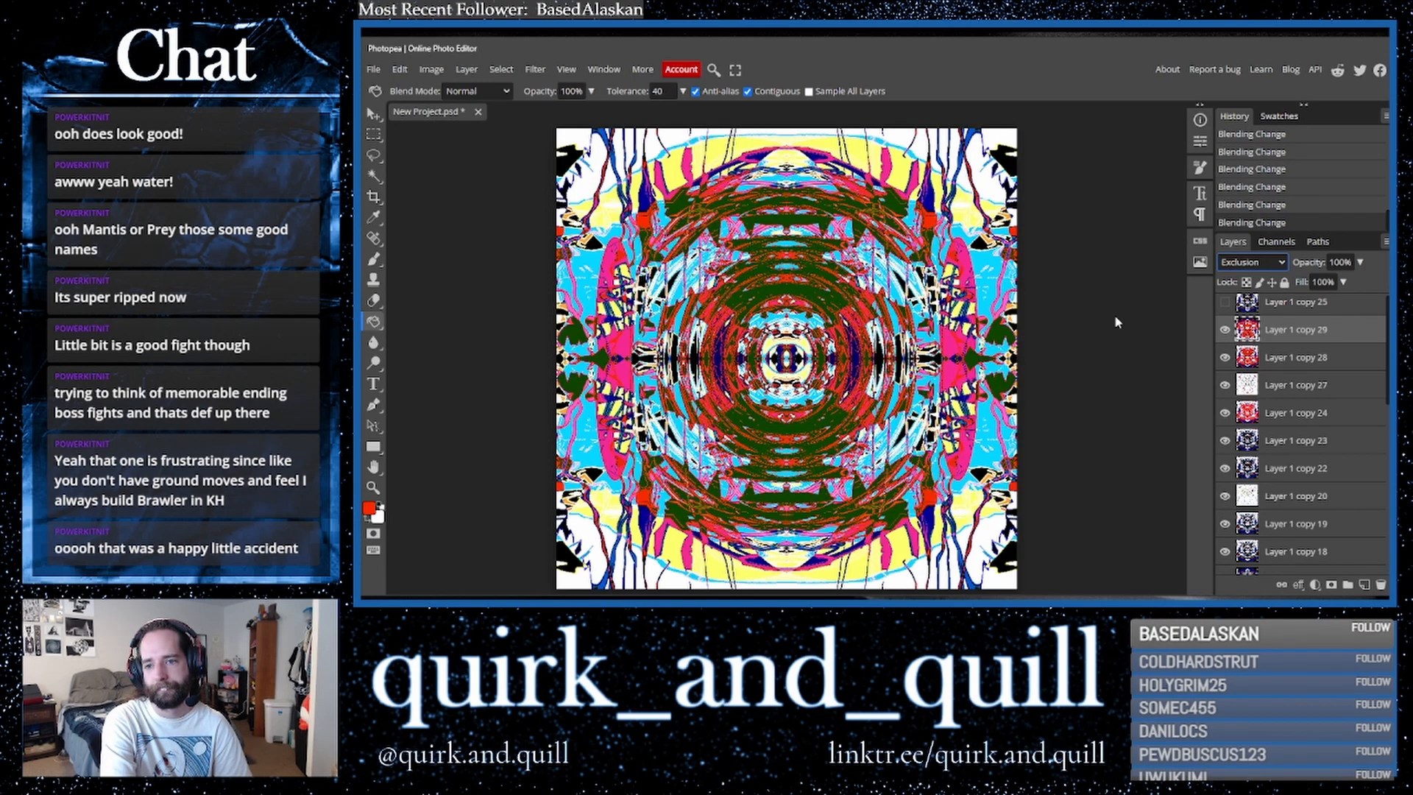
key(Down)
key(Down)
key(Down)
key(Down)
key(Down)
key(Down)
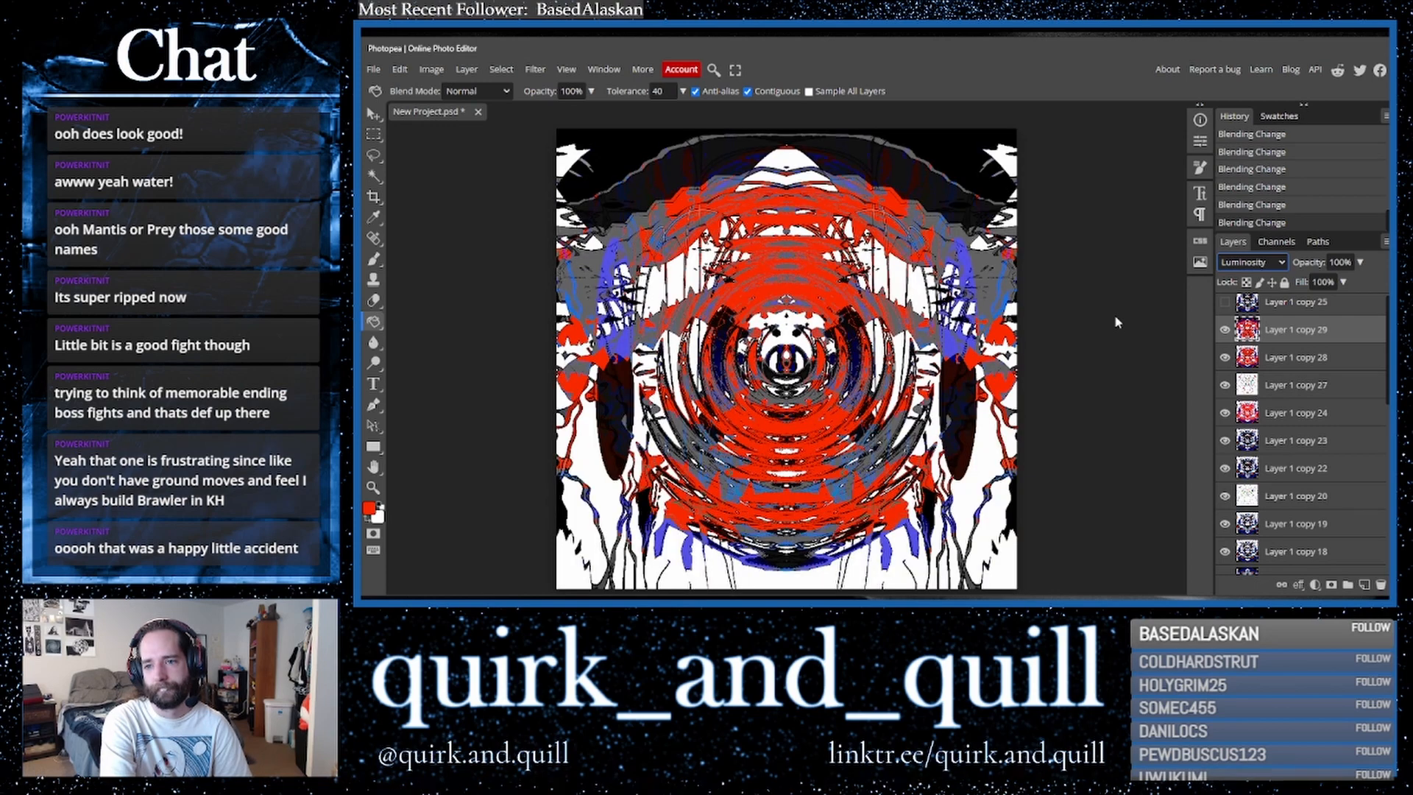
key(Up)
key(Up)
key(Up)
key(Up)
key(Down)
key(Down)
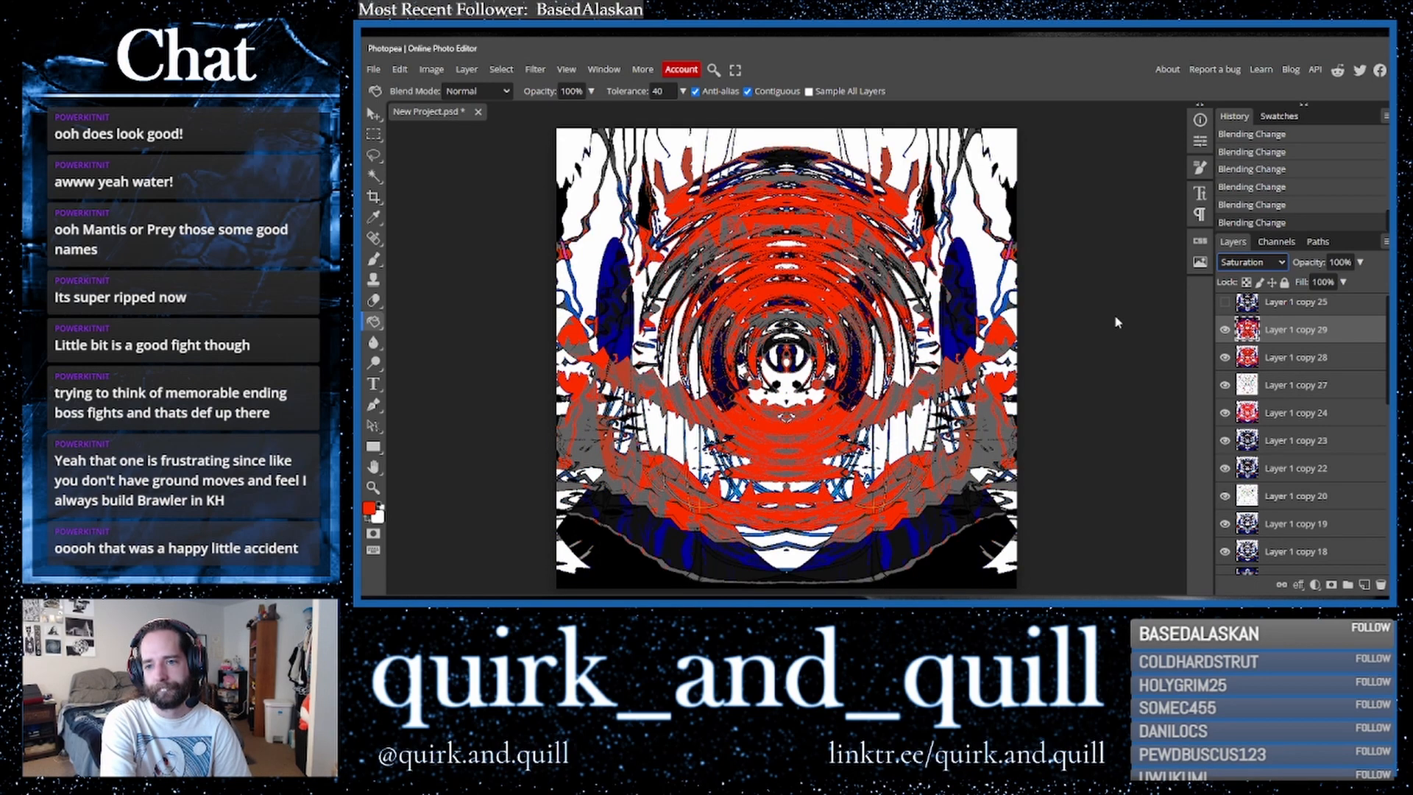
key(Up)
key(Up)
key(Up)
key(Up)
key(Up)
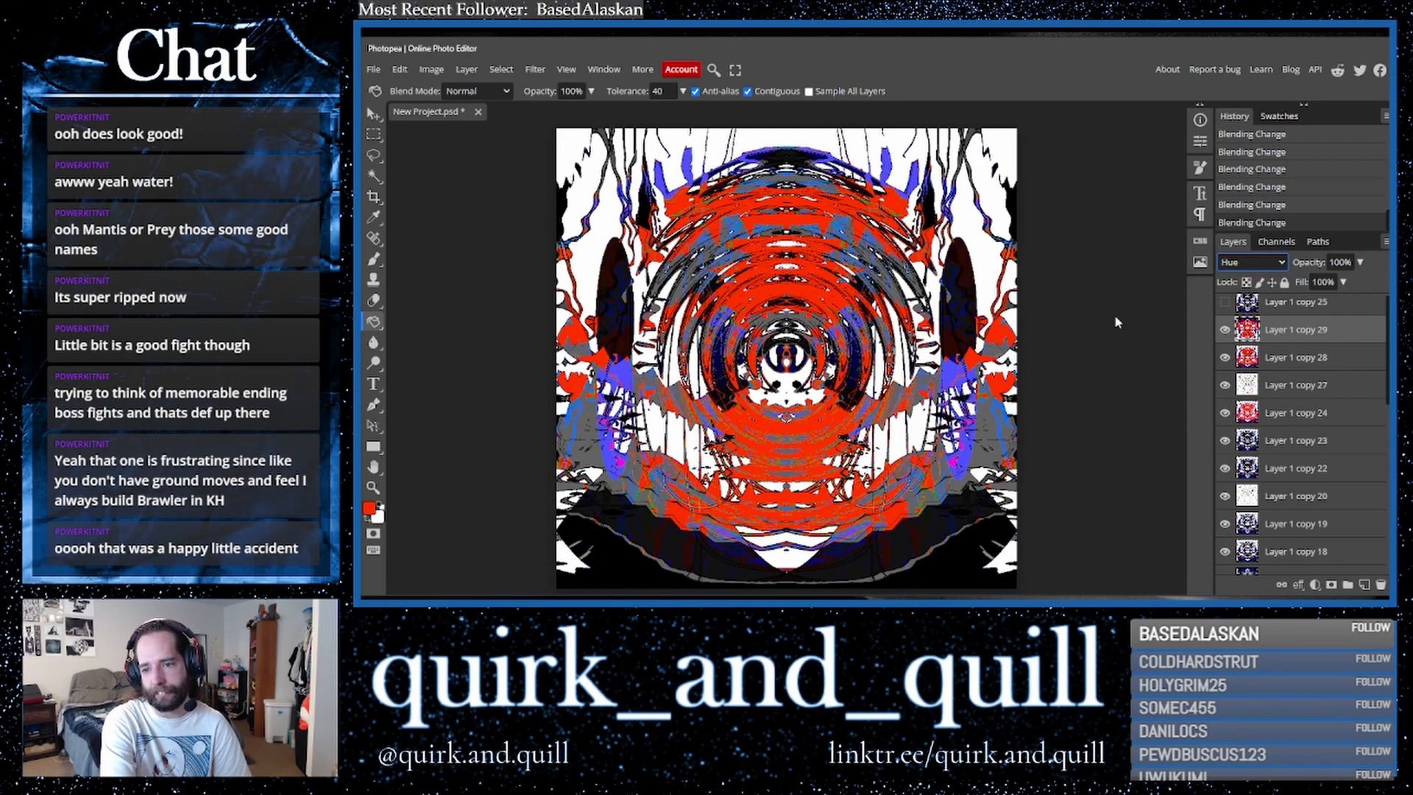
key(Up)
key(Up)
key(Up)
key(Up)
key(Up)
key(Up)
key(Up)
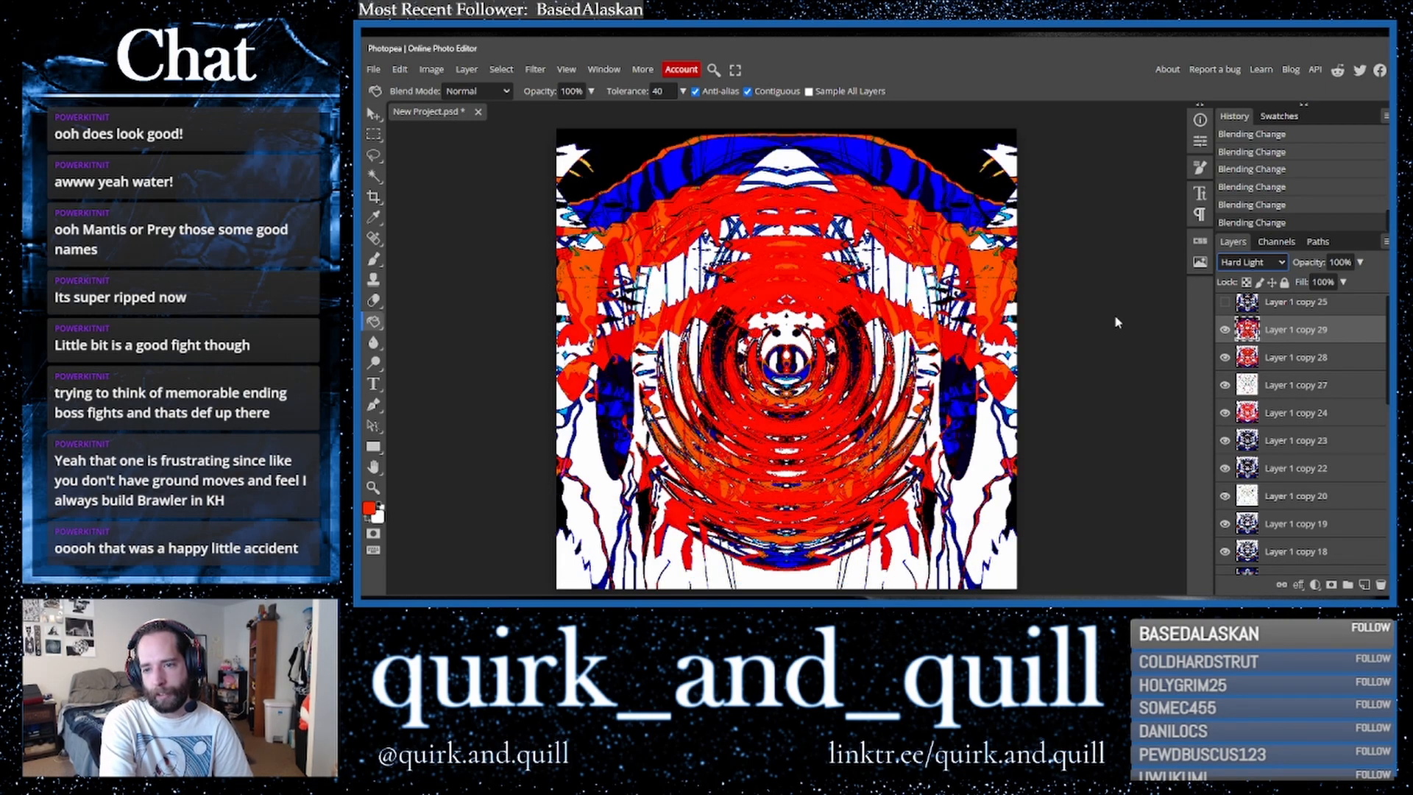
key(Up)
key(Up)
key(Up)
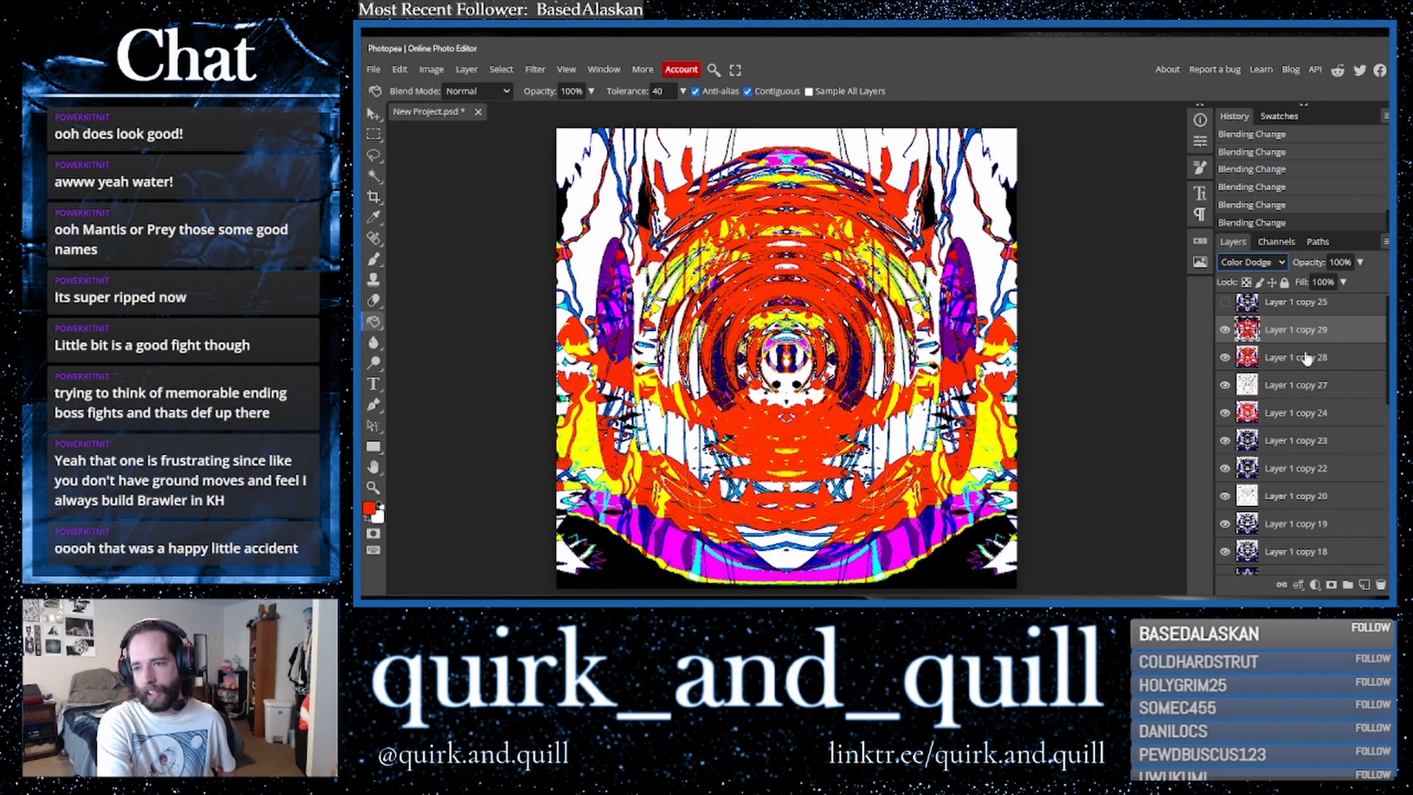
- Duplicate the Color Dodge layer and merge the copy down into one layer
click(1336, 364)
key(ctrl+j)
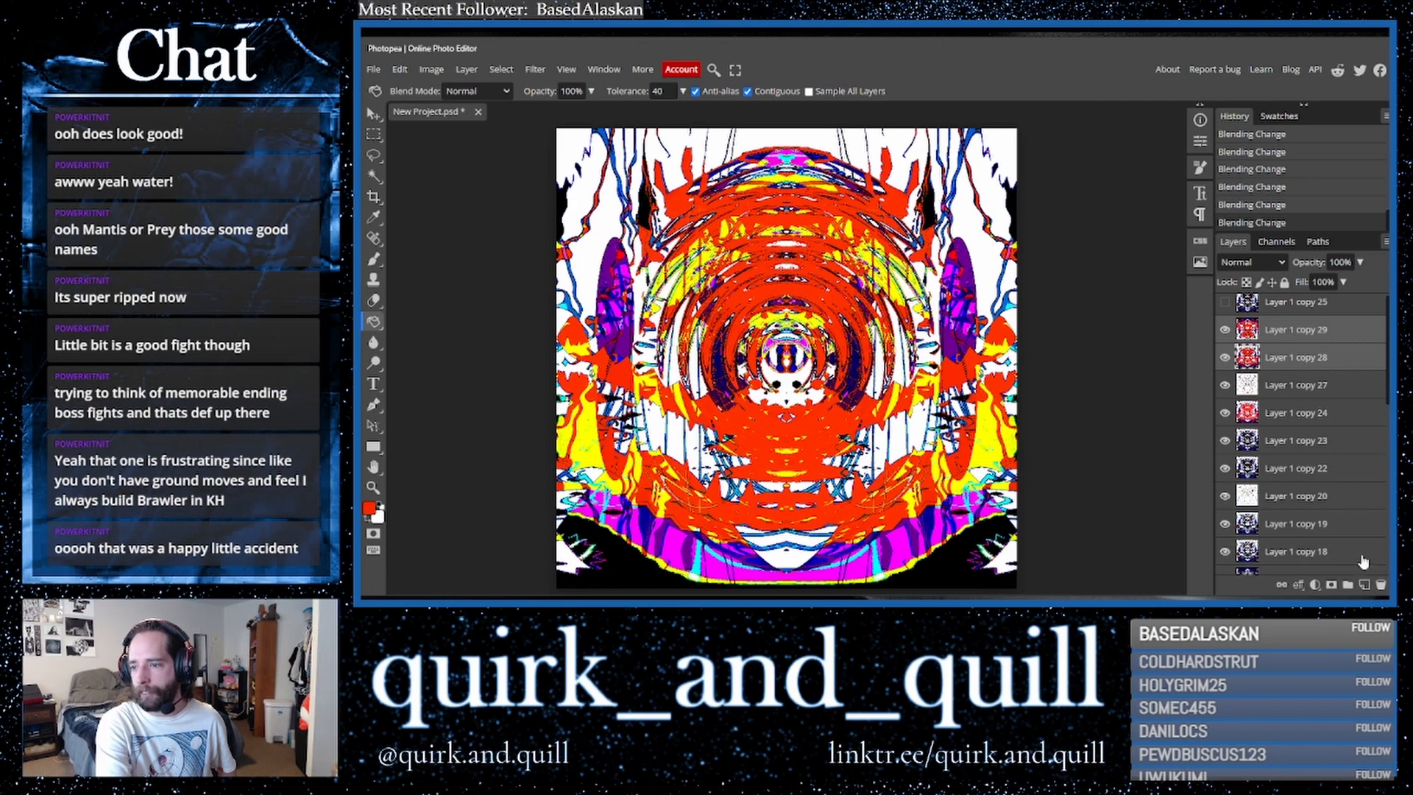
right_click(1329, 363)
click(1263, 538)
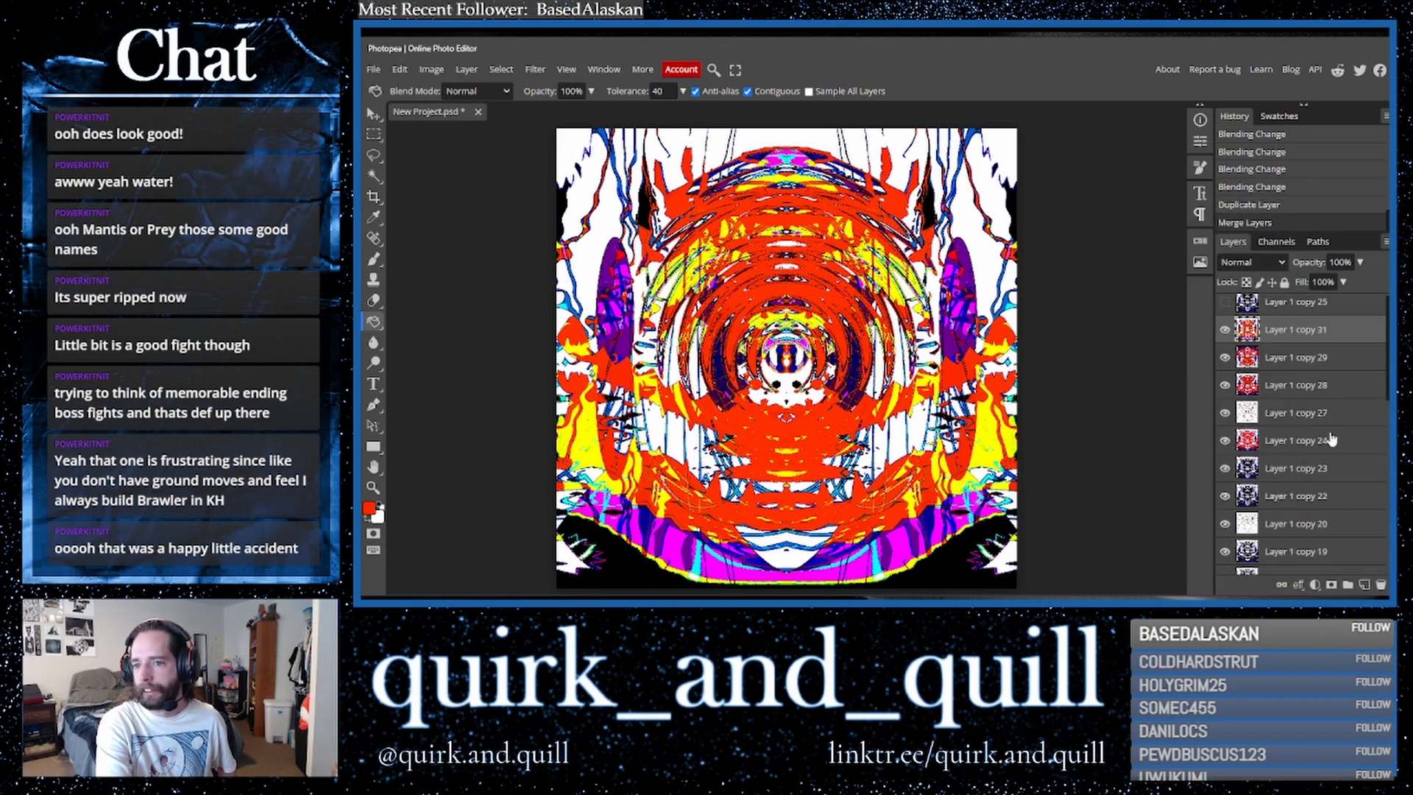
- Hide the merged layer and set the red layer below it to Linear Light blend mode
click(1281, 361)
click(1251, 262)
click(1252, 370)
key(Down)
key(Down)
key(Down)
key(Down)
key(Down)
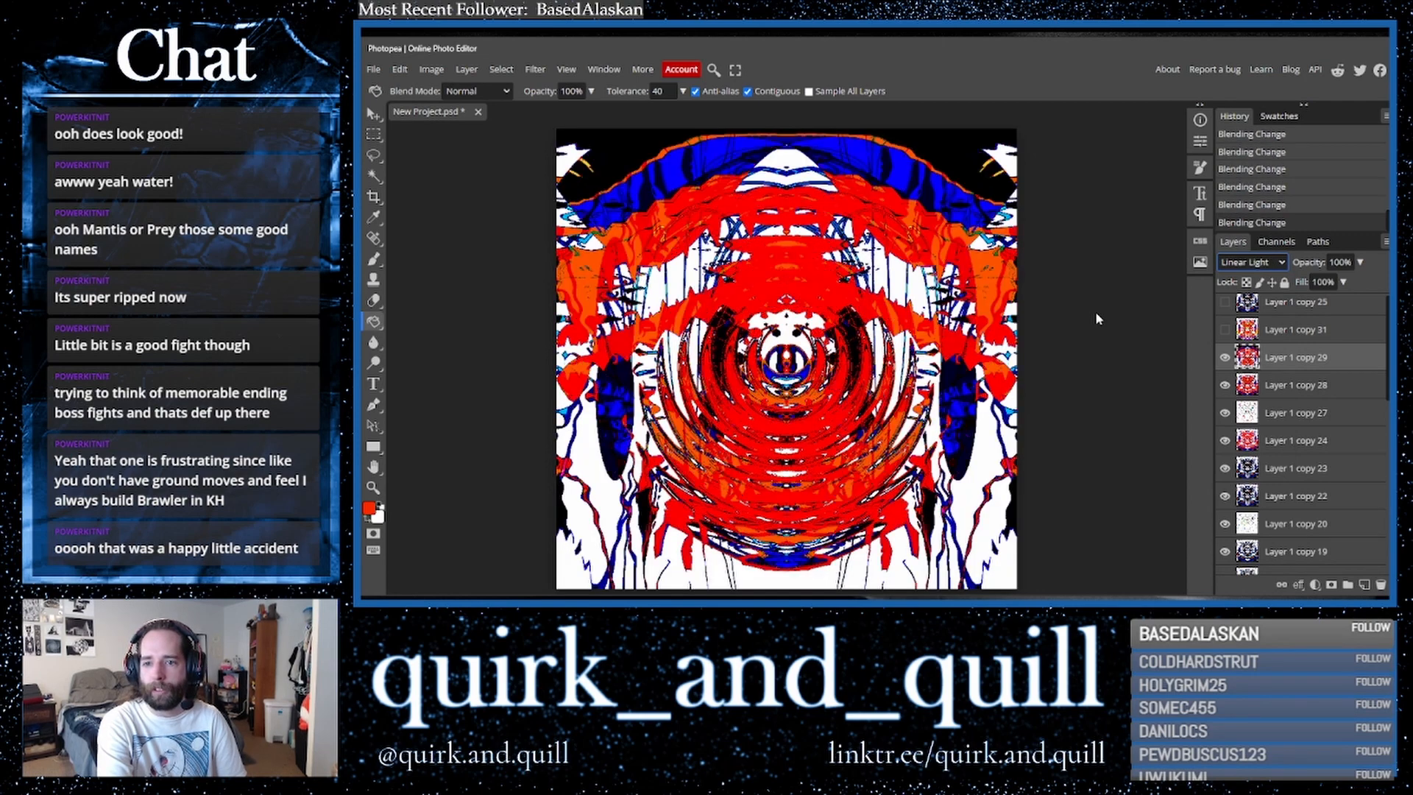
- Duplicate the next red layer down and merge the copy down
ctrl+click(1326, 391)
drag(1338, 393, 1364, 585)
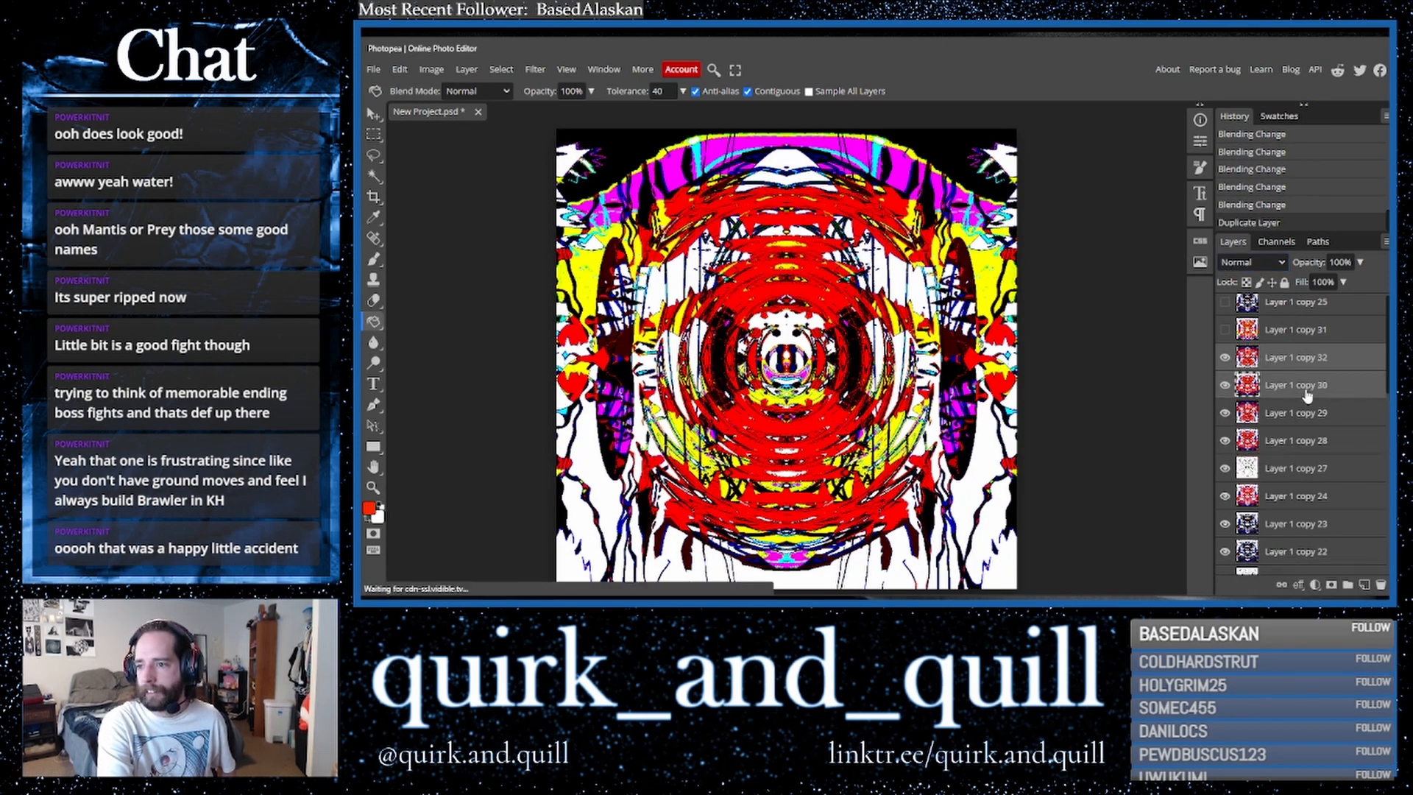
right_click(1306, 393)
click(1237, 538)
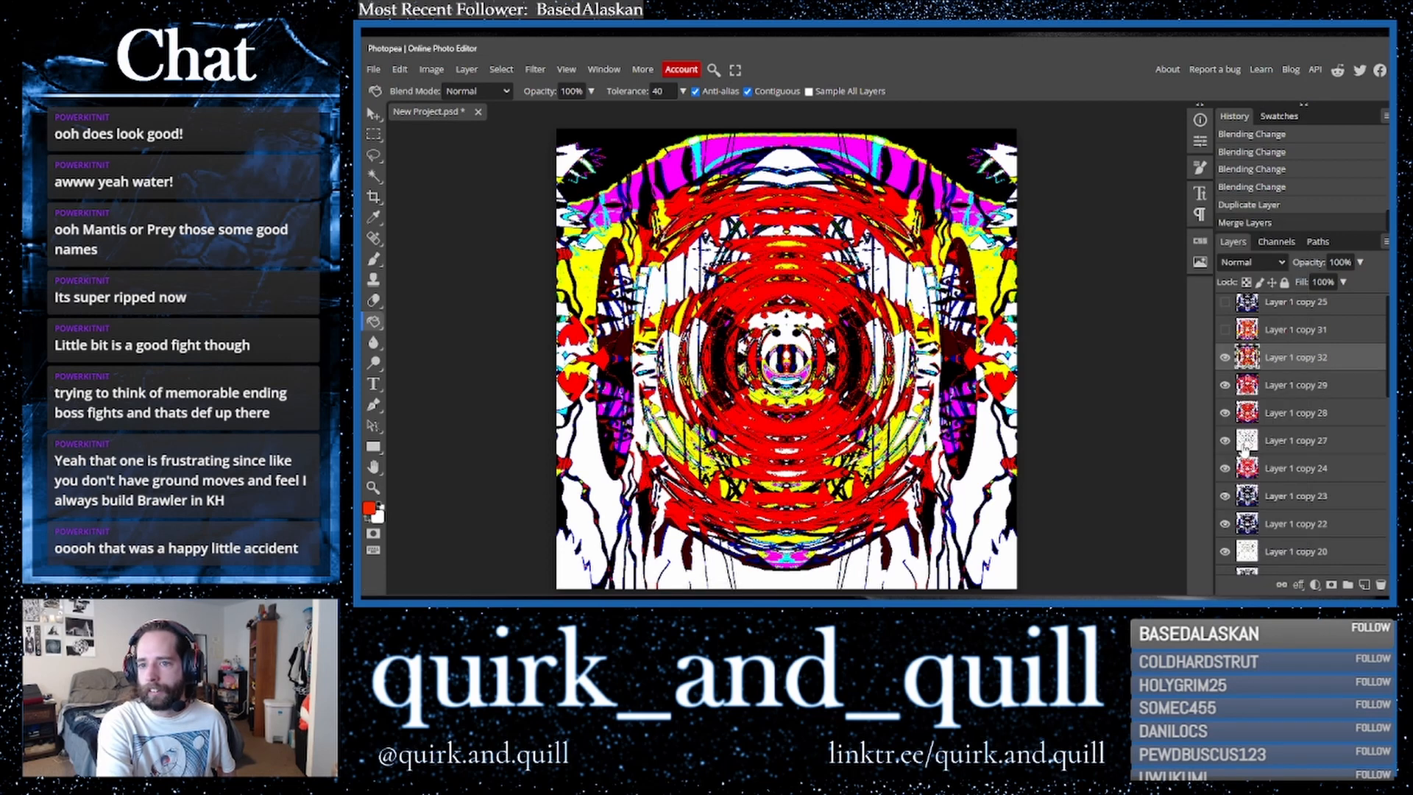
- Show the merged top layer, duplicate it, flip the copy vertically, and duplicate the flipped copy again
click(1225, 332)
click(1225, 333)
click(1226, 333)
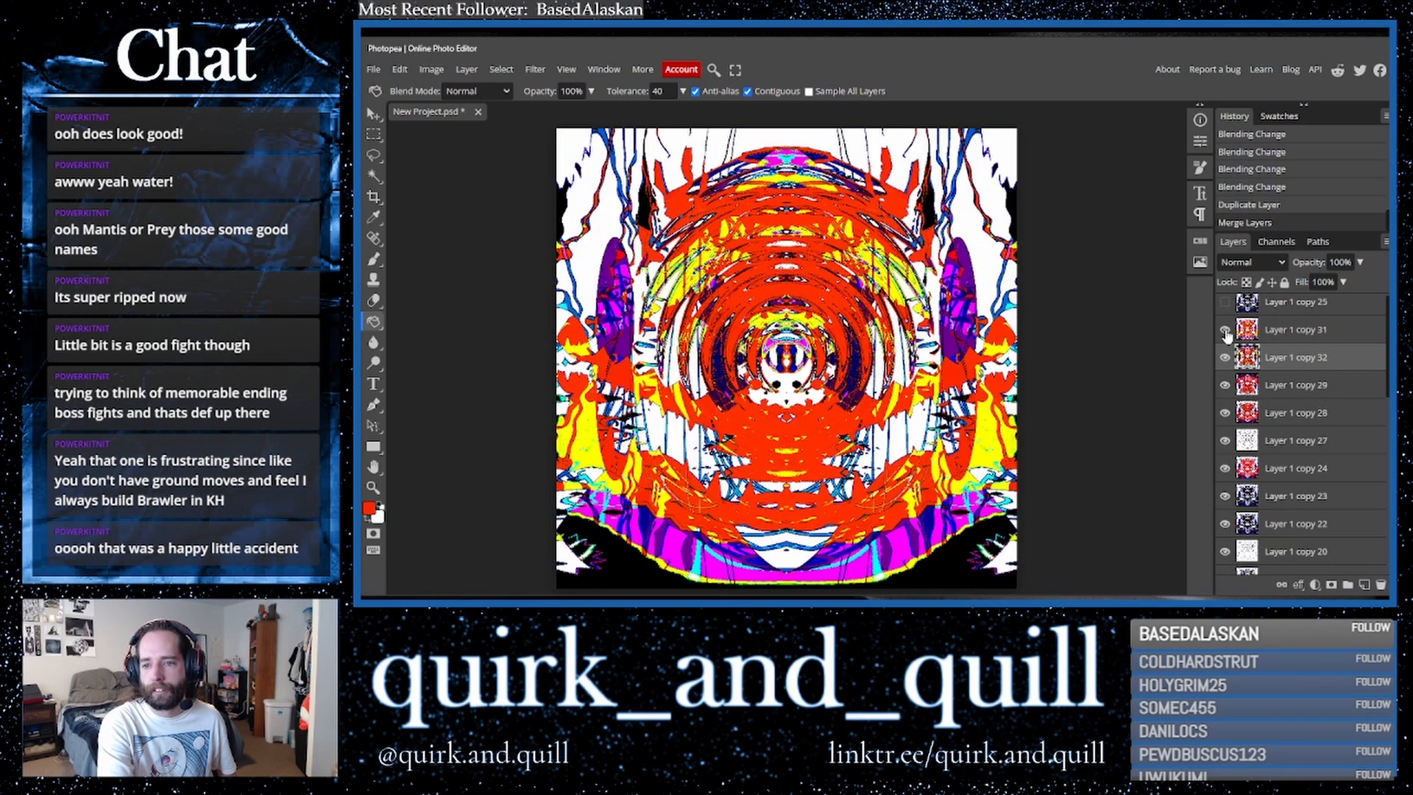
drag(1236, 337, 1364, 585)
click(400, 69)
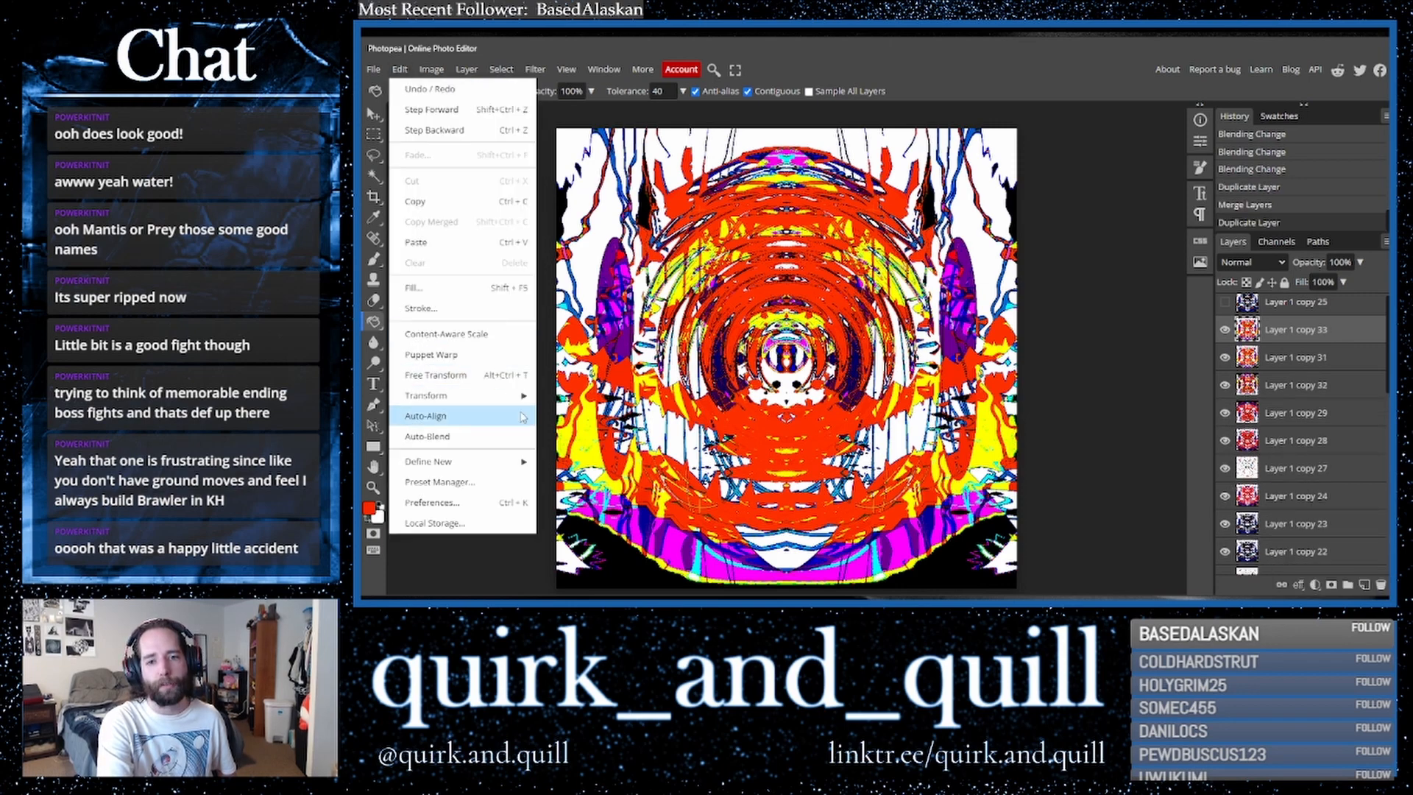
mouse_move(527, 398)
click(582, 584)
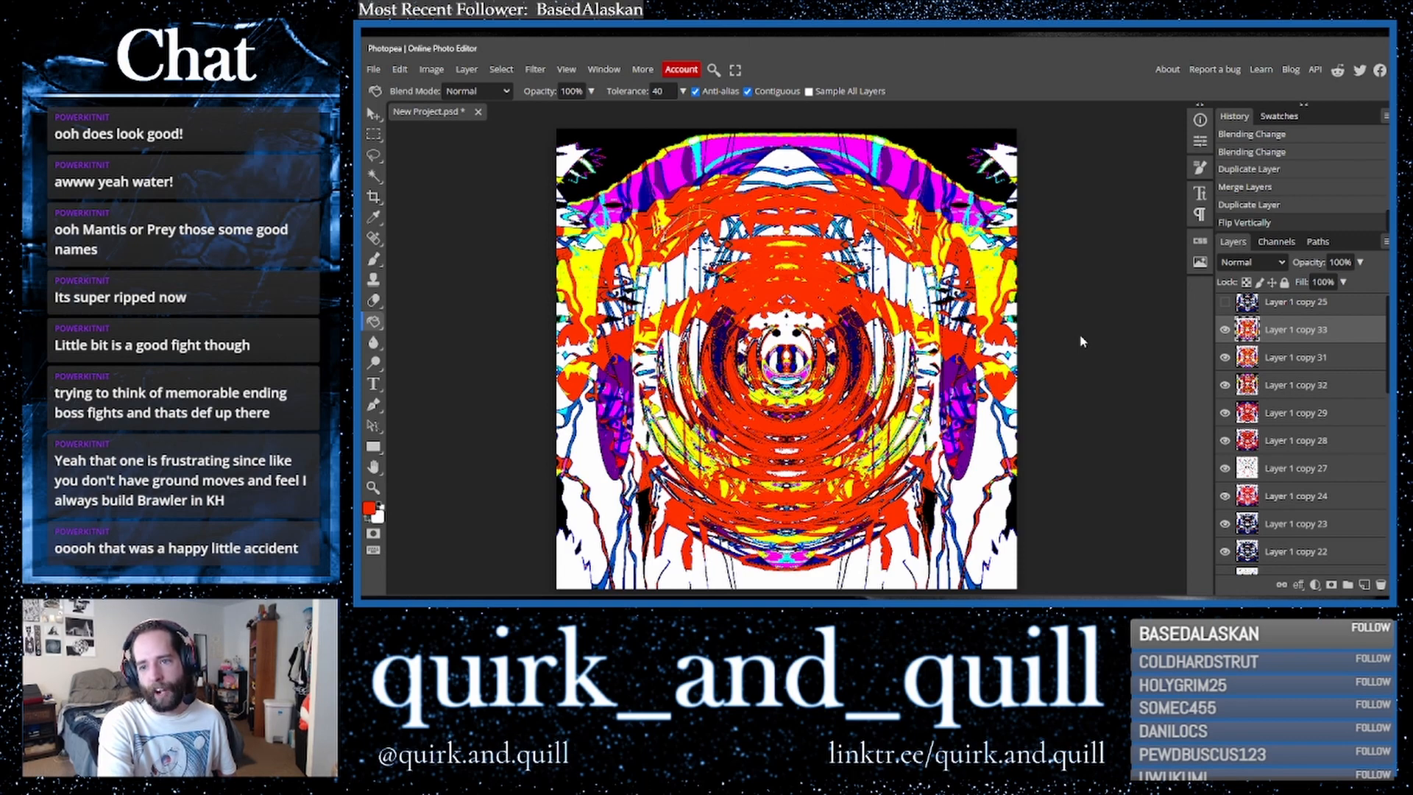
key(ctrl+j)
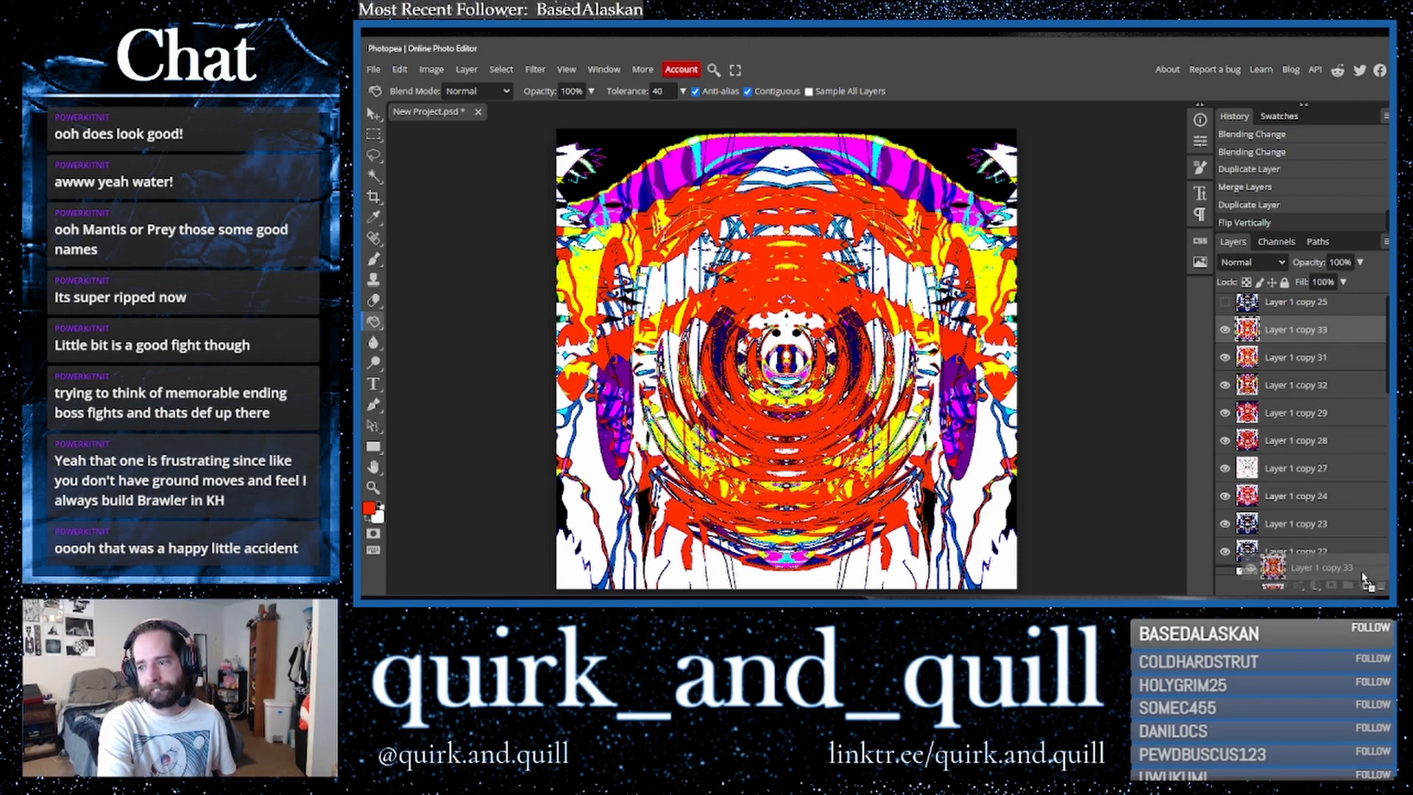
- Show the blue-and-black top layer and cycle its blend modes, ending on Dissolve
click(1225, 310)
click(1295, 302)
click(1251, 262)
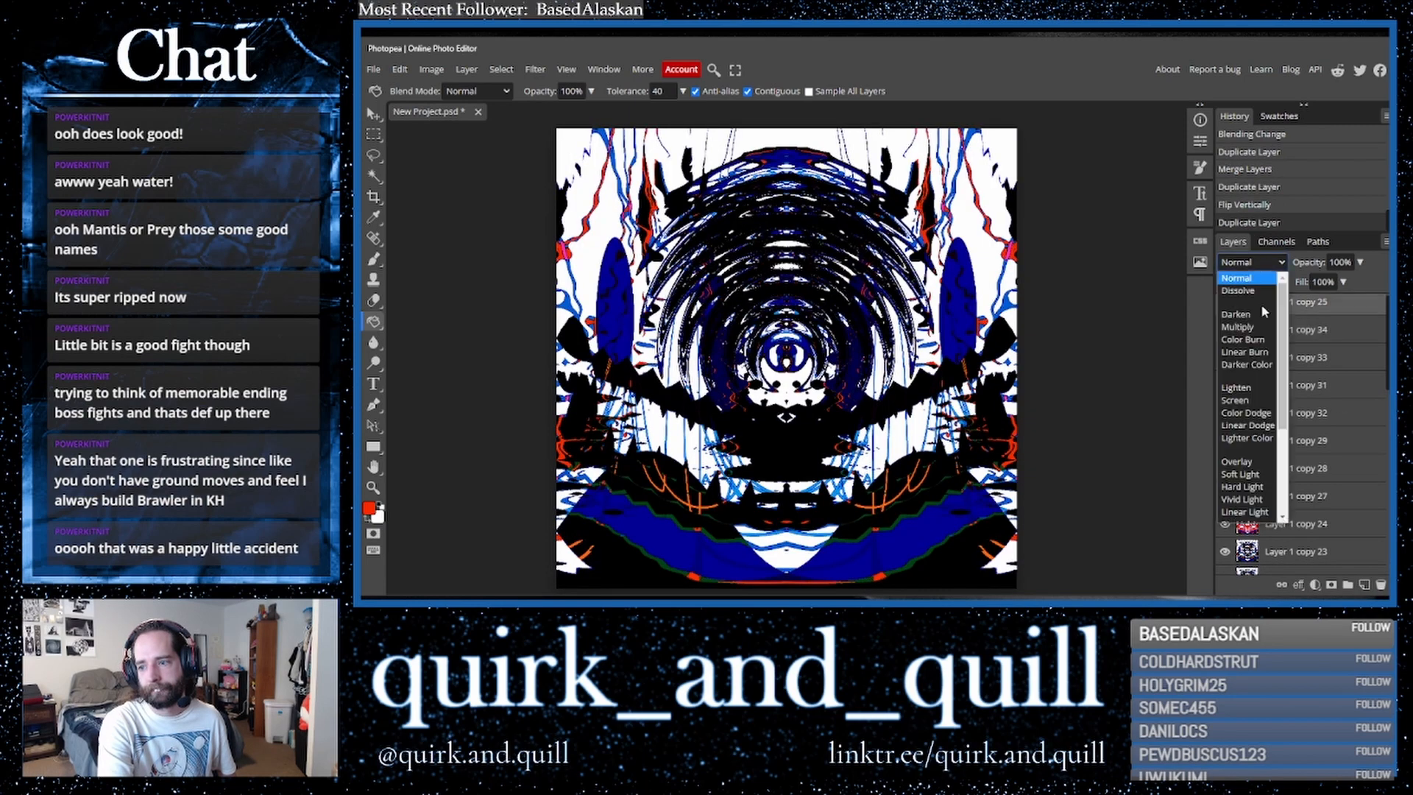
click(1250, 489)
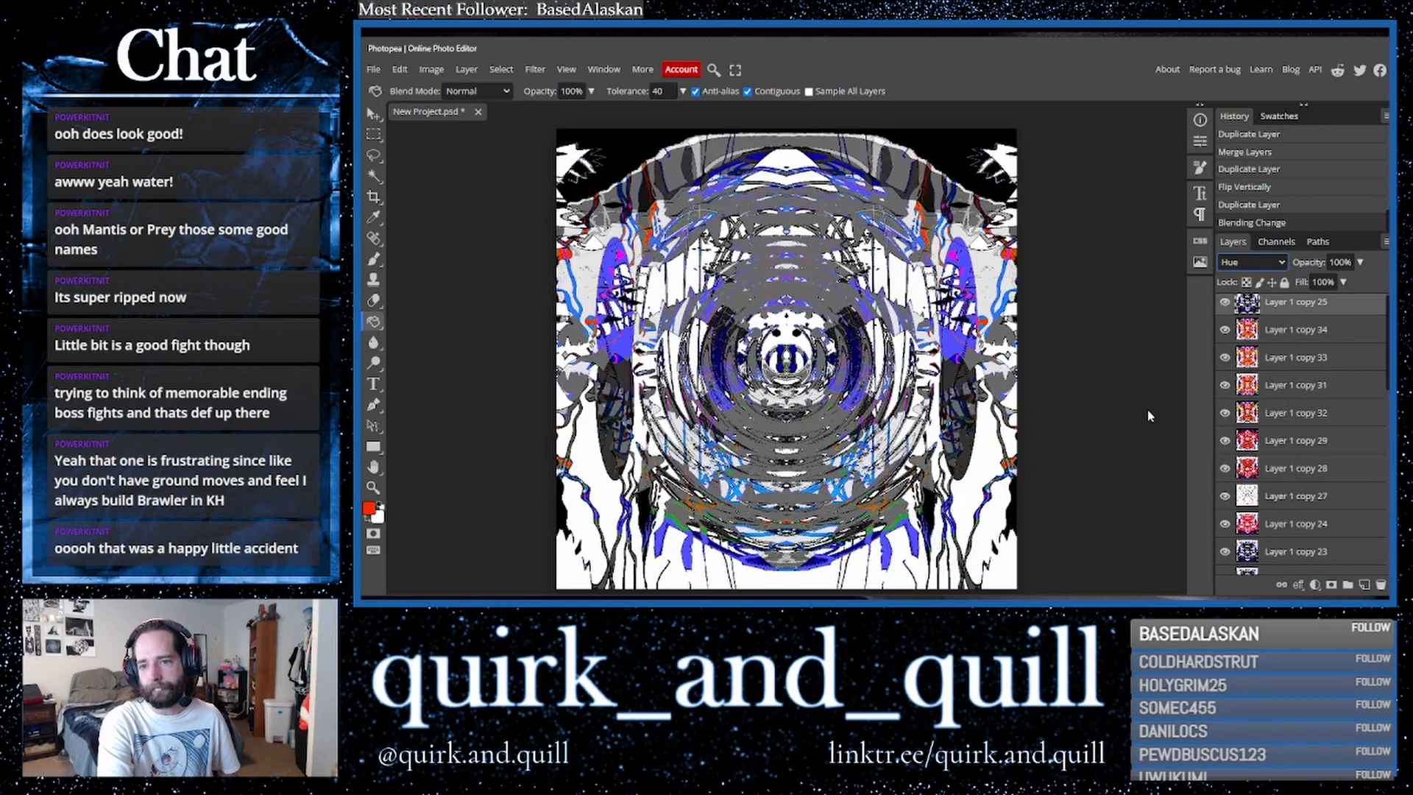
key(Down)
key(Down)
key(Down)
key(Up)
key(Up)
key(Up)
key(Up)
key(Up)
key(Up)
key(Up)
key(Up)
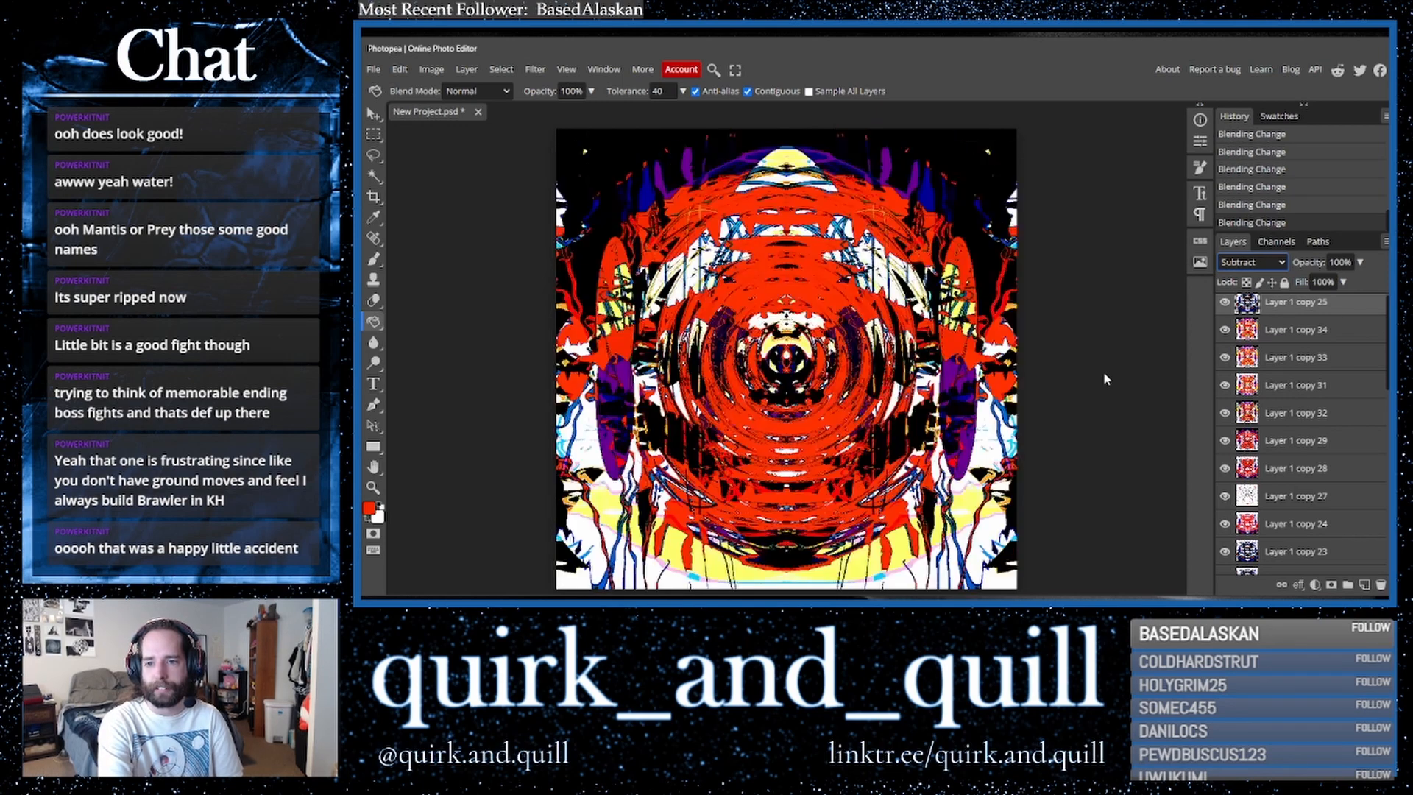
key(Up)
key(Up)
key(Up)
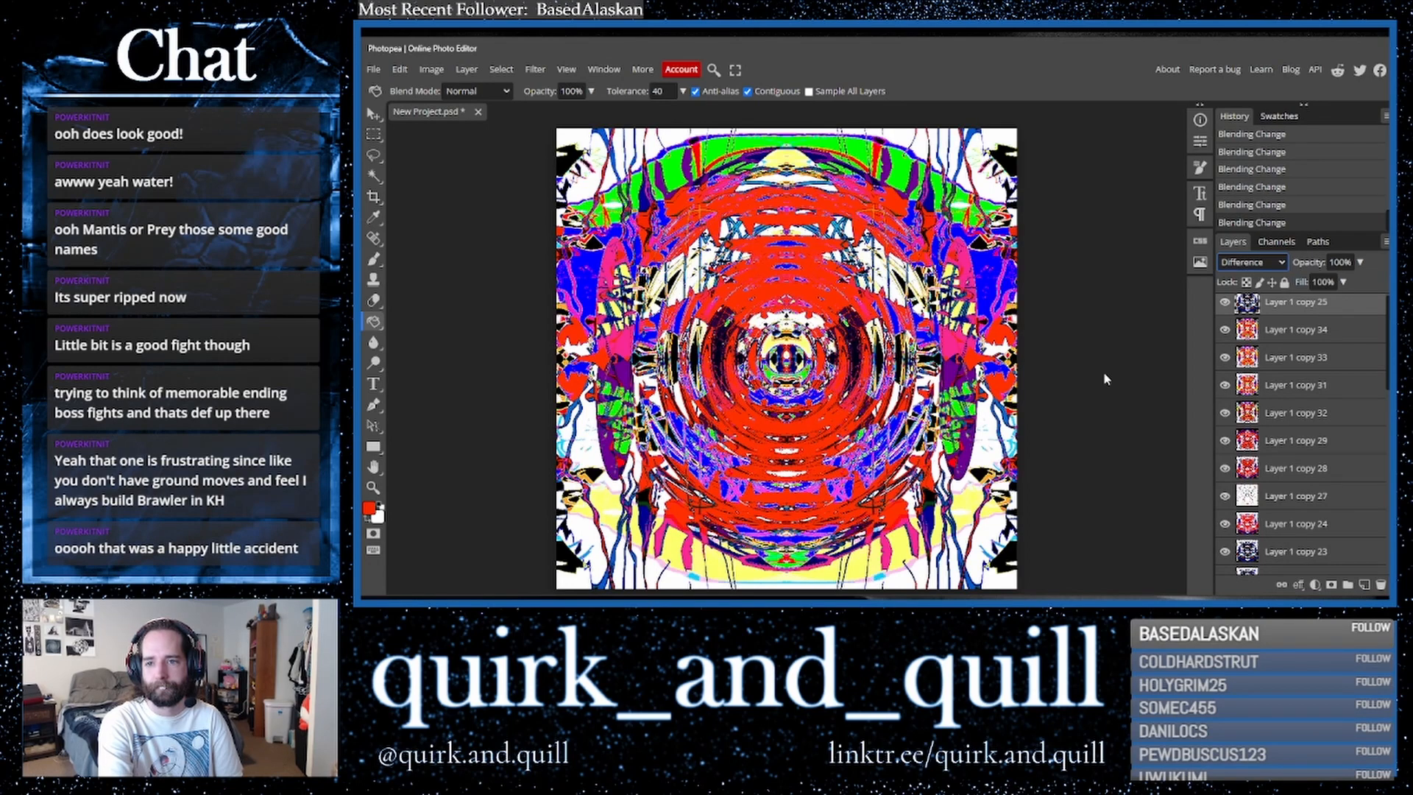
key(Up)
key(Up)
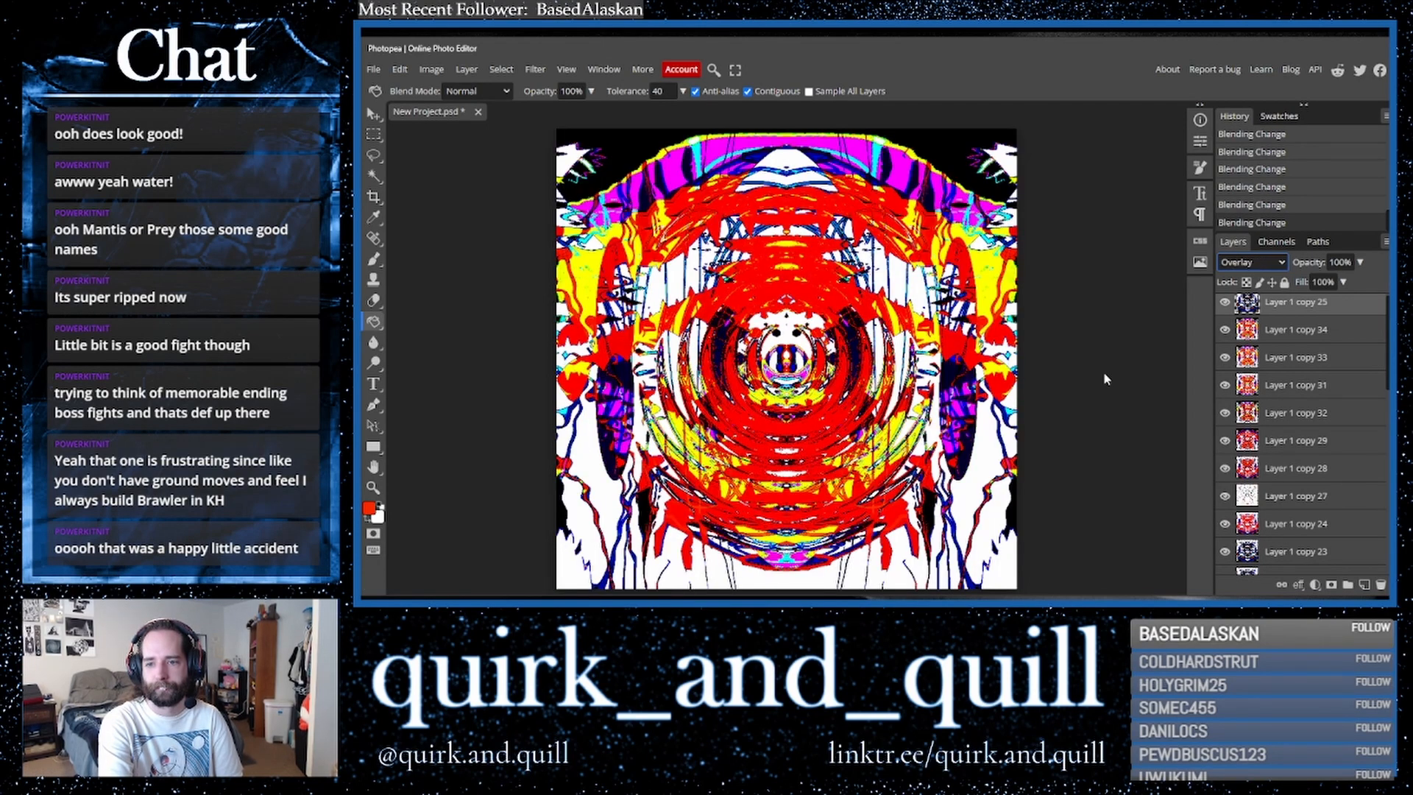
key(Up)
key(Up)
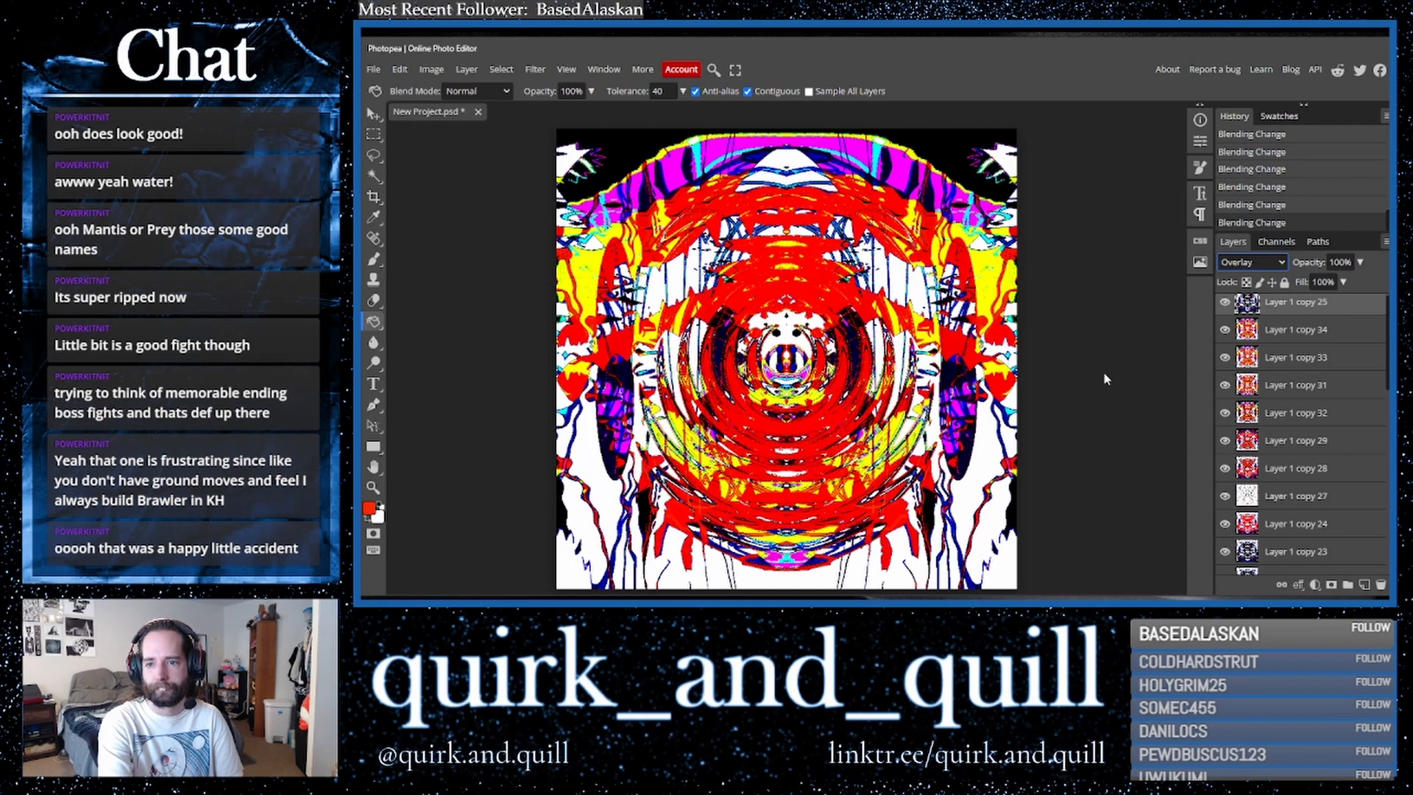
key(Up)
key(Up)
key(Up)
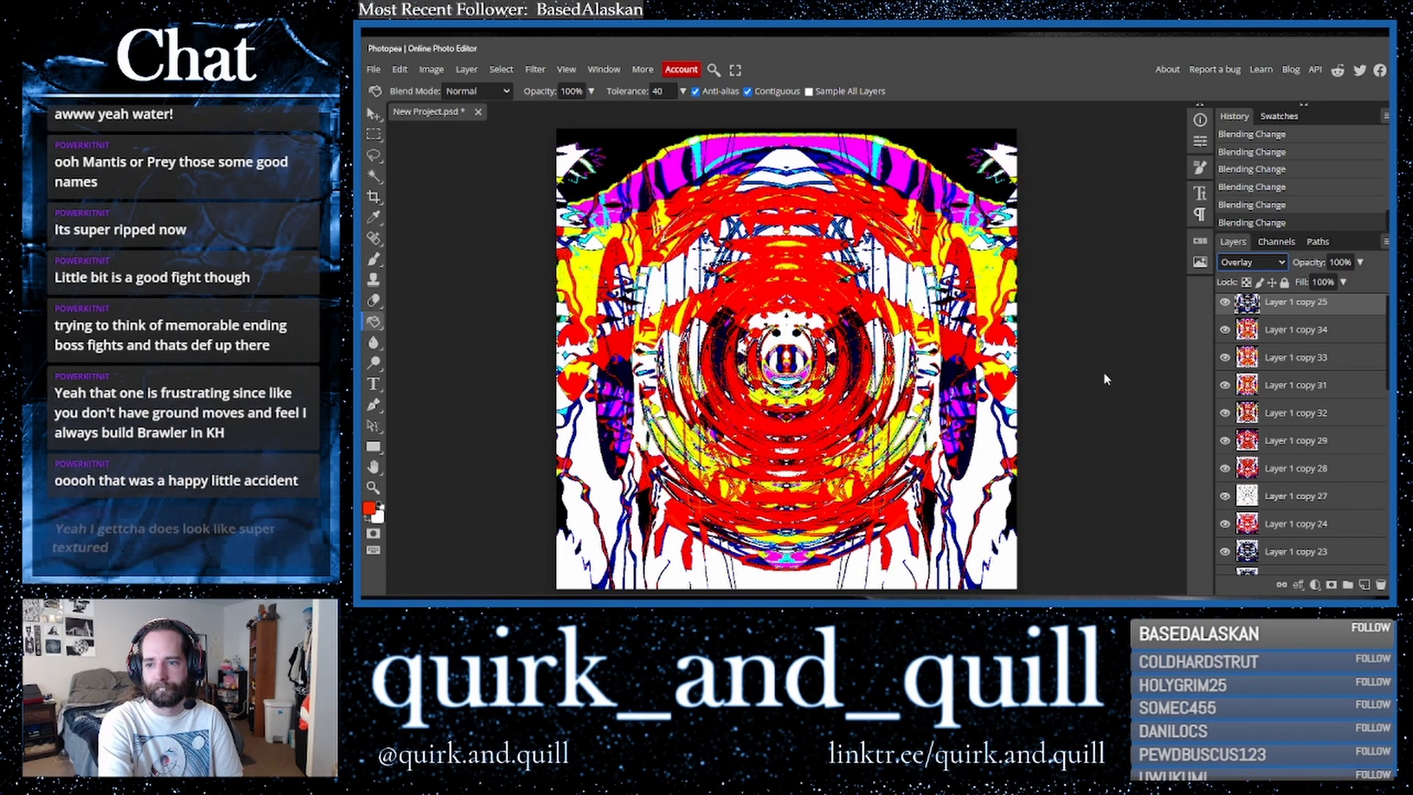
key(Up)
key(Up)
key(Up)
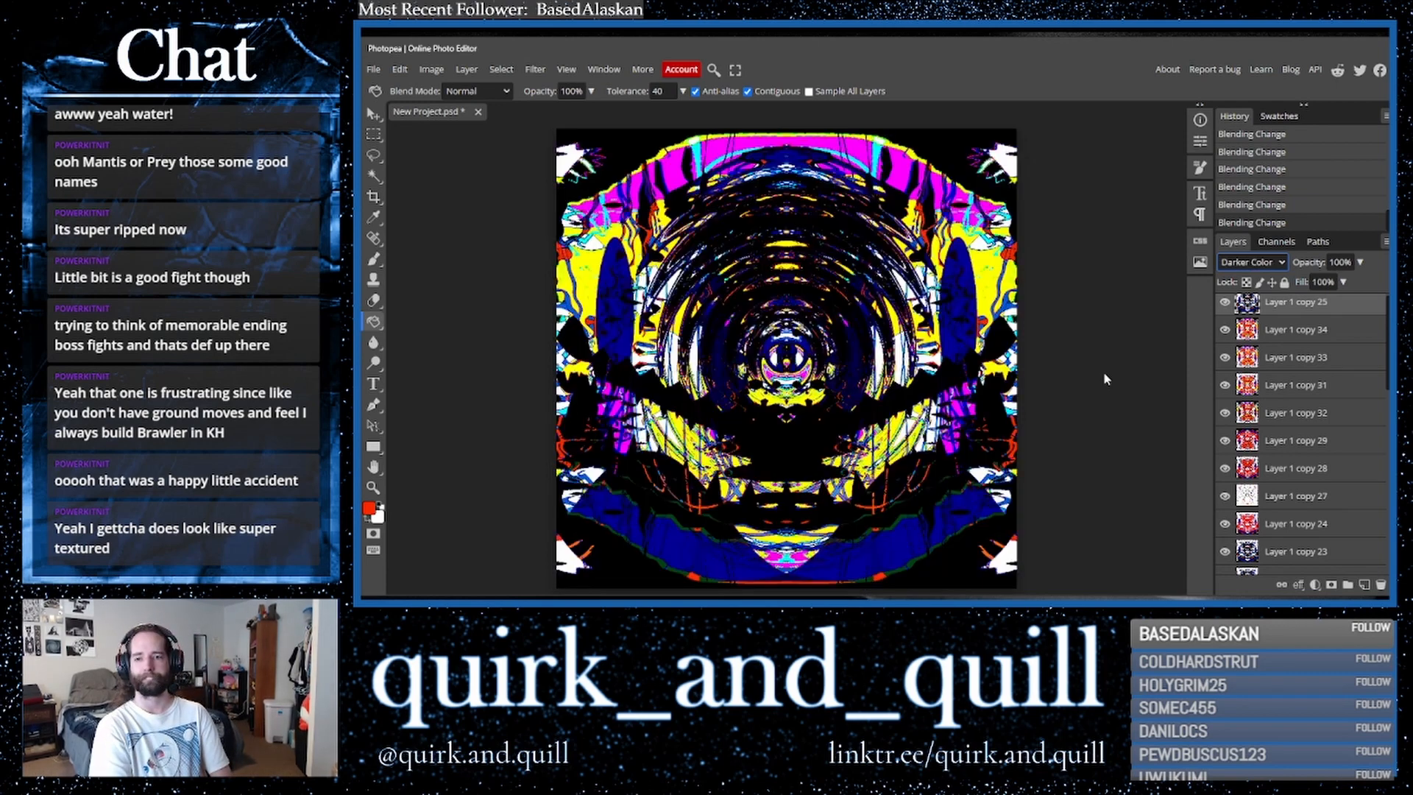
key(Down)
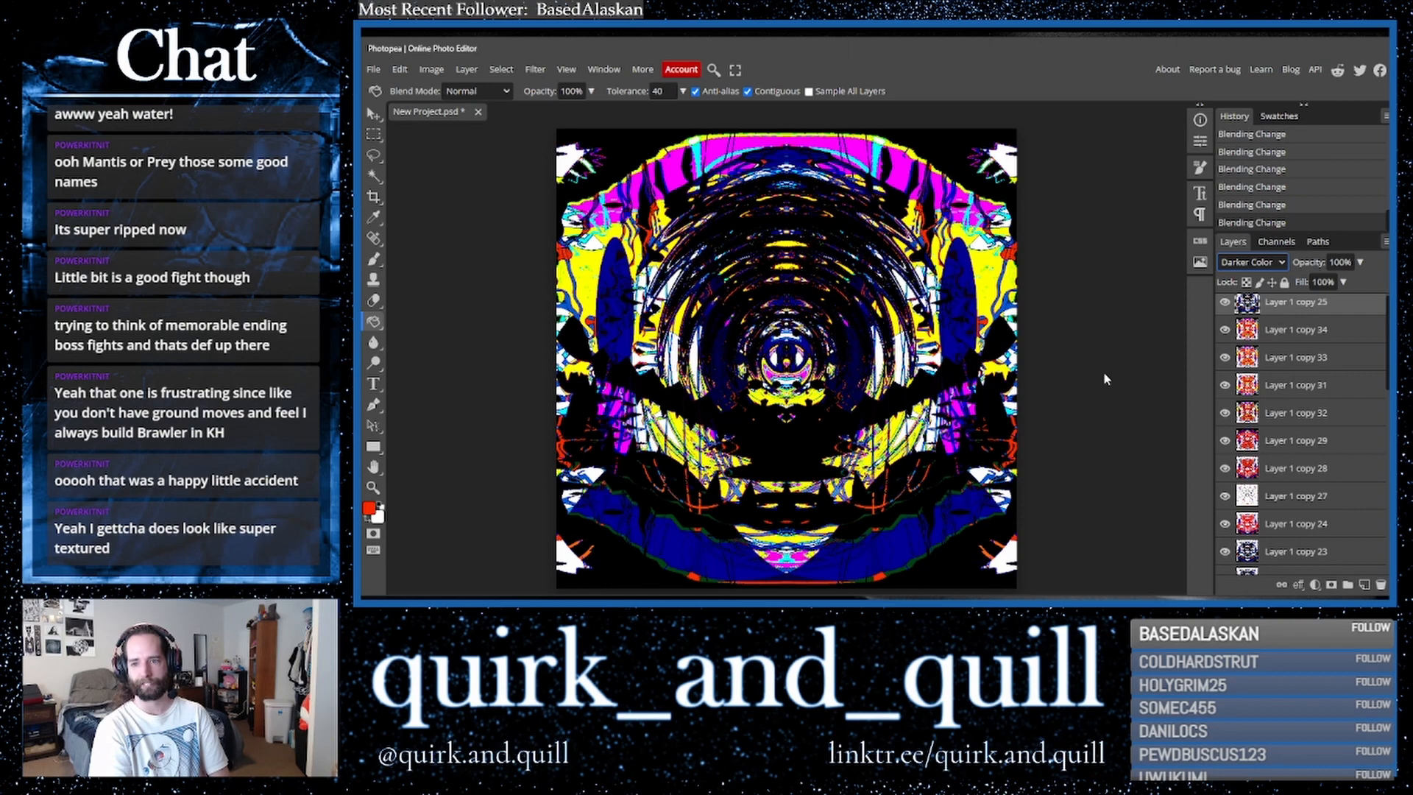
key(Up)
key(Up)
key(Up)
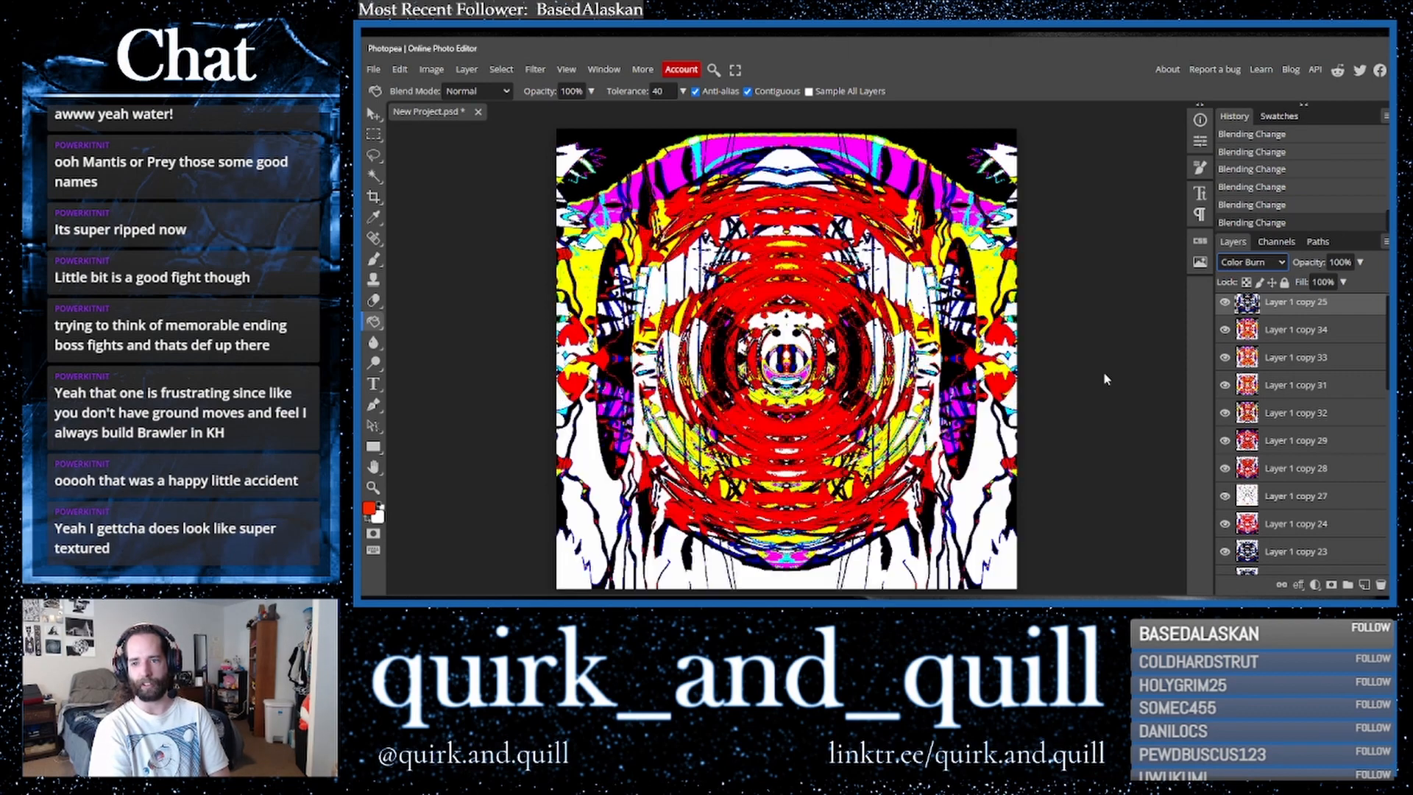
key(Up)
key(Up)
key(Up)
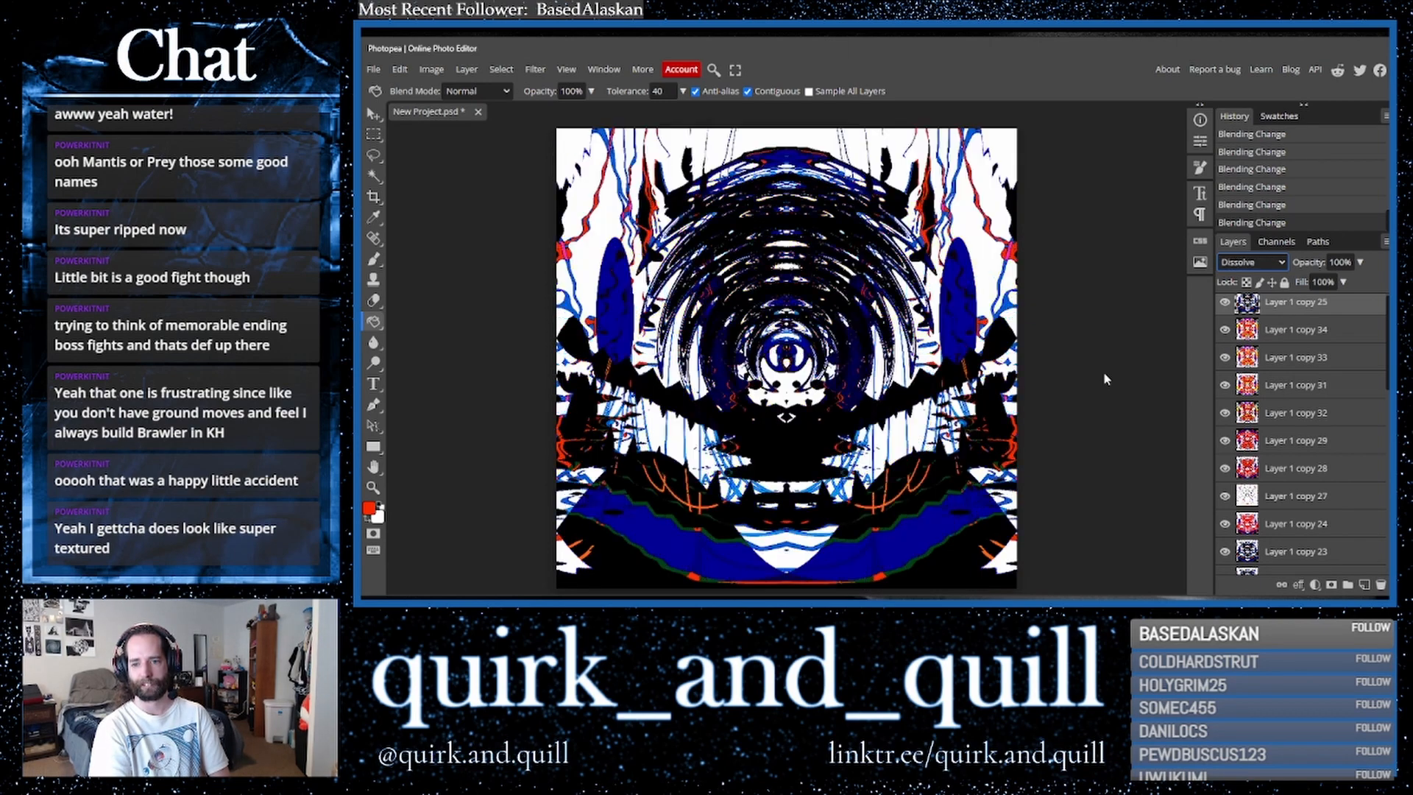
- Cycle the top layer's blend mode further down the list, ending on Multiply
key(Down)
key(Down)
key(Down)
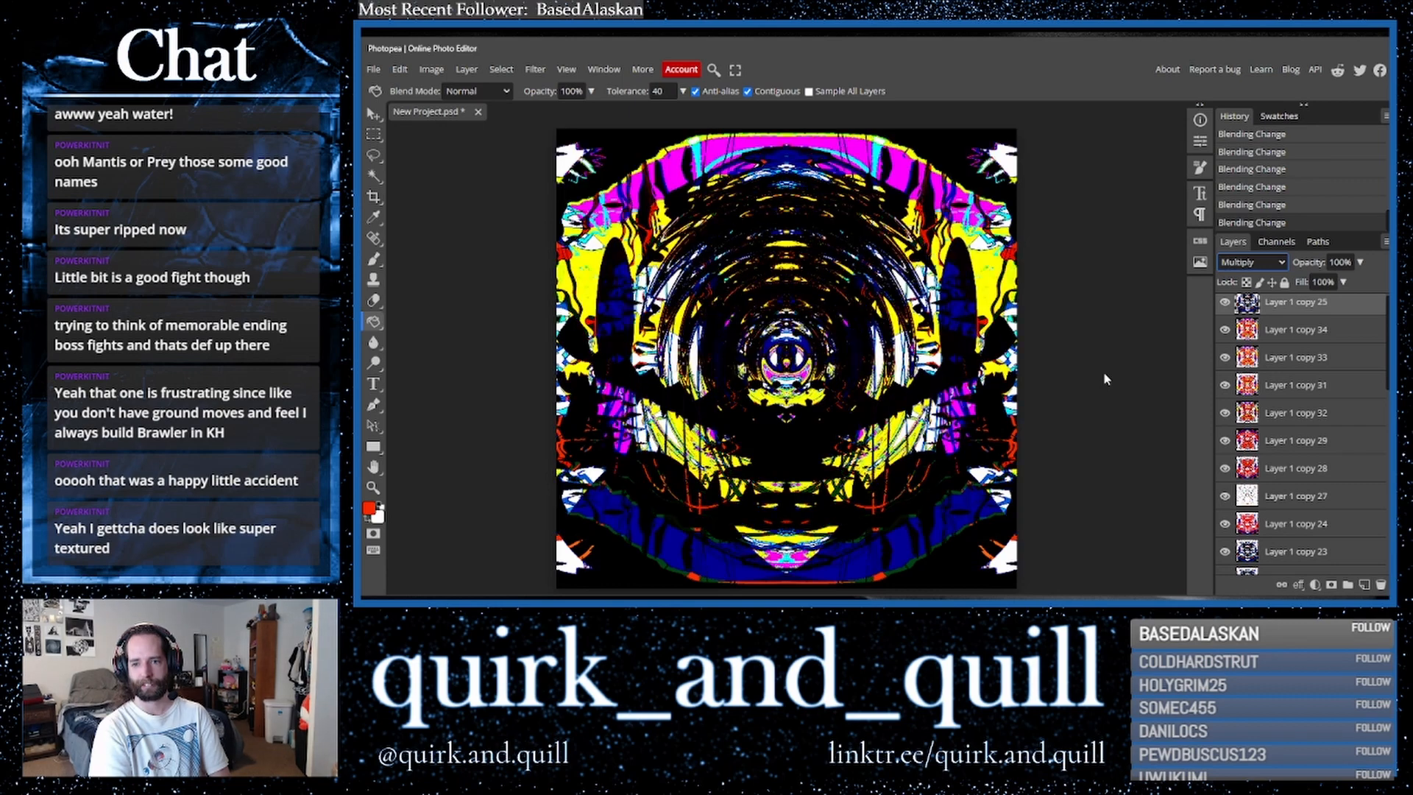
key(Down)
key(Up)
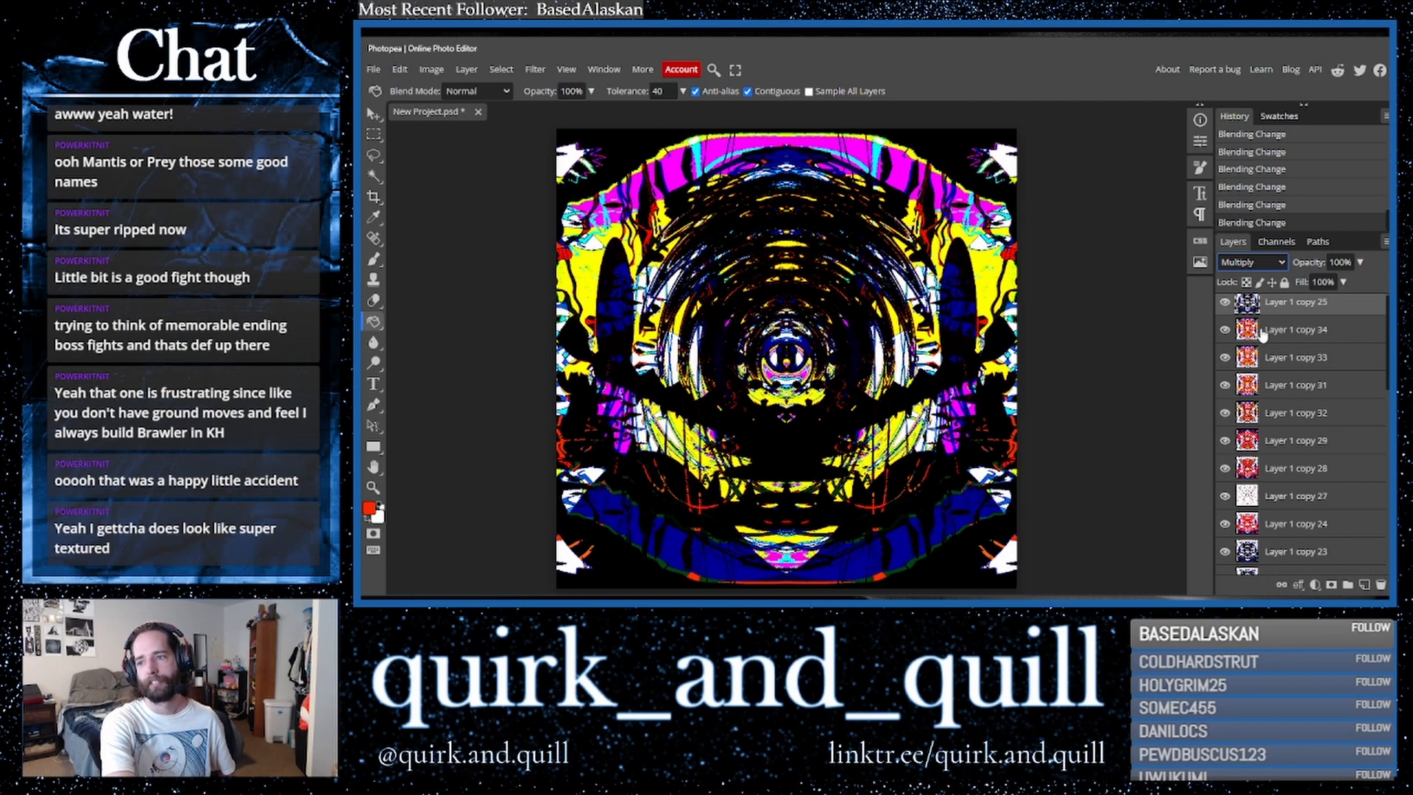
- Duplicate the top layer, merge the layers, and duplicate the merged result again
shift+click(1282, 333)
drag(1323, 334, 1366, 586)
right_click(1293, 336)
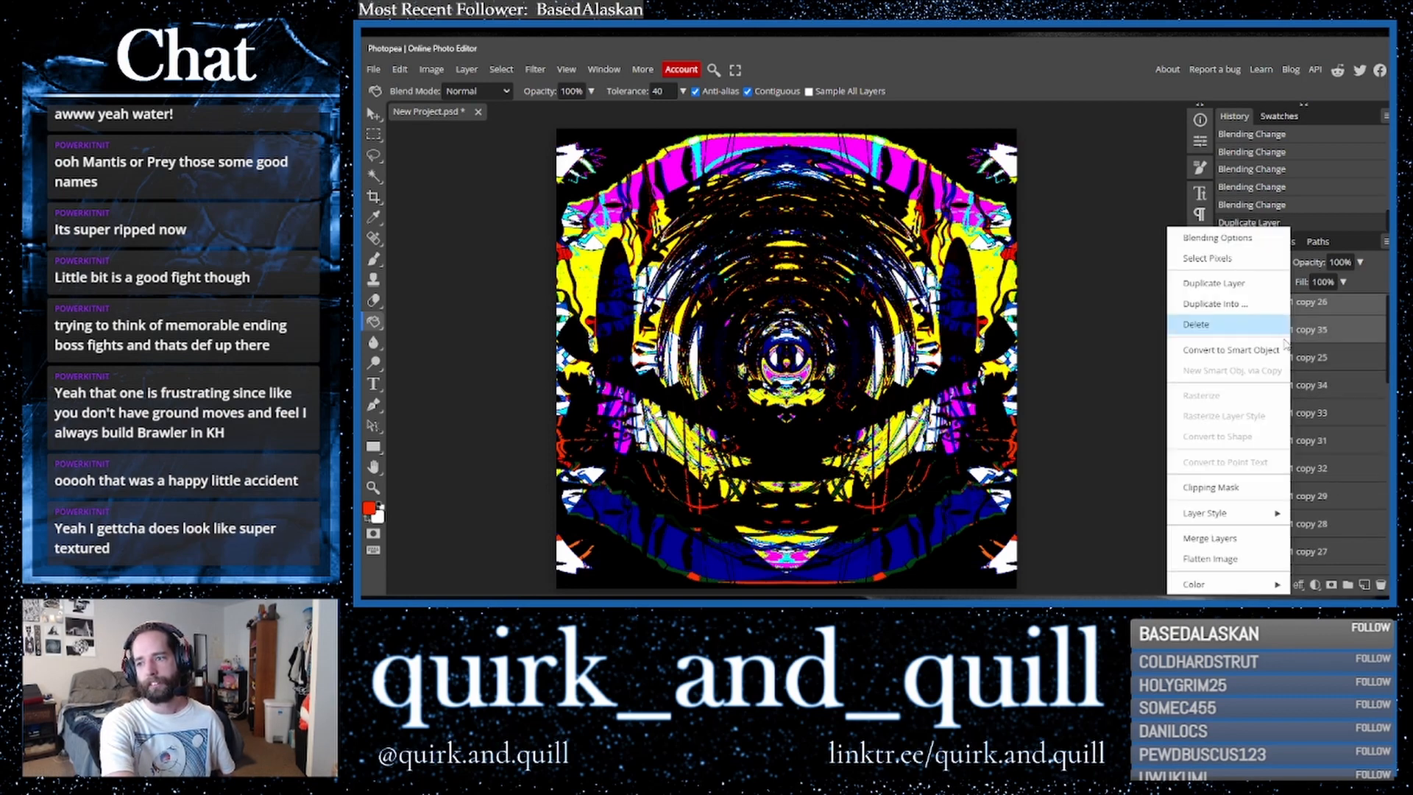
click(1222, 538)
drag(1299, 324, 1367, 588)
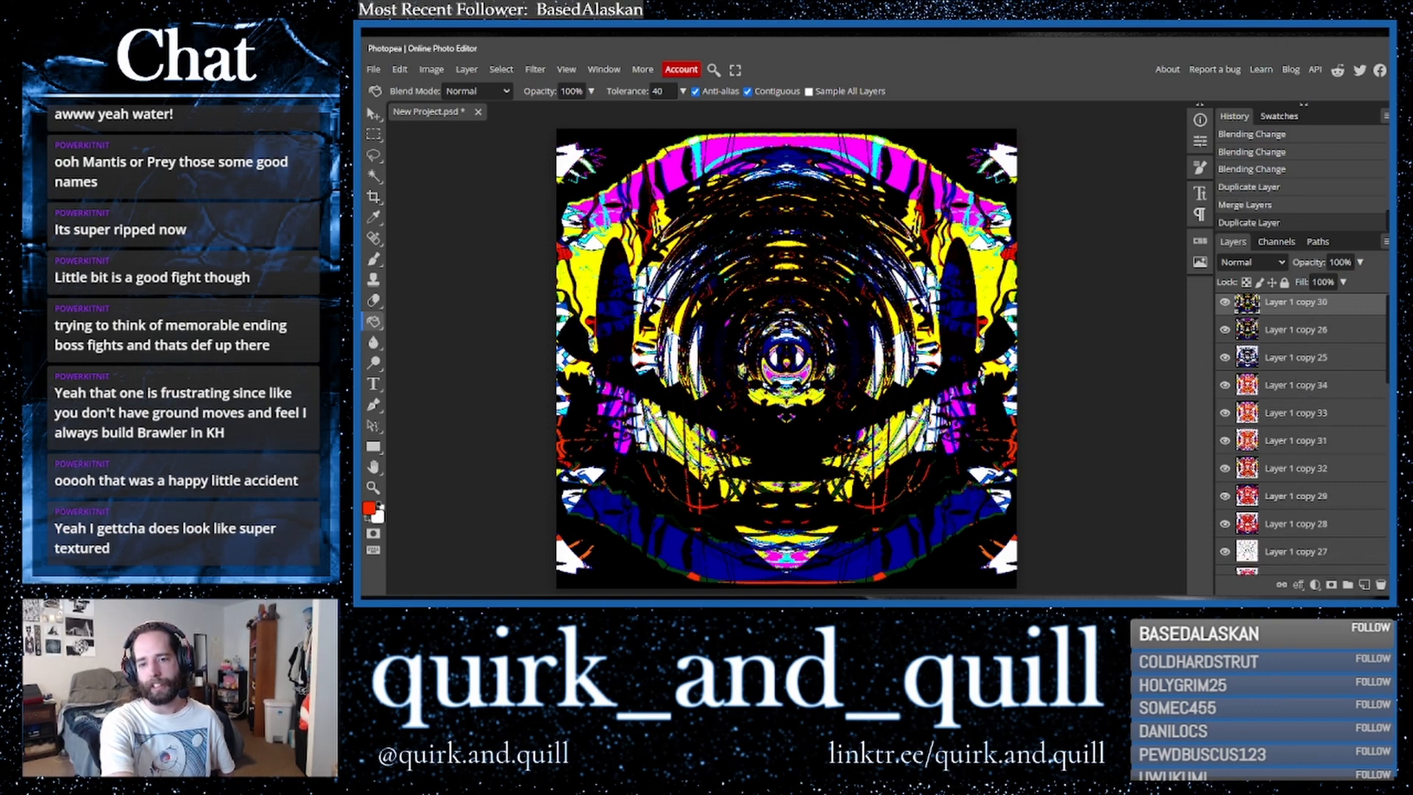
- Fill an area of the top layer with red using the paint bucket, then undo the fill
click(673, 394)
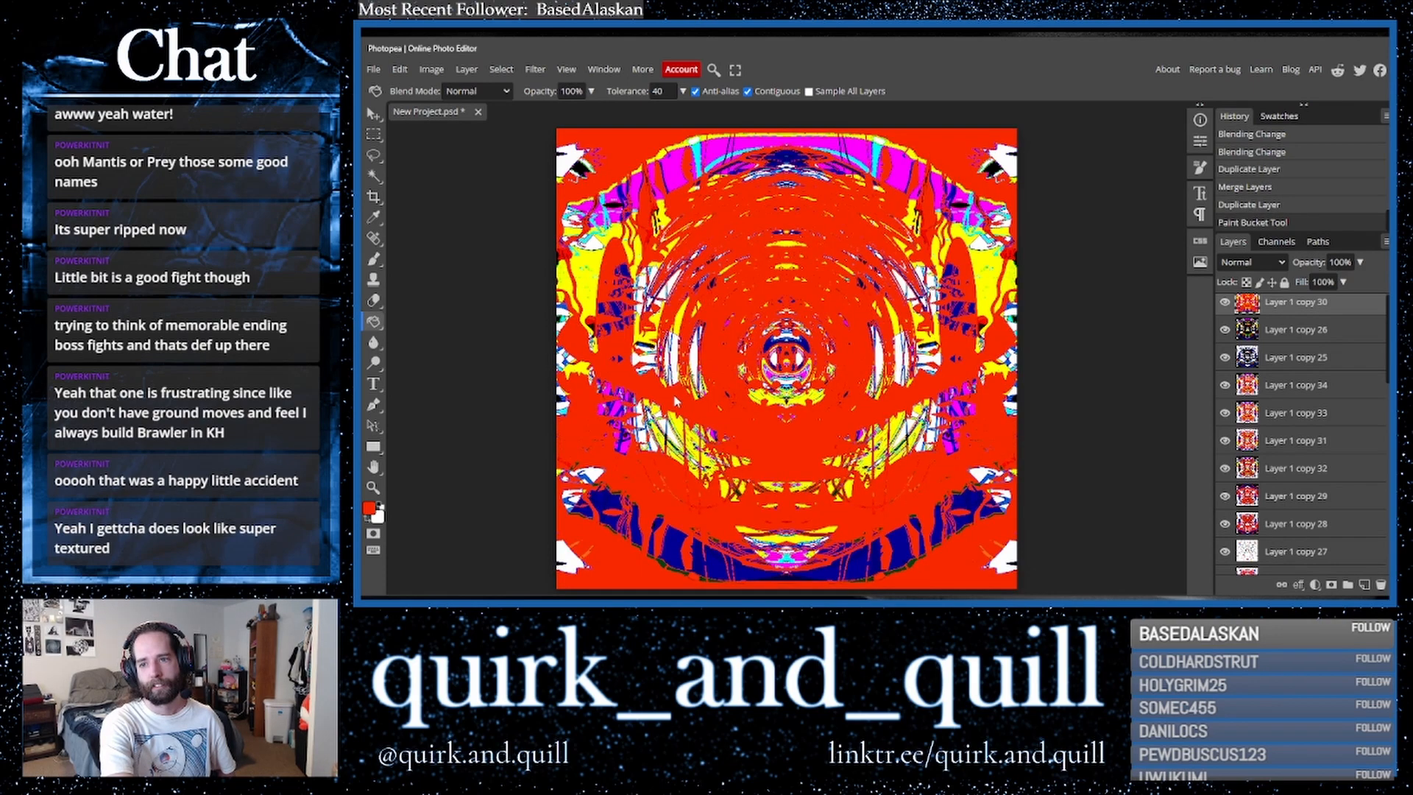
key(ctrl+z)
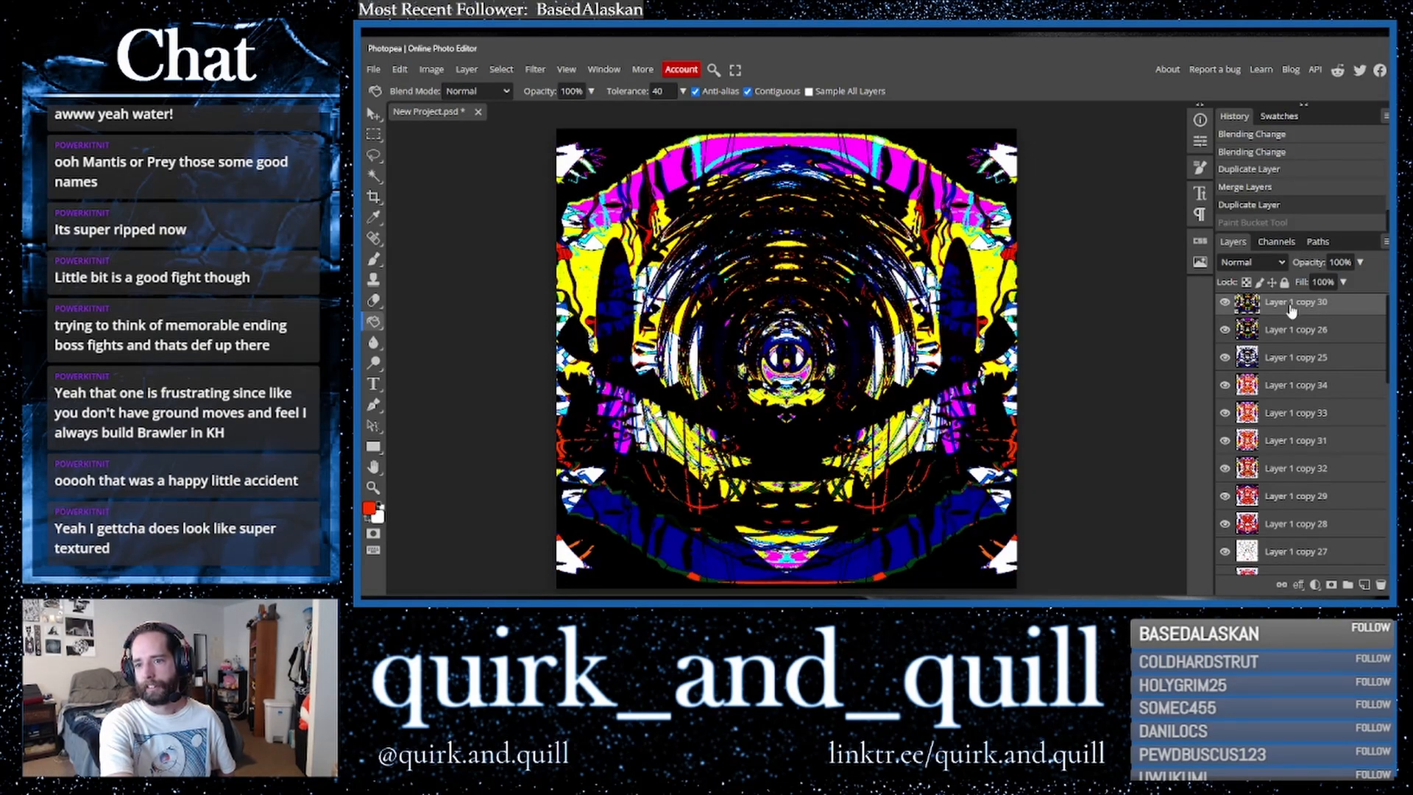
- Shift the top layer's colours with a Hue/Saturation hue adjustment
click(432, 69)
mouse_move(471, 114)
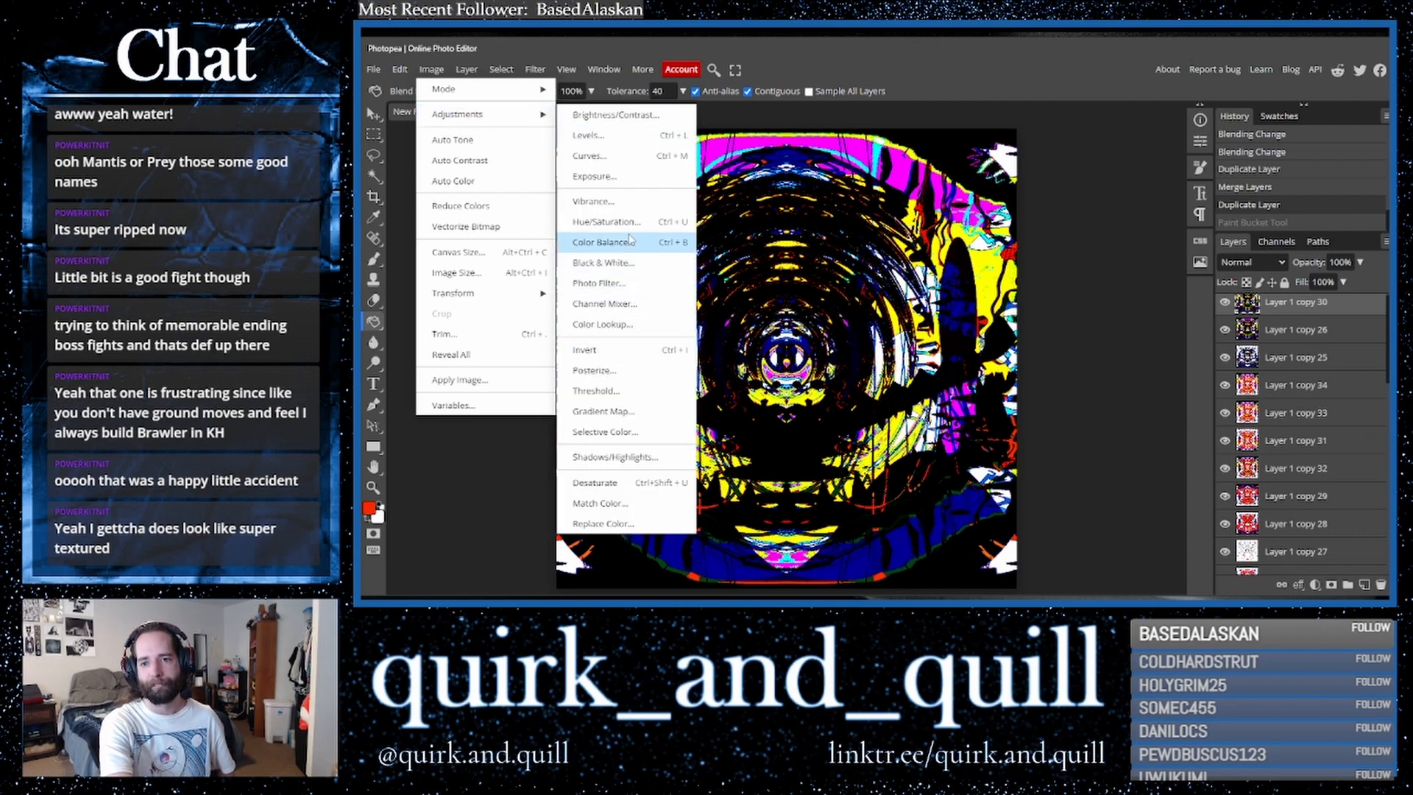
click(606, 222)
drag(1150, 365, 1204, 374)
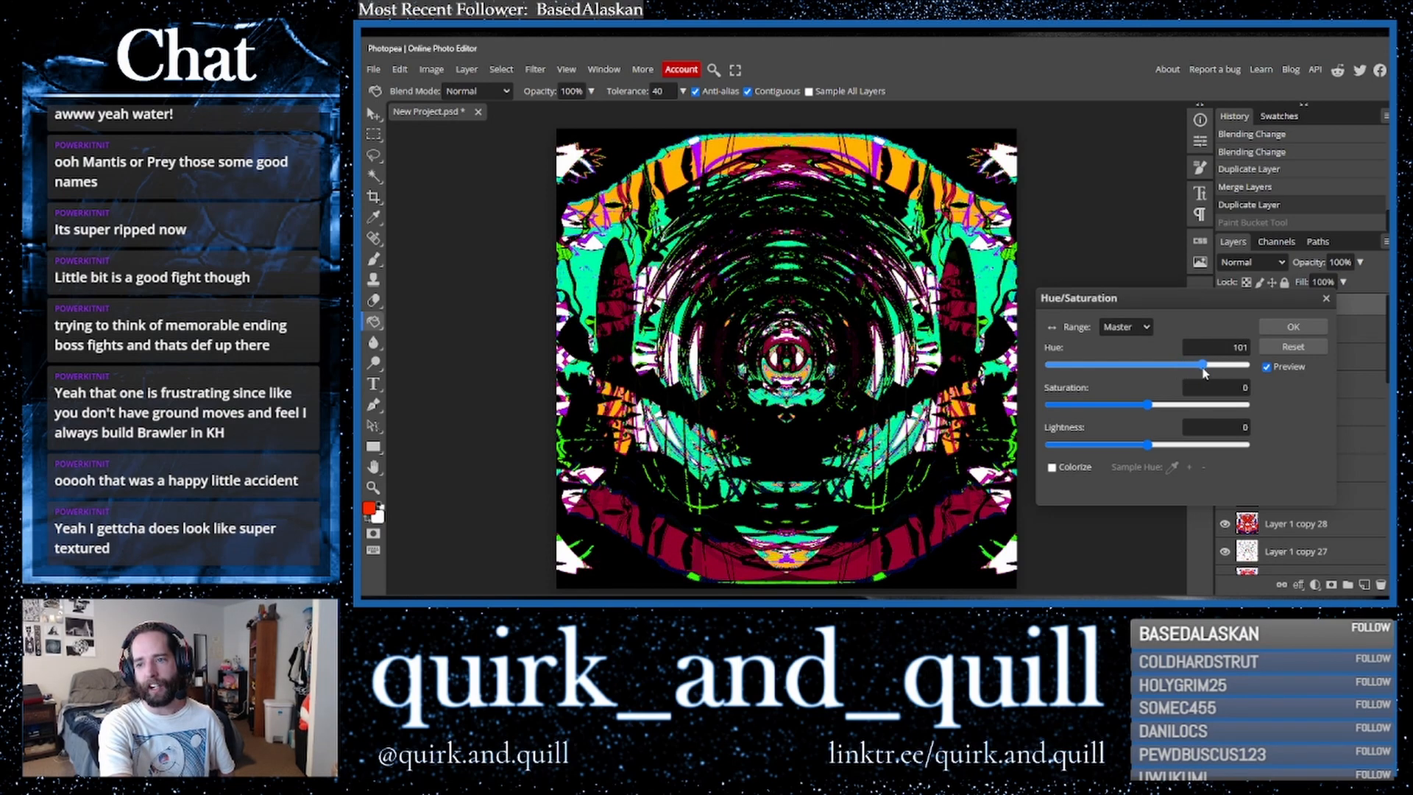
drag(1204, 373, 1115, 380)
click(1293, 327)
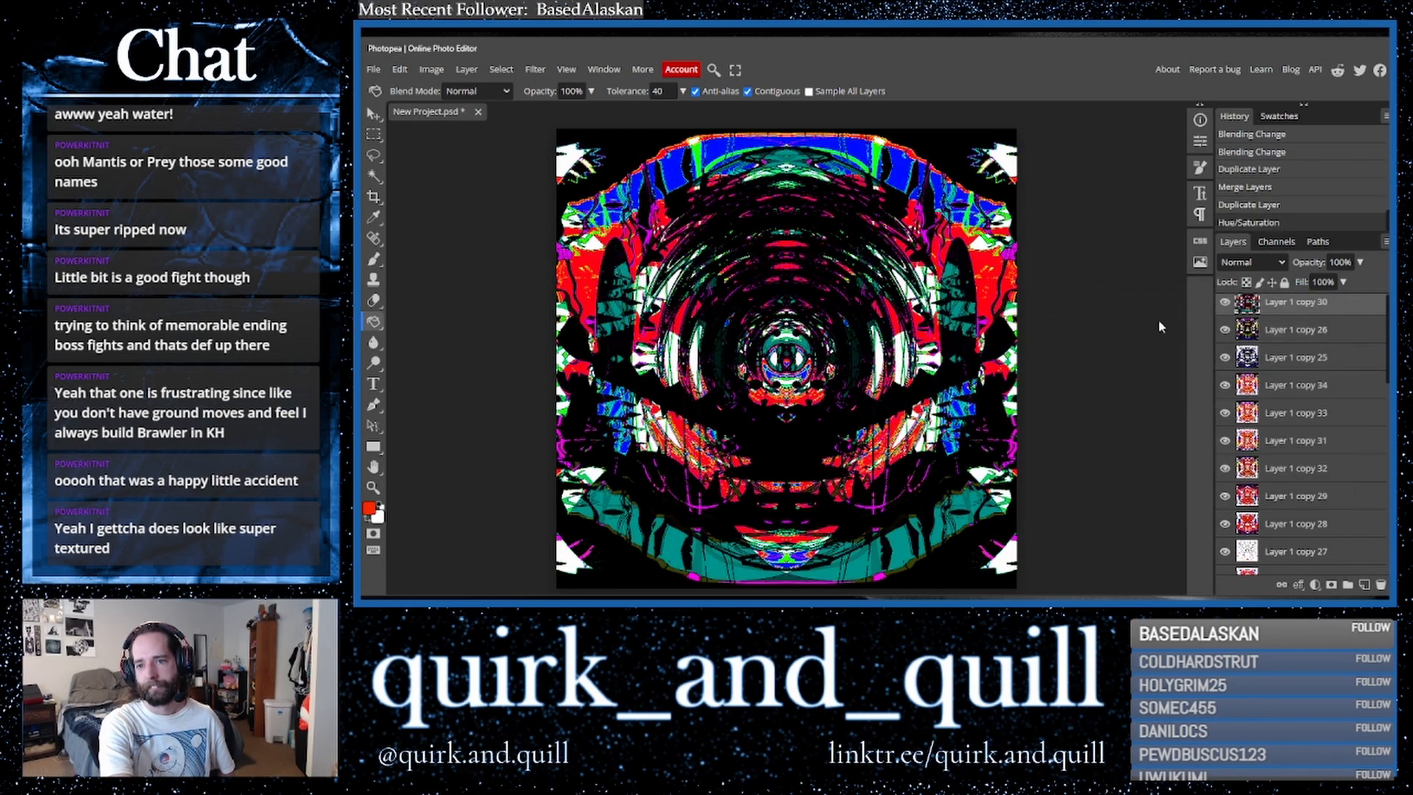
- Hide the two layers directly below the recoloured top layer, keeping the top layer visible
click(1225, 307)
click(1224, 332)
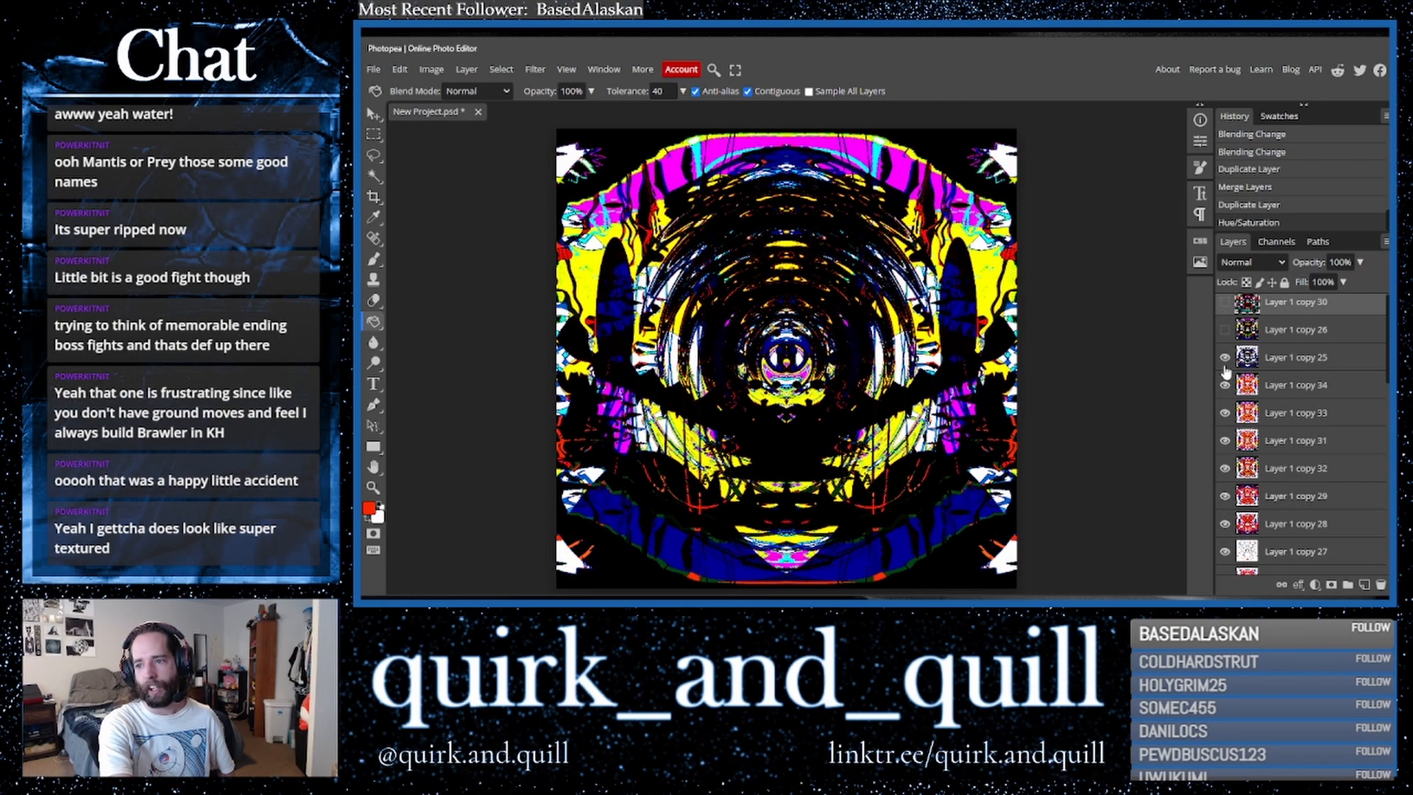
click(1225, 360)
click(1224, 303)
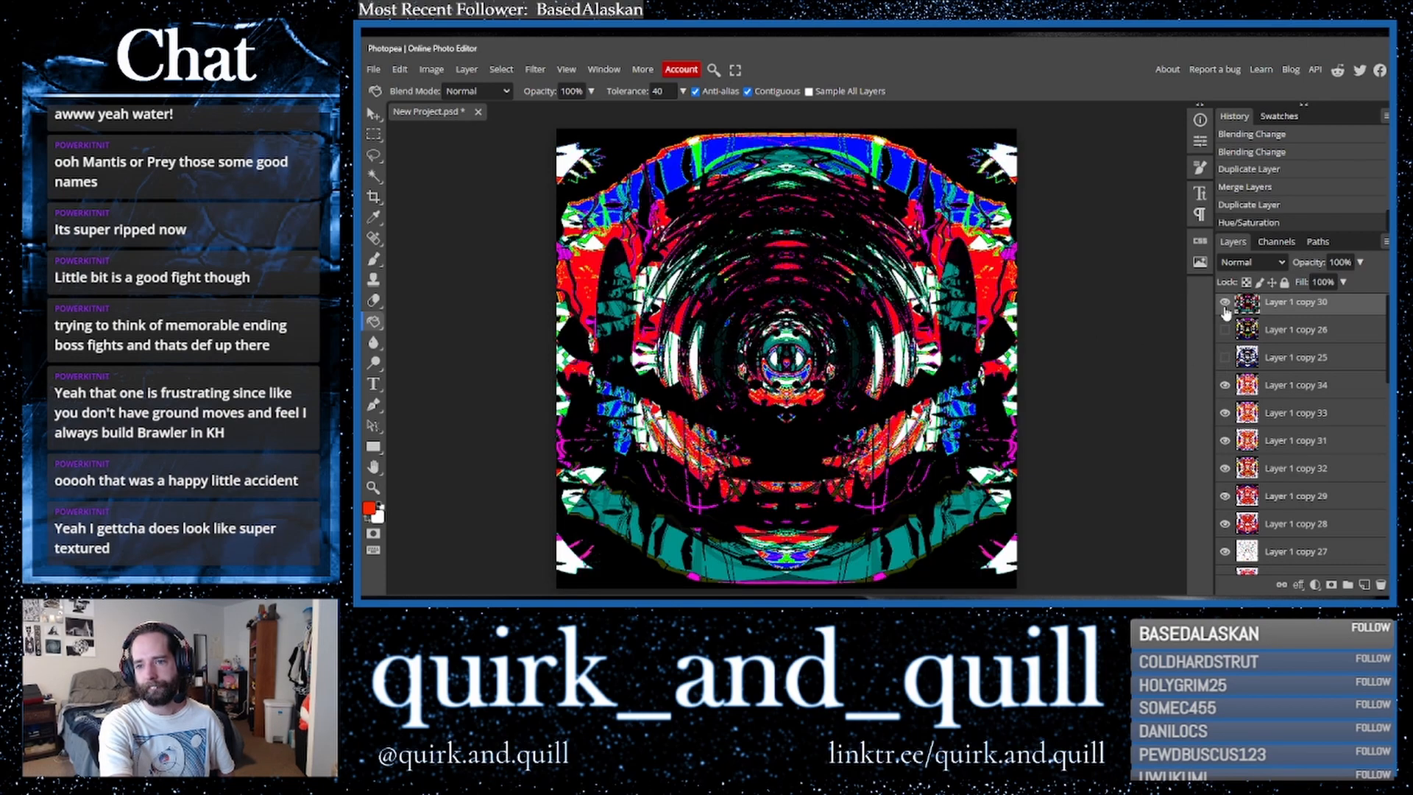
- Try the Hue, Color and Saturation blend modes on the top layer
click(1250, 262)
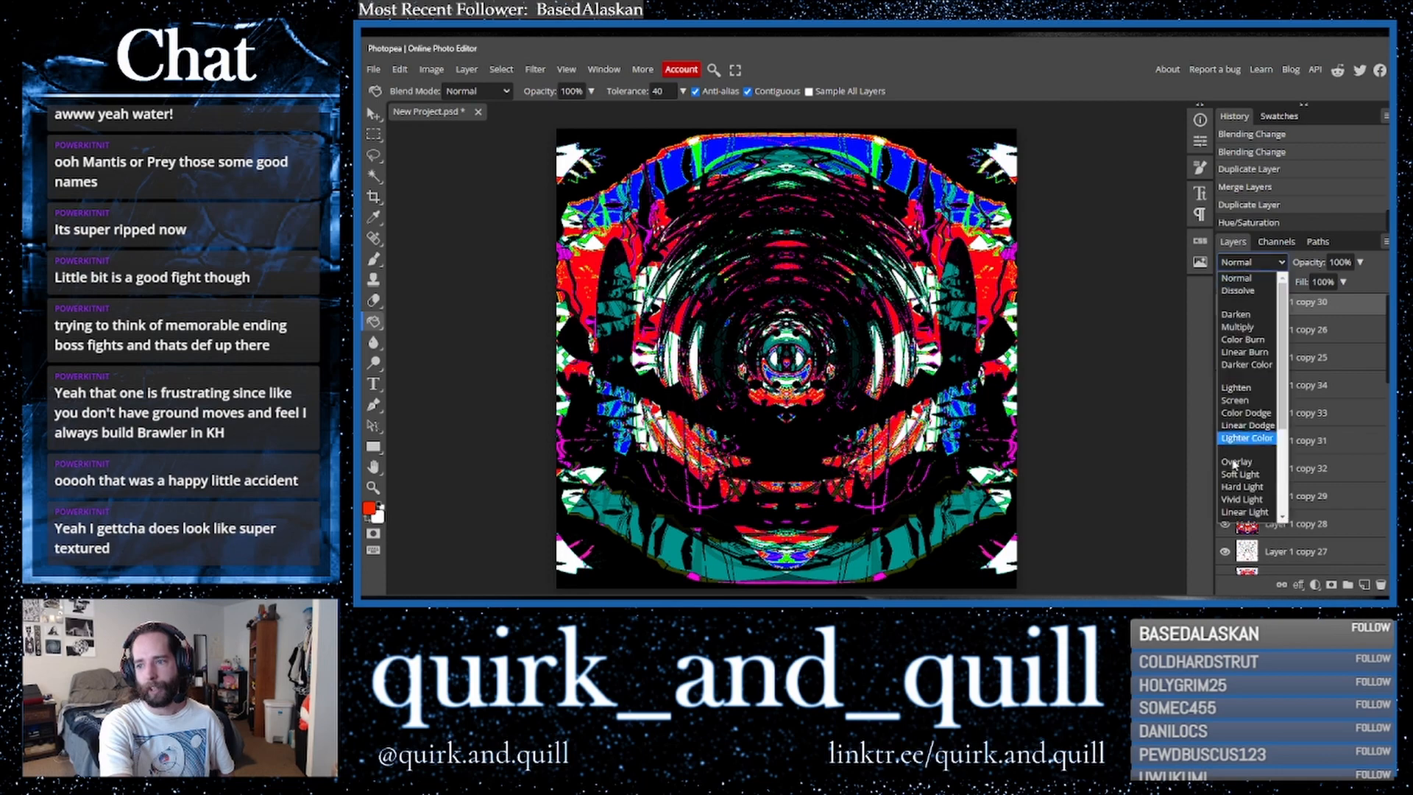
click(1246, 479)
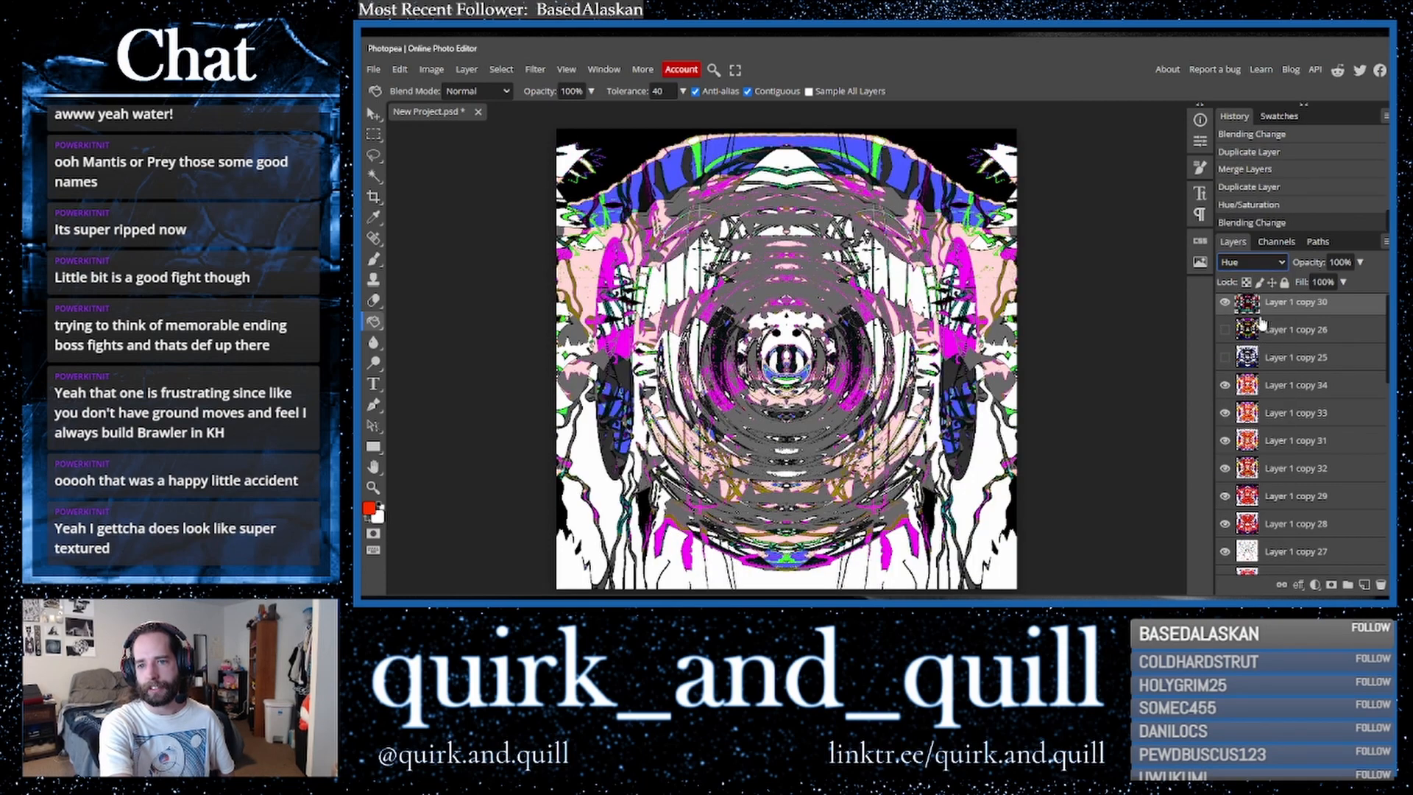
click(1251, 262)
click(1251, 500)
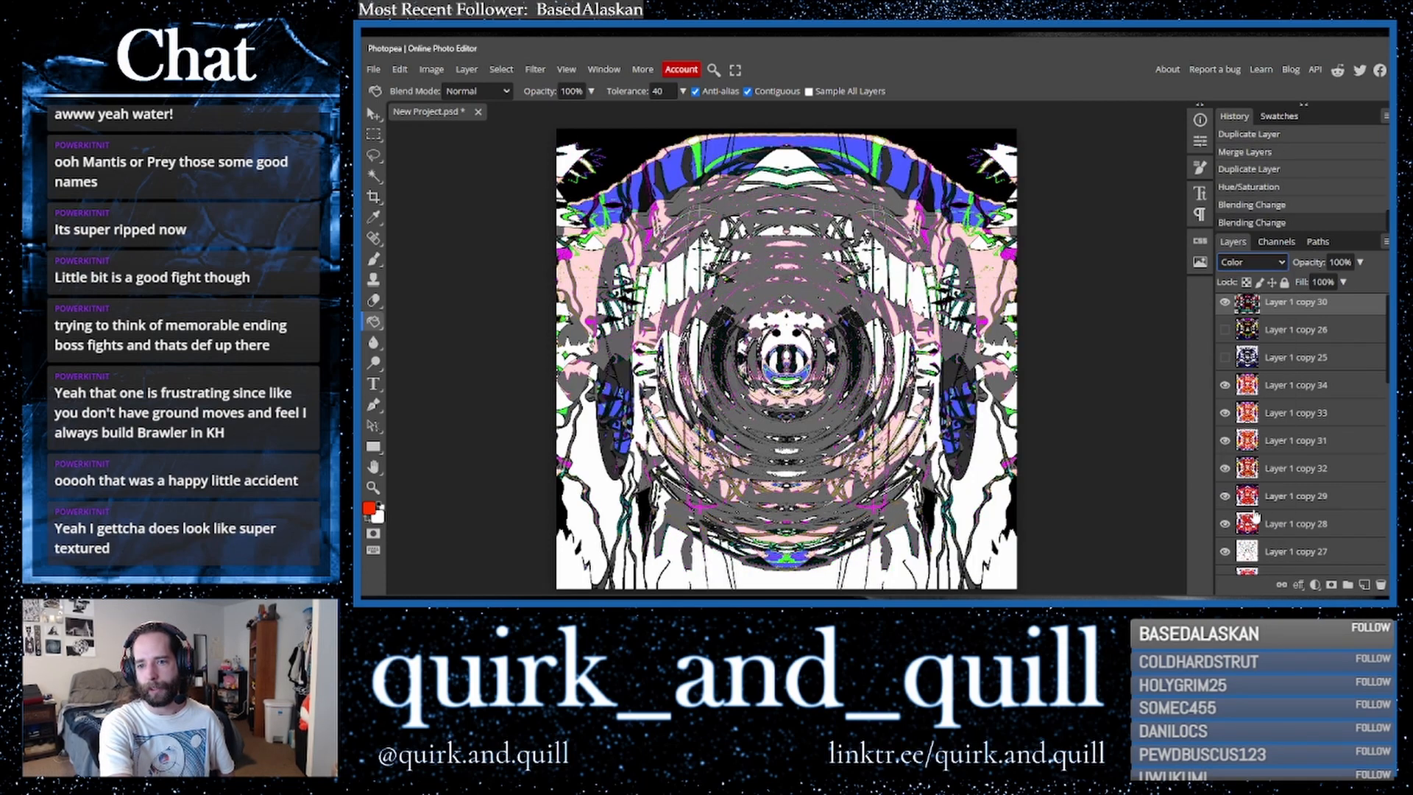
click(1252, 262)
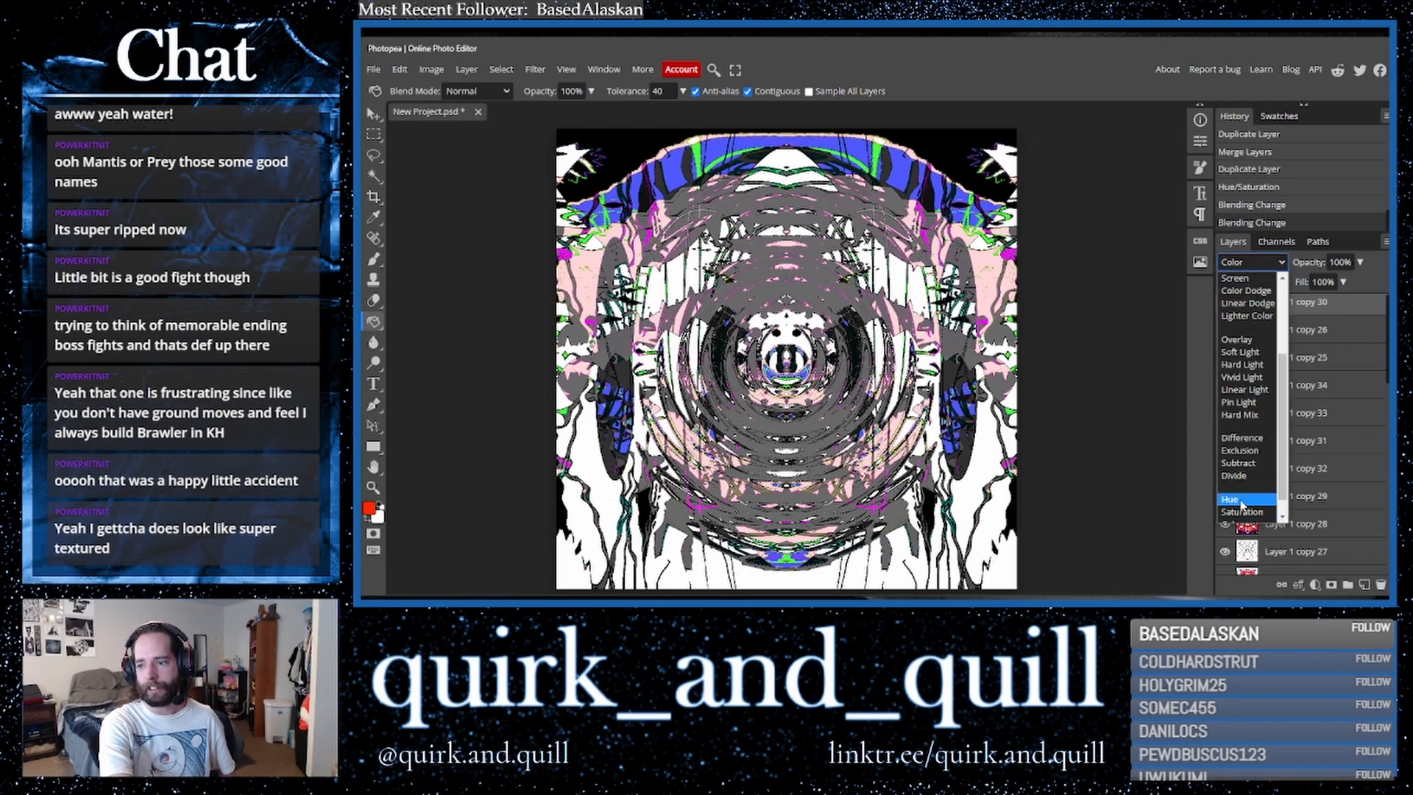
click(1244, 501)
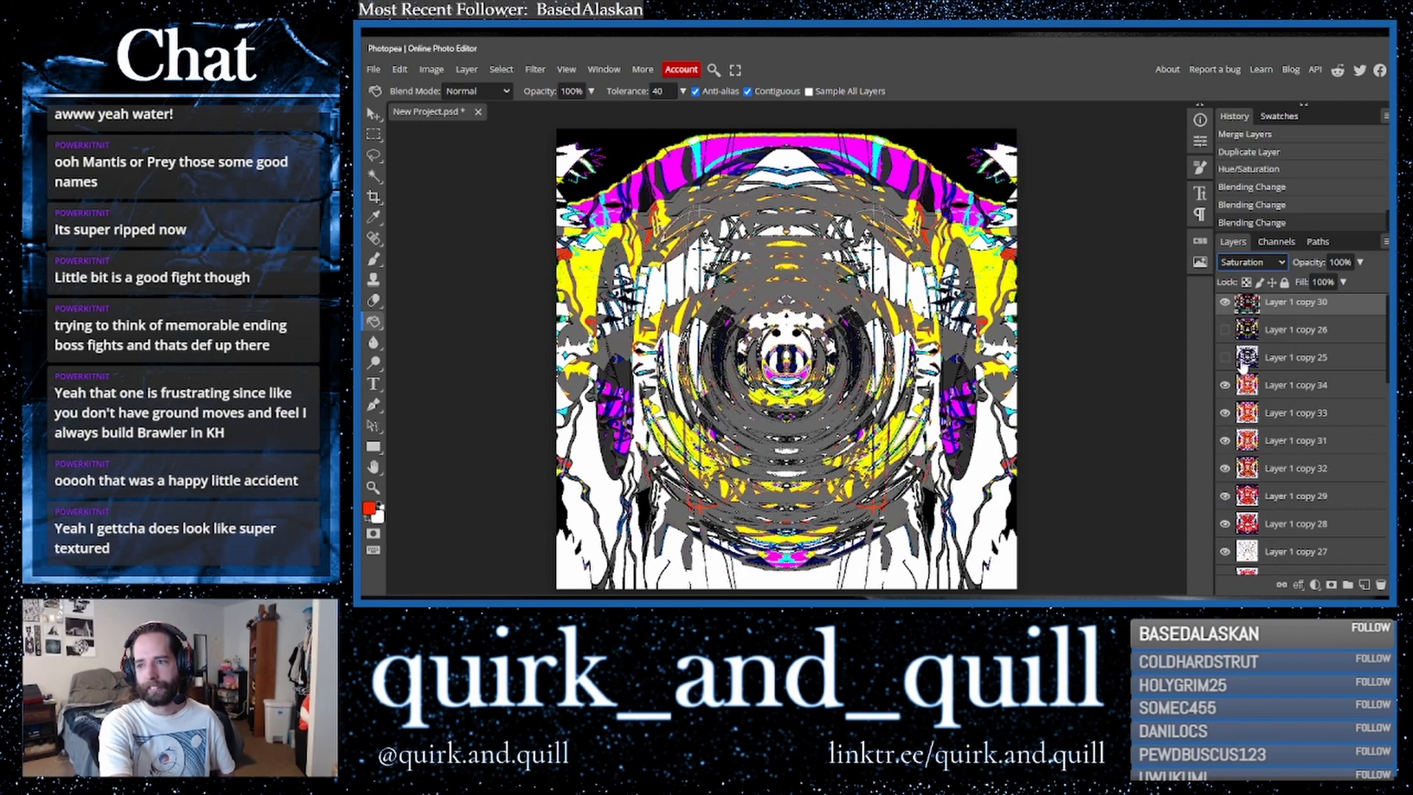
- Toggle the top layer's visibility repeatedly to compare the composition with and without it
click(1228, 308)
click(1228, 307)
click(1225, 303)
click(1225, 303)
click(1226, 303)
click(1226, 304)
click(1225, 303)
click(1225, 303)
click(1226, 303)
click(1226, 304)
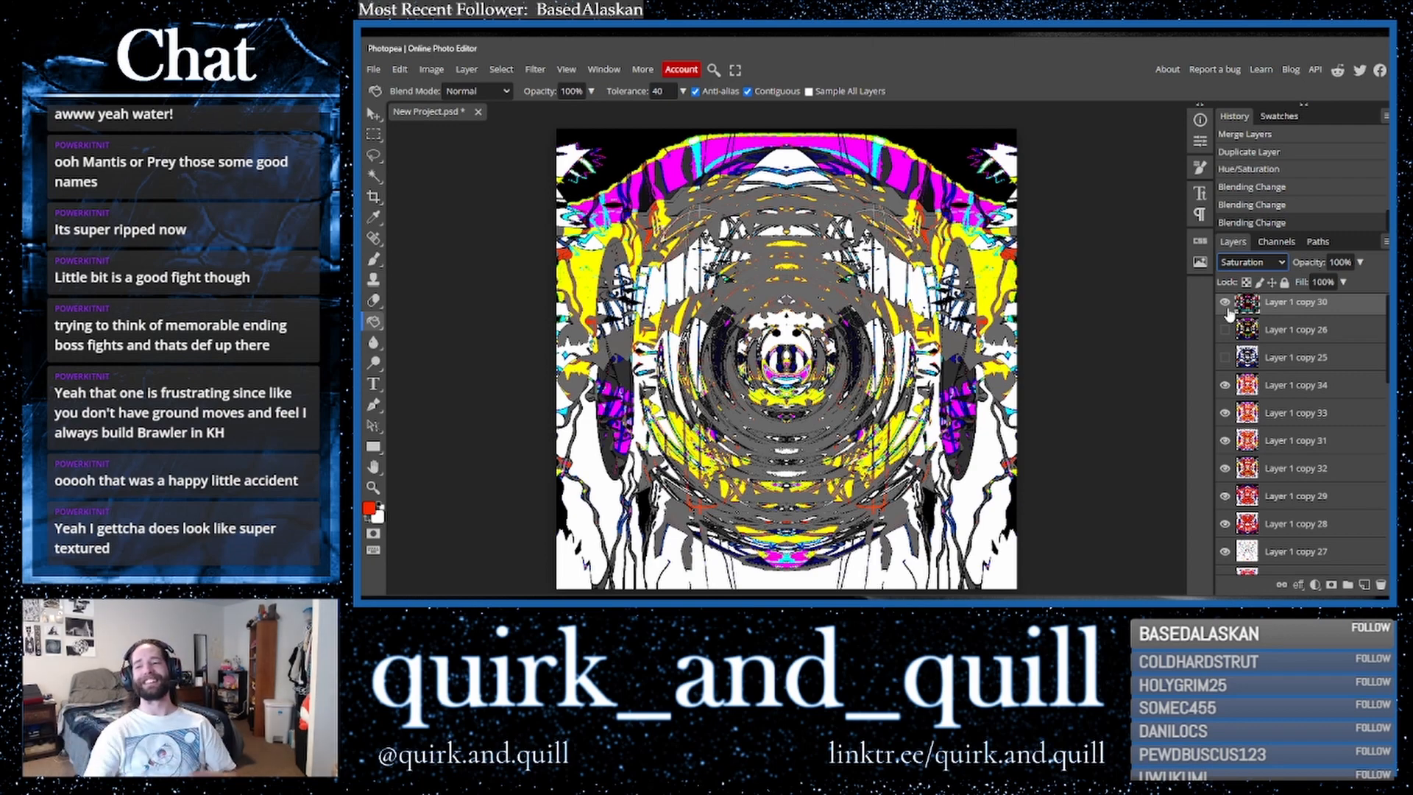
click(1227, 308)
click(1227, 308)
click(1226, 308)
click(1226, 303)
click(1225, 304)
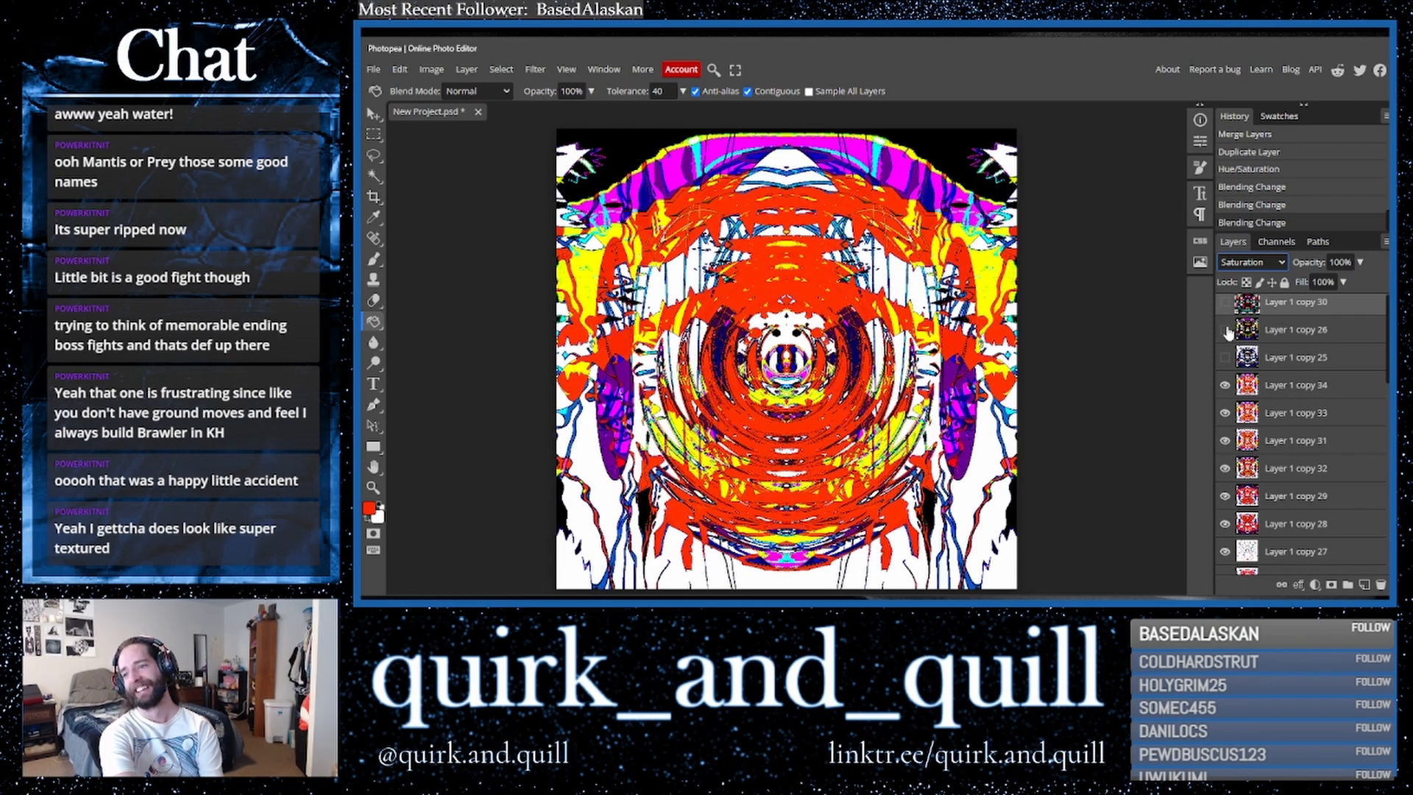
- Show the top layer and set its blend mode back to Normal
scroll(1229, 309, up, 1)
click(1226, 308)
click(1251, 262)
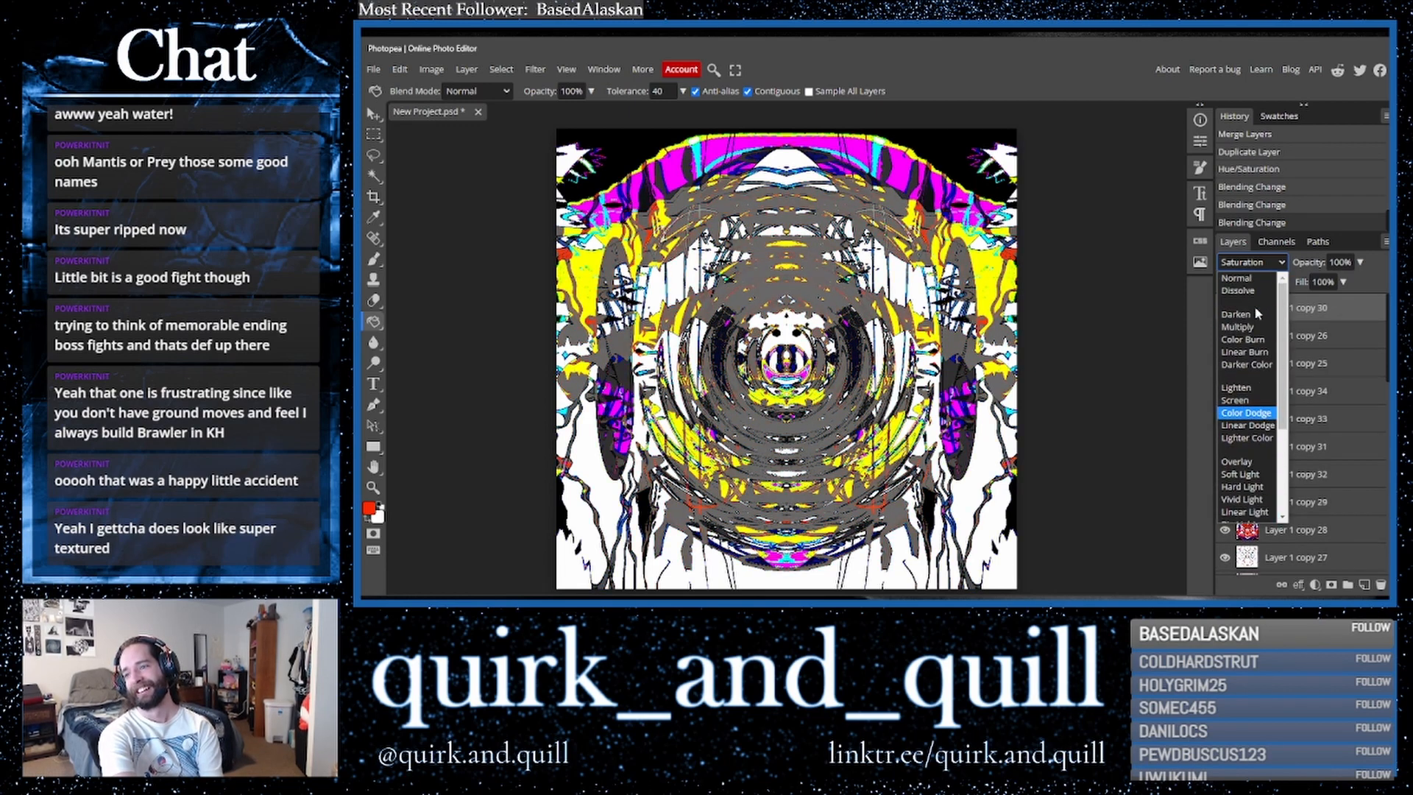
click(1254, 306)
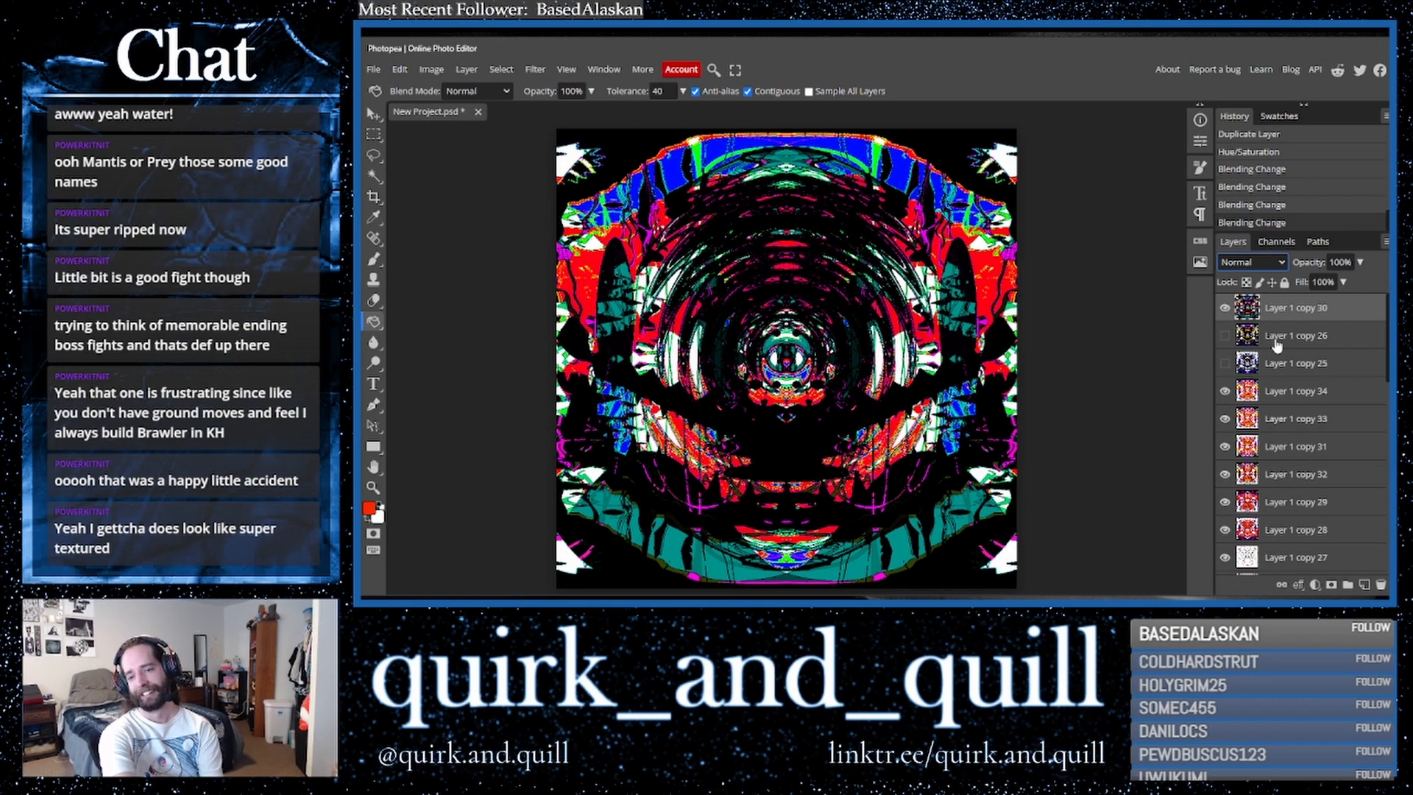
- Duplicate the top layer and toggle the visibility of the layers beneath it, leaving the new copy shown
drag(1308, 321, 1366, 593)
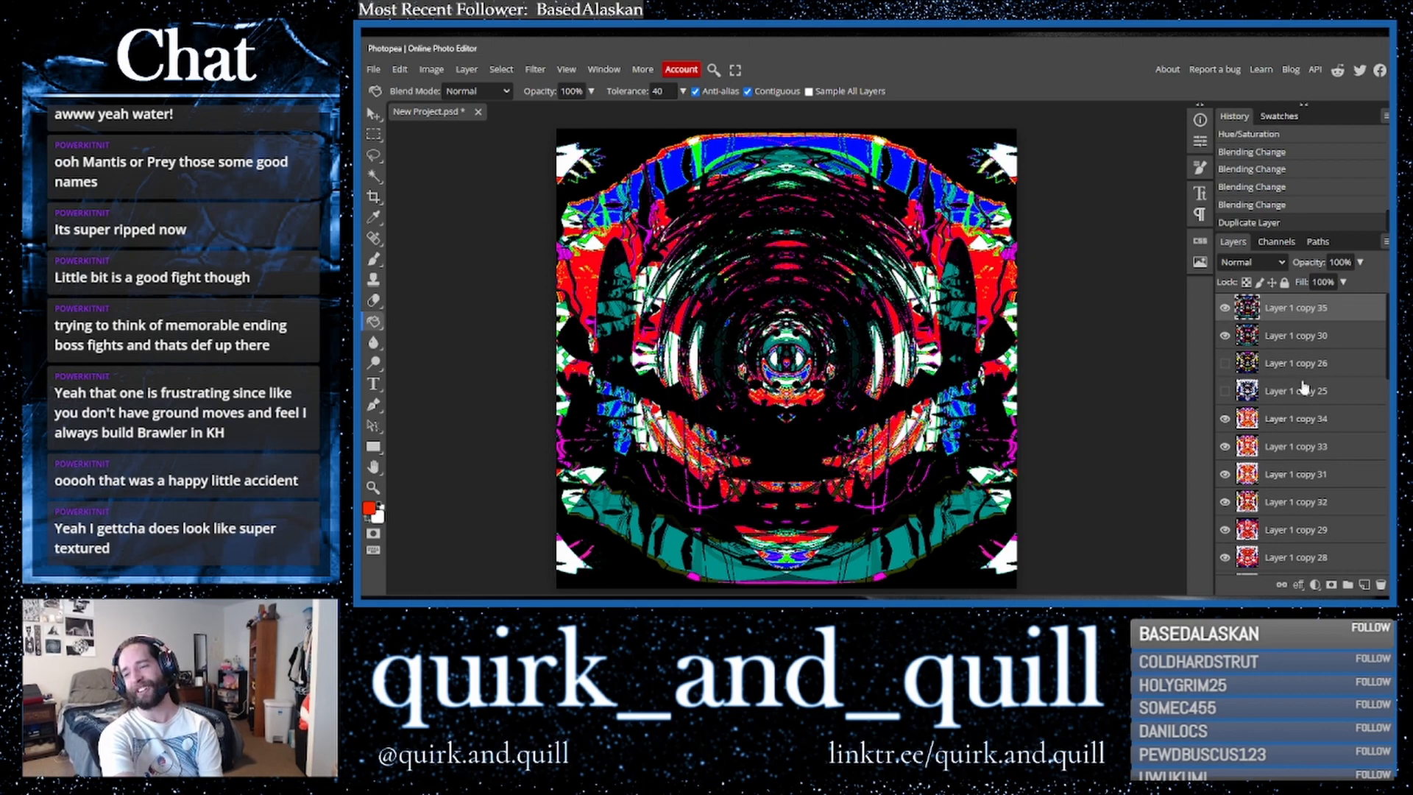
click(1225, 309)
click(1225, 336)
click(1224, 364)
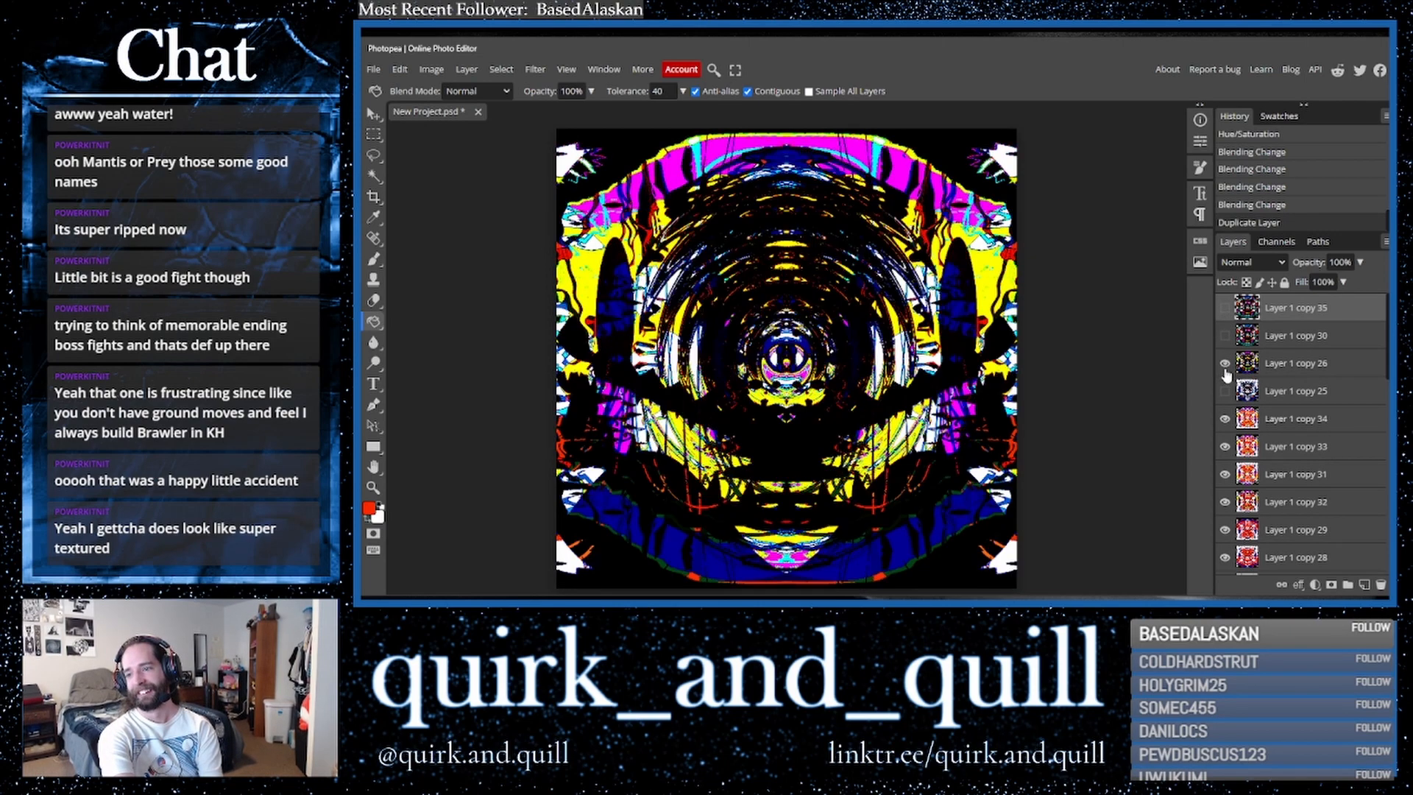
click(1224, 364)
click(1225, 391)
click(1225, 391)
click(1225, 419)
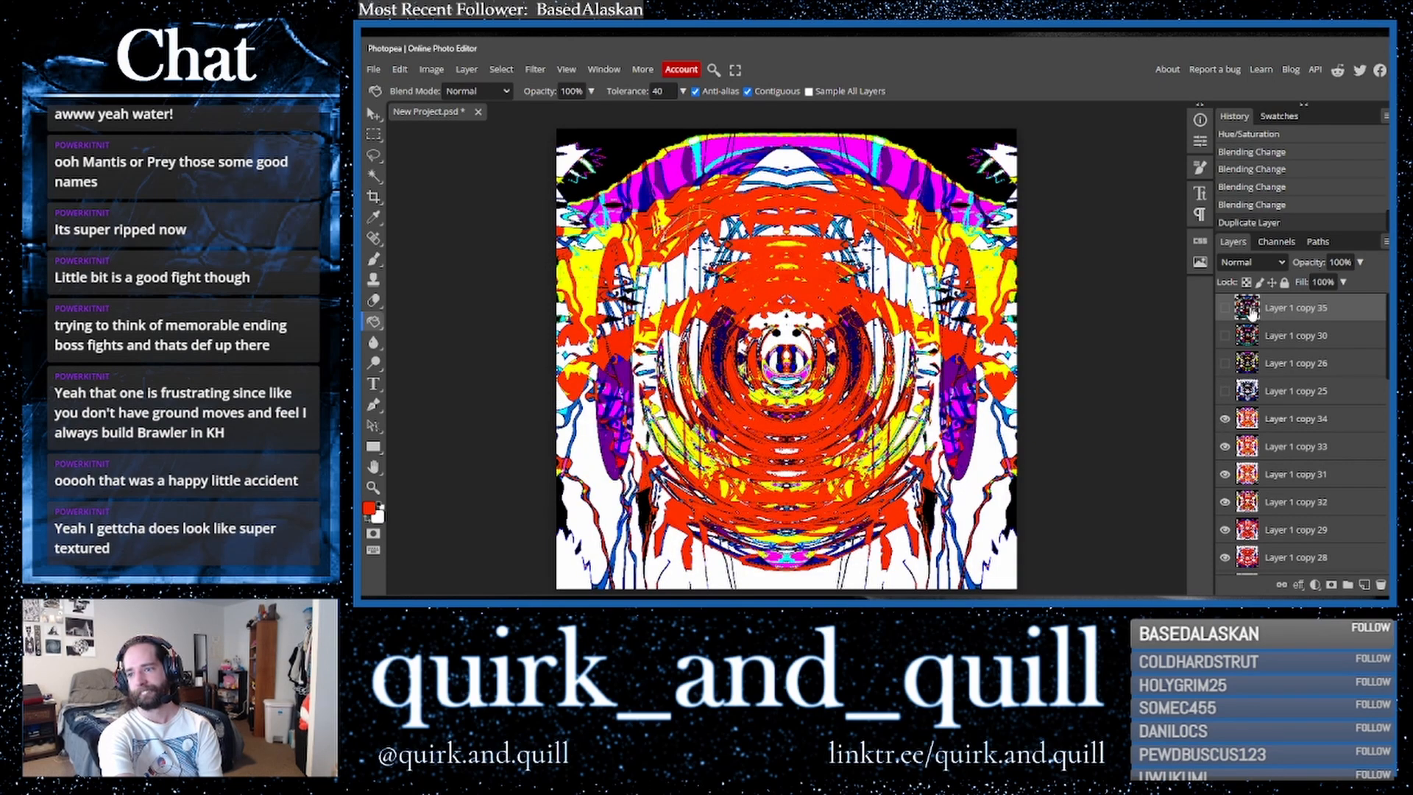
click(1225, 308)
- Try Hue and Saturation blend modes on the new top layer, then reset it to Normal
click(1261, 263)
scroll(1266, 338, down, 5)
click(1247, 353)
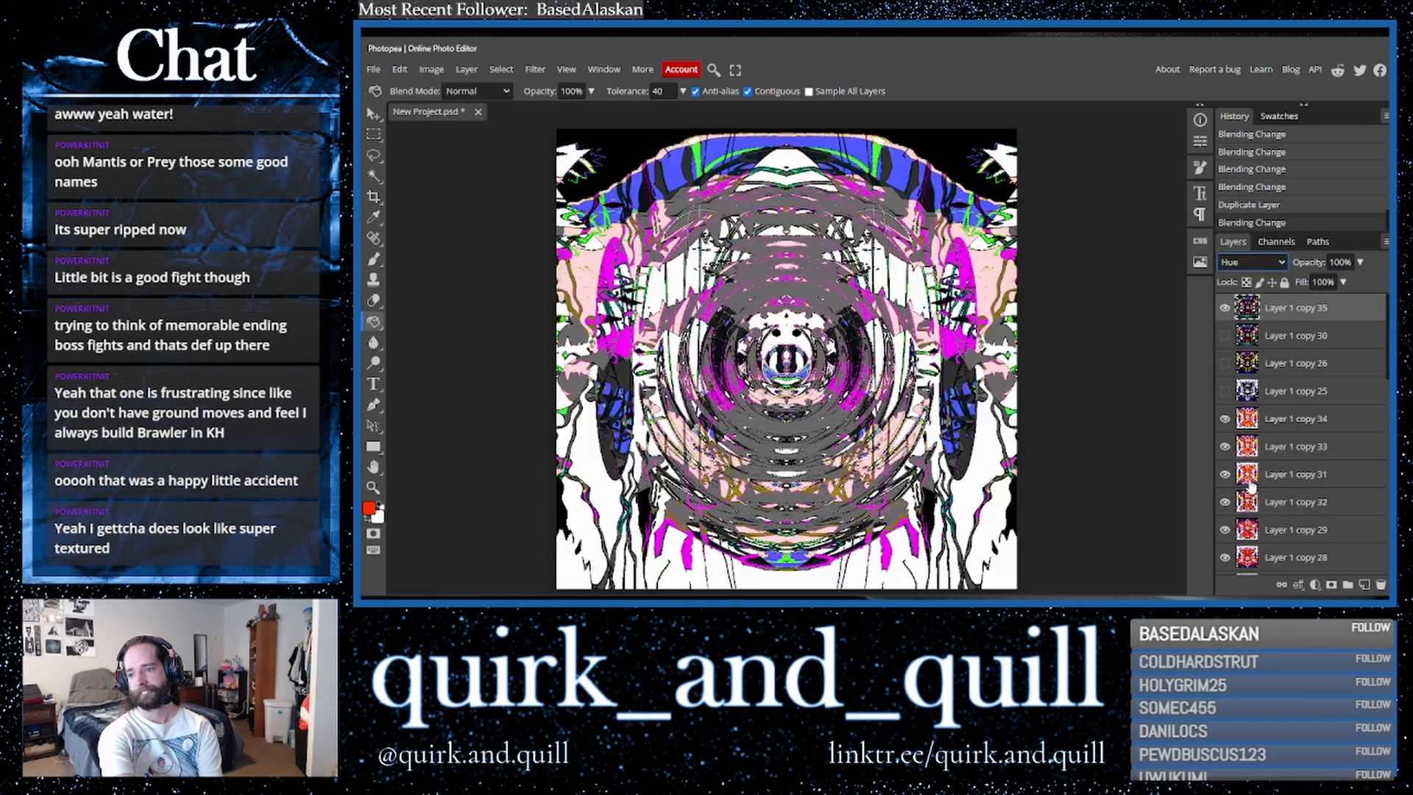
click(1255, 262)
scroll(1247, 442, down, 2)
click(1244, 492)
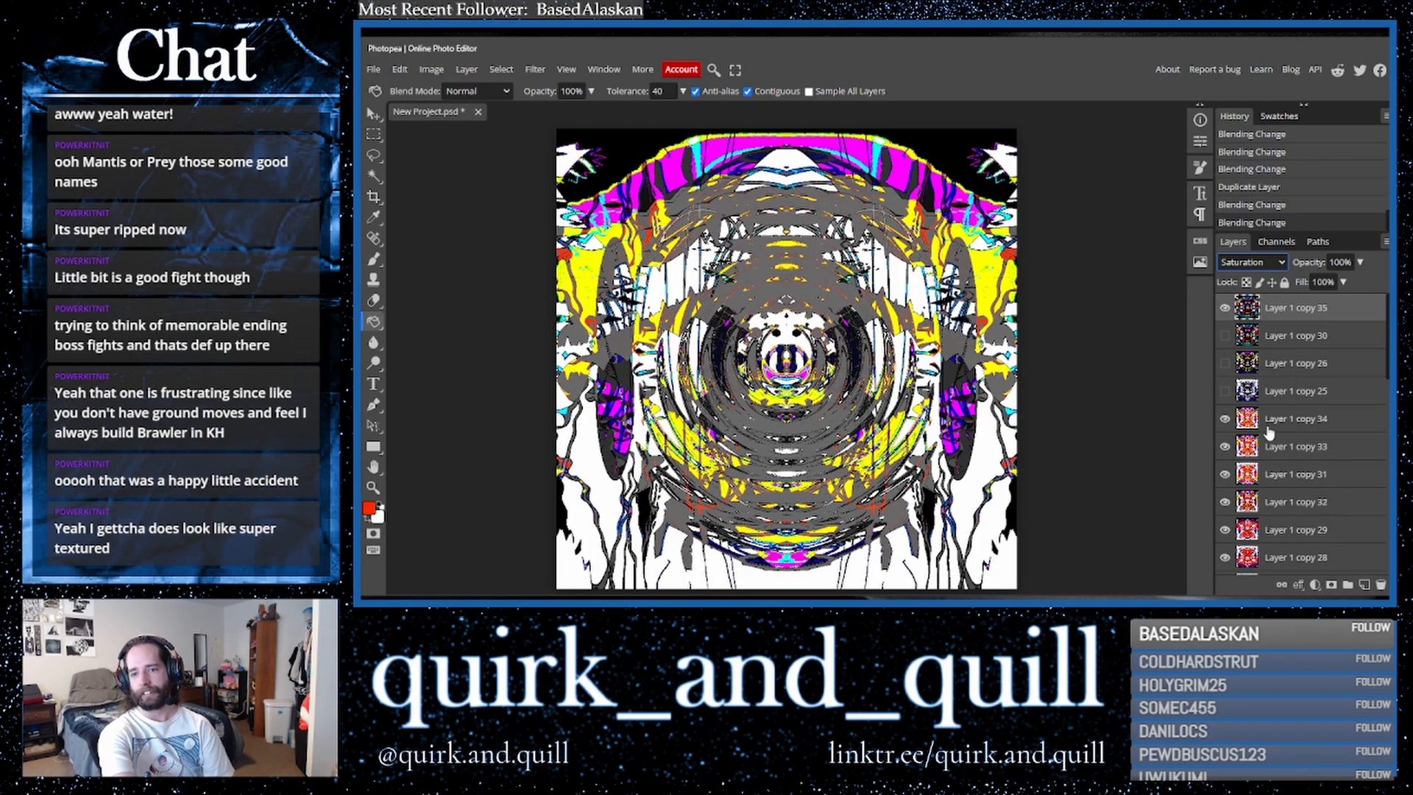
key(Down)
key(Up)
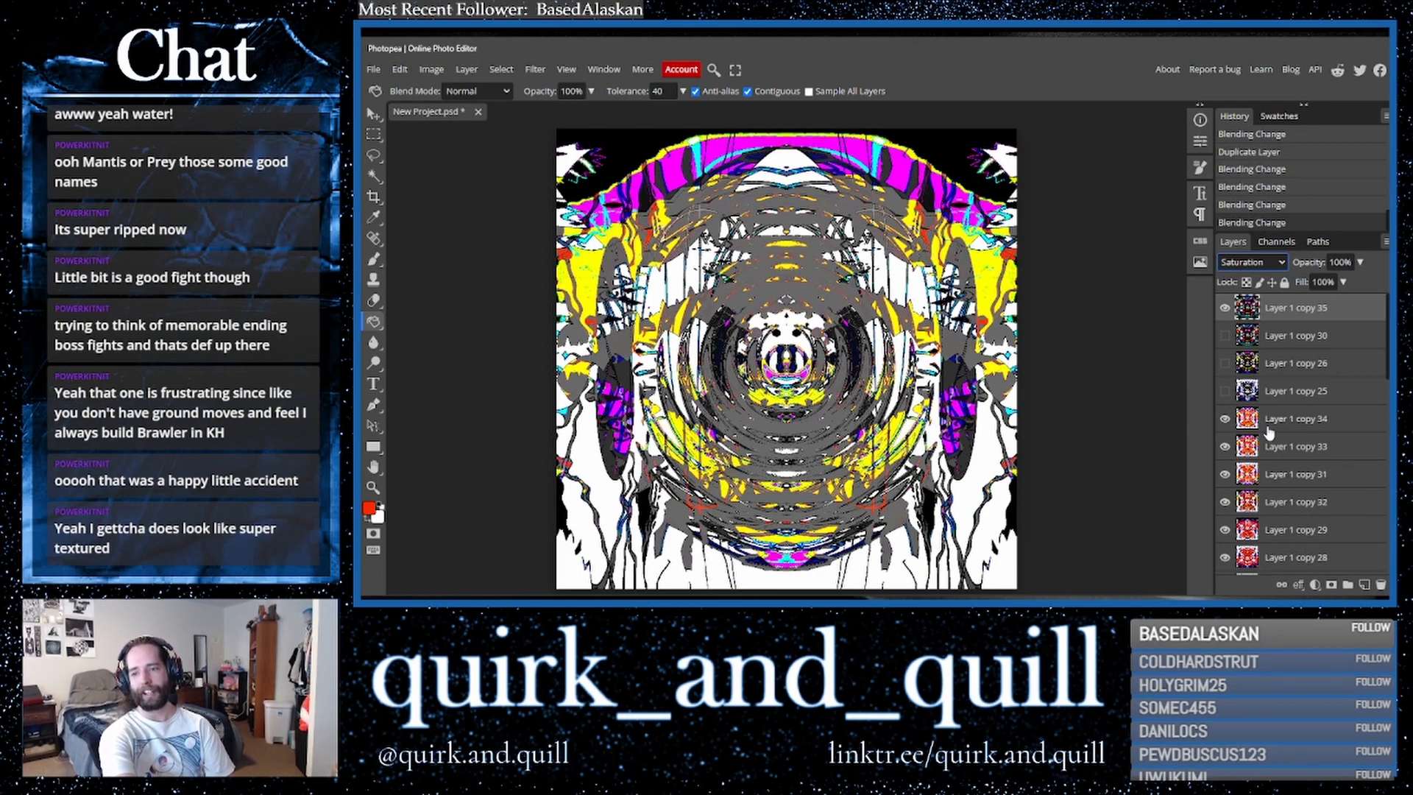
key(Down)
key(Up)
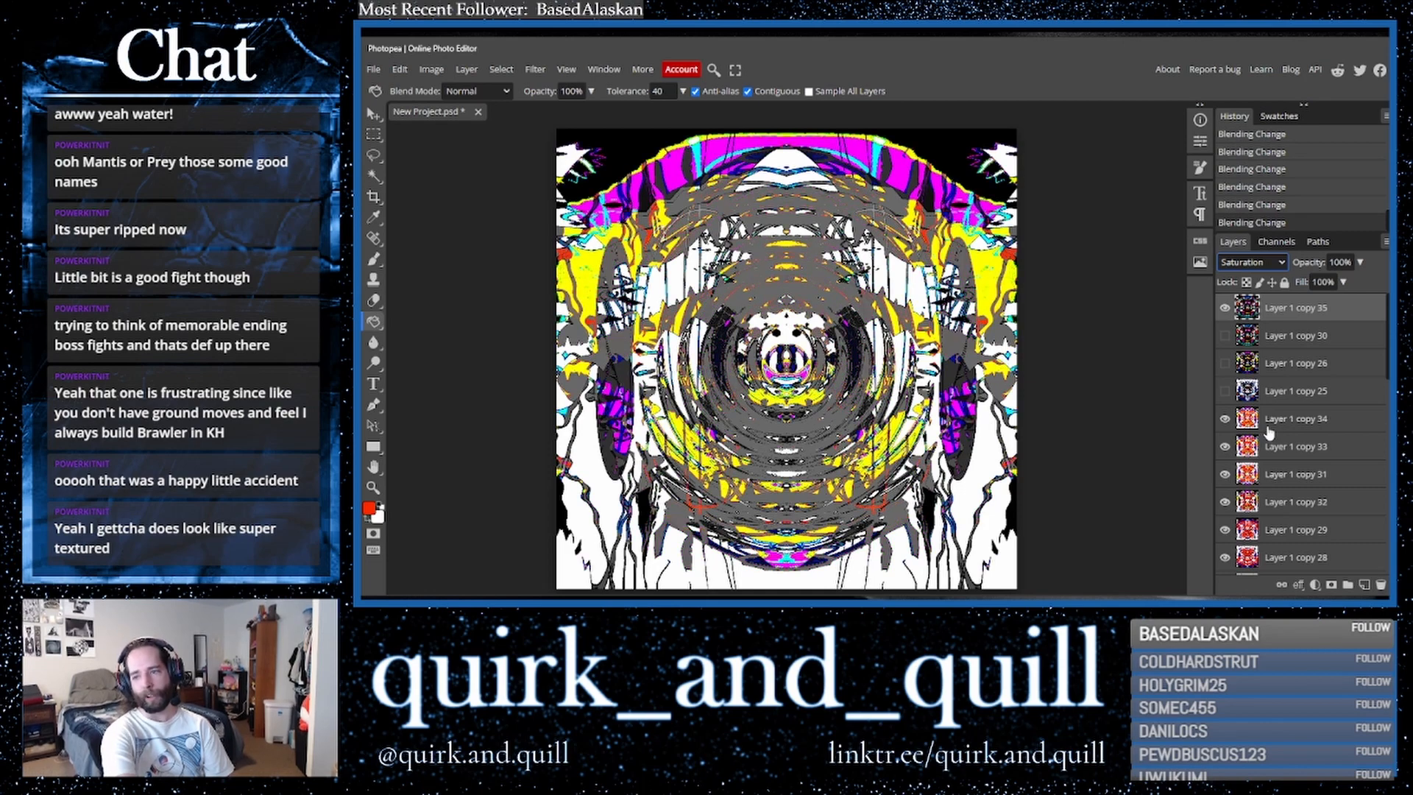
click(1237, 265)
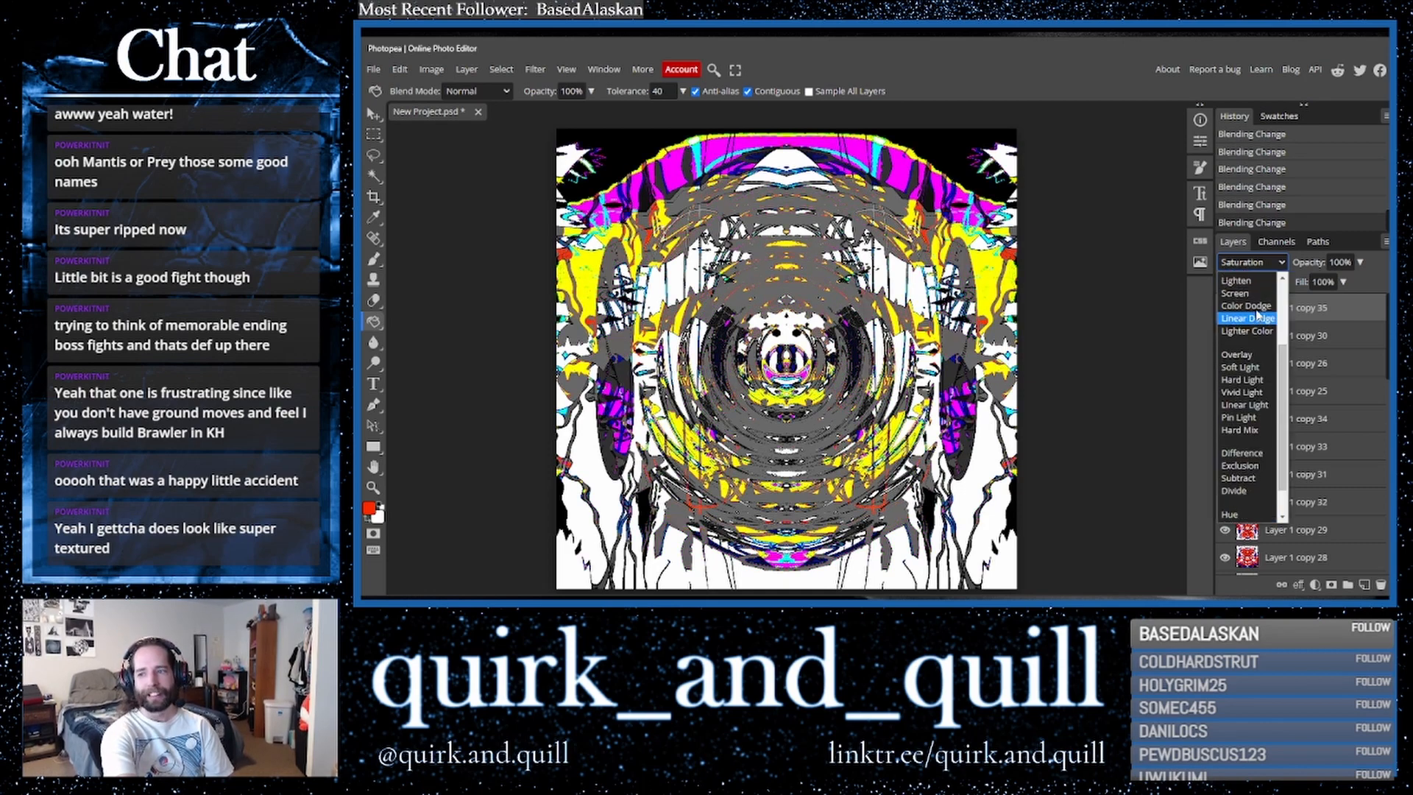
click(1235, 279)
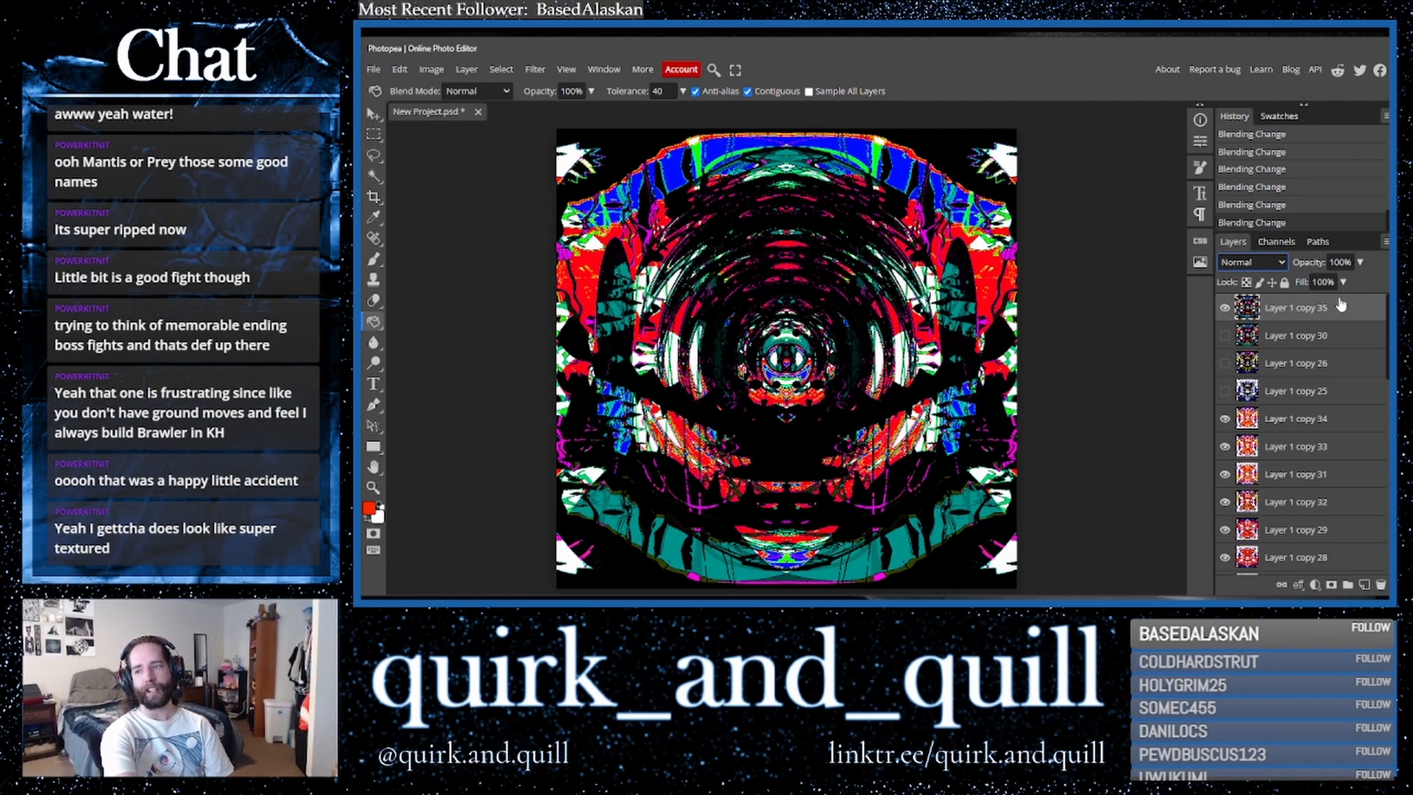
- Duplicate the top layer and apply a Kaleidoscope distortion with 17 mirrors
drag(1341, 313, 1364, 585)
click(535, 69)
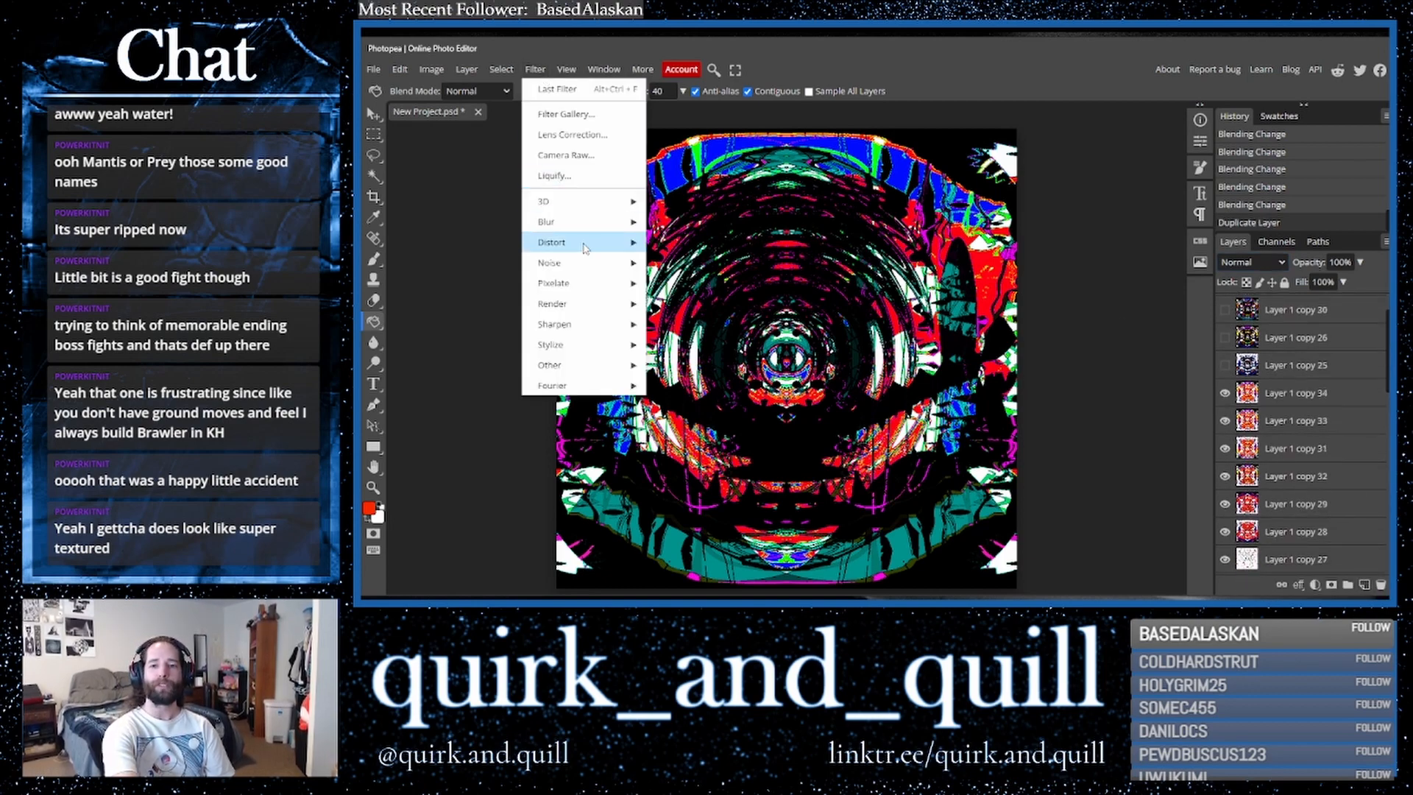
mouse_move(592, 243)
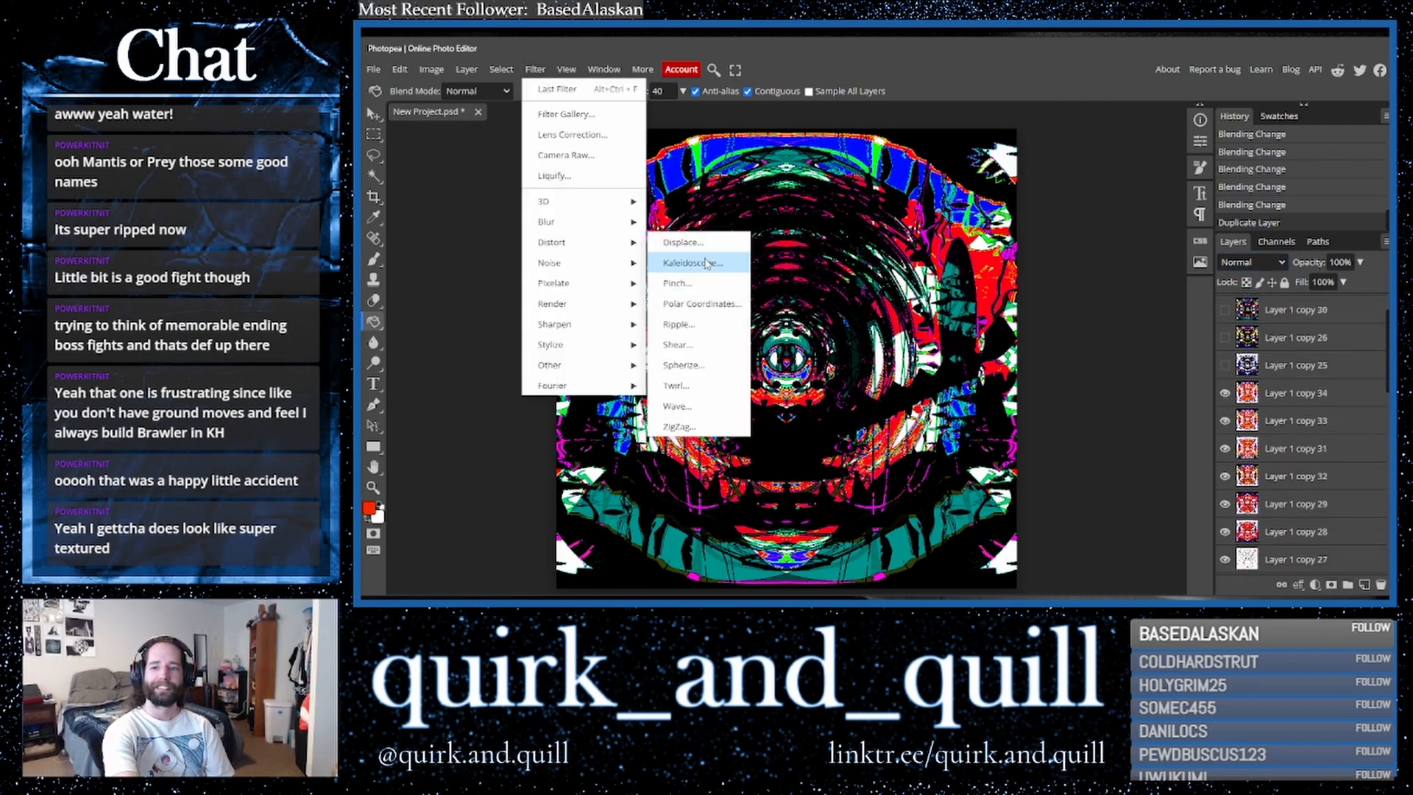
click(713, 261)
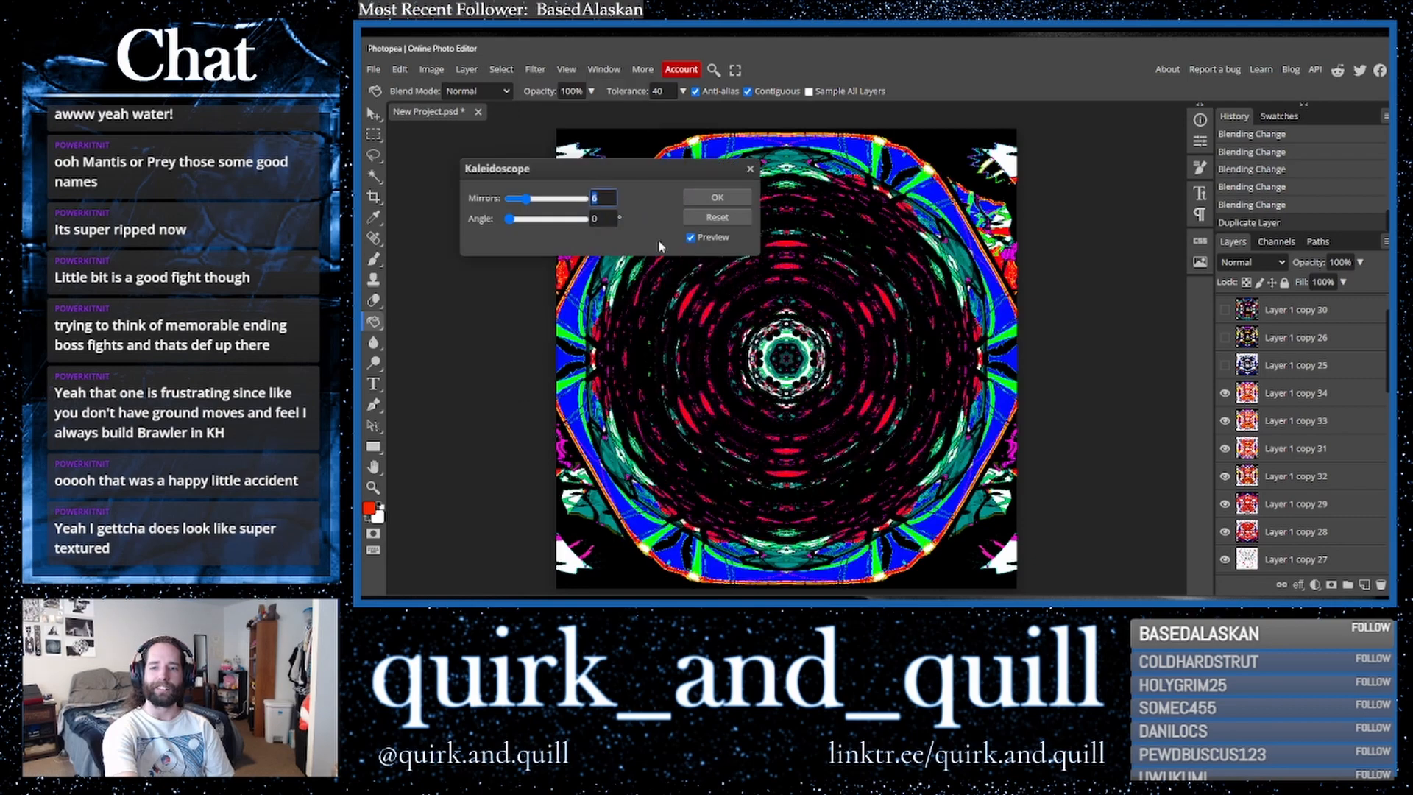
click(571, 200)
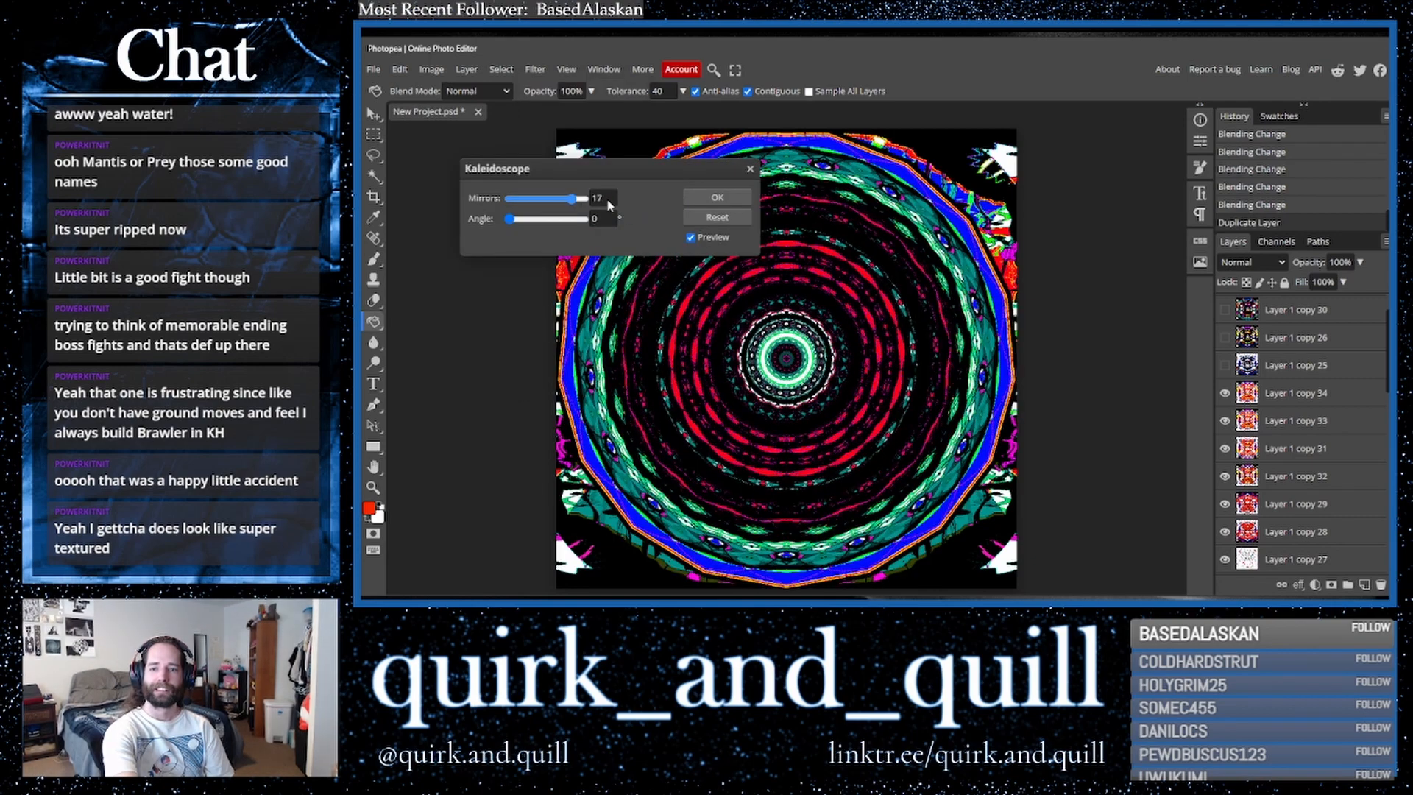
click(718, 197)
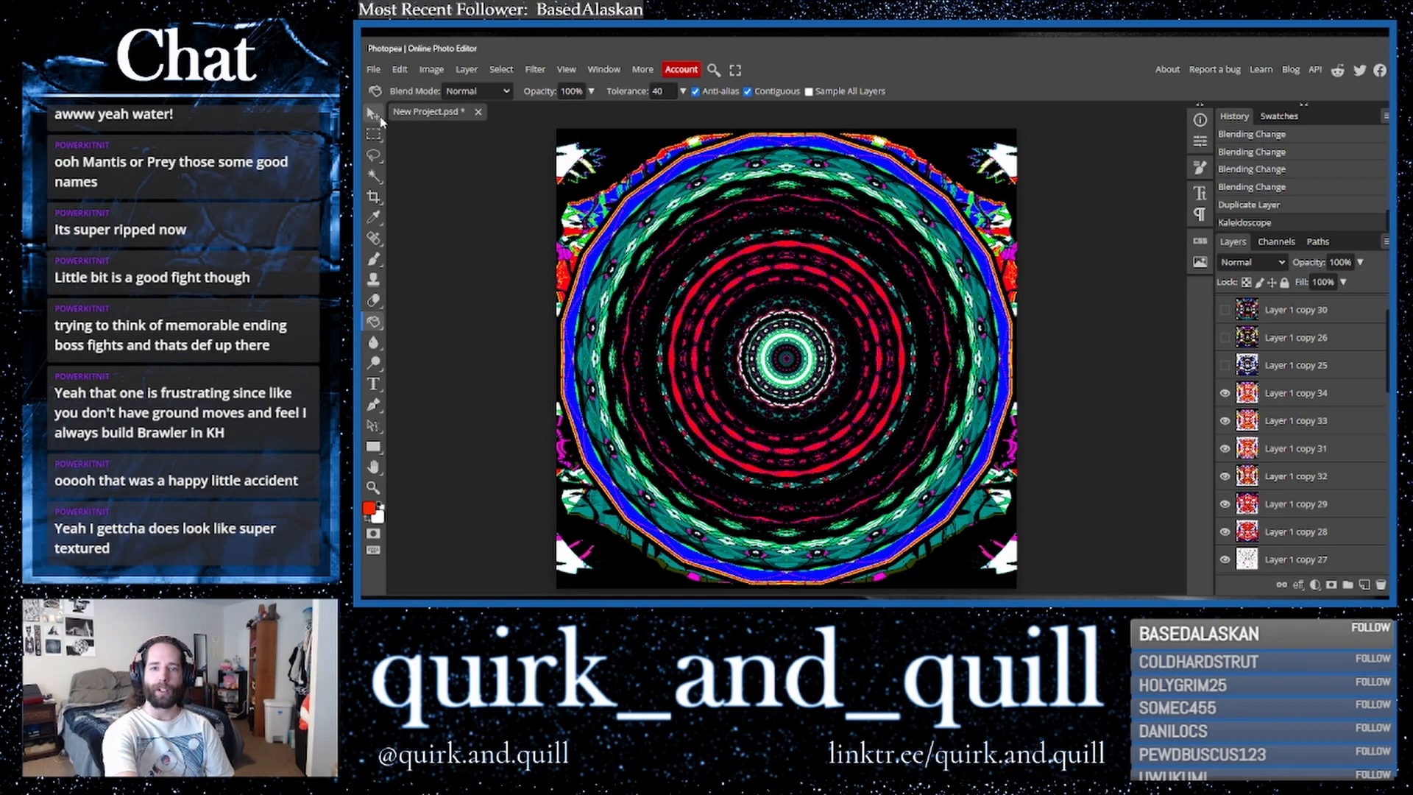
- Scale the kaleidoscope layer down to a small circle near the top centre and set its blend mode to Linear Dodge
key(ctrl+t)
drag(557, 129, 778, 231)
click(1264, 263)
click(1263, 265)
key(Down)
key(Down)
key(Down)
key(Down)
key(Down)
key(Down)
key(Down)
key(Down)
key(Down)
key(Down)
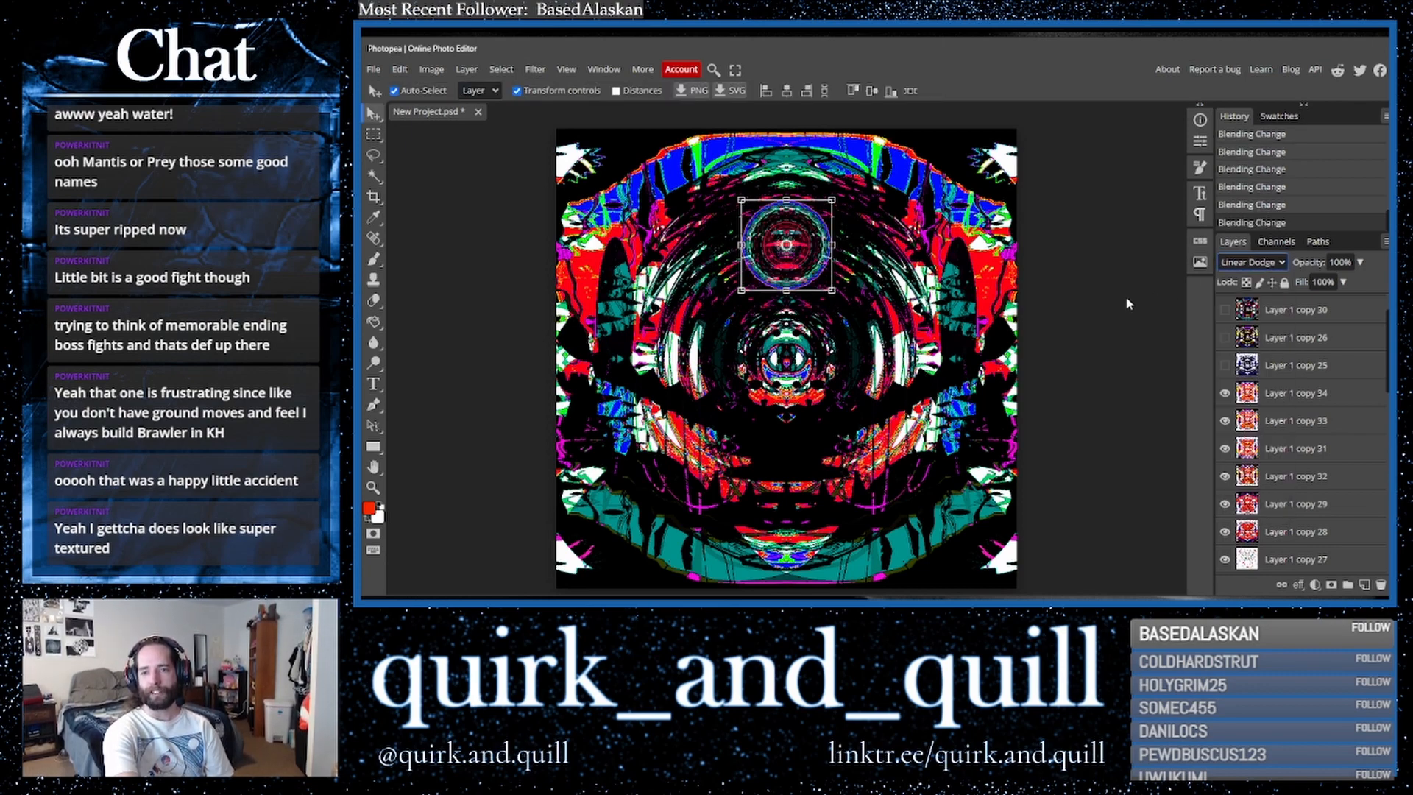
- Set the small kaleidoscope circle layer's blend mode to Vivid Light
key(Down)
key(Down)
key(Down)
key(Down)
key(Down)
key(Down)
key(Up)
click(1130, 328)
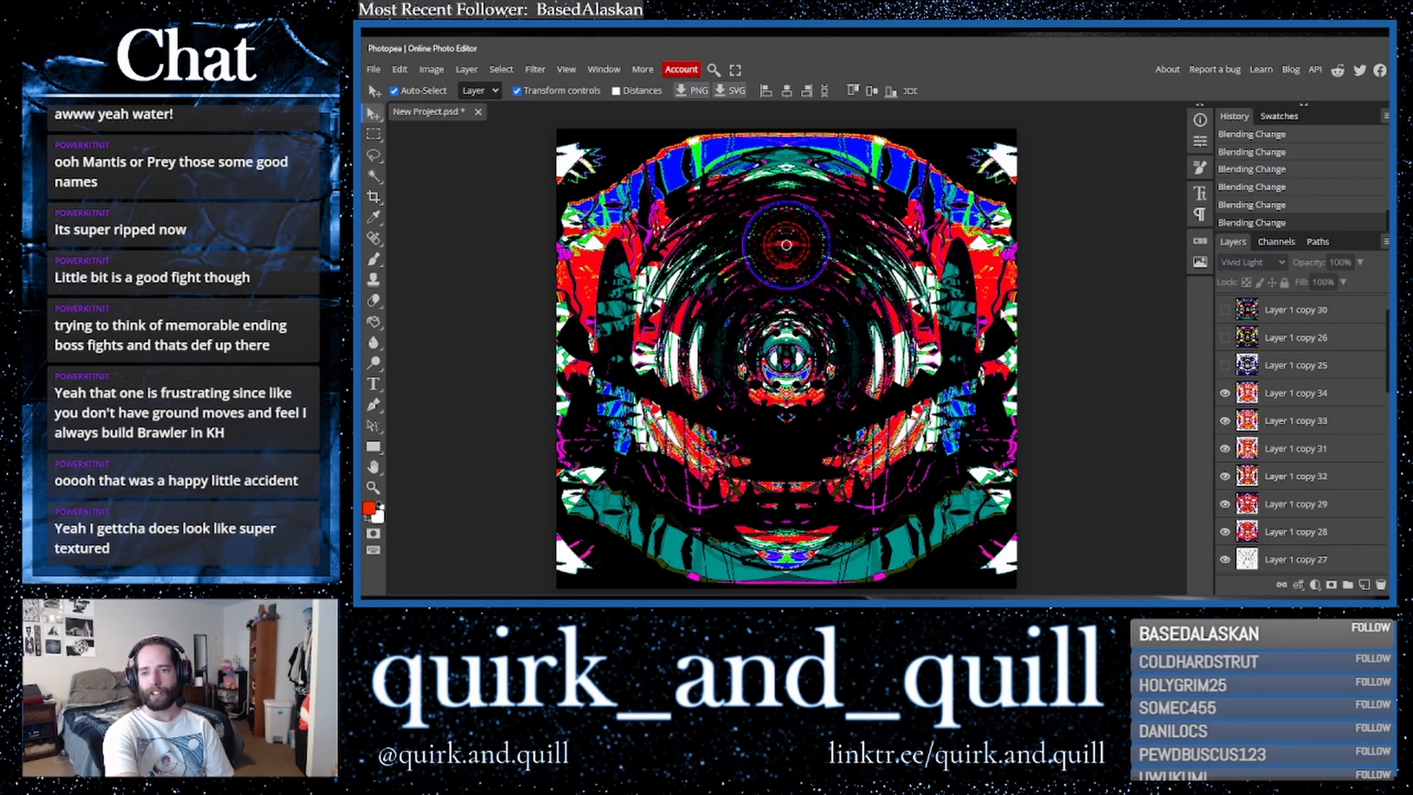
- Duplicate the circle layer and hide the small circle layers so only the full kaleidoscope shows
click(830, 258)
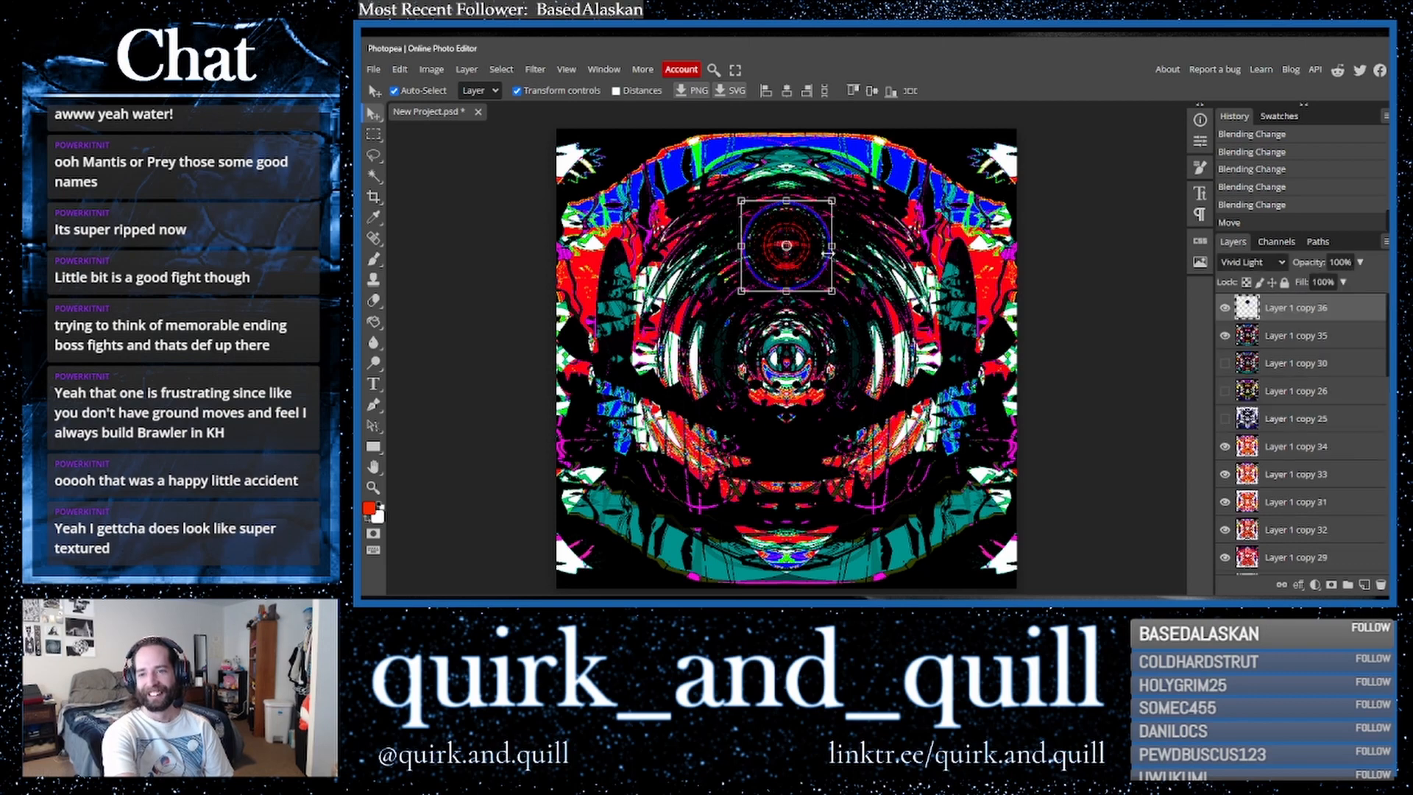
drag(1313, 309, 1365, 585)
drag(806, 287, 809, 569)
click(1225, 307)
click(1224, 336)
click(1224, 336)
click(1268, 371)
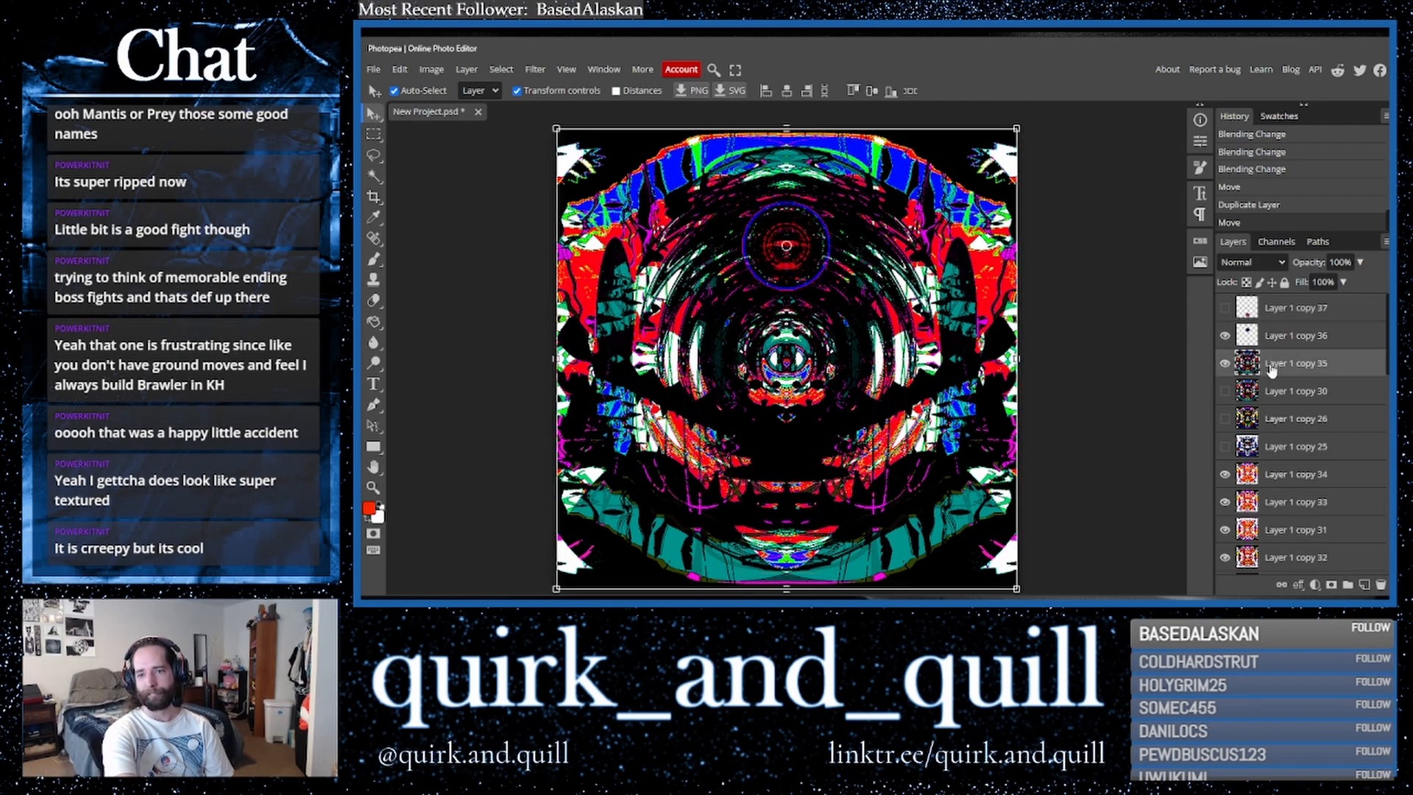
click(1225, 338)
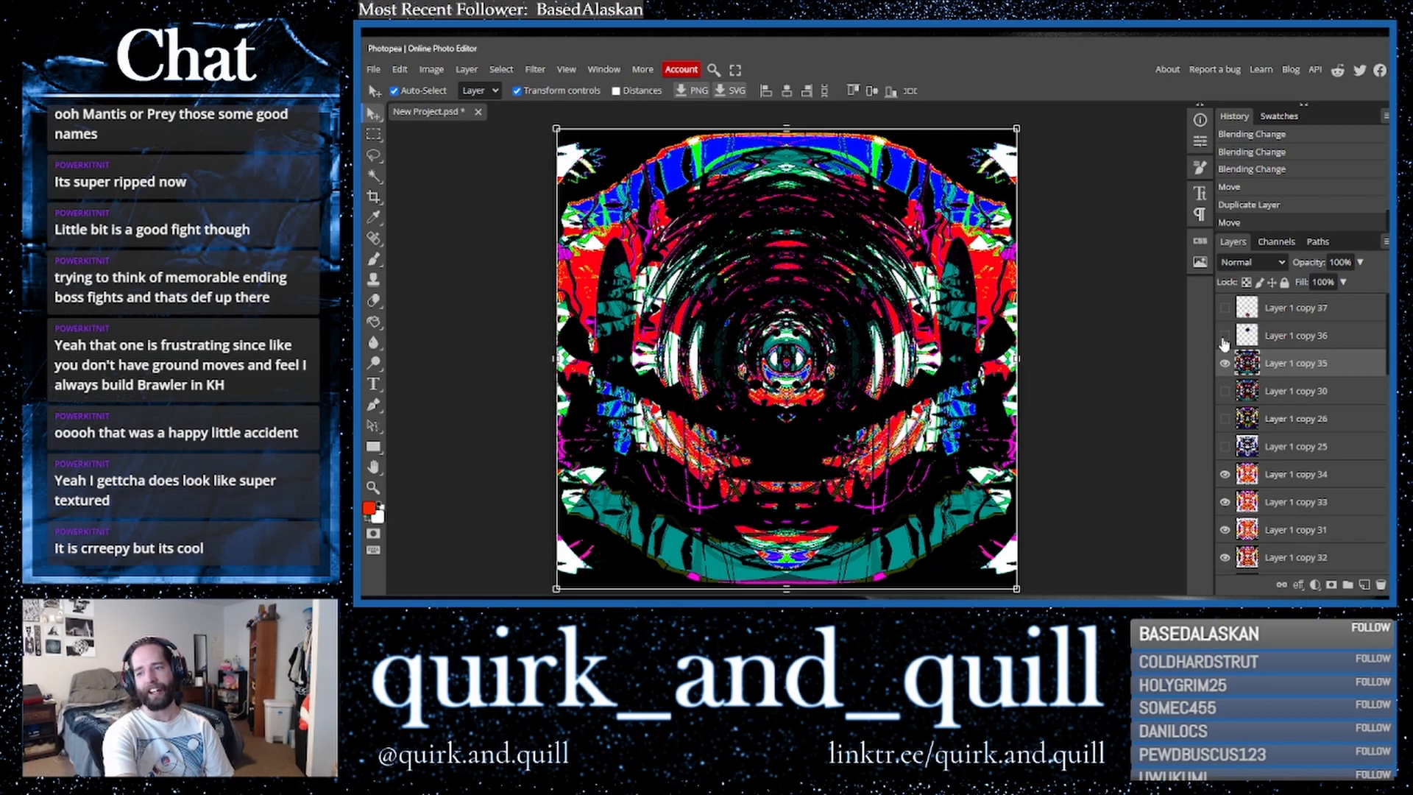
- Duplicate the top kaleidoscope layer and try inverting its colours, toggling Invert back off
drag(1365, 368, 1365, 590)
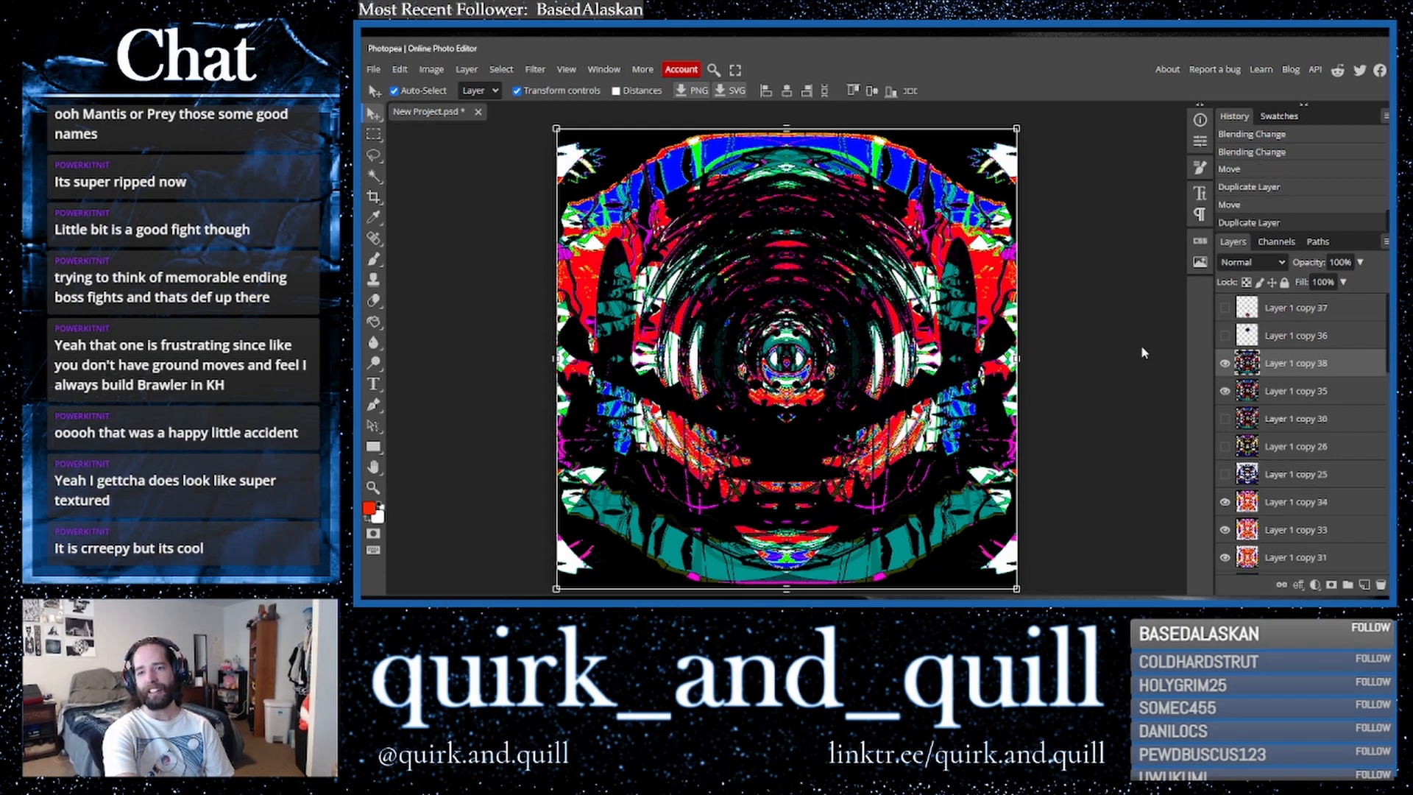
key(ctrl+i)
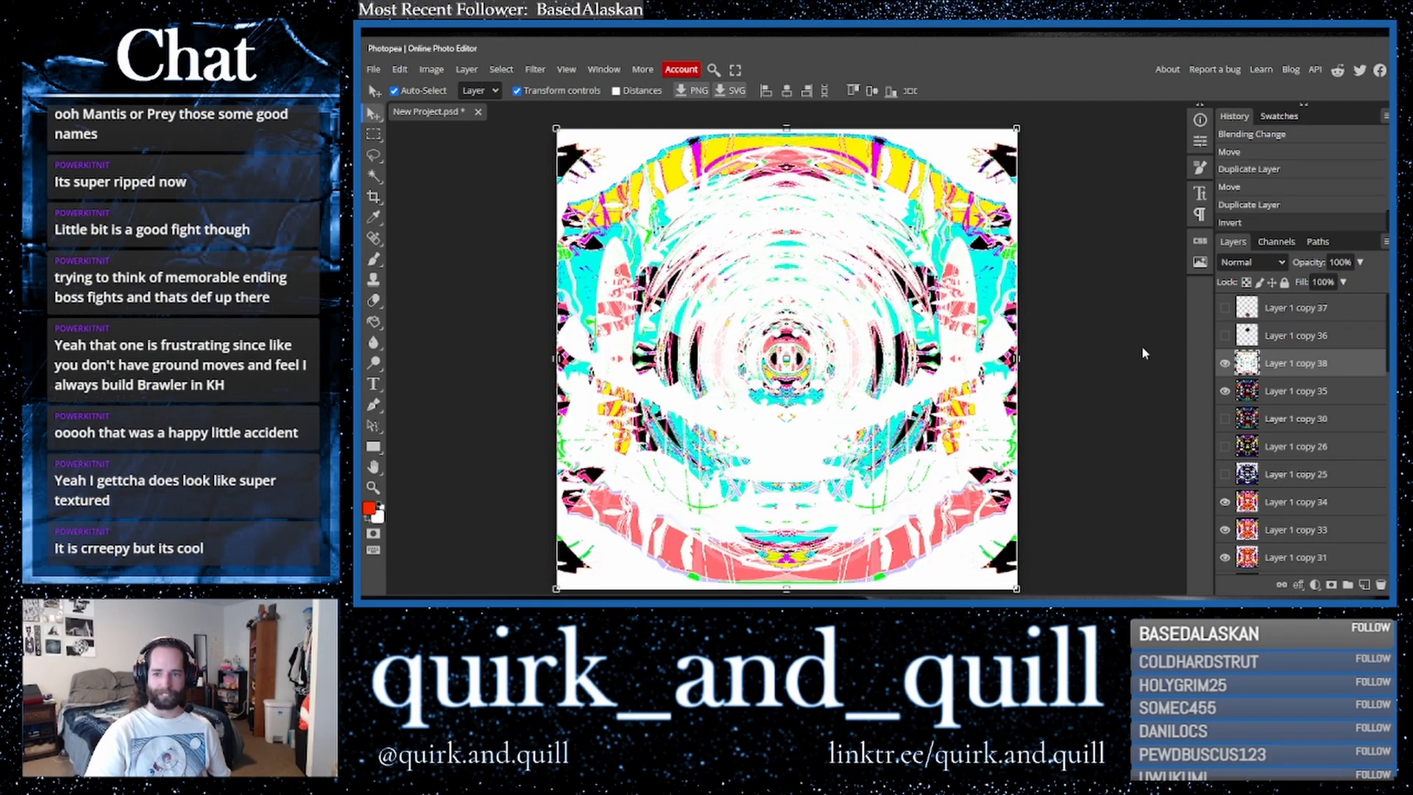
key(ctrl+i)
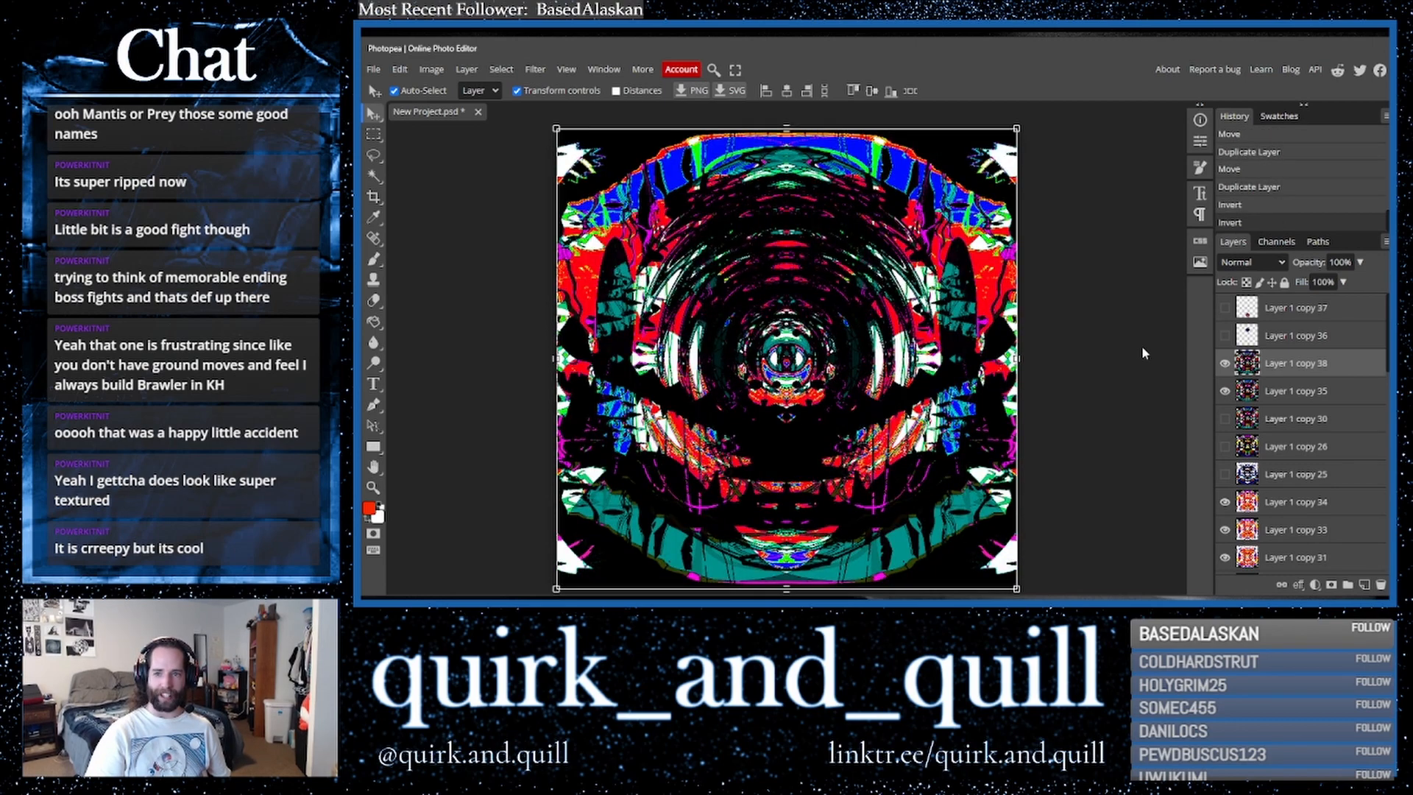
key(ctrl+i)
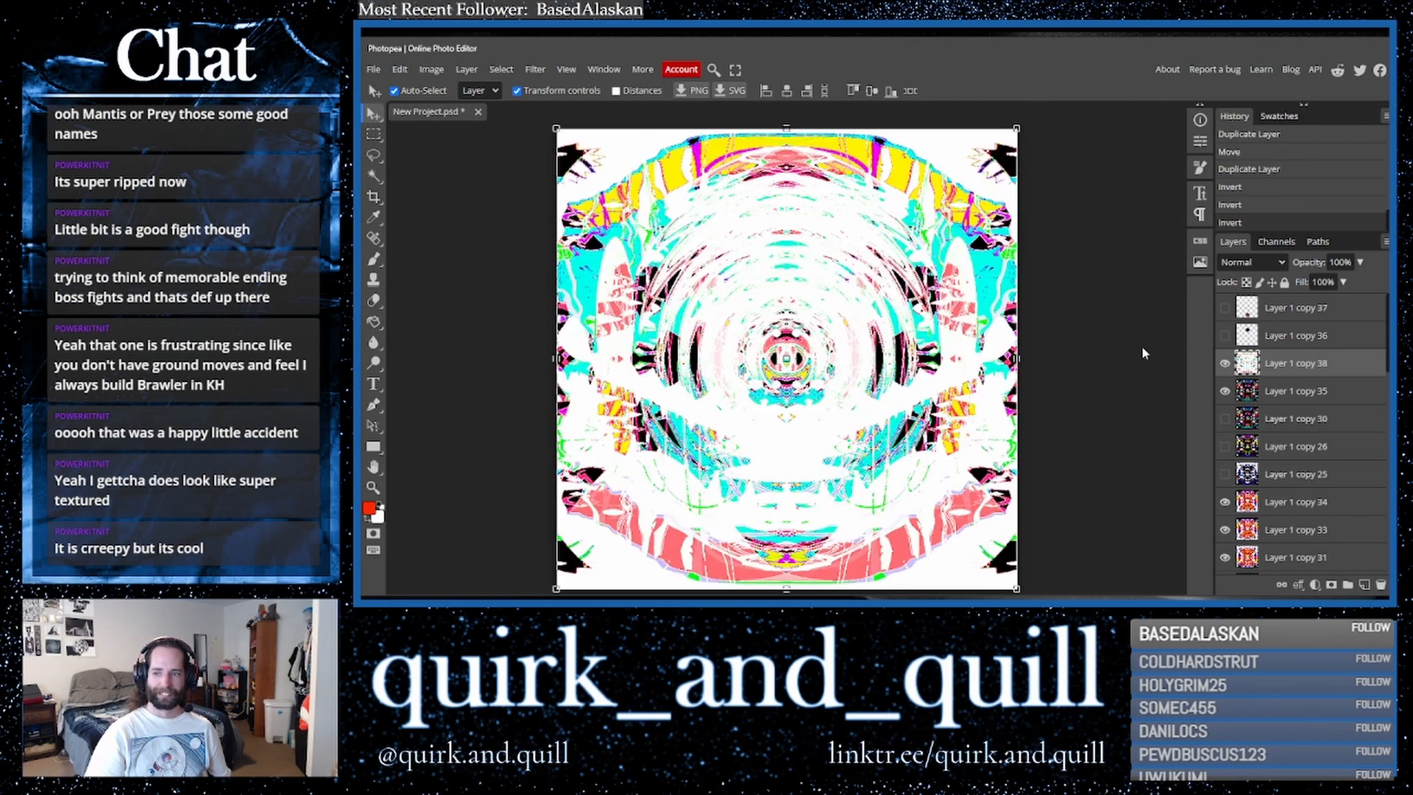
key(ctrl+i)
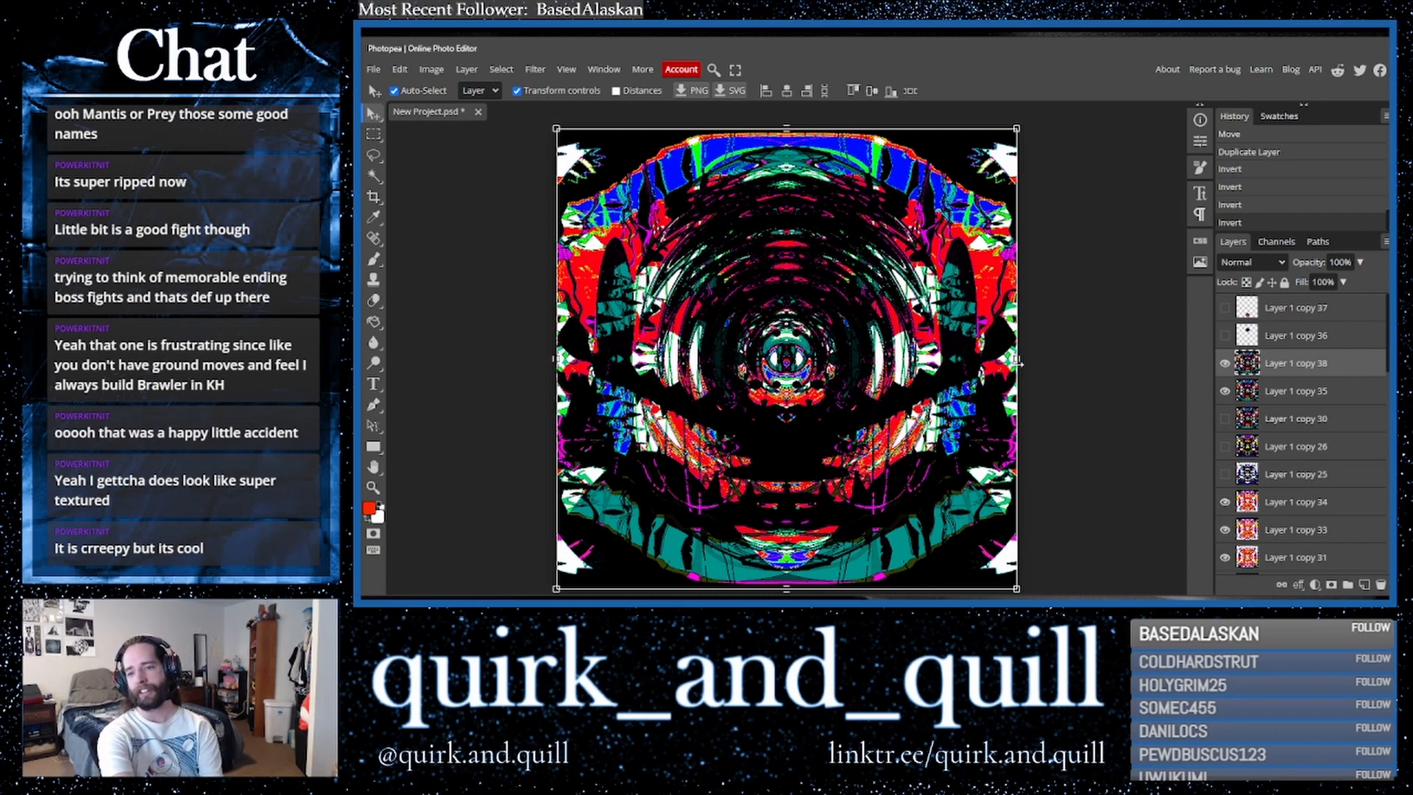
- Hide the top kaleidoscope layers to reveal the red-toned layers beneath
click(1225, 362)
click(1225, 396)
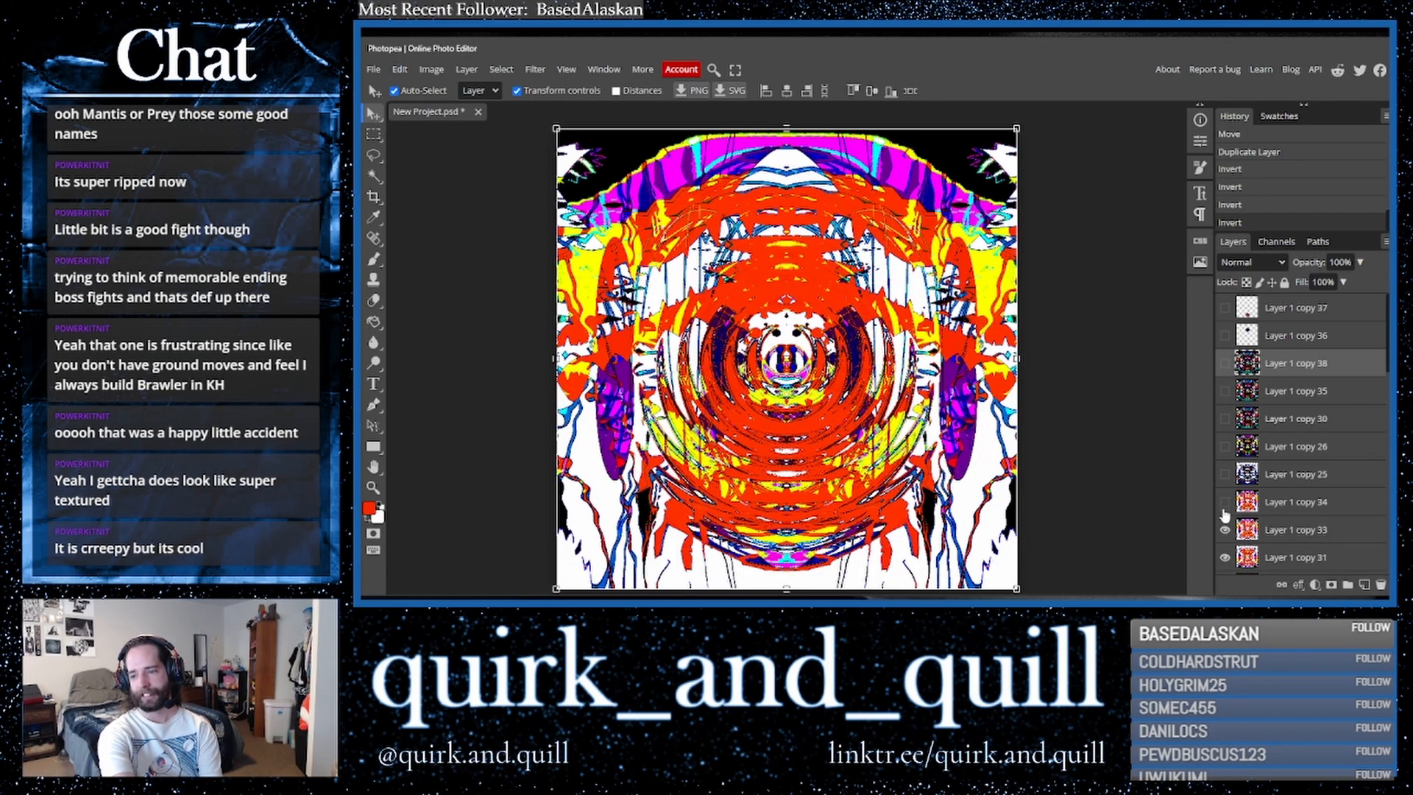
click(1225, 474)
click(1225, 476)
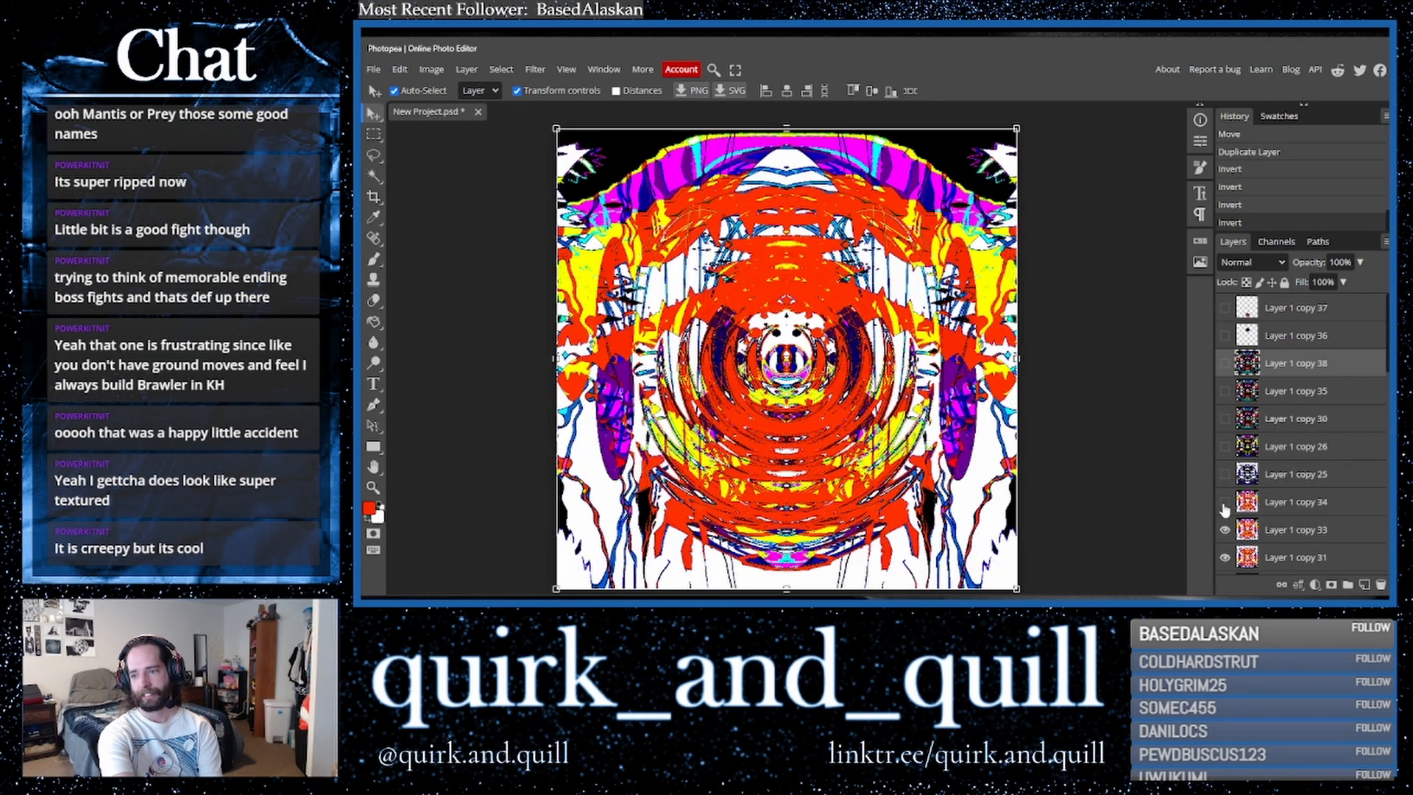
click(1224, 363)
click(1225, 364)
click(1225, 364)
click(1224, 364)
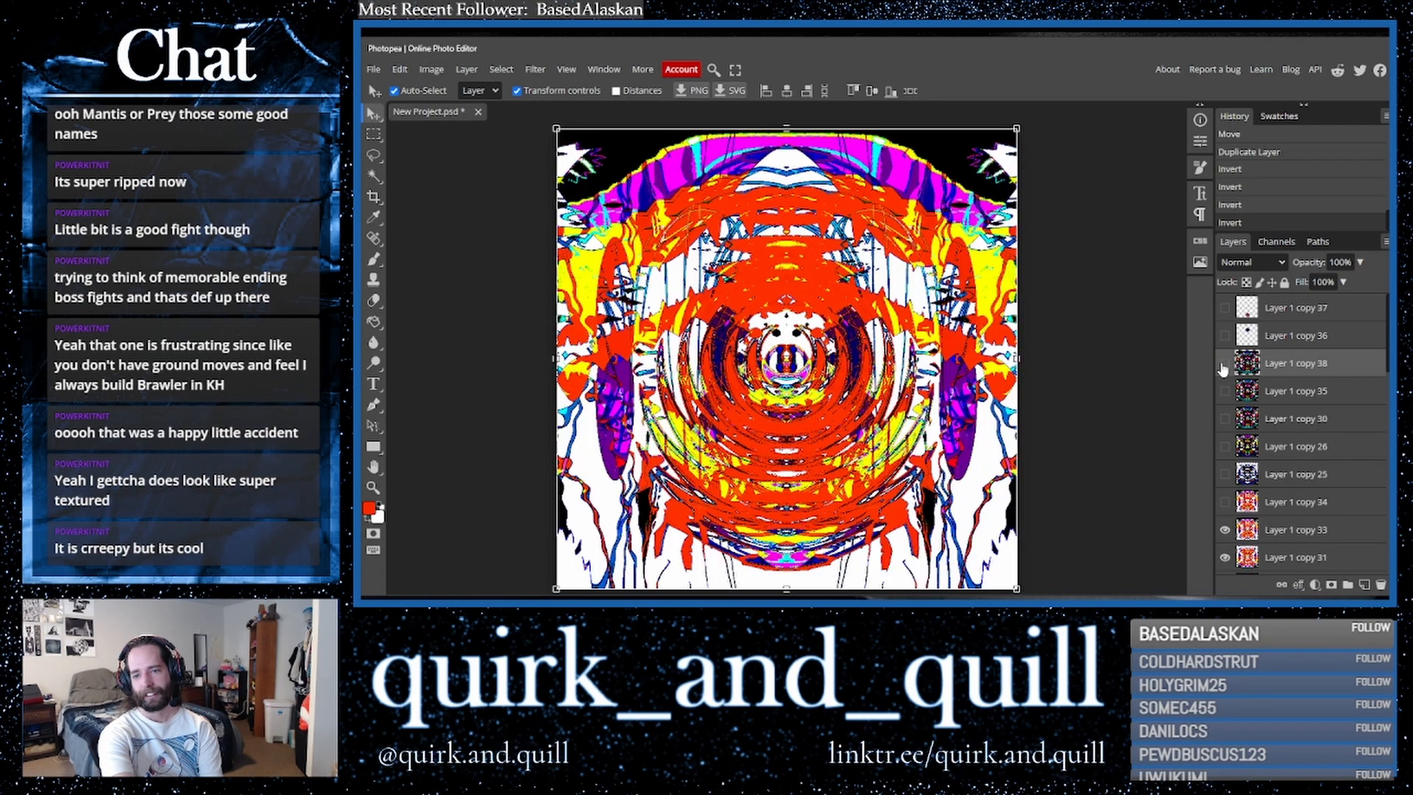
- Duplicate the red layer and shift its hue to -125 with Hue/Saturation
drag(1332, 535, 1364, 585)
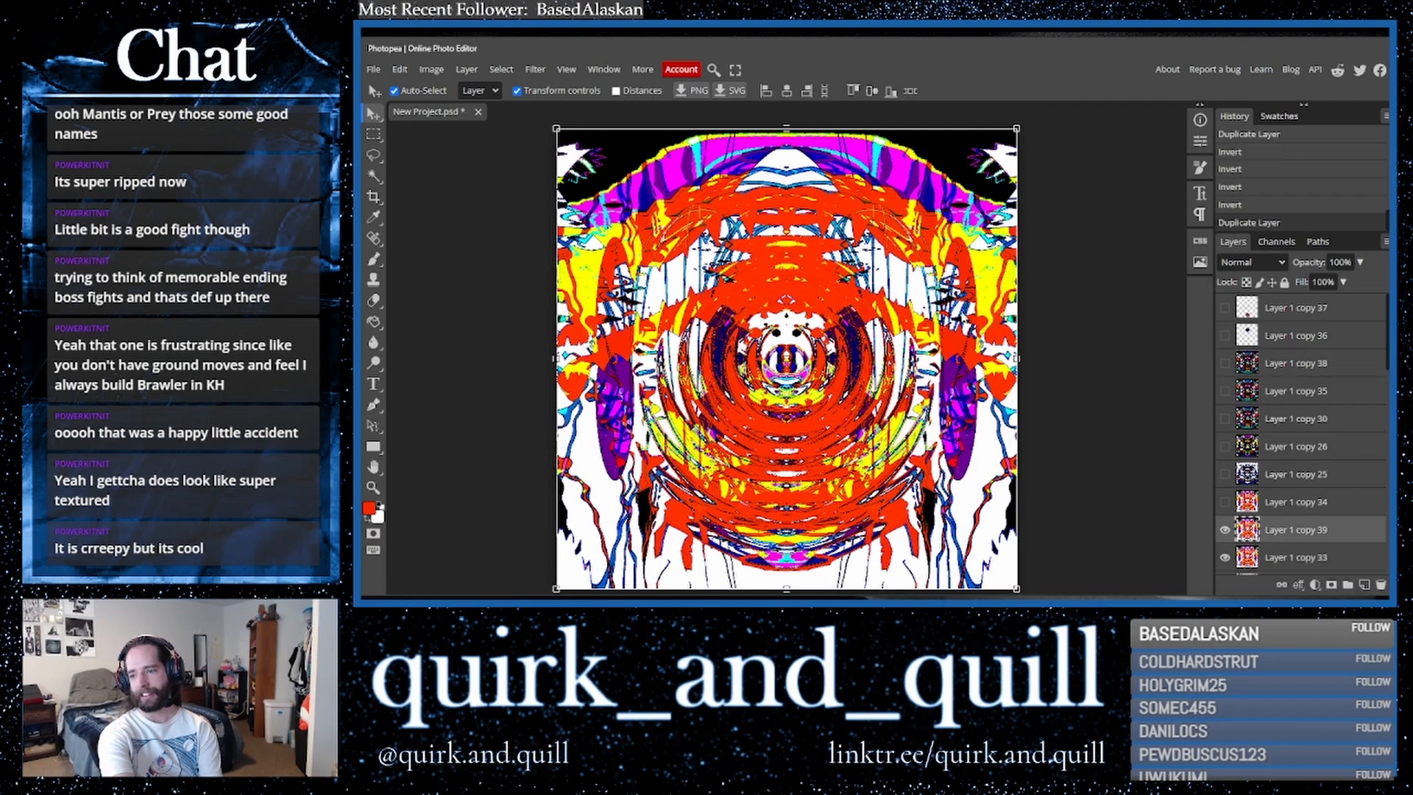
click(431, 69)
mouse_move(486, 114)
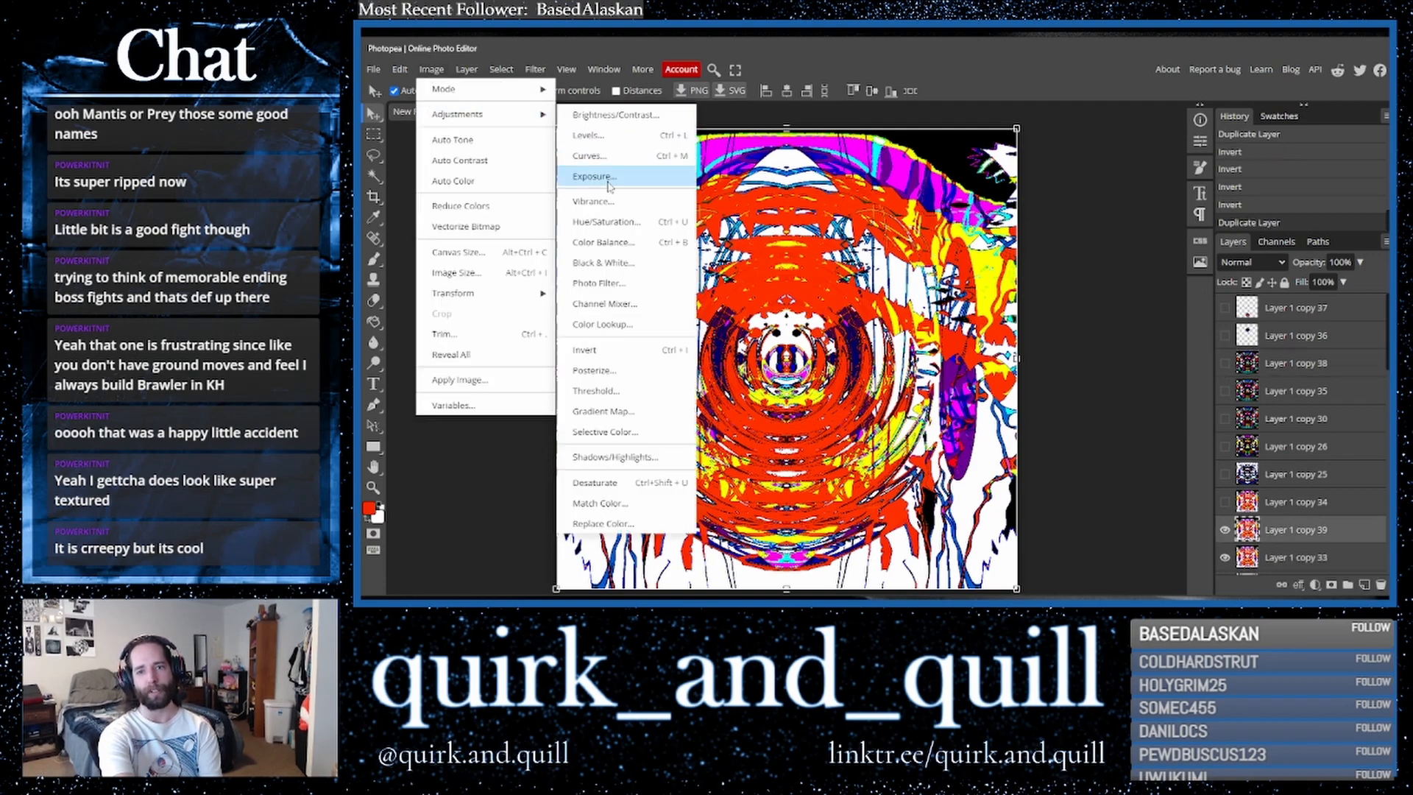
click(609, 229)
drag(1147, 365, 1086, 379)
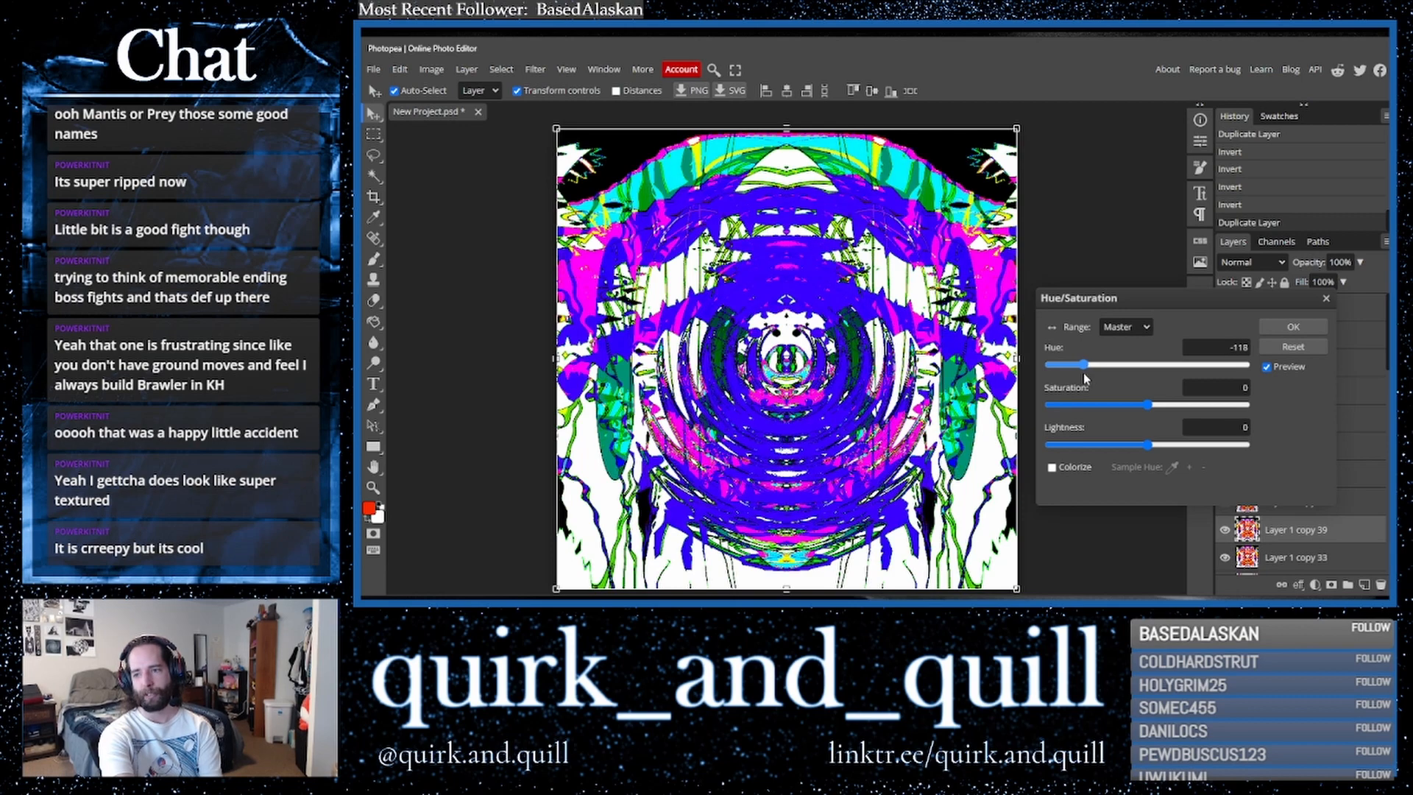
mouse_move(1084, 372)
mouse_down()
mouse_move(1259, 380)
mouse_move(1065, 375)
mouse_move(1084, 371)
mouse_up()
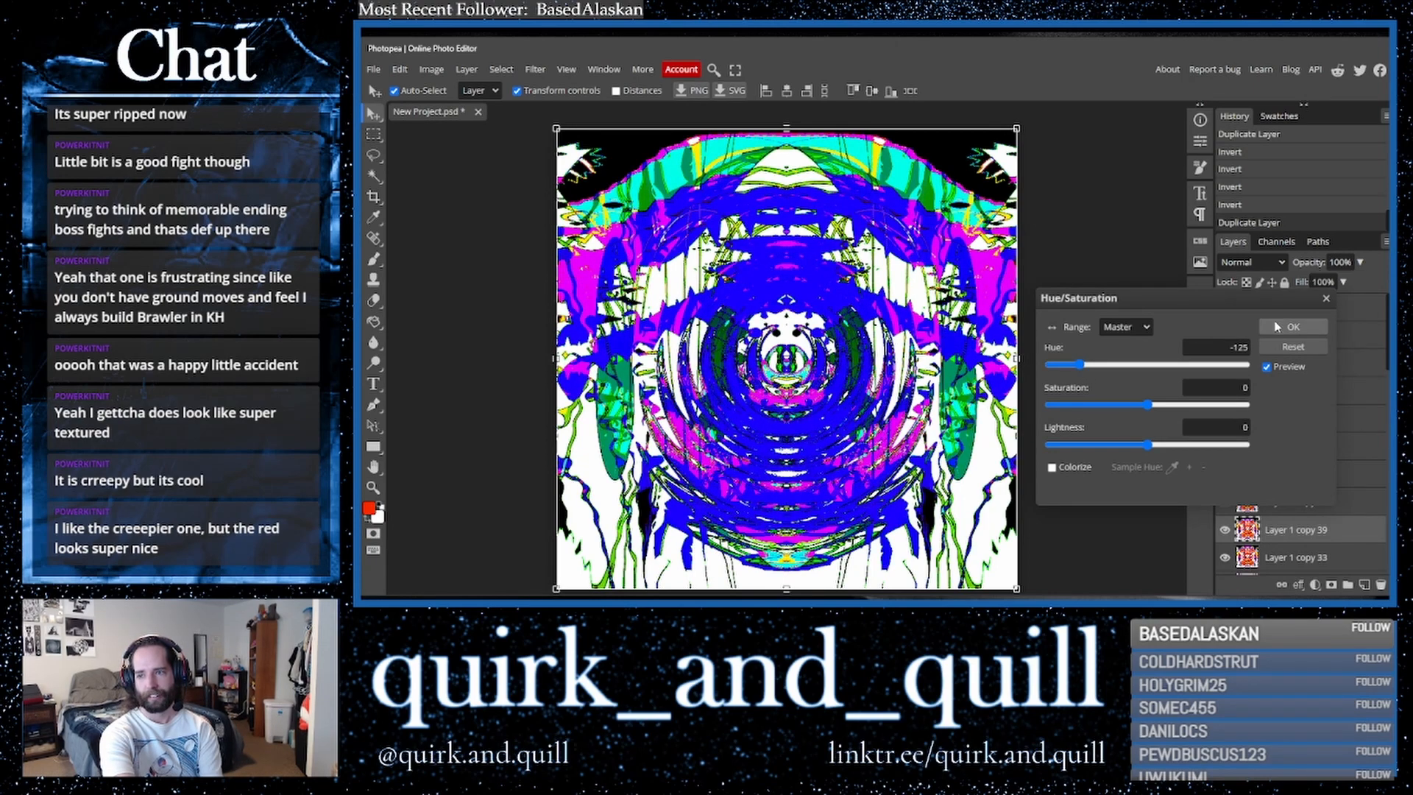
click(1294, 326)
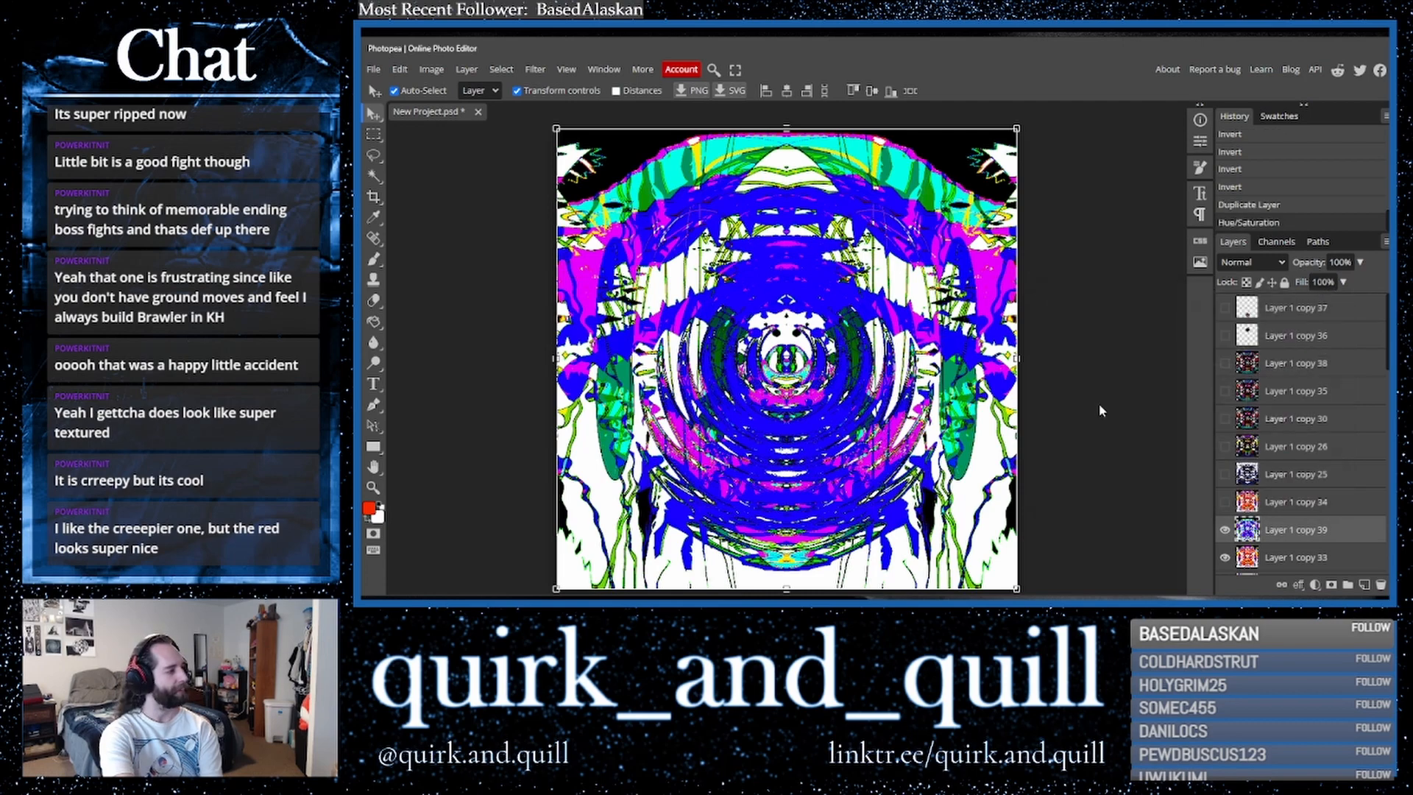
- Show the dark kaleidoscope layer again and export the image as a 3200 × 3200 PNG
click(1226, 364)
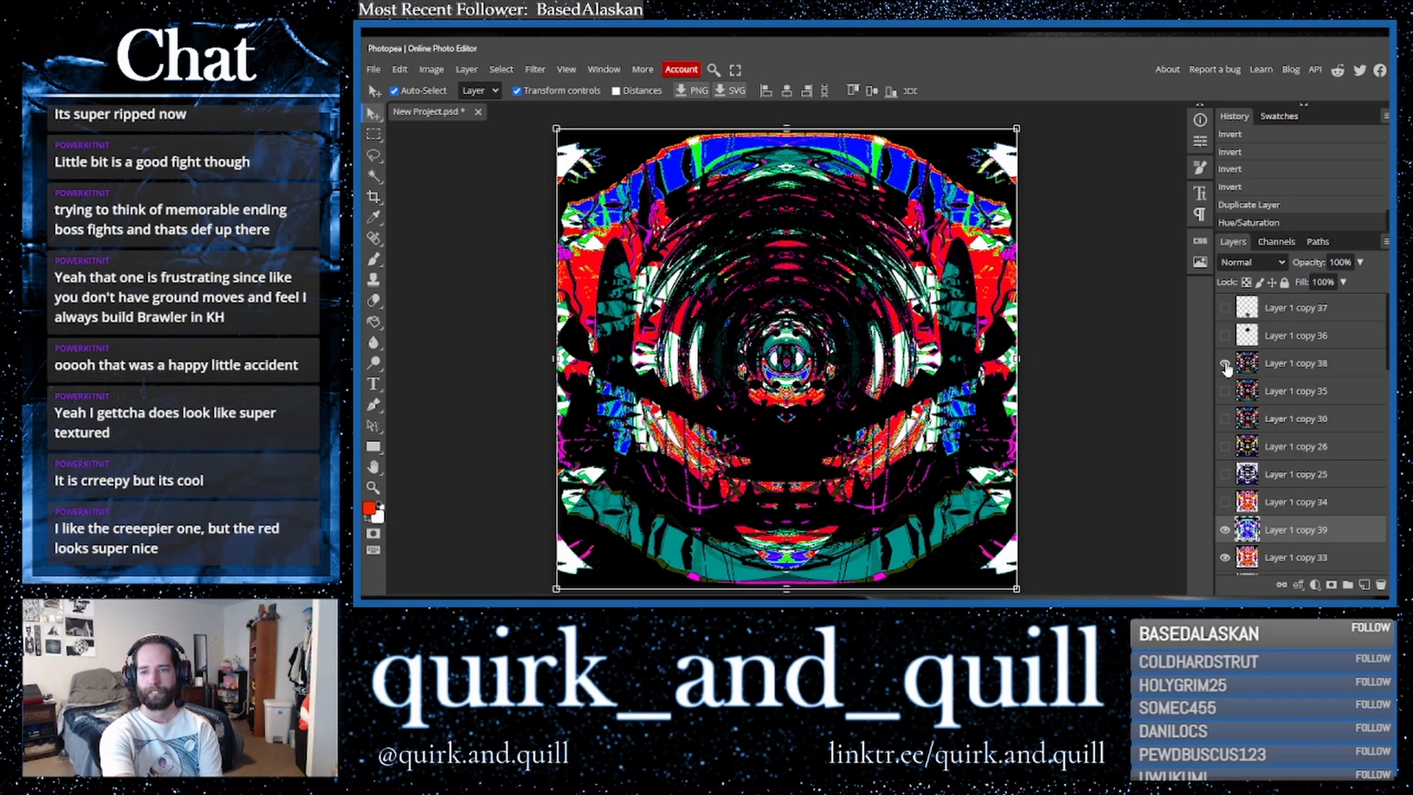
click(373, 70)
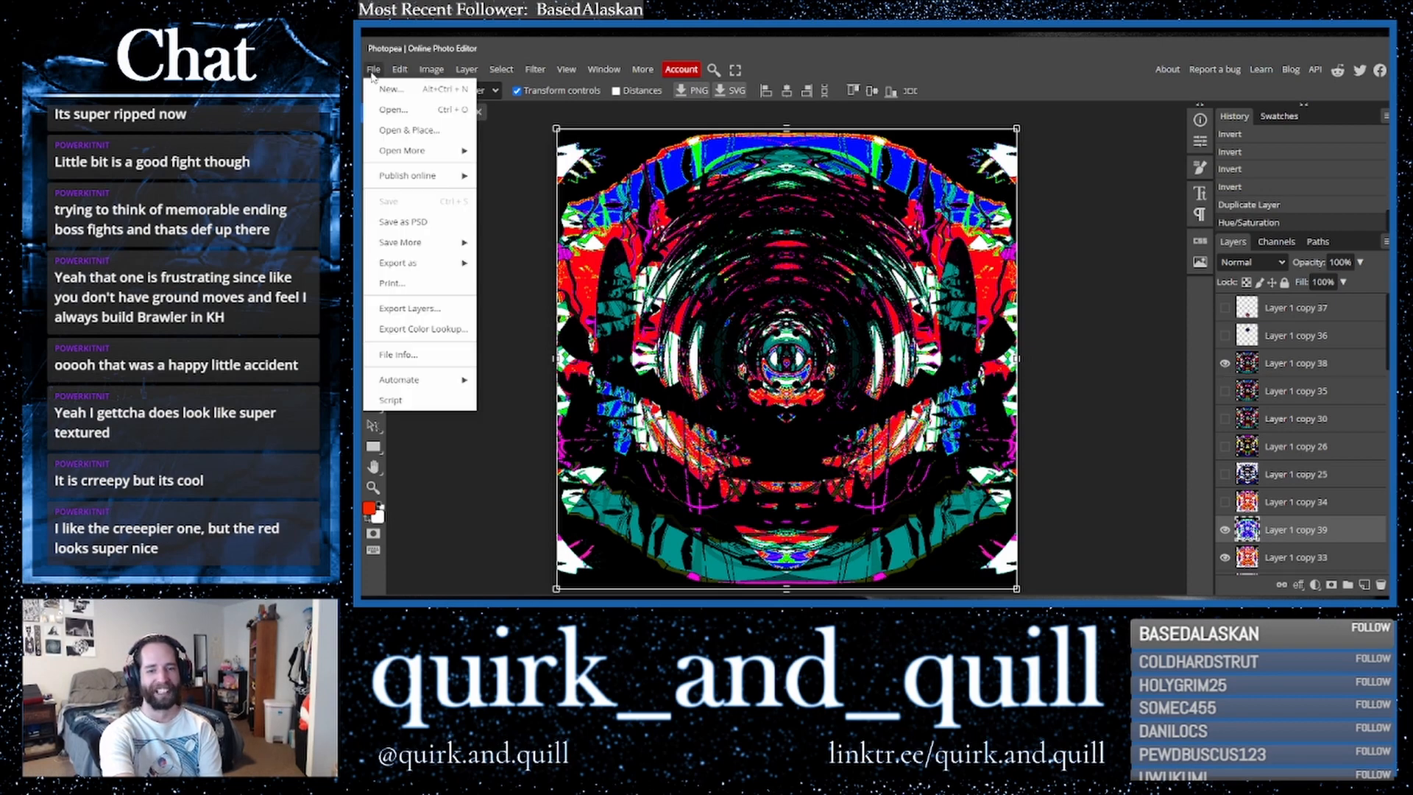
mouse_move(446, 263)
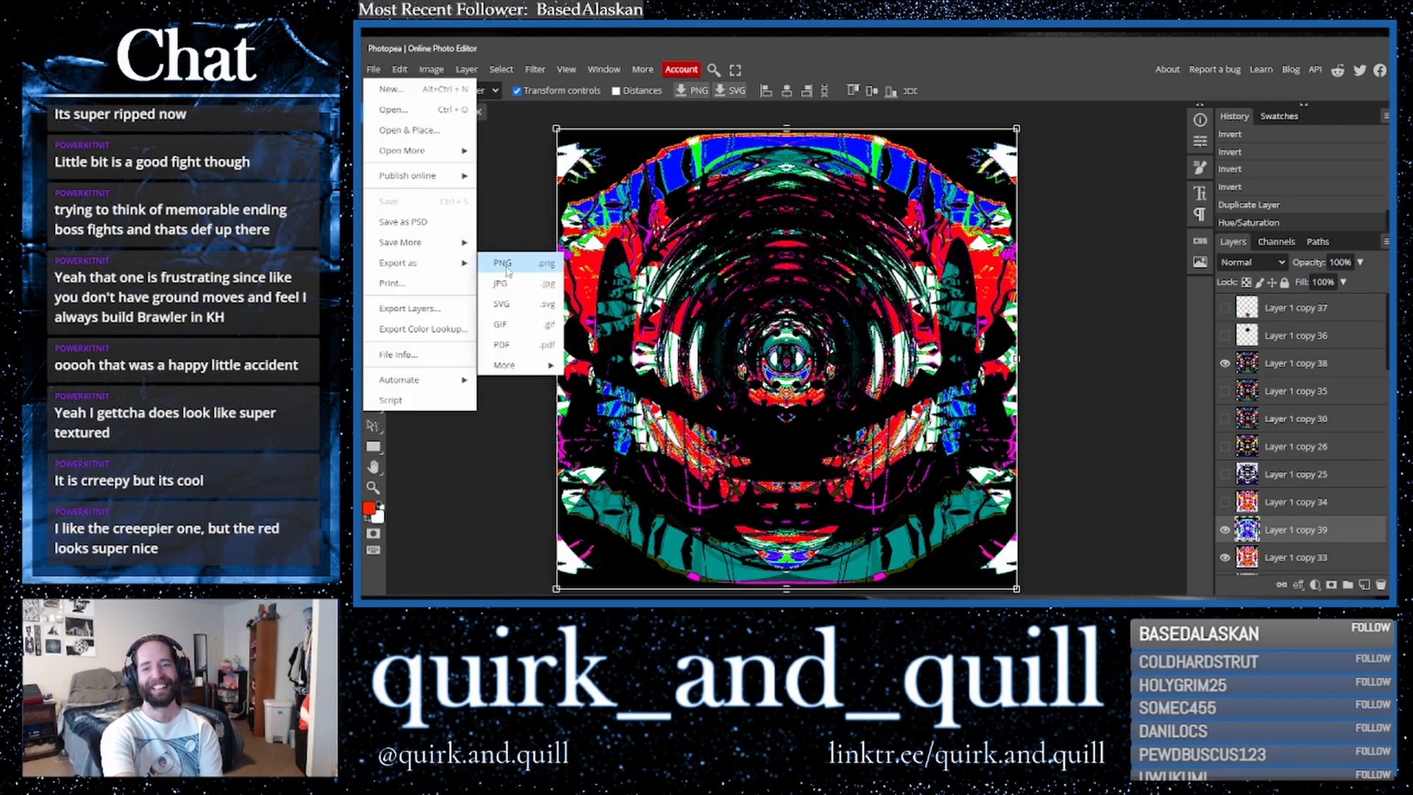
click(505, 265)
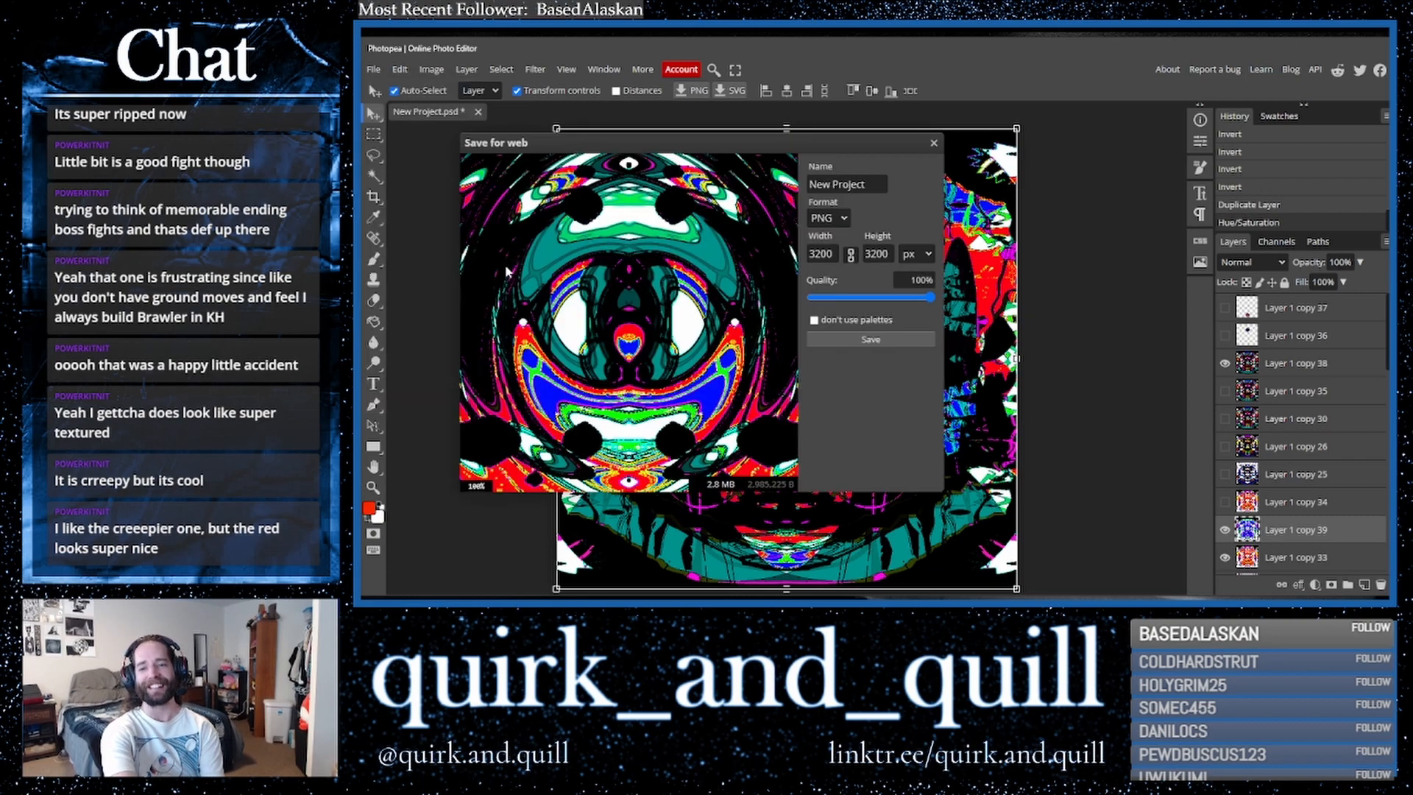
click(882, 344)
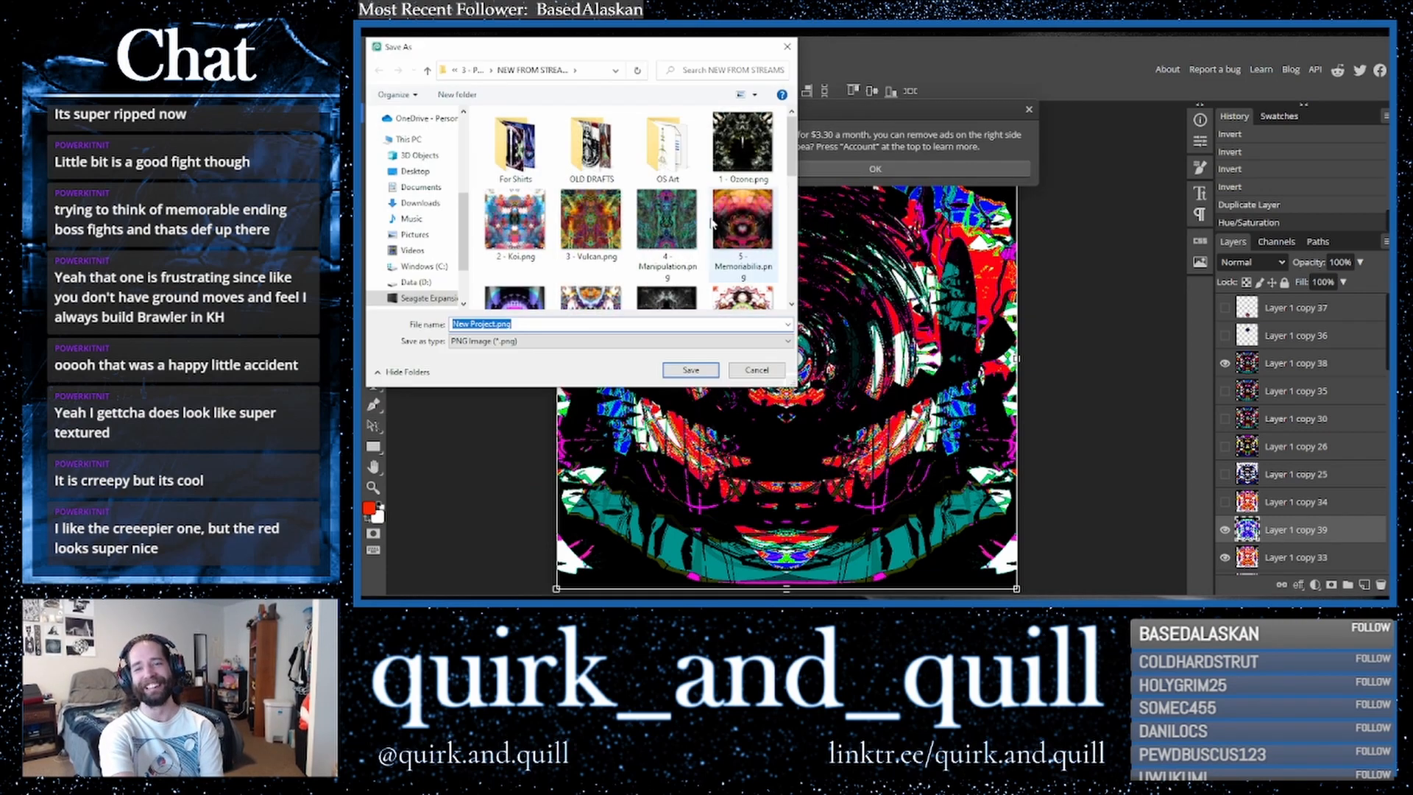
- Save the PNG as 22 - Conform.png in the artwork folder
scroll(615, 241, down, 8)
click(613, 254)
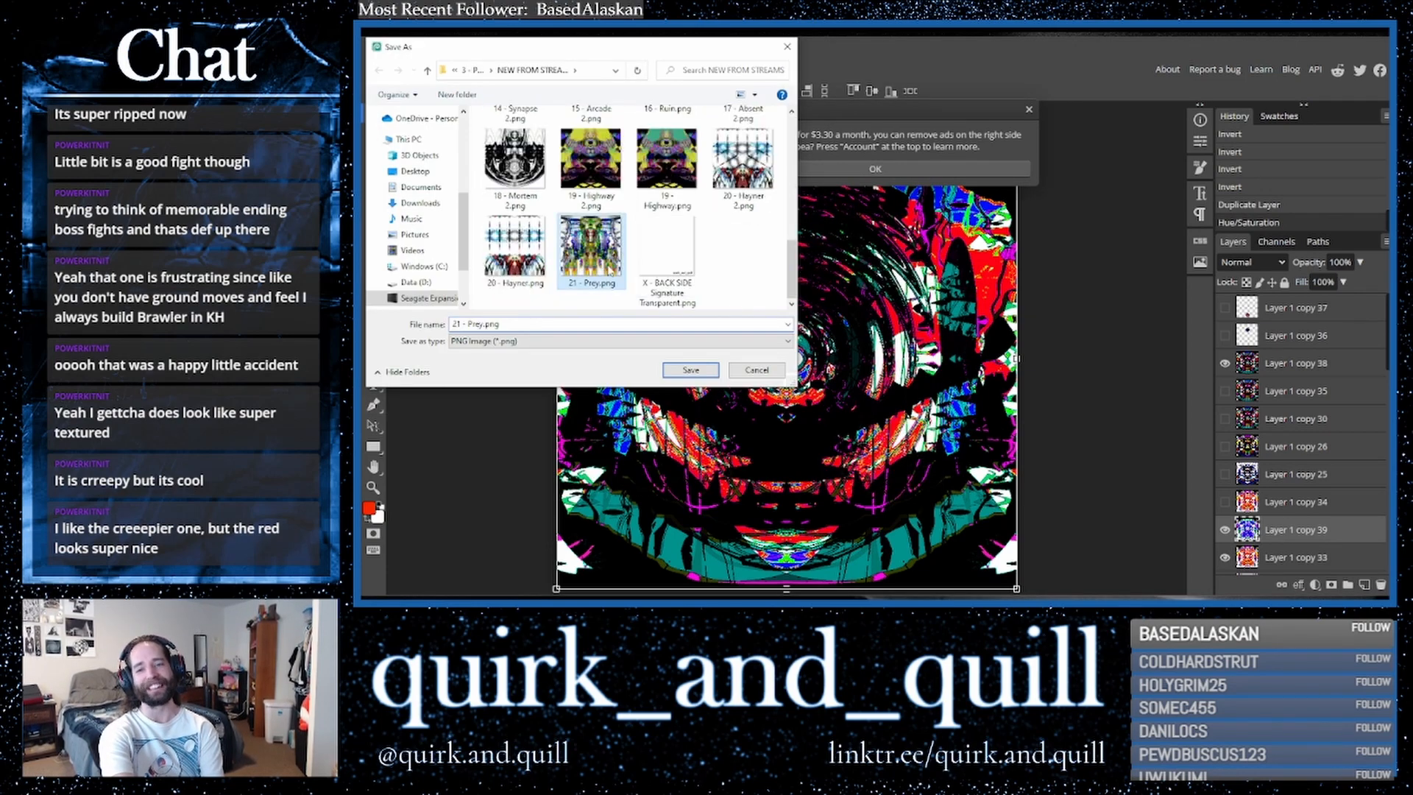
click(456, 323)
double_click(457, 323)
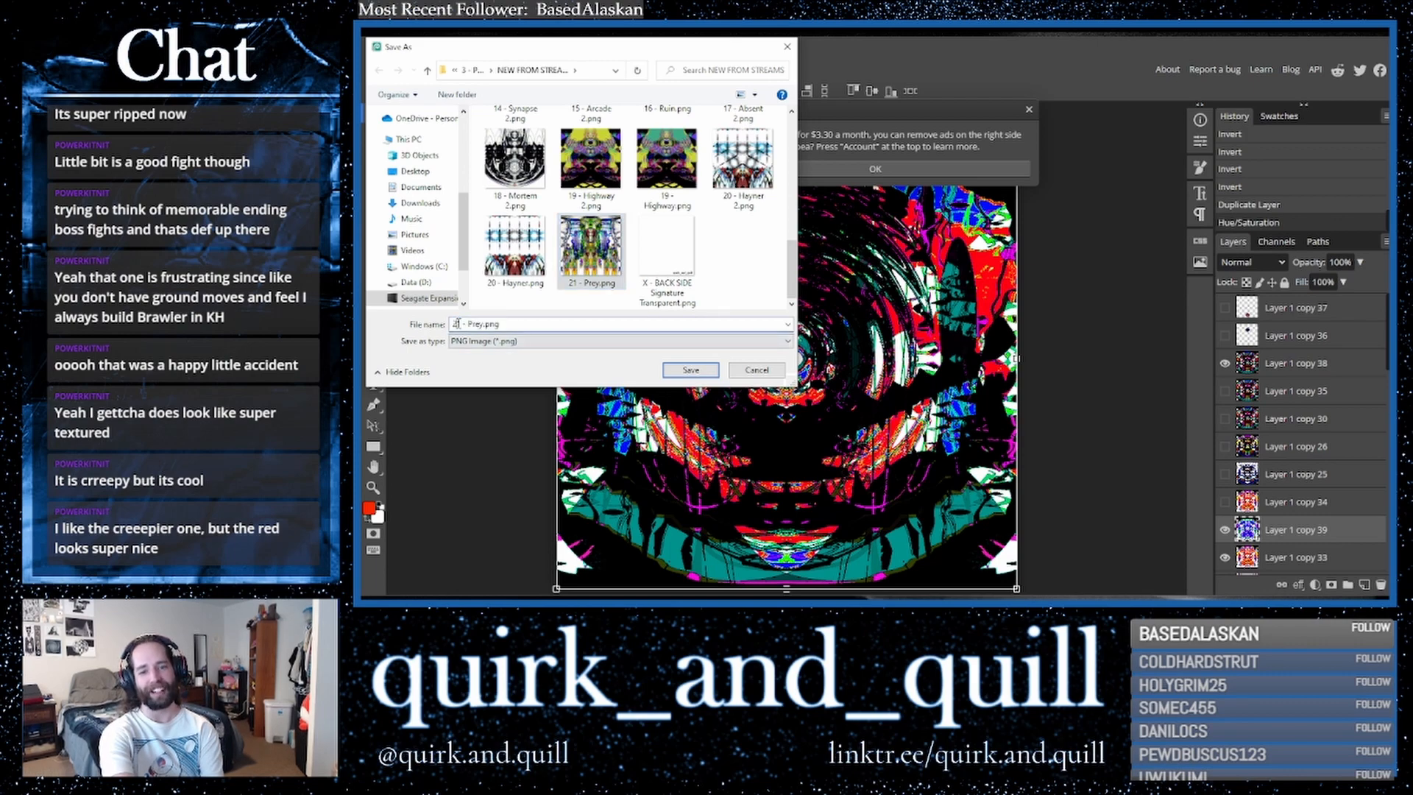
drag(455, 323, 488, 321)
text(22 -)
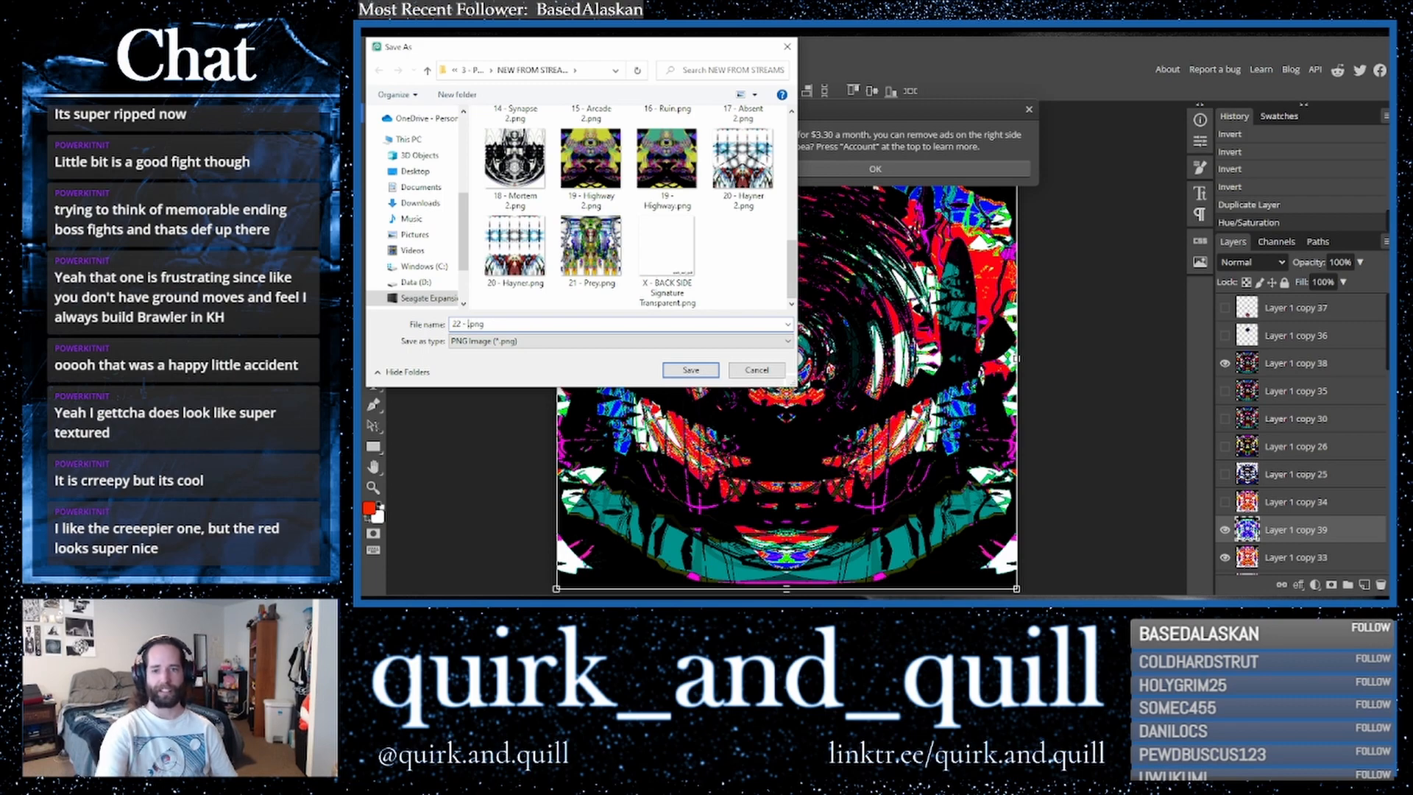
drag(581, 55, 1163, 227)
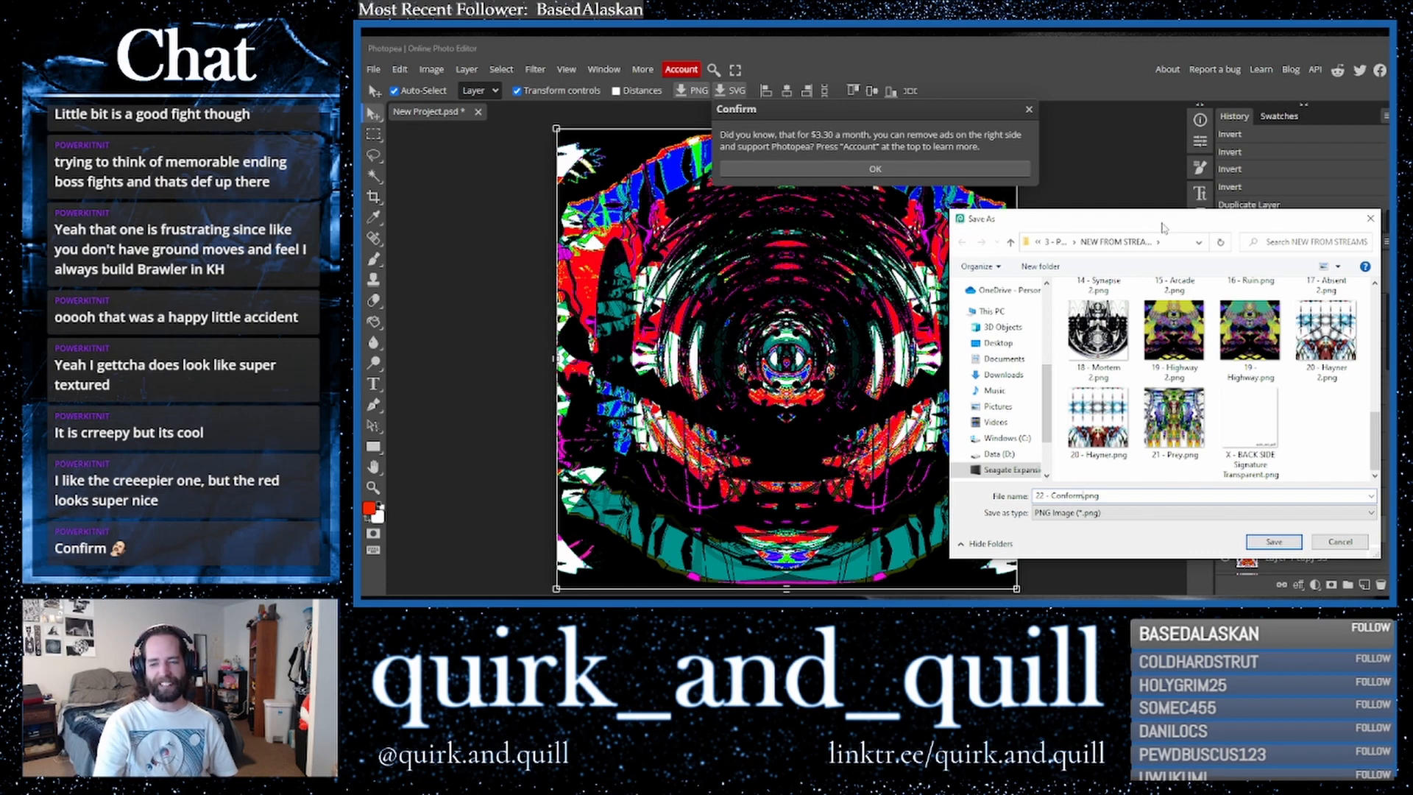
click(1274, 541)
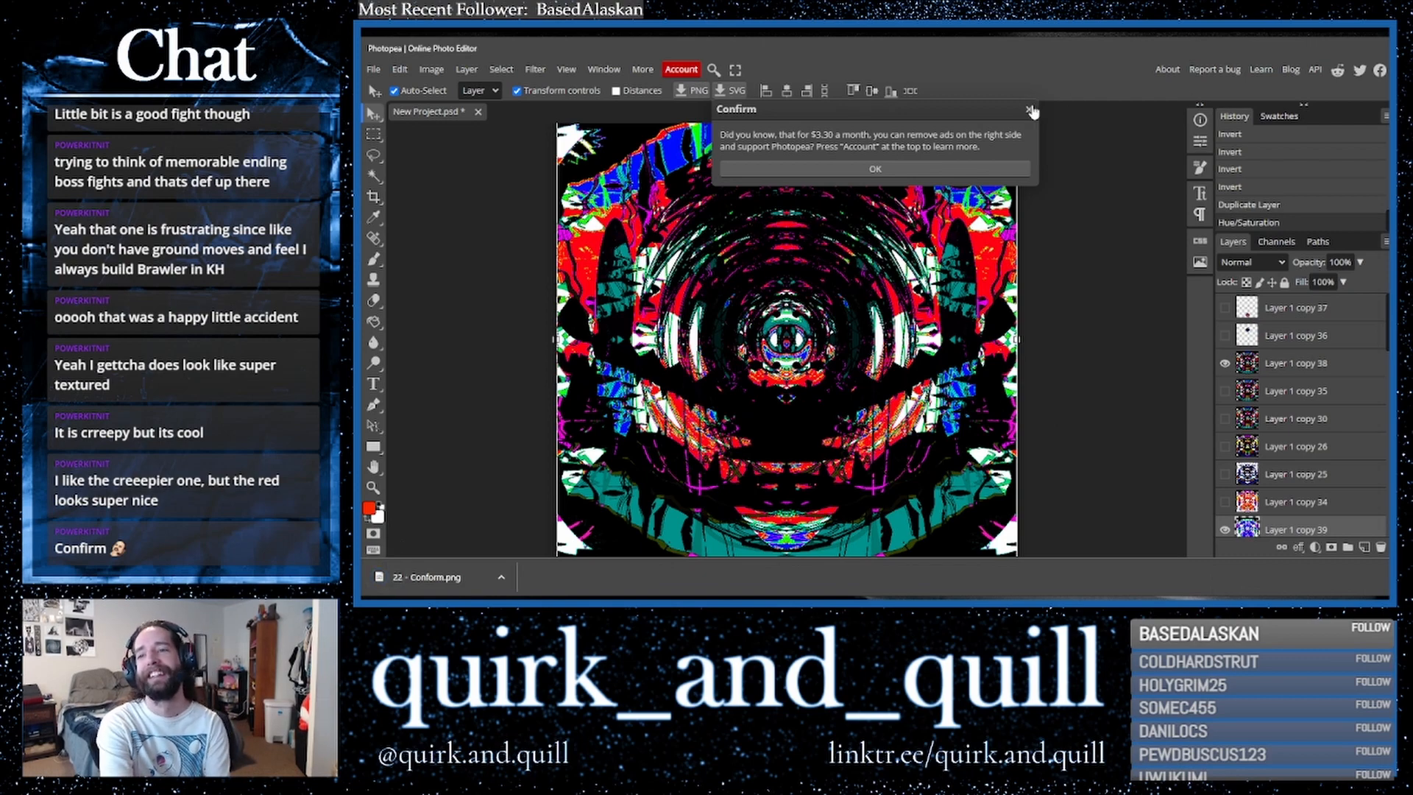
- Dismiss the notice, fit the canvas to the window, and hide the dark and blue layers to show the orange variant
click(1029, 110)
click(566, 70)
click(577, 129)
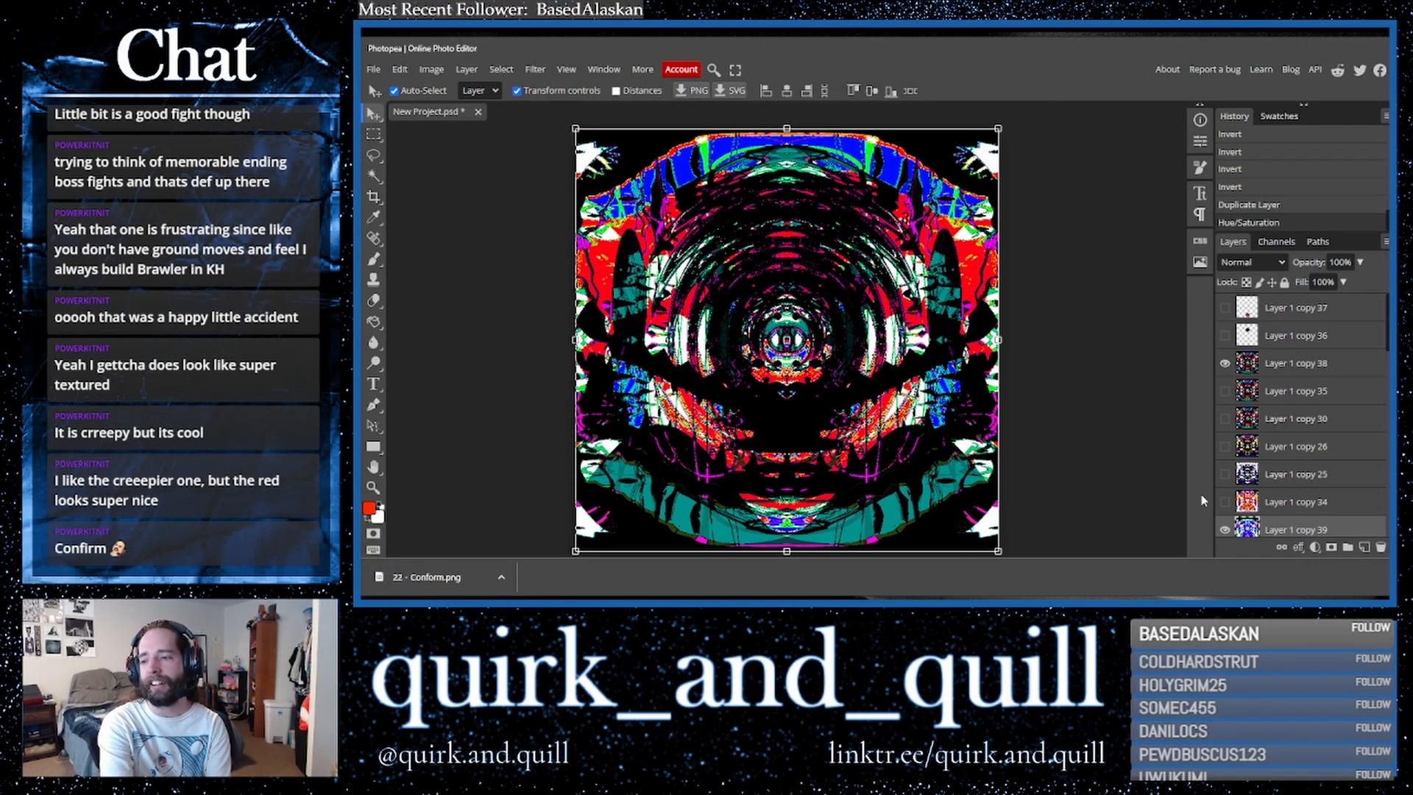
click(1223, 365)
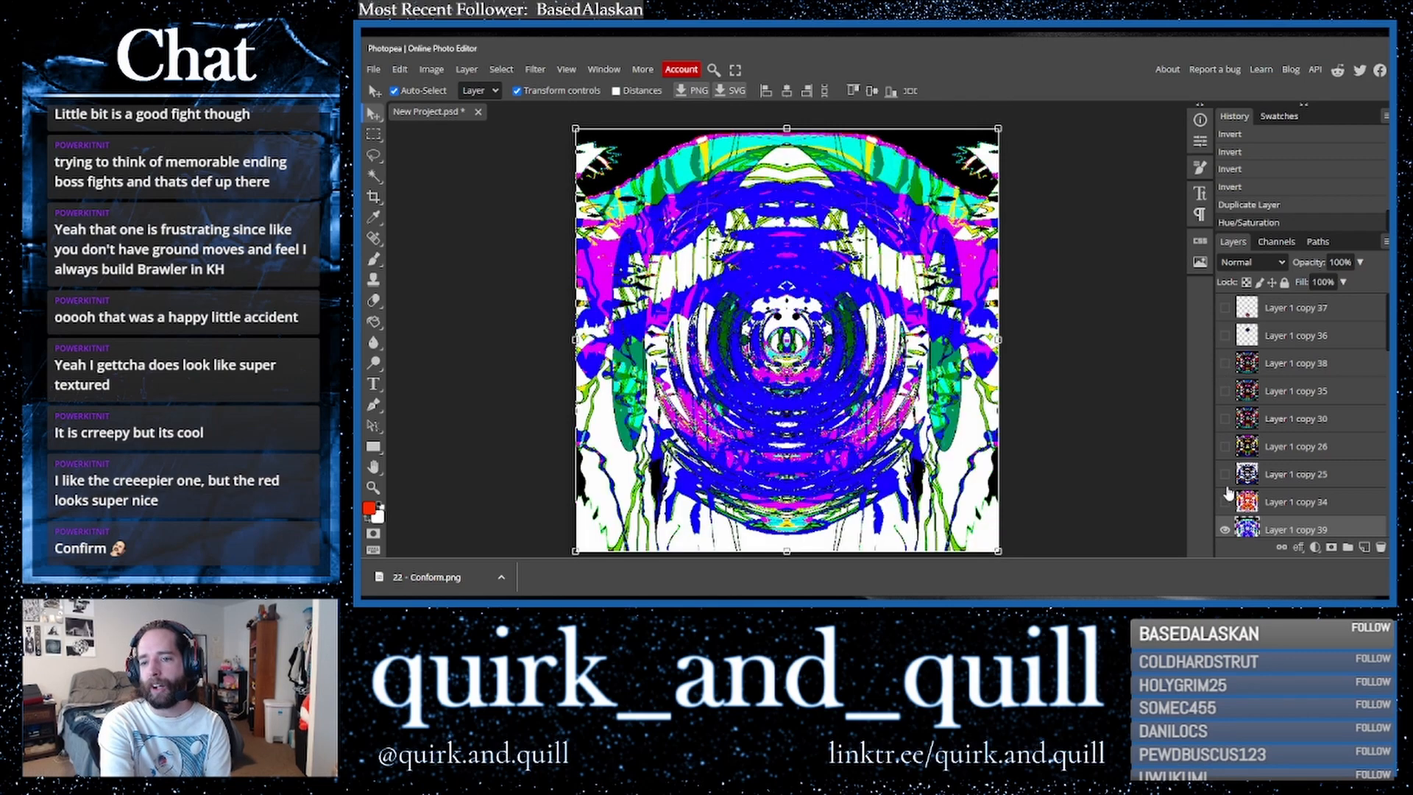
scroll(1228, 492, down, 2)
click(1224, 398)
click(1223, 398)
click(1224, 398)
click(1224, 398)
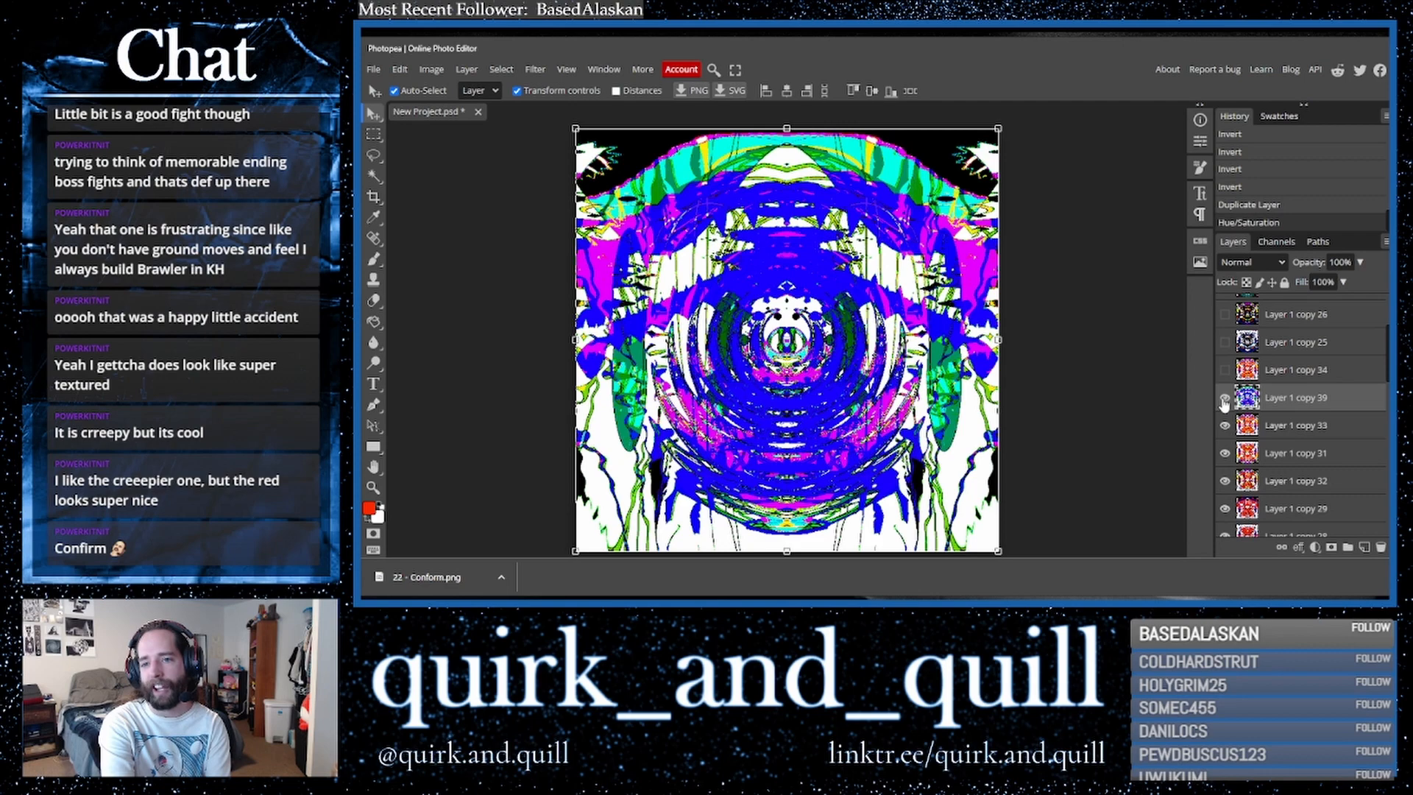
click(1224, 399)
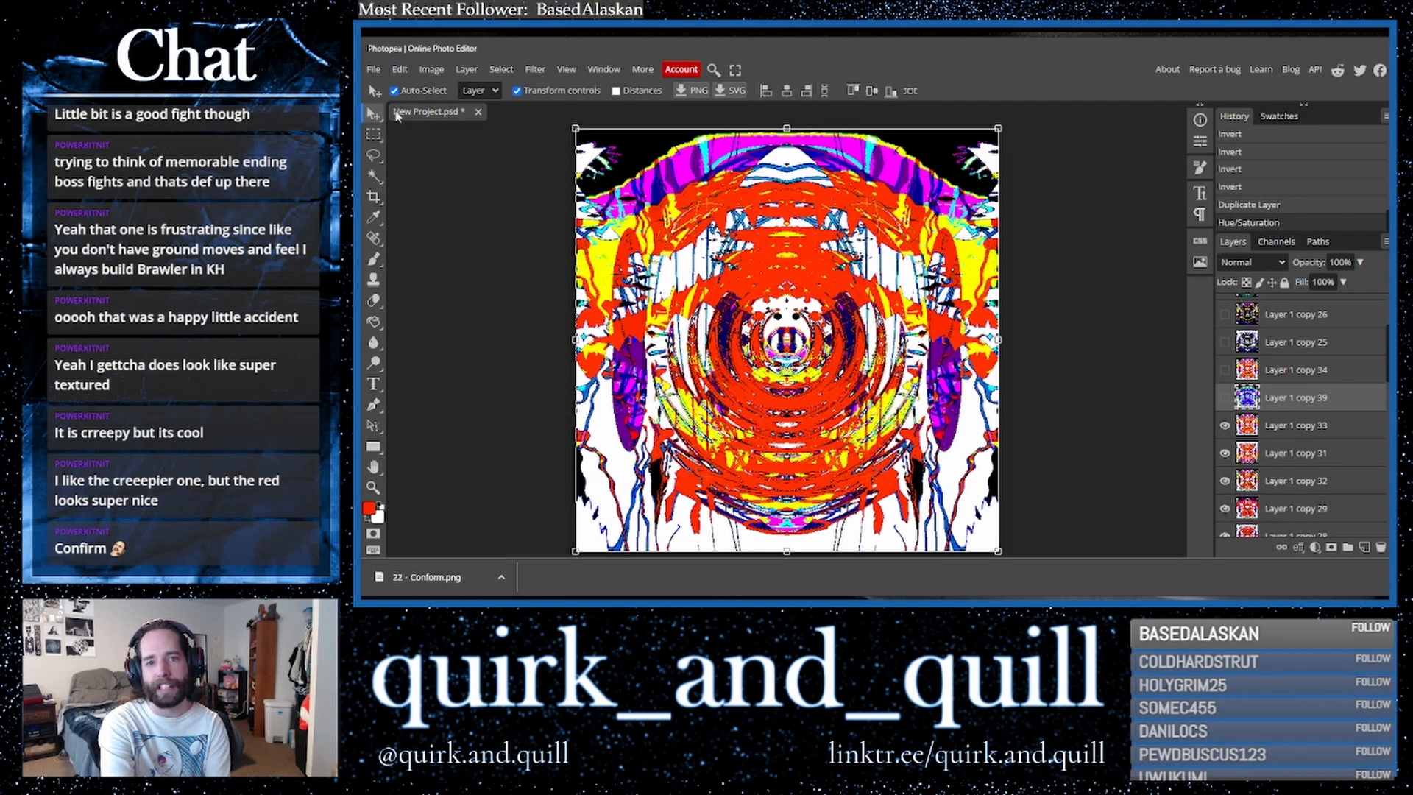
- Export the orange variant as a 3200 × 3200 PNG named 22 - Conform 2.png in the artwork folder
click(365, 70)
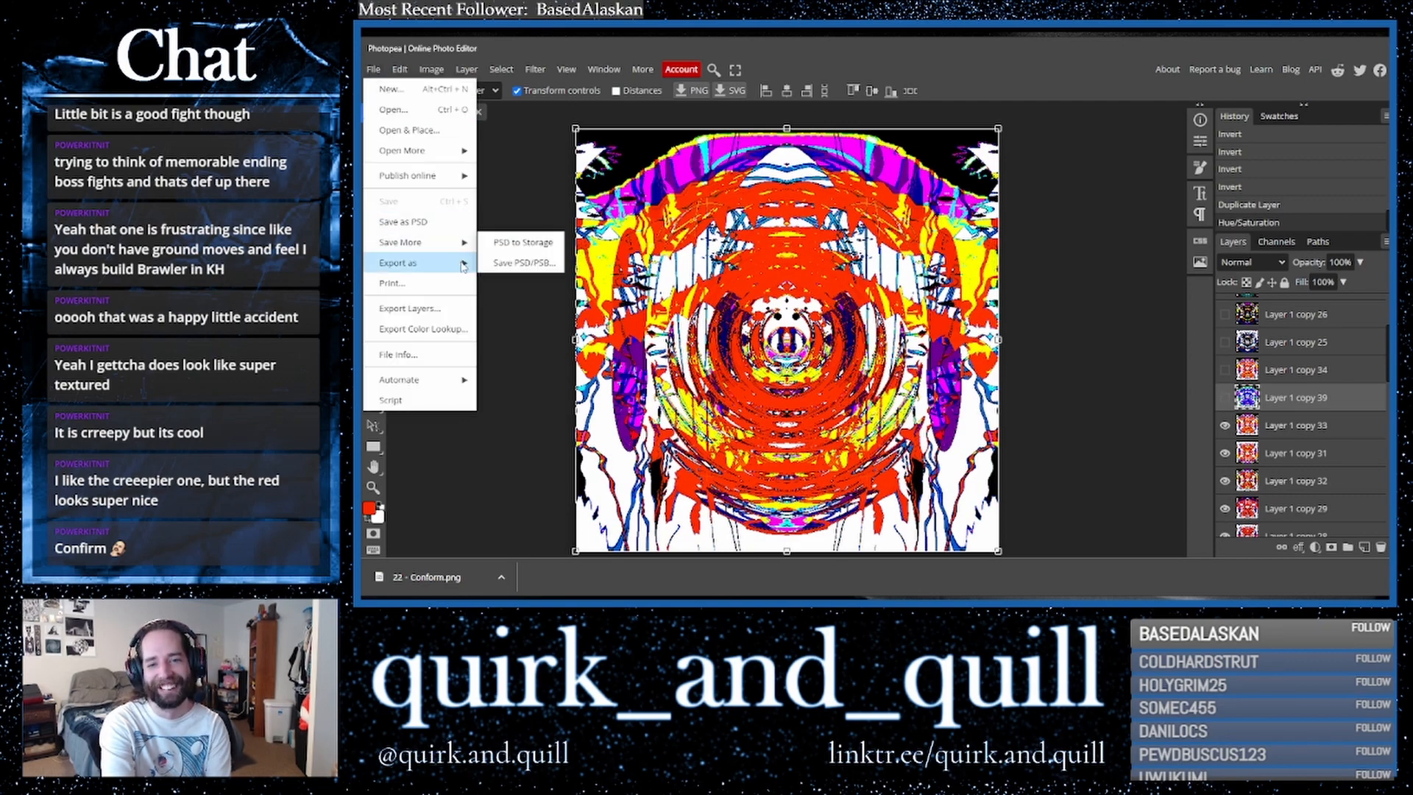
mouse_move(468, 263)
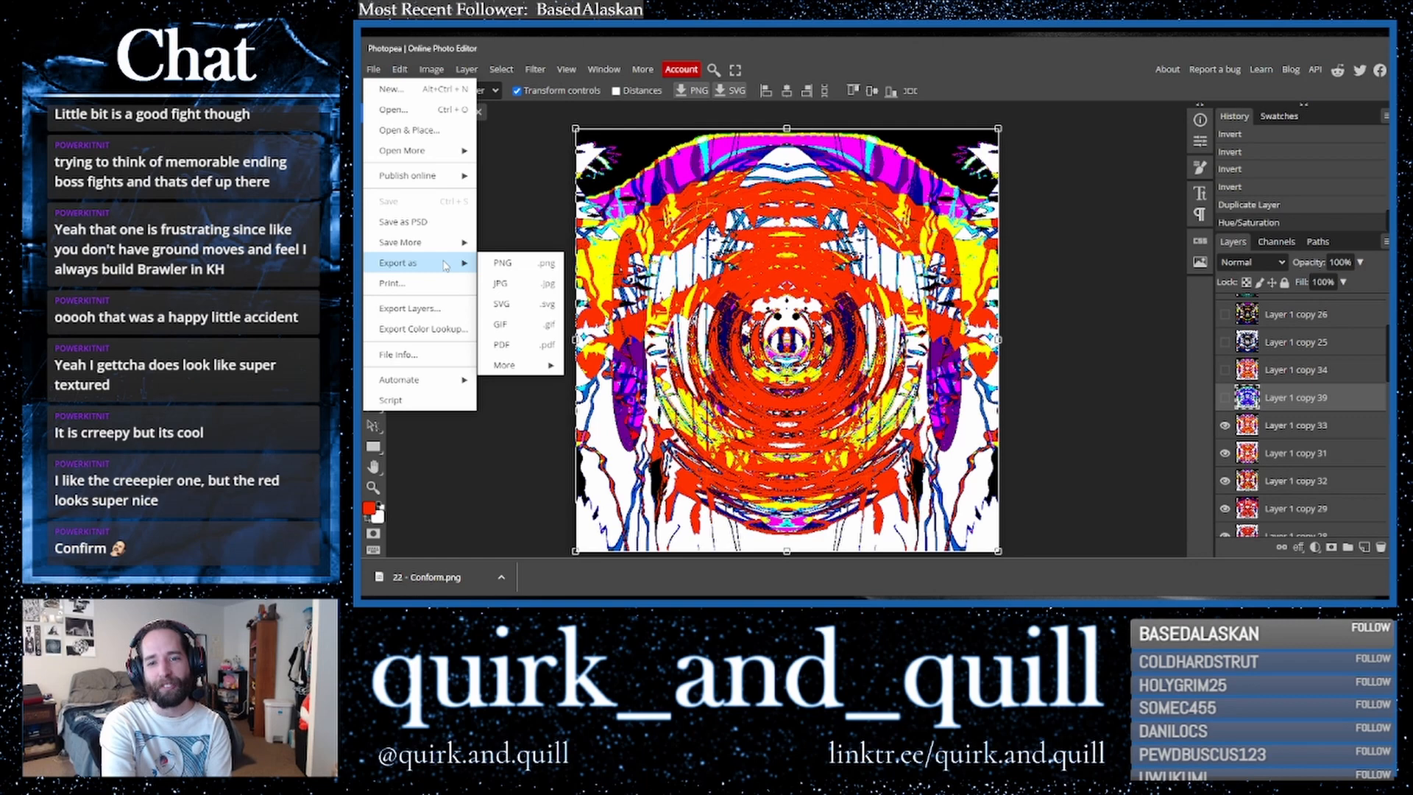
click(508, 264)
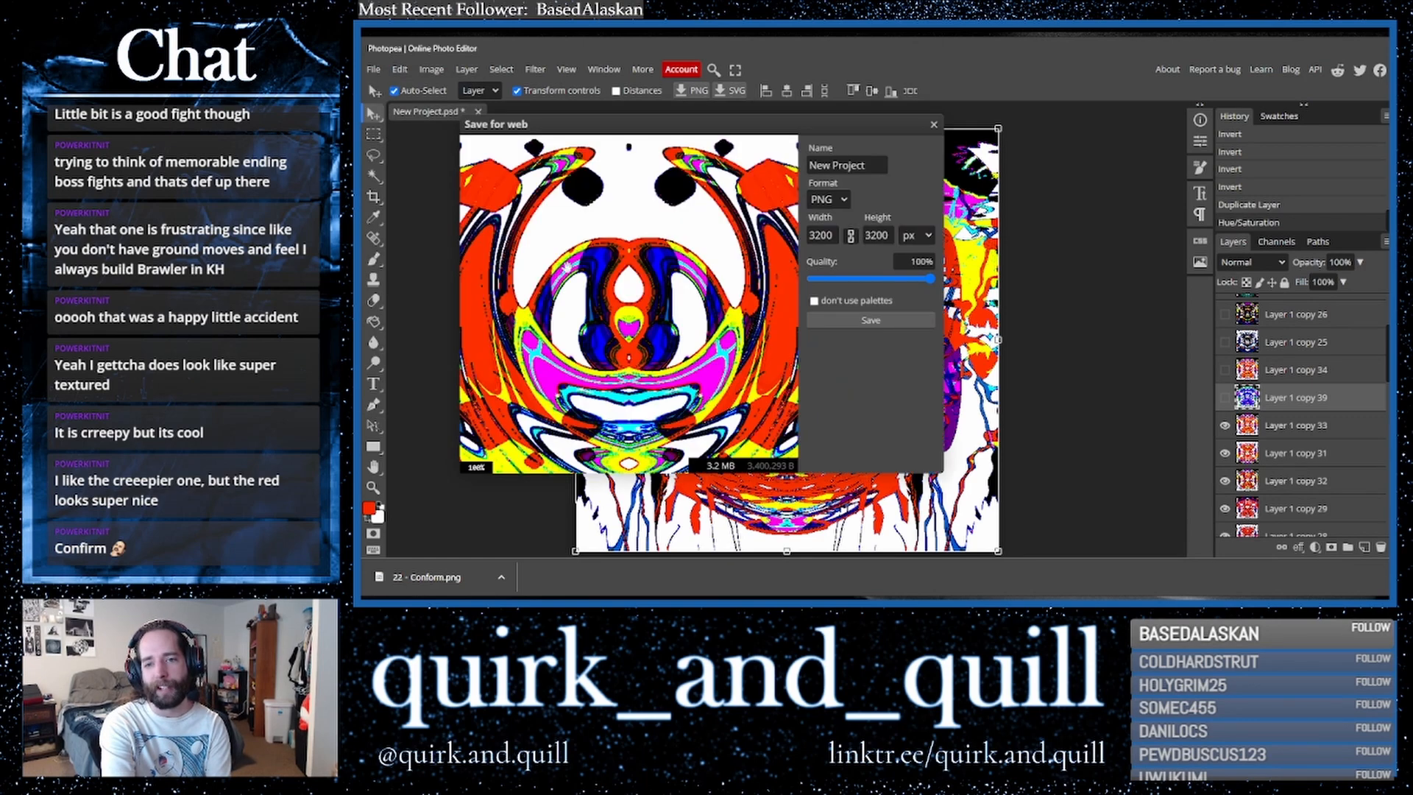
click(876, 320)
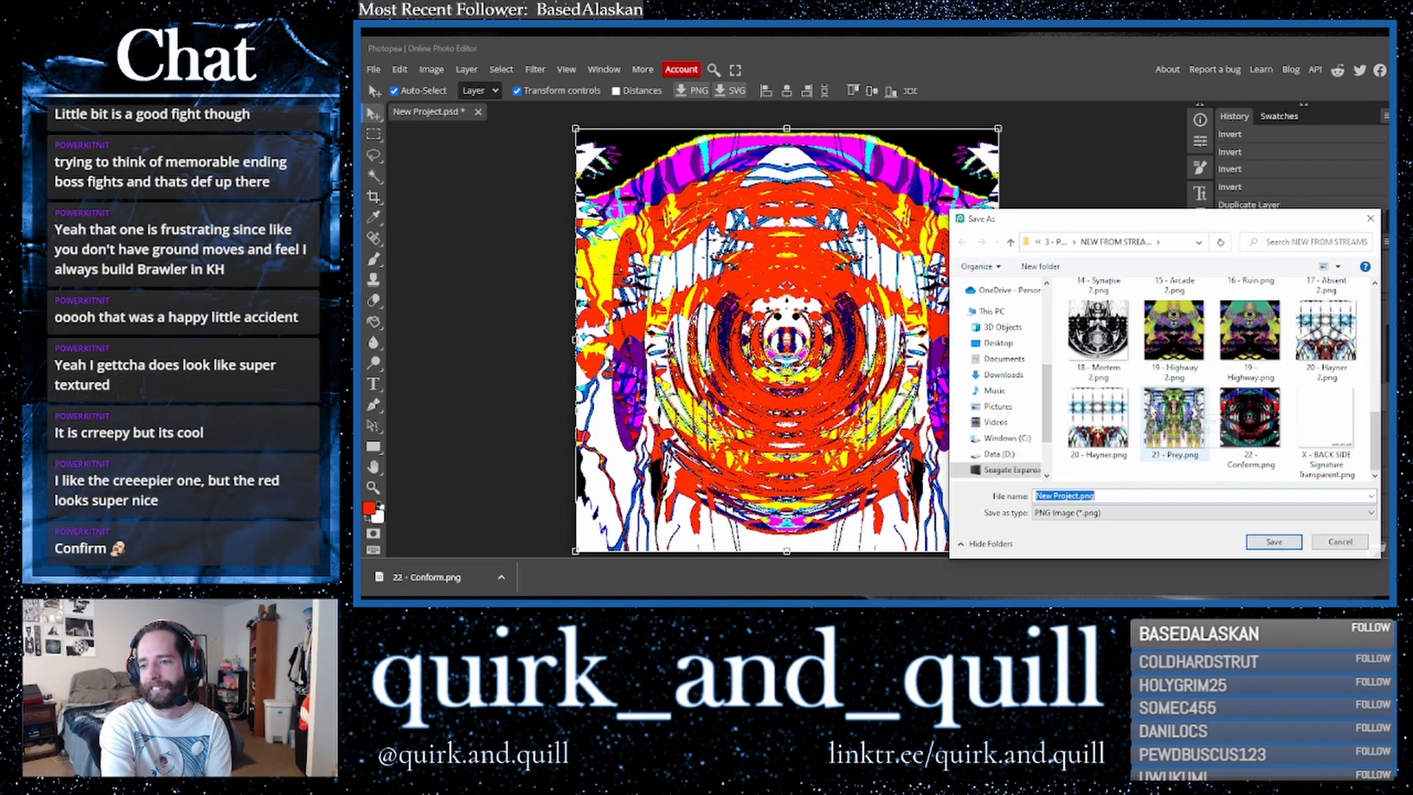
click(1249, 426)
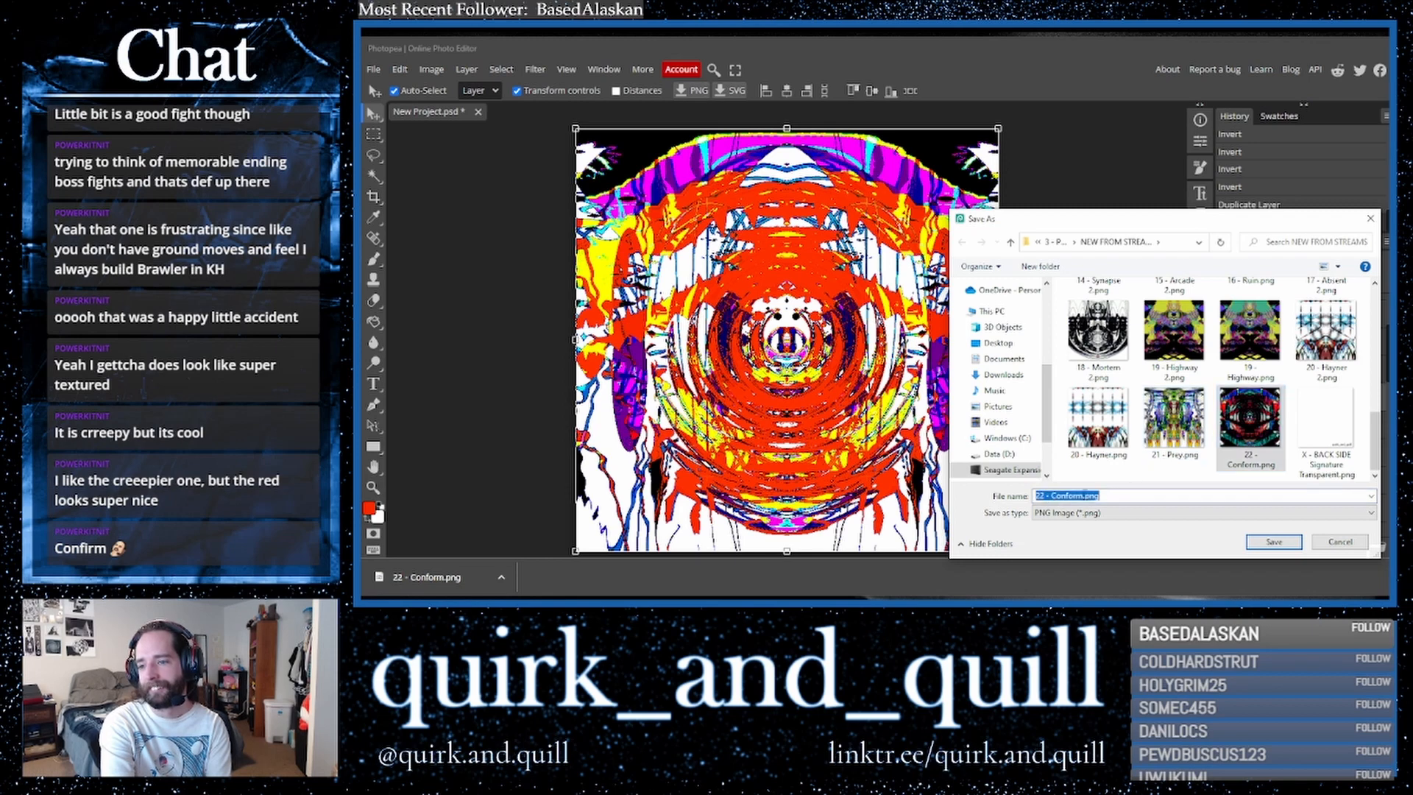
click(1098, 495)
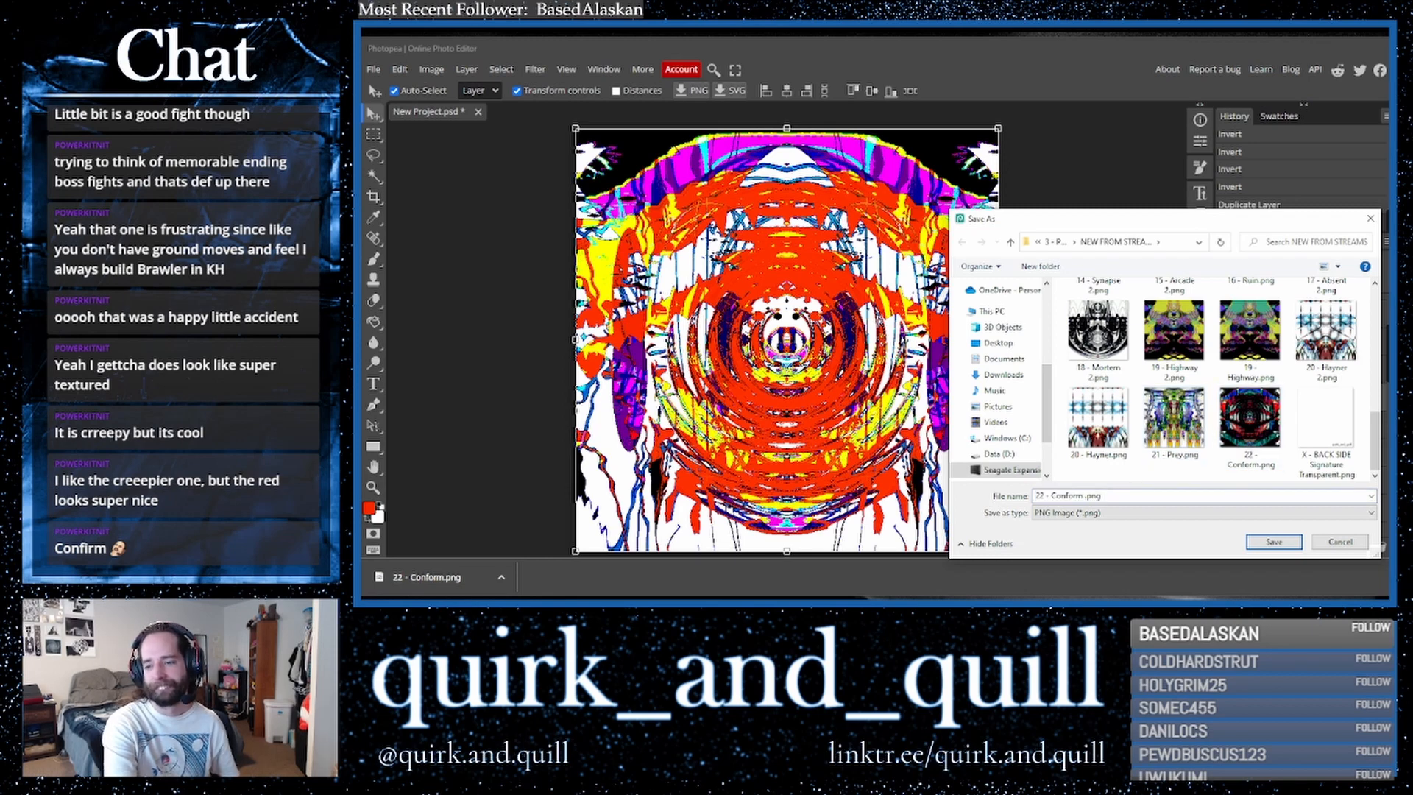
click(1278, 542)
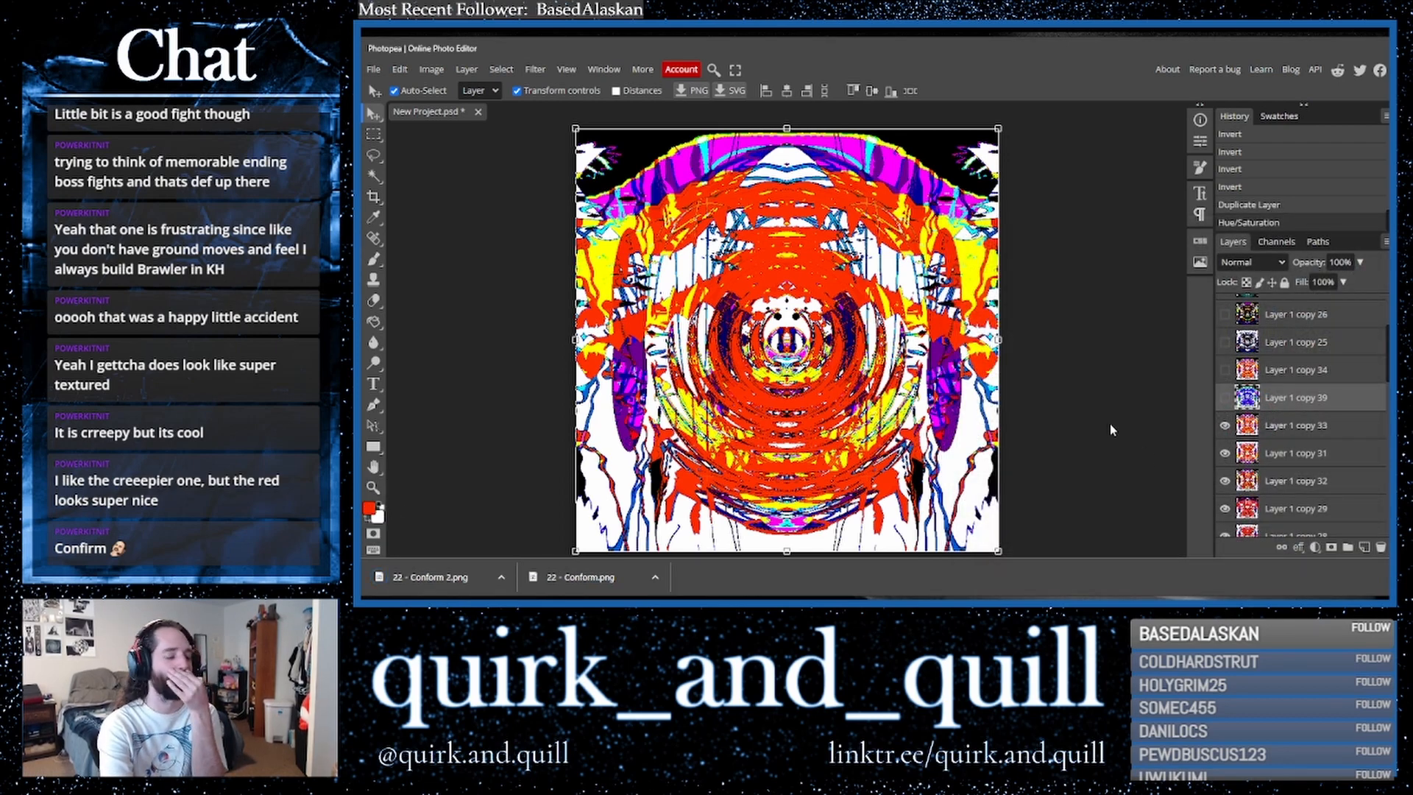
- Show the blue variant layer, then close the project without saving it
click(1225, 398)
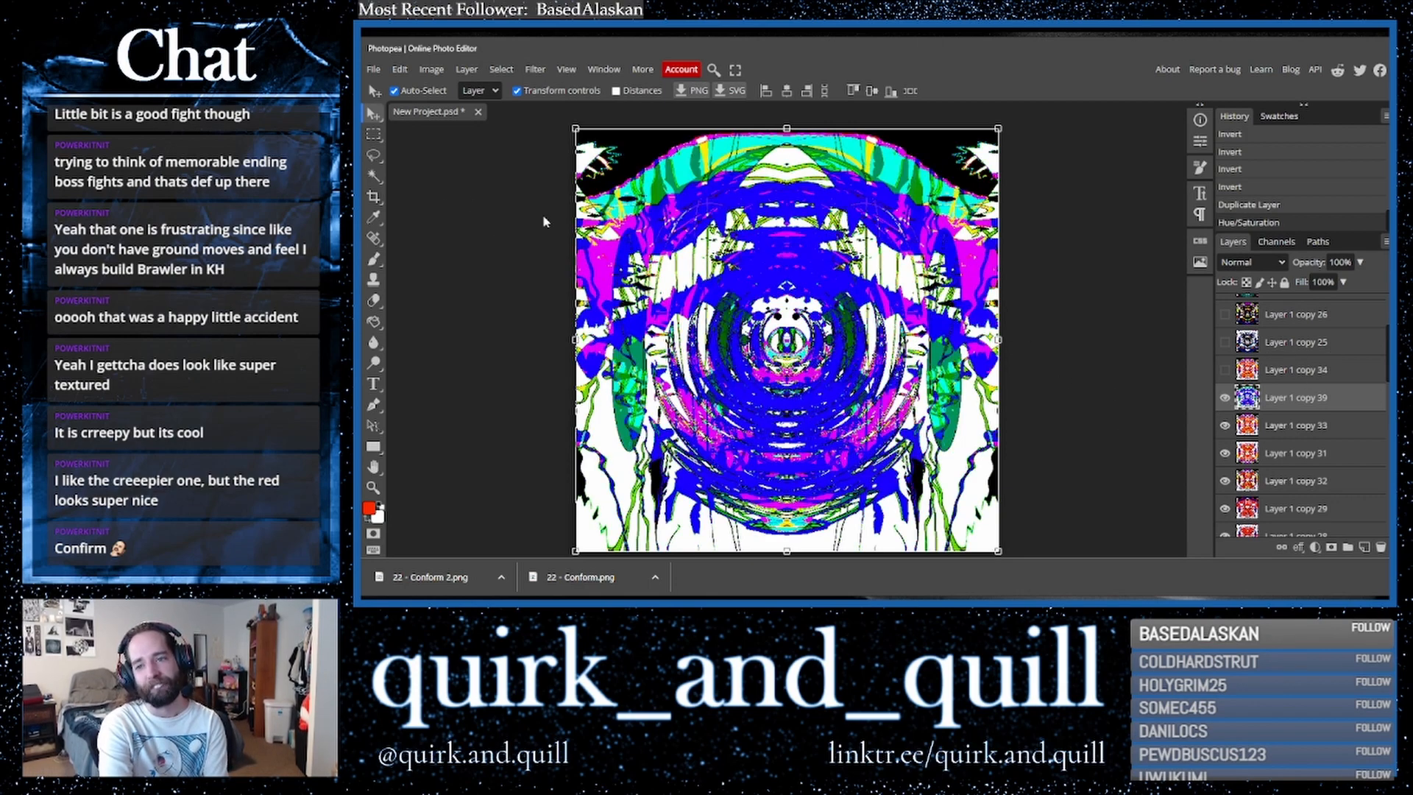
scroll(483, 255, up, 3)
scroll(484, 263, down, 3)
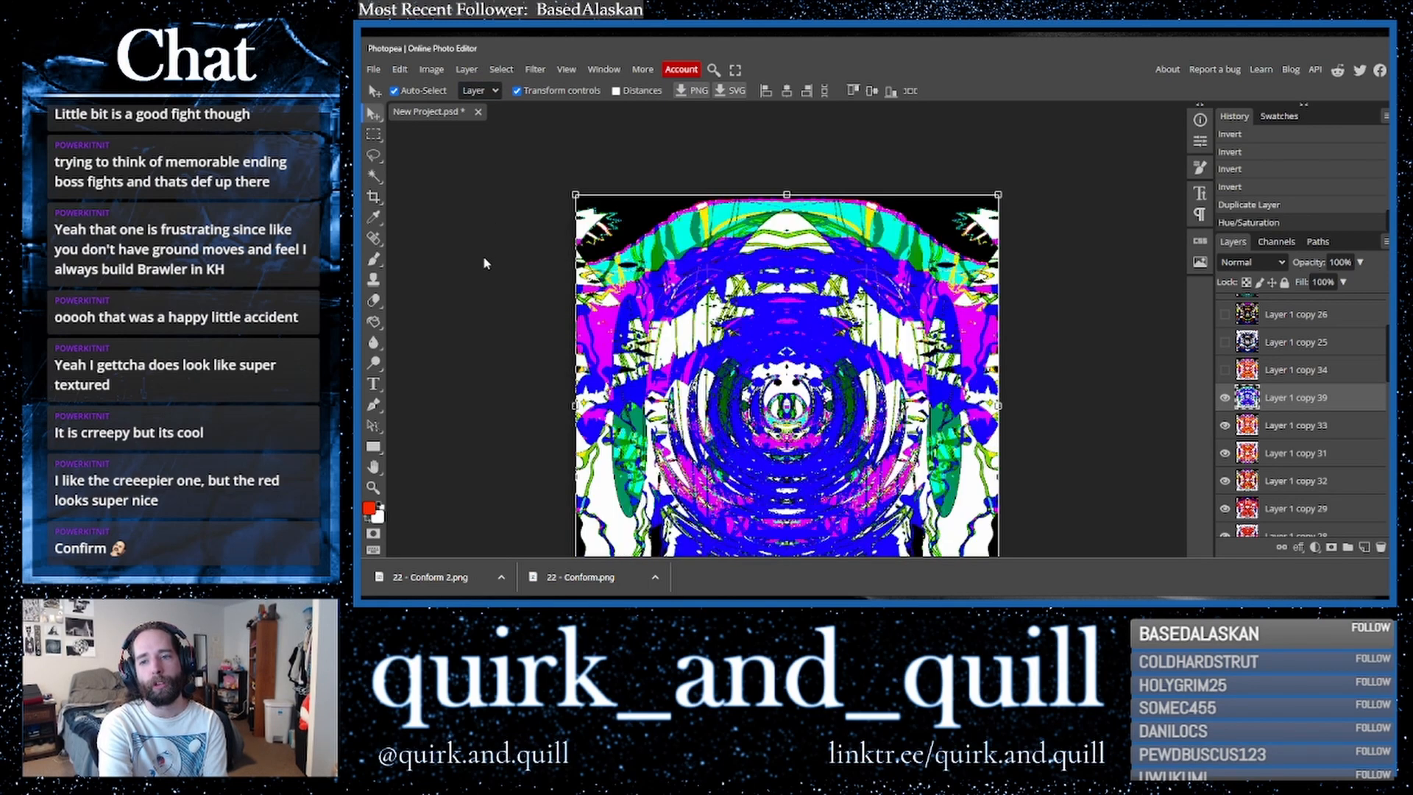
click(478, 114)
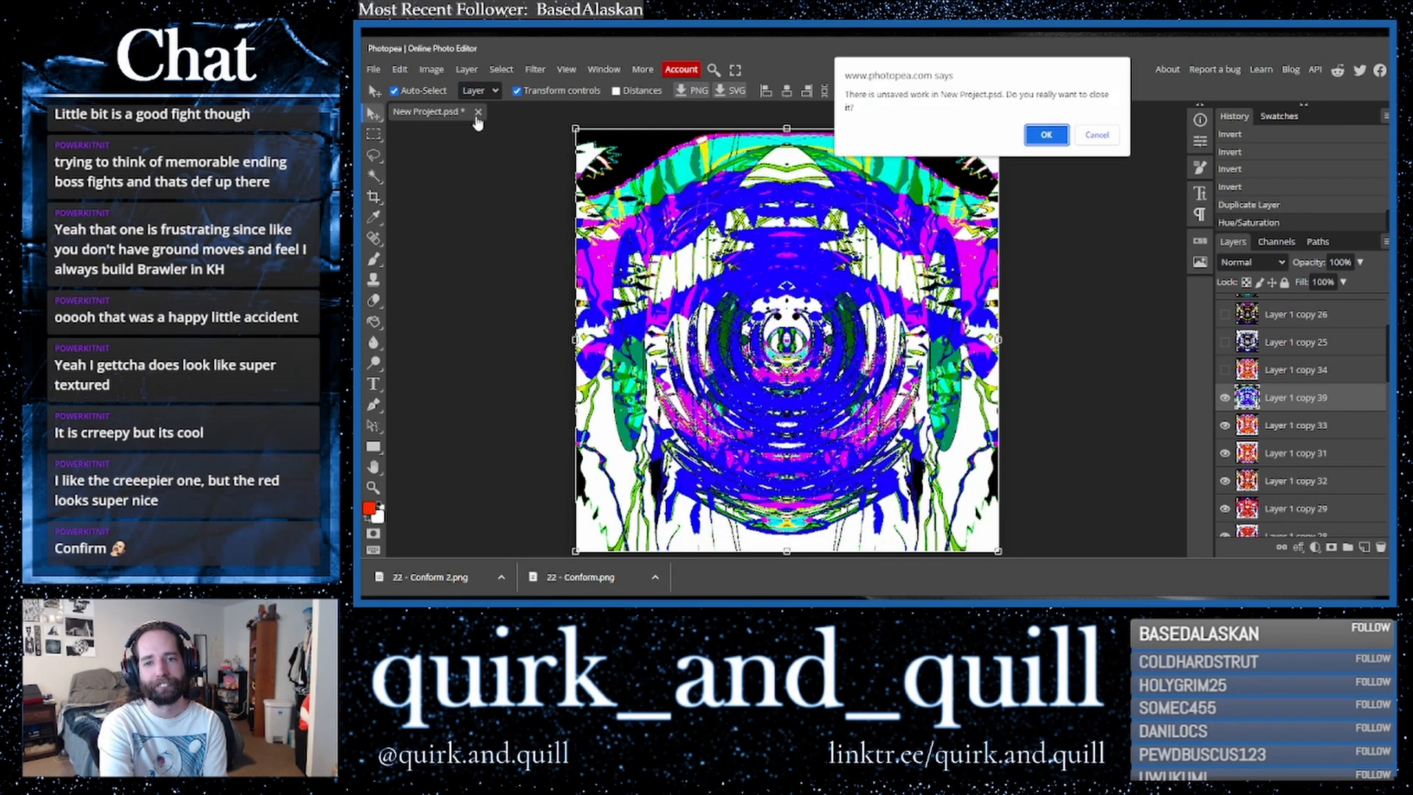
click(1051, 142)
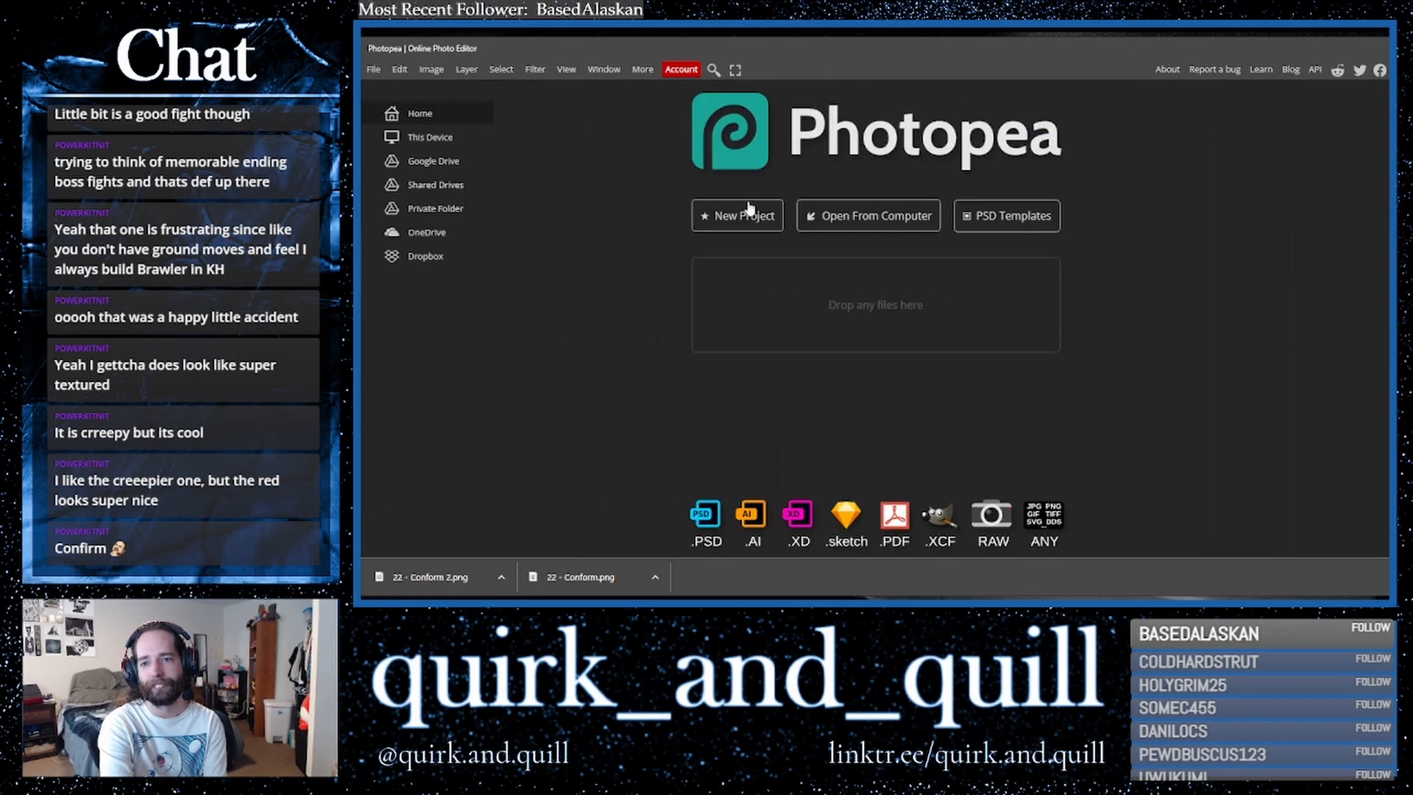
- Create a new 8 × 8 inch, 400 DPI white project and fit it to the window
click(750, 215)
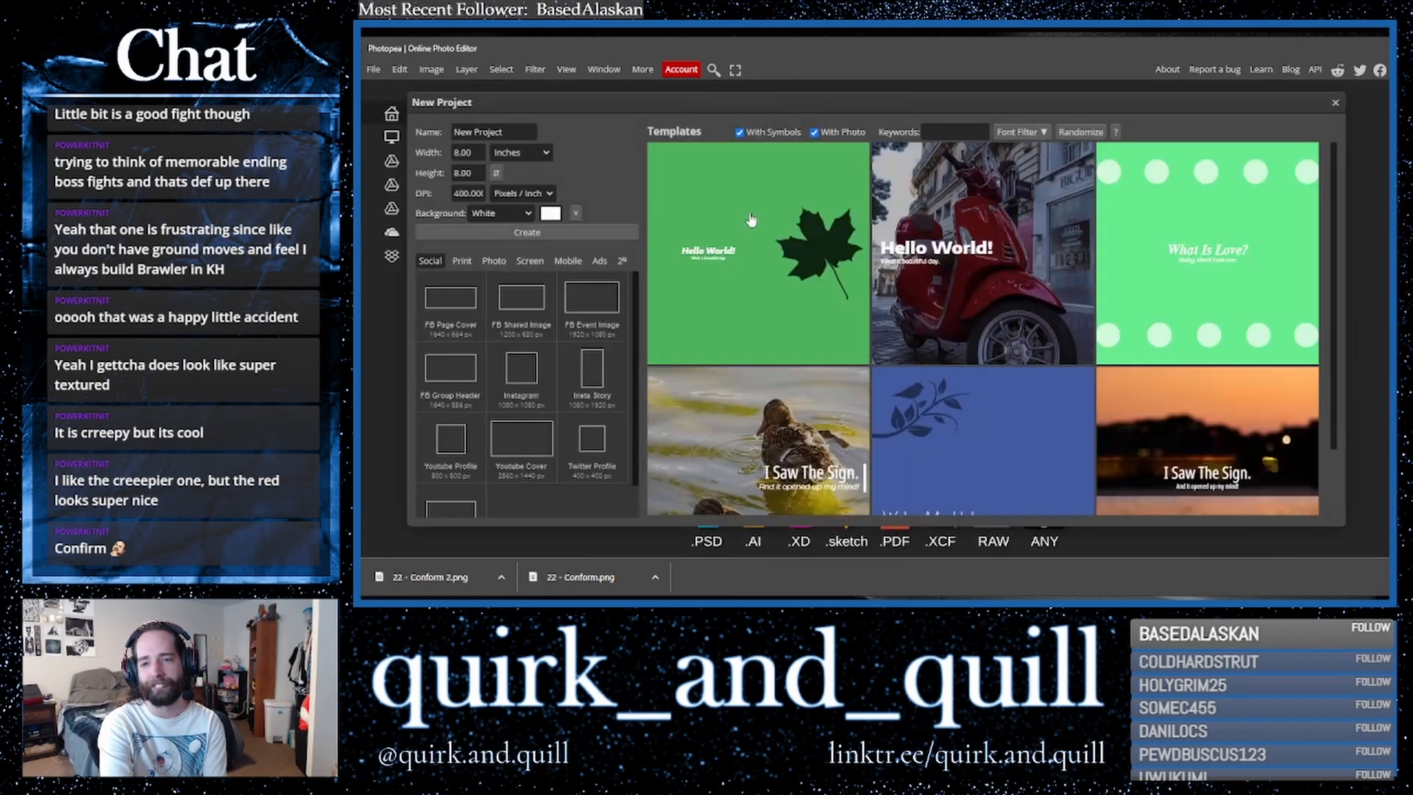
click(509, 234)
click(567, 69)
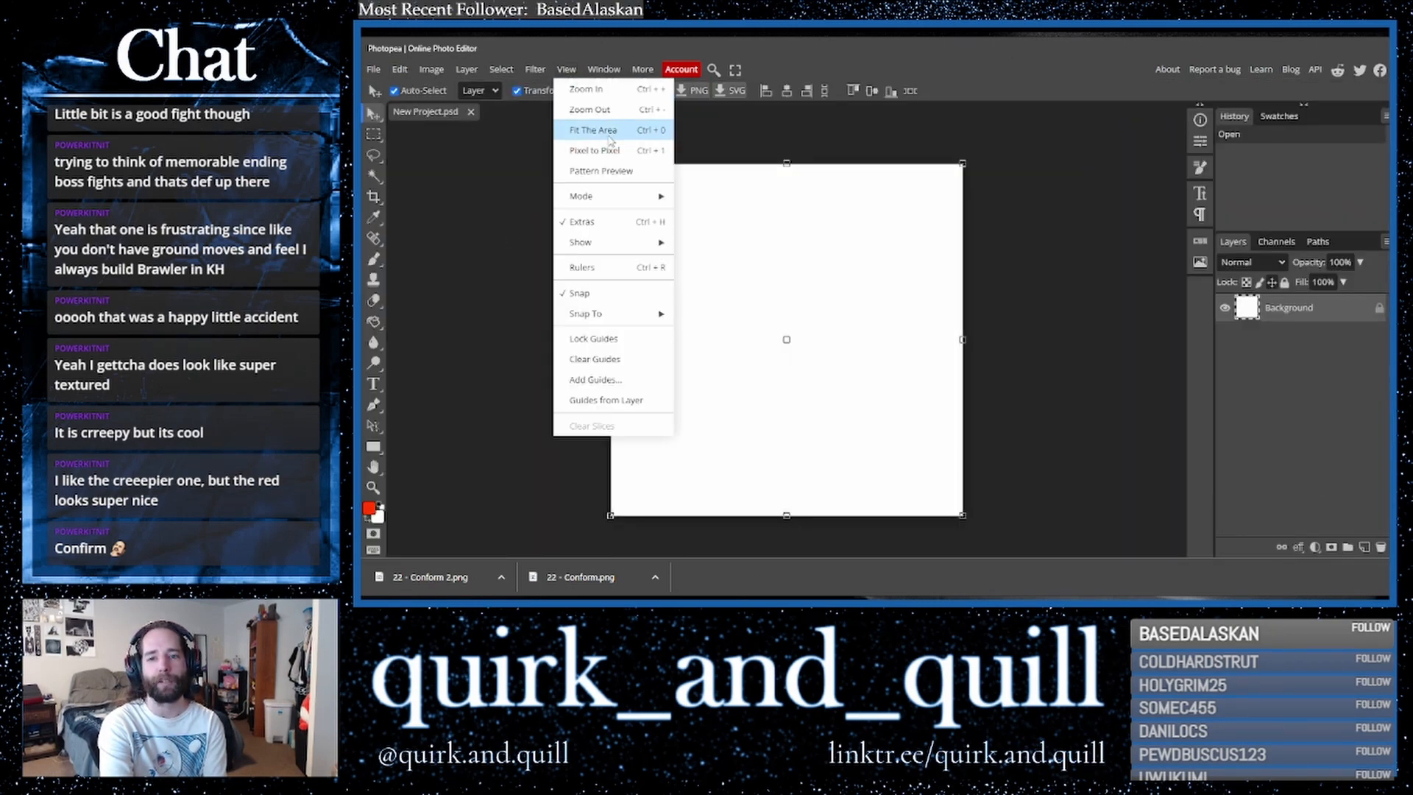
click(585, 130)
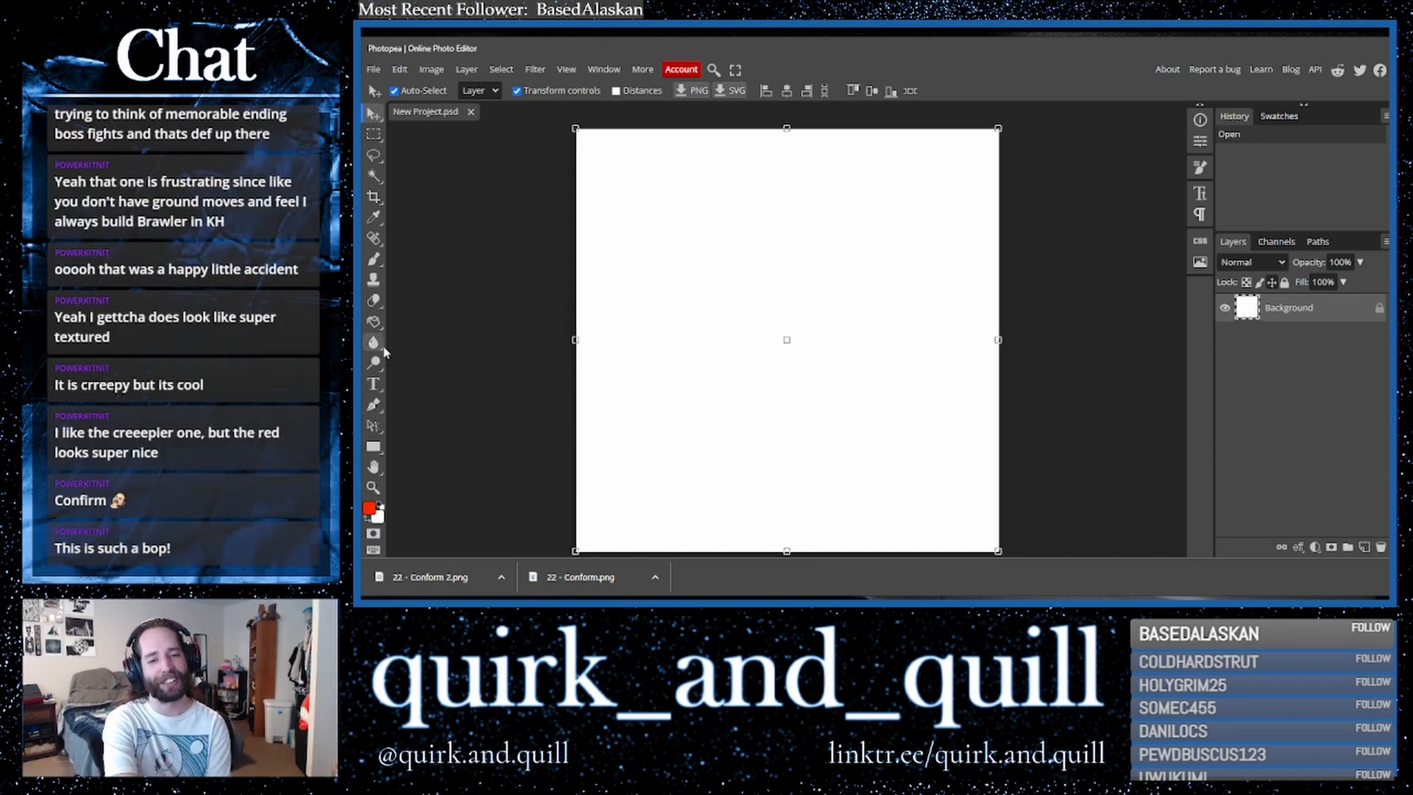
- Lasso-select a large angular shape near the top plus several smaller blobs lower on the canvas
click(370, 157)
mouse_move(638, 211)
mouse_down()
mouse_move(802, 183)
mouse_move(773, 416)
mouse_up()
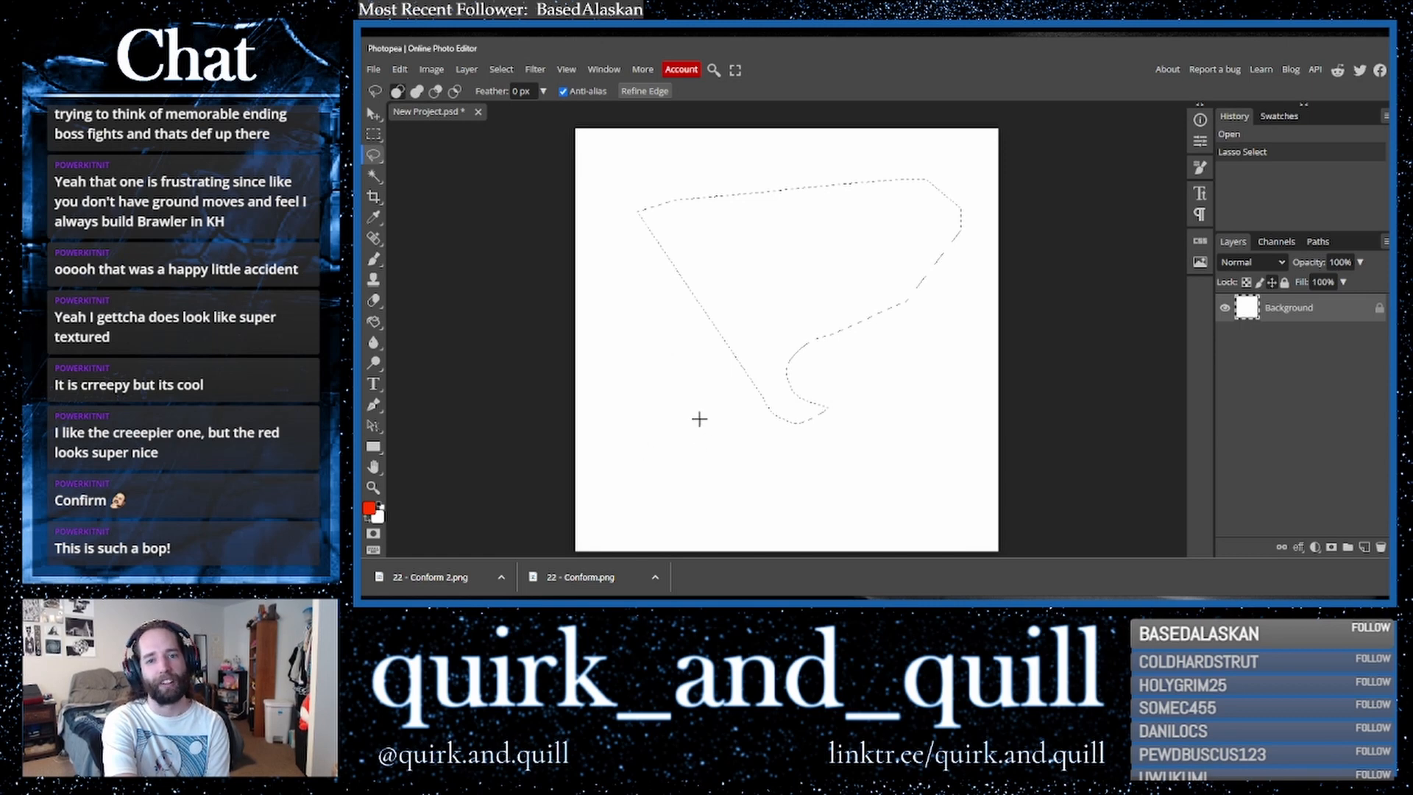
click(688, 420)
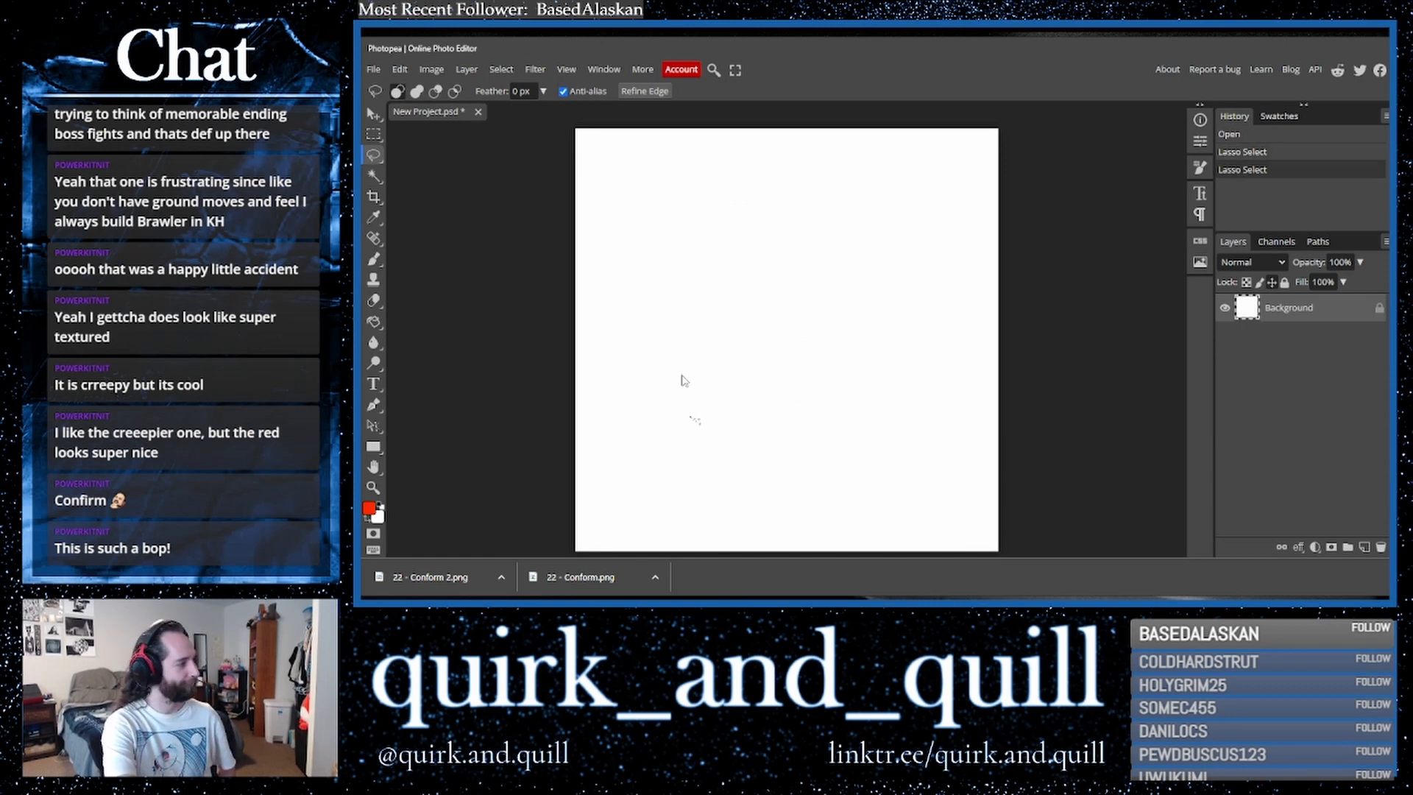
key(ctrl+z)
mouse_move(666, 373)
mouse_down()
mouse_move(637, 429)
mouse_move(702, 436)
mouse_up()
mouse_move(966, 383)
mouse_down()
mouse_move(906, 479)
mouse_move(972, 499)
mouse_move(961, 406)
mouse_up()
mouse_move(818, 469)
mouse_down()
mouse_move(794, 532)
mouse_move(820, 475)
mouse_up()
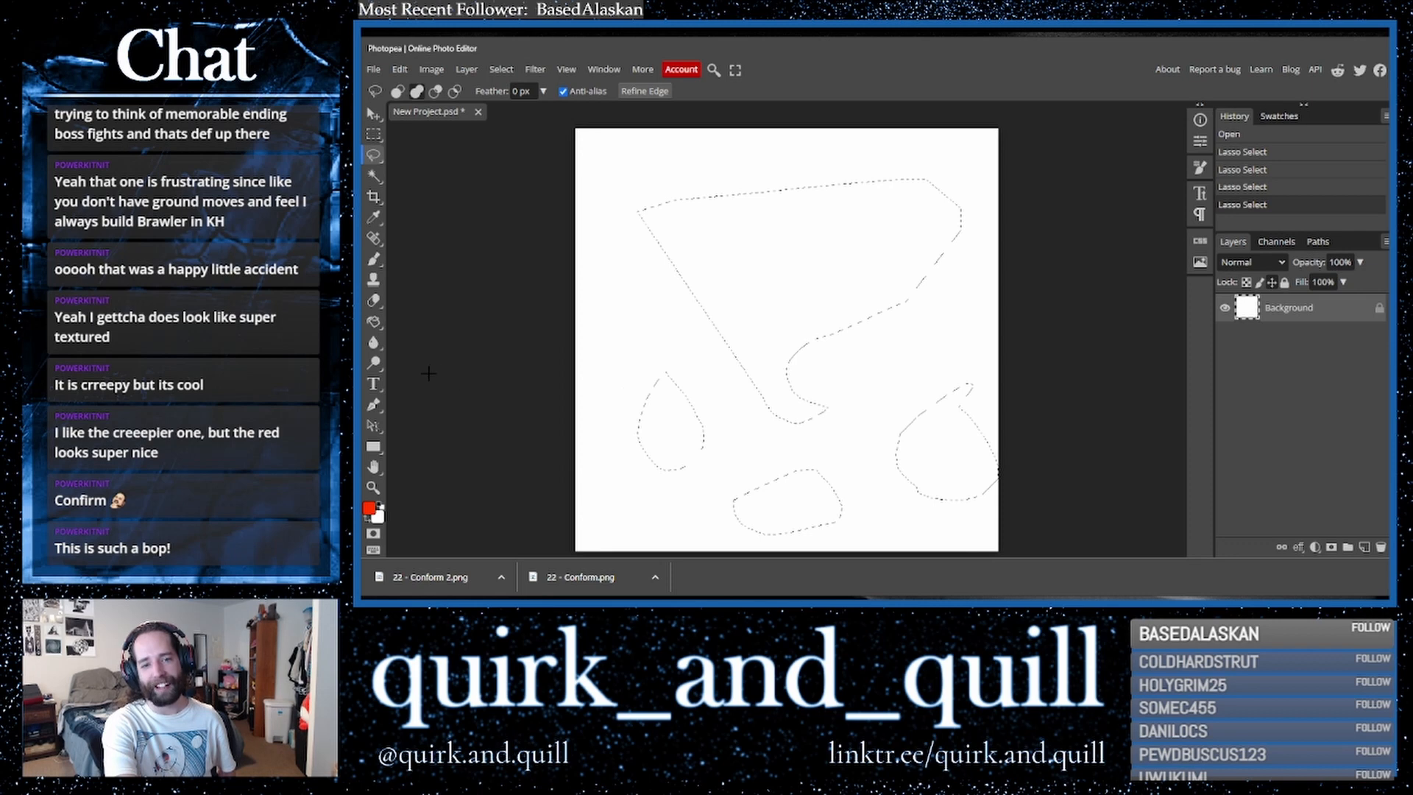
- Paint red dabs with a large round brush inside each part of the lasso selection
click(374, 323)
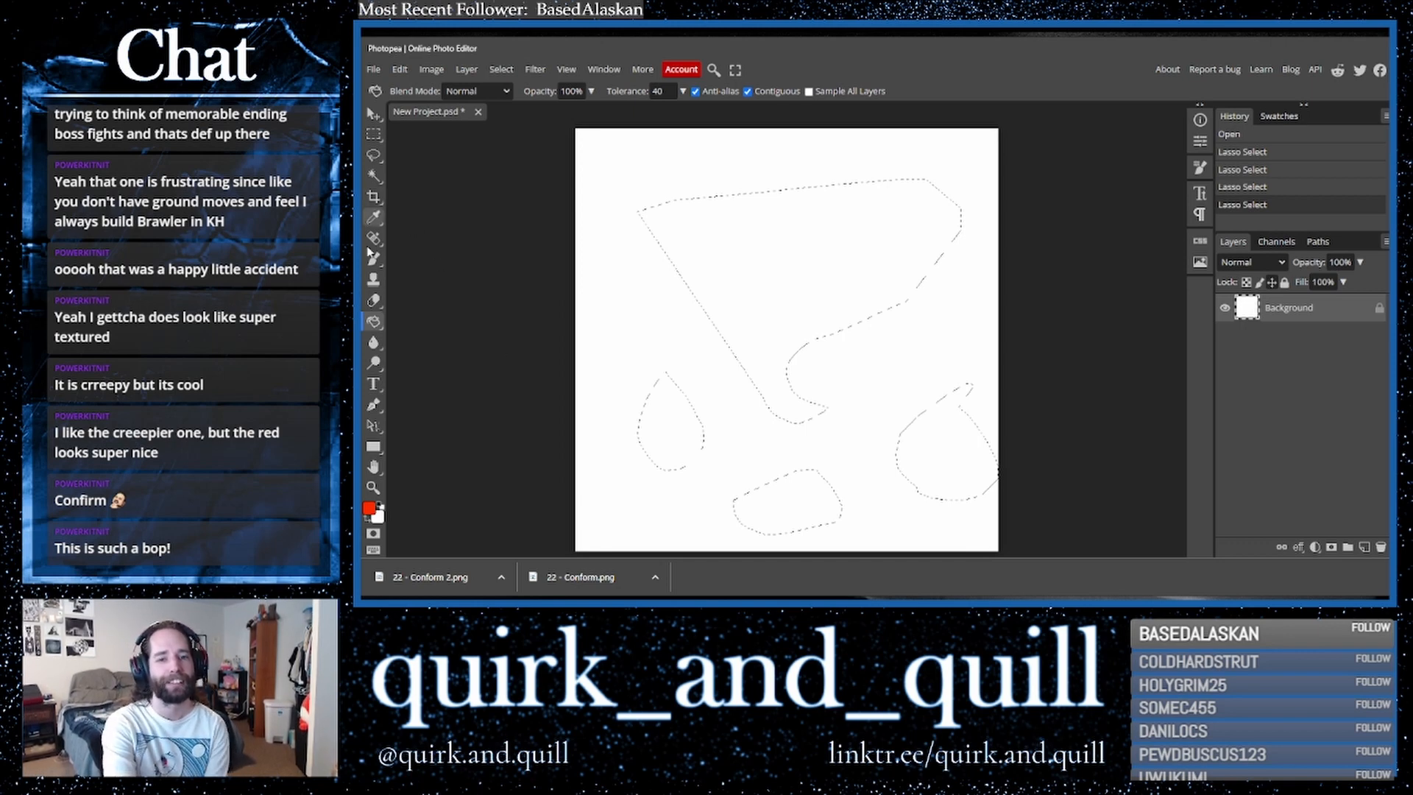
click(374, 259)
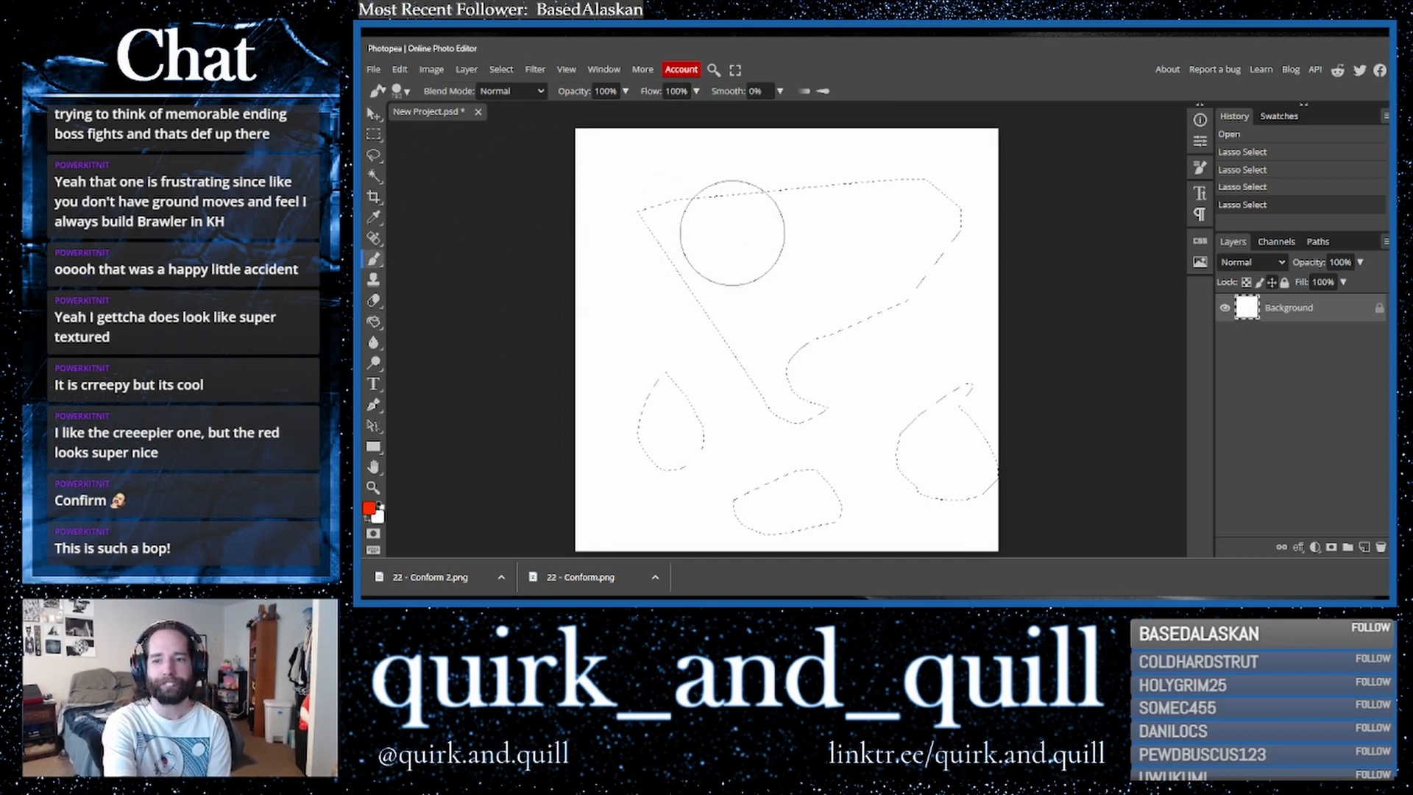
click(732, 238)
click(890, 337)
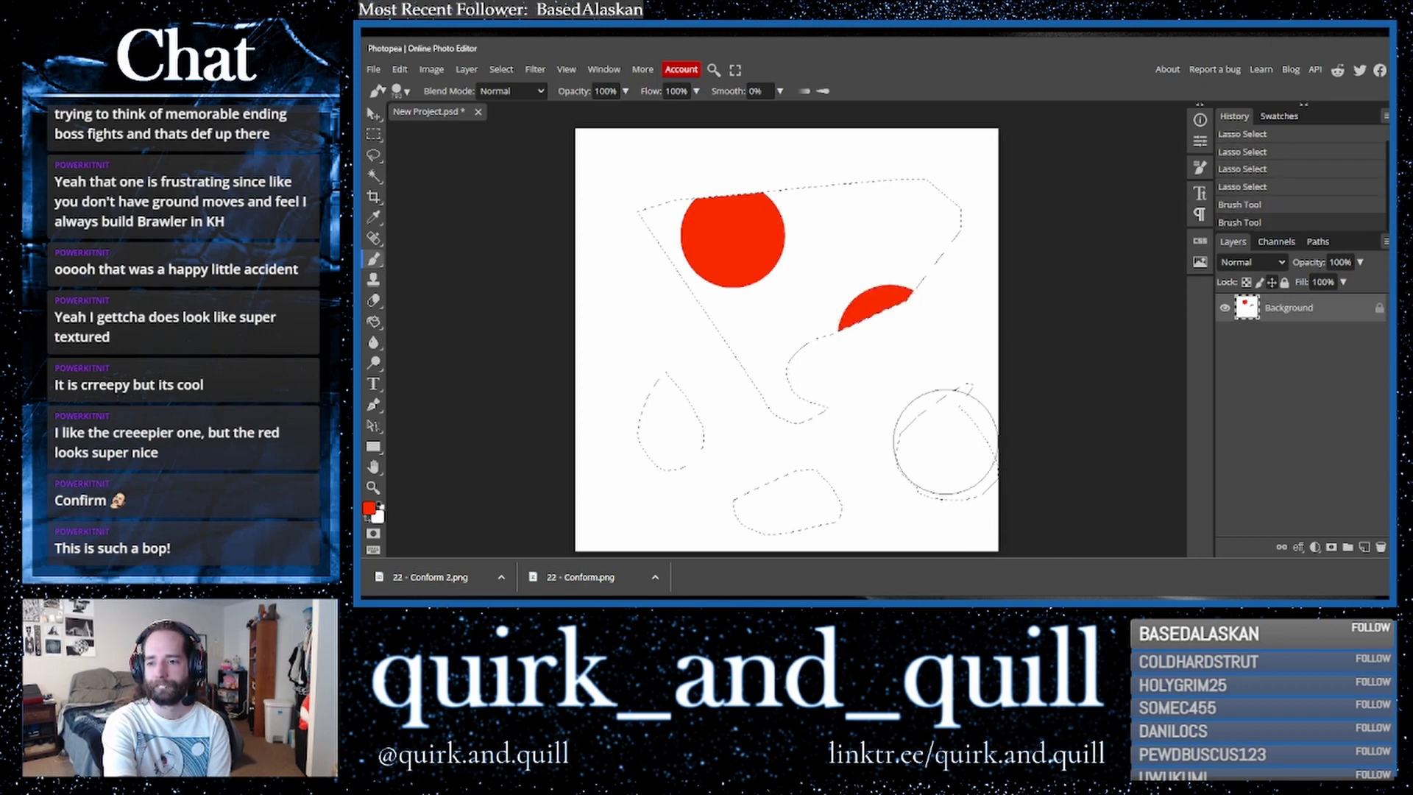
click(948, 442)
click(767, 471)
click(770, 405)
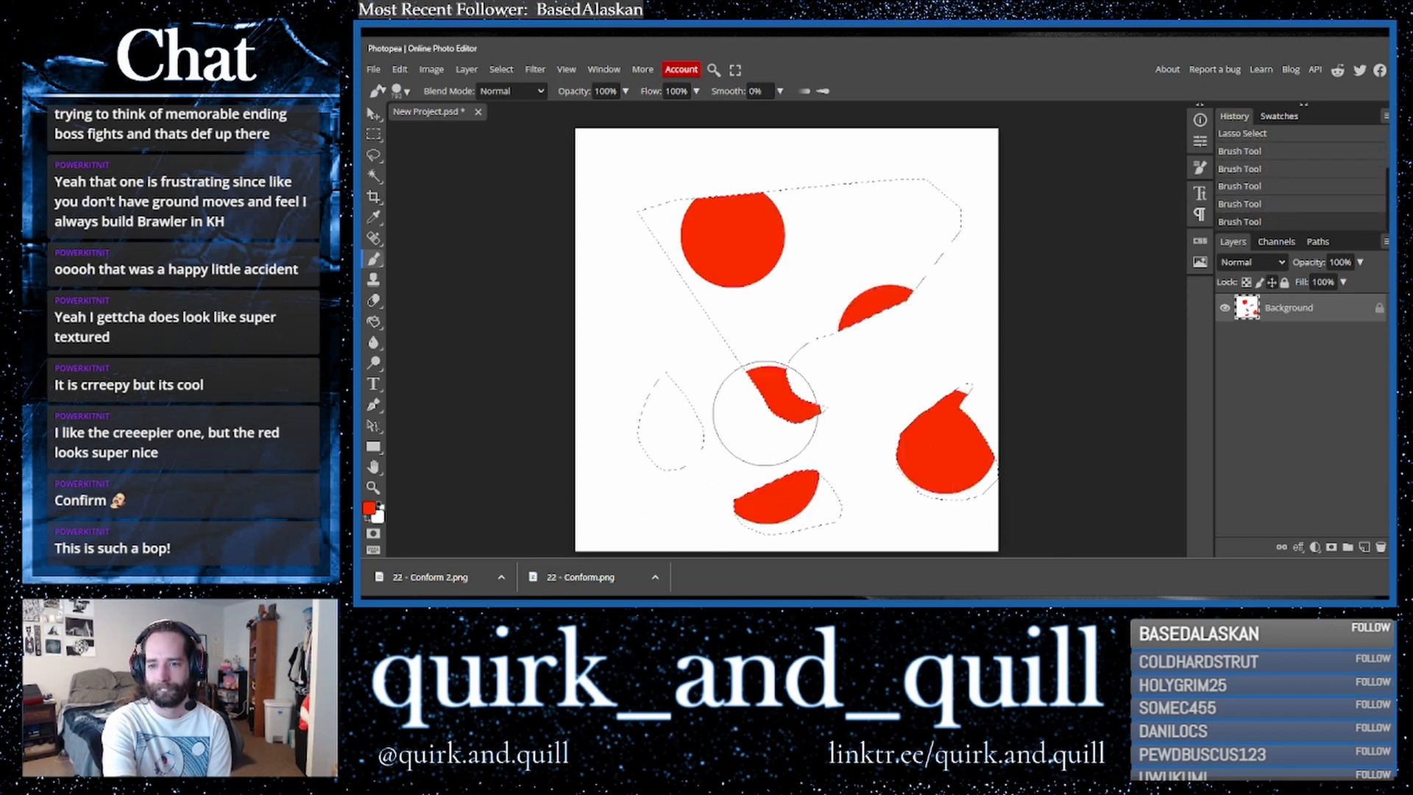
click(661, 388)
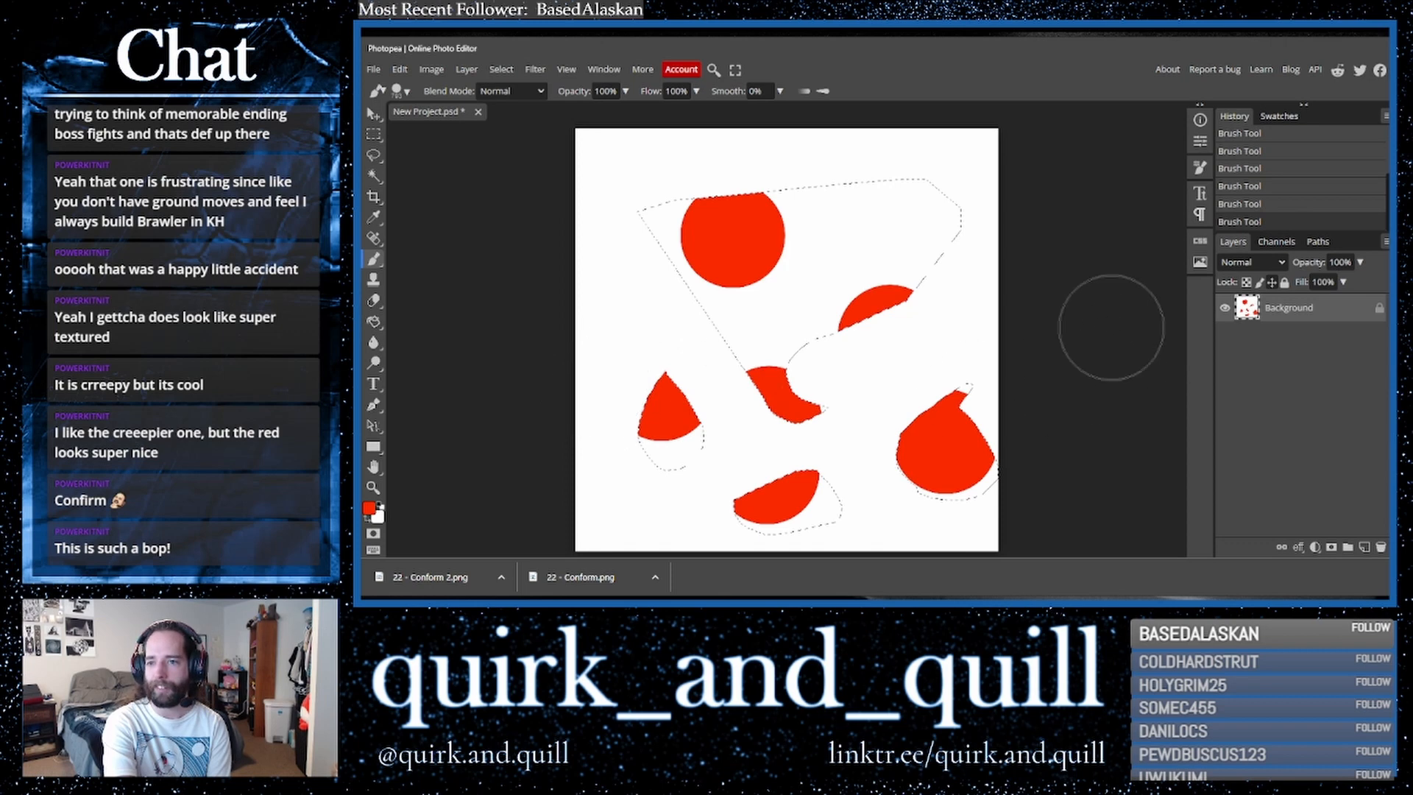
- Switch to black and paint a stroke along the top edge of the large selected shape
click(370, 509)
click(769, 170)
key(x)
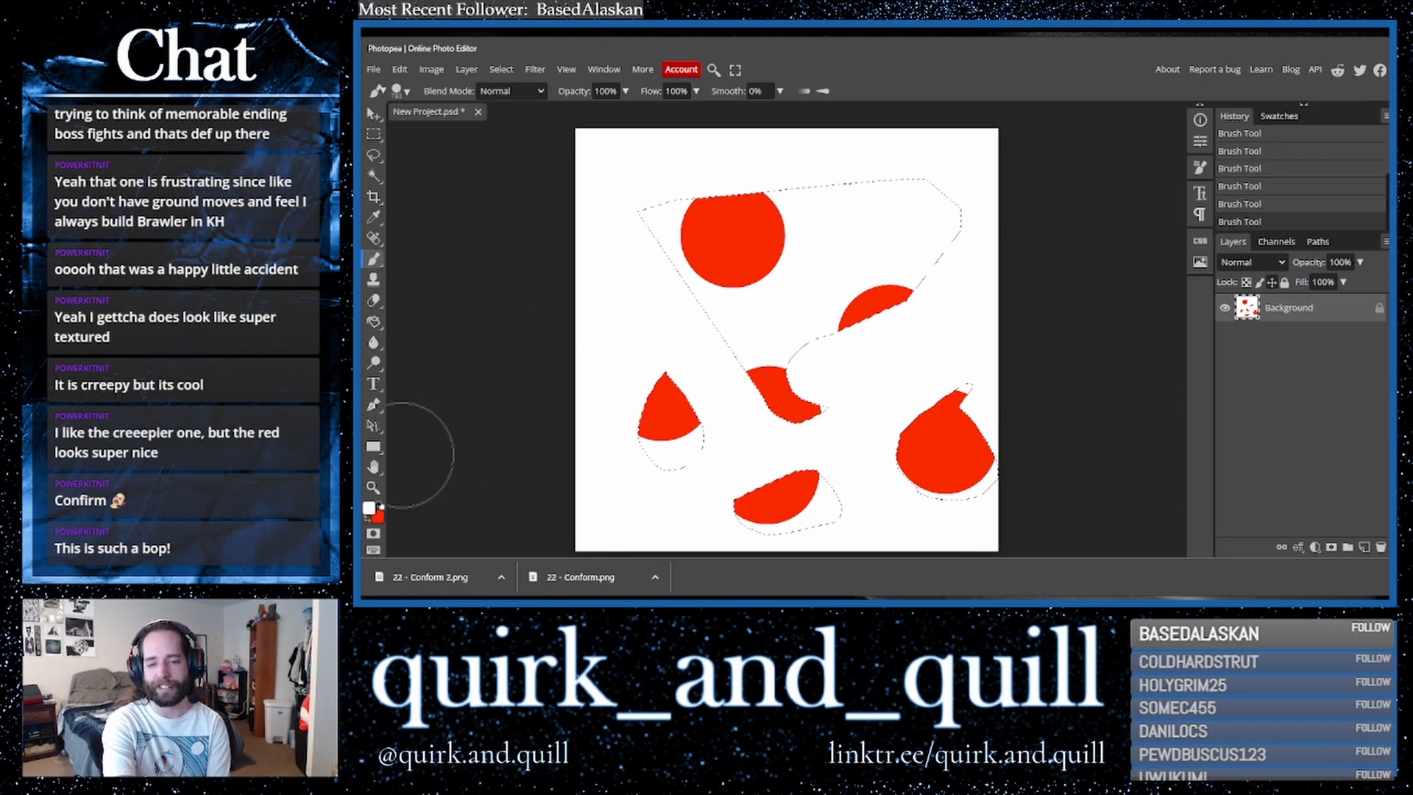
key(d)
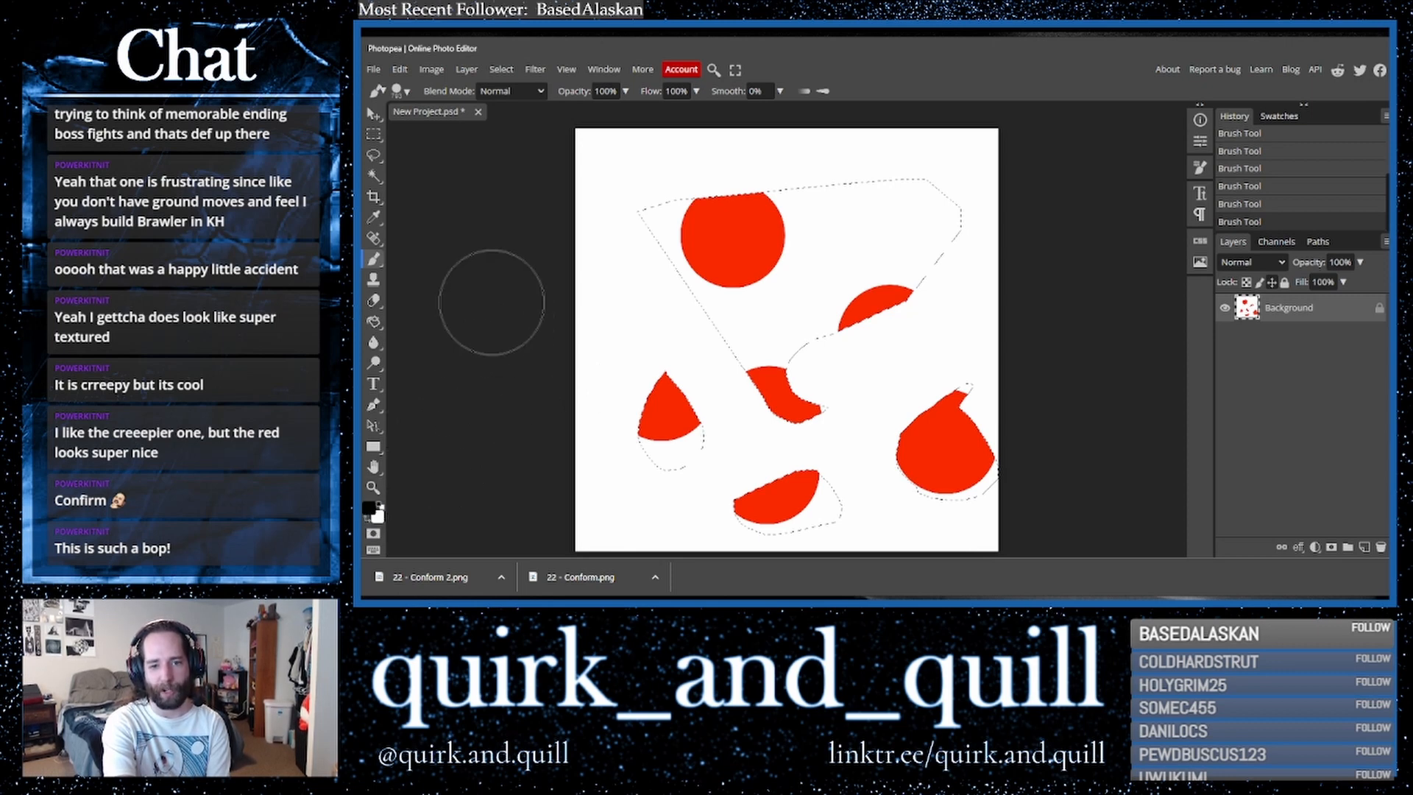
drag(920, 145, 592, 171)
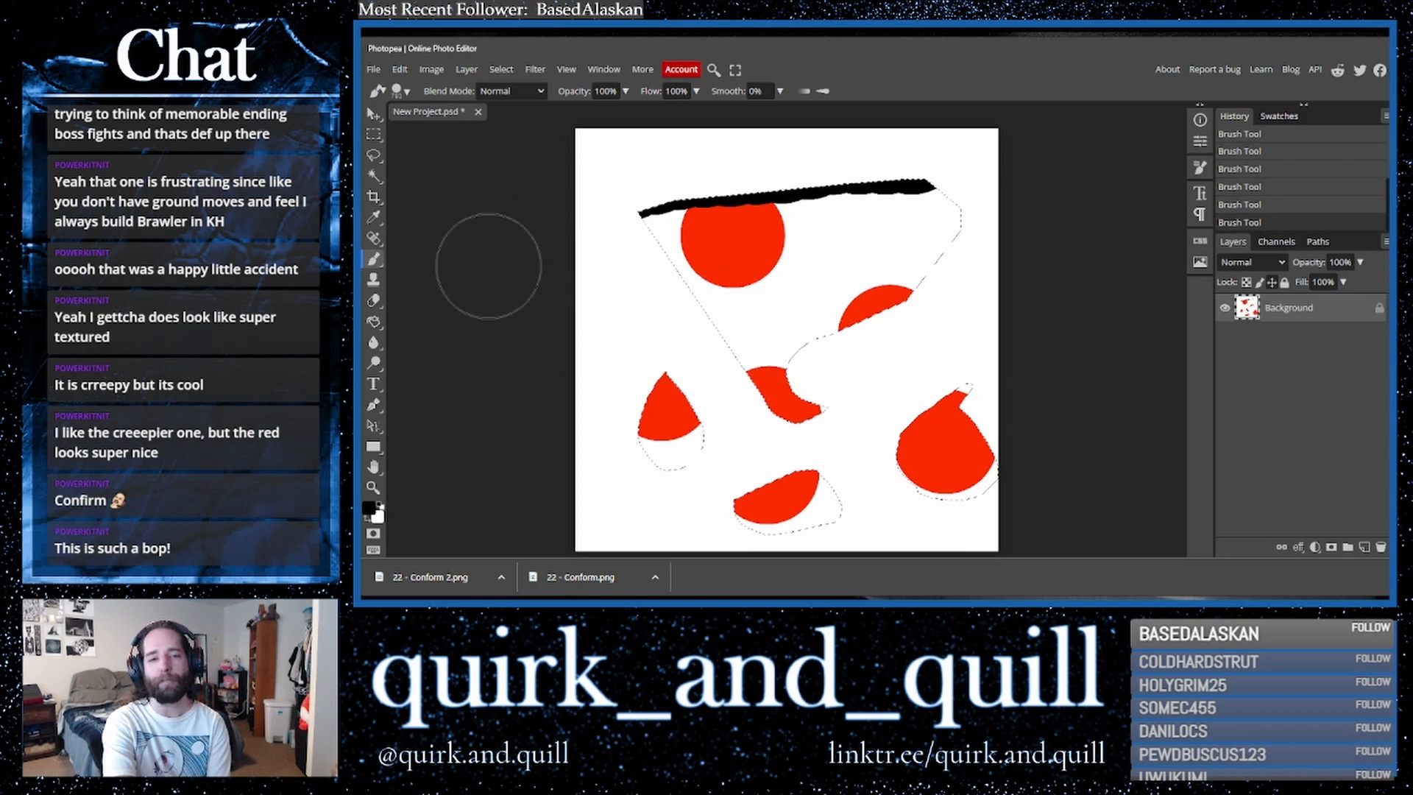
- Lower the brush hardness and paint soft black shading into the selected shapes
click(398, 90)
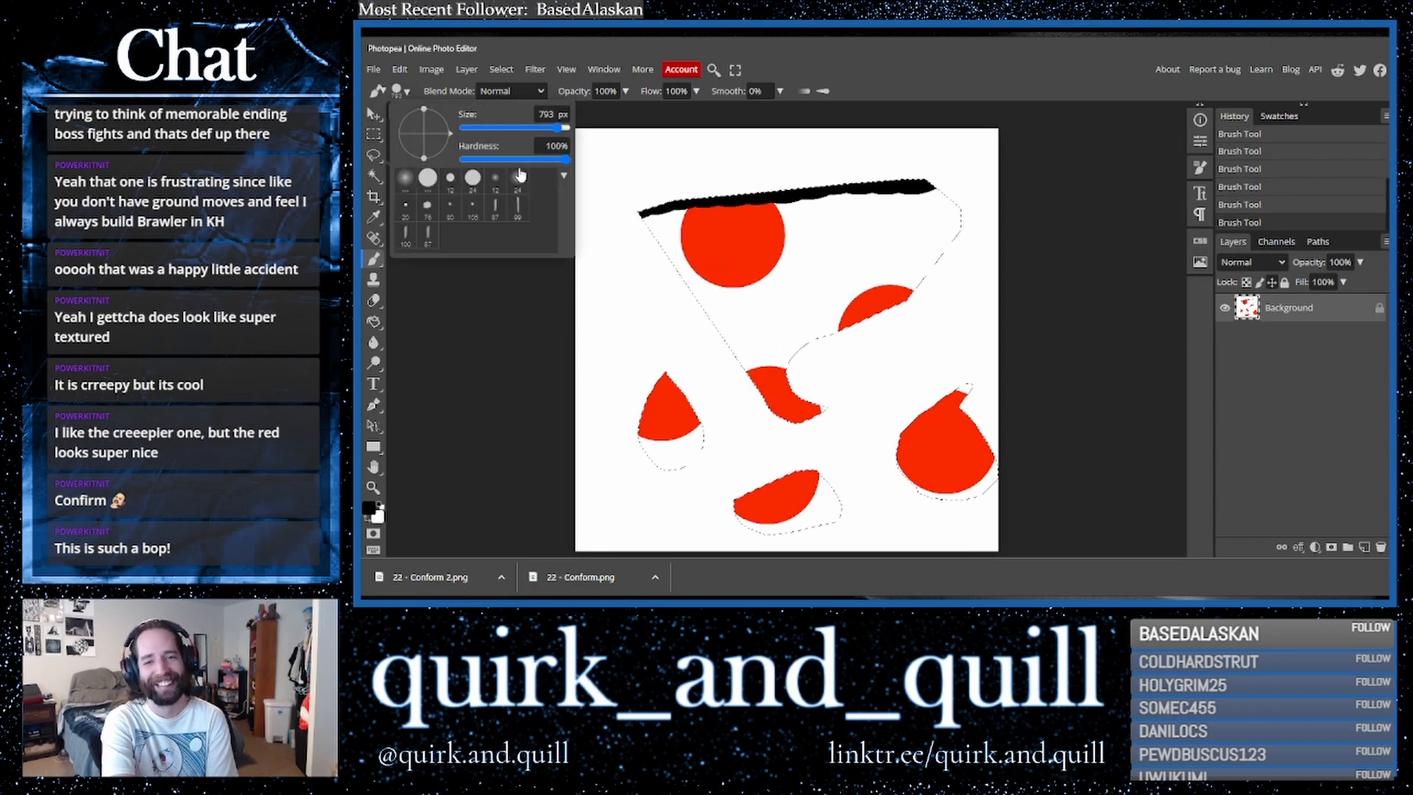
drag(565, 159, 445, 164)
mouse_move(955, 256)
mouse_down()
mouse_move(944, 302)
mouse_move(962, 243)
mouse_move(937, 302)
mouse_move(972, 210)
mouse_move(928, 292)
mouse_move(863, 339)
mouse_move(899, 322)
mouse_move(799, 356)
mouse_move(877, 331)
mouse_move(810, 352)
mouse_up()
mouse_move(929, 468)
mouse_down()
mouse_move(946, 482)
mouse_move(912, 503)
mouse_up()
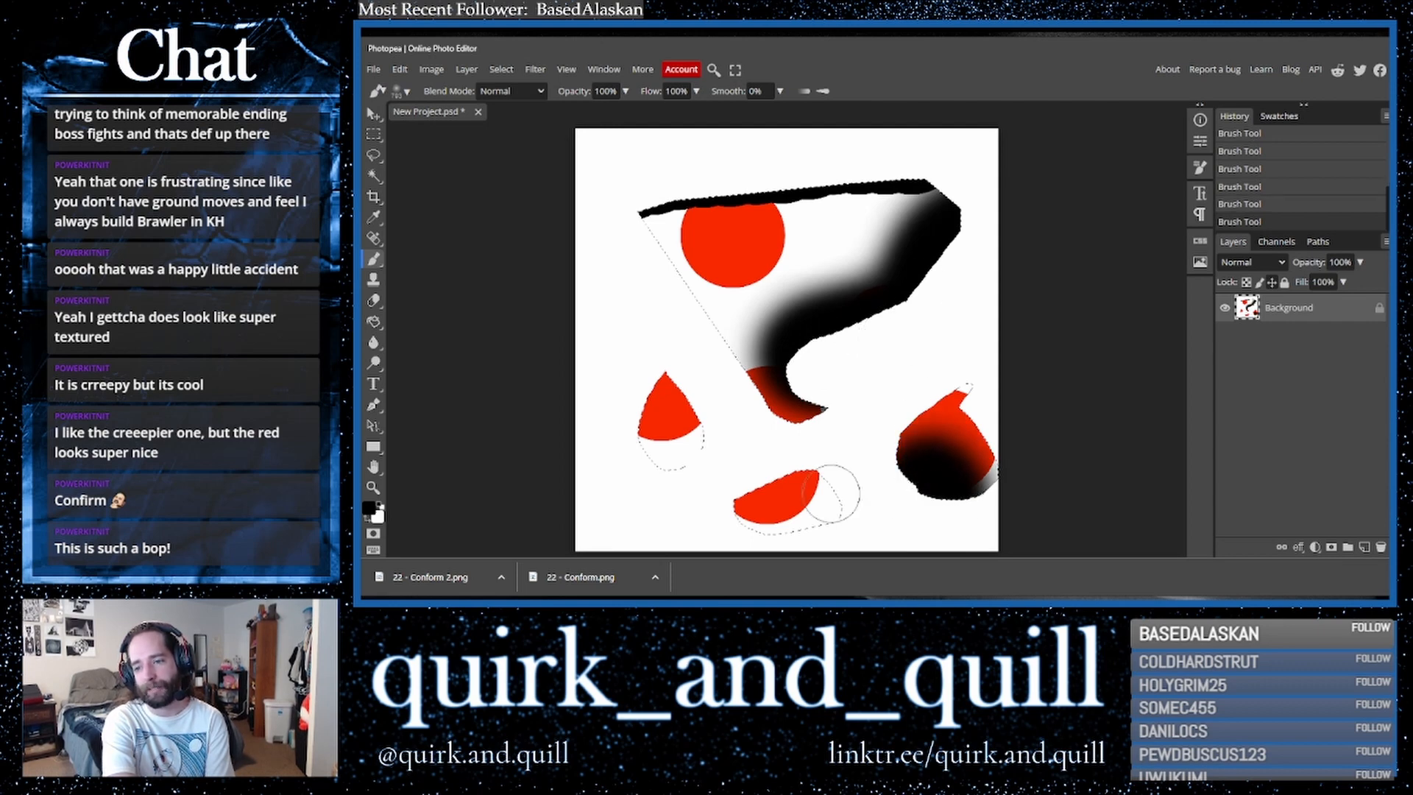
drag(806, 491, 813, 487)
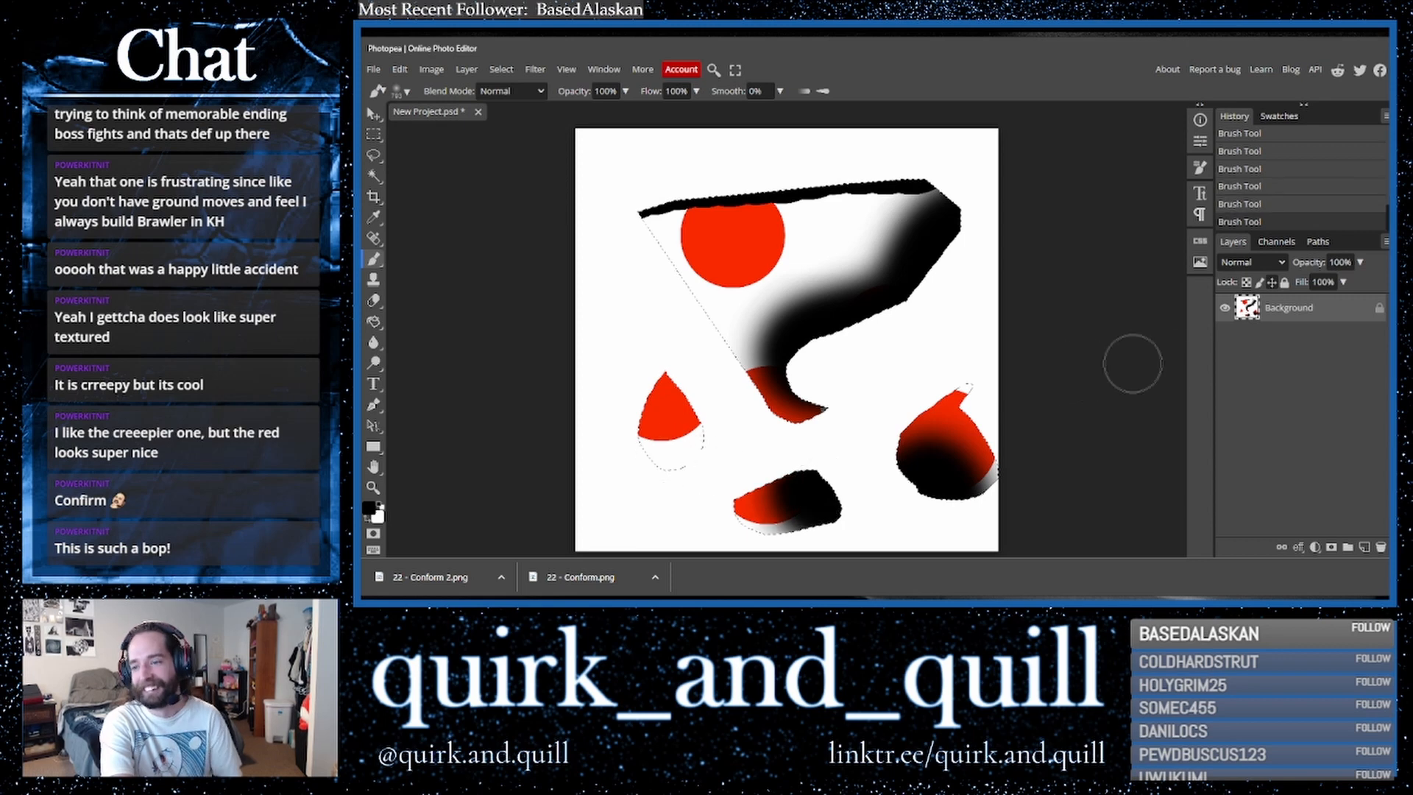
- Deselect, duplicate the background layer, and apply ZigZag with amount 50, 10 ridges, Around Center
key(ctrl+d)
drag(1339, 319, 1364, 547)
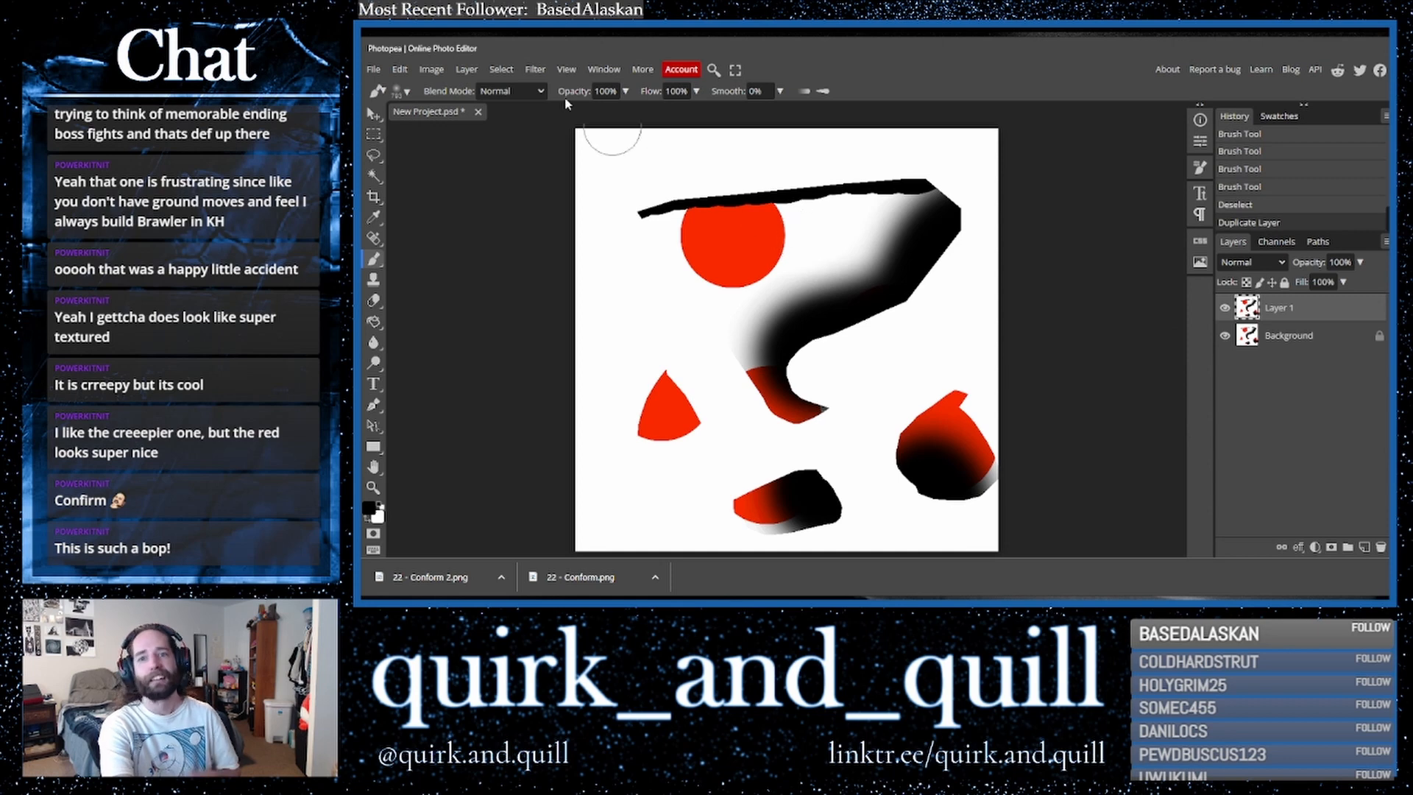
click(535, 69)
mouse_move(560, 242)
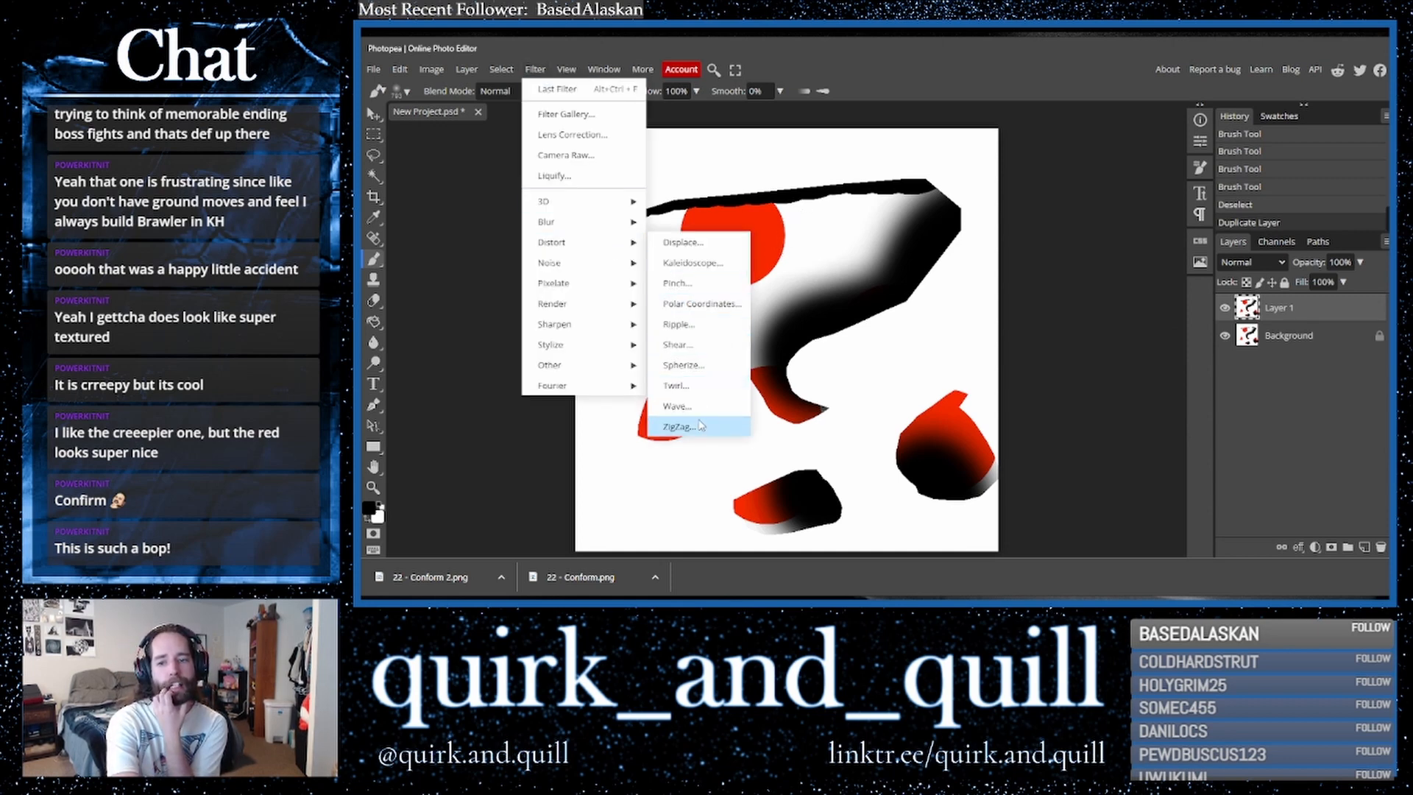
click(678, 427)
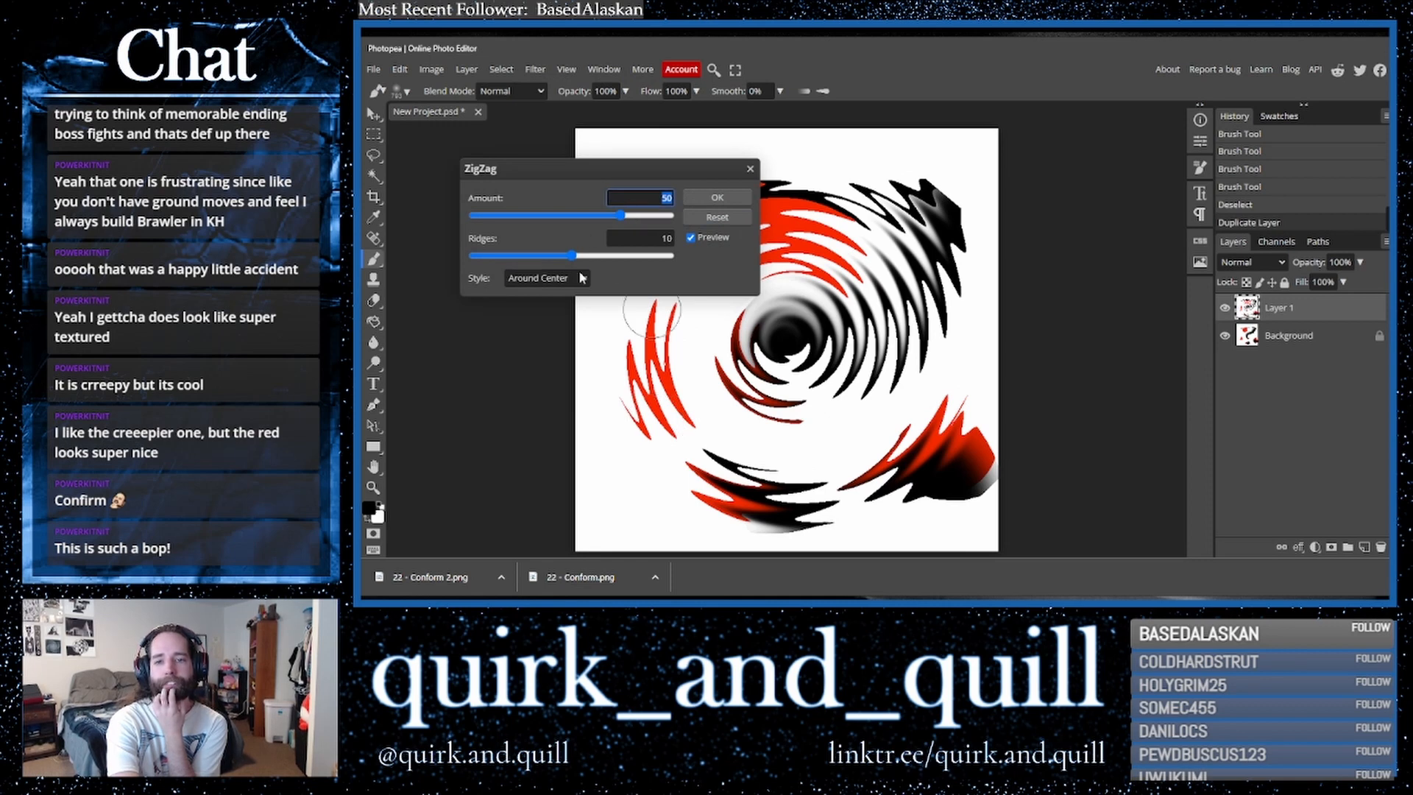
click(717, 197)
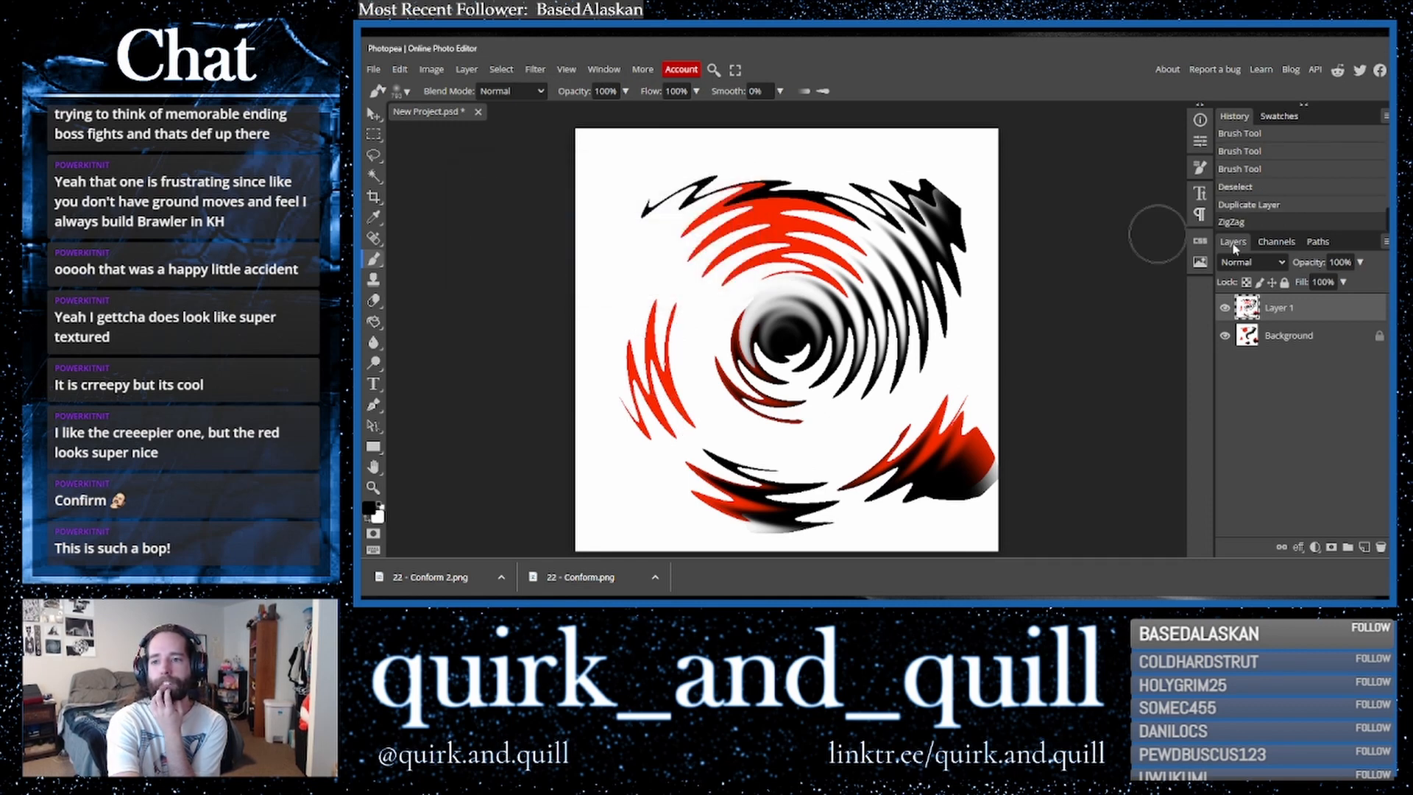
- Change the ZigZag layer's blend mode so it combines with the background
click(1271, 257)
click(1253, 340)
- Duplicate the background, merge the copy with the ZigZag layer, and duplicate the merged layer
click(1263, 345)
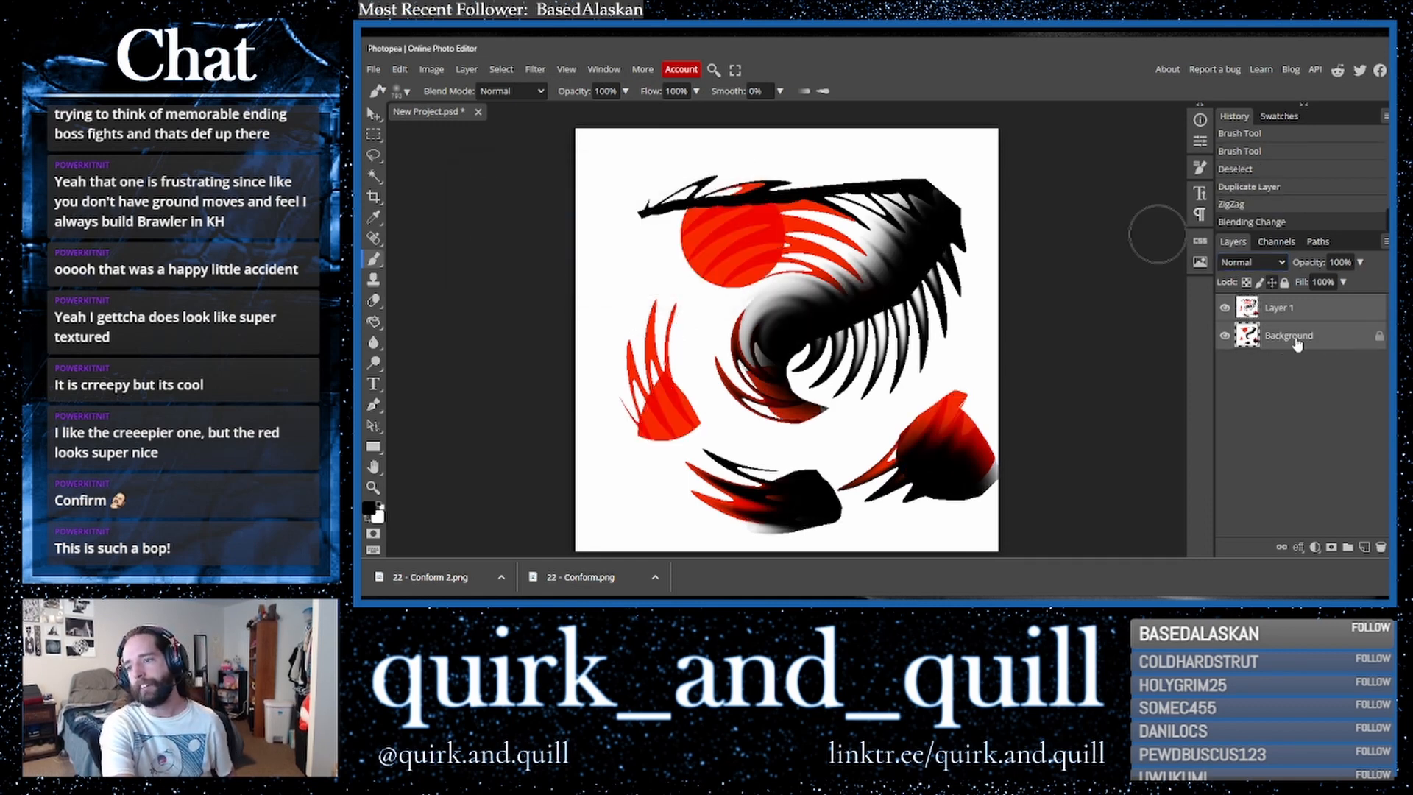
key(ctrl+j)
right_click(1327, 341)
click(1290, 499)
drag(1351, 314, 1364, 547)
- Flip the top merged layer copy horizontally
click(536, 70)
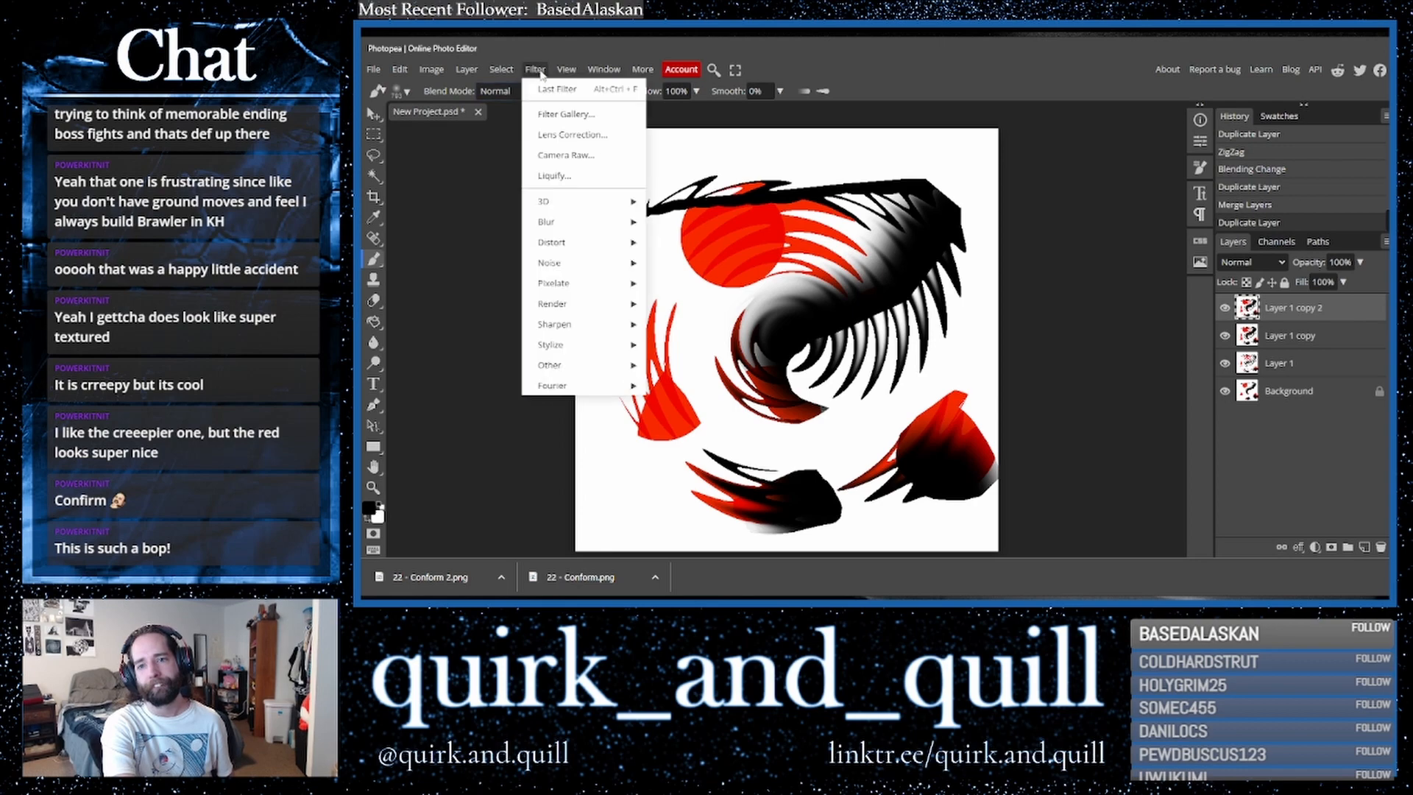
mouse_move(401, 71)
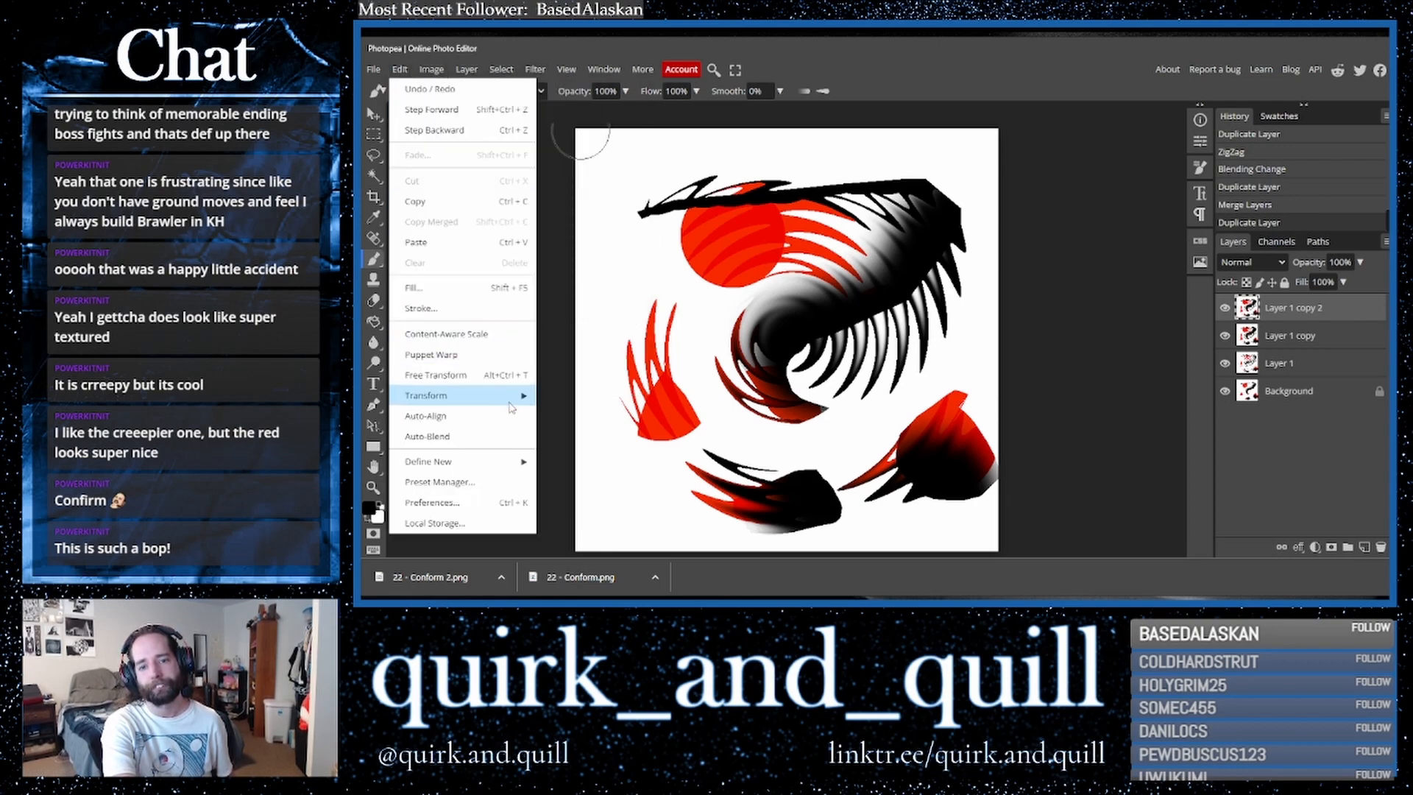
mouse_move(435, 396)
click(585, 526)
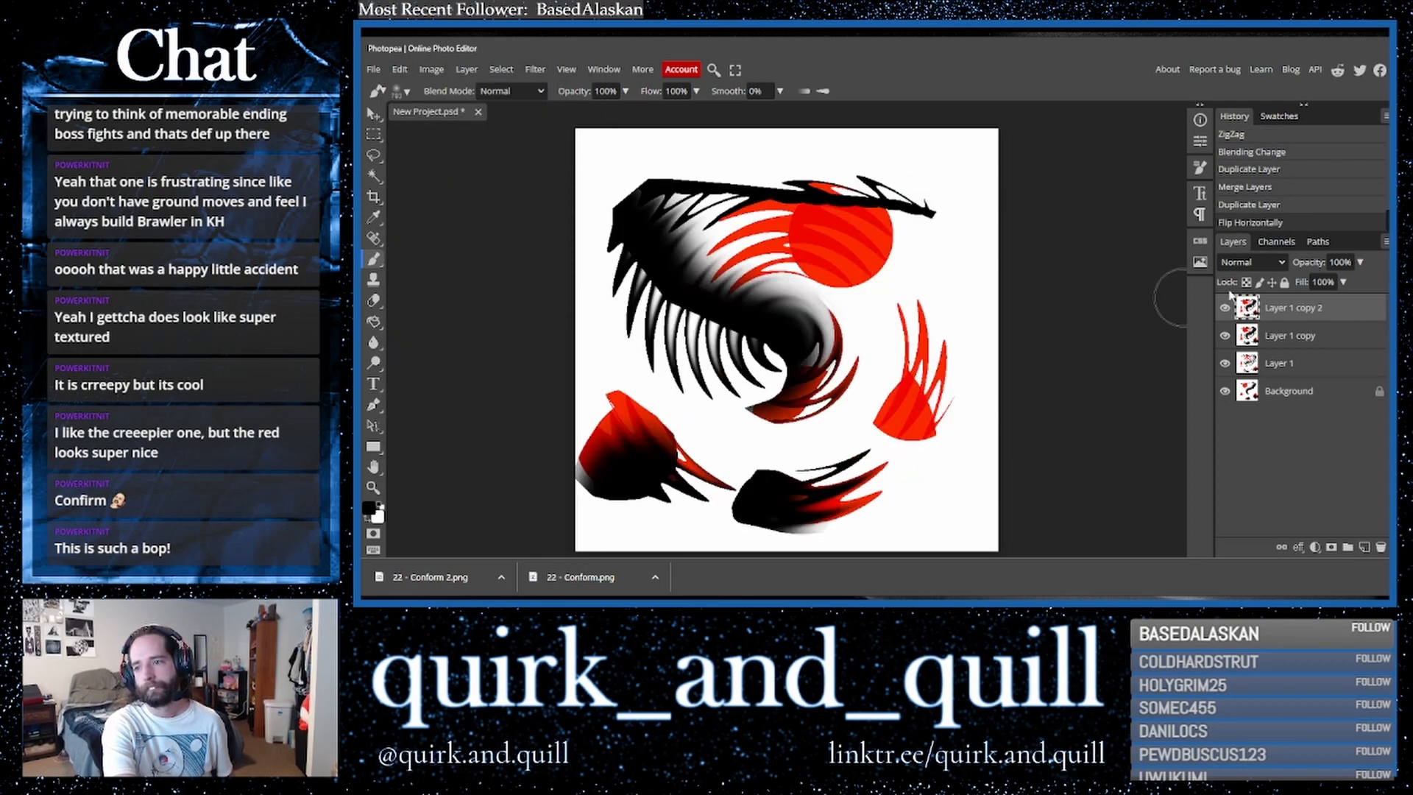
- Set the flipped layer's blend mode to Lighten
click(1245, 262)
click(1237, 327)
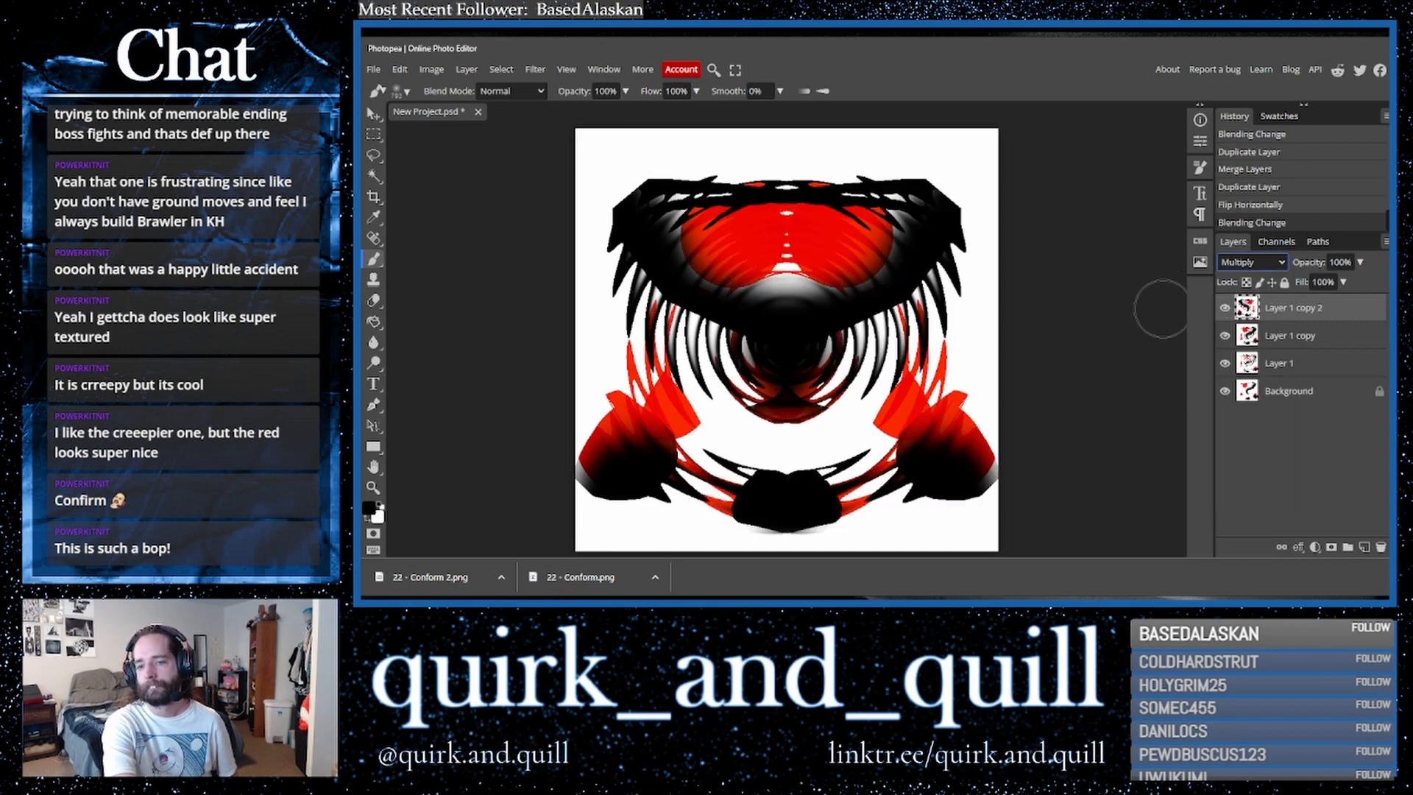
key(Down)
key(Down)
key(Down)
key(Down)
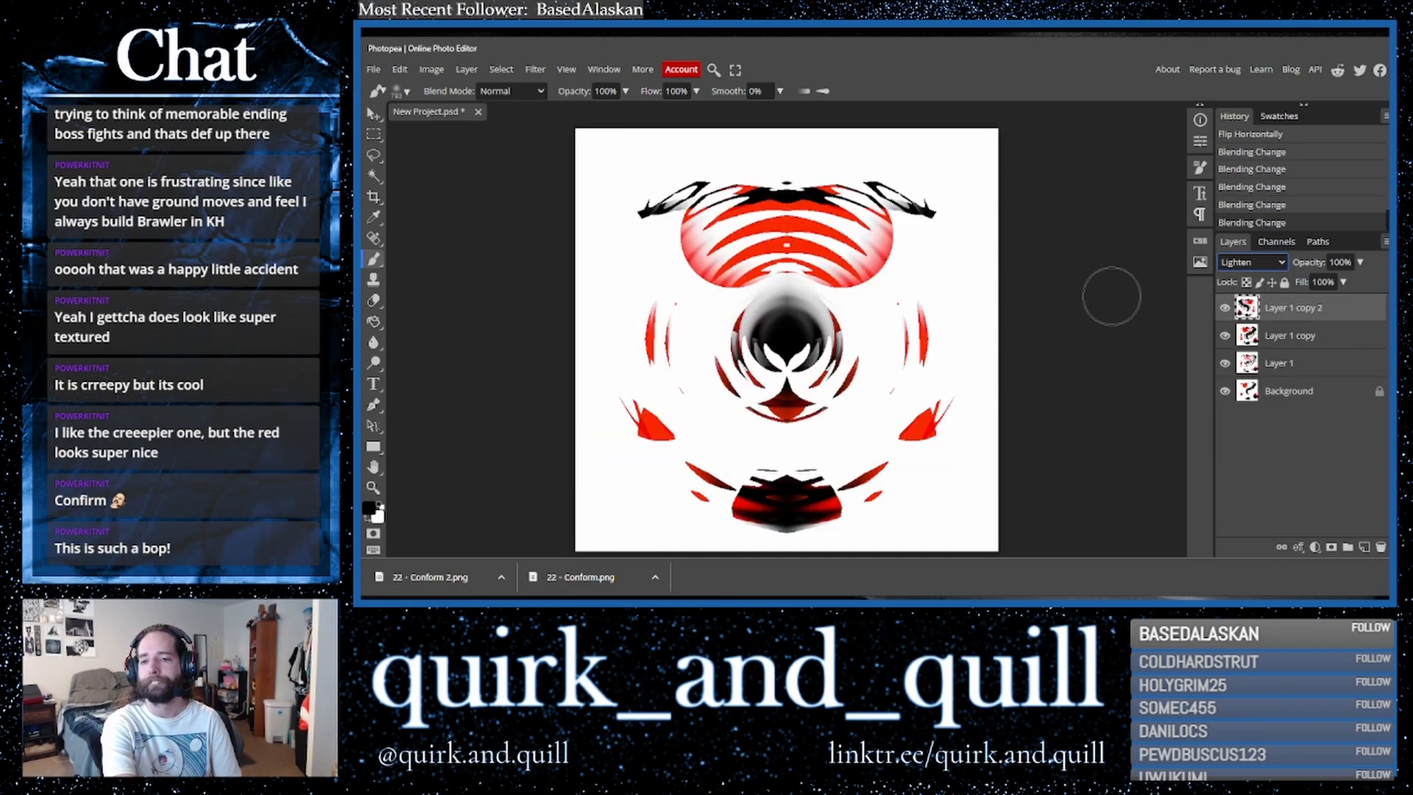
- Duplicate and merge the Lighten layer into a new combined layer, then hide both the merged and Lighten layers
drag(1310, 344, 1365, 548)
right_click(1296, 341)
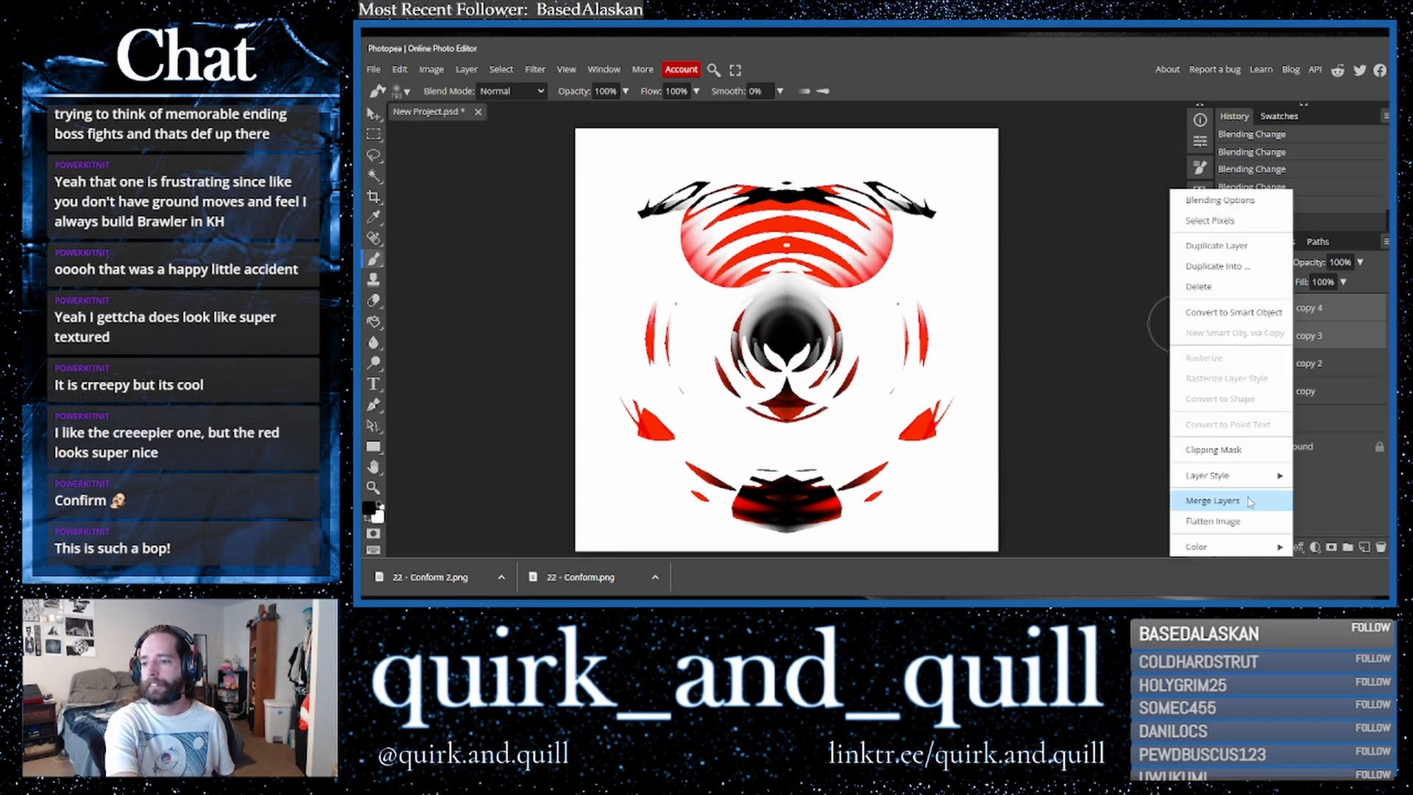
click(1249, 500)
click(1225, 308)
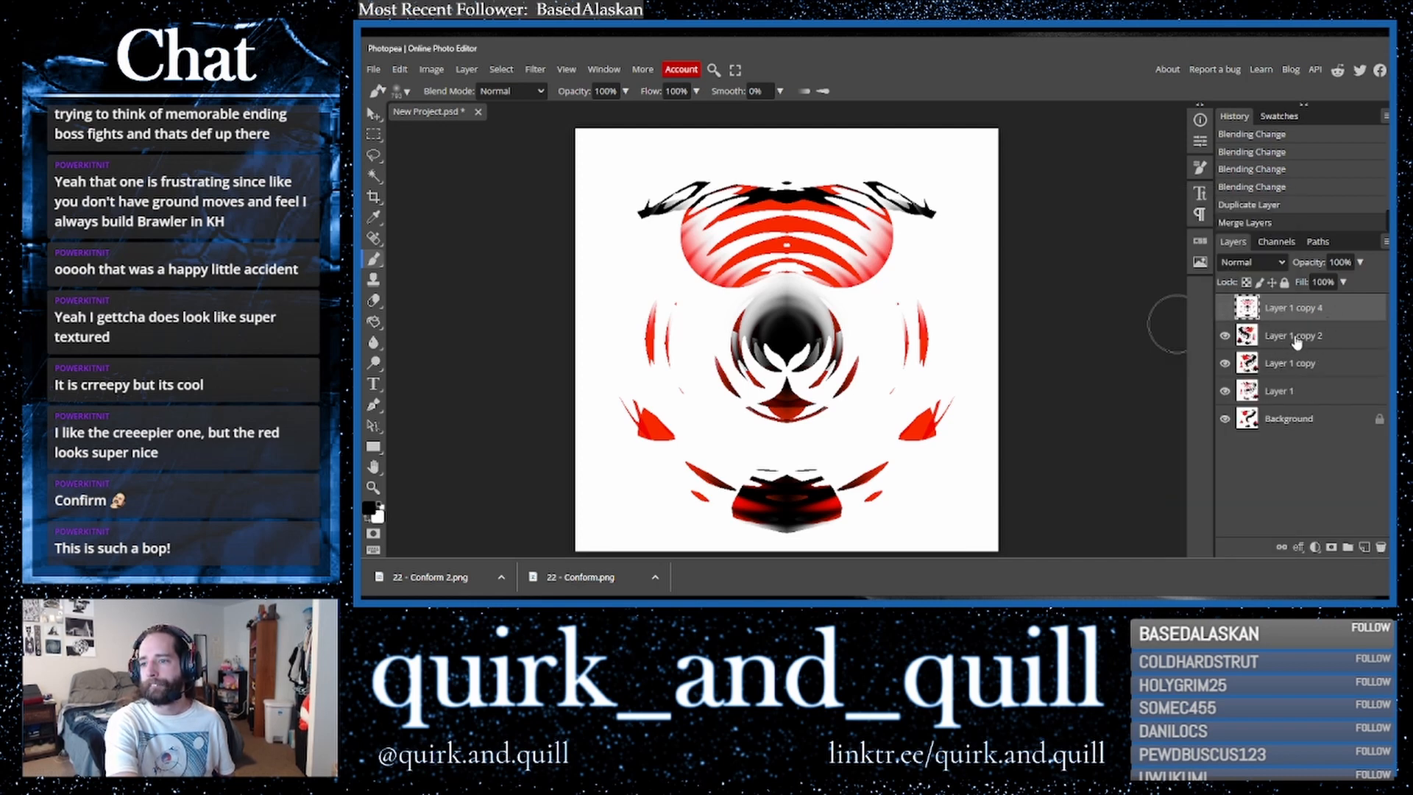
click(1266, 337)
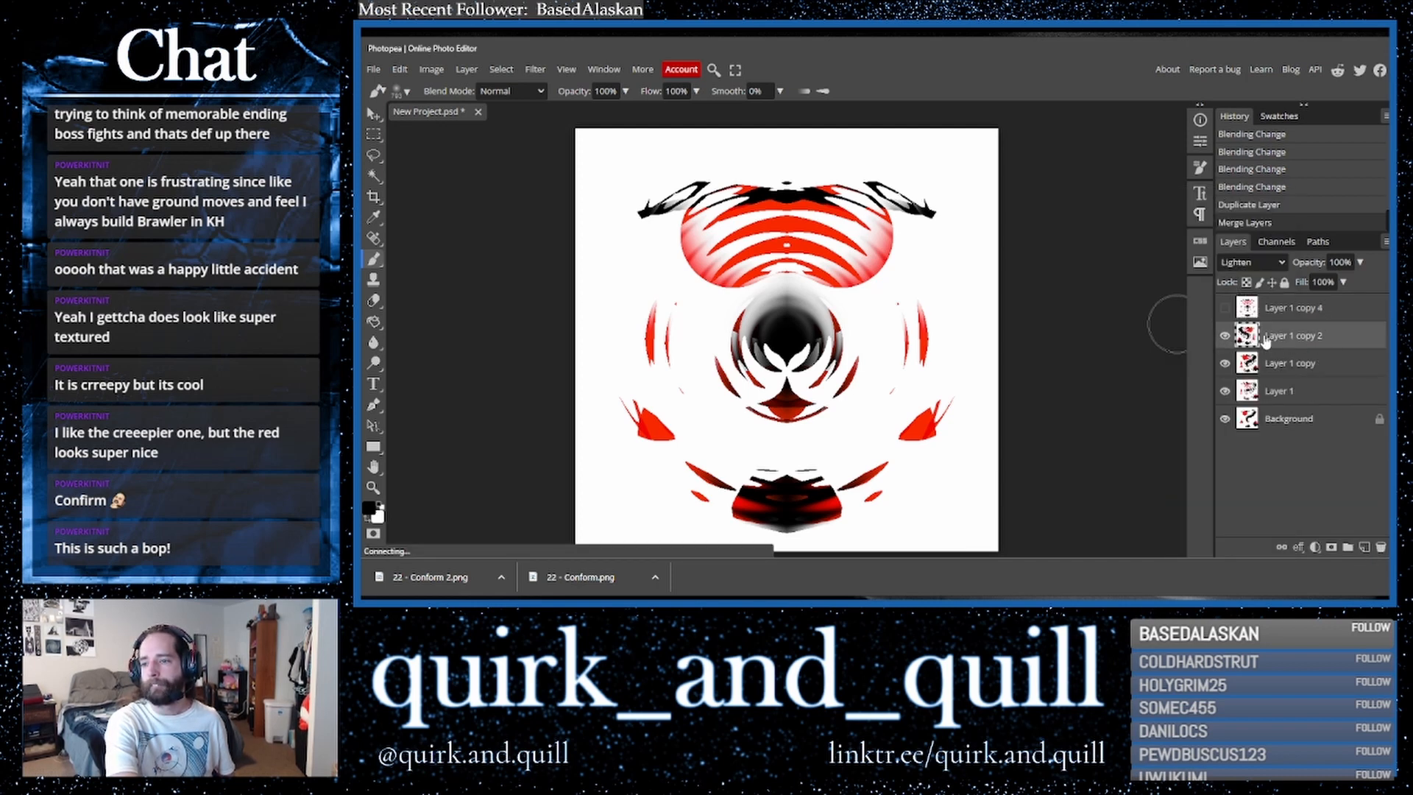
click(1225, 336)
- Duplicate Layer 1 copy and rotate the duplicate 90° counterclockwise
drag(1317, 372, 1364, 548)
click(400, 69)
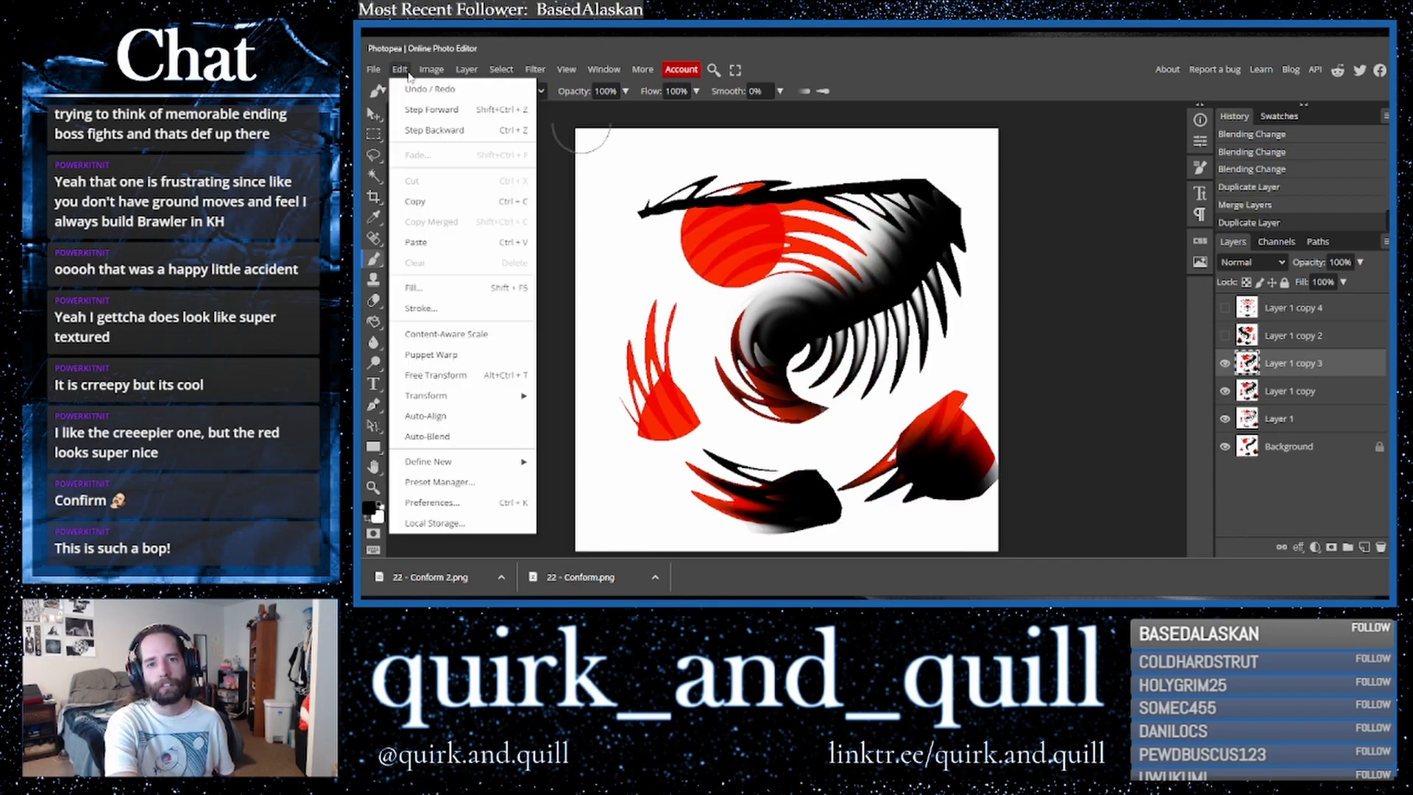
mouse_move(446, 395)
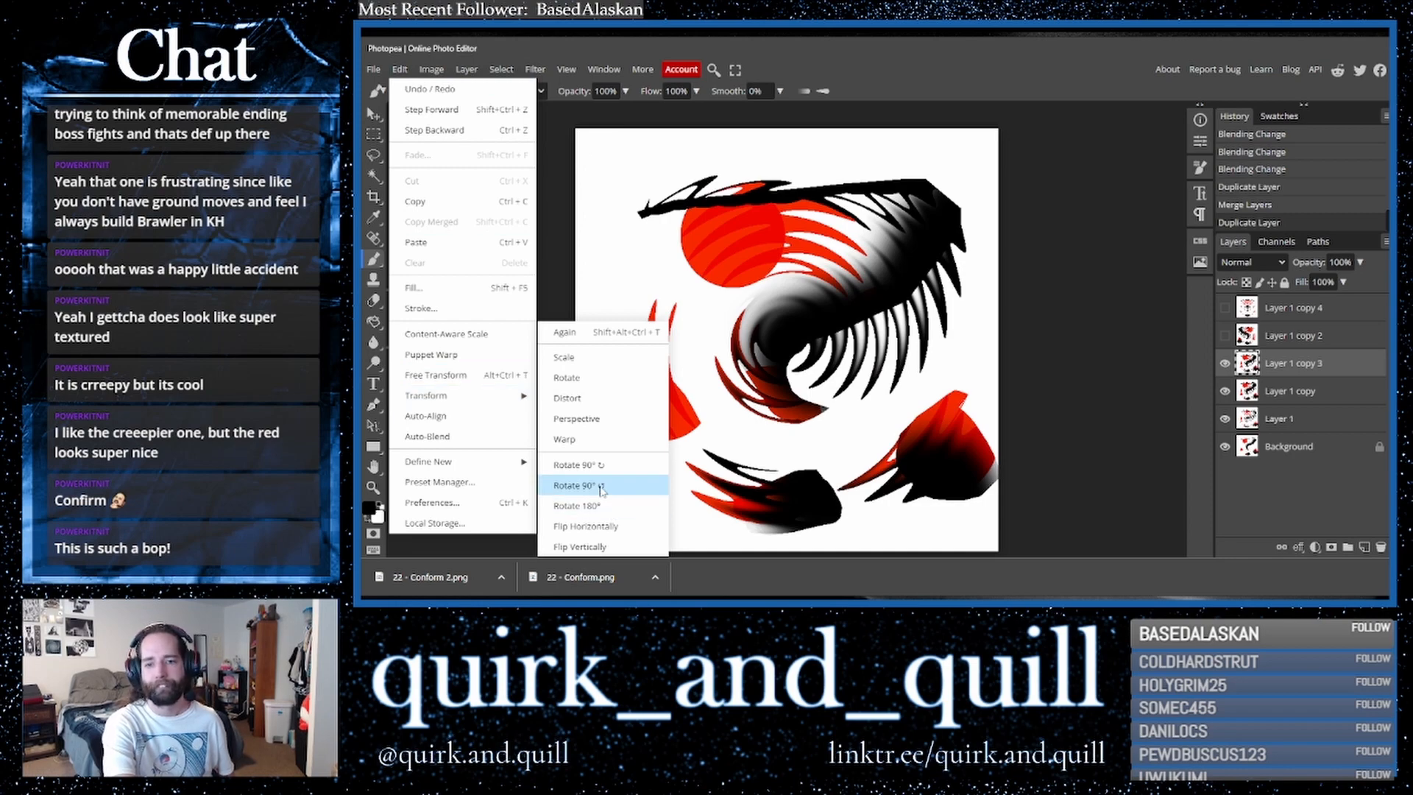
click(612, 509)
- Duplicate the rotated layer and flip the duplicate horizontally
drag(1331, 372, 1364, 548)
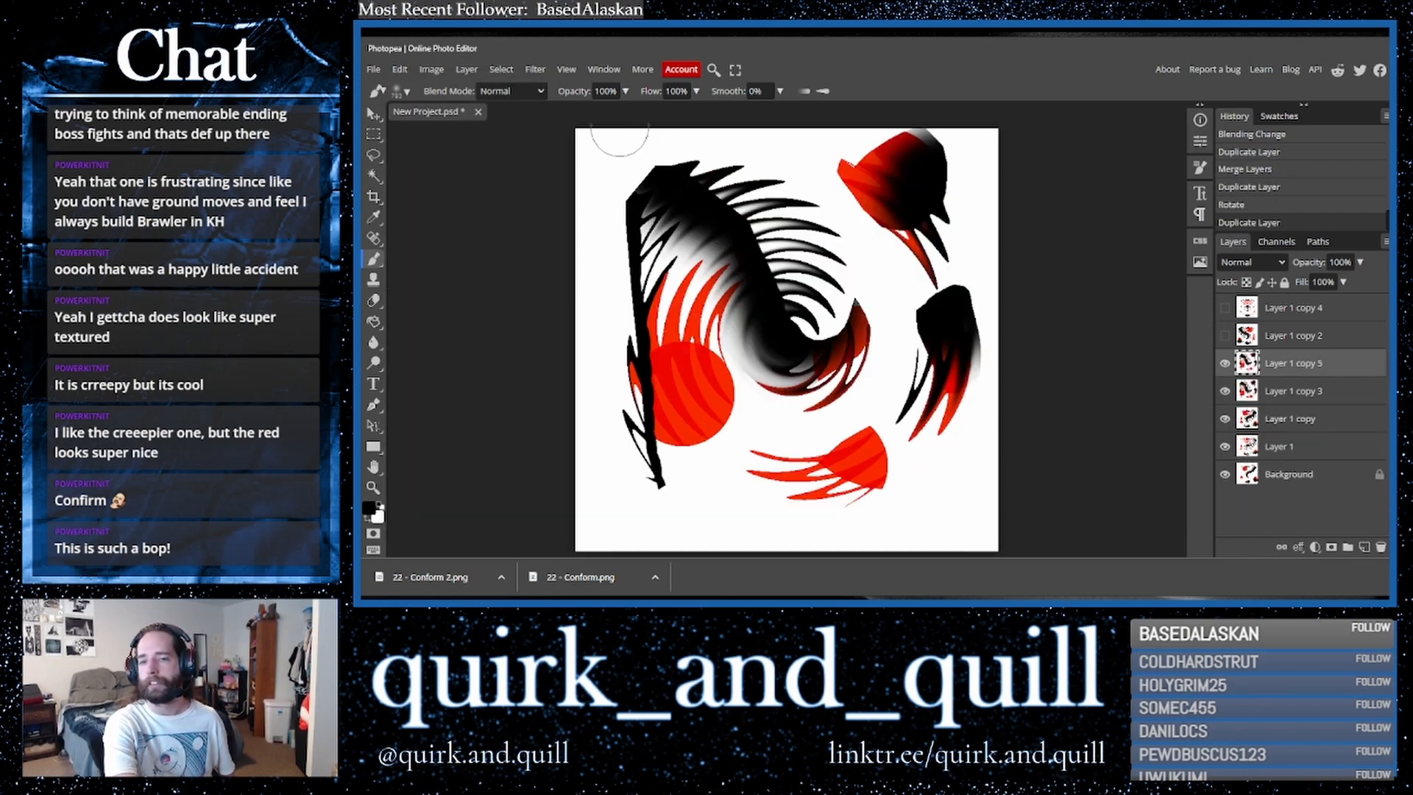
click(398, 70)
mouse_move(449, 396)
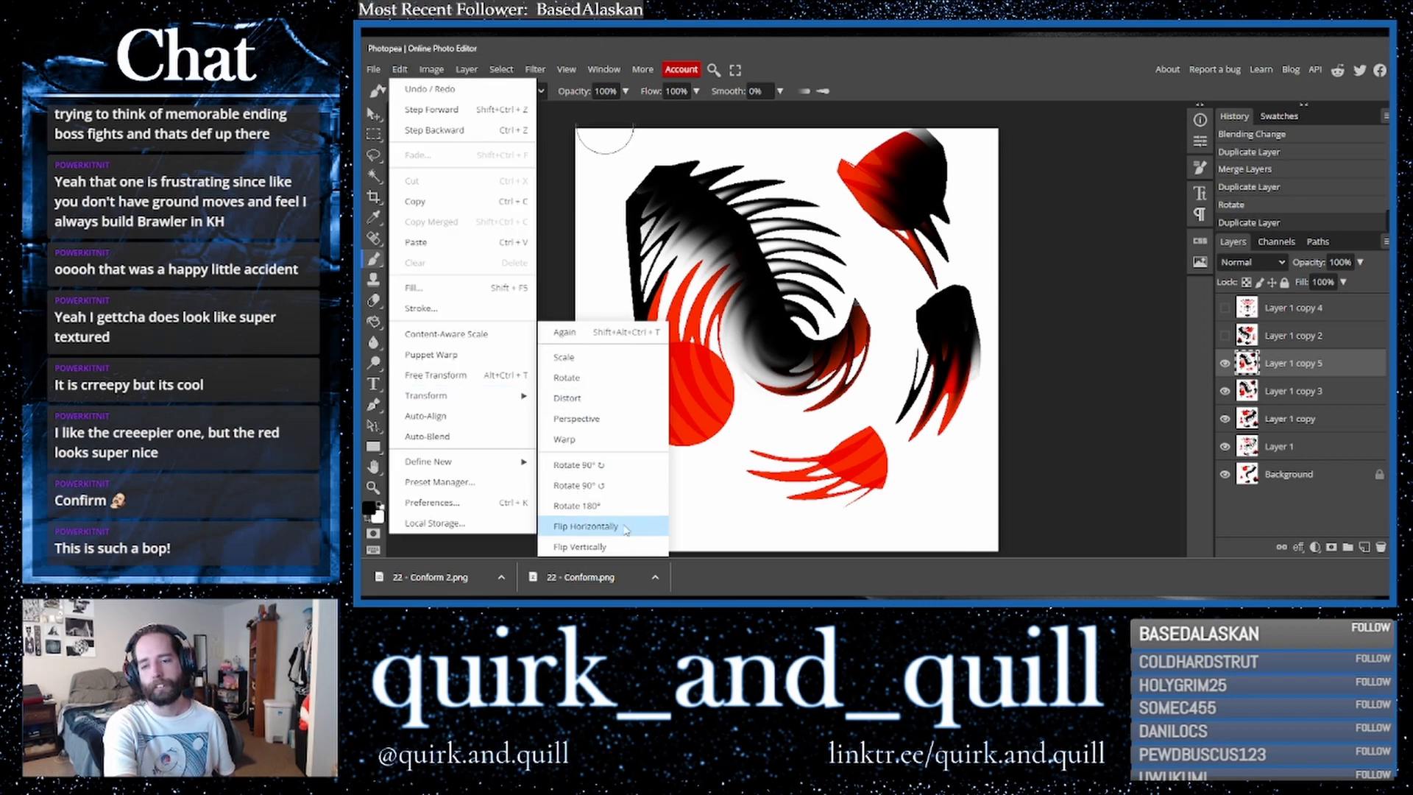
click(585, 526)
- Set the flipped duplicate's blend mode to Lighter Color
click(1251, 262)
click(1244, 317)
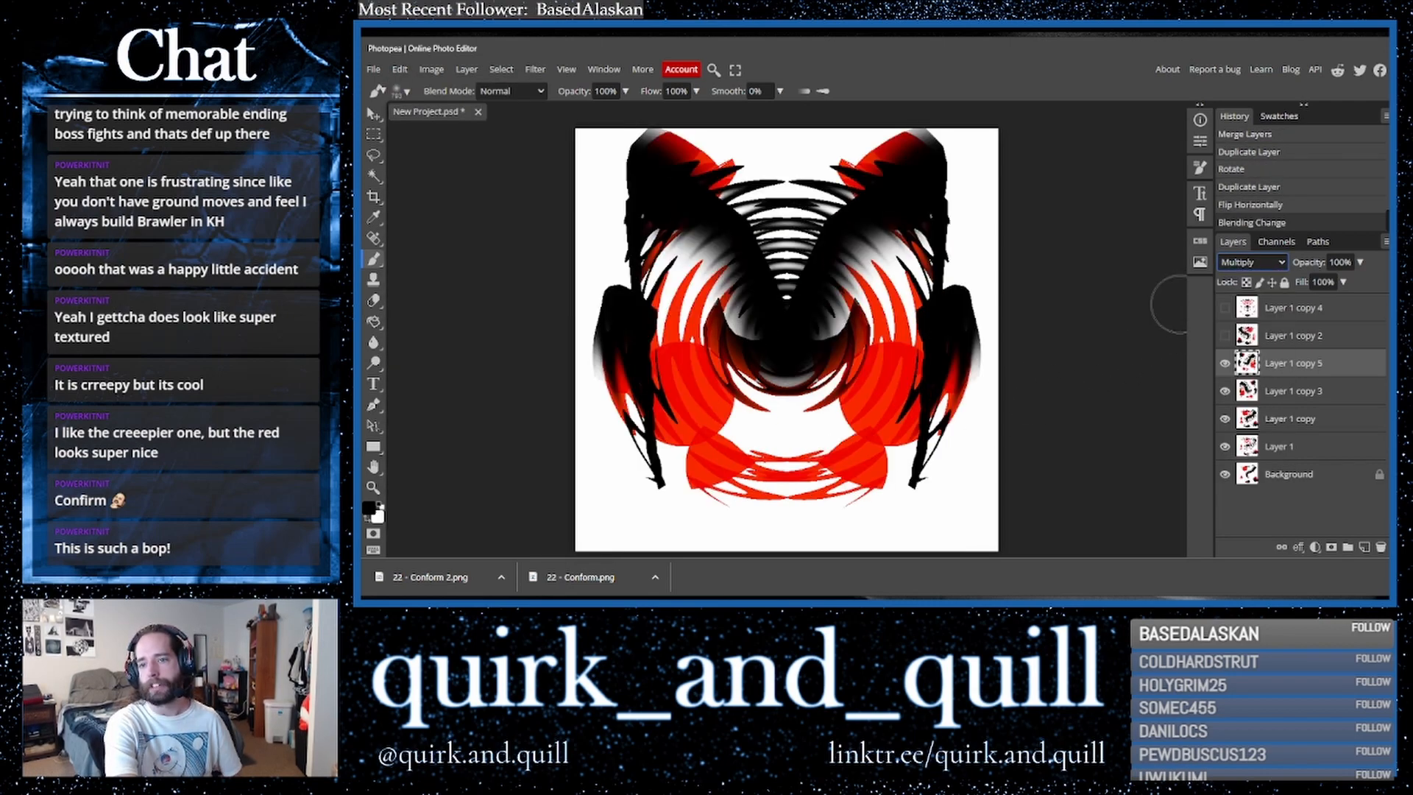
key(Down)
key(Down)
key(Down)
key(Down)
key(Down)
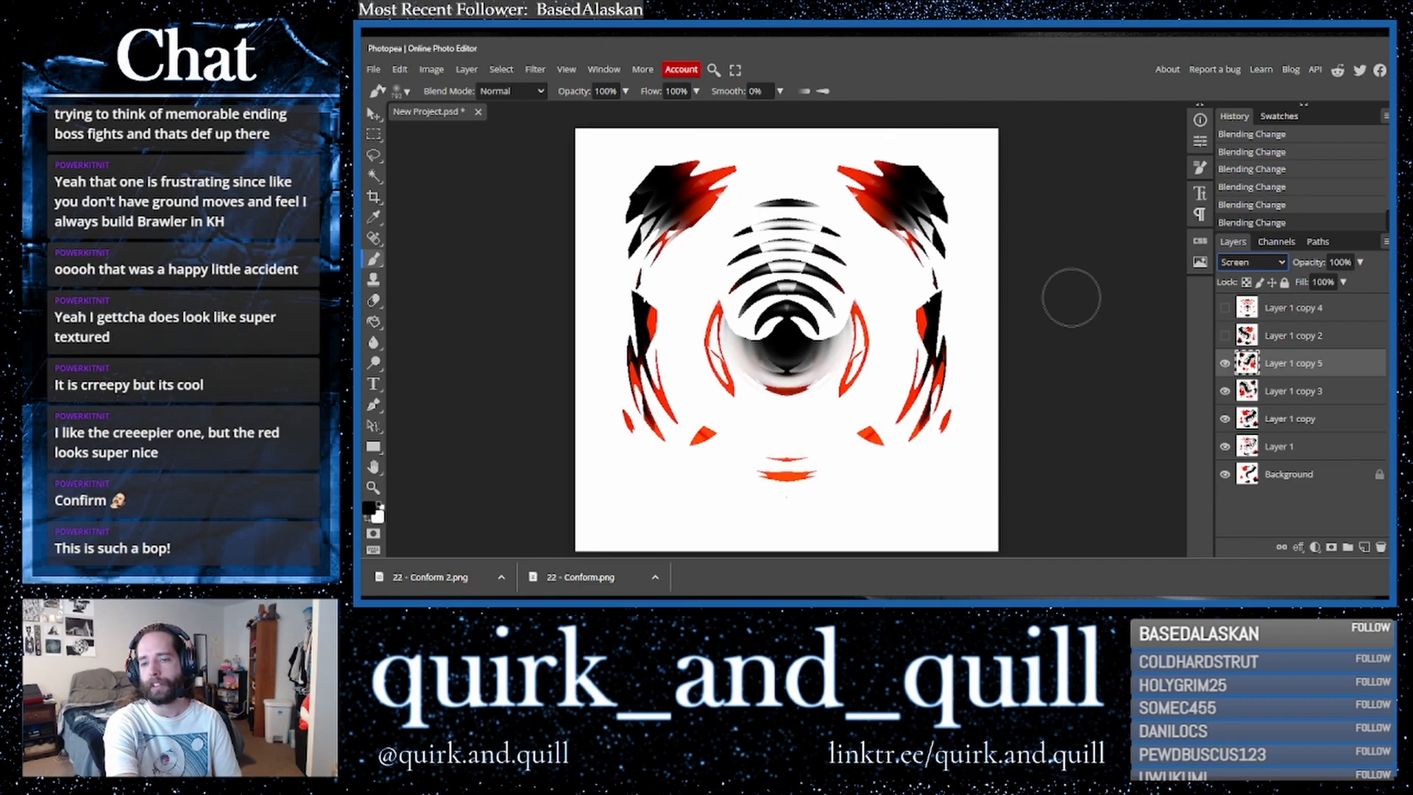
key(Up)
key(Down)
key(Down)
key(Up)
key(Down)
key(Down)
key(Down)
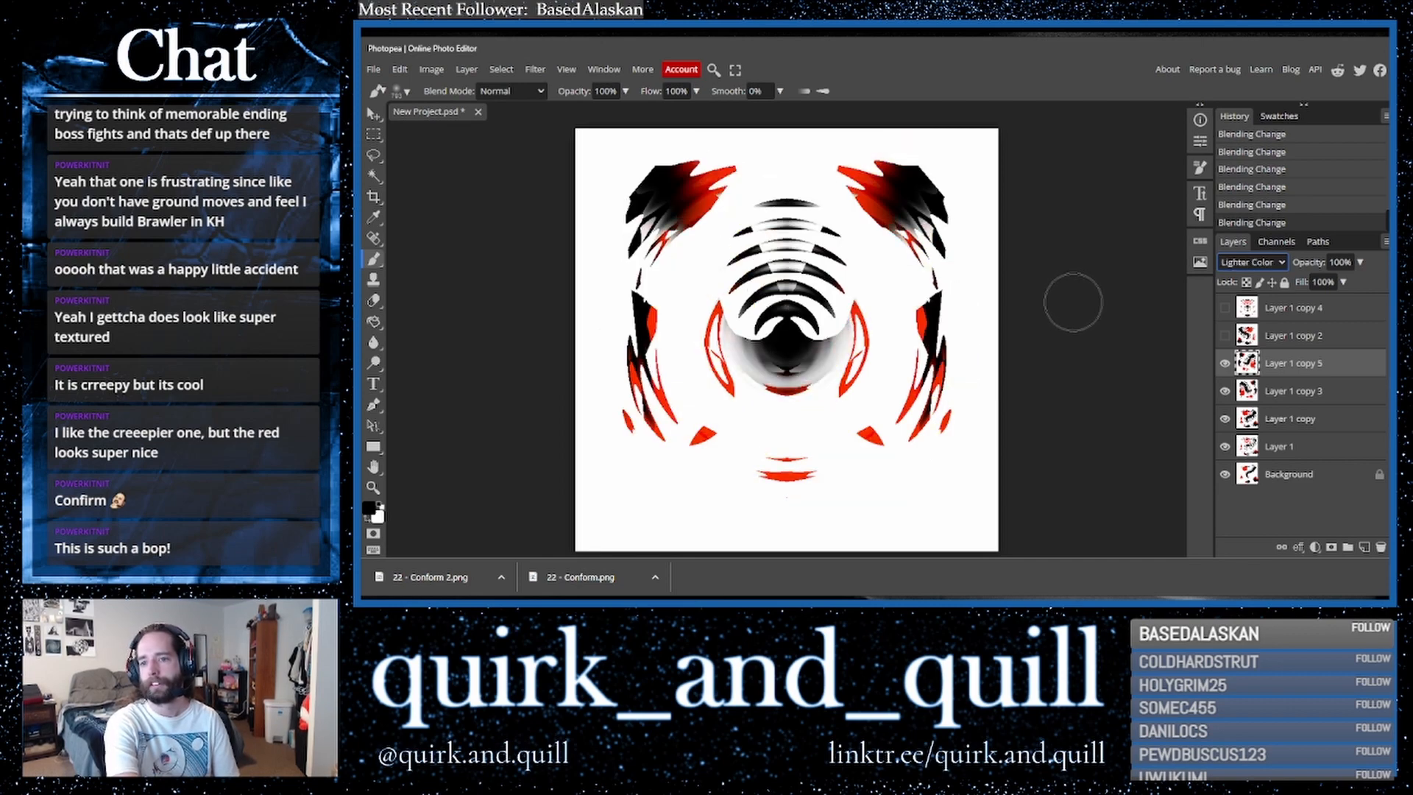
- Merge the Lighter Color layer down and show the hidden merged layer again
right_click(1309, 395)
click(1261, 499)
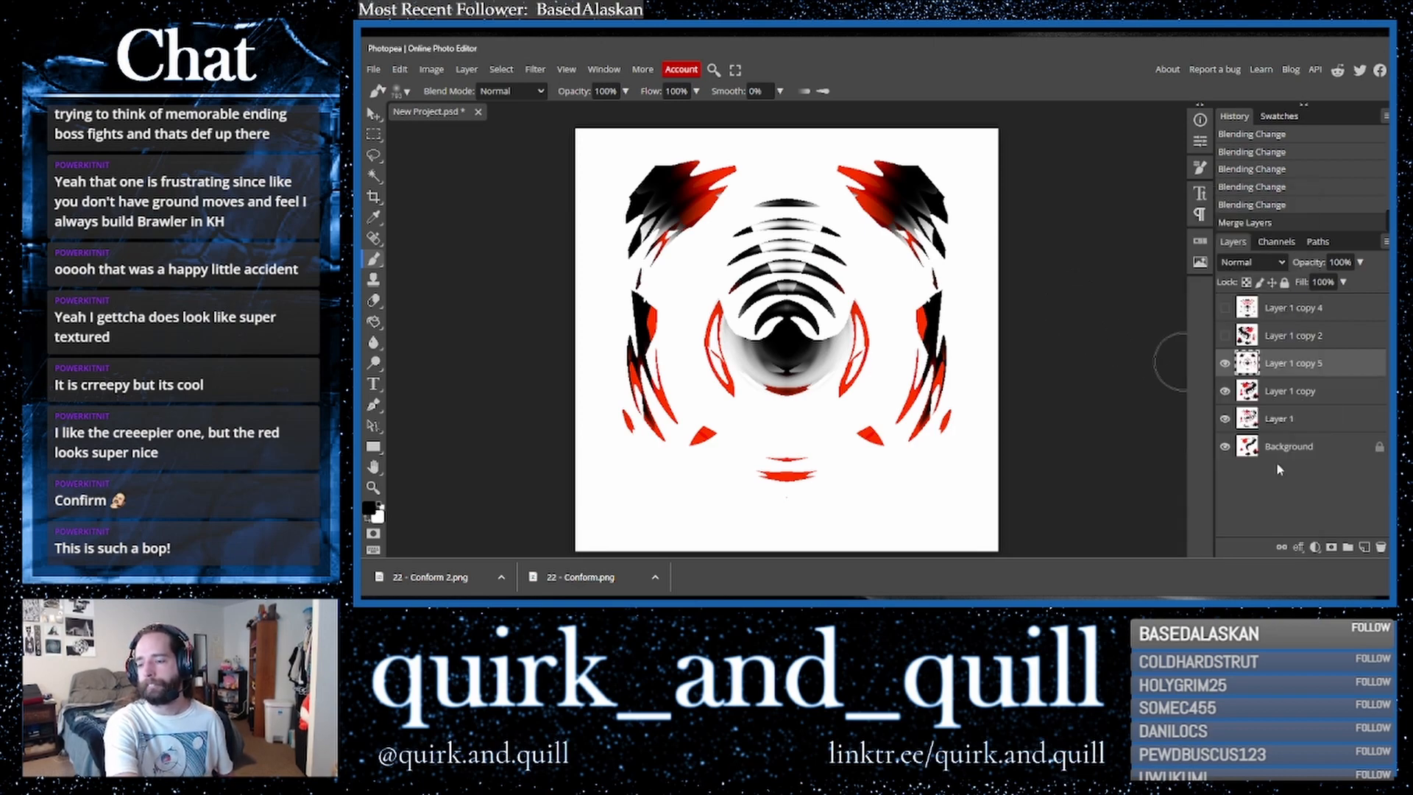
click(1227, 309)
- Duplicate the merged rotated layer and move the duplicate above the hidden Lighten layer
right_click(1323, 366)
click(1329, 494)
drag(1269, 366, 1270, 337)
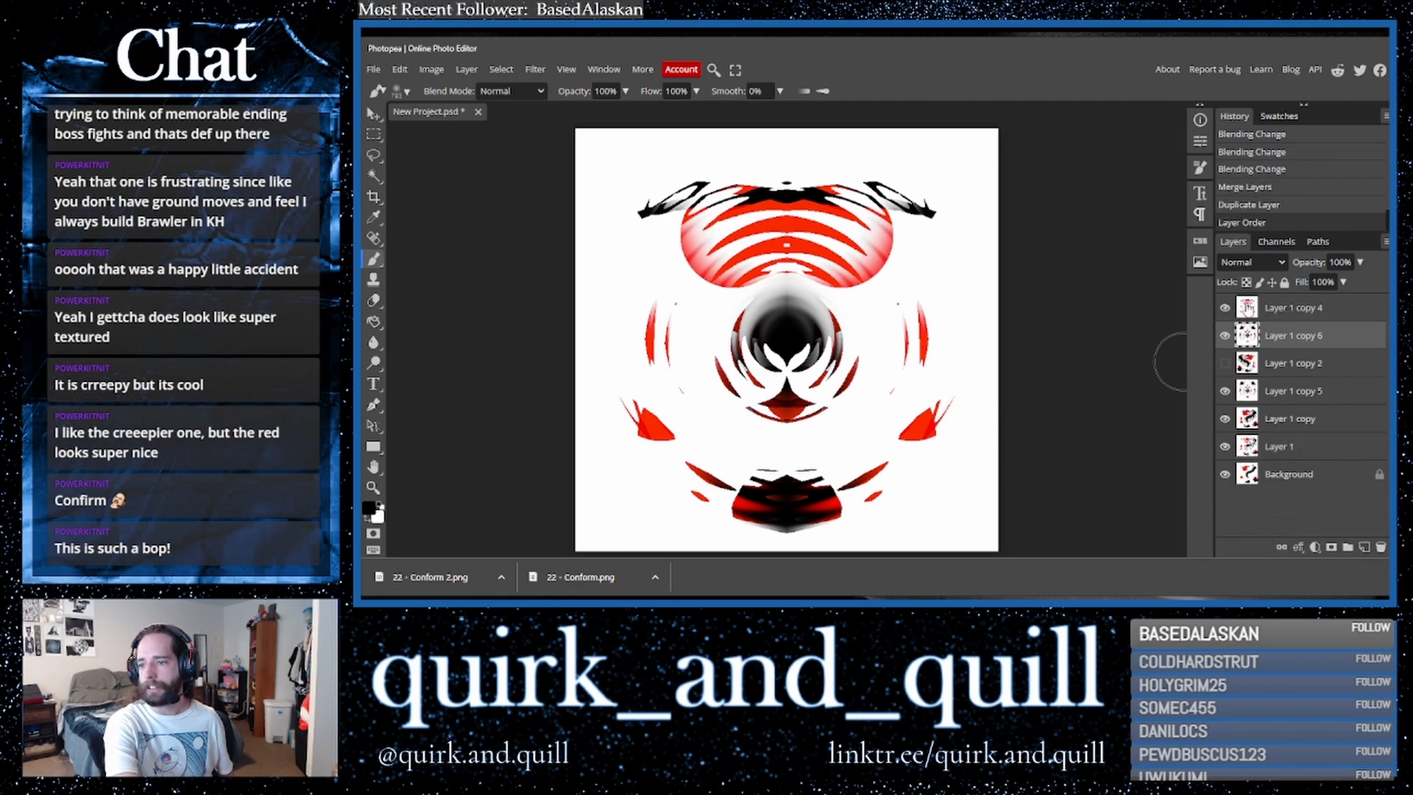
- Set the top merged layer's blend mode to Darker Color
click(1295, 307)
click(1252, 262)
click(1244, 305)
key(Down)
key(Down)
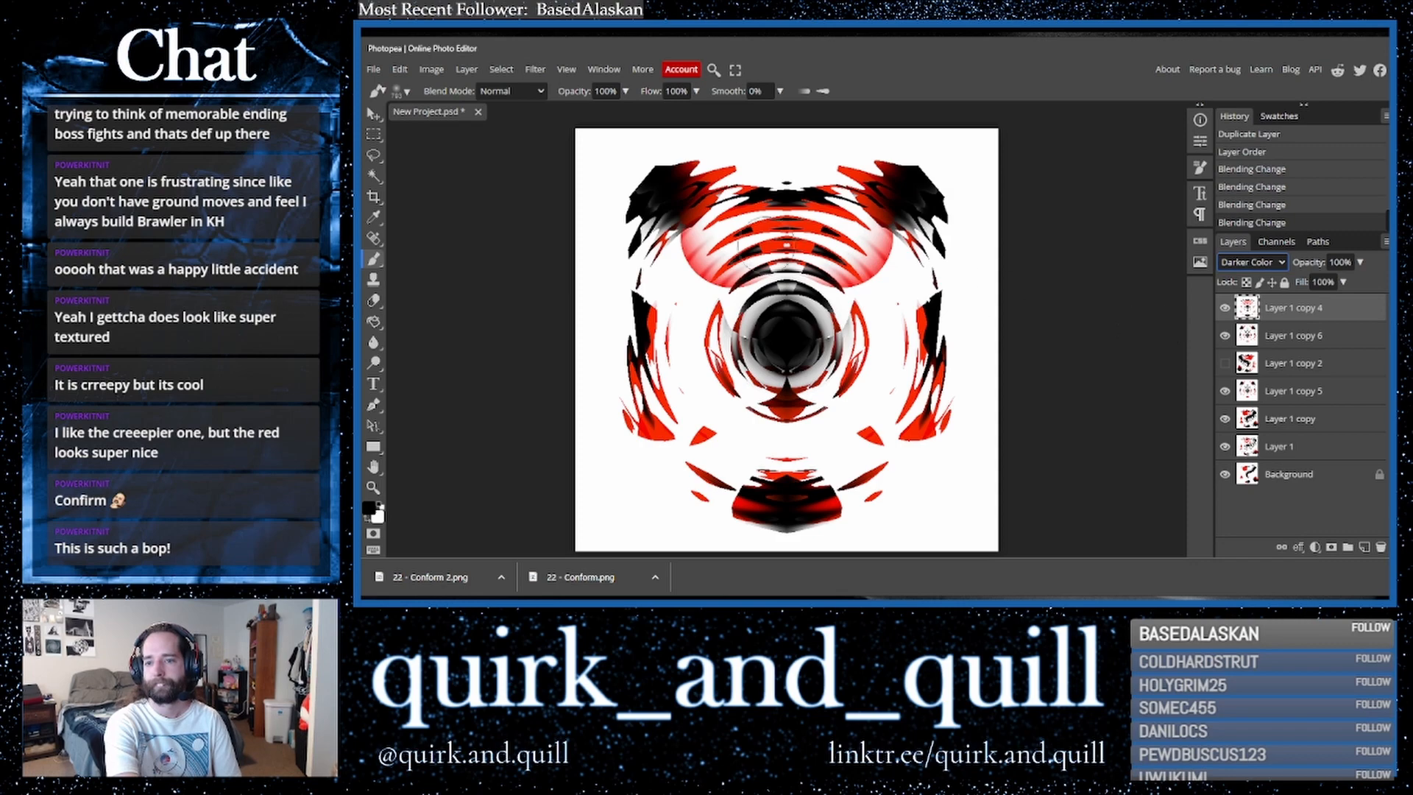
- Scale the Darker Color layer up to about 129% around the centre
click(374, 115)
drag(995, 340, 1123, 324)
drag(939, 318, 869, 223)
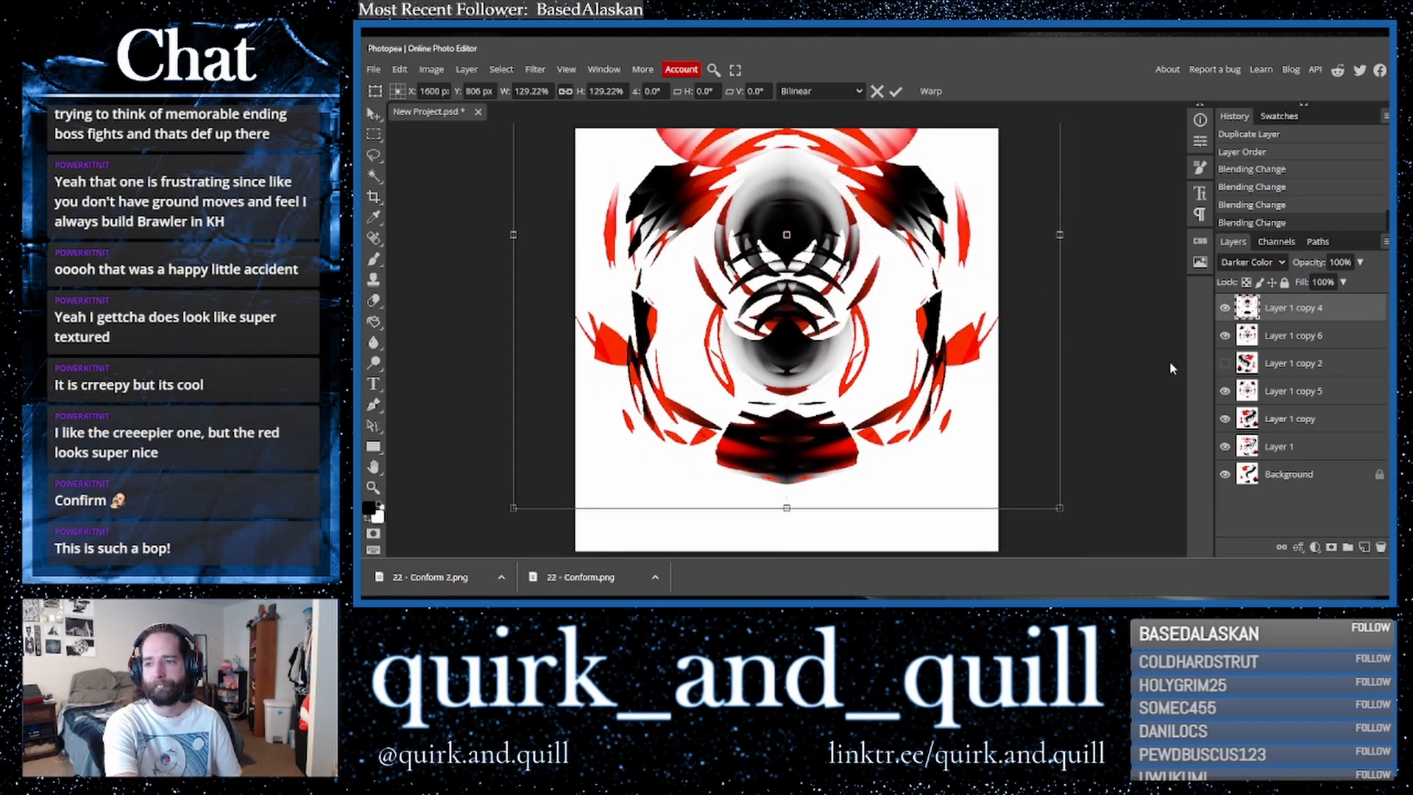
- Shift the duplicated rotated layer downward on the canvas with Free Transform
click(1288, 337)
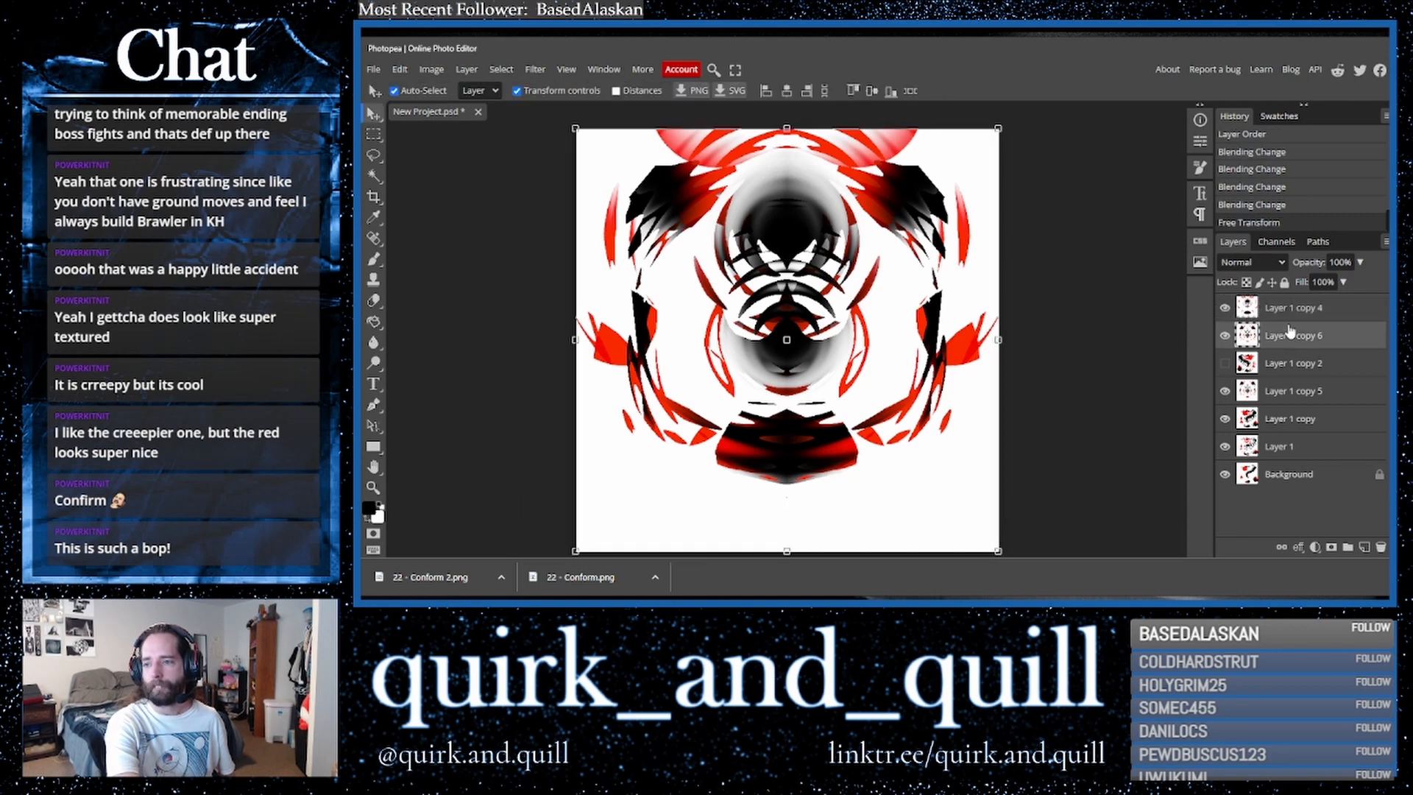
key(ctrl+t)
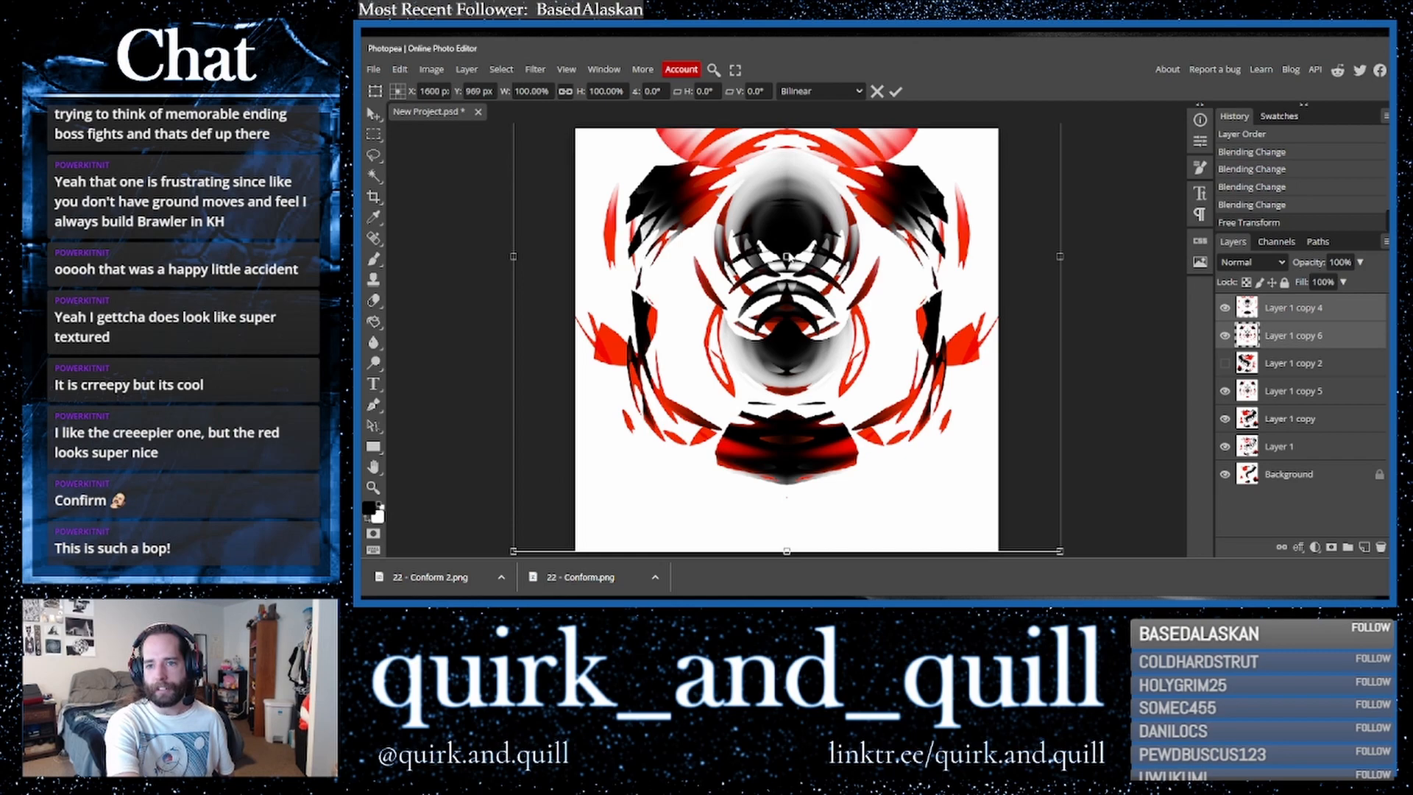
drag(711, 294, 706, 351)
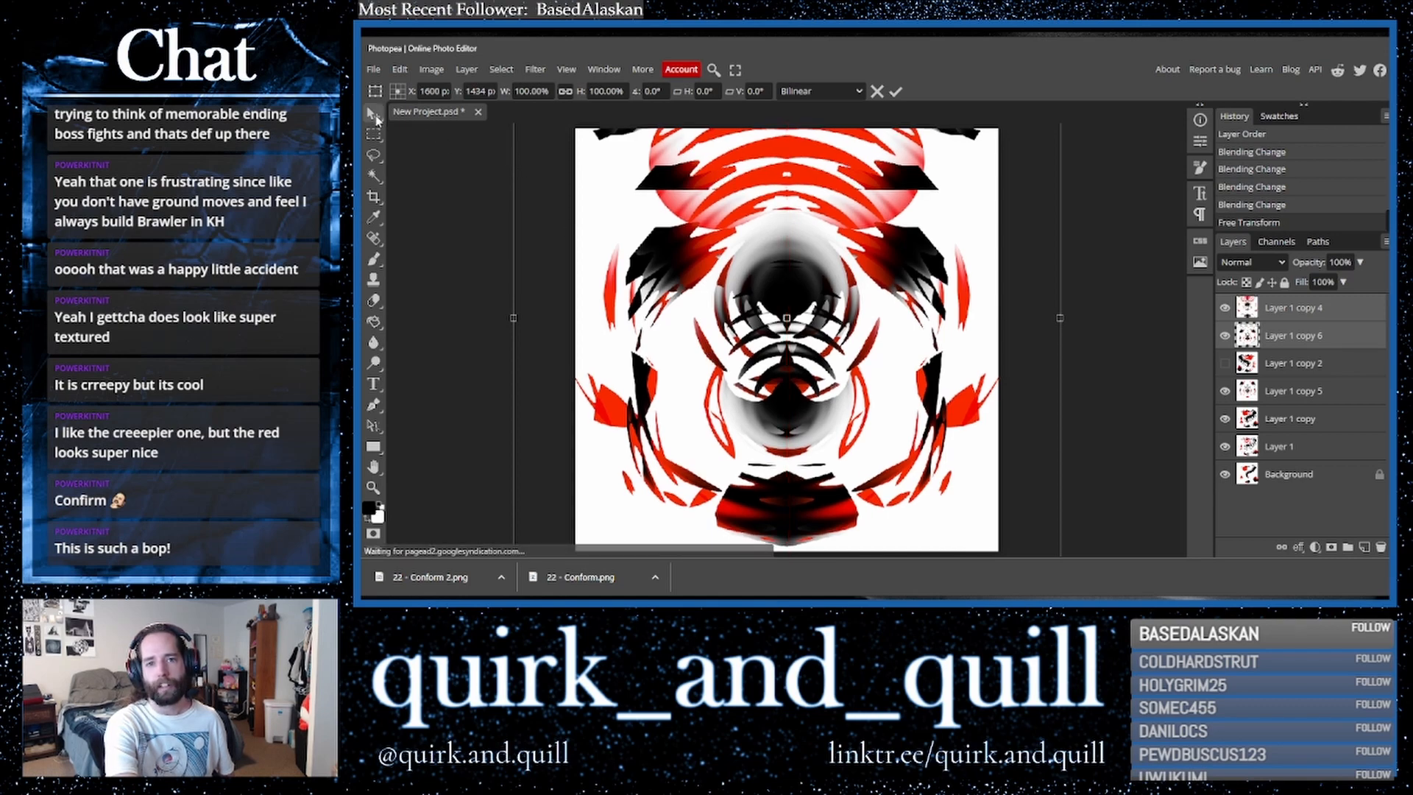
key(Return)
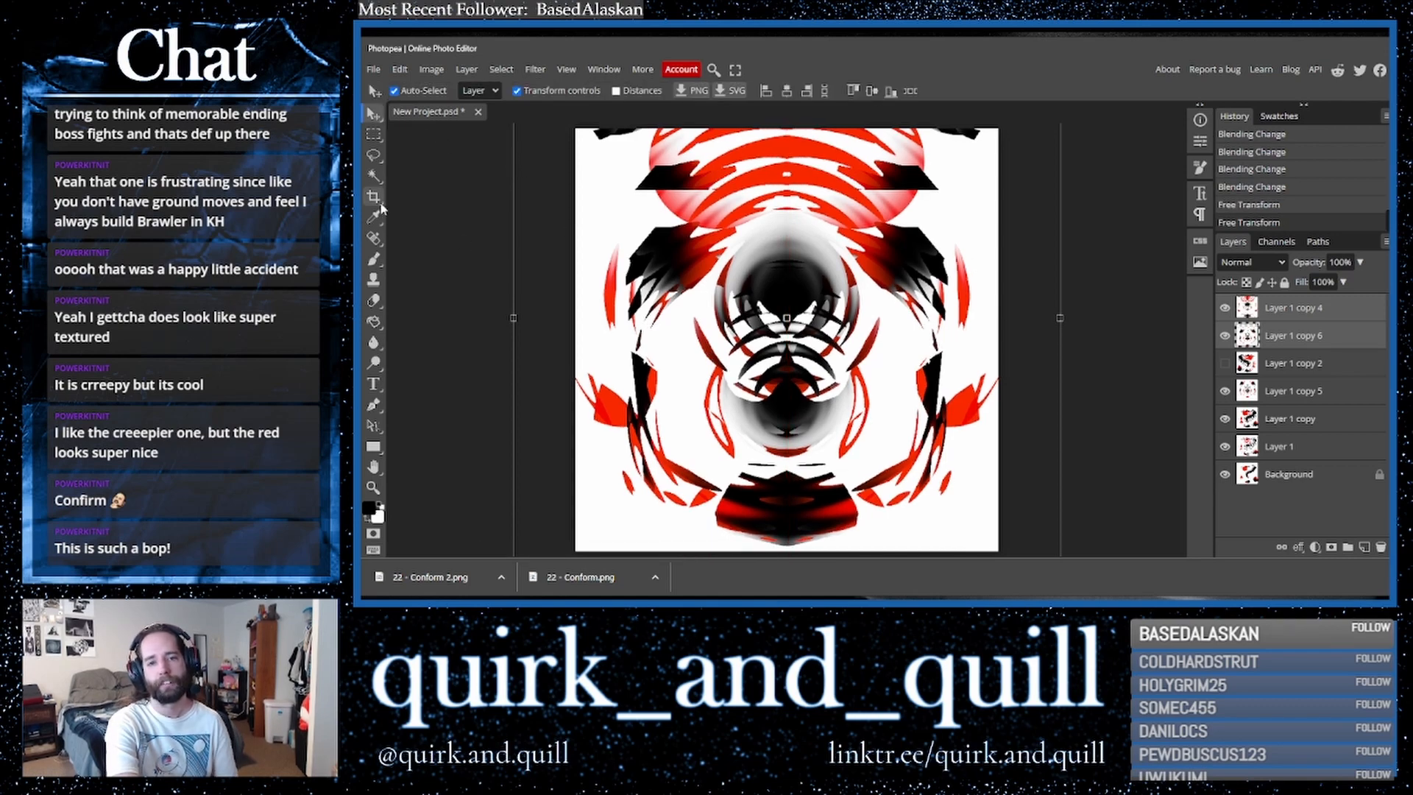
- Select all the visible layers, duplicate them and merge the copies into one layer
click(1285, 313)
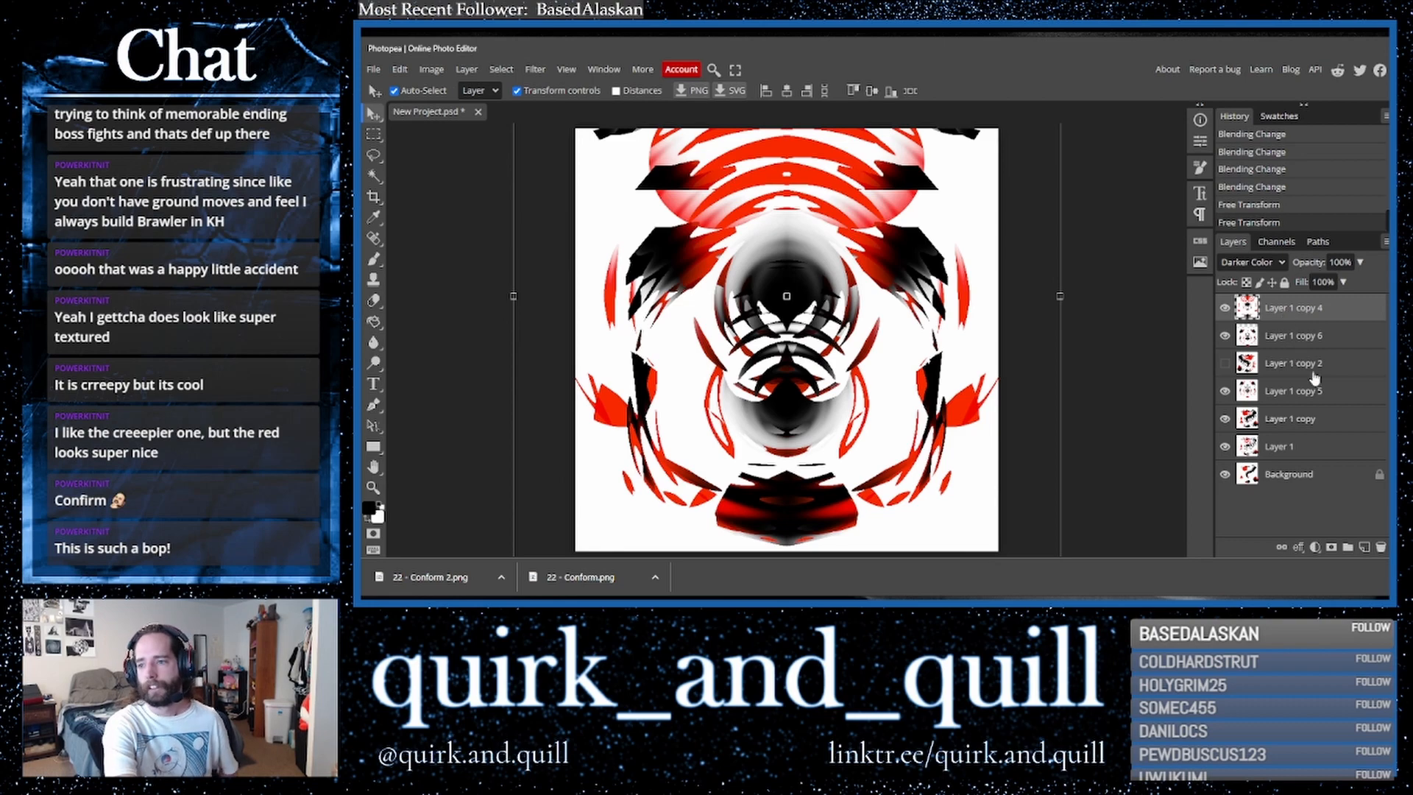
shift+click(1325, 480)
drag(1349, 481, 1366, 550)
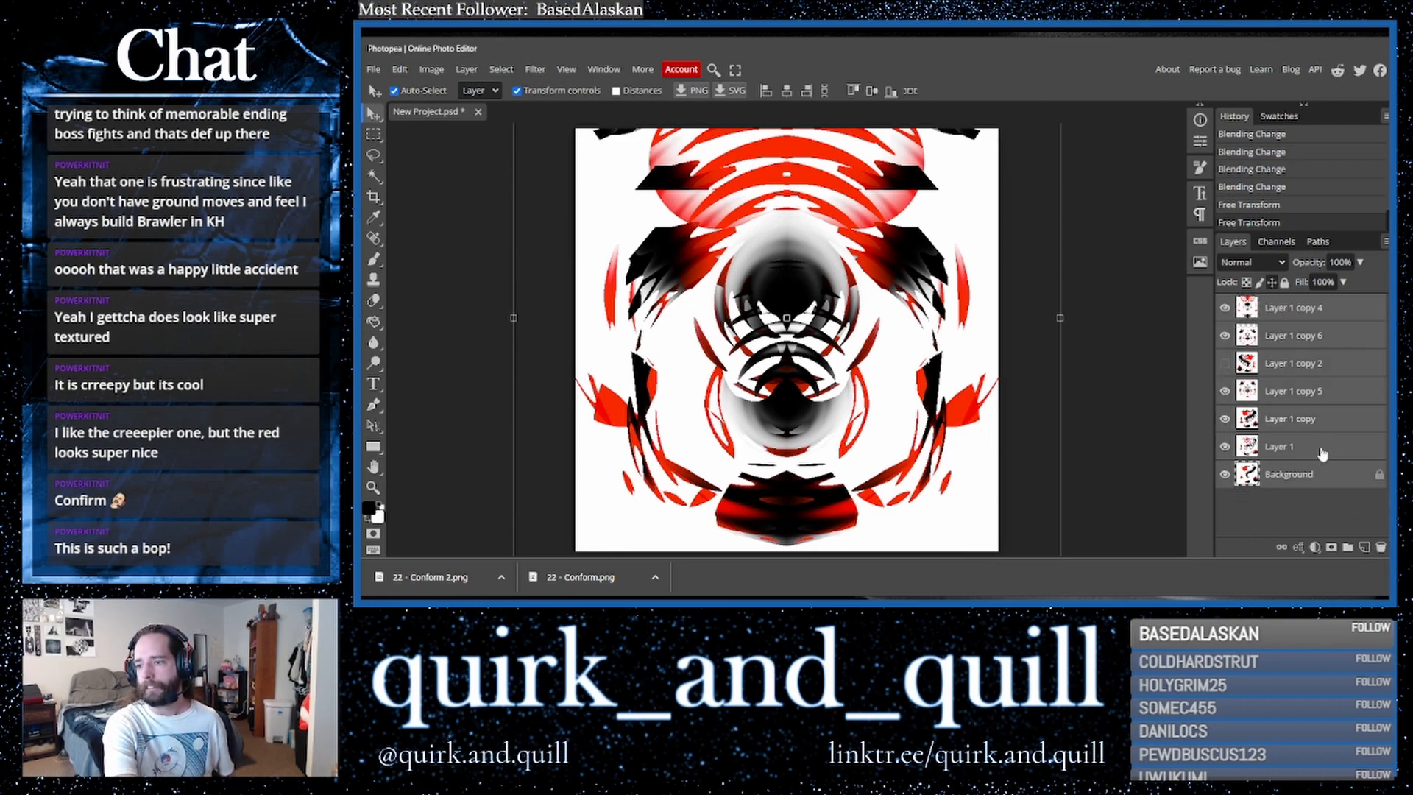
right_click(1309, 407)
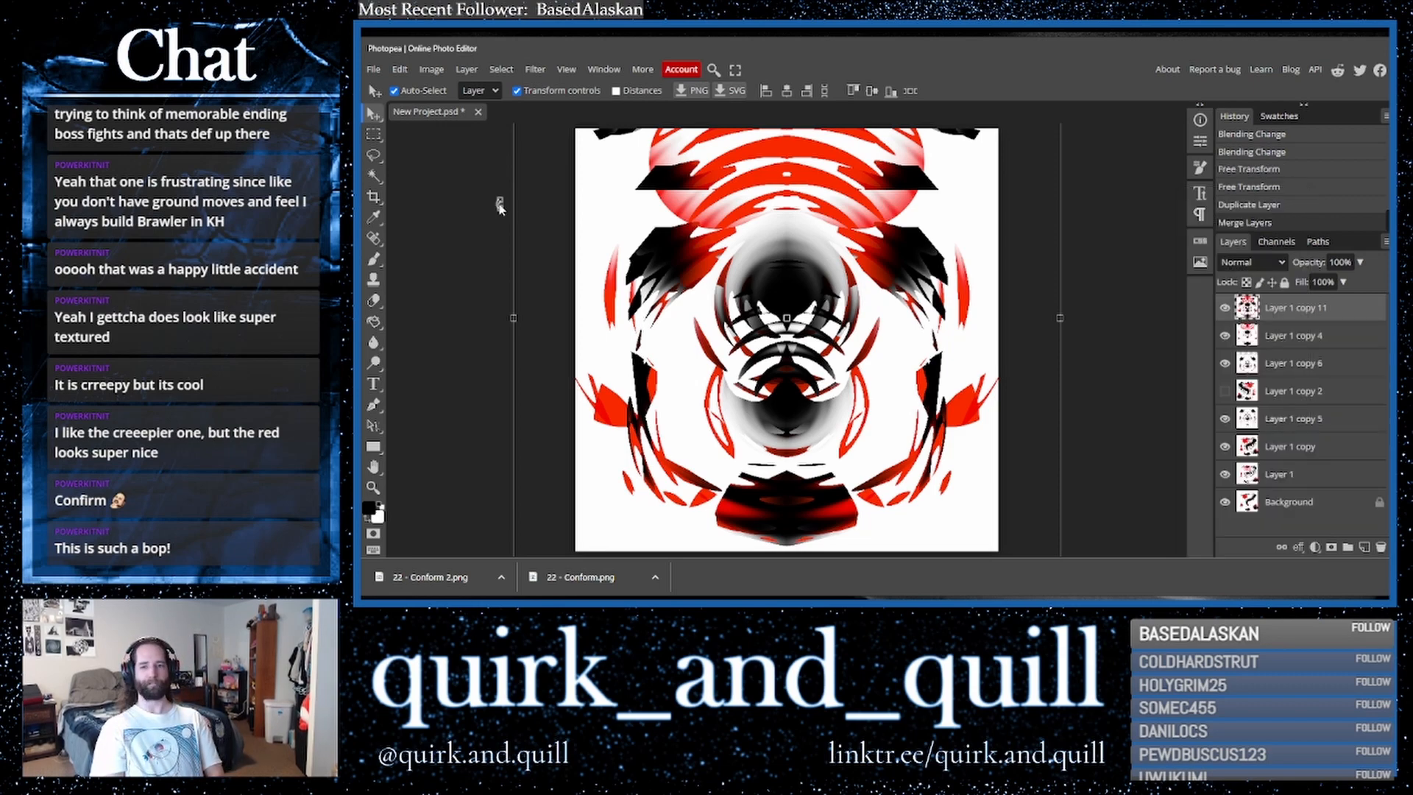
- Crop the canvas to its bounds with Delete Cropped Pixels enabled
click(372, 197)
click(833, 92)
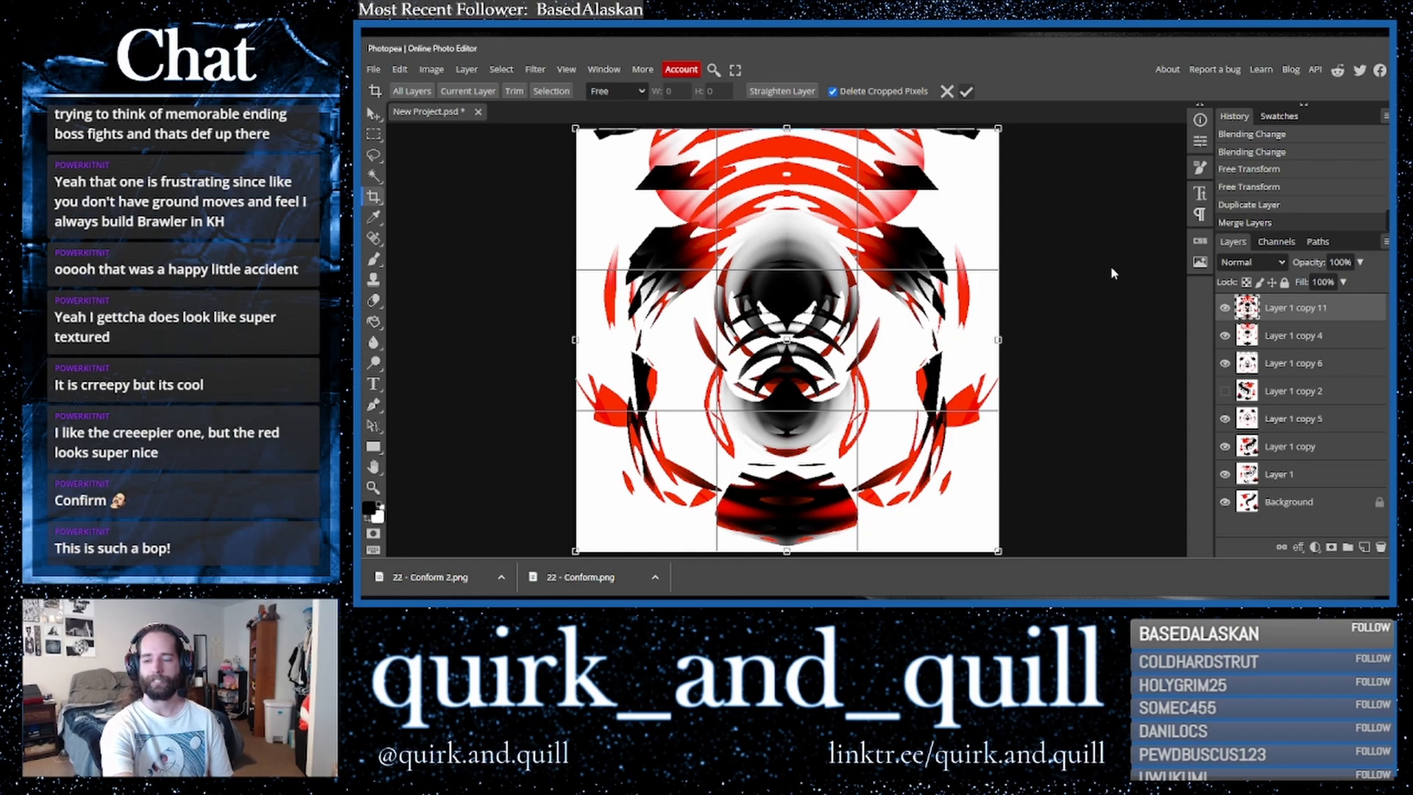
key(Return)
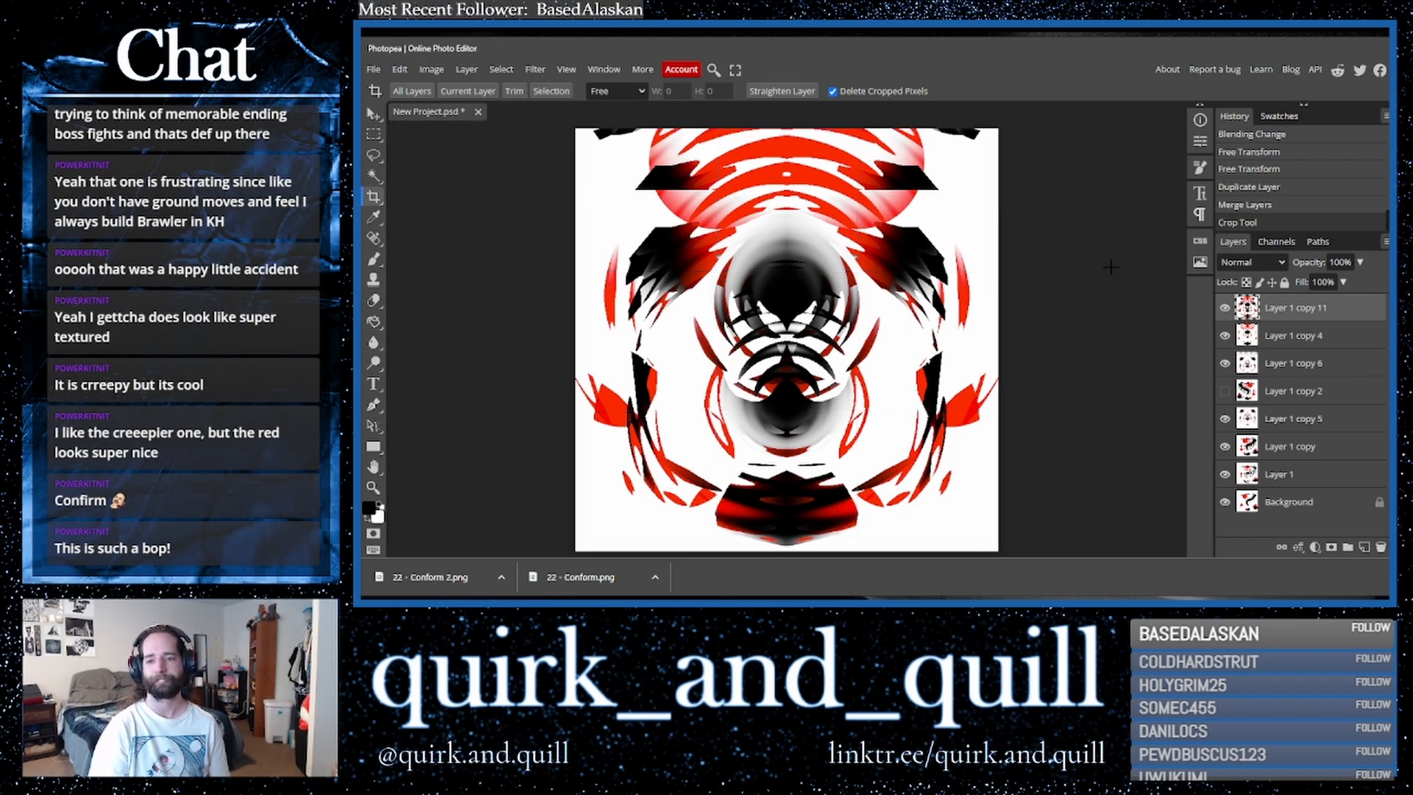
- Duplicate the merged layer and apply ZigZag with amount 5, 10 ridges, Pond Ripples style
drag(1339, 311, 1365, 549)
click(535, 69)
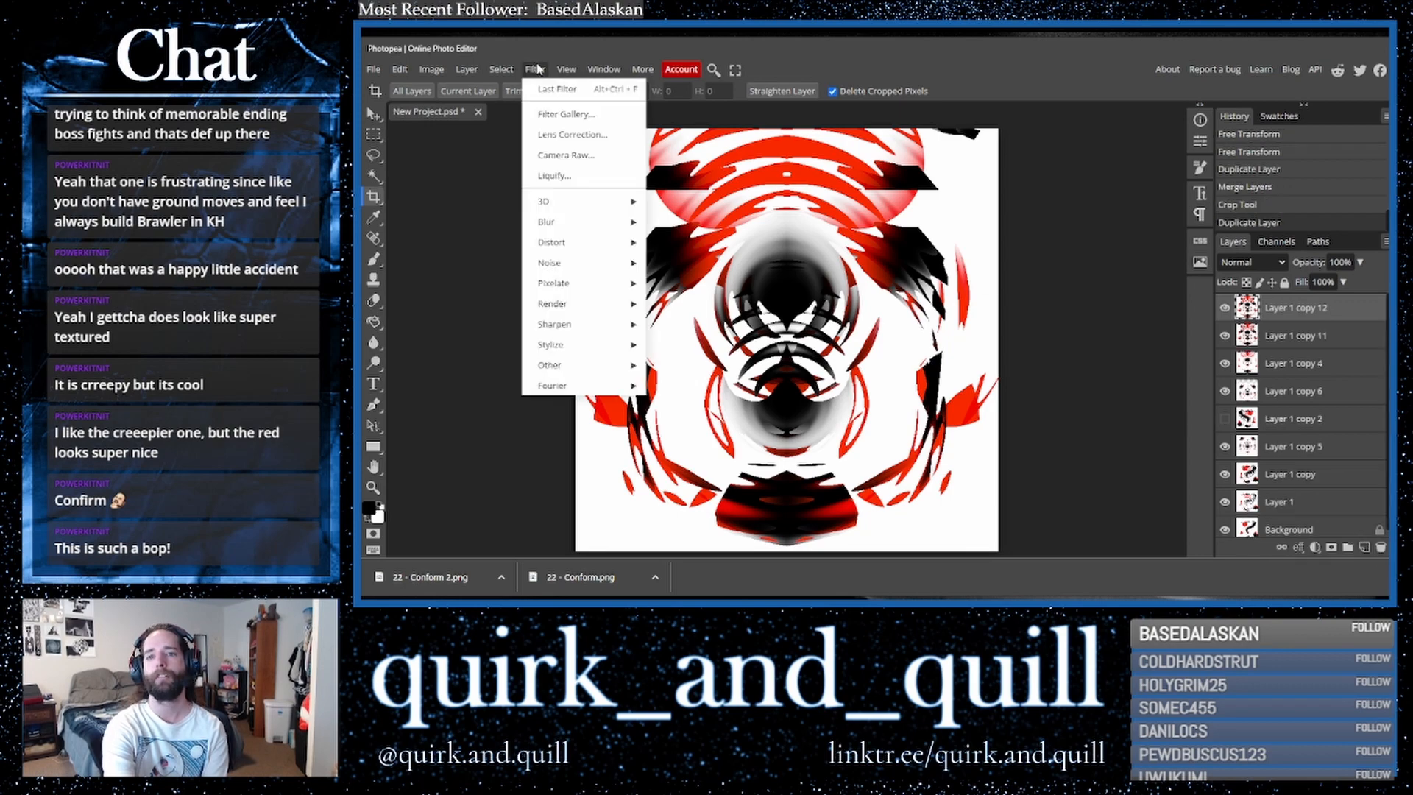
mouse_move(582, 242)
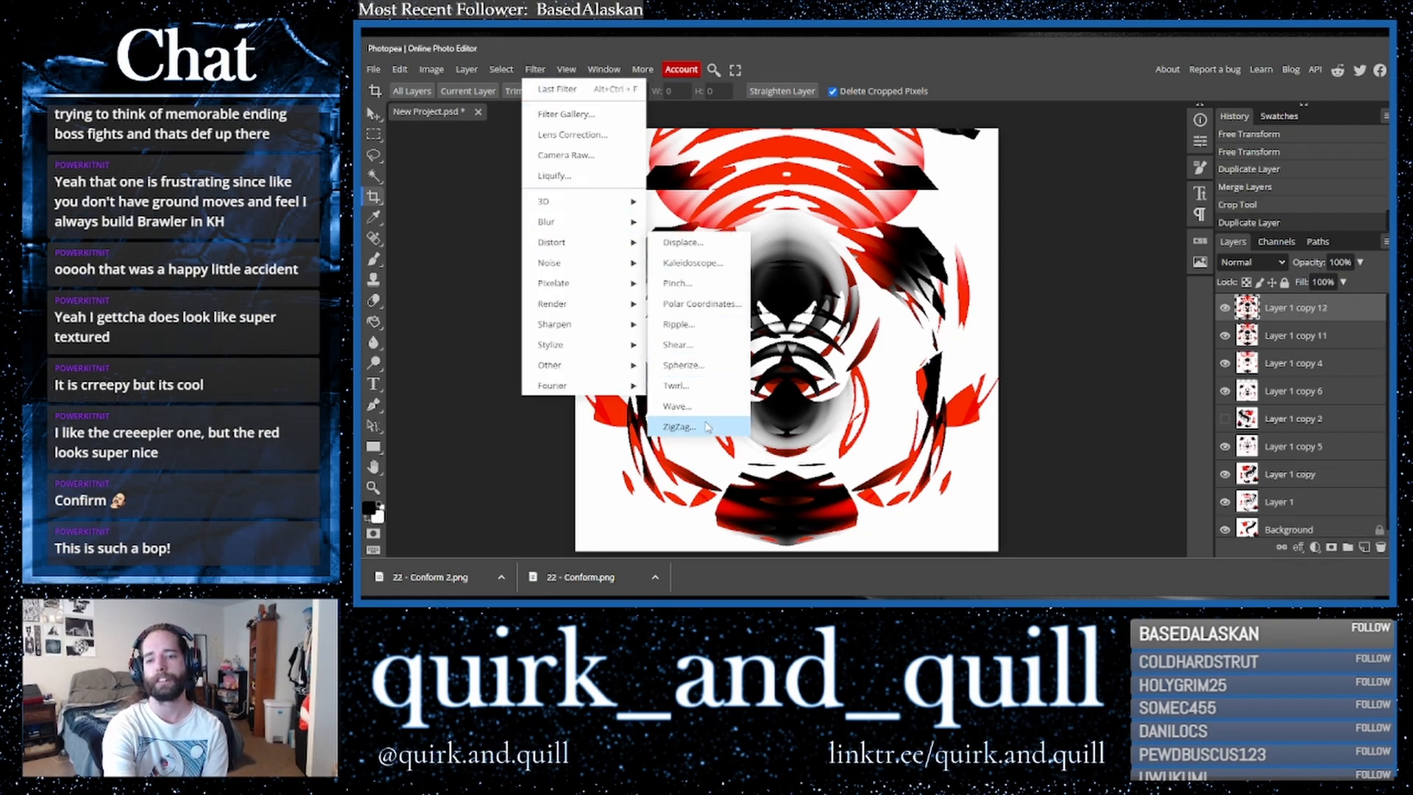
click(680, 426)
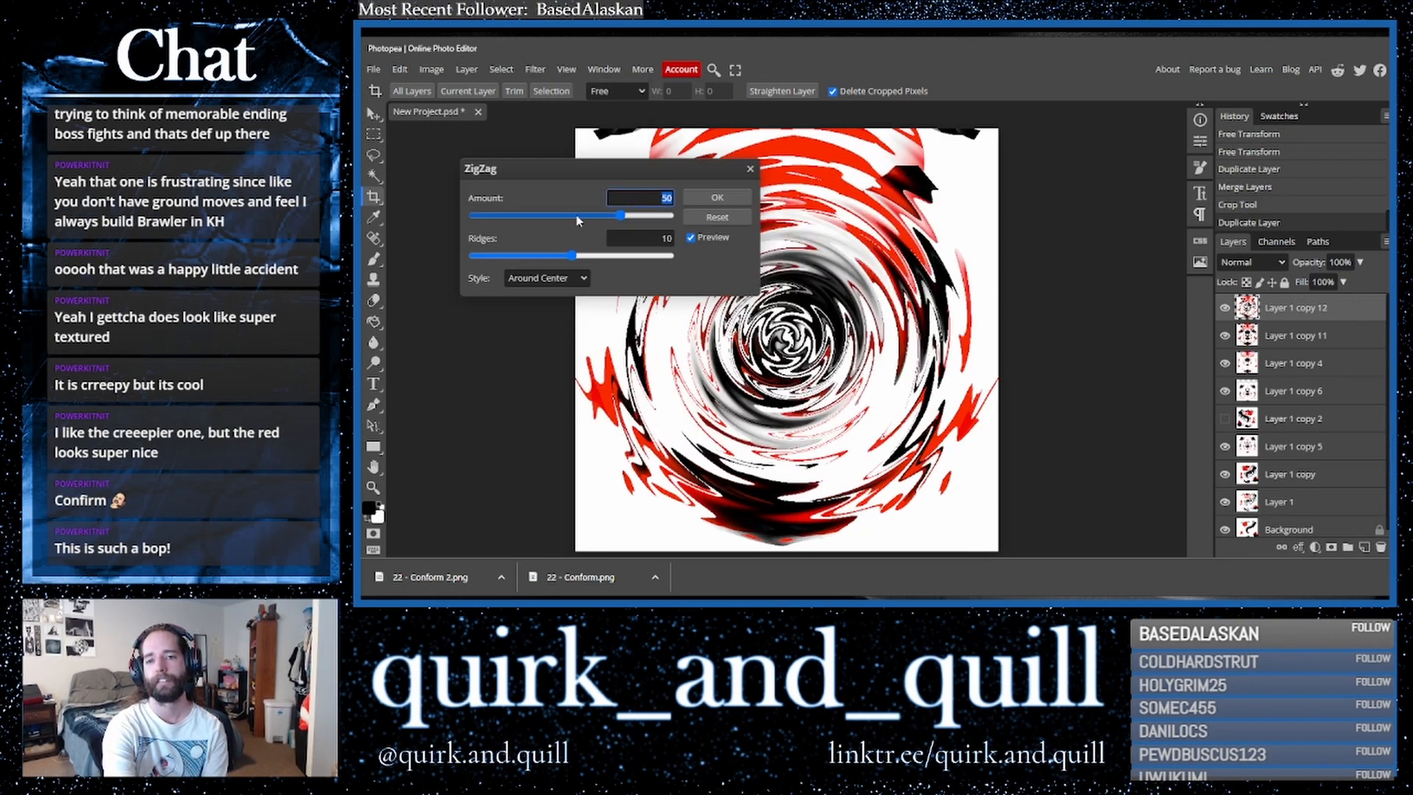
text(5)
click(546, 277)
click(543, 322)
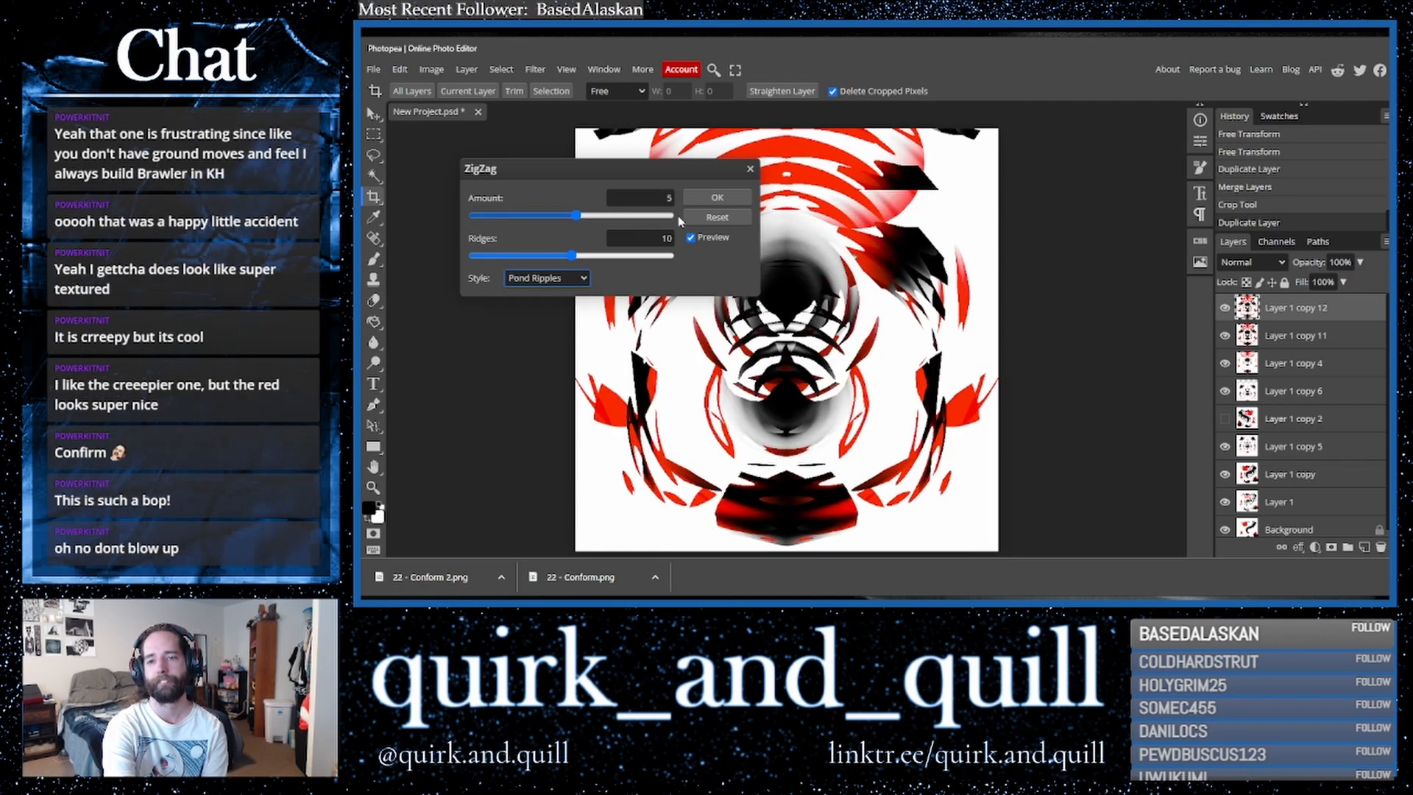
click(720, 198)
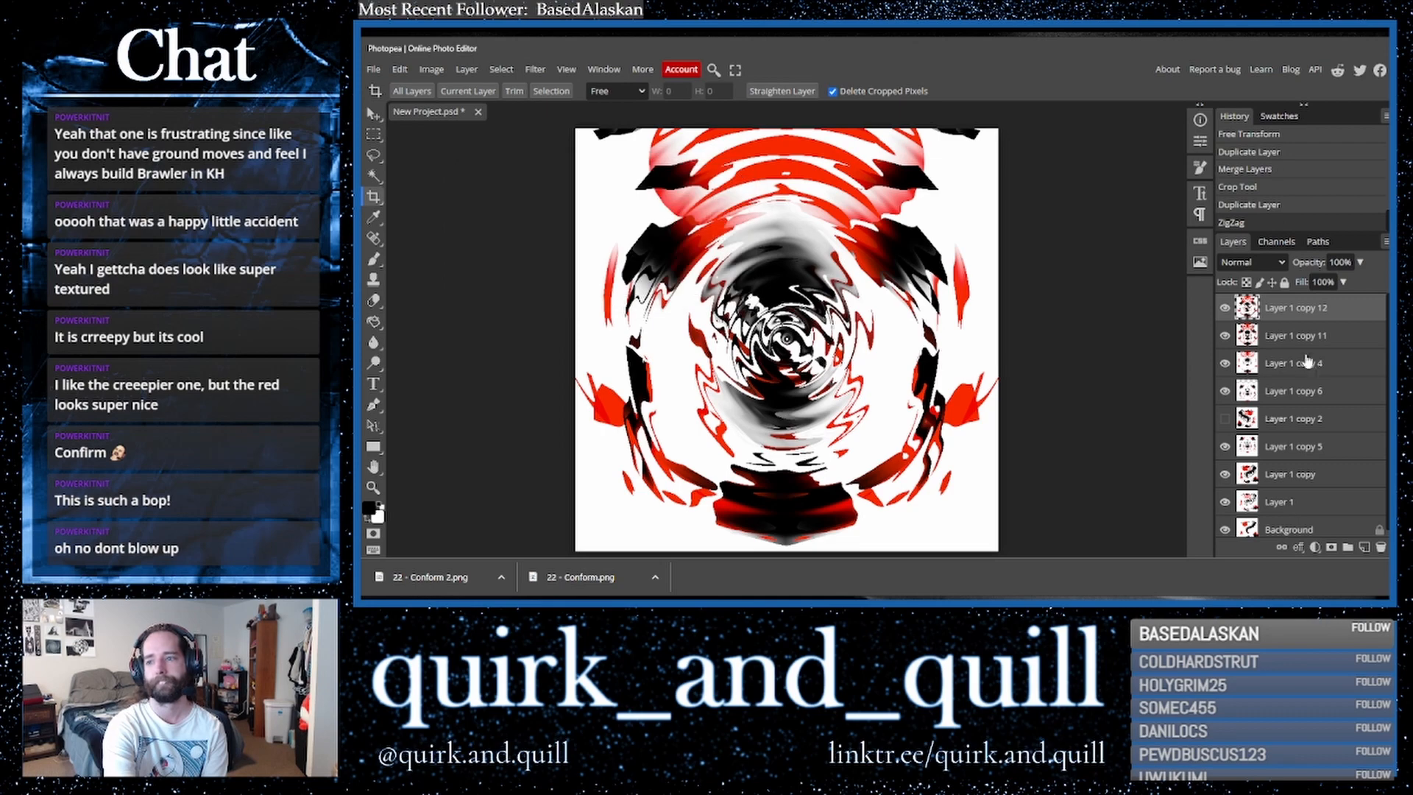
- Duplicate the top layer and flip the copy horizontally
drag(1329, 317, 1365, 547)
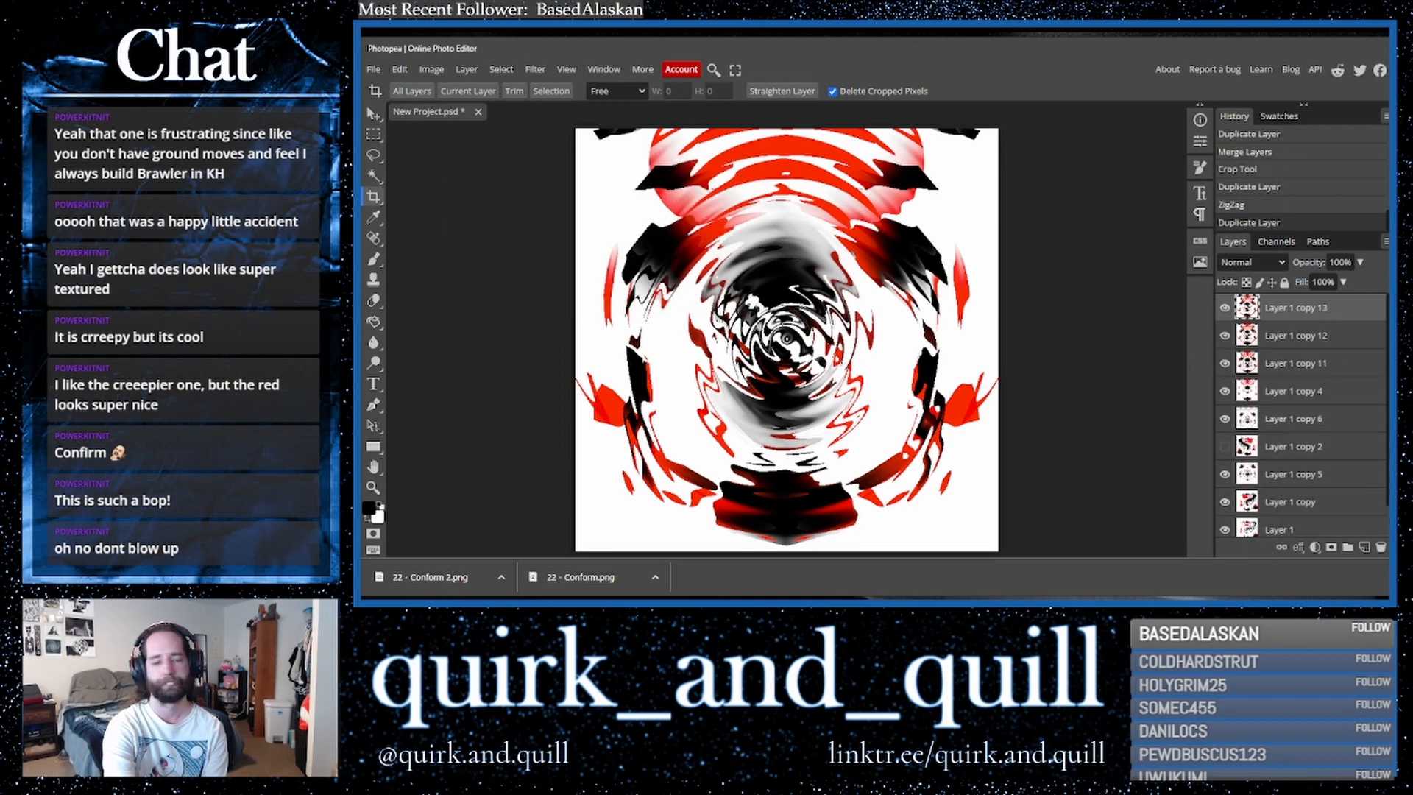
click(400, 69)
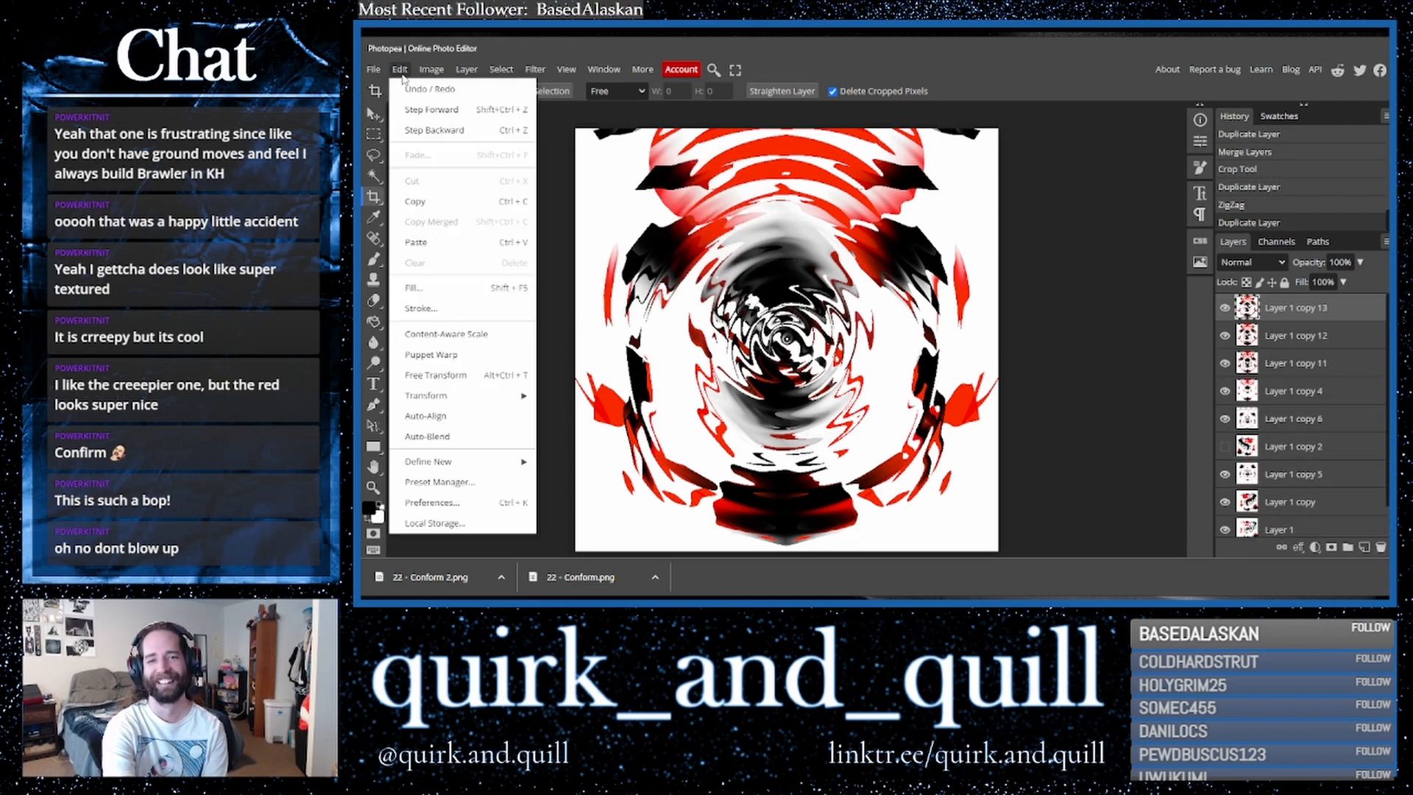
mouse_move(435, 396)
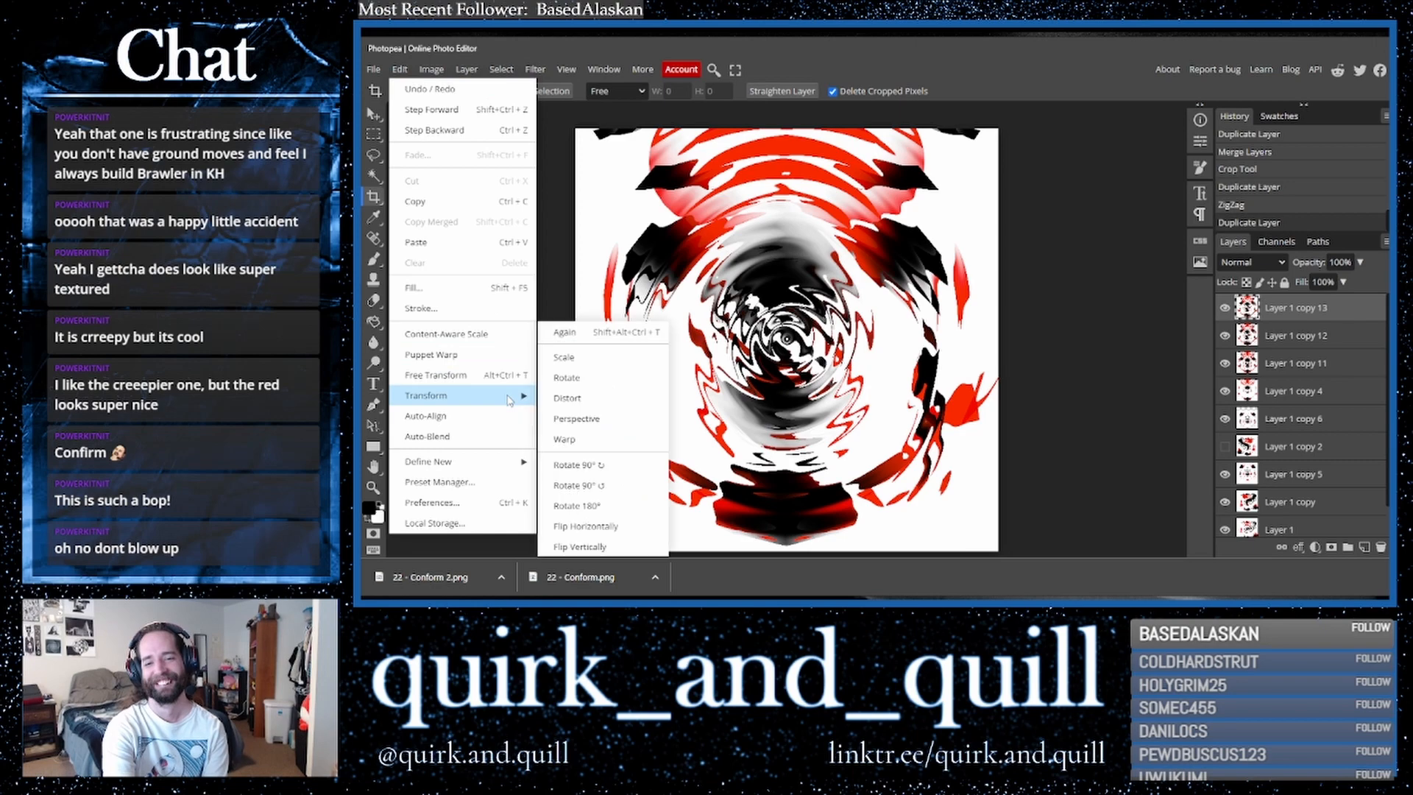
click(615, 527)
- Cycle through blend modes on the flipped copy and set it to Lighter Color
click(1259, 265)
click(1240, 363)
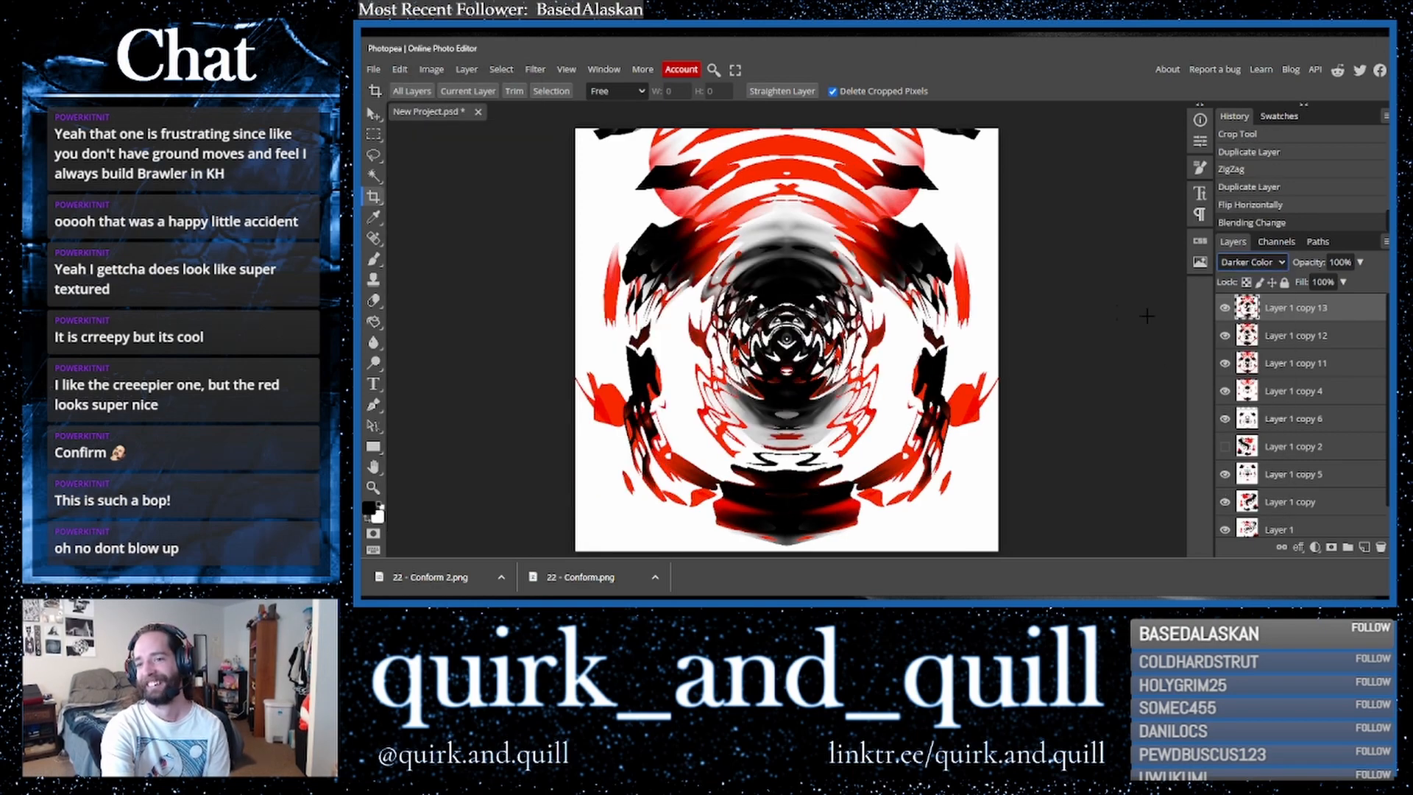
key(Down)
key(Down)
key(Down)
key(Down)
key(Down)
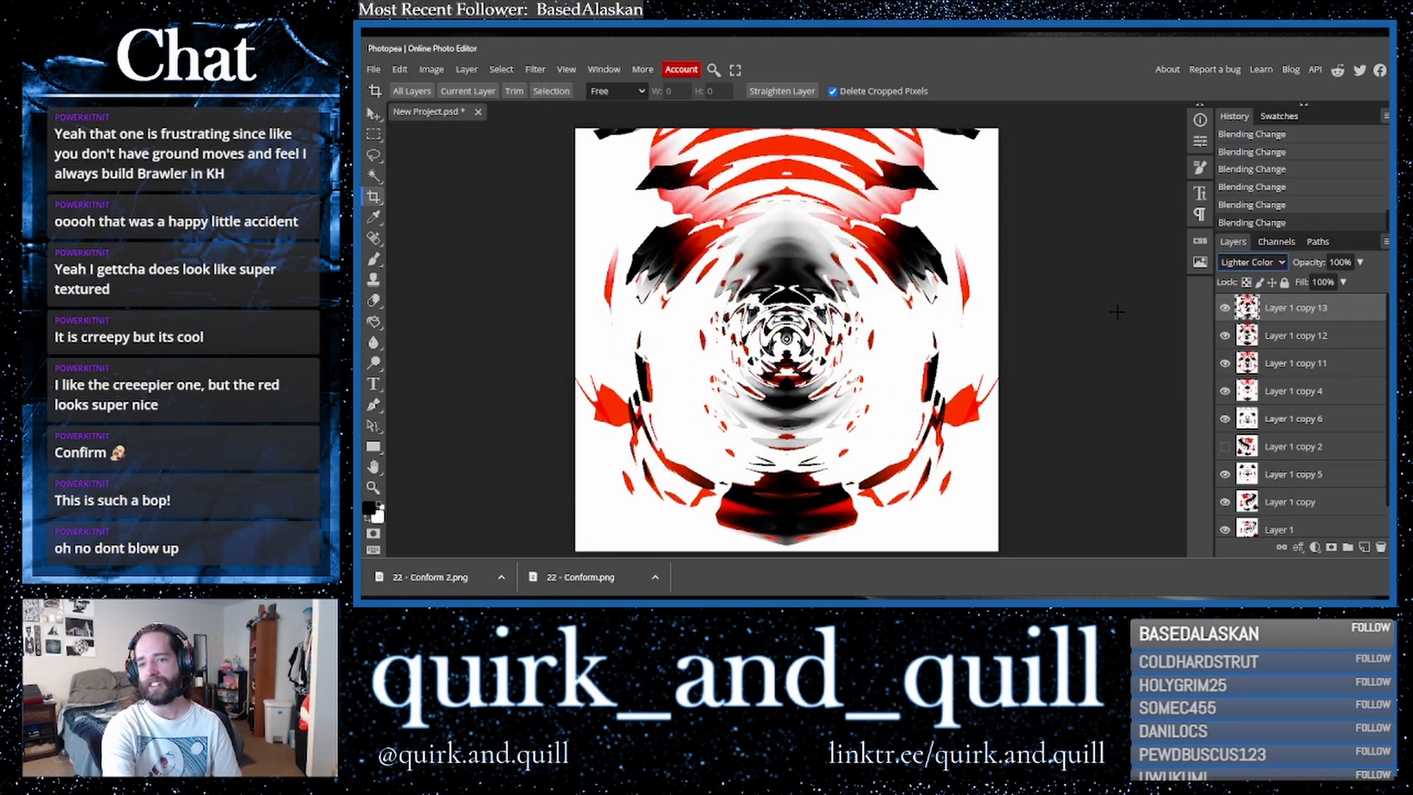
key(Down)
key(Up)
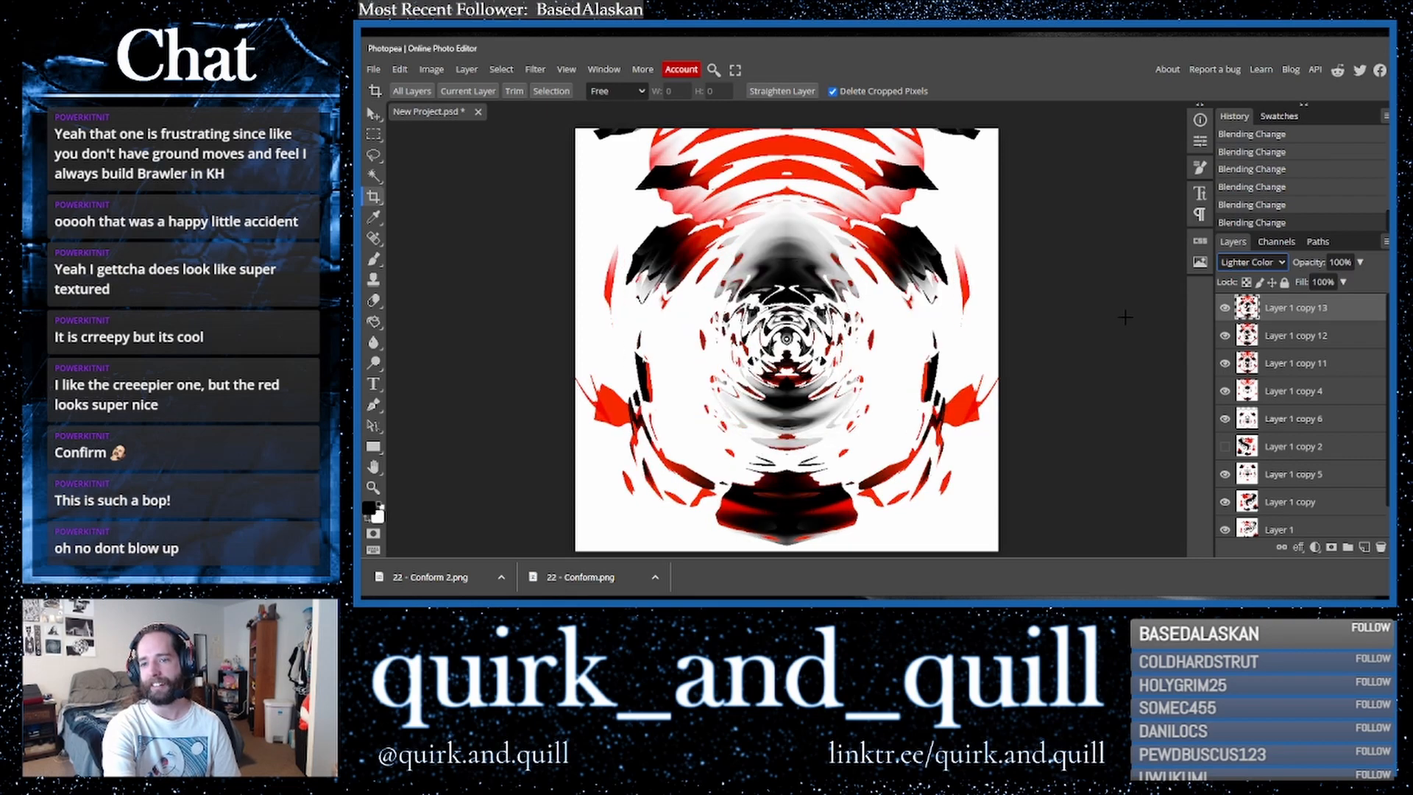
- Merge the flipped copy with the layer beneath it
ctrl+click(1275, 337)
right_click(1276, 338)
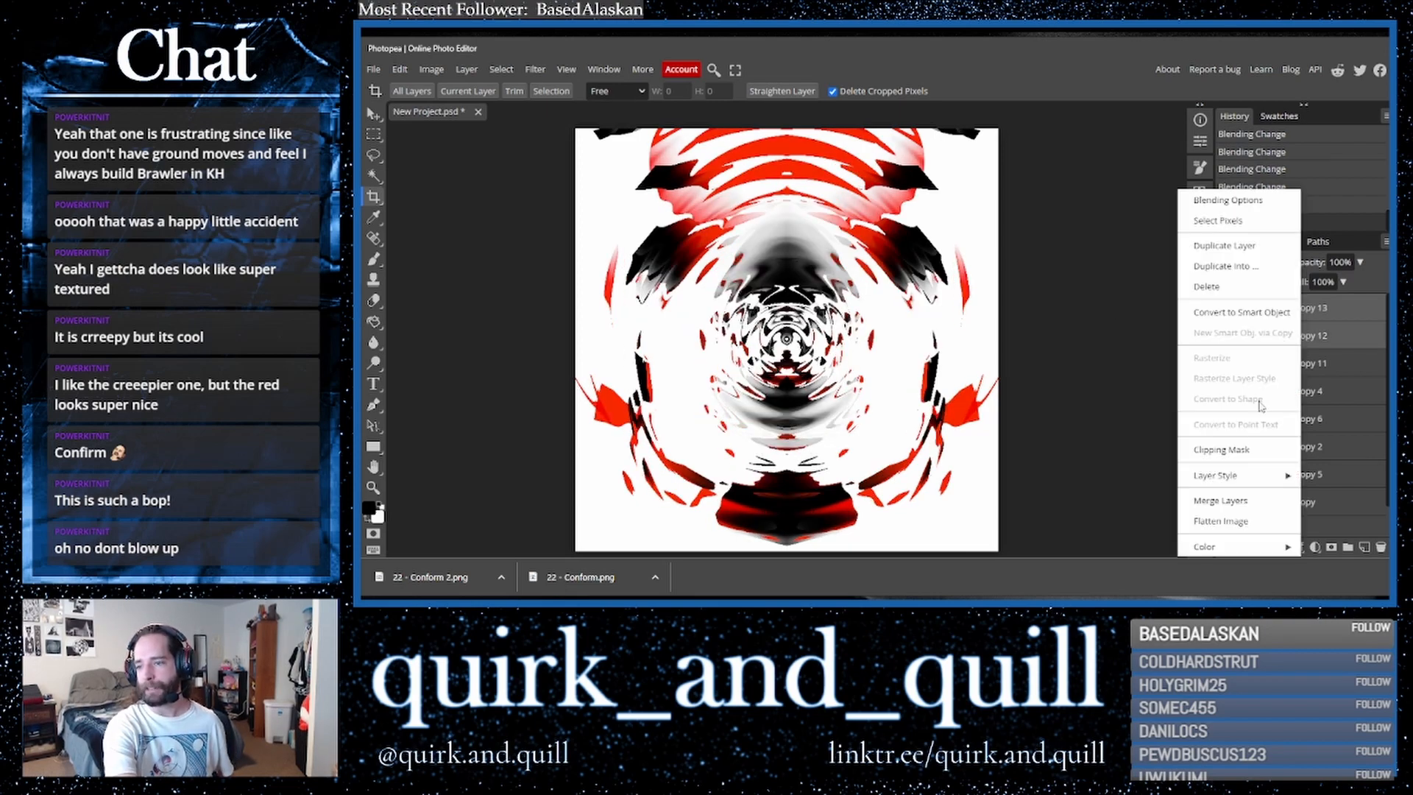
click(1240, 504)
- Duplicate the merged layer and apply the Kaleidoscope filter with 19 mirrors
drag(1325, 322, 1366, 551)
click(401, 70)
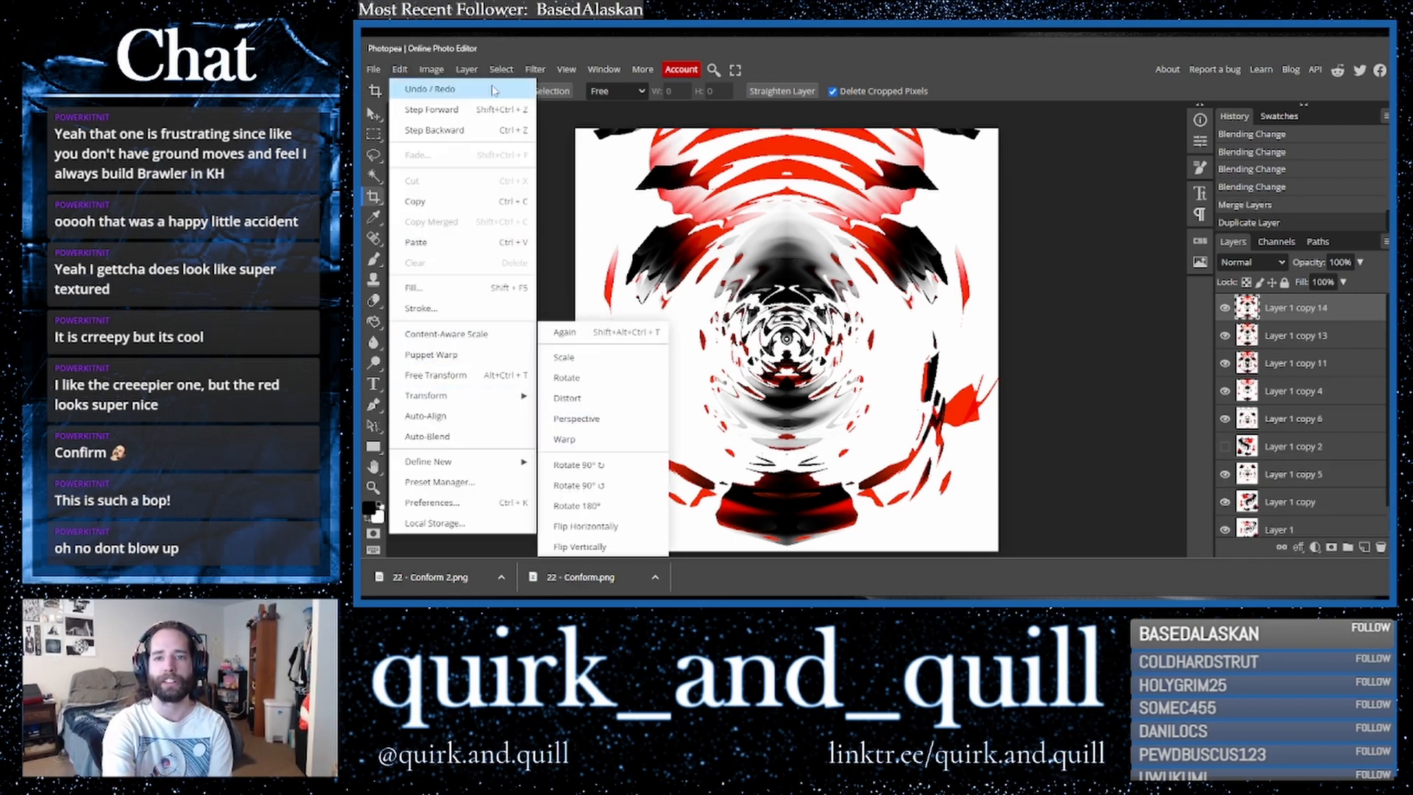
click(538, 71)
mouse_move(593, 245)
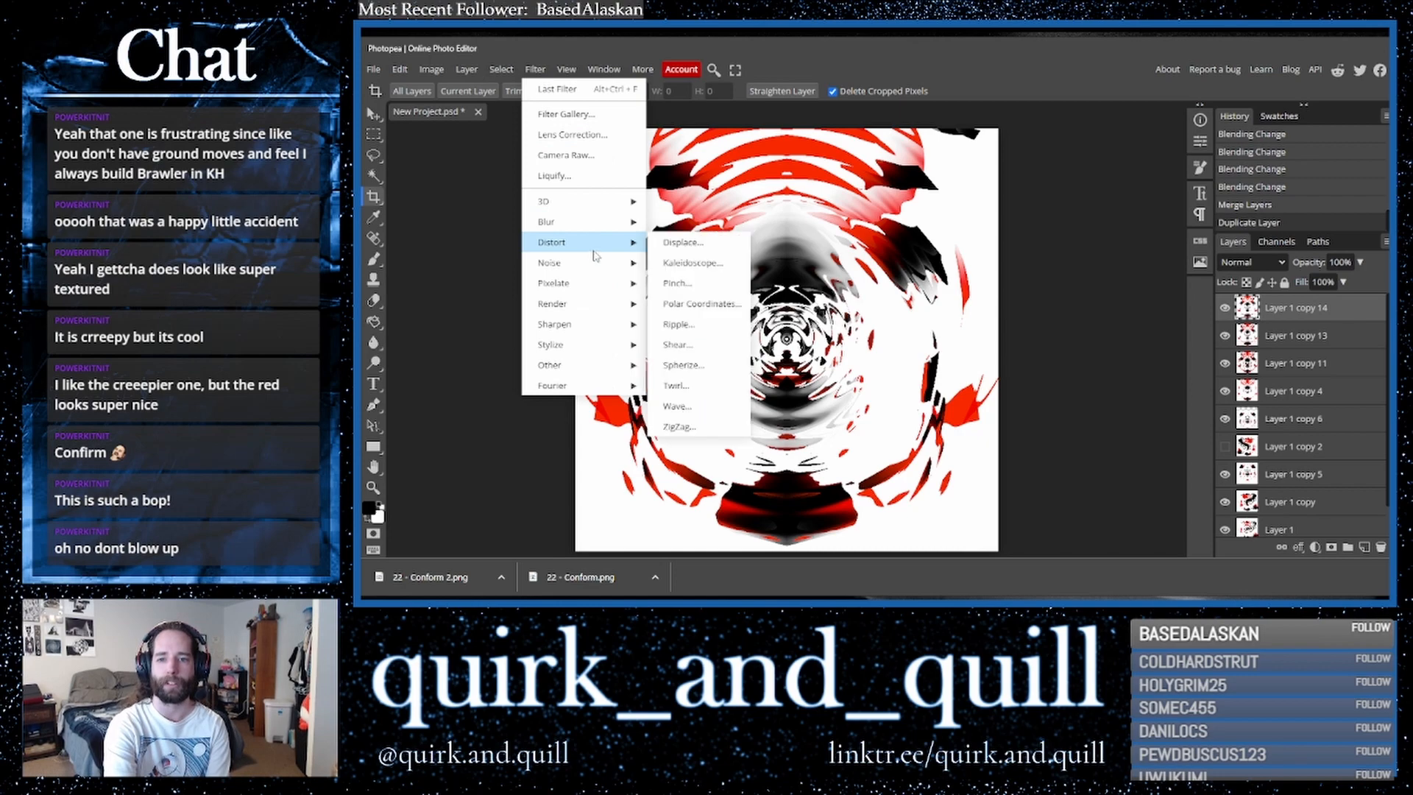
click(694, 266)
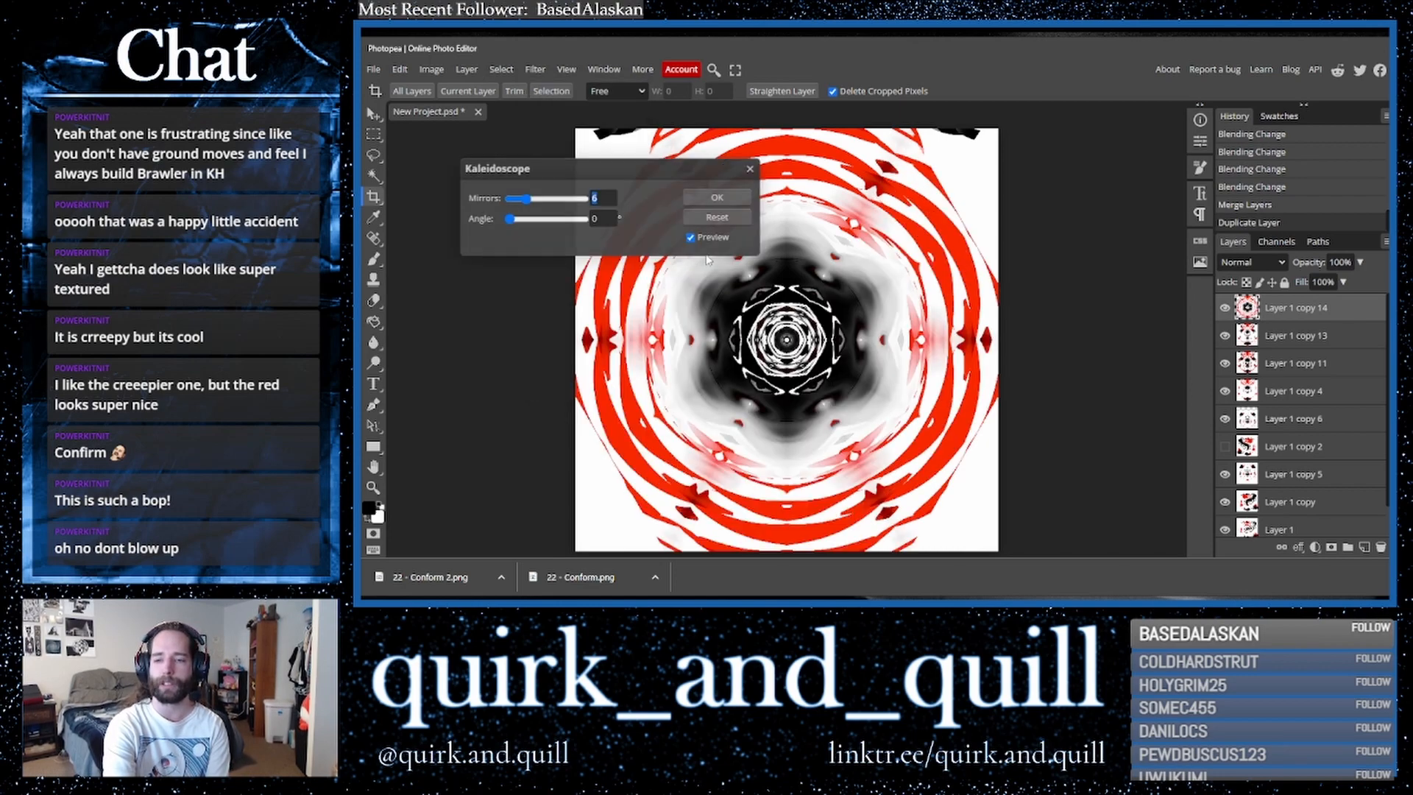
click(582, 200)
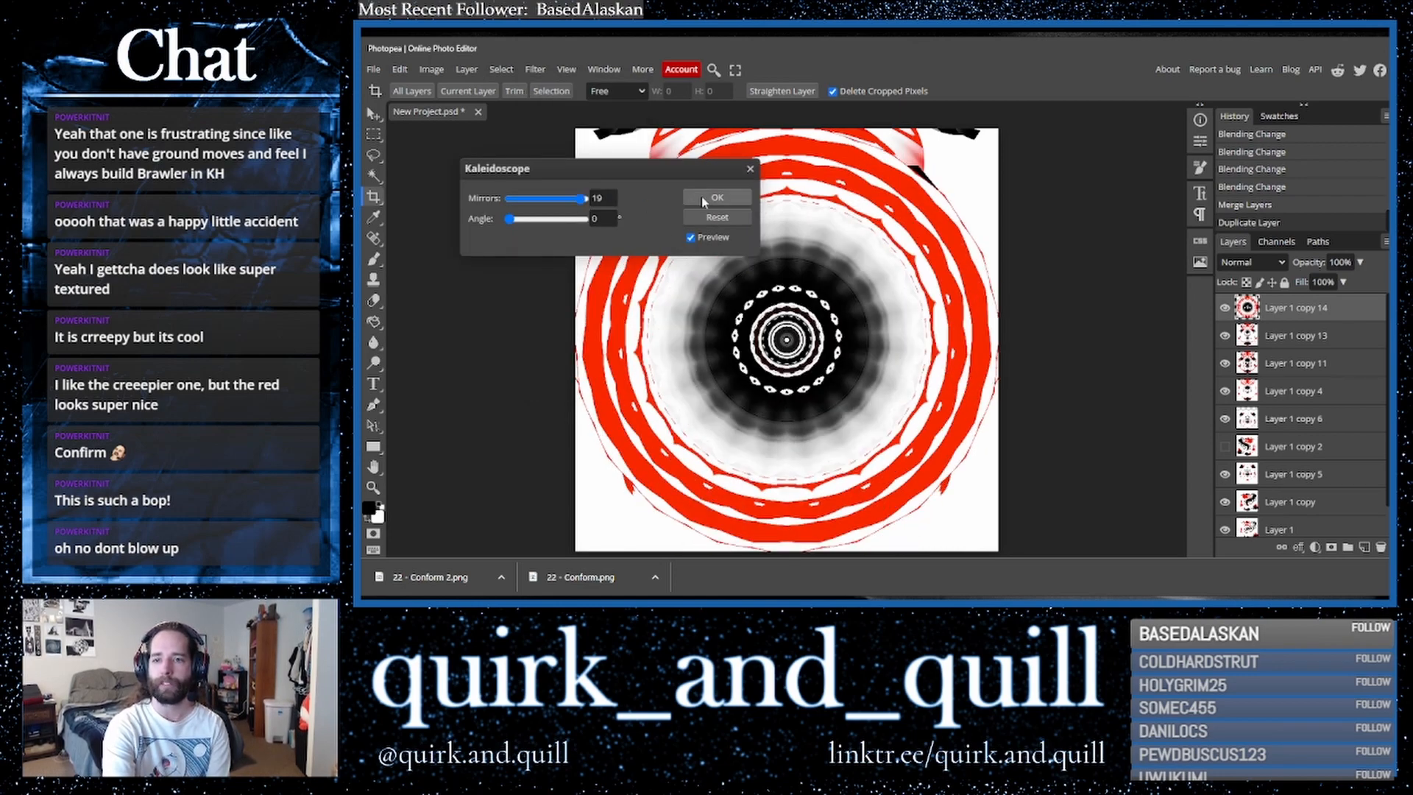
click(733, 197)
- Set the kaleidoscope layer to Darker Color and enlarge it to about 152% with Free Transform
click(1252, 262)
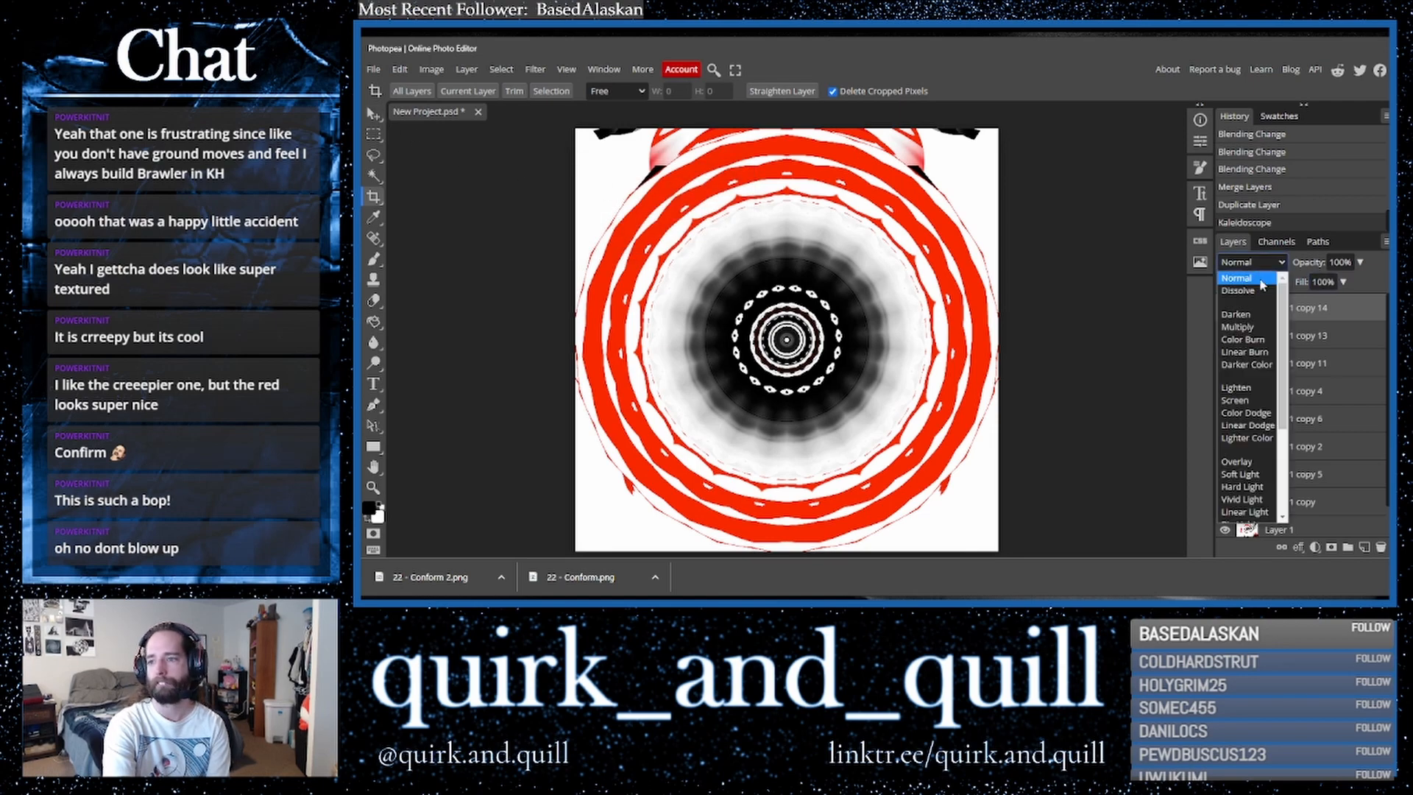
click(1244, 361)
key(v)
drag(576, 129, 361, 51)
drag(690, 267, 777, 345)
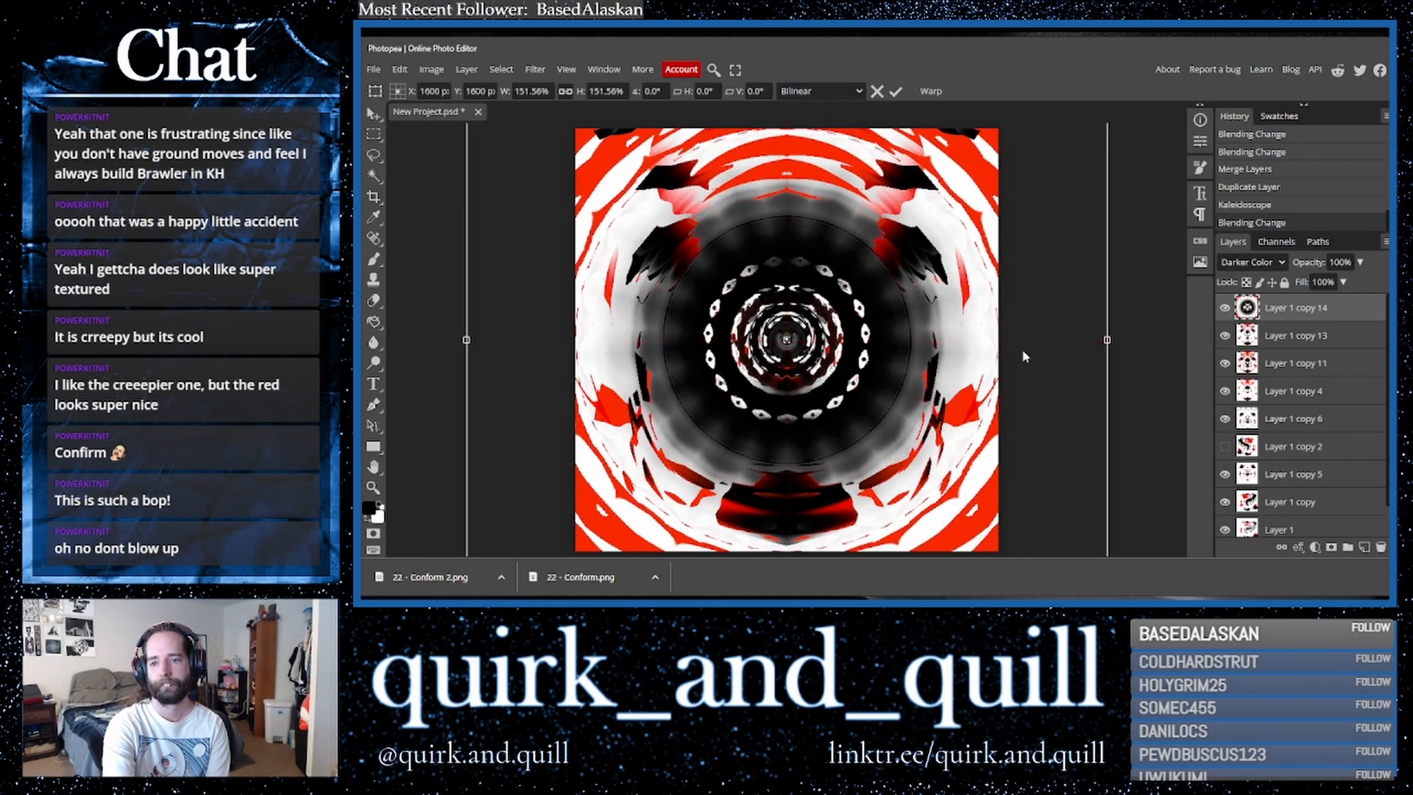
- Erase large circular areas at the centre, sides, top and bottom of the kaleidoscope layer with a 1000 px eraser, undoing the final stroke
click(402, 91)
drag(563, 129, 572, 131)
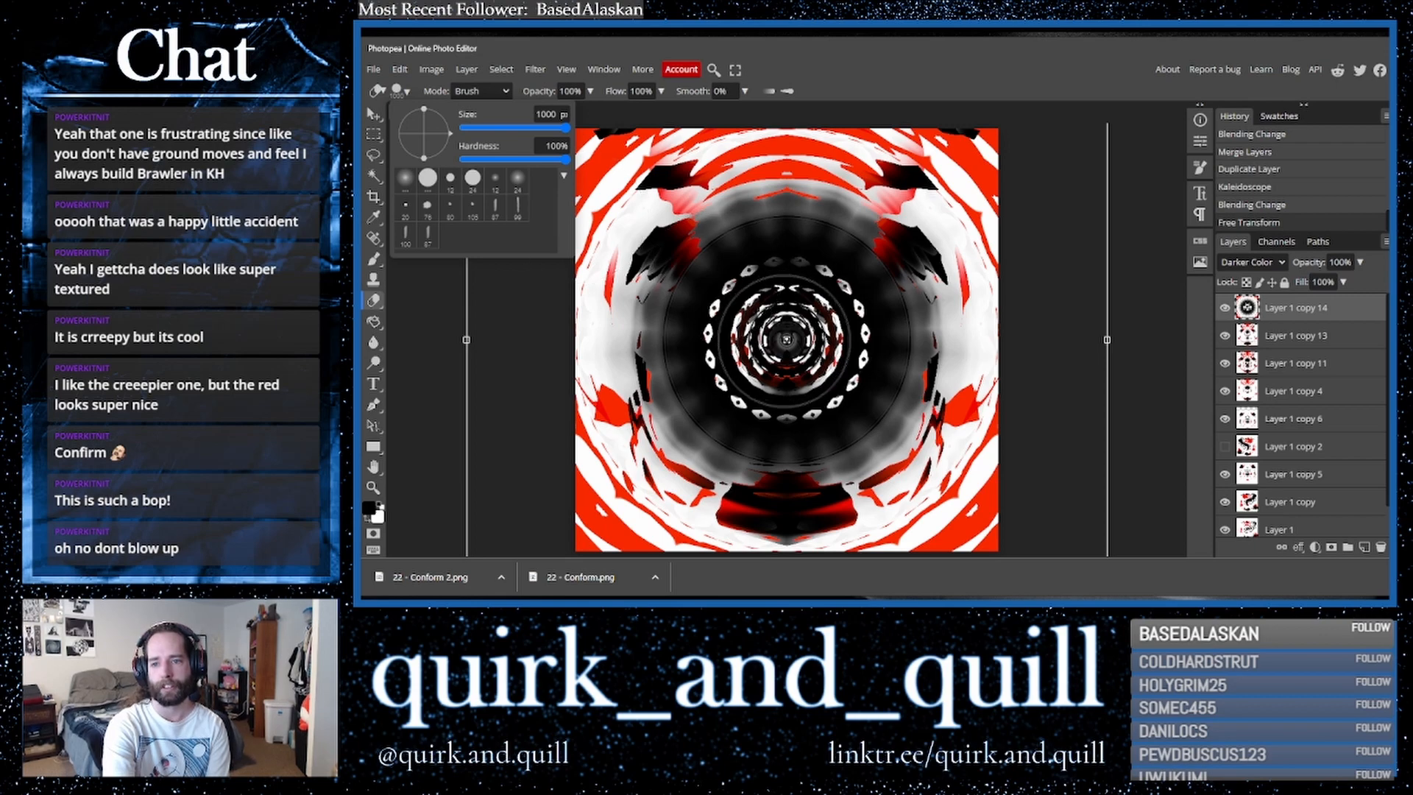
click(787, 340)
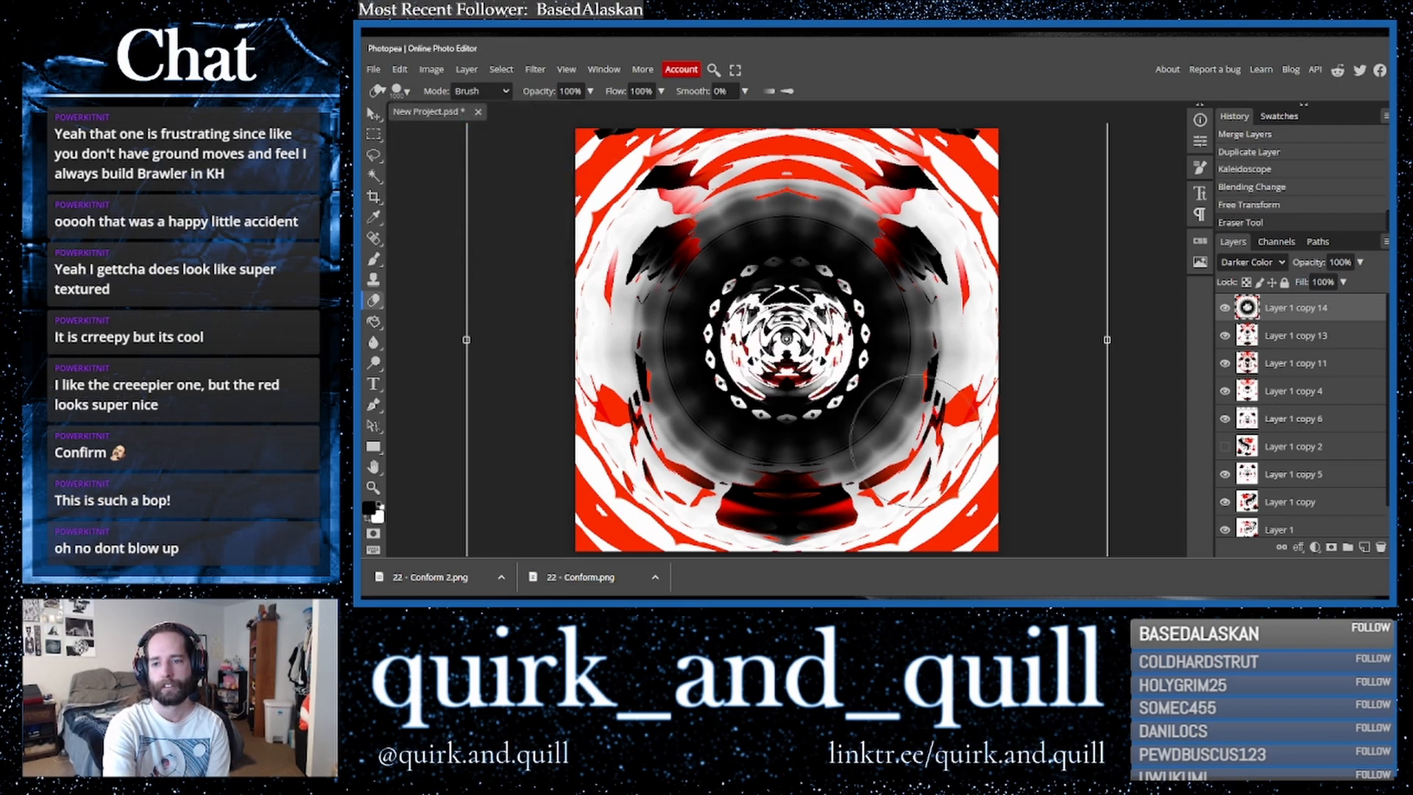
click(931, 457)
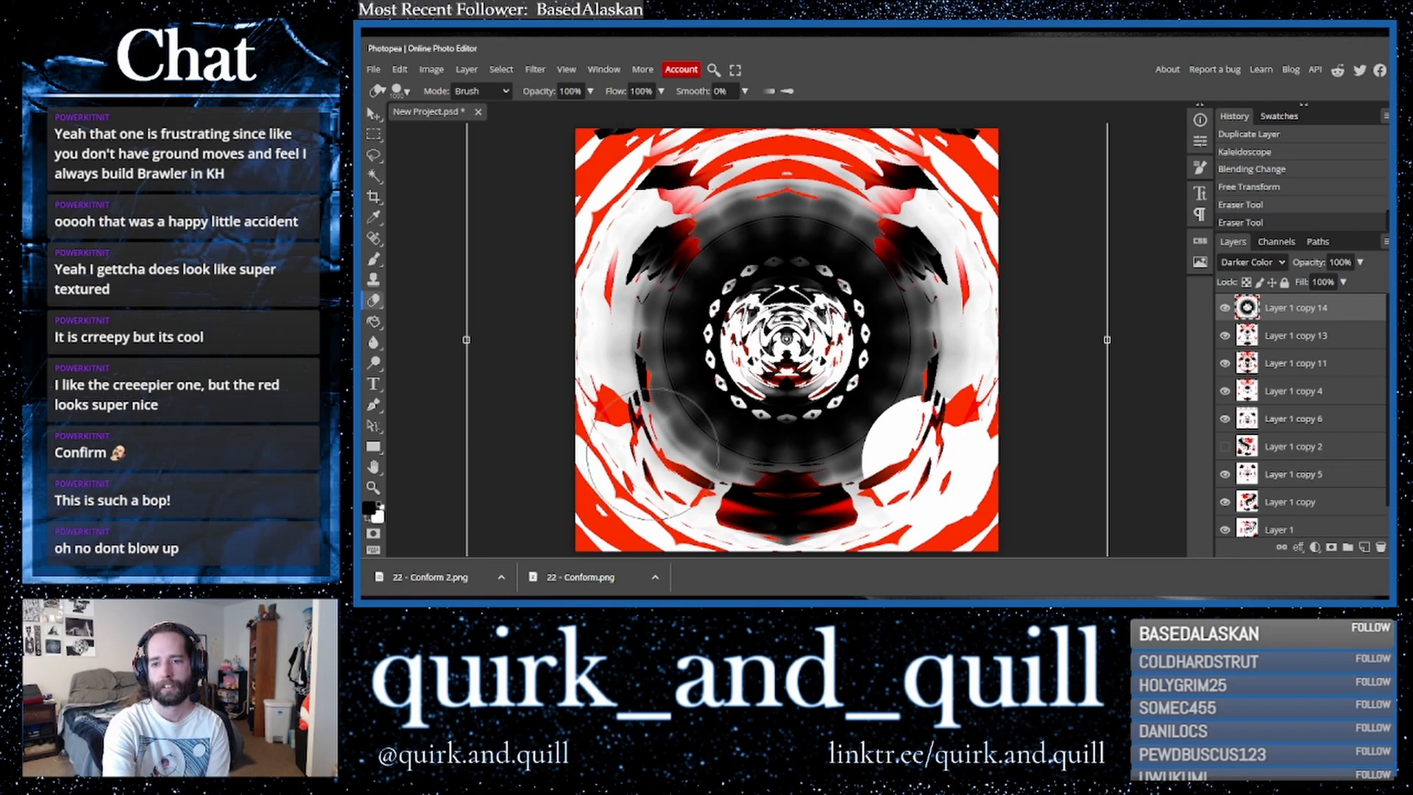
click(652, 452)
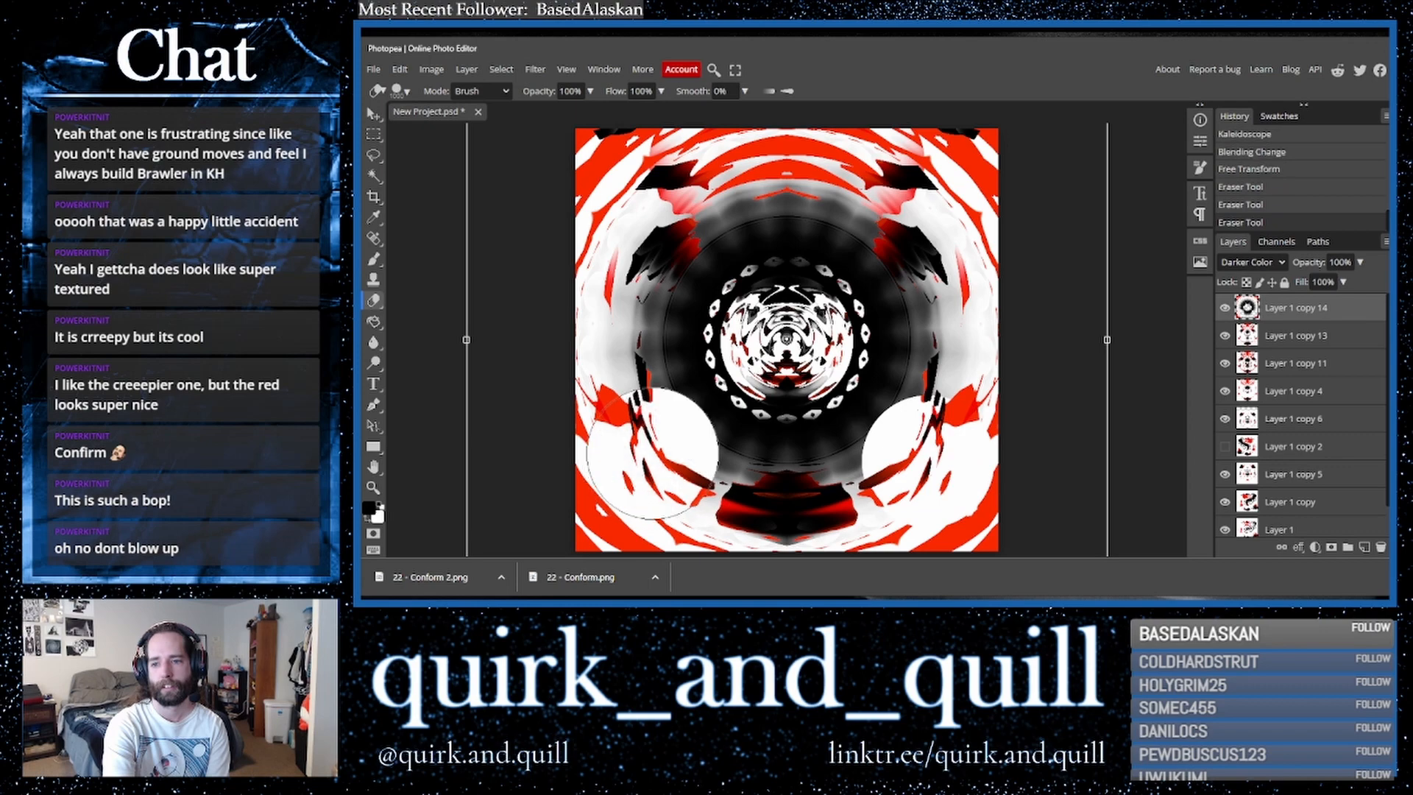
click(786, 179)
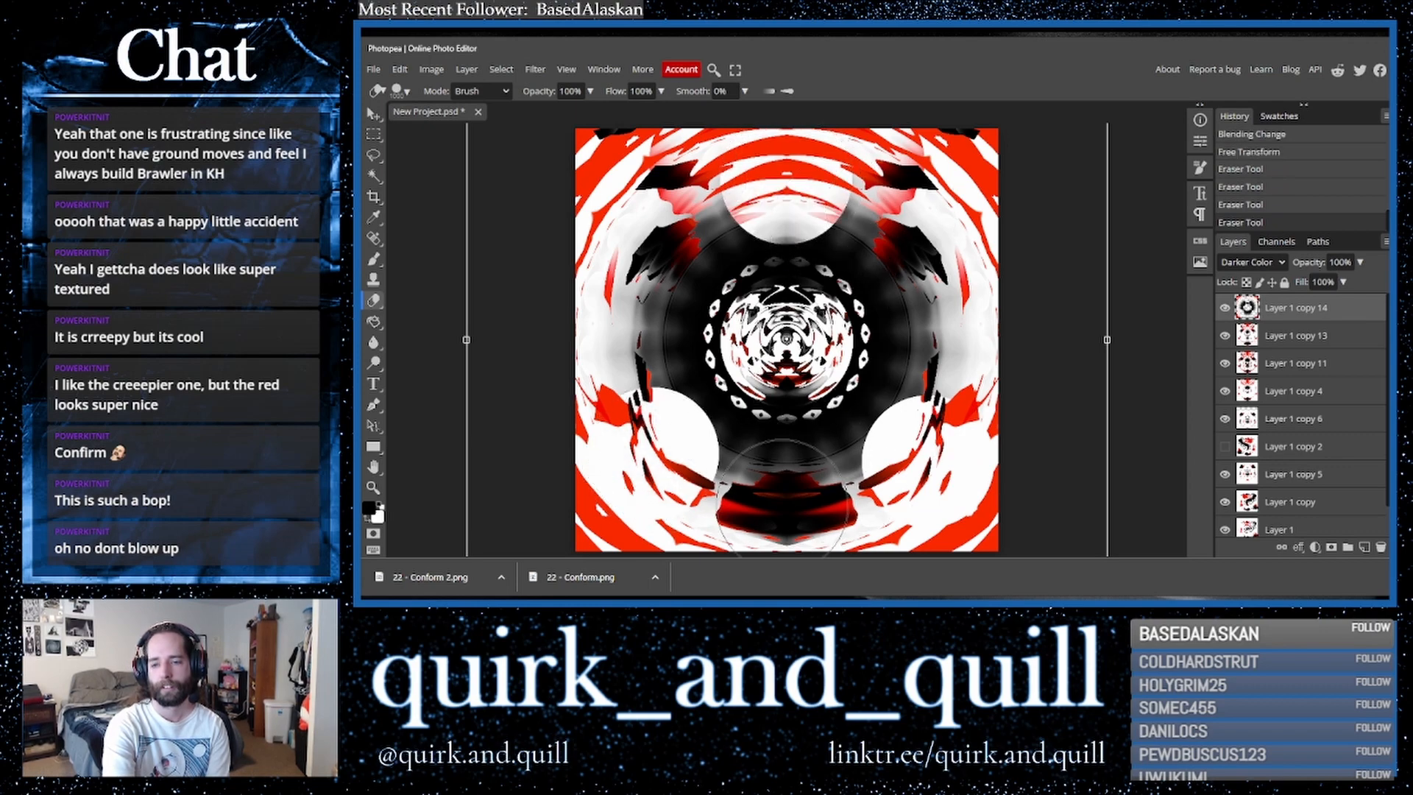
click(786, 493)
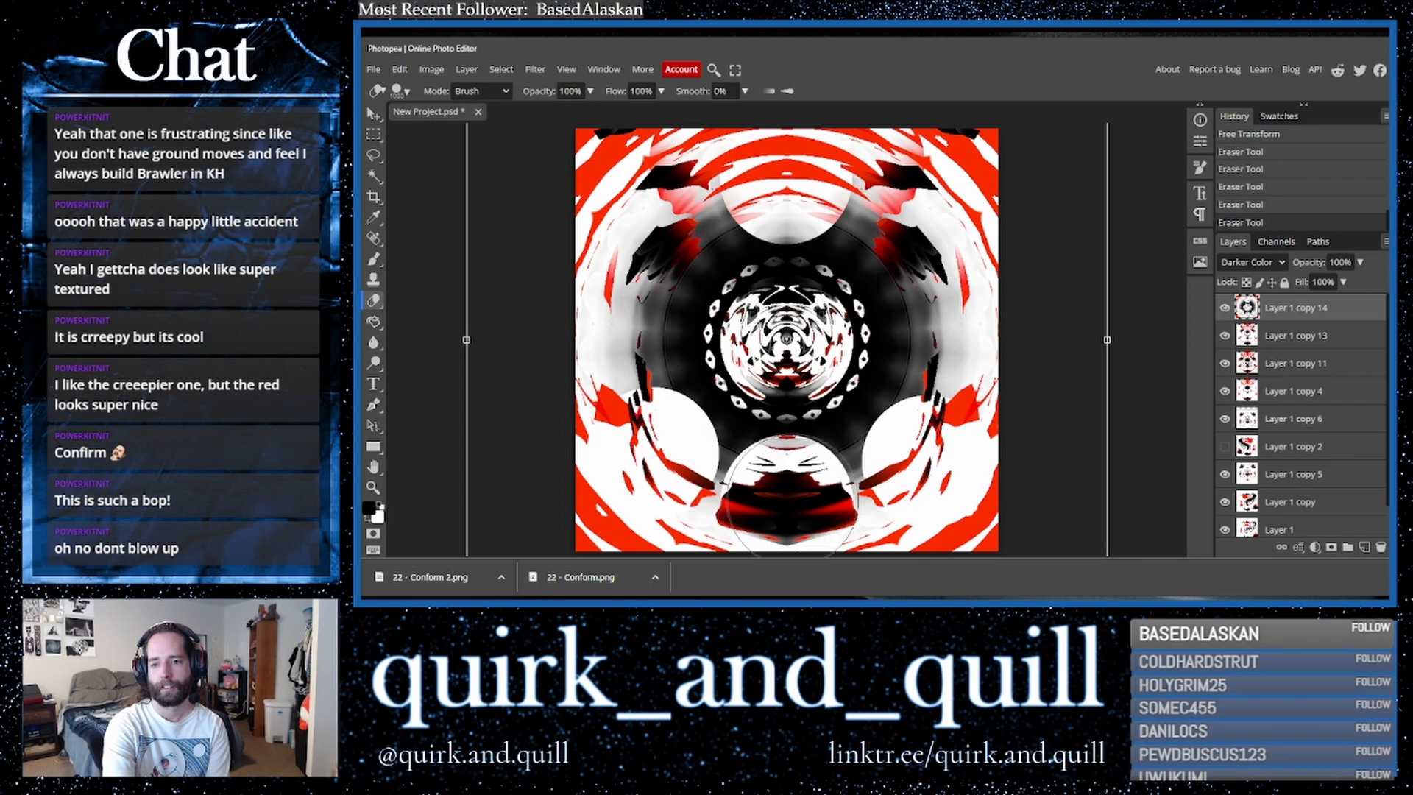
click(786, 493)
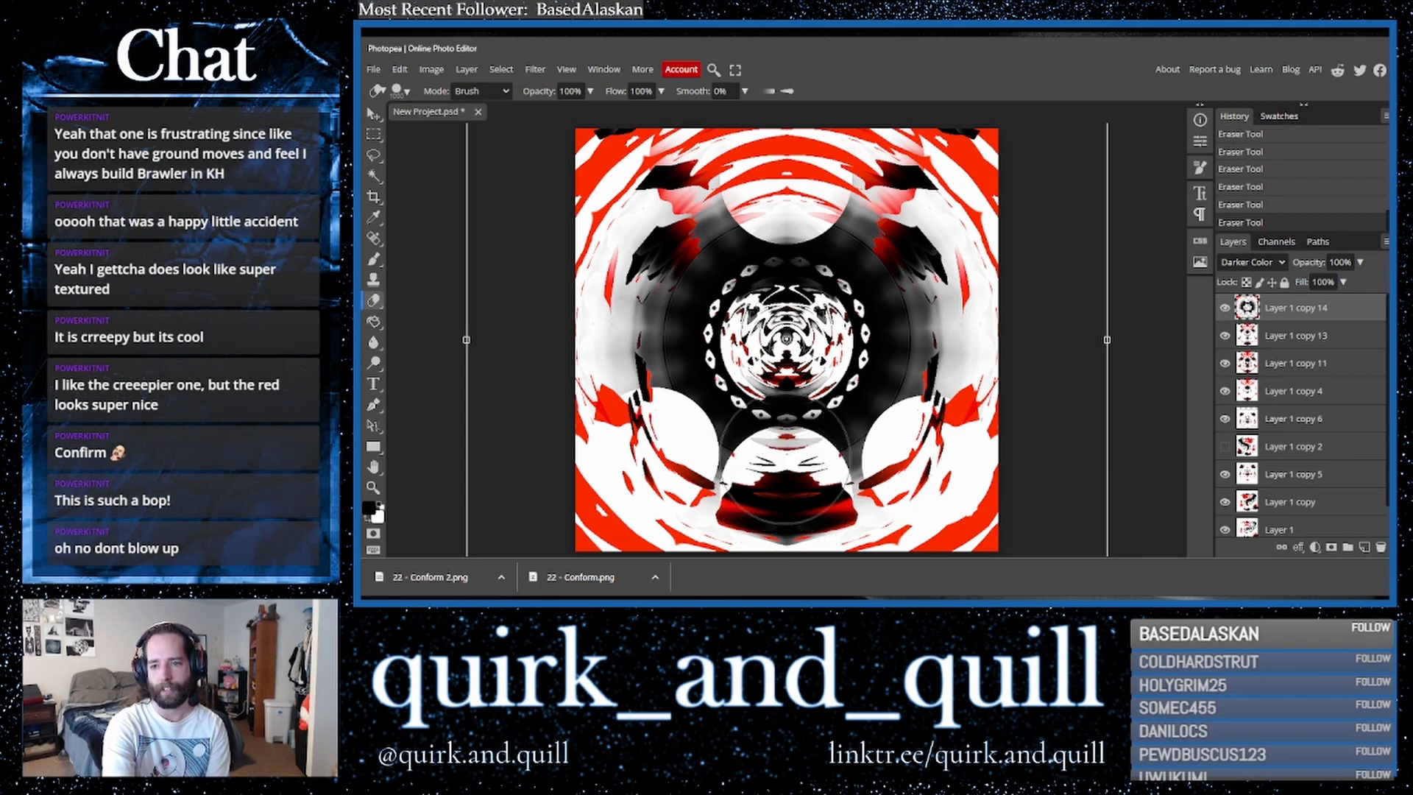
click(785, 461)
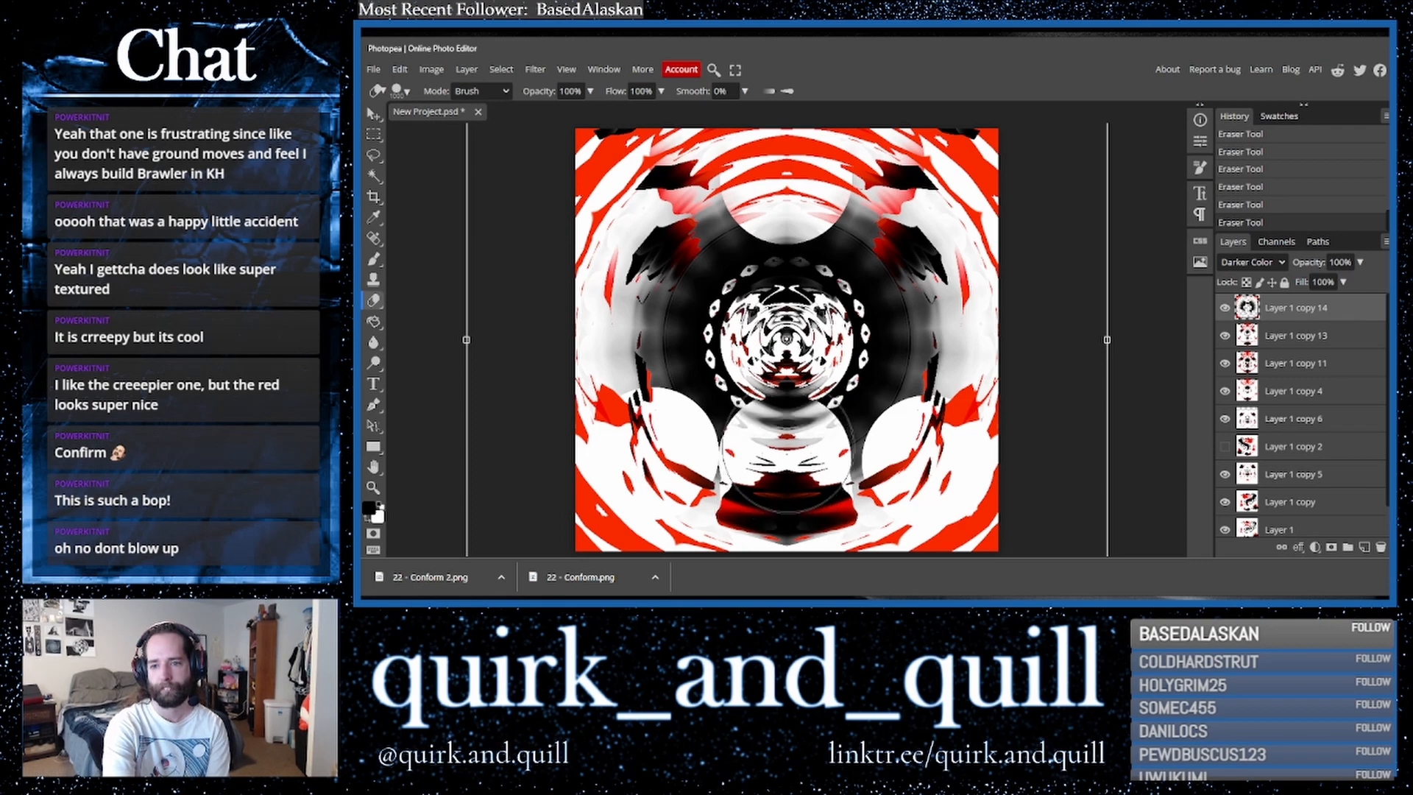
click(785, 437)
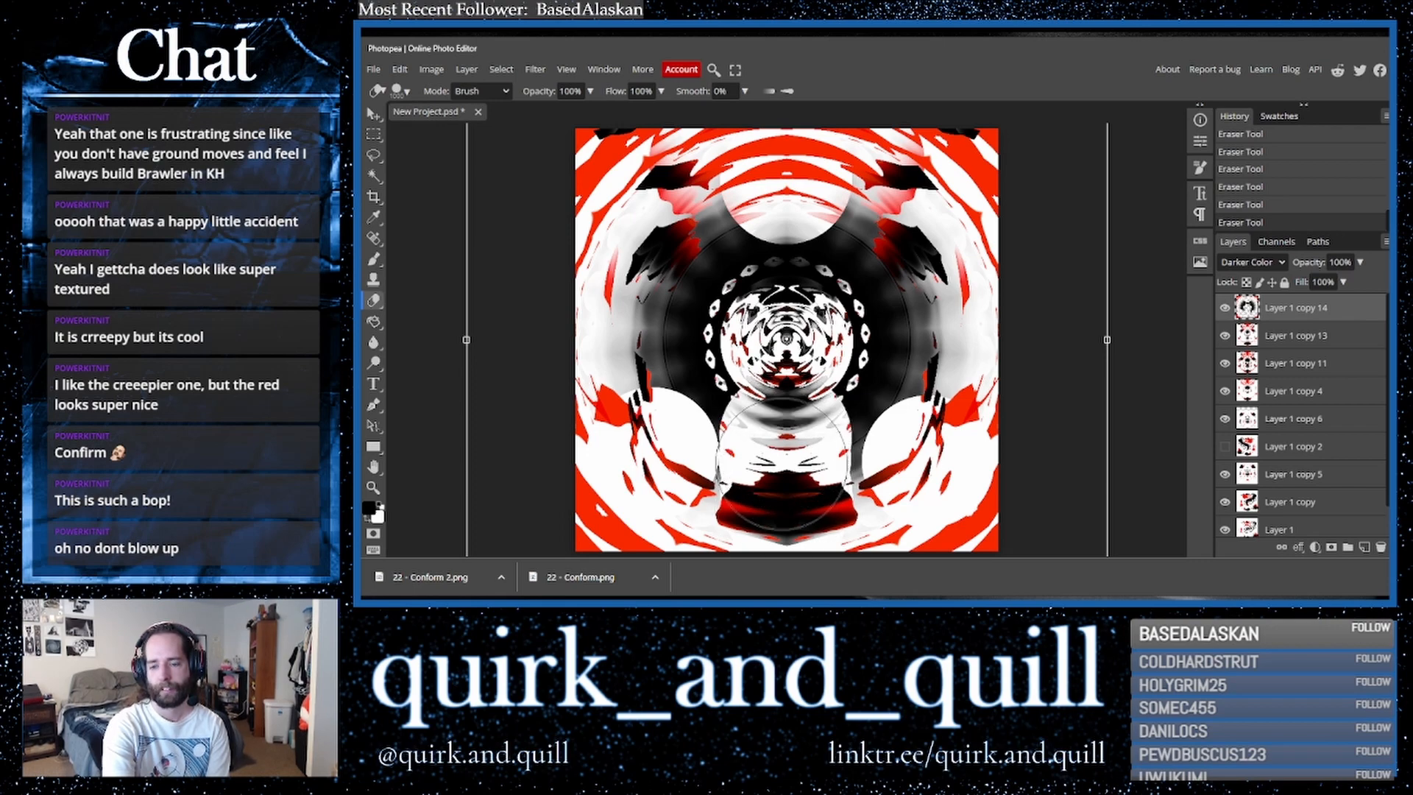
key(ctrl+z)
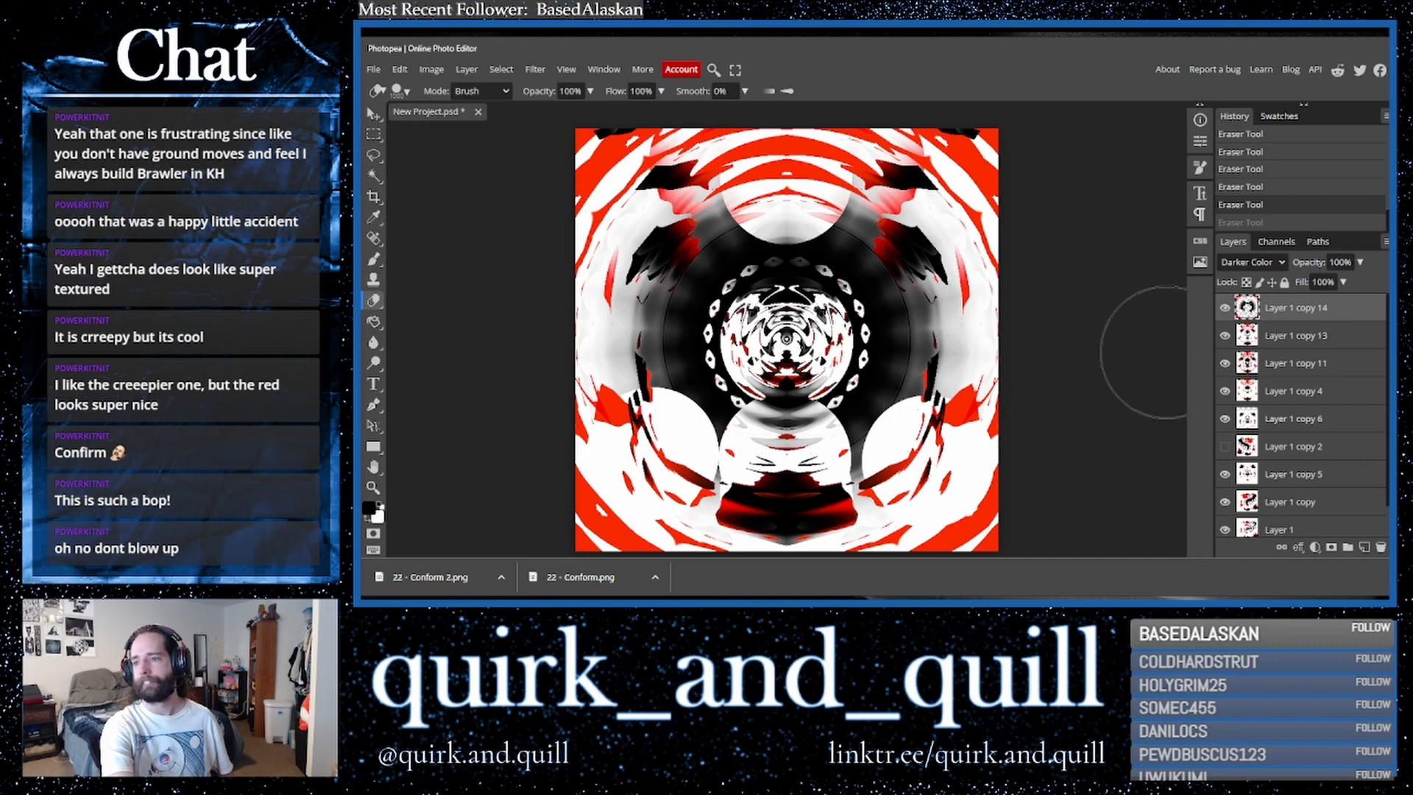
- Merge duplicated copies of the top two layers into one layer and crop the canvas to its bounds
shift+click(1352, 339)
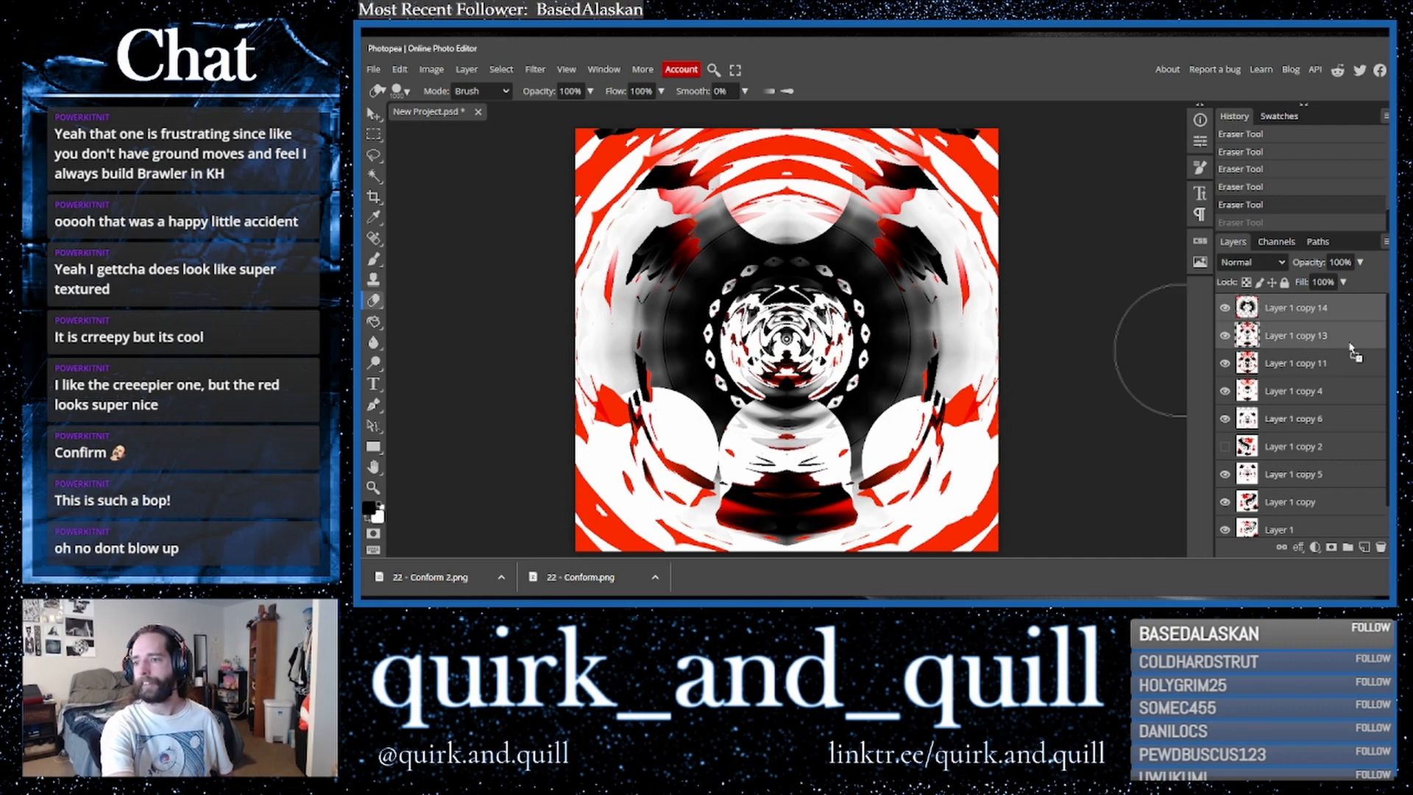
click(1363, 544)
right_click(1303, 338)
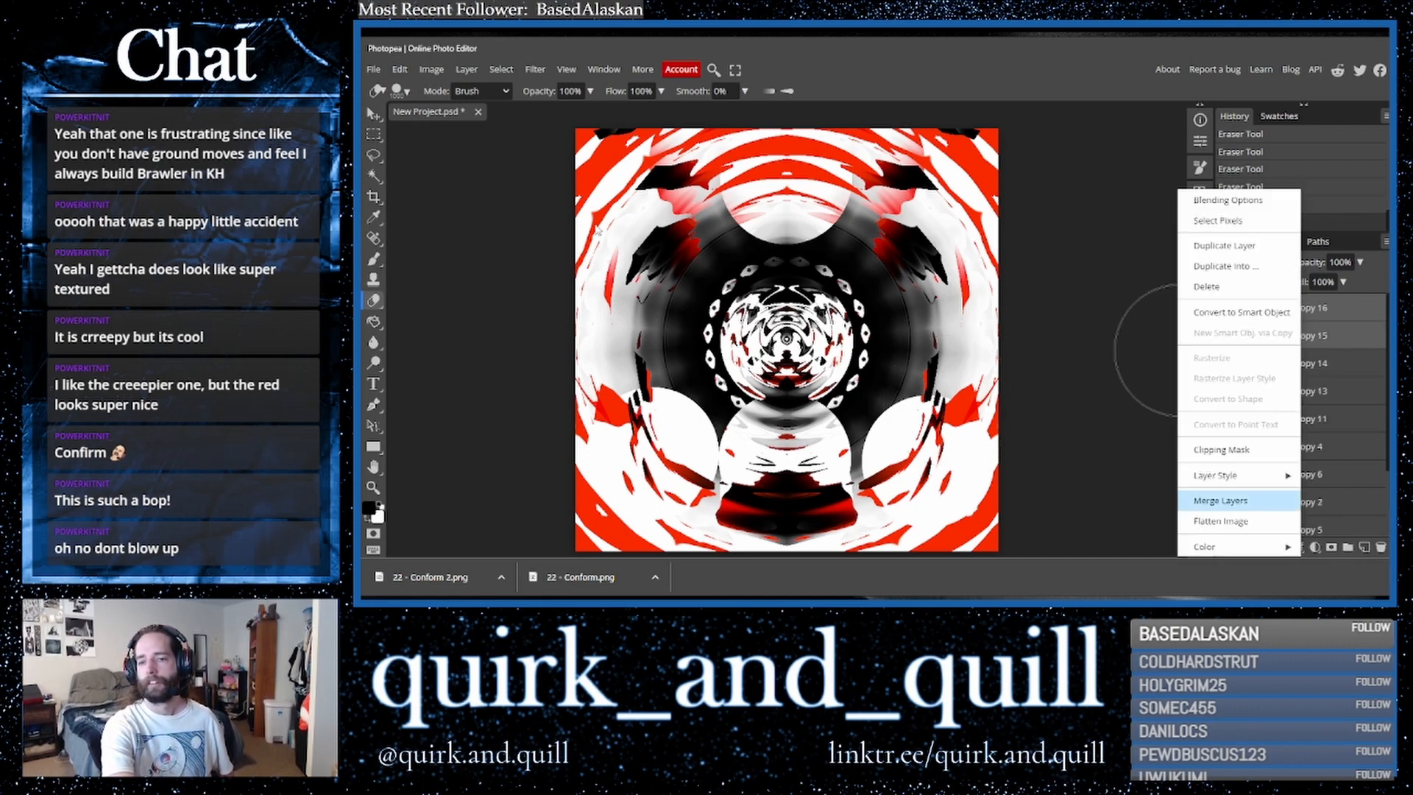
click(373, 197)
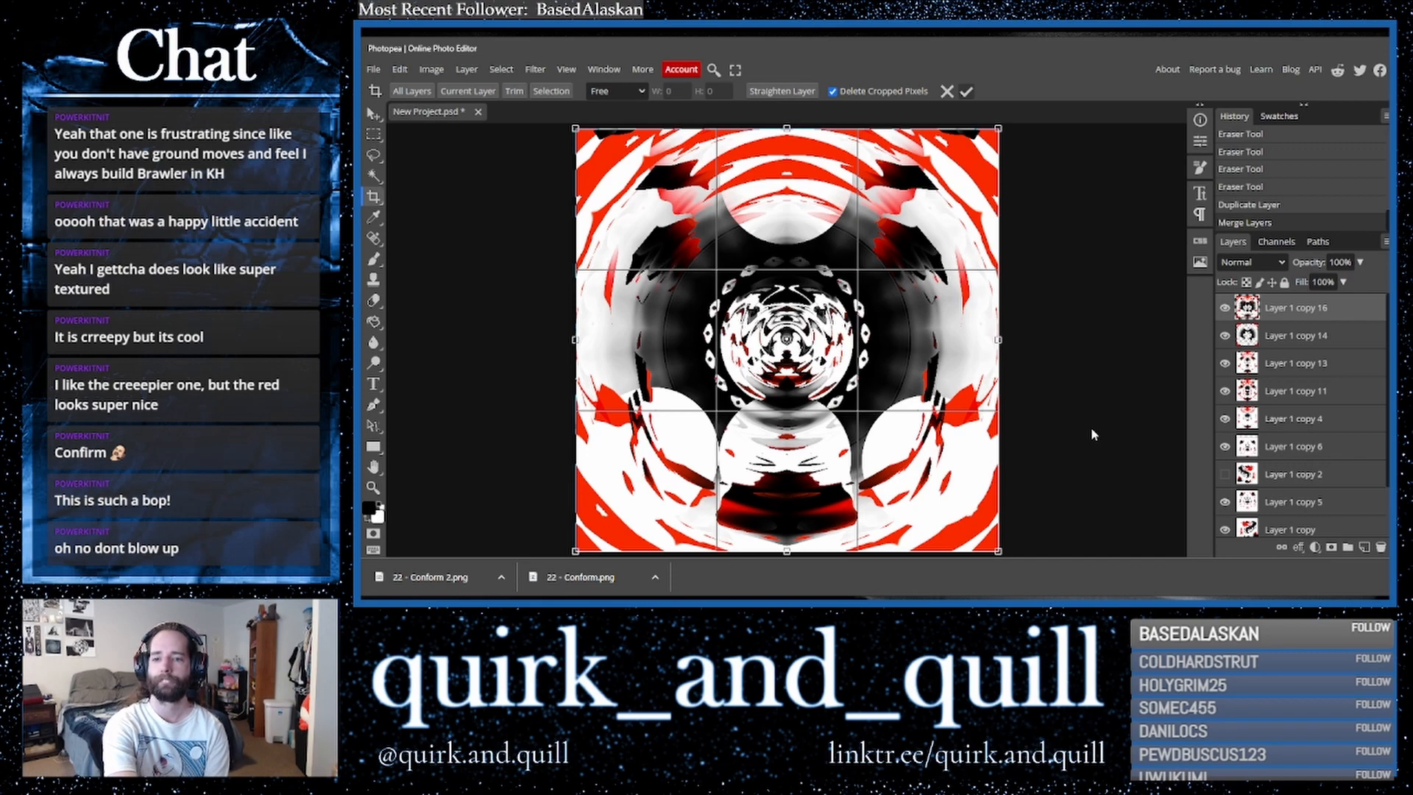
key(Return)
- Duplicate the merged layer twice and apply Emboss to the top copy at angle 45, amount 100%, with a low height
drag(1341, 317, 1365, 547)
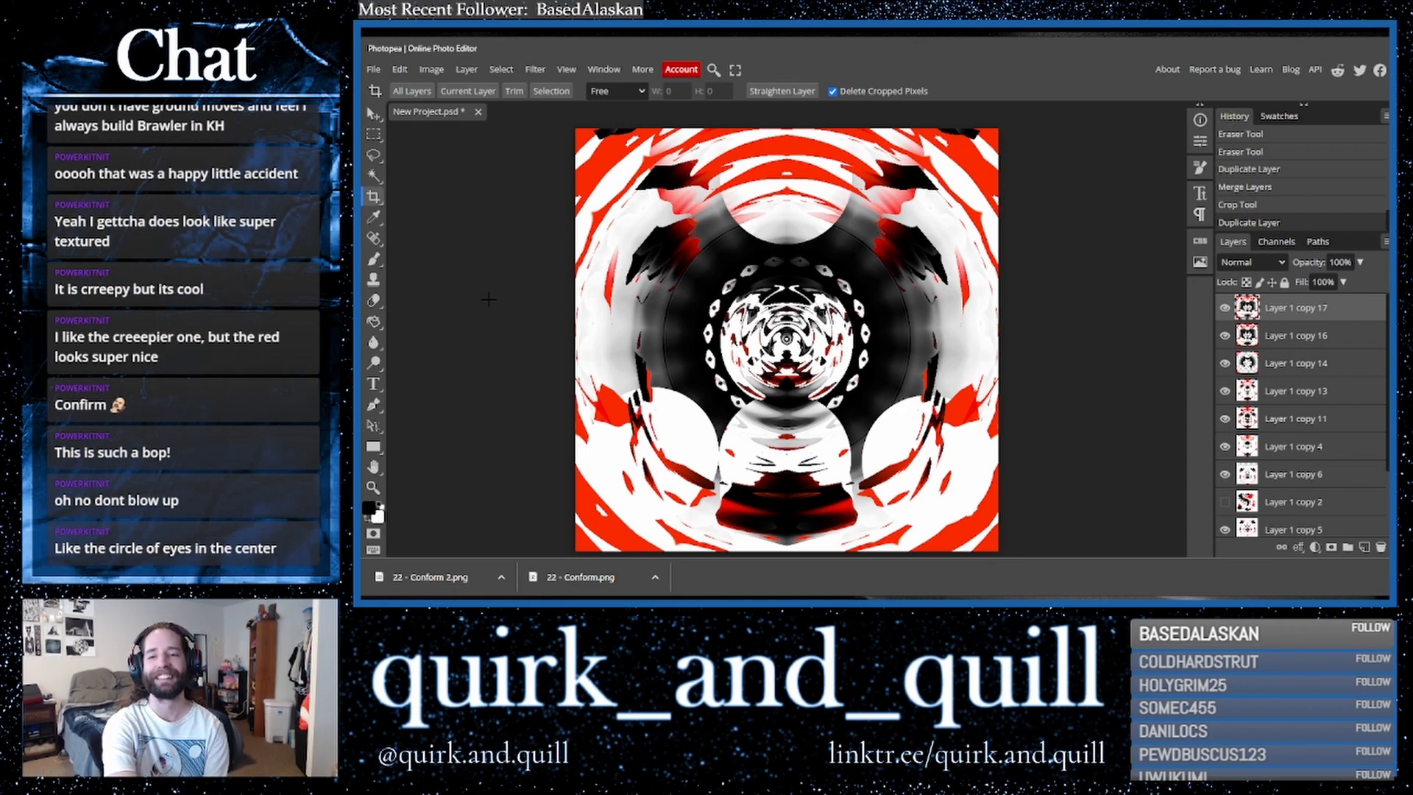
drag(1324, 315, 1366, 549)
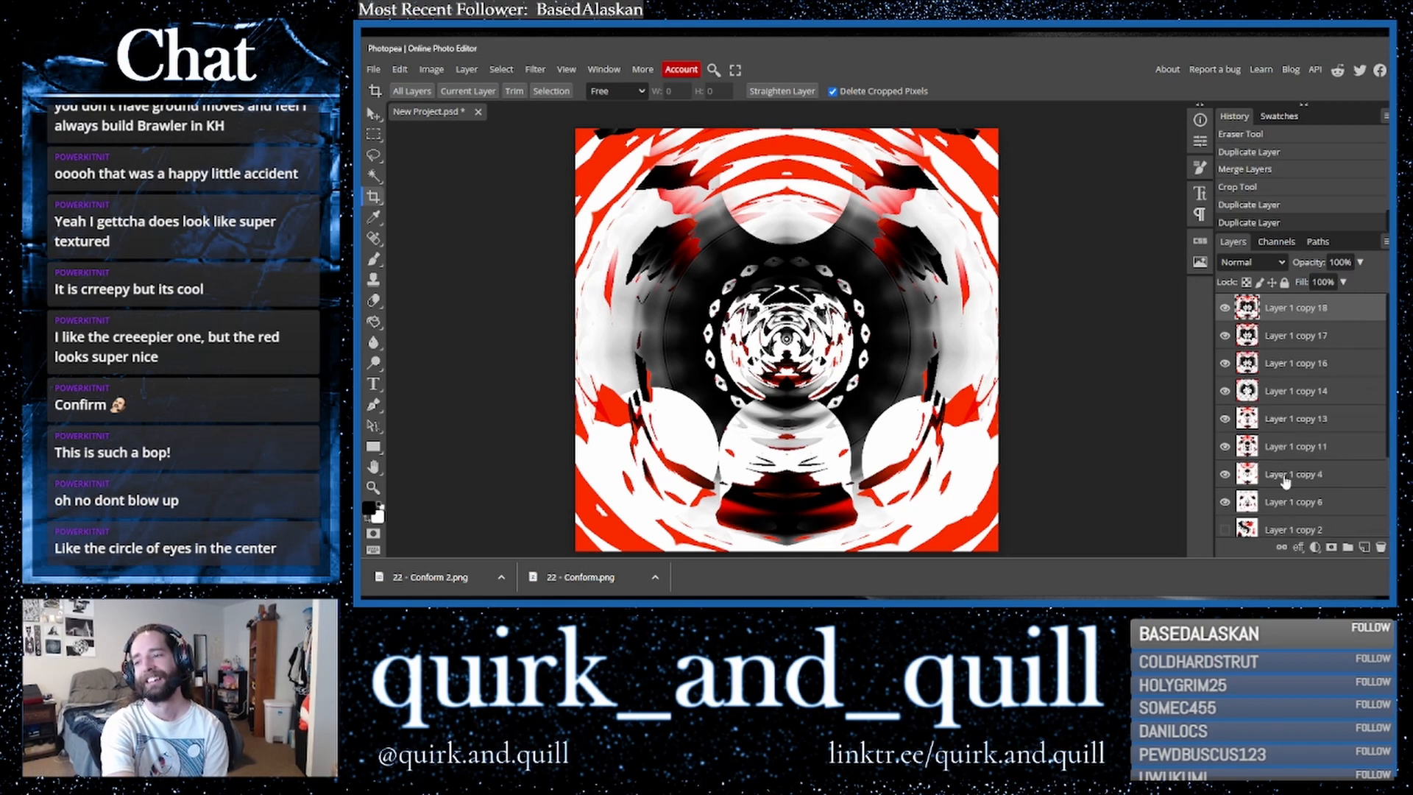
click(535, 70)
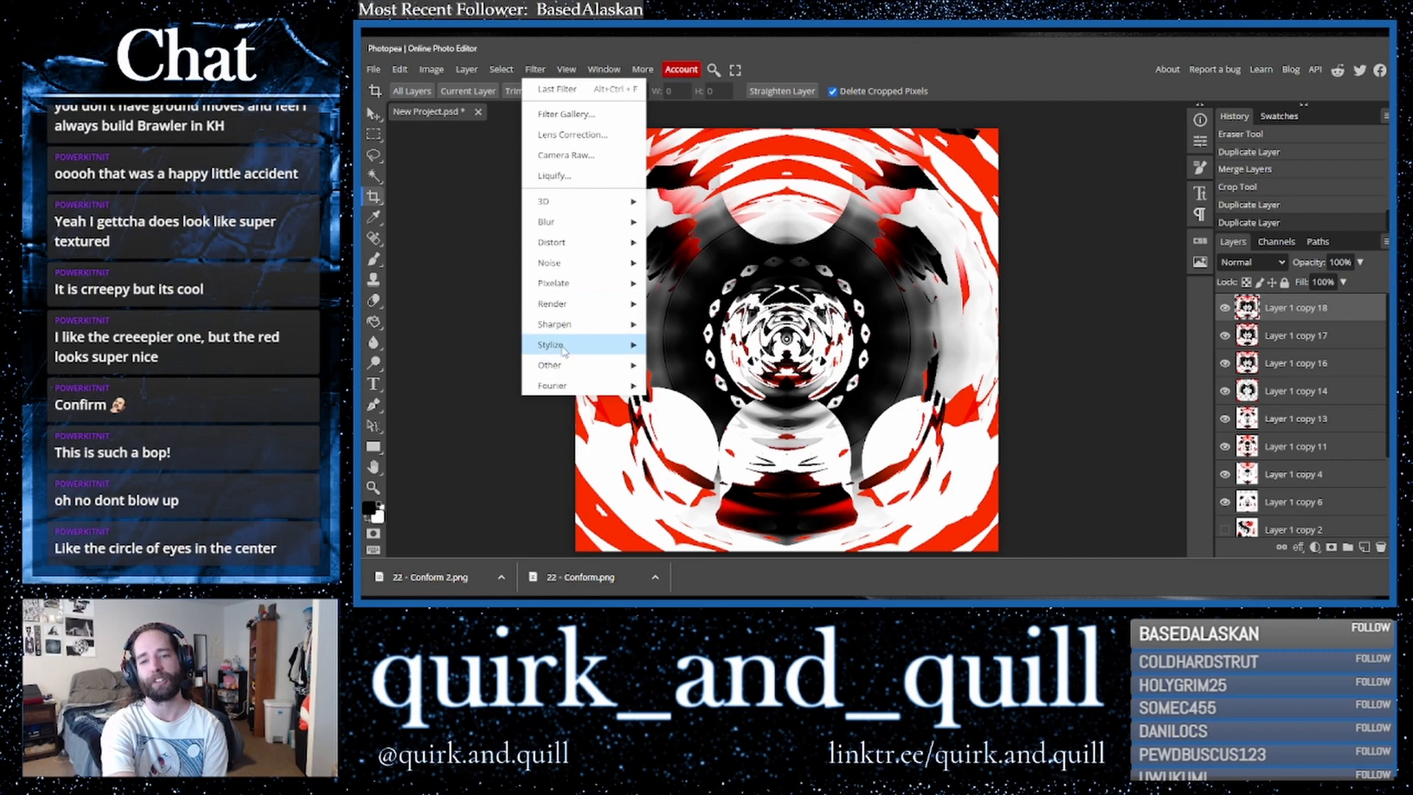
mouse_move(581, 344)
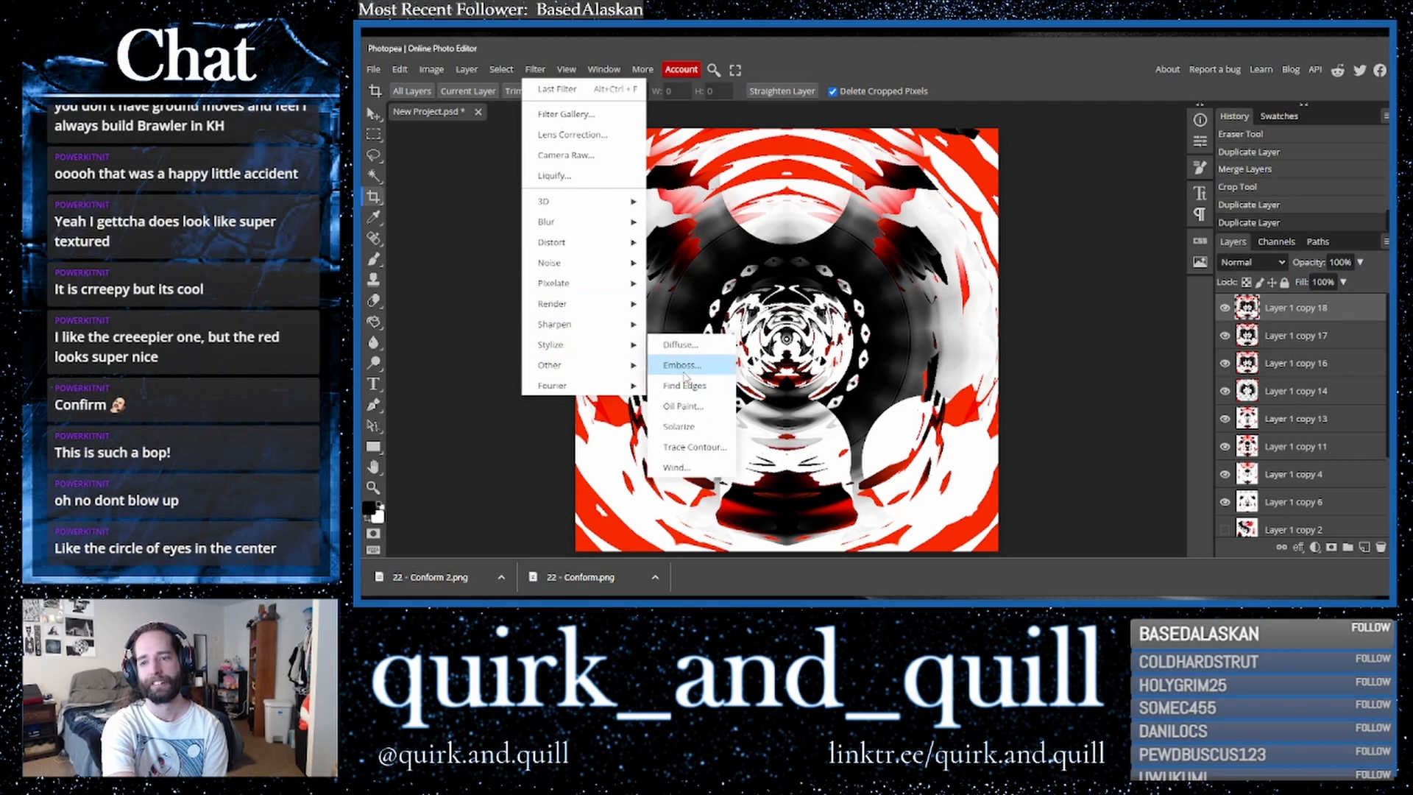
click(683, 366)
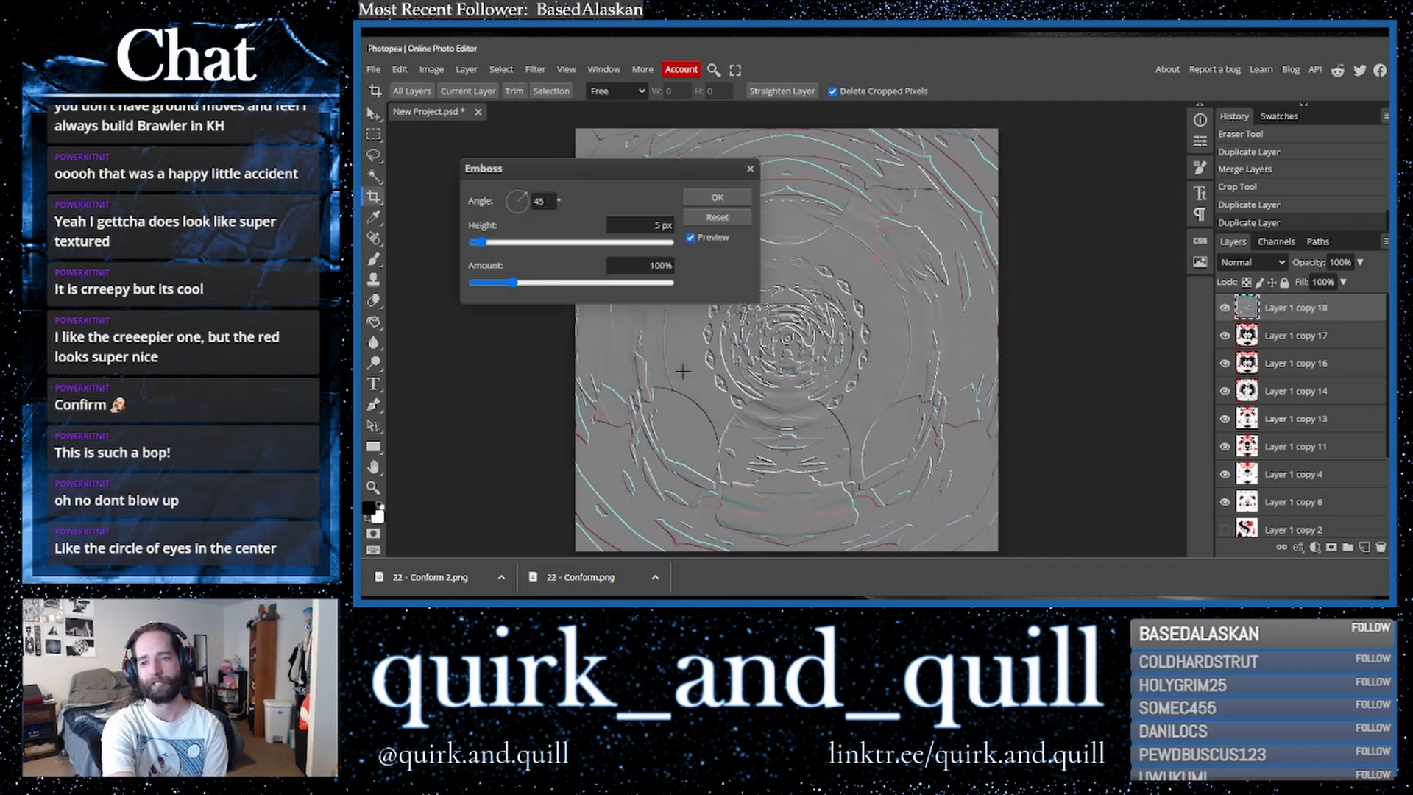
click(590, 245)
click(552, 245)
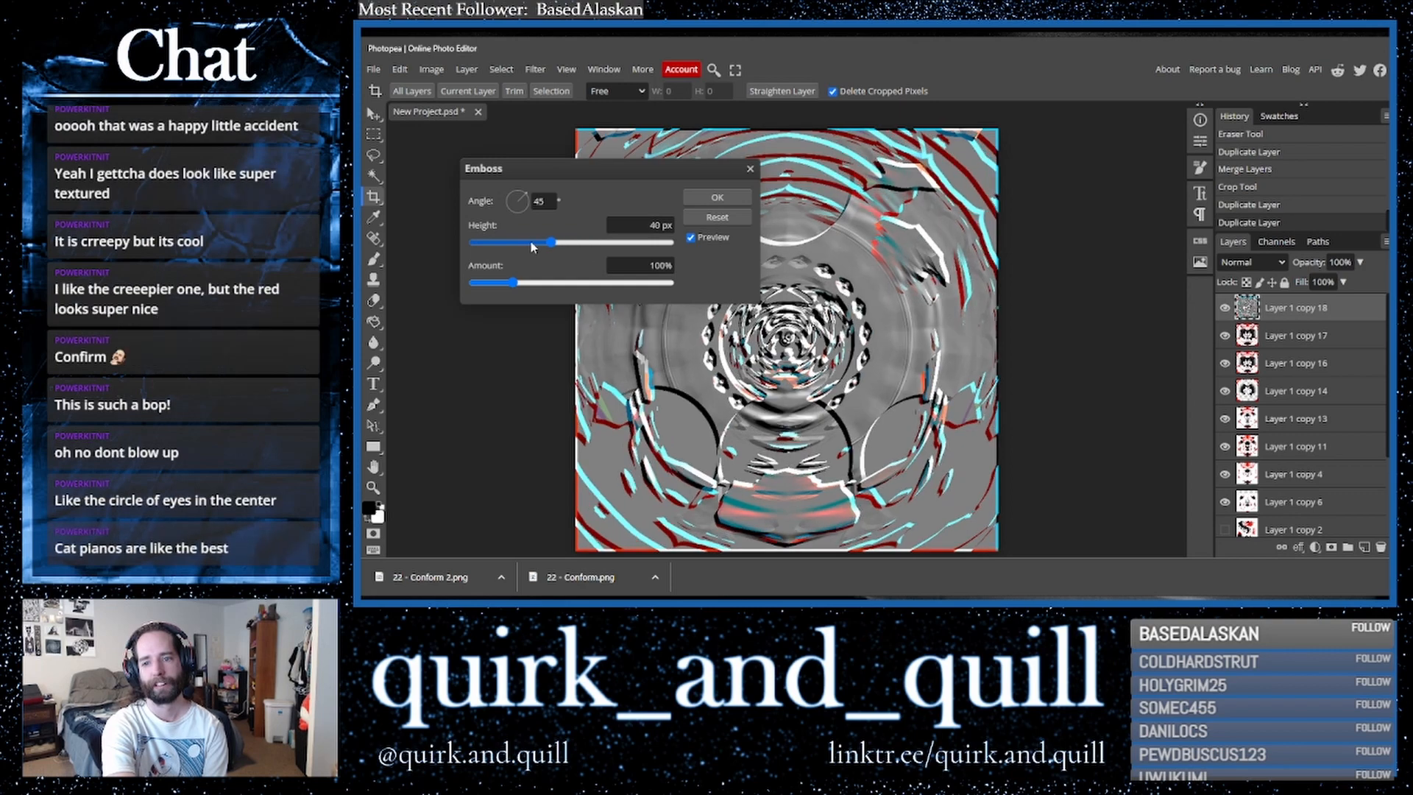
click(492, 243)
click(702, 196)
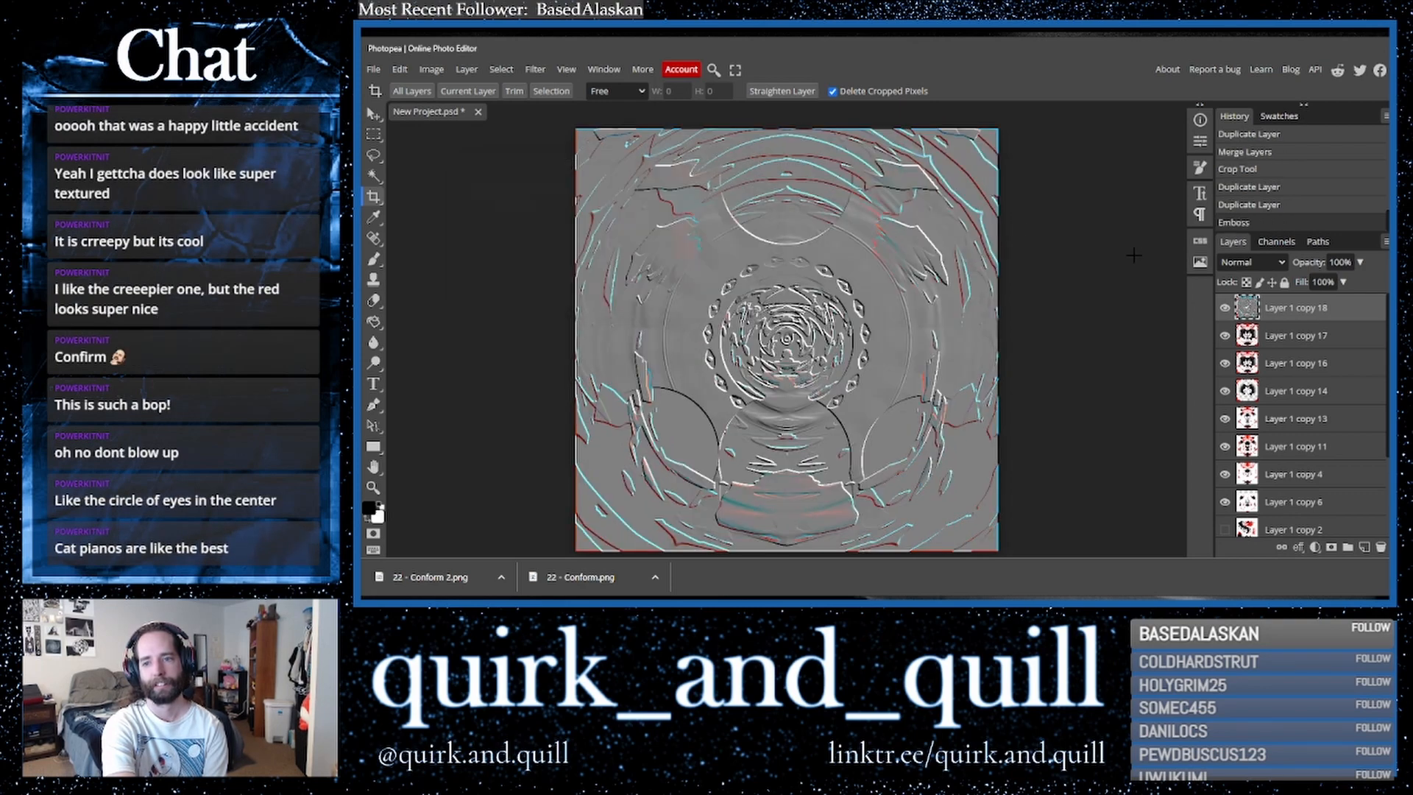
- Cycle through blend modes on the embossed layer and set it to Linear Dodge
click(1252, 262)
click(1244, 284)
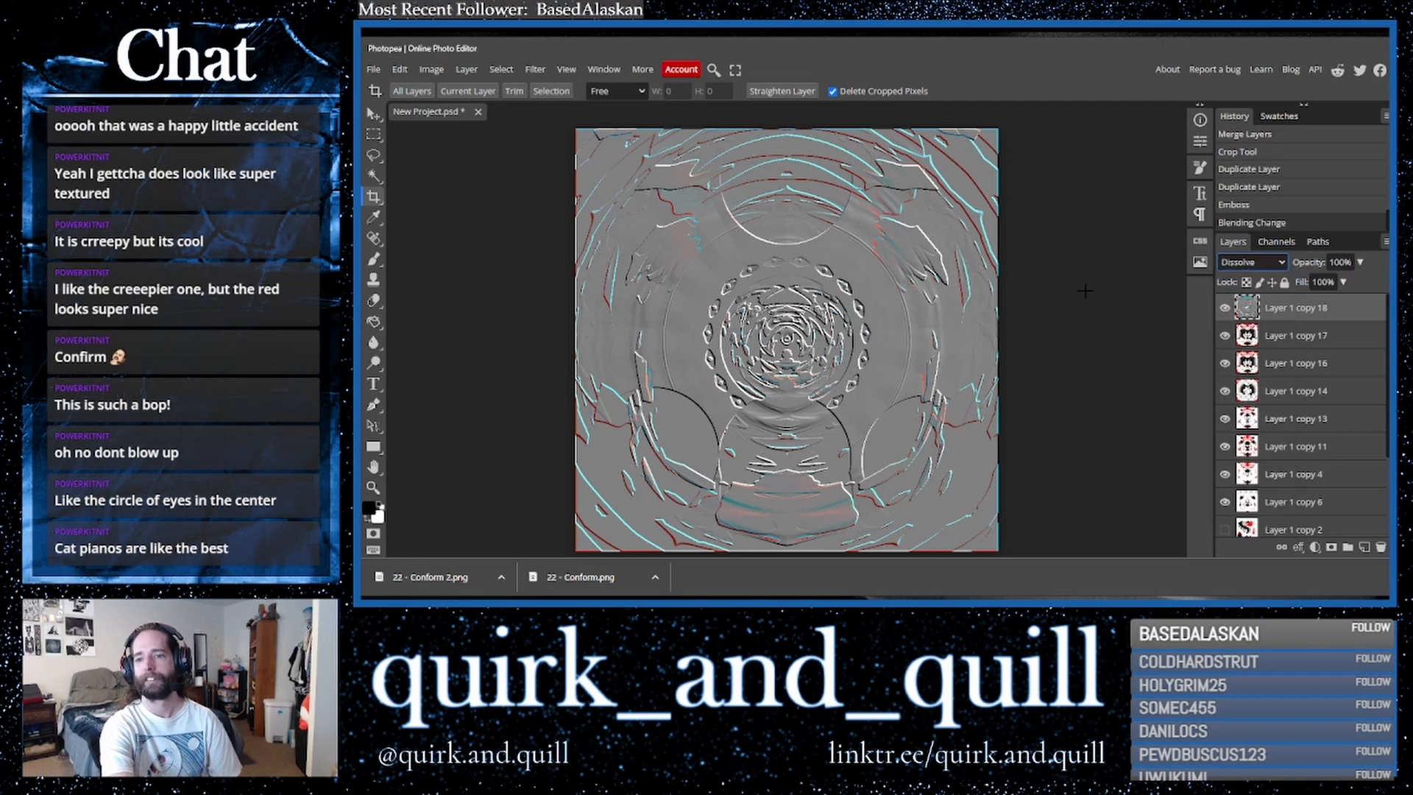
key(Down)
key(Down)
key(Down)
key(Down)
key(Down)
key(Down)
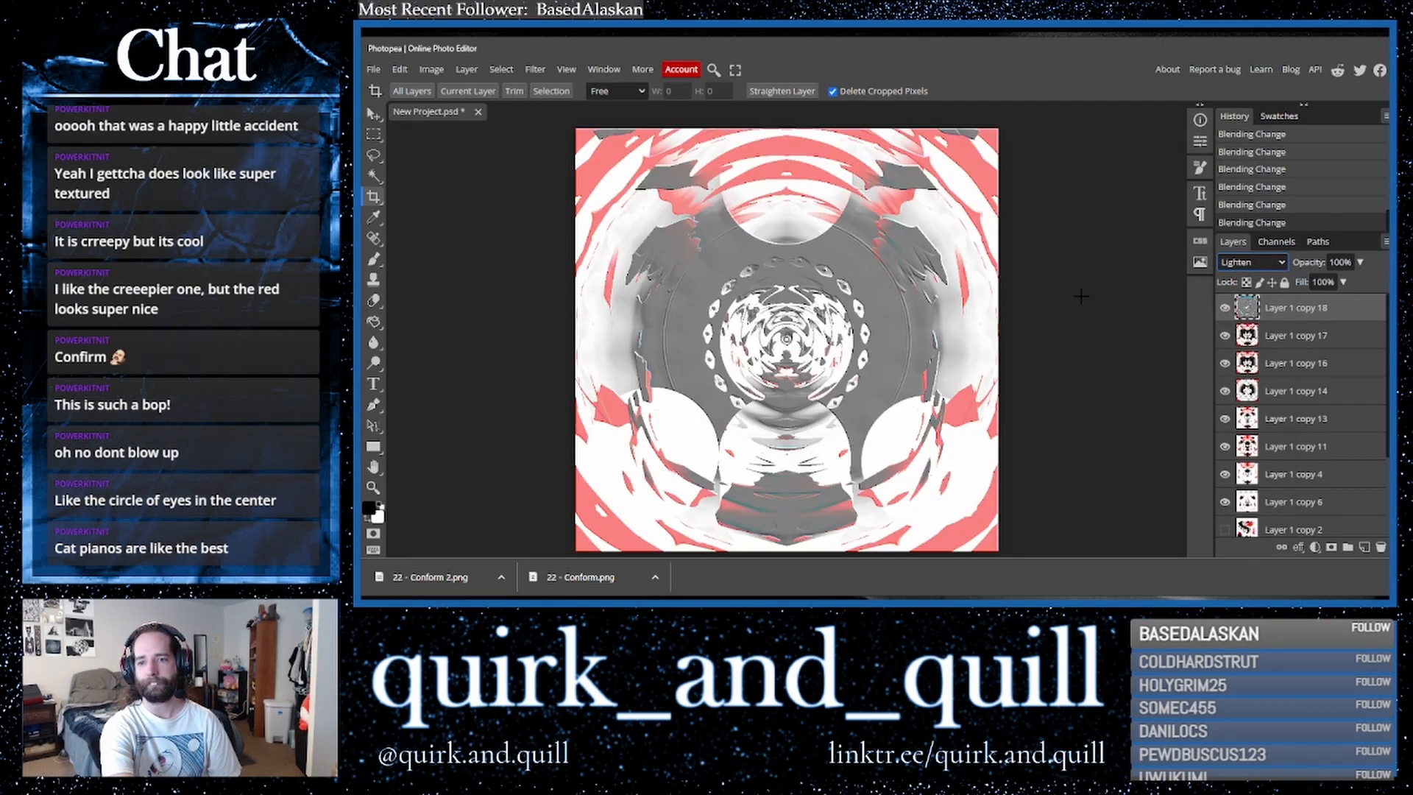
key(Down)
key(Down)
key(Up)
key(Down)
key(Down)
key(Down)
key(Down)
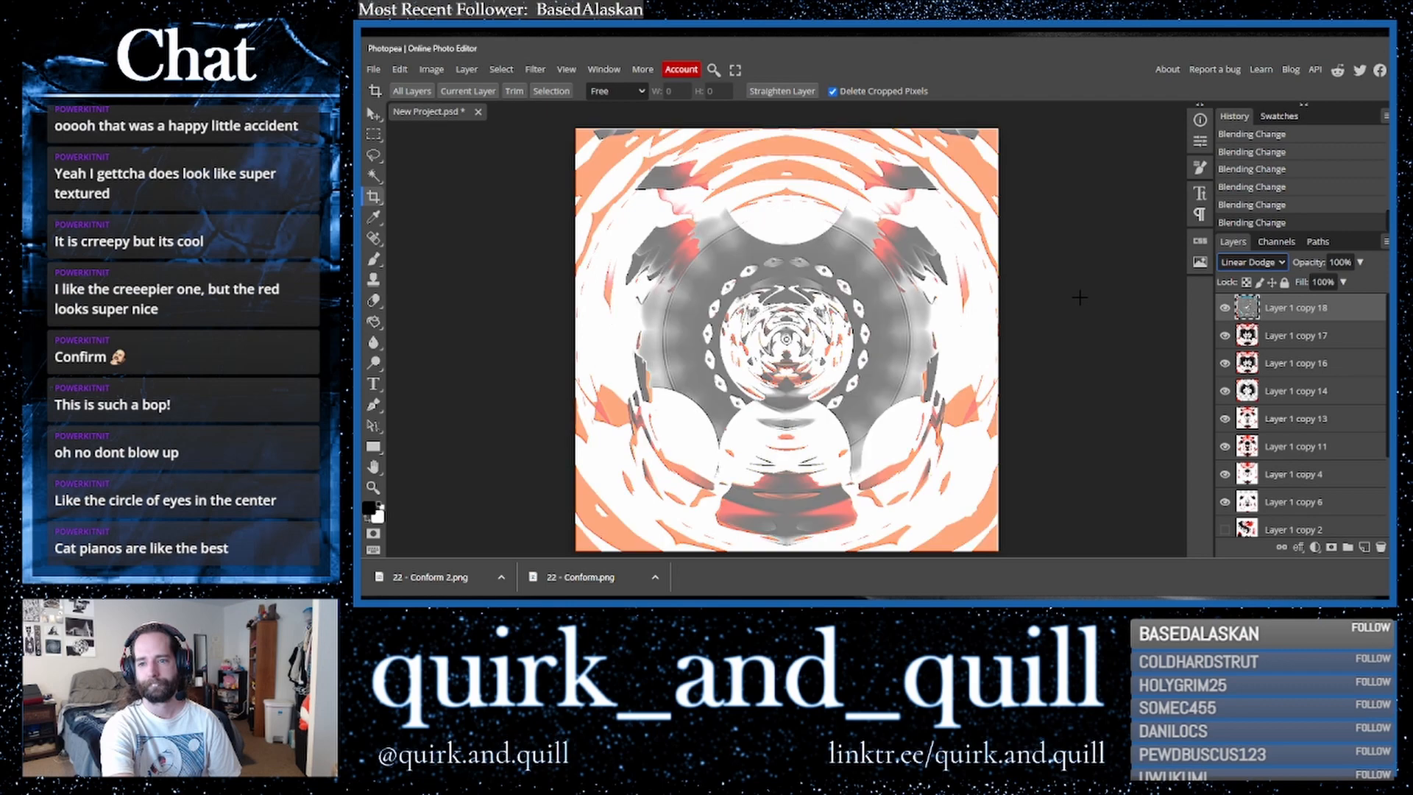
- Cycle further through blend modes on the embossed layer and settle on Linear Light
key(Up)
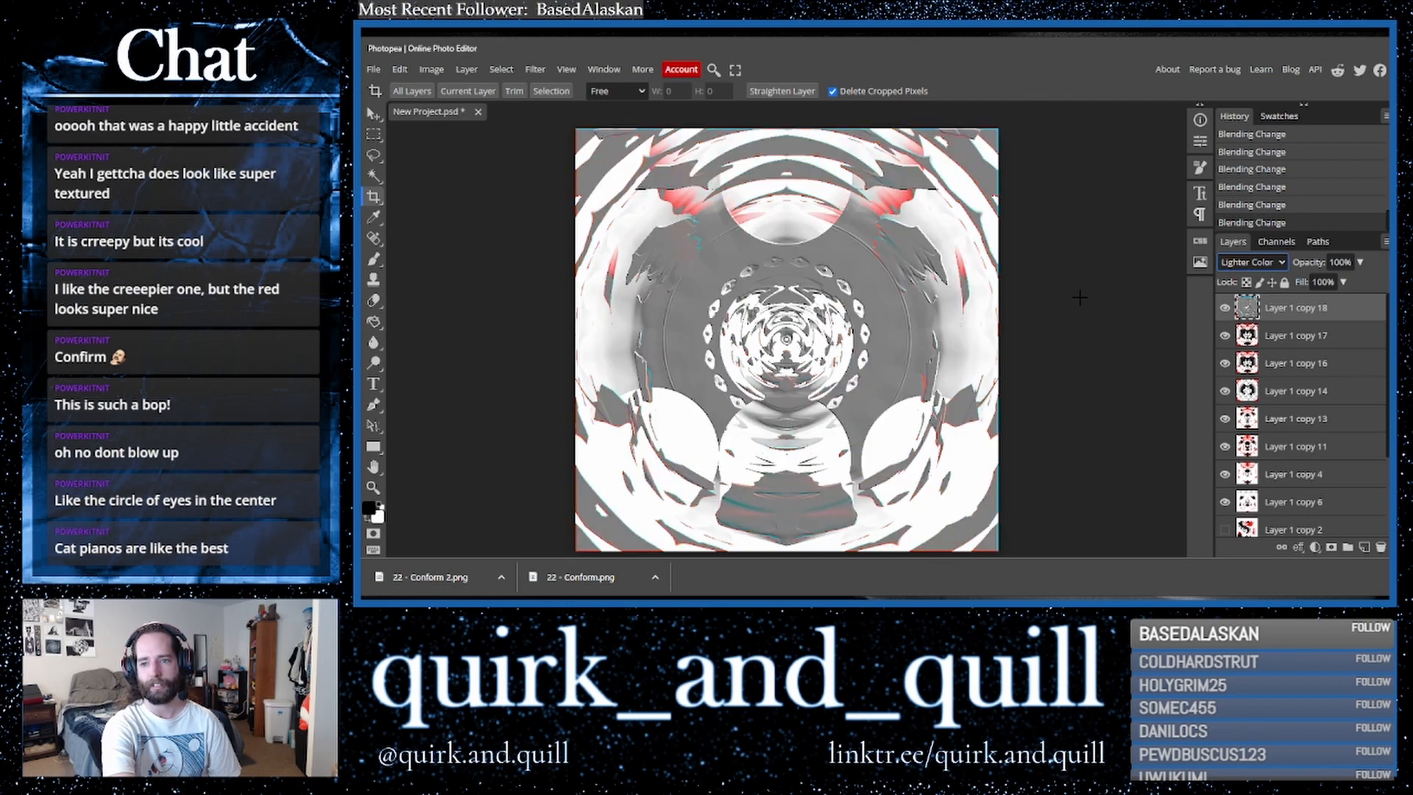
key(Down)
key(Down)
key(Down)
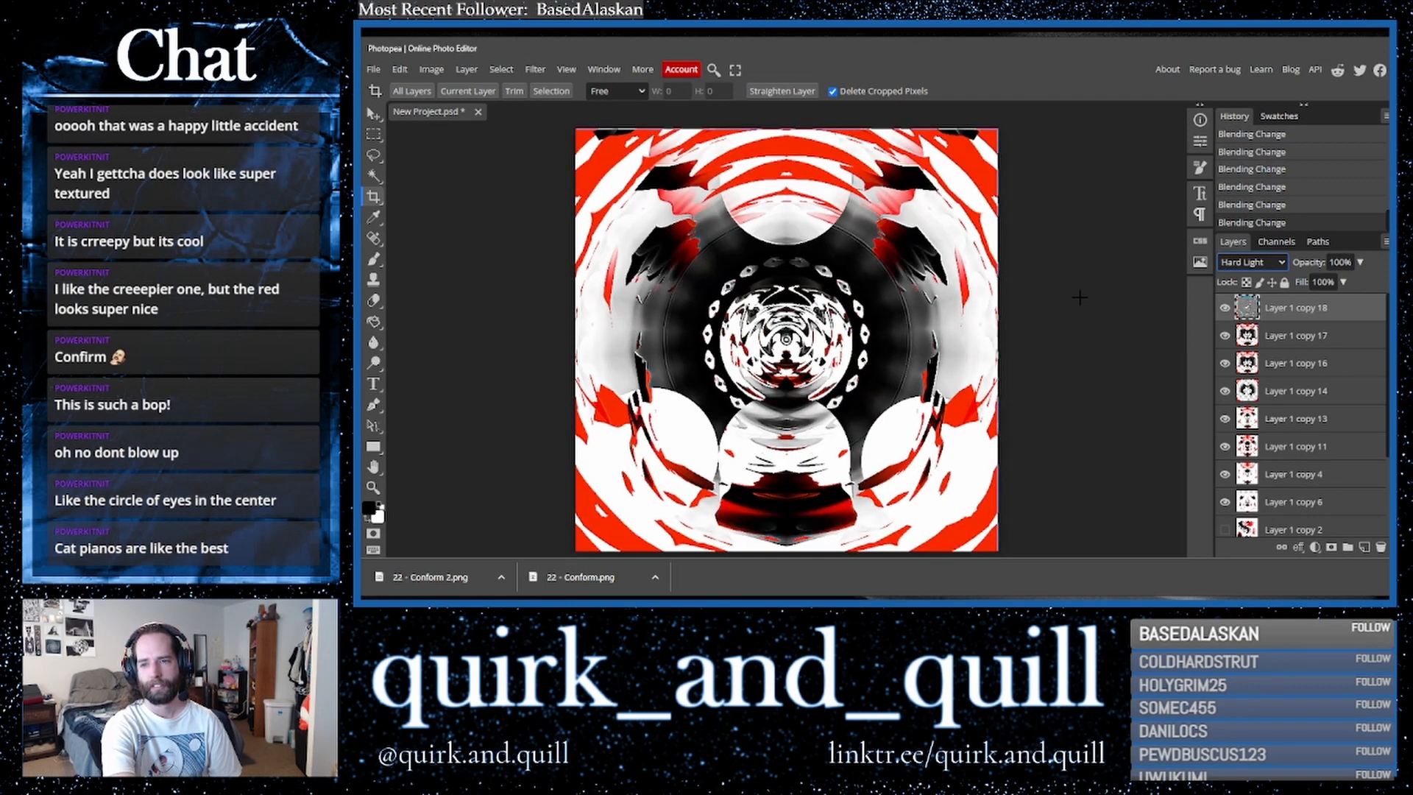
key(Down)
key(Down)
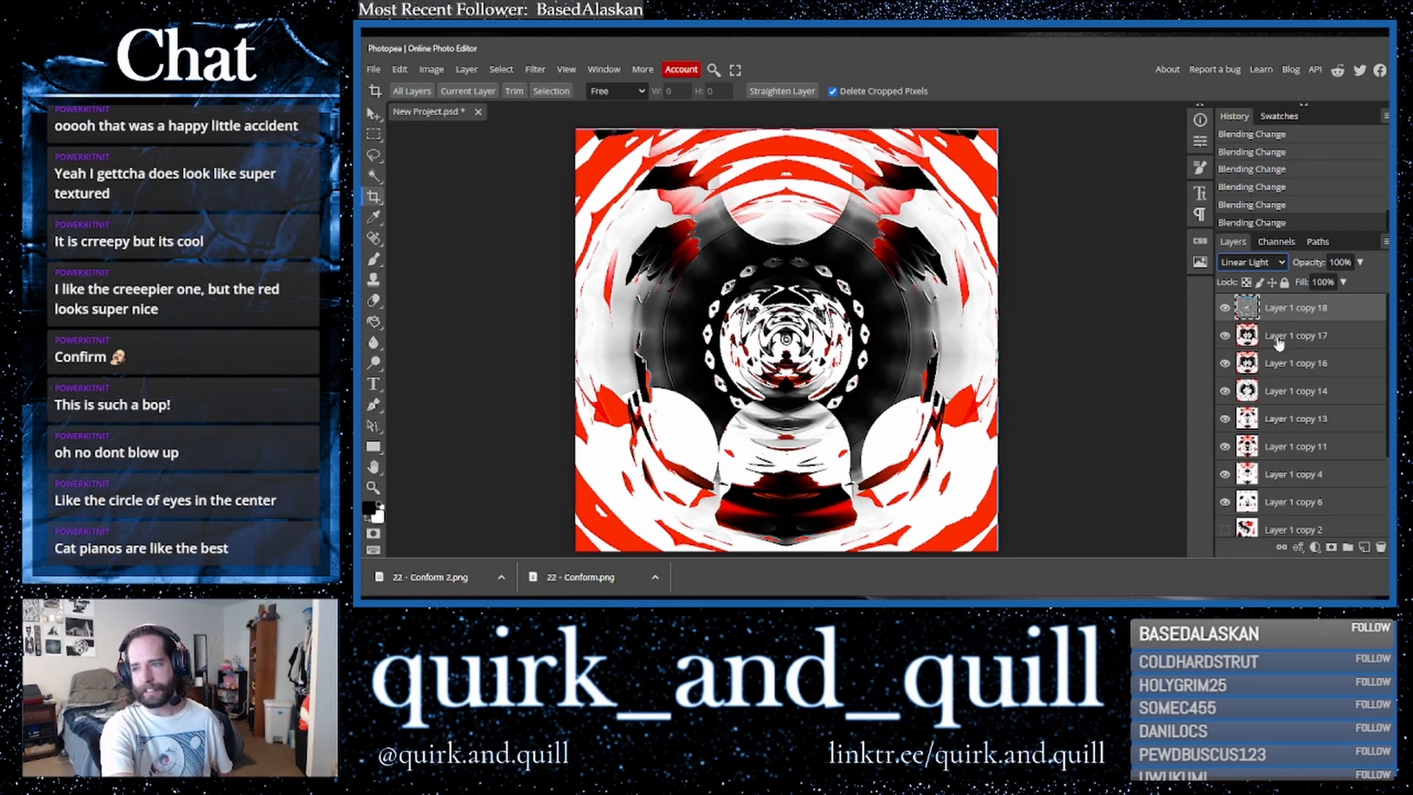
- Duplicate the top two layers, merge the copies into one layer, and duplicate the merged layer
click(1317, 337)
drag(1323, 340, 1364, 549)
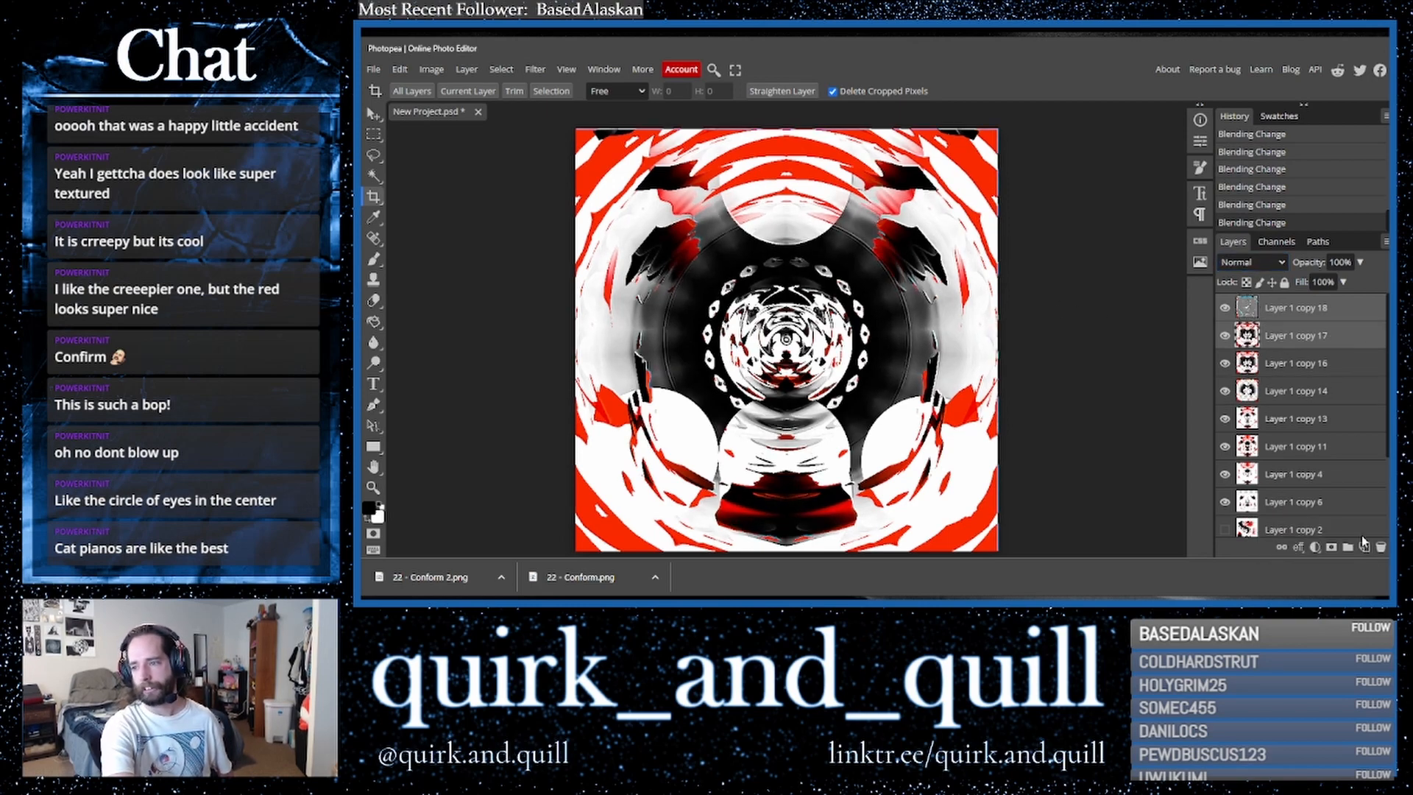
right_click(1306, 342)
click(1224, 500)
drag(1347, 313, 1363, 551)
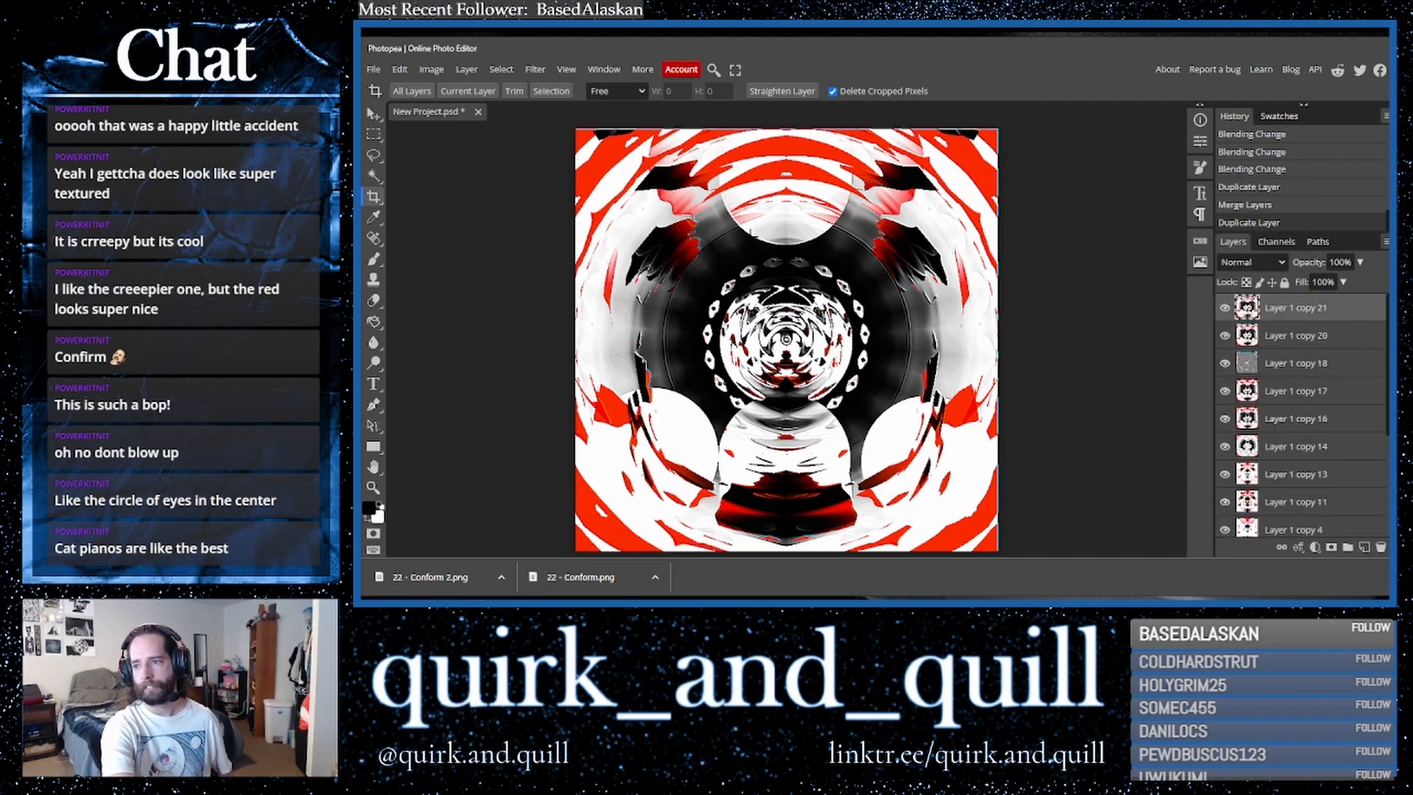
- Flip the top layer horizontally and set its blend mode to Darker Color
click(400, 69)
mouse_move(508, 396)
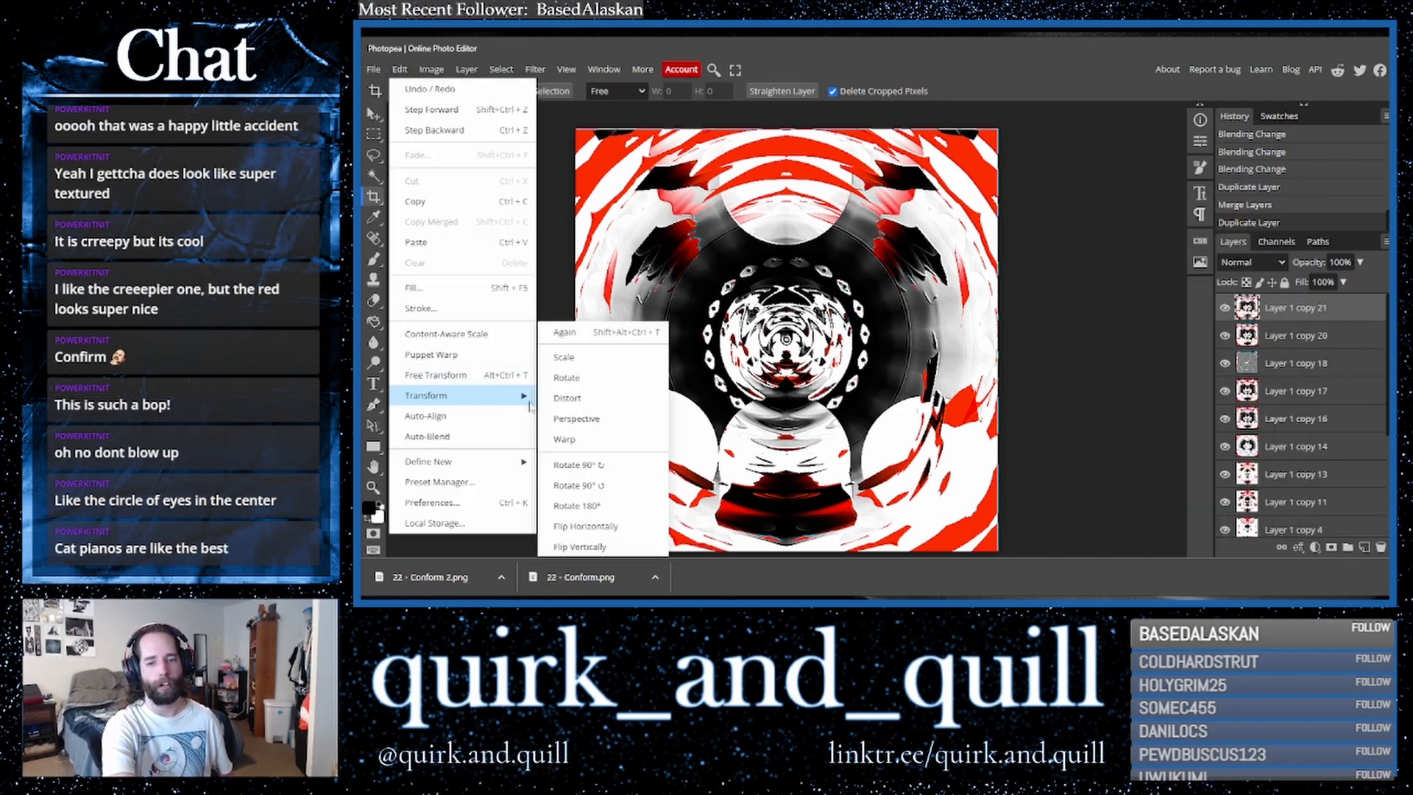
click(589, 524)
click(1251, 262)
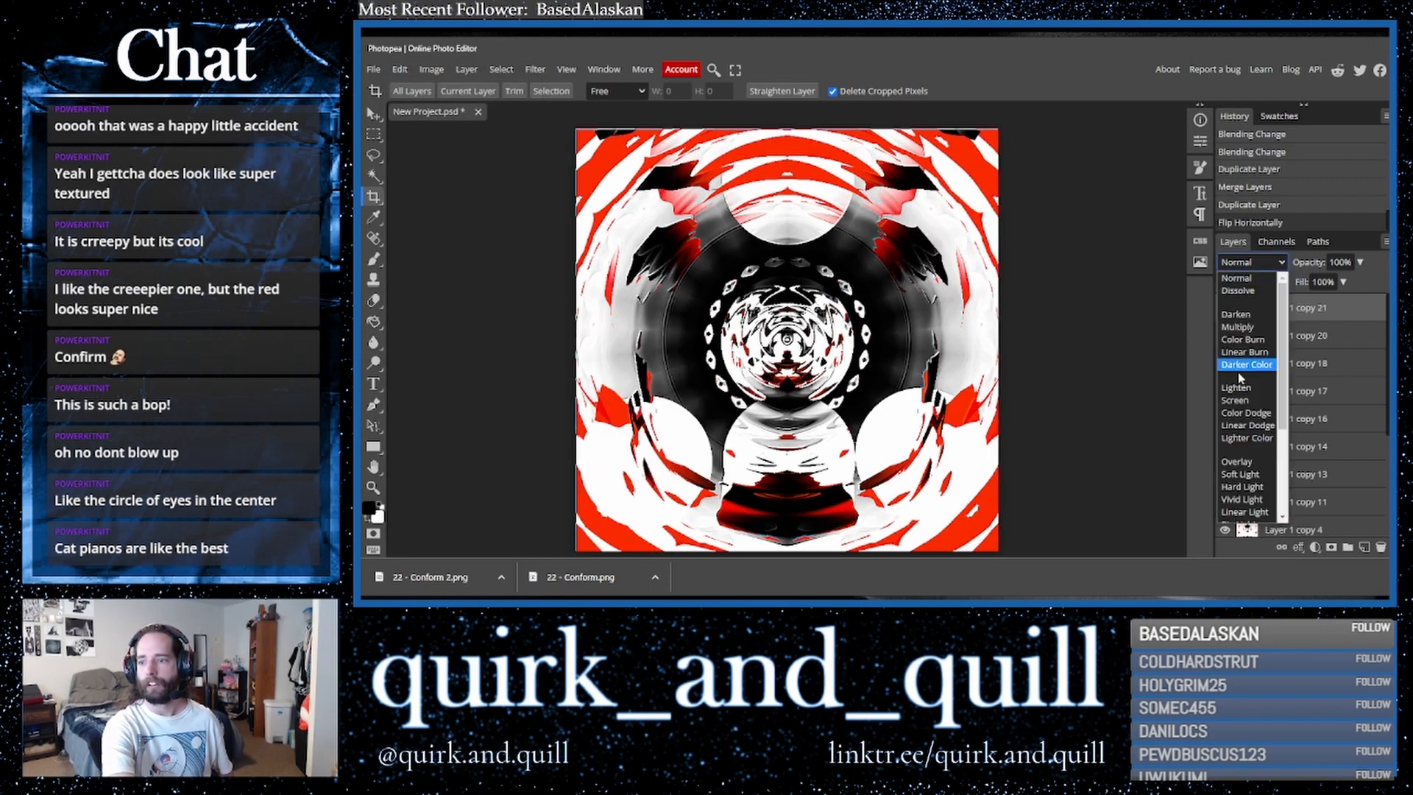
click(1244, 441)
click(1251, 262)
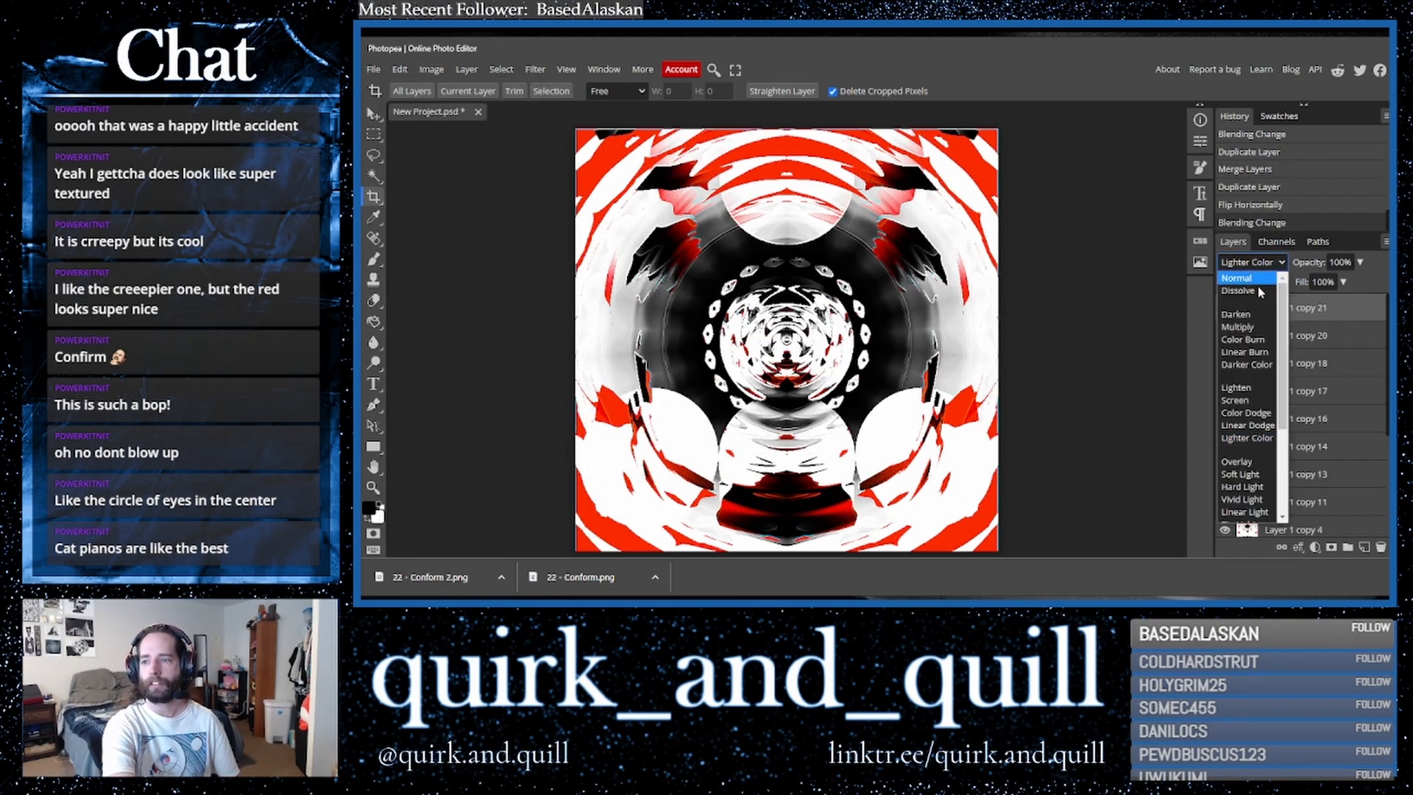
click(1251, 366)
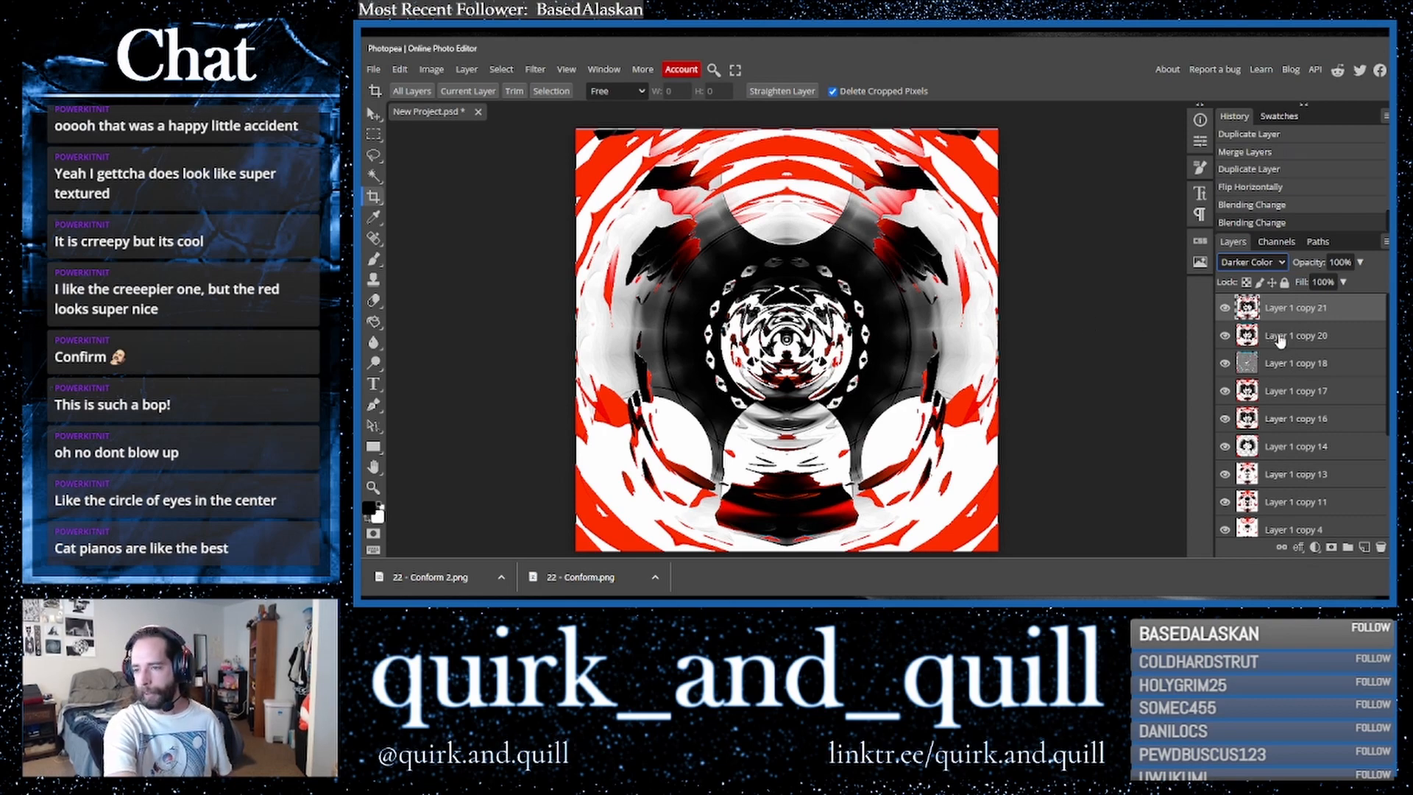
- Merge the second layer down and move a layer up in the stack beneath the top layer
shift+click(1278, 338)
right_click(1278, 338)
click(1242, 494)
drag(1329, 367, 1289, 337)
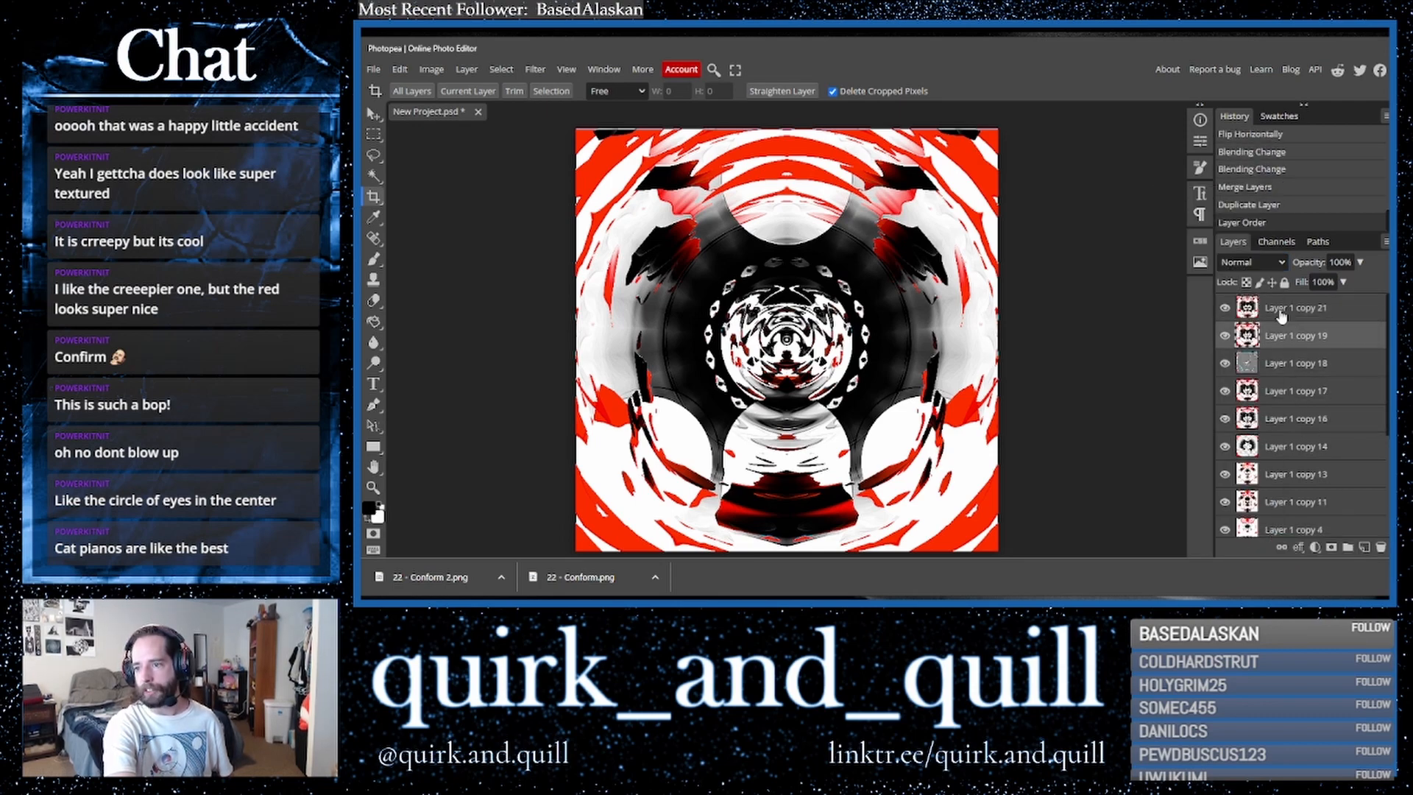
- Erase the centre of the top layer with two Eraser dabs
click(373, 301)
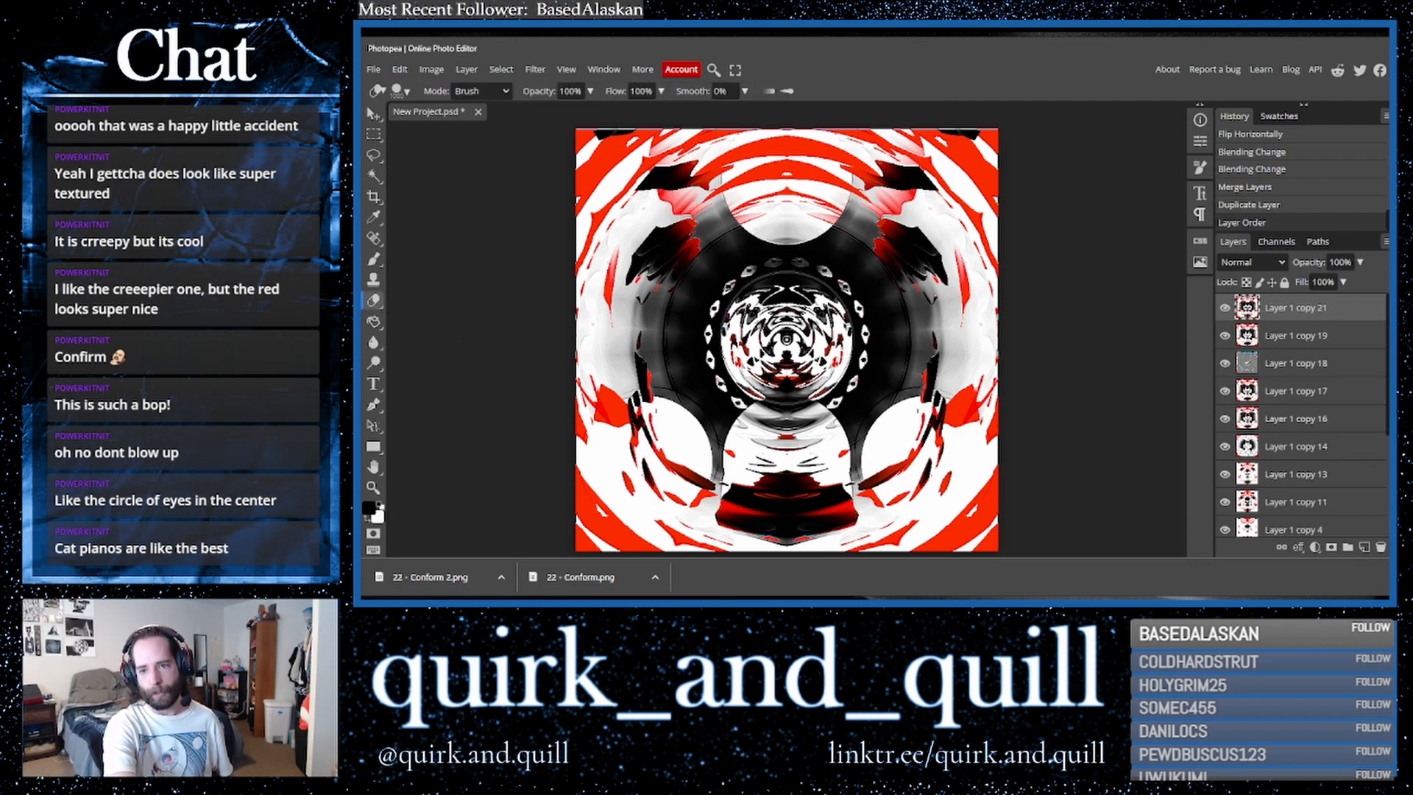
click(786, 341)
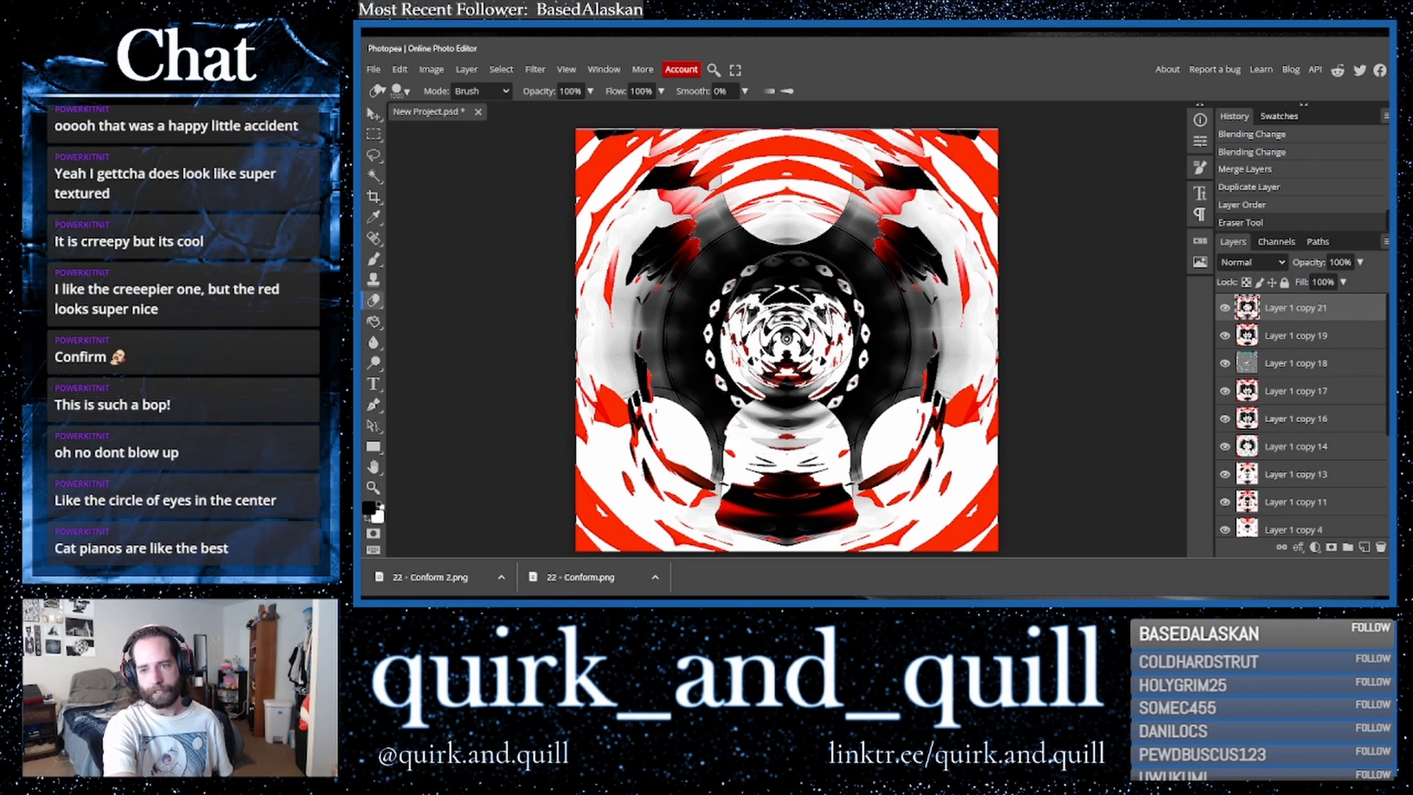
click(785, 332)
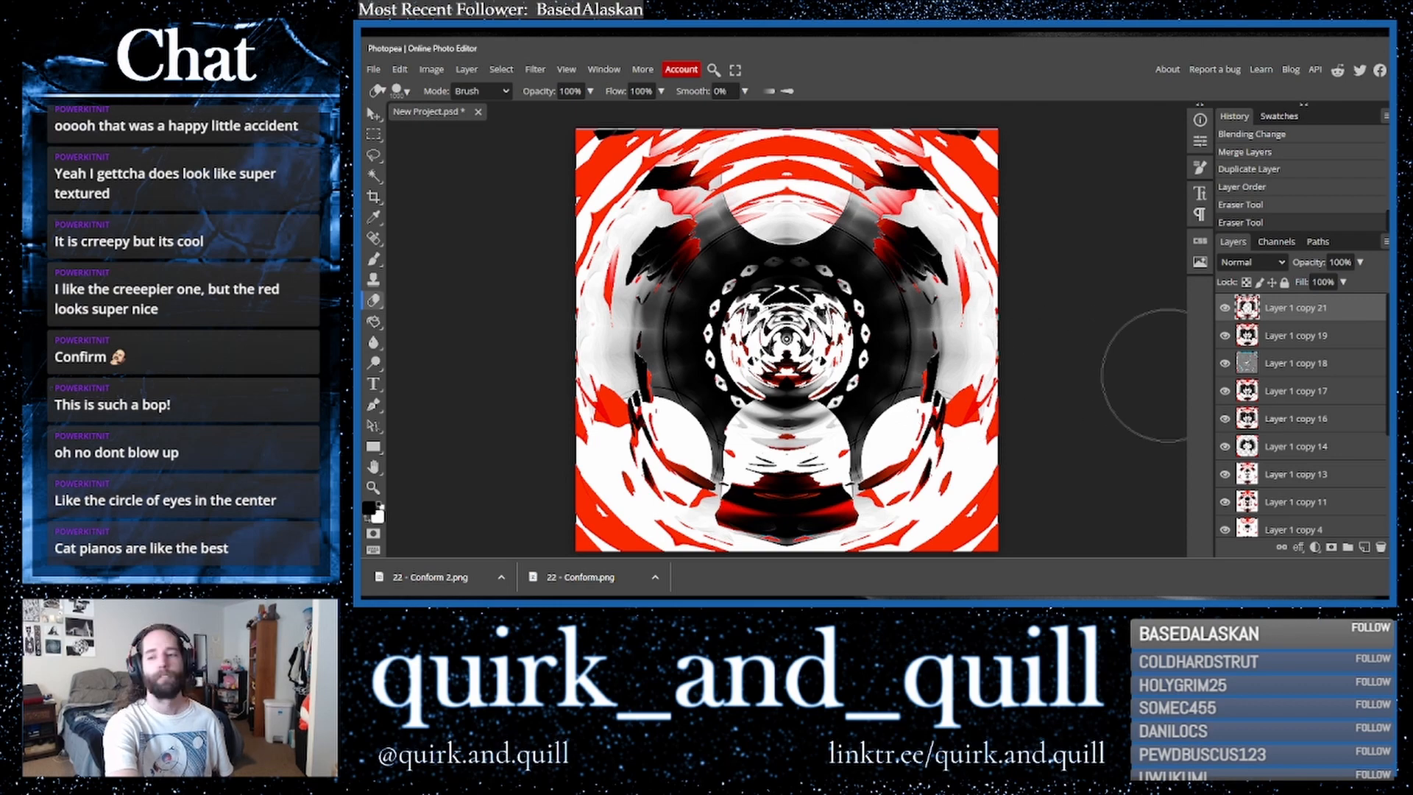
- Duplicate the top two layers, merge the copies, and duplicate the merged layer twice
shift+click(1331, 342)
drag(1352, 343, 1365, 547)
right_click(1279, 348)
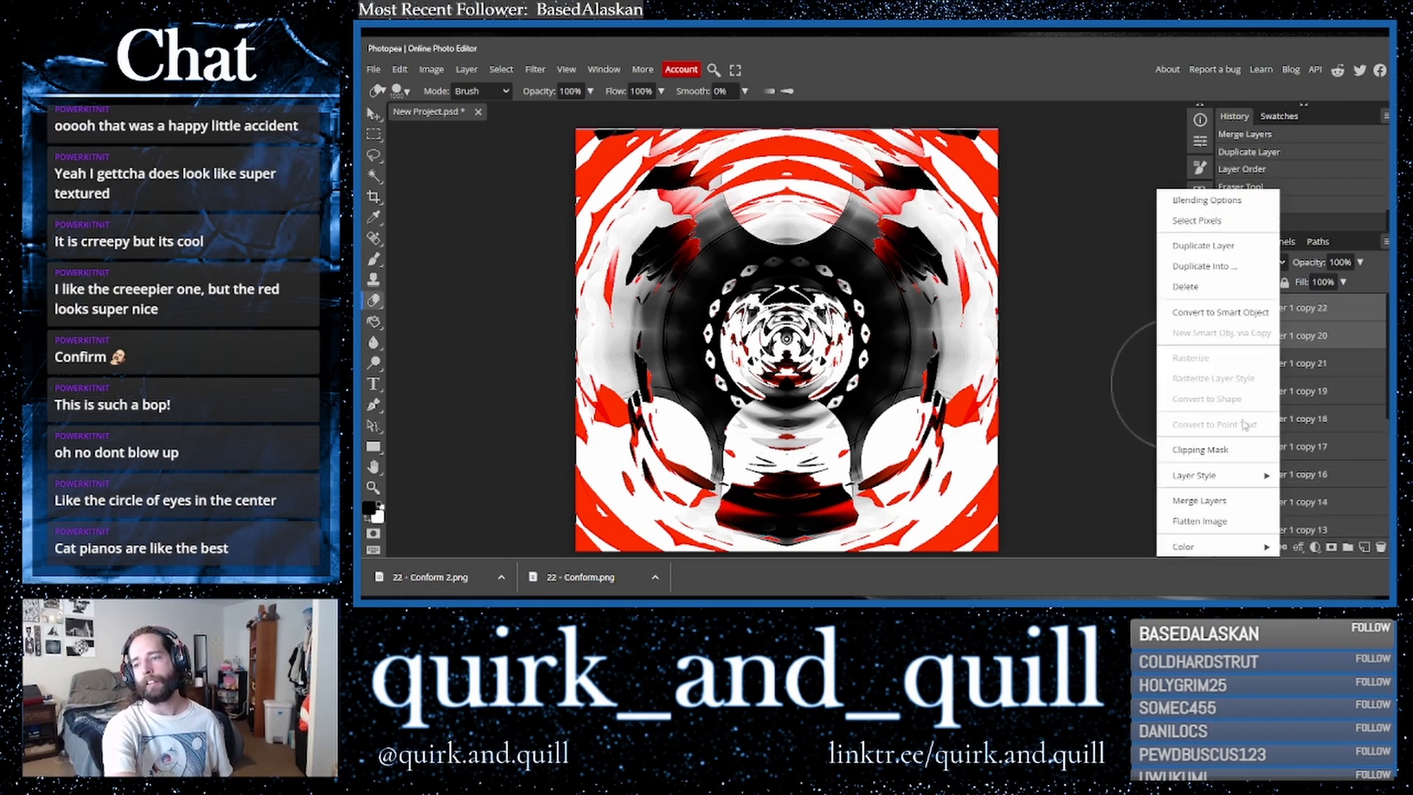
click(1215, 499)
drag(1325, 310, 1364, 548)
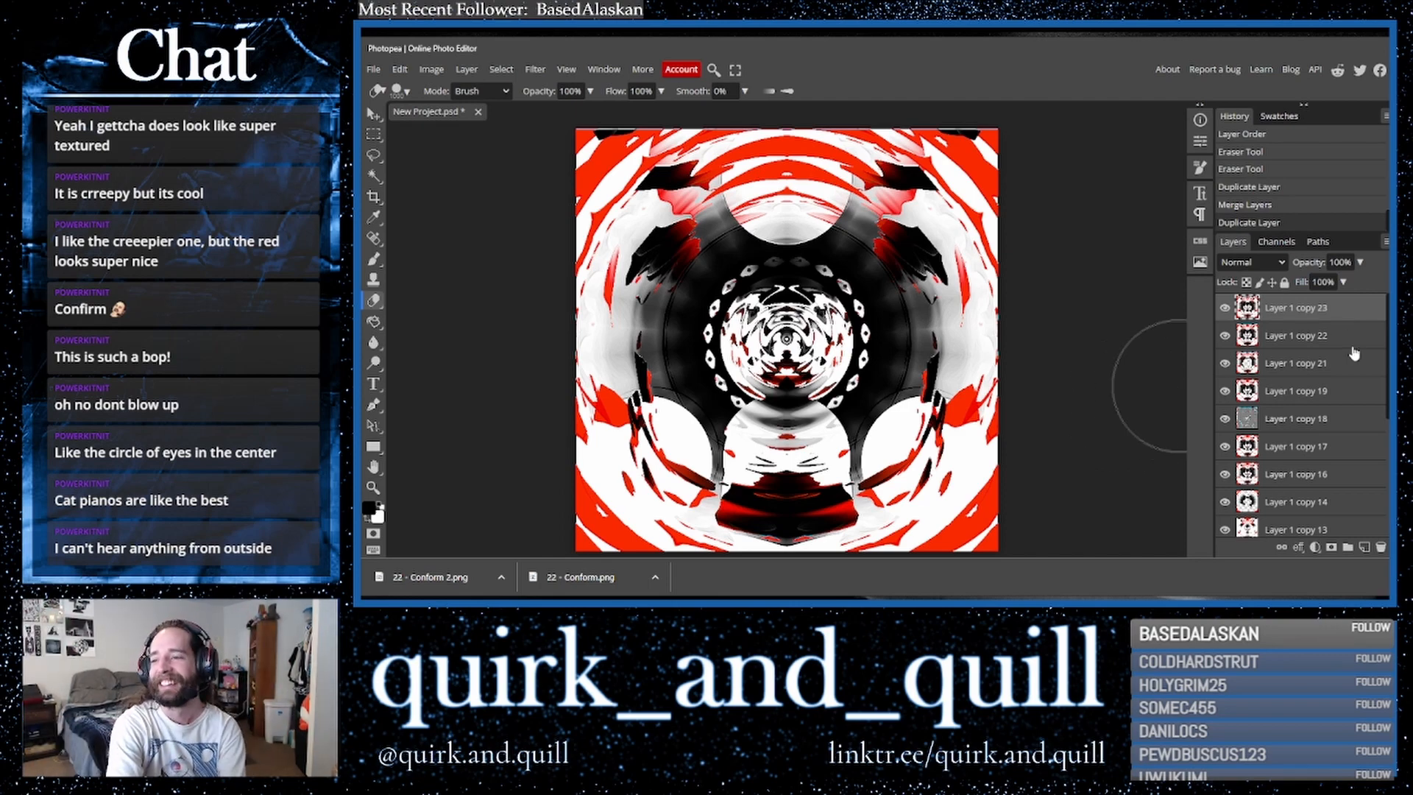
drag(1332, 318, 1364, 547)
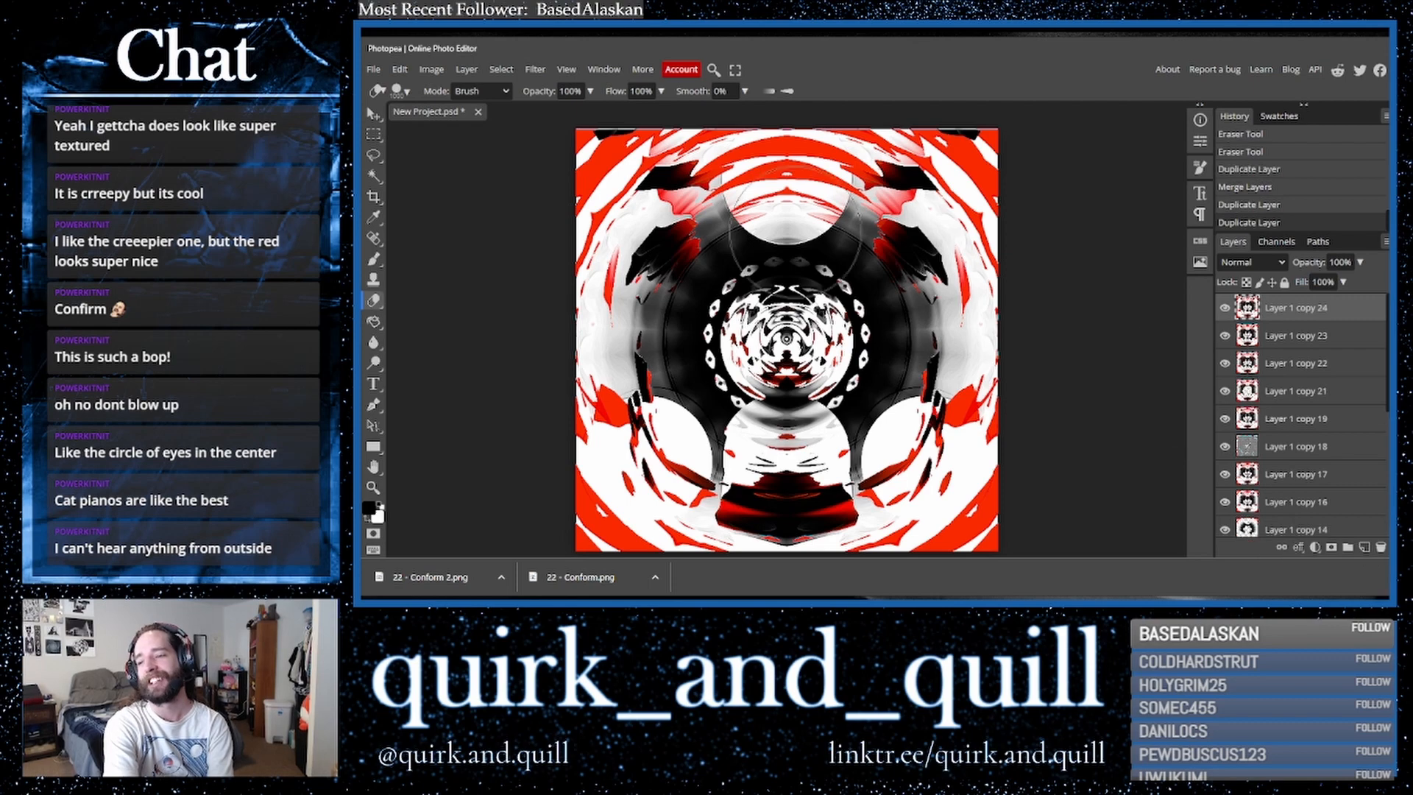
- Apply the Find Edges filter to the top layer twice
click(536, 69)
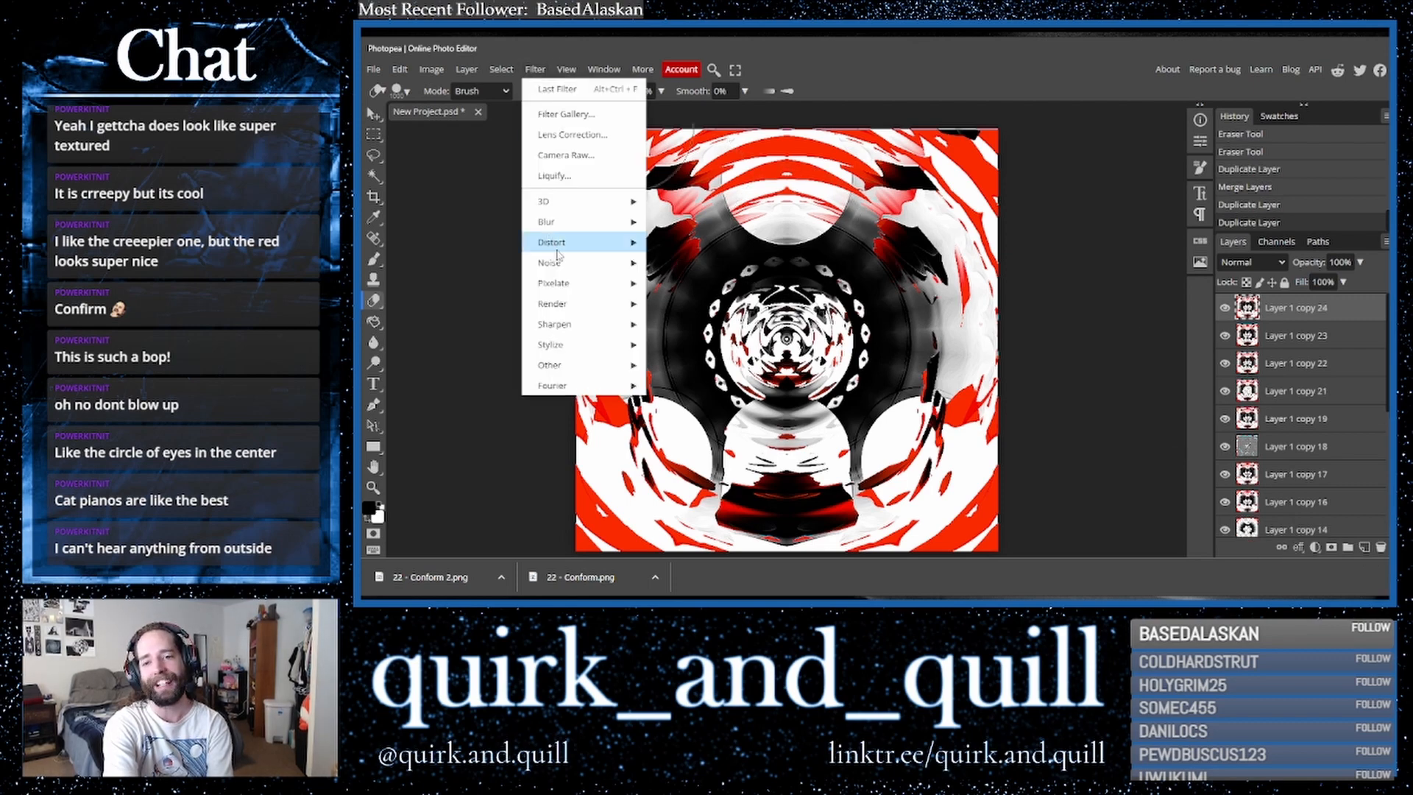
mouse_move(596, 349)
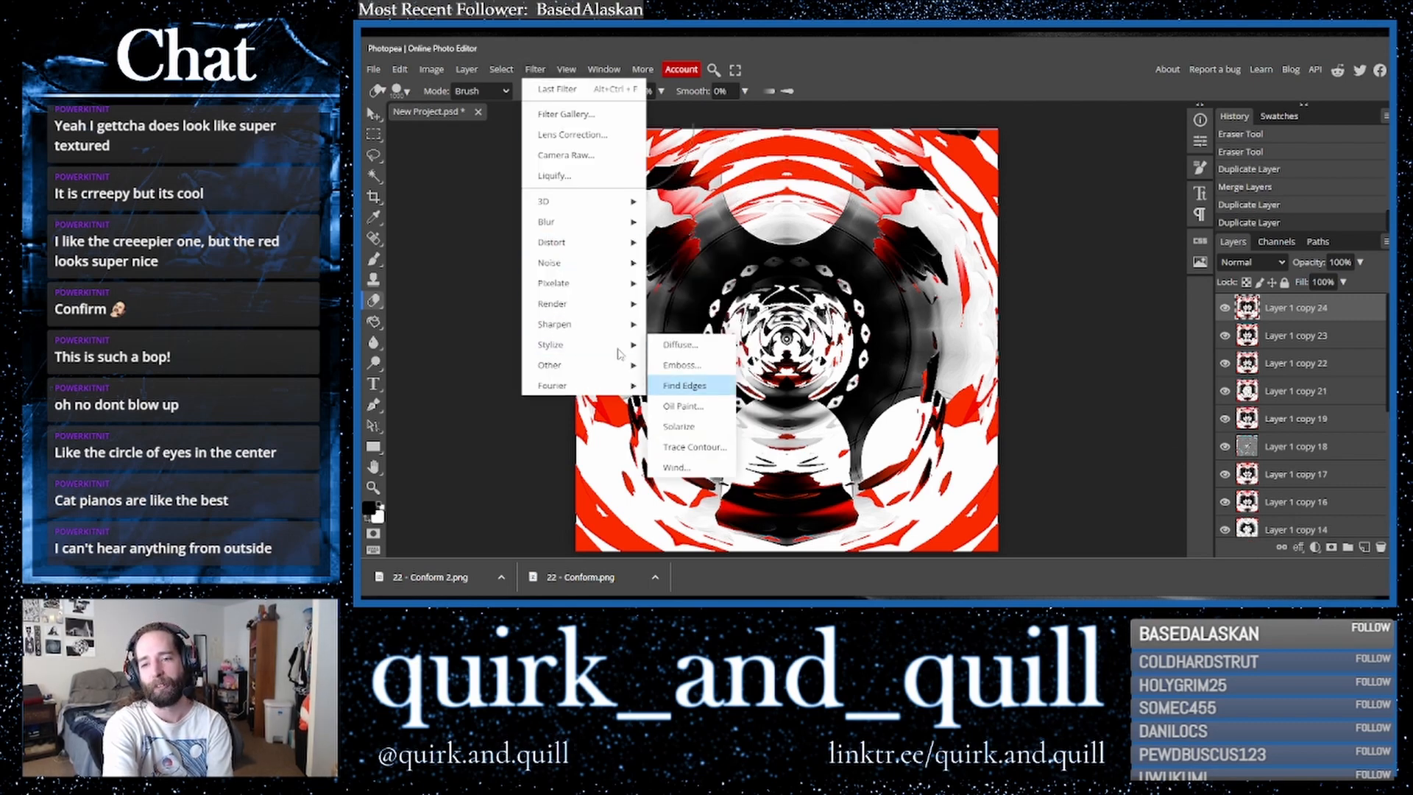
click(685, 385)
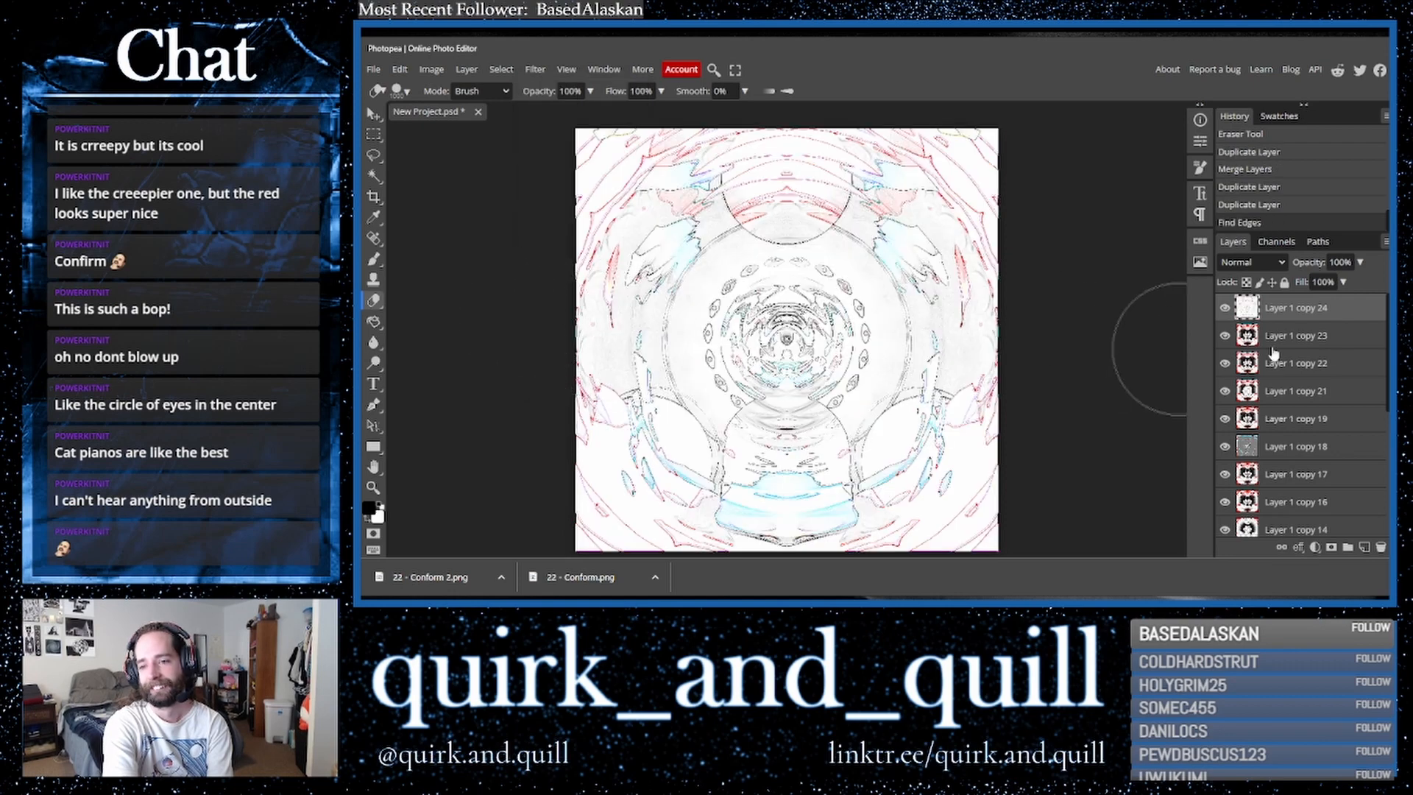
click(535, 70)
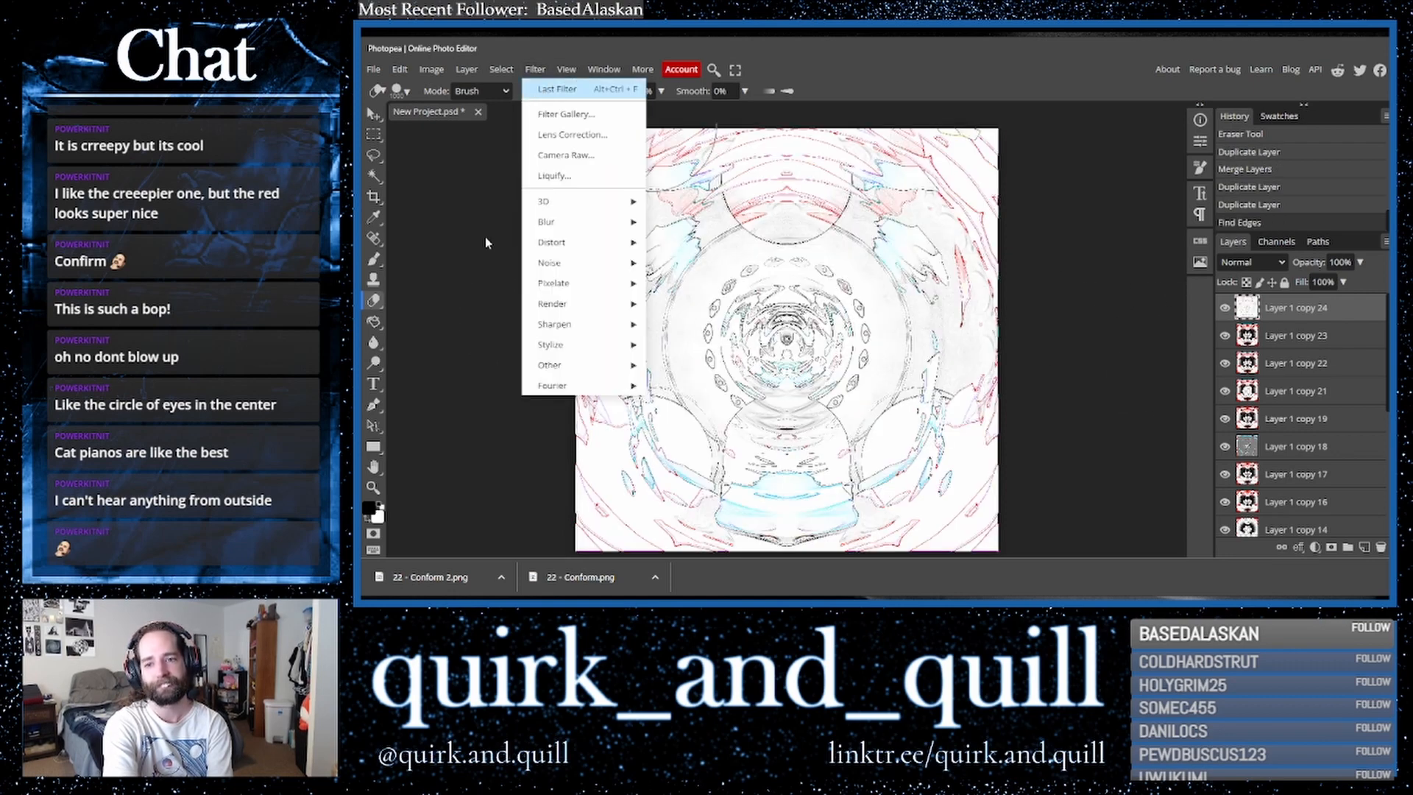
key(ctrl+alt+f)
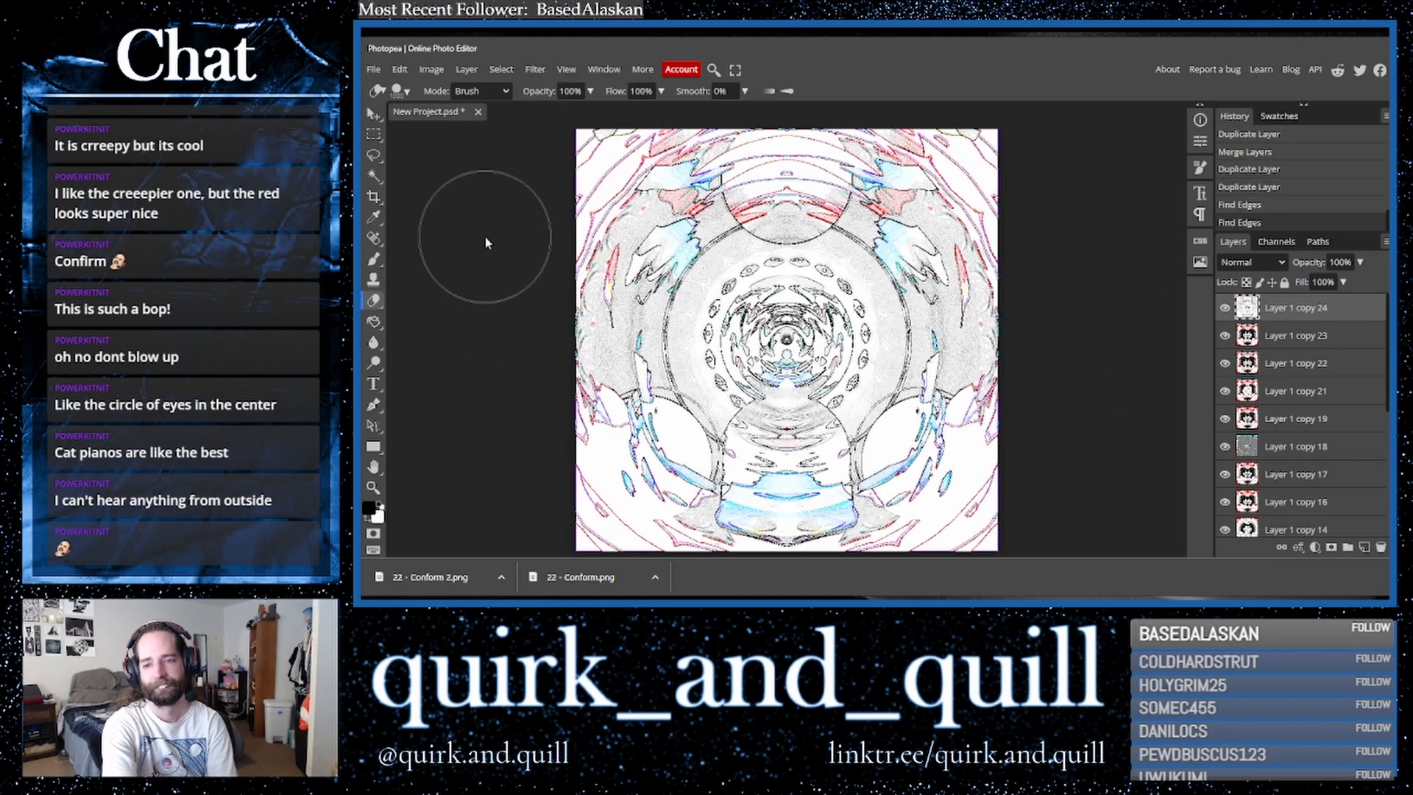
- Cycle through blend modes on the edge-traced layer and set it to Vivid Light
click(1251, 262)
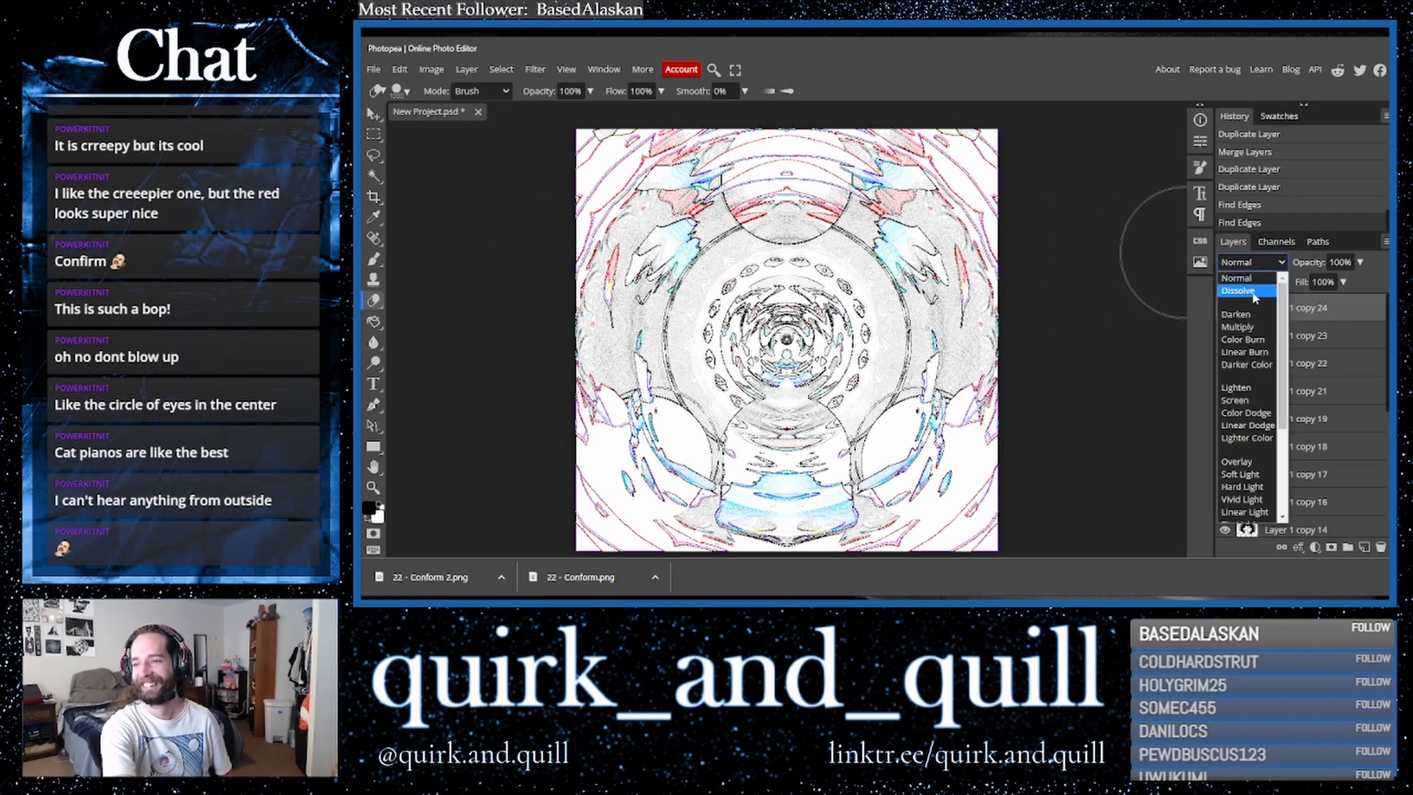
click(1249, 328)
key(Down)
key(Down)
key(Down)
key(Down)
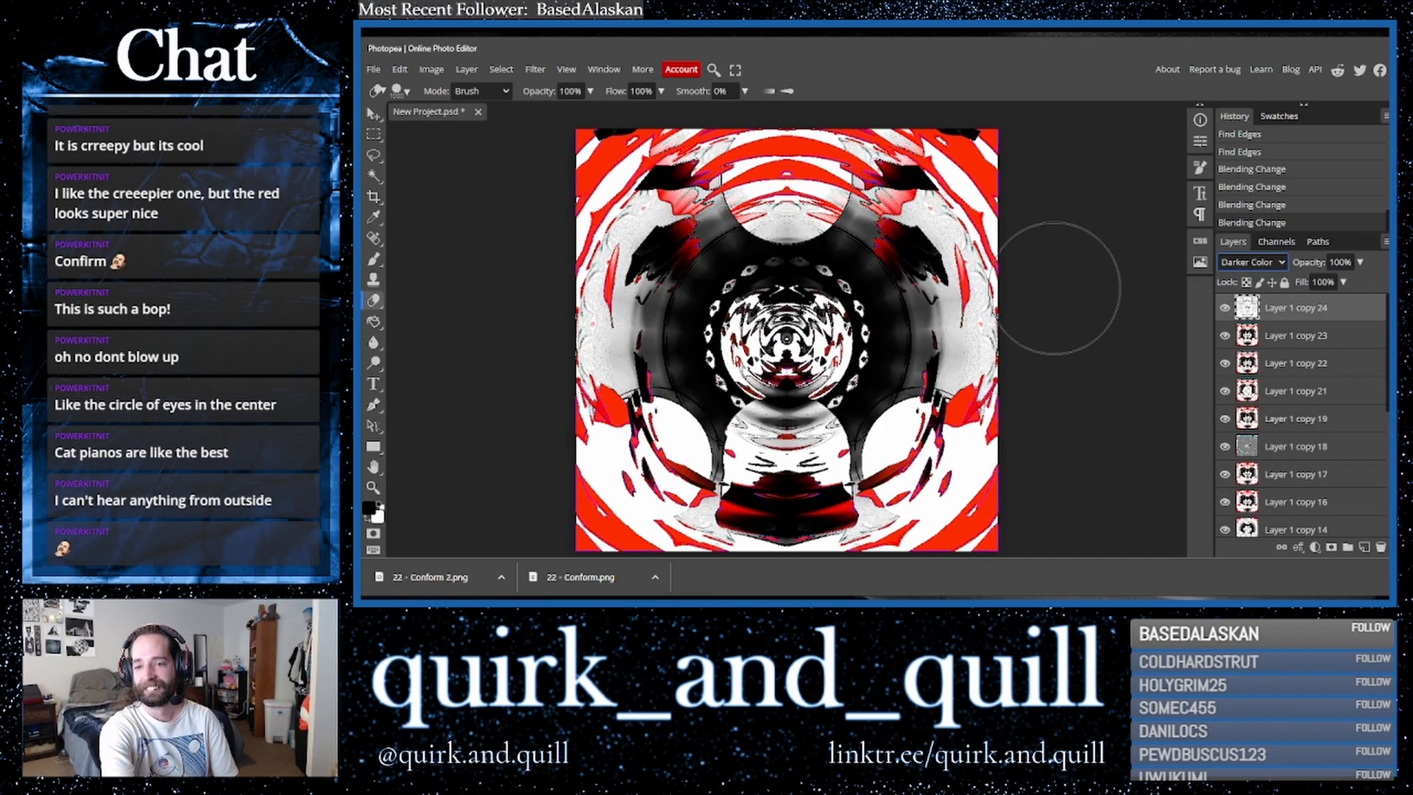
key(Down)
key(Down)
key(Down)
key(Up)
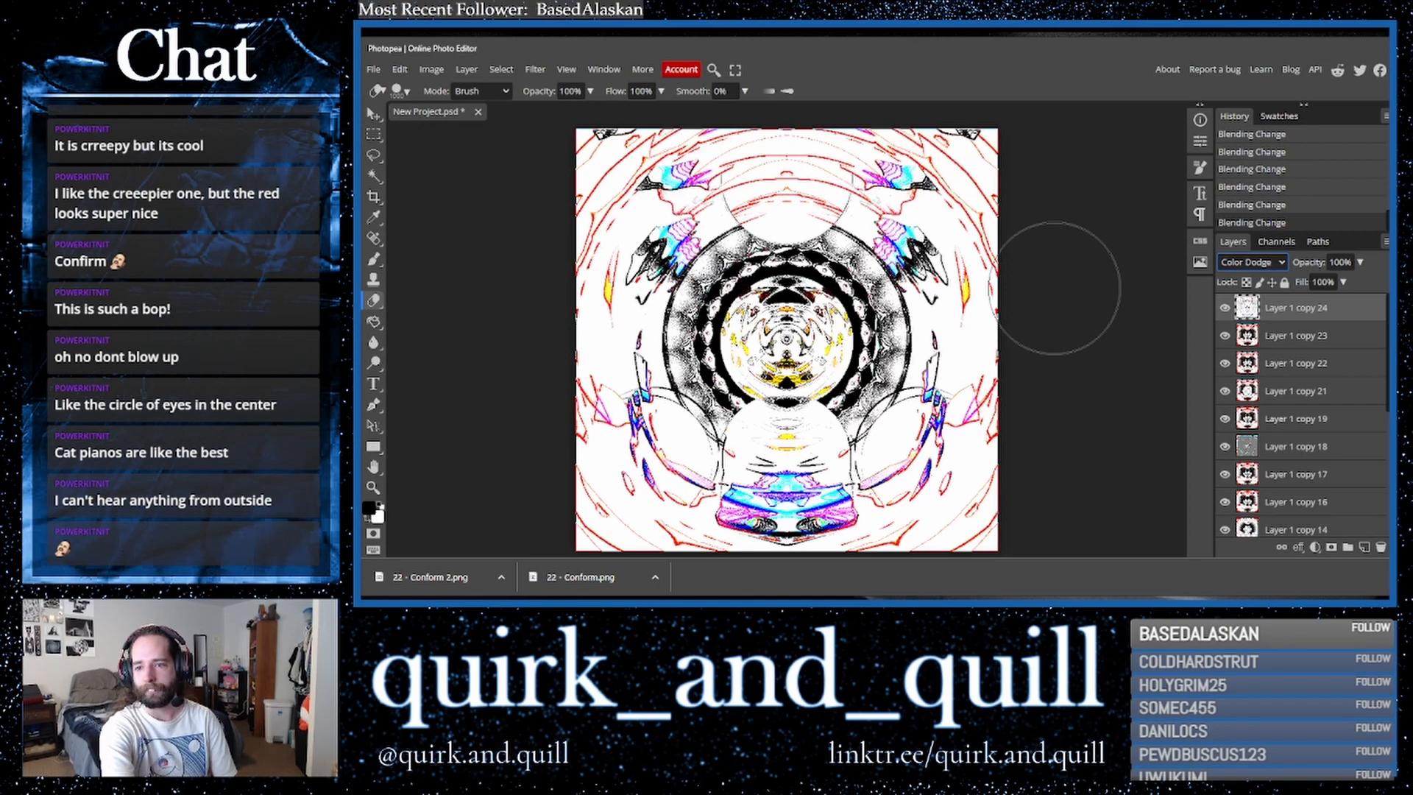
key(Down)
key(Down)
key(Down)
key(Up)
key(Down)
key(Down)
key(Down)
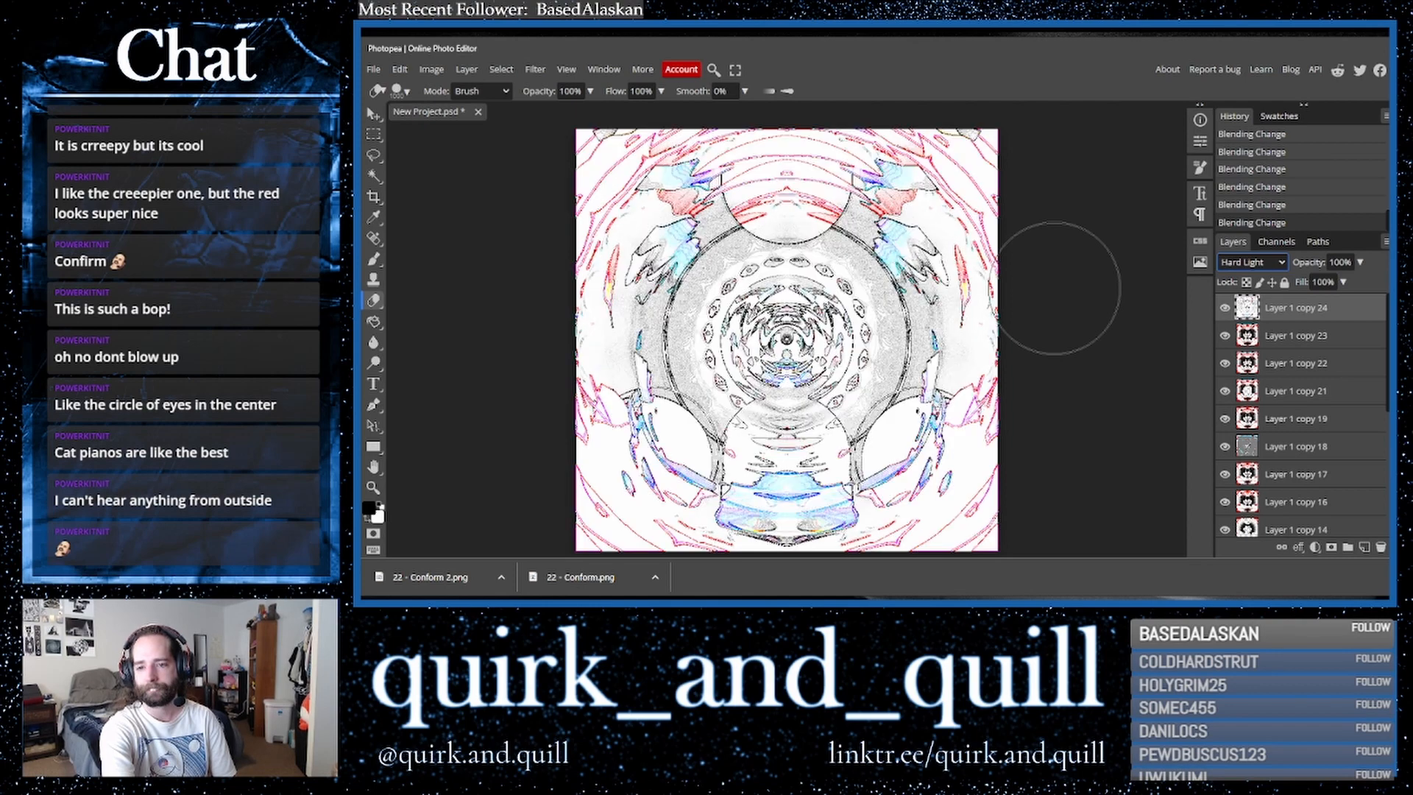
key(Down)
key(Down)
key(Up)
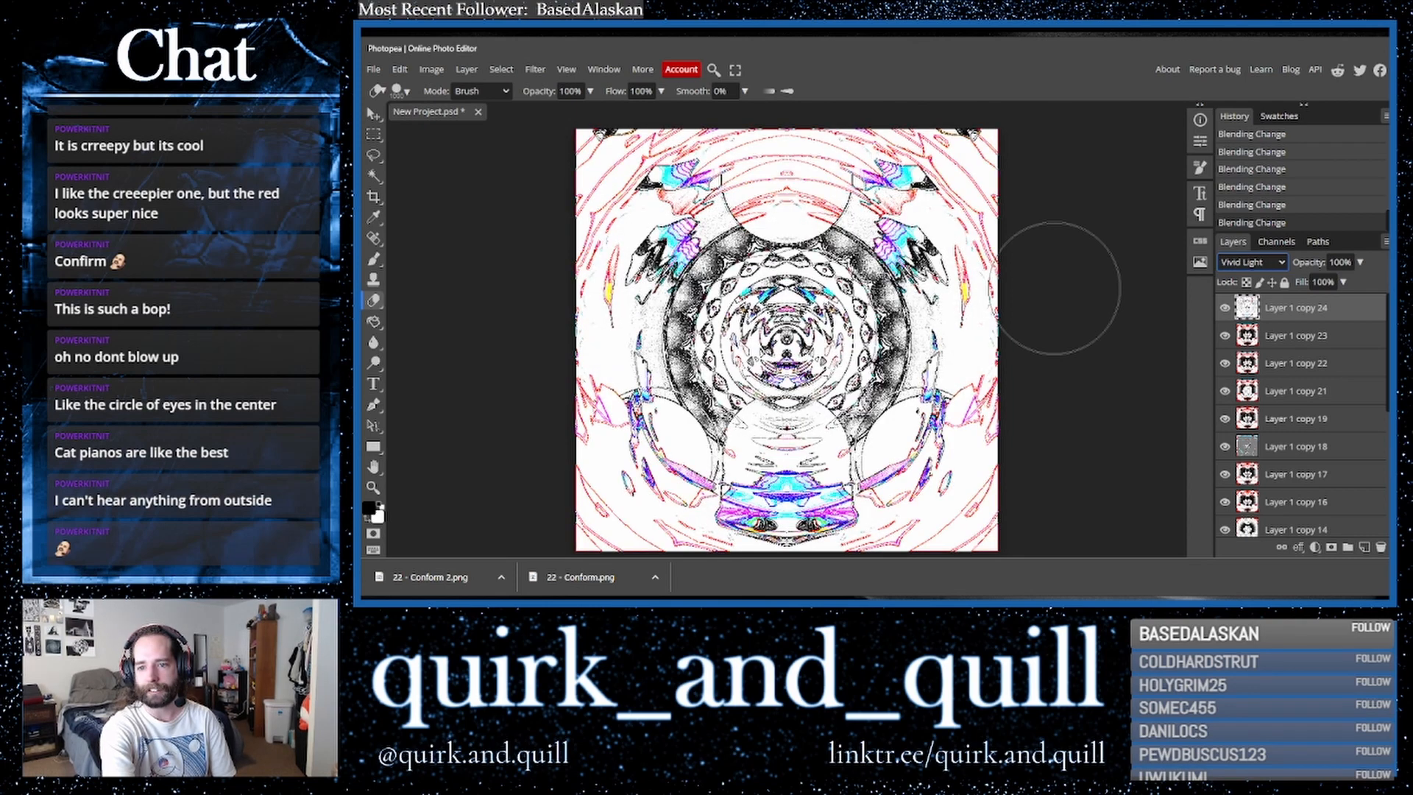
- Duplicate the top two layers, merge the copies, and duplicate the merged result
shift+click(1299, 344)
key(ctrl+j)
right_click(1321, 356)
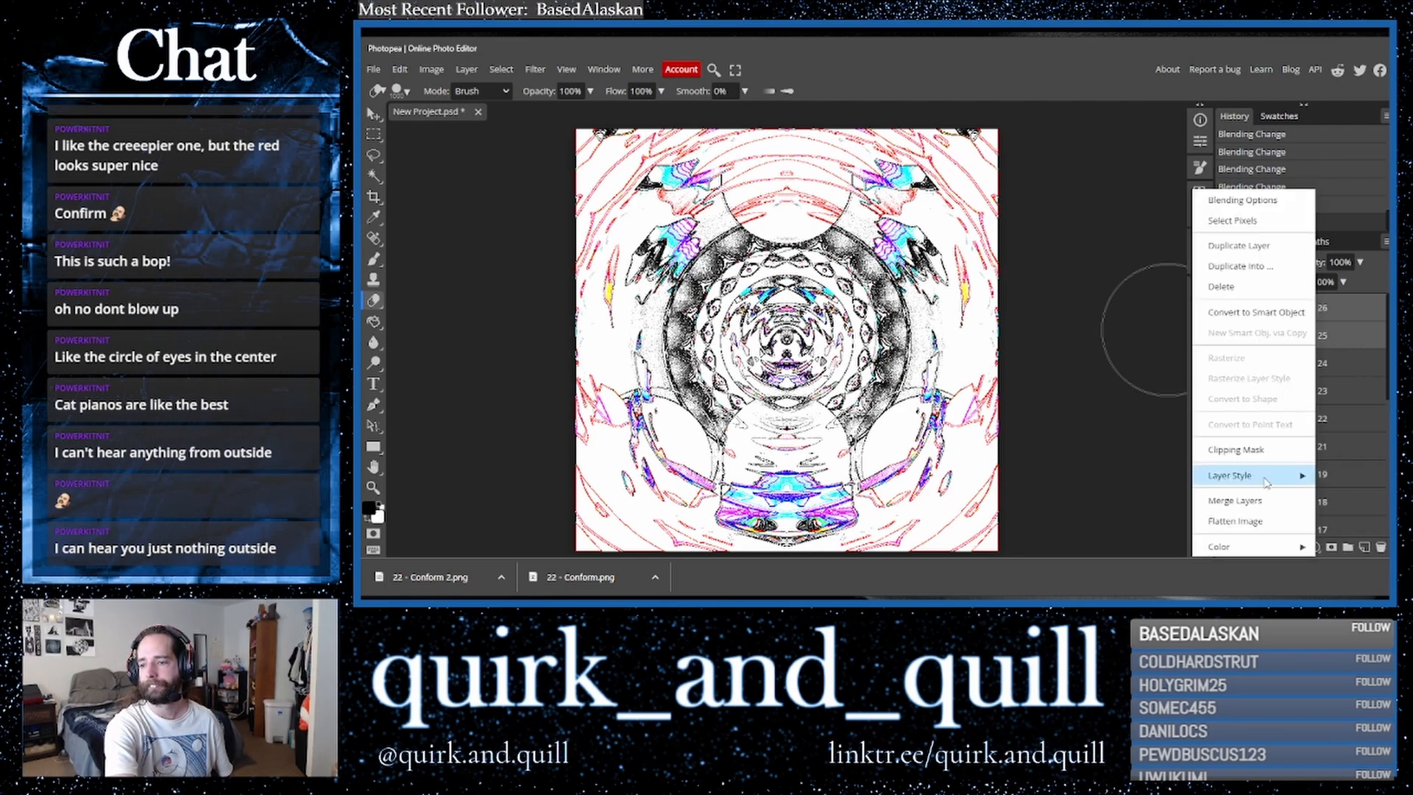
click(1274, 504)
key(ctrl+j)
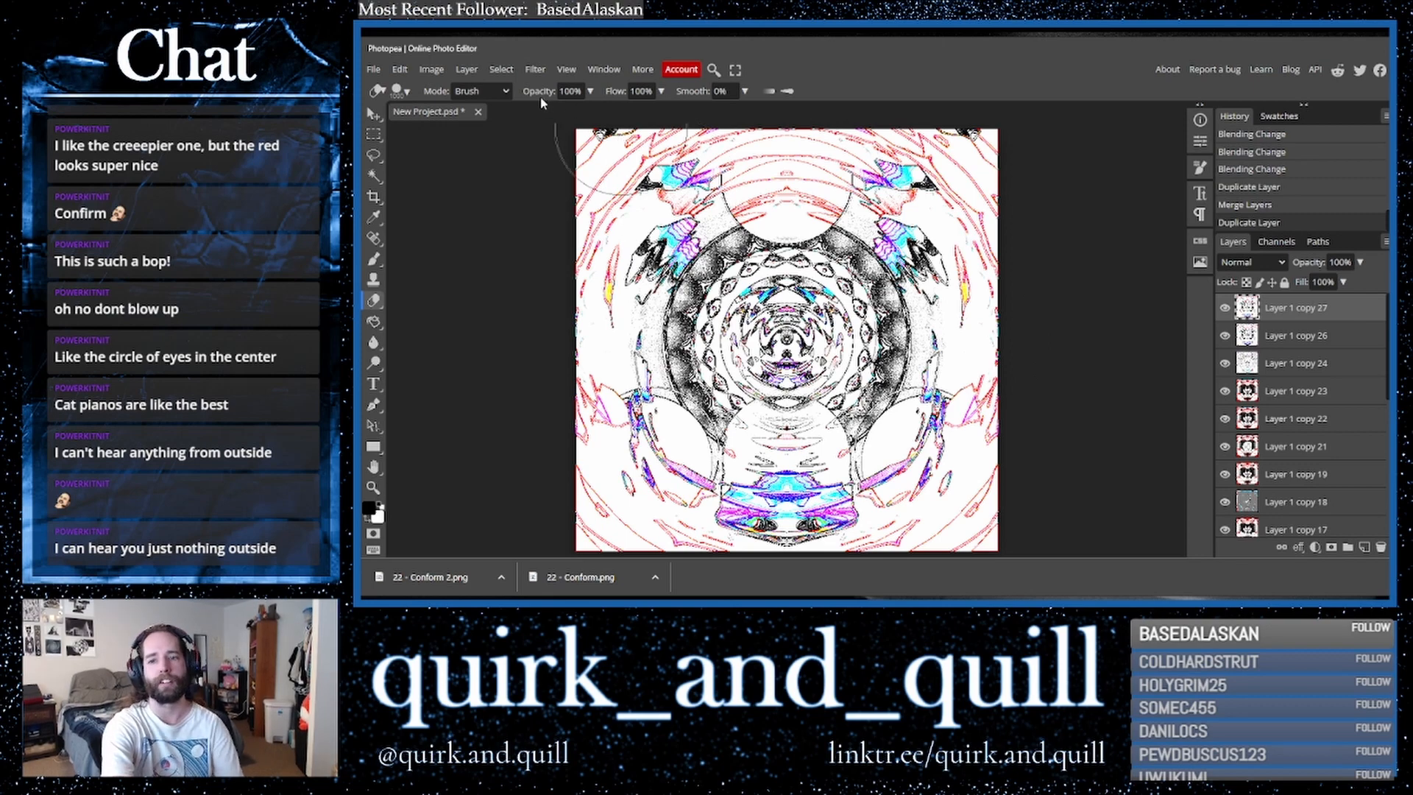
- Apply a Shear distortion to the top layer, bending the curve's midpoint to the right edge with Wrap Around
click(535, 71)
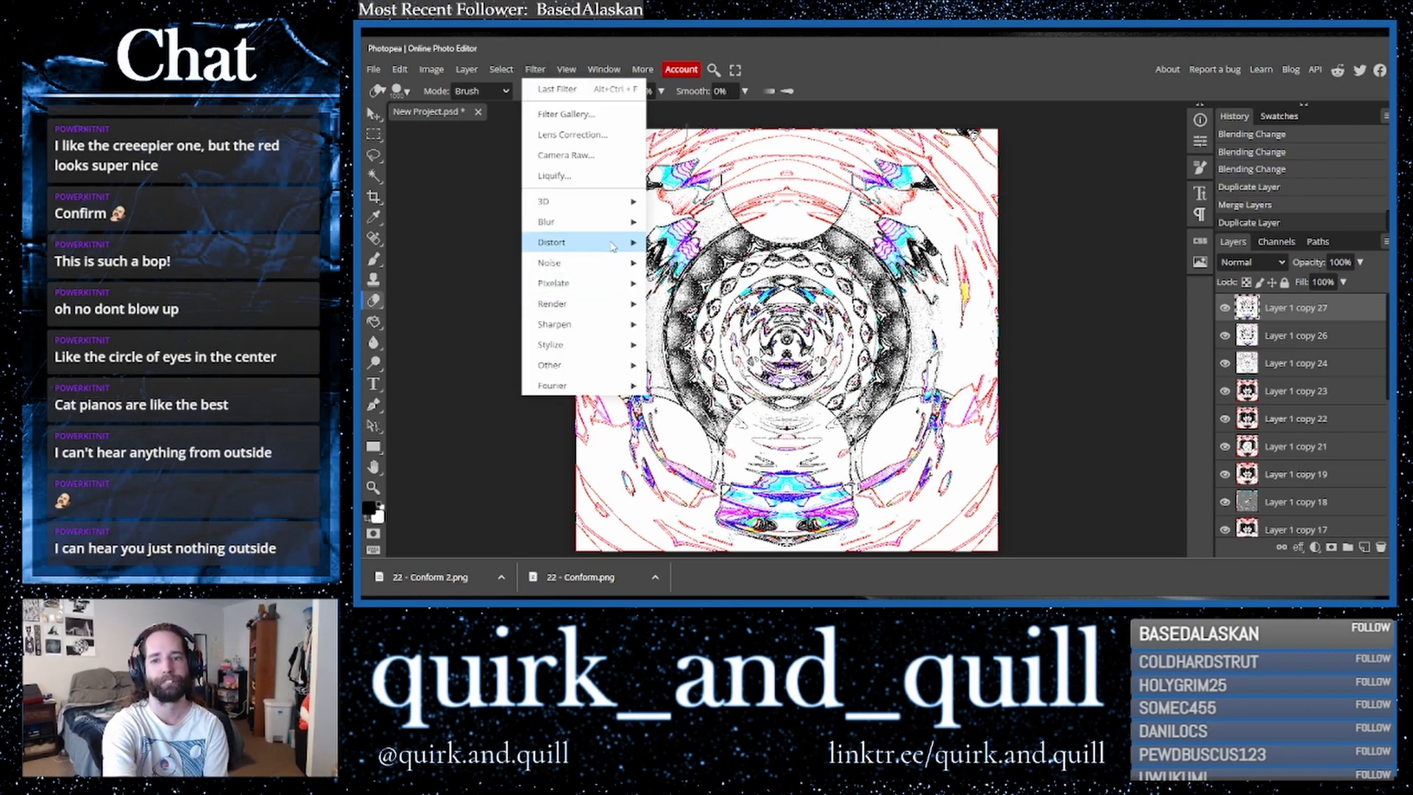
mouse_move(582, 242)
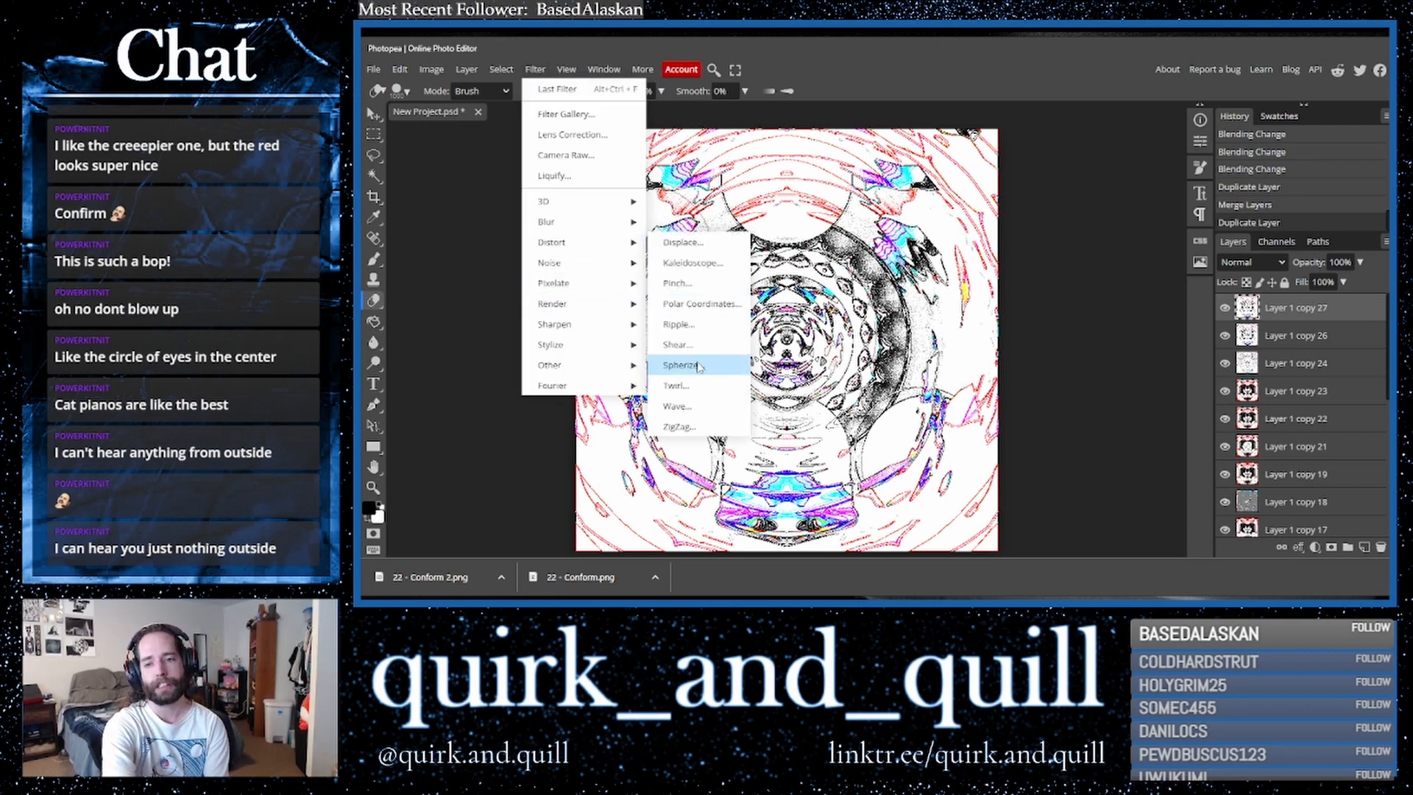
click(720, 346)
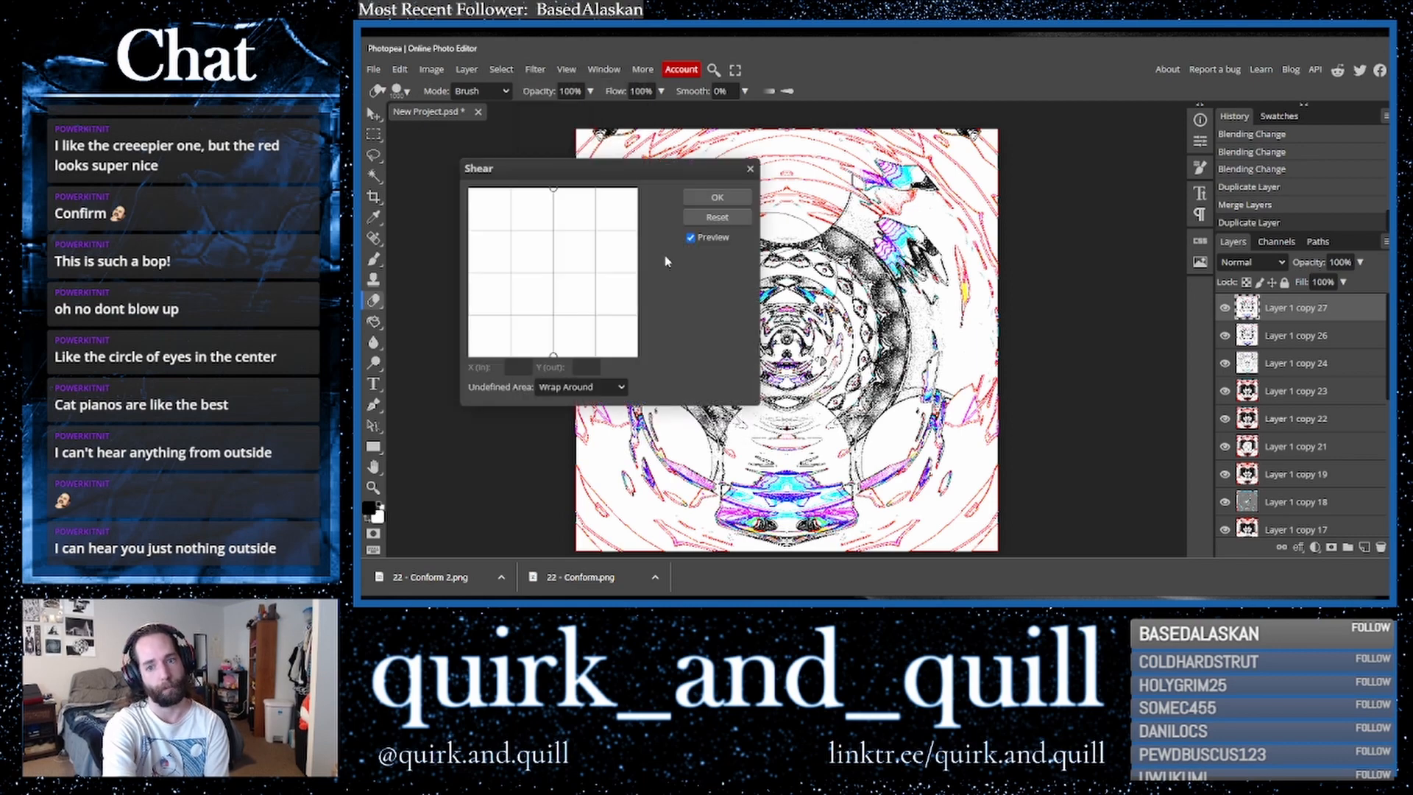
drag(638, 278, 634, 269)
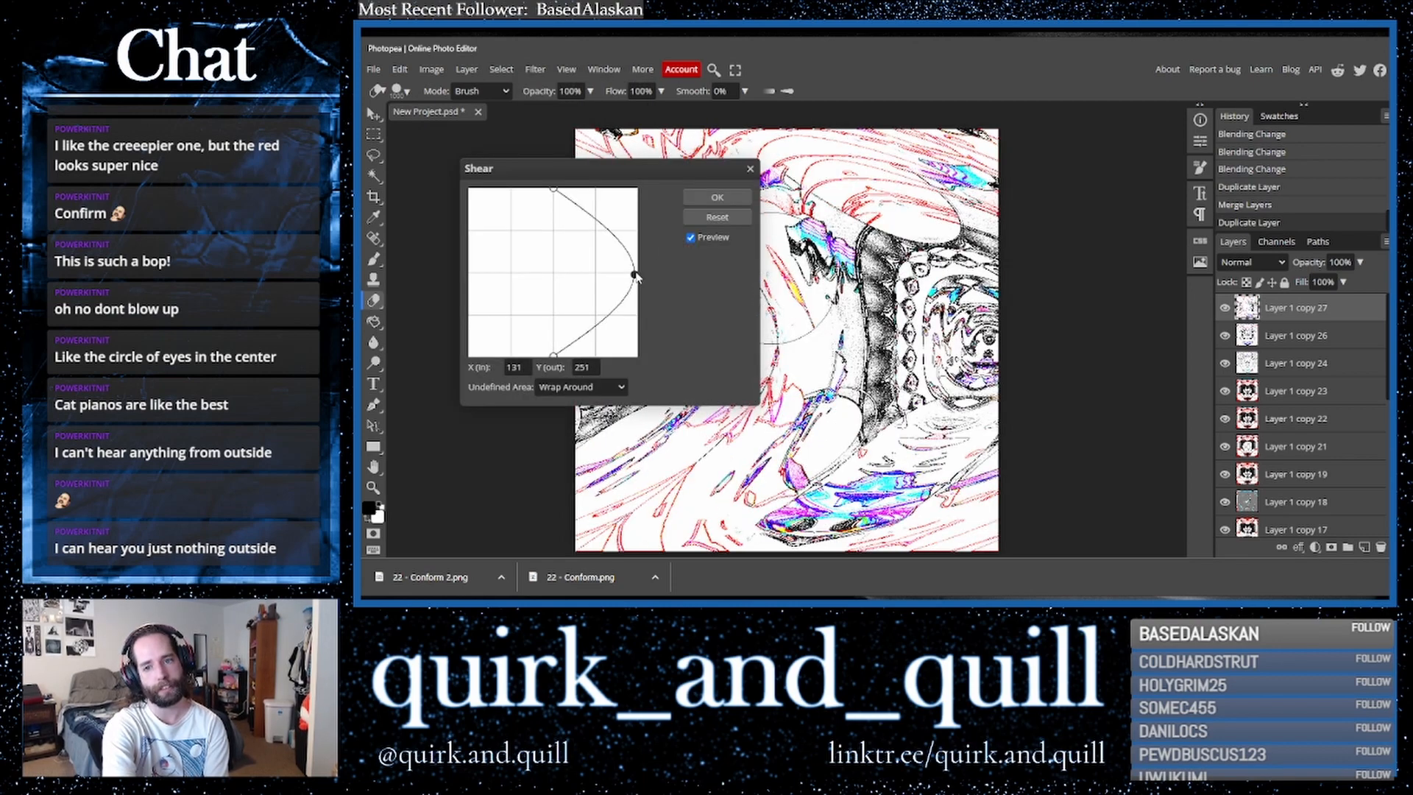
click(717, 198)
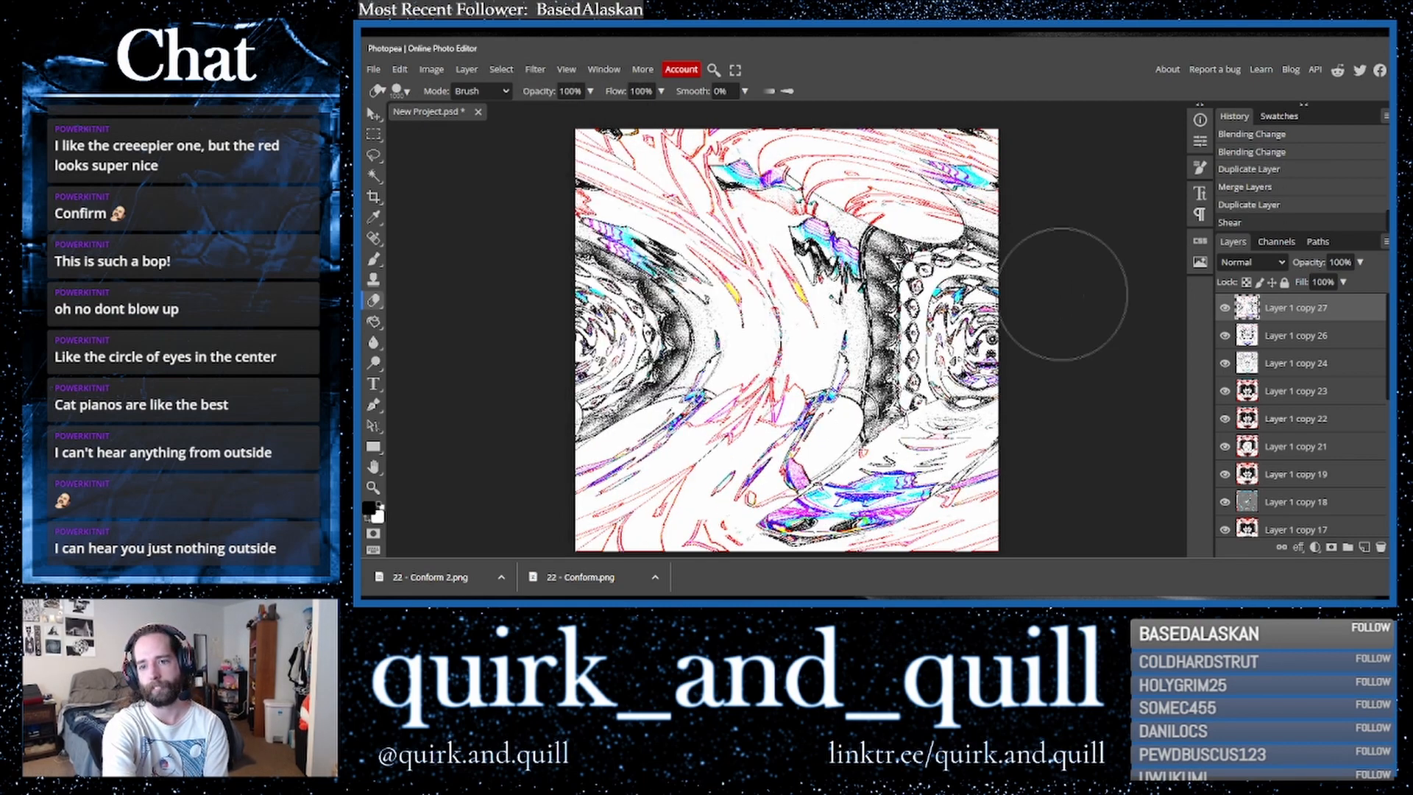
- Duplicate the sheared layer, flip the copy horizontally and set its blend mode to Multiply
drag(1352, 310, 1362, 548)
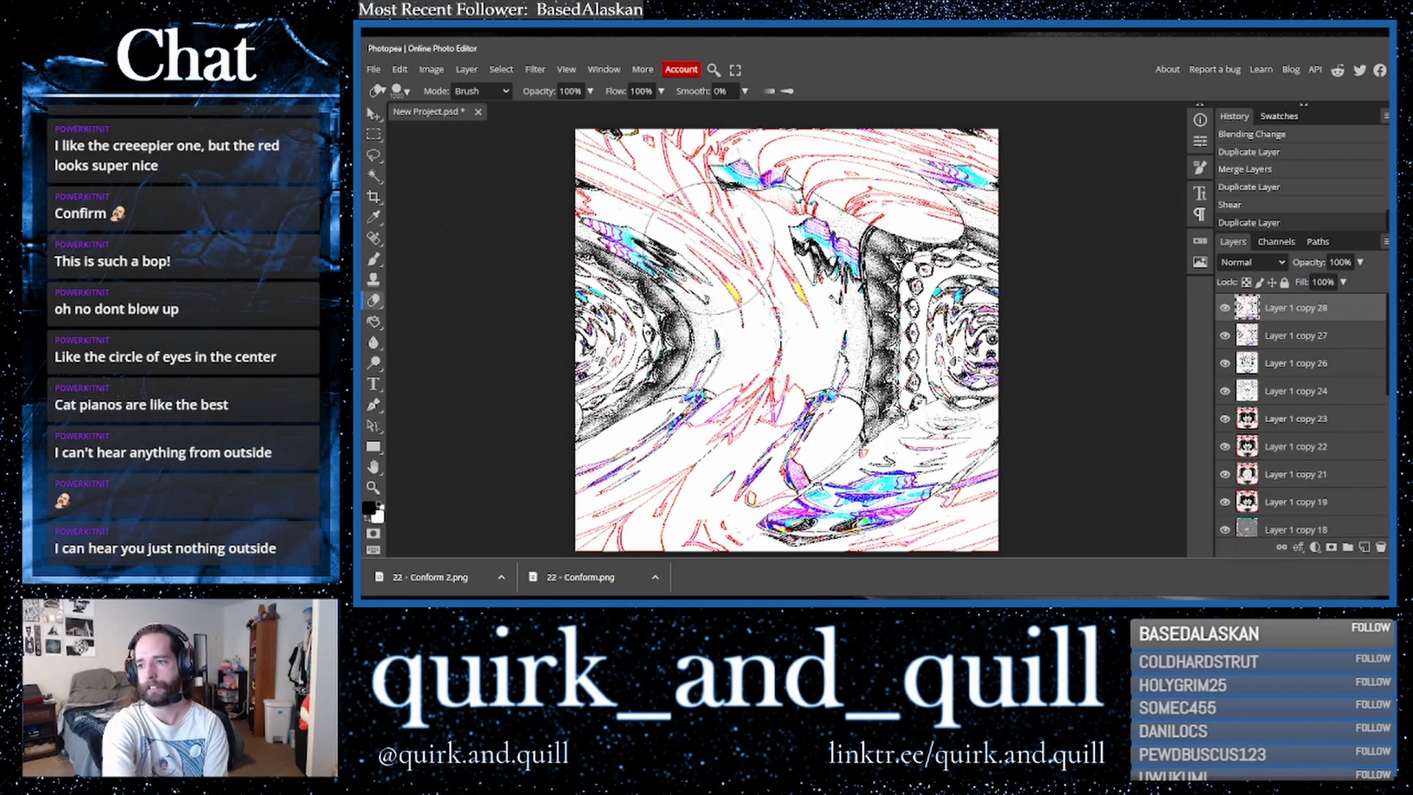
click(400, 69)
mouse_move(501, 399)
click(608, 530)
click(1251, 262)
click(1243, 320)
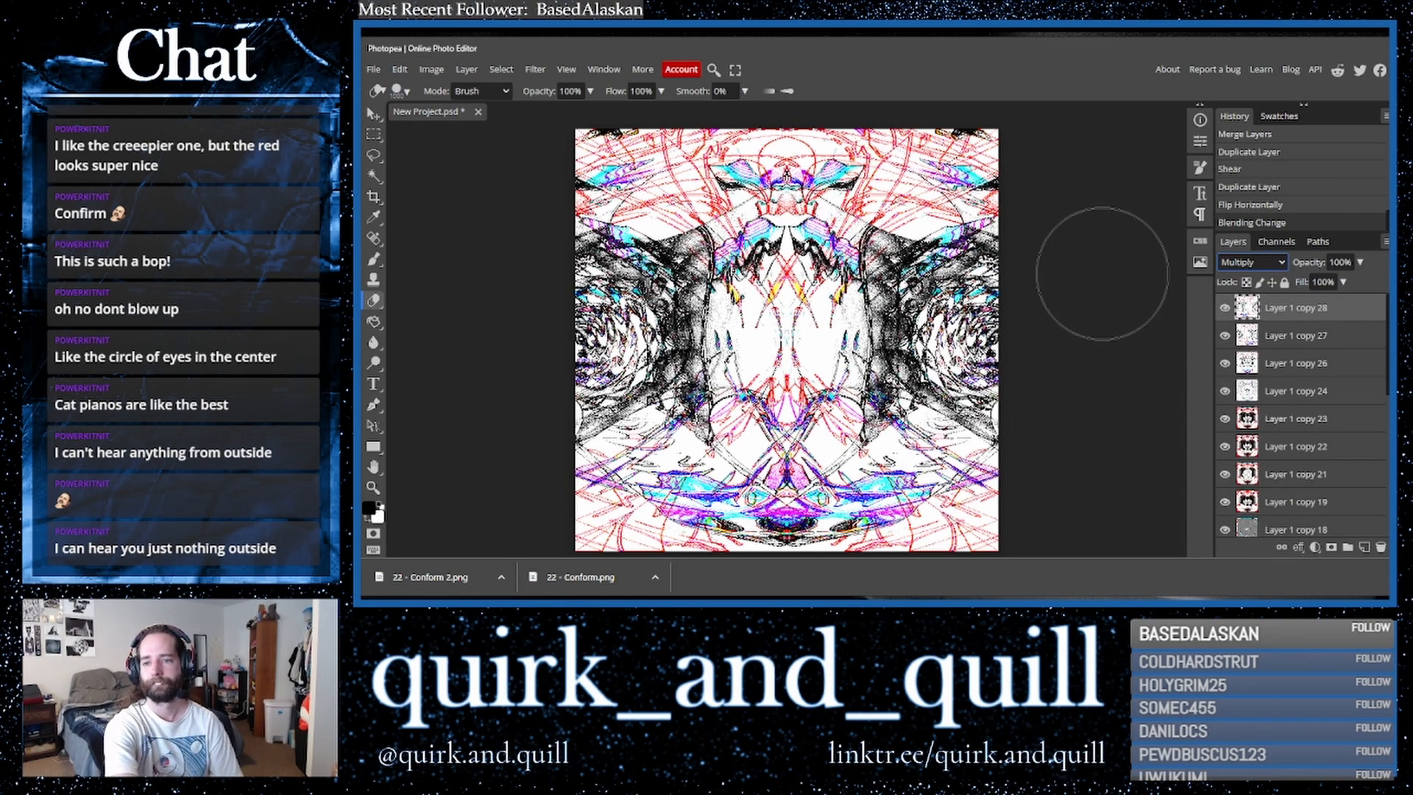
- Cycle through blend modes on the top layer, stopping at Darker Color
key(Down)
key(Down)
key(Down)
key(Down)
key(Down)
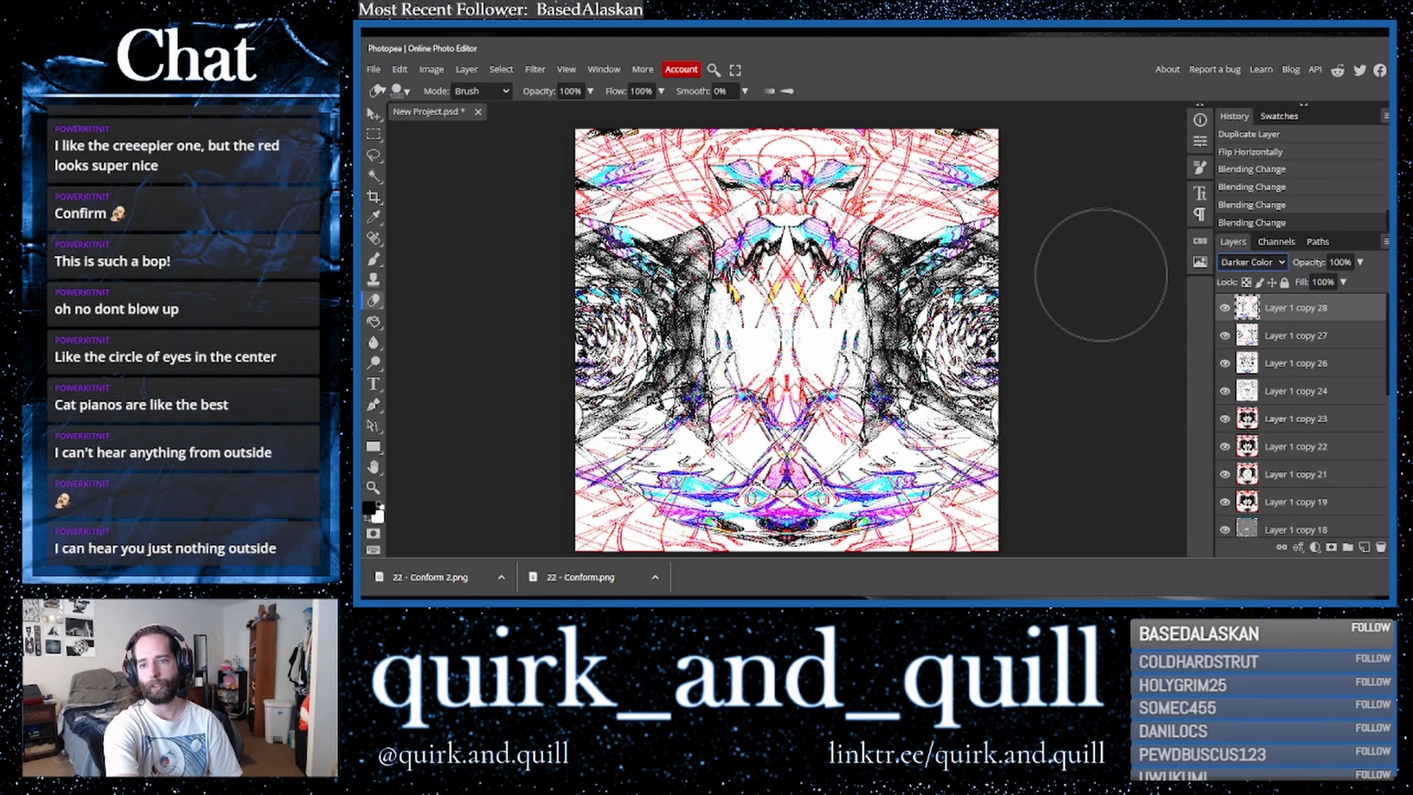
key(Down)
key(Down)
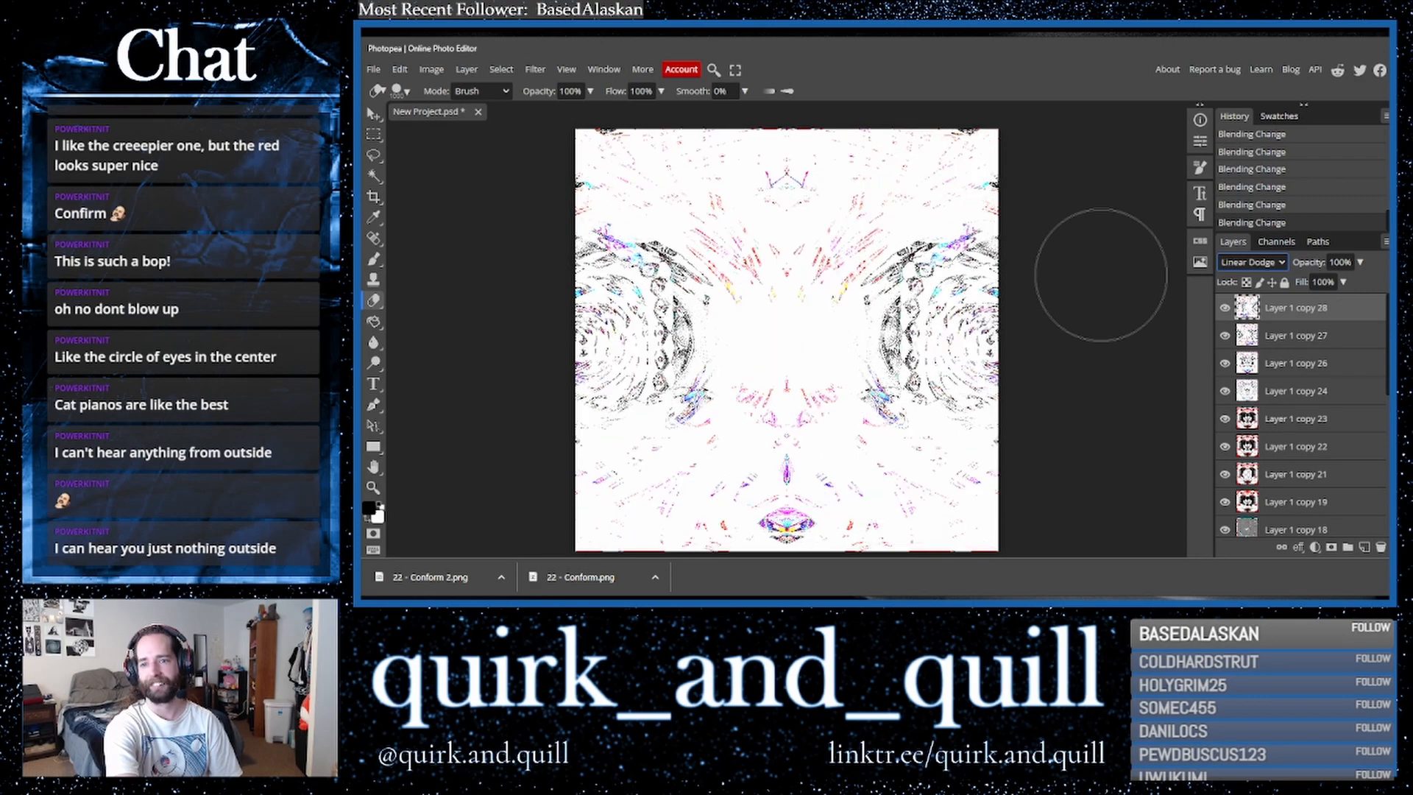
key(Up)
key(Up)
key(Up)
key(Up)
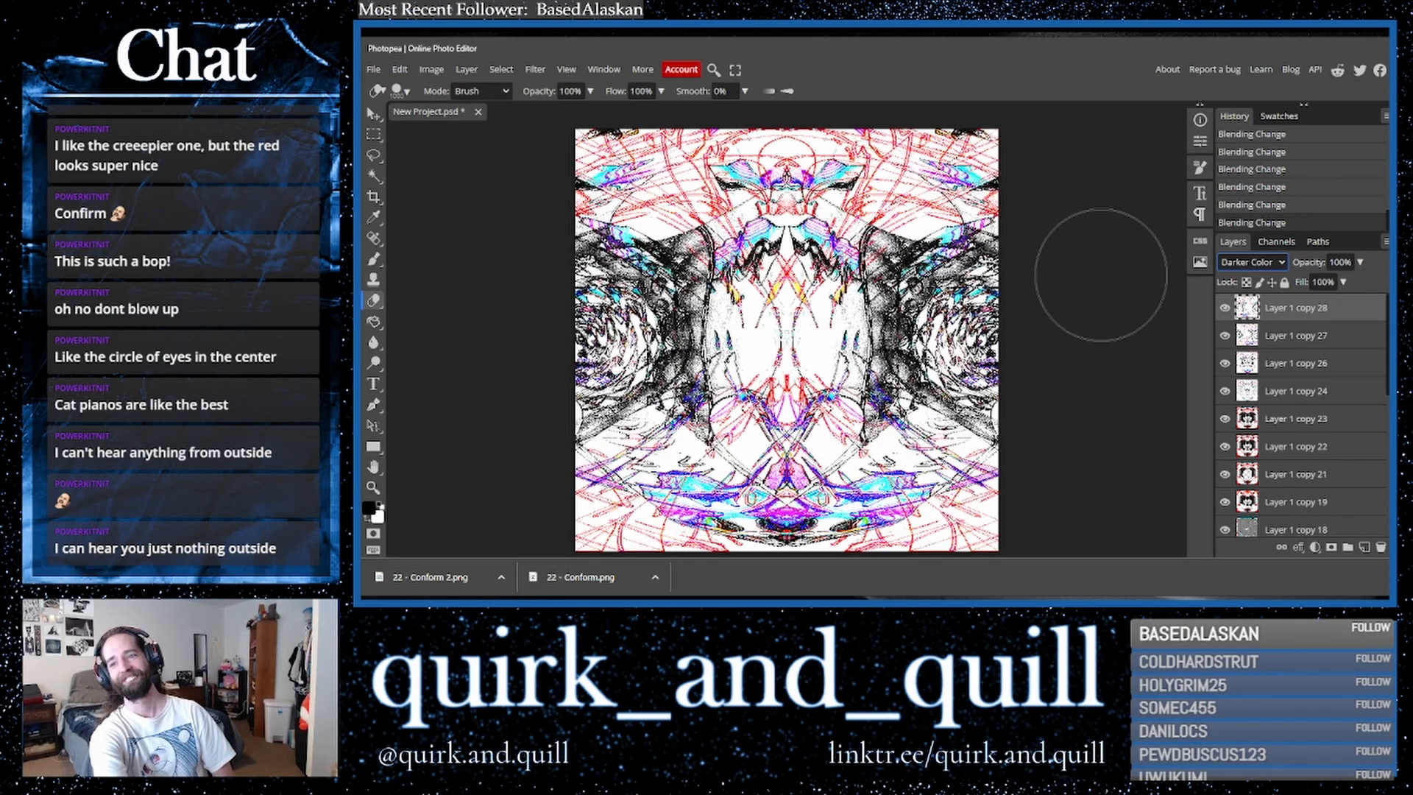
- Remove the layer Layer 1 copy 27 from the layer stack
shift+click(1286, 335)
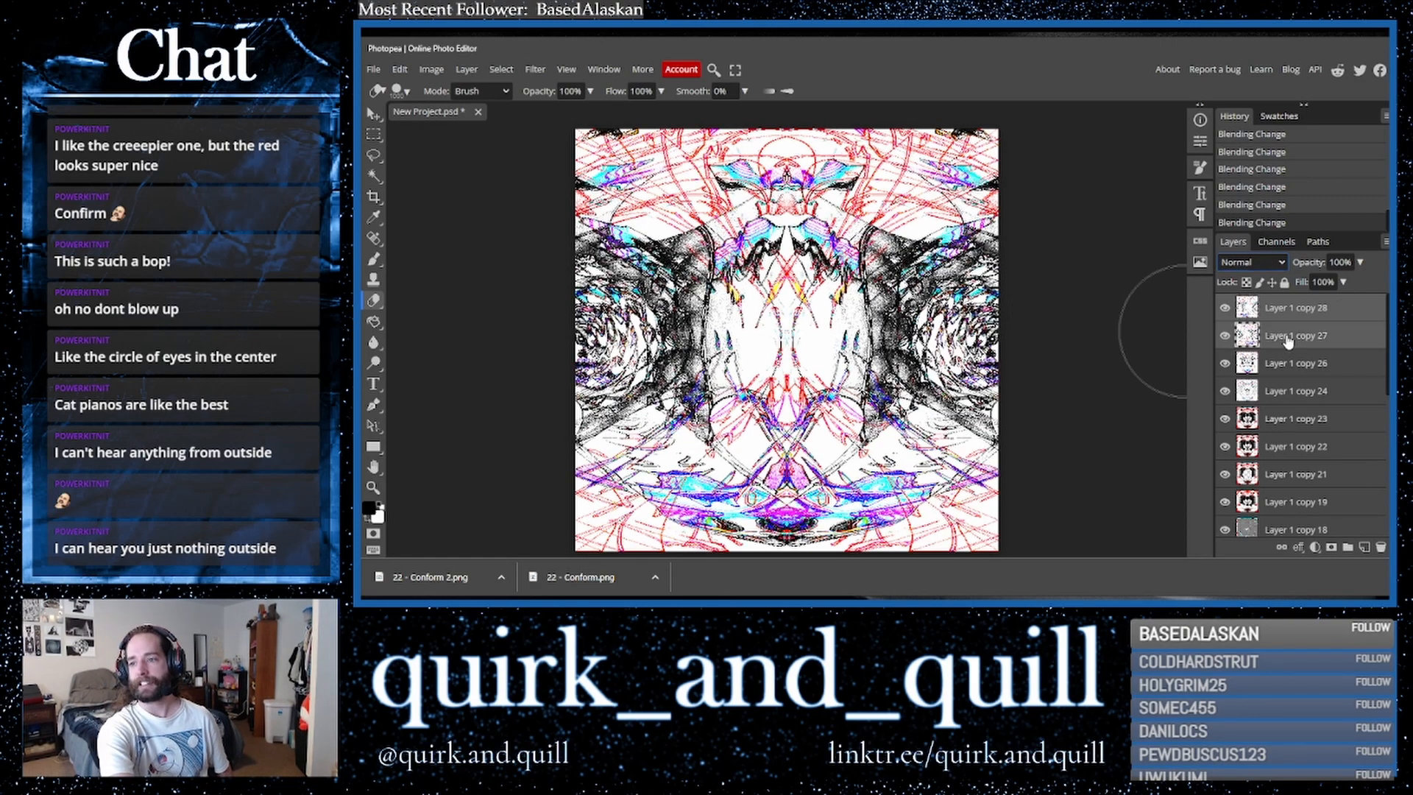
right_click(1288, 343)
click(1222, 499)
- Cycle through blend modes on the top layer again and set it back to Normal
click(1247, 264)
click(1247, 264)
key(Down)
key(Down)
key(Down)
key(Up)
key(Down)
key(Down)
key(Down)
key(Down)
key(Down)
key(Down)
key(Down)
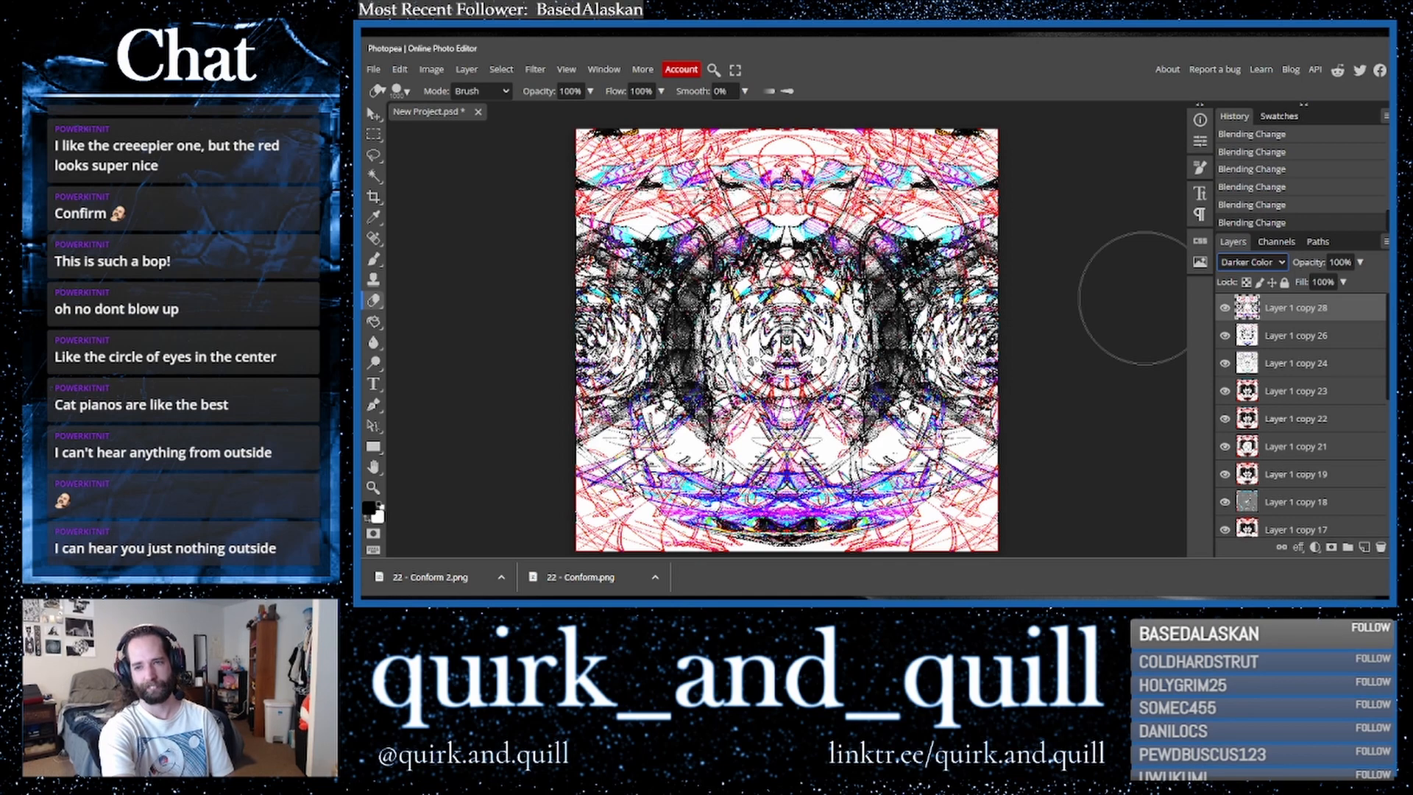
key(Down)
key(Down)
key(Down)
key(Down)
key(Down)
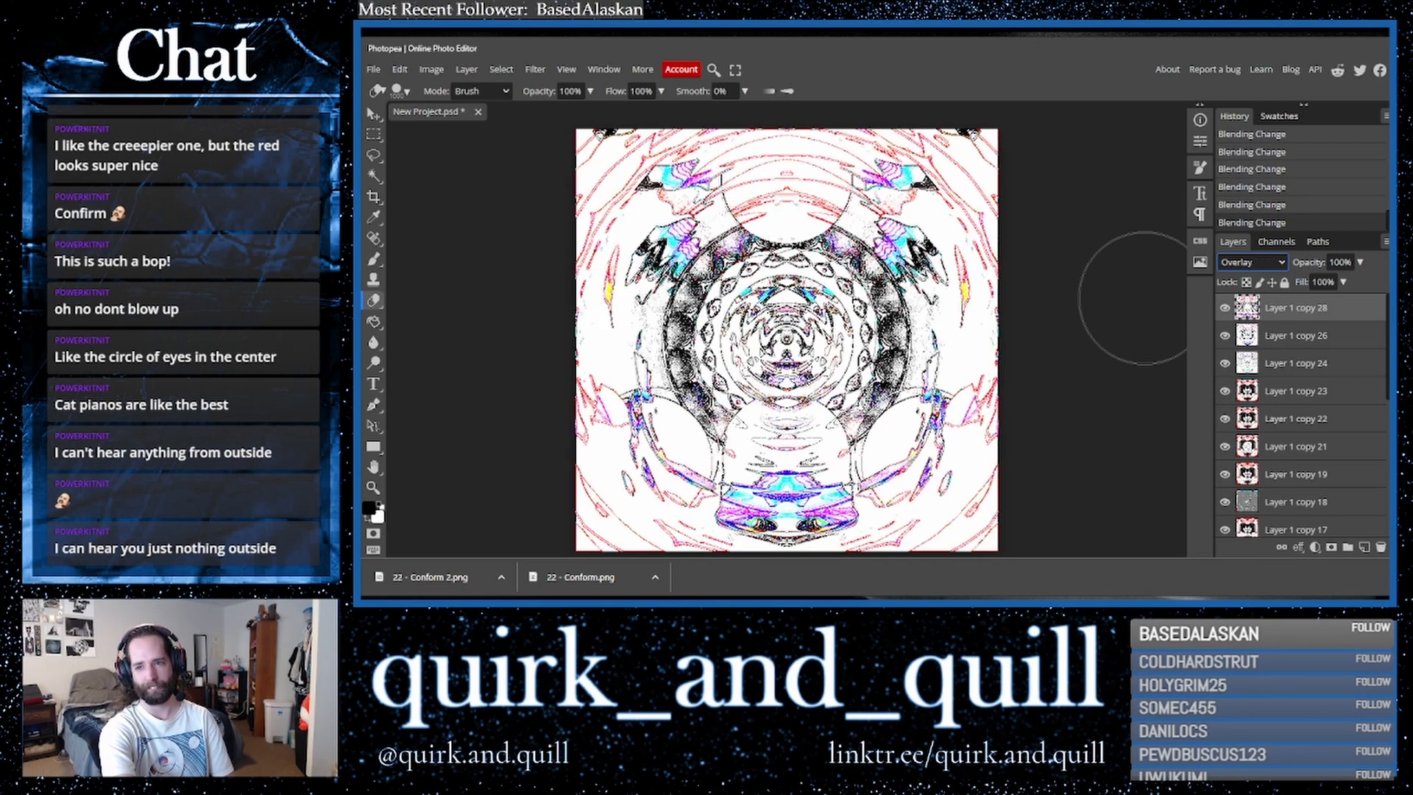
key(Down)
key(Down)
key(Down)
key(Down)
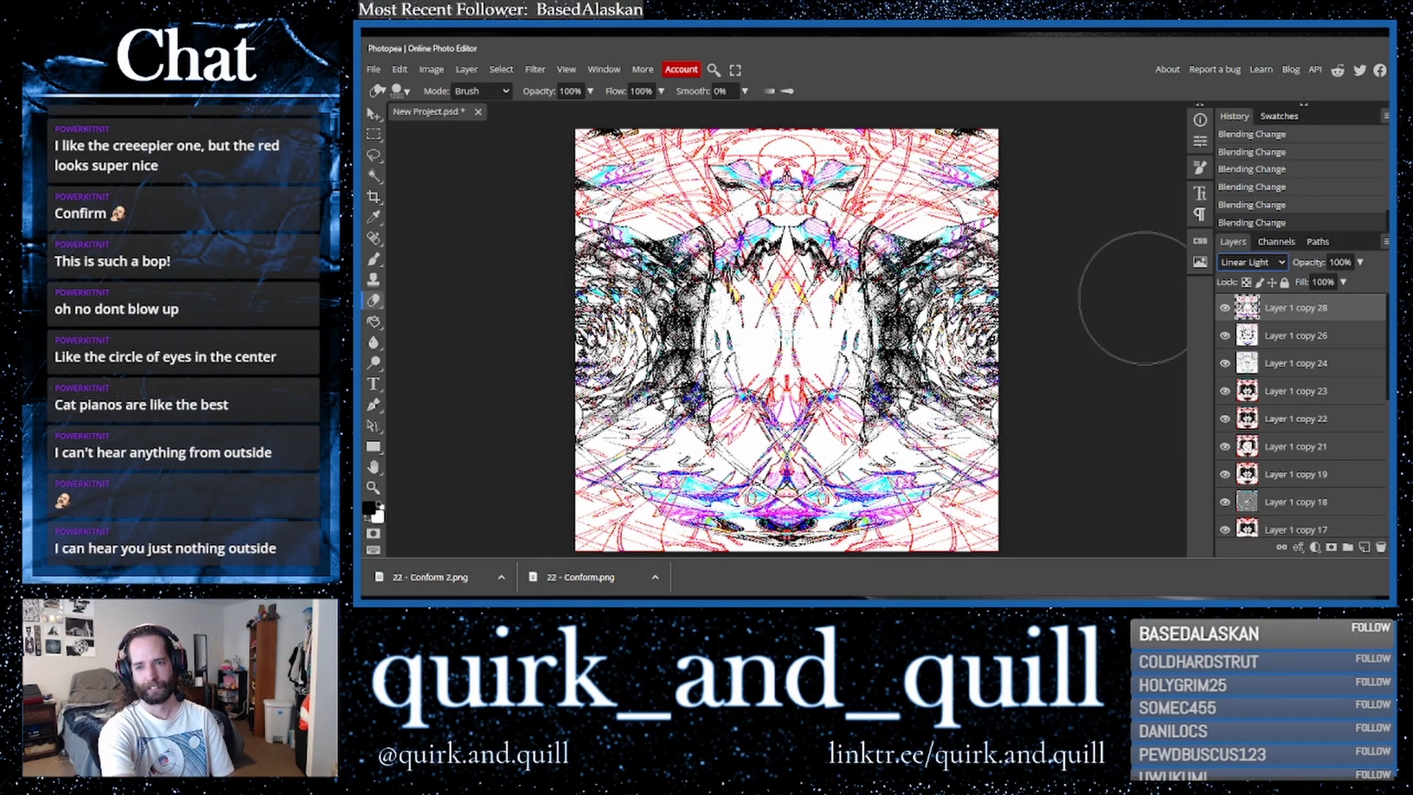
key(Down)
key(Down)
key(Down)
key(Down)
key(Down)
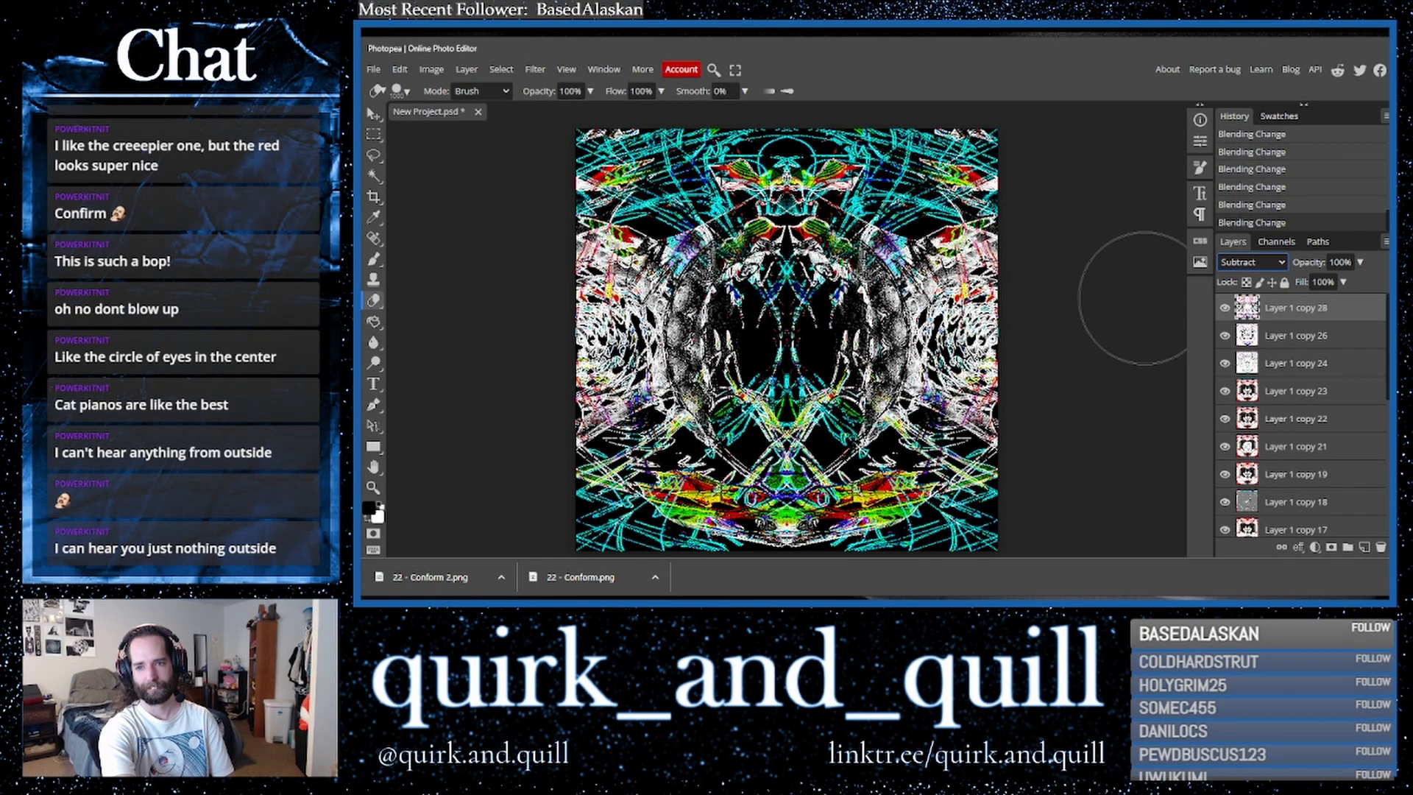
key(Down)
key(Down)
key(Down)
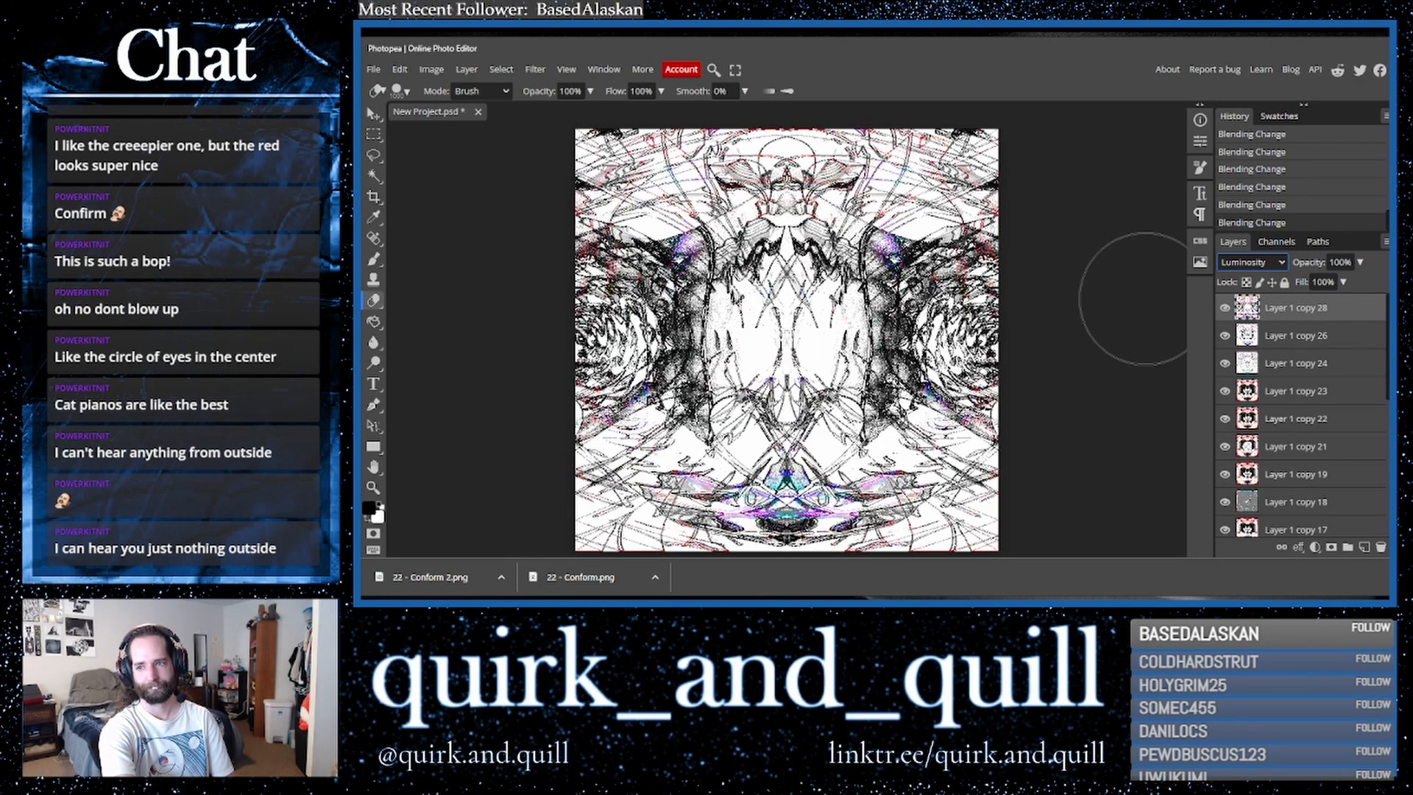
click(1252, 262)
scroll(1240, 309, up, 5)
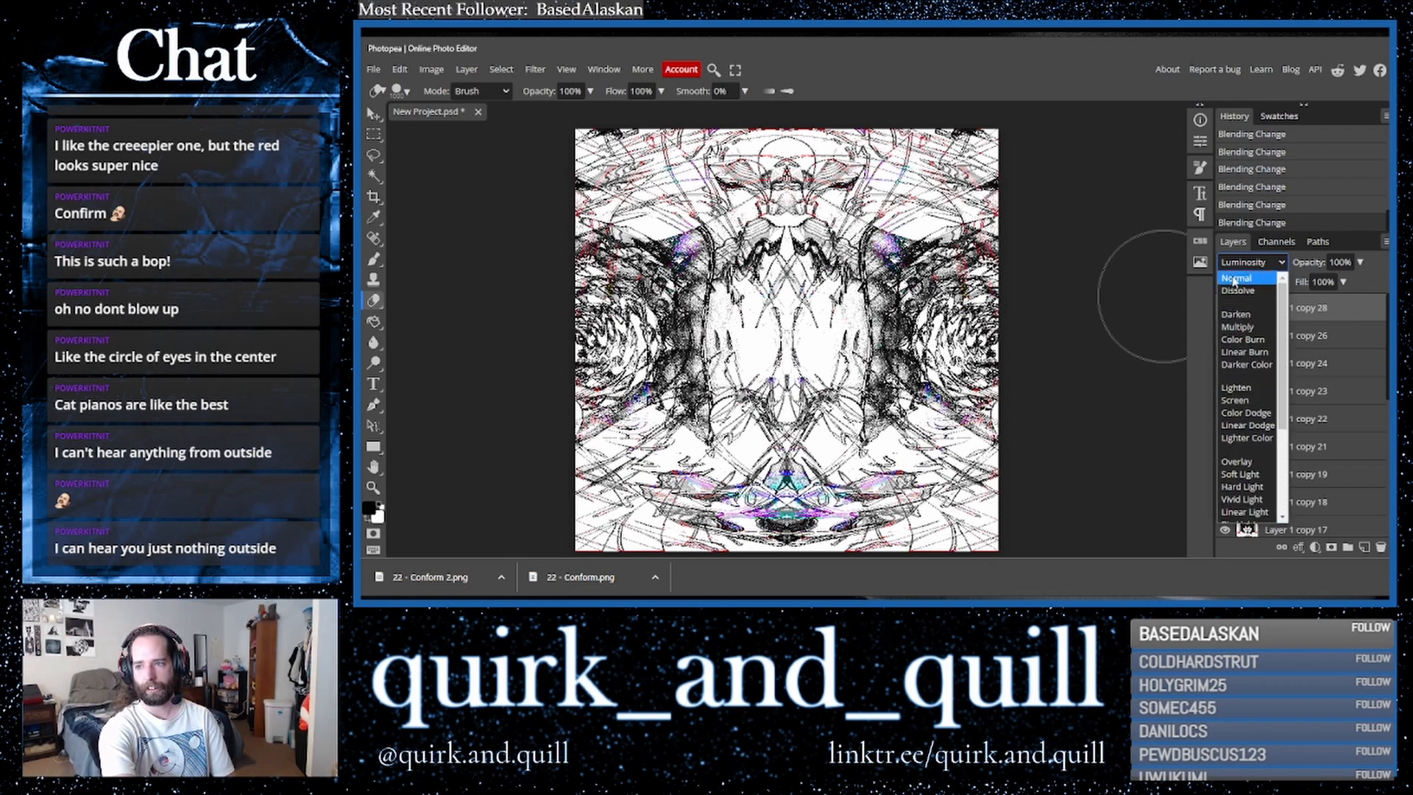
click(1236, 279)
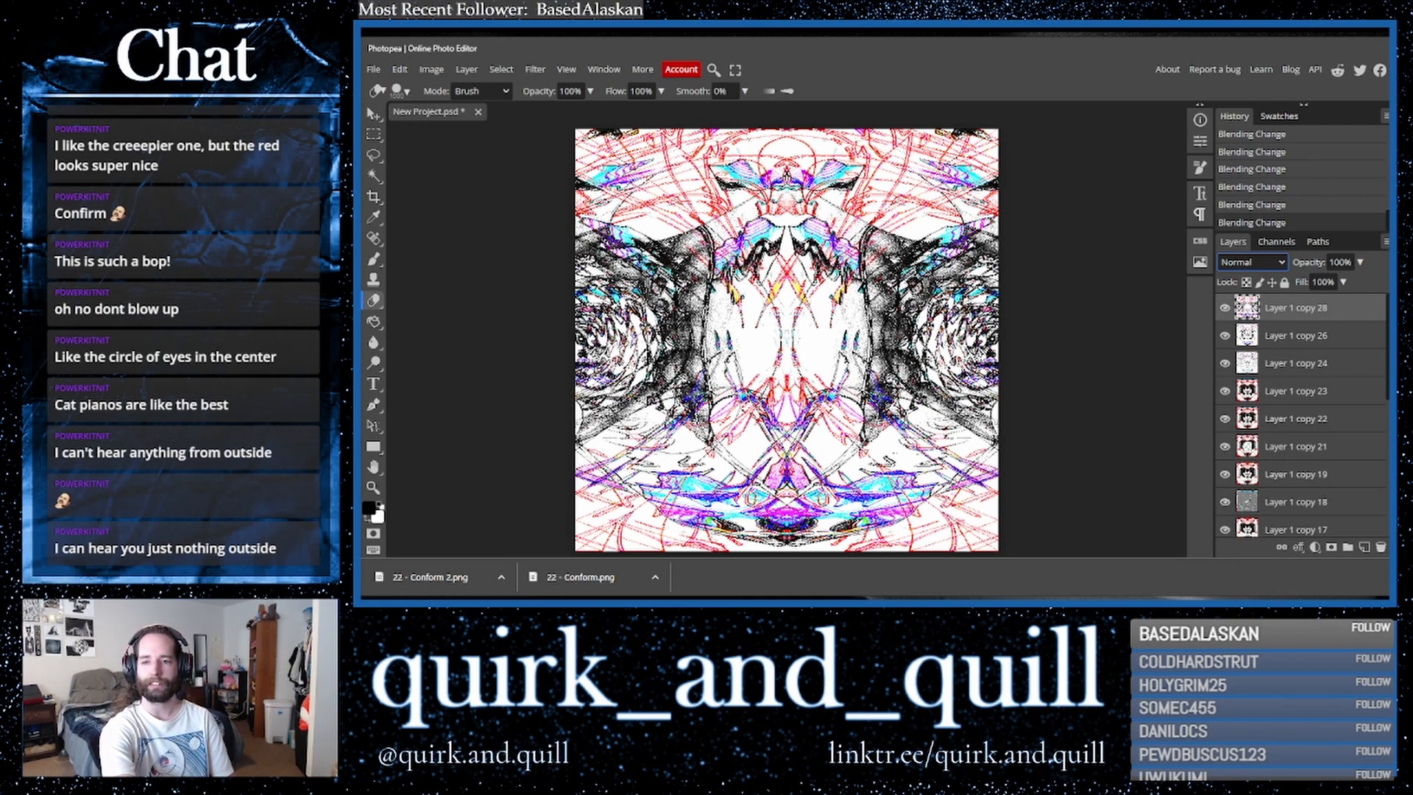
- Invert the colours of the top layer
click(535, 70)
click(535, 70)
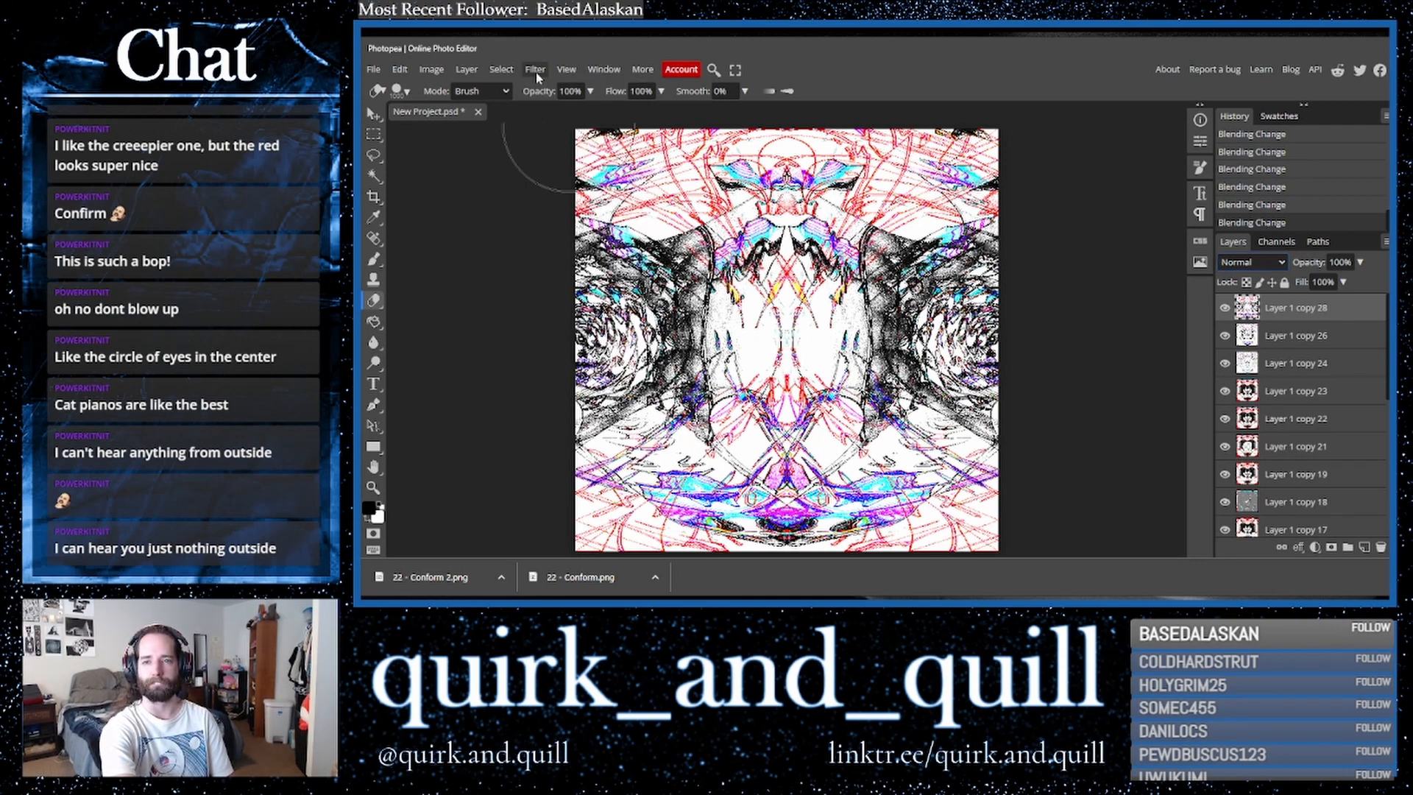
key(ctrl+i)
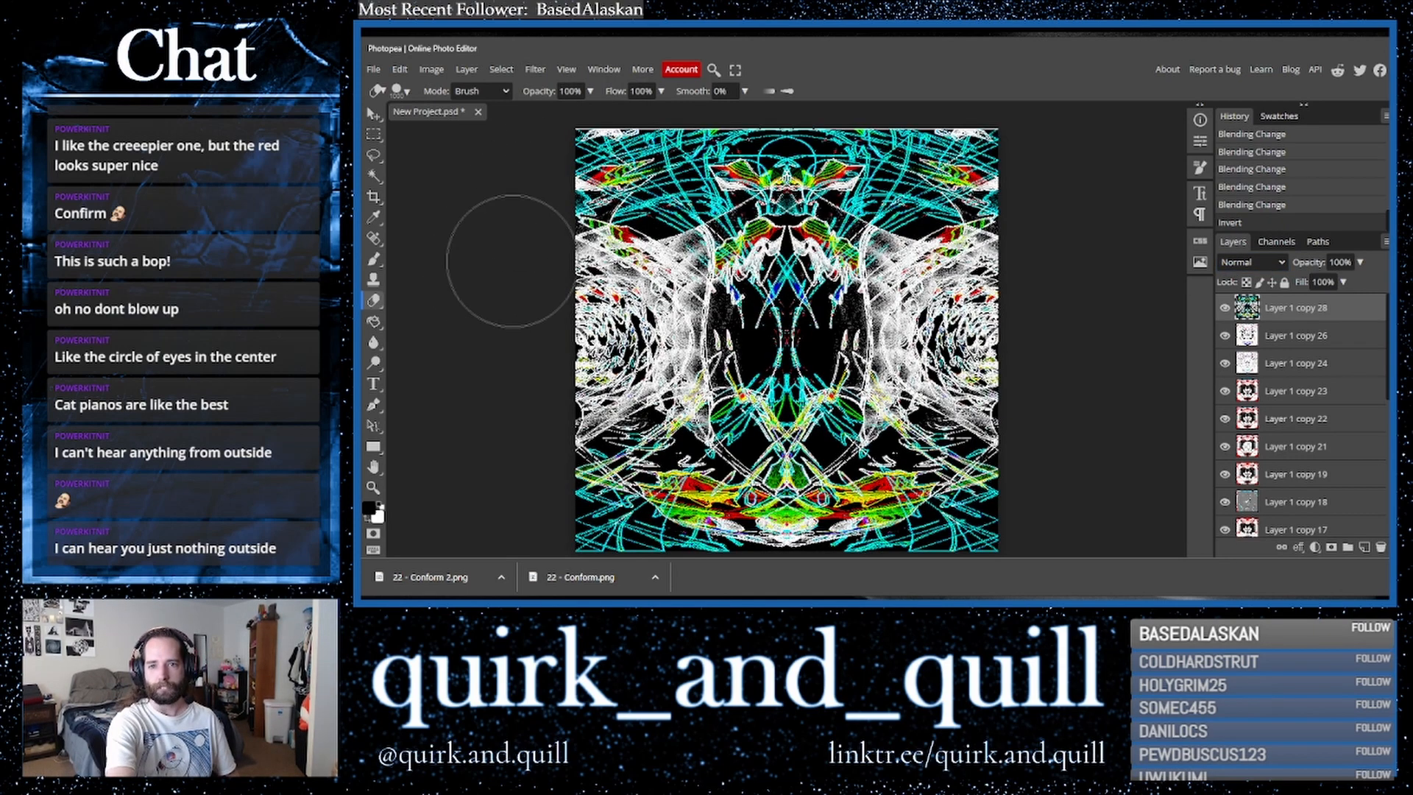
- Apply an Oil Paint filter to the top layer with a radius of 10 px
click(535, 70)
mouse_move(600, 345)
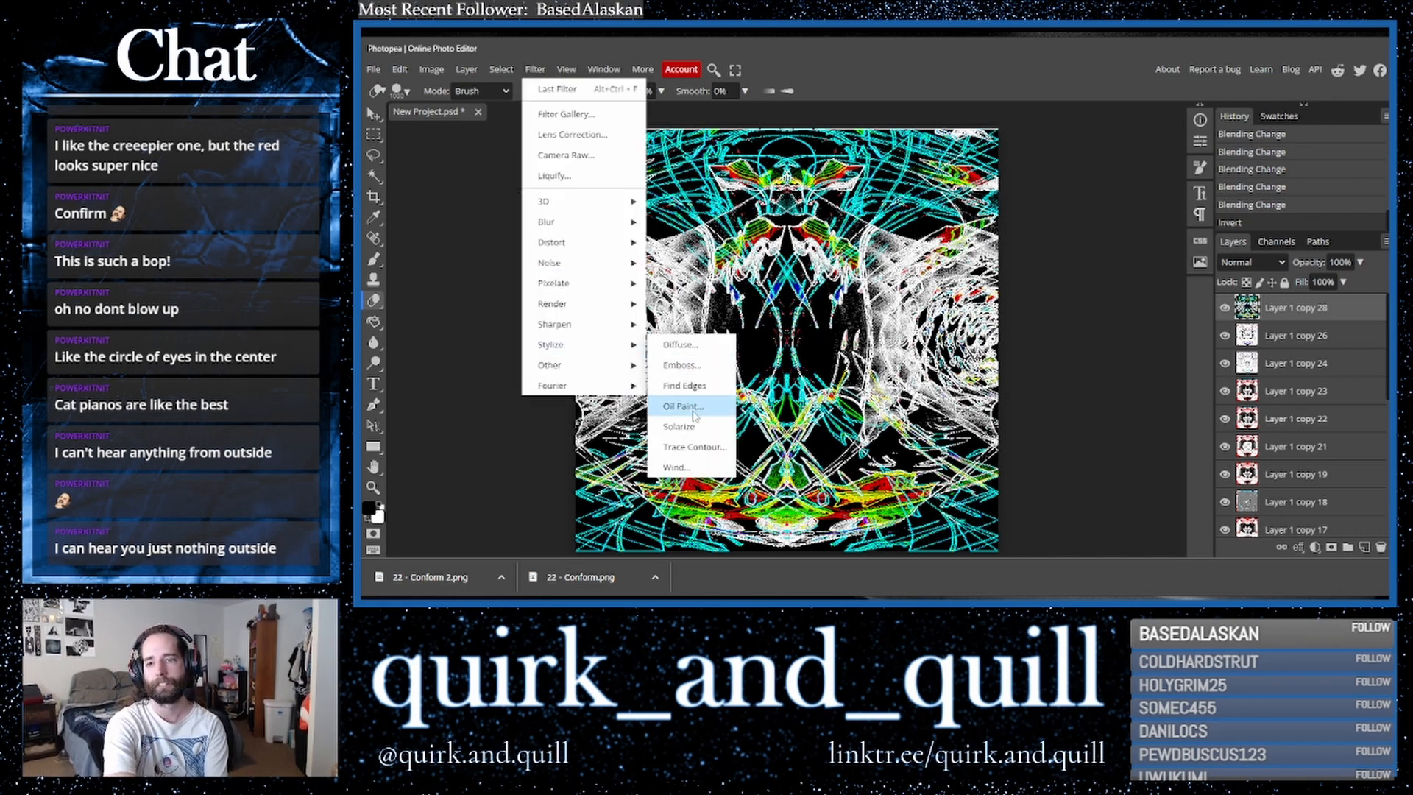
click(692, 409)
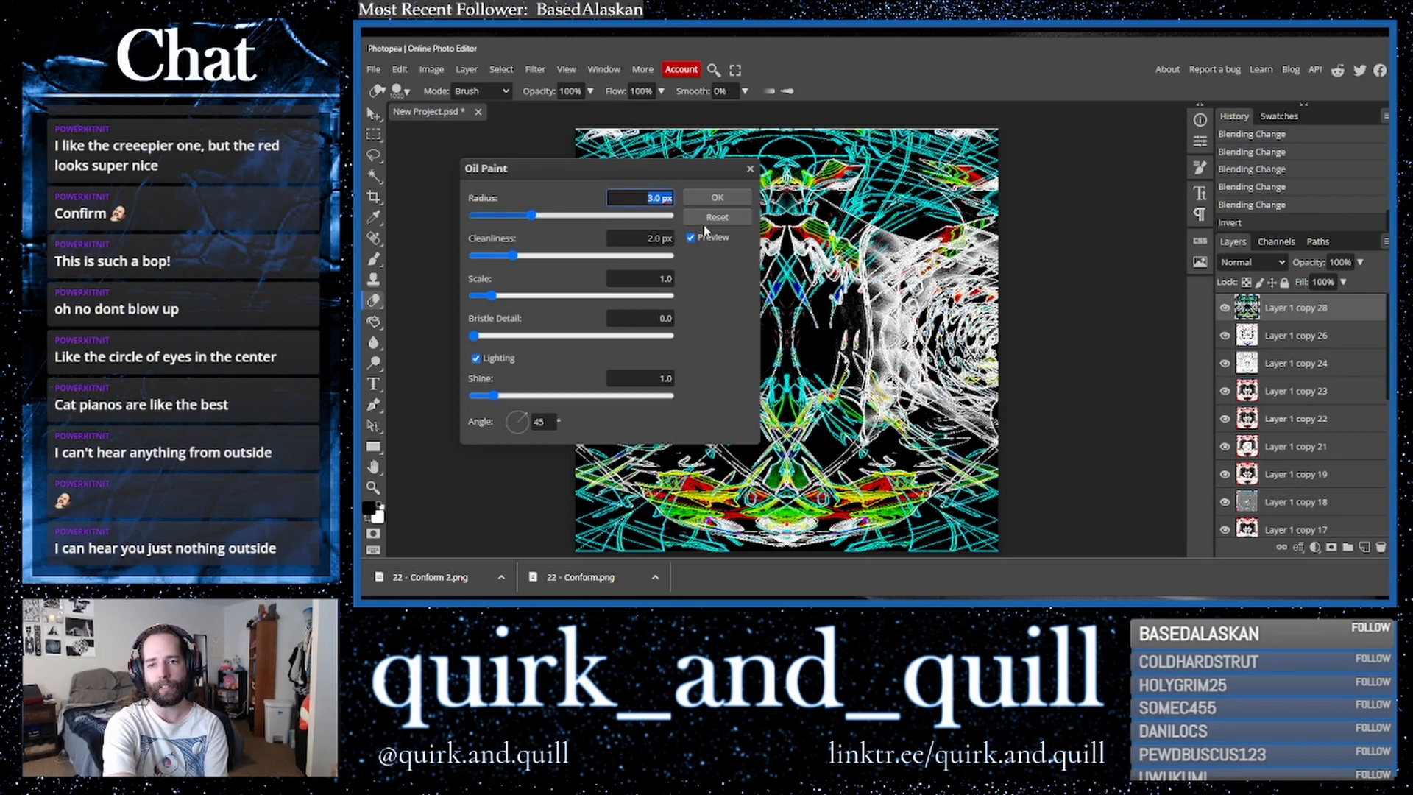
text(10)
key(Return)
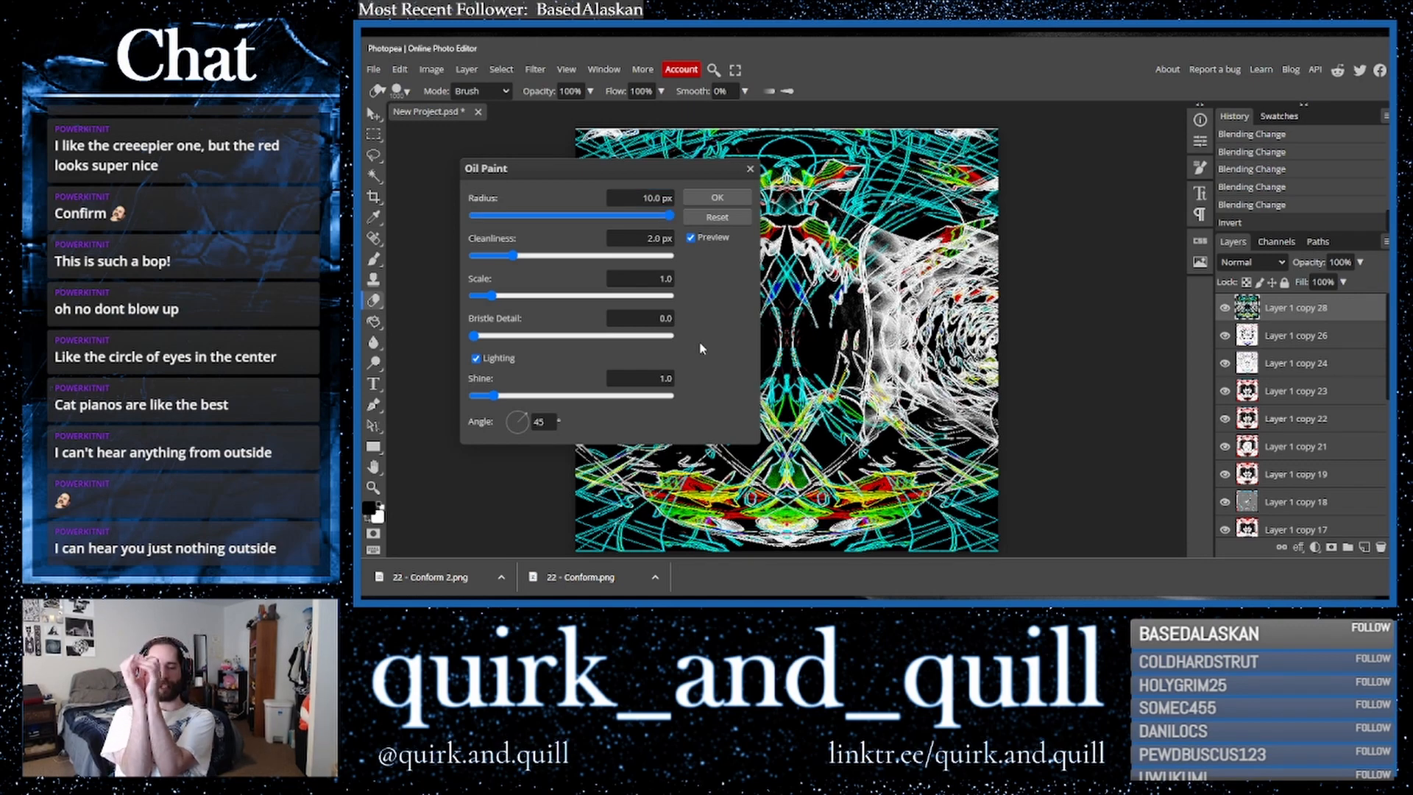
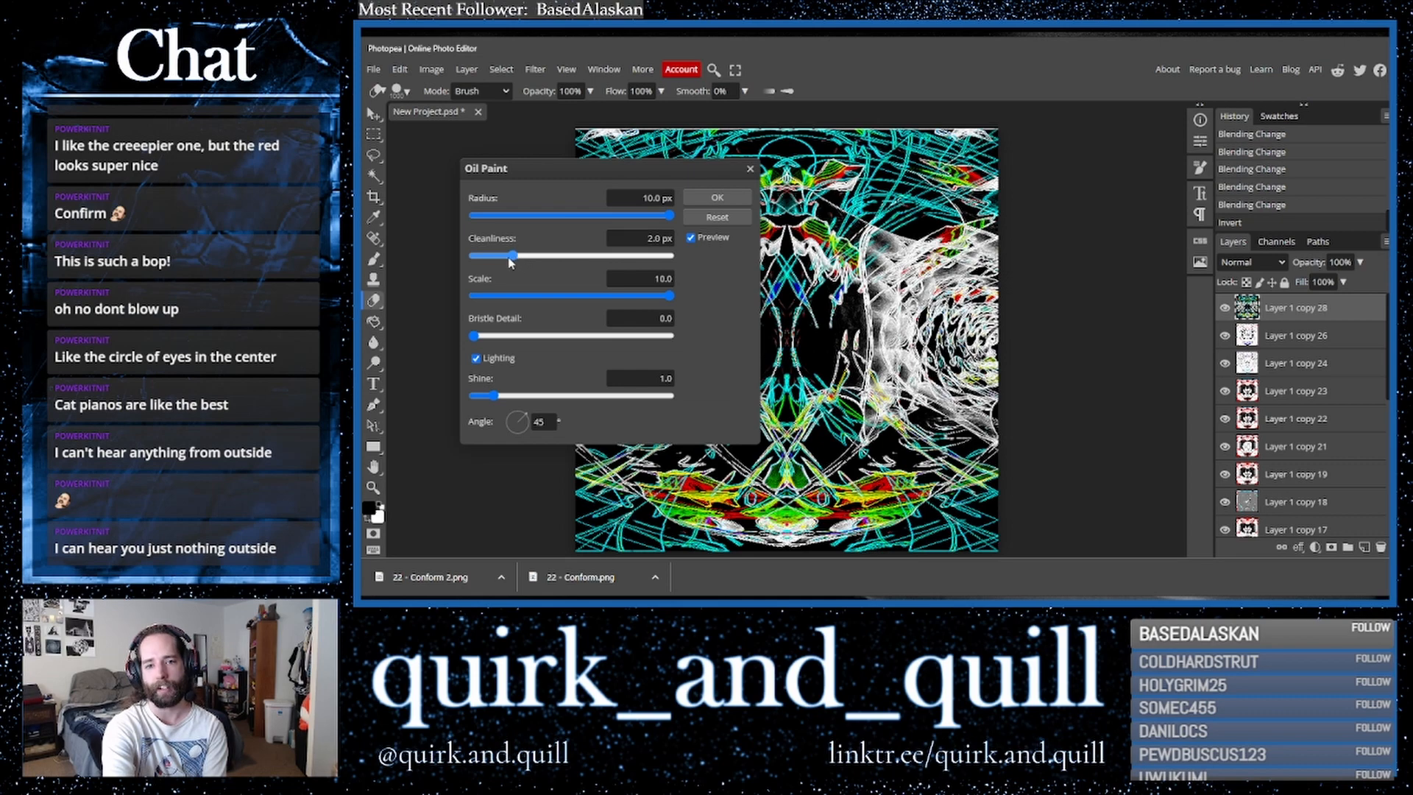
- Confirm the Oil Paint filter and invert the top layer's colours
click(737, 200)
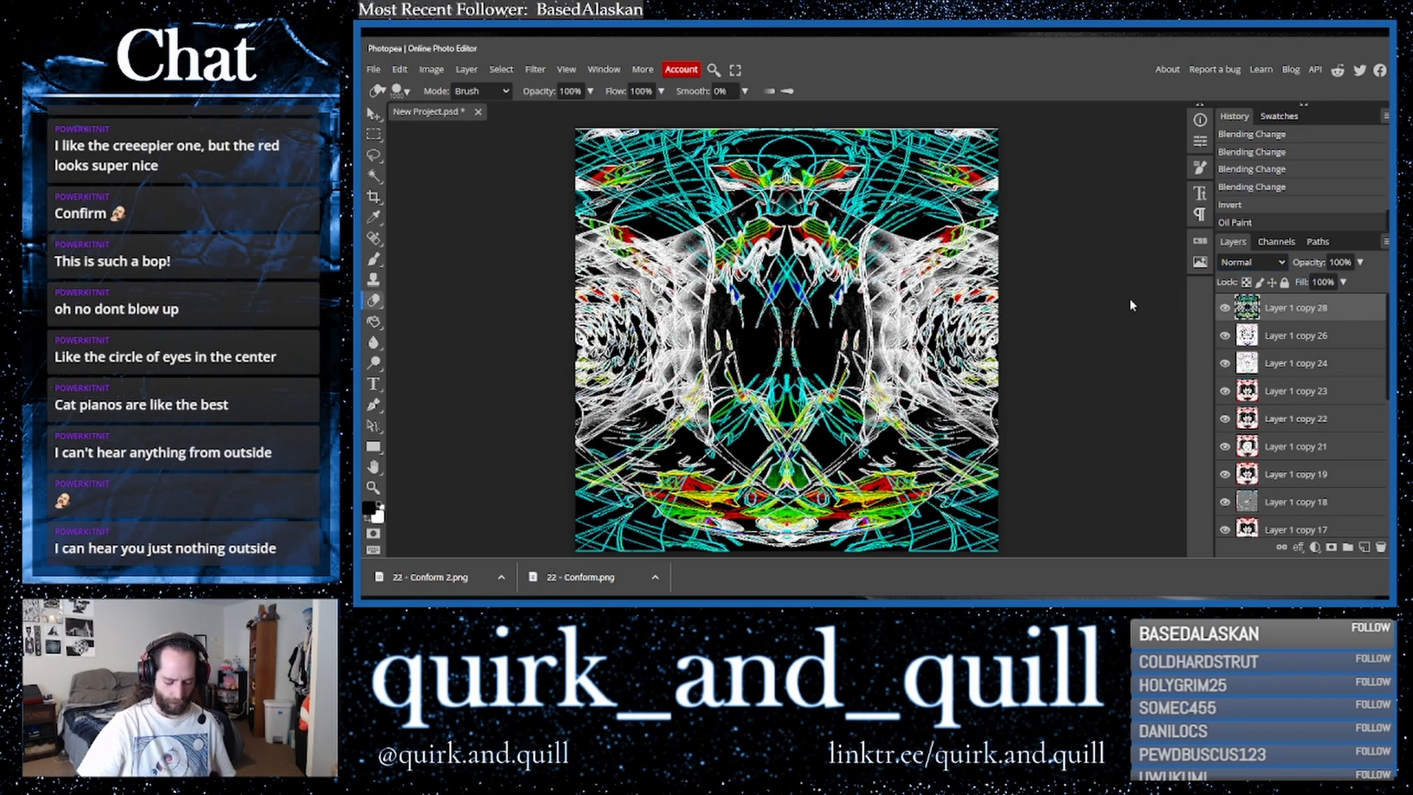
key(ctrl+i)
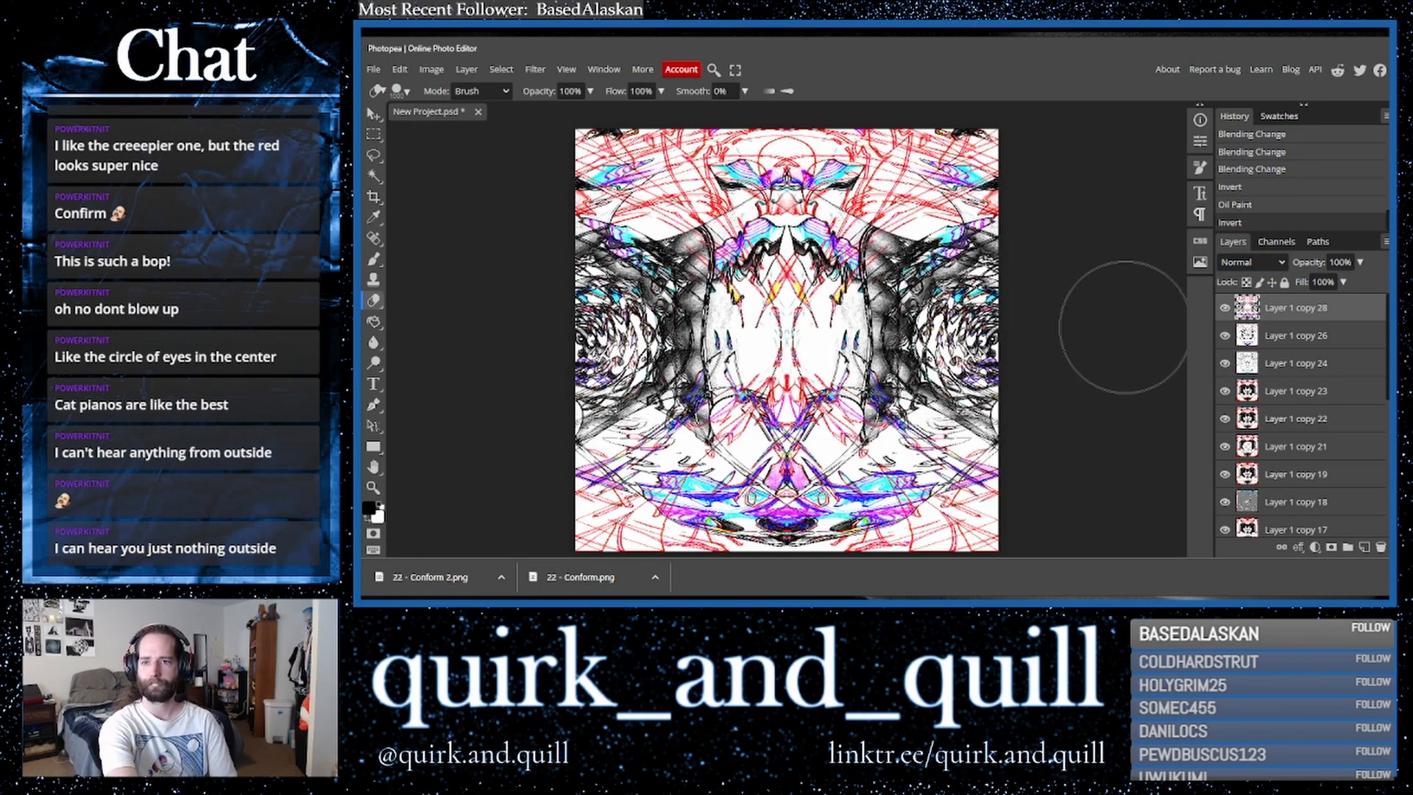
- Duplicate Layer 1 copy 24 and move the copy to the top of the layer stack
drag(1300, 368, 1365, 548)
drag(1301, 393, 1303, 303)
- Cycle through blend modes on the new top layer, settling on Luminosity
click(1245, 264)
click(1245, 263)
key(Down)
key(Down)
key(Down)
key(Up)
key(Down)
key(Down)
key(Down)
key(Down)
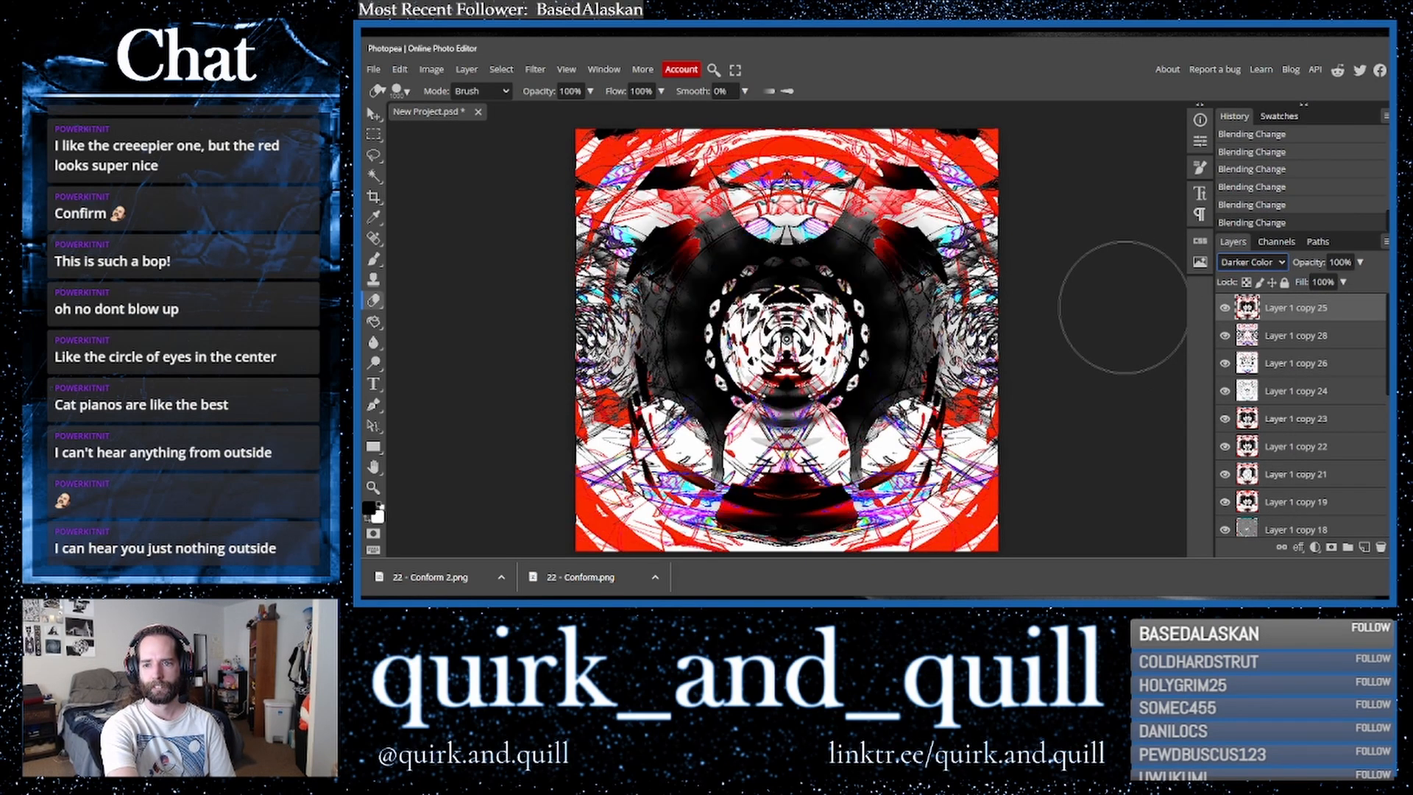
key(Down)
key(Down)
key(Down)
key(Down)
key(Down)
key(Down)
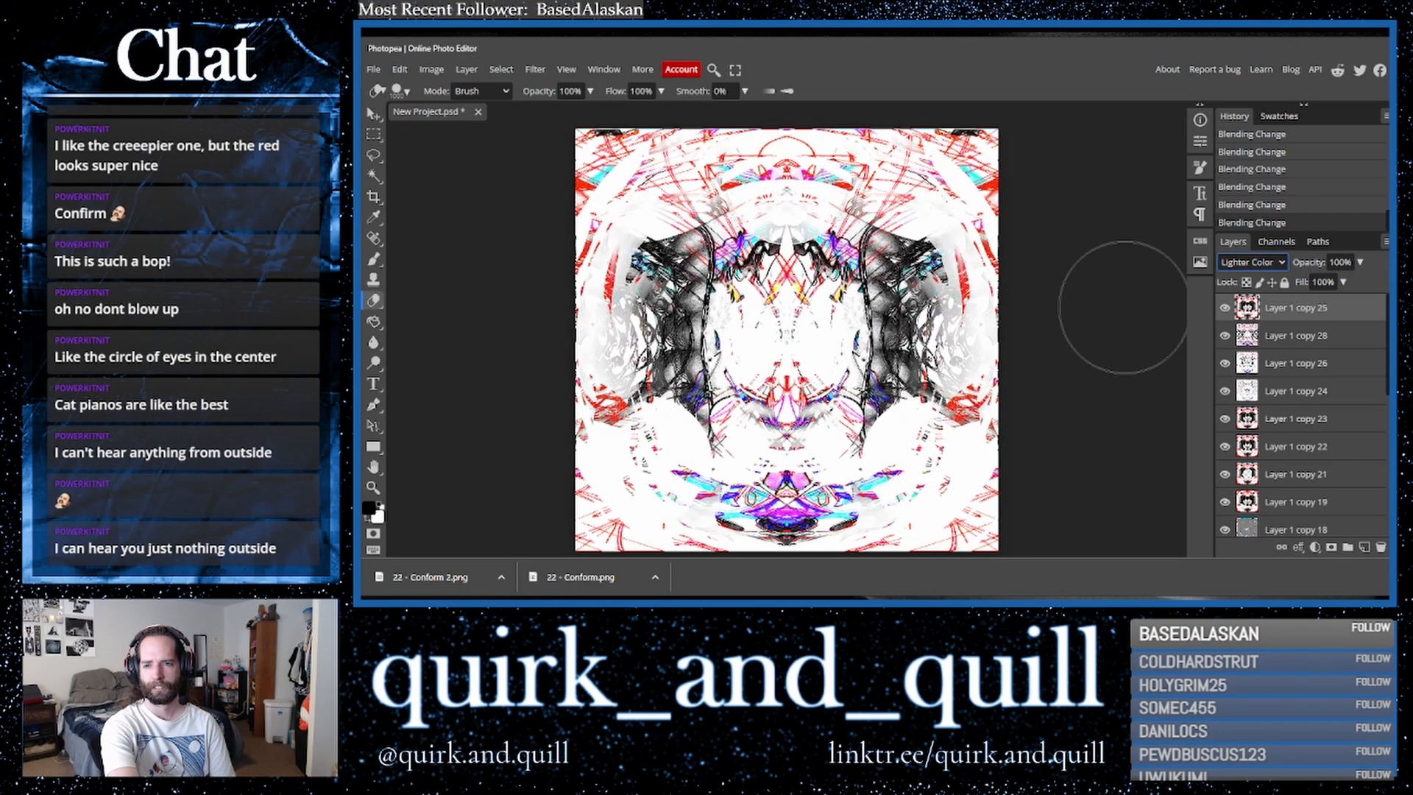
key(Down)
key(Down)
key(Down)
key(Down)
key(Down)
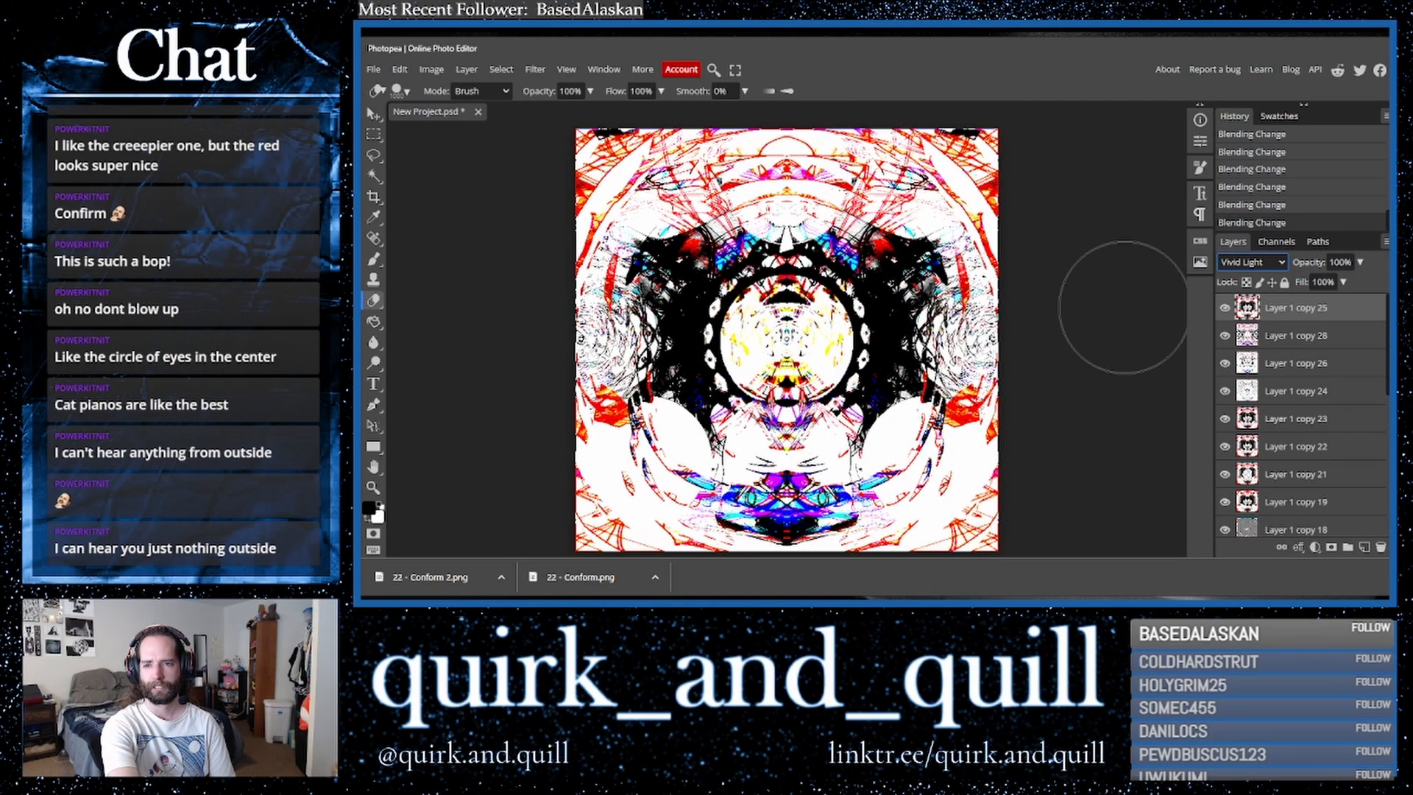
key(Down)
key(Down)
key(Down)
key(Down)
key(Down)
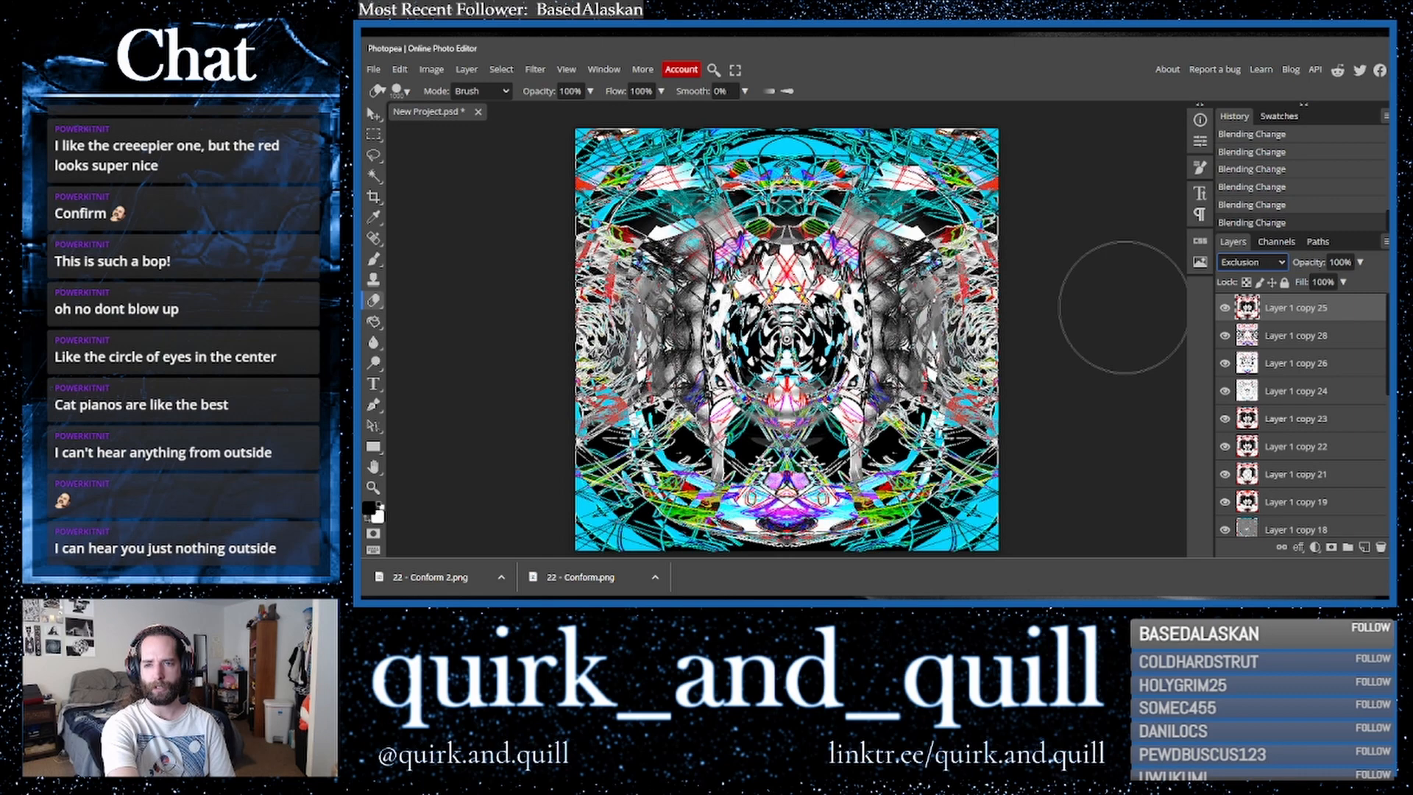
key(Up)
key(Down)
key(Down)
key(Down)
key(Down)
key(Down)
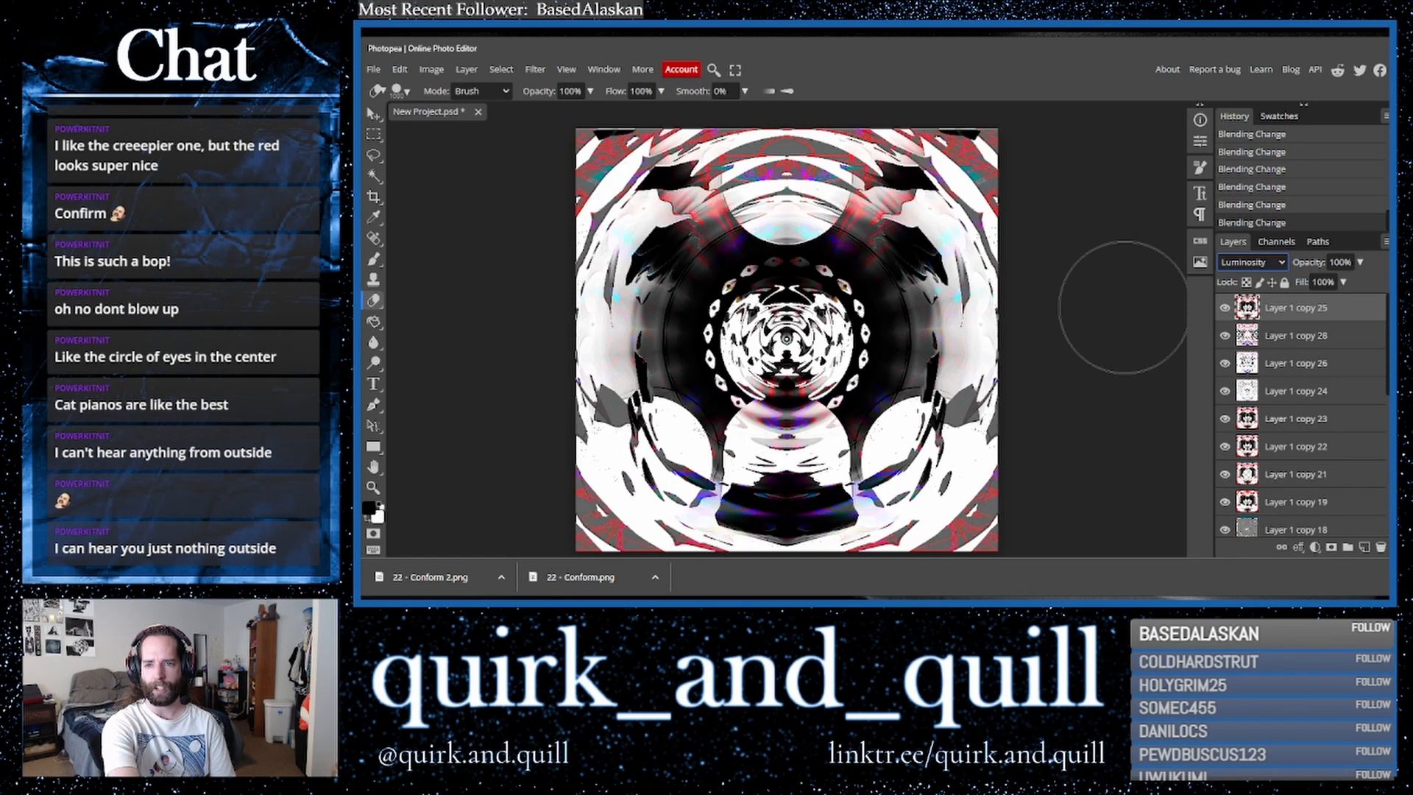
key(Up)
key(Down)
- Duplicate the second layer in the stack and merge the copy down into the layer beneath it
drag(1290, 343, 1364, 550)
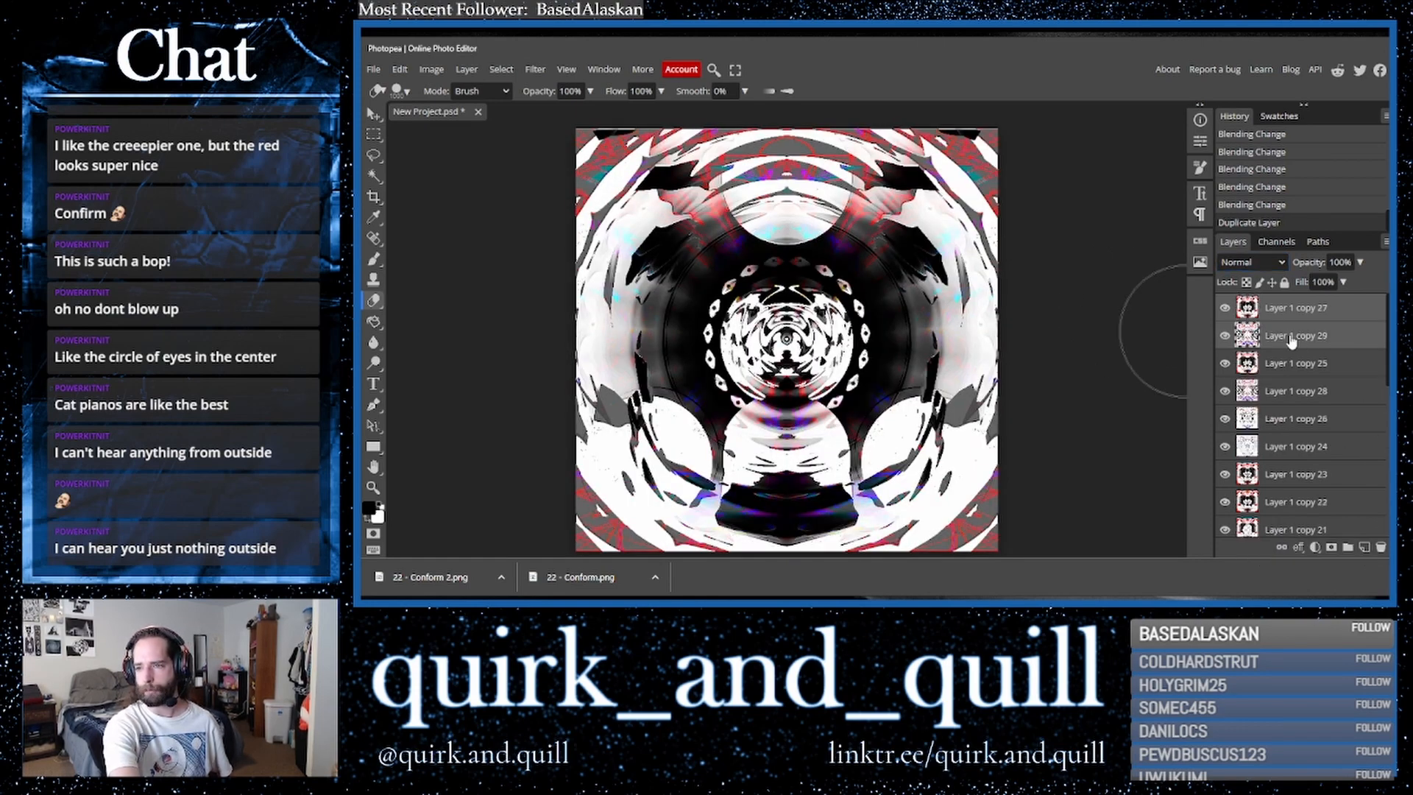
right_click(1290, 339)
click(1227, 502)
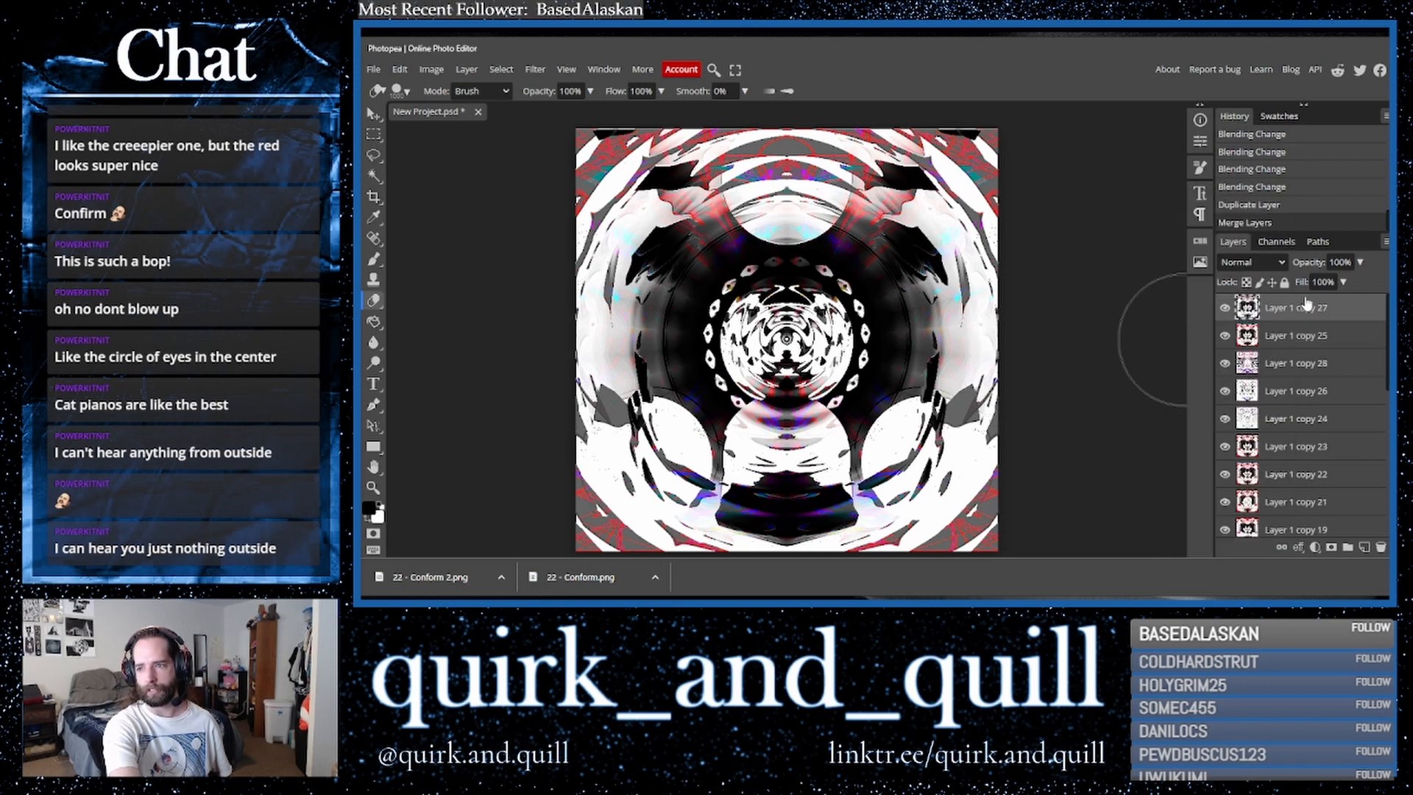
- Duplicate the top layer, then duplicate Layer 1 copy 24 and move its copy to the top
drag(1322, 315, 1364, 548)
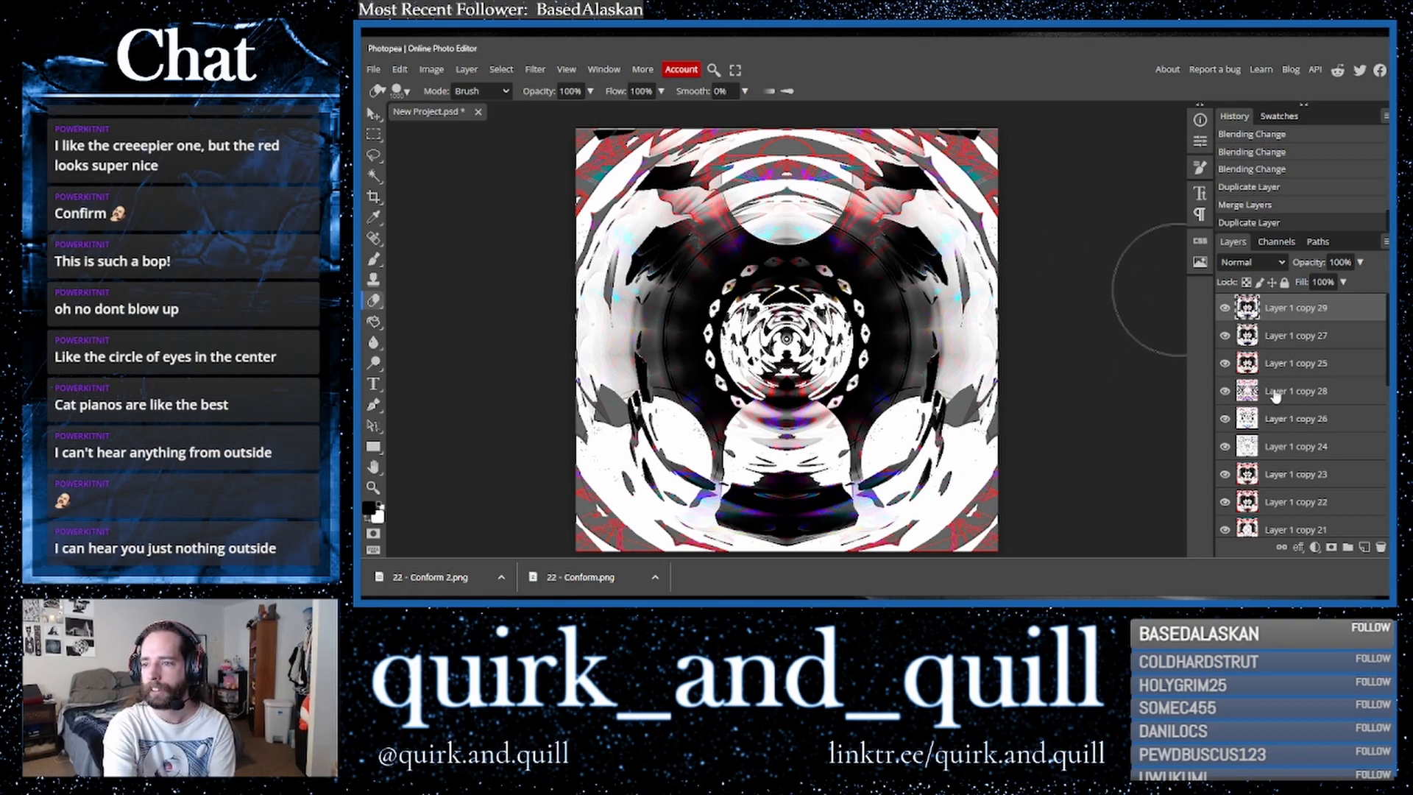
click(1325, 447)
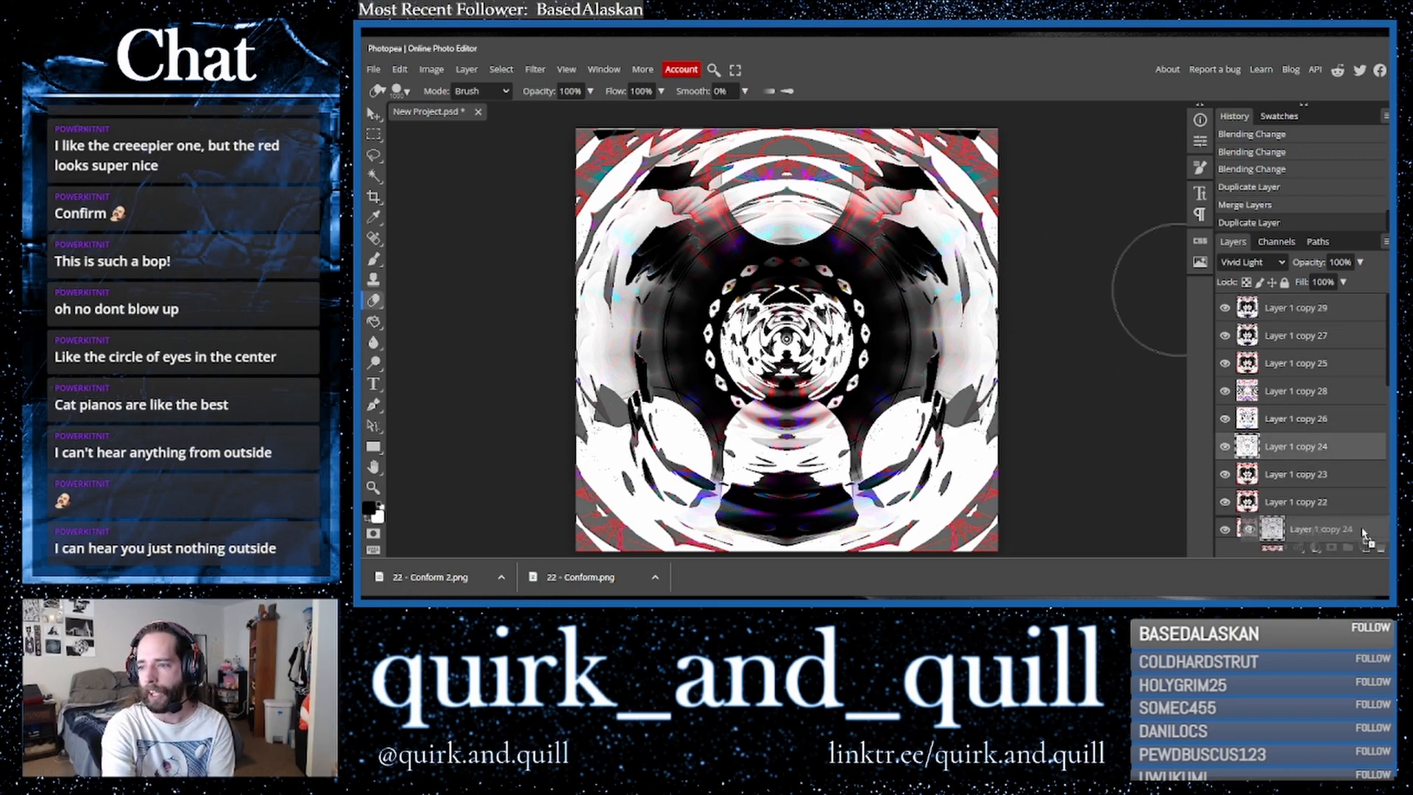
key(ctrl+j)
drag(1309, 422, 1290, 304)
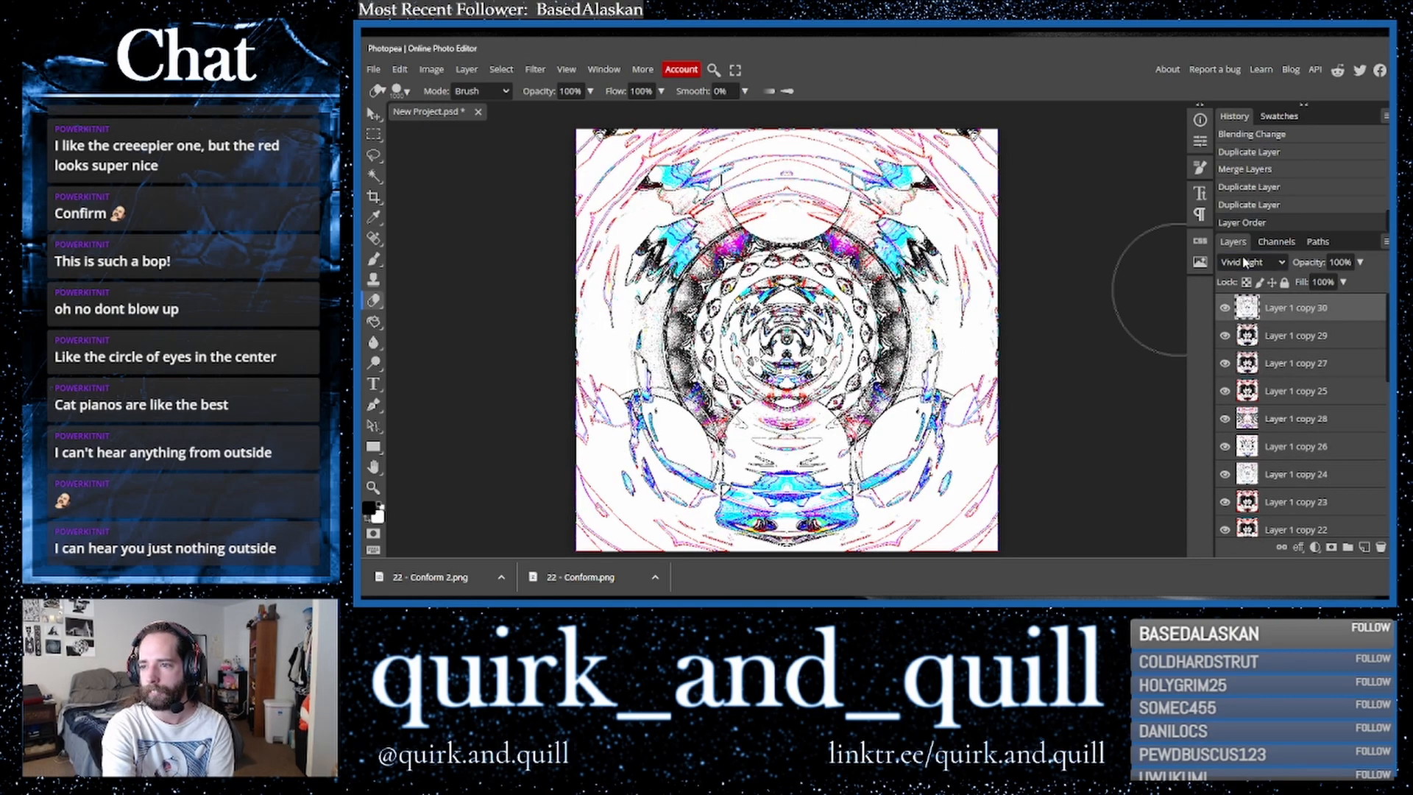
- Cycle through blend modes on the new top layer, settling on Exclusion
click(1245, 262)
click(1245, 265)
key(Down)
key(Up)
key(Up)
key(Up)
key(Up)
key(Up)
key(Up)
key(Up)
key(Up)
key(Up)
key(Up)
key(Up)
key(Up)
key(Up)
key(Up)
key(Up)
key(Up)
key(Down)
key(Down)
key(Down)
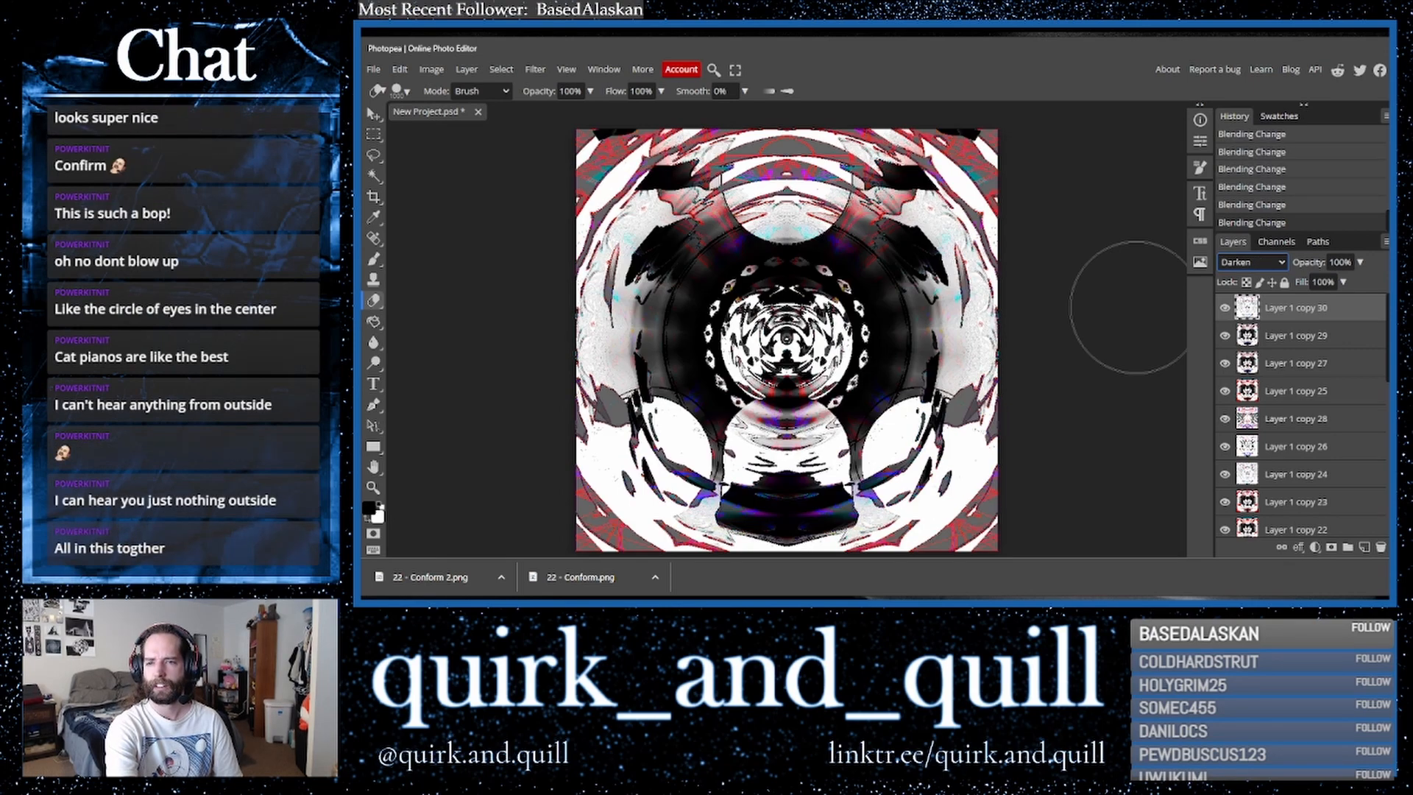
key(Down)
key(Up)
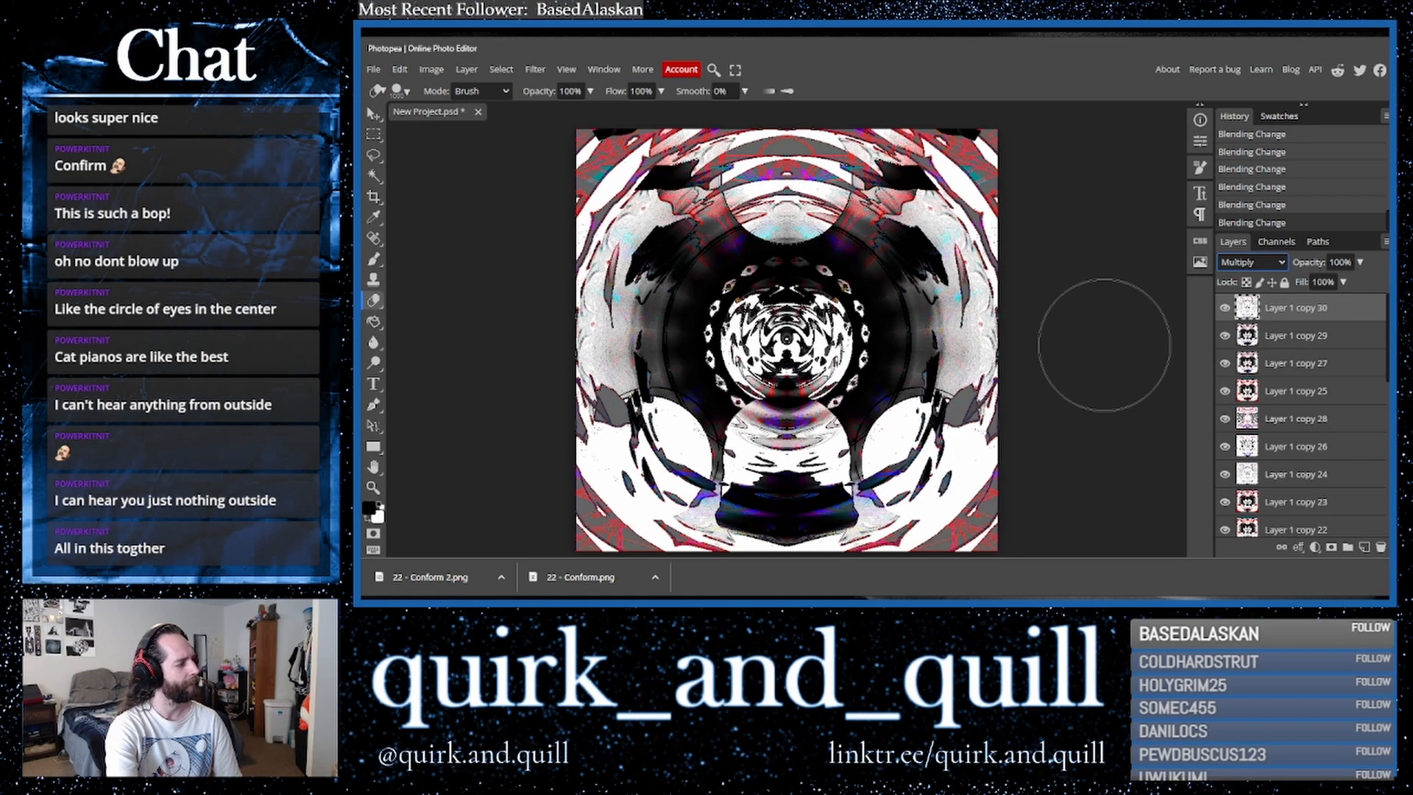
key(Down)
key(Down)
key(Down)
key(Down)
key(Up)
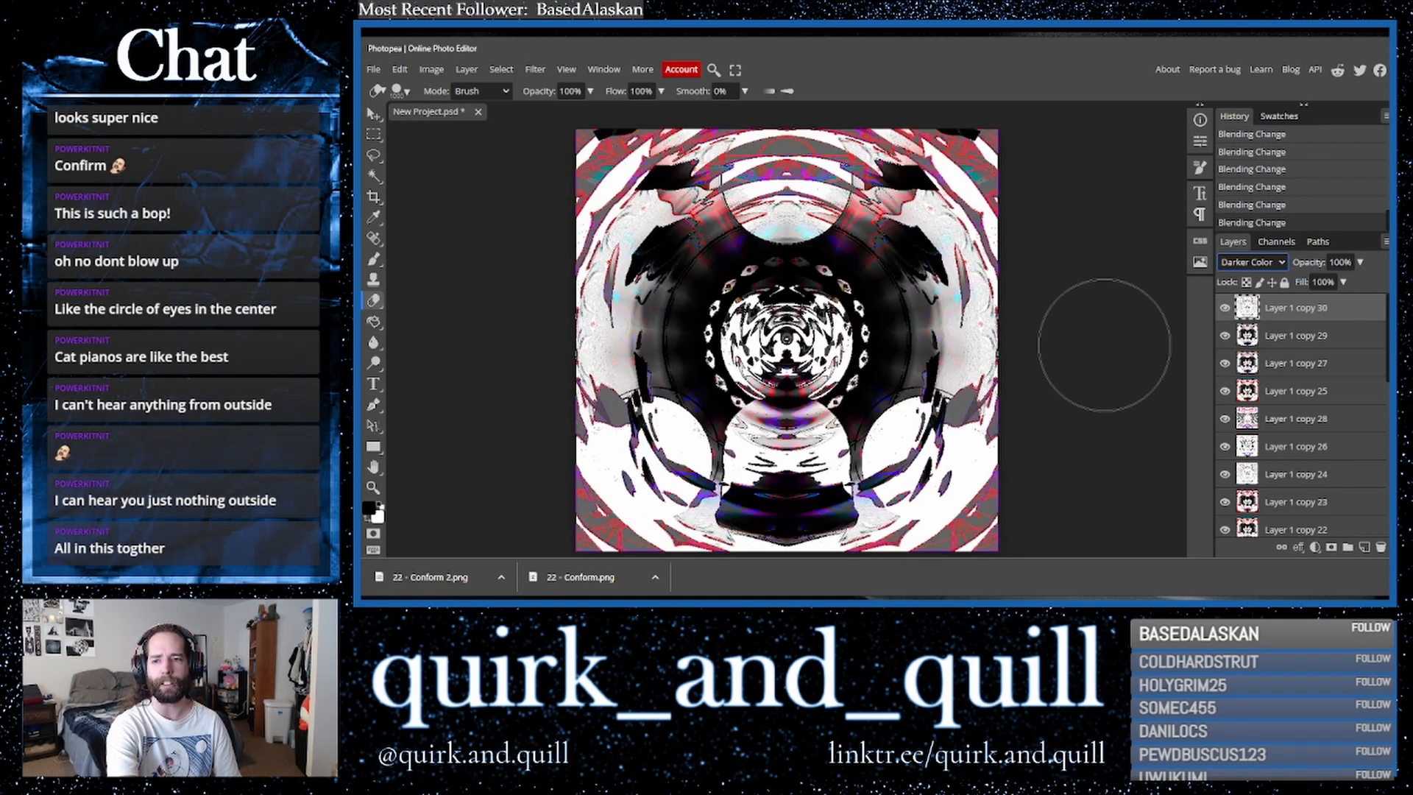
key(Down)
key(Down)
key(Down)
key(Down)
key(Down)
key(Down)
key(Down)
key(Down)
key(Up)
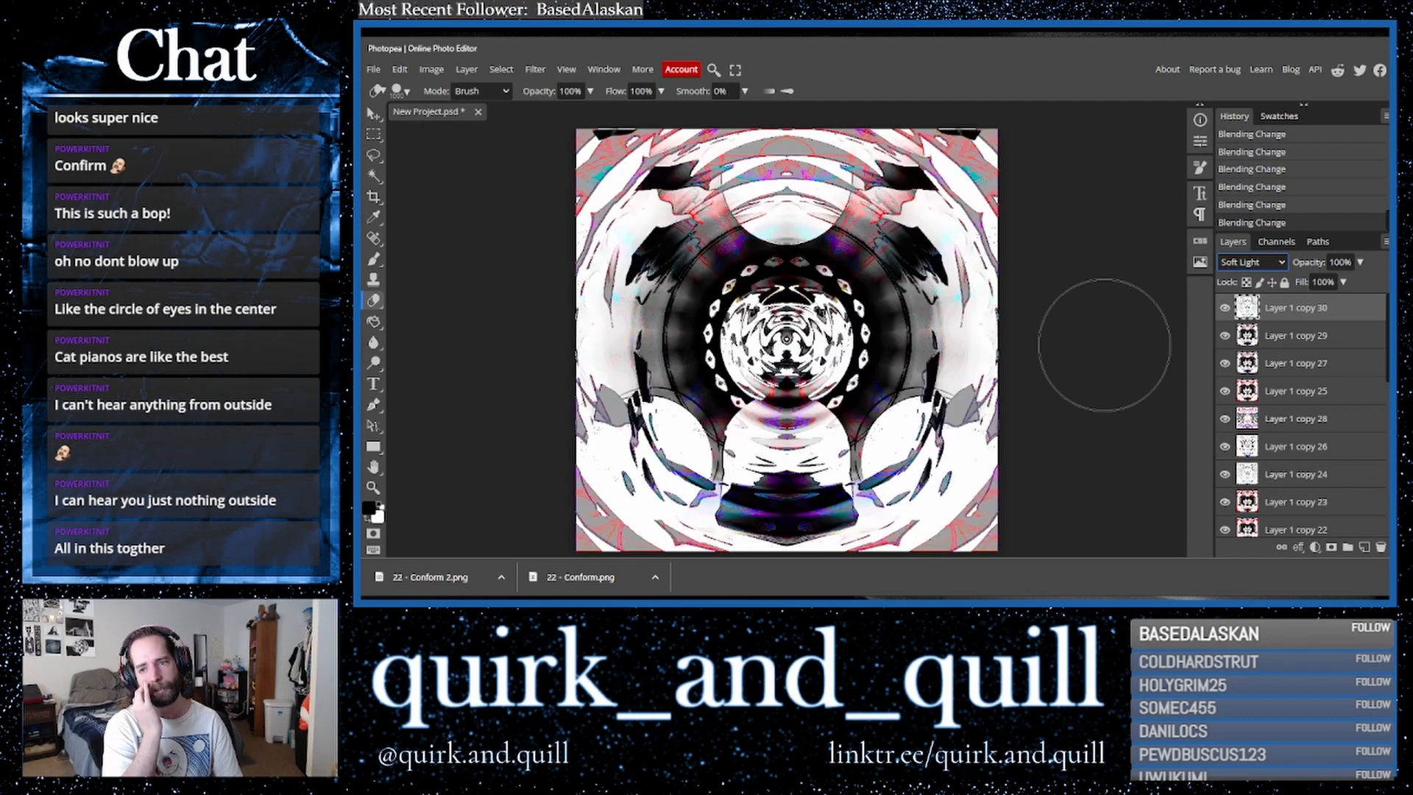
key(Down)
key(Down)
key(Down)
key(Down)
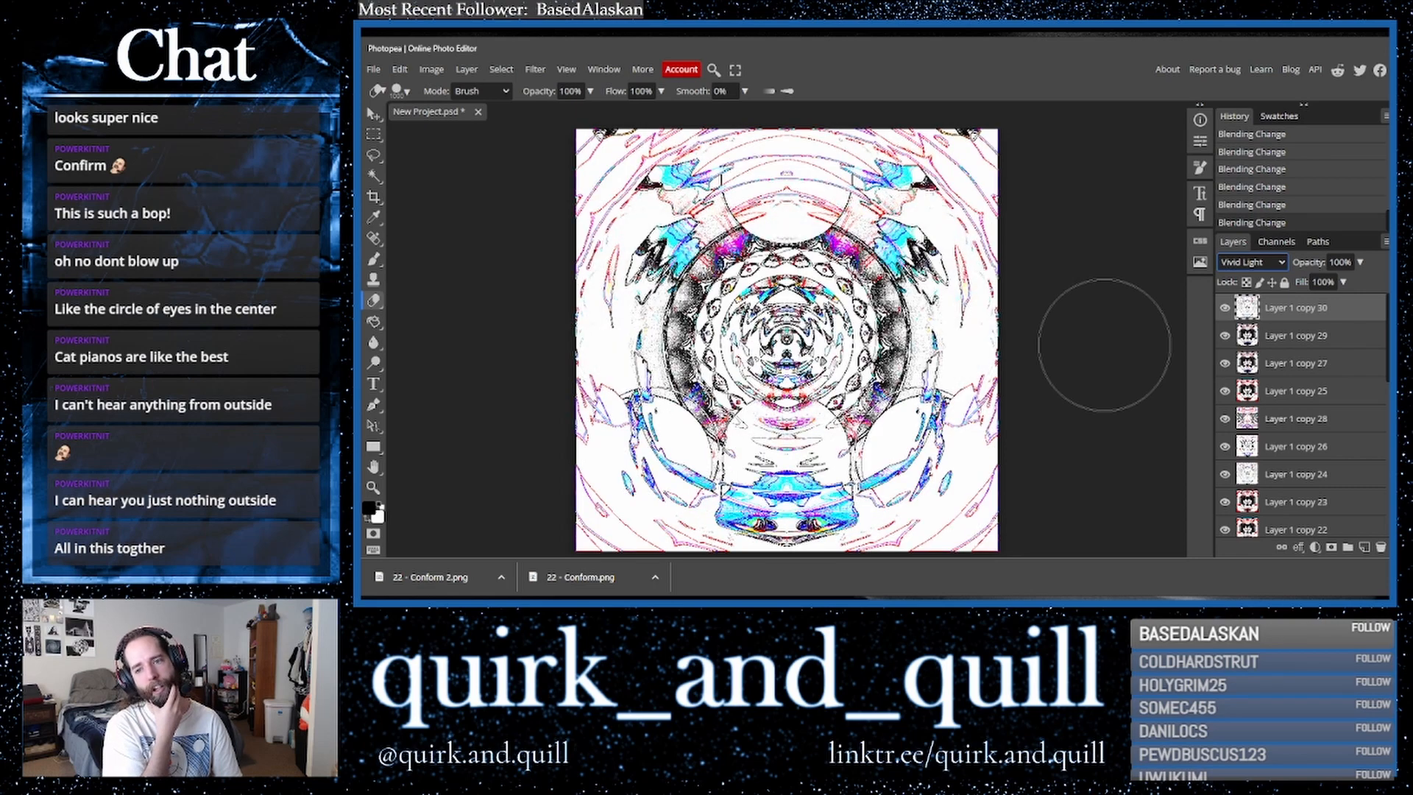
key(Down)
key(Down)
key(Down)
key(Down)
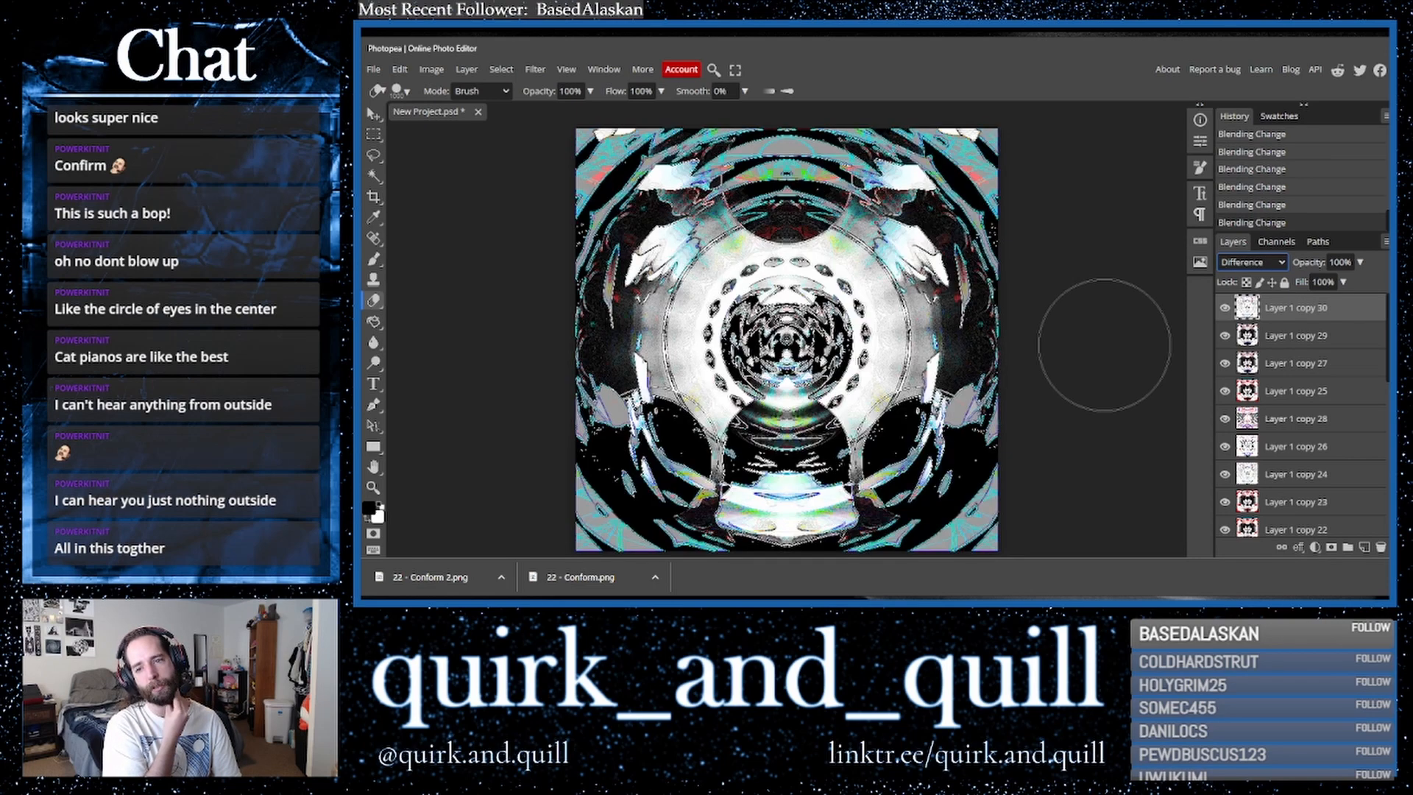
key(Down)
key(Down)
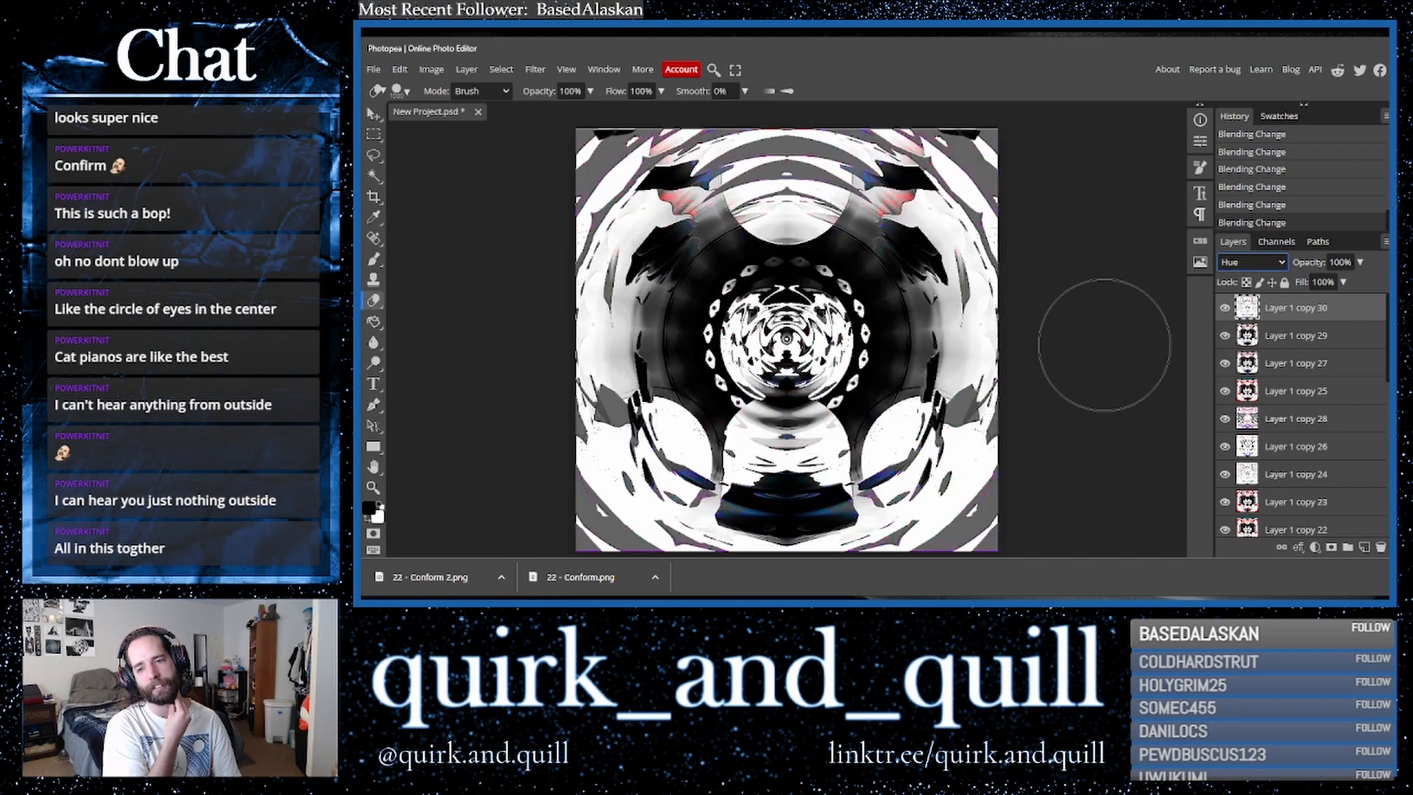
key(Up)
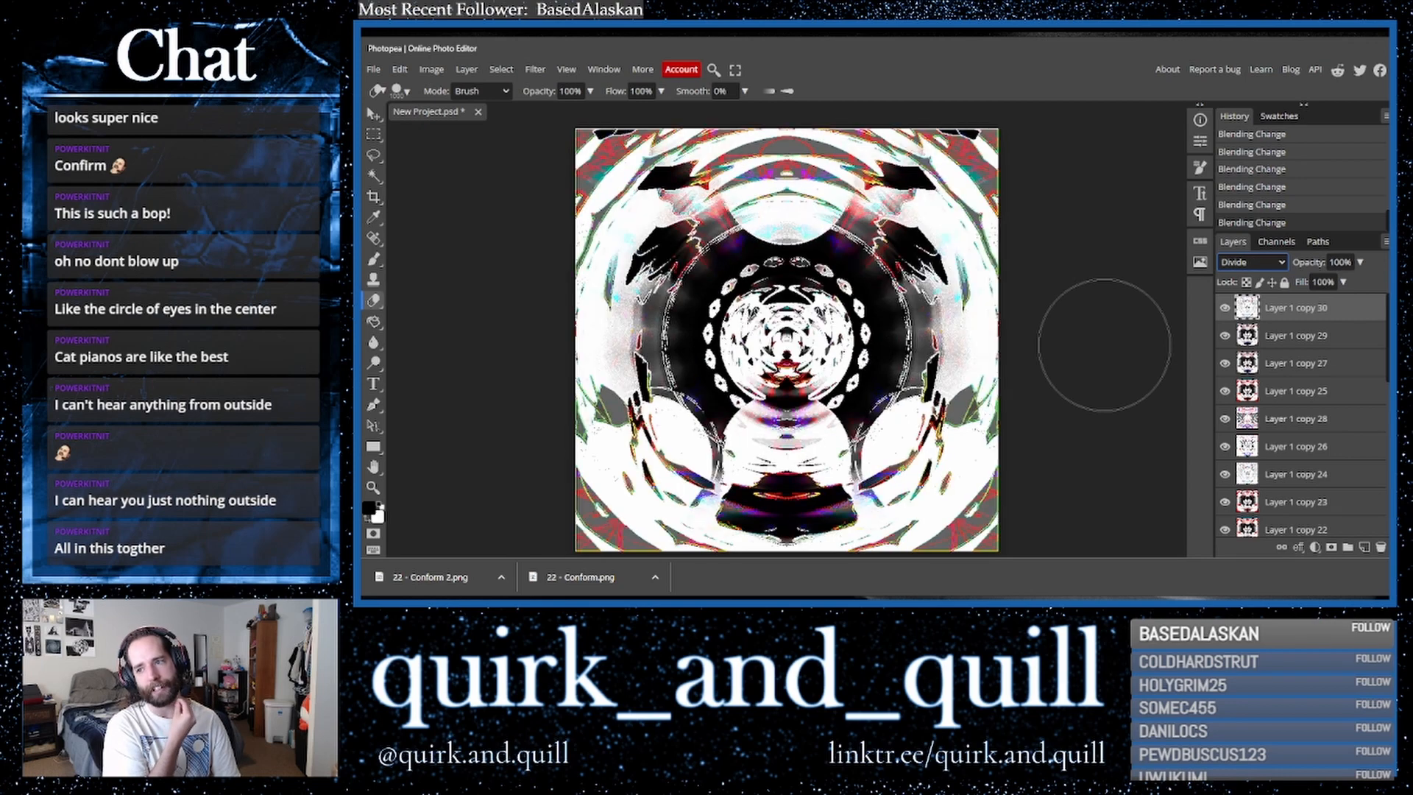
key(Up)
key(Up)
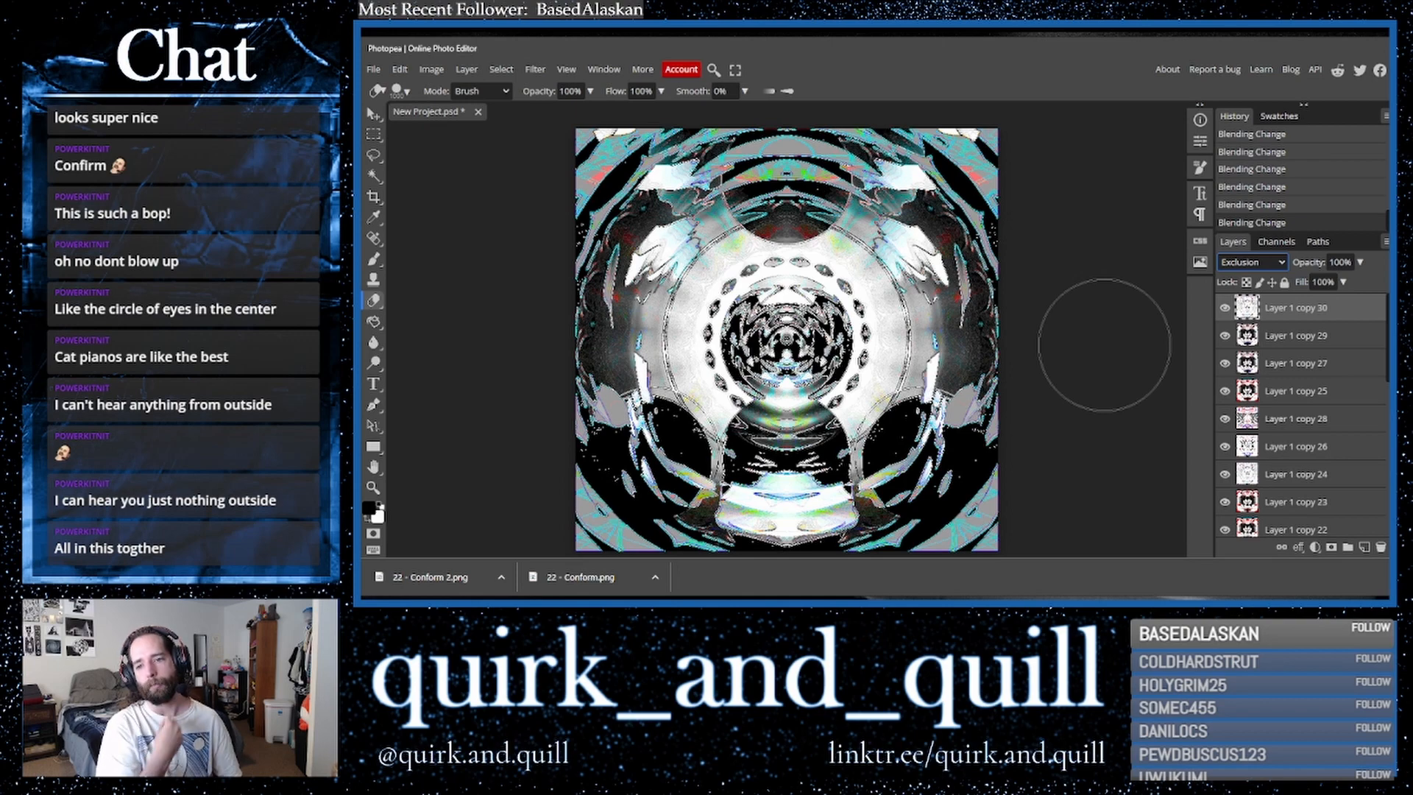
- Duplicate the second layer and merge the copy down into the layer beneath it
drag(1314, 345, 1362, 552)
right_click(1299, 346)
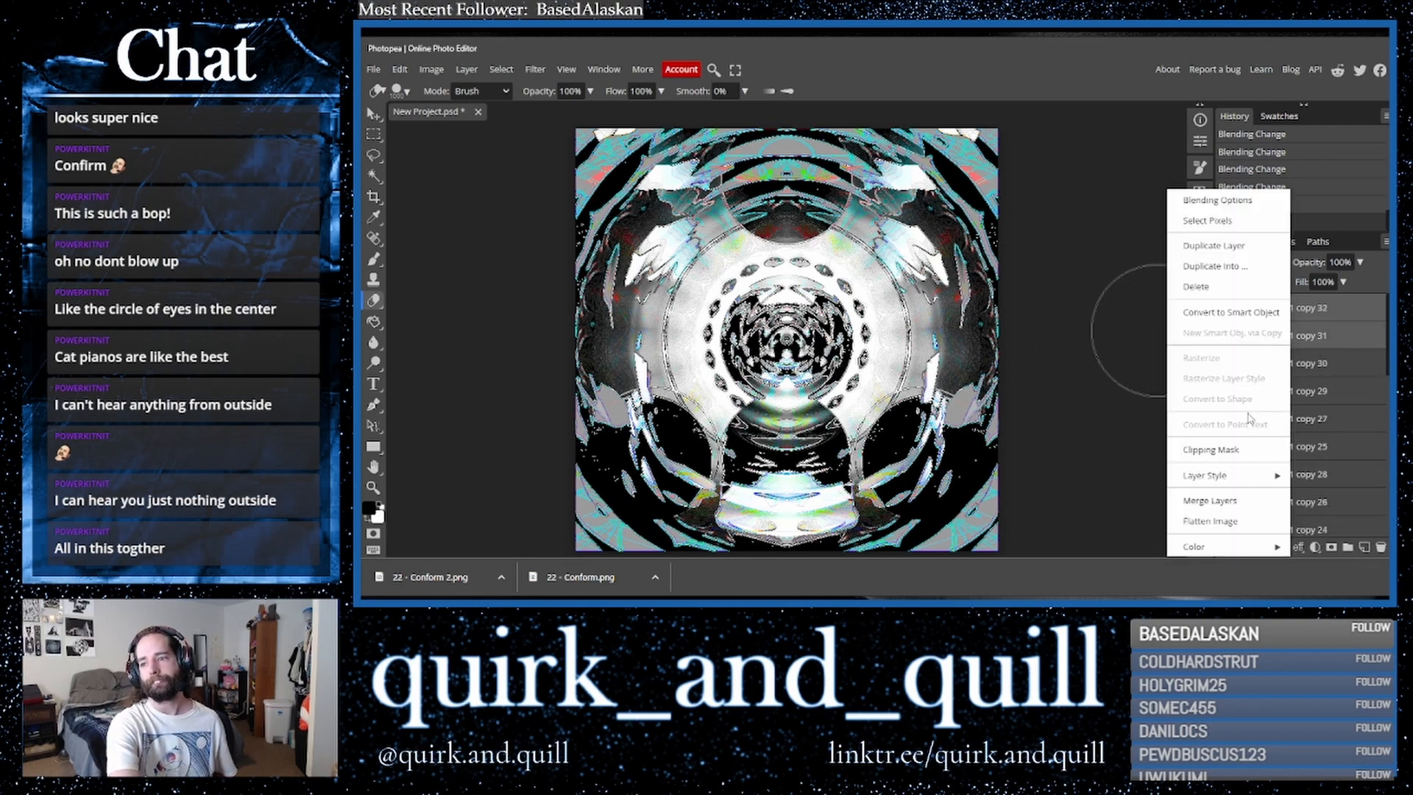
click(1249, 506)
- Duplicate the top layer and a lower layer, moving the lower layer's copy to the top of the stack
drag(1354, 313, 1364, 549)
scroll(1303, 412, down, 3)
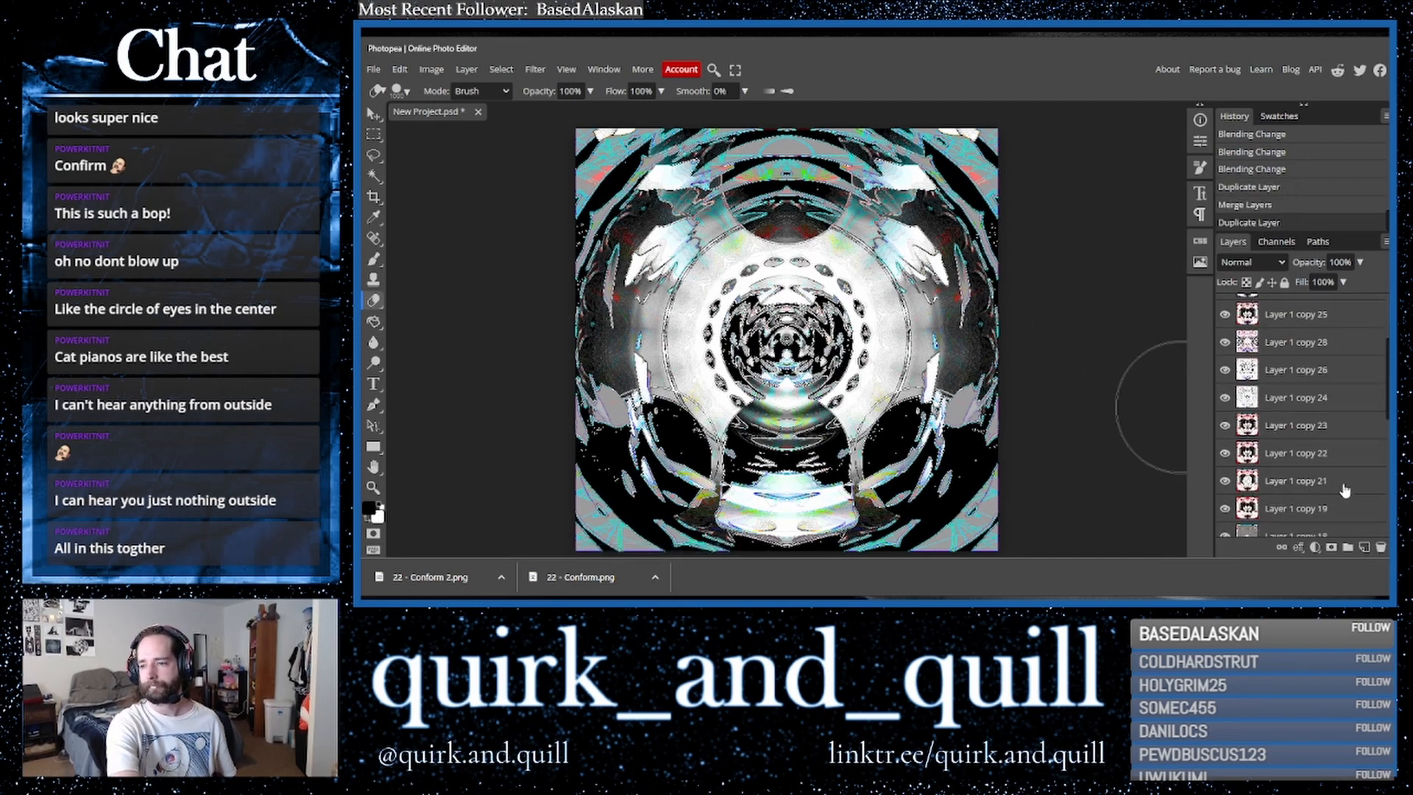
drag(1307, 449, 1363, 549)
drag(1281, 353, 1265, 303)
- Cycle through blend modes on the new top layer, settling on Color Dodge
click(1244, 260)
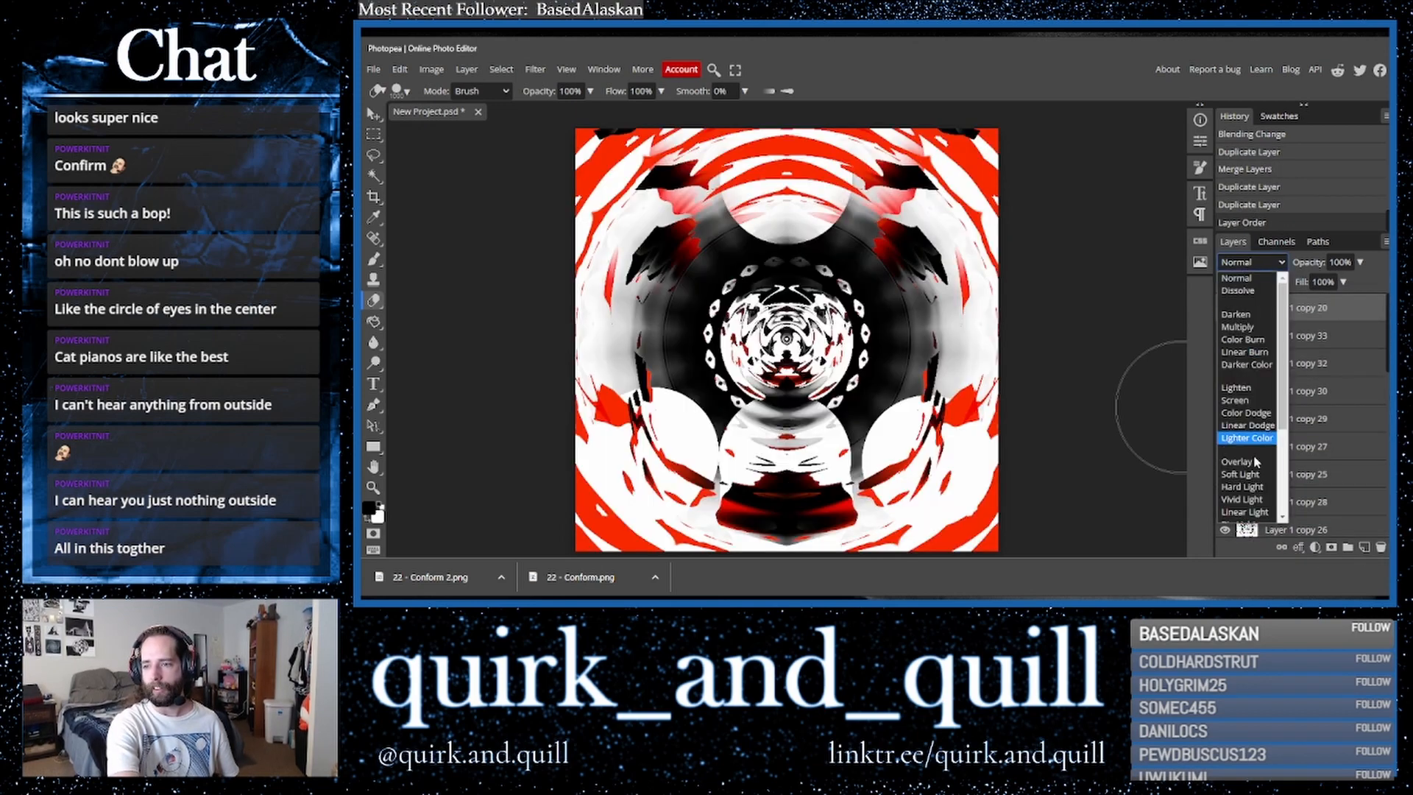
click(1242, 513)
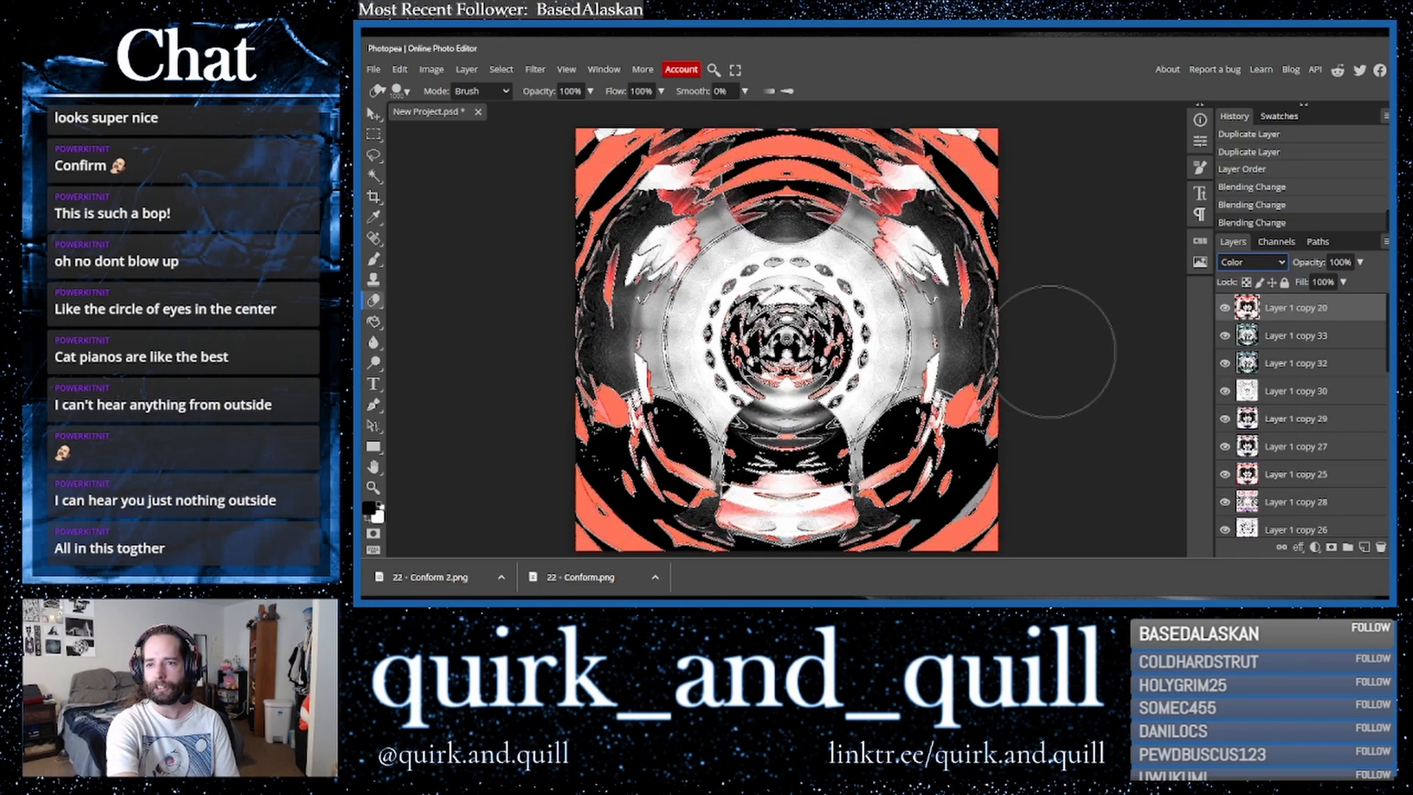
key(Up)
key(Up)
key(Up)
key(Up)
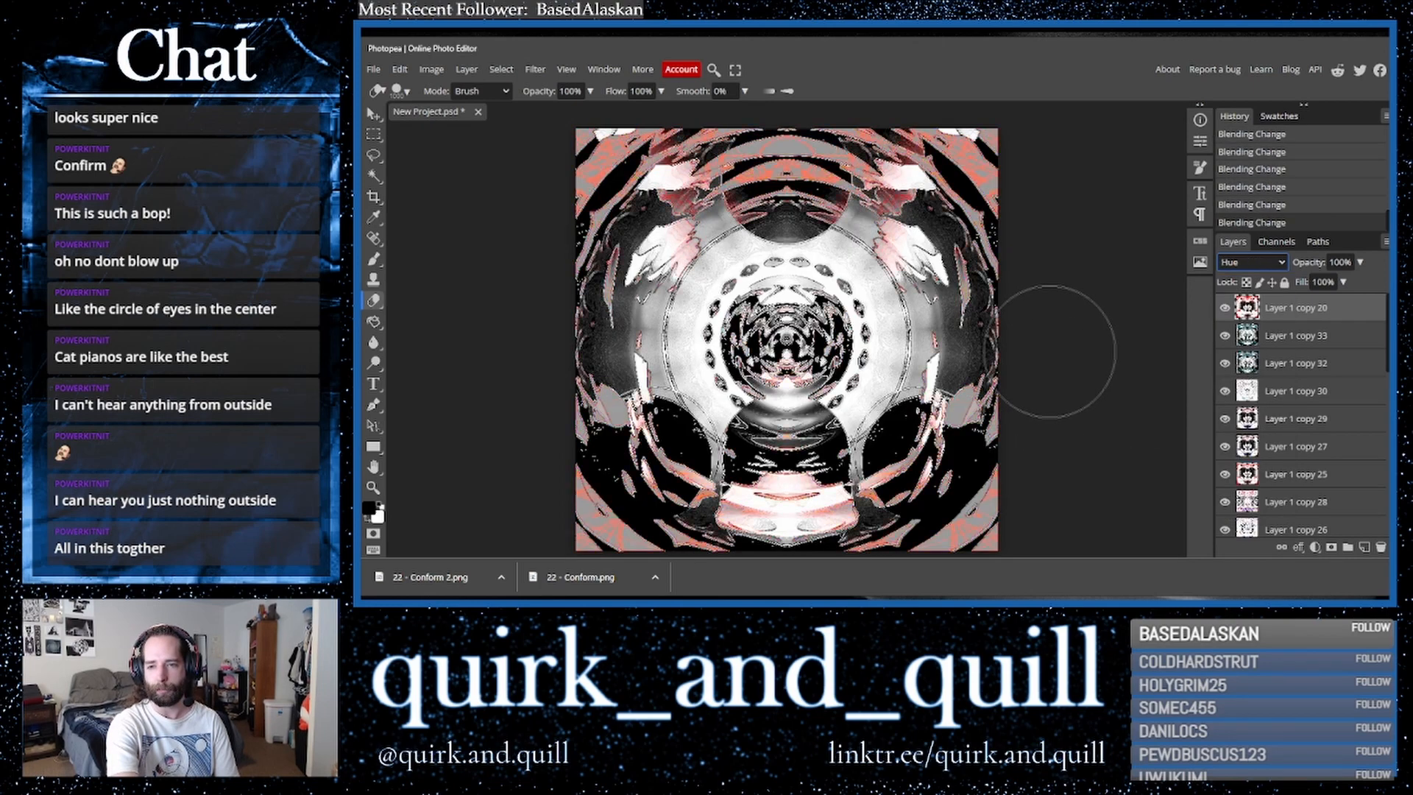
key(Up)
key(Up)
key(Up)
key(Down)
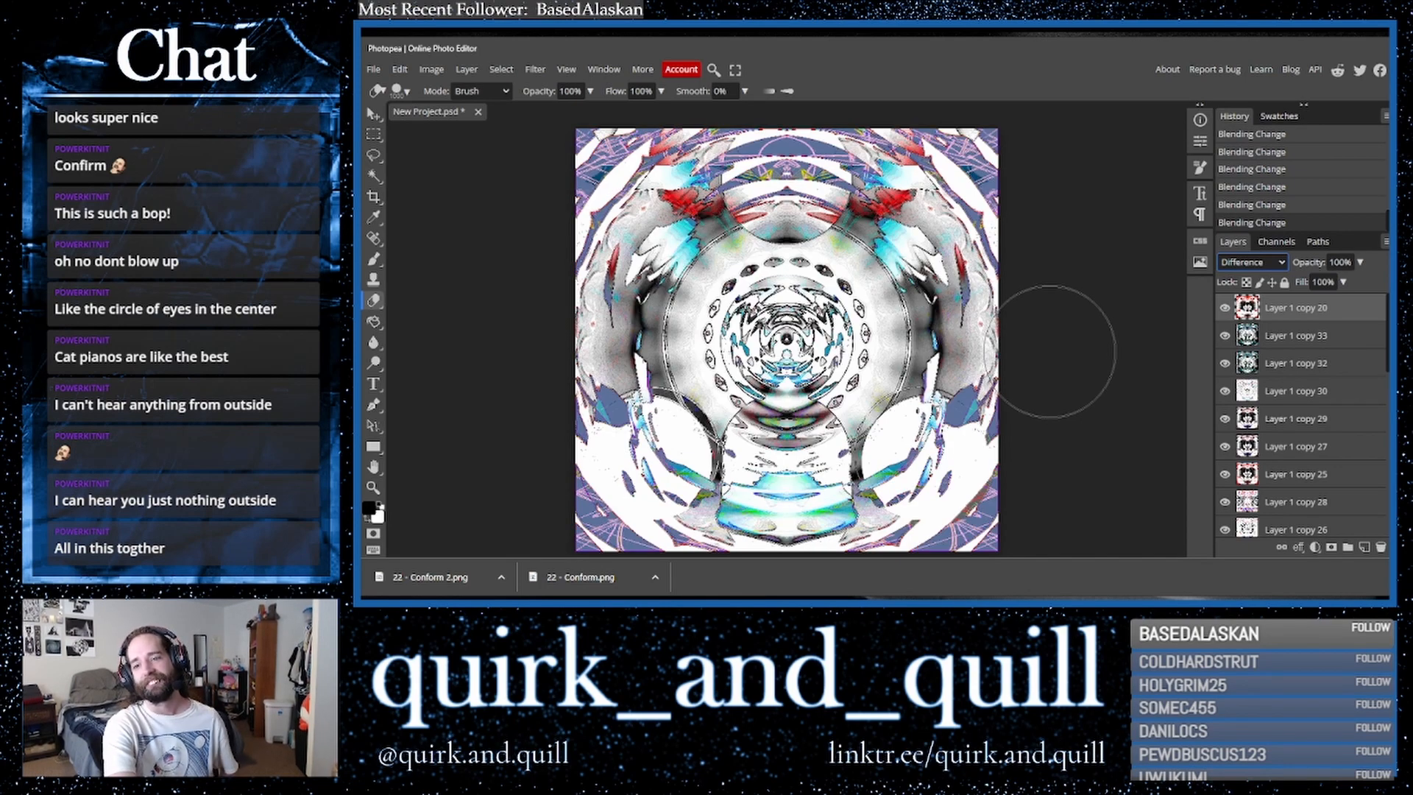
key(Down)
key(Down)
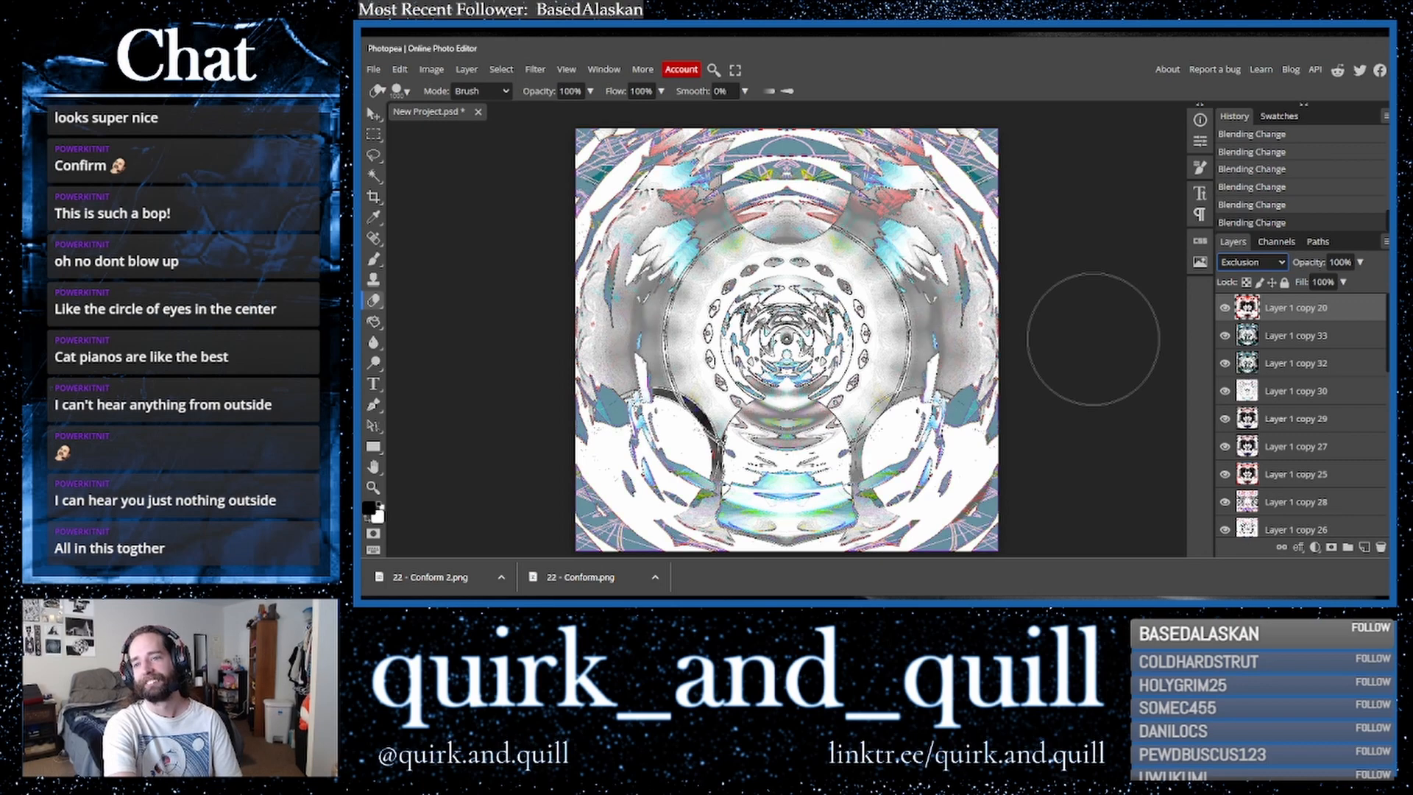
key(Up)
key(Up)
key(Up)
key(Up)
key(Up)
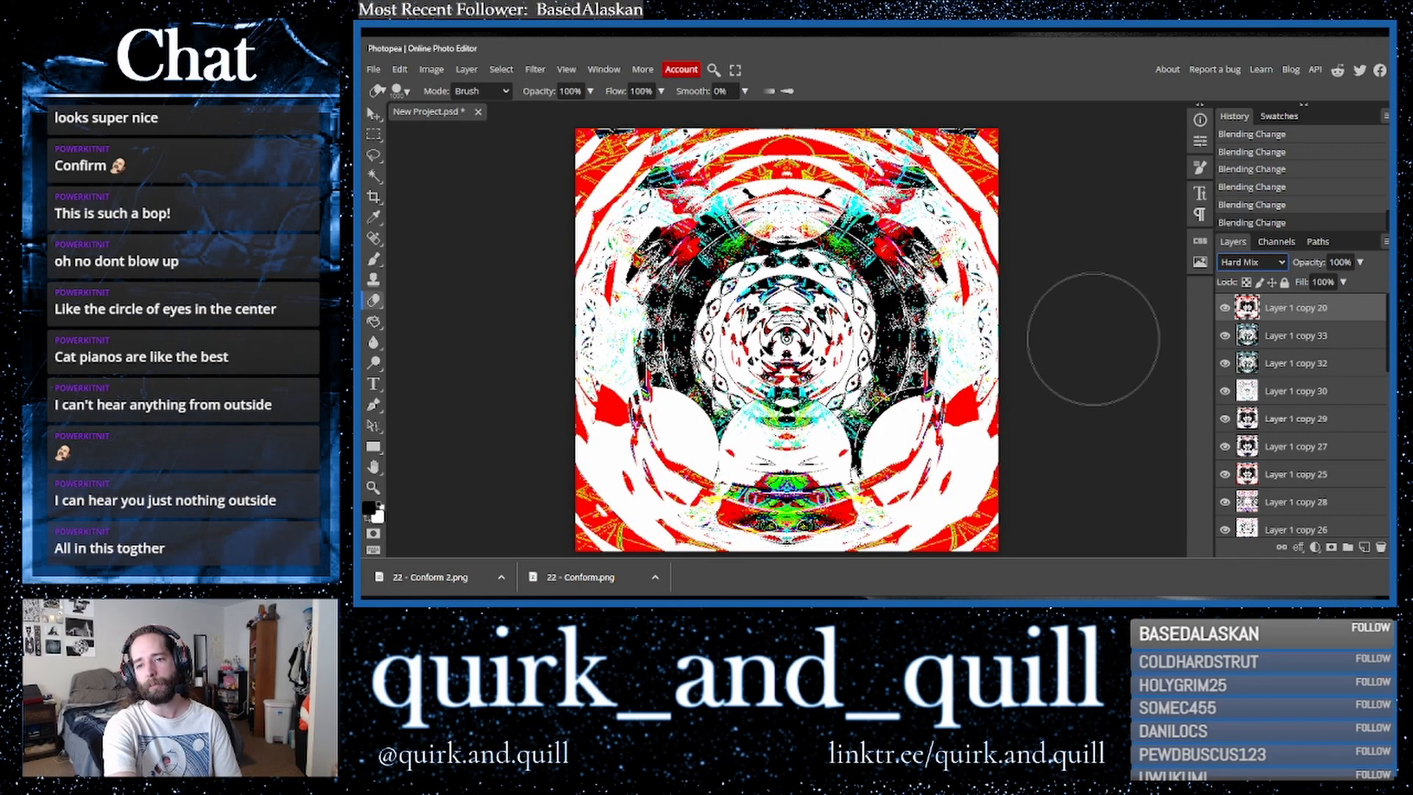
key(Up)
key(Up)
key(Up)
key(Up)
key(Up)
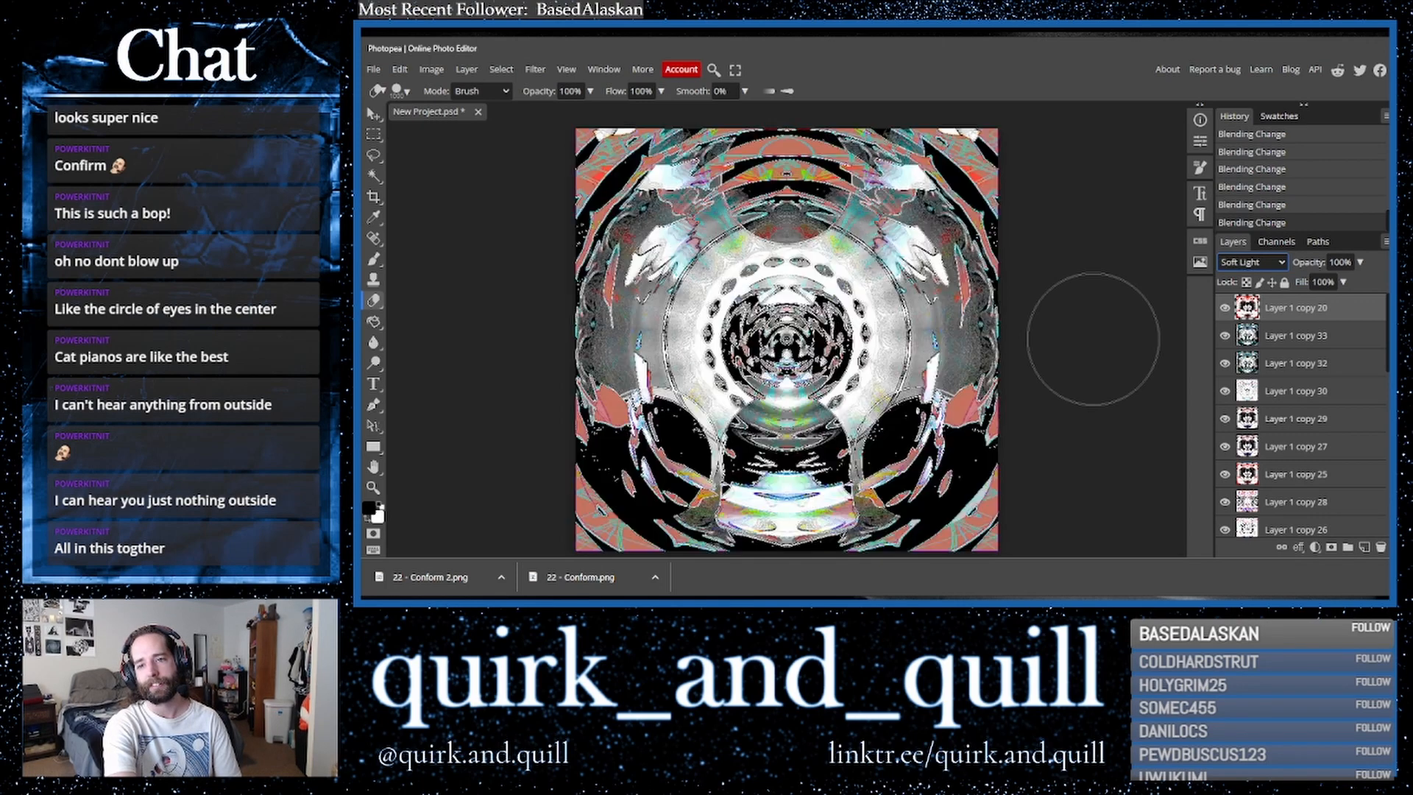
key(Up)
key(Down)
key(Up)
key(Up)
key(Down)
key(Up)
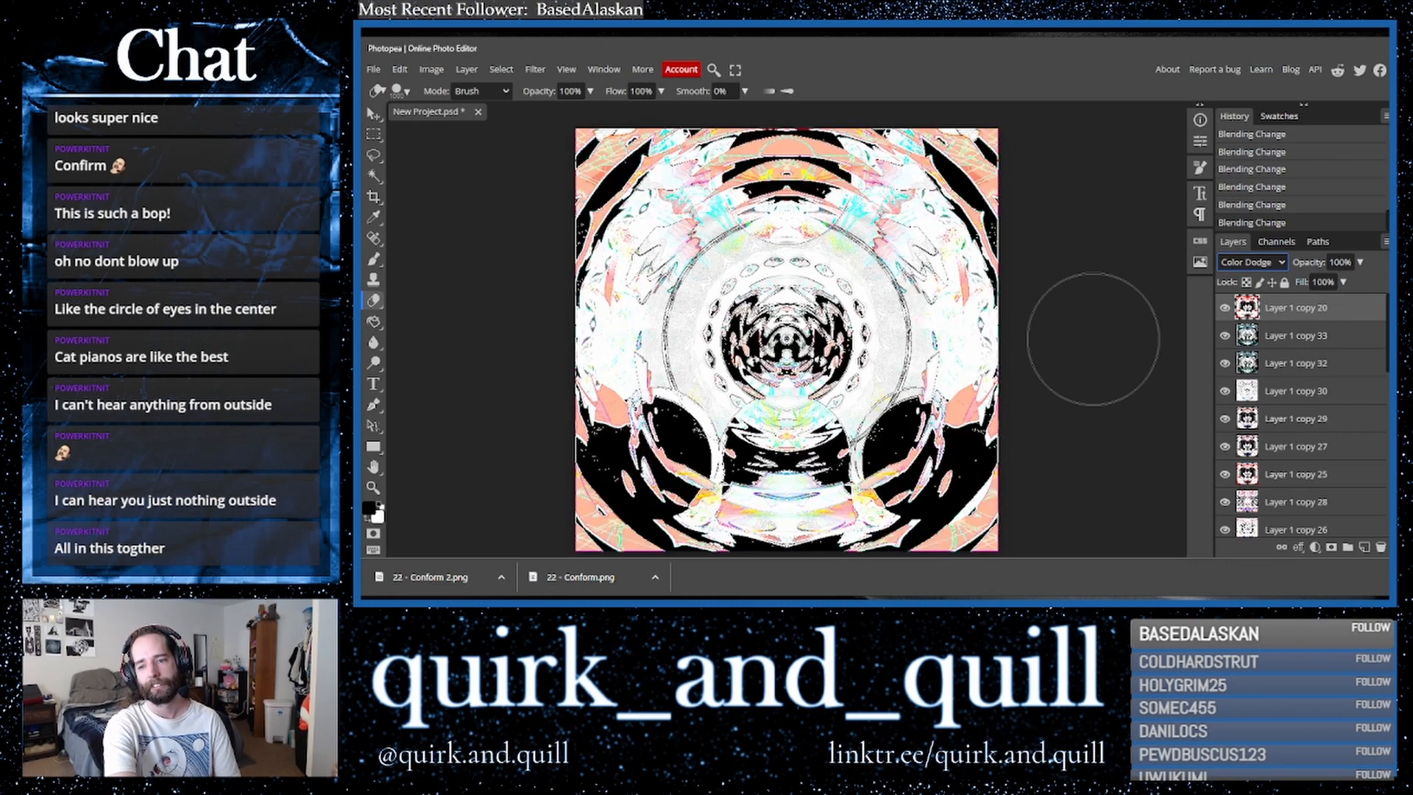
key(Up)
key(Up)
key(Up)
key(Up)
key(Up)
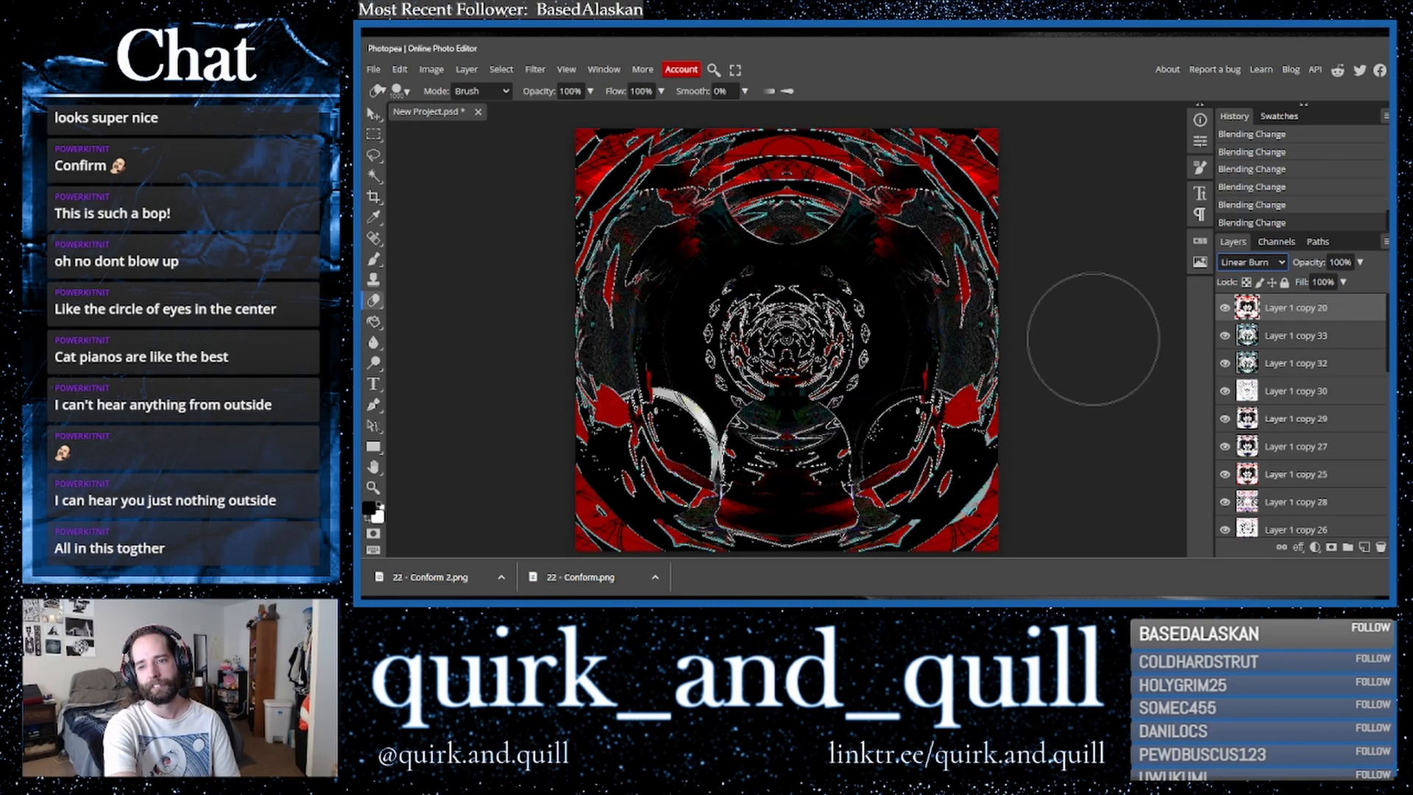
key(Up)
key(Up)
key(Up)
key(Up)
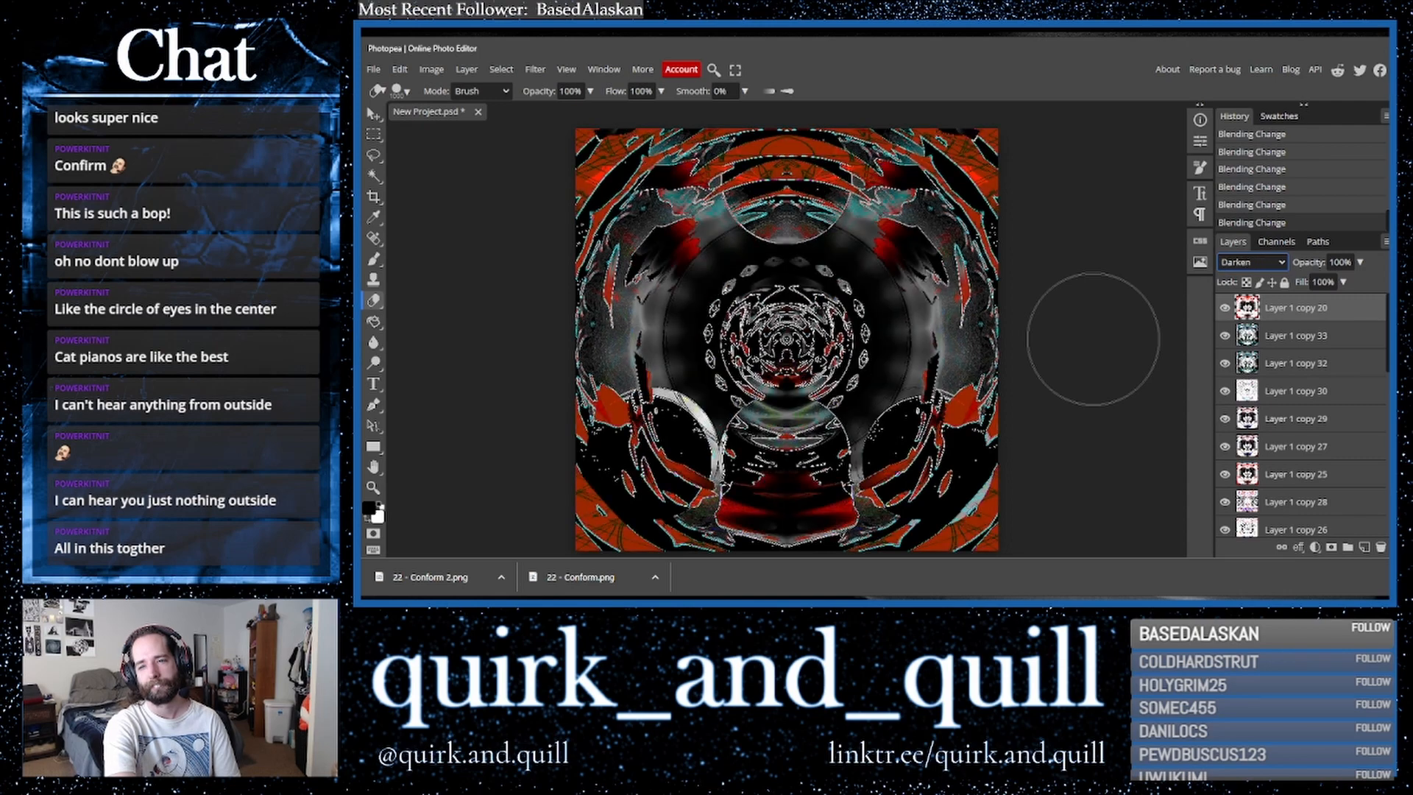
key(Down)
key(Down)
key(Down)
key(Down)
key(Down)
key(Down)
key(Down)
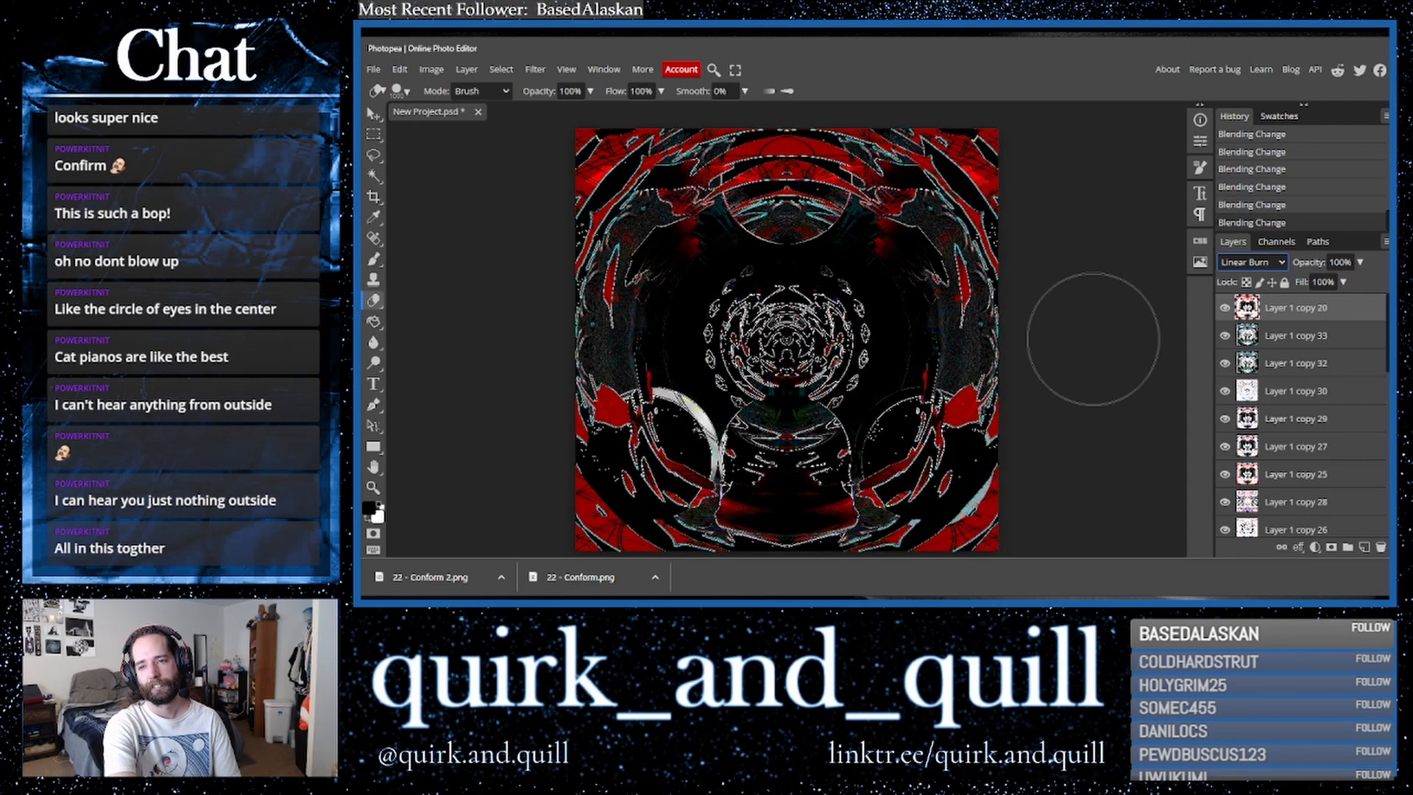
key(Down)
key(Down)
key(Up)
key(Down)
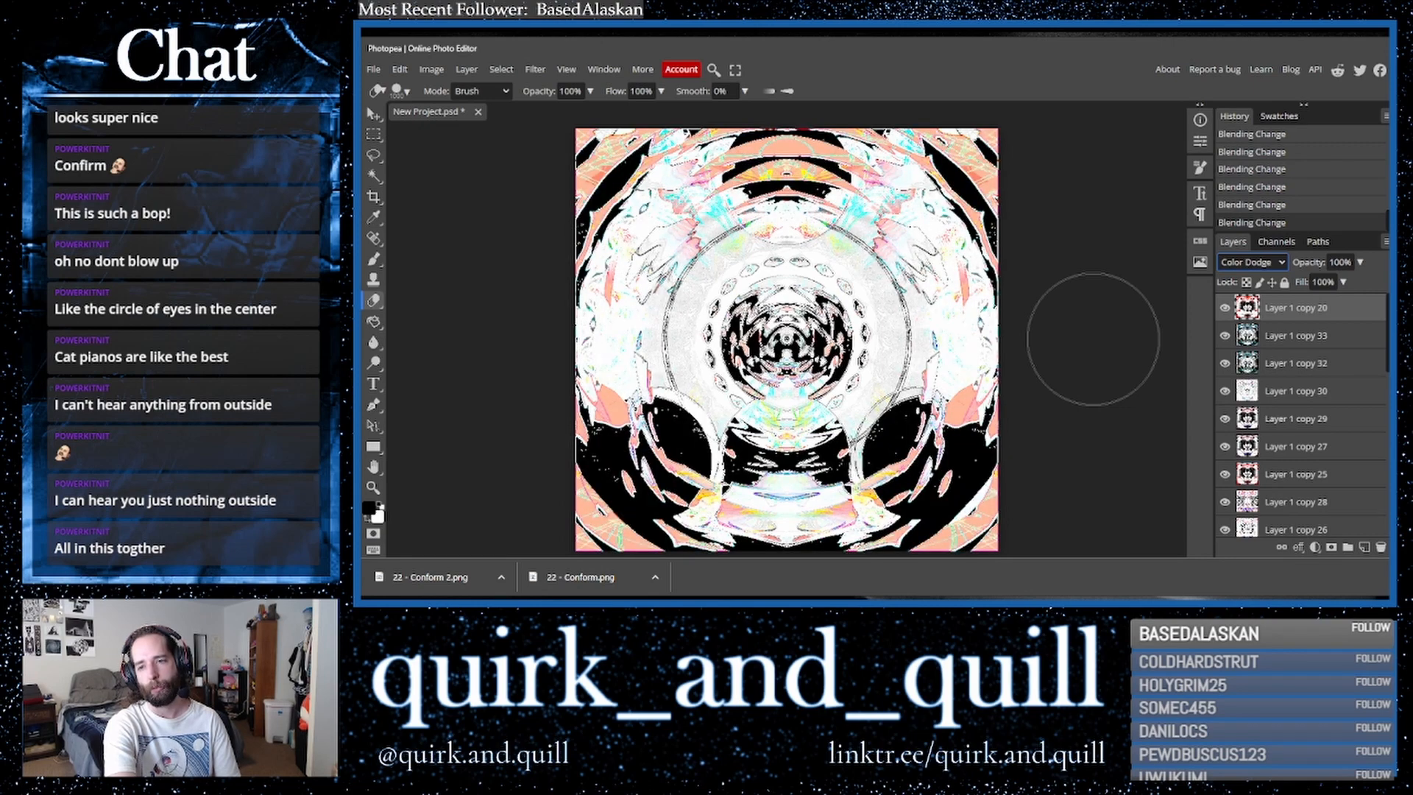
- Duplicate the second layer and merge the copy down into the layer below it
drag(1347, 337, 1363, 548)
right_click(1294, 340)
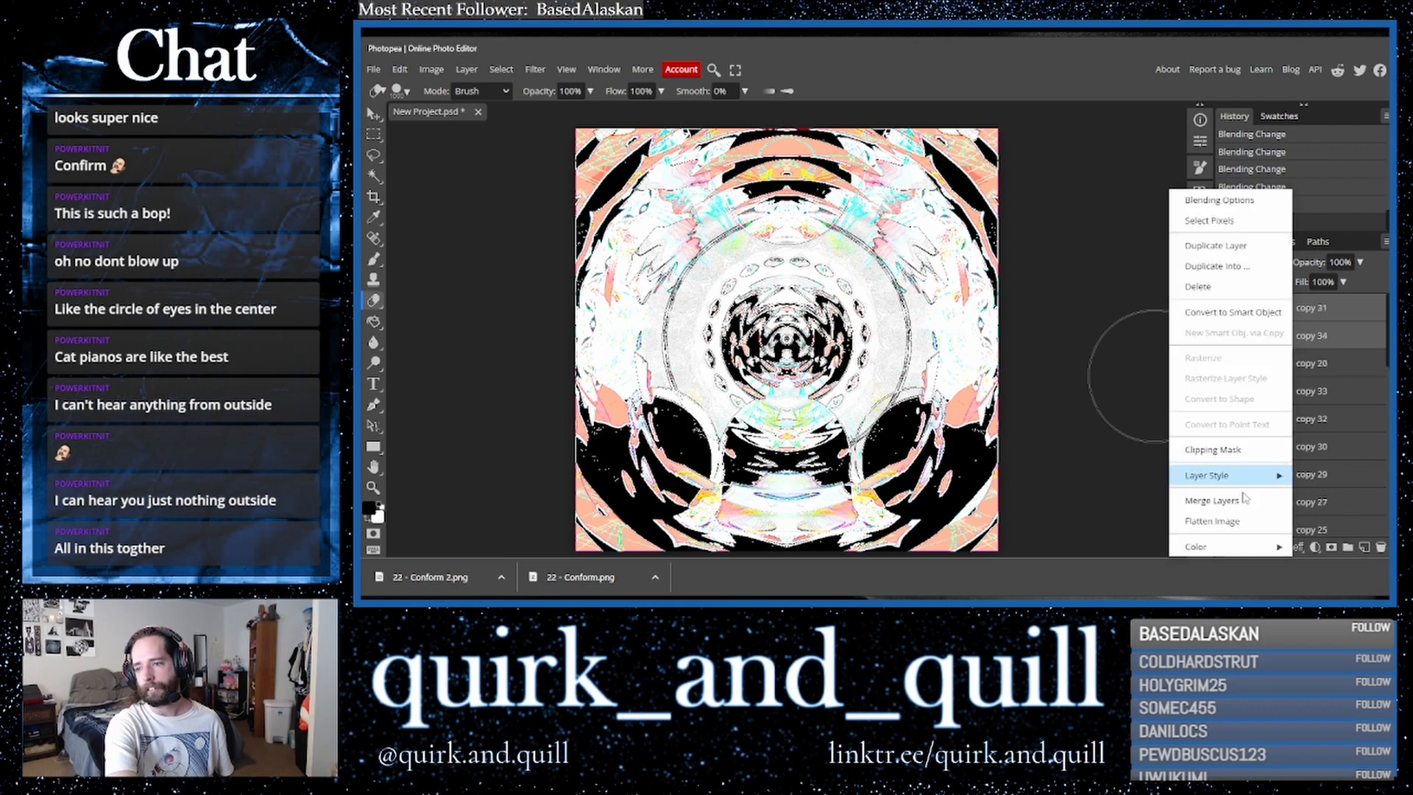
click(1252, 474)
- Duplicate the top layer twice, inverting the colours of the first copy
drag(1330, 312, 1360, 548)
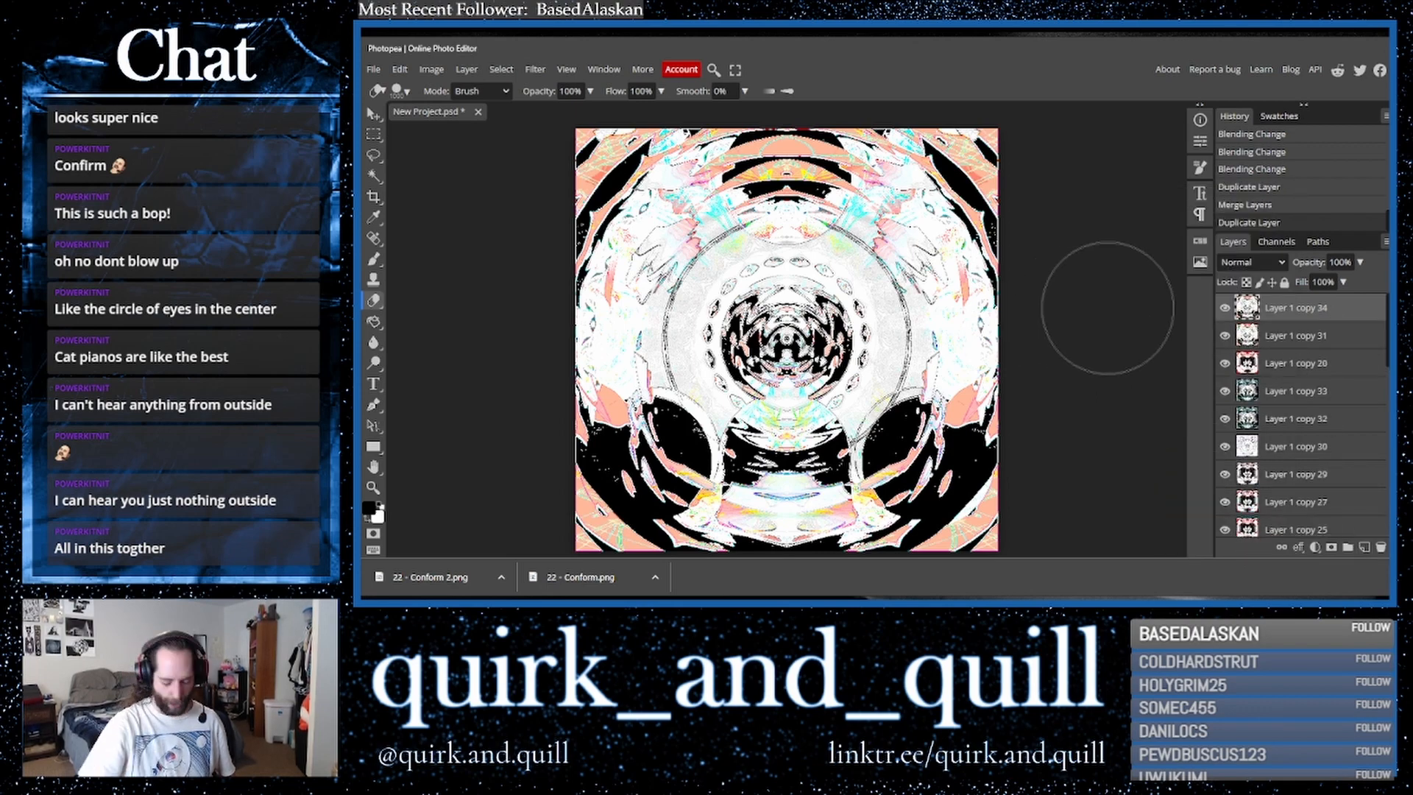
key(ctrl+i)
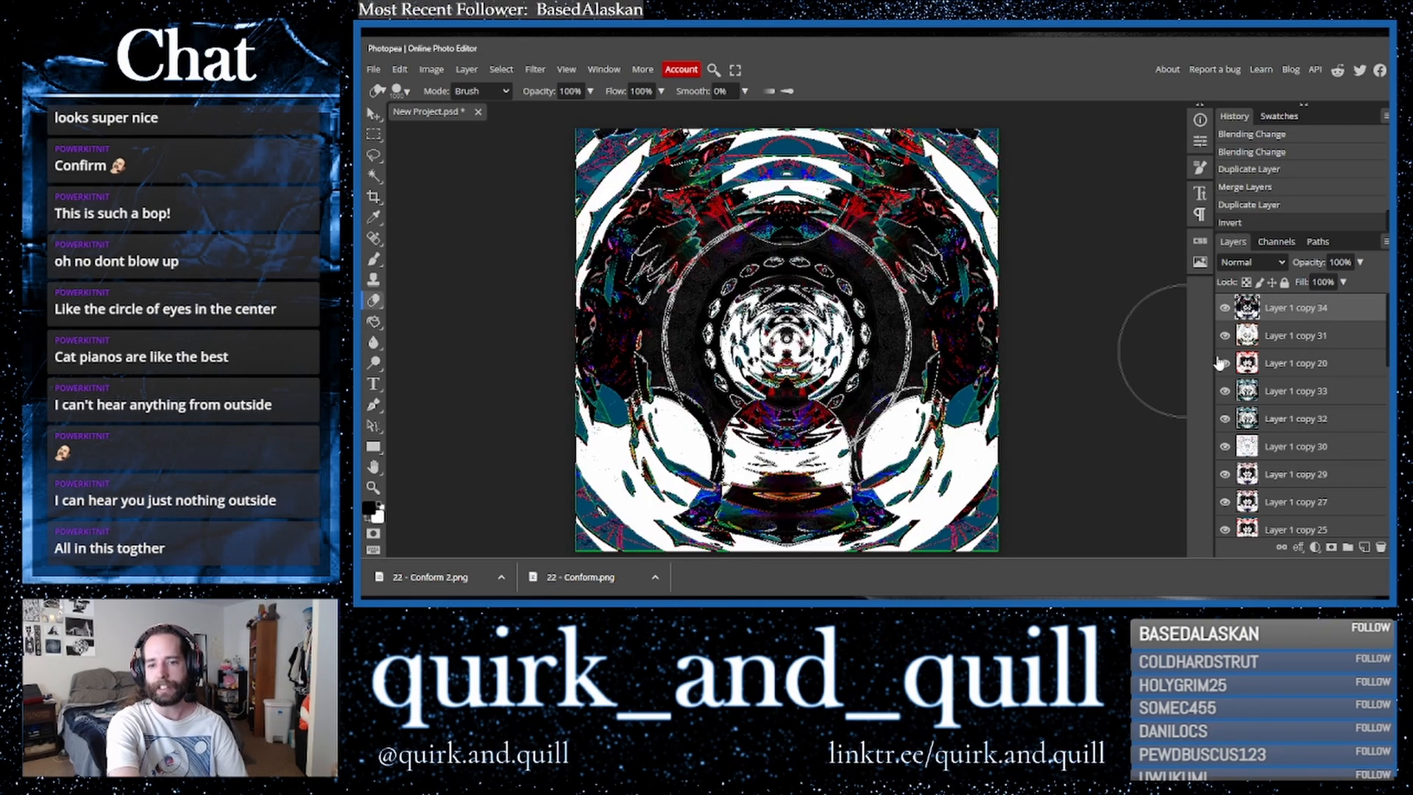
drag(1301, 316, 1364, 548)
click(536, 69)
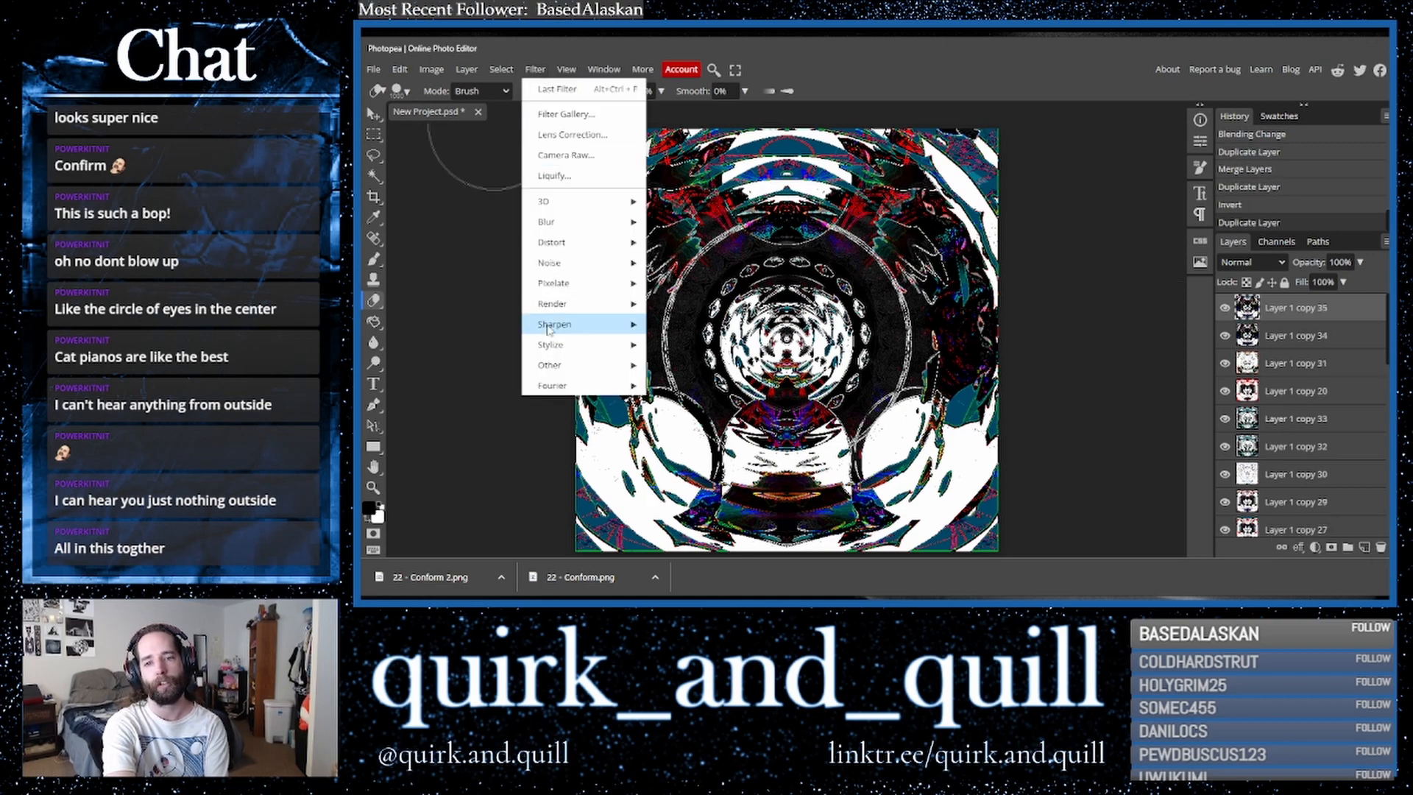
mouse_move(601, 346)
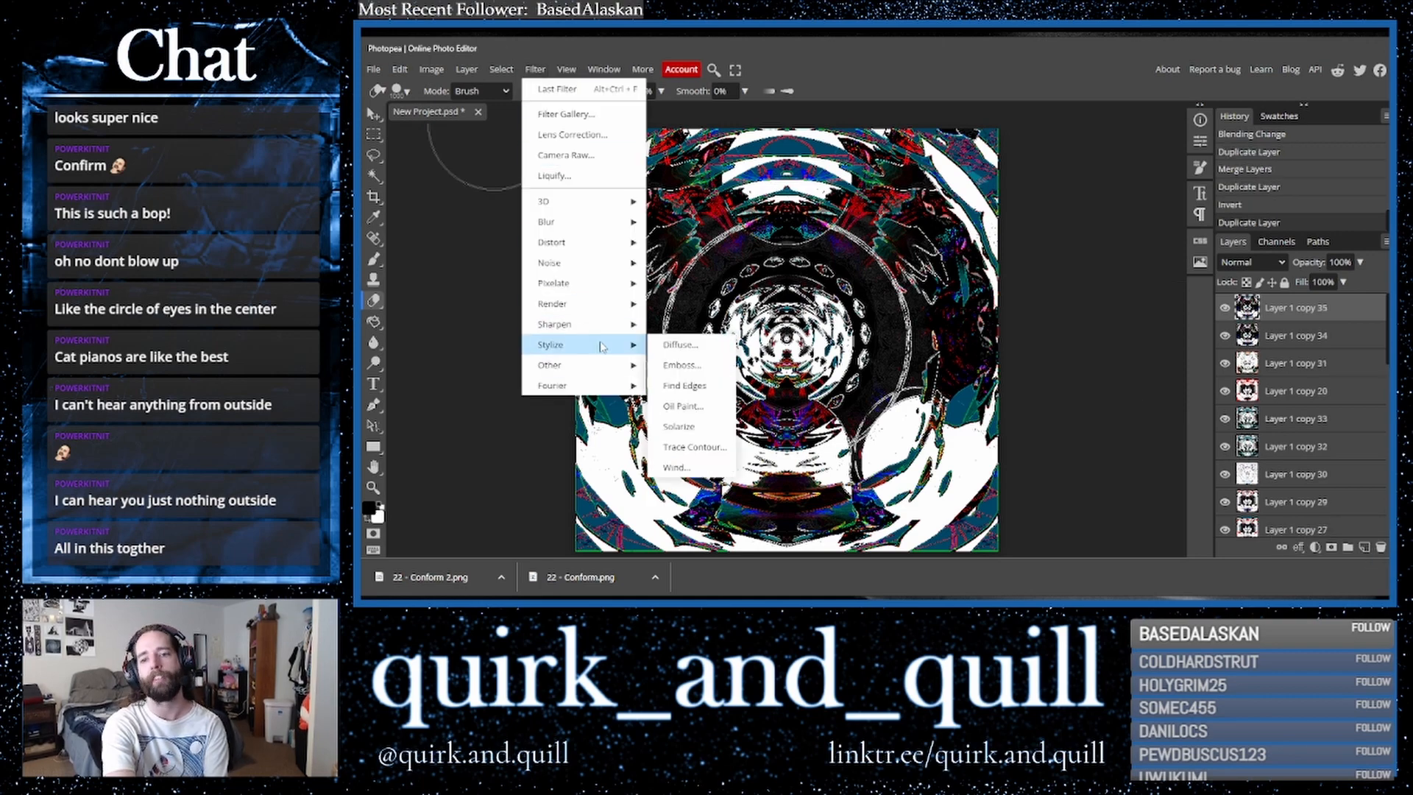
click(696, 410)
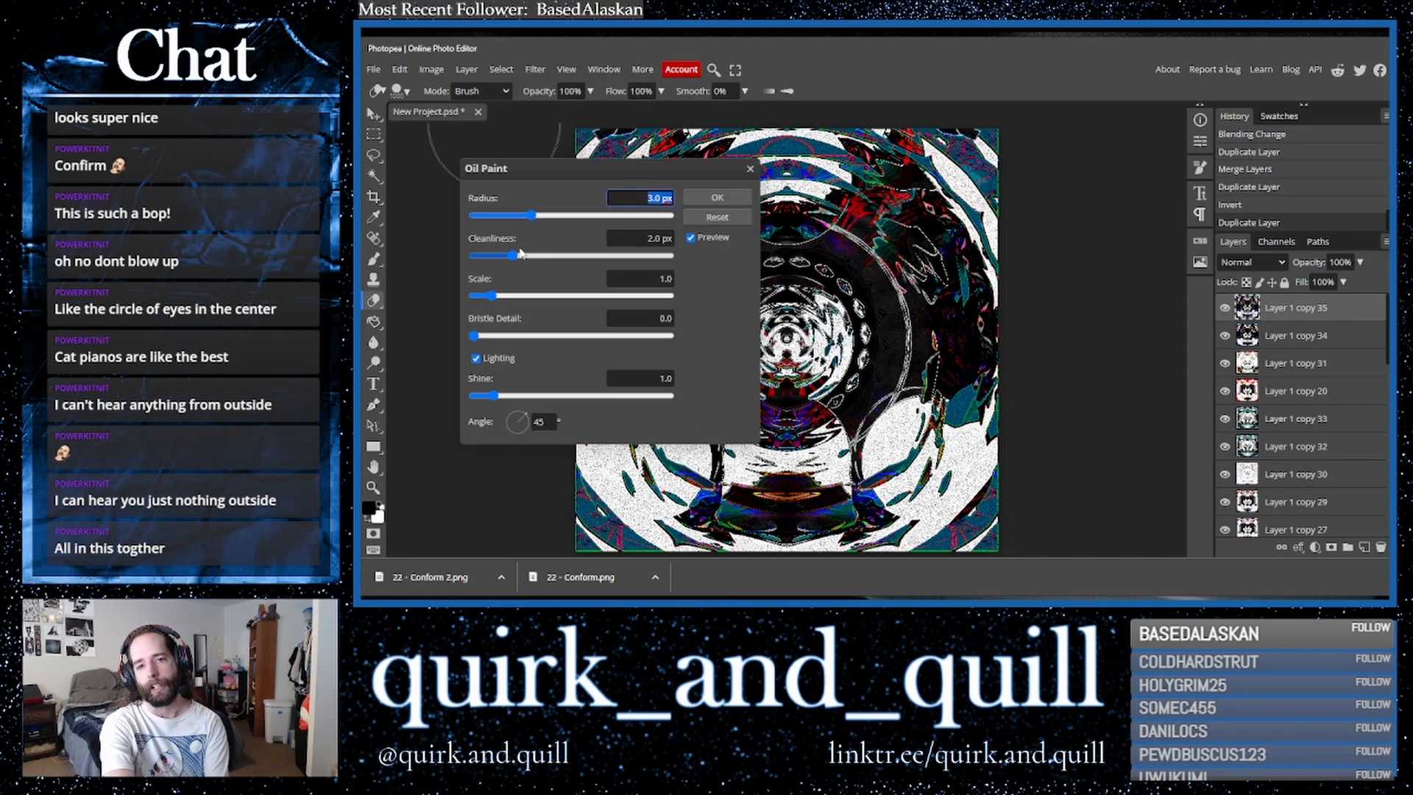
click(749, 170)
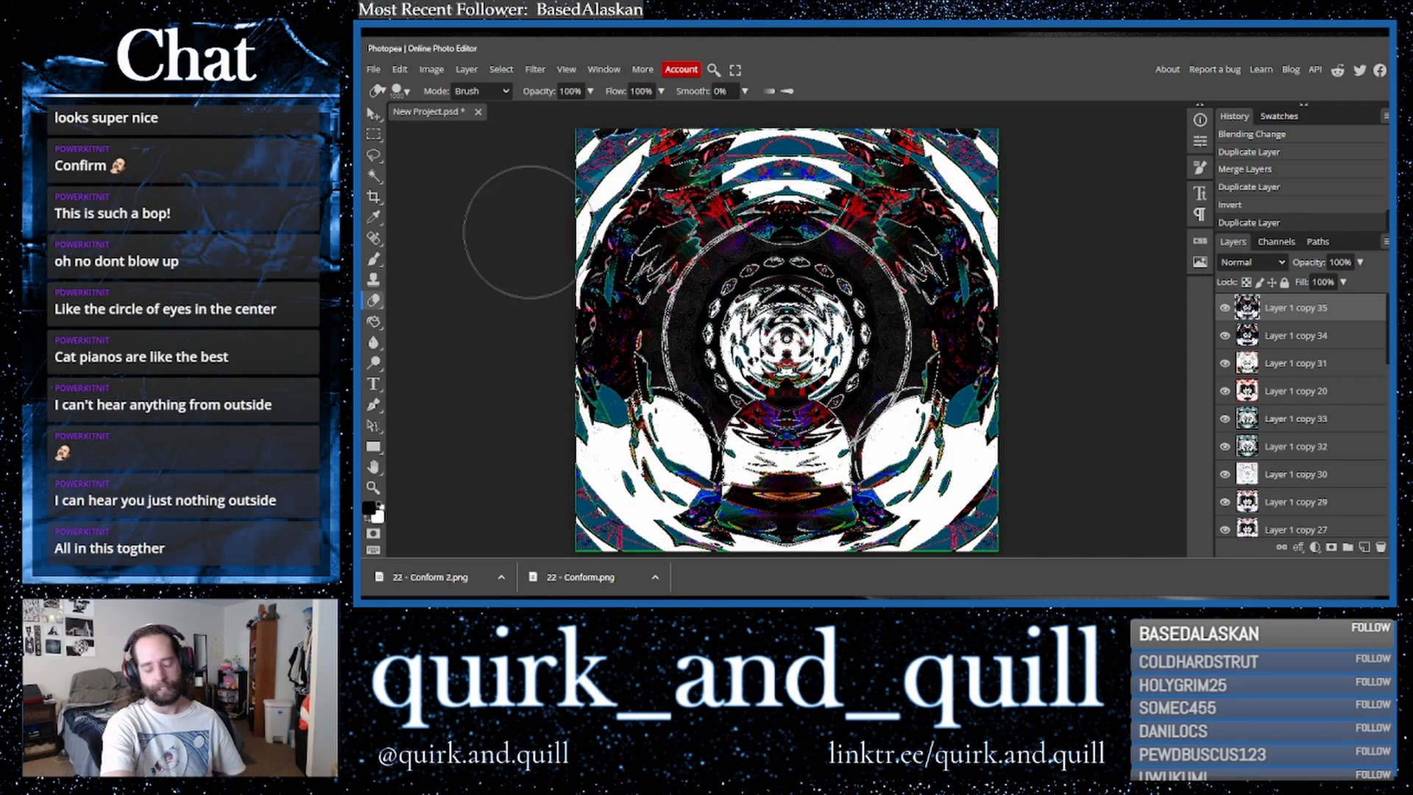
- Invert the newest top copy and apply Oil Paint with radius 10 px, cleanliness 10 px and scale 10
key(ctrl+i)
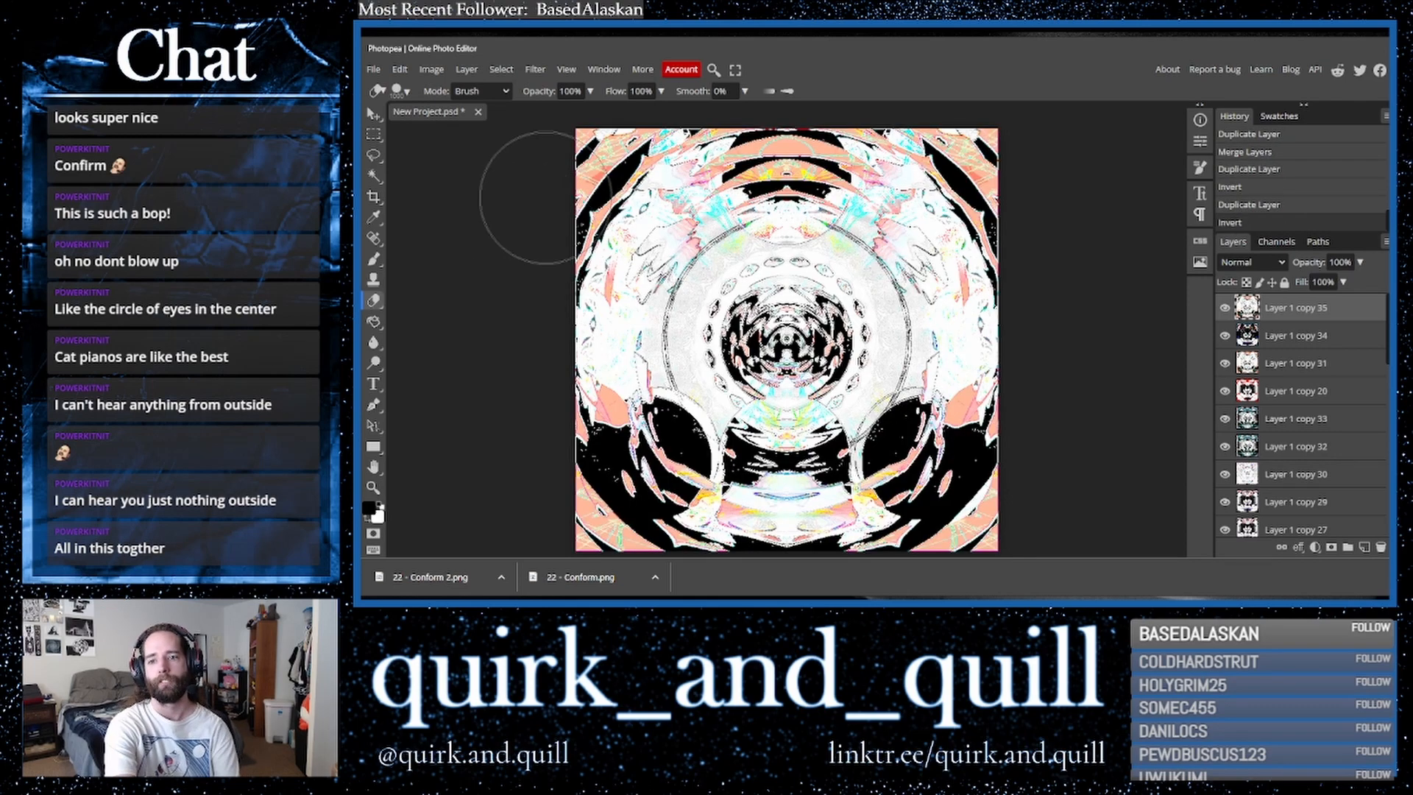
click(534, 70)
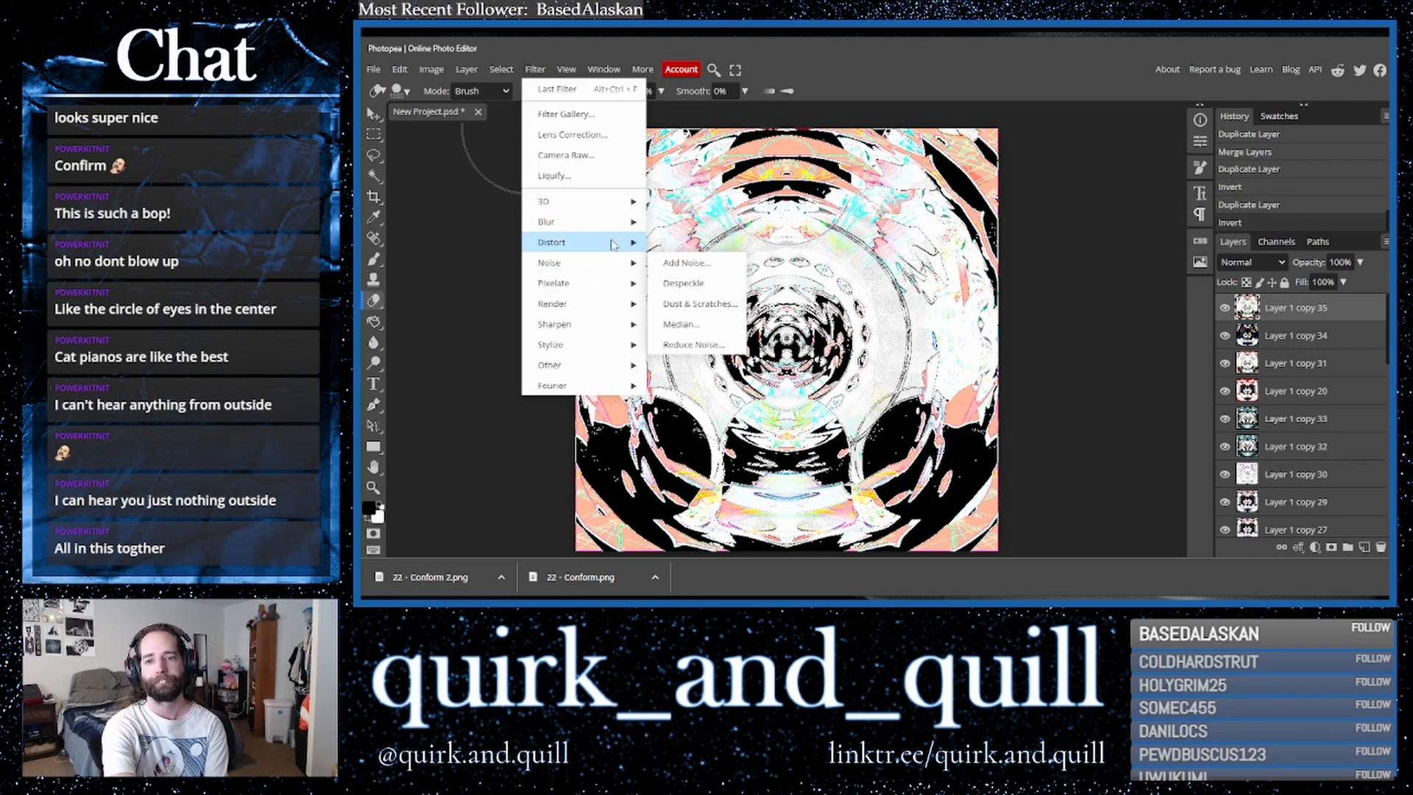
mouse_move(627, 355)
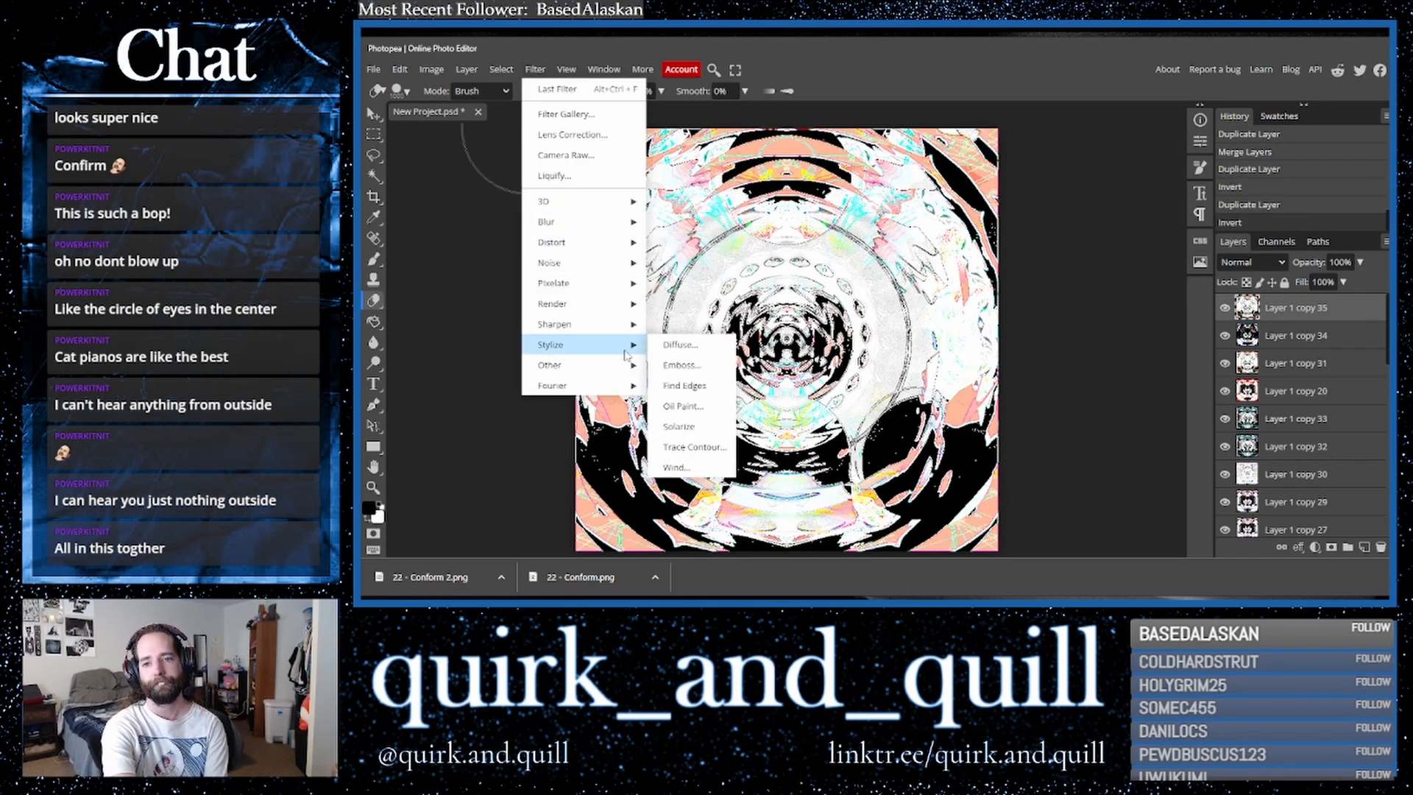
click(683, 410)
drag(532, 217, 533, 217)
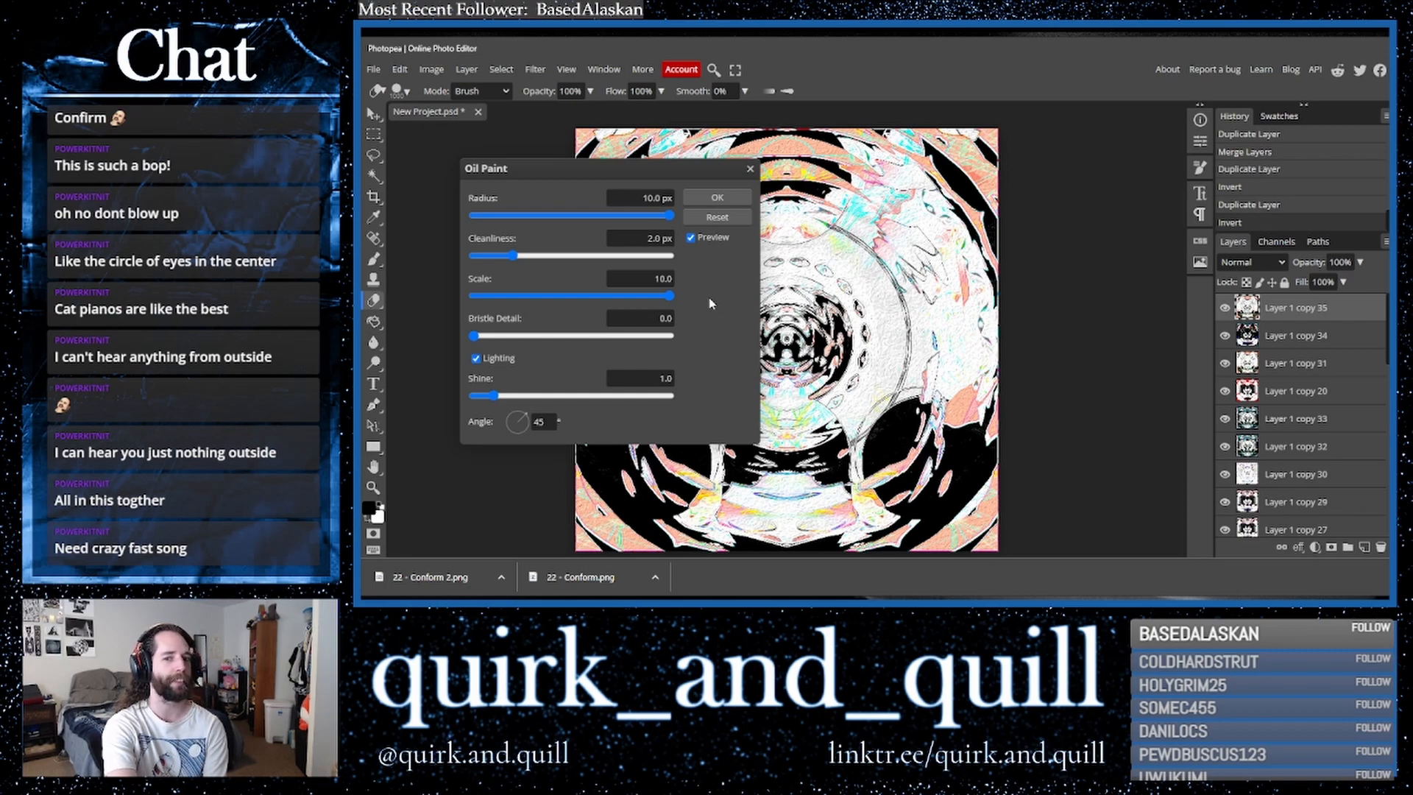
click(671, 257)
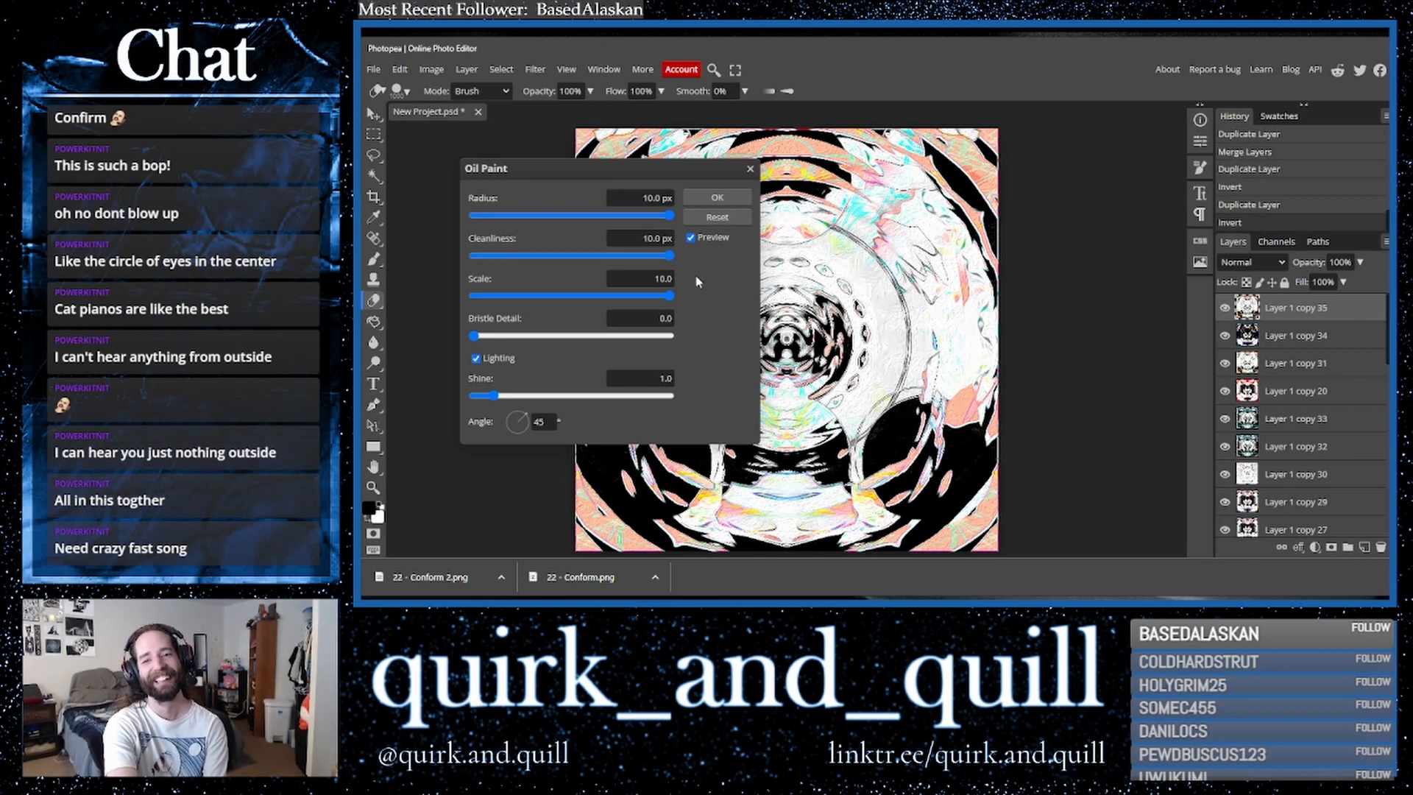
click(711, 197)
- Duplicate the top layer and flip the copy horizontally
drag(1344, 315, 1365, 549)
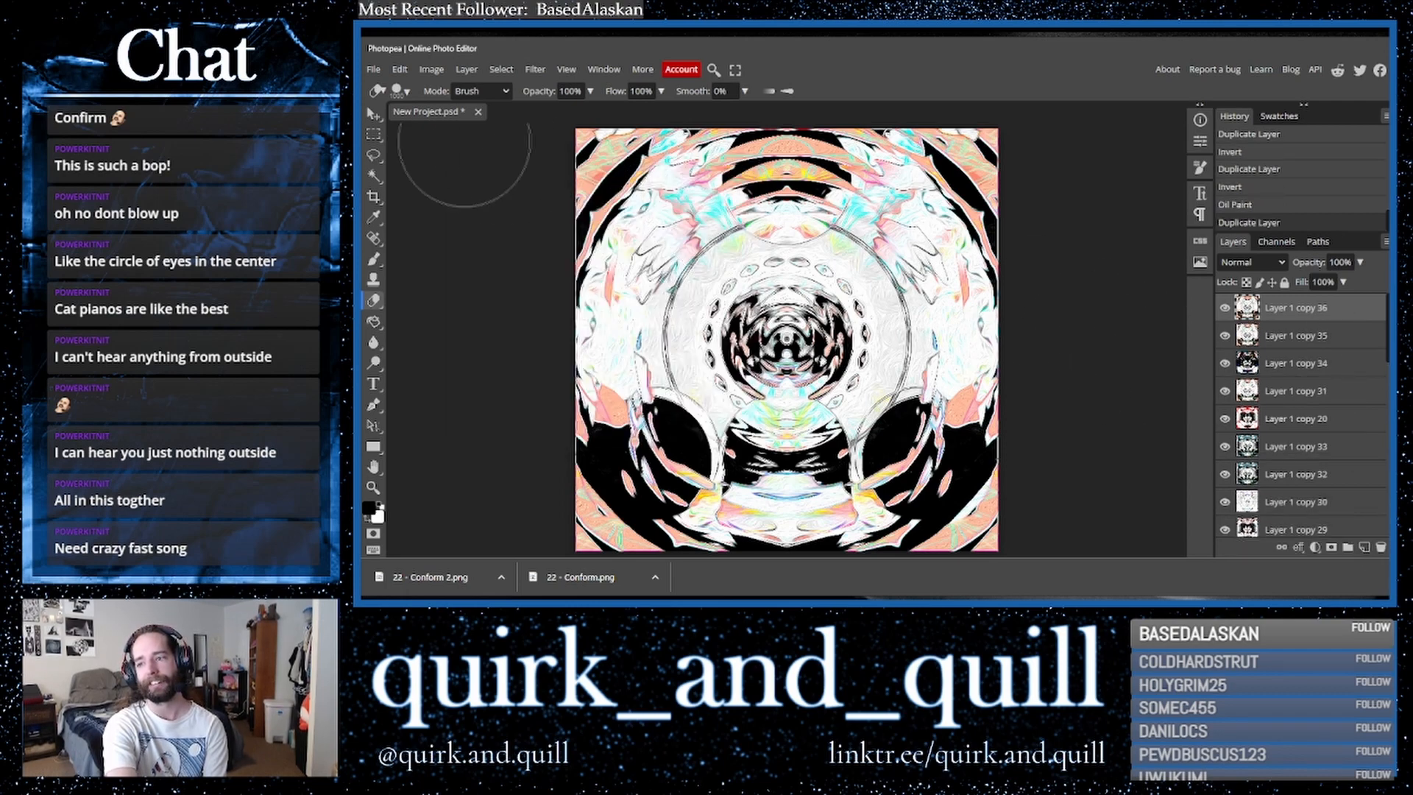
click(399, 70)
mouse_move(504, 396)
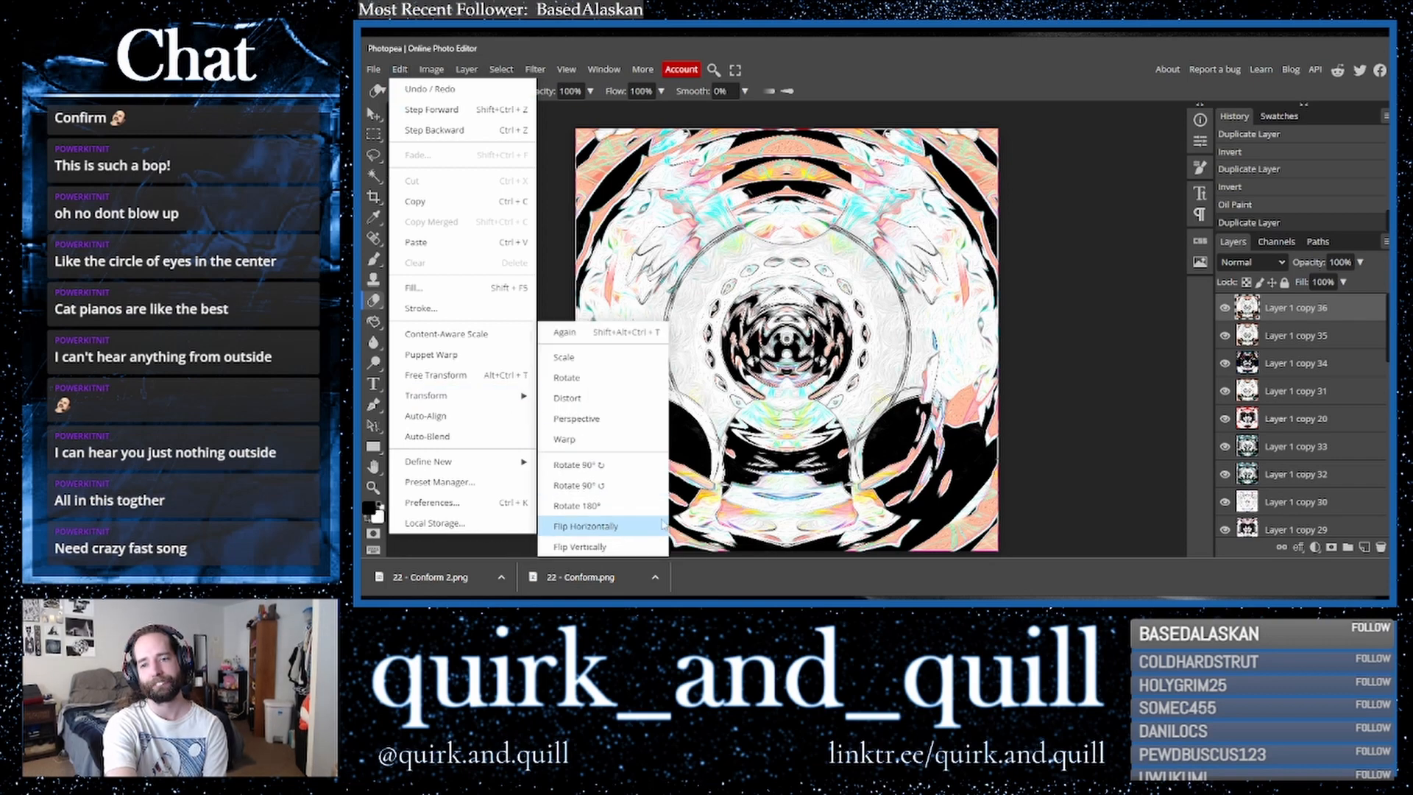
click(608, 527)
- Cycle through blend modes on the flipped top layer, settling on Linear Burn
click(1251, 262)
click(1238, 339)
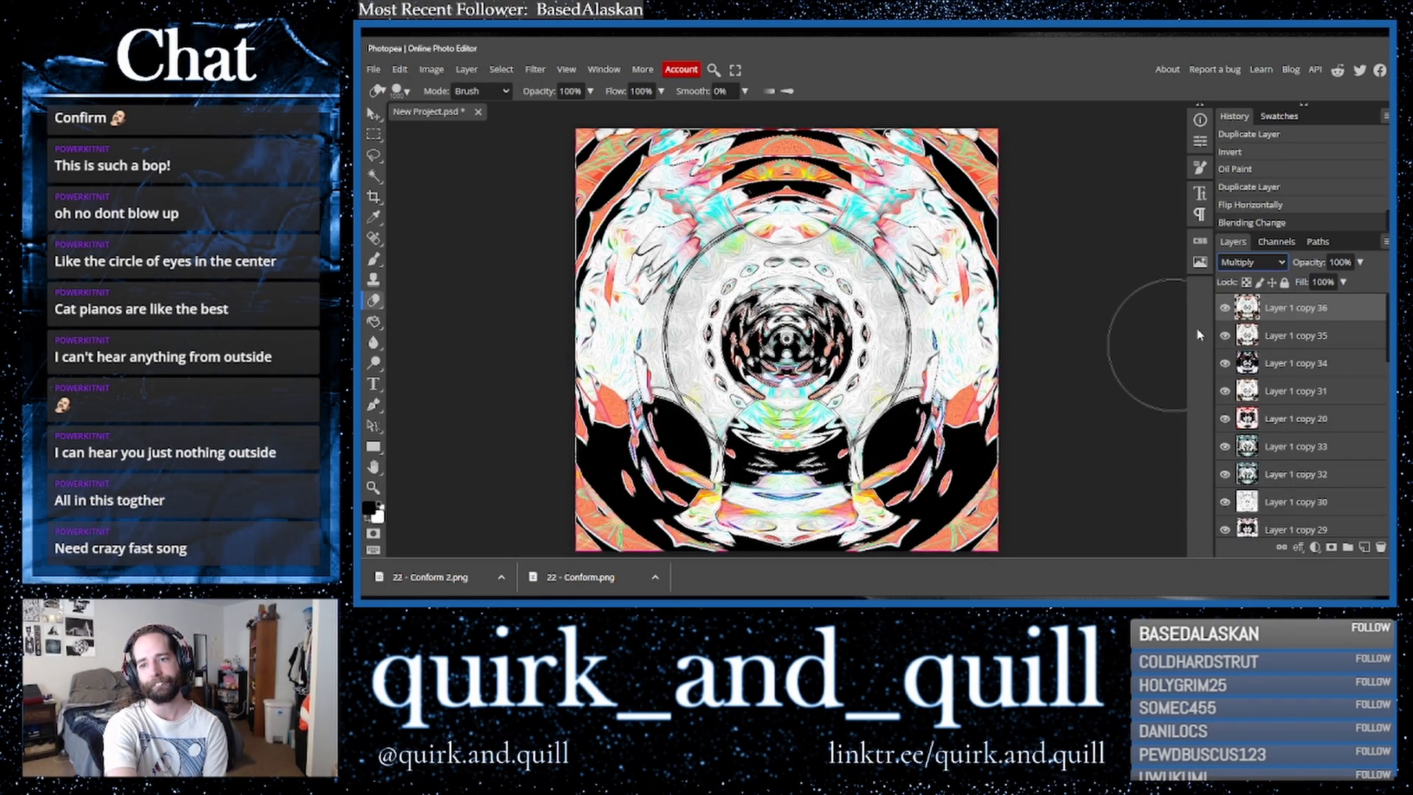
key(Up)
key(Down)
key(Down)
key(Down)
key(Up)
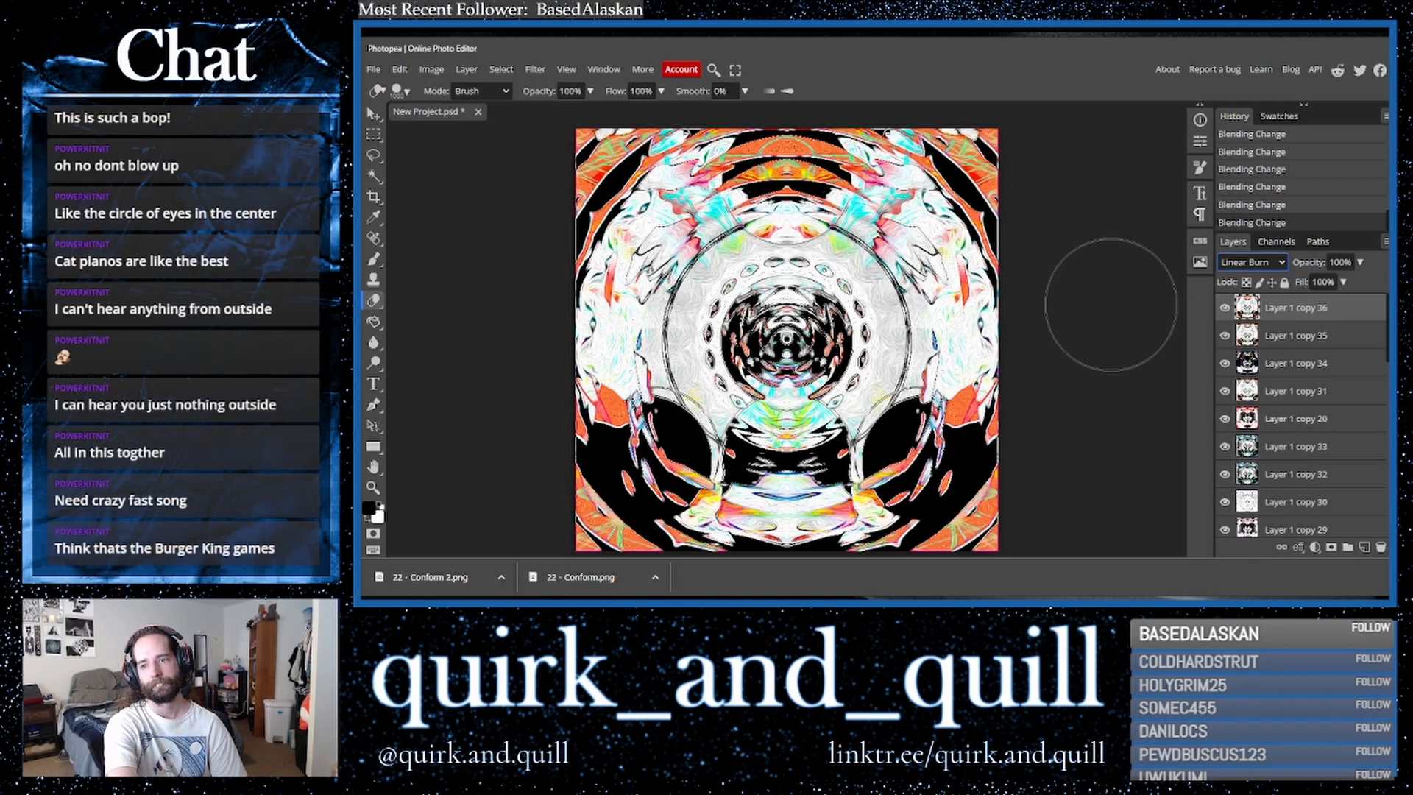
- Duplicate the second layer and select the new top layer
click(1353, 341)
drag(1352, 341, 1364, 548)
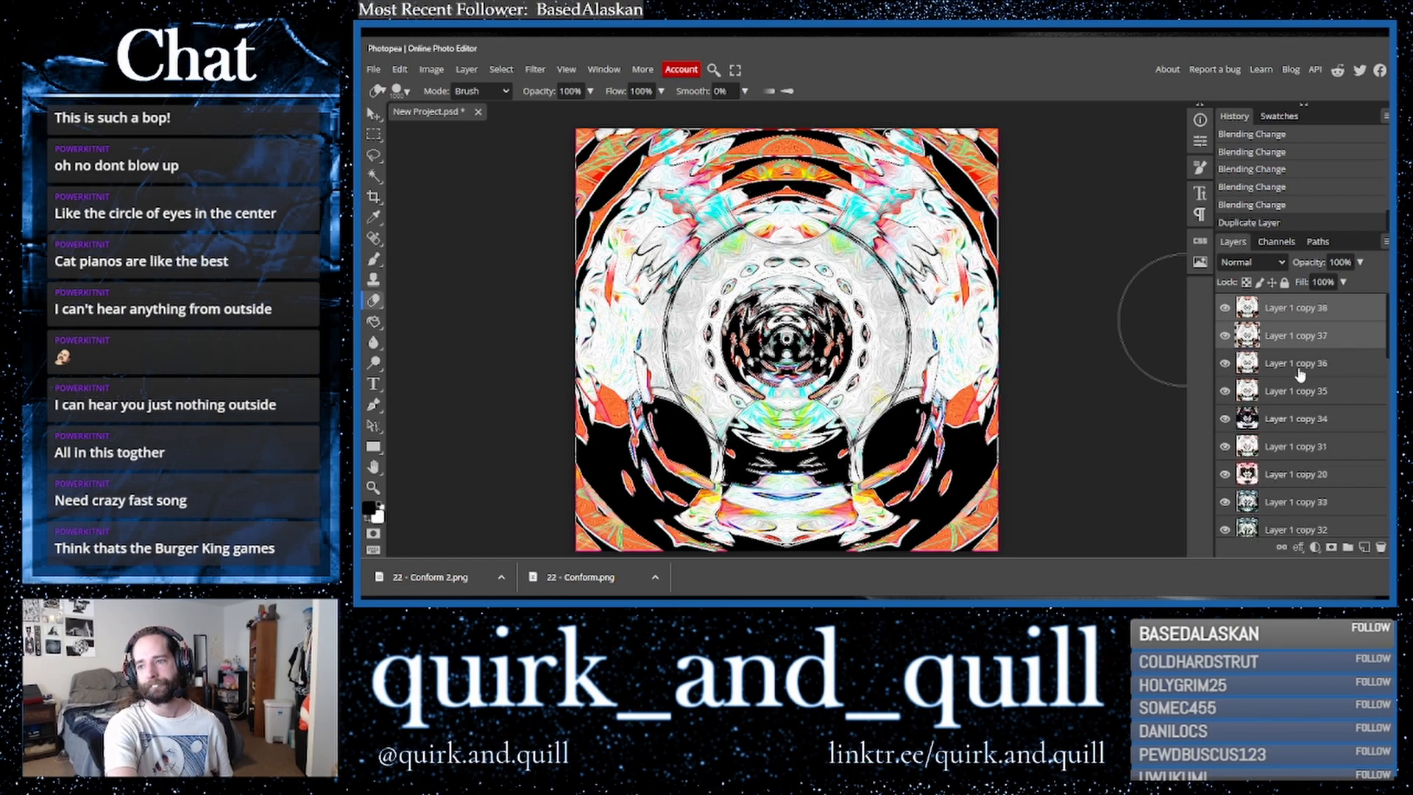
click(1284, 310)
- Cycle through blend modes on the top layer, settling on Linear Burn
click(1251, 262)
click(1254, 363)
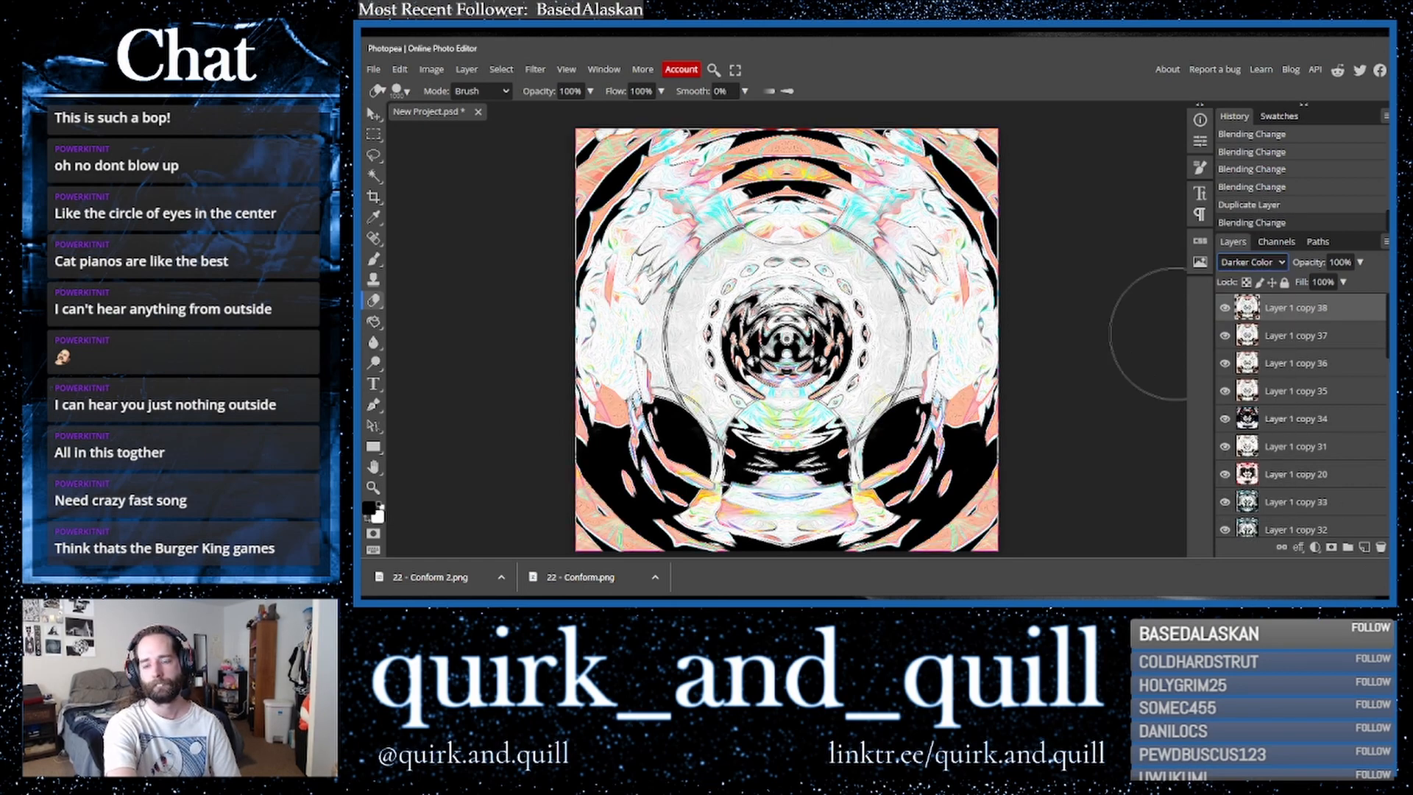
key(Down)
key(Down)
key(Down)
key(Down)
key(Down)
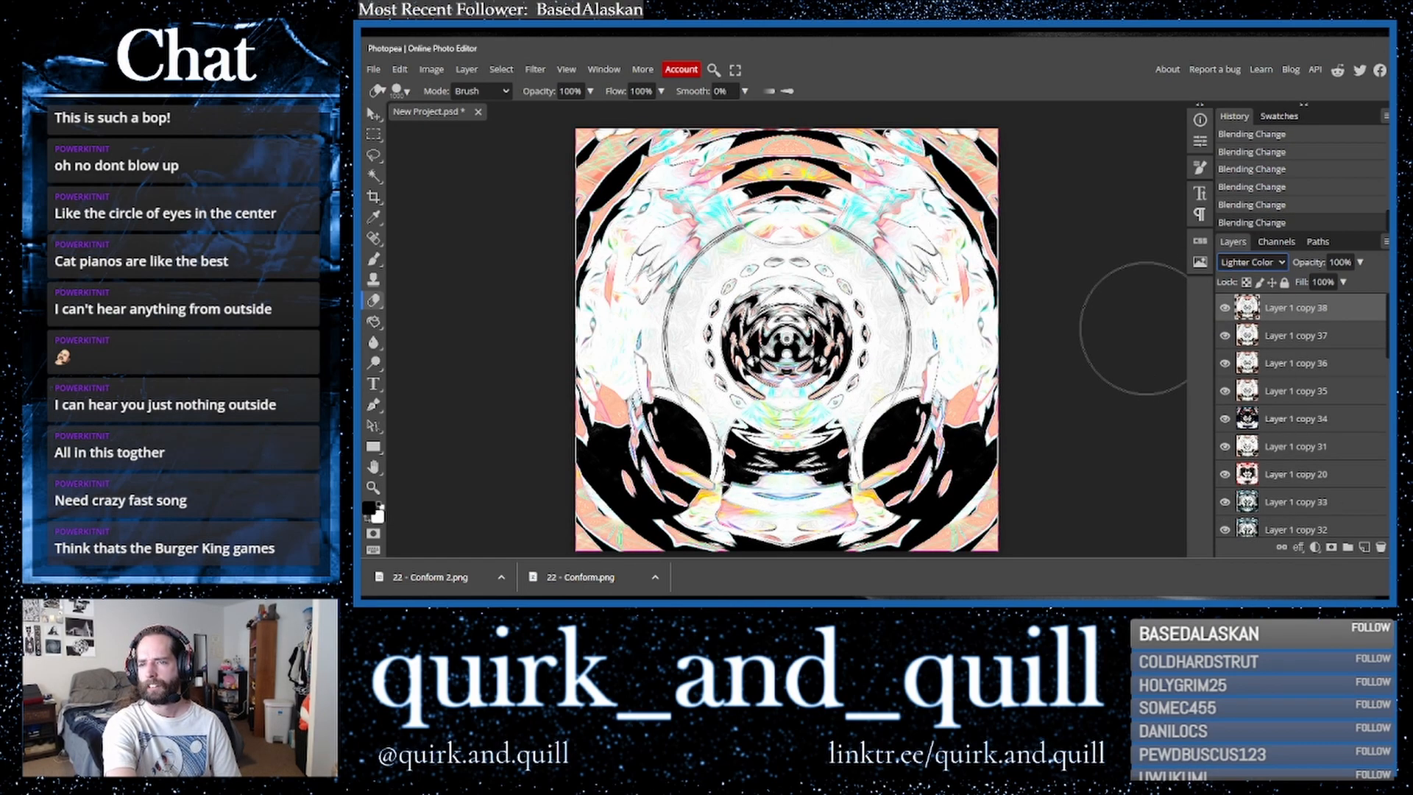
key(Up)
key(Up)
key(Up)
key(Up)
key(Up)
key(Up)
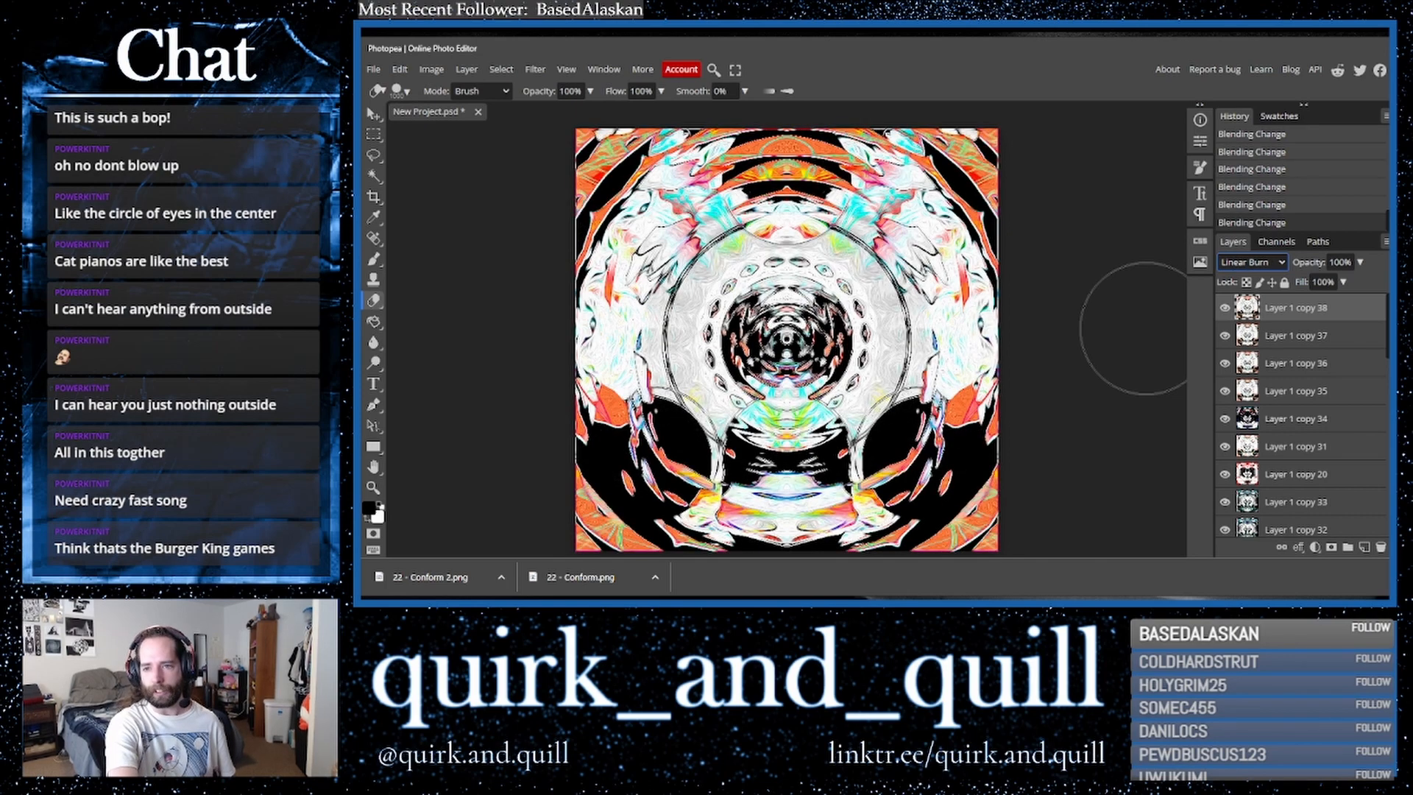
key(Up)
key(Down)
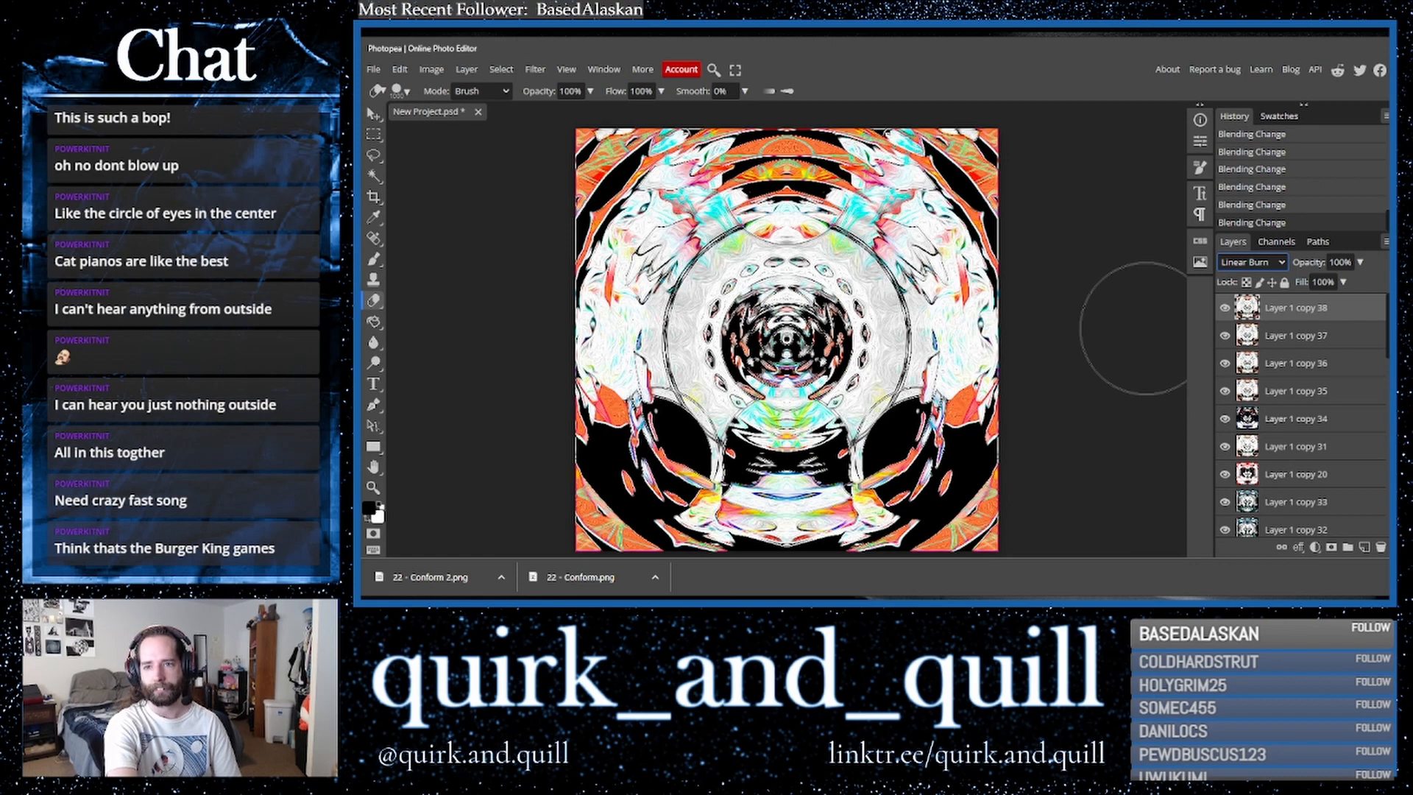
- Merge the second layer down into the layer beneath it
ctrl+click(1288, 337)
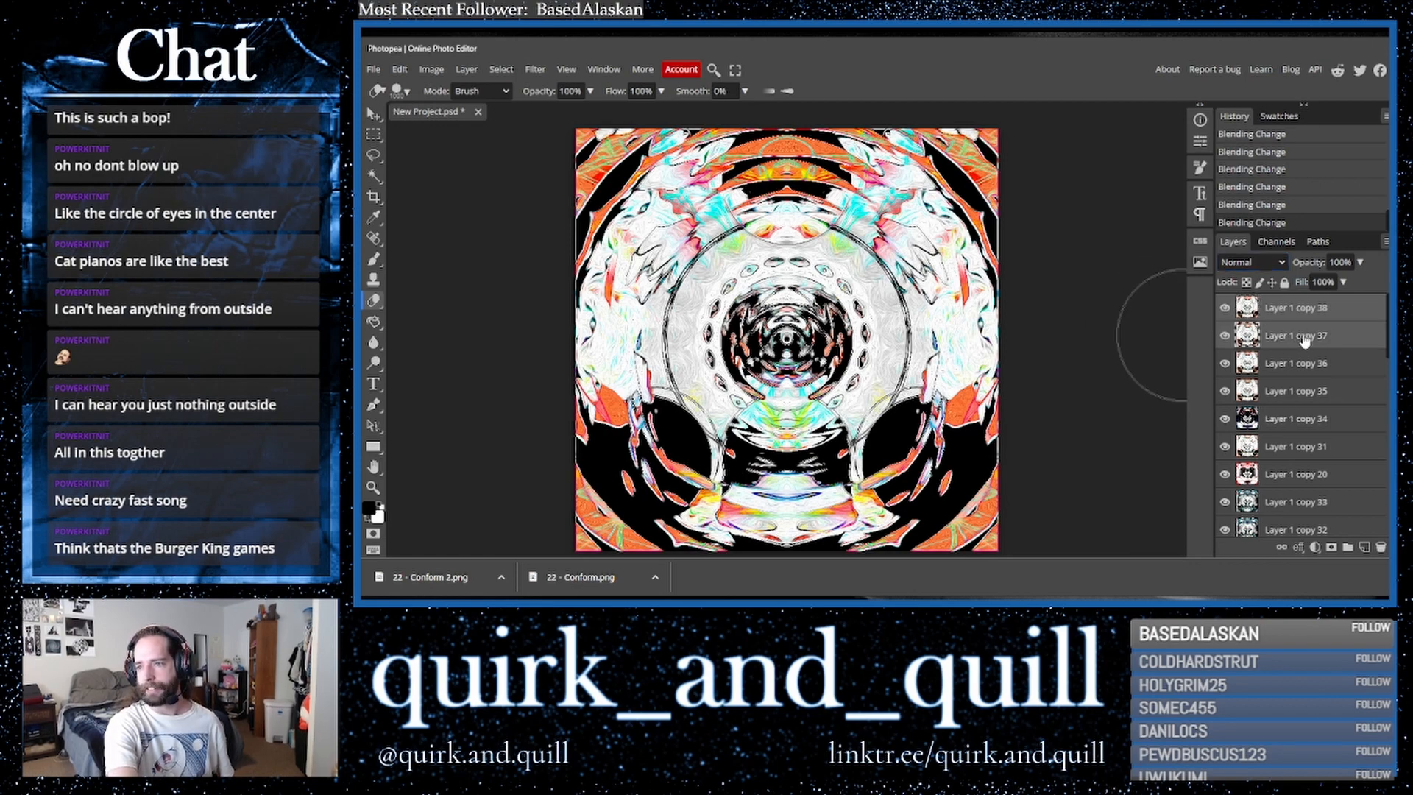
right_click(1301, 339)
click(1264, 502)
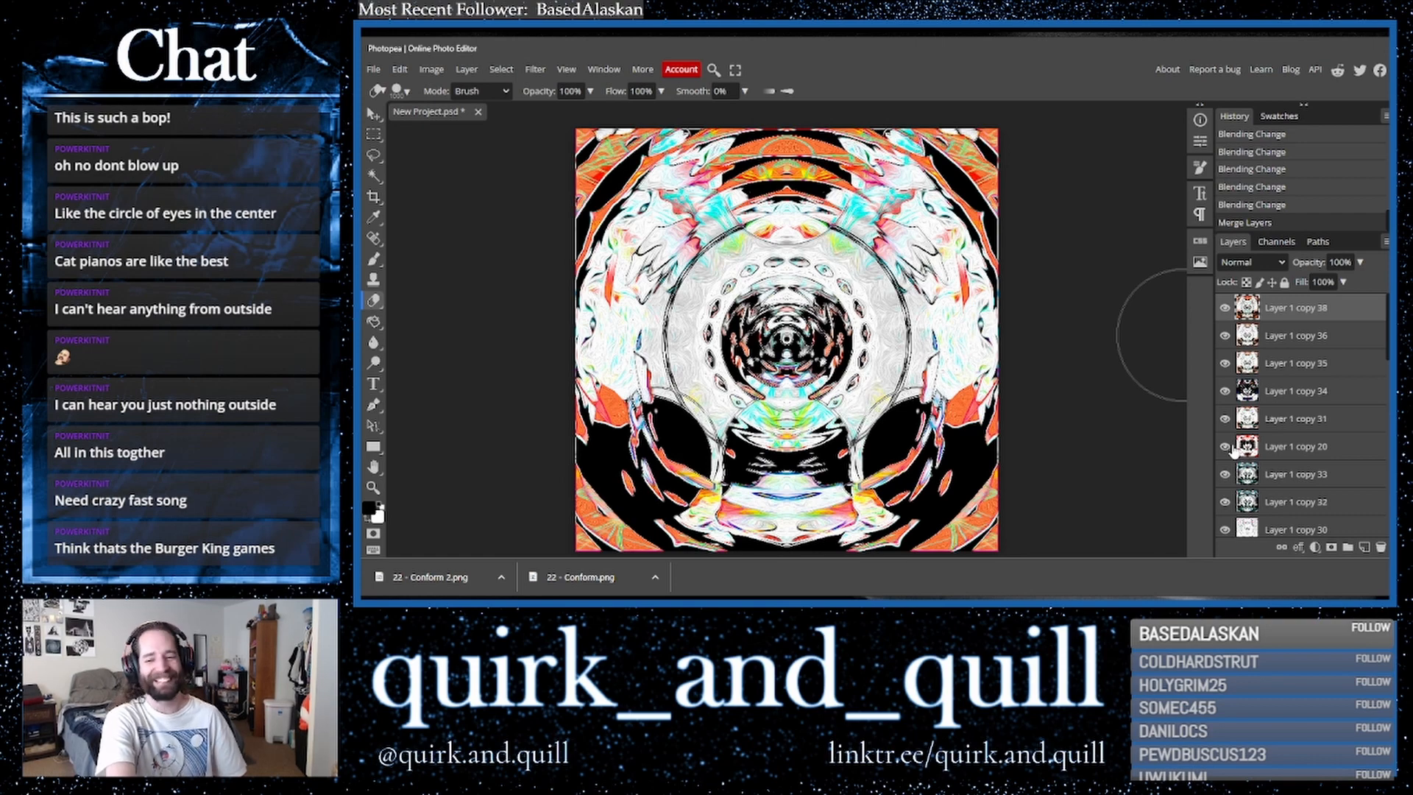
- Duplicate the top layer and cycle through blend modes on the copy, settling on Color Burn
drag(1330, 317, 1363, 548)
click(1261, 263)
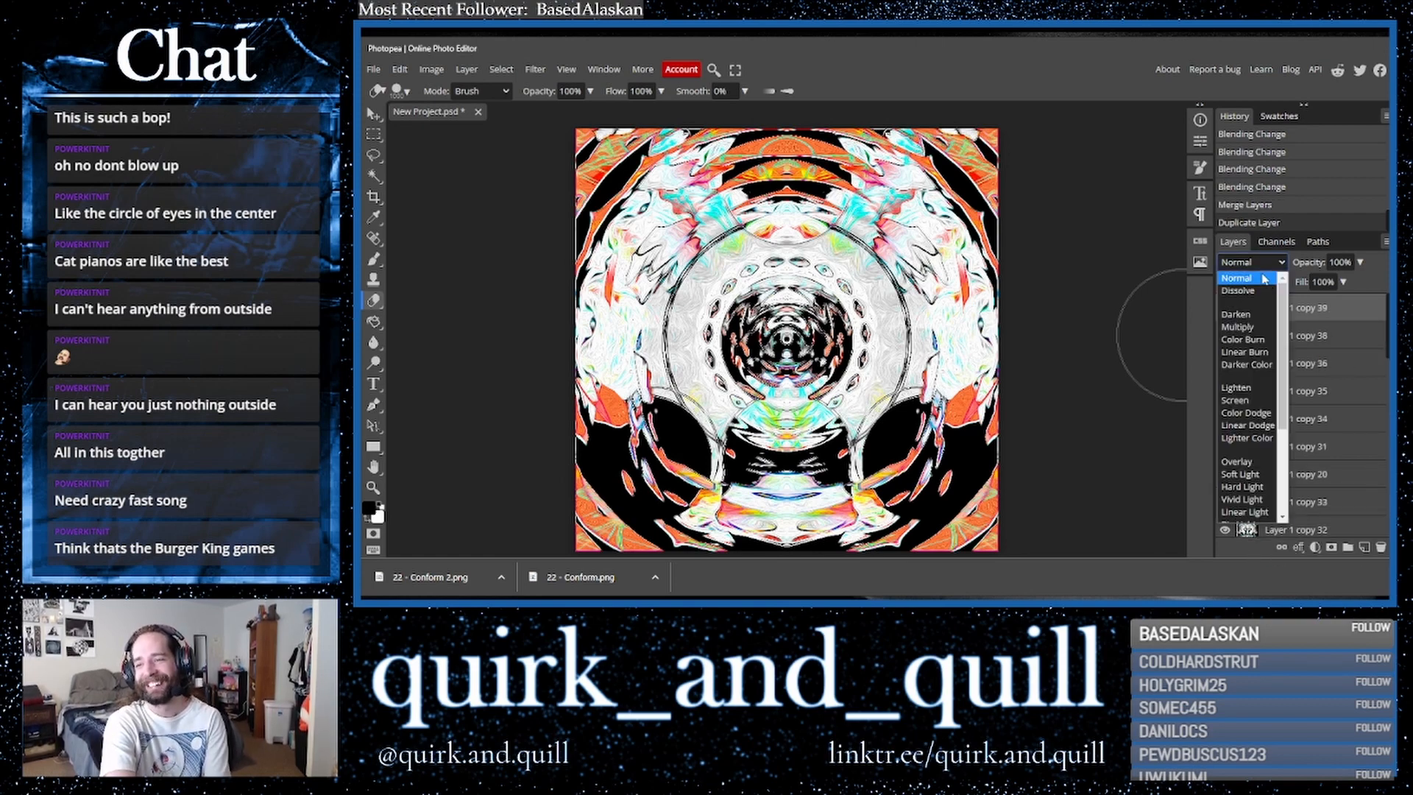
click(1252, 327)
key(Down)
key(Down)
key(Down)
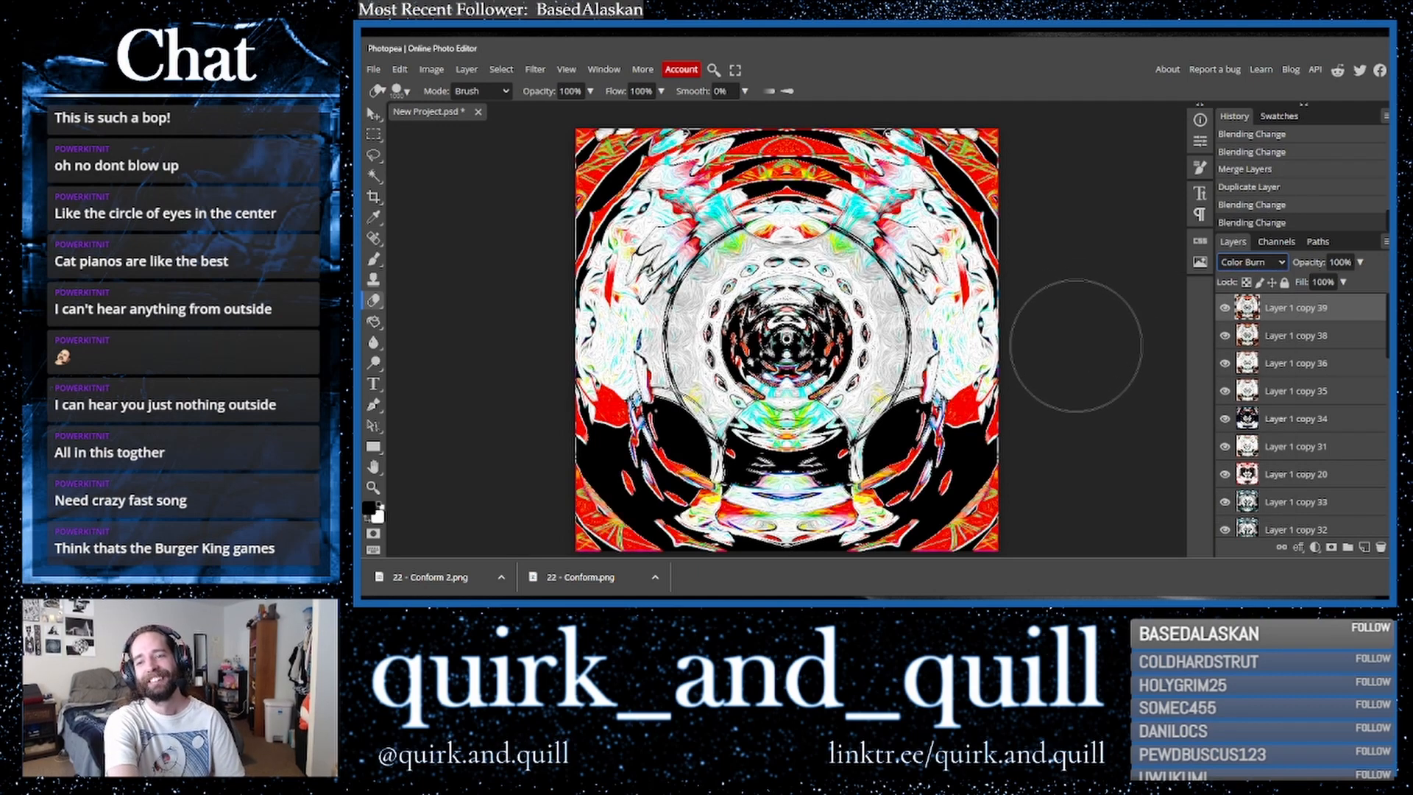
key(Up)
key(Down)
key(Down)
key(Down)
key(Down)
key(Down)
key(Down)
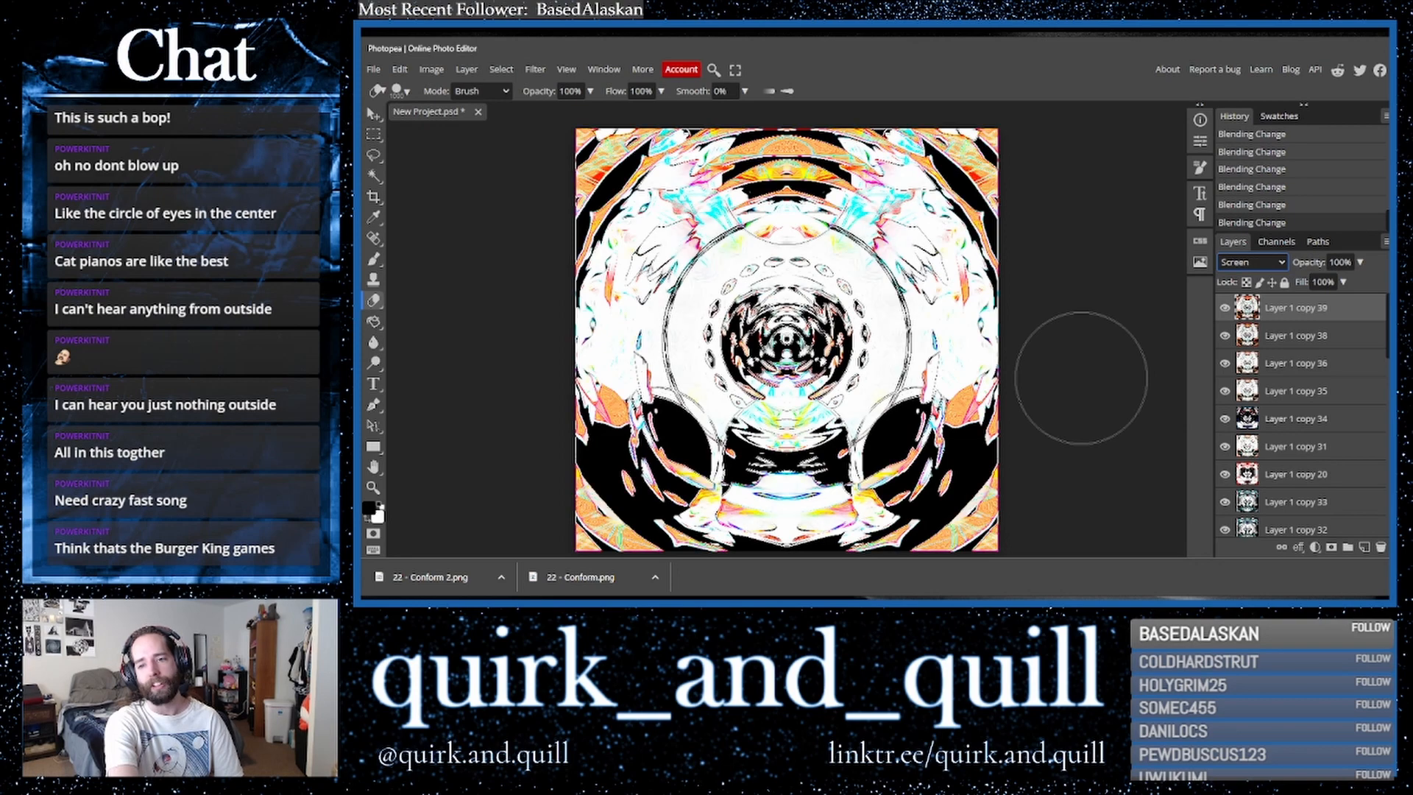
key(Up)
key(Down)
key(Down)
key(Down)
key(Down)
key(Down)
key(Down)
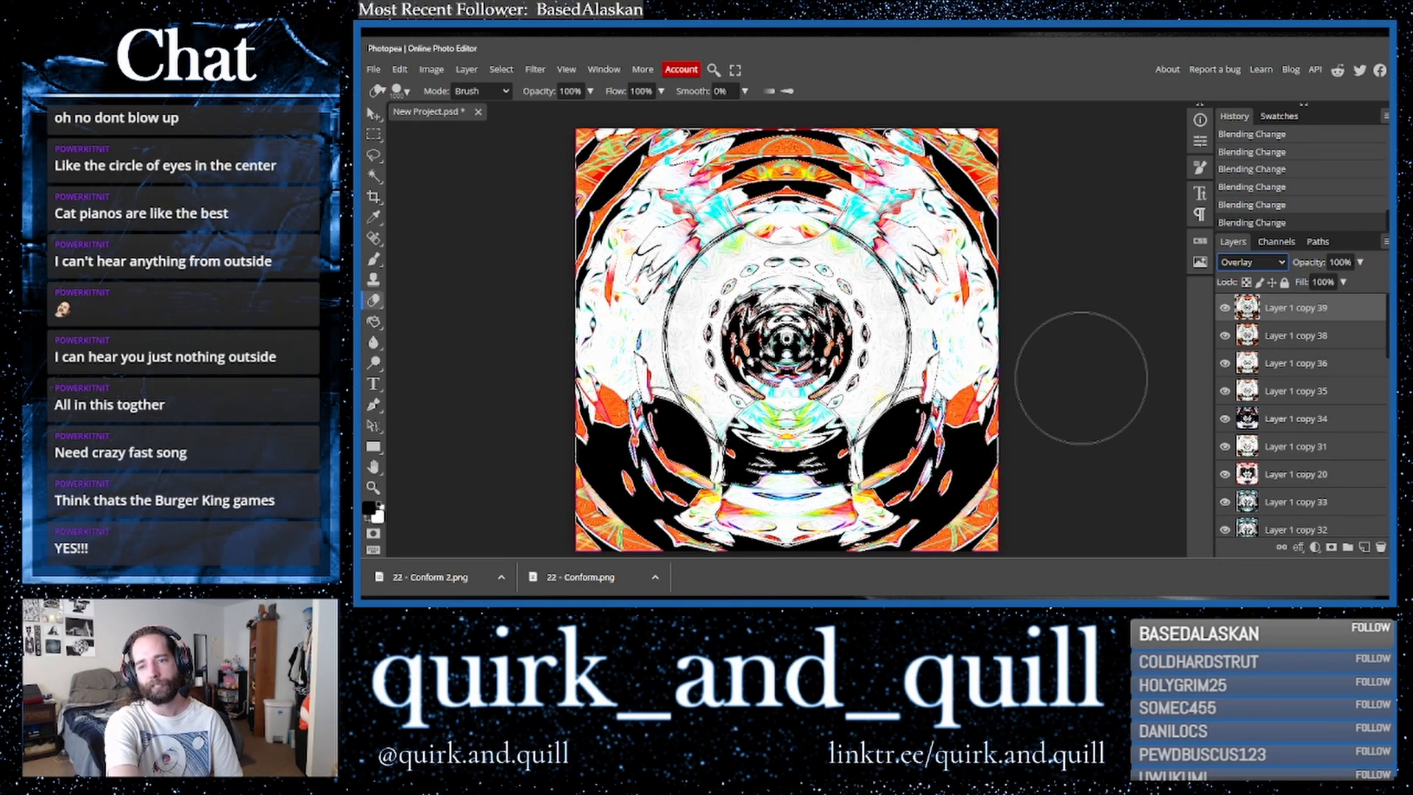
key(Down)
key(Down)
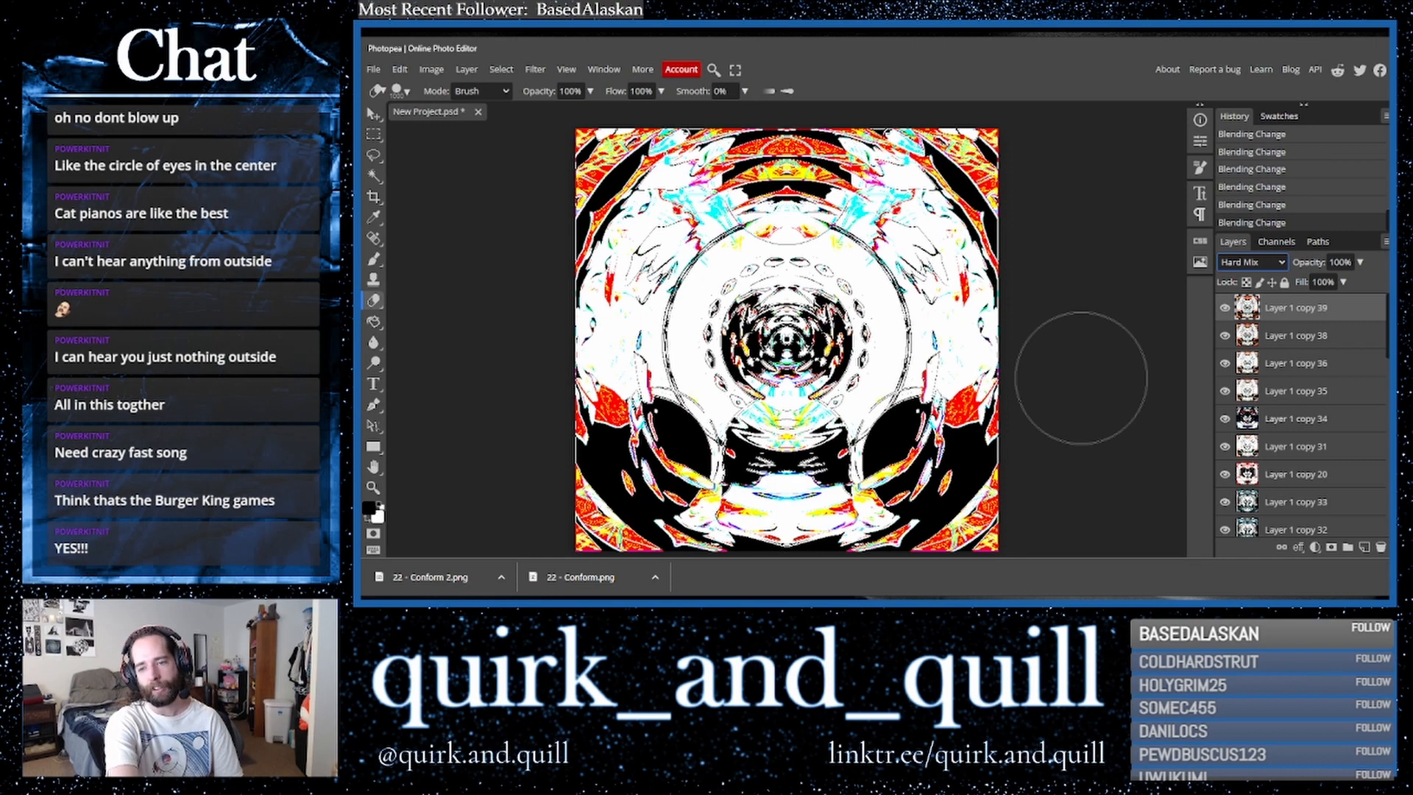
key(Up)
key(Up)
key(Up)
key(Up)
key(Up)
key(Up)
key(Up)
key(Up)
key(Up)
key(Up)
key(Up)
key(Up)
key(Up)
key(Up)
key(Up)
key(Up)
key(Up)
key(Up)
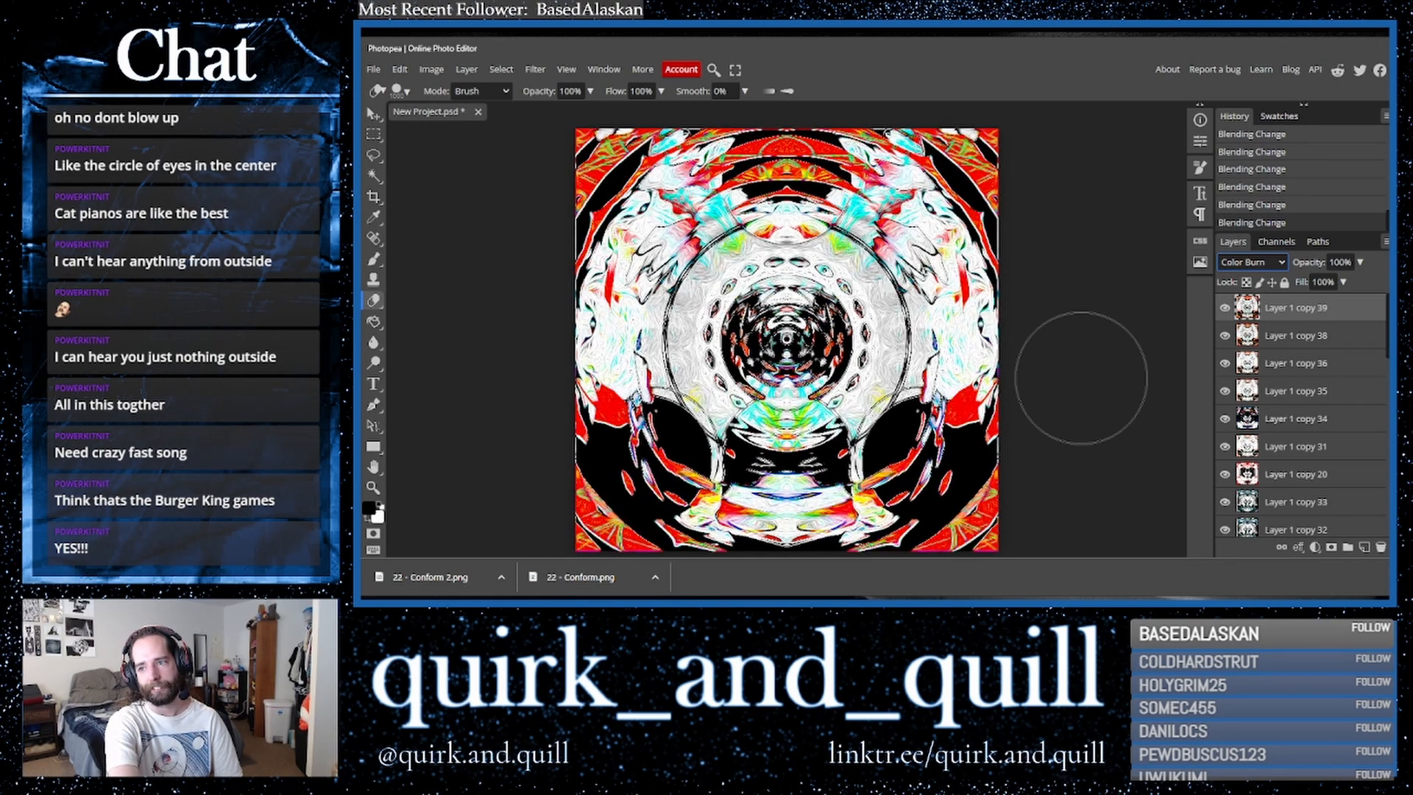
- Duplicate the top layer and flip the copy vertically
key(ctrl+j)
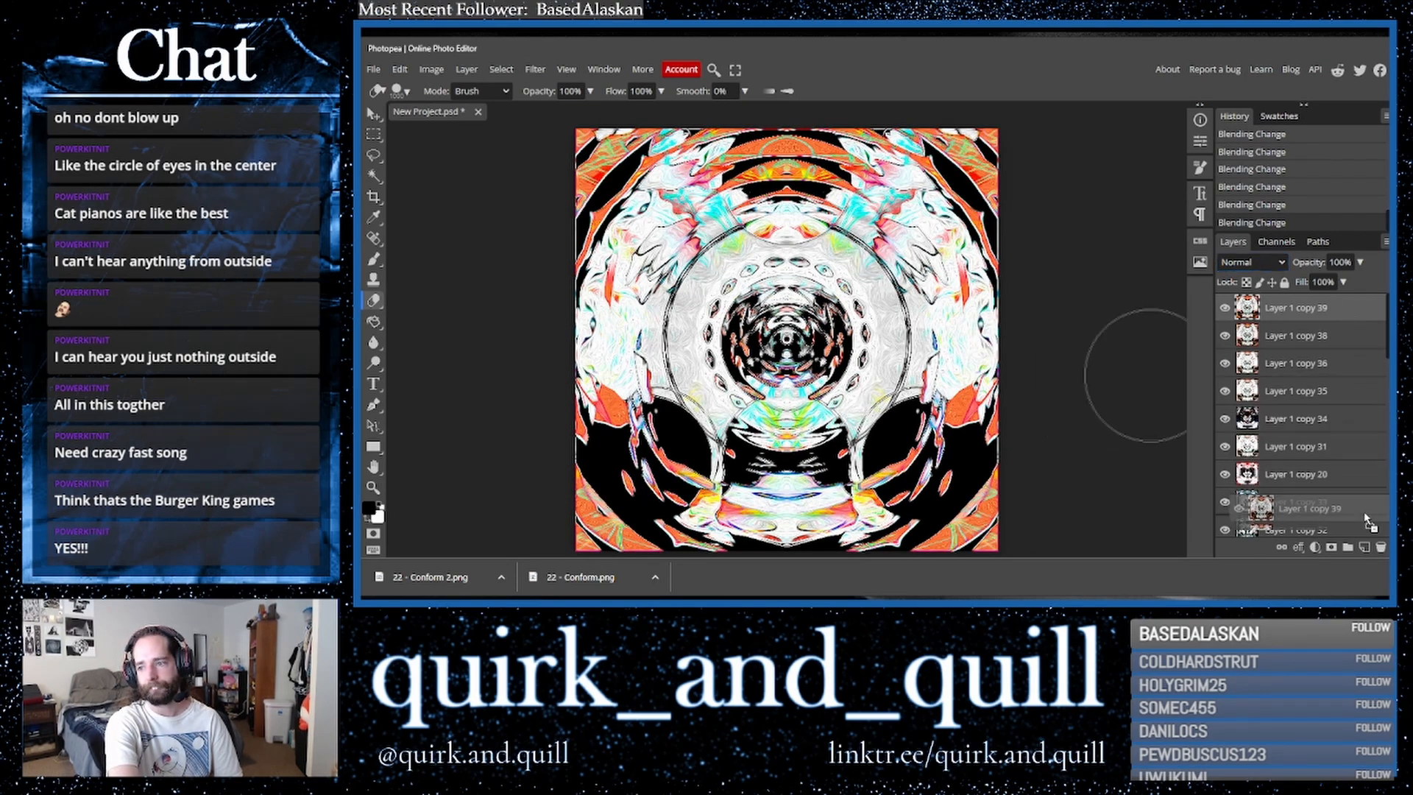
click(400, 69)
mouse_move(493, 404)
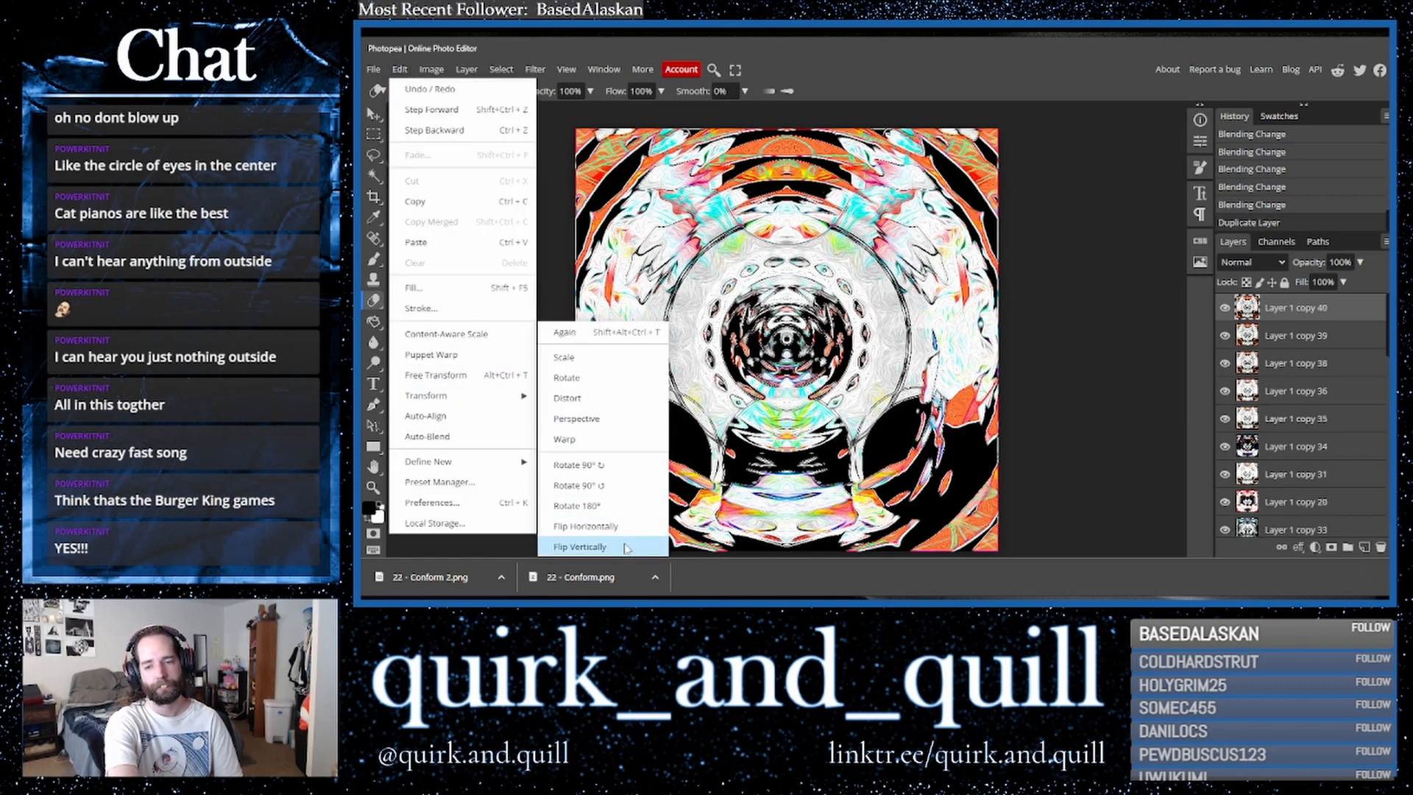
click(579, 547)
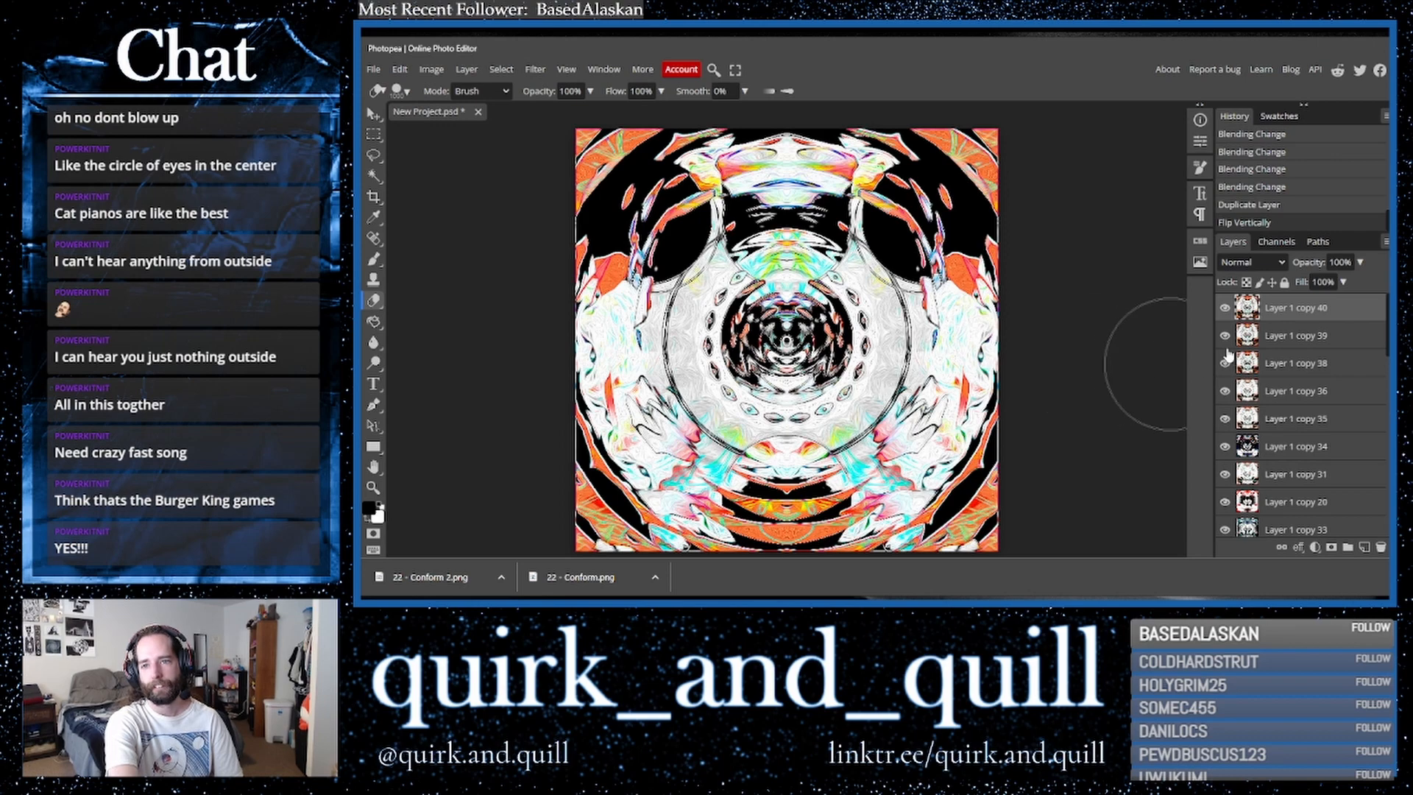
- Duplicate the top layer twice and flip the newest copy horizontally
drag(1308, 316, 1365, 547)
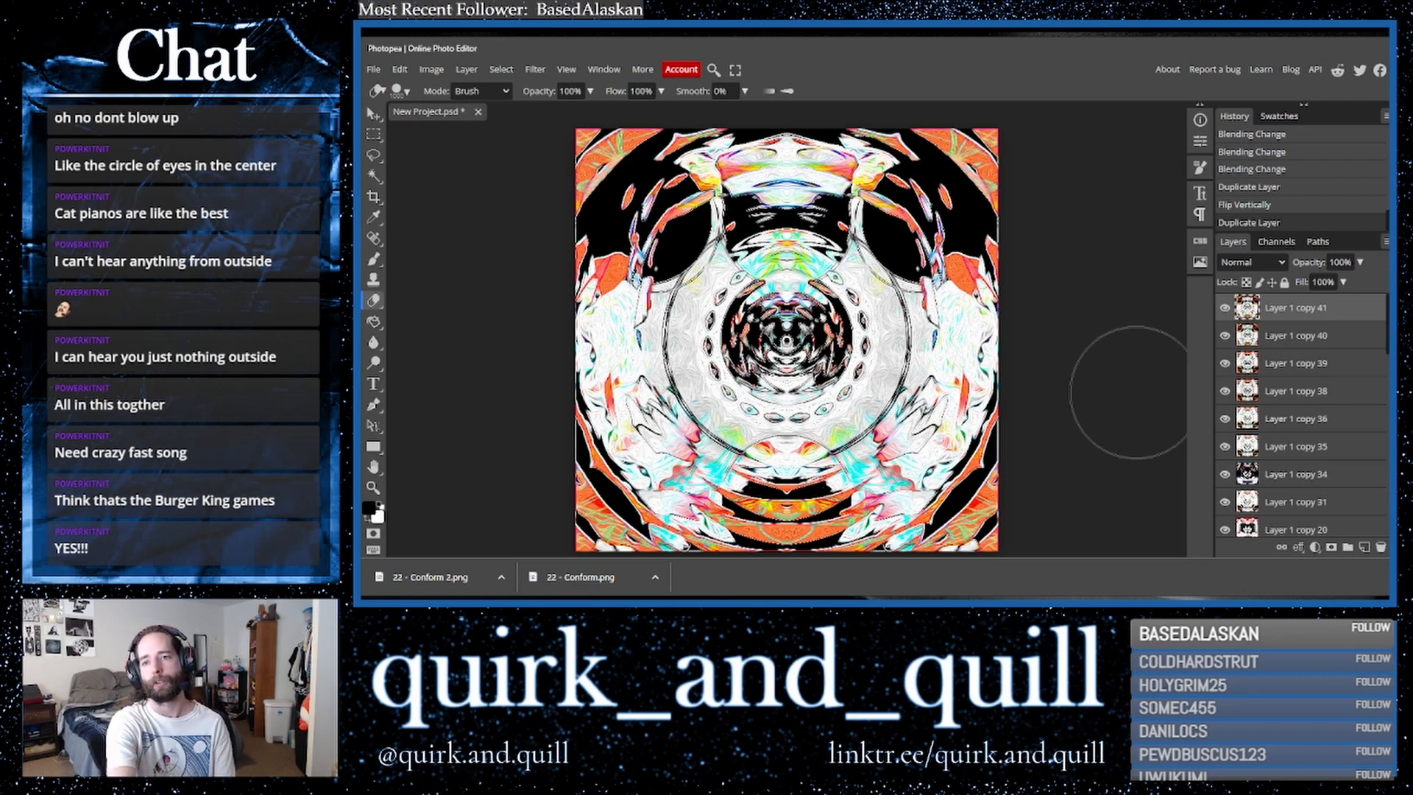
drag(1334, 318, 1357, 552)
click(399, 69)
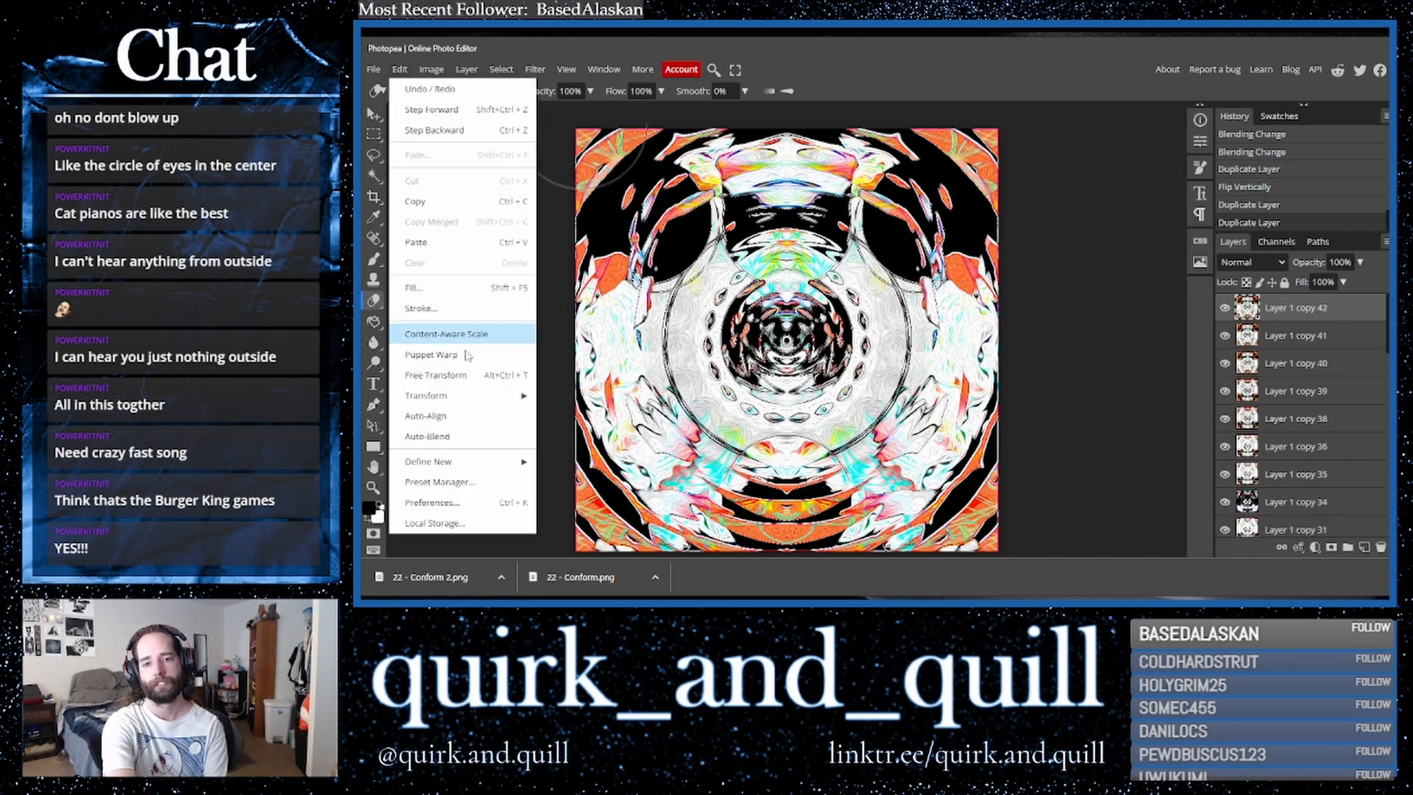
click(589, 529)
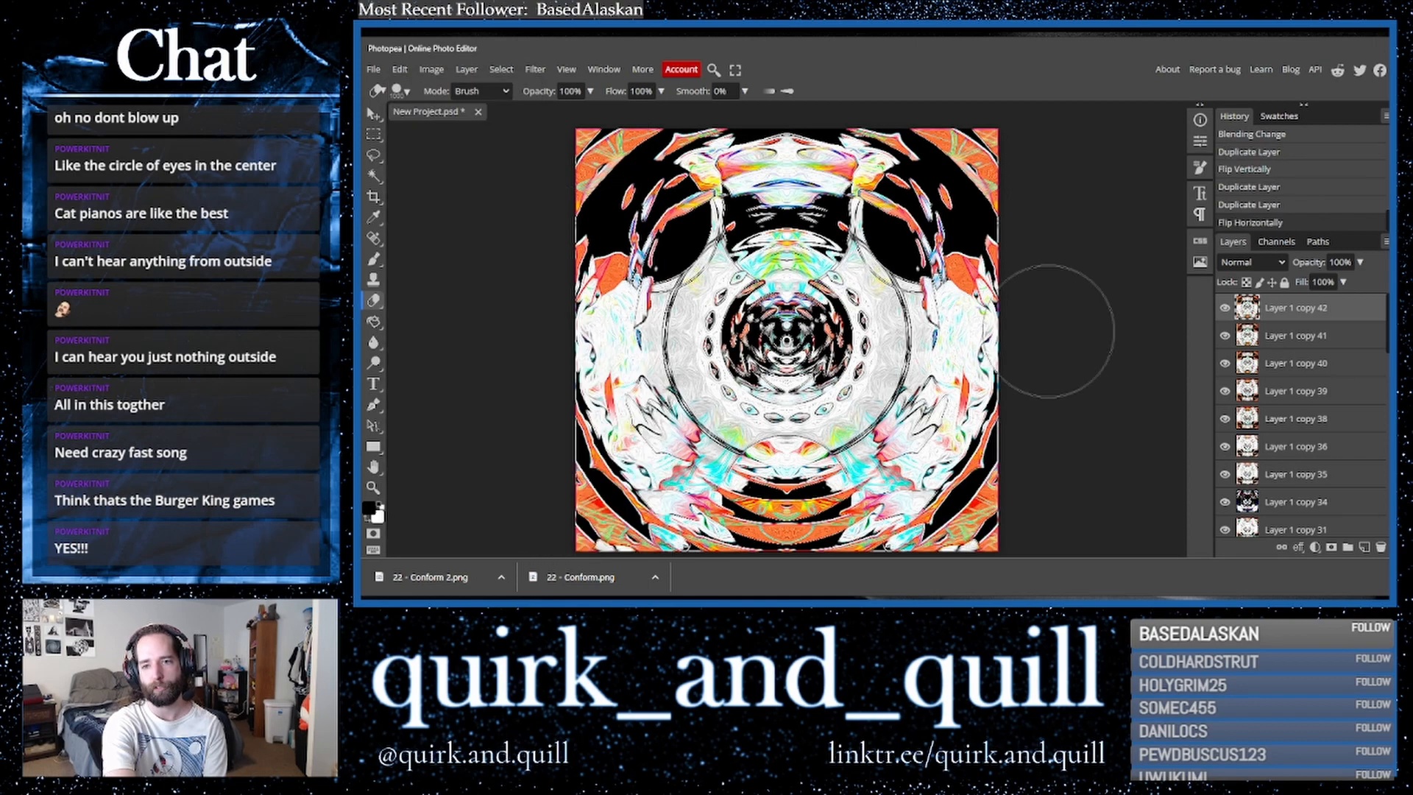
- Apply the Polar Coordinates filter to the top layer using the Polar to Rect option
click(535, 69)
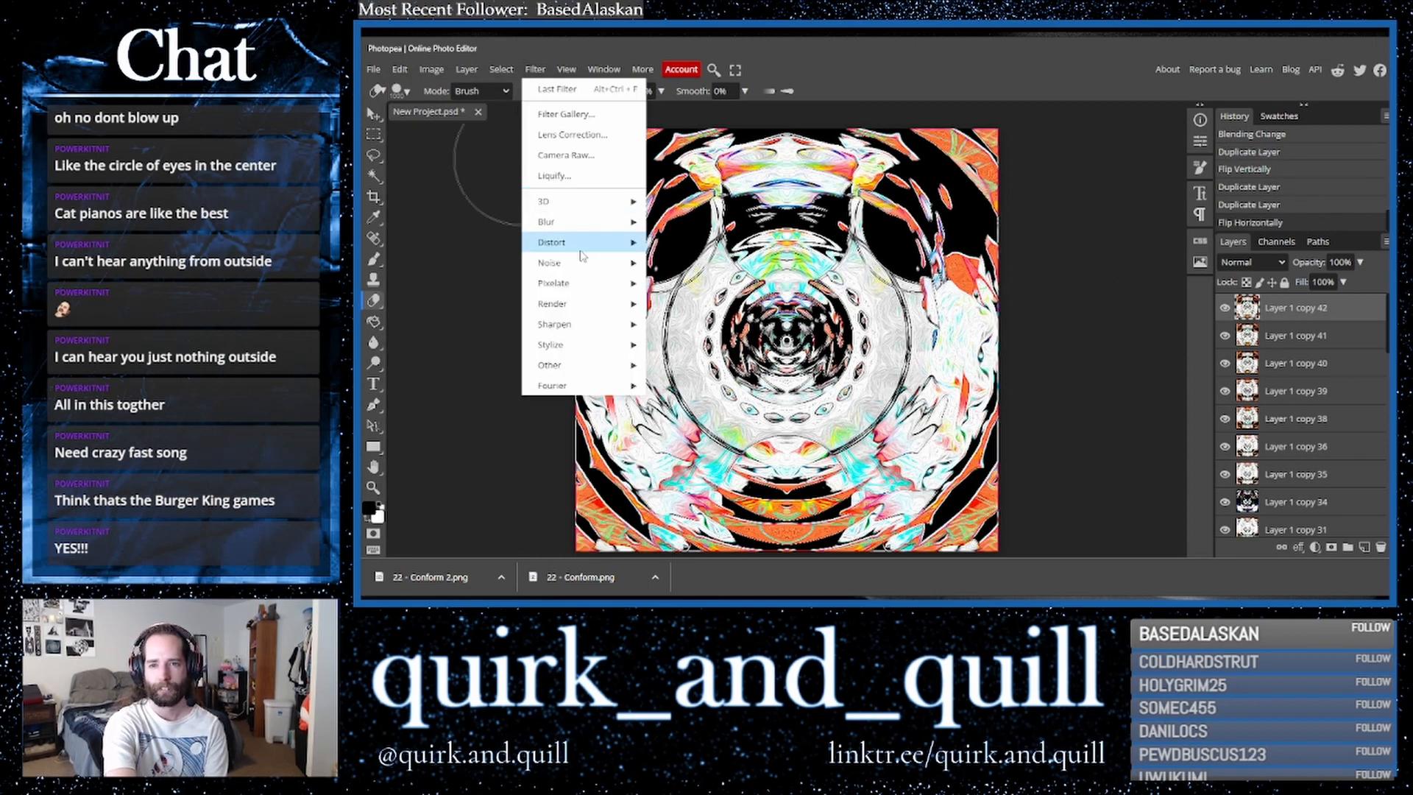
mouse_move(582, 242)
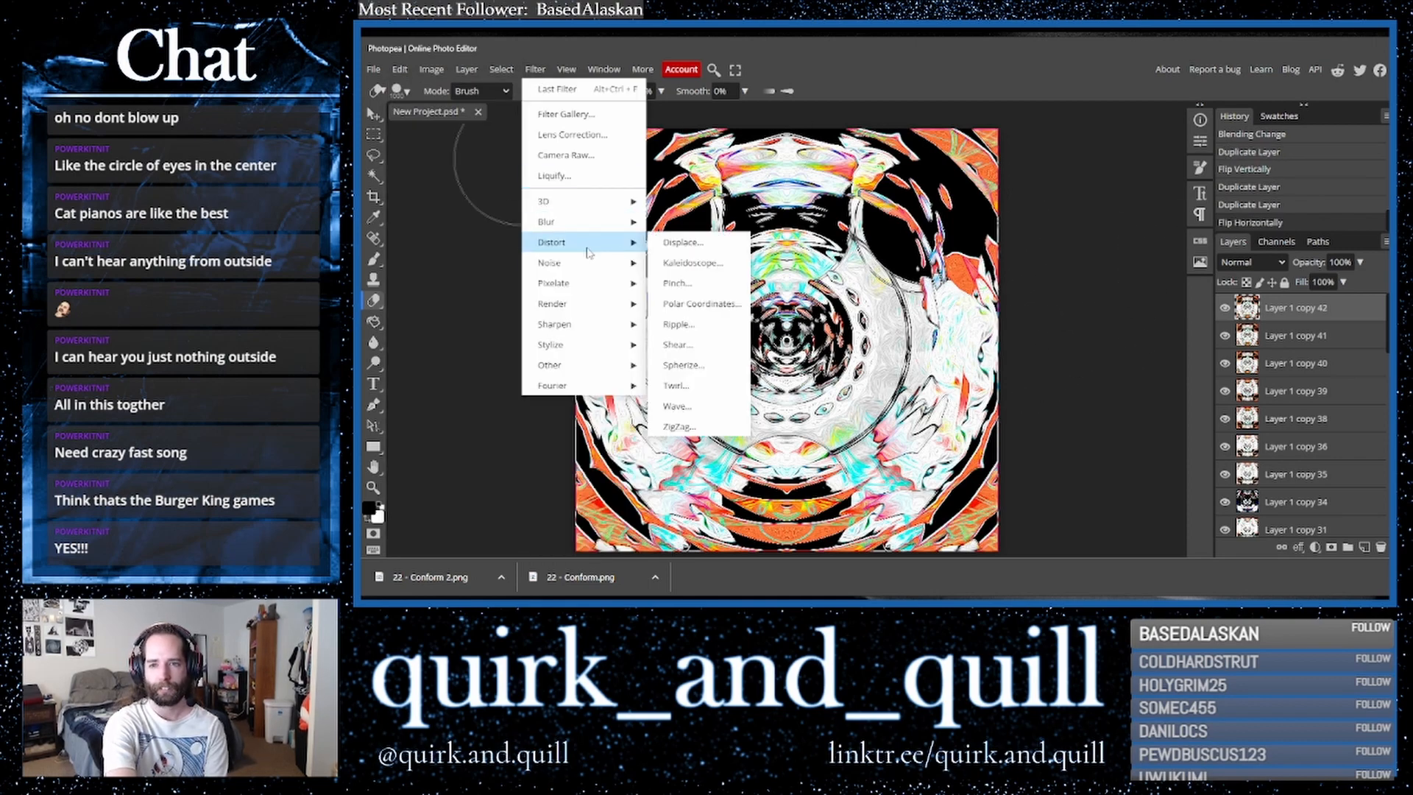
click(726, 307)
click(573, 198)
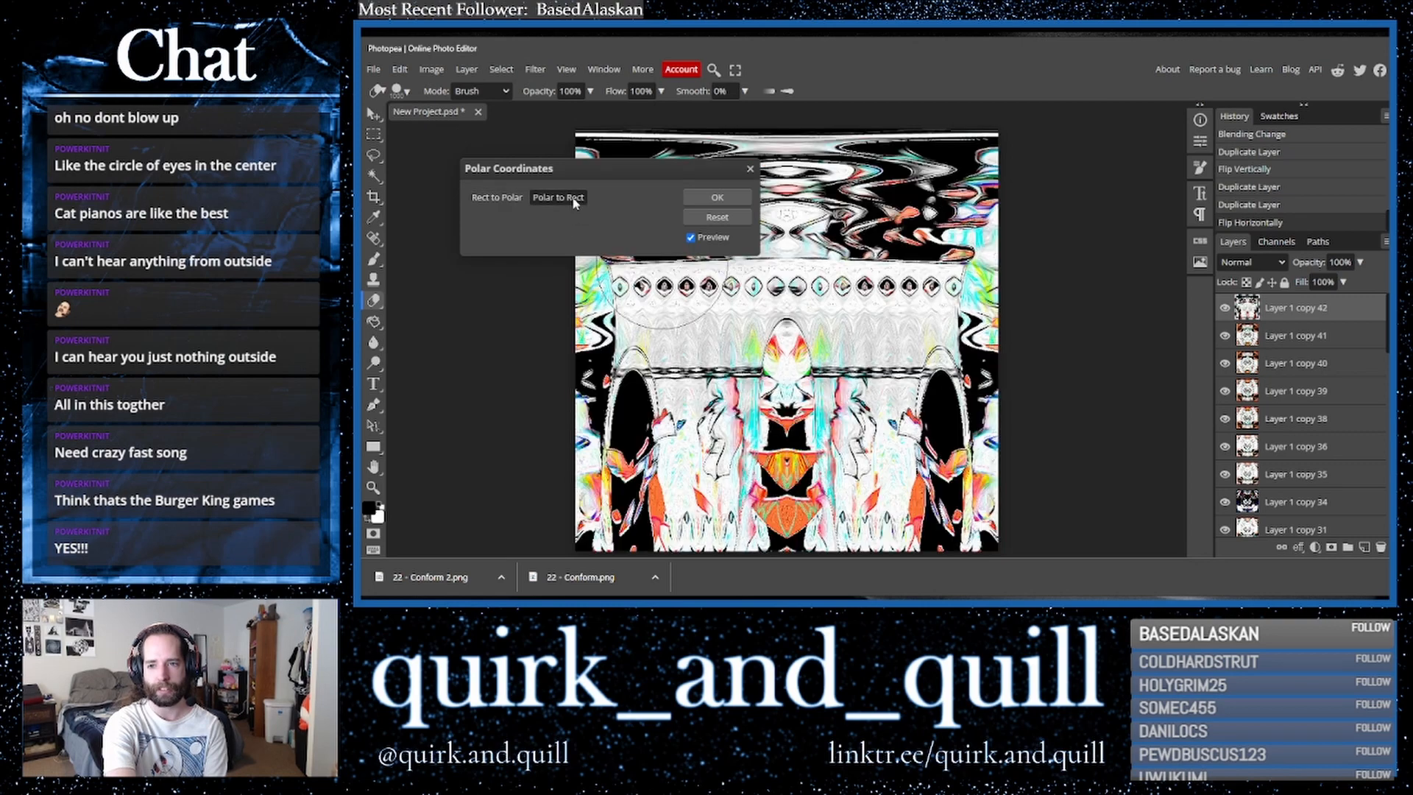
click(707, 198)
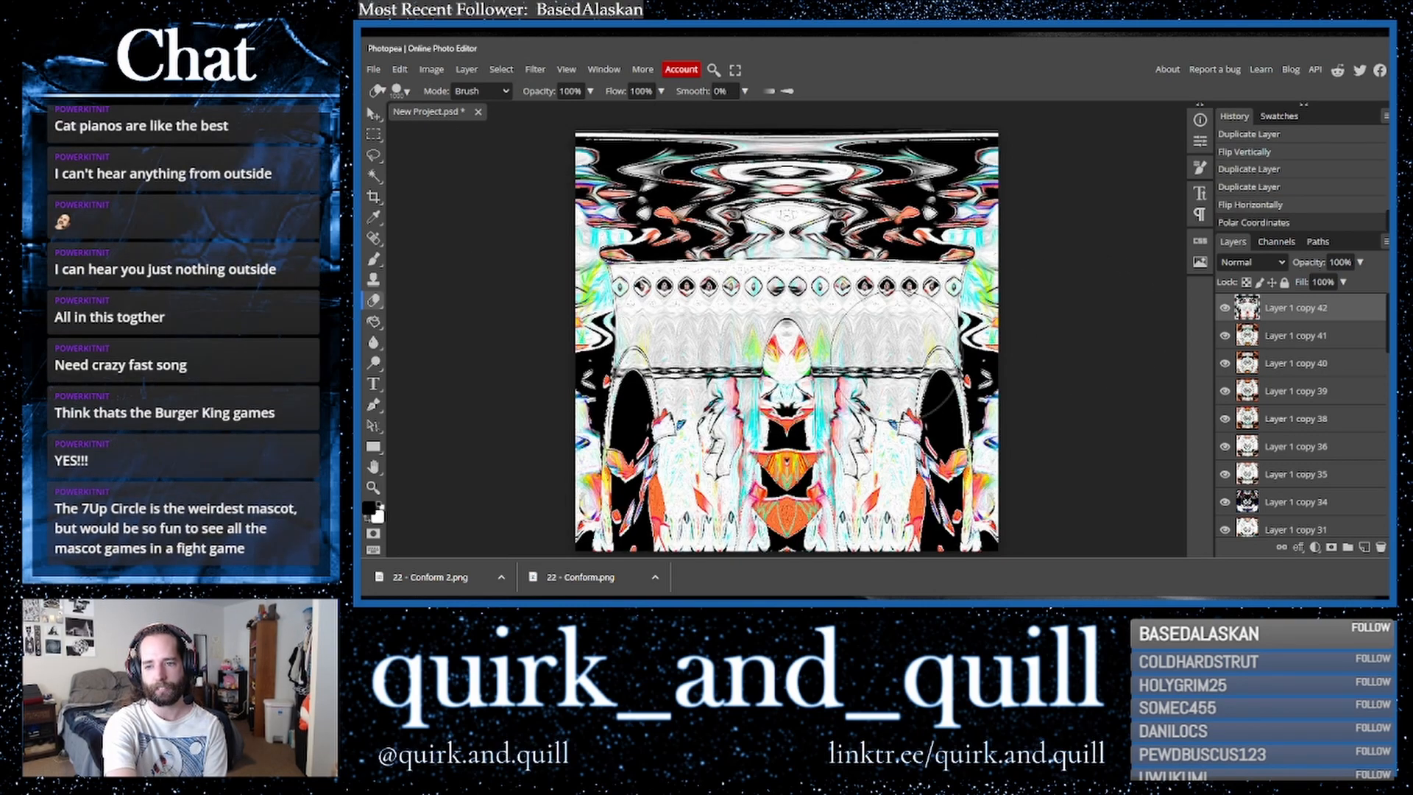
- Cycle through blend modes on the top layer, settling on Multiply
click(1251, 262)
click(1243, 323)
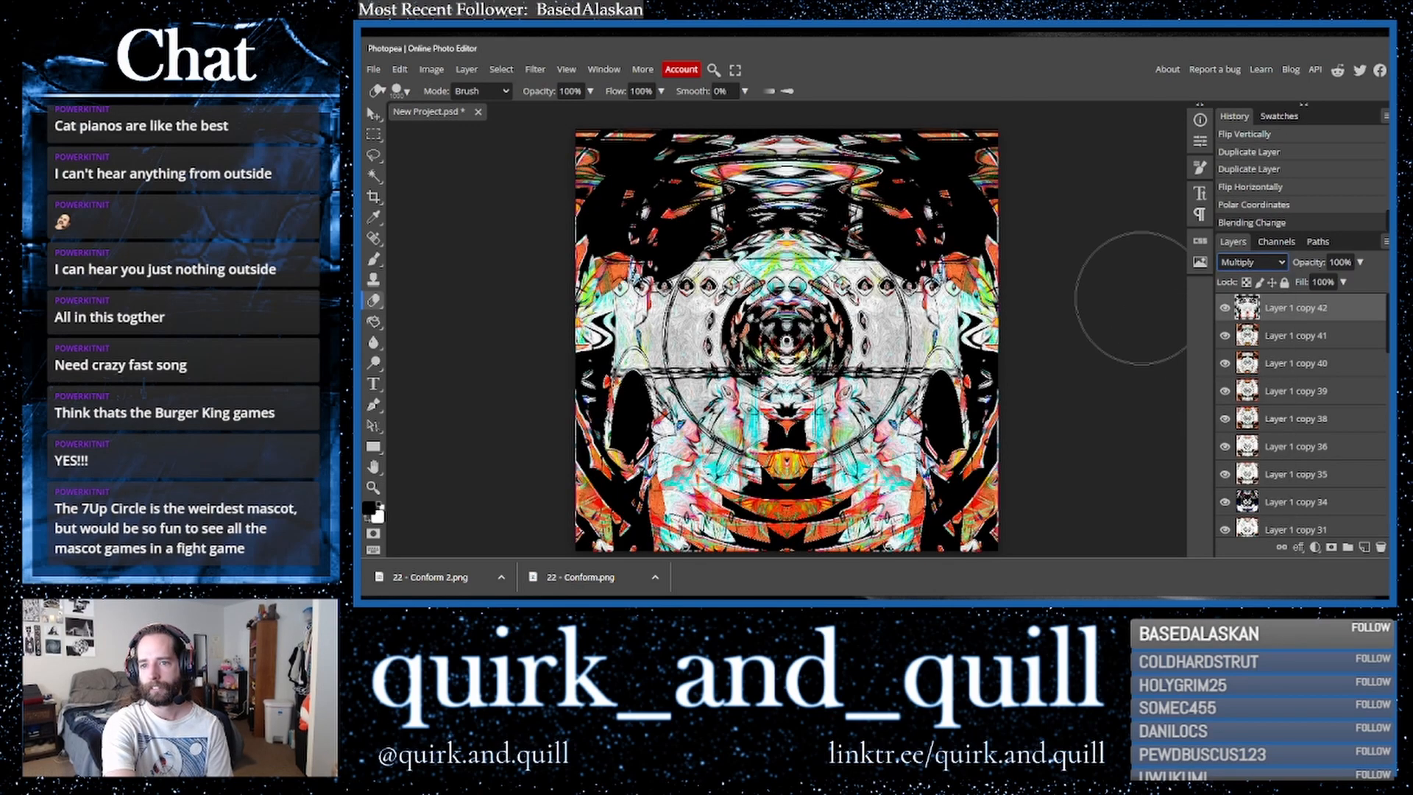
key(Down)
key(Down)
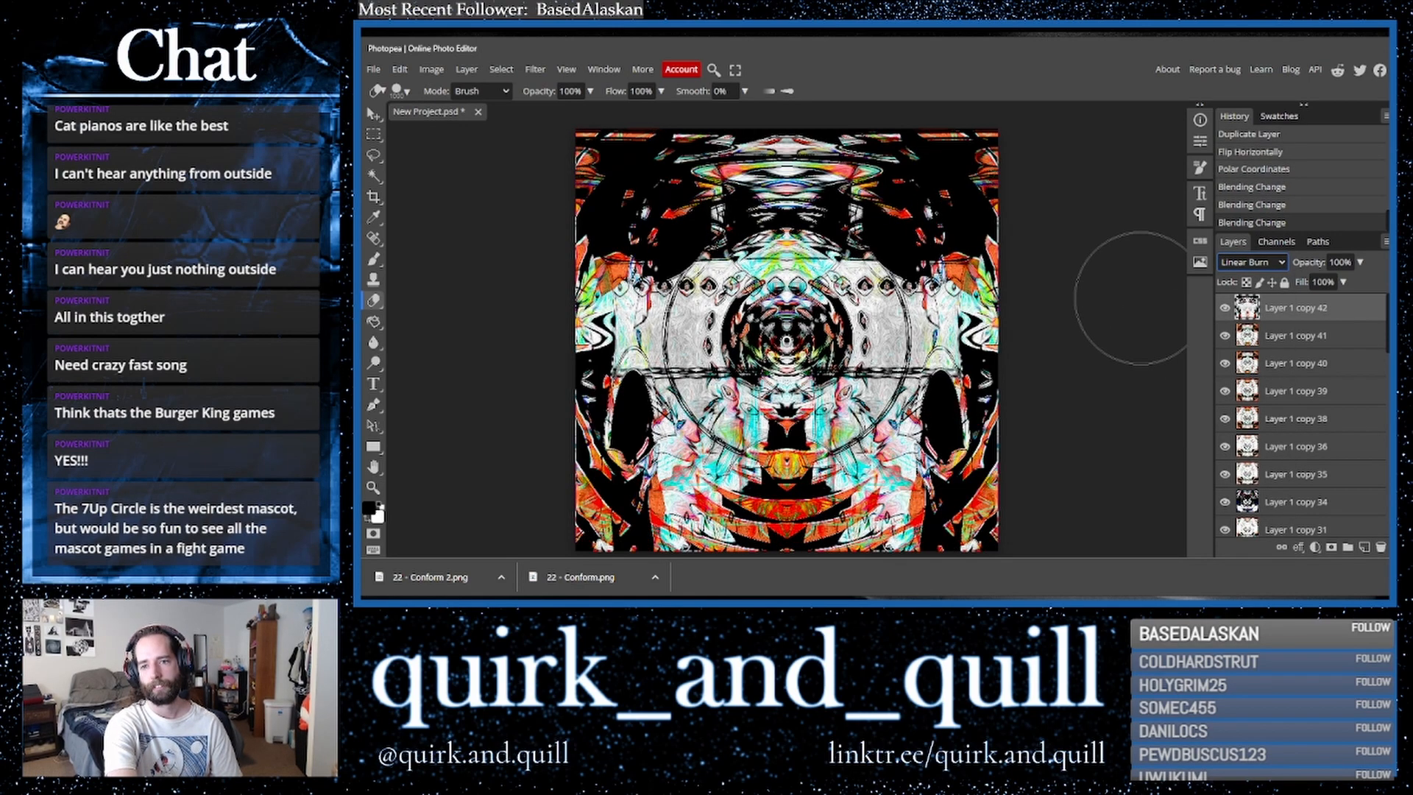
key(Down)
key(Down)
key(Up)
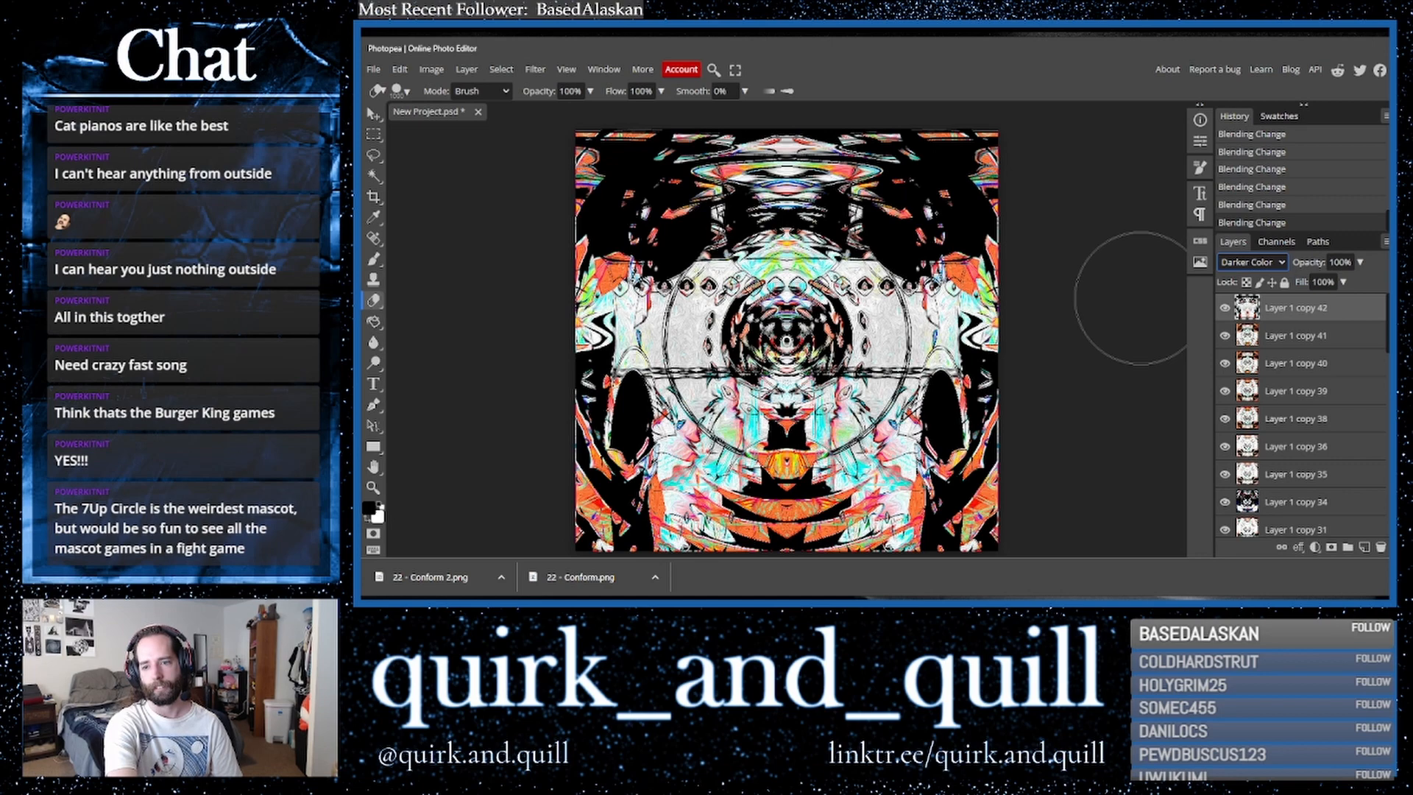
key(Down)
key(Down)
key(Down)
key(Down)
key(Down)
key(Down)
key(Down)
key(Down)
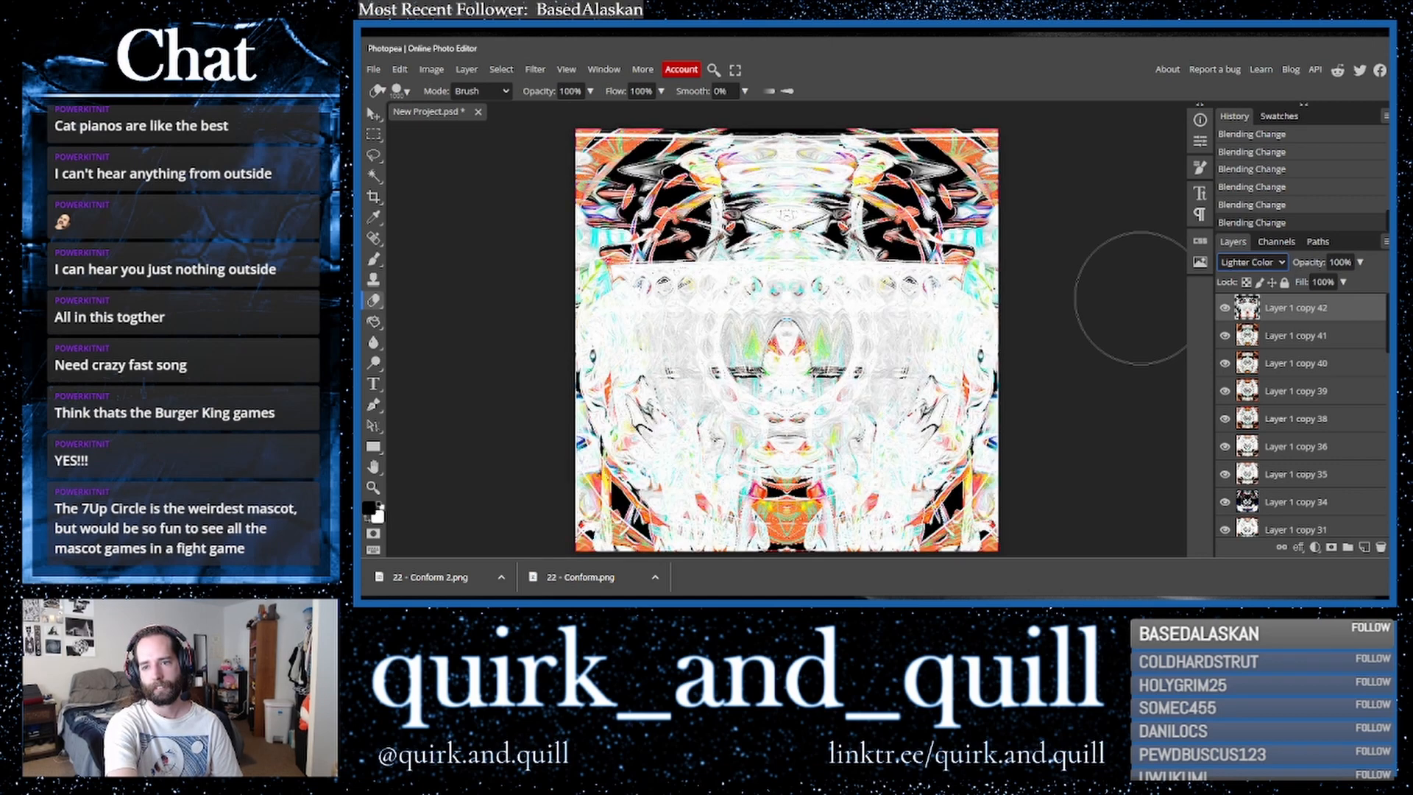
key(Down)
key(Down)
key(Down)
key(Down)
key(Down)
key(Down)
key(Down)
key(Down)
key(Down)
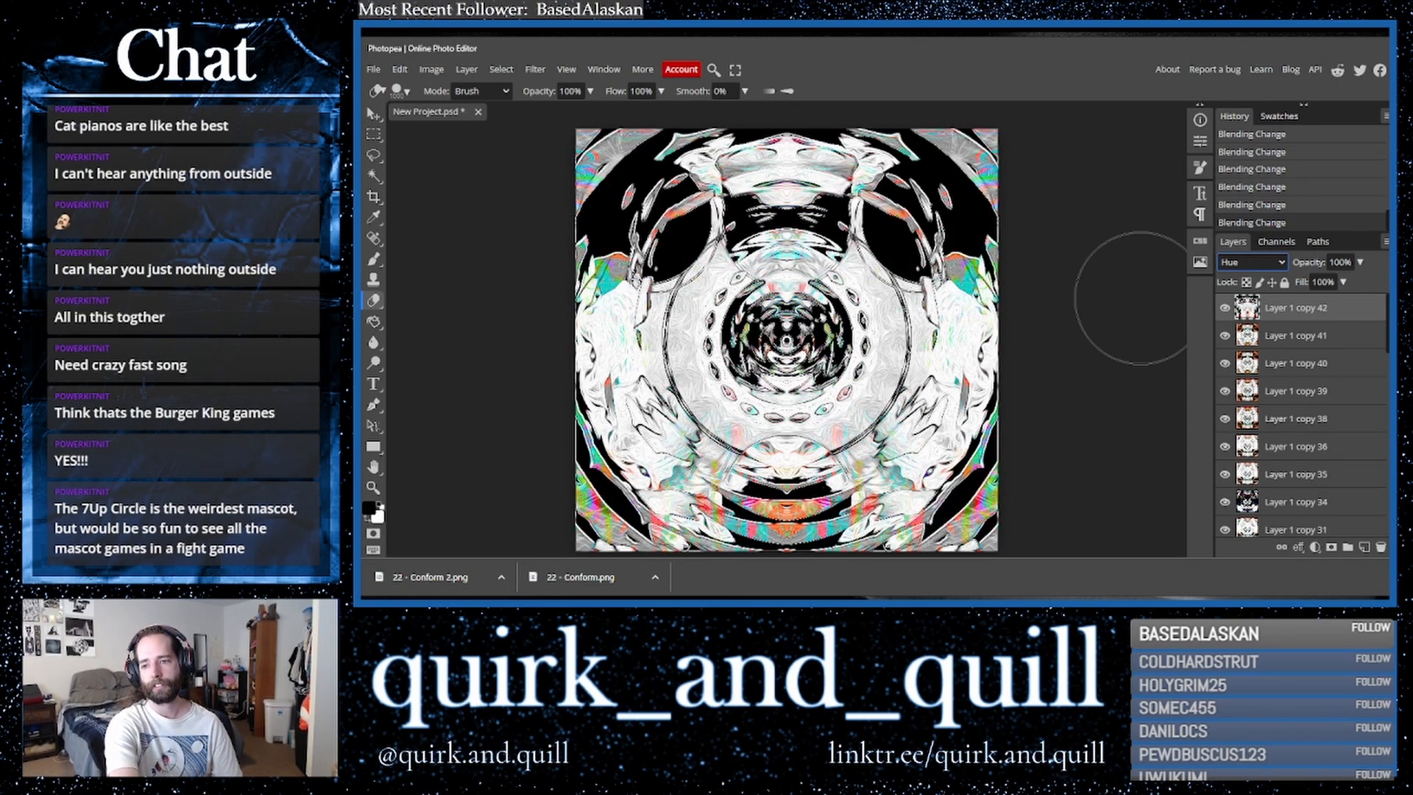
key(Down)
key(Down)
key(Down)
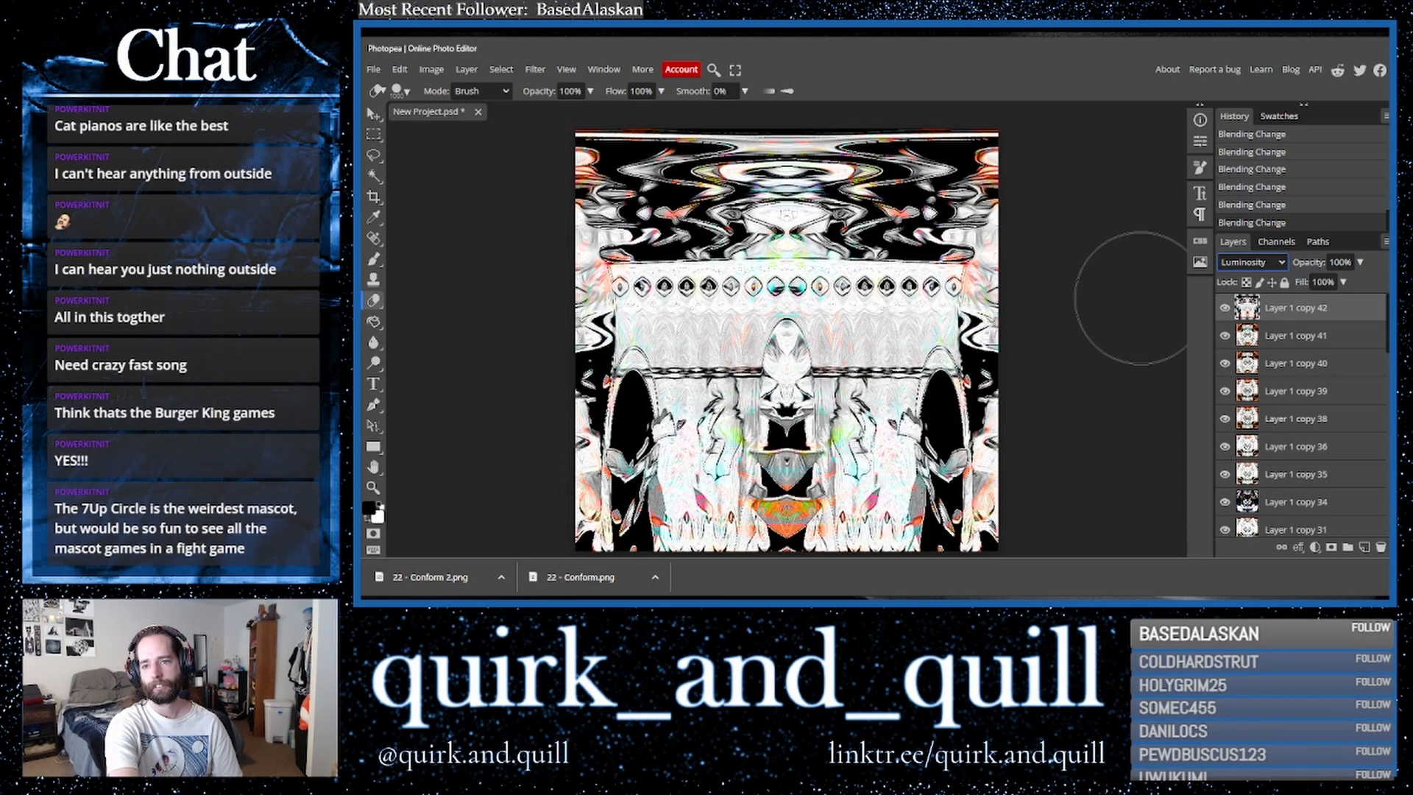
key(Up)
key(Up)
key(Up)
key(Up)
key(Up)
key(Up)
key(Up)
key(Up)
key(Up)
key(Up)
key(Up)
key(Up)
key(Up)
key(Up)
key(Up)
key(Up)
key(Up)
key(Up)
key(Up)
key(Up)
key(Up)
key(Up)
key(Up)
key(Up)
key(Up)
key(Up)
key(Down)
key(Down)
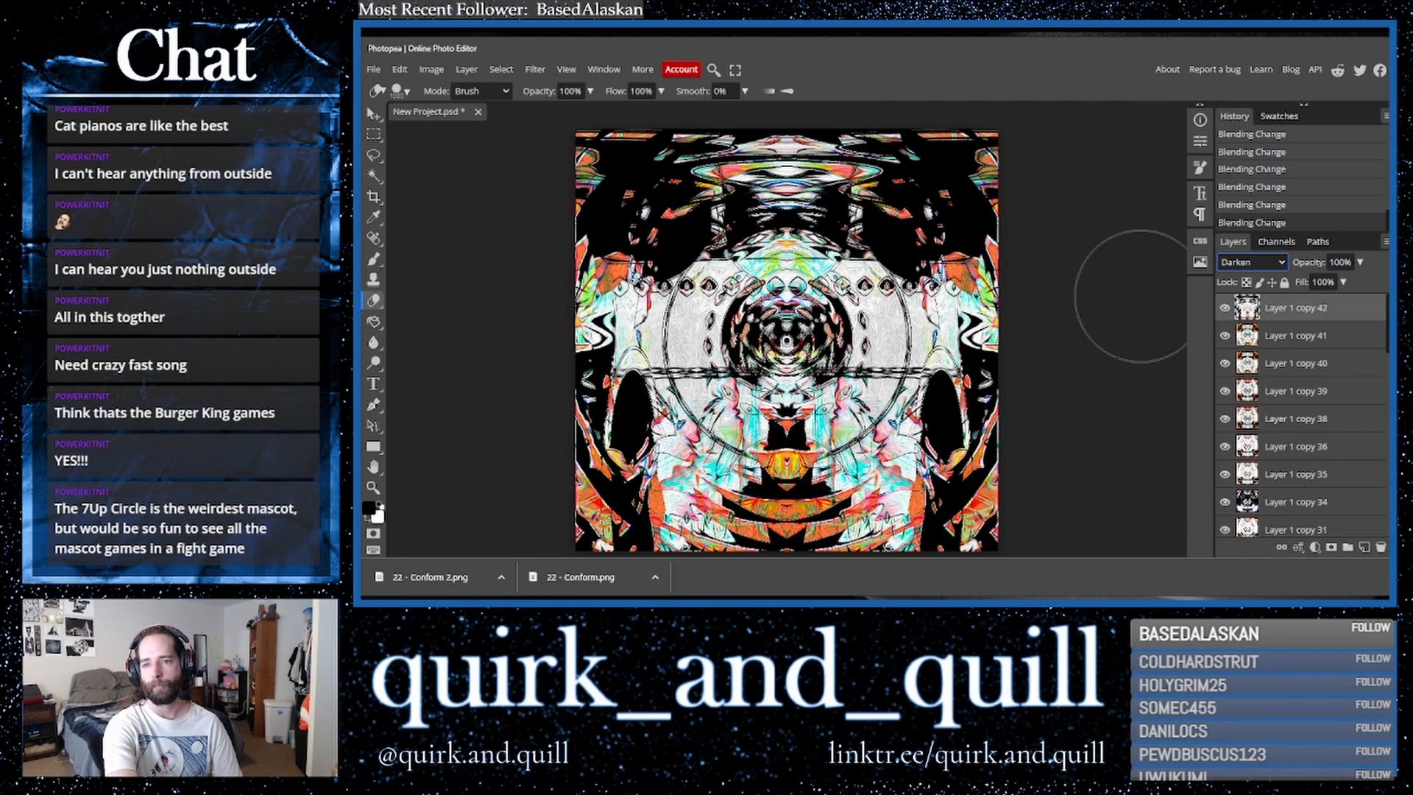
key(Down)
key(Up)
key(Down)
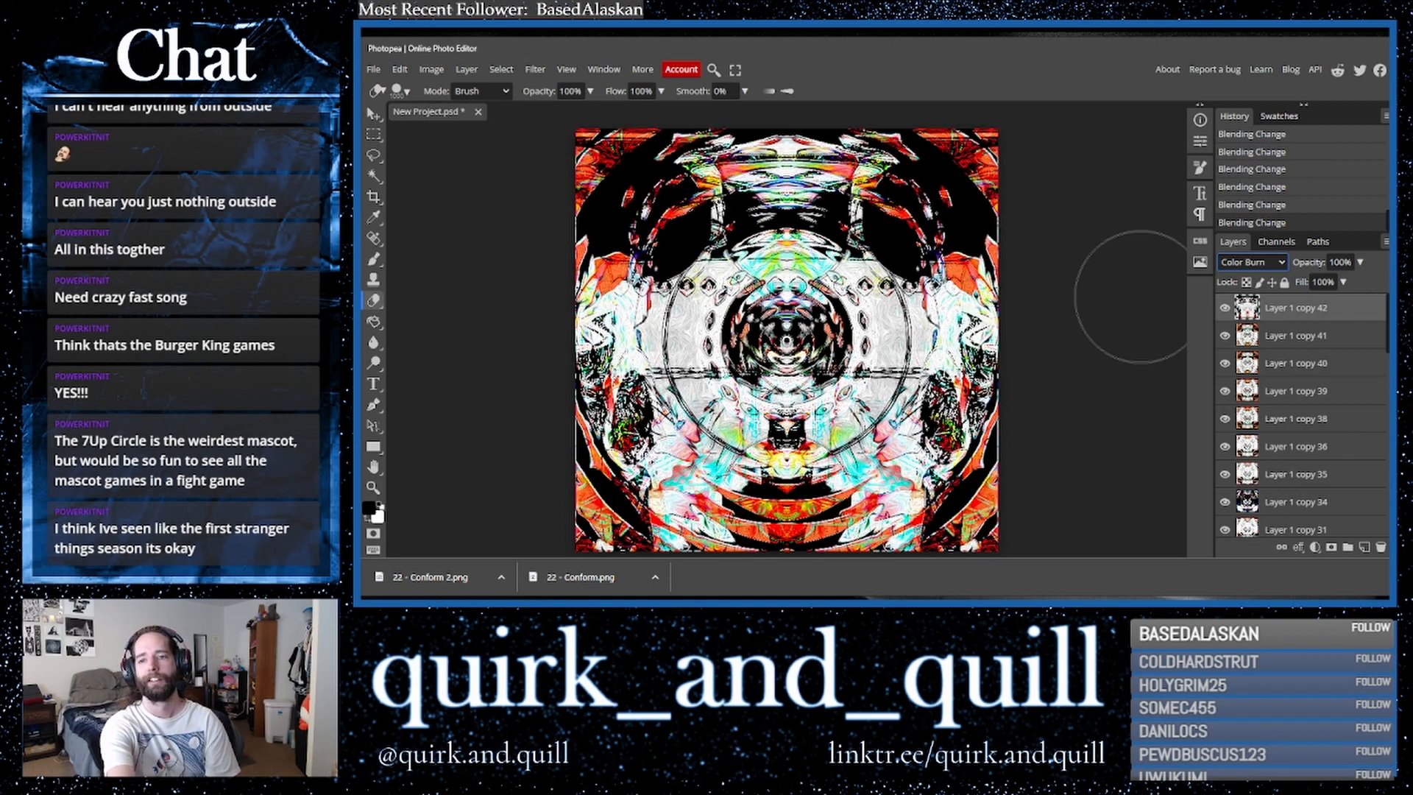
- Toggle the top layer's visibility on and off to compare the effect
click(1225, 309)
click(1225, 309)
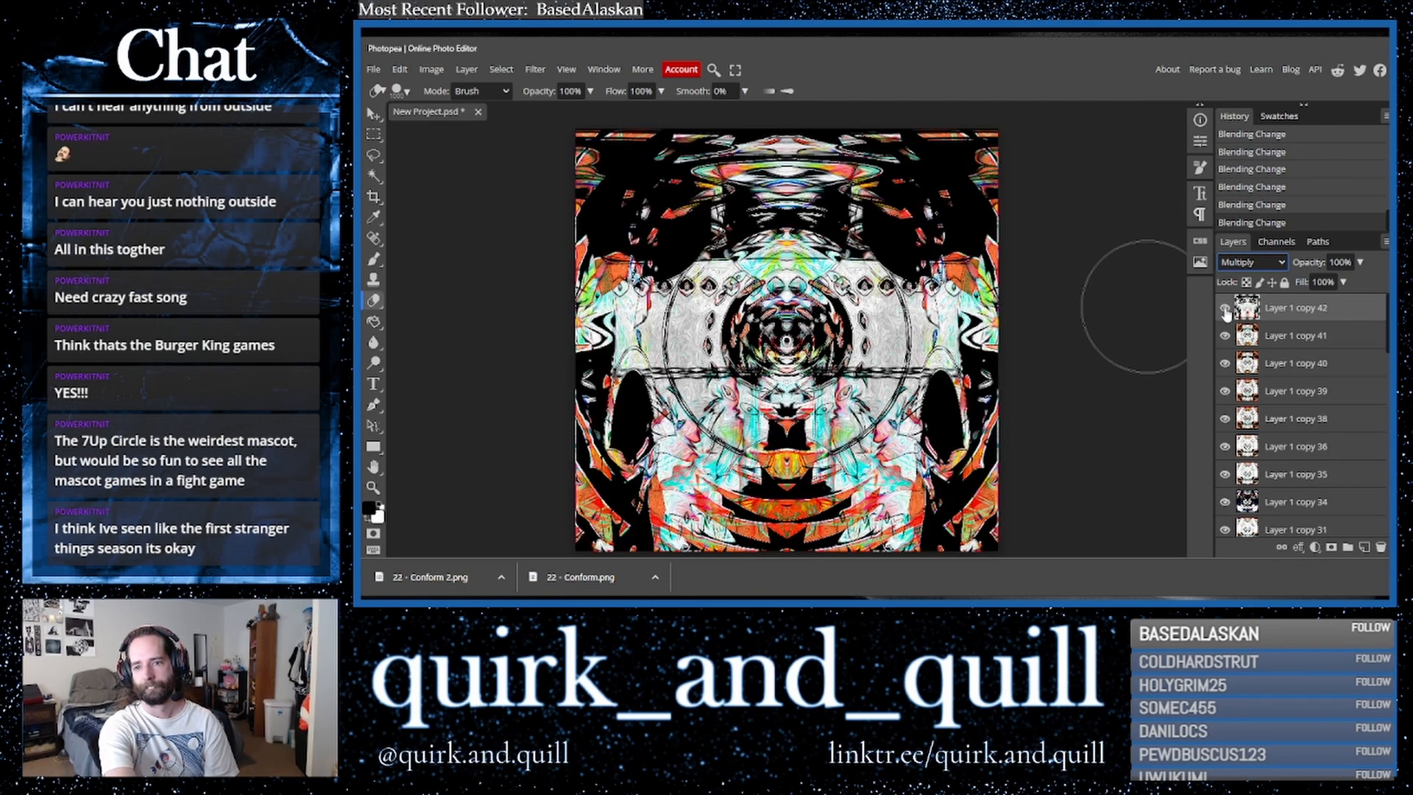
click(1225, 309)
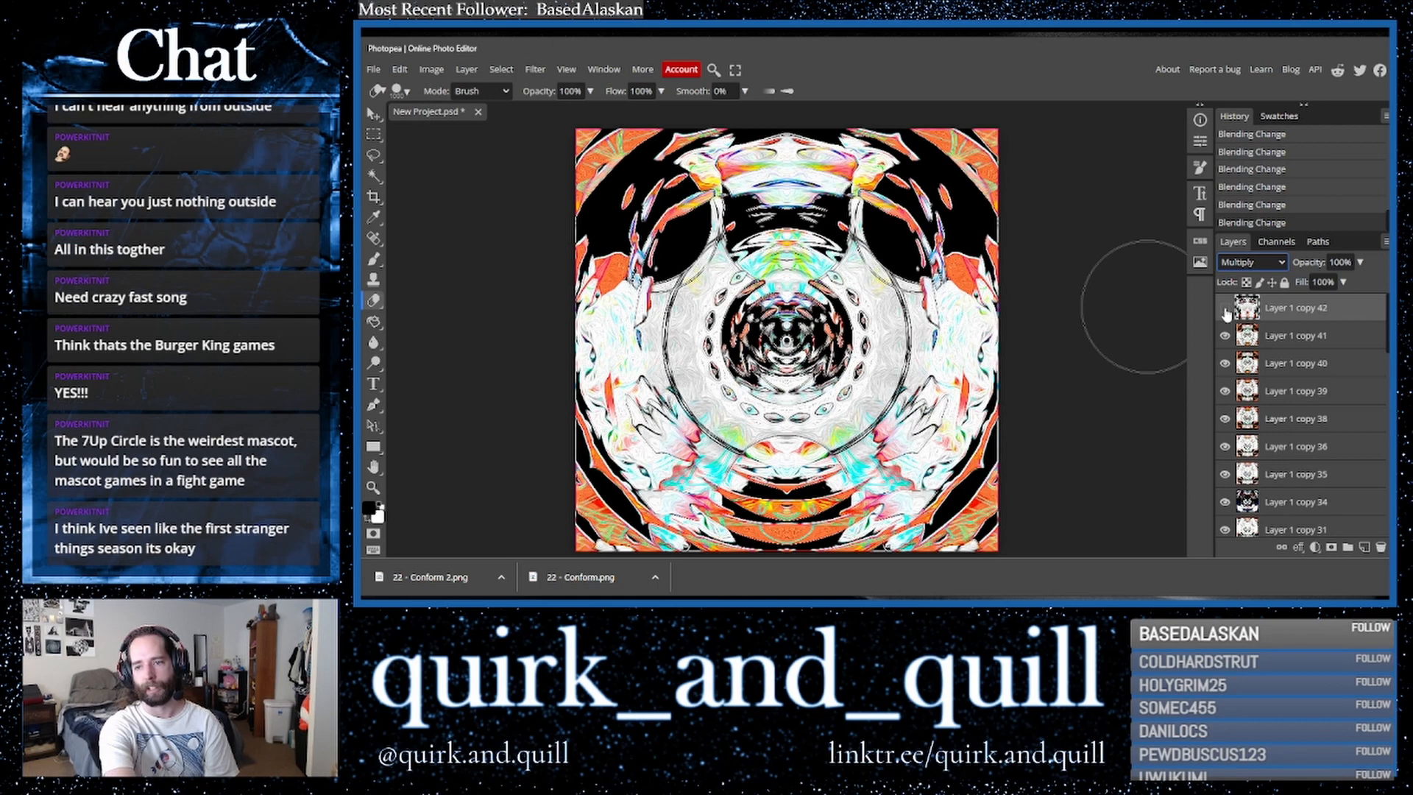
click(1225, 309)
click(1224, 309)
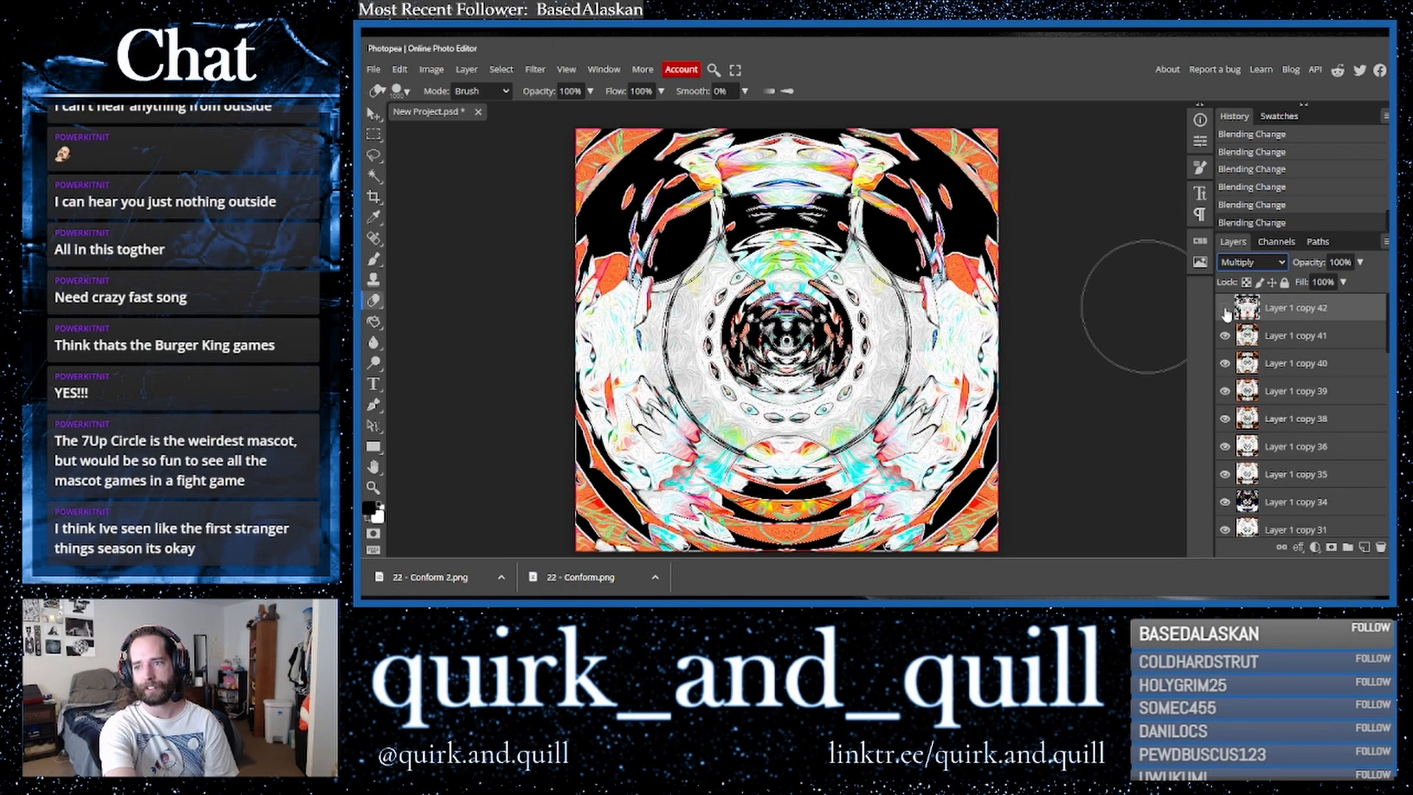
click(1225, 308)
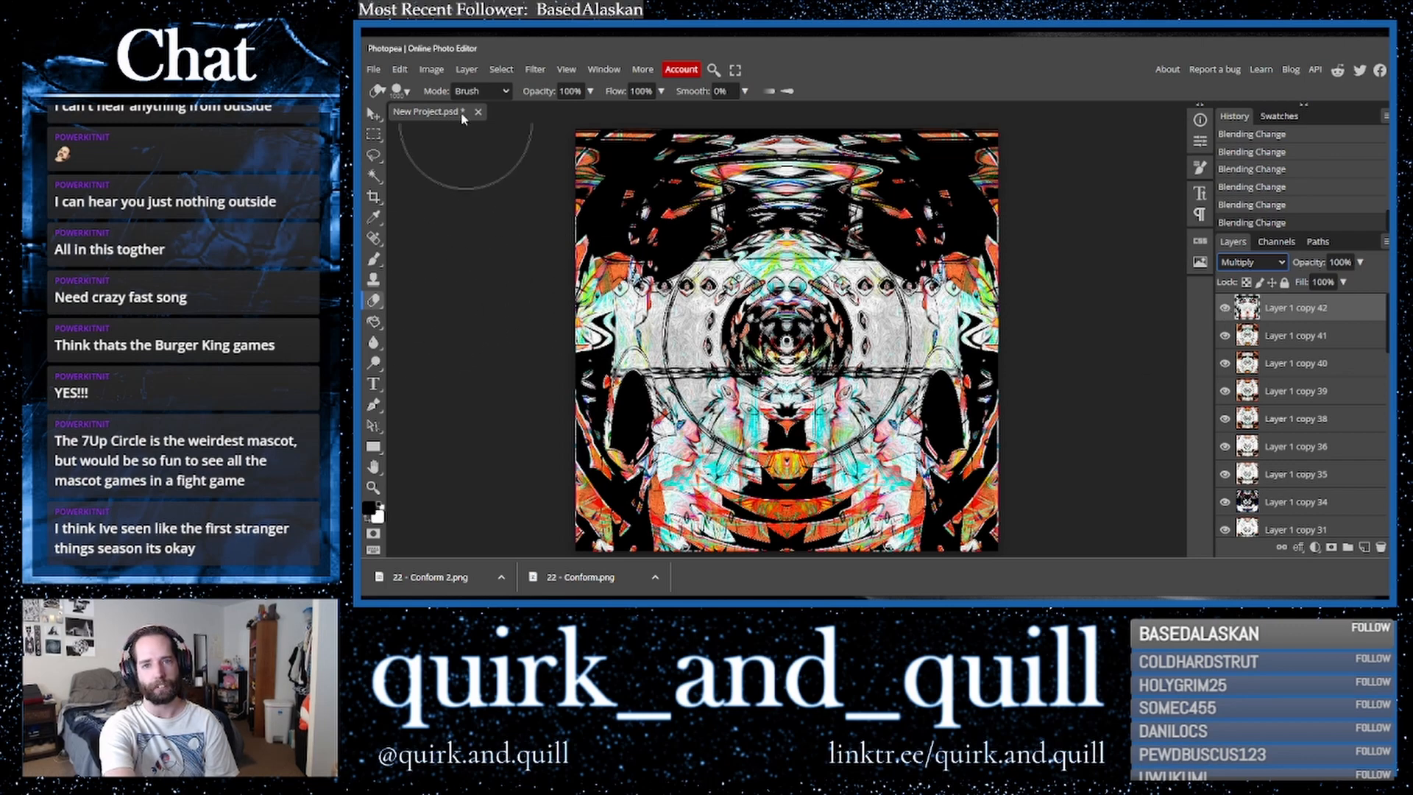
drag(1027, 353, 1031, 298)
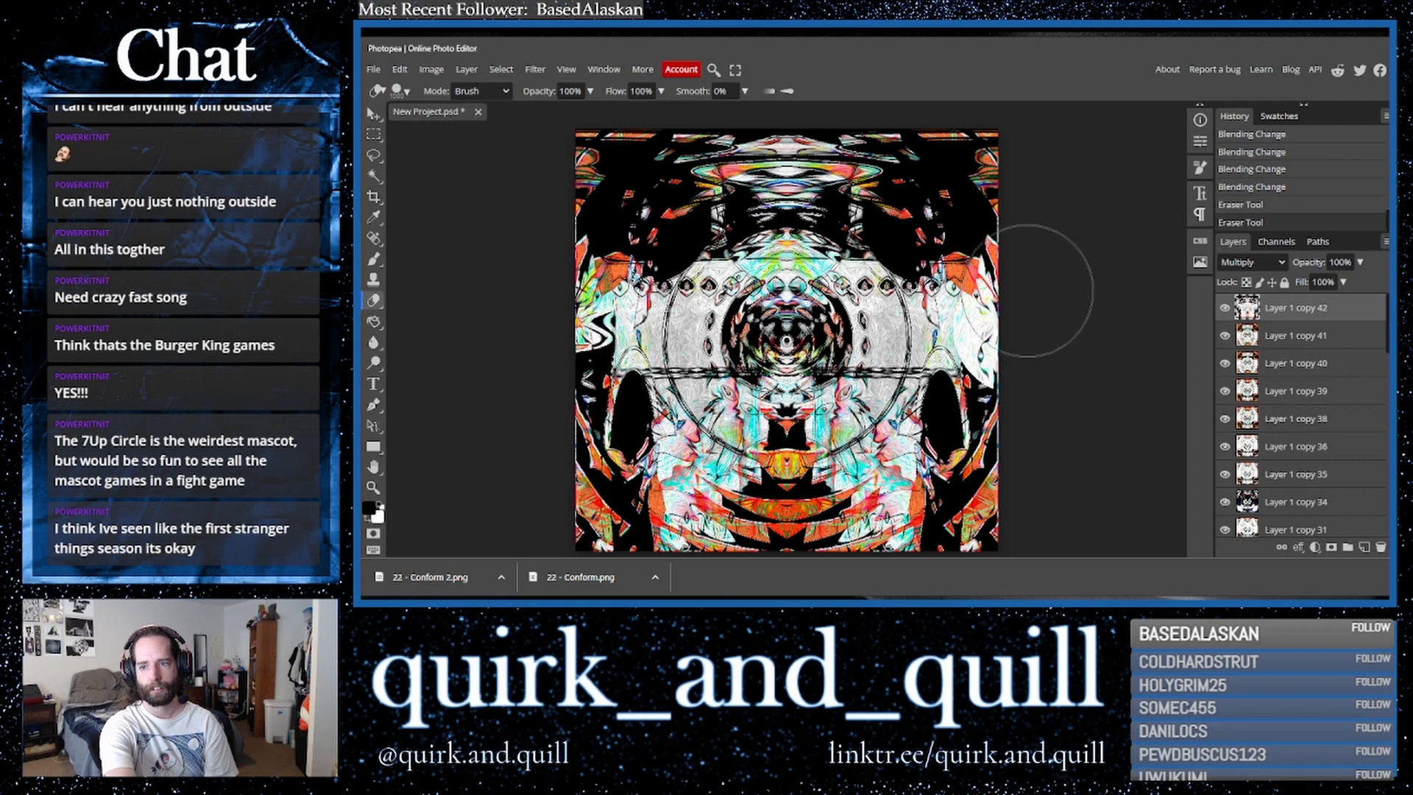
drag(1025, 315, 1034, 345)
key(ctrl+z)
key(ctrl+z)
key(ctrl+z)
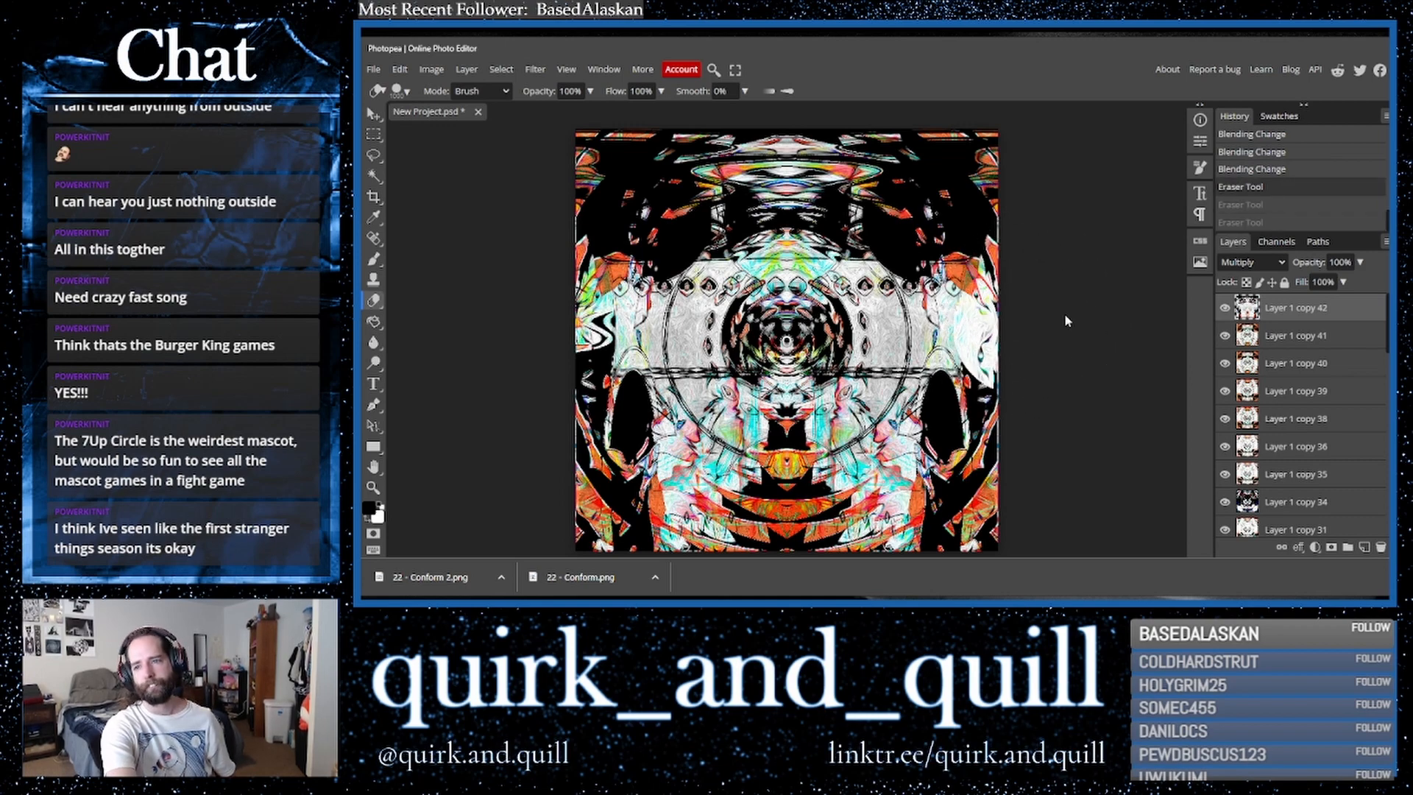
- Cycle through blend modes on the top layer again, settling on Color
click(1225, 309)
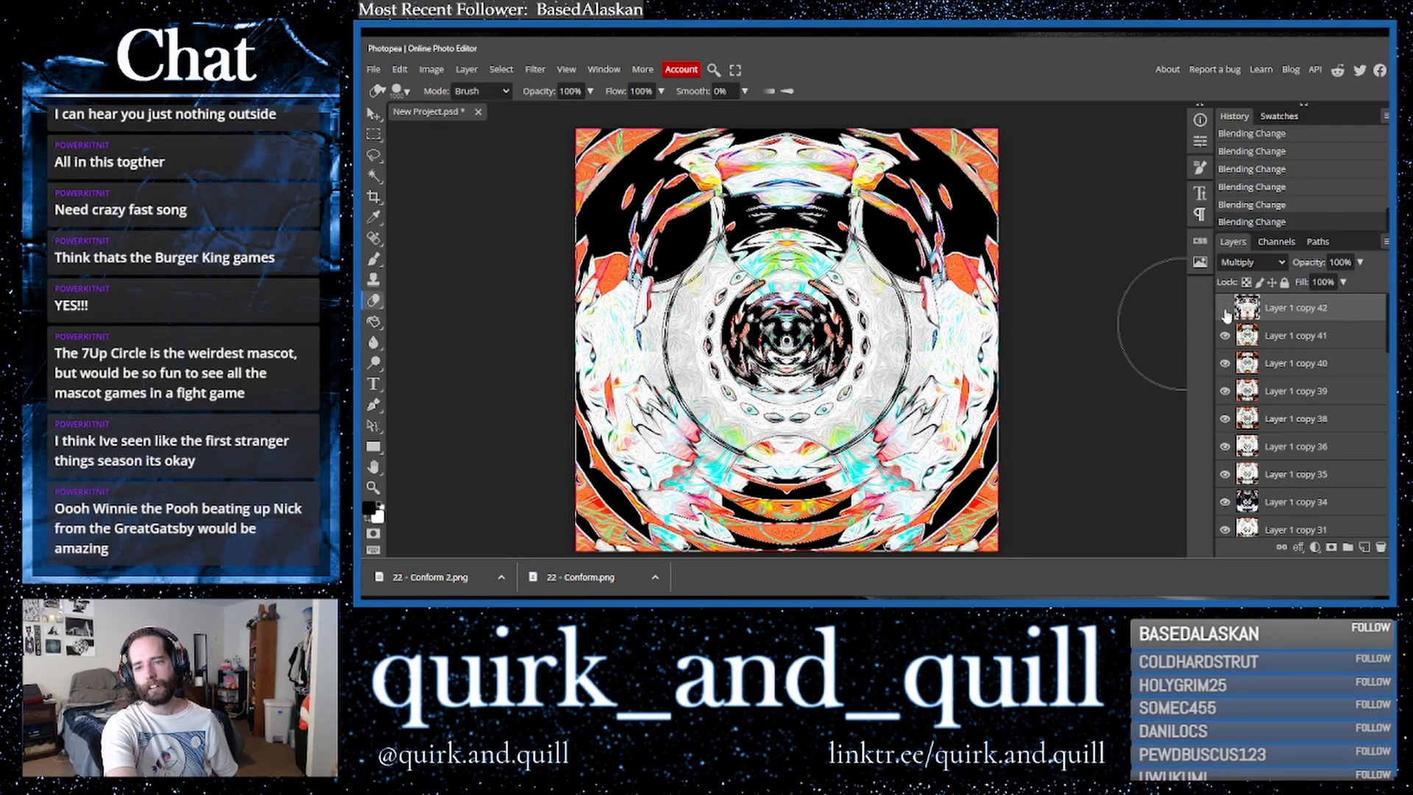
click(1225, 309)
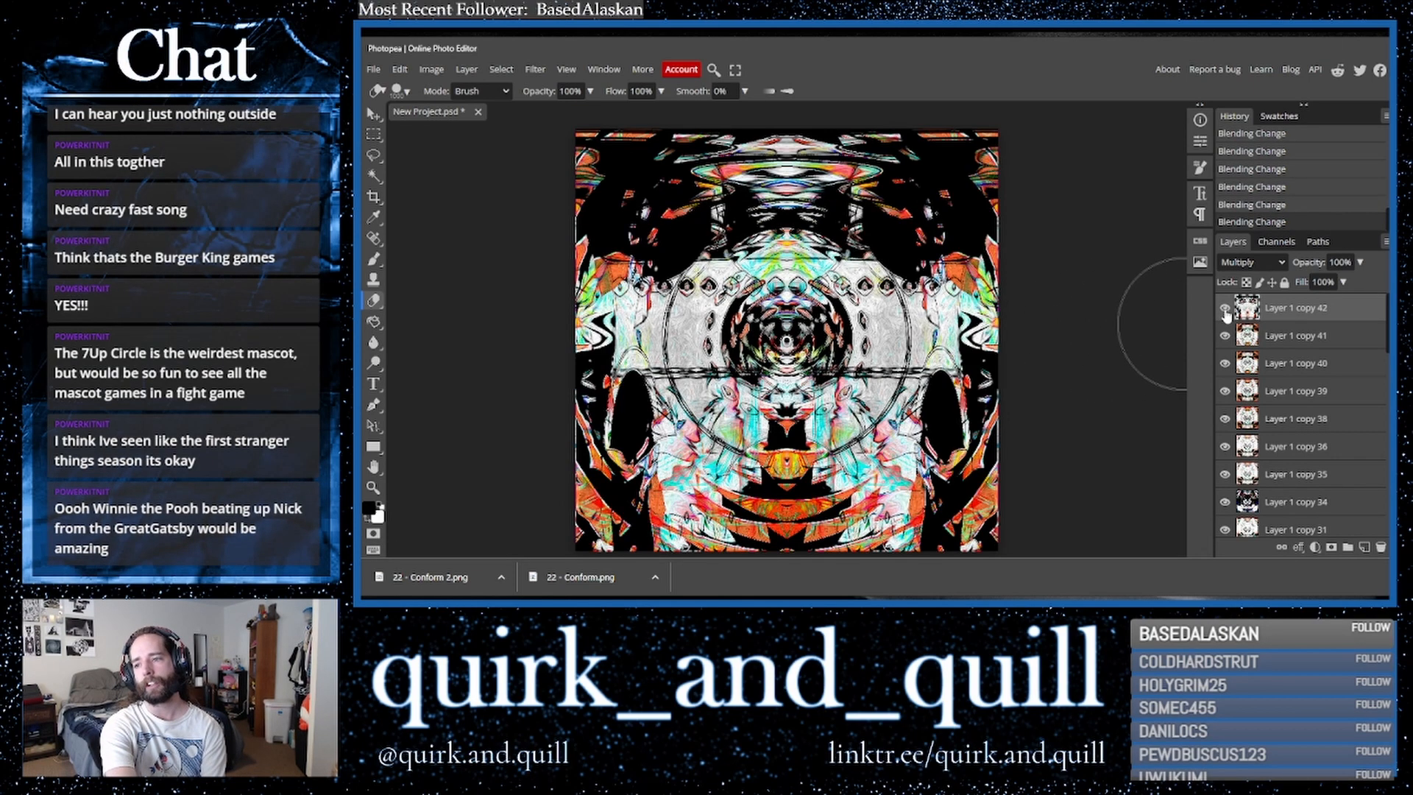
click(1251, 262)
click(1244, 273)
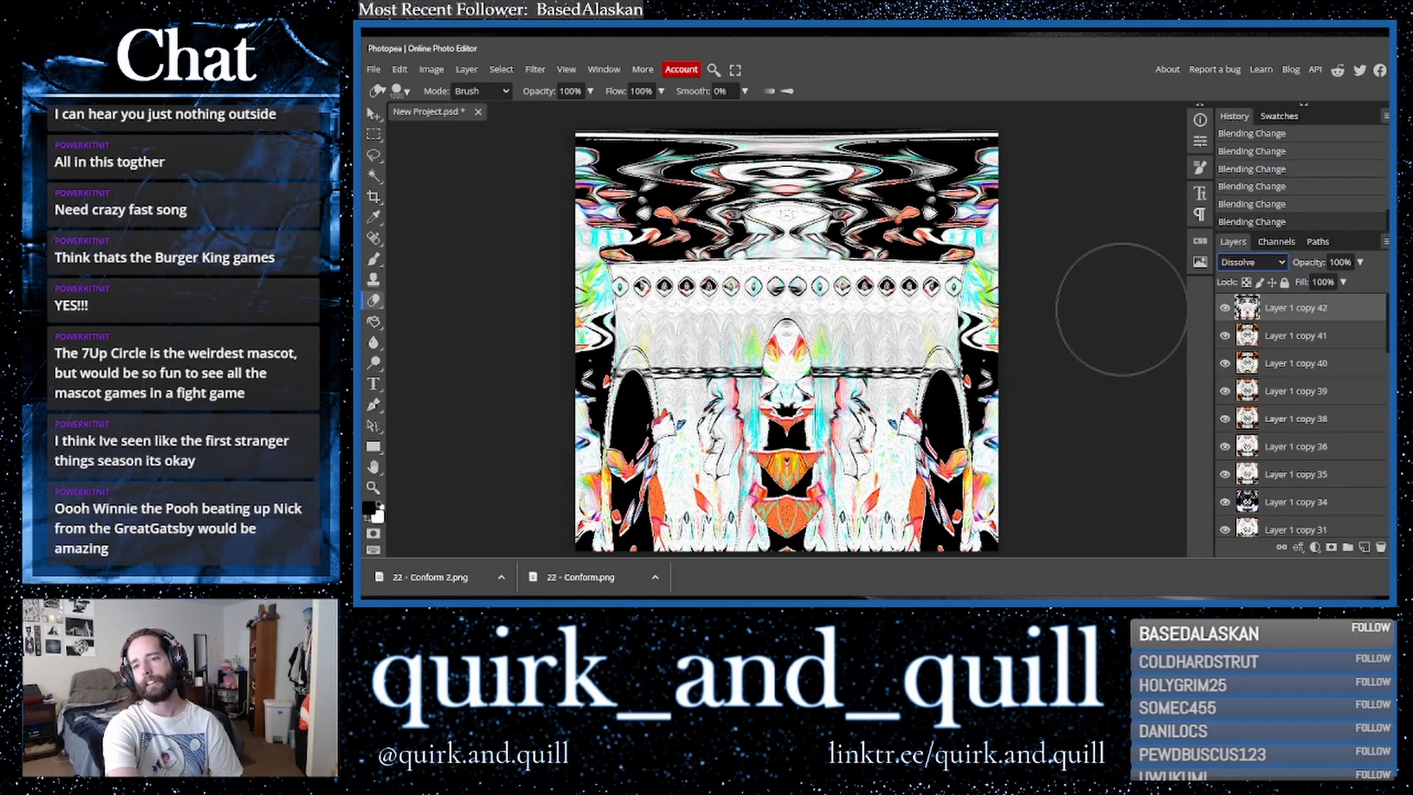
key(Down)
key(Down)
key(Down)
key(Down)
key(Down)
key(Down)
key(Down)
key(Down)
key(Down)
key(Down)
key(Down)
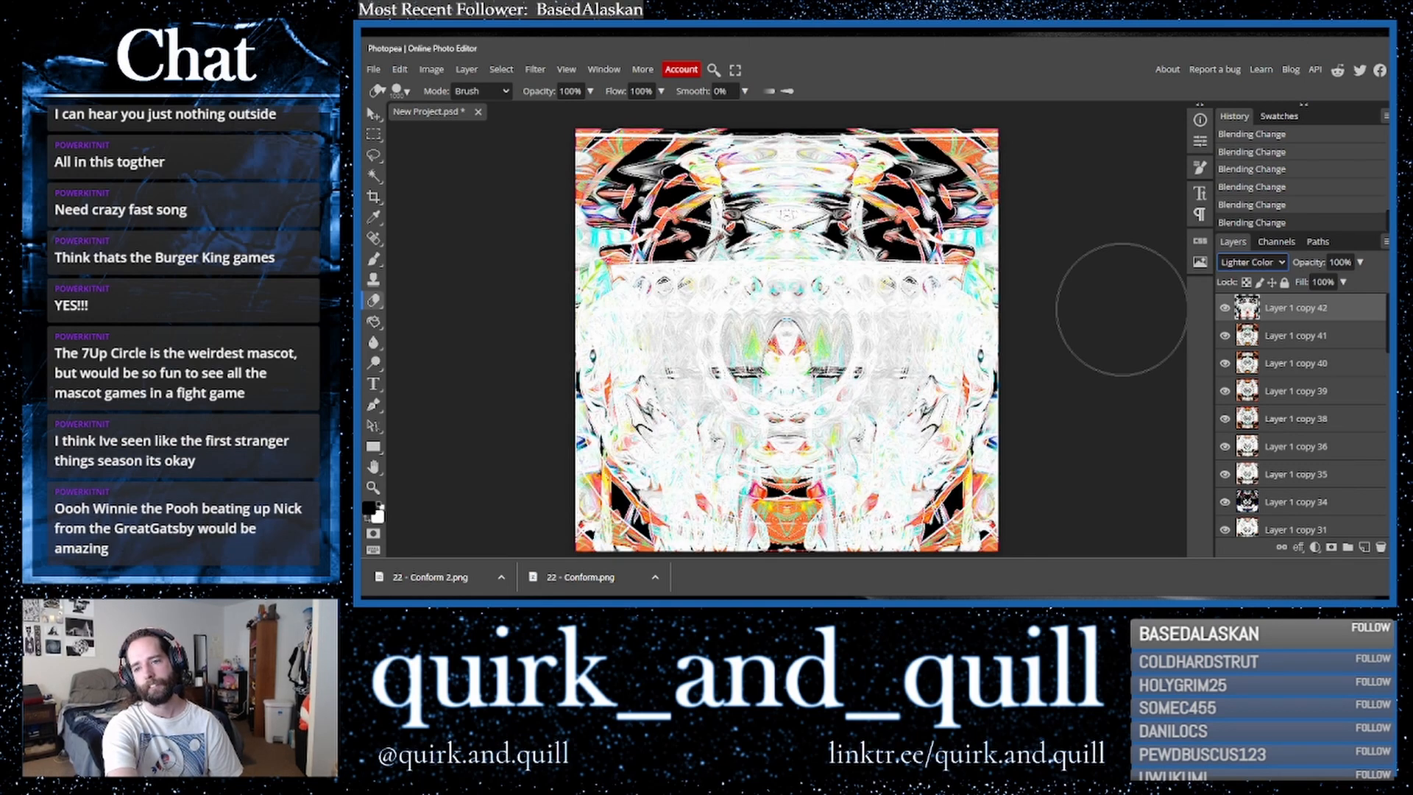
key(Down)
key(Down)
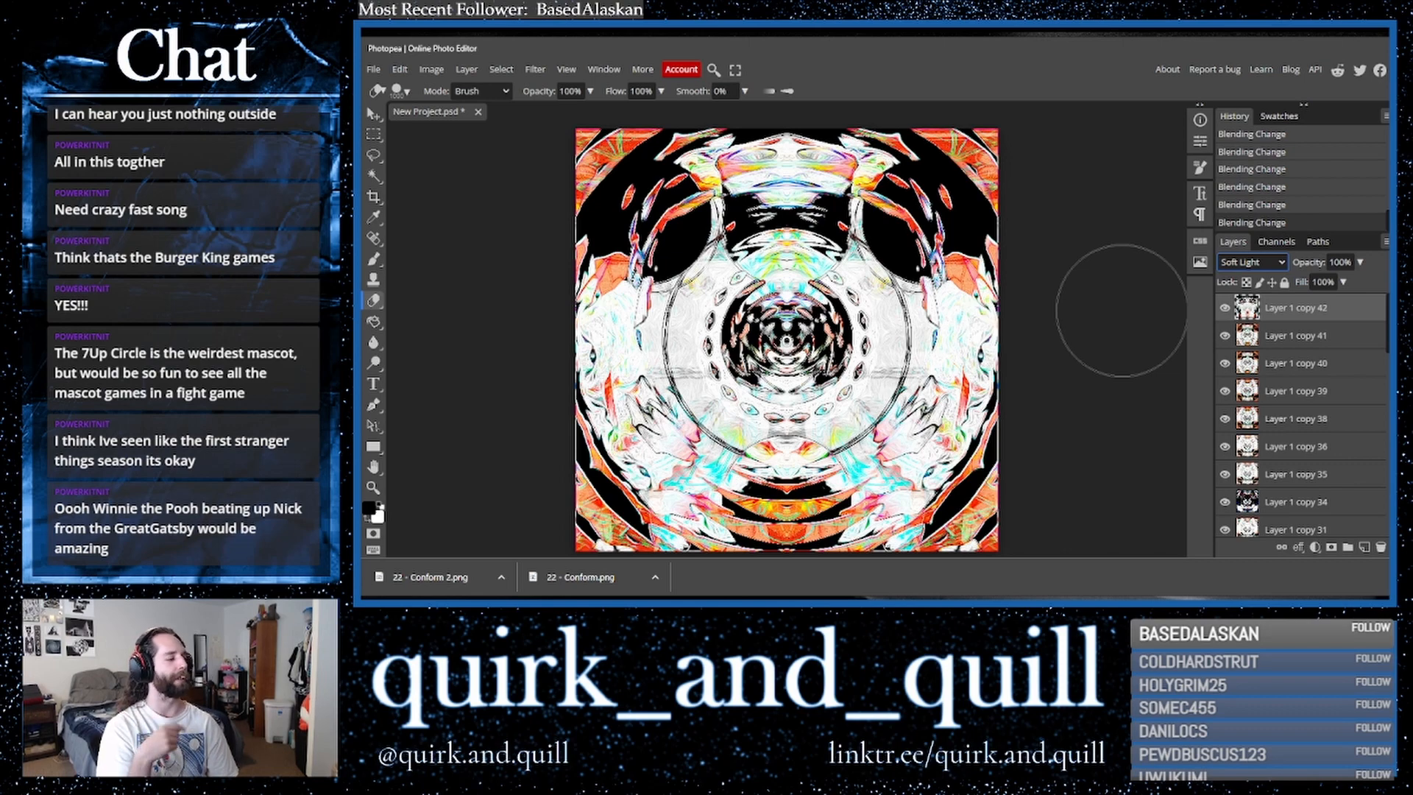
key(Down)
key(Down)
key(Down)
key(Down)
key(Down)
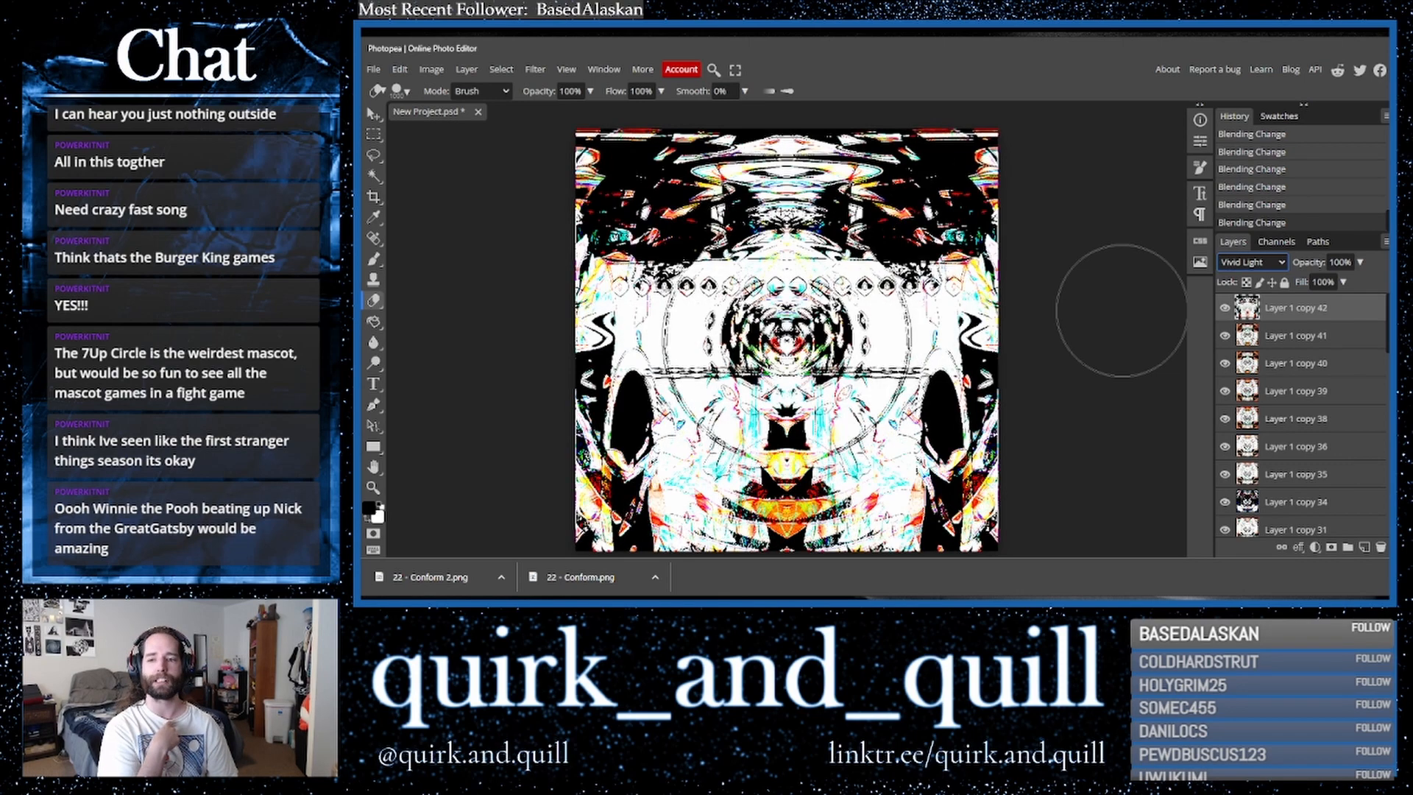
key(Down)
key(Down)
key(Down)
key(Down)
key(Down)
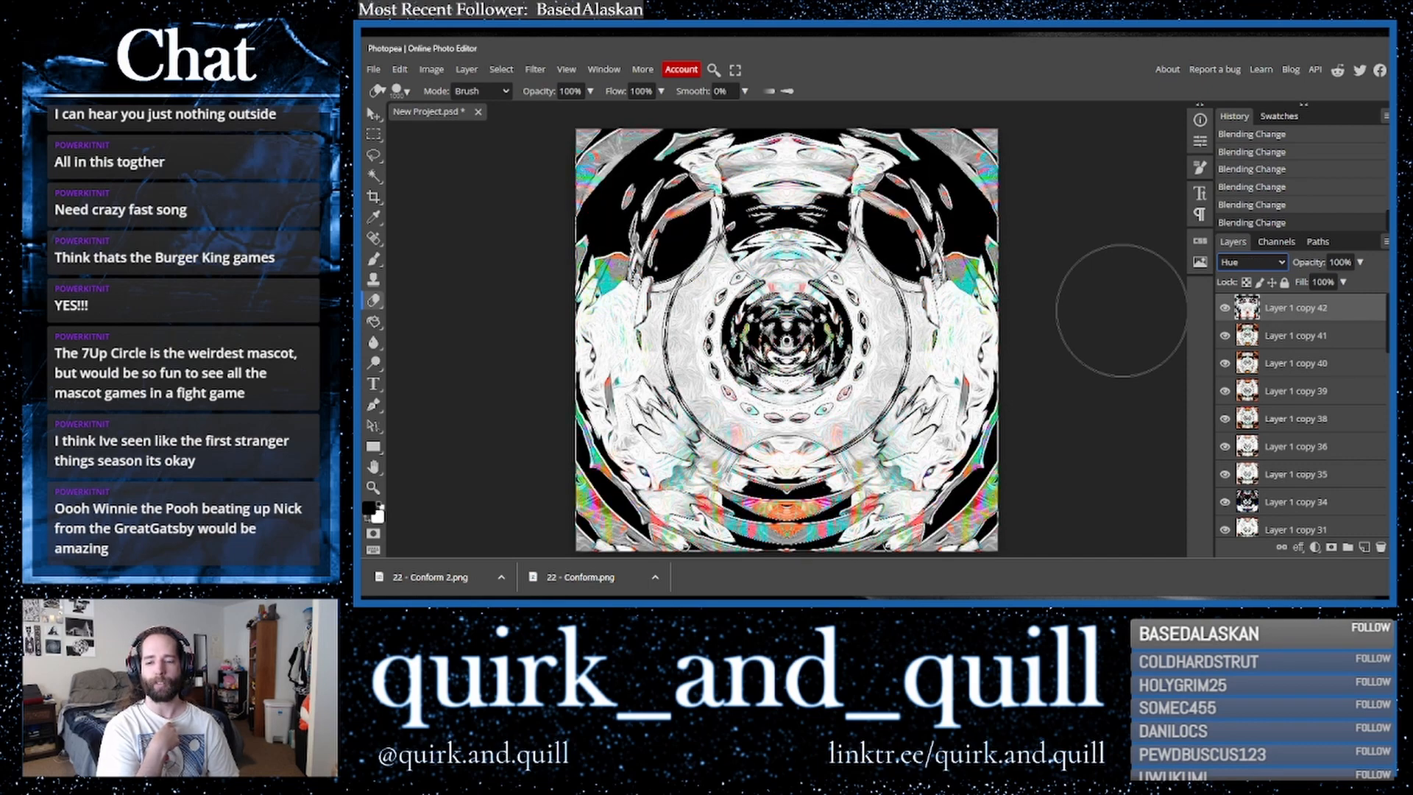
key(Down)
key(Down)
key(Down)
key(Up)
key(Up)
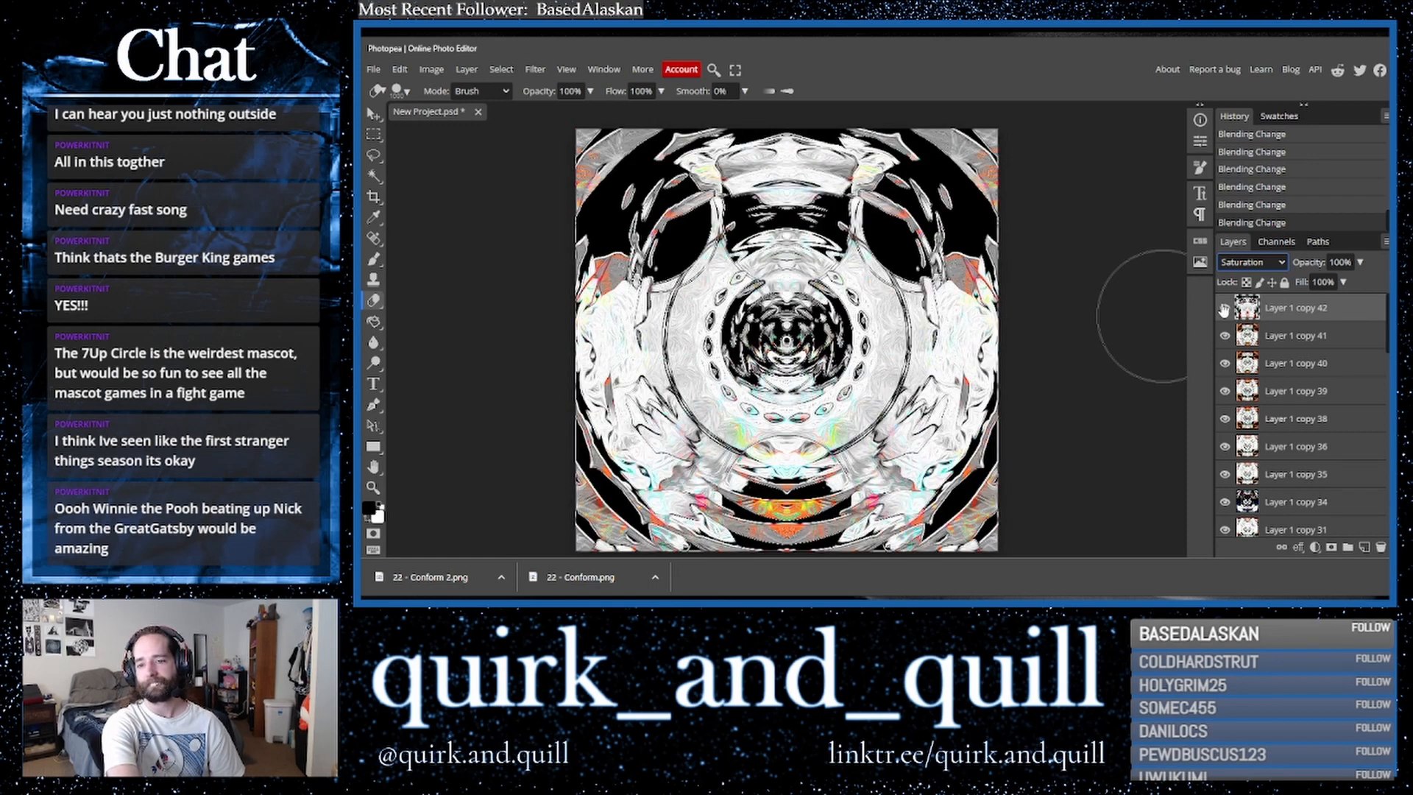
key(Down)
- Toggle the top layer's visibility repeatedly to compare the Color blend against the layers beneath
click(1224, 309)
click(1224, 310)
click(1224, 310)
click(1224, 310)
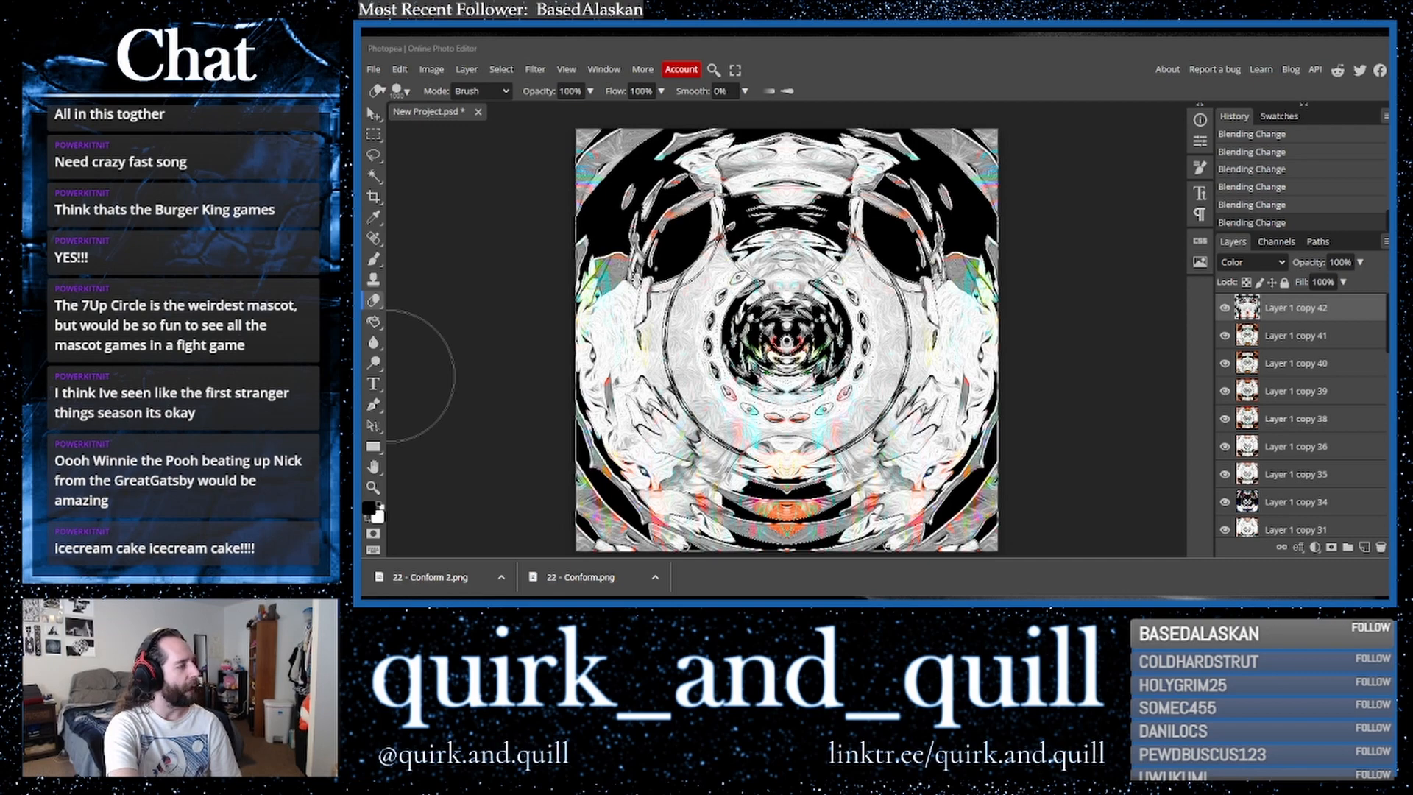
click(916, 59)
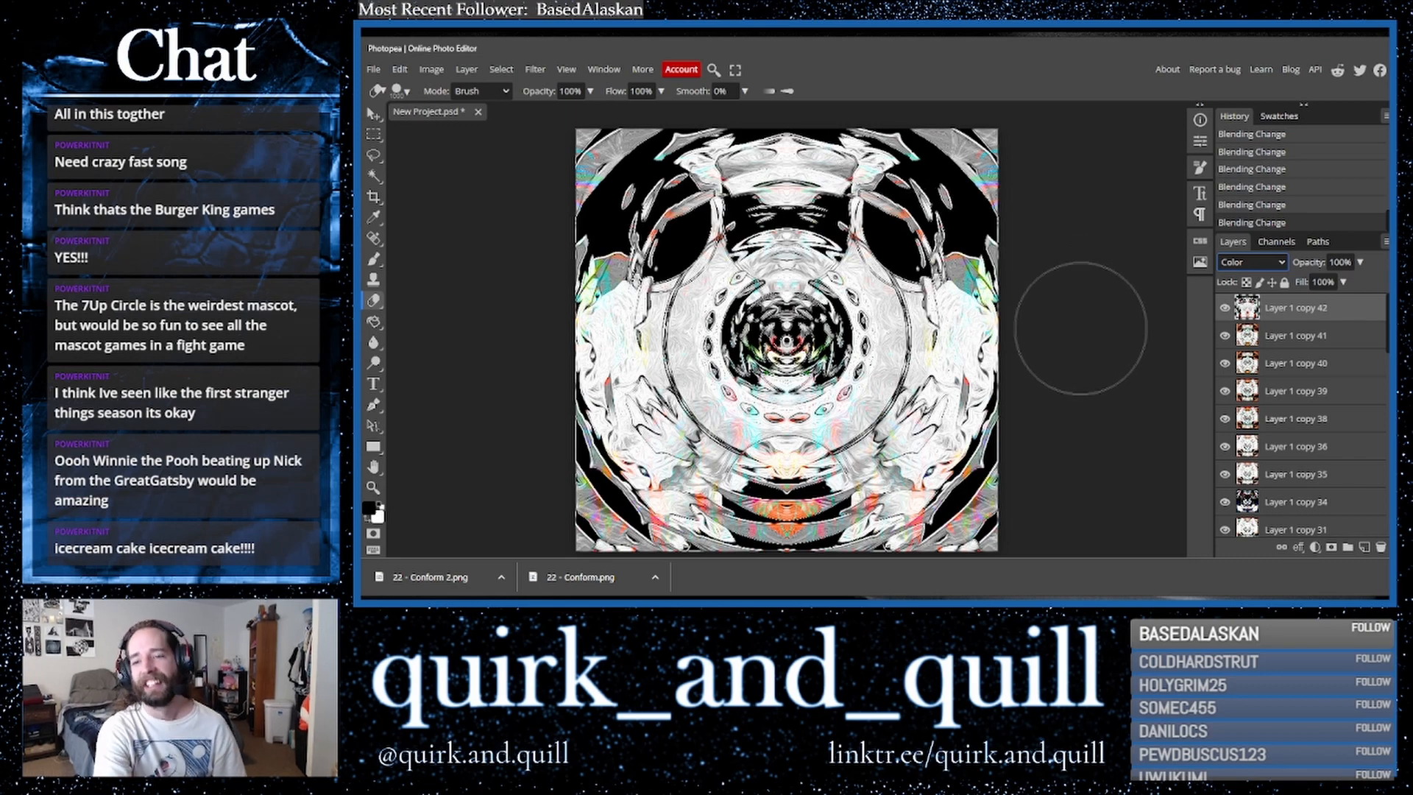
drag(1334, 313, 1220, 313)
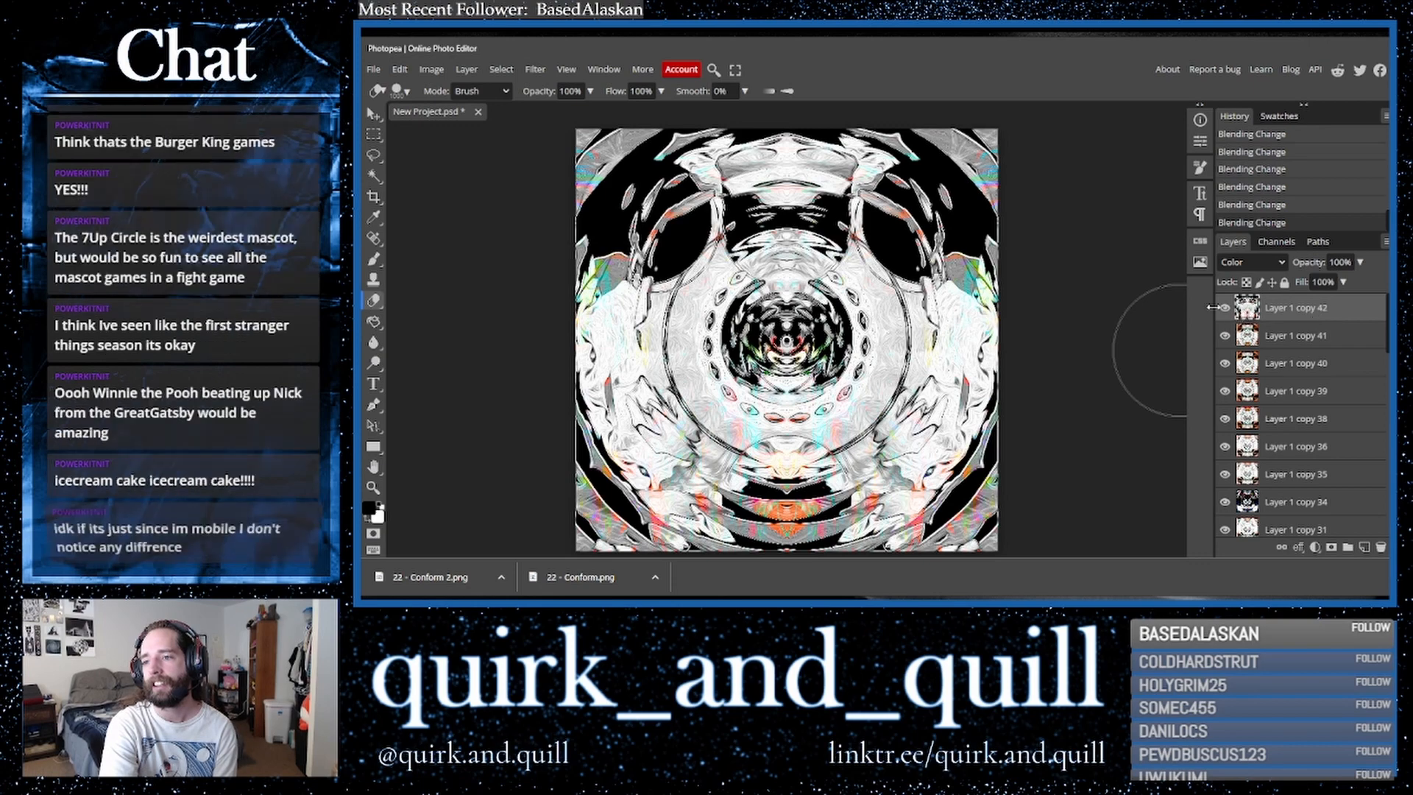
click(1223, 309)
click(1223, 309)
click(1223, 309)
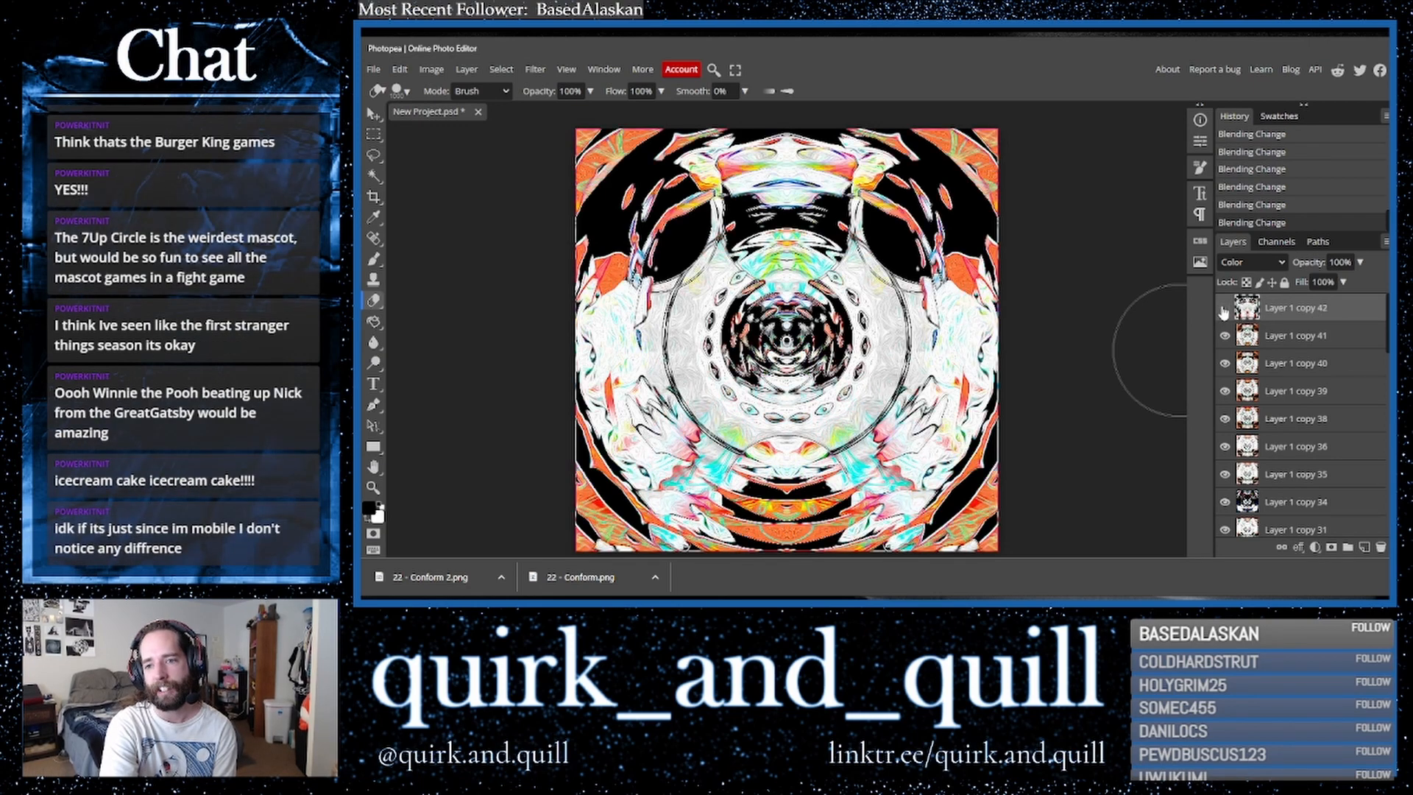
click(1223, 310)
click(1224, 310)
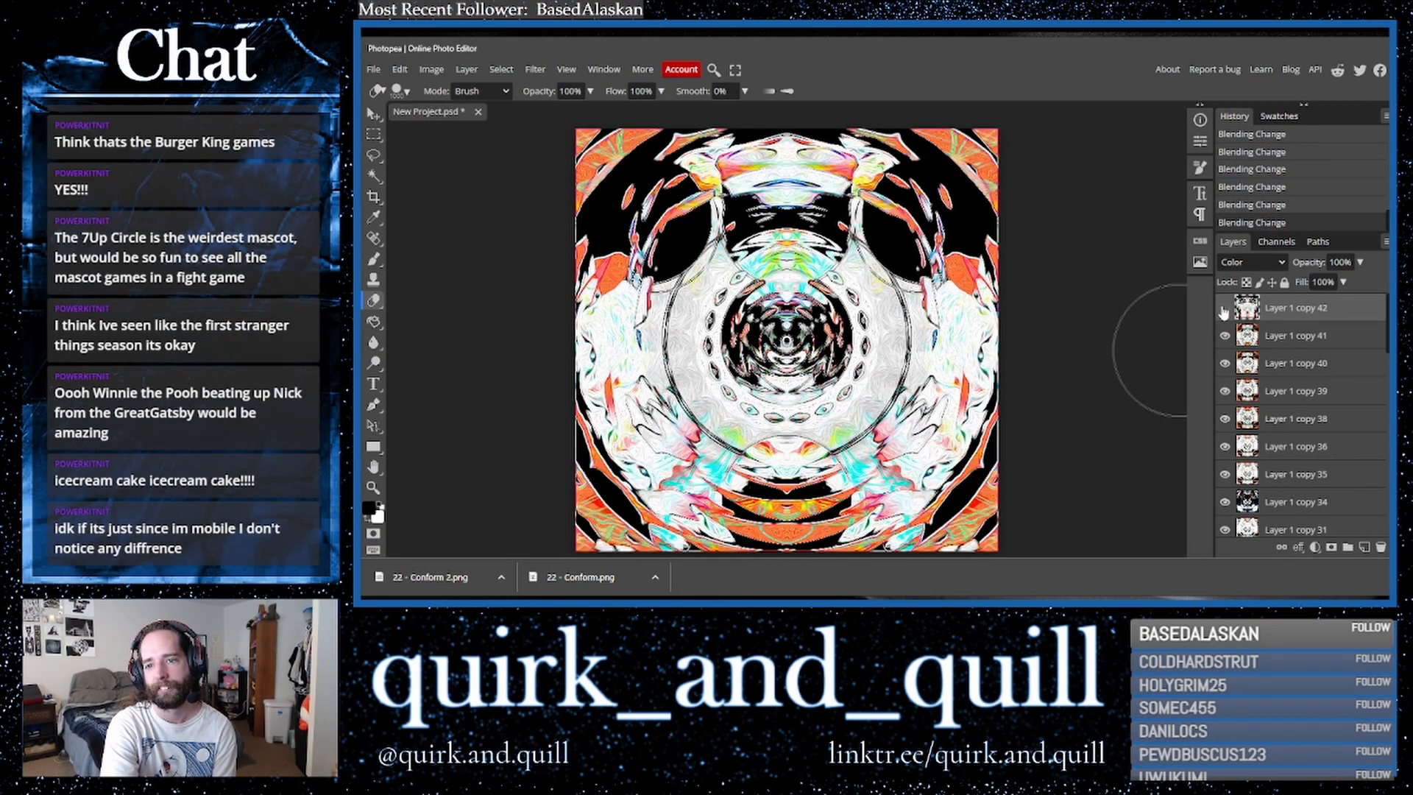
click(1224, 310)
click(1223, 310)
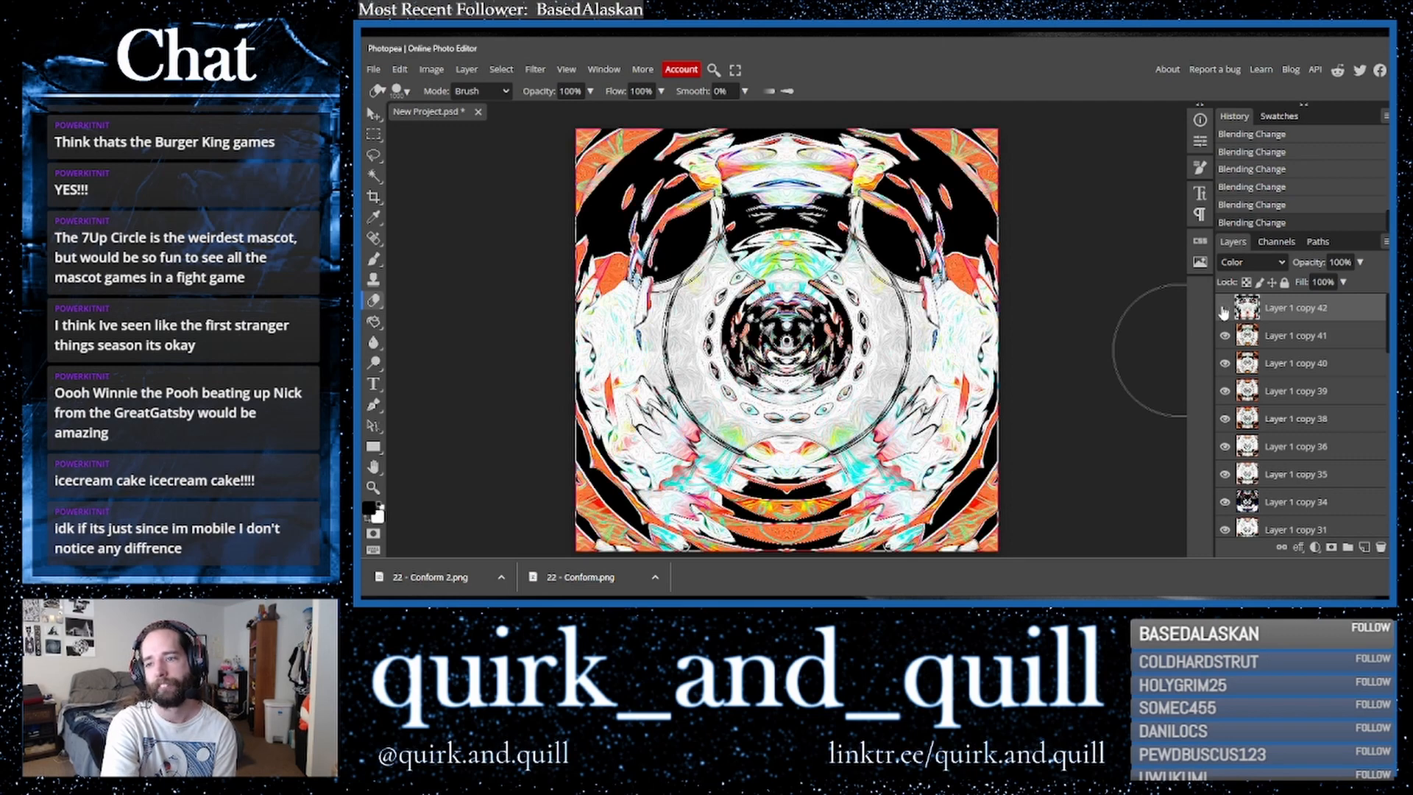
click(1224, 310)
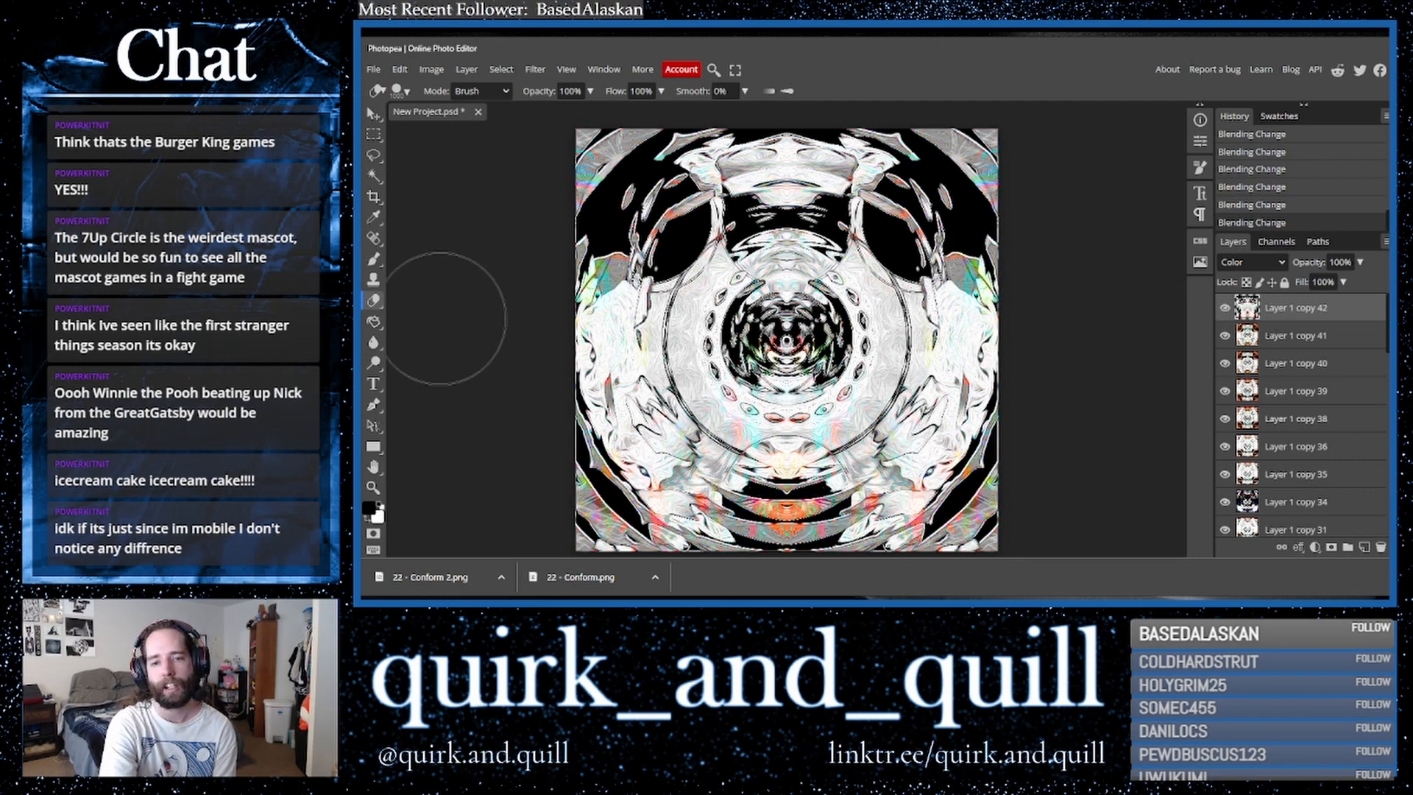
- Resize the eraser brush and erase a vertical strip down the right side of the top layer
click(401, 90)
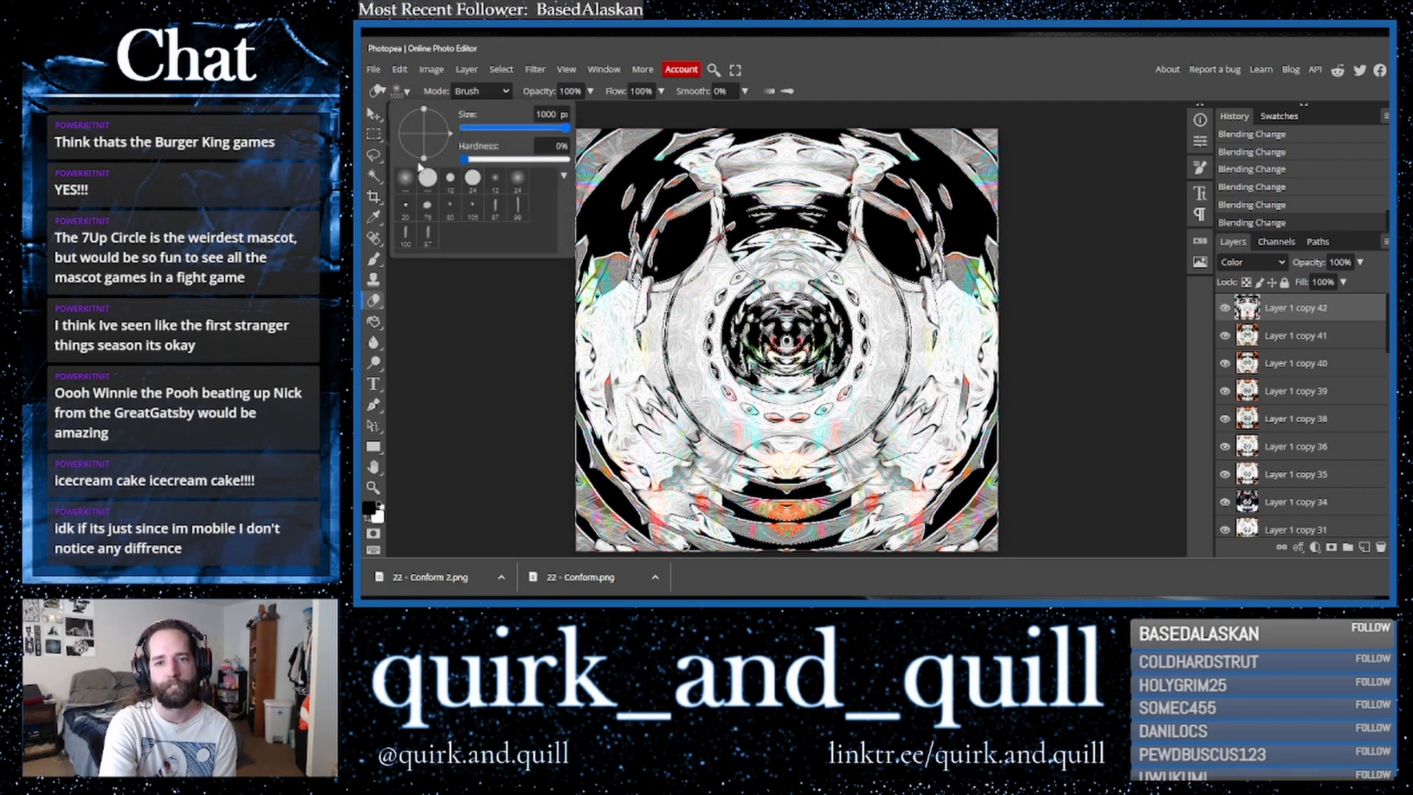
mouse_move(612, 160)
mouse_down()
mouse_move(567, 151)
mouse_move(569, 169)
mouse_up()
mouse_move(939, 149)
mouse_down()
mouse_move(1011, 184)
mouse_move(968, 147)
mouse_move(1026, 192)
mouse_move(989, 144)
mouse_move(1020, 156)
mouse_move(1026, 456)
mouse_move(957, 537)
mouse_up()
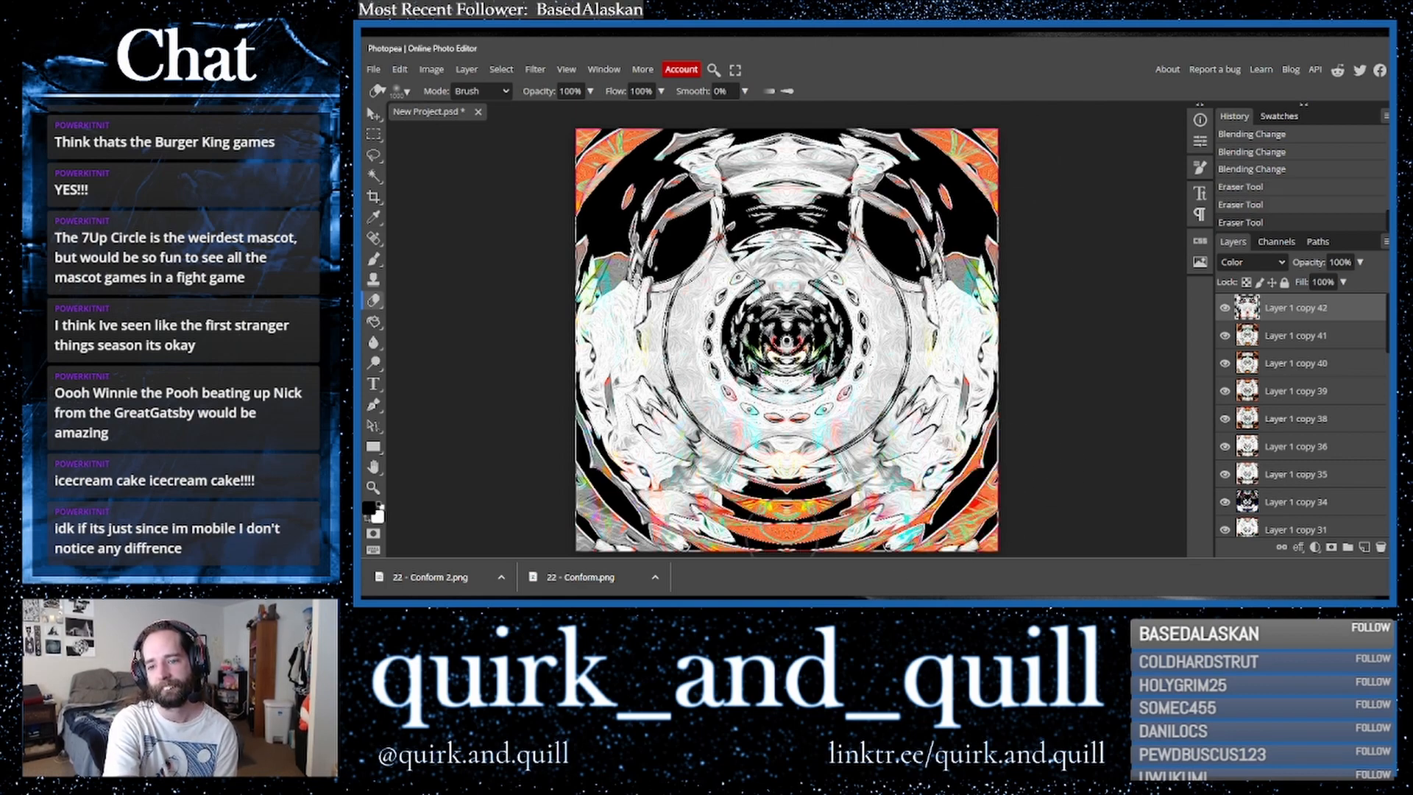
- Erase more of the top layer near the bottom-left corner and centre, toggling its visibility to check
mouse_move(620, 549)
mouse_down()
mouse_move(542, 503)
mouse_move(592, 532)
mouse_move(544, 486)
mouse_up()
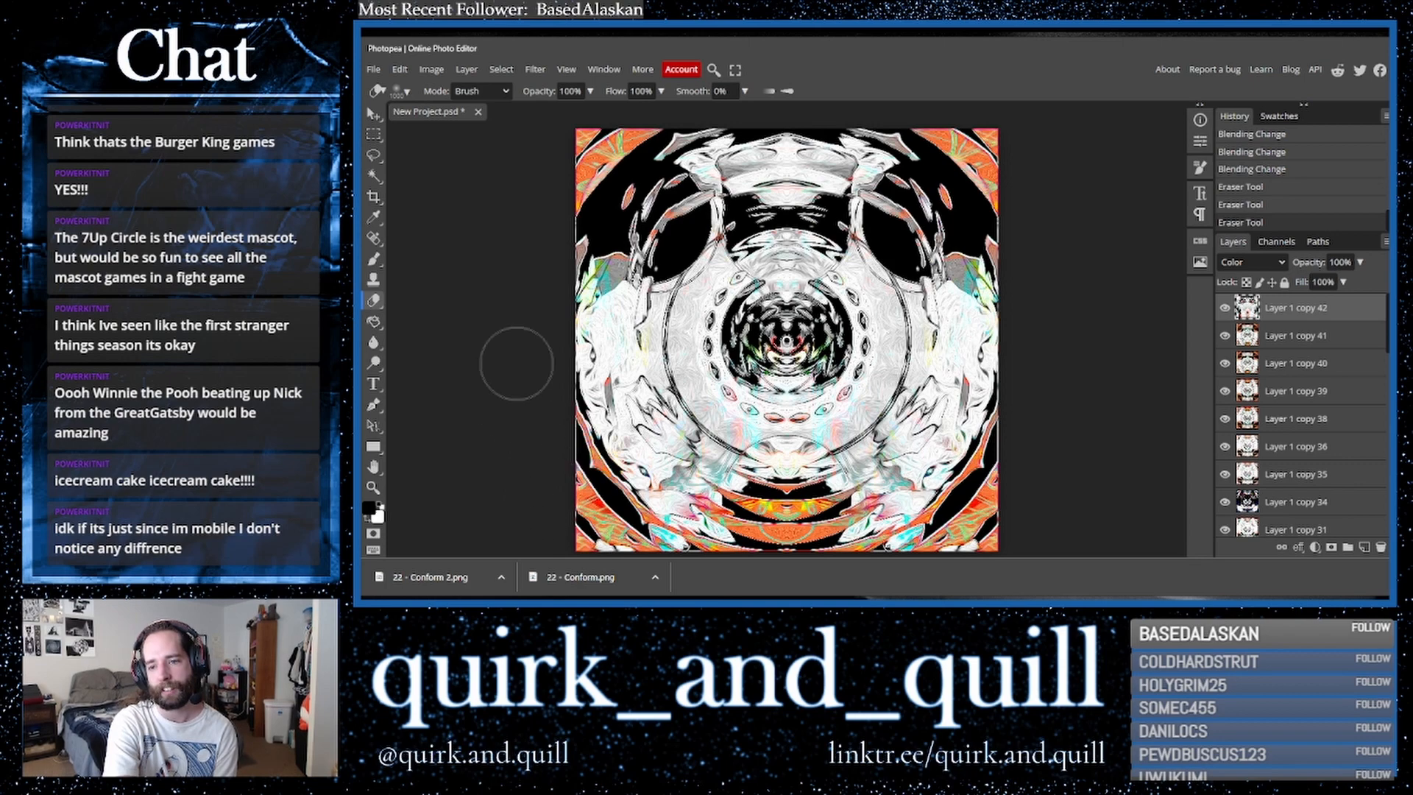
drag(507, 404, 503, 409)
click(1225, 311)
click(1225, 310)
click(786, 340)
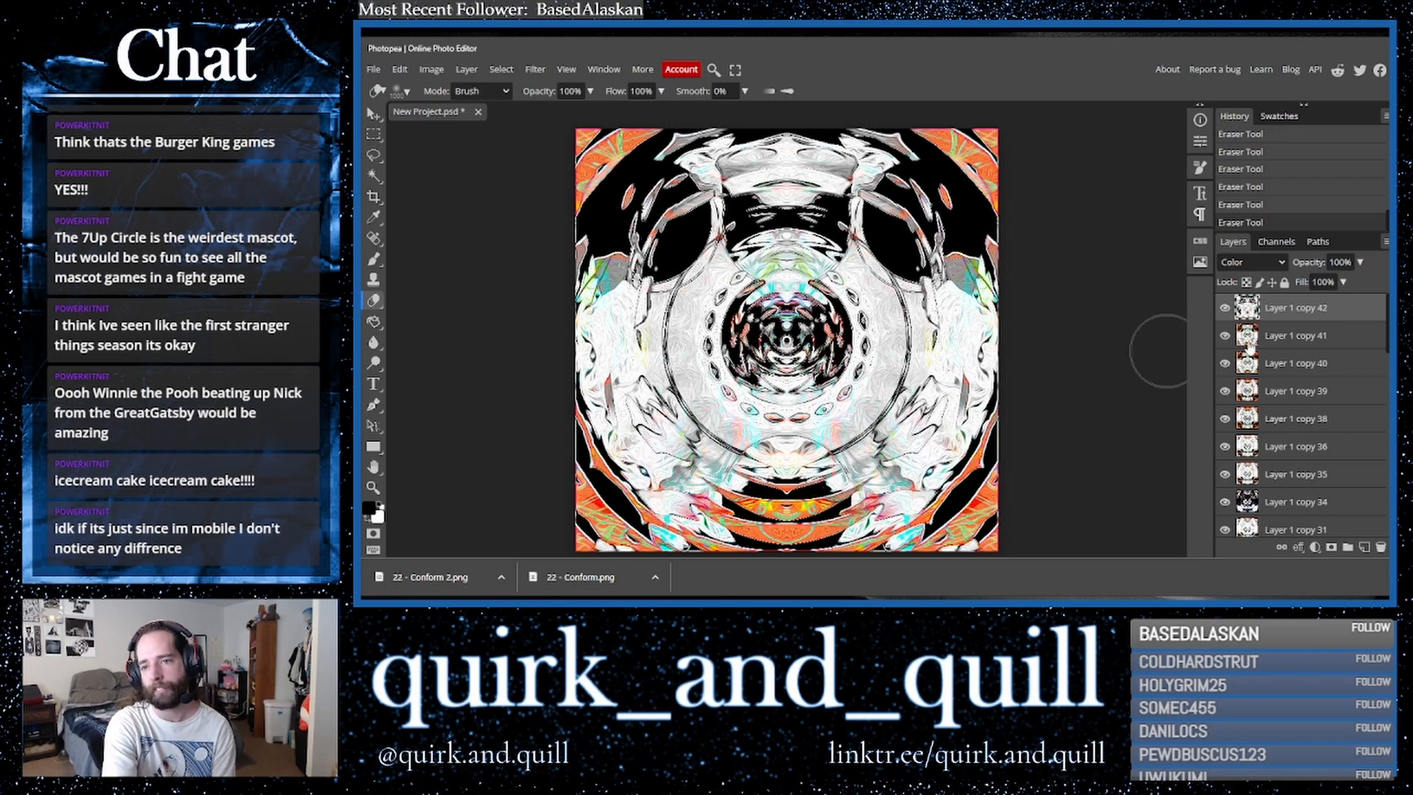
- Duplicate the two top layers and merge the copies into a single layer
shift+click(1320, 340)
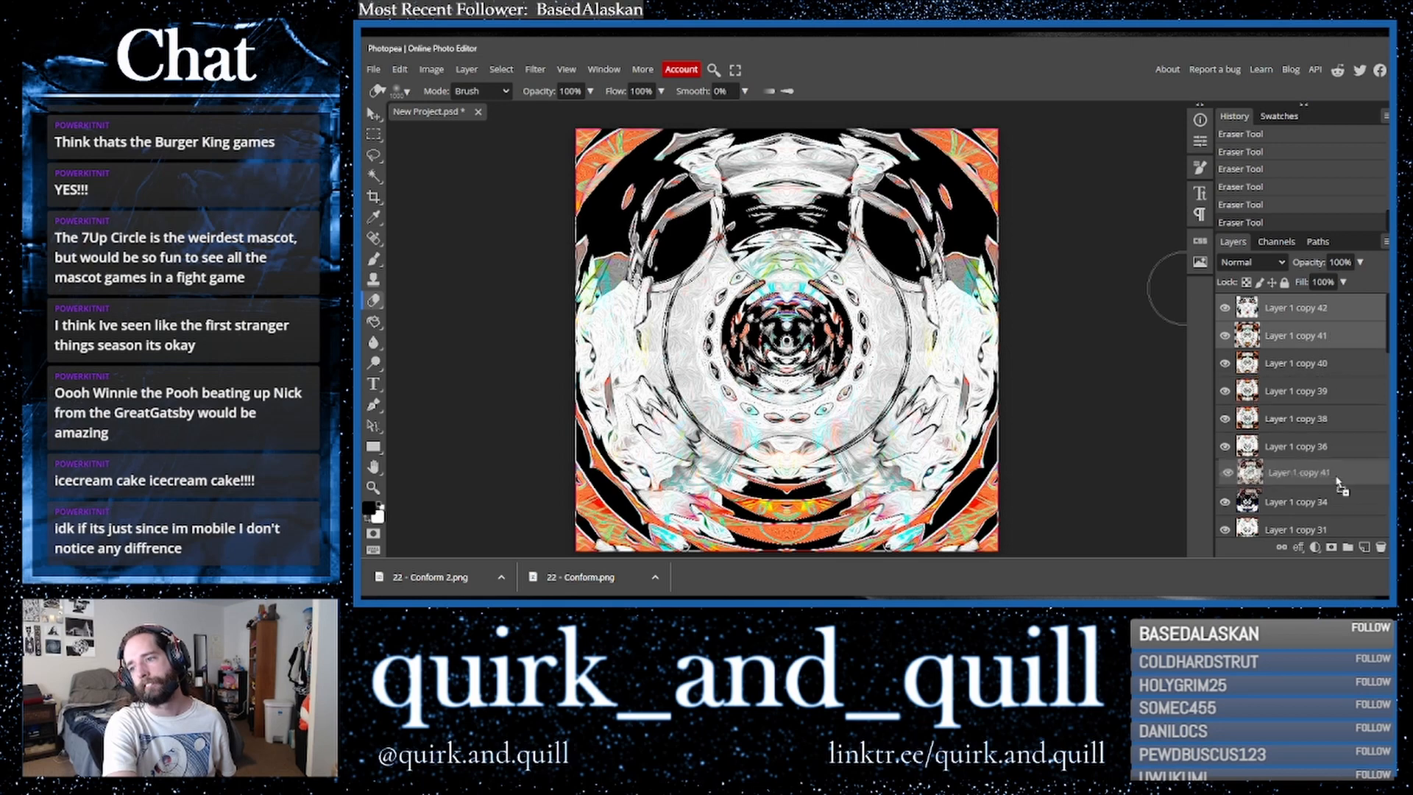
drag(1320, 340, 1365, 547)
right_click(1278, 340)
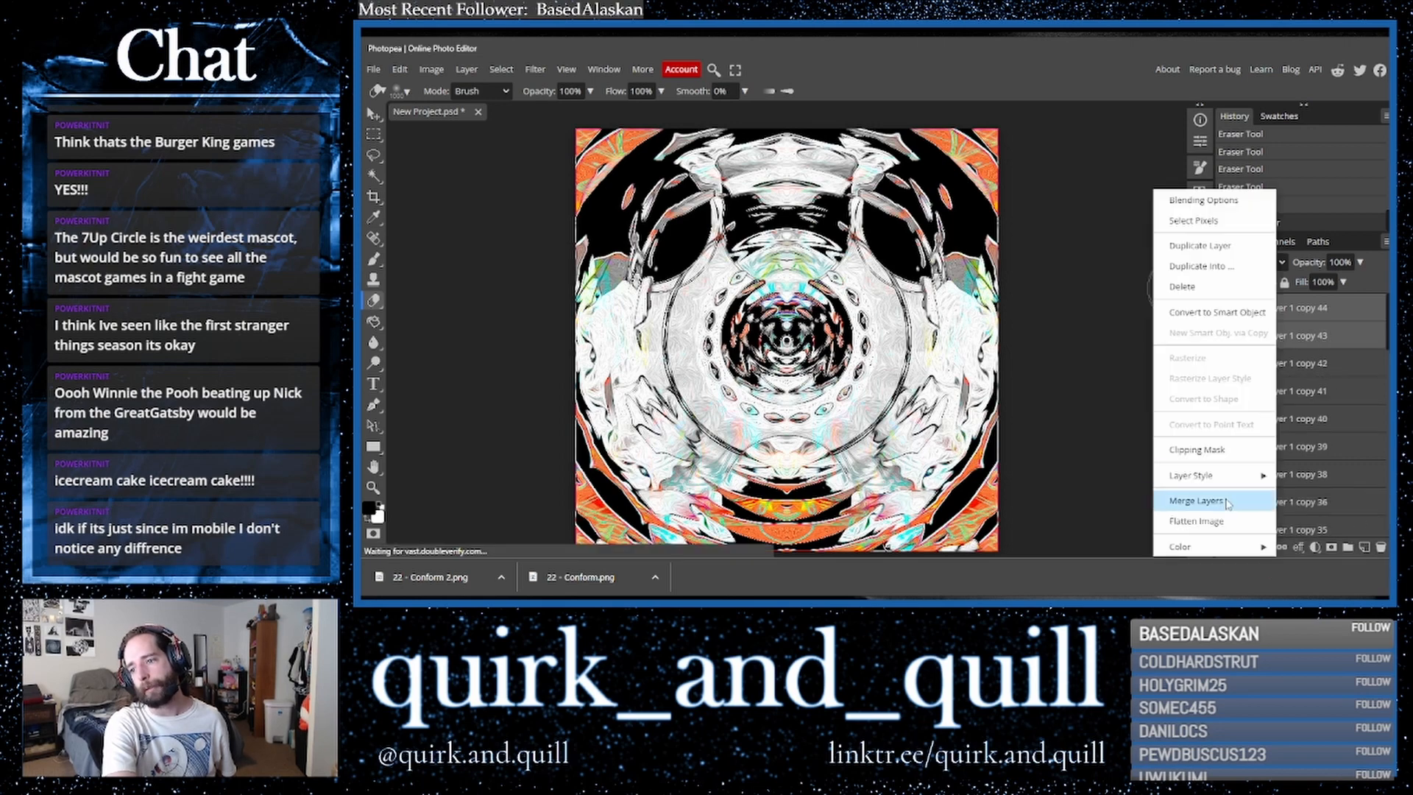
click(1225, 499)
- Hide Layer 1 copy 42 and toggle the merged layer's visibility to compare
click(1226, 316)
click(1225, 335)
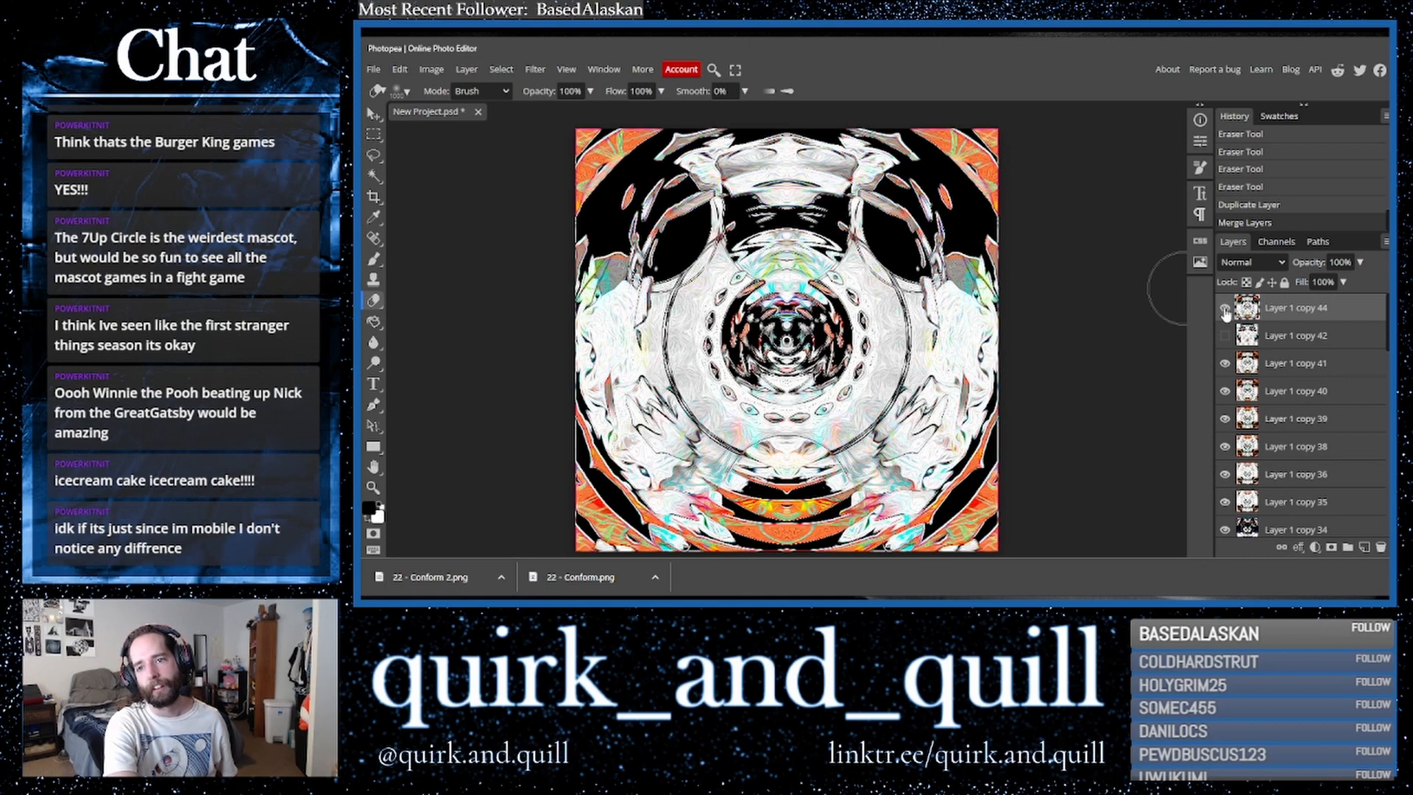
click(1225, 309)
- Duplicate the merged layer and cycle the copy through blend modes, settling on Lighter Color
drag(1292, 315, 1365, 548)
click(1251, 262)
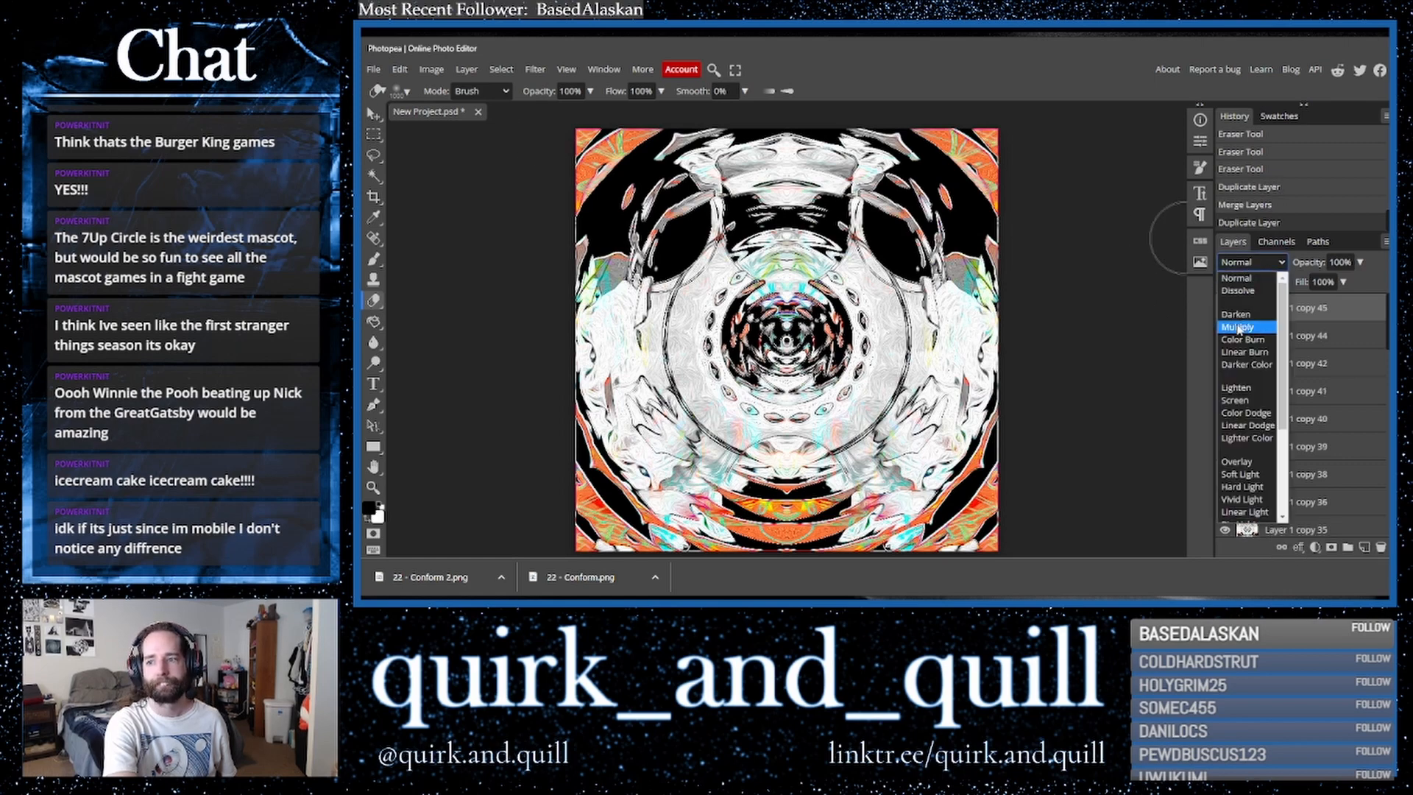
click(1243, 329)
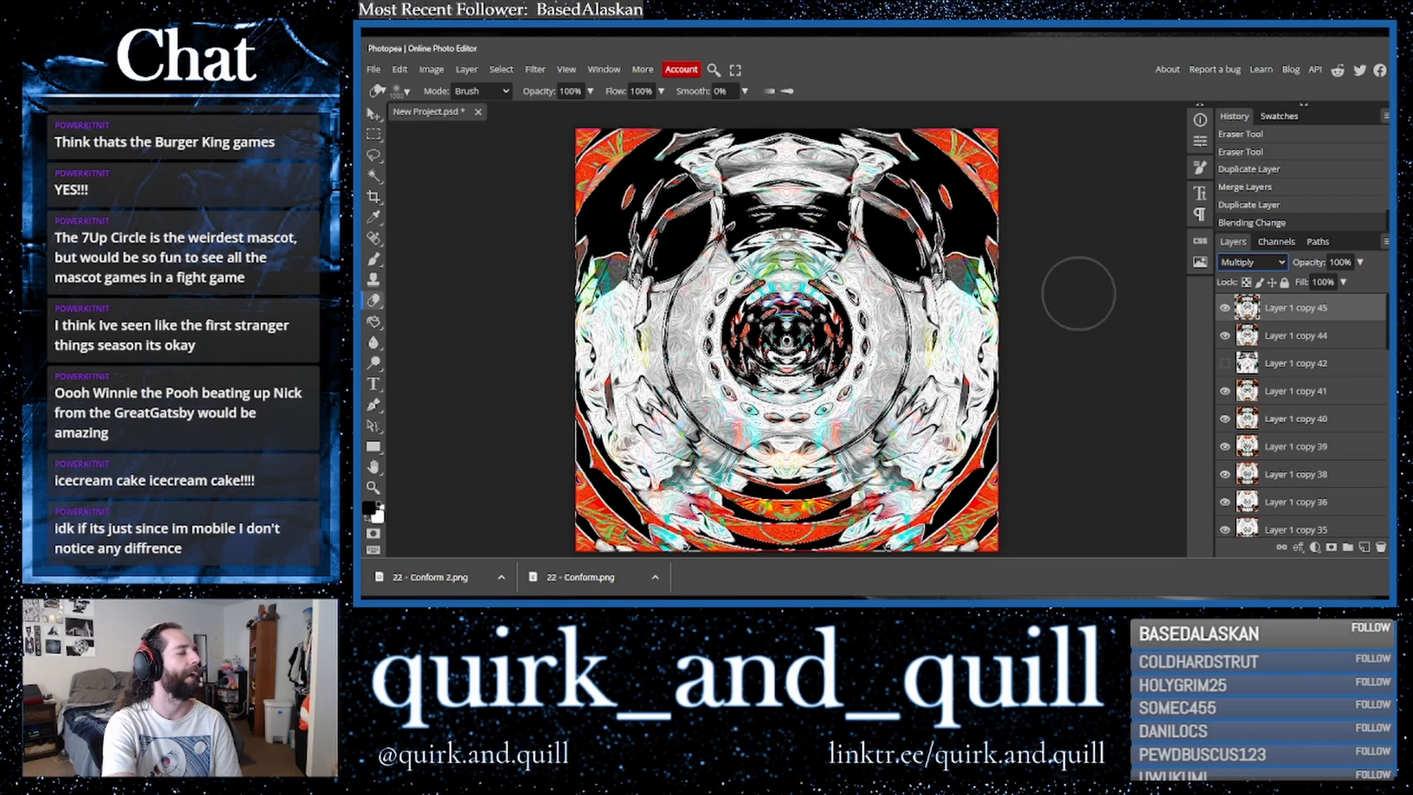
key(Down)
key(Down)
key(Down)
key(Up)
key(Down)
key(Down)
key(Down)
key(Down)
key(Down)
key(Down)
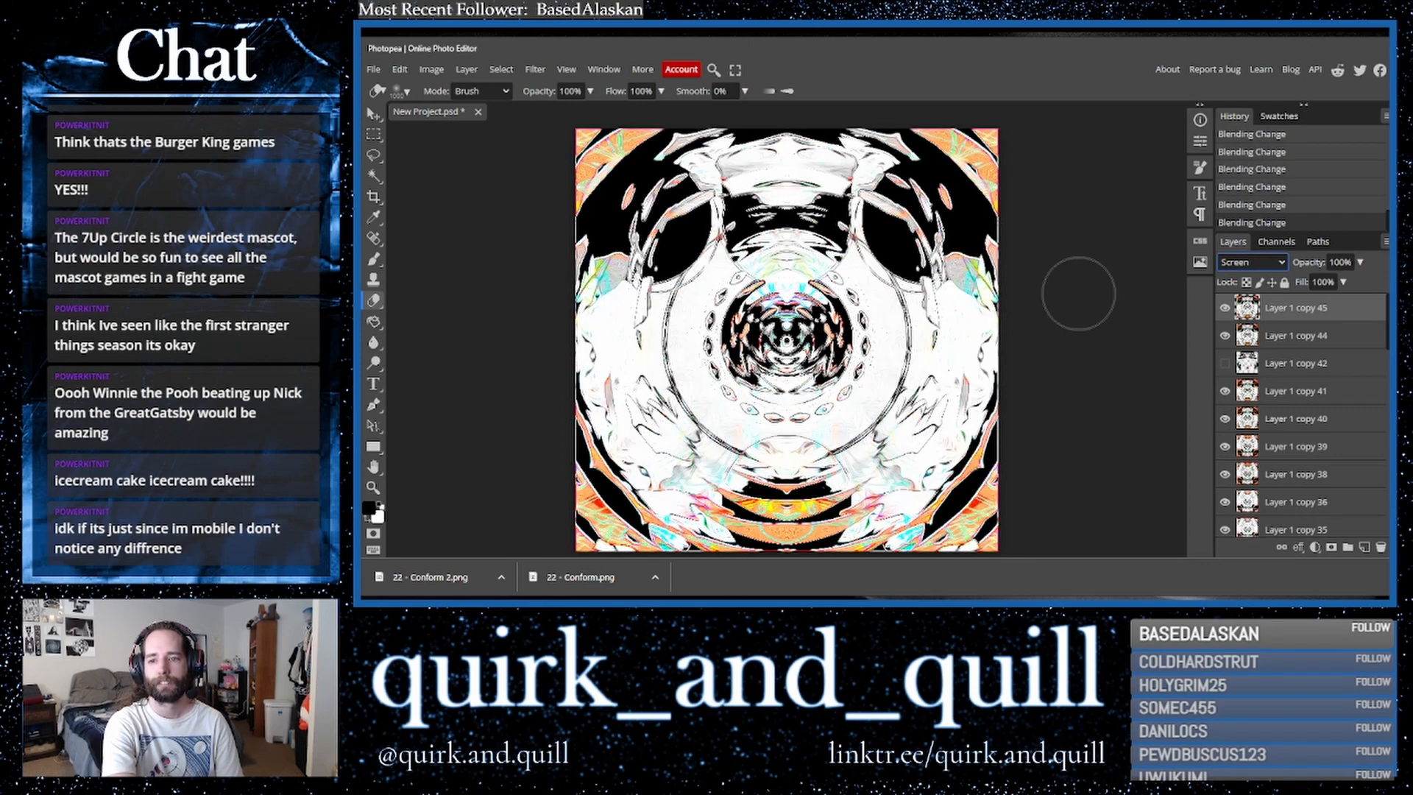
key(Up)
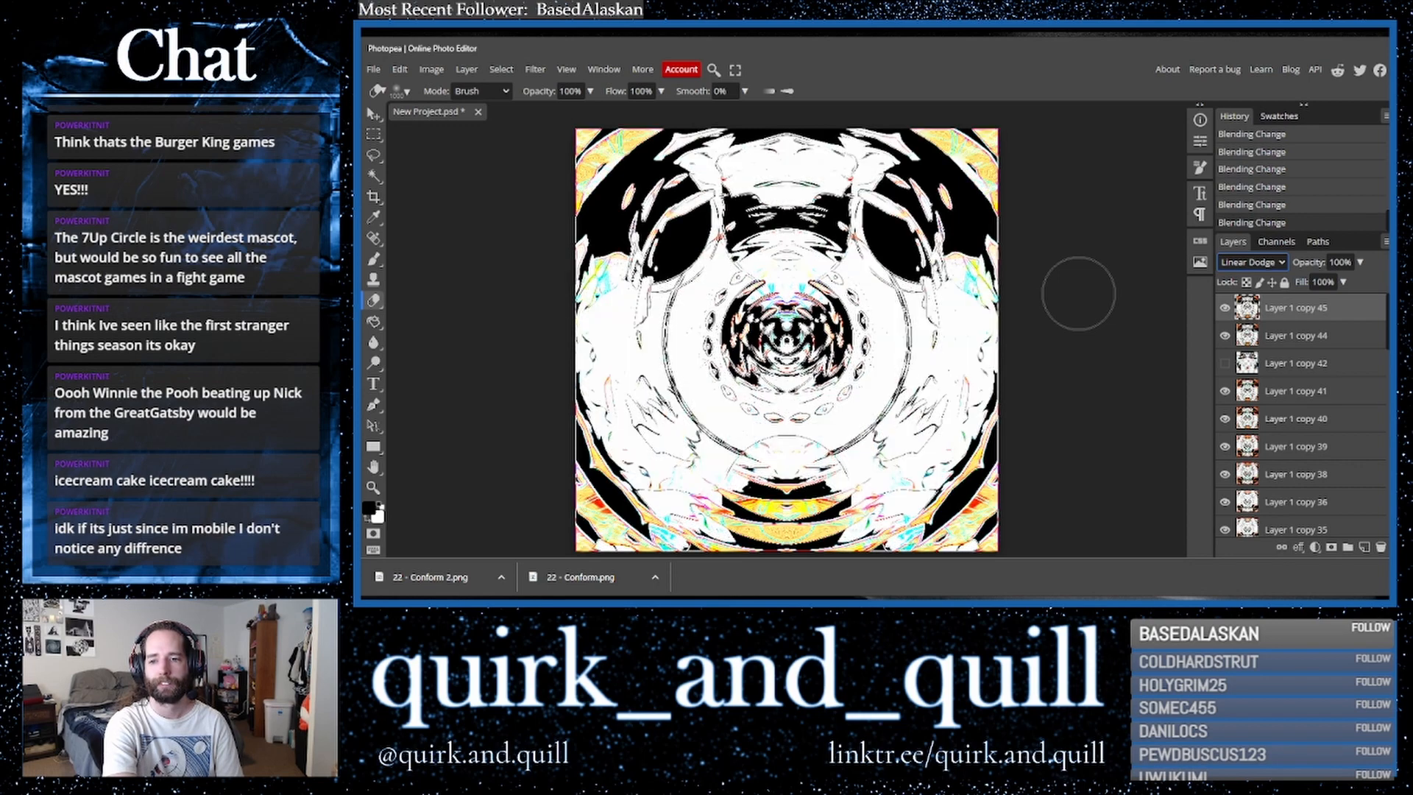
key(Down)
key(Down)
key(Down)
key(Down)
key(Down)
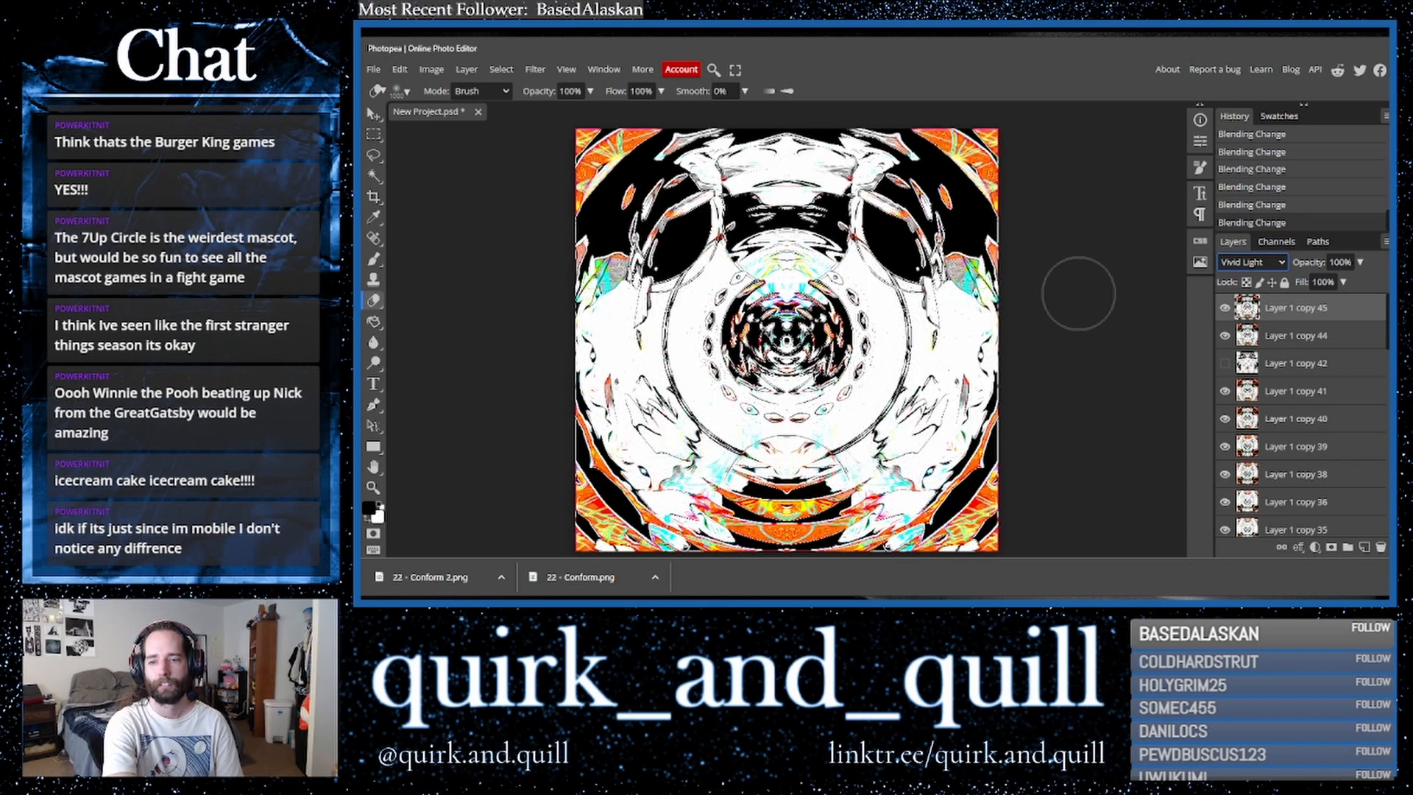
key(Up)
key(Up)
key(Up)
key(Up)
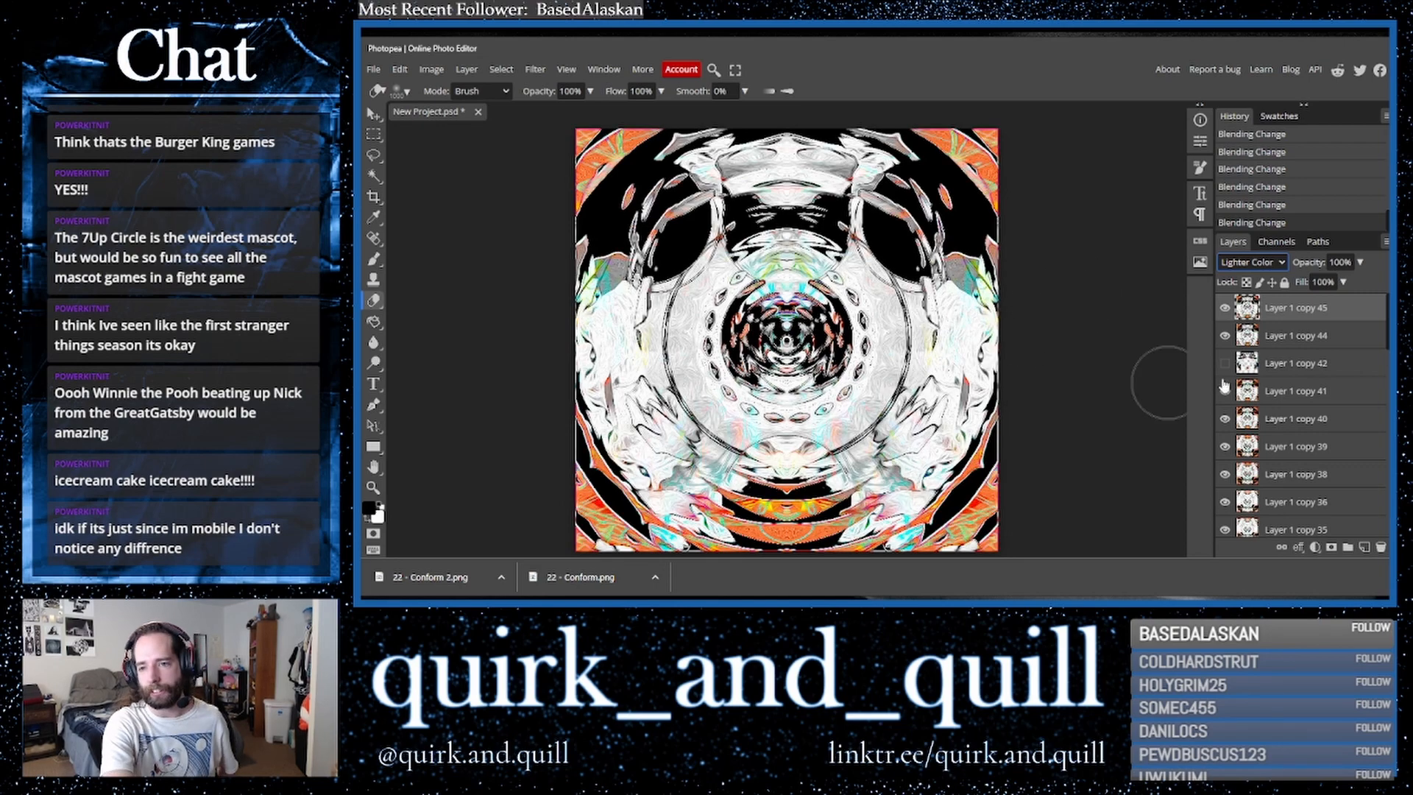
- Duplicate the top two layers, merge the copies, and duplicate the merged layer twice
shift+click(1310, 345)
drag(1341, 339, 1365, 549)
right_click(1298, 338)
click(1222, 500)
drag(1325, 315, 1364, 550)
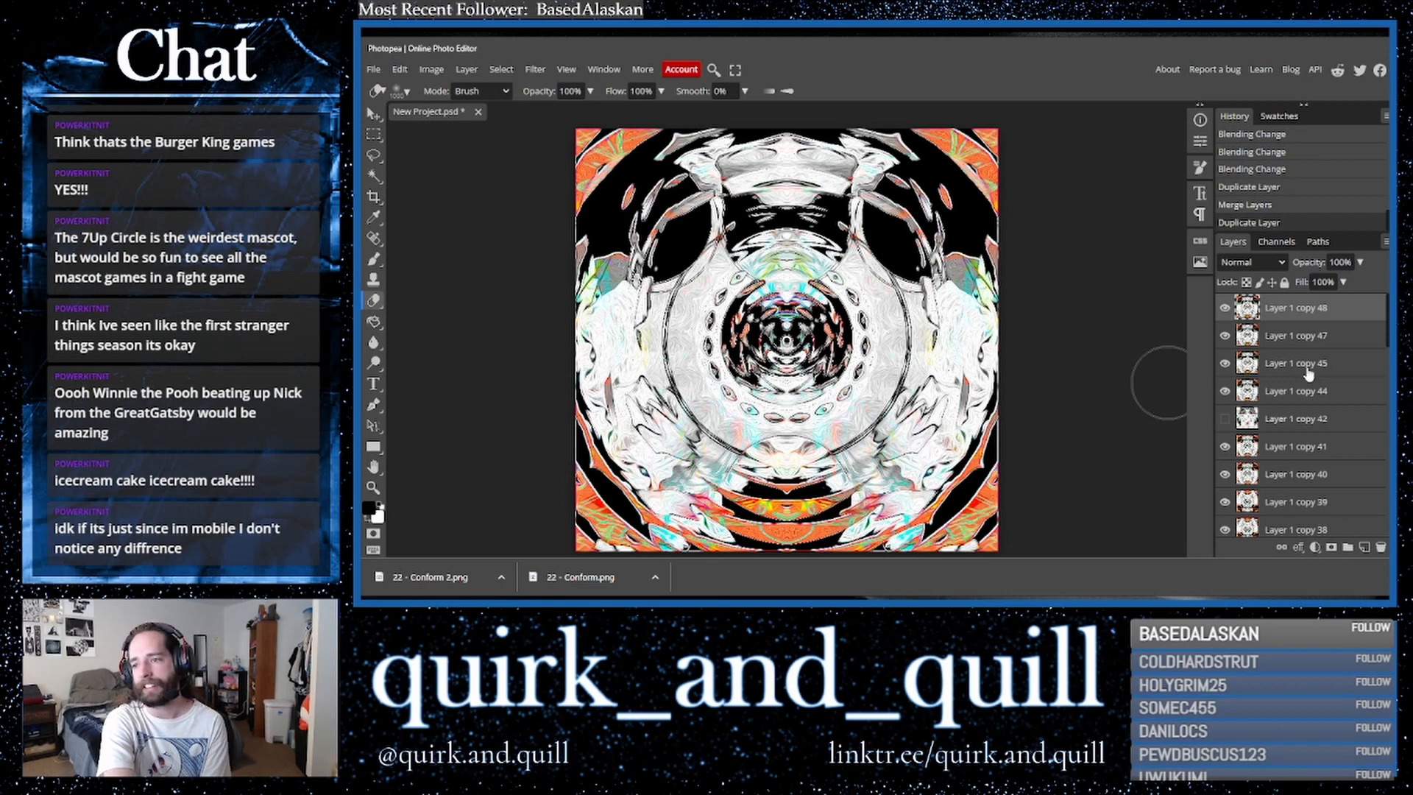
drag(1344, 316, 1363, 547)
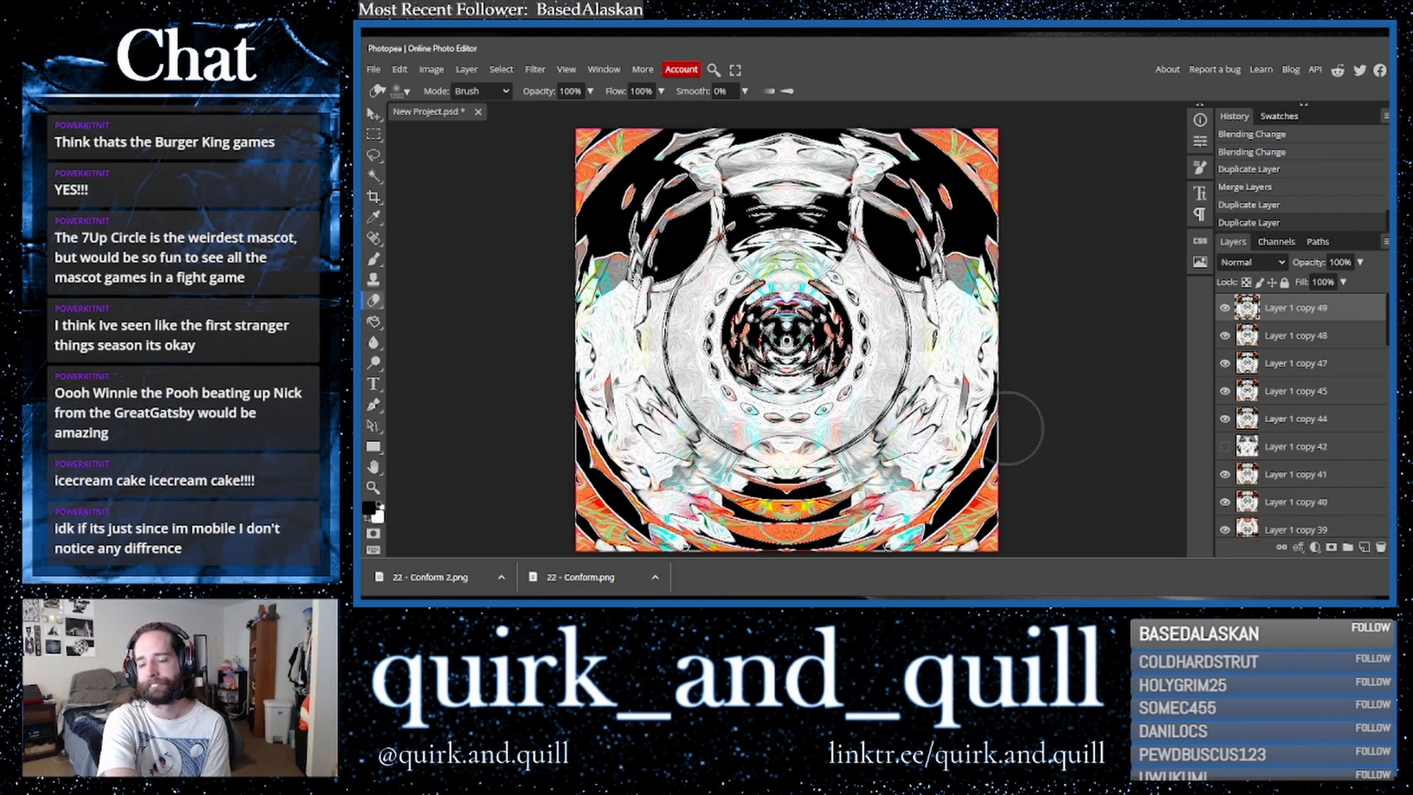
- Zoom in on the canvas twice to inspect detail, then fit it back to the window
click(566, 69)
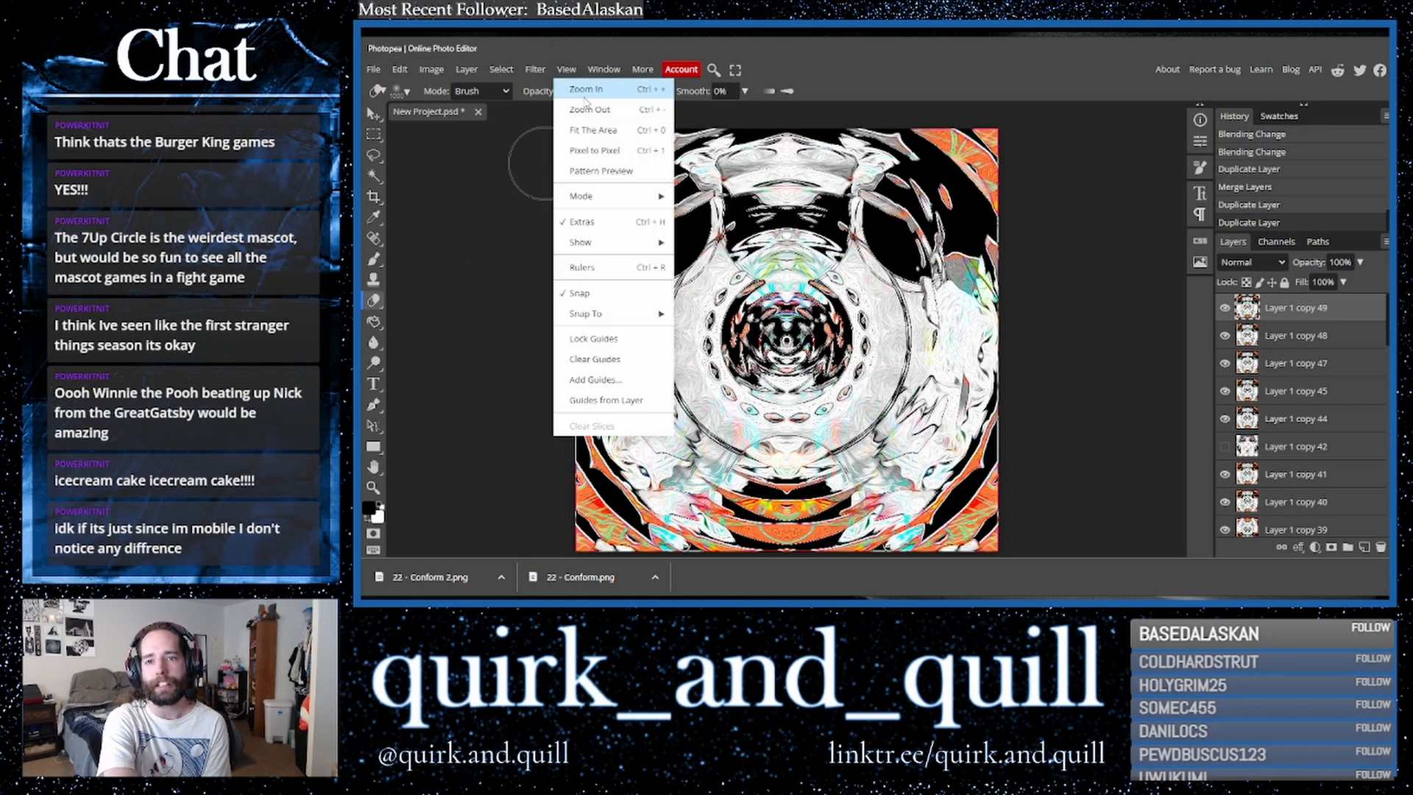
click(578, 90)
click(566, 69)
click(578, 89)
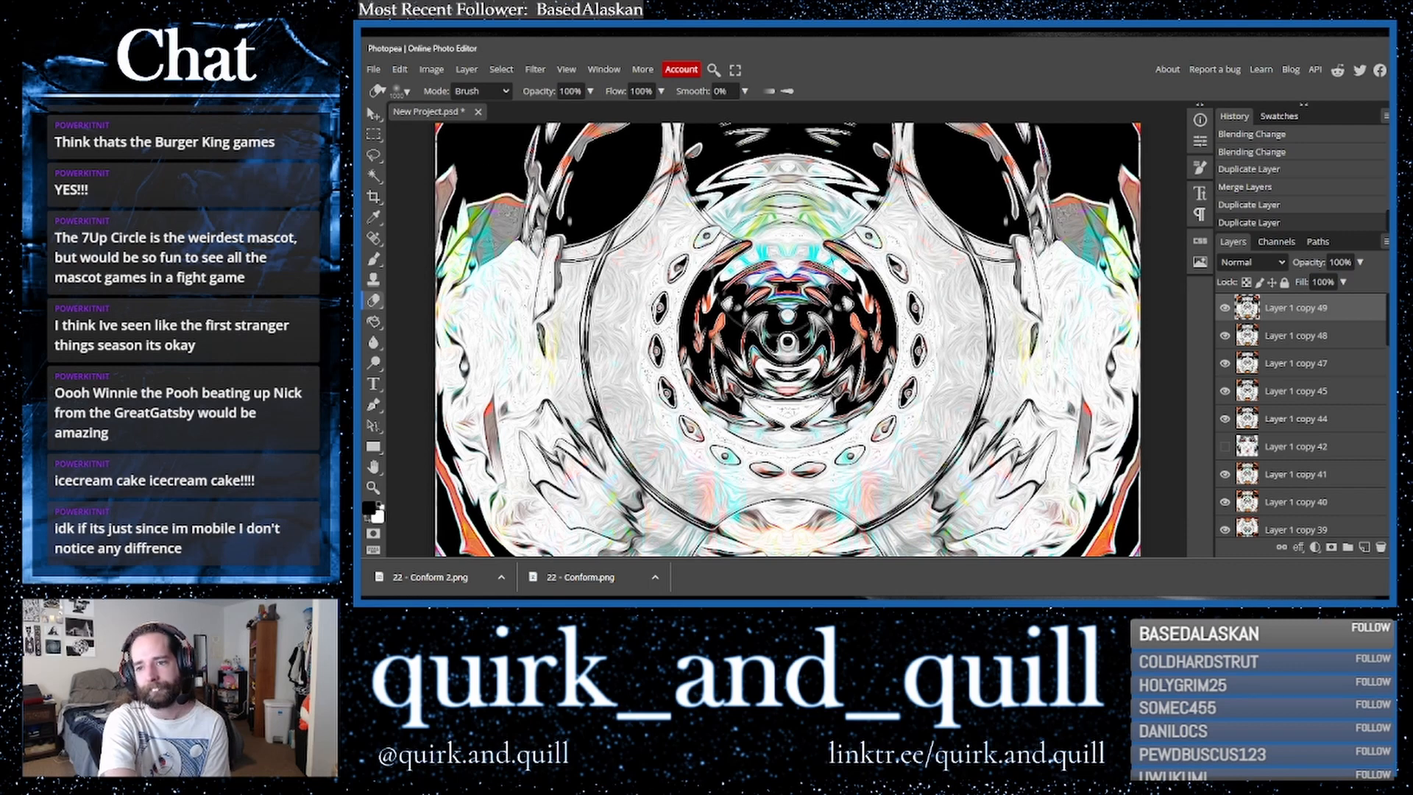
click(567, 71)
click(581, 132)
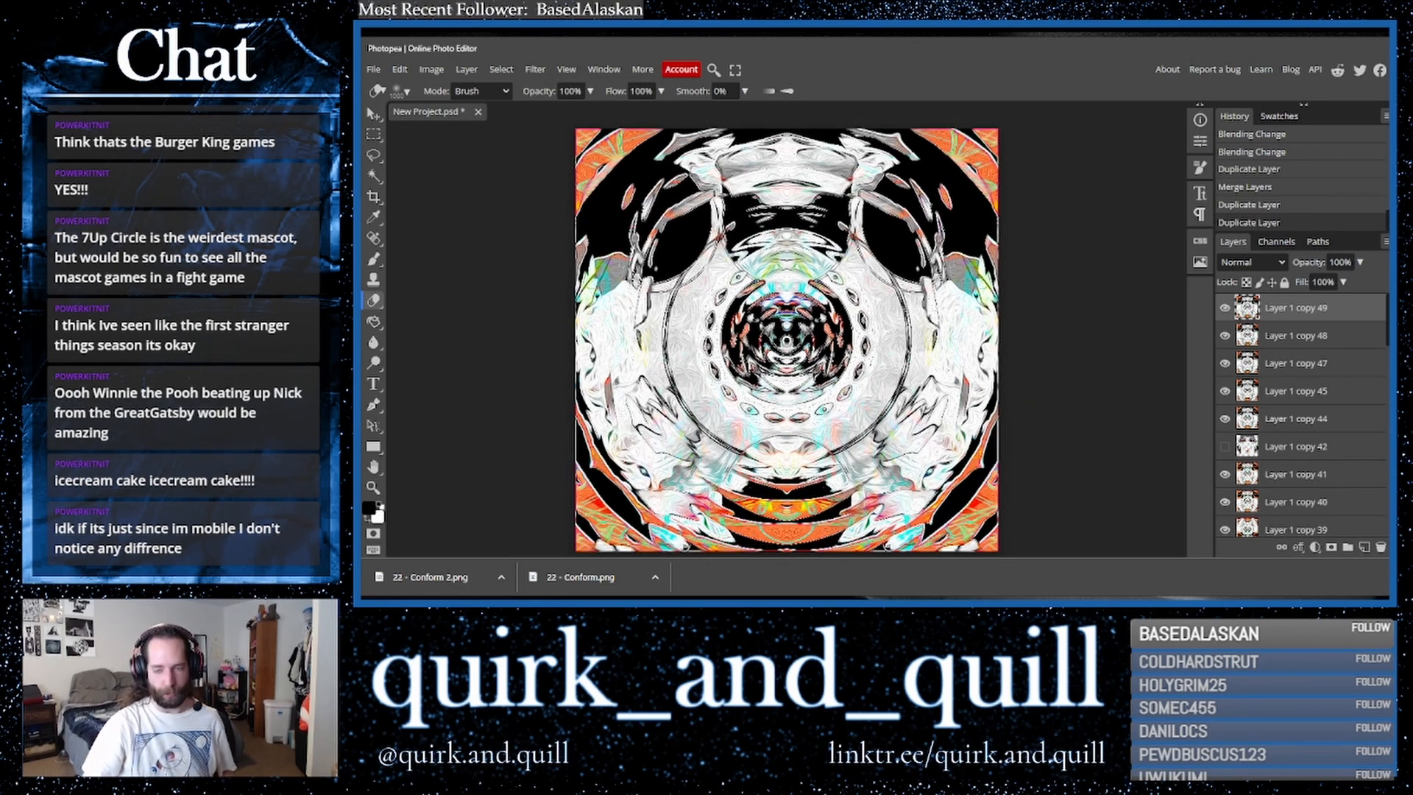
- Invert the top layer twice and duplicate it
key(ctrl+i)
key(ctrl+i)
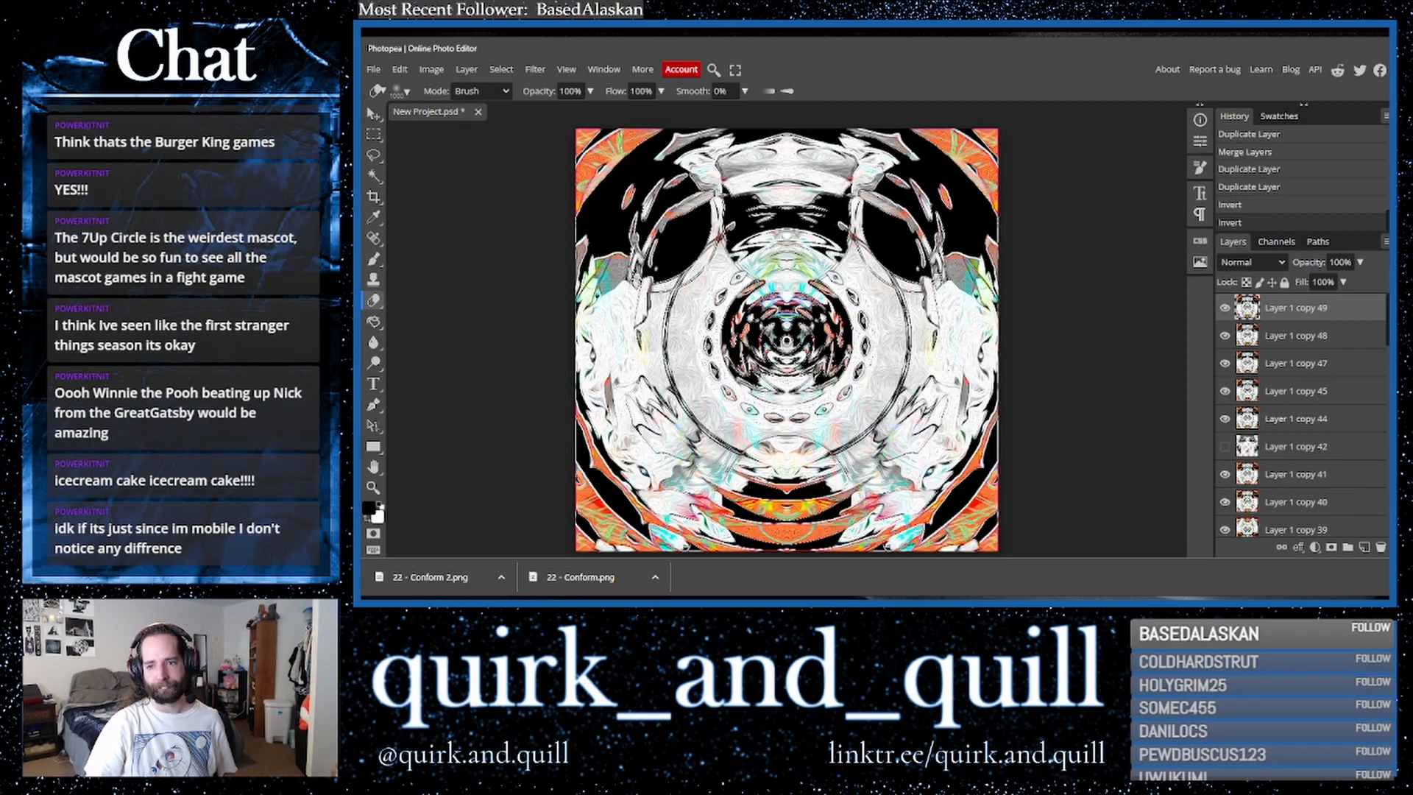
drag(1321, 318, 1363, 546)
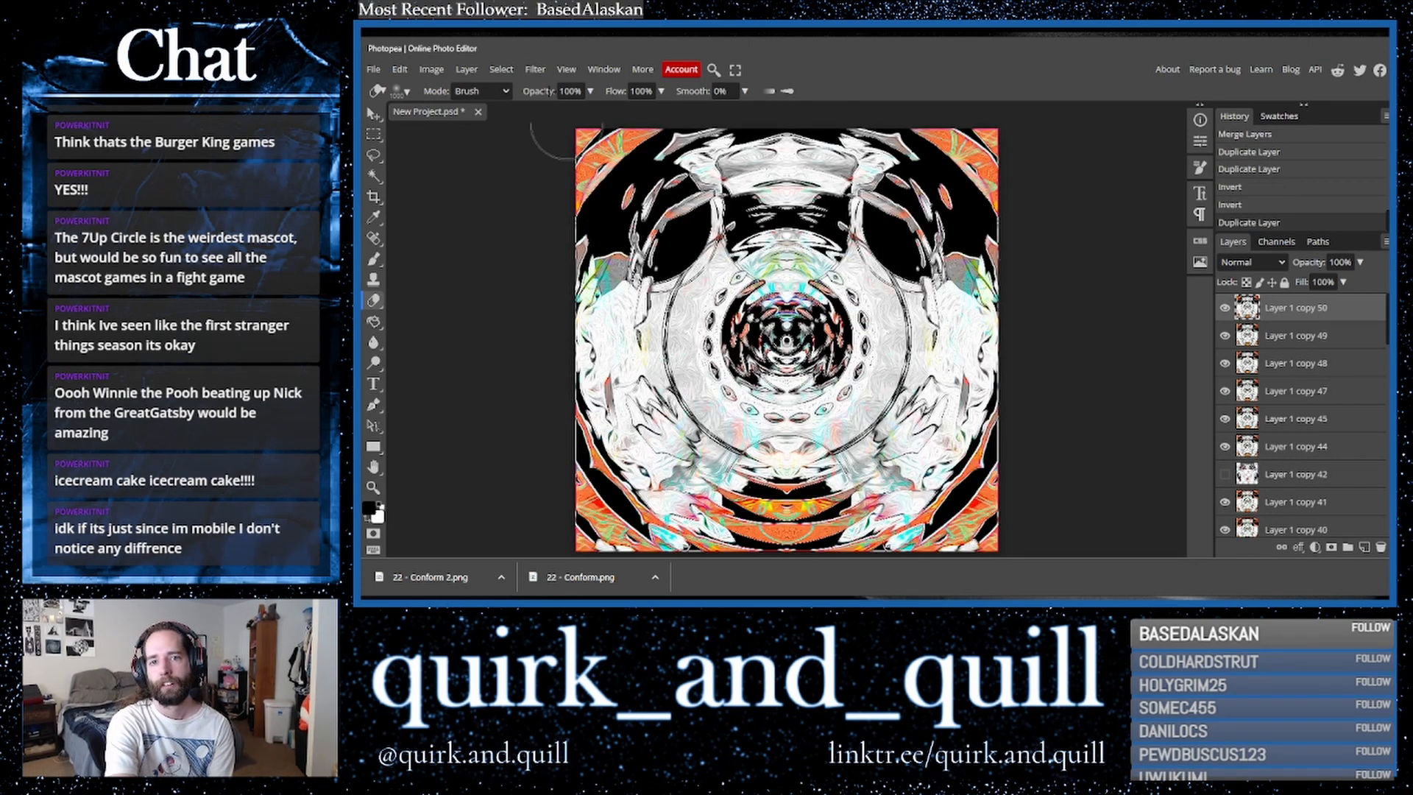
- Open the Diffuse filter and try its Lighter Color mode before closing it
click(535, 69)
mouse_move(598, 342)
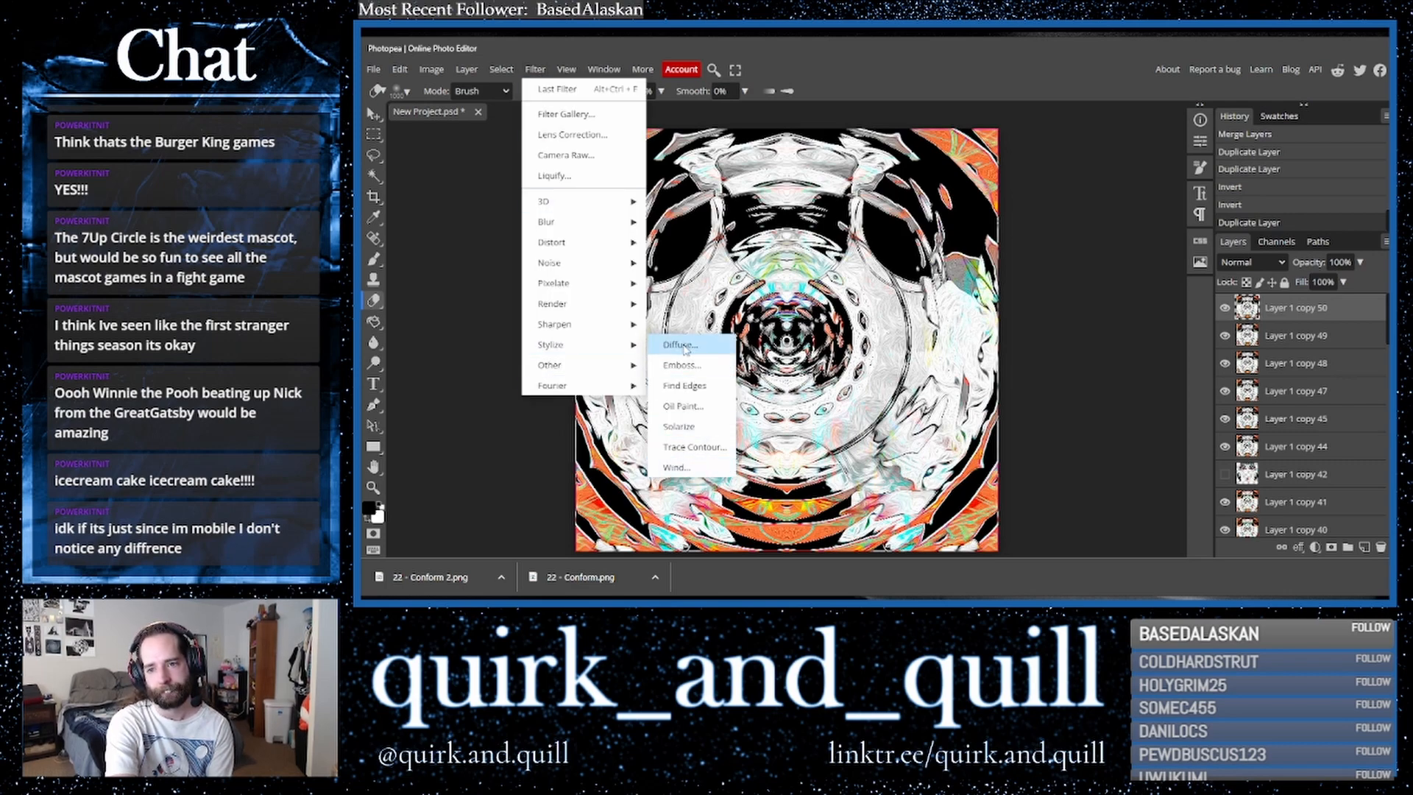
click(684, 345)
click(573, 197)
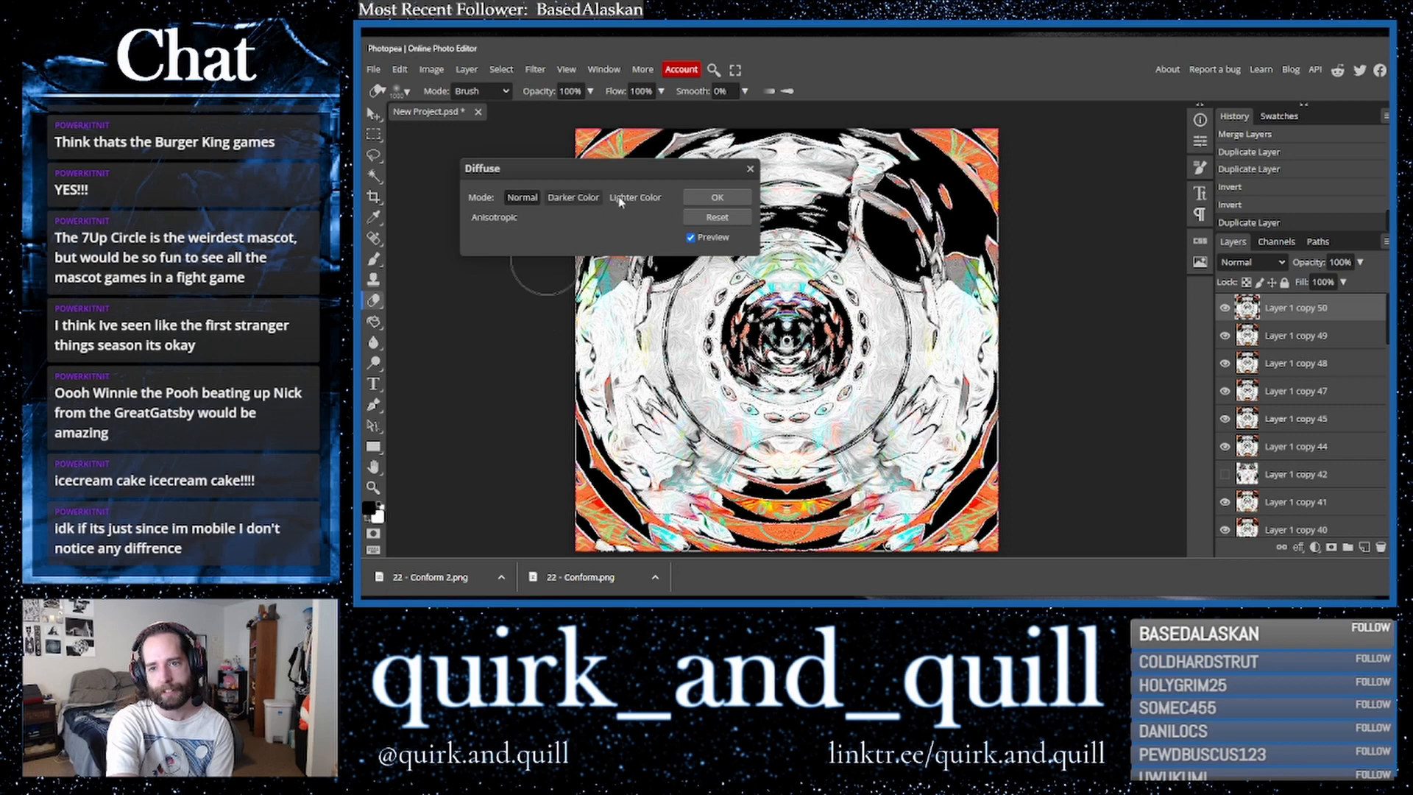
click(646, 201)
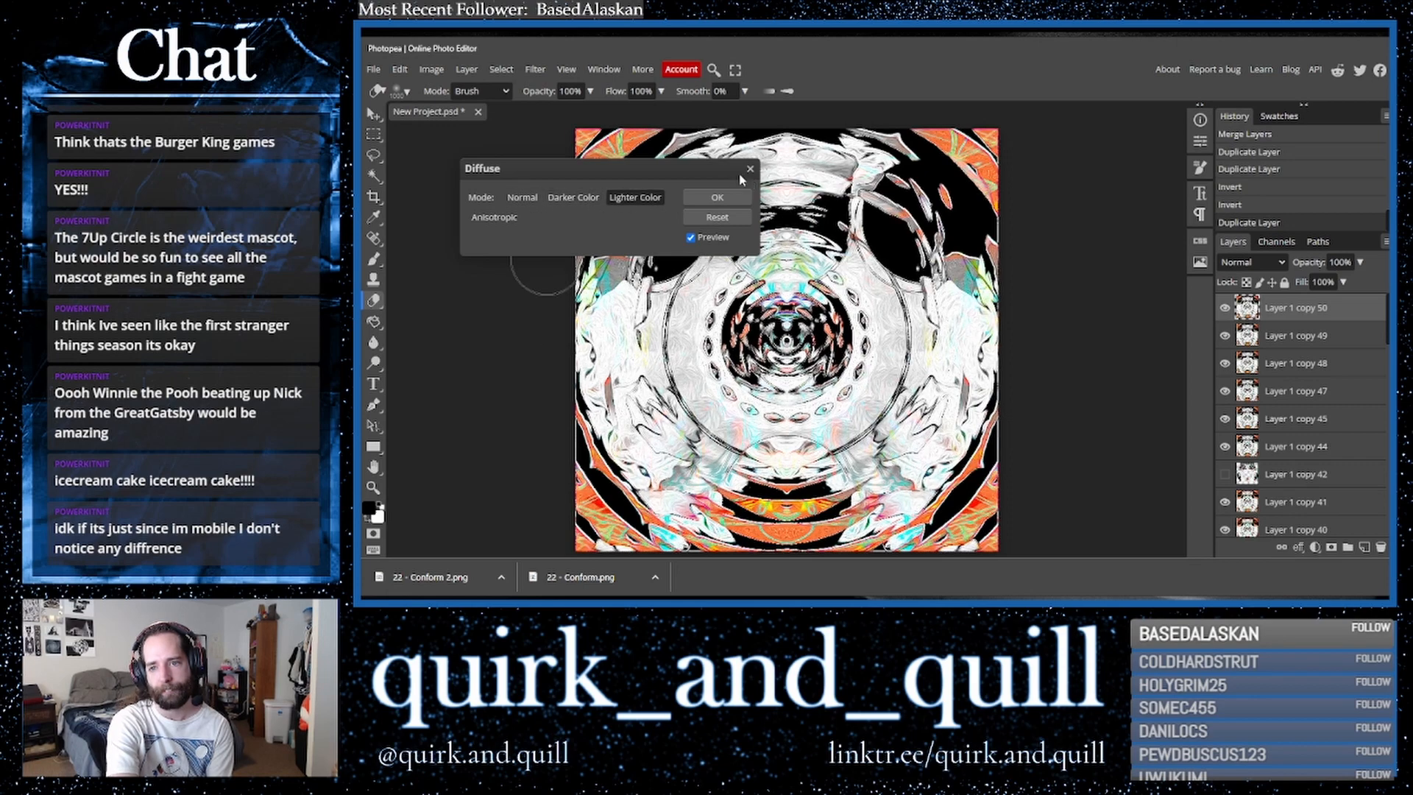
click(749, 171)
- Apply a Gaussian Blur with a radius of 2.9 px to the top layer
click(525, 71)
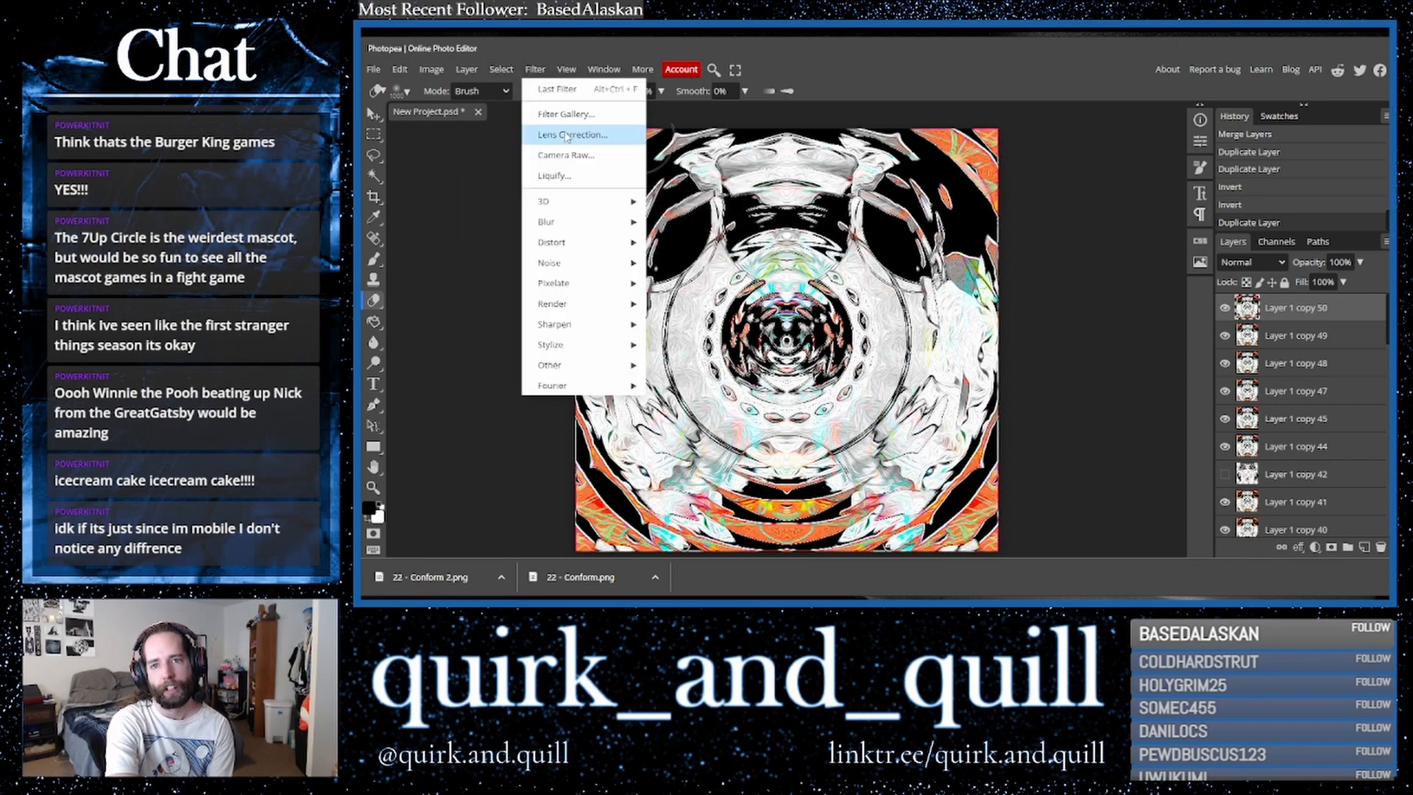
mouse_move(589, 229)
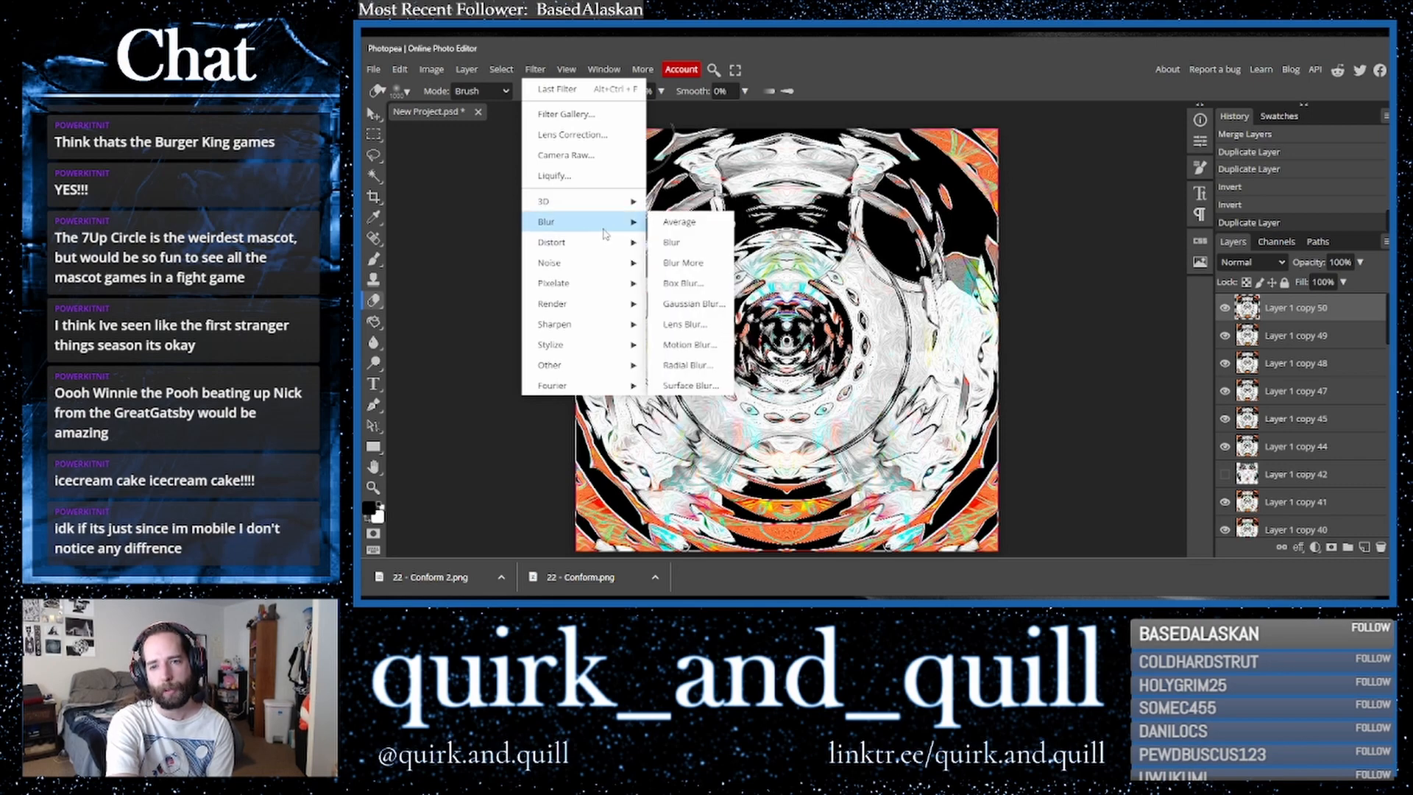
click(686, 302)
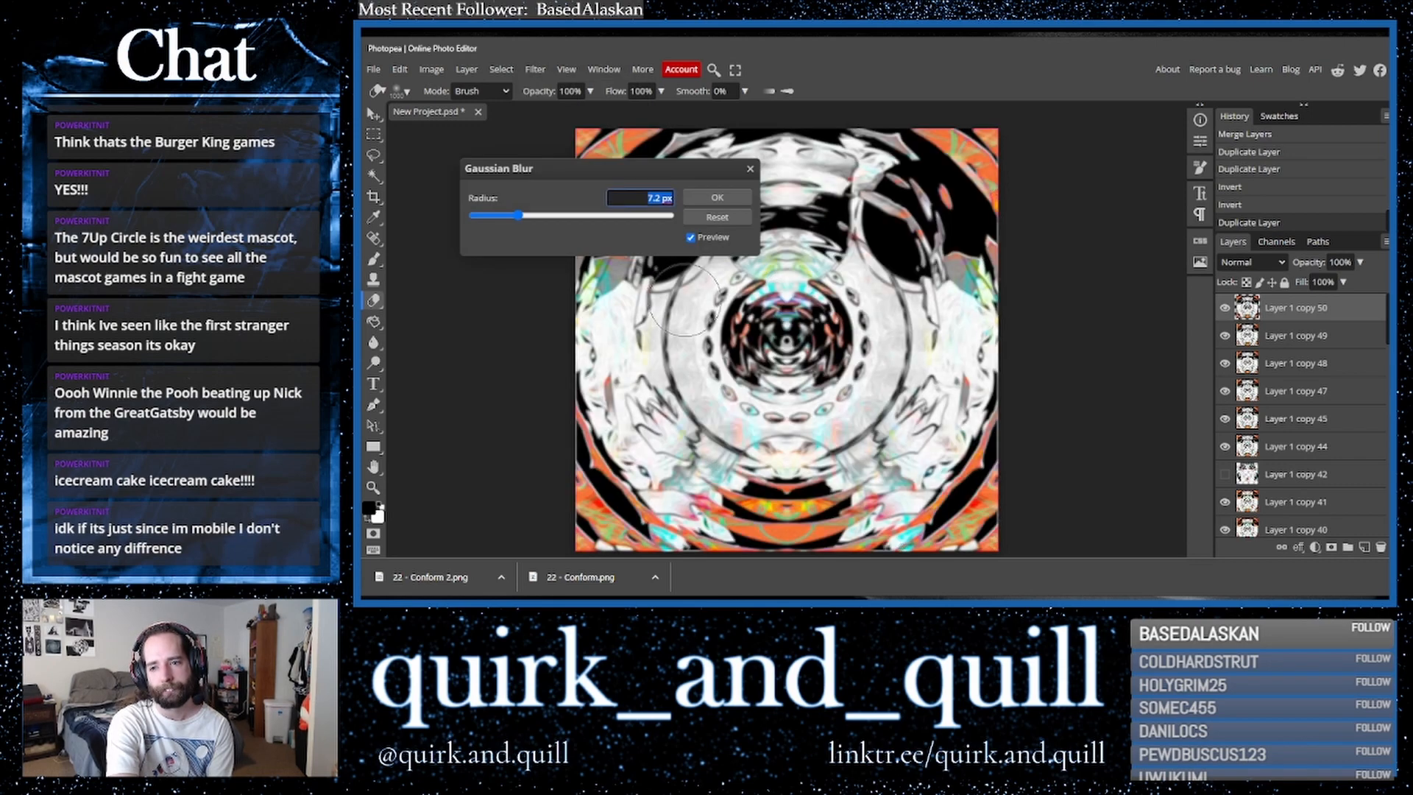
mouse_move(519, 215)
mouse_down()
mouse_move(477, 219)
mouse_move(506, 224)
mouse_up()
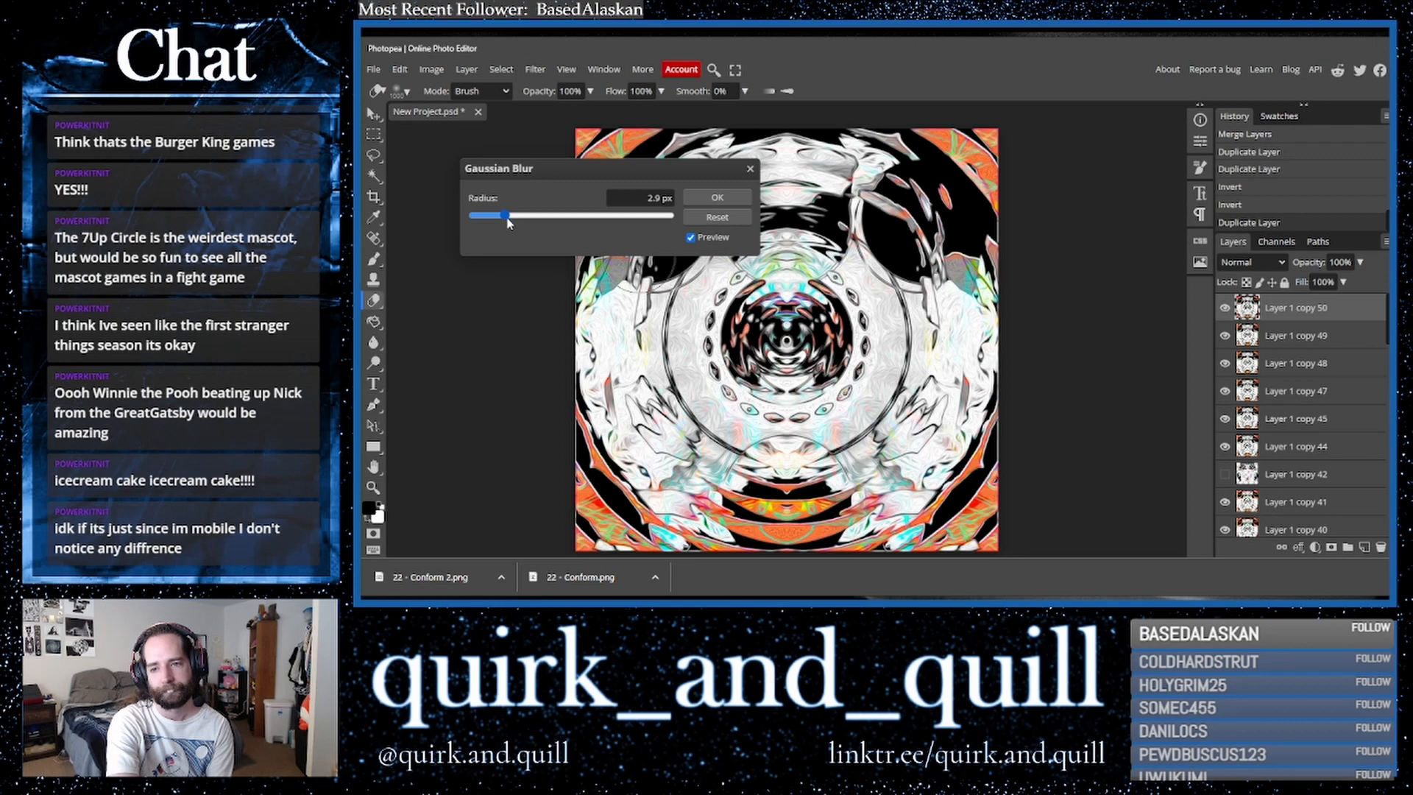
click(717, 197)
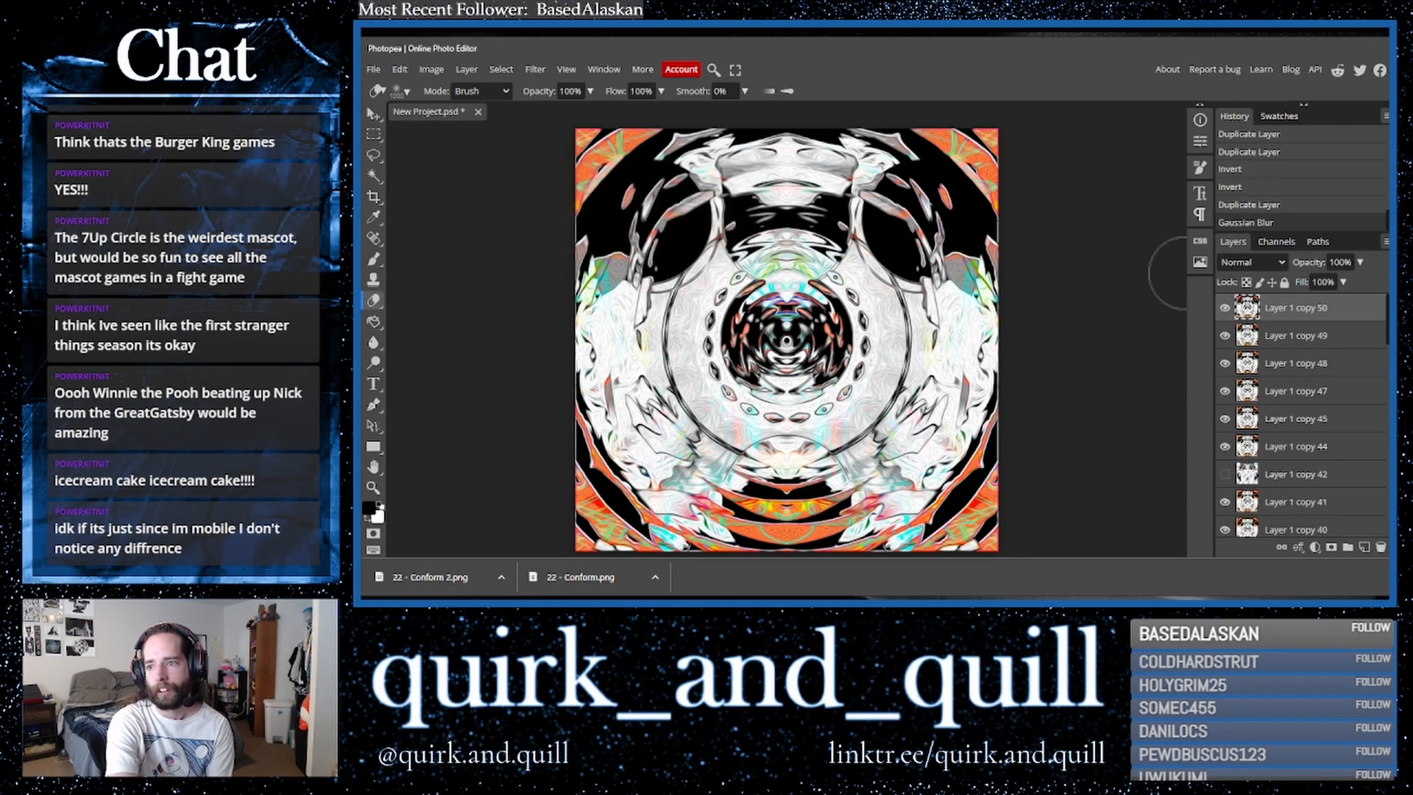
- Cycle the top layer's blend mode from Lighter Color through the list, settling on Screen
click(1242, 269)
click(1247, 437)
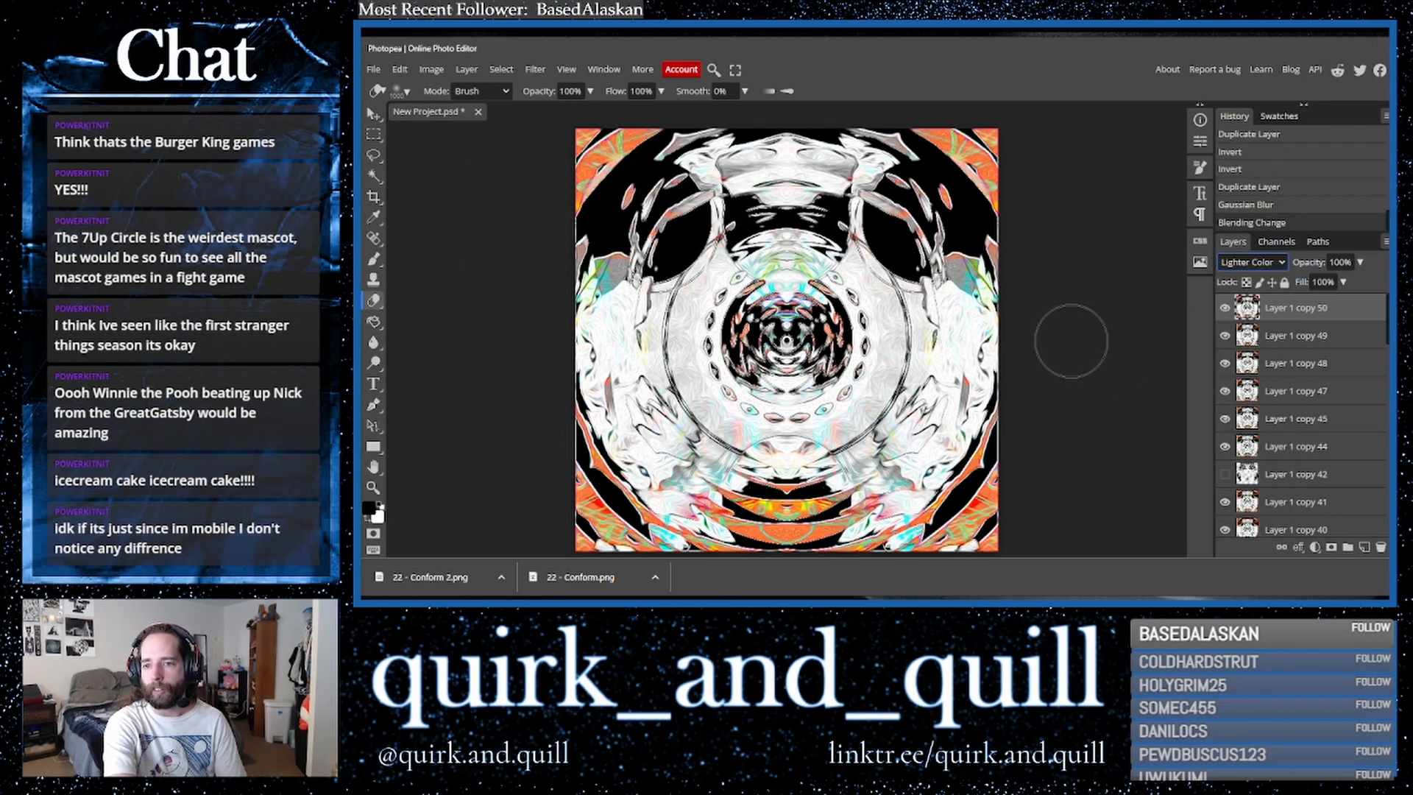
key(Up)
key(Up)
key(Up)
key(Up)
key(Up)
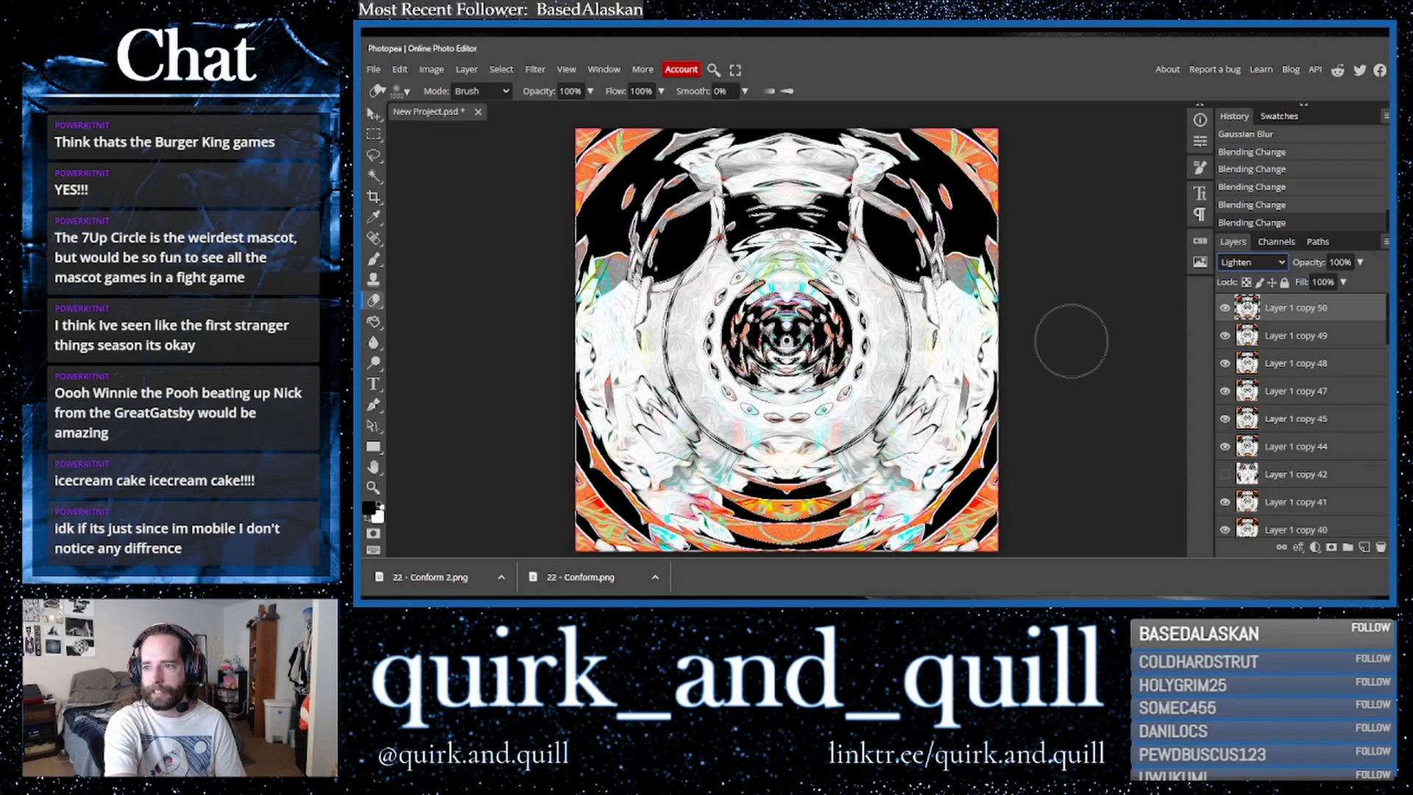
key(Down)
key(Down)
key(Up)
key(Down)
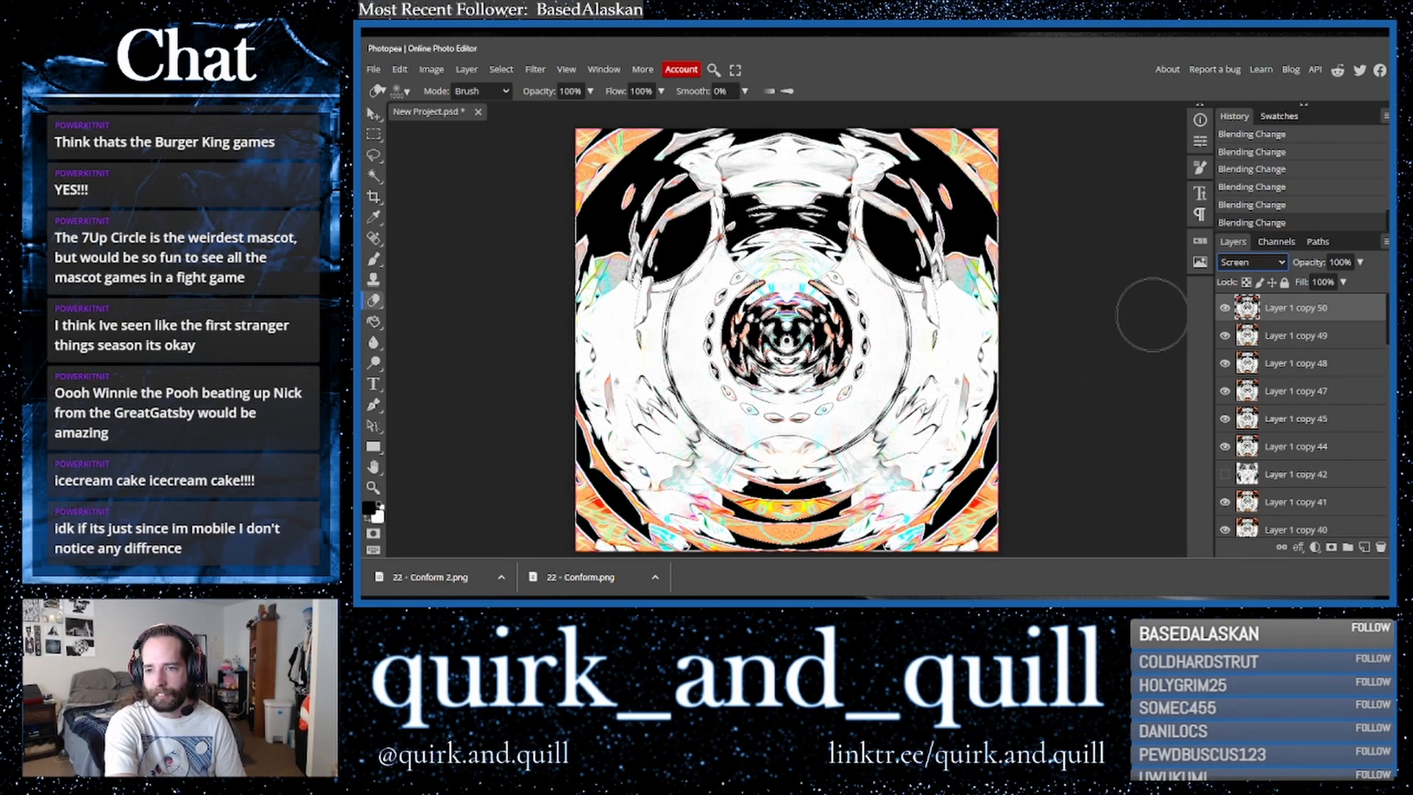
- Try the top layer's opacity at 58% before returning it to 100%
click(1359, 264)
click(1346, 283)
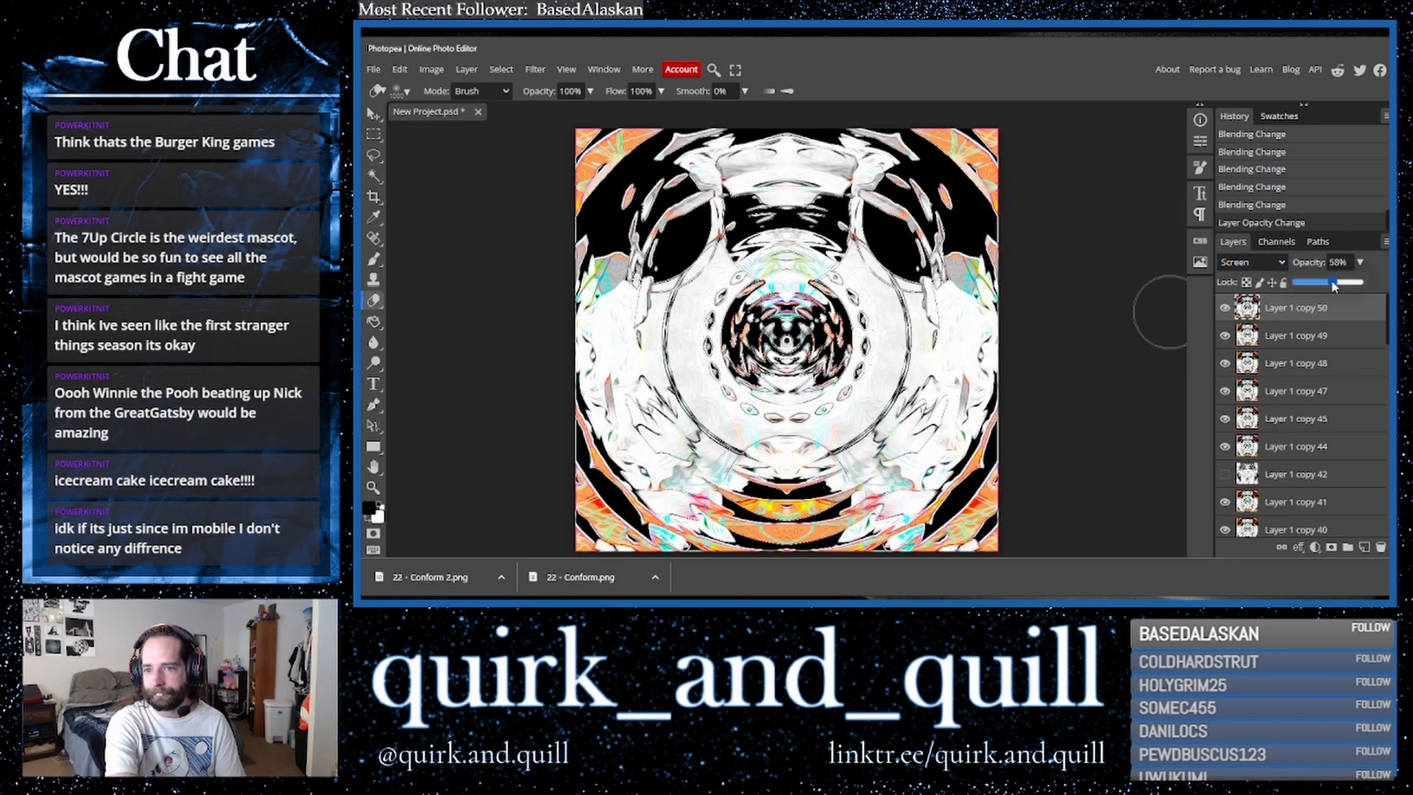
drag(1348, 283, 1376, 286)
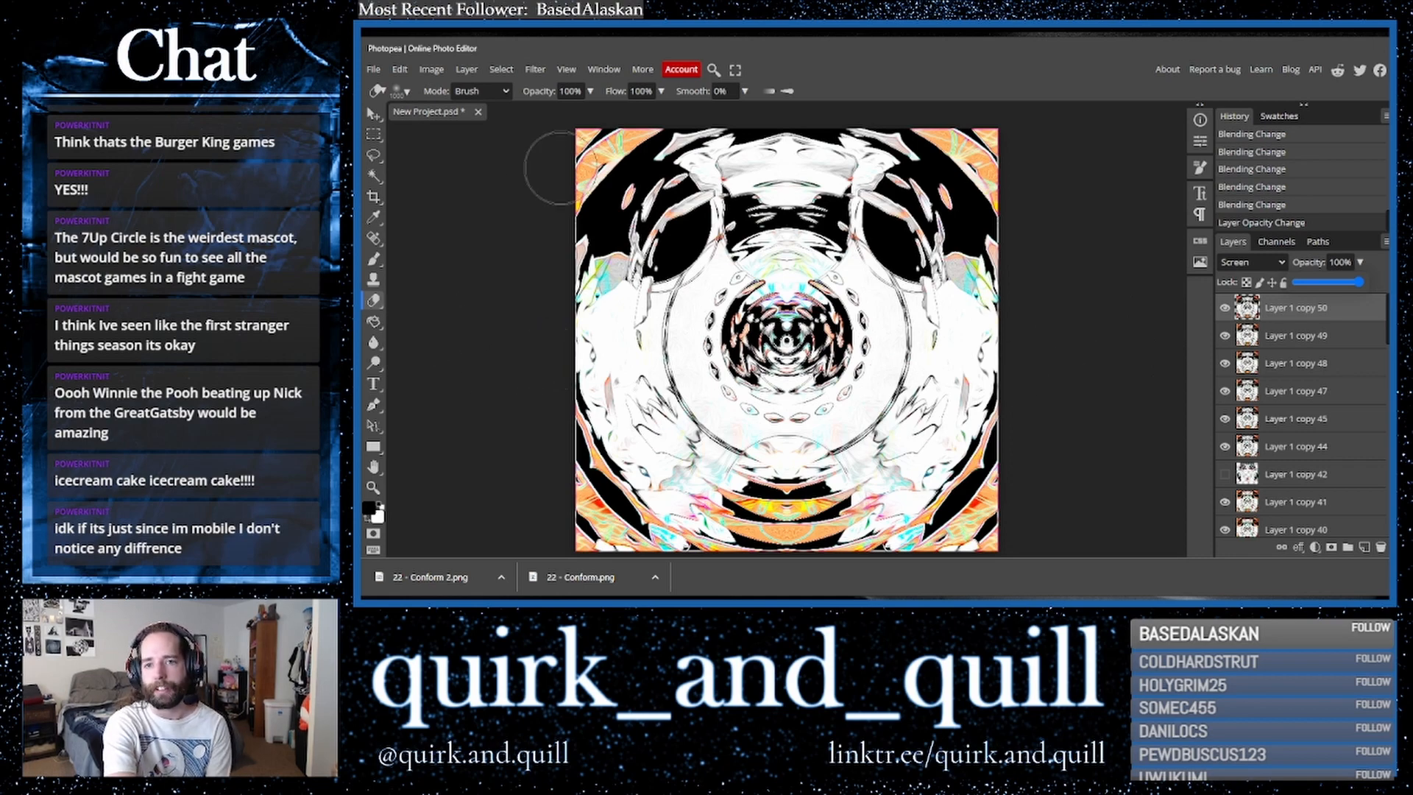
- Erase areas along the top layer's upper edge and corners, undoing the last diagonal stroke
mouse_move(545, 201)
mouse_down()
mouse_move(664, 133)
mouse_move(702, 132)
mouse_up()
drag(913, 134, 979, 151)
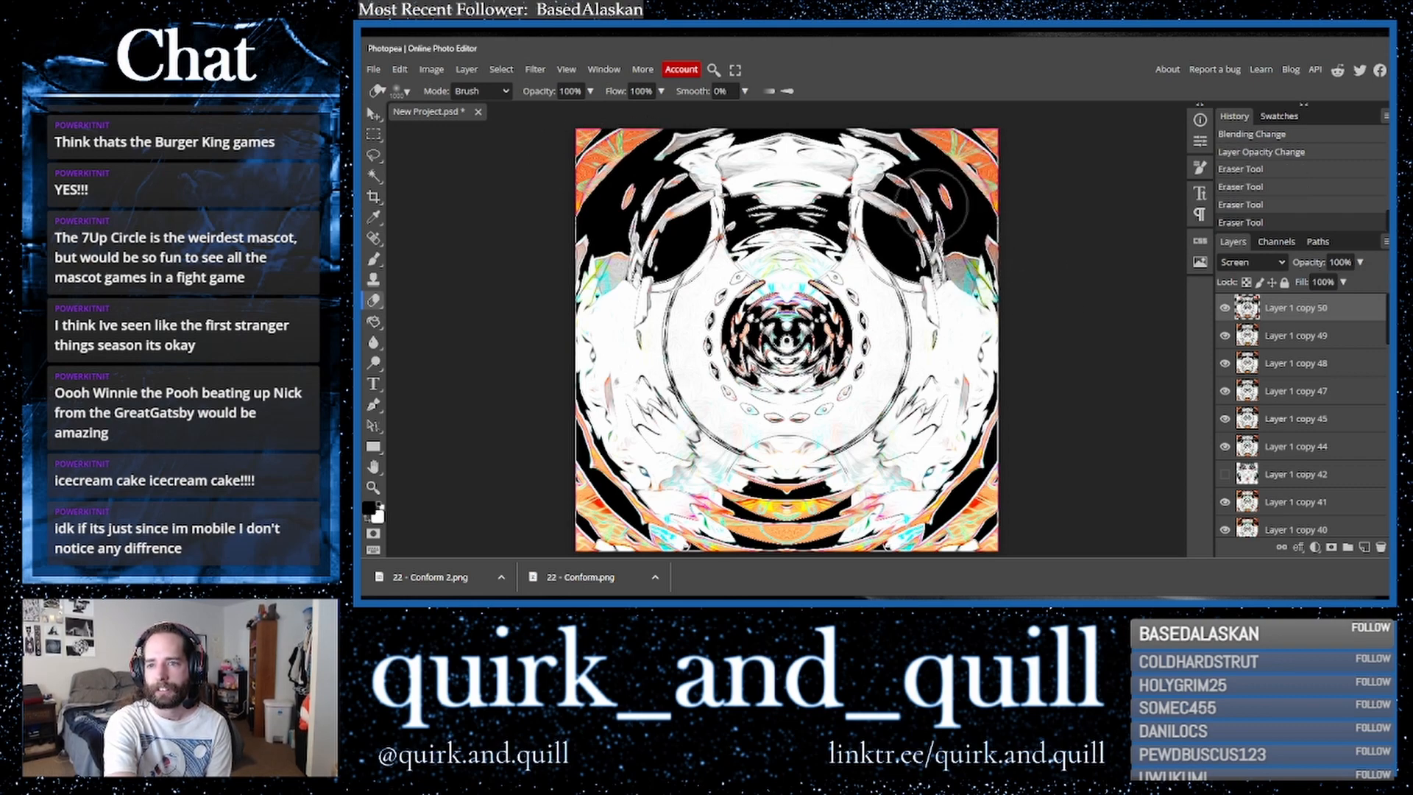
click(910, 213)
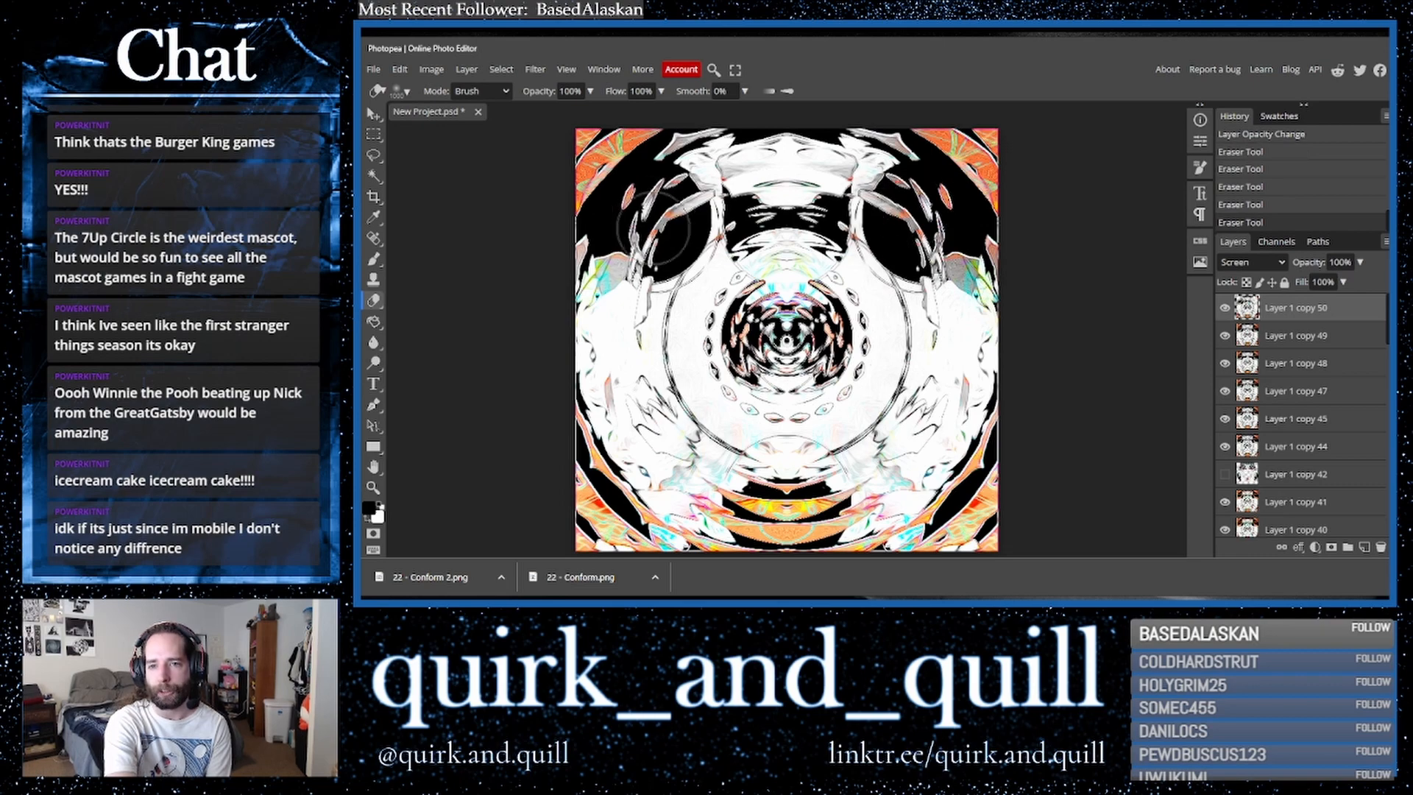
mouse_move(589, 231)
mouse_down()
mouse_move(582, 316)
mouse_move(604, 390)
mouse_move(595, 374)
mouse_move(640, 479)
mouse_move(703, 515)
mouse_move(785, 527)
mouse_move(795, 471)
mouse_move(869, 508)
mouse_move(928, 515)
mouse_move(1001, 471)
mouse_move(950, 442)
mouse_move(949, 309)
mouse_move(950, 346)
mouse_move(894, 472)
mouse_move(706, 443)
mouse_move(656, 384)
mouse_move(652, 316)
mouse_move(693, 222)
mouse_move(795, 213)
mouse_move(795, 243)
mouse_move(798, 225)
mouse_move(739, 346)
mouse_move(824, 353)
mouse_up()
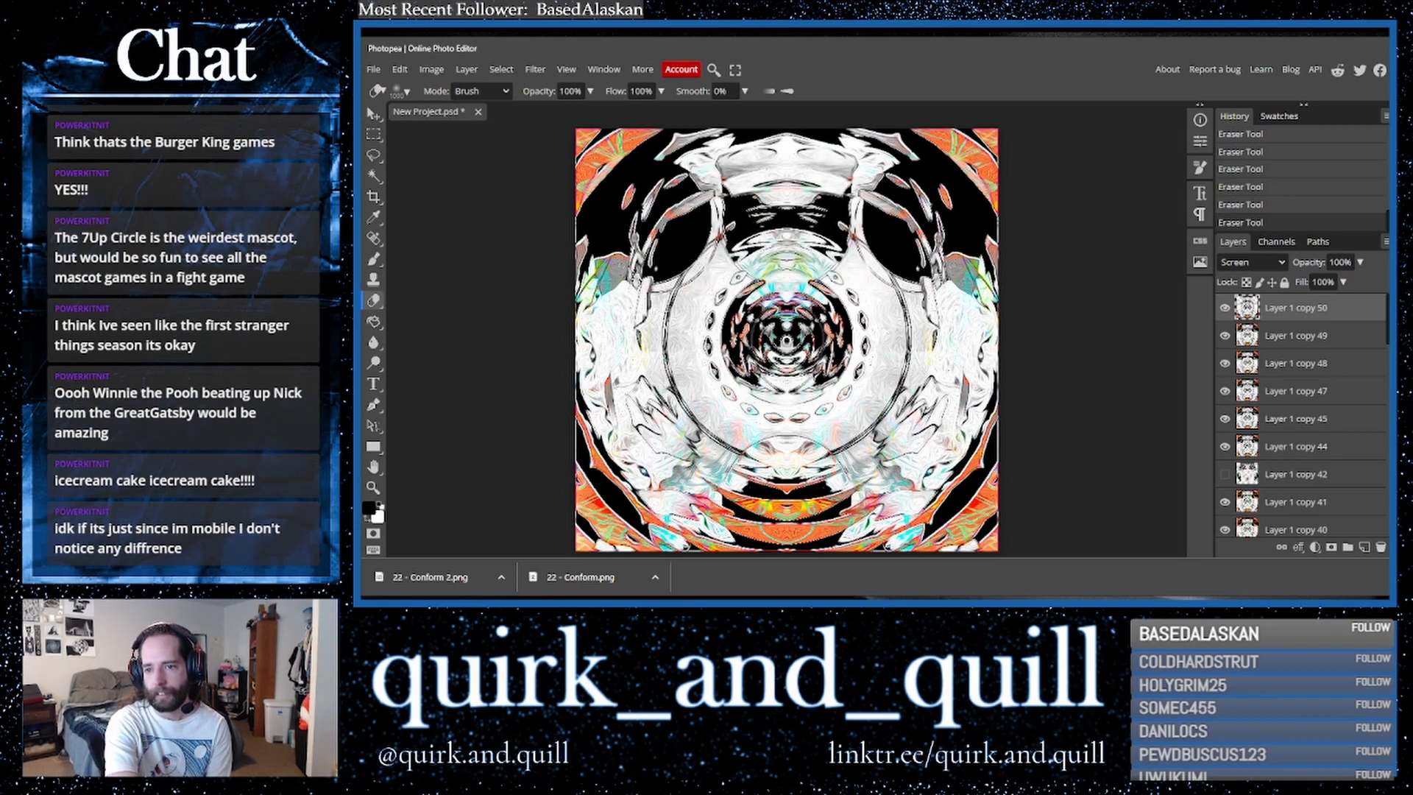
key(ctrl+z)
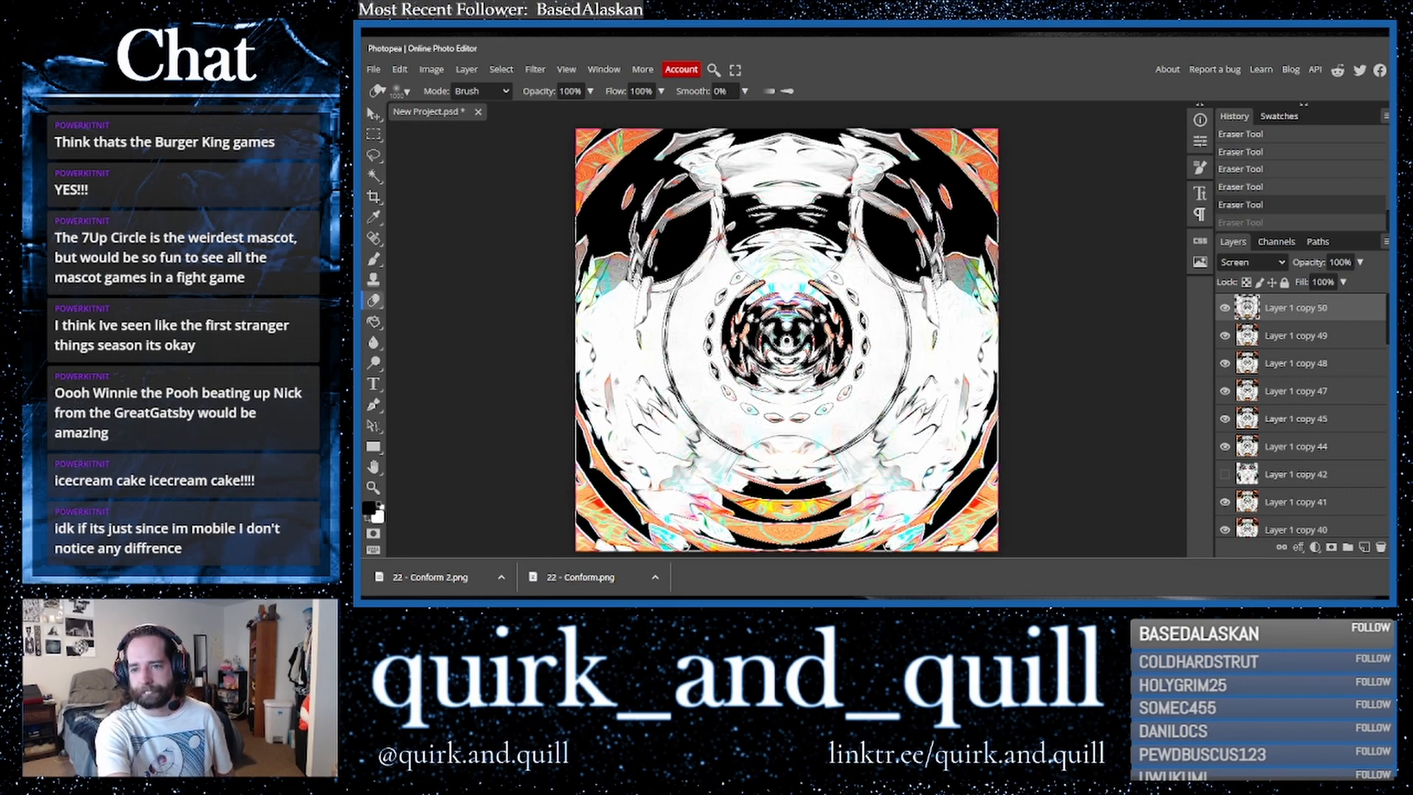
- Erase more of the top layer with wide horizontal strokes across the upper half, enlarging the eraser brush
drag(780, 361, 788, 343)
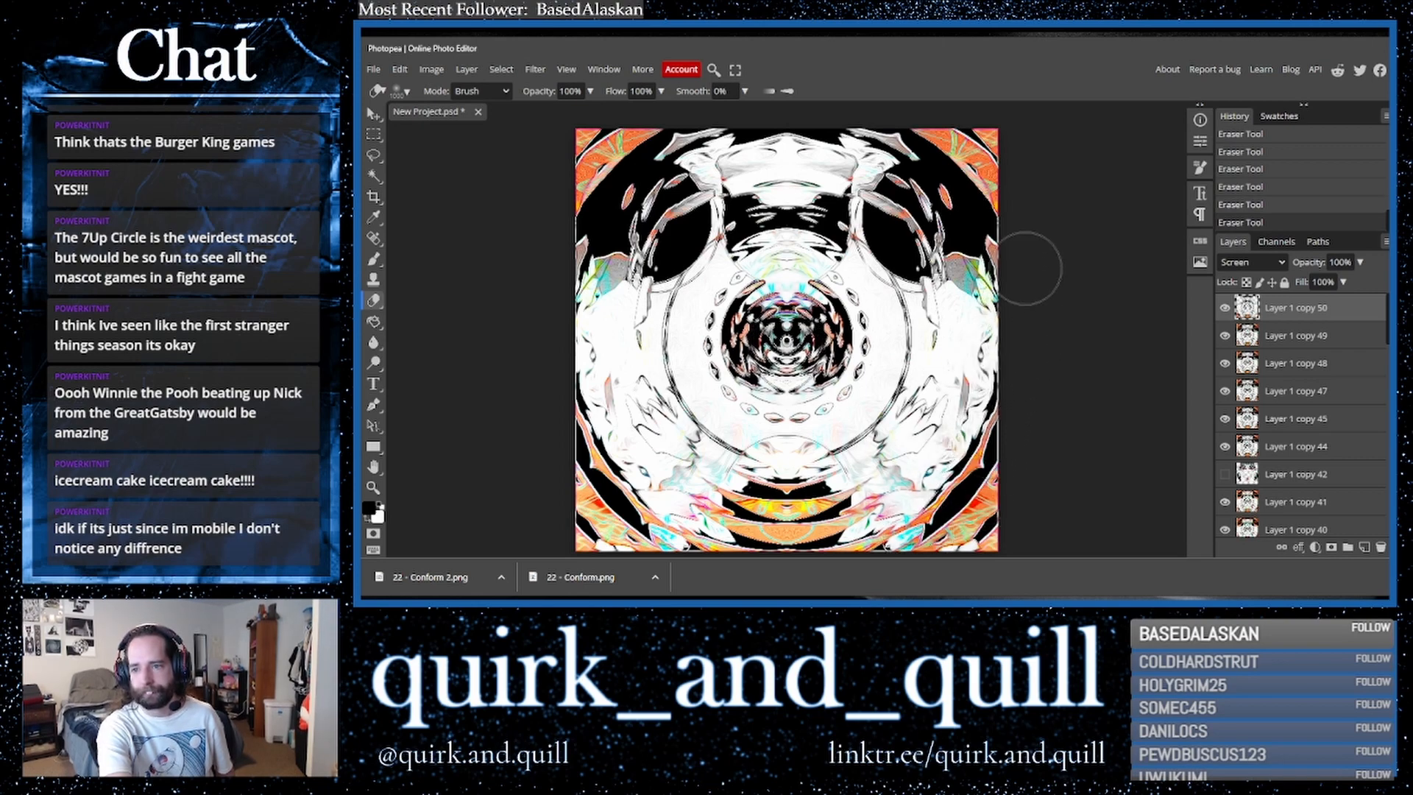
mouse_move(601, 339)
mouse_down()
mouse_move(581, 394)
mouse_move(597, 477)
mouse_move(705, 530)
mouse_move(800, 534)
mouse_move(922, 527)
mouse_move(985, 475)
mouse_move(1000, 410)
mouse_move(951, 334)
mouse_up()
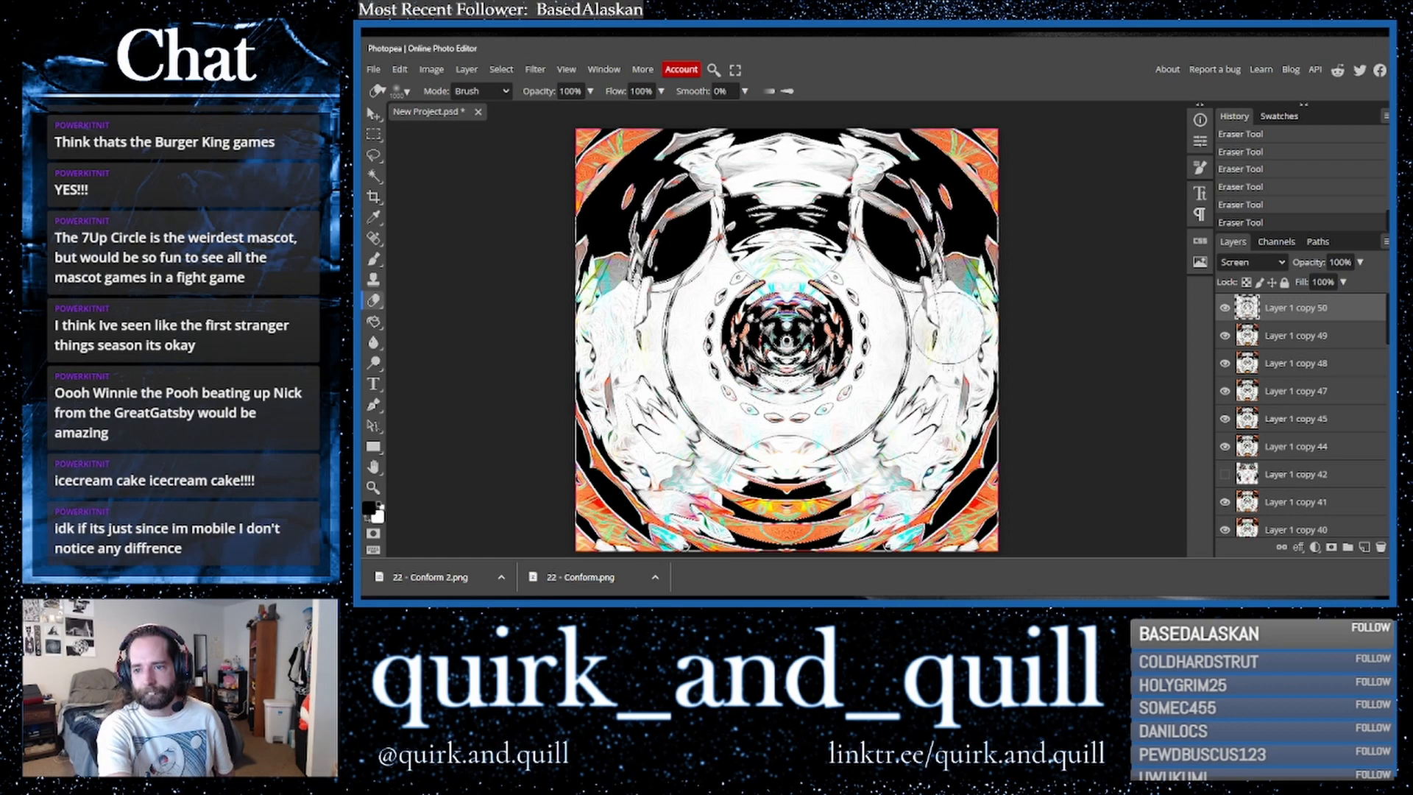
click(407, 91)
mouse_move(563, 127)
mouse_down()
mouse_move(530, 127)
mouse_move(543, 127)
mouse_up()
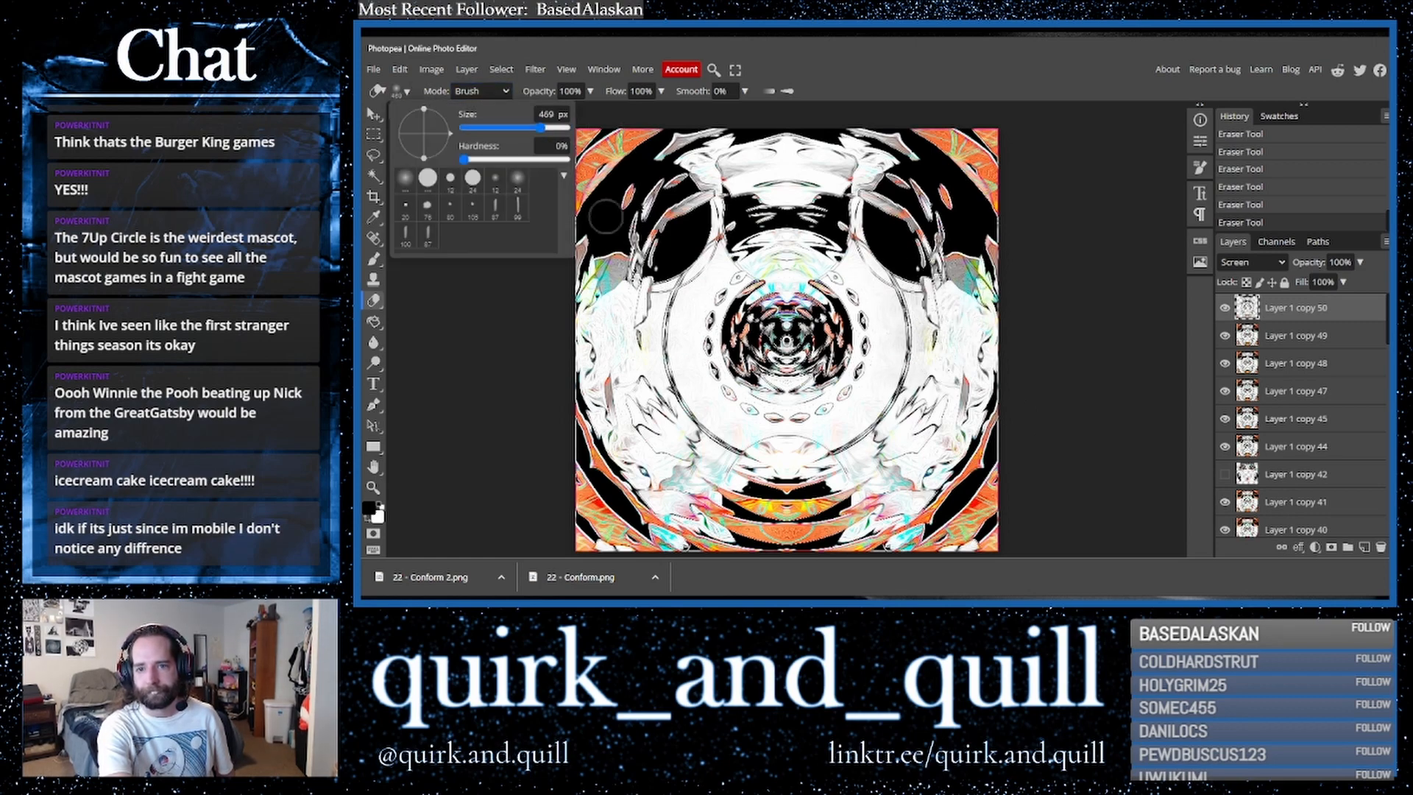
mouse_move(655, 294)
mouse_down()
mouse_move(673, 424)
mouse_move(698, 466)
mouse_move(817, 486)
mouse_move(854, 479)
mouse_move(918, 392)
mouse_move(928, 336)
mouse_move(870, 215)
mouse_move(876, 189)
mouse_move(824, 163)
mouse_move(744, 184)
mouse_move(710, 239)
mouse_move(696, 269)
mouse_move(817, 213)
mouse_move(802, 181)
mouse_move(834, 207)
mouse_move(782, 283)
mouse_move(925, 292)
mouse_up()
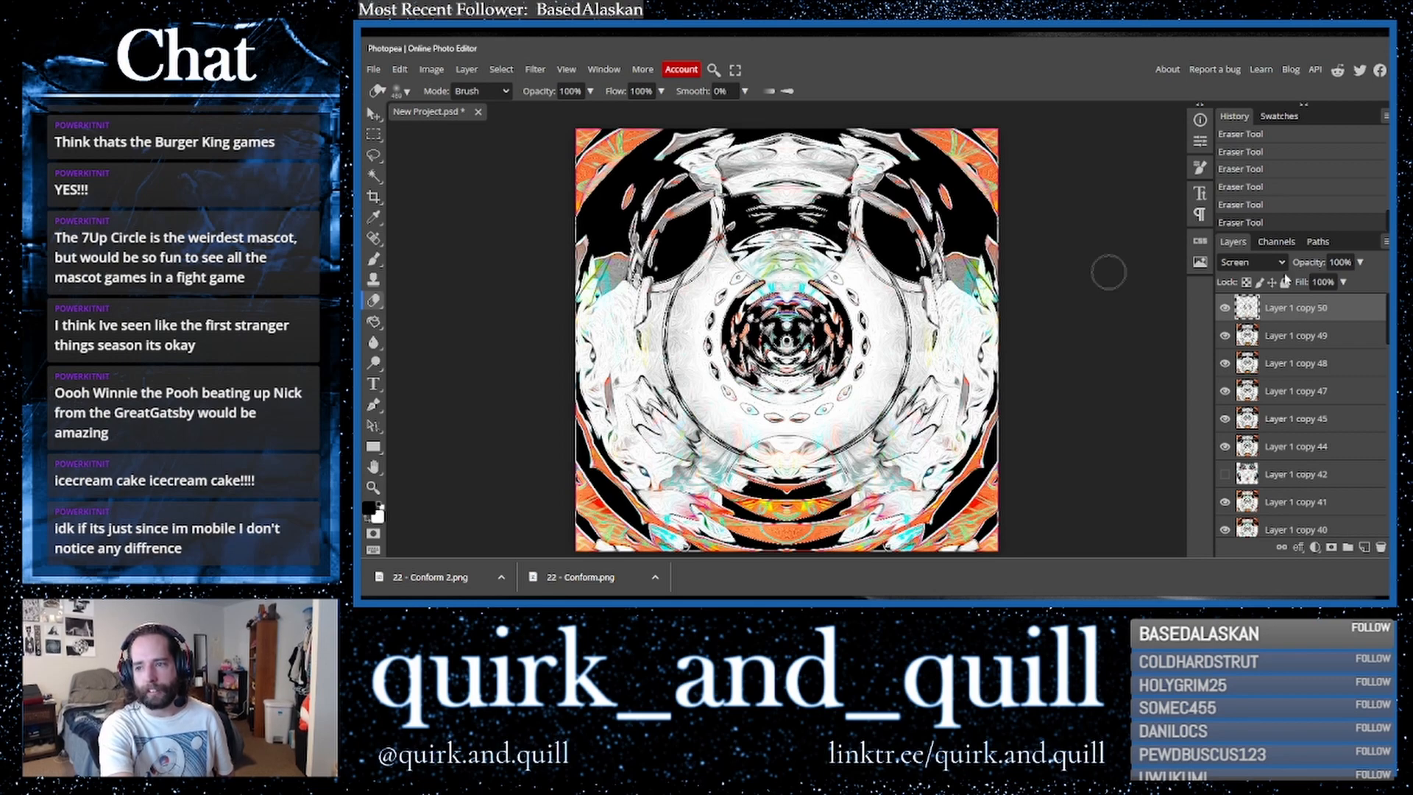
- Toggle the top layer's visibility repeatedly to compare the image with and without it
click(1225, 308)
click(1225, 309)
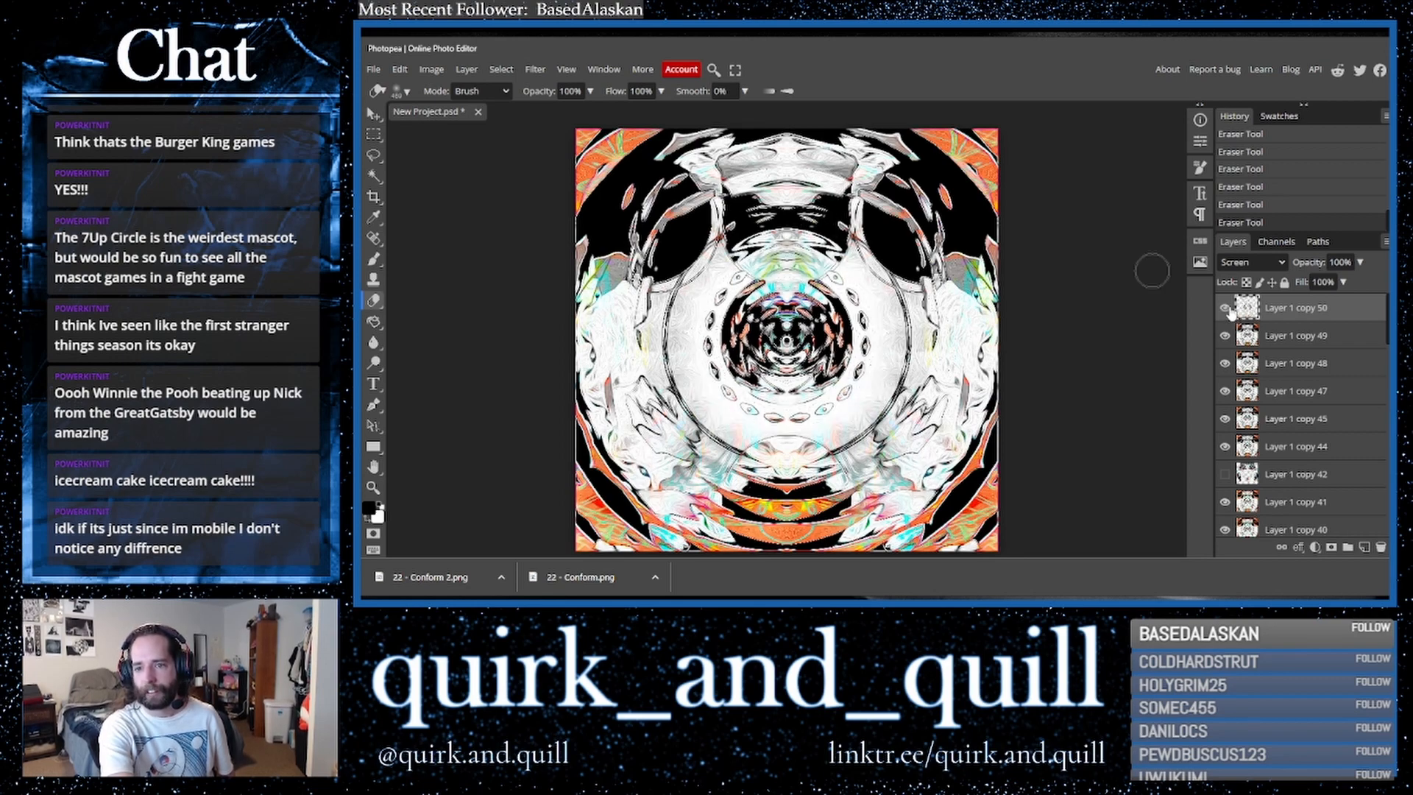
click(1225, 309)
click(1225, 309)
click(1225, 309)
click(1225, 308)
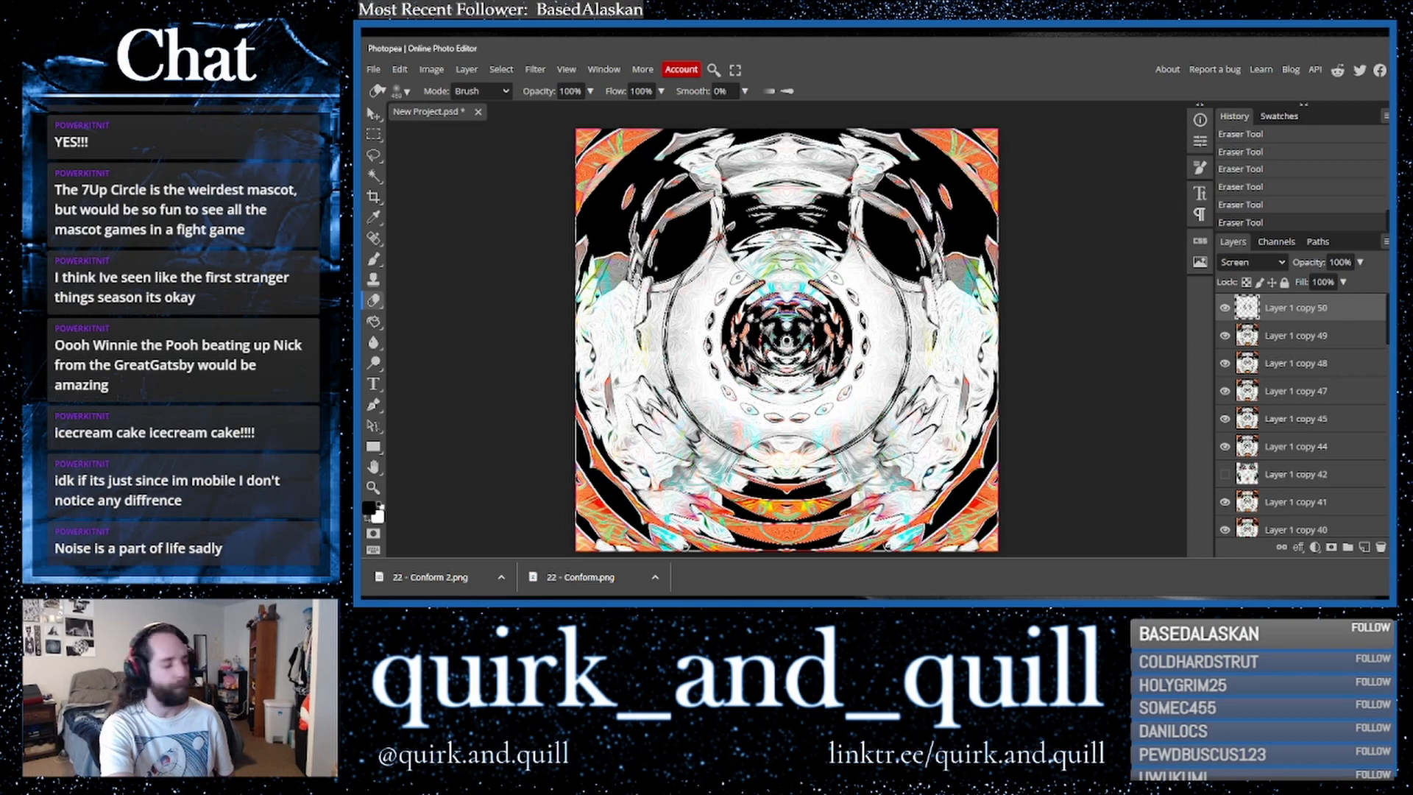
click(1225, 309)
click(1225, 309)
click(1224, 309)
click(1226, 309)
click(1227, 309)
click(1226, 309)
click(1226, 309)
click(1226, 309)
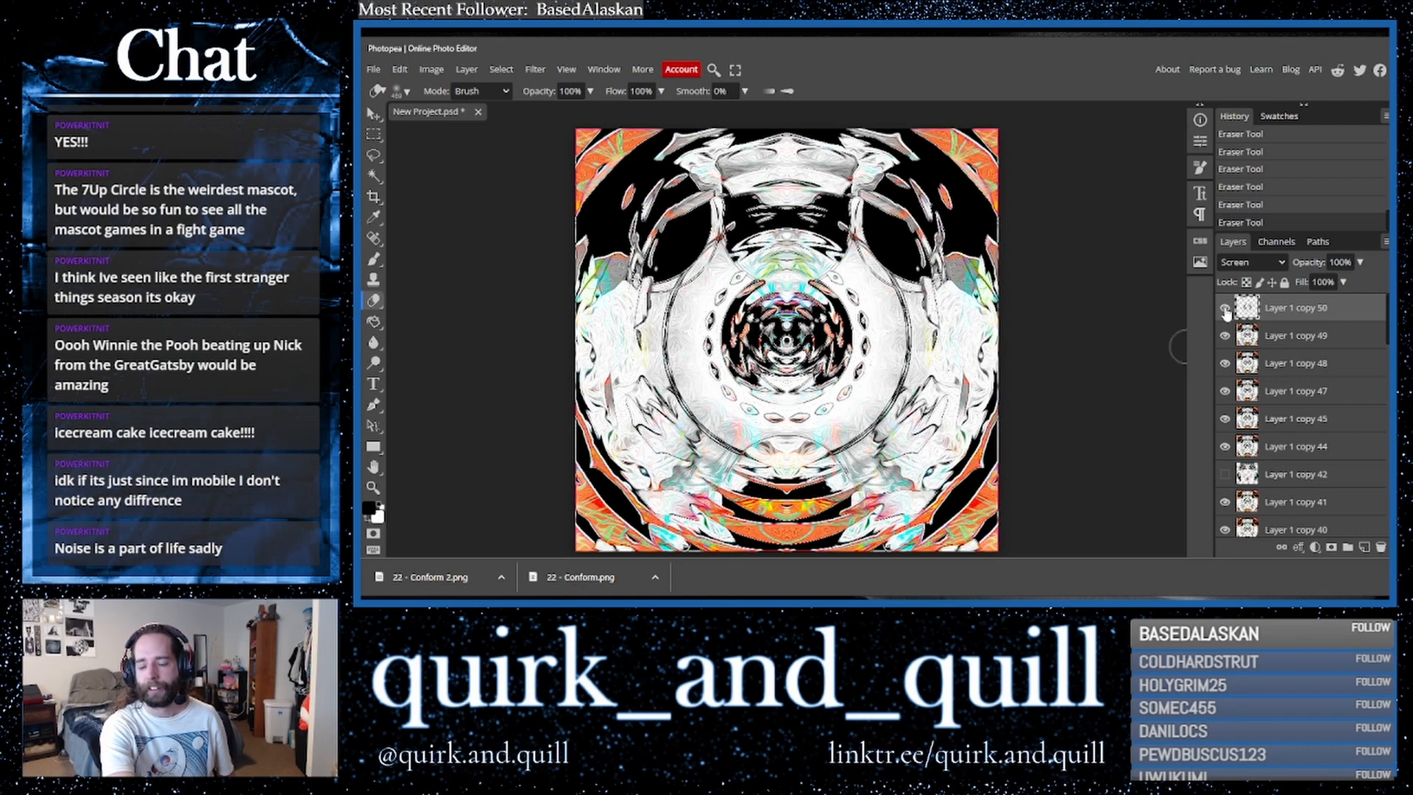
- Duplicate the top layer and set the copy's opacity to 100%
drag(1297, 318, 1364, 548)
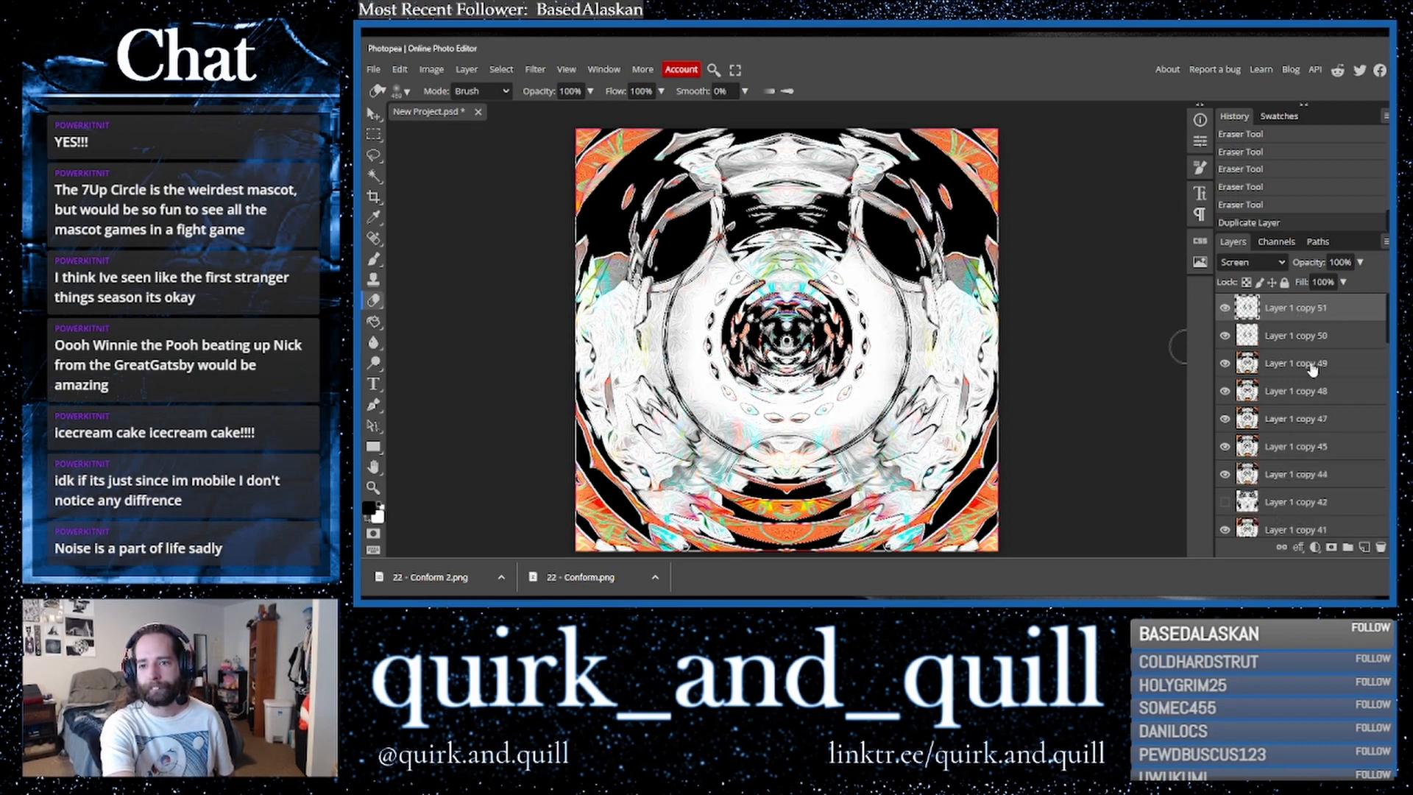
click(1361, 262)
mouse_move(1347, 282)
mouse_down()
mouse_move(1326, 282)
mouse_move(1373, 283)
mouse_up()
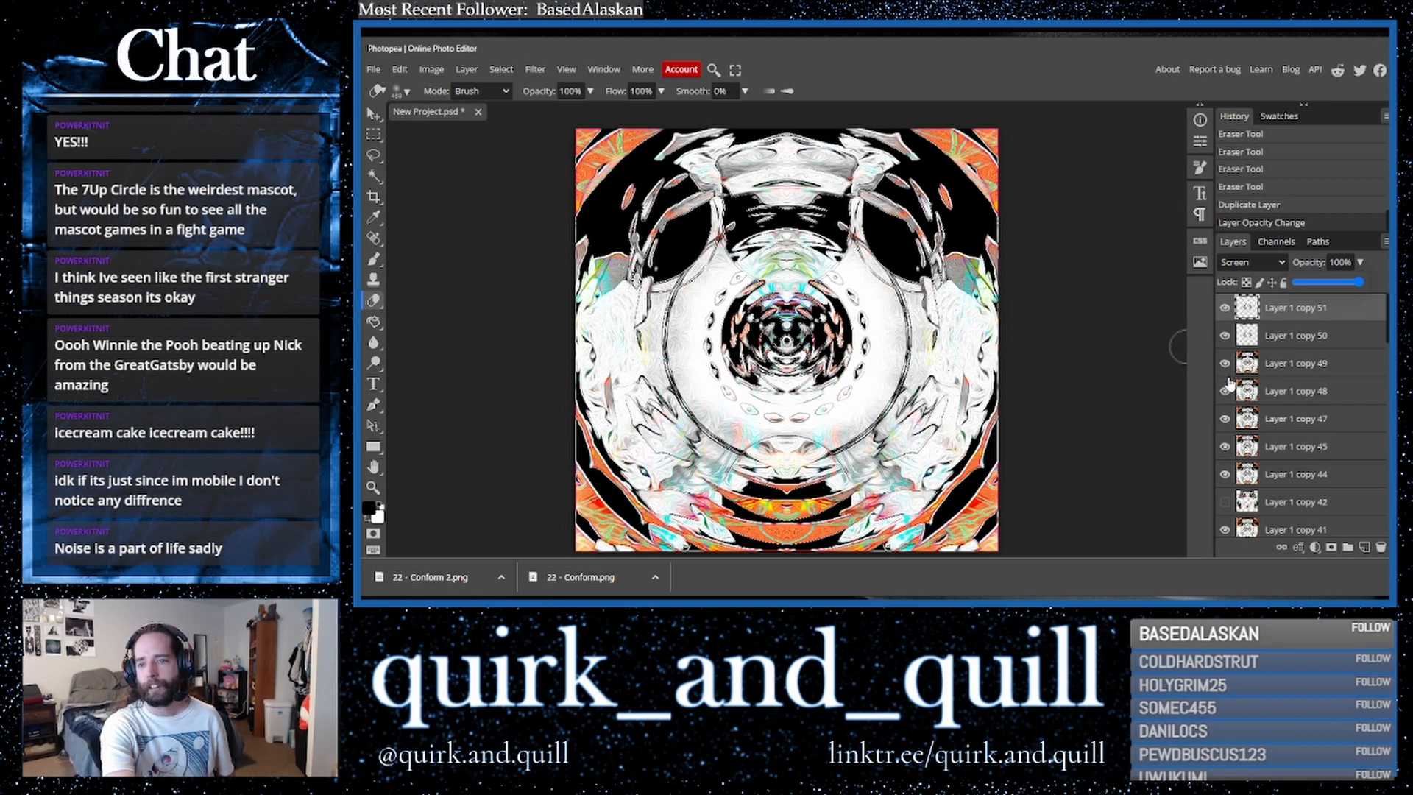
- Duplicate a lower layer copy and merge the duplicate into a single layer
drag(1291, 355, 1364, 548)
right_click(1294, 358)
click(1263, 467)
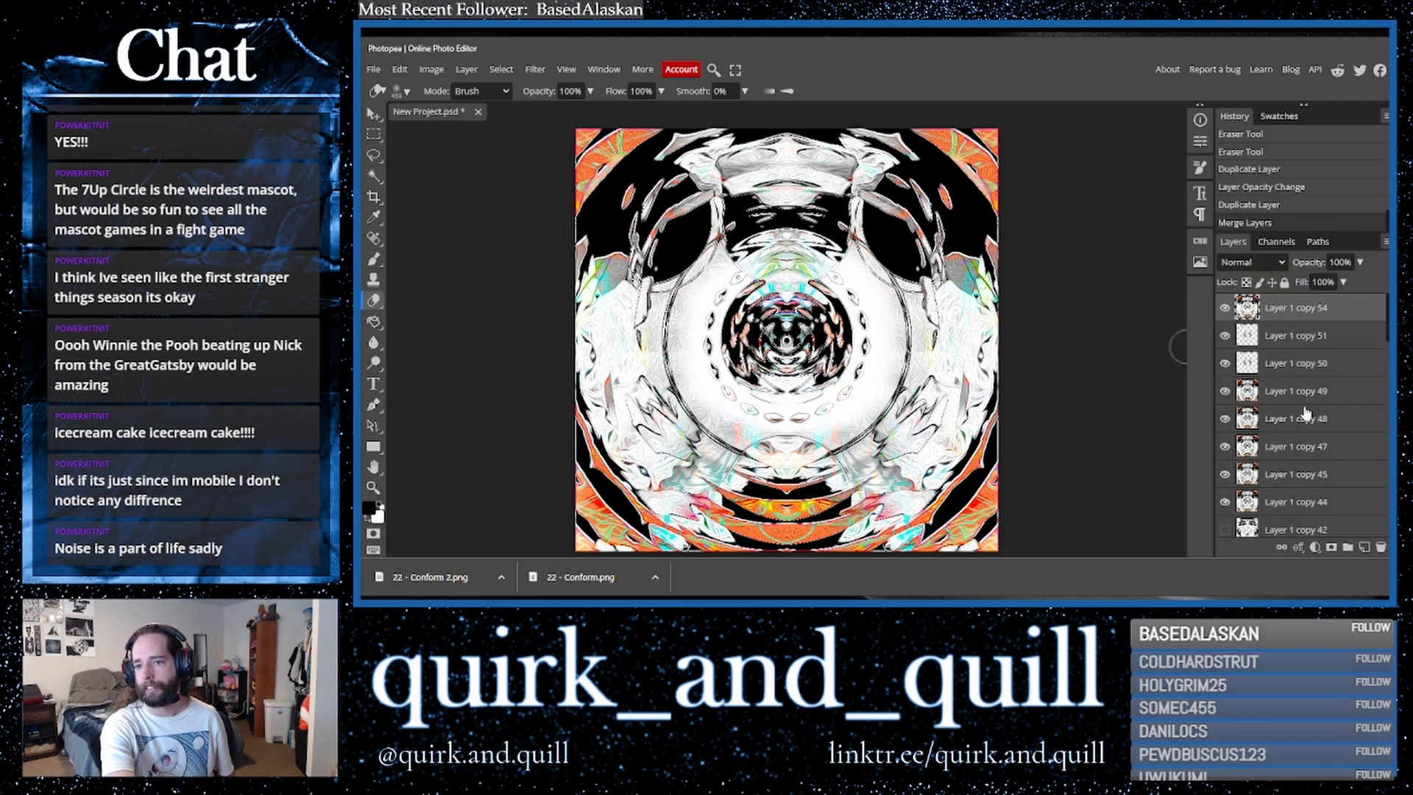
- Duplicate the merged top layer and flip the copy horizontally
drag(1358, 318, 1361, 550)
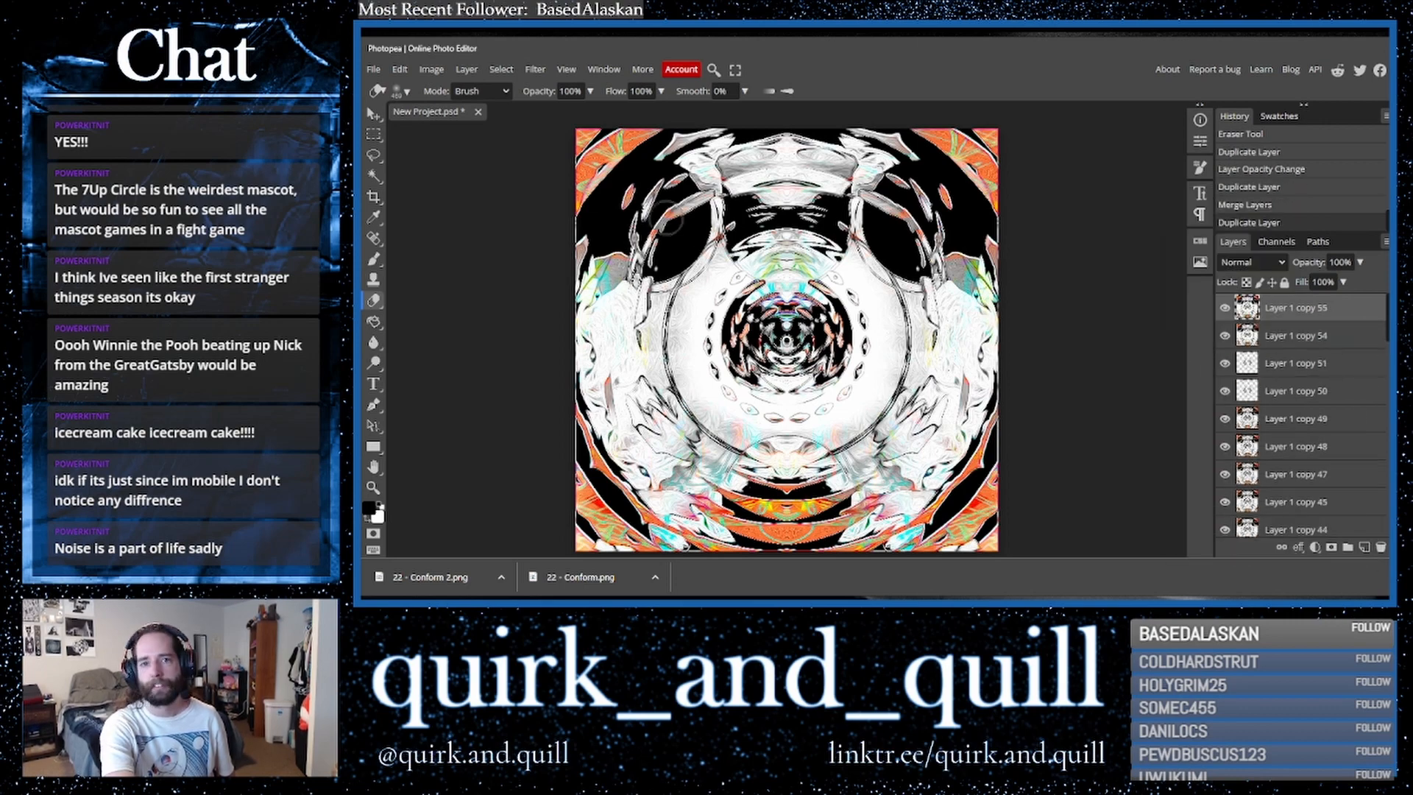
click(399, 69)
mouse_move(457, 395)
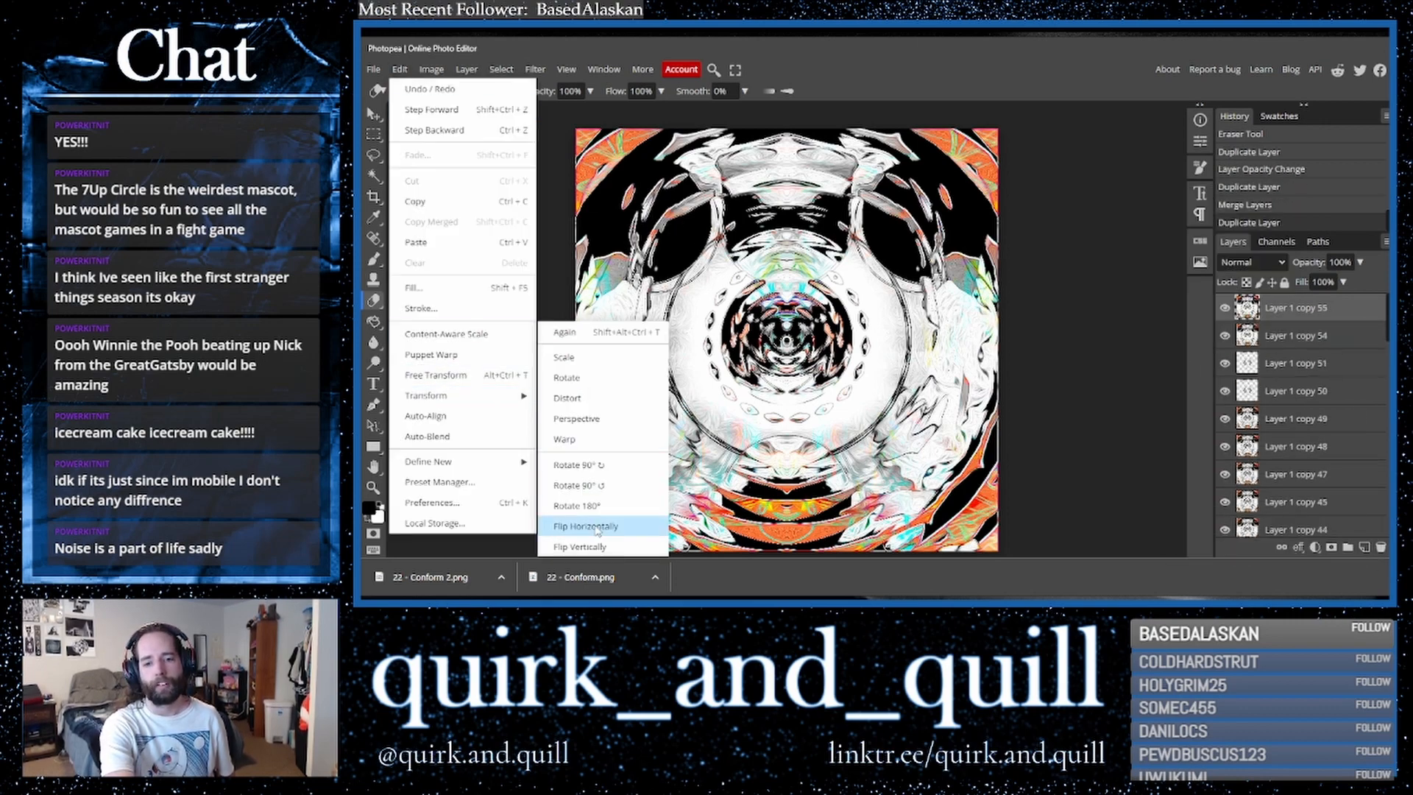
click(648, 526)
- Switch the flipped layer's blend mode between Lighter Color and Darker Color, settling on Darker Color
click(1251, 262)
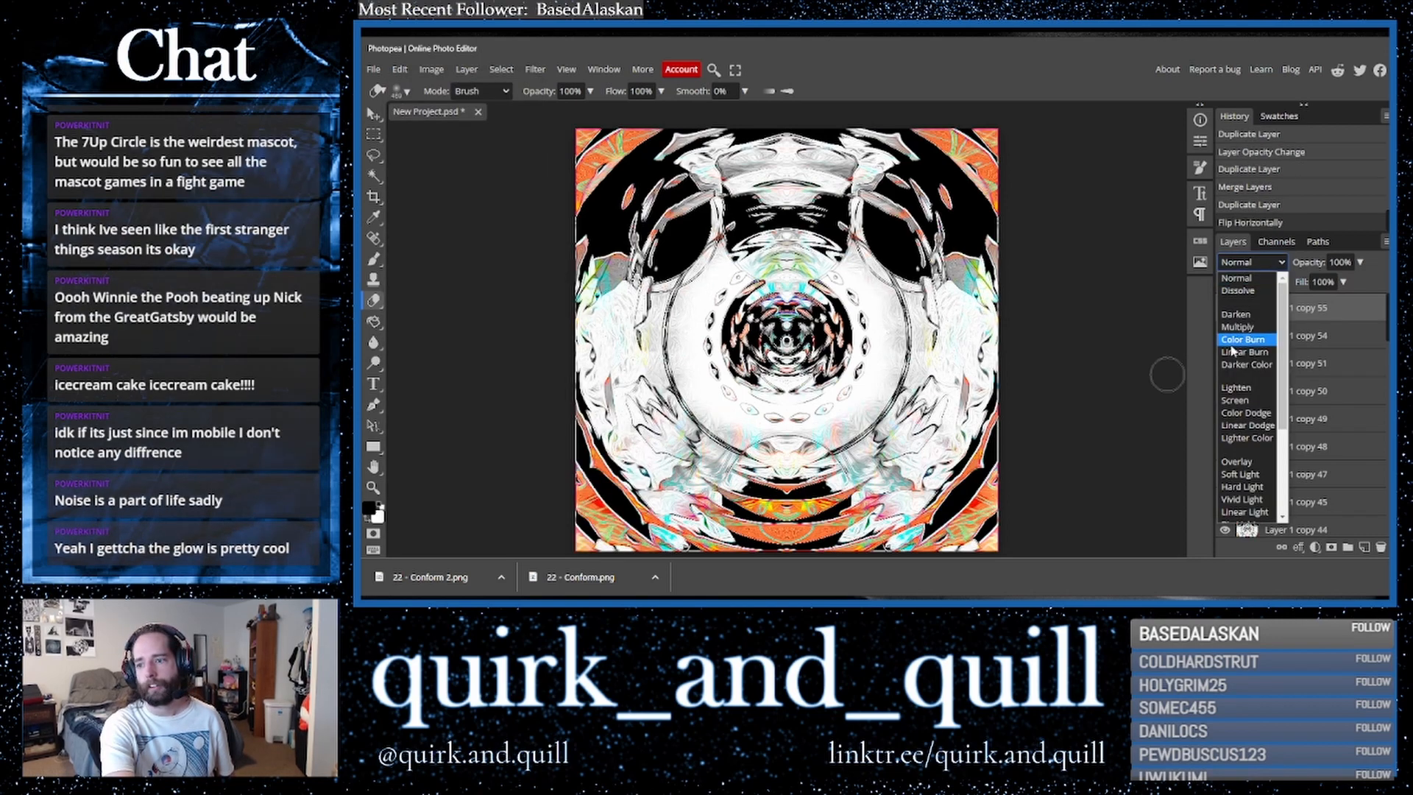
click(1251, 439)
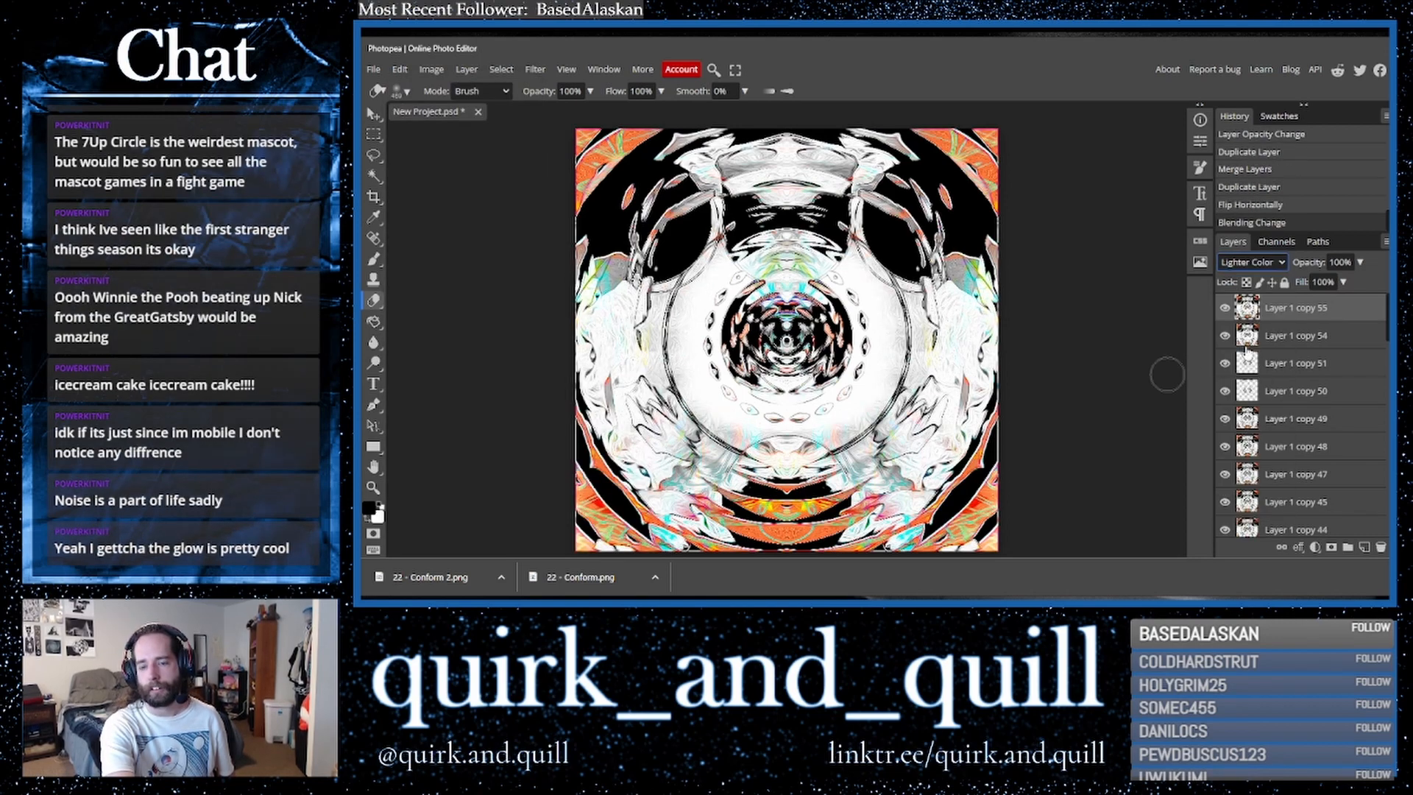
click(1279, 264)
click(1244, 365)
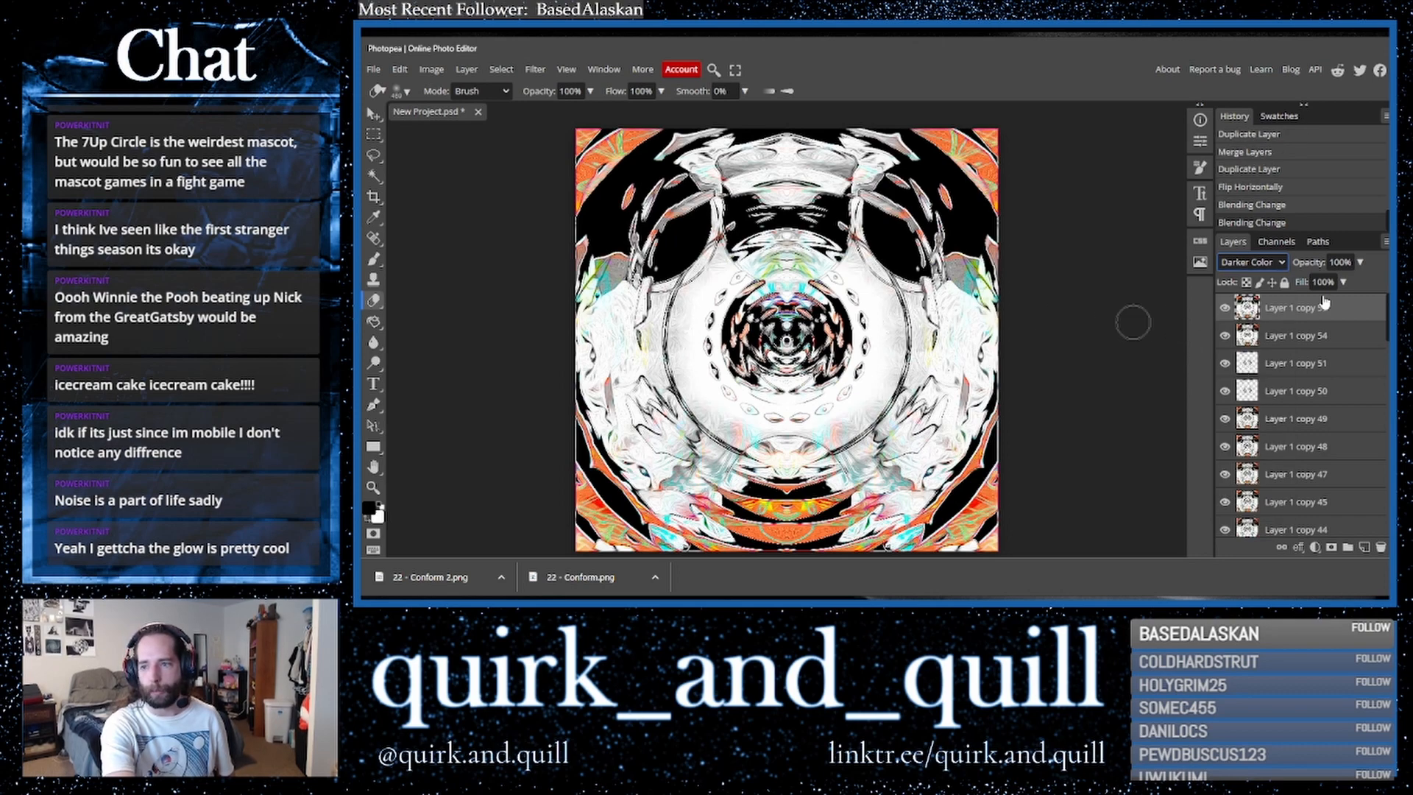
click(1258, 263)
click(1251, 438)
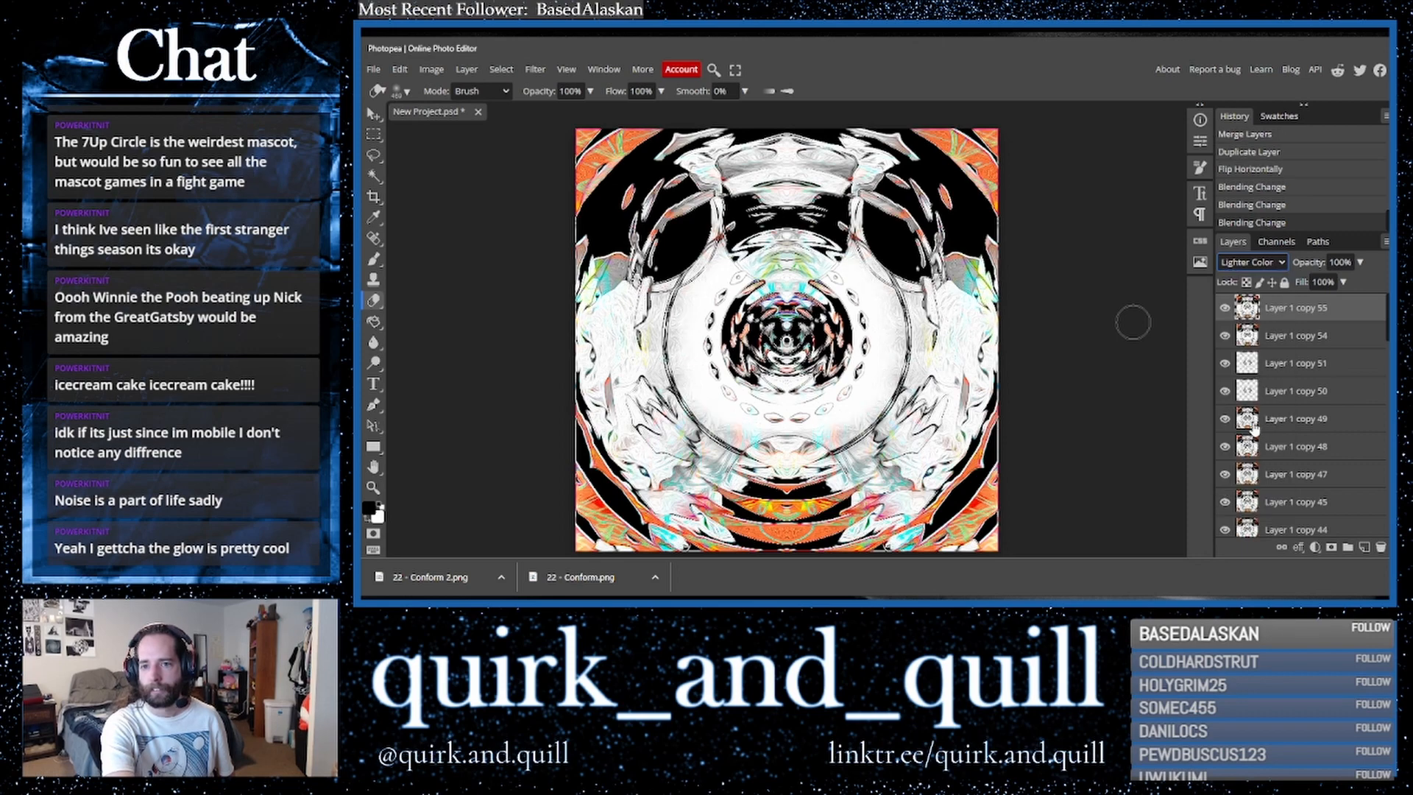
click(1271, 265)
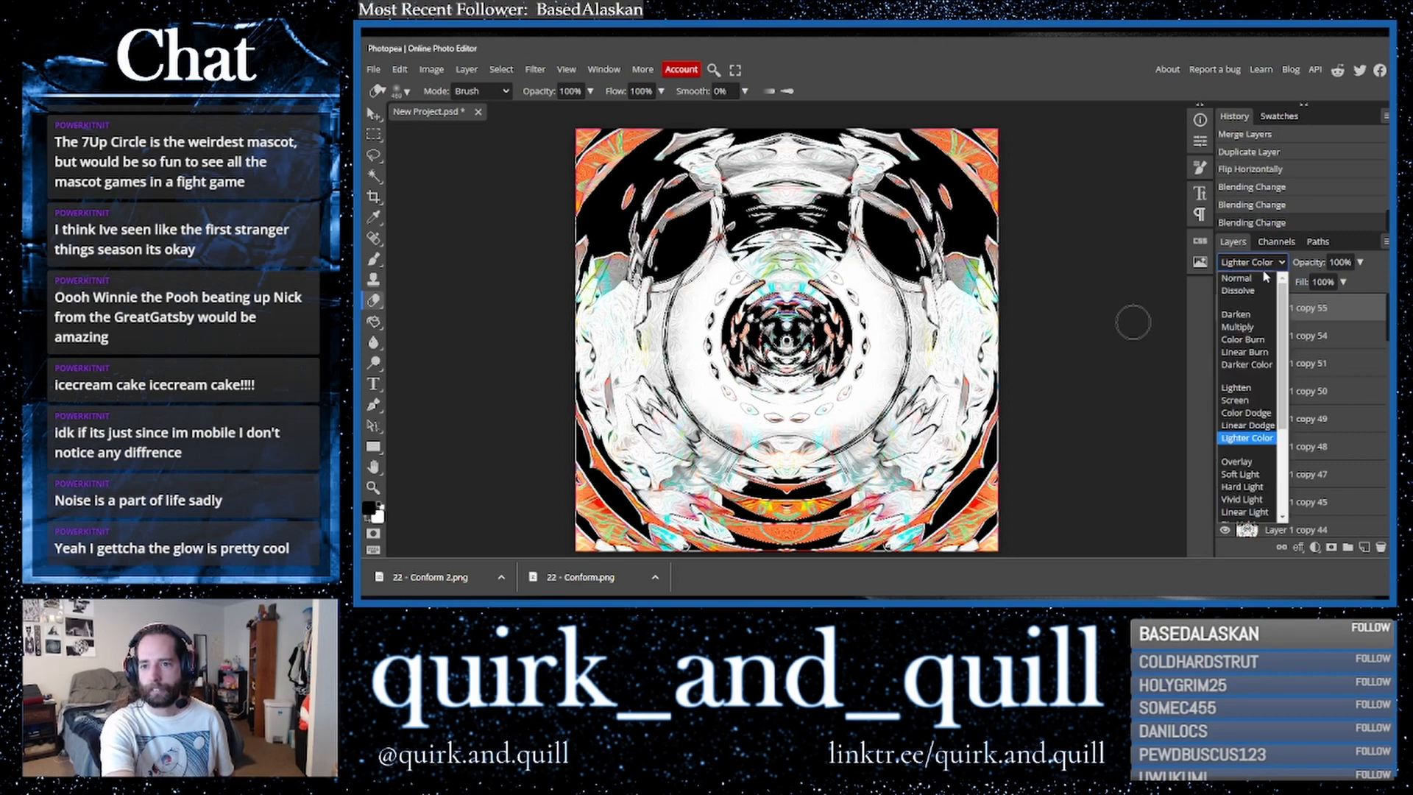
click(1234, 357)
- Duplicate the layer beneath the top one and merge the copy into a single layer
click(1328, 341)
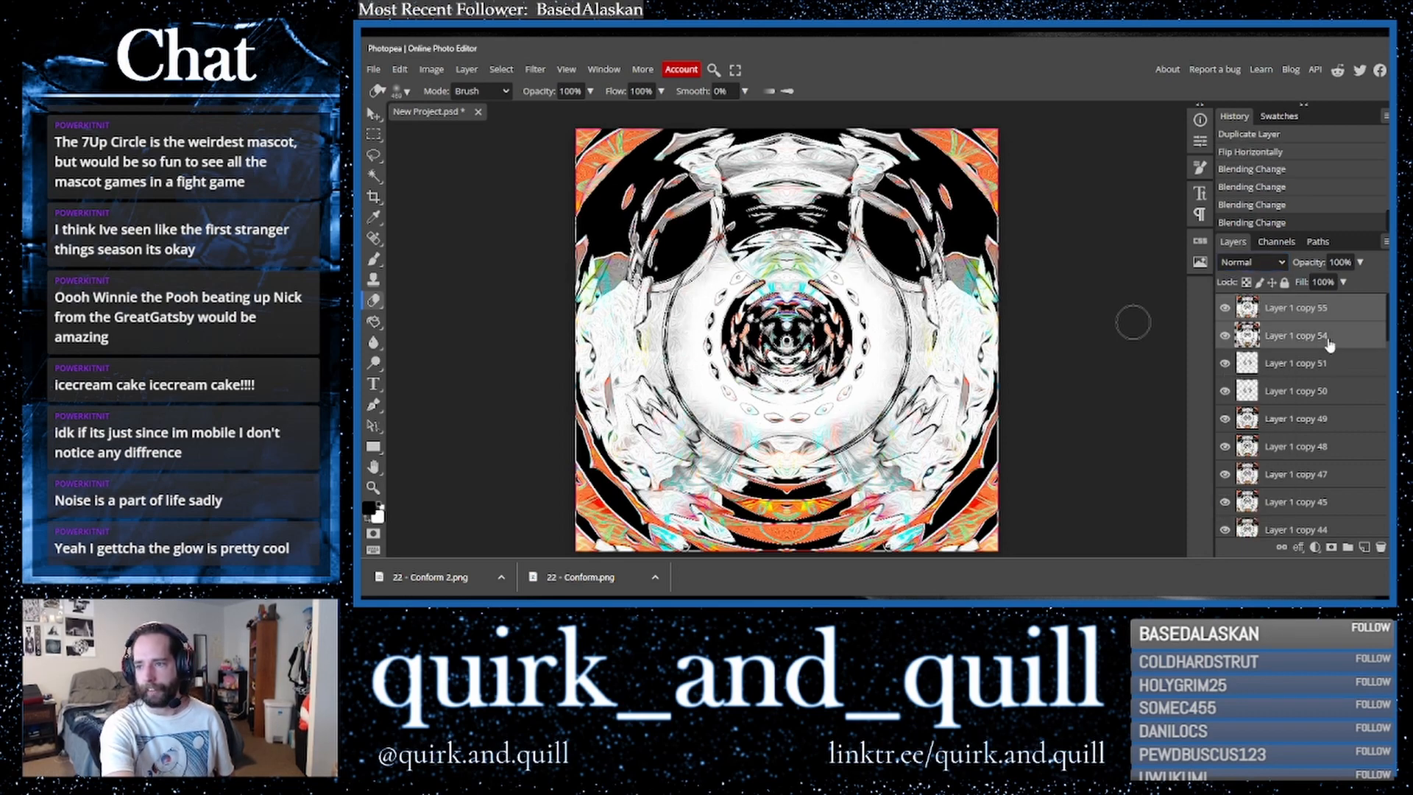
drag(1351, 338, 1365, 549)
right_click(1309, 346)
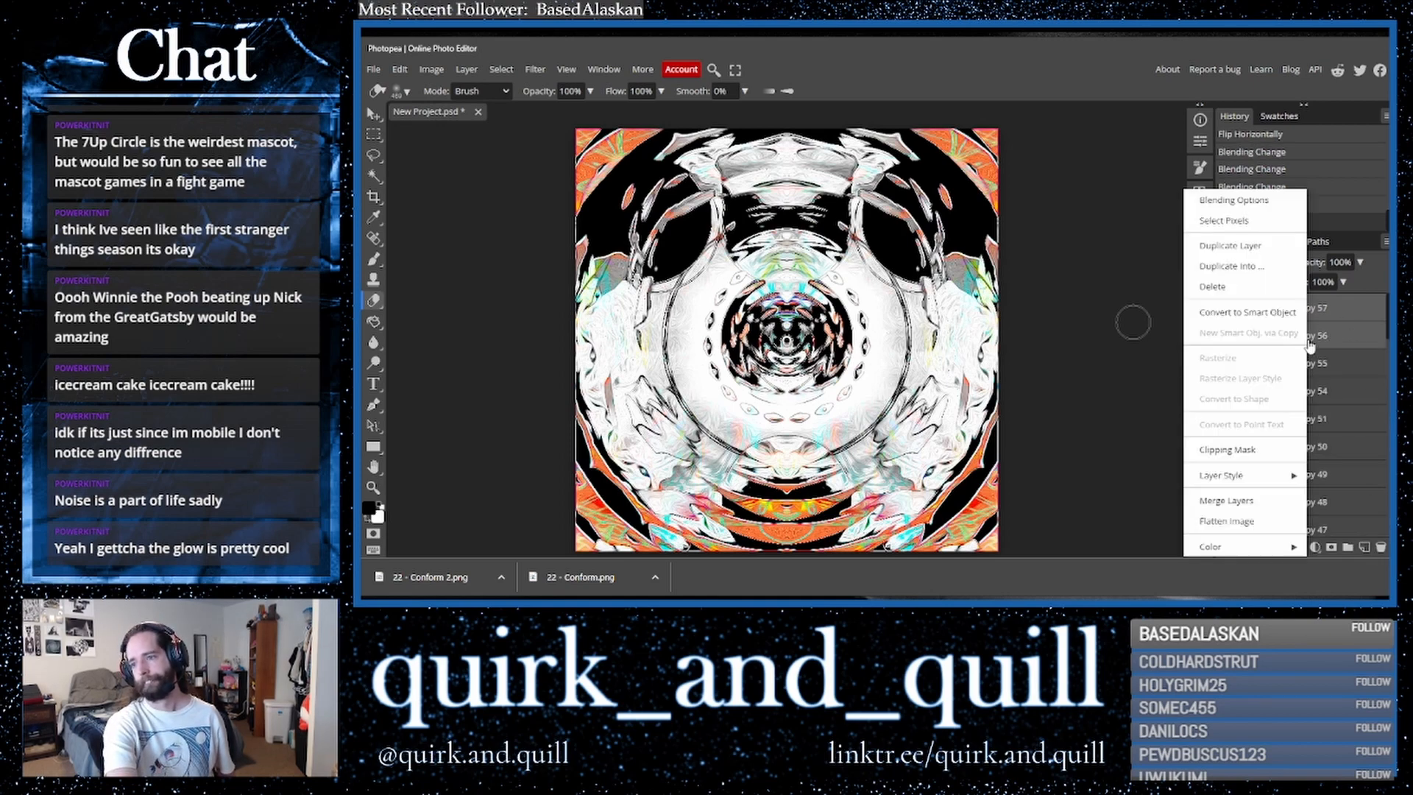
click(1252, 499)
- Duplicate the top layer and set the copy to Multiply blend mode at 100% opacity
drag(1358, 315, 1365, 548)
click(1251, 262)
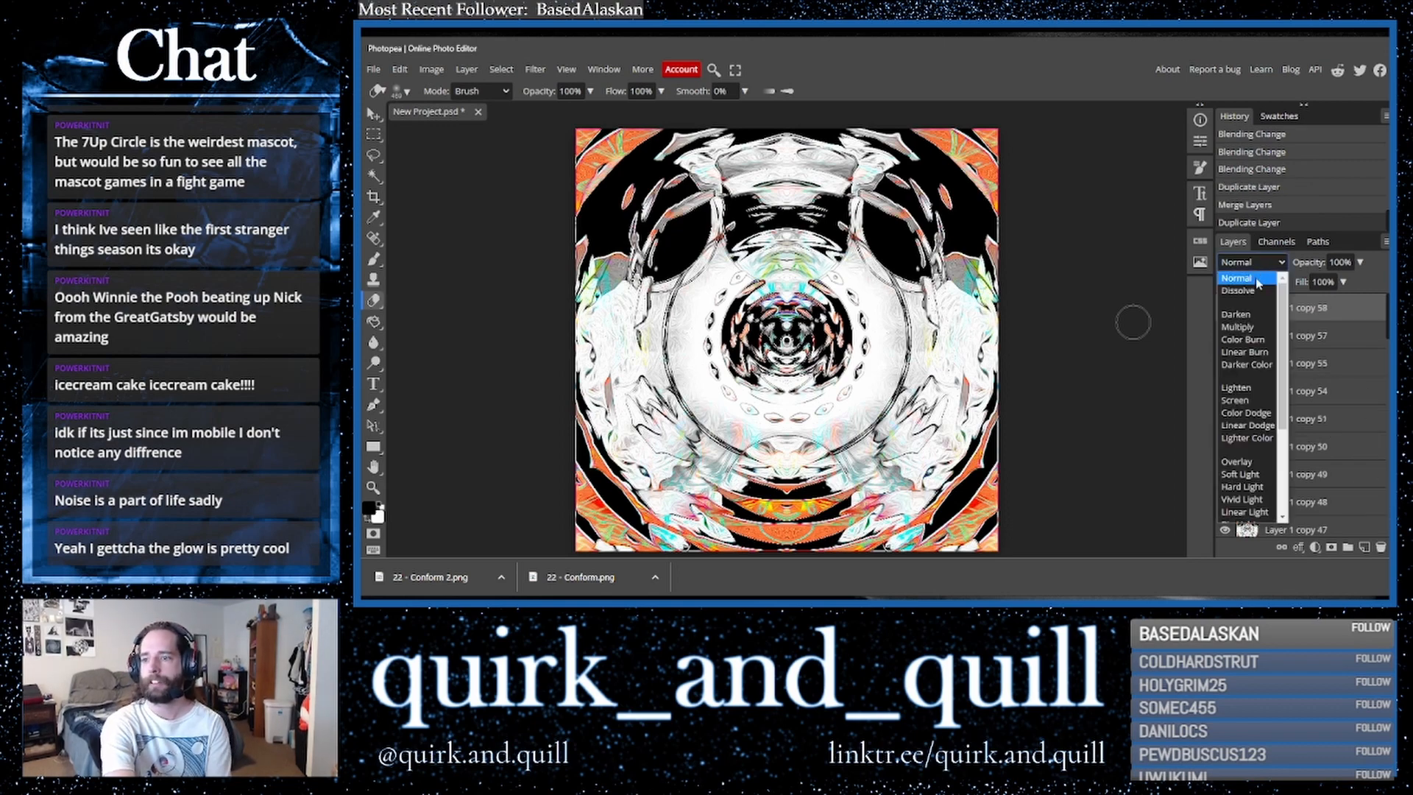
click(1252, 329)
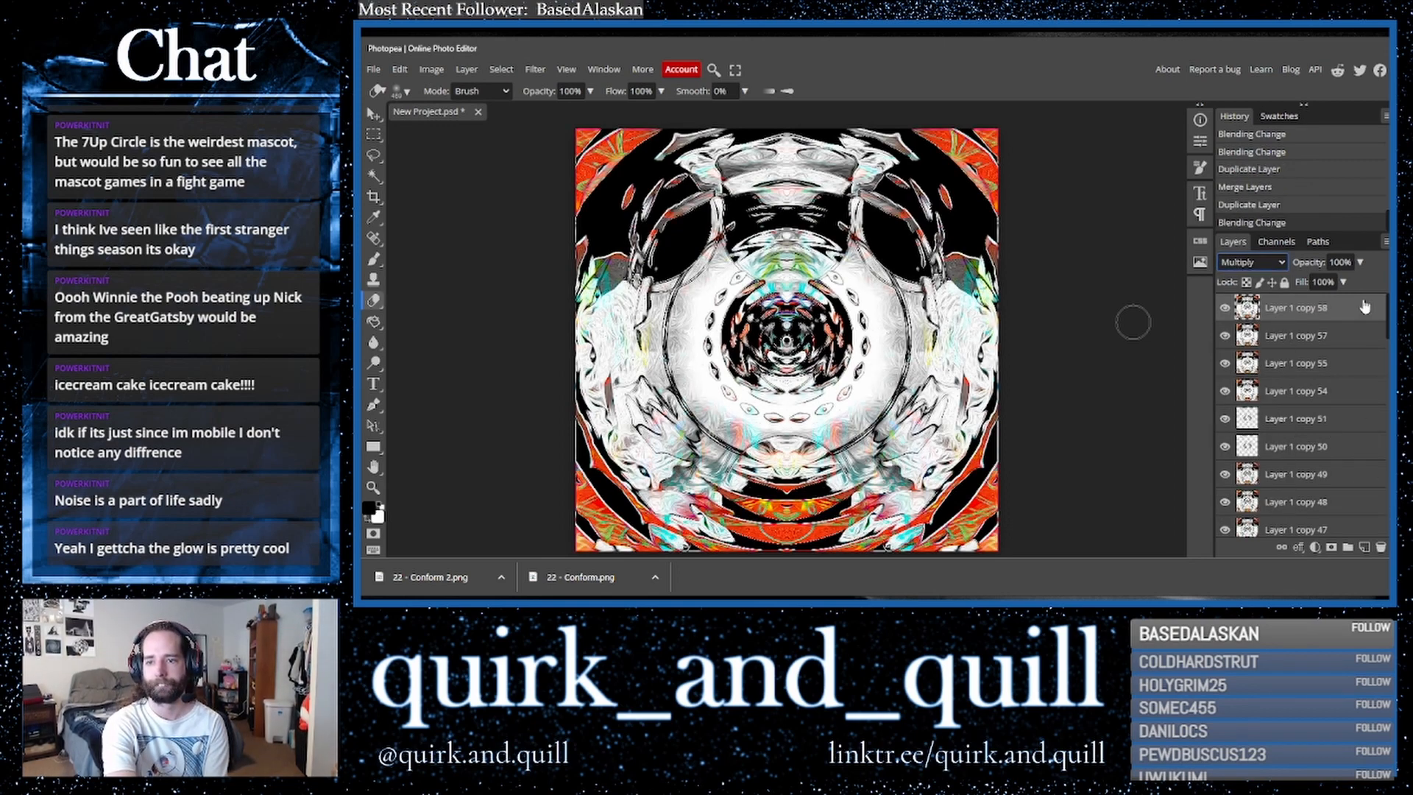
click(1361, 262)
mouse_move(1363, 282)
mouse_down()
mouse_move(1319, 283)
mouse_move(1387, 276)
mouse_move(1221, 271)
mouse_move(1373, 278)
mouse_up()
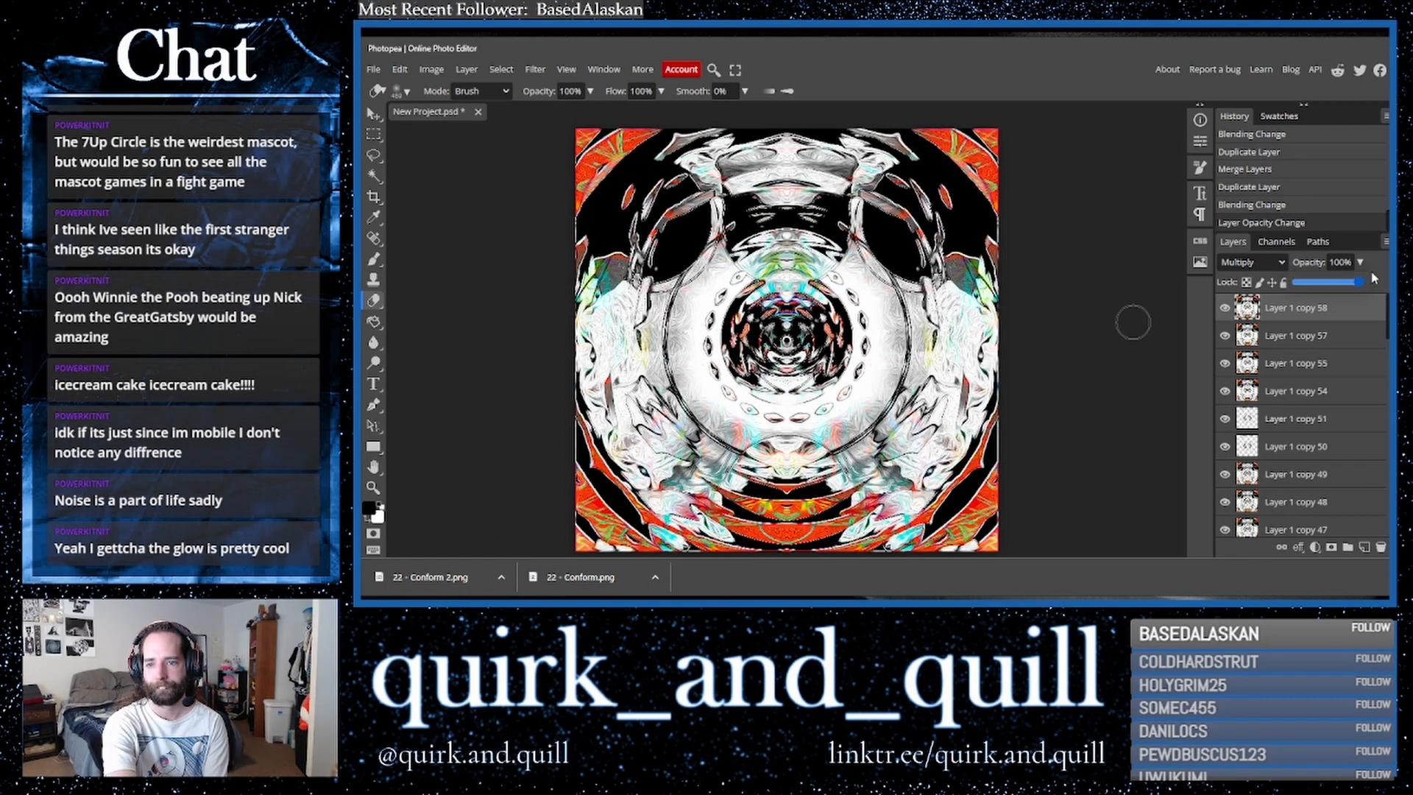
- Duplicate the layer beneath the top one and merge the copy into a single layer
click(1333, 340)
drag(1351, 338, 1364, 548)
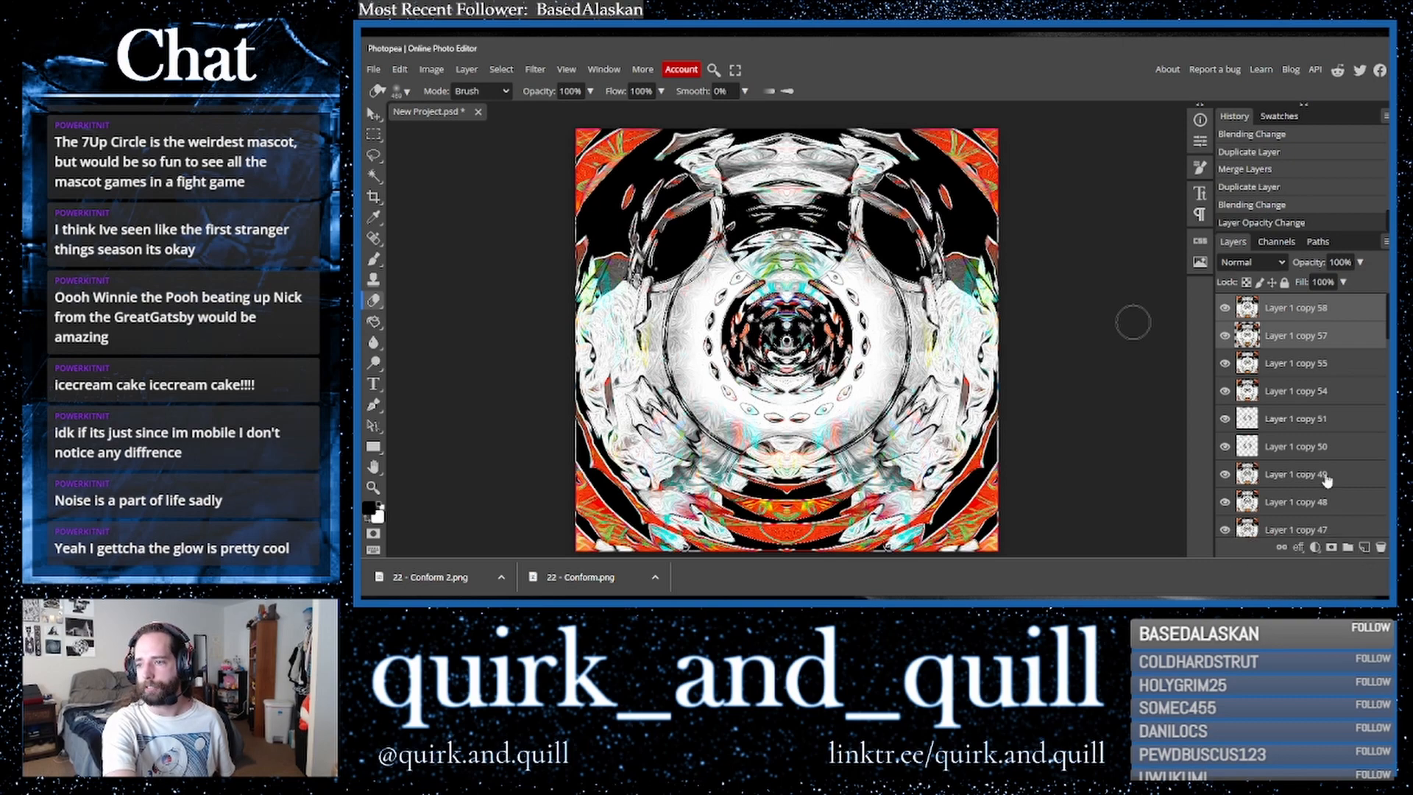
right_click(1268, 342)
click(1303, 501)
- Duplicate the top layer and flip the copy vertically
drag(1323, 313, 1365, 547)
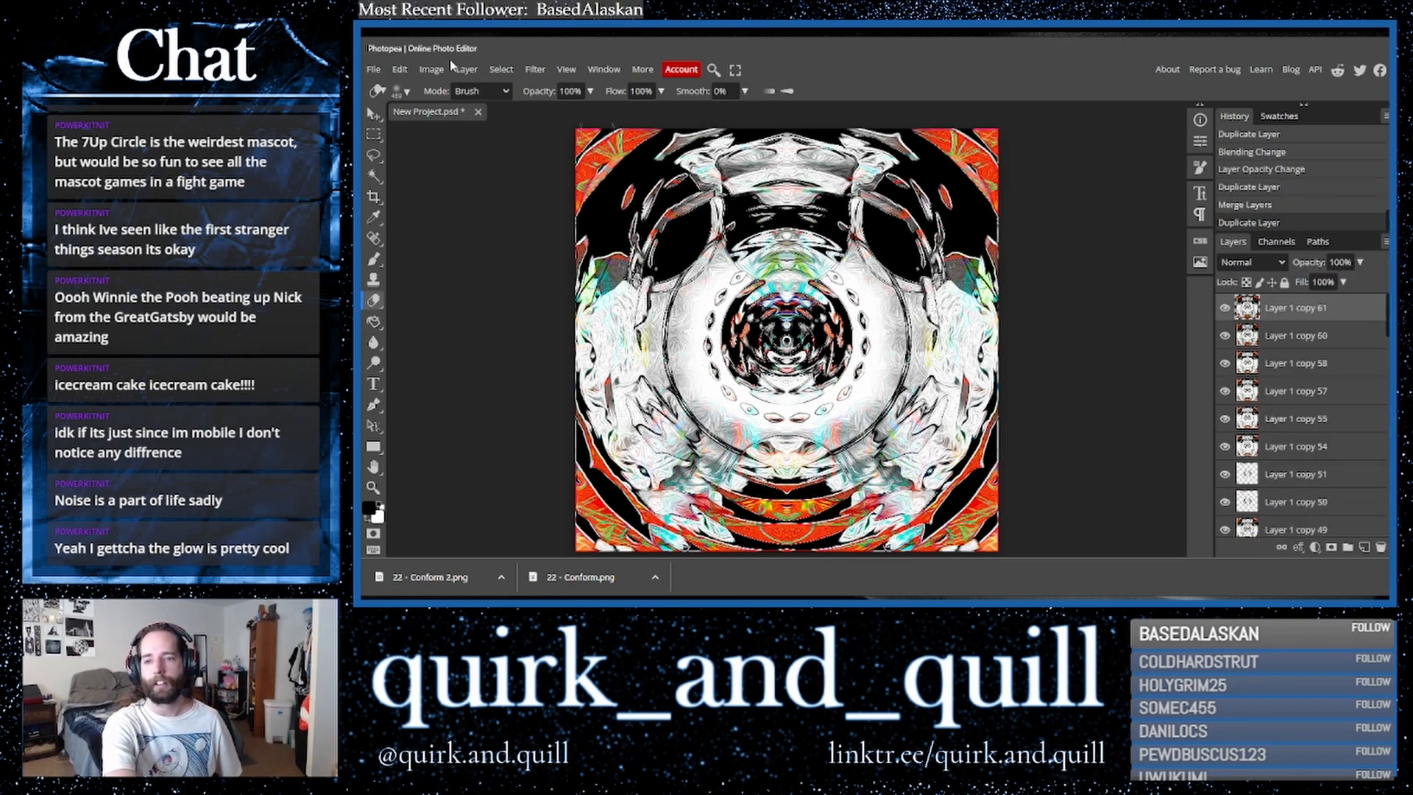
click(399, 69)
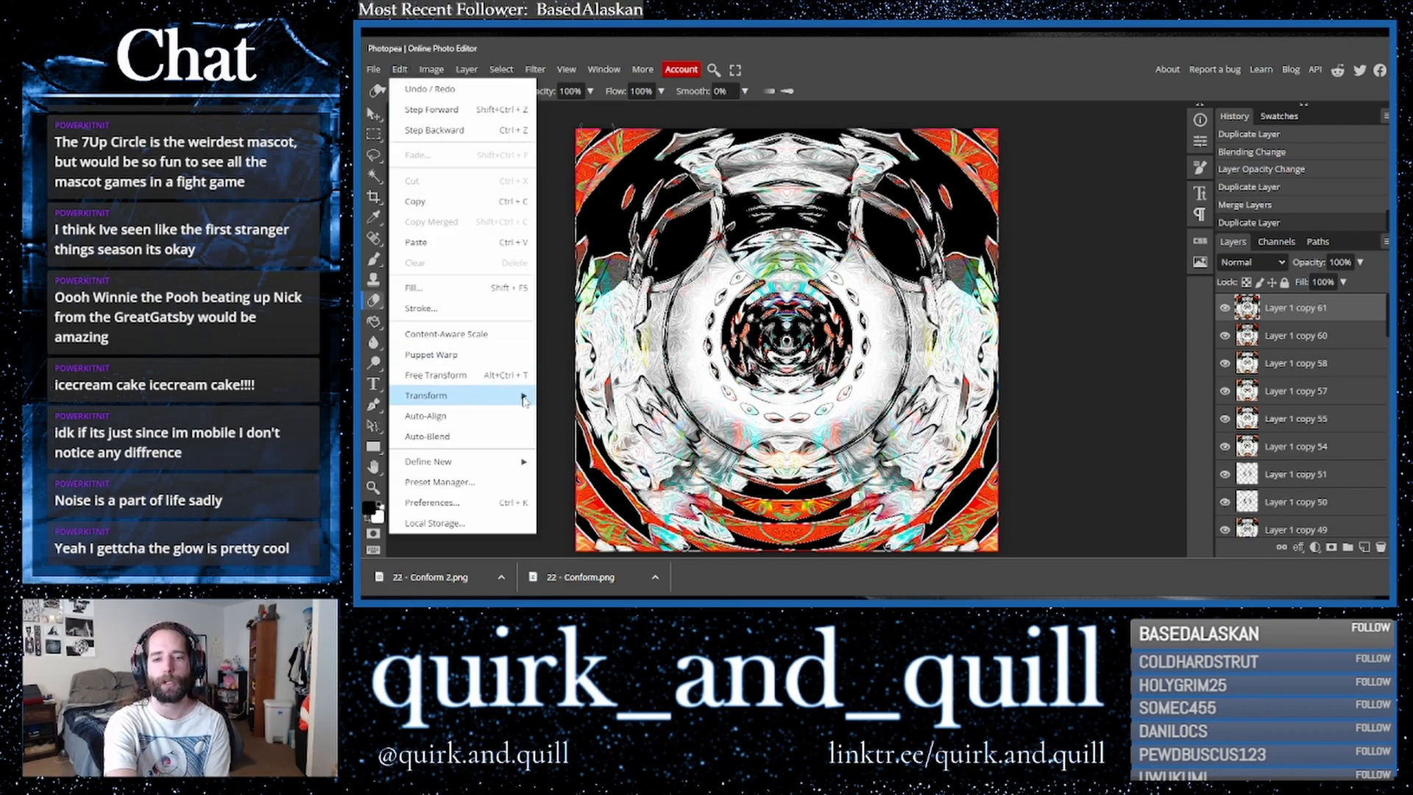
mouse_move(524, 400)
click(585, 546)
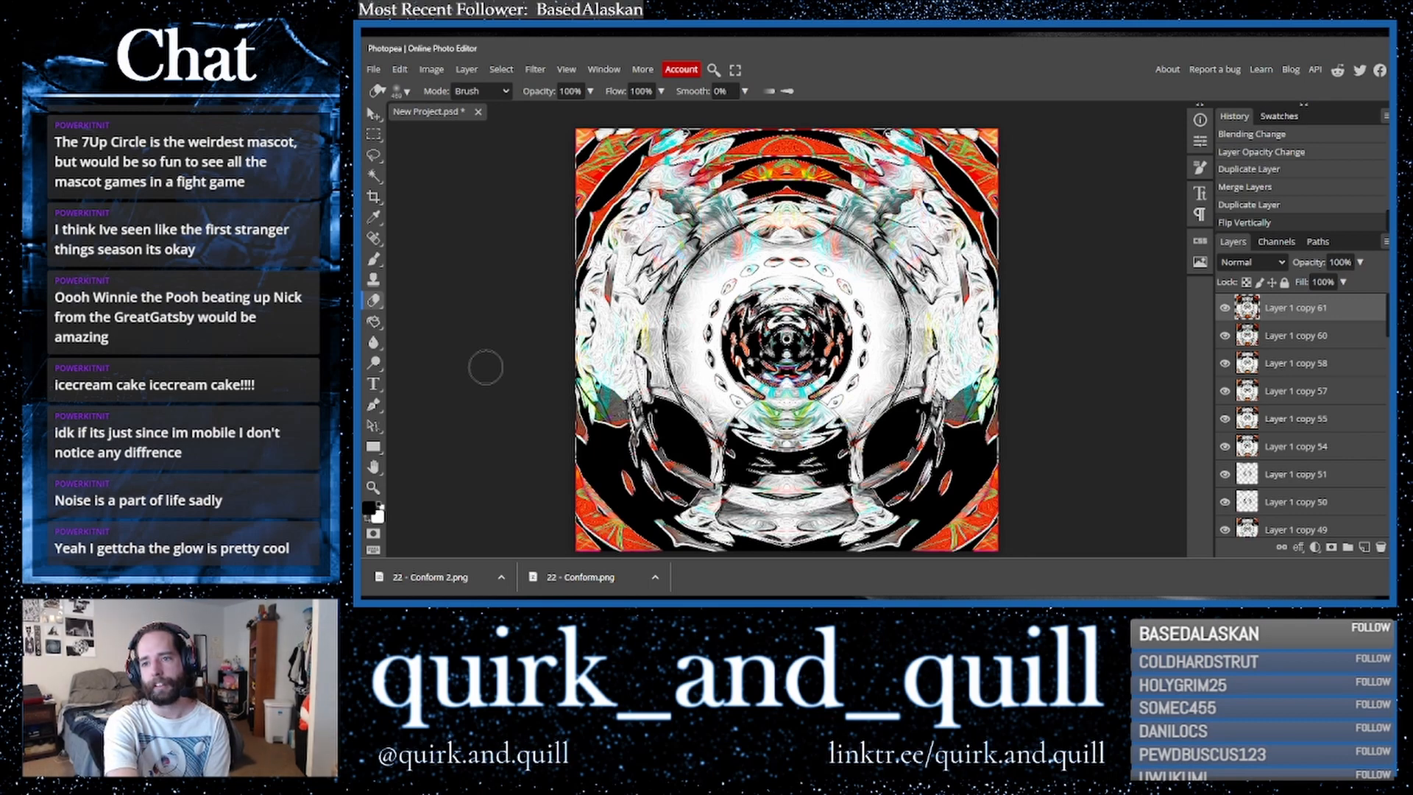
- Duplicate the top layer and apply Oil Paint with radius 10 px, cleanliness 10 px and scale 10
drag(1304, 312, 1364, 548)
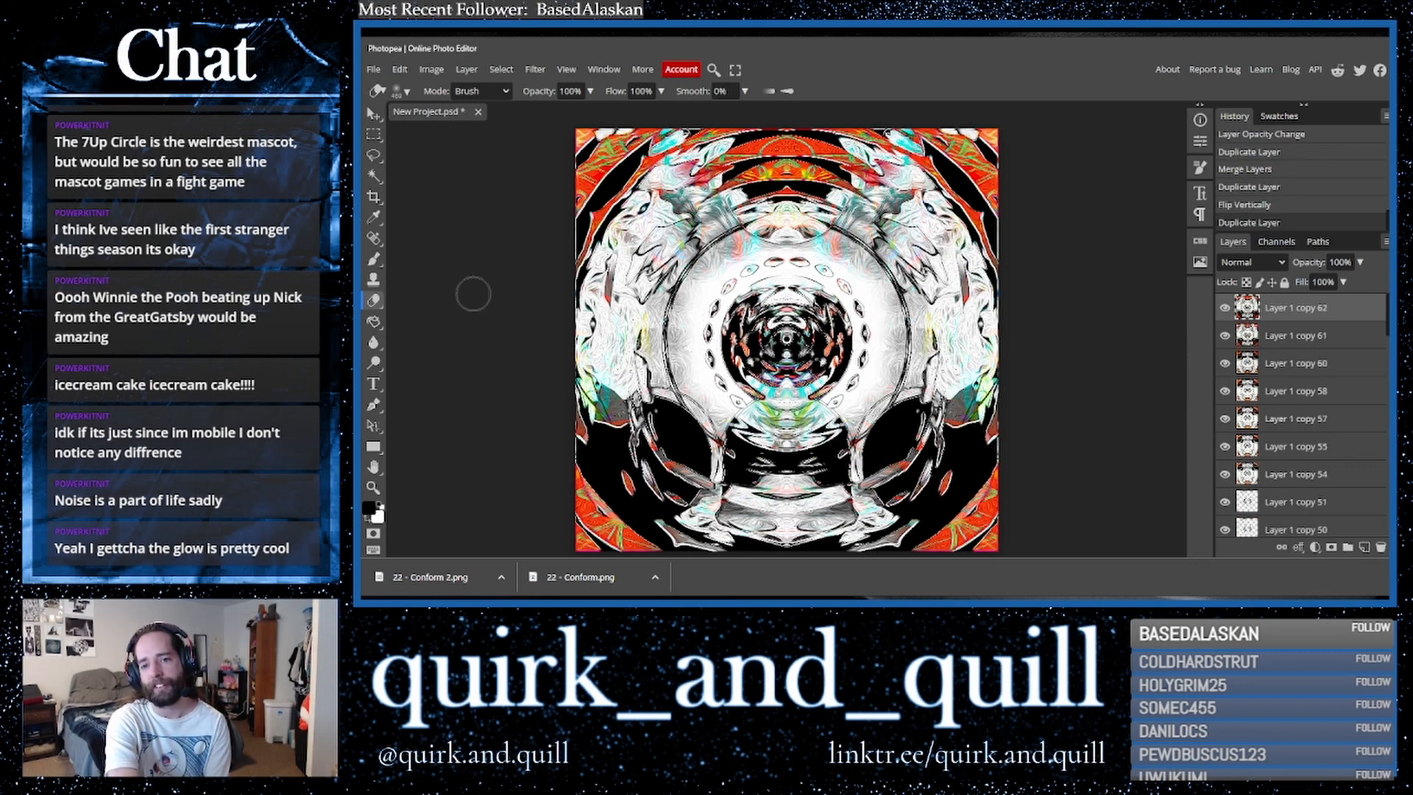
click(538, 71)
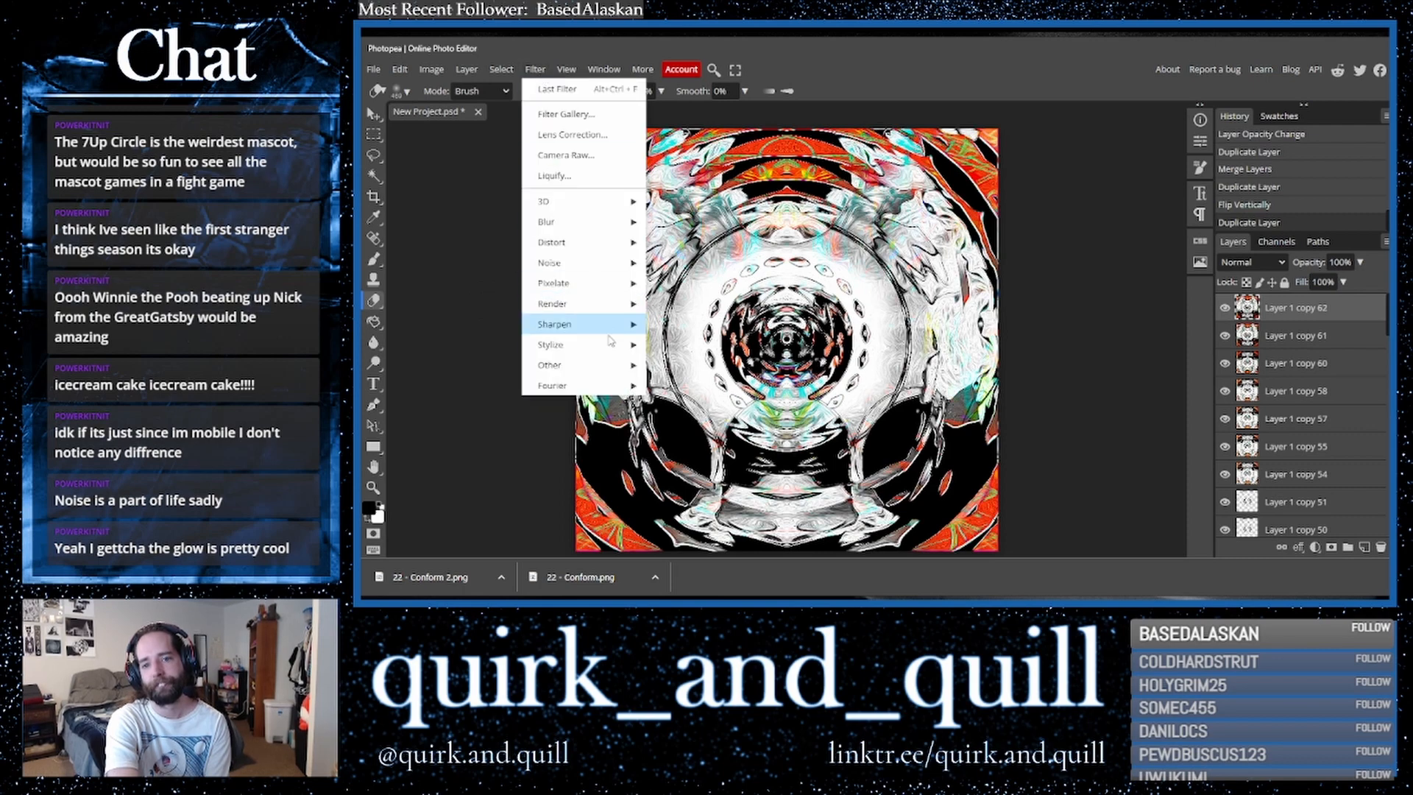
mouse_move(614, 347)
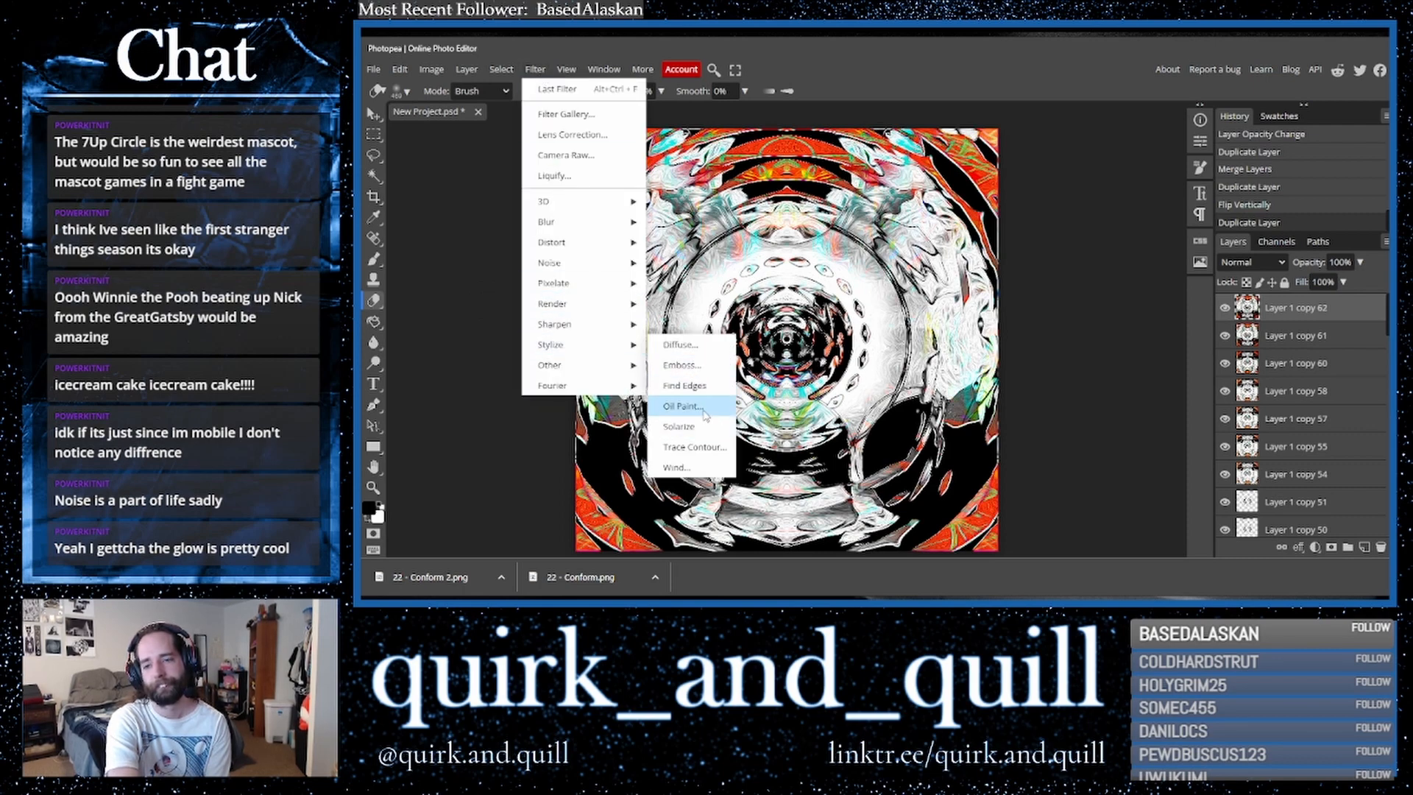
click(684, 407)
click(517, 256)
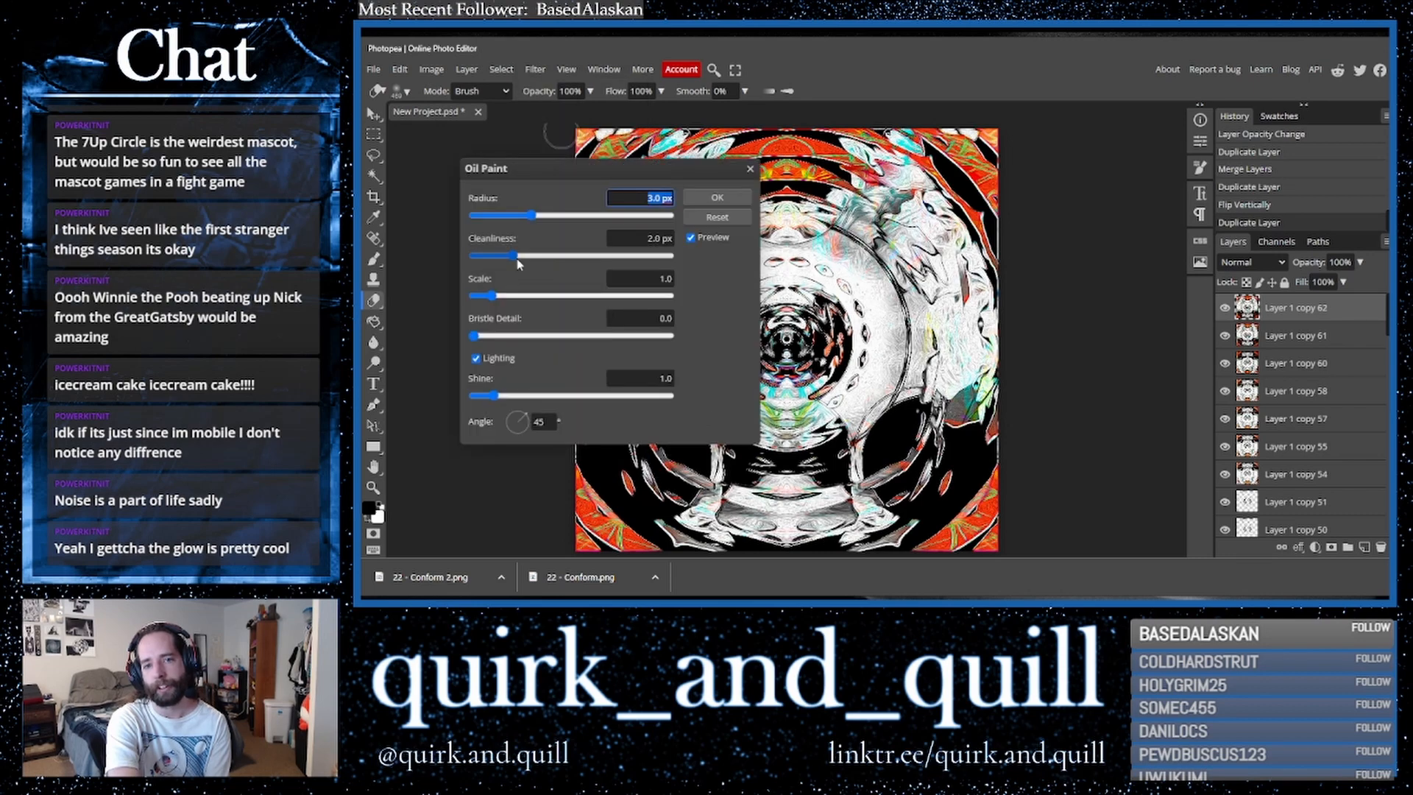
drag(494, 295, 664, 289)
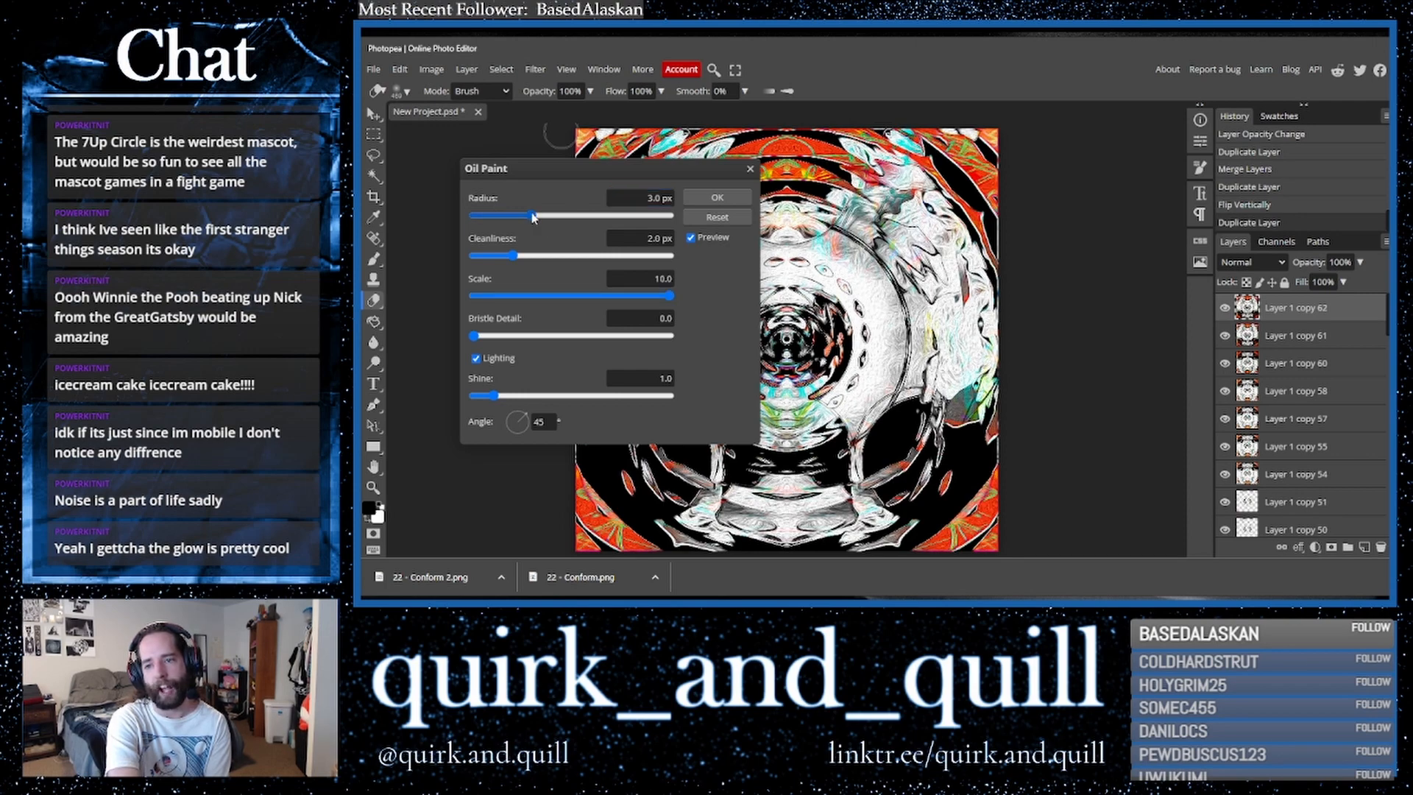
click(676, 218)
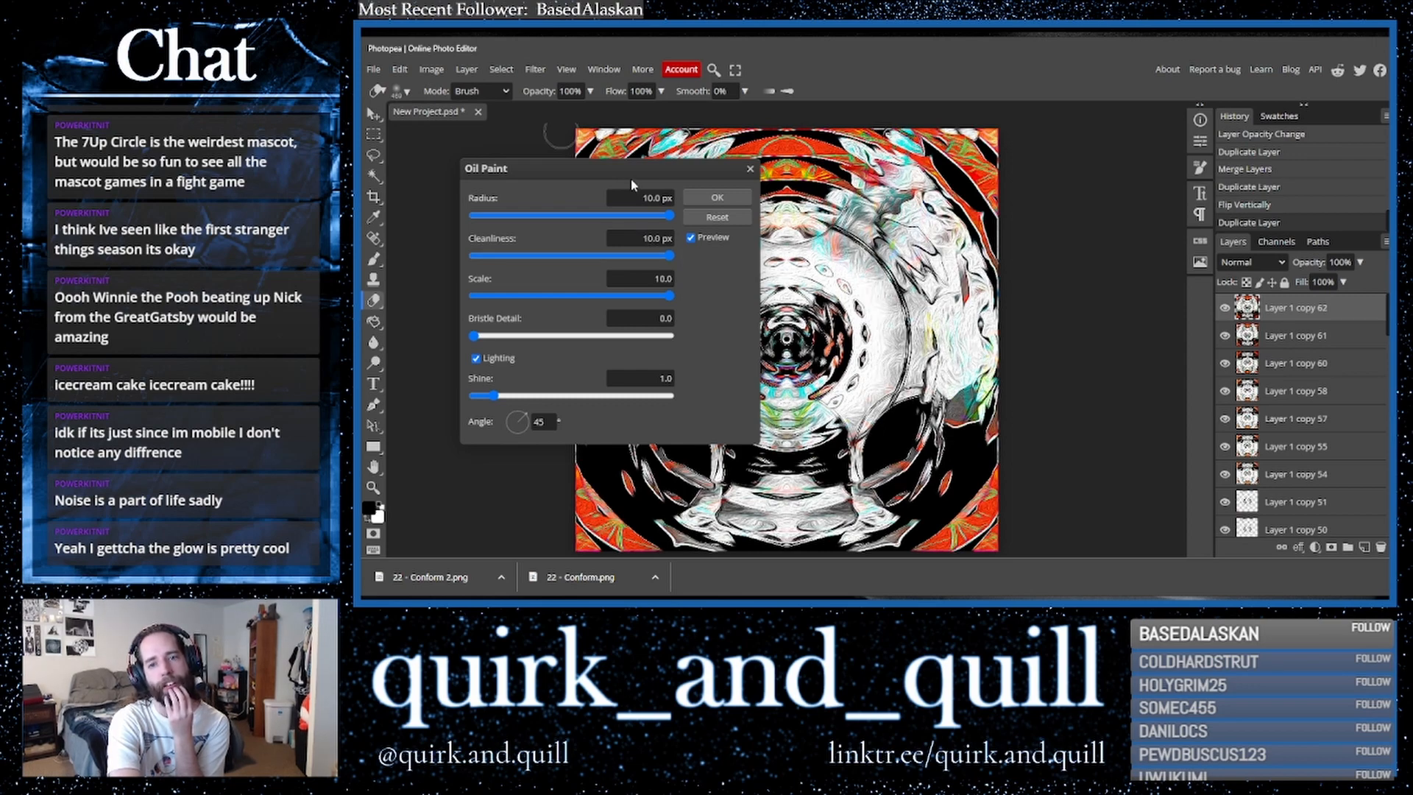
mouse_move(642, 177)
mouse_down()
mouse_move(1158, 176)
mouse_move(1192, 212)
mouse_up()
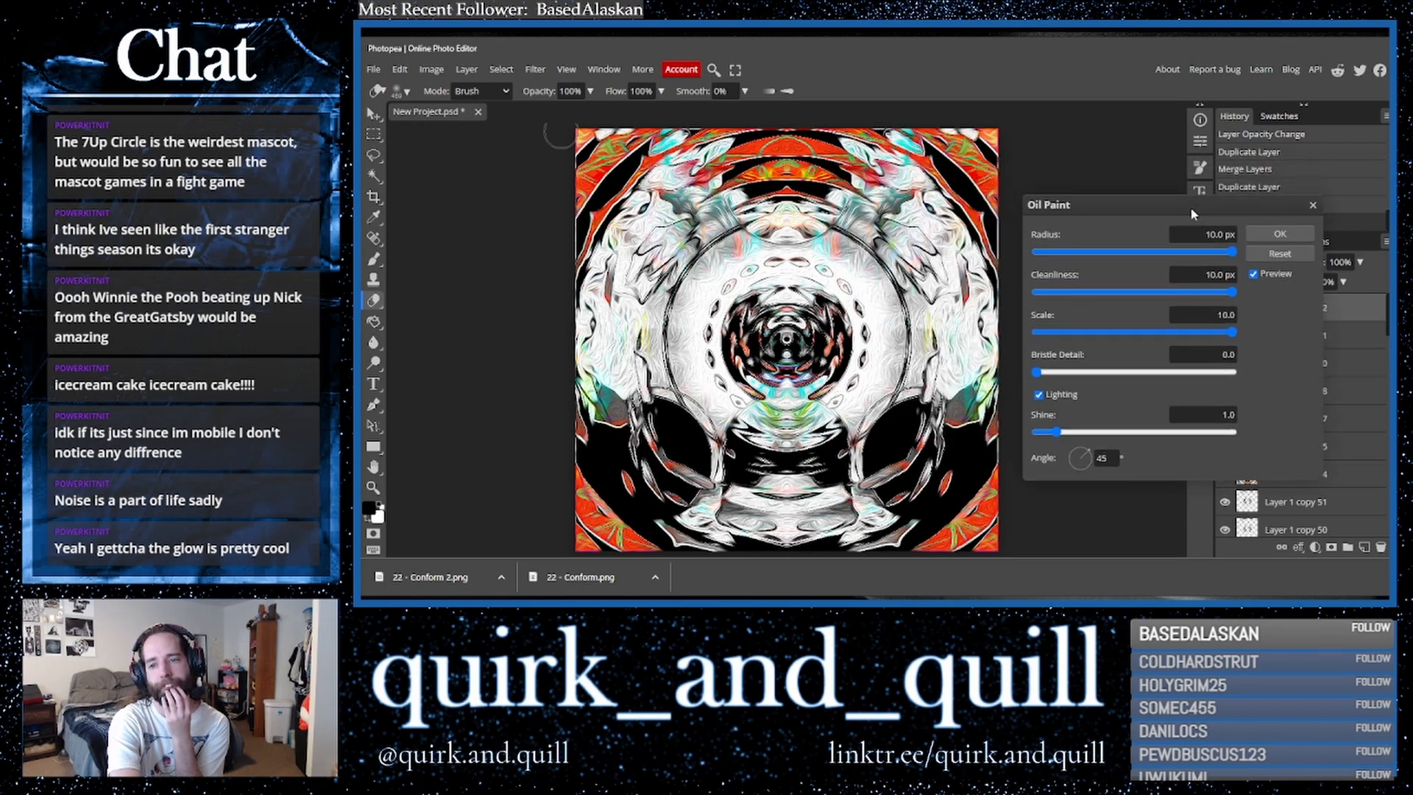
click(1270, 232)
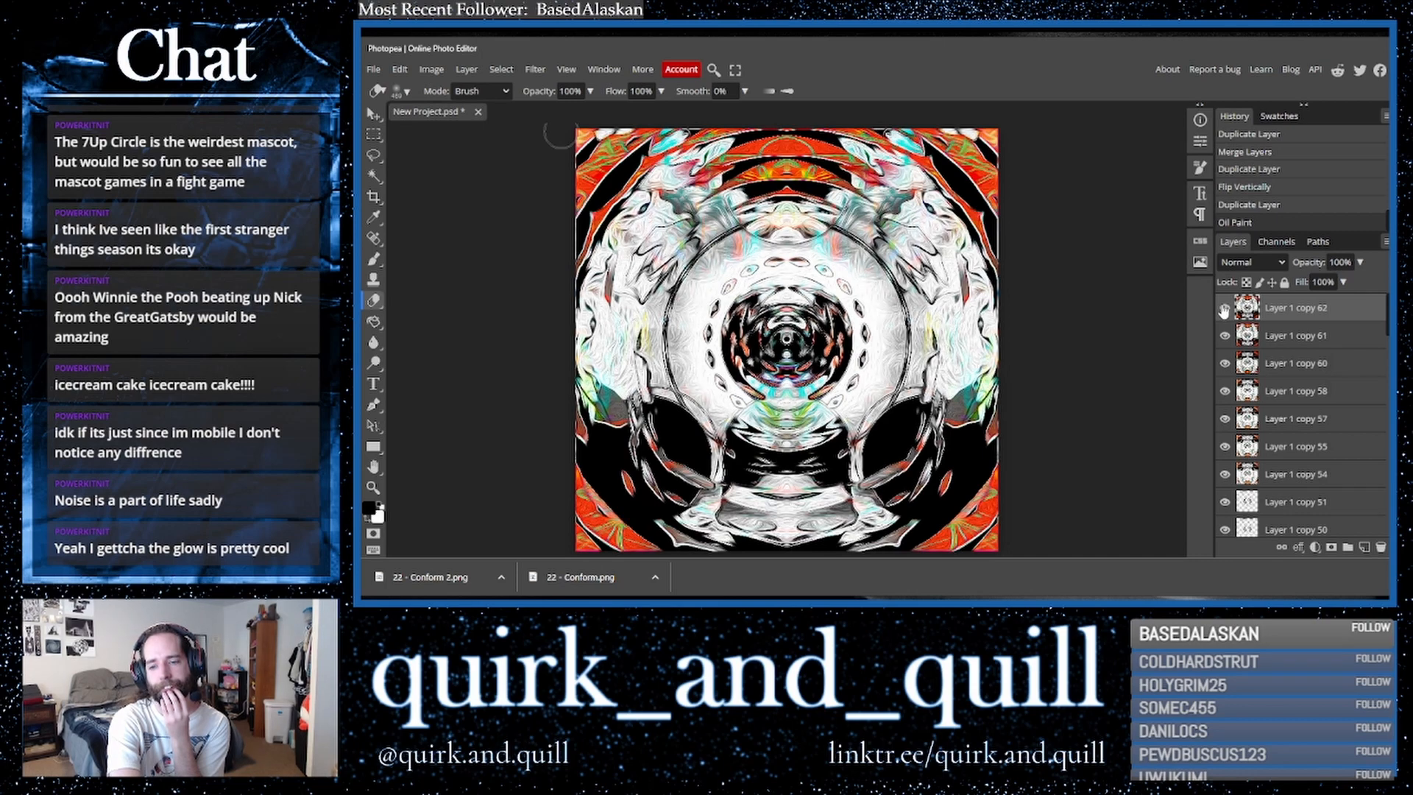
- Duplicate the top layer and flip the copy horizontally
drag(1327, 308, 1366, 548)
click(398, 70)
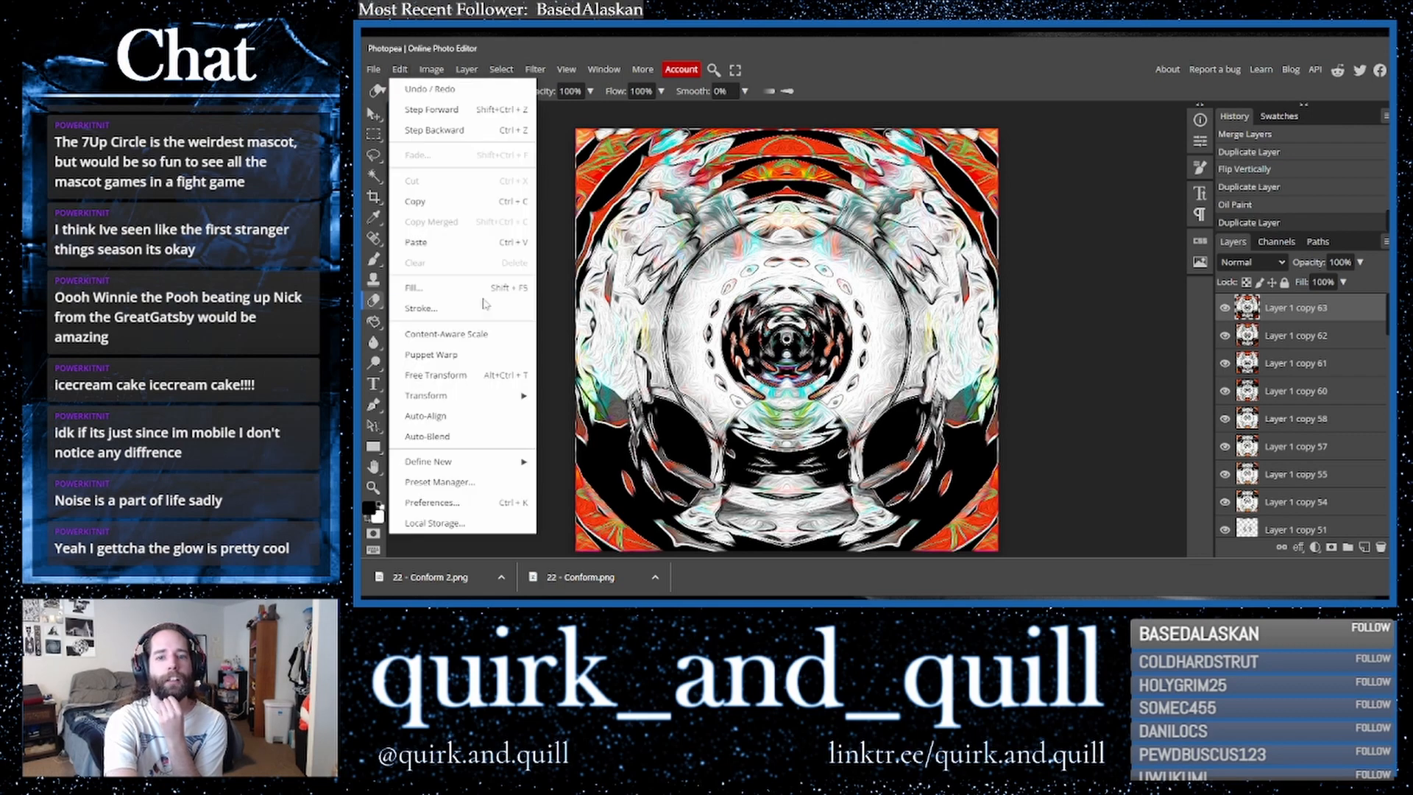
mouse_move(442, 396)
click(587, 526)
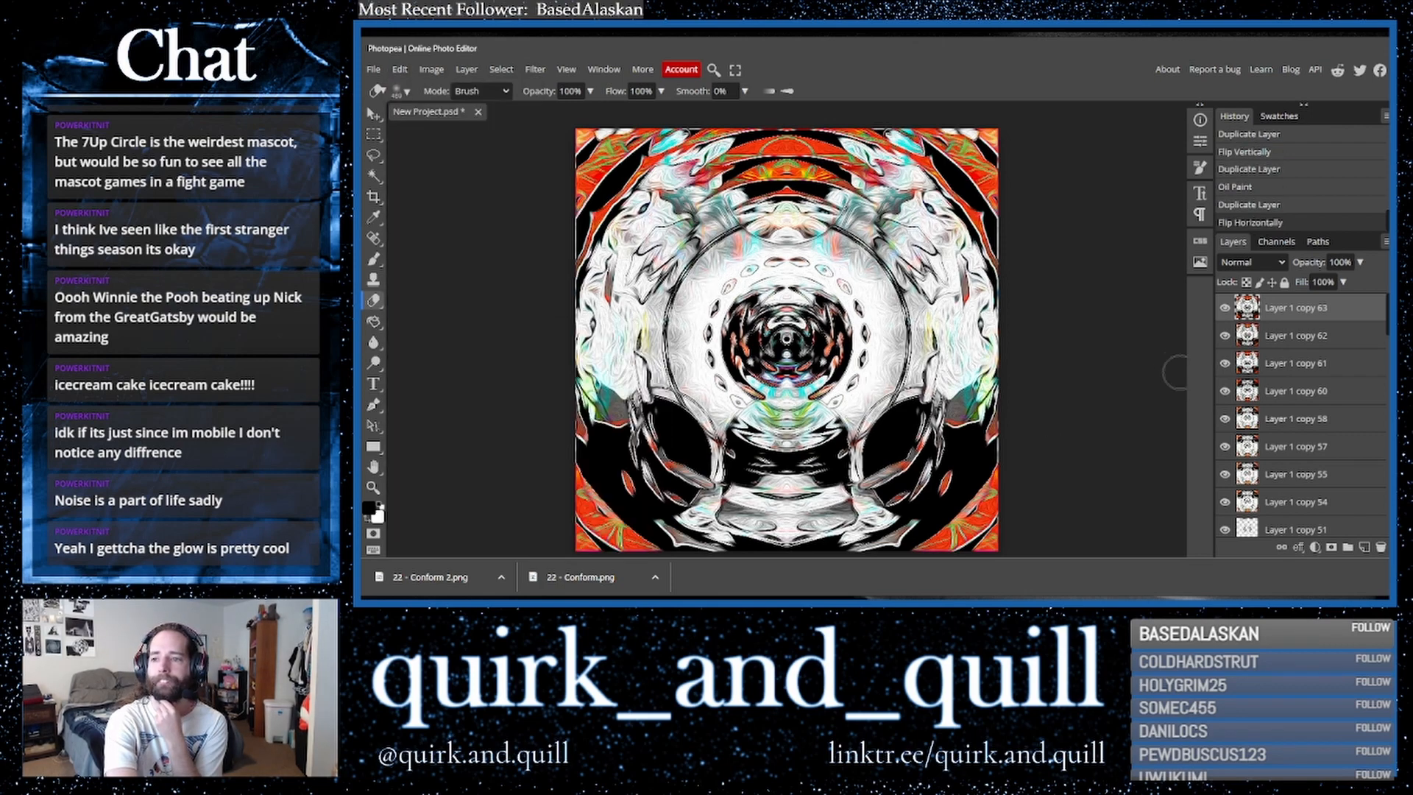
- Set the flipped copy's blend mode to Lighter Color, after trying Darker Color
click(1247, 262)
click(1247, 438)
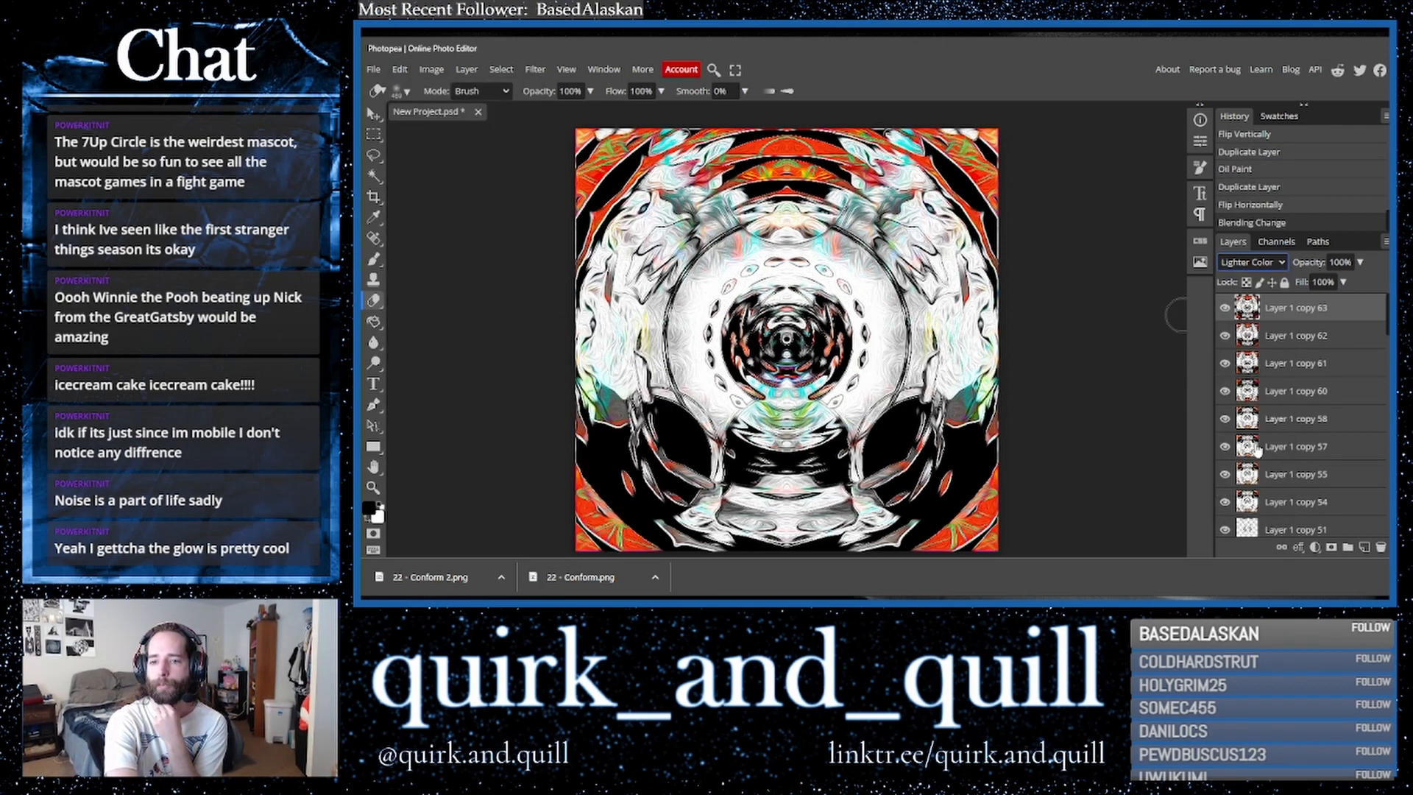
click(1265, 265)
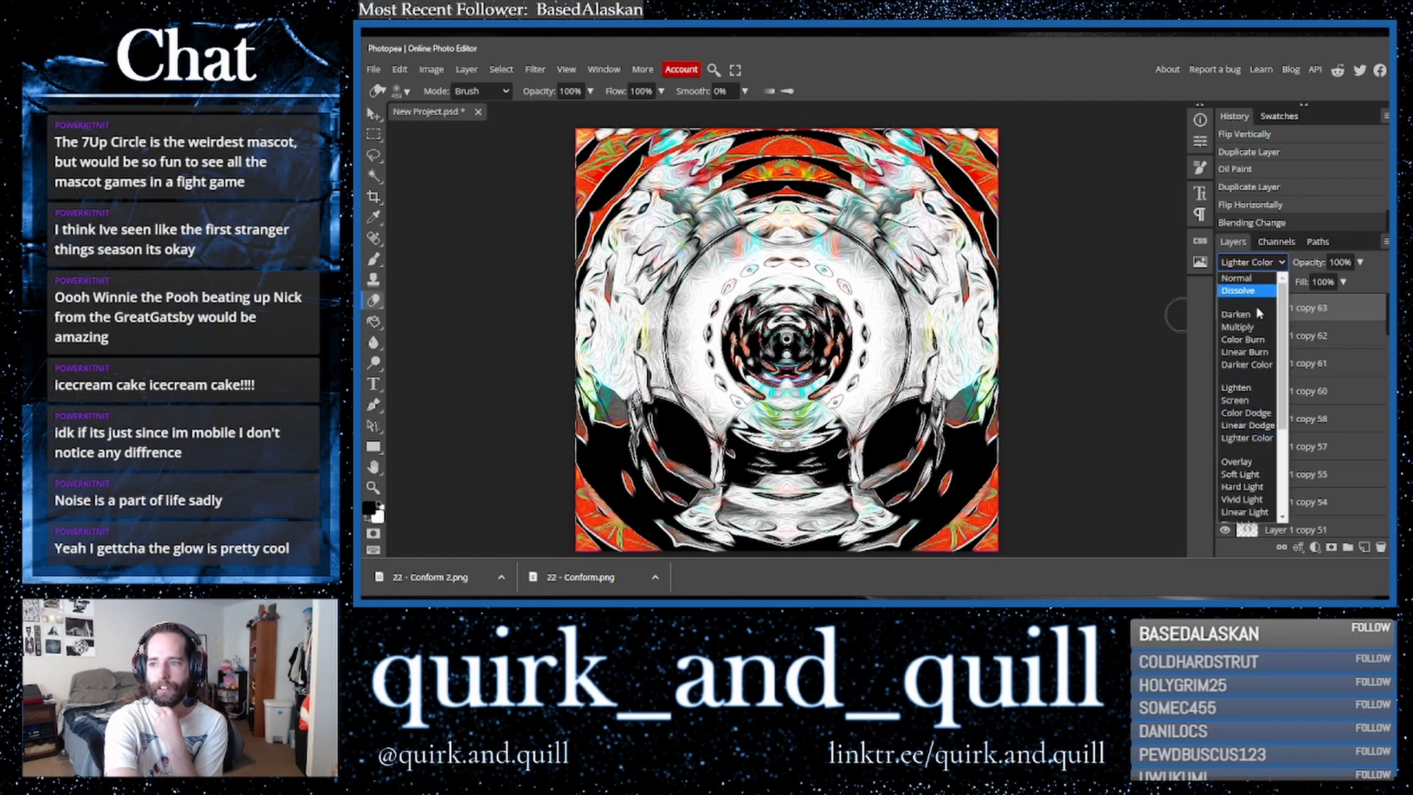
click(1249, 366)
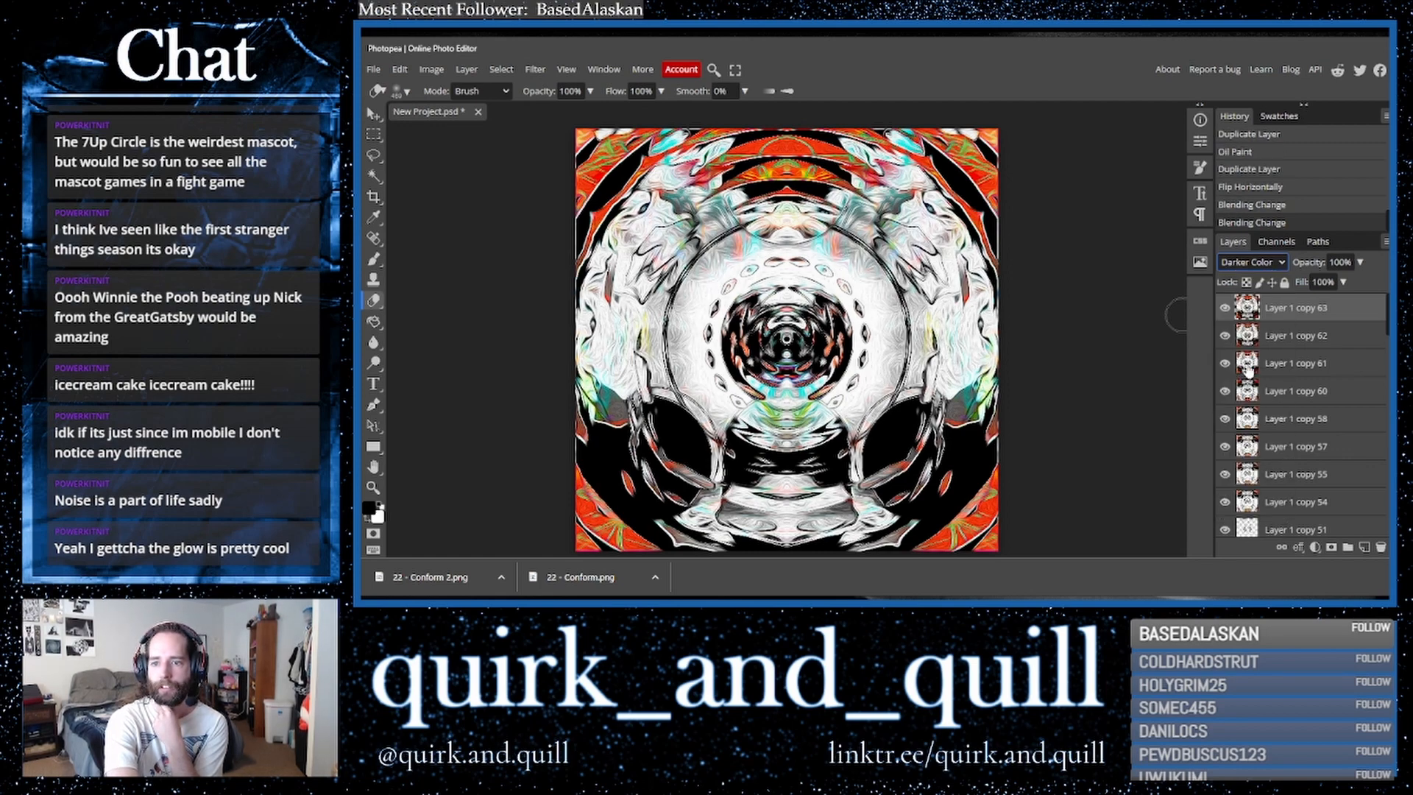
click(1256, 266)
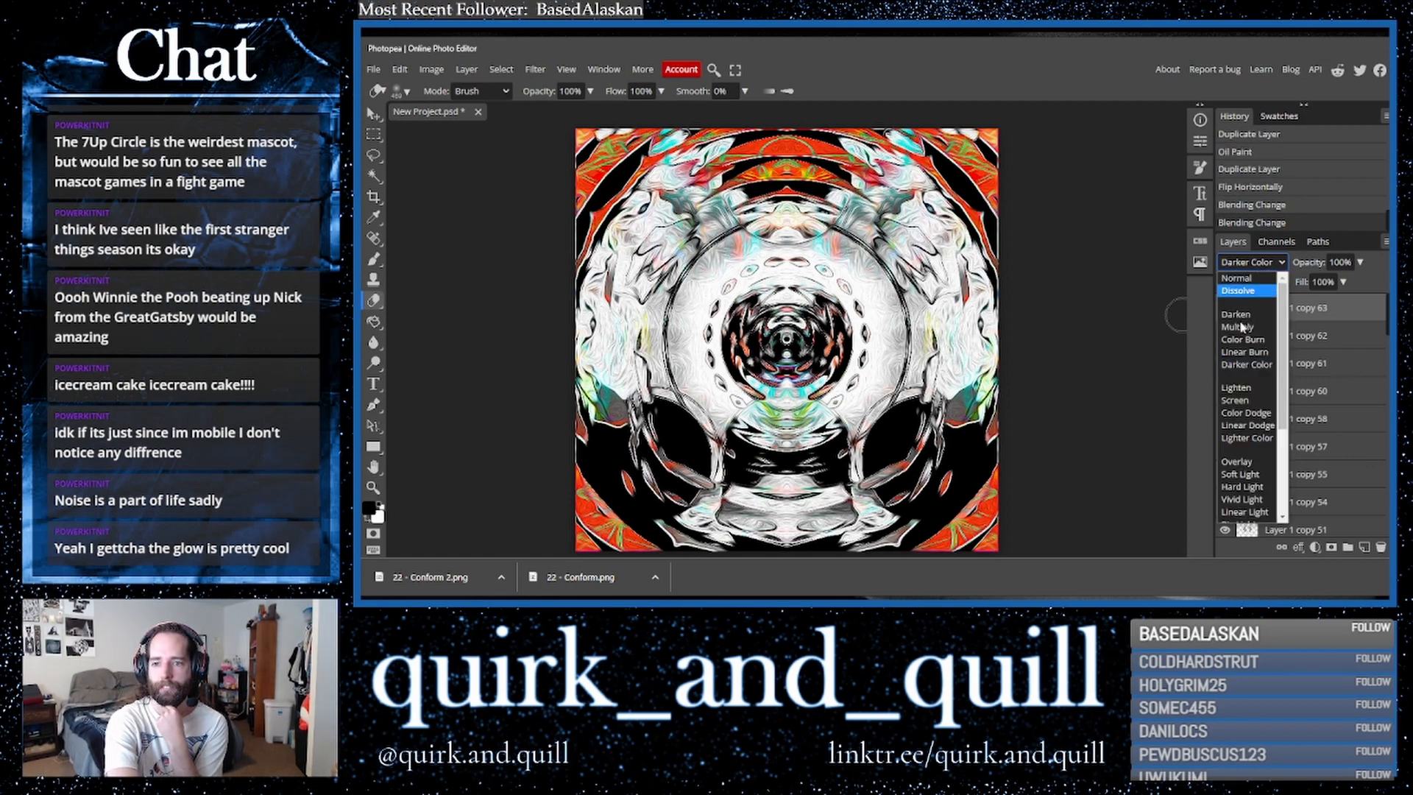
click(1247, 438)
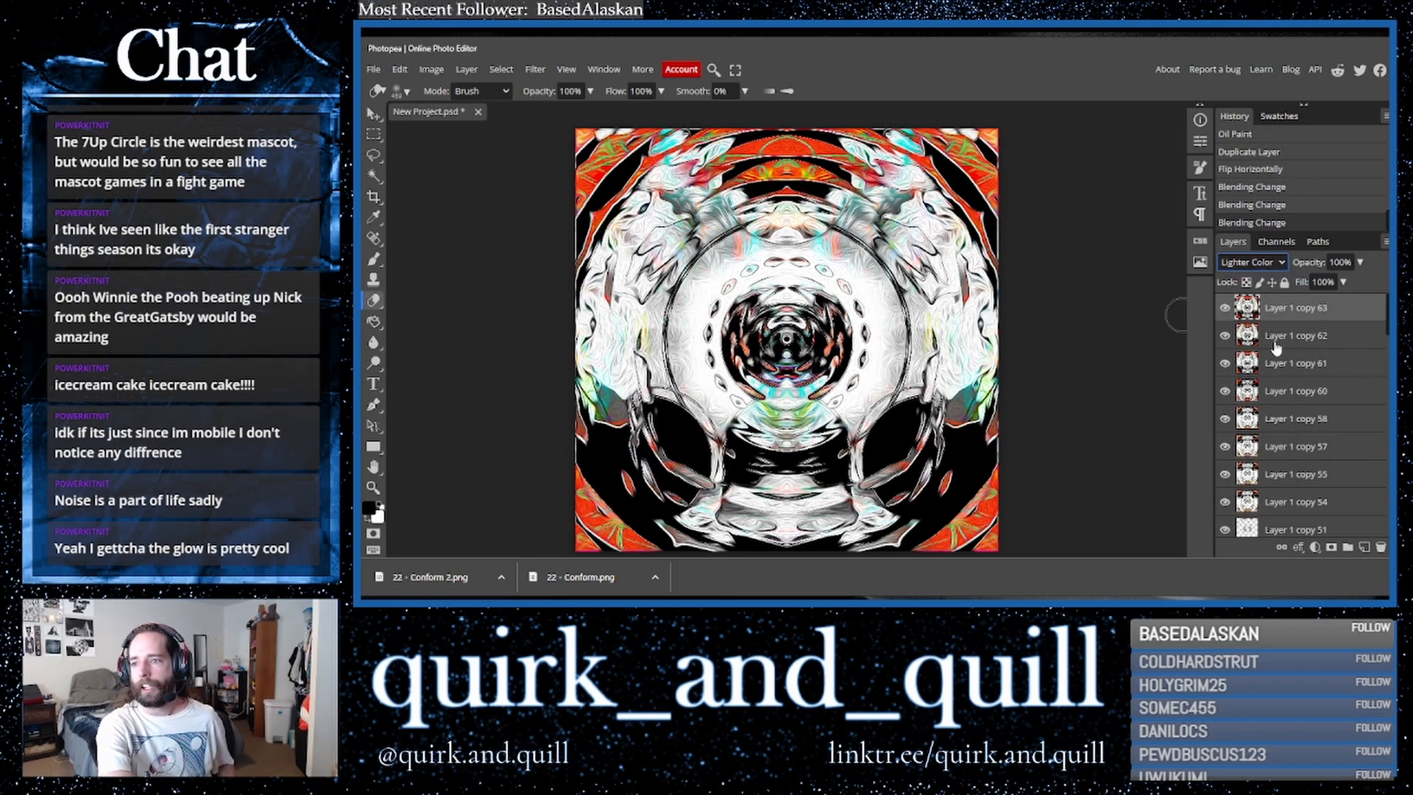
- Merge the top layer with the layer beneath it
click(1280, 338)
right_click(1281, 339)
click(1256, 475)
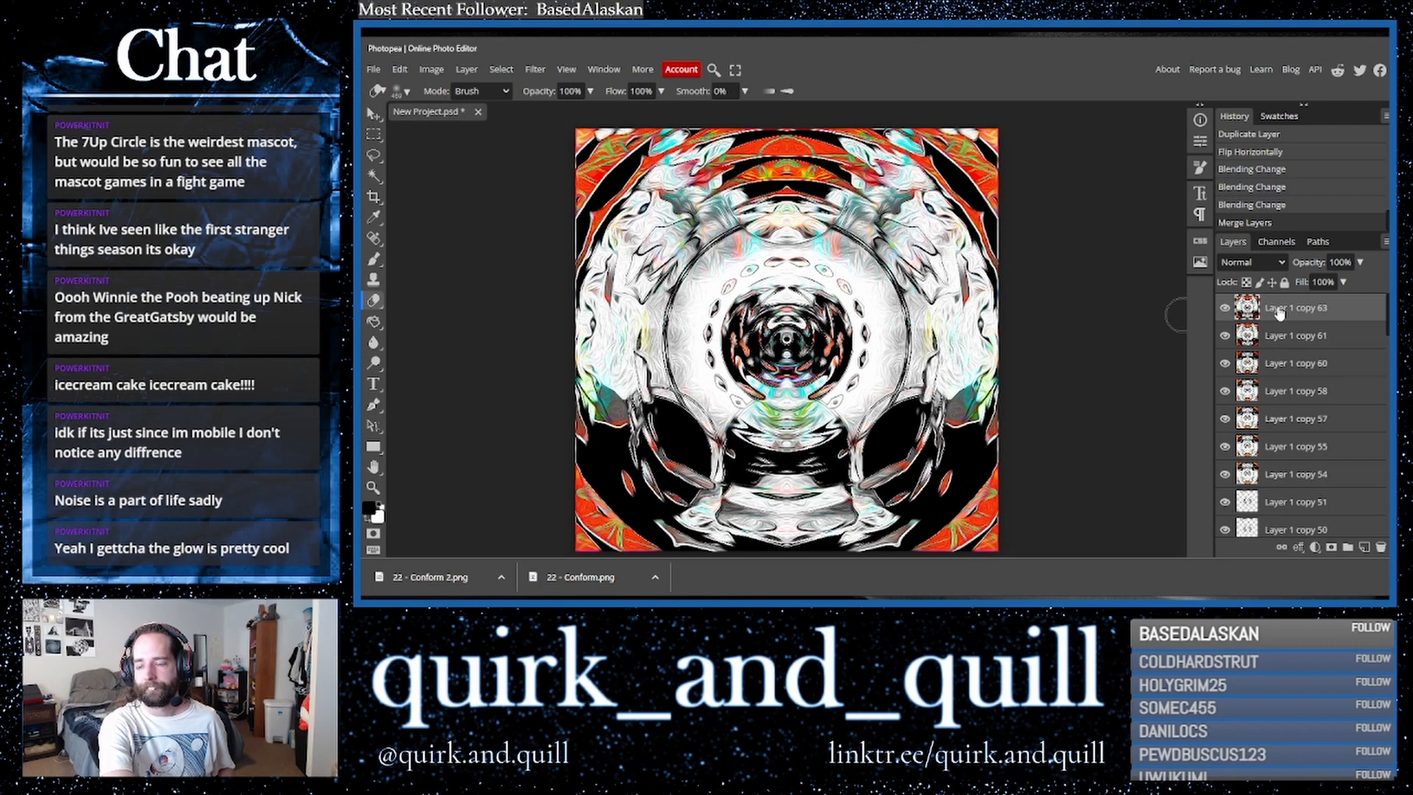
- Duplicate the merged top layer twice
drag(1314, 315, 1365, 548)
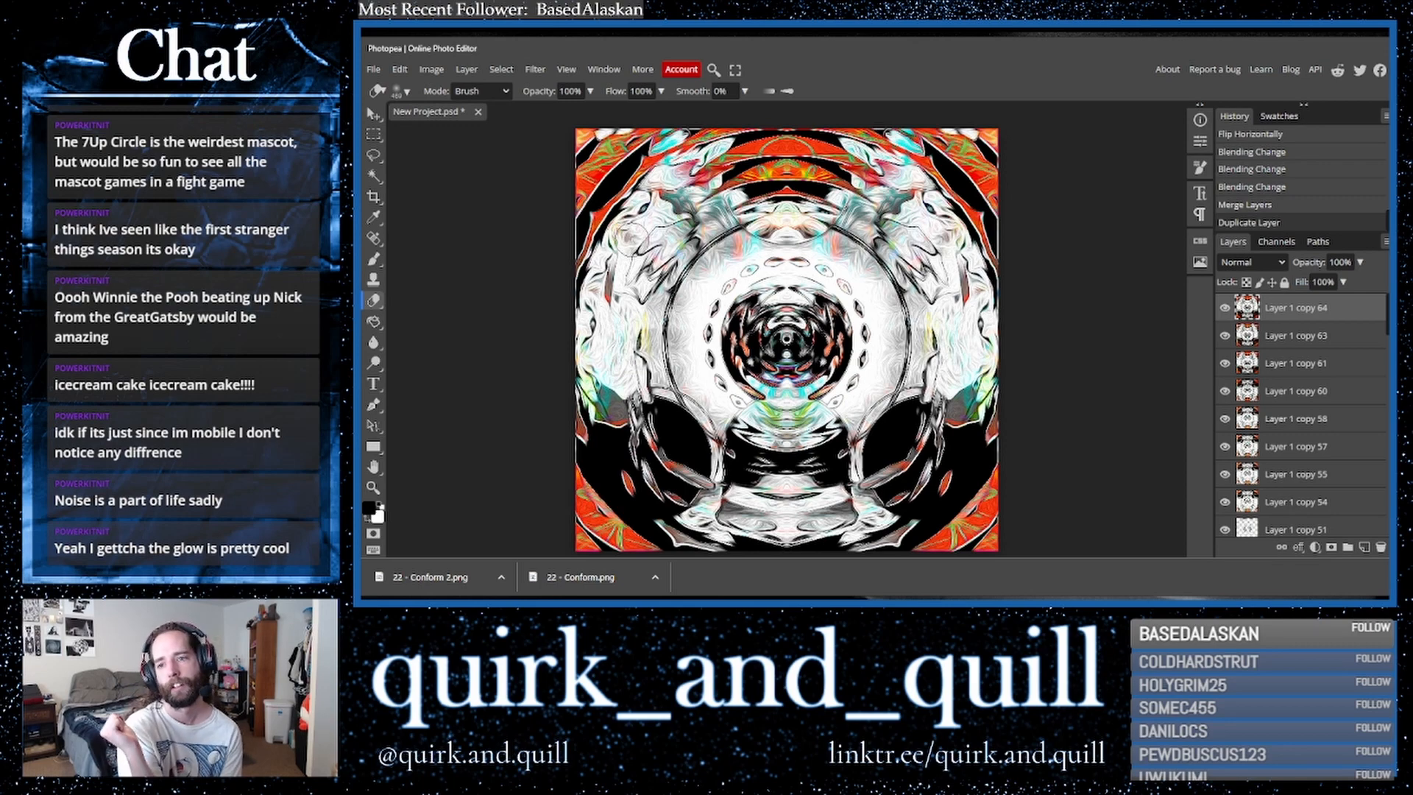
drag(1225, 308, 1225, 339)
click(1225, 337)
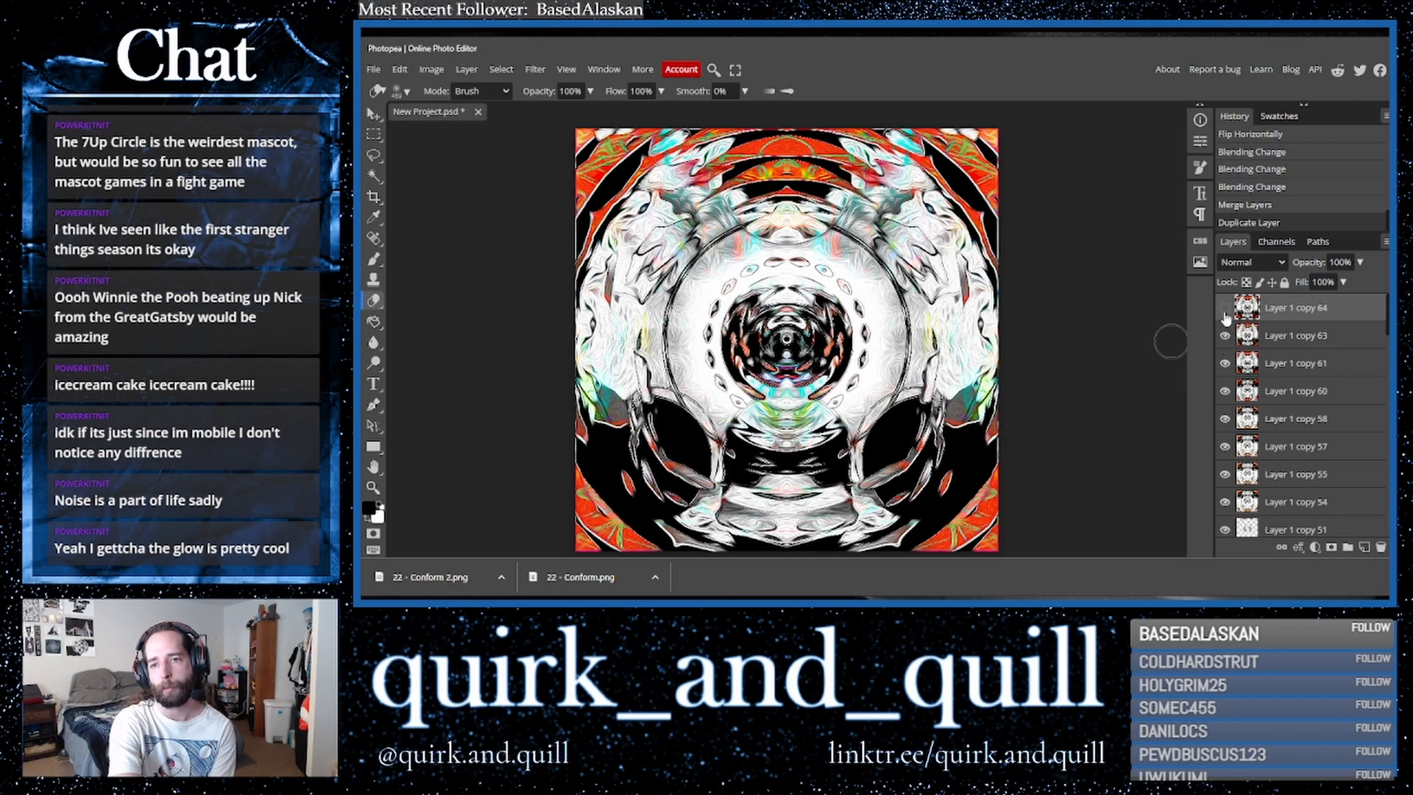
drag(1345, 315, 1364, 545)
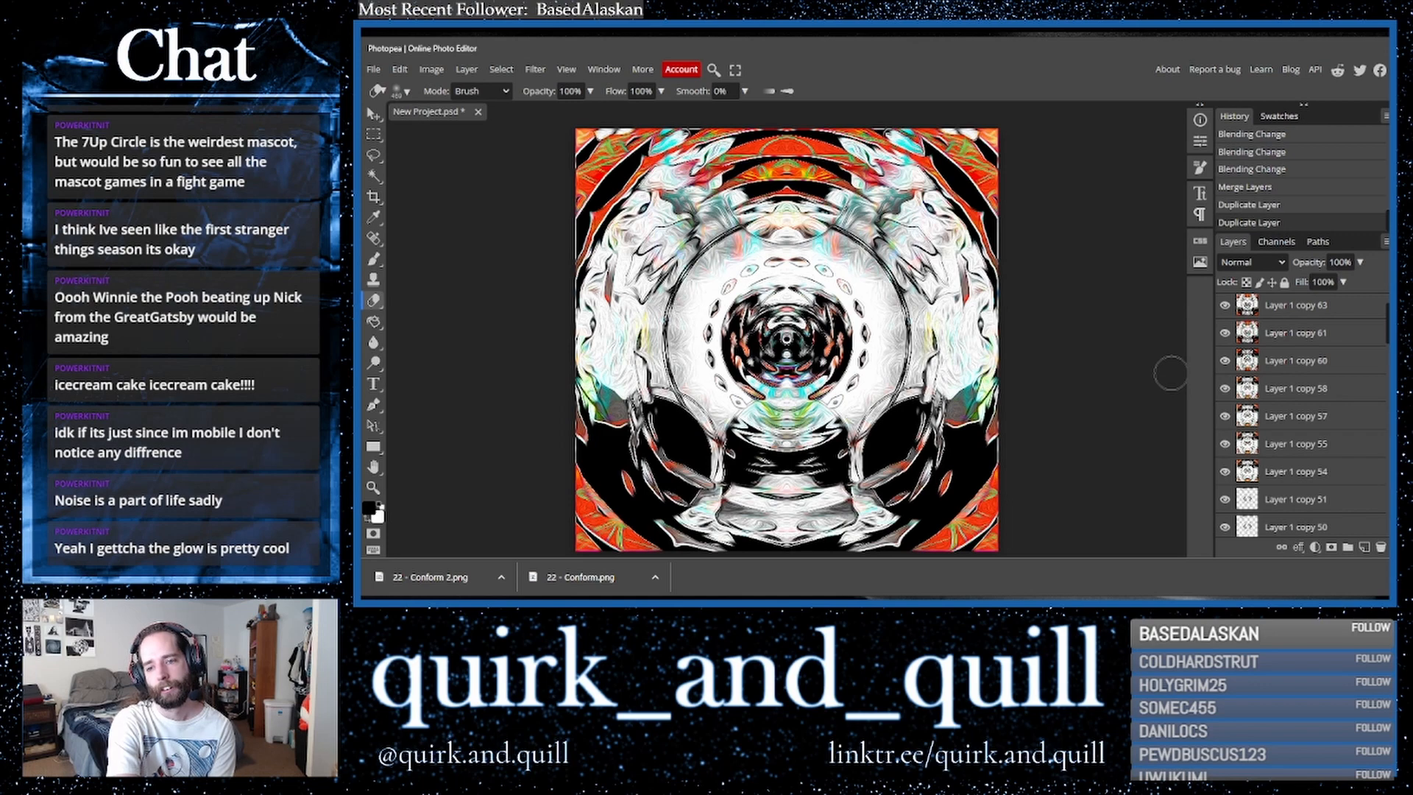
click(535, 69)
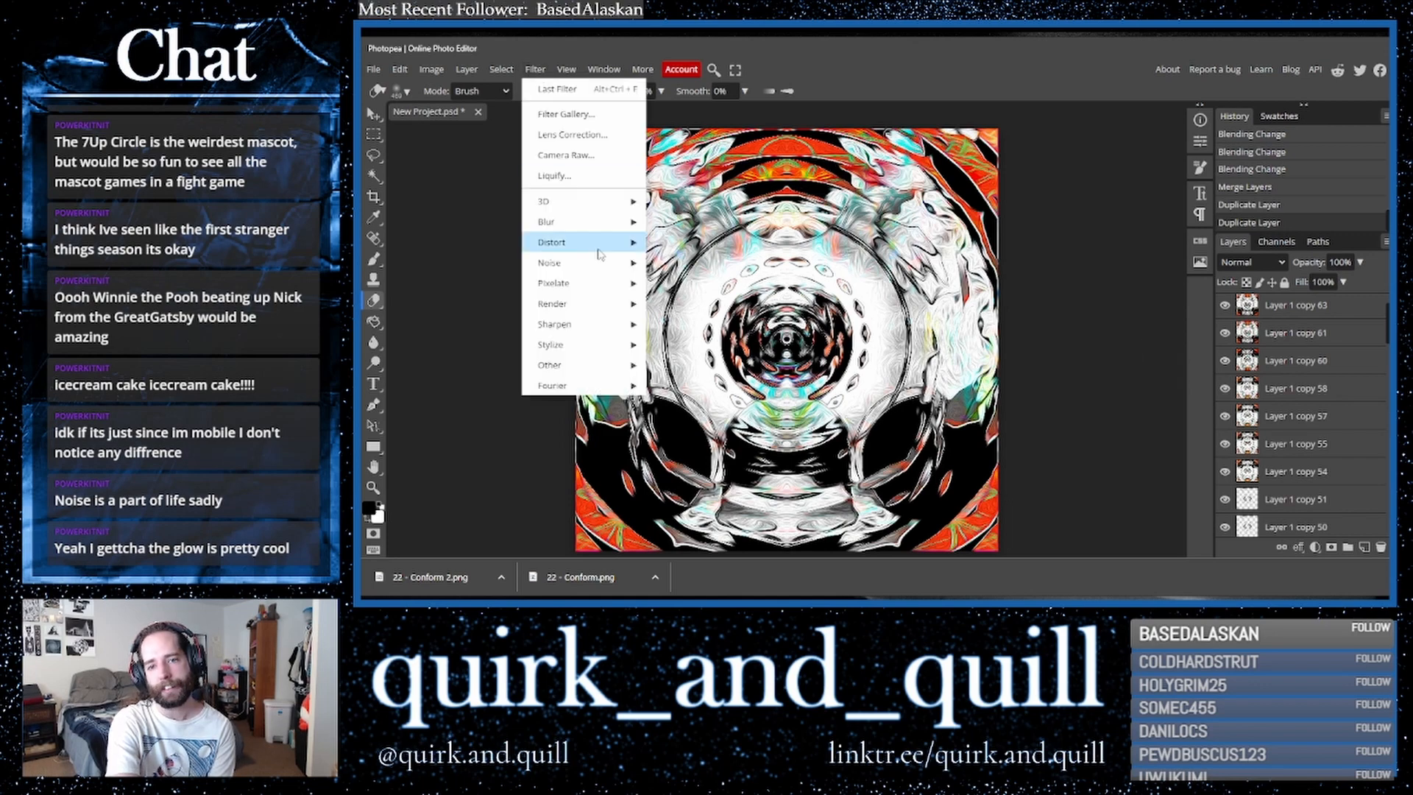
mouse_move(582, 242)
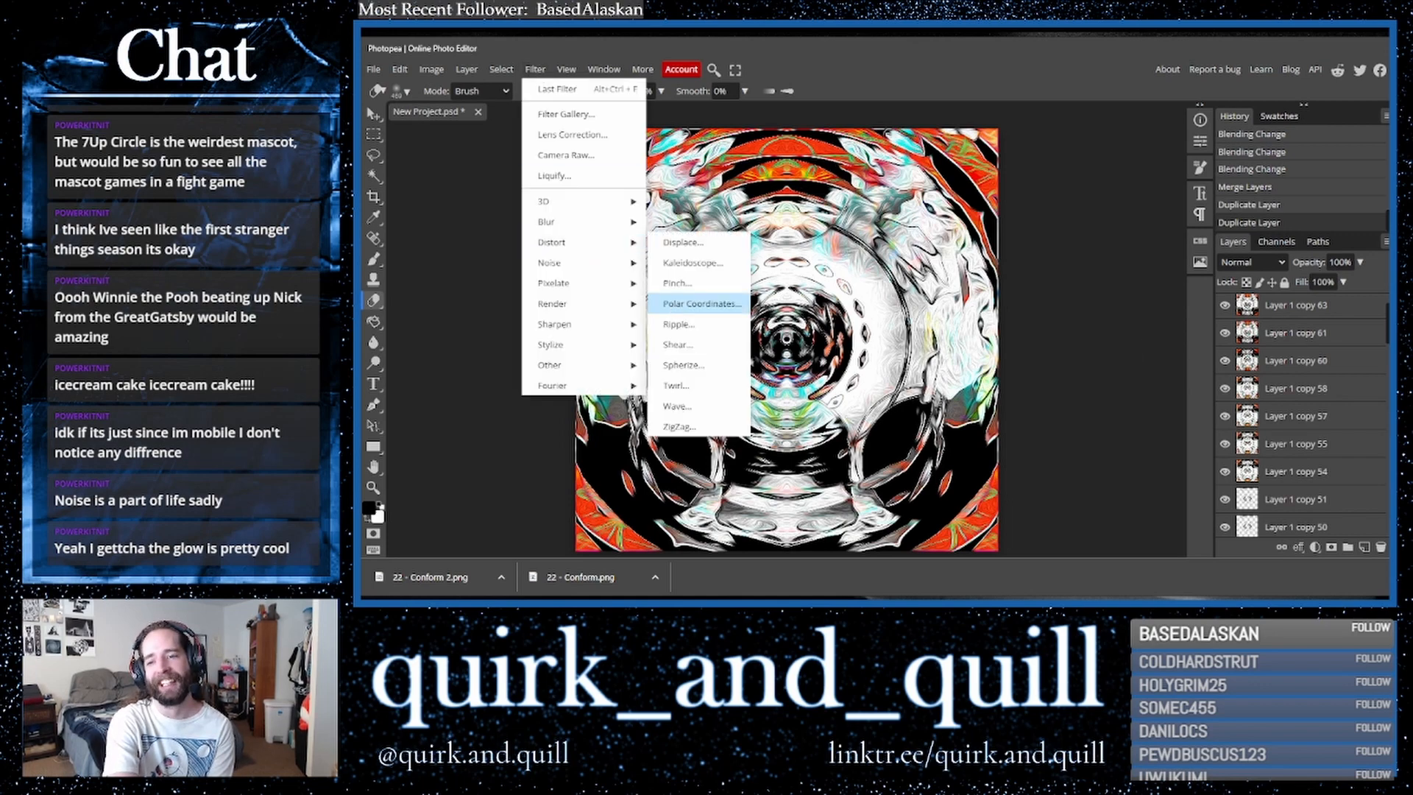
click(672, 305)
click(566, 198)
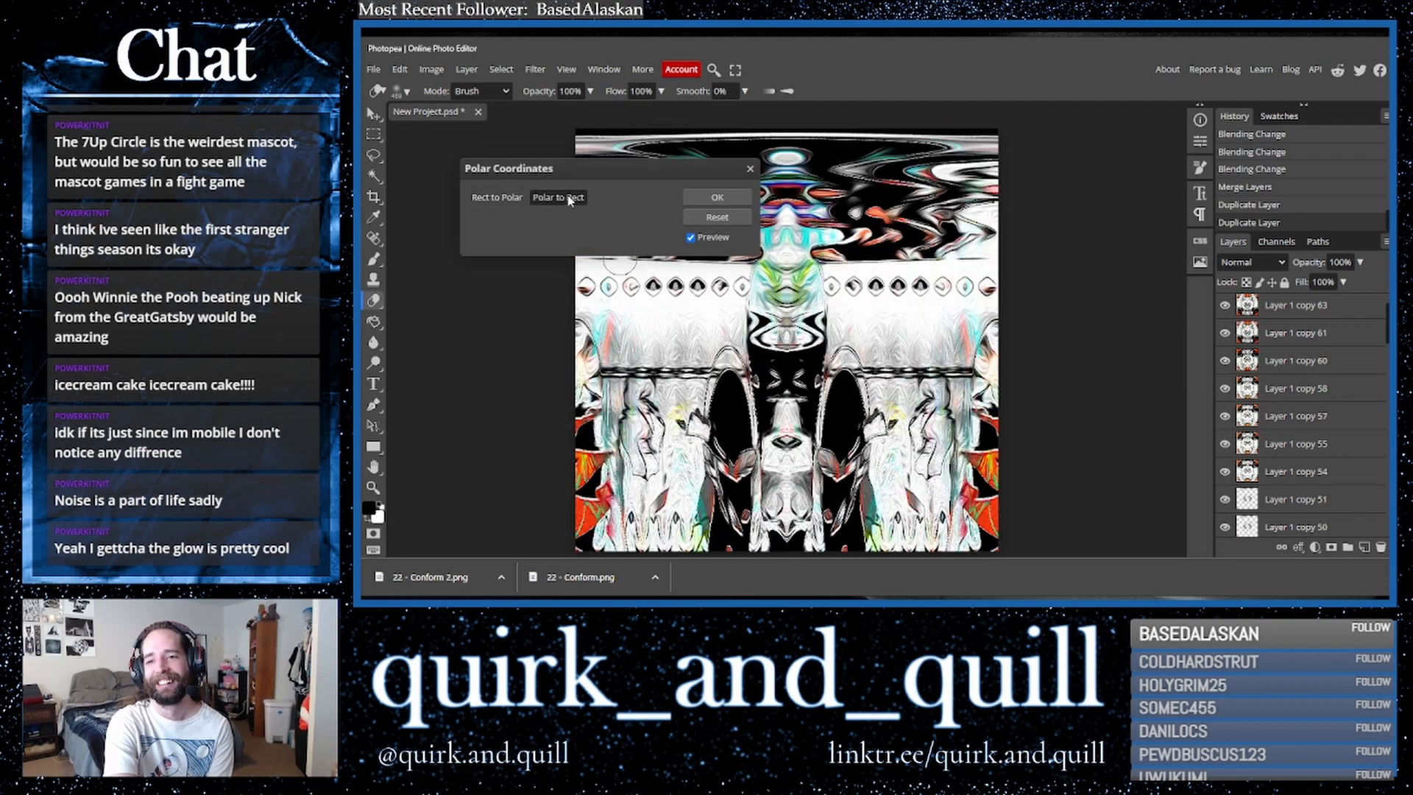
click(750, 170)
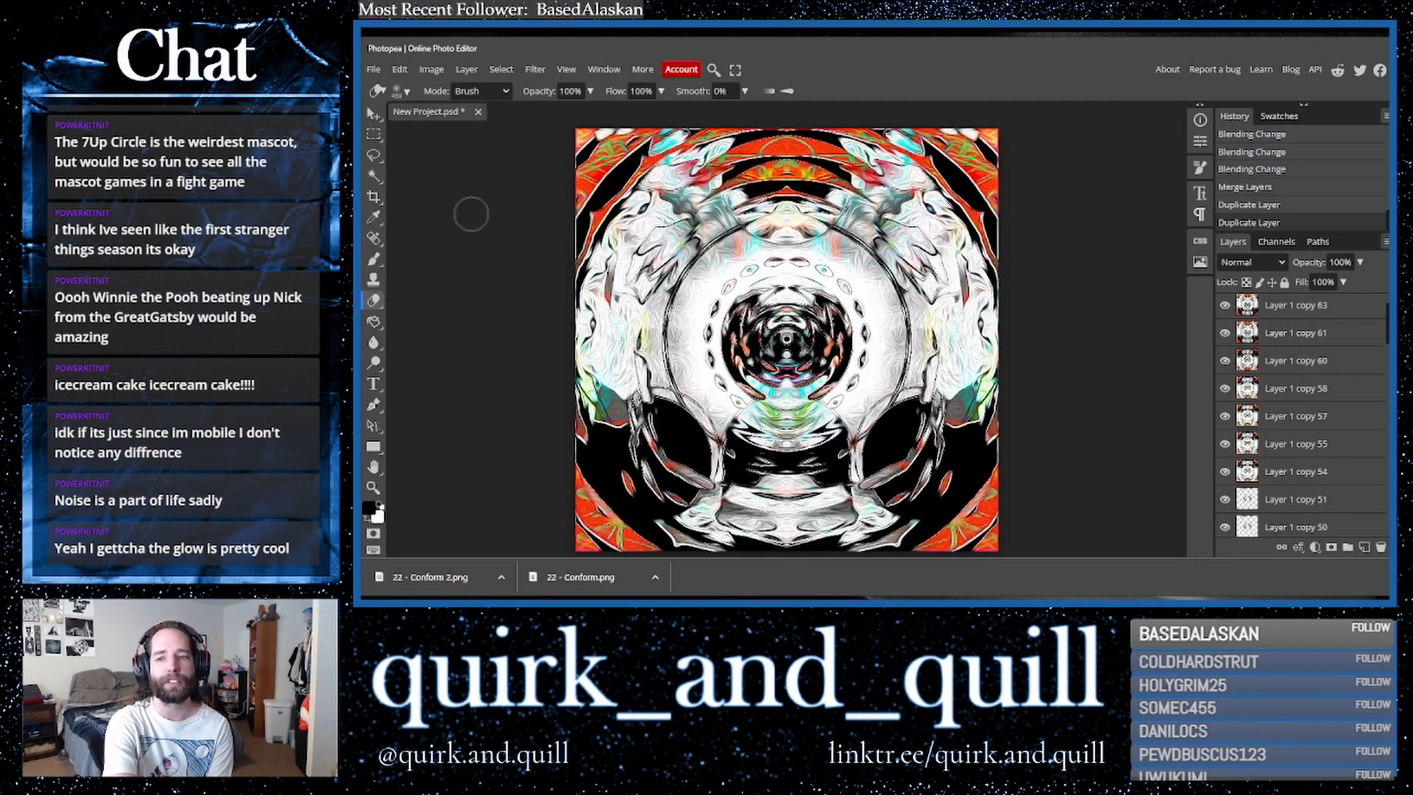
- Duplicate the top layer again and scale the copy up to 132.5% with Free Transform
click(373, 113)
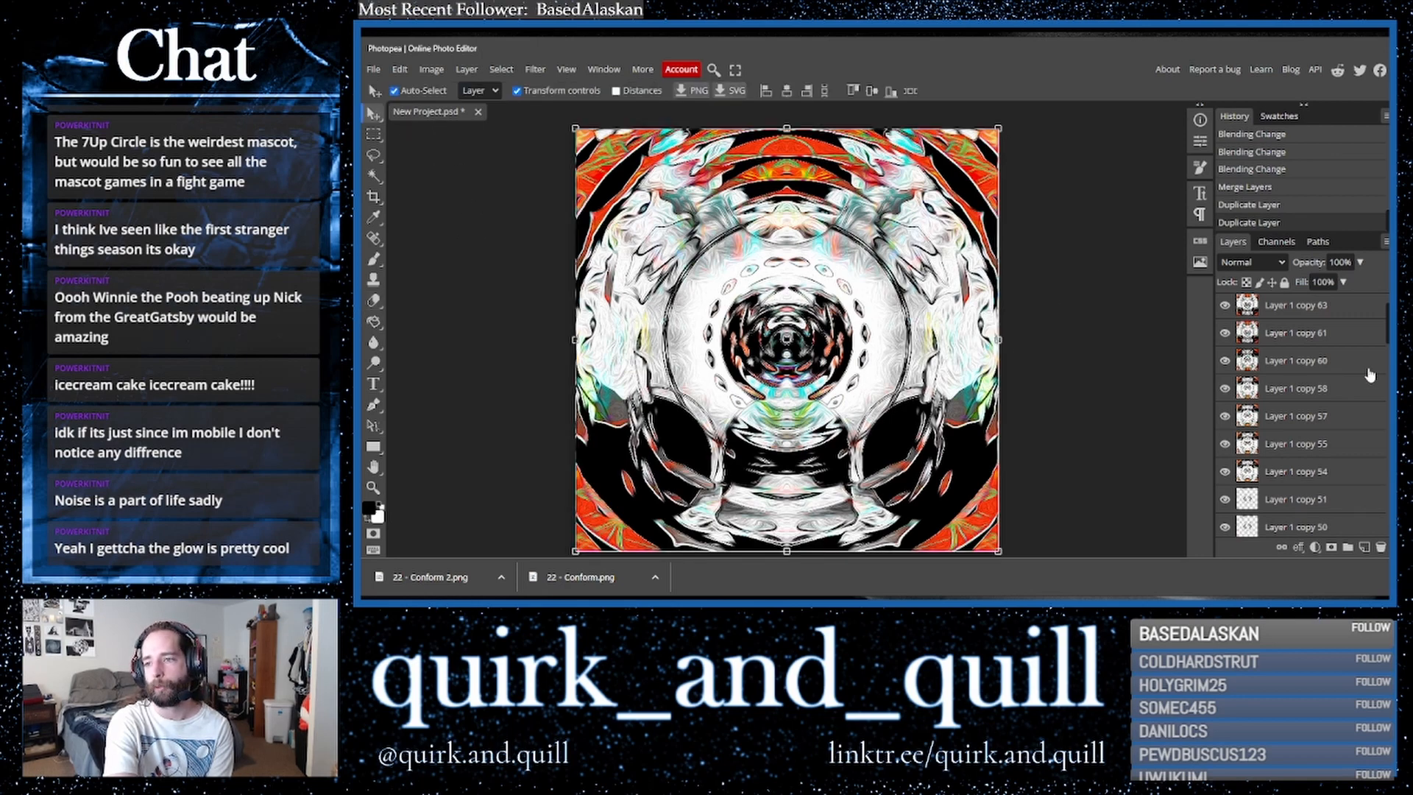
scroll(1371, 375, up, 1)
drag(1344, 320, 1364, 549)
drag(1005, 361, 1151, 343)
drag(876, 306, 807, 306)
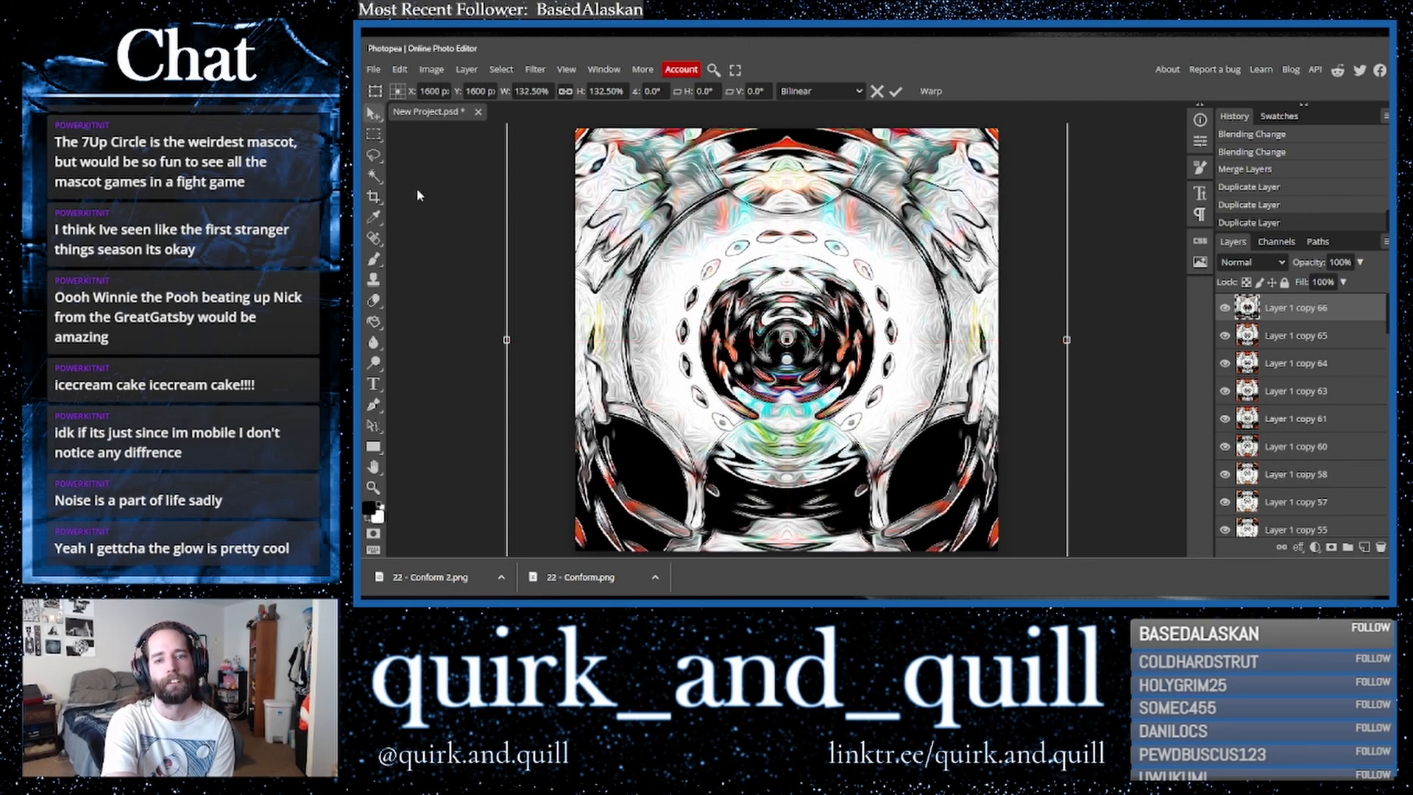
key(Return)
- Set the scaled copy's blend mode to Darker Color after cycling through several modes
click(374, 197)
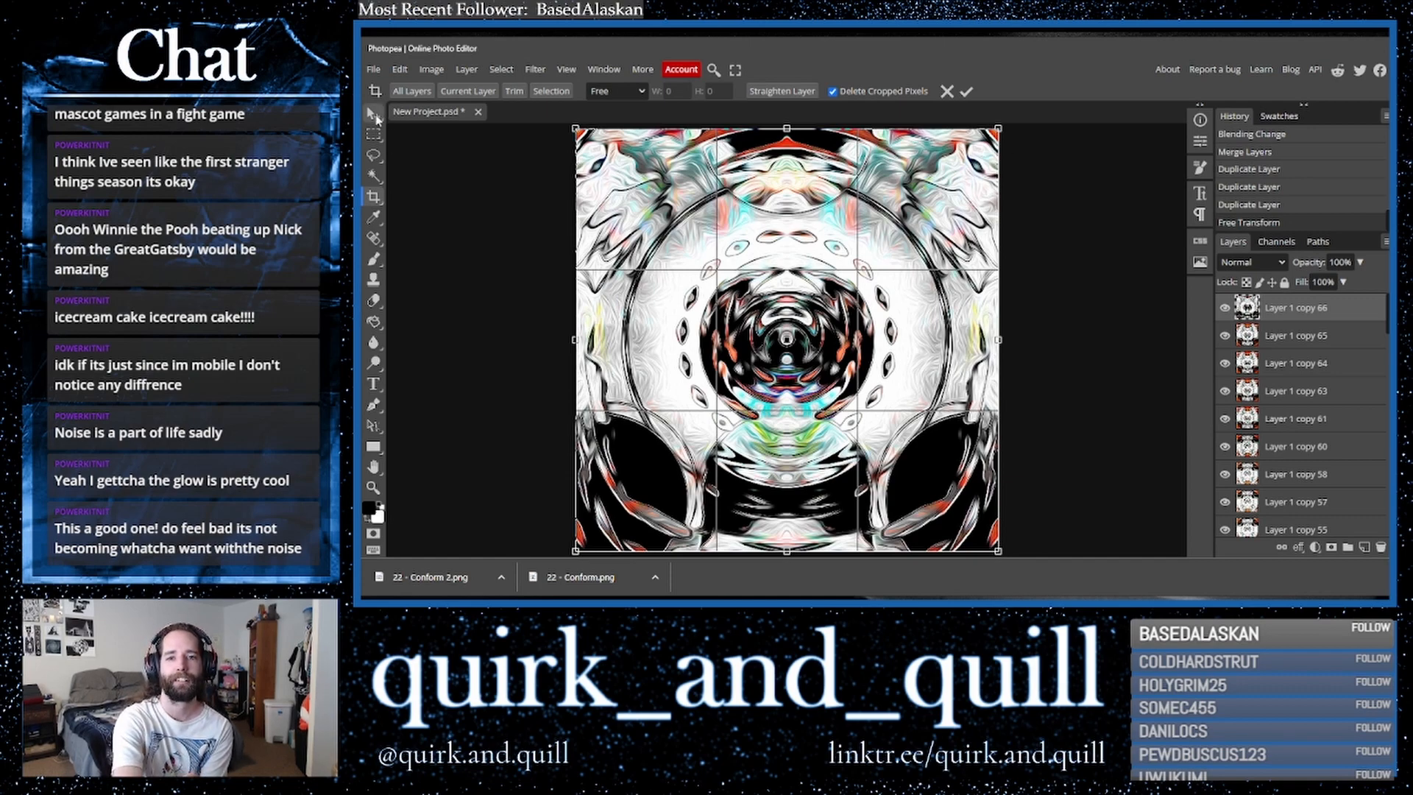
key(v)
click(1263, 265)
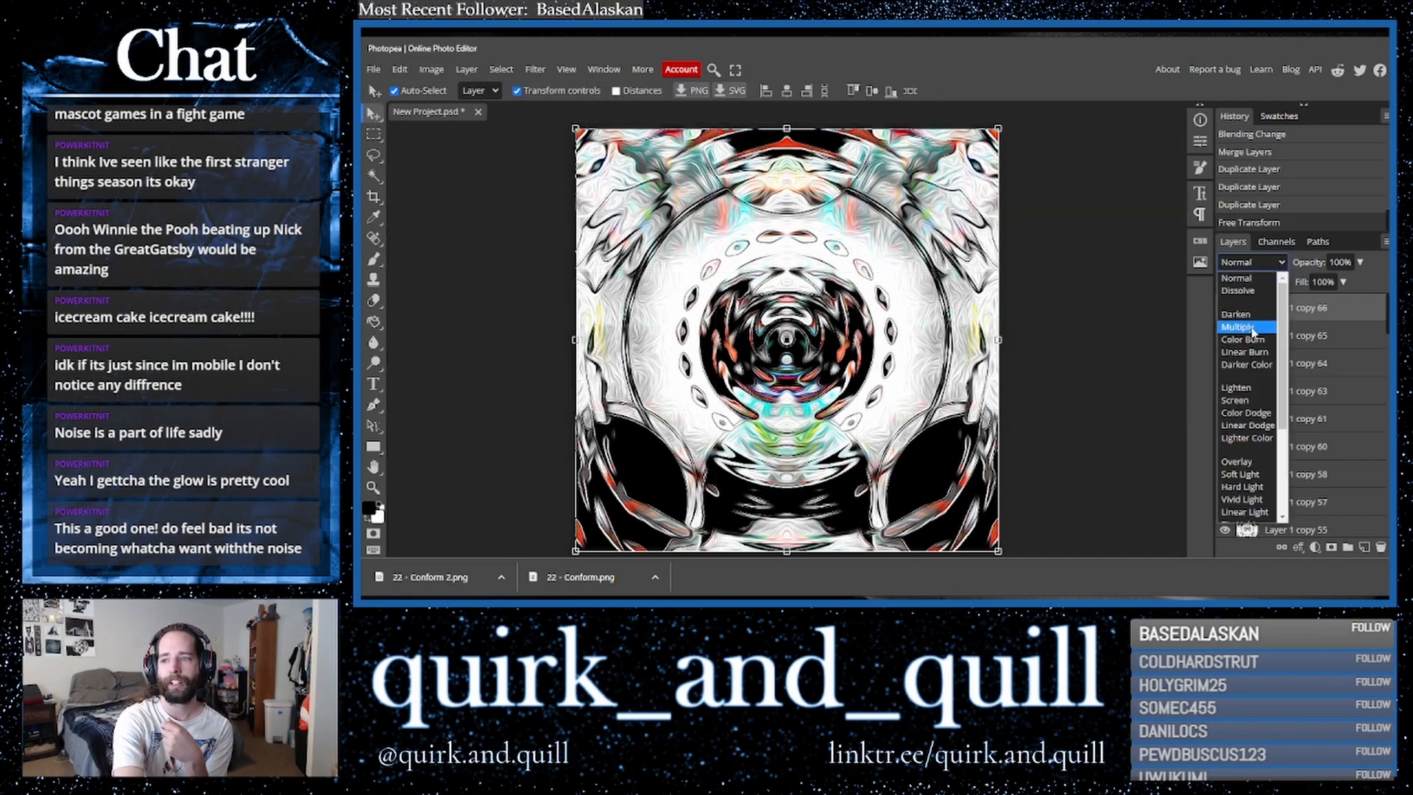
click(1251, 328)
key(Down)
key(Down)
key(Down)
key(Down)
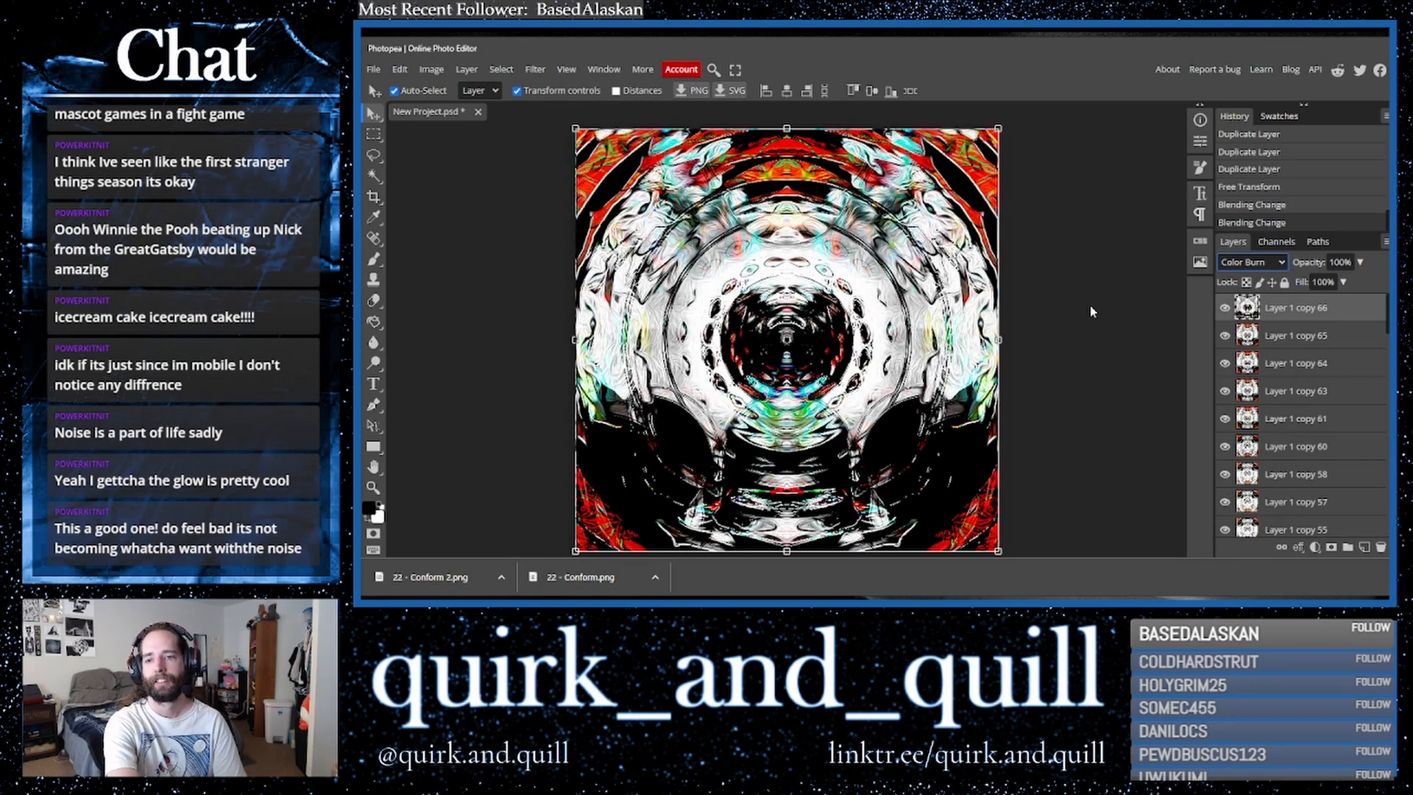
key(Up)
key(Down)
key(Up)
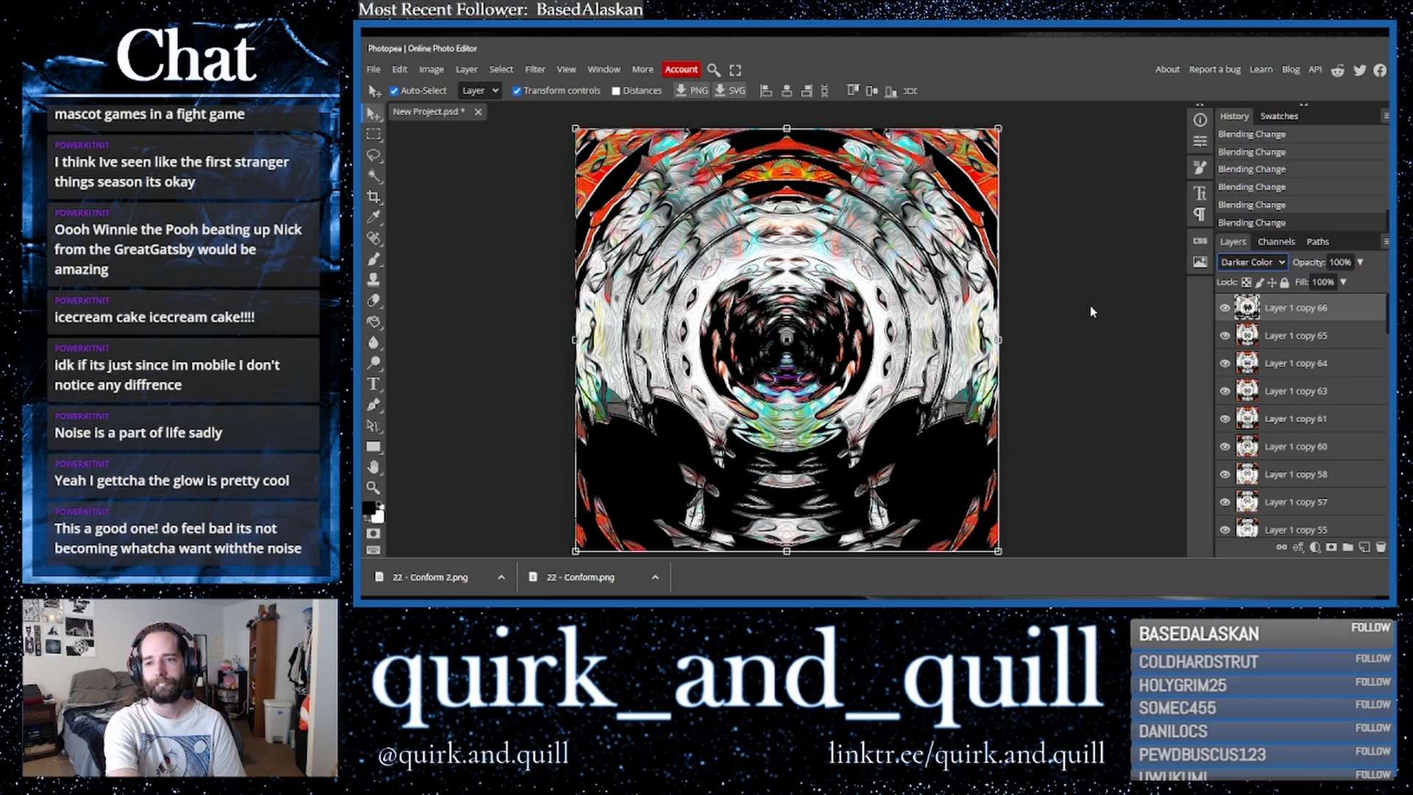
- Toggle the top layer's visibility repeatedly to compare, leaving it hidden
click(1224, 308)
click(1224, 308)
click(1224, 310)
click(1224, 311)
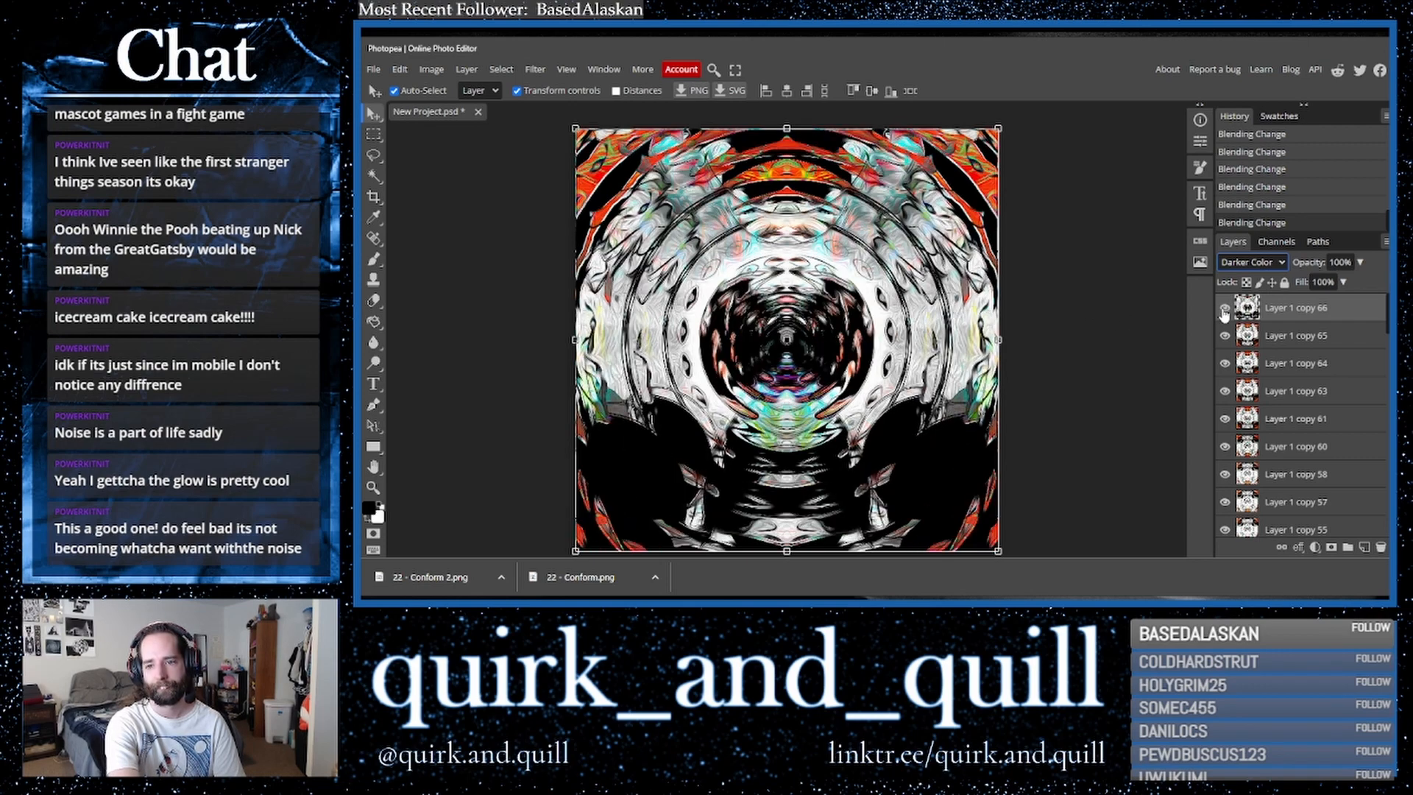
click(1224, 310)
click(1224, 311)
click(1224, 310)
click(1224, 311)
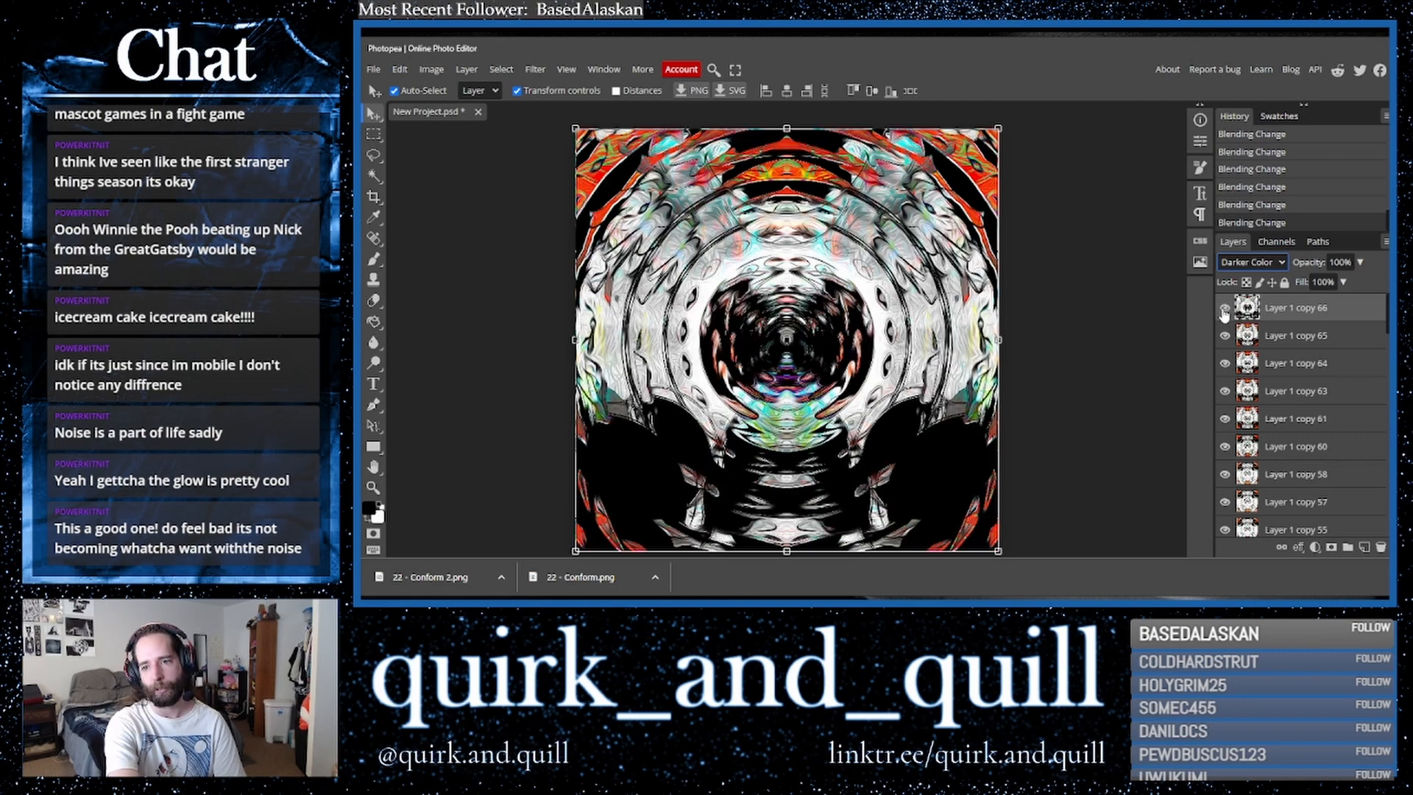
click(1224, 311)
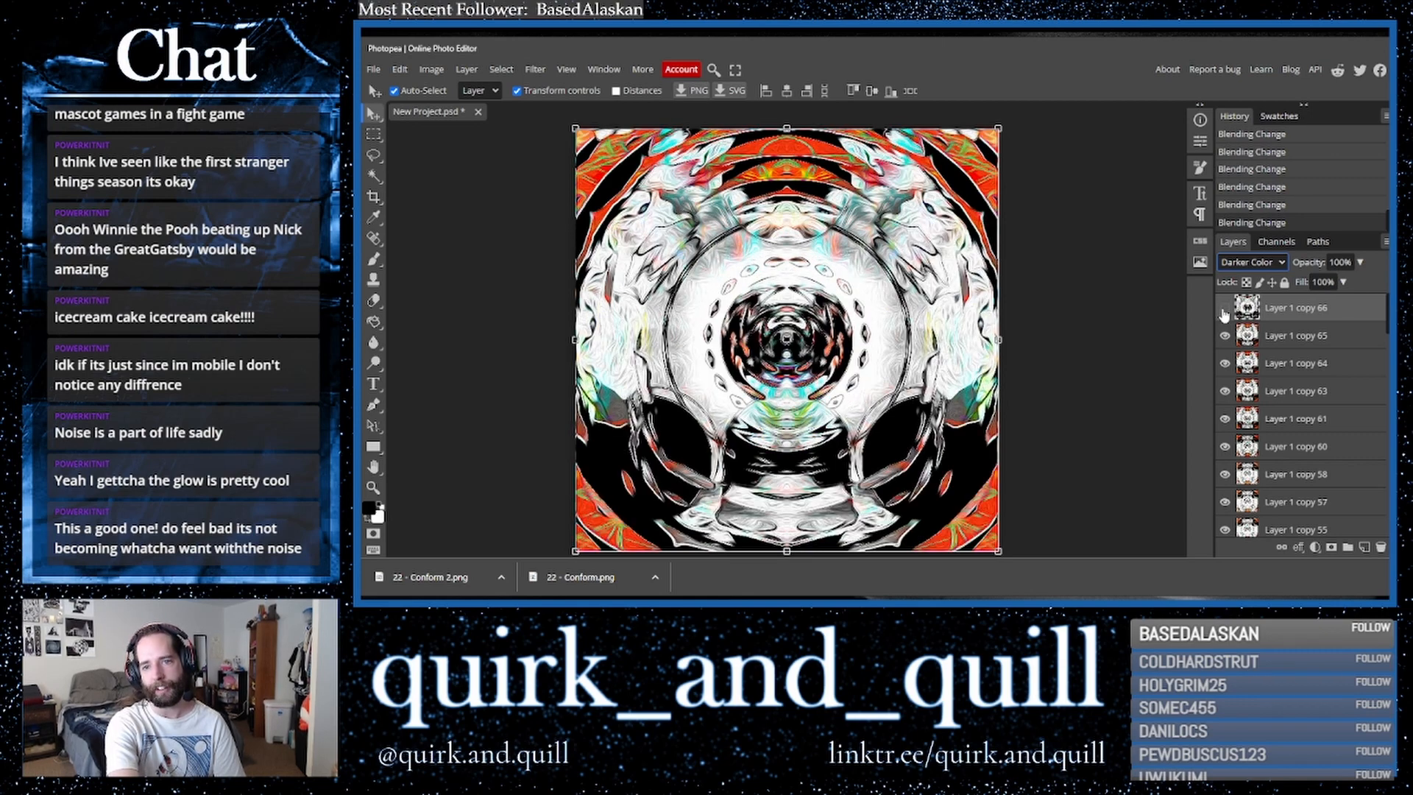
- Export the image as a PNG named 23 - Passage.png in the same folder as the earlier pieces
click(373, 69)
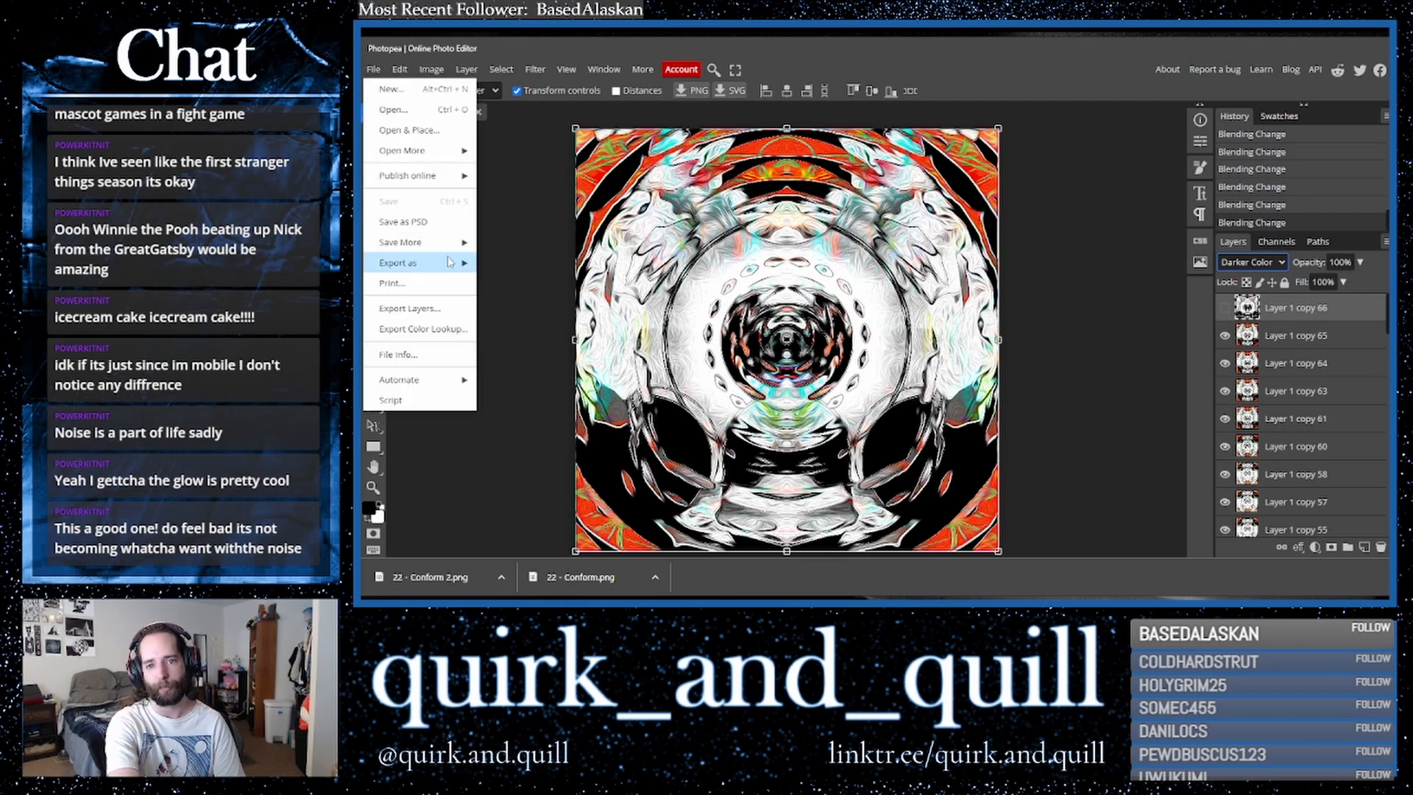
mouse_move(450, 260)
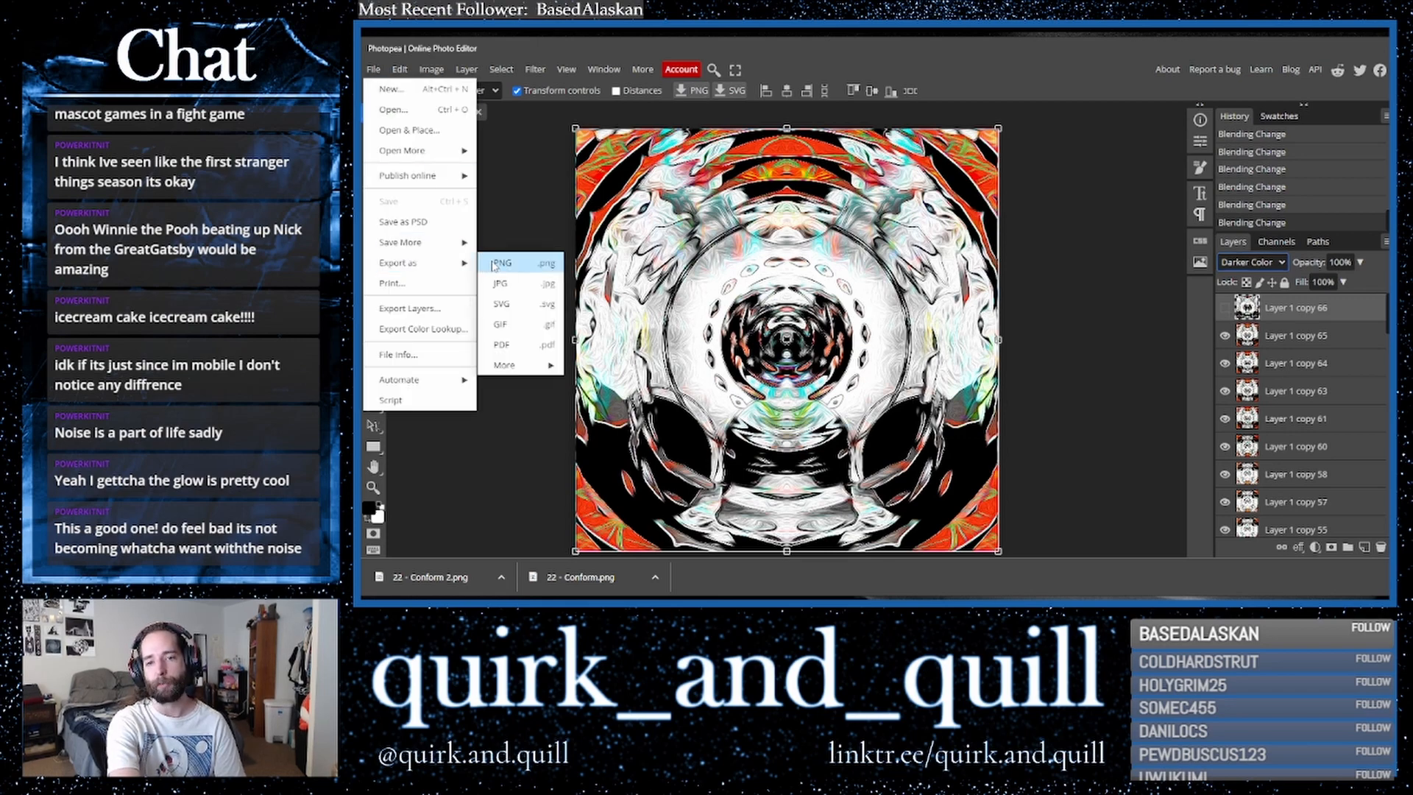
click(494, 266)
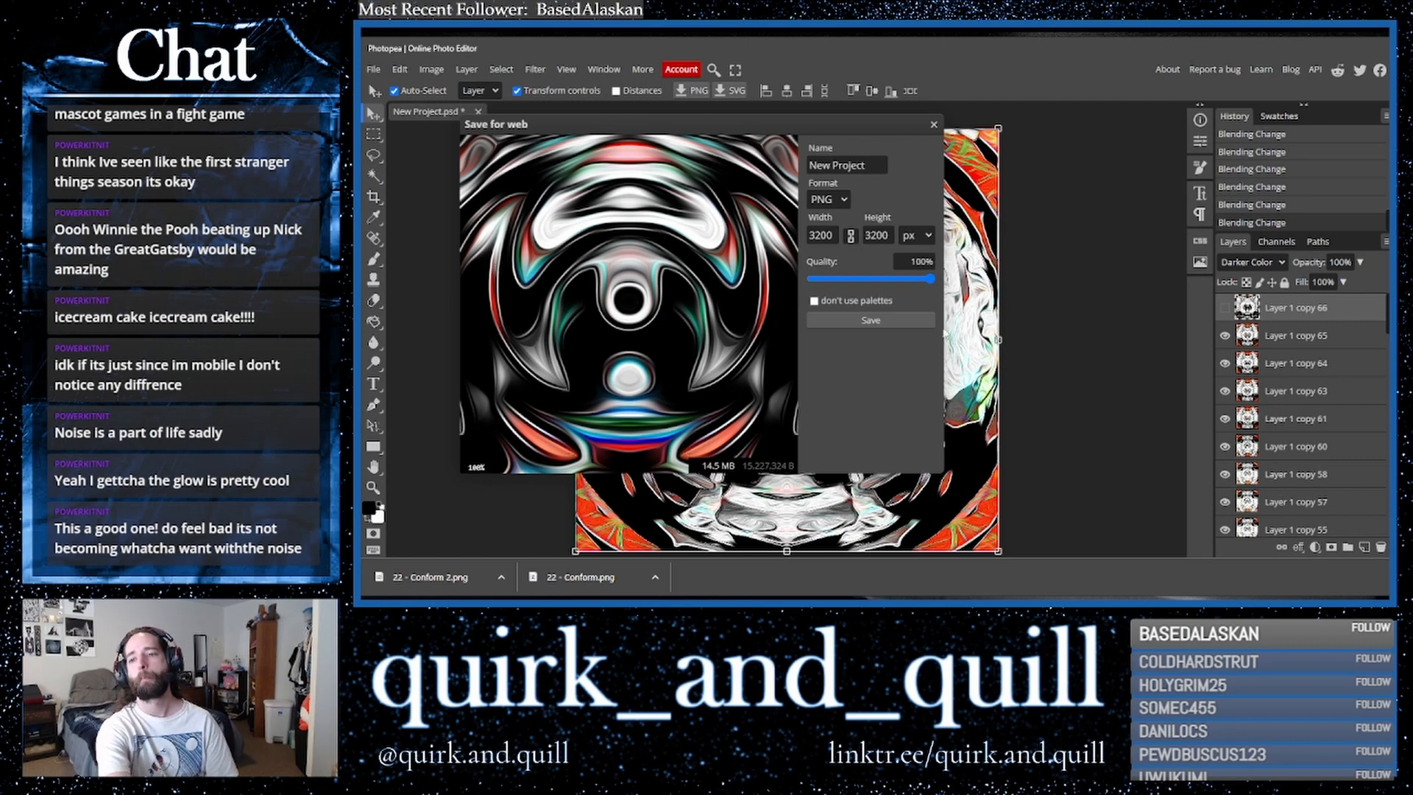
click(871, 321)
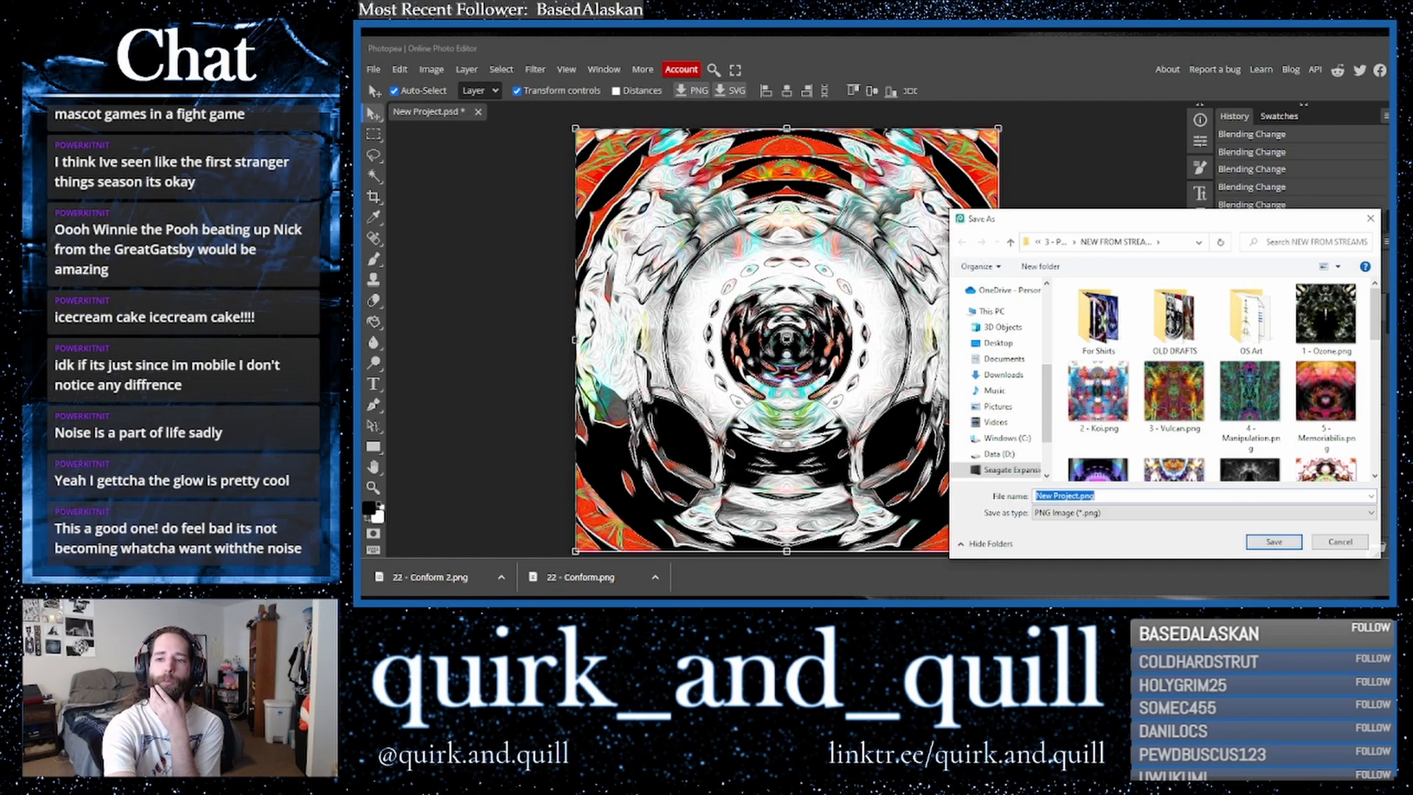
scroll(1137, 416, down, 5)
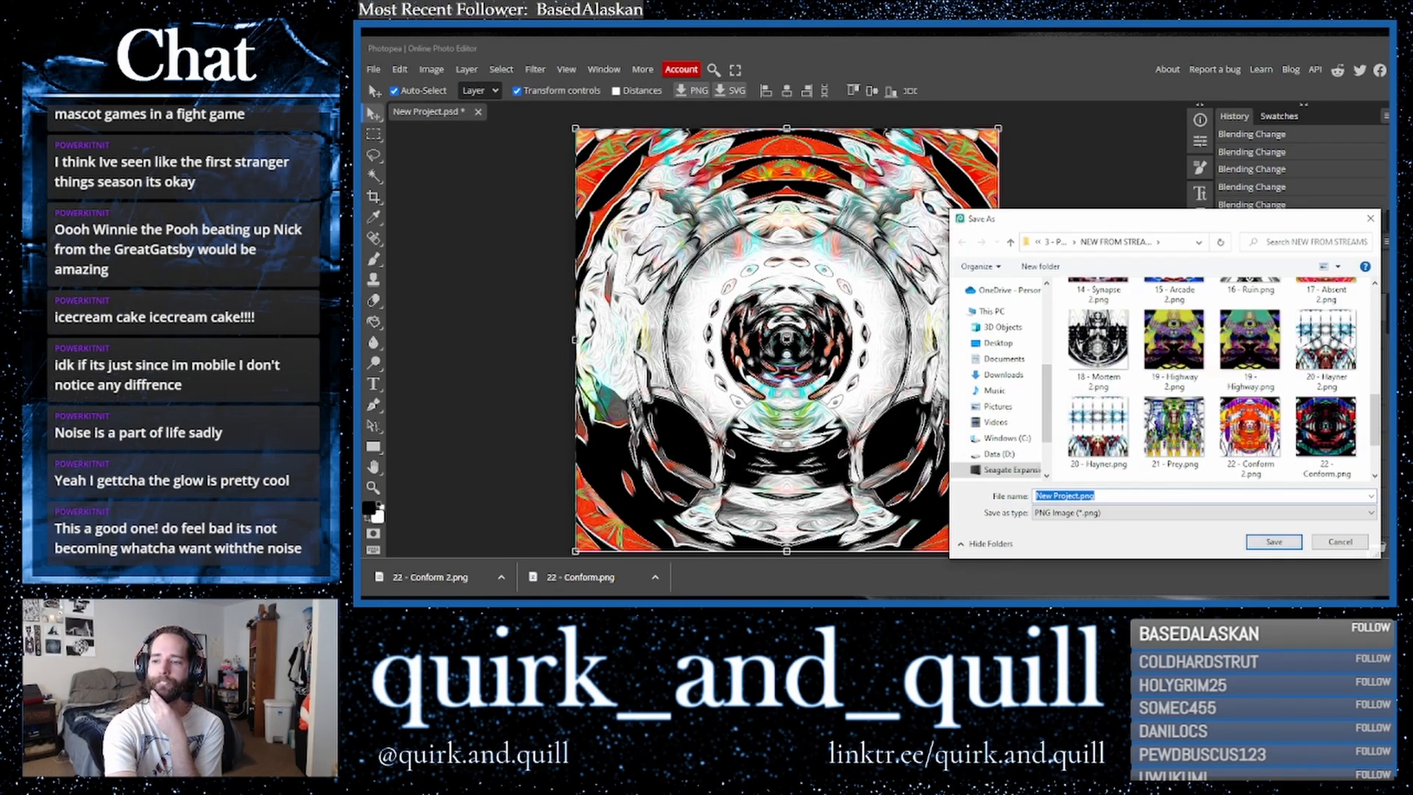
click(1325, 331)
click(1043, 496)
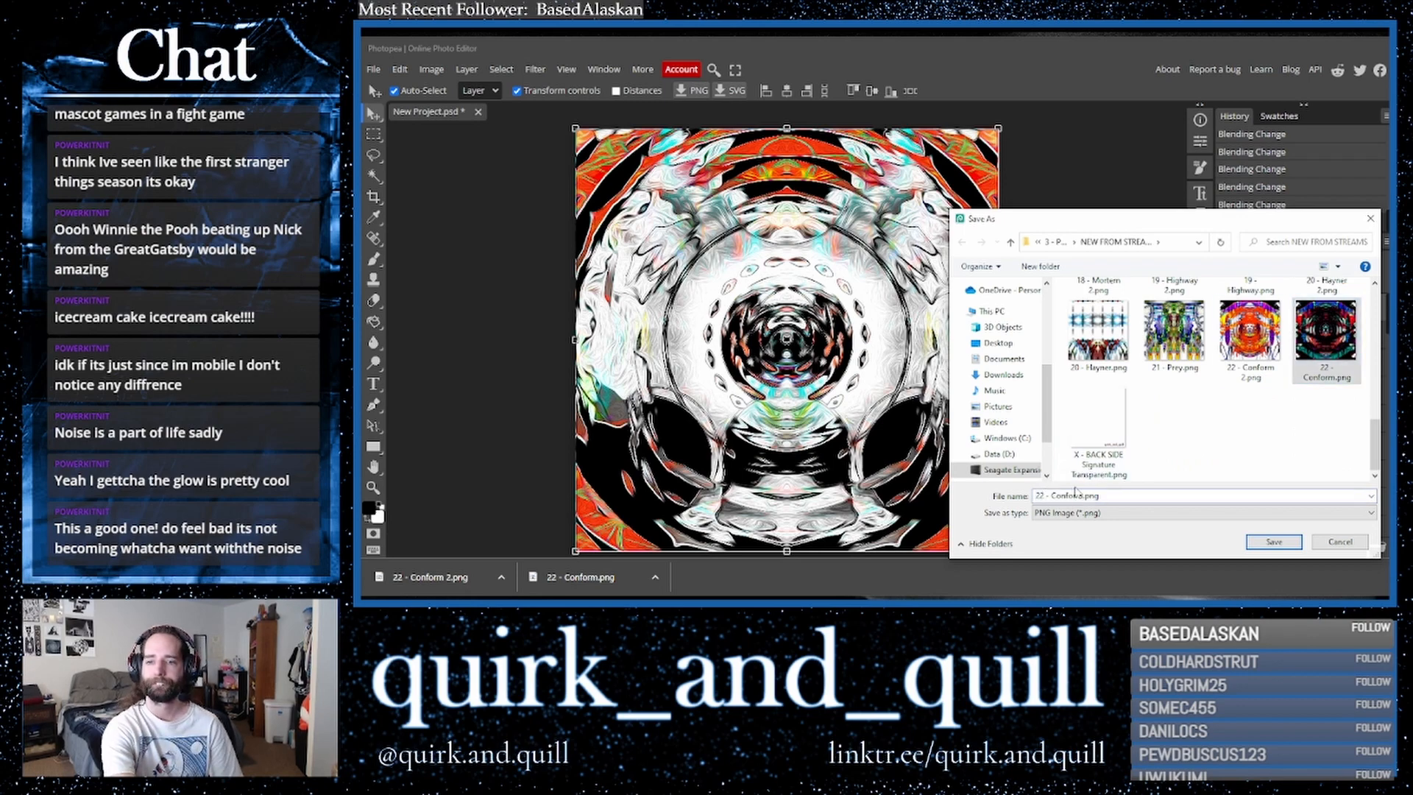
key(BackSpace)
text(3)
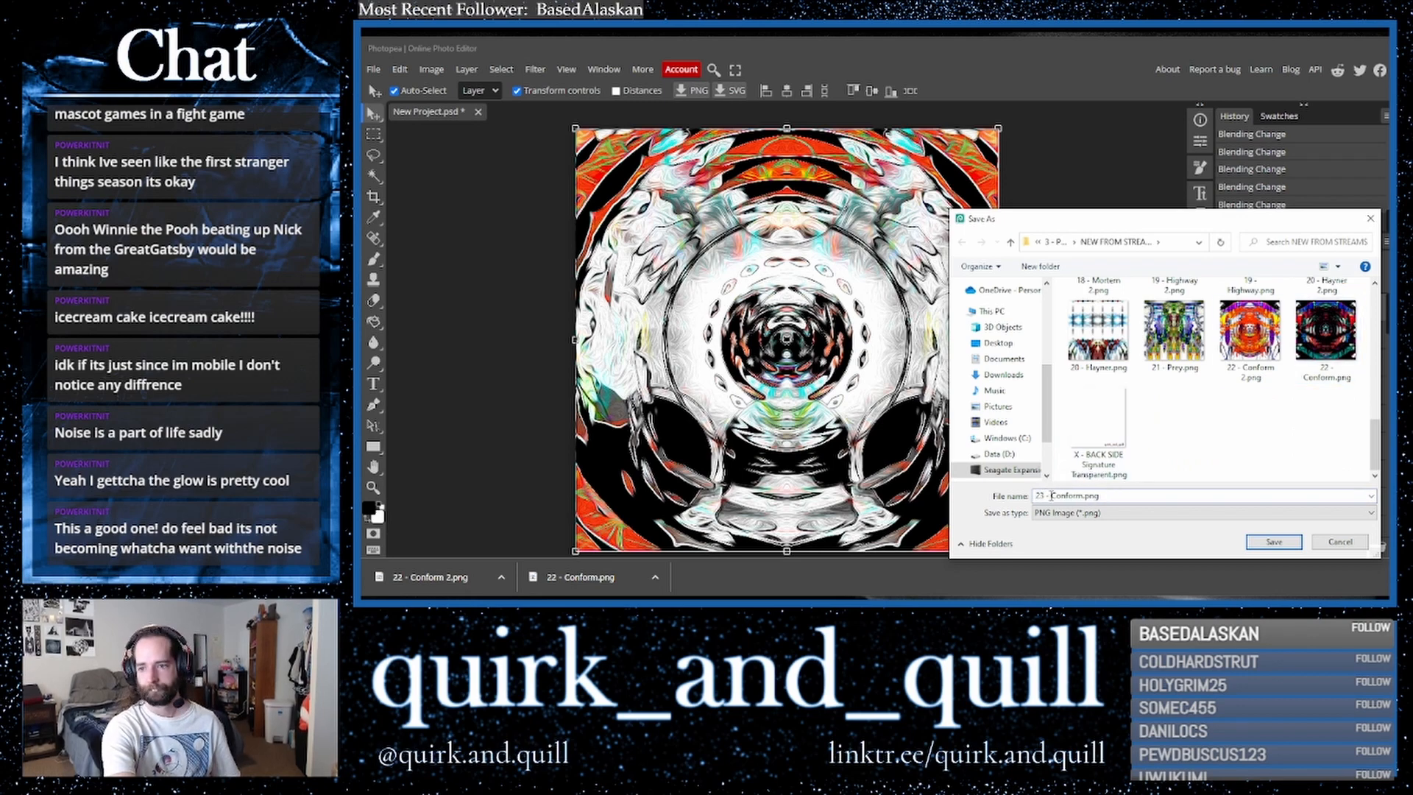
drag(1051, 495, 1084, 496)
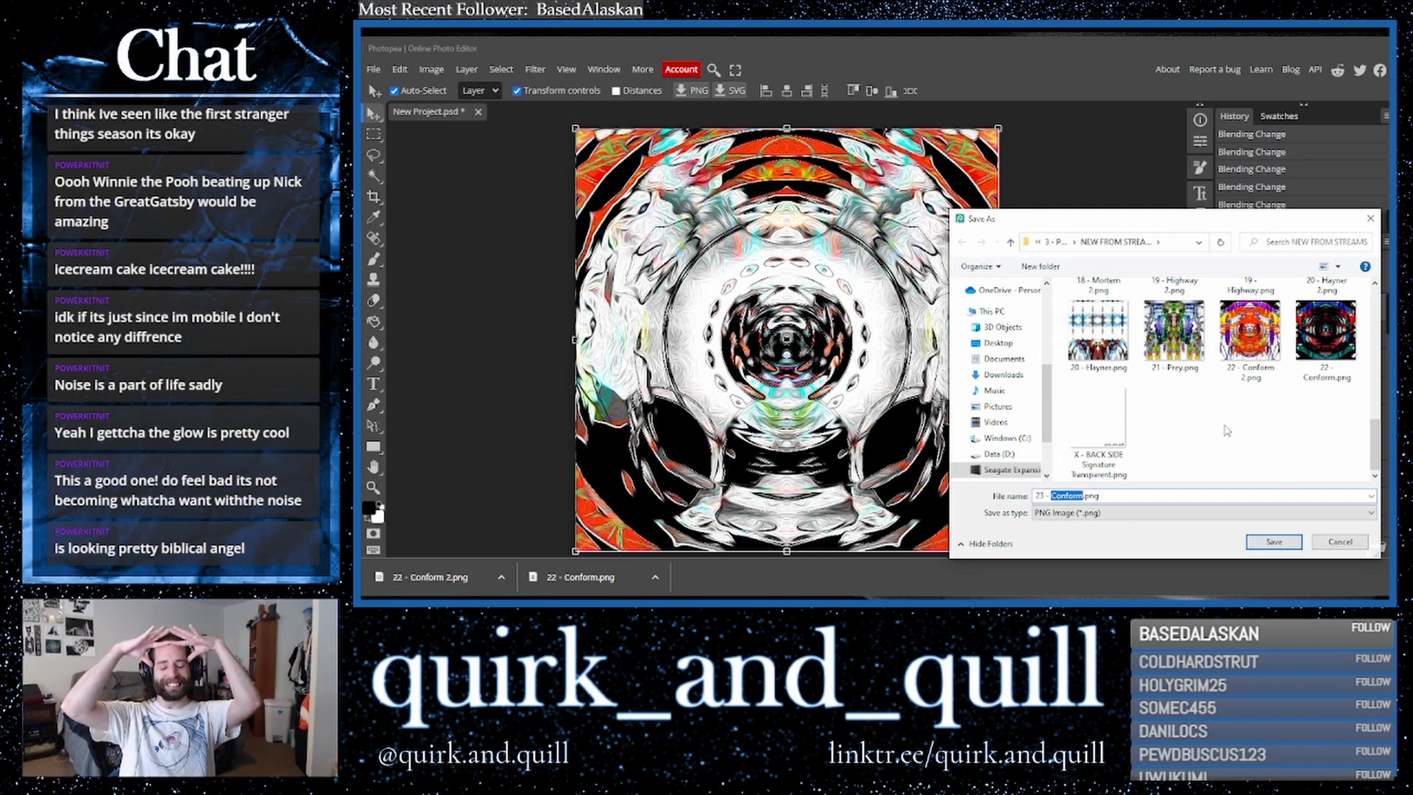
text(Passage)
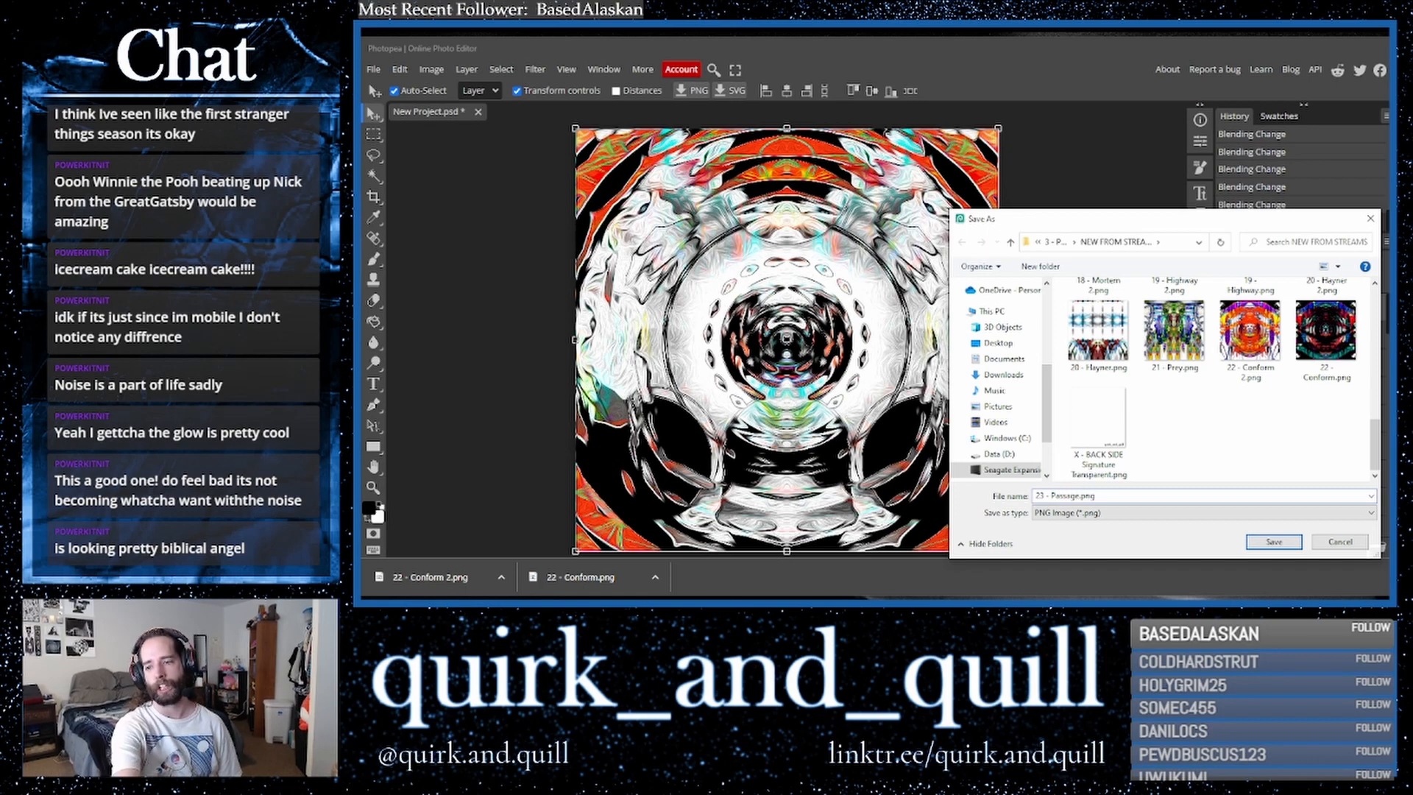
click(1266, 546)
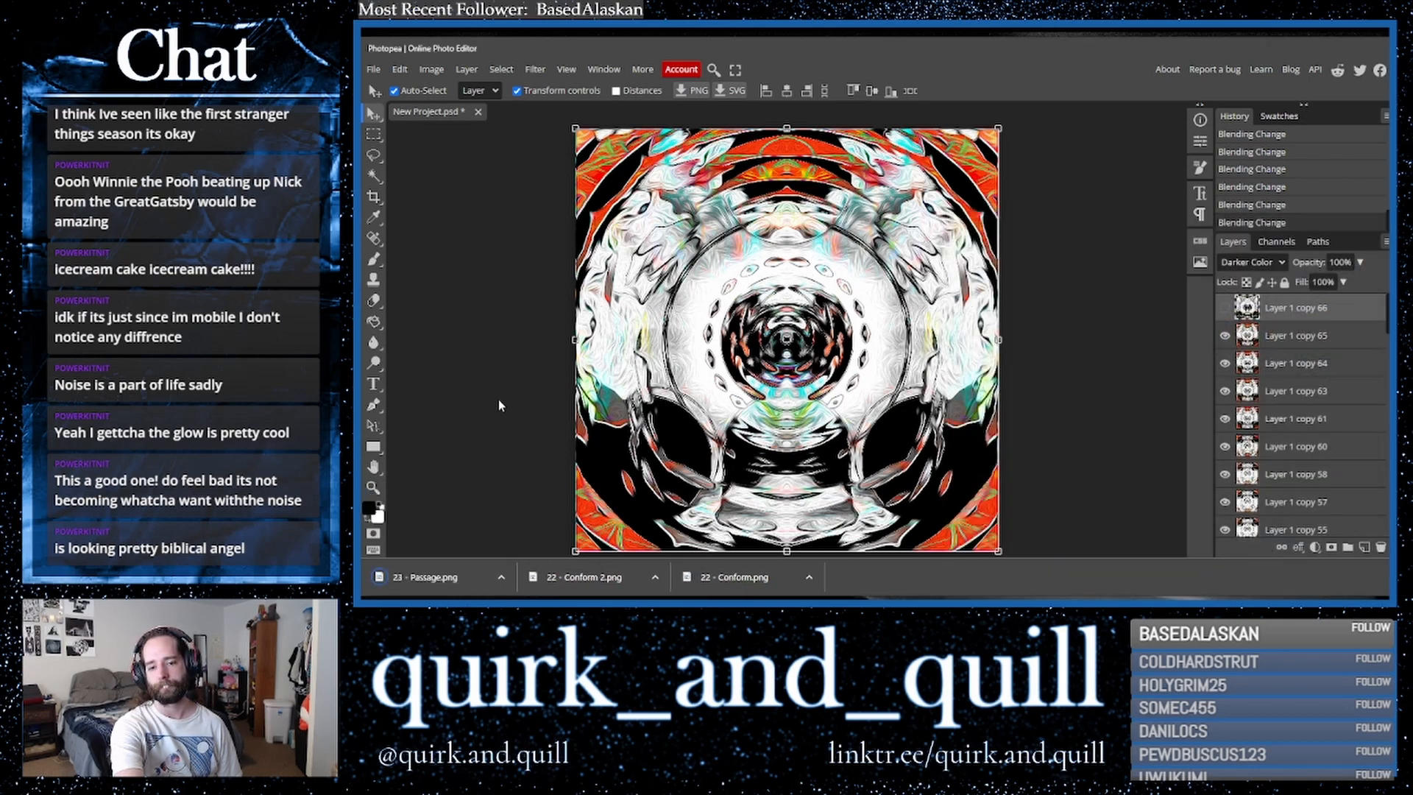
click(373, 68)
click(390, 104)
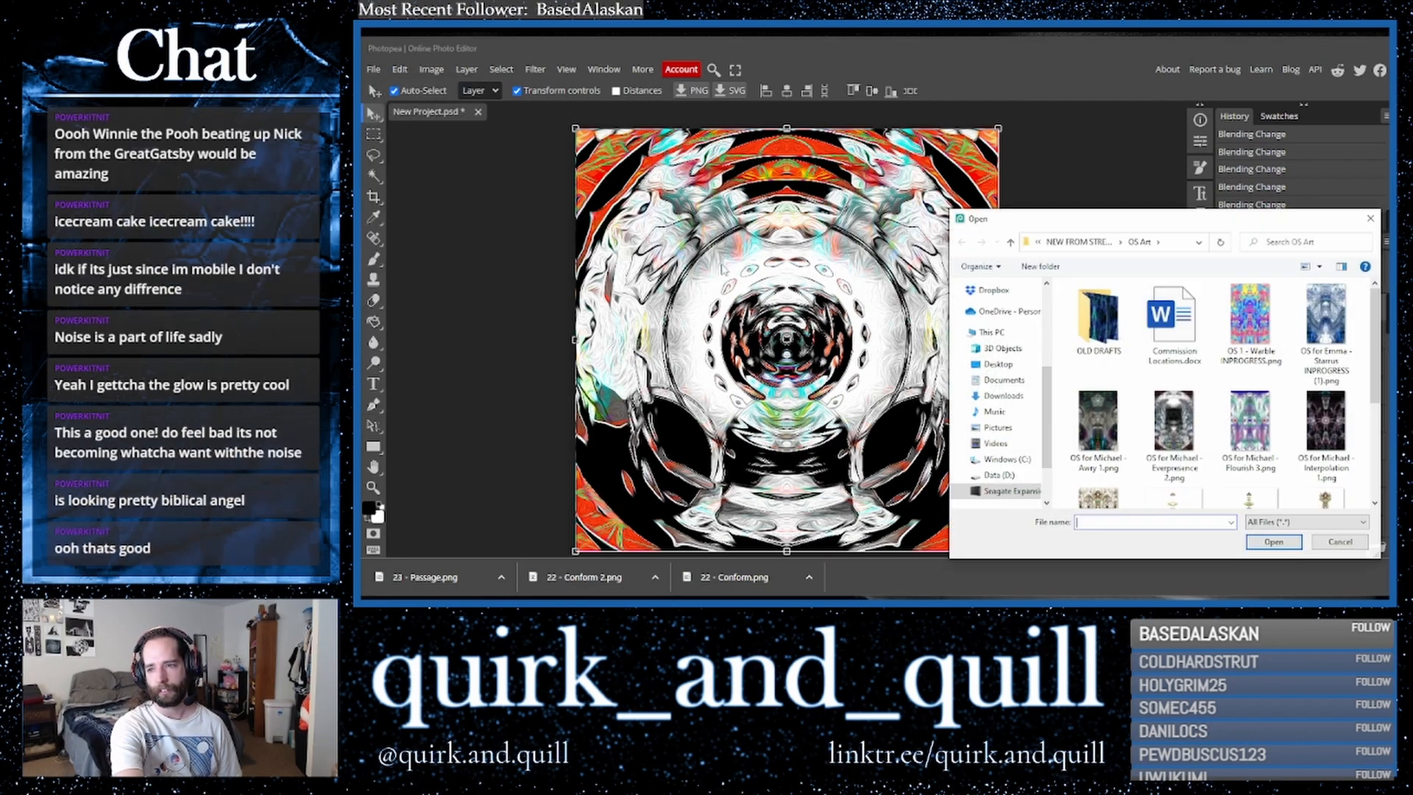
click(1079, 243)
scroll(1190, 409, down, 5)
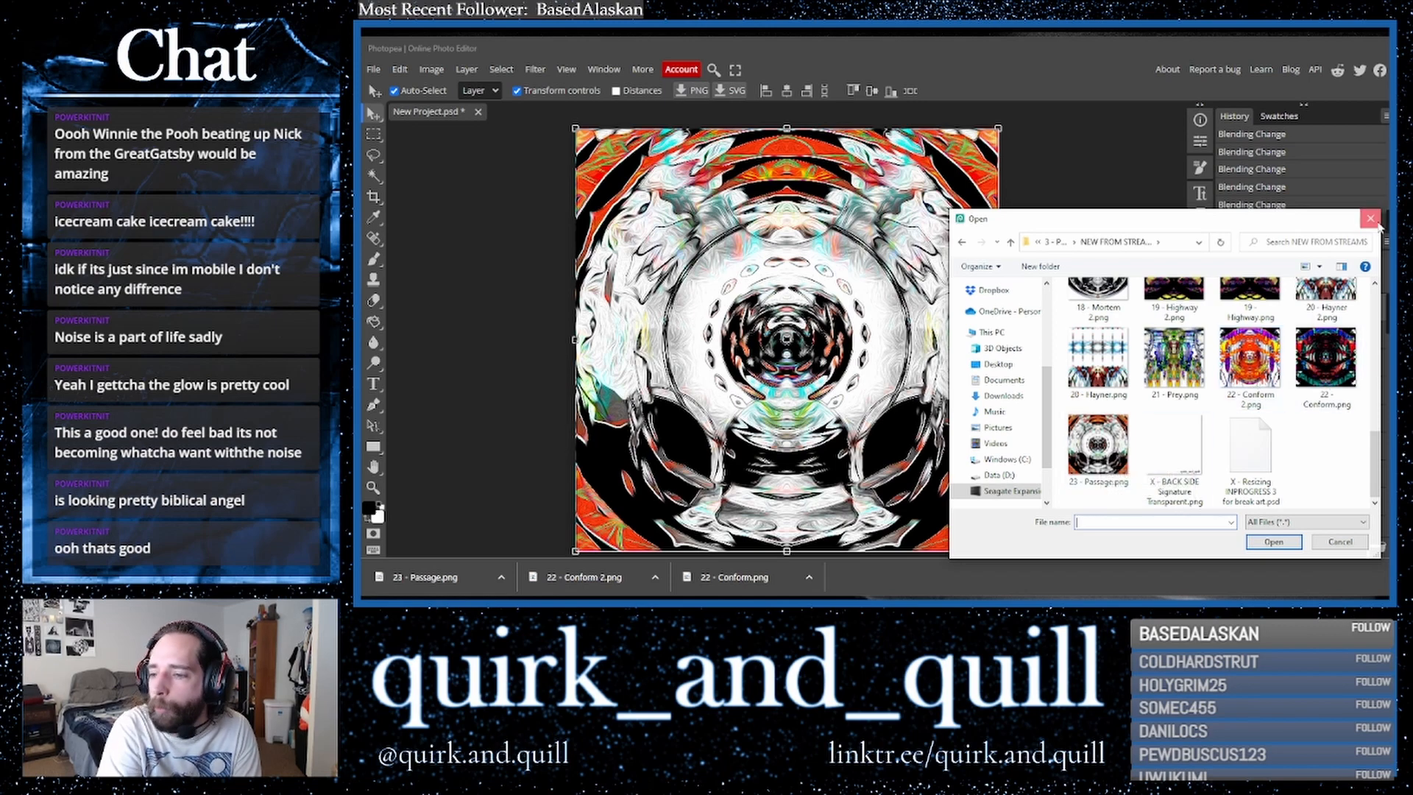
click(1370, 218)
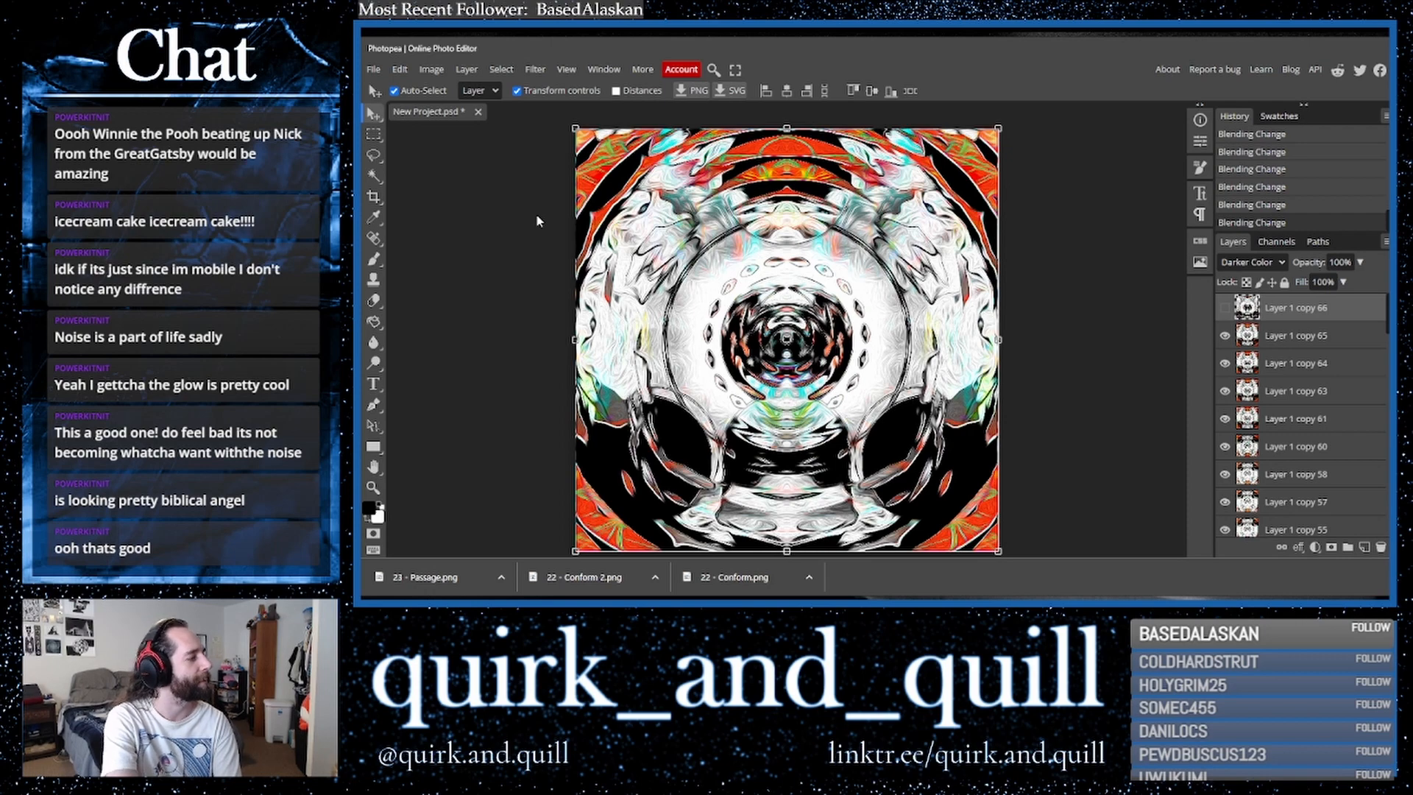
click(478, 111)
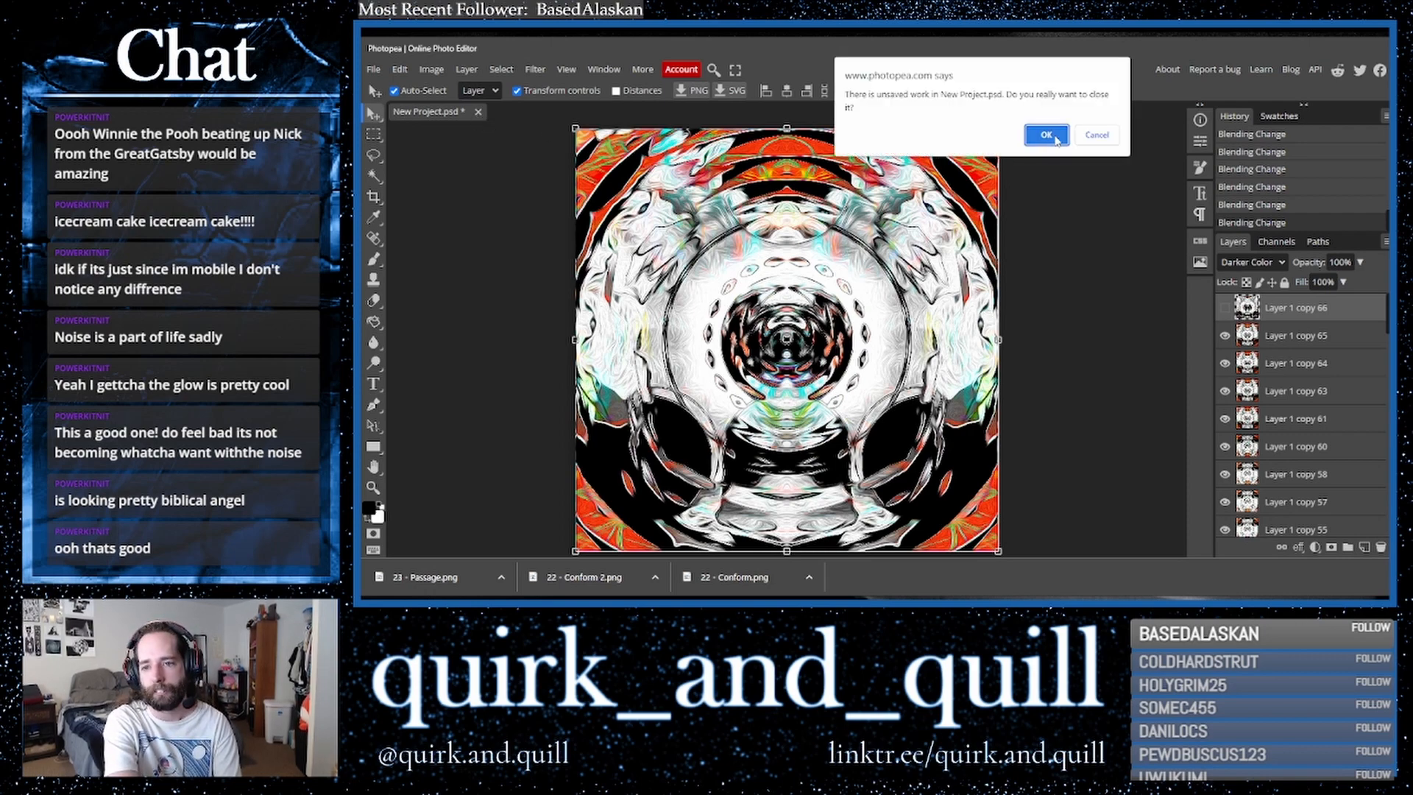
click(1057, 140)
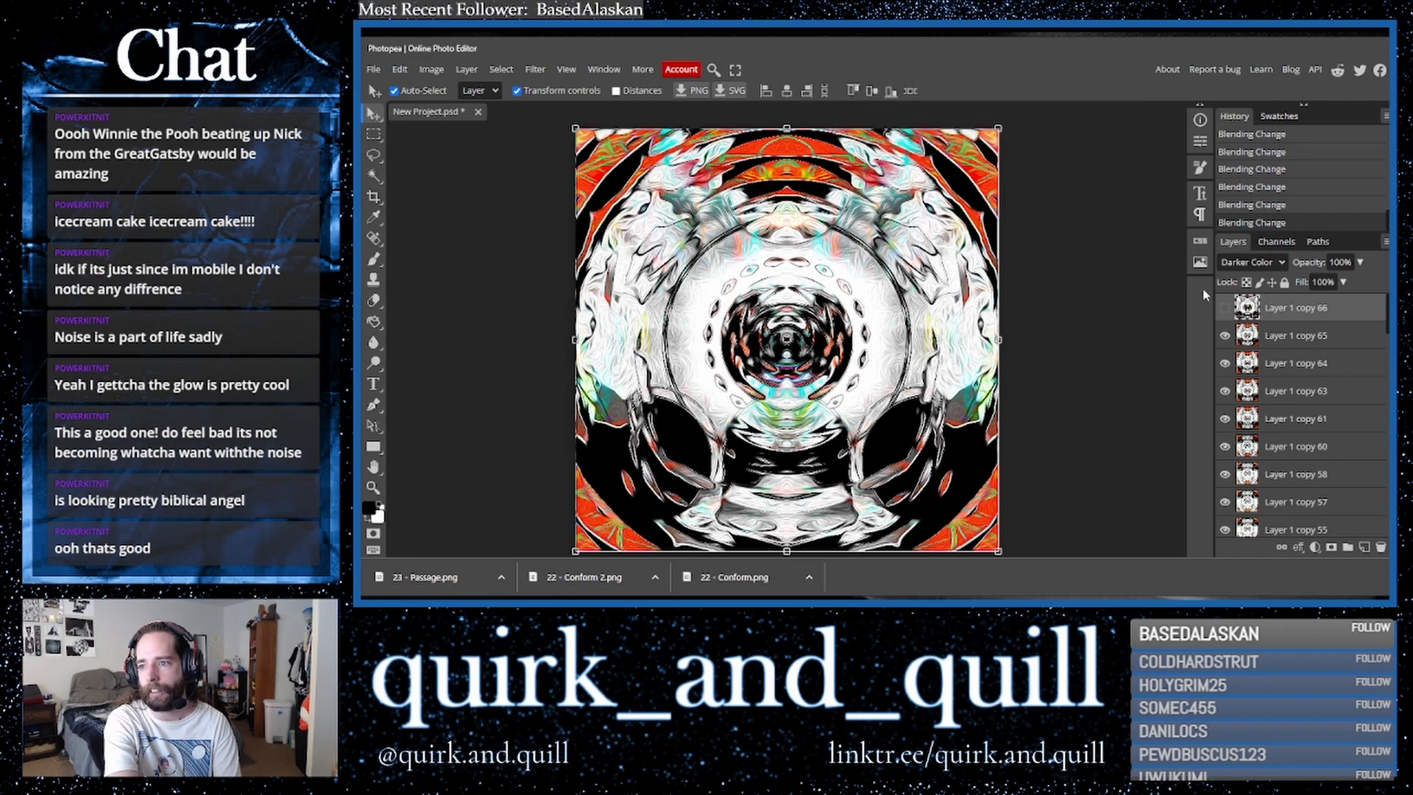
- Show the top layer again and export the image as a PNG named 23 - Passage 2.png in the same folder
click(1224, 308)
click(374, 69)
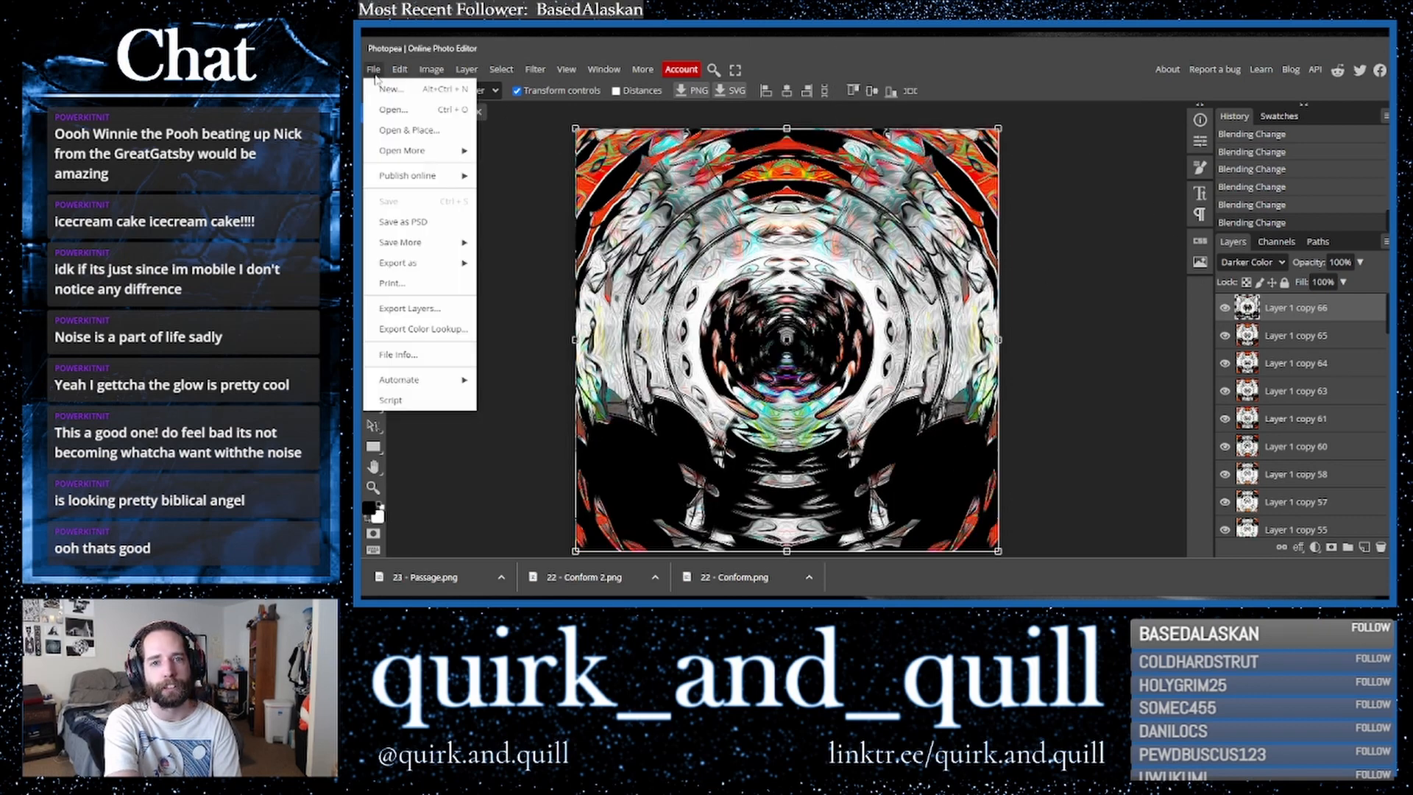
mouse_move(455, 267)
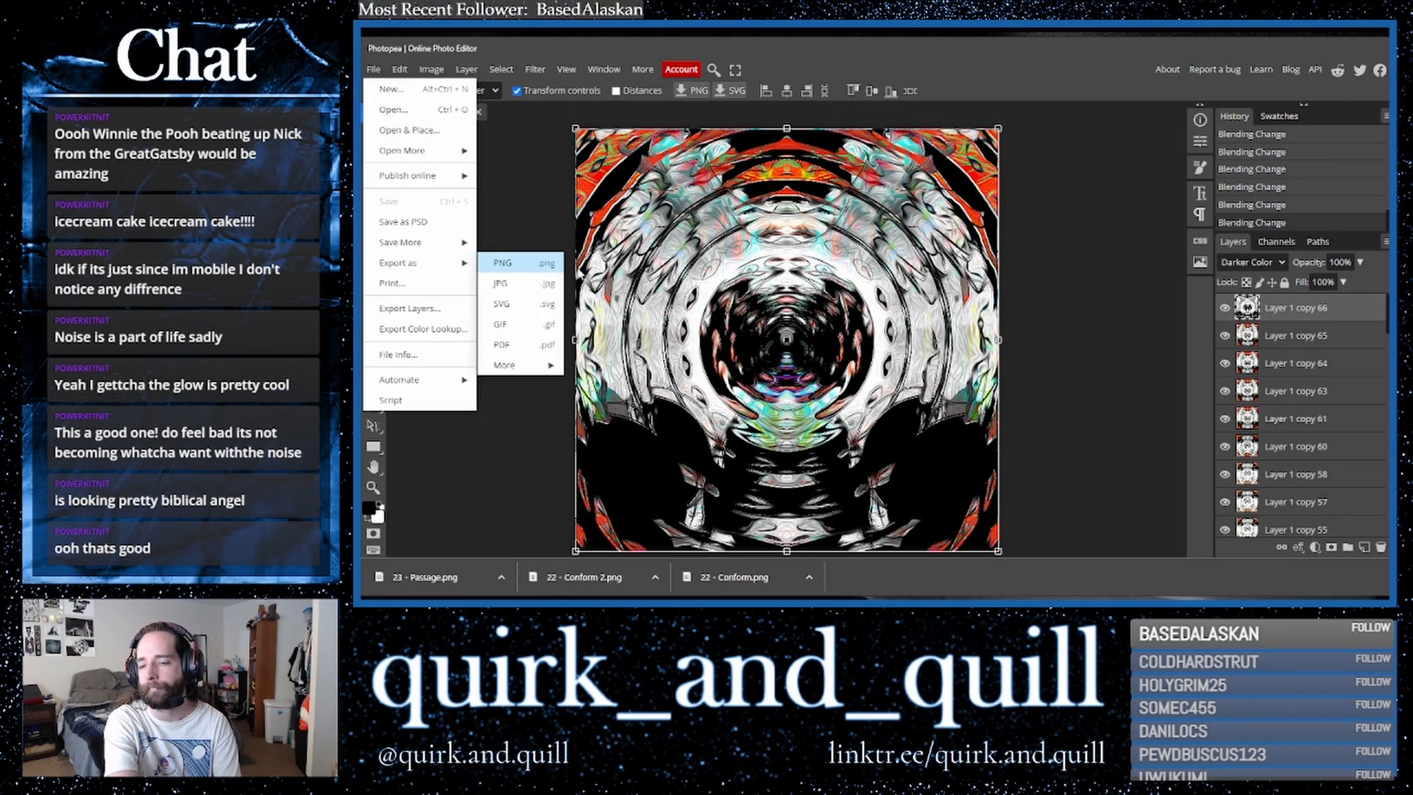
click(503, 262)
click(823, 320)
scroll(1104, 383, down, 6)
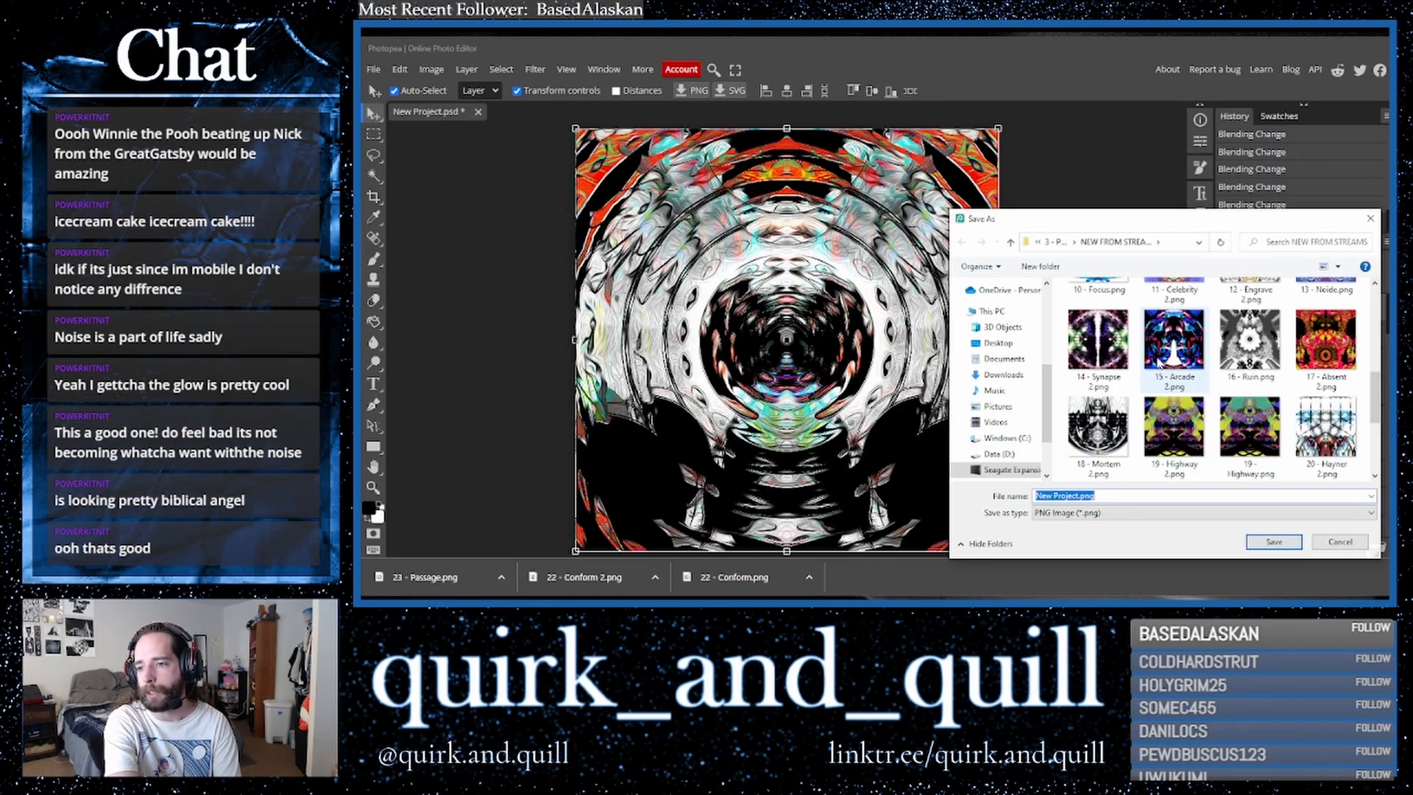
click(1096, 442)
click(1074, 497)
click(1076, 497)
click(1079, 496)
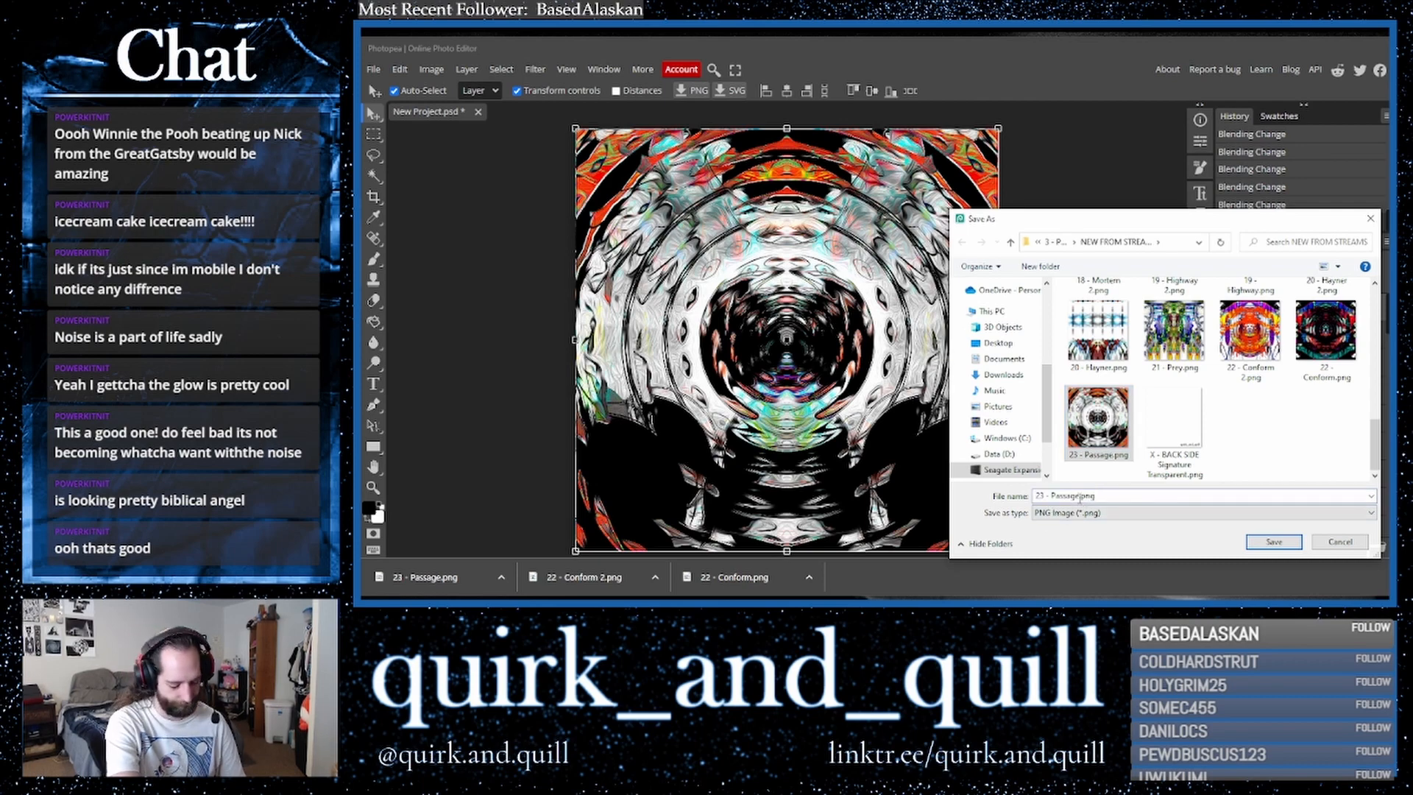
text(2)
click(1274, 541)
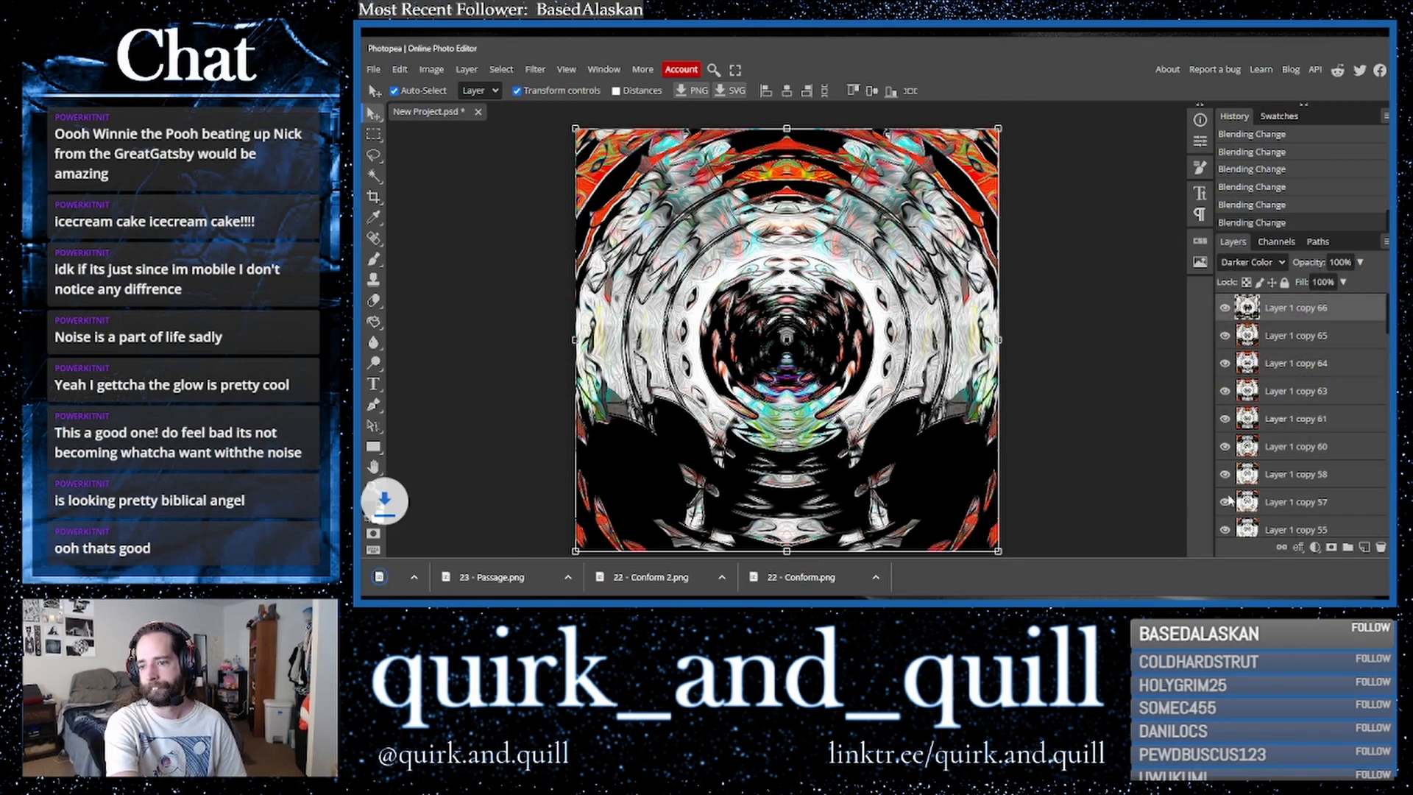
- Close the document without saving and create a new 8 × 8 inch, 400 DPI project with a white background
click(478, 111)
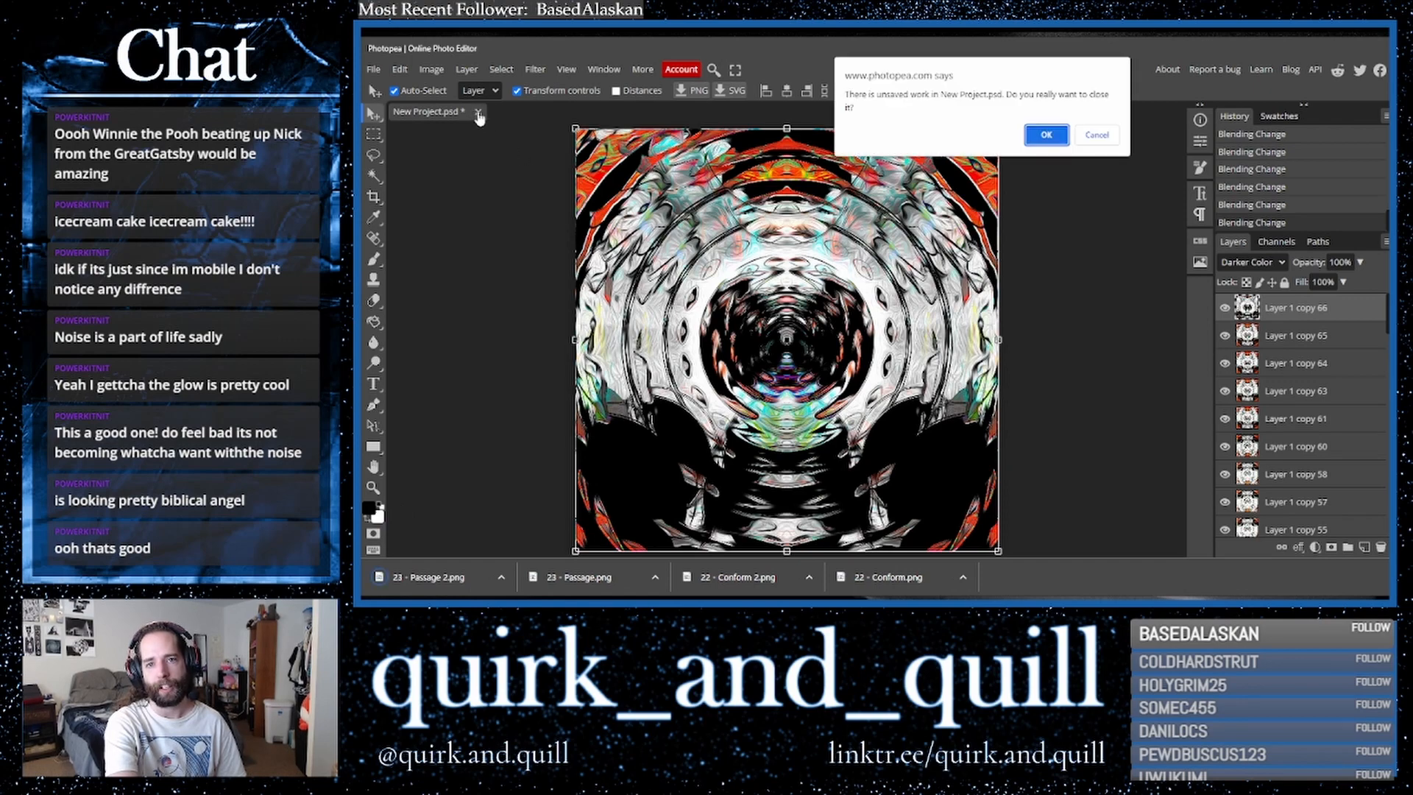
click(1045, 135)
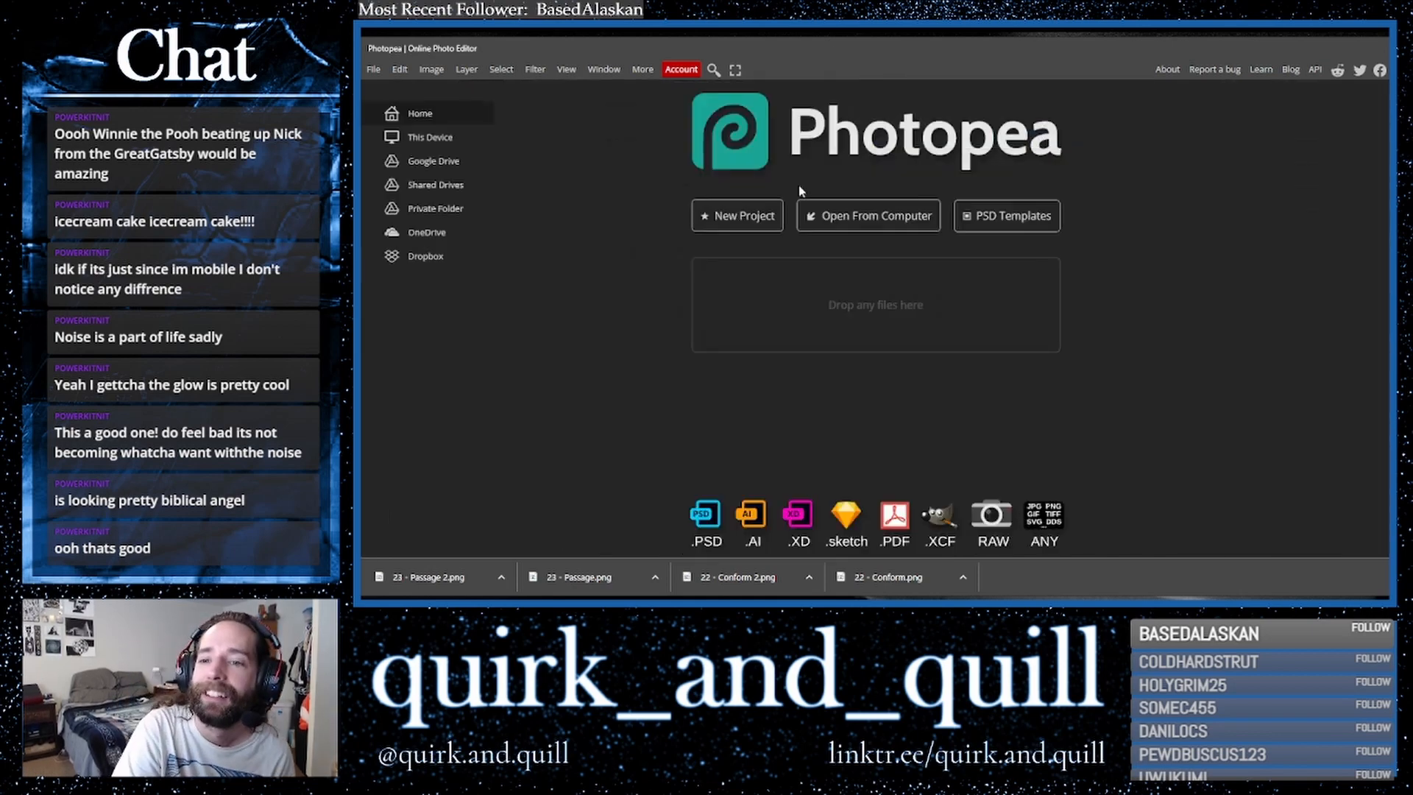
click(730, 221)
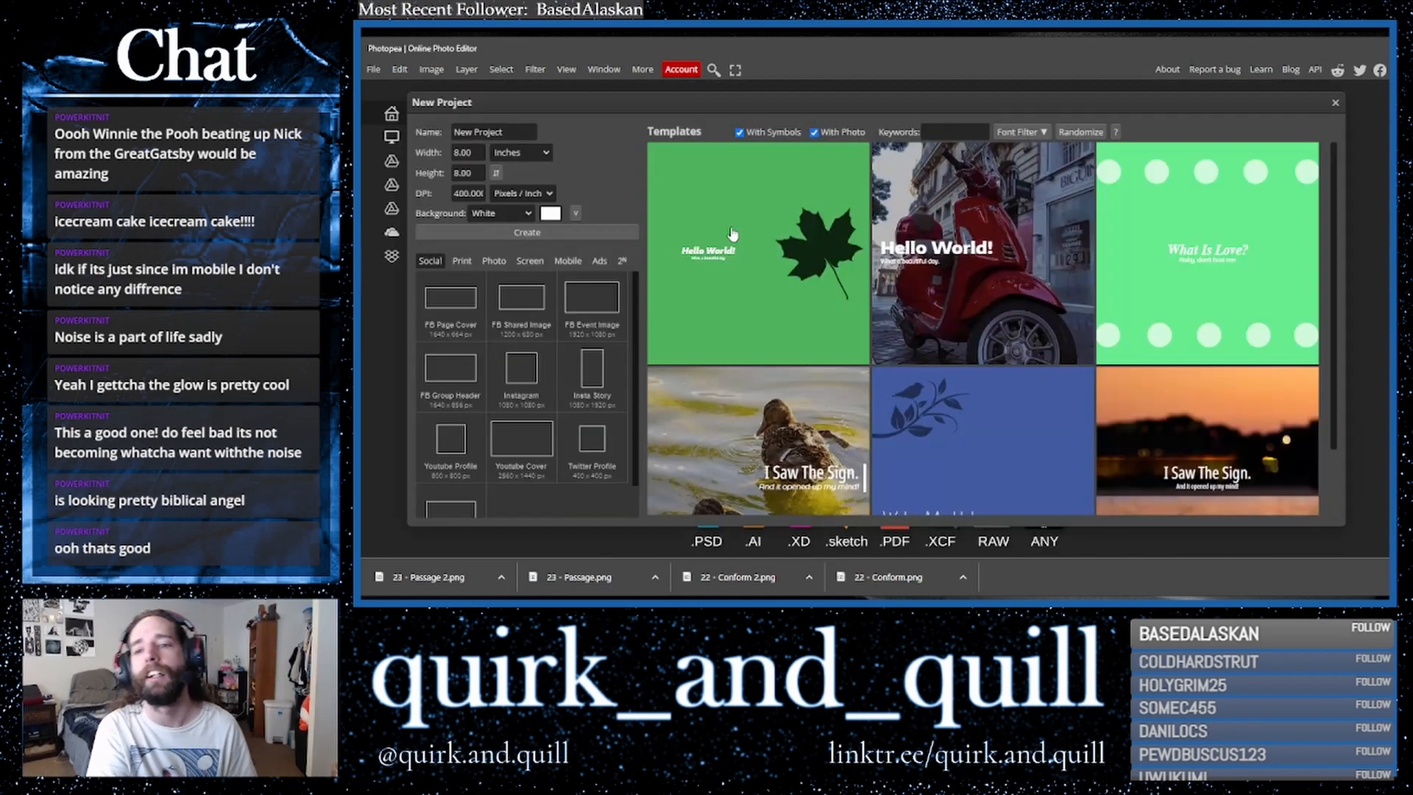
click(473, 234)
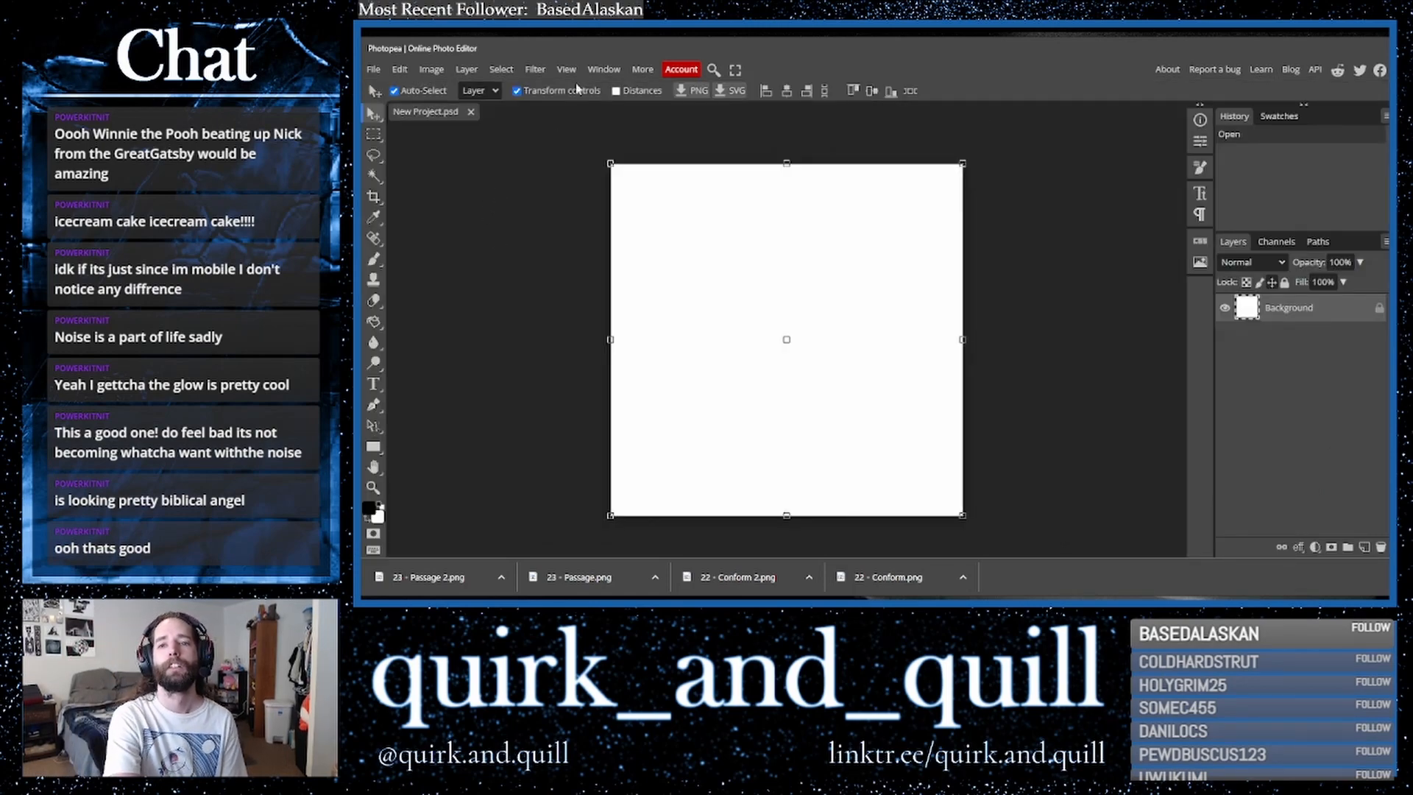
- Fit the new canvas to the view and pick the Brush tool to start painting shapes
click(566, 69)
click(578, 126)
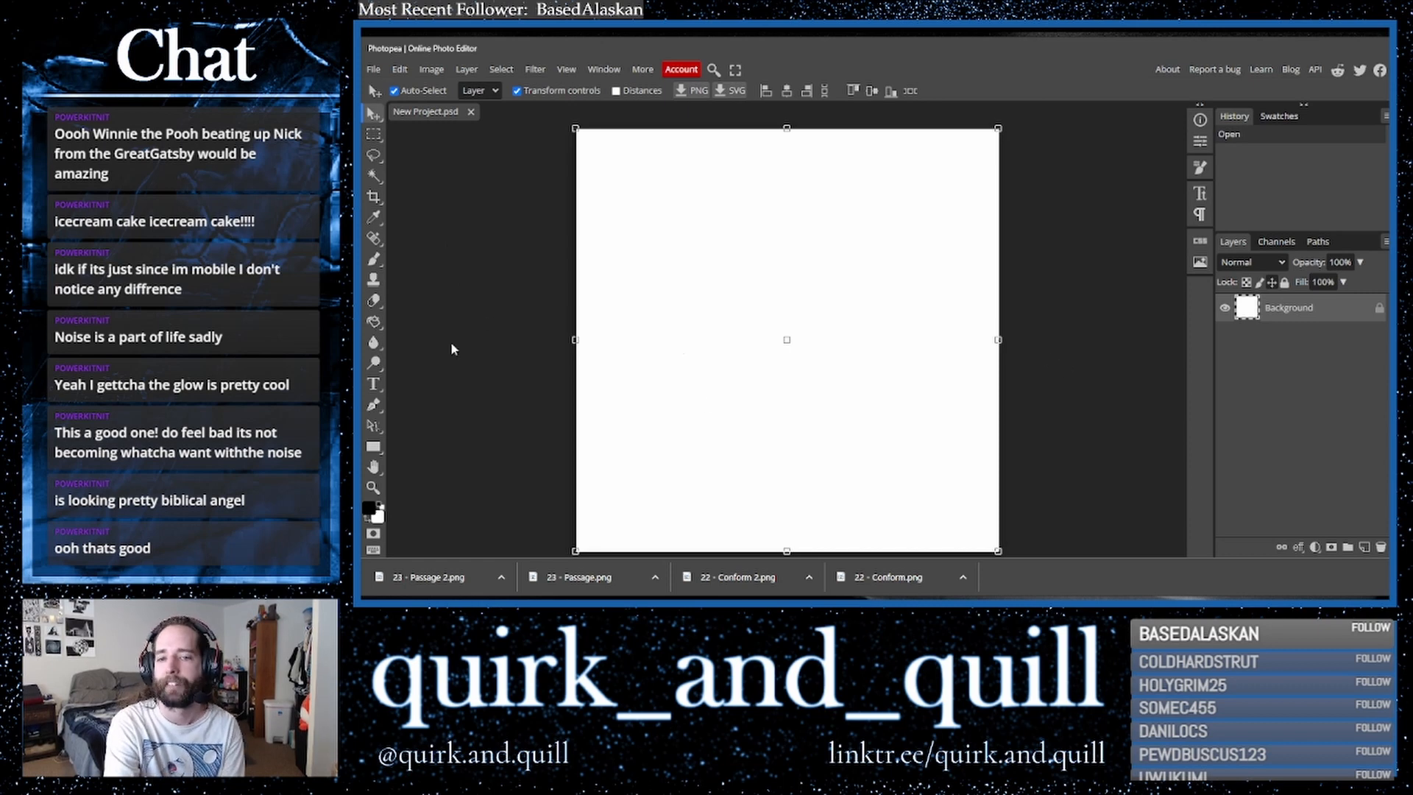
click(373, 258)
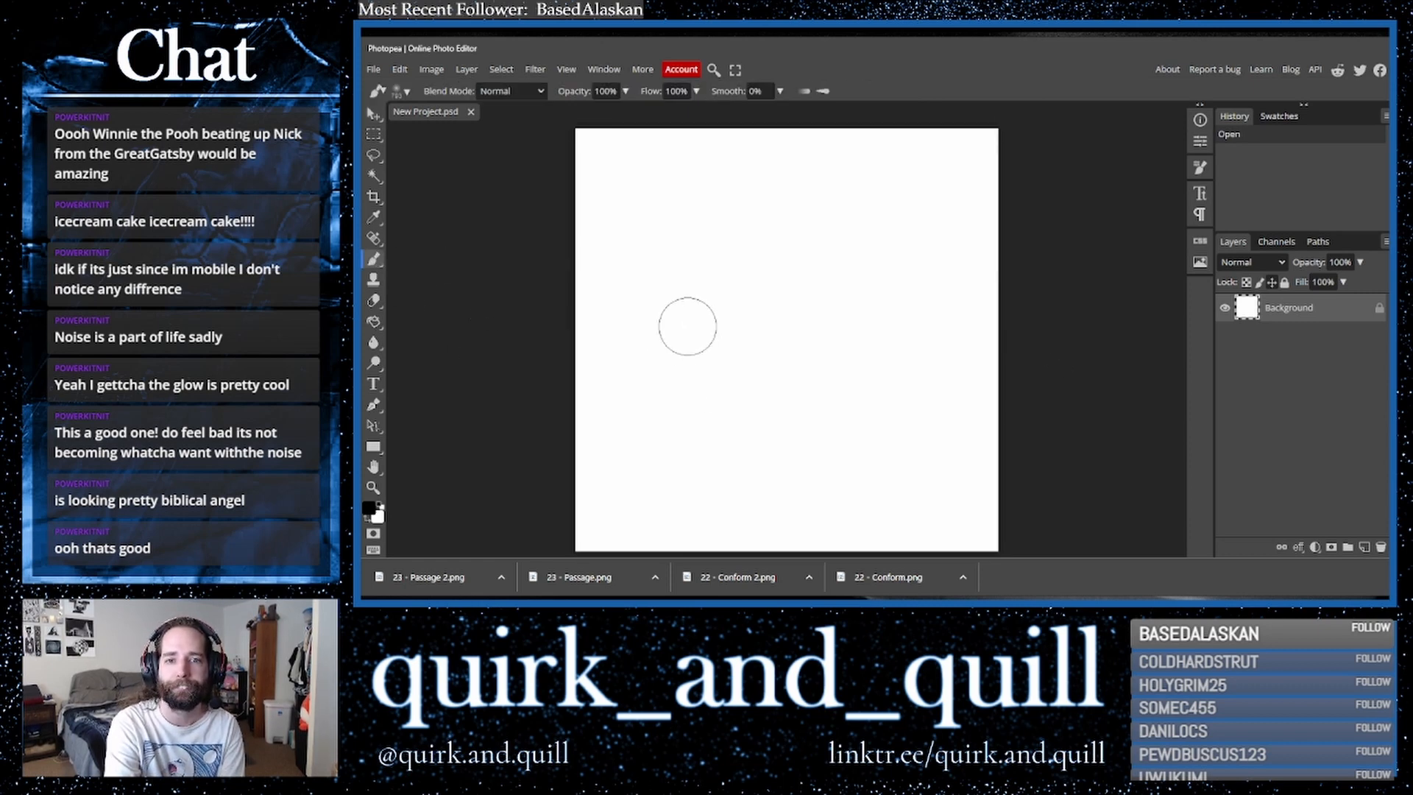
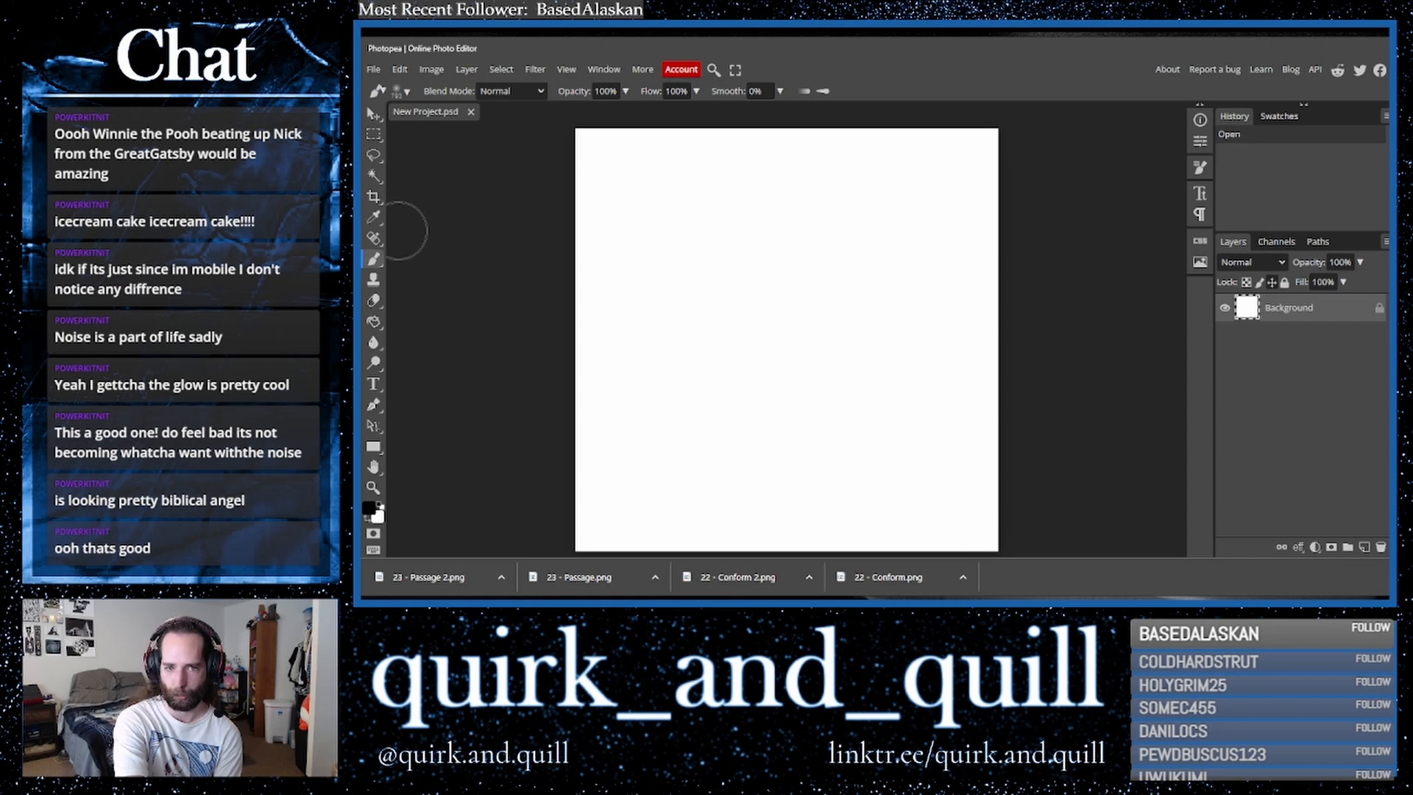
- Lasso a large angular shape on the canvas and fill it with black, then deselect
click(374, 154)
mouse_move(714, 203)
mouse_down()
mouse_move(672, 341)
mouse_move(926, 373)
mouse_up()
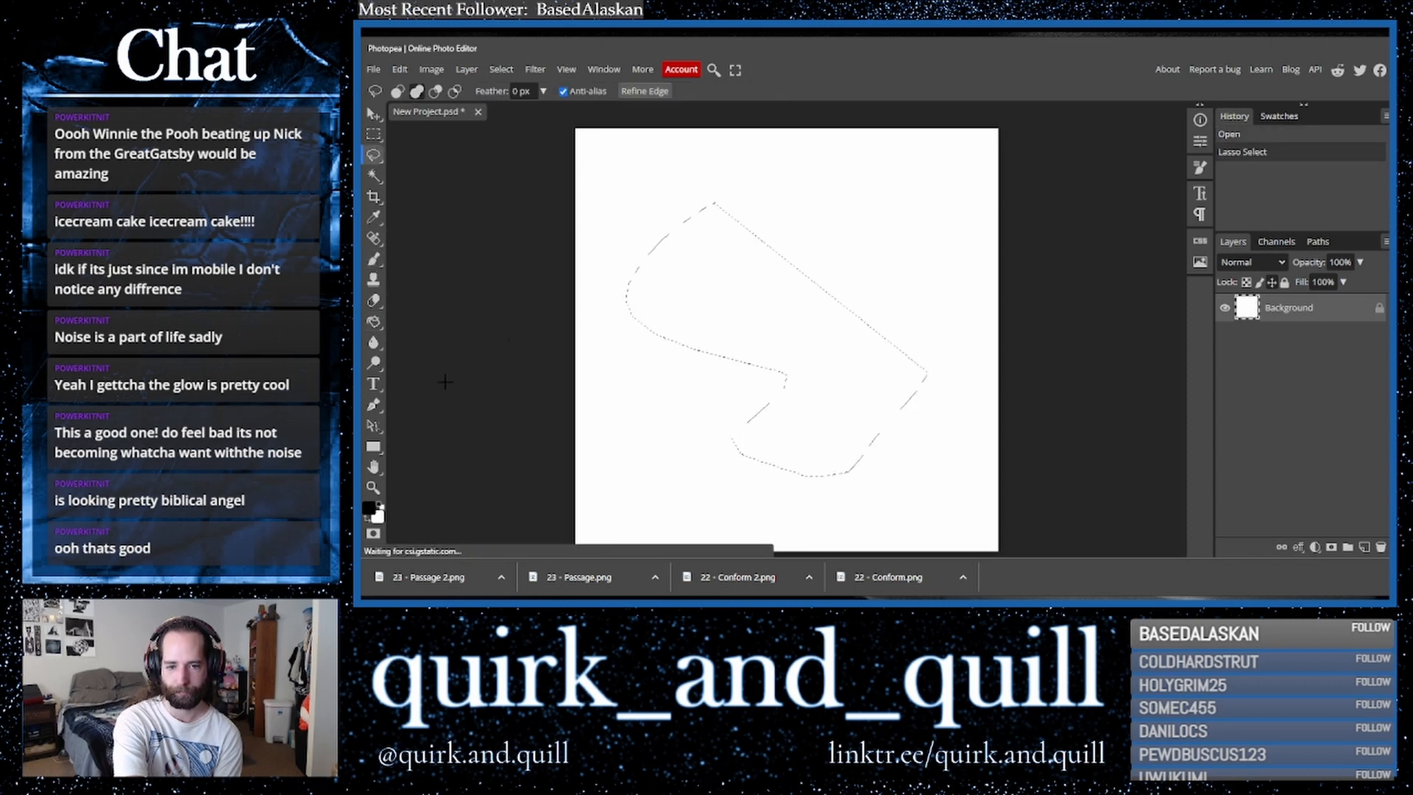
click(374, 322)
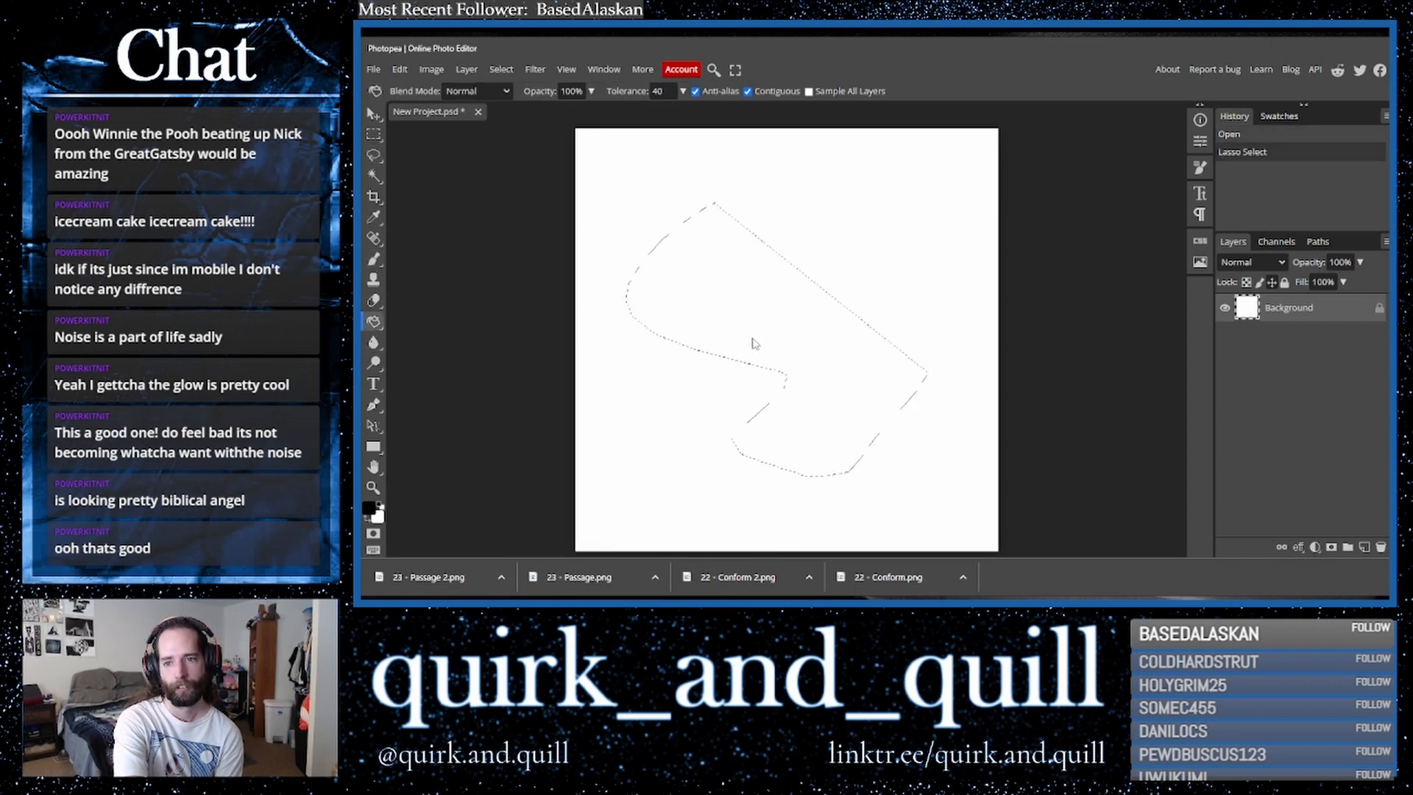
click(806, 343)
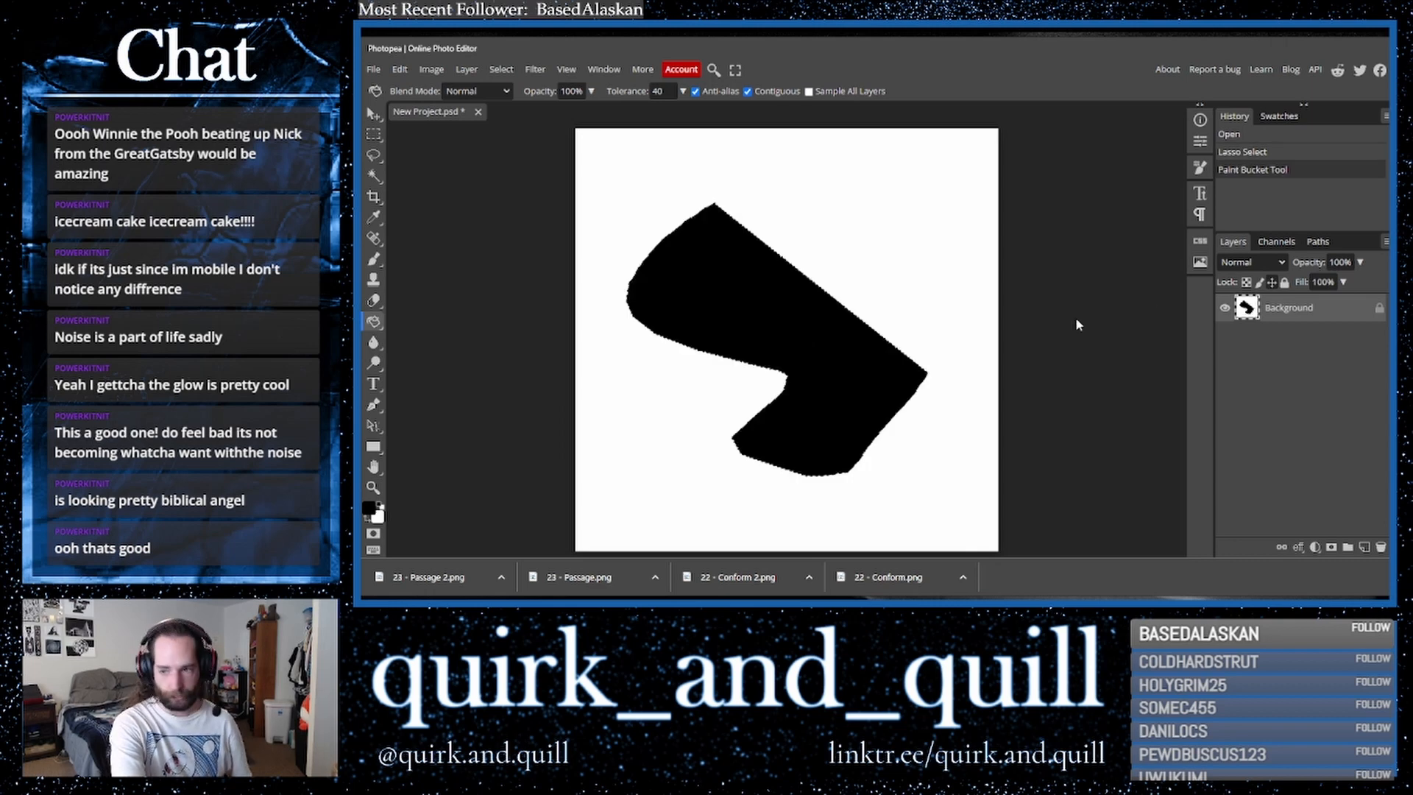
key(ctrl+d)
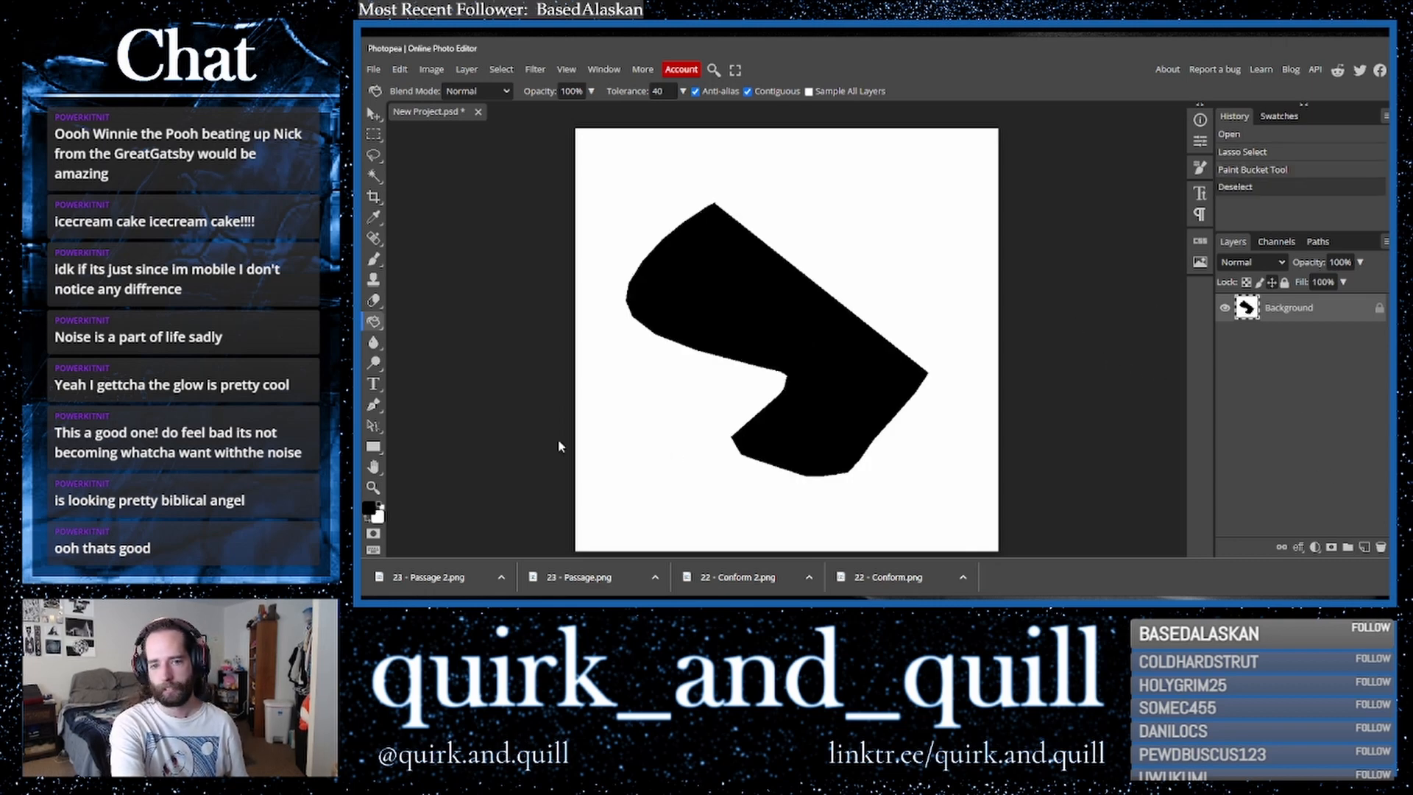
- Lasso several blob-shaped areas around the black shape and fill them with blue 0273c1
click(373, 176)
click(374, 154)
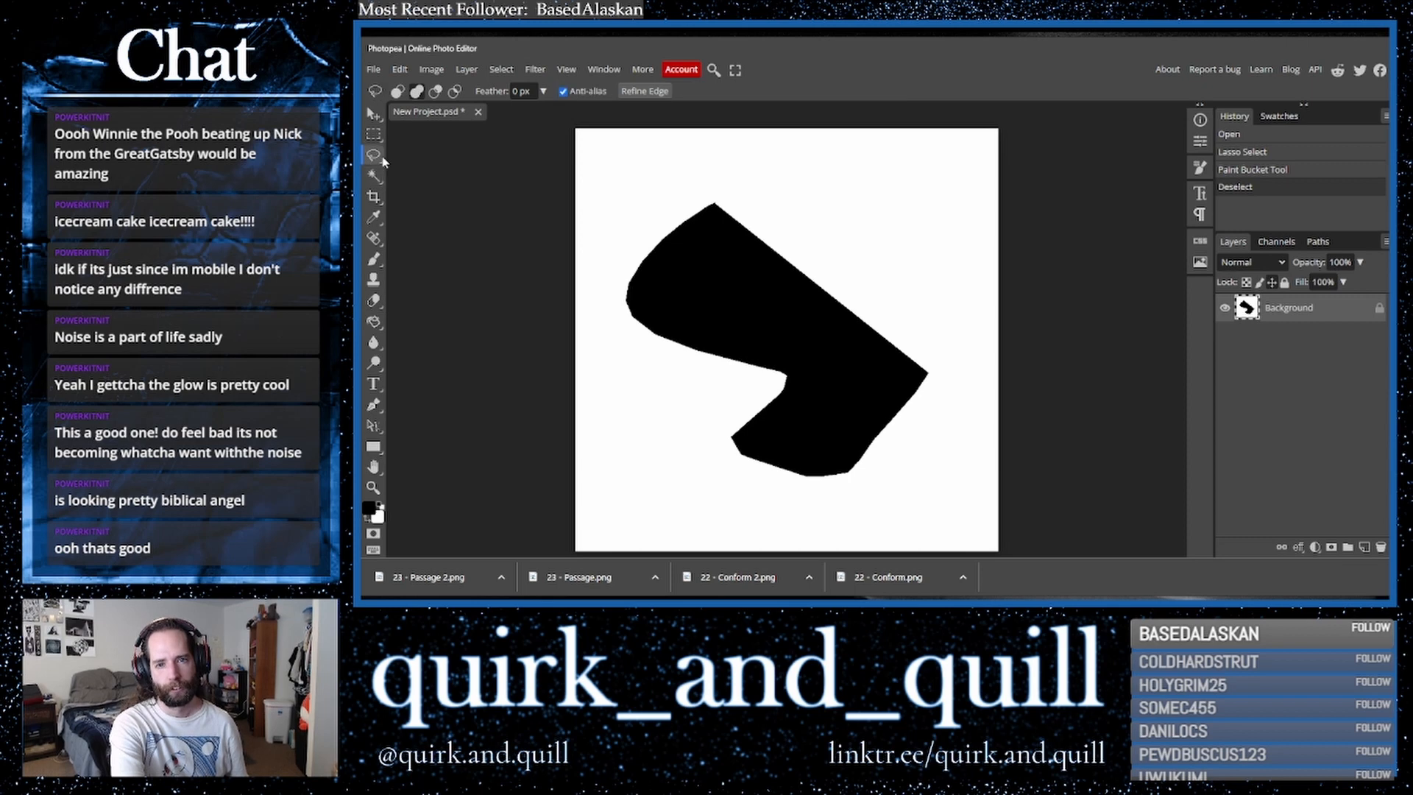
mouse_move(919, 201)
mouse_down()
mouse_move(926, 284)
mouse_move(917, 198)
mouse_up()
mouse_move(765, 366)
mouse_down()
mouse_move(726, 491)
mouse_move(918, 512)
mouse_move(943, 431)
mouse_up()
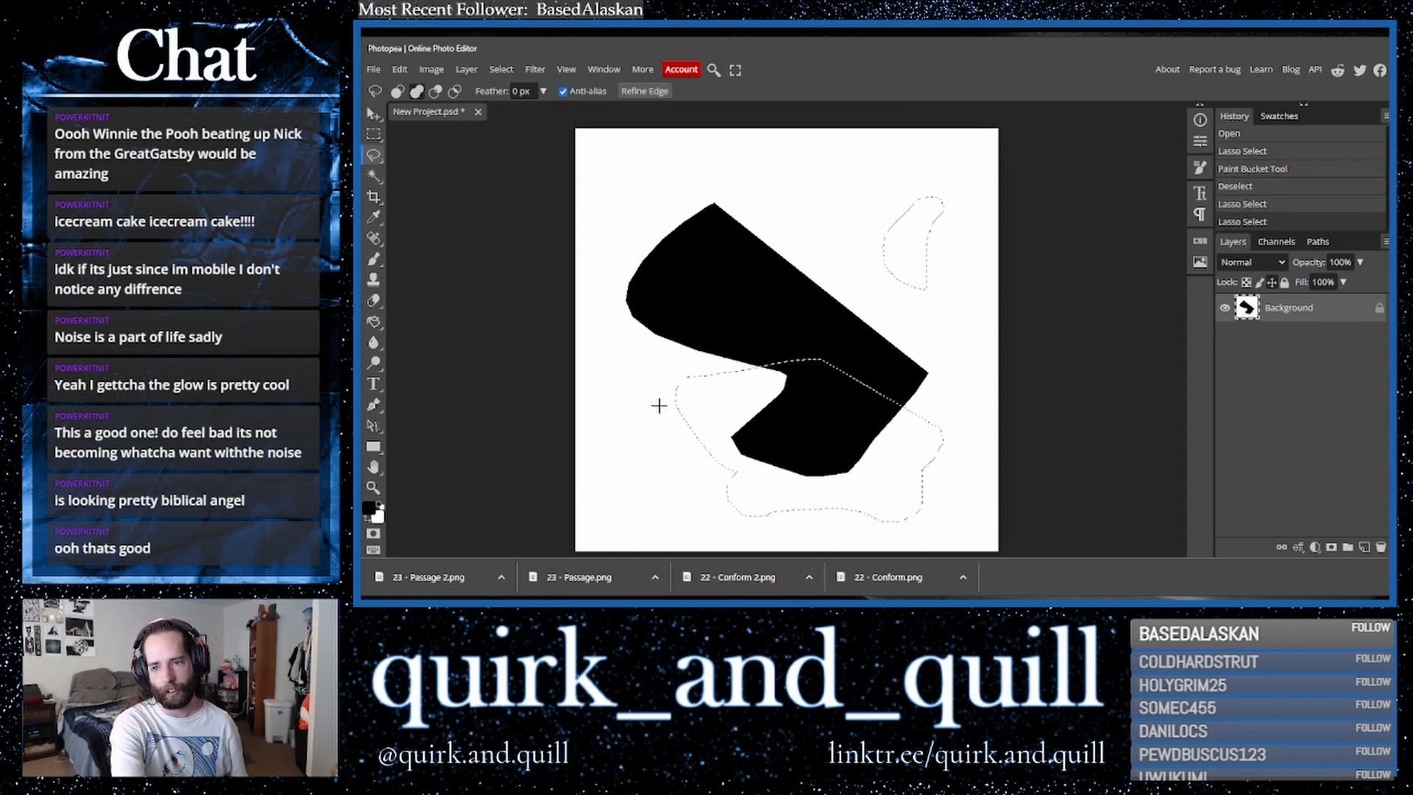
drag(662, 234, 666, 243)
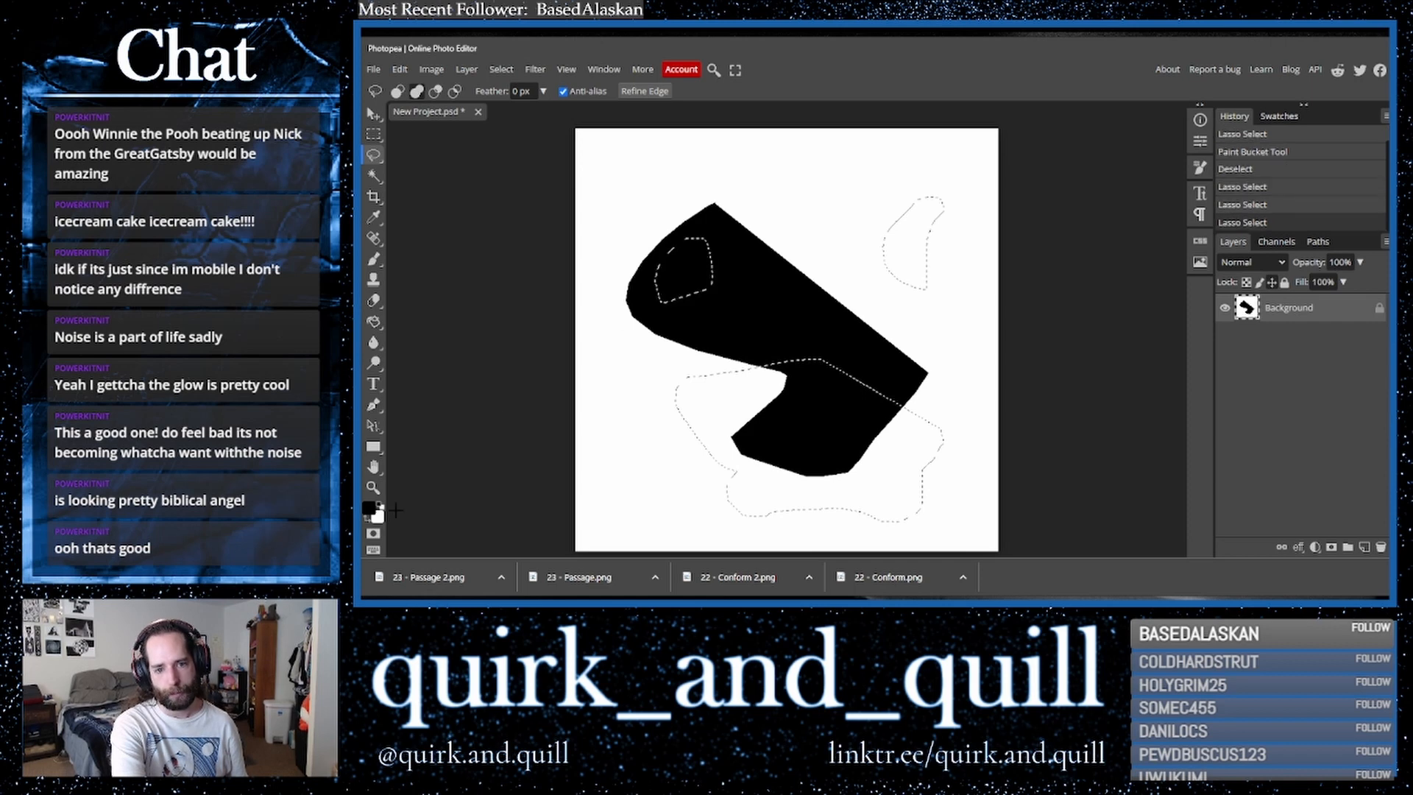
mouse_move(803, 276)
mouse_down()
mouse_move(884, 231)
mouse_move(952, 338)
mouse_move(926, 381)
mouse_up()
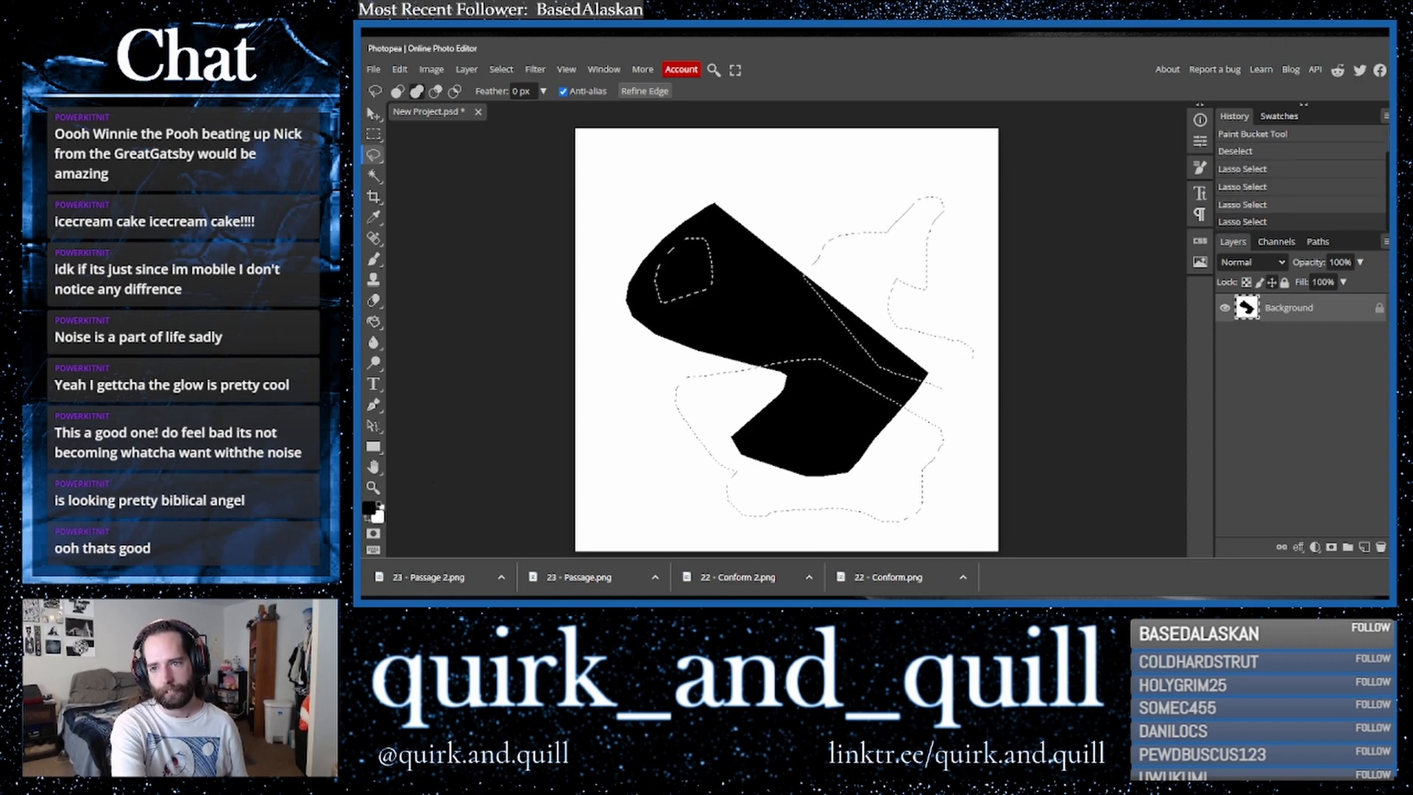
click(374, 321)
click(371, 509)
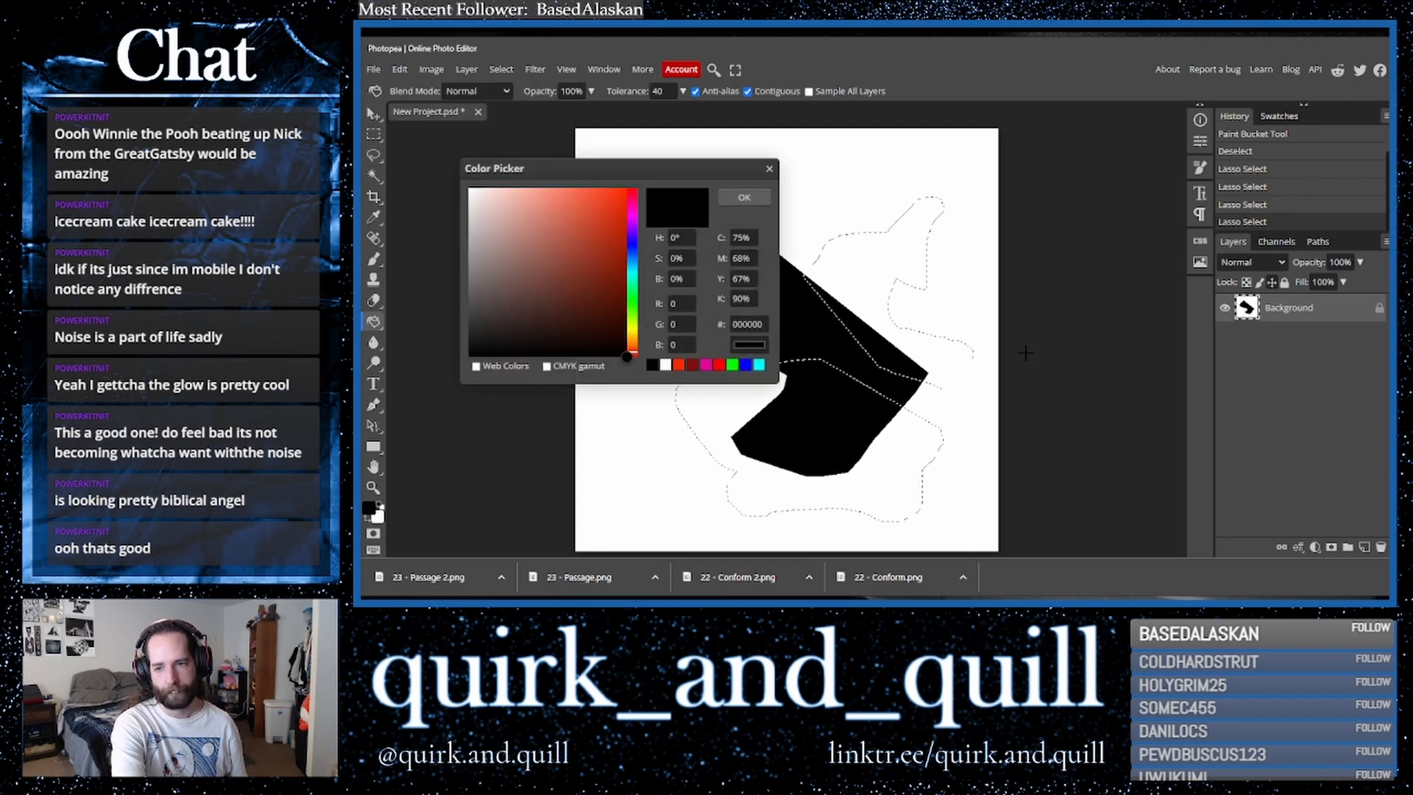
drag(631, 259, 631, 237)
click(622, 234)
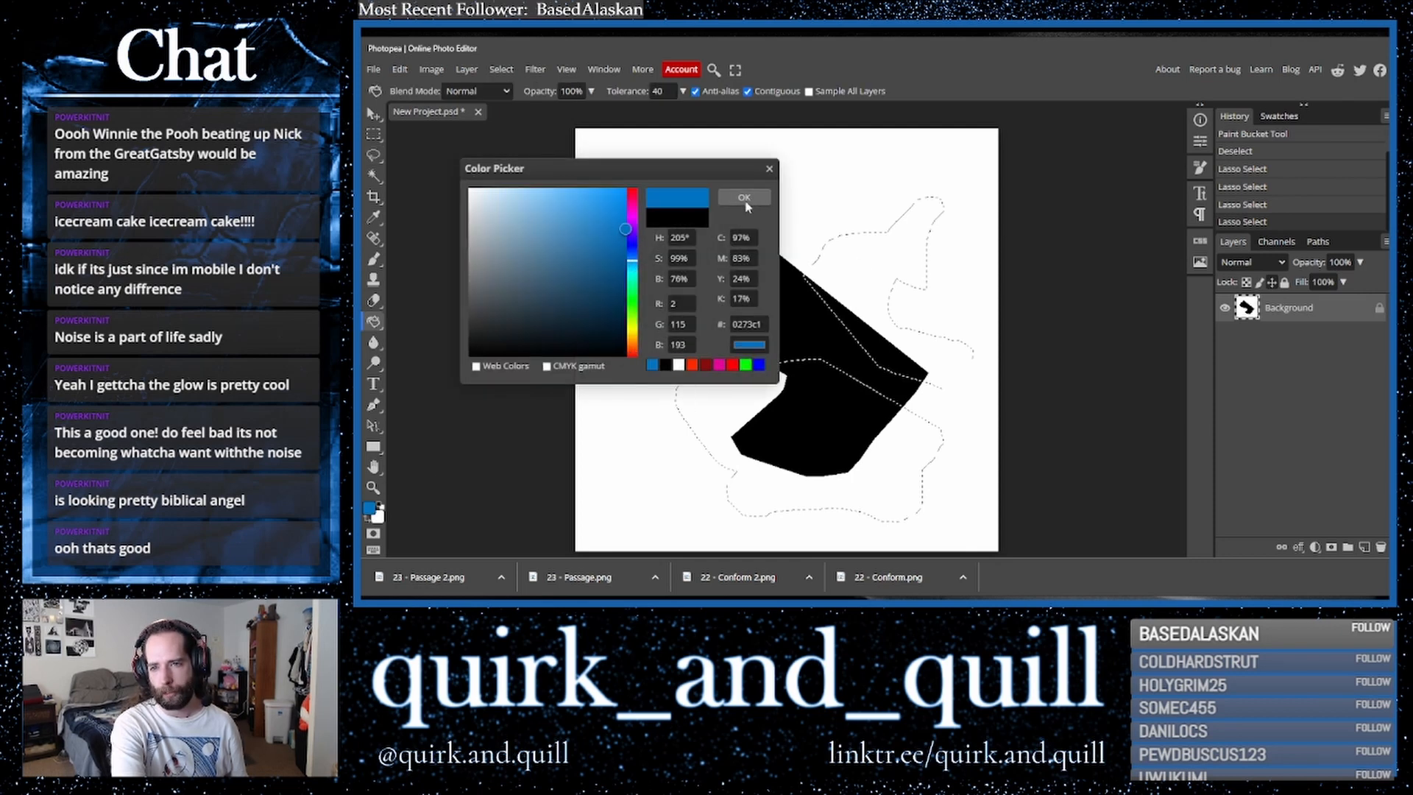
click(744, 197)
click(871, 289)
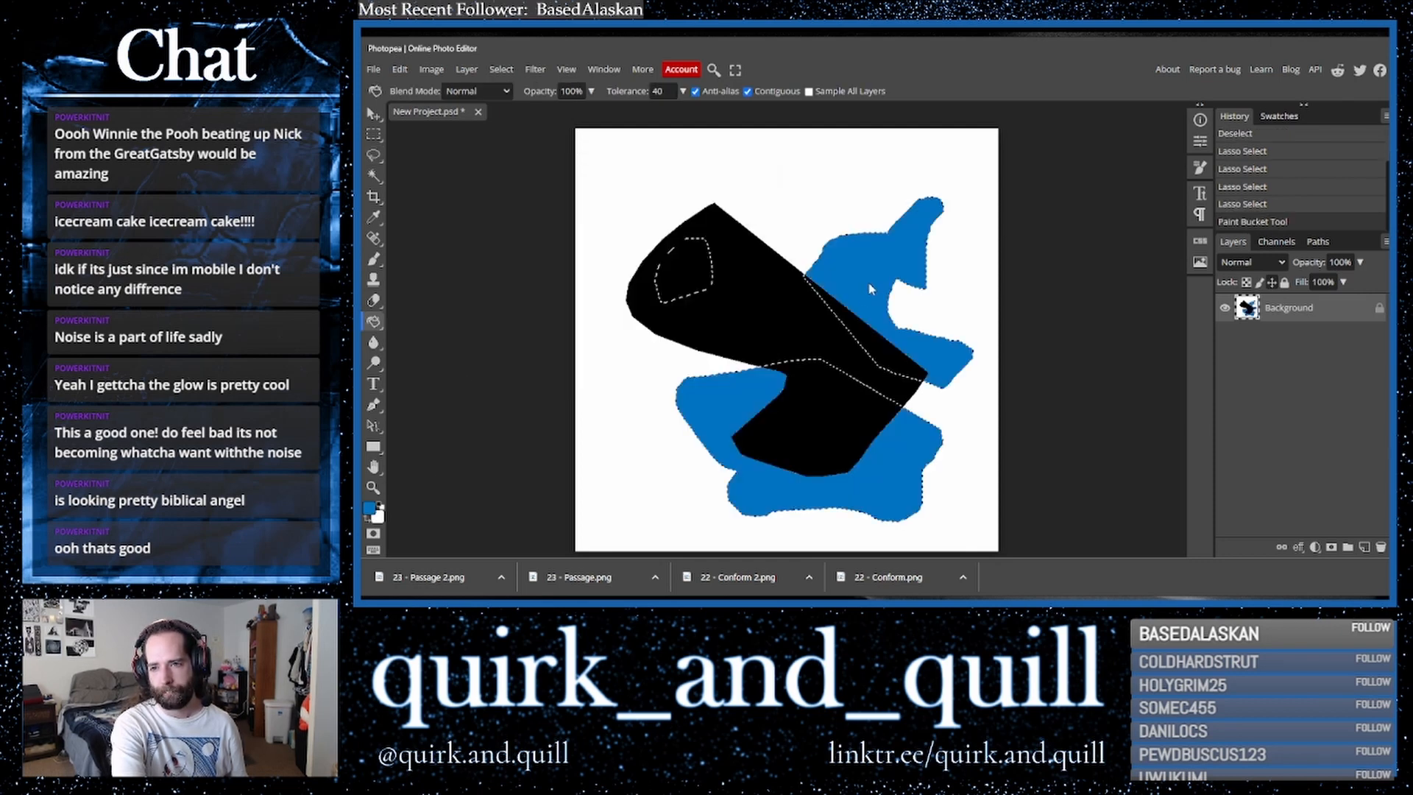
- Try filling the small patch inside the black shape with blue, undo it, and deselect
click(694, 275)
key(ctrl+z)
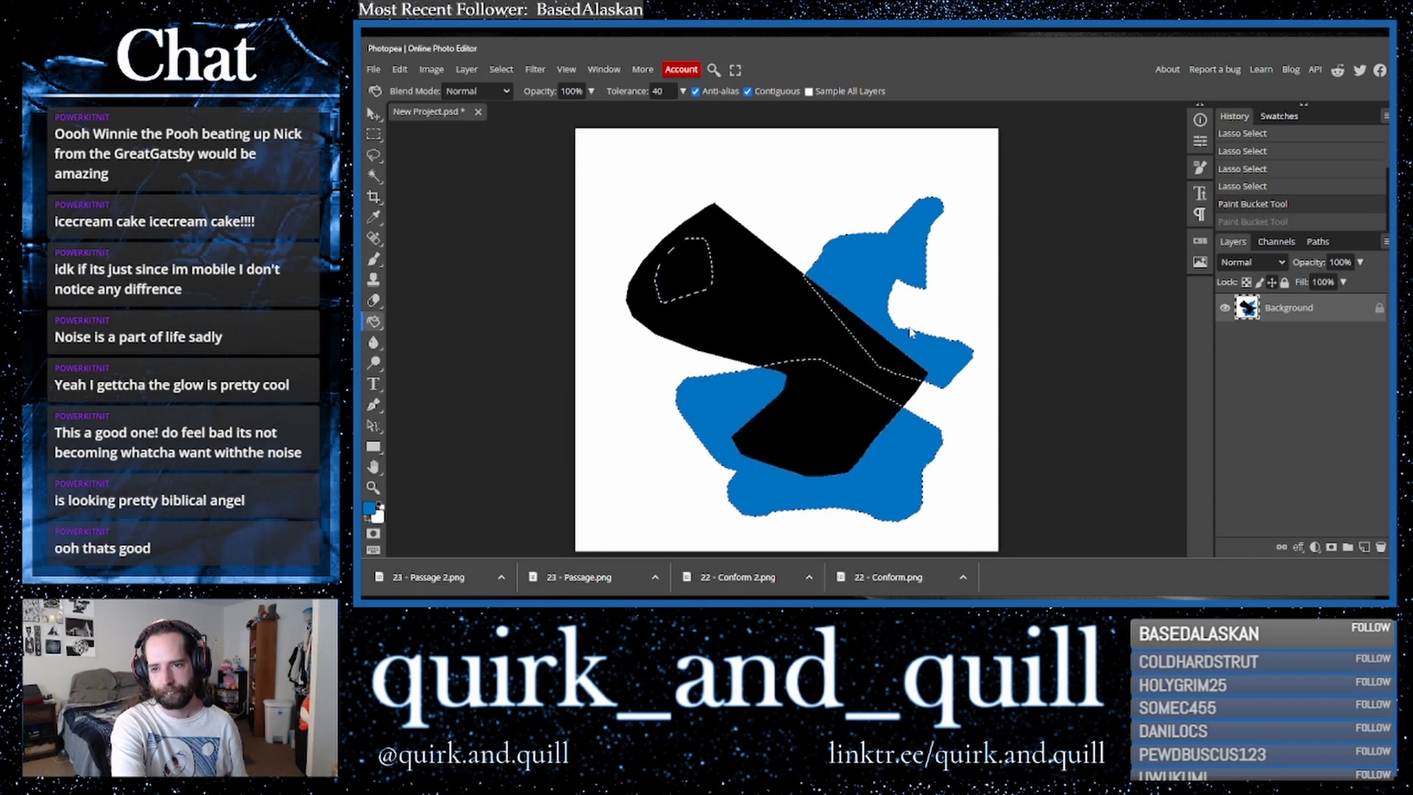
key(ctrl+d)
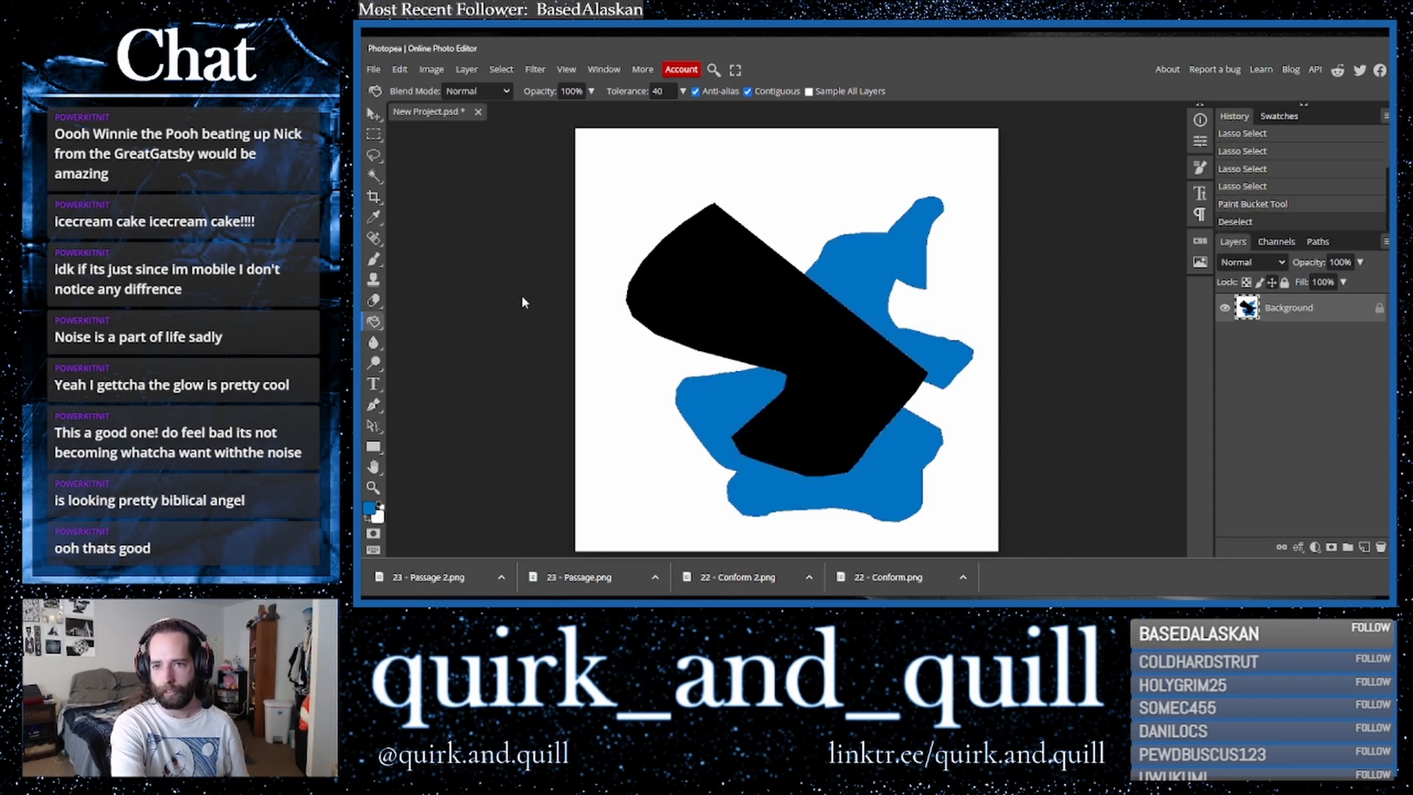
- Lasso a patch inside the black shape and fill it with cyan 02c1ad, then deselect
click(374, 154)
mouse_move(661, 289)
mouse_down()
mouse_move(704, 253)
mouse_move(664, 293)
mouse_up()
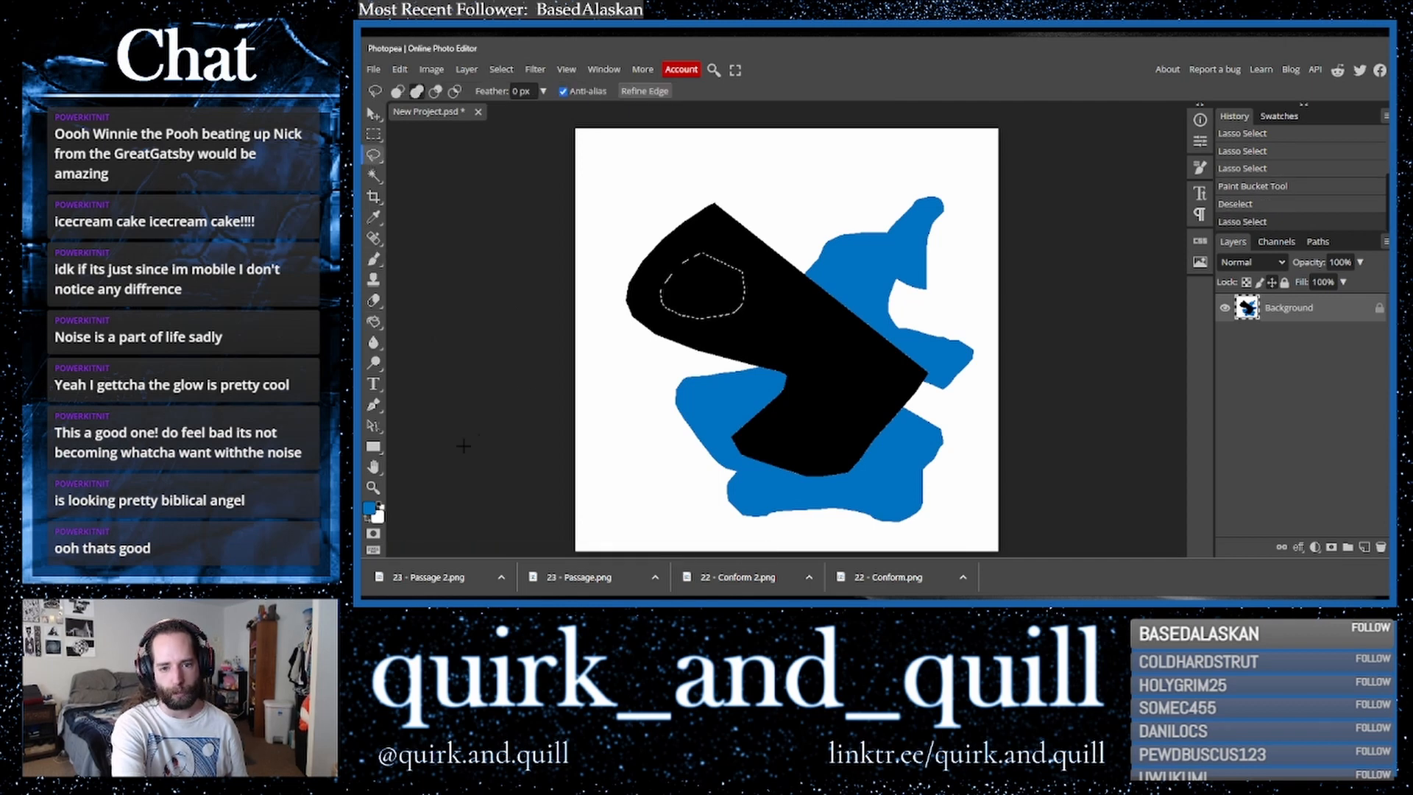
click(369, 508)
click(633, 284)
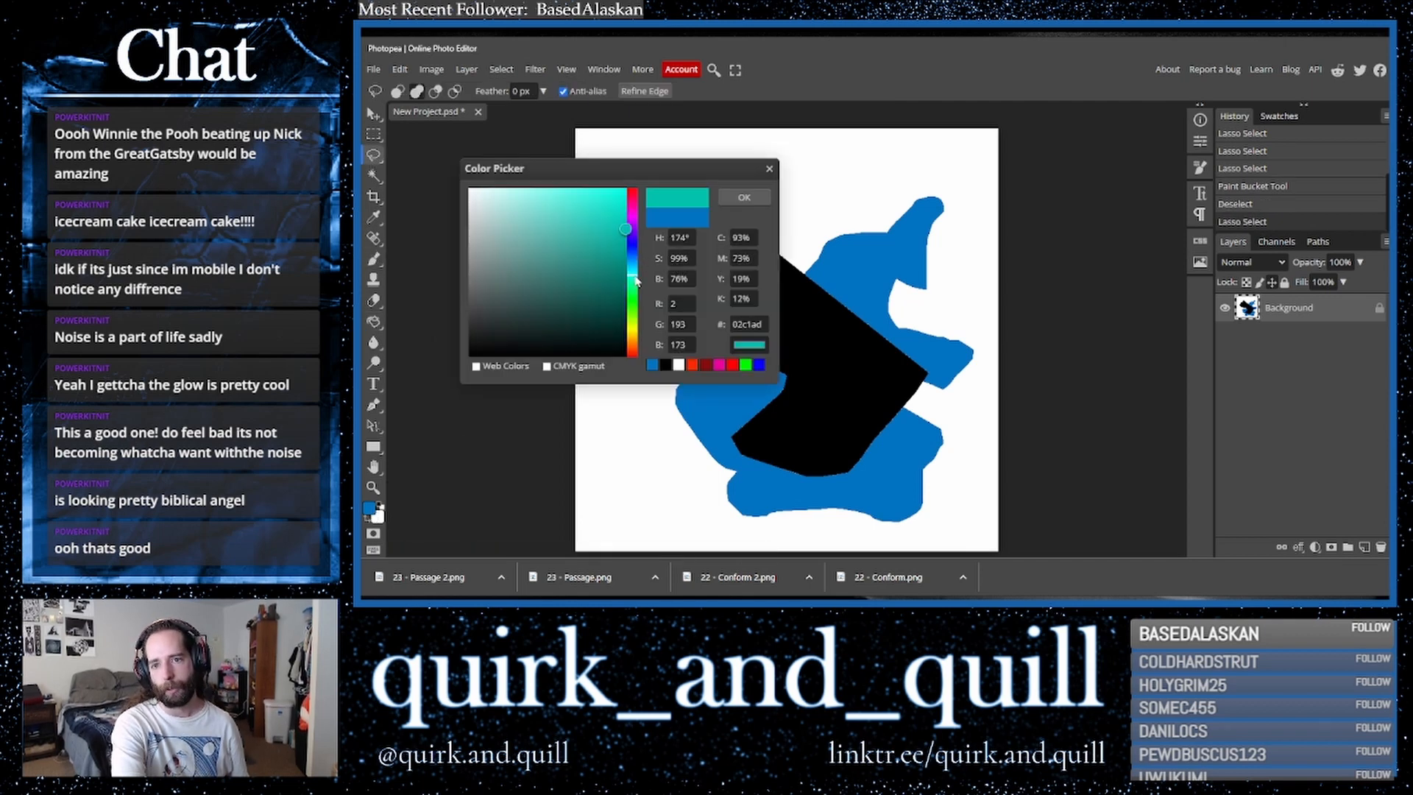
click(607, 196)
click(744, 197)
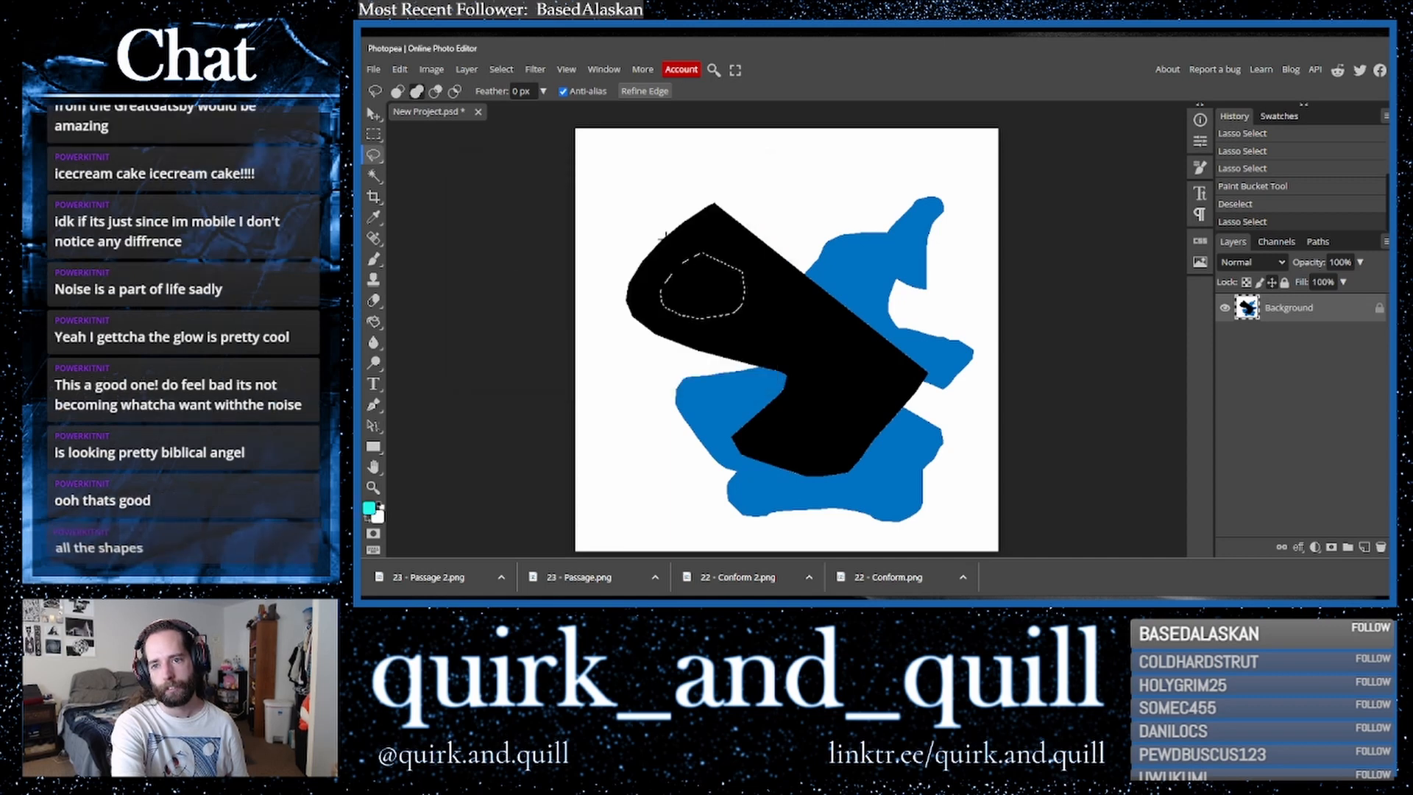
click(374, 322)
click(683, 294)
key(ctrl+d)
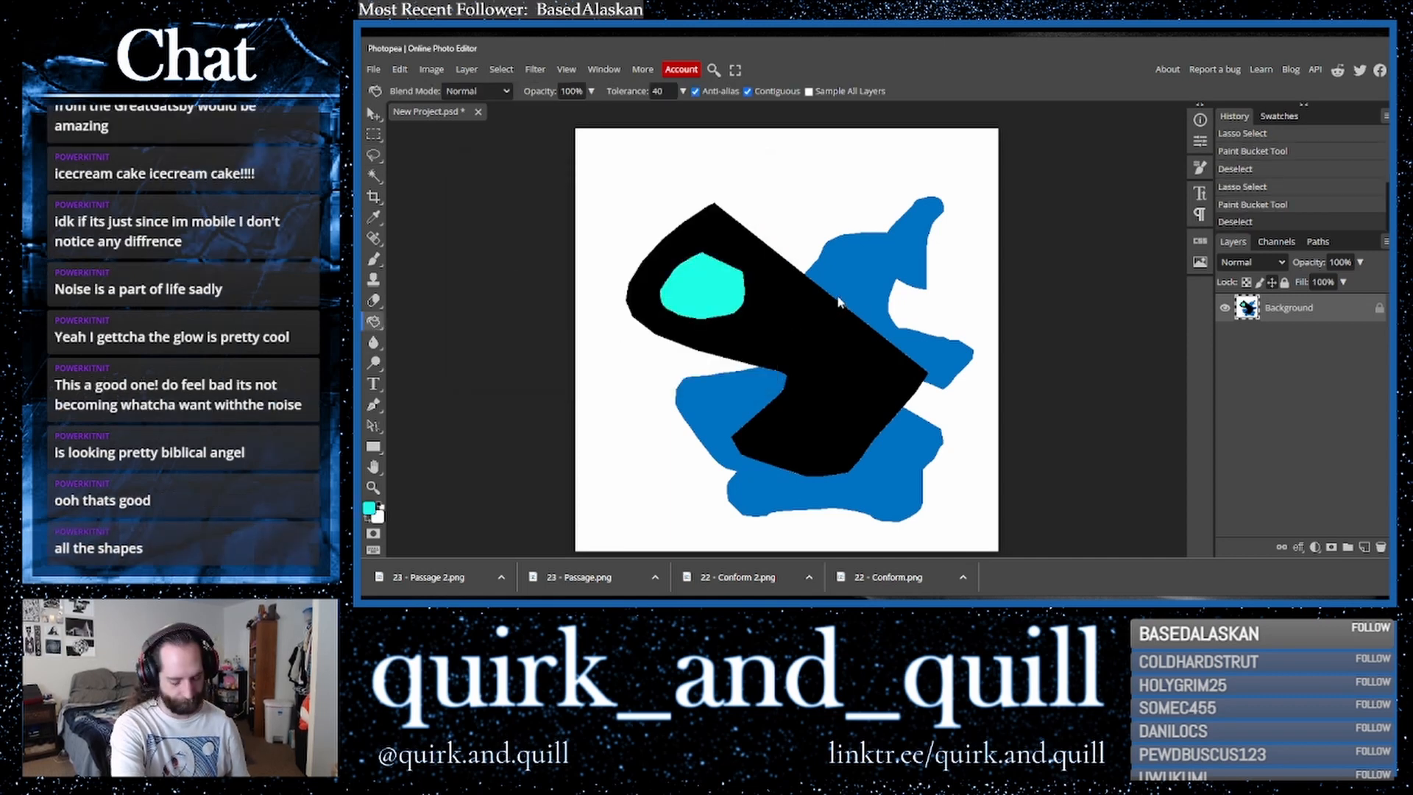
- Duplicate the layer and apply the ZigZag filter with amount 50, 10 ridges, Around Center
drag(1318, 313, 1364, 547)
click(535, 70)
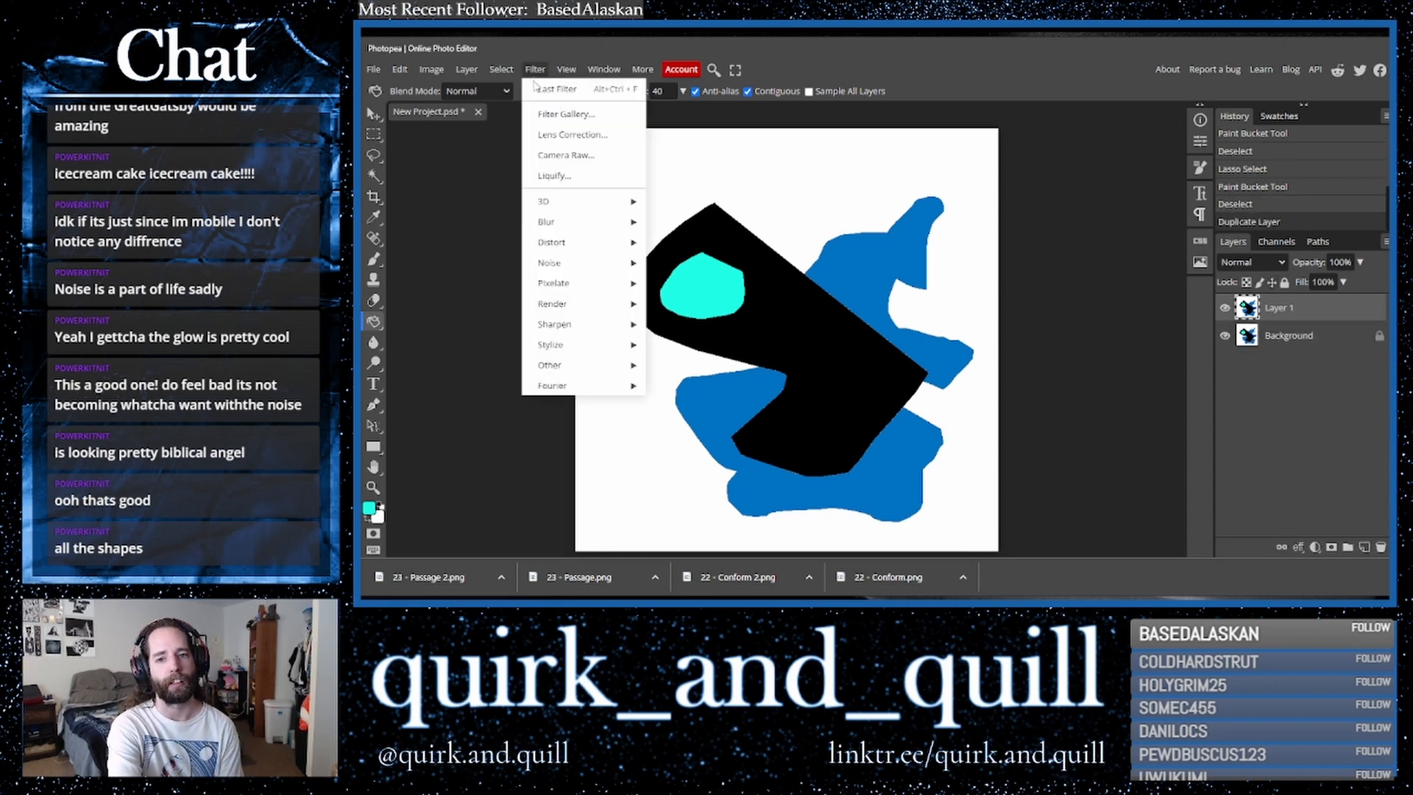
mouse_move(581, 242)
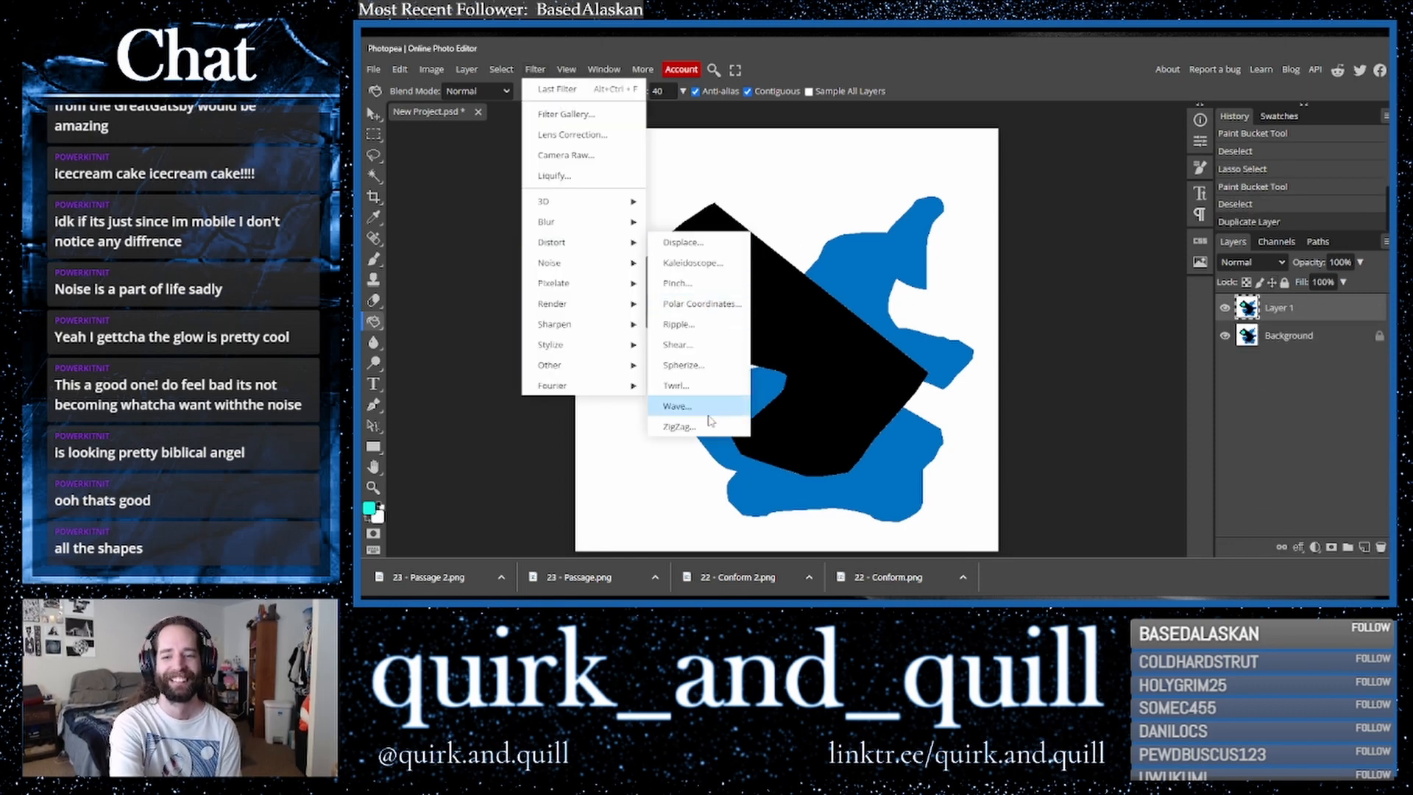
click(679, 426)
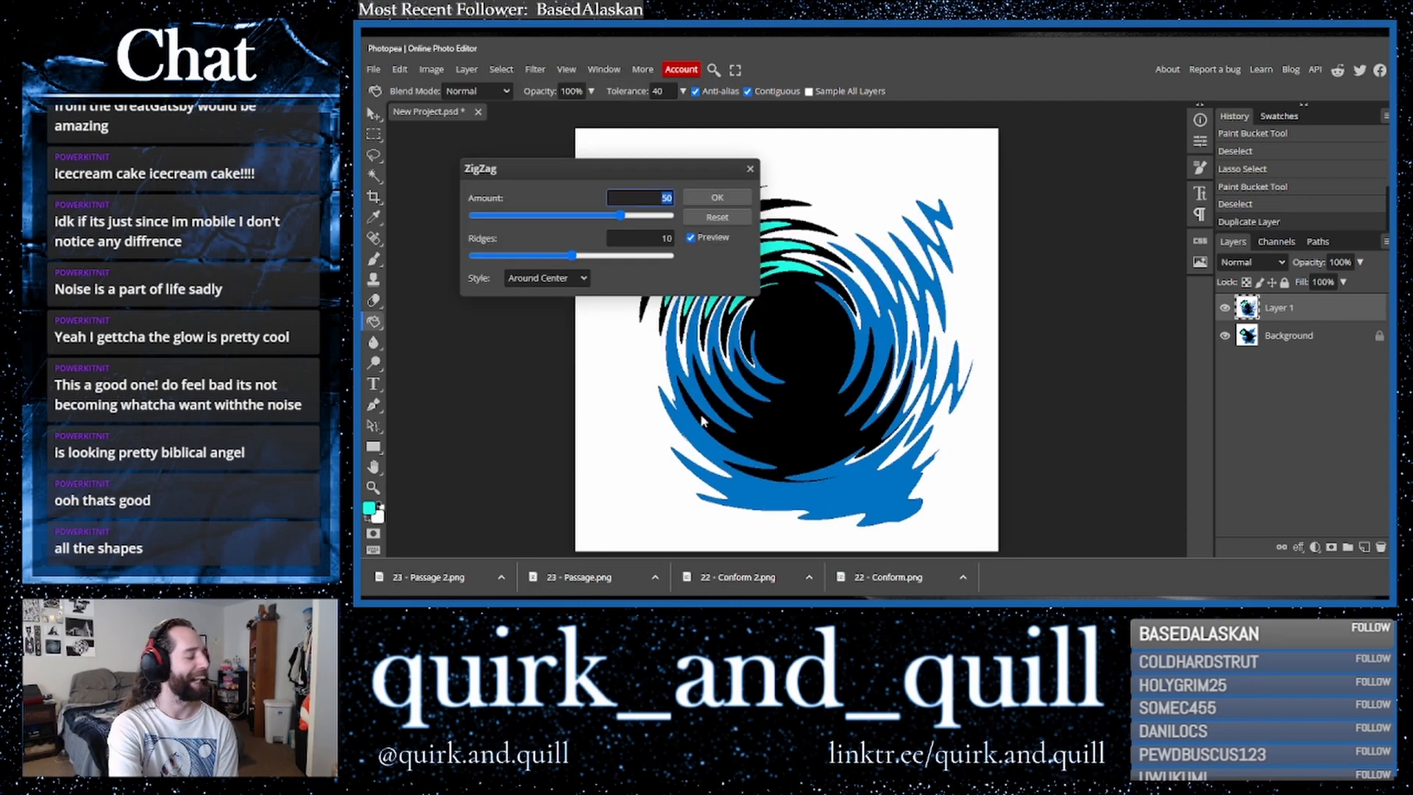
click(717, 197)
- Duplicate the zigzag layer and apply Polar Coordinates using Polar to Rect
drag(1307, 315, 1364, 548)
click(531, 70)
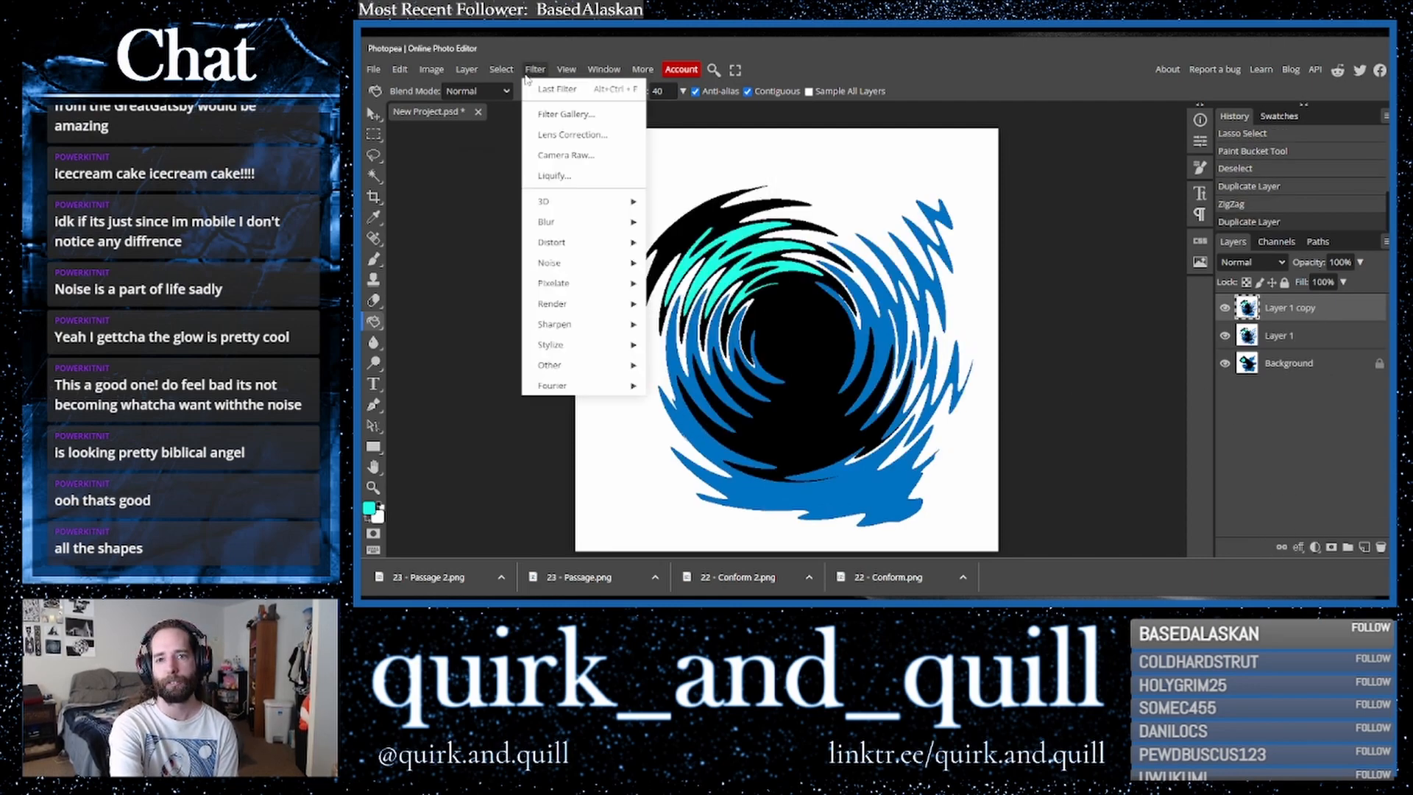
mouse_move(611, 243)
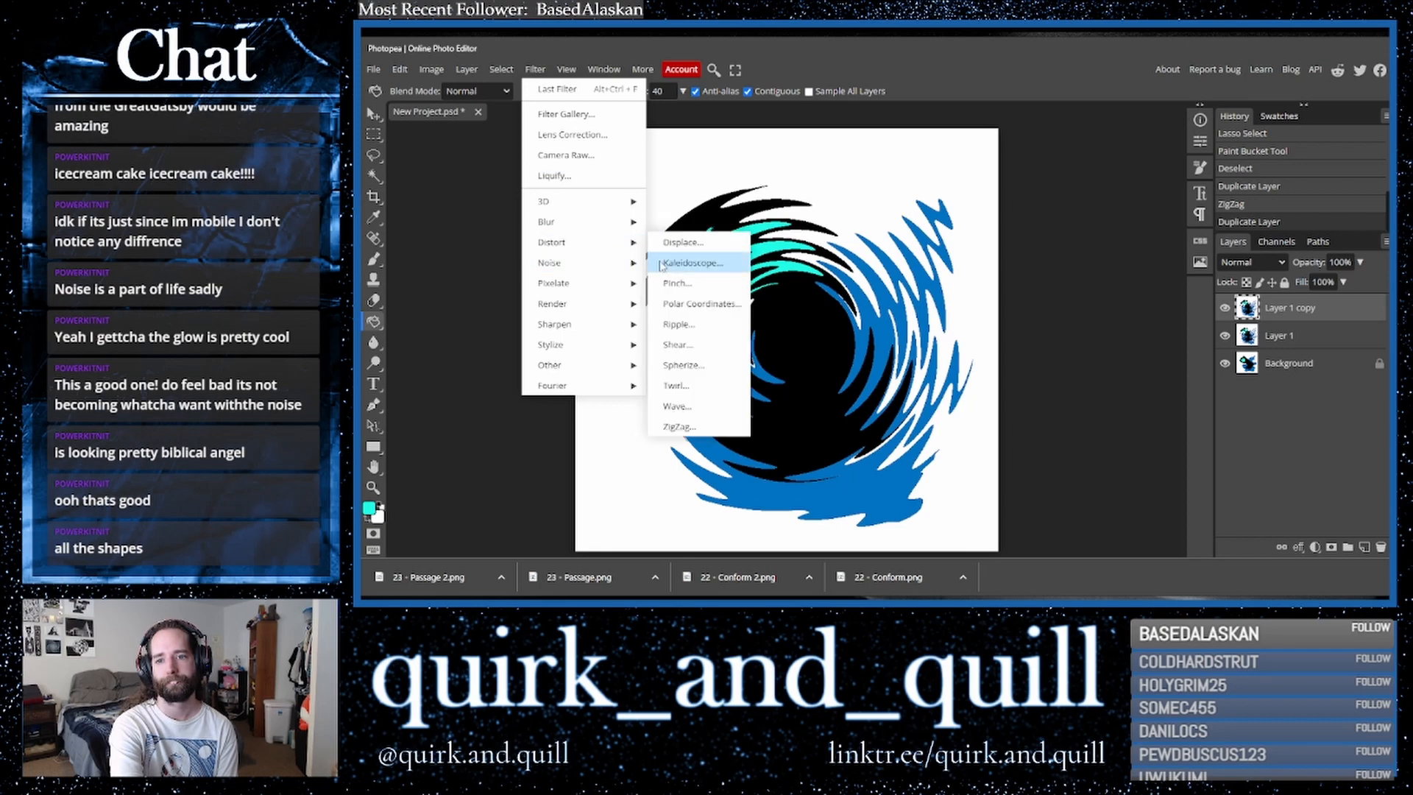
click(692, 304)
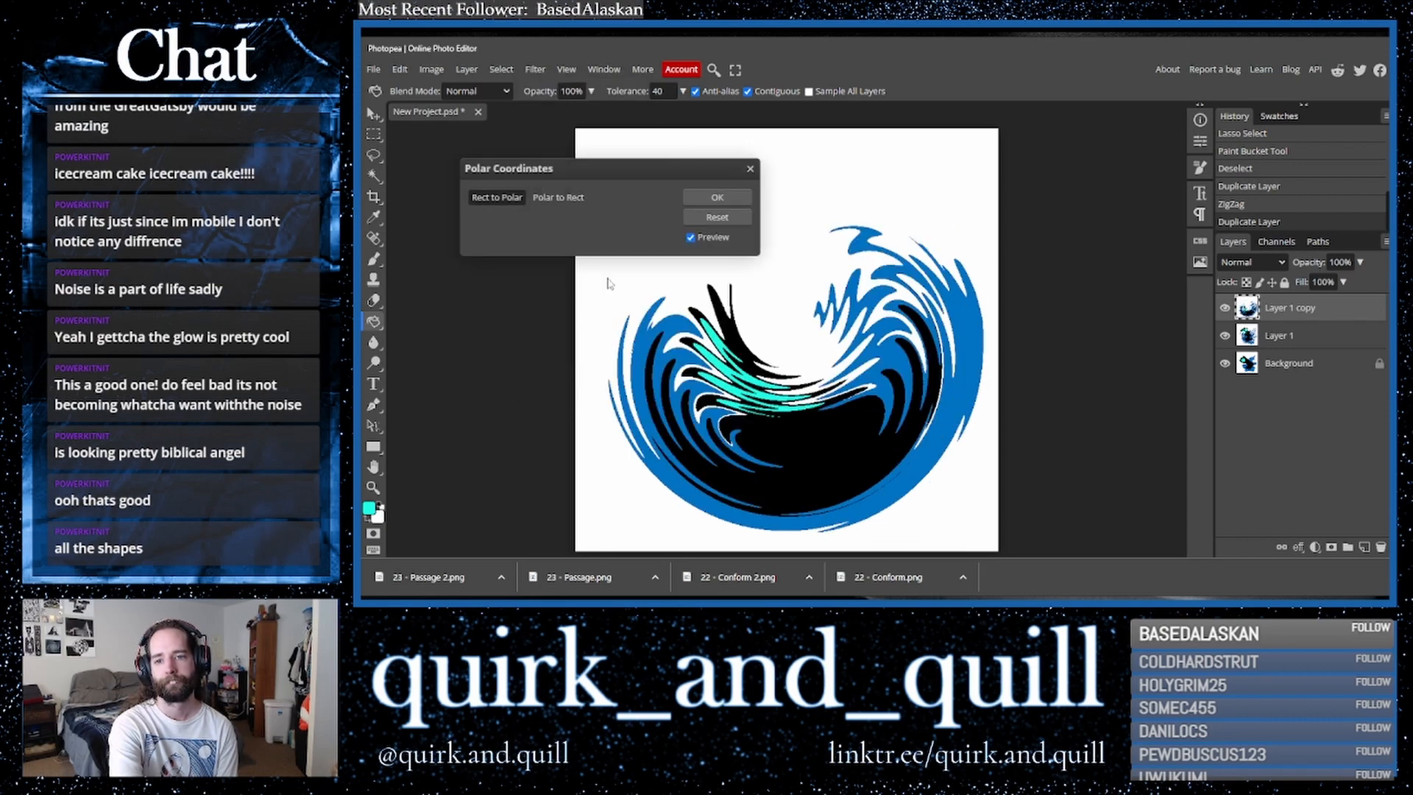
click(558, 197)
click(718, 197)
- Duplicate the background layer and move the copy to the top of the layer stack
drag(1310, 314, 1365, 549)
drag(1328, 364, 1321, 306)
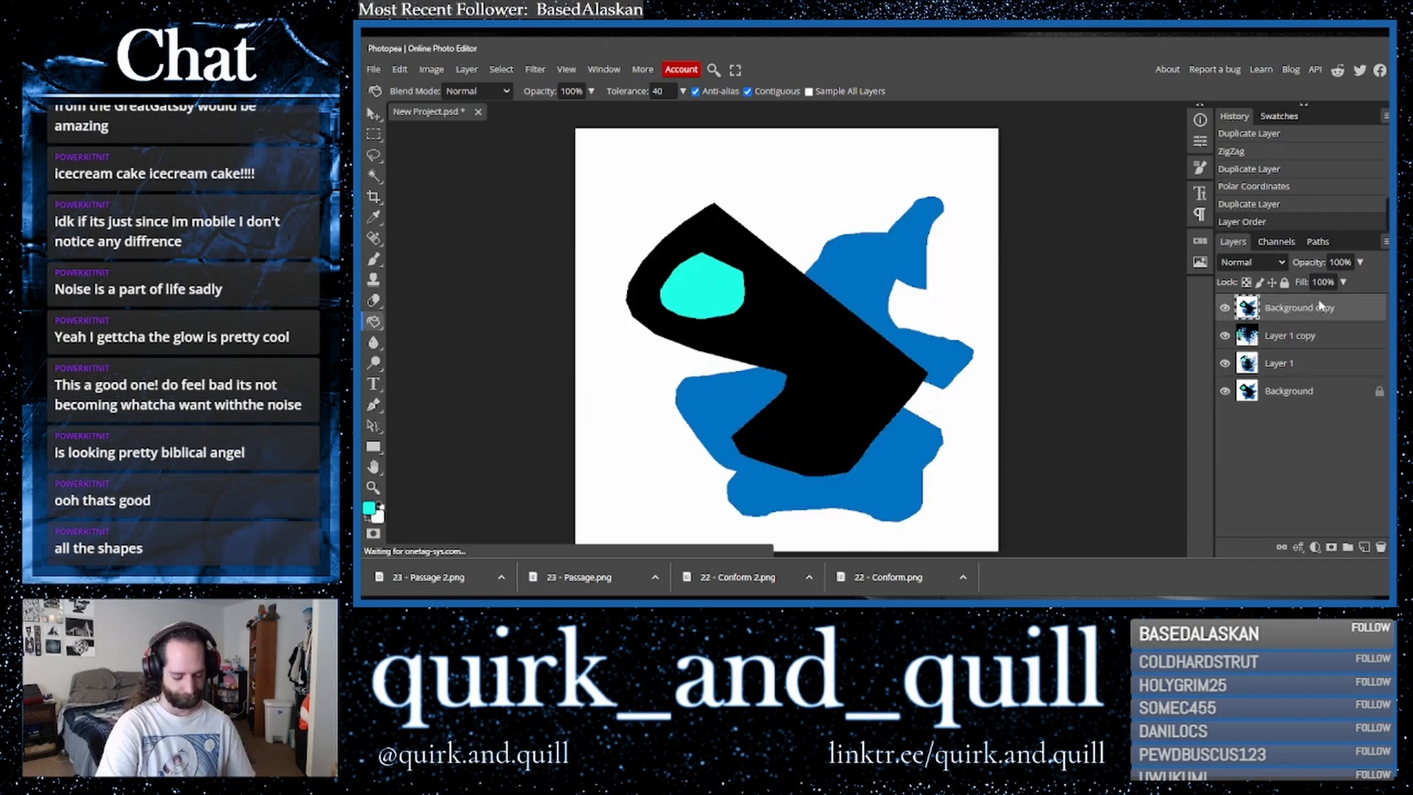
- Invert the top background copy and set its blend mode to Darker Color
key(ctrl+i)
click(1259, 268)
click(1257, 275)
key(Down)
key(Down)
key(Down)
key(Down)
key(Up)
key(Down)
key(Down)
key(Down)
key(Up)
key(Down)
key(Up)
key(Down)
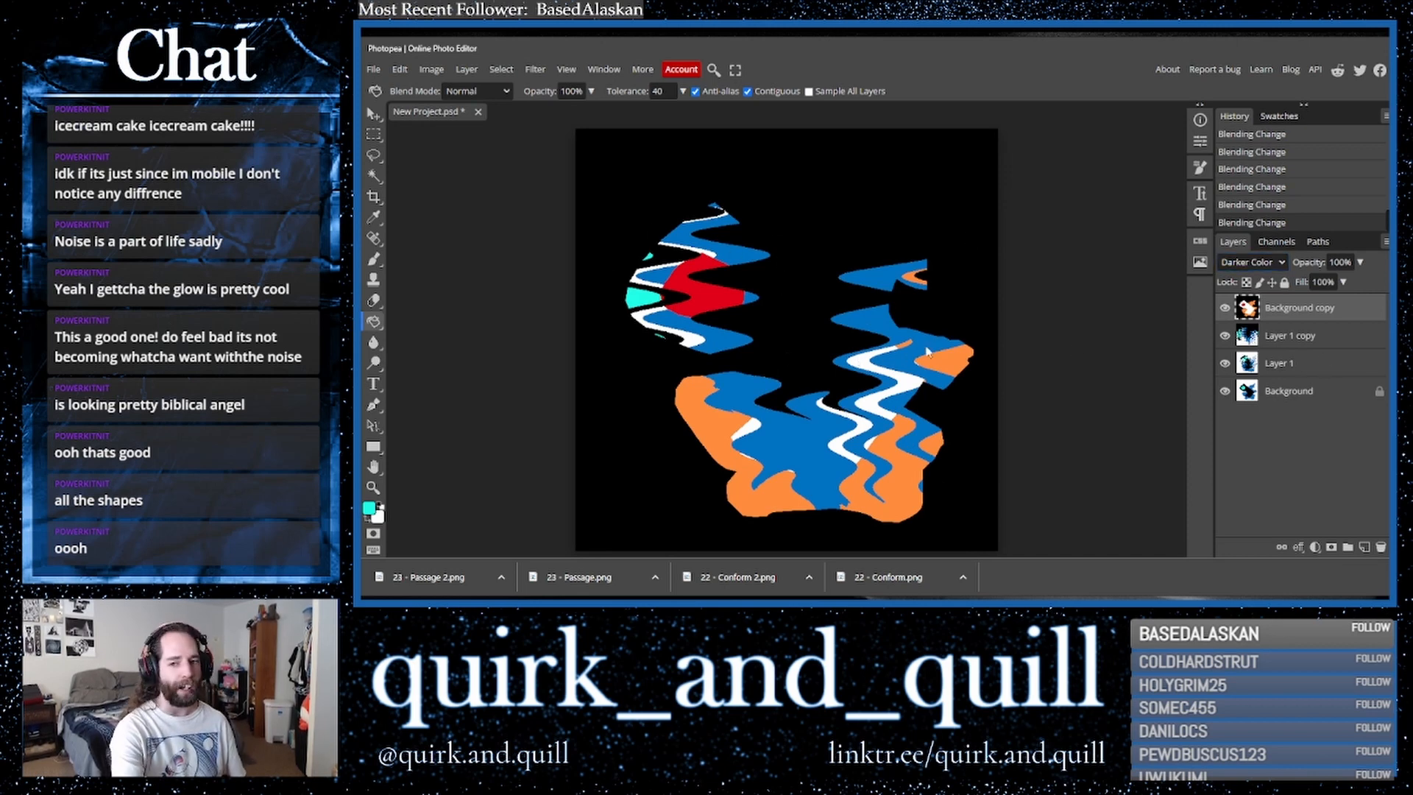
- Duplicate the top two layers and merge the copies into one layer
click(1308, 340)
key(ctrl+j)
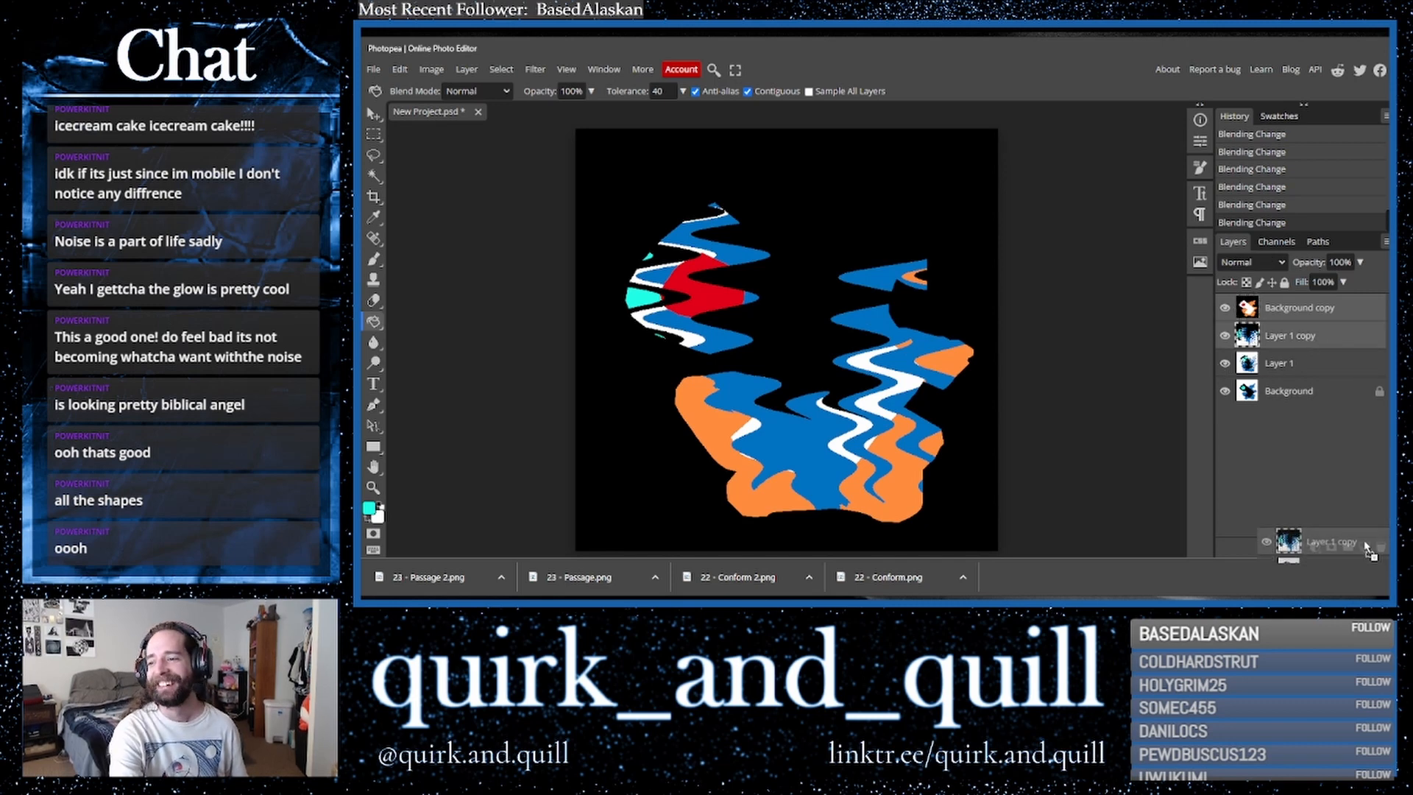
right_click(1284, 343)
click(1197, 500)
- Duplicate the merged layer and apply Polar Coordinates using Polar to Rect
drag(1310, 308, 1364, 548)
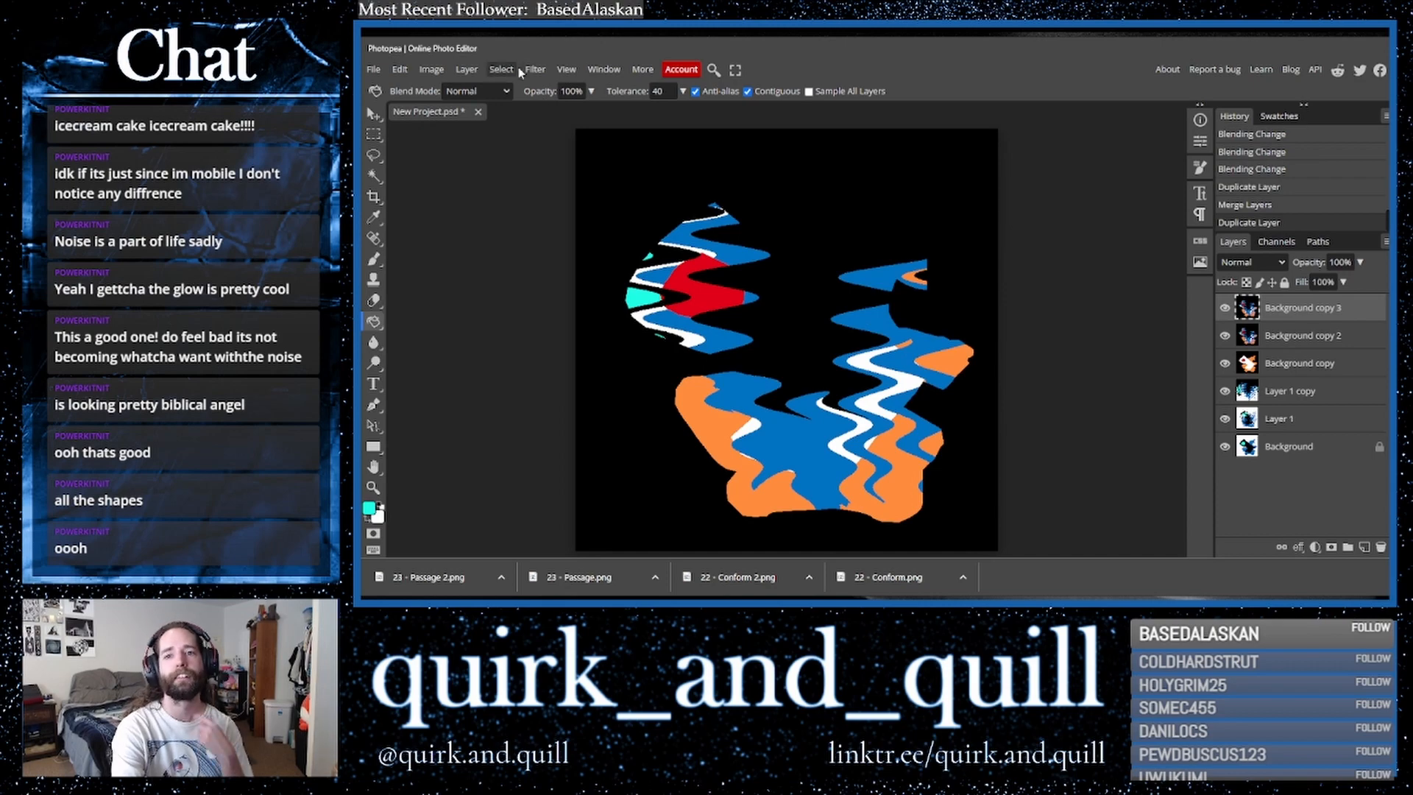
click(535, 69)
mouse_move(606, 250)
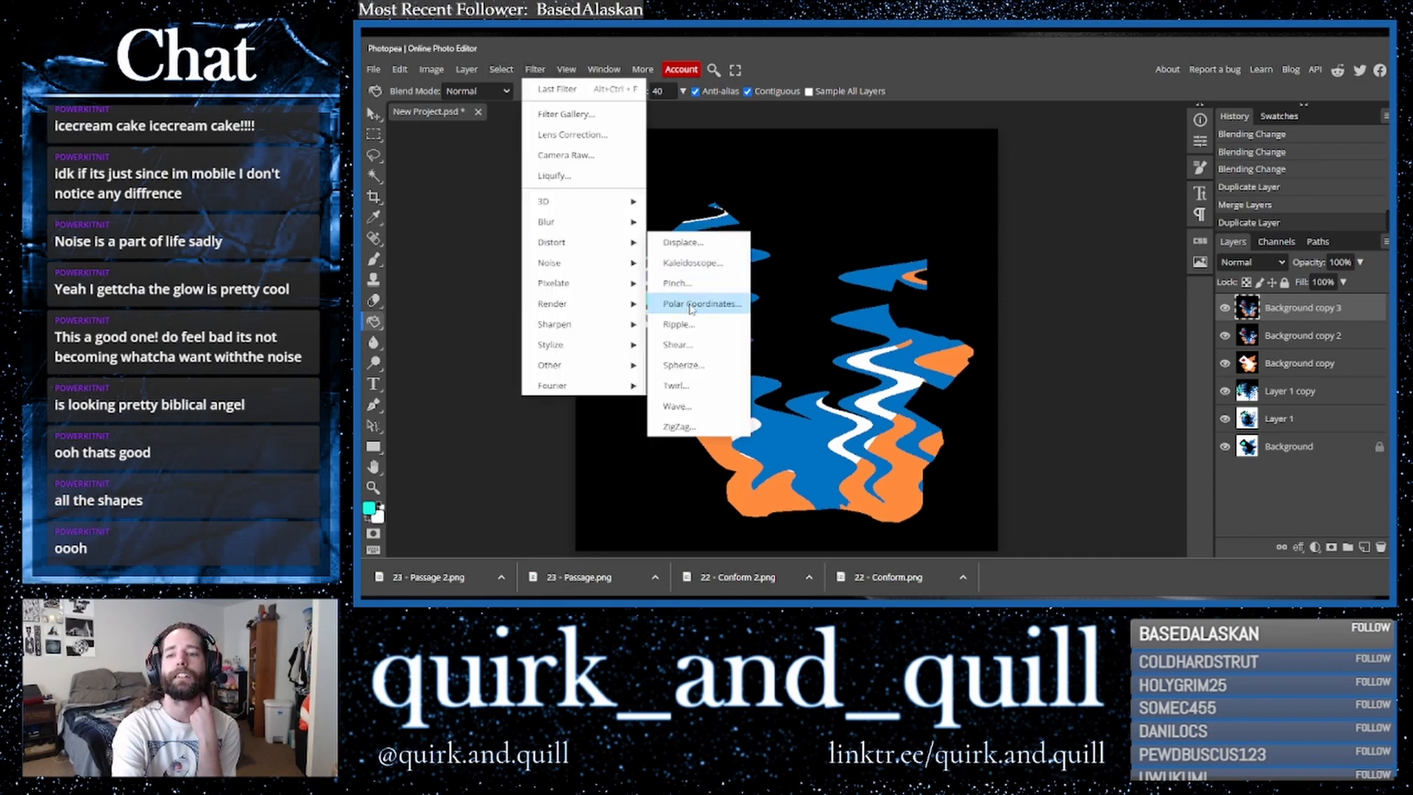
click(740, 304)
click(558, 198)
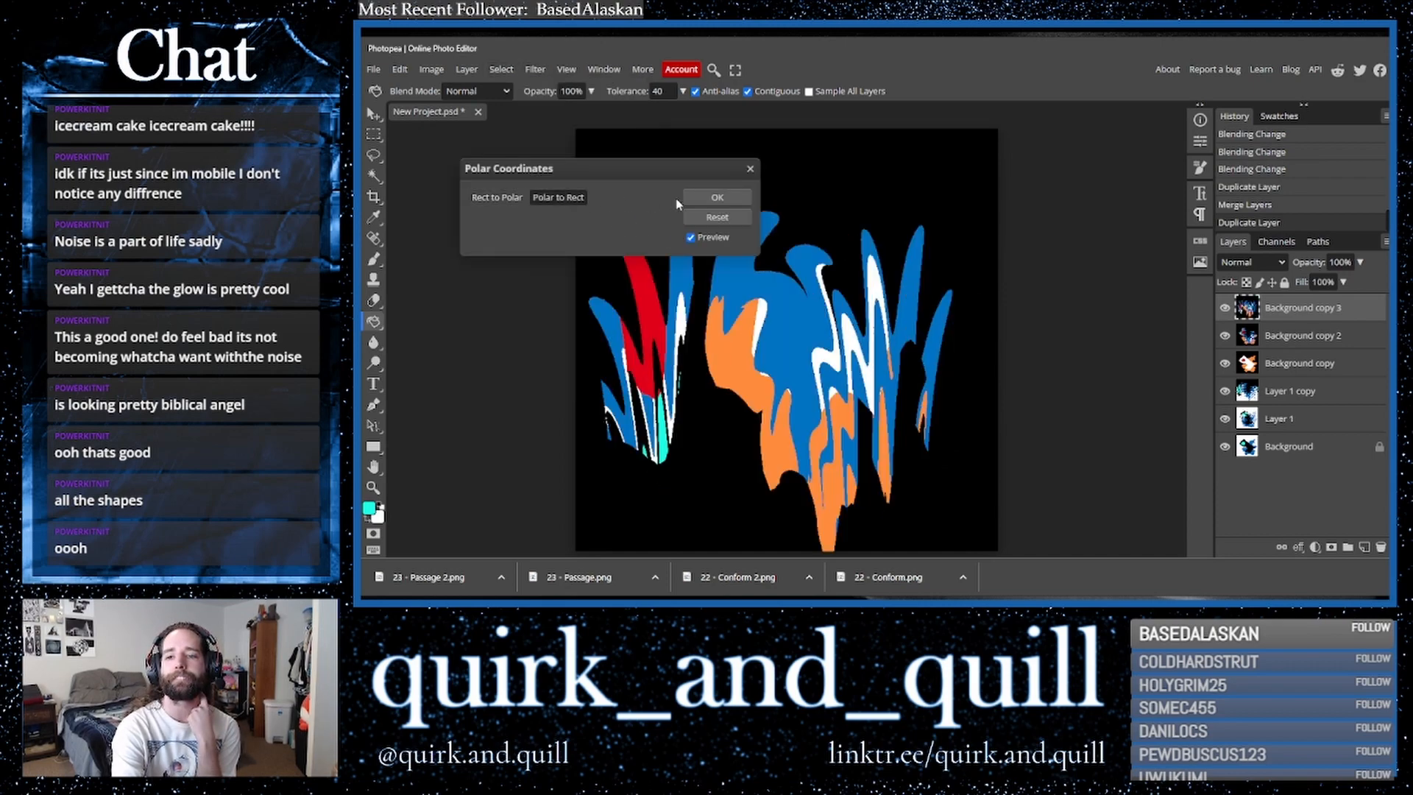
click(718, 197)
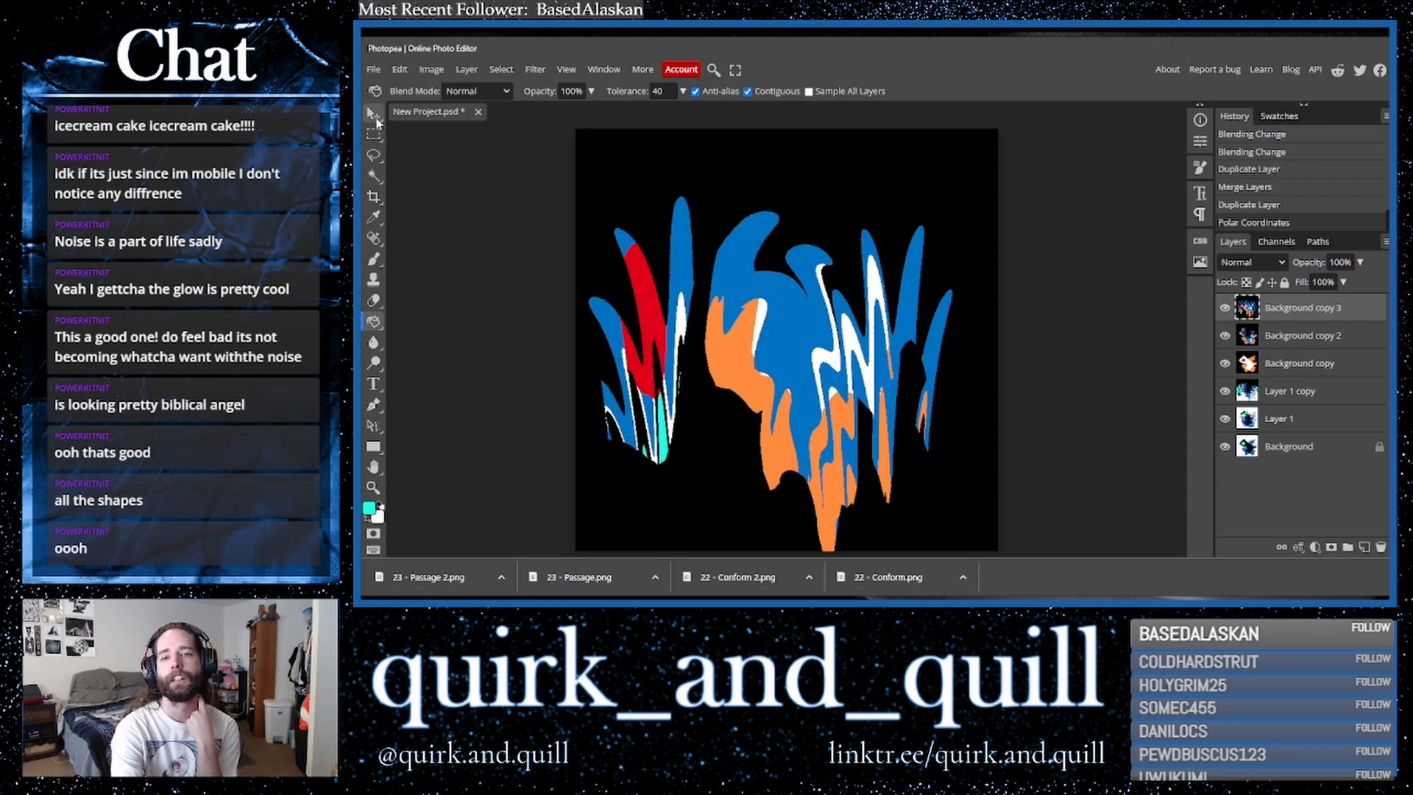
- Set the top layer's blend mode to Lighten
click(1257, 263)
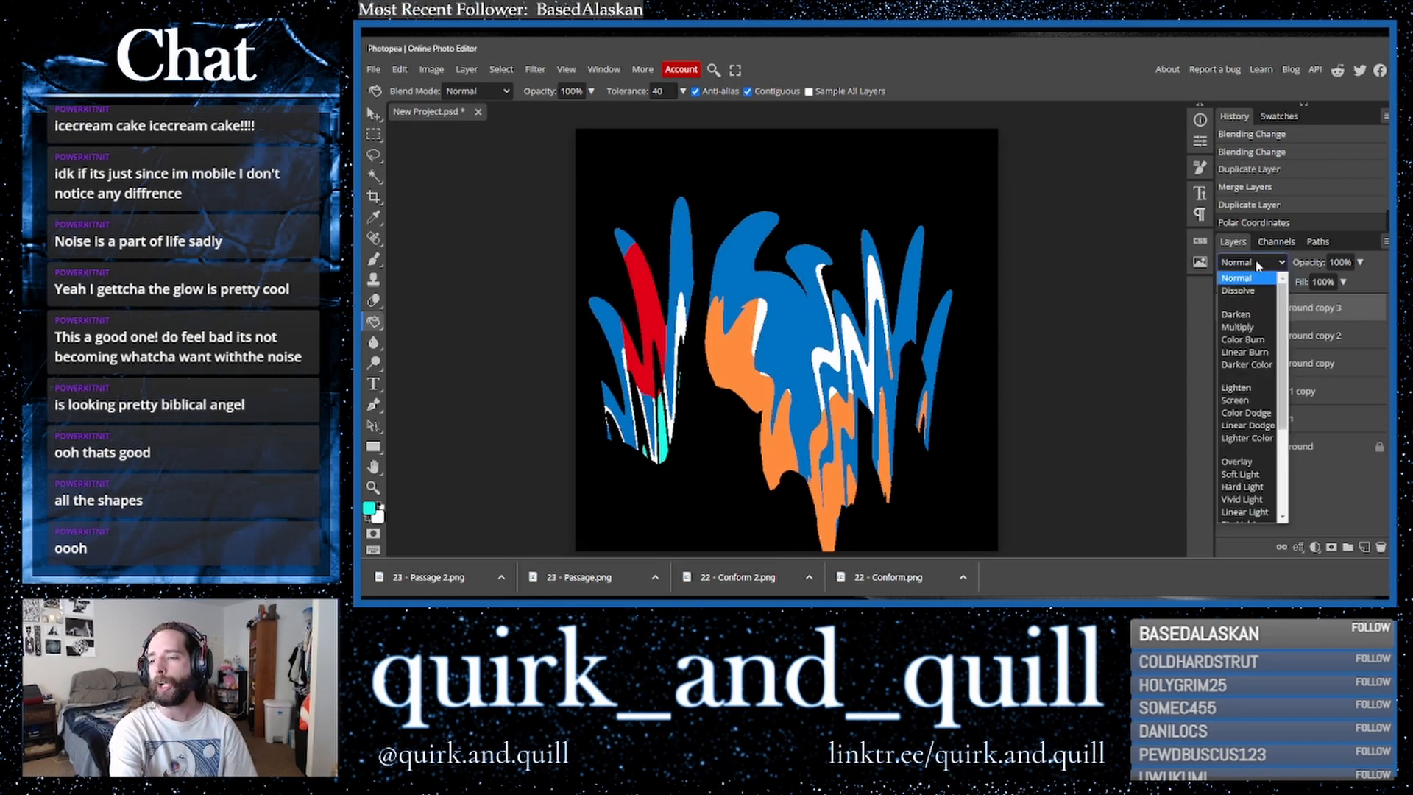
click(1259, 266)
key(Down)
key(Down)
key(Down)
key(Down)
key(Down)
key(Down)
key(Down)
key(Down)
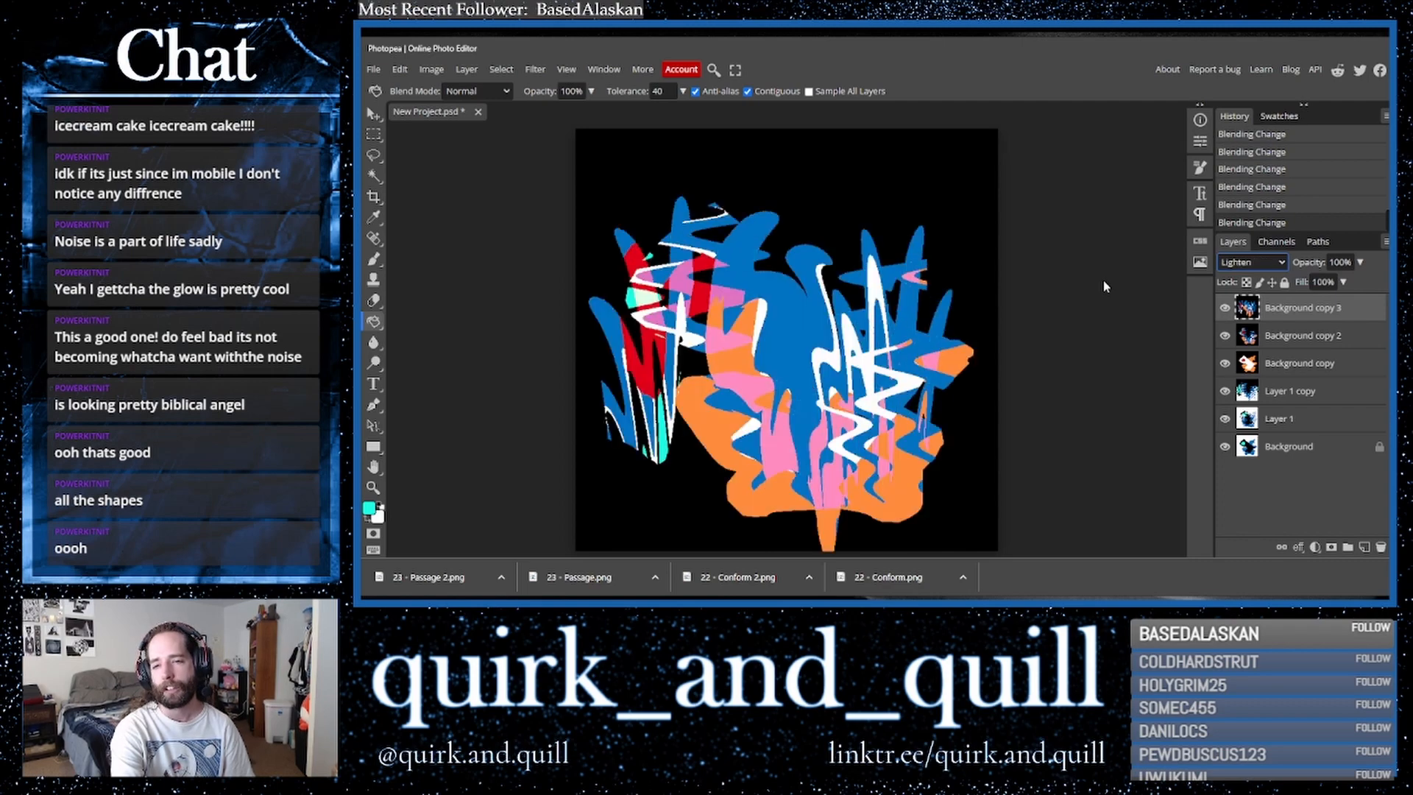
- Duplicate the top two layers and merge the copies into one layer
click(1366, 337)
key(ctrl+j)
key(ctrl+j)
right_click(1282, 345)
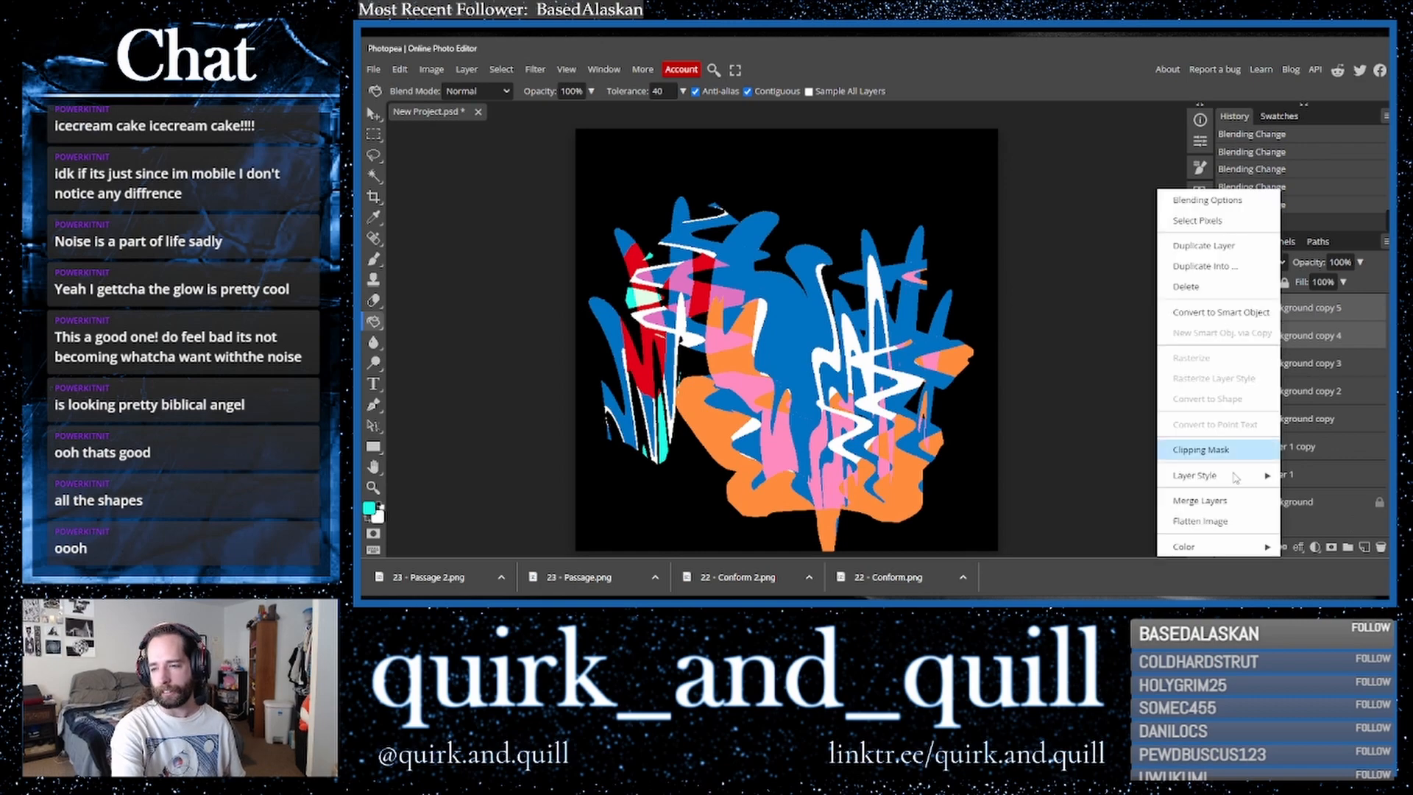
click(1207, 501)
- Duplicate the merged layer and rotate the copy 180°
drag(1370, 309, 1365, 548)
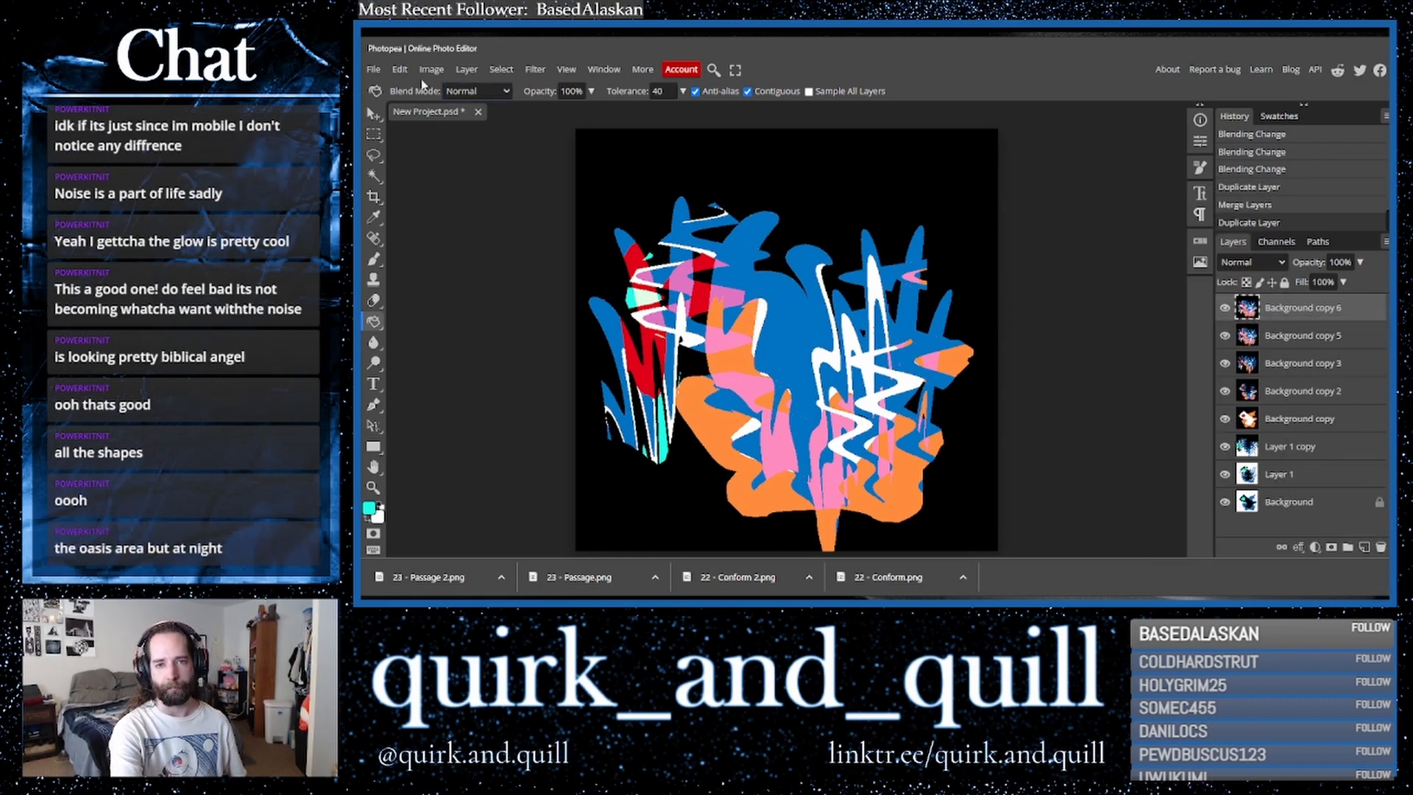
click(400, 69)
mouse_move(491, 396)
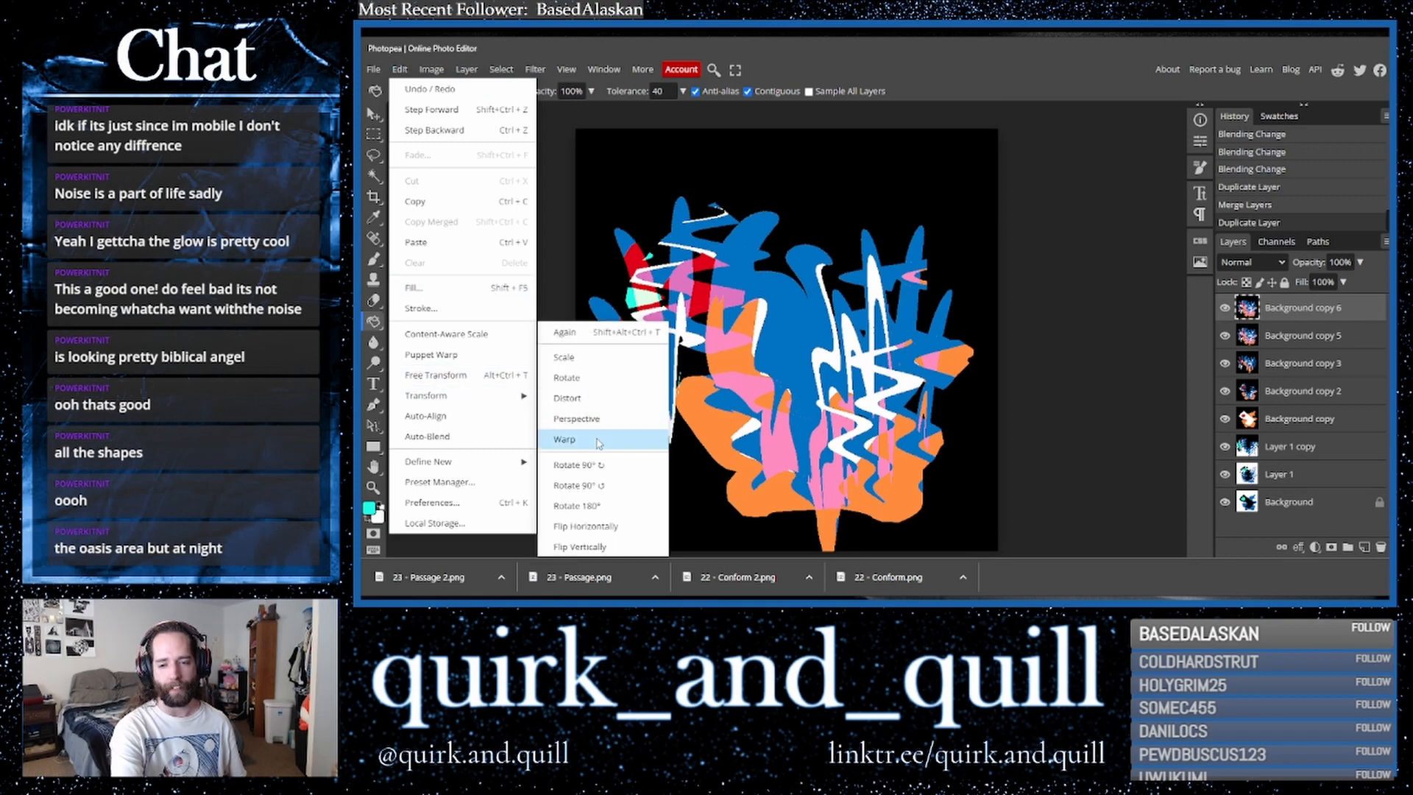
click(611, 525)
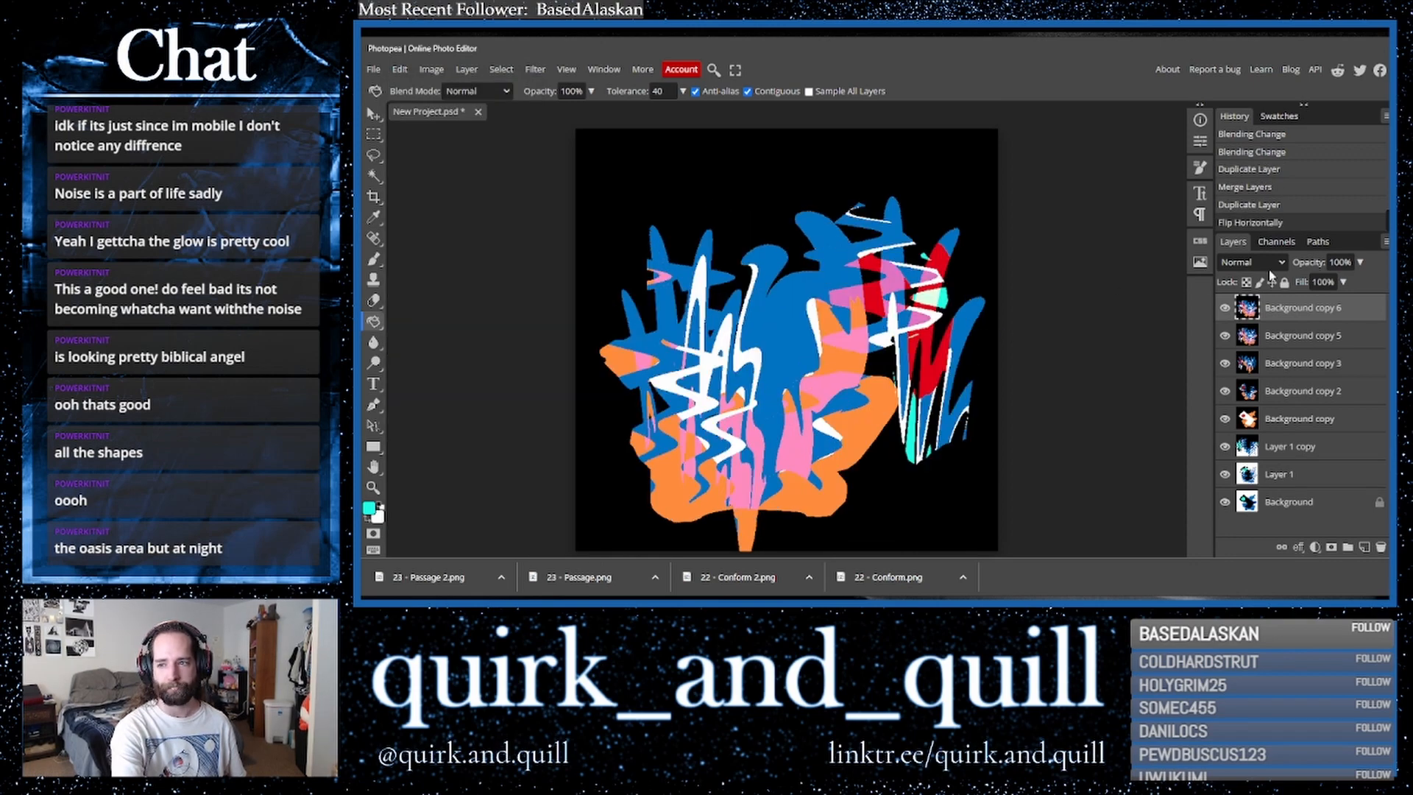
key(ctrl+z)
click(400, 69)
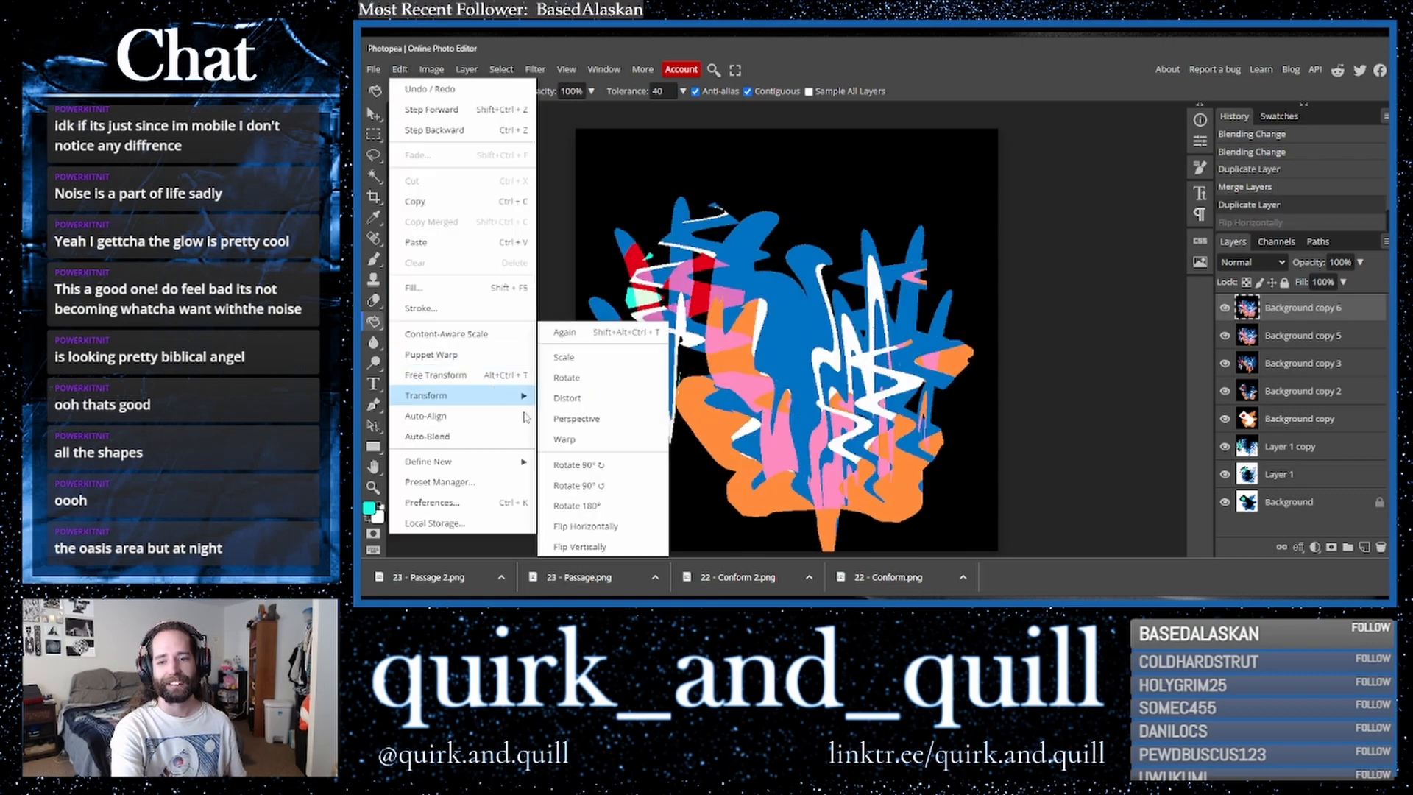
click(624, 502)
- Set the rotated copy's blend mode to Lighter Color
click(1251, 262)
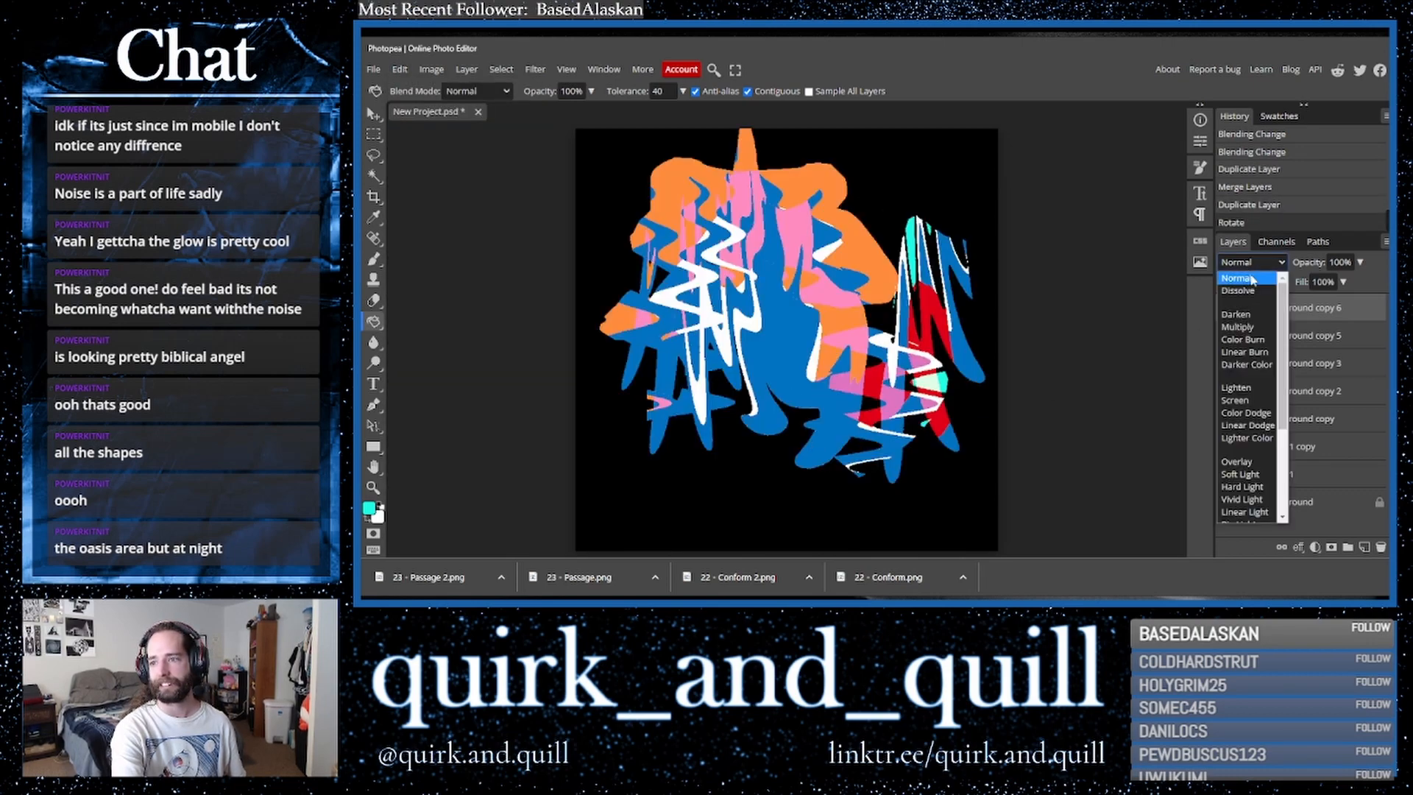
click(1246, 366)
key(Down)
key(Down)
key(Down)
key(Down)
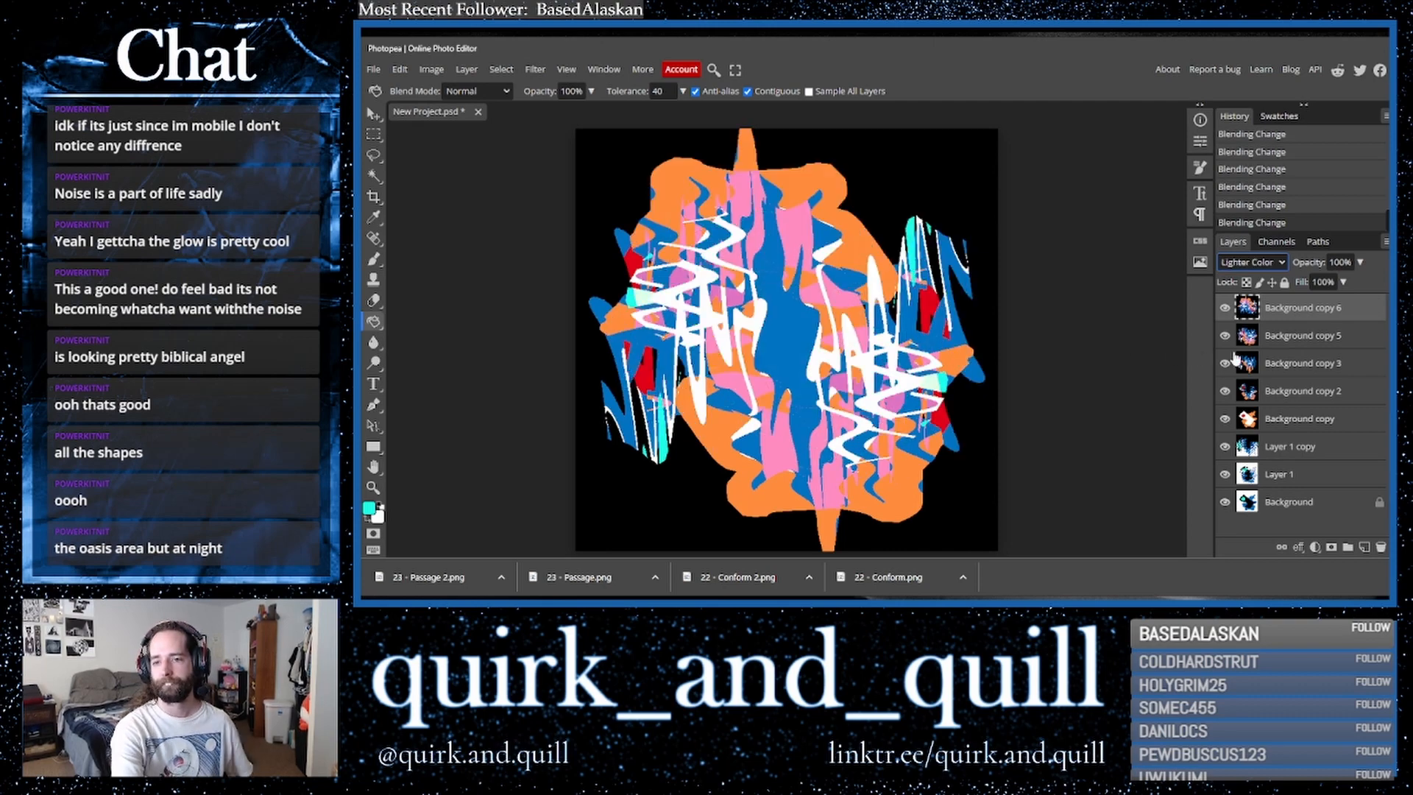
- Duplicate the top two layers and merge the copies into one layer
key(ctrl+j)
key(ctrl+j)
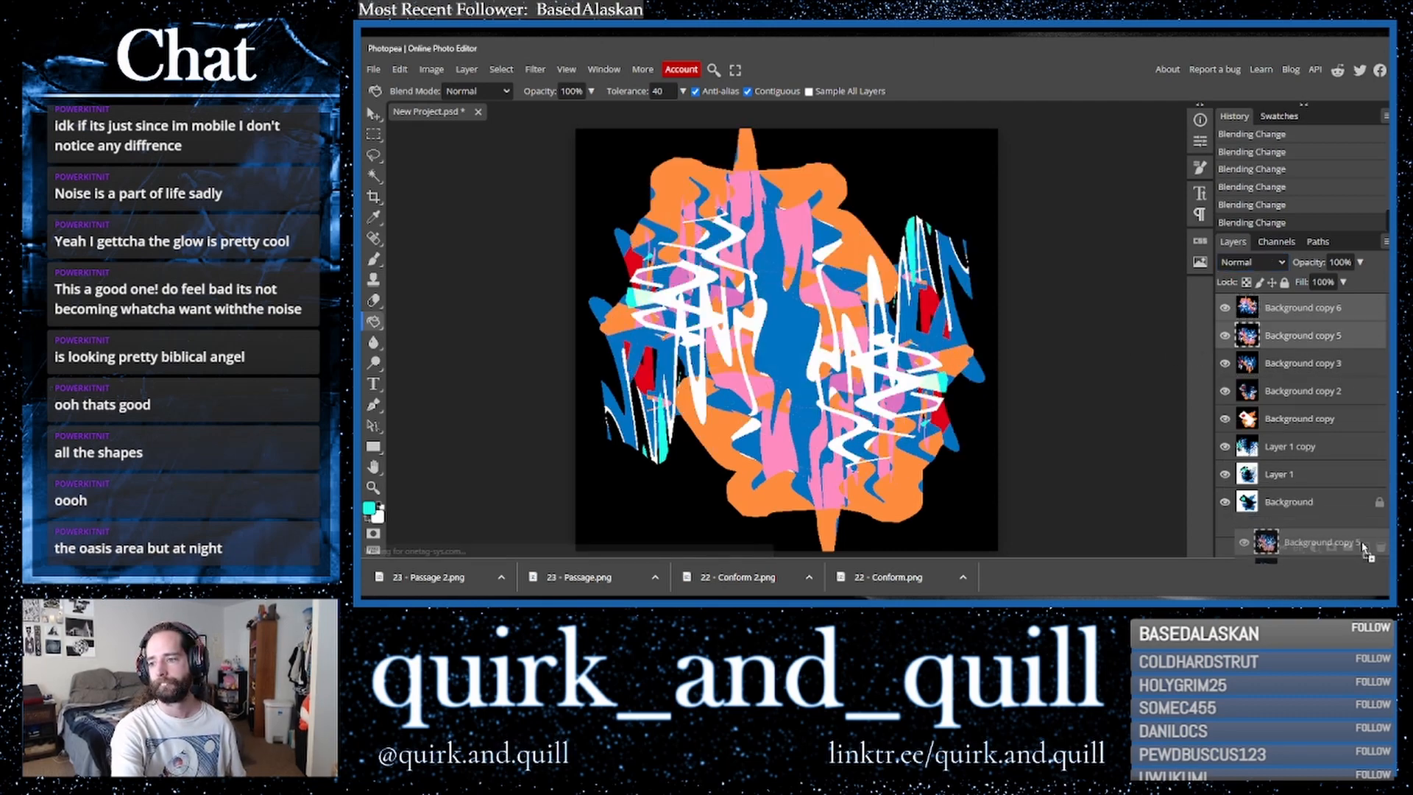
right_click(1298, 356)
click(1225, 507)
- Duplicate the merged layer and apply the Find Edges filter to the copy twice
drag(1325, 313, 1363, 551)
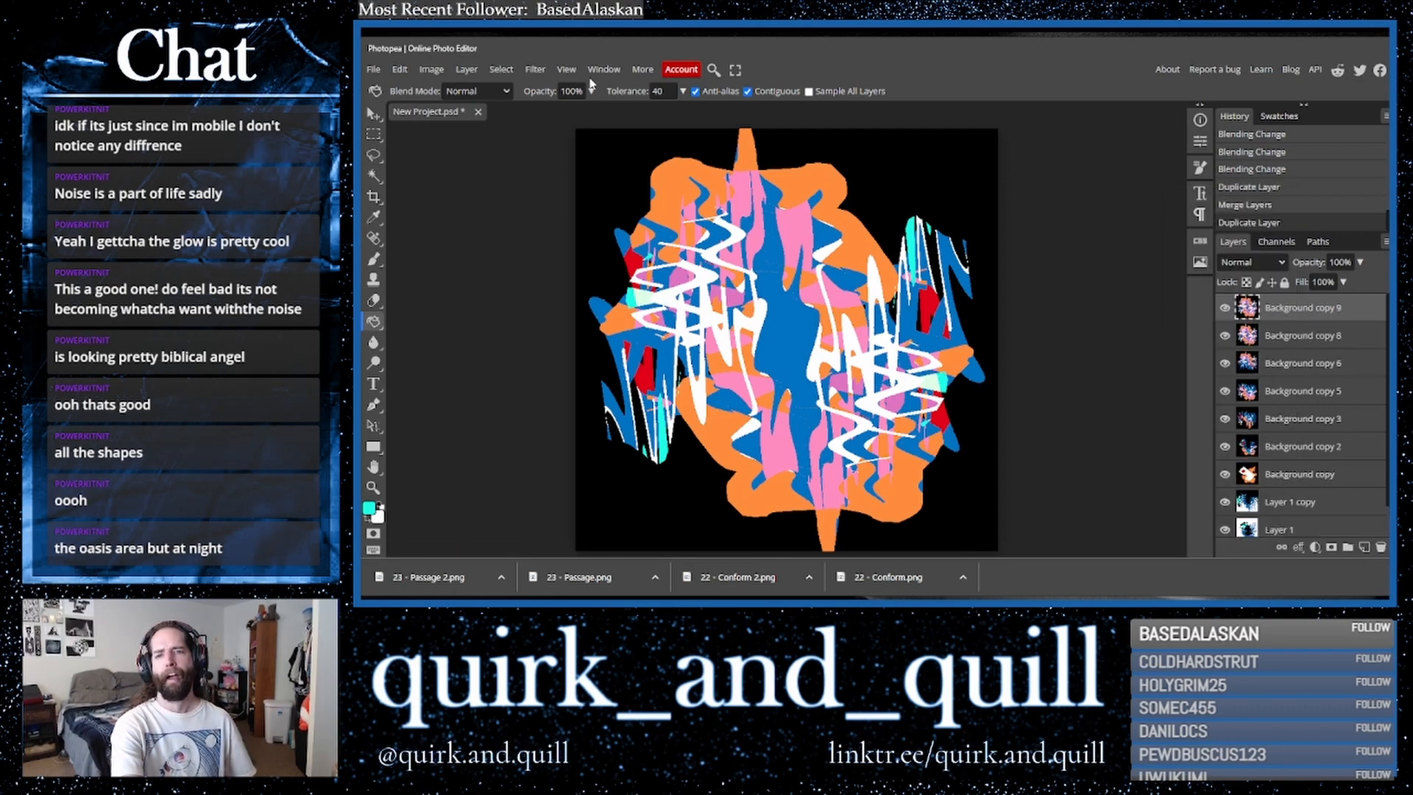
click(536, 70)
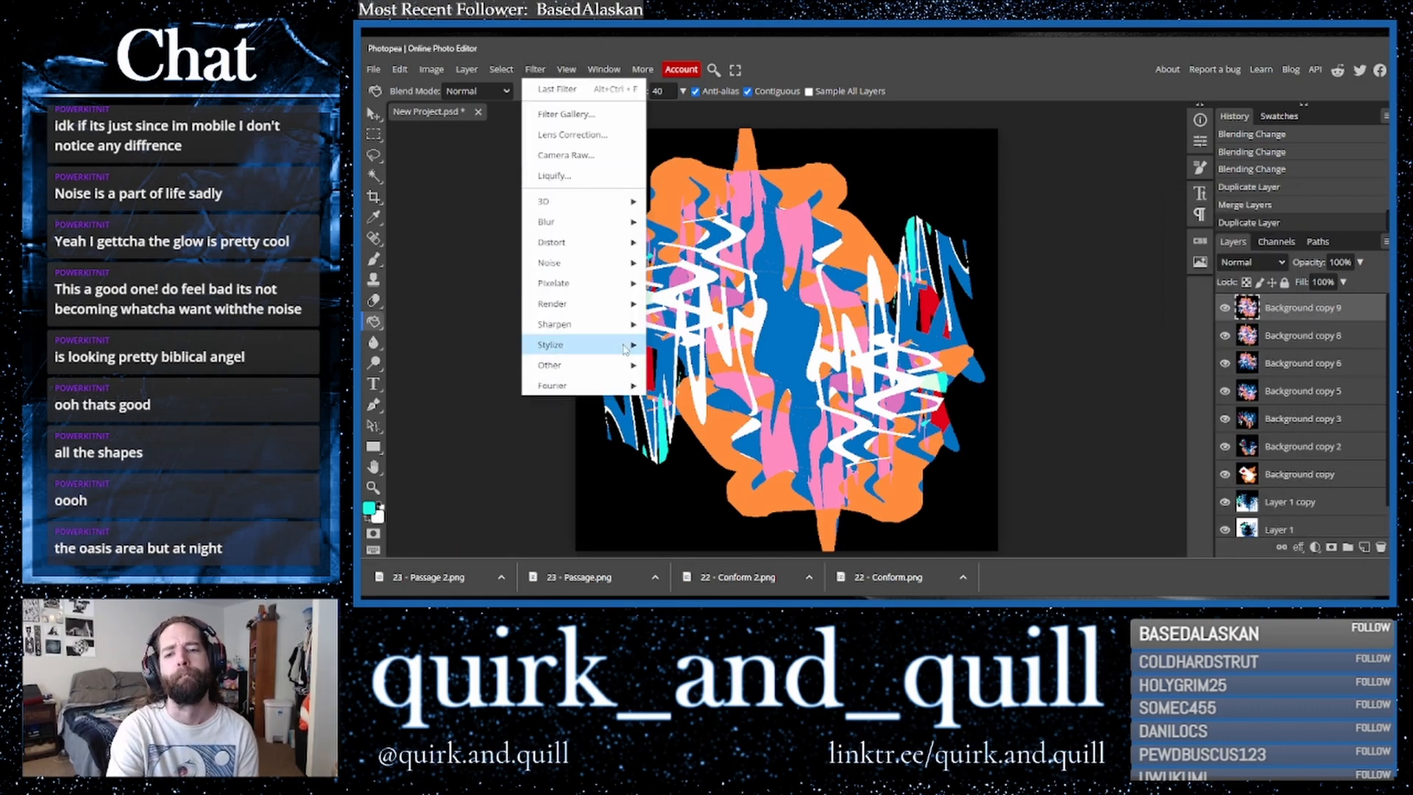
mouse_move(626, 347)
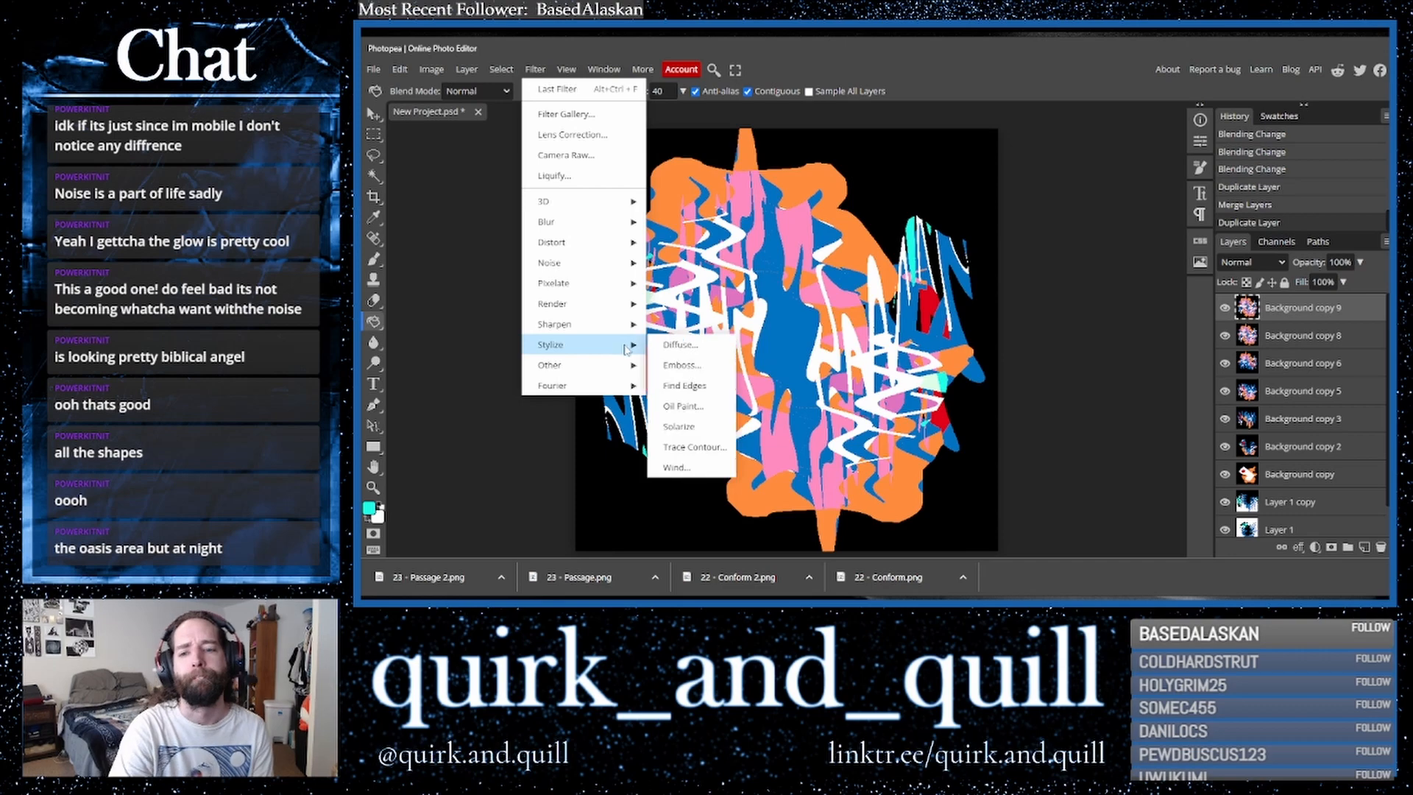
click(685, 386)
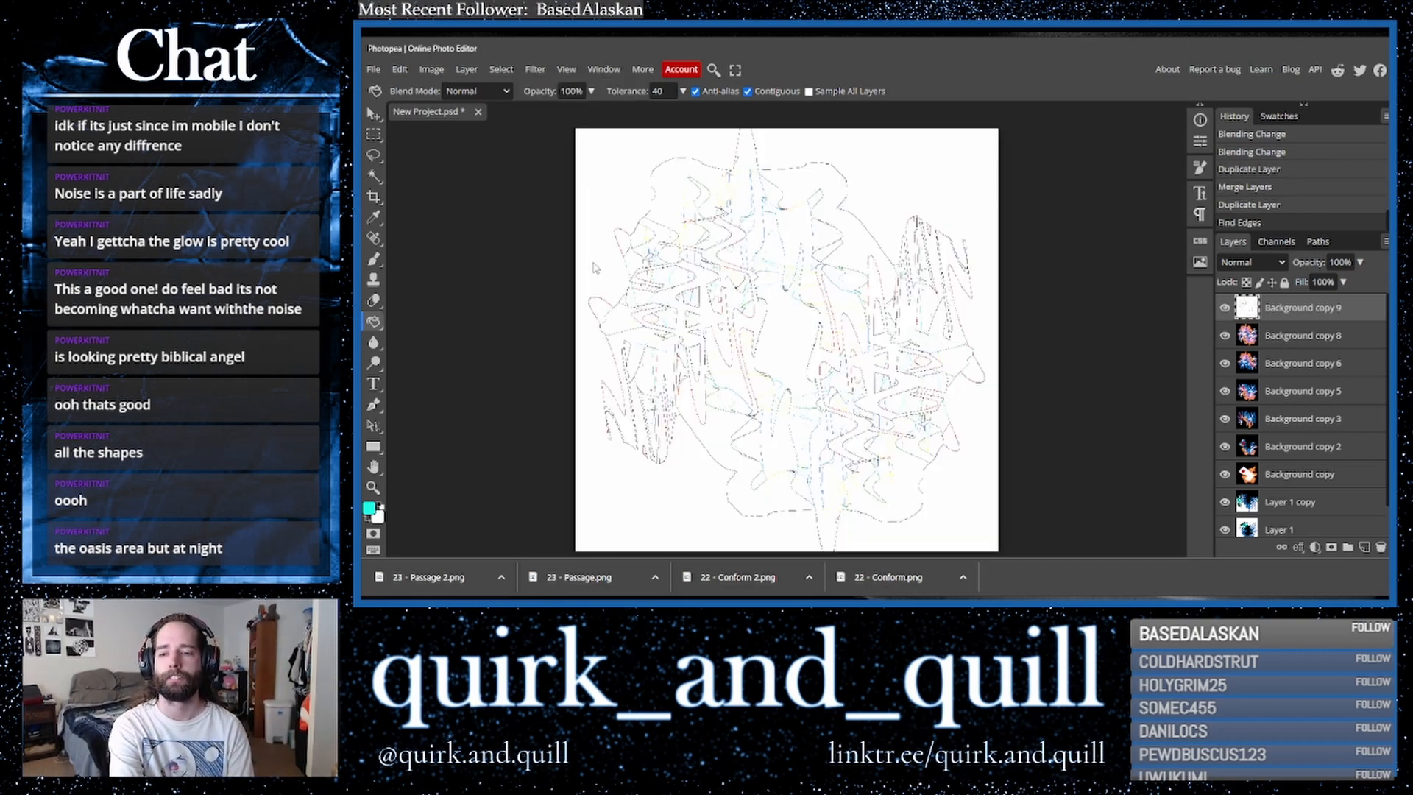
click(535, 69)
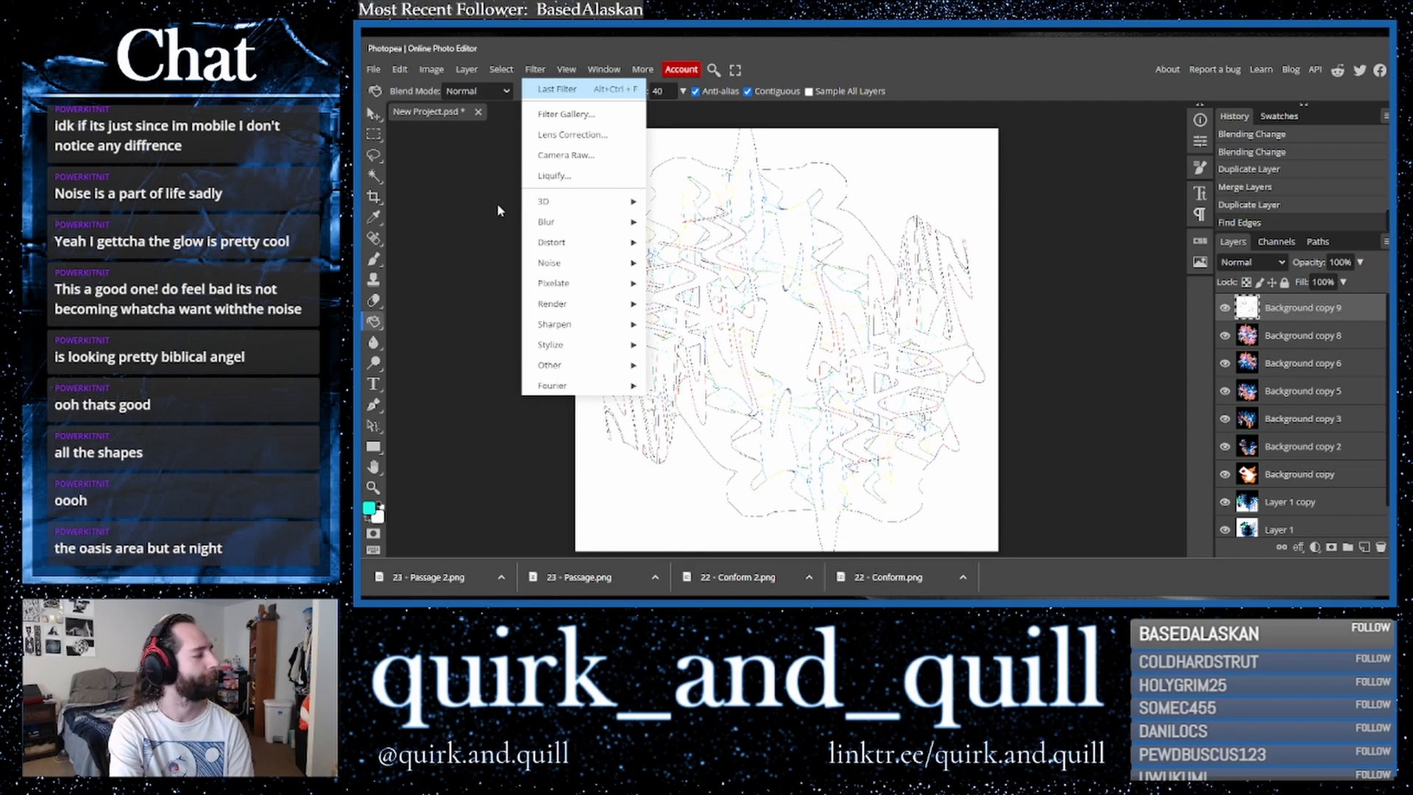
click(557, 89)
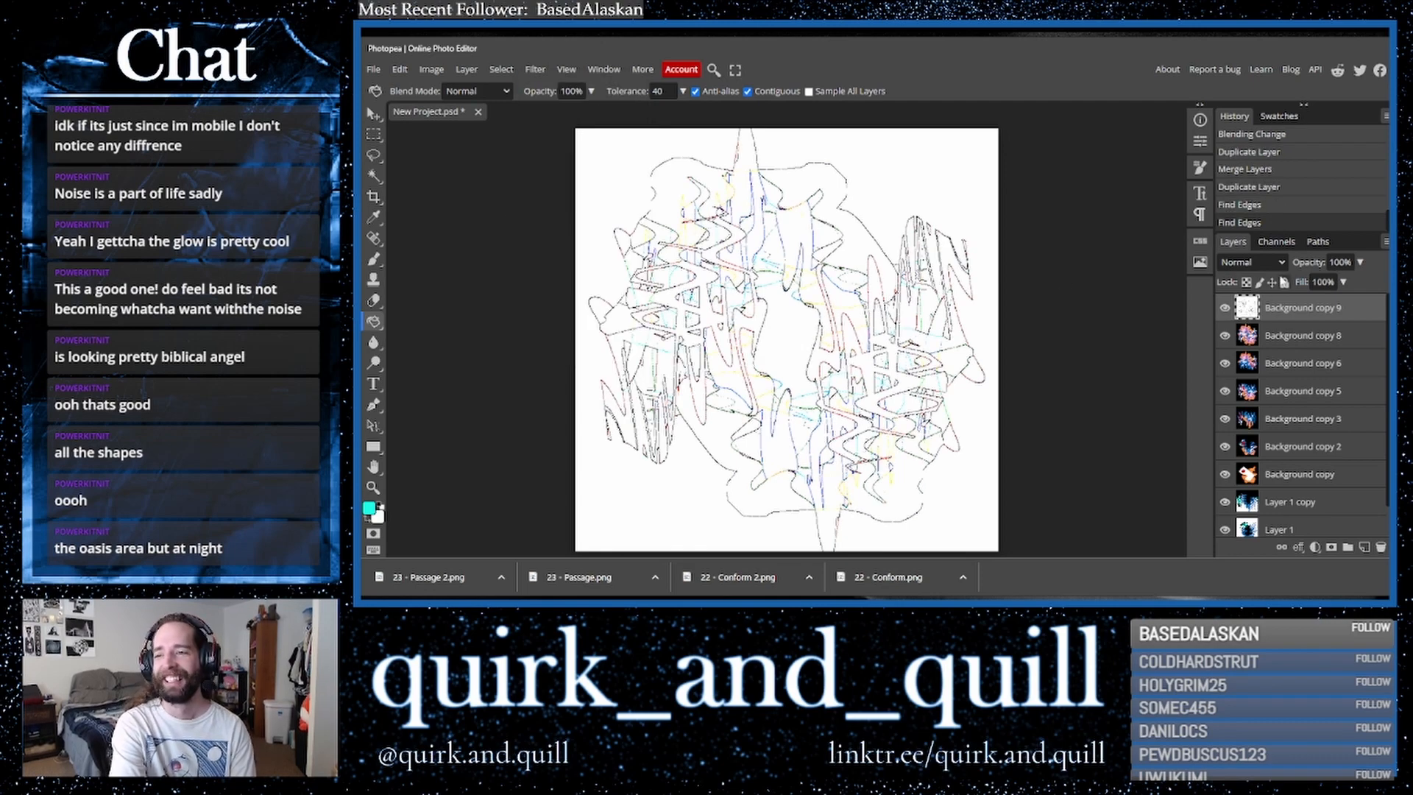
- Try blend modes on the Find Edges layer, settling on Luminosity
click(1257, 263)
click(1239, 291)
key(Down)
key(Down)
key(Down)
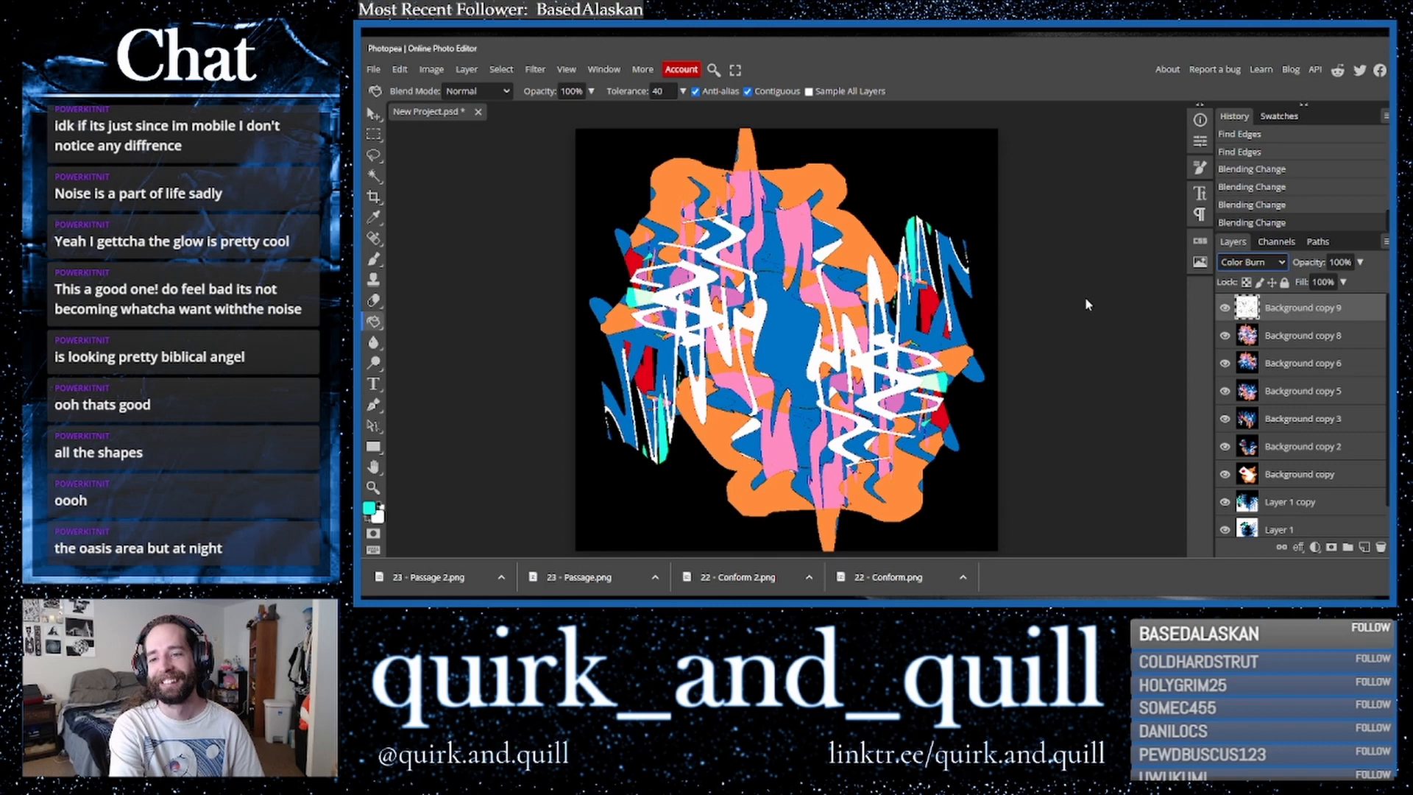
key(Down)
key(Down)
key(Down)
key(Down)
key(Down)
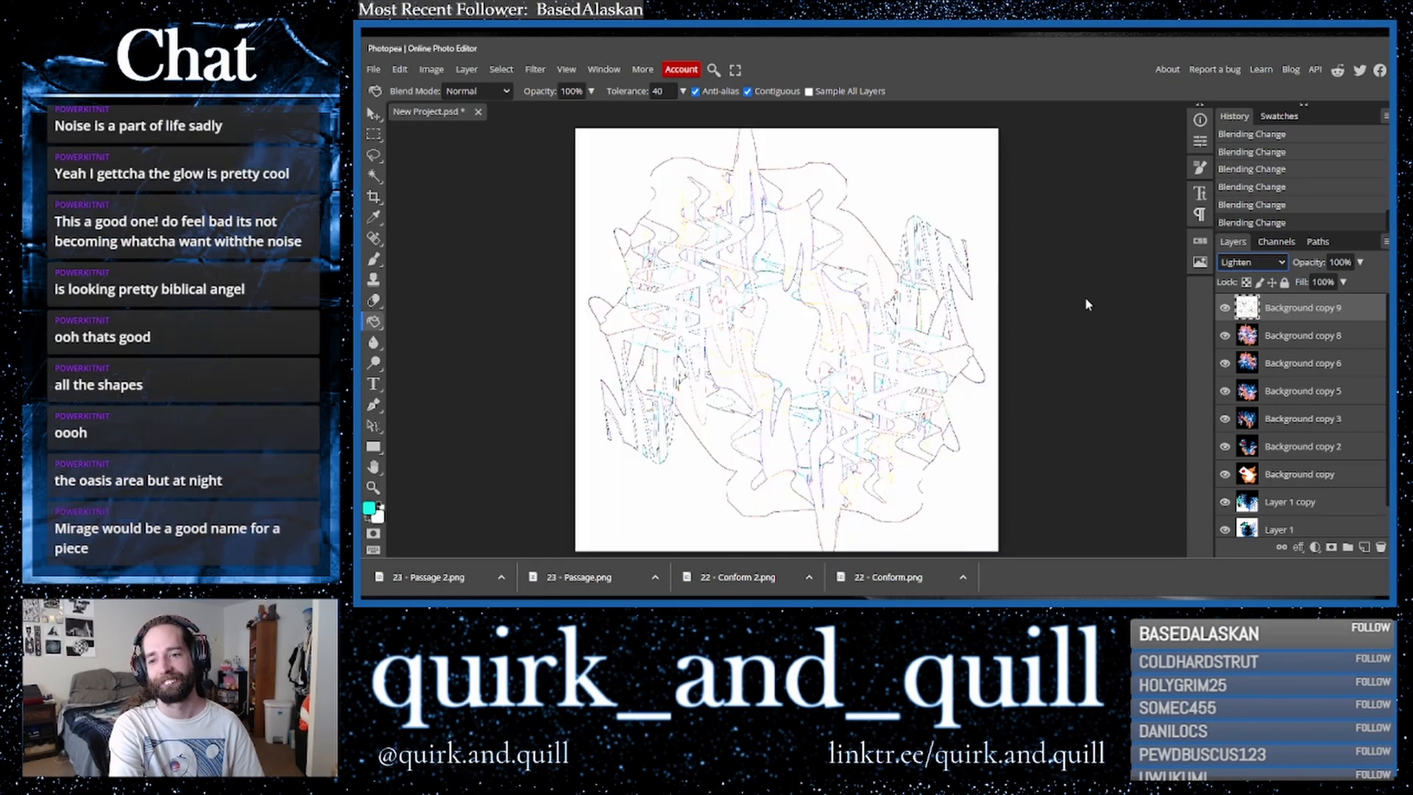
key(Down)
key(Down)
key(Down)
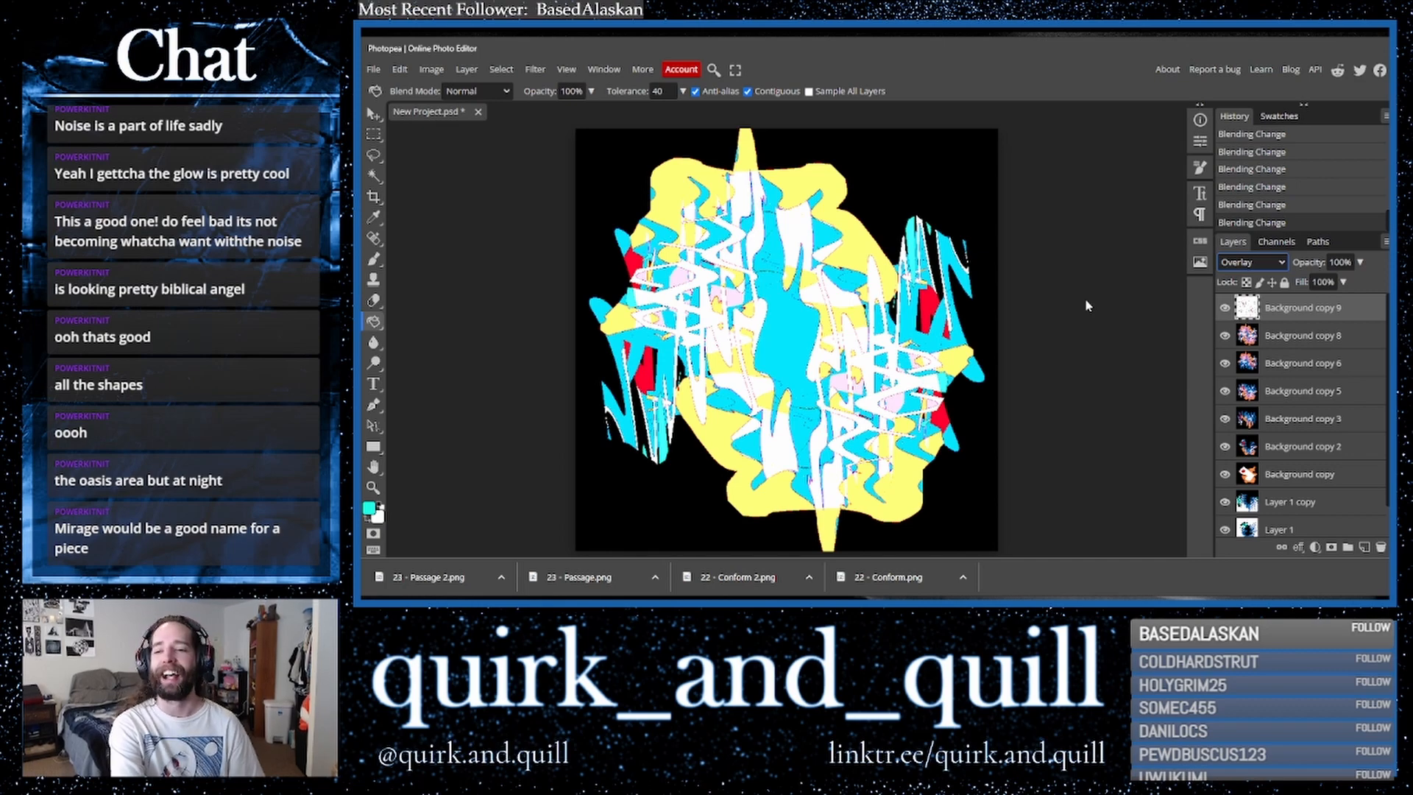
key(Down)
key(Down)
key(Down)
key(Down)
key(Down)
key(Down)
key(Down)
key(Down)
key(Down)
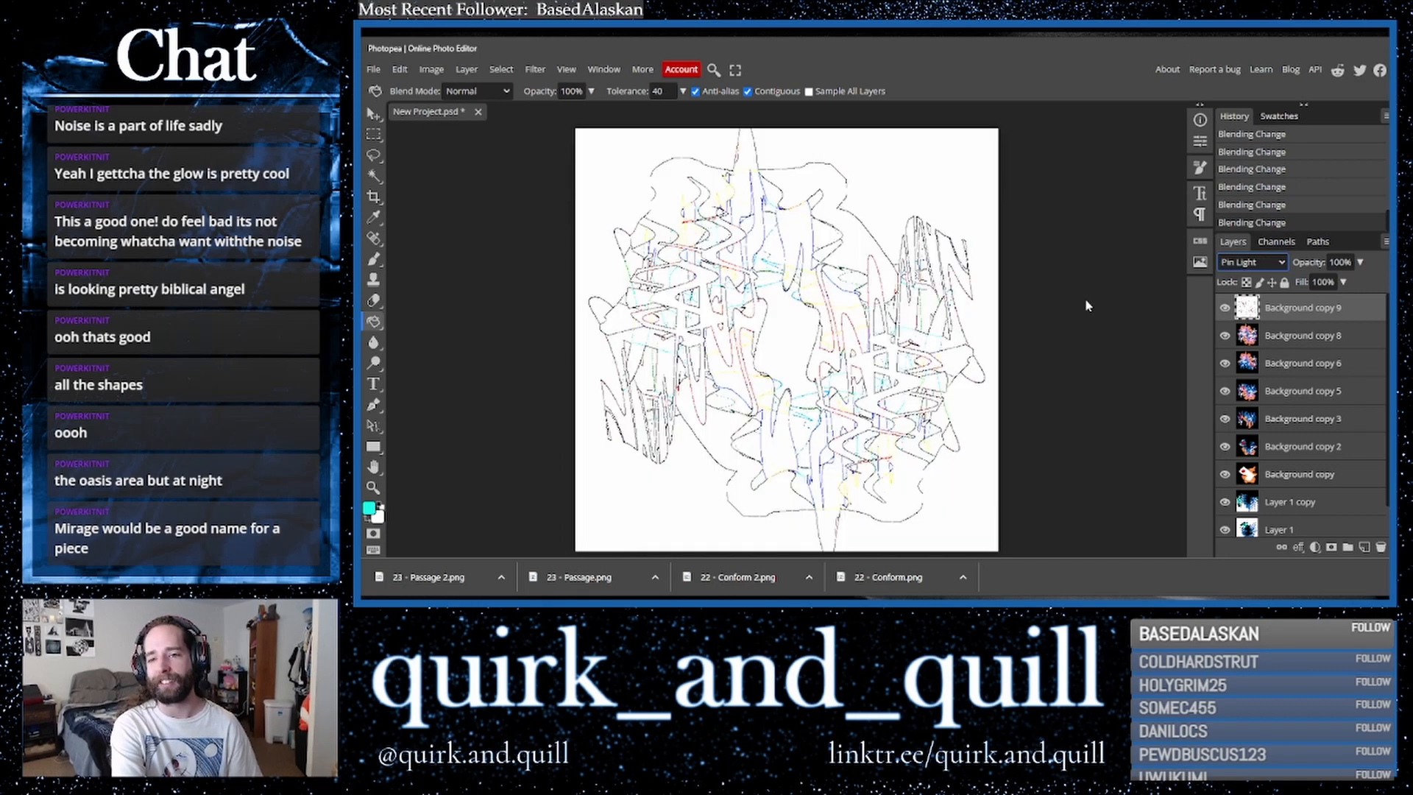
key(Down)
key(Down)
key(Down)
key(Down)
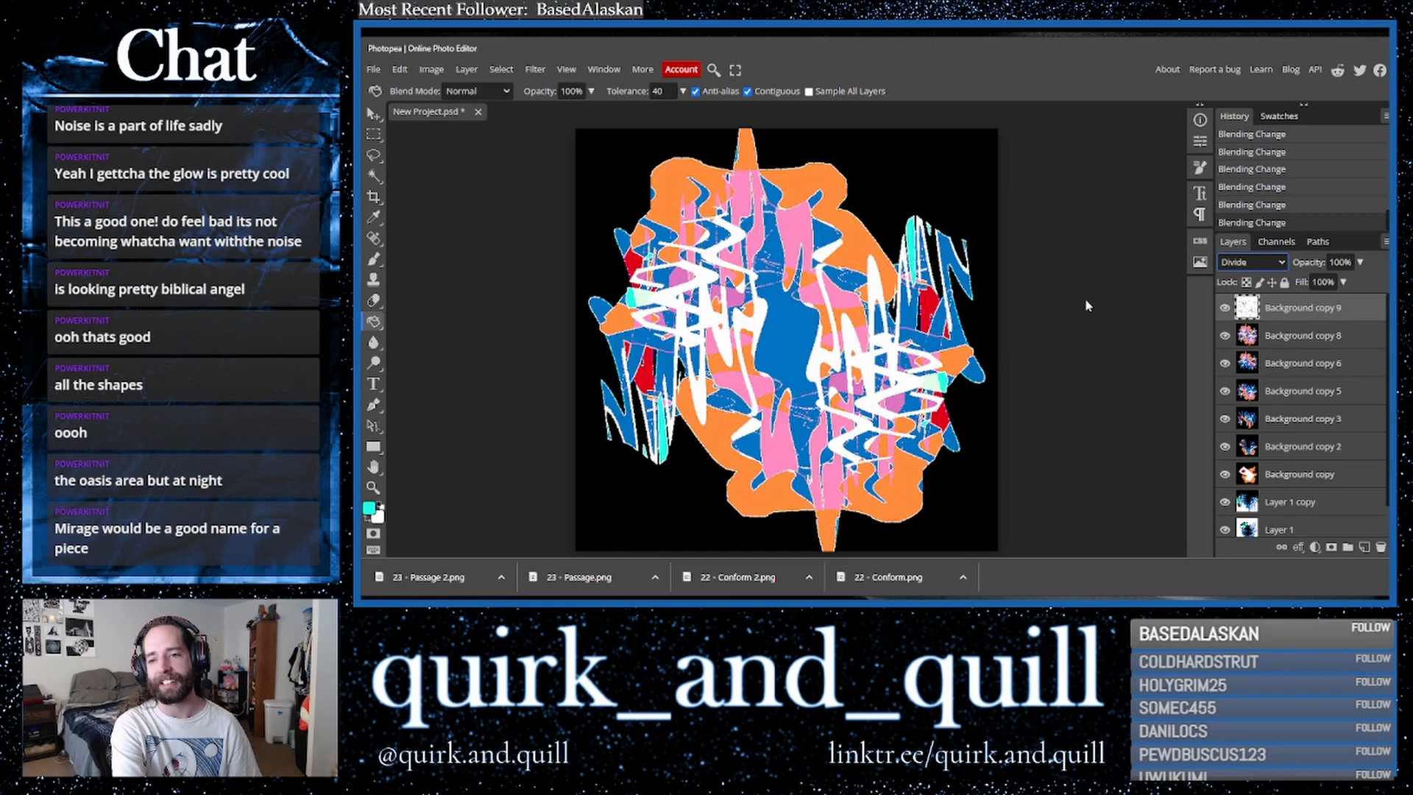
key(Down)
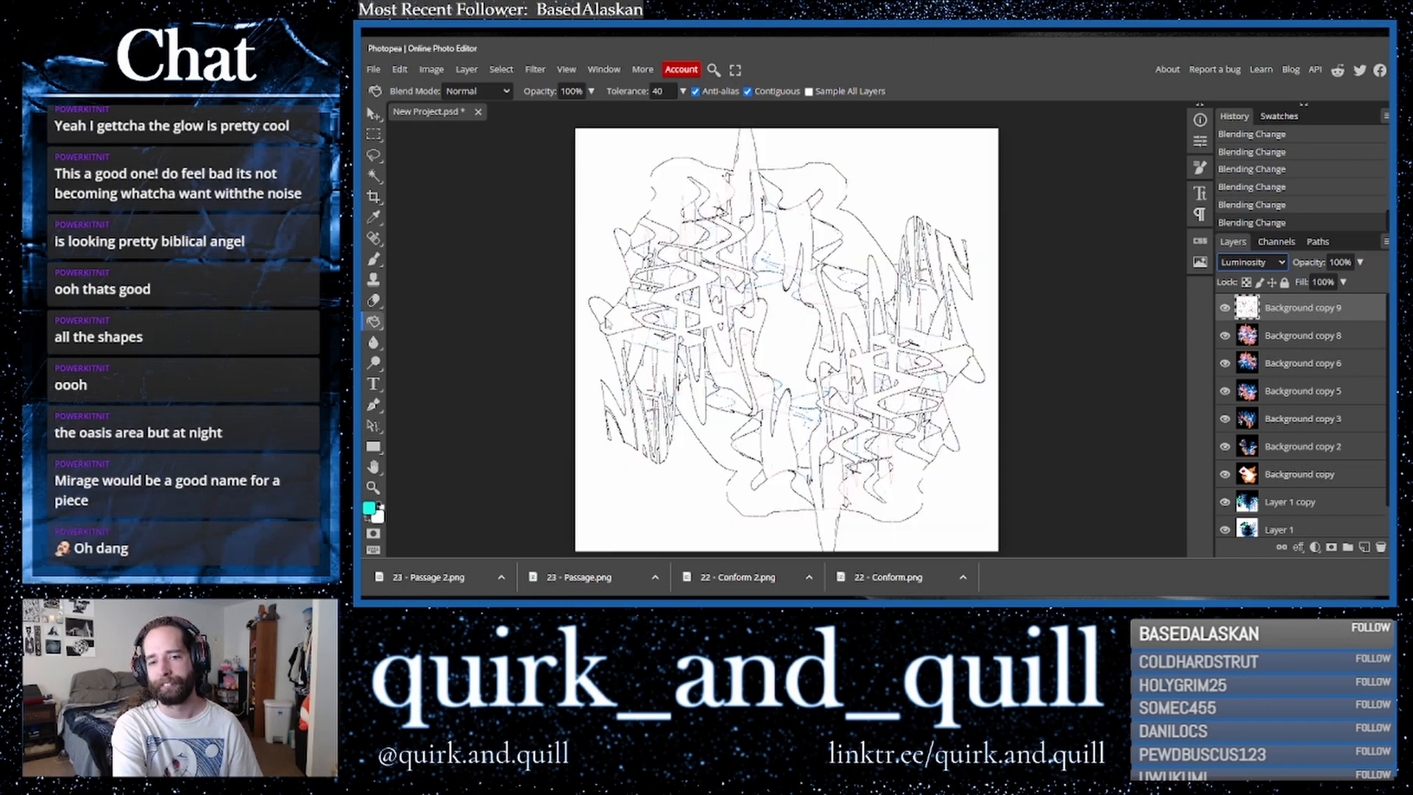
- Erase broad swaths across the Find Edges layer with the Eraser tool
click(373, 300)
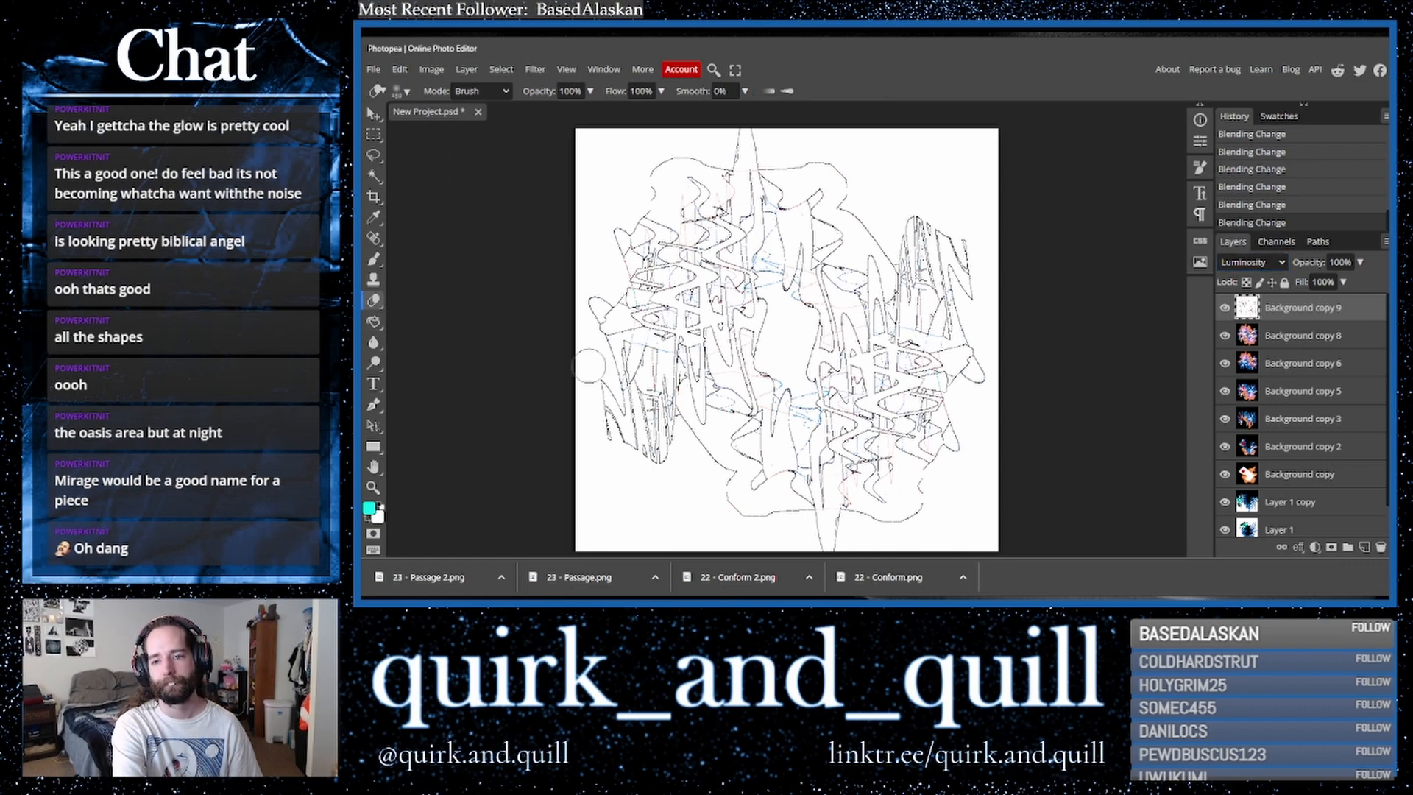
drag(514, 369, 1200, 301)
drag(1048, 410, 438, 505)
mouse_move(731, 468)
mouse_down()
mouse_move(824, 478)
mouse_move(780, 522)
mouse_move(839, 515)
mouse_up()
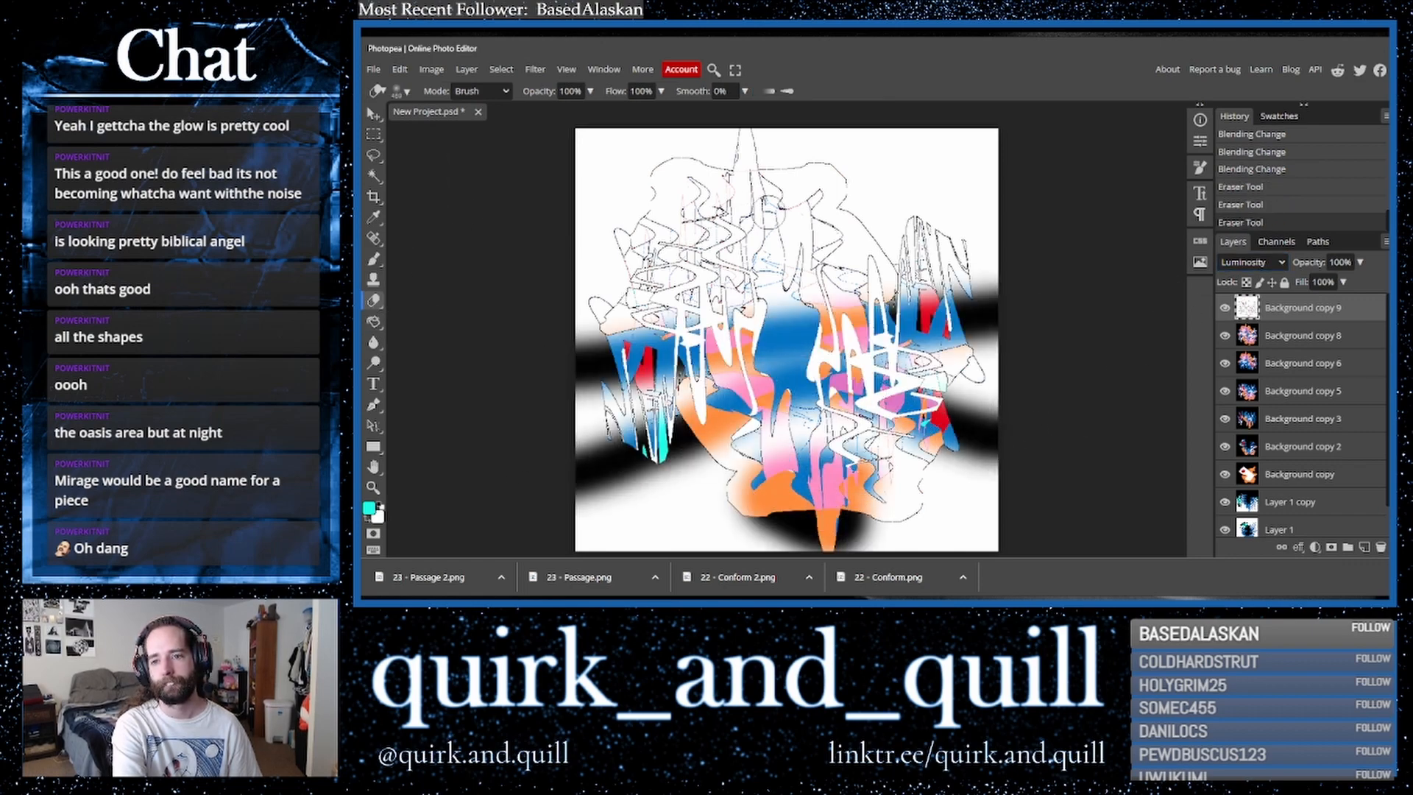
mouse_move(765, 184)
mouse_down()
mouse_move(707, 221)
mouse_move(670, 272)
mouse_up()
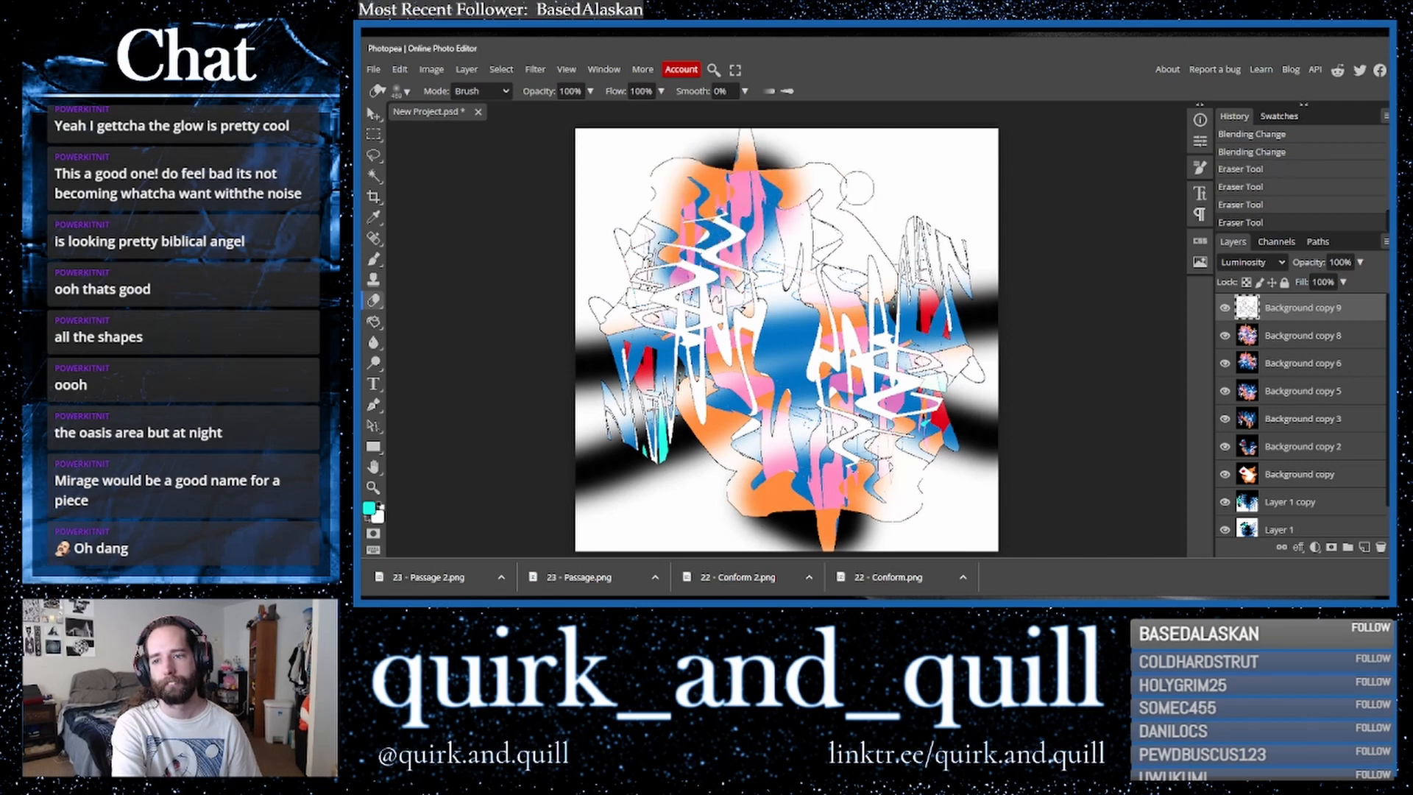
- Duplicate the top two layers and merge the copies into one layer
drag(1301, 335, 1366, 550)
right_click(1295, 302)
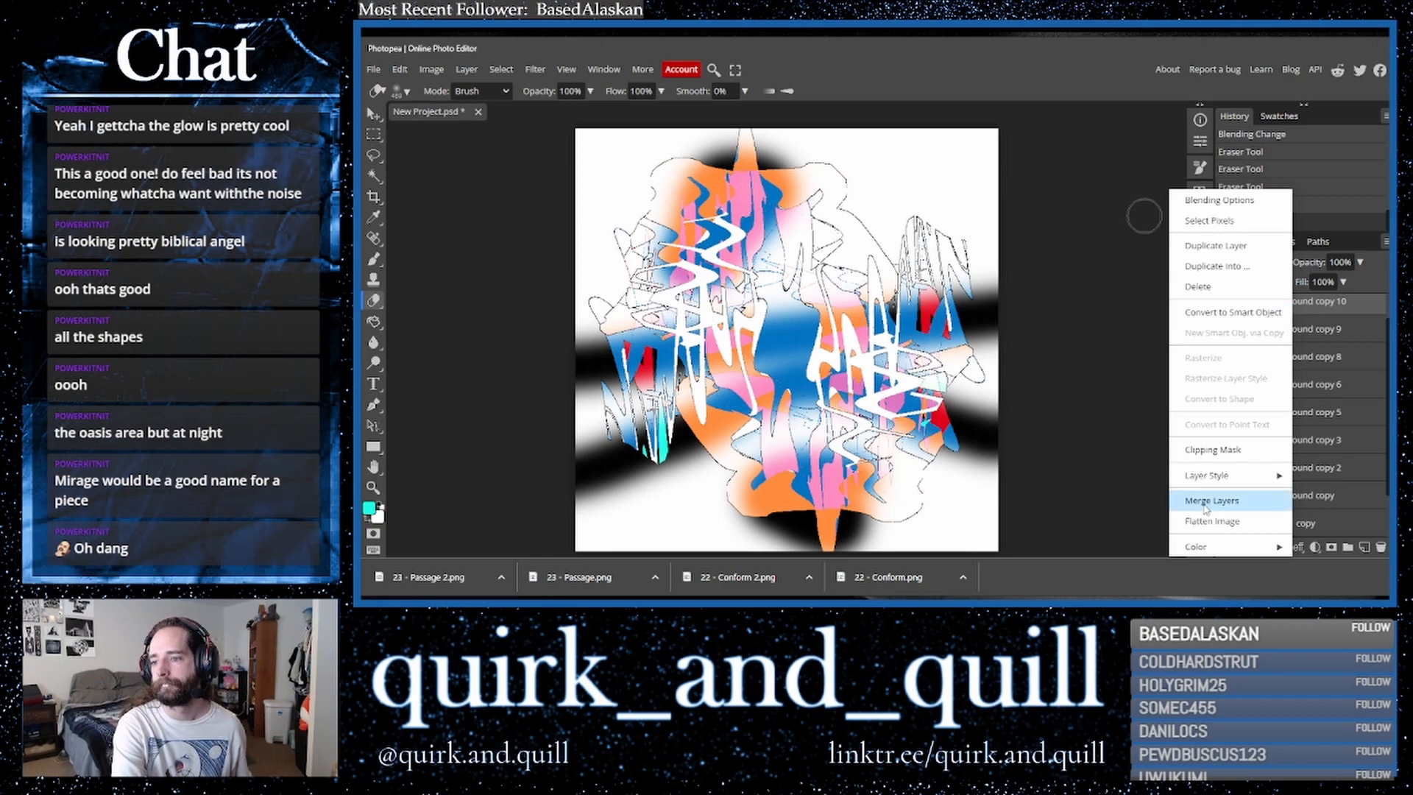
click(1236, 496)
- Duplicate the merged layer and apply the Polar Coordinates filter to the copy
scroll(1328, 394, up, 1)
drag(1353, 315, 1365, 549)
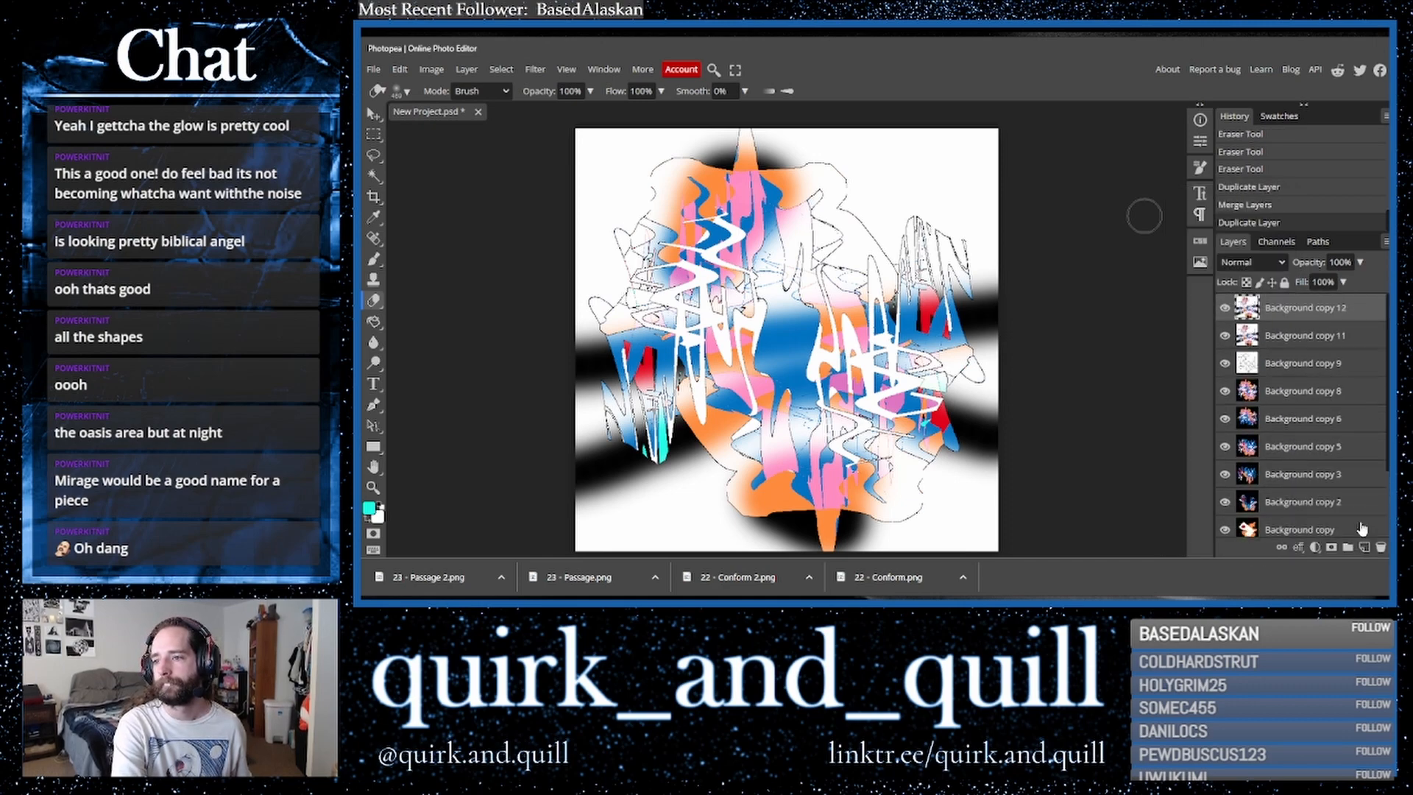
click(535, 70)
mouse_move(589, 242)
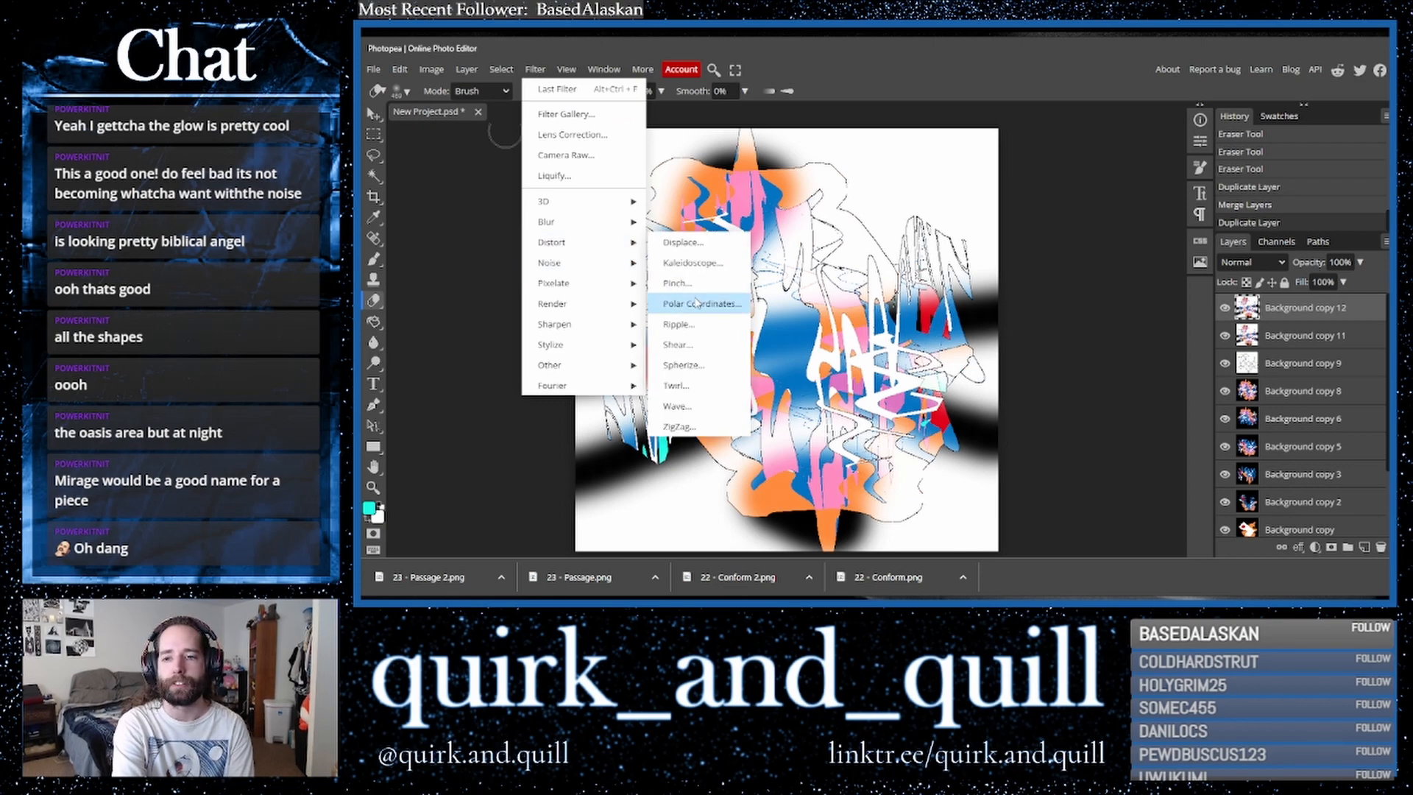
click(701, 303)
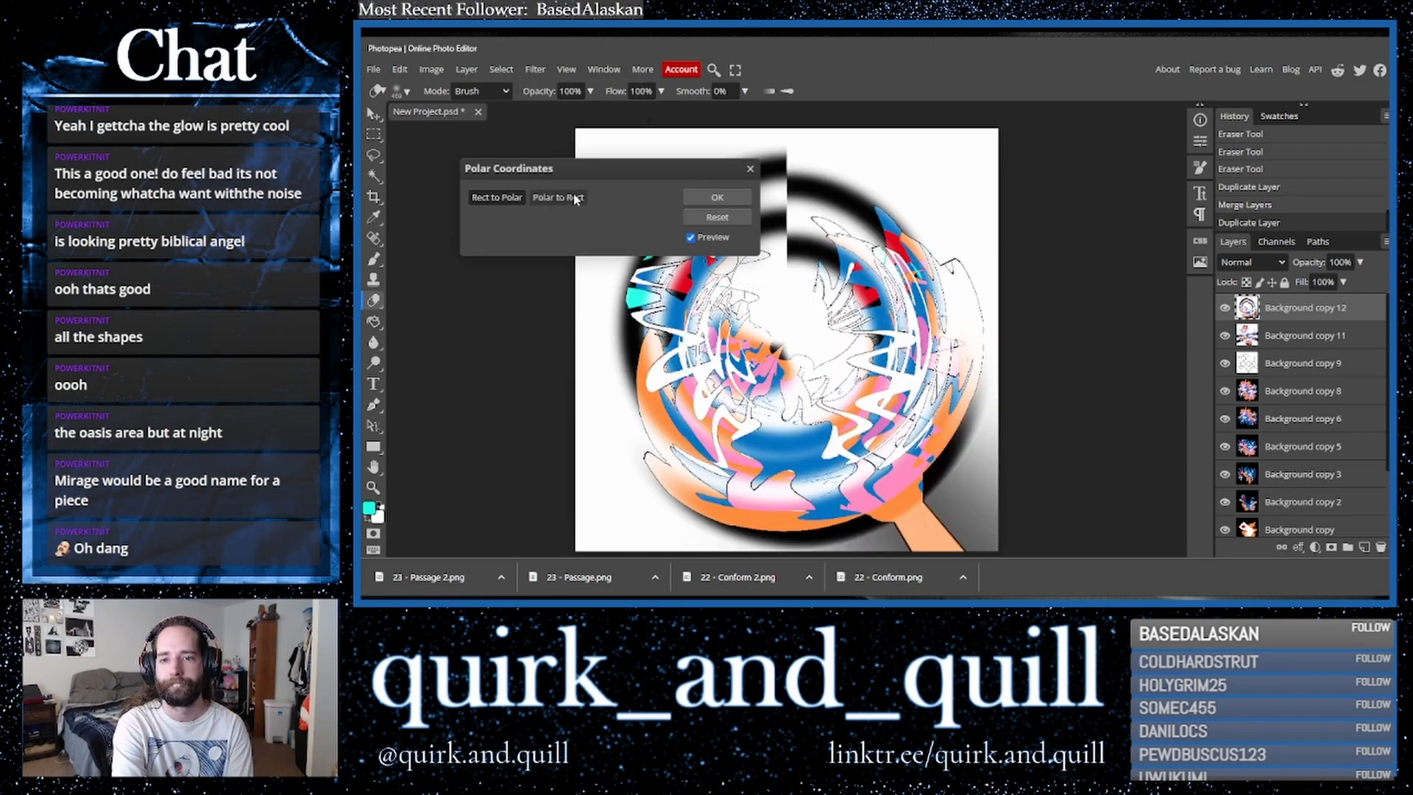
click(574, 198)
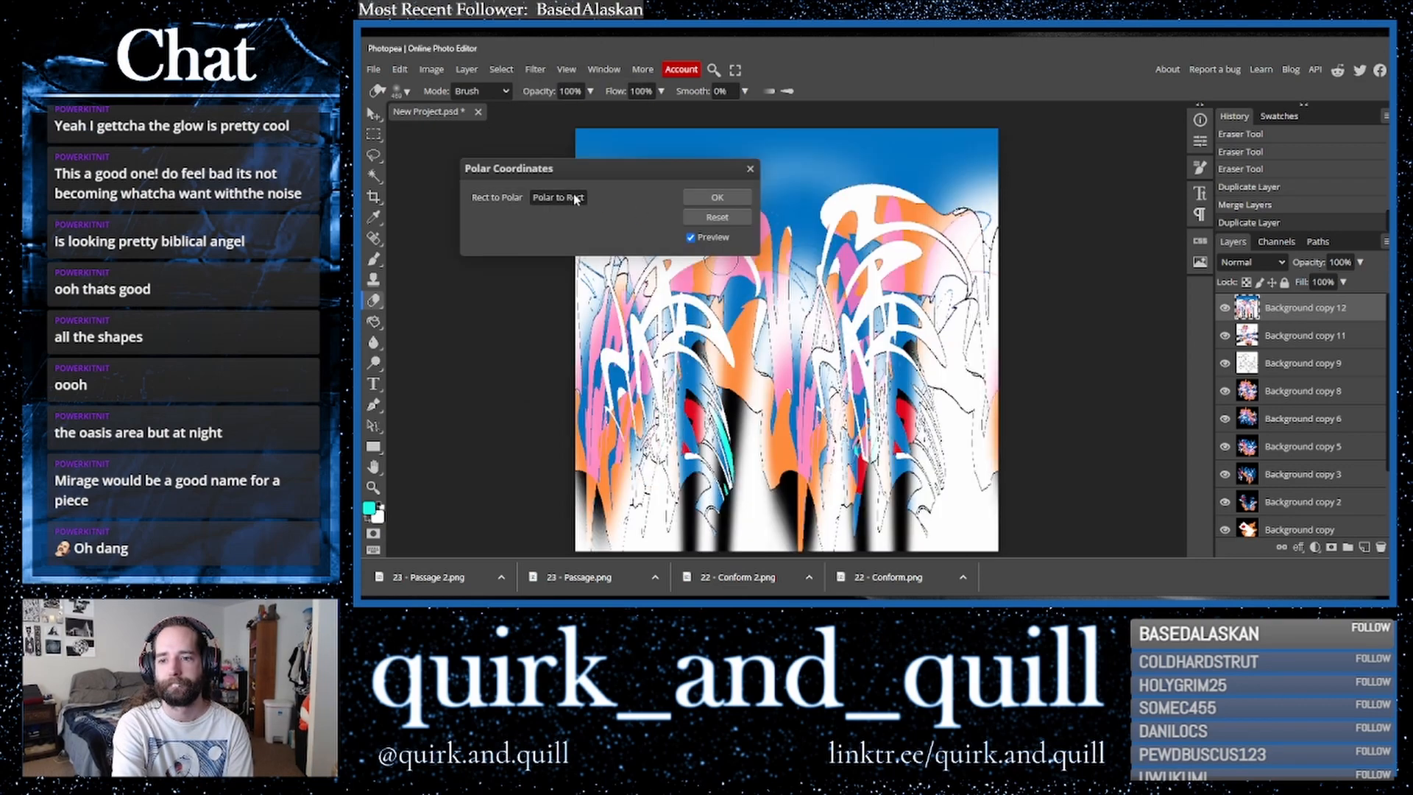
click(715, 198)
- Duplicate the polar layer and flip the copy horizontally
drag(1329, 315, 1366, 549)
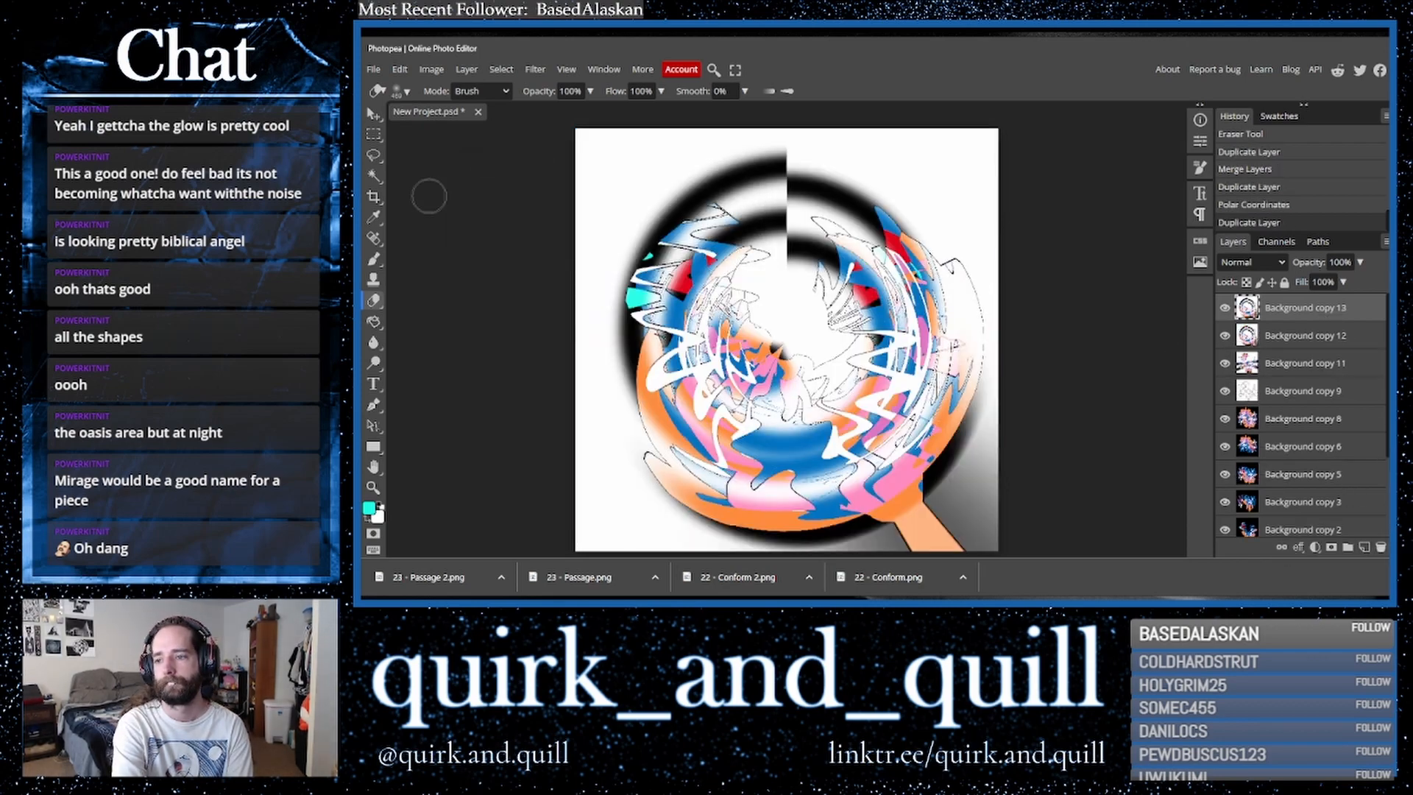
click(400, 69)
mouse_move(489, 397)
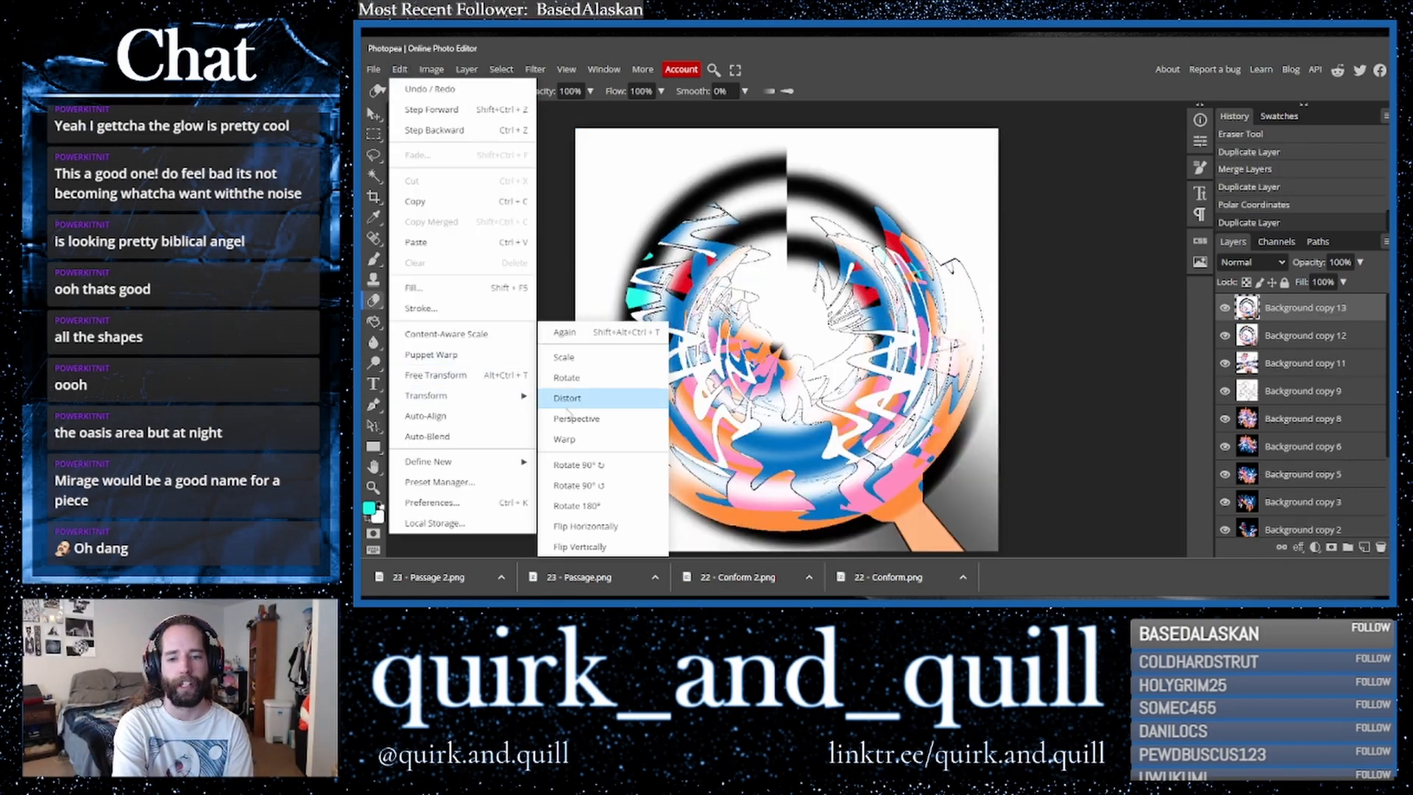
click(615, 525)
- Set the flipped copy's blend mode to Multiply
click(1251, 262)
click(1177, 258)
key(m)
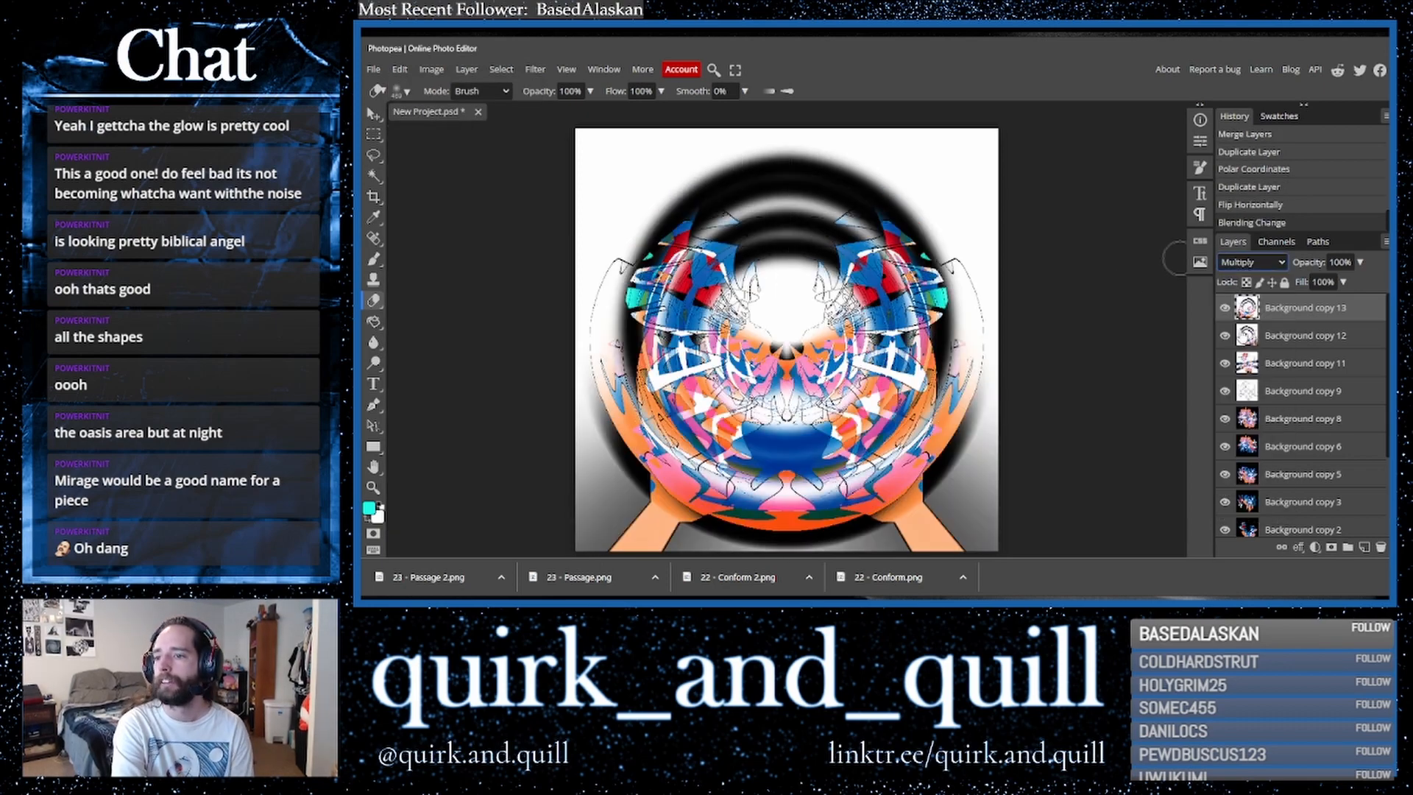
key(Down)
key(Up)
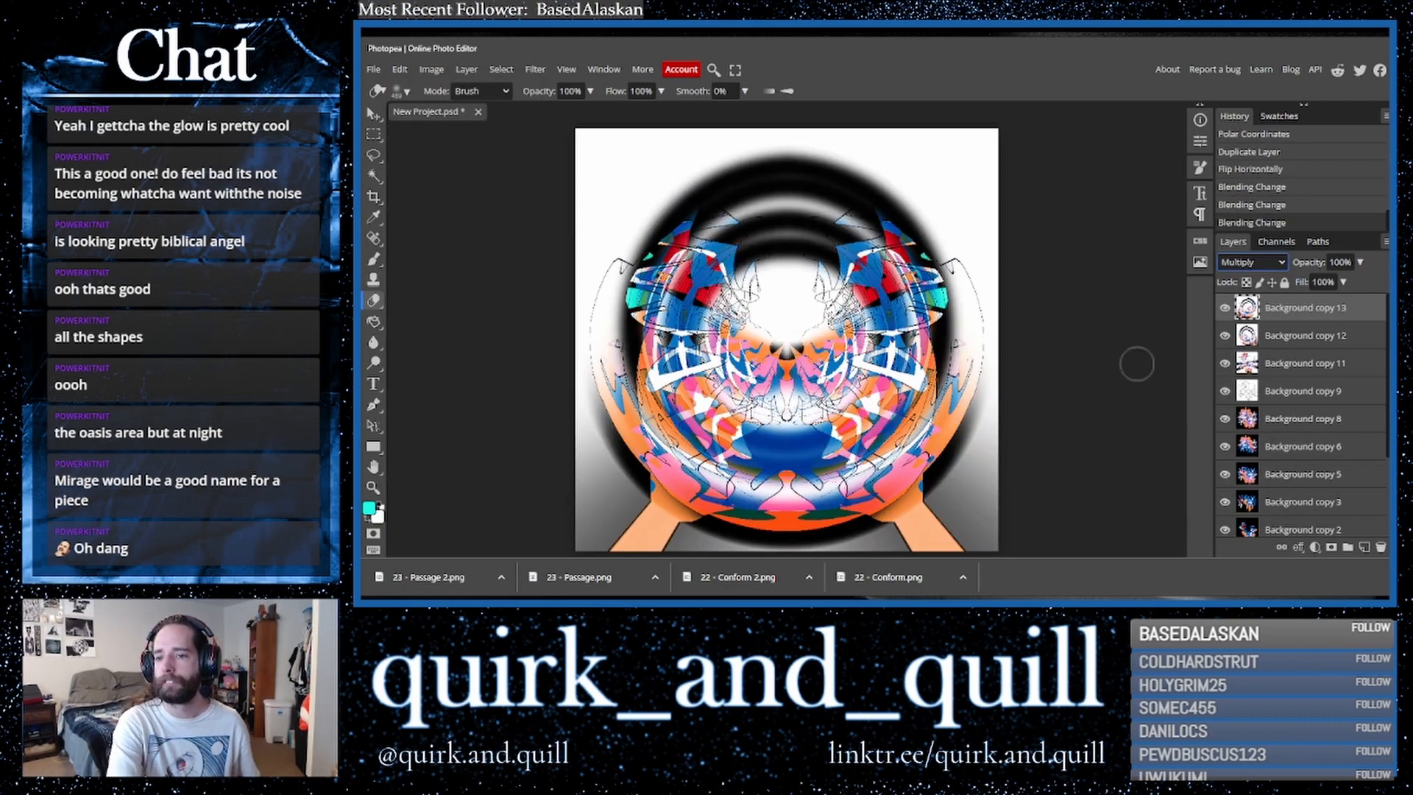
- Merge the top two layers and duplicate the merged layer
right_click(1277, 340)
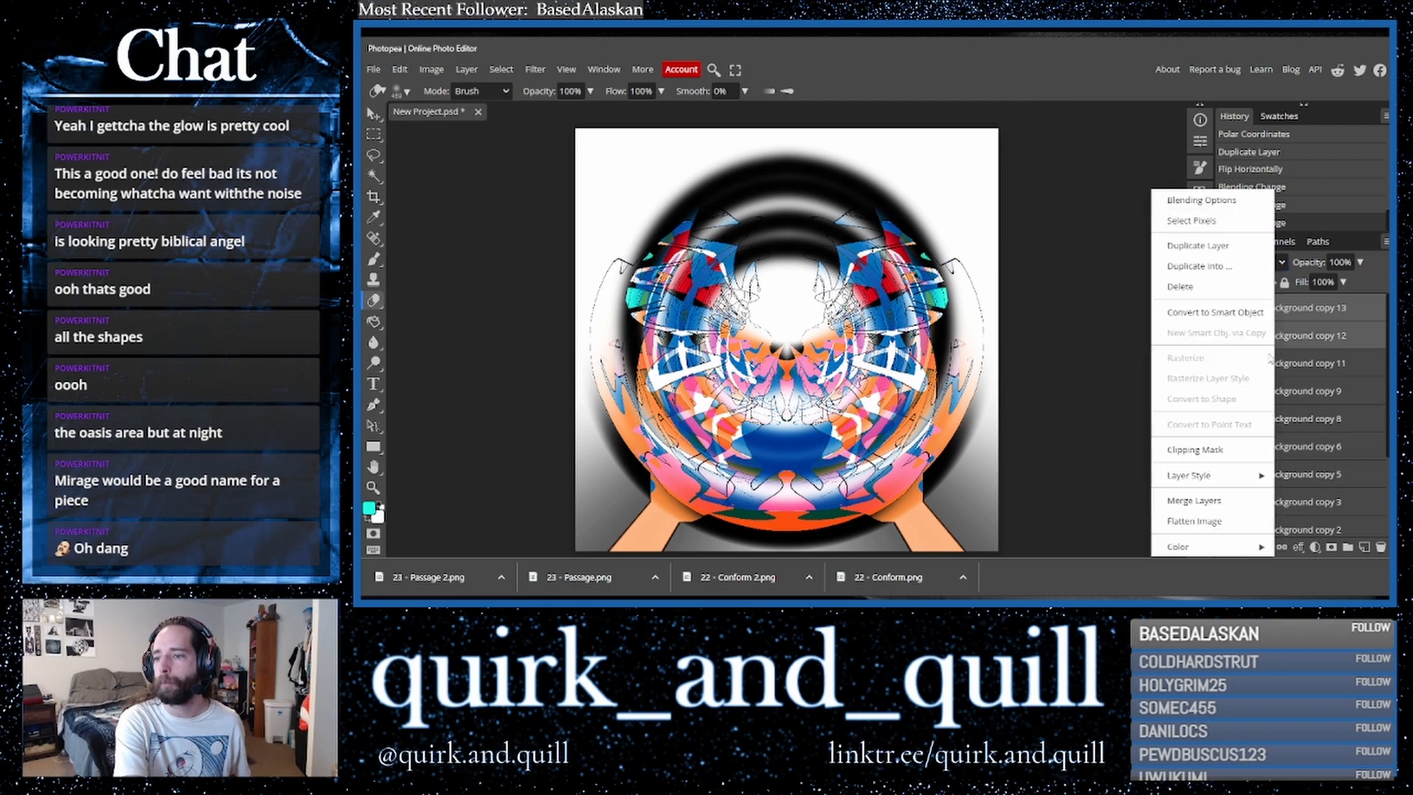
click(1240, 501)
drag(1323, 318, 1364, 547)
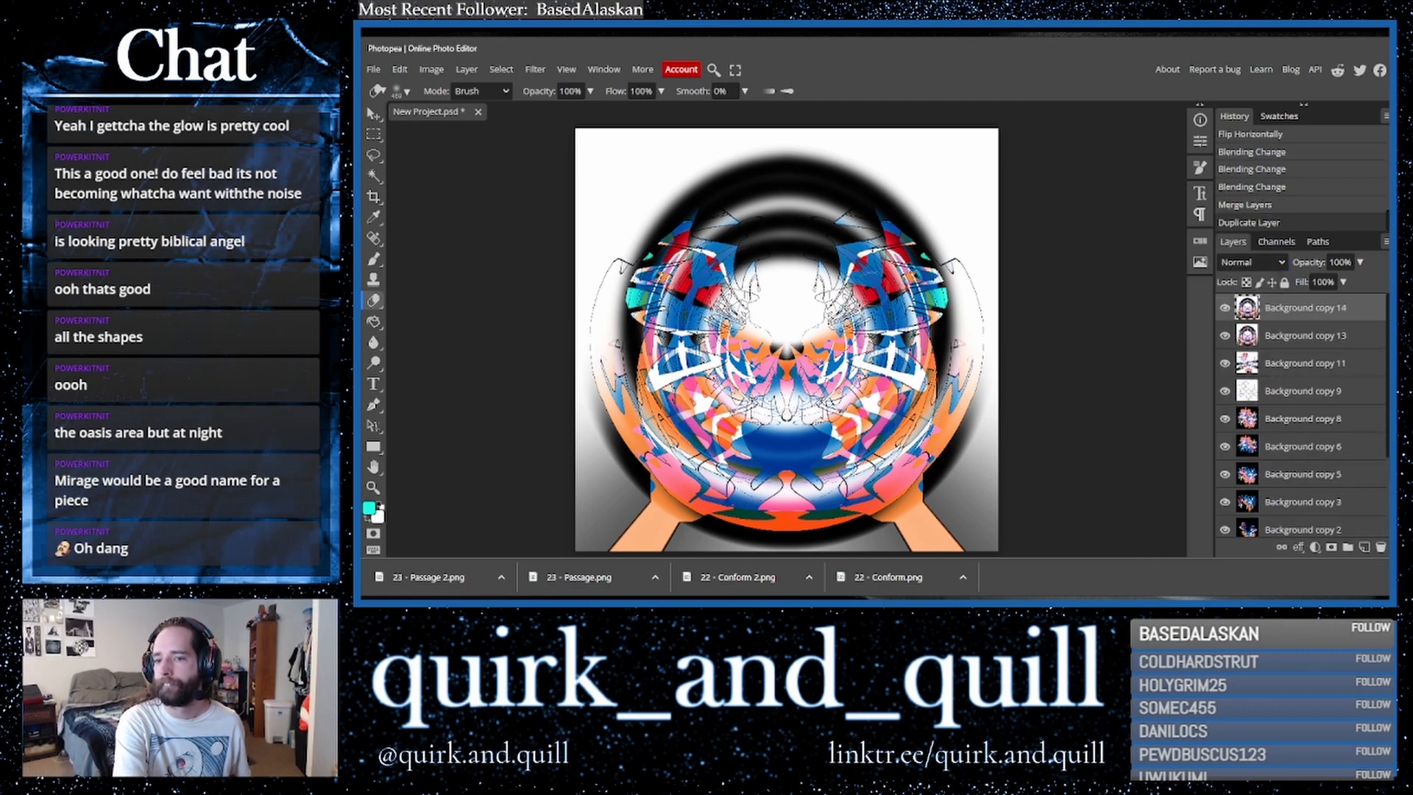
- Apply the ZigZag filter to the duplicated layer with amount 50, 10 ridges and Pond Ripples style
click(534, 70)
mouse_move(589, 243)
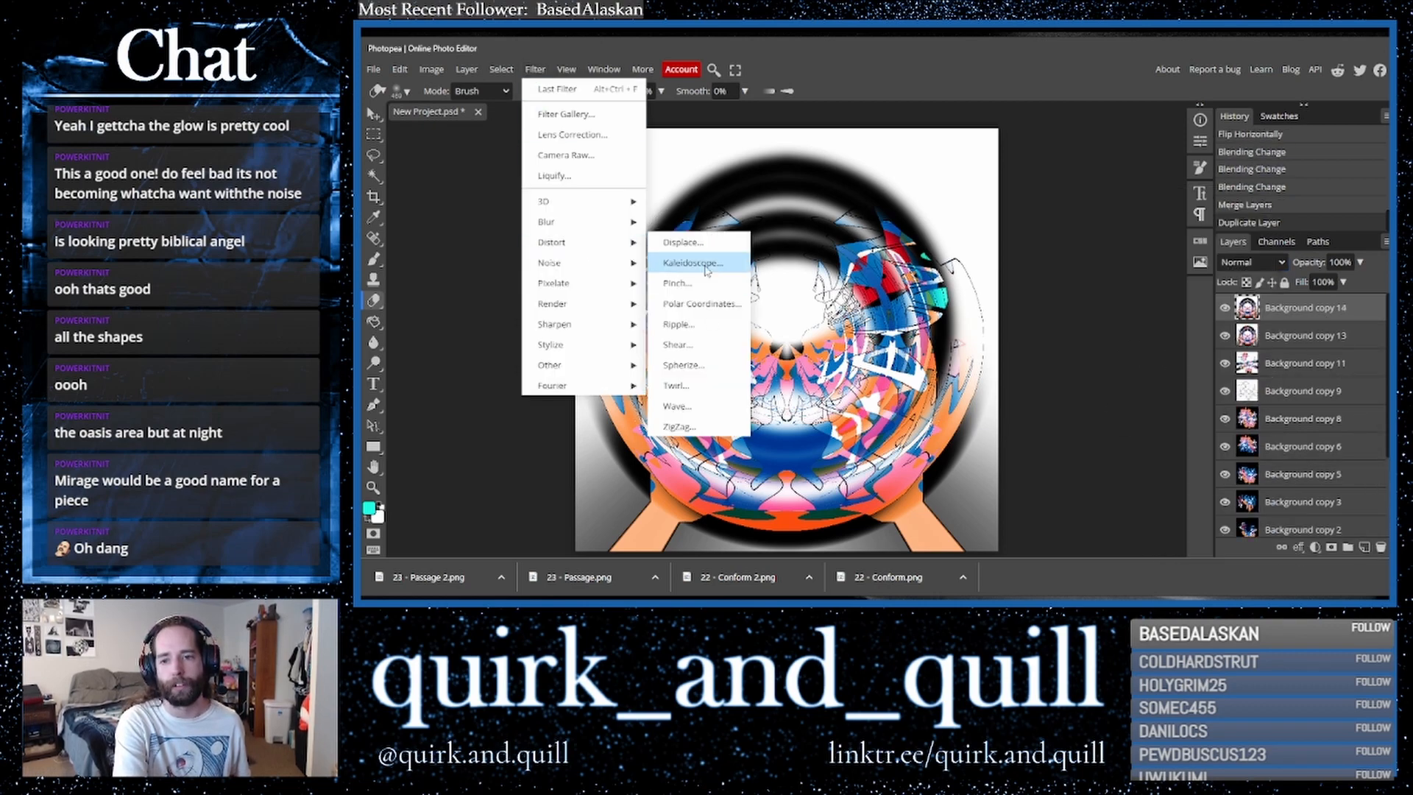
click(700, 427)
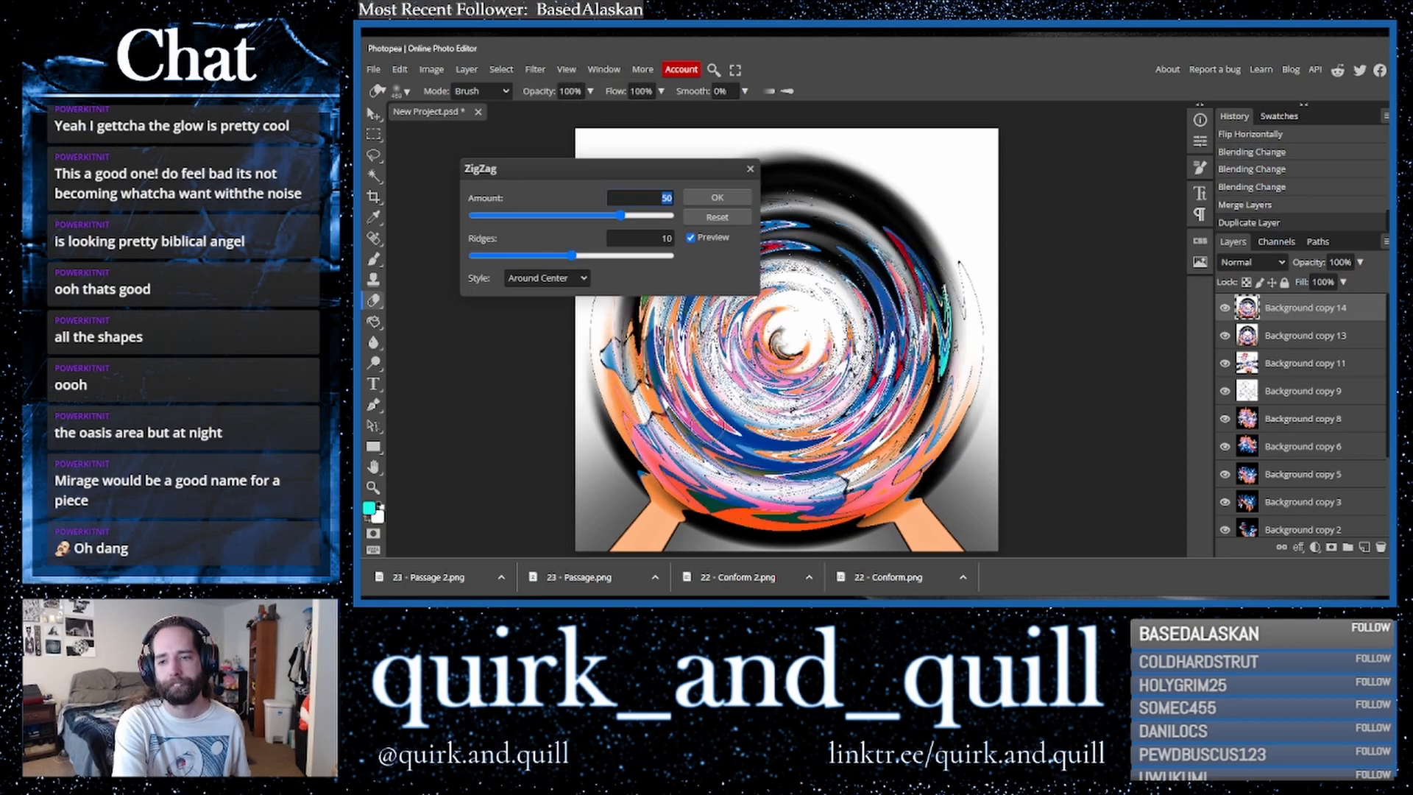
click(582, 278)
click(582, 329)
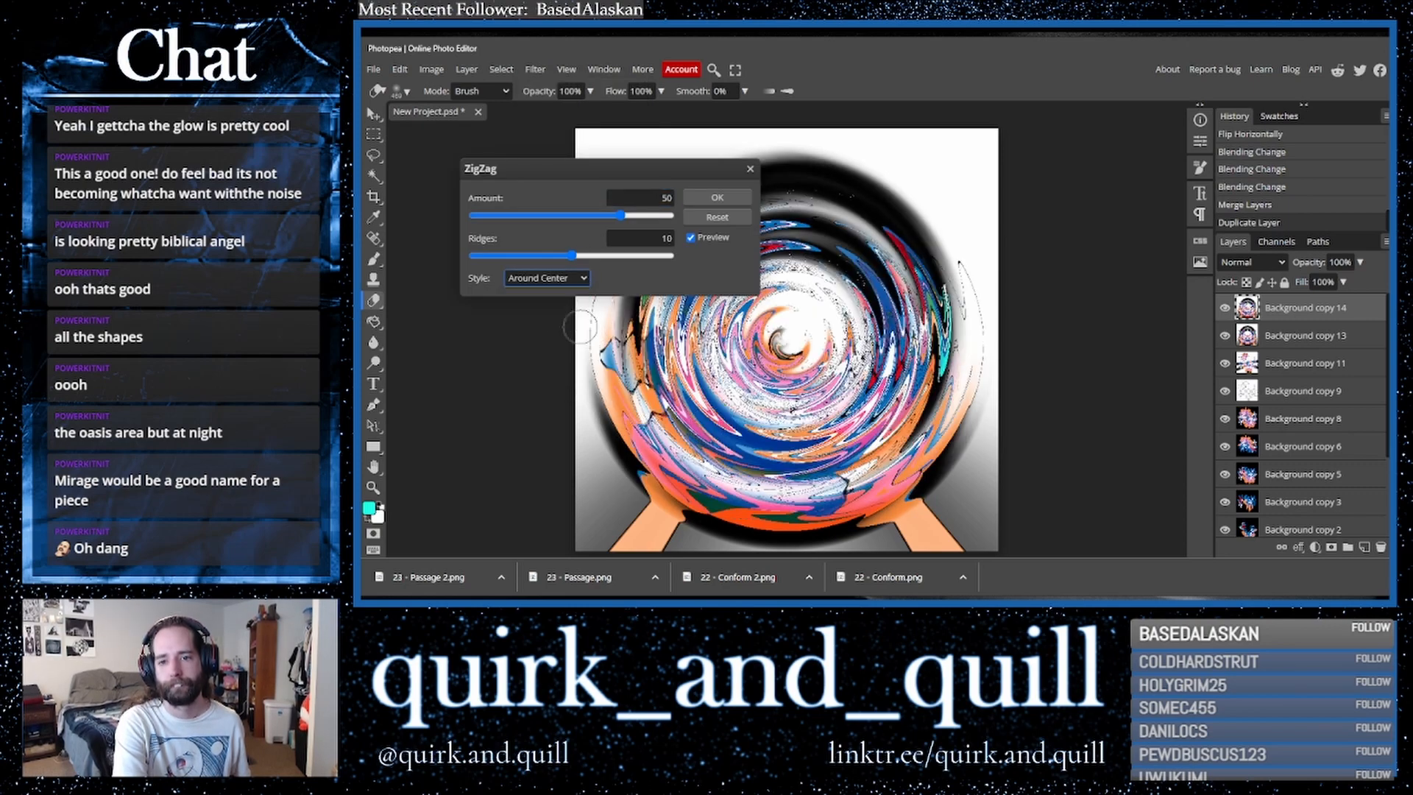
click(717, 198)
- Duplicate the zigzag layer and flip the copy horizontally
drag(1358, 312, 1365, 549)
click(401, 69)
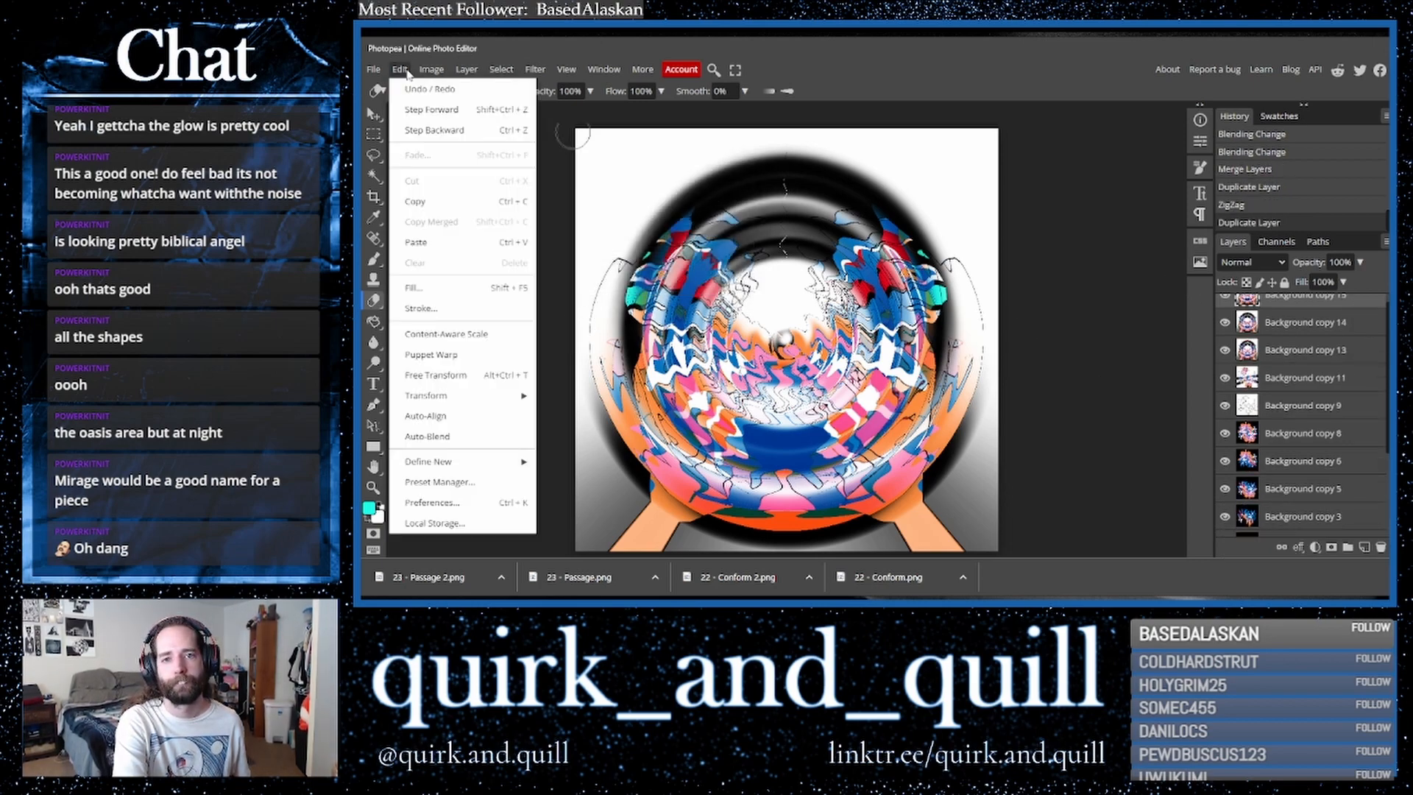
mouse_move(471, 398)
click(582, 524)
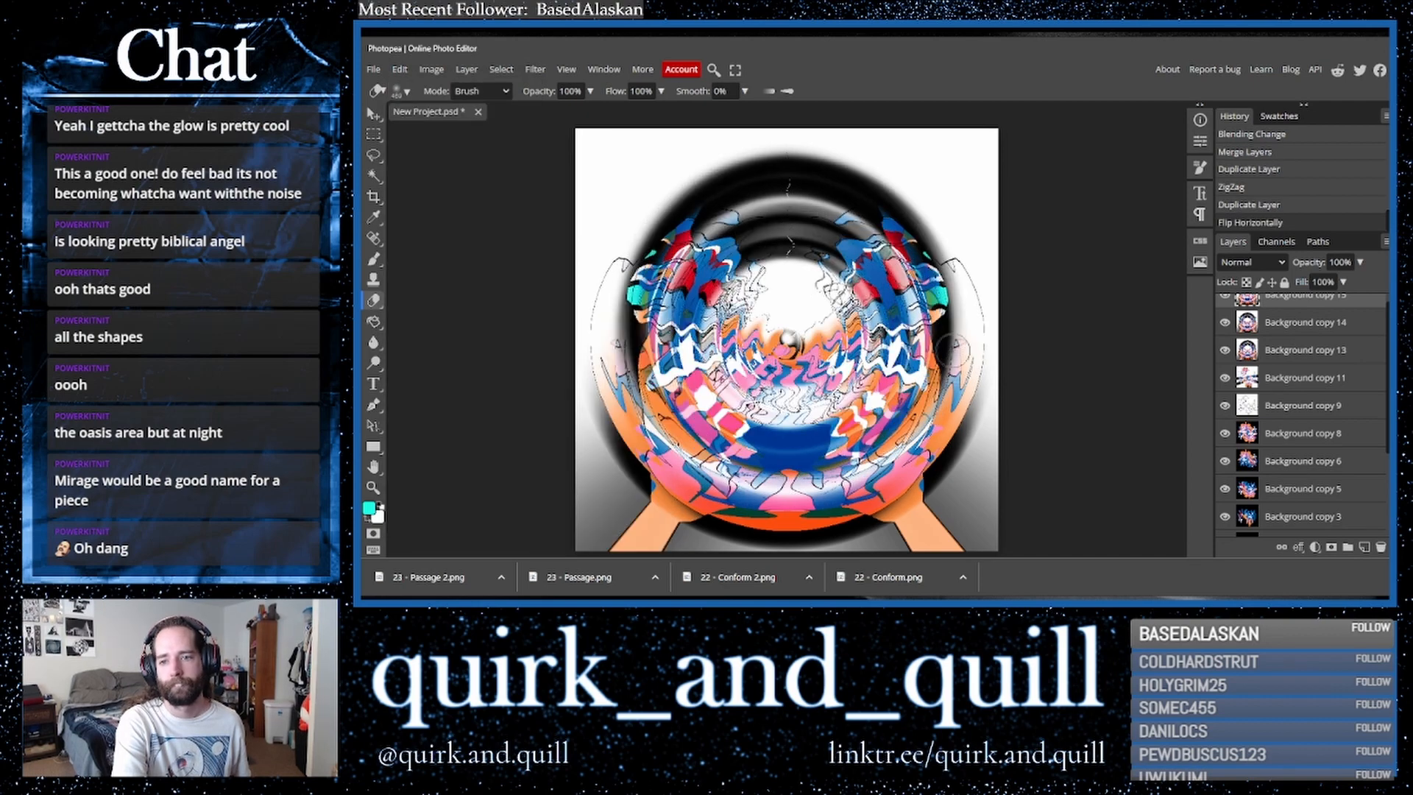
- Try out blend modes on the flipped copy, settling on Lighter Color
click(1255, 265)
click(1251, 365)
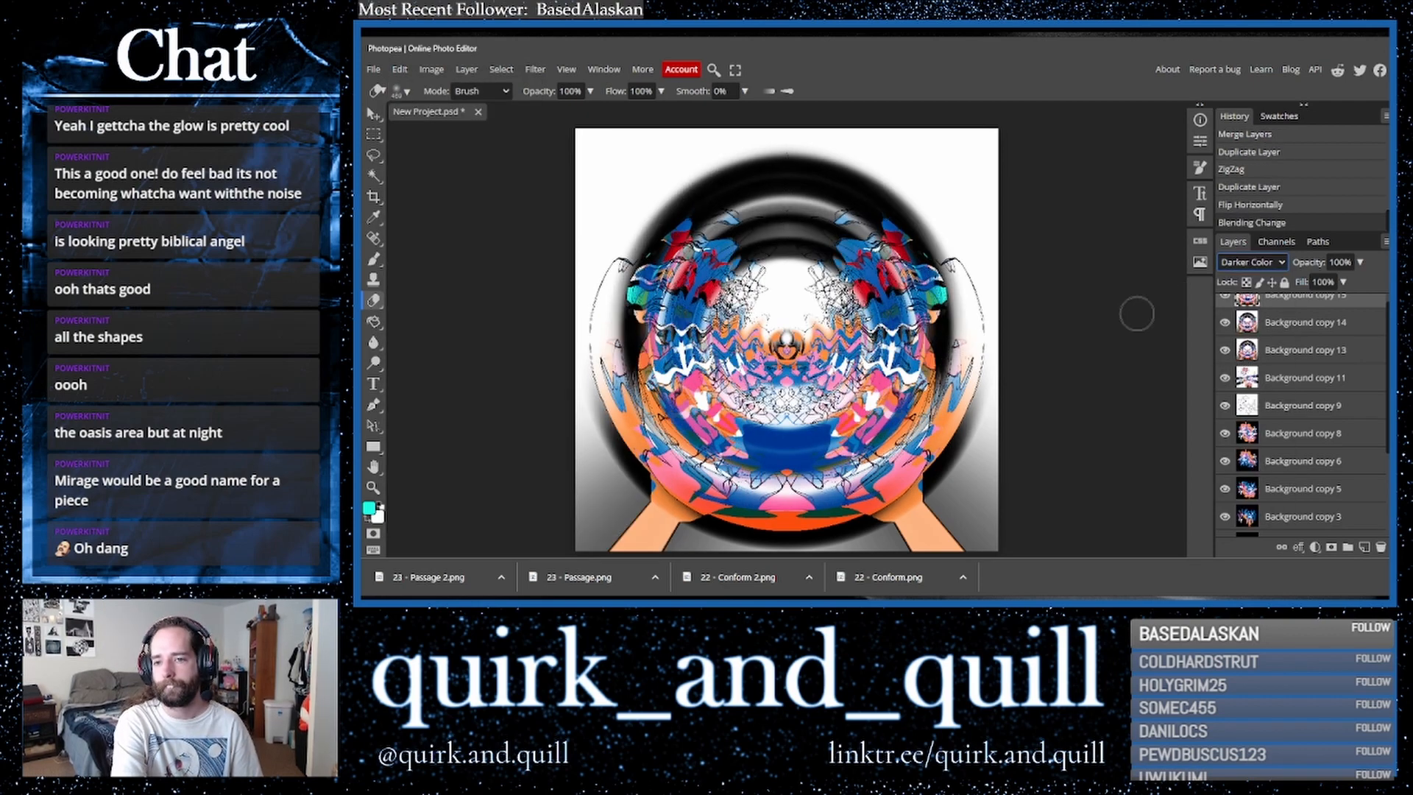
key(Down)
key(Down)
key(Up)
key(Up)
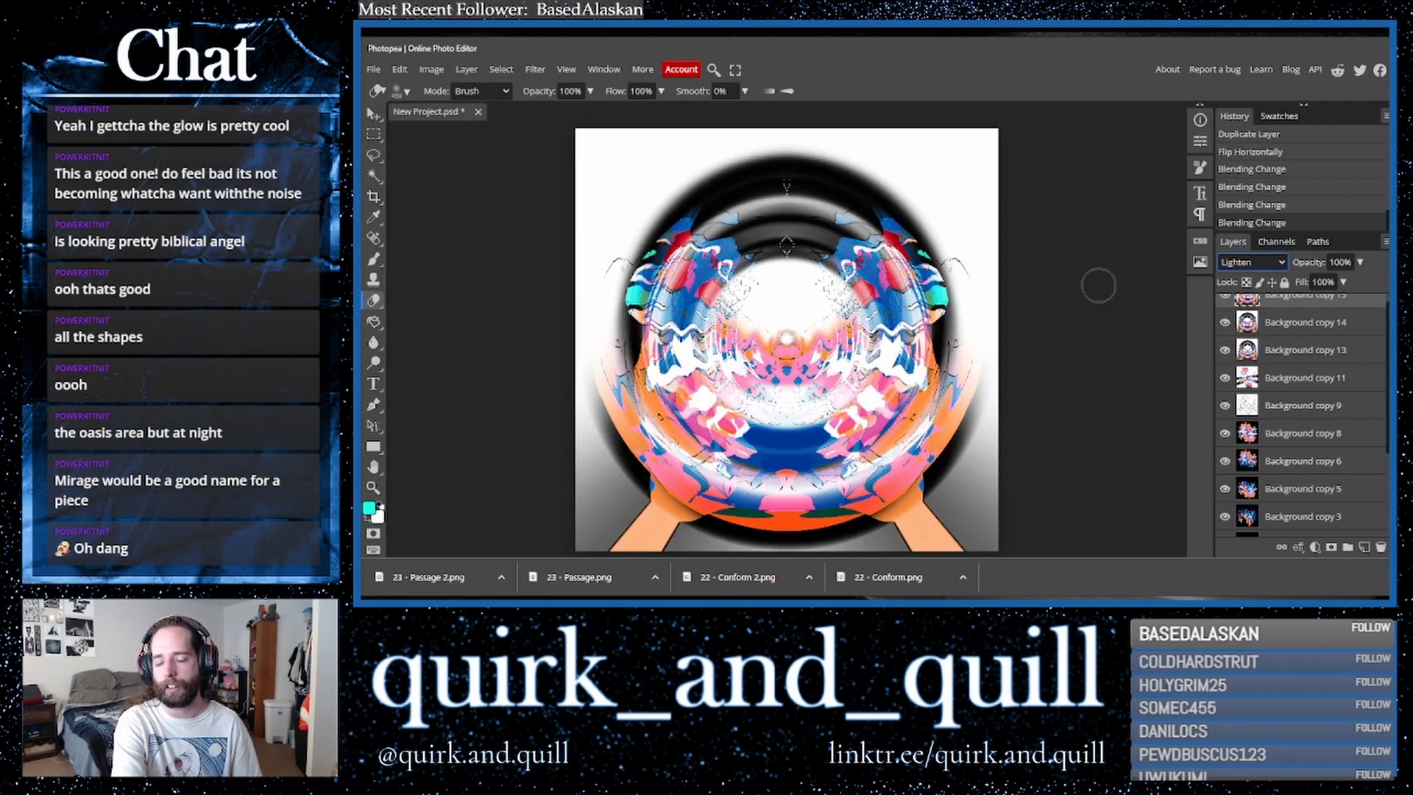
key(Down)
key(Down)
key(Down)
key(Down)
key(Down)
key(Down)
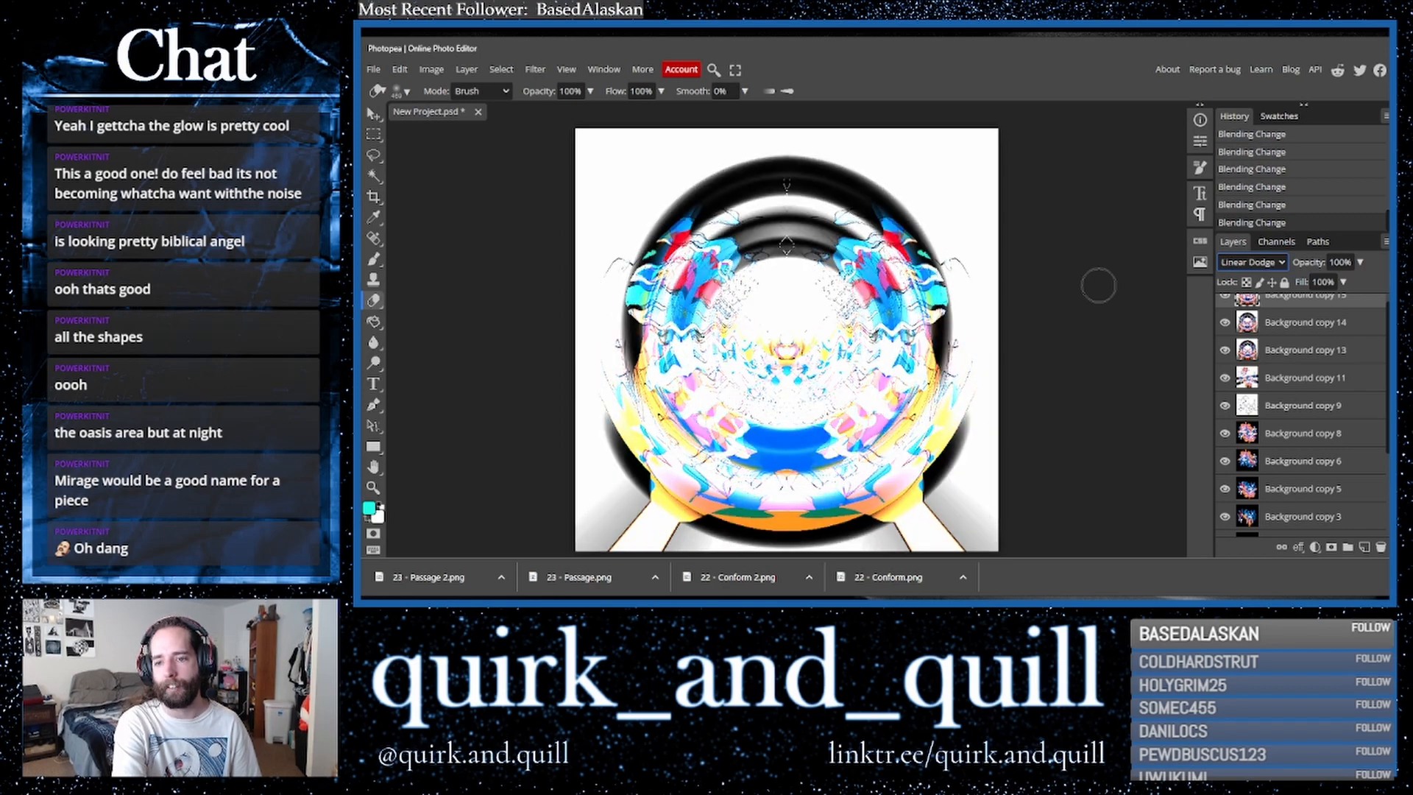
key(Up)
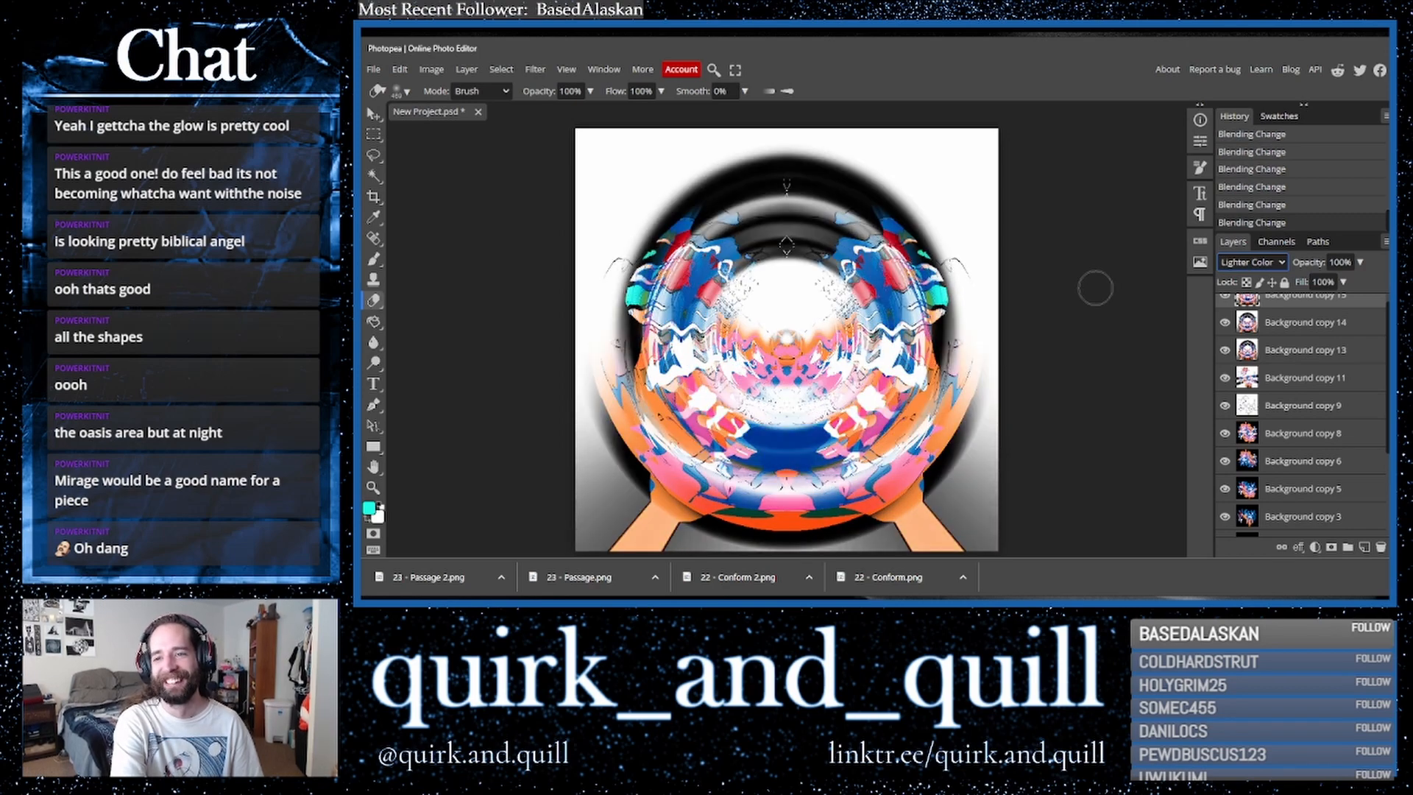
- Duplicate the selected layer and merge it with the layer above
scroll(1309, 351, up, 1)
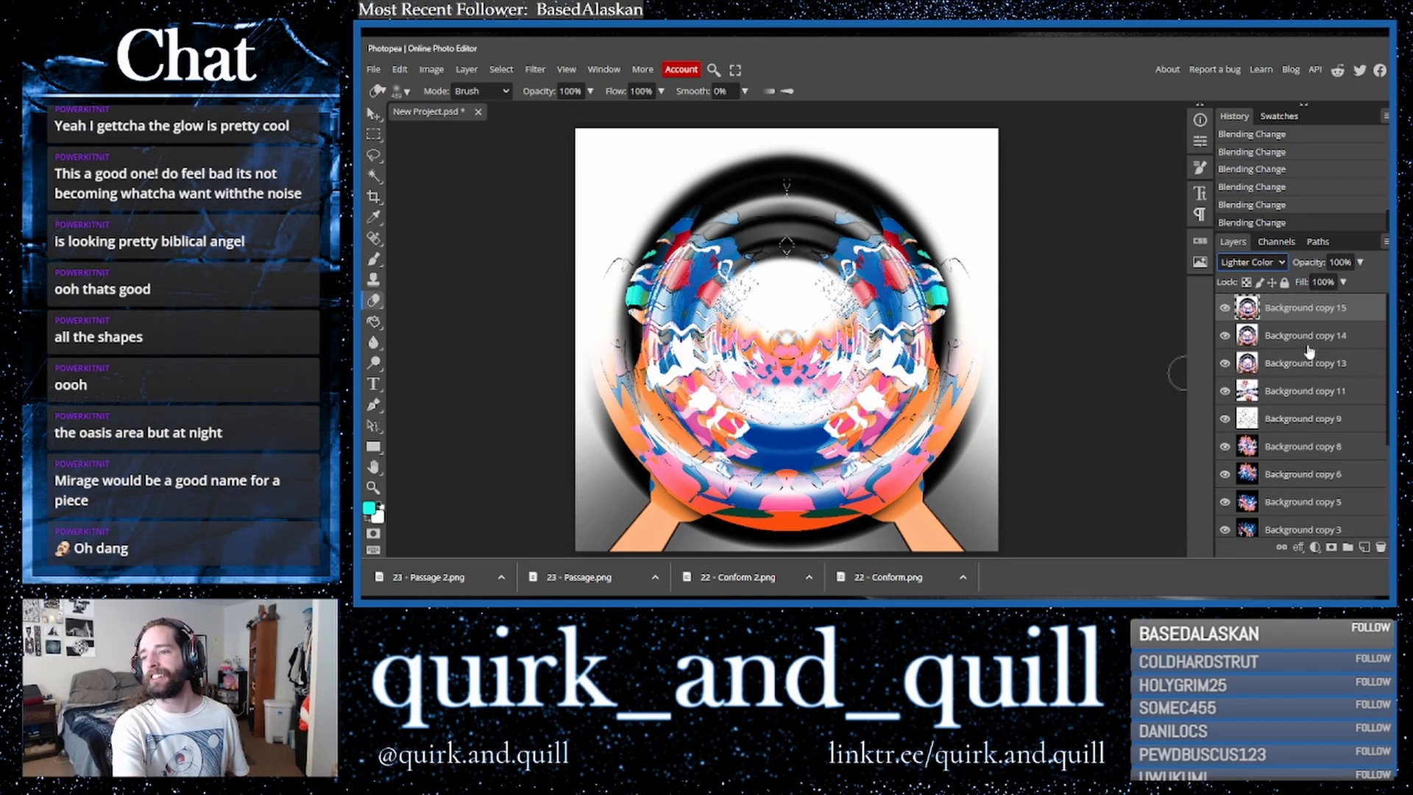
shift+click(1313, 333)
drag(1346, 342, 1366, 549)
right_click(1289, 344)
click(1257, 500)
- Move a Layer 1 copy from lower in the stack to the top and set its blend mode to Color Burn
scroll(1349, 460, down, 5)
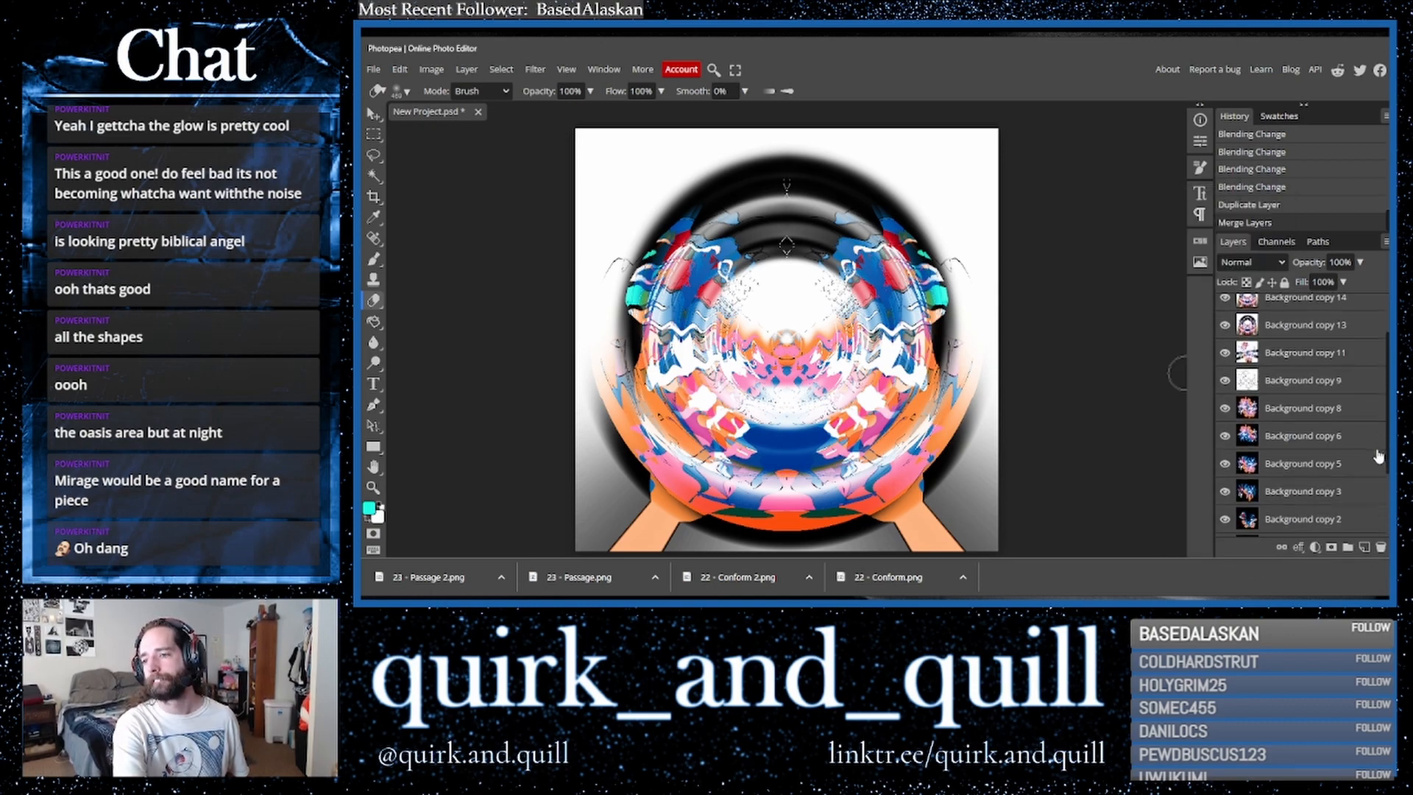
drag(1314, 471, 1307, 291)
click(1253, 264)
click(1254, 265)
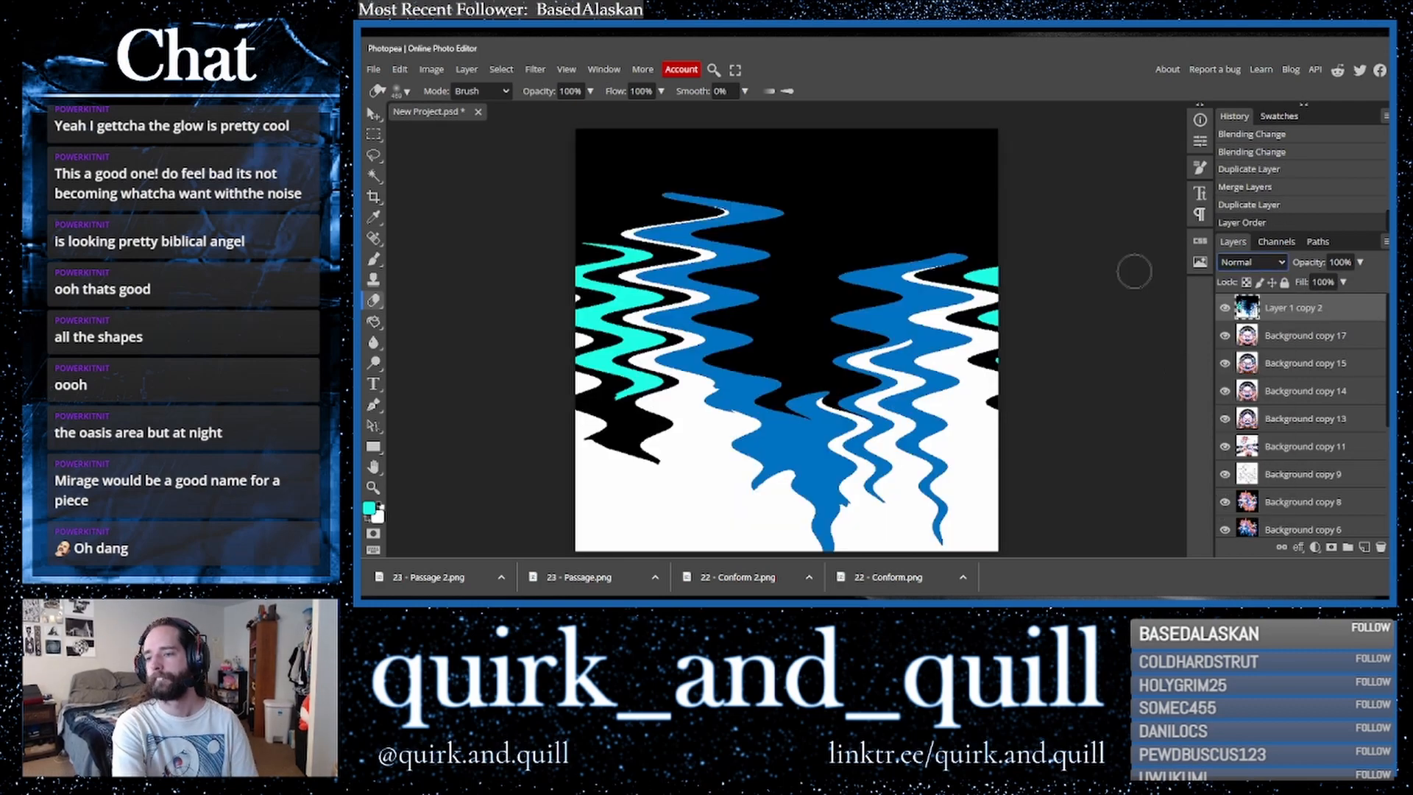
key(Down)
key(Down)
key(Down)
key(Down)
key(Up)
key(Down)
key(Up)
key(Down)
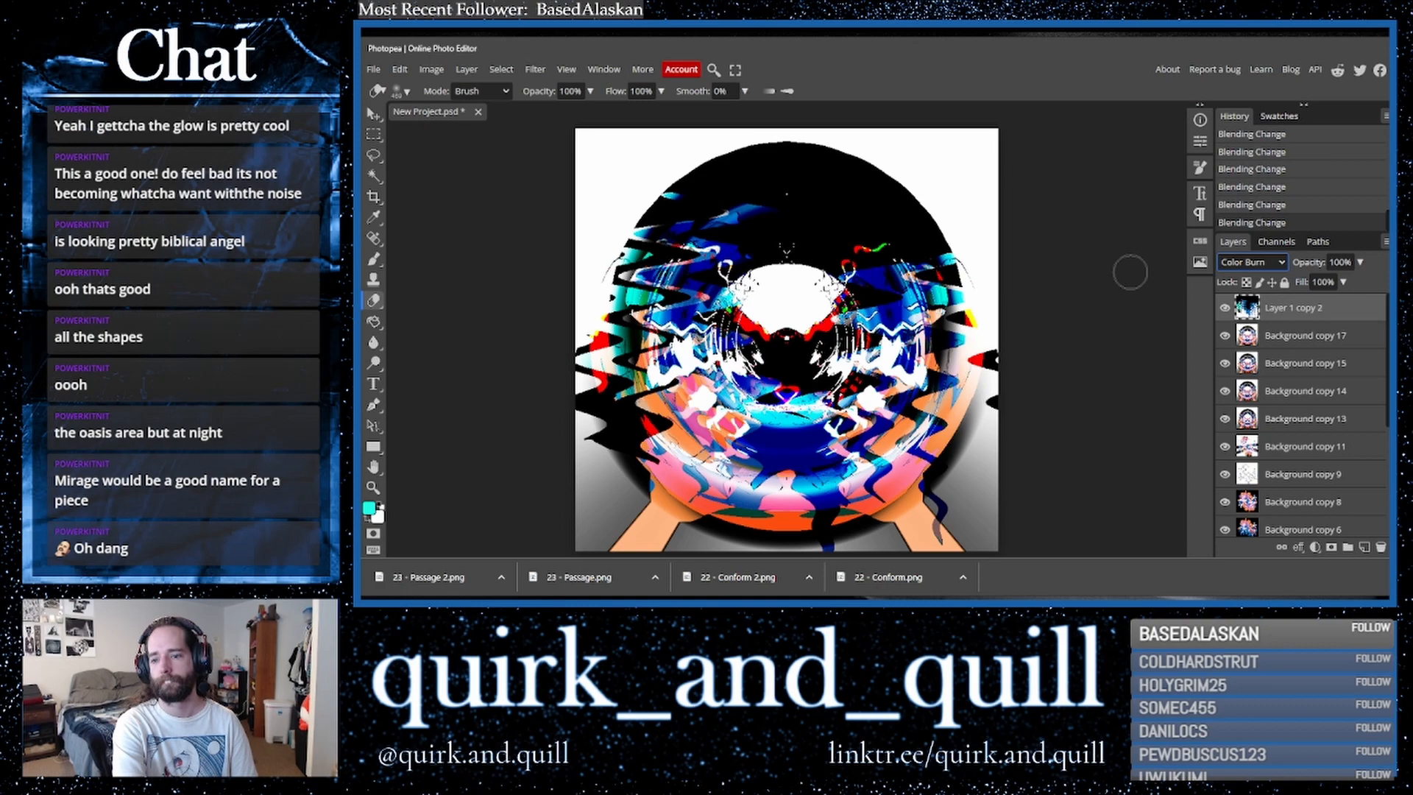
- Duplicate the Color Burn layer and merge the copy down
drag(1325, 337, 1364, 547)
right_click(1300, 336)
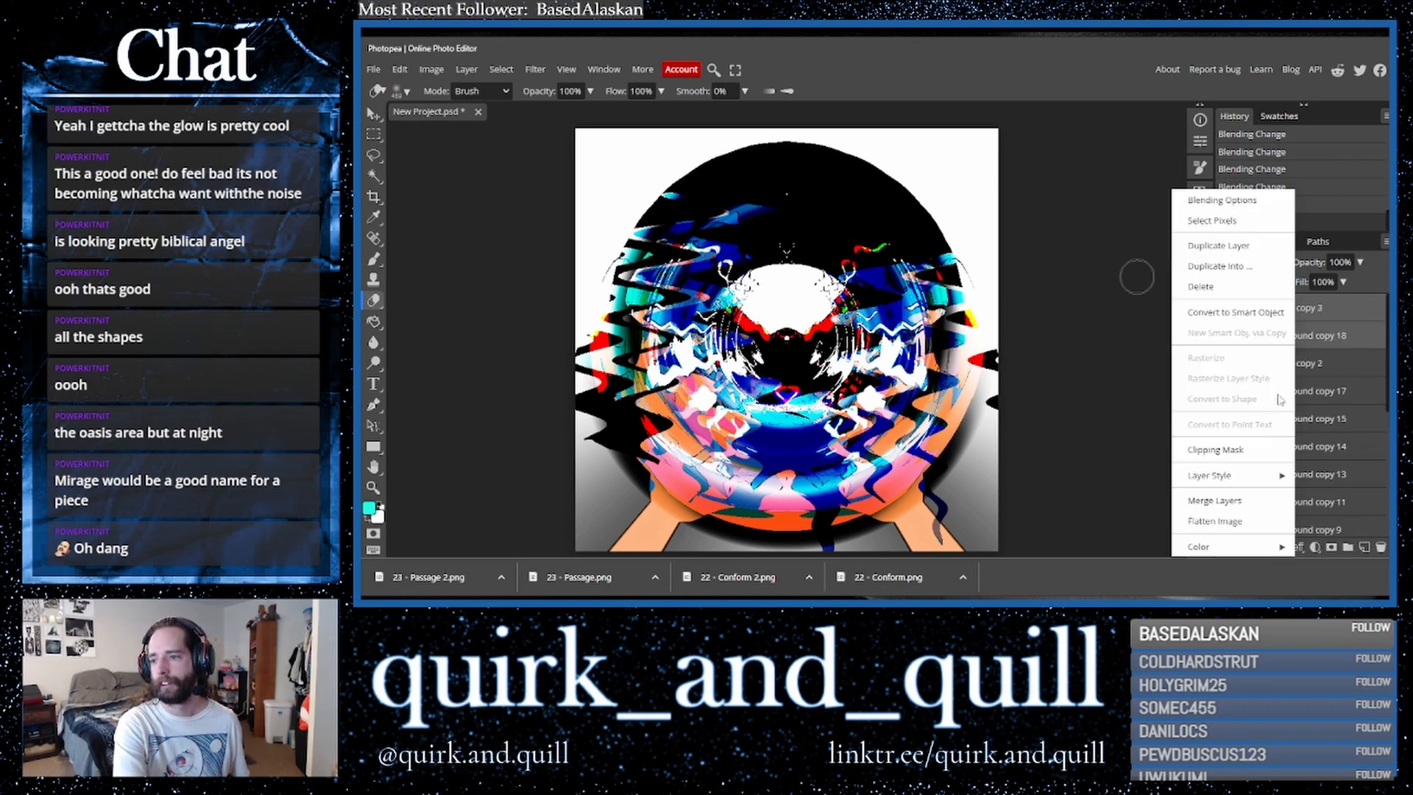
click(1242, 502)
- Duplicate the merged layer and flip the copy horizontally
drag(1351, 316, 1364, 547)
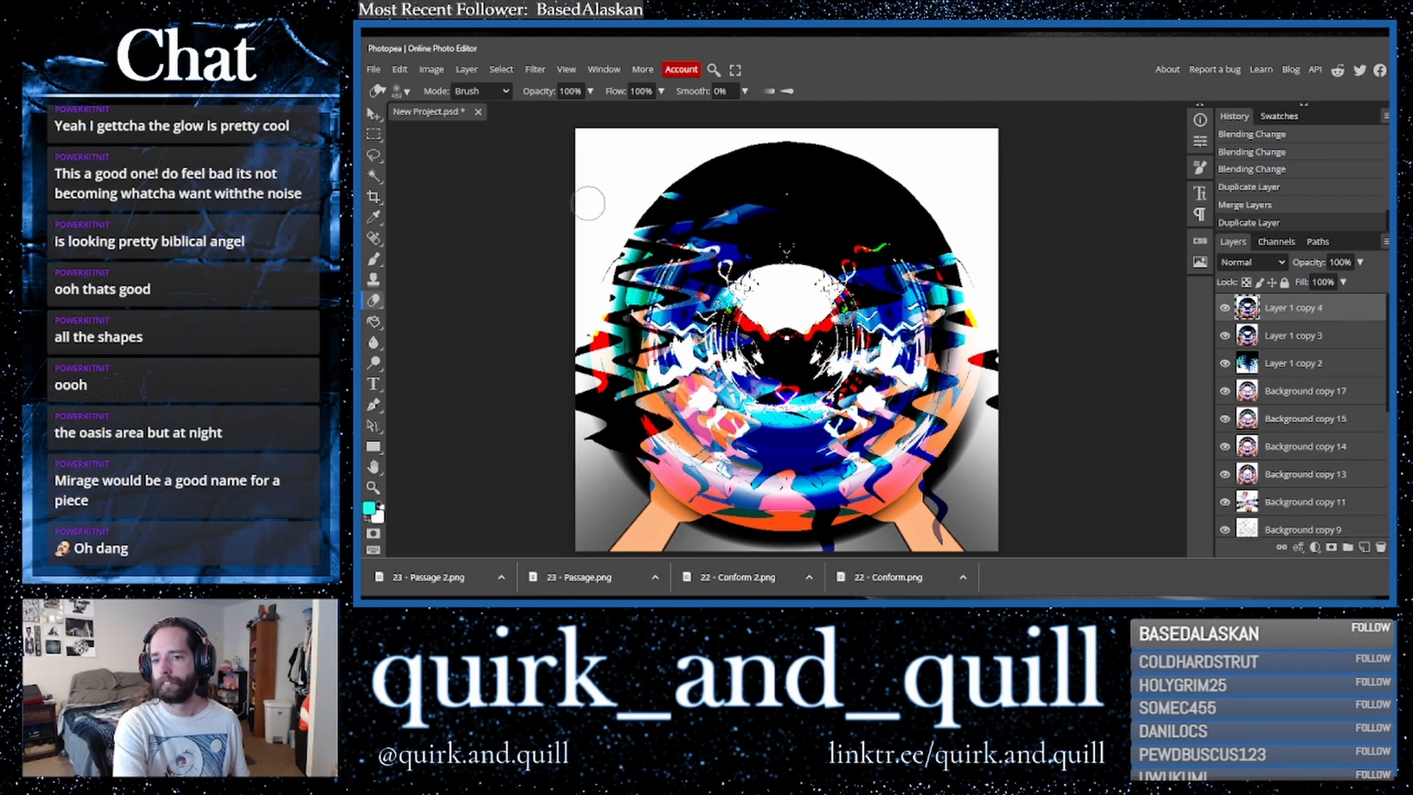
click(401, 71)
mouse_move(524, 395)
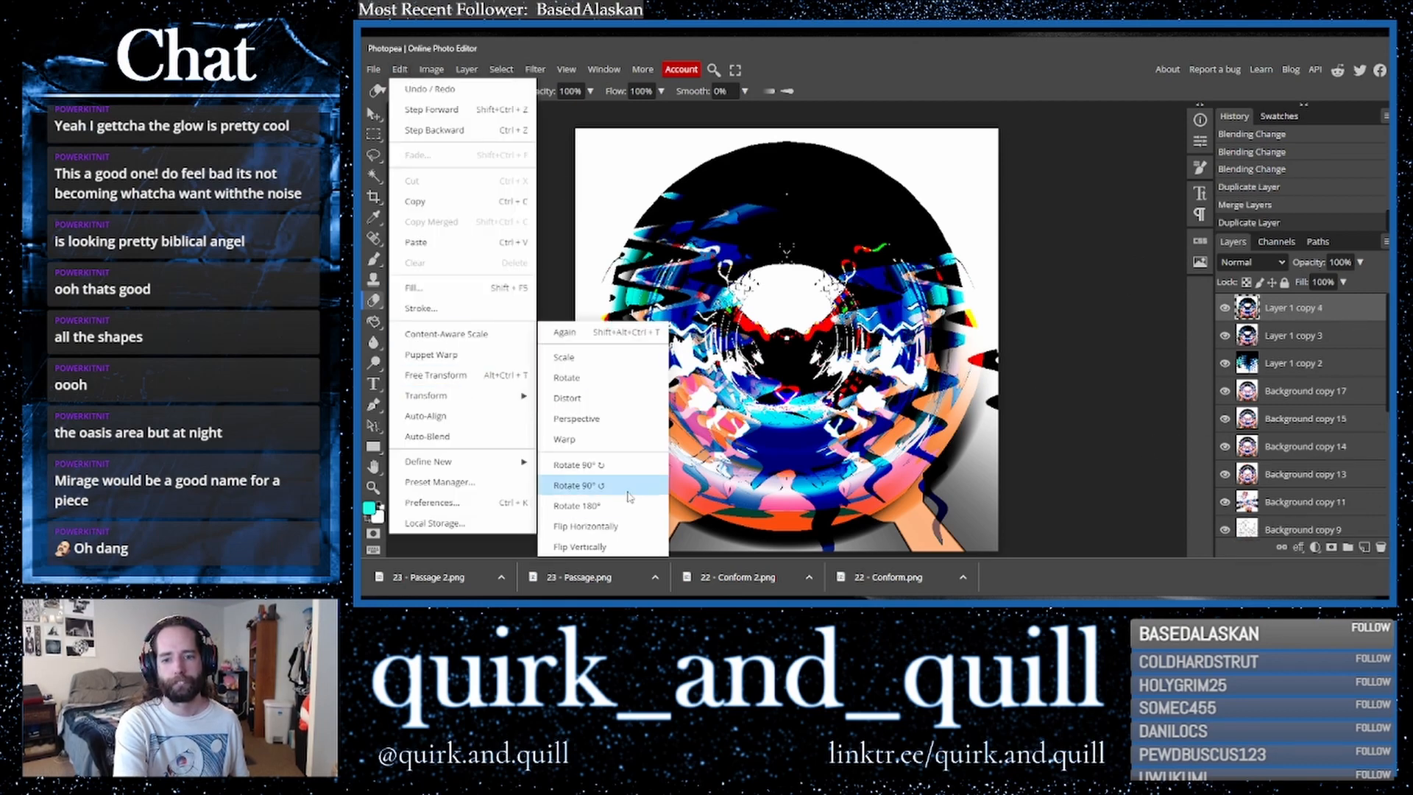
click(589, 524)
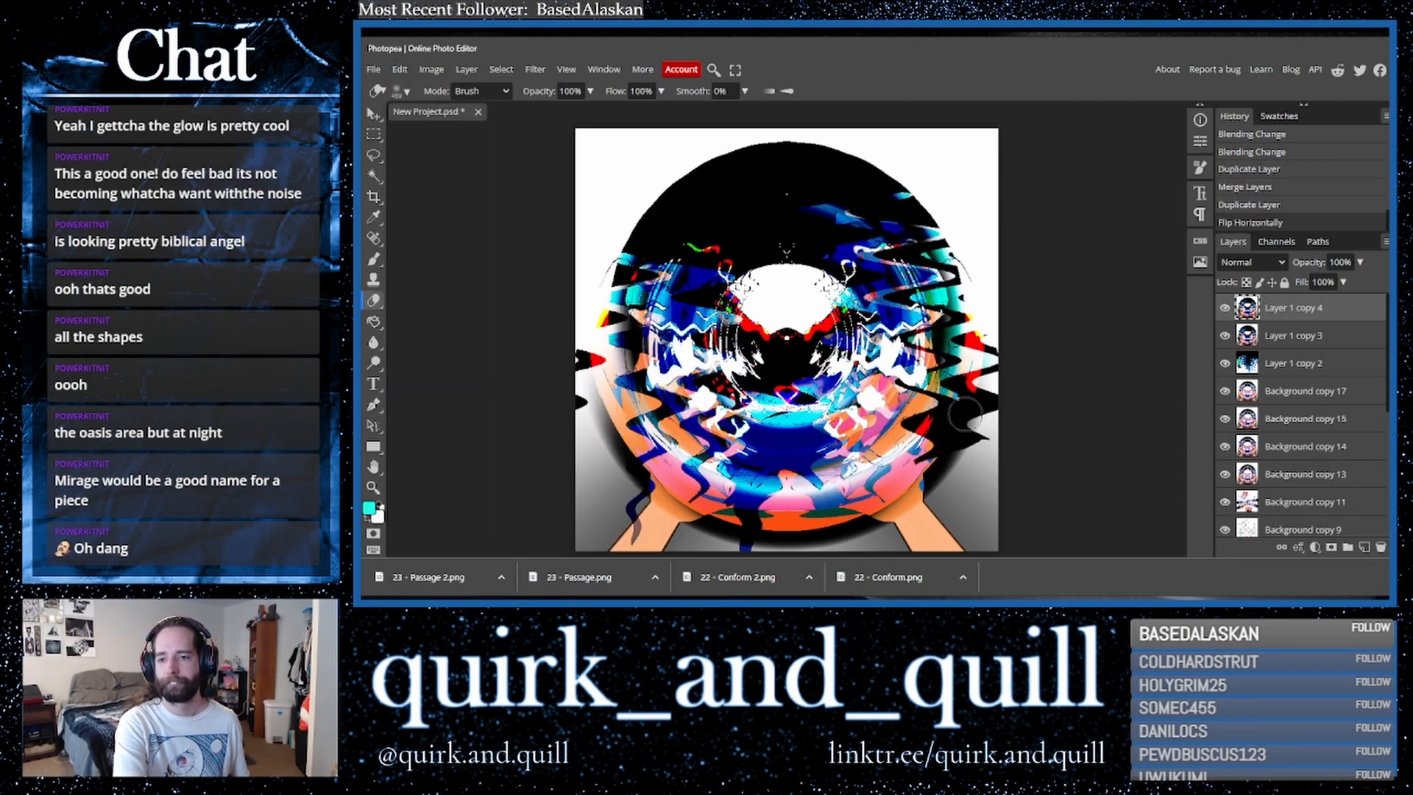
- Set the flipped copy's blend mode to Lighter Color
click(1221, 263)
click(1244, 438)
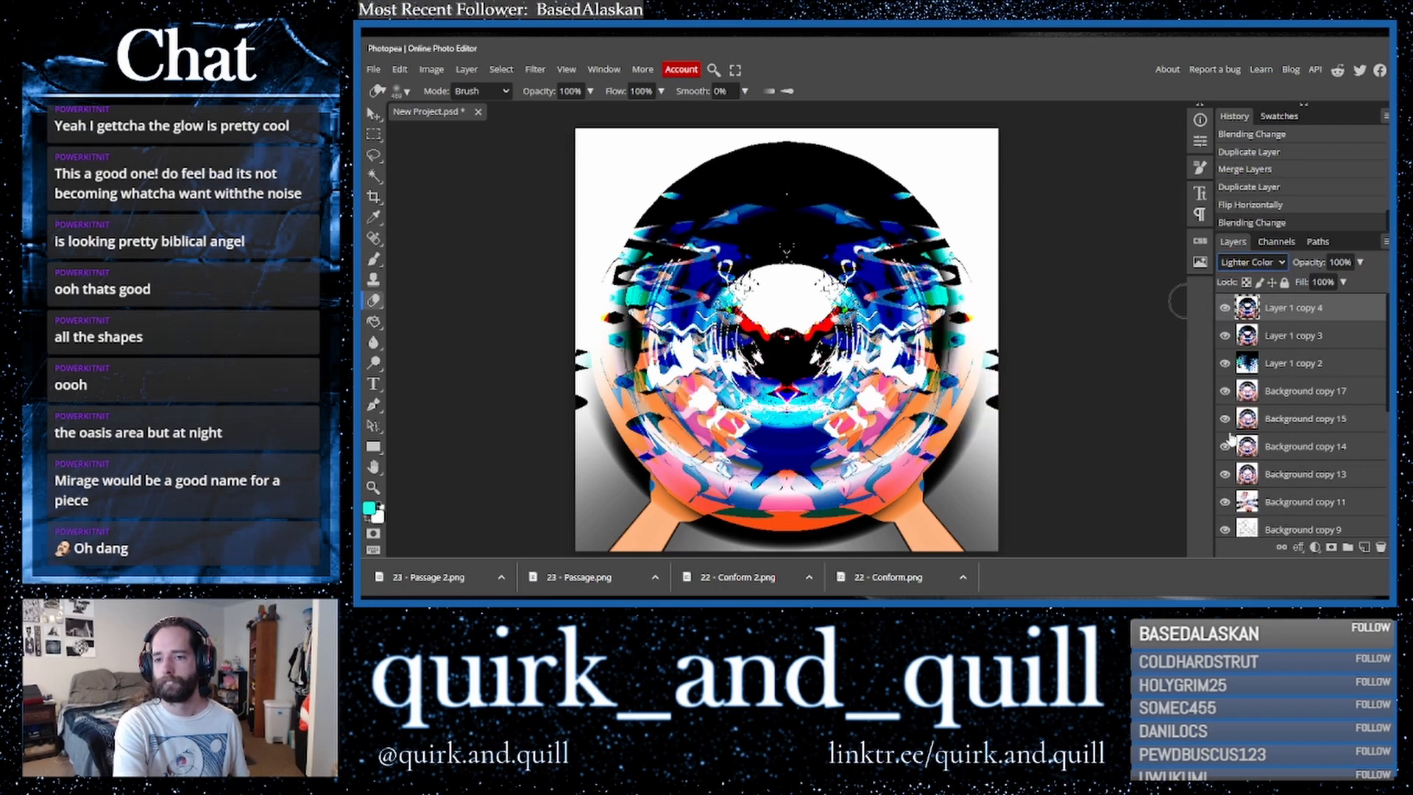
click(1281, 335)
right_click(1284, 338)
click(1325, 345)
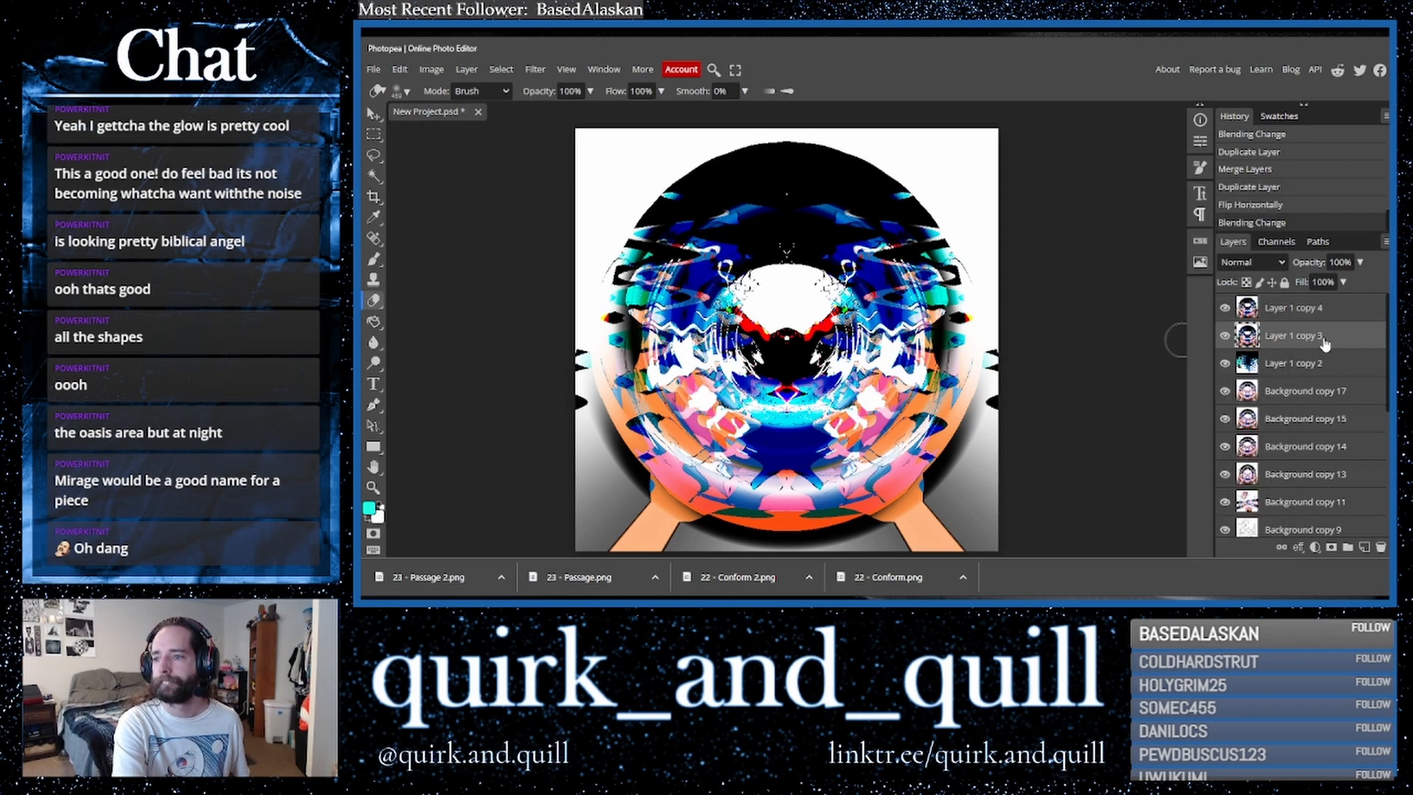
- Duplicate the top layer and merge the copy down
shift+click(1332, 316)
drag(1341, 346, 1365, 548)
right_click(1302, 312)
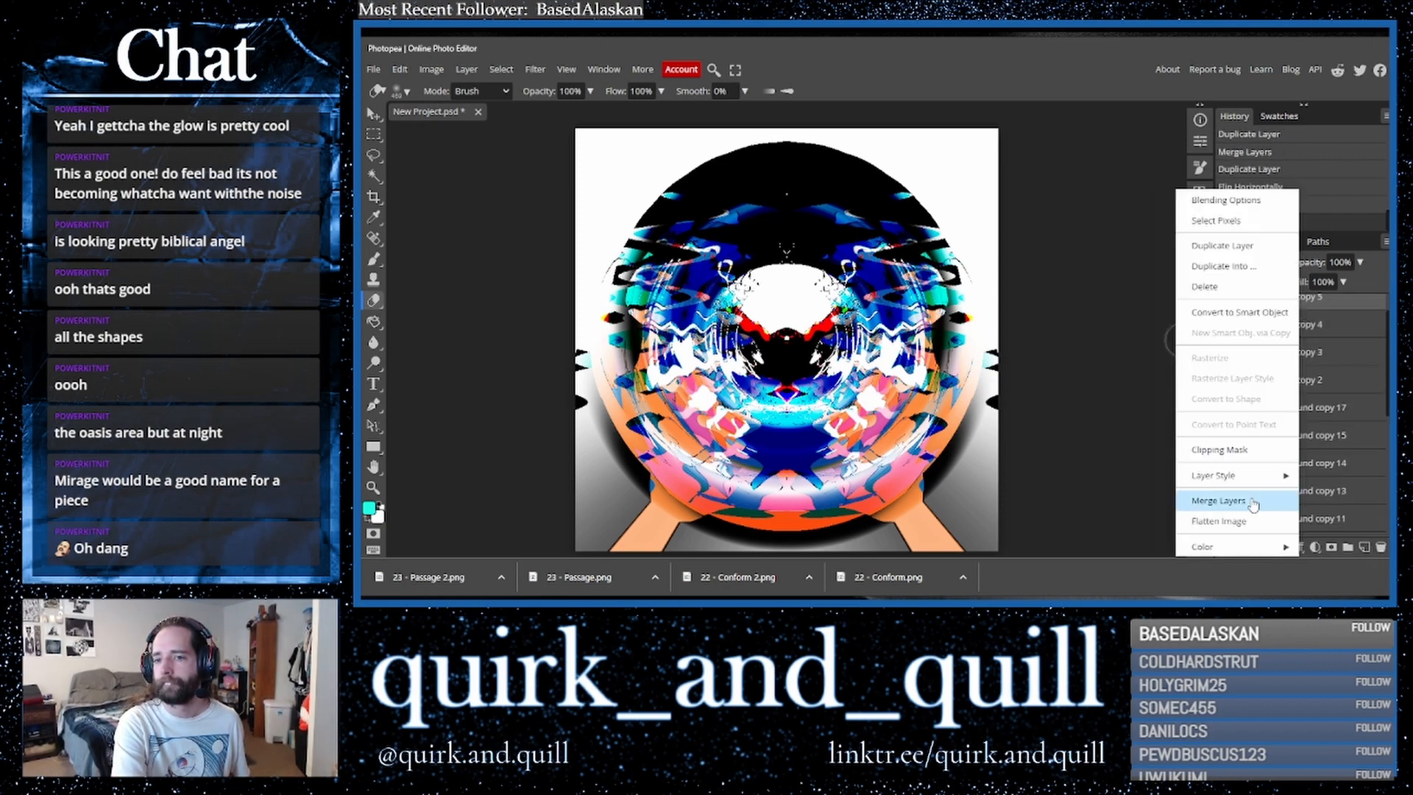
click(1254, 504)
- Duplicate the merged layer and apply the Kaleidoscope filter to the copy
drag(1333, 317, 1364, 547)
click(535, 74)
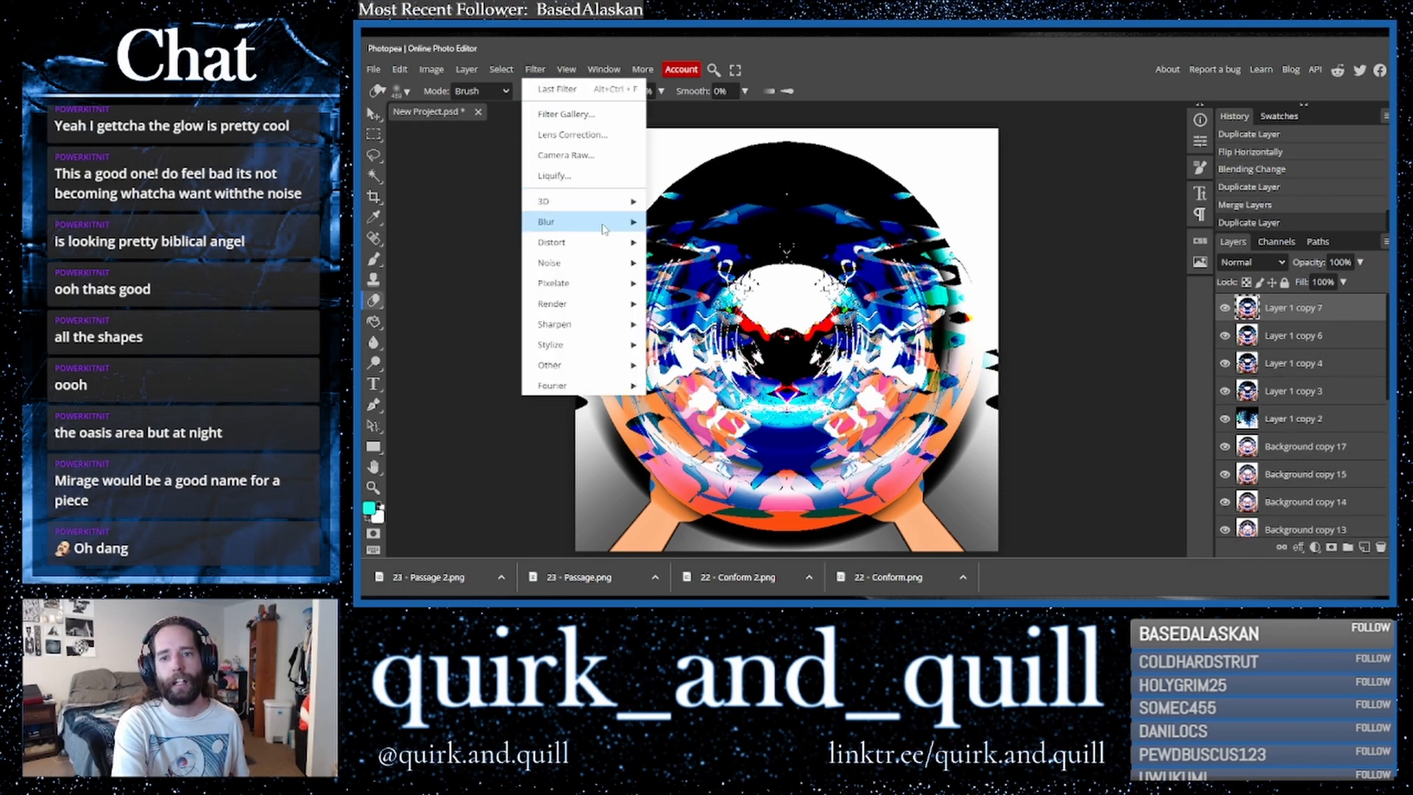
mouse_move(581, 242)
click(736, 266)
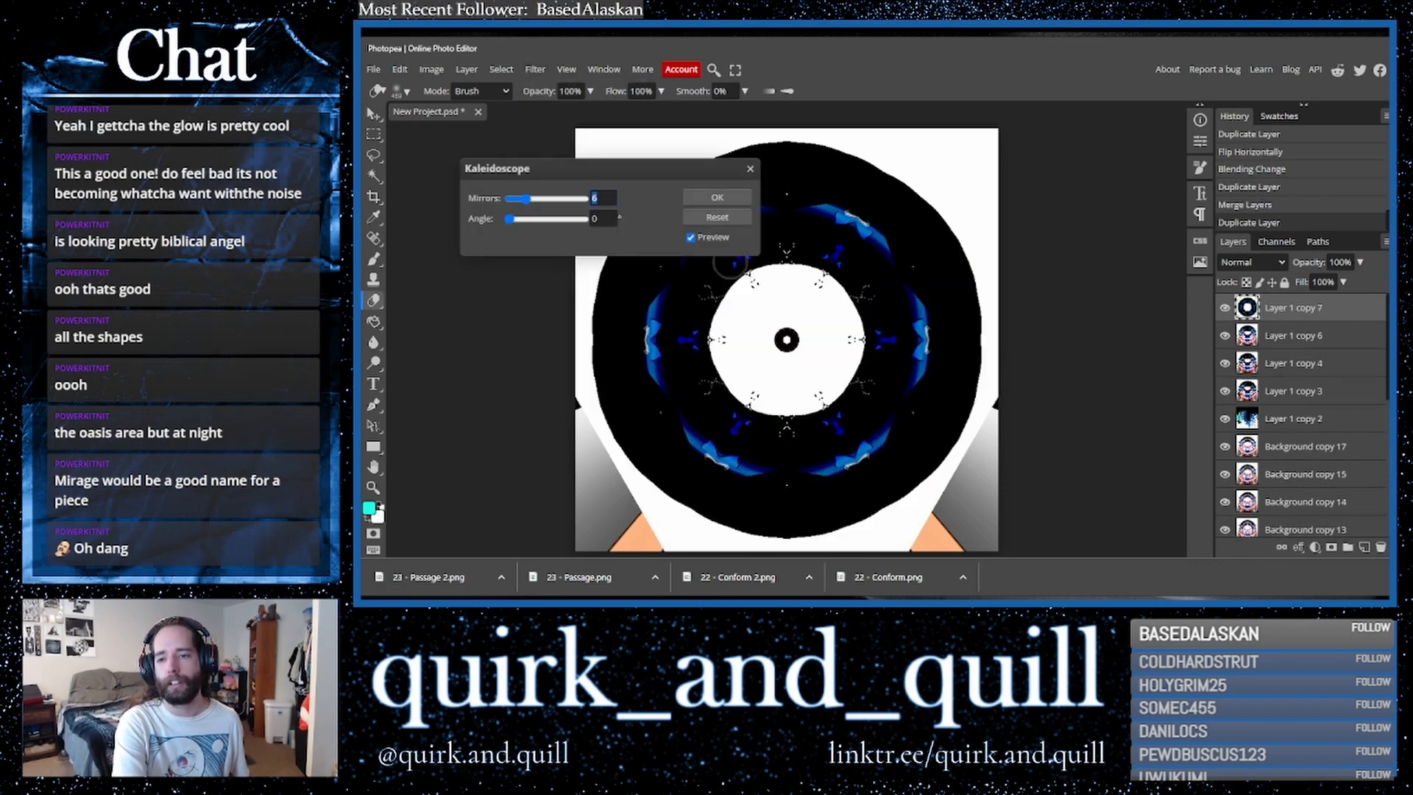
click(582, 199)
click(708, 197)
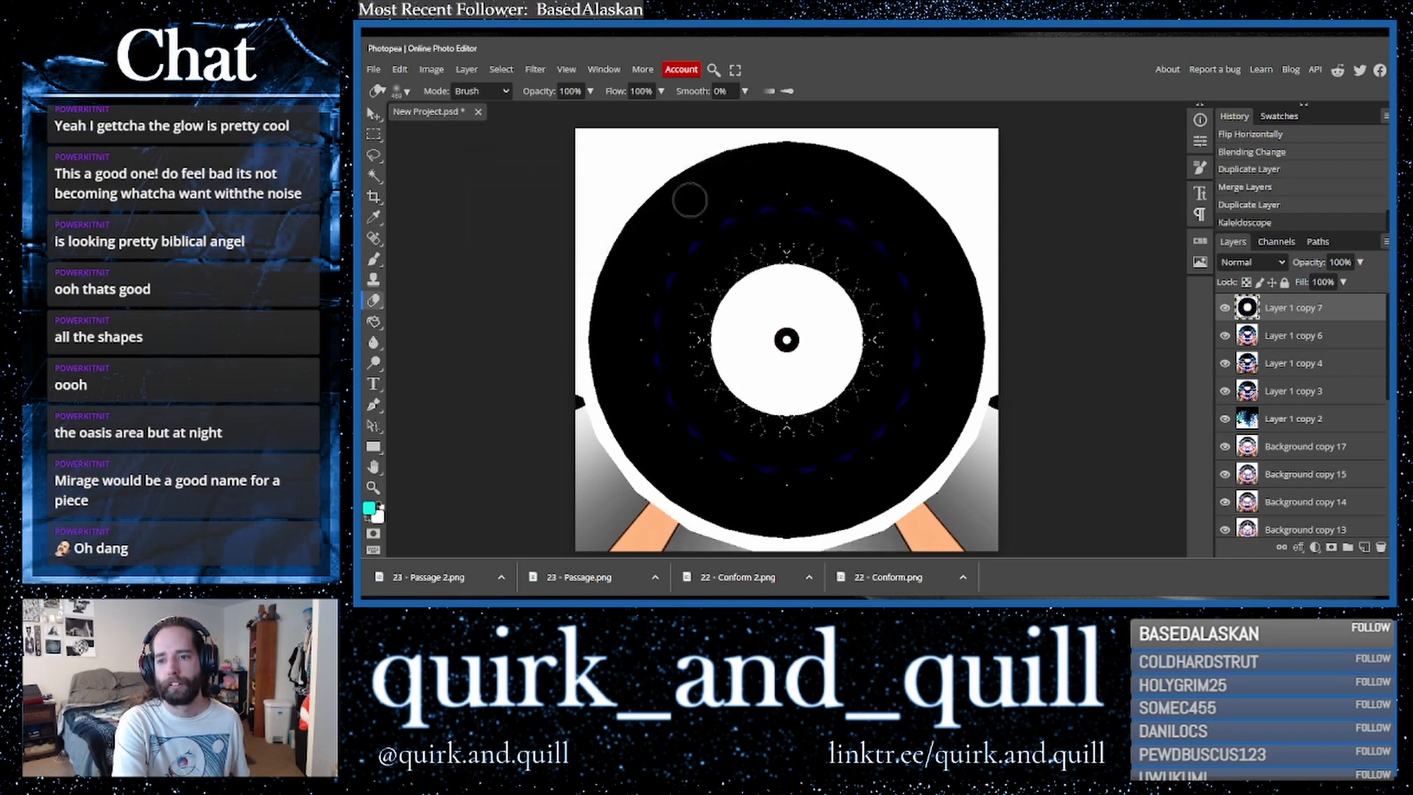
- Invert the kaleidoscope layer and move it up so its circle sits near the top of the canvas
key(ctrl+i)
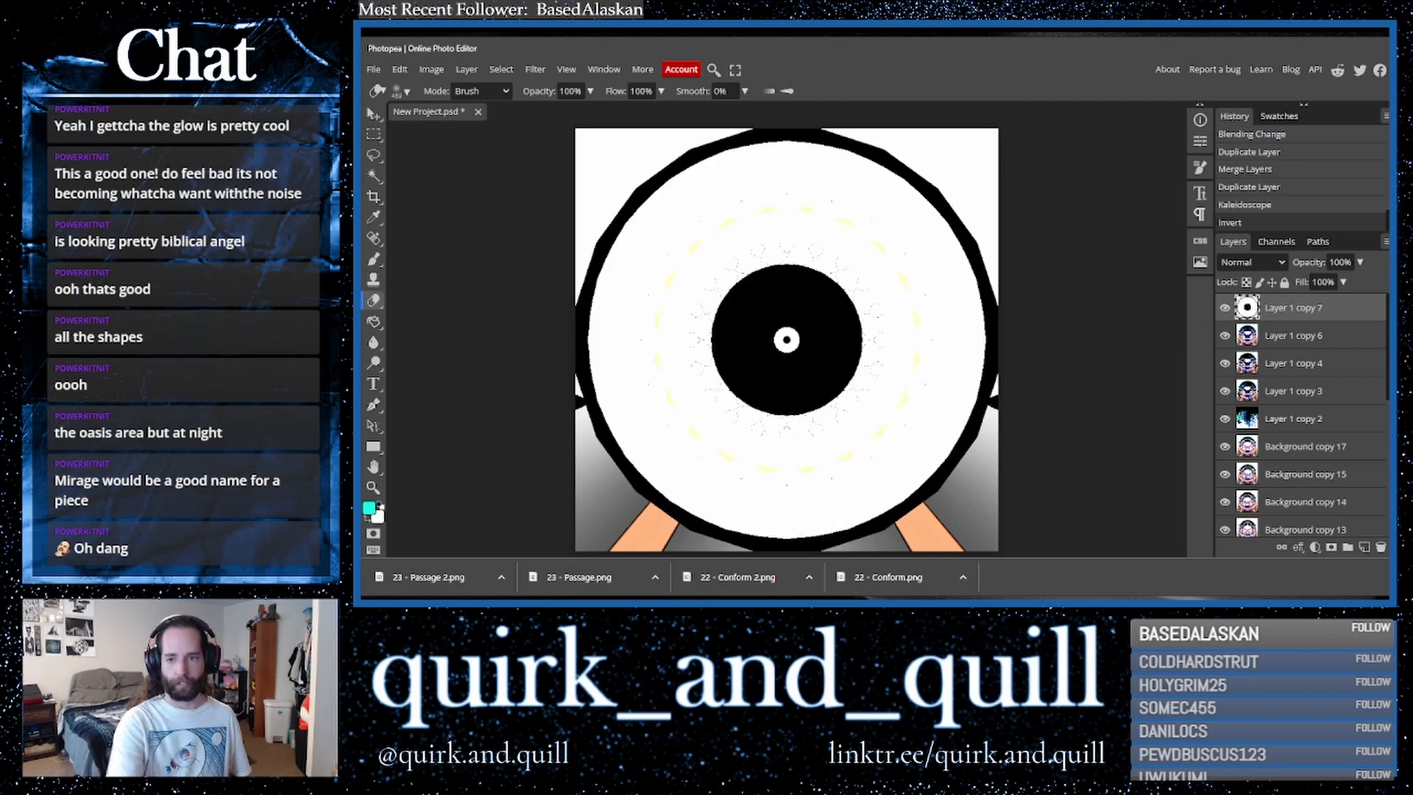
click(373, 113)
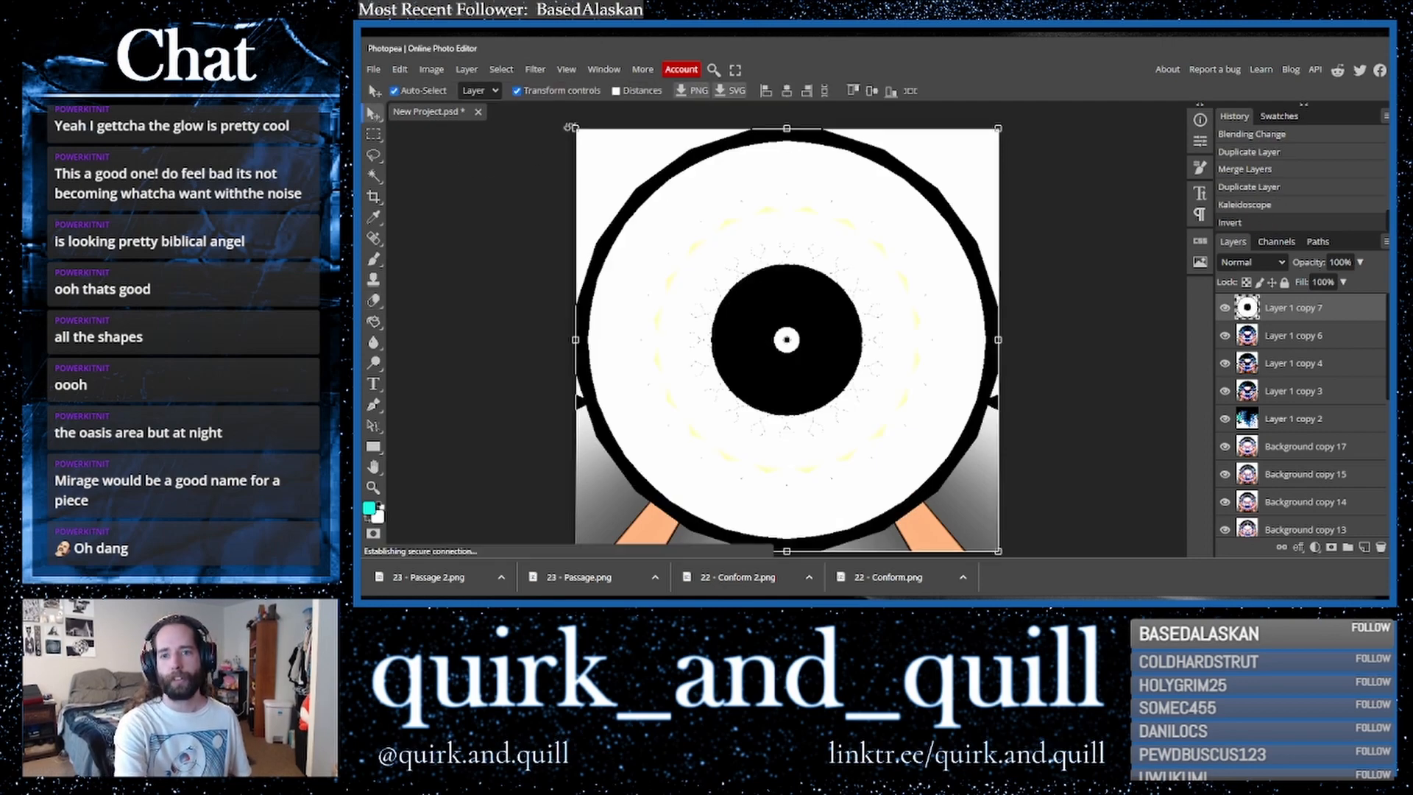
drag(680, 343, 673, 143)
drag(681, 236, 680, 243)
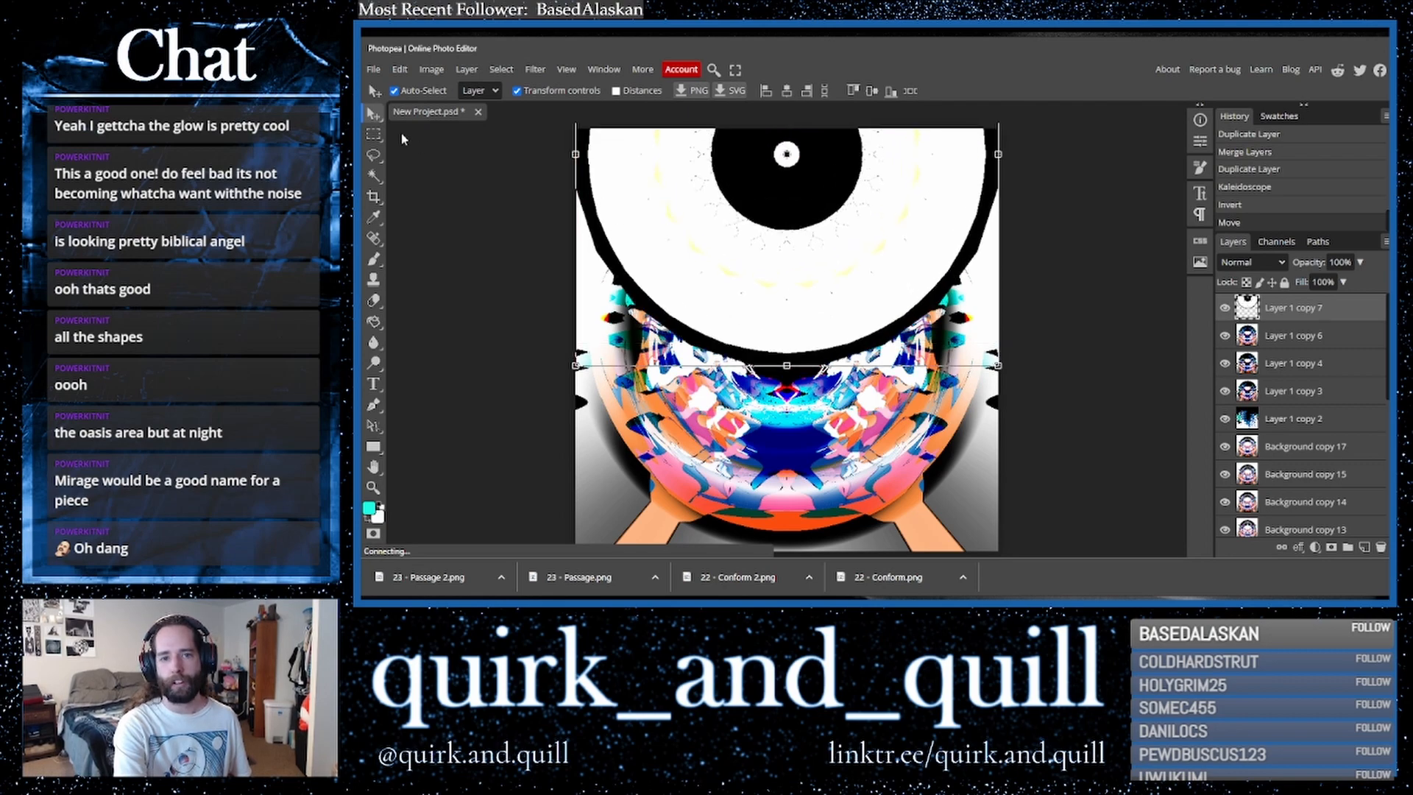
- Cycle through blend modes on the inverted layer, ending with Lighten
click(1238, 262)
click(1238, 262)
key(Down)
key(Down)
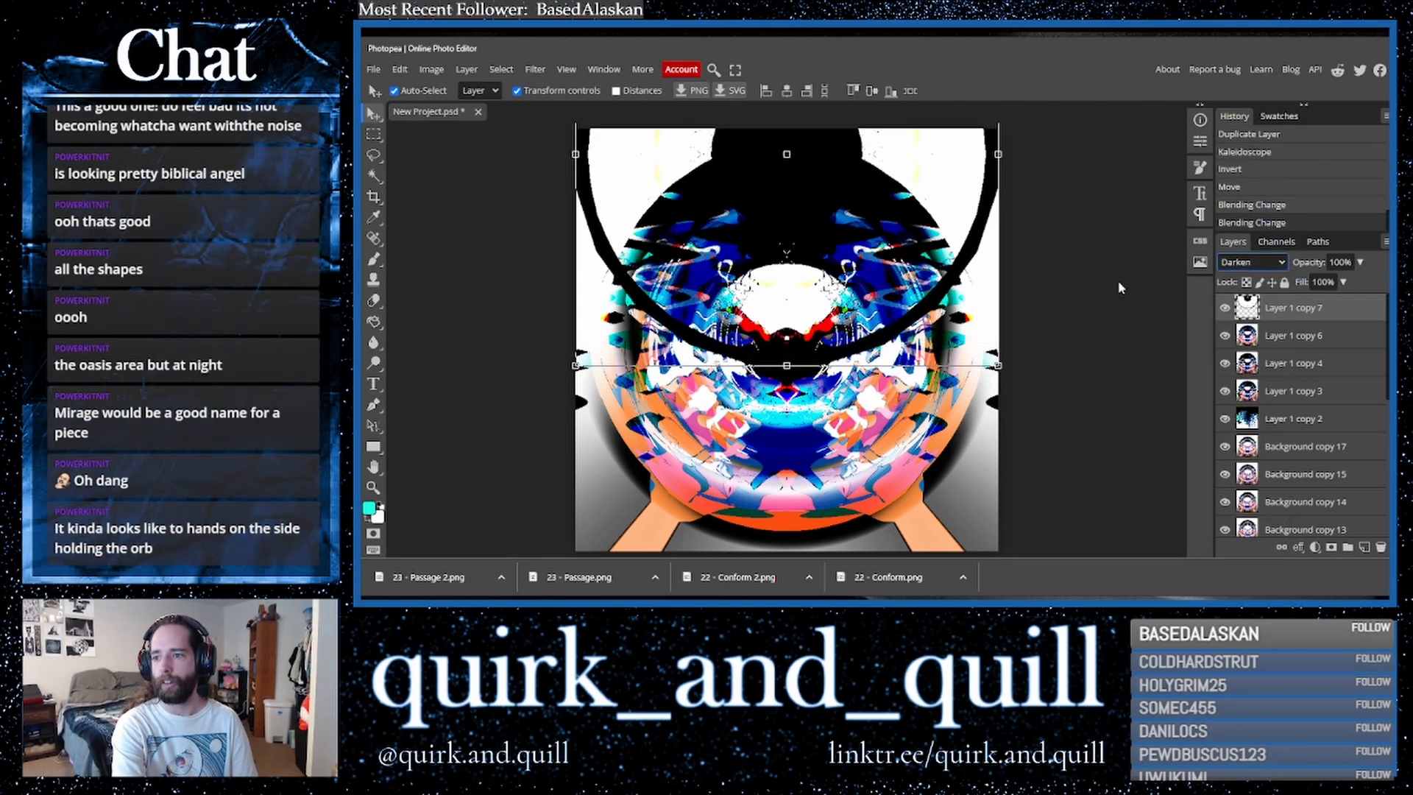
key(Down)
key(Down)
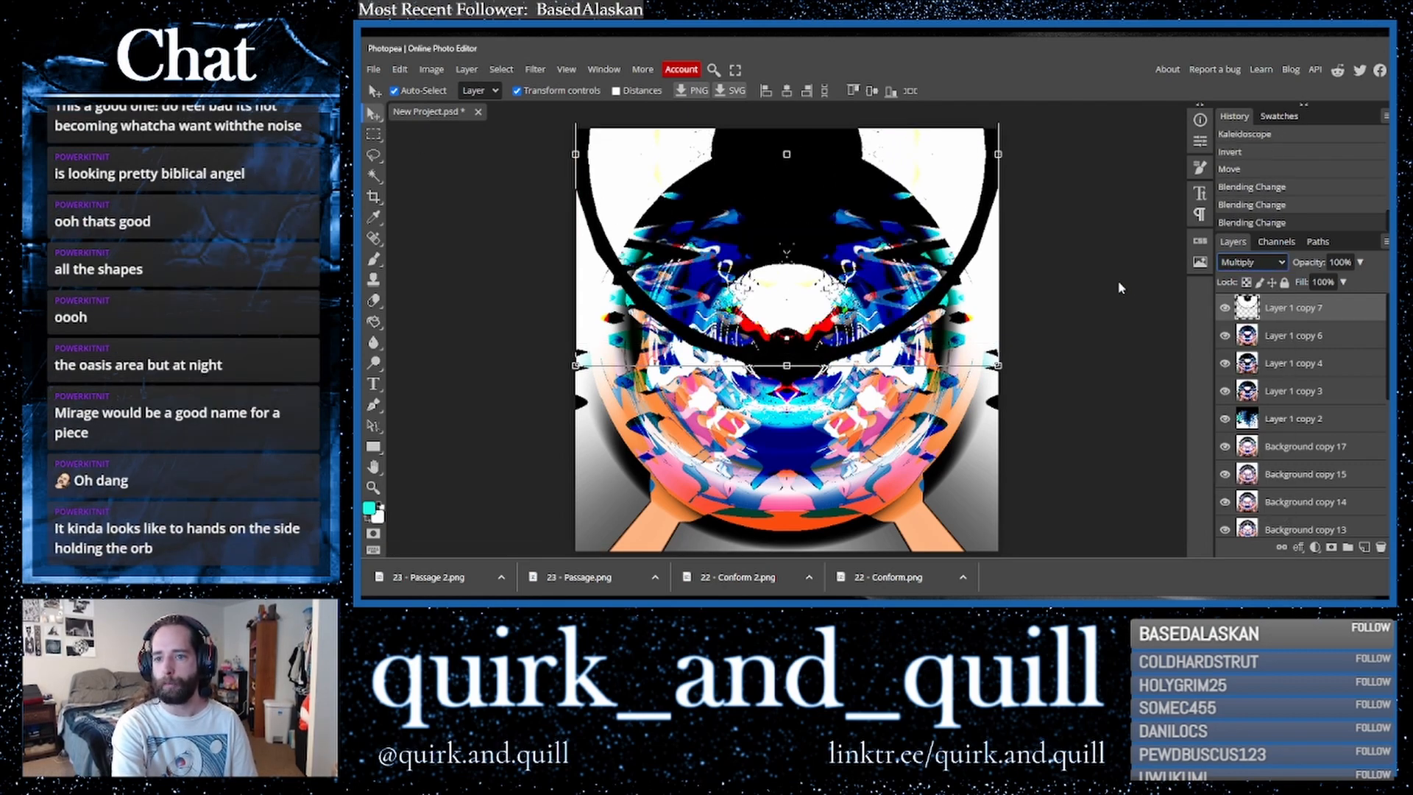
key(Up)
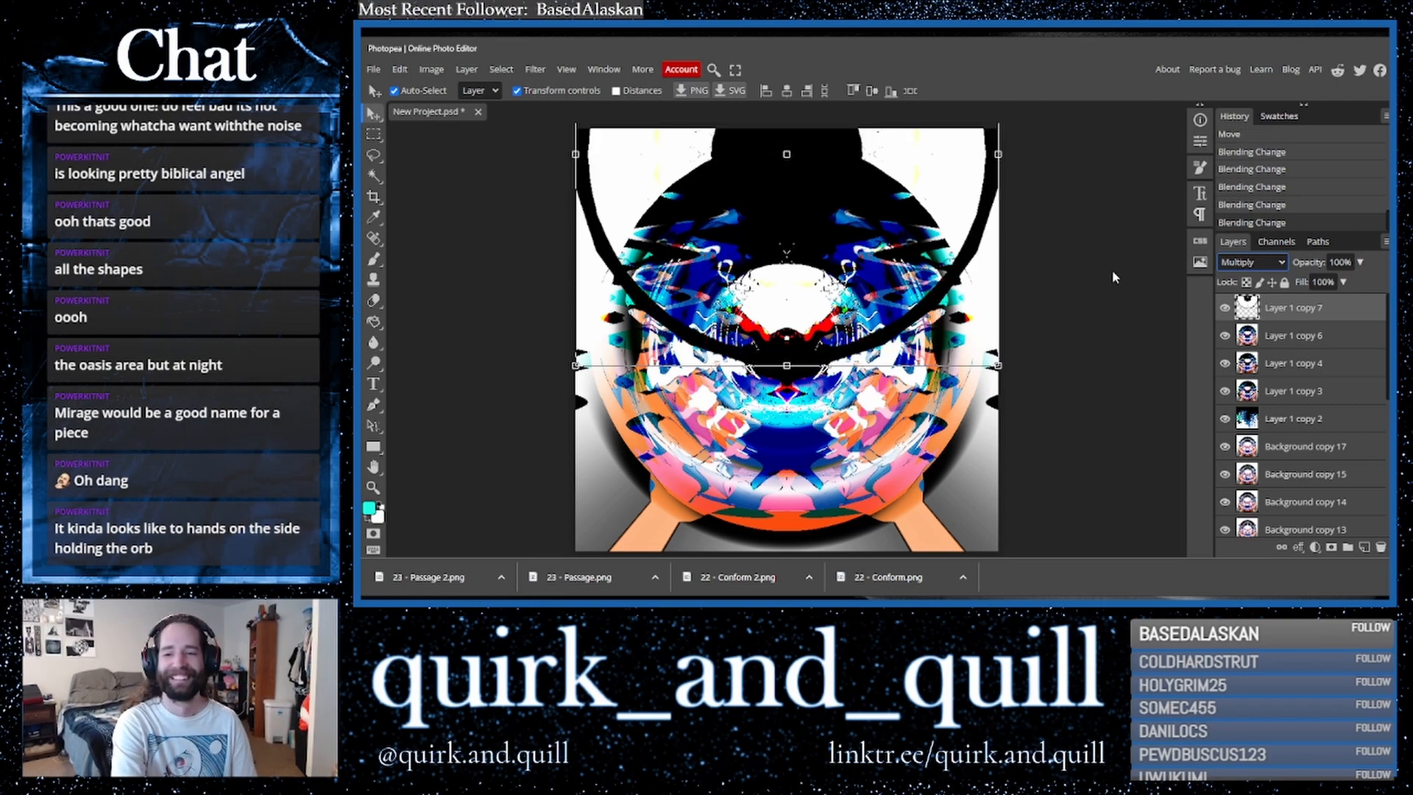
key(Down)
key(Down)
key(Up)
key(Up)
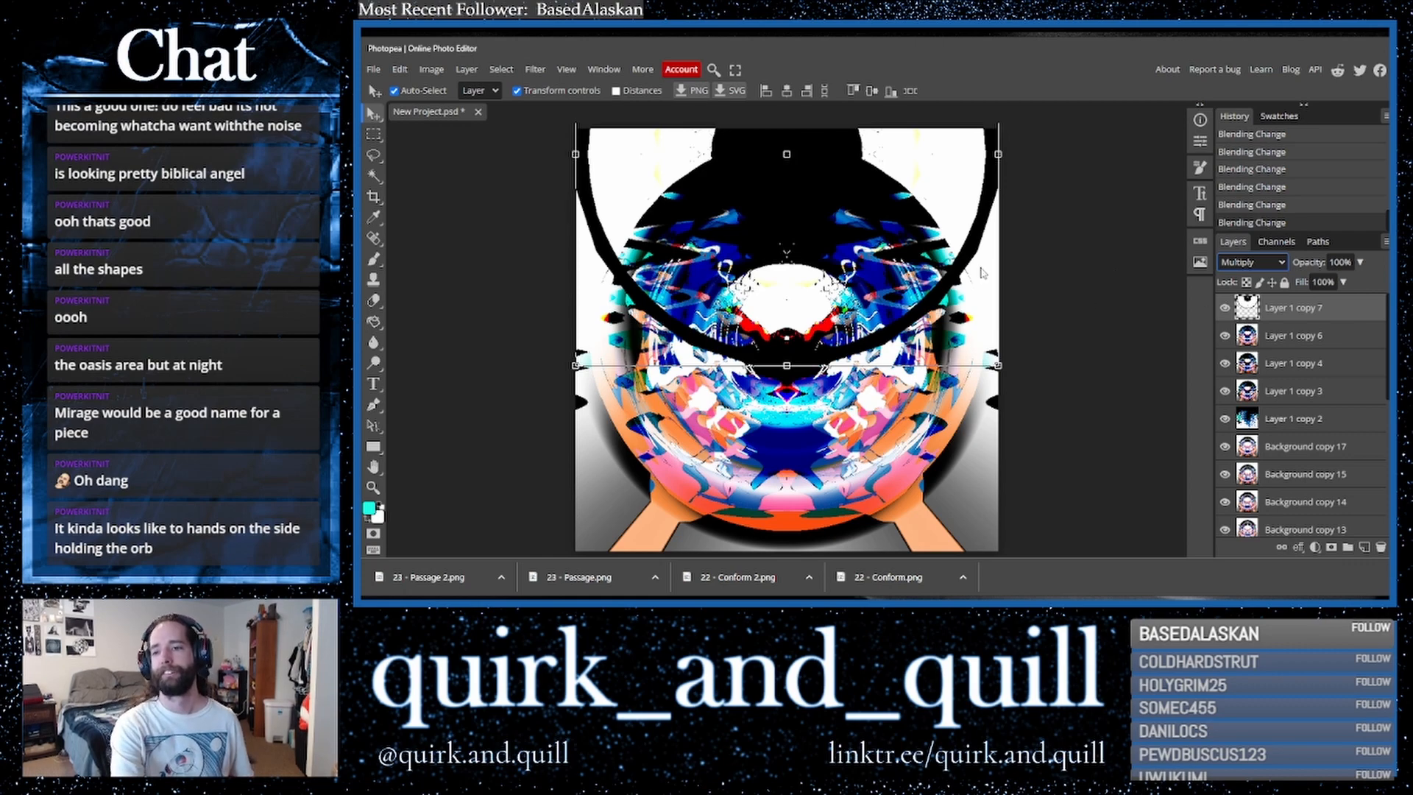
key(Down)
key(Down)
key(Down)
key(Down)
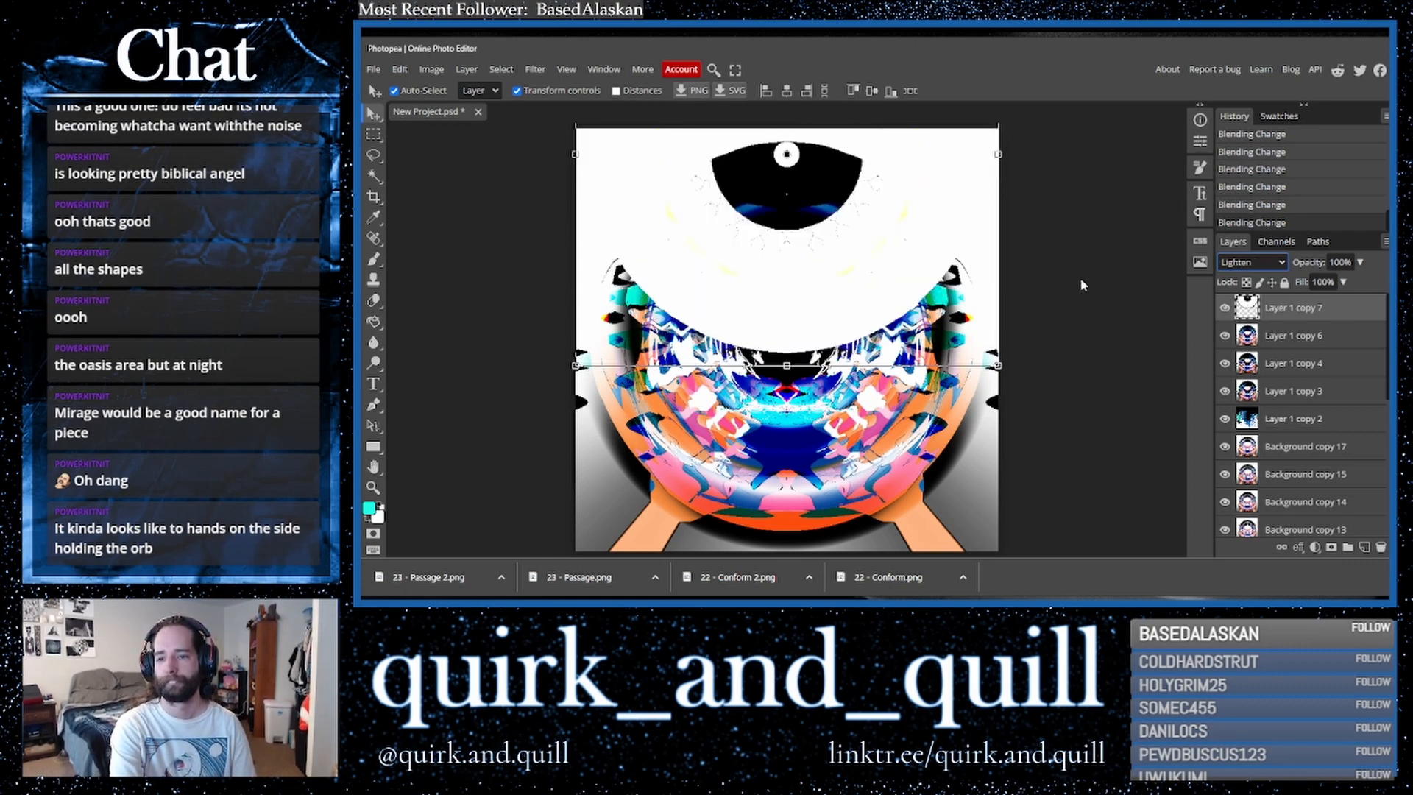
- Scale the inverted layer down to about 79% and reposition it near the top center
mouse_move(843, 303)
mouse_down()
mouse_move(843, 269)
mouse_move(846, 312)
mouse_up()
drag(999, 373, 911, 285)
drag(836, 243, 871, 295)
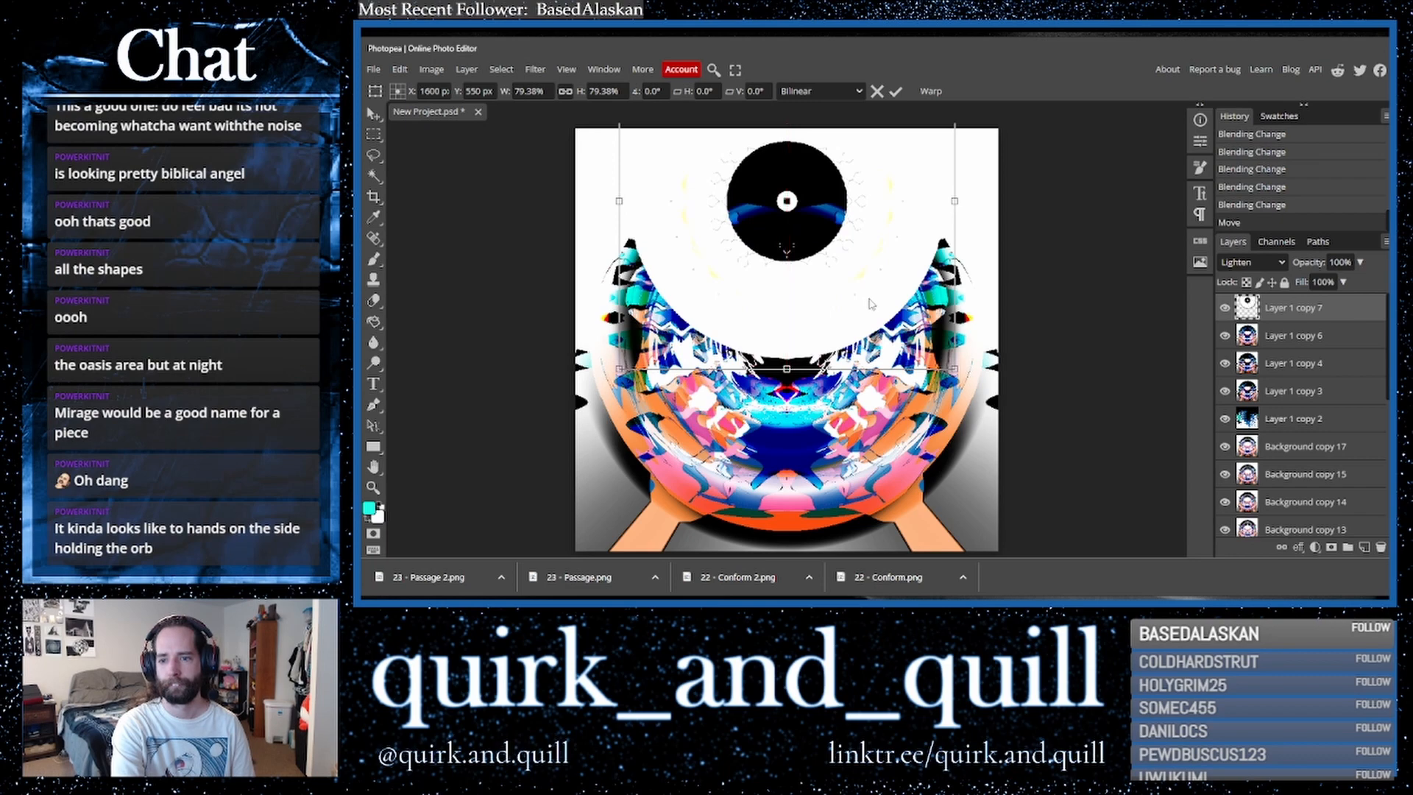
- Duplicate the transformed layer and merge the copy down
shift+click(1301, 341)
drag(1327, 342, 1366, 549)
right_click(1307, 339)
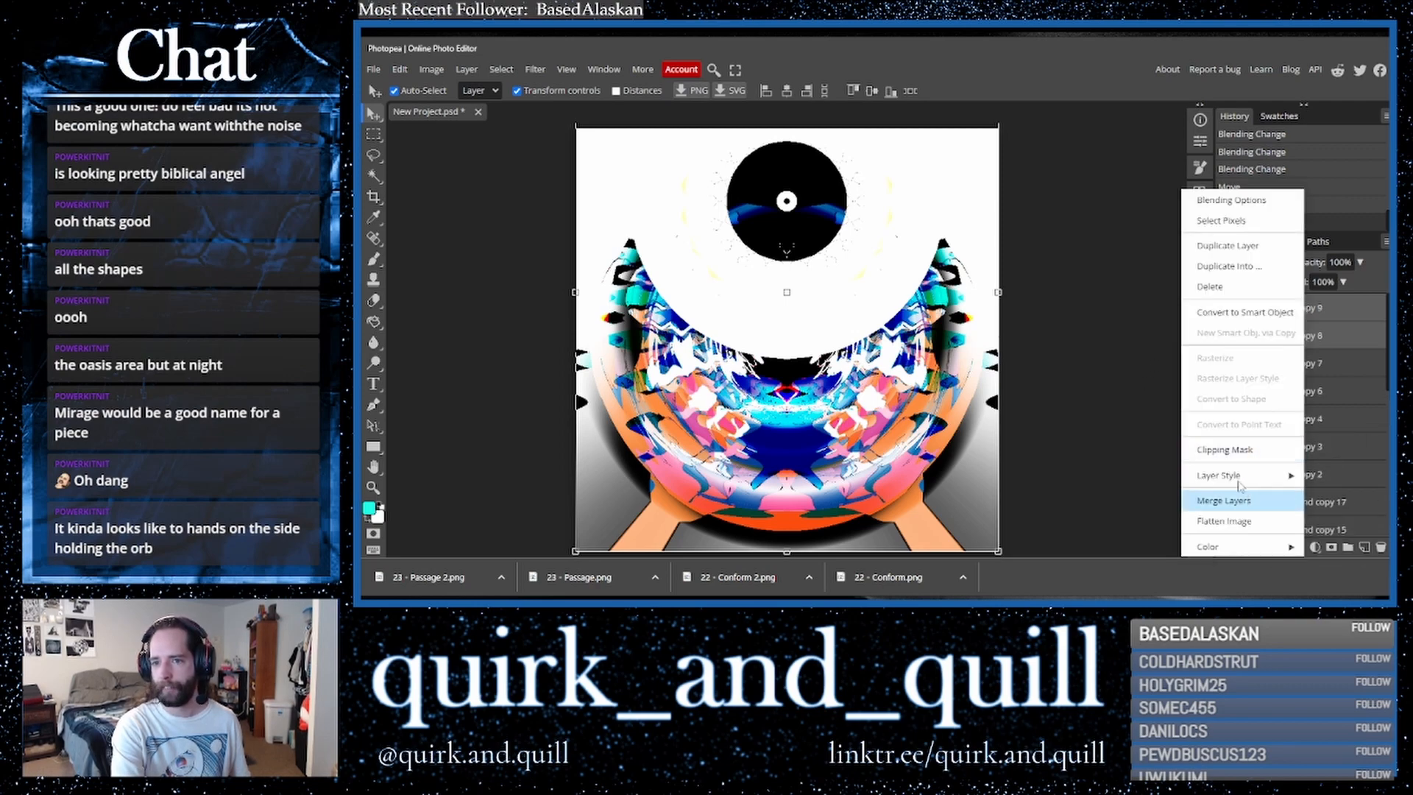
click(1237, 500)
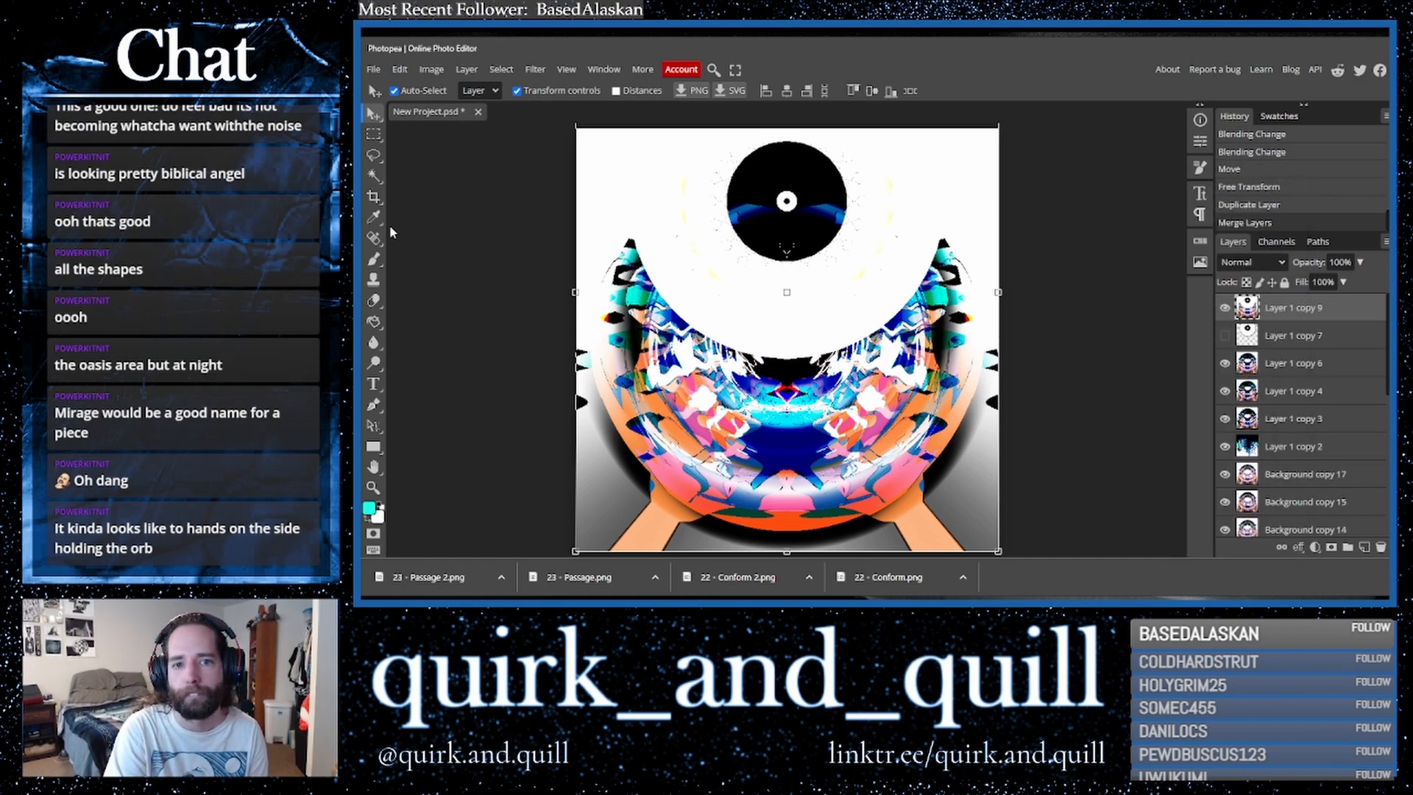
- Crop the document to the canvas bounds to remove overhanging pixels
click(375, 200)
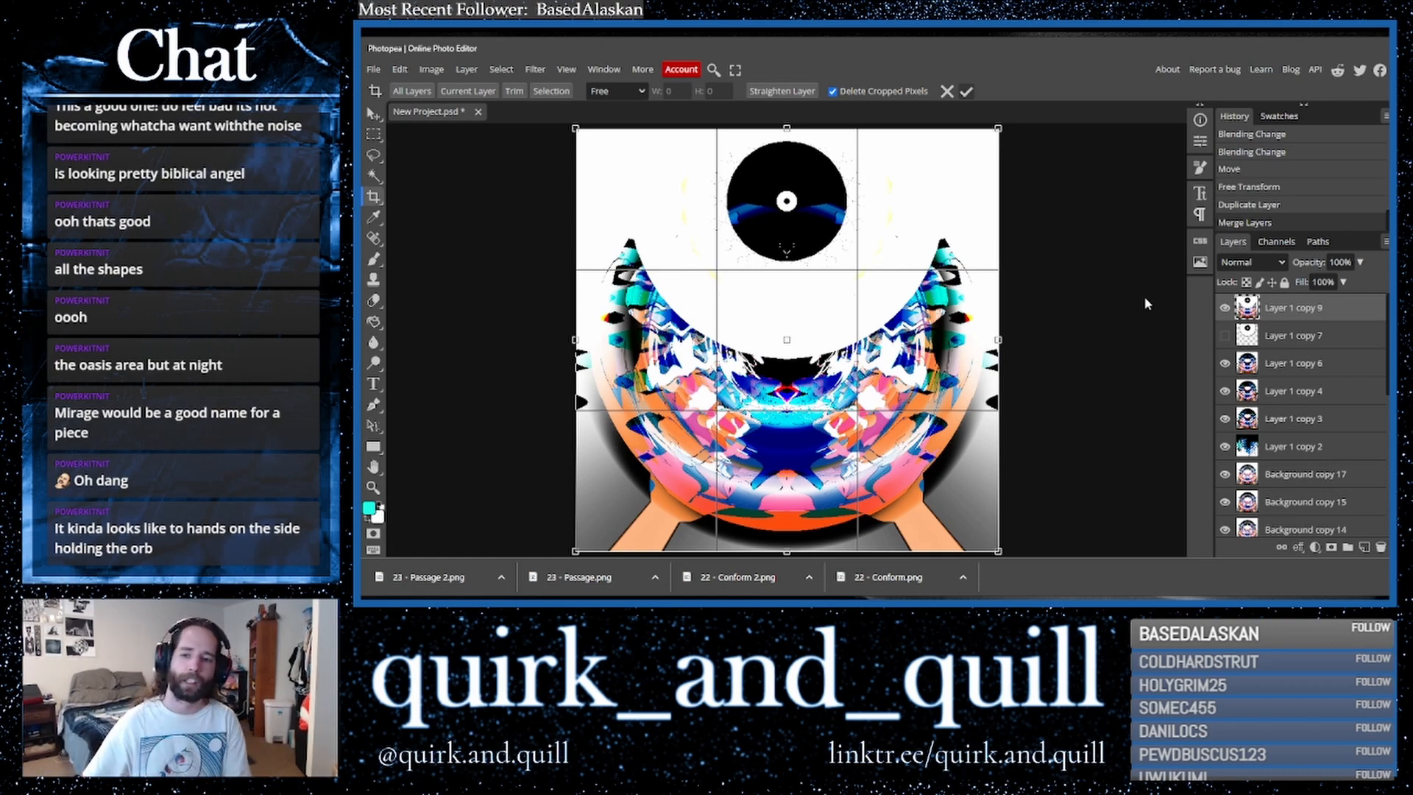
key(Return)
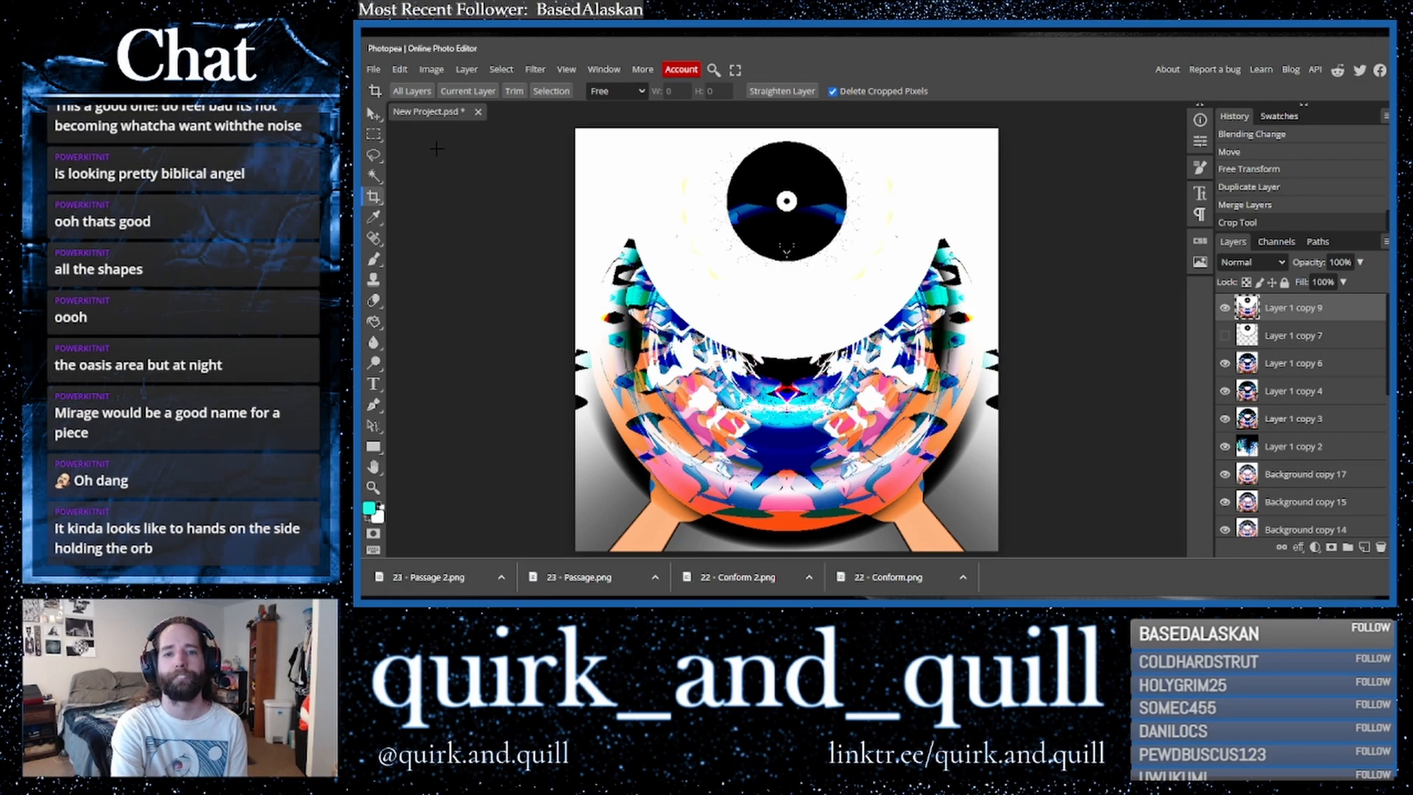
- Duplicate the top layer and reorder the copies near the top of the layer stack
click(374, 114)
drag(1309, 313, 1363, 549)
scroll(1317, 412, up, 5)
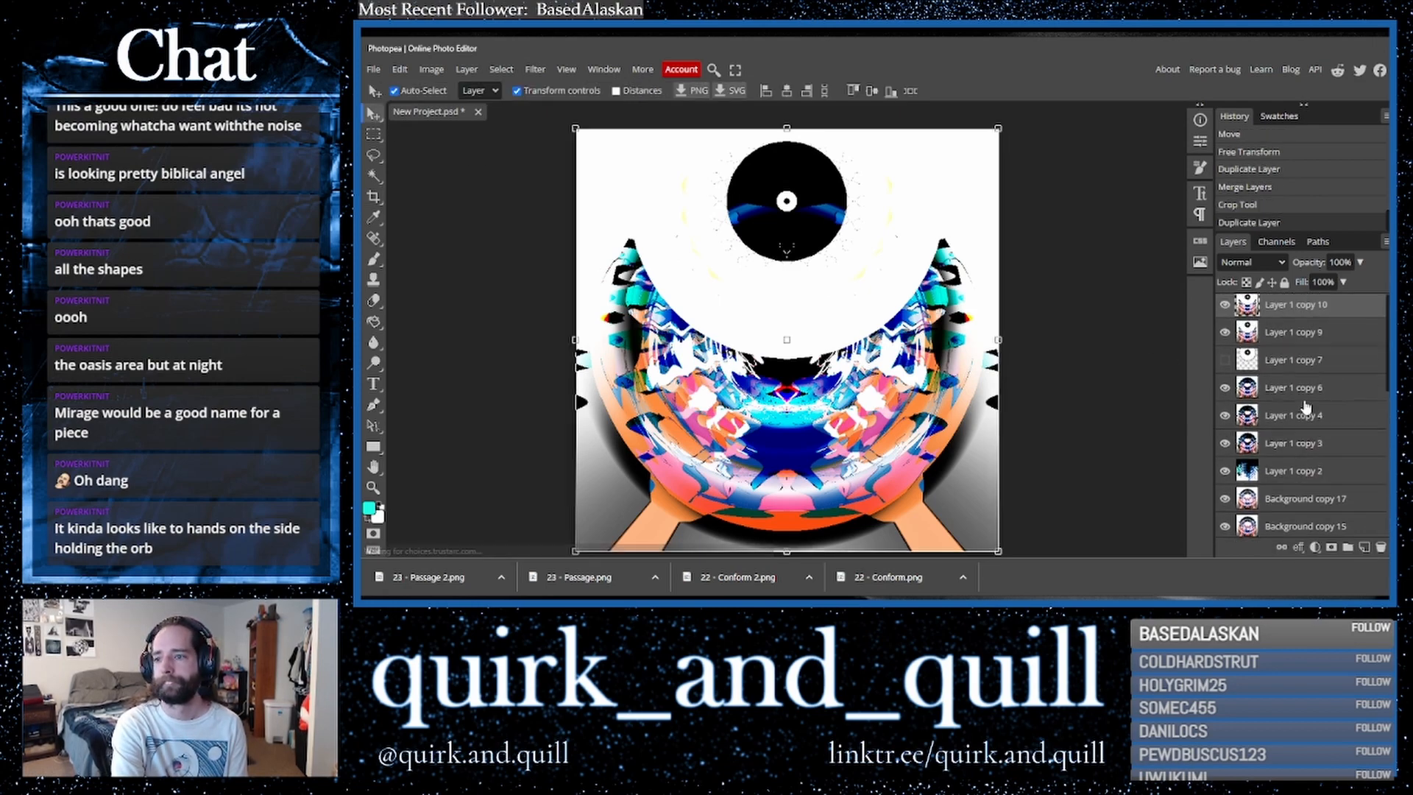
drag(1296, 392, 1289, 330)
click(1296, 308)
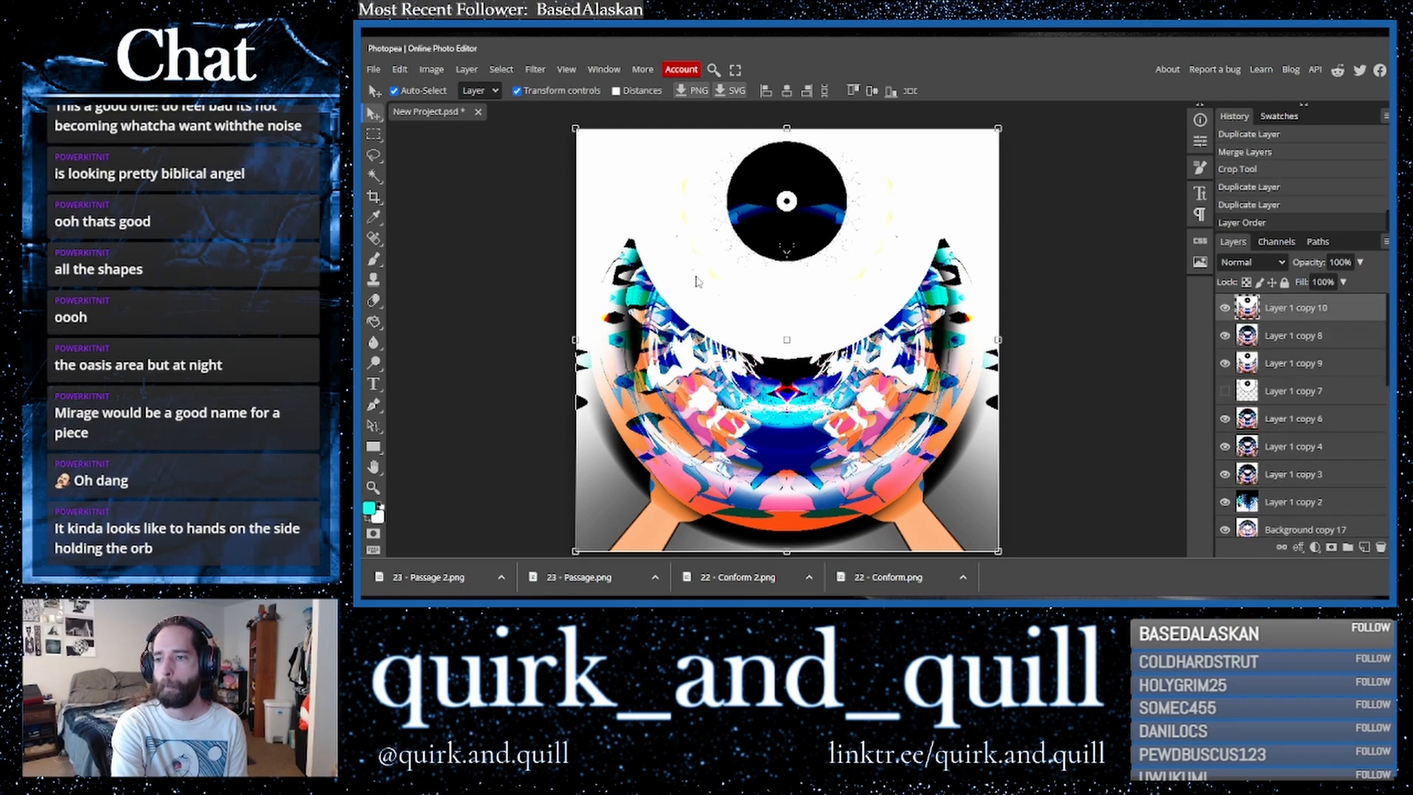
- Erase the upper sides of the white crescent on the top layer with a soft 708 px eraser
click(374, 301)
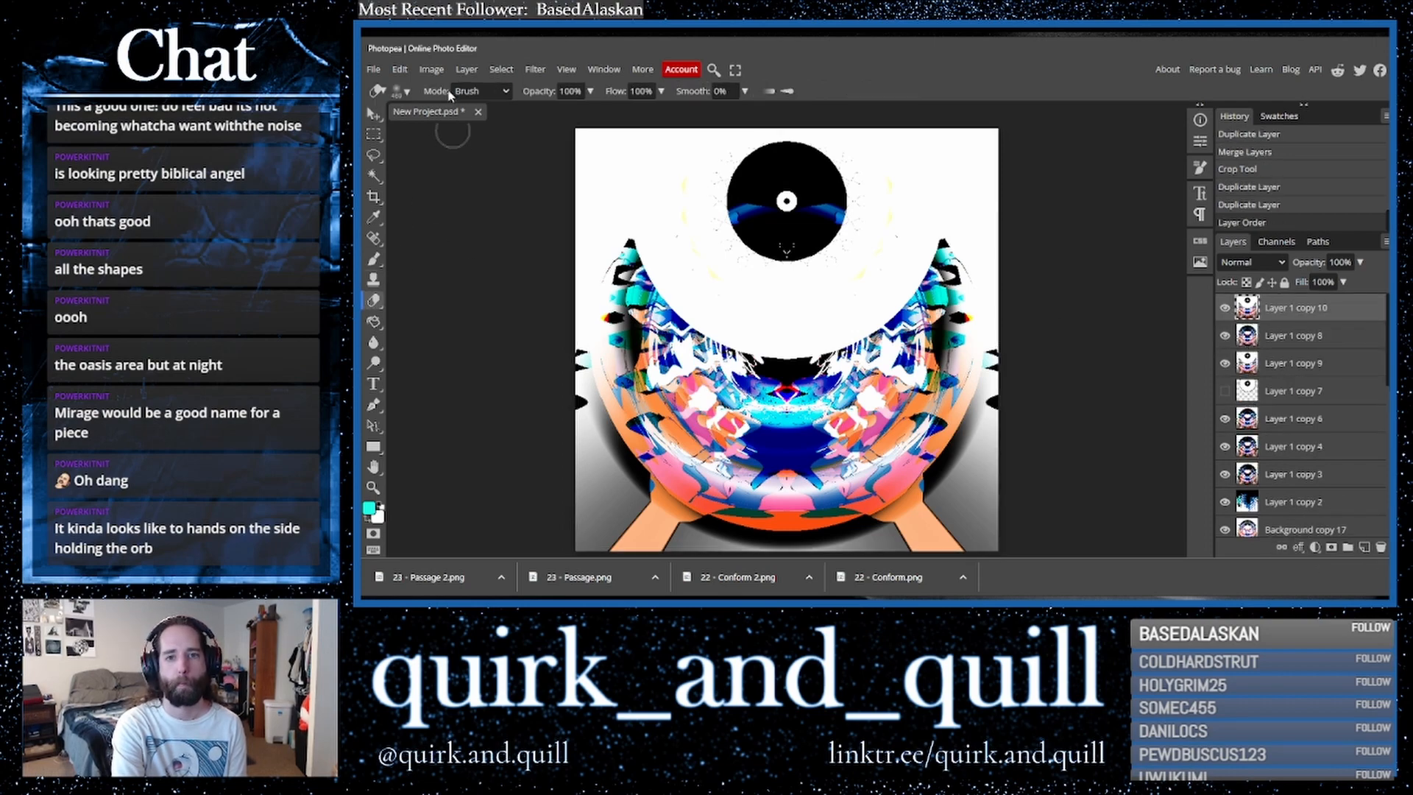
click(398, 90)
drag(541, 129, 551, 131)
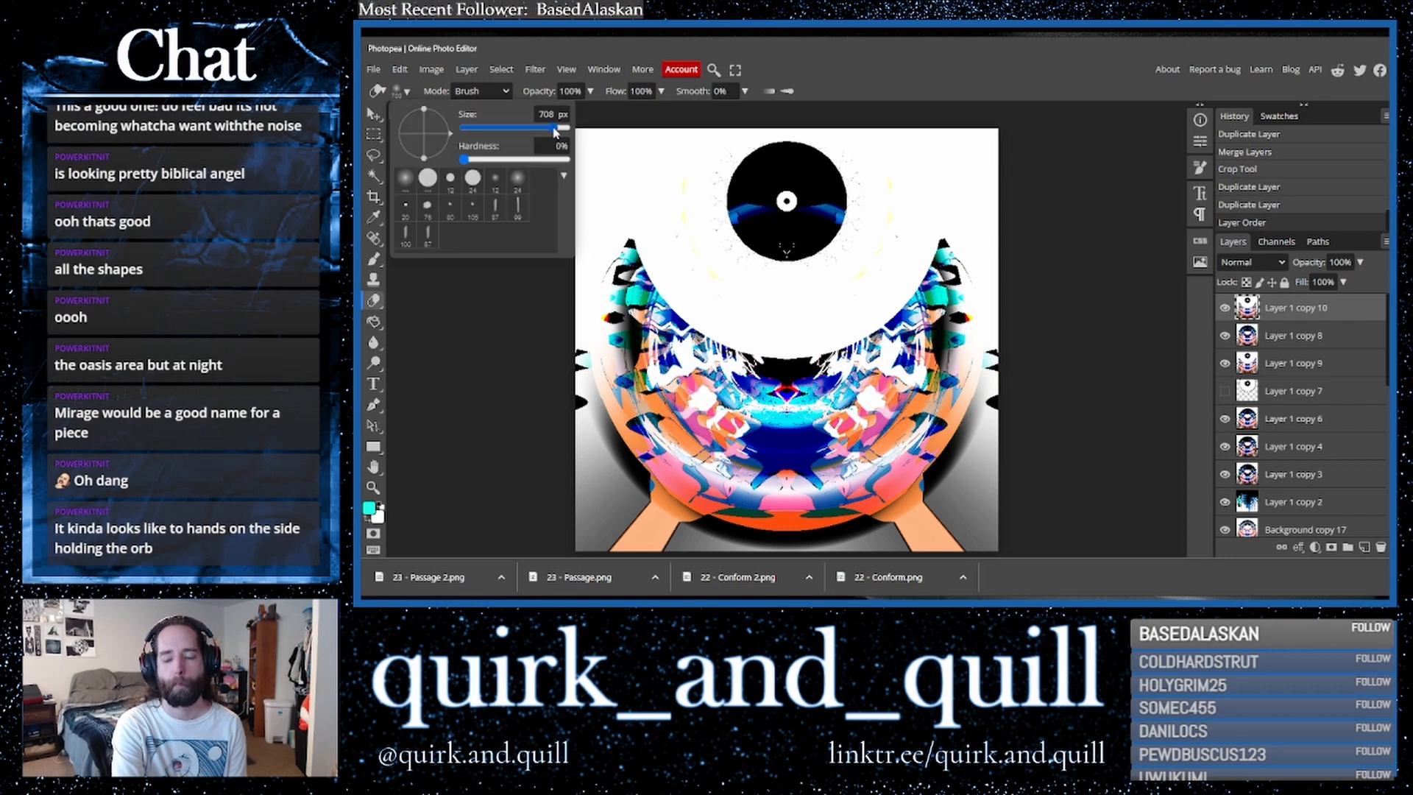
drag(634, 254, 652, 324)
mouse_move(652, 324)
mouse_down()
mouse_move(670, 351)
mouse_move(718, 316)
mouse_move(706, 324)
mouse_up()
key(ctrl+z)
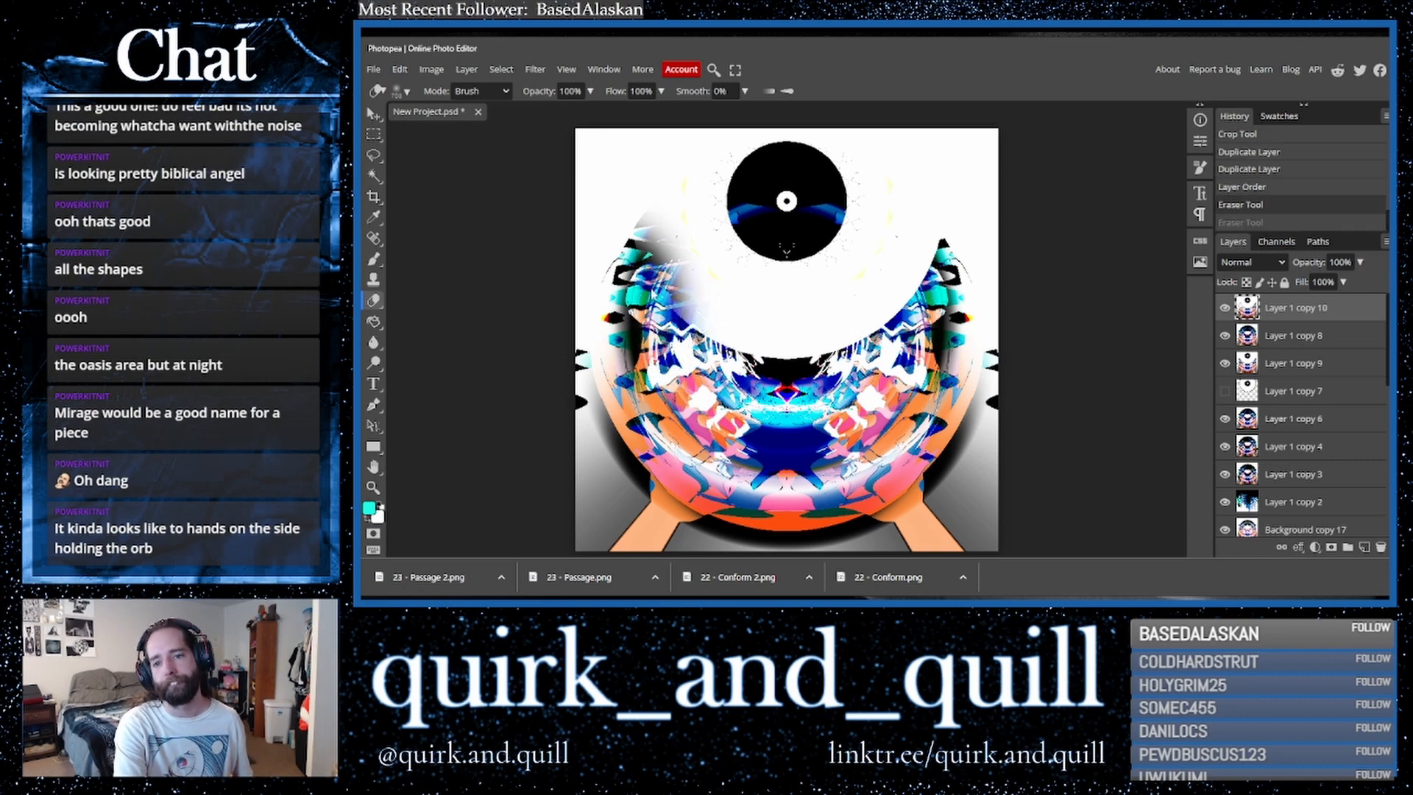
mouse_move(953, 313)
mouse_down()
mouse_move(901, 287)
mouse_move(942, 254)
mouse_move(926, 254)
mouse_move(931, 317)
mouse_move(911, 221)
mouse_move(887, 220)
mouse_move(905, 193)
mouse_move(876, 184)
mouse_move(912, 209)
mouse_move(872, 221)
mouse_move(869, 258)
mouse_move(902, 221)
mouse_move(916, 237)
mouse_up()
key(ctrl+z)
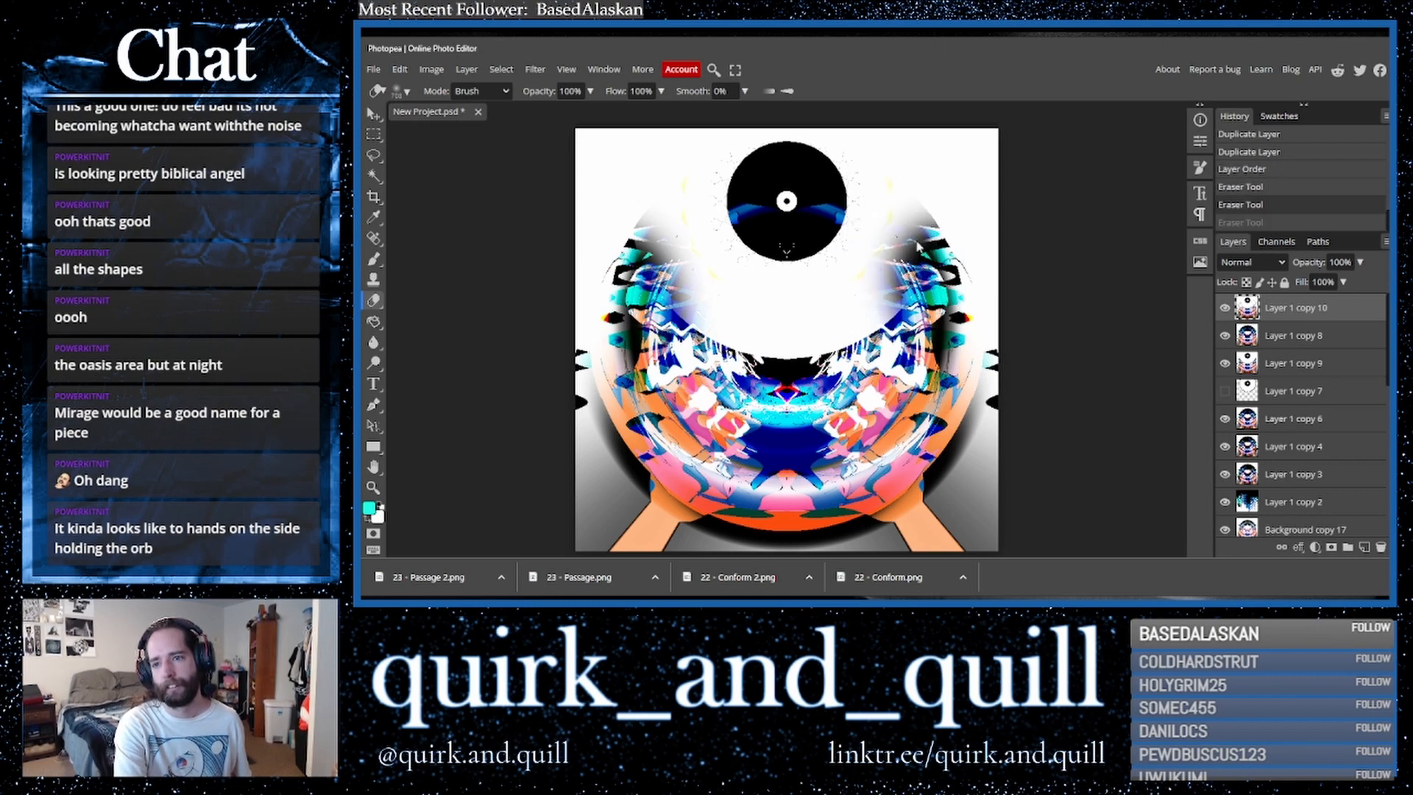
- Duplicate the second layer and merge the copy down into the layer beneath
shift+click(1315, 338)
drag(1352, 341, 1364, 549)
right_click(1279, 346)
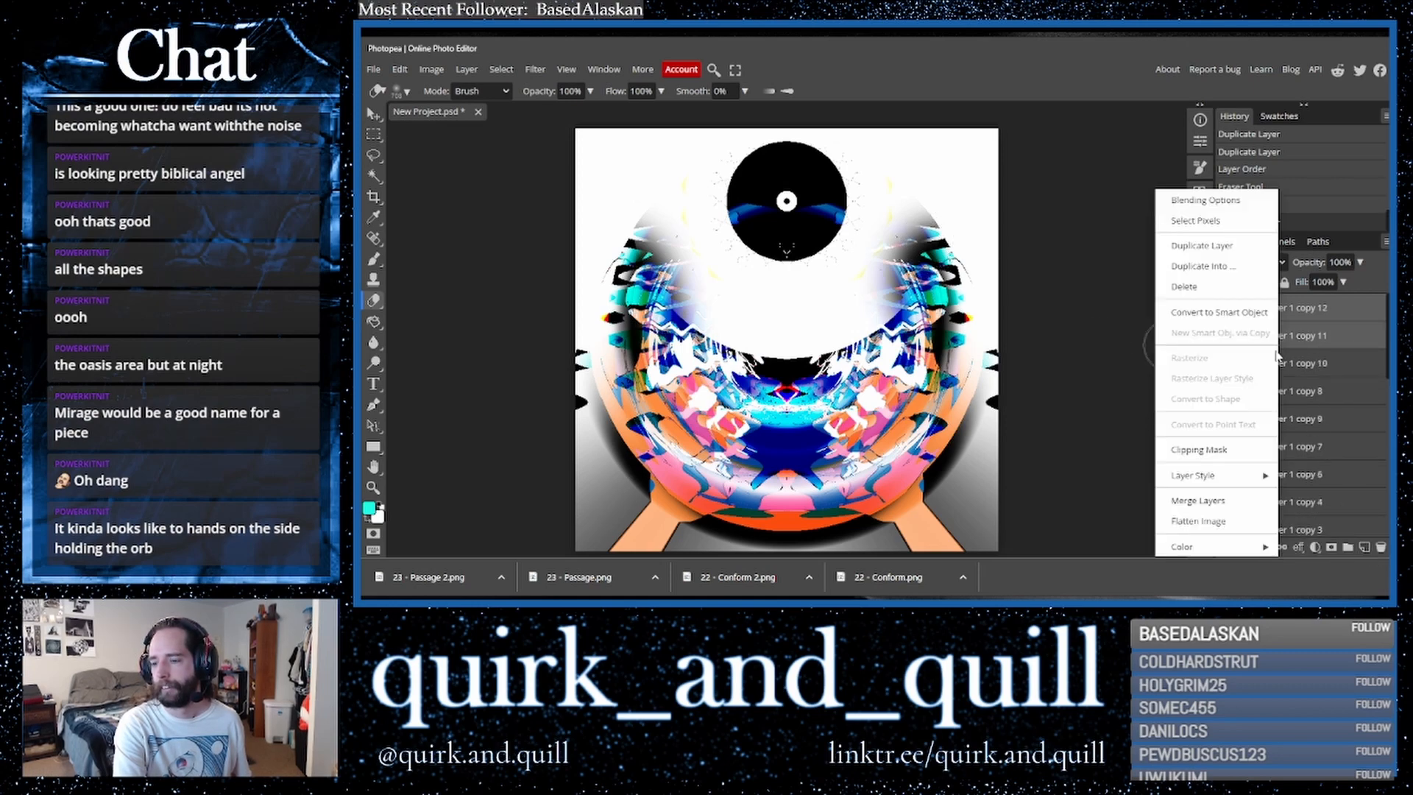
click(1199, 500)
- Duplicate the top layer twice and flip the newest copy horizontally
drag(1344, 317, 1366, 550)
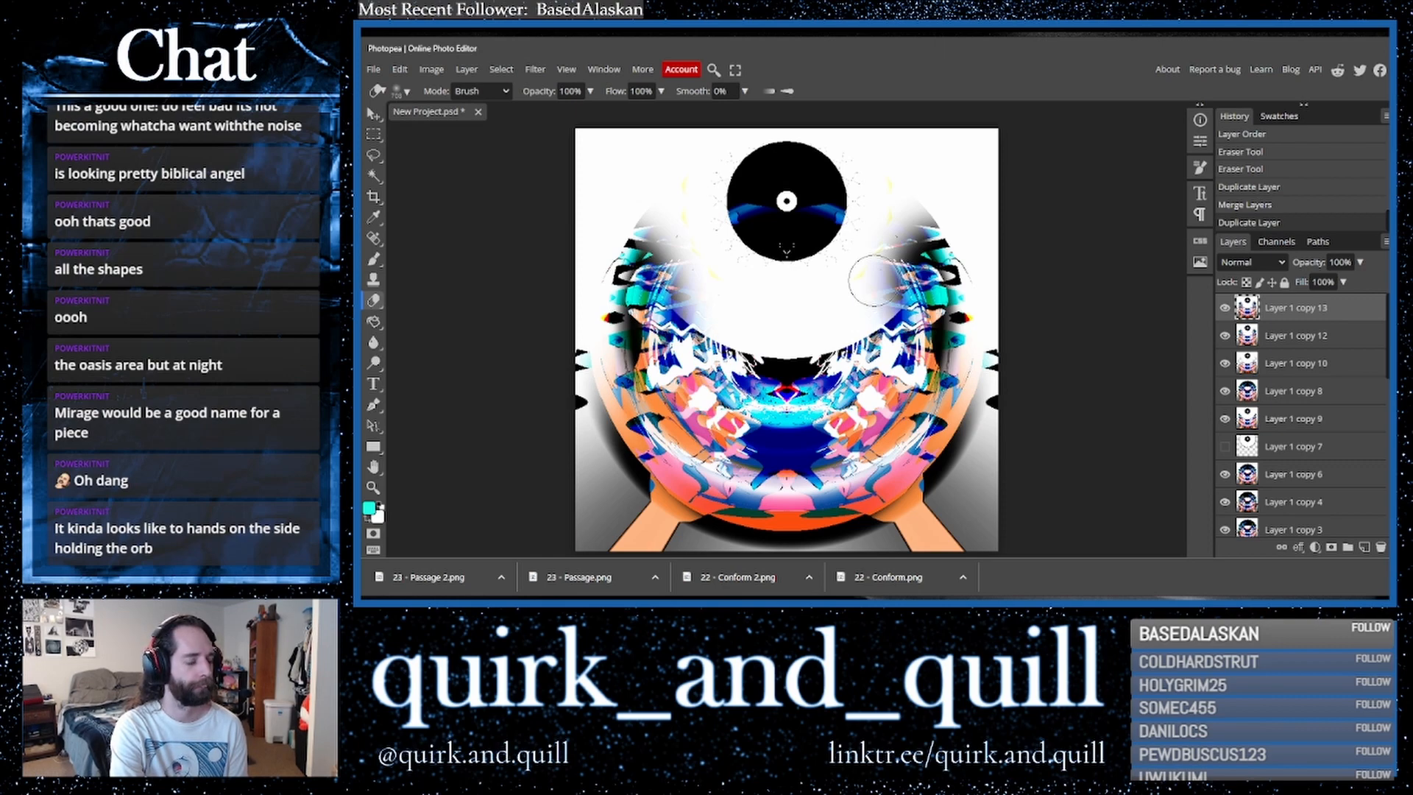
drag(1344, 312, 1365, 547)
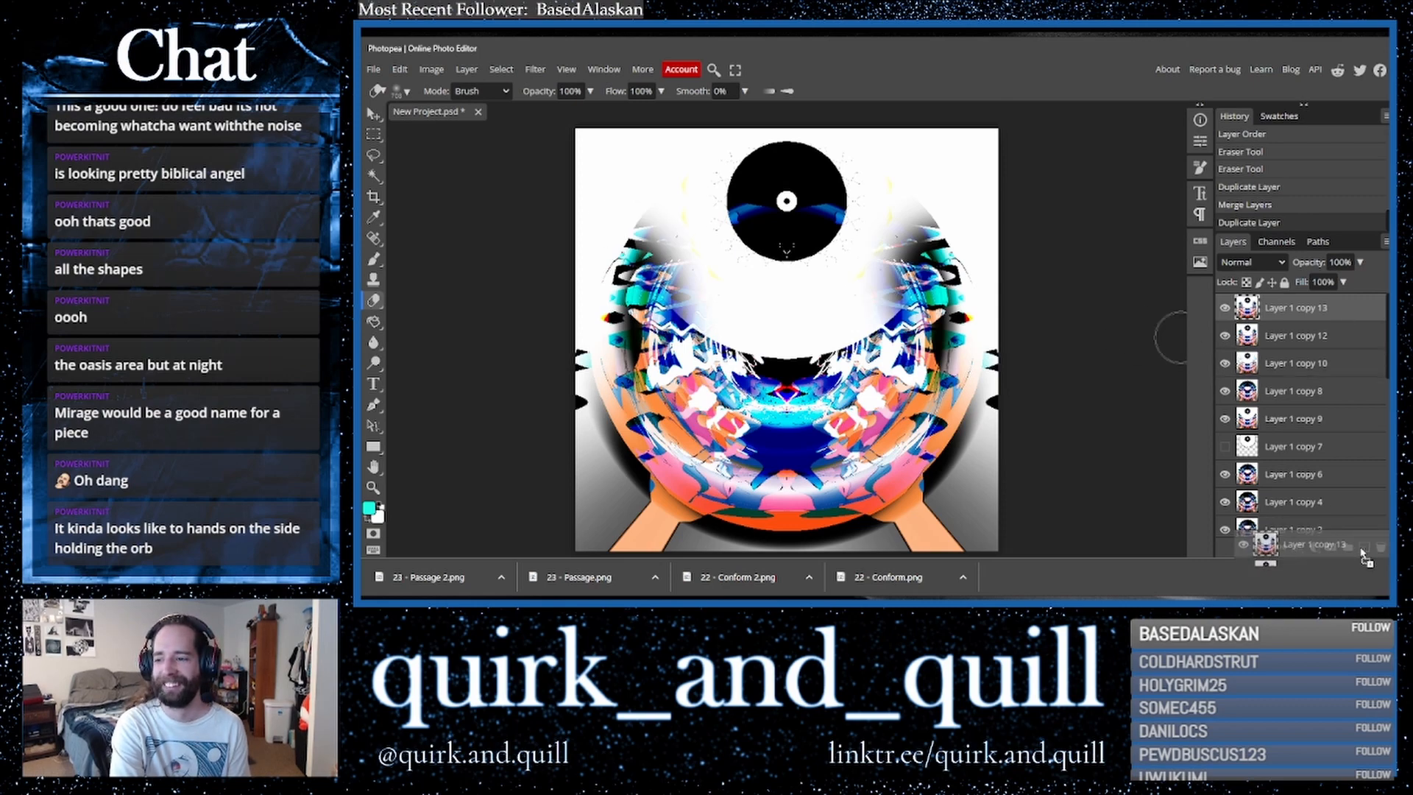
click(400, 69)
mouse_move(442, 395)
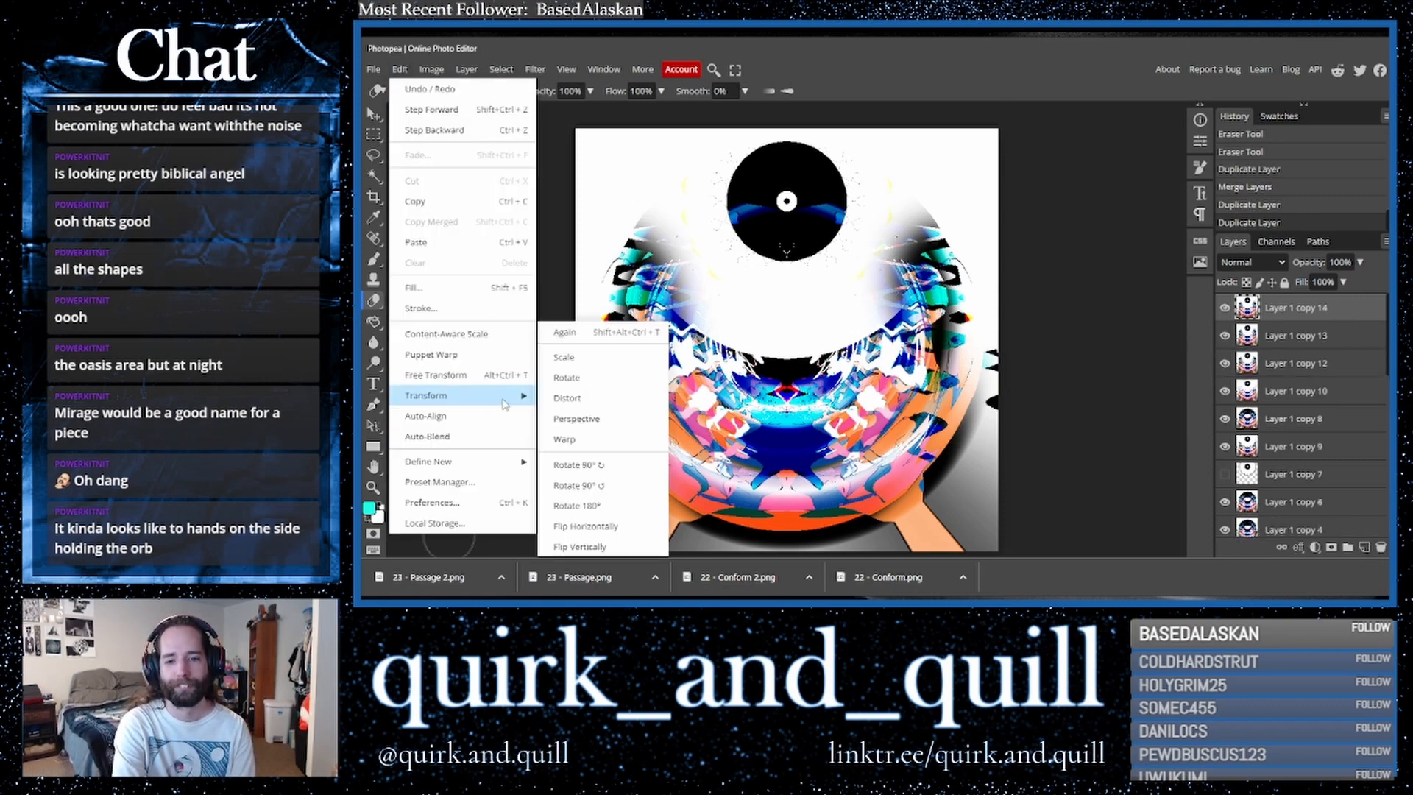
click(581, 528)
- Set the flipped layer's blend mode to Darker Color and merge it down
click(1254, 265)
click(1250, 367)
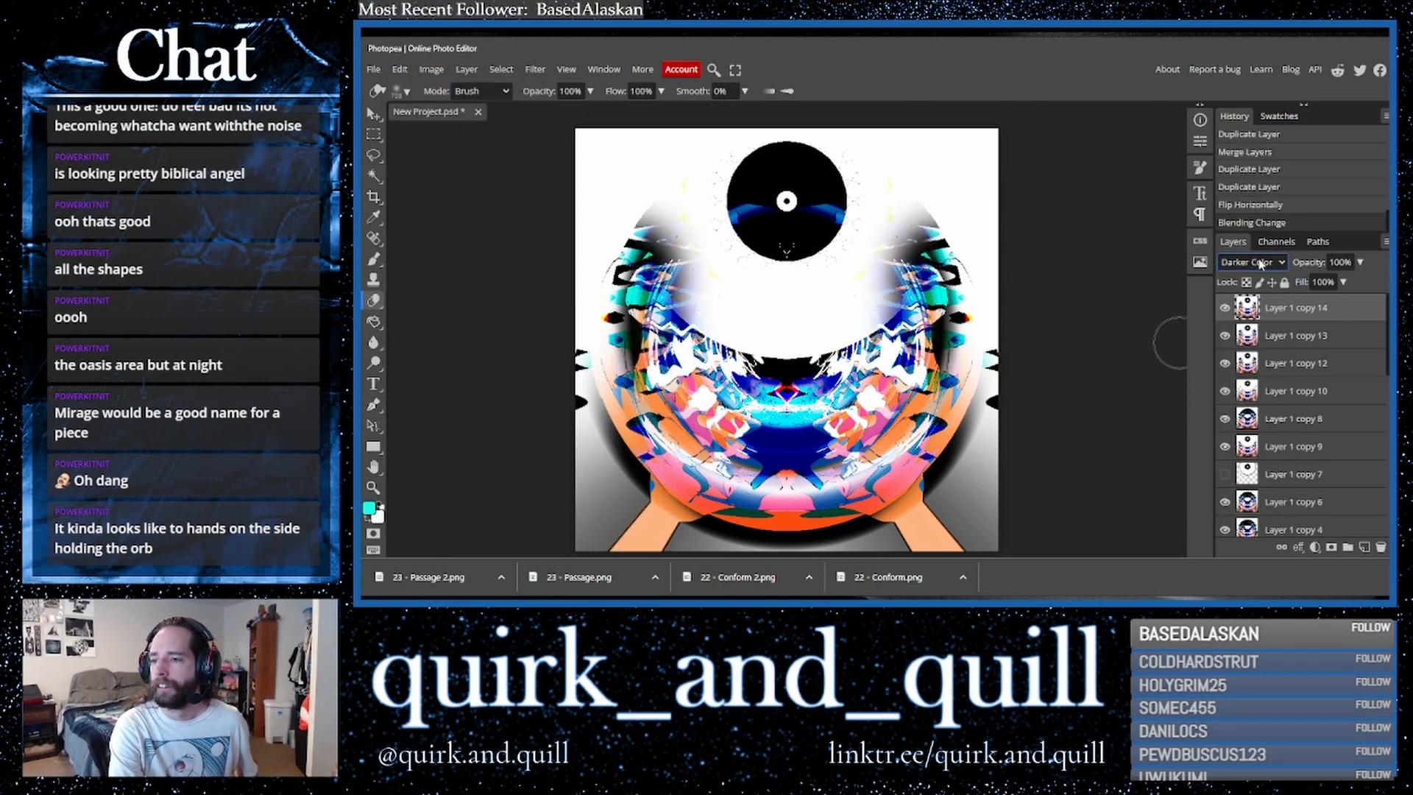
shift+click(1285, 337)
right_click(1288, 337)
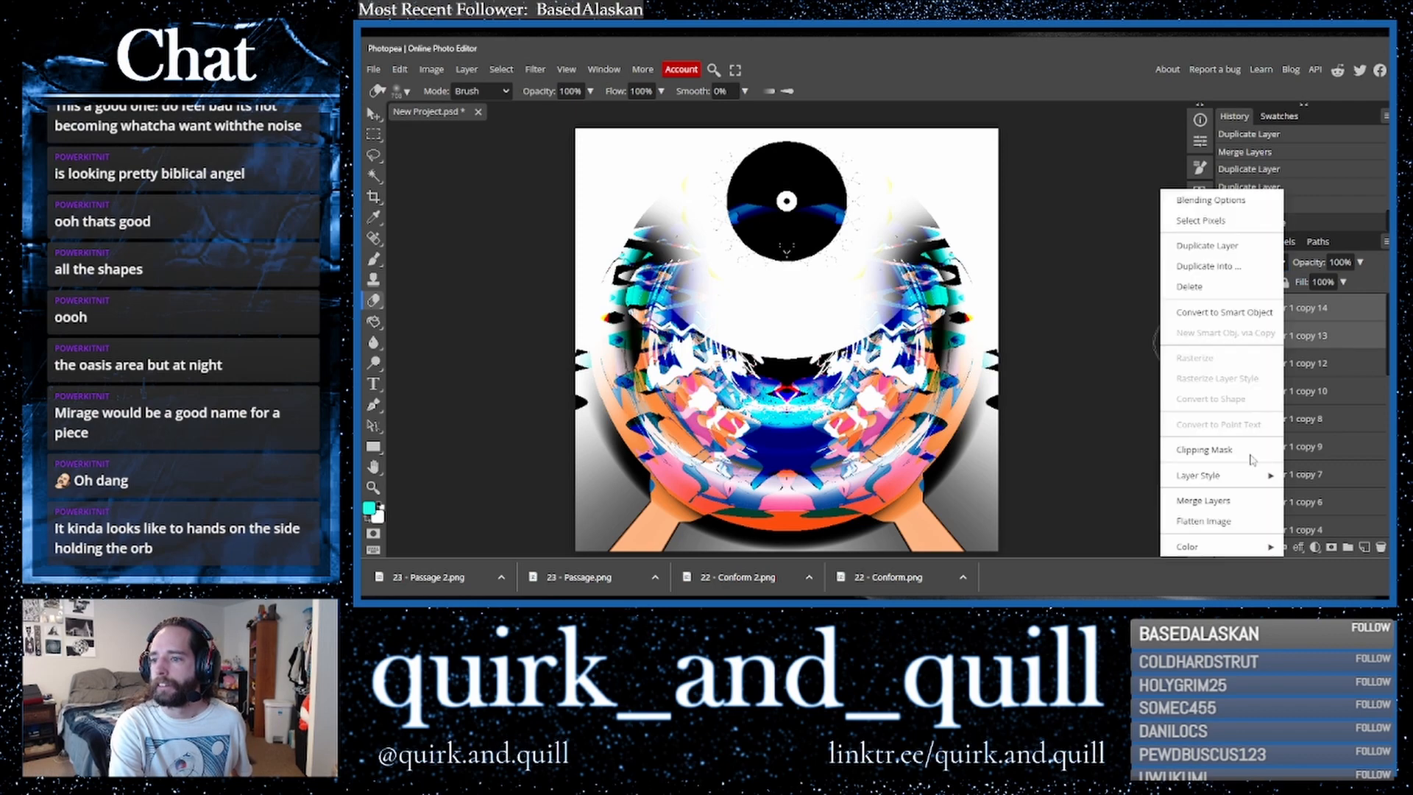
click(1251, 500)
- Duplicate the merged layer and apply the Polar Coordinates filter using Polar to Rect
key(ctrl+j)
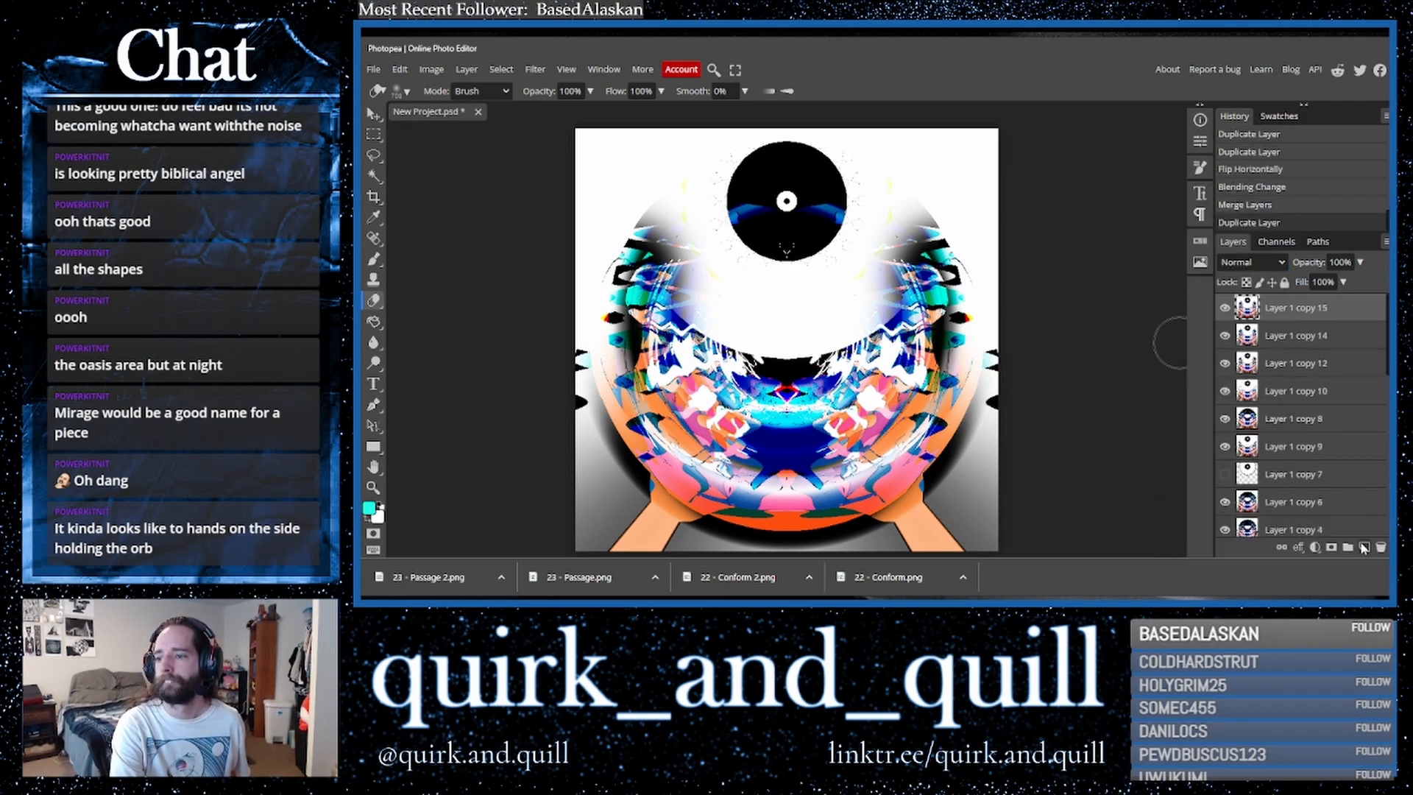
click(535, 69)
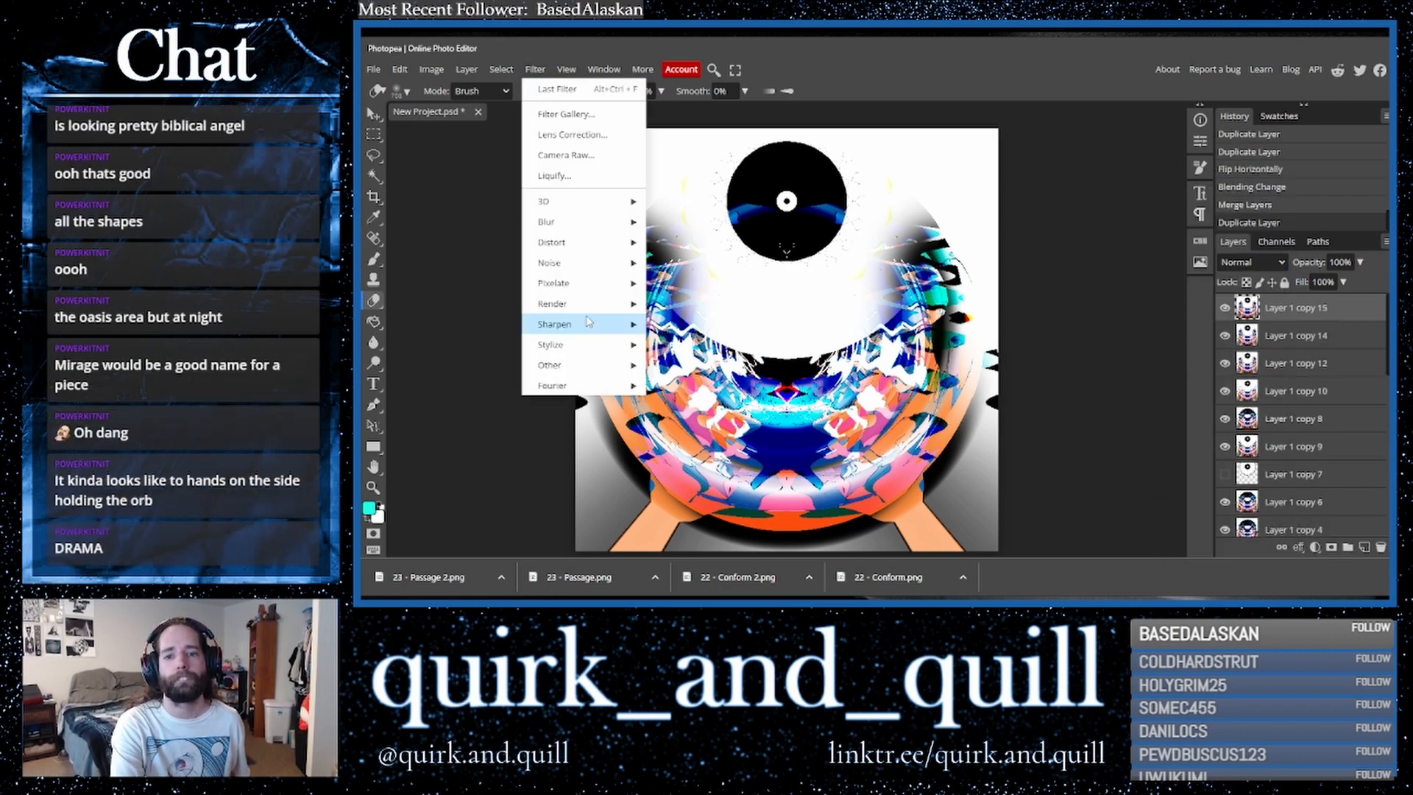
mouse_move(607, 251)
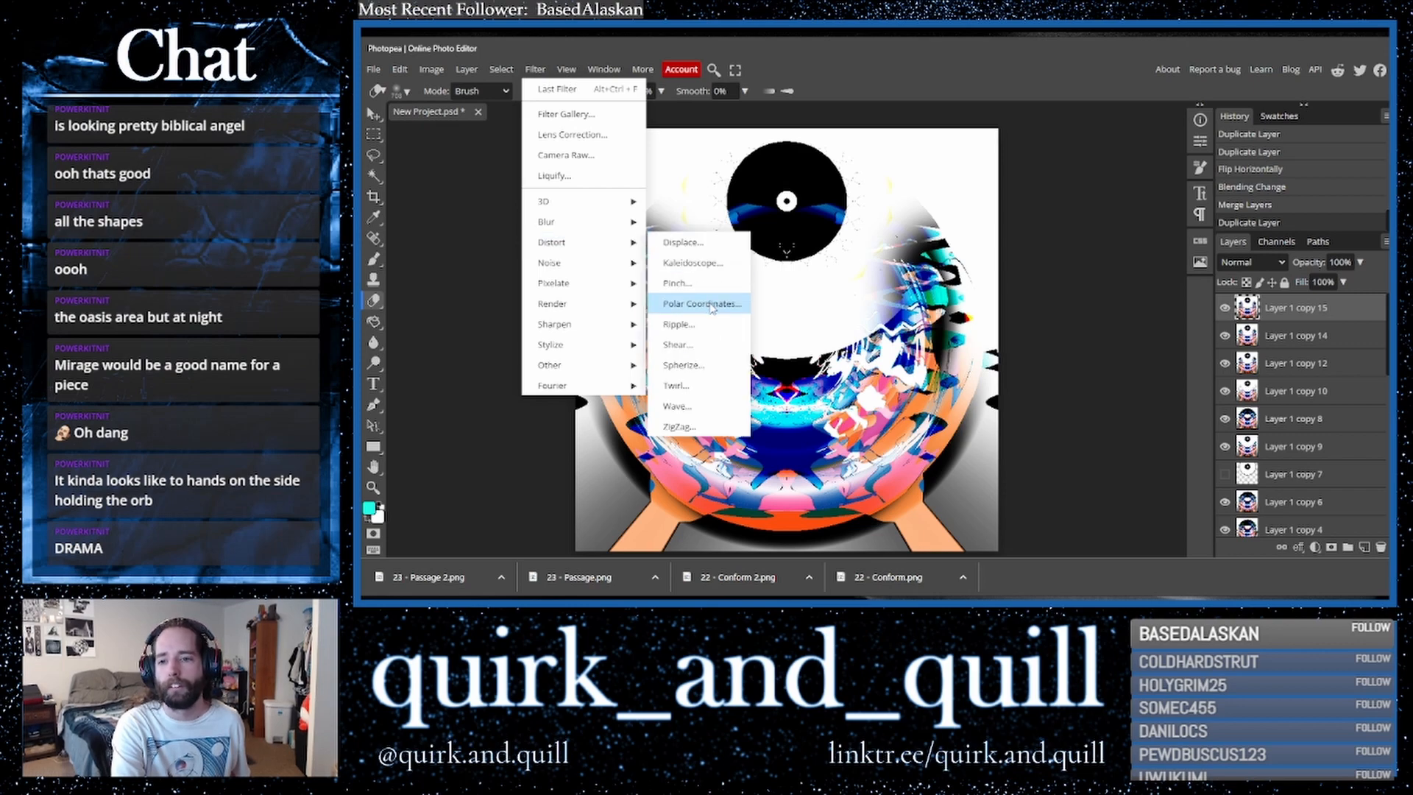
click(708, 306)
click(564, 200)
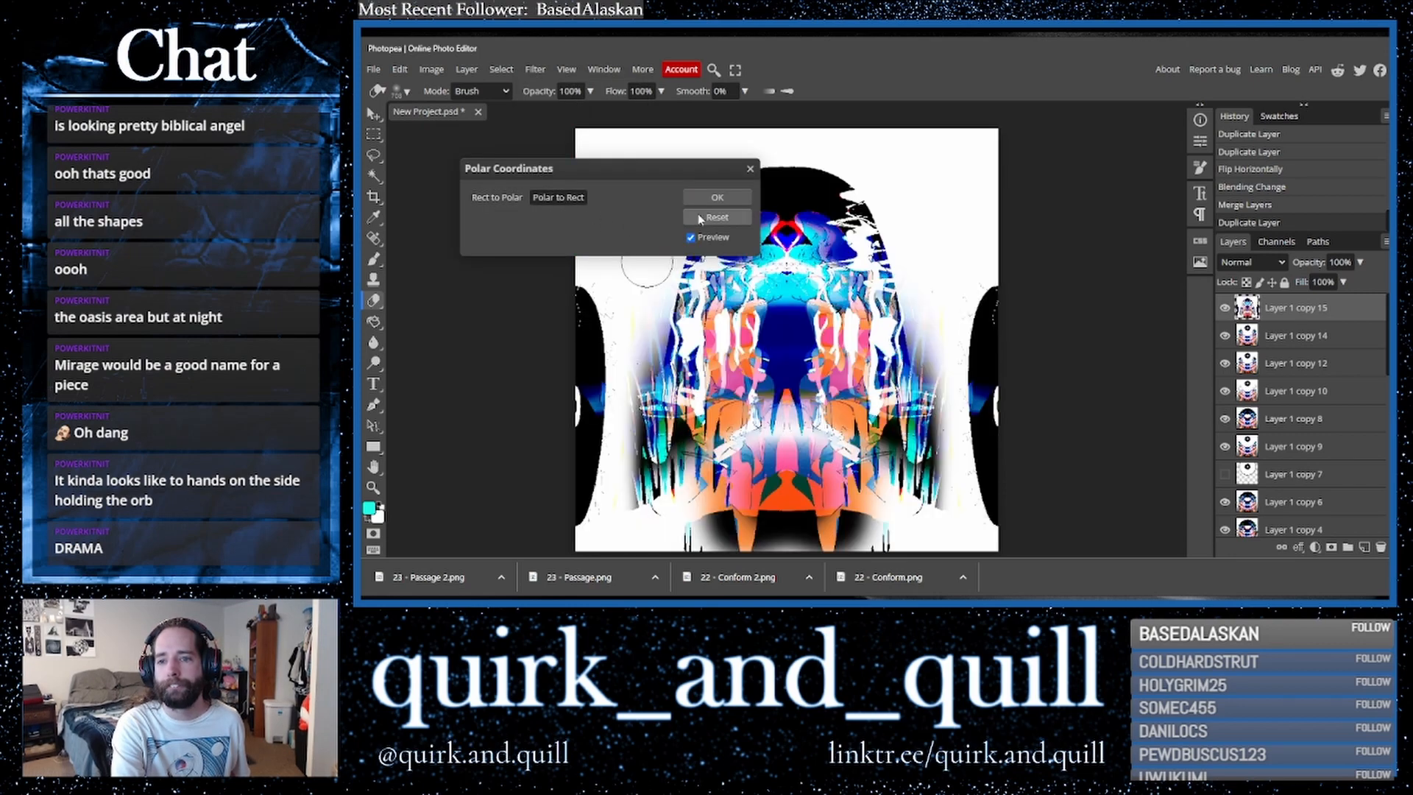
click(708, 197)
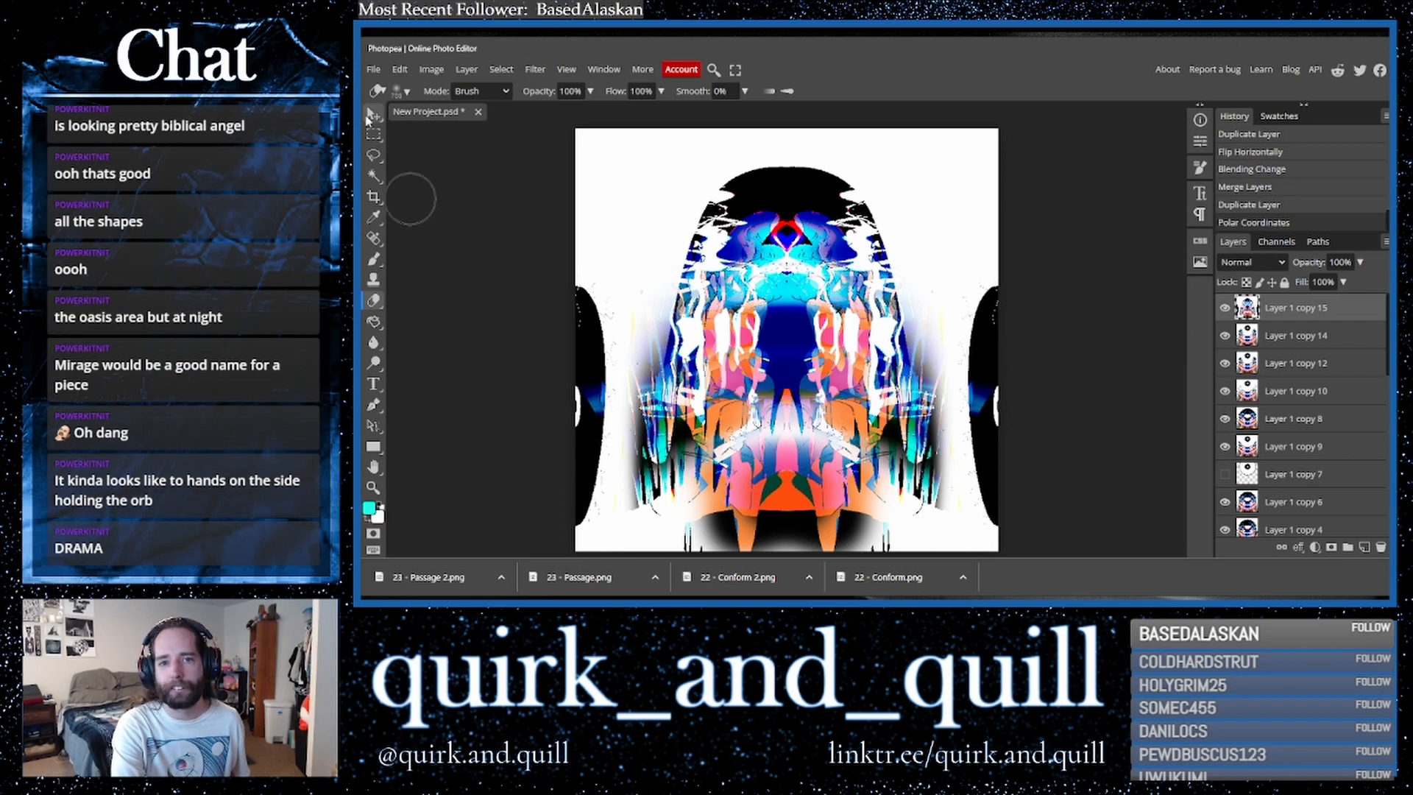
- Duplicate the polar layer and stretch it upward to about 107.5% height
click(373, 115)
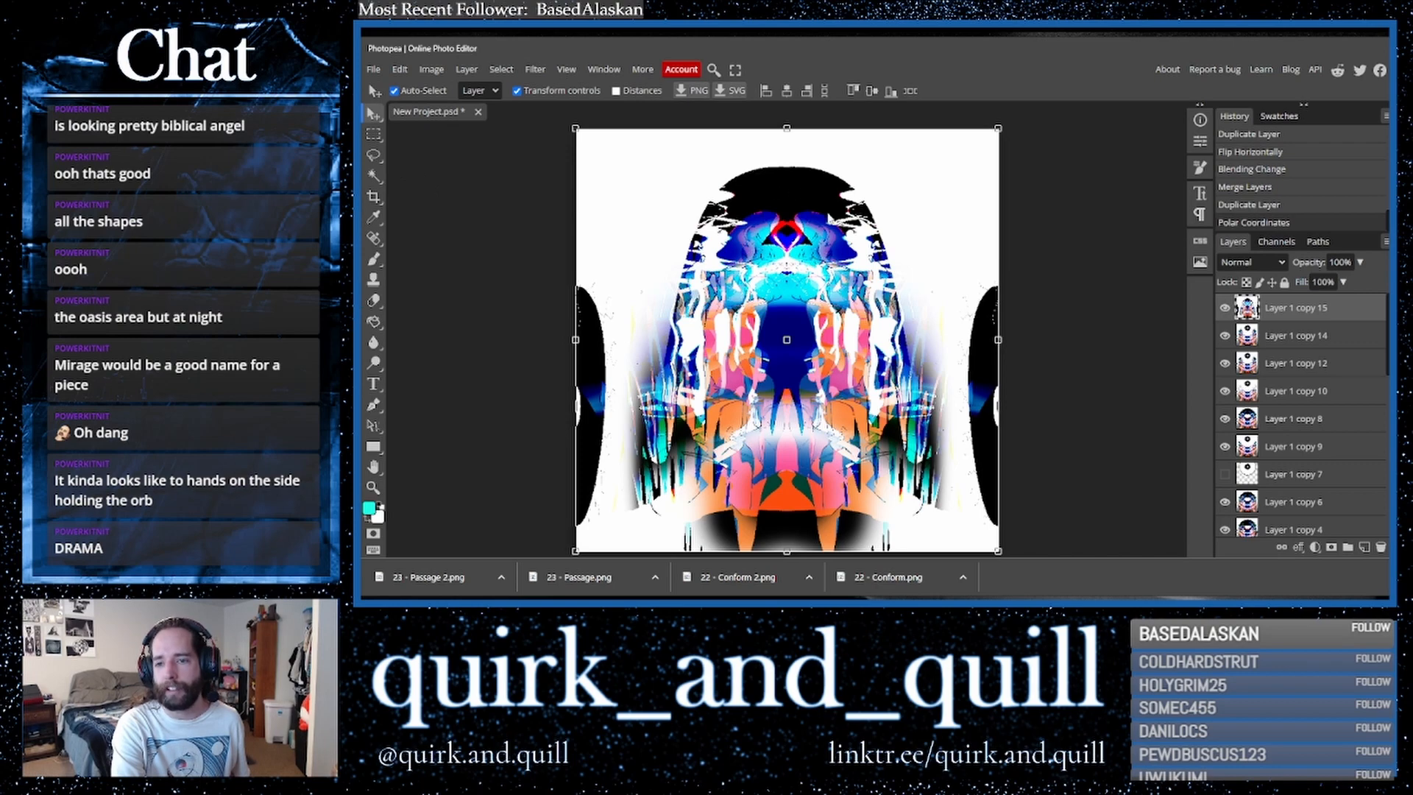
drag(1306, 310, 1364, 548)
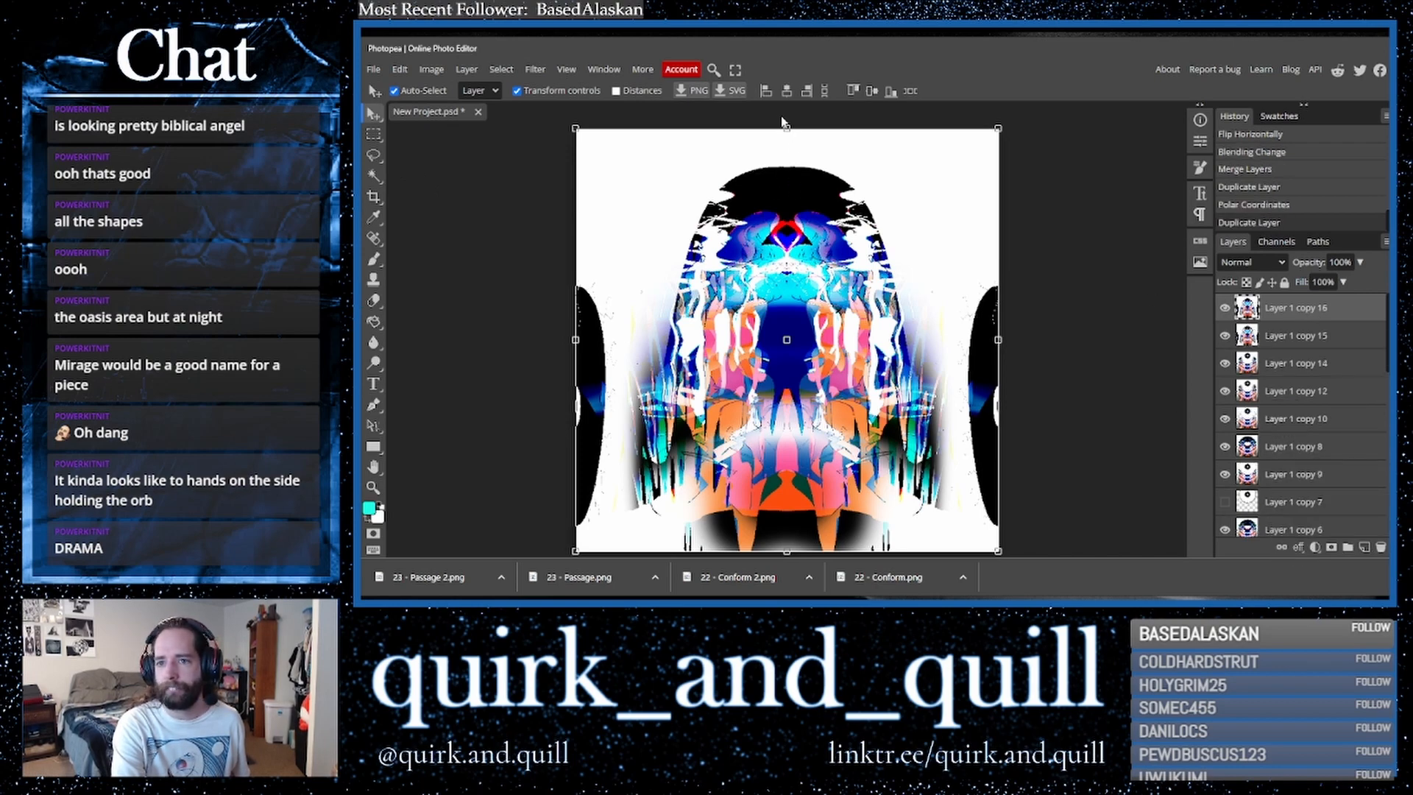
drag(787, 131, 786, 95)
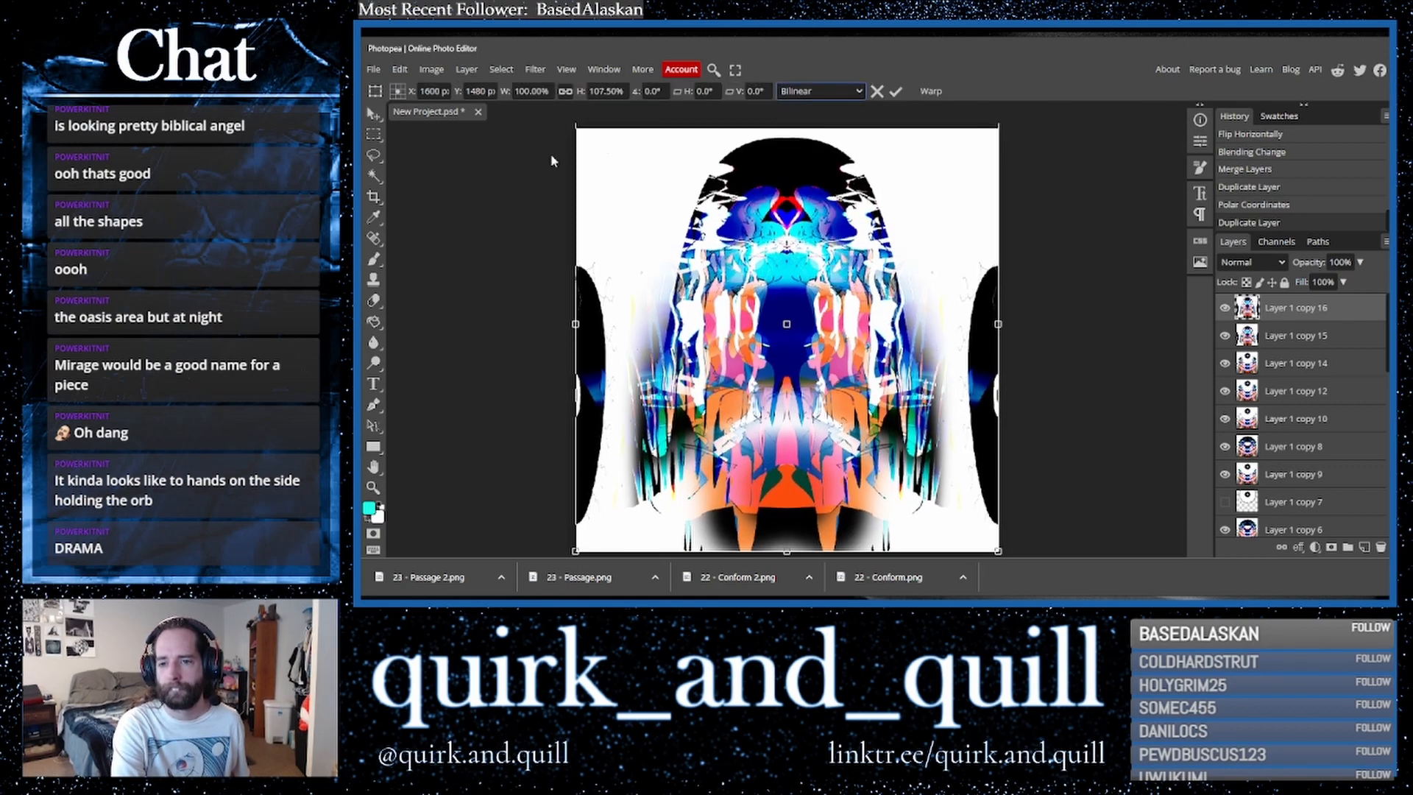
key(Return)
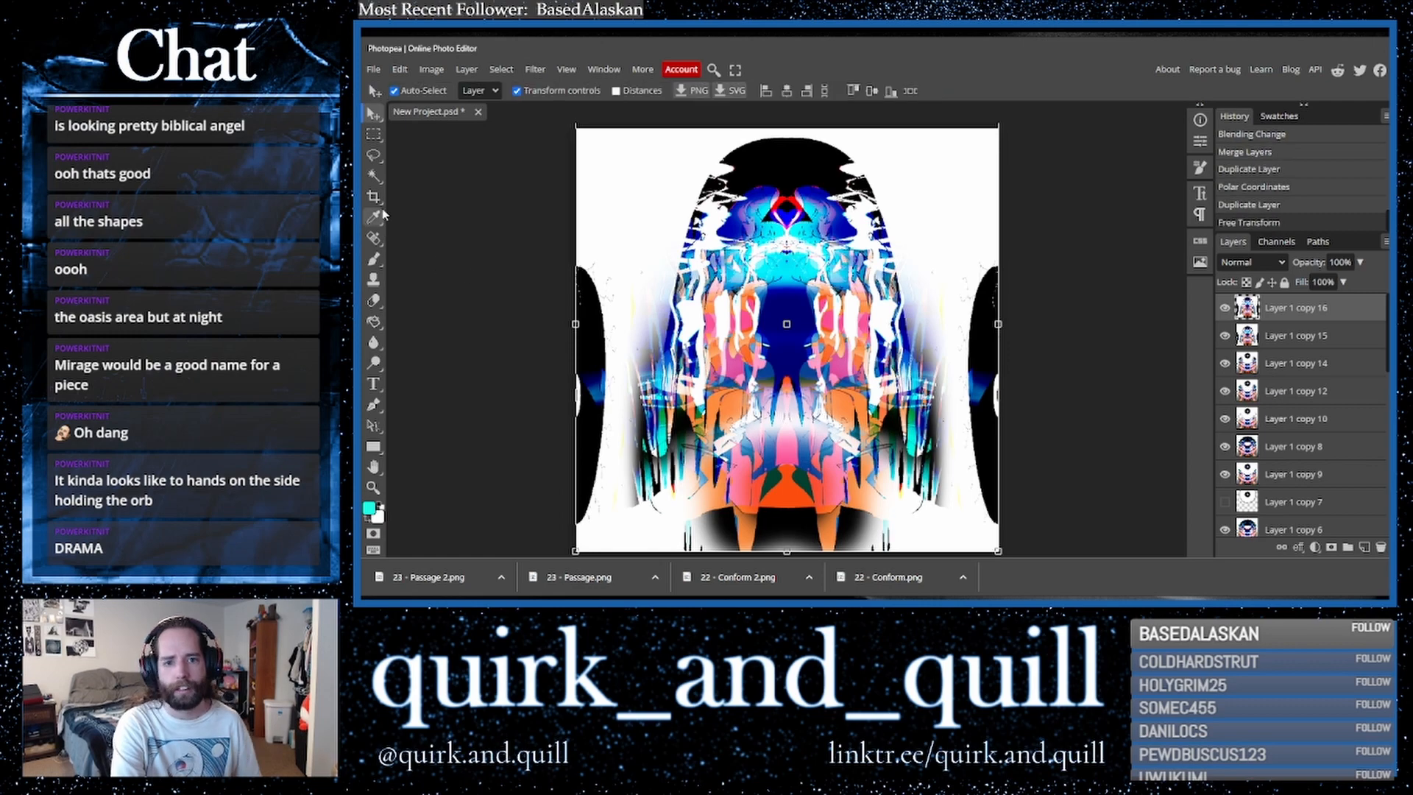
- Duplicate a lower layer and move the copy to the top of the layer stack
click(374, 198)
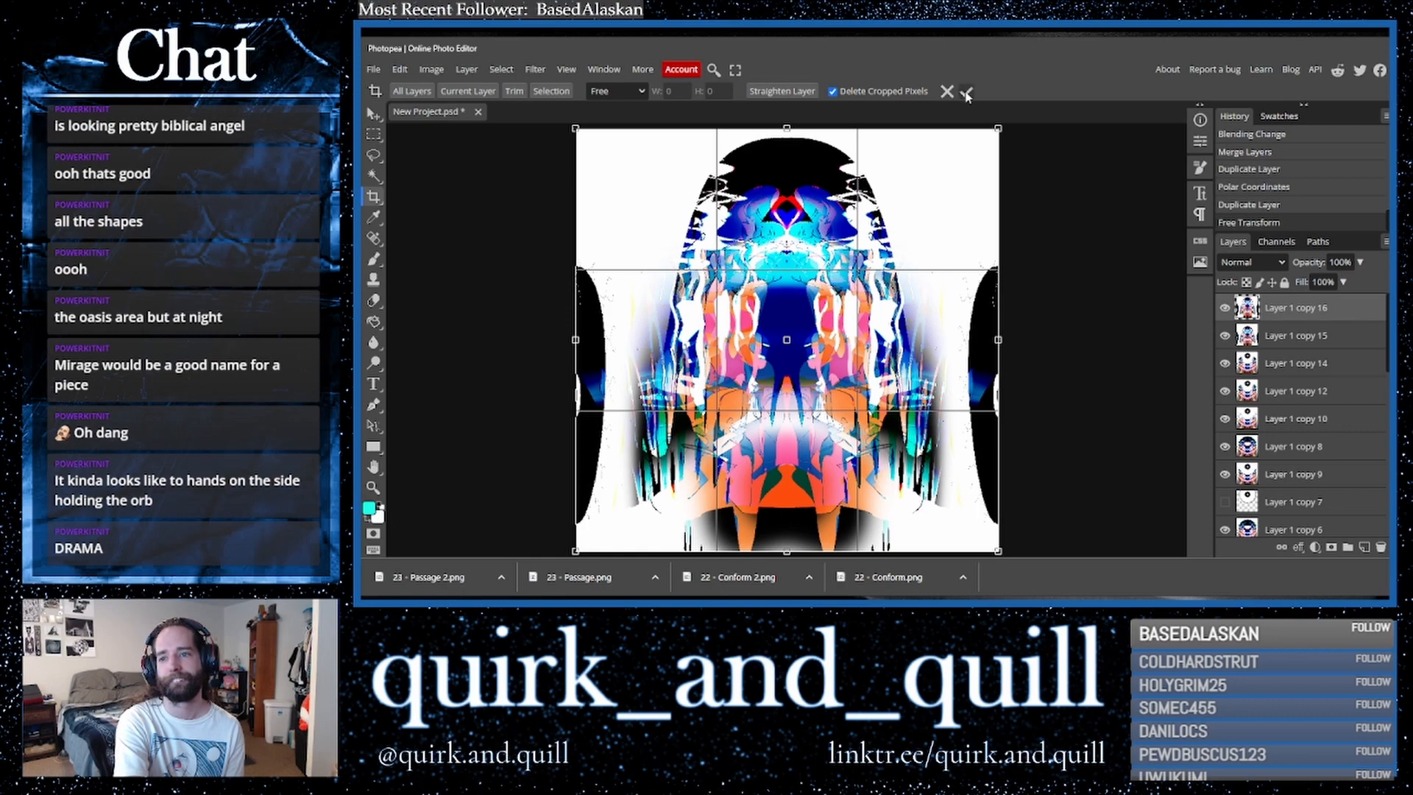
click(372, 114)
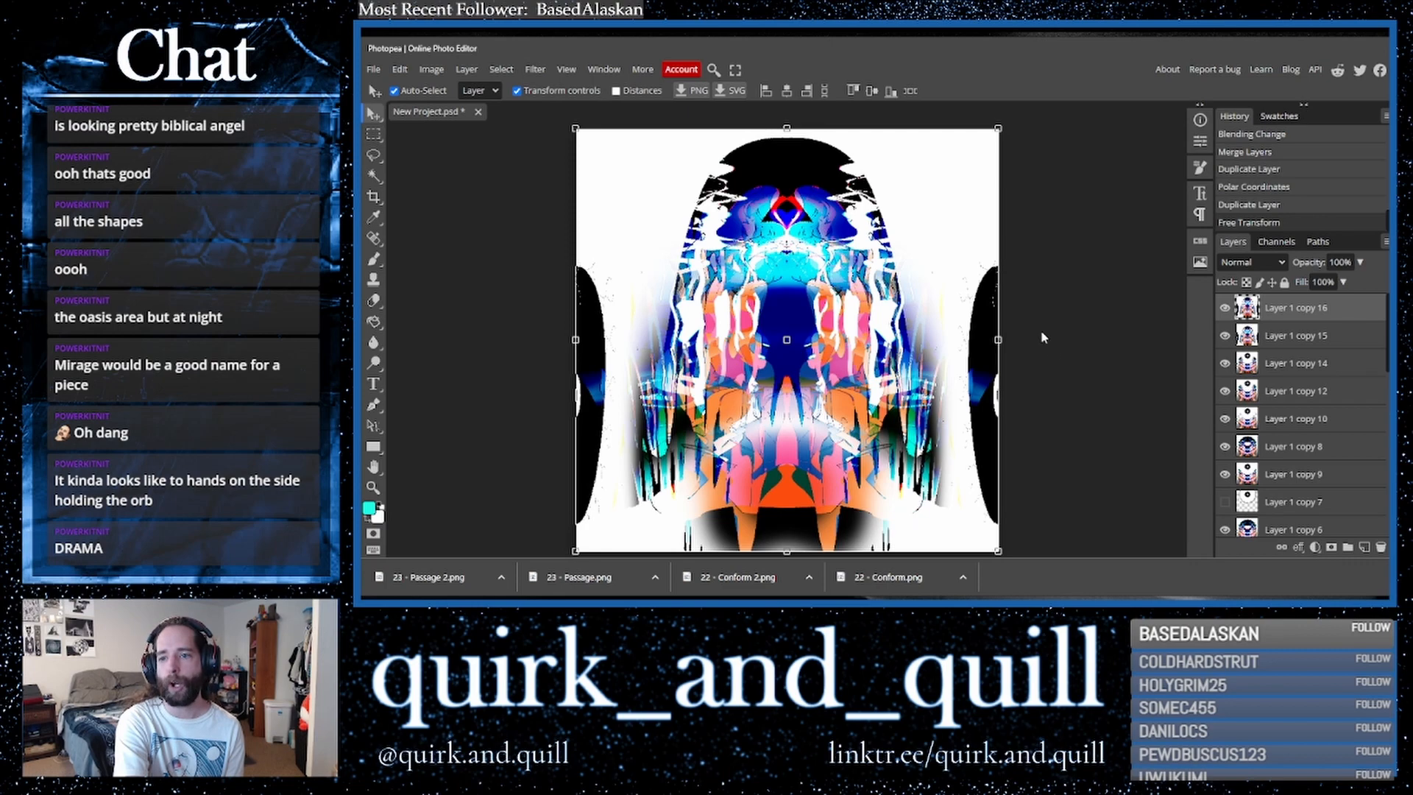
drag(1334, 368, 1366, 548)
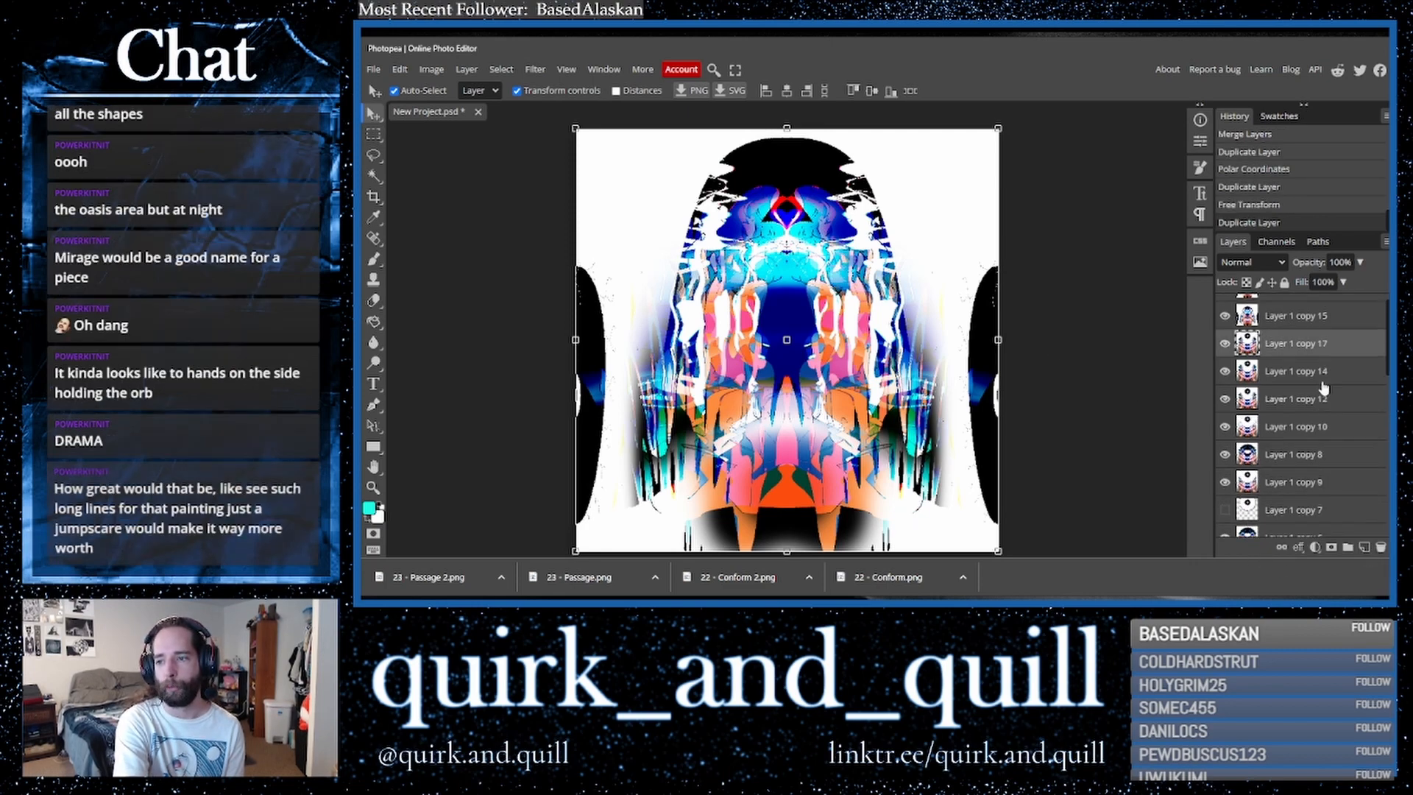
drag(1308, 363, 1296, 313)
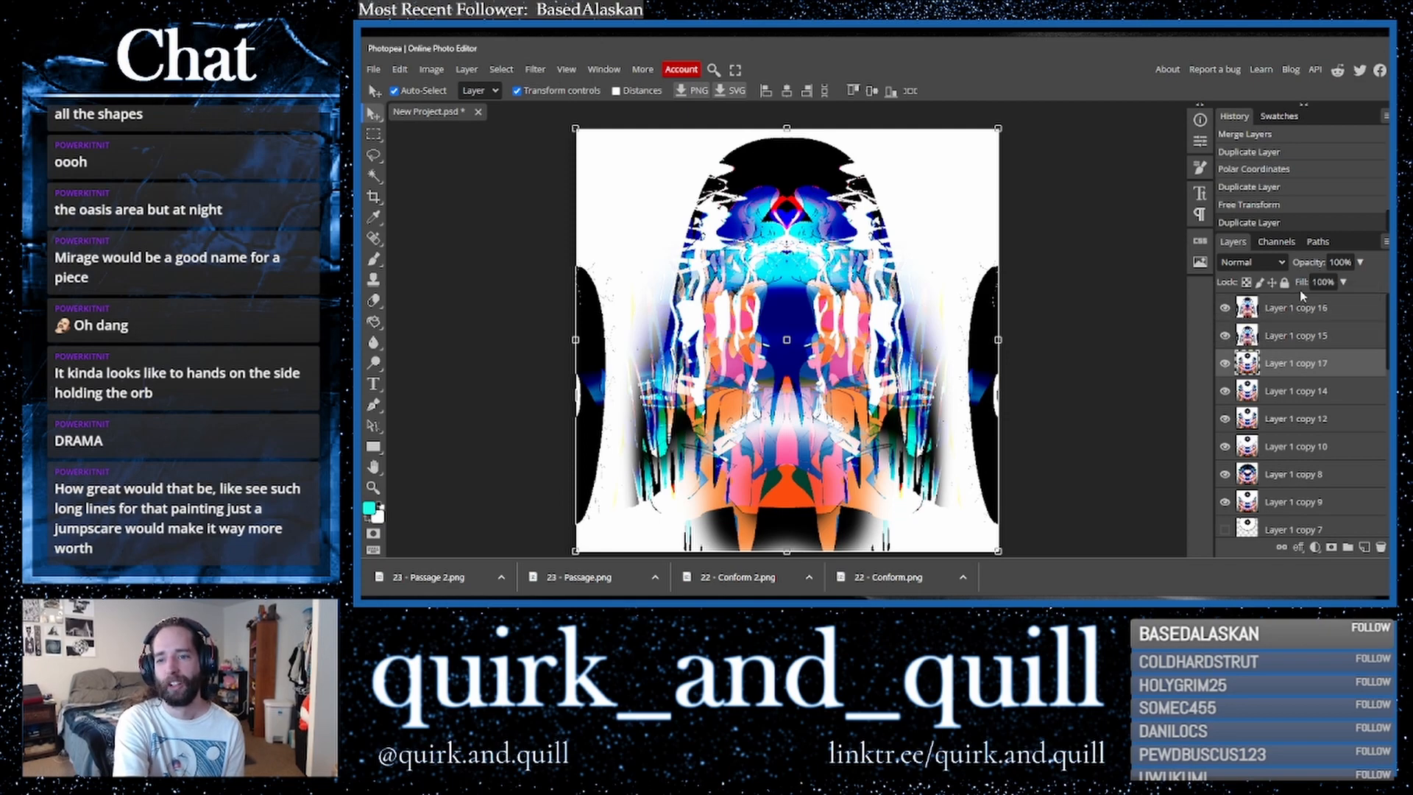
drag(1310, 360, 1308, 308)
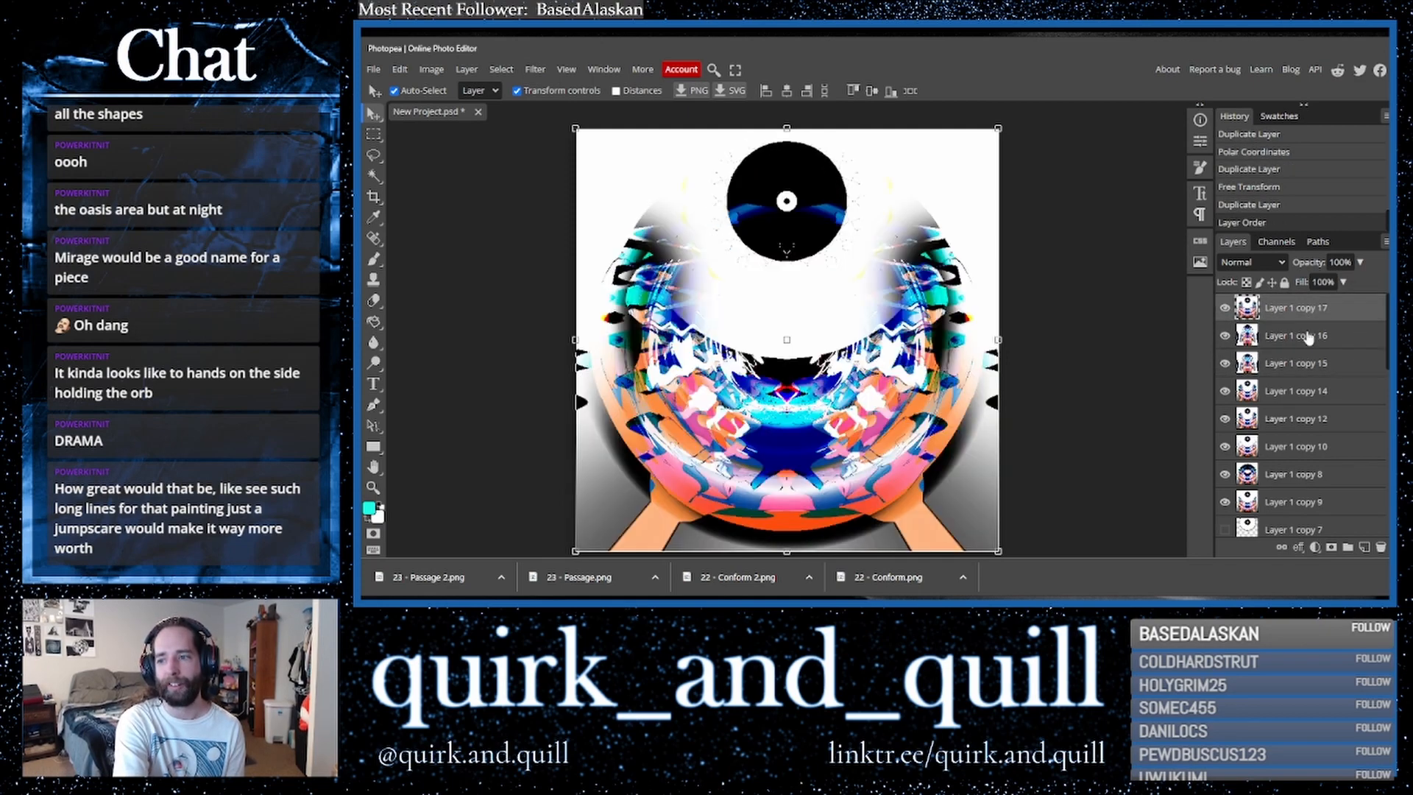
- Select the range of lower Background copy layers down to Background copy and delete them
scroll(1310, 408, down, 2)
scroll(1311, 410, down, 5)
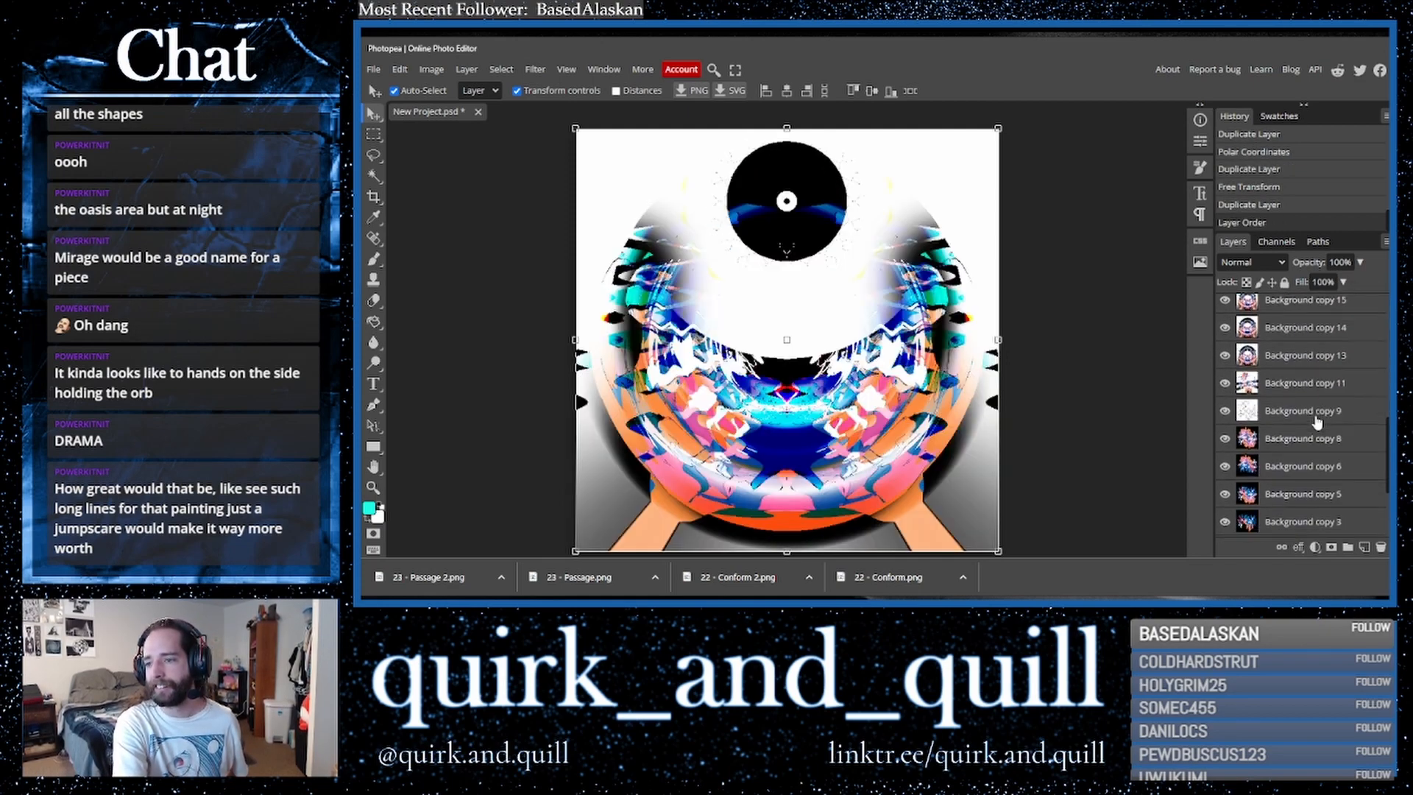
click(1335, 468)
scroll(1336, 471, down, 3)
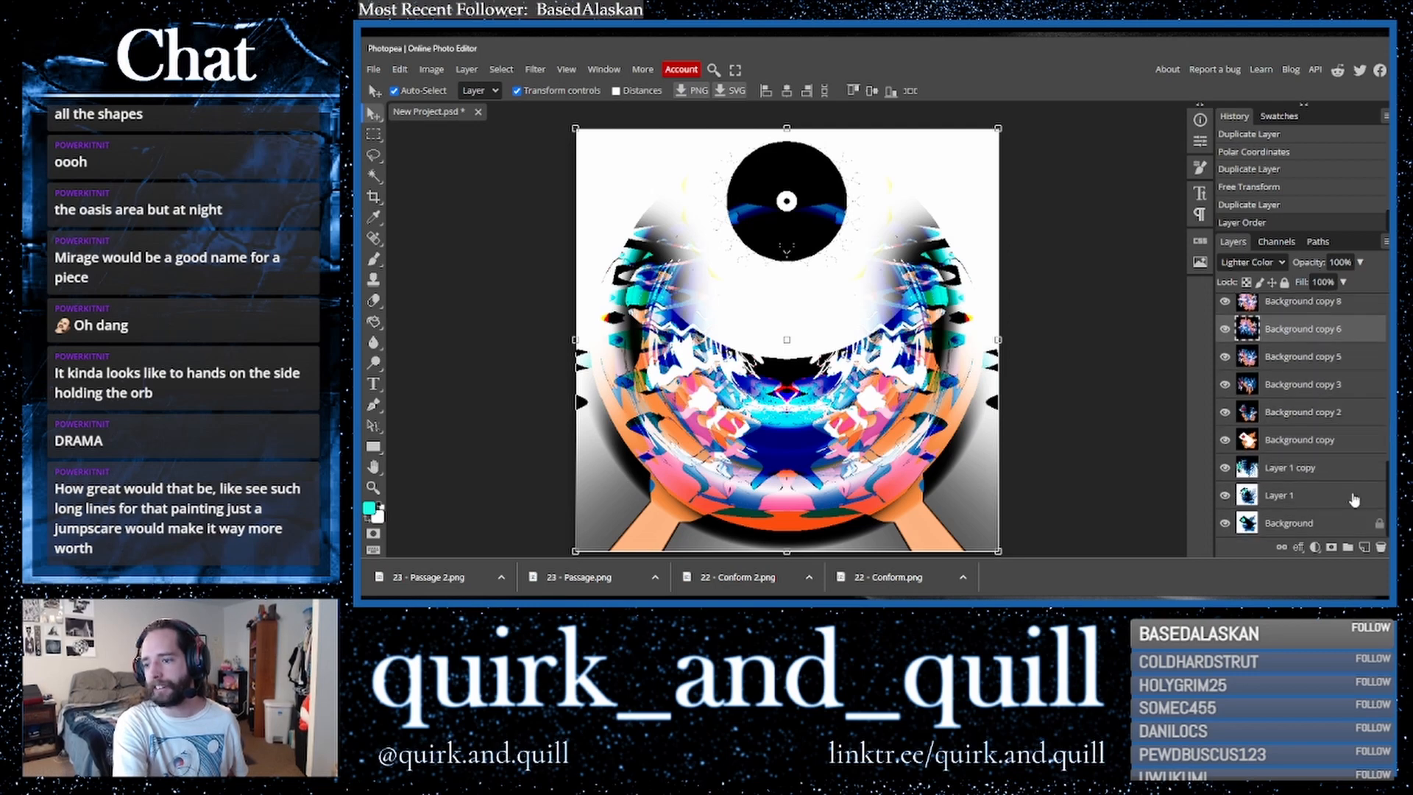
shift+click(1325, 440)
click(1382, 546)
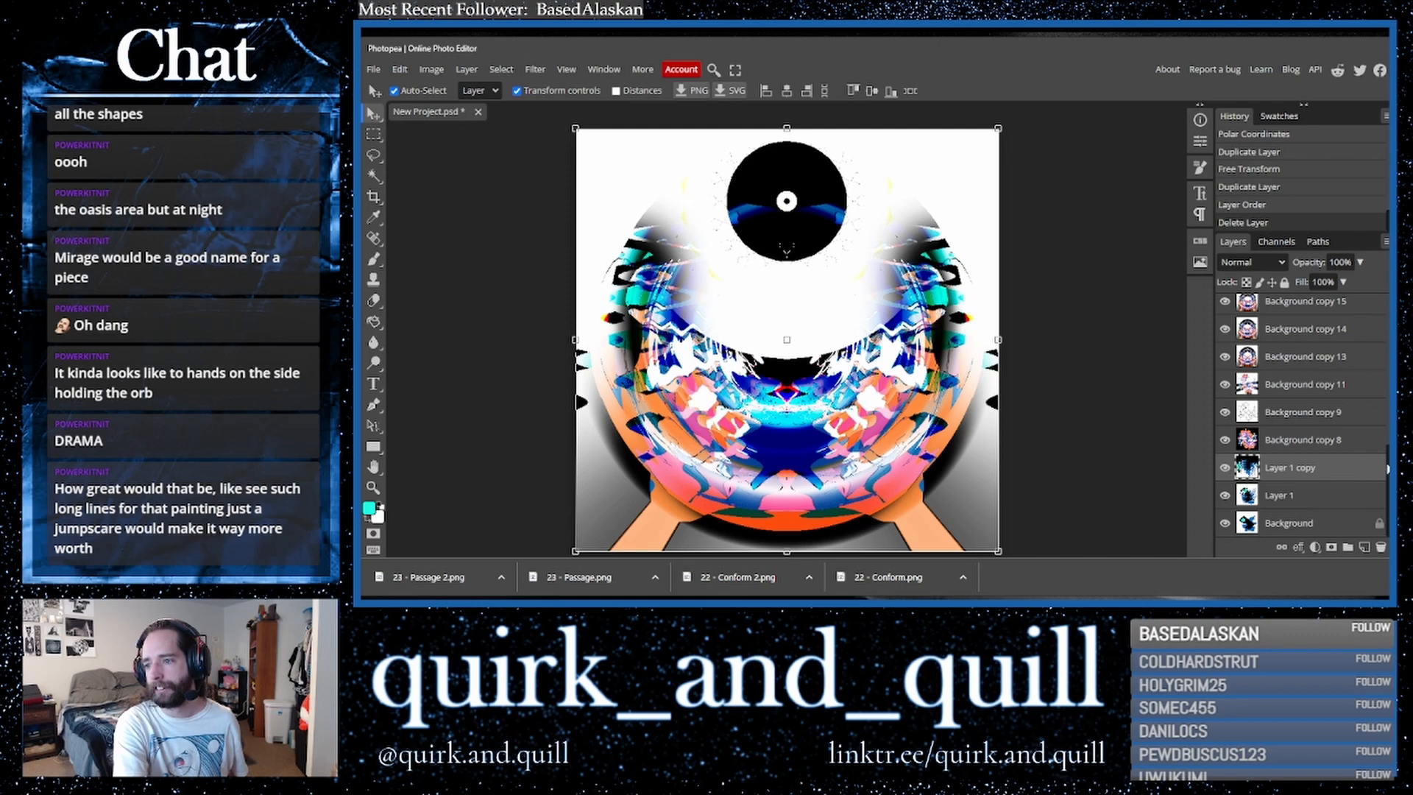
- Shift the top layer left by half the canvas and place a duplicate shifted right by half
scroll(1379, 309, up, 3)
click(1288, 308)
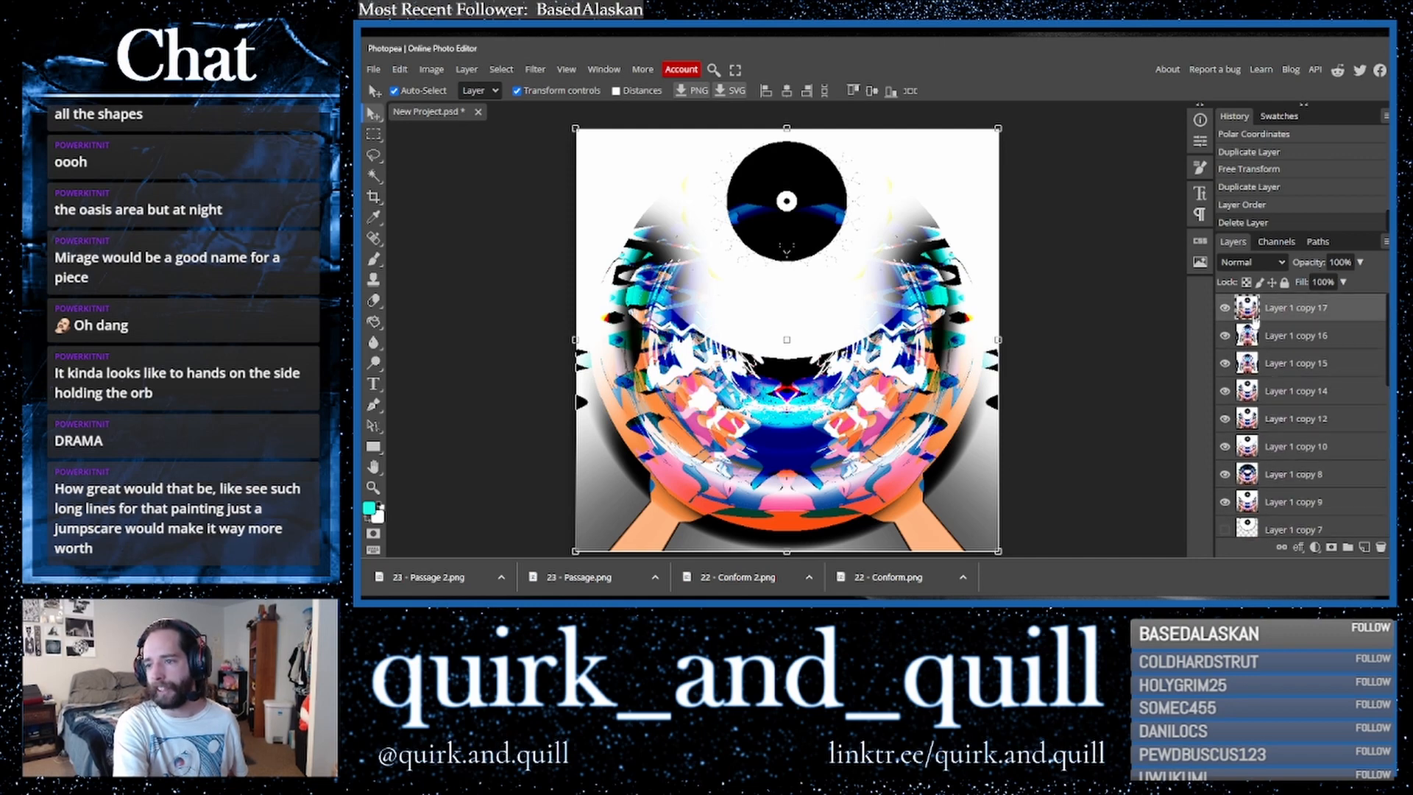
drag(655, 361, 443, 360)
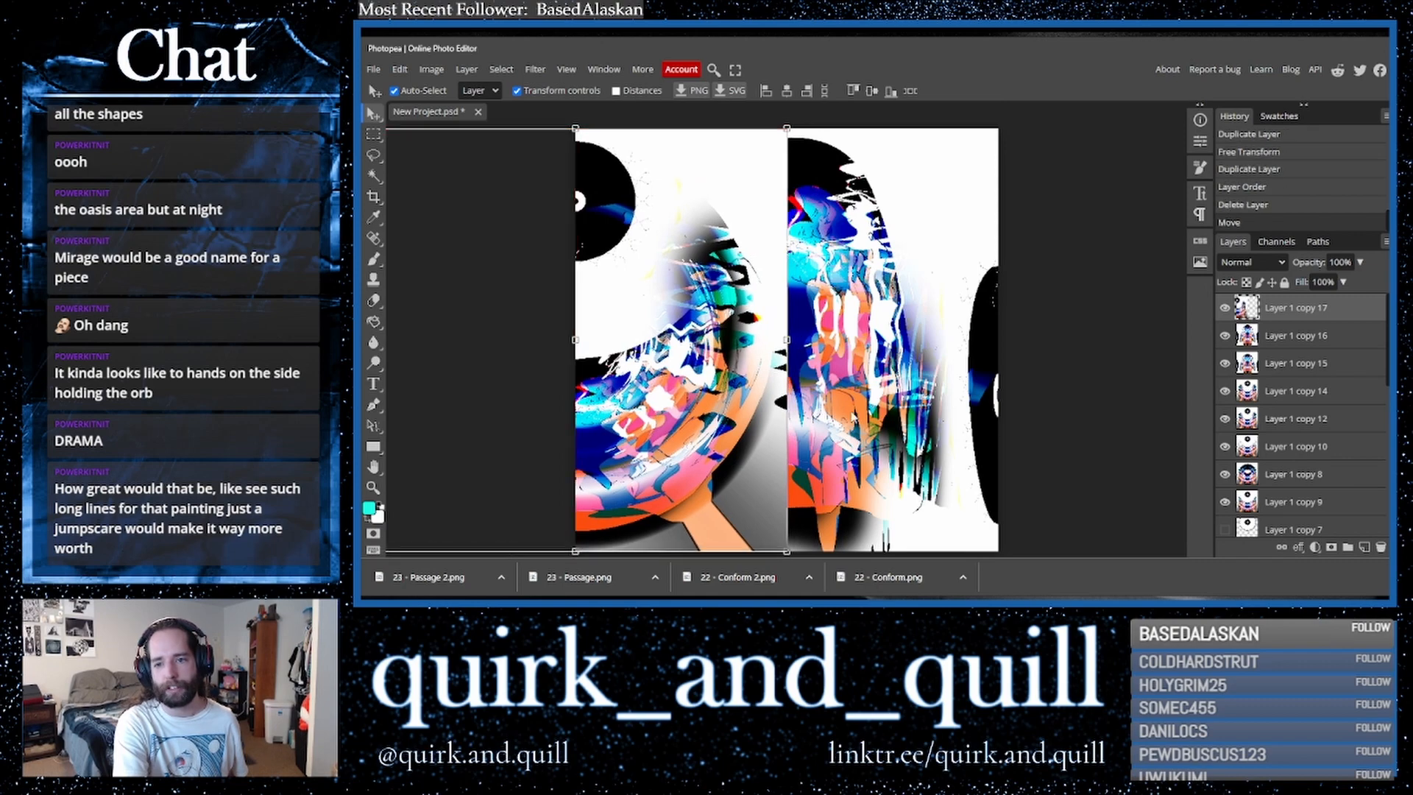
drag(1356, 309, 1364, 548)
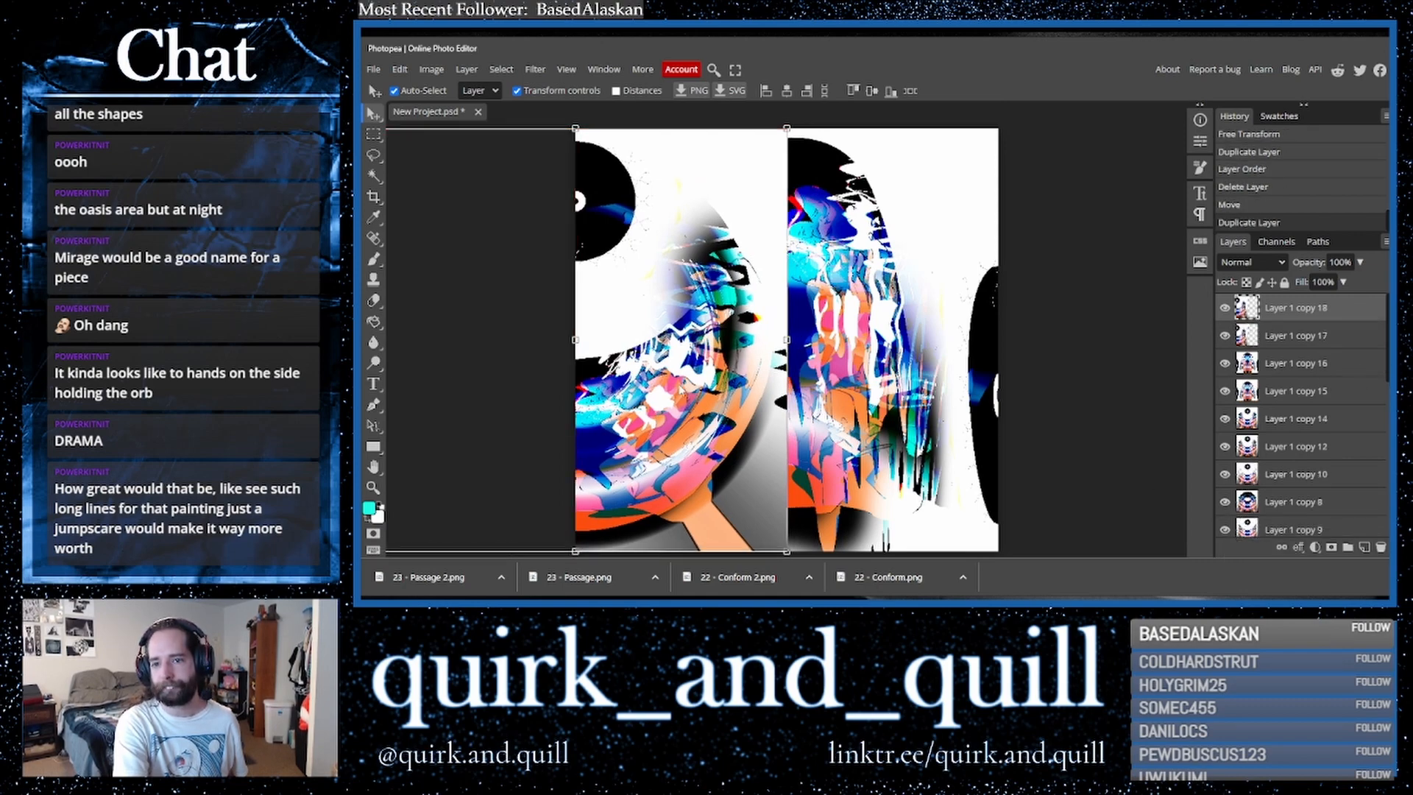
drag(656, 379, 1079, 382)
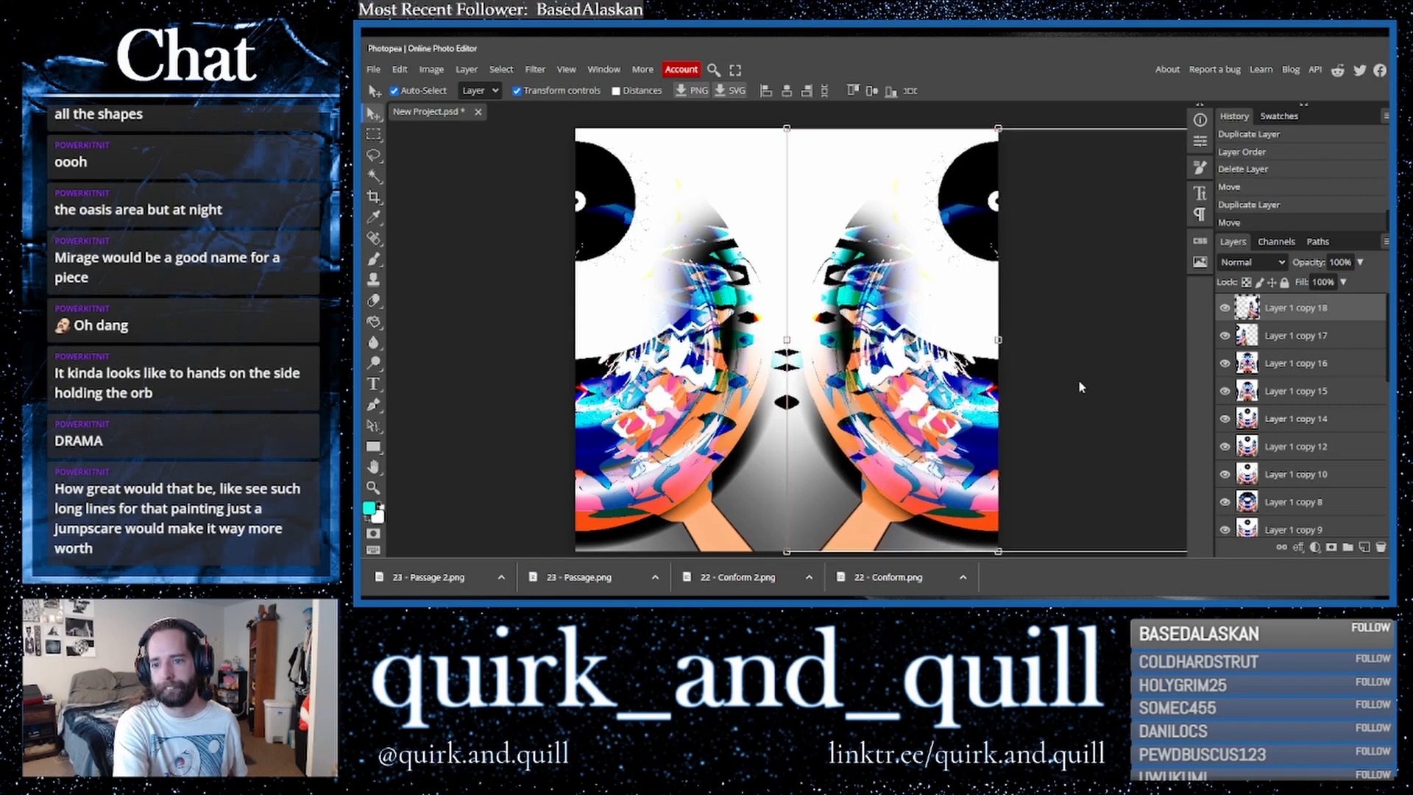
- Merge the top two layers, Layer 1 copy 18 and Layer 1 copy 17, into one
shift+click(1293, 342)
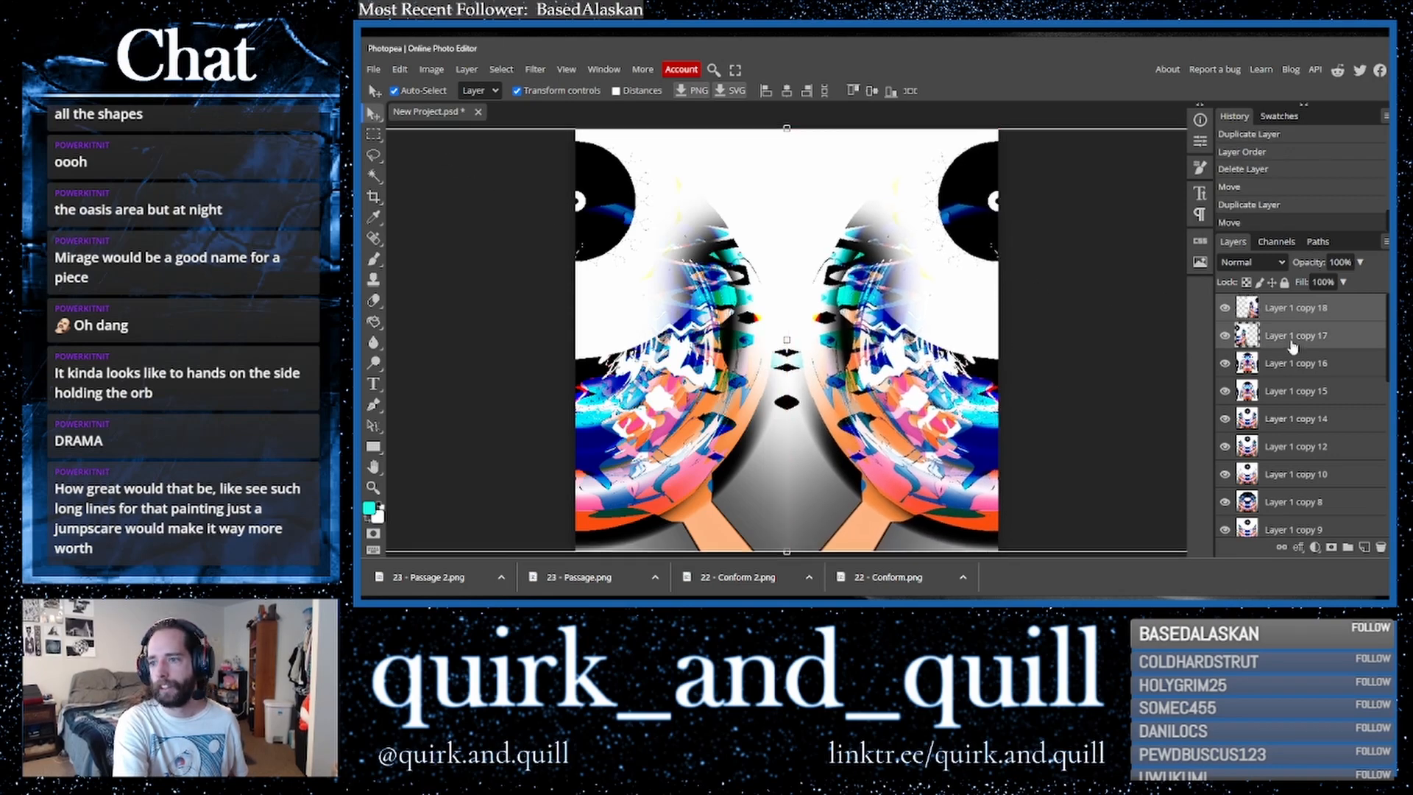
right_click(1293, 343)
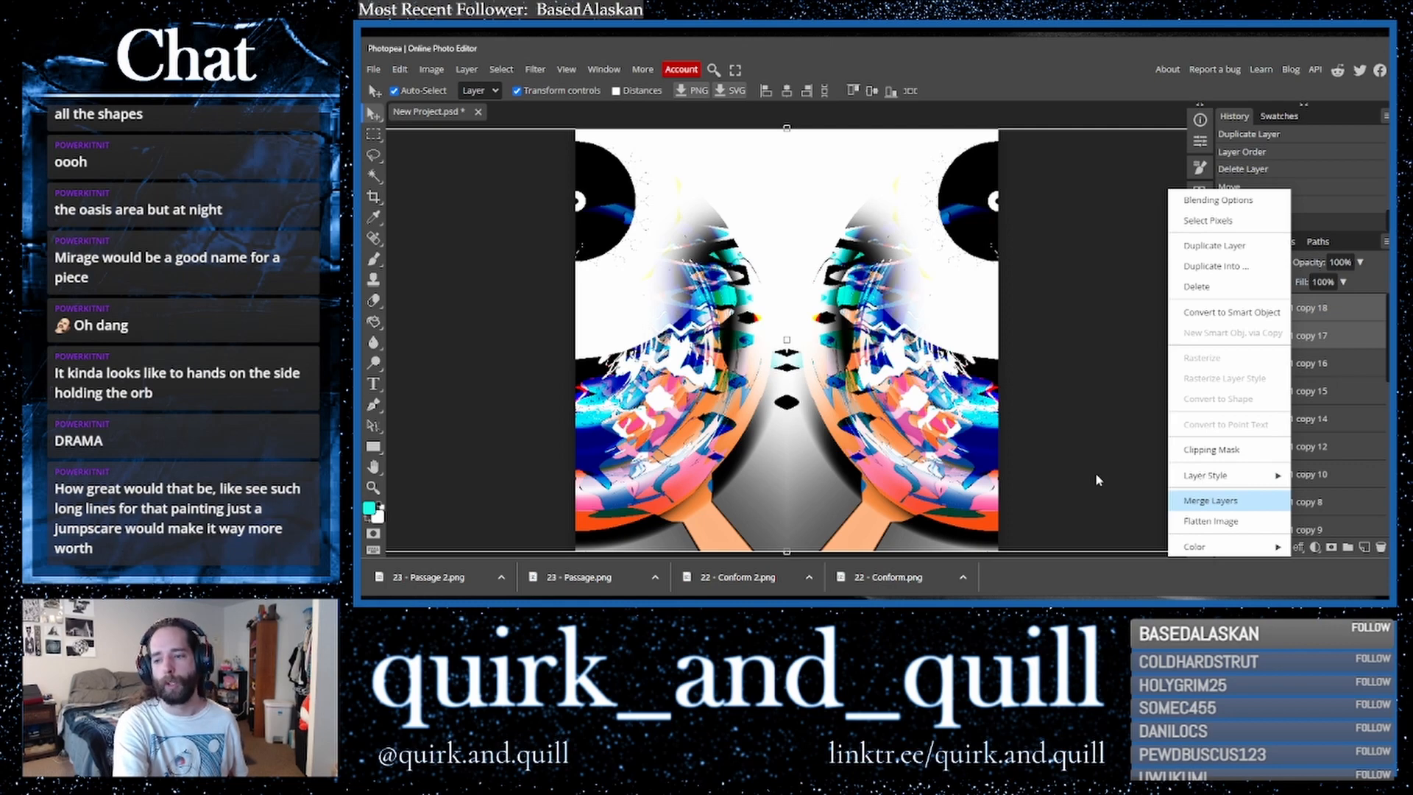
key(ctrl+e)
key(c)
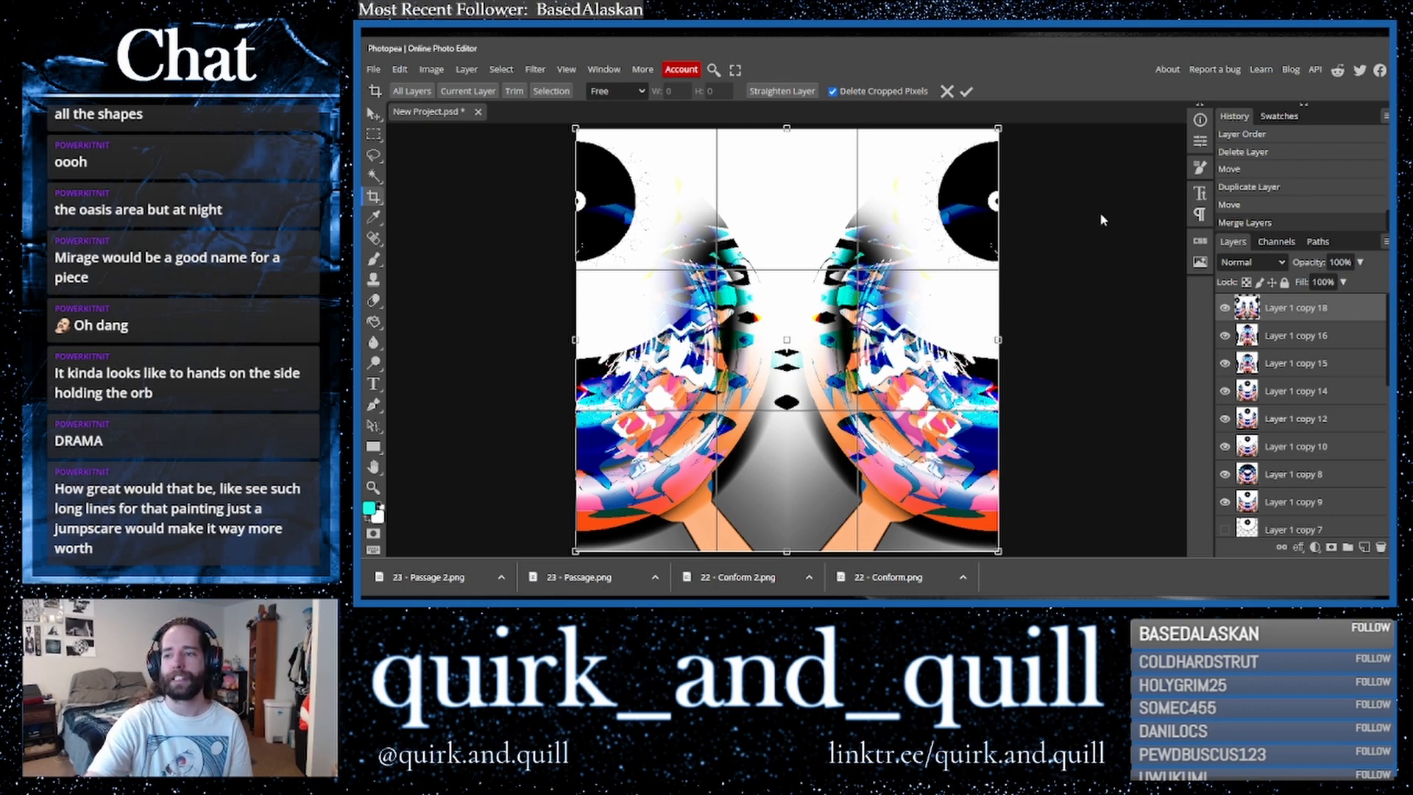
- Export the image as a PNG named "24 - Endorphin"
click(373, 69)
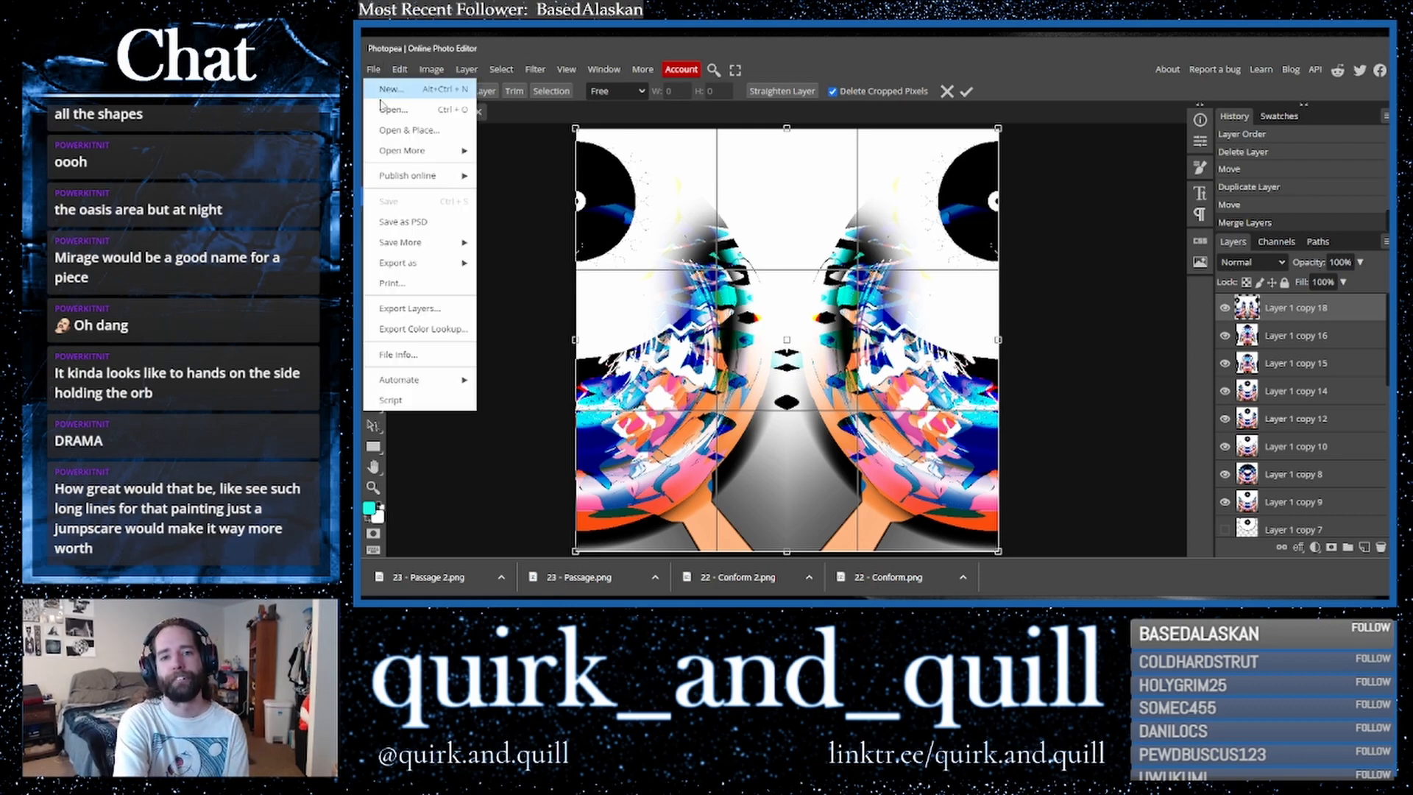
mouse_move(437, 270)
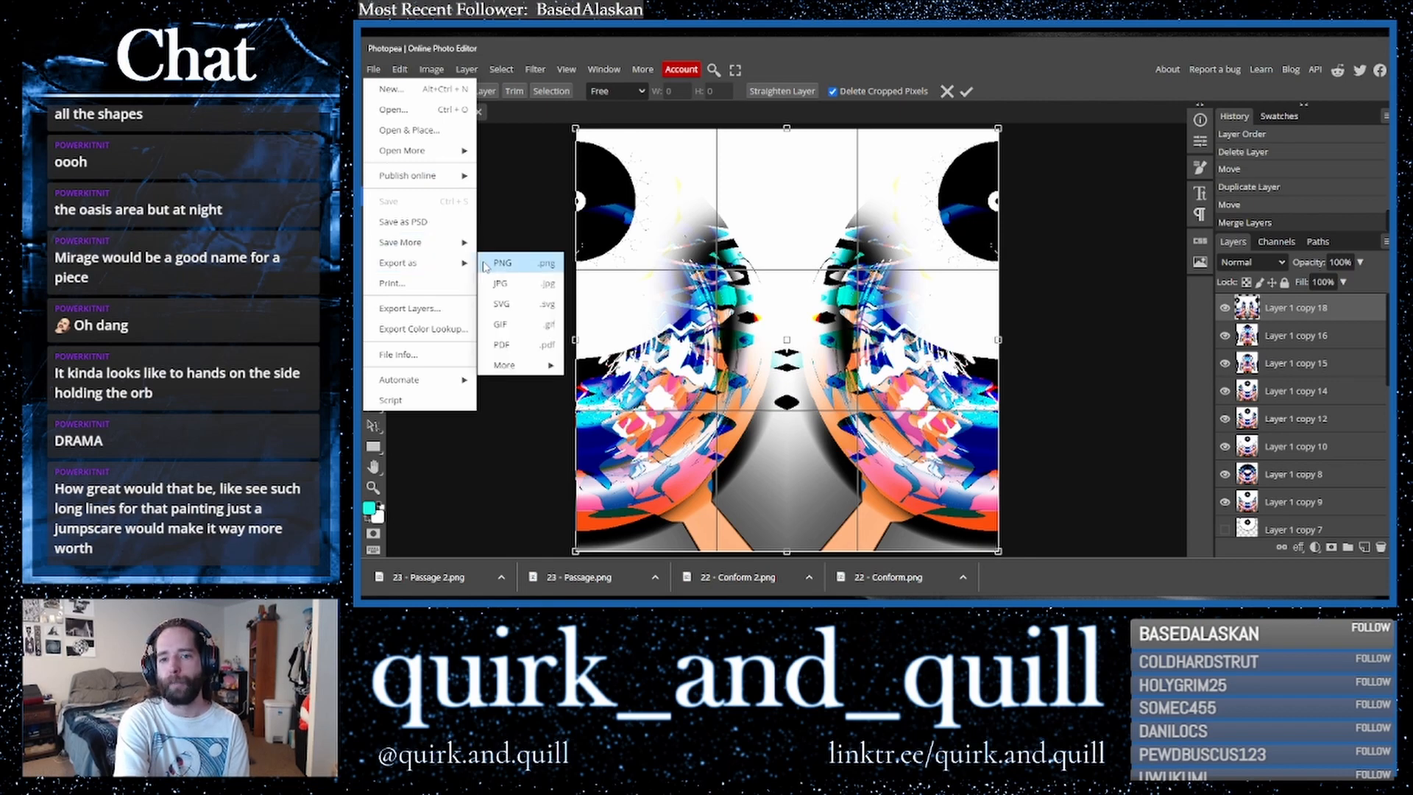
click(513, 267)
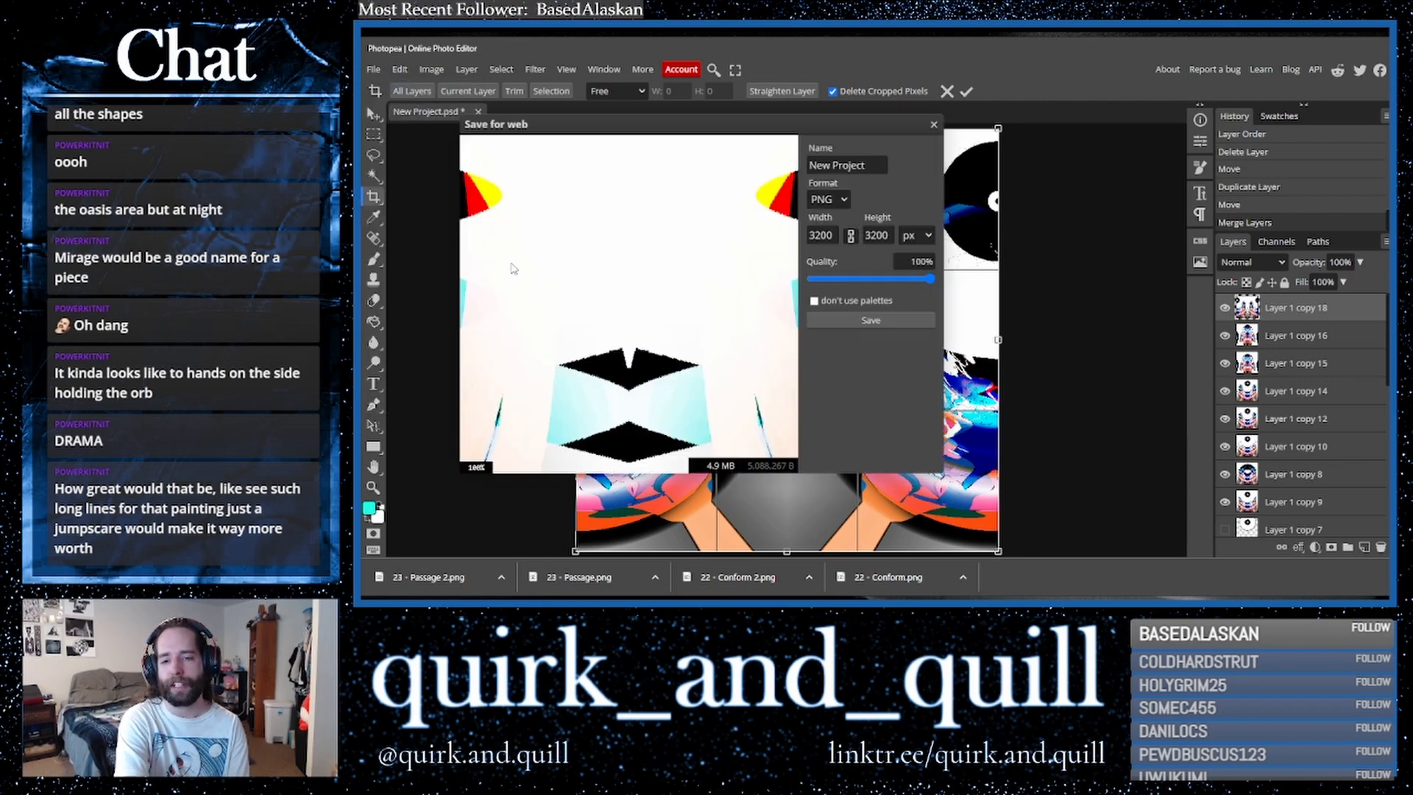
click(896, 320)
scroll(1113, 442, down, 6)
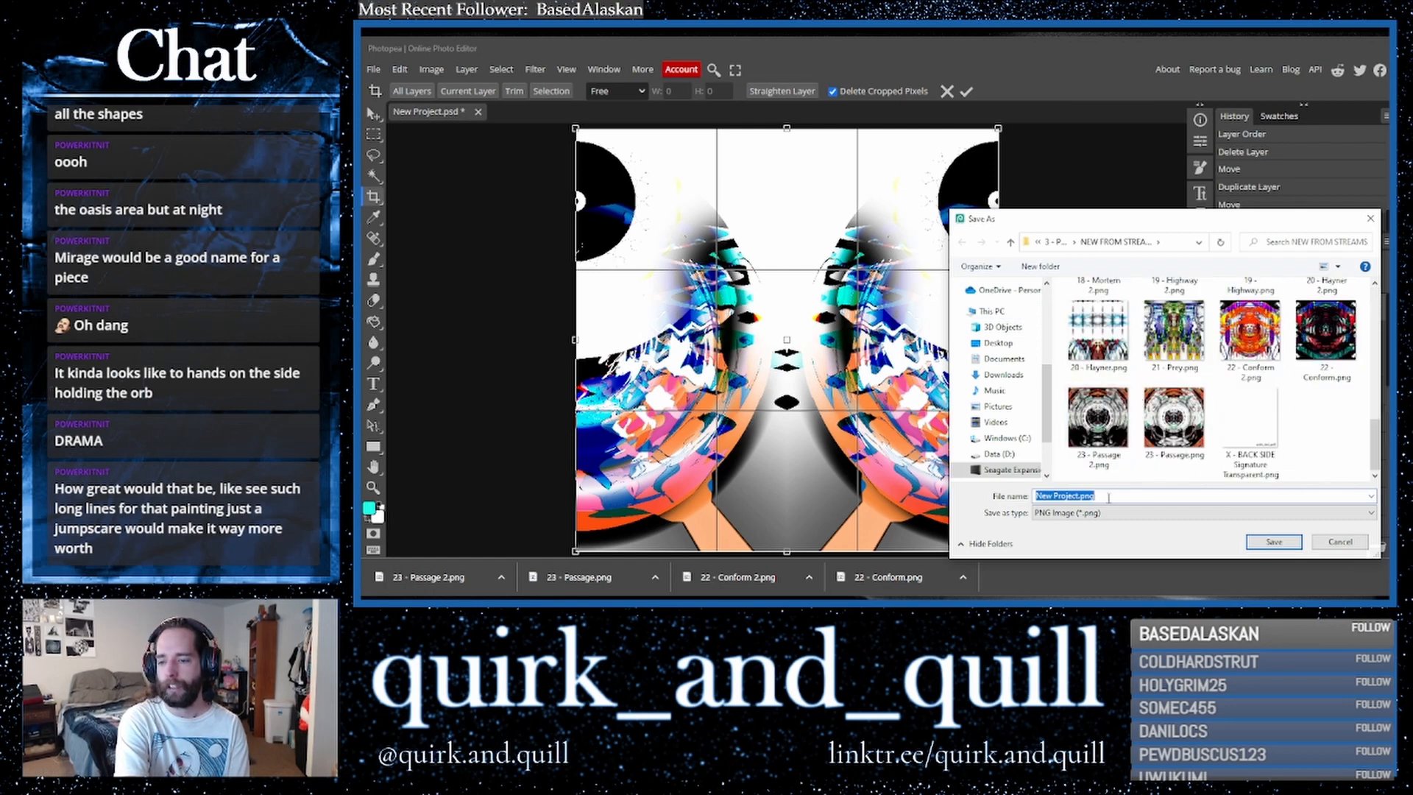
text(24 - End)
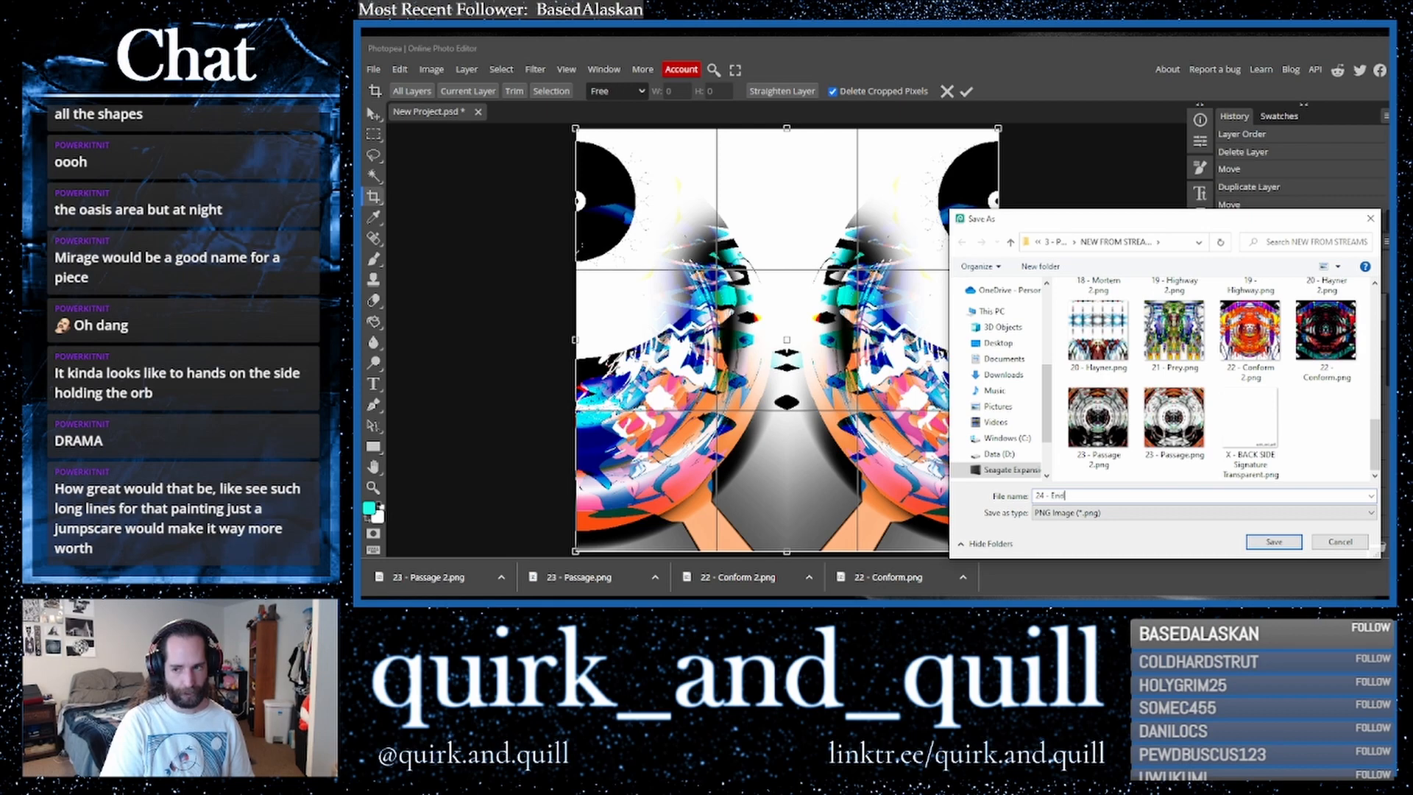
text(hin)
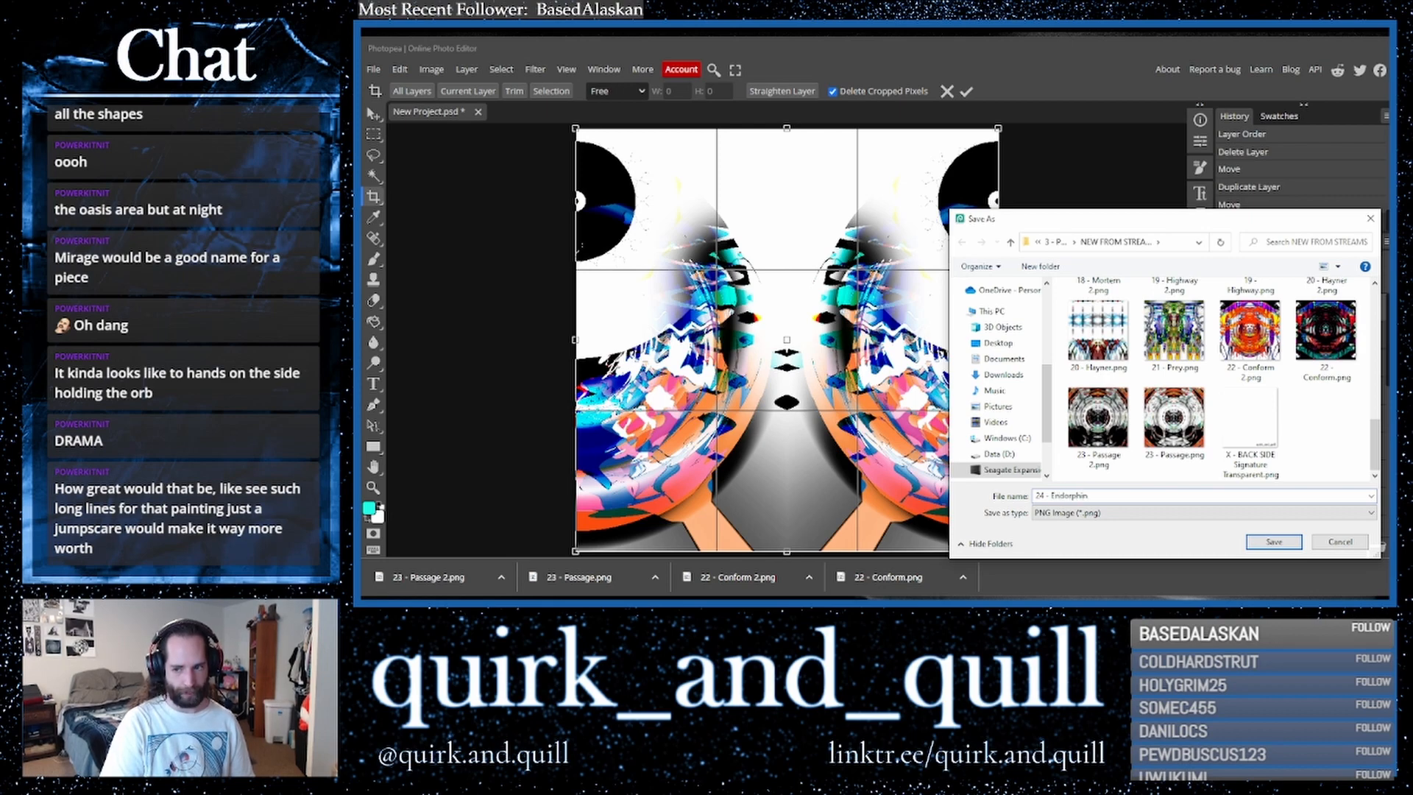
key(Return)
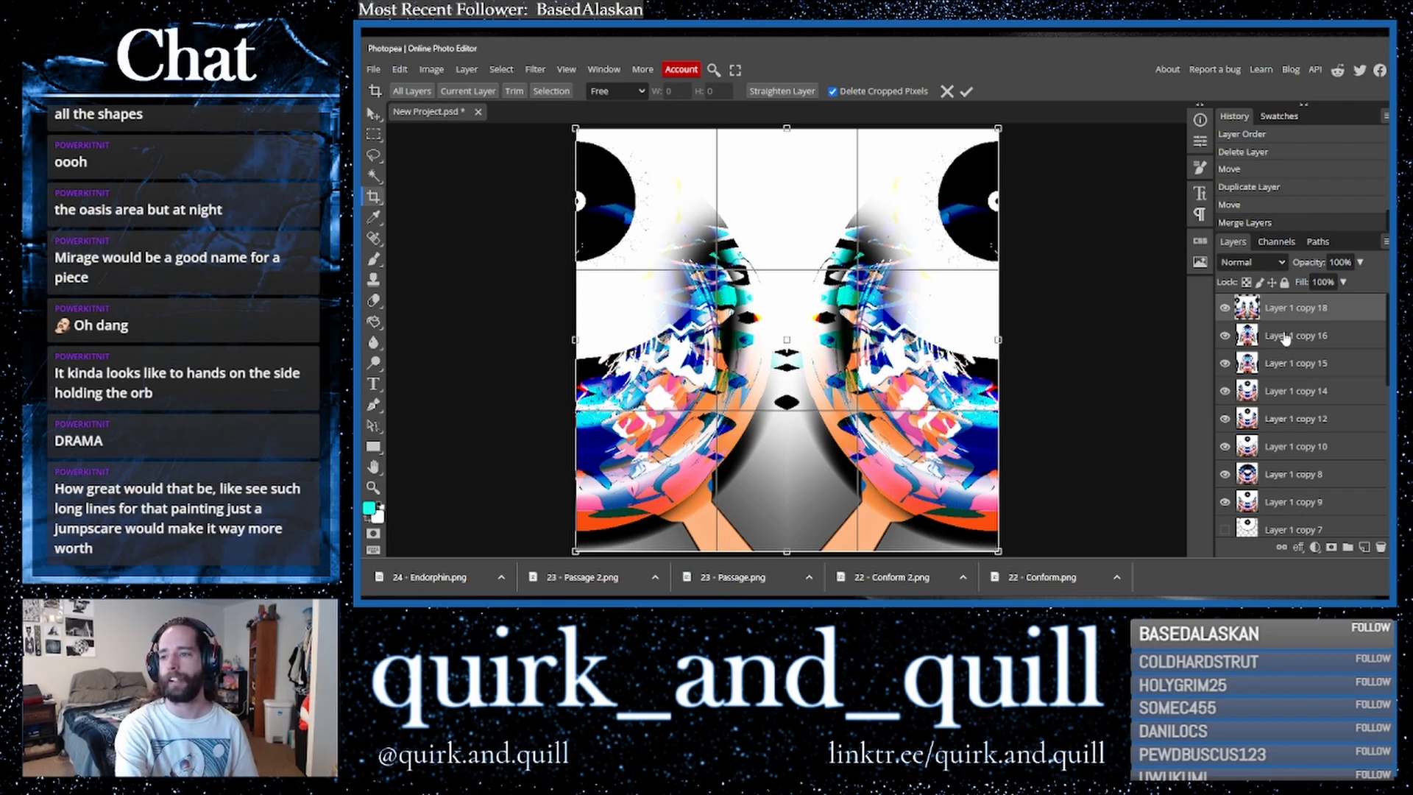
- Hide the top layer and export the resulting image as a PNG named "24 - Endorphin 2"
click(1225, 308)
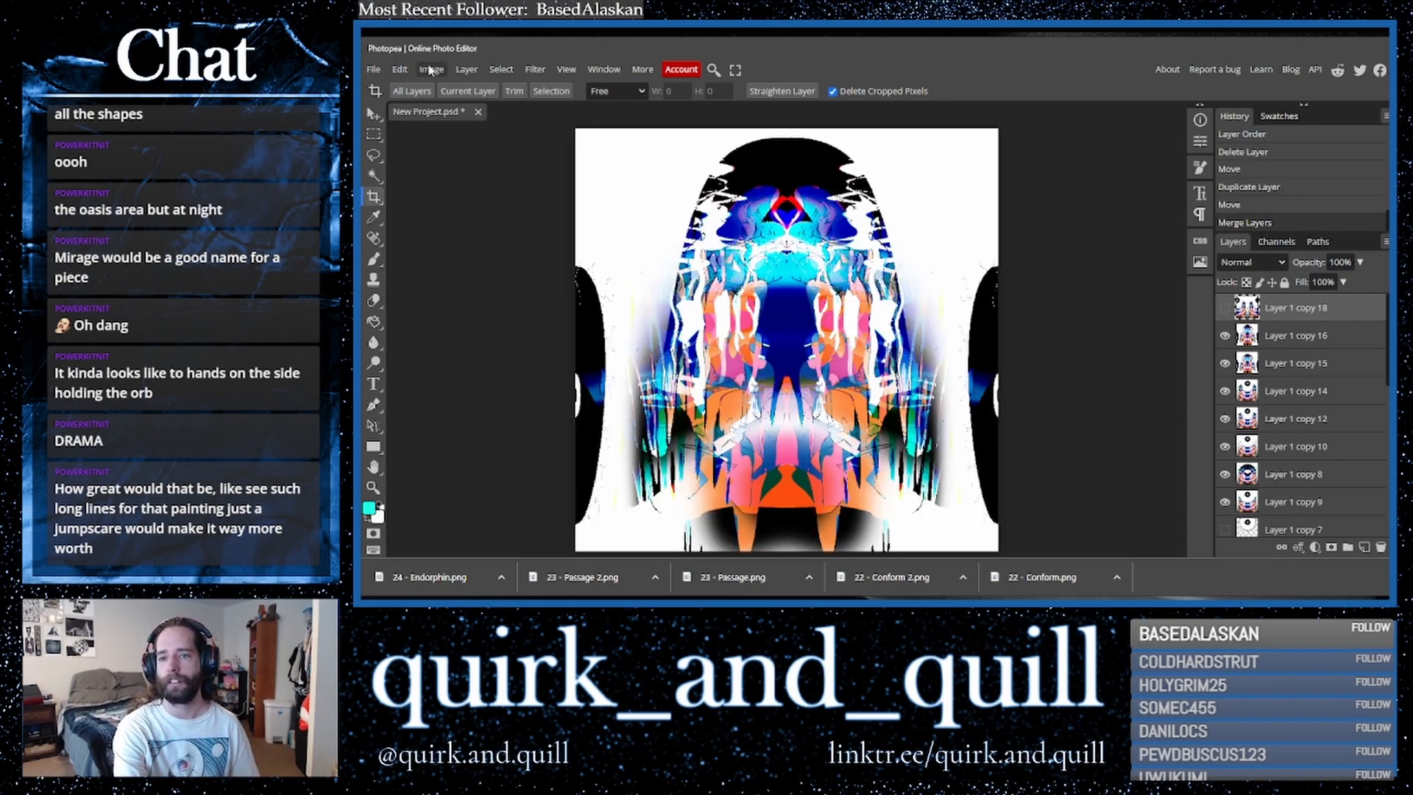
click(373, 69)
mouse_move(445, 266)
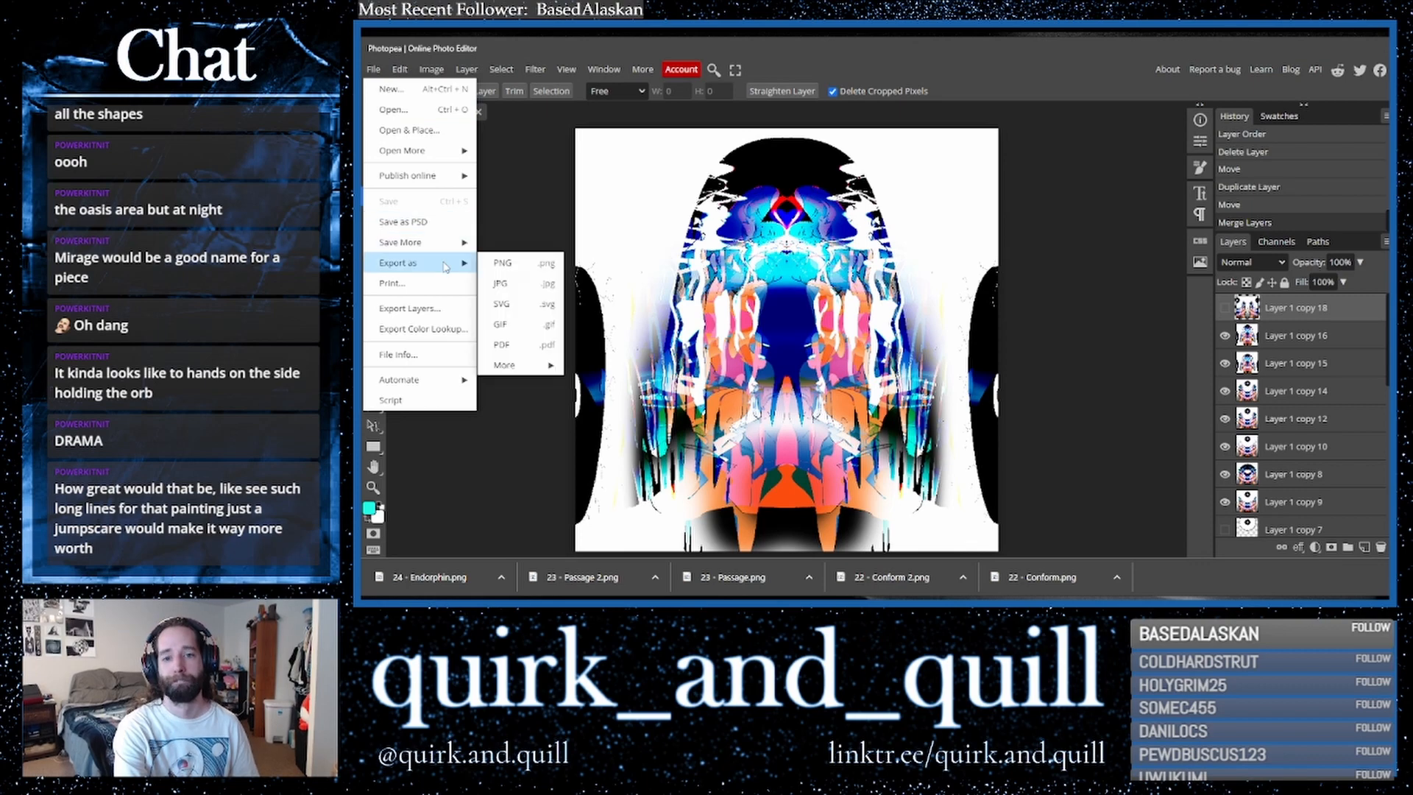
click(519, 262)
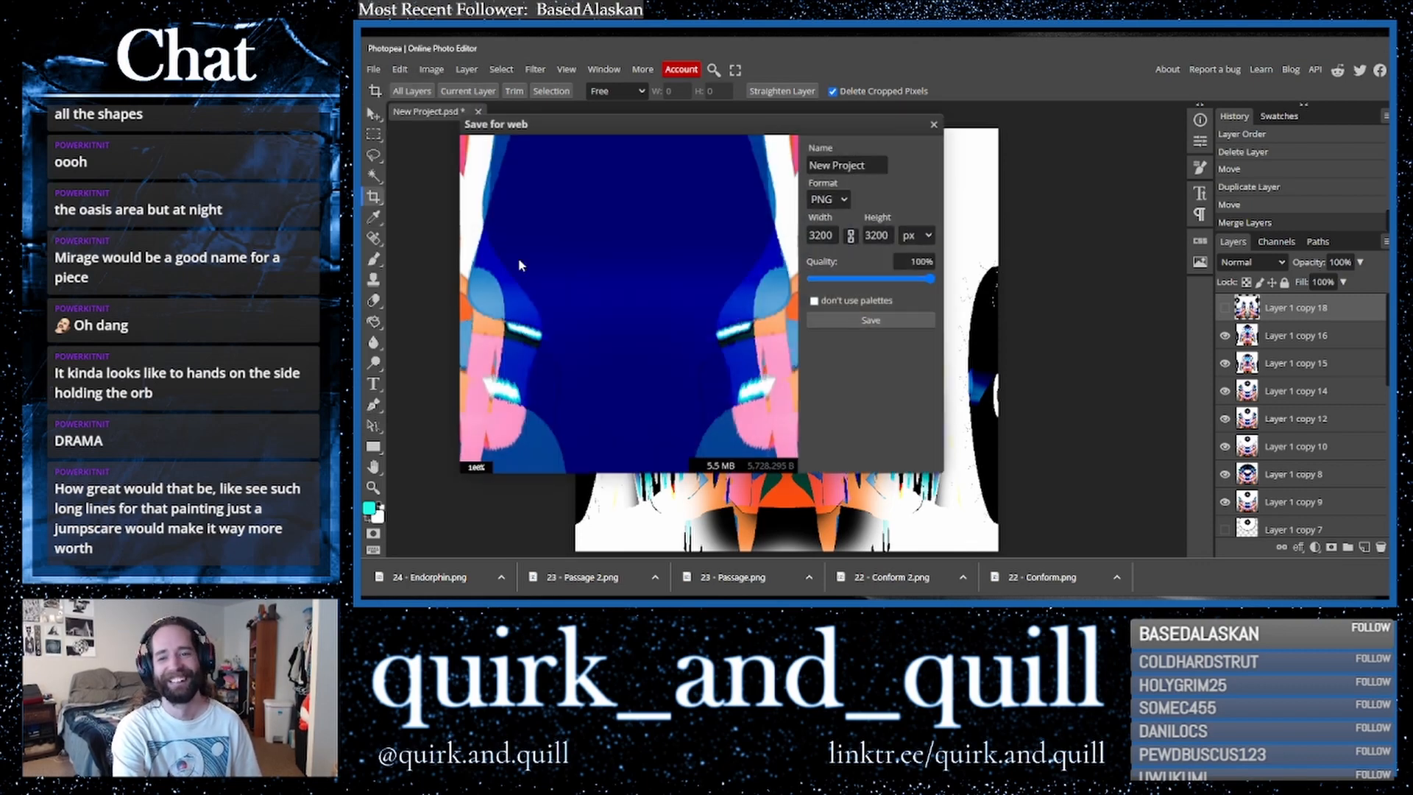
click(885, 315)
scroll(1171, 410, down, 2)
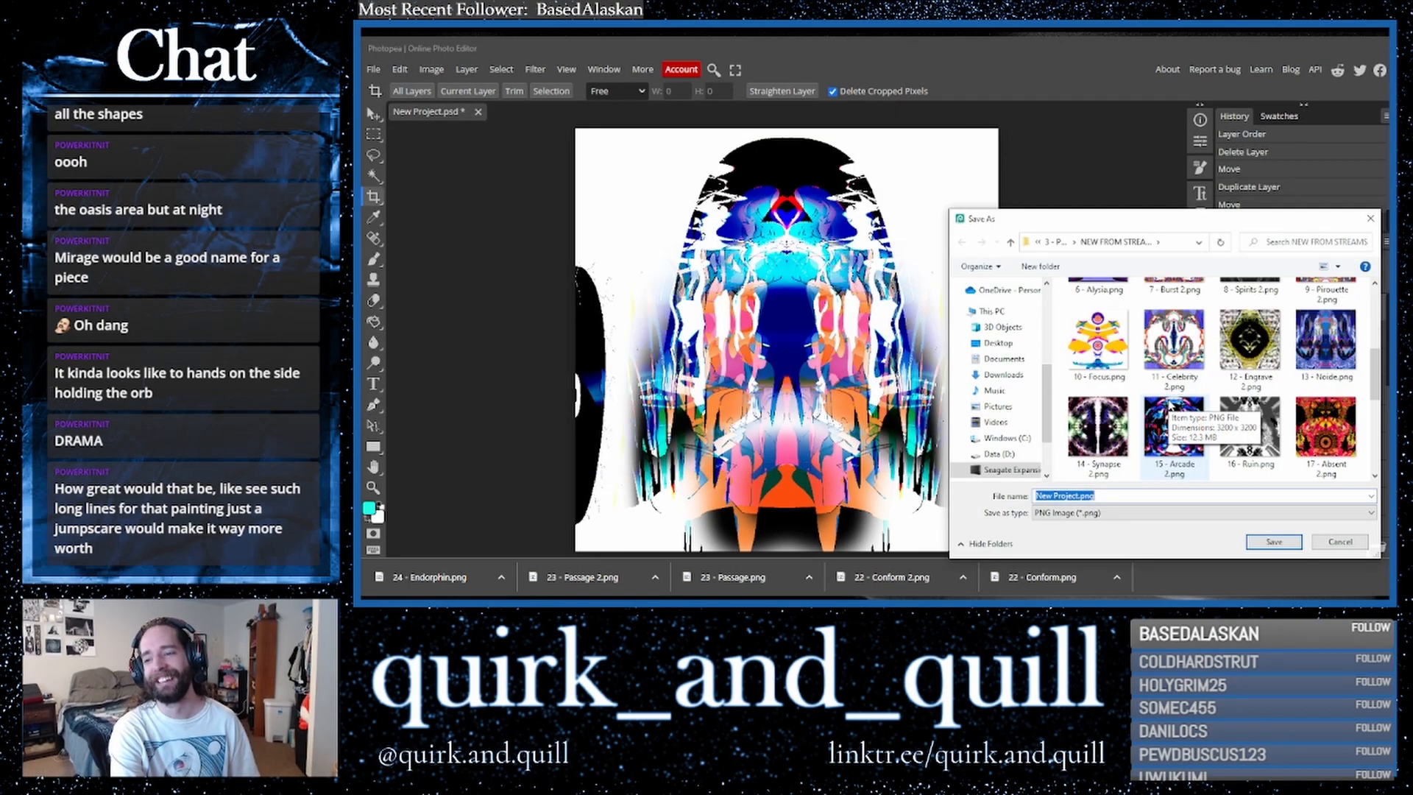
scroll(1170, 410, down, 3)
click(1249, 423)
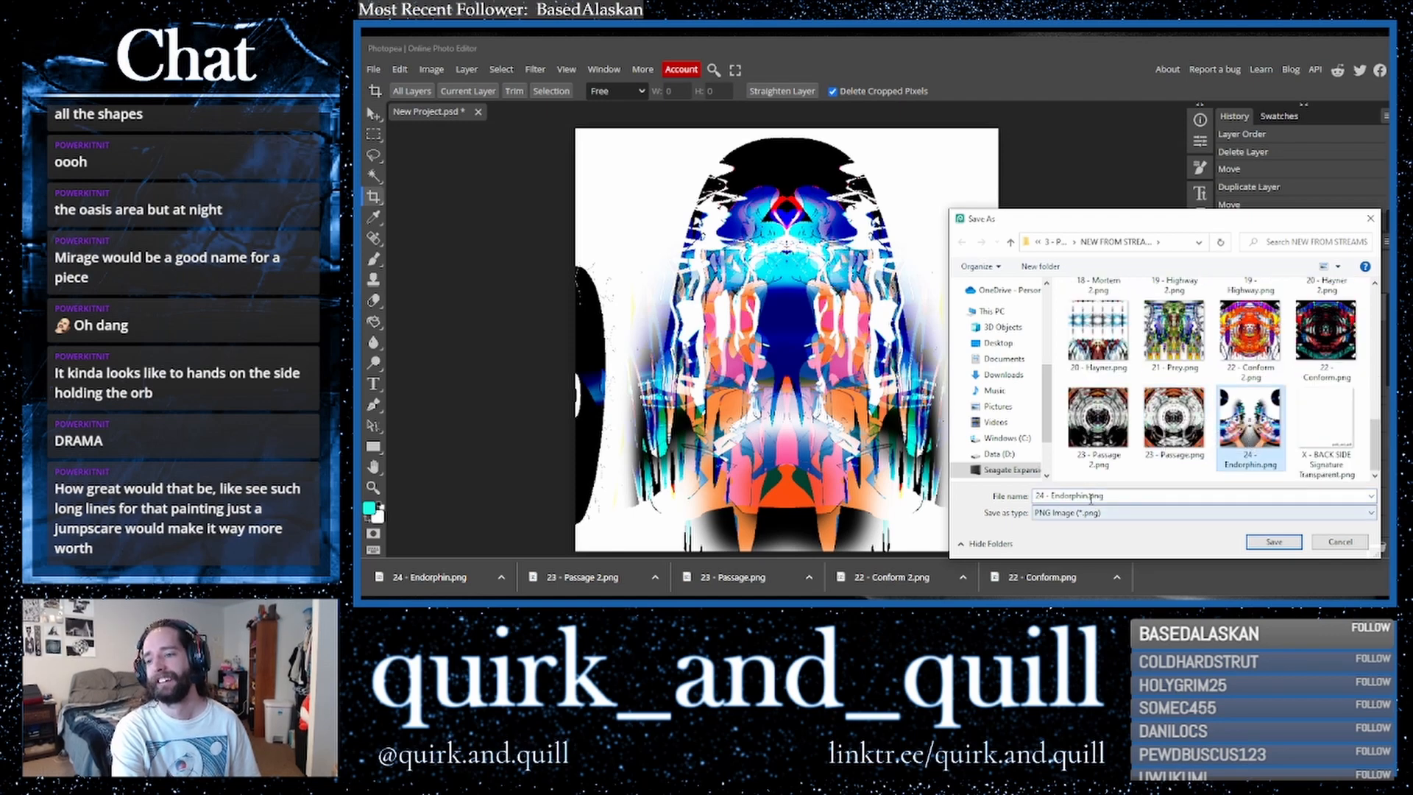
click(1274, 541)
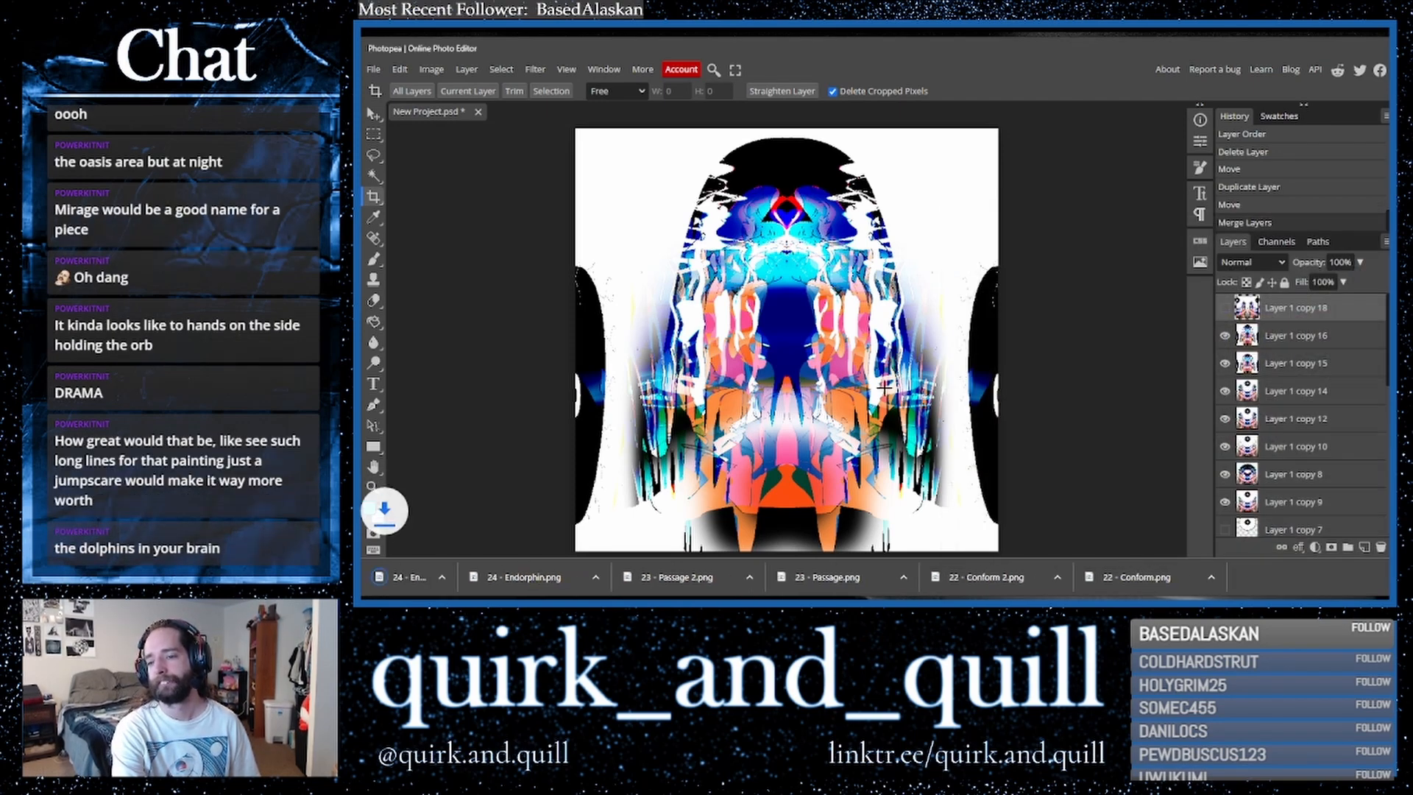
- Close the editor window, then reopen it and maximize it
right_click(803, 51)
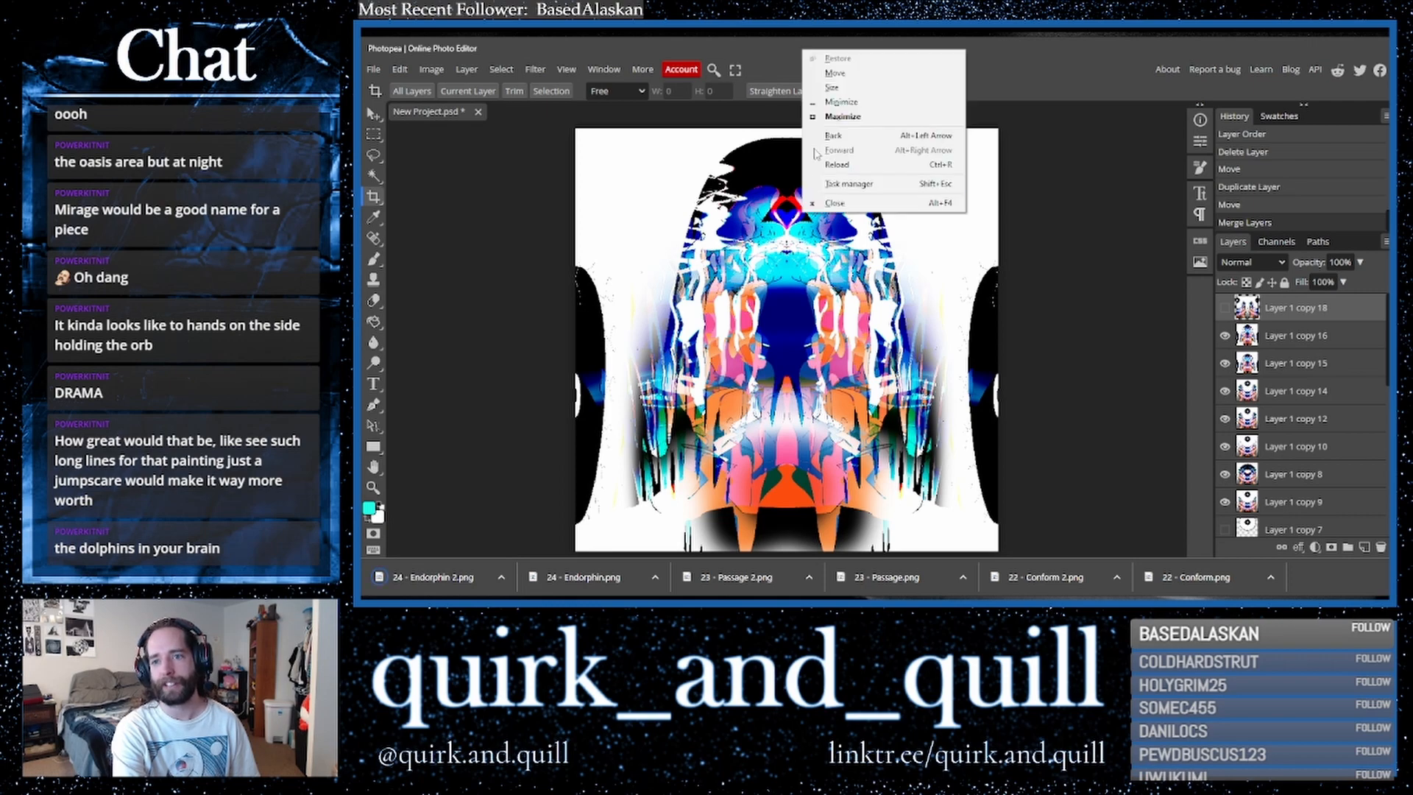
click(835, 203)
click(1039, 124)
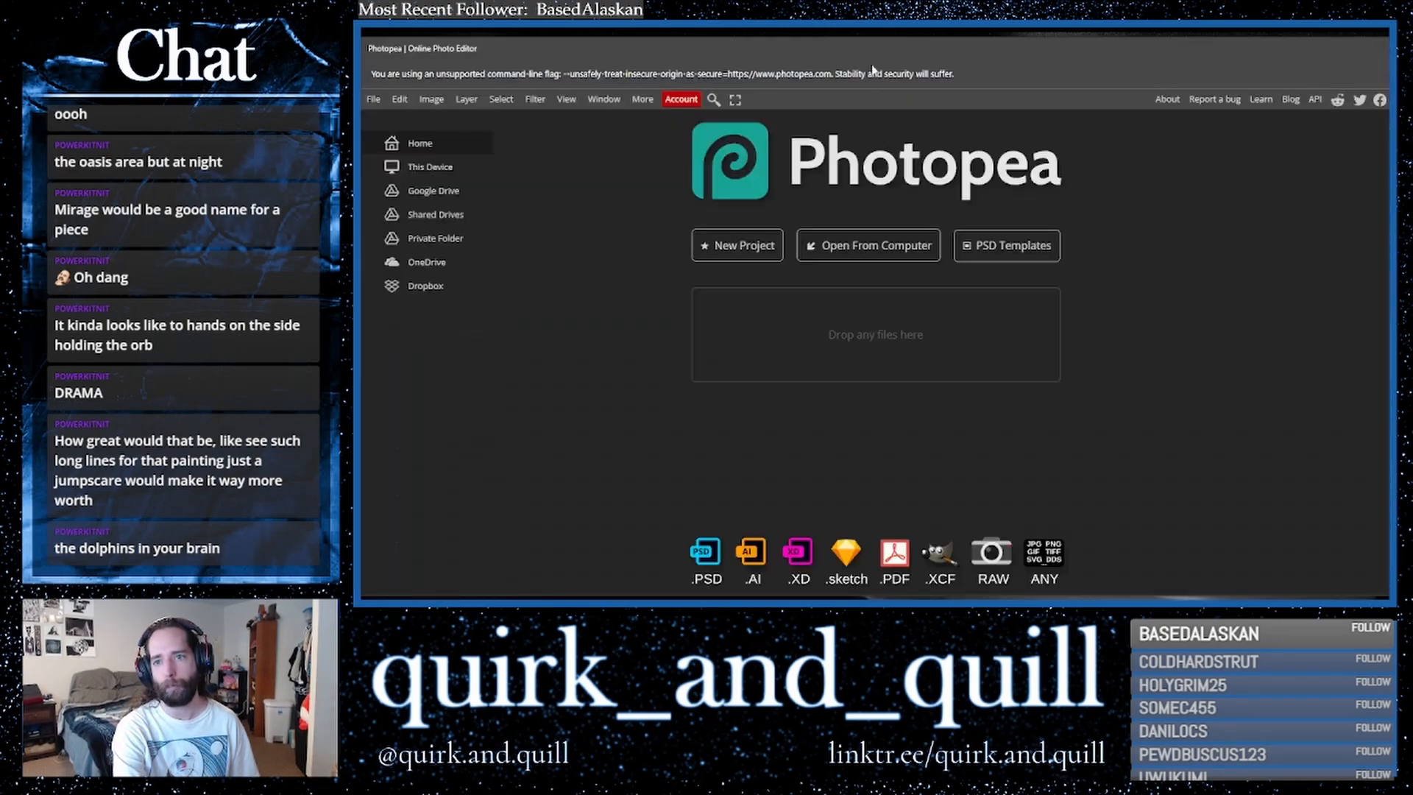
drag(896, 52, 729, 104)
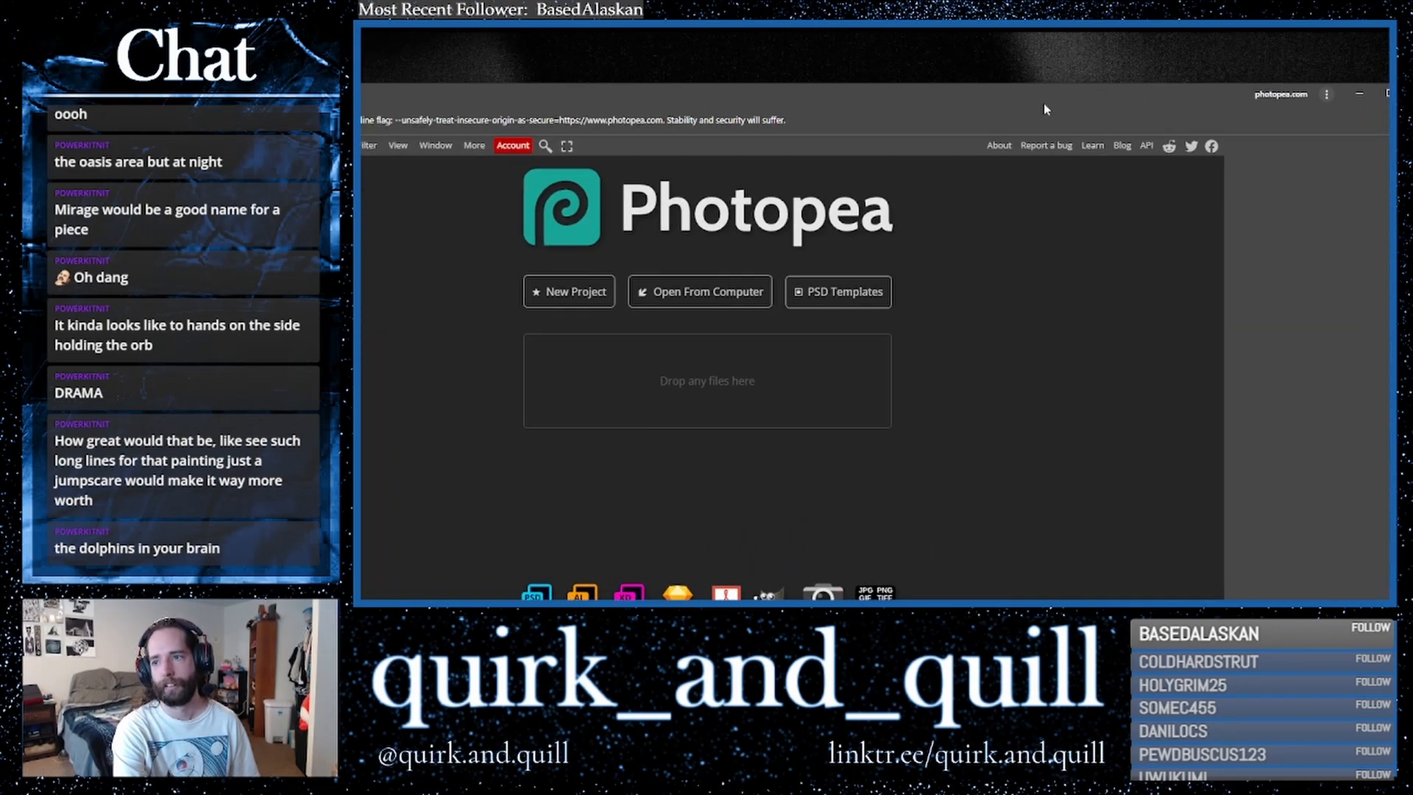
drag(1043, 109, 940, 117)
click(1314, 126)
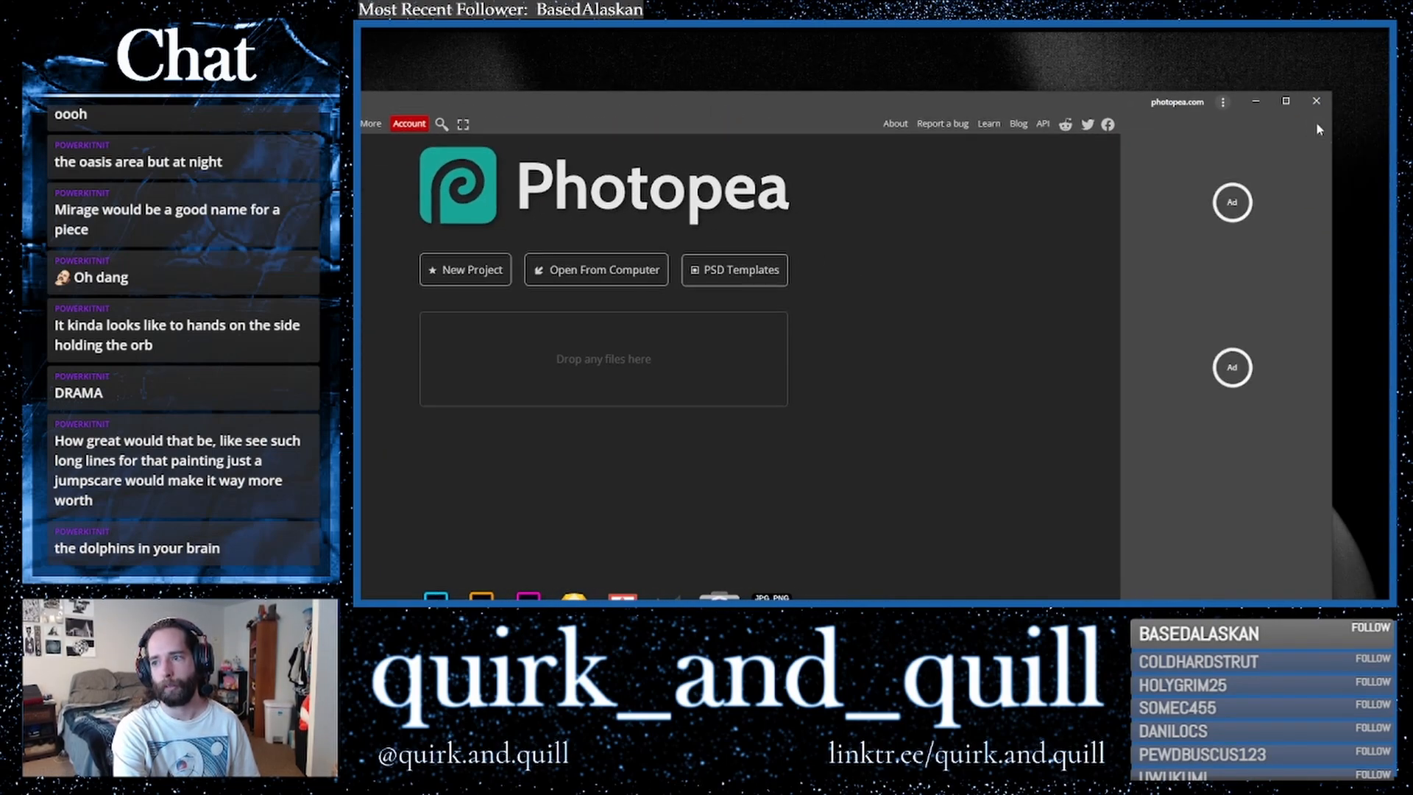
double_click(761, 108)
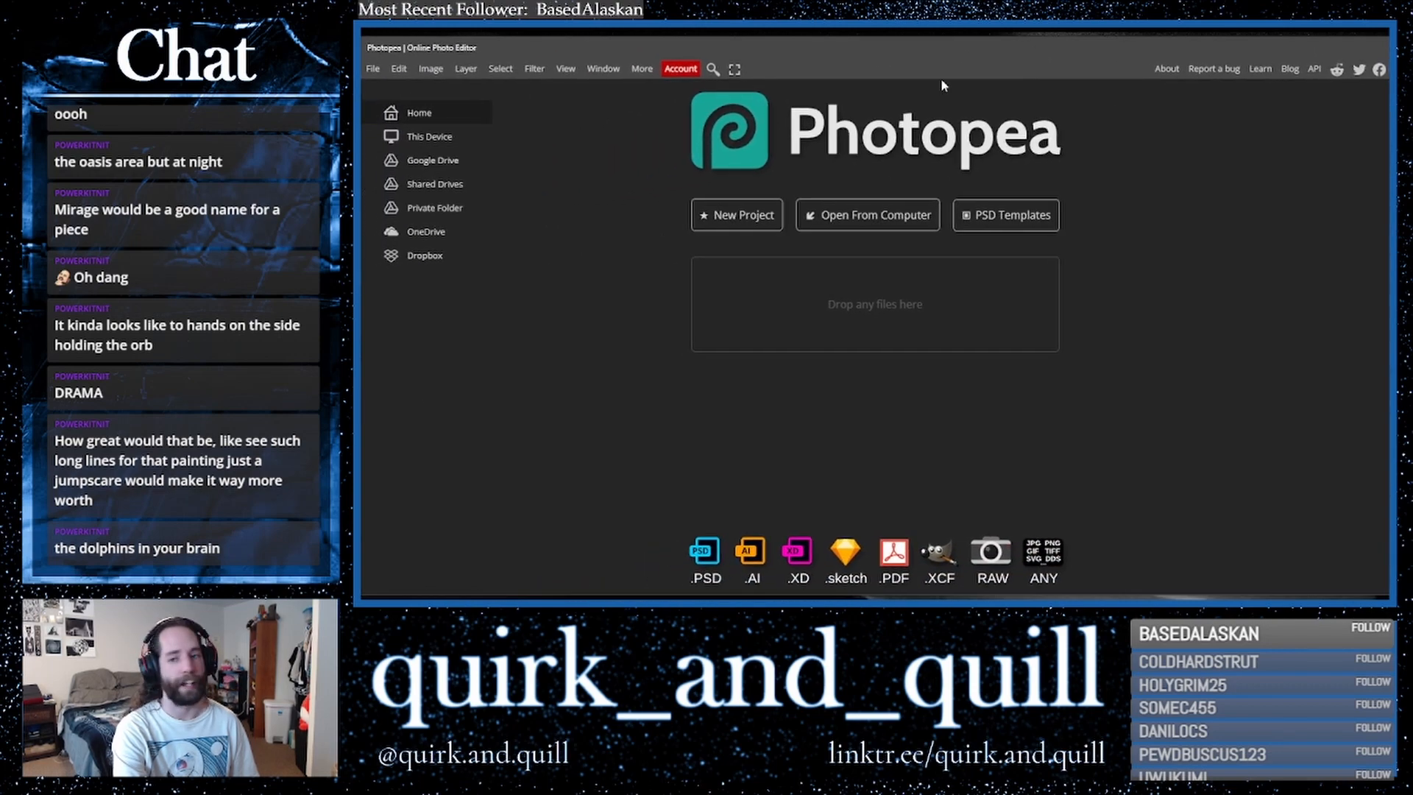
- Open "24 - Endorphin 2.png" from the computer in the editor
click(913, 225)
scroll(626, 220, down, 1)
click(487, 71)
scroll(651, 273, down, 6)
click(666, 190)
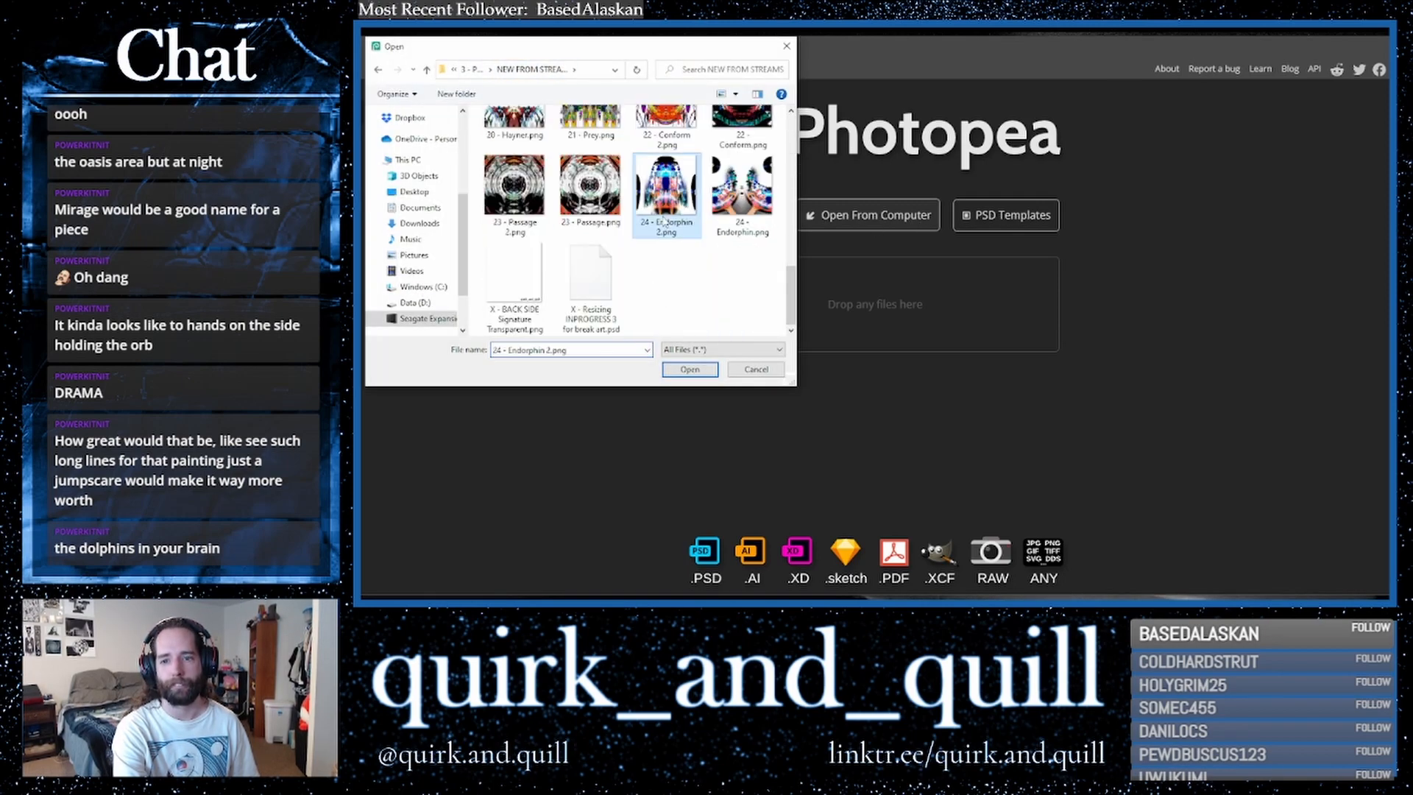
click(690, 371)
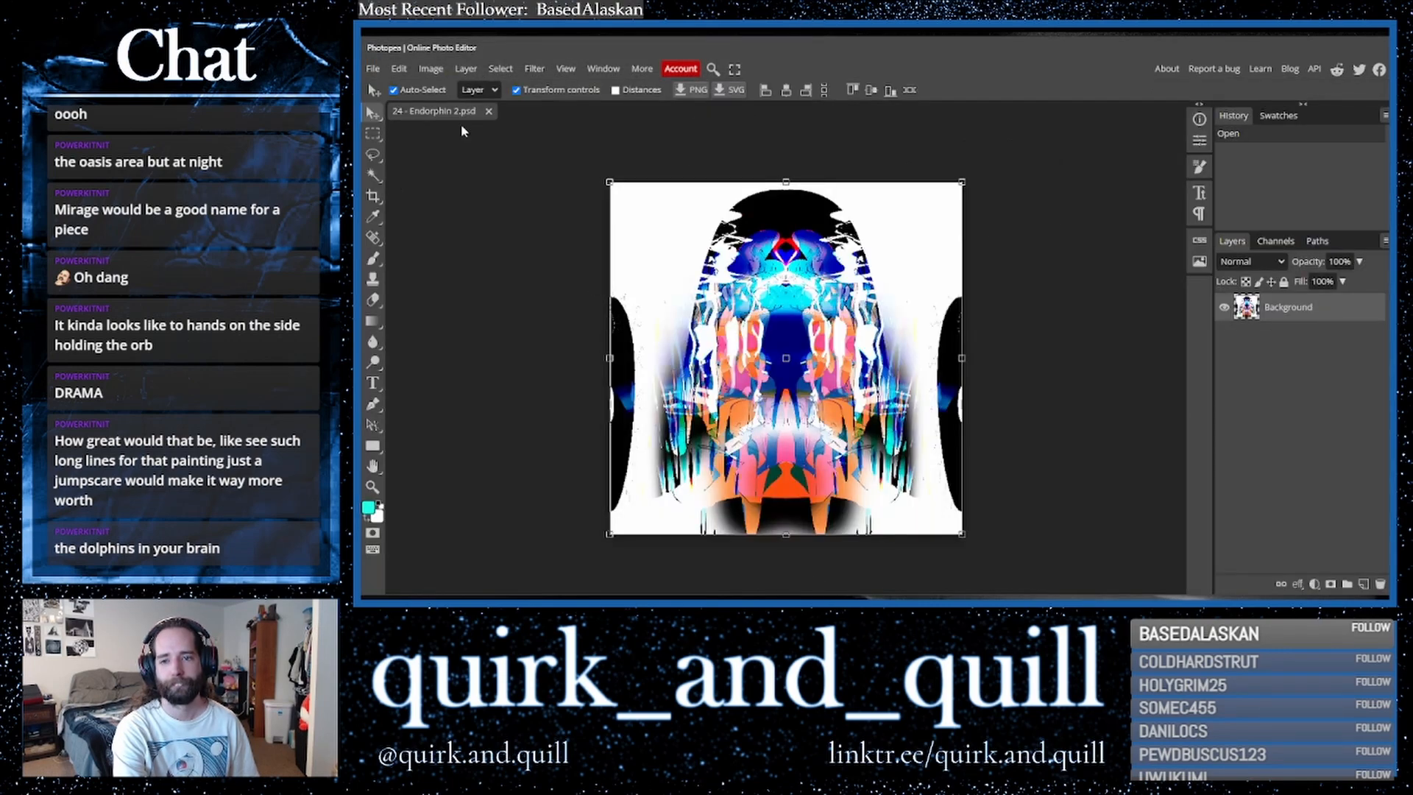
- Place "24 - Endorphin.png" from its folder into the open document as a new layer
key(super+e)
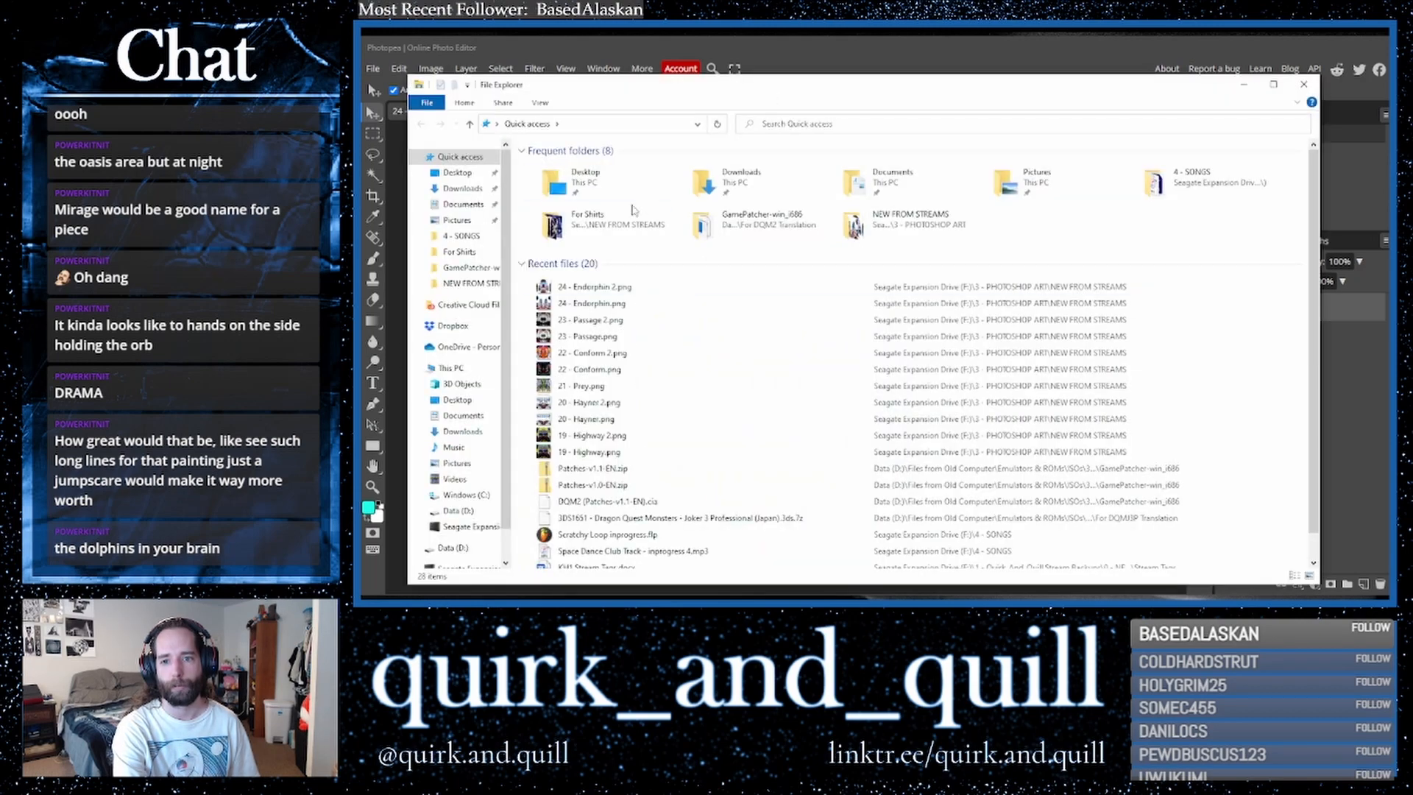
right_click(612, 287)
click(671, 571)
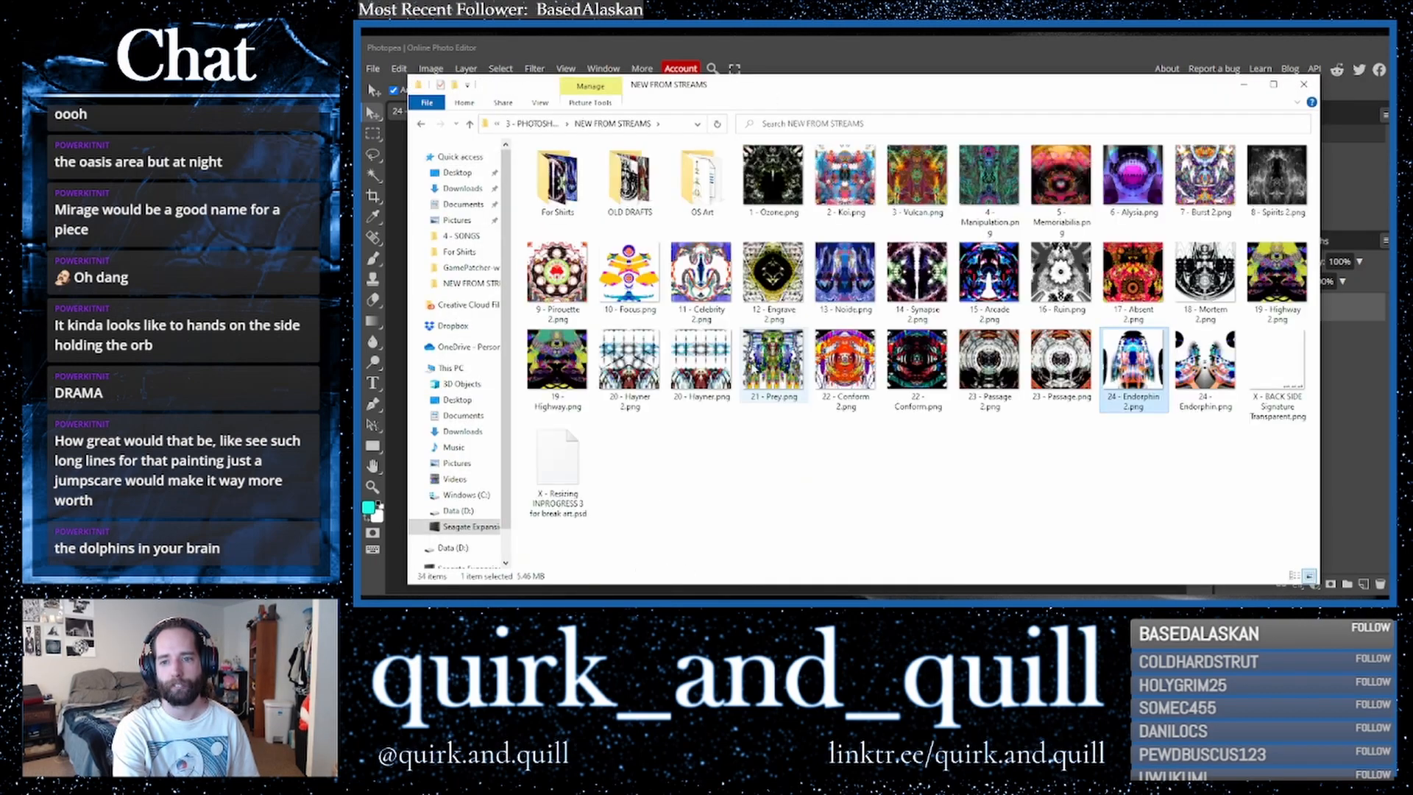
drag(914, 88, 0, 80)
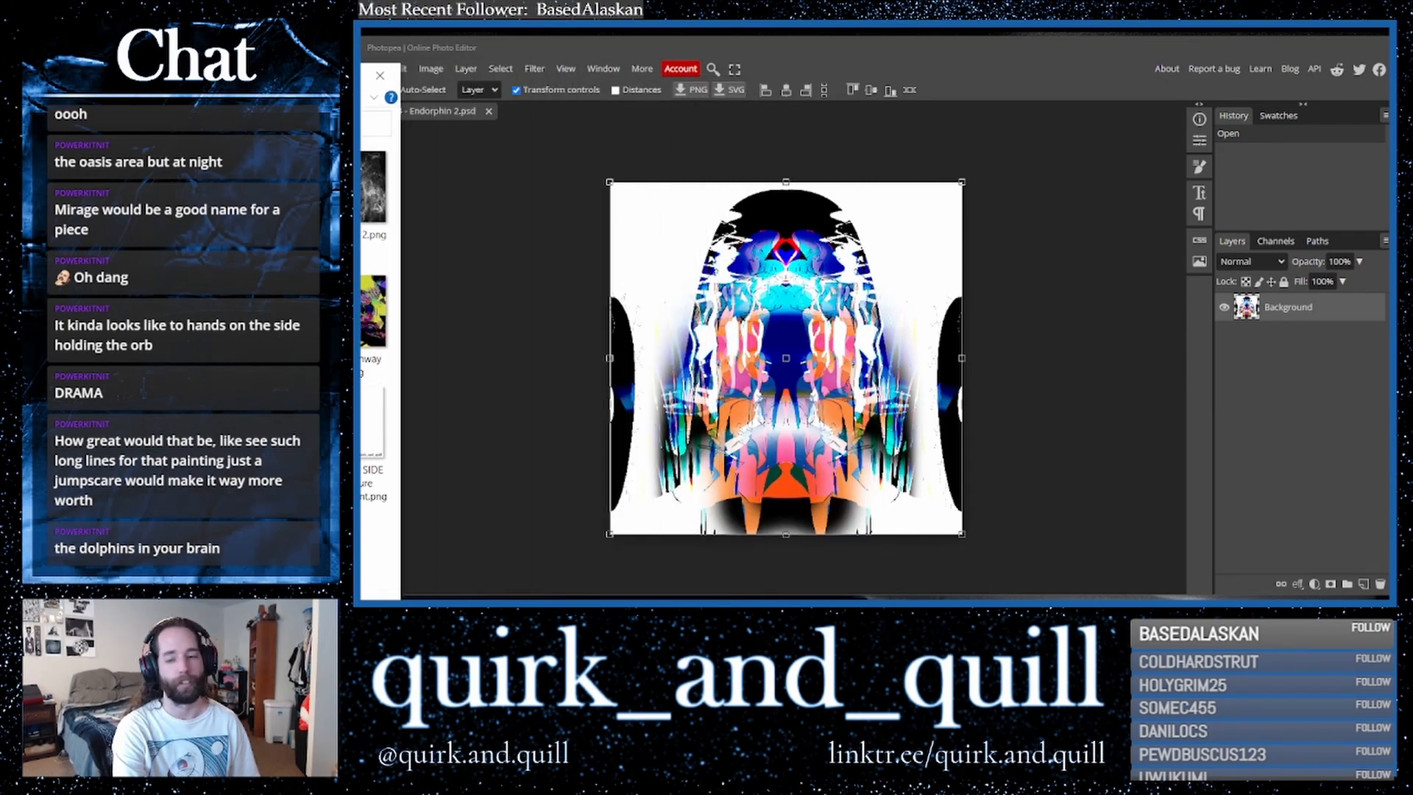
drag(359, 397, 742, 383)
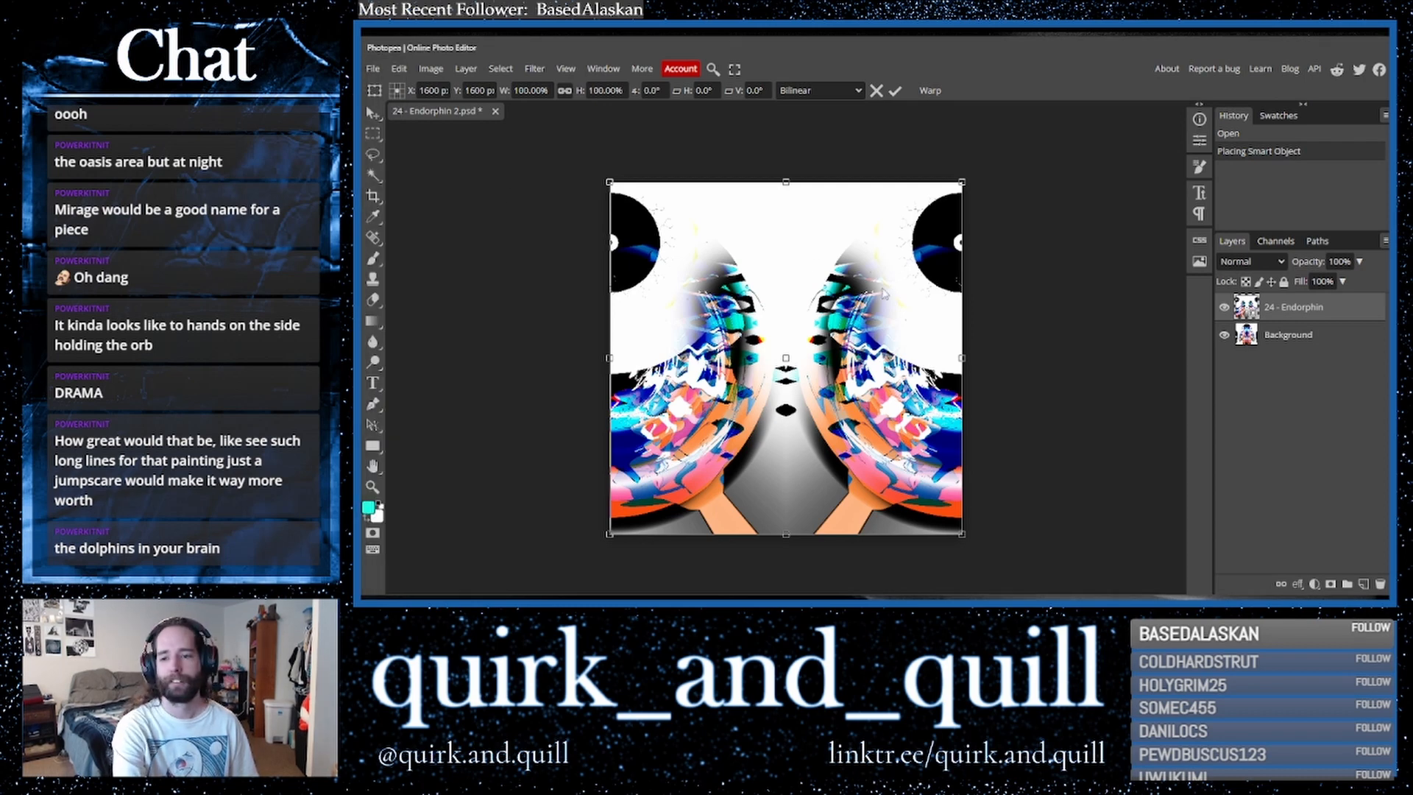
- Set the placed "24 - Endorphin" layer's blend mode to Darker Color
click(563, 69)
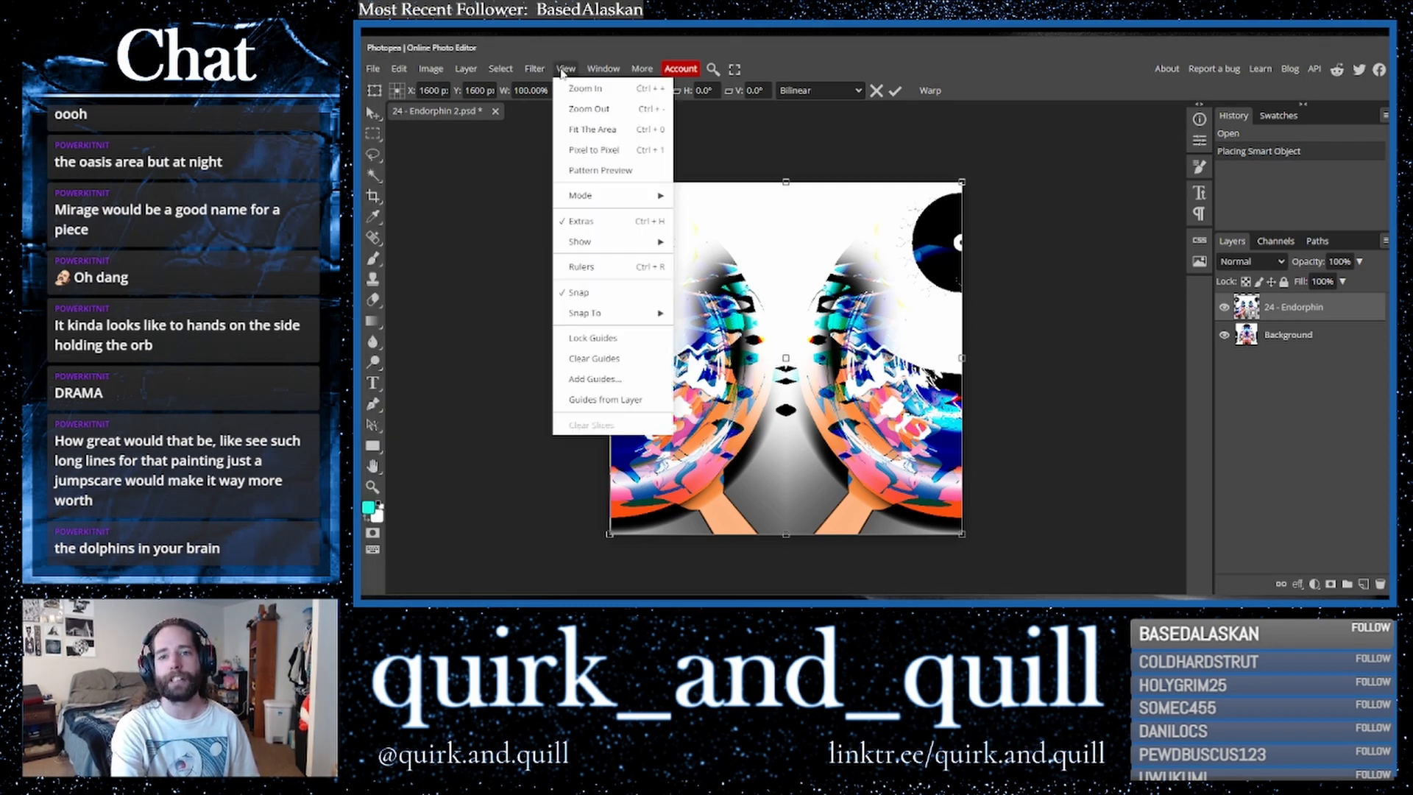
click(586, 130)
click(1249, 264)
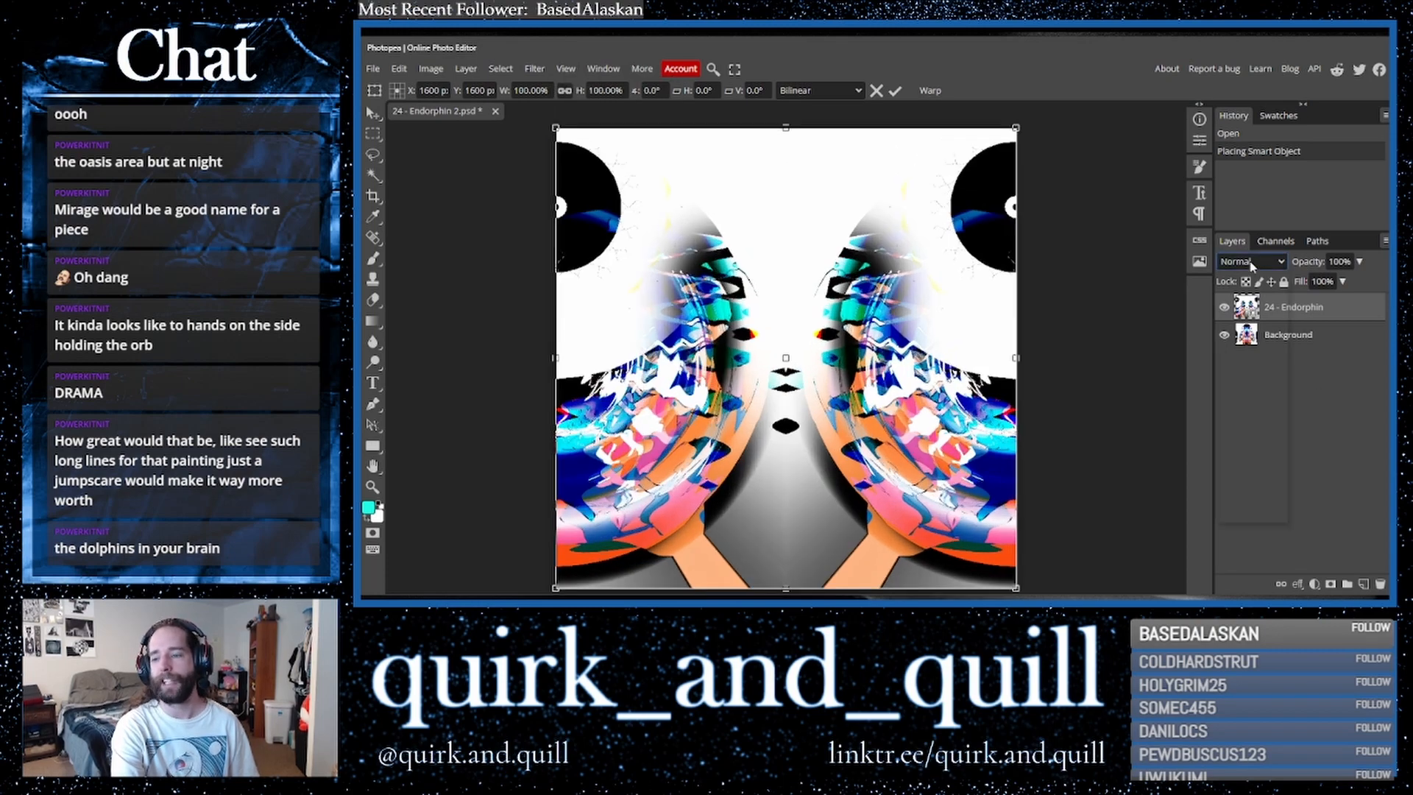
click(1249, 265)
key(Down)
key(Down)
key(Down)
key(Down)
key(Down)
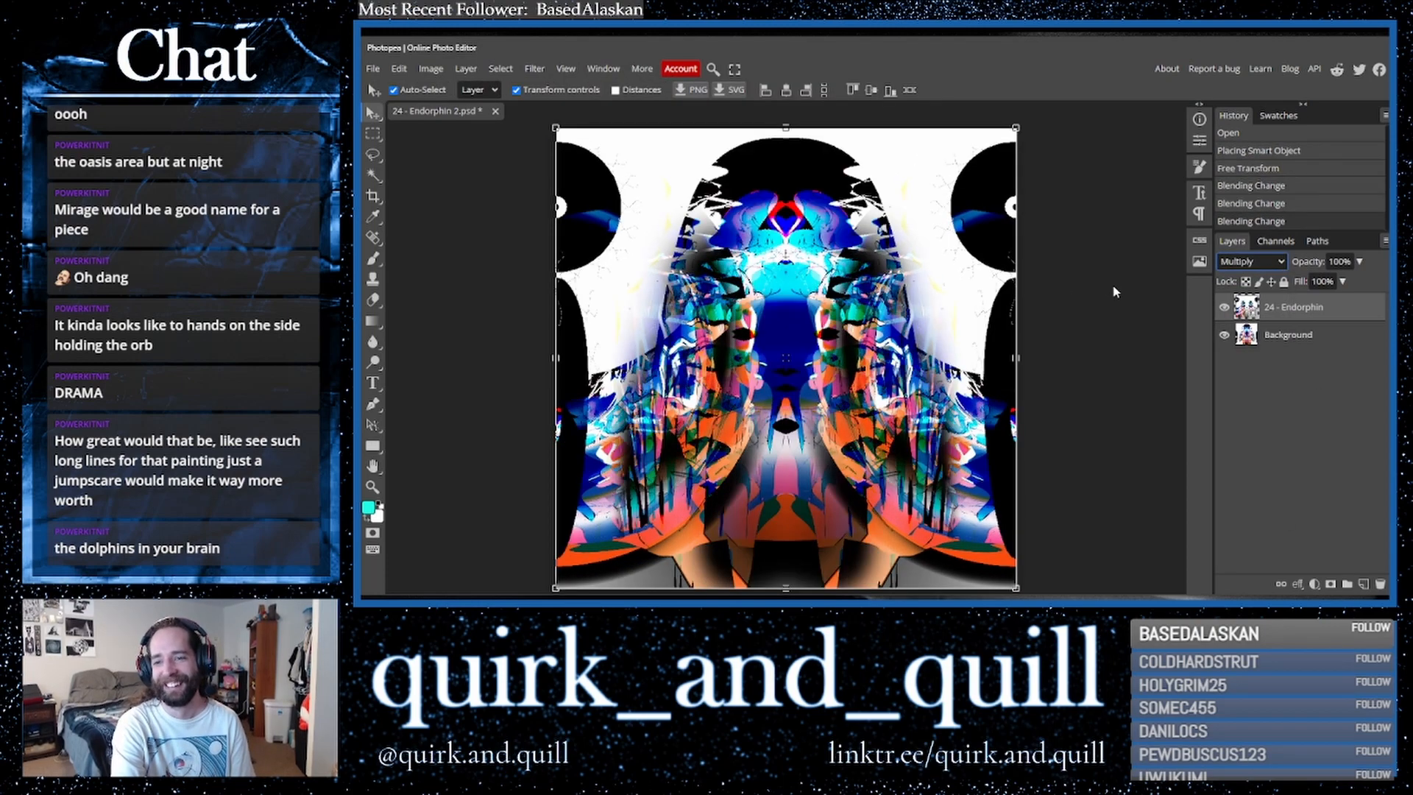
key(Up)
key(Down)
key(Down)
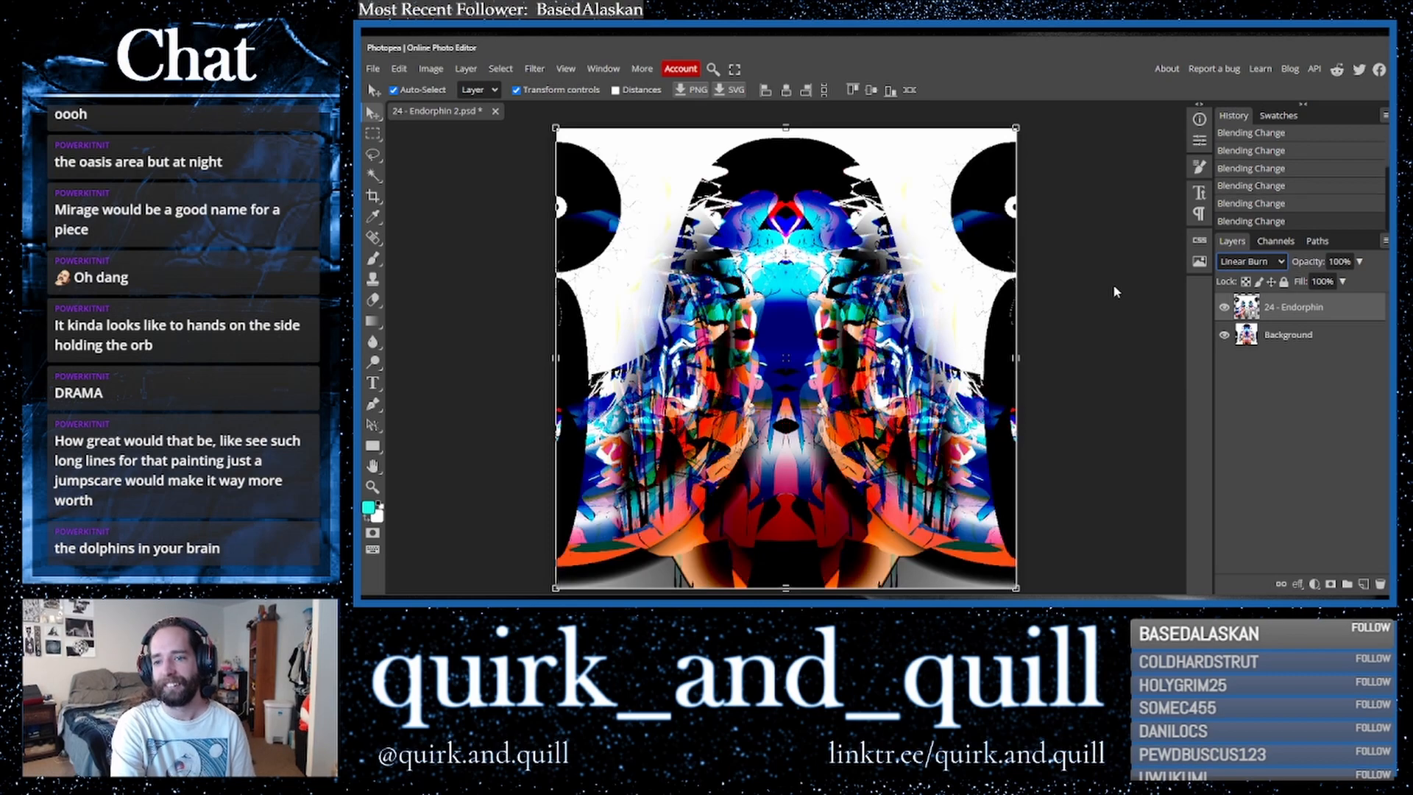
key(Up)
key(Down)
key(Up)
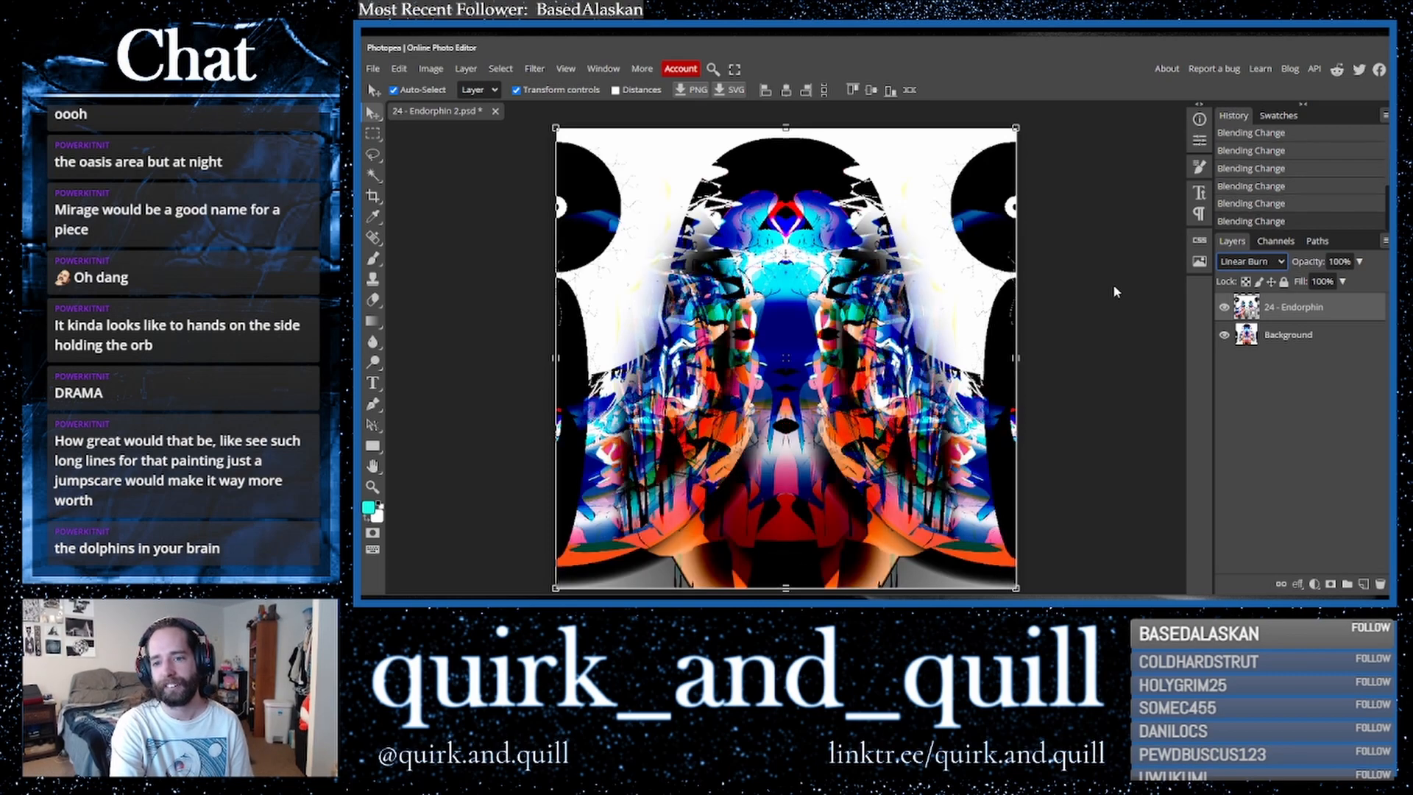
key(Down)
key(Down)
key(Up)
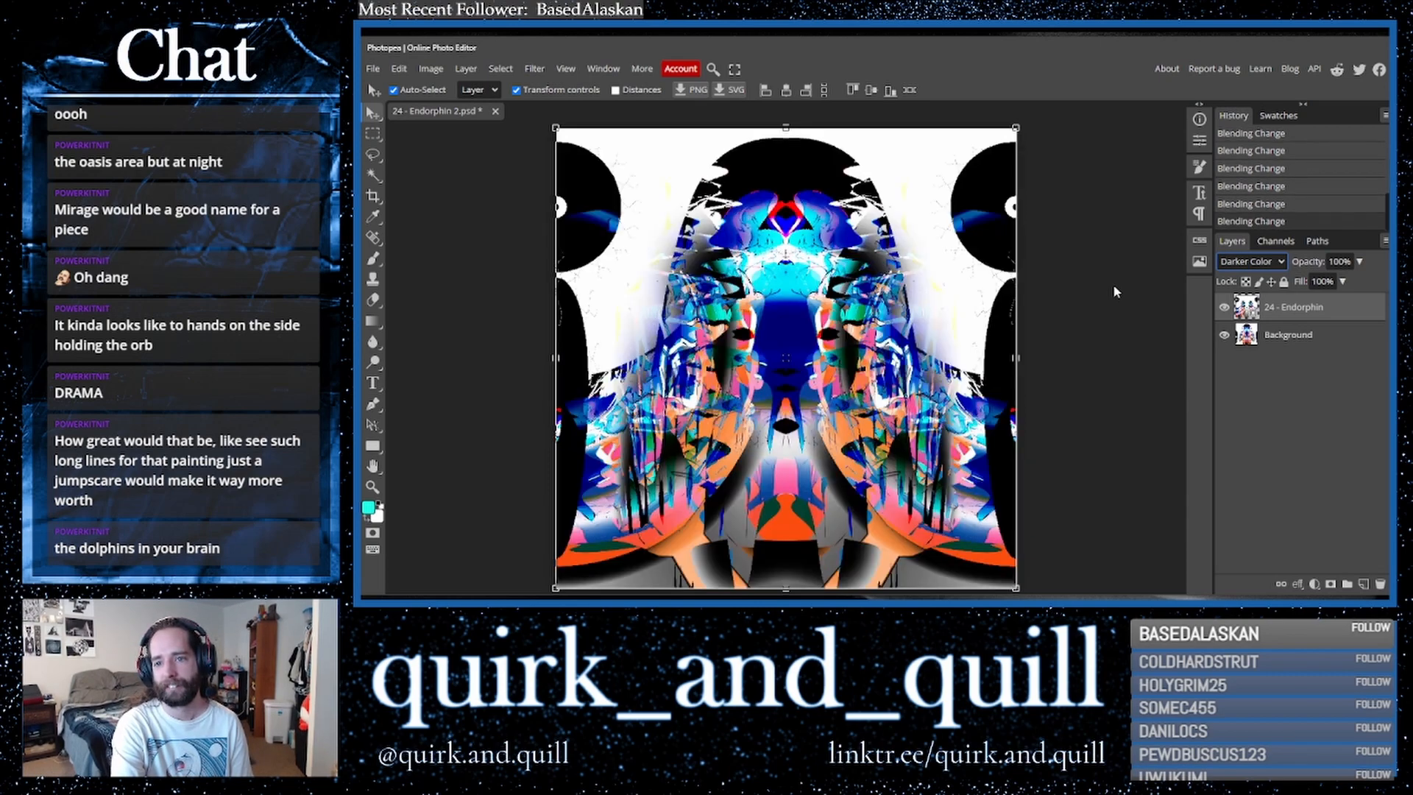
- Duplicate both layers and merge the copies into one composite layer above them
click(1303, 349)
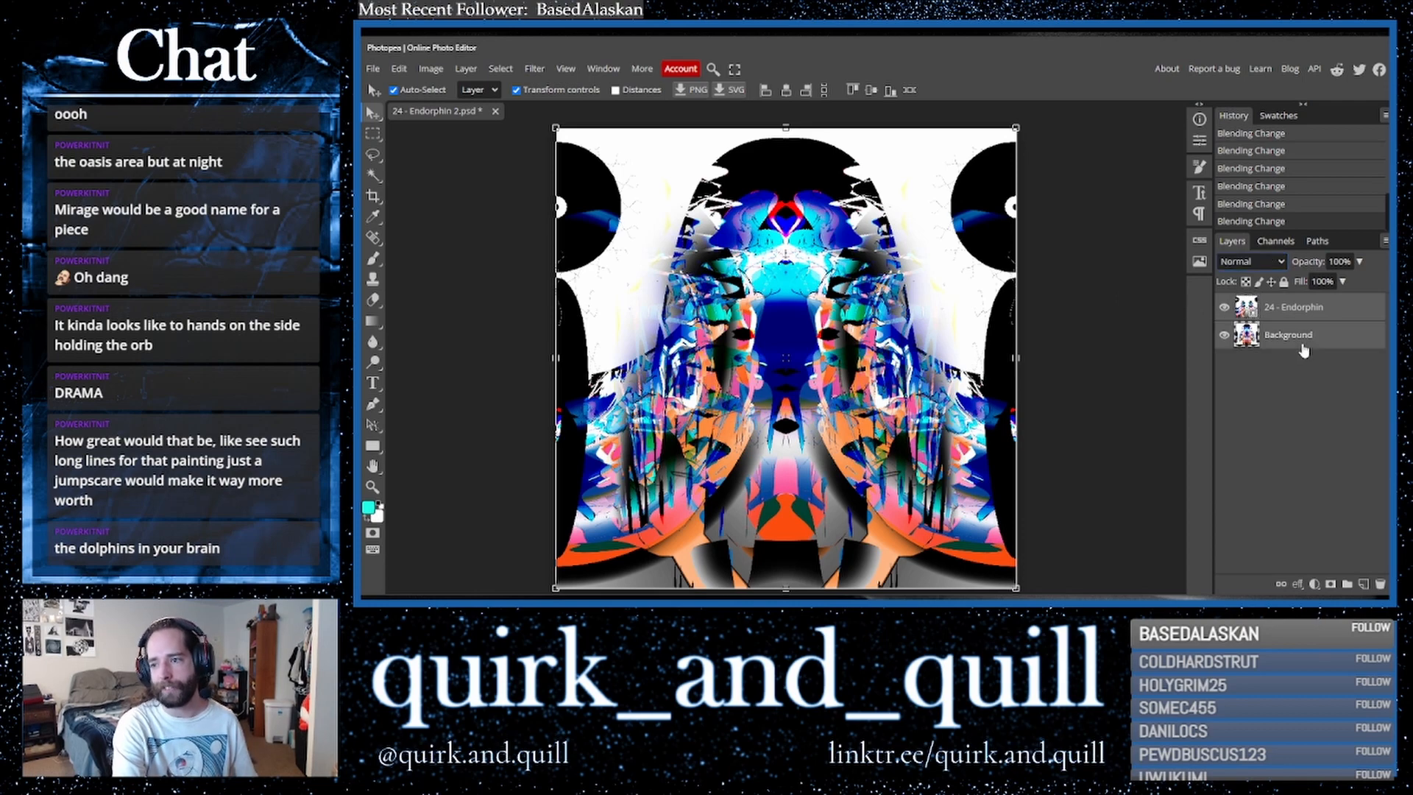
drag(1318, 343, 1364, 584)
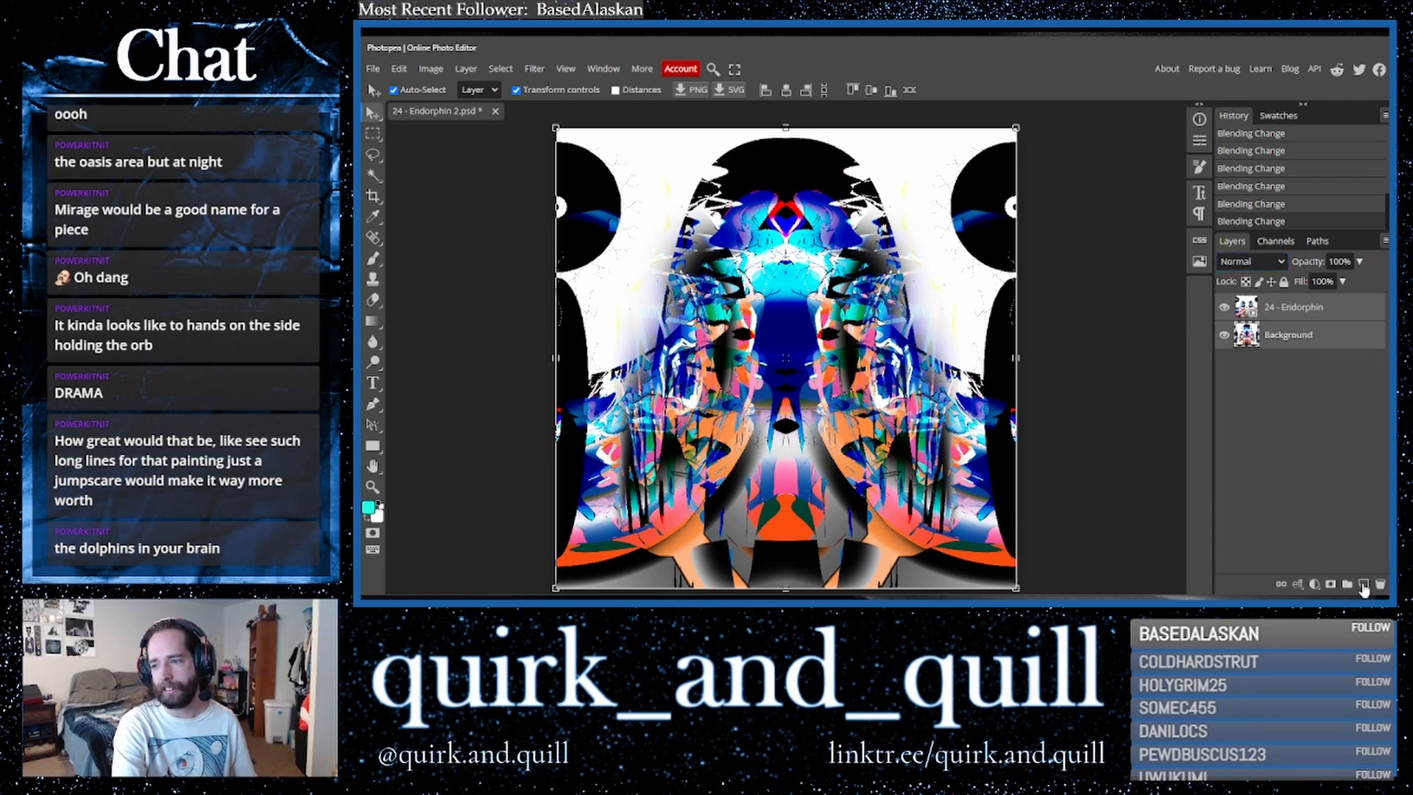
right_click(1295, 340)
click(1237, 541)
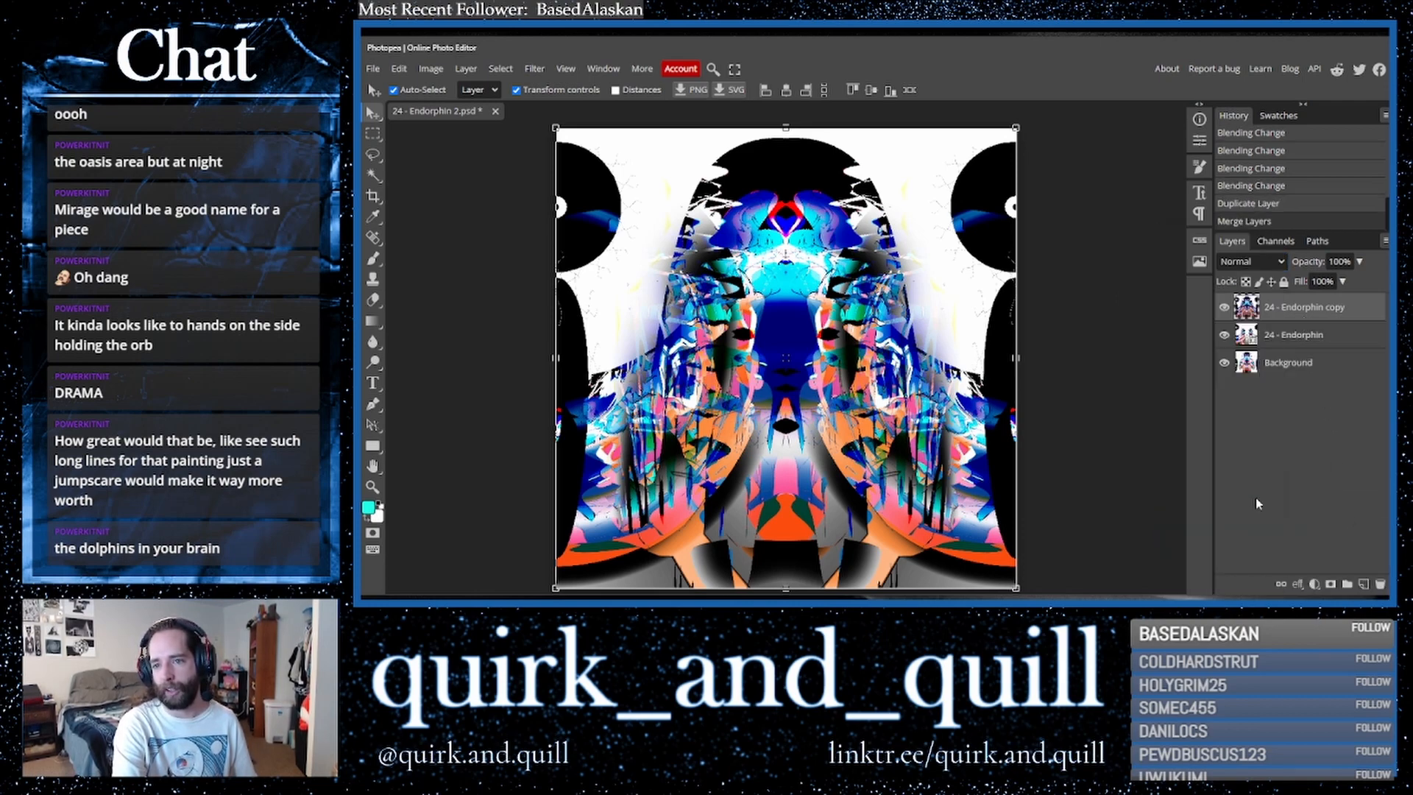
- Duplicate the composite layer and apply Distort > Polar Coordinates with Polar to Rect to the copy
drag(1338, 307, 1368, 584)
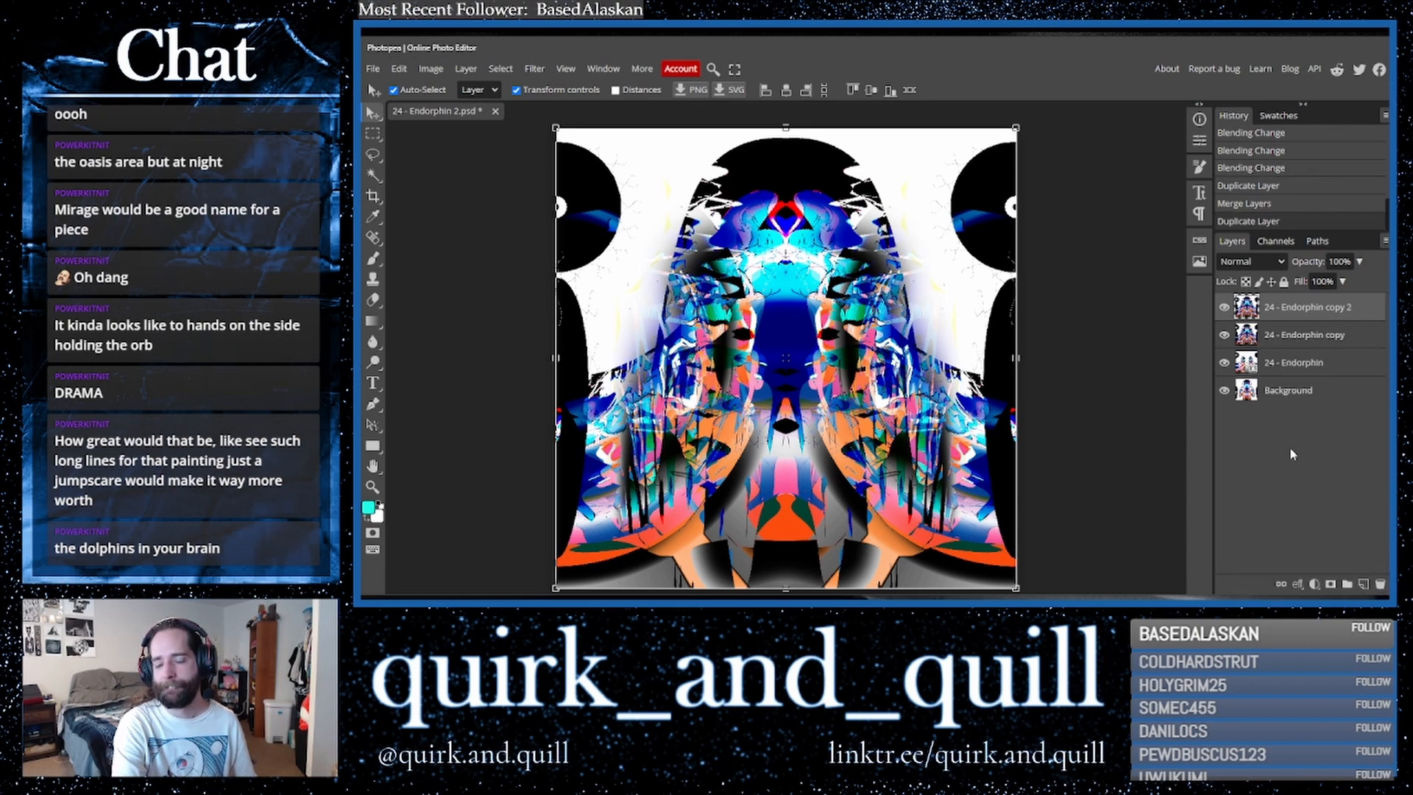
click(535, 68)
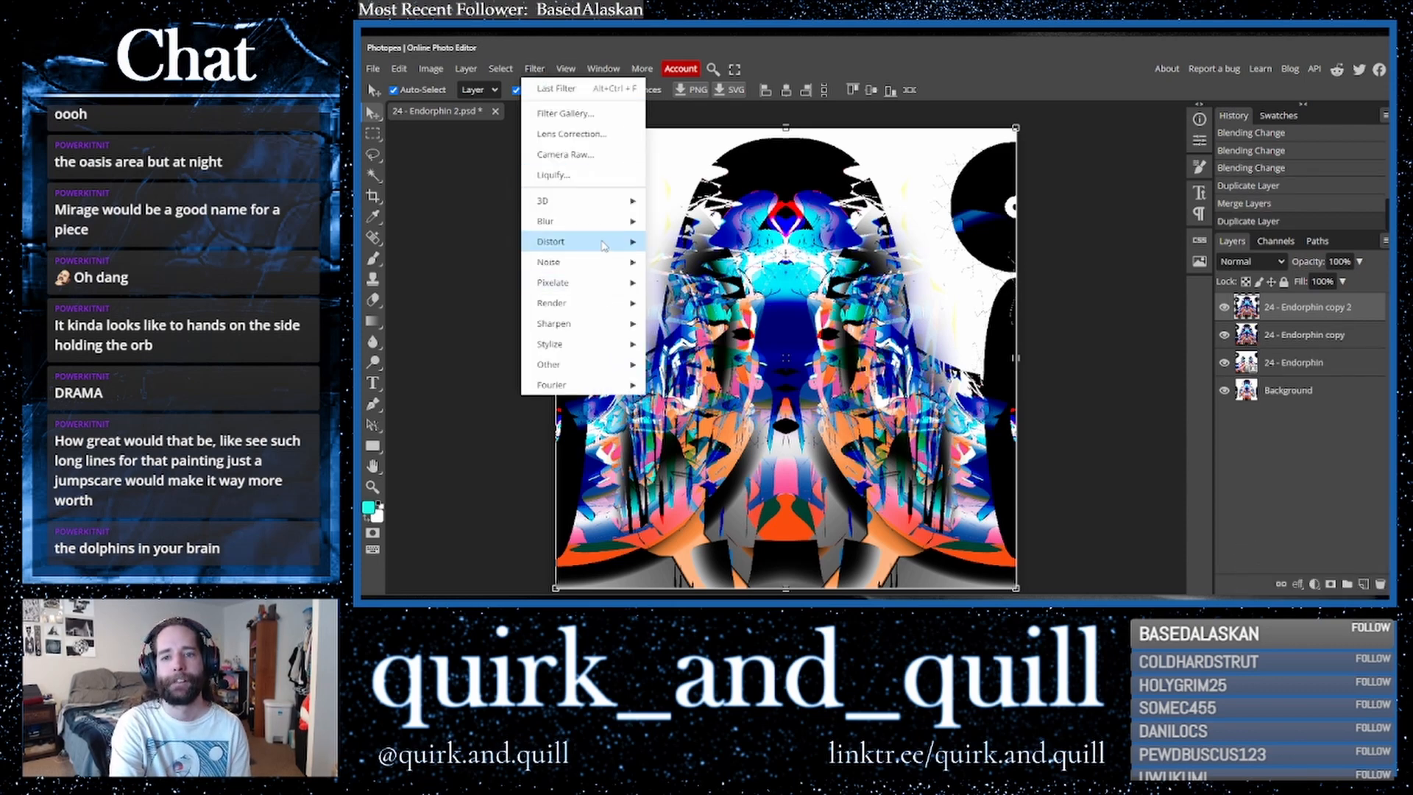
mouse_move(581, 241)
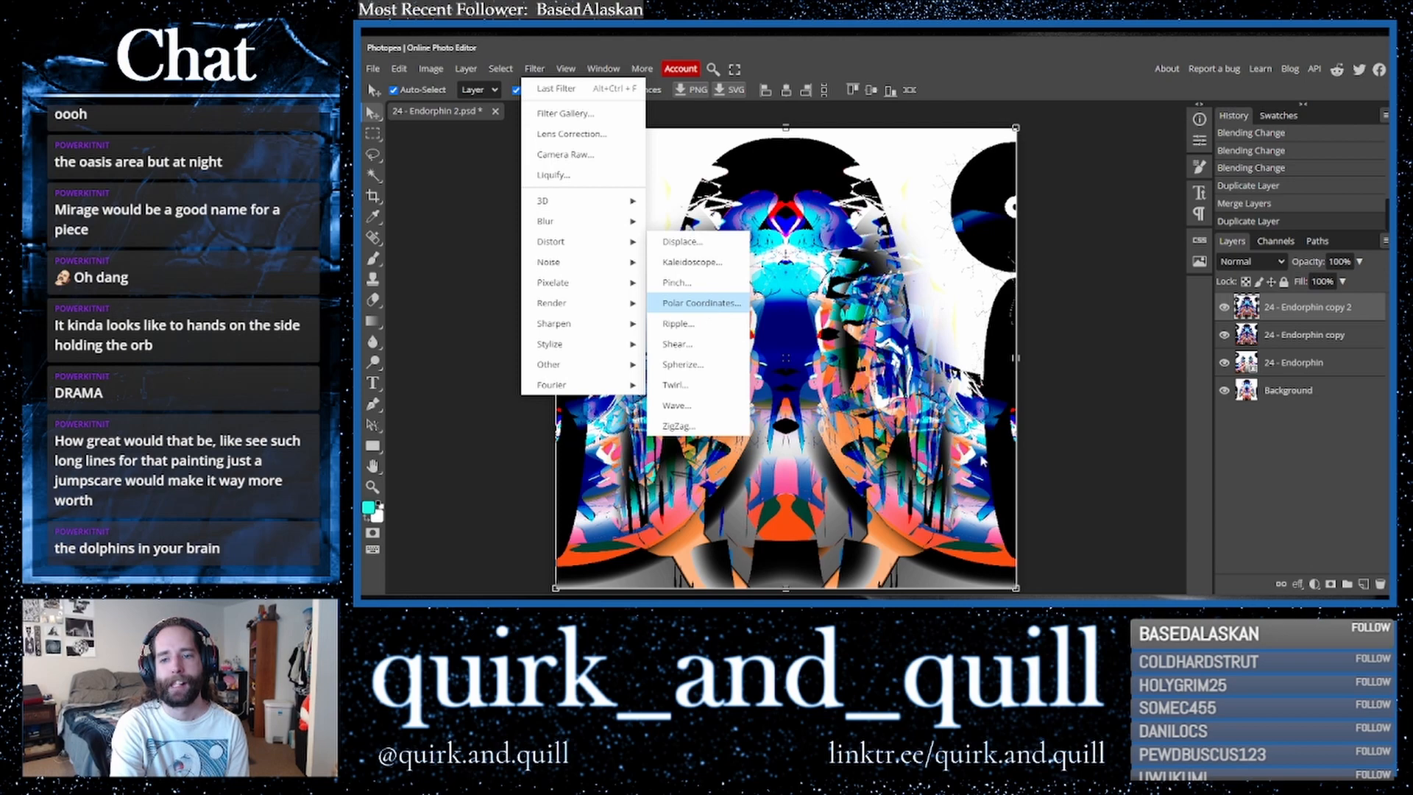
click(700, 303)
click(578, 199)
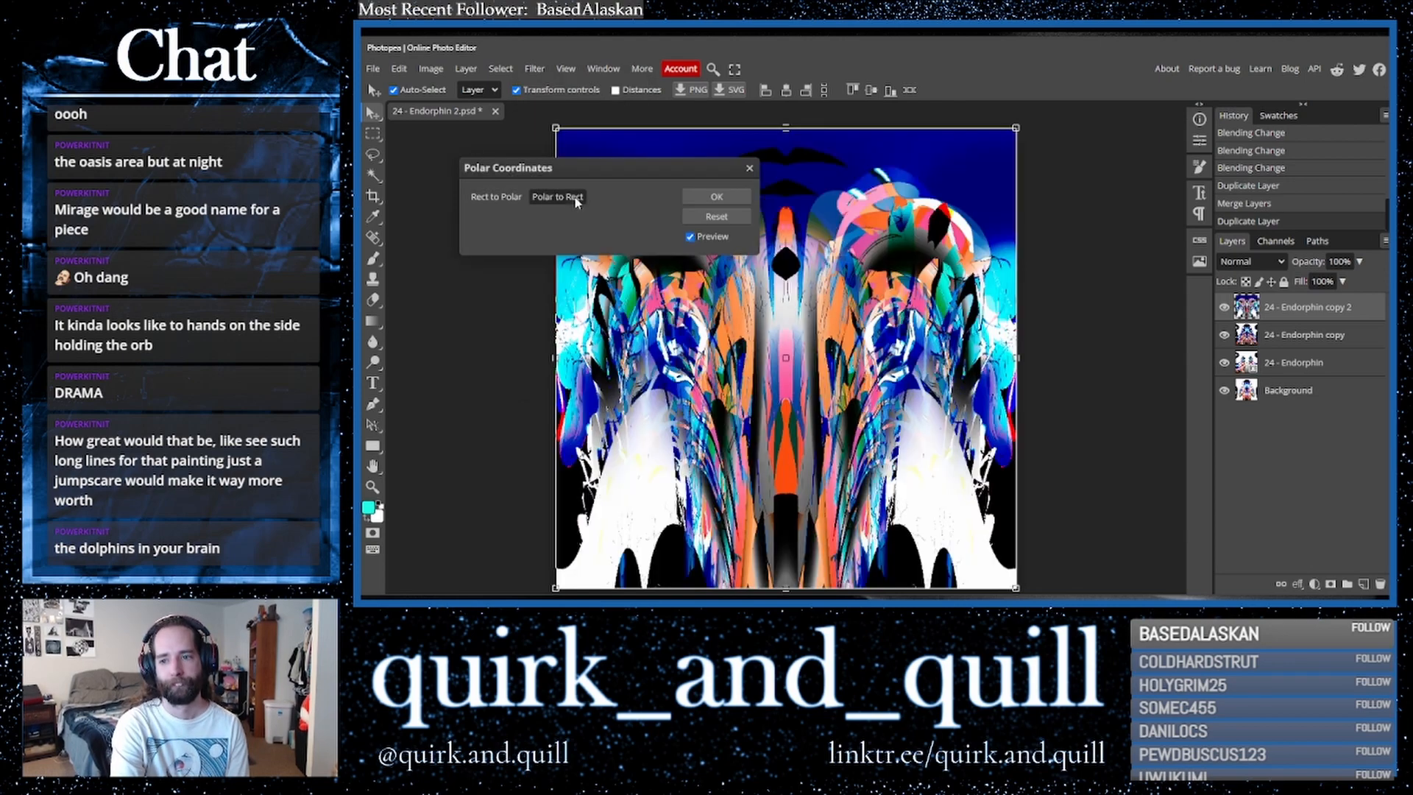
click(736, 203)
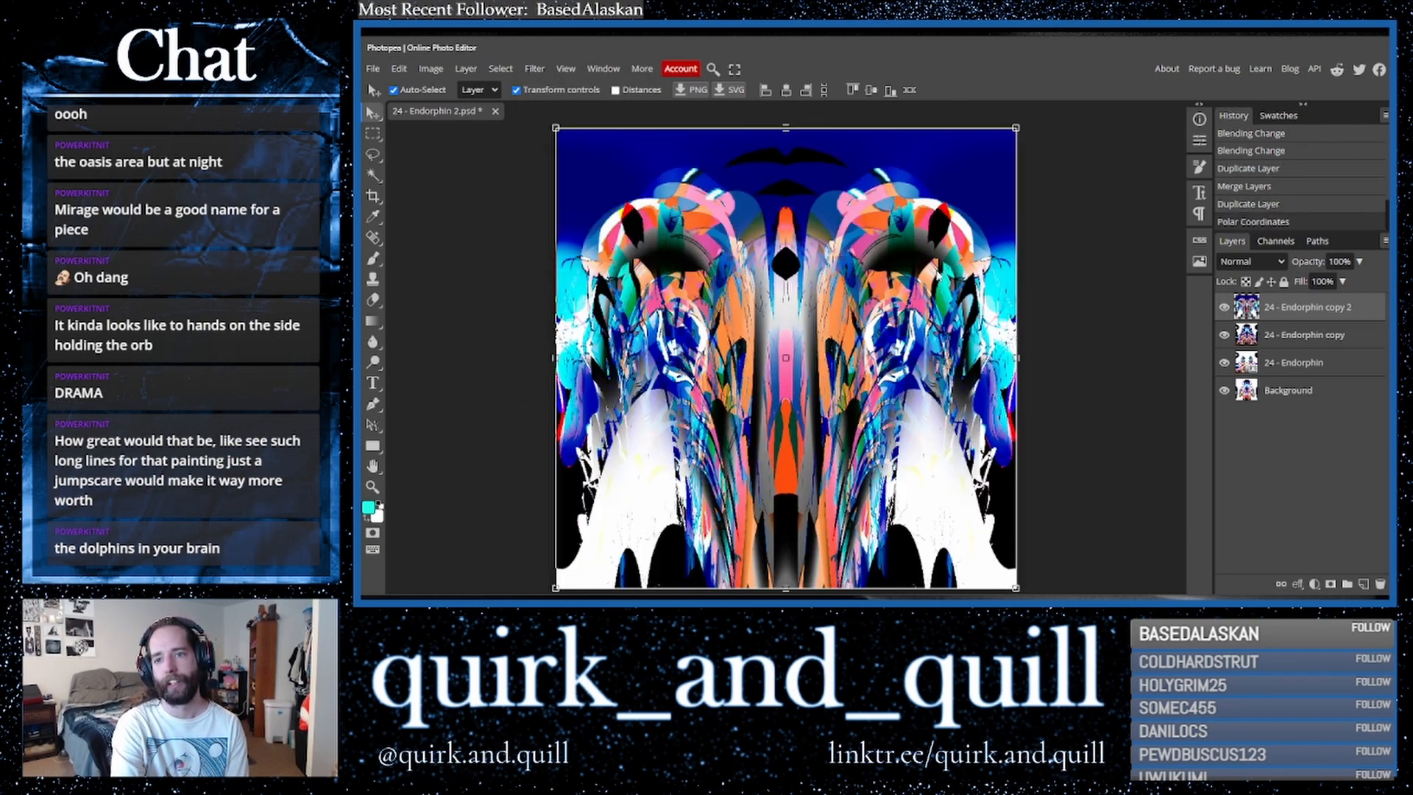
- Try the polar layer's blend modes one after another, ending at Luminosity
click(1254, 263)
click(1254, 266)
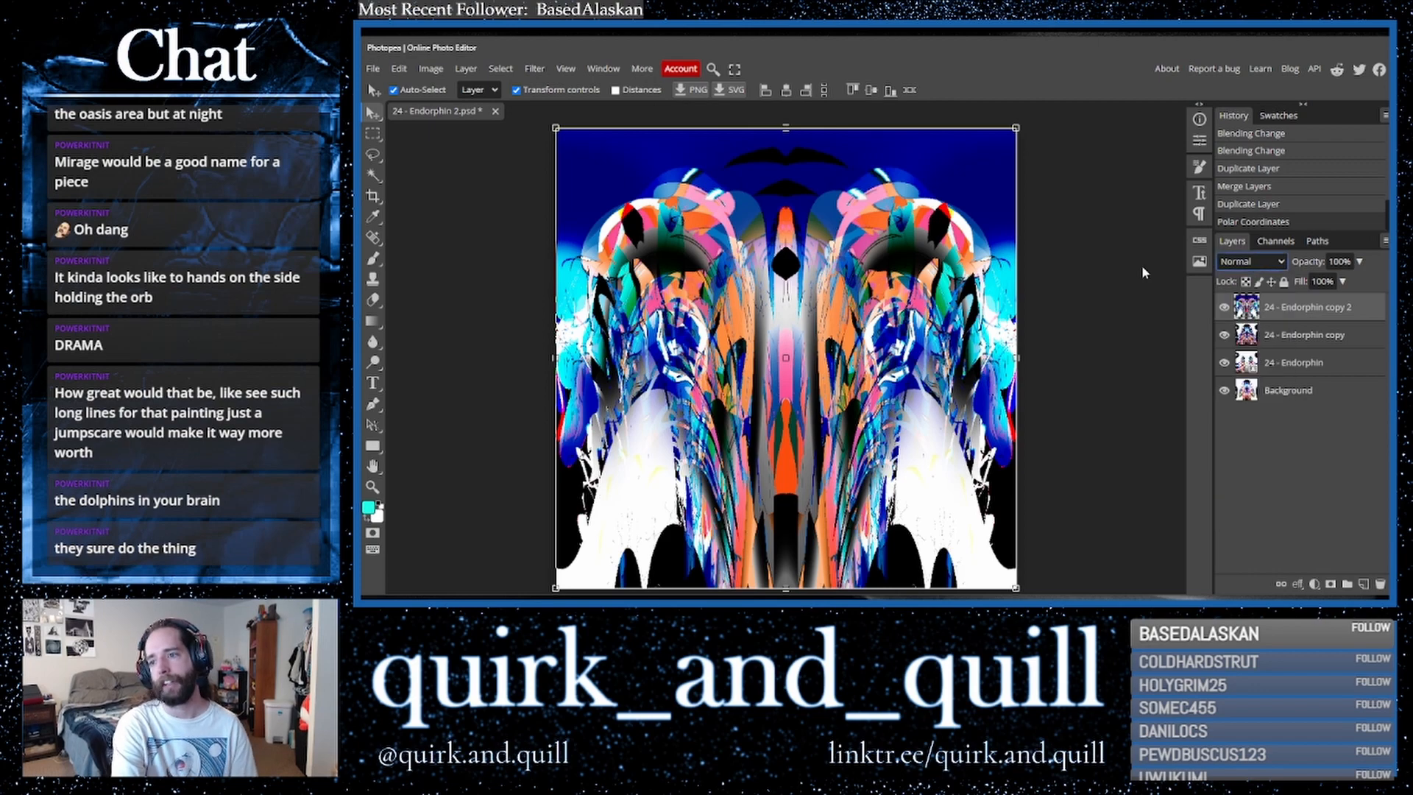
key(Down)
key(Down)
key(Down)
key(Down)
key(Down)
key(Down)
key(Down)
key(Down)
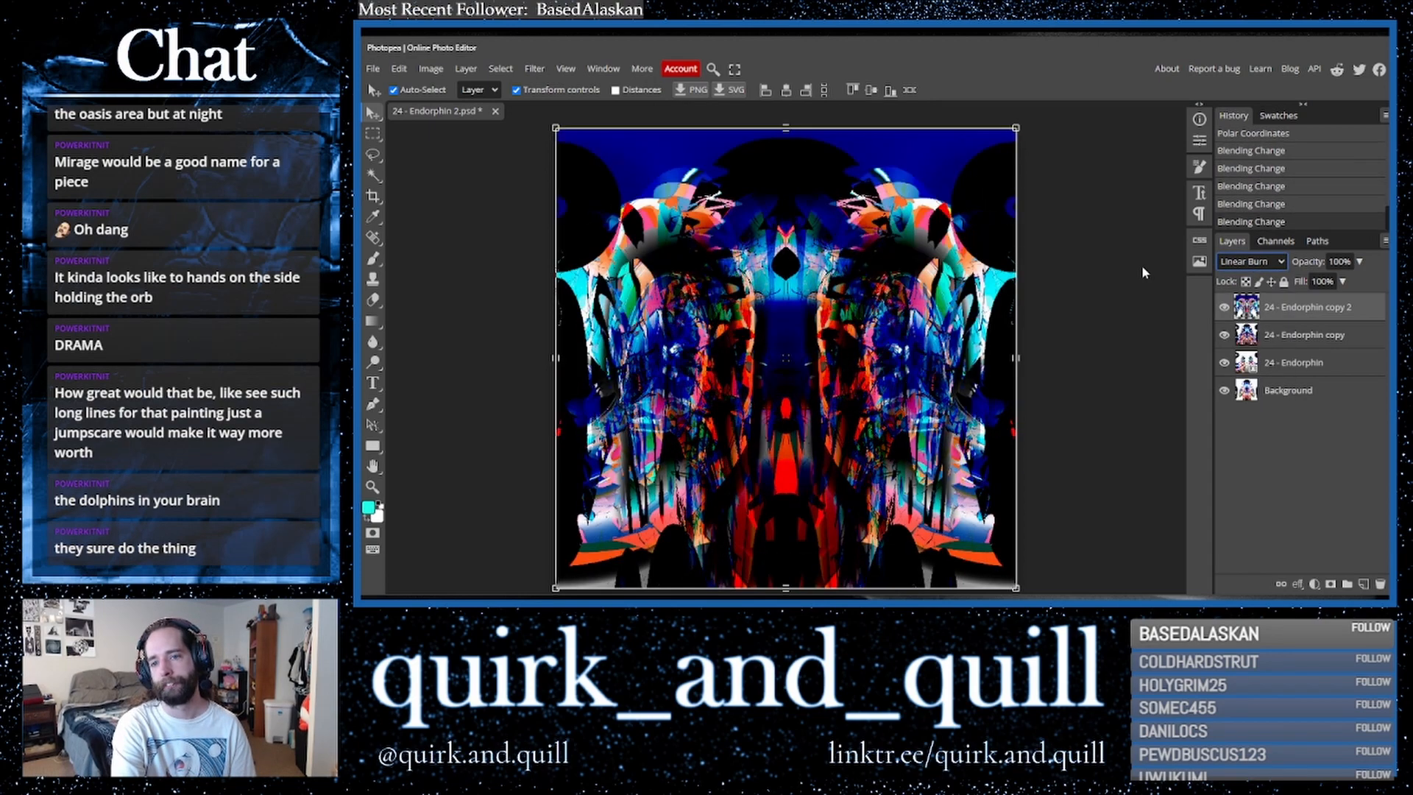
key(Down)
key(Down)
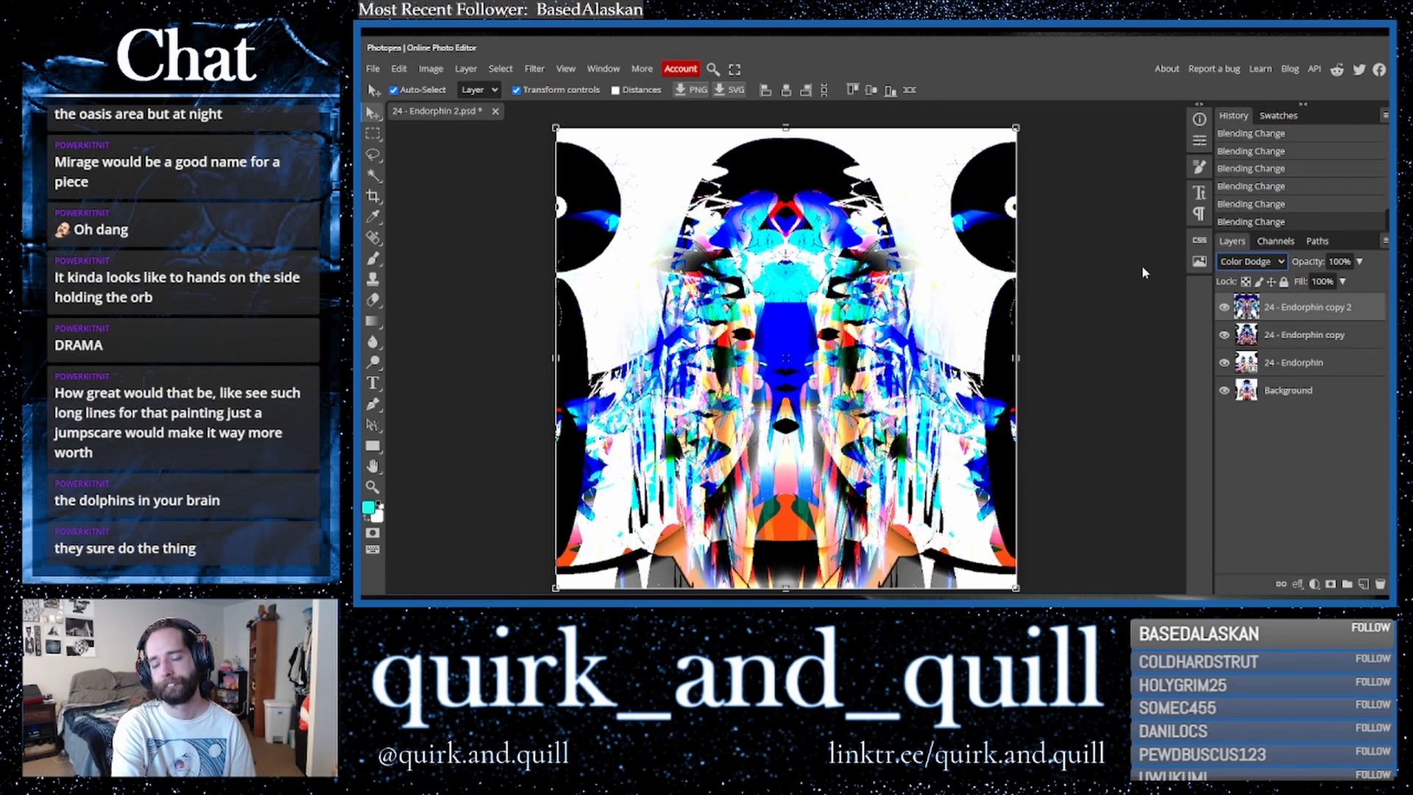
key(Down)
key(Down)
key(Down)
key(Down)
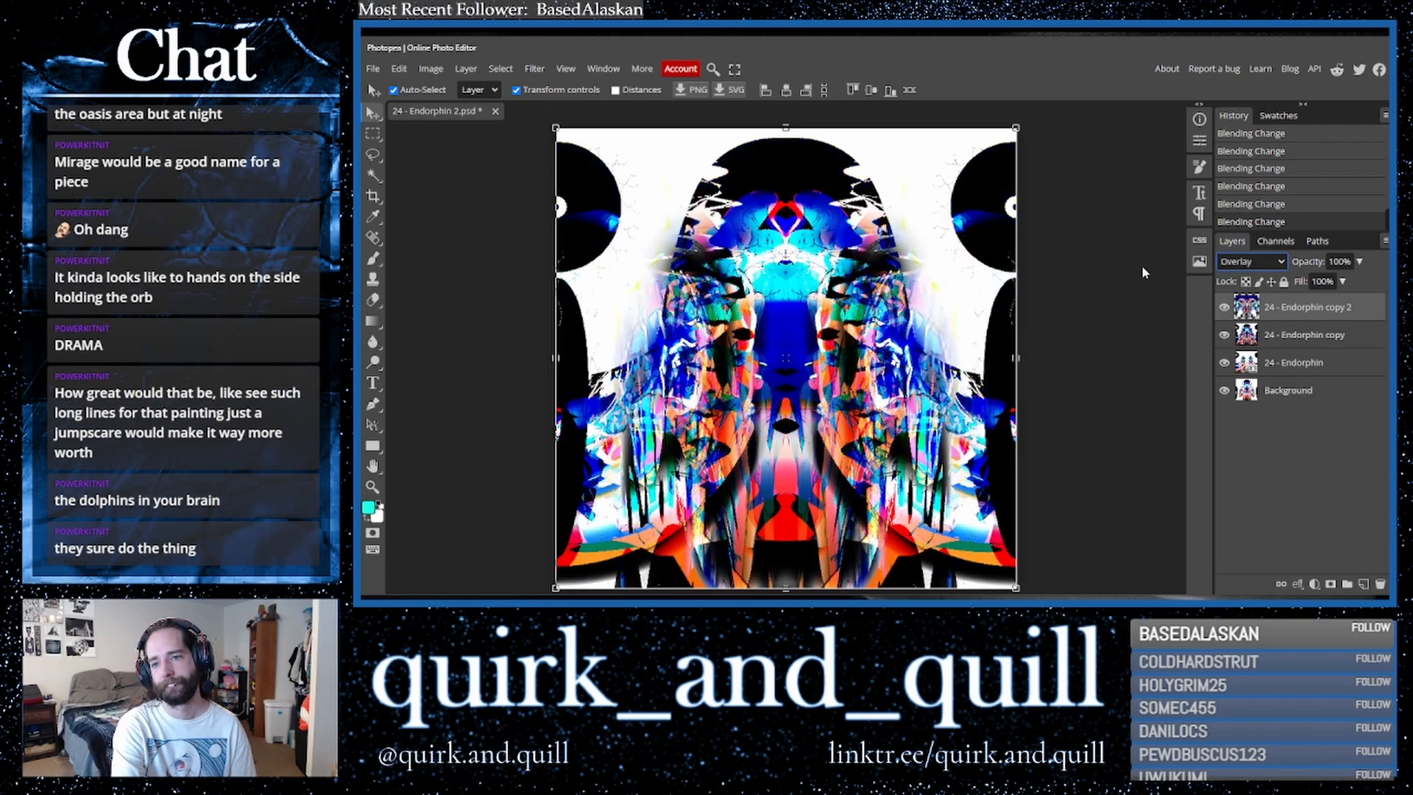
key(Down)
key(Down)
key(Down)
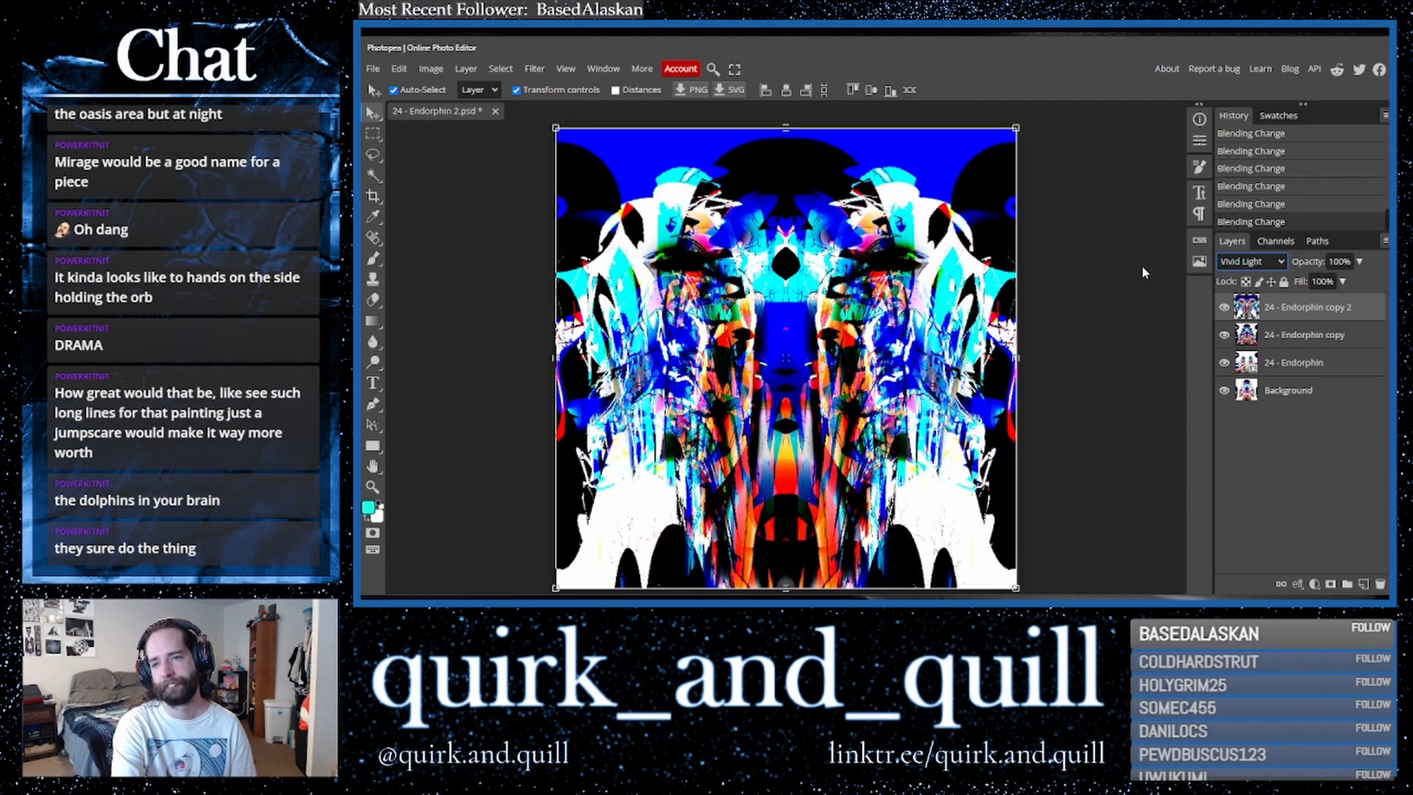
key(Down)
key(Down)
key(Down)
key(Down)
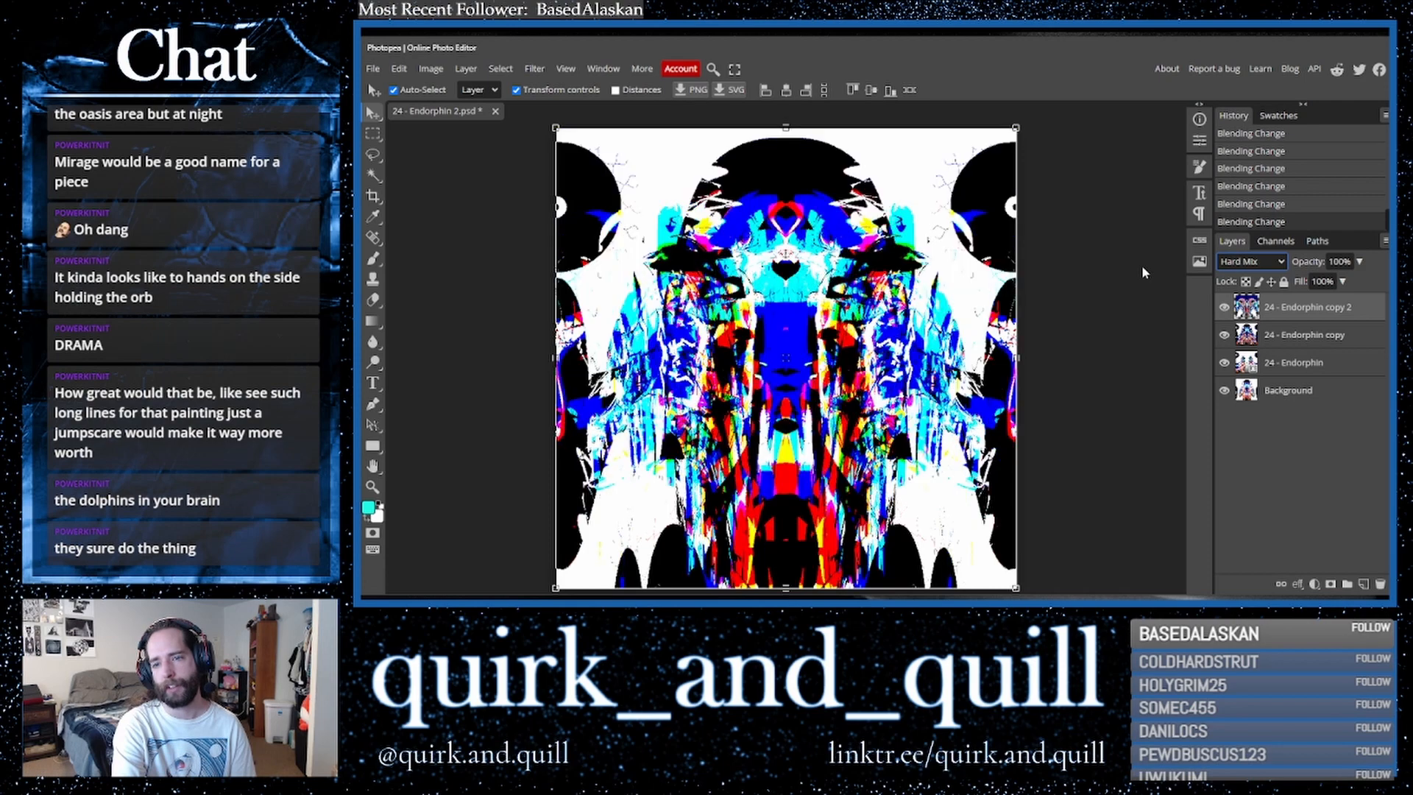
key(Down)
key(Down)
key(Down)
key(Down)
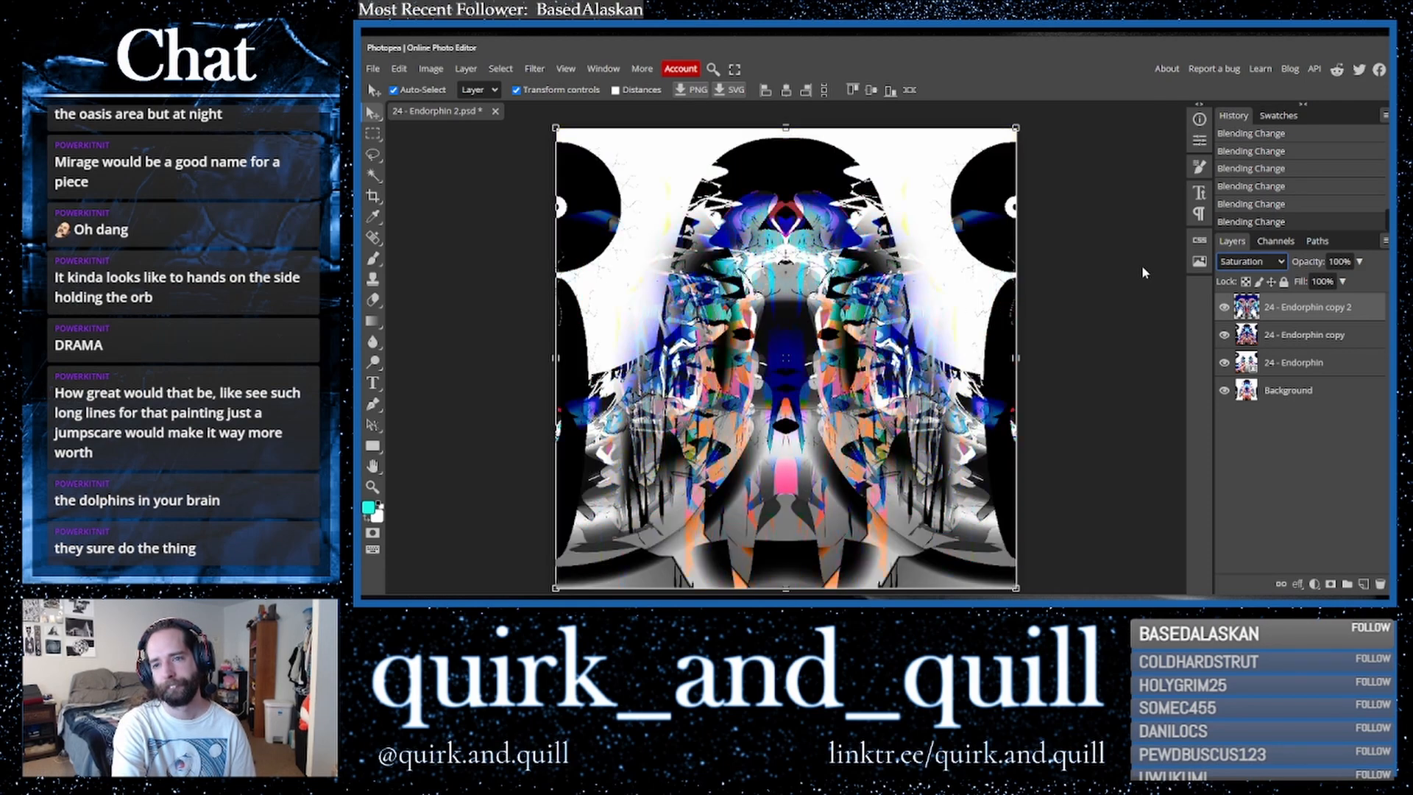
key(Down)
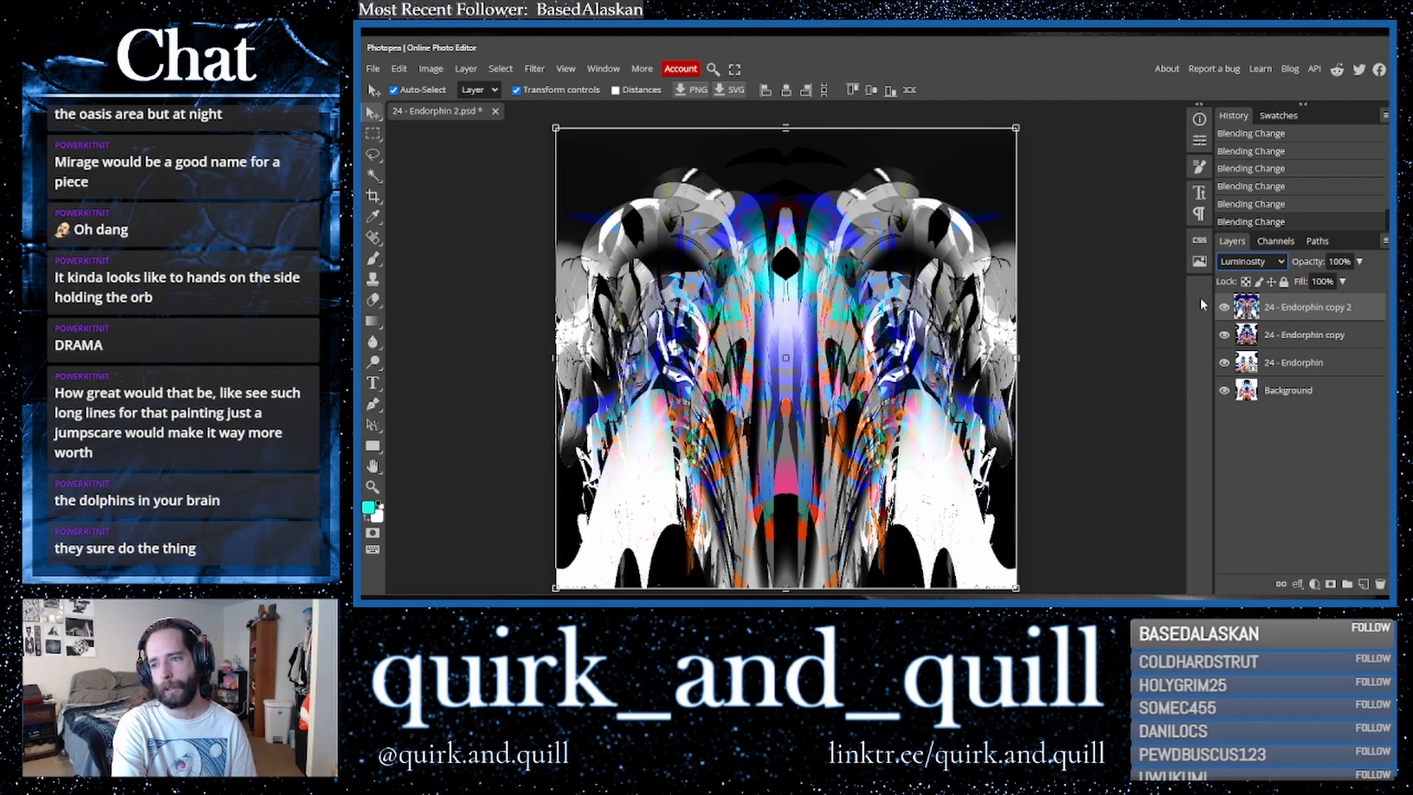
- Hide the polar layer and duplicate the merged composite layer
click(1224, 307)
click(1278, 335)
drag(1341, 335, 1364, 583)
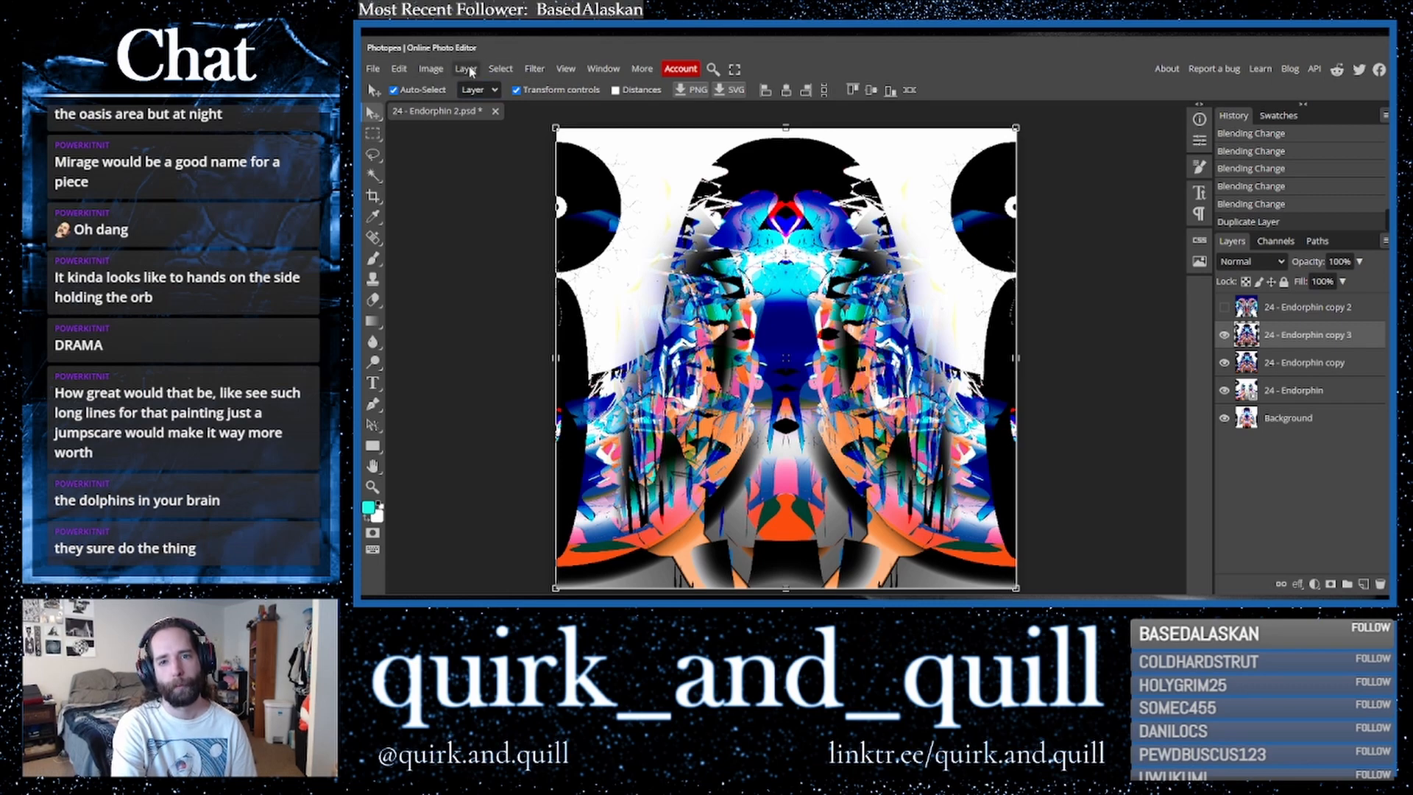
- Flip the new copy vertically, then undo the flip
click(537, 70)
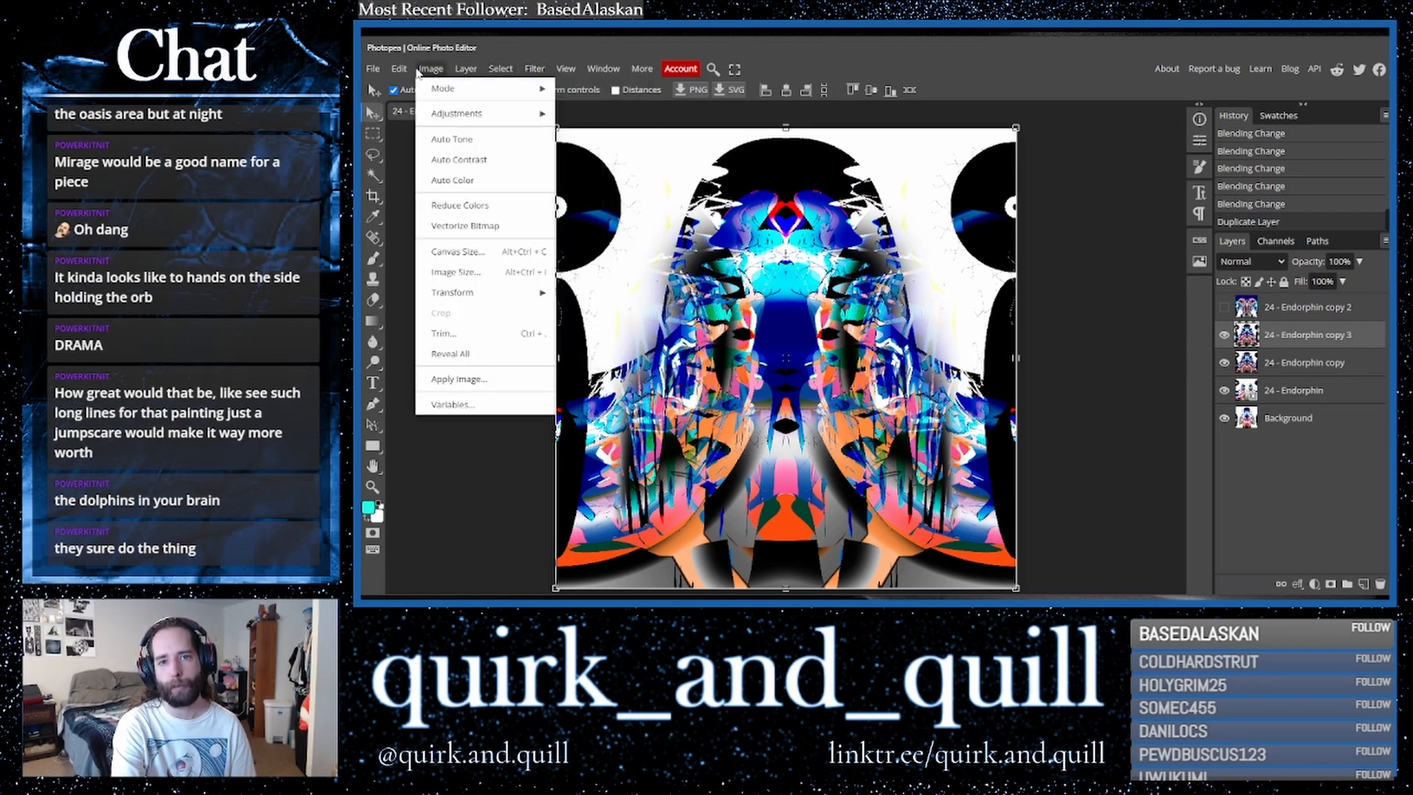
mouse_move(399, 69)
mouse_move(505, 405)
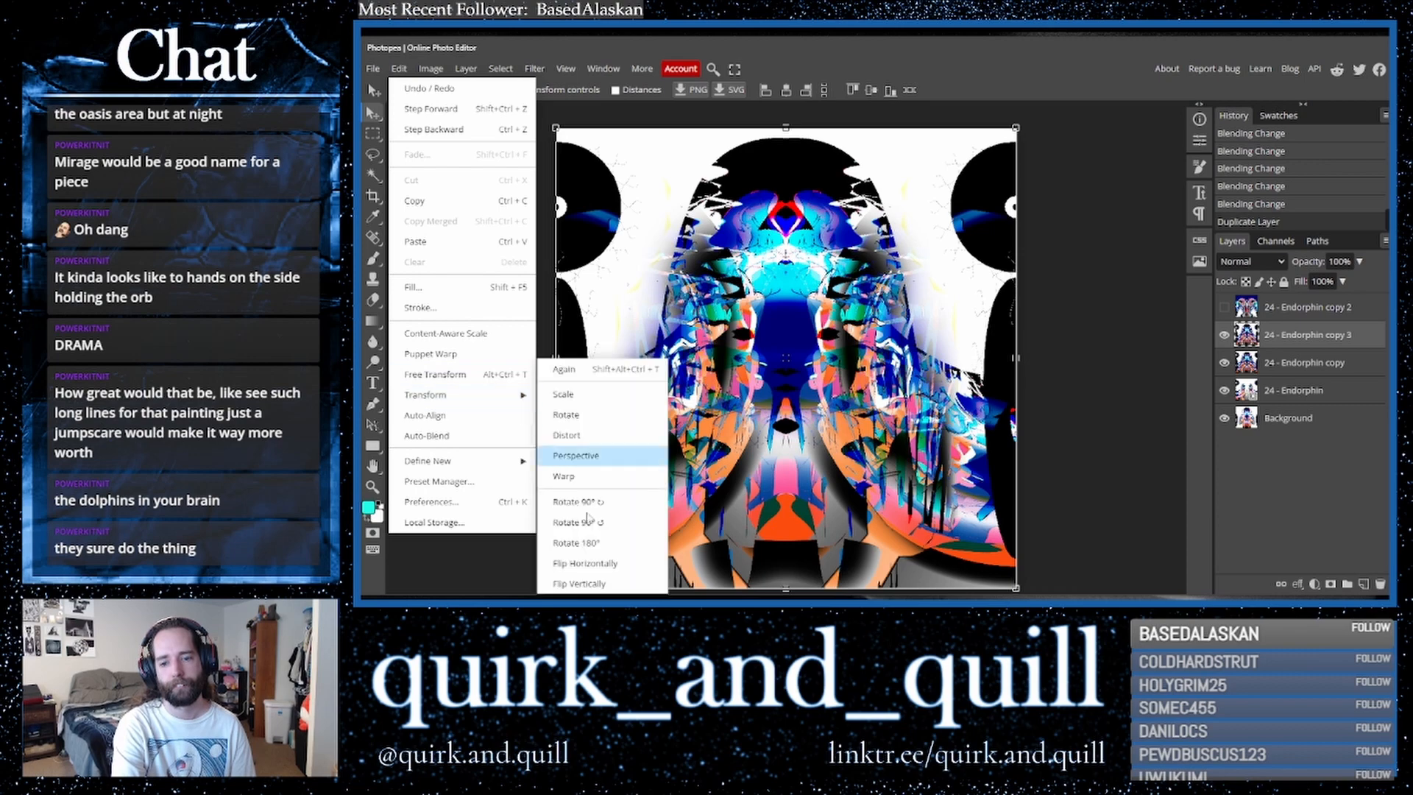
click(626, 568)
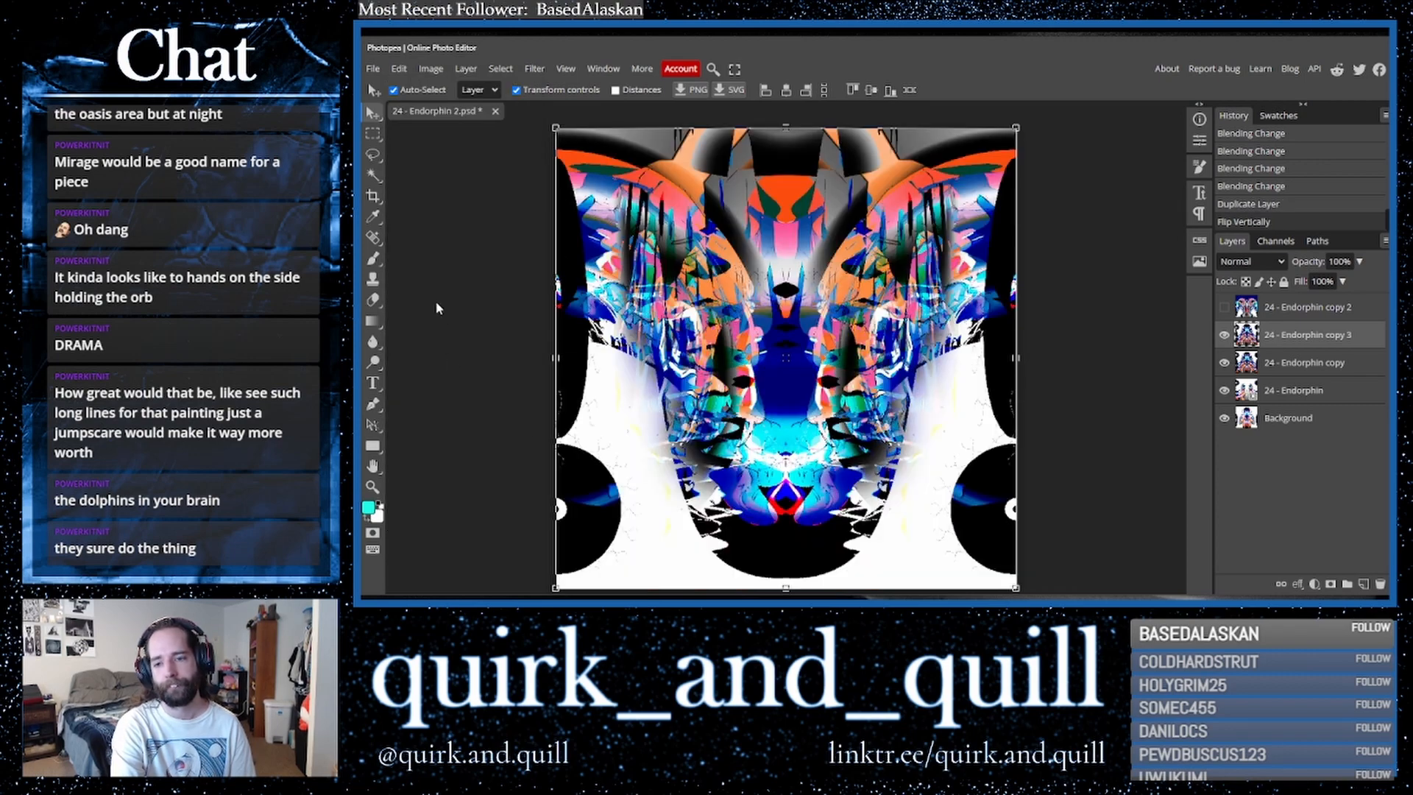
key(ctrl+z)
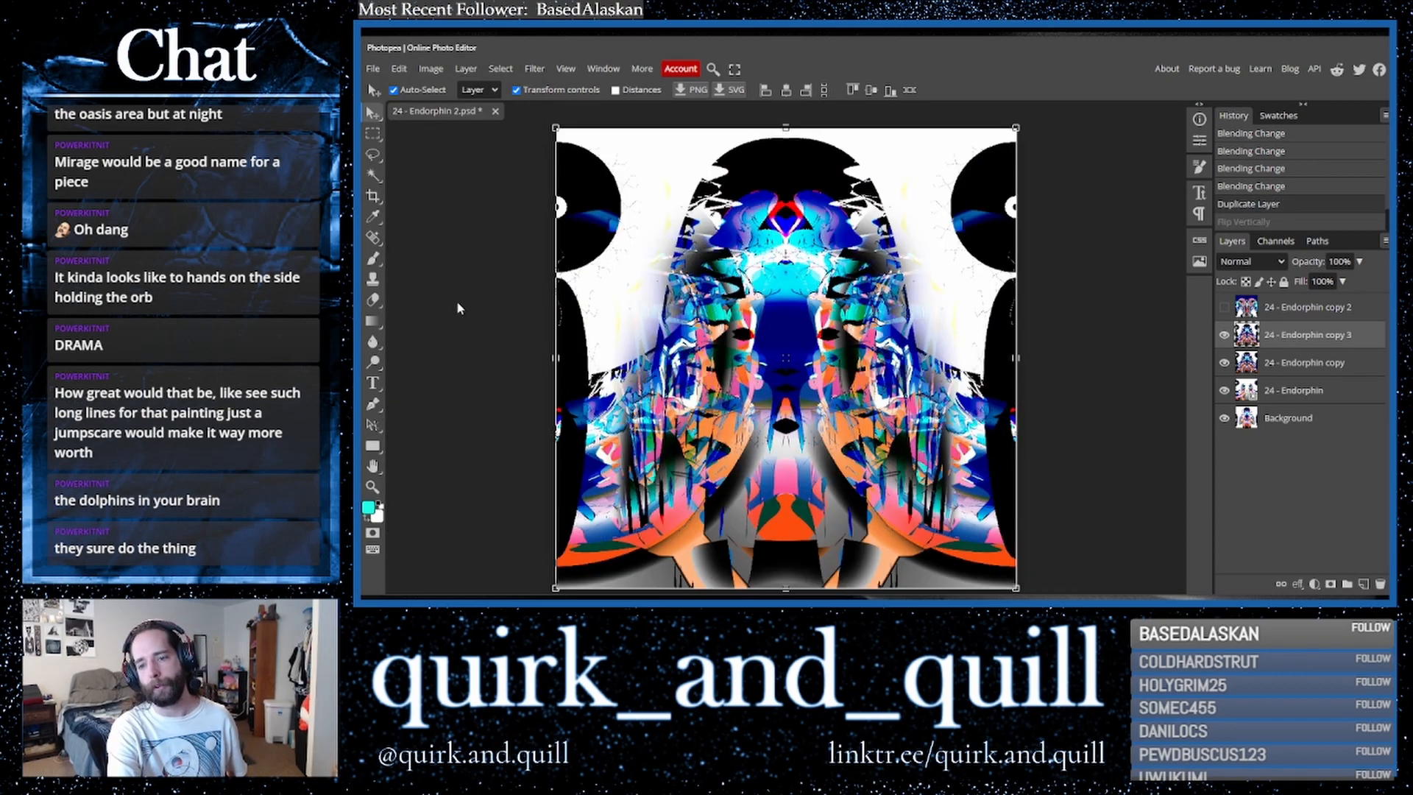
- Duplicate the copy again and scale it to about 62%, moving it toward the lower right
drag(1344, 337, 1363, 584)
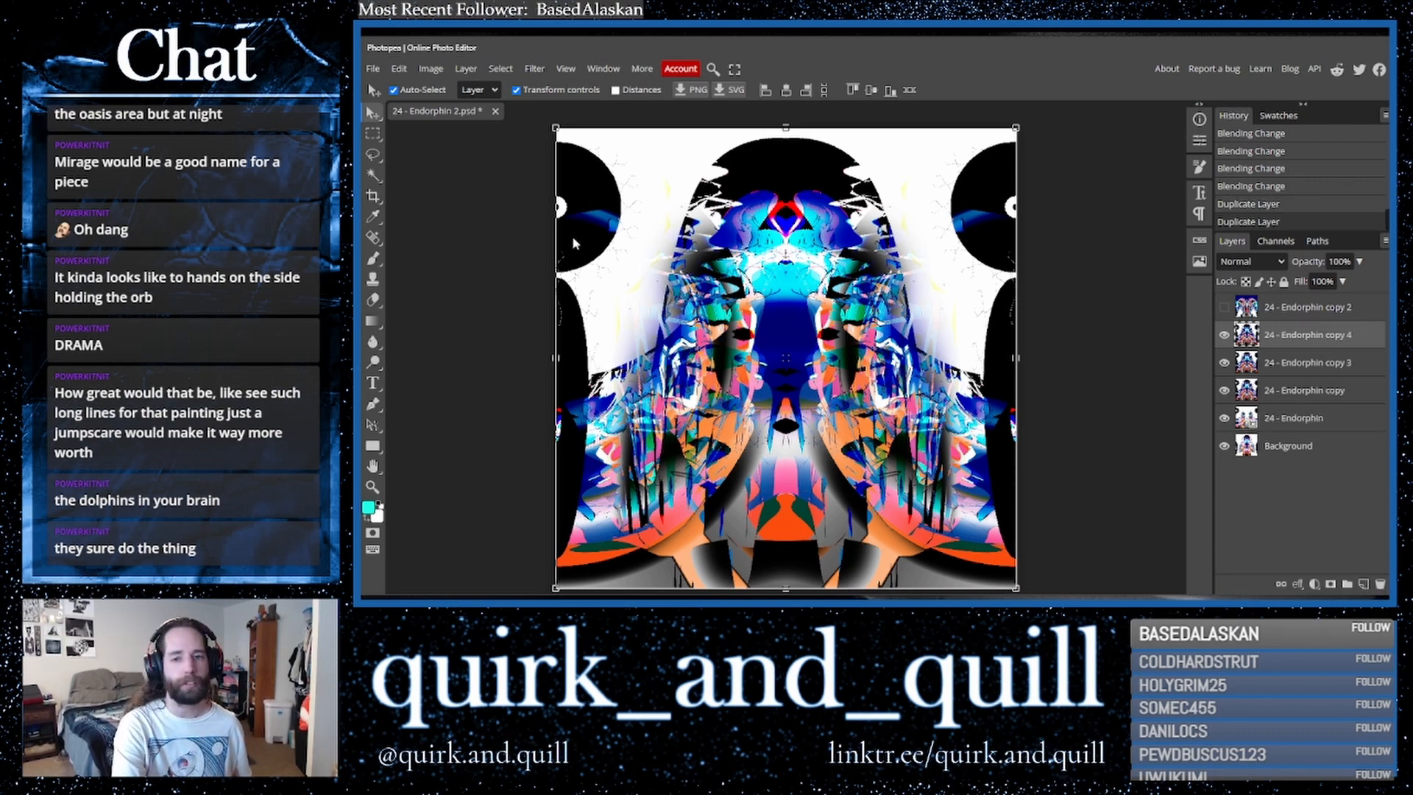
drag(555, 130, 733, 304)
drag(804, 365, 890, 373)
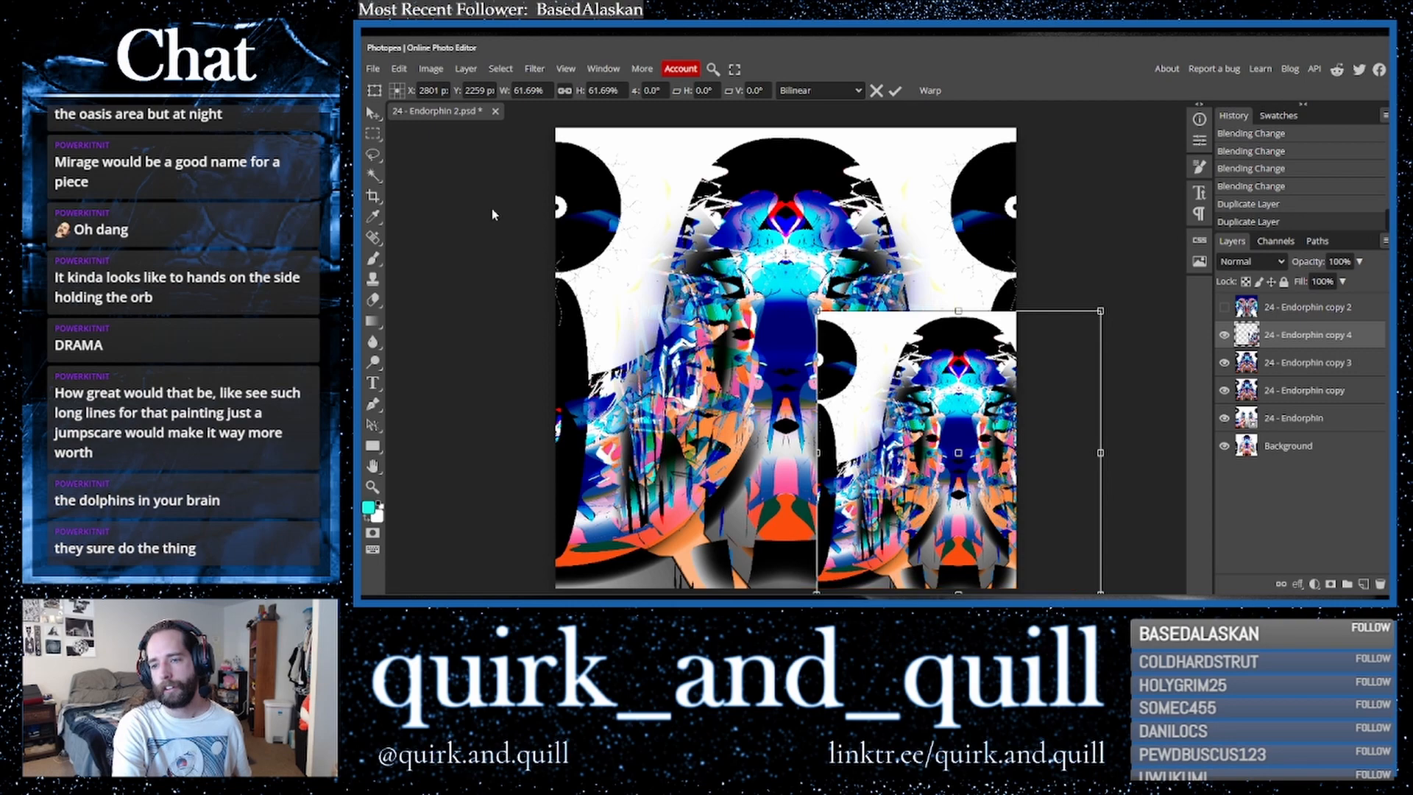
- Set the scaled copy's blend mode to Darker Color
click(1251, 261)
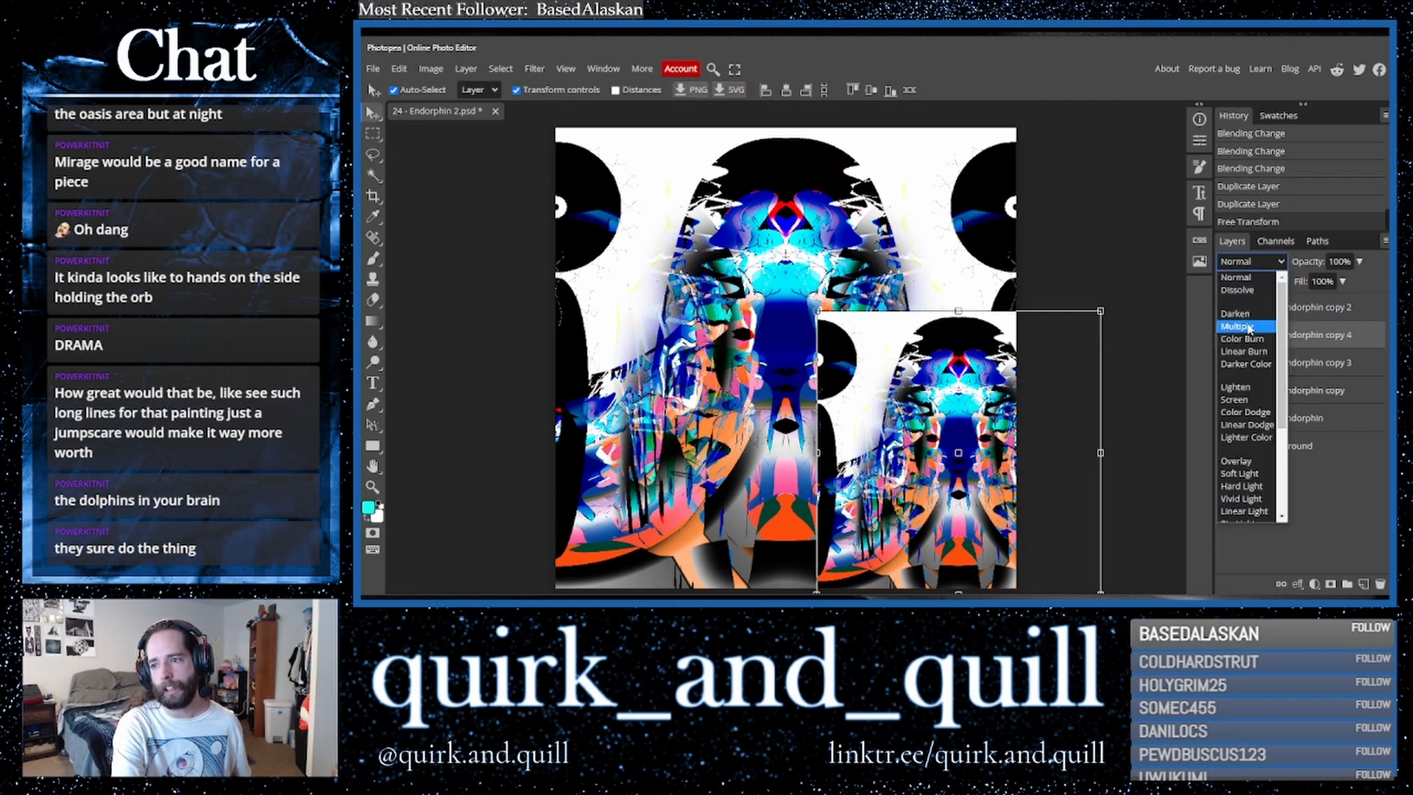
click(1252, 331)
key(Down)
key(Down)
key(Down)
key(Down)
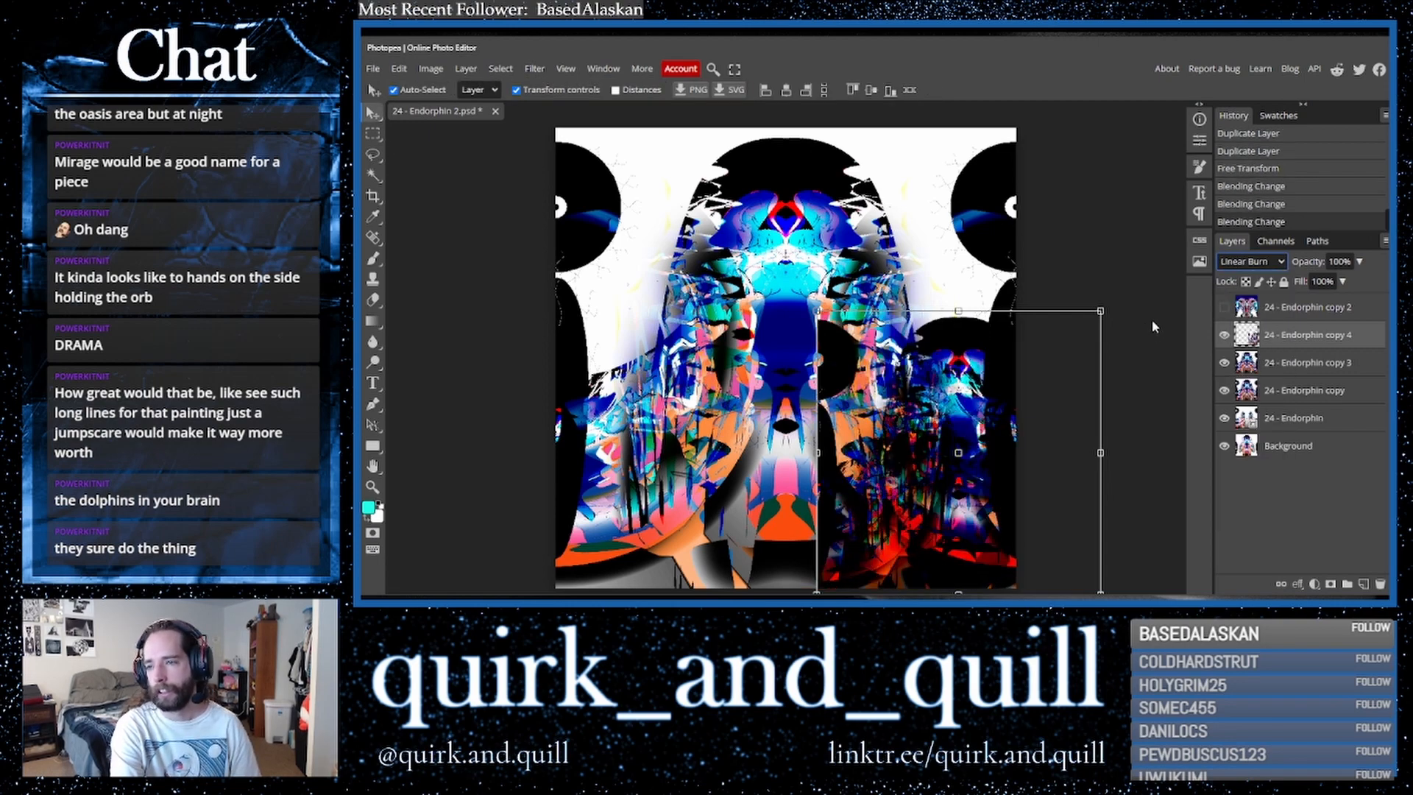
key(Up)
- Move the scaled copy up and enlarge it to about 113%, then commit the transform
drag(998, 359, 990, 320)
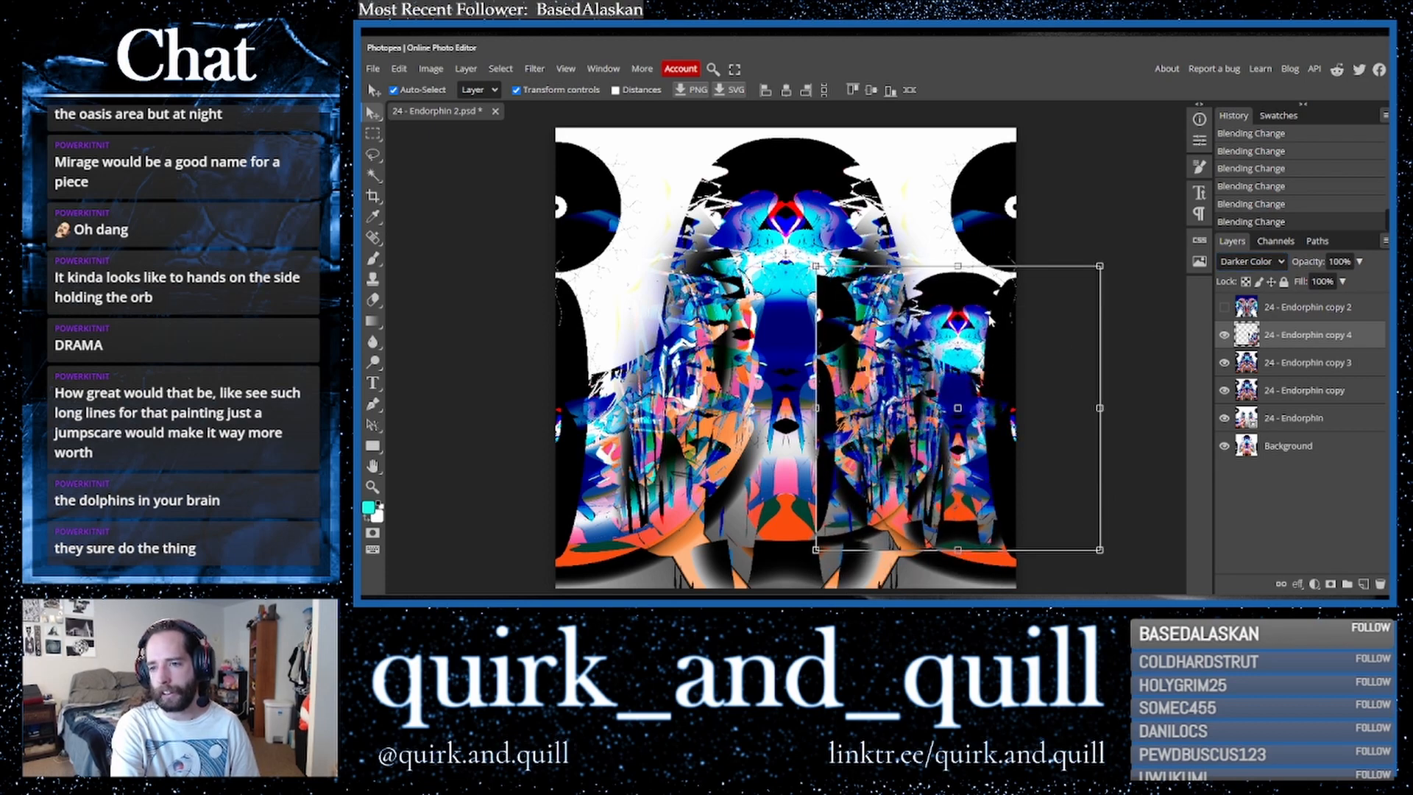
drag(817, 549, 778, 572)
mouse_move(891, 512)
mouse_down()
mouse_move(904, 511)
mouse_move(885, 511)
mouse_up()
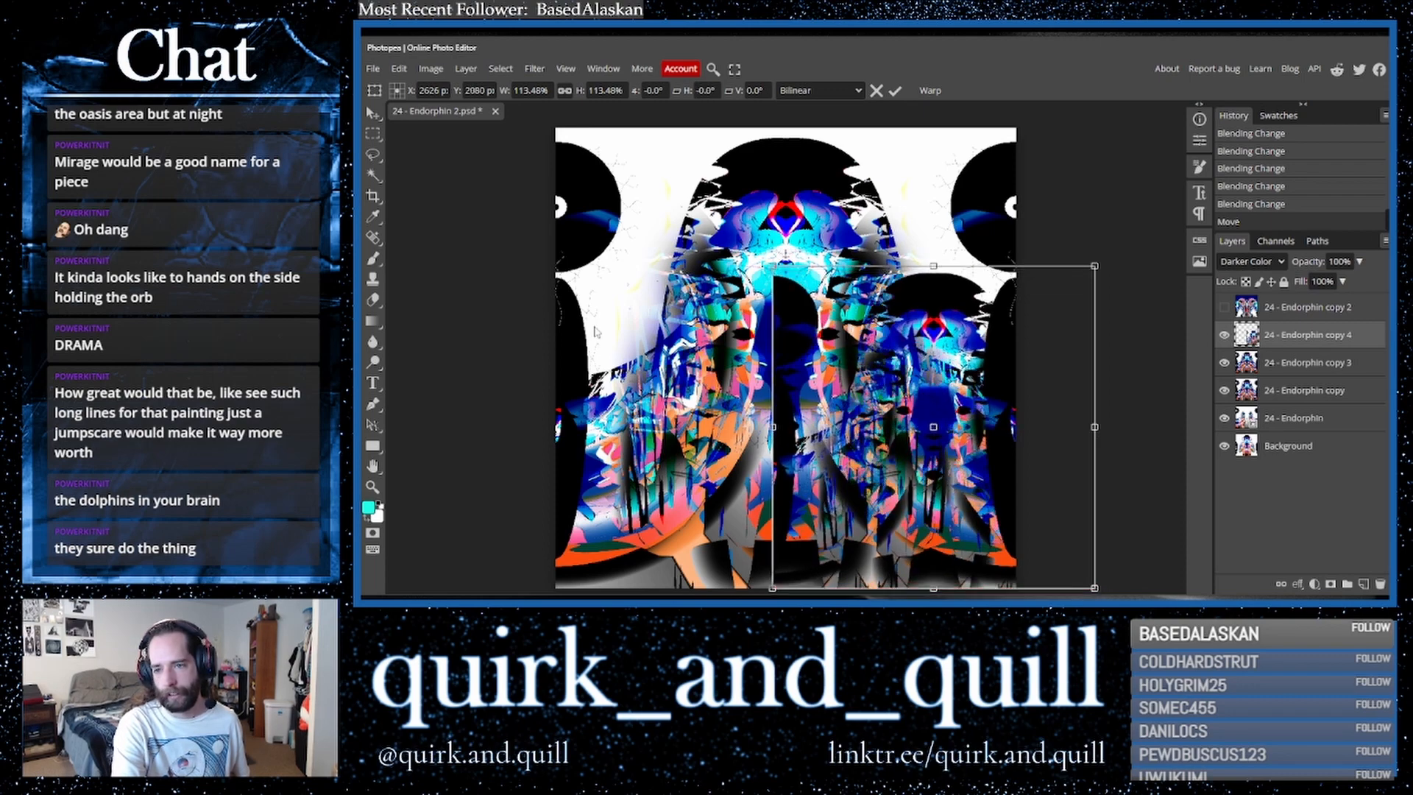
key(Return)
- Erase the scaled copy's hard left edge and lower part with the Eraser
key(e)
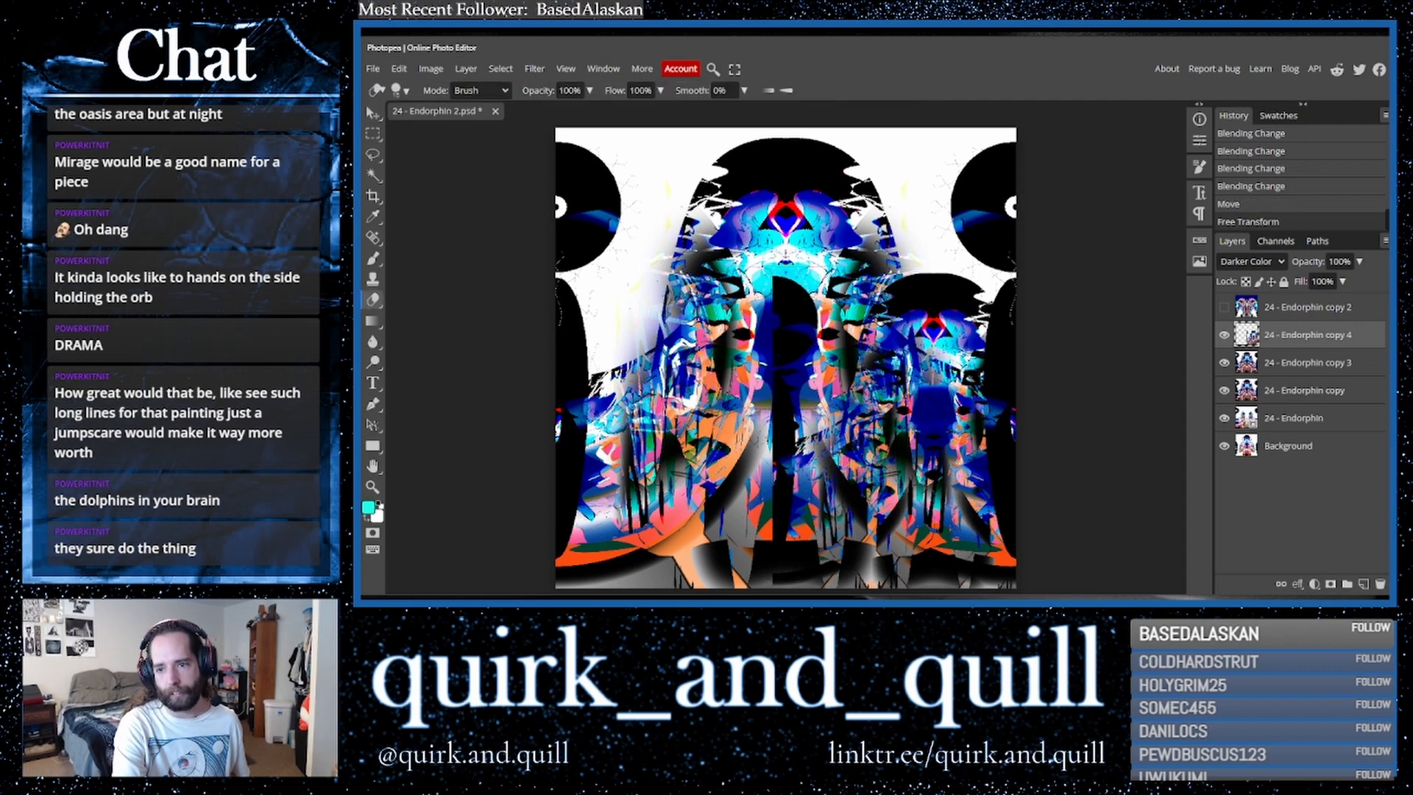
drag(485, 127, 549, 128)
drag(773, 320, 774, 544)
key(ctrl+z)
mouse_move(780, 456)
mouse_down()
mouse_move(797, 472)
mouse_move(797, 556)
mouse_move(894, 568)
mouse_move(896, 550)
mouse_move(912, 568)
mouse_move(892, 567)
mouse_move(913, 568)
mouse_up()
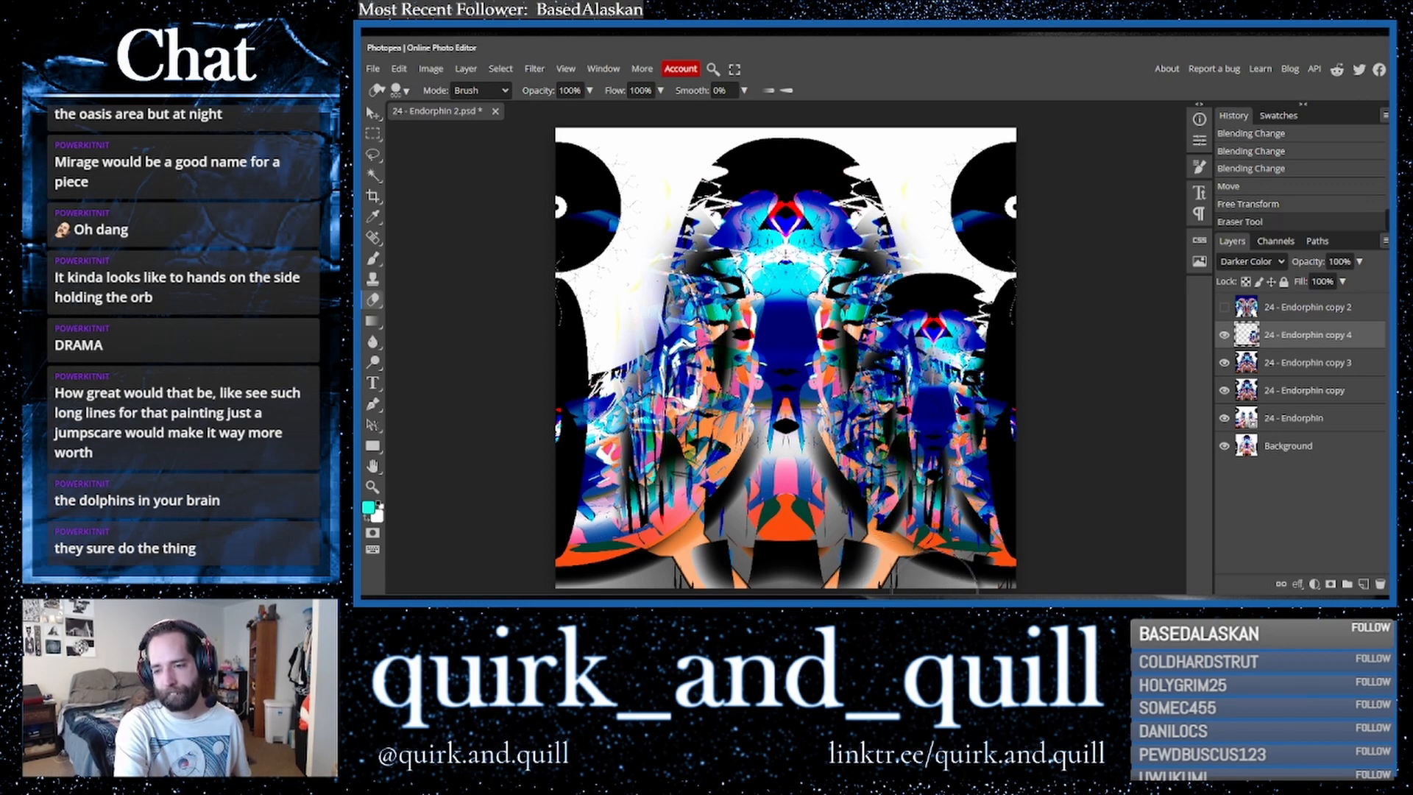
click(920, 581)
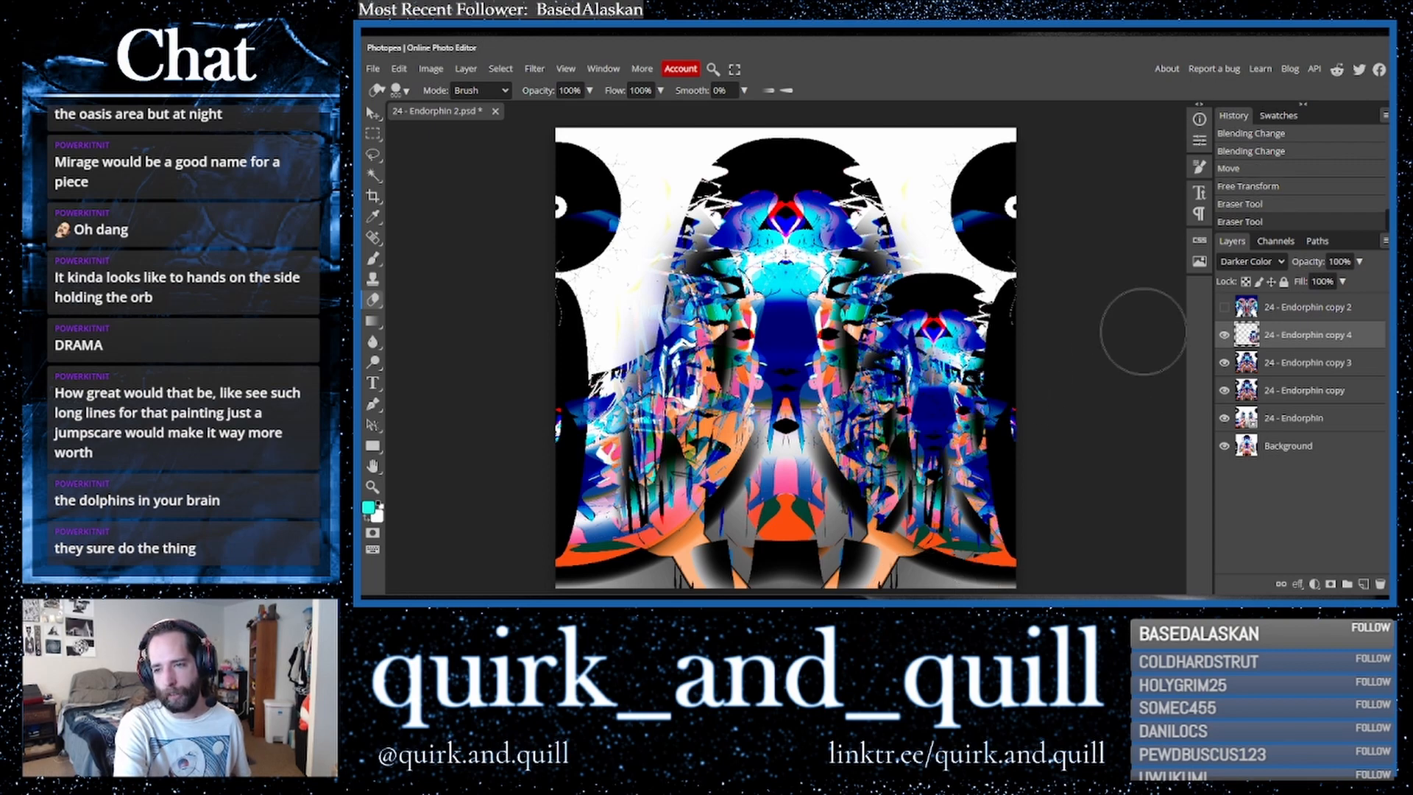
- Duplicate the erased copy with the layer below and merge them into one layer
shift+click(1309, 372)
drag(1308, 371, 1364, 584)
right_click(1292, 375)
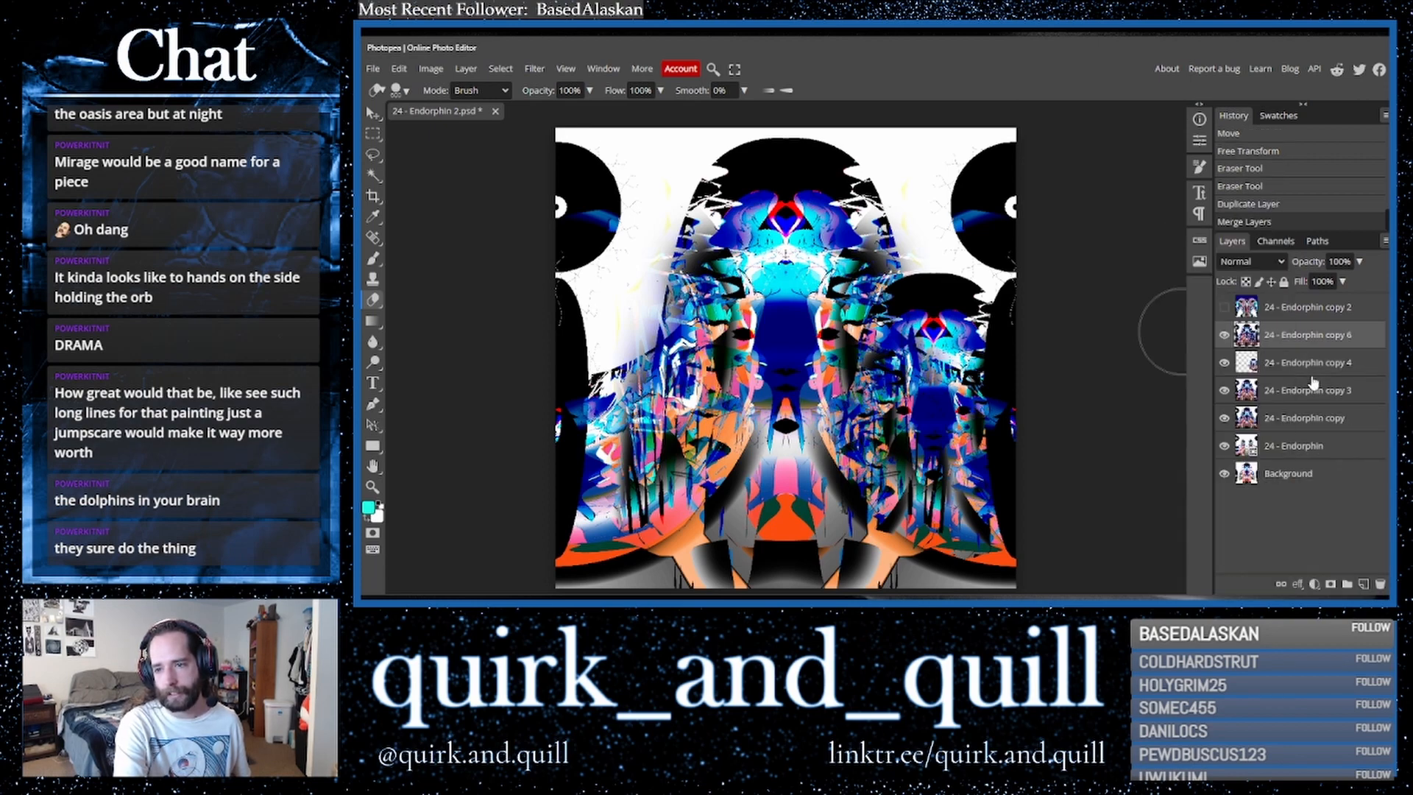
- Duplicate the merged layer and crop the document to the canvas, deleting outside pixels
drag(1318, 347, 1364, 584)
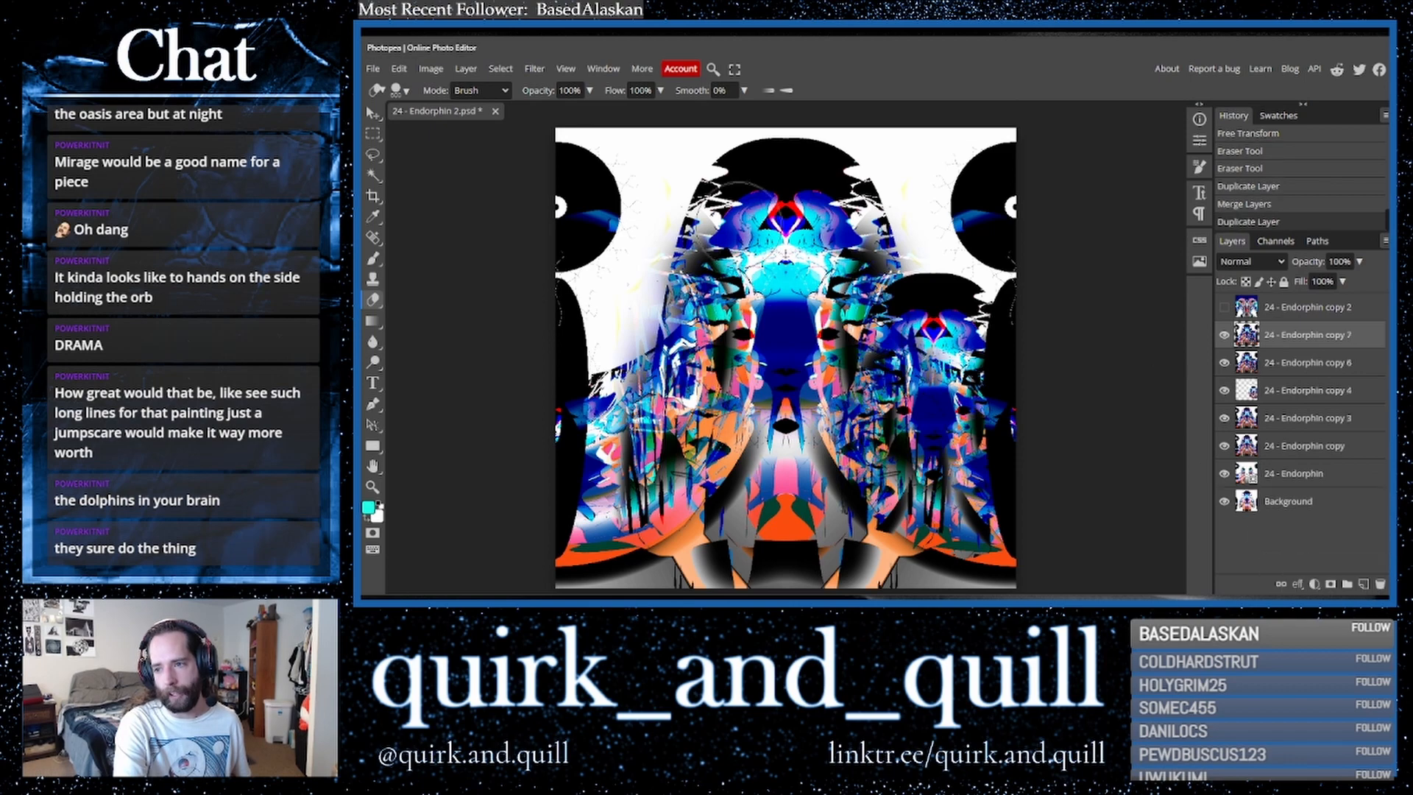
click(373, 196)
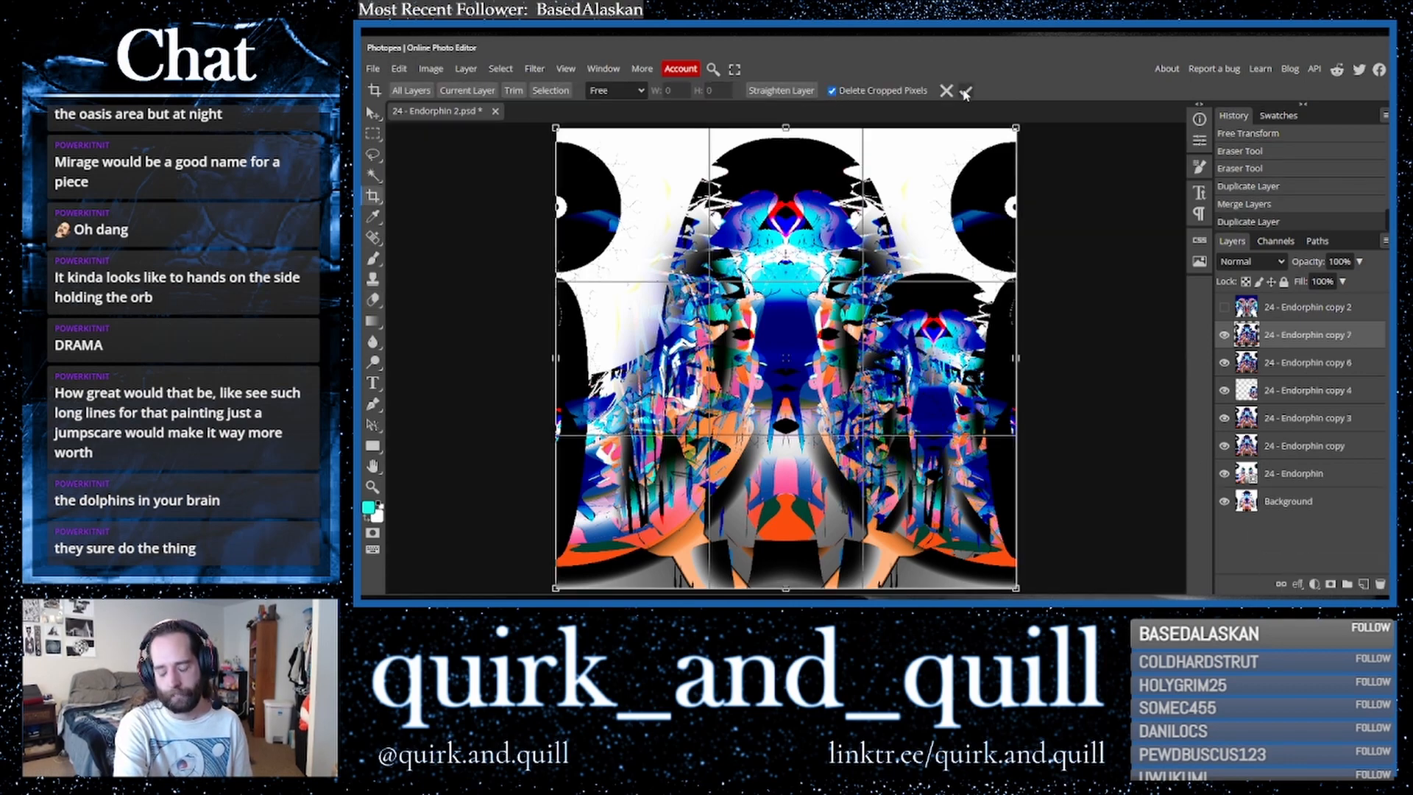
click(965, 91)
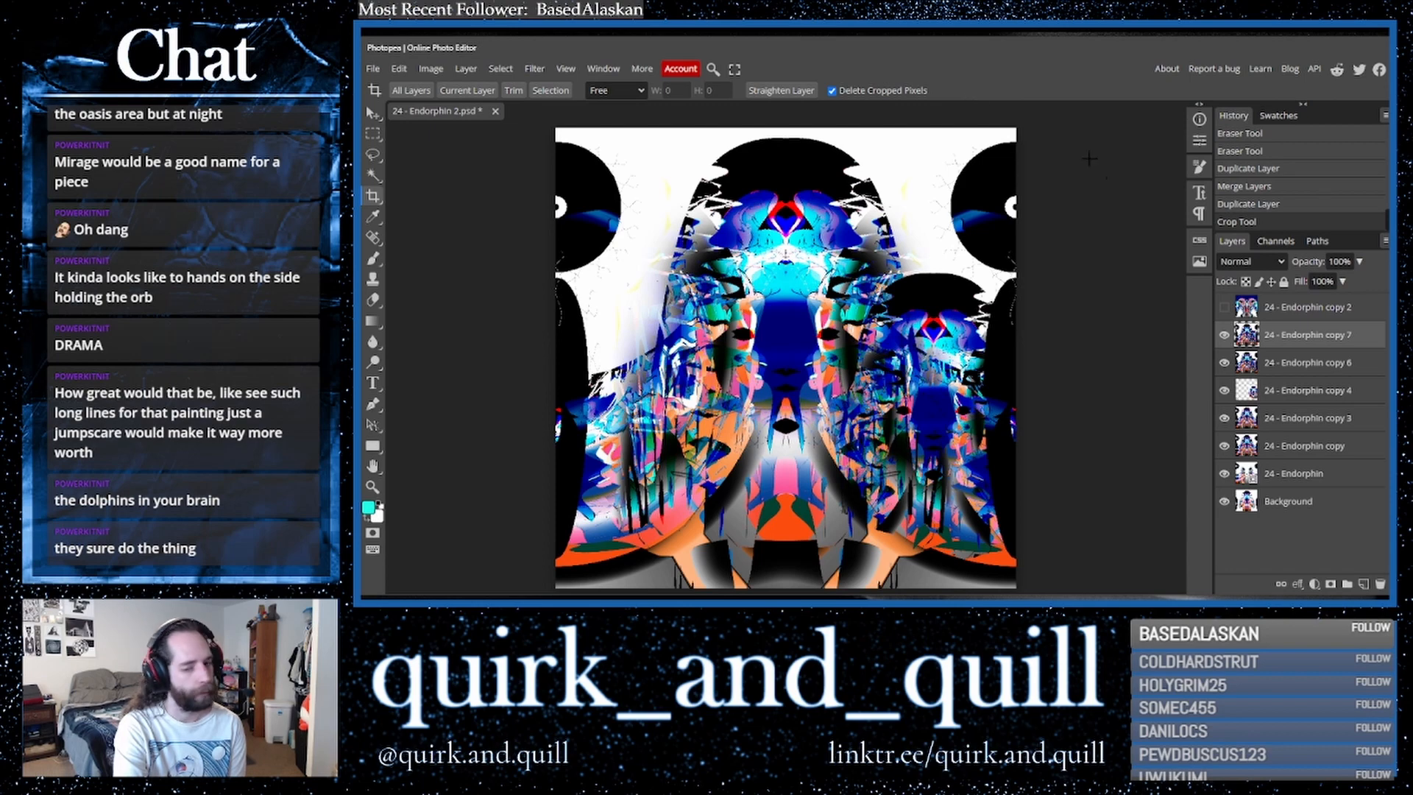
- Duplicate the current layer and flip the copy horizontally
drag(1334, 340, 1363, 583)
click(399, 69)
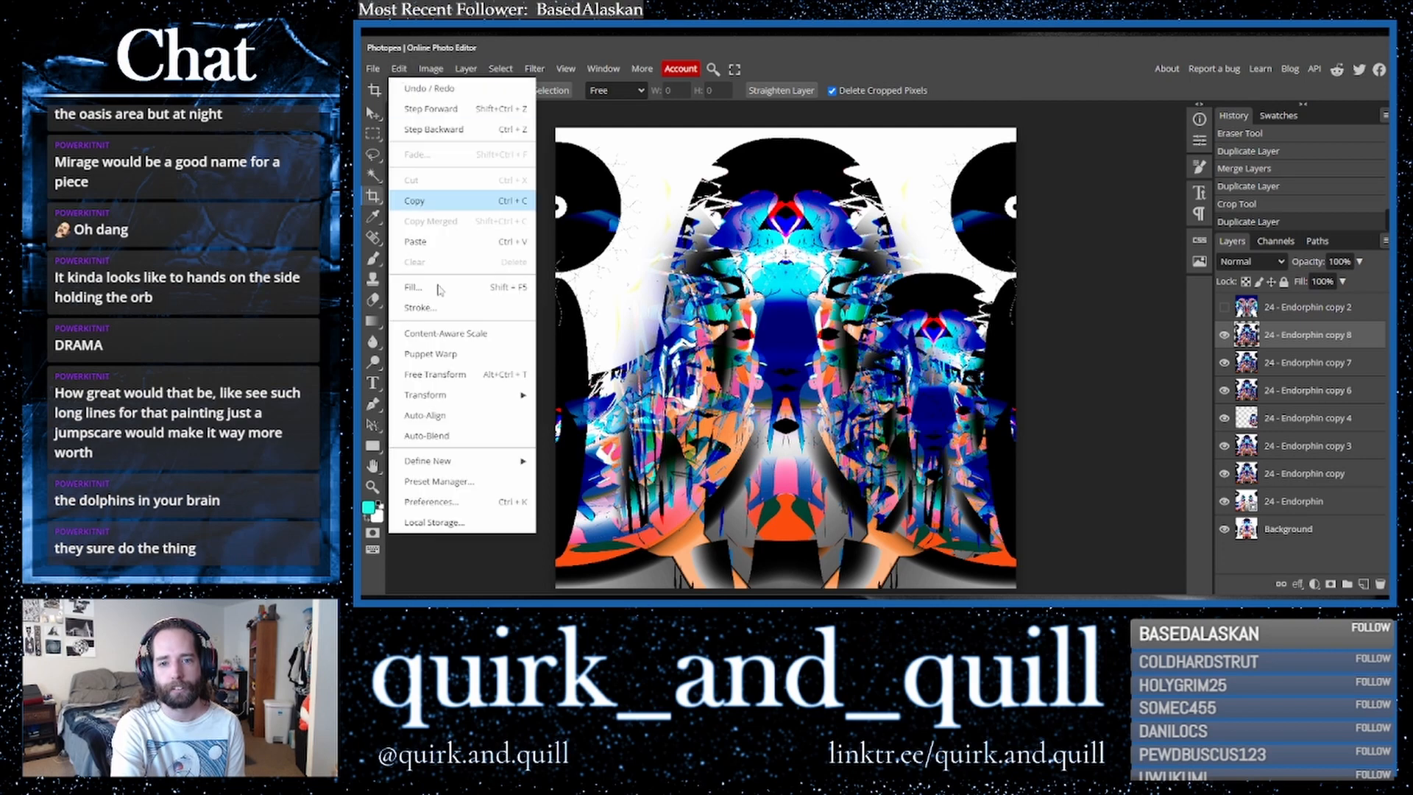
mouse_move(442, 394)
click(593, 564)
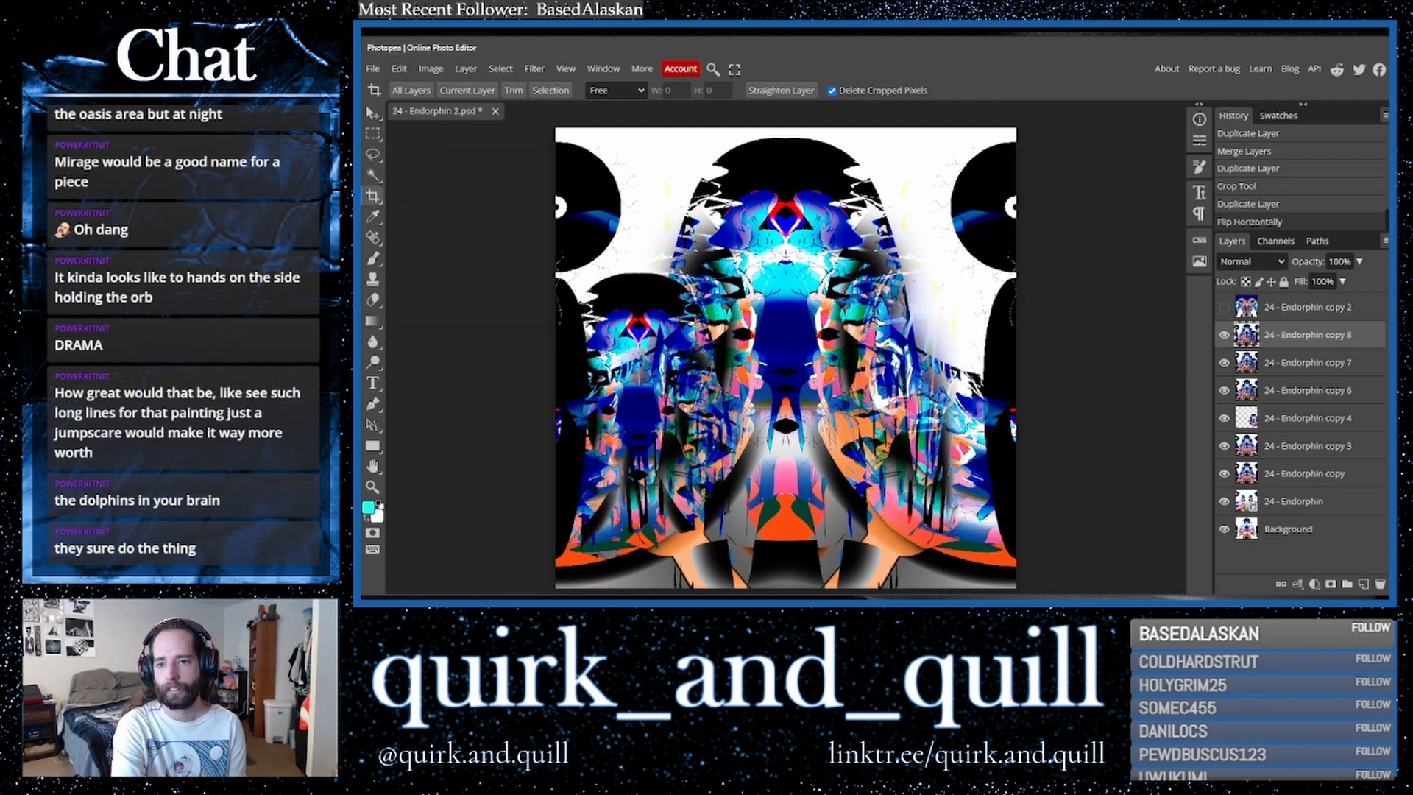
- Cycle through blend modes on the flipped copy, ending on Darker Color
click(1253, 266)
click(1238, 325)
key(Down)
key(Down)
key(Down)
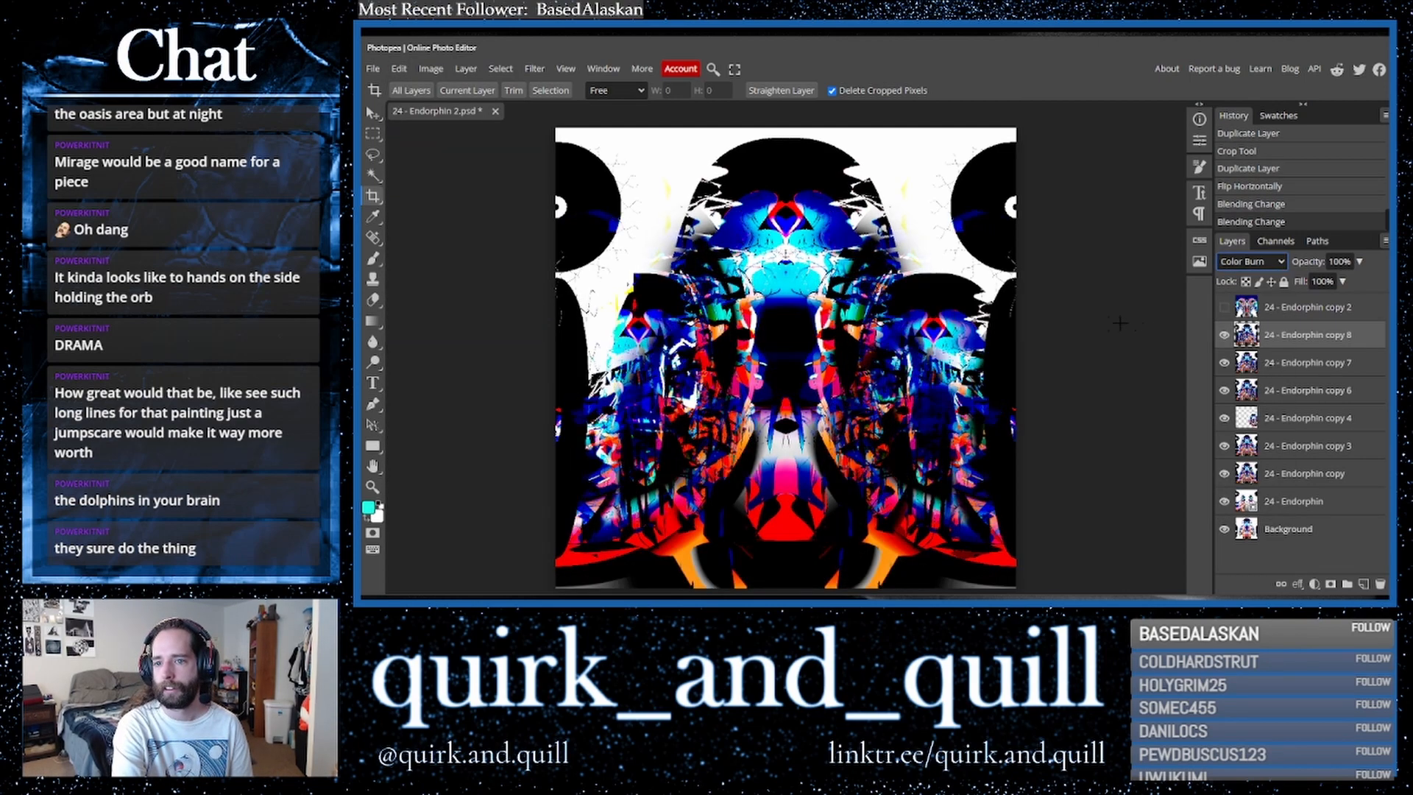
key(Down)
key(Up)
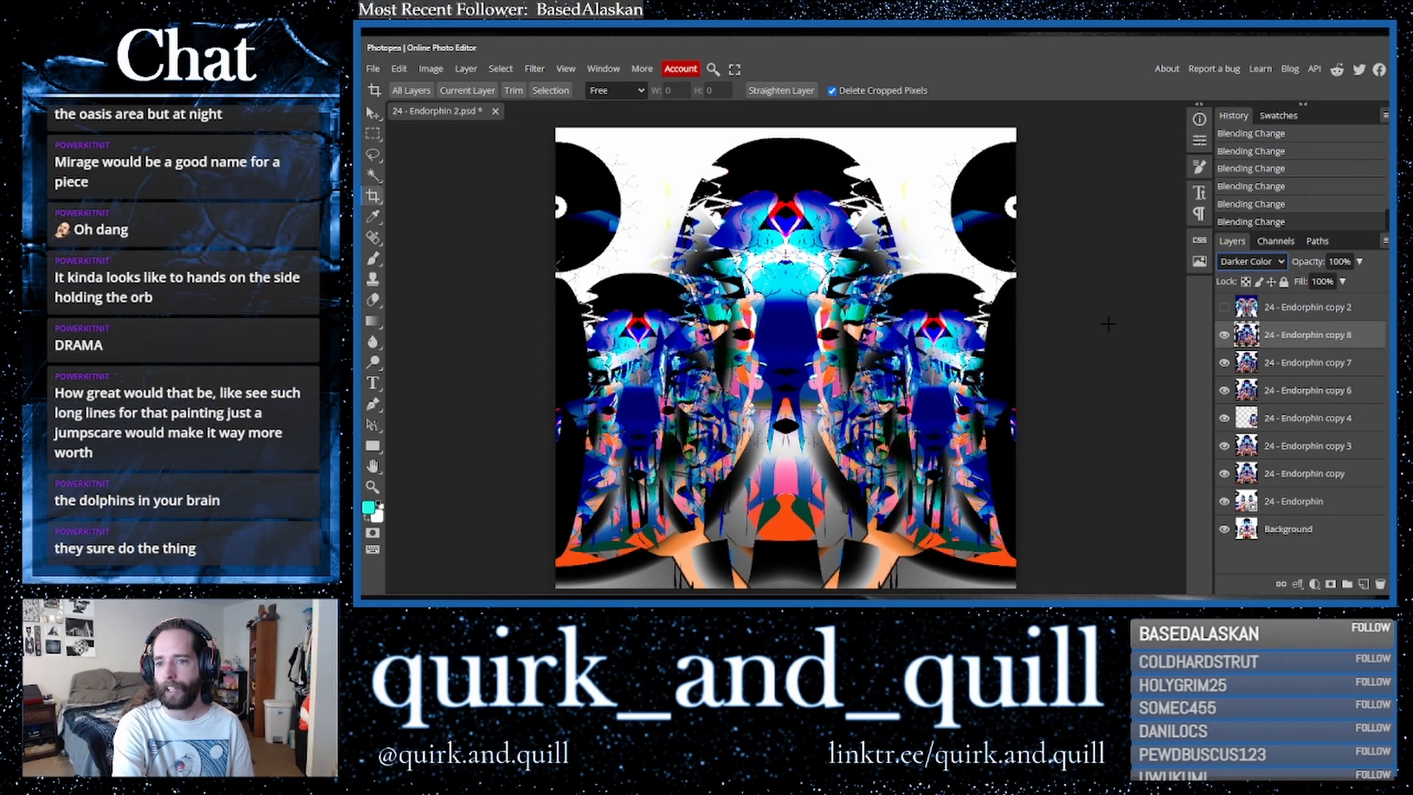
- Duplicate the blended layer twice, merge the duplicates into one layer, and duplicate the merged layer again
key(ctrl+j)
key(ctrl+j)
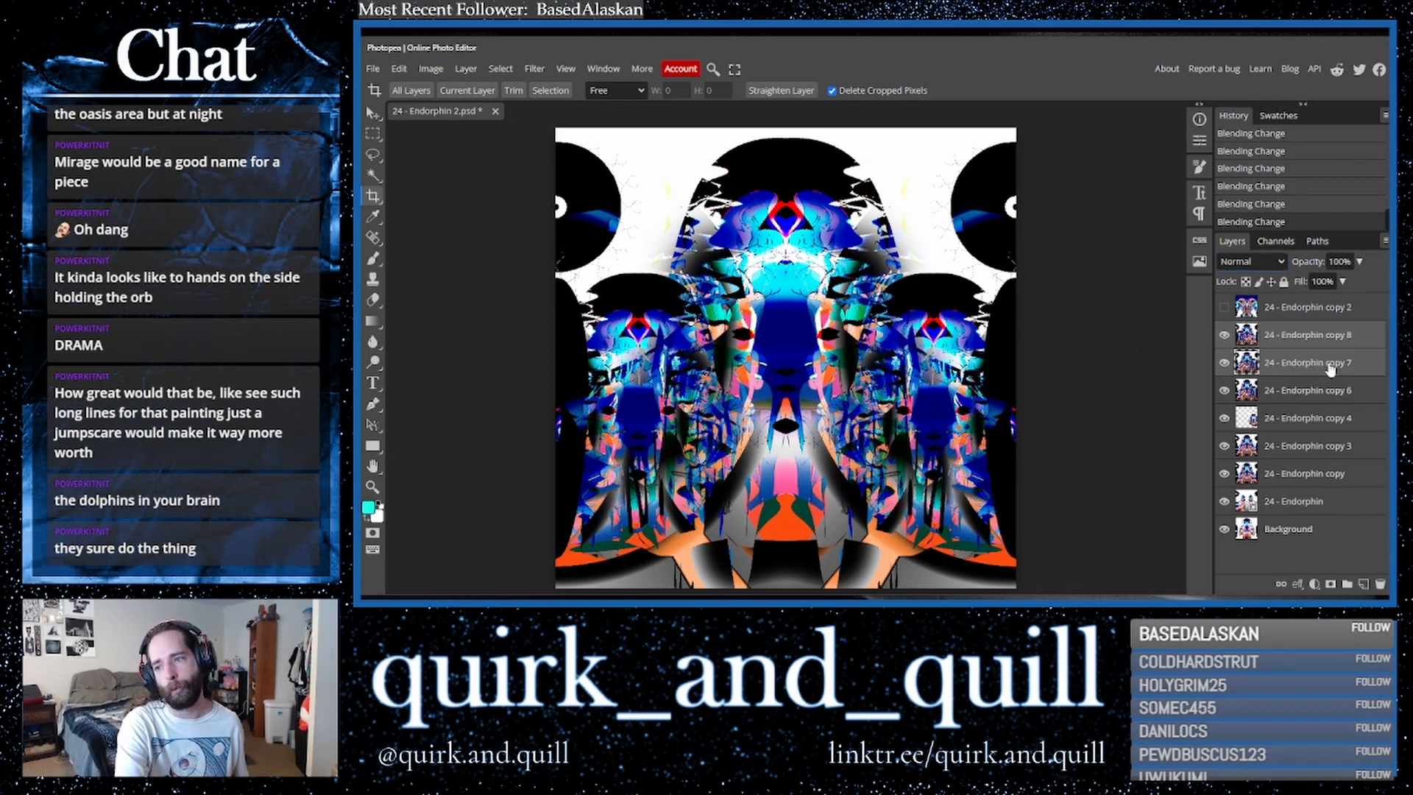
right_click(1274, 379)
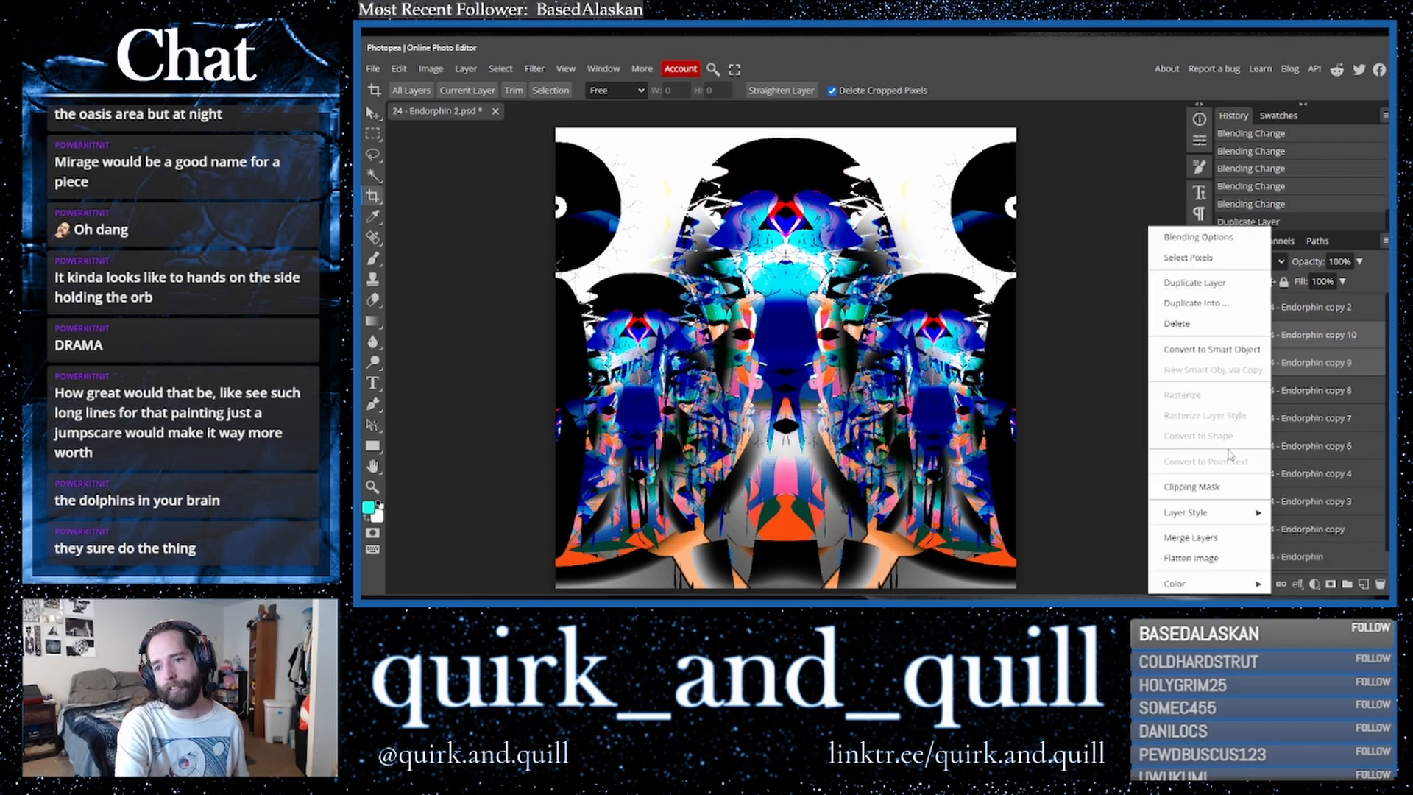
click(1215, 535)
key(ctrl+j)
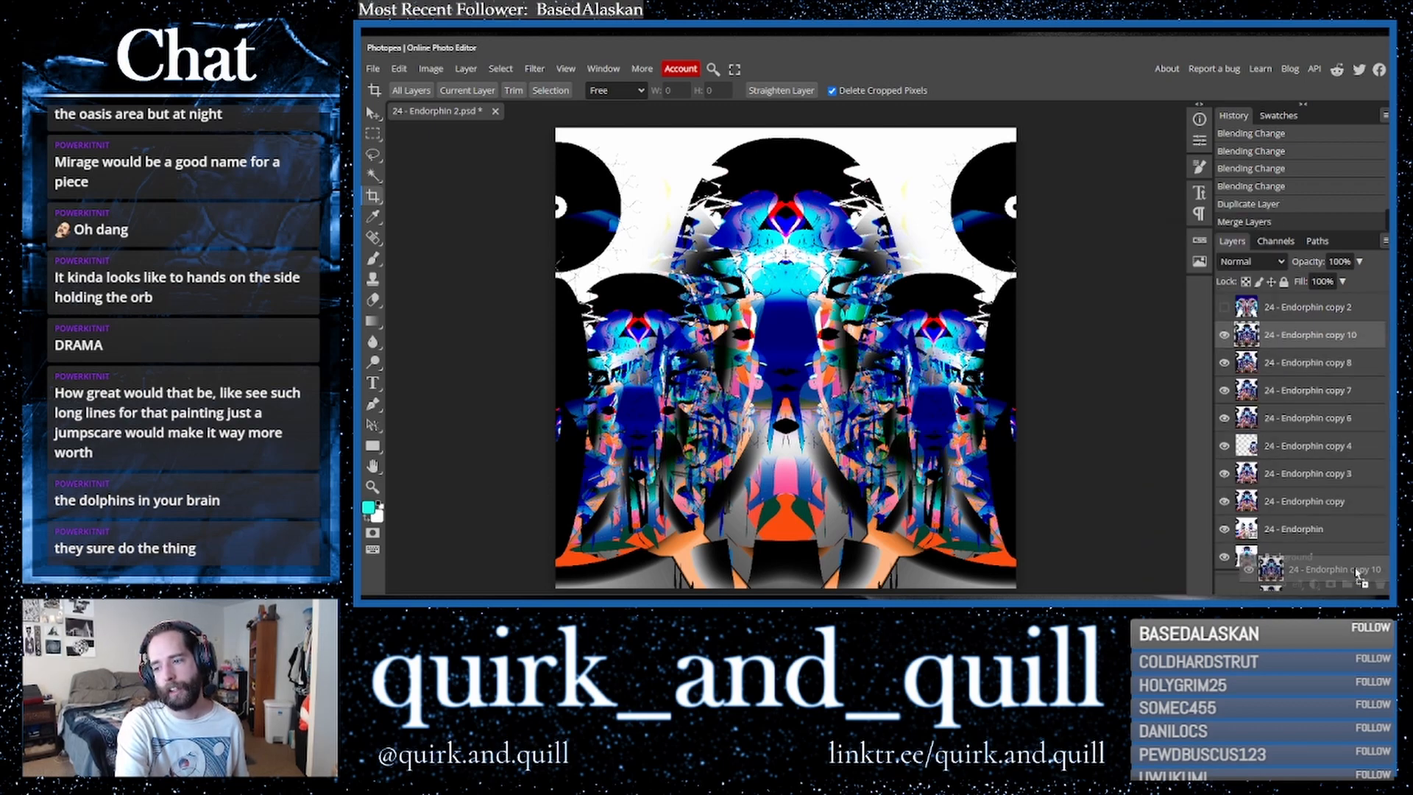
- Show and select the hidden top layer, then cycle through its blend modes, returning it to Normal
click(1224, 307)
click(1281, 311)
click(1265, 264)
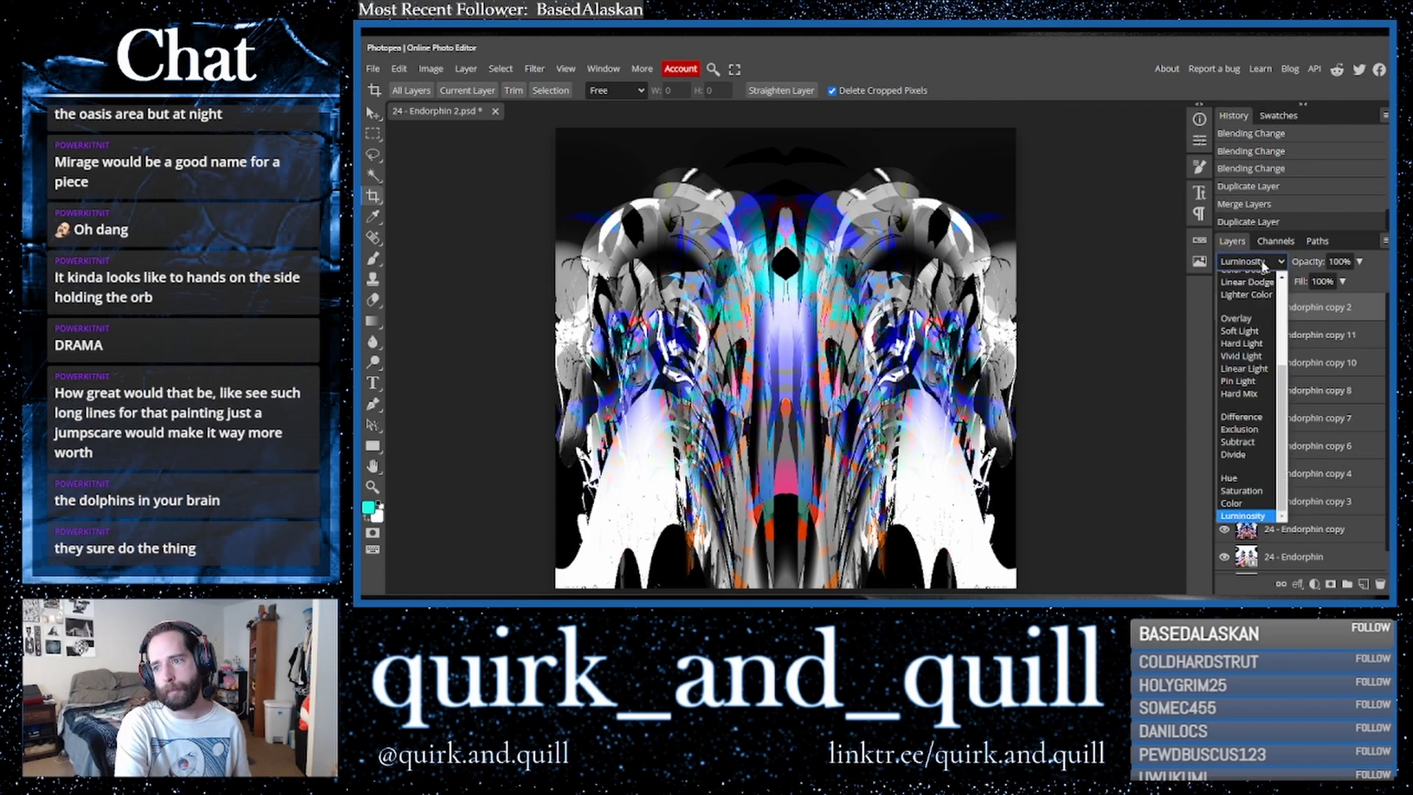
click(1265, 265)
key(Up)
key(Up)
key(Up)
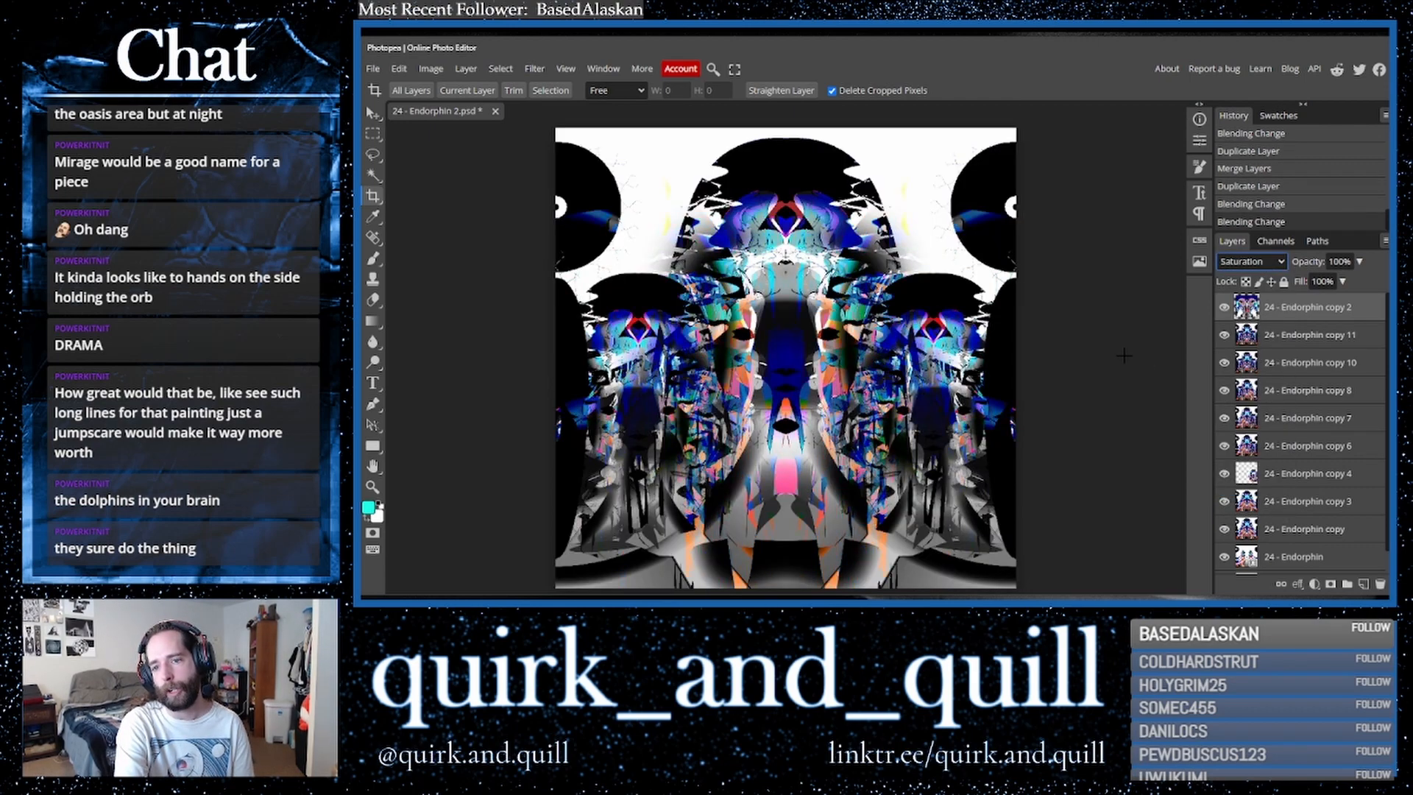
key(Up)
key(Up)
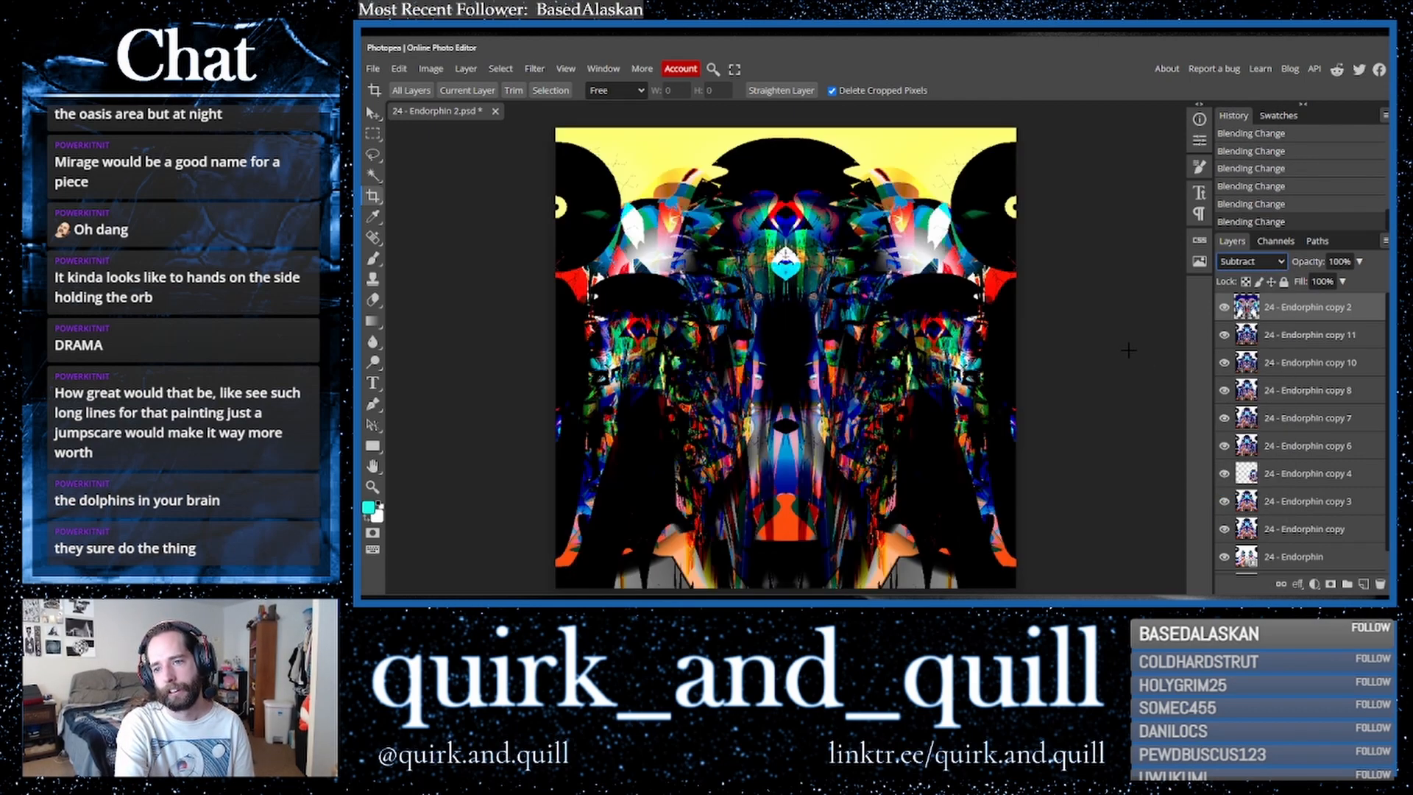
key(Up)
key(Up)
key(Up)
key(Up)
key(Up)
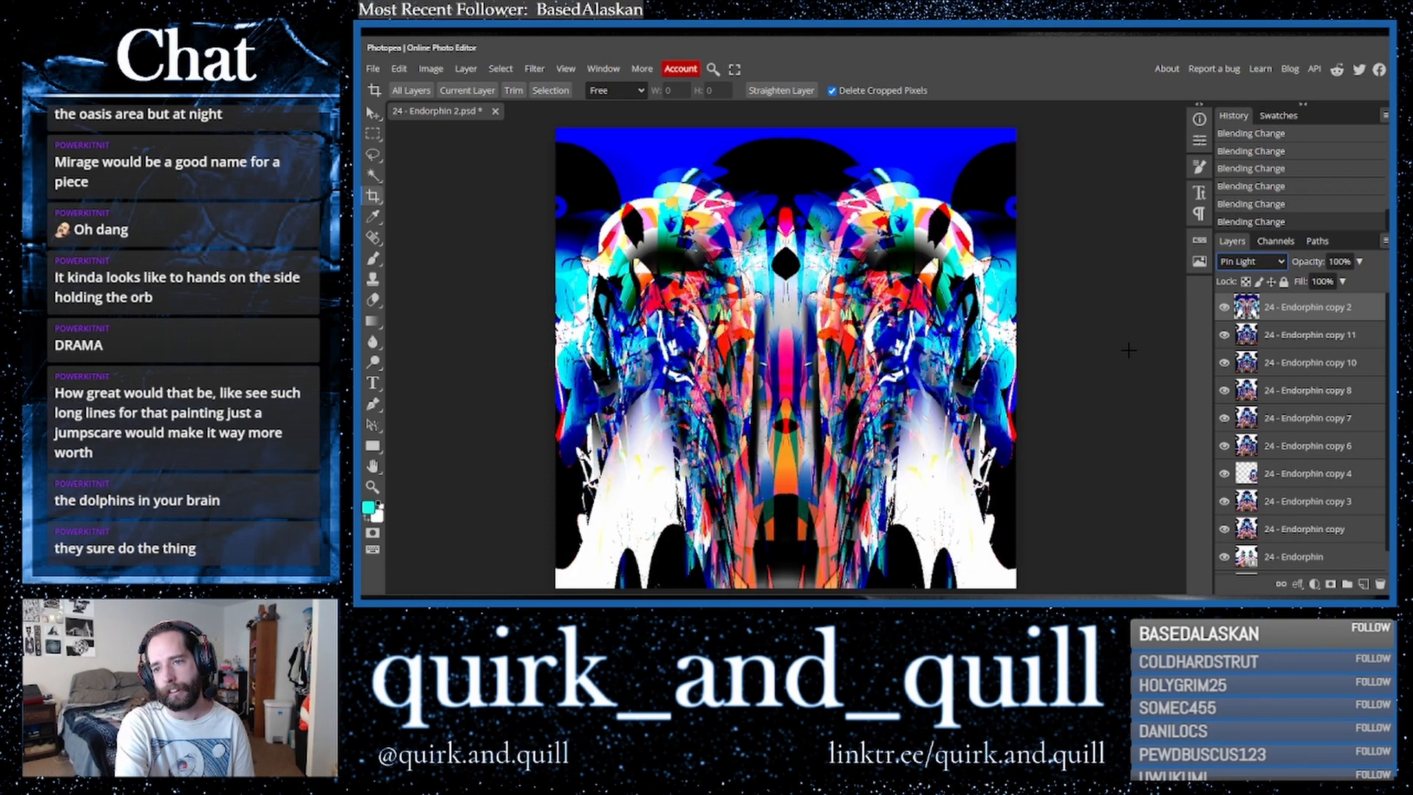
key(Up)
key(Up)
key(Up)
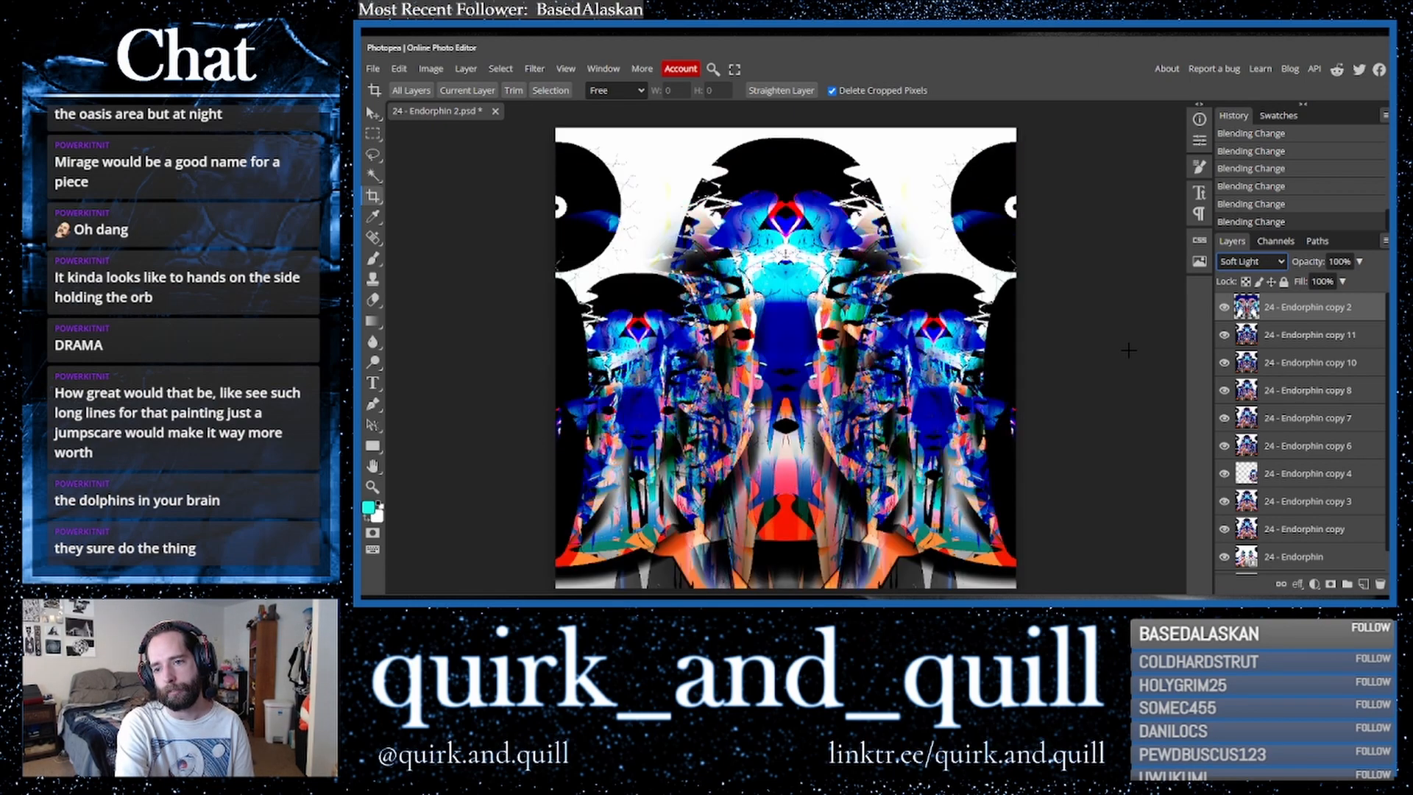
key(Up)
key(Up)
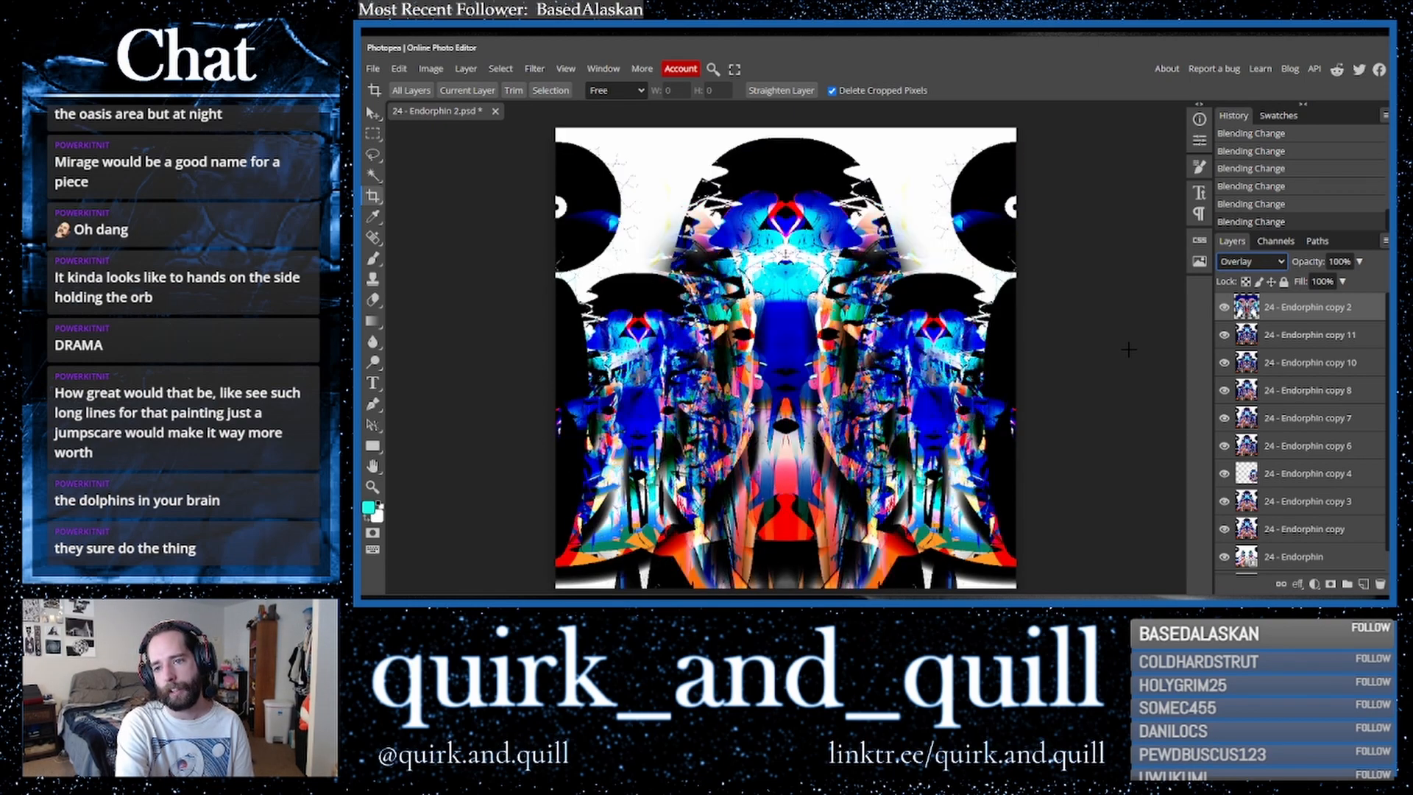
key(Down)
key(Up)
key(Up)
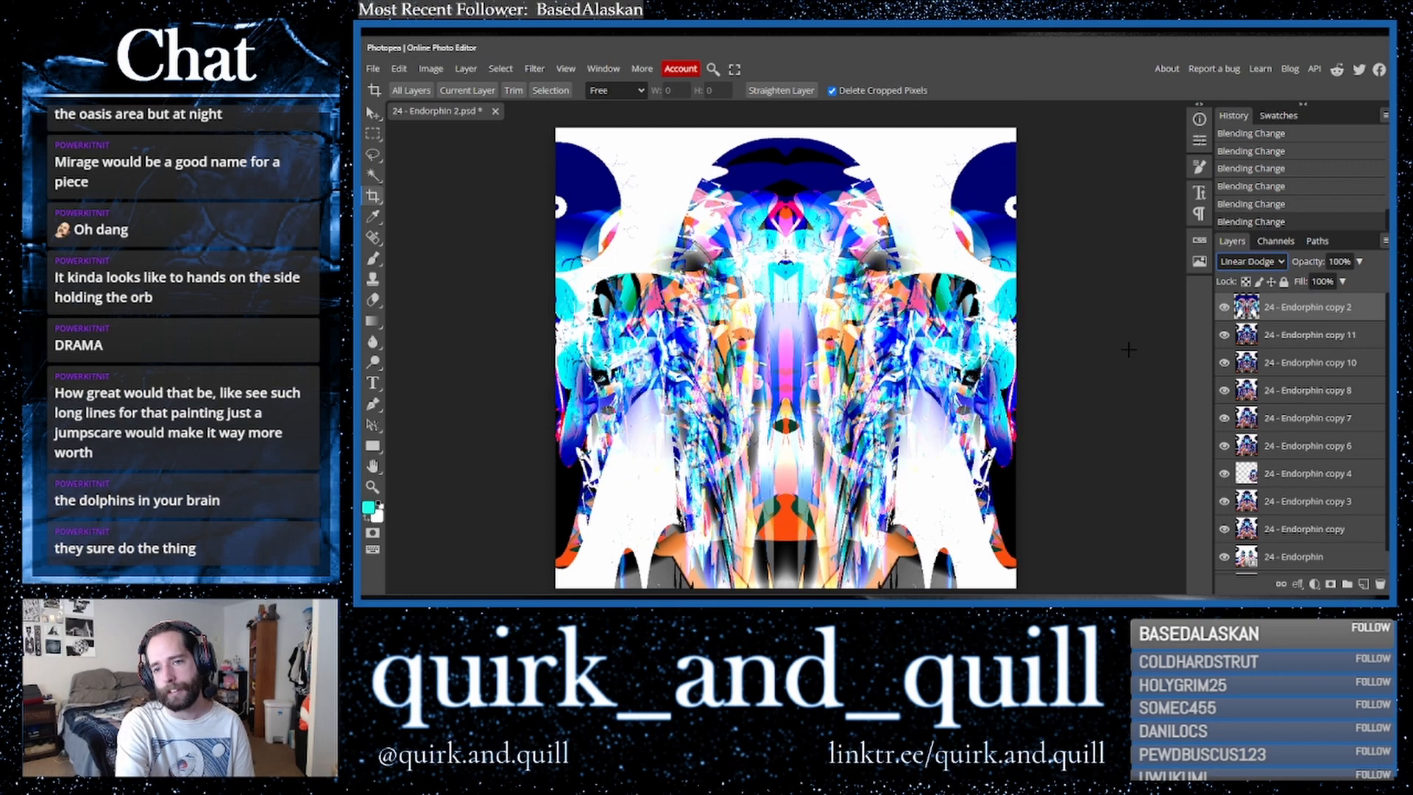
key(Up)
key(Up)
key(Up)
key(Up)
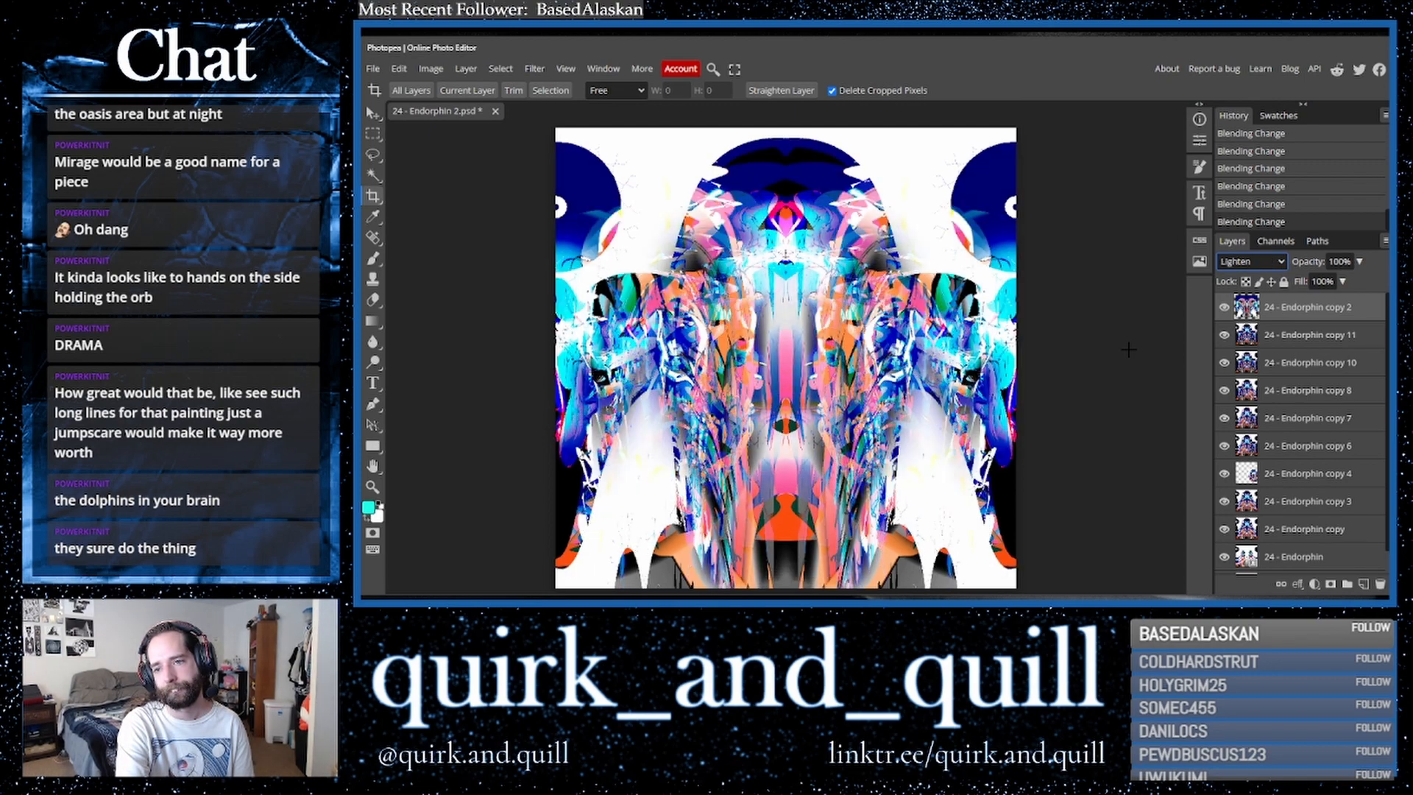
key(Up)
key(Up)
key(Up)
key(Up)
key(Up)
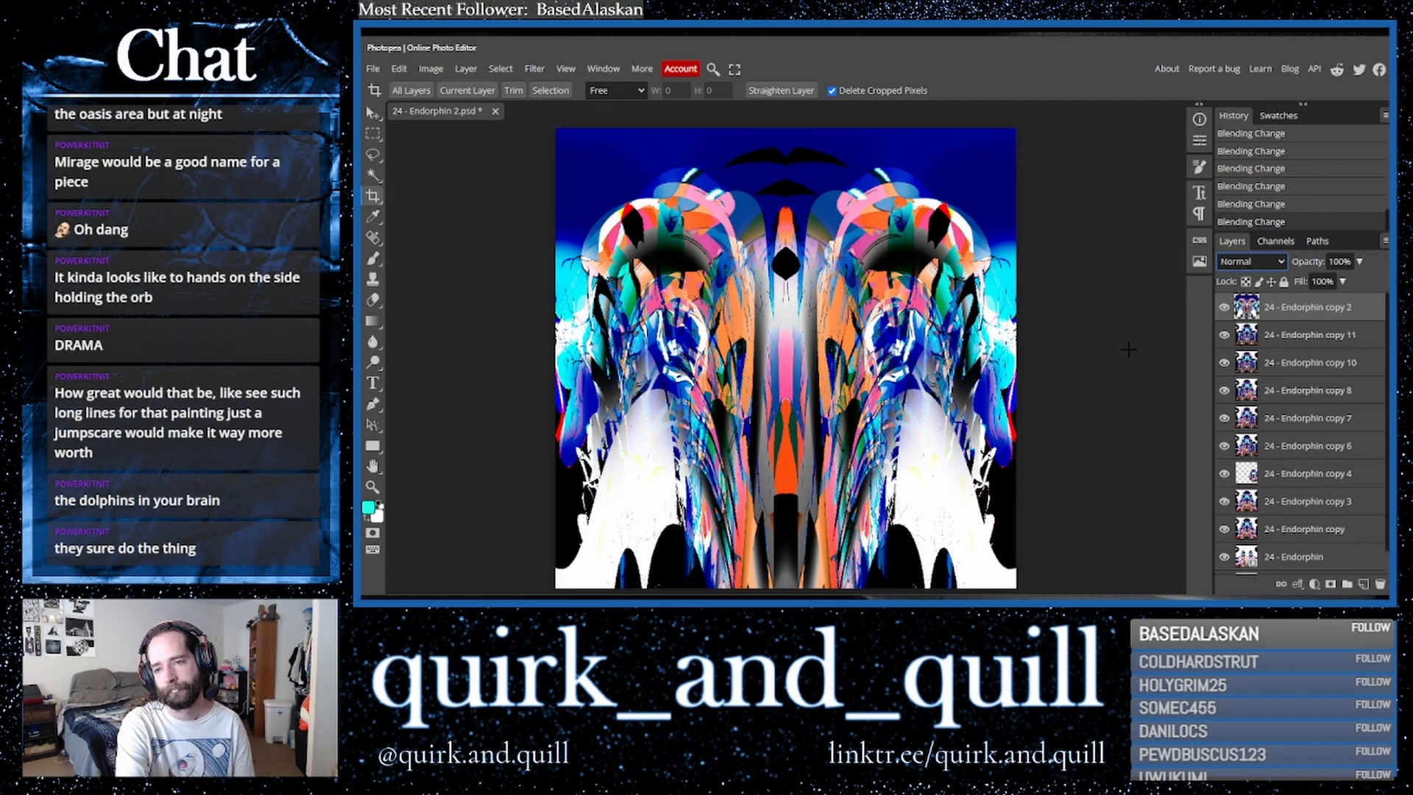
- Flip the top layer vertically
click(403, 68)
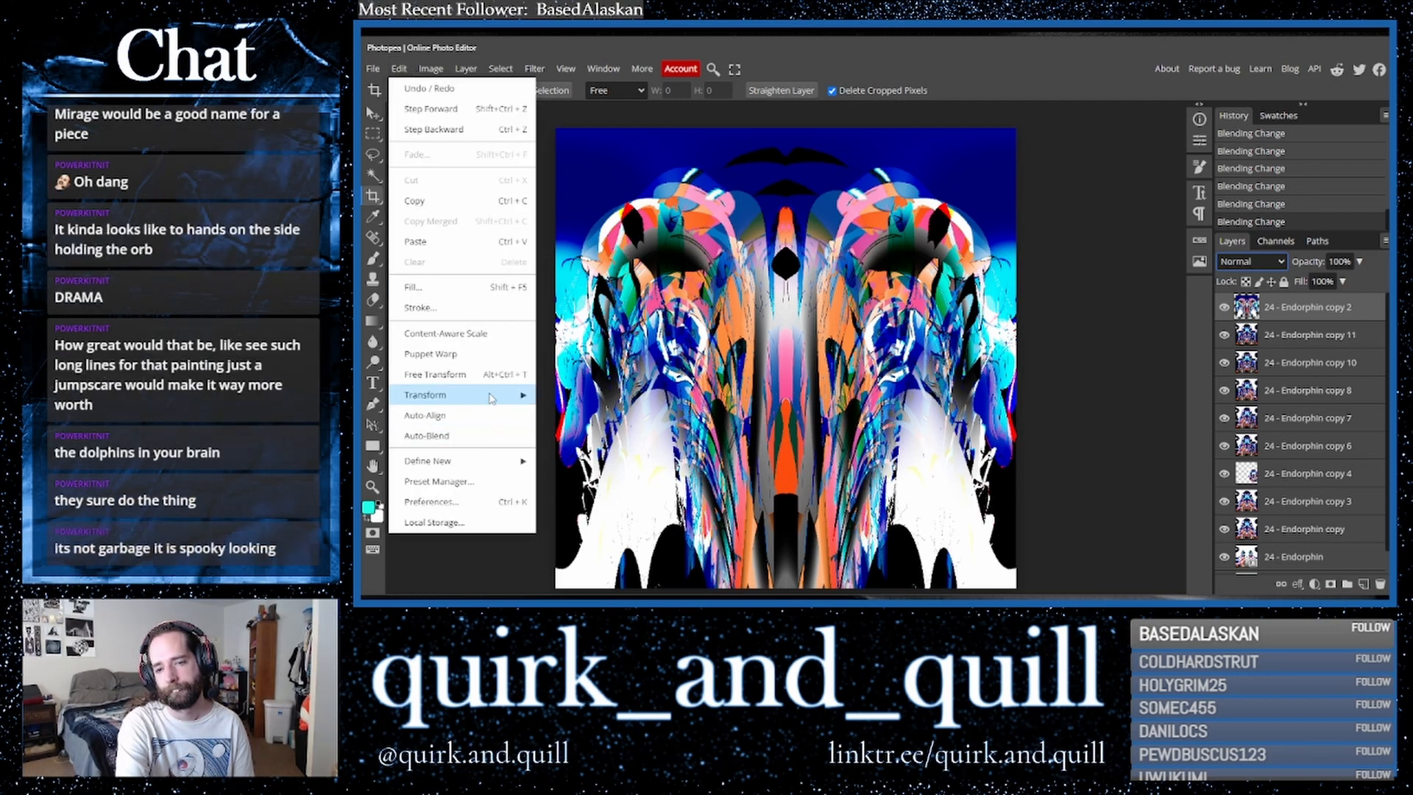
mouse_move(491, 396)
click(657, 589)
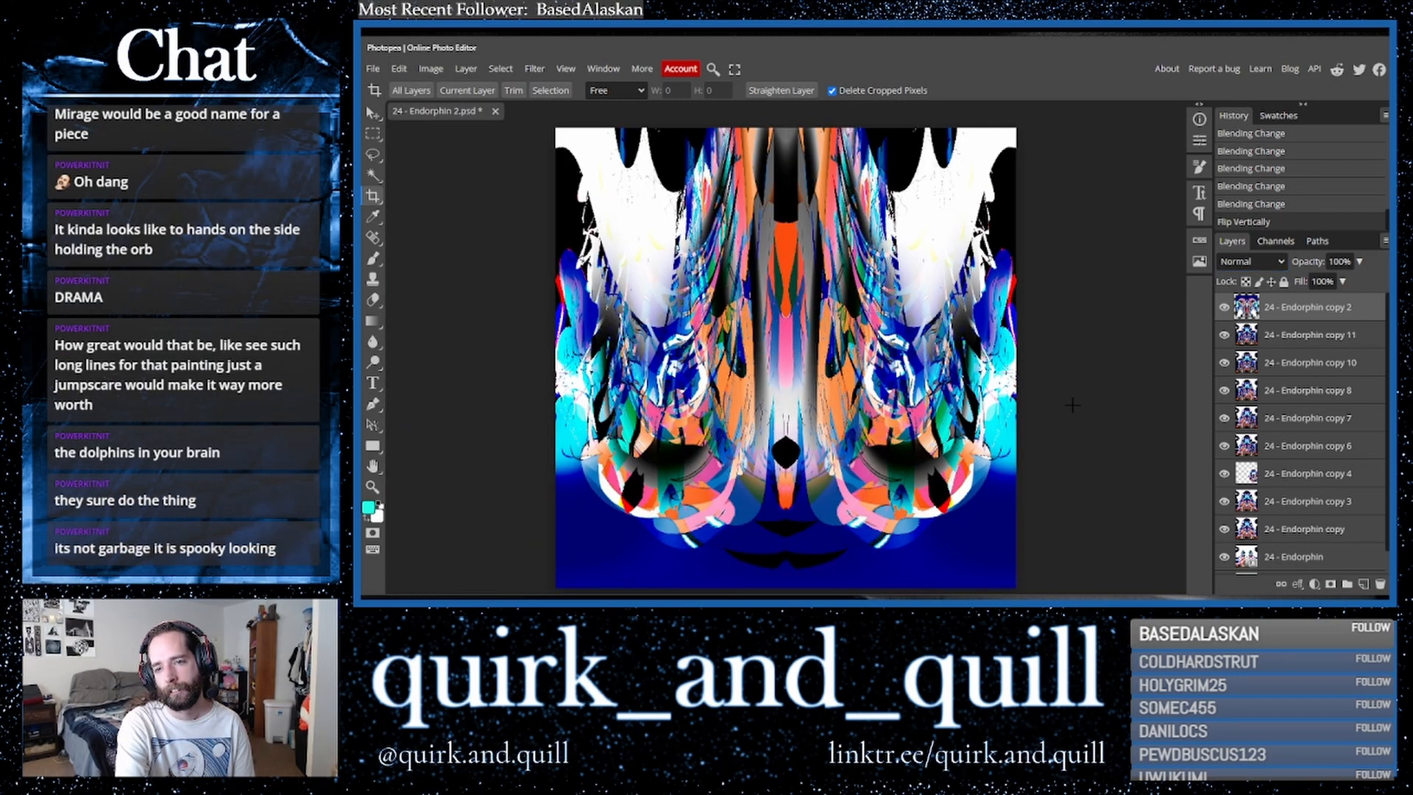
- Cycle through blend modes on the flipped top layer, ending on Exclusion
click(1242, 263)
key(Down)
key(Down)
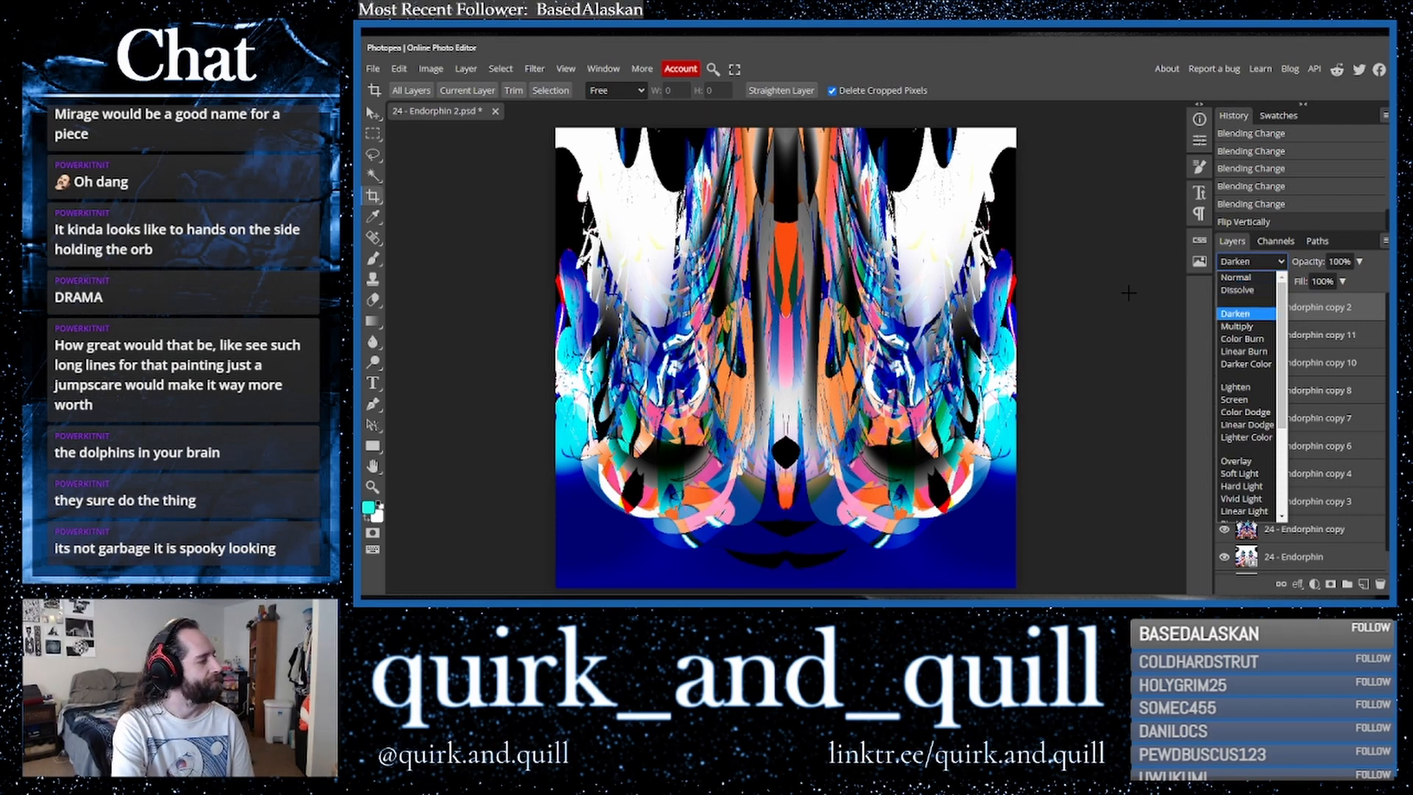
key(Down)
key(Down)
key(Down)
key(Up)
key(Up)
key(Return)
key(Down)
key(Down)
key(Down)
key(Down)
key(Up)
key(Down)
key(Down)
key(Down)
key(Down)
key(Down)
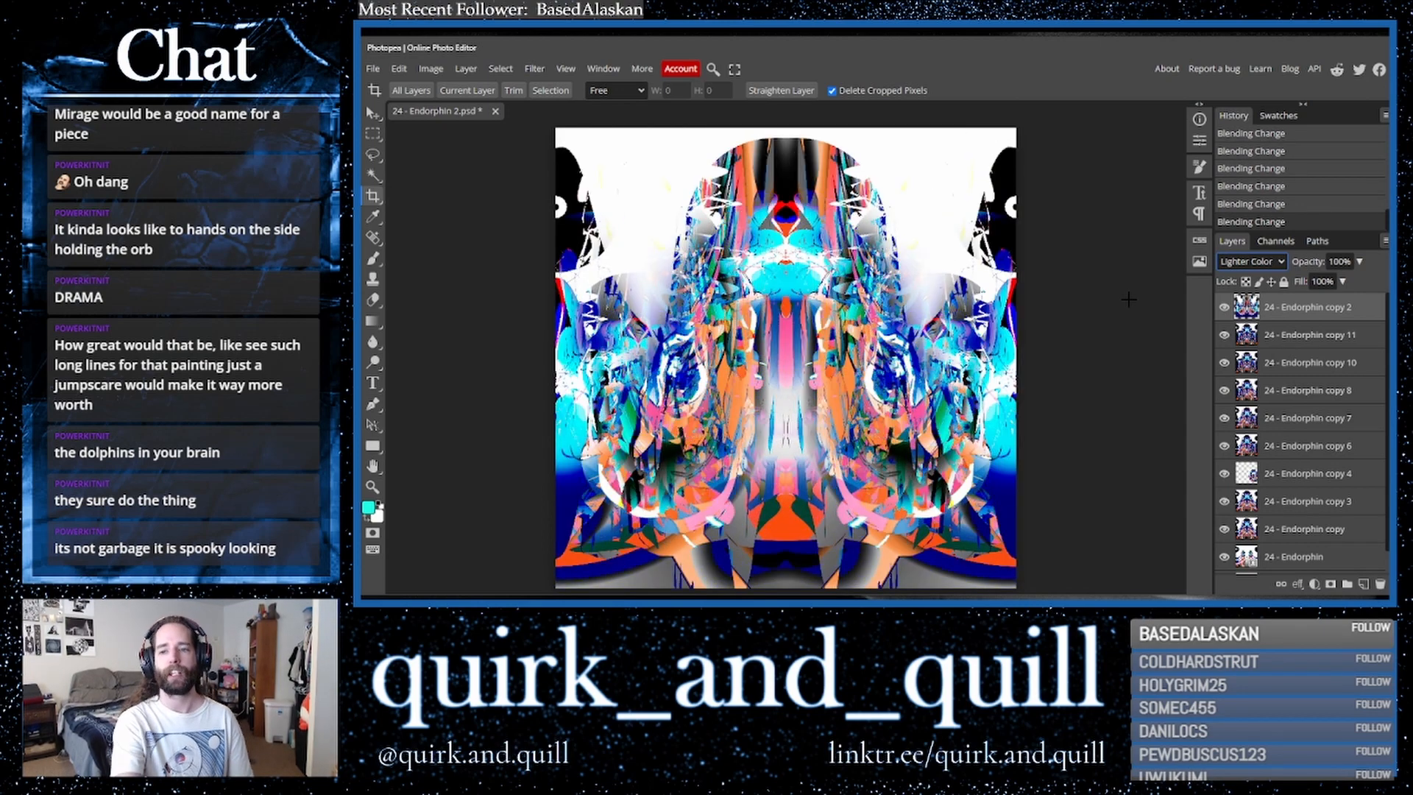
key(Down)
key(Down)
key(Down)
key(Down)
key(Down)
key(Down)
key(Down)
key(Down)
key(Down)
key(Down)
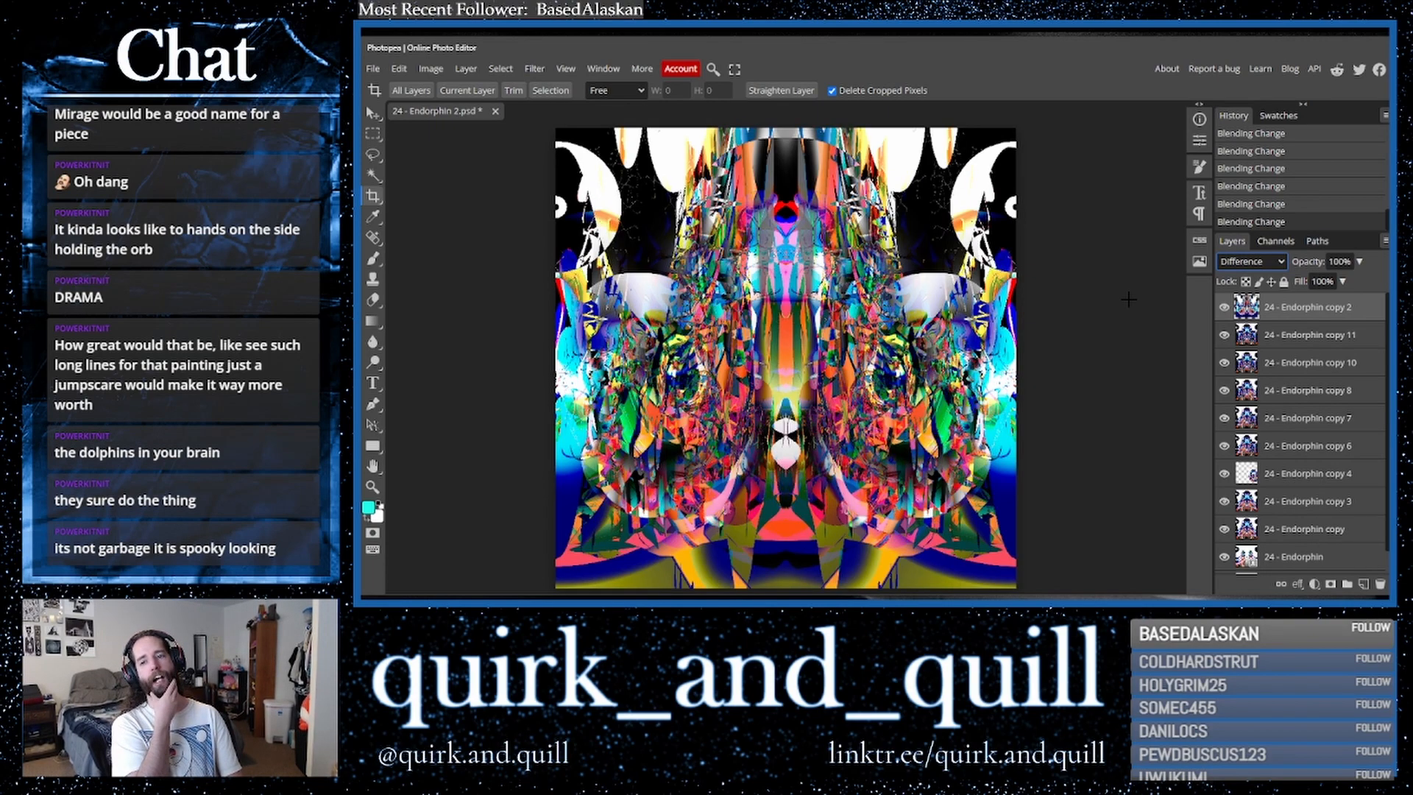
key(Up)
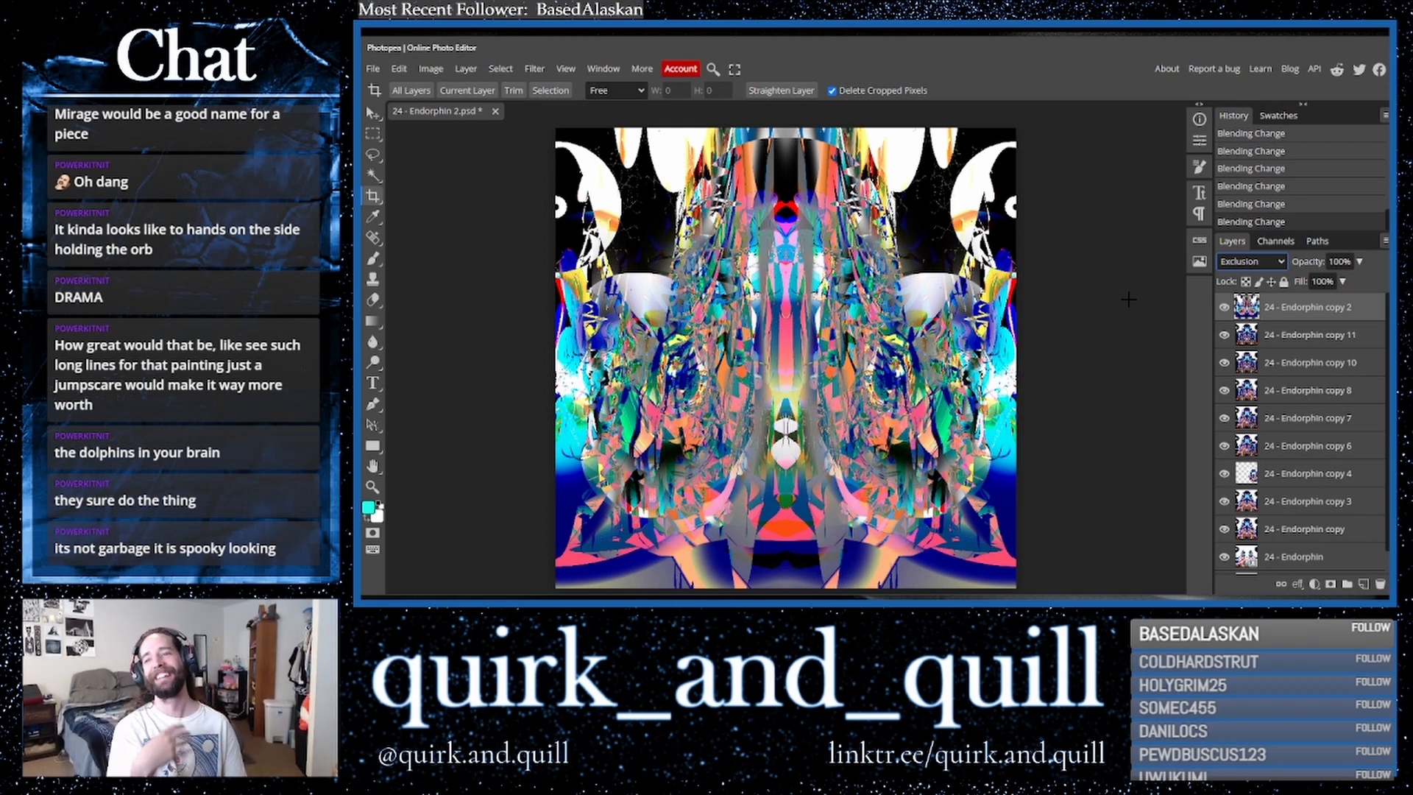
- Erase dark shapes along the right side of the top layer with the Eraser, undoing the last stroke
click(373, 299)
click(589, 329)
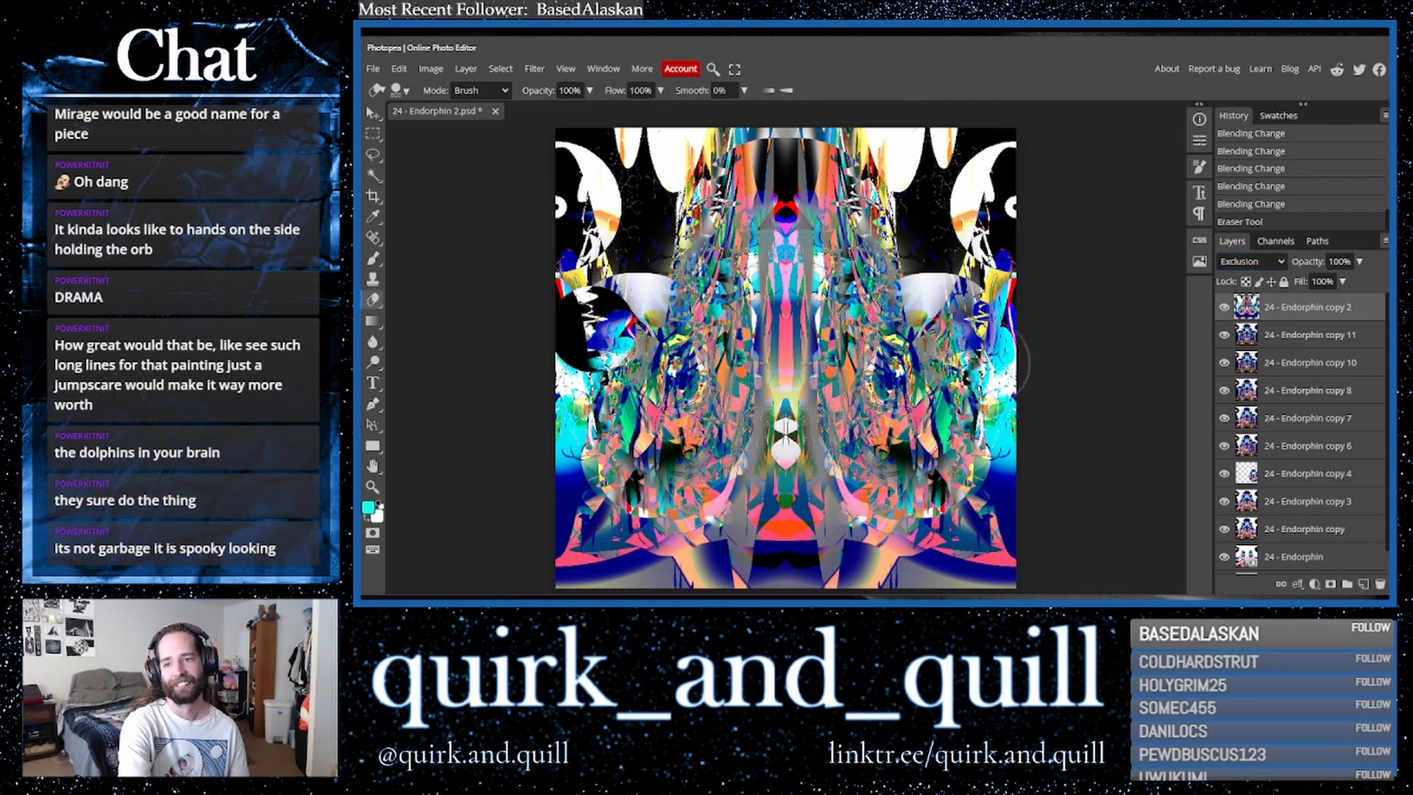
click(987, 339)
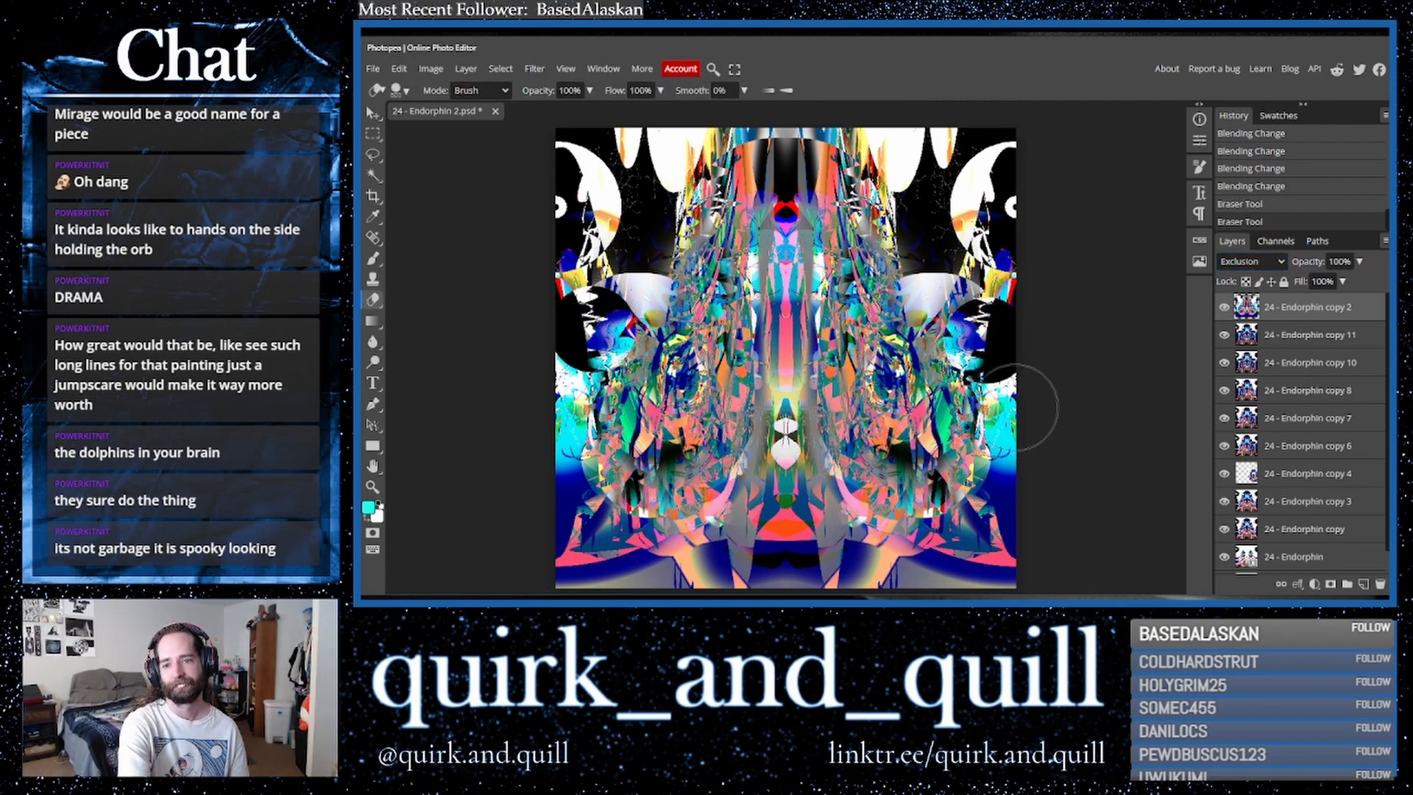
mouse_move(1036, 515)
mouse_down()
mouse_move(993, 575)
mouse_move(1034, 522)
mouse_move(997, 565)
mouse_move(1006, 535)
mouse_up()
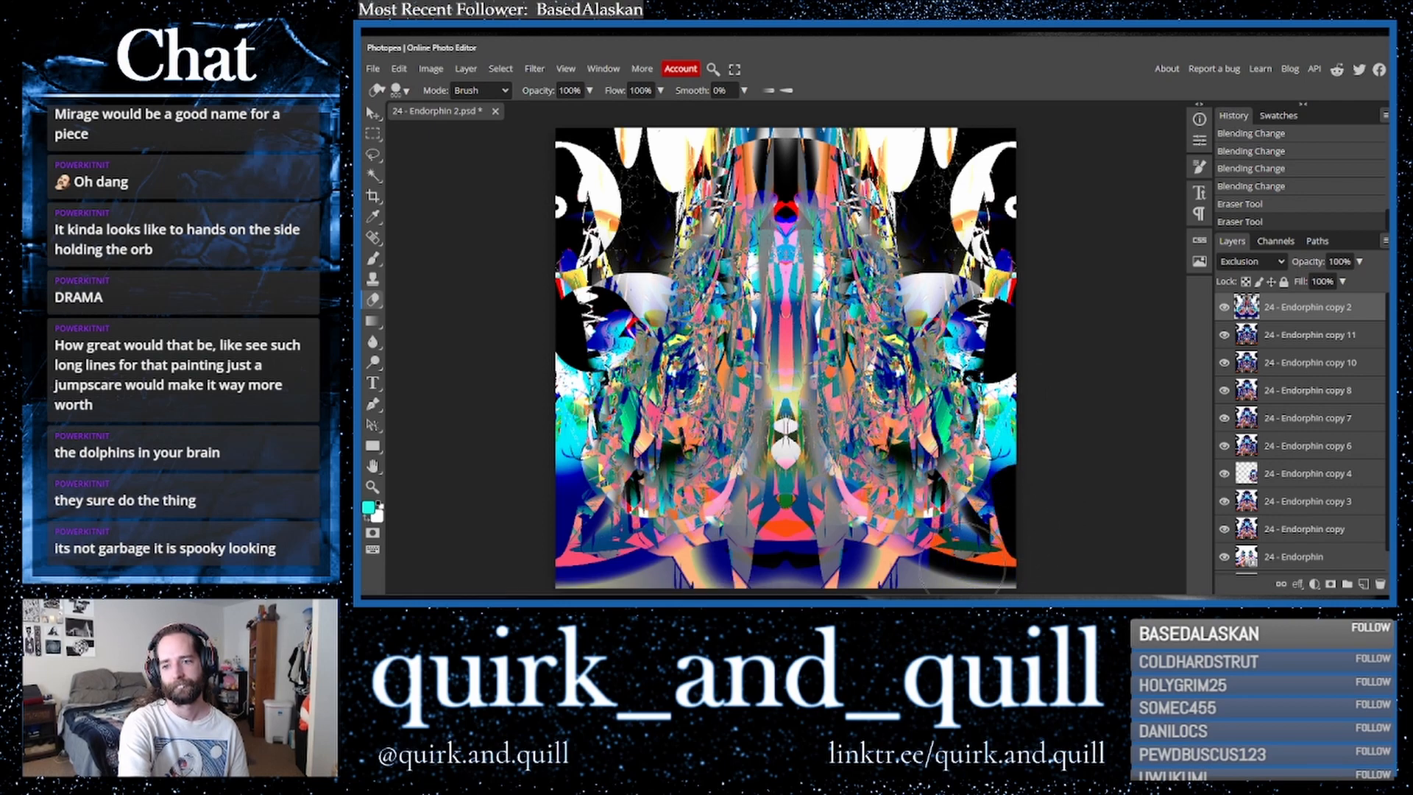
mouse_move(918, 567)
mouse_down()
mouse_move(889, 558)
mouse_move(875, 578)
mouse_up()
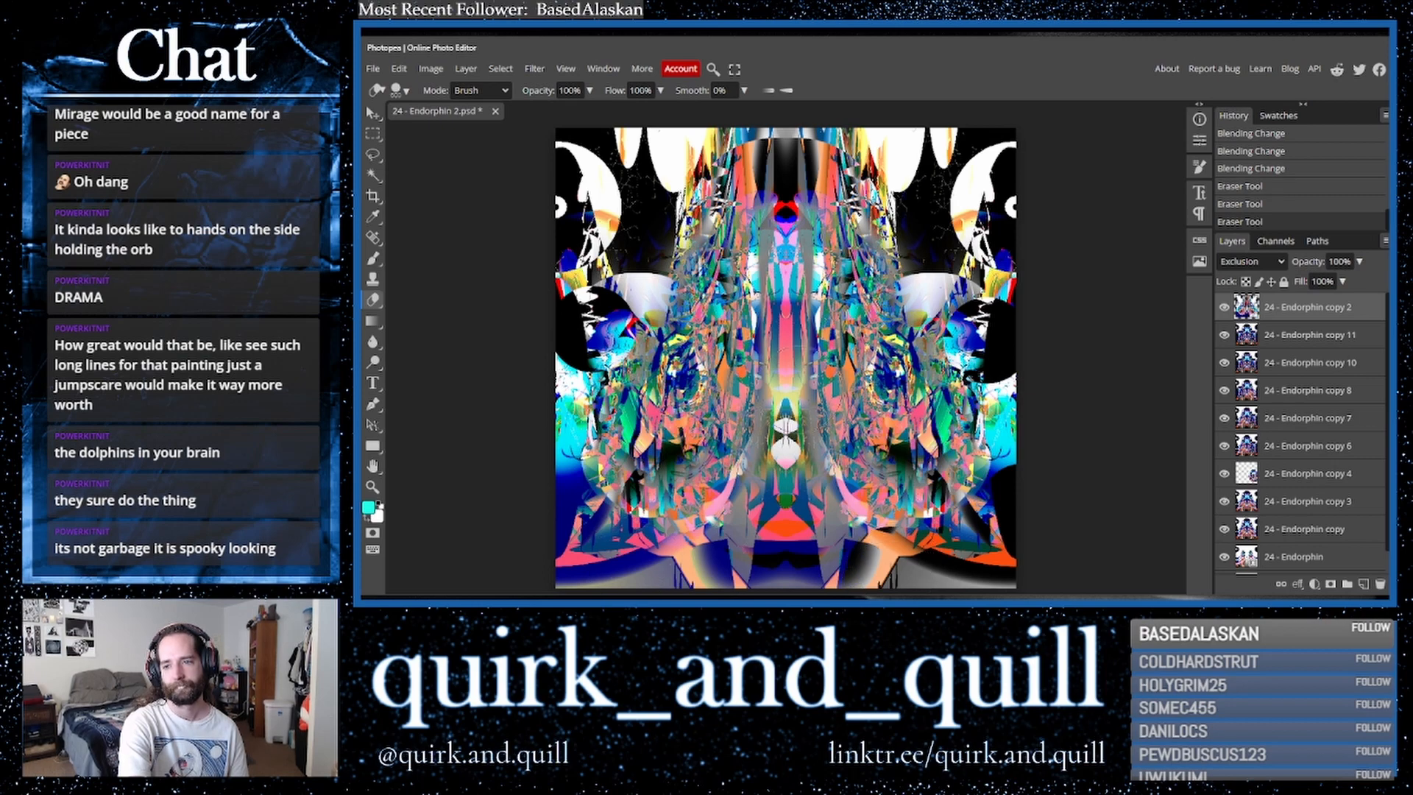
drag(920, 301, 929, 317)
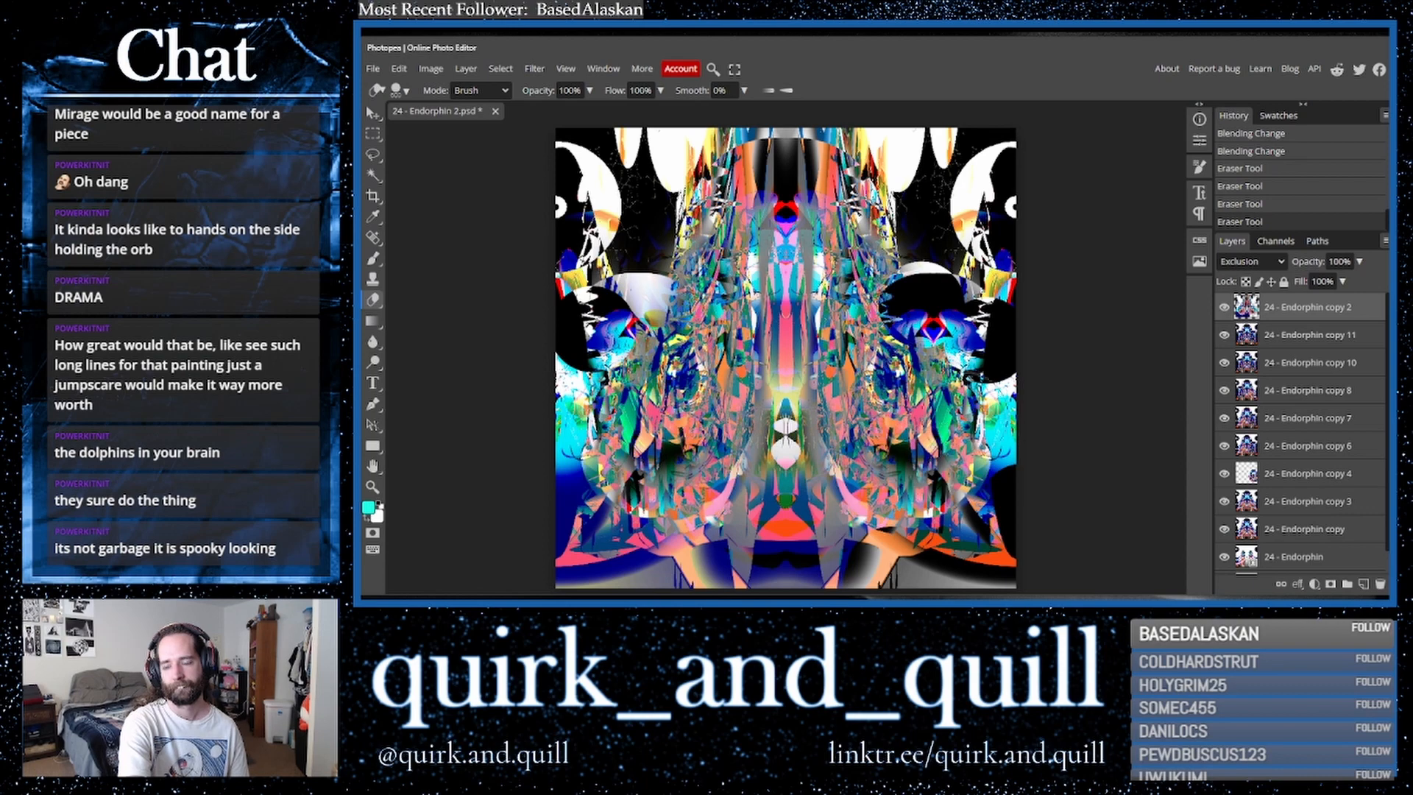
key(ctrl+z)
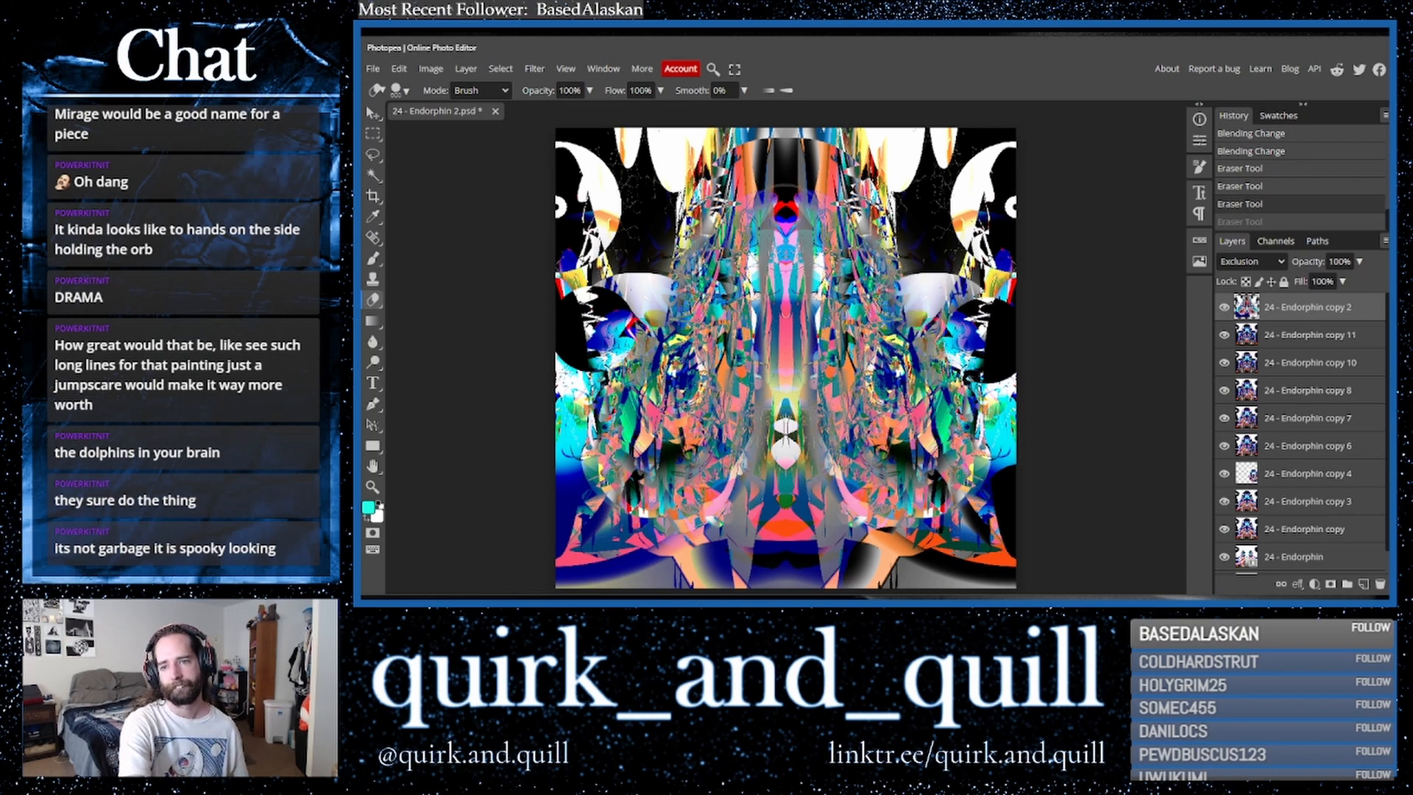
key(ctrl+shift+z)
key(ctrl+z)
click(786, 206)
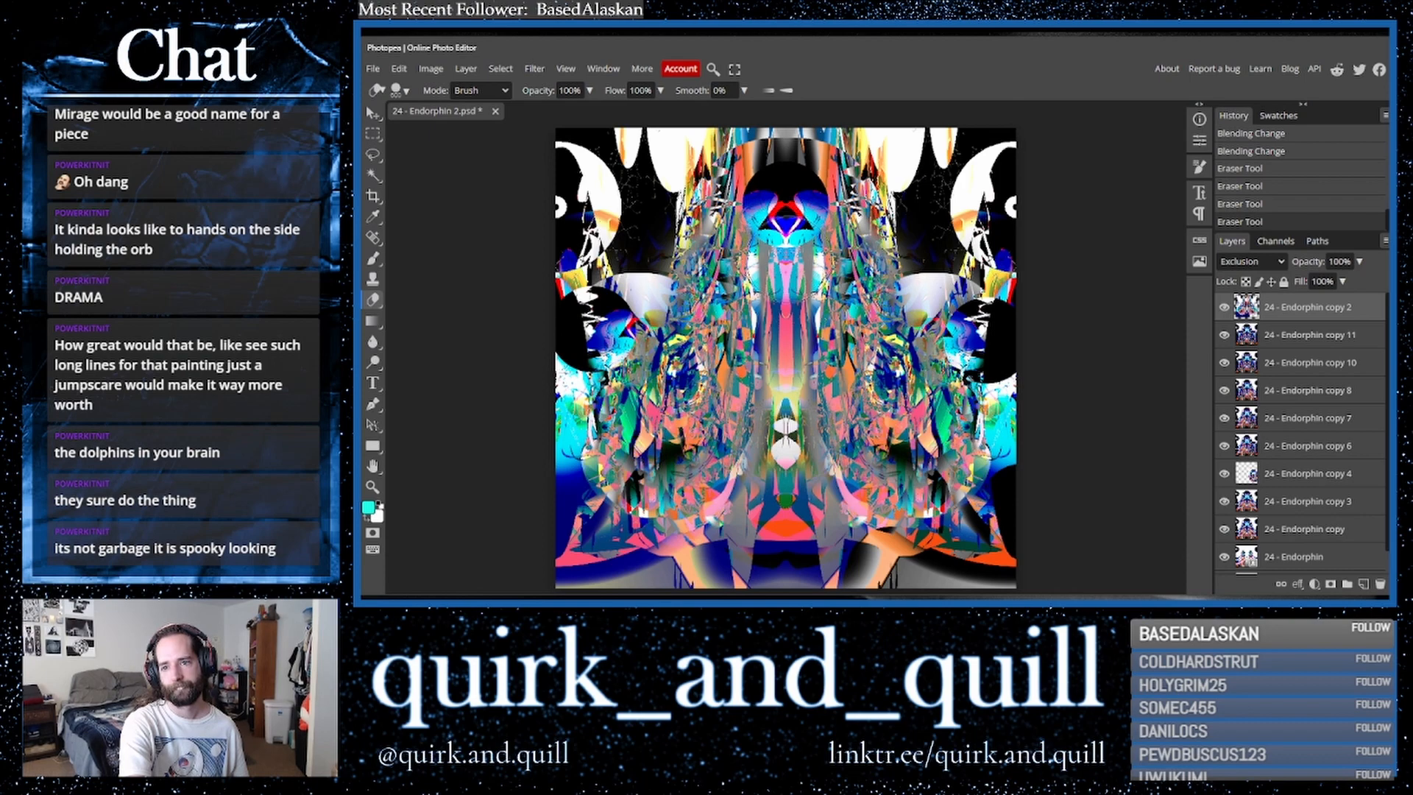
click(786, 270)
click(786, 329)
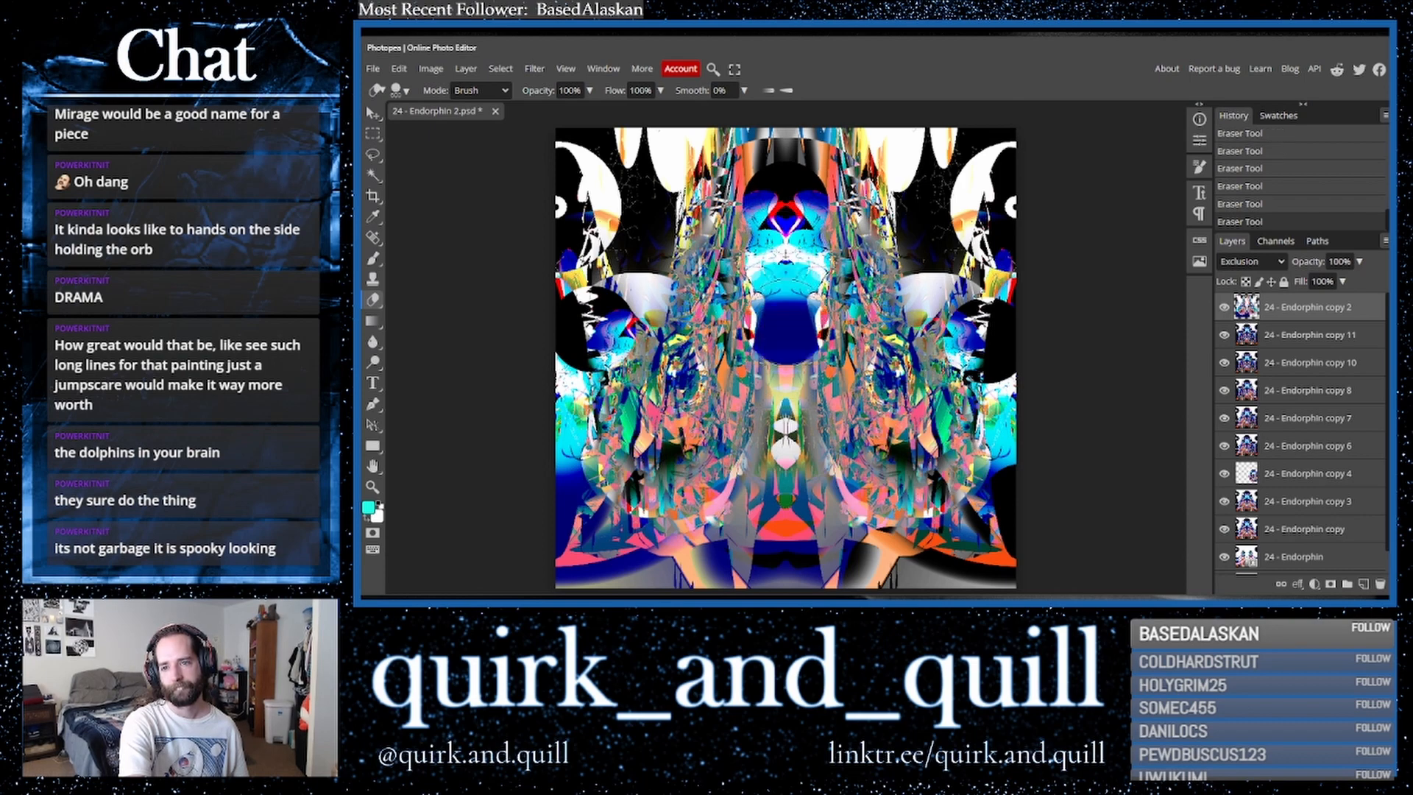
click(785, 362)
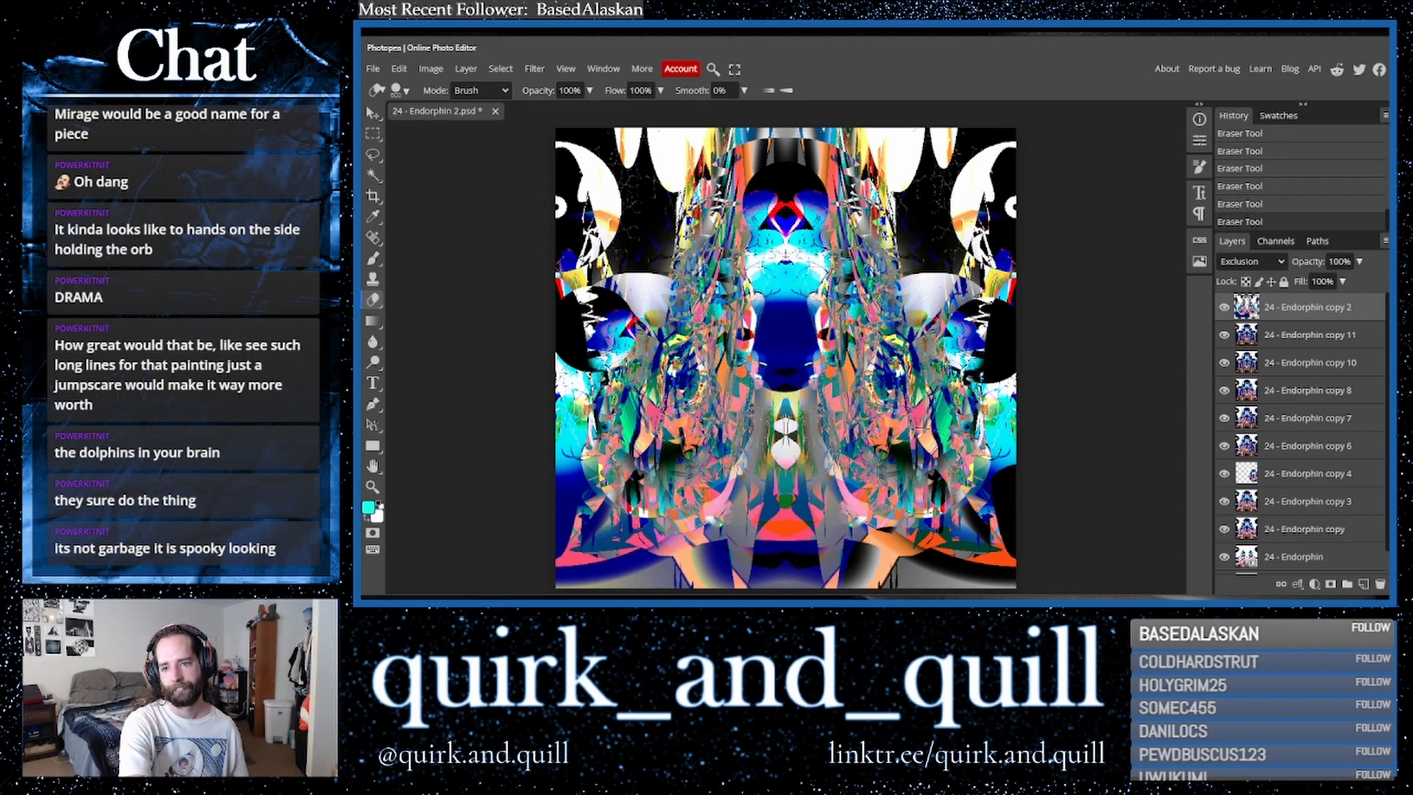
key(ctrl+z)
key(ctrl+z)
key(ctrl+z)
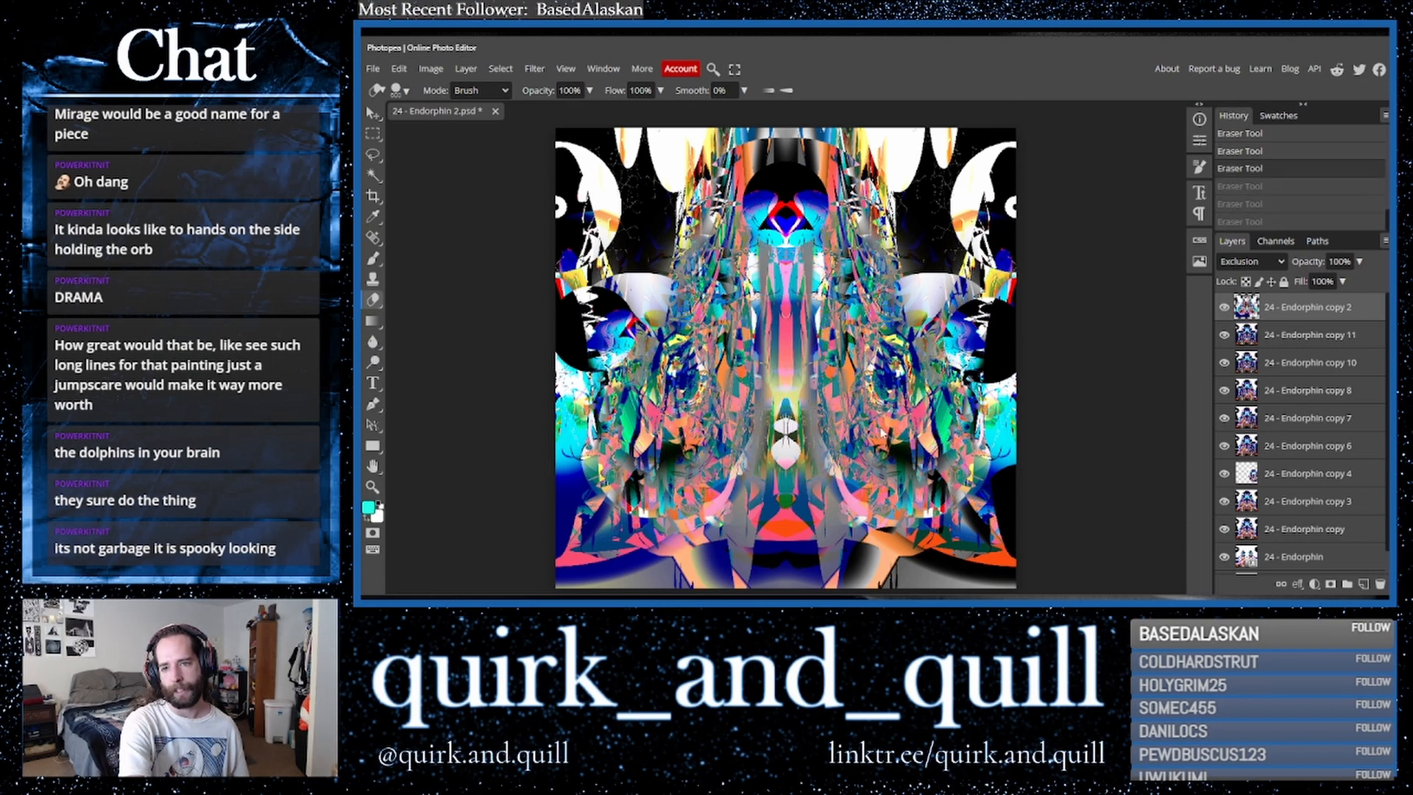
key(ctrl+z)
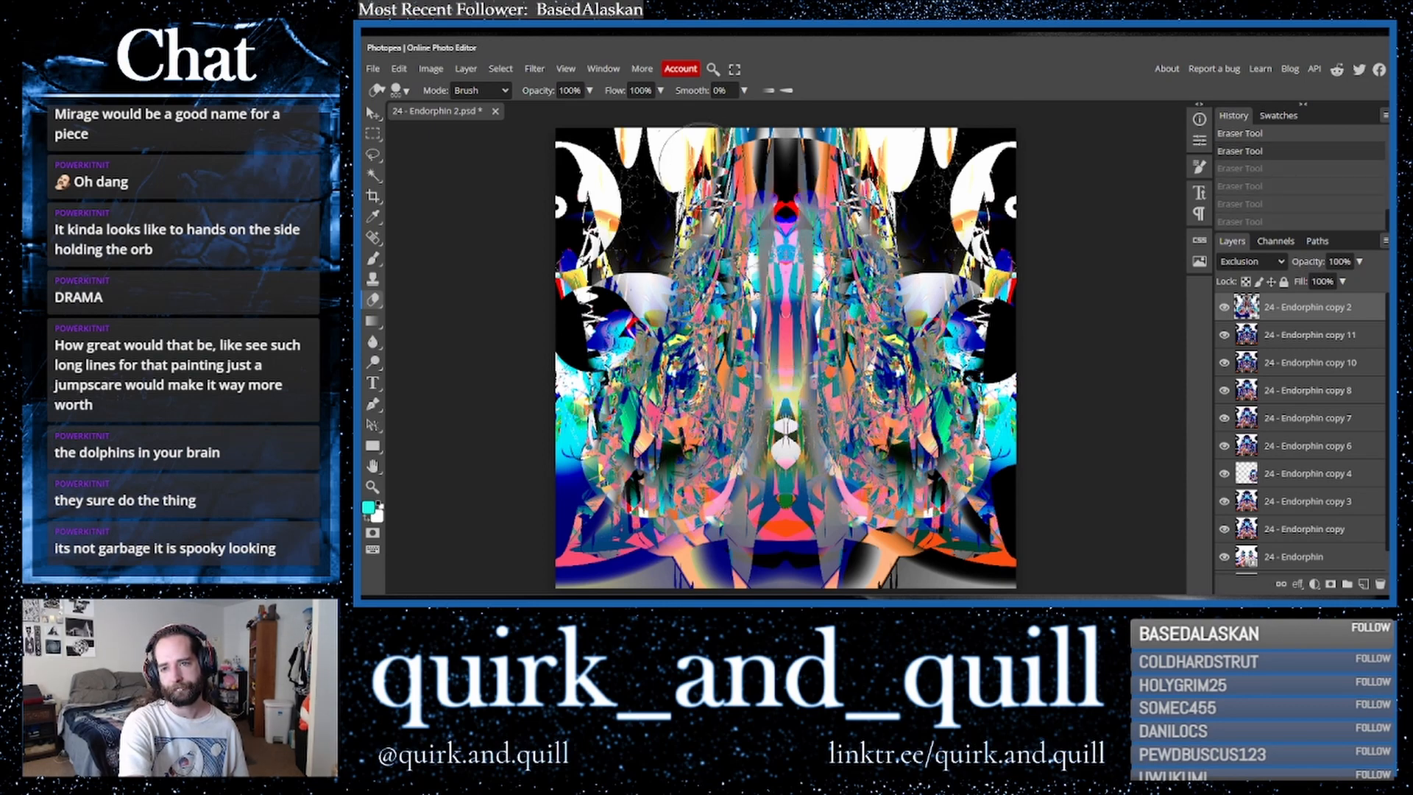
- Erase a small spot near the top centre of the top layer, undoing a stray stroke first
click(705, 167)
key(ctrl+z)
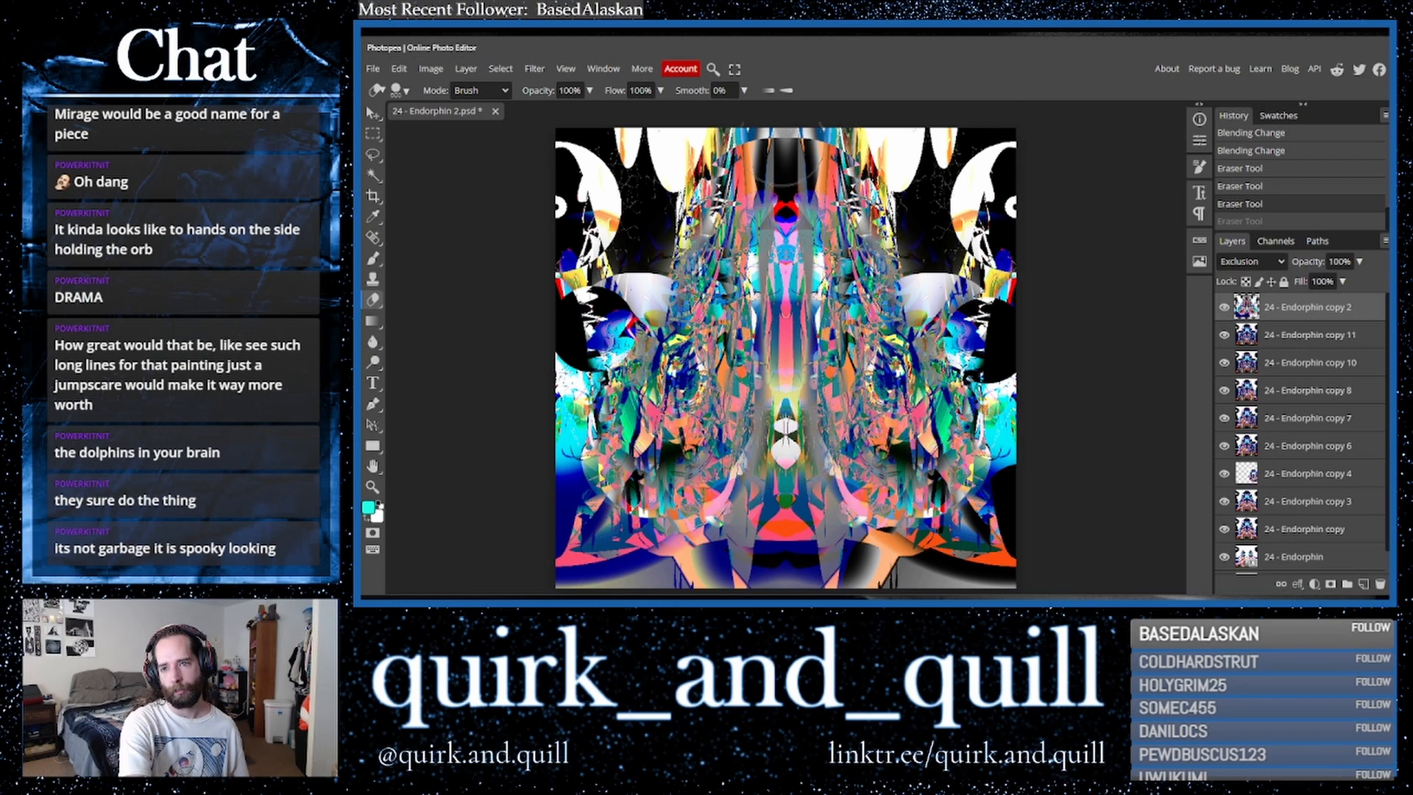
click(779, 157)
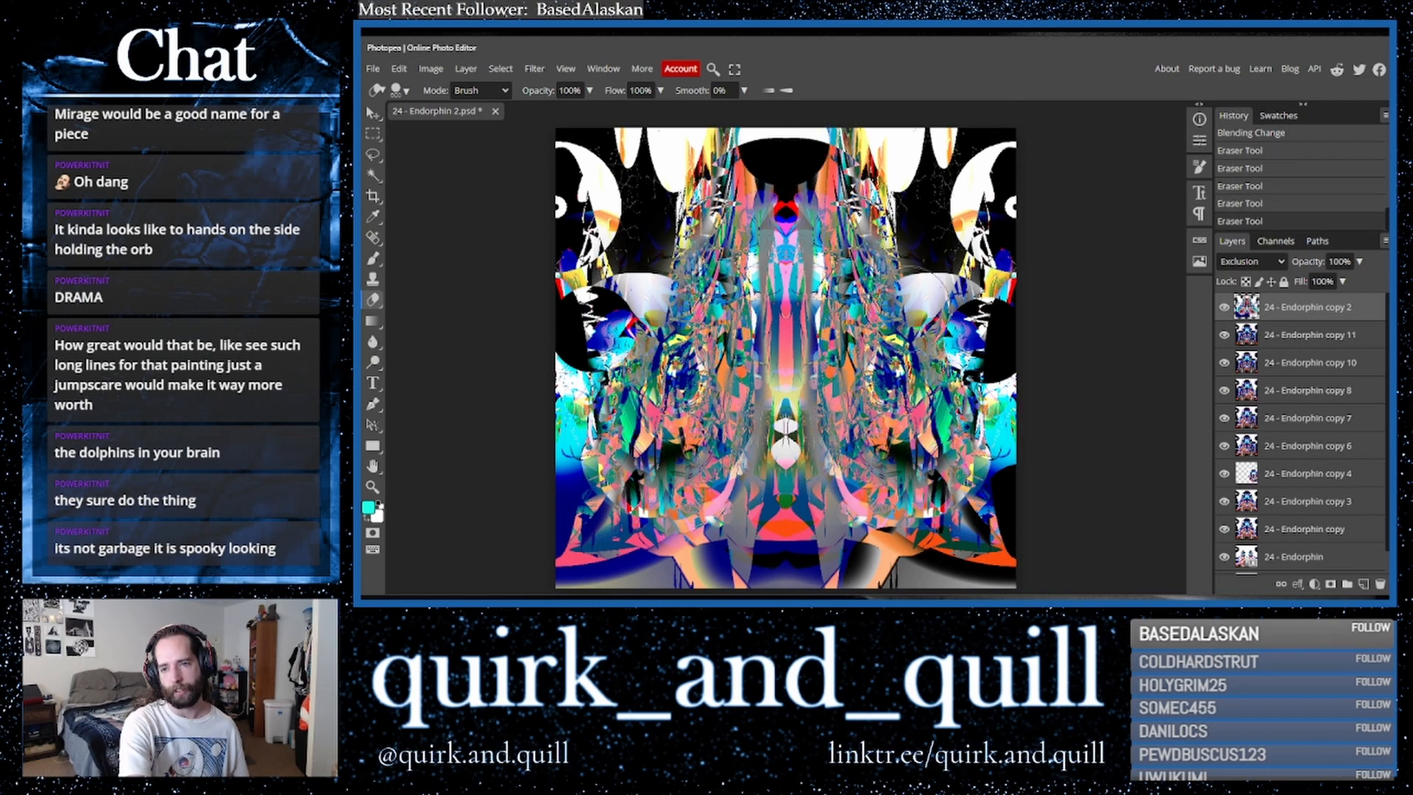
- Duplicate the top layer and merge the duplicate down into the layer below
click(784, 159)
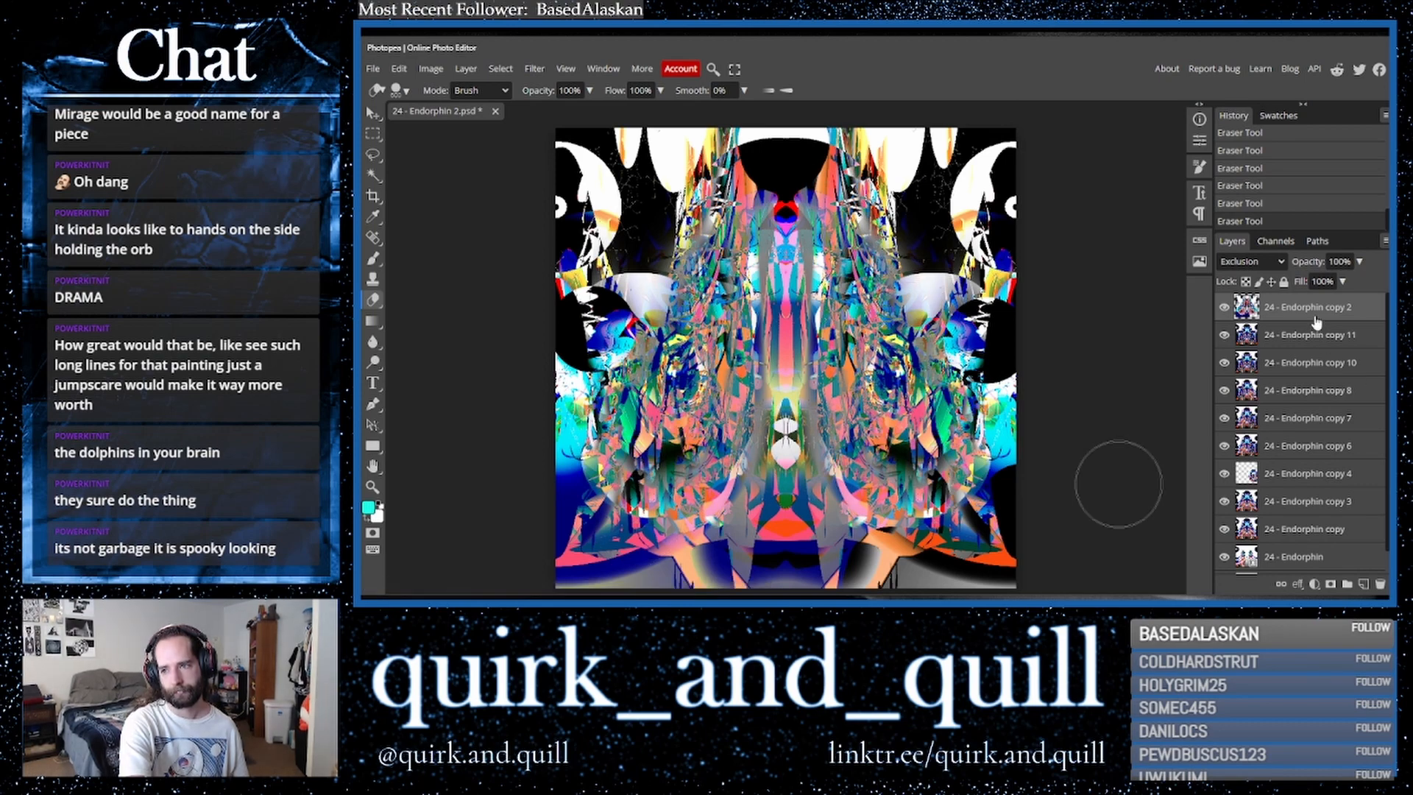
shift+click(1322, 340)
drag(1323, 340, 1364, 586)
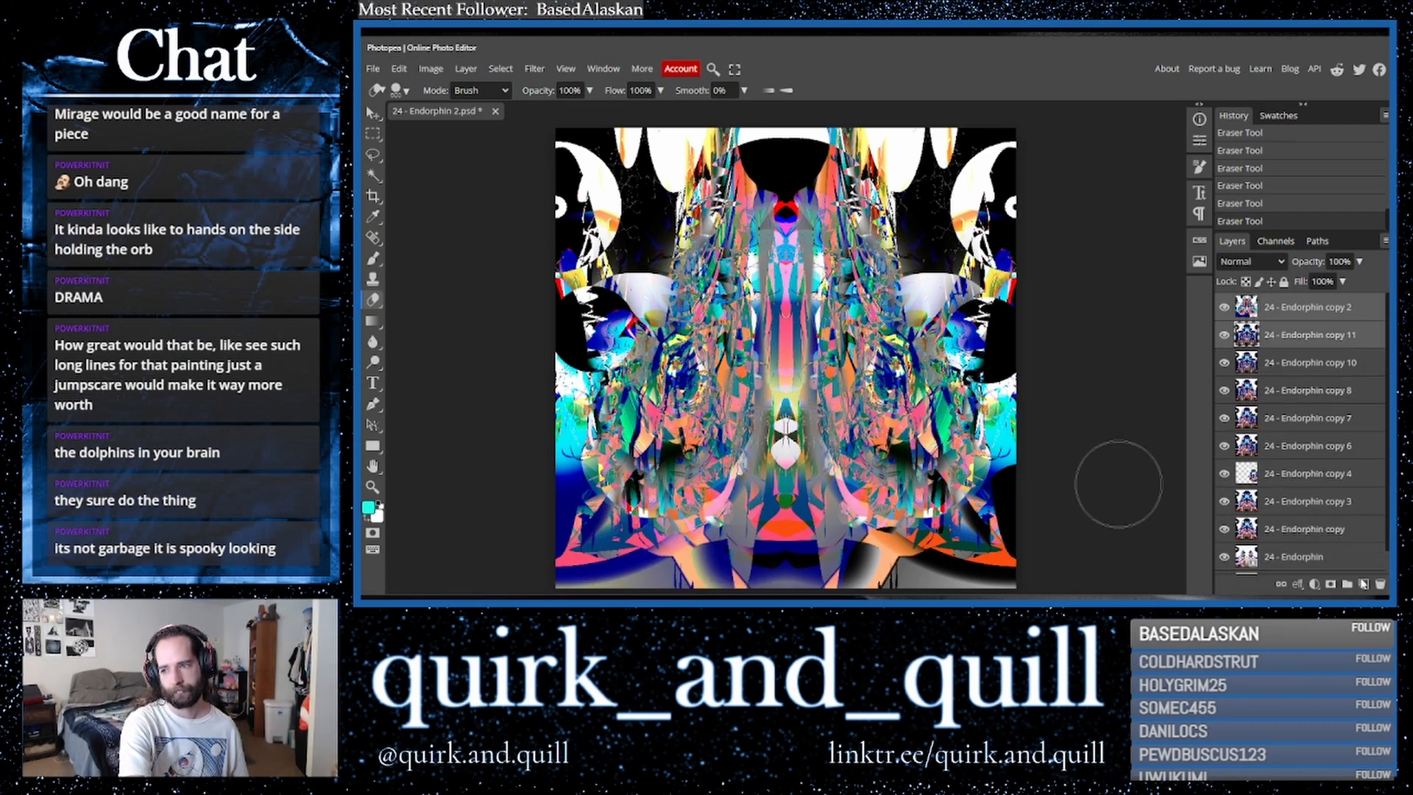
right_click(1300, 349)
click(1230, 545)
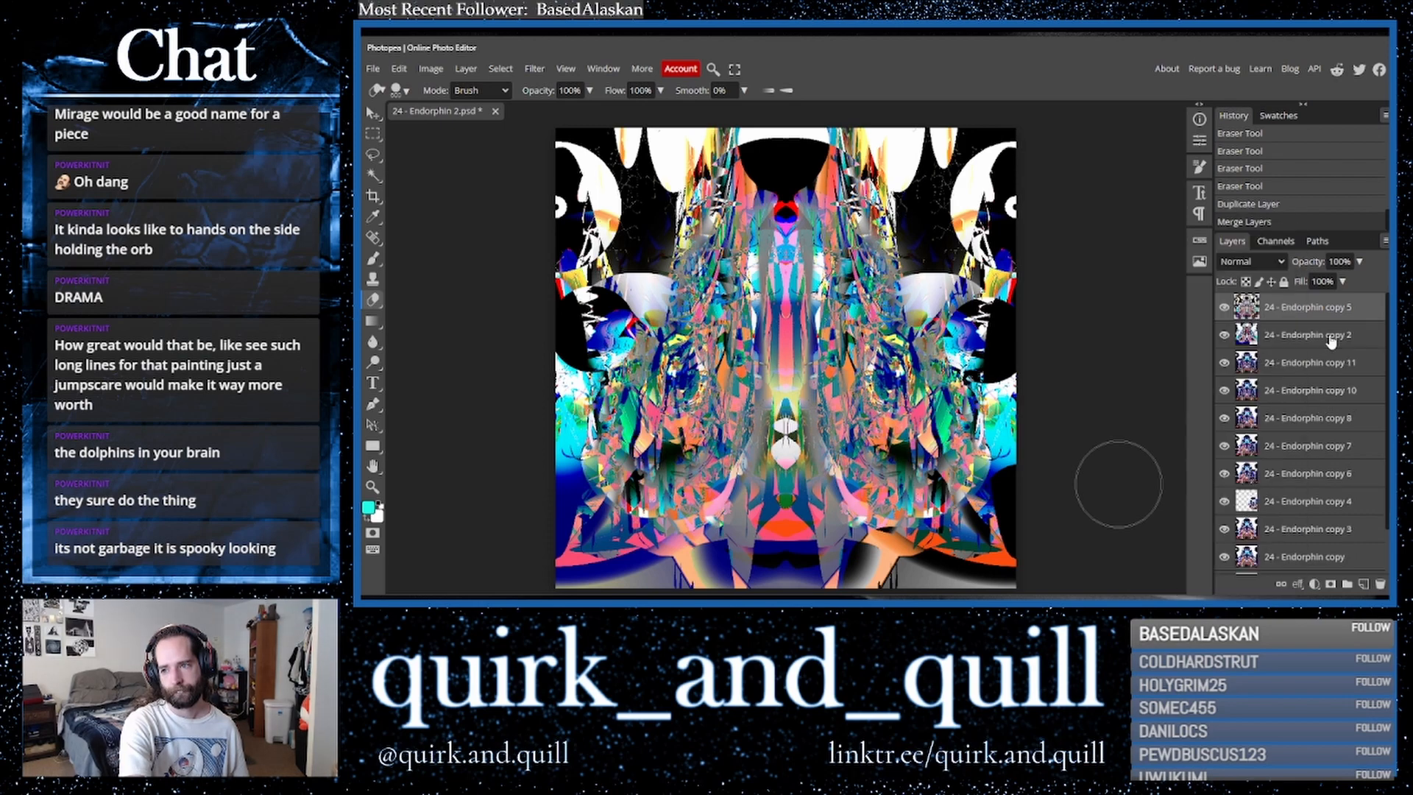
- Duplicate the merged top layer and flip the new copy horizontally
drag(1353, 312, 1363, 586)
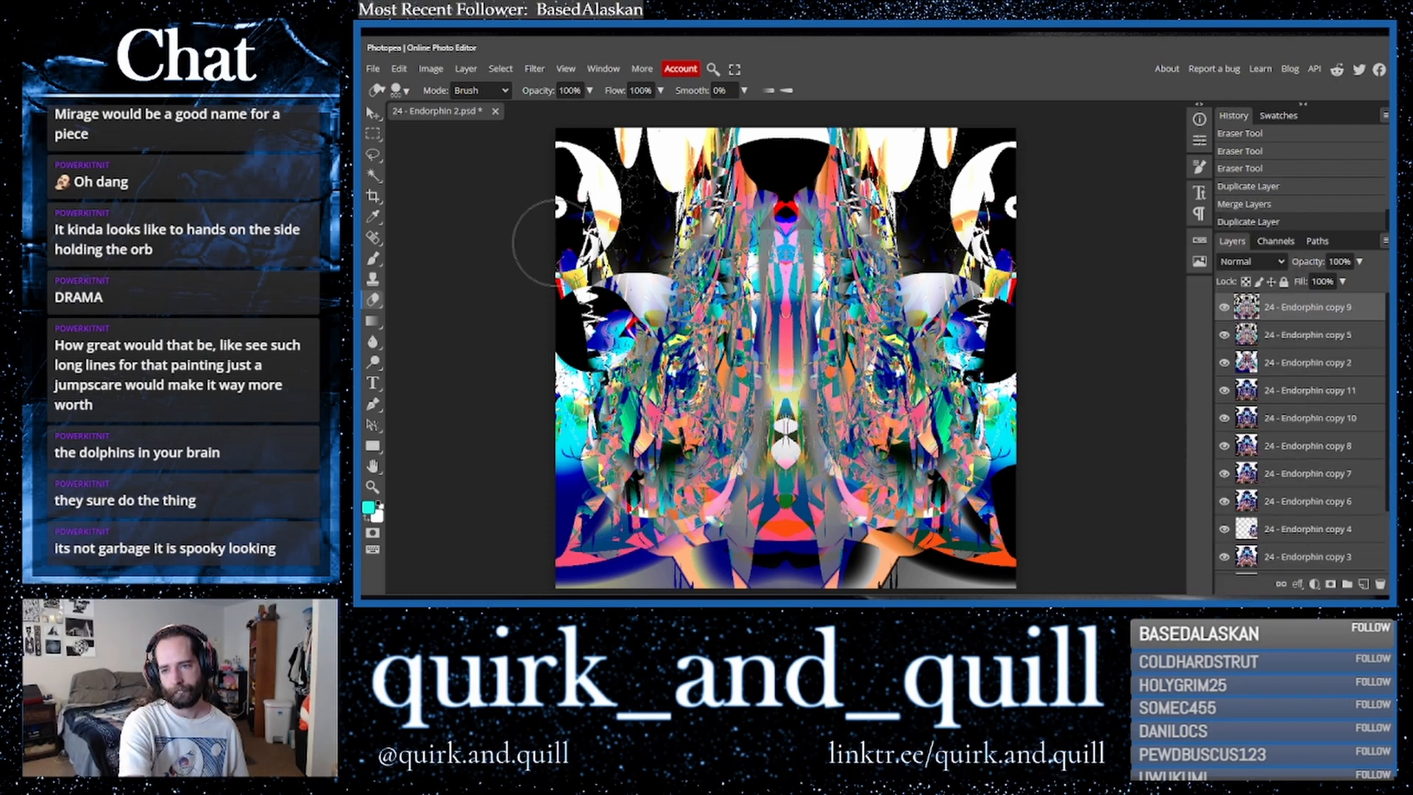
click(398, 69)
mouse_move(441, 395)
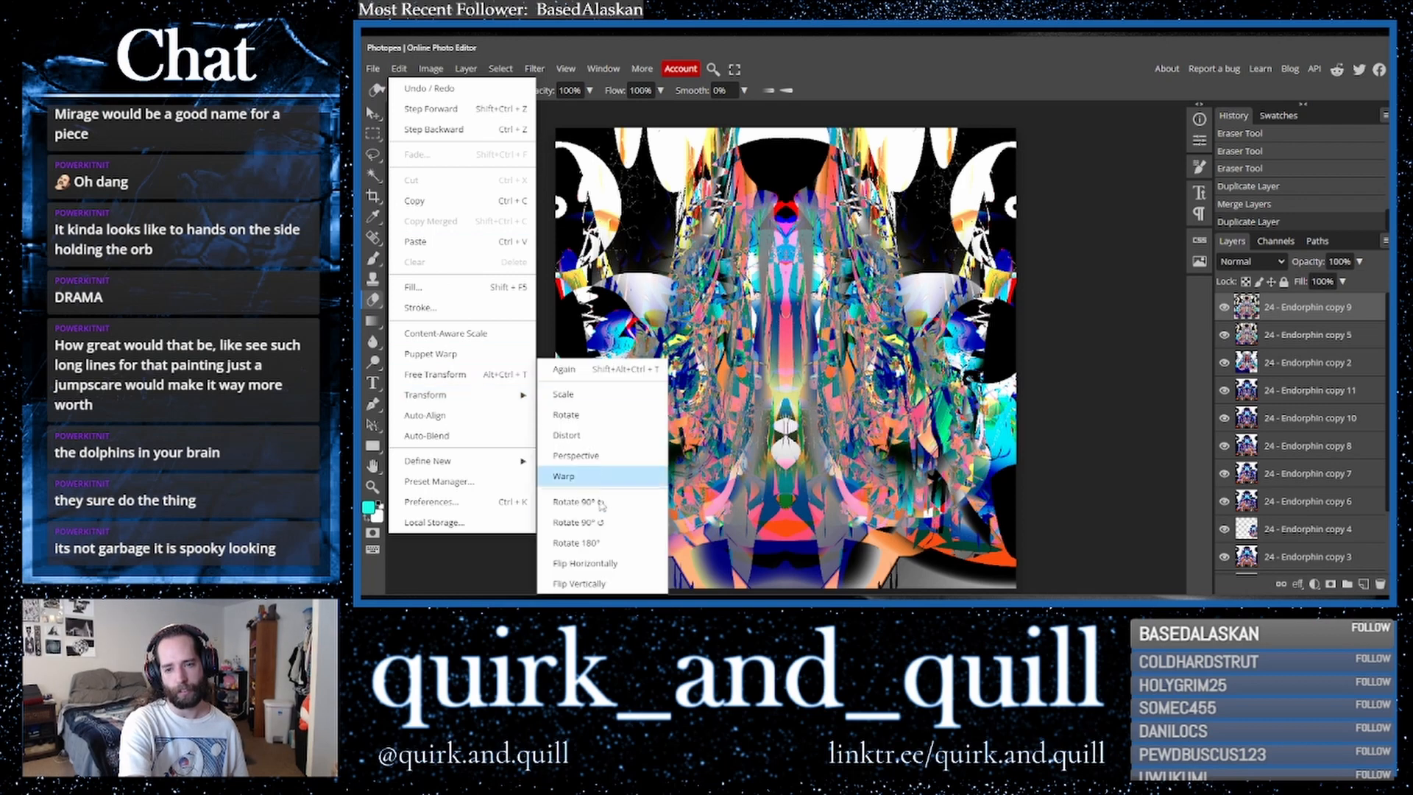
click(618, 562)
- Cycle through blend modes on the flipped copy, ending on Lighter Color
click(1239, 265)
click(1238, 266)
key(Down)
key(Down)
key(Down)
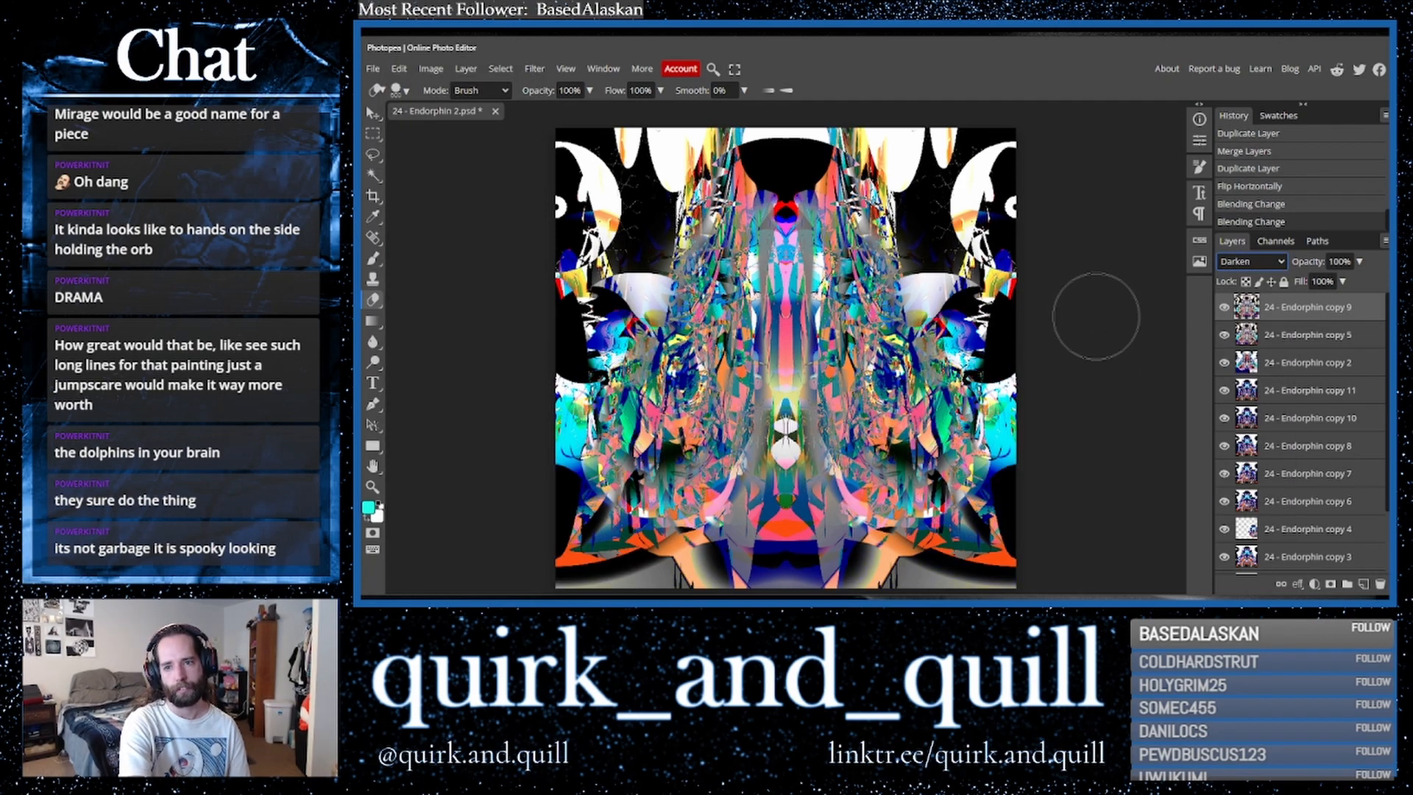
key(Down)
key(Up)
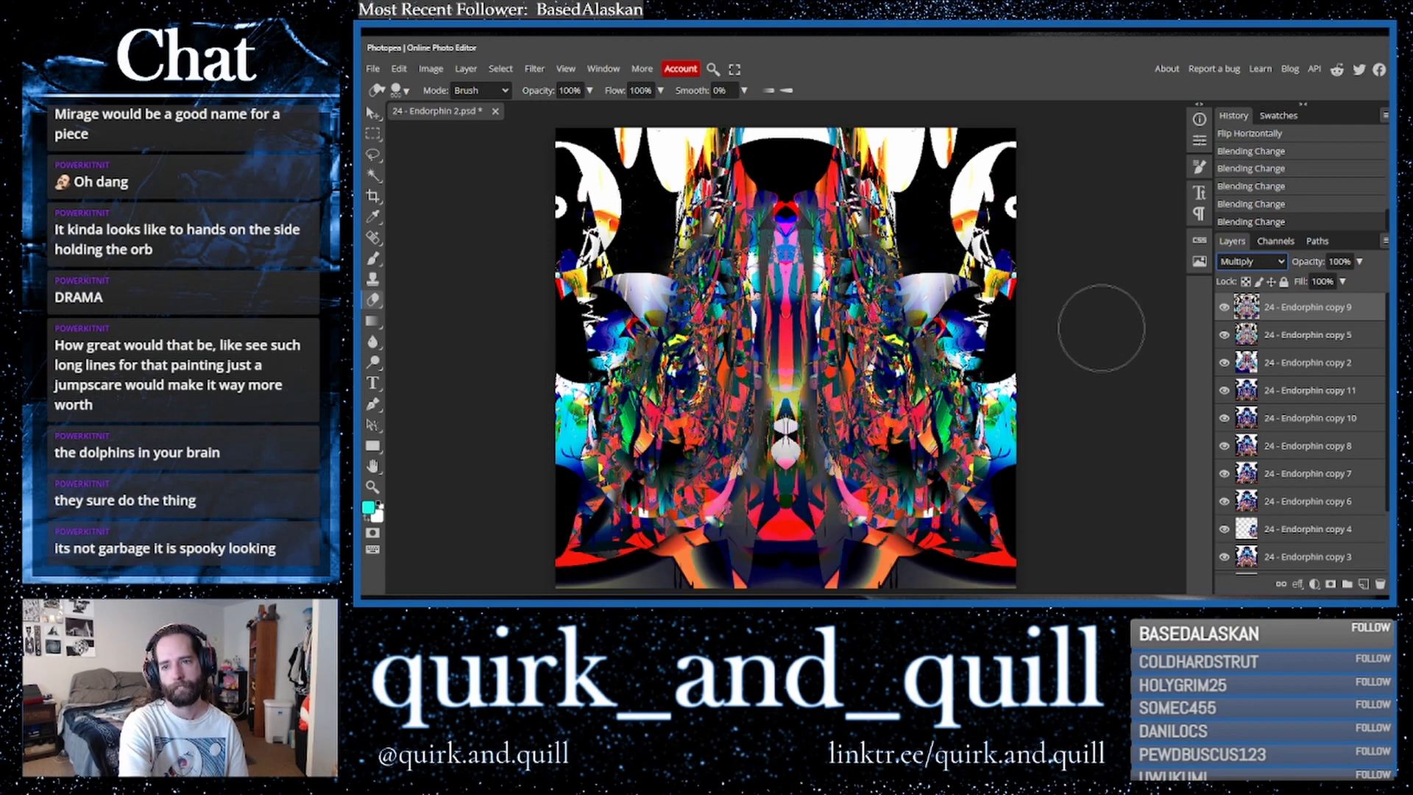
key(Down)
key(Down)
key(Down)
key(Down)
key(Up)
key(Down)
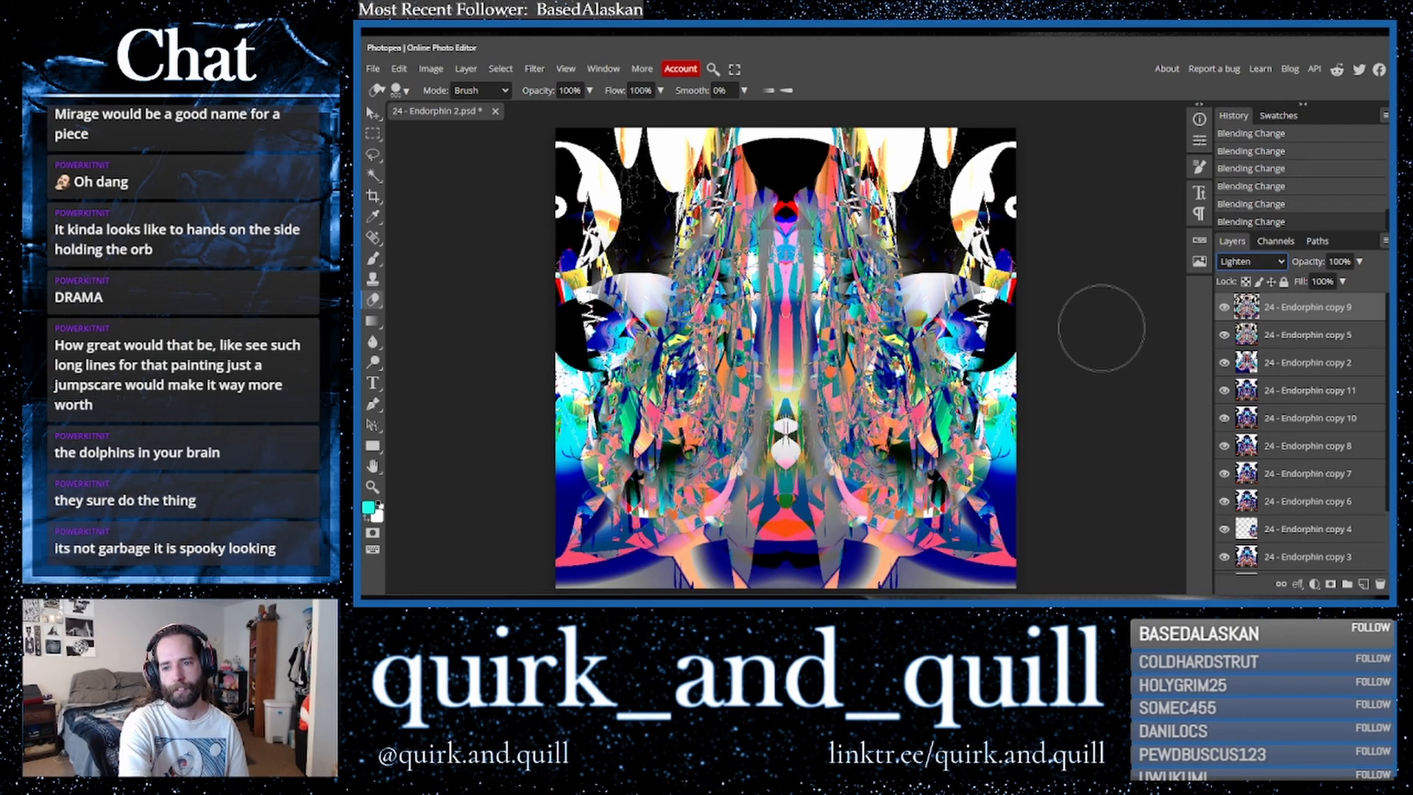
key(Up)
key(Down)
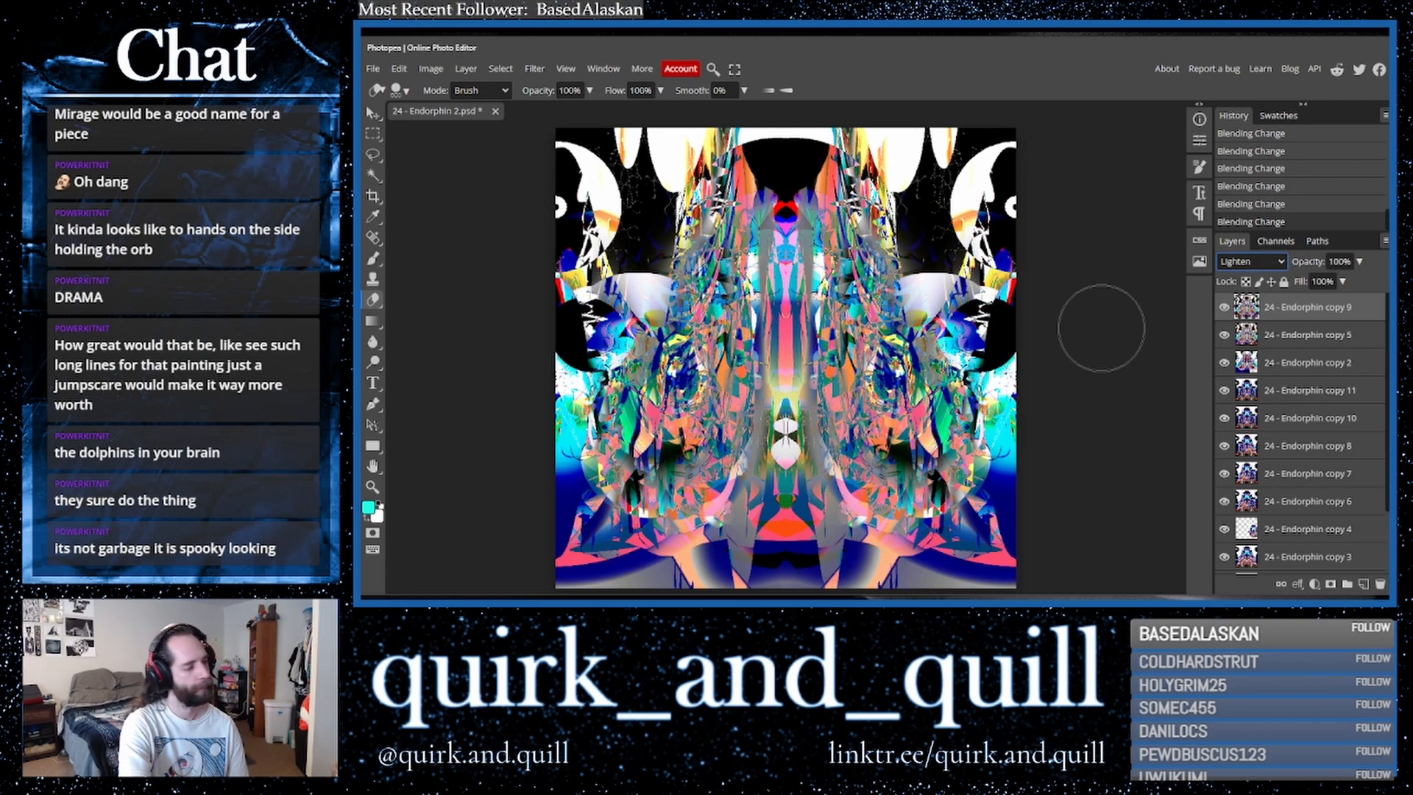
key(Down)
key(Down)
key(Down)
key(Down)
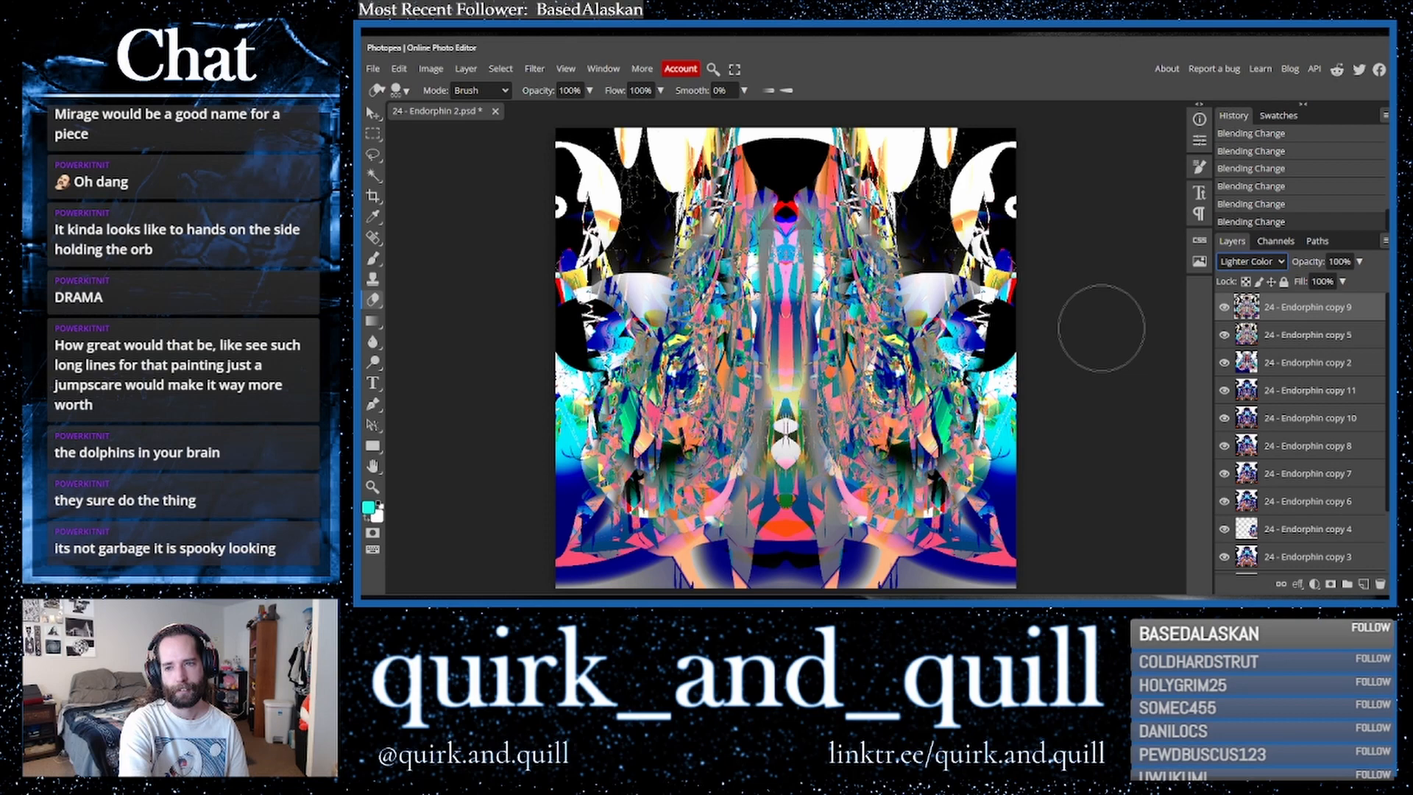
- Merge the '24 - Endorphin copy 5' layer down, then duplicate the top '24 - Endorphin copy 9' layer
ctrl+click(1295, 335)
right_click(1284, 337)
click(1263, 536)
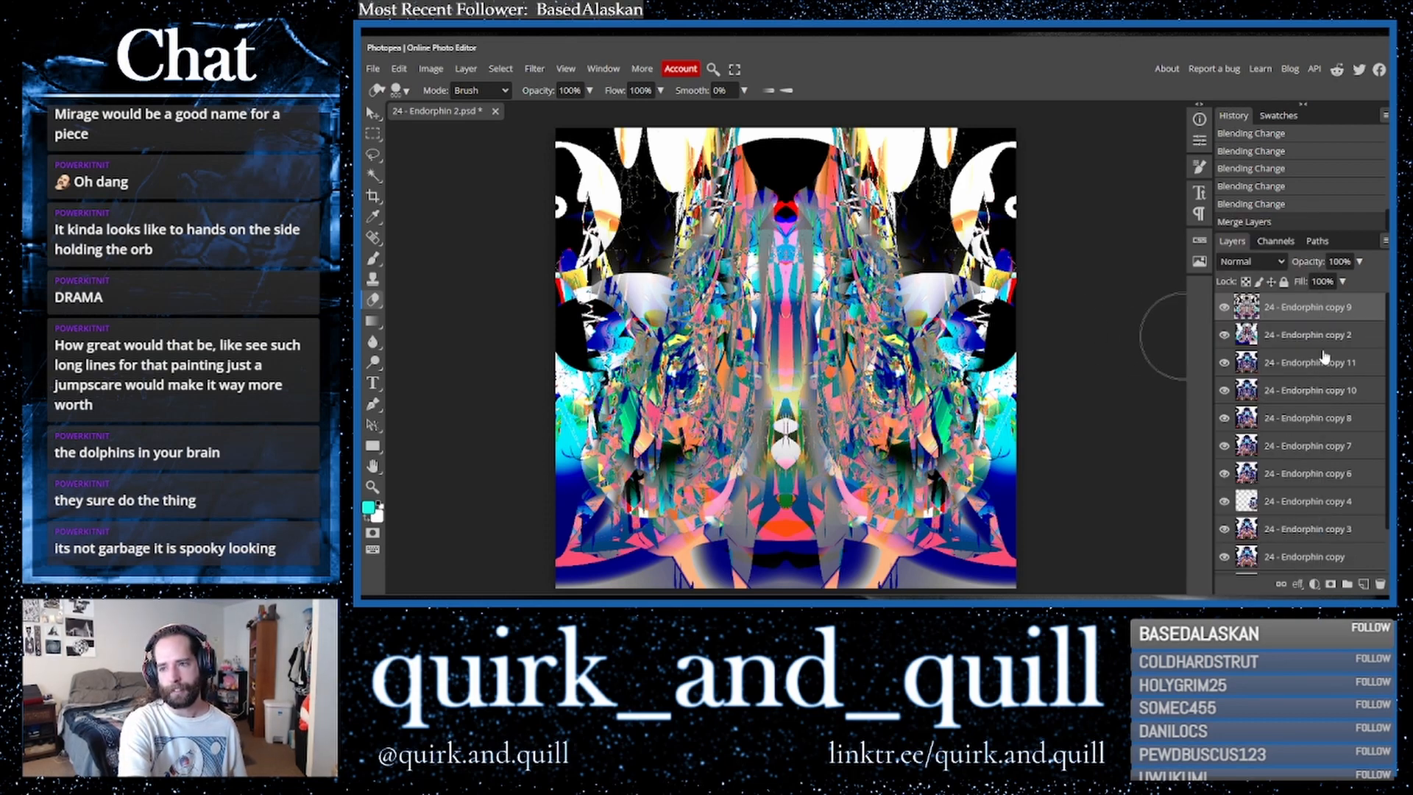
key(ctrl+j)
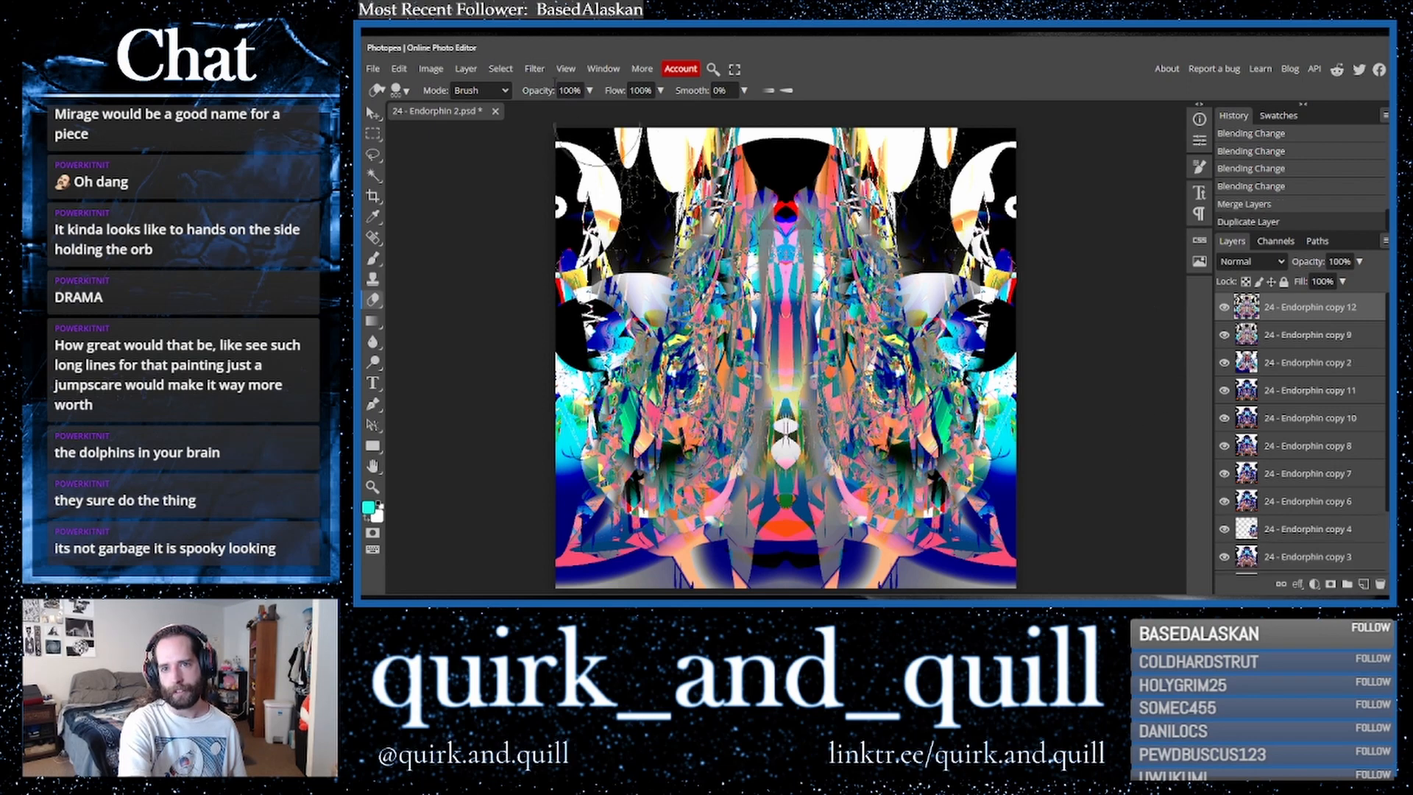
- Apply the Stylize > Find Edges filter to the duplicated layer, then repeat it a second time
click(535, 69)
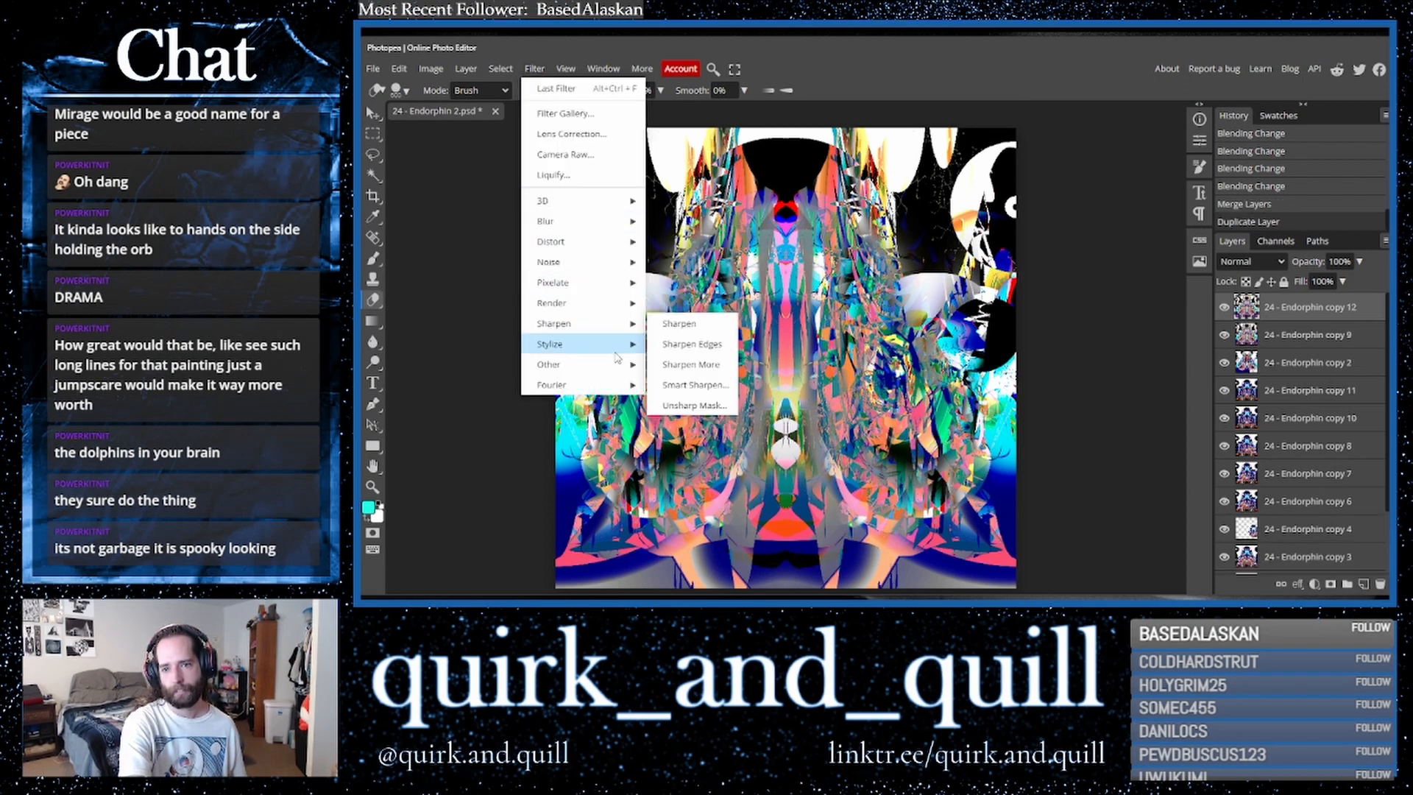
mouse_move(615, 343)
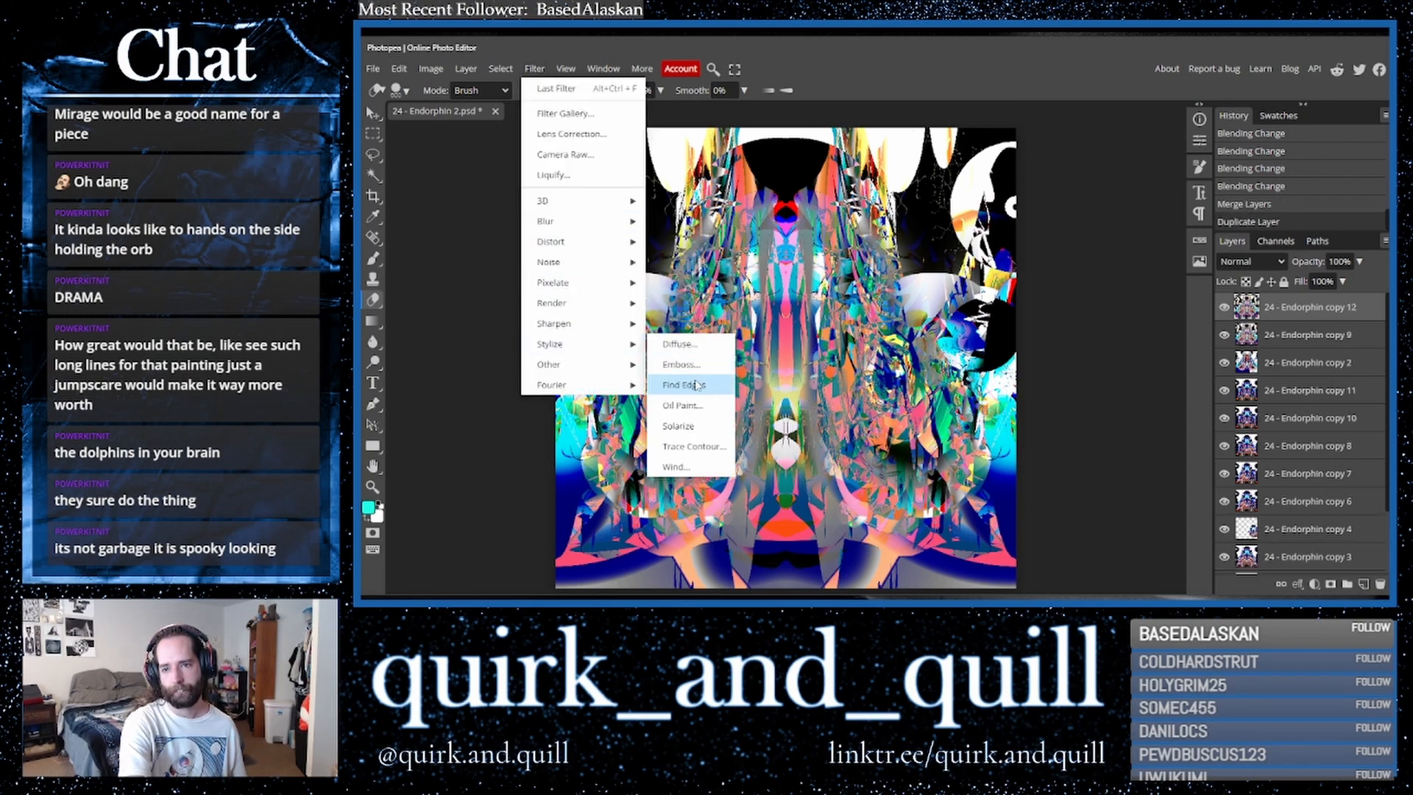
click(697, 384)
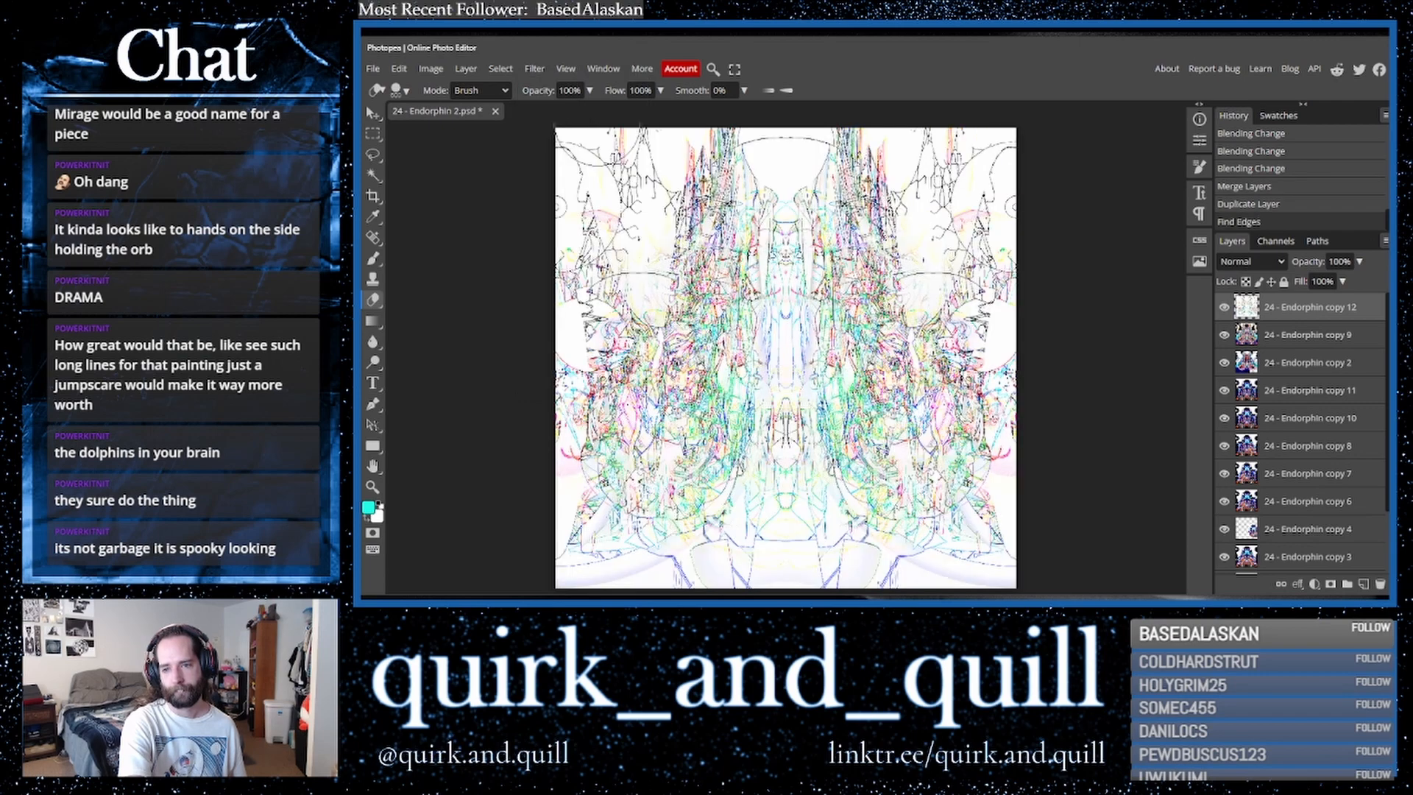
click(534, 68)
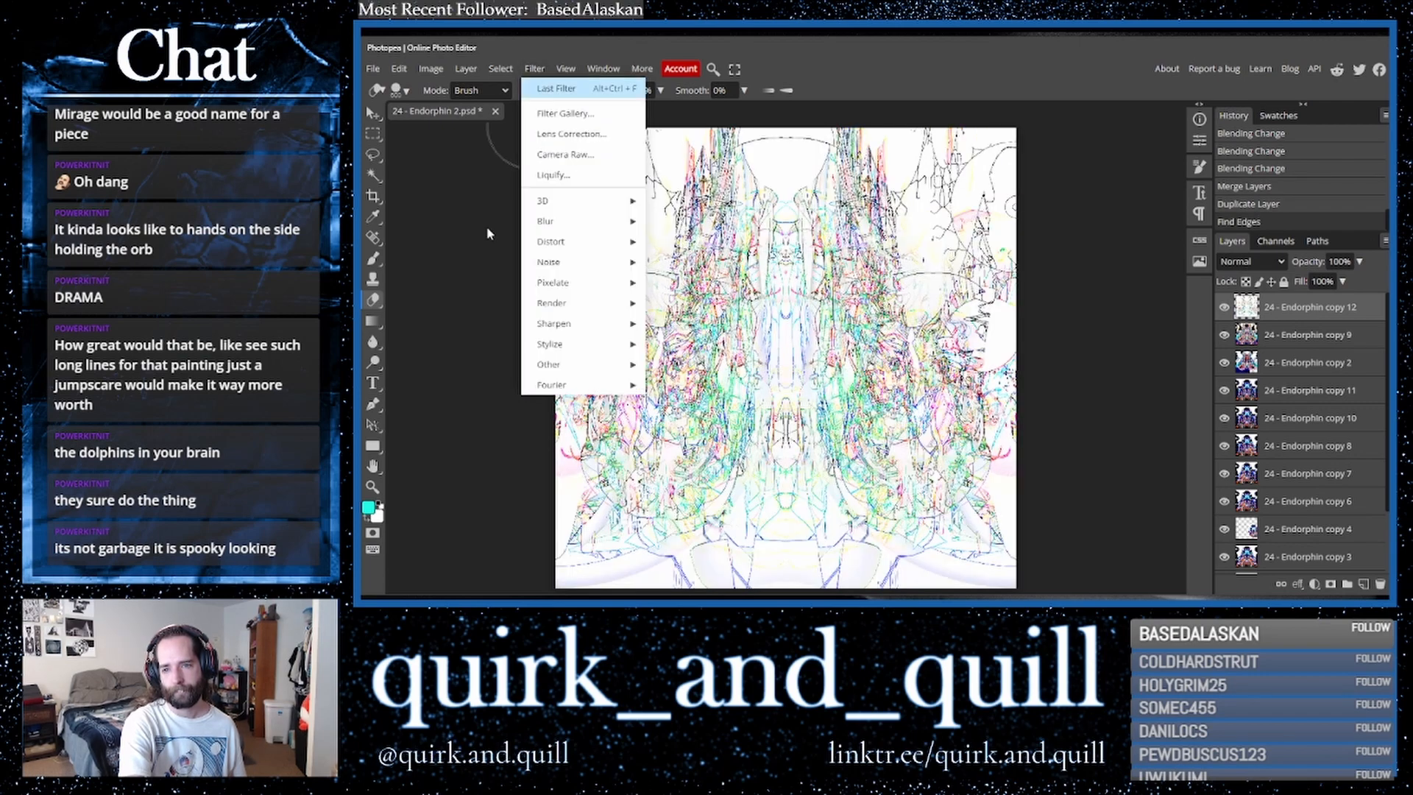
key(ctrl+alt+f)
- Cycle through blend modes for the filtered layer and settle on Color Dodge
click(1255, 262)
click(1255, 262)
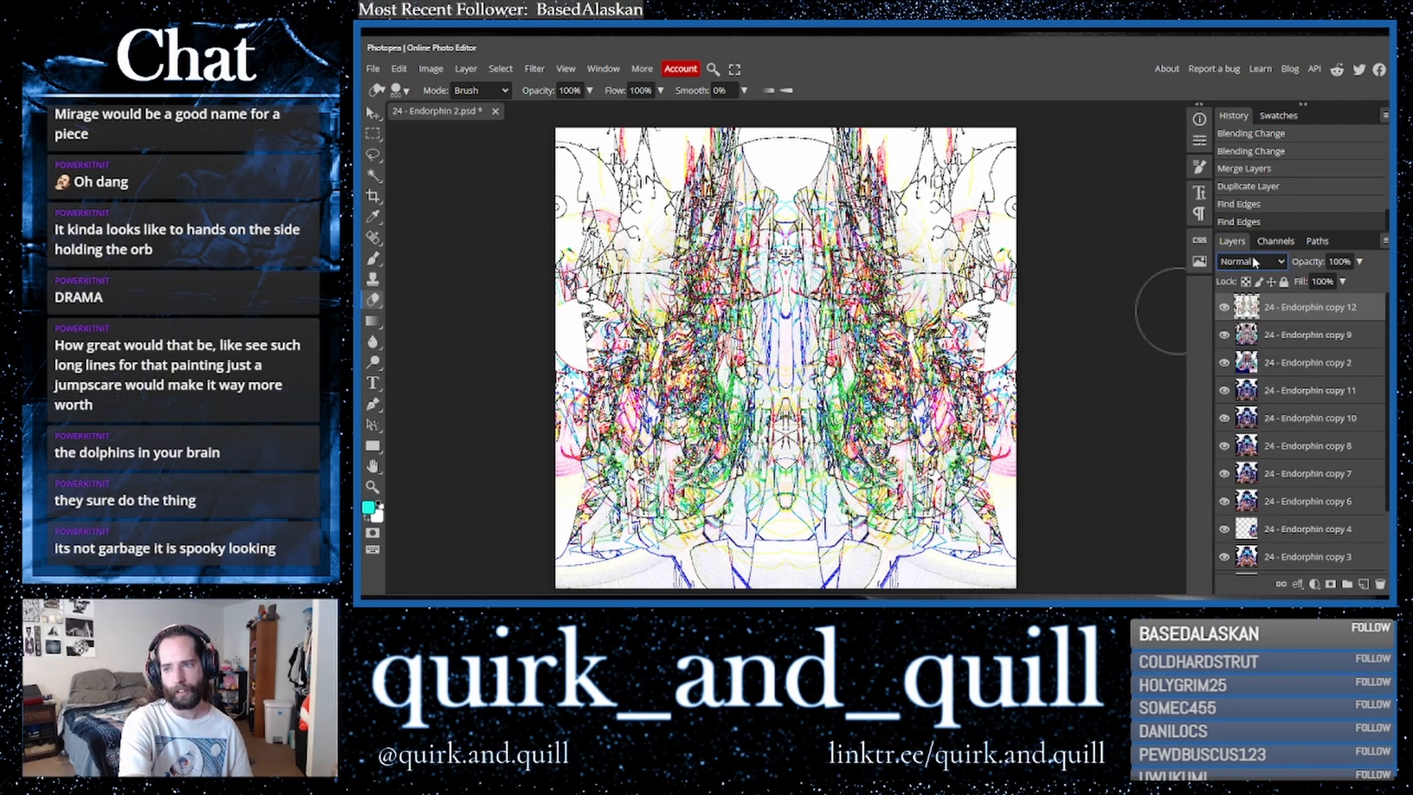
key(Down)
key(Down)
key(Down)
key(Down)
key(Down)
key(Down)
key(Down)
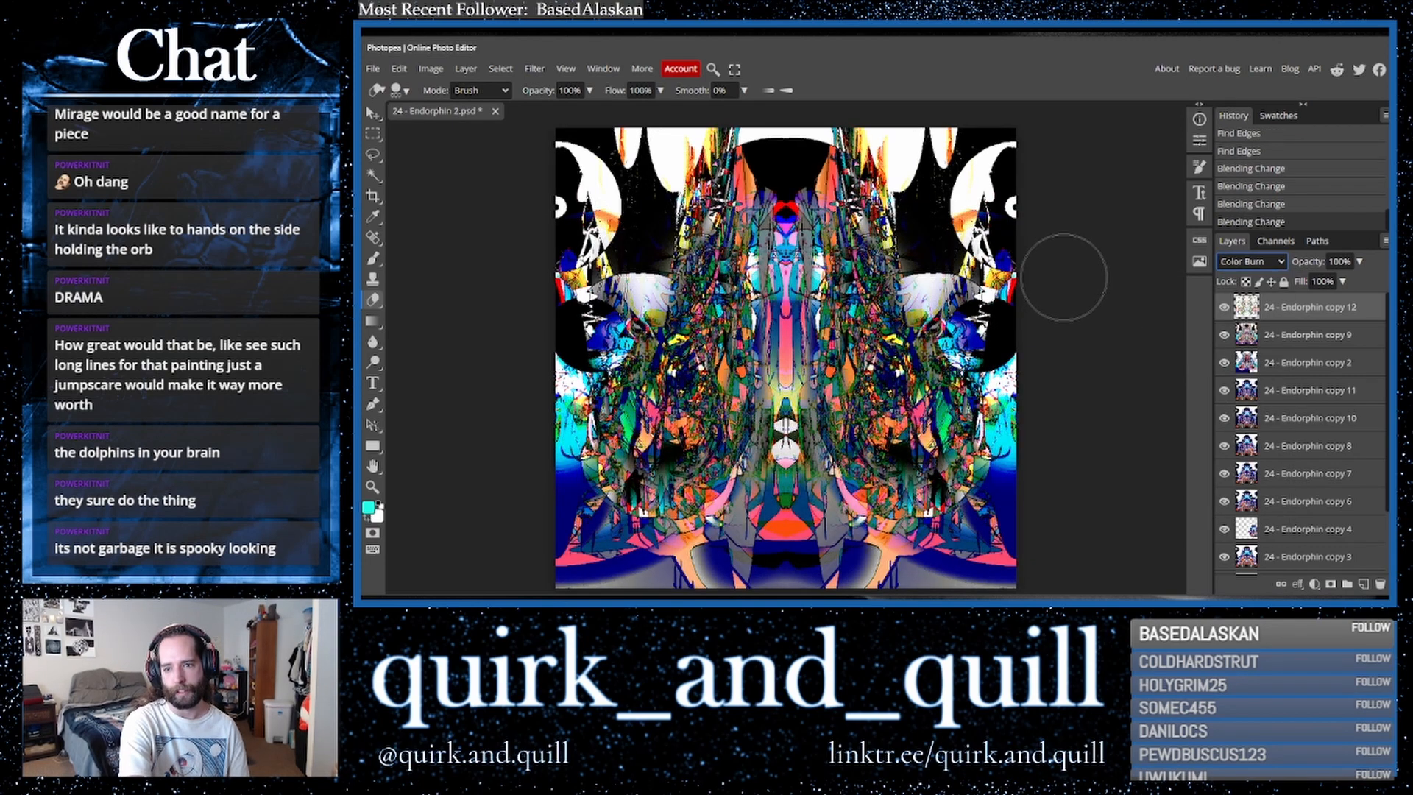
key(Down)
key(Down)
key(Up)
key(Down)
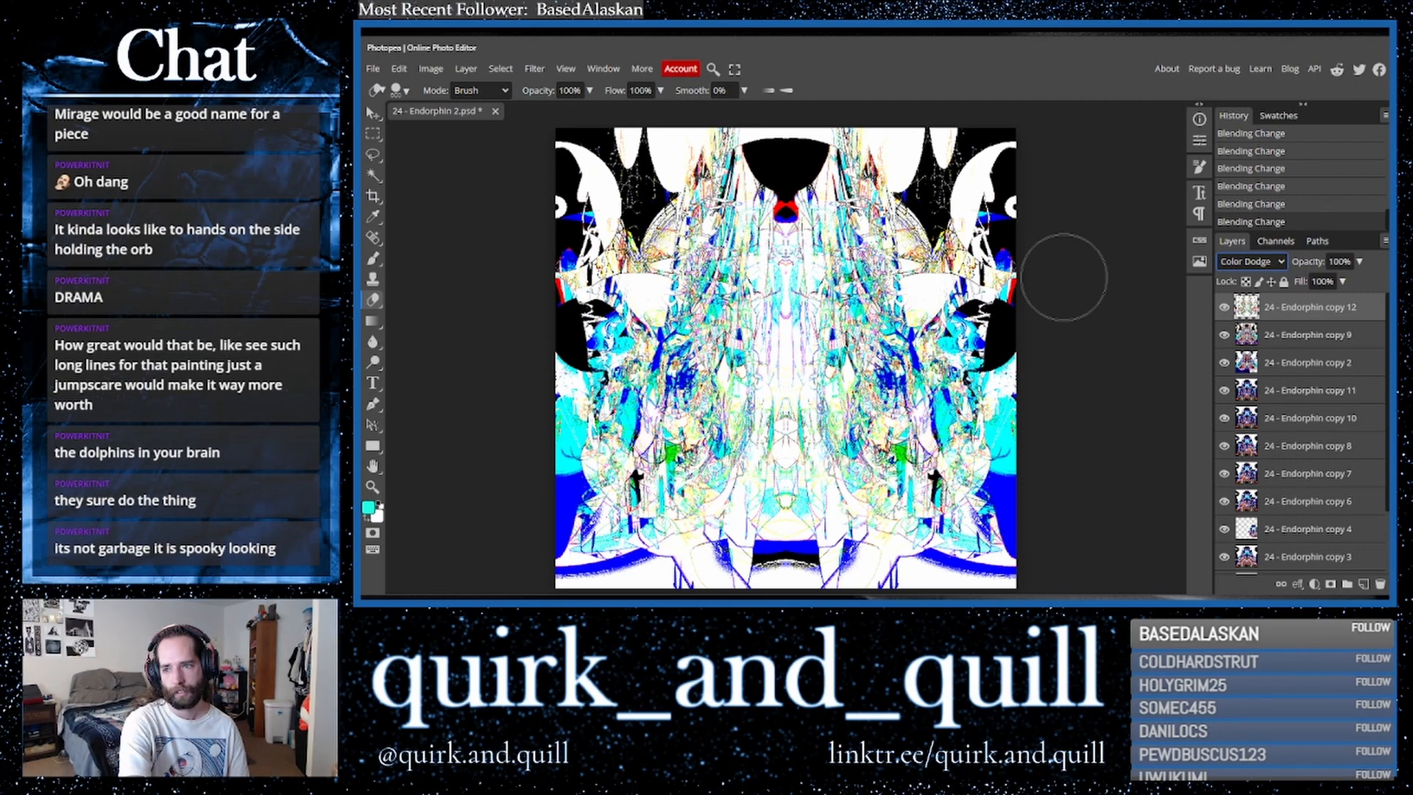
mouse_move(824, 295)
mouse_down()
mouse_move(780, 317)
mouse_move(787, 279)
mouse_move(786, 298)
mouse_up()
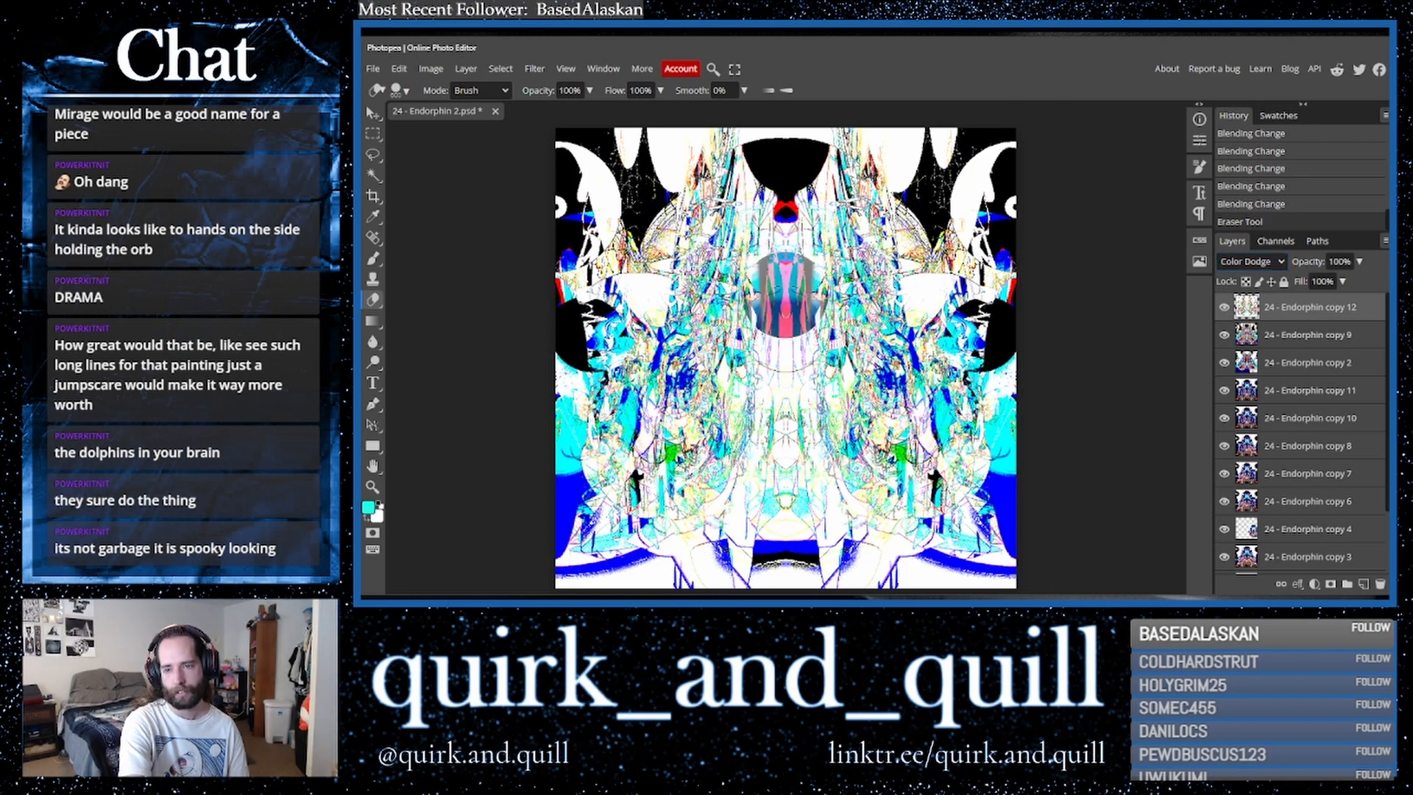
click(784, 360)
click(781, 396)
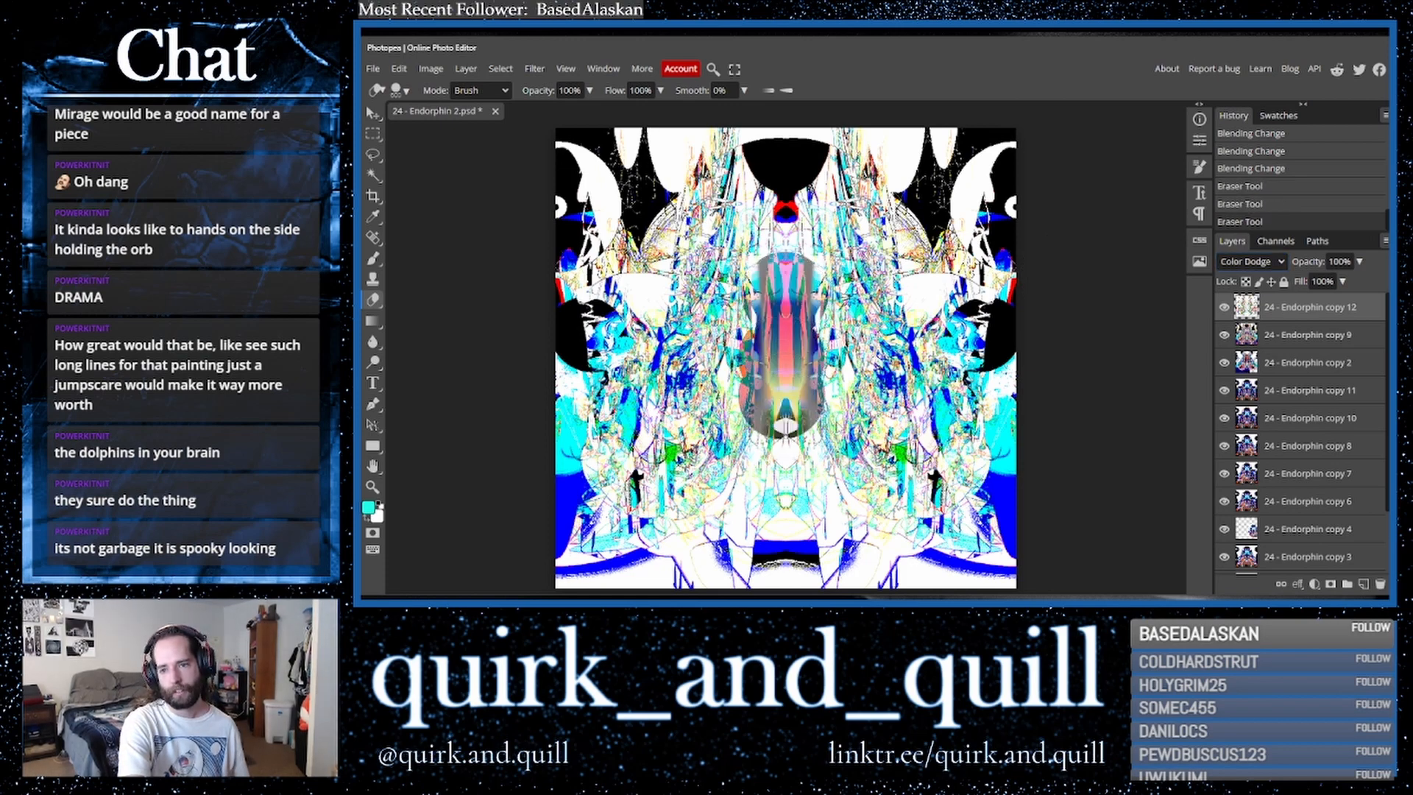
key(ctrl+z)
key(ctrl+z)
key(ctrl+z)
click(784, 433)
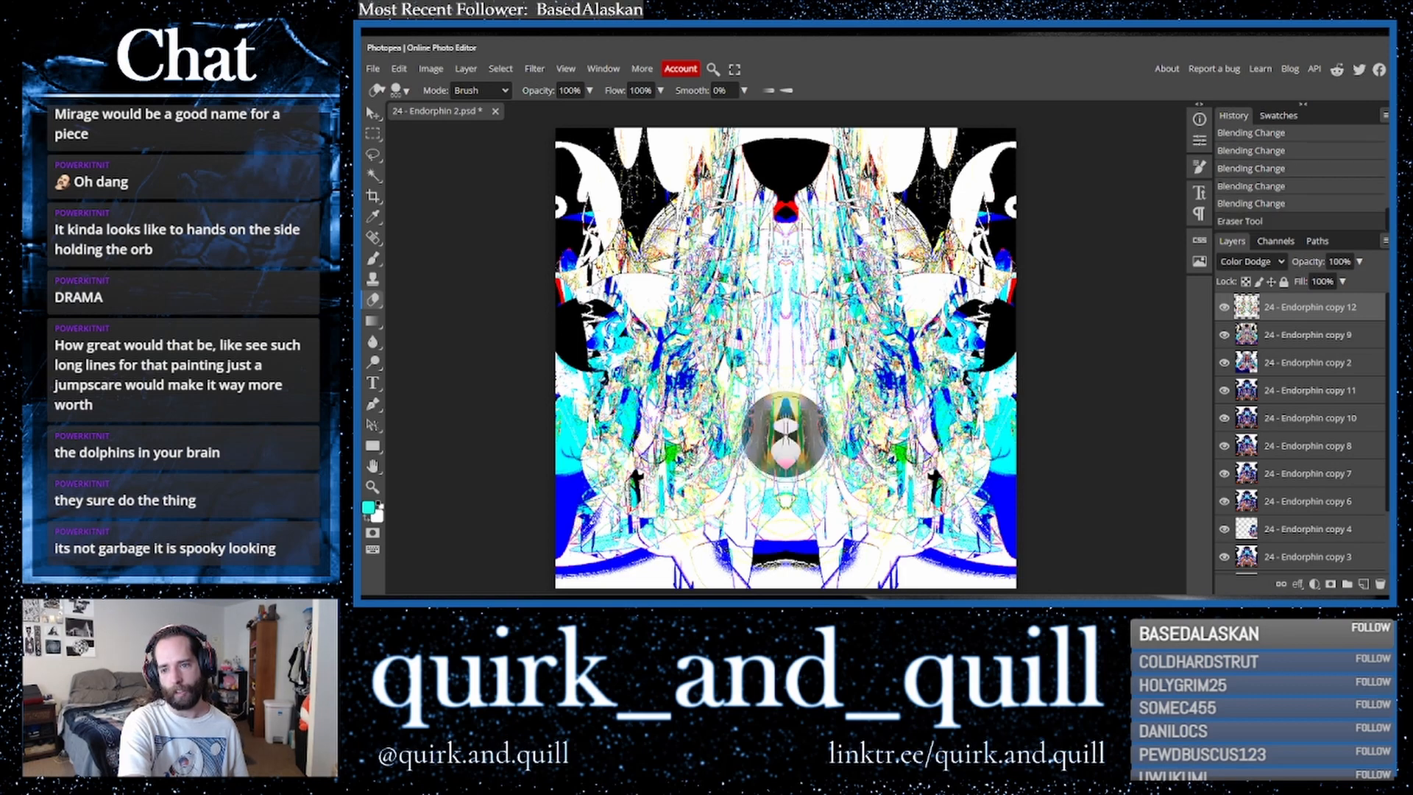
key(ctrl+z)
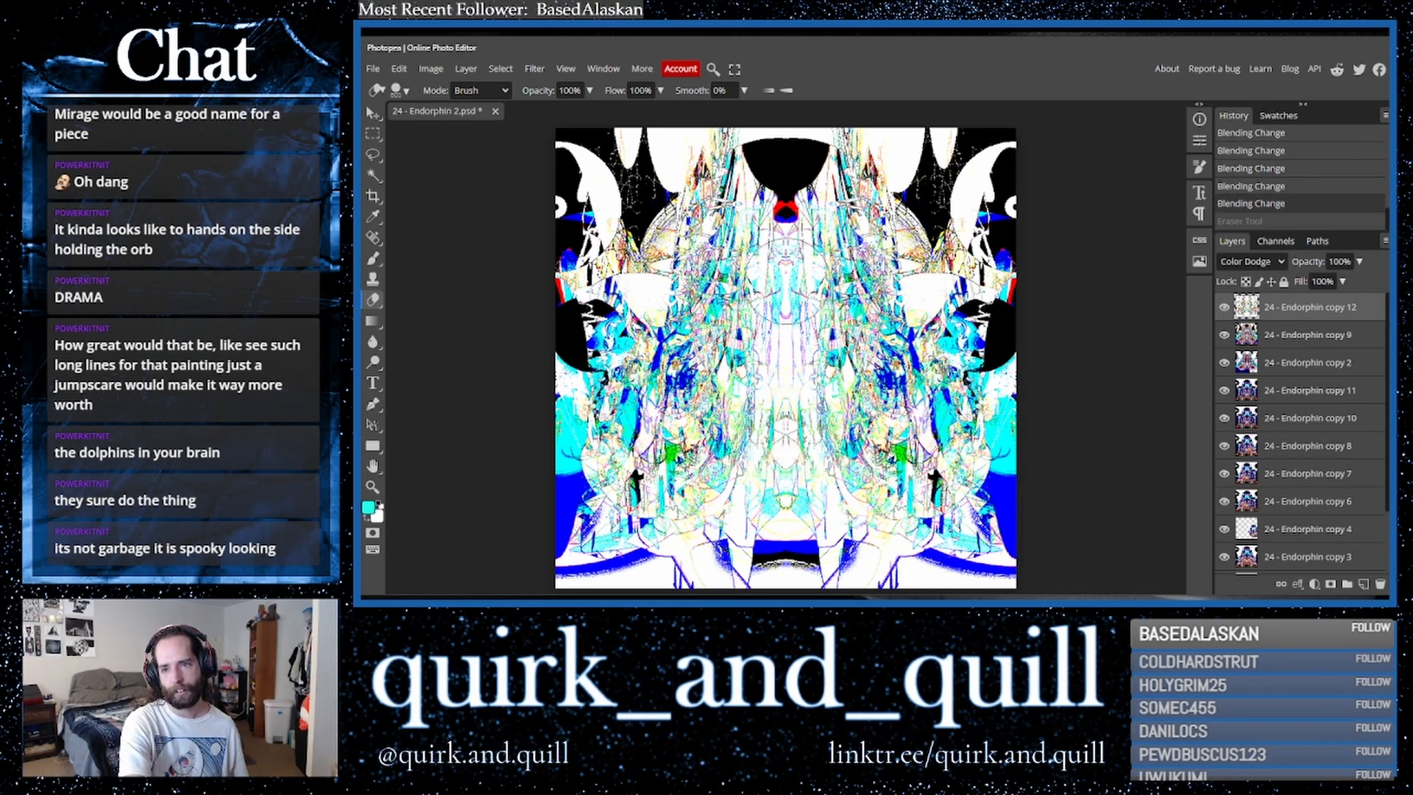
click(785, 278)
key(ctrl+z)
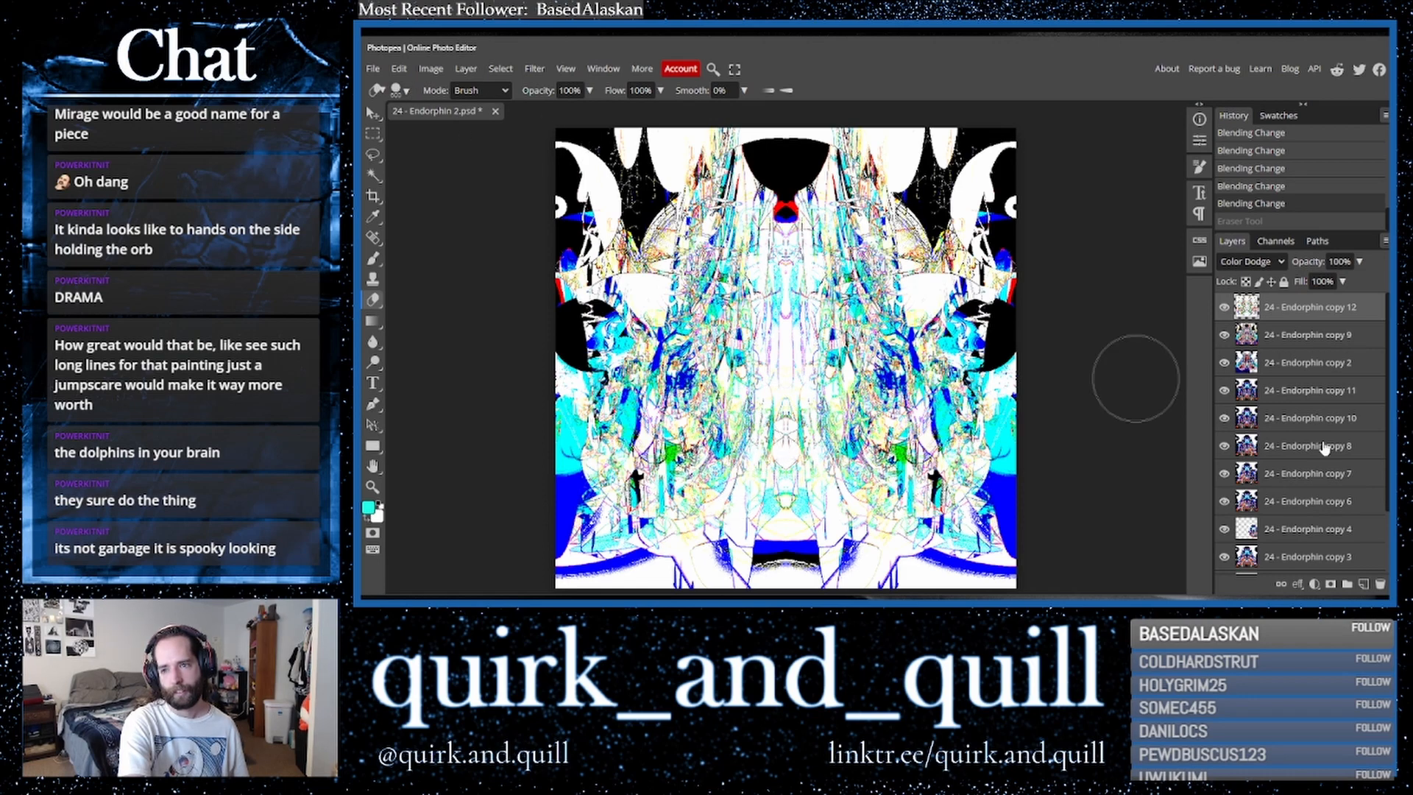
- Duplicate the '24 - Endorphin copy 9' layer and erase a spot at the canvas centre
drag(1299, 342, 1363, 584)
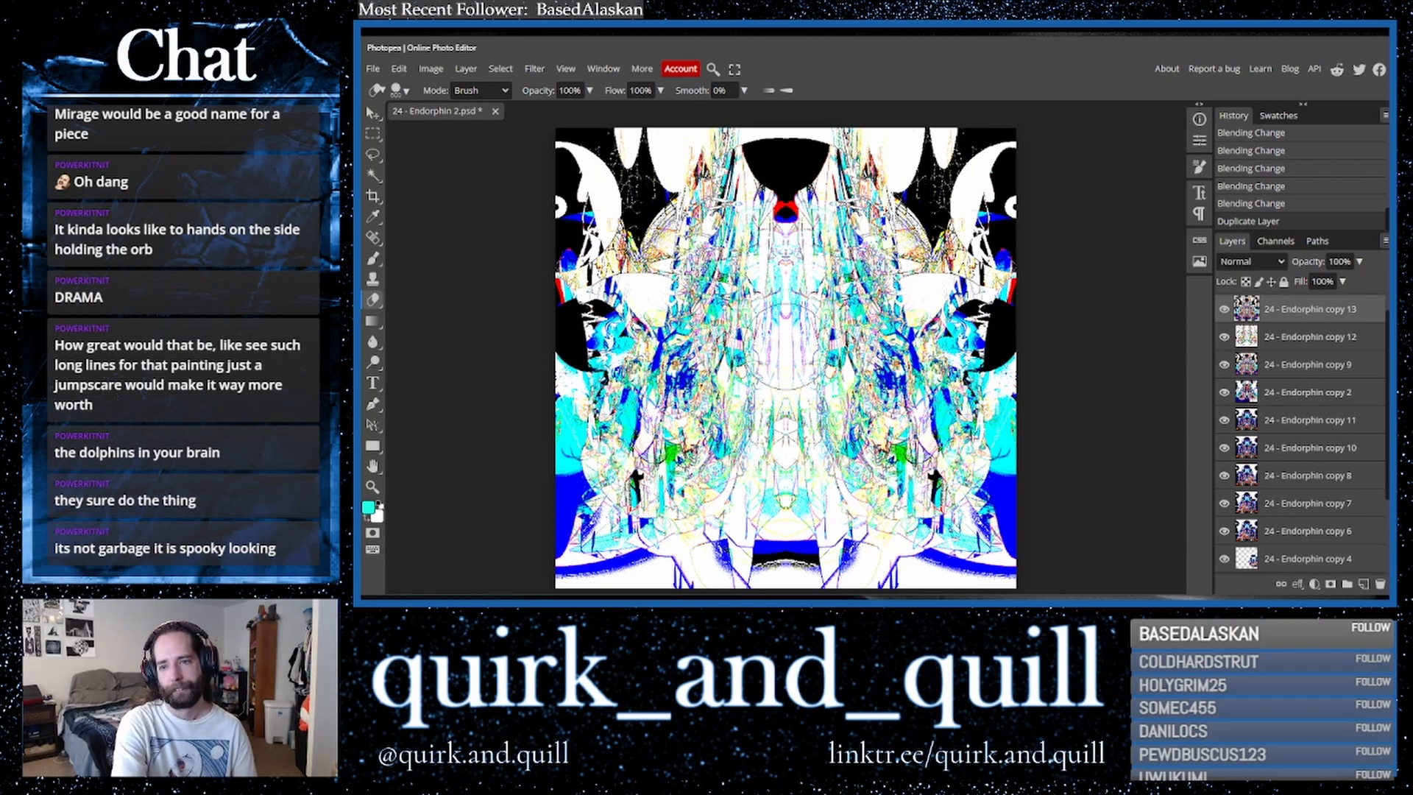
click(785, 345)
click(785, 346)
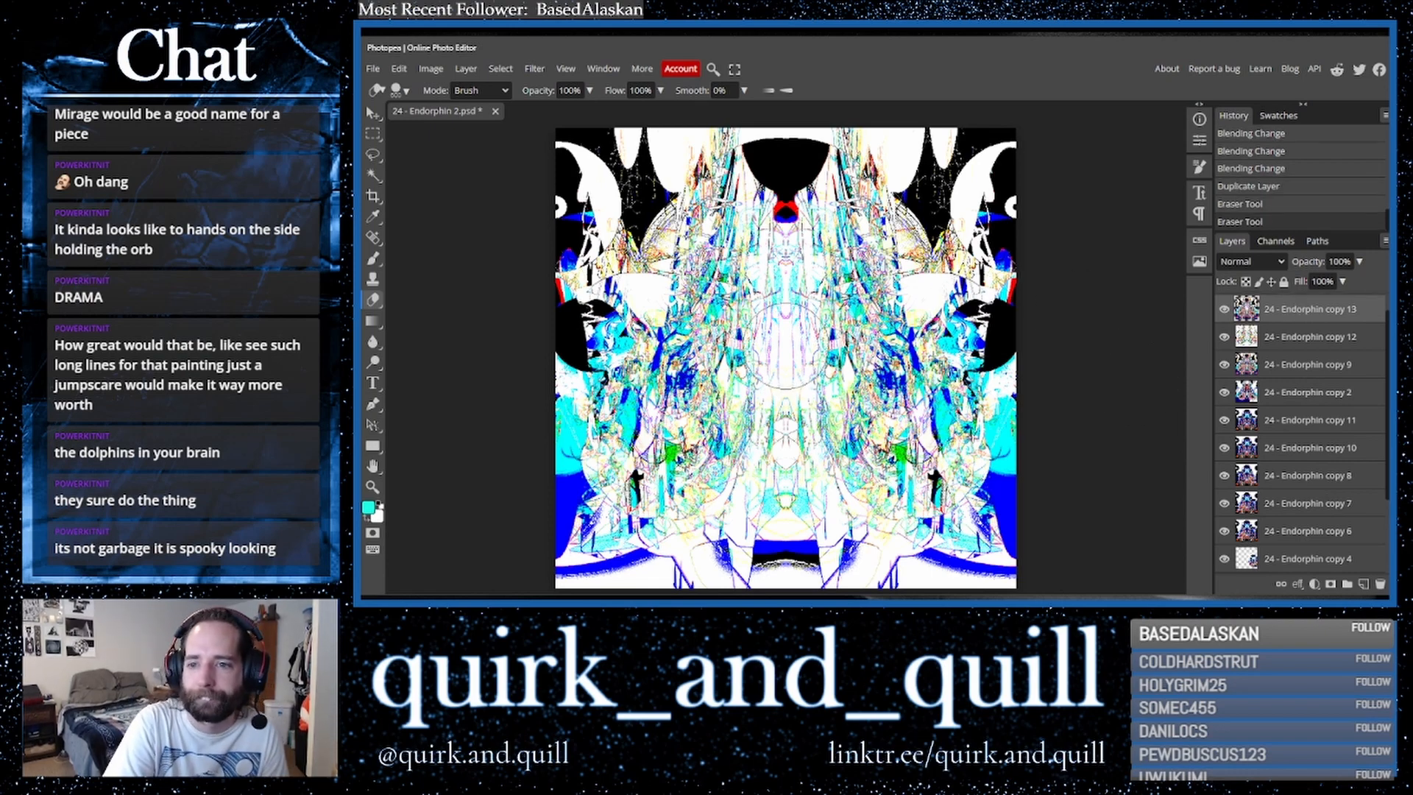
key(ctrl+z)
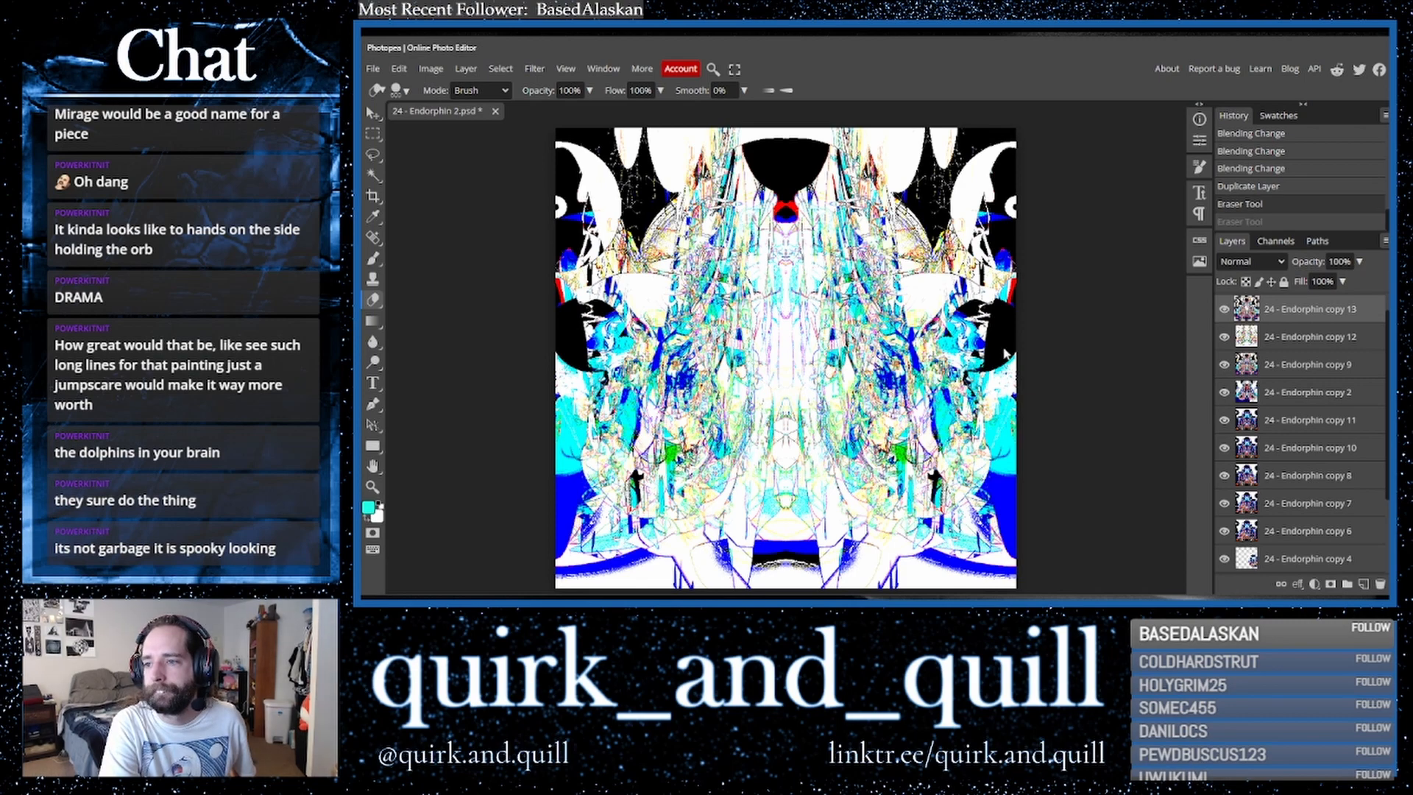
- Hide the 'copy 12', 'copy 9' and 'copy 2' layers and erase the centre of the top layer
click(1225, 339)
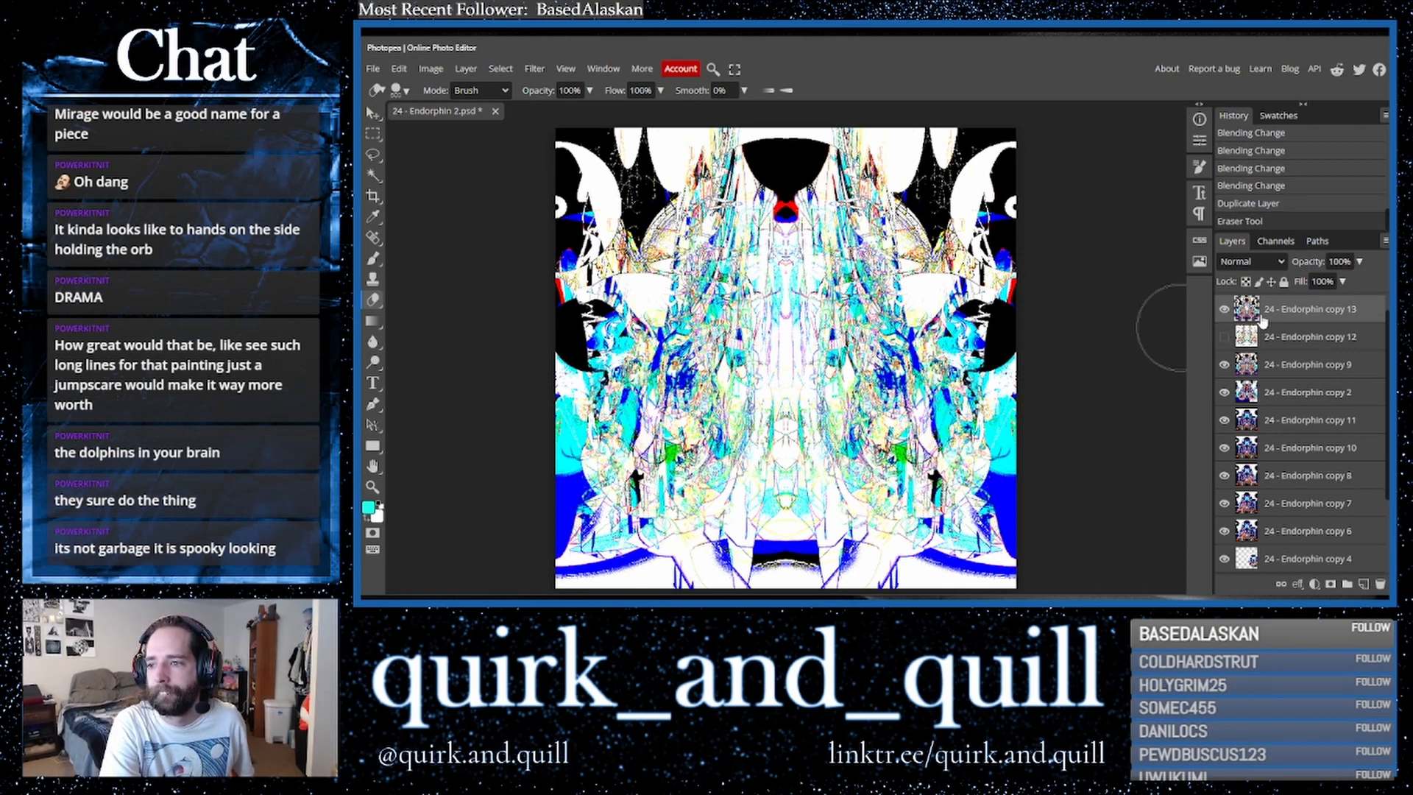
click(786, 350)
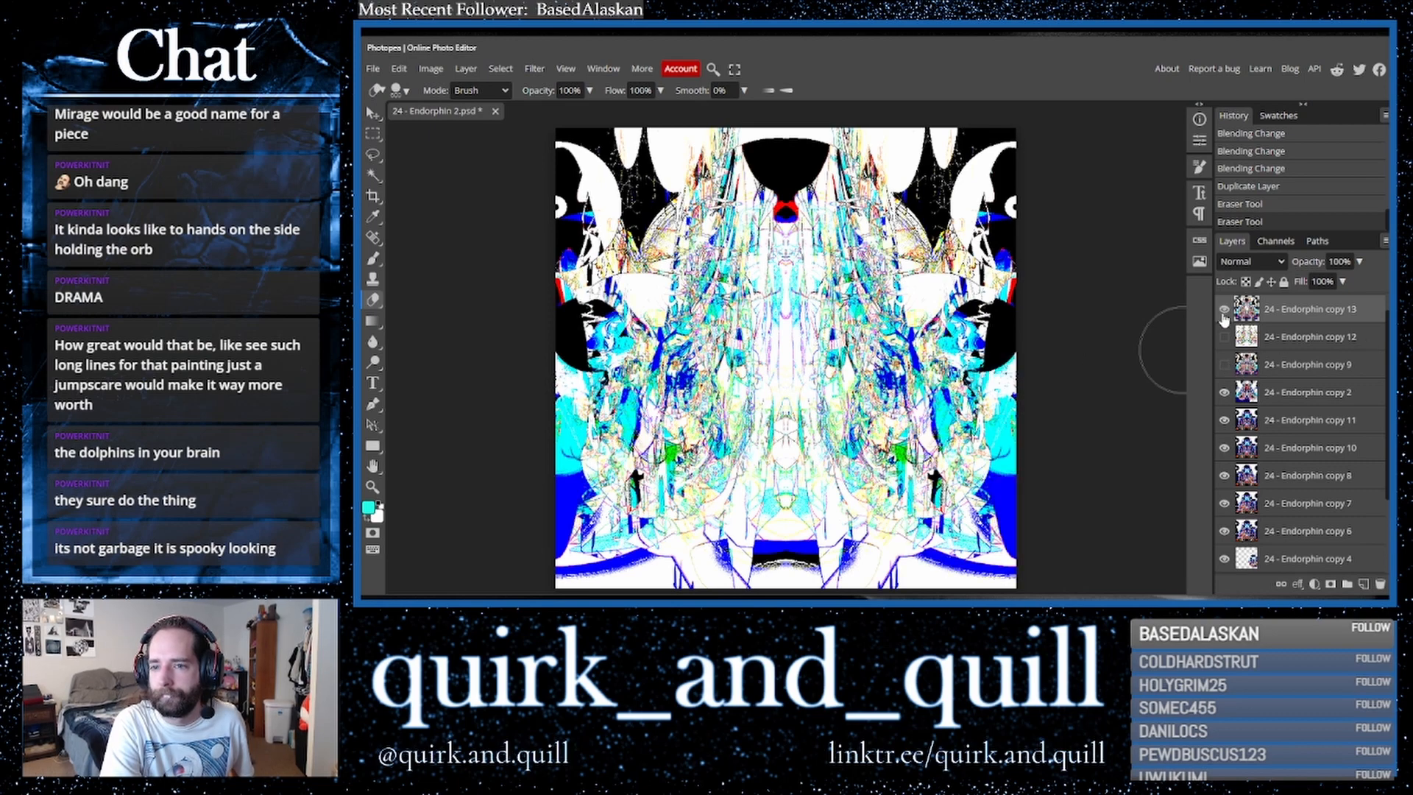
click(1225, 393)
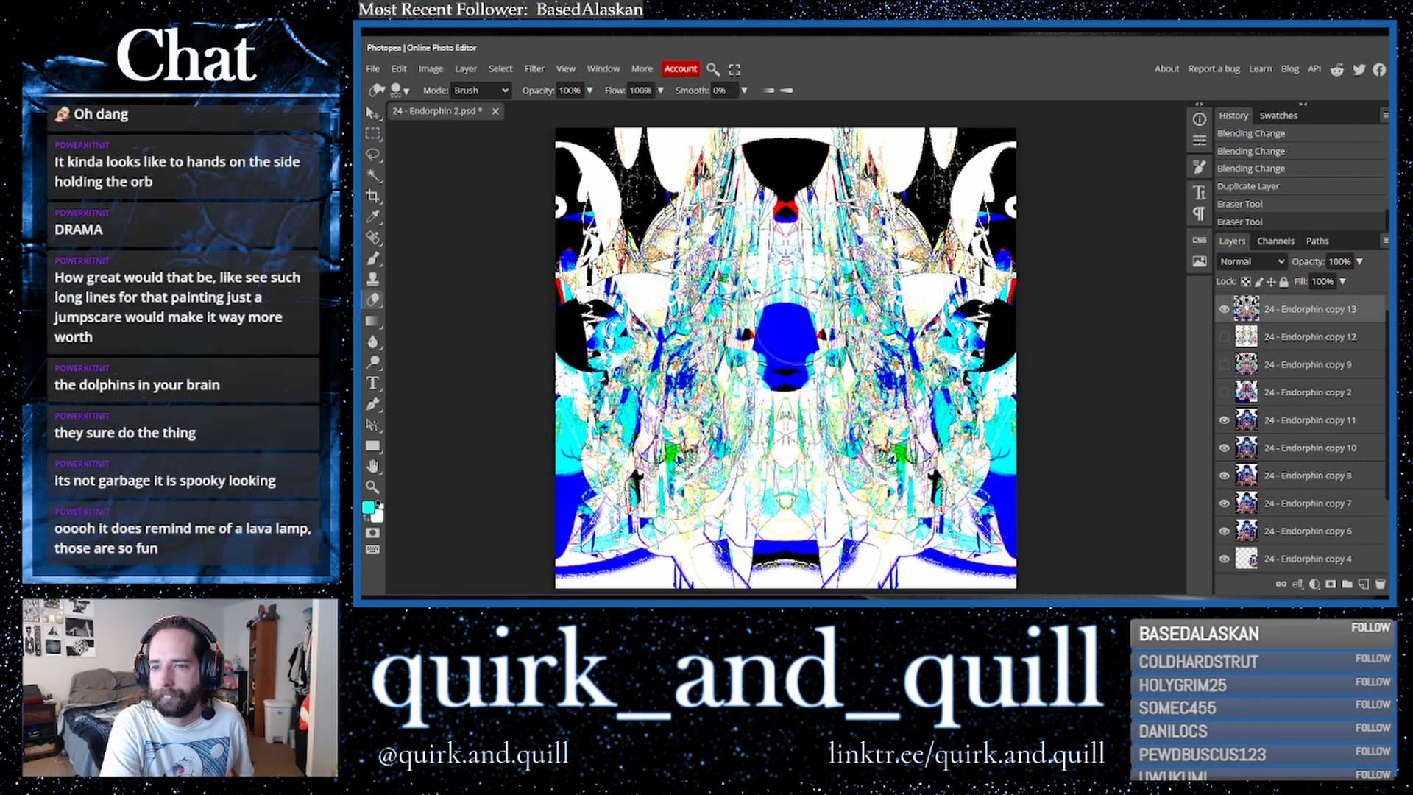
click(788, 297)
click(788, 322)
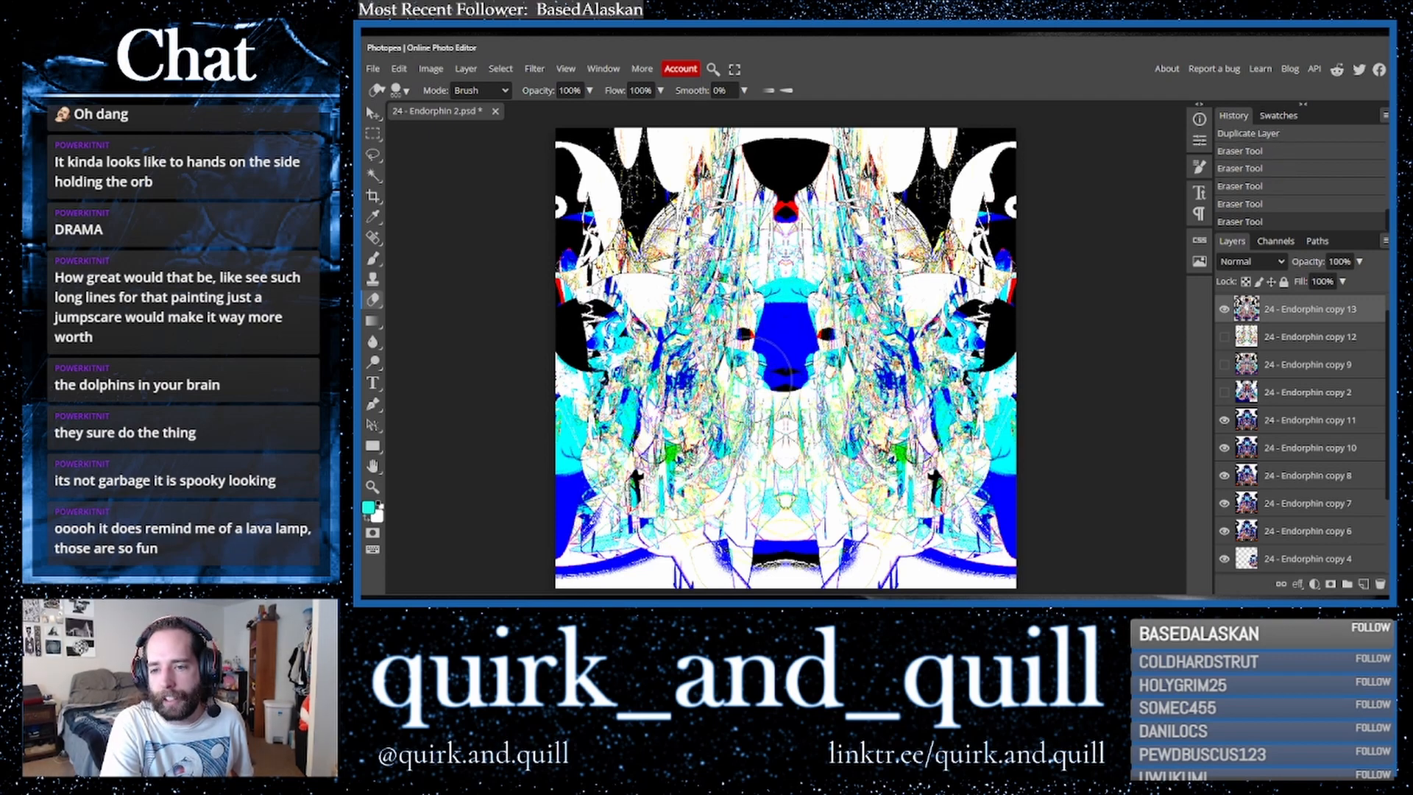
- Erase more small areas on the top layer around the lower sides and upper centre of the image
drag(725, 549, 736, 538)
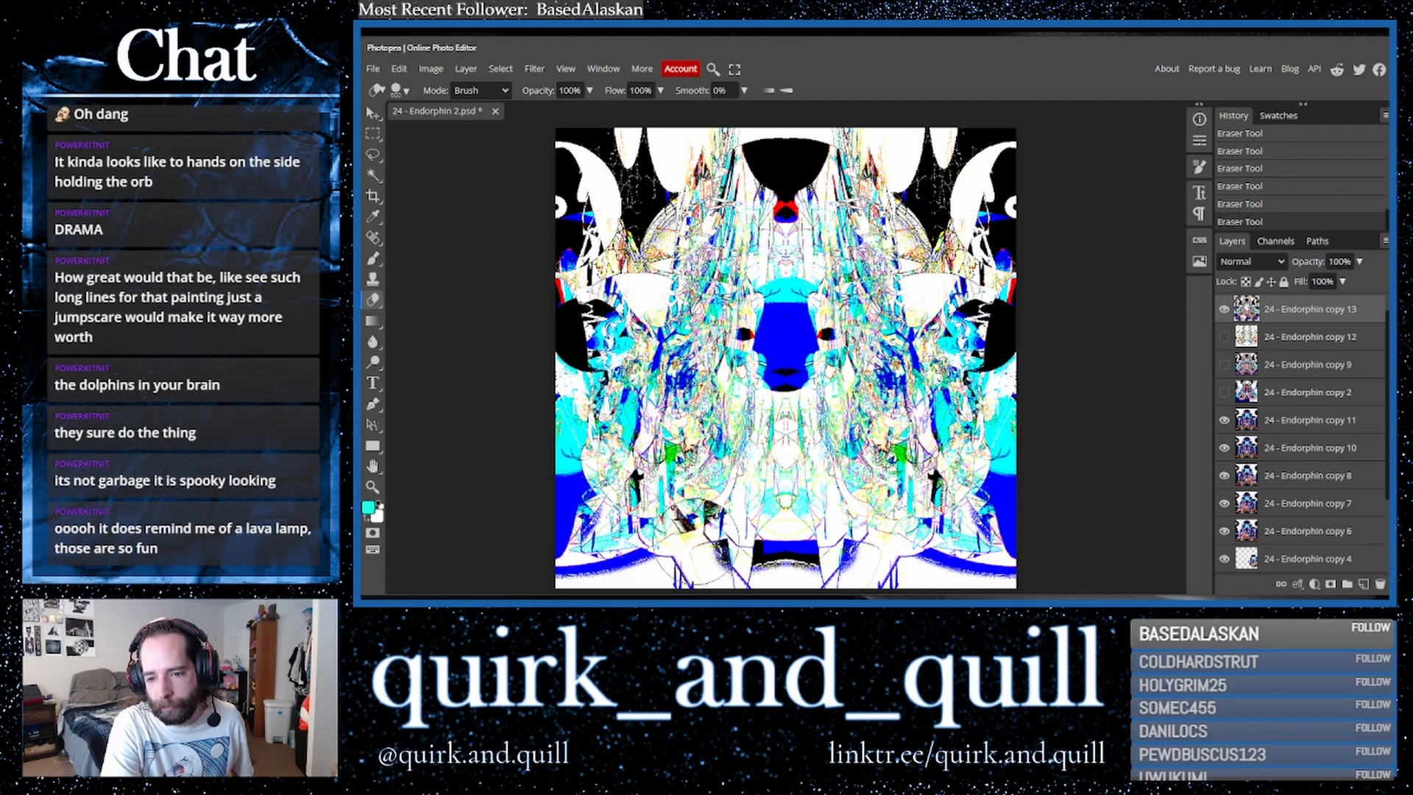
drag(705, 492, 688, 490)
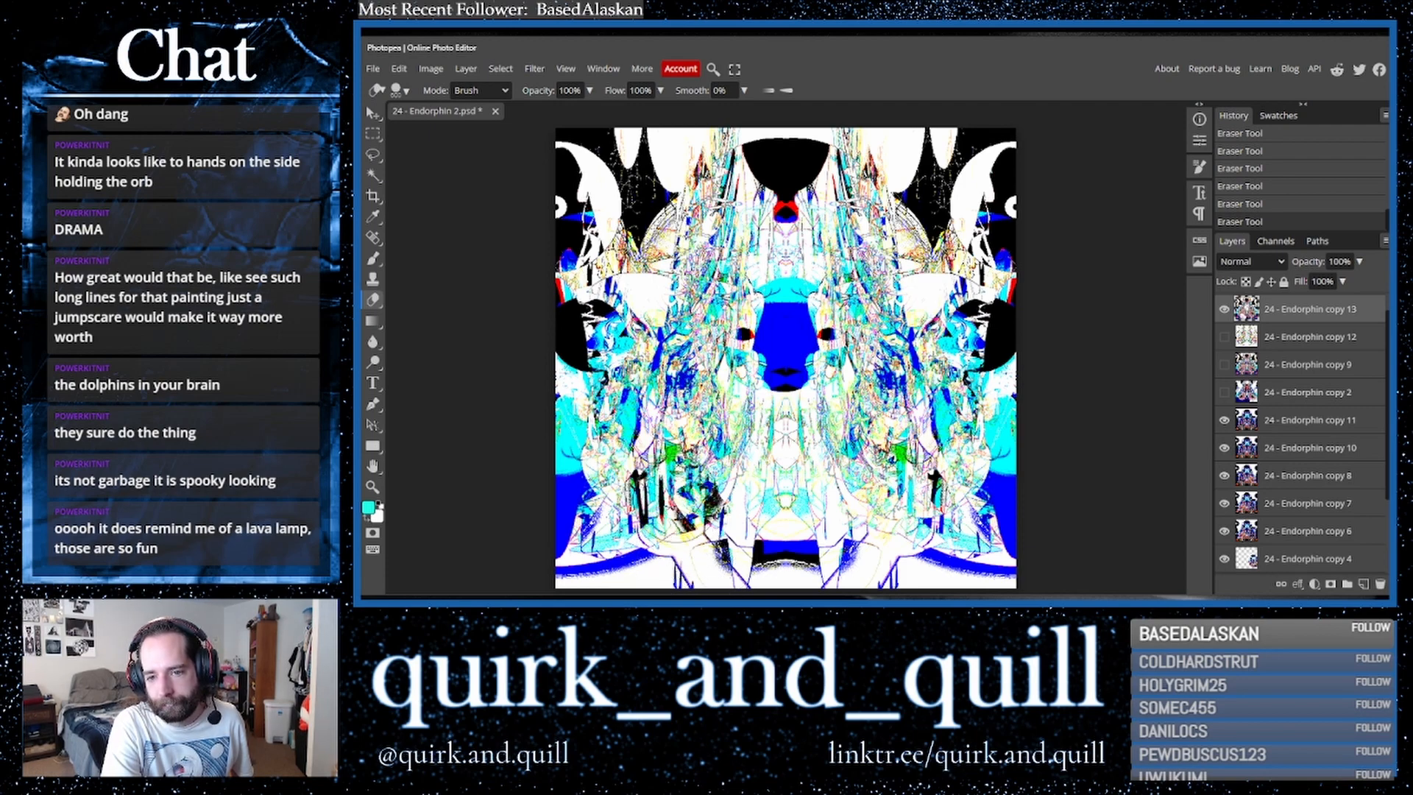
drag(861, 551, 880, 519)
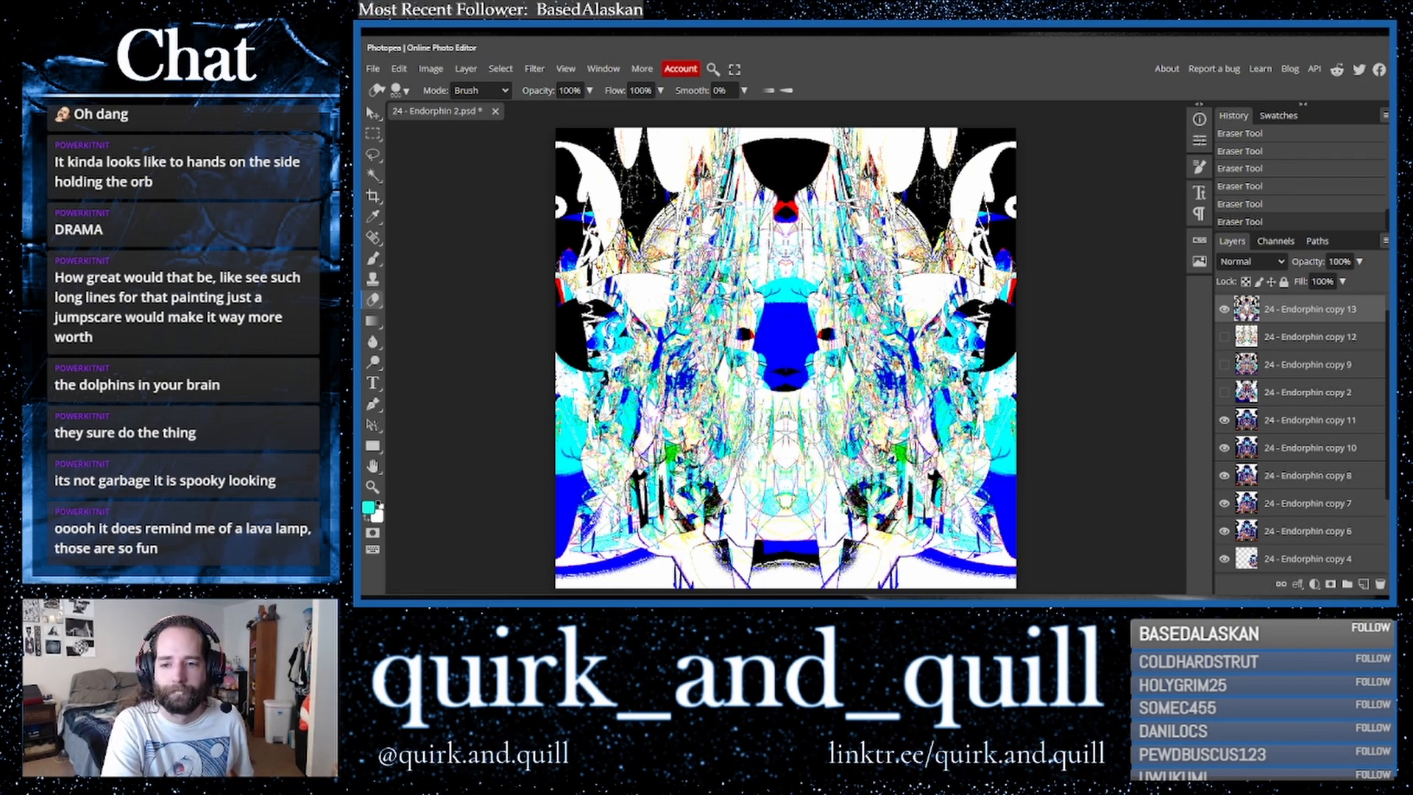
drag(785, 477, 788, 510)
key(ctrl+z)
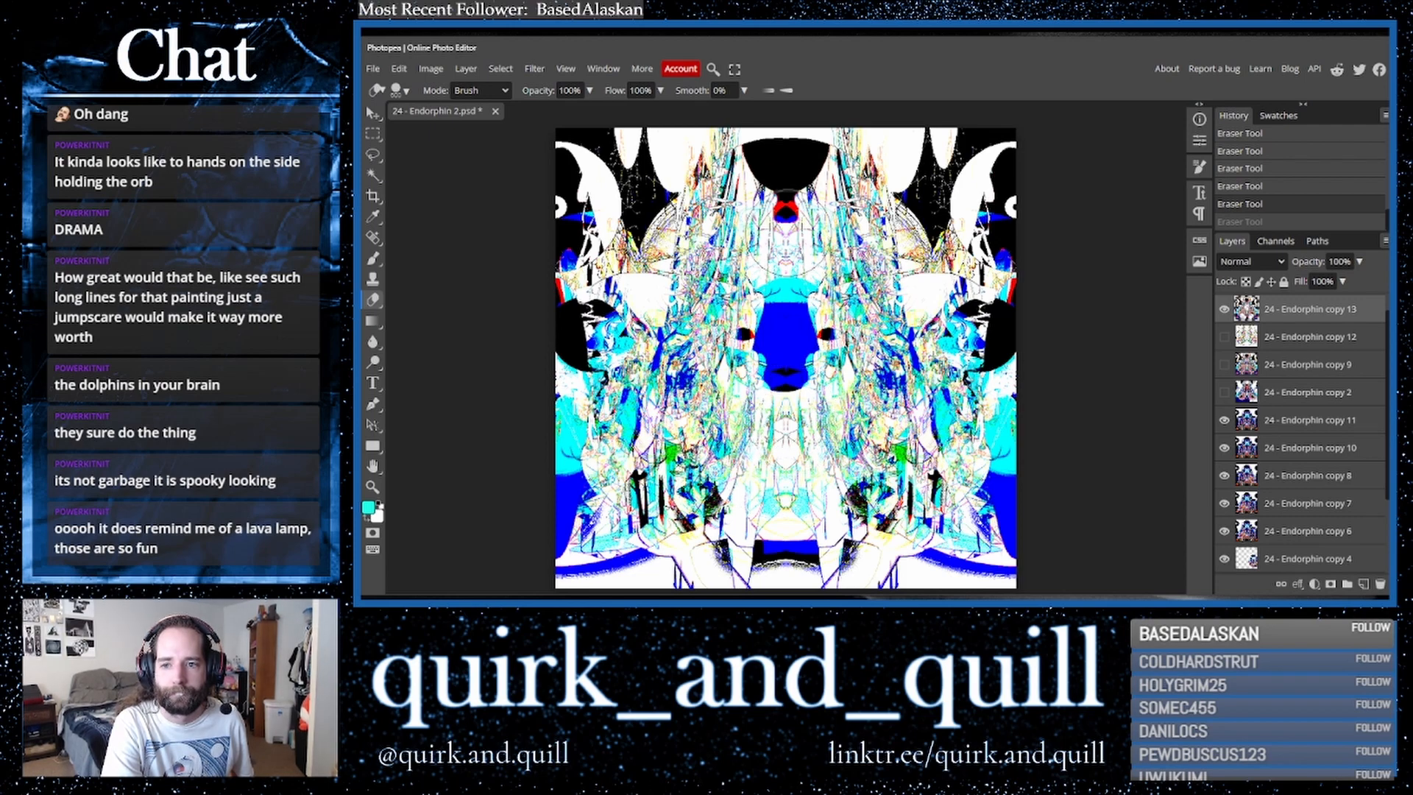
click(786, 230)
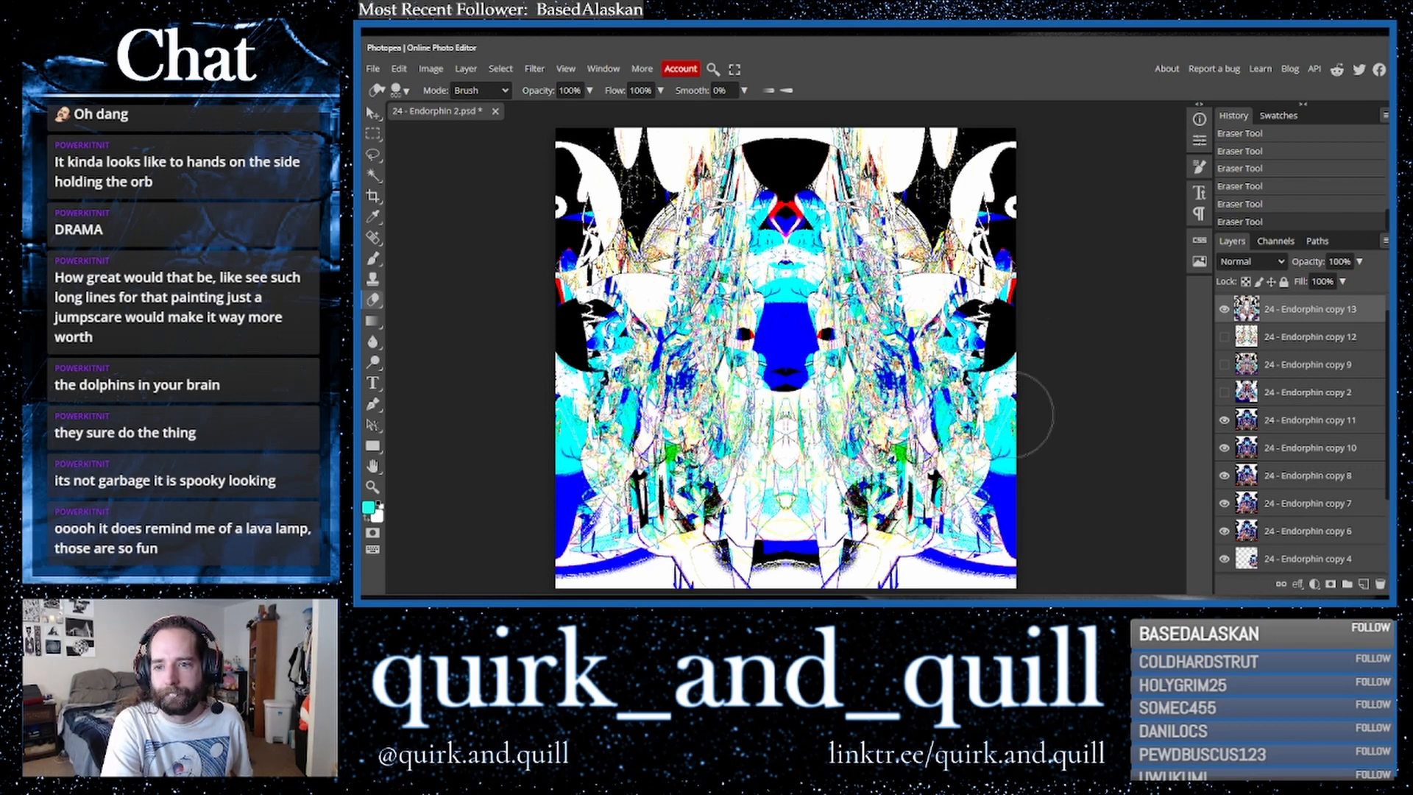
- Duplicate the '24 - Endorphin copy 11' layer and merge the layers together
shift+click(1329, 454)
key(ctrl+j)
right_click(1307, 455)
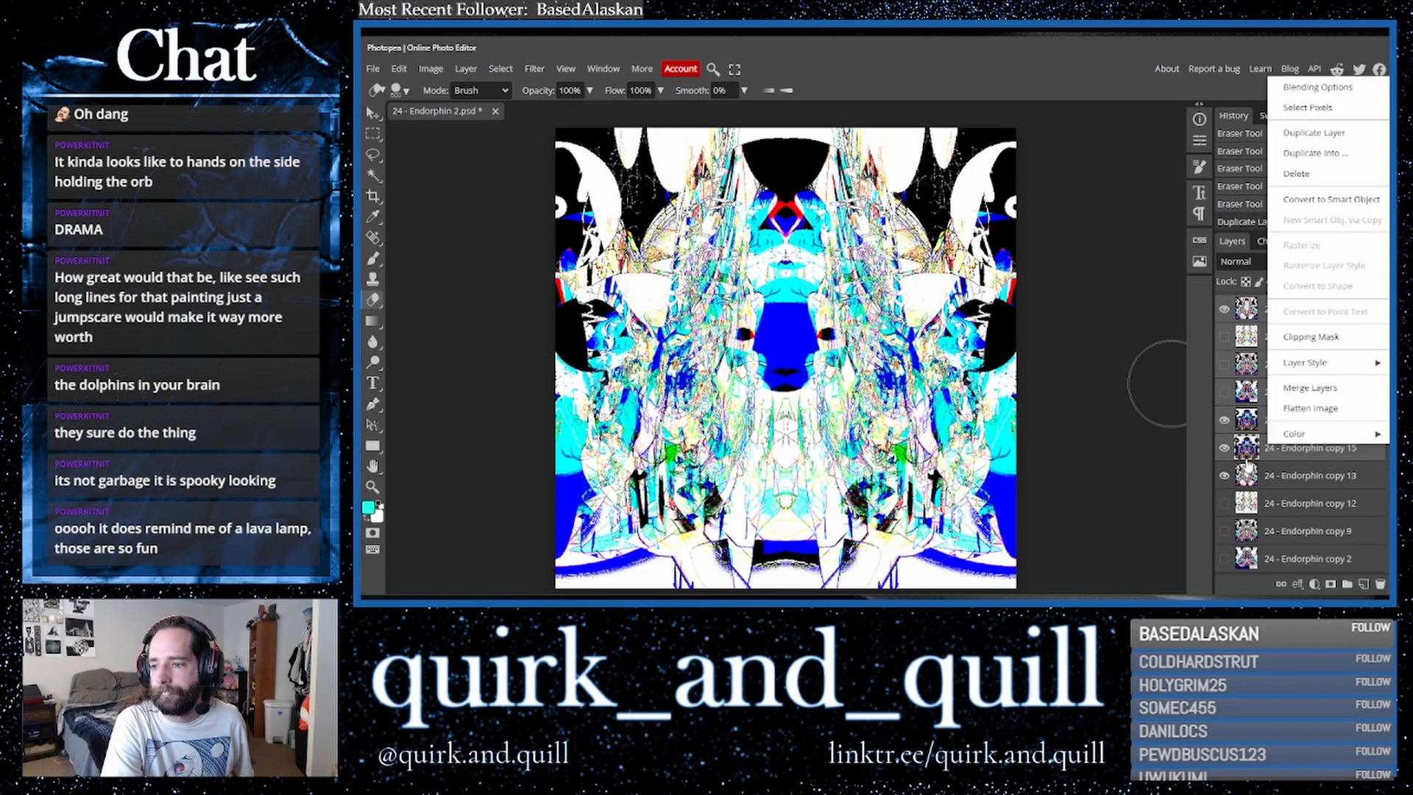
click(1290, 387)
- Duplicate the merged layer and apply the Distort > Polar Coordinates filter with Rect to Polar
key(ctrl+j)
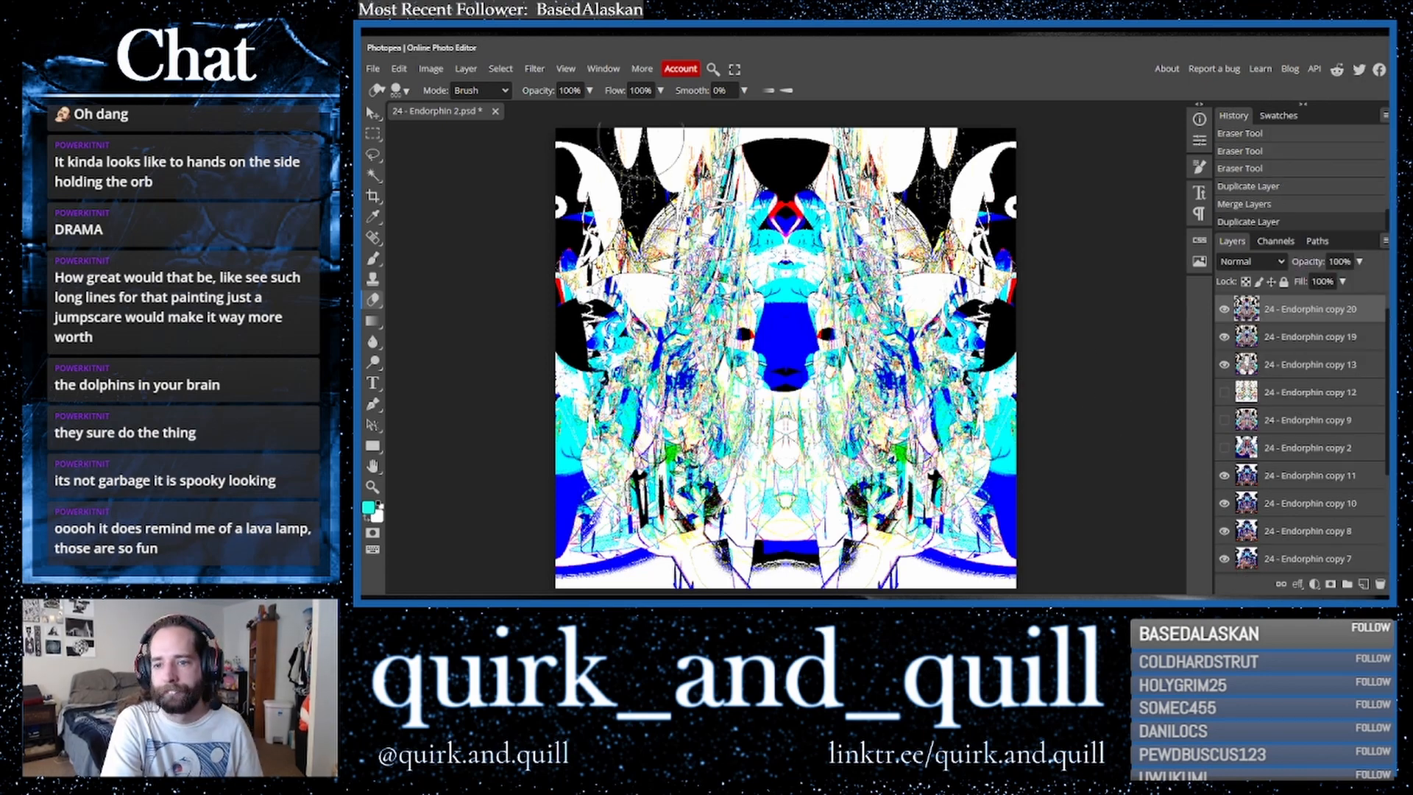
click(537, 74)
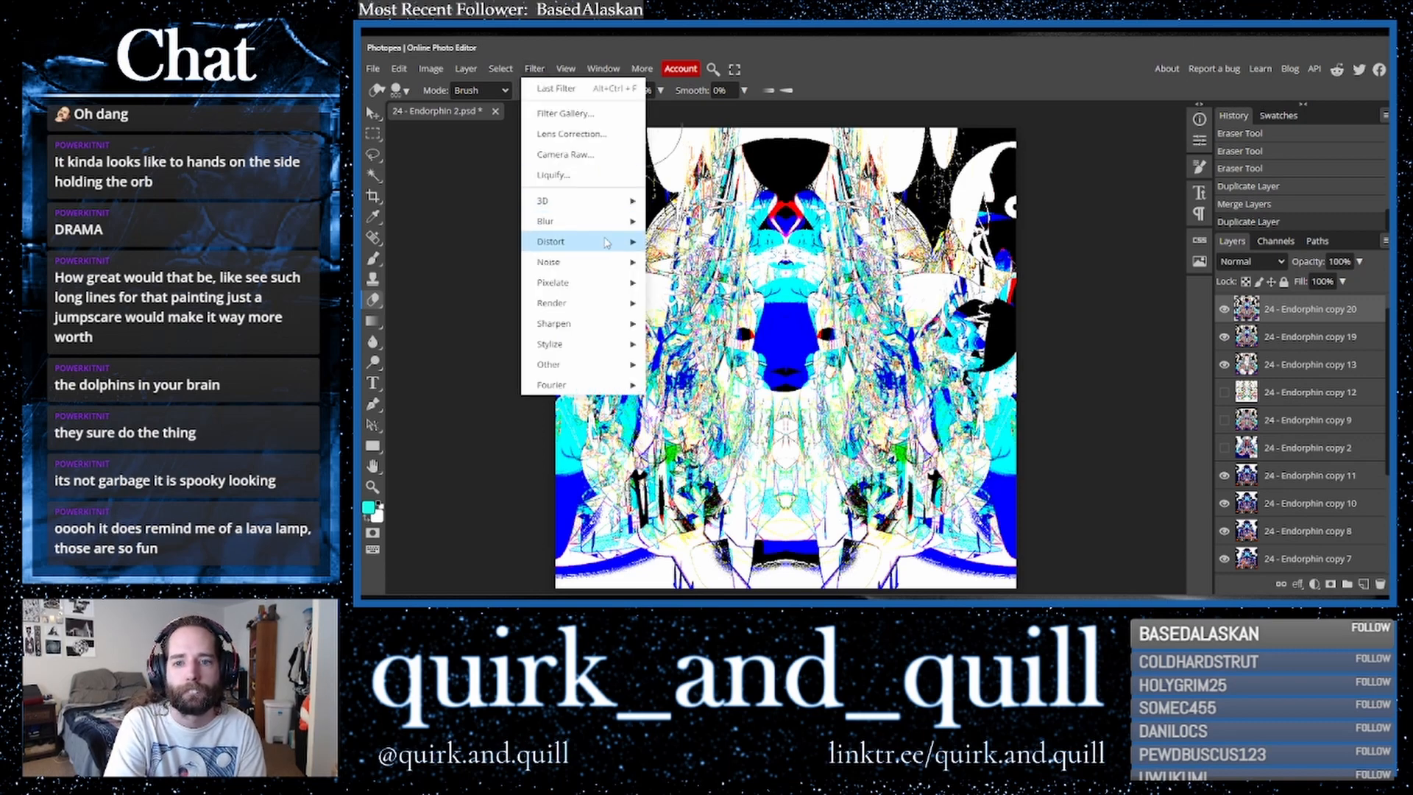
mouse_move(588, 241)
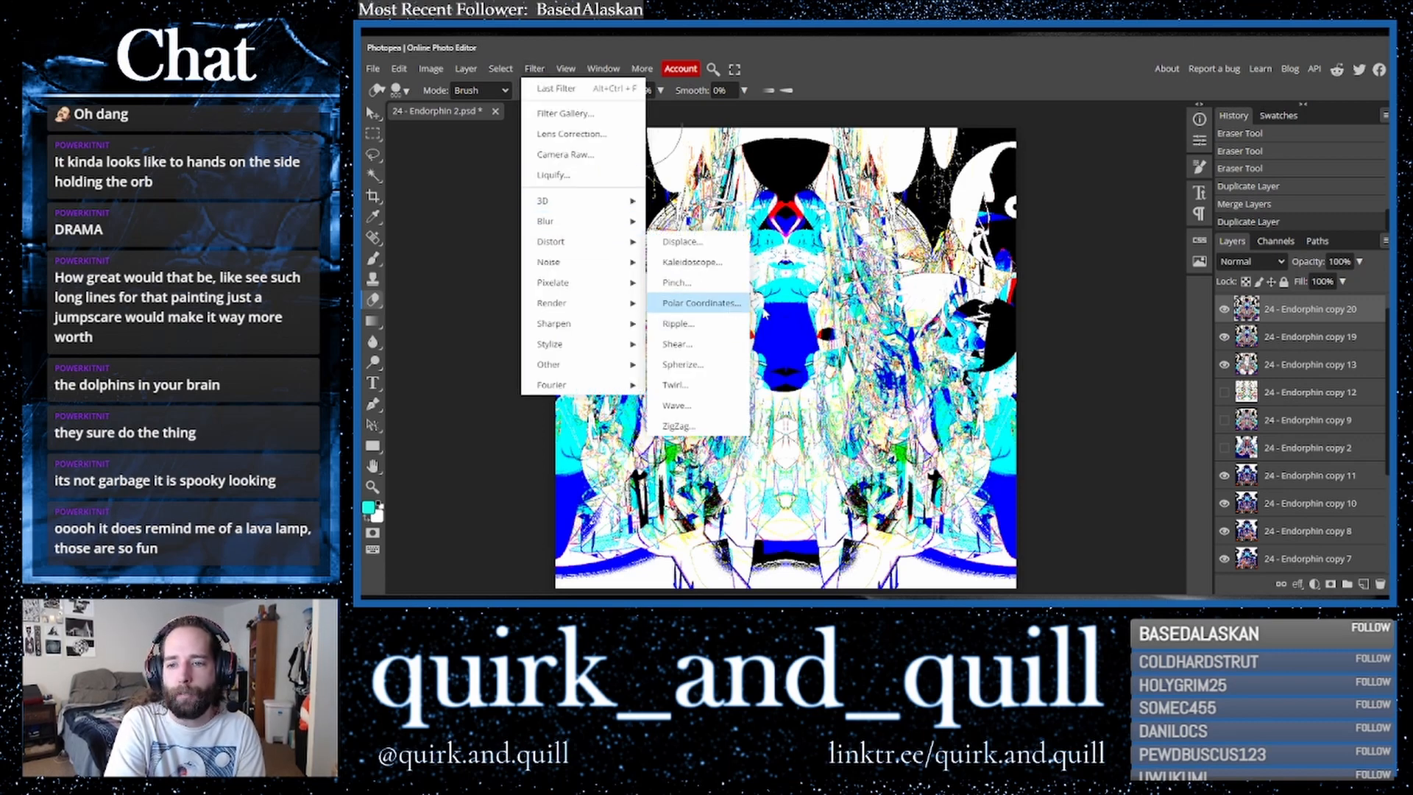
click(763, 313)
click(518, 198)
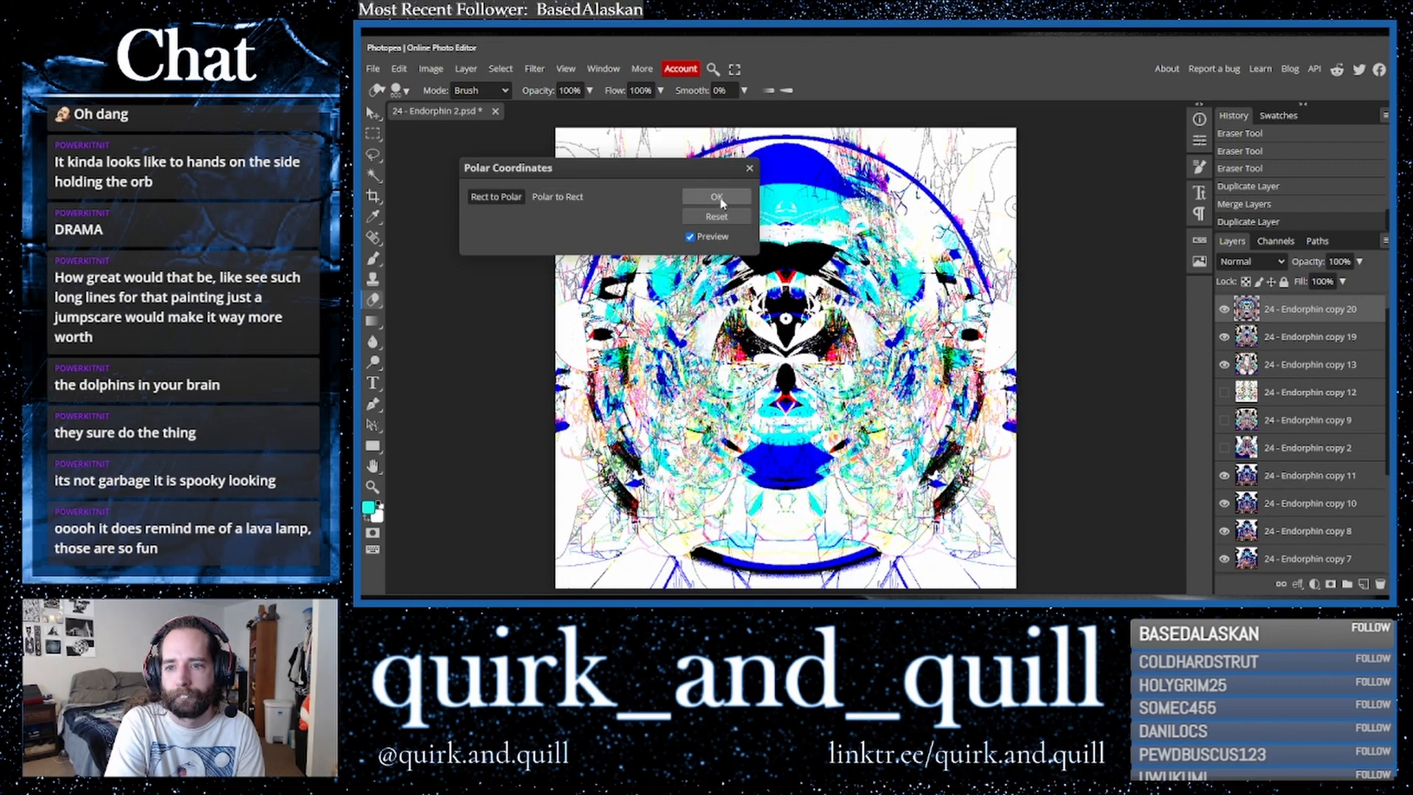
click(717, 197)
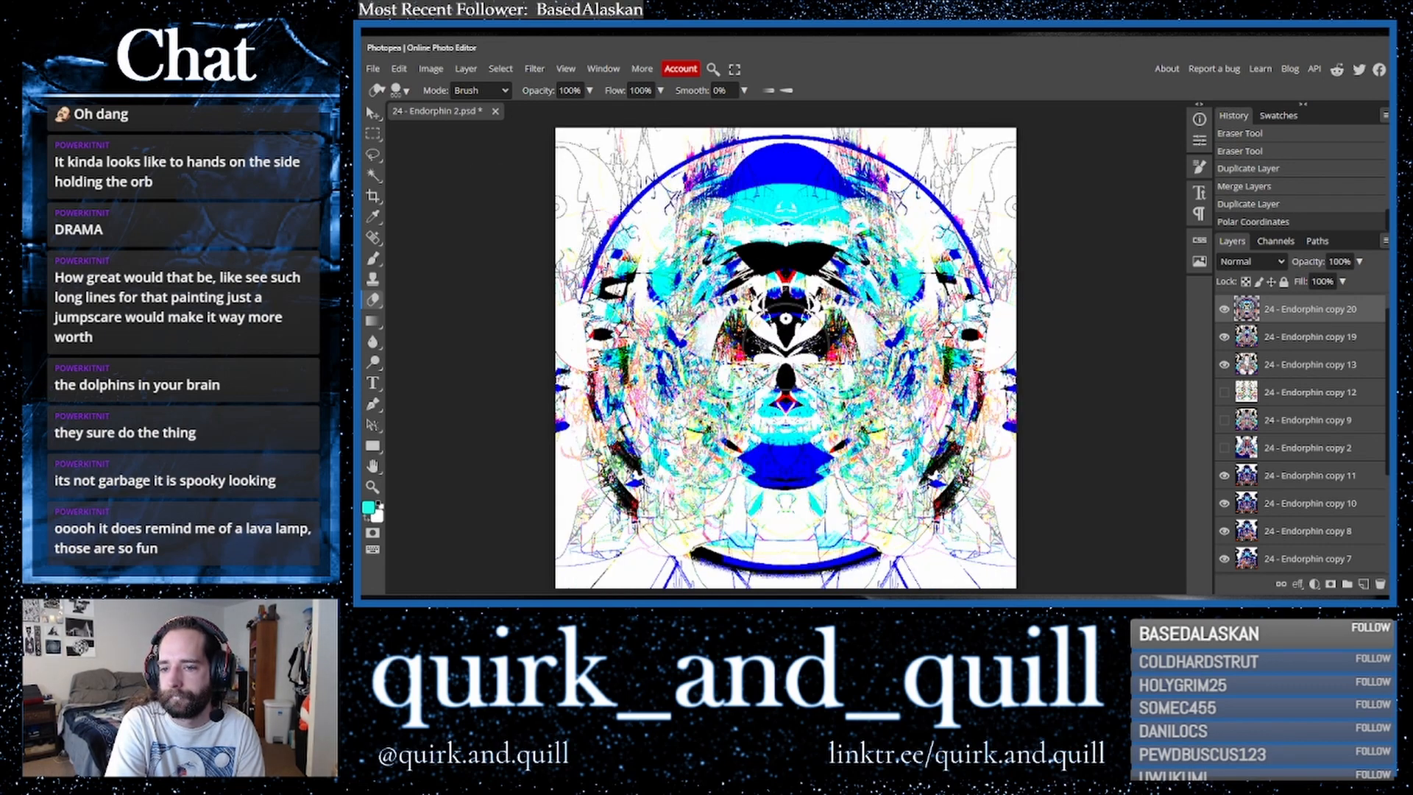
- Cycle through blend modes for the polar layer and settle on Color Dodge
click(1252, 262)
click(1251, 266)
key(Down)
key(Down)
key(Down)
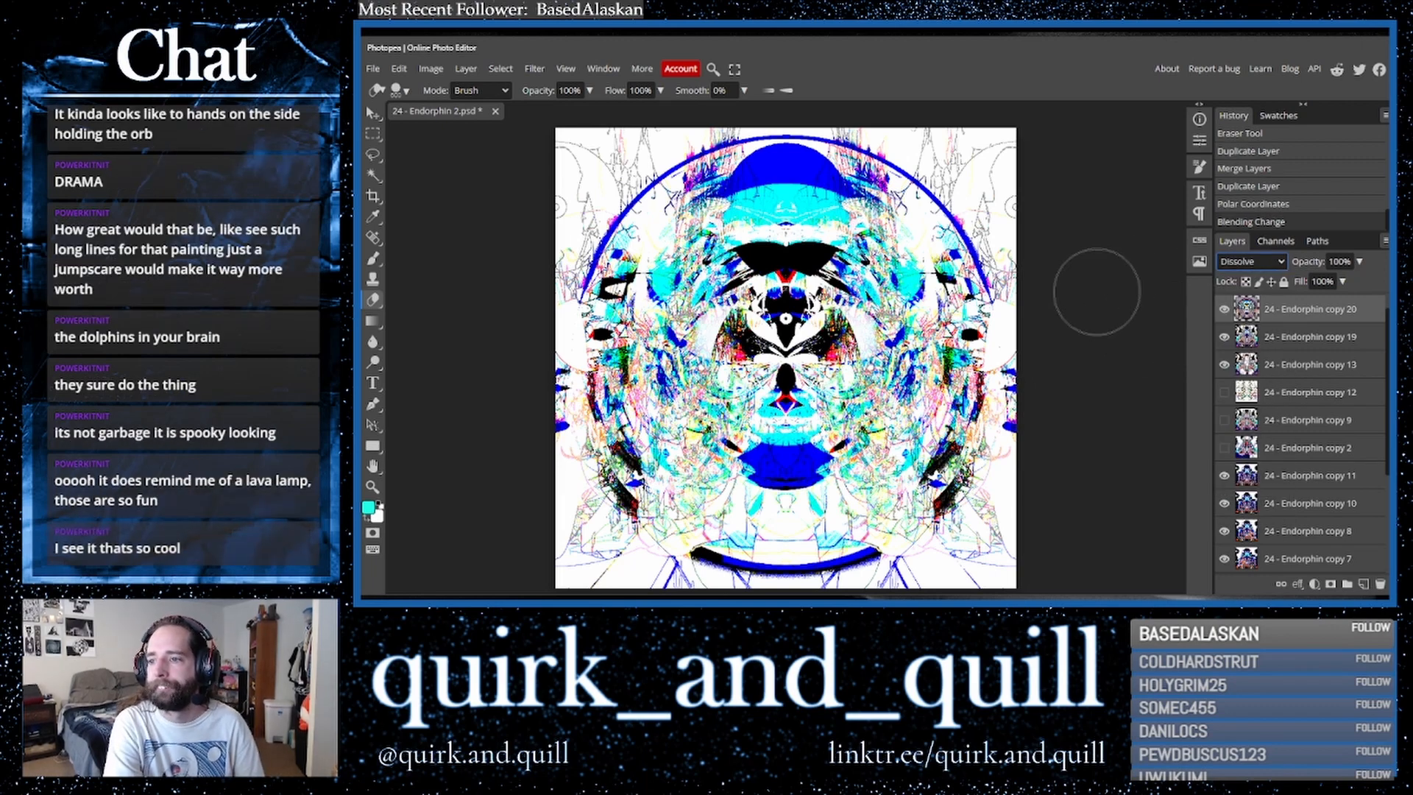
key(Down)
key(Down)
key(Down)
key(Down)
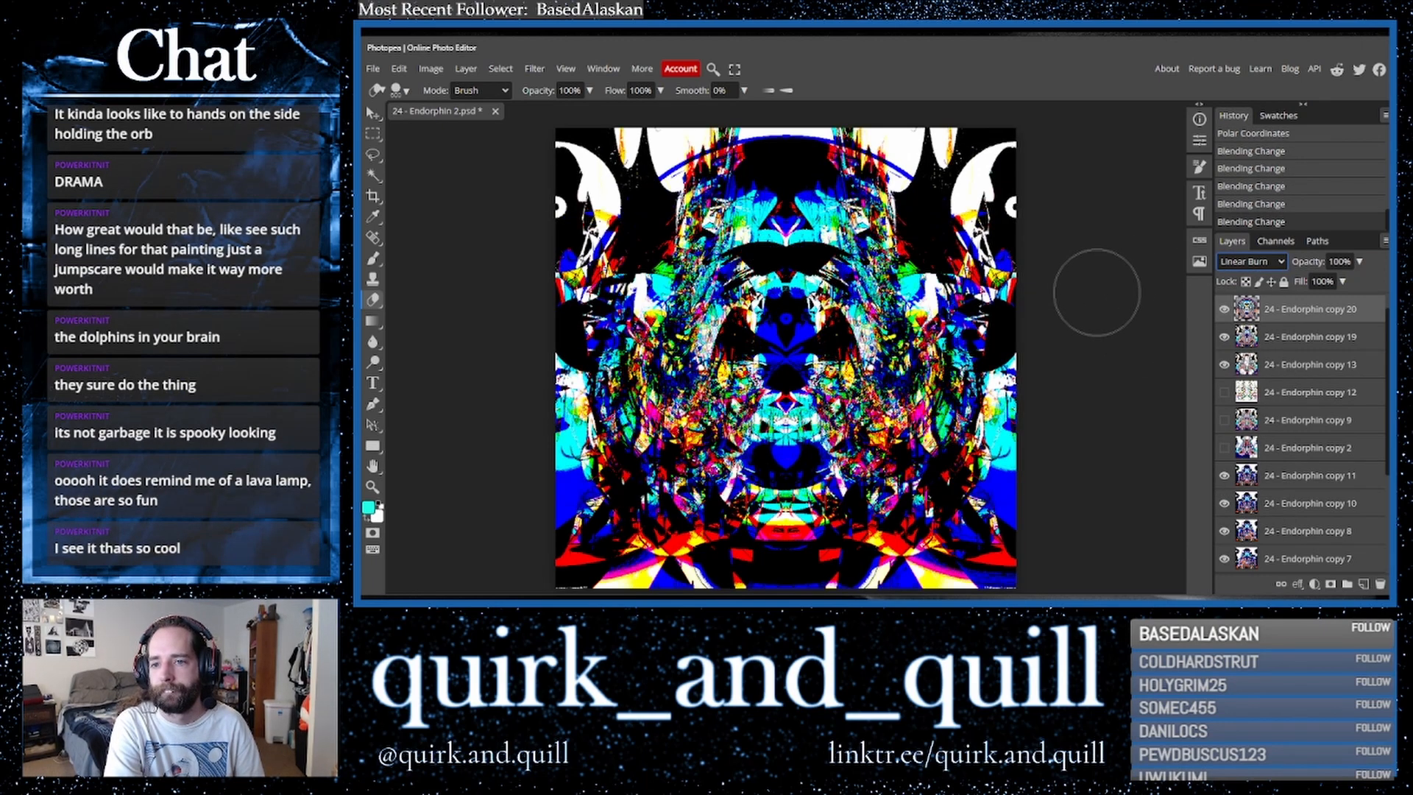
key(Down)
key(Down)
key(Down)
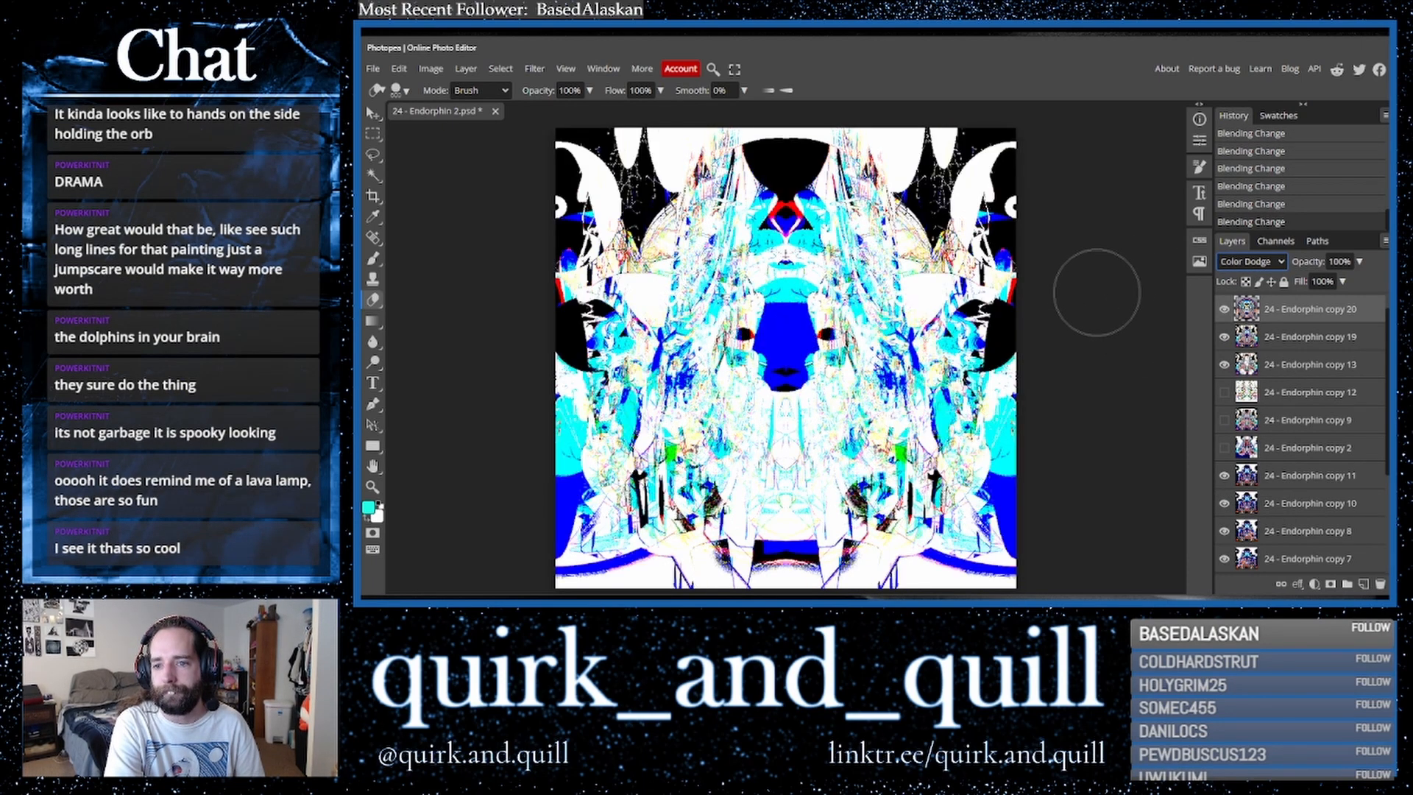
- Switch the top polar layer's blend mode to Overlay, toggling its visibility to compare
key(Up)
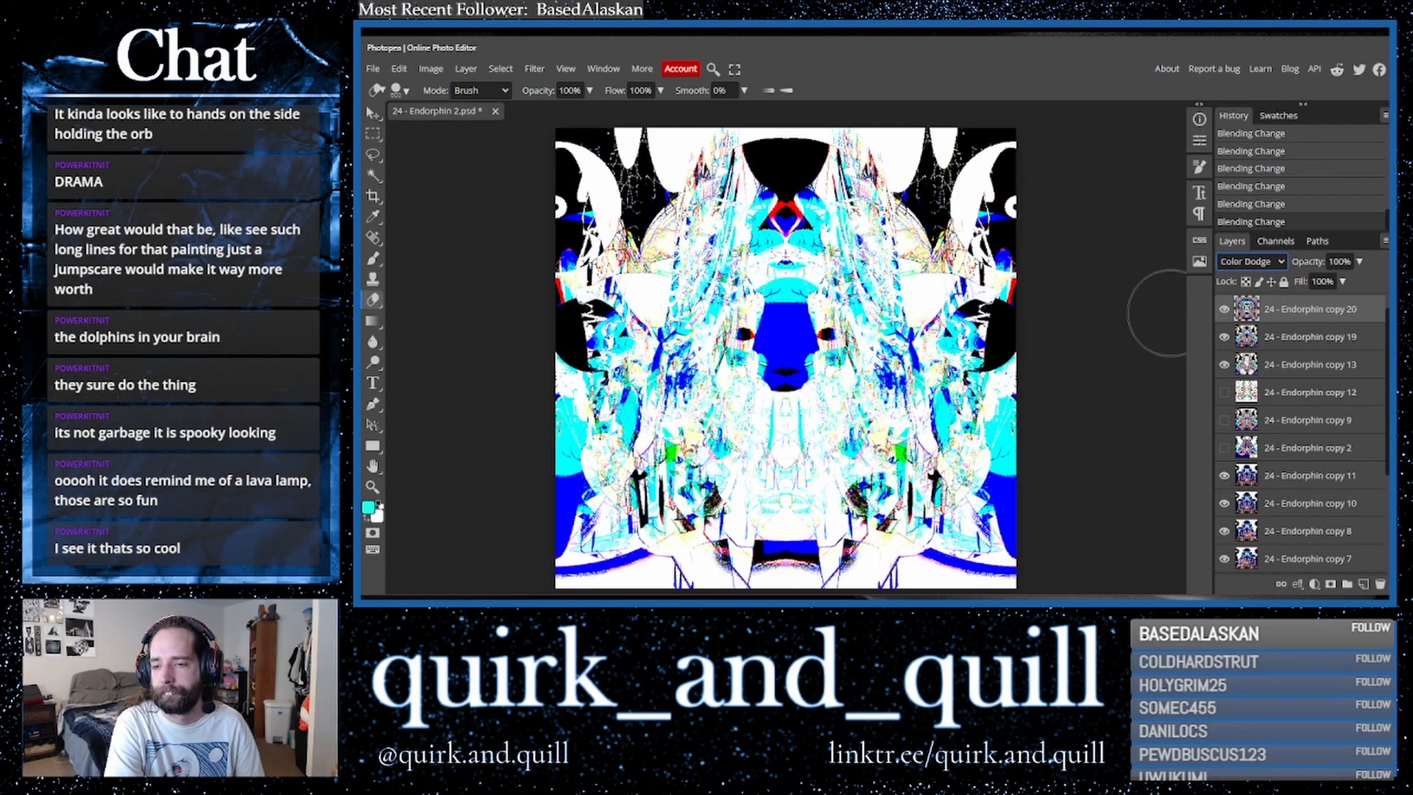
click(1225, 313)
click(1225, 314)
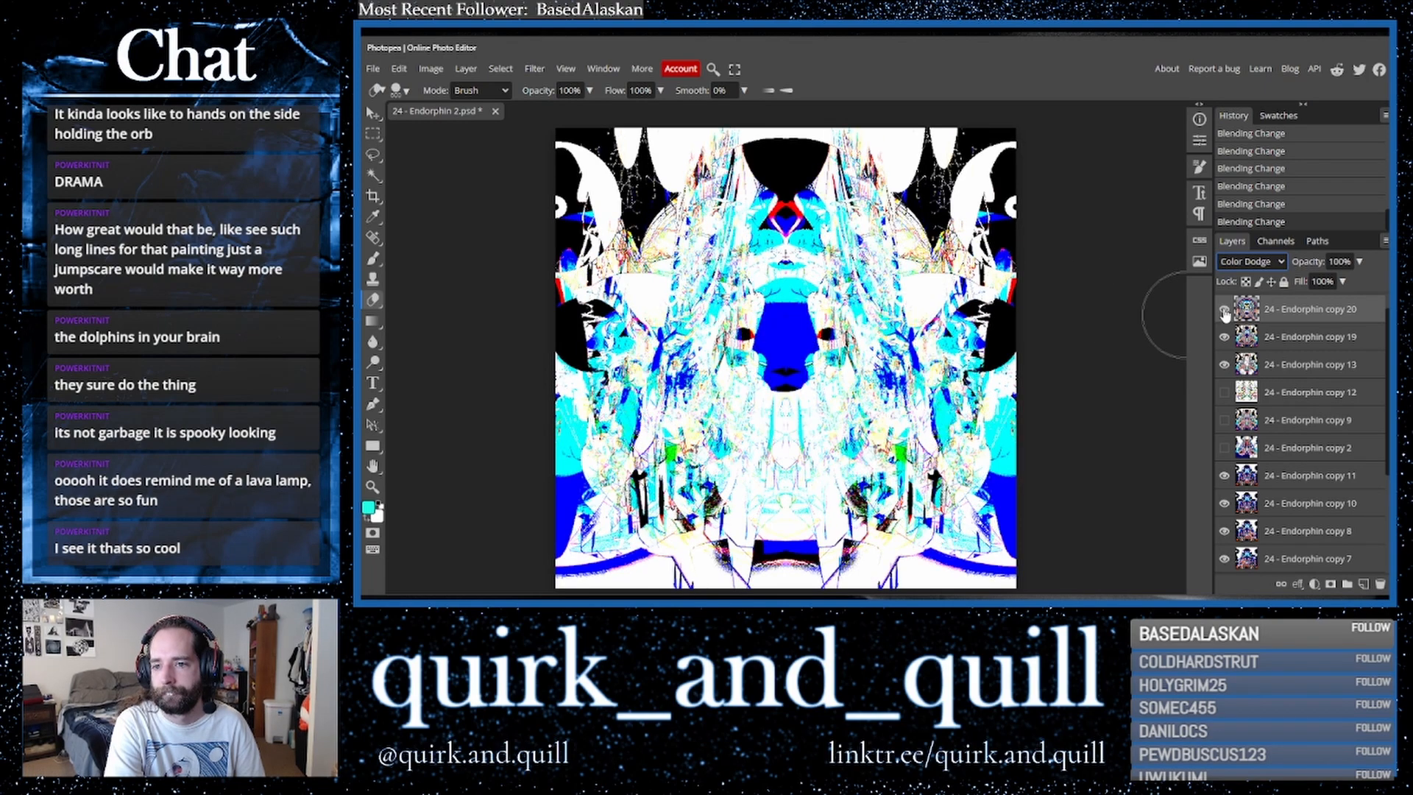
click(1225, 314)
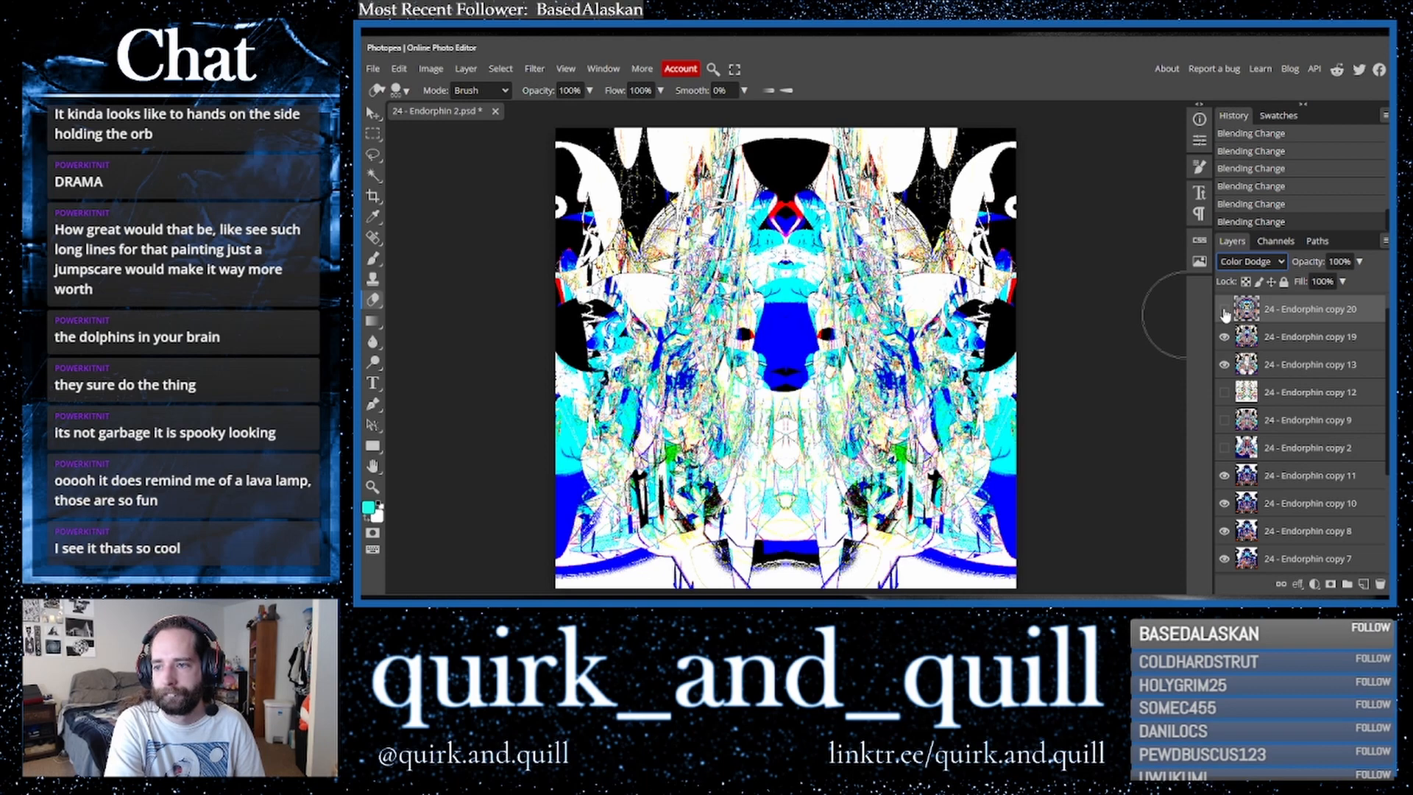
click(1224, 313)
key(Down)
key(Down)
key(Down)
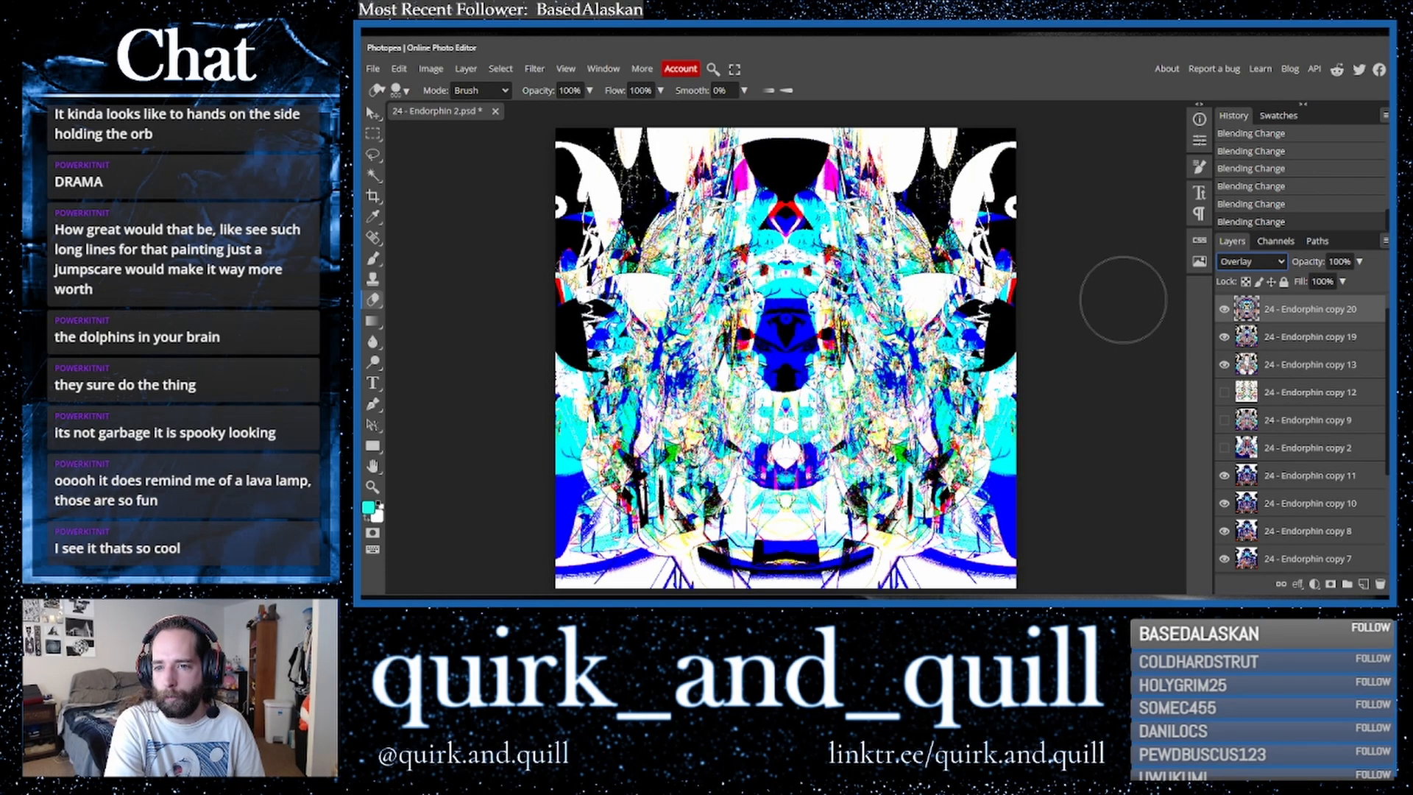
- Erase small areas around the centre of the face on the top layer
click(789, 340)
click(783, 348)
click(777, 349)
click(764, 349)
click(775, 354)
click(810, 355)
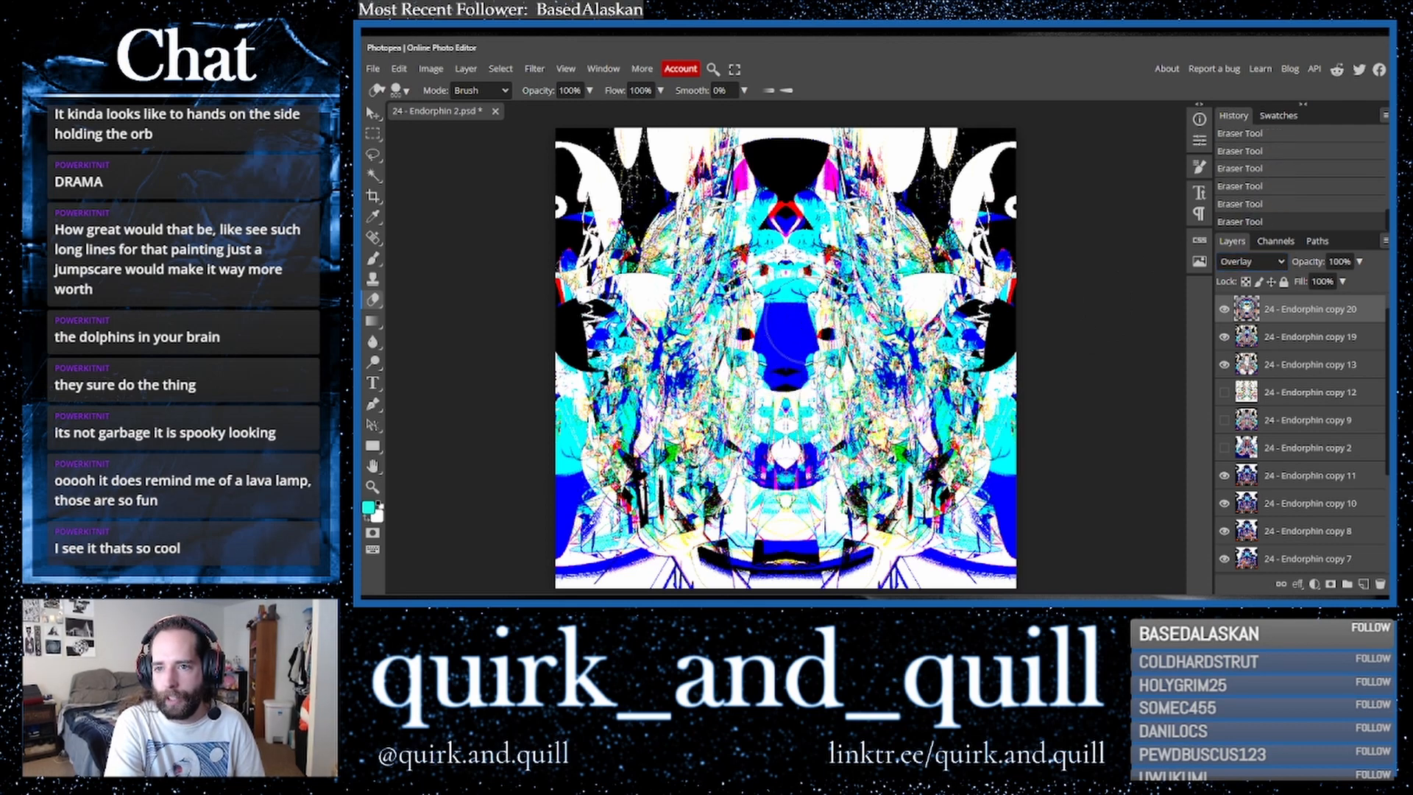
- Toggle the top layer's visibility to compare, and undo the last two eraser strokes
click(1225, 310)
click(1225, 310)
click(1225, 310)
click(1225, 310)
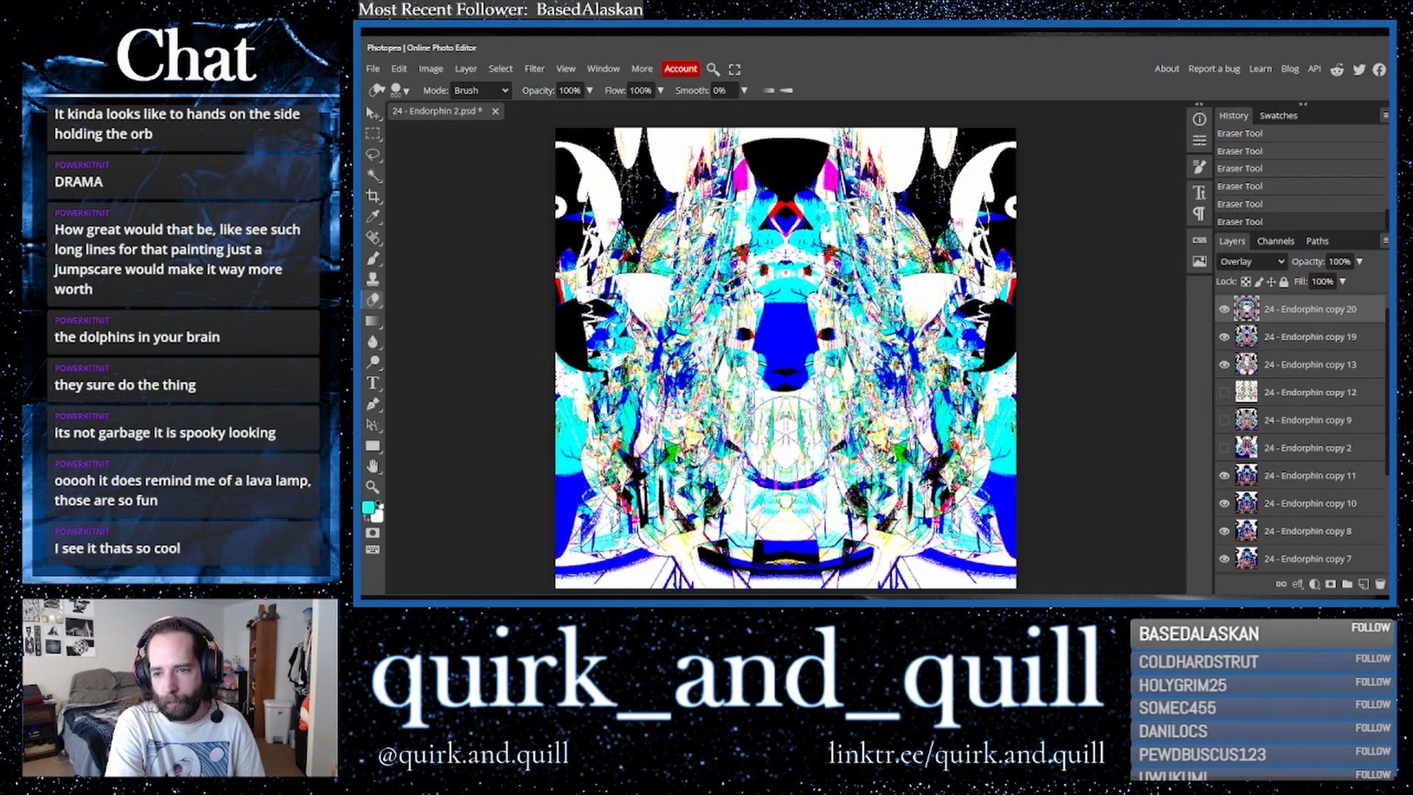
key(ctrl+z)
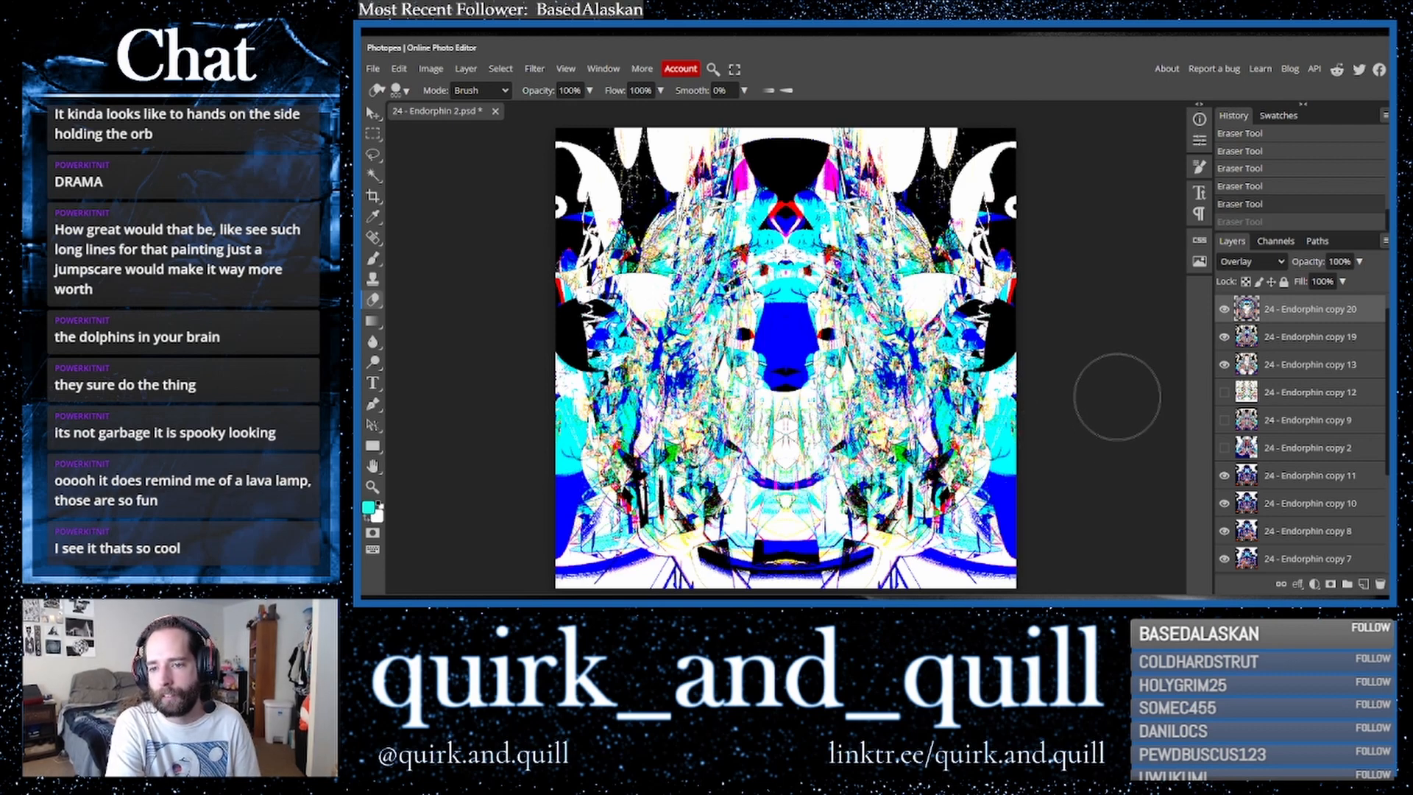
key(ctrl+z)
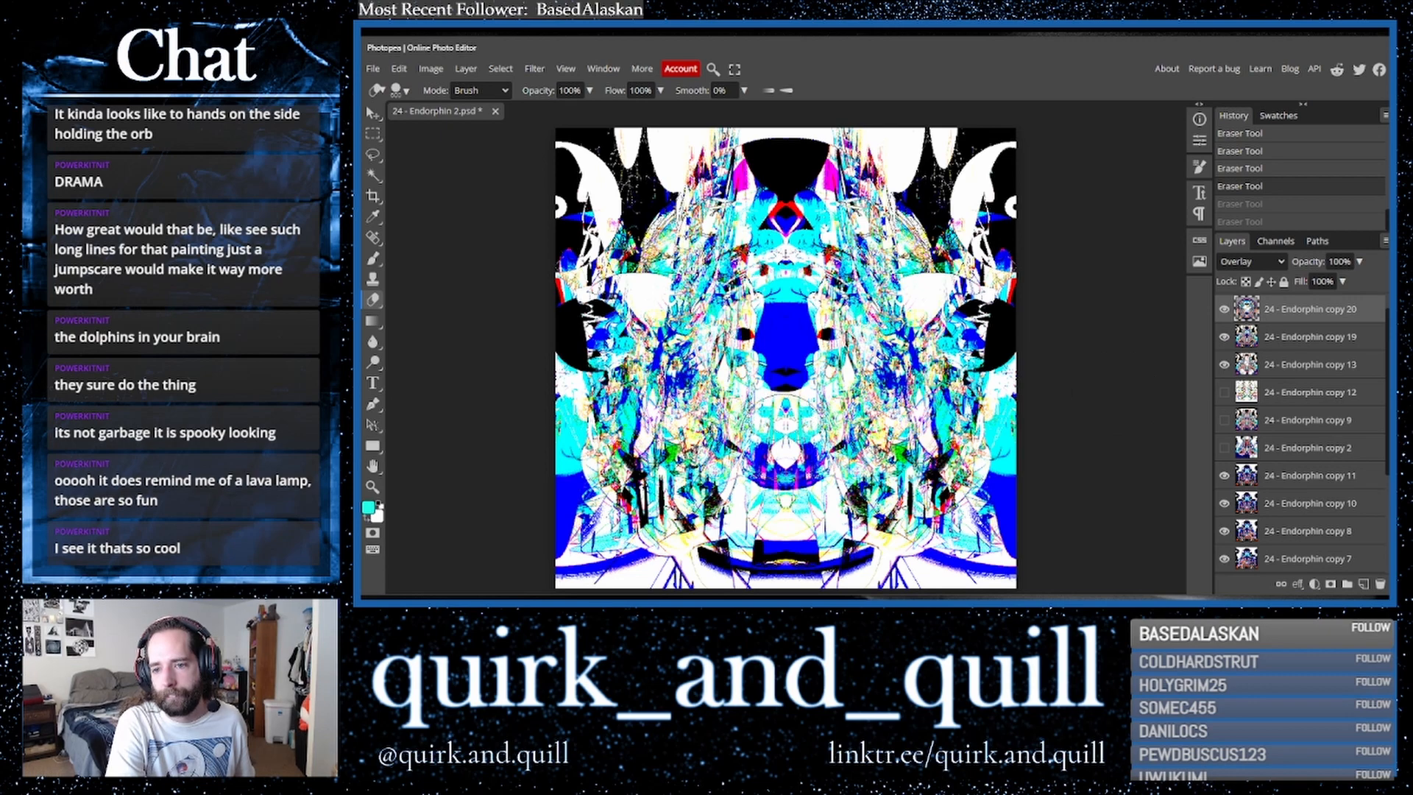
- Erase a small spot at the centre of the face and toggle the top layer to compare
click(785, 440)
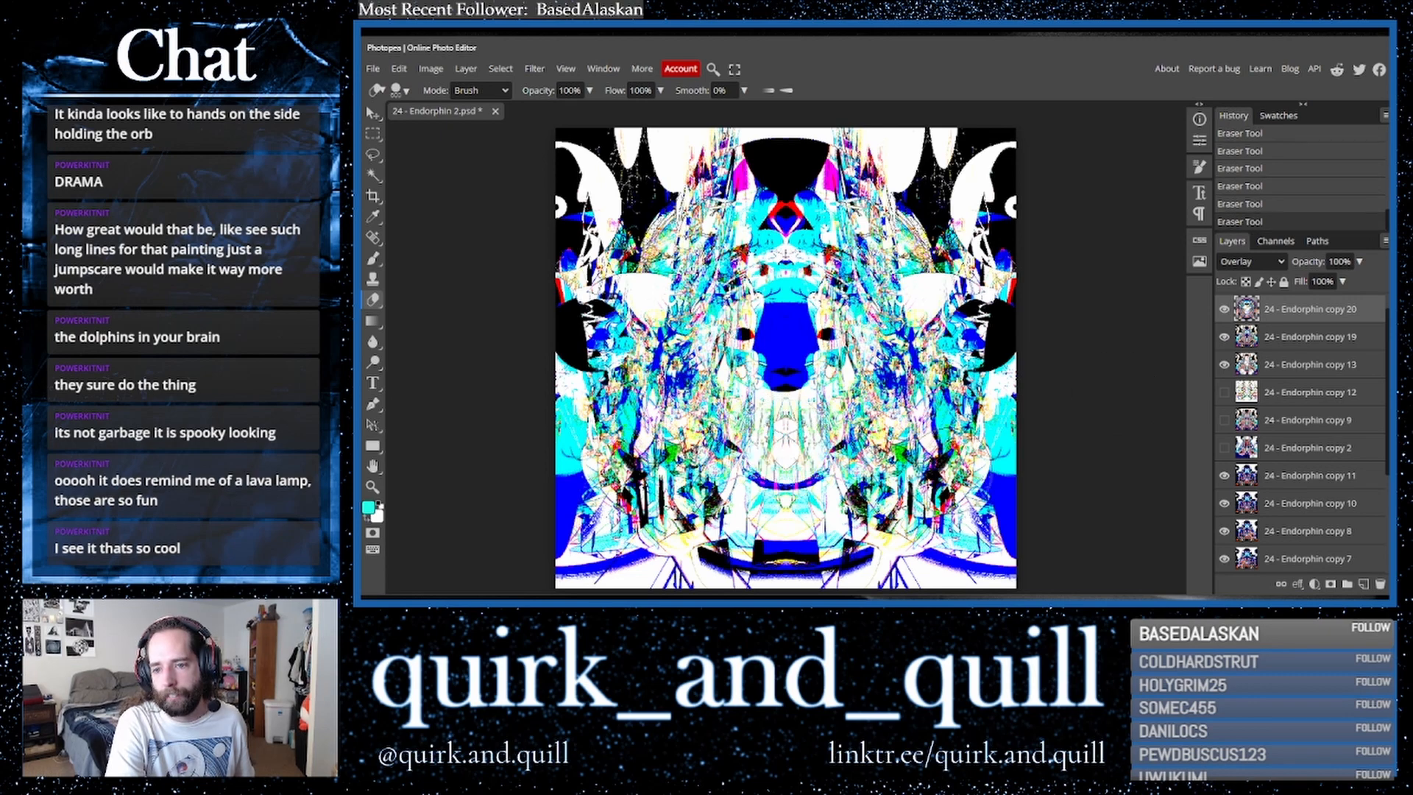
click(1225, 309)
click(1225, 310)
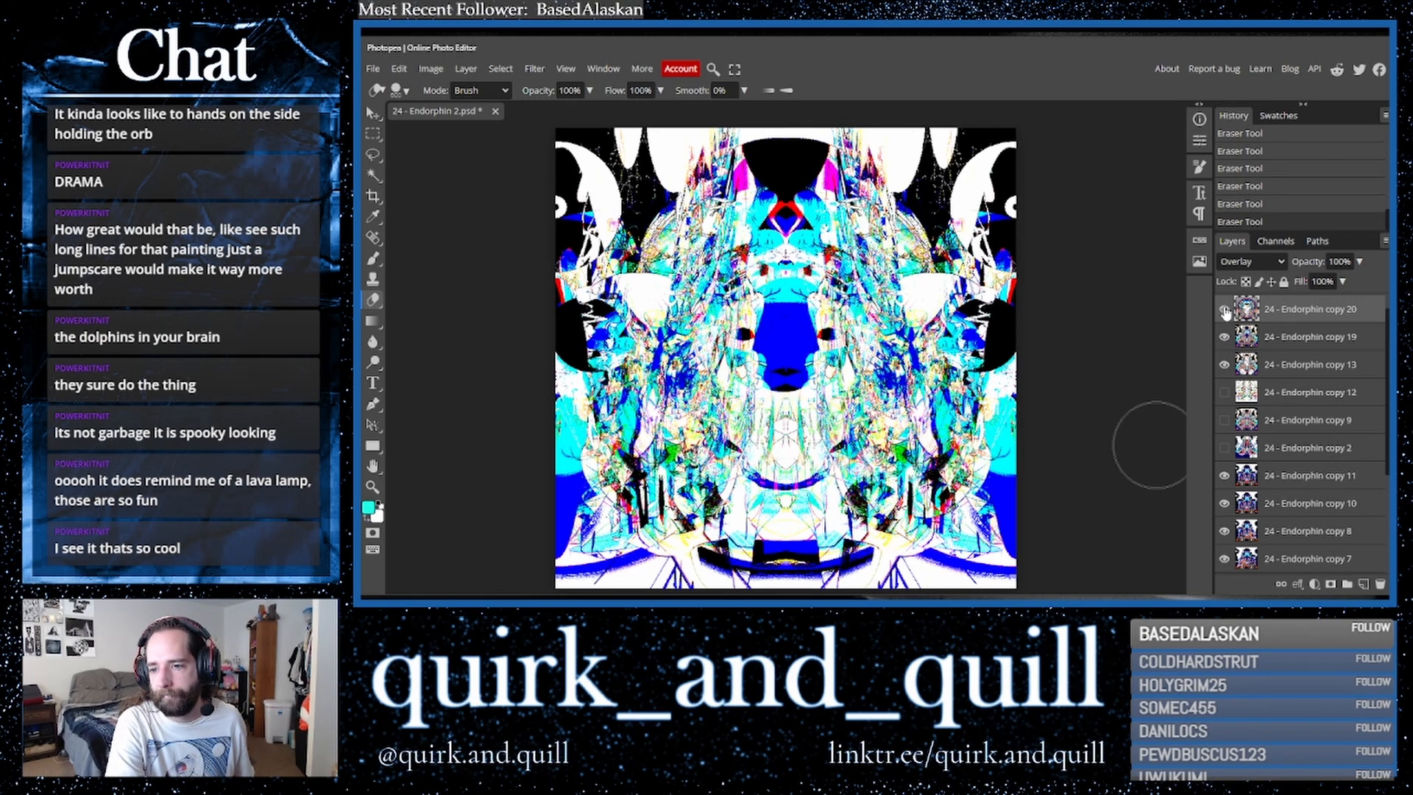
click(1225, 310)
click(1224, 310)
click(1224, 310)
click(1224, 309)
click(1225, 310)
click(1225, 309)
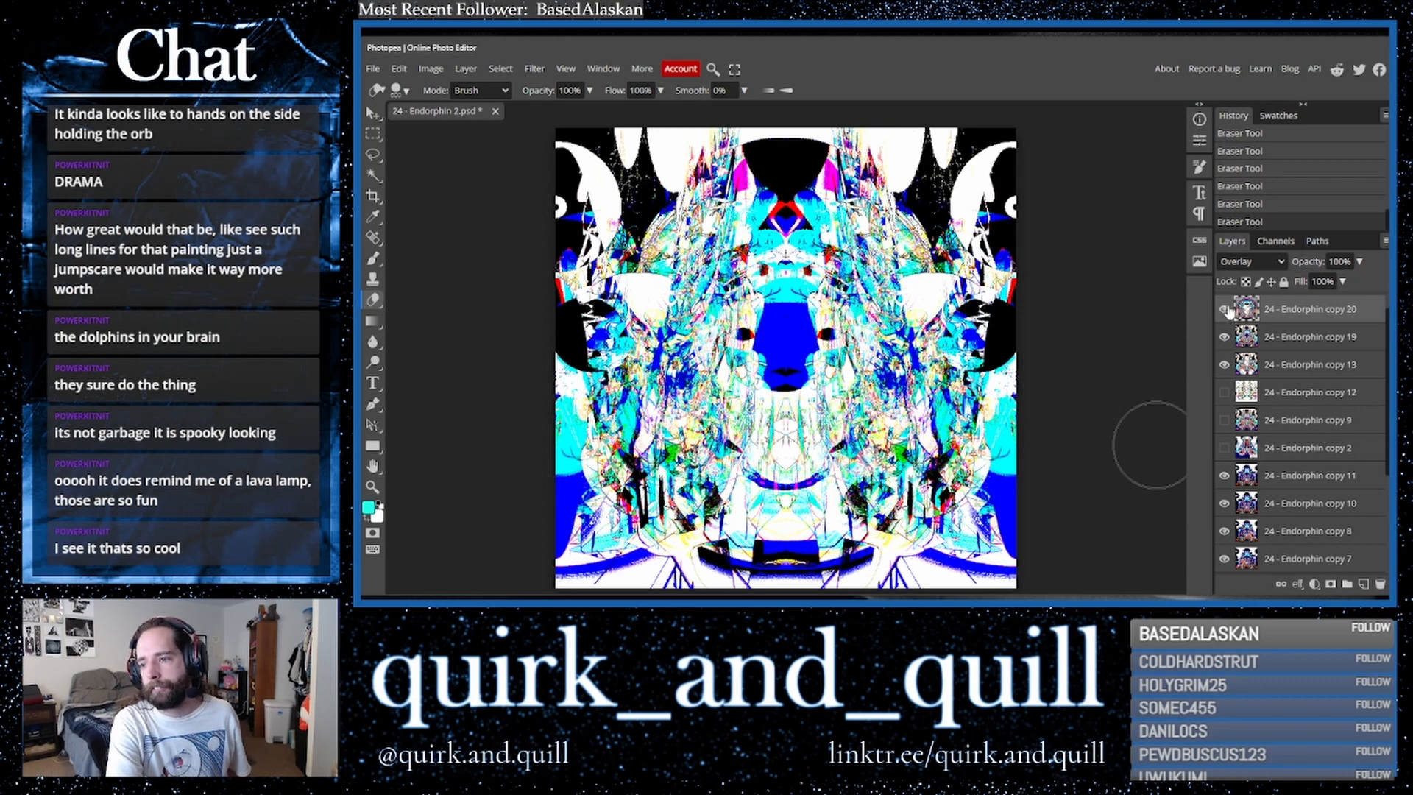
- Try a Hue/Saturation adjustment on the top layer with the hue set to 111
click(431, 69)
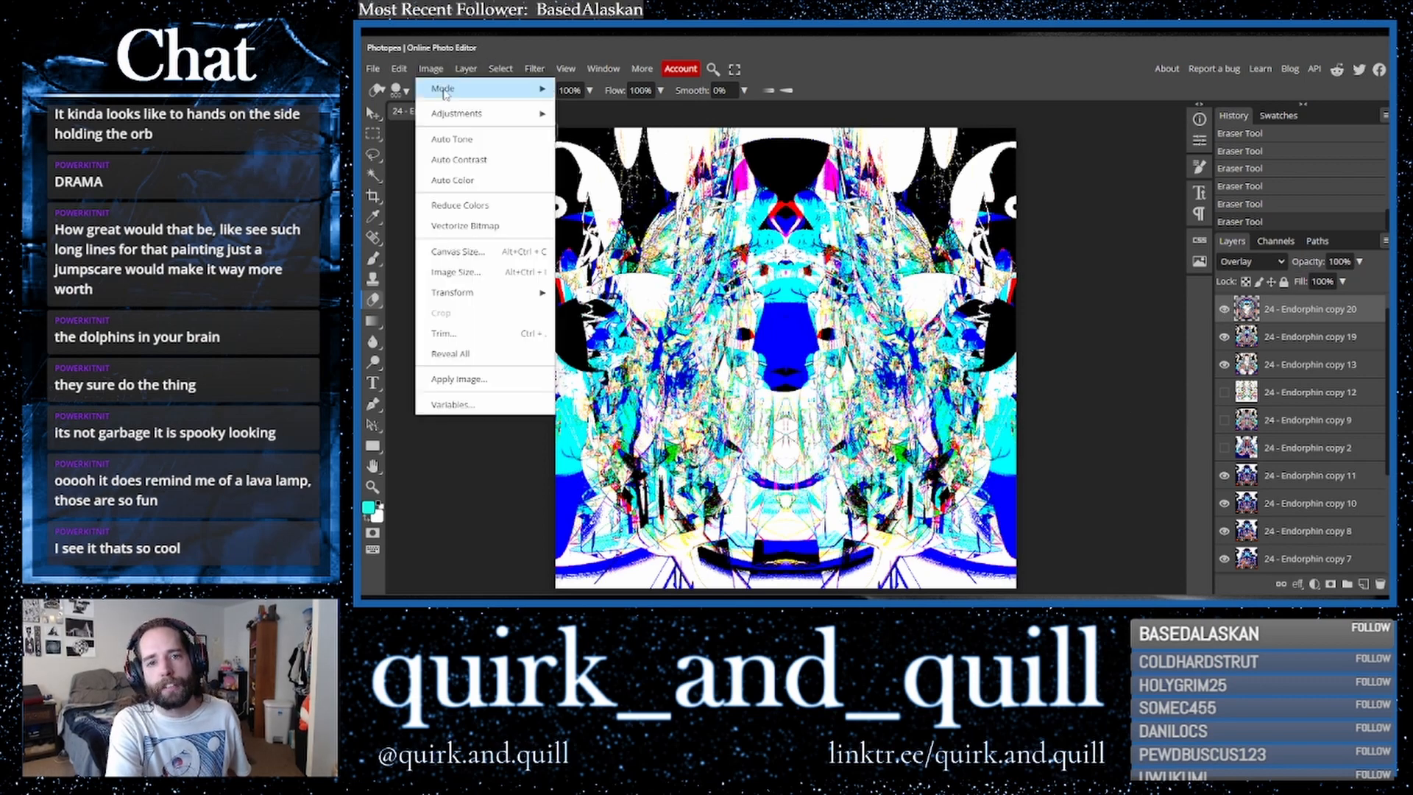
mouse_move(473, 116)
click(605, 221)
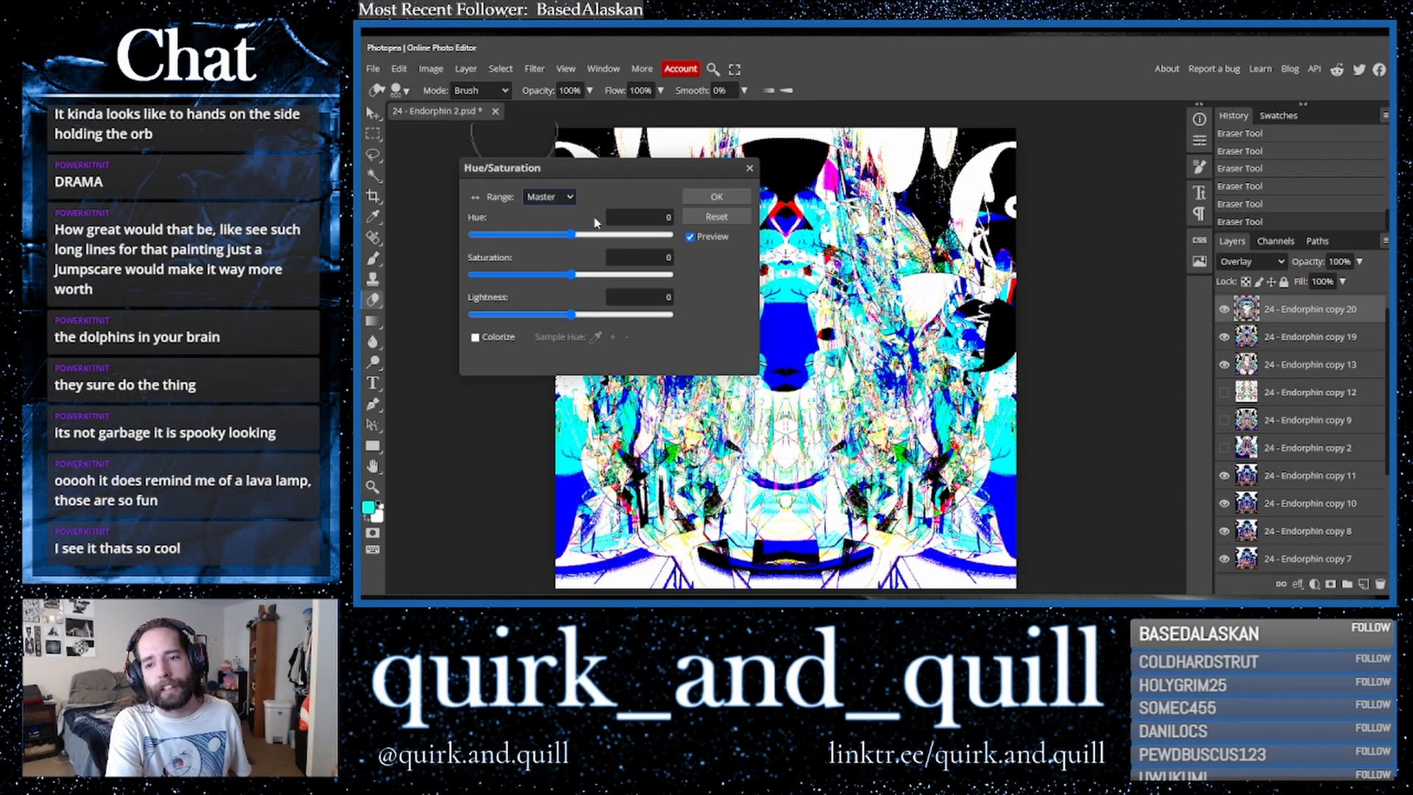
drag(573, 239, 637, 238)
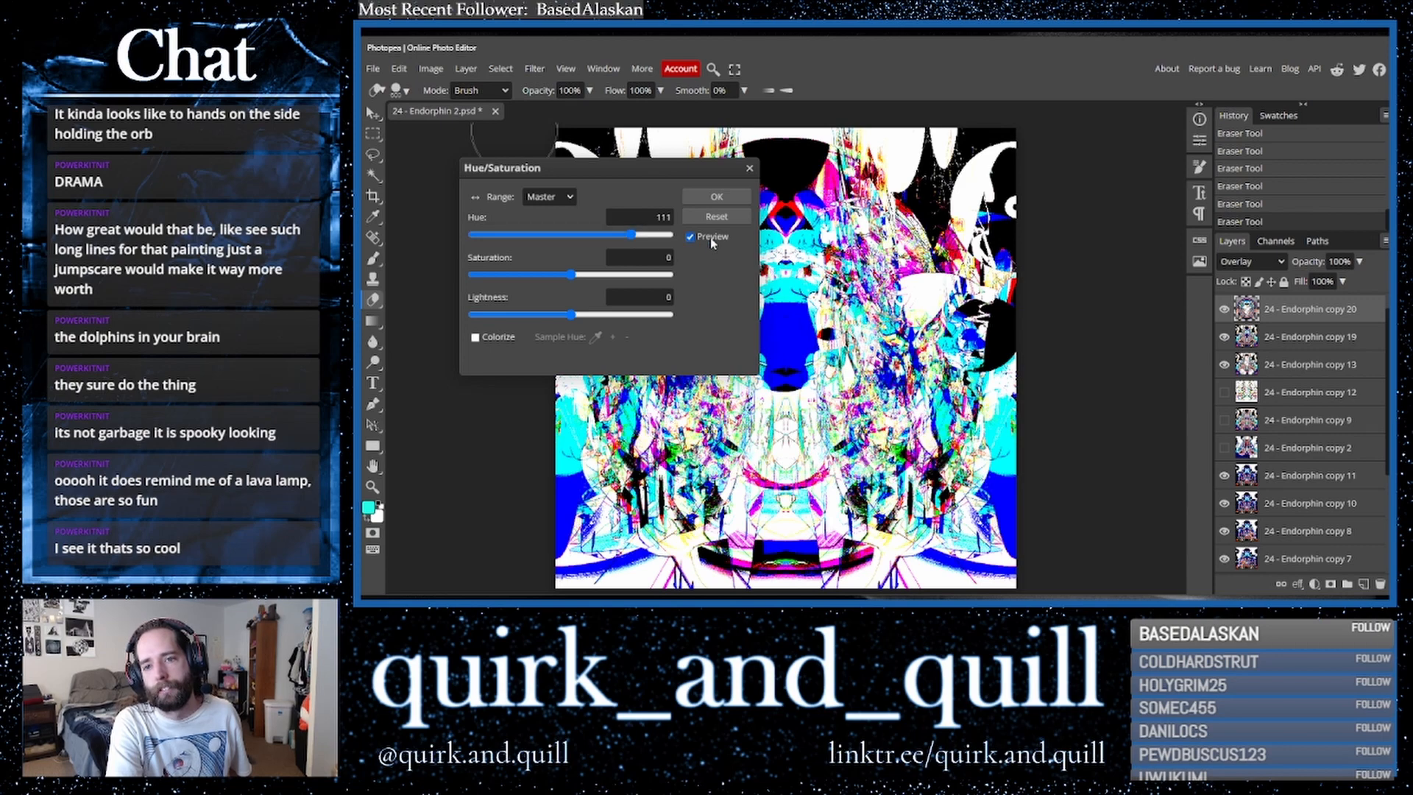
click(727, 196)
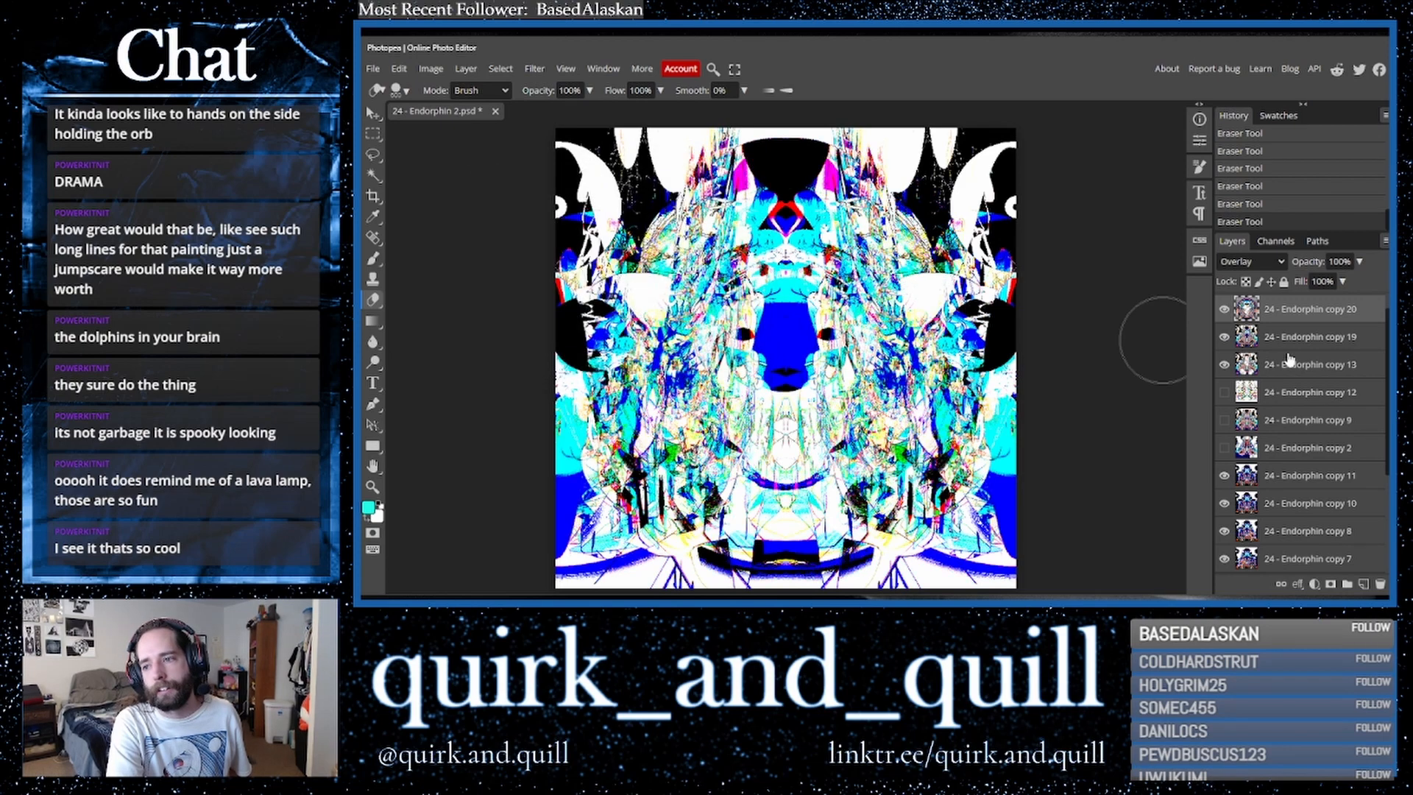
- Toggle the top layer's visibility repeatedly to compare the image with and without it
click(1225, 312)
click(1224, 311)
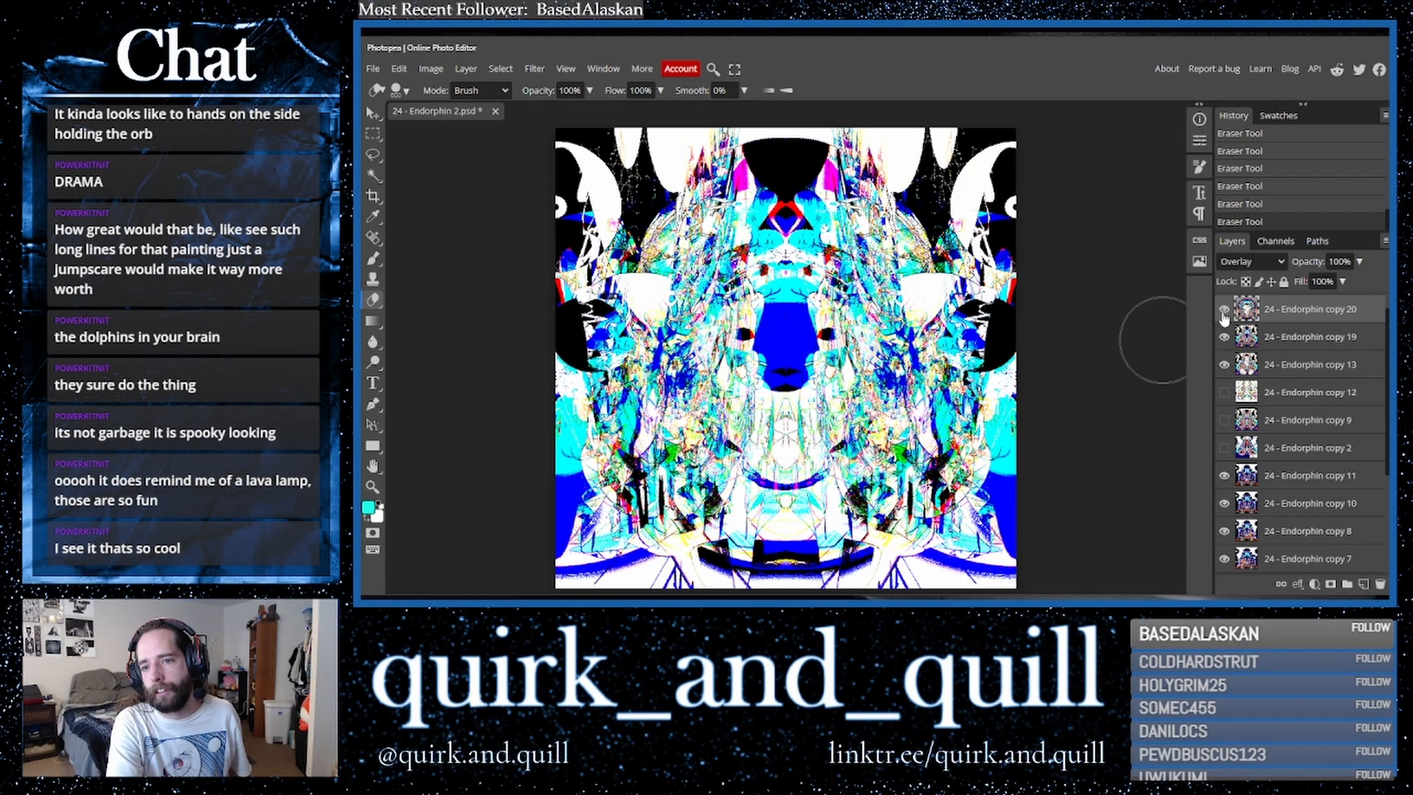
click(1225, 310)
click(1224, 309)
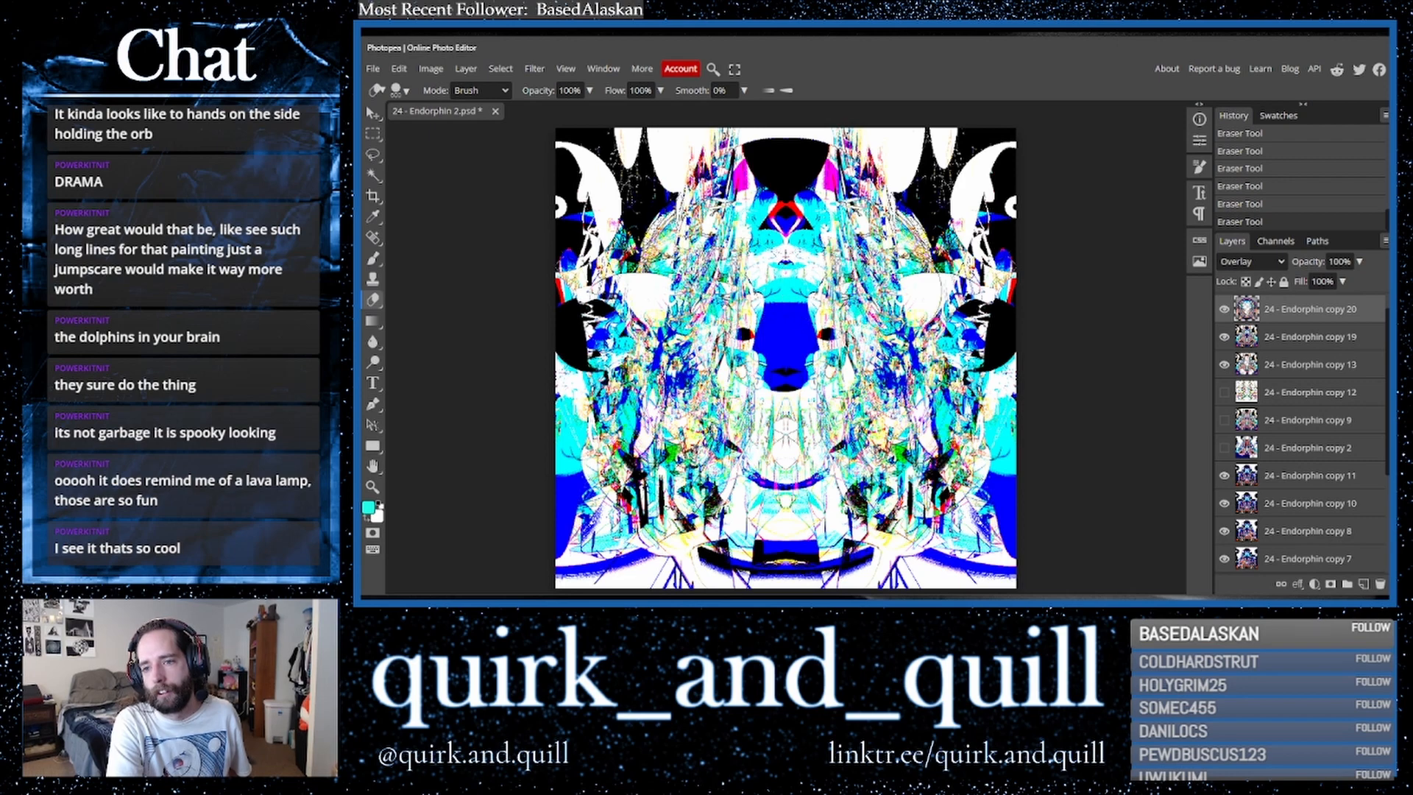
click(1223, 312)
click(1223, 312)
click(1221, 312)
click(1221, 312)
click(1222, 312)
click(1222, 312)
click(1220, 313)
click(1220, 314)
click(1221, 314)
click(1220, 313)
click(1220, 313)
click(1221, 314)
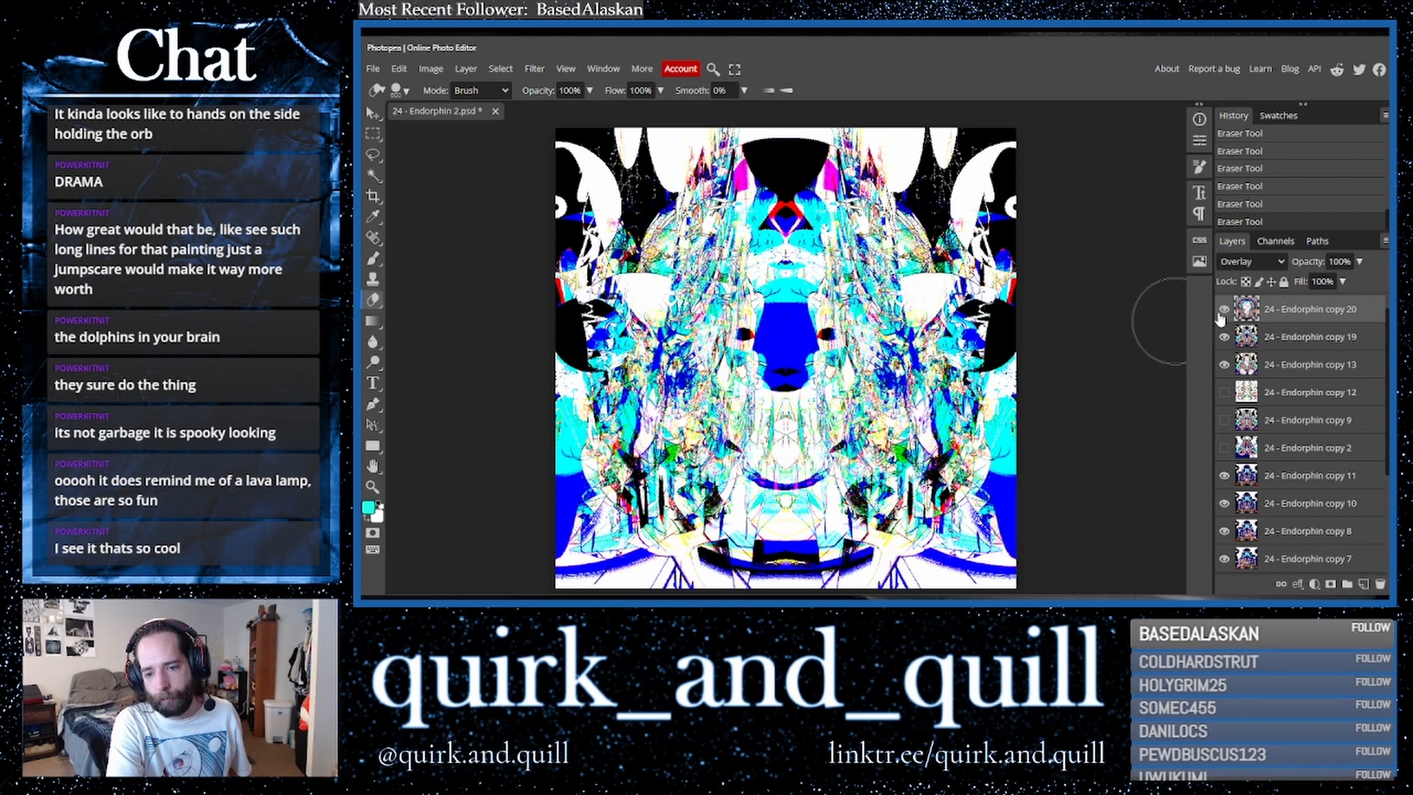
click(1220, 315)
click(1221, 315)
click(1221, 315)
click(1220, 315)
- Duplicate the selected layer and merge the layers together
shift+click(1296, 345)
drag(1316, 345, 1365, 587)
right_click(1279, 375)
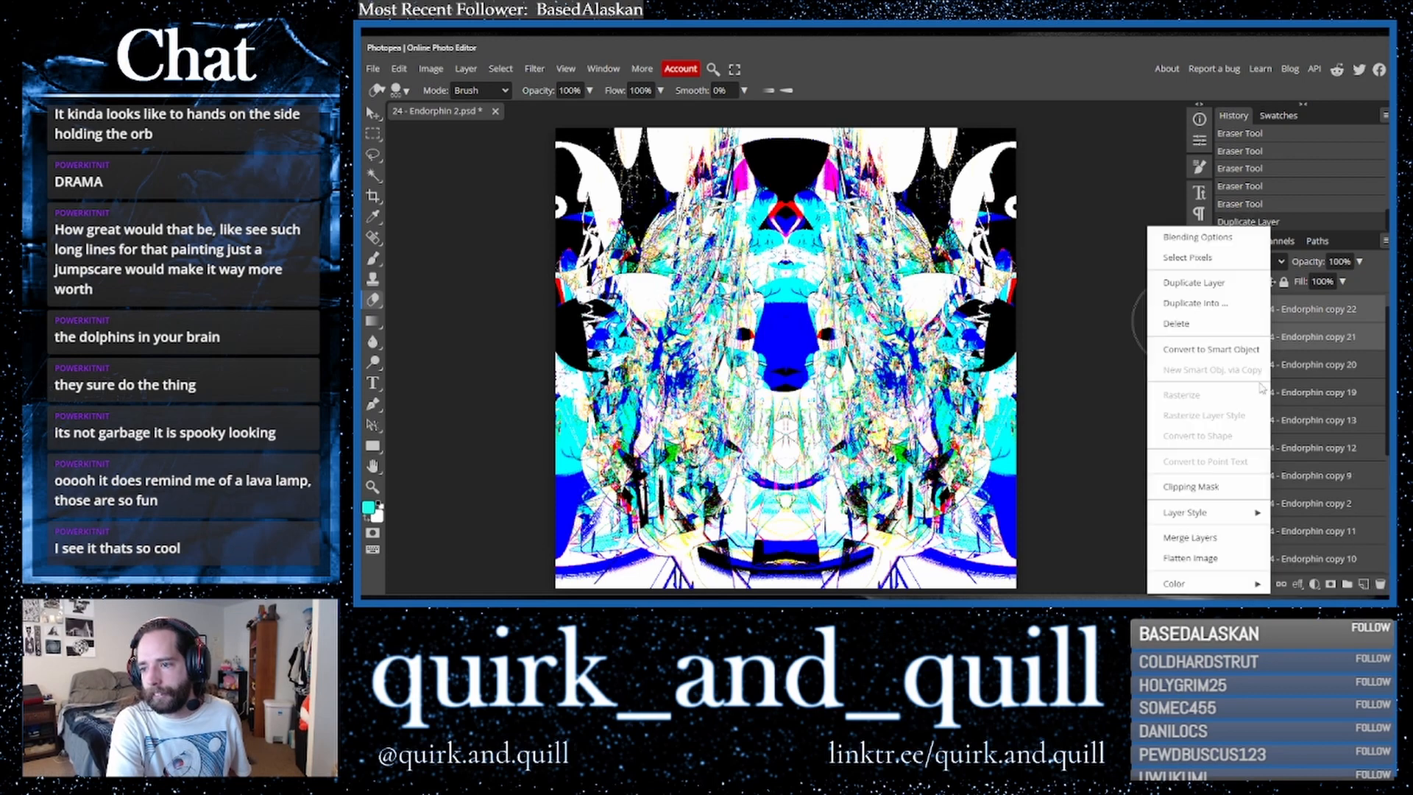
click(1237, 538)
- Duplicate the merged layer and flip the copy horizontally
drag(1336, 315, 1363, 585)
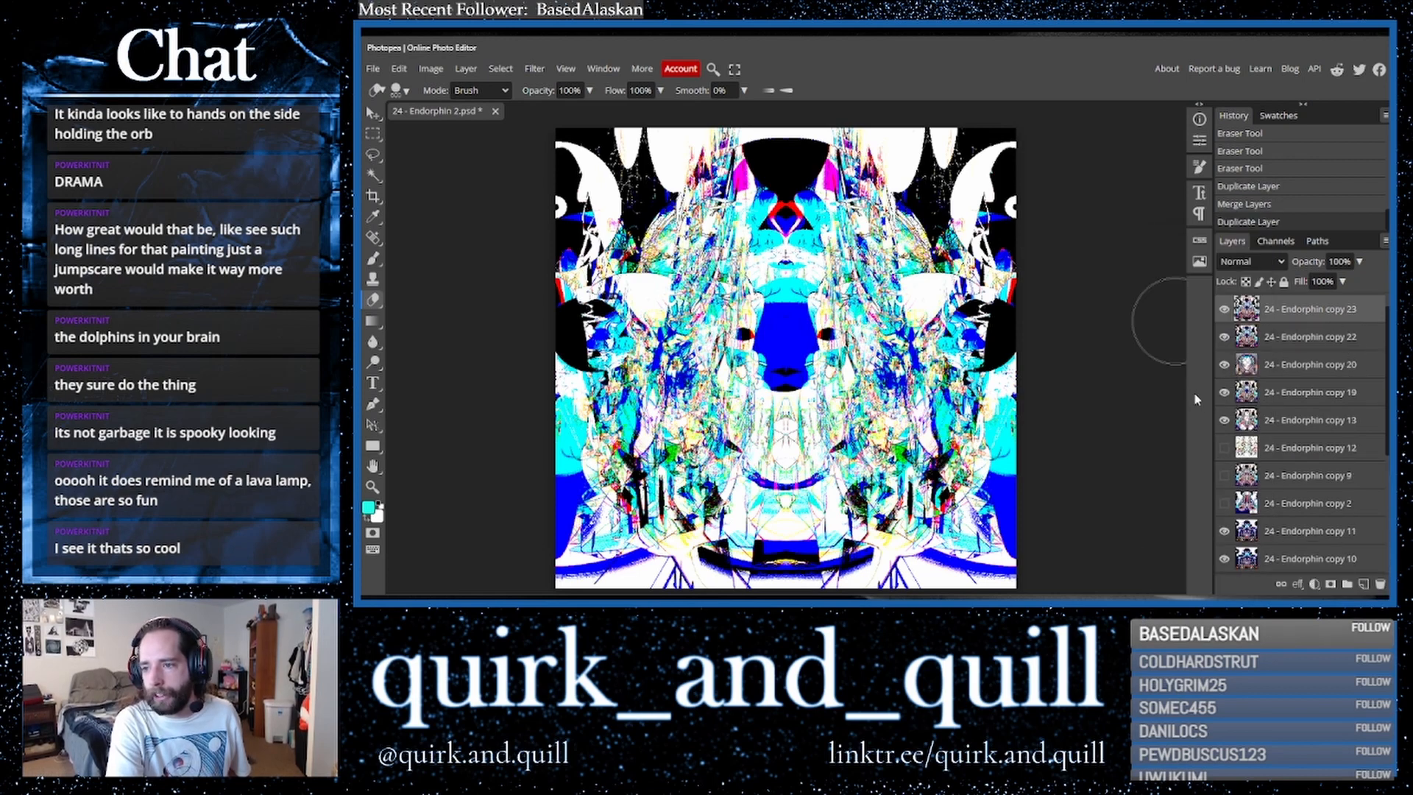
click(397, 70)
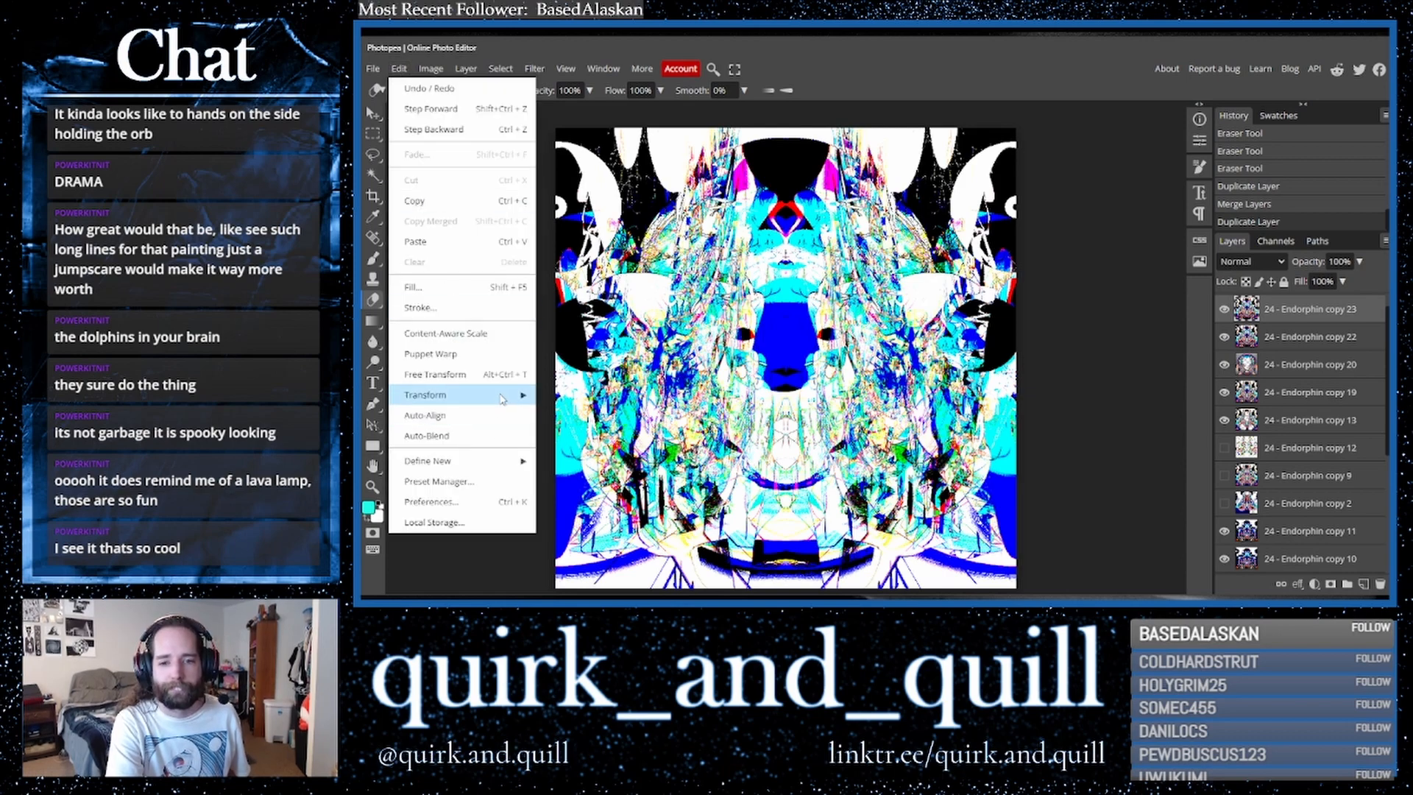
mouse_move(504, 396)
click(585, 563)
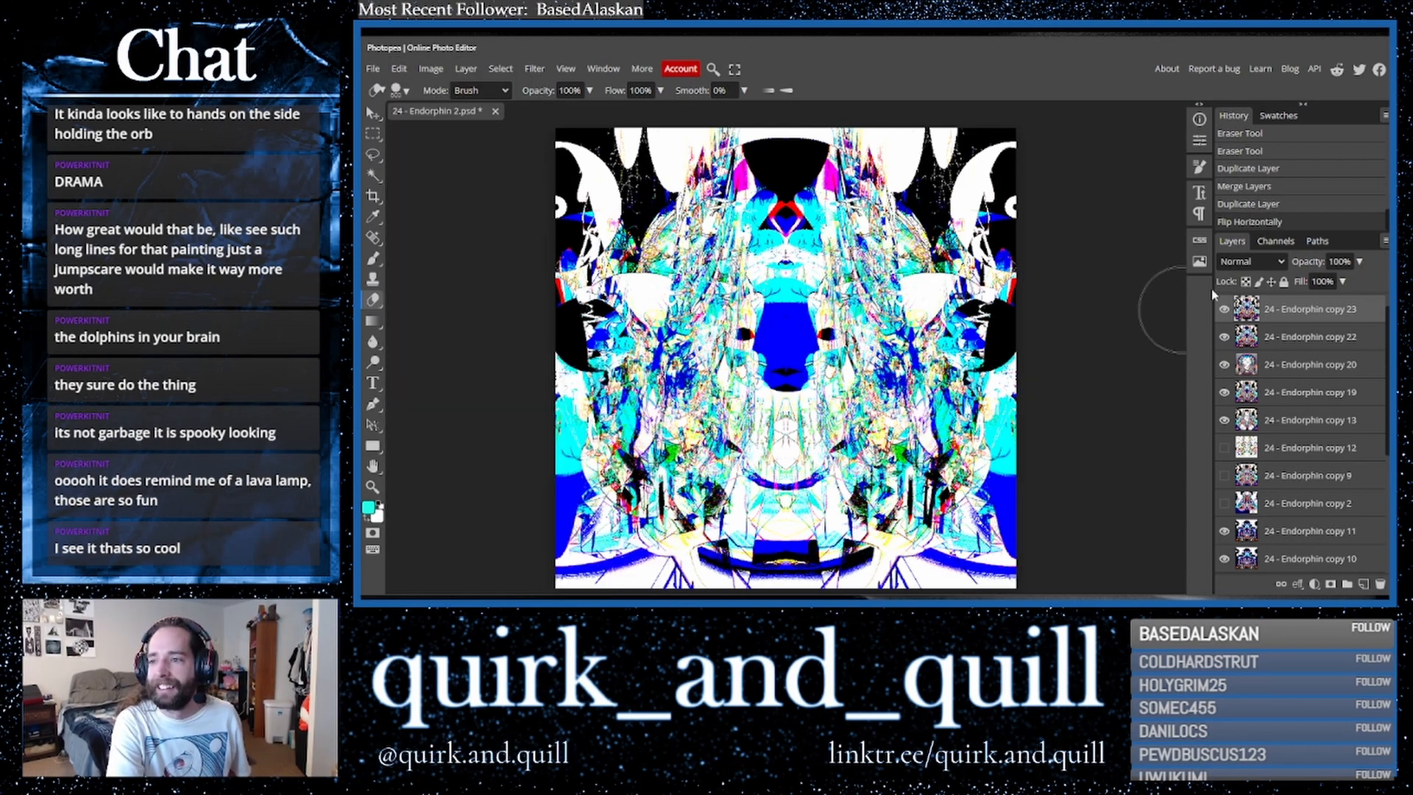
- Try blend modes on the flipped layer and settle on Darker Color
click(1243, 263)
click(1245, 364)
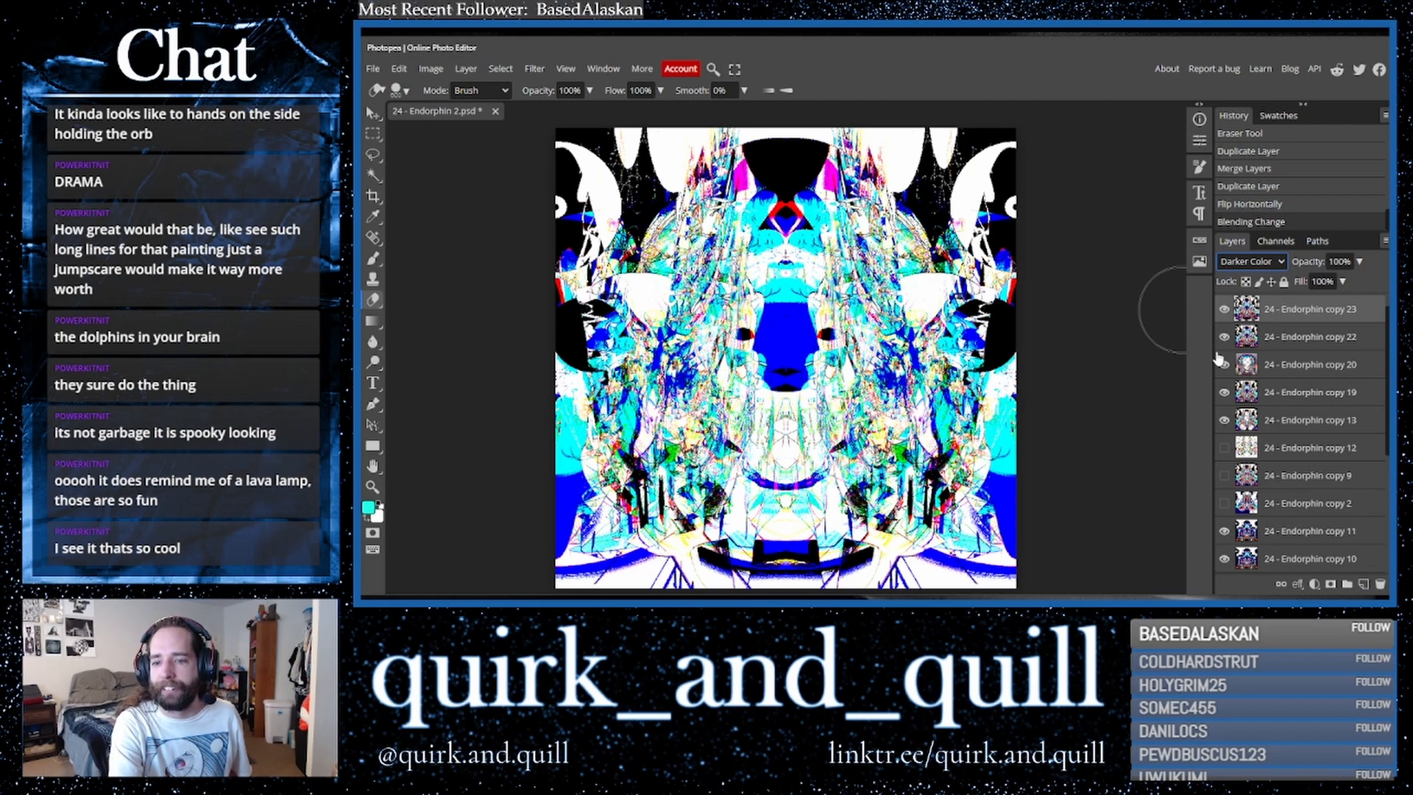
click(1251, 262)
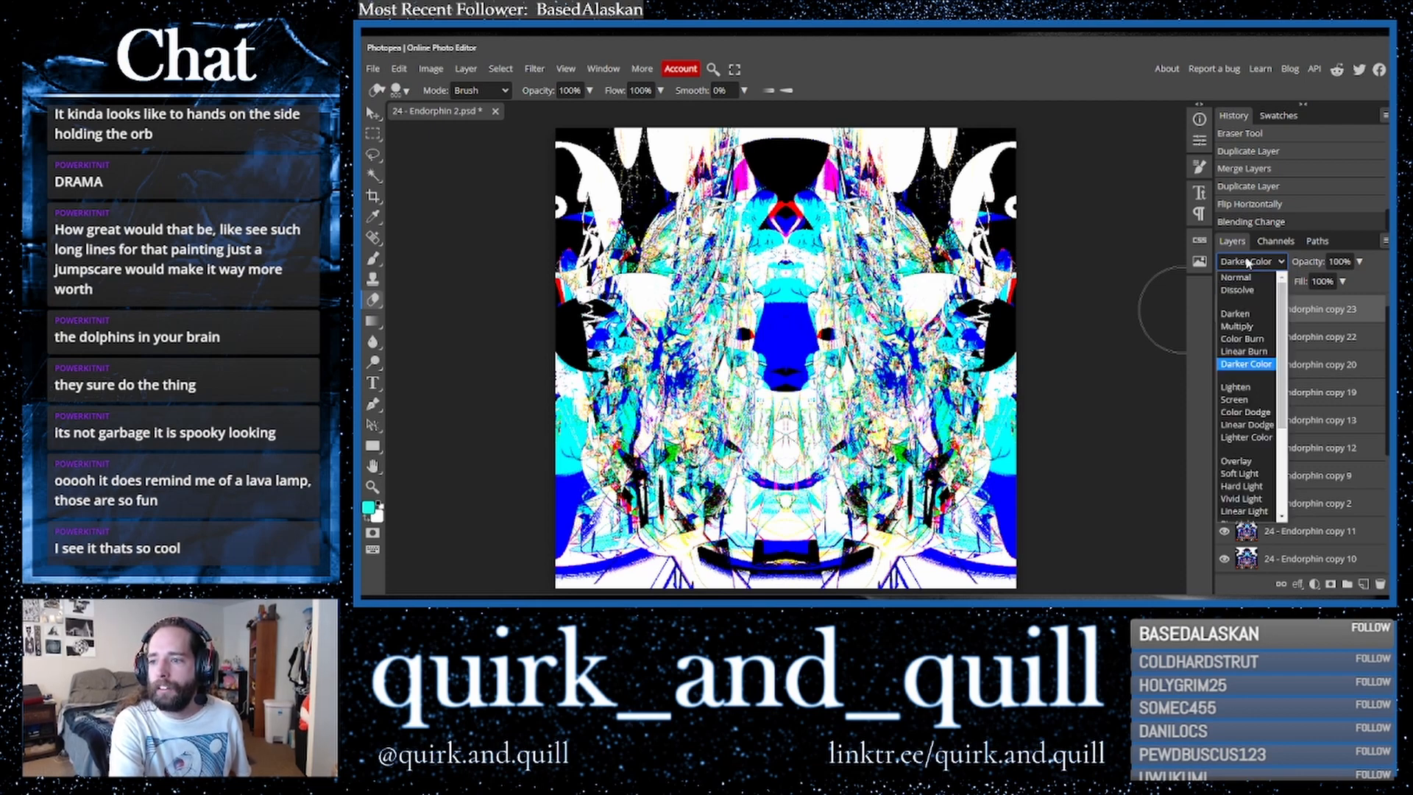
click(1256, 446)
click(1246, 263)
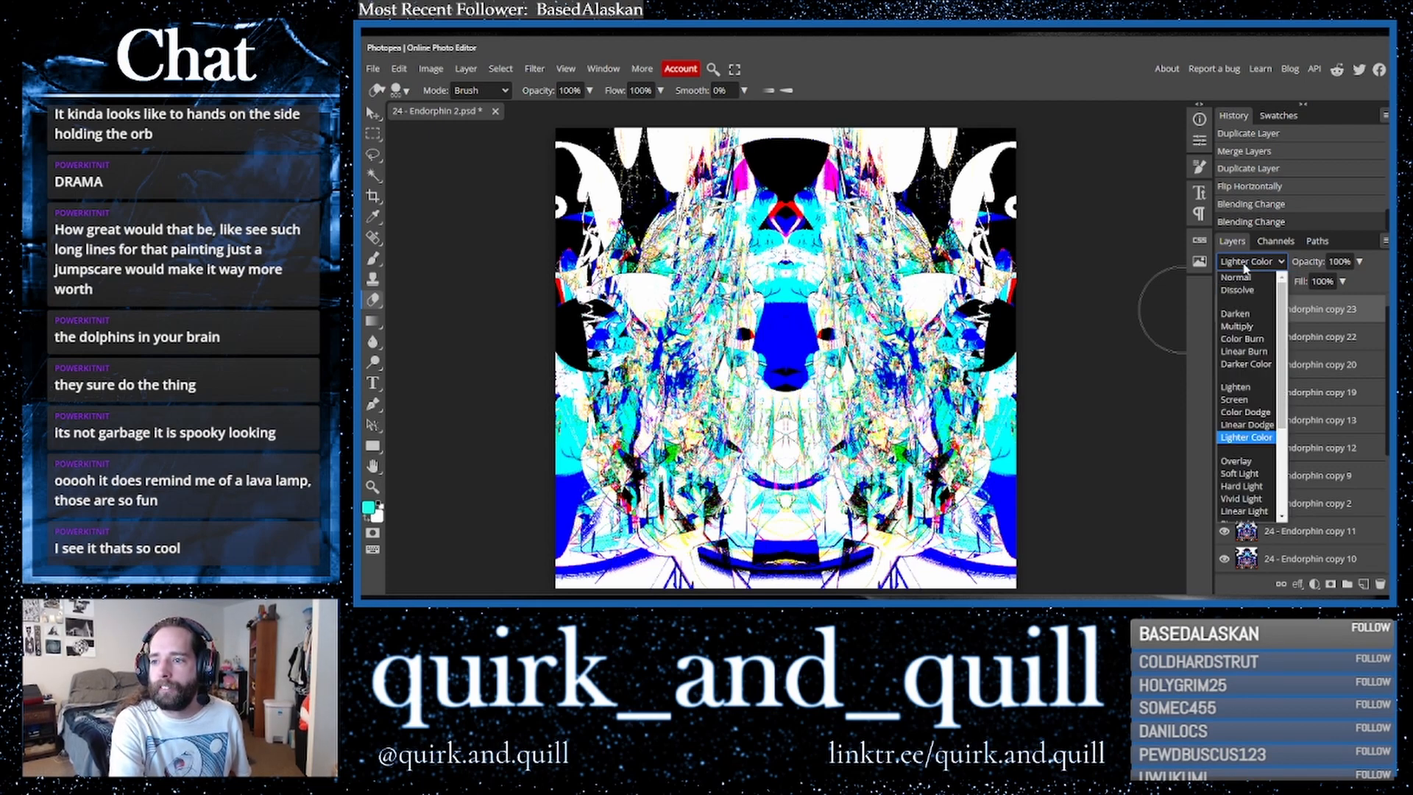
click(1239, 365)
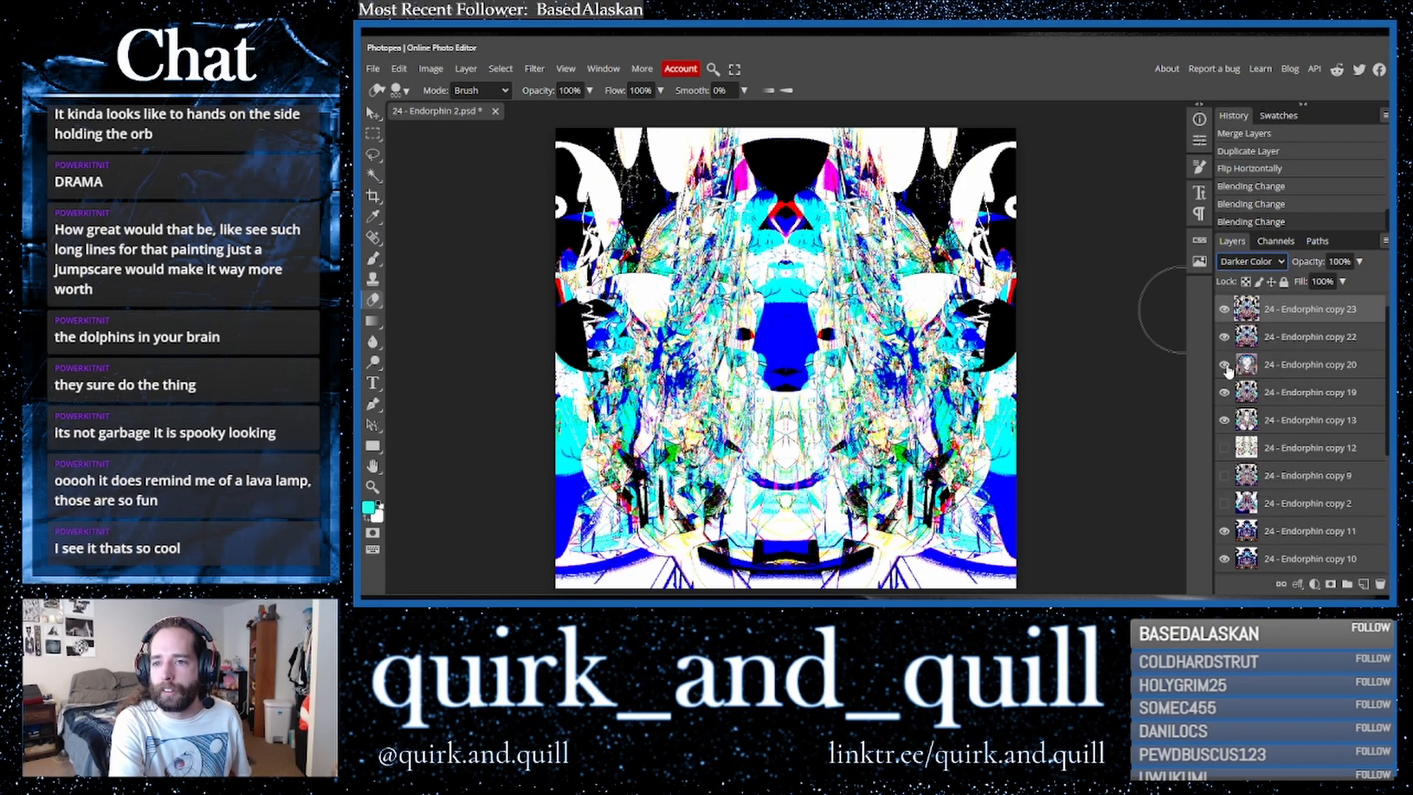
- Duplicate the top layer, merge the copies, and duplicate the merged result again
key(ctrl+j)
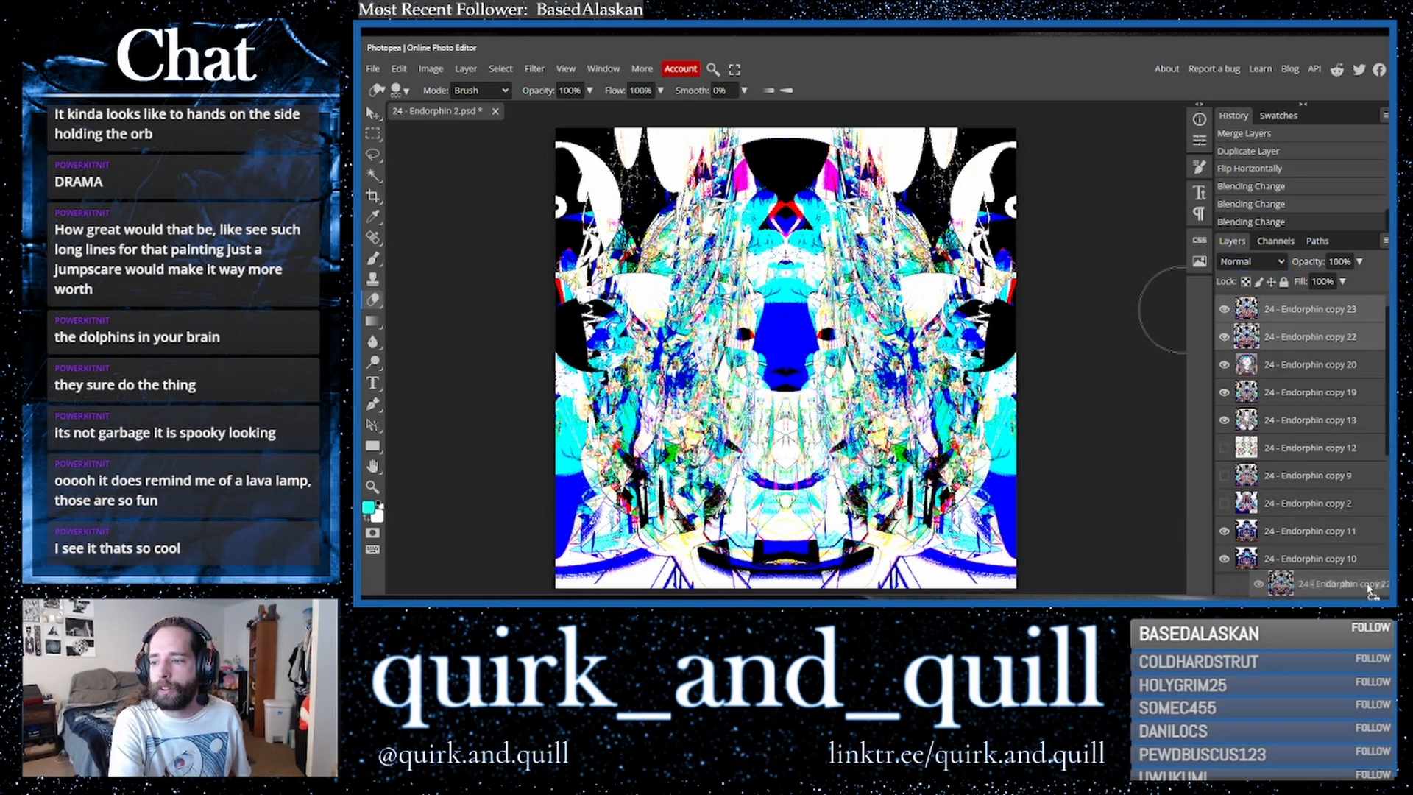
right_click(1282, 343)
click(1227, 540)
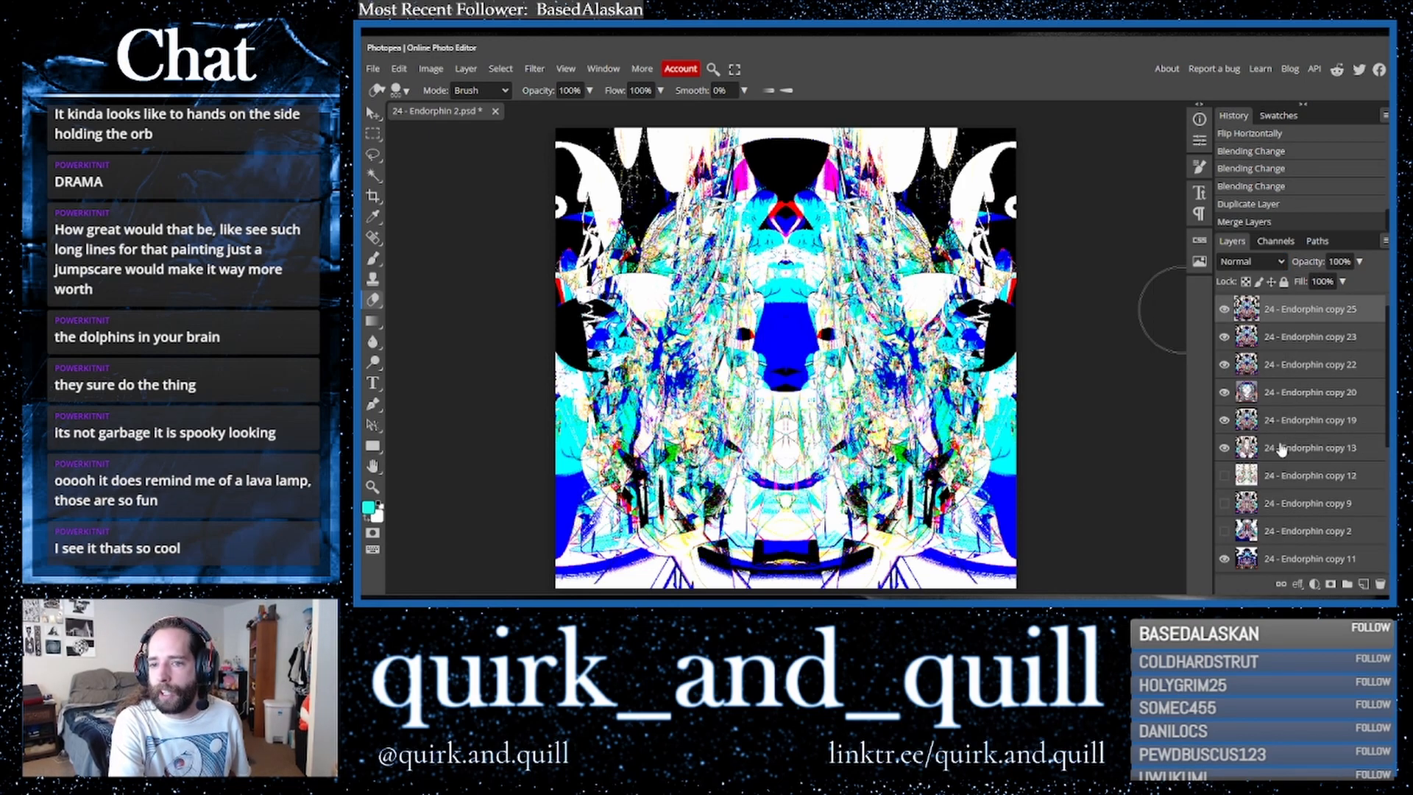
key(ctrl+j)
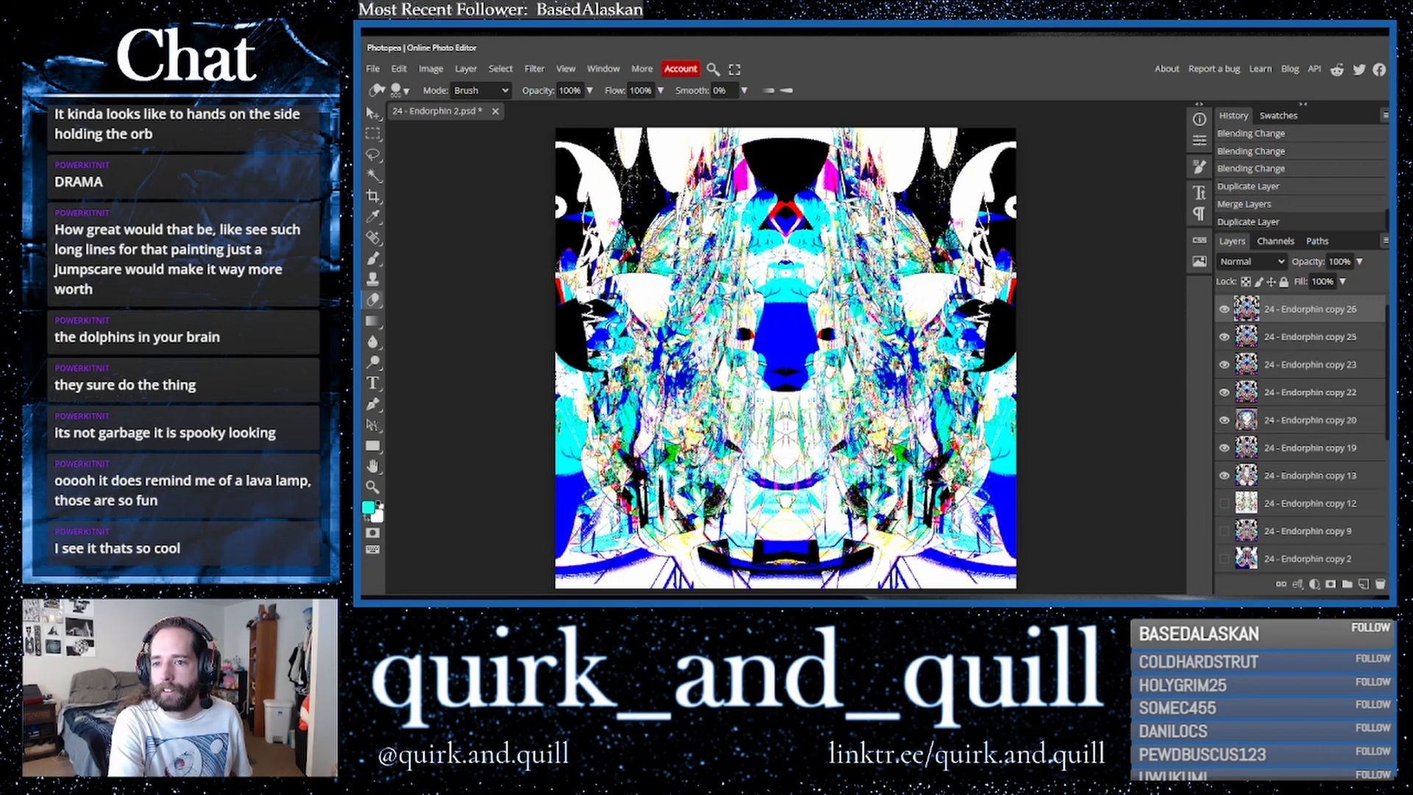
- Try scaling the top layer up to about 122% with the Move tool's transform handles
click(373, 113)
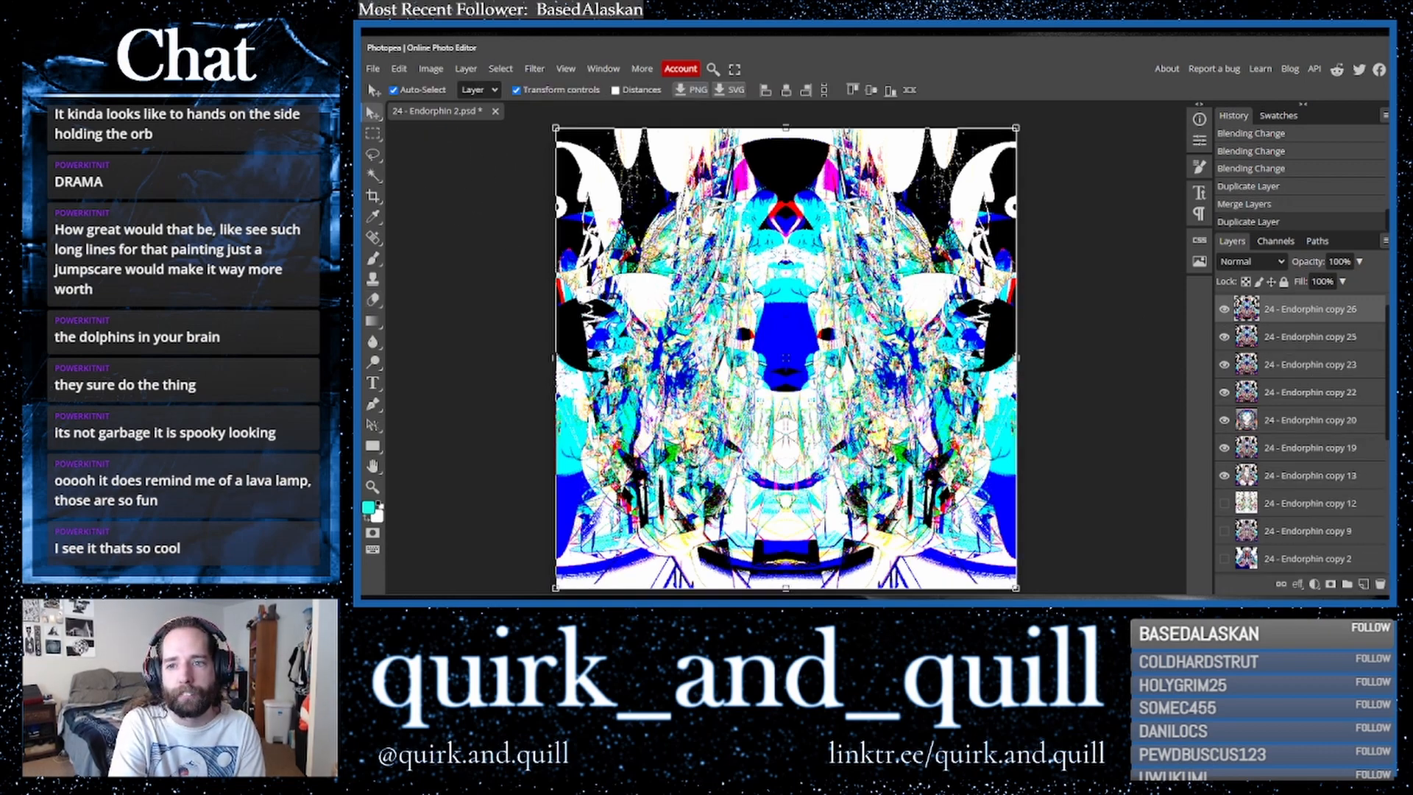
drag(1020, 360, 1117, 357)
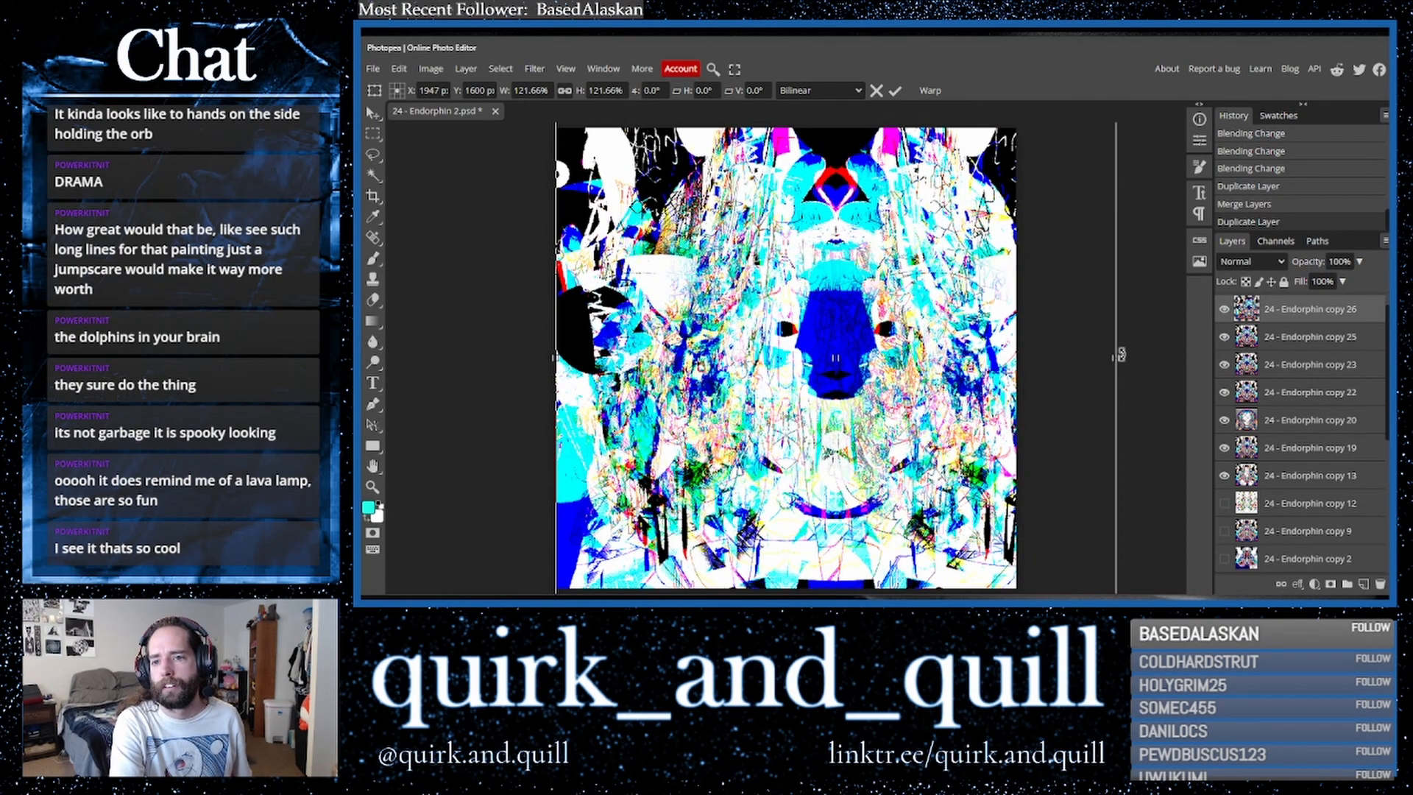
key(Return)
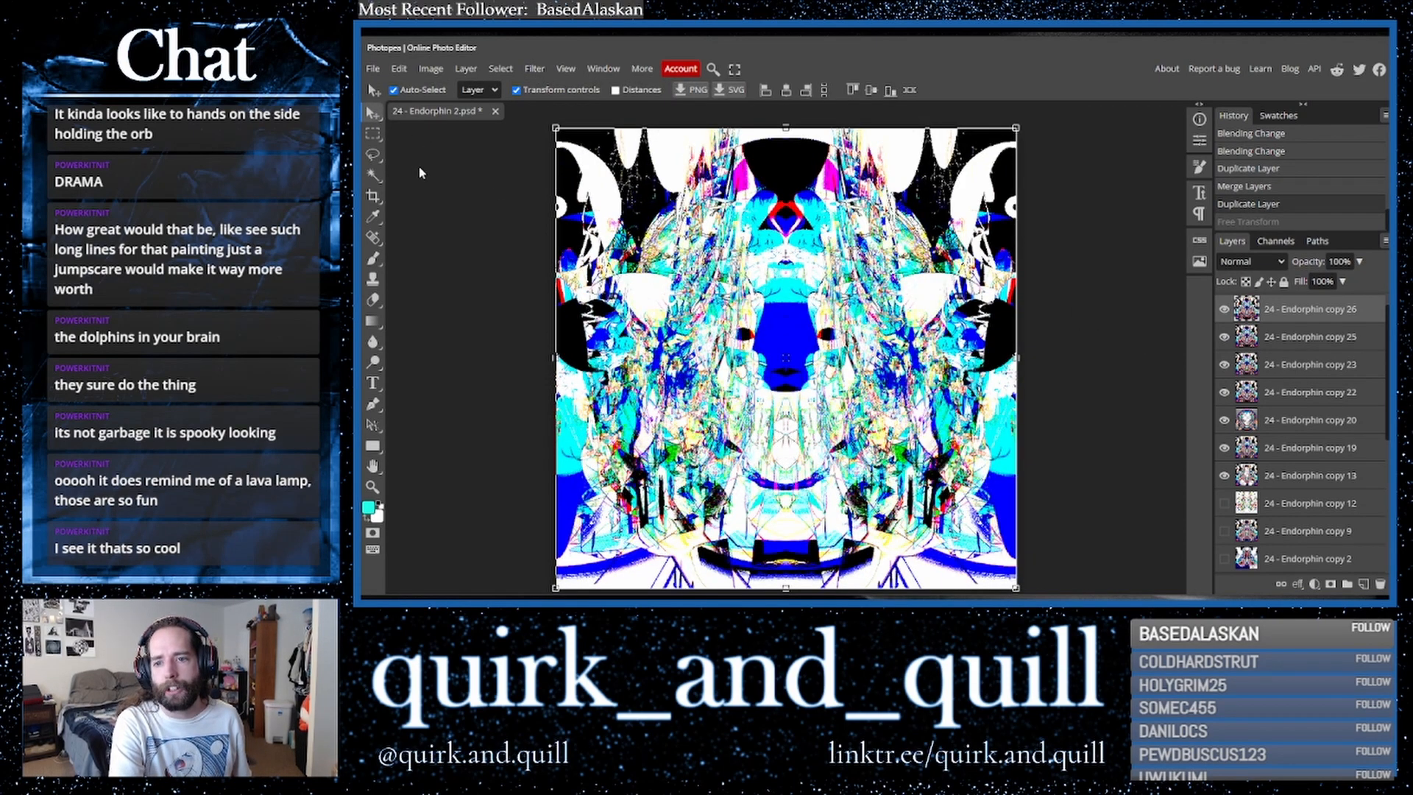
scroll(1331, 353, down, 2)
scroll(1343, 398, up, 2)
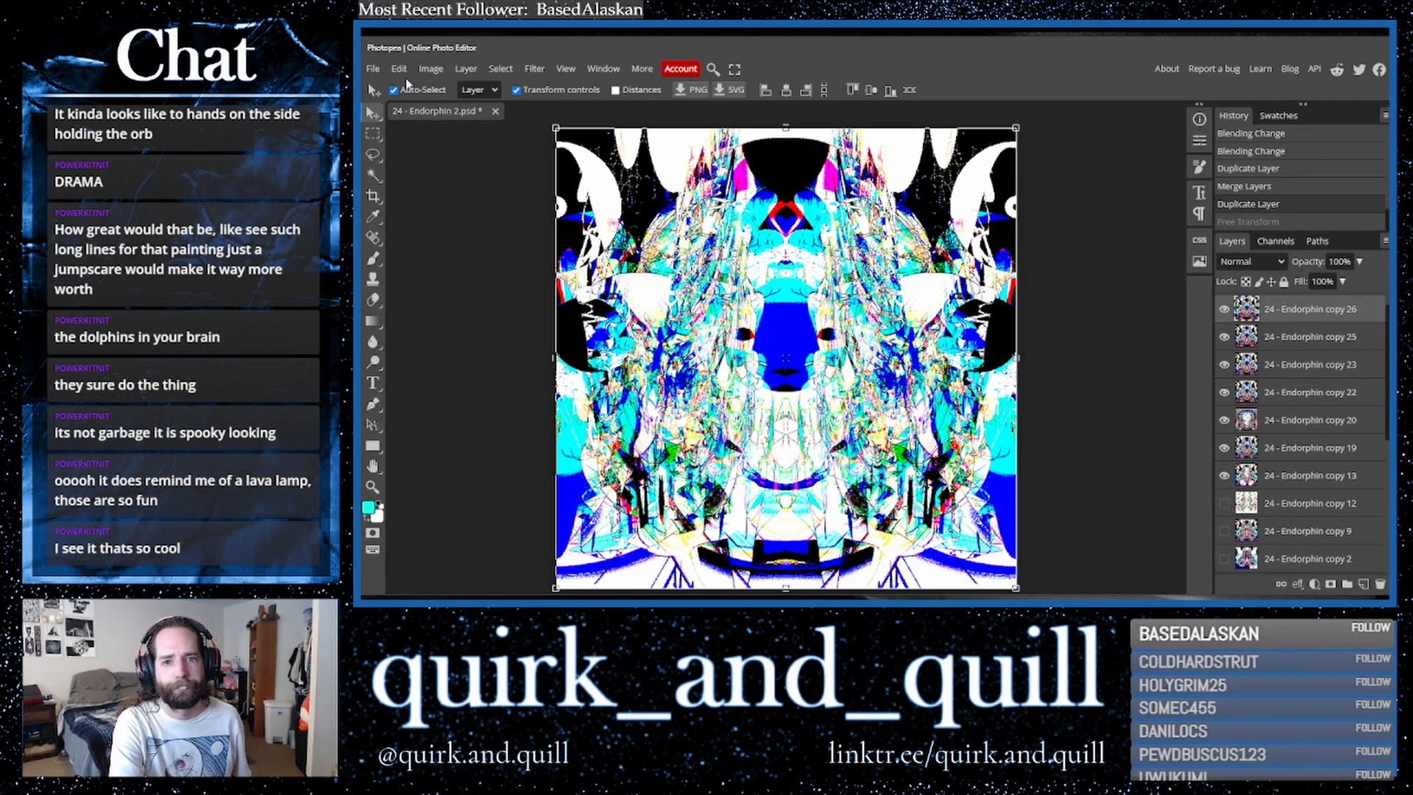
- Export the artwork as a PNG file named "24 - Endorphin 3"
click(373, 69)
mouse_move(457, 265)
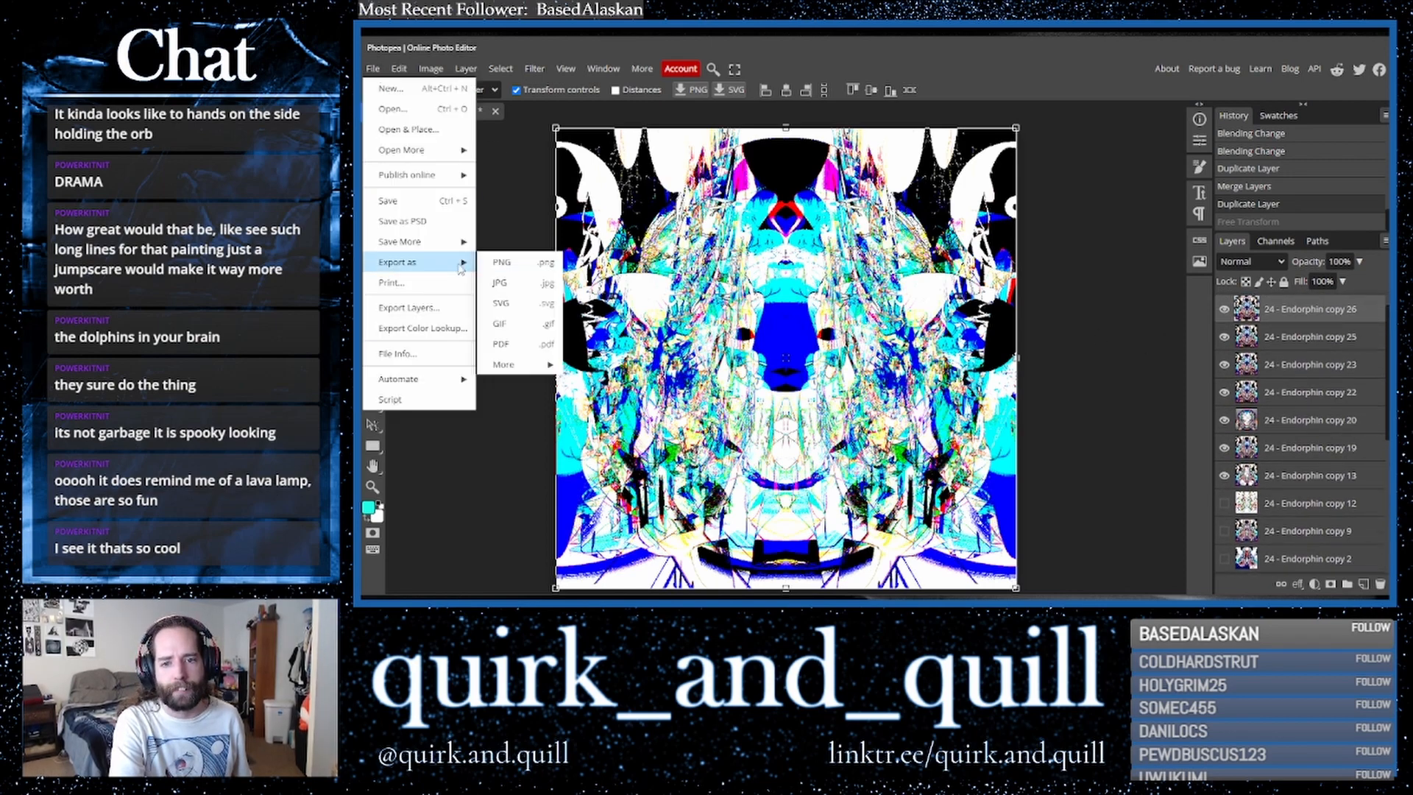
click(510, 266)
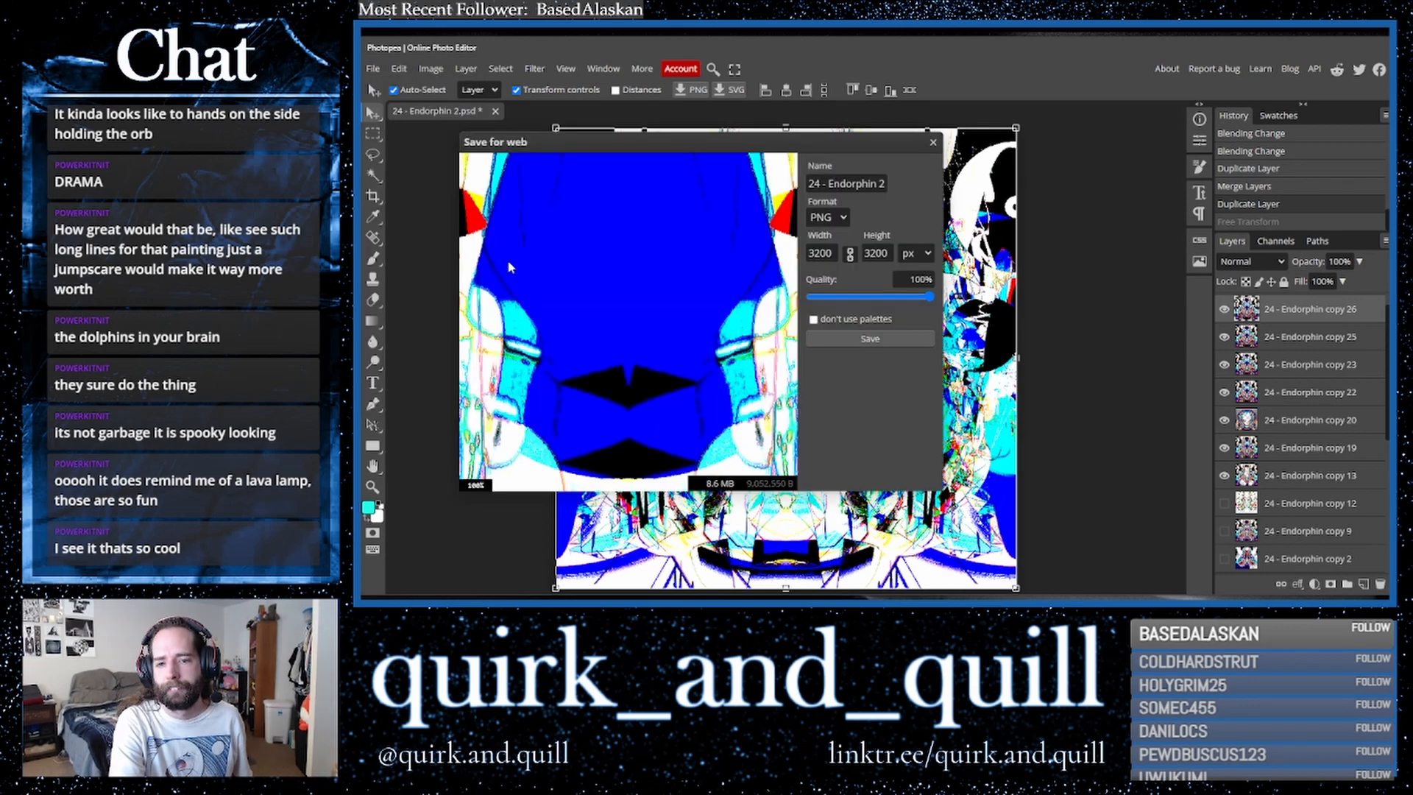
click(856, 335)
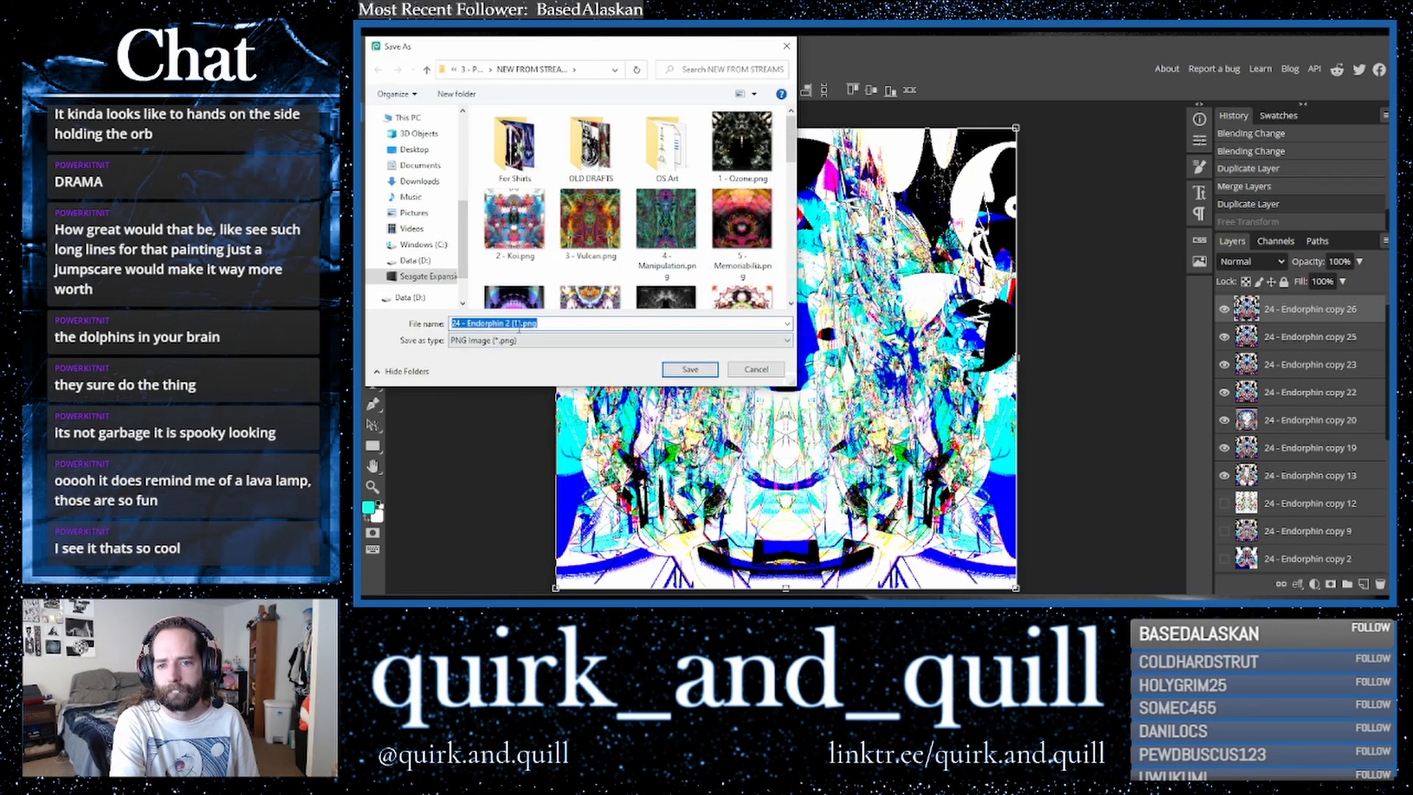
click(513, 324)
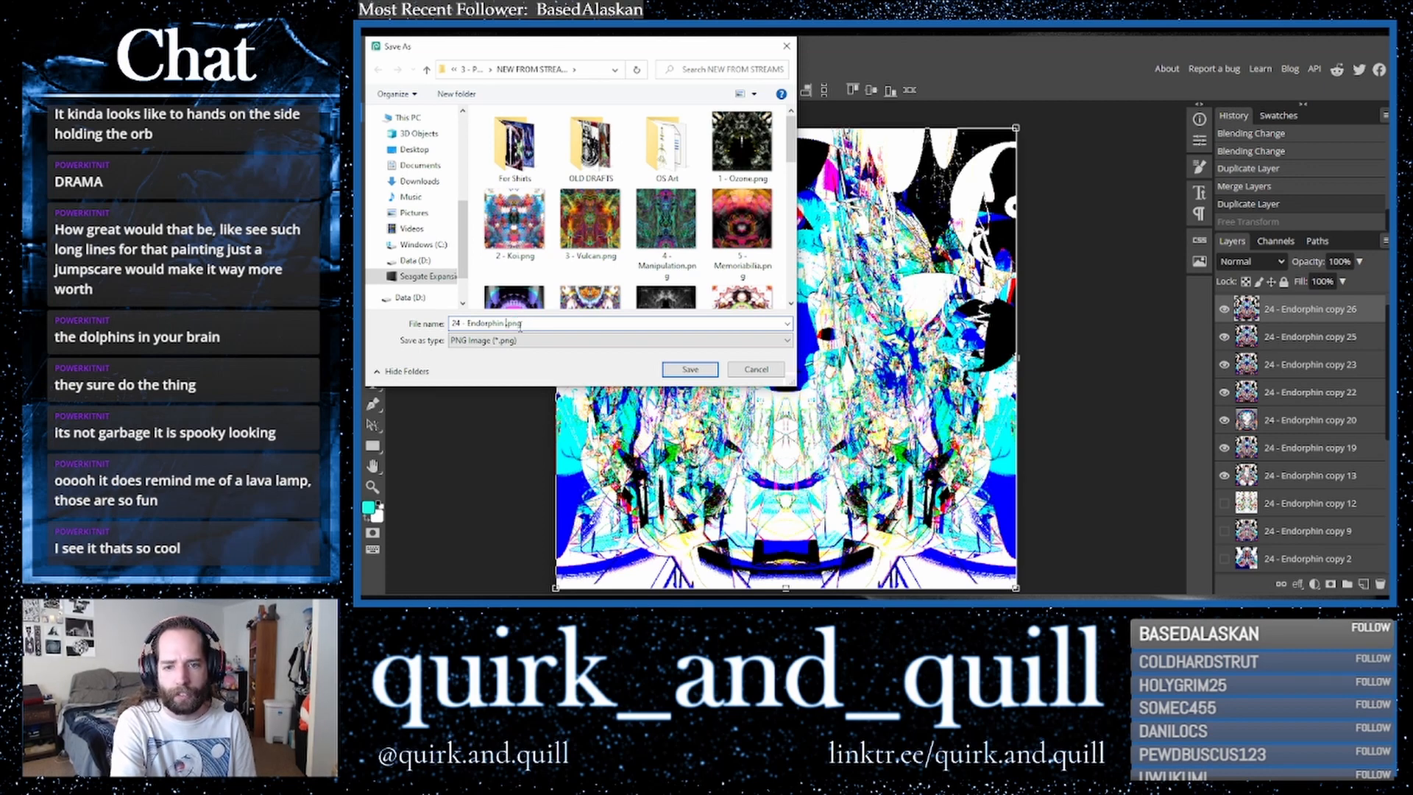
text(3)
click(690, 369)
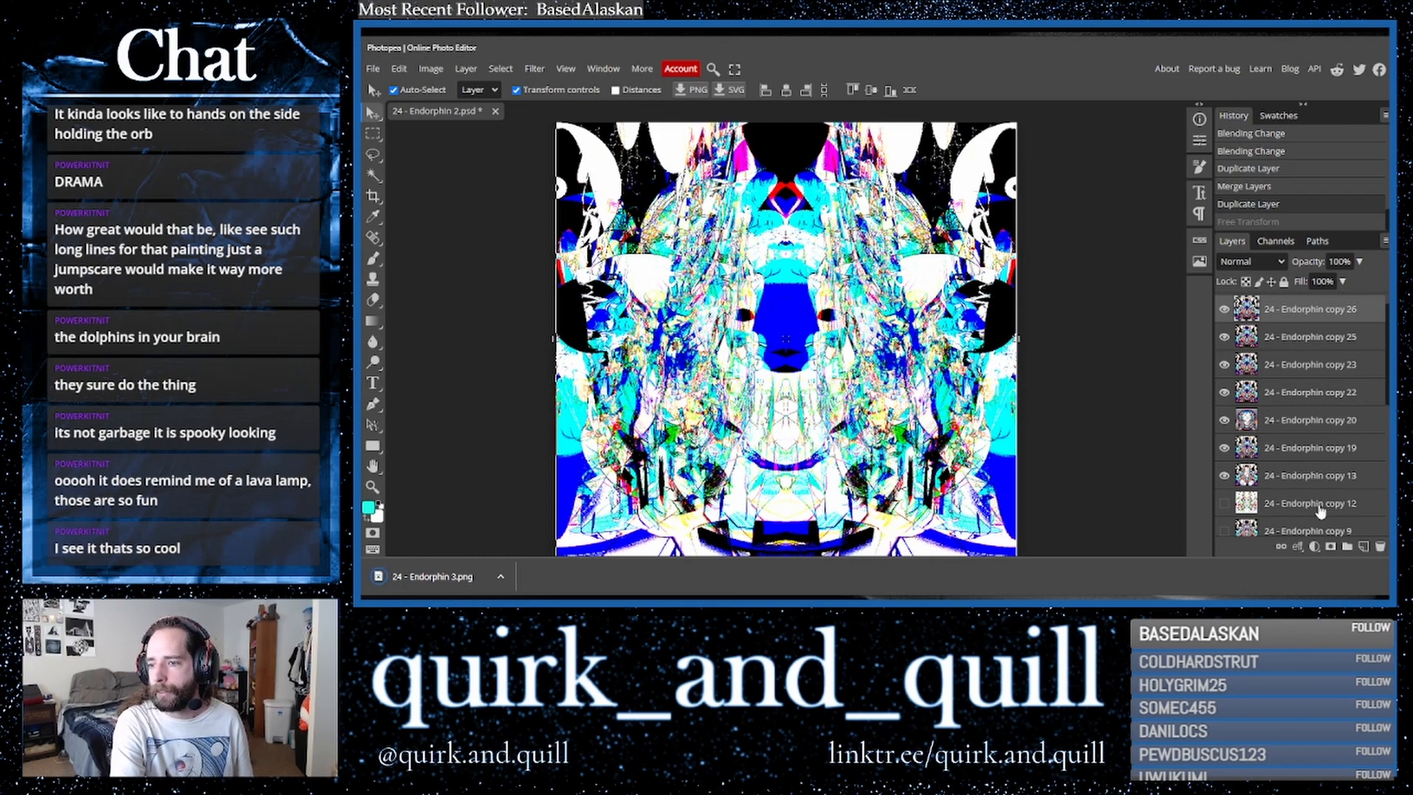
- Merge the selected lower layers together and duplicate the merged layer
scroll(1320, 508, down, 5)
shift+click(1297, 410)
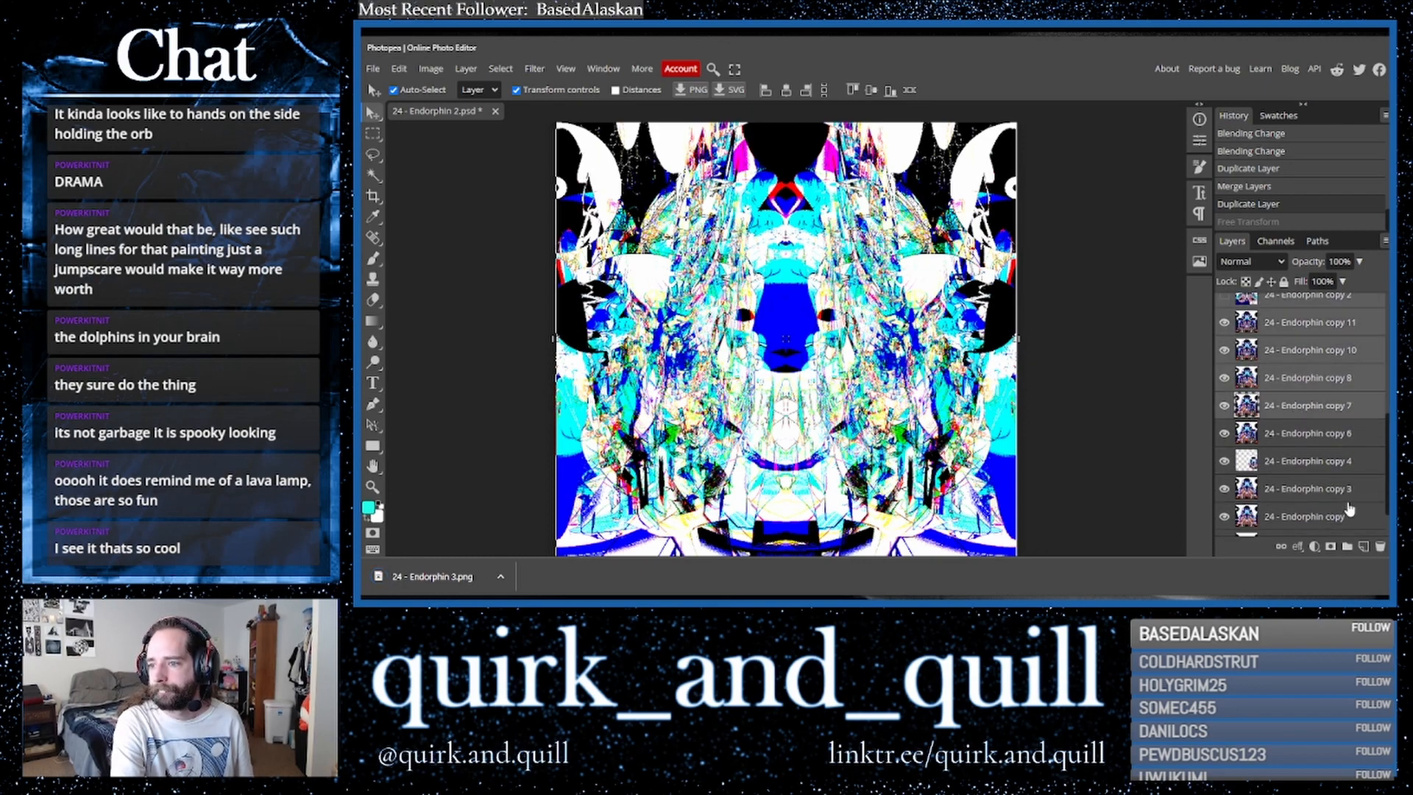
right_click(1300, 414)
click(1244, 497)
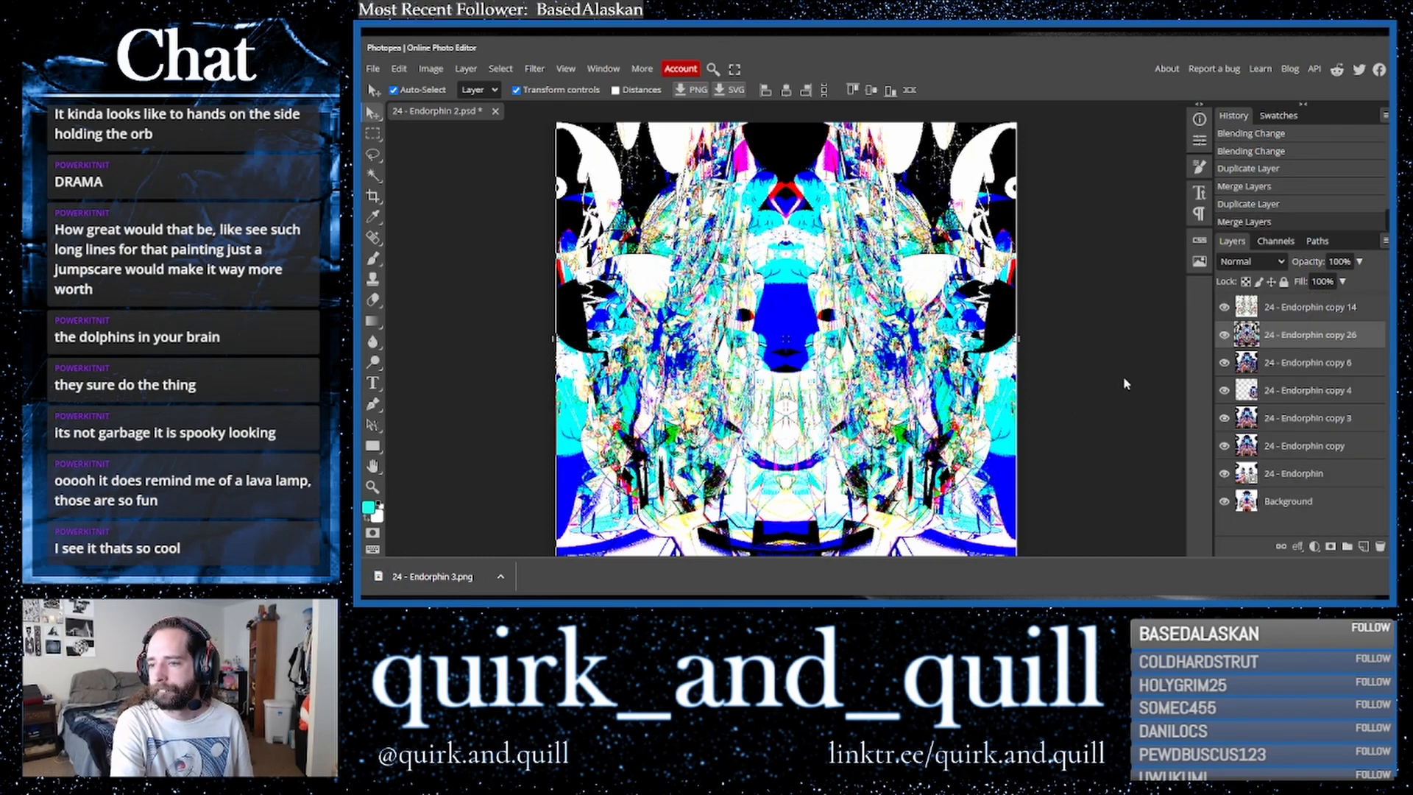
drag(1309, 344, 1365, 547)
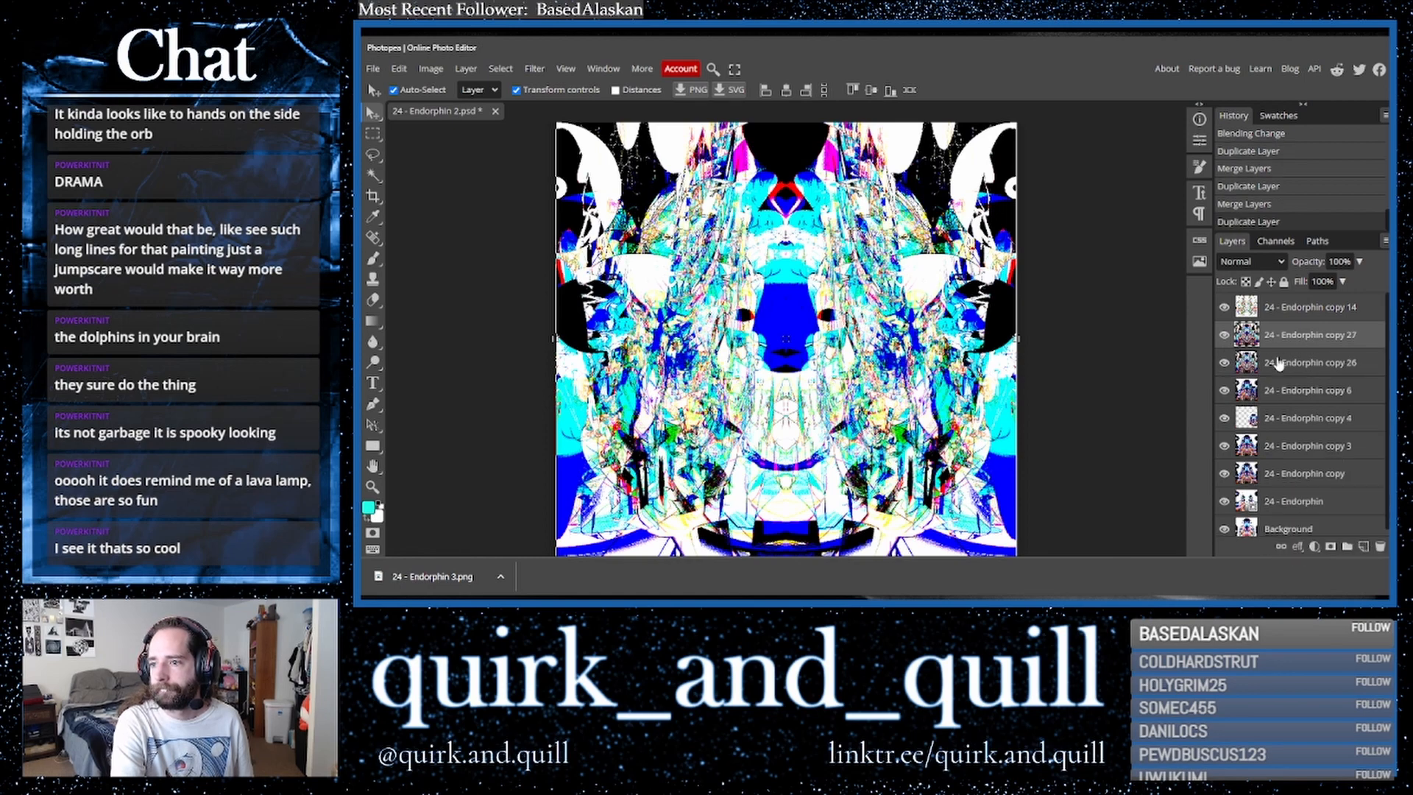
- Compare the top Color Dodge layer by toggling its visibility and sweeping its opacity down and back to 100%
click(1225, 309)
click(1225, 310)
click(1225, 311)
click(1224, 311)
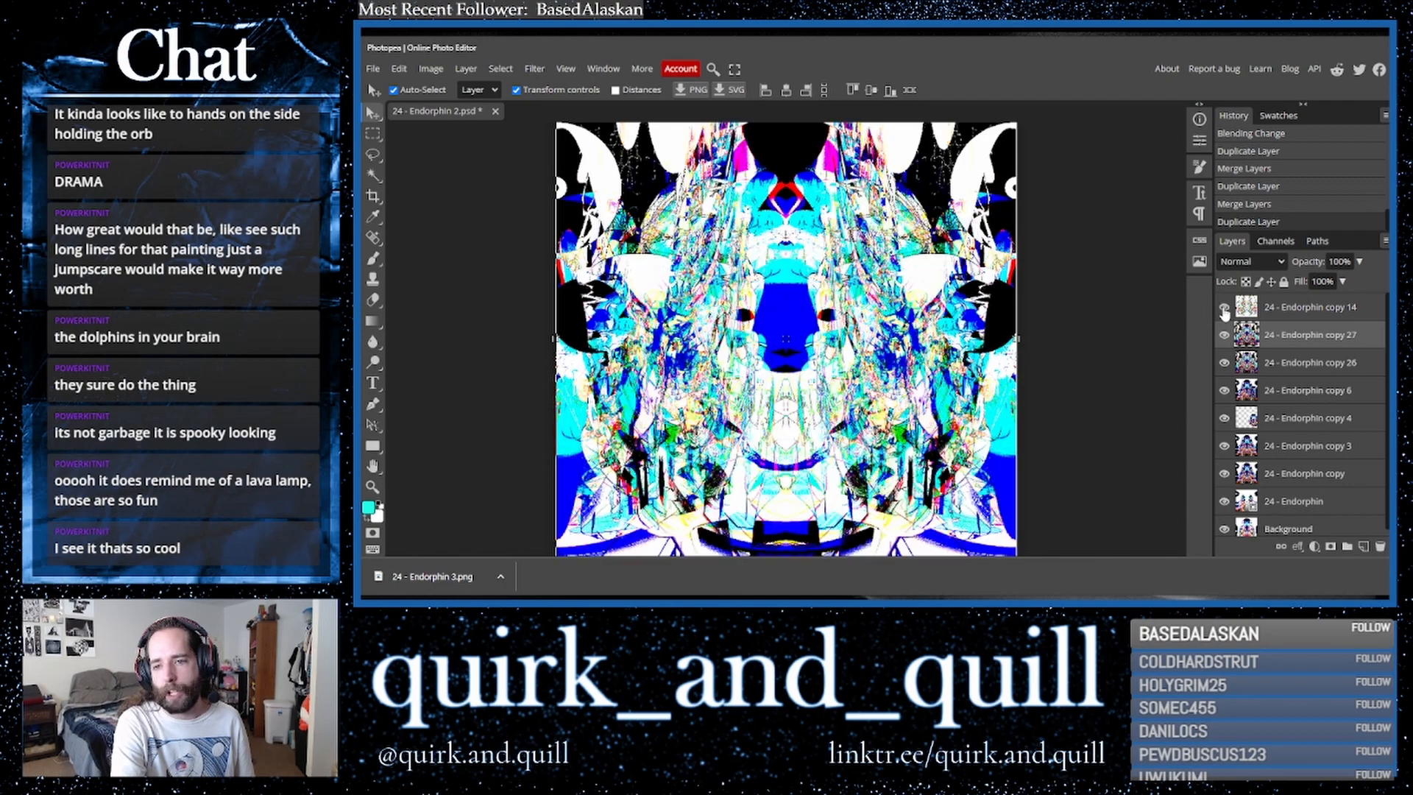
click(1278, 310)
click(1359, 262)
mouse_move(1327, 283)
mouse_down()
mouse_move(1382, 280)
mouse_move(1273, 287)
mouse_move(1381, 283)
mouse_move(1297, 282)
mouse_up()
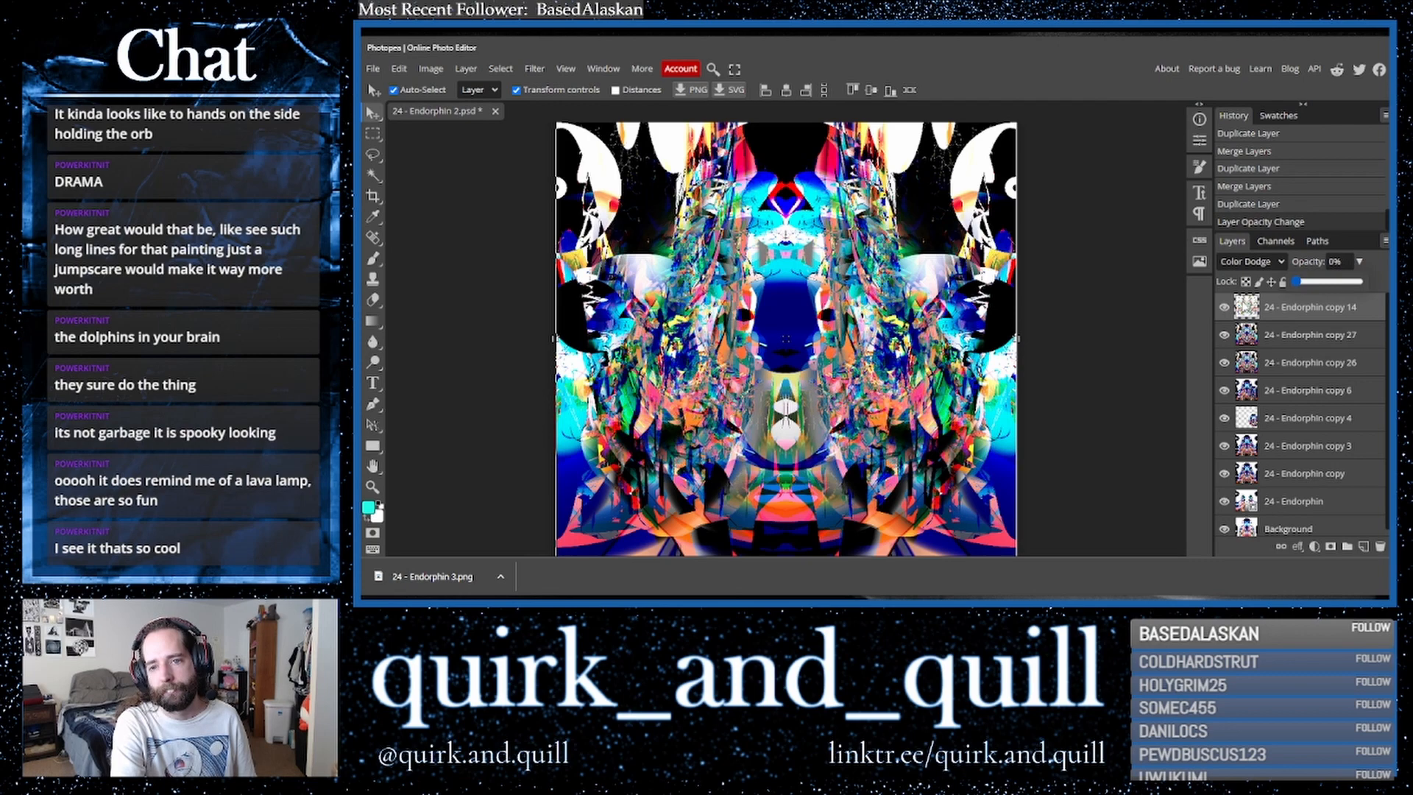
drag(1279, 306, 1374, 299)
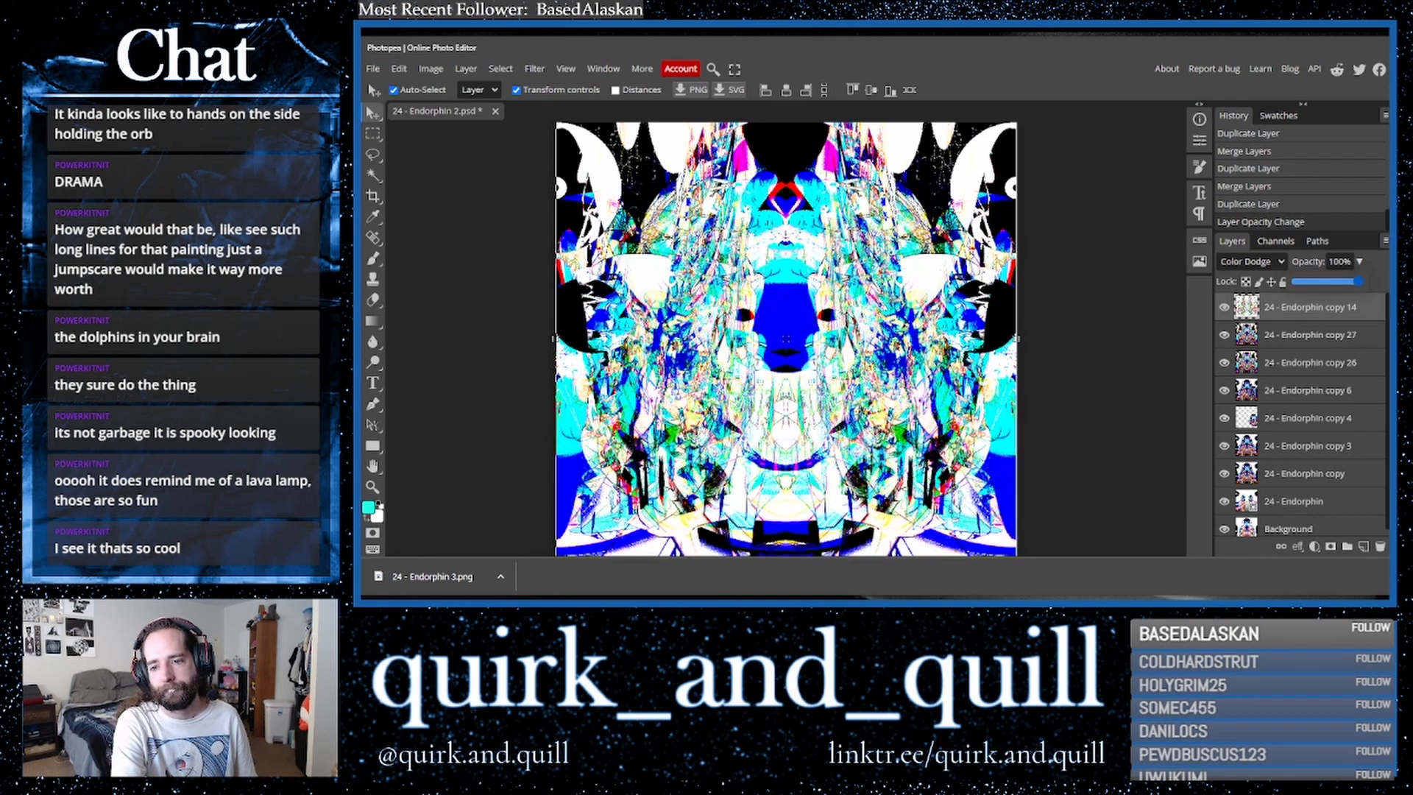
- Duplicate the top layer, then merge the layer beneath with the one below and duplicate the merged layer
drag(1358, 281, 1364, 548)
shift+click(1338, 336)
right_click(1291, 347)
click(1223, 495)
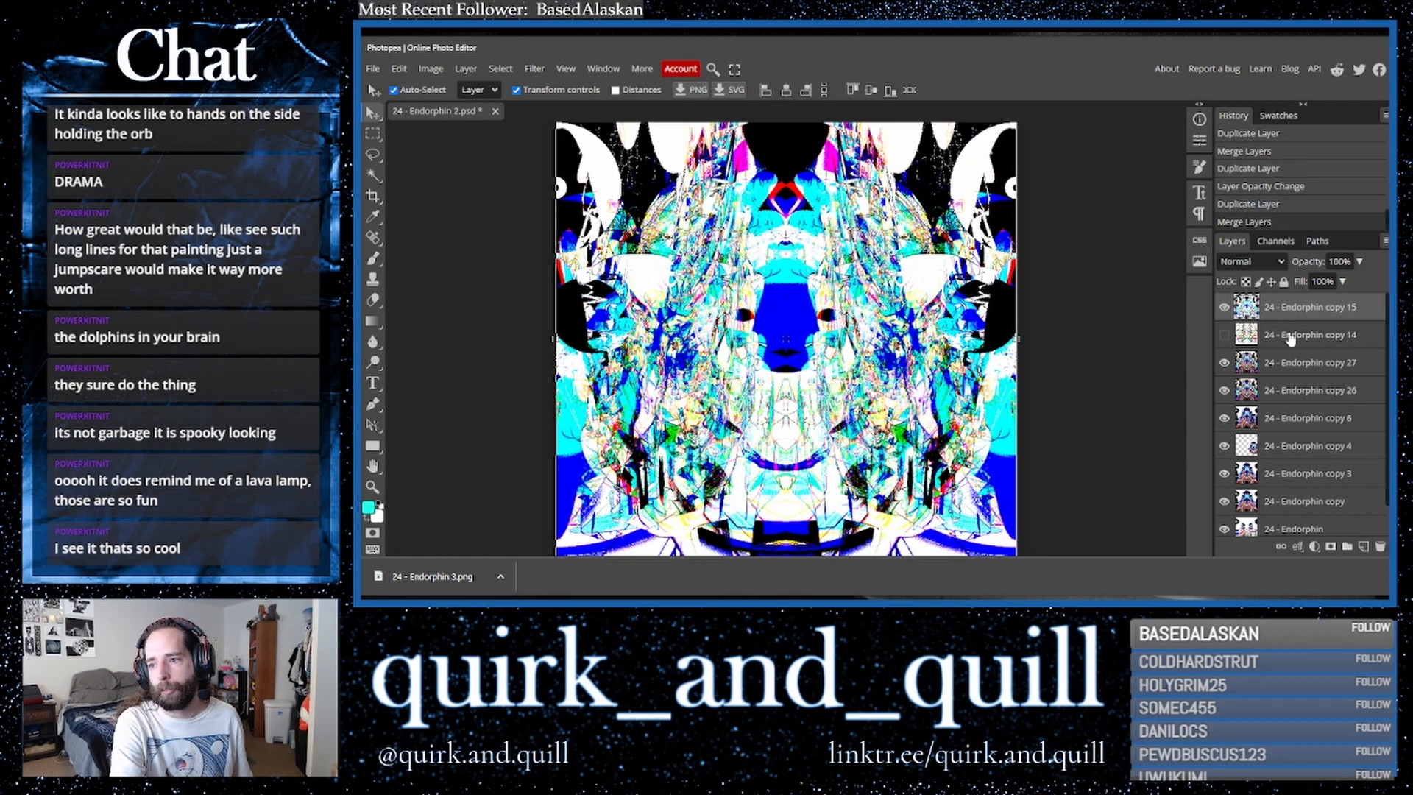
ctrl+click(1290, 368)
drag(1350, 363, 1365, 548)
click(1223, 309)
click(1222, 312)
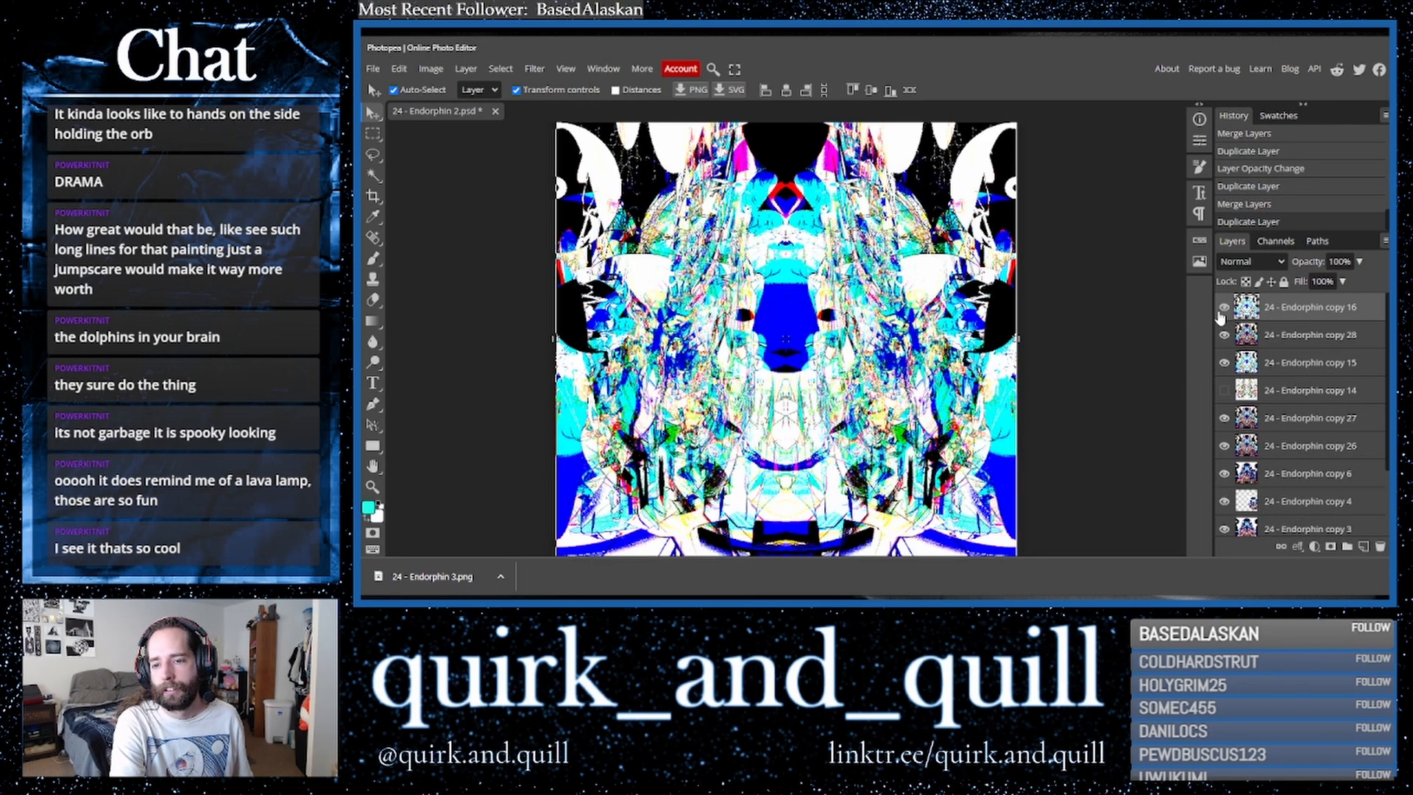
- Erase parts of the top layer with a 600 px Eraser at 25% hardness around the lower centre
click(373, 300)
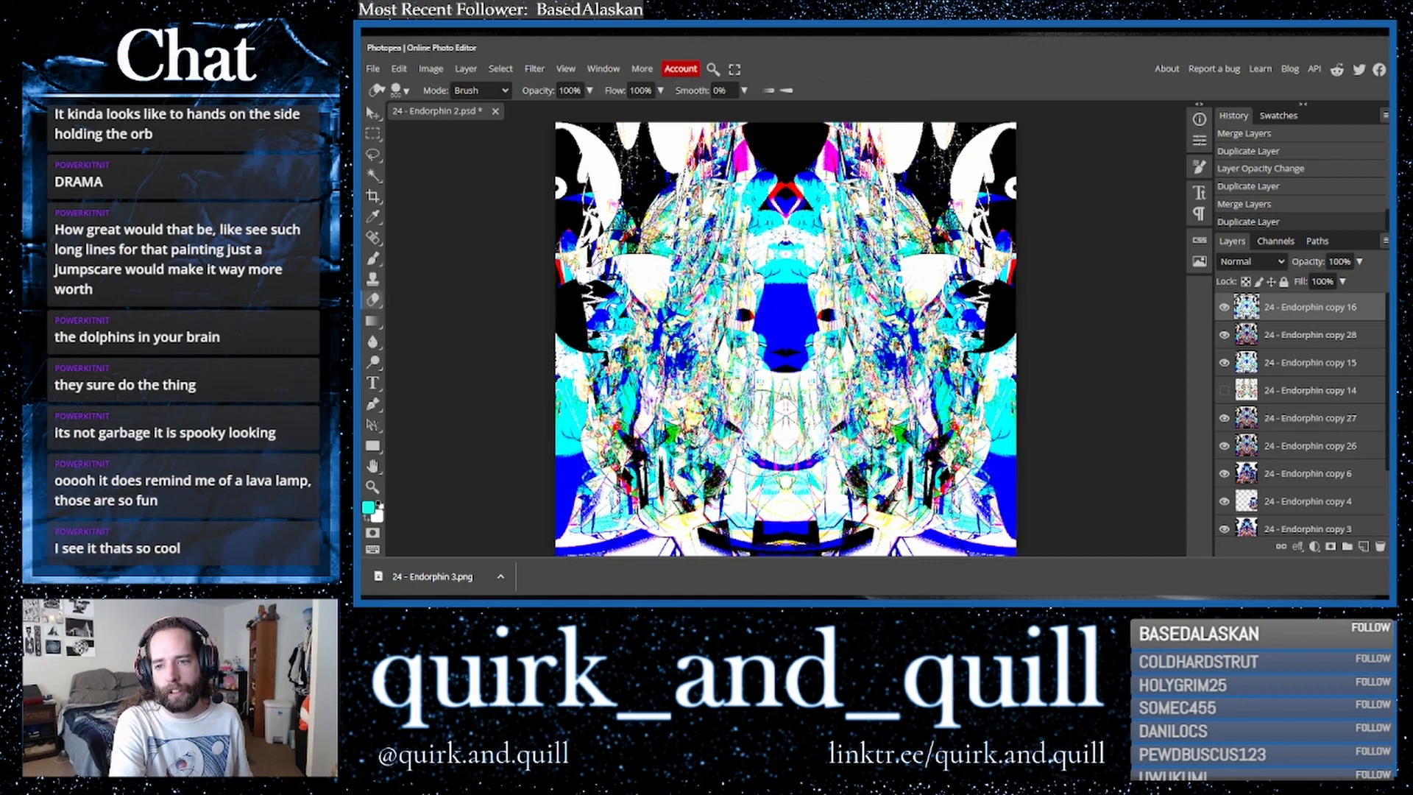
click(399, 90)
drag(459, 159, 489, 160)
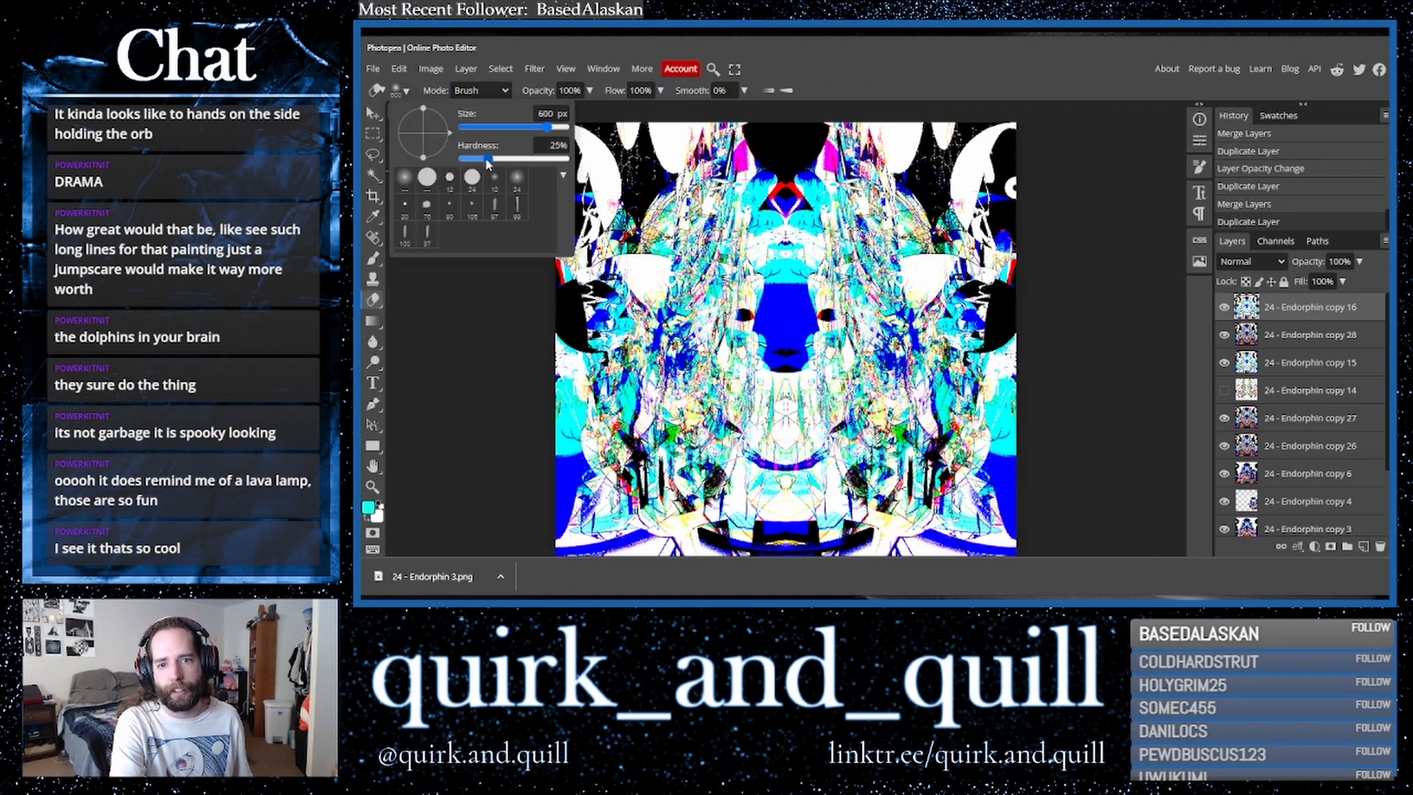
mouse_move(787, 482)
mouse_down()
mouse_move(797, 497)
mouse_move(591, 531)
mouse_move(604, 497)
mouse_move(898, 515)
mouse_move(840, 538)
mouse_move(1001, 530)
mouse_move(964, 508)
mouse_move(945, 534)
mouse_move(993, 501)
mouse_move(780, 537)
mouse_move(836, 479)
mouse_up()
mouse_move(758, 518)
mouse_down()
mouse_move(751, 457)
mouse_move(736, 478)
mouse_move(707, 478)
mouse_move(714, 525)
mouse_move(596, 530)
mouse_move(611, 540)
mouse_up()
mouse_move(751, 401)
mouse_down()
mouse_move(824, 453)
mouse_move(743, 463)
mouse_move(791, 419)
mouse_move(782, 438)
mouse_up()
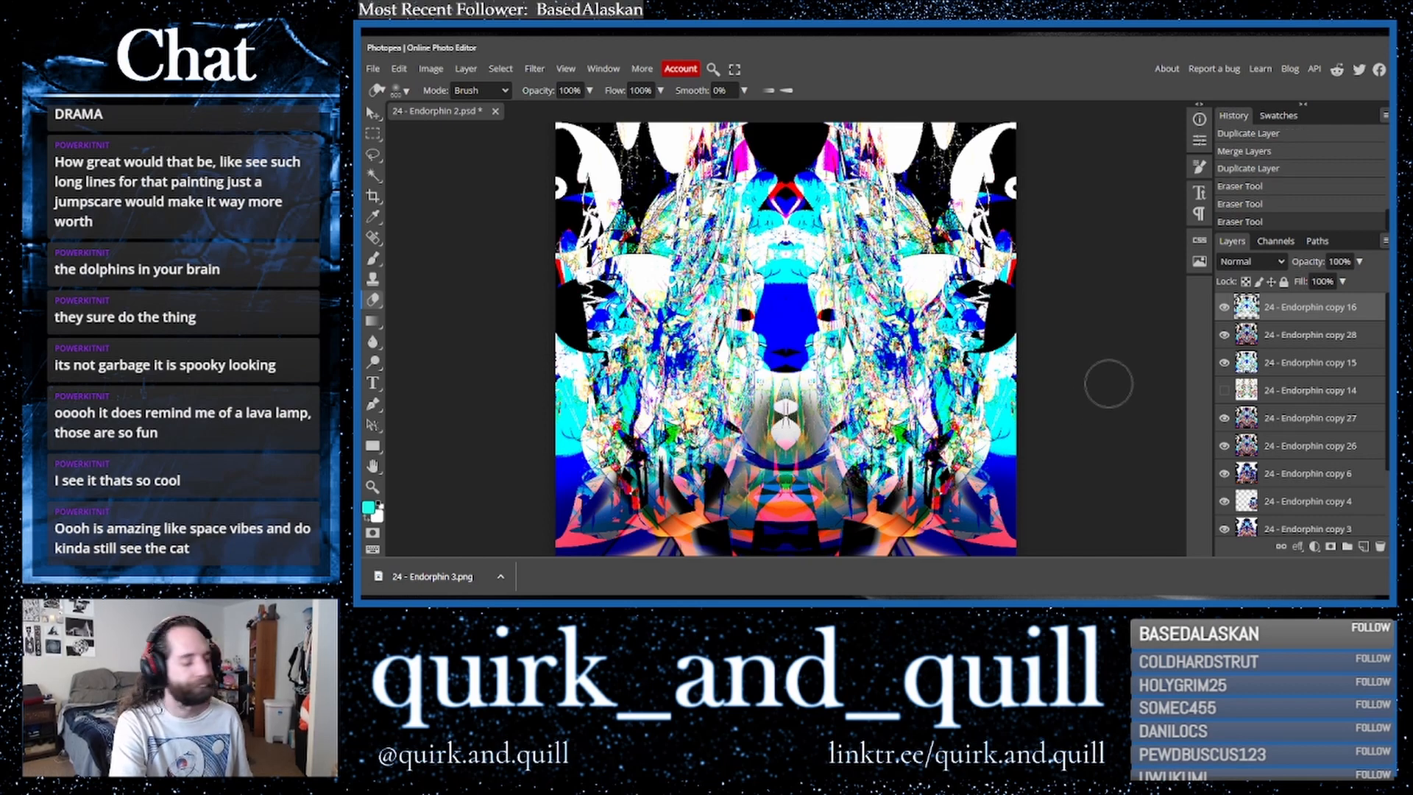
- Toggle the top layer's visibility to compare, then erase a stroke near the upper right and undo it
click(1225, 310)
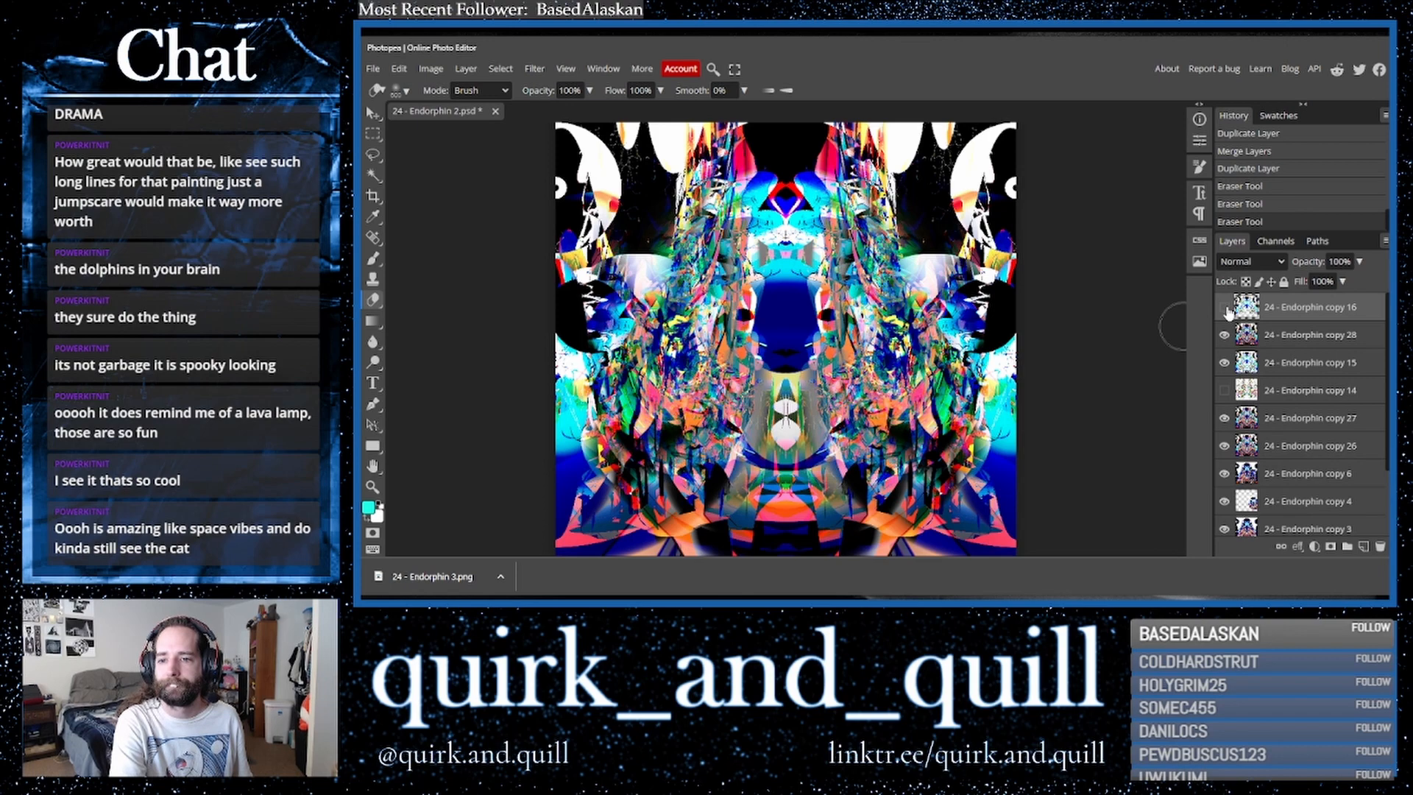
click(1226, 309)
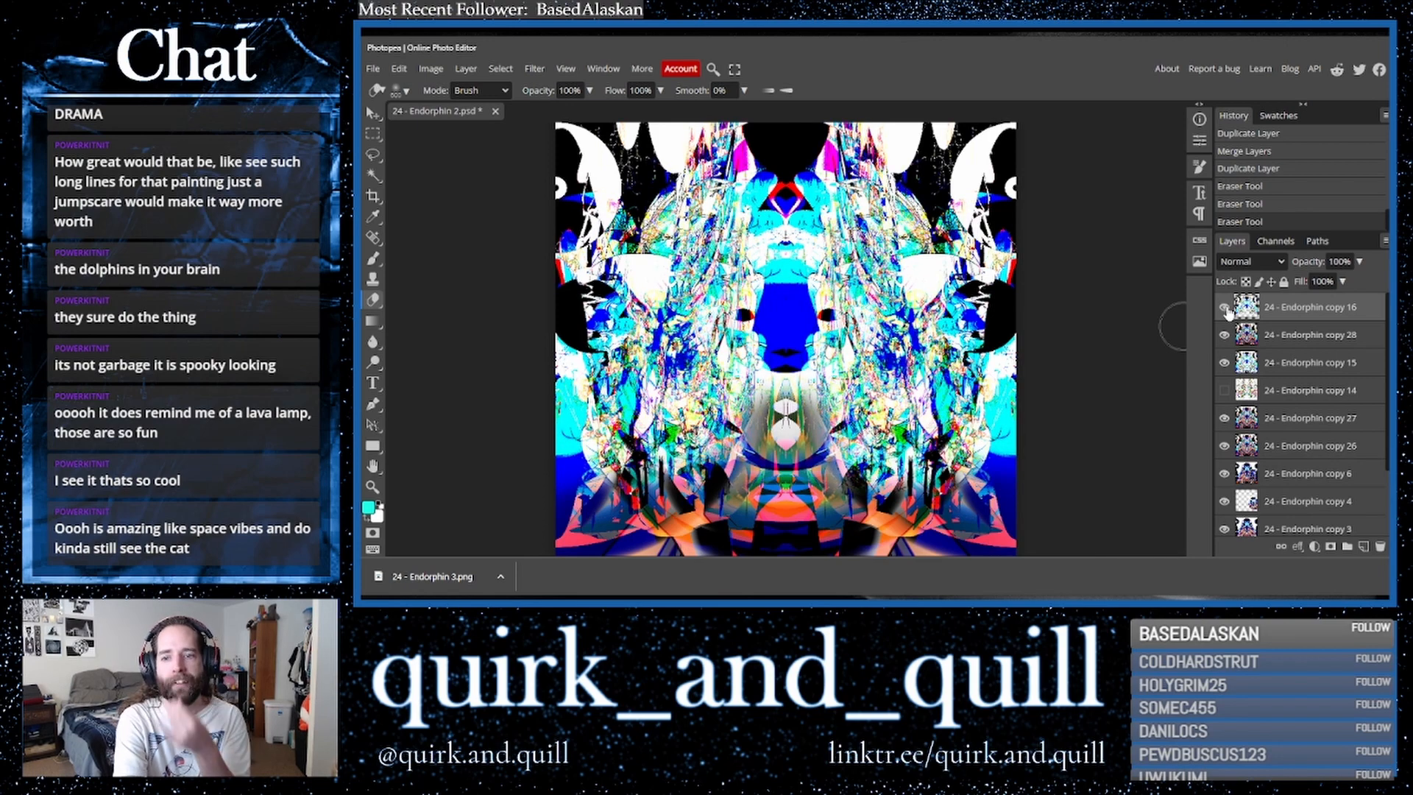
click(1225, 309)
click(1225, 309)
click(1226, 310)
click(1225, 309)
mouse_move(1020, 276)
mouse_down()
mouse_move(924, 243)
mouse_move(942, 309)
mouse_move(956, 229)
mouse_move(986, 321)
mouse_move(1113, 290)
mouse_up()
key(ctrl+z)
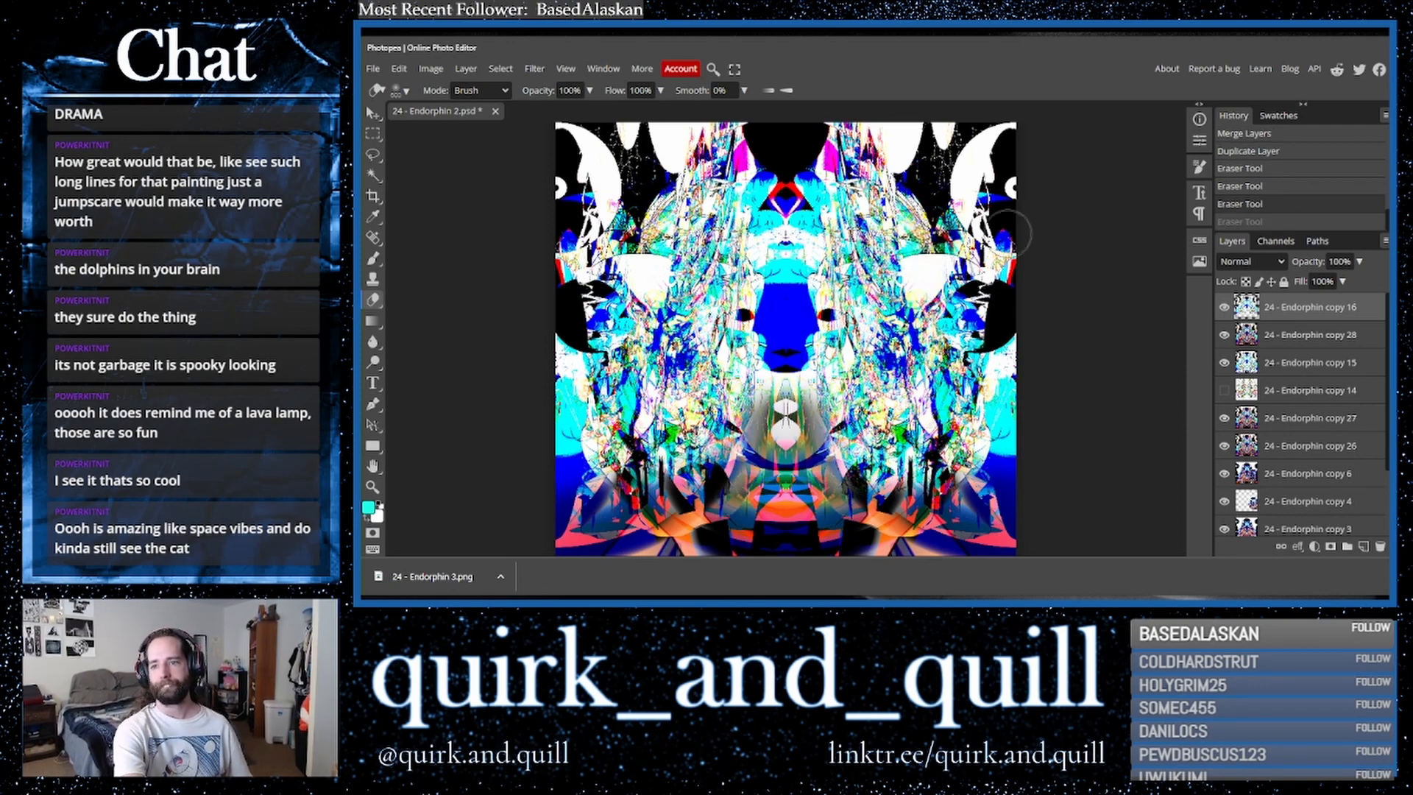
- Erase more of the top layer with broad diagonal strokes across the centre
mouse_move(990, 193)
mouse_down()
mouse_move(1019, 220)
mouse_move(1027, 207)
mouse_move(978, 204)
mouse_move(869, 144)
mouse_move(902, 140)
mouse_move(787, 139)
mouse_move(729, 155)
mouse_move(669, 195)
mouse_move(618, 165)
mouse_move(611, 192)
mouse_move(568, 204)
mouse_move(520, 287)
mouse_move(524, 397)
mouse_move(546, 381)
mouse_move(600, 386)
mouse_move(567, 339)
mouse_move(625, 368)
mouse_move(619, 309)
mouse_move(578, 331)
mouse_move(570, 372)
mouse_move(663, 412)
mouse_move(710, 413)
mouse_move(692, 456)
mouse_move(585, 483)
mouse_move(600, 515)
mouse_move(640, 508)
mouse_up()
mouse_move(887, 464)
mouse_down()
mouse_move(890, 420)
mouse_move(931, 423)
mouse_move(946, 397)
mouse_up()
mouse_move(932, 347)
mouse_down()
mouse_move(999, 332)
mouse_move(1017, 353)
mouse_move(982, 539)
mouse_move(799, 543)
mouse_move(718, 484)
mouse_up()
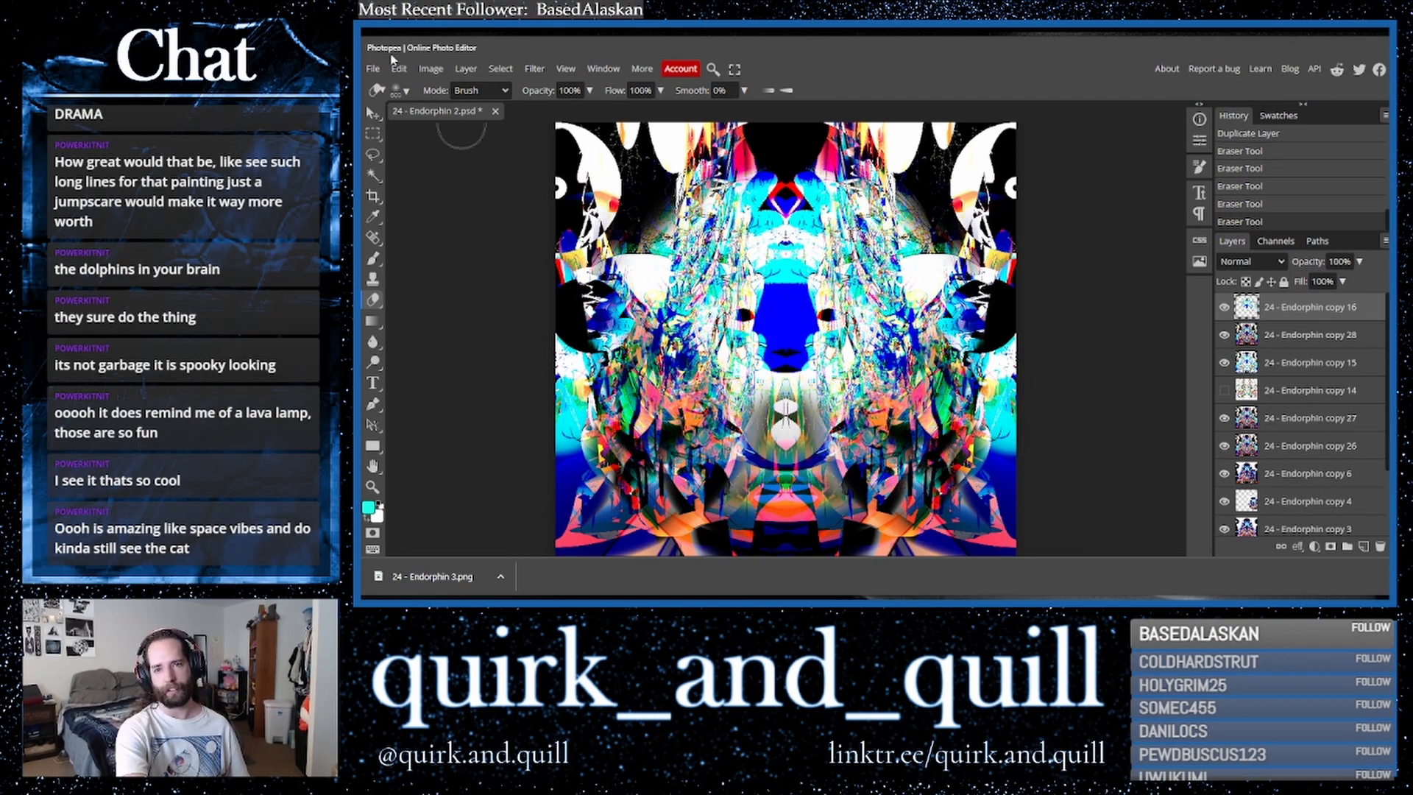
- Set the eraser hardness to 100% and erase spots at the centre and along the top edge
click(406, 92)
drag(500, 161, 570, 159)
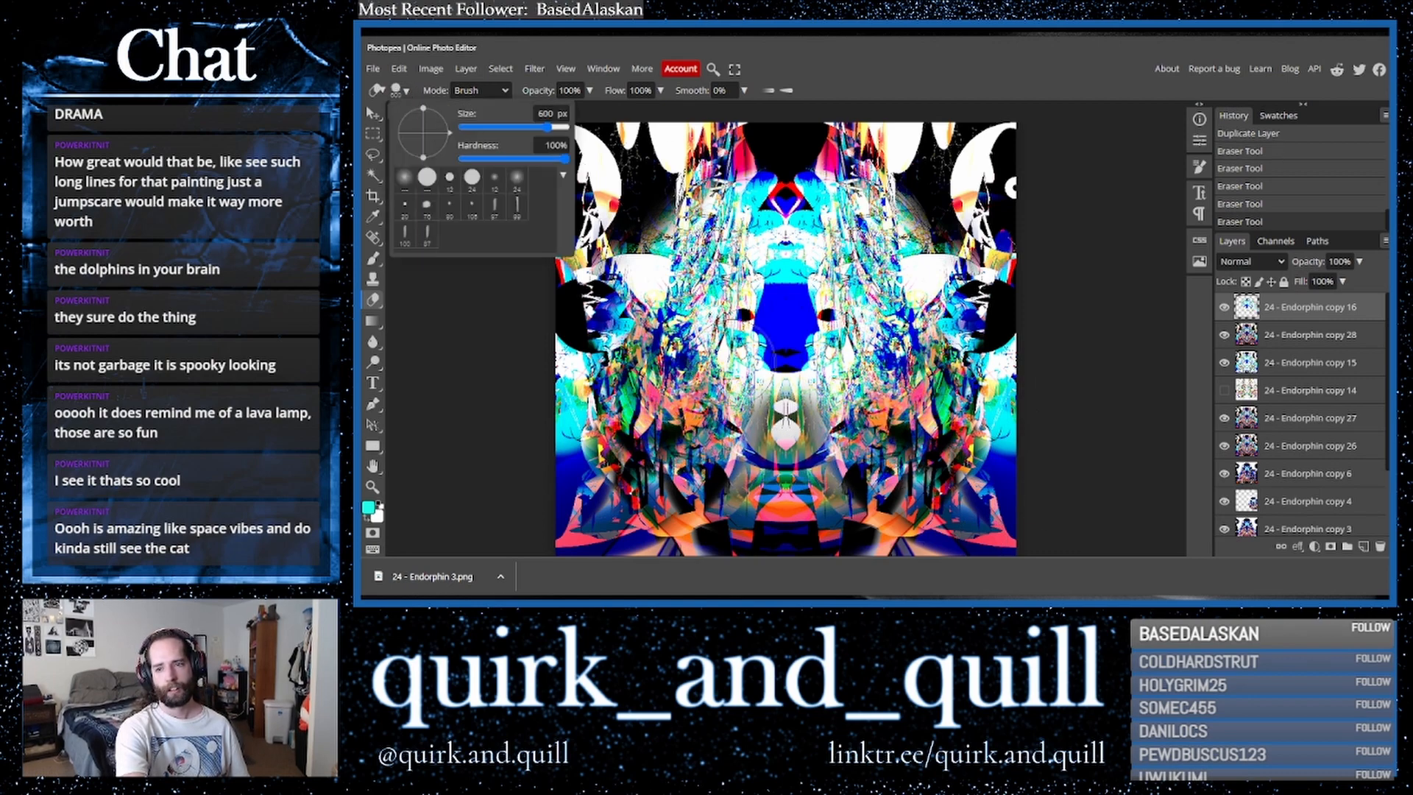
click(786, 422)
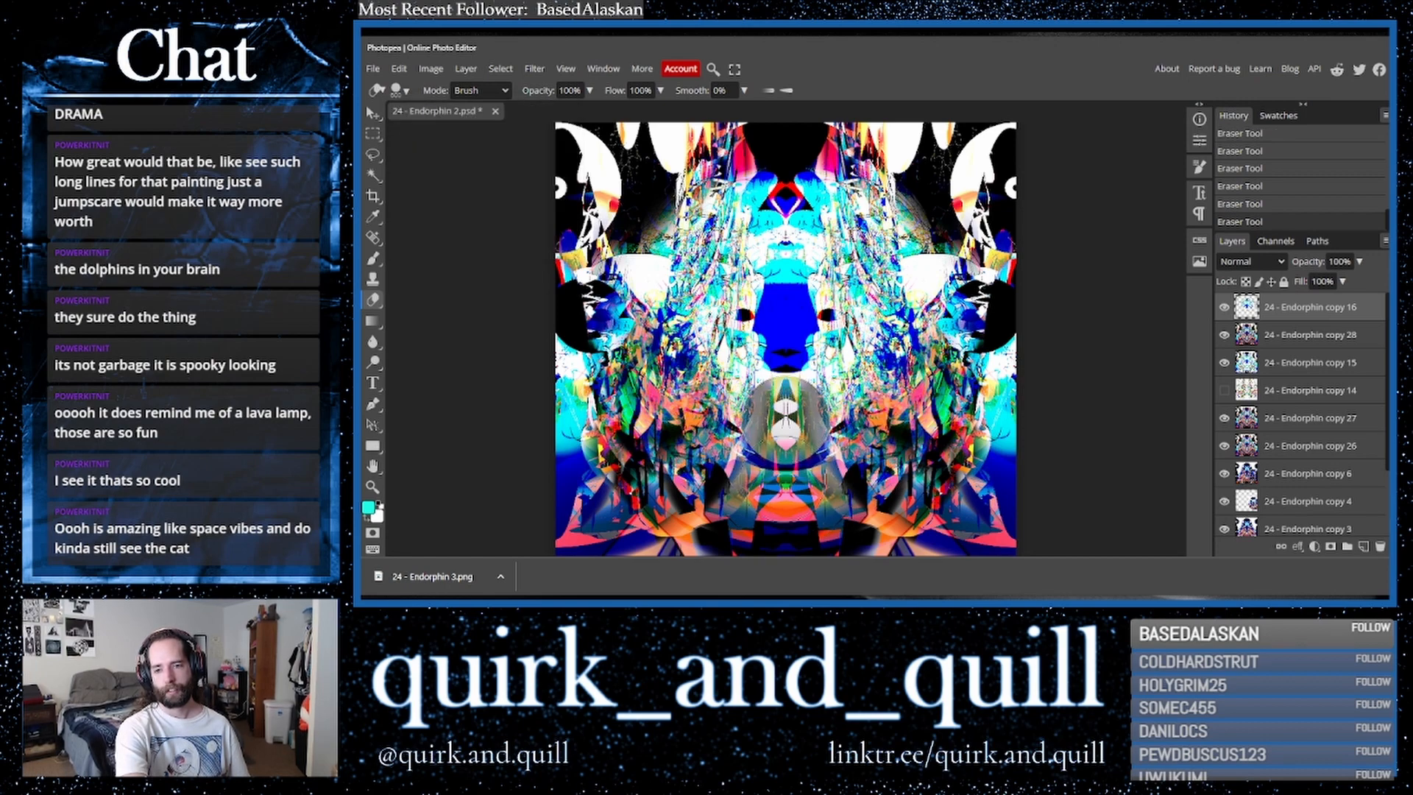
click(786, 209)
click(726, 203)
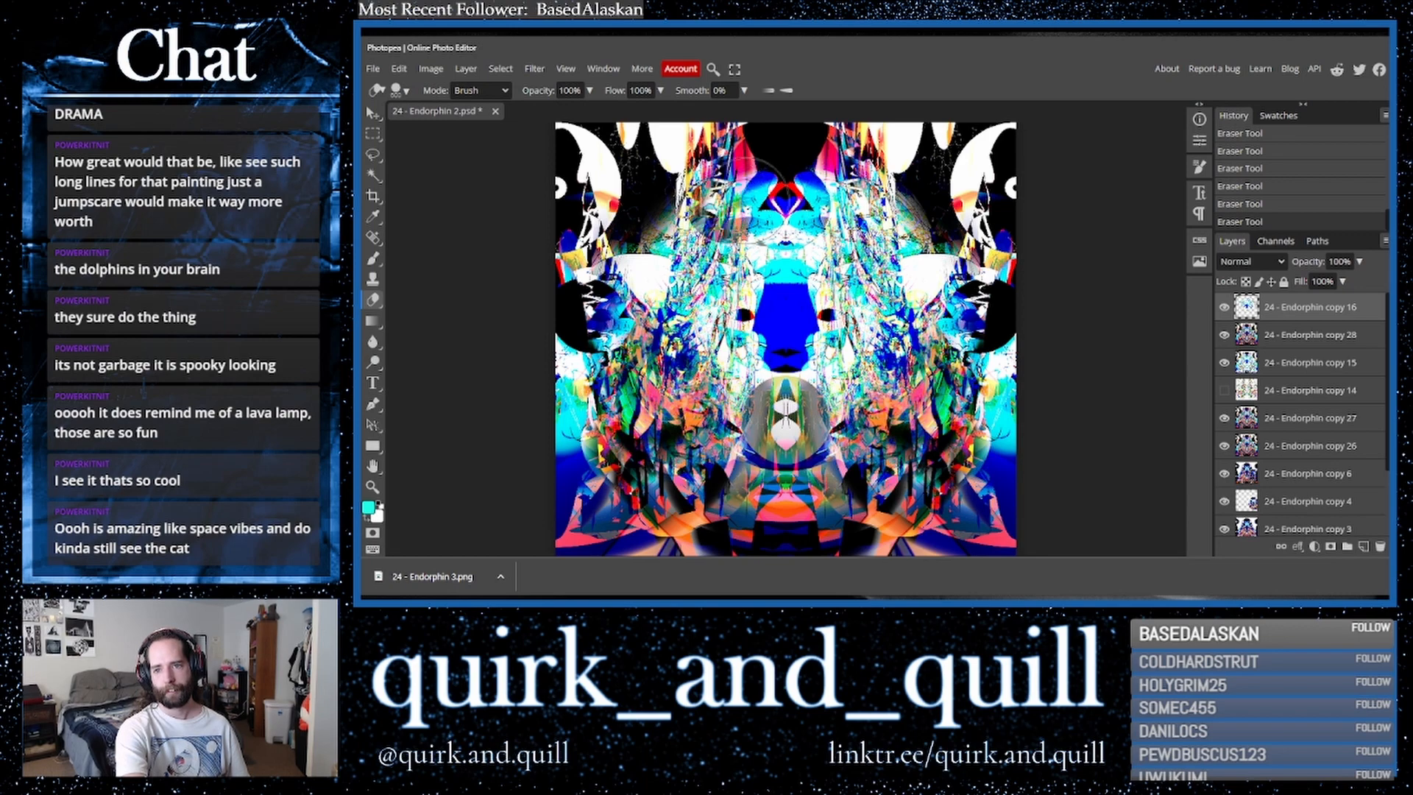
click(827, 199)
click(859, 211)
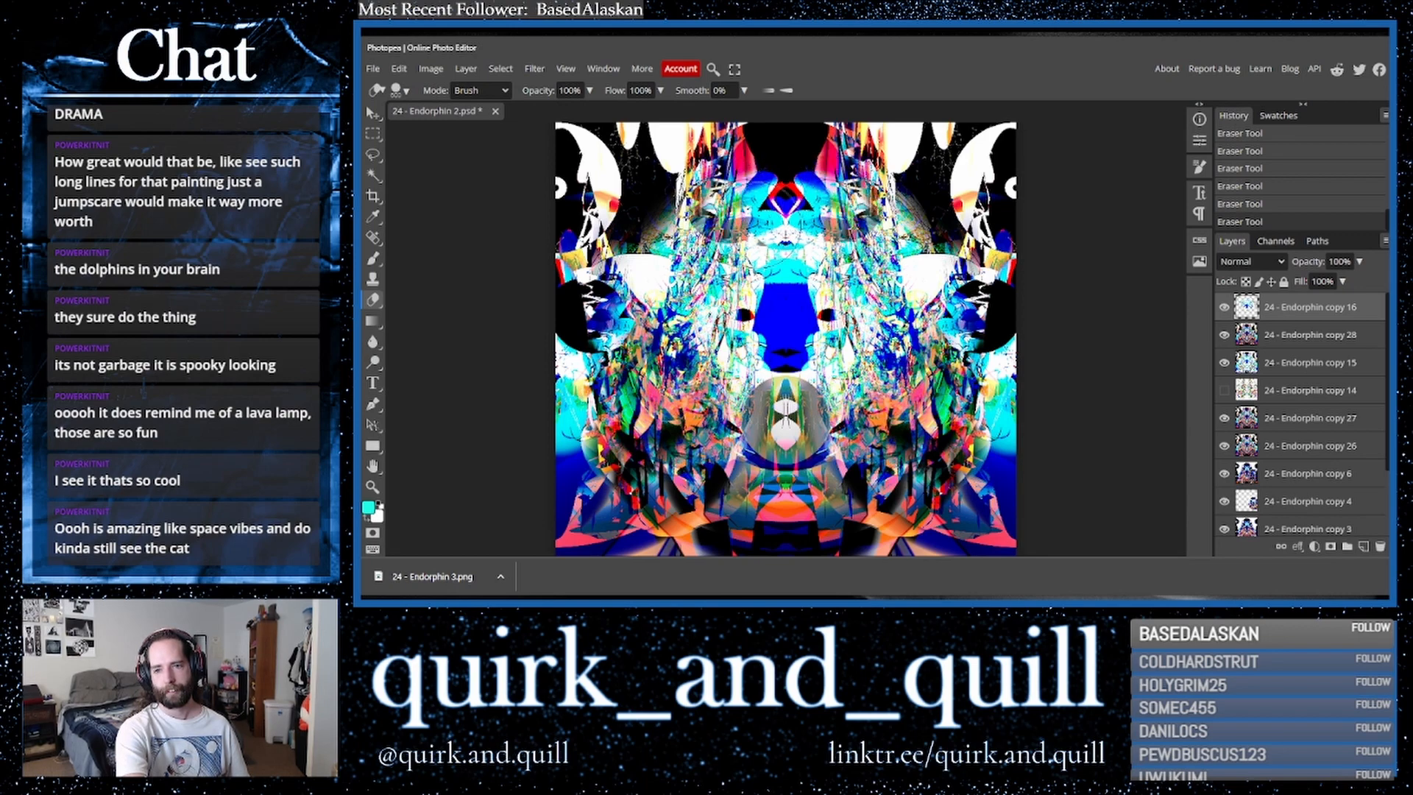
- Toggle the top layer's visibility repeatedly to compare the erased result
click(1224, 307)
click(1223, 307)
click(1224, 307)
click(1224, 307)
click(1224, 307)
click(1224, 307)
click(1224, 308)
click(1224, 308)
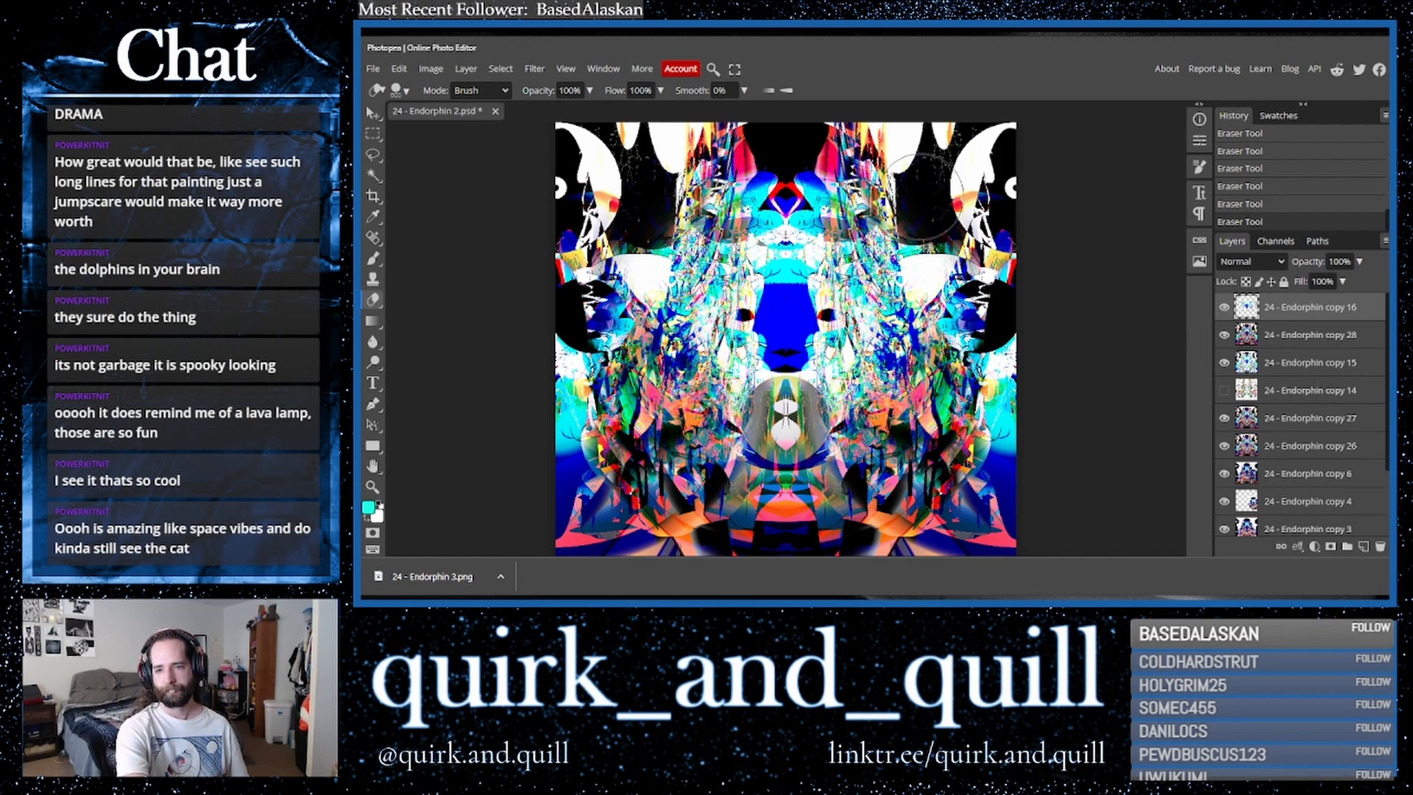
click(1224, 308)
click(1224, 308)
click(1223, 309)
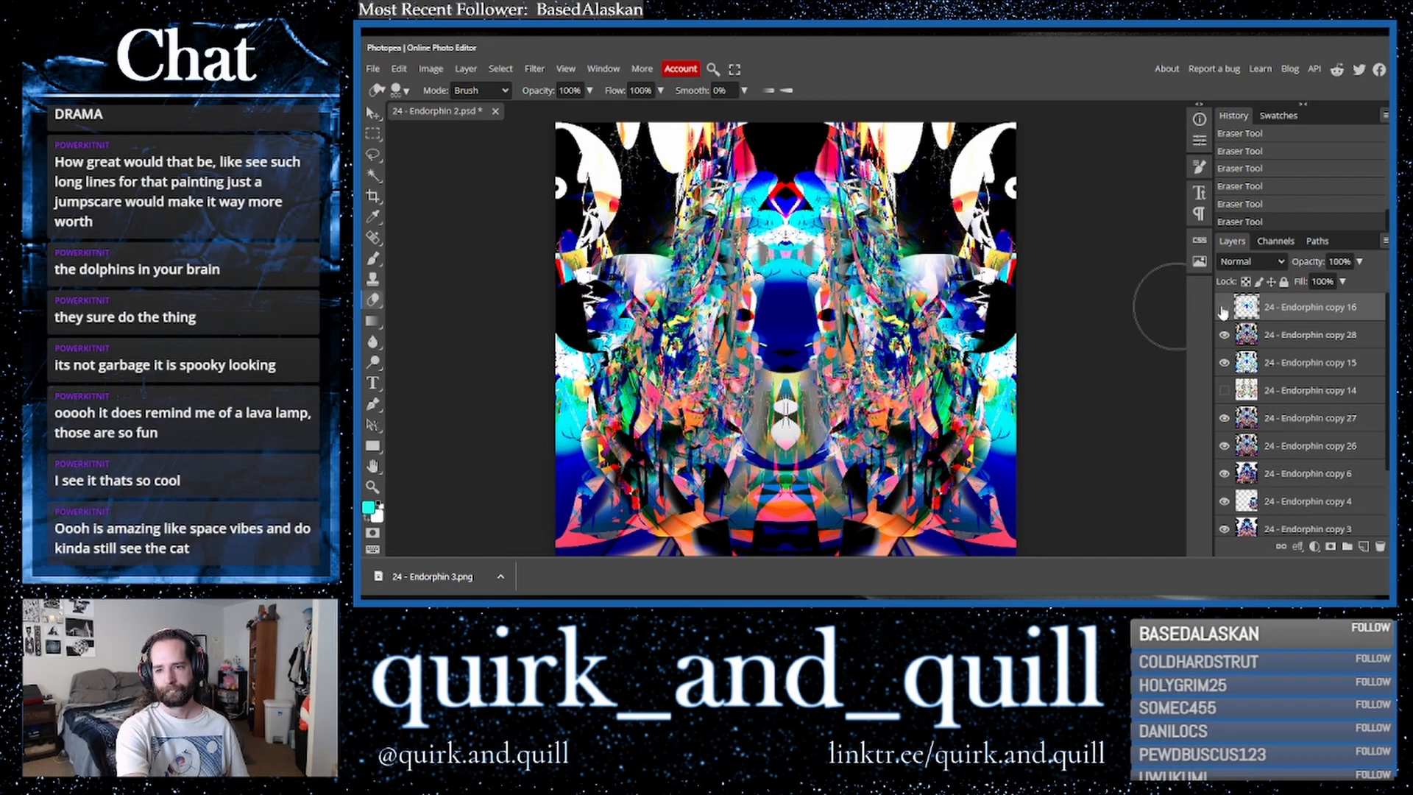
click(1224, 309)
- Set the top layer's opacity to 100% and duplicate the layer below it
click(1360, 262)
mouse_move(1360, 281)
mouse_down()
mouse_move(1317, 284)
mouse_move(1378, 282)
mouse_up()
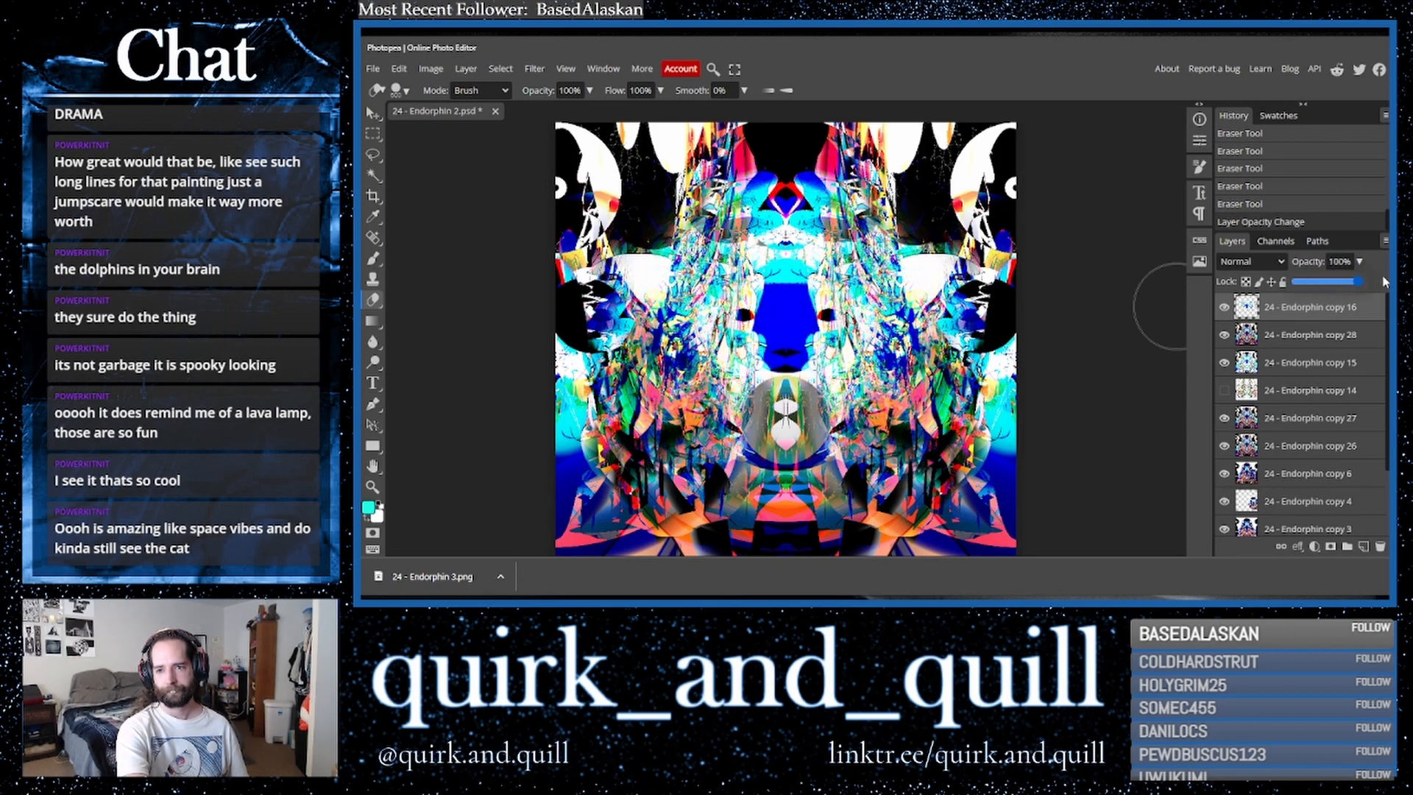
shift+click(1323, 337)
drag(1365, 336, 1364, 547)
- Merge the layers and duplicate the merged layer twice
right_click(1289, 340)
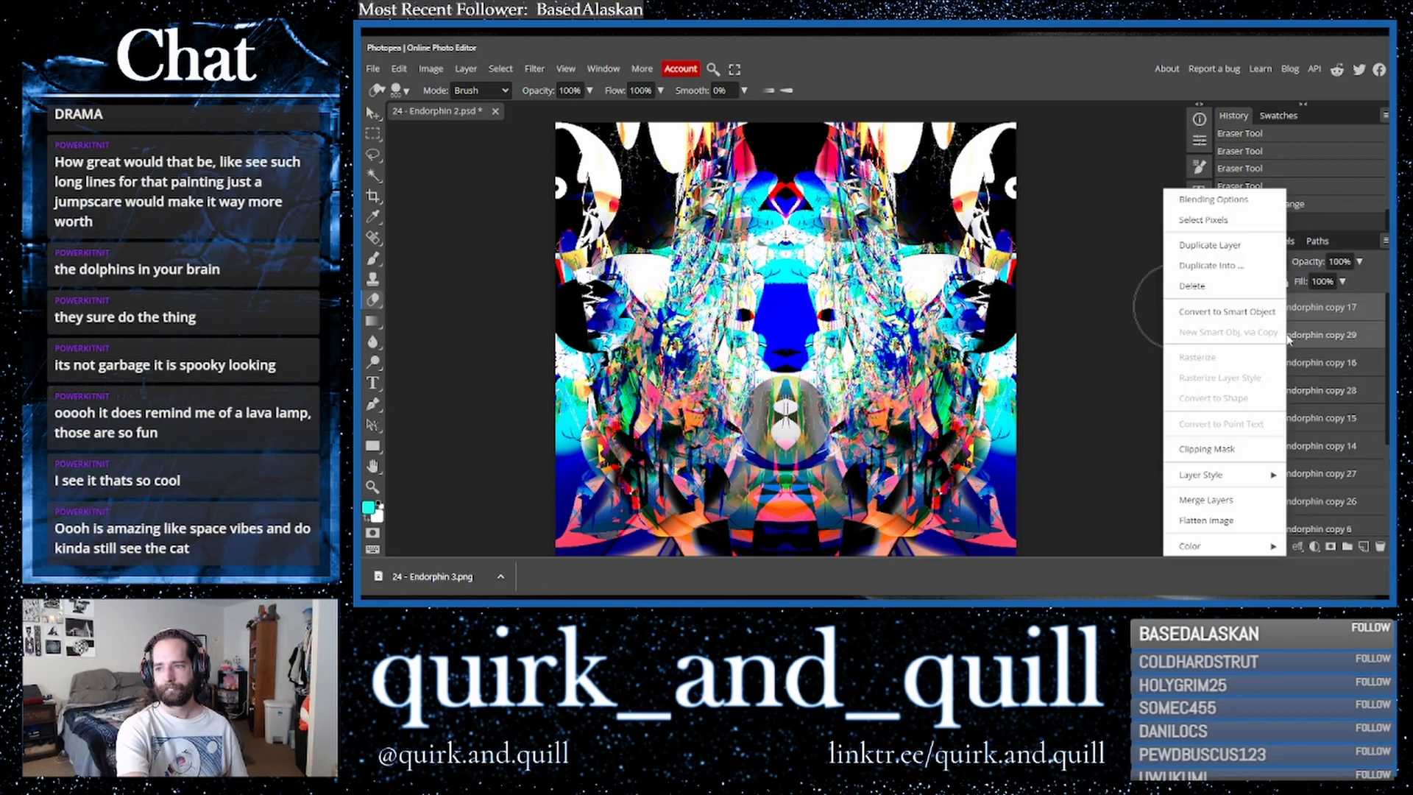
click(1219, 501)
drag(1332, 315, 1364, 547)
drag(1346, 315, 1364, 547)
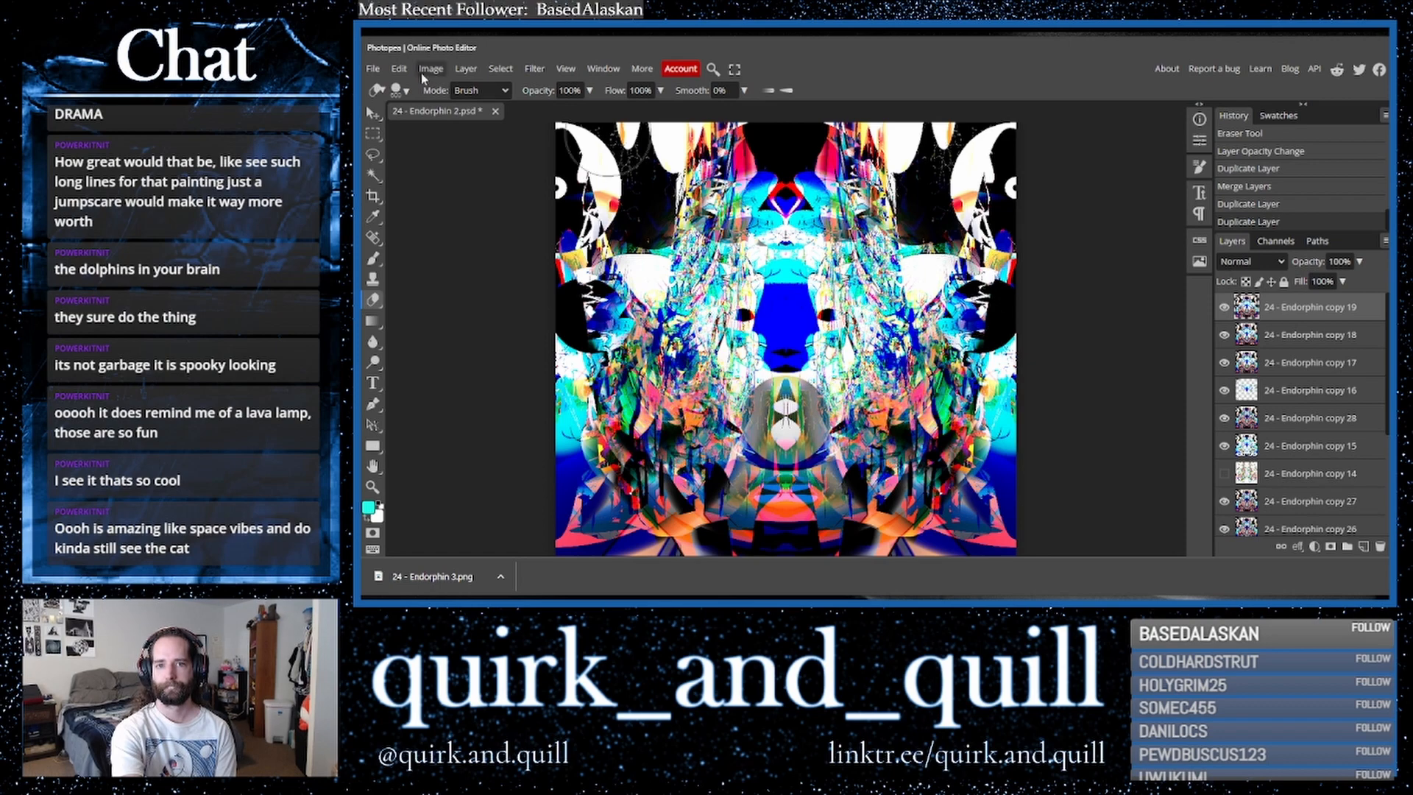
- Flip the top layer horizontally and set its blend mode to Darker Color
click(399, 69)
mouse_move(464, 395)
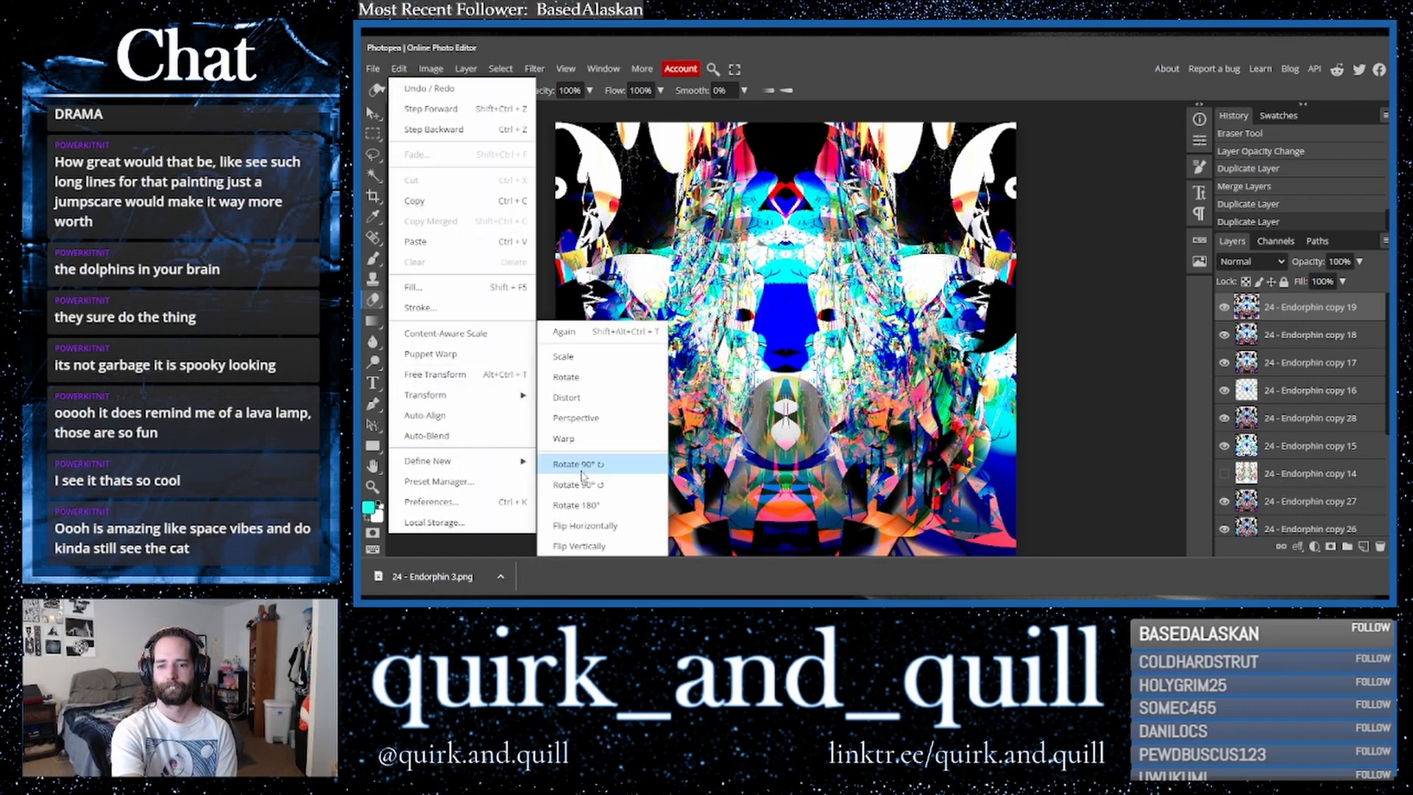
click(586, 526)
click(1249, 270)
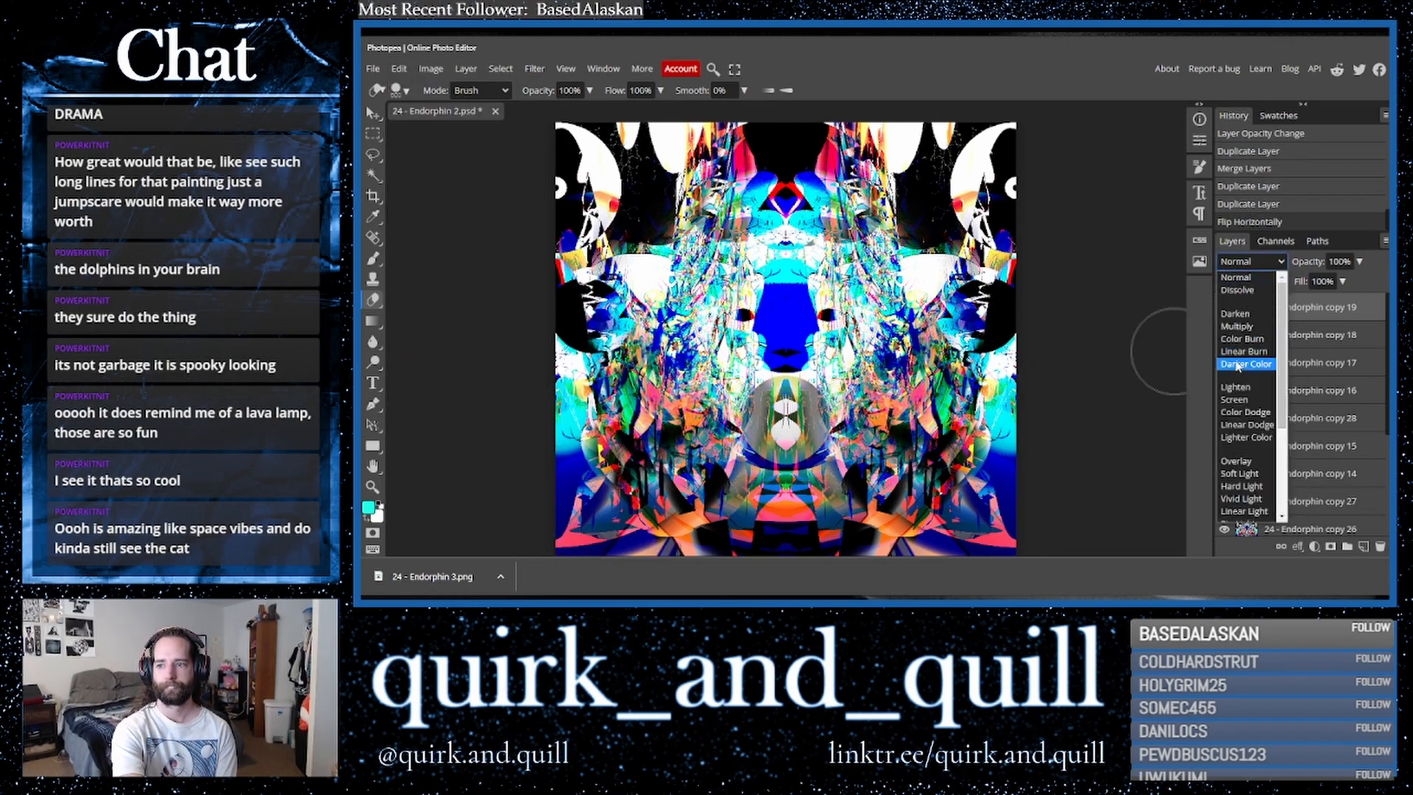
click(1238, 366)
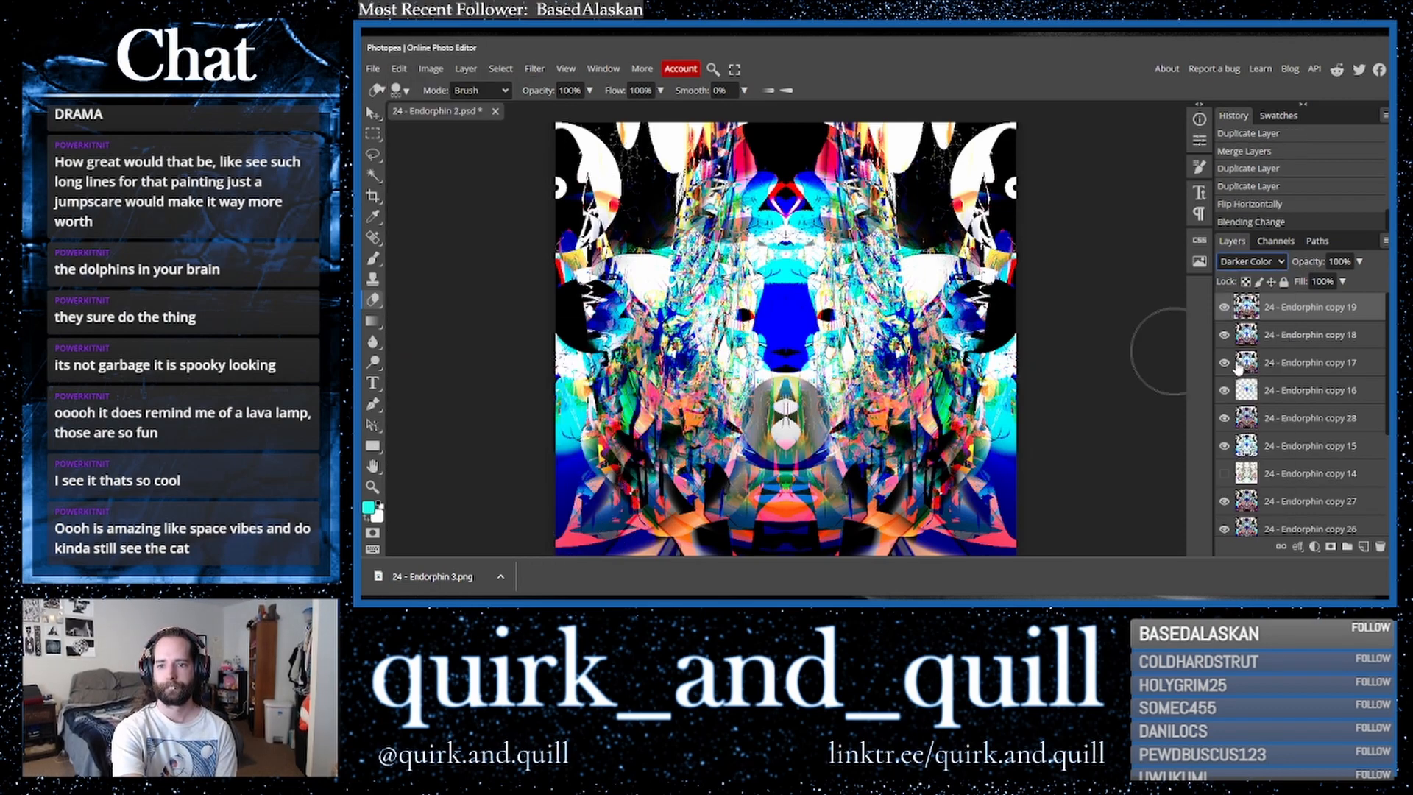
- Merge the flipped layer down and duplicate the result
right_click(1293, 343)
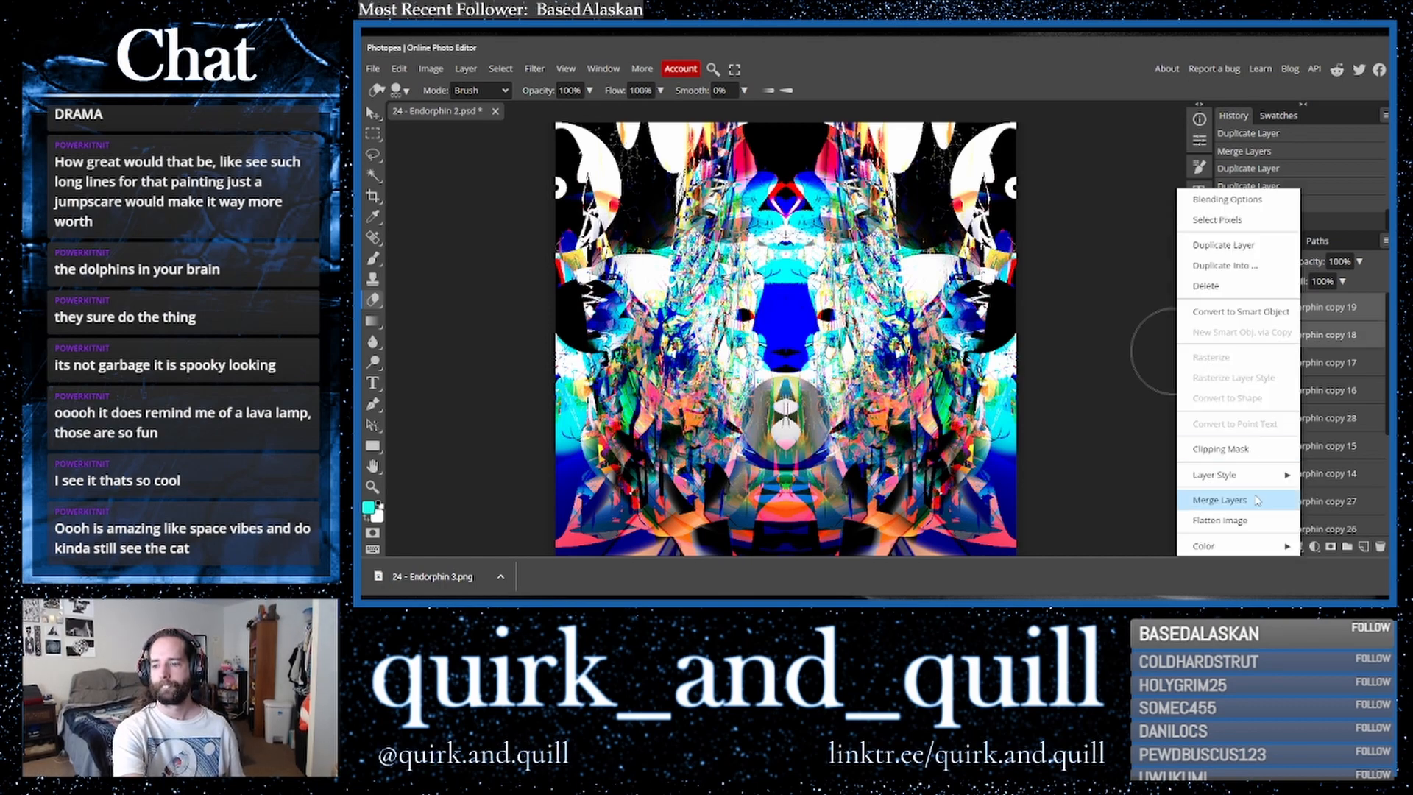
click(1266, 455)
key(ctrl+j)
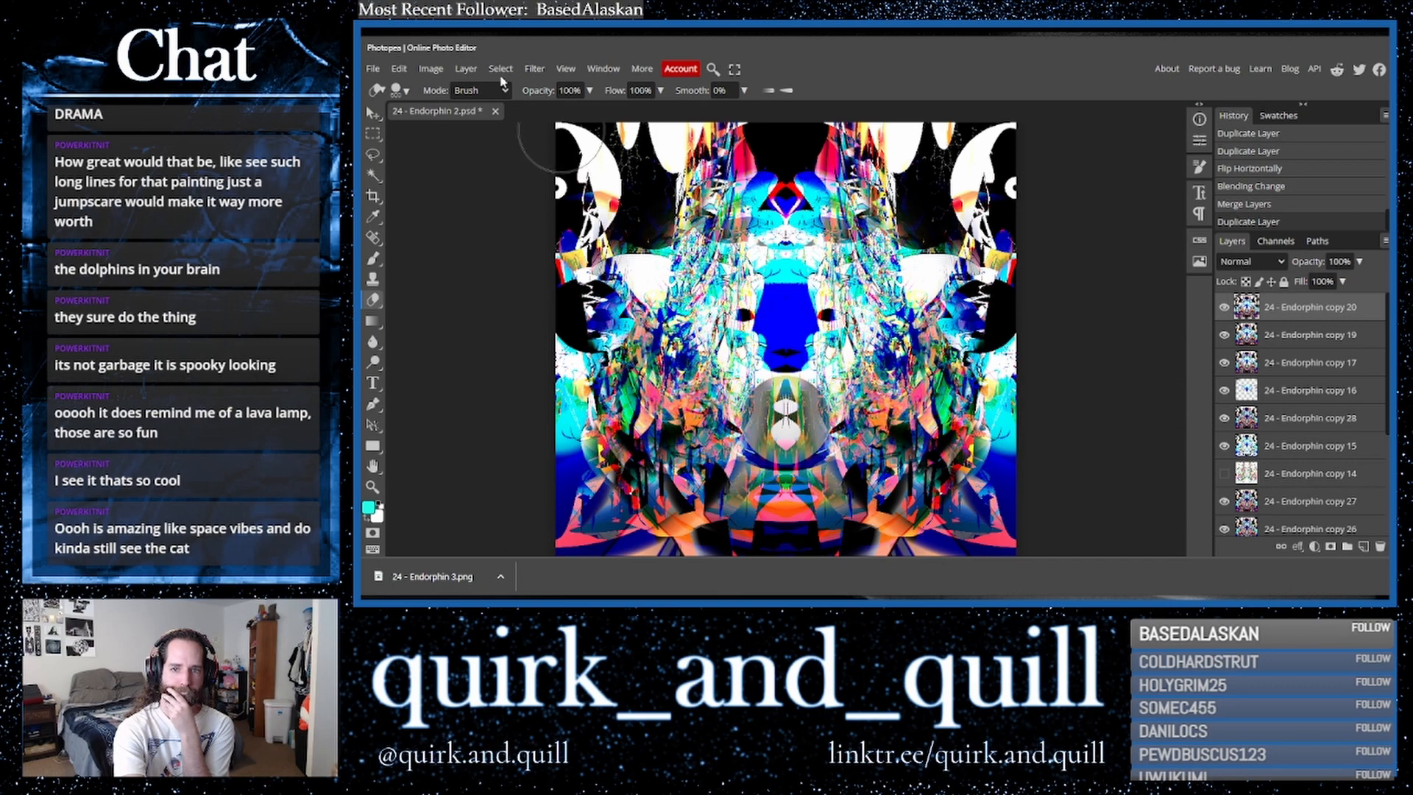
click(426, 69)
mouse_move(479, 114)
click(611, 221)
drag(581, 158, 1153, 218)
mouse_move(1113, 289)
mouse_down()
mouse_move(1024, 287)
mouse_move(1202, 293)
mouse_move(1113, 297)
mouse_up()
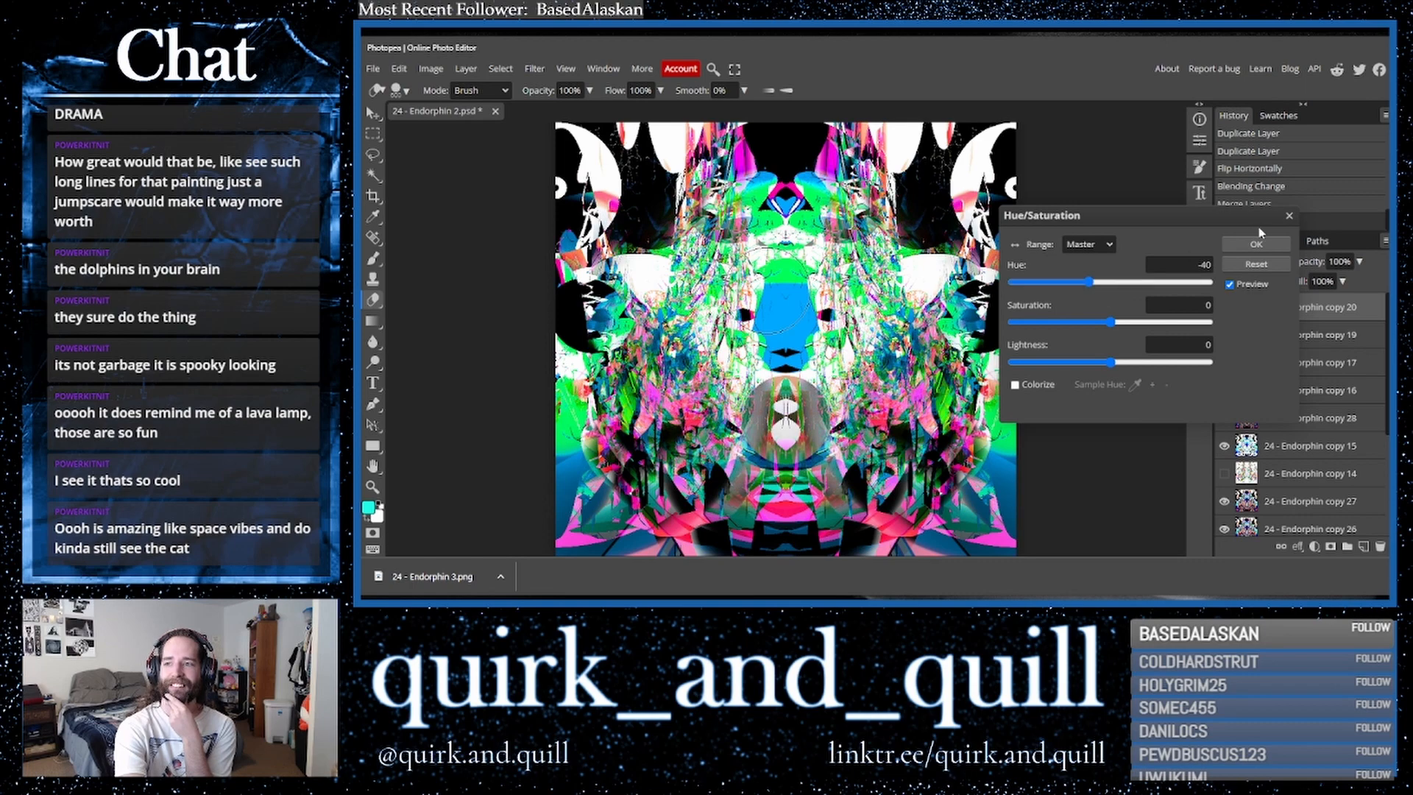
click(1288, 215)
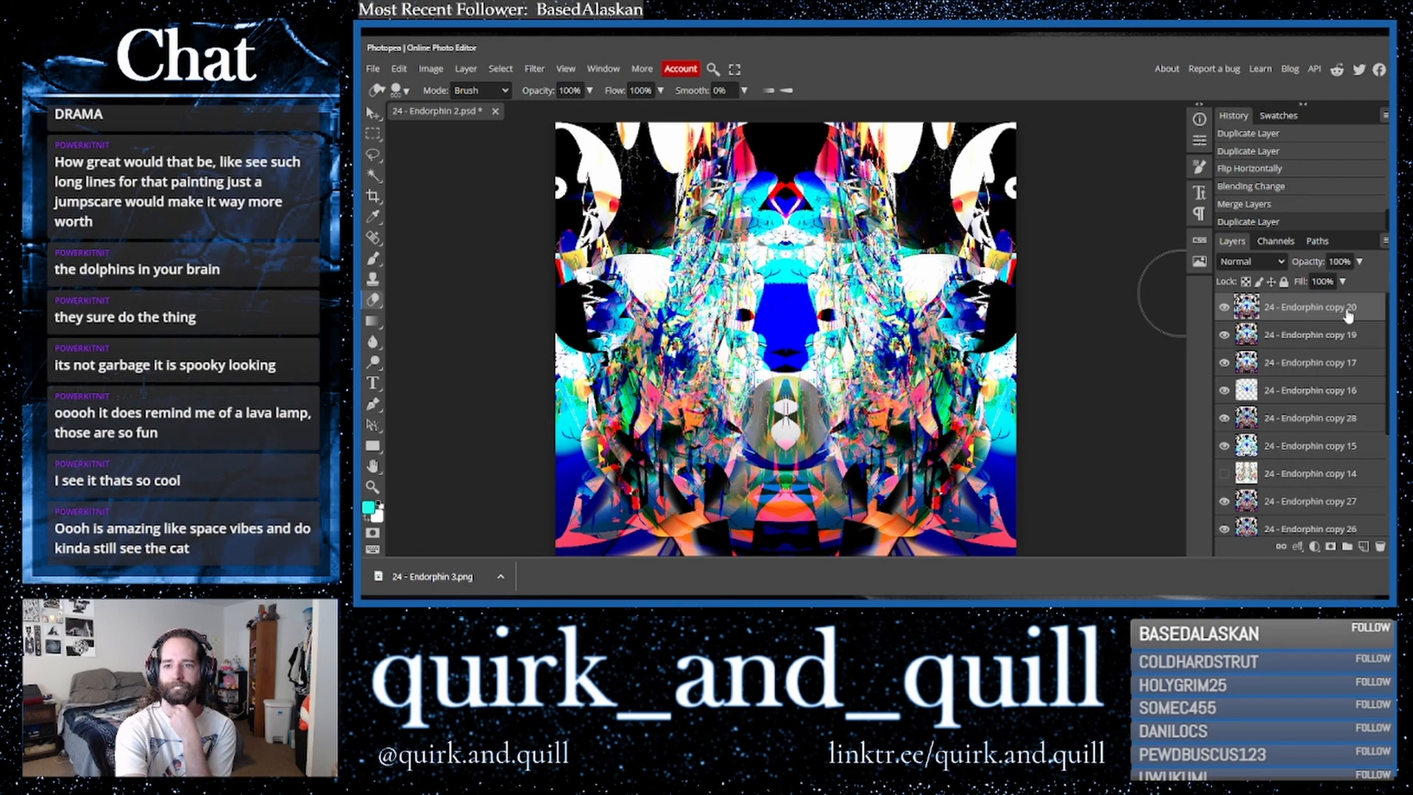
- Duplicate the top layer of the merged artwork
drag(1347, 310, 1364, 547)
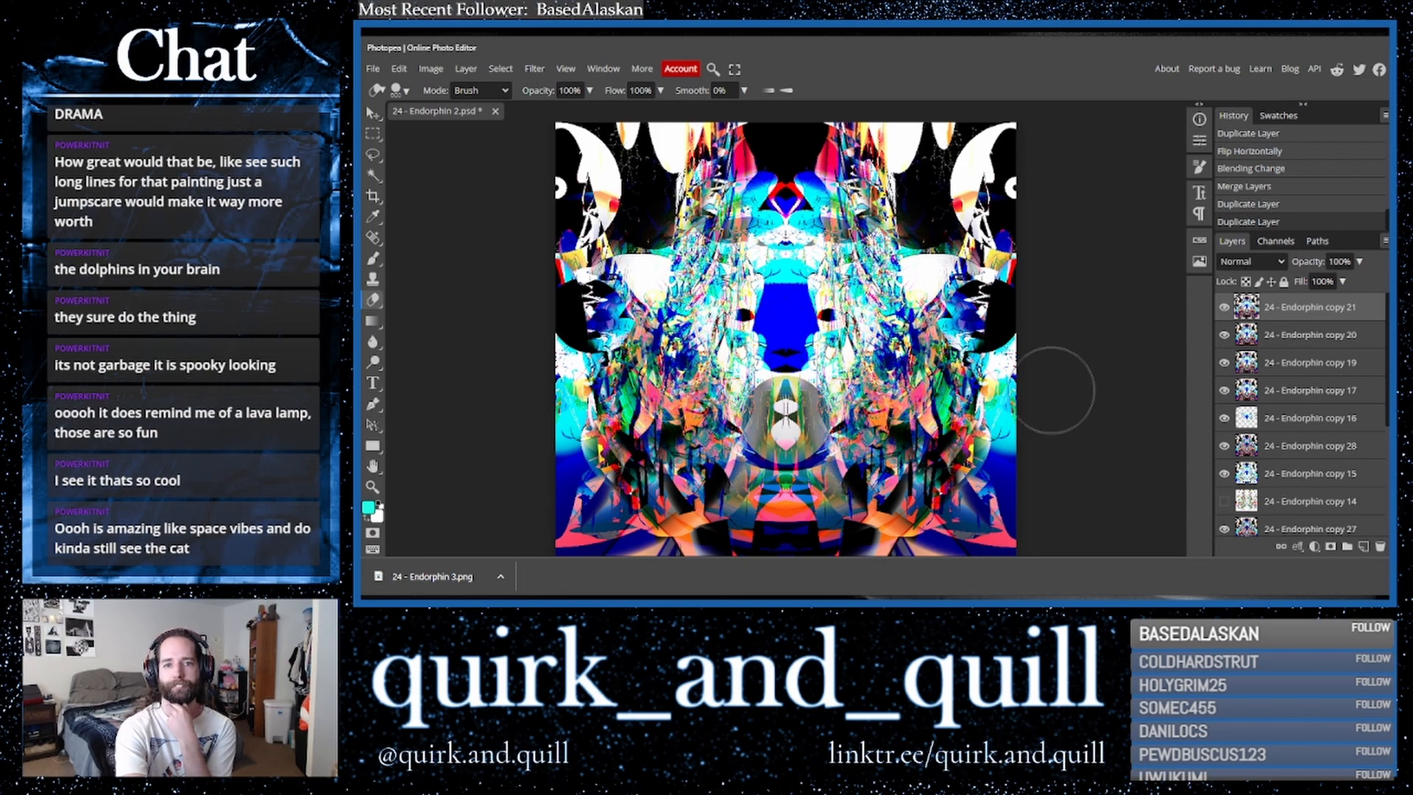
click(371, 112)
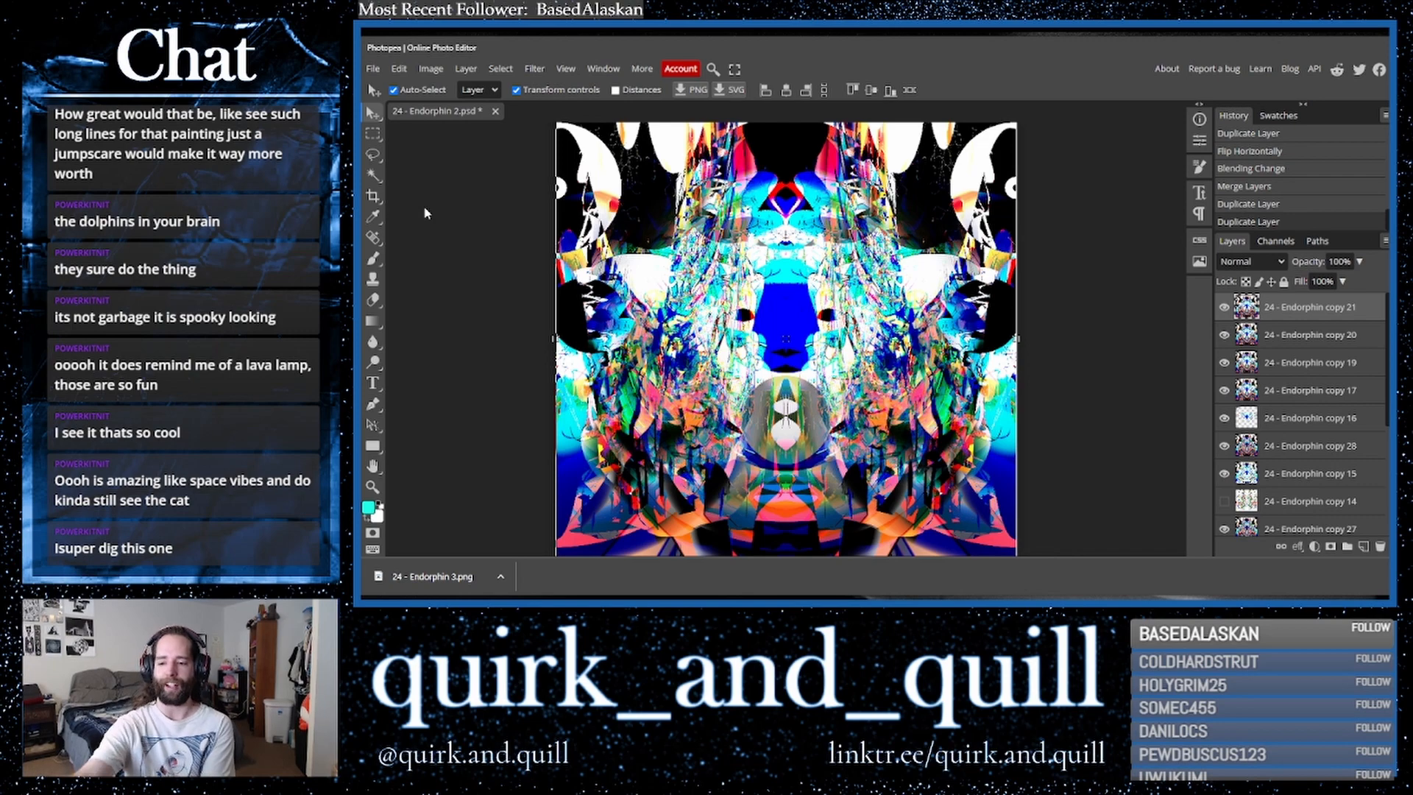
- Export the image as a PNG file named 24 - Endorphin 4
click(373, 70)
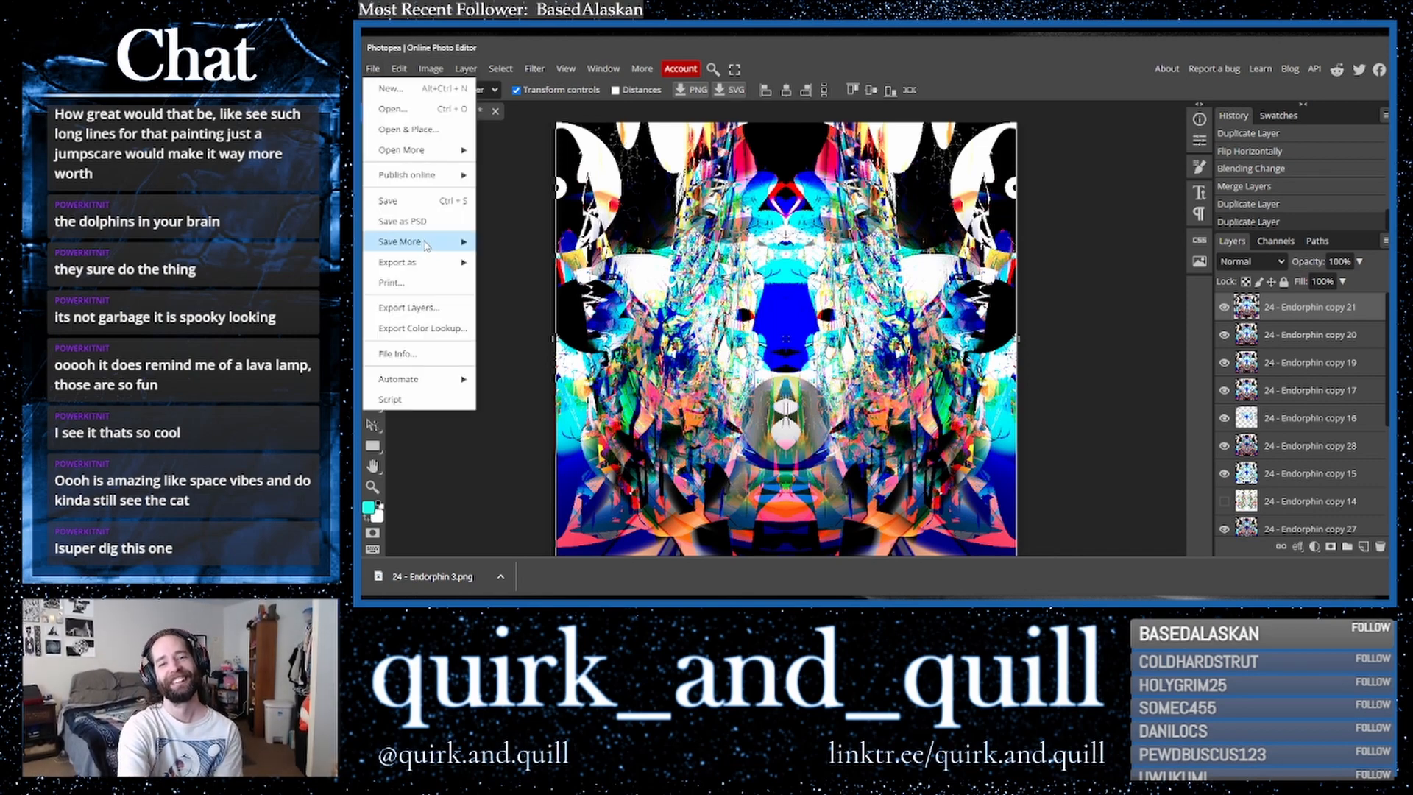
mouse_move(439, 262)
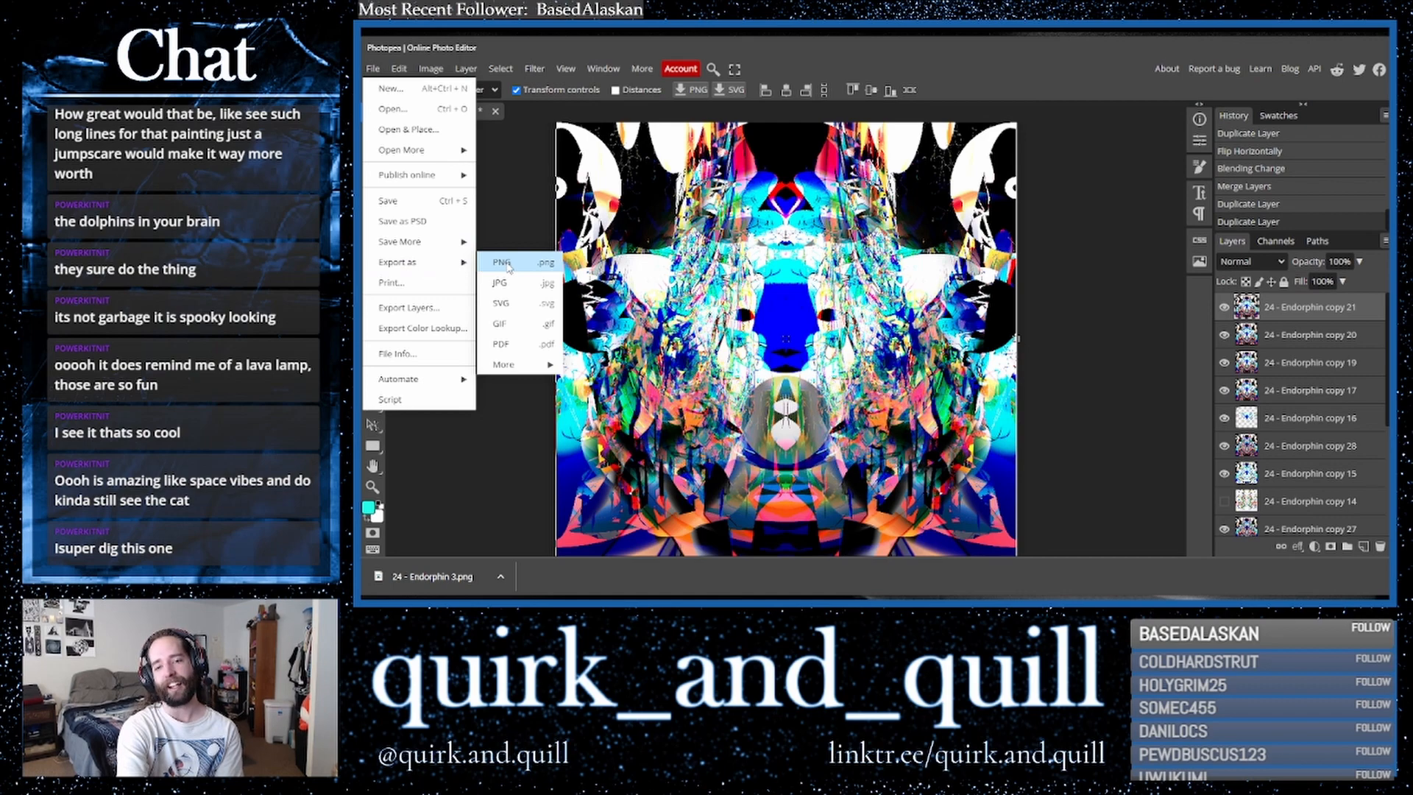
click(508, 265)
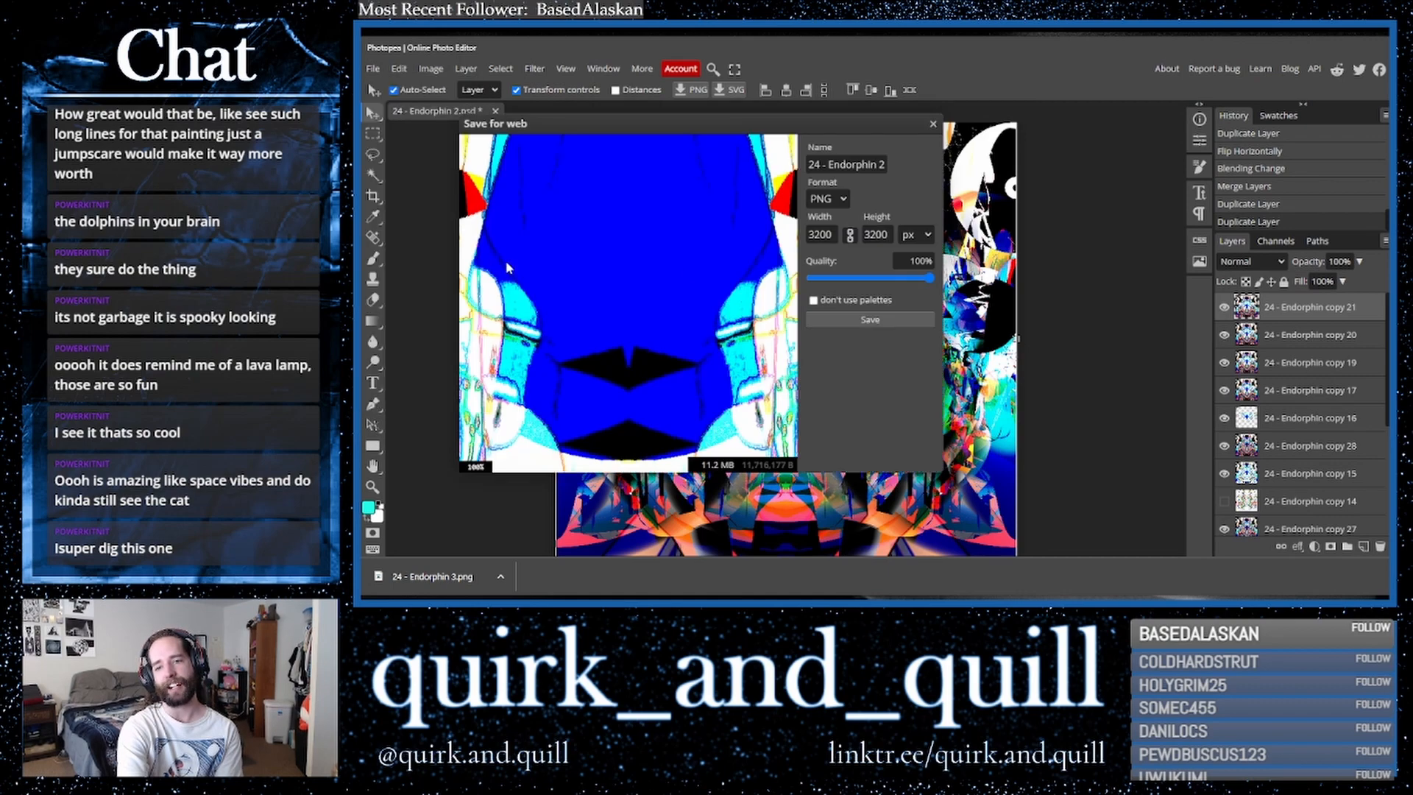
click(850, 321)
click(508, 323)
drag(508, 321, 521, 323)
text(4)
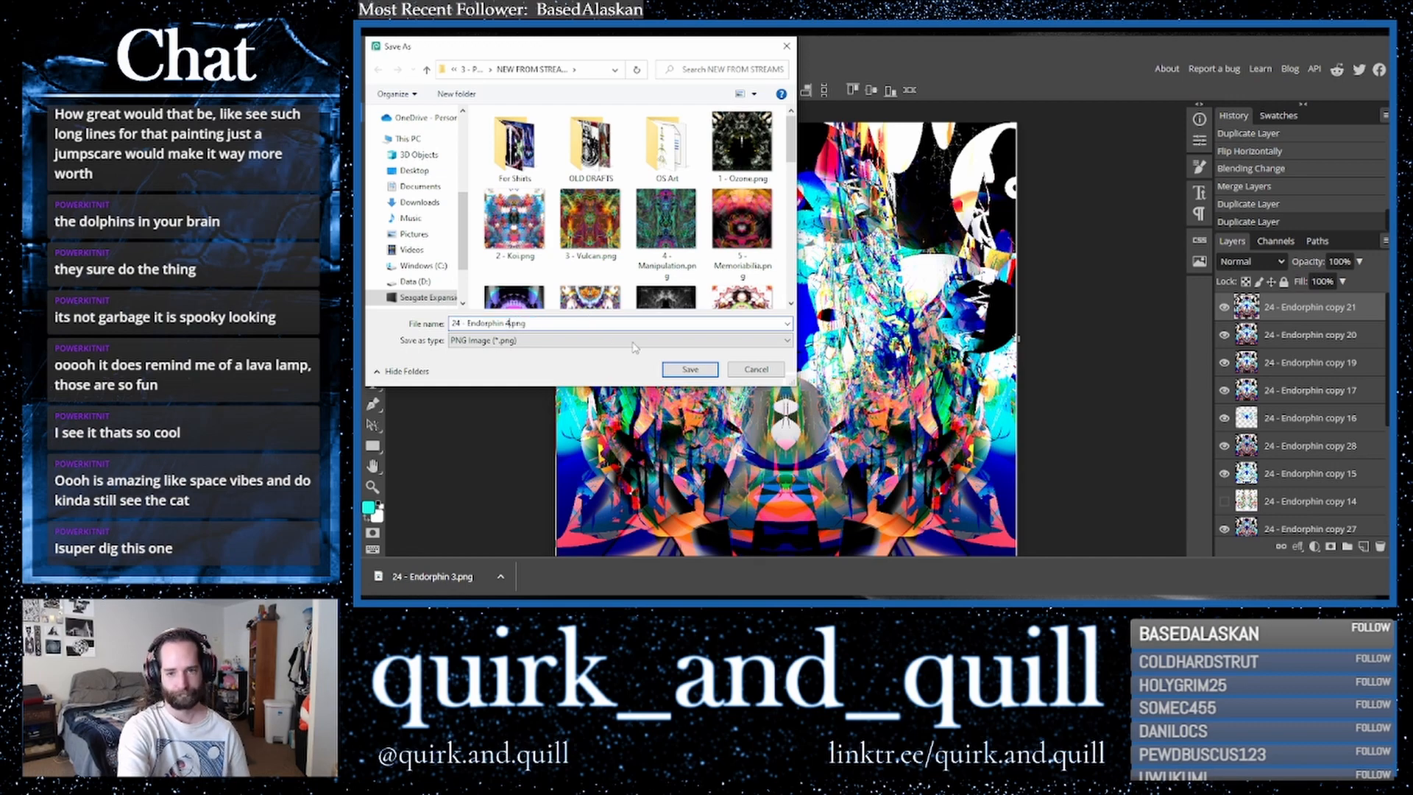
click(677, 369)
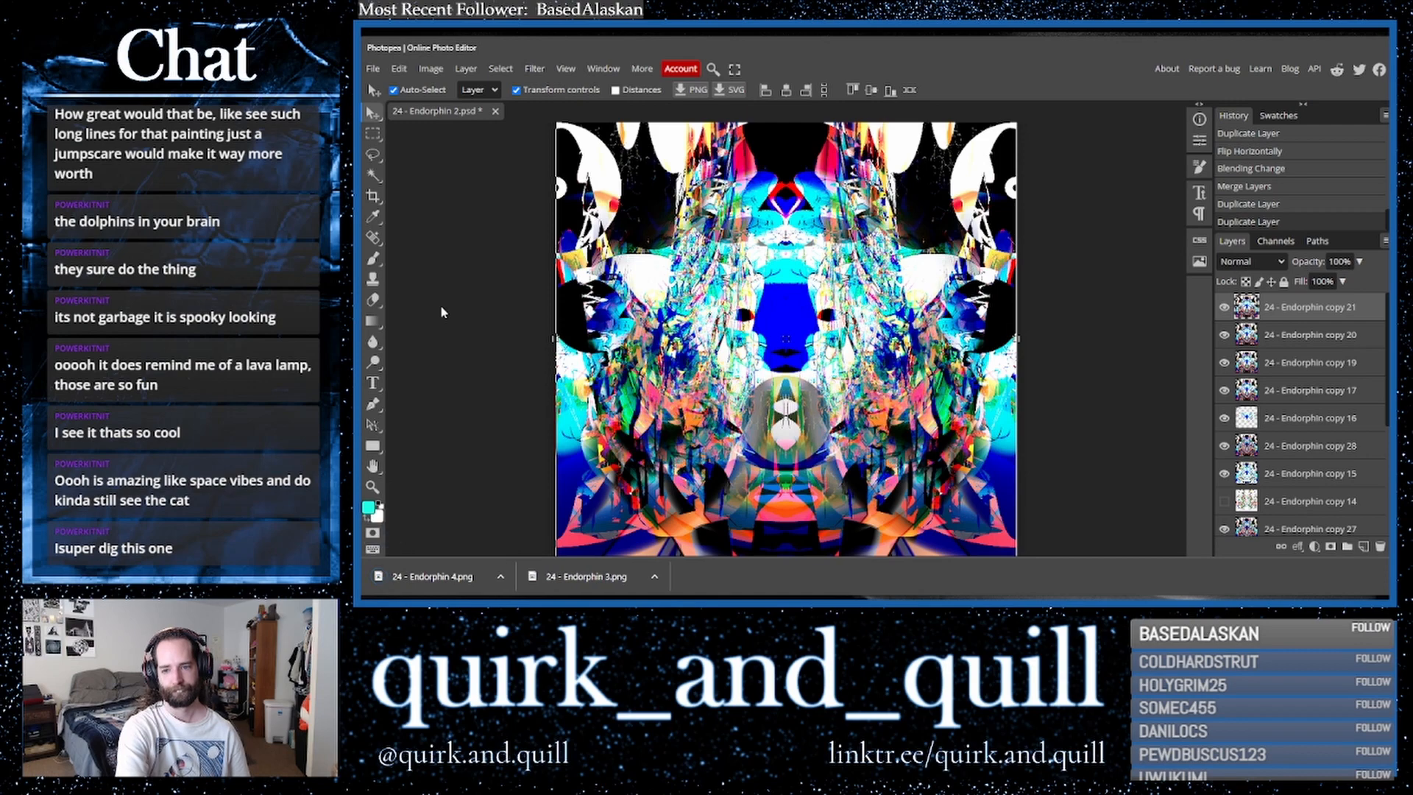
- Fit the canvas to the window and duplicate the top layer again
click(565, 68)
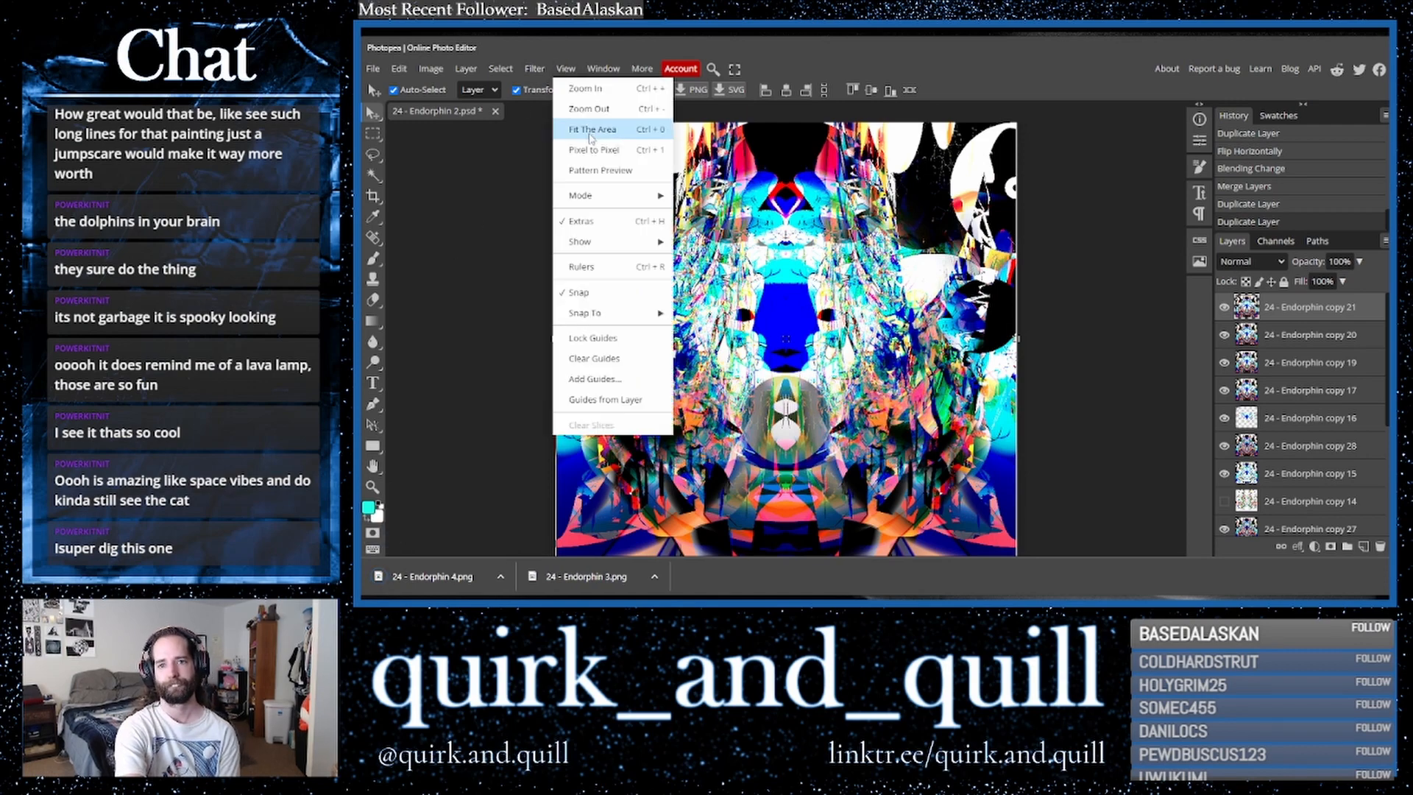
click(582, 129)
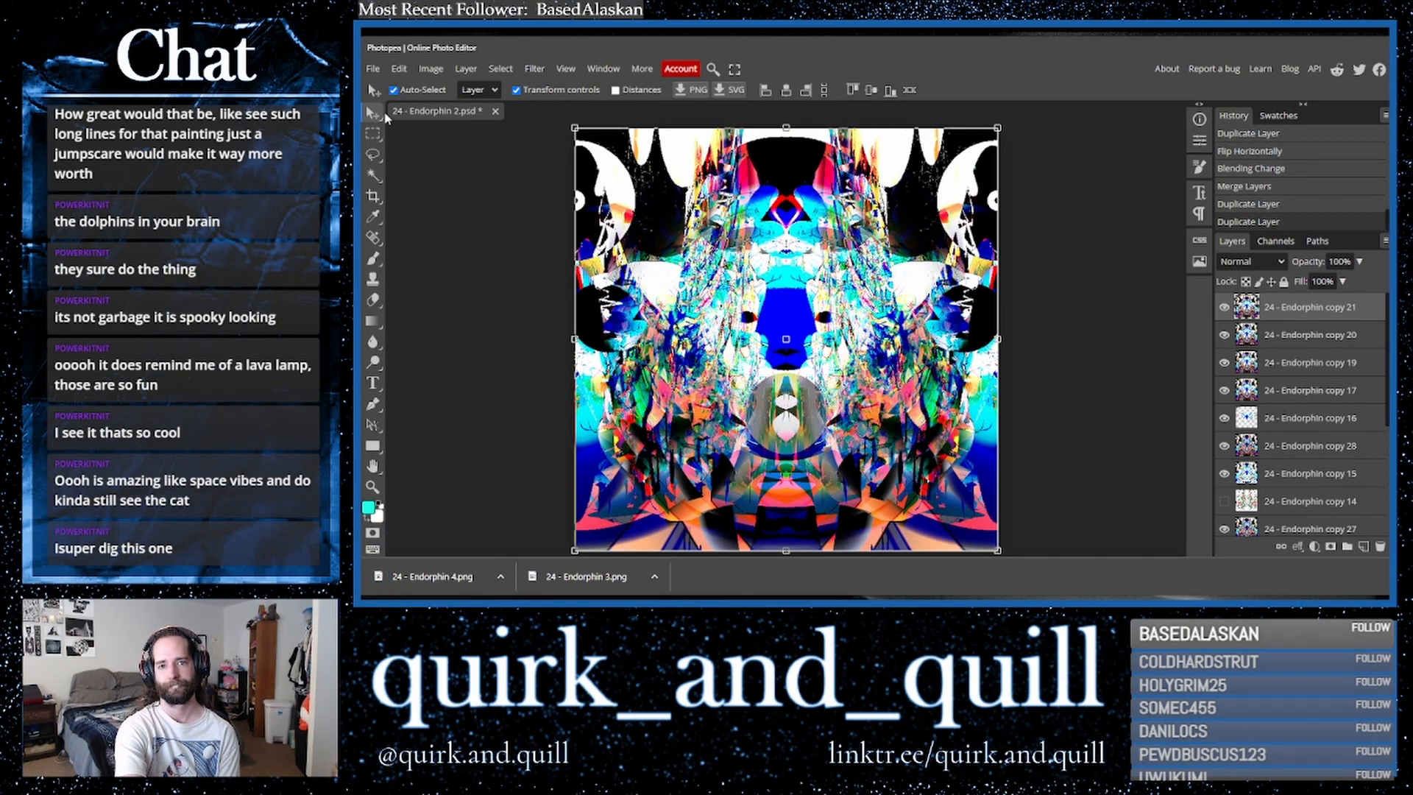
click(481, 222)
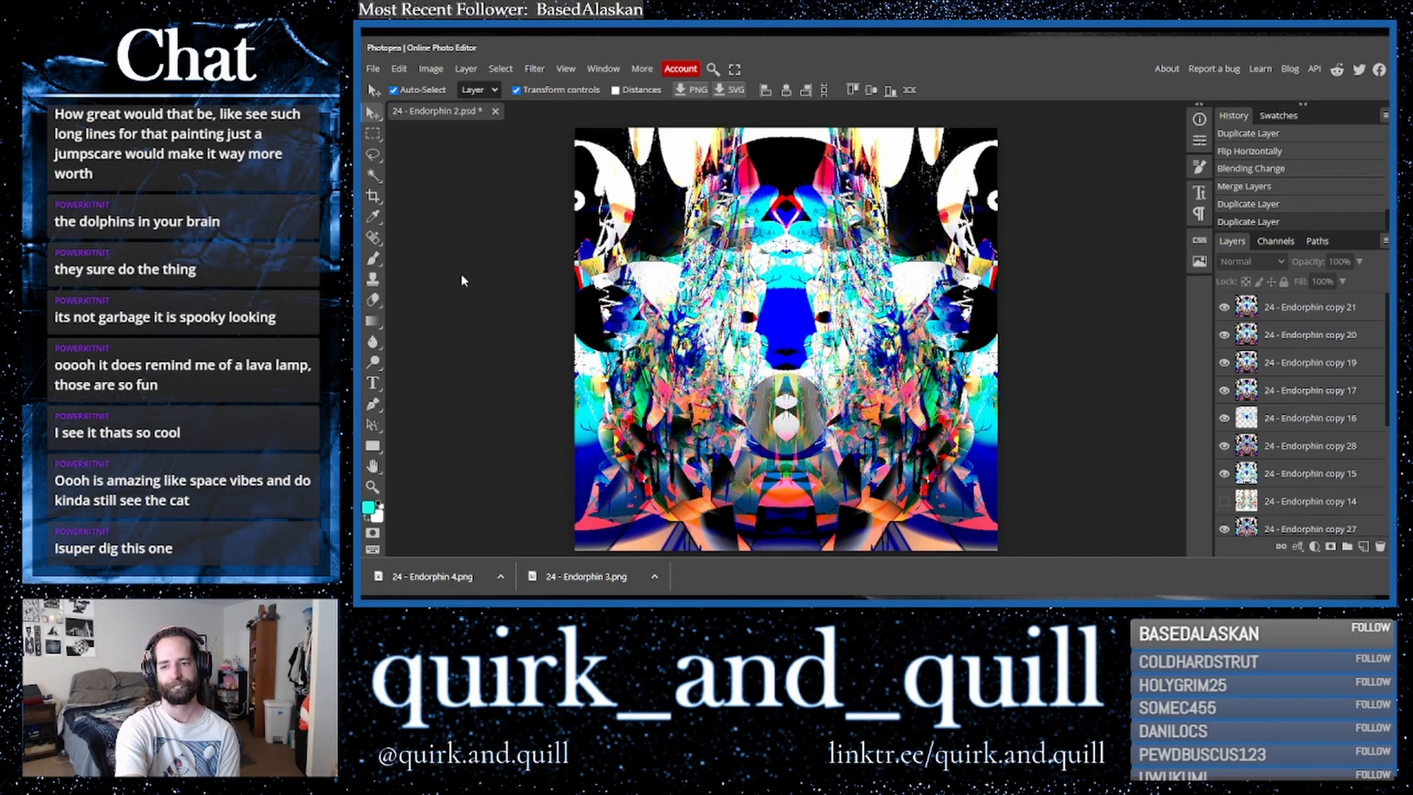
drag(1325, 313, 1364, 546)
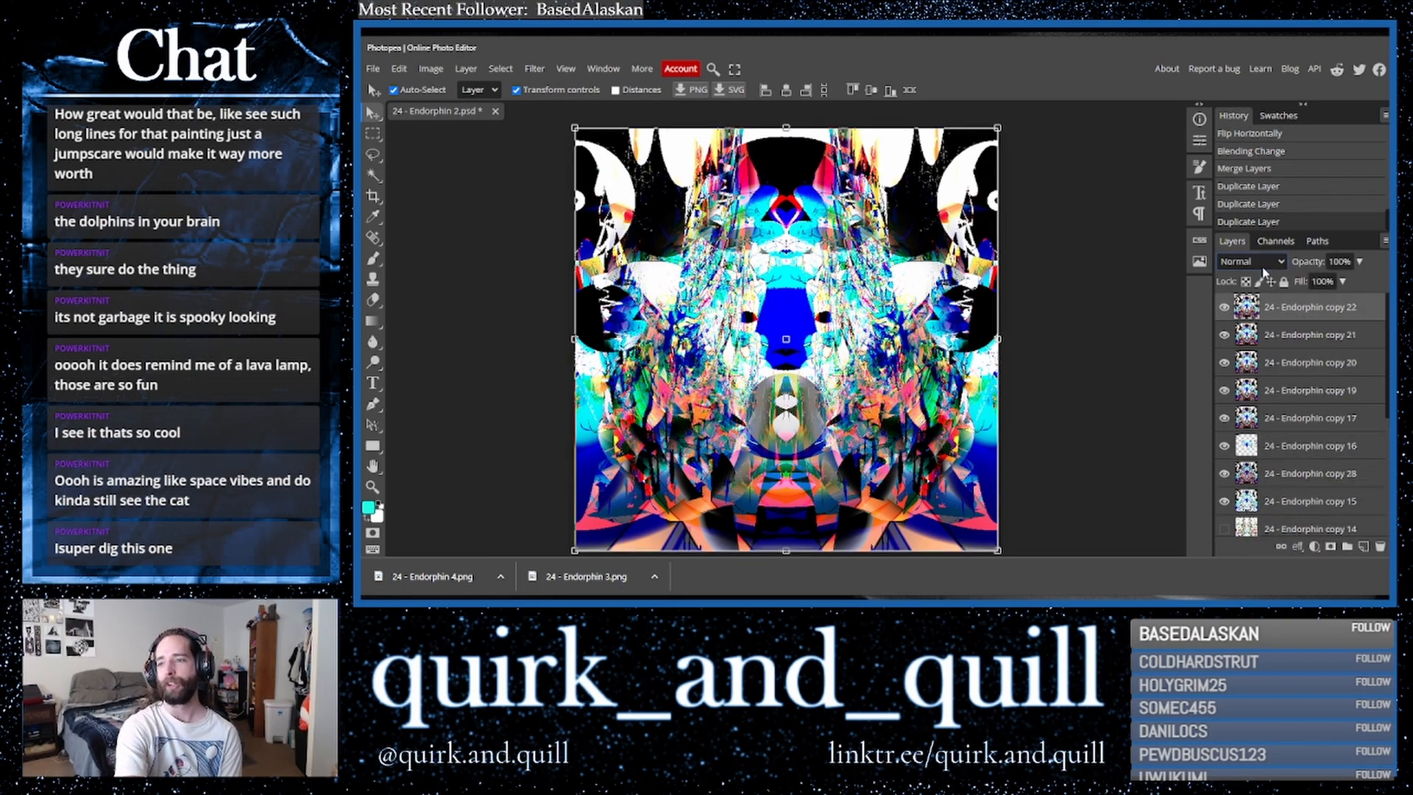
- Try out the new top layer's blend modes one after another, settling on Hard Mix
click(1253, 262)
click(1248, 408)
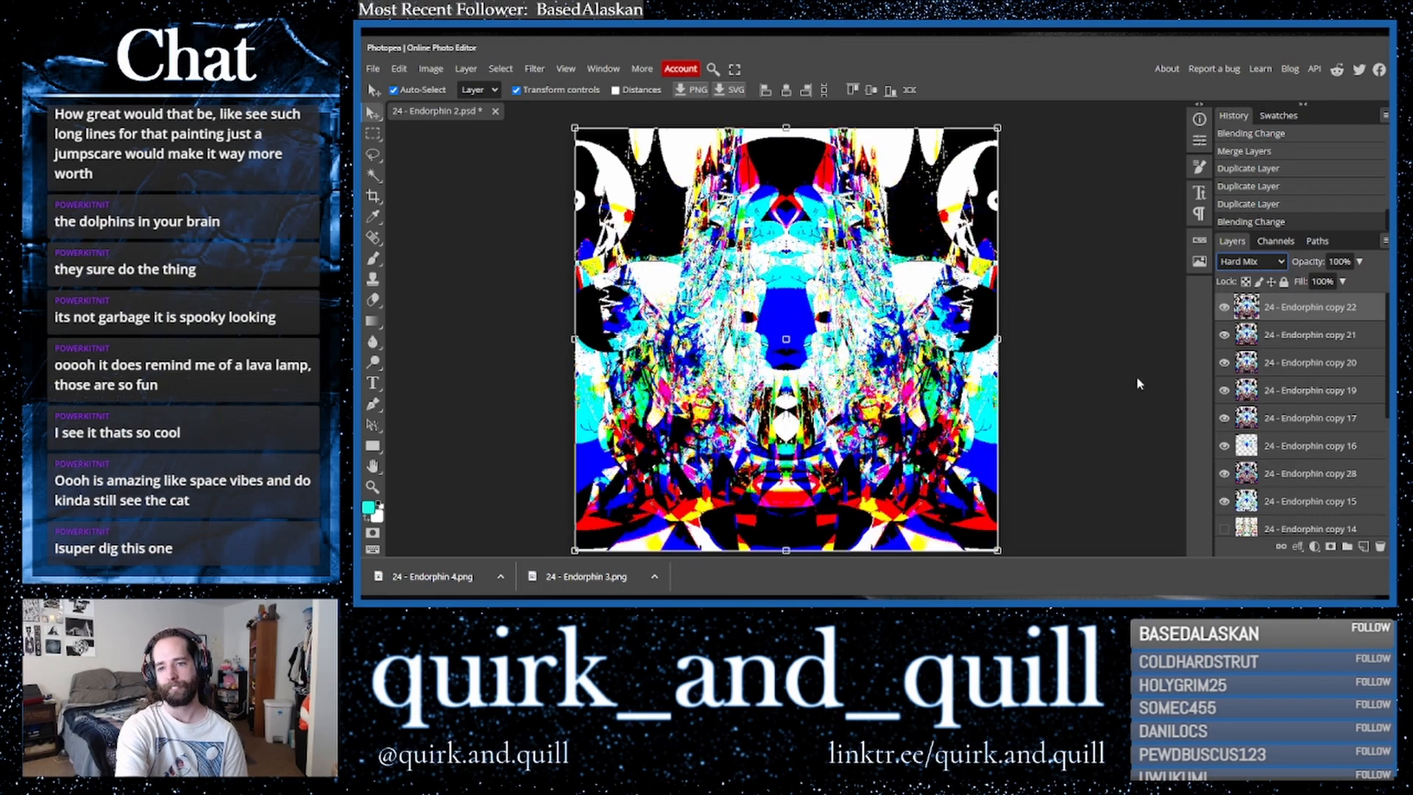
key(Up)
key(Up)
key(Up)
key(Up)
key(Up)
key(Up)
key(Up)
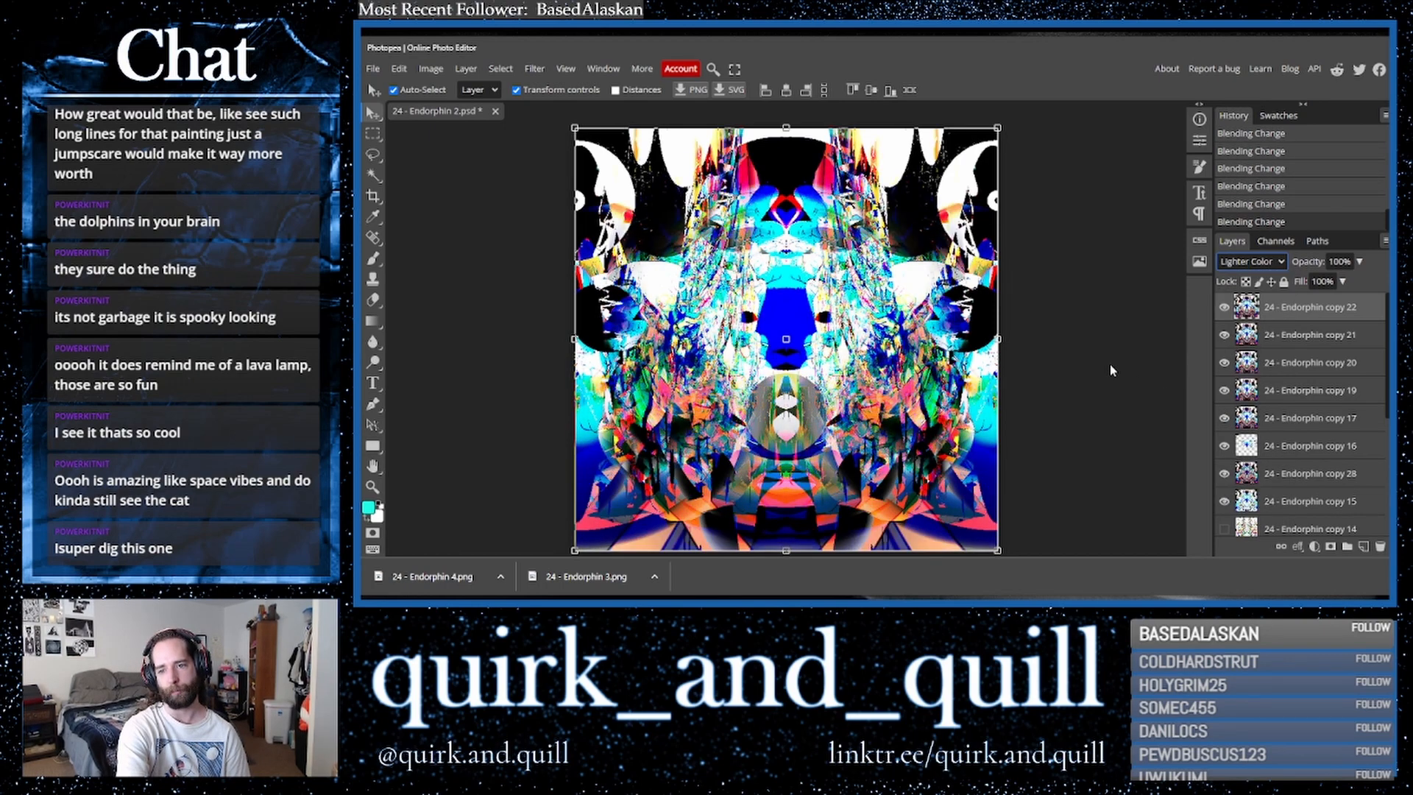
key(Up)
key(Up)
key(Up)
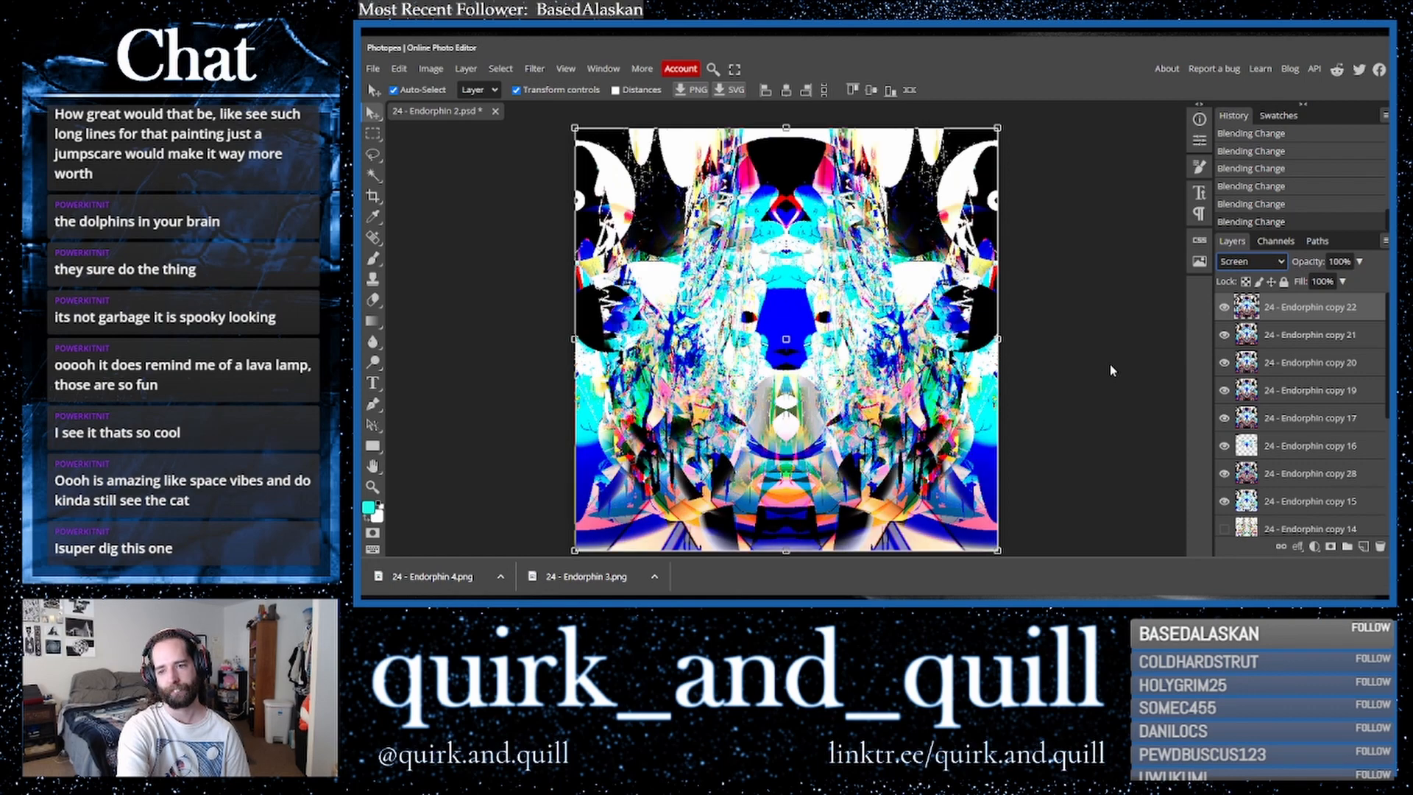
key(Up)
key(Up)
key(Up)
key(Up)
key(Down)
key(Down)
key(Down)
key(Down)
key(Down)
key(Down)
key(Down)
key(Down)
key(Down)
key(Down)
key(Down)
key(Down)
key(Down)
key(Down)
key(Down)
key(Down)
key(Down)
key(Down)
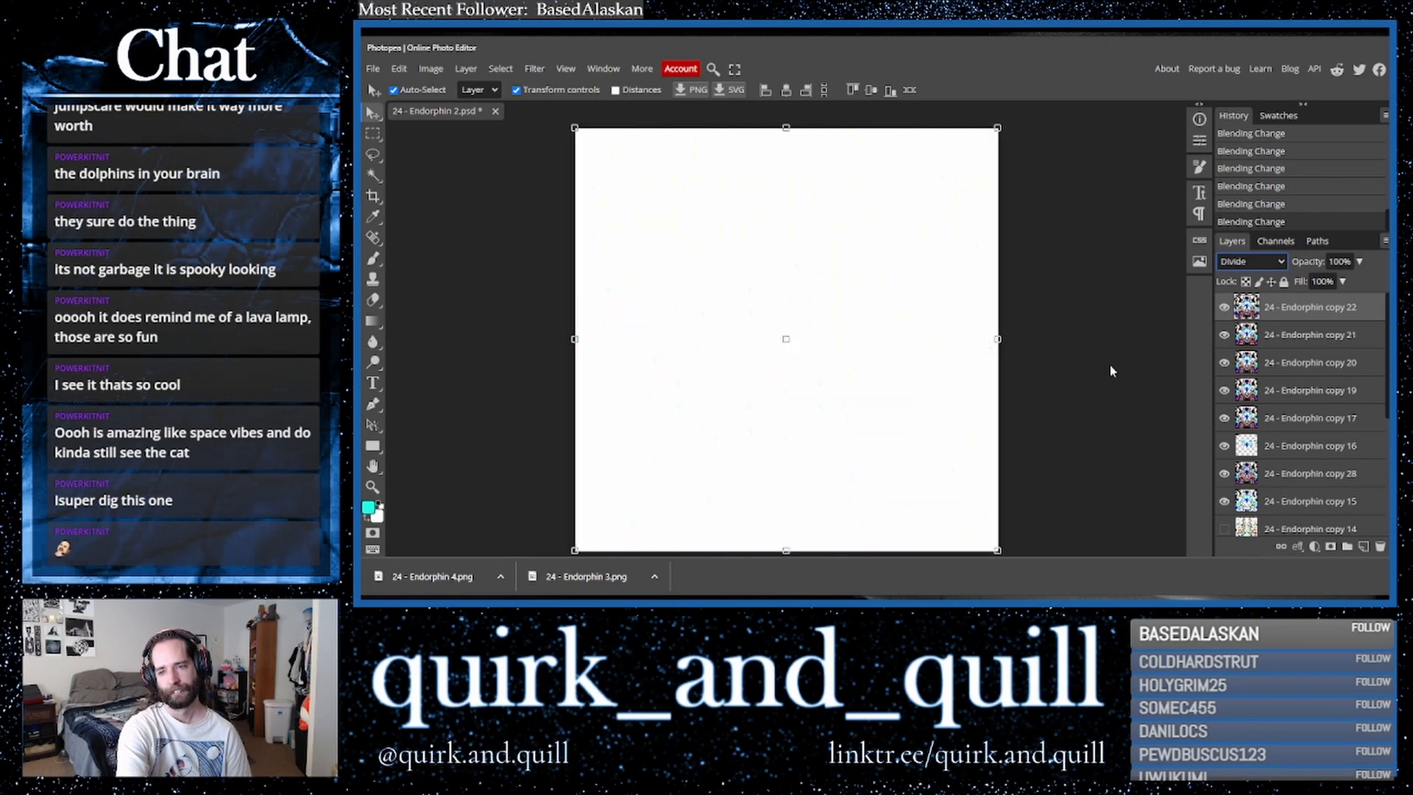
key(Up)
key(Up)
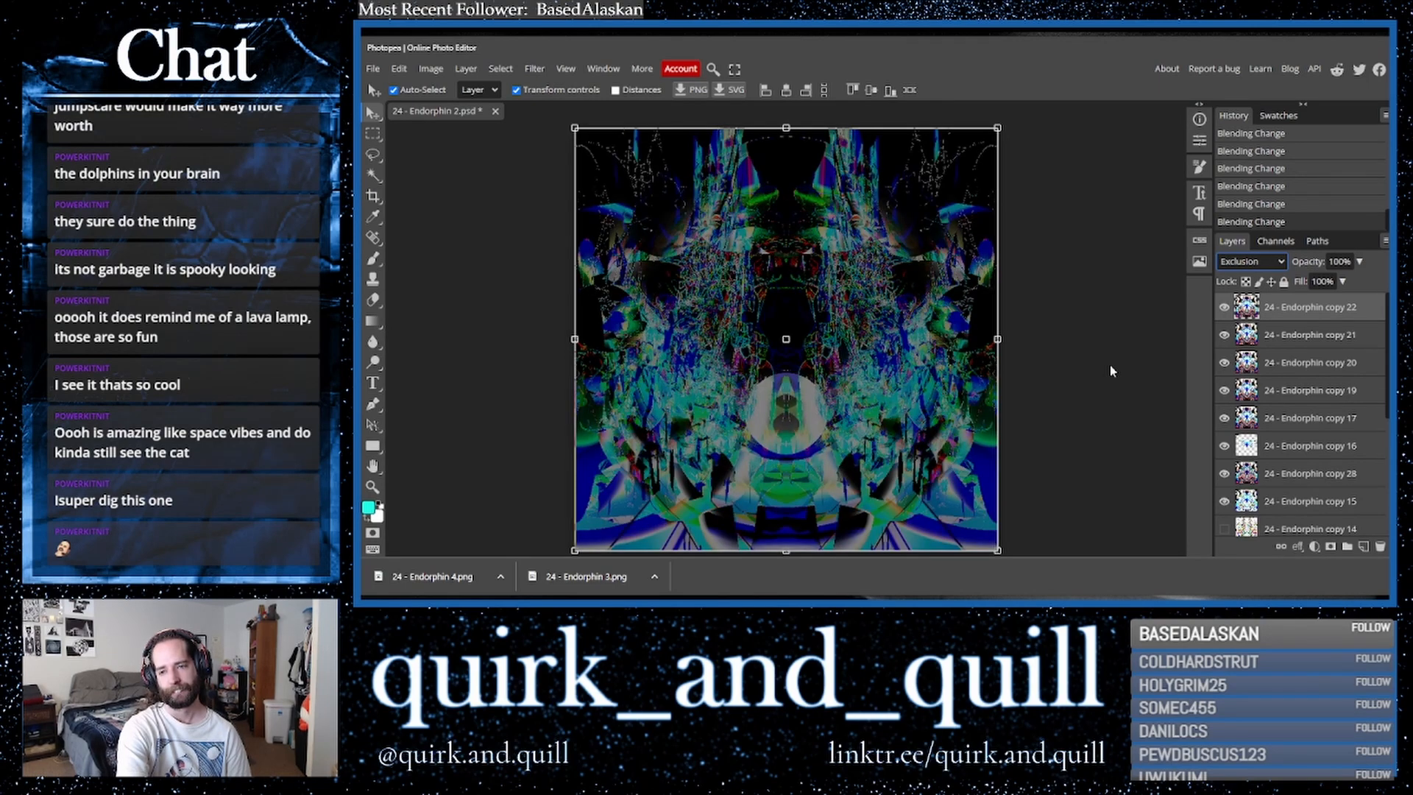
key(Up)
key(Up)
key(Up)
key(Down)
key(Up)
key(Up)
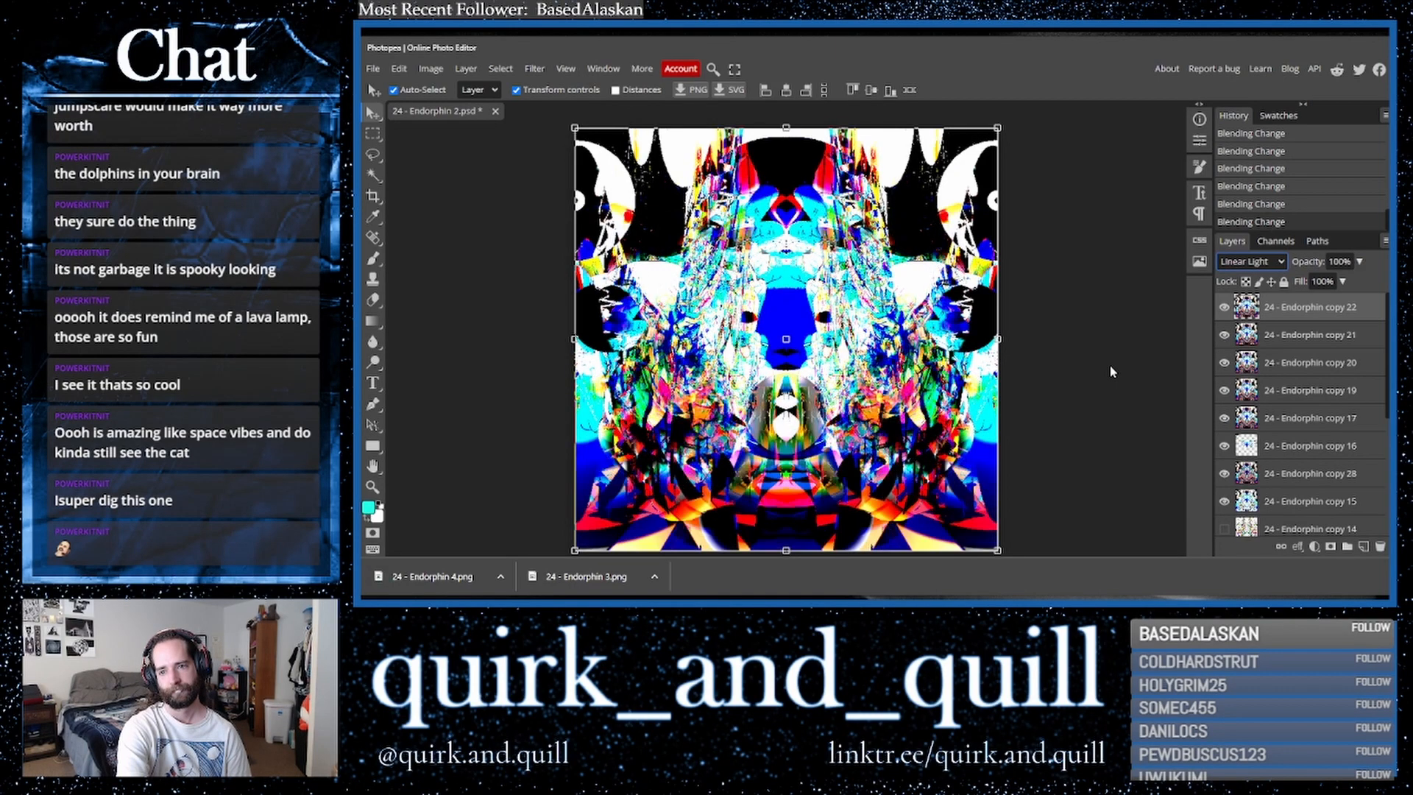
key(Up)
key(Up)
key(Up)
key(Up)
key(Up)
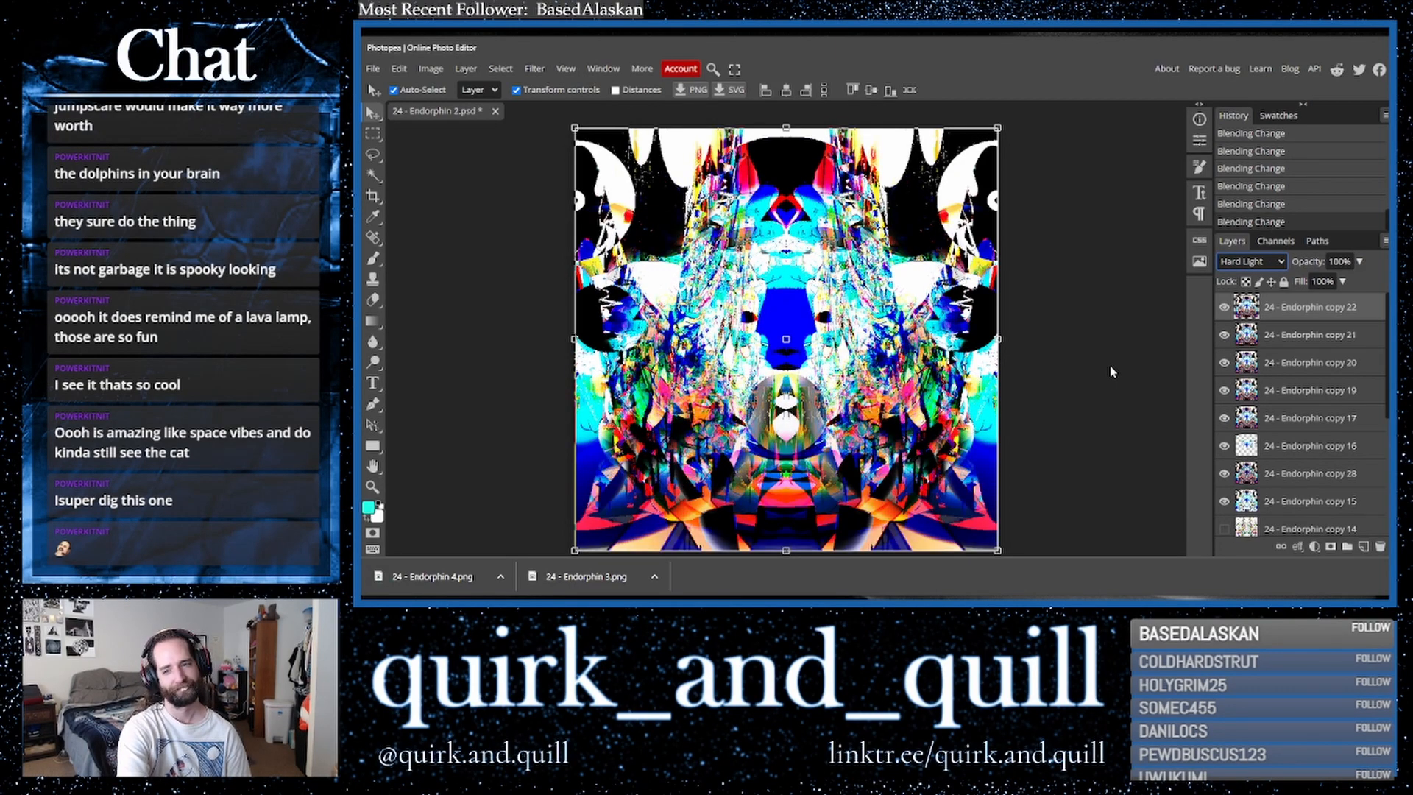
key(Down)
key(Down)
key(Down)
key(Down)
key(Down)
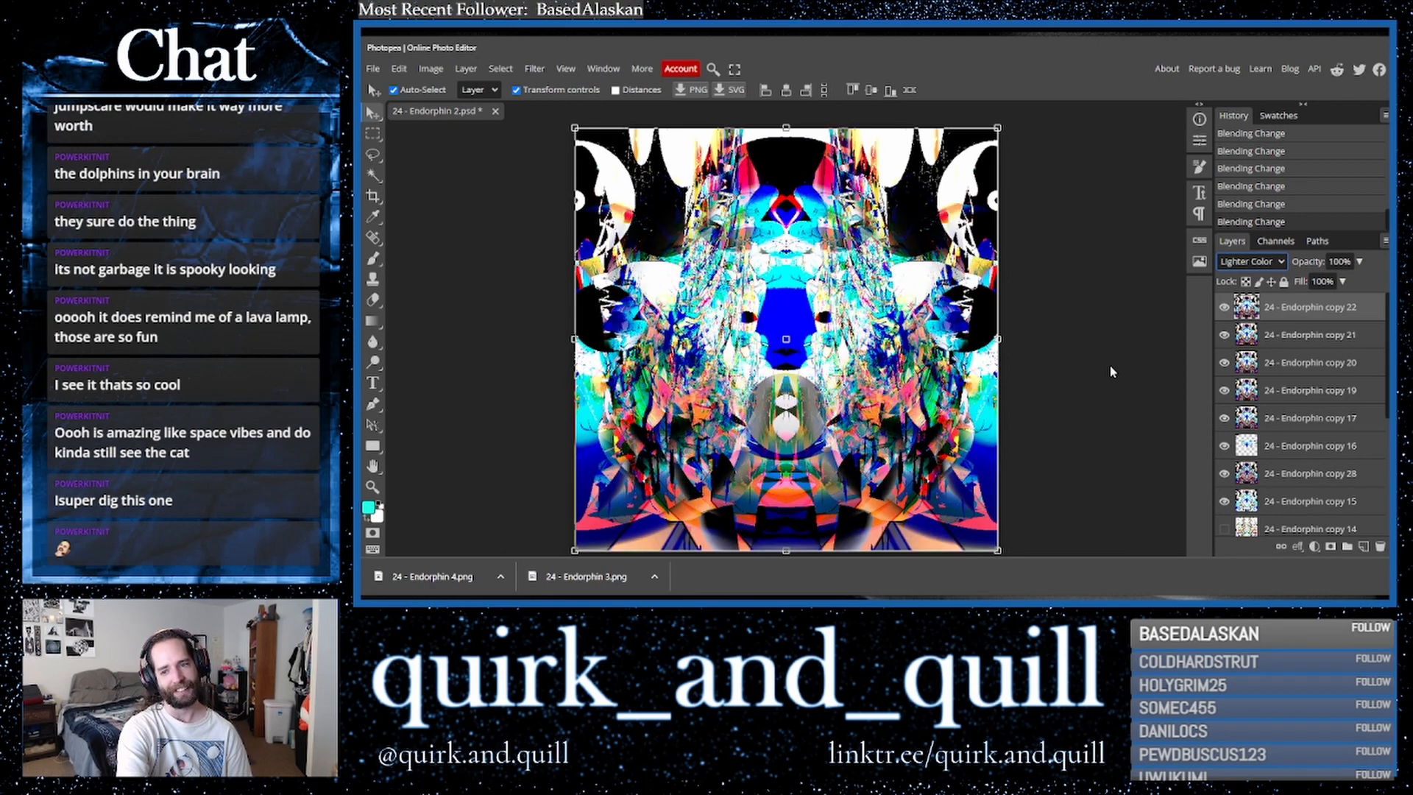
key(Down)
key(Down)
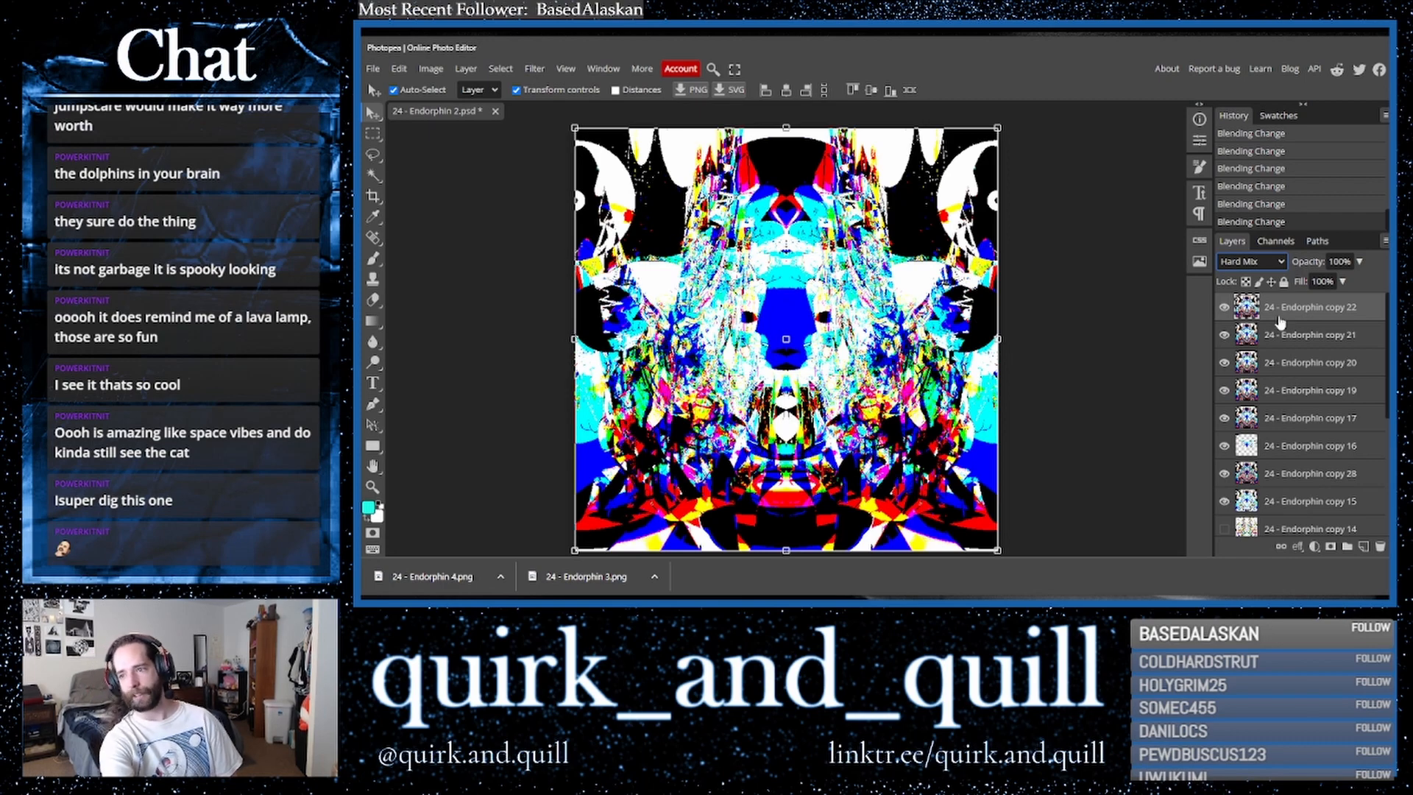
- Toggle the top layer's visibility several times to compare the blend with the layers below
click(1224, 309)
click(1224, 309)
click(1224, 309)
click(1224, 309)
click(1224, 309)
click(1224, 309)
click(1224, 309)
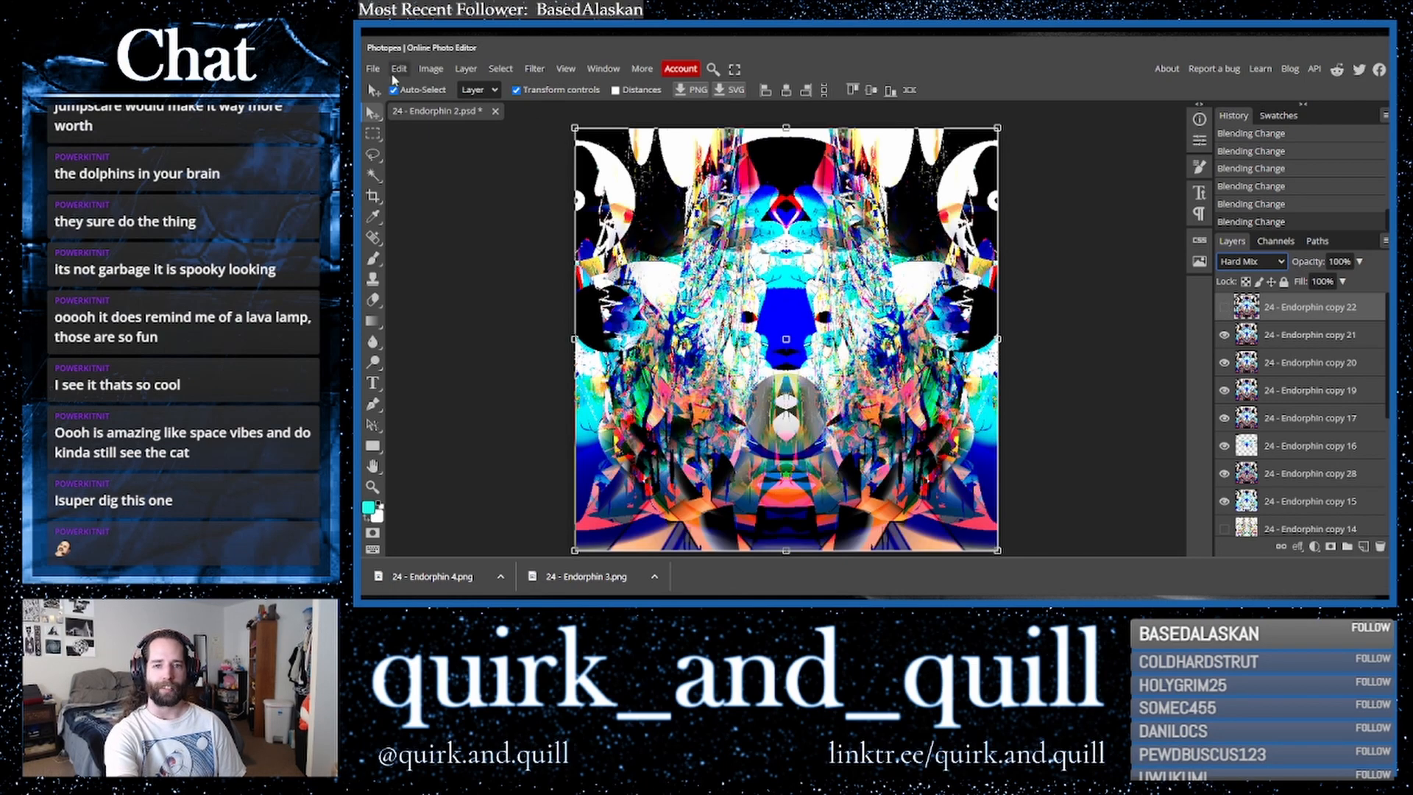
- Close the 24 - Endorphin 2 document and open the artwork files 19 to 24 together
click(495, 111)
click(1050, 140)
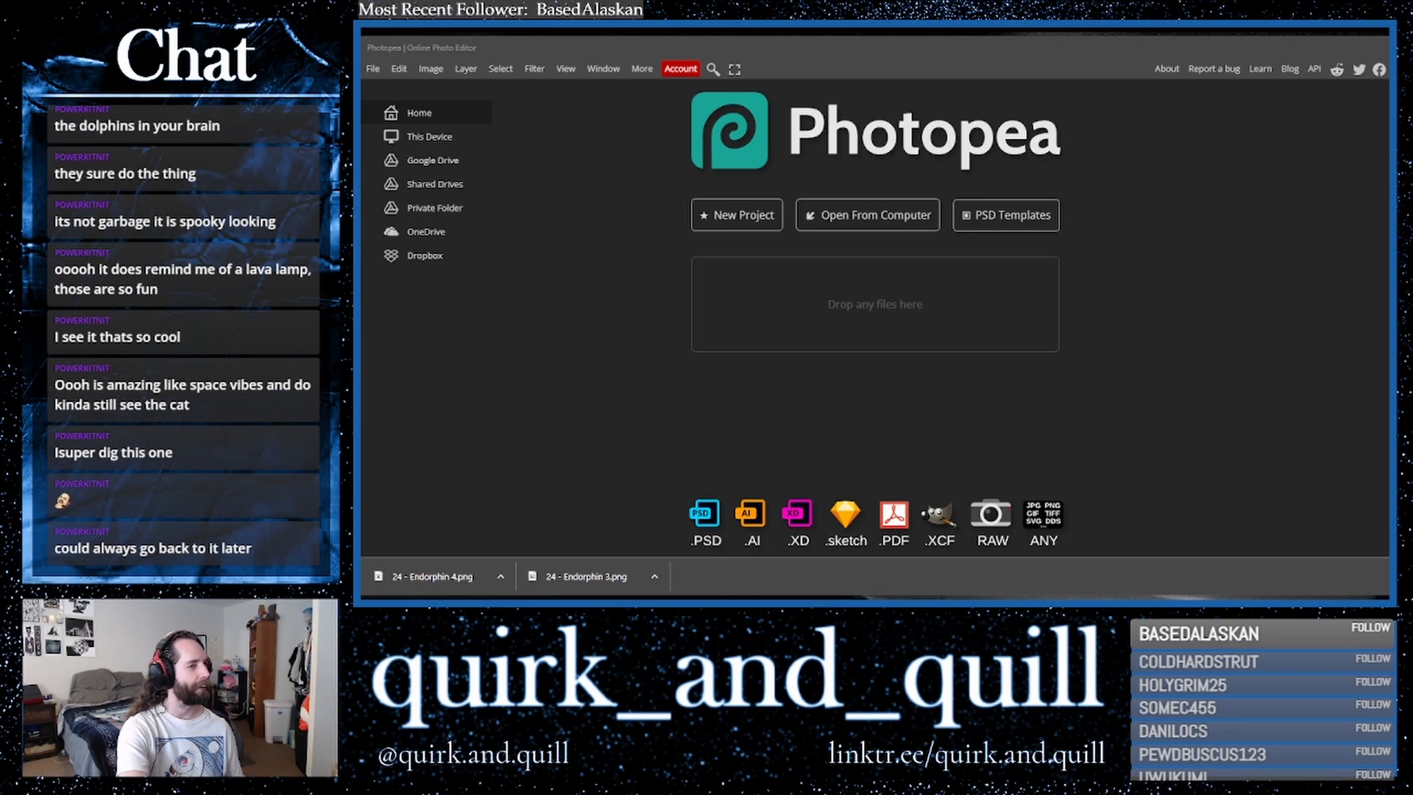
drag(362, 388, 740, 388)
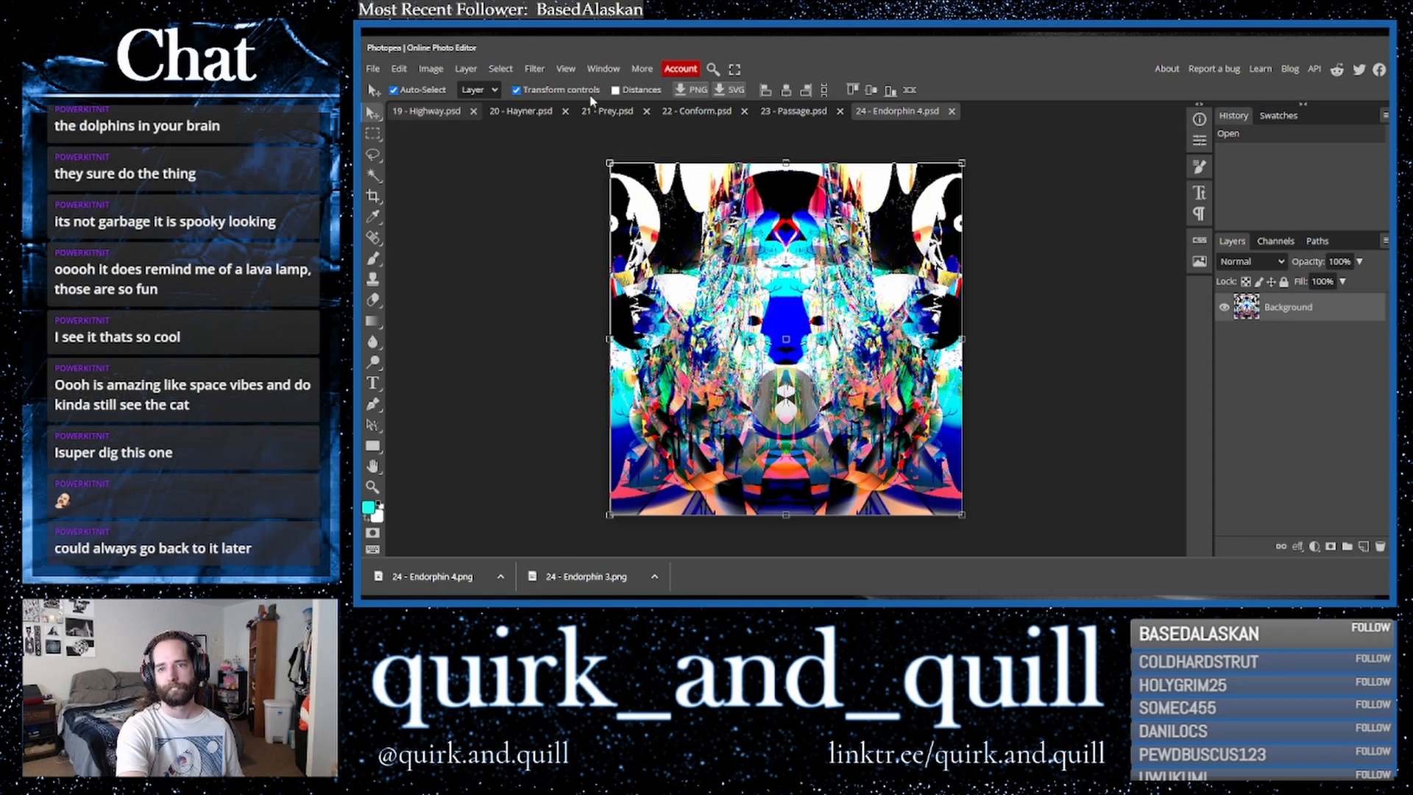
- Fit each opened document to the window and review the artworks tab by tab
click(565, 69)
click(589, 127)
click(784, 112)
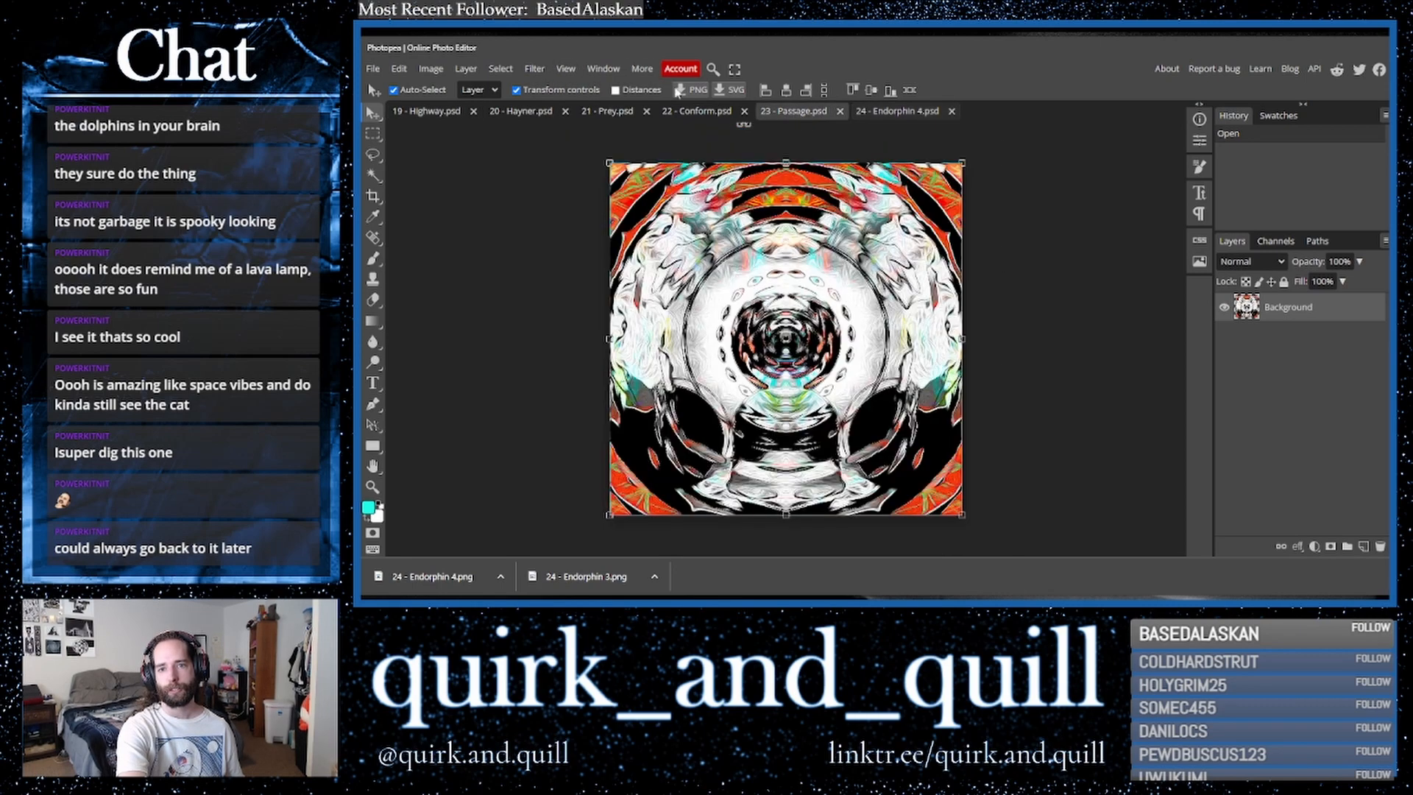
click(566, 68)
click(607, 127)
click(684, 111)
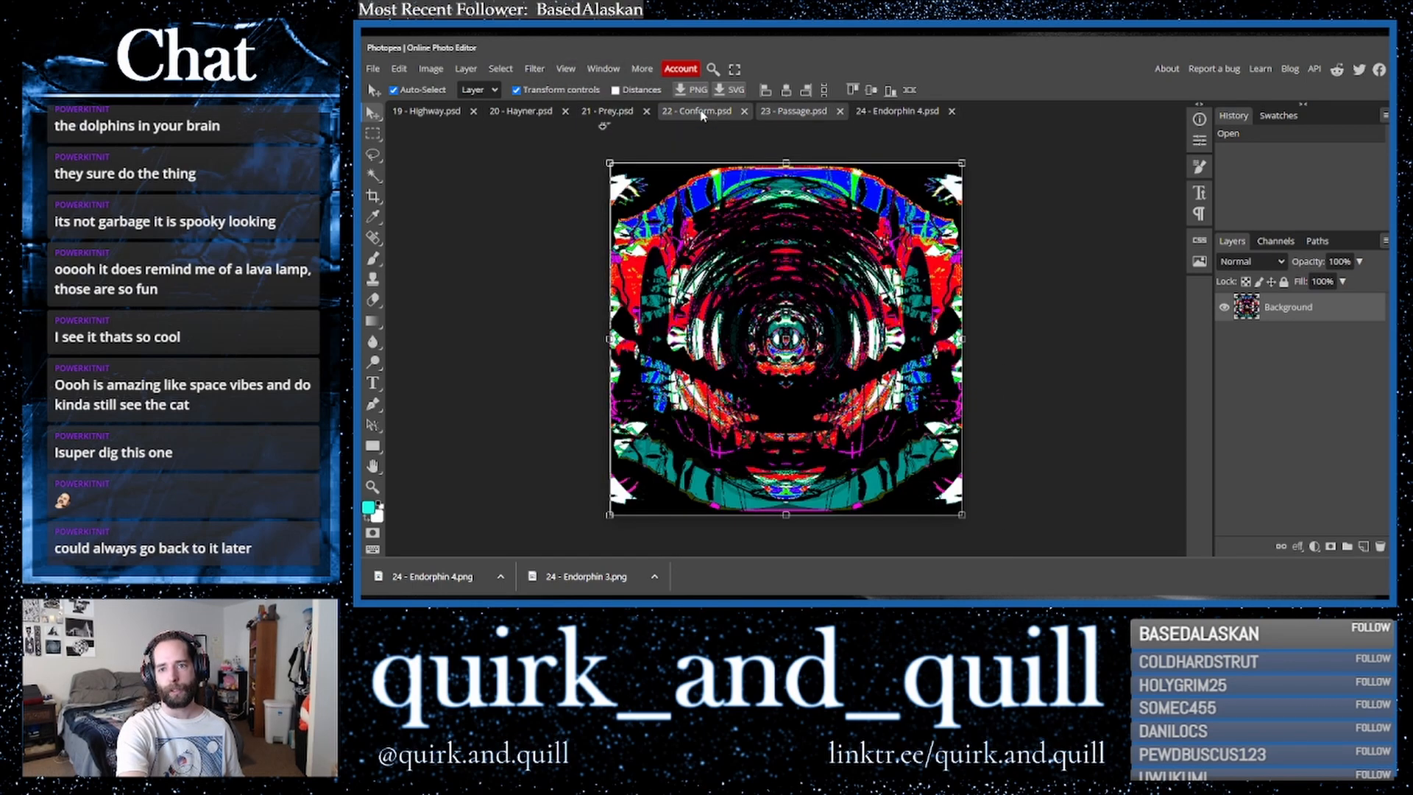
click(565, 68)
click(607, 126)
click(609, 110)
click(565, 68)
click(608, 139)
click(533, 111)
click(565, 69)
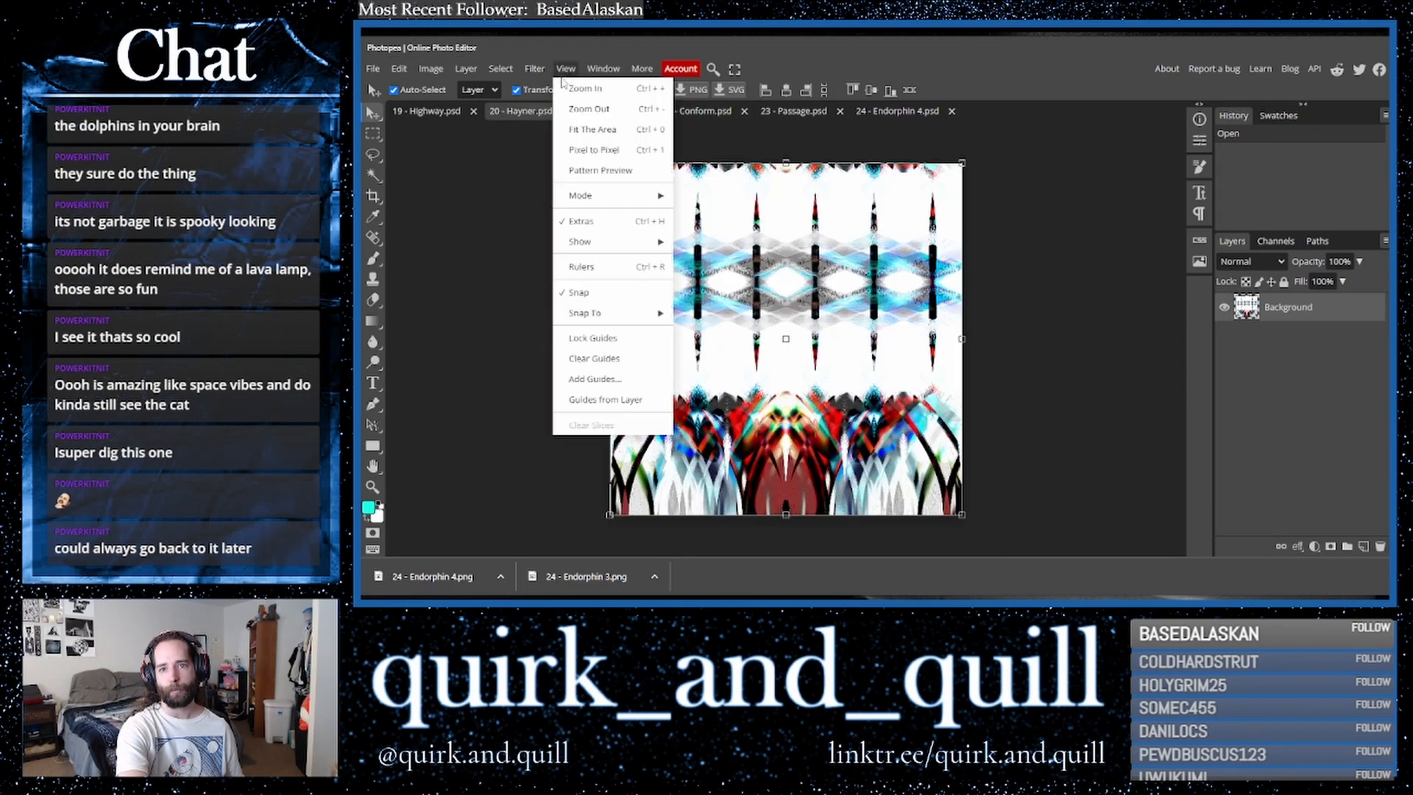
click(607, 126)
click(425, 111)
click(566, 69)
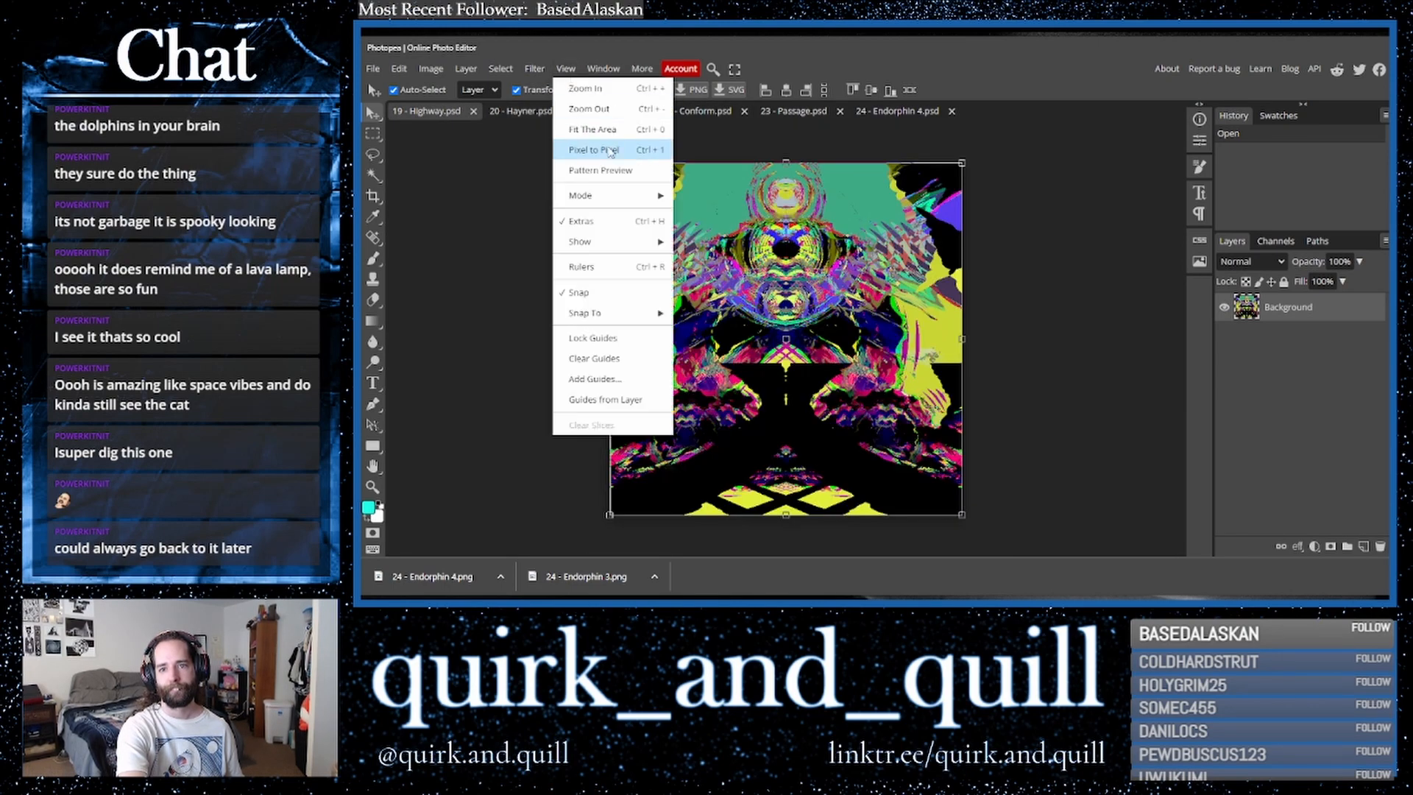
click(607, 126)
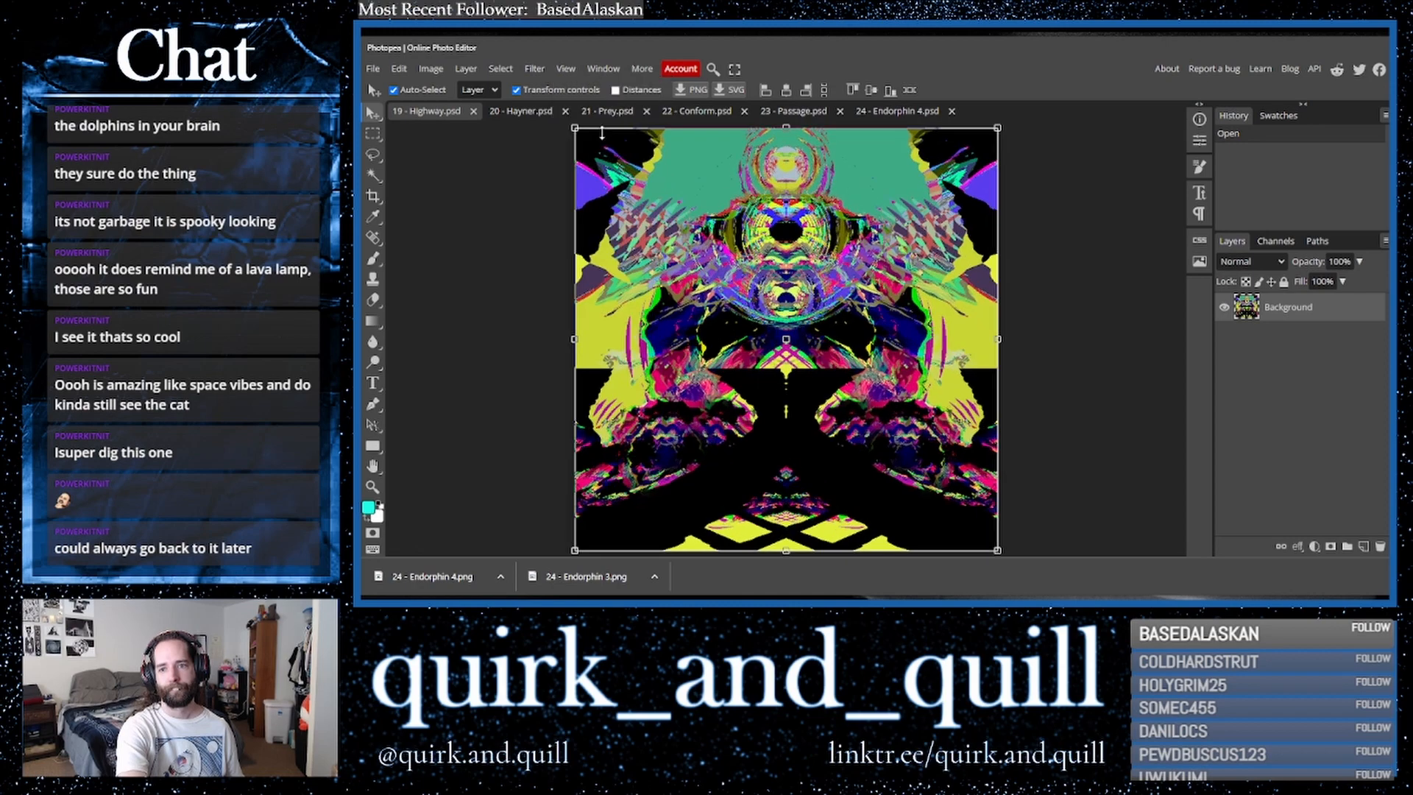
click(485, 346)
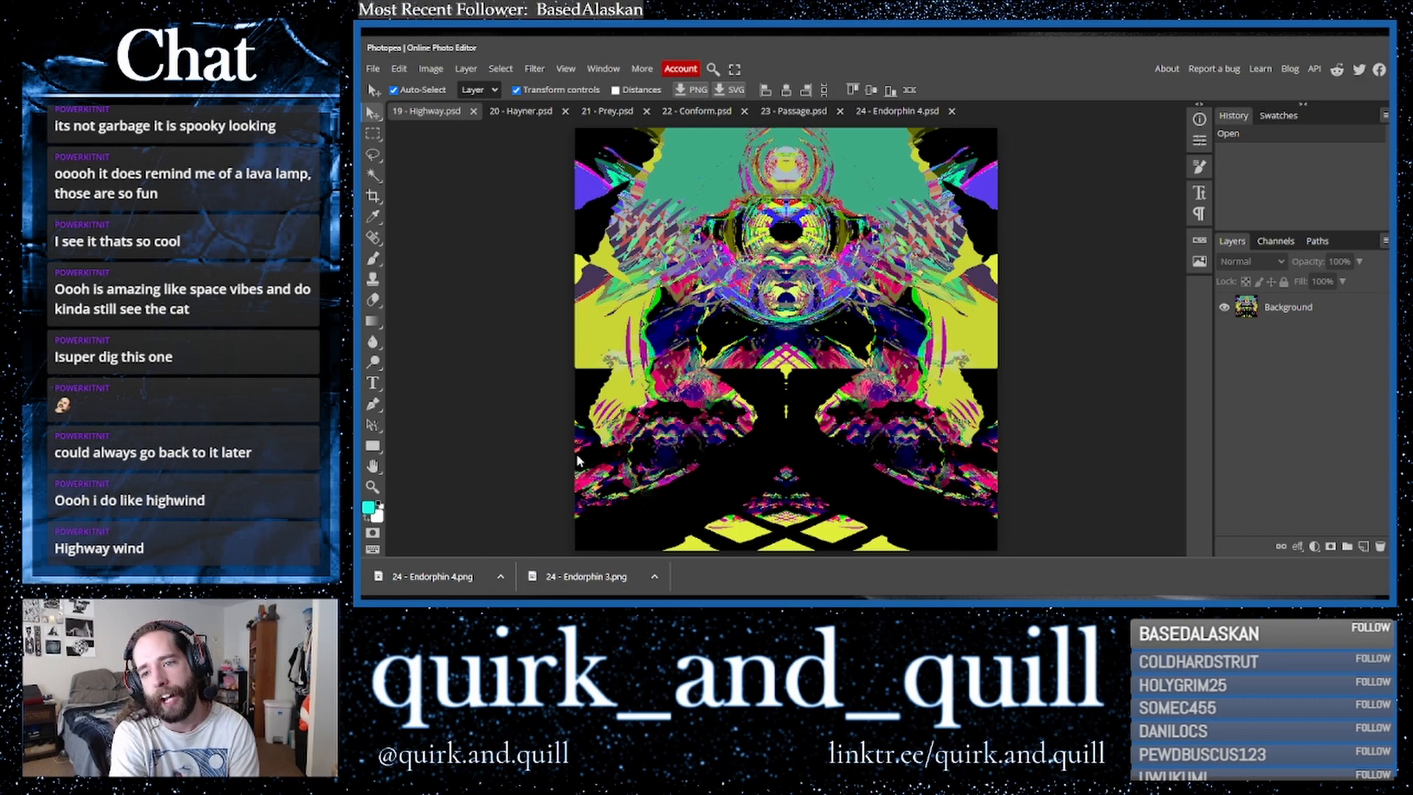
click(521, 110)
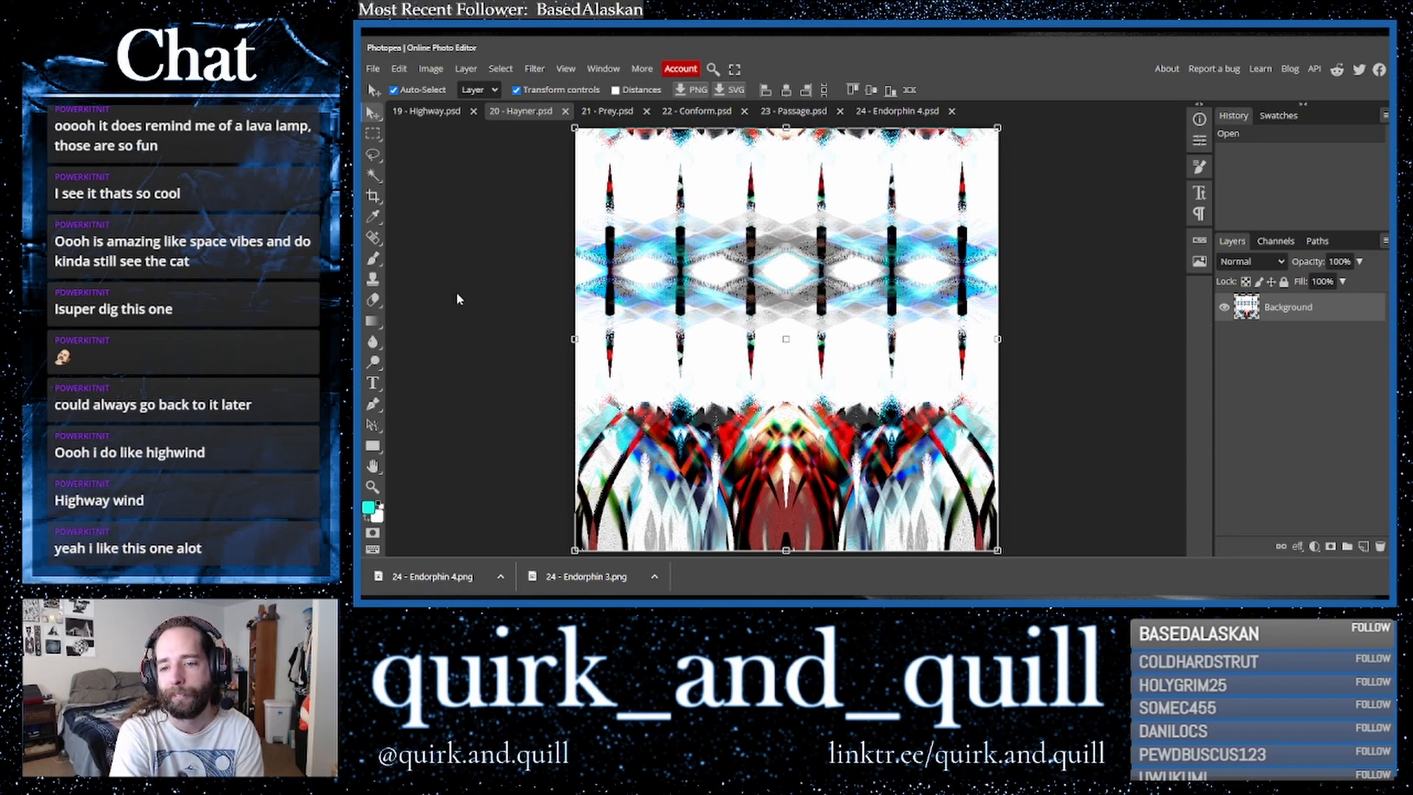
click(608, 111)
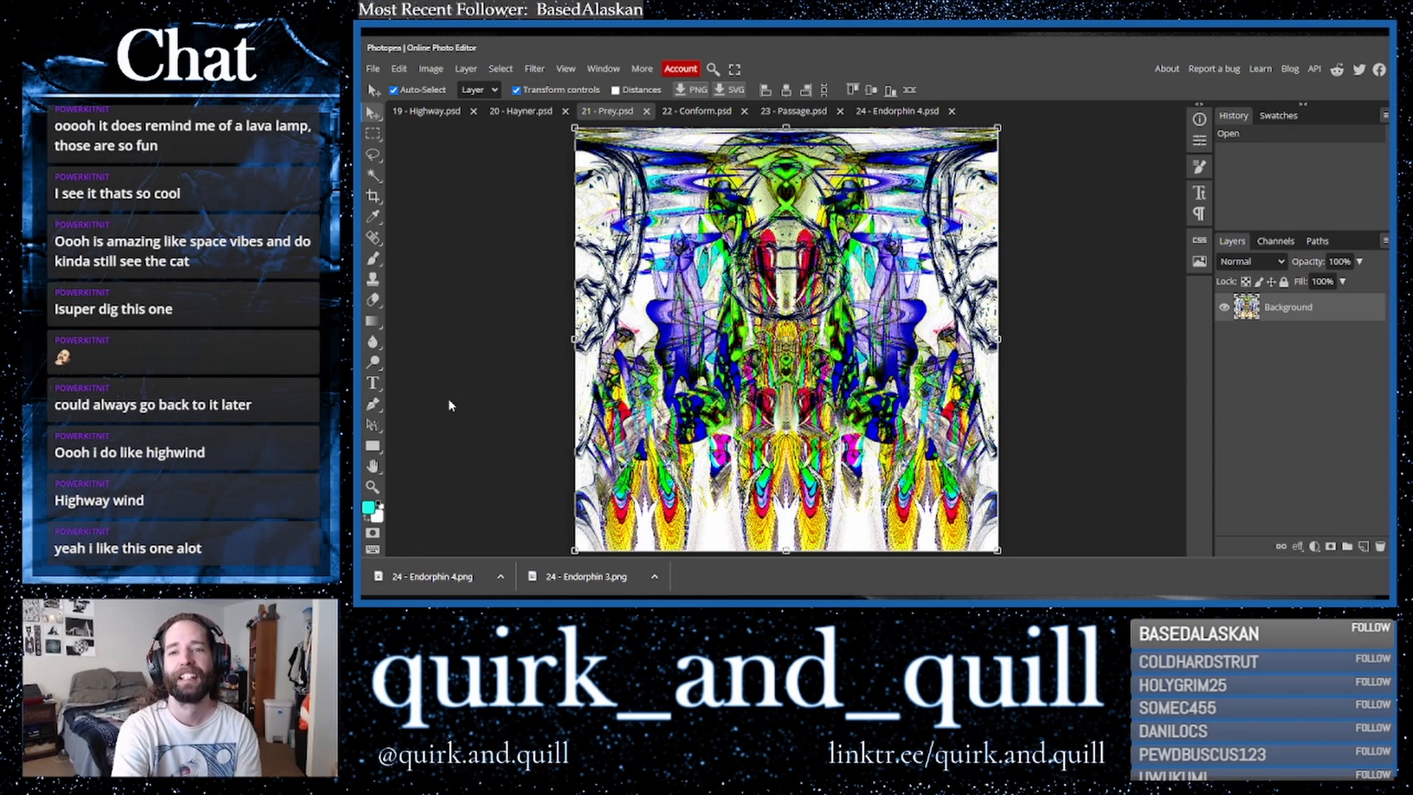
click(697, 113)
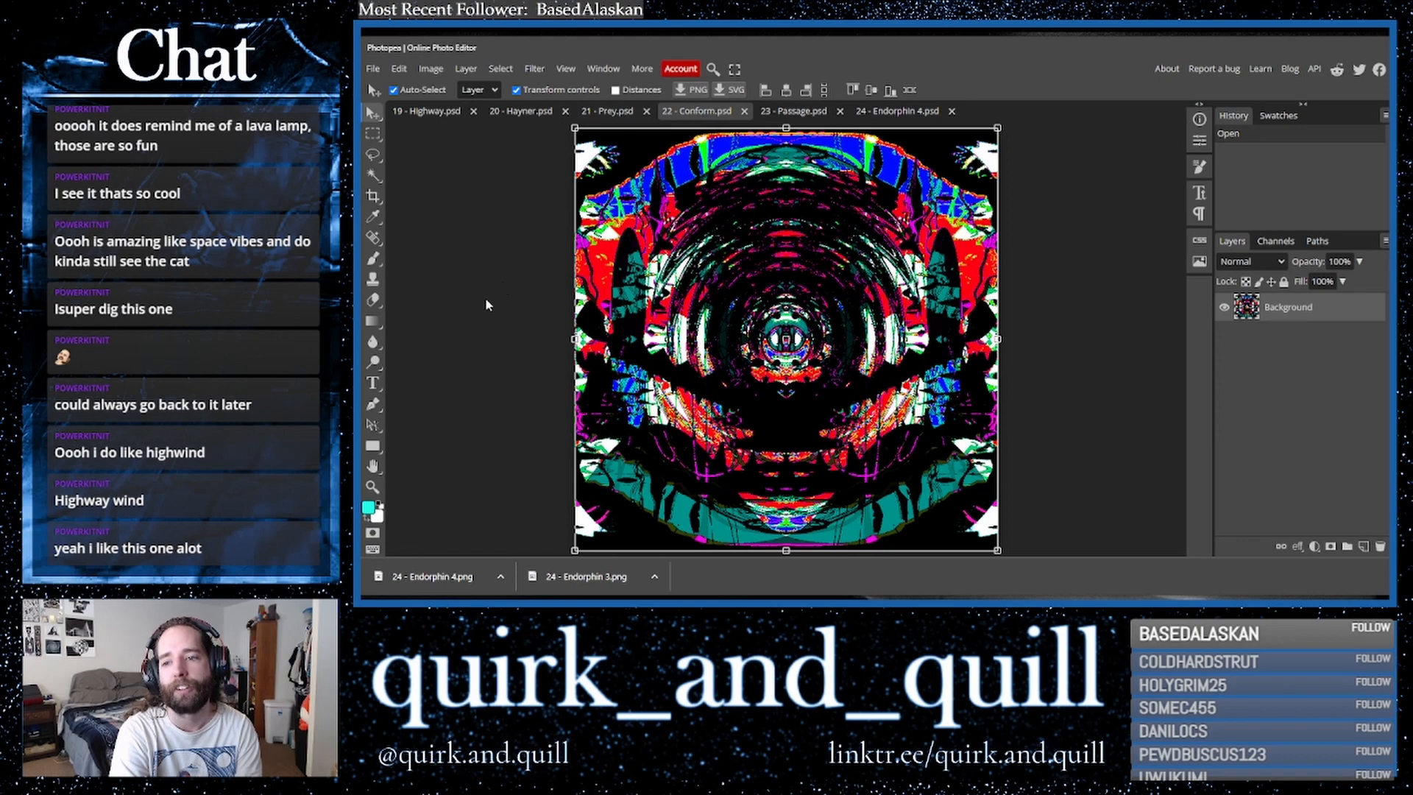
click(457, 340)
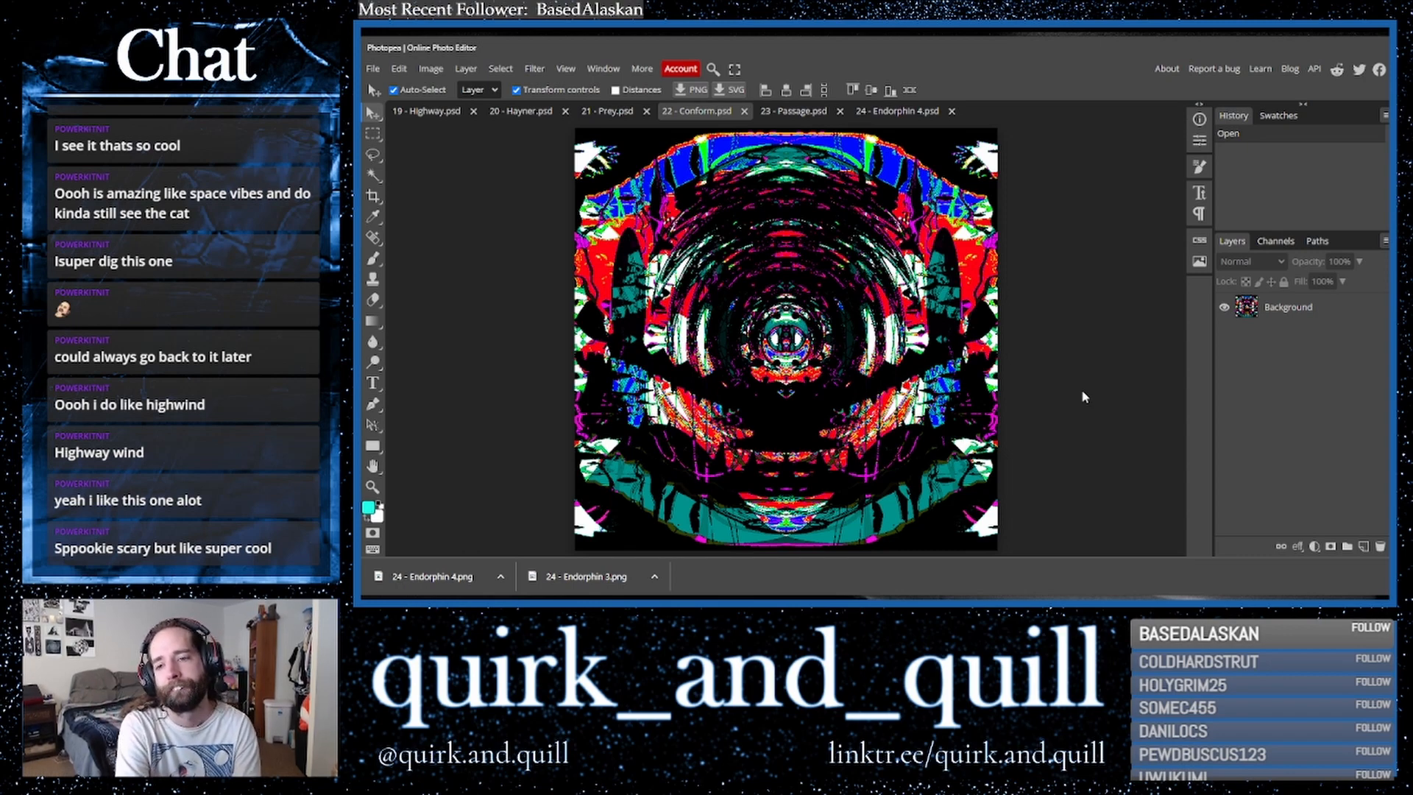
- Switch to the 23 - Passage and then the 24 - Endorphin 4 artworks to show them in turn
click(803, 111)
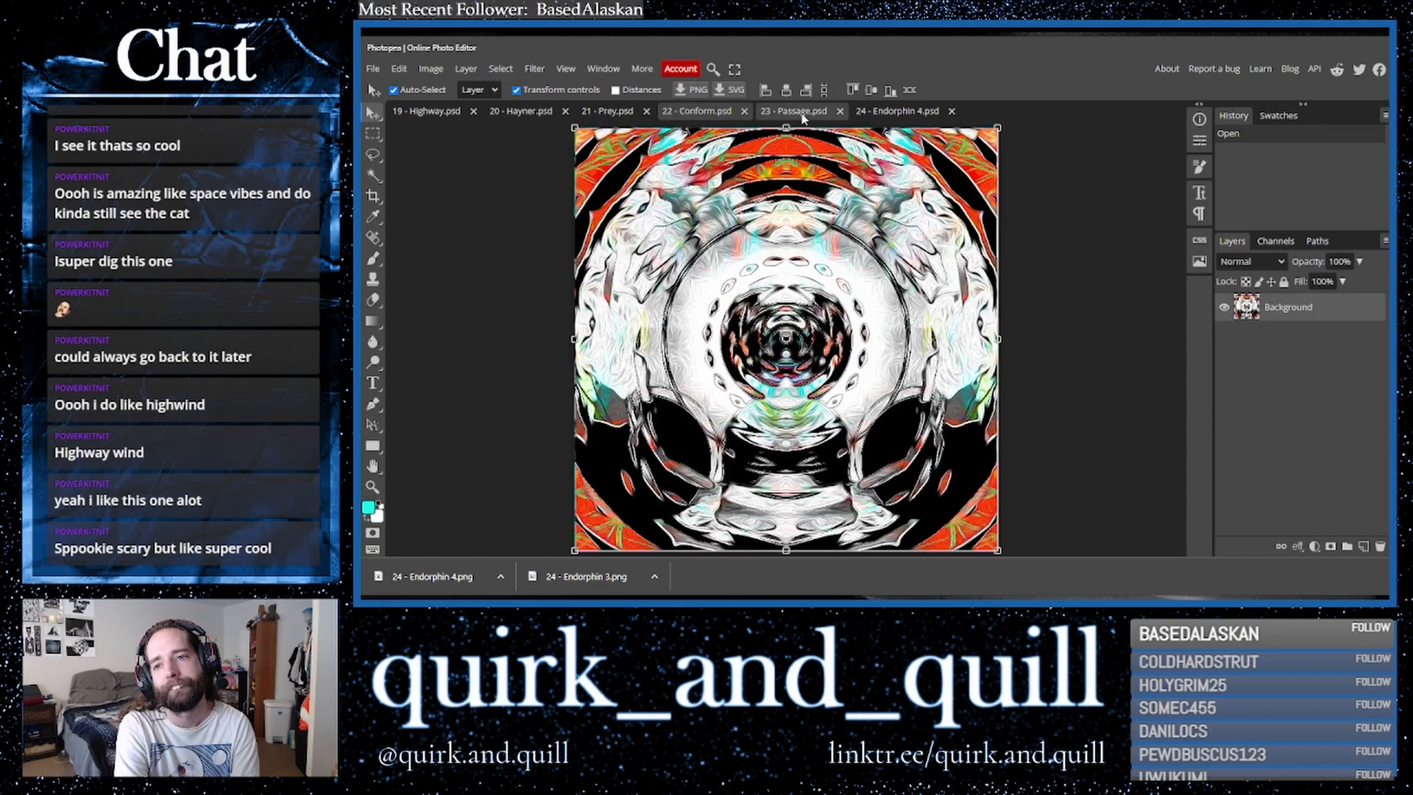
click(1085, 294)
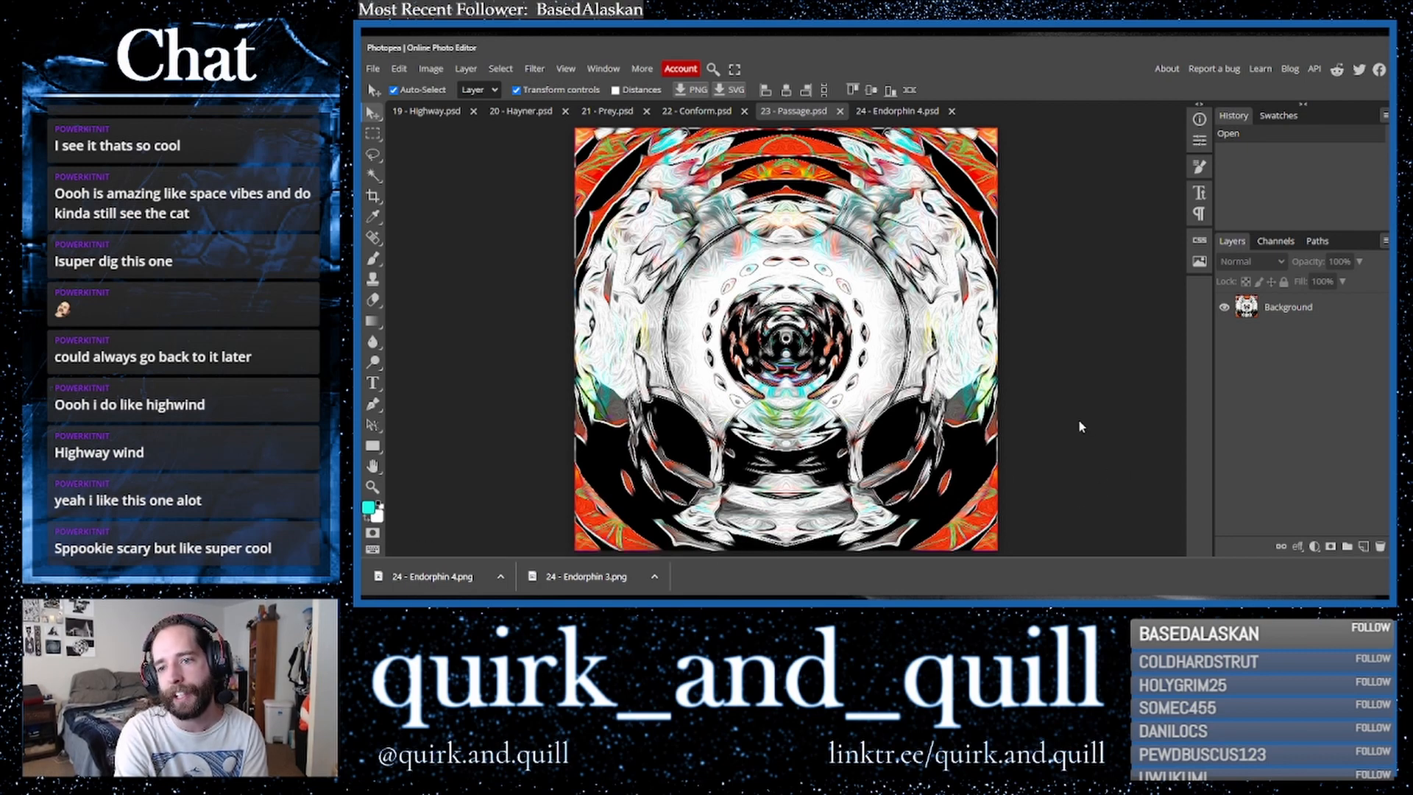
click(897, 111)
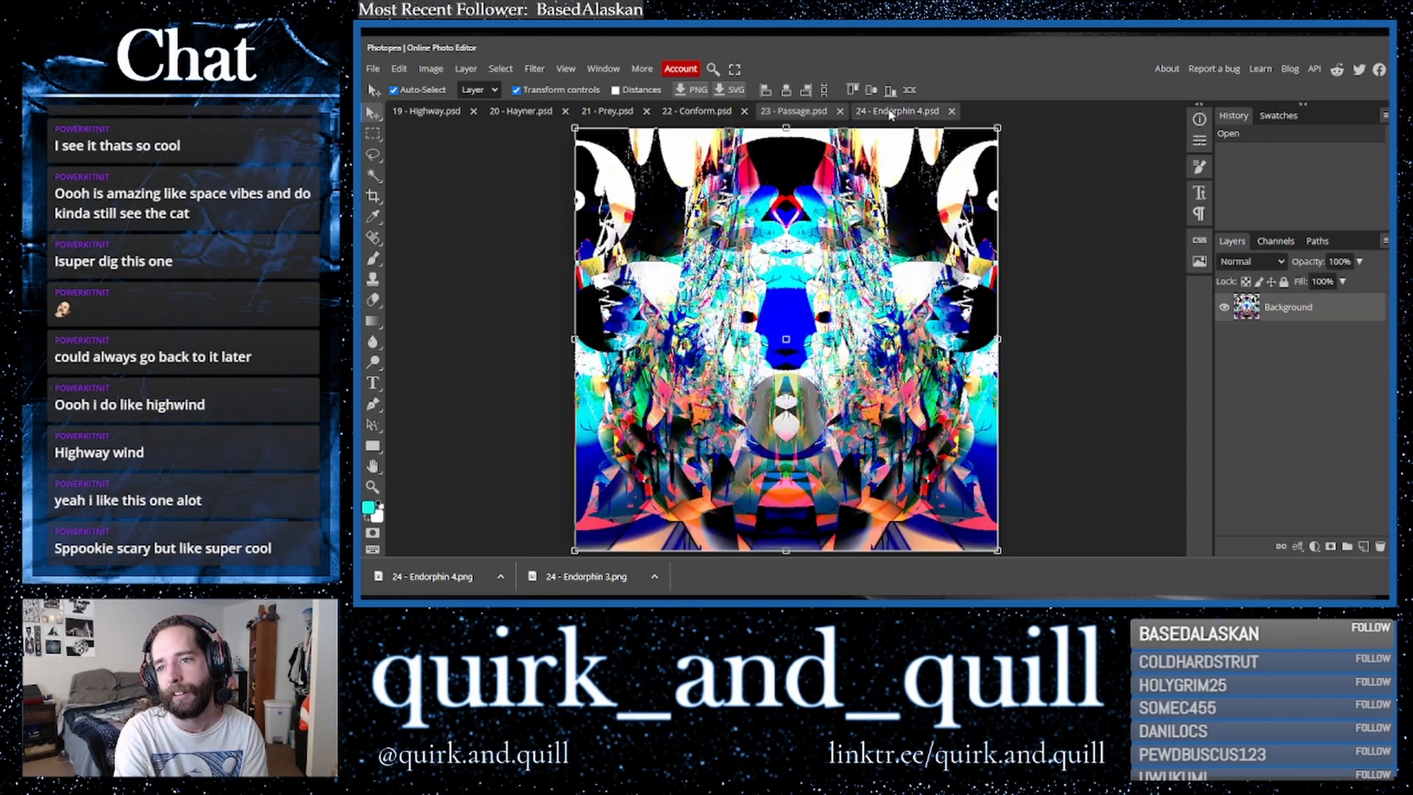
click(1092, 356)
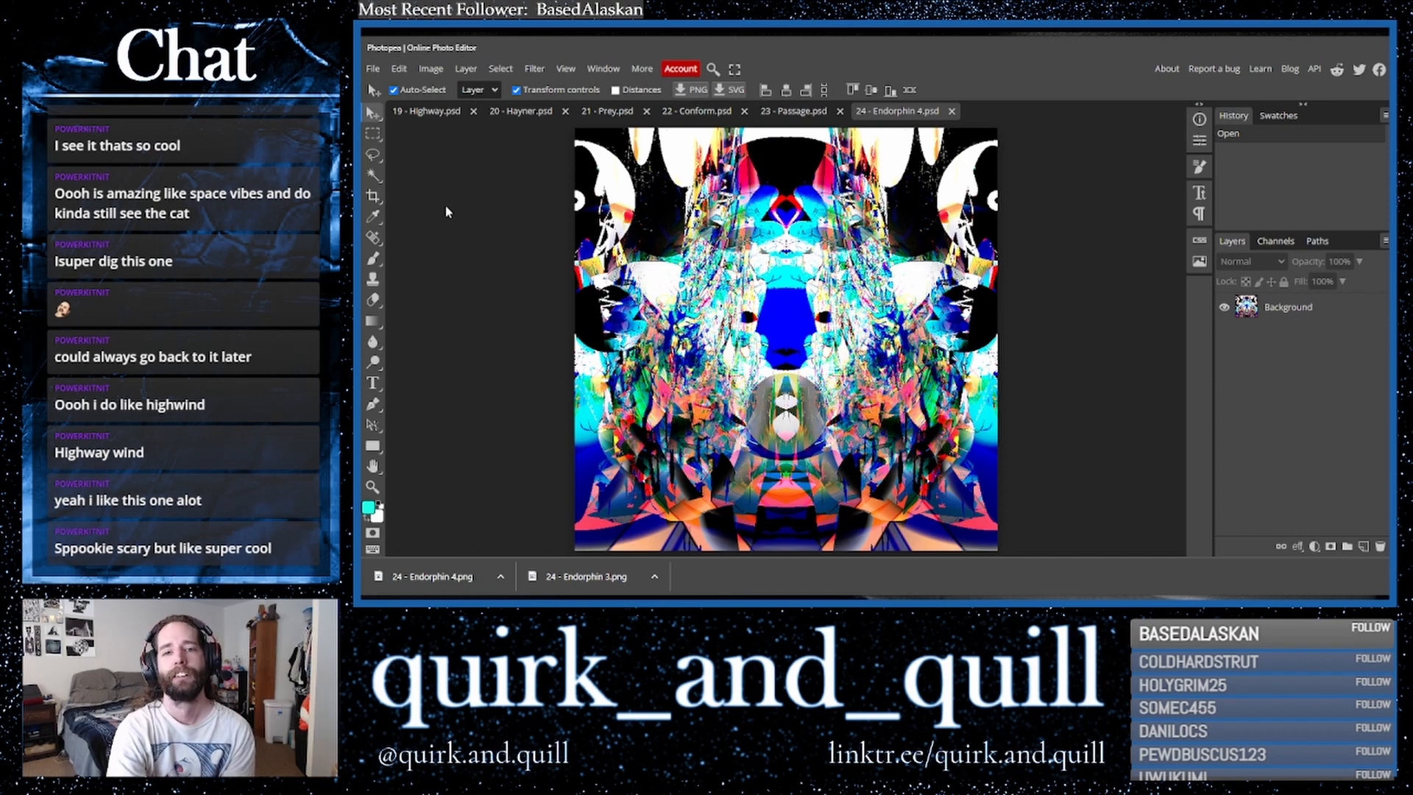
- Cycle through all six open artworks from 19 - Highway to 24 - Endorphin 4, ending on 22 - Conform
click(425, 113)
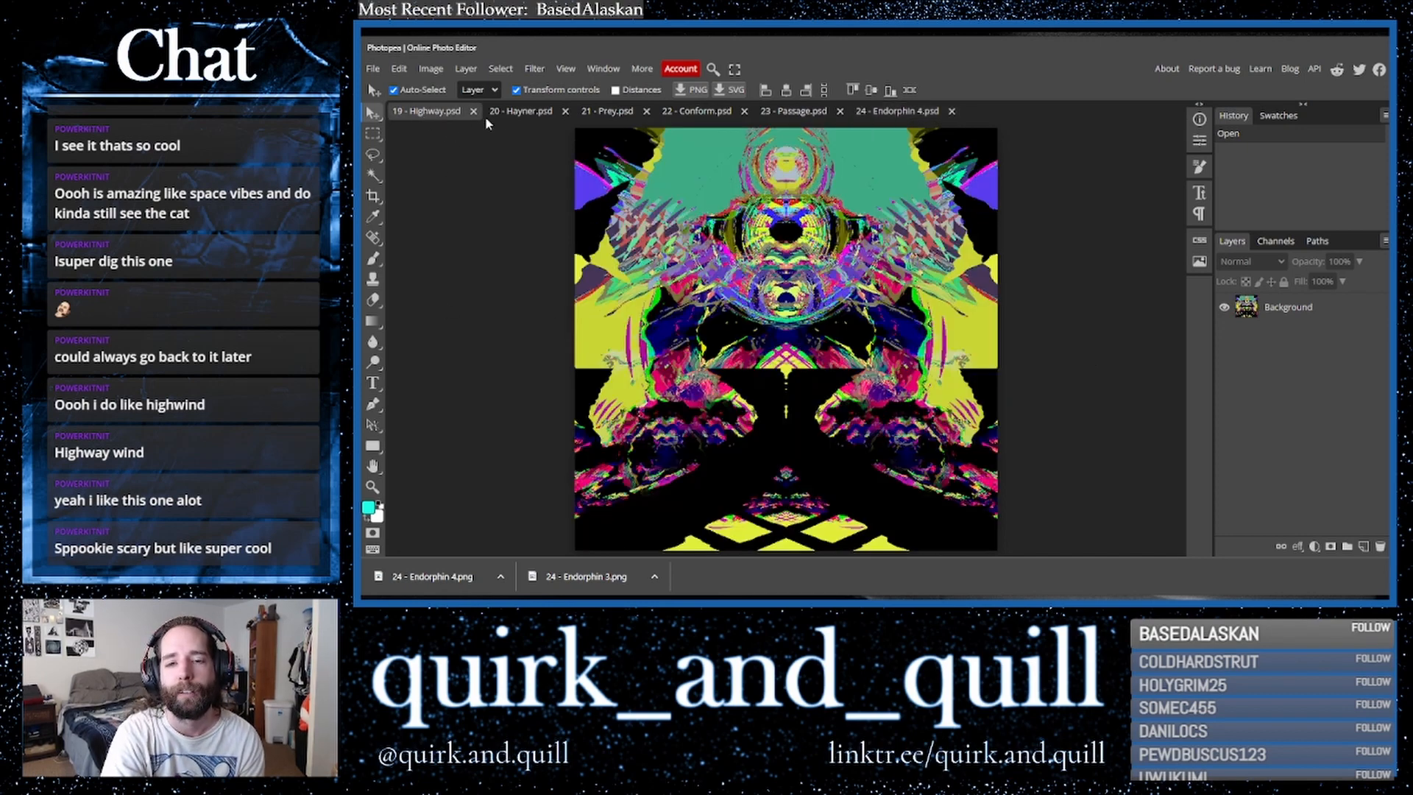
click(522, 112)
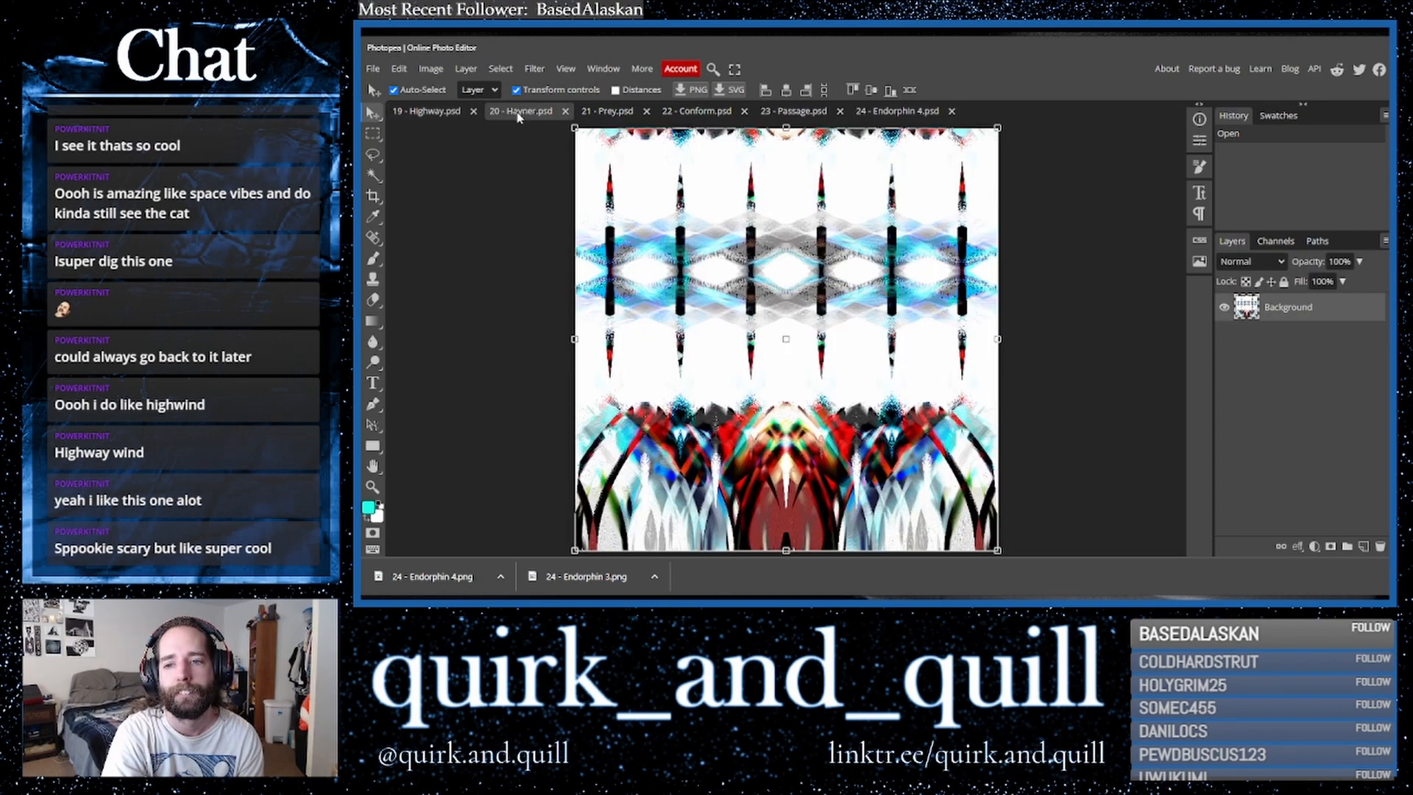
click(605, 113)
click(690, 114)
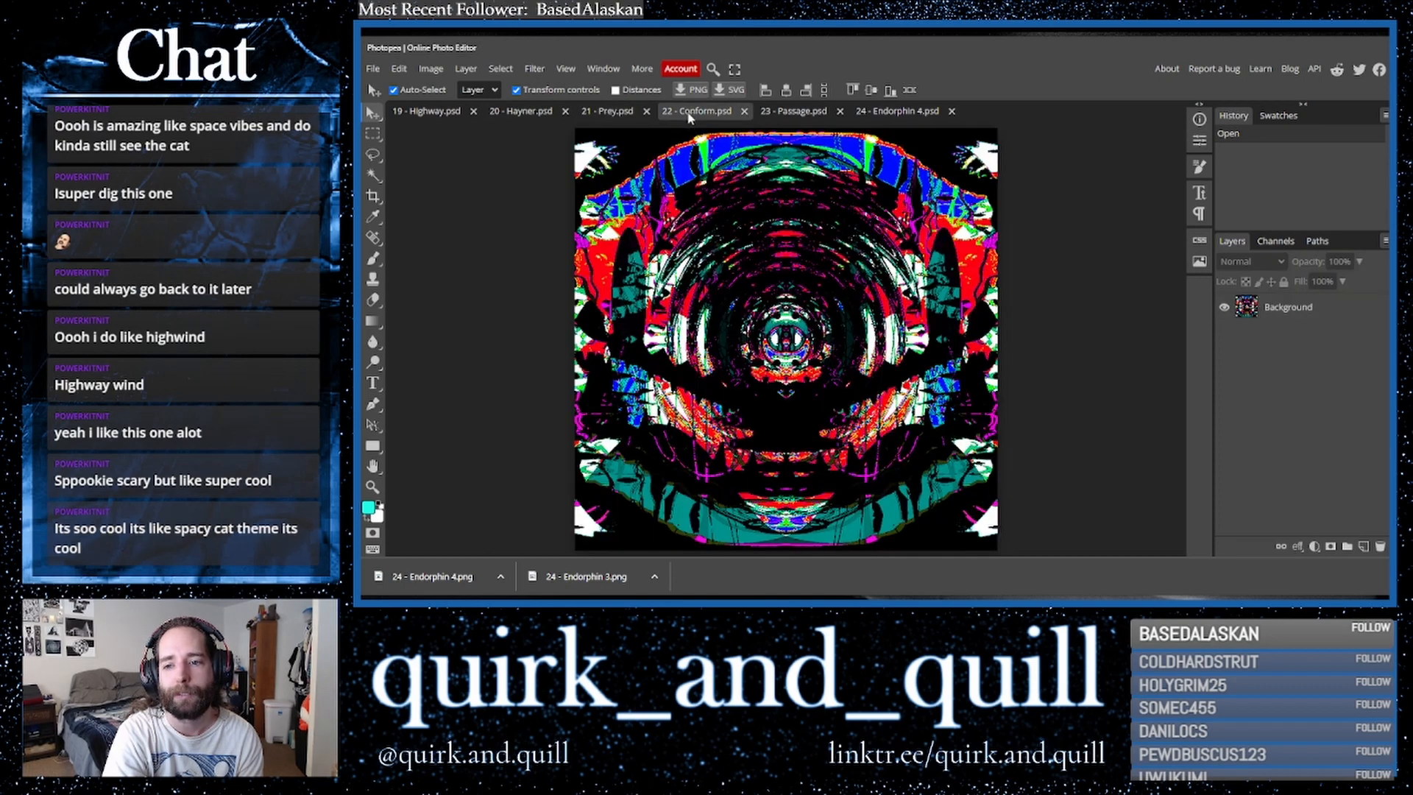
click(792, 120)
click(894, 118)
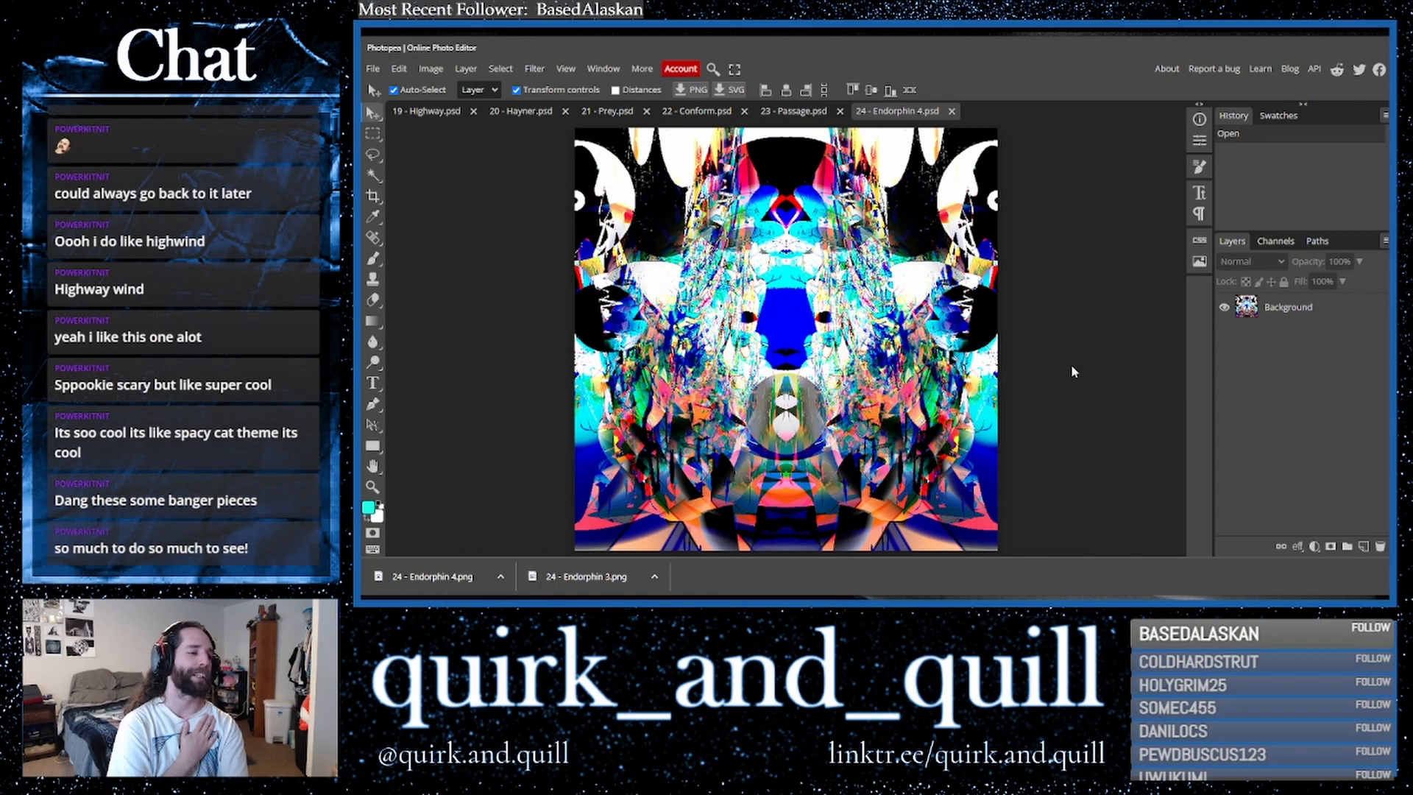
click(716, 111)
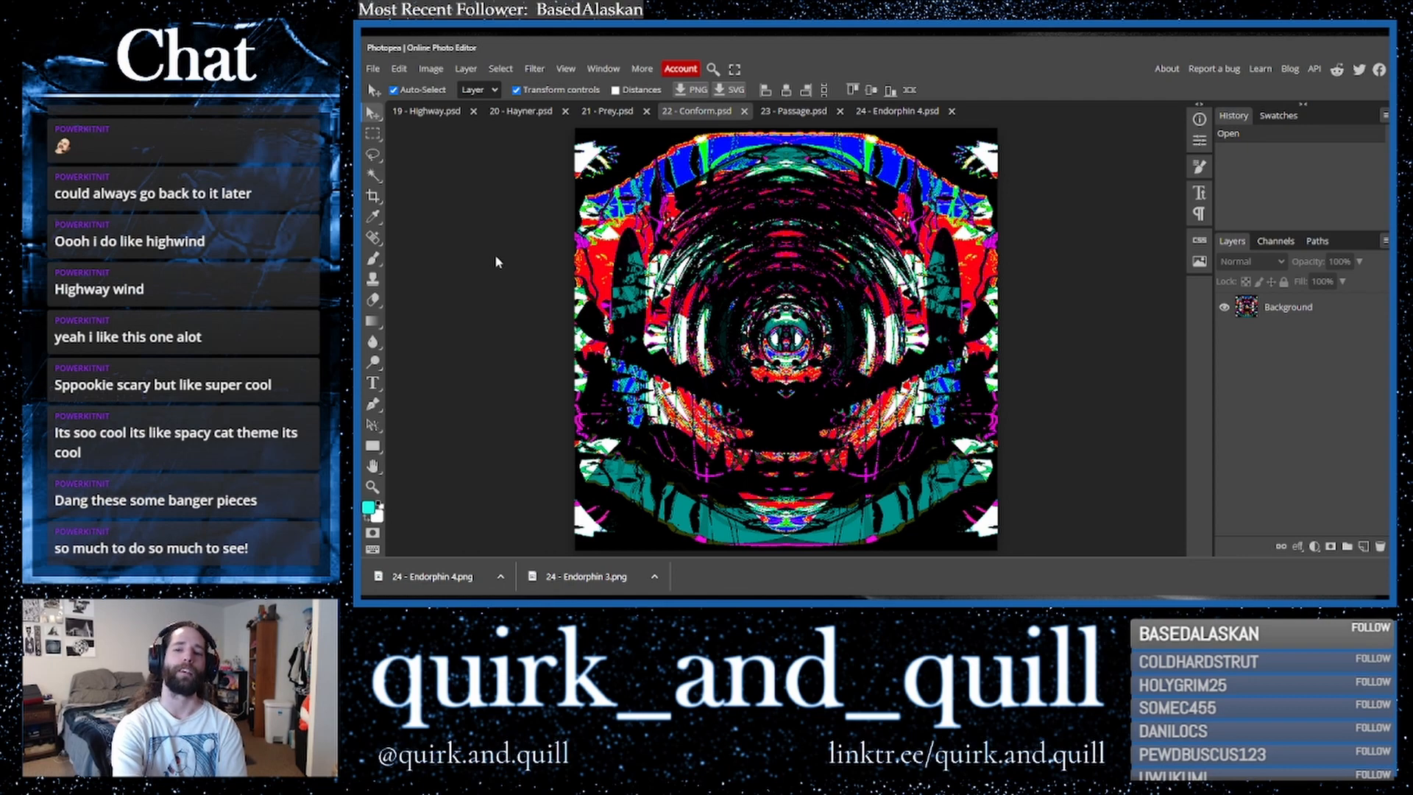